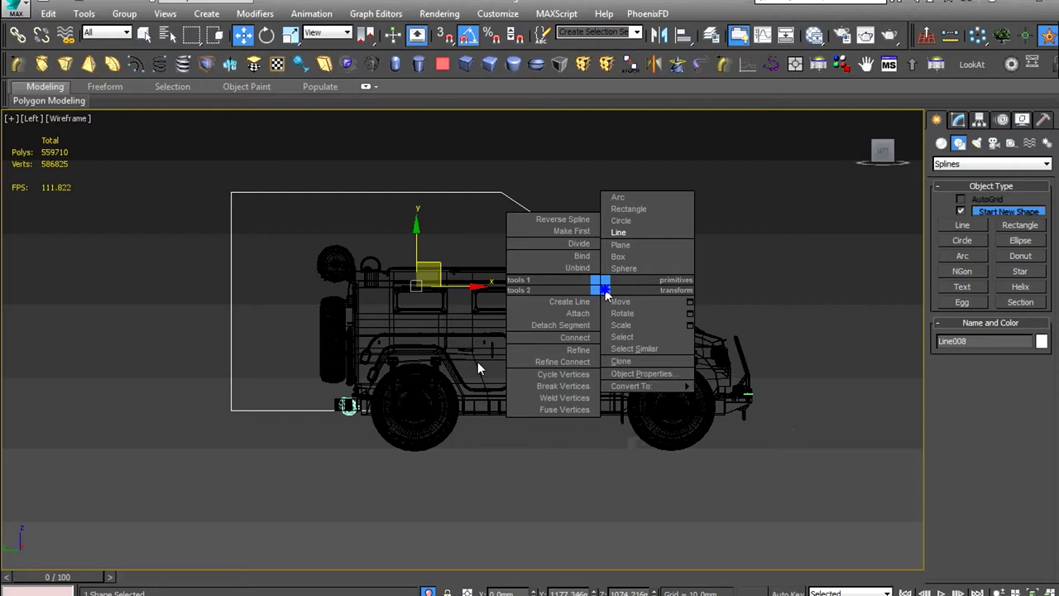
Draw a reference rectangle over the vehicle in the side view
left_click(629, 209)
left_click_drag(211, 187, 709, 487)
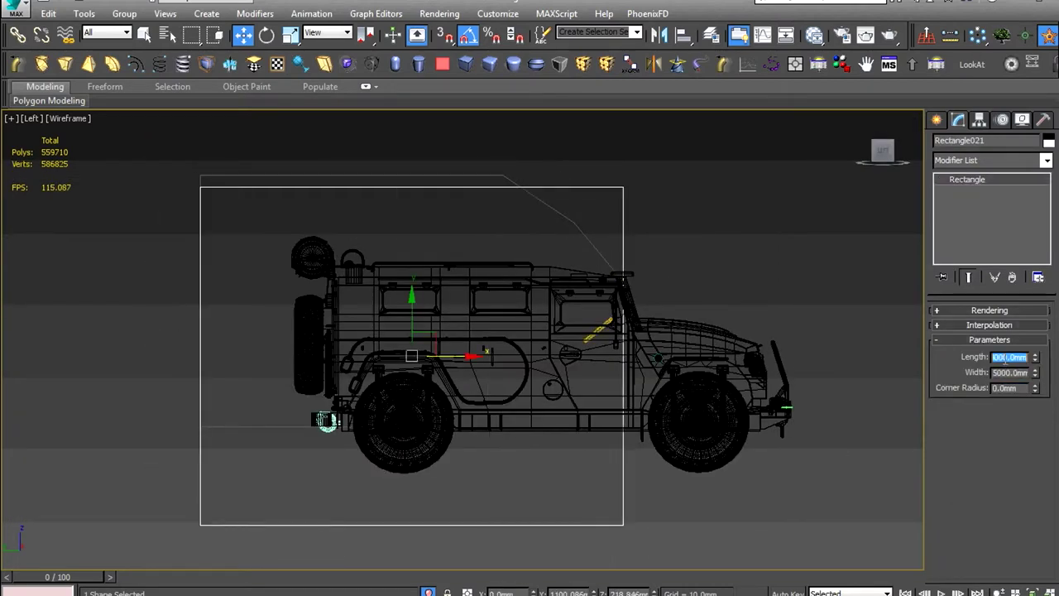
middle_click_drag(569, 335, 672, 342)
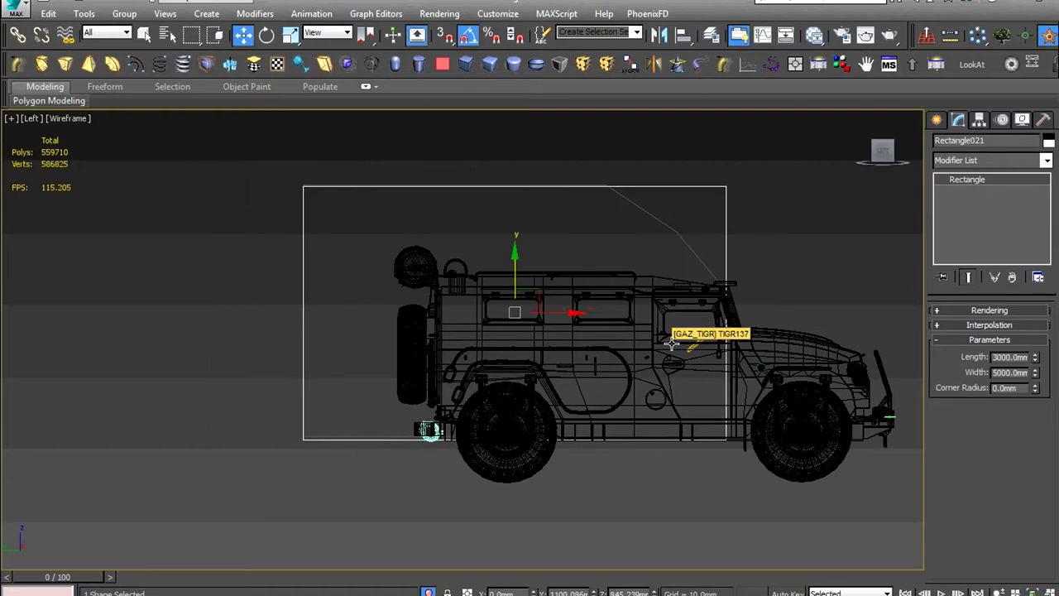
Move Line008's upper right vertex along X so its front edge becomes vertical
right_click(298, 353)
left_click(463, 378)
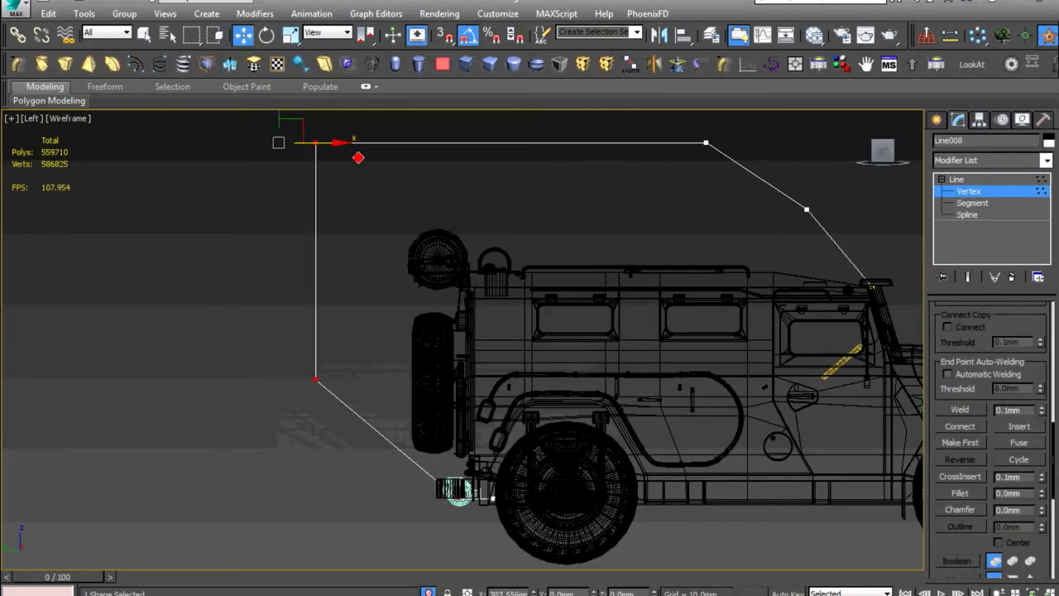
middle_click_drag(644, 202, 491, 260)
left_click(671, 268)
left_click_drag(713, 268, 777, 295)
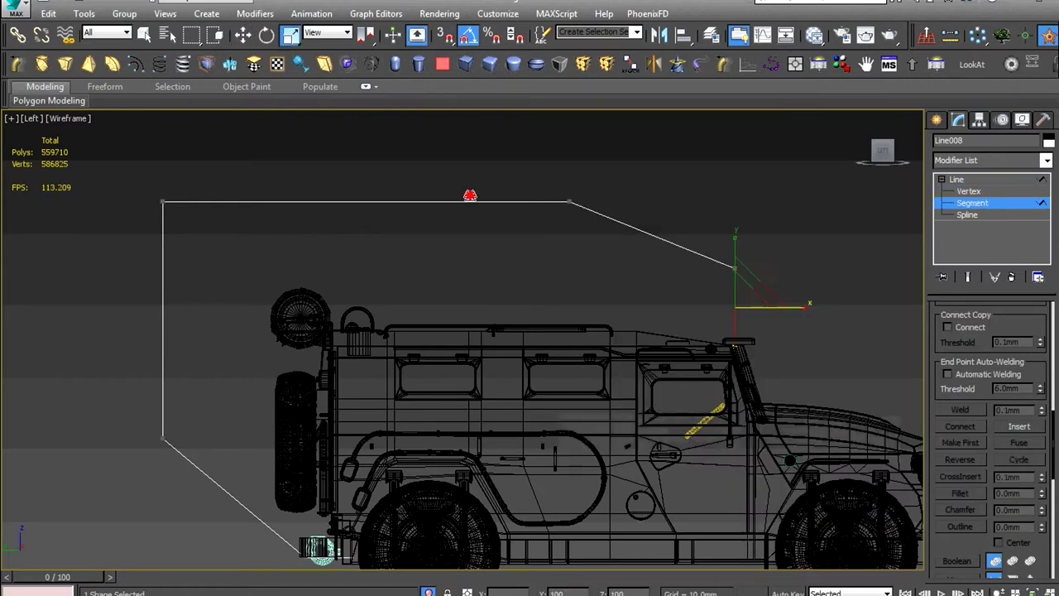
middle_click_drag(470, 195, 503, 144)
scroll(475, 487, "down", 2)
Select the shell profile line Line008 and change its colour to green
left_click(74, 482)
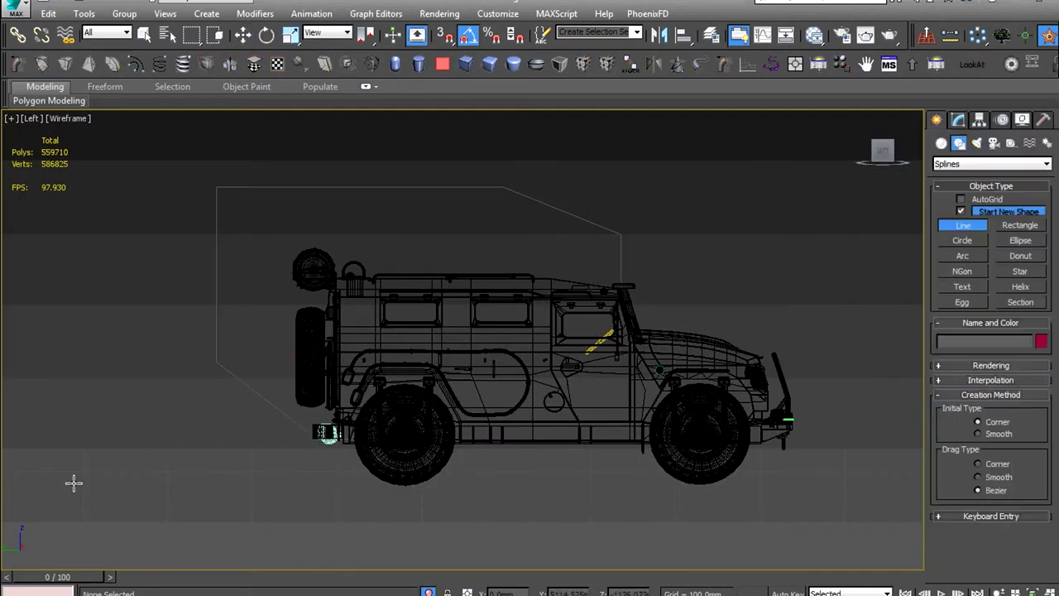
scroll(400, 496, "up", 5)
scroll(499, 452, "down", 10)
scroll(498, 452, "up", 8)
left_click(331, 422)
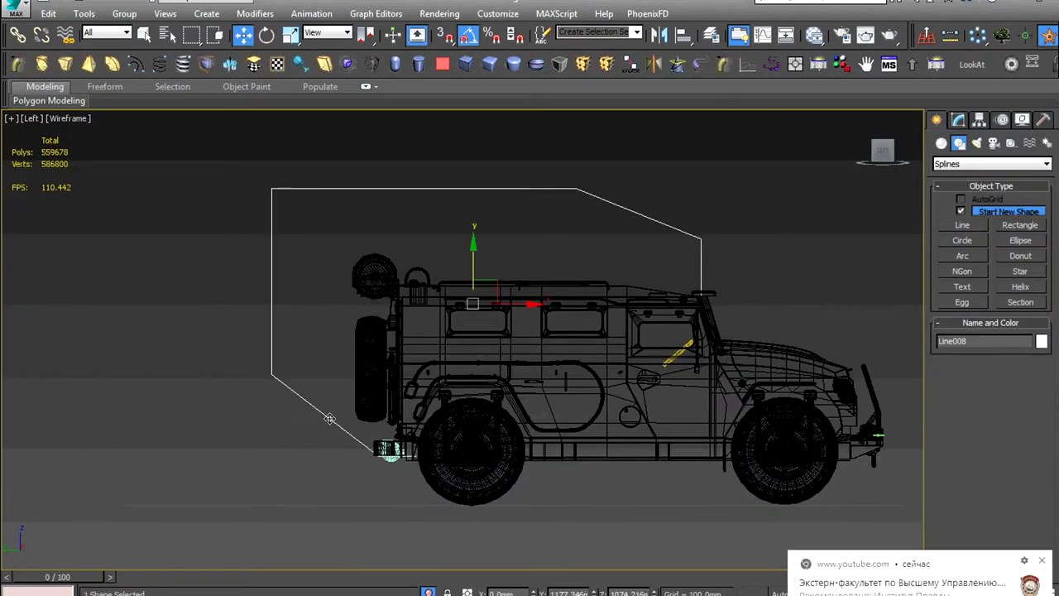
left_click(958, 119)
left_click(1049, 140)
double_click(511, 270)
scroll(684, 339, "up", 5)
scroll(595, 352, "down", 6)
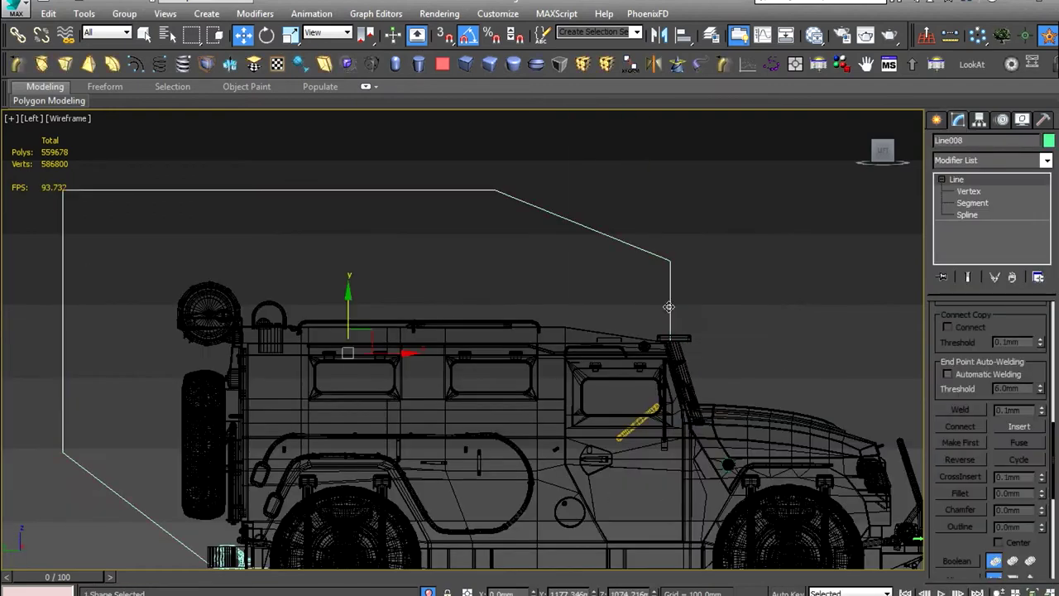
scroll(517, 363, "up", 2)
scroll(522, 365, "up", 1)
Switch the viewport display from wireframe to Shaded
middle_click_drag(522, 365, 579, 356, "alt")
left_click(100, 119)
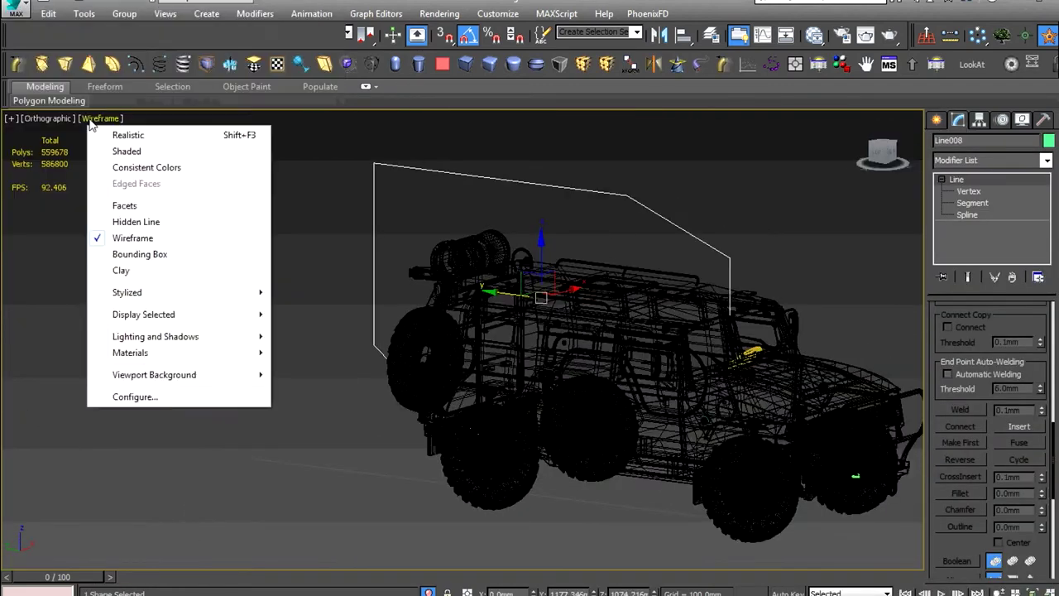
left_click(111, 151)
key("f")
middle_click_drag(458, 290, 529, 315, "alt")
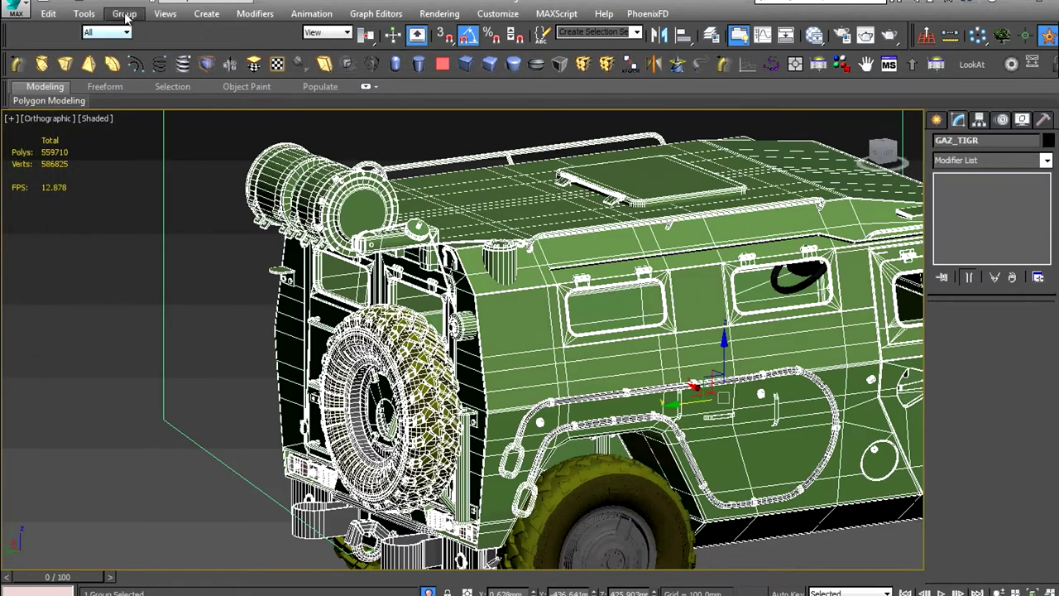
Inspect the spare tyre, then the vehicle body, by selecting each in turn
left_click(461, 354)
scroll(521, 381, "up", 3)
key("l")
scroll(479, 428, "down", 4)
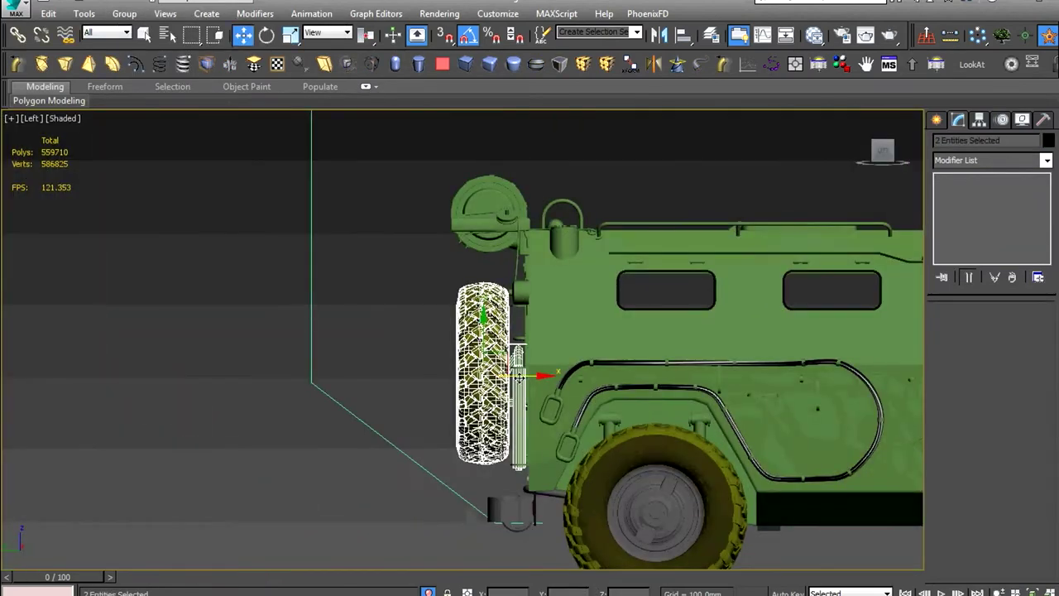
left_click(386, 357)
left_click(530, 331)
scroll(463, 265, "up", 4)
In element mode select a wheel element, then select the air filter object
key("5")
left_click(571, 430, "alt")
middle_click_drag(578, 466, 629, 347, "alt")
scroll(629, 348, "down", 5)
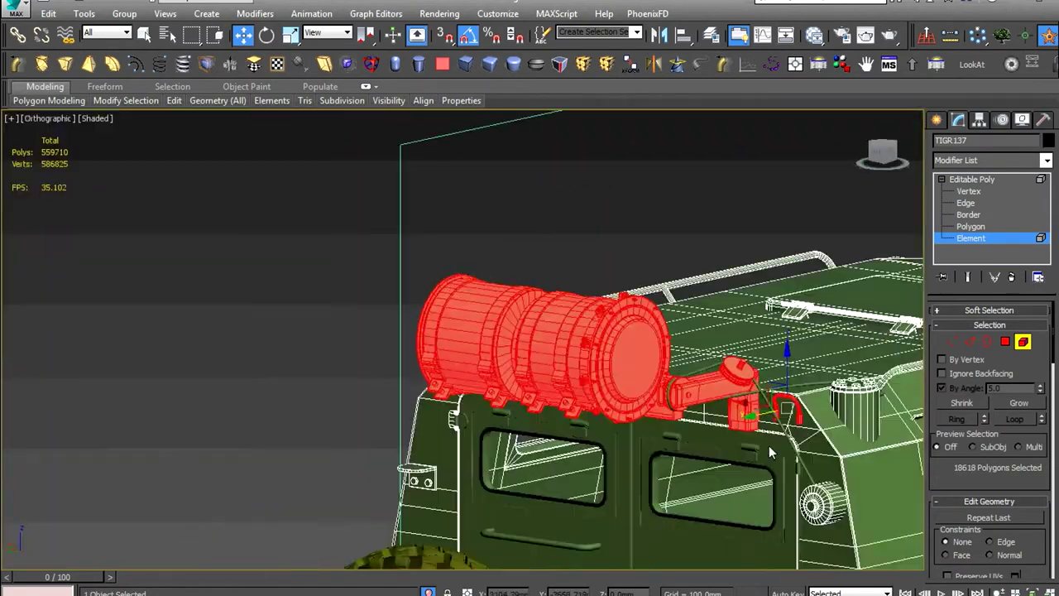
scroll(690, 295, "up", 2)
middle_click_drag(691, 295, 560, 331, "alt")
left_click(559, 331)
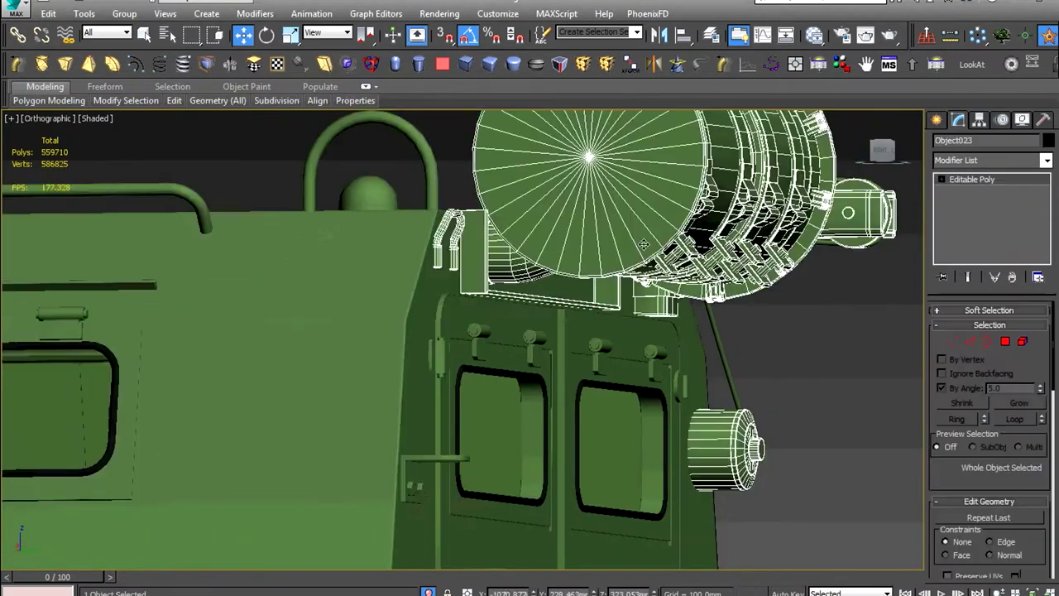
Inspect the cable spline object above the vehicle in the side view, then clear the selection
key("l")
scroll(446, 336, "up", 3)
middle_click_drag(248, 331, 496, 331)
left_click(446, 334)
scroll(397, 327, "down", 3)
scroll(496, 330, "up", 5)
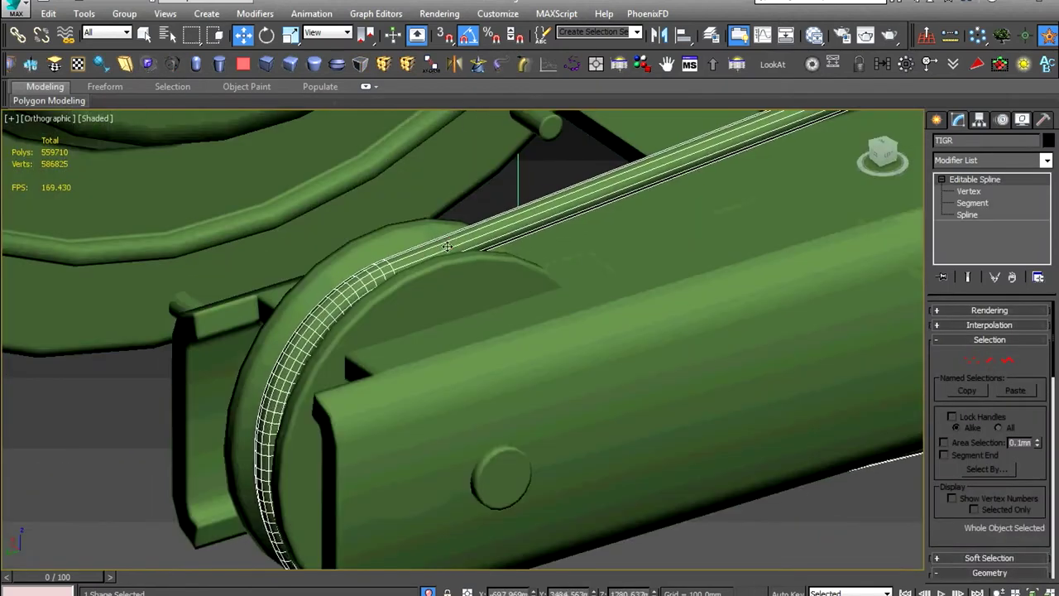
key("l")
scroll(551, 335, "down", 5)
scroll(571, 362, "up", 5)
scroll(623, 399, "down", 4)
left_click(624, 399)
scroll(624, 399, "up", 5)
scroll(721, 456, "down", 5)
Select the hook object and inspect it from the side and around
middle_click_drag(721, 456, 579, 330, "alt")
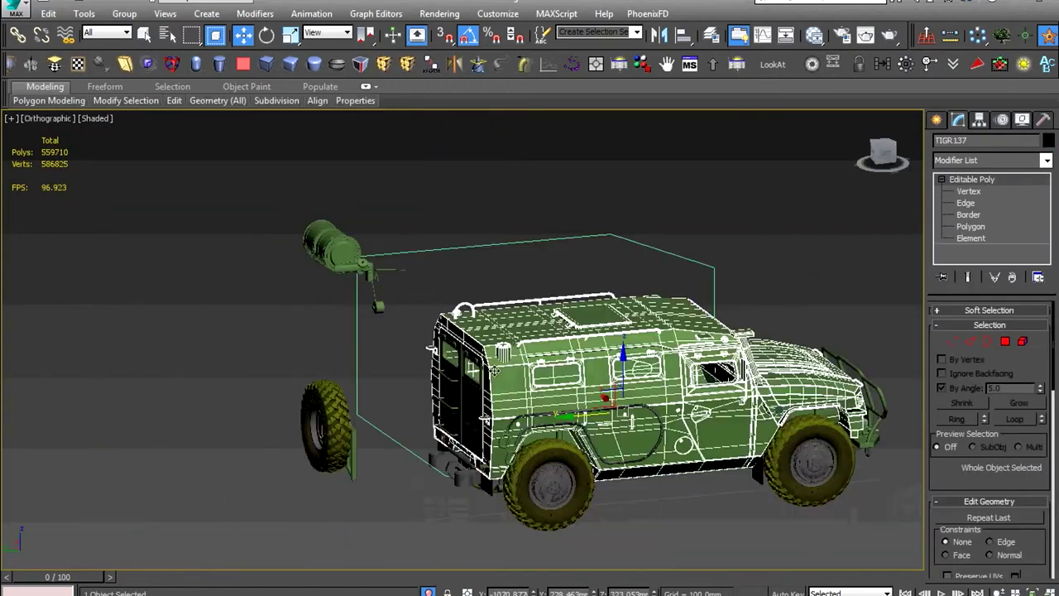
scroll(579, 331, "up", 5)
left_click(590, 270)
scroll(590, 270, "down", 5)
key("z")
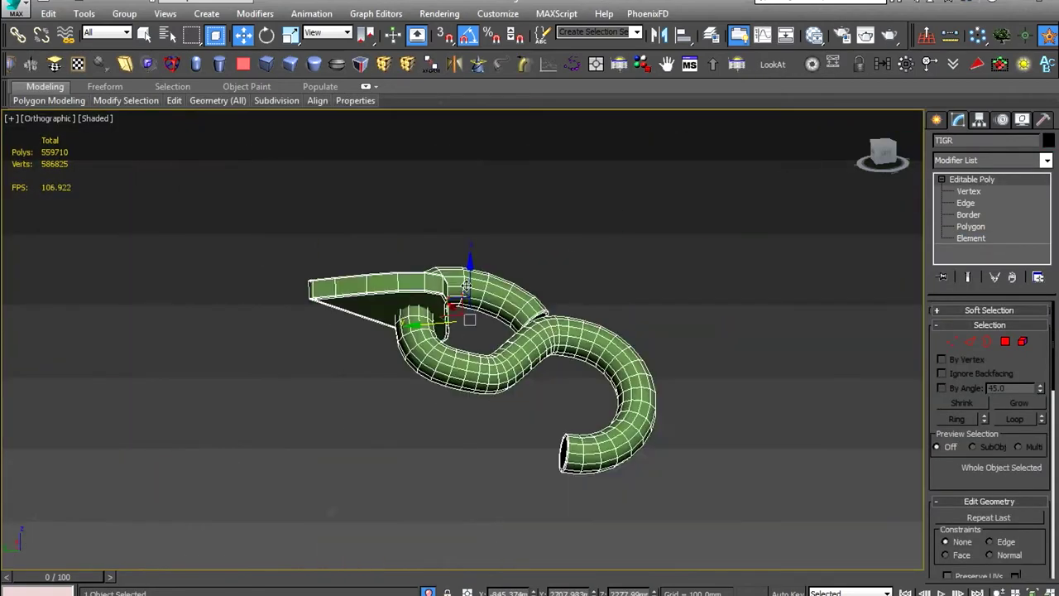
key("l")
scroll(581, 279, "down", 4)
scroll(581, 279, "up", 5)
middle_click_drag(582, 278, 476, 346, "alt")
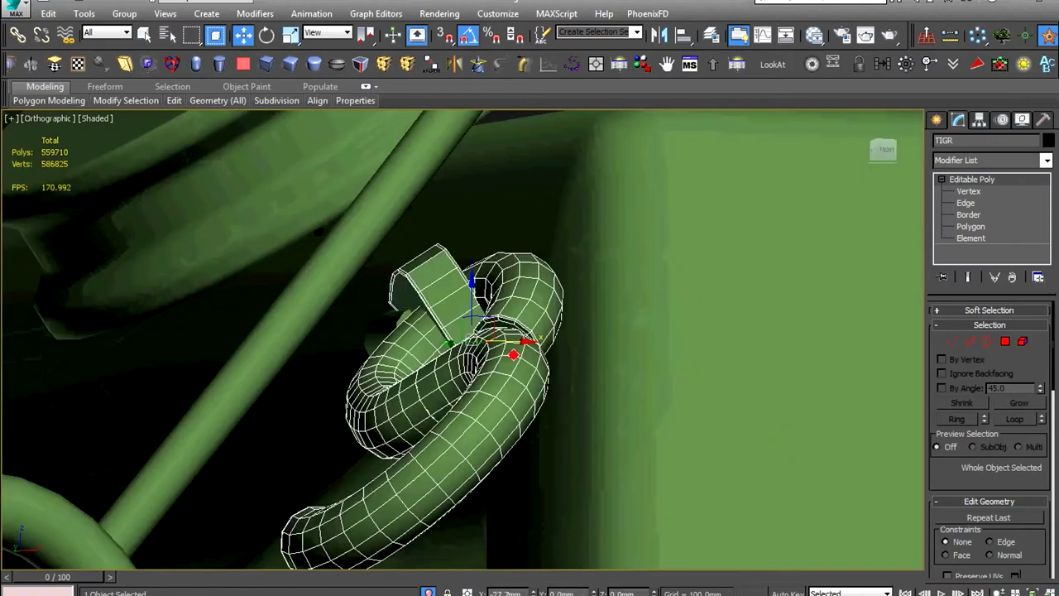
scroll(476, 345, "down", 5)
scroll(560, 387, "up", 5)
scroll(560, 387, "down", 8)
Select the wheel-arch cables and bring up the grouping options
left_click(331, 367, "ctrl")
scroll(331, 367, "up", 6)
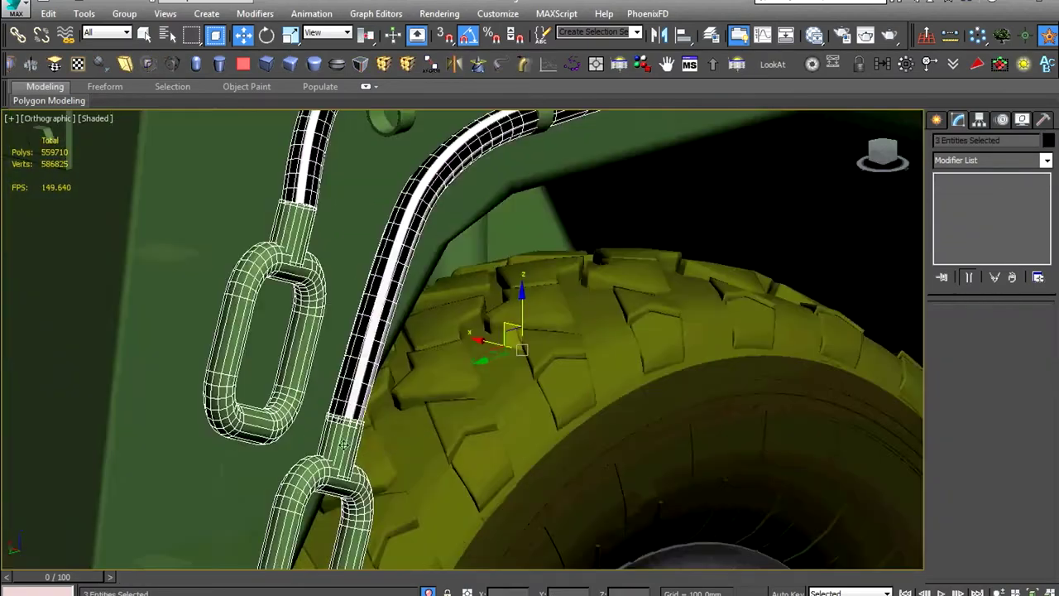
left_click(124, 14)
scroll(463, 330, "down", 5)
Inspect the vehicle body's roof and select the whole body element in the side view
left_click(463, 331)
middle_click_drag(463, 331, 496, 373, "alt")
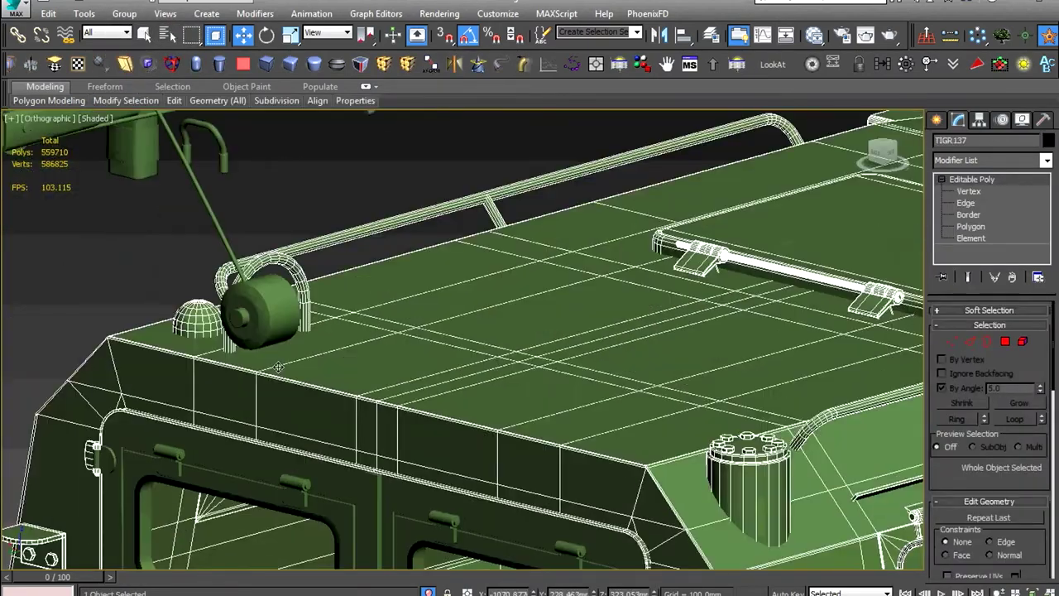
scroll(496, 372, "down", 3)
scroll(610, 431, "down", 2)
scroll(610, 431, "up", 6)
middle_click_drag(579, 397, 610, 431, "alt")
scroll(609, 431, "down", 6)
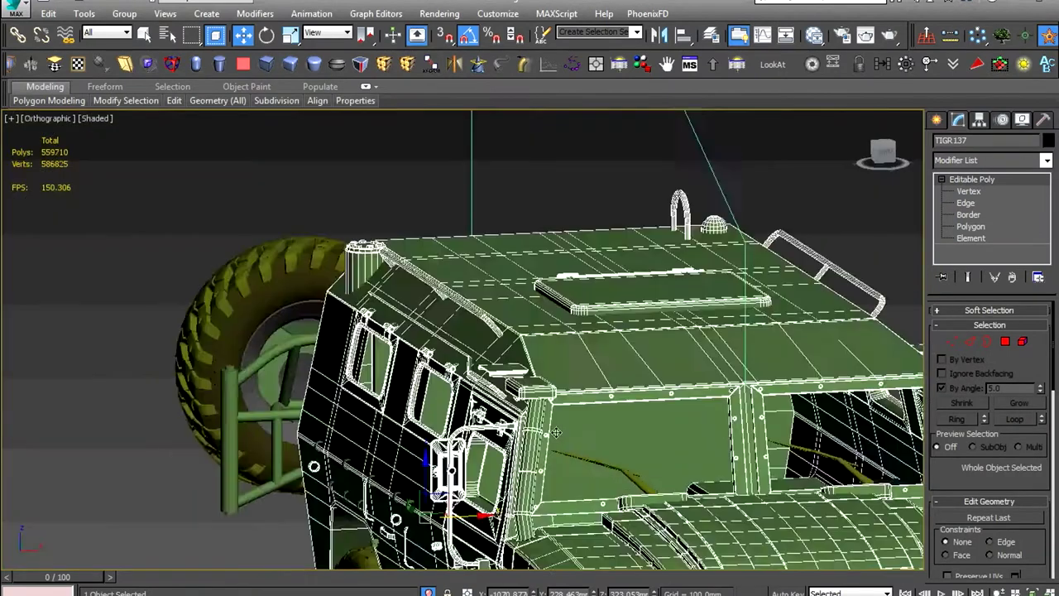
scroll(610, 431, "down", 2)
key("l")
key("5")
left_click(458, 227)
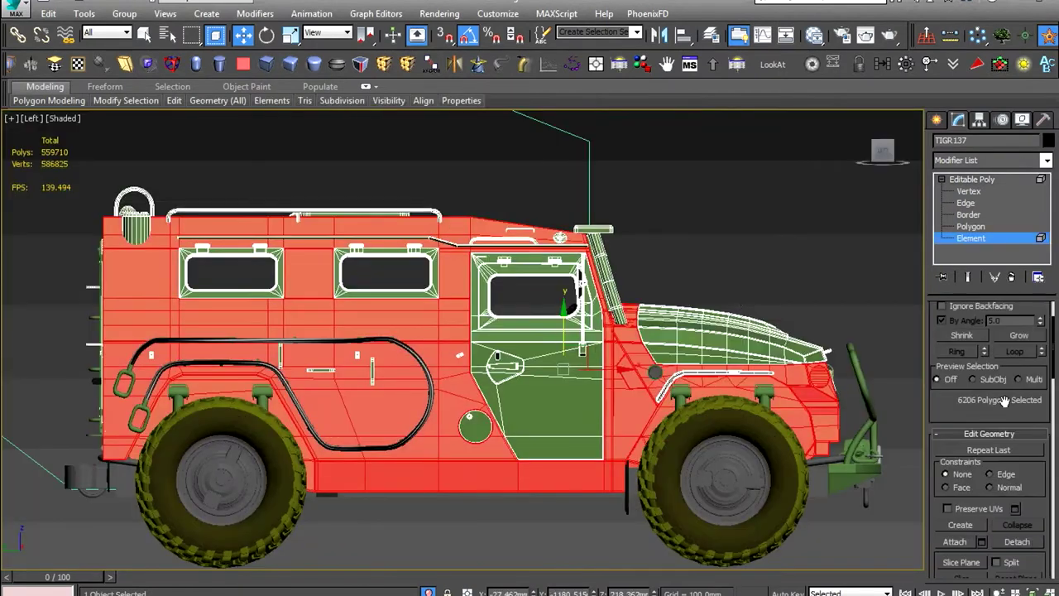
Select the separate body shell Object024 and isolate it in the Front view
left_click(832, 216)
scroll(609, 267, "up", 4)
left_click(610, 268)
scroll(610, 267, "down", 2)
scroll(584, 315, "up", 3)
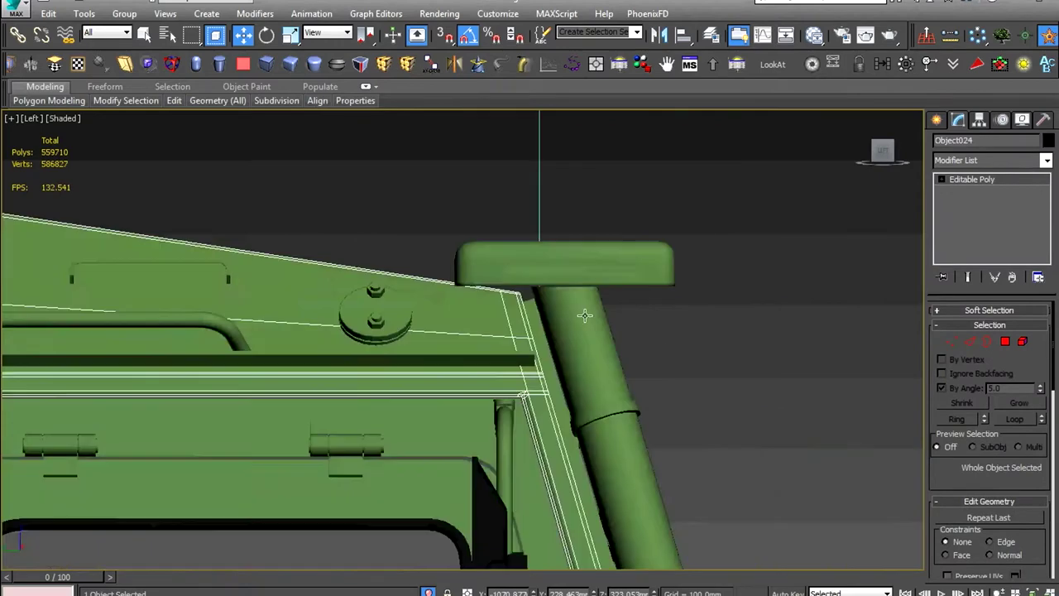
middle_click_drag(584, 315, 334, 343, "alt")
scroll(371, 426, "down", 3)
scroll(371, 426, "up", 3)
scroll(370, 426, "down", 3)
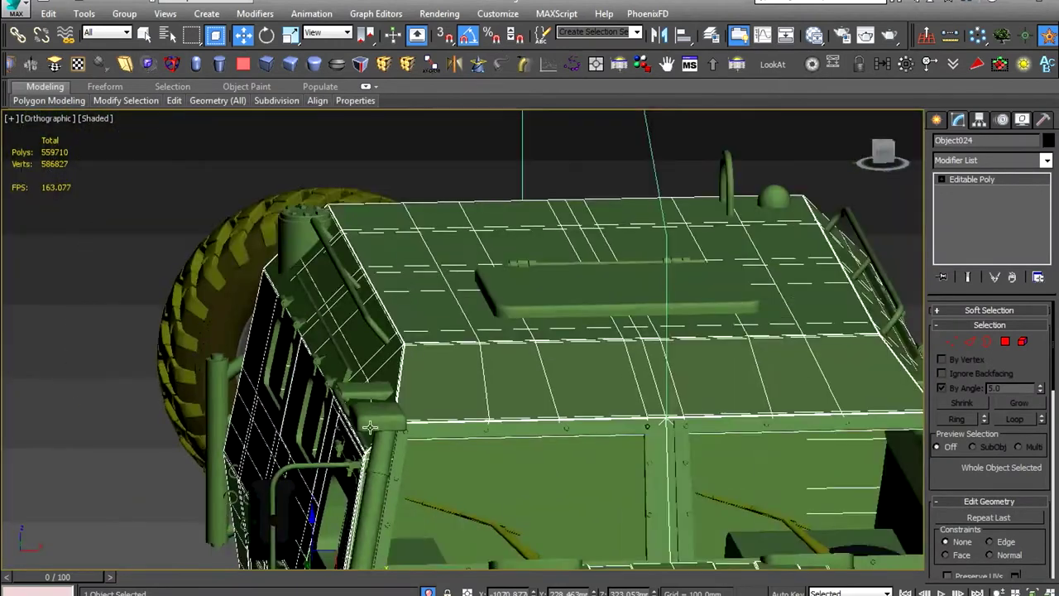
left_click(883, 155)
key("alt+q")
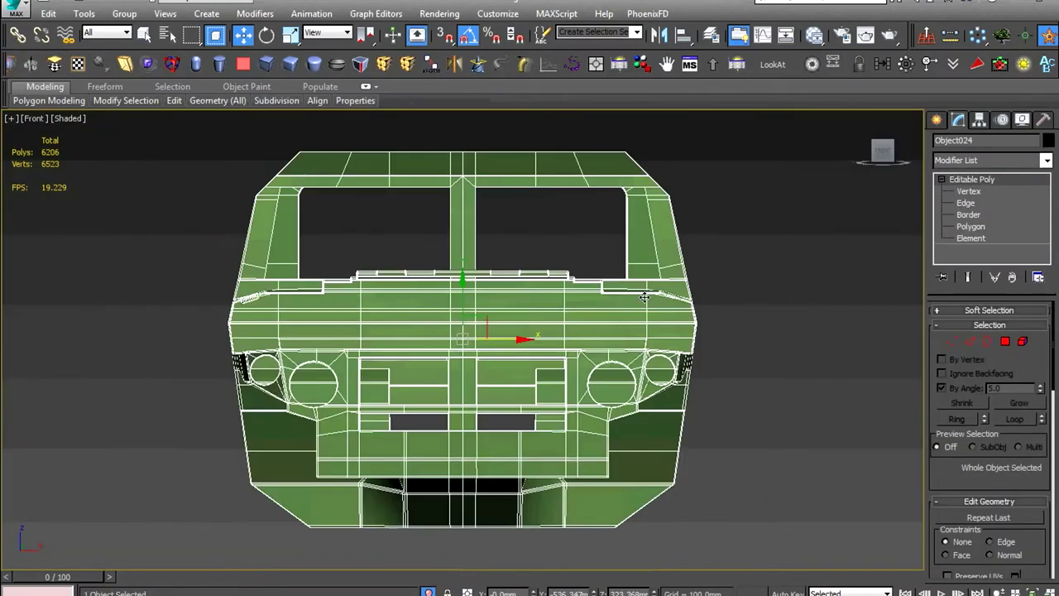
Slice off Object024's right half using Slice Plane with Remove Top, then deselect
key("w")
left_click(951, 367)
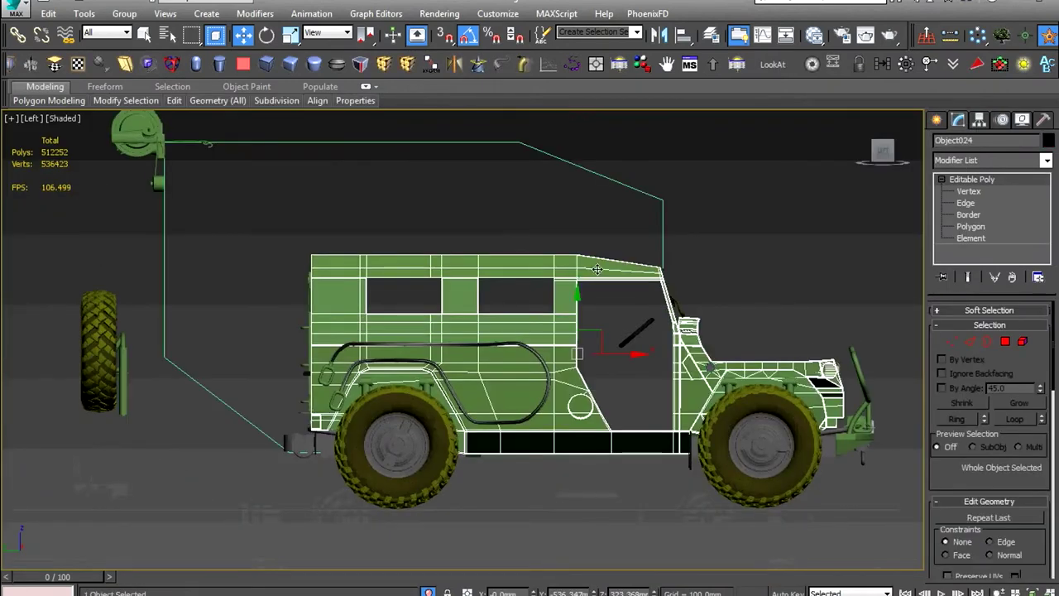
key("5")
left_click(597, 269)
key("ctrl+d")
Hide the wheels and select the body shell, panning to the outline's end
right_click(323, 367)
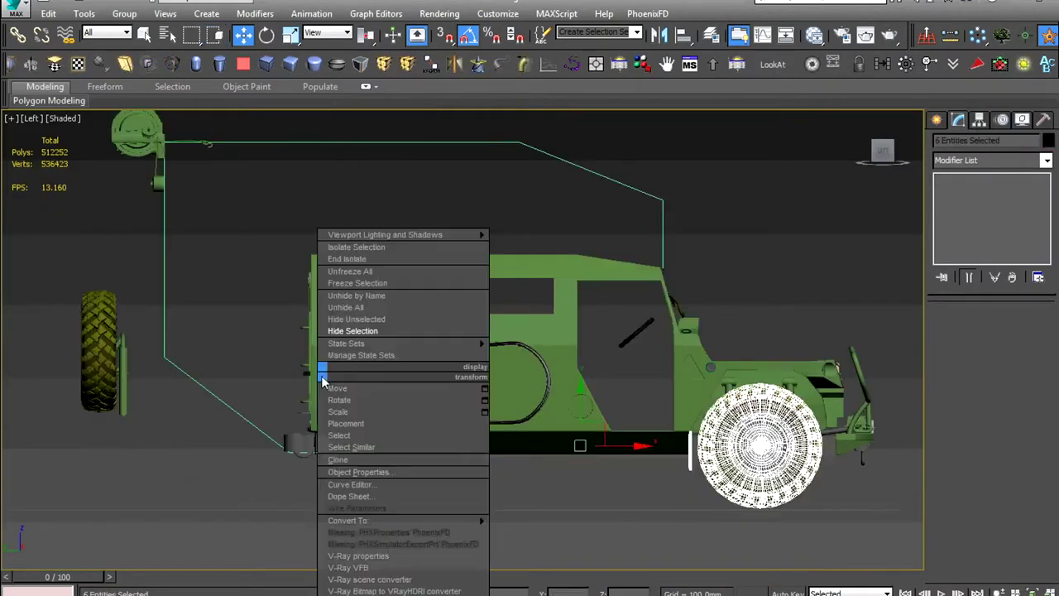
scroll(704, 406, "up", 5)
scroll(560, 399, "down", 5)
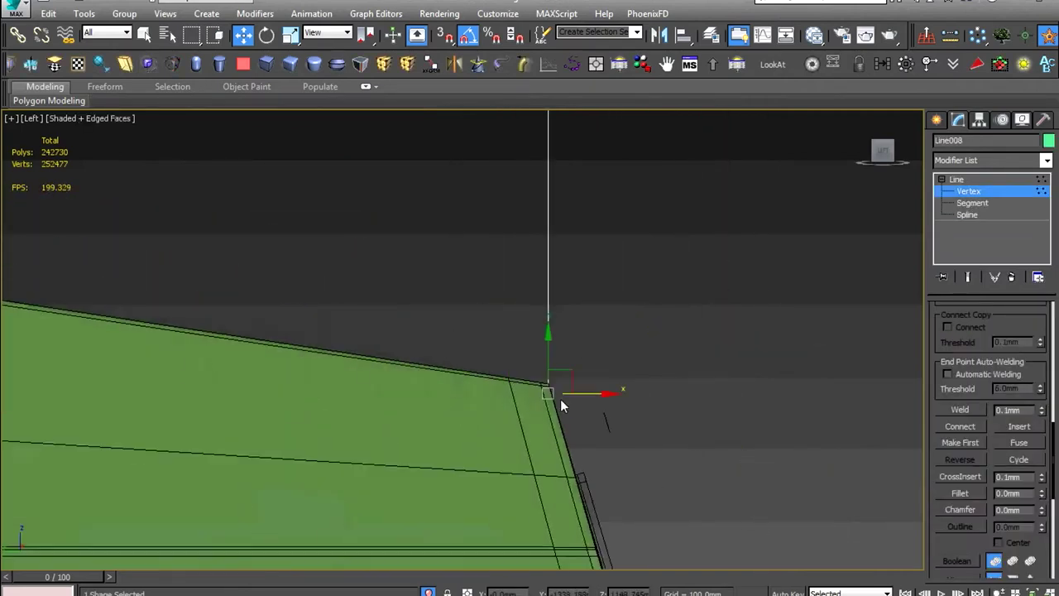
scroll(359, 200, "down", 3)
left_click(591, 491)
scroll(521, 292, "up", 5)
middle_click_drag(522, 292, 521, 151)
scroll(456, 439, "down", 2)
Select the outline's end vertex, then reselect and orbit around the body shell
left_click(456, 439)
scroll(486, 424, "up", 3)
scroll(506, 382, "up", 3)
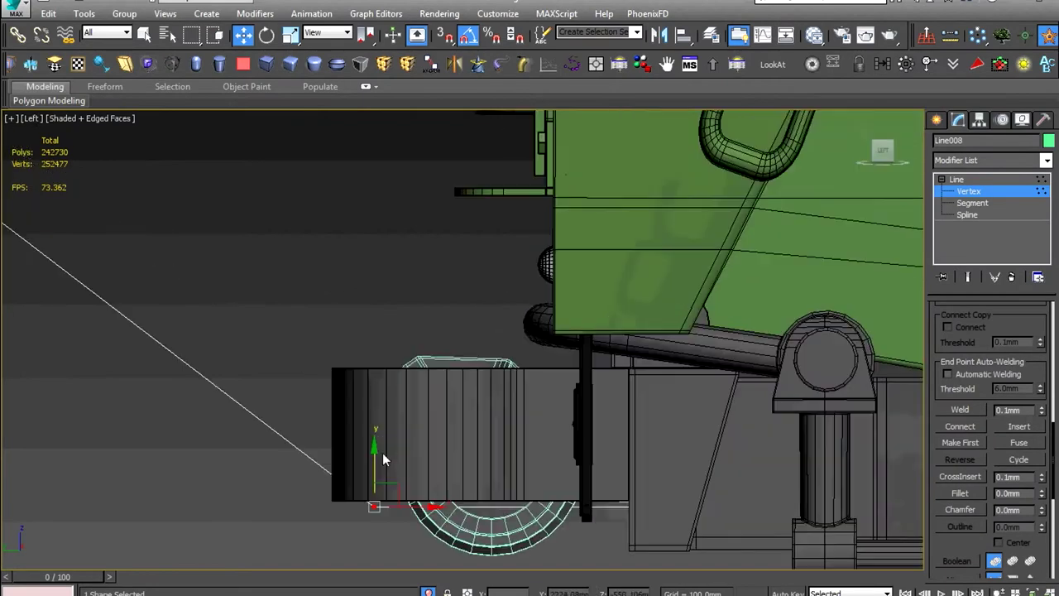
scroll(497, 331, "down", 3)
left_click(745, 248)
mouse_move(745, 248)
middle_mouse_down("alt")
mouse_move(579, 331)
mouse_move(525, 425)
middle_mouse_up("alt")
scroll(580, 331, "up", 4)
scroll(524, 425, "down", 4)
Check the wheel area in the side view and close the Object Color dialog
key("l")
scroll(441, 379, "up", 4)
scroll(616, 376, "up", 3)
middle_click_drag(529, 331, 527, 431, "alt")
scroll(527, 431, "down", 4)
scroll(527, 432, "up", 4)
left_click(1048, 140)
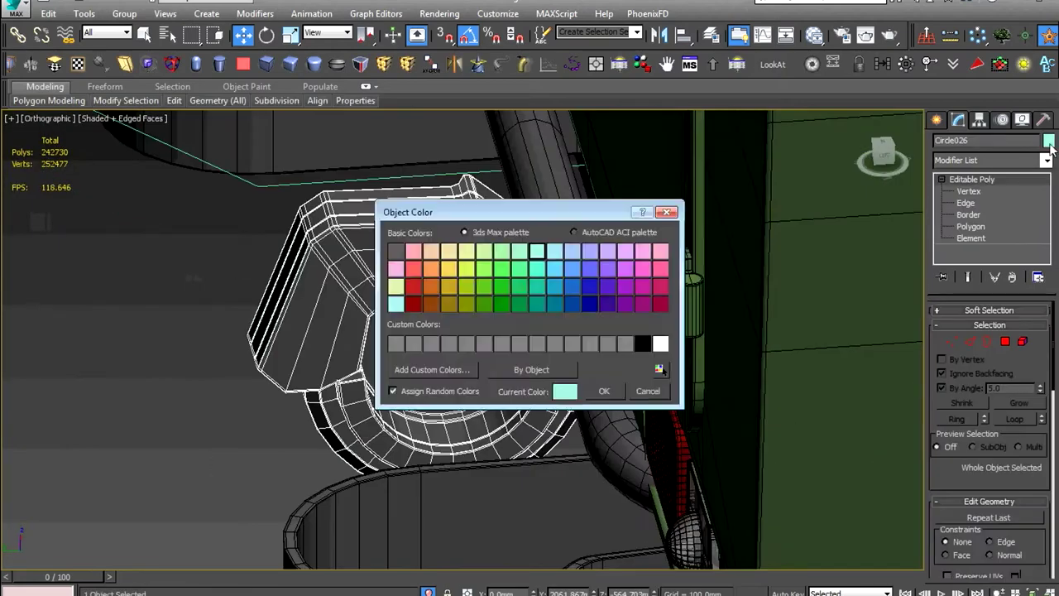
key("Escape")
scroll(563, 414, "down", 3)
scroll(643, 437, "up", 3)
Select the door group and view the truck from the side and at an angle
left_click(555, 378)
key("l")
scroll(675, 358, "up", 3)
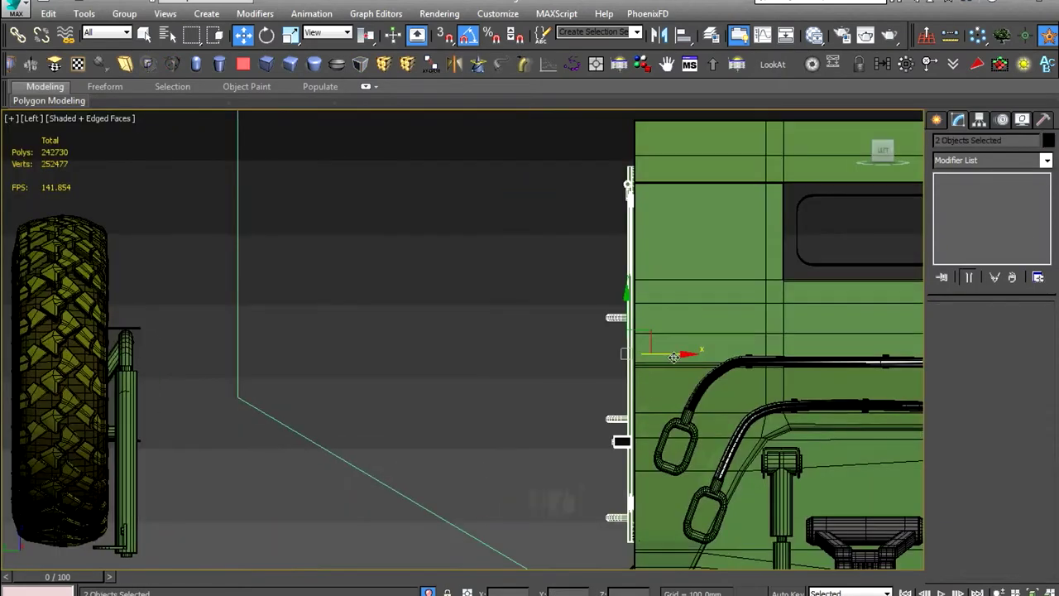
scroll(674, 358, "down", 3)
scroll(629, 356, "up", 3)
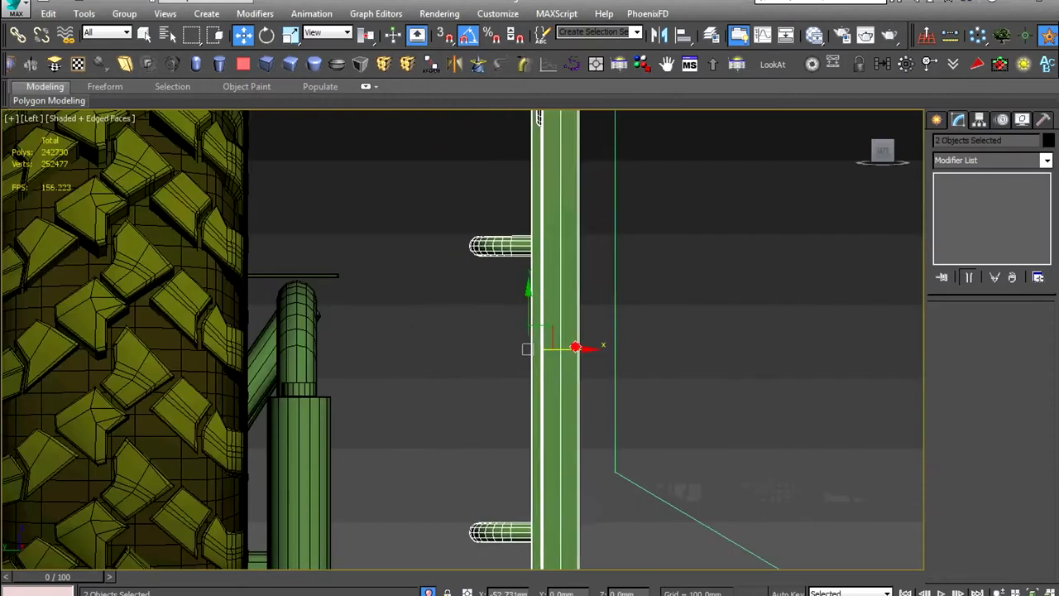
middle_click_drag(628, 355, 668, 394, "alt")
scroll(668, 393, "down", 3)
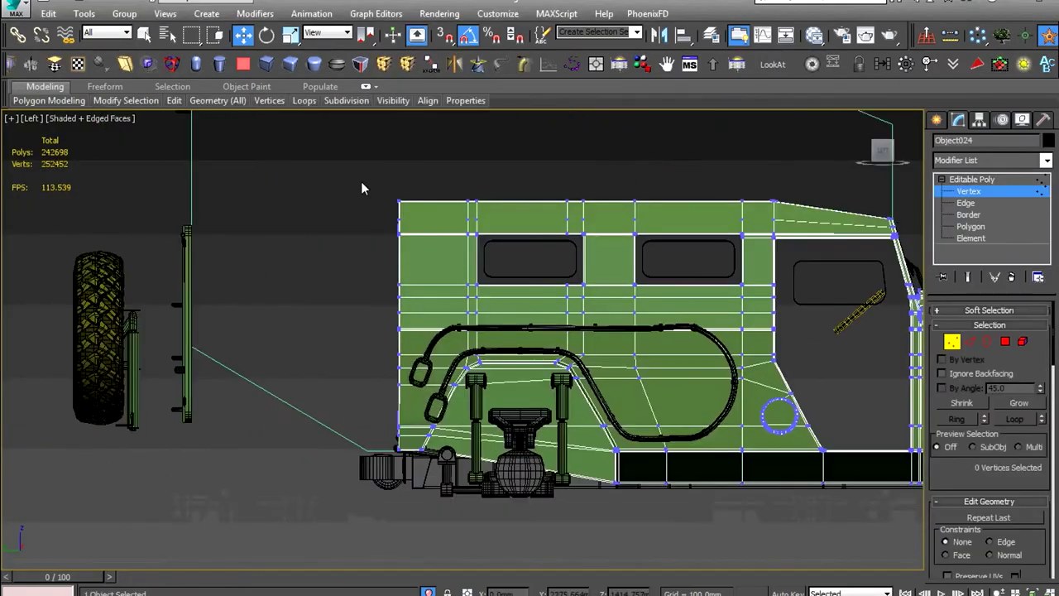
Return to the Left view and zoom in on the side body panel
key("l")
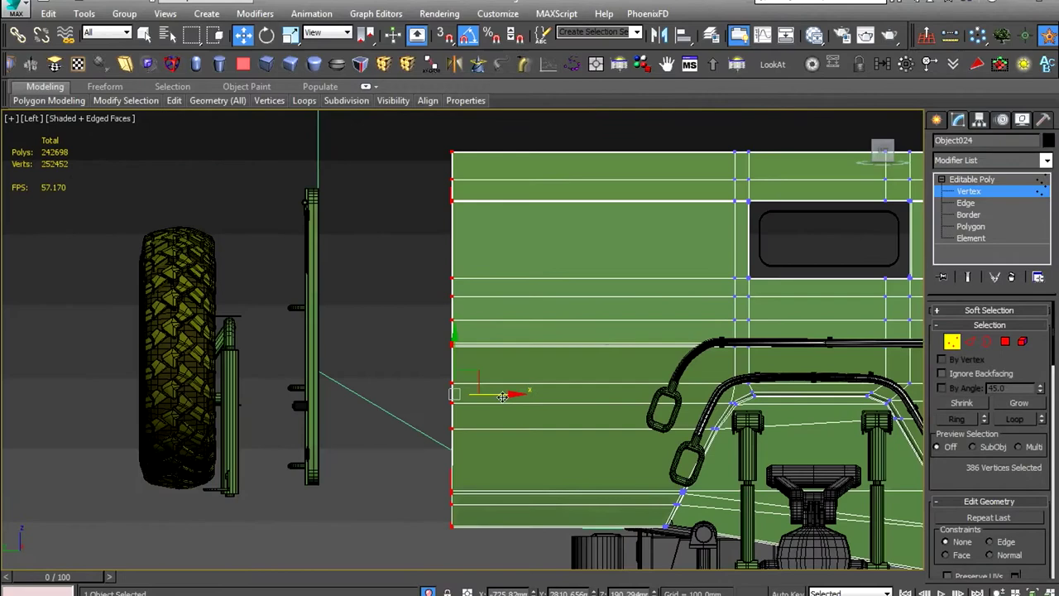
scroll(554, 478, "up", 3)
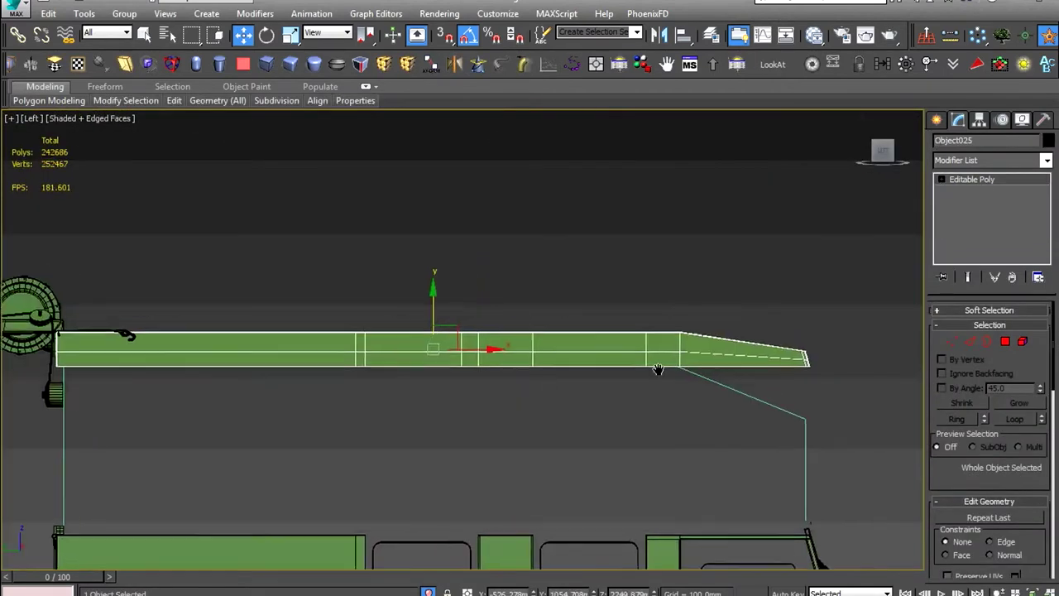
Extrude the roof strip's corner polygons into the roof shell, then set the Left view to Wireframe
middle_click_drag(657, 369, 654, 347, "alt")
scroll(651, 333, "up", 5)
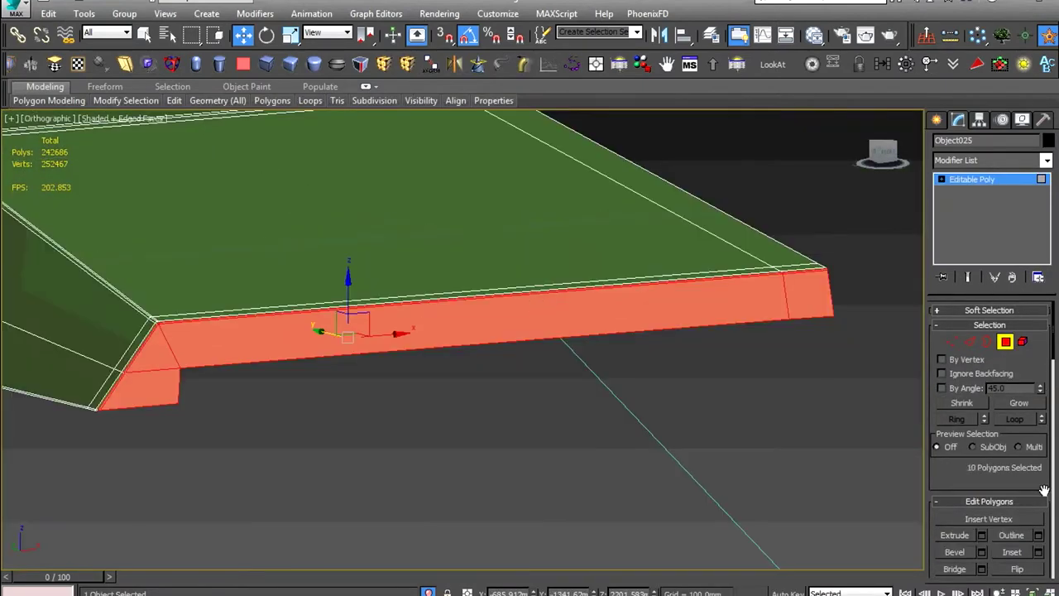
left_click(939, 180)
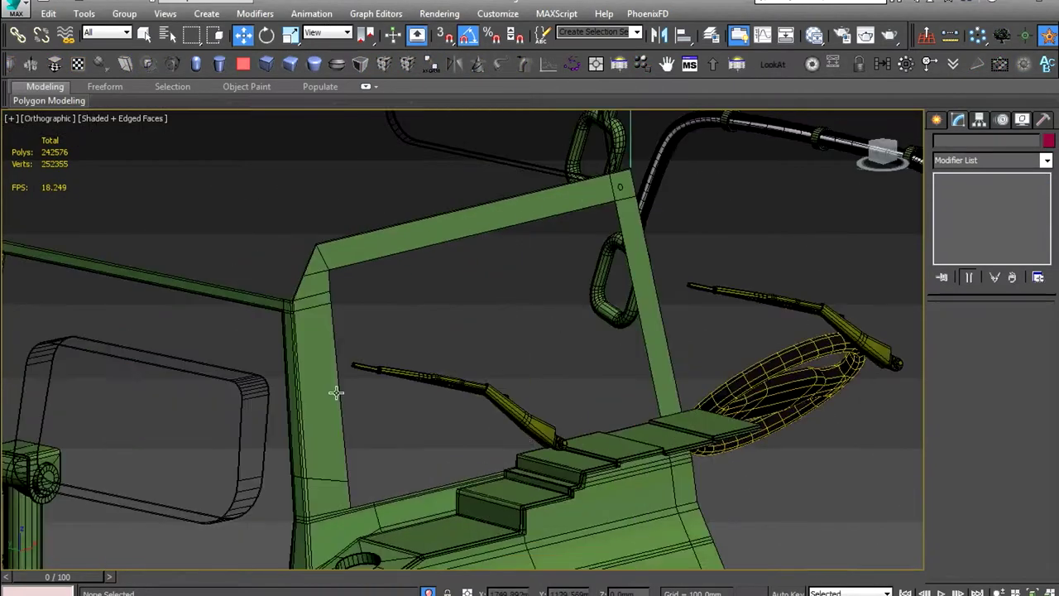
left_click(91, 118)
left_click(165, 240)
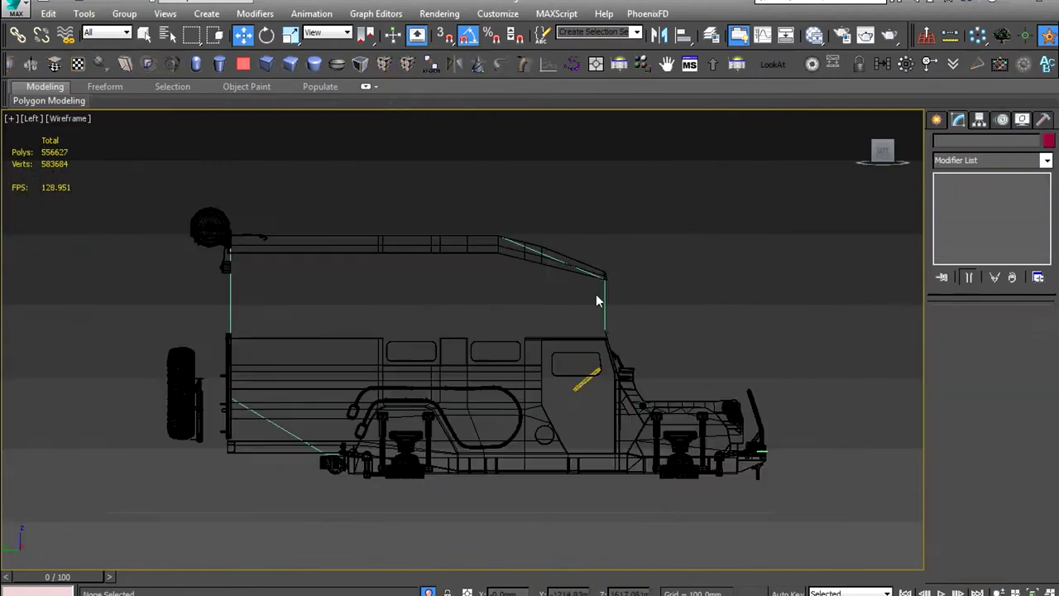
Select the roof strip and draw a small Box at the pillar top
left_click(596, 295)
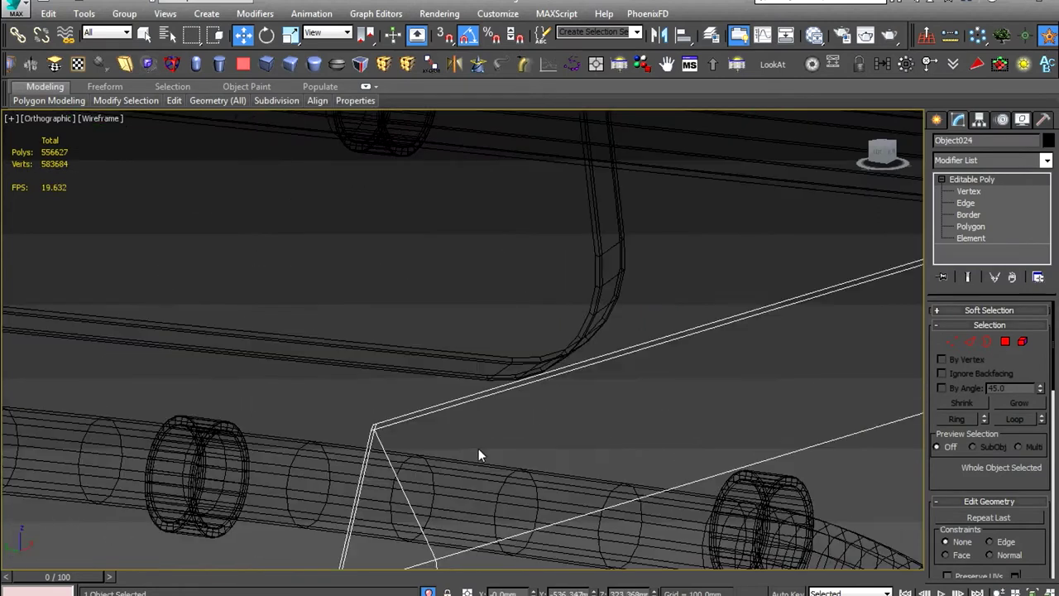
left_click(101, 118)
left_click(128, 150)
left_click(963, 213)
left_click_drag(550, 427, 562, 445)
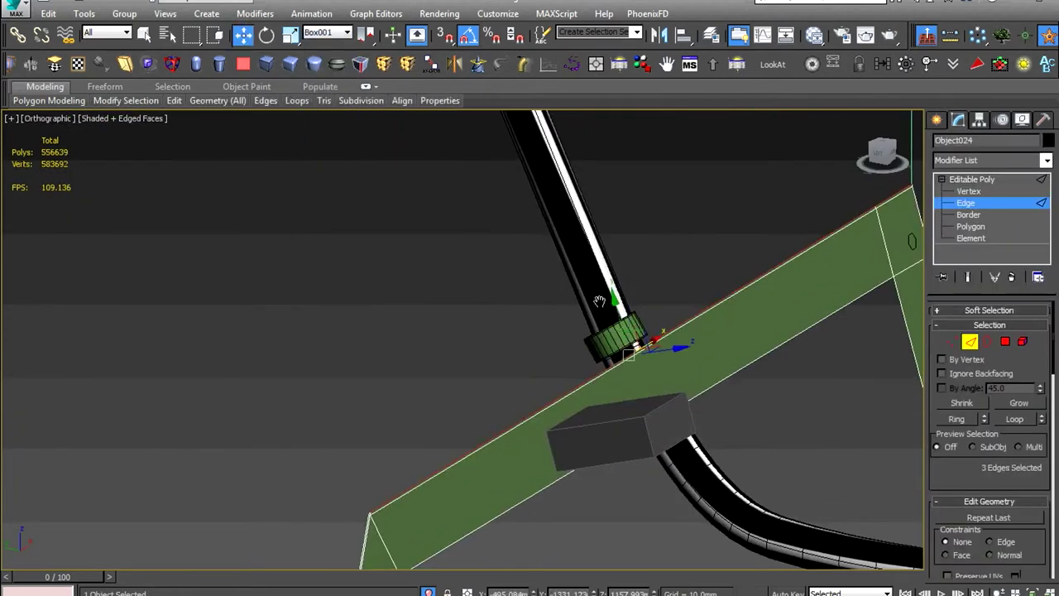
Select guide line Line008 and hide the vehicle body
scroll(599, 300, "down", 5)
key("l")
scroll(580, 326, "up", 5)
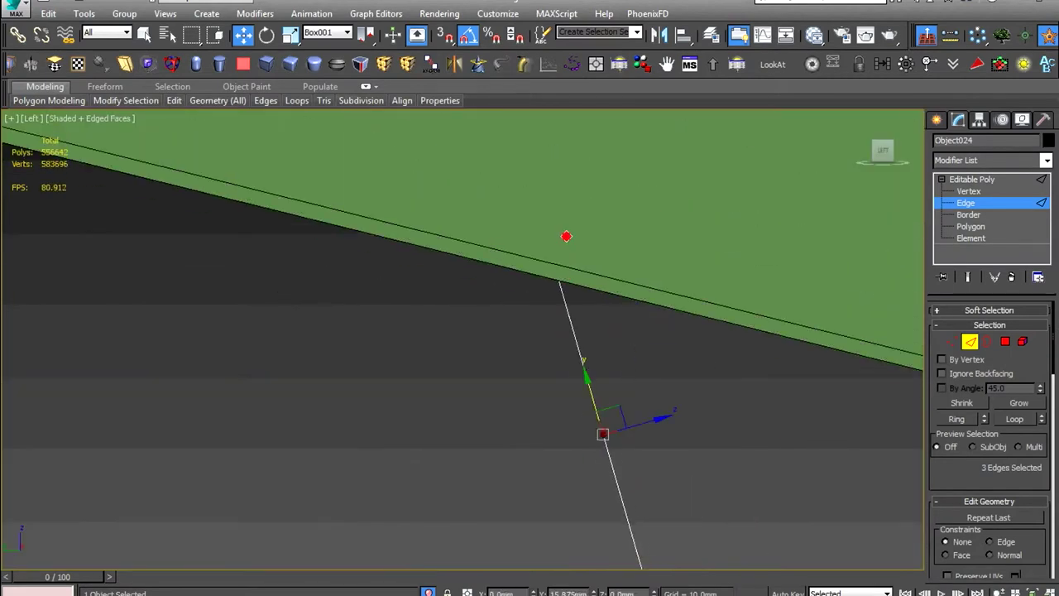
scroll(593, 282, "down", 5)
middle_click_drag(593, 282, 632, 339, "alt")
scroll(631, 339, "up", 3)
scroll(701, 397, "down", 3)
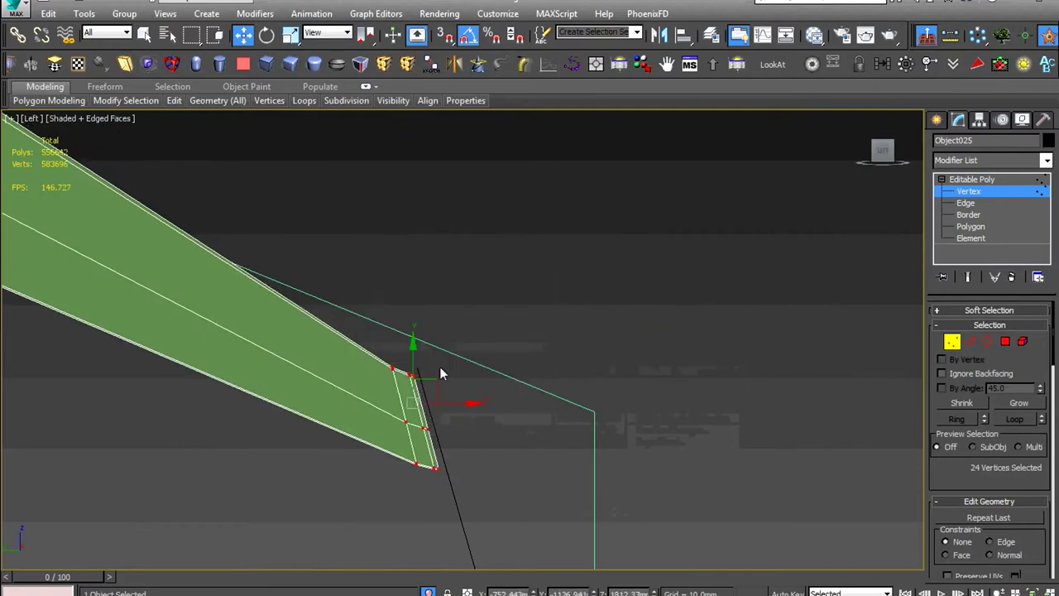
scroll(439, 372, "up", 3)
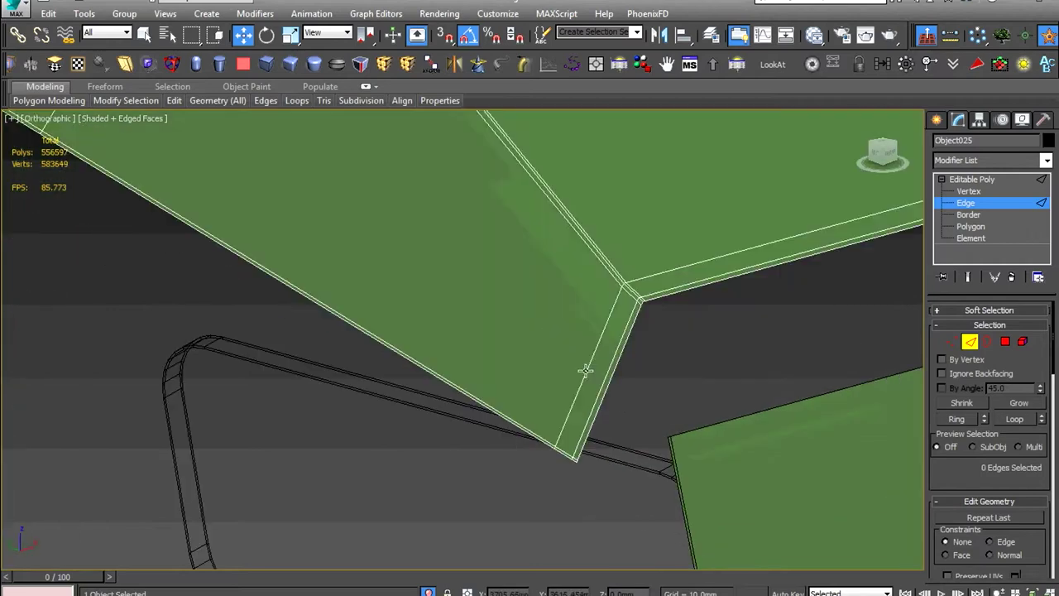
scroll(584, 369, "down", 5)
scroll(621, 364, "down", 3)
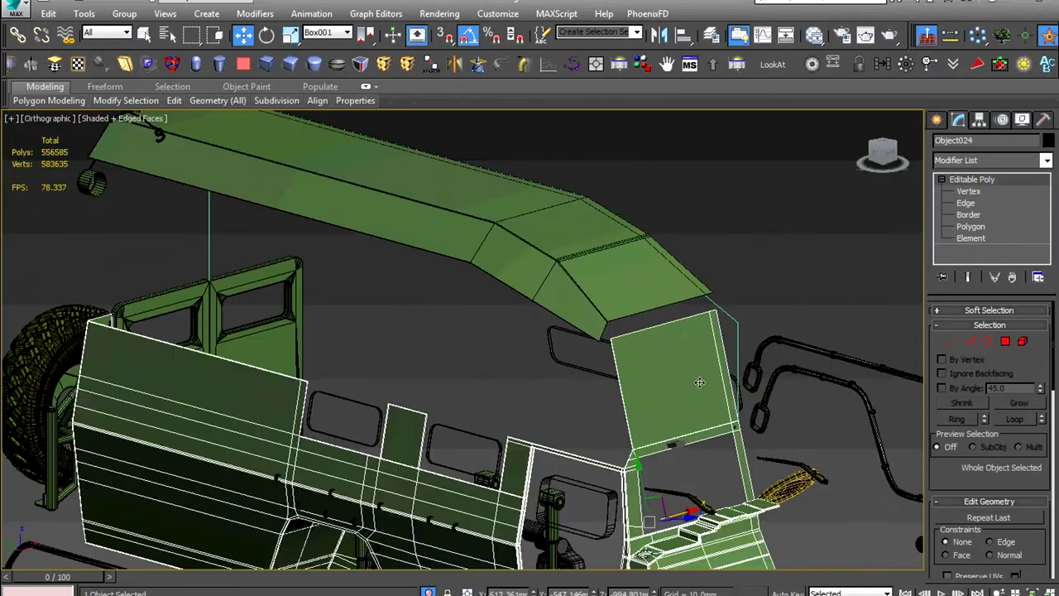
scroll(652, 362, "down", 3)
middle_click_drag(652, 362, 594, 358, "alt")
scroll(594, 358, "up", 3)
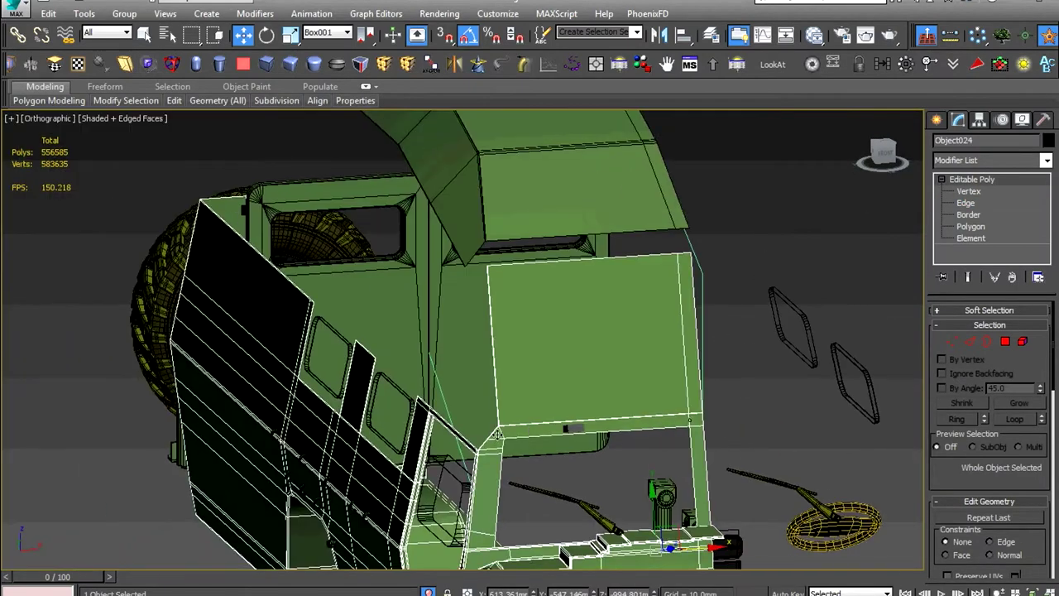
key("f")
scroll(418, 341, "up", 3)
middle_click_drag(418, 341, 545, 299, "alt")
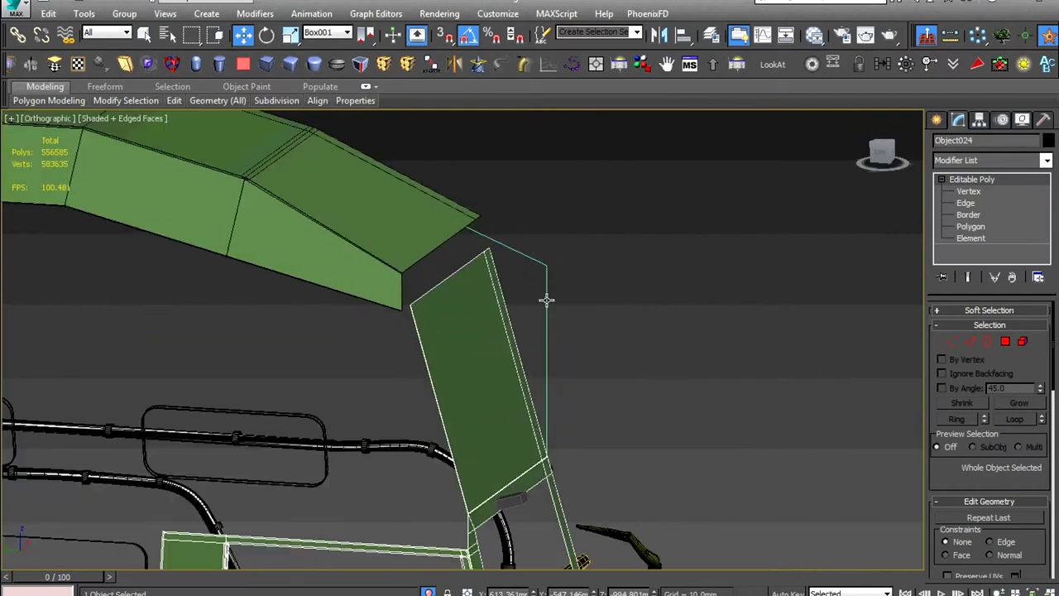
scroll(442, 359, "down", 3)
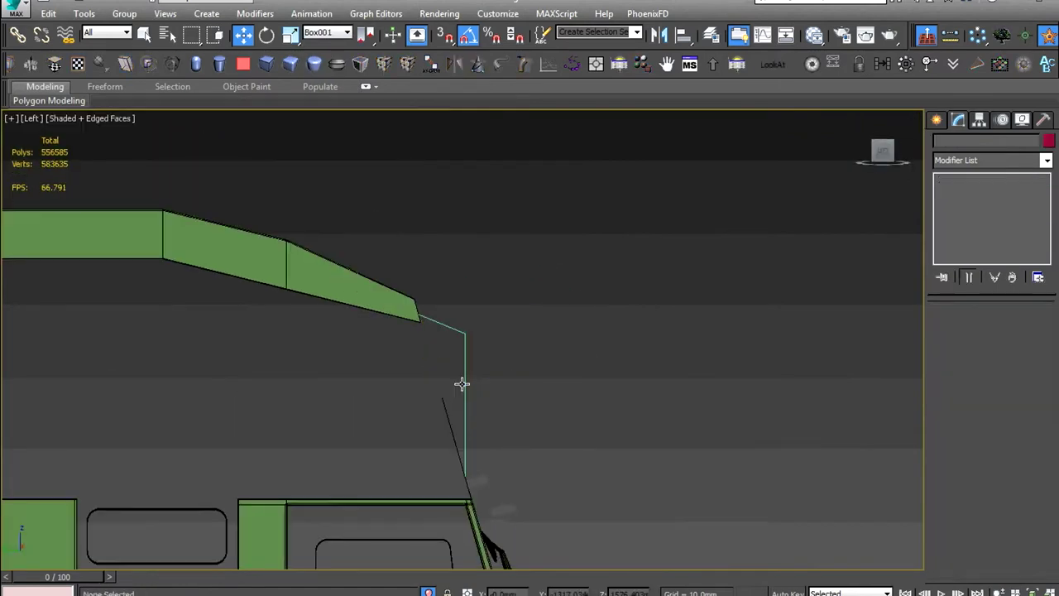
left_click(461, 383)
scroll(574, 364, "down", 3)
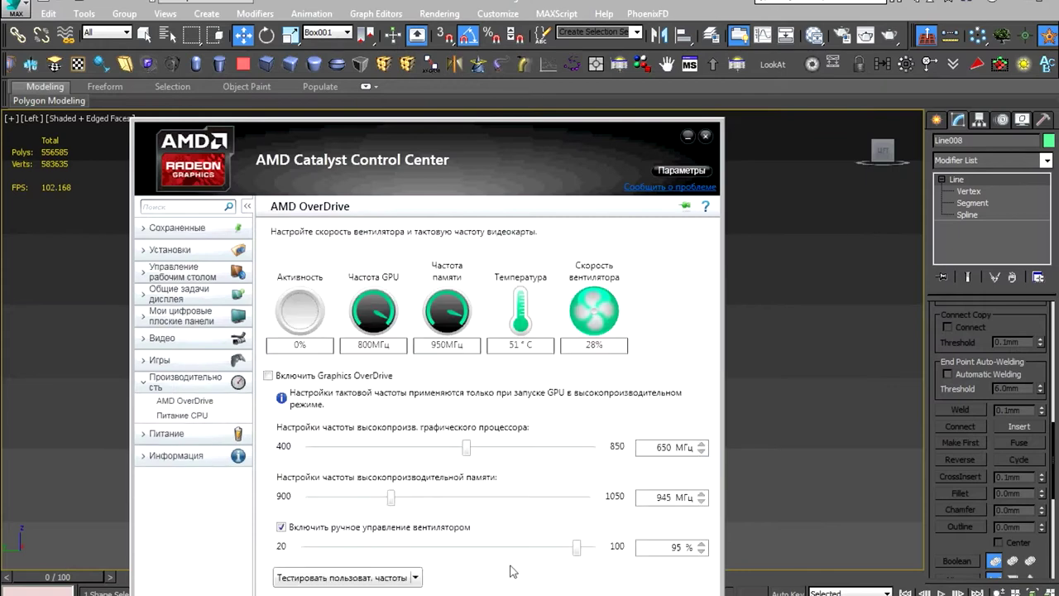
left_click_drag(682, 111, 604, 21)
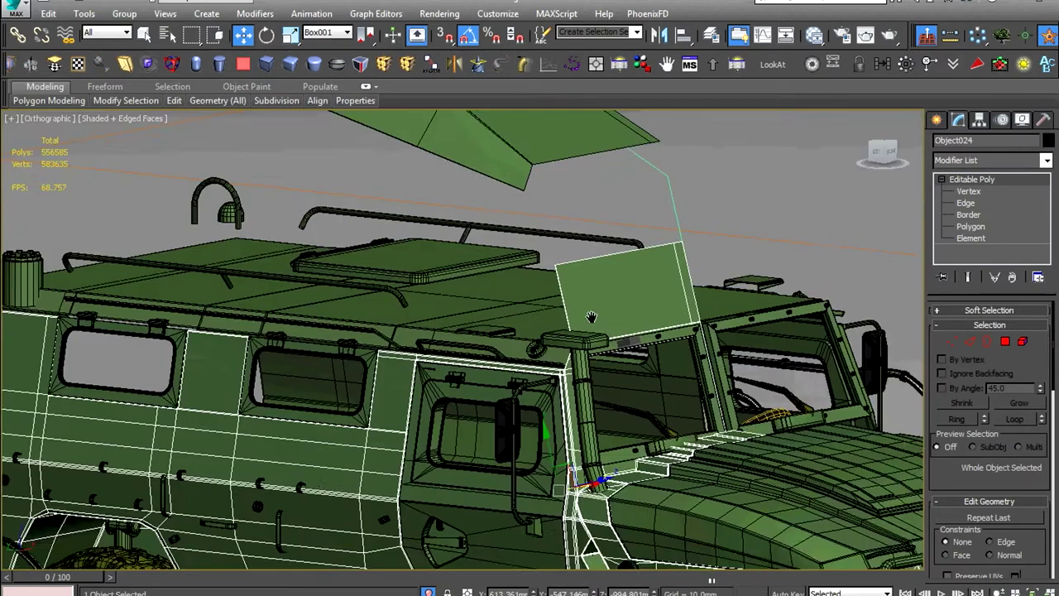
right_click(591, 317)
left_click(603, 303)
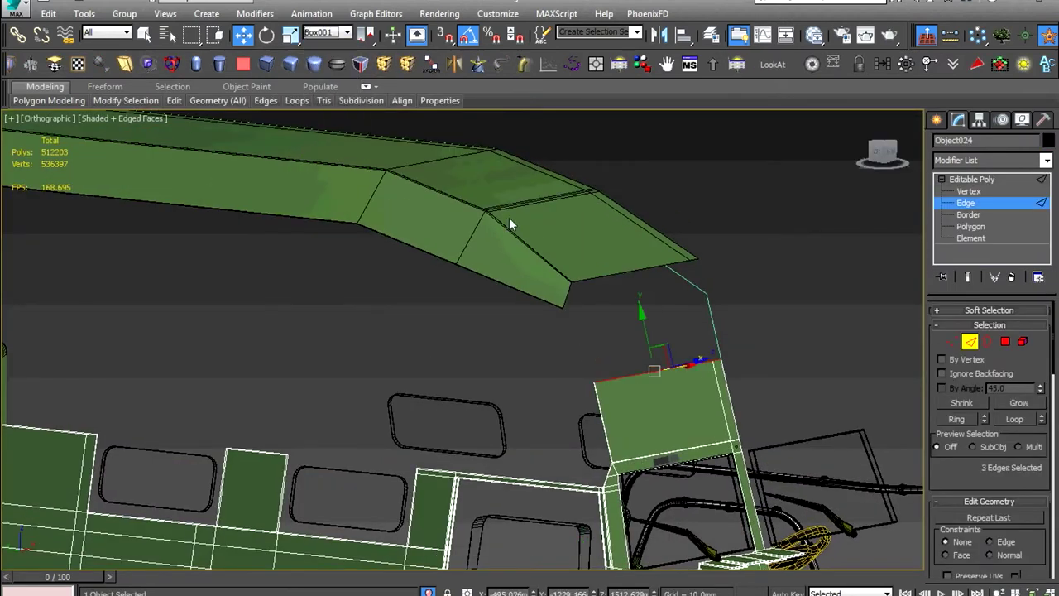
Select the roof's front-end edges and convert them to vertices to snap onto Line008
scroll(657, 341, "down", 5)
scroll(597, 331, "up", 5)
left_click(549, 331)
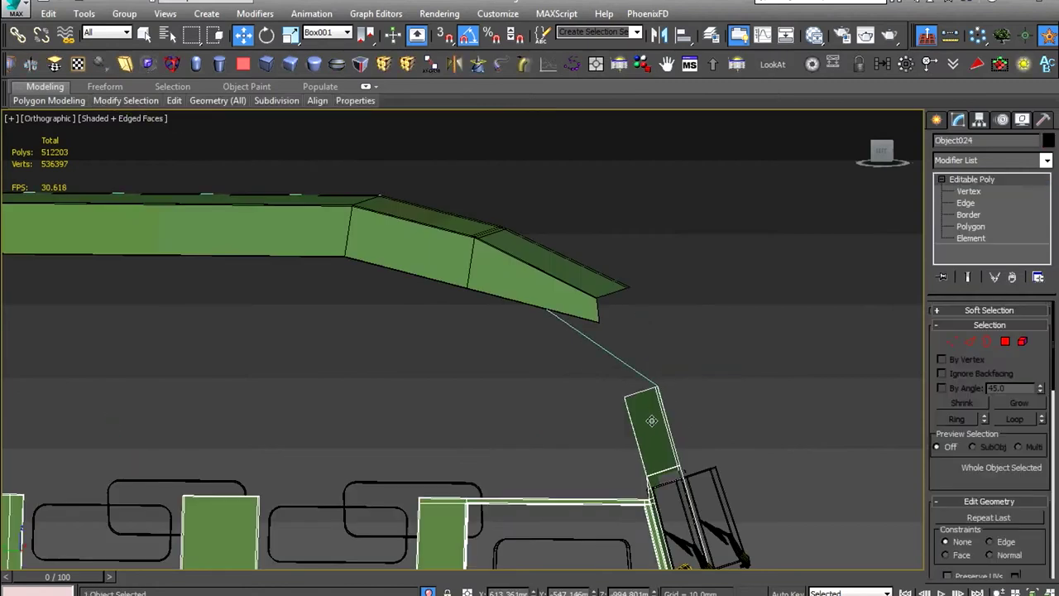
scroll(662, 372, "up", 3)
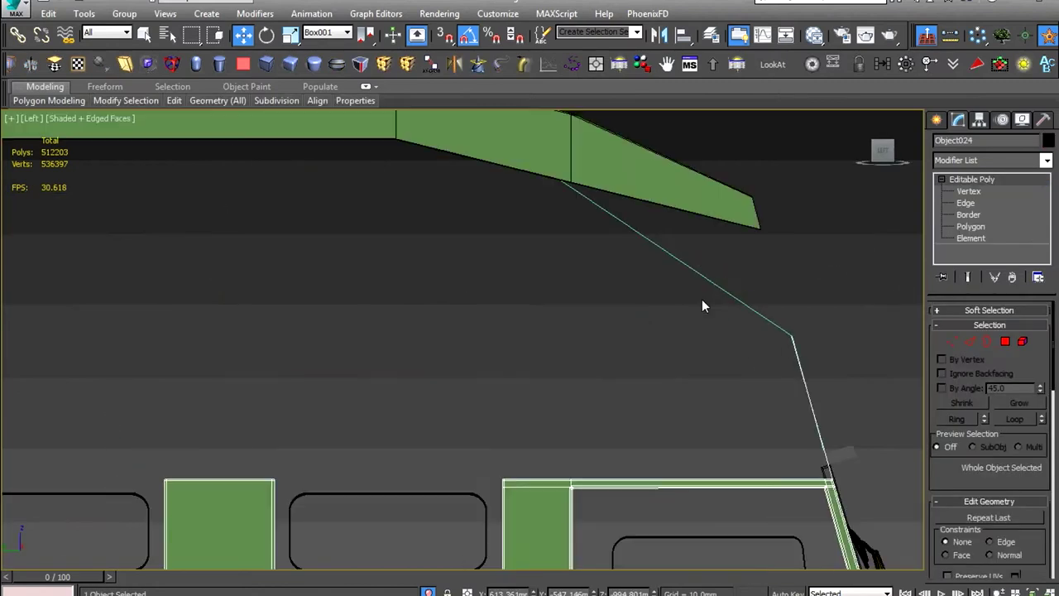
scroll(702, 303, "up", 3)
scroll(633, 229, "up", 3)
middle_click_drag(538, 271, 501, 346, "alt")
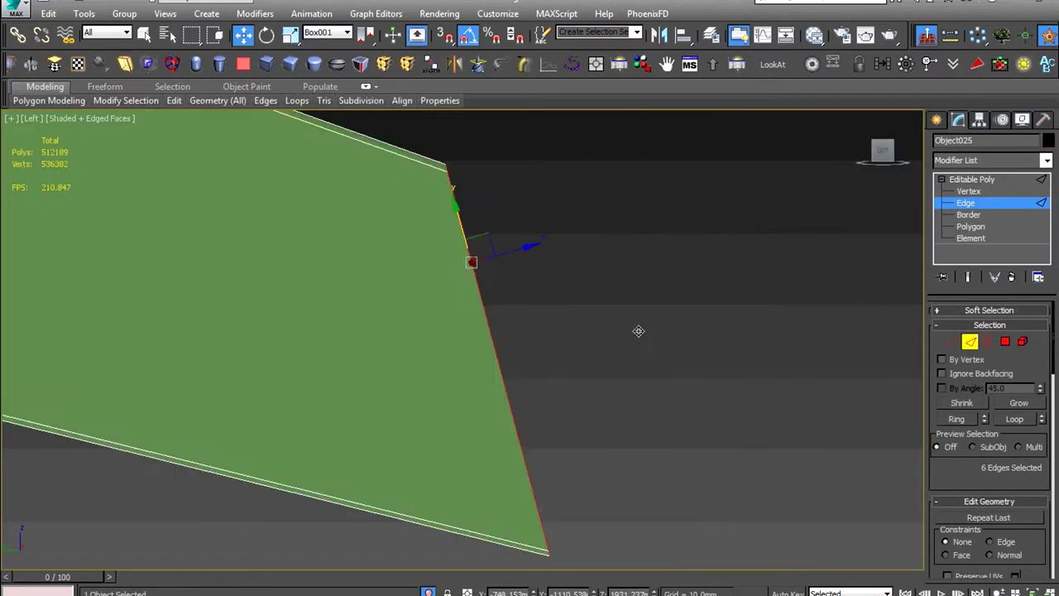
right_click(436, 313)
left_click(397, 374)
Remove the stray vertical edge and its vertices from the roof's front end
middle_click_drag(488, 236, 470, 154, "alt")
key("1")
key("l")
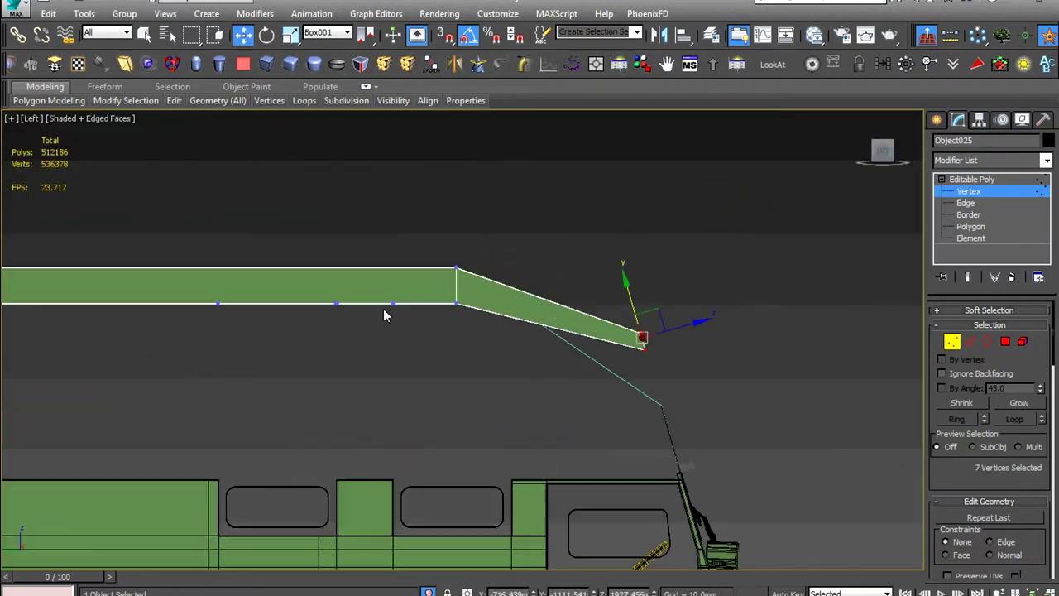
scroll(437, 256, "up", 5)
right_click(515, 279)
right_click(383, 320)
left_click(330, 383)
scroll(331, 286, "up", 10)
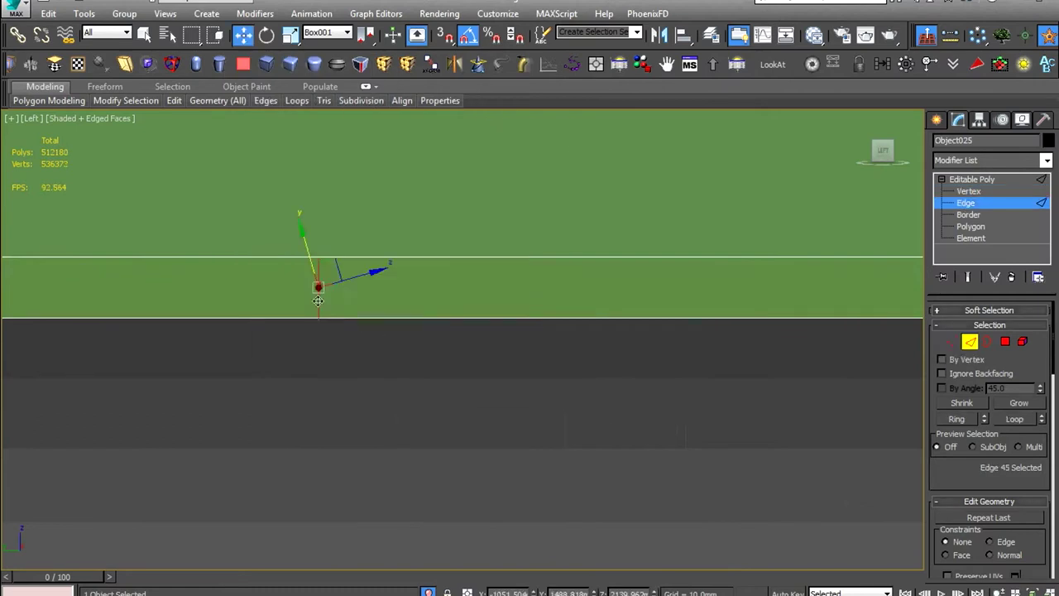
middle_click_drag(584, 308, 238, 387)
key("1")
mouse_move(381, 370)
middle_mouse_down("alt")
mouse_move(583, 262)
mouse_move(657, 464)
middle_mouse_up("alt")
scroll(338, 427, "up", 3)
scroll(447, 405, "up", 2)
key("l")
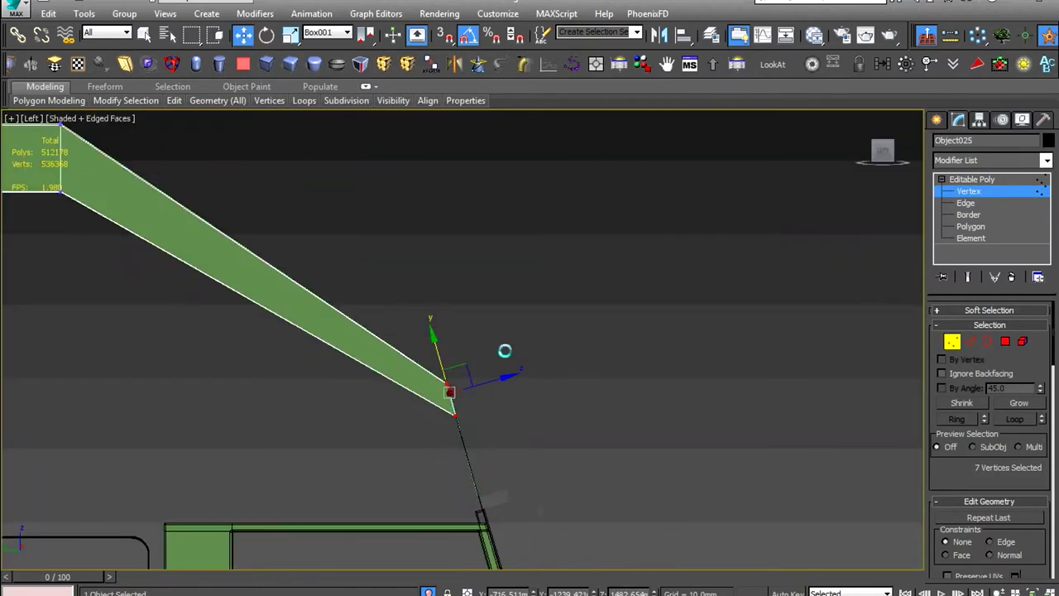
scroll(524, 374, "down", 5)
scroll(388, 350, "up", 8)
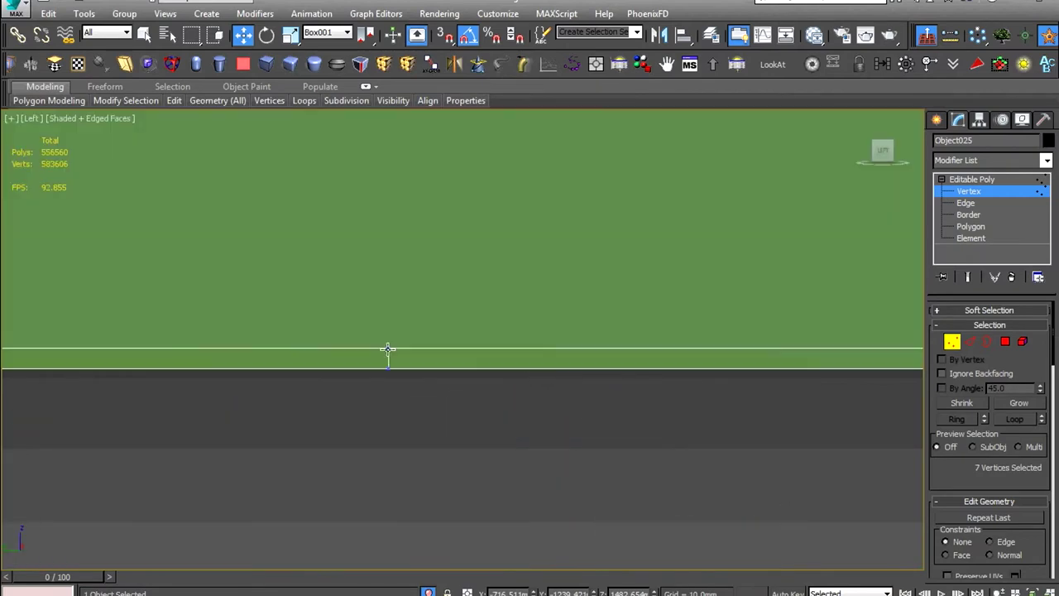
scroll(884, 228, "down", 5)
scroll(747, 420, "up", 4)
Unhide the rest of the scene and select the small box in Perspective
right_click(722, 349)
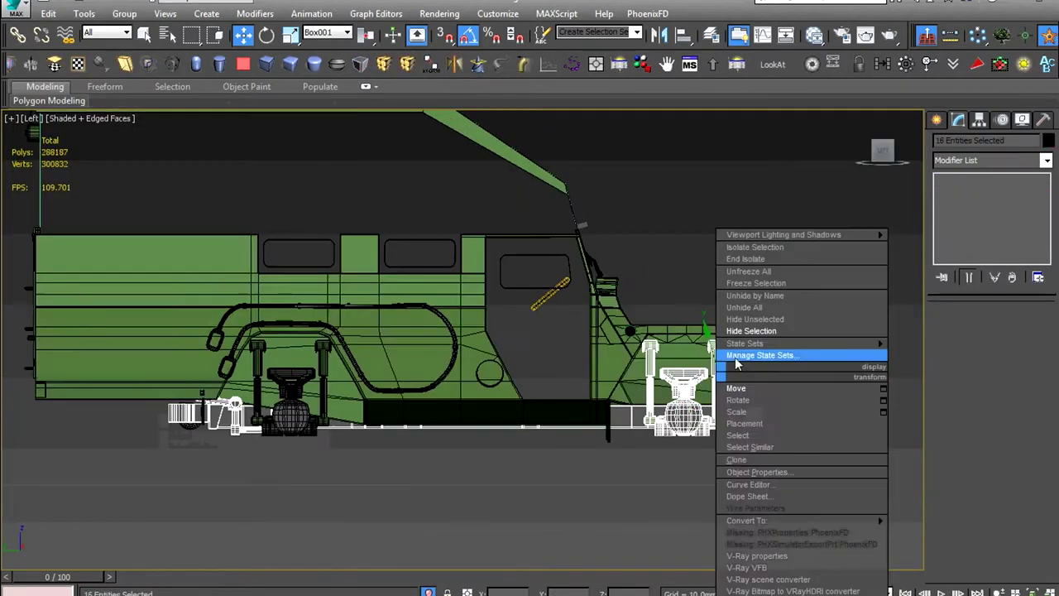
left_click(780, 350)
scroll(322, 410, "up", 4)
left_click(322, 409)
middle_click_drag(322, 409, 142, 147, "alt")
scroll(568, 385, "up", 5)
middle_click_drag(567, 385, 581, 456, "alt")
key("2")
scroll(581, 457, "up", 3)
middle_click_drag(472, 437, 706, 441, "alt")
left_click(705, 441)
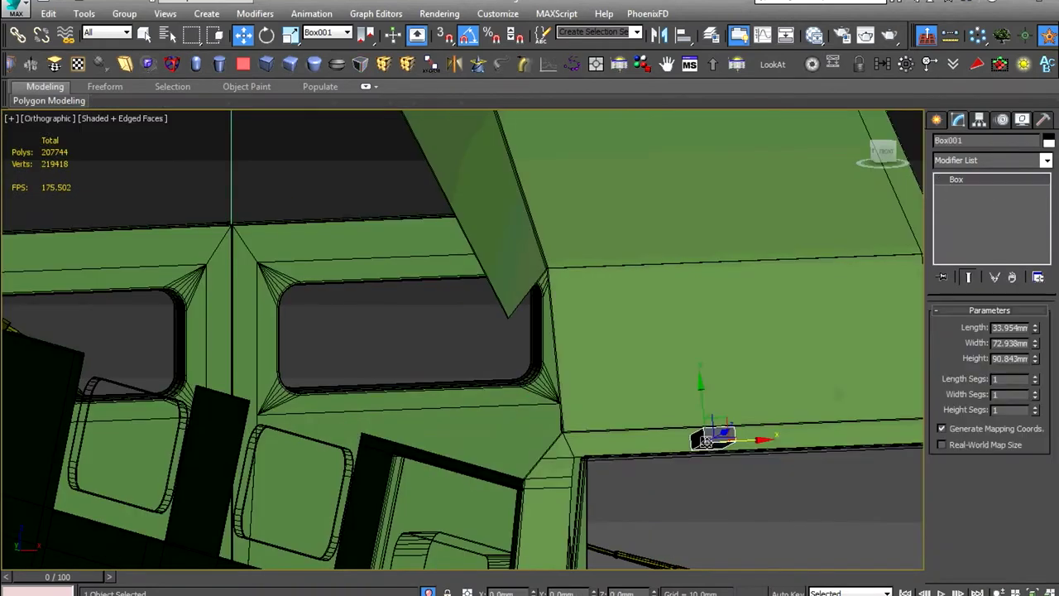
scroll(511, 503, "down", 5)
scroll(761, 524, "up", 5)
scroll(386, 362, "up", 3)
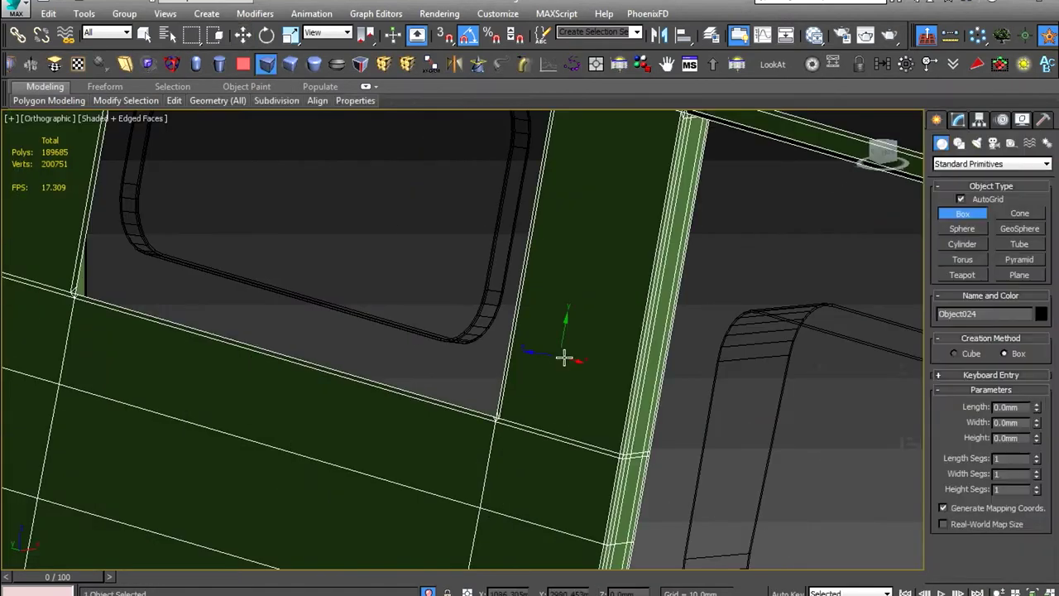
key("p")
scroll(476, 259, "down", 3)
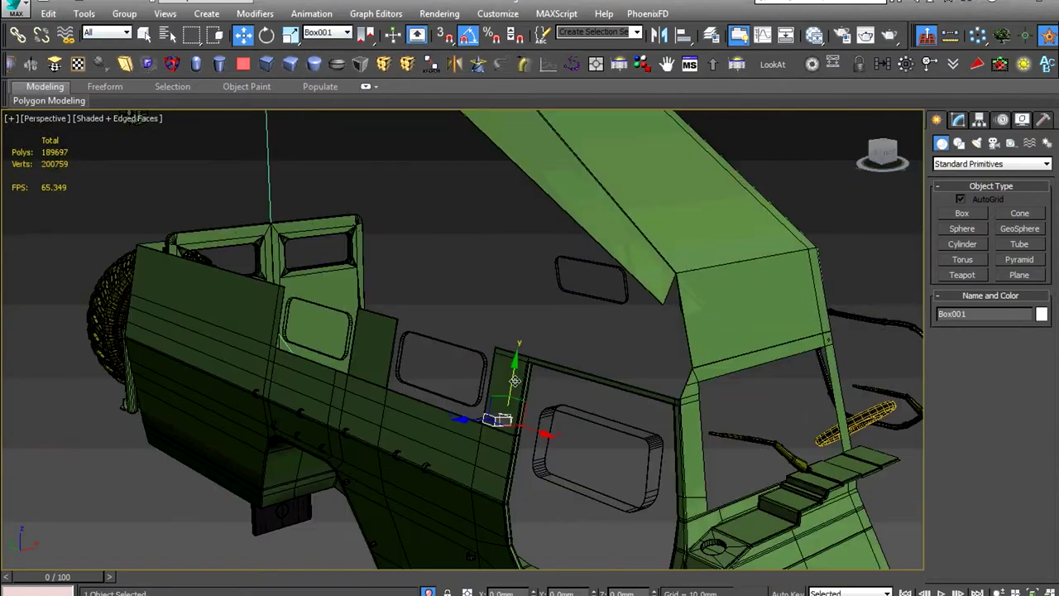
Select Object024's upper panel edges and match them to the slanted pillar in Front/Left views
left_click(513, 372)
key("2")
scroll(532, 394, "up", 5)
middle_click_drag(532, 394, 555, 415)
key("f")
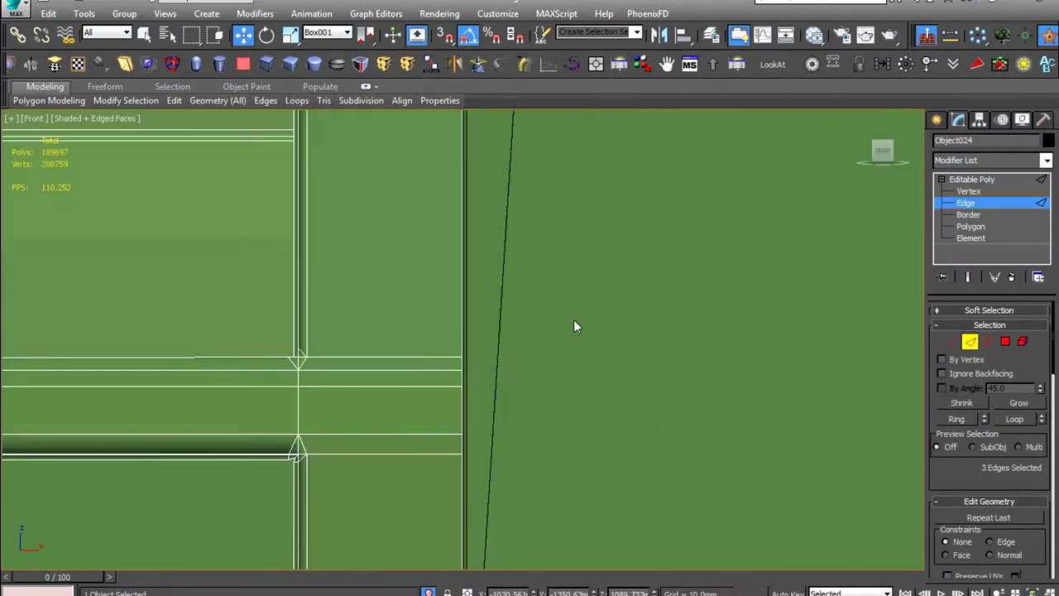
scroll(574, 319, "down", 3)
scroll(671, 417, "up", 3)
left_click(671, 417, "ctrl")
scroll(654, 372, "up", 3)
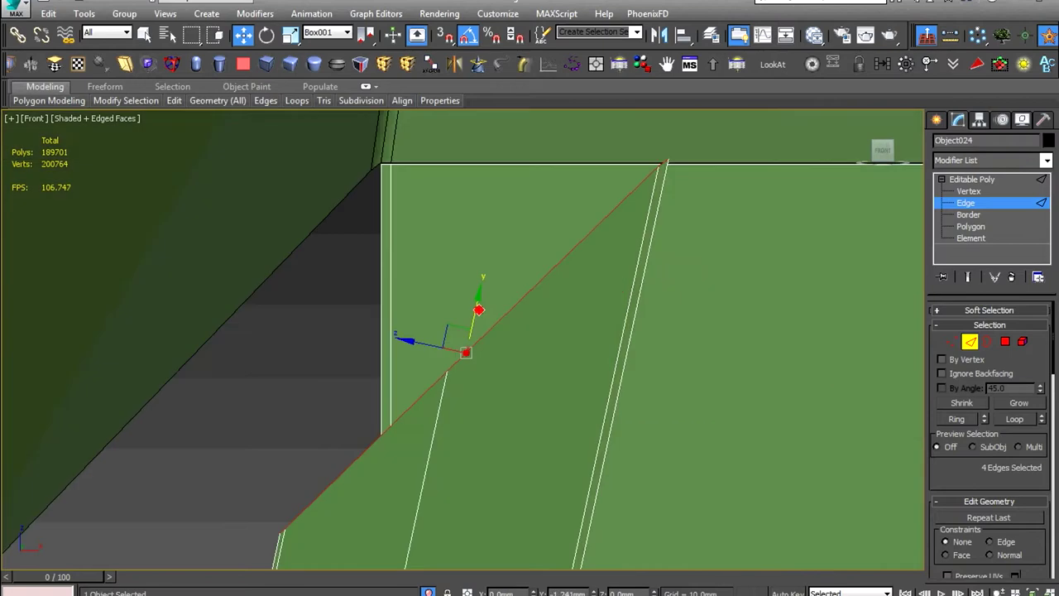
scroll(658, 235, "down", 3)
key("l")
scroll(761, 294, "up", 3)
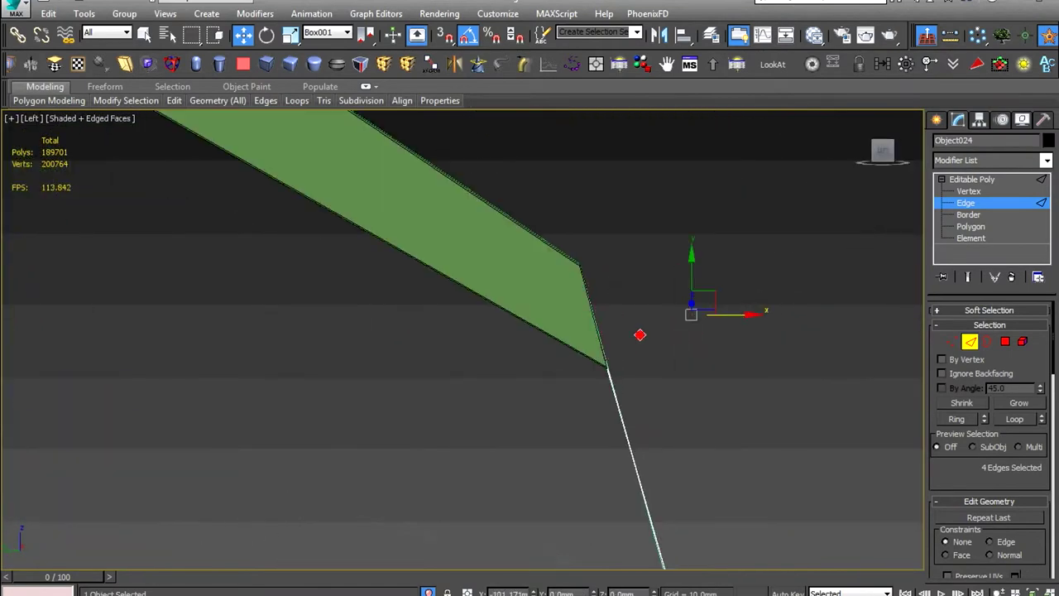
scroll(761, 293, "up", 2)
middle_click_drag(546, 248, 568, 251, "alt")
key("f")
scroll(315, 322, "down", 2)
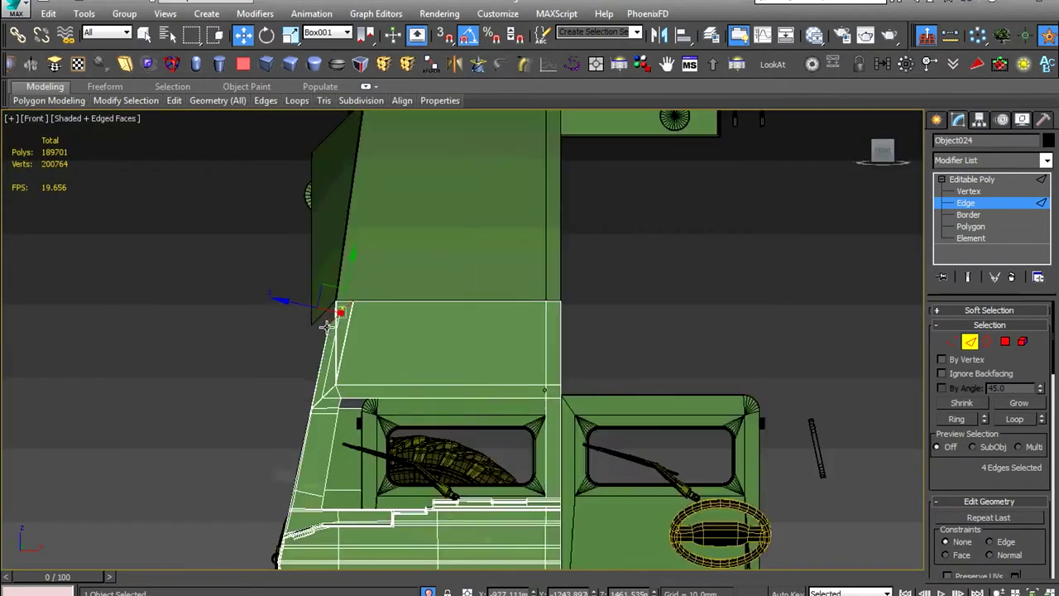
scroll(315, 323, "up", 2)
scroll(260, 373, "up", 2)
mouse_move(372, 199)
middle_mouse_down()
mouse_move(378, 272)
mouse_move(397, 273)
middle_mouse_up()
key("l")
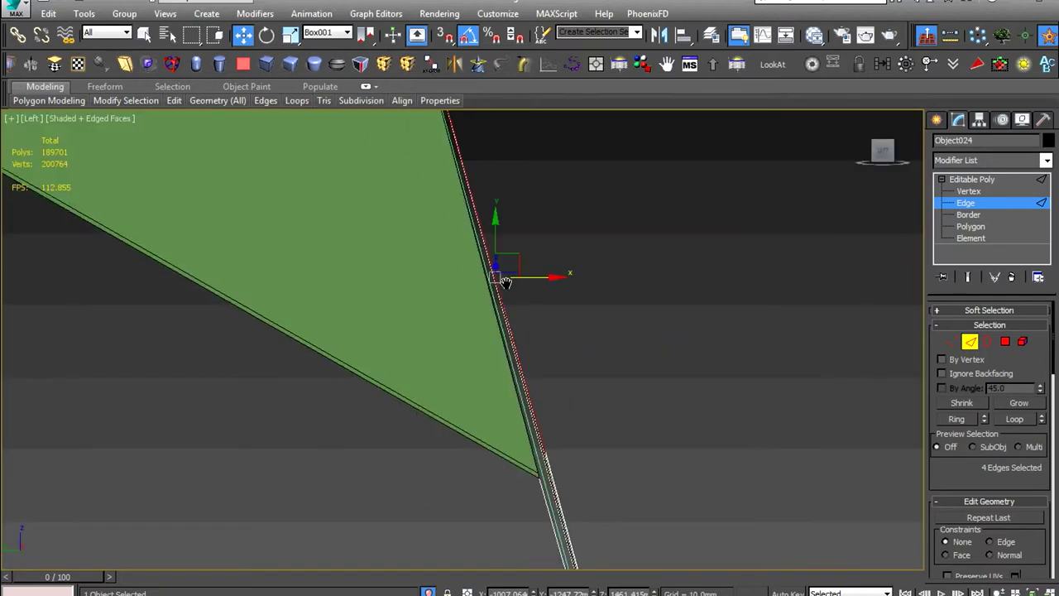
key("f")
scroll(605, 269, "up", 2)
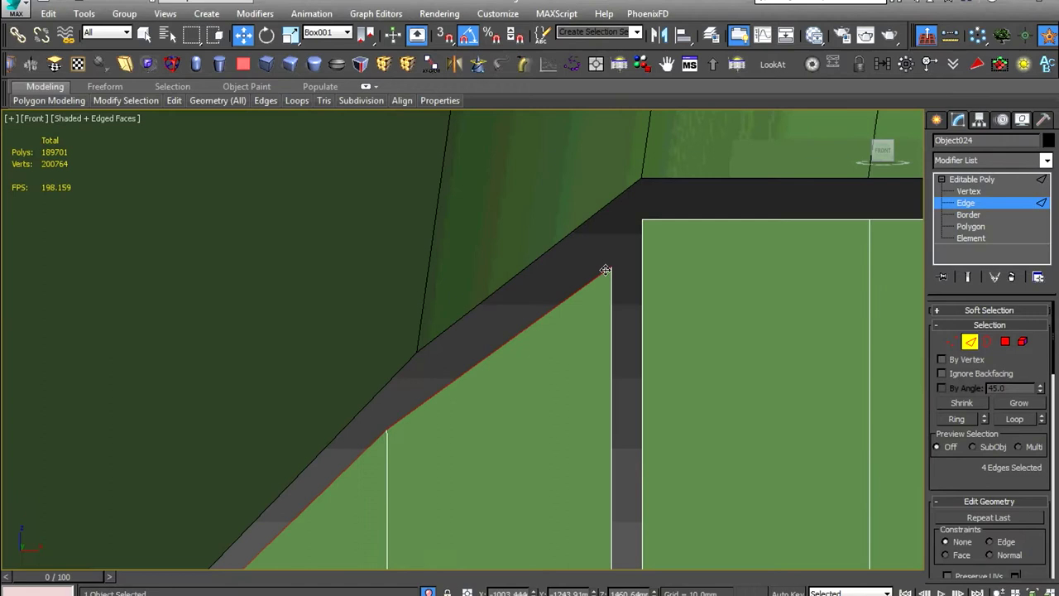
scroll(286, 461, "up", 2)
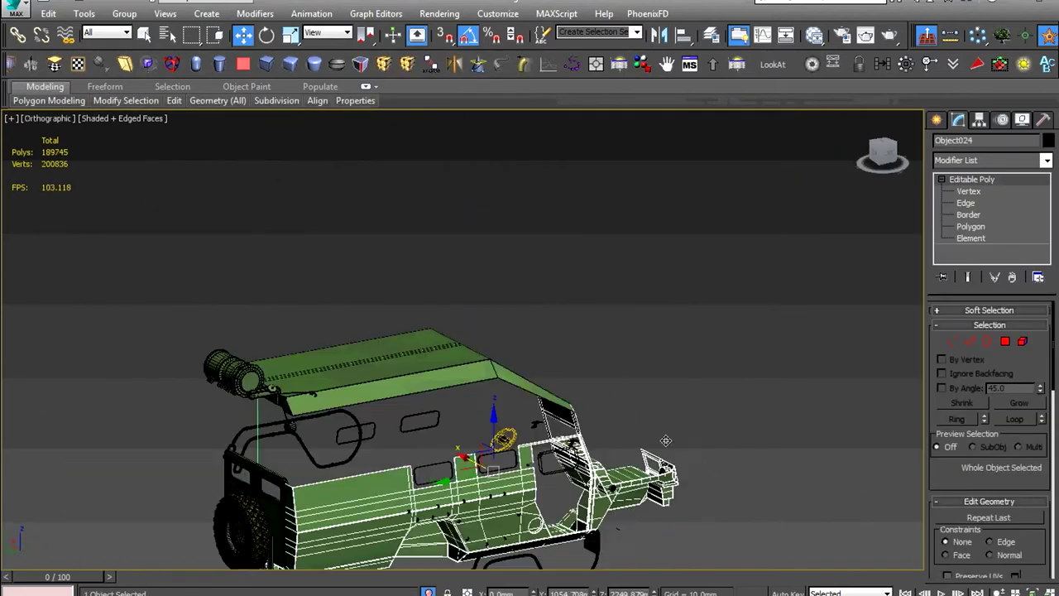
scroll(387, 250, "up", 5)
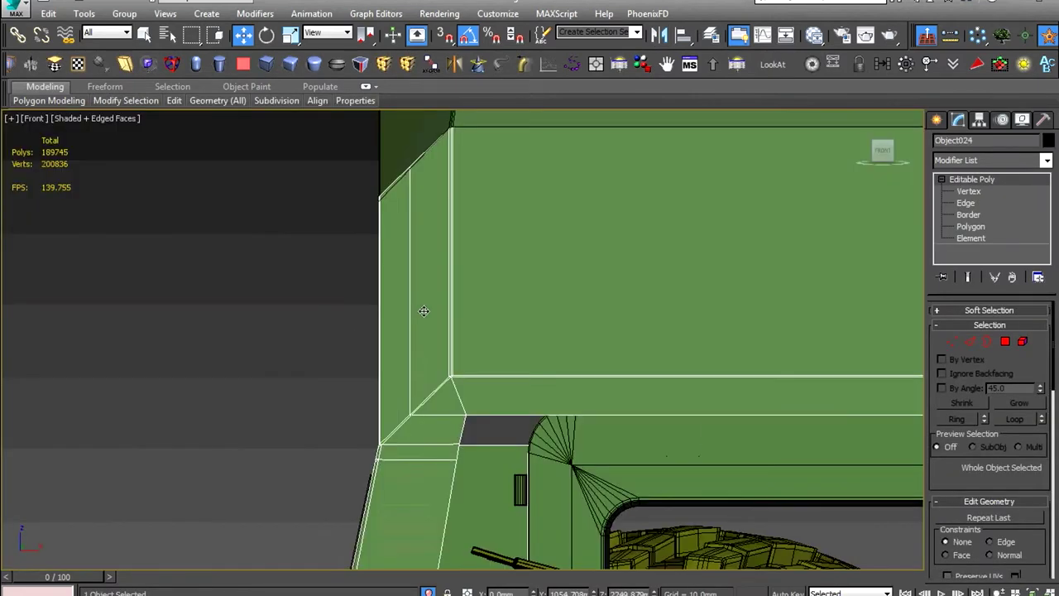
scroll(386, 252, "down", 7)
scroll(387, 257, "up", 7)
scroll(387, 261, "down", 2)
scroll(386, 261, "down", 5)
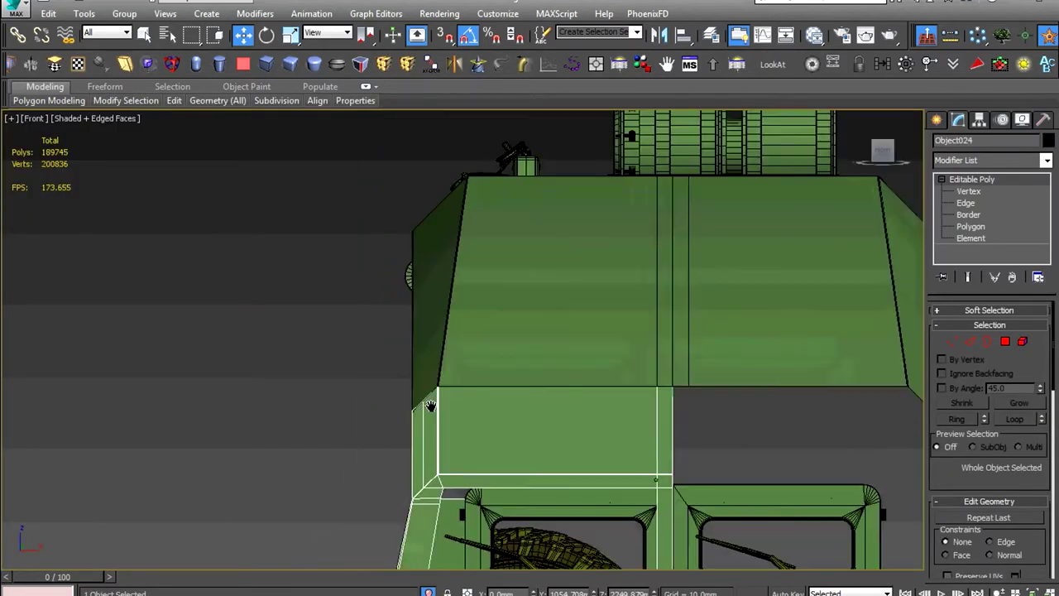
left_click(99, 118)
Show the viewport in Wireframe and set the reference coordinate system to View
left_click(158, 237)
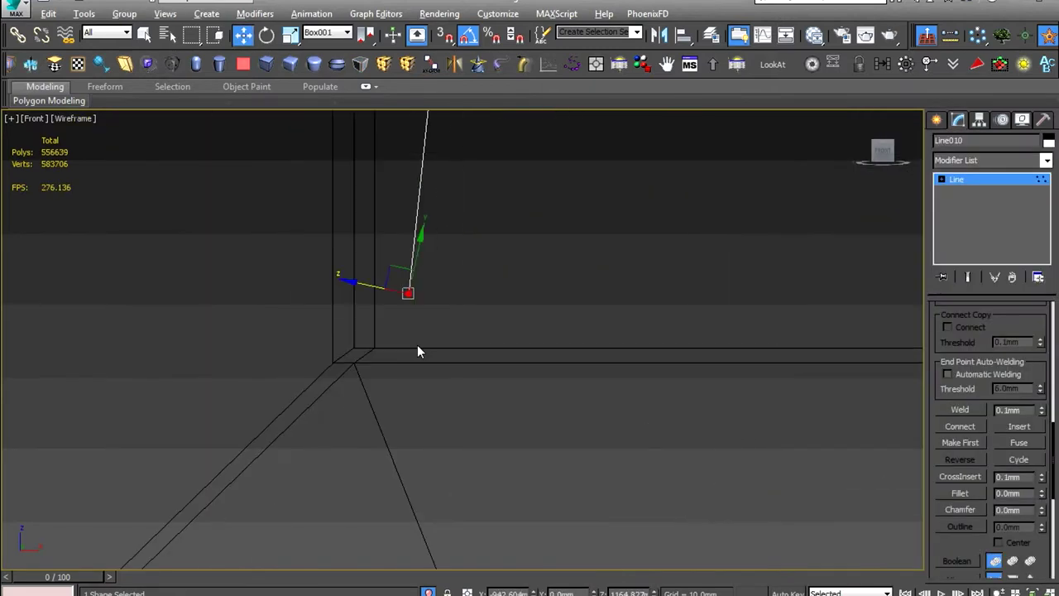
middle_click_drag(464, 347, 484, 276, "alt")
scroll(484, 276, "down", 5)
scroll(454, 398, "up", 5)
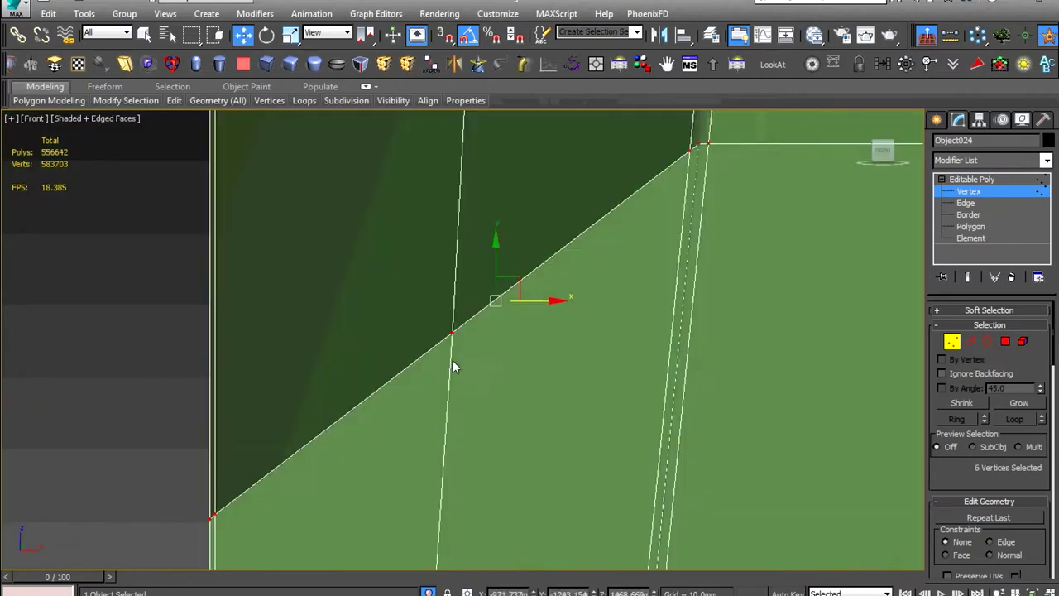
scroll(453, 359, "down", 5)
scroll(496, 321, "down", 4)
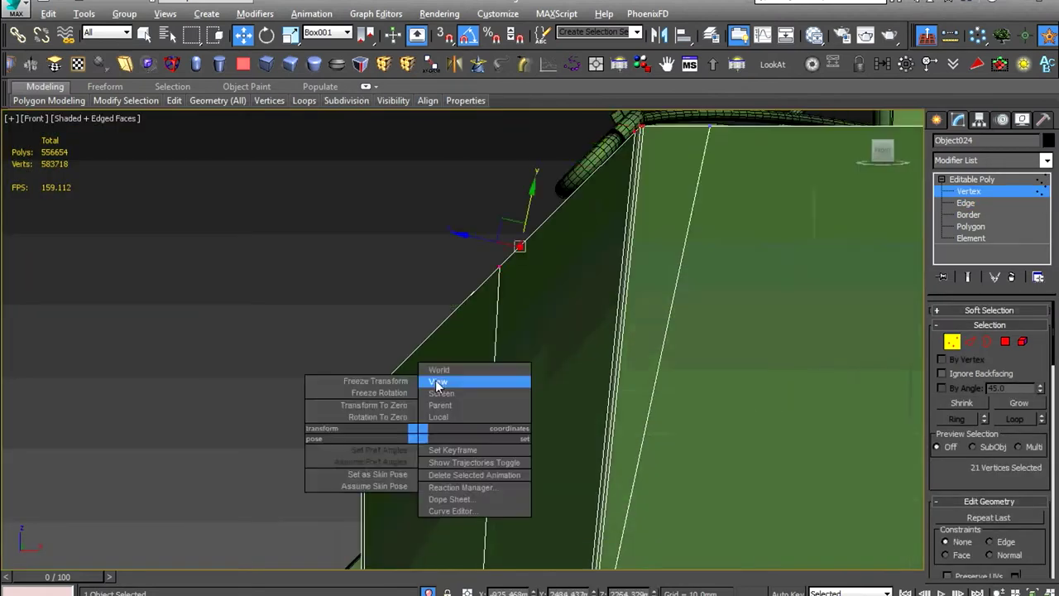
left_click(437, 382)
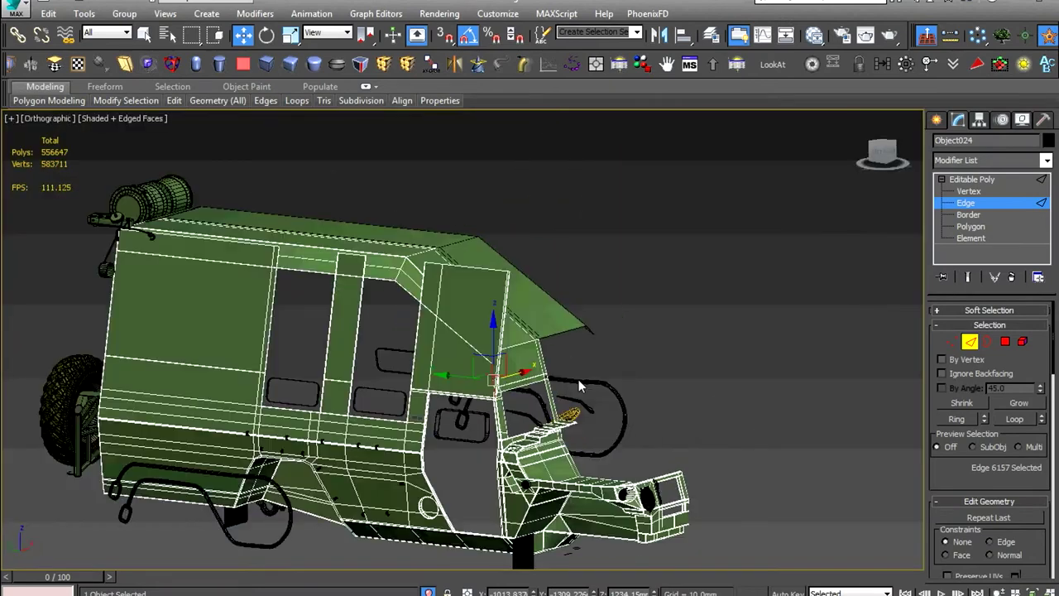
Use Box001 as reference coordinates and select the shell's corner vertices in the Left view
key("l")
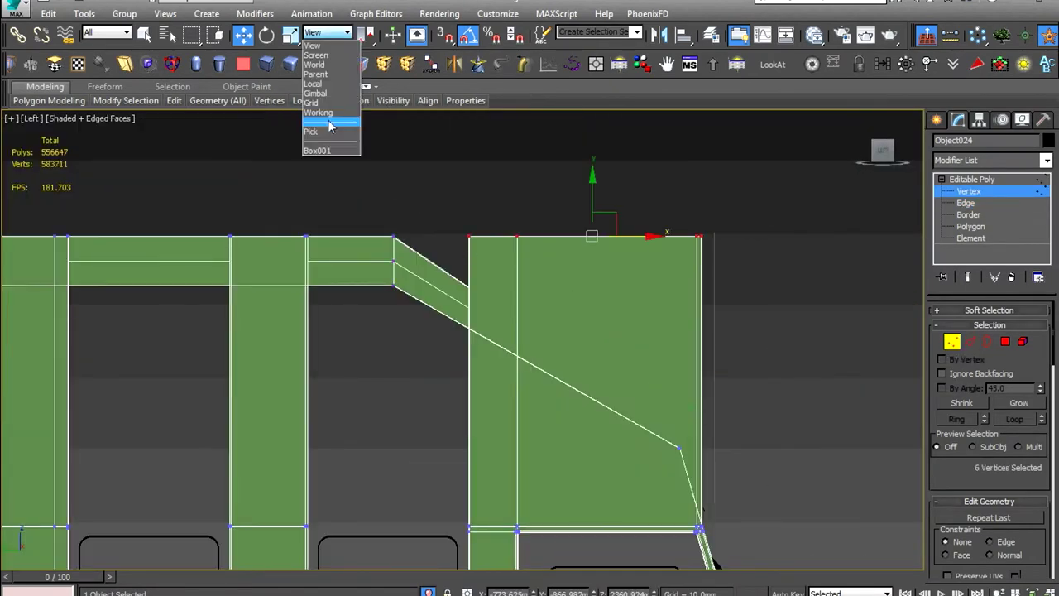
left_click(317, 150)
scroll(326, 226, "up", 5)
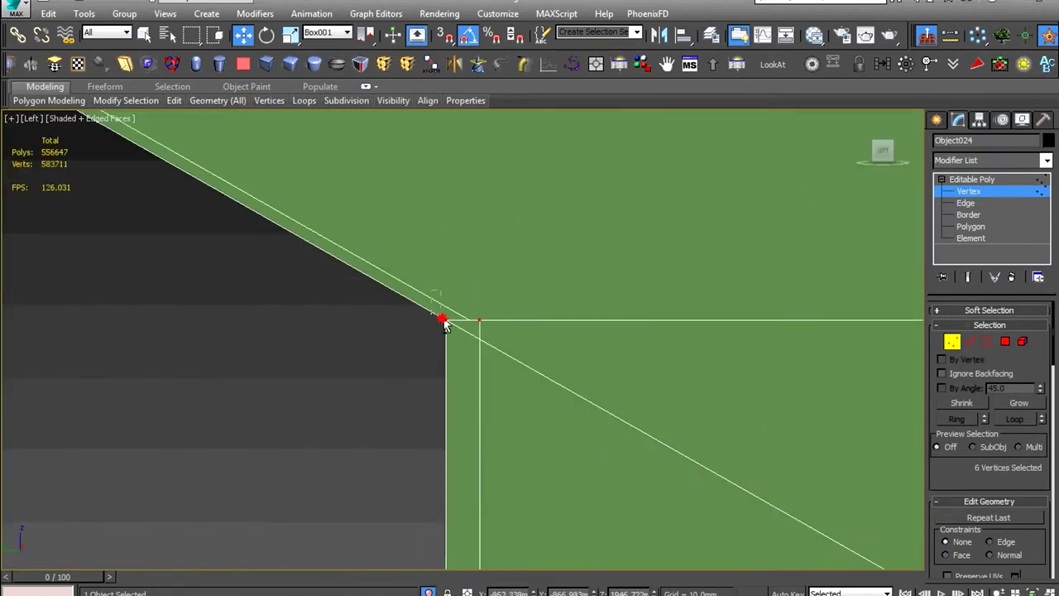
scroll(560, 323, "down", 5)
scroll(579, 344, "up", 5)
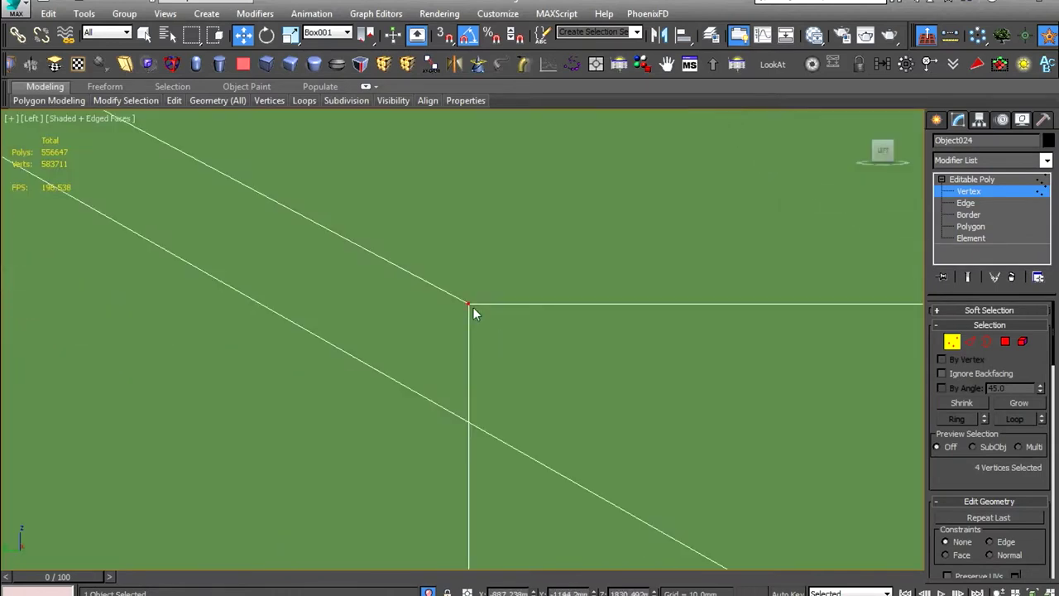
left_click_drag(418, 438, 462, 394)
scroll(462, 395, "down", 5)
scroll(579, 373, "up", 5)
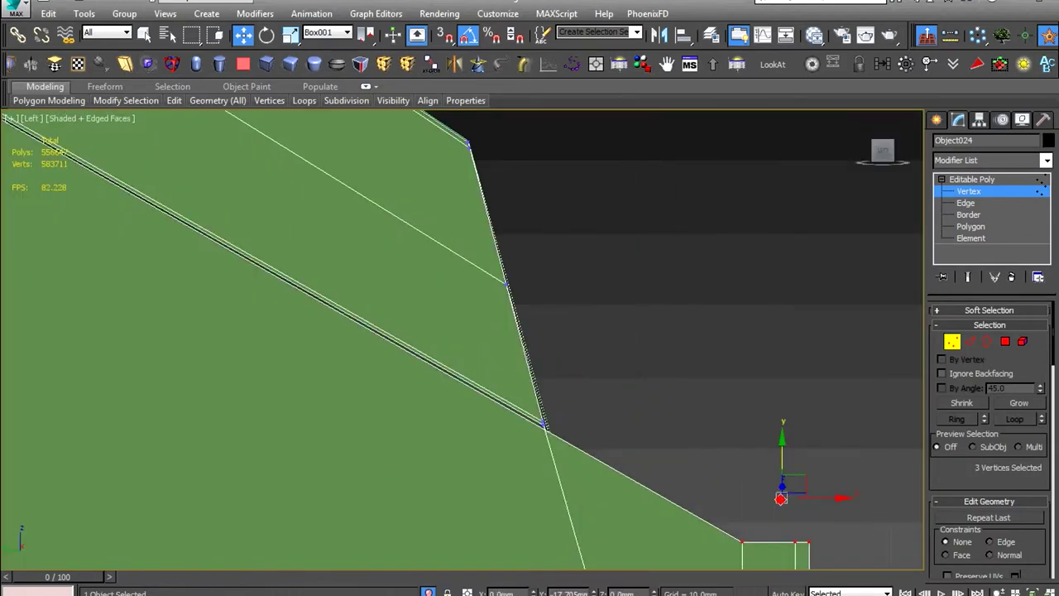
scroll(587, 383, "down", 5)
middle_click_drag(587, 383, 677, 425, "alt")
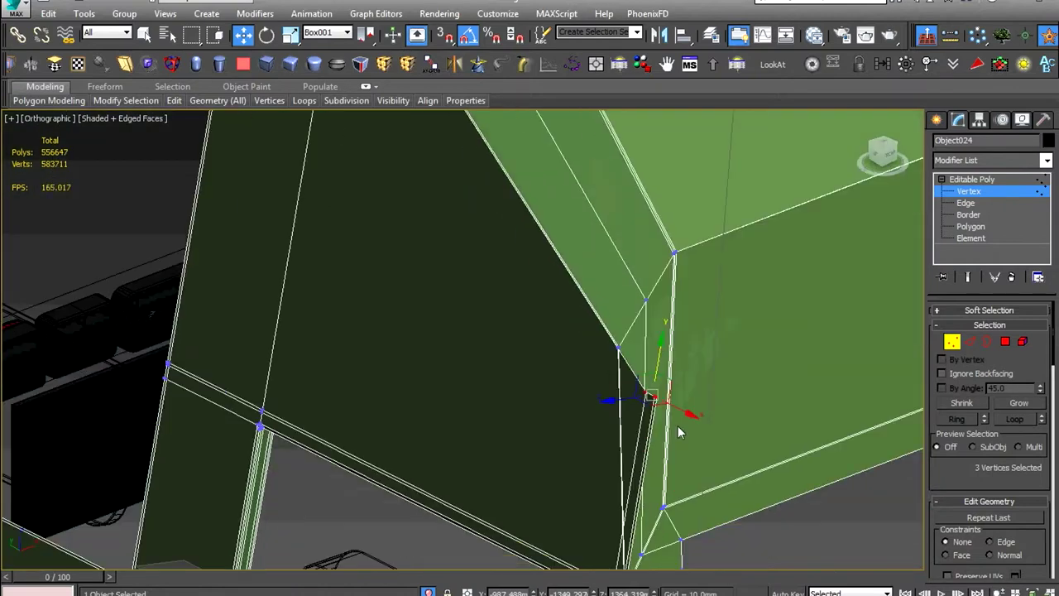
scroll(677, 425, "up", 5)
Remove the stray vertex and cut new edges along the diagonal
key("l")
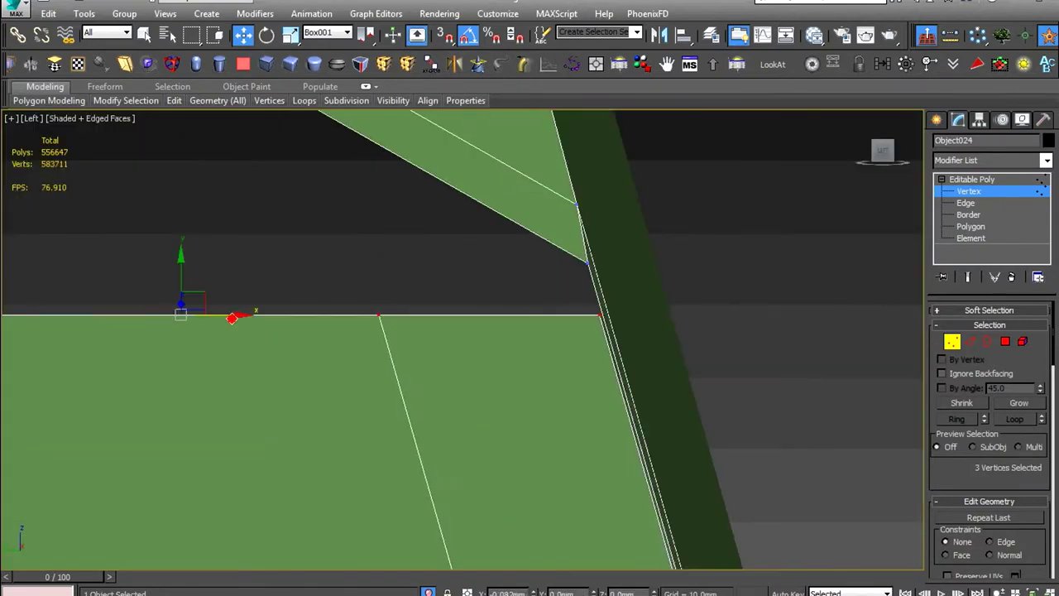
right_click(344, 286)
left_click(259, 394)
middle_click_drag(345, 287, 378, 279, "alt")
scroll(378, 279, "down", 5)
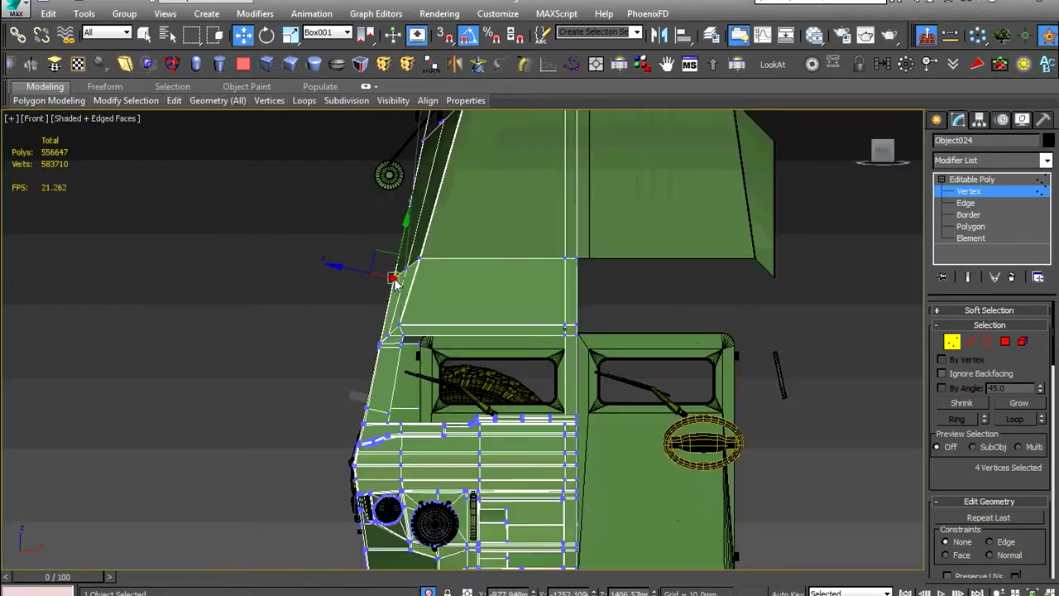
scroll(482, 313, "up", 5)
key("l")
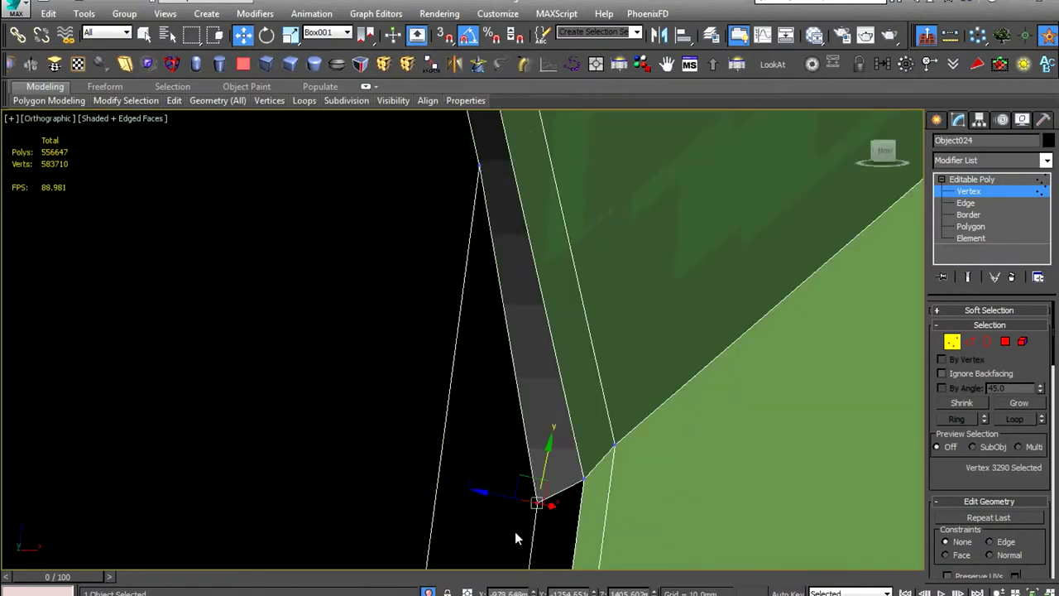
scroll(409, 293, "up", 5)
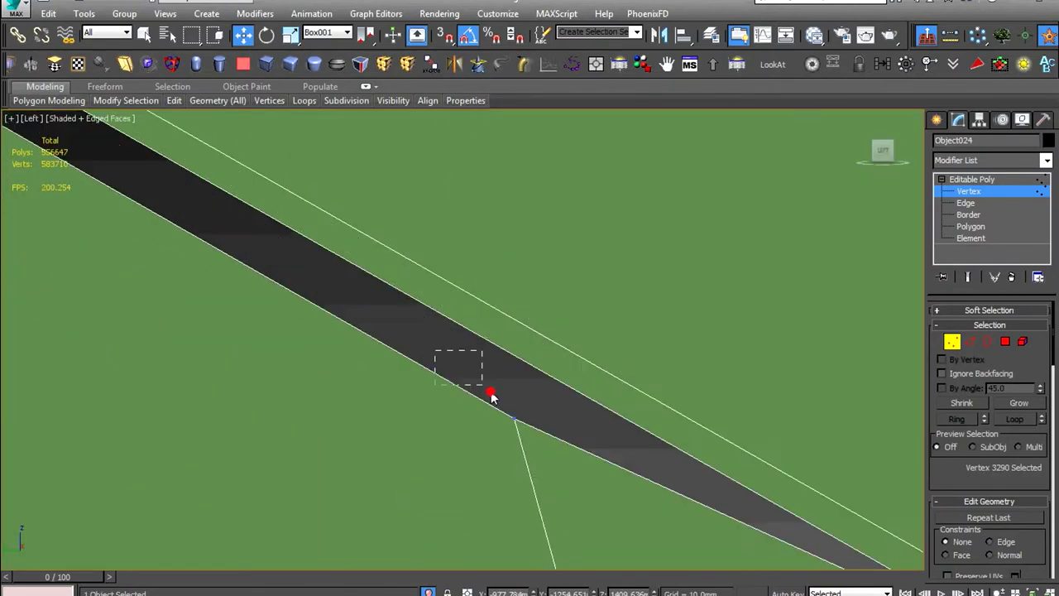
mouse_move(514, 268)
middle_mouse_down("alt")
mouse_move(511, 240)
mouse_move(499, 298)
middle_mouse_up("alt")
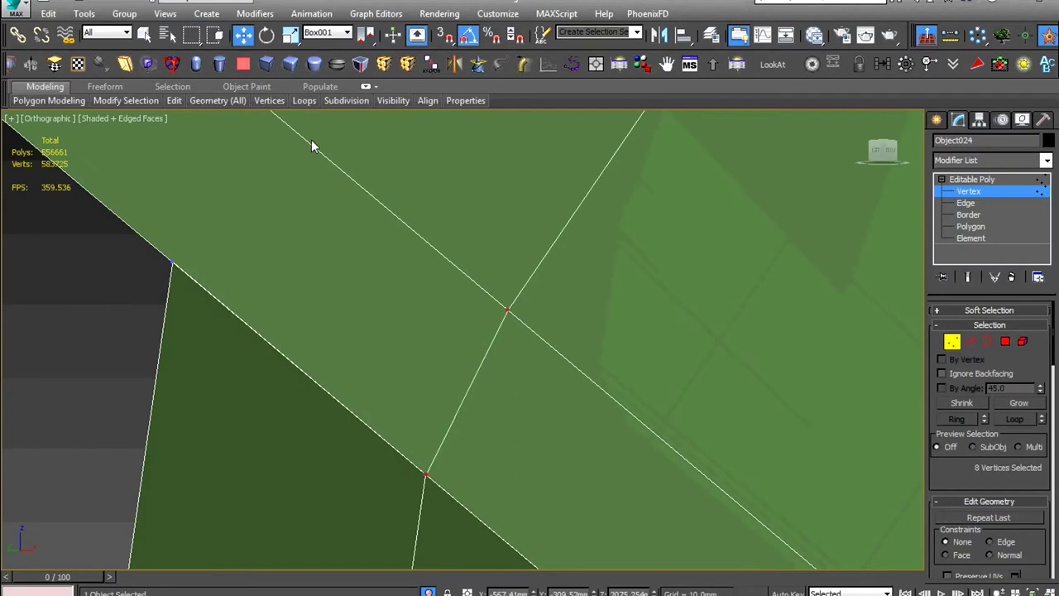
right_click(378, 330)
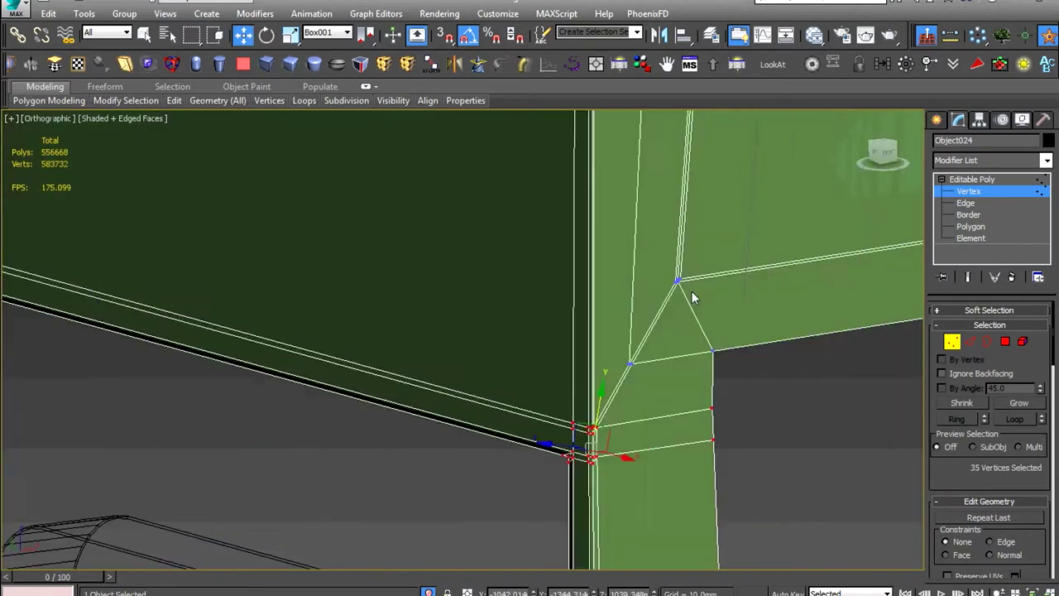
left_click(983, 180)
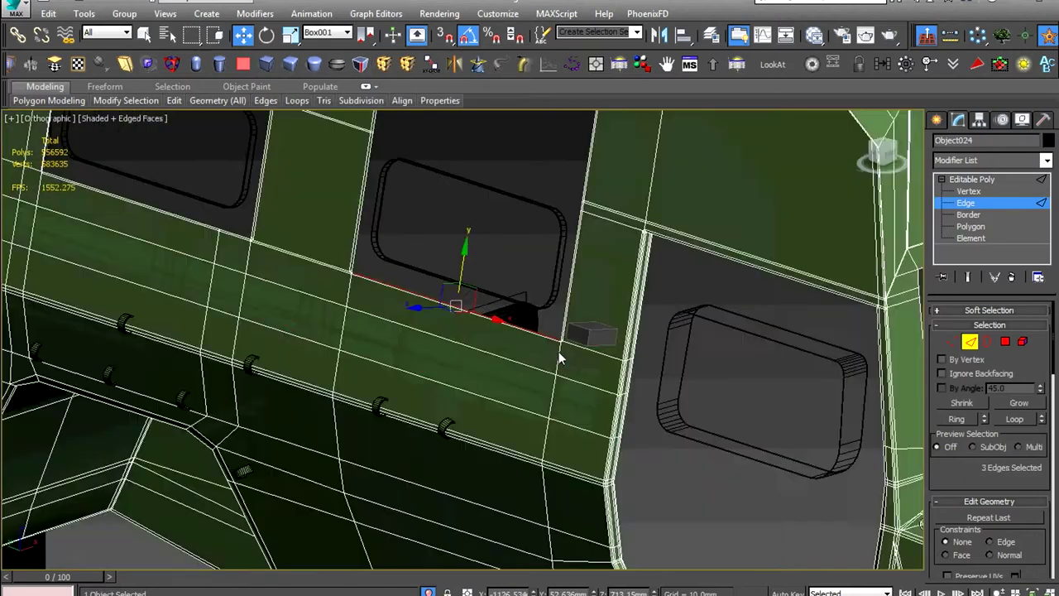
Select the single vertex near the window opening at Vertex level
scroll(560, 358, "up", 5)
scroll(644, 421, "down", 5)
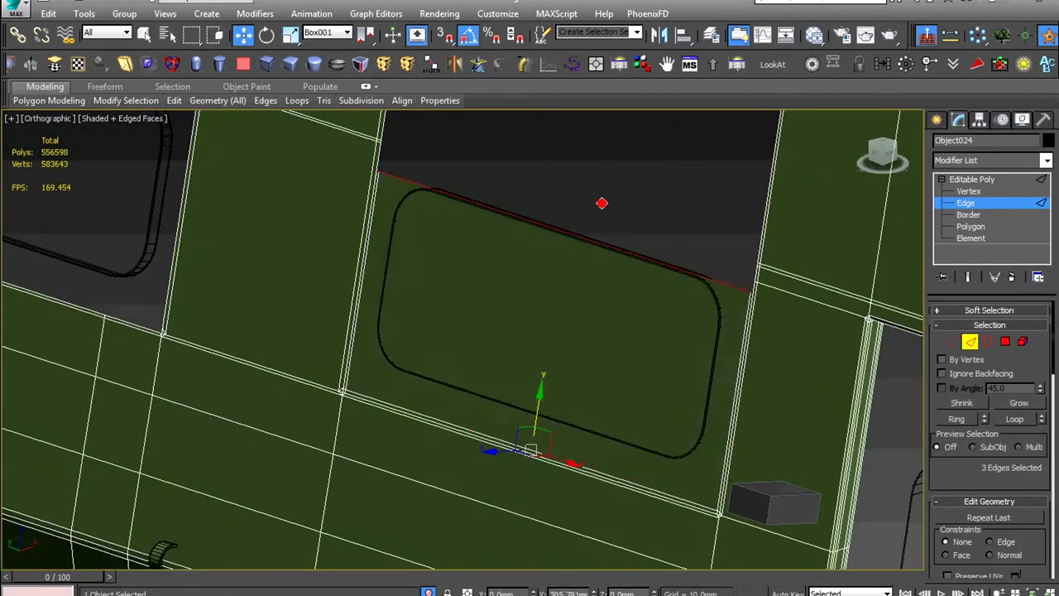
scroll(580, 287, "up", 5)
scroll(569, 393, "down", 5)
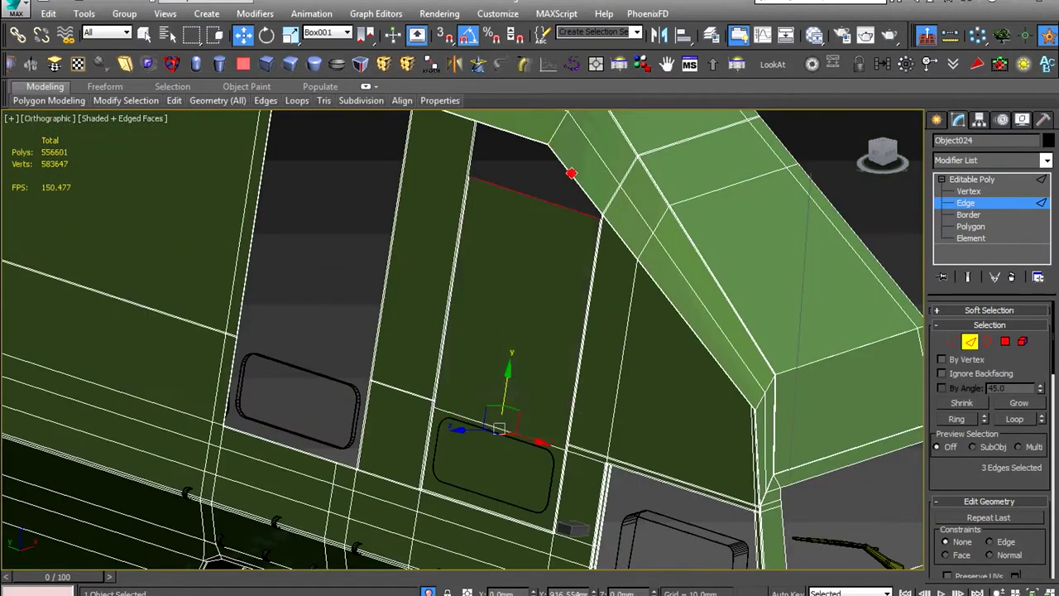
key("1")
scroll(678, 397, "up", 5)
scroll(605, 402, "up", 3)
left_click_drag(435, 368, 536, 447)
mouse_move(535, 447)
middle_mouse_down("alt")
mouse_move(545, 346)
mouse_move(459, 341)
middle_mouse_up("alt")
scroll(630, 405, "down", 2)
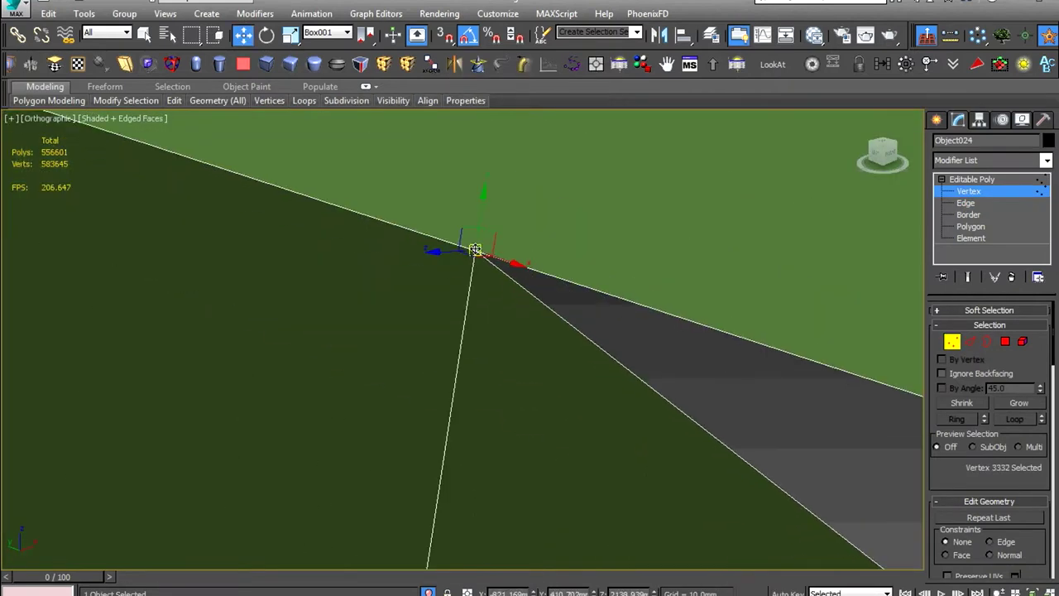
scroll(543, 366, "down", 4)
scroll(577, 415, "up", 4)
Weld the stray vertex at the panel junction and remove three edges
left_click(583, 403)
mouse_move(583, 403)
middle_mouse_down("alt")
mouse_move(667, 434)
mouse_move(530, 375)
middle_mouse_up("alt")
scroll(553, 342, "down", 3)
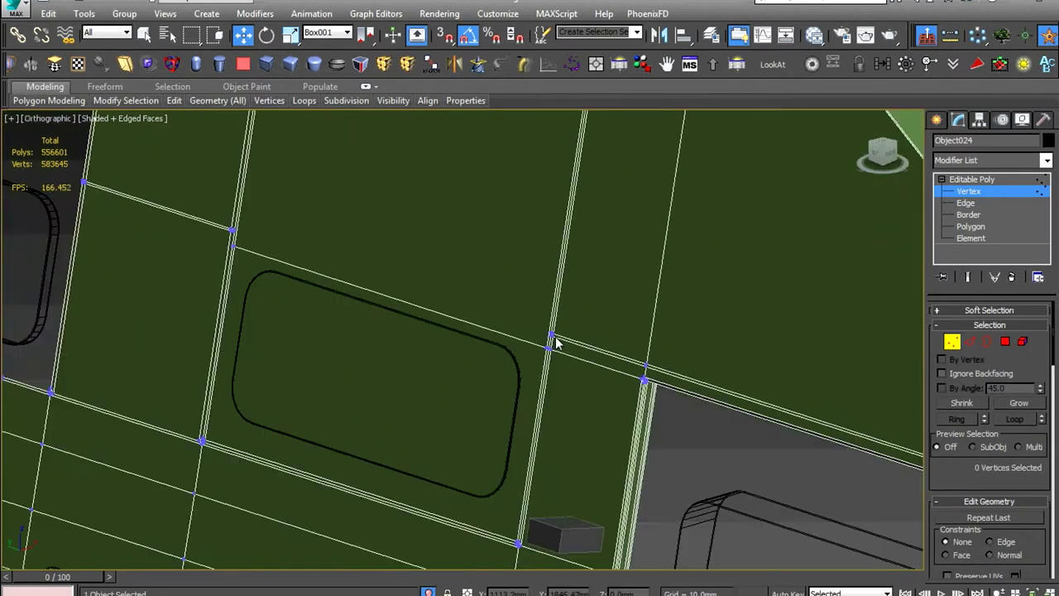
scroll(508, 355, "up", 3)
left_click_drag(464, 319, 492, 343)
left_click(485, 303)
key("ctrl+BackSpace")
Connect the selected edges with a new loop slid along the panel
scroll(584, 276, "down", 3)
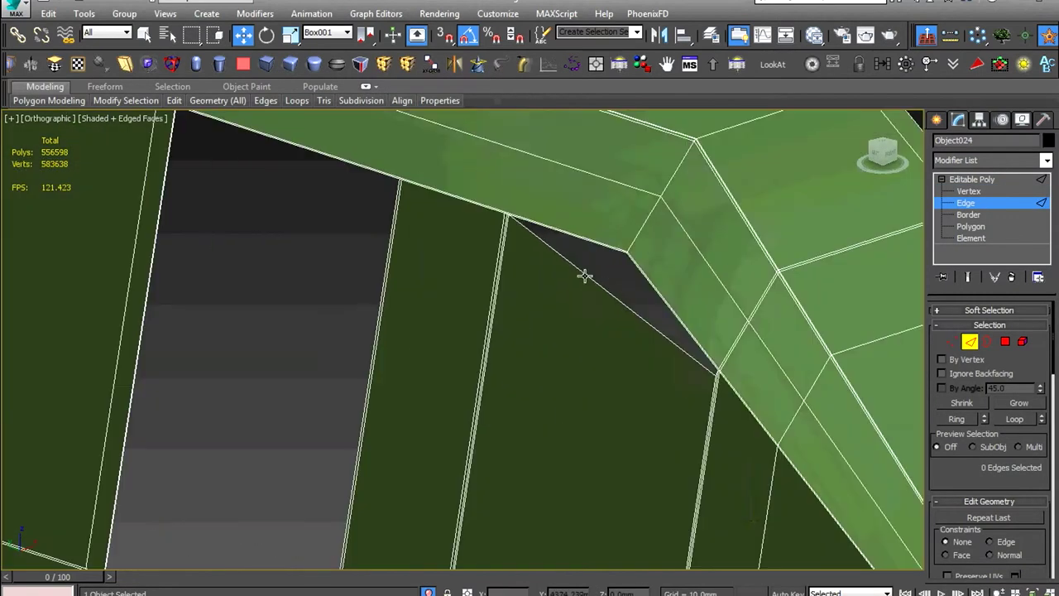
key("l")
left_click_drag(472, 389, 472, 380)
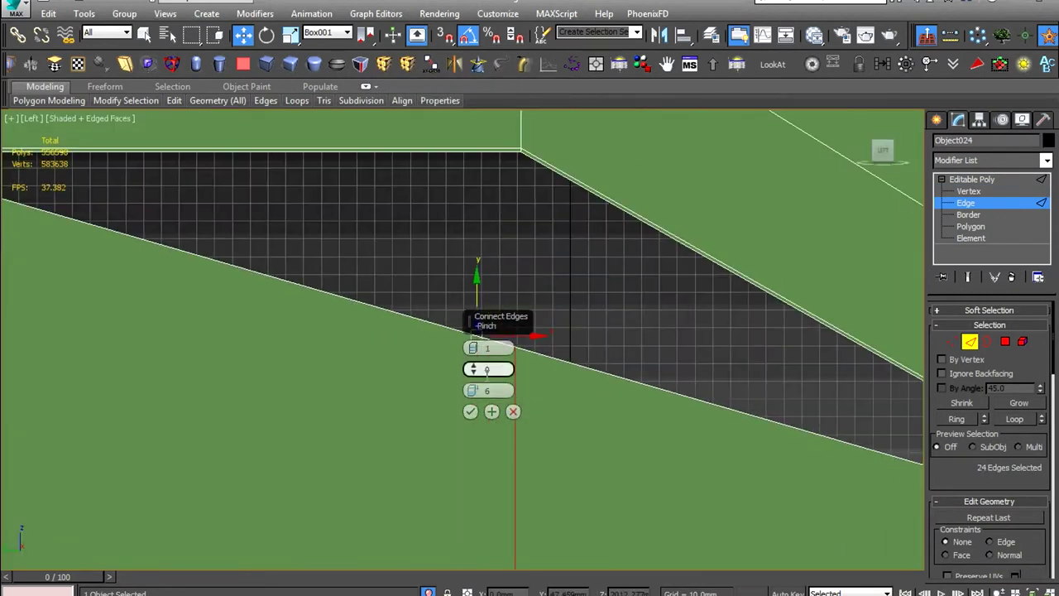
scroll(479, 381, "up", 2)
left_click(472, 412)
Weld the stray vertex onto the window corner and remove four edges
key("1")
mouse_move(472, 412)
middle_mouse_down("alt")
mouse_move(607, 406)
mouse_move(512, 437)
mouse_move(459, 254)
middle_mouse_up("alt")
scroll(593, 409, "down", 3)
scroll(593, 410, "up", 5)
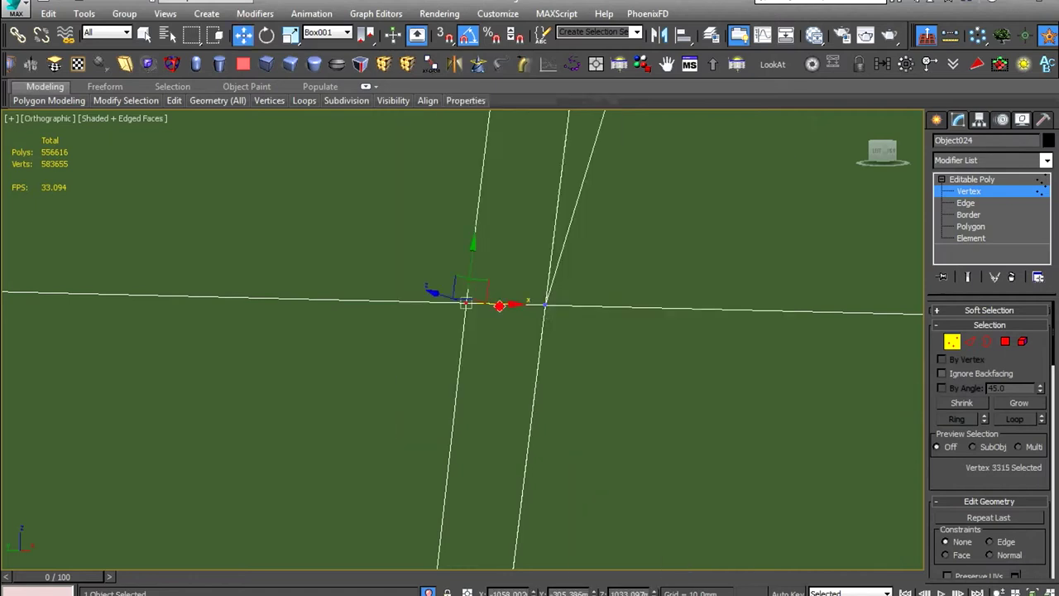
key("1")
mouse_move(508, 336)
middle_mouse_down("alt")
mouse_move(515, 316)
mouse_move(468, 414)
mouse_move(554, 263)
mouse_move(523, 473)
middle_mouse_up("alt")
left_click(554, 263)
key("w")
left_click(519, 389)
mouse_move(520, 388)
middle_mouse_down("alt")
mouse_move(752, 406)
mouse_move(584, 393)
mouse_move(520, 361)
mouse_move(501, 246)
mouse_move(563, 345)
mouse_move(517, 337)
middle_mouse_up("alt")
key("ctrl+BackSpace")
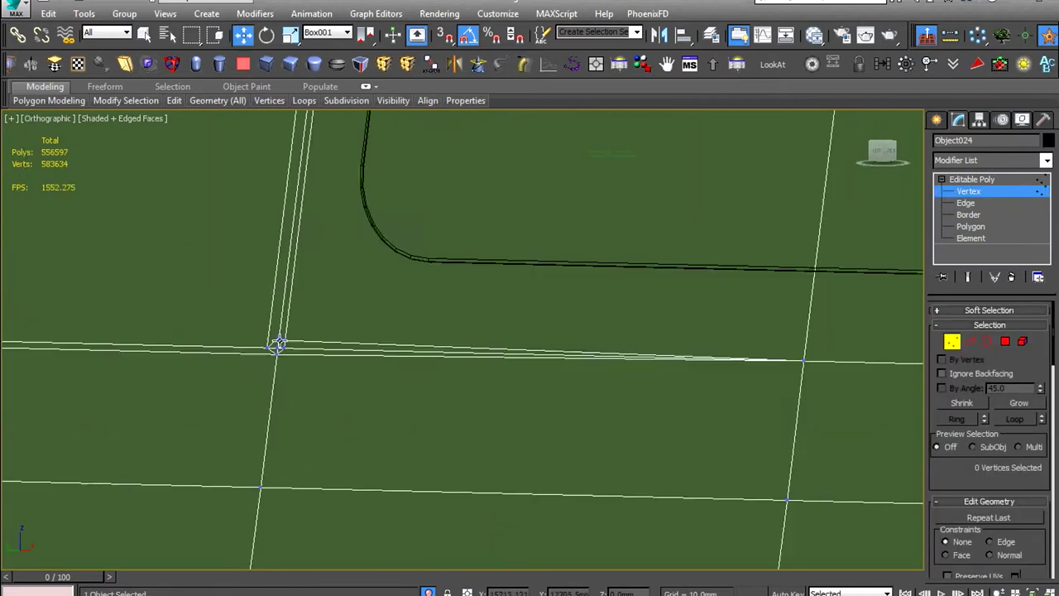
Target Weld the loose vertices onto their neighbours using the quad menu
left_click(267, 354)
right_click(402, 323)
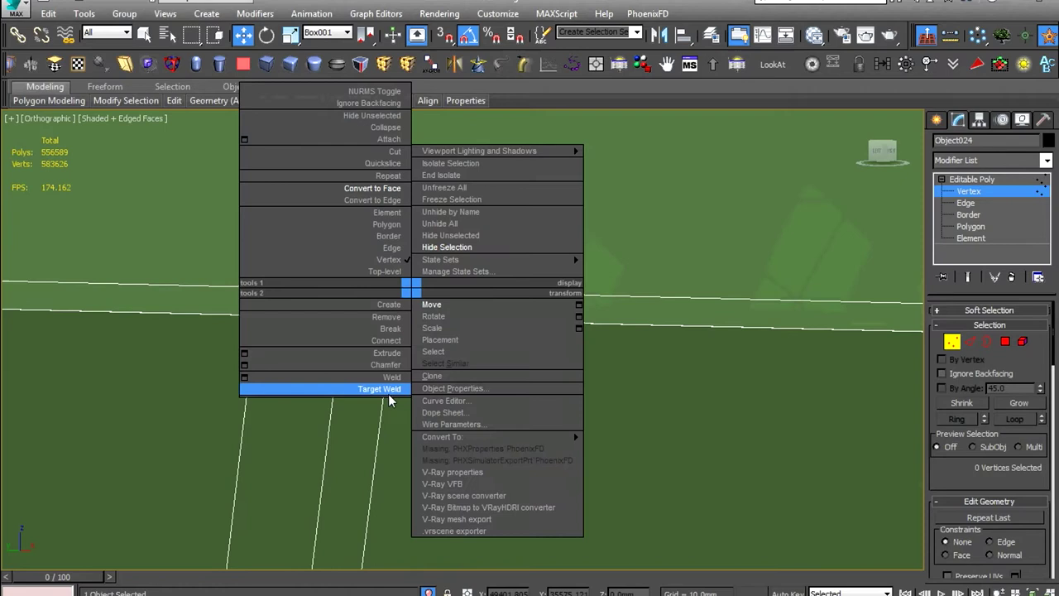
left_click(331, 385)
right_click(463, 298)
left_click(402, 218)
right_click(462, 300)
left_click(388, 422)
right_click(528, 299)
left_click(492, 394)
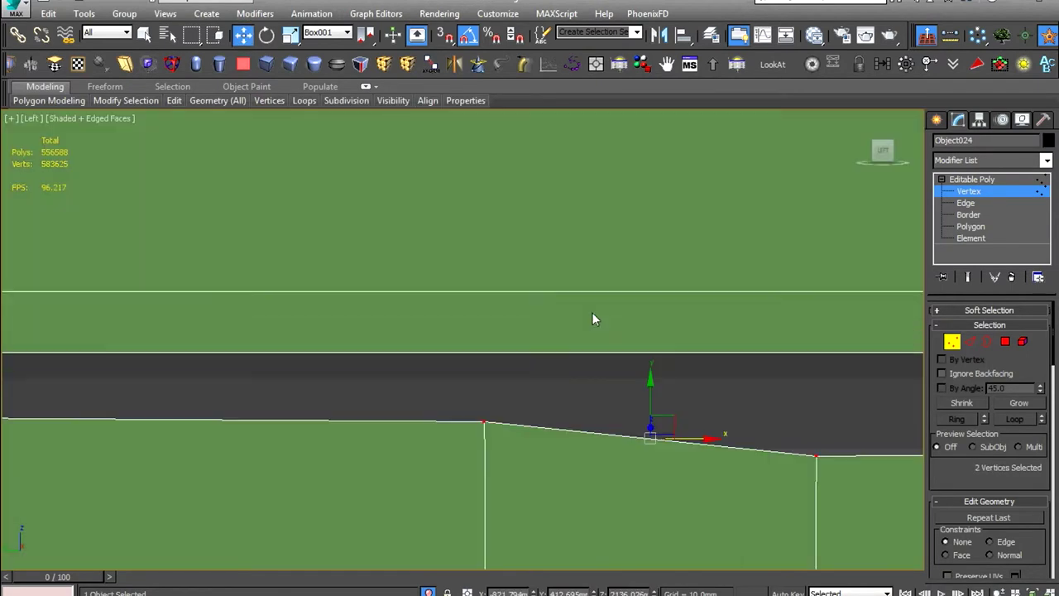
Select the short edge at the panel corner and weld the window-corner vertex
mouse_move(486, 422)
middle_mouse_down("alt")
mouse_move(492, 252)
mouse_move(480, 231)
middle_mouse_up("alt")
key("2")
left_click(492, 252)
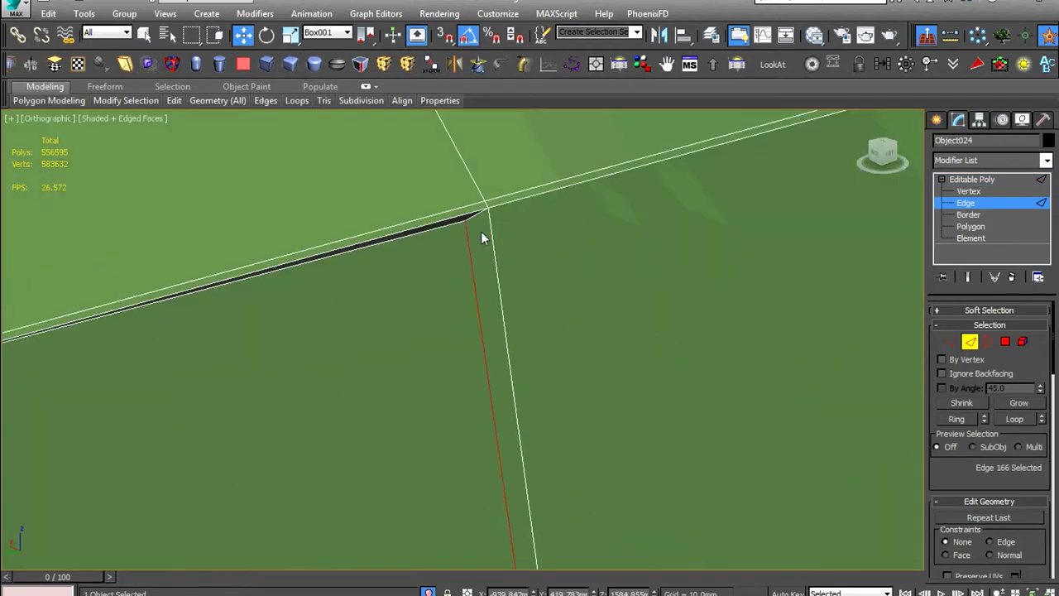
right_click(579, 211)
left_click(568, 302)
scroll(956, 448, "down", 3)
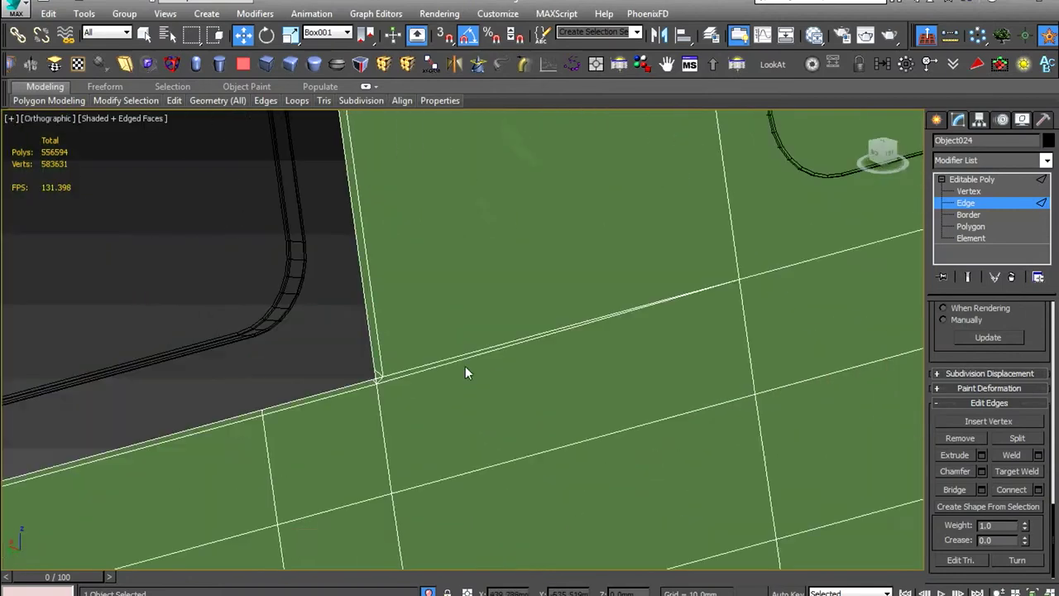
scroll(453, 331, "up", 2)
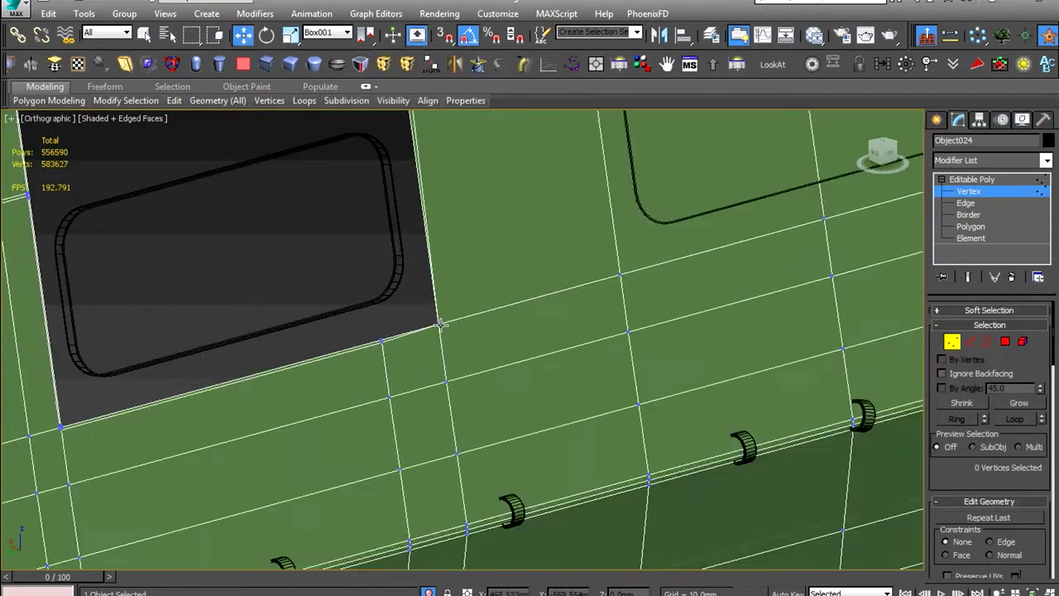
right_click(464, 278)
left_click(390, 372)
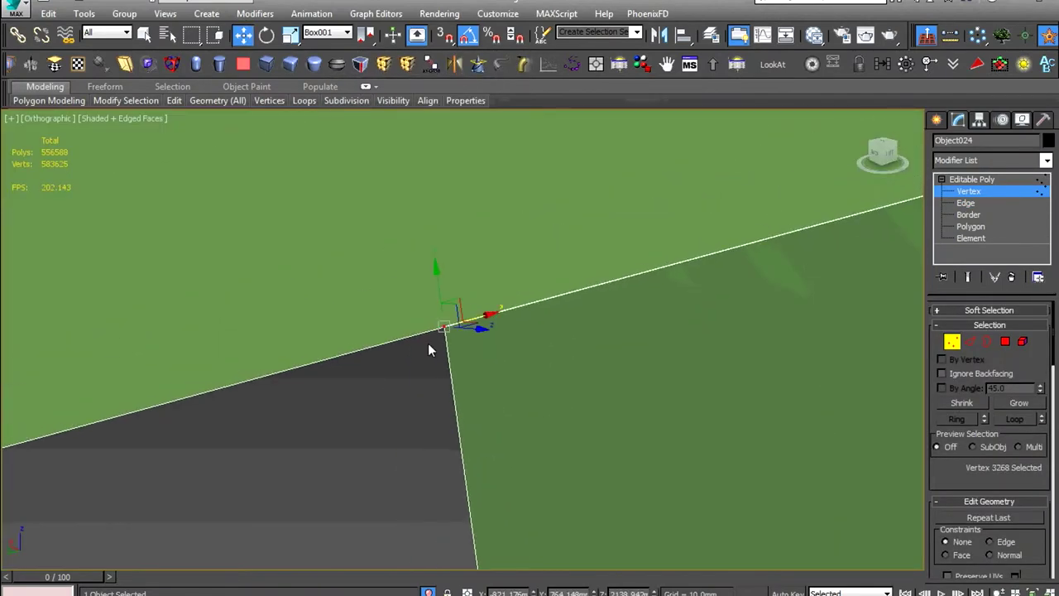
Select the cluster of vertices at the junction from the side view
key("l")
right_click(527, 341)
left_click_drag(570, 333, 461, 457)
scroll(461, 457, "down", 5)
mouse_move(476, 398)
middle_mouse_down("alt")
mouse_move(426, 389)
mouse_move(477, 338)
middle_mouse_up("alt")
scroll(426, 388, "up", 4)
key("2")
scroll(373, 382, "down", 5)
scroll(372, 382, "up", 5)
scroll(476, 338, "down", 3)
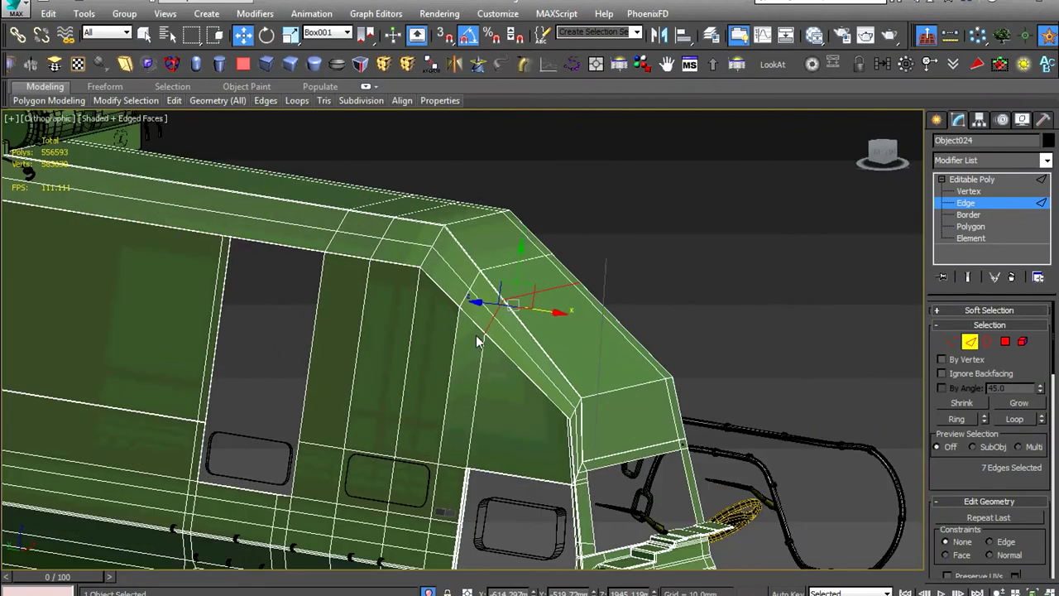
scroll(475, 335, "up", 5)
scroll(475, 335, "up", 3)
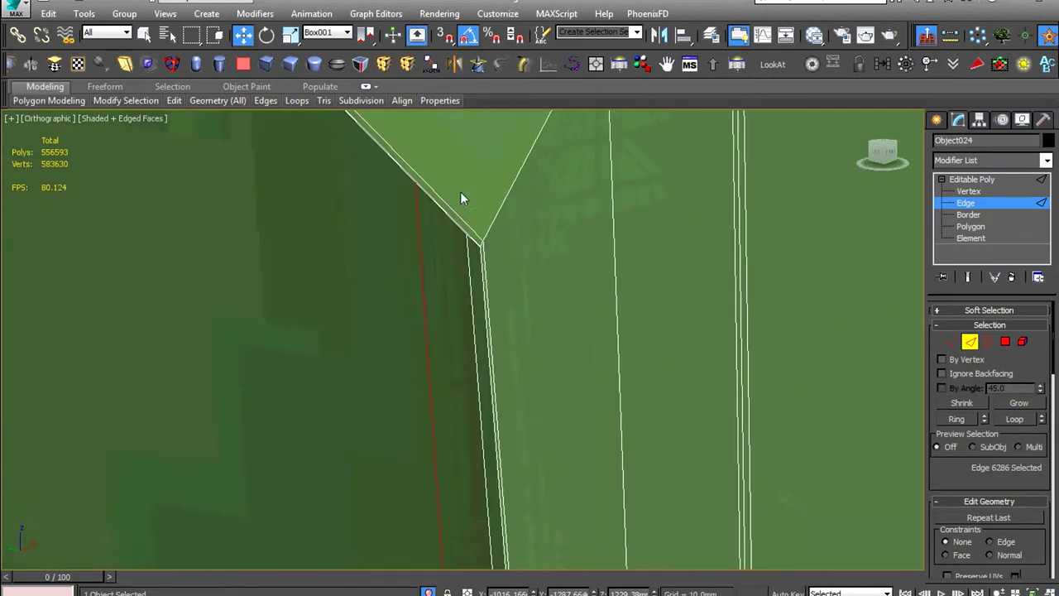
Extend the edge selection around the loop and return to the side view
key("alt+l")
scroll(460, 191, "down", 8)
middle_click_drag(460, 191, 363, 282, "alt")
scroll(363, 283, "down", 4)
key("2")
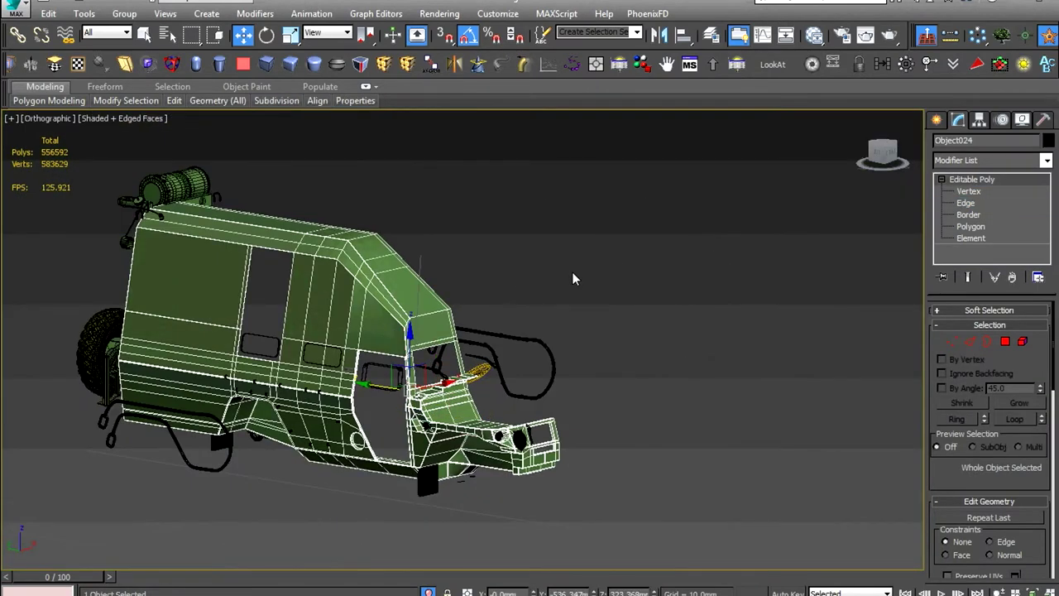
scroll(572, 271, "up", 5)
key("f")
key("l")
Select the van body at Edge level in a perspective view
left_click(789, 284)
key("2")
middle_click_drag(789, 284, 597, 225, "alt")
scroll(598, 224, "up", 5)
scroll(488, 401, "down", 4)
scroll(563, 371, "up", 5)
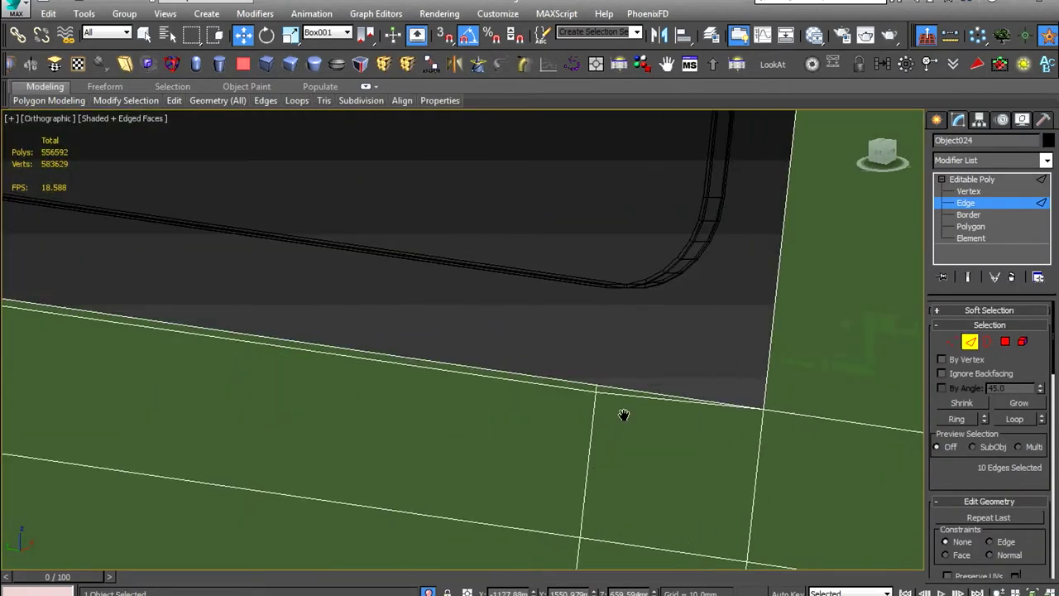
Remove the stray vertex from the van body panel
key("1")
scroll(624, 415, "down", 4)
scroll(460, 447, "up", 5)
scroll(472, 254, "down", 4)
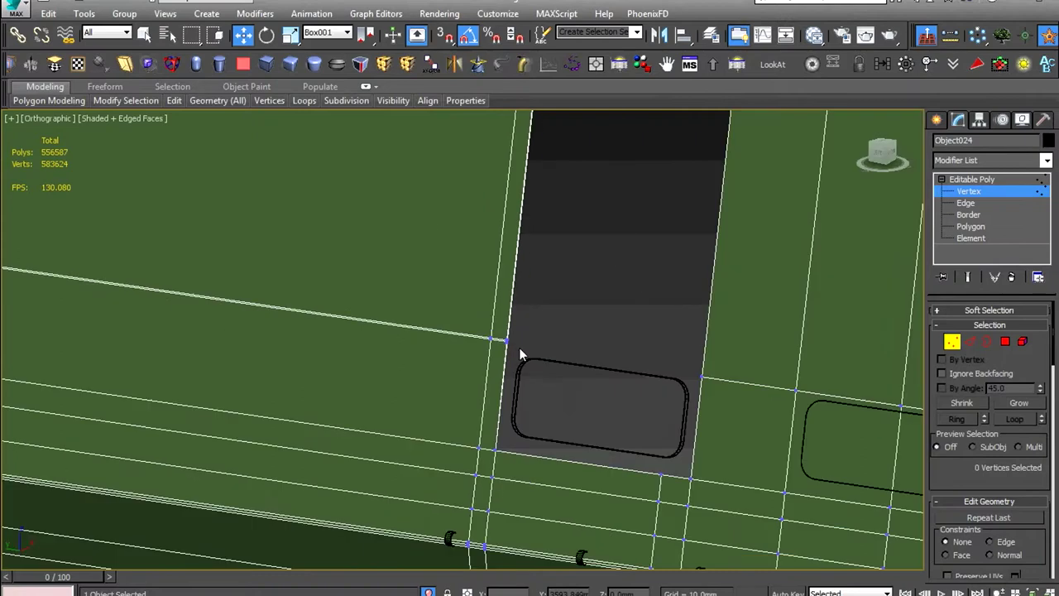
scroll(412, 248, "up", 5)
key("BackSpace")
scroll(447, 457, "down", 4)
scroll(406, 297, "up", 5)
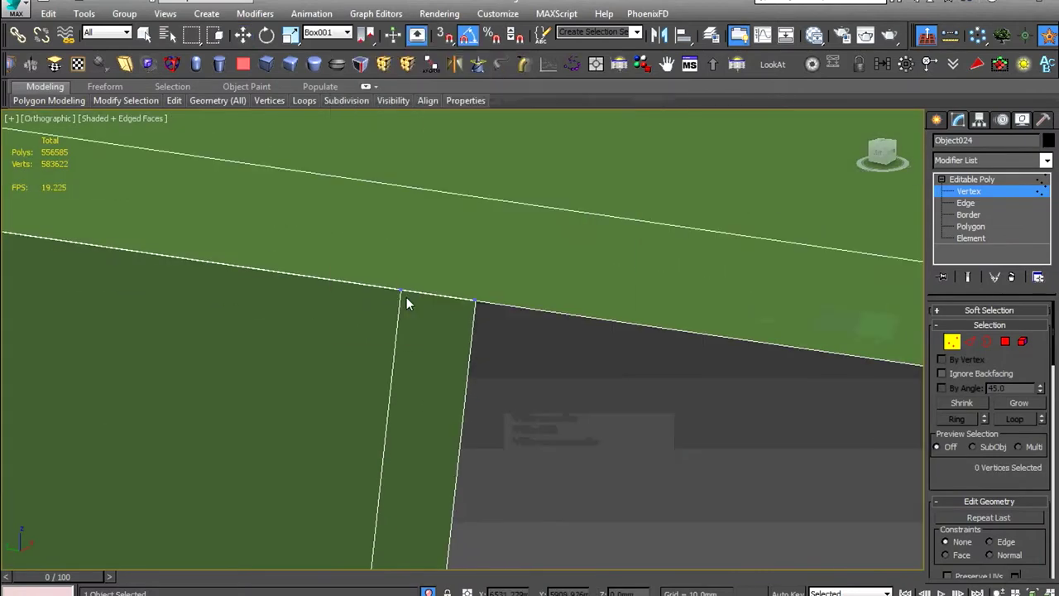
Pan along the roof edge and select the whole van body element
middle_click_drag(406, 297, 511, 325)
middle_click_drag(559, 280, 295, 300)
scroll(609, 348, "down", 4)
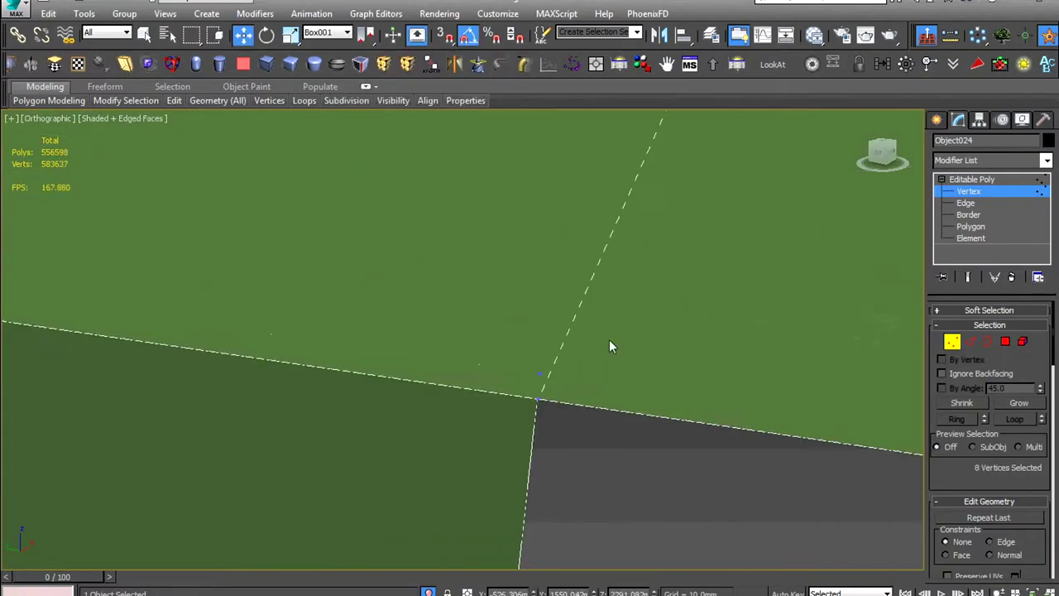
scroll(584, 359, "up", 4)
middle_click_drag(584, 359, 510, 382)
scroll(509, 382, "down", 3)
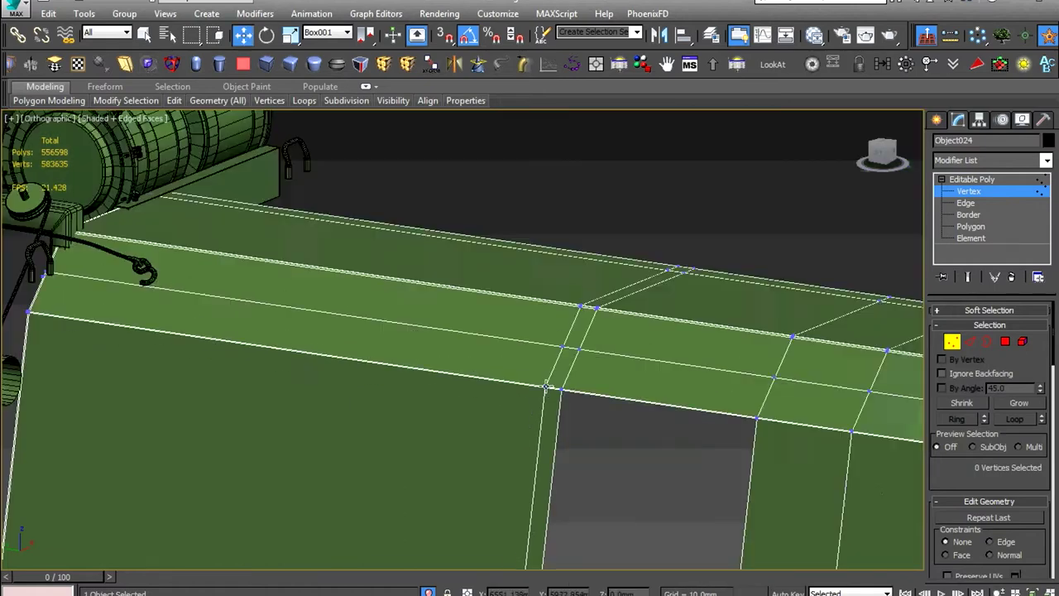
scroll(509, 382, "down", 3)
key("5")
left_click(579, 330)
scroll(1046, 361, "down", 5)
scroll(579, 355, "up", 5)
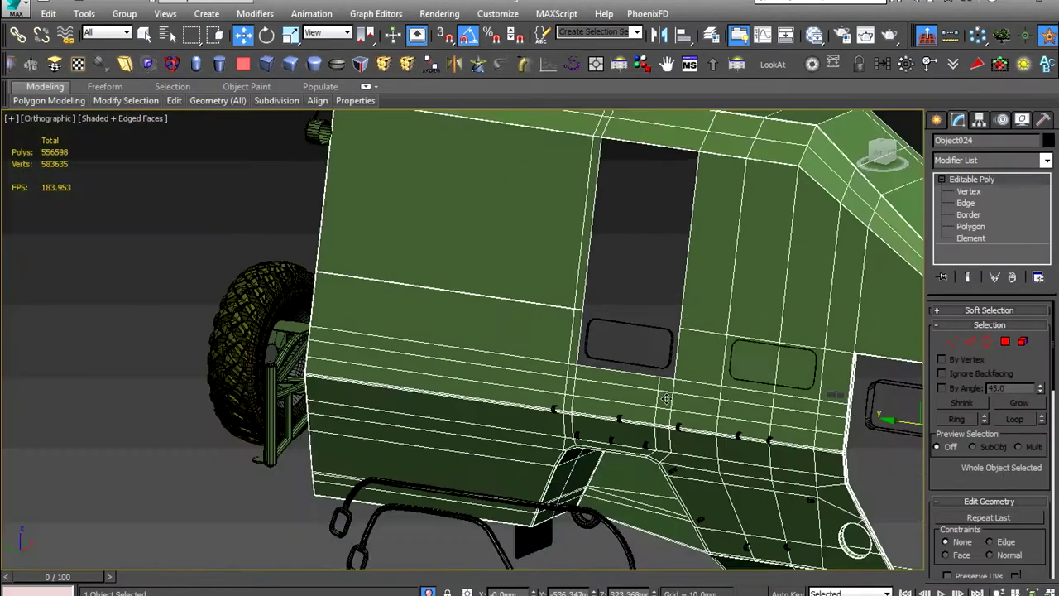
right_click(548, 342)
Weld all of Object024's vertices within a 0.01mm threshold
left_click(626, 359)
scroll(490, 223, "up", 5)
right_click(588, 194)
left_click(428, 283)
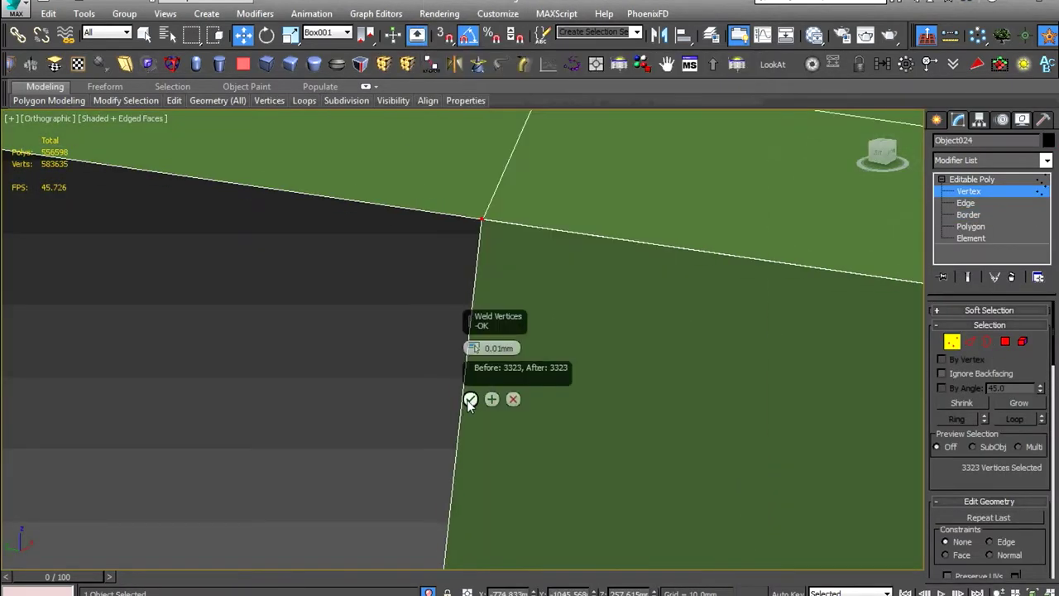
left_click(465, 397)
scroll(659, 409, "down", 3)
scroll(591, 325, "up", 3)
Select the two edges along the opening, leave sub-object editing and reselect the van body
key("2")
left_click(508, 447)
scroll(438, 464, "up", 3)
scroll(416, 255, "down", 3)
right_click(570, 226)
left_click(414, 314)
scroll(414, 314, "down", 3)
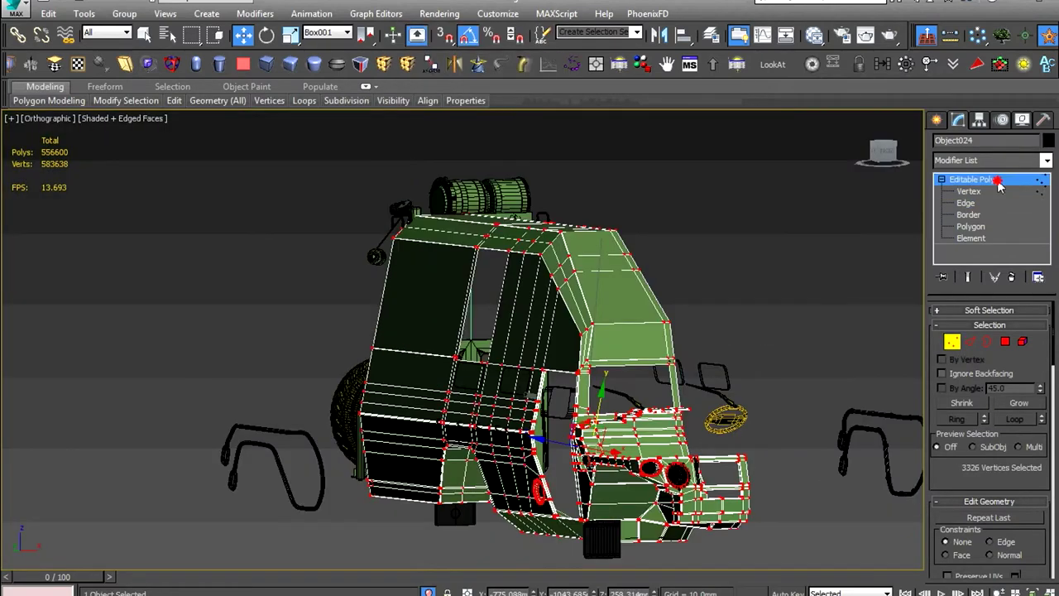
left_click(839, 230)
left_click(526, 328)
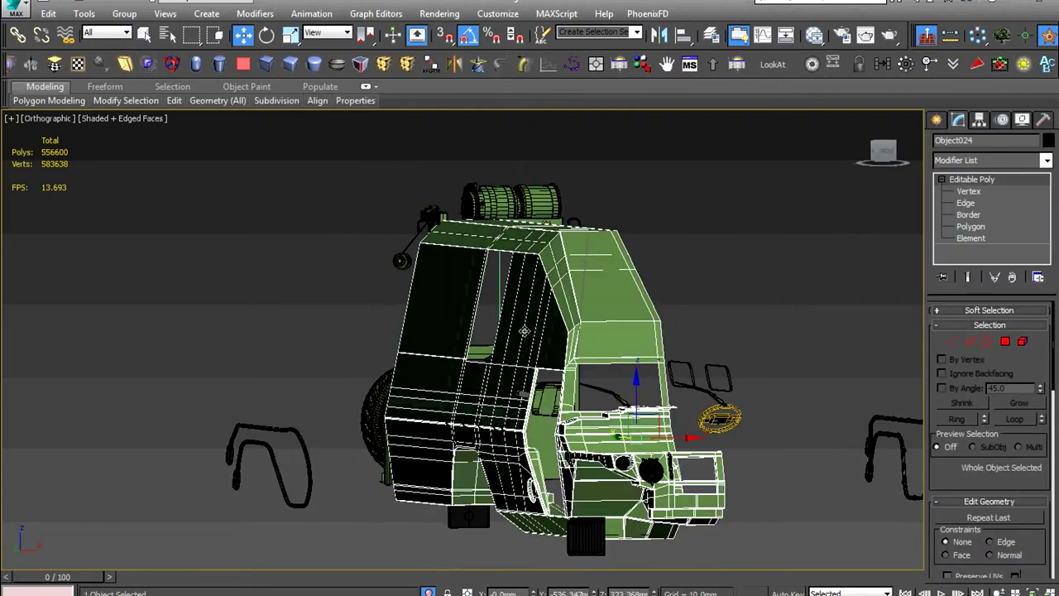
In the Left view, select the shell's vertices along the roof seam
key("l")
scroll(521, 313, "up", 5)
middle_click_drag(402, 389, 759, 297, "alt")
key("2")
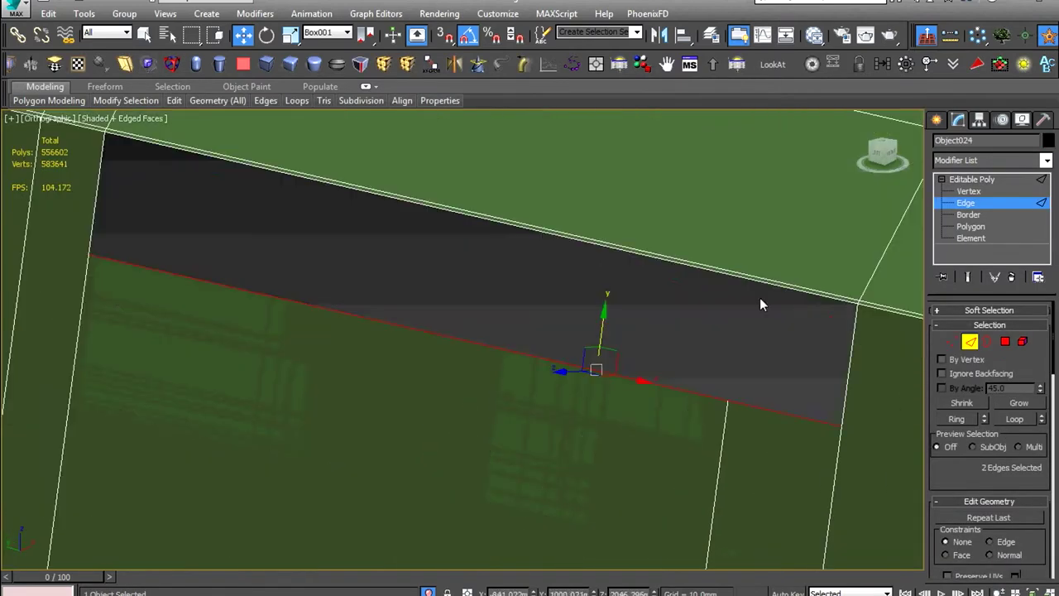
key("1")
scroll(647, 300, "up", 2)
right_click(648, 304)
left_click(354, 408)
scroll(522, 364, "down", 3)
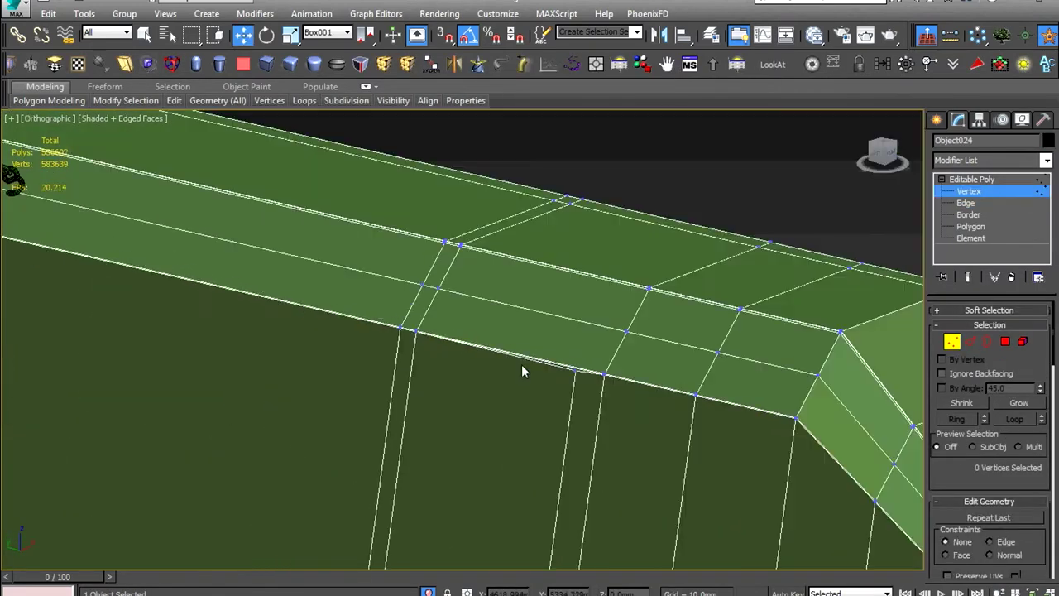
scroll(397, 383, "up", 3)
left_click(392, 403)
scroll(394, 405, "down", 3)
Select the horizontal edge on the rear side panel for moving
key("2")
middle_click_drag(429, 371, 483, 355, "alt")
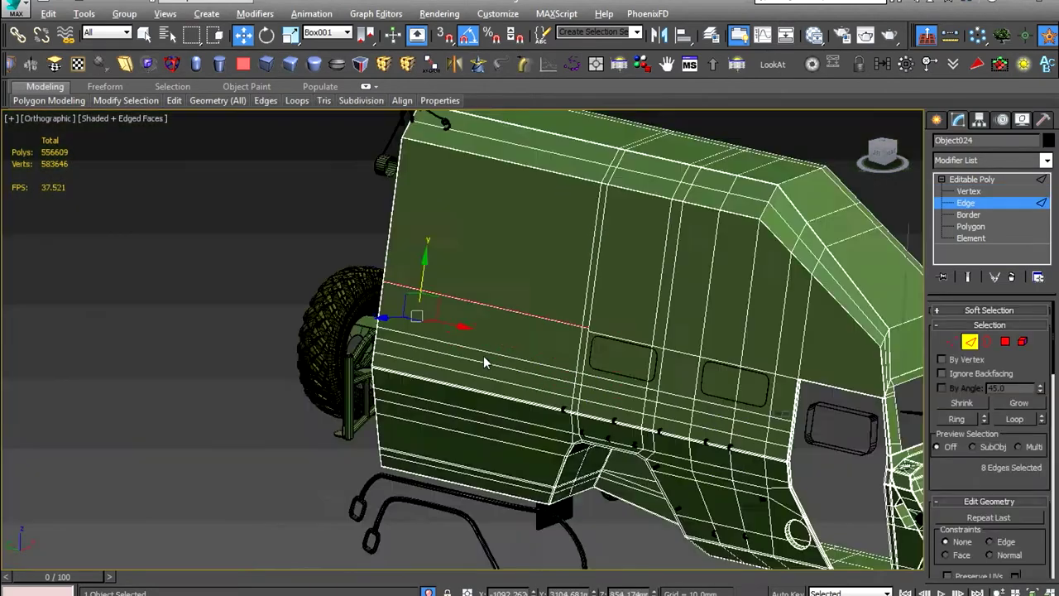
scroll(602, 316, "up", 3)
left_click(395, 365)
key("w")
scroll(394, 366, "up", 4)
scroll(300, 387, "down", 5)
scroll(416, 394, "up", 4)
scroll(415, 394, "up", 2)
Return to vertex level, then exit vertex editing on the shell mesh
key("1")
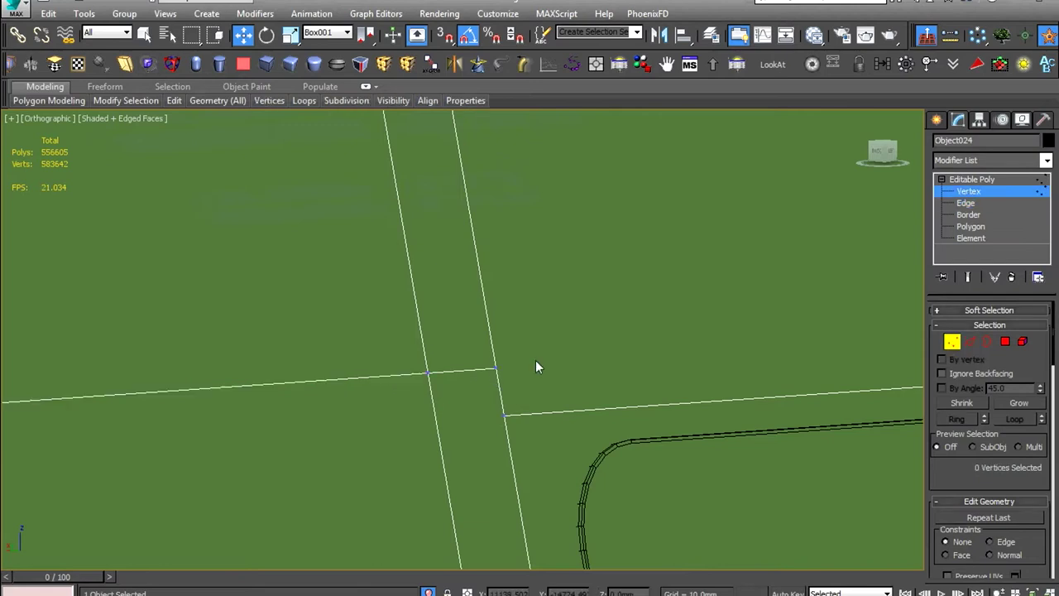
scroll(560, 384, "up", 4)
key("1")
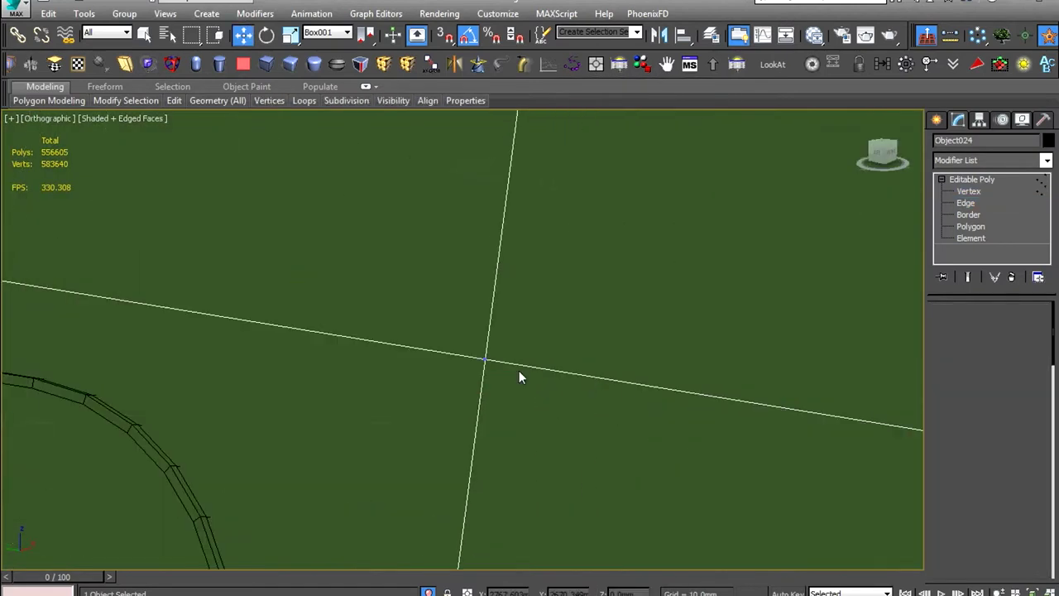
scroll(519, 377, "down", 3)
scroll(237, 434, "down", 5)
scroll(237, 434, "down", 3)
left_click(972, 179)
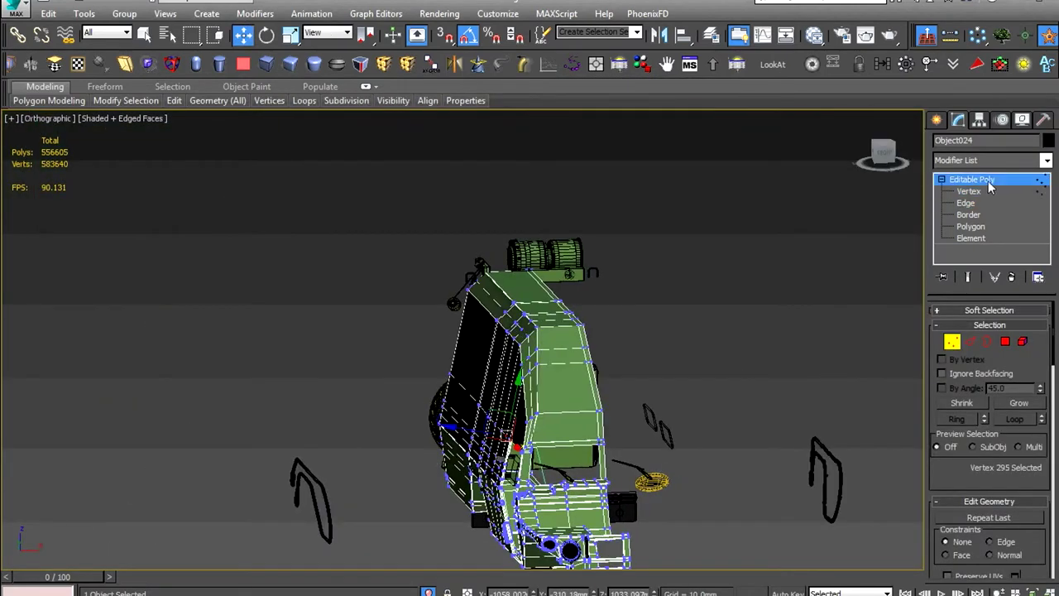
scroll(560, 279, "up", 3)
scroll(529, 347, "up", 2)
Show the Left view in wireframe and select Line008's roof vertices as reference
key("l")
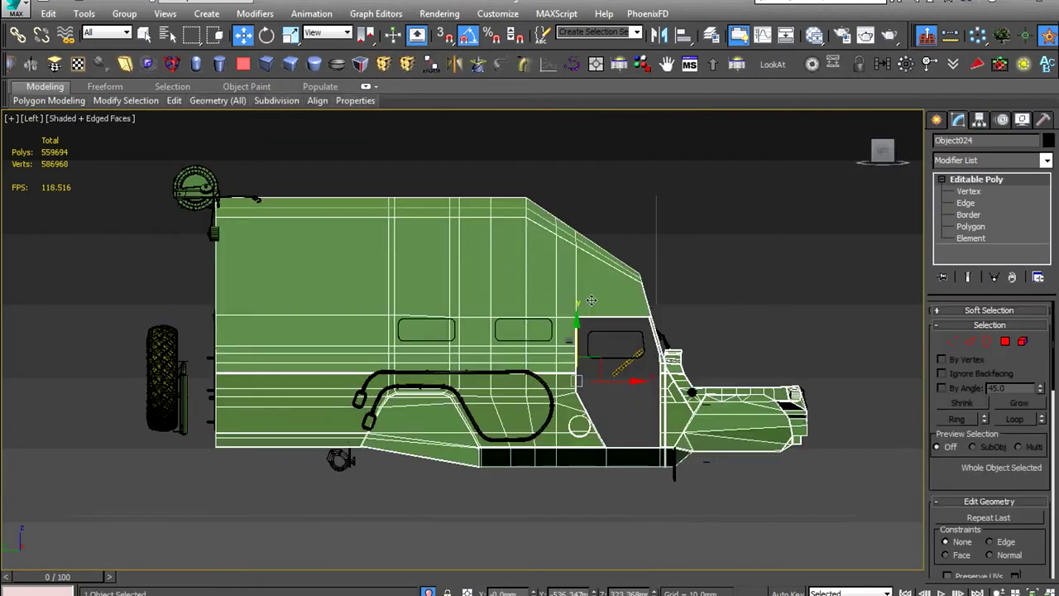
scroll(591, 300, "up", 3)
left_click(115, 118)
left_click(166, 177)
scroll(789, 276, "up", 1)
left_click(794, 260)
left_click(579, 258)
key("1")
left_click_drag(570, 157, 508, 188)
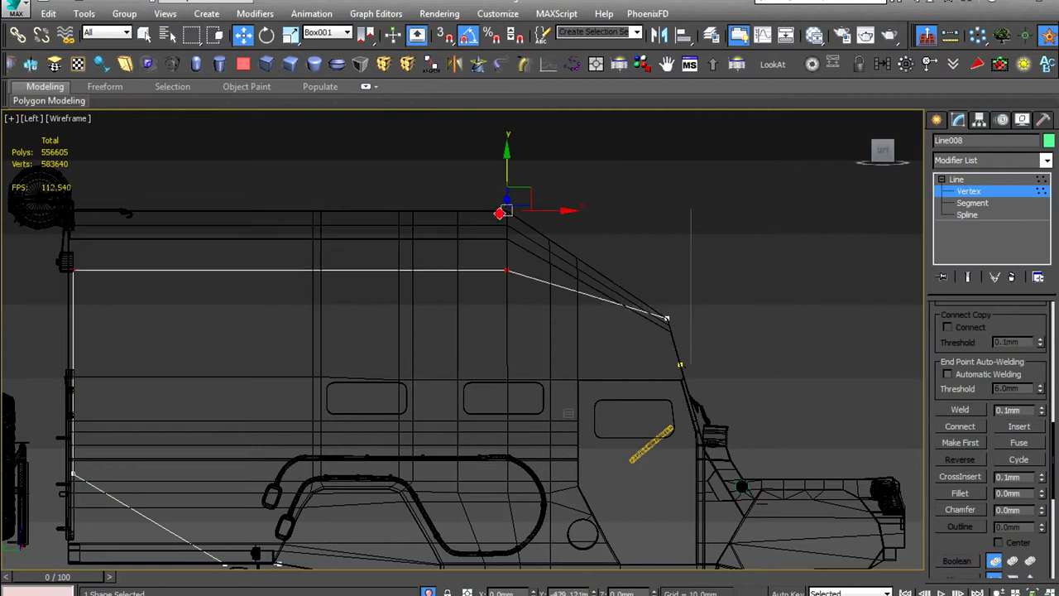
Marquee-select Object024's roof vertices and set the reference coordinate system to Box001
left_click(614, 257)
left_click_drag(42, 194, 603, 307)
key("f")
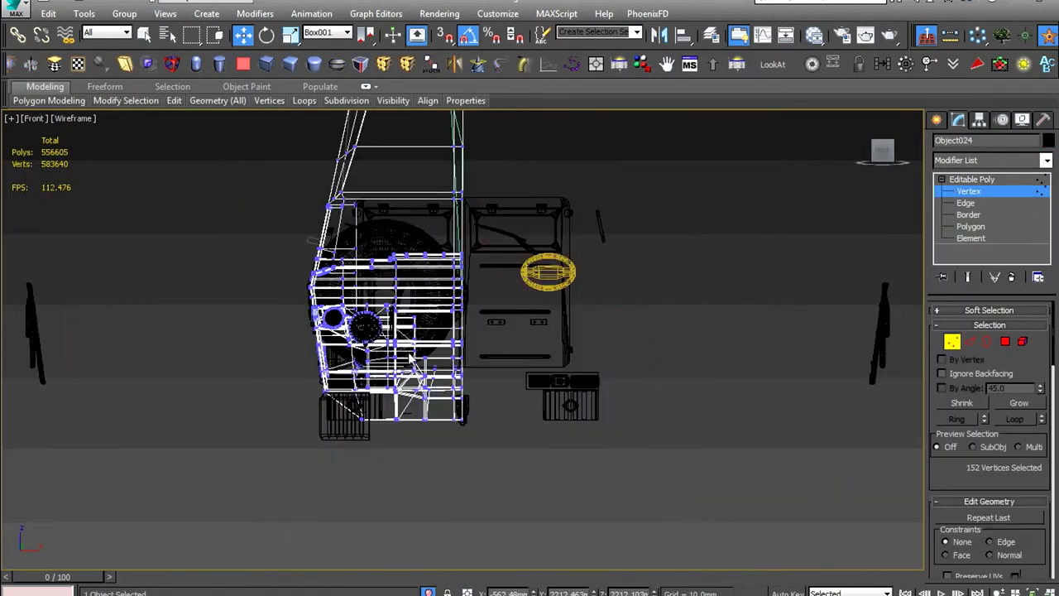
scroll(463, 347, "up", 3)
key("l")
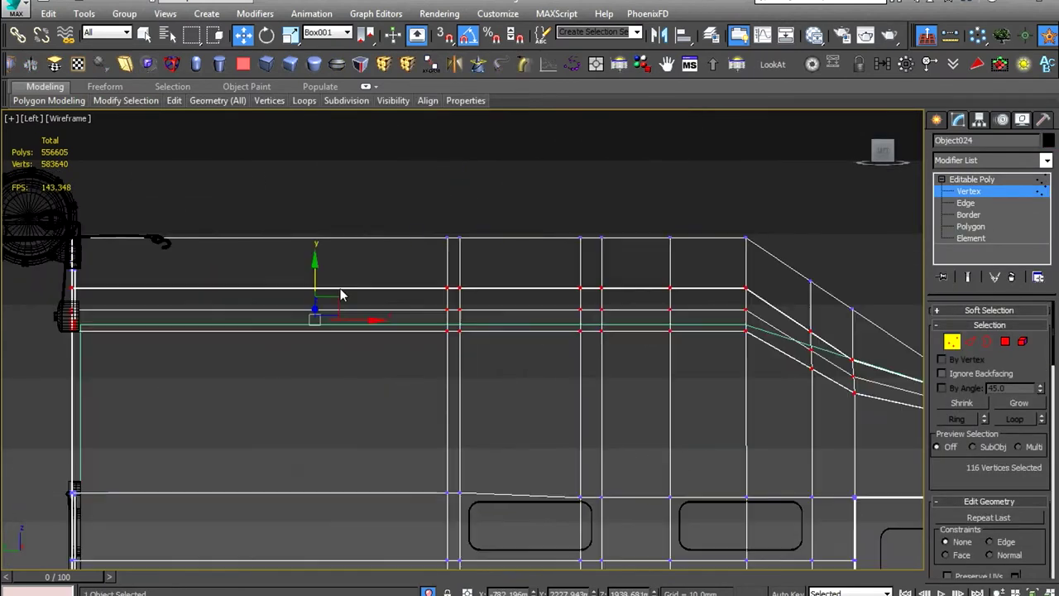
key("f")
scroll(590, 214, "up", 2)
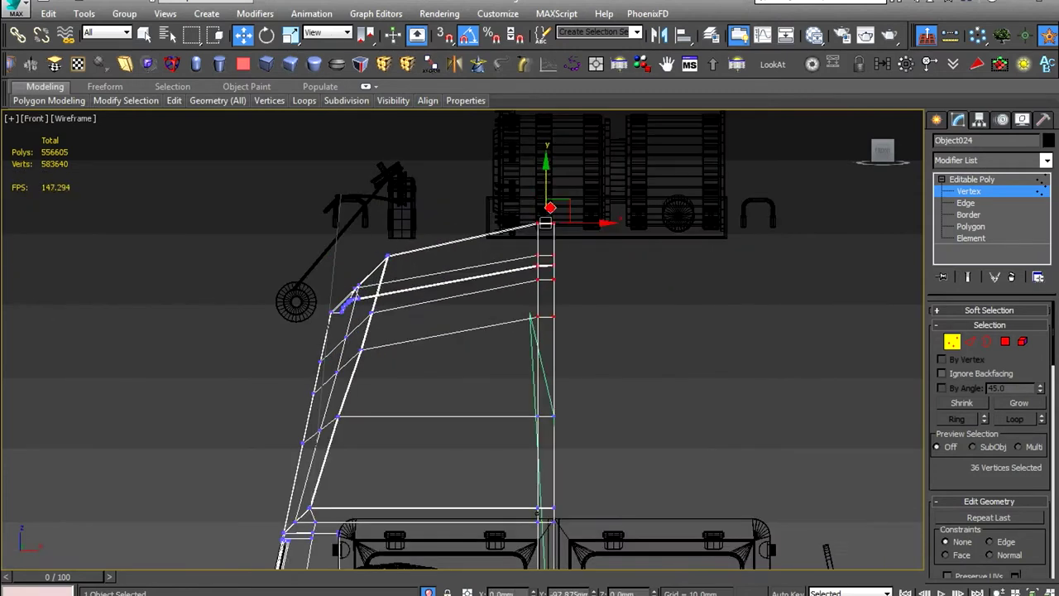
key("l")
scroll(393, 348, "down", 3)
scroll(394, 349, "down", 2)
scroll(393, 348, "up", 2)
left_click(328, 33)
left_click(331, 132)
With Front and Left views side by side, select the roof's side-edge and top-edge vertices
mouse_move(414, 347)
middle_mouse_down("alt")
mouse_move(502, 349)
mouse_move(466, 359)
middle_mouse_up("alt")
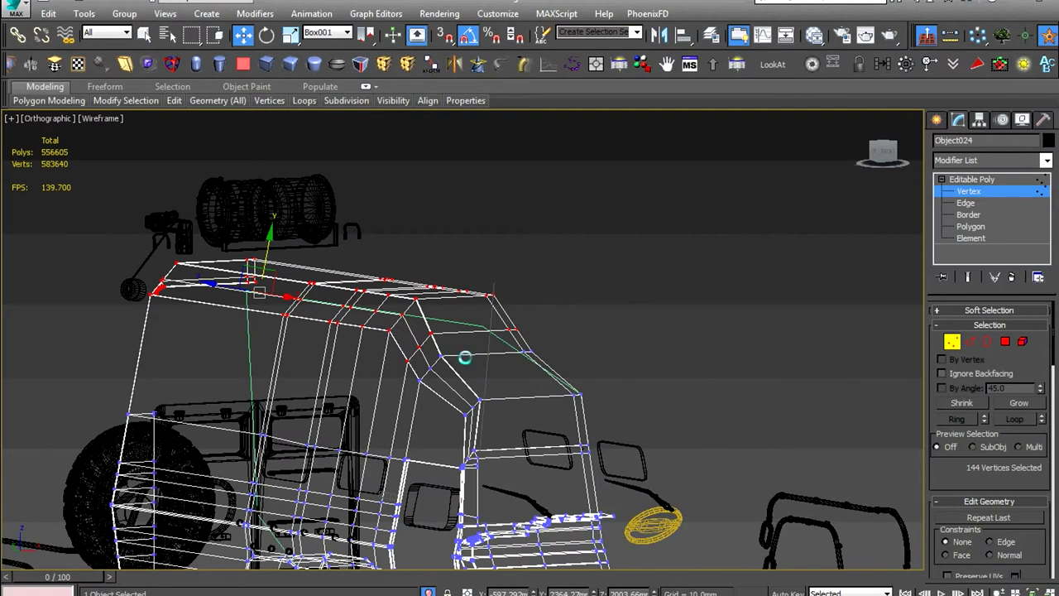
key("f")
left_click_drag(548, 419, 726, 236)
key("alt+w")
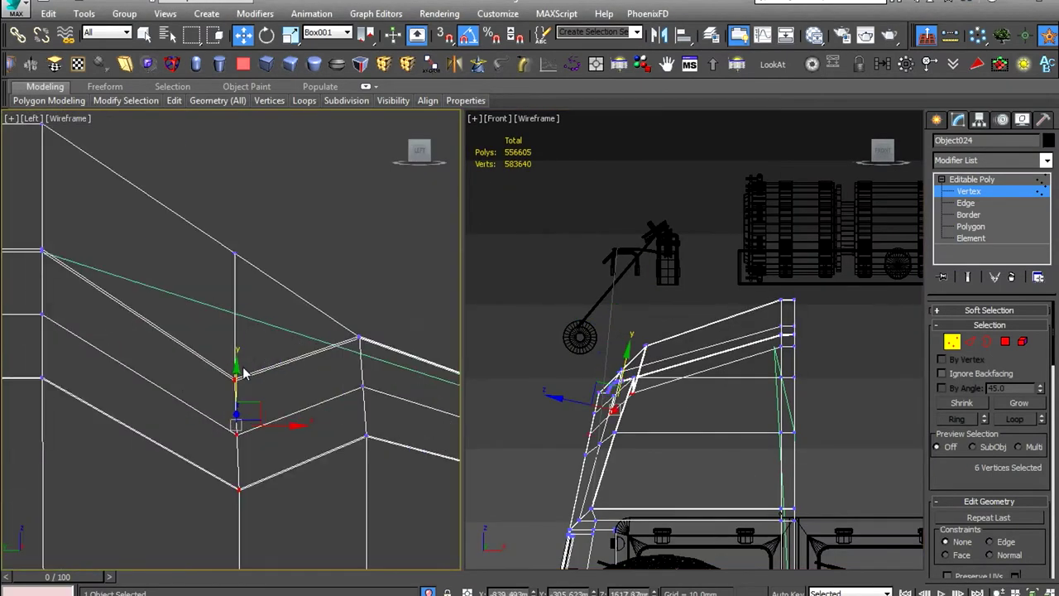
scroll(345, 249, "up", 5)
scroll(345, 249, "up", 3)
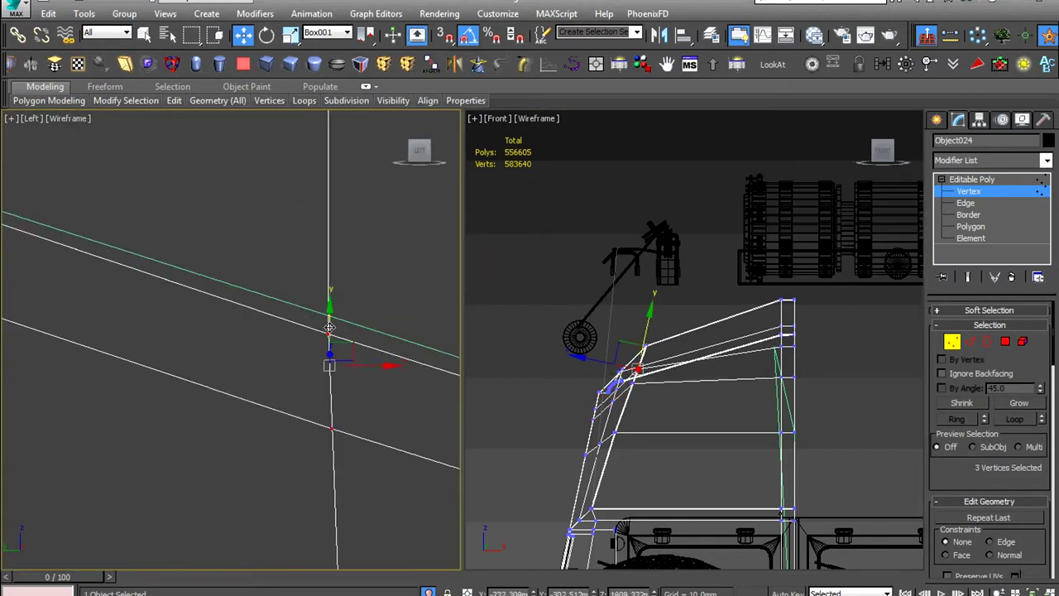
scroll(642, 232, "up", 5)
middle_click_drag(258, 343, 281, 376, "alt")
scroll(280, 376, "down", 5)
scroll(281, 377, "up", 5)
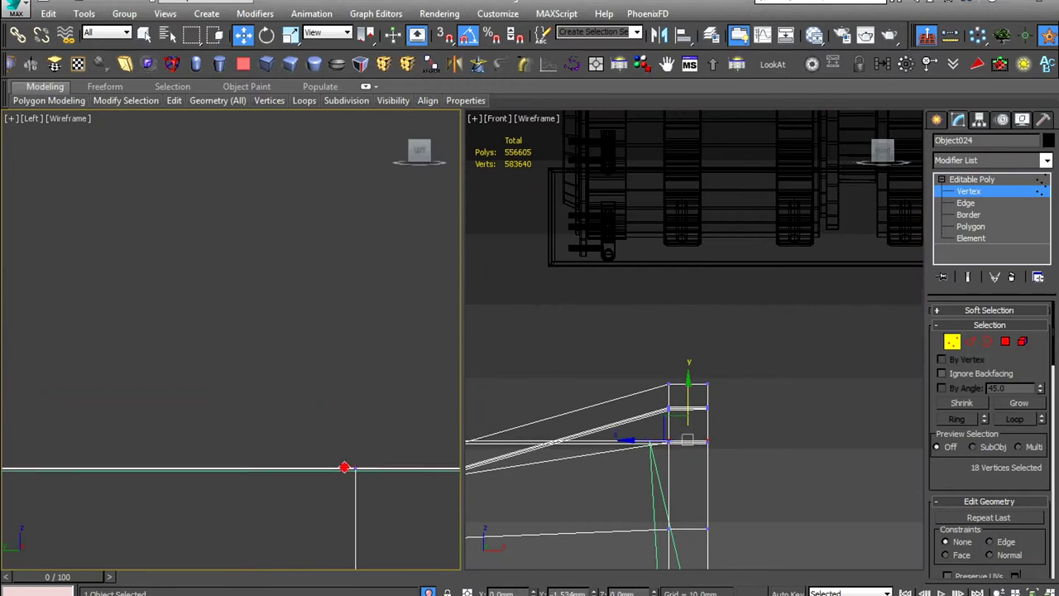
scroll(671, 417, "up", 3)
Check the aligned roof edge in the full Front view, return to shaded display and exit vertex editing
key("alt+w")
middle_click_drag(670, 417, 583, 451, "alt")
key("f")
scroll(353, 362, "up", 3)
middle_click_drag(371, 472, 444, 390, "alt")
scroll(393, 382, "up", 3)
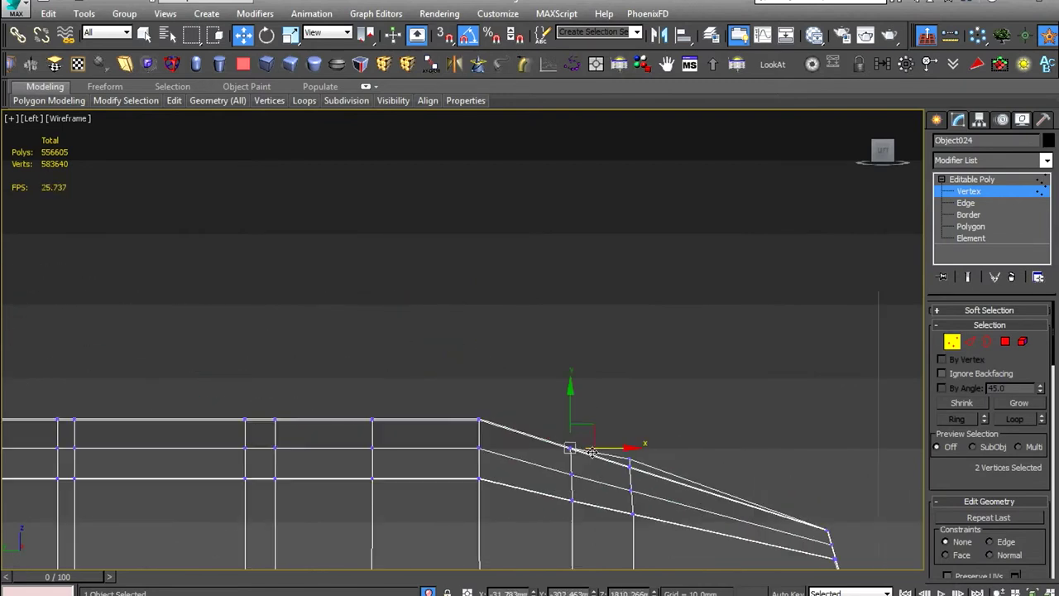
scroll(497, 367, "down", 5)
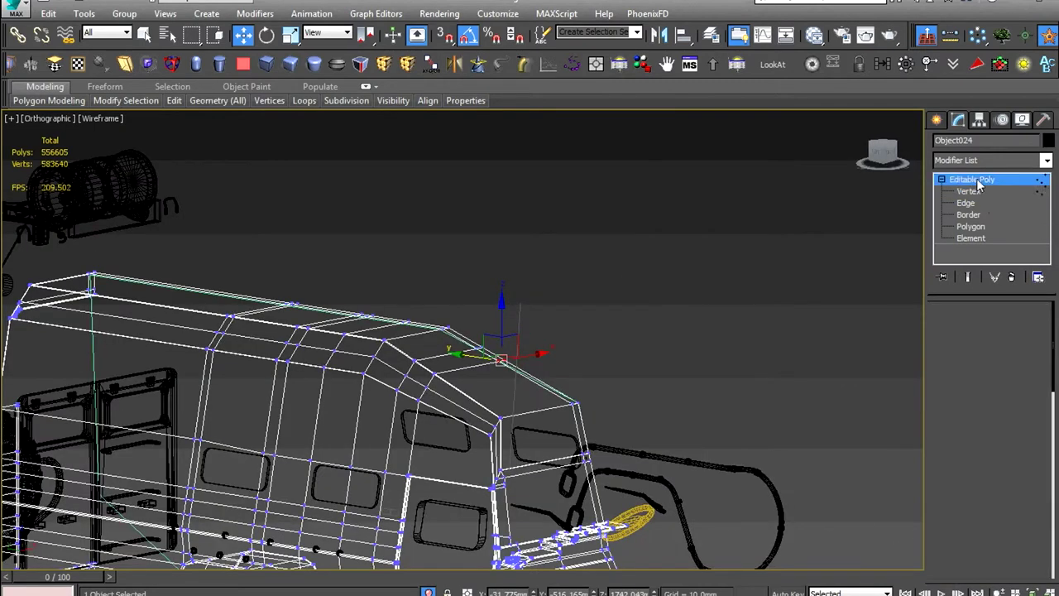
key("F3")
key("1")
middle_click_drag(330, 331, 479, 293, "alt")
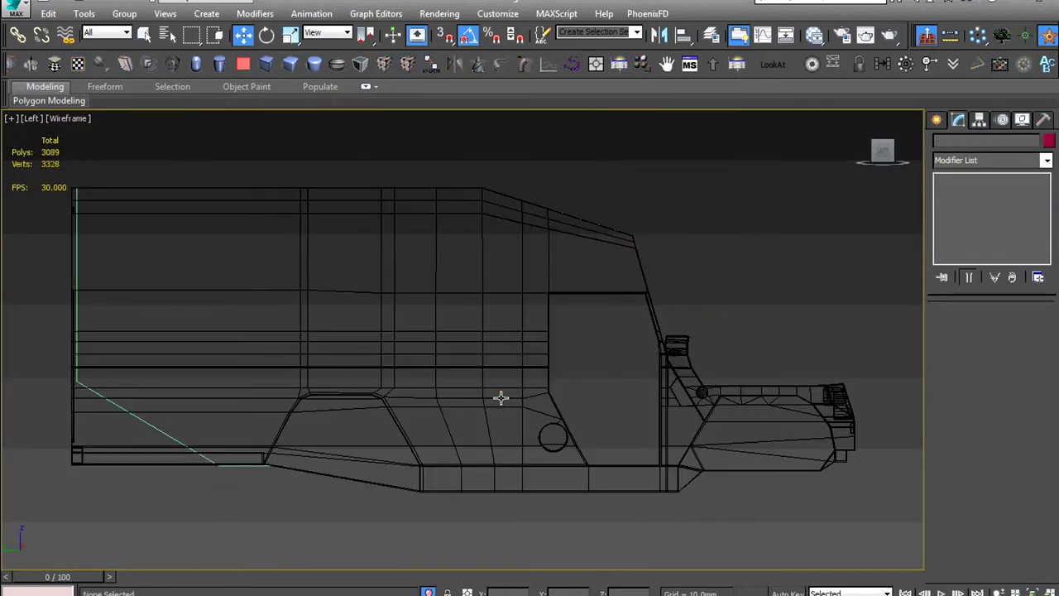
left_click(501, 398)
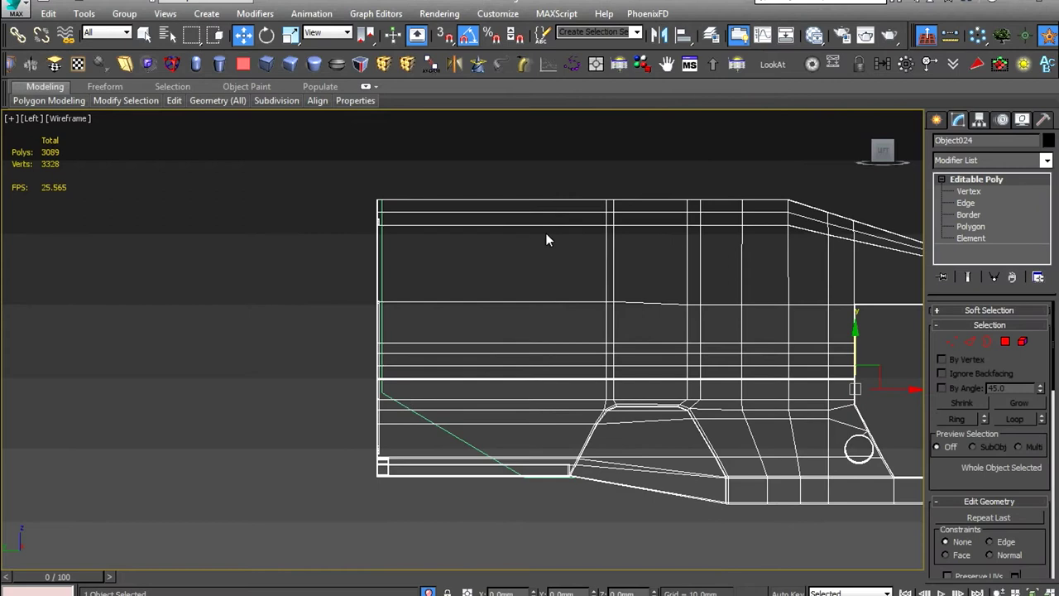
scroll(626, 276, "down", 5)
scroll(553, 365, "up", 3)
scroll(735, 244, "down", 2)
left_click(736, 243)
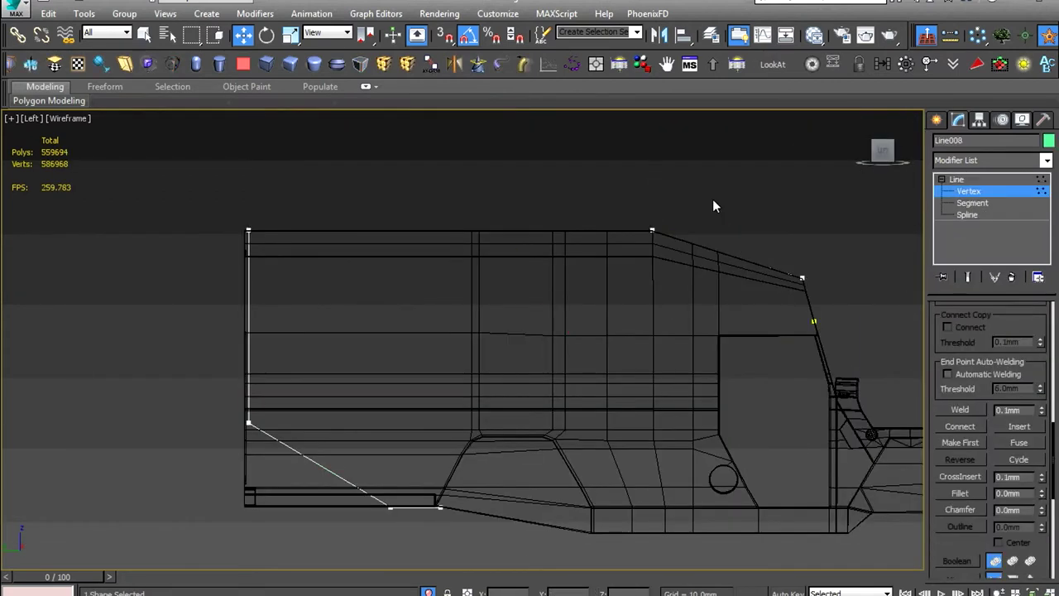
scroll(712, 199, "up", 5)
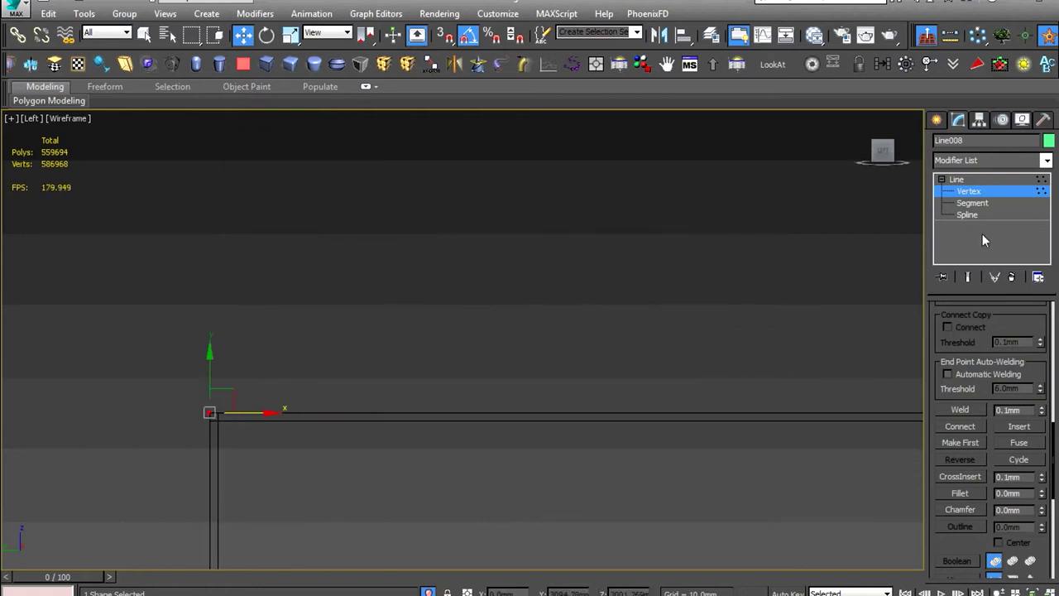
left_click(532, 463)
scroll(532, 472, "down", 2)
middle_click_drag(413, 402, 430, 373, "alt")
scroll(437, 364, "up", 4)
scroll(437, 365, "up", 2)
left_click(968, 191)
scroll(379, 182, "up", 3)
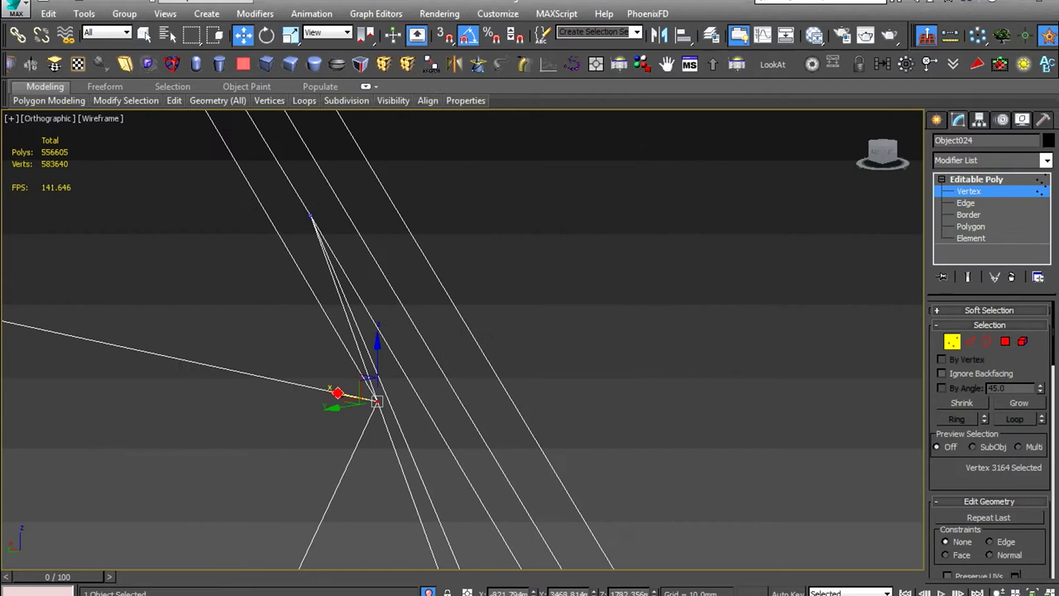
Switch the vertex to the Move transform in shaded display, framing the corner vertex
right_click(452, 281)
left_click(414, 378)
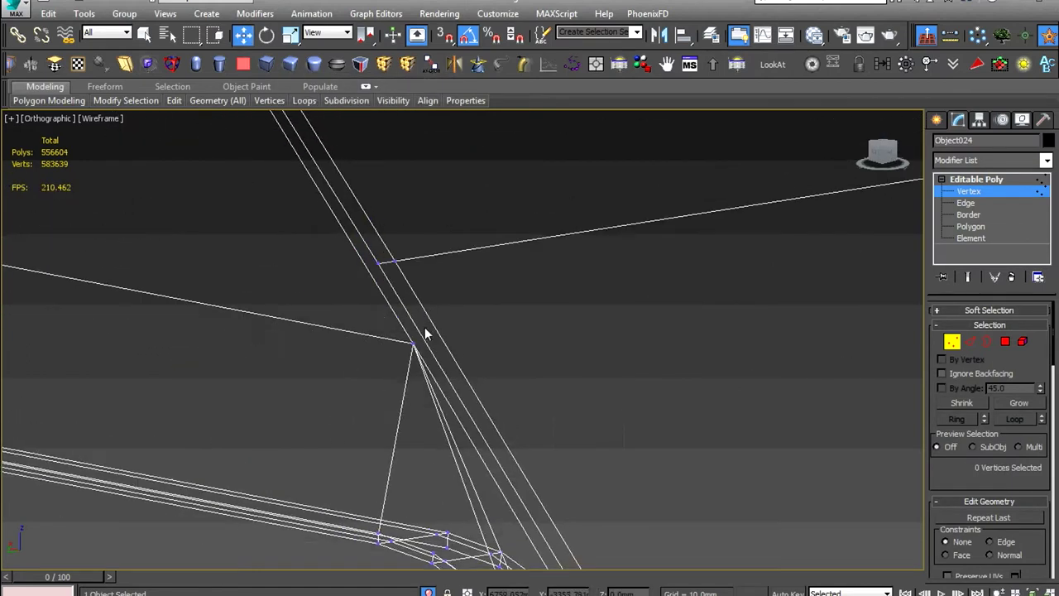
key("F3")
left_click_drag(510, 387, 420, 346)
key("w")
scroll(437, 354, "up", 5)
scroll(519, 374, "up", 3)
Select and inspect the single edge across the shell's corner, then return to vertices
key("2")
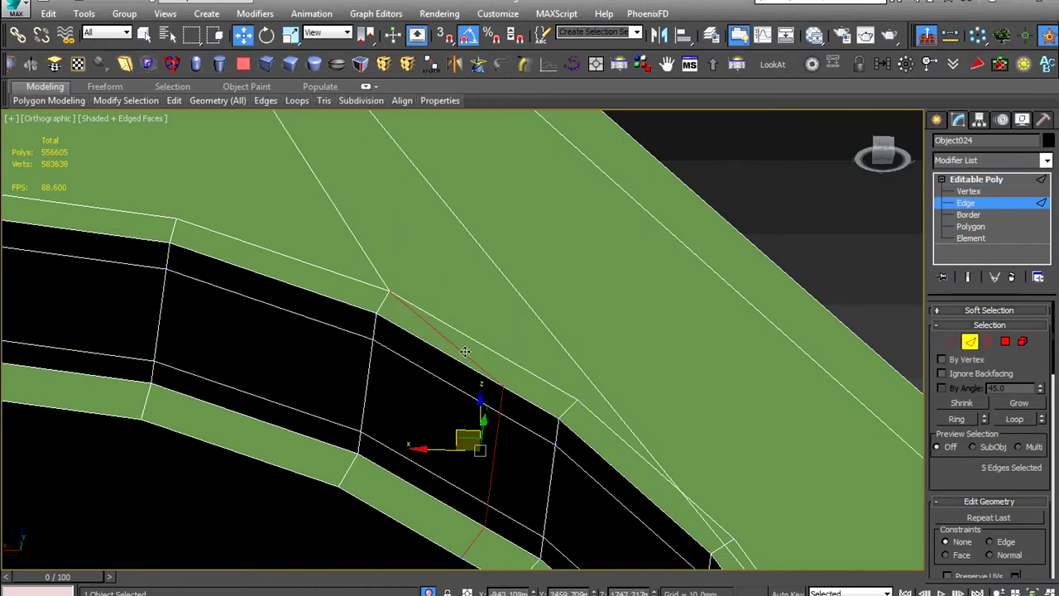
left_click(465, 352)
scroll(464, 351, "down", 5)
middle_click_drag(464, 356, 414, 397, "alt")
scroll(412, 422, "up", 4)
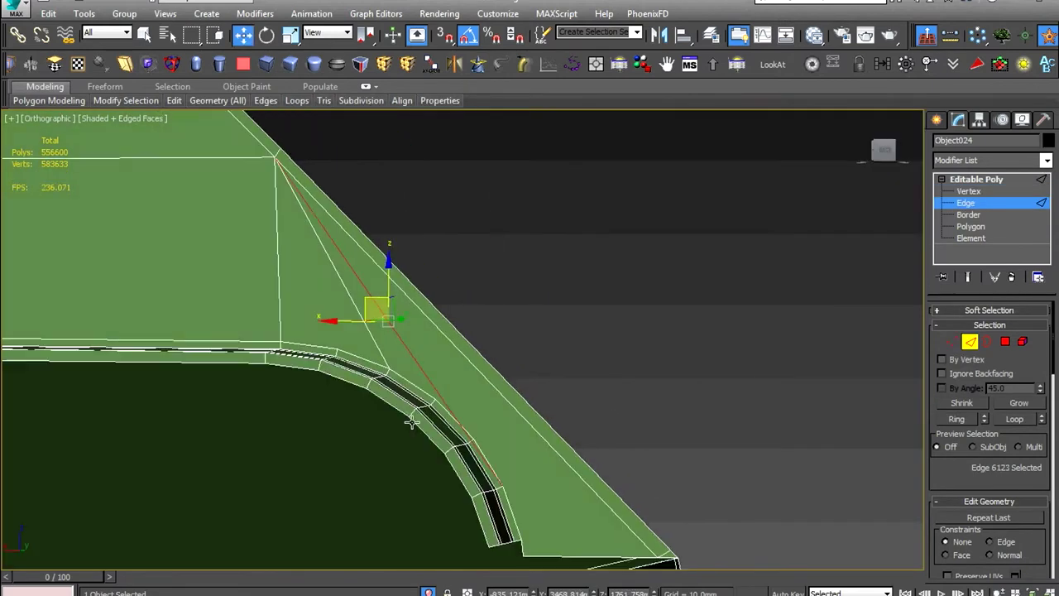
scroll(411, 422, "up", 2)
key("1")
scroll(794, 502, "up", 3)
scroll(706, 473, "up", 3)
scroll(597, 499, "down", 5)
Select the rear roof corner vertices for moving and inspect them from the rear view
left_click_drag(418, 413, 464, 459)
right_click(502, 483)
left_click(524, 504)
key("k")
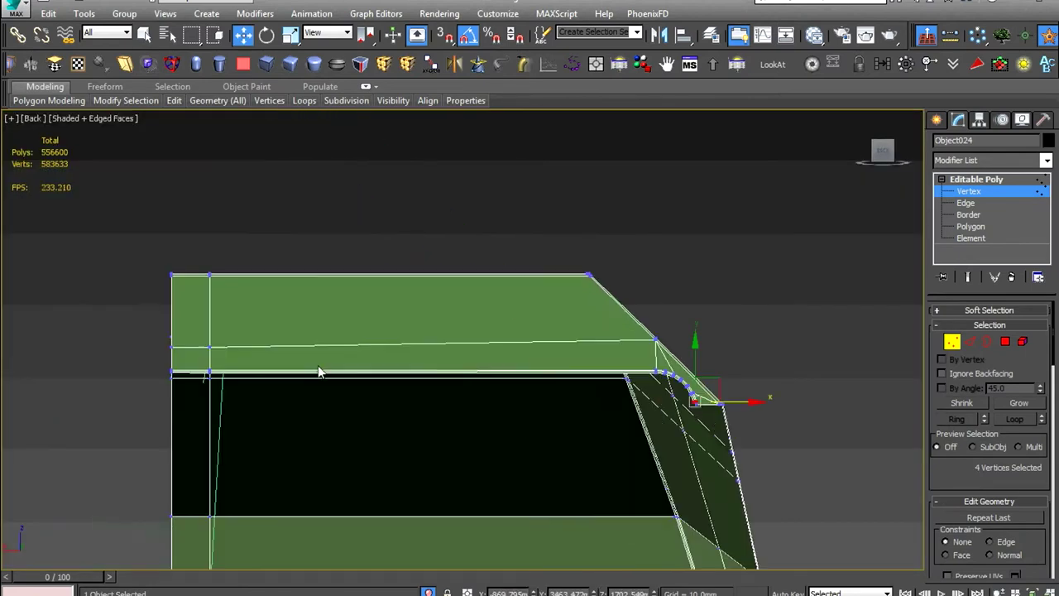
middle_click_drag(319, 371, 471, 414, "alt")
scroll(638, 453, "up", 3)
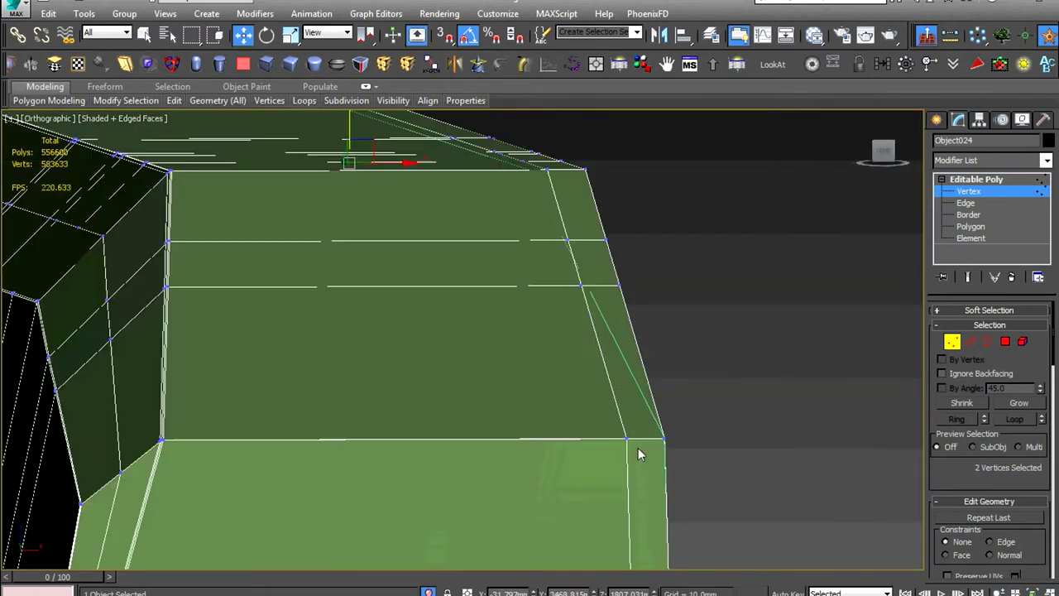
Orbit in close to inspect the cab corner from another angle
key("1")
scroll(638, 454, "down", 5)
middle_click_drag(579, 372, 513, 355, "alt")
scroll(516, 359, "up", 4)
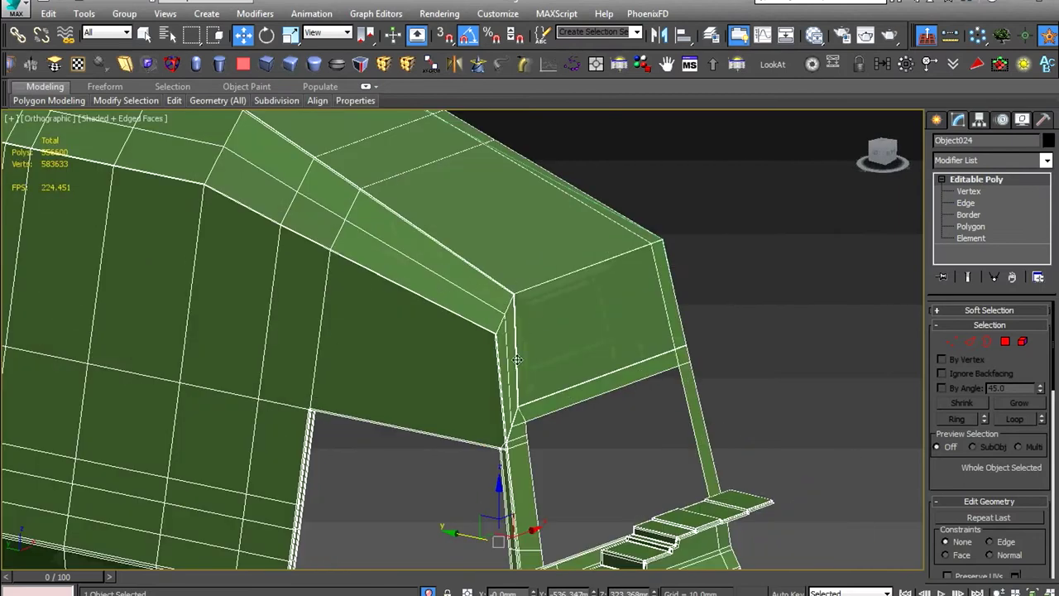
scroll(516, 358, "up", 4)
middle_click_drag(491, 425, 574, 350, "alt")
Select the cab corner vertex and the vertices along the sloped edge in side view
key("1")
left_click(671, 213)
right_click(668, 218)
left_click(634, 264)
middle_click_drag(457, 263, 548, 320, "alt")
key("l")
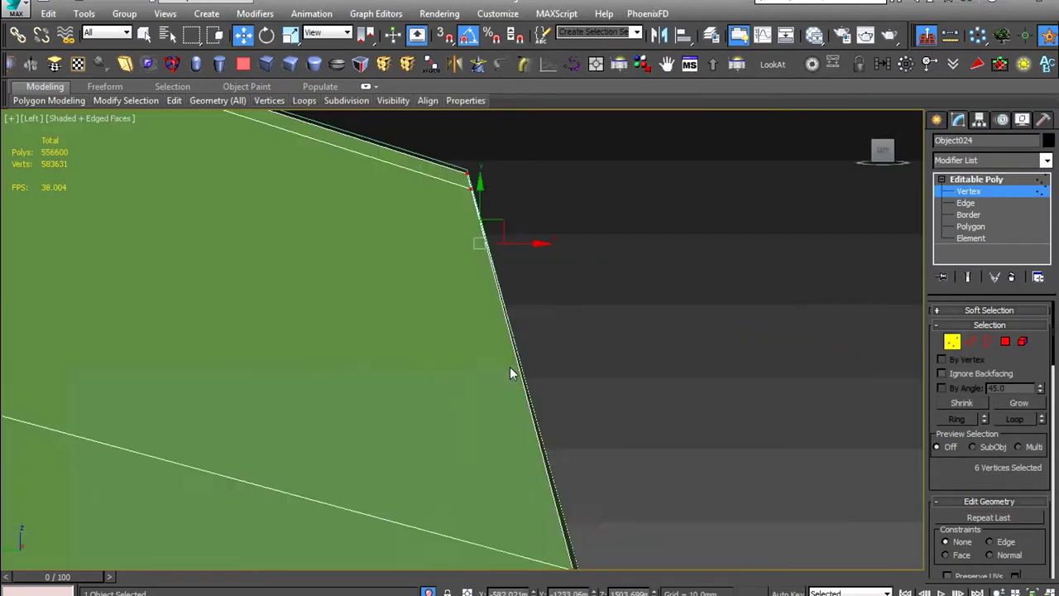
left_click(369, 358)
left_click(327, 32)
mouse_move(369, 358)
middle_mouse_down("alt")
mouse_move(347, 248)
mouse_move(542, 316)
mouse_move(626, 270)
mouse_move(483, 389)
middle_mouse_up("alt")
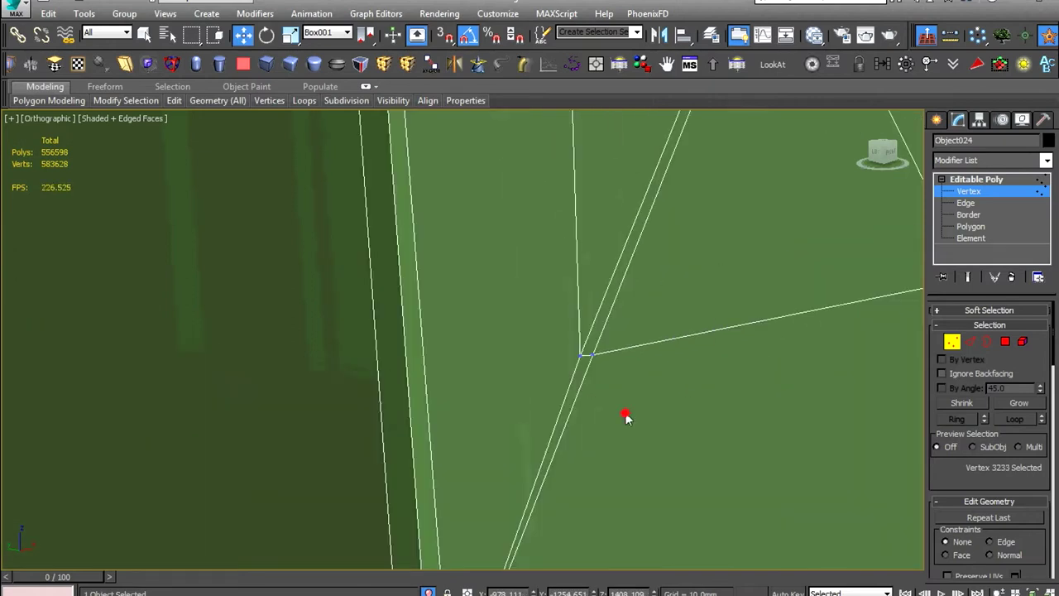
Merge the selected sloped-edge vertices together
right_click(626, 418)
left_click(626, 418)
middle_click_drag(626, 418, 339, 373, "alt")
mouse_move(408, 315)
middle_mouse_down()
mouse_move(542, 335)
mouse_move(272, 371)
mouse_move(451, 391)
mouse_move(364, 427)
mouse_move(505, 405)
middle_mouse_up()
Extend the edge selection to the full edge loop around the corner
key("2")
left_click(364, 427, "ctrl")
scroll(505, 405, "down", 3)
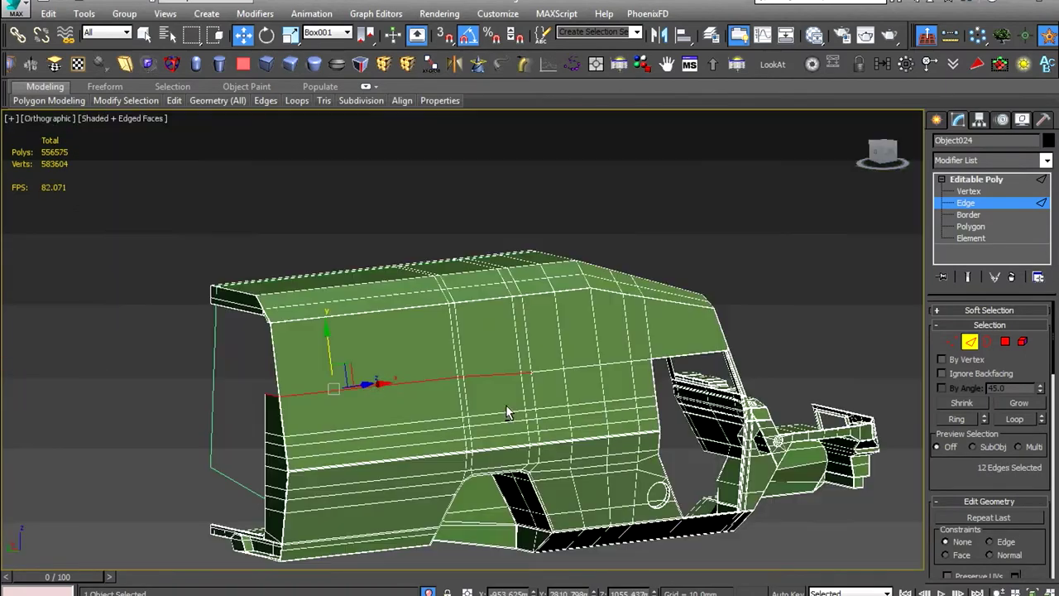
scroll(506, 405, "up", 5)
mouse_move(783, 445)
middle_mouse_down("alt")
mouse_move(565, 430)
mouse_move(567, 263)
mouse_move(718, 344)
middle_mouse_up("alt")
Weld the corner vertices and view the mesh as wireframe
key("2")
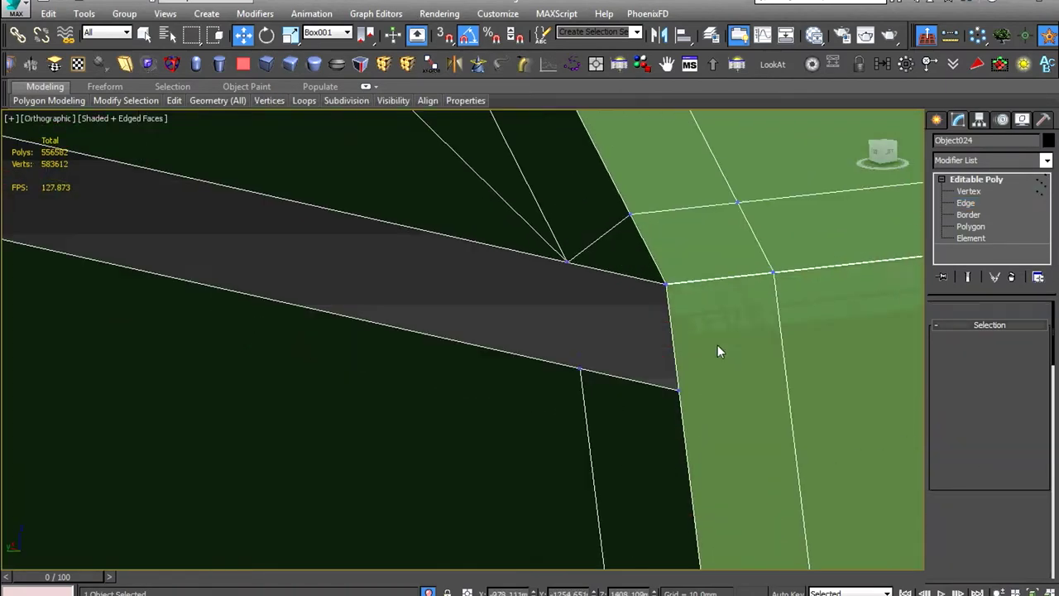
left_click(470, 399)
scroll(540, 332, "up", 5)
mouse_move(540, 332)
middle_mouse_down()
mouse_move(468, 355)
mouse_move(622, 358)
middle_mouse_up()
scroll(622, 357, "up", 3)
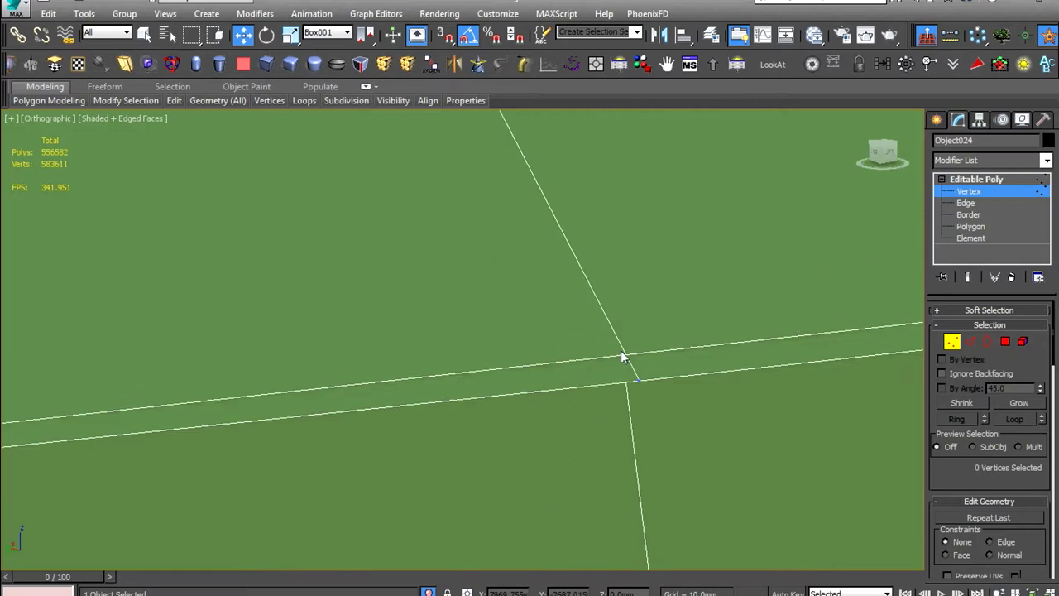
scroll(706, 370, "down", 5)
scroll(330, 215, "up", 5)
key("F3")
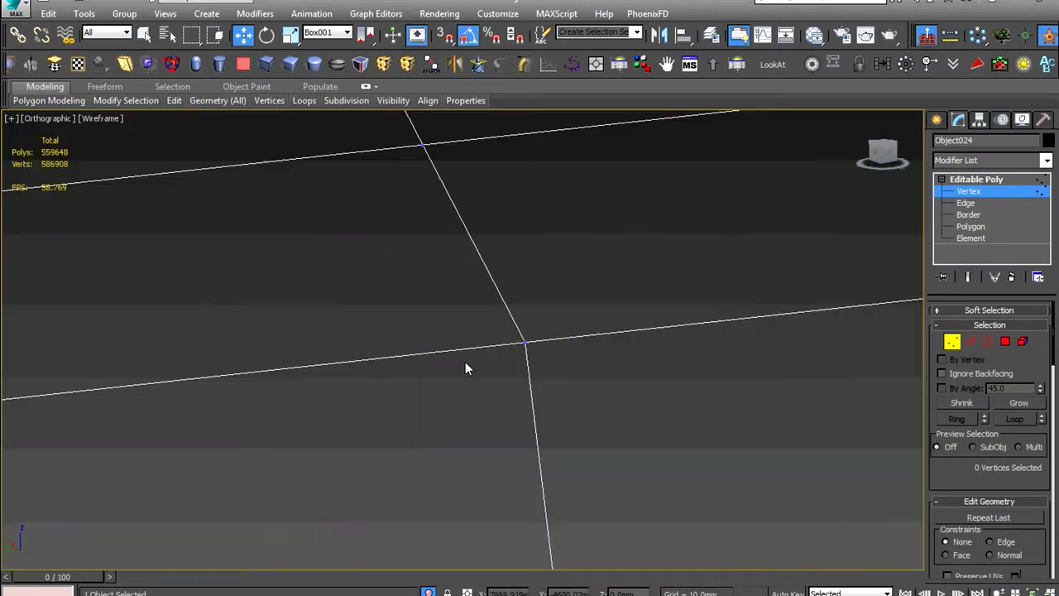
scroll(356, 359, "up", 3)
Target Weld the stray vertex onto its neighbouring vertex
right_click(499, 322)
left_click(413, 406)
left_click(370, 420)
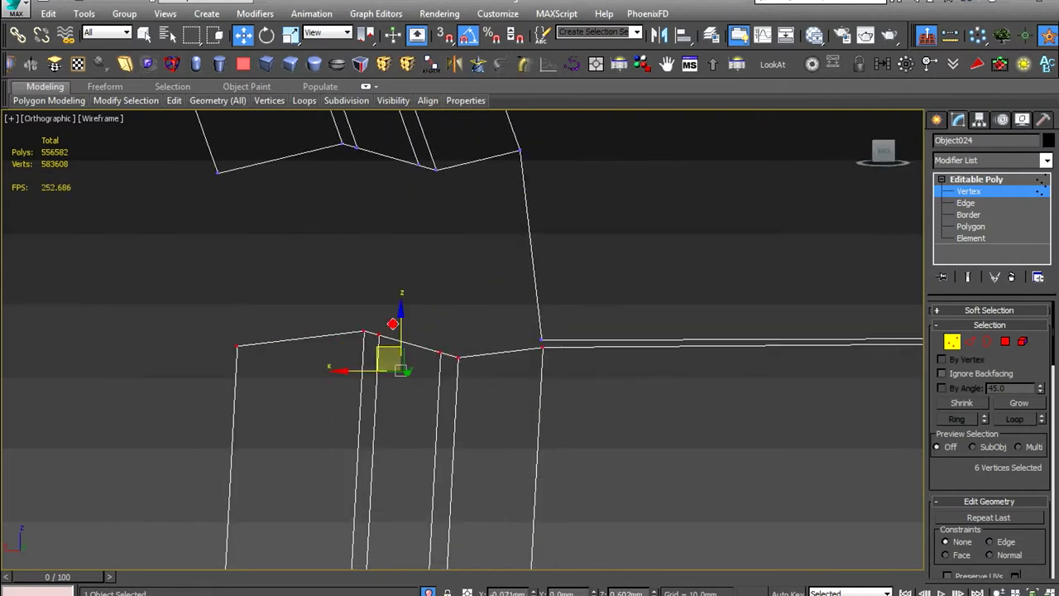
left_click(493, 371)
Toggle between Edge and Vertex levels to check the welded outline
right_click(433, 369)
left_click(463, 413)
scroll(348, 337, "down", 3)
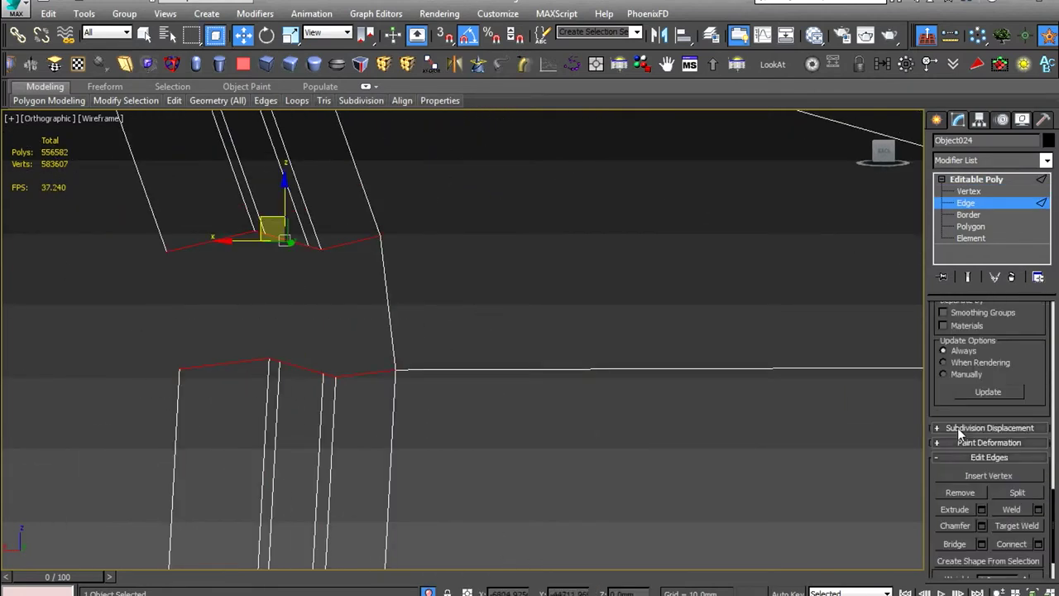
scroll(960, 434, "down", 1)
middle_click_drag(365, 284, 439, 379)
key("1")
scroll(610, 409, "up", 2)
scroll(609, 409, "down", 5)
scroll(629, 347, "up", 2)
Orbit around the rear corner, clear the selection, and bring up the viewport shading options
mouse_move(629, 348)
middle_mouse_down("alt")
mouse_move(698, 402)
mouse_move(548, 483)
middle_mouse_up("alt")
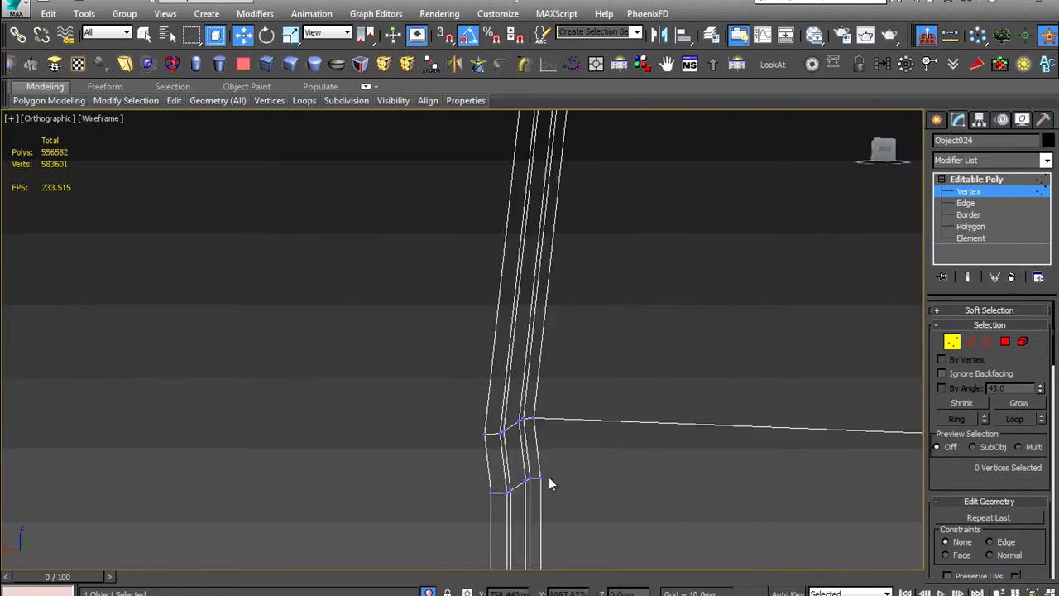
scroll(546, 455, "down", 5)
scroll(546, 455, "up", 4)
scroll(546, 372, "down", 5)
left_click(785, 237)
left_click(101, 118)
Select the camper shell (Object024) in edged-faces view and isolate it
left_click(134, 150)
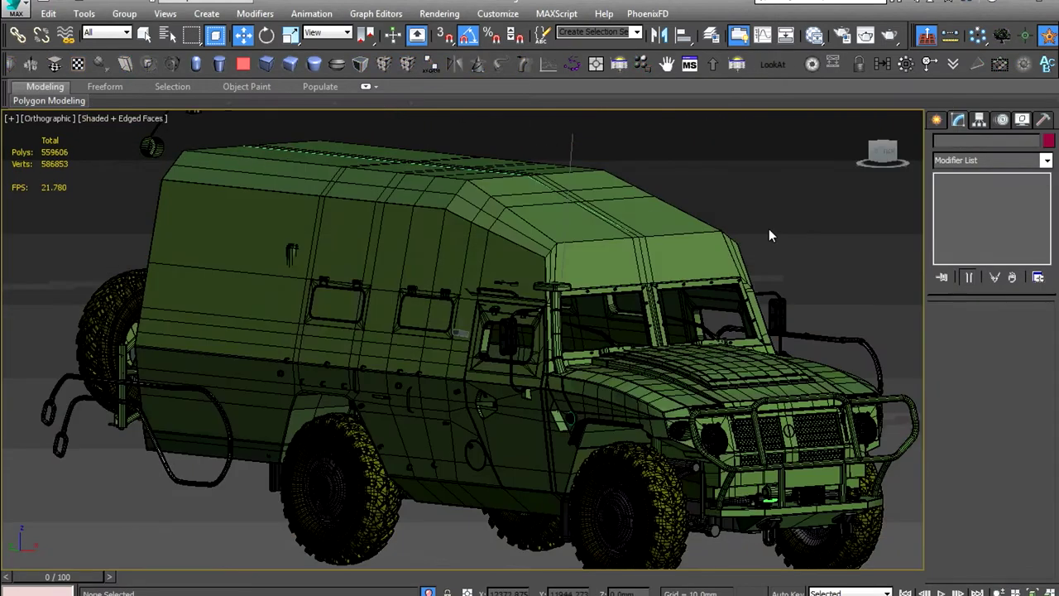
left_click(769, 228)
scroll(601, 324, "up", 5)
scroll(283, 352, "down", 3)
middle_click_drag(482, 377, 427, 315, "alt")
scroll(472, 364, "up", 3)
scroll(439, 330, "up", 3)
key("alt+q")
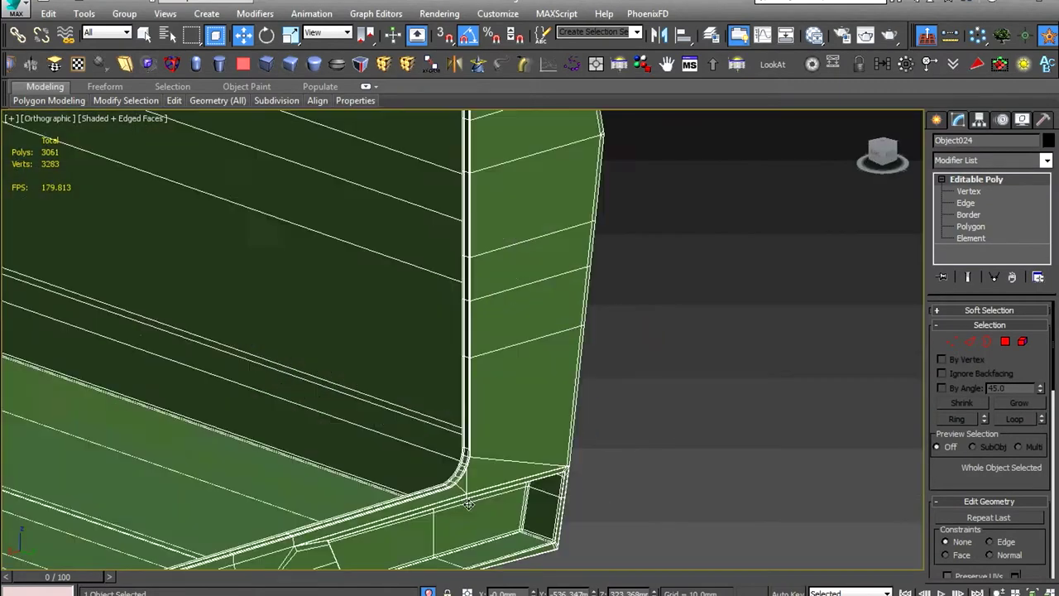
scroll(657, 330, "up", 3)
Remove the unneeded edges and select the vertex row along the wall edge
key("1")
key("ctrl+BackSpace")
mouse_move(589, 290)
middle_mouse_down("alt")
mouse_move(577, 366)
mouse_move(454, 263)
middle_mouse_up("alt")
key("1")
scroll(654, 281, "up", 3)
middle_click_drag(546, 317, 440, 366, "alt")
left_click_drag(440, 366, 678, 378)
scroll(533, 285, "up", 3)
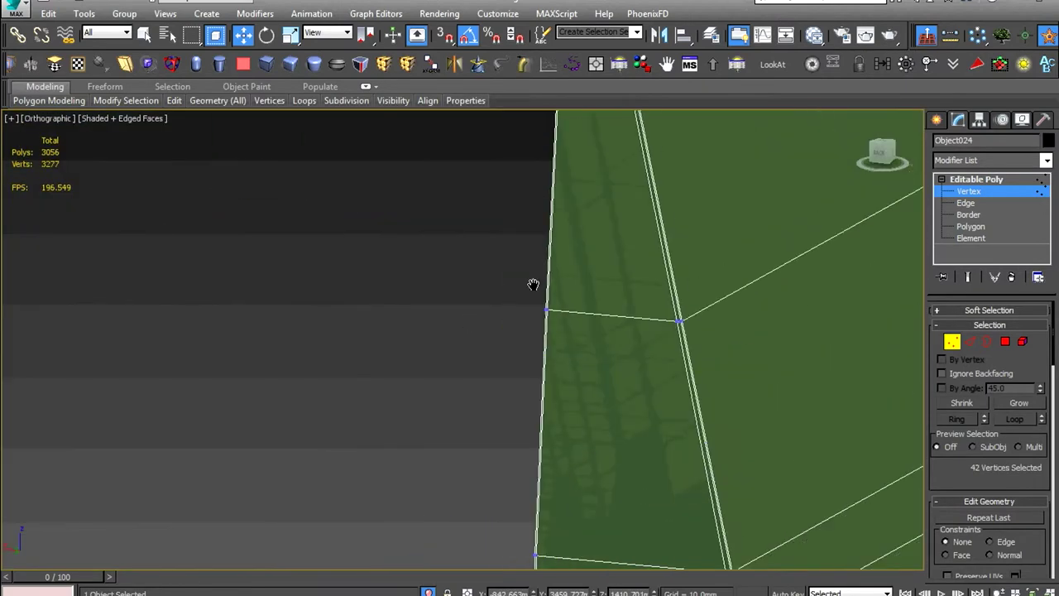
In wireframe Back view, select and move the vertices along the rounded edge
key("k")
scroll(542, 409, "up", 2)
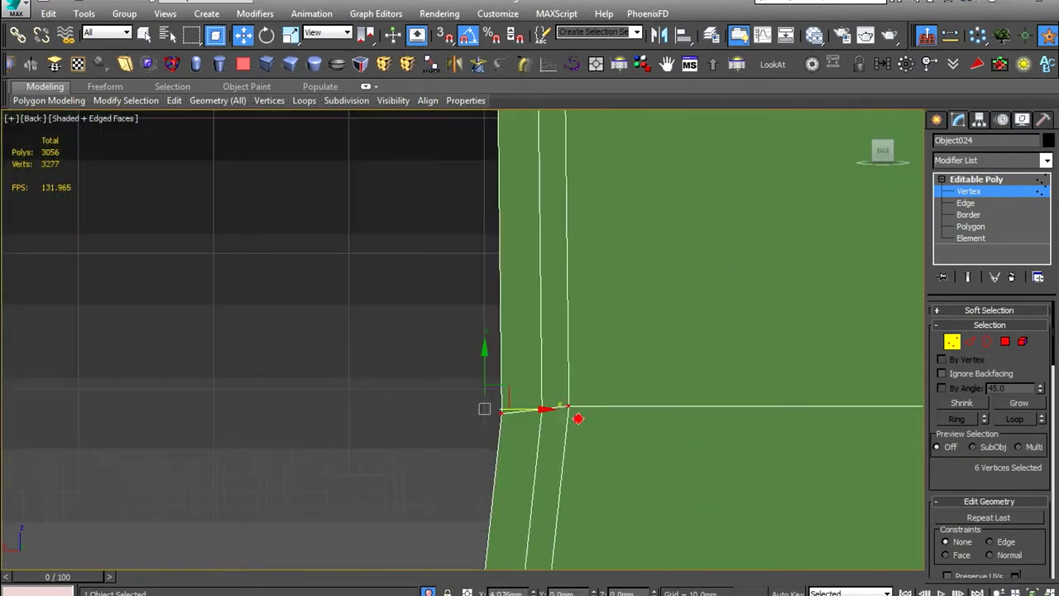
left_click(167, 238)
key("w")
scroll(541, 354, "down", 5)
scroll(496, 272, "up", 6)
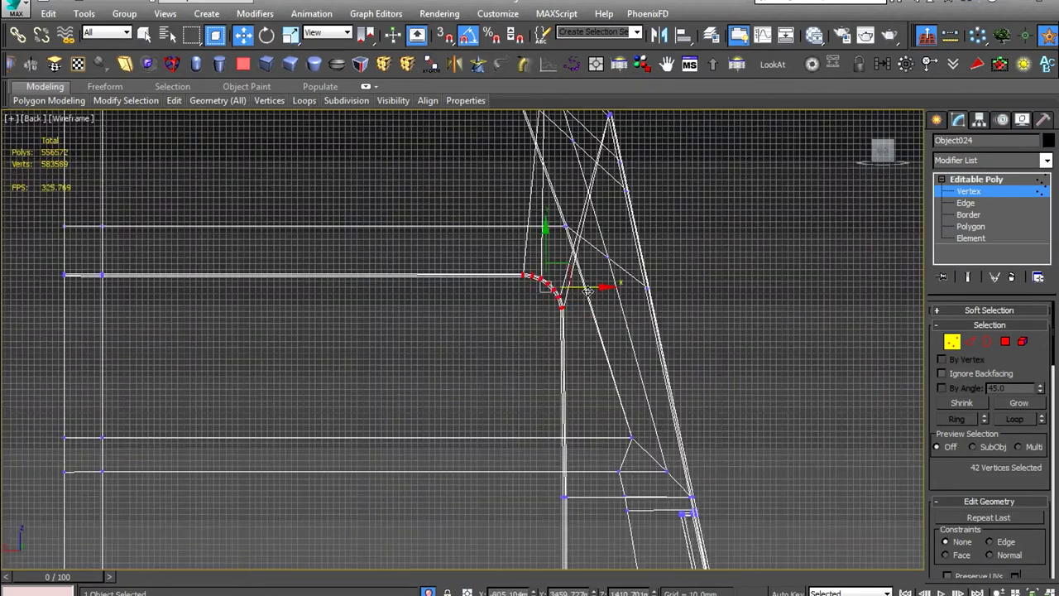
middle_click_drag(543, 284, 603, 342, "alt")
scroll(538, 331, "down", 5)
key("k")
Inspect the shaded panel edge from orbiting and Back views
key("F3")
scroll(538, 331, "up", 5)
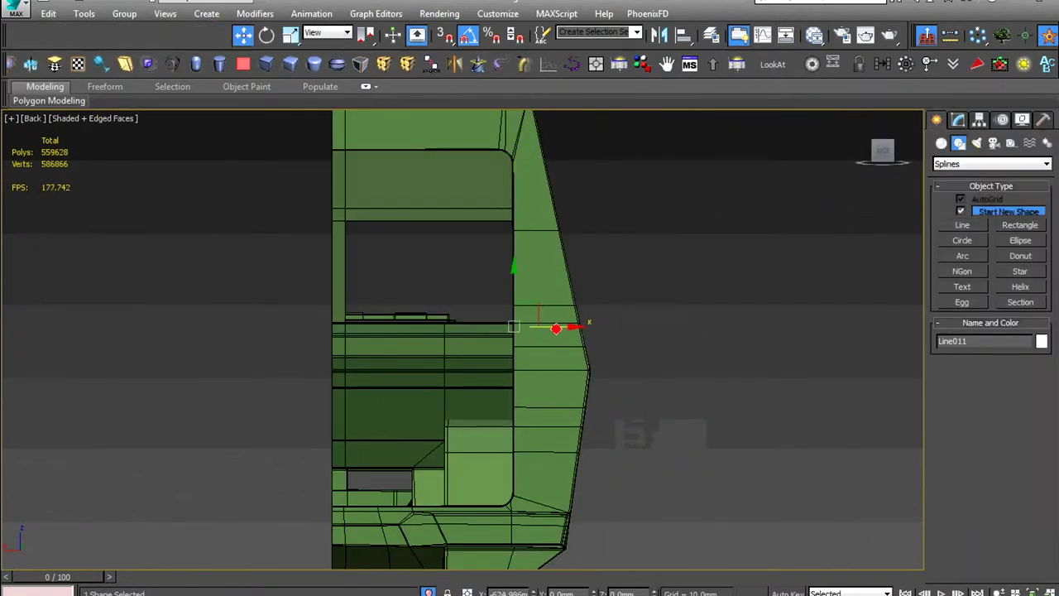
scroll(556, 328, "down", 5)
middle_click_drag(406, 347, 463, 347, "alt")
scroll(464, 347, "up", 6)
scroll(486, 381, "down", 2)
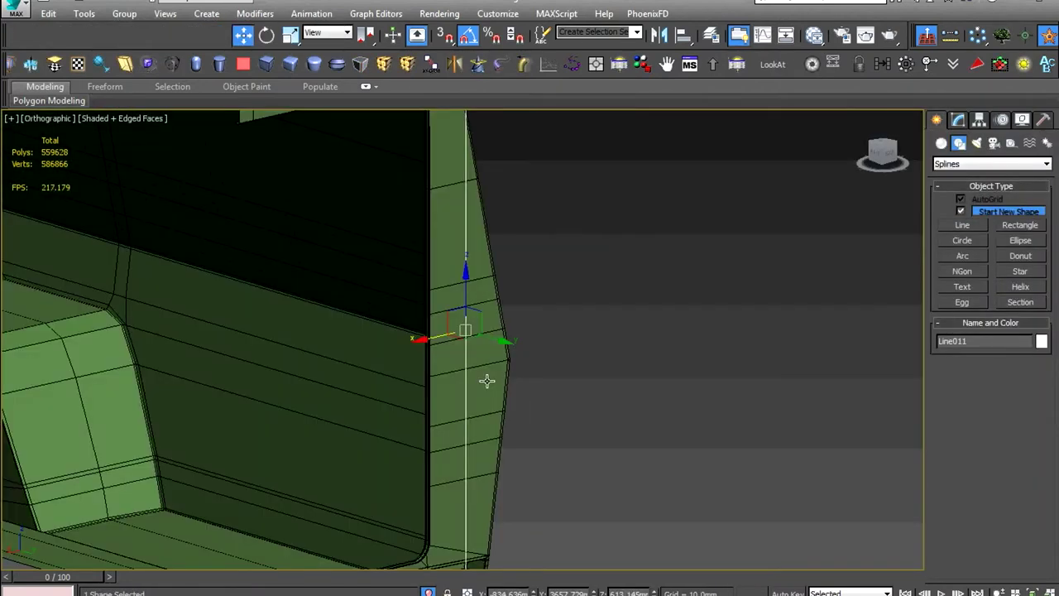
key("k")
scroll(488, 331, "up", 3)
scroll(431, 297, "down", 4)
Reselect the shell and scale the vertex rows at the panel corner and edge
left_click(431, 298)
scroll(431, 298, "up", 4)
key("1")
scroll(431, 298, "down", 5)
middle_click_drag(510, 340, 356, 372, "alt")
scroll(709, 393, "up", 5)
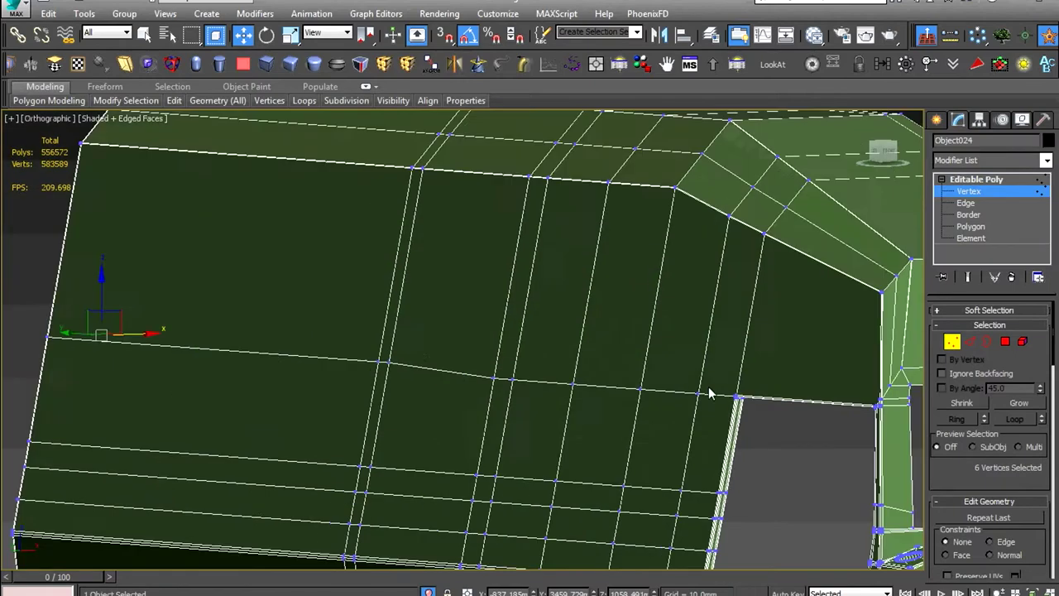
scroll(709, 393, "down", 4)
middle_click_drag(708, 393, 497, 347, "alt")
scroll(496, 348, "up", 5)
key("r")
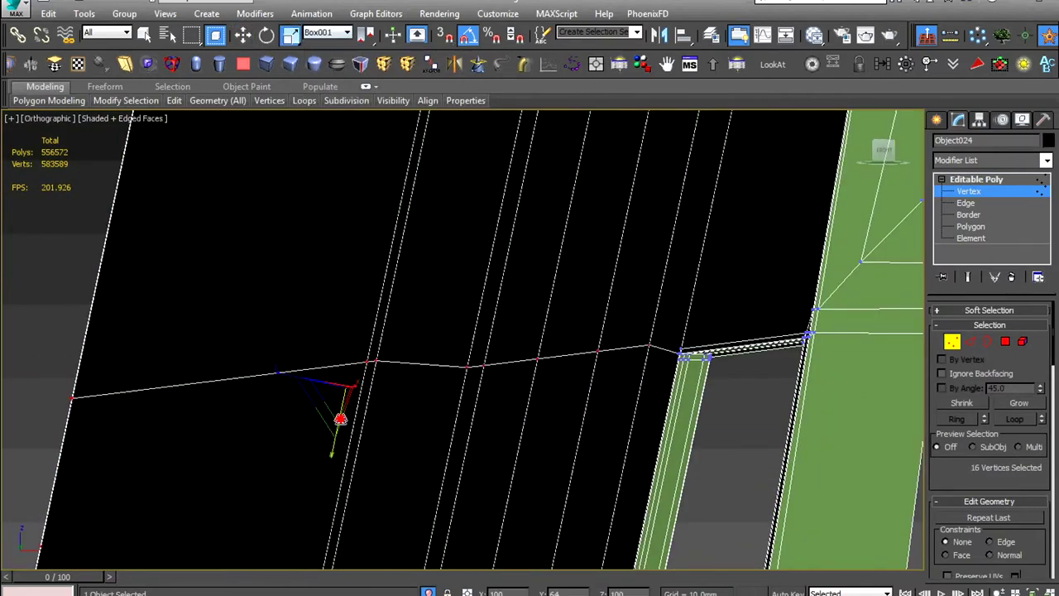
scroll(354, 381, "down", 4)
Select the six corner vertices beside the narrow strip
key("2")
middle_click_drag(354, 380, 574, 489, "alt")
scroll(575, 489, "up", 4)
scroll(356, 427, "up", 2)
scroll(355, 427, "down", 4)
mouse_move(356, 426)
middle_mouse_down("alt")
mouse_move(568, 454)
mouse_move(470, 412)
middle_mouse_up("alt")
scroll(568, 454, "up", 5)
key("1")
key("5")
scroll(568, 454, "down", 5)
scroll(470, 413, "up", 5)
key("1")
left_click_drag(566, 263, 597, 298)
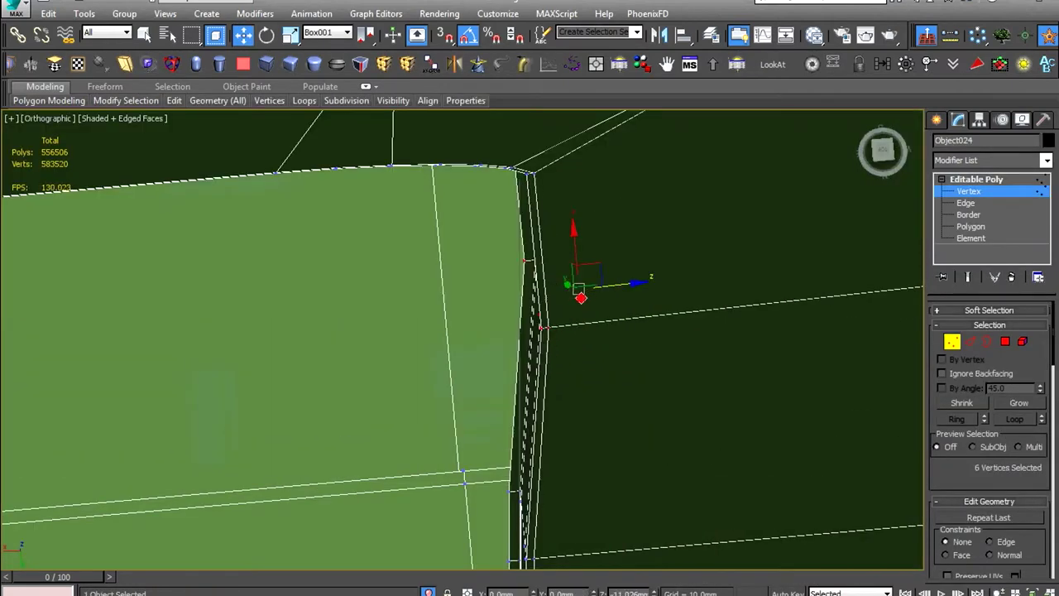
Realign the corner vertices in Back view with view-aligned transform axes, then exit vertex mode
key("k")
right_click(599, 325, "alt")
left_click(619, 273)
mouse_move(620, 273)
middle_mouse_down("alt")
mouse_move(495, 333)
mouse_move(496, 272)
middle_mouse_up("alt")
scroll(495, 333, "up", 3)
key("1")
Switch the viewport to Camera001 and bring up the V-Ray Render Setup
scroll(760, 293, "down", 5)
scroll(716, 390, "up", 3)
middle_click_drag(716, 390, 749, 306, "alt")
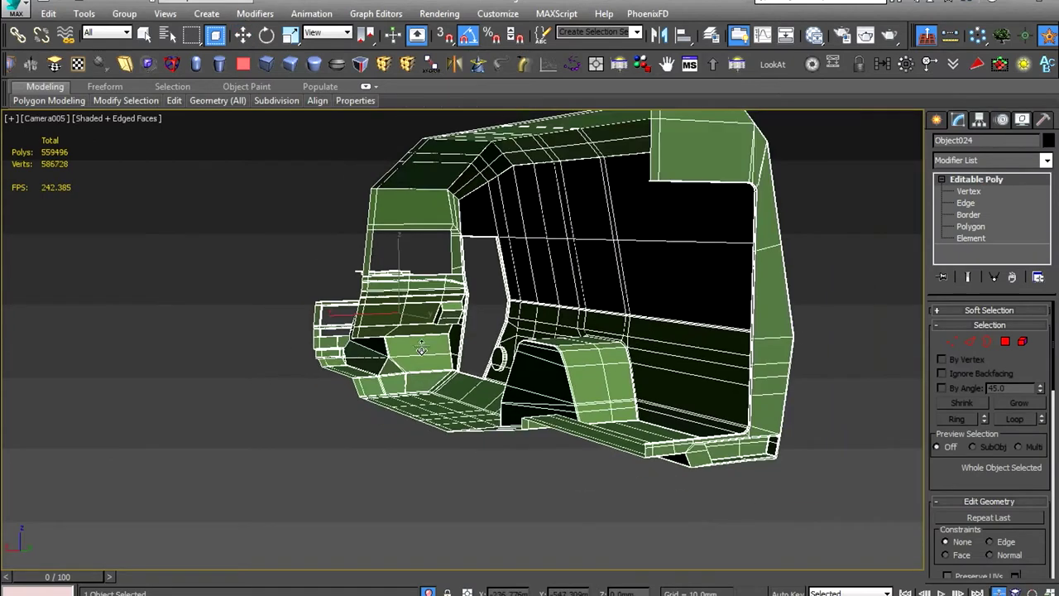
key("c")
left_click(538, 350)
key("F10")
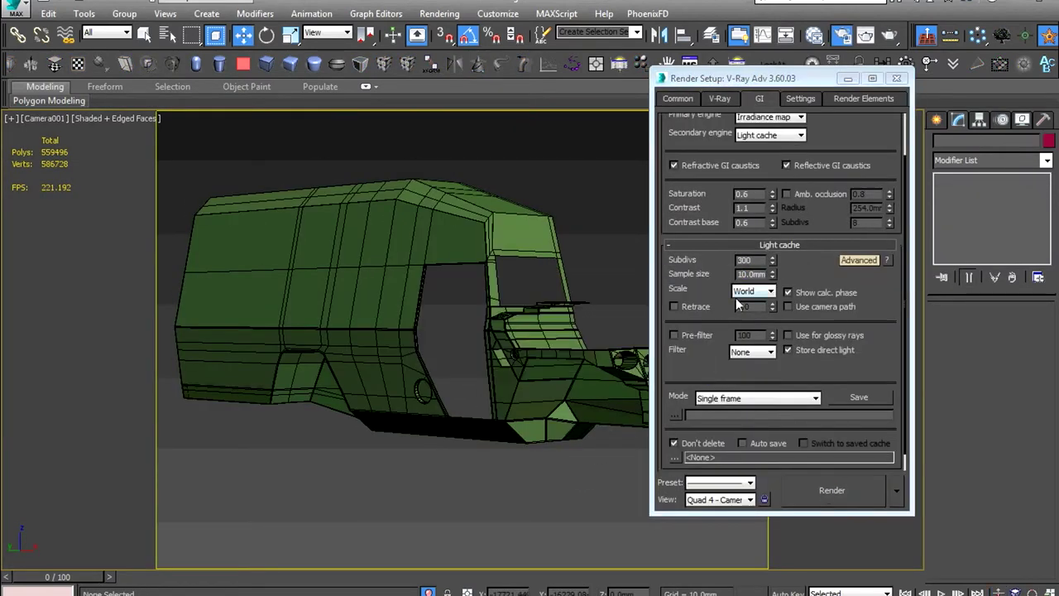
Review the Common, Render Elements, GI and V-Ray tabs and start a test render
left_click(678, 98)
left_click(863, 99)
left_click(760, 99)
left_click(720, 98)
scroll(778, 314, "down", 10)
scroll(778, 315, "down", 5)
left_click(850, 492)
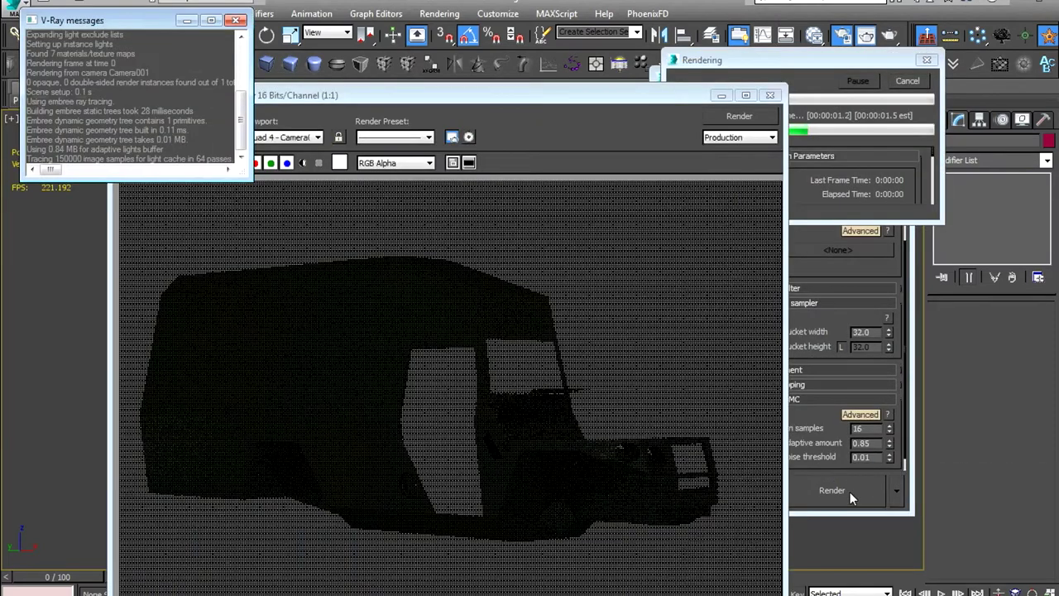
Recheck the Common and GI settings and render the isolated camper shell
scroll(822, 248, "down", 3)
left_click(678, 98)
scroll(815, 331, "down", 5)
left_click(760, 99)
scroll(786, 331, "down", 3)
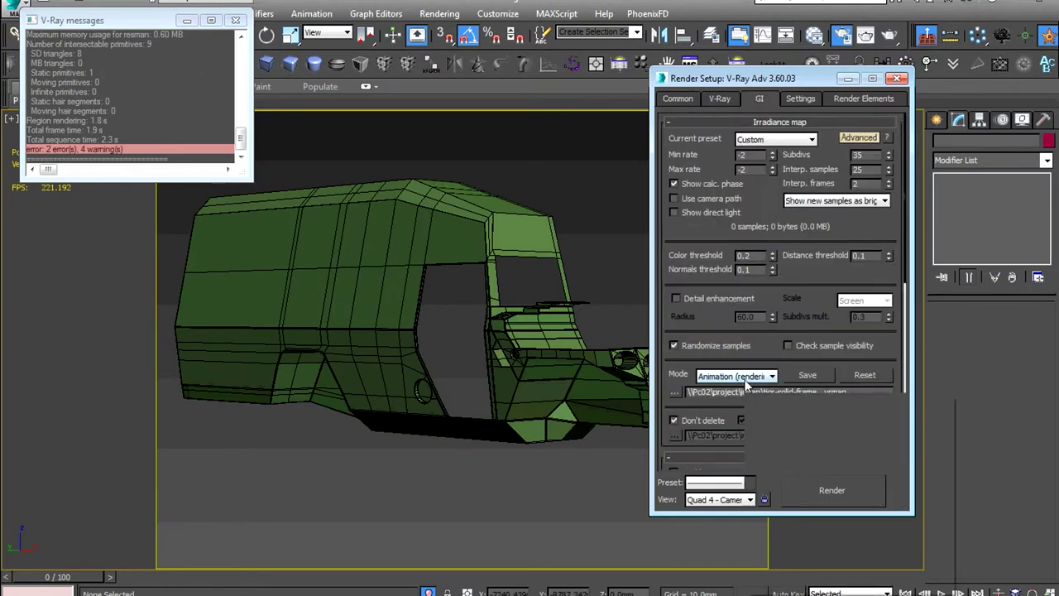
left_click(839, 492)
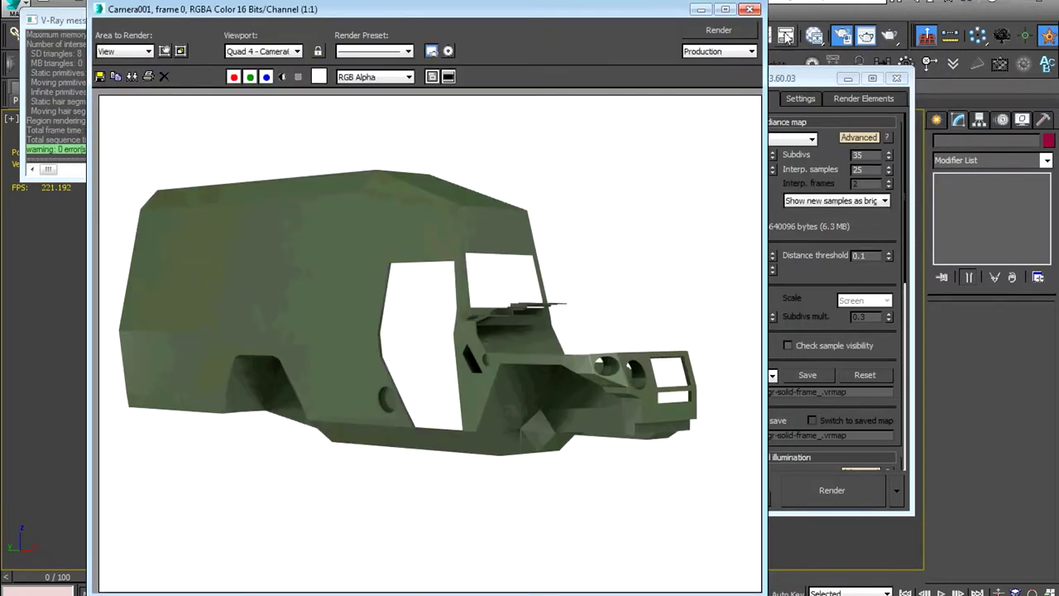
Close the render windows and render the full vehicle from Camera001
left_click(752, 14)
left_click(896, 77)
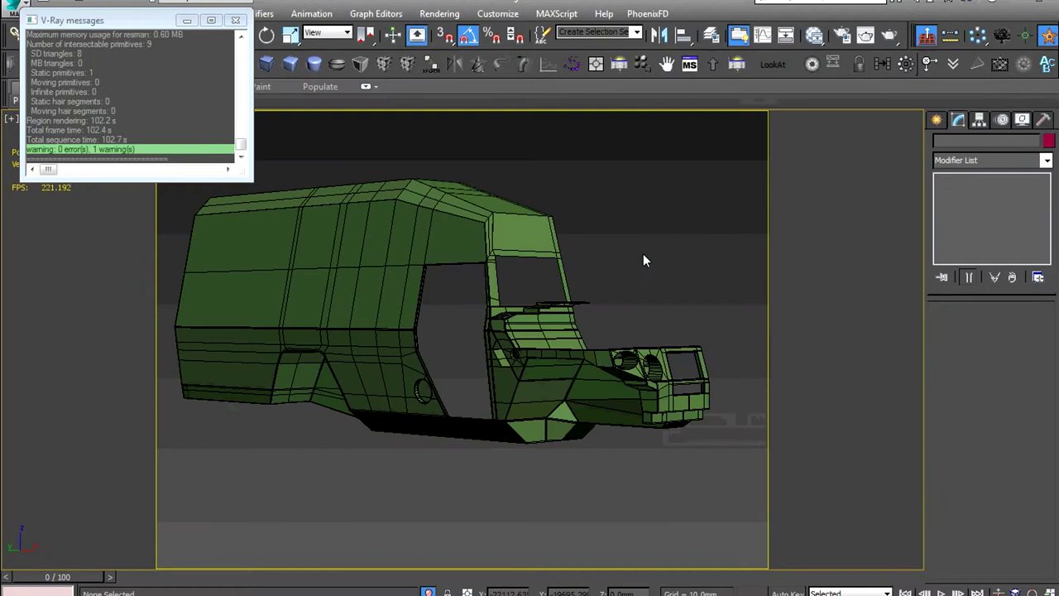
key("F10")
left_click(897, 79)
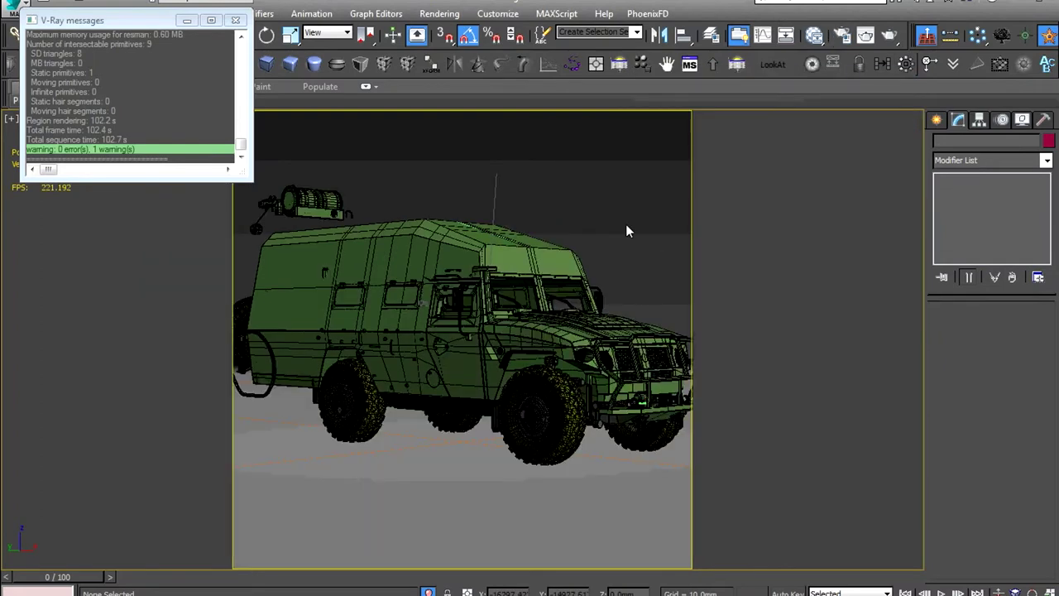
key("shift+q")
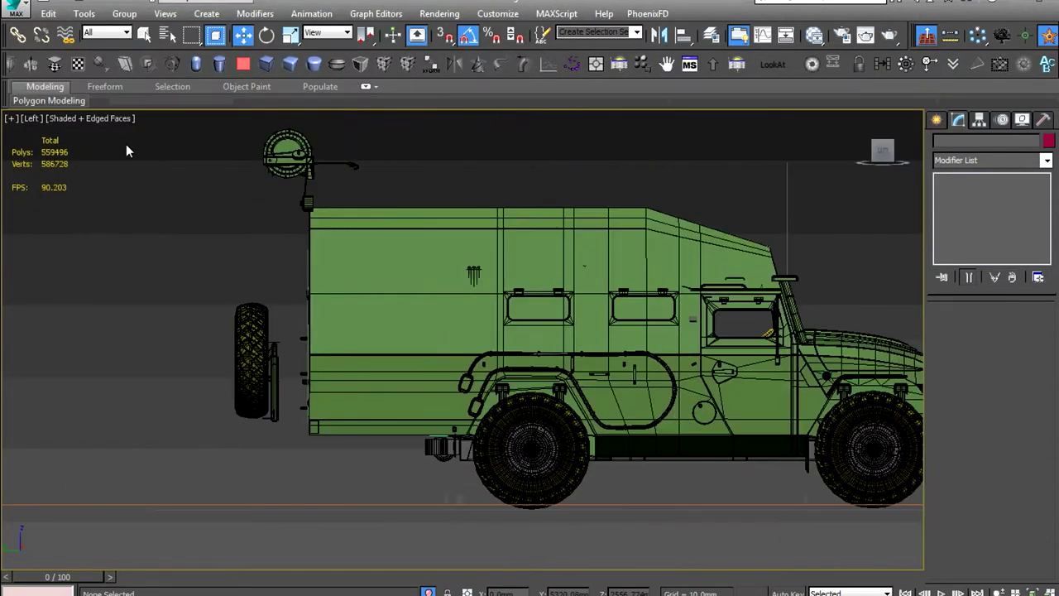
In wireframe, move Rectangle021 along X to the vehicle's rear
left_click(91, 118)
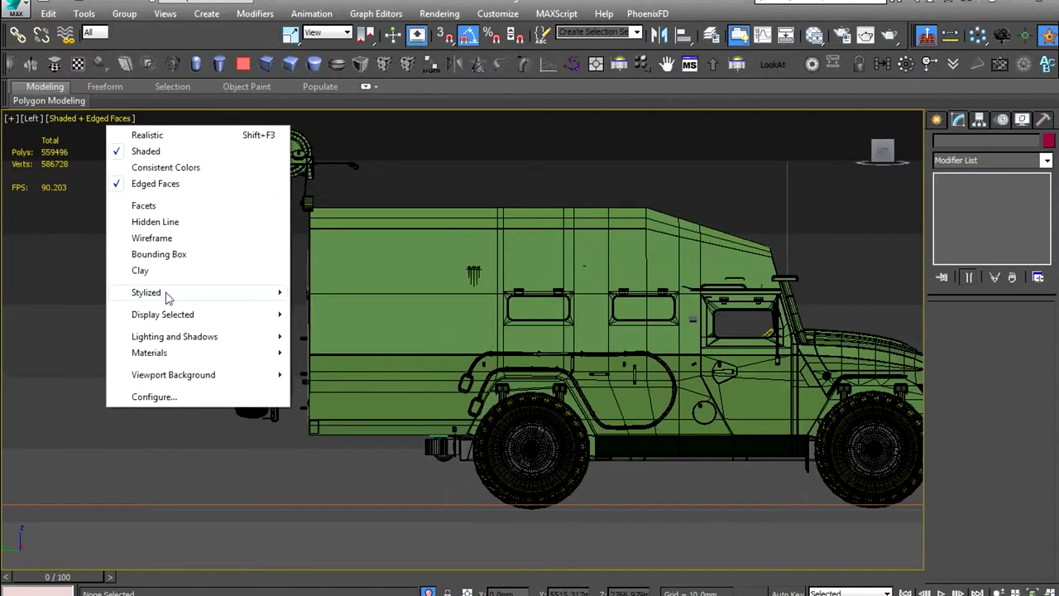
left_click(148, 234)
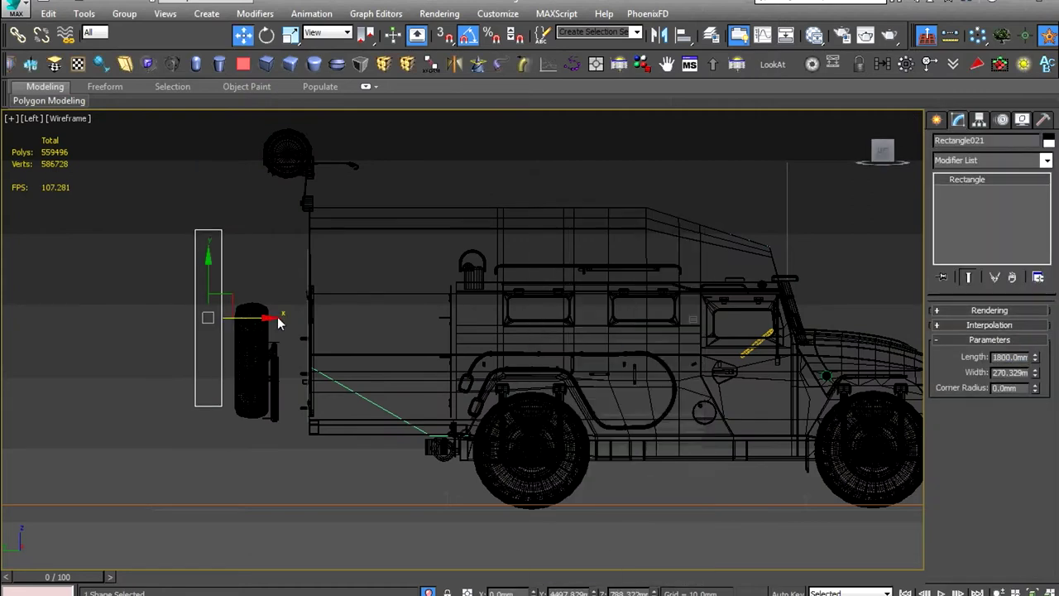
left_click_drag(278, 323, 476, 321)
scroll(470, 317, "up", 3)
scroll(500, 325, "down", 5)
scroll(495, 391, "up", 5)
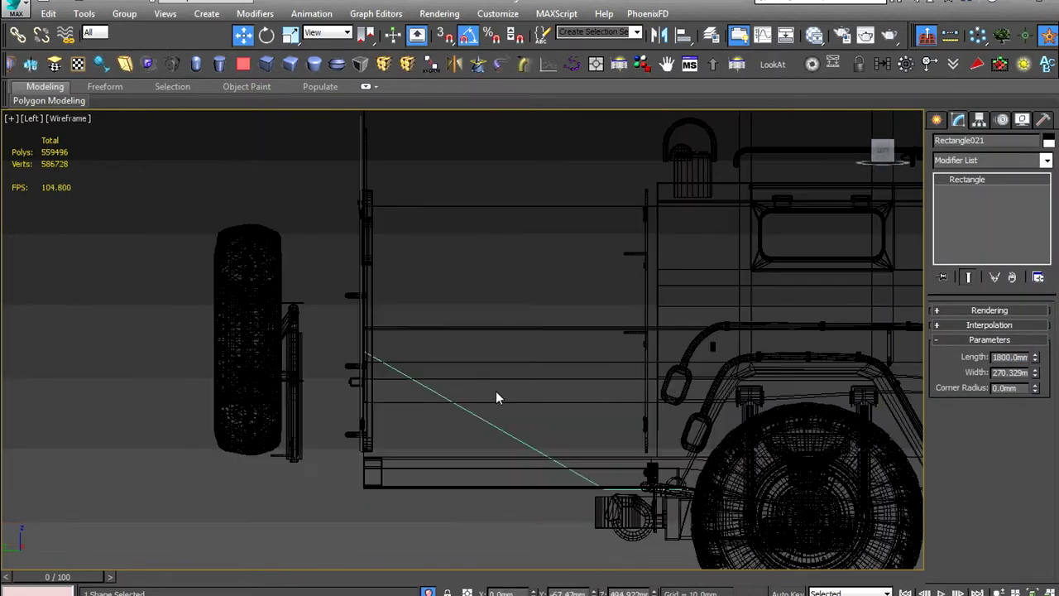
left_click(496, 393)
Isolate the camper shell and change the AO unoccluded_color in the Slate Material Editor
key("alt+q")
key("m")
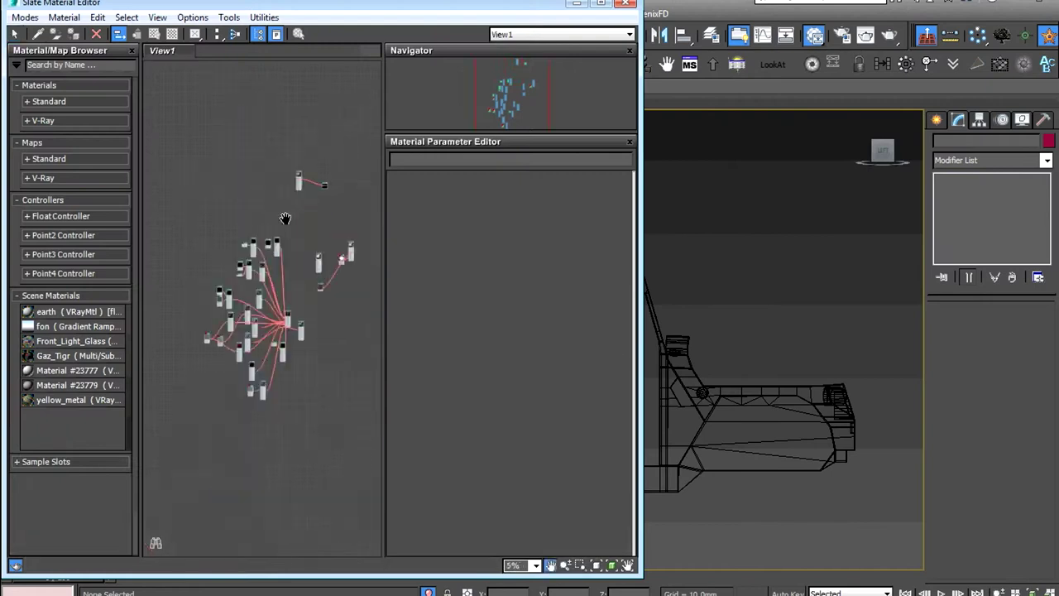
left_click(579, 228)
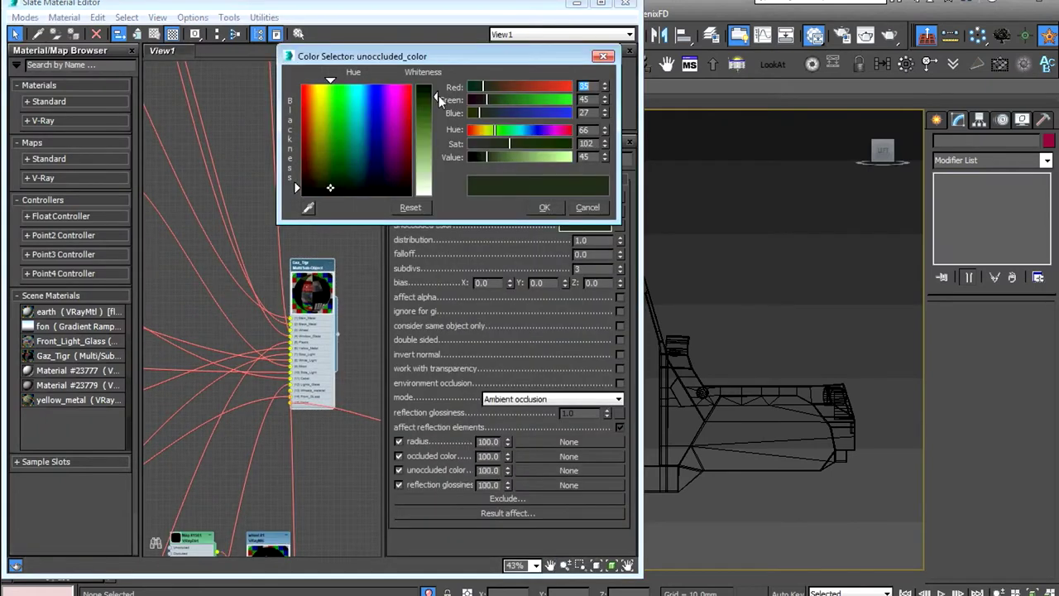
left_click(544, 207)
Return to shaded view and adjust the bucket sequence option in V-Ray Render Setup
key("F3")
key("F10")
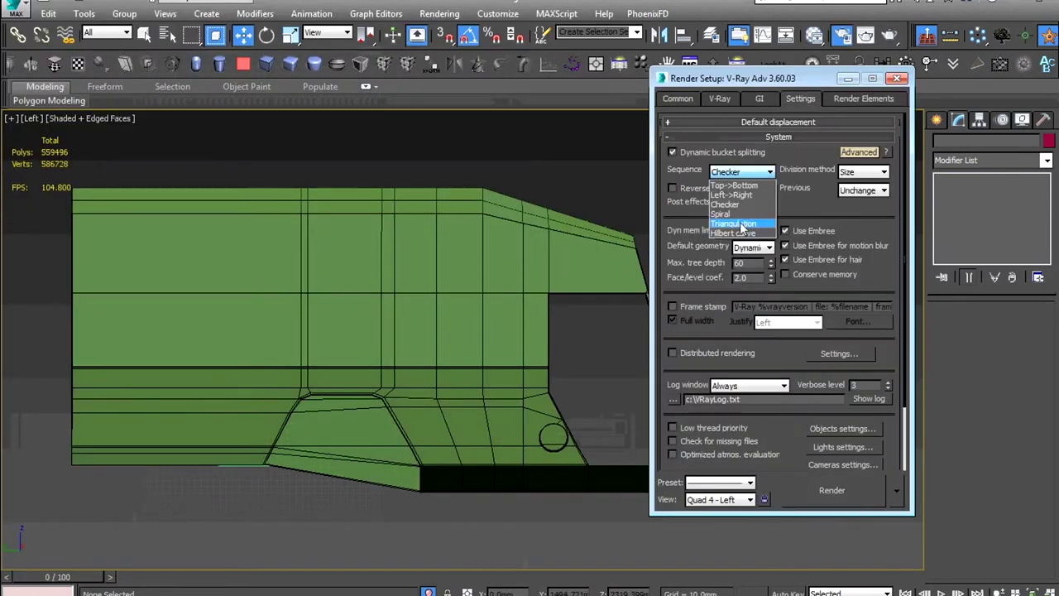
left_click(865, 490)
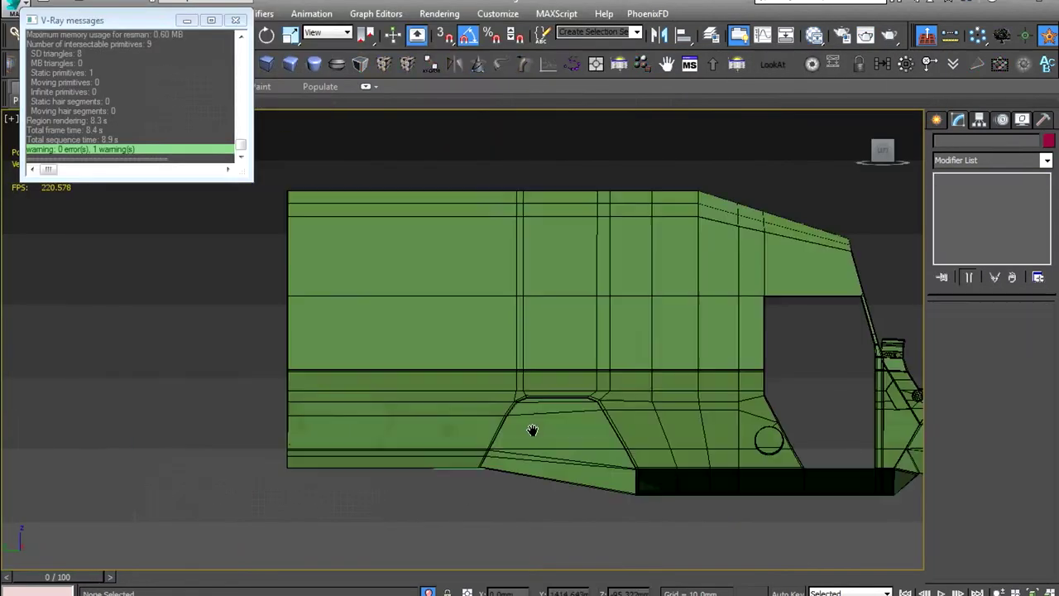
Switch to wireframe and deselect the diagonal guide spline
left_click(91, 118)
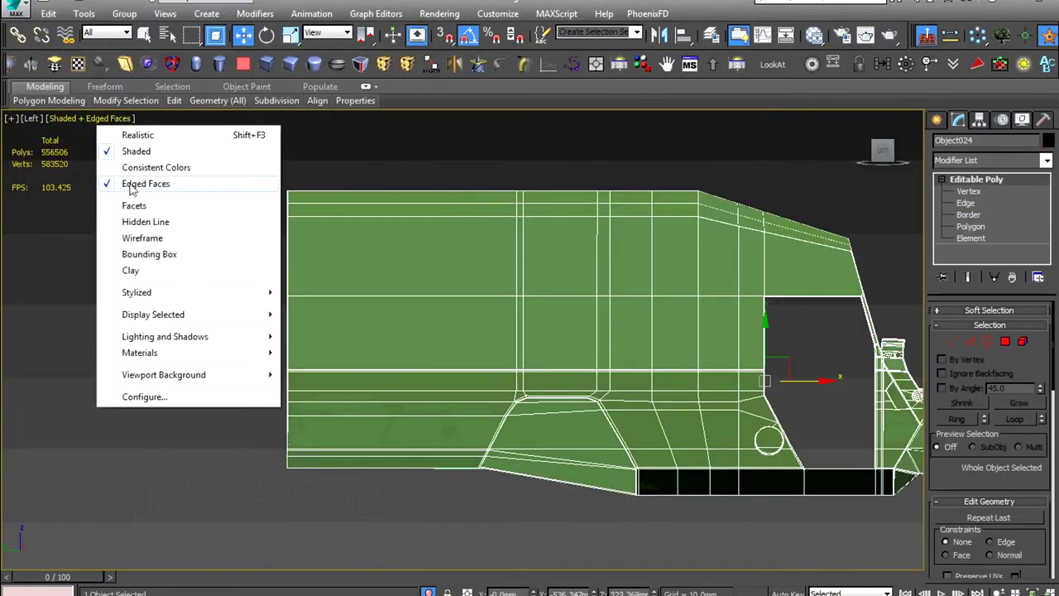
left_click(142, 237)
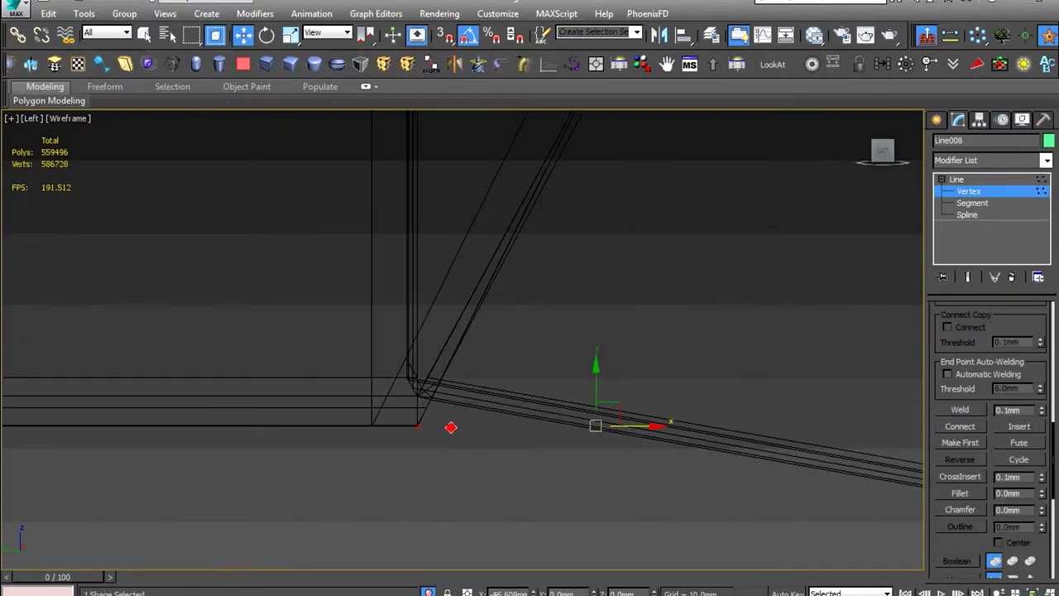
scroll(497, 463, "down", 3)
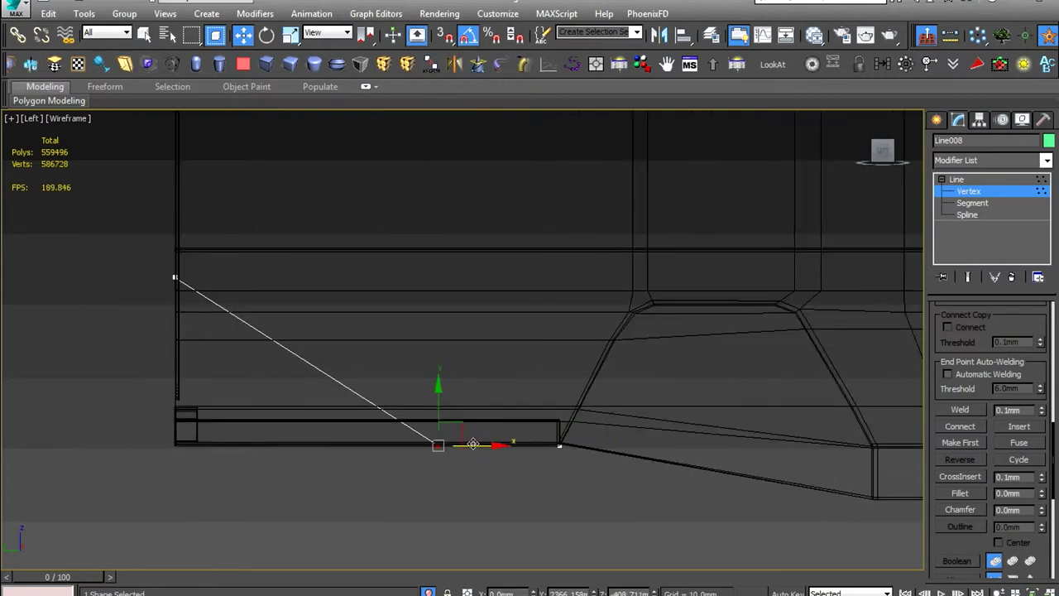
scroll(472, 444, "down", 4)
scroll(464, 451, "up", 2)
scroll(463, 451, "up", 2)
scroll(463, 455, "up", 1)
right_click(722, 272)
key("Escape")
scroll(579, 347, "up", 5)
left_click_drag(485, 301, 587, 348)
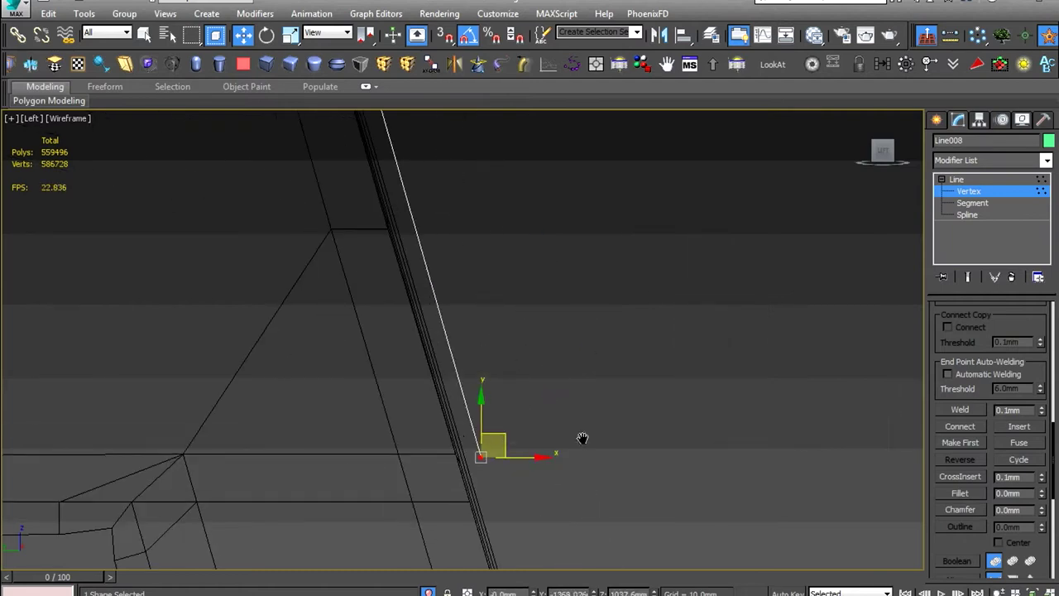
scroll(582, 440, "down", 4)
left_click(696, 280)
Slice Object024 with a slice plane rotated to match the diagonal guide
scroll(434, 409, "down", 3)
left_click(435, 414)
scroll(294, 398, "up", 5)
key("2")
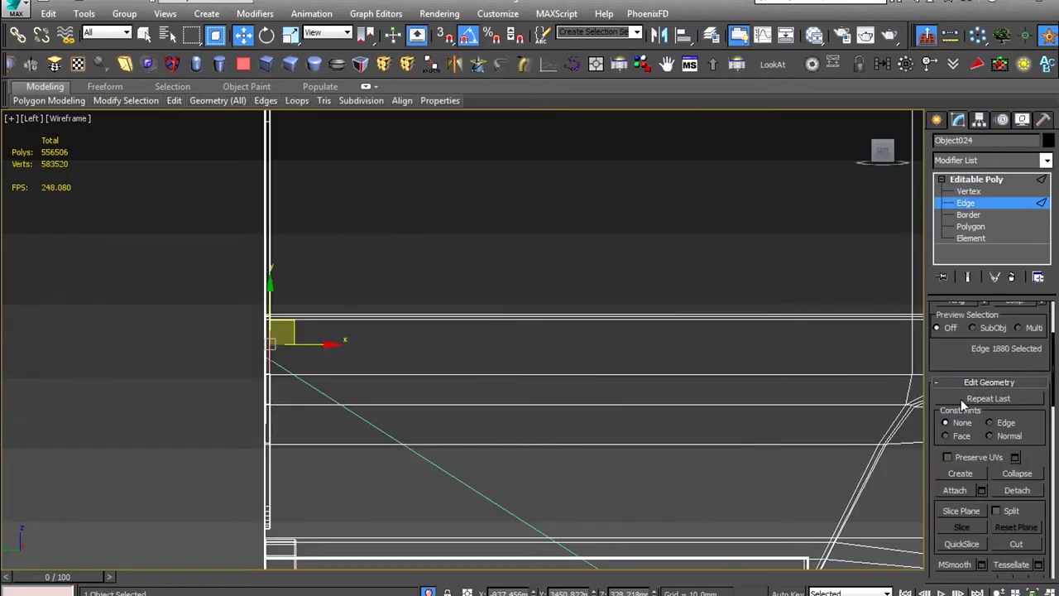
left_click(962, 512)
scroll(529, 331, "down", 4)
right_click(520, 308)
left_click(529, 325)
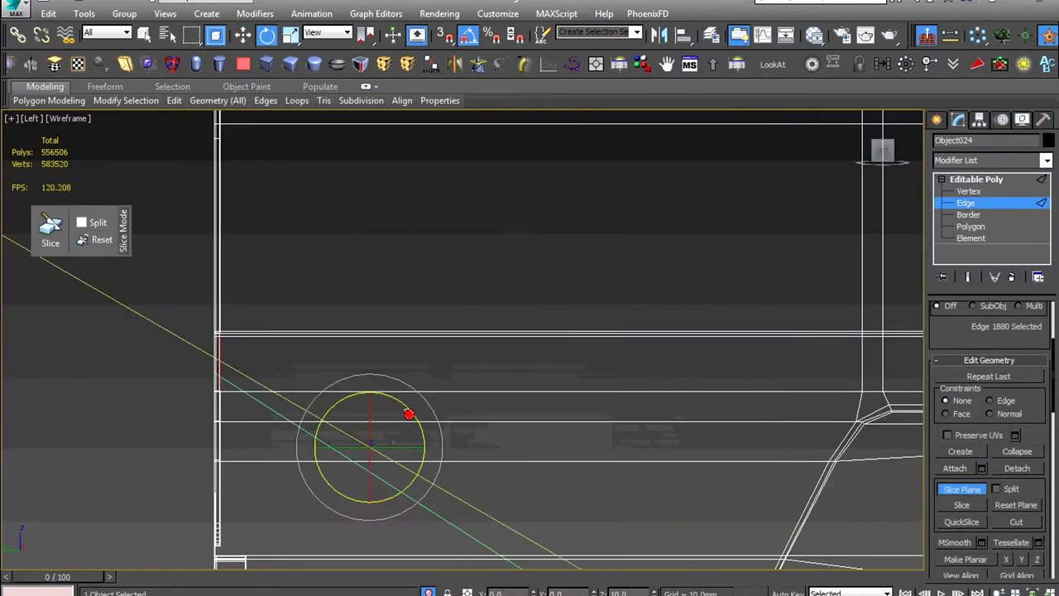
scroll(464, 414, "up", 3)
scroll(513, 414, "up", 2)
key("w")
right_click(586, 371)
left_click(590, 399)
scroll(591, 400, "down", 2)
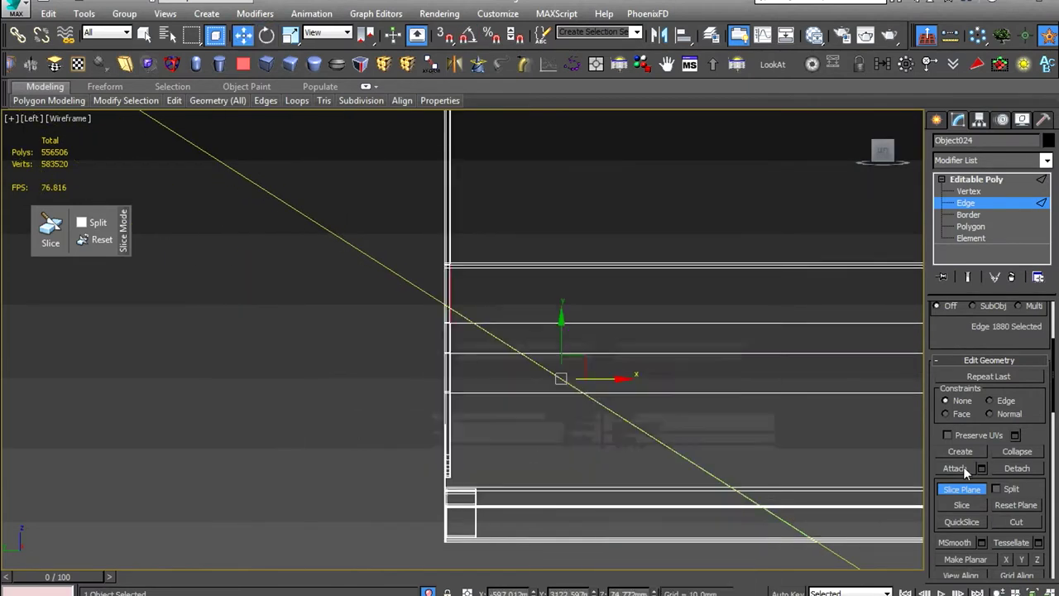
Box-select the shell's rear vertices in the Left view
key("1")
middle_click_drag(612, 527, 497, 414, "alt")
key("l")
left_click_drag(413, 367, 508, 472)
scroll(462, 380, "up", 3)
Switch the trial Skew on the camper shell's rear to the X axis
middle_click_drag(397, 306, 412, 439)
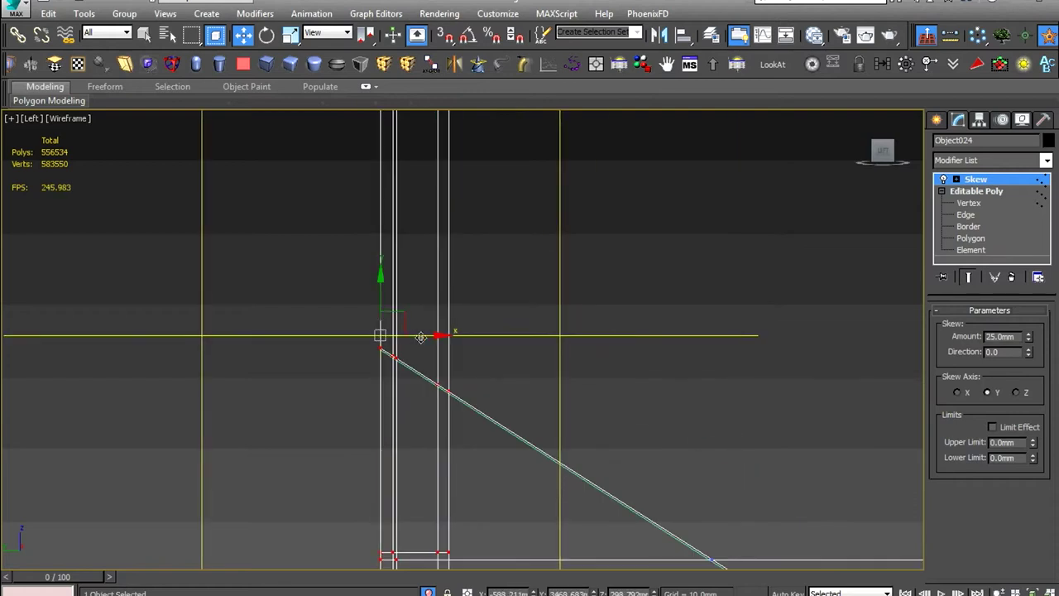
left_click(957, 392)
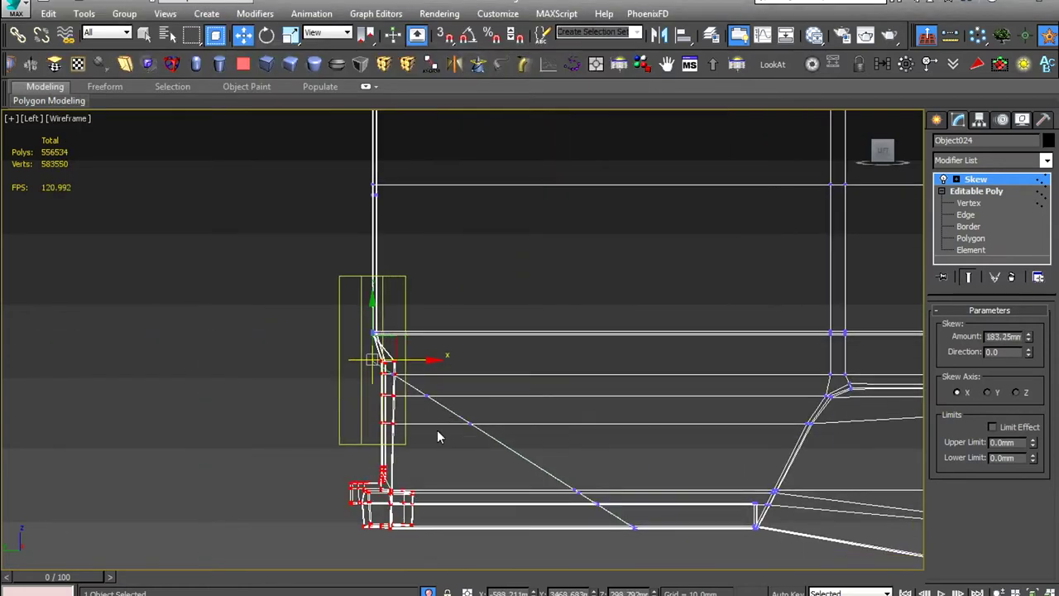
scroll(413, 380, "up", 3)
key("e")
scroll(347, 439, "down", 3)
key("w")
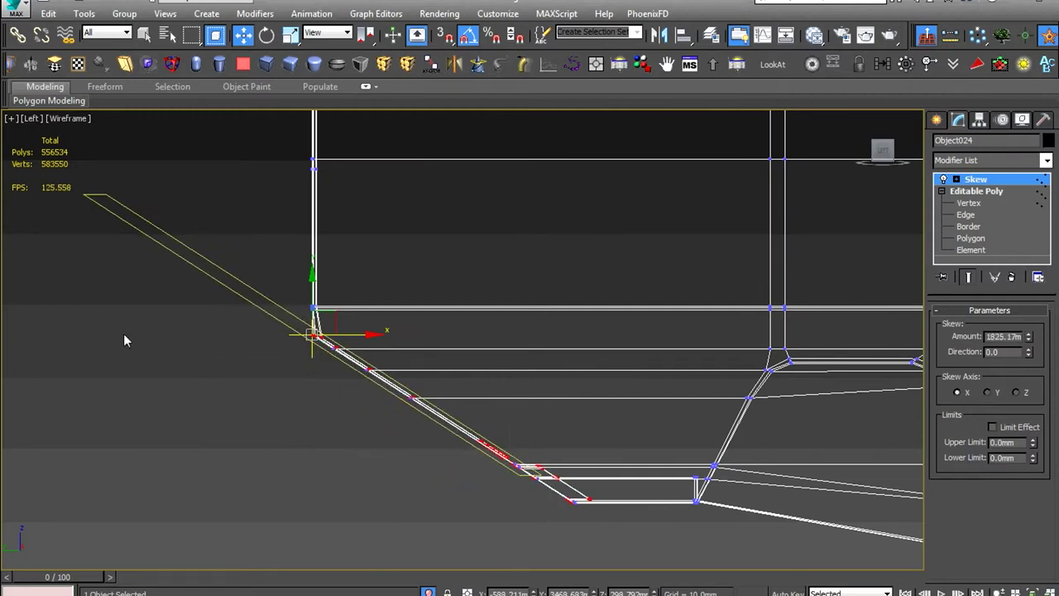
Inspect the skewed rear from a three-quarter angle in shaded-with-edges view
middle_click_drag(124, 340, 268, 386, "alt")
scroll(268, 385, "down", 3)
key("F3")
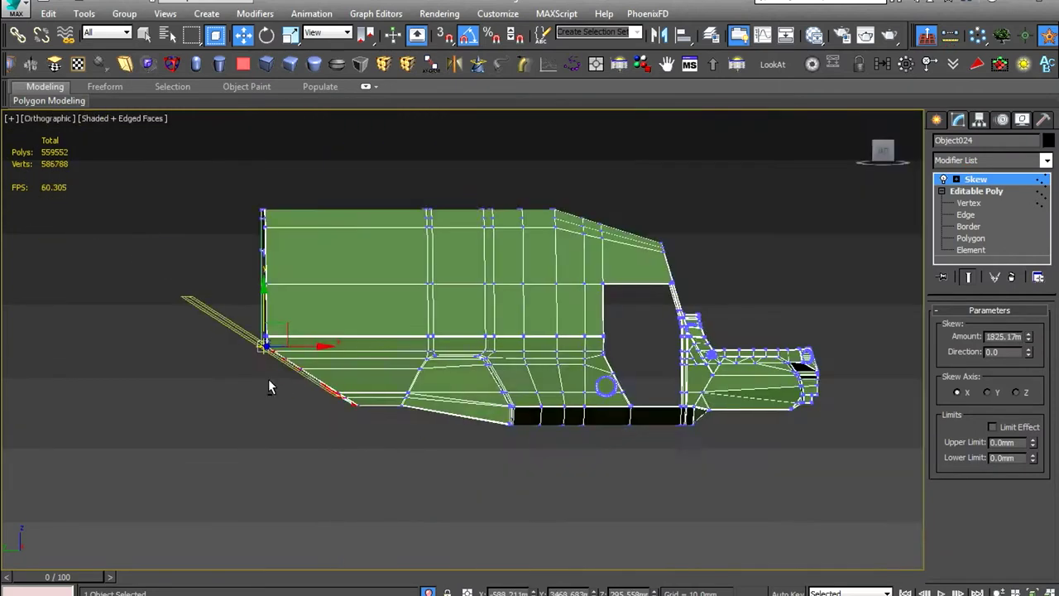
scroll(268, 387, "up", 3)
scroll(441, 365, "down", 2)
mouse_move(441, 365)
middle_mouse_down("alt")
mouse_move(542, 339)
mouse_move(520, 370)
middle_mouse_up("alt")
scroll(520, 370, "up", 2)
scroll(609, 356, "up", 1)
scroll(468, 188, "up", 1)
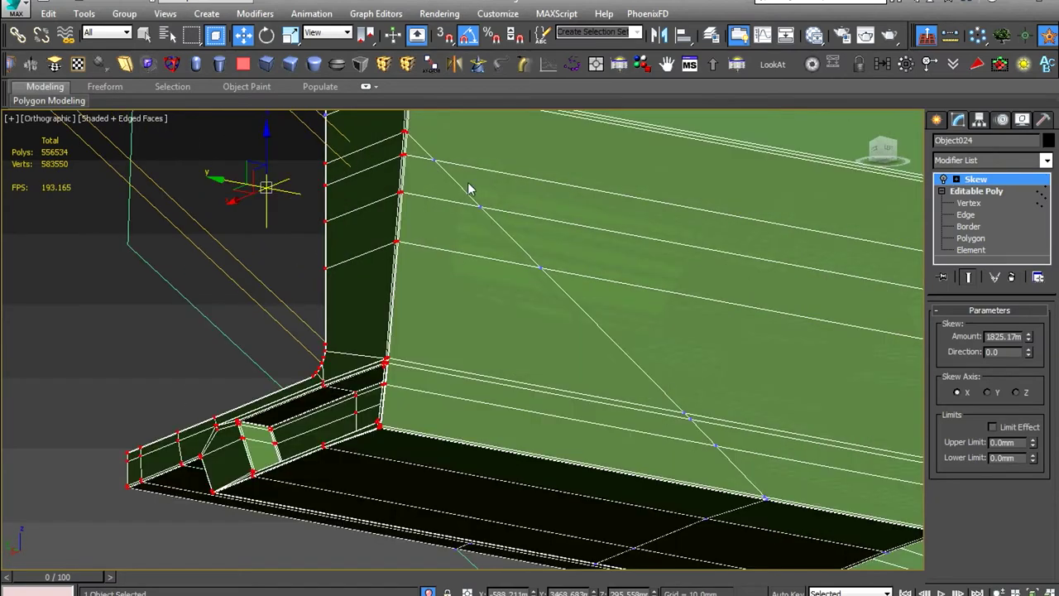
Turn off the Skew modifier and remove it from the shell
left_click(943, 179)
left_click(1011, 276)
scroll(792, 303, "up", 2)
Remove the extra edges at the shell's inner chamfer corner with Ctrl+Backspace
mouse_move(792, 302)
middle_mouse_down()
mouse_move(520, 398)
mouse_move(314, 366)
middle_mouse_up()
key("2")
key("ctrl+shift+e")
scroll(439, 392, "up", 2)
key("ctrl+z")
mouse_move(110, 402)
middle_mouse_down("alt")
mouse_move(319, 303)
mouse_move(331, 223)
mouse_move(489, 307)
mouse_move(431, 348)
middle_mouse_up("alt")
scroll(406, 354, "down", 5)
key("ctrl+d")
scroll(406, 354, "up", 3)
scroll(494, 335, "up", 2)
left_click(495, 335)
key("1")
scroll(495, 336, "down", 4)
scroll(433, 353, "up", 3)
scroll(344, 302, "up", 2)
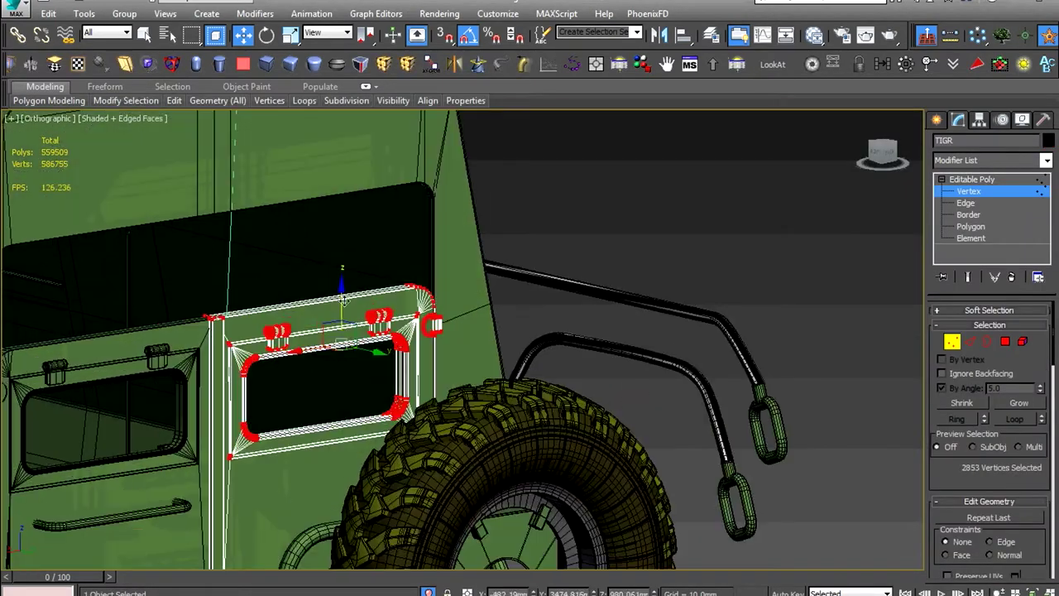
scroll(343, 301, "up", 2)
scroll(343, 302, "down", 4)
scroll(493, 396, "up", 3)
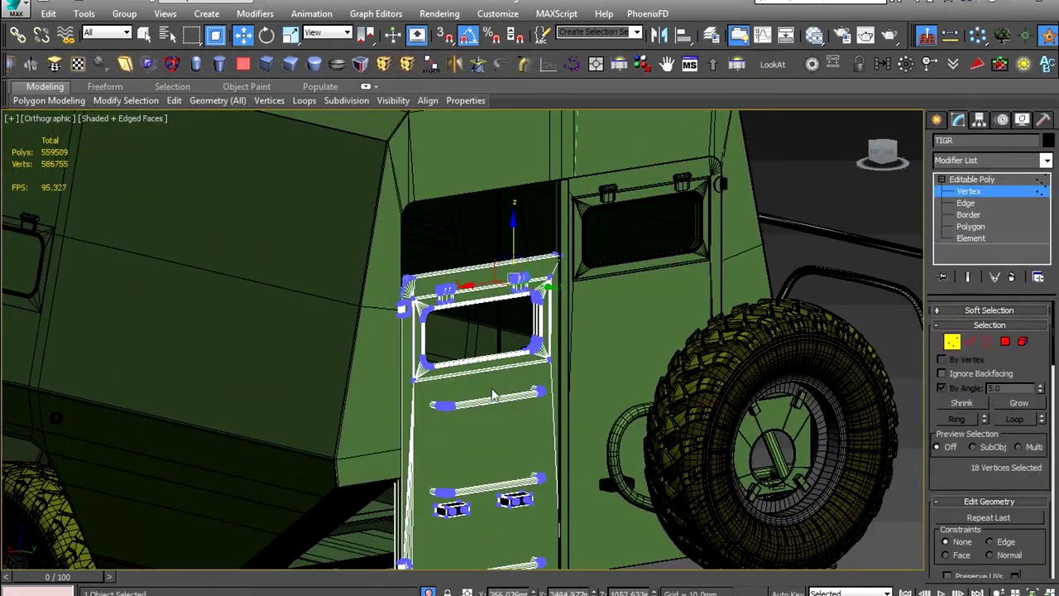
key("l")
key("F3")
key("shift+z")
key("ctrl+a")
key("l")
key("z")
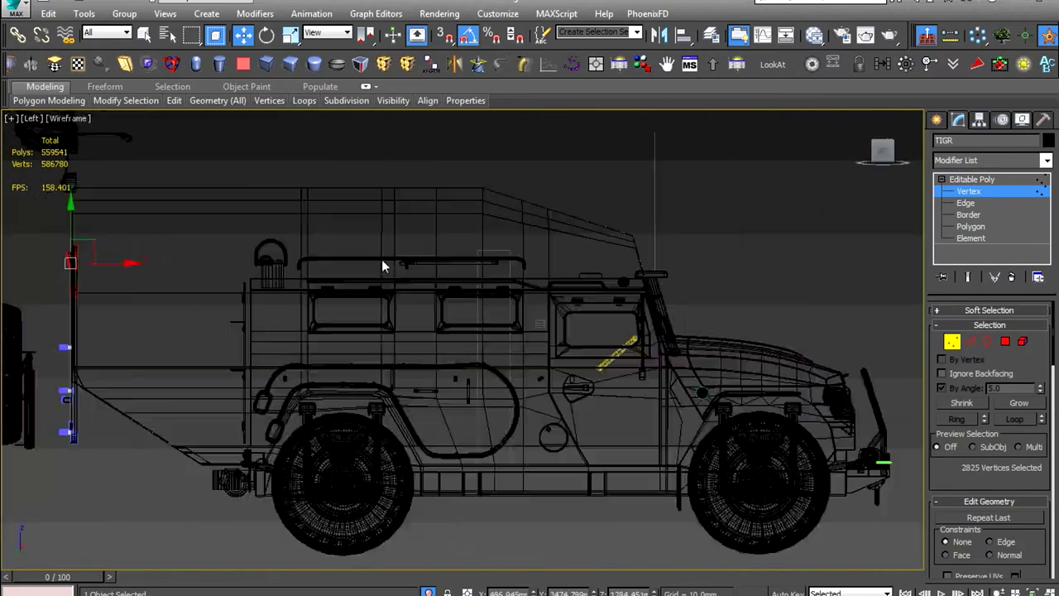
scroll(381, 259, "up", 5)
scroll(690, 248, "up", 3)
scroll(689, 248, "up", 3)
Add a connecting edge across the shell's frame corner with Connect
middle_click_drag(673, 557, 639, 376, "alt")
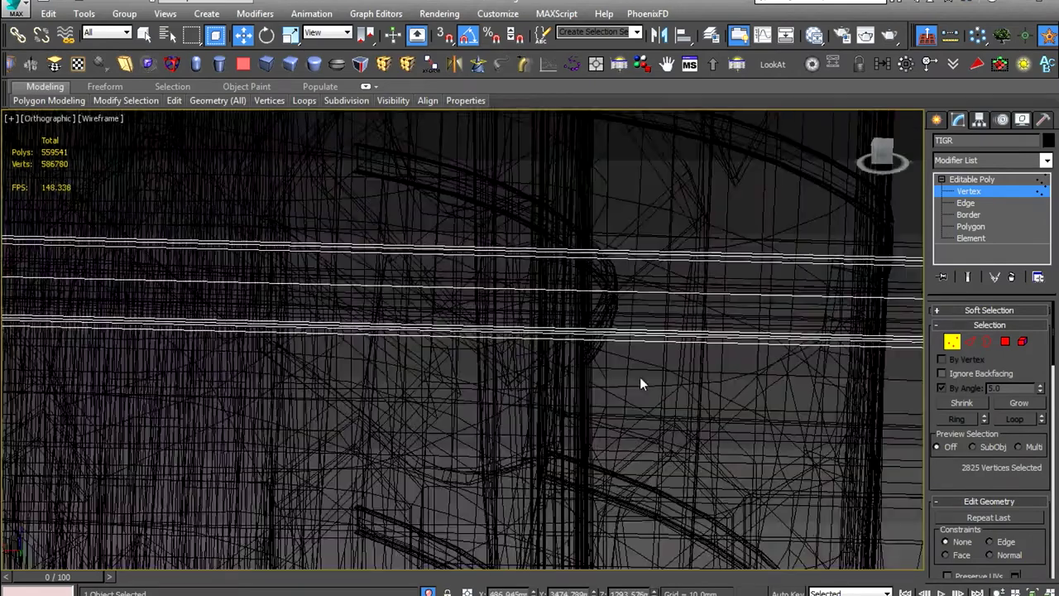
scroll(639, 377, "down", 5)
middle_click_drag(633, 450, 472, 449, "alt")
scroll(427, 367, "up", 5)
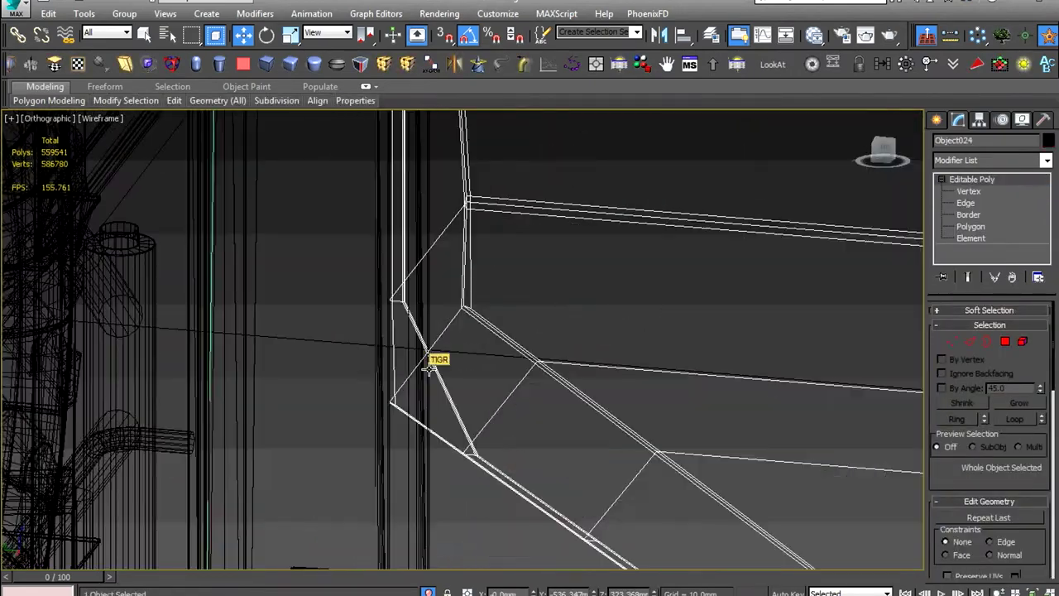
scroll(430, 369, "up", 2)
key("F3")
scroll(480, 433, "up", 3)
key("1")
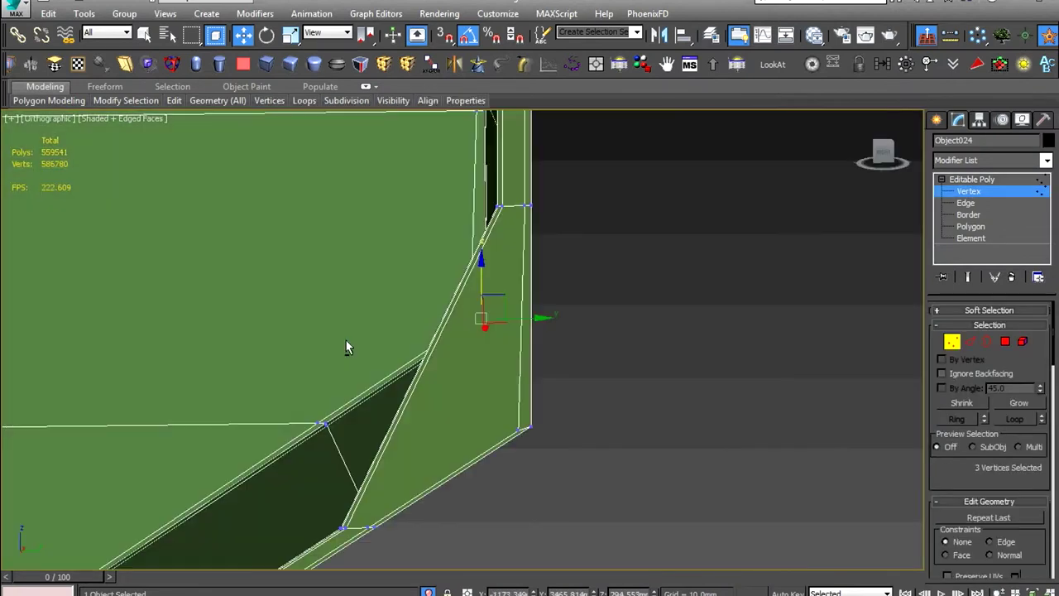
key("2")
middle_click_drag(346, 346, 417, 409, "alt")
key("ctrl+shift+e")
key("Return")
In Left wireframe view, select two rear-edge vertices and apply a quad-menu vertex command
key("1")
mouse_move(307, 383)
middle_mouse_down()
mouse_move(576, 364)
mouse_move(459, 381)
middle_mouse_up()
key("l")
left_click(83, 119)
left_click(165, 243)
mouse_move(558, 337)
middle_mouse_down()
mouse_move(543, 502)
mouse_move(662, 334)
middle_mouse_up()
left_click(564, 480)
scroll(562, 410, "down", 5)
middle_click_drag(541, 338, 586, 478)
right_click(819, 371)
left_click(591, 422)
key("z")
Return to shaded-with-edges view and bring the shell's curved wheel arch into view
middle_click_drag(259, 389, 381, 248, "alt")
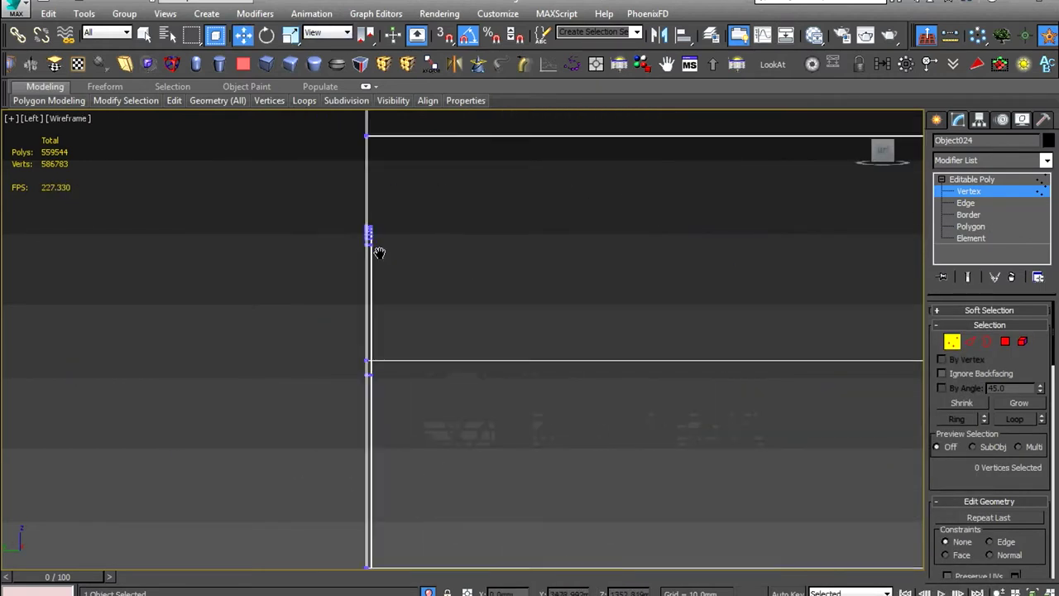
left_click(66, 118)
left_click(115, 151)
left_click(731, 421)
scroll(496, 378, "up", 3)
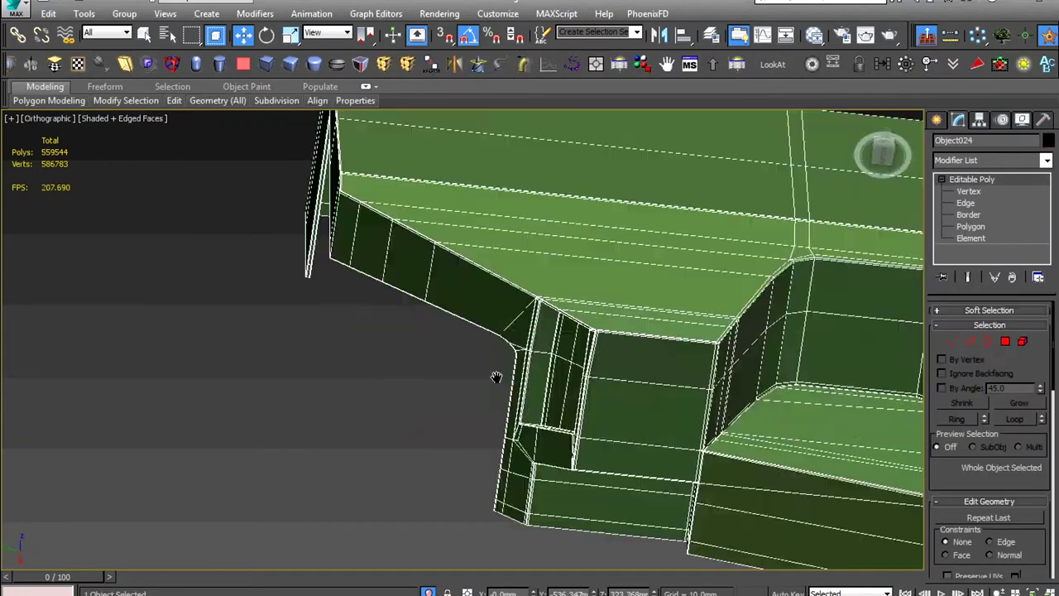
key("1")
scroll(589, 392, "up", 3)
middle_click_drag(589, 392, 331, 413, "alt")
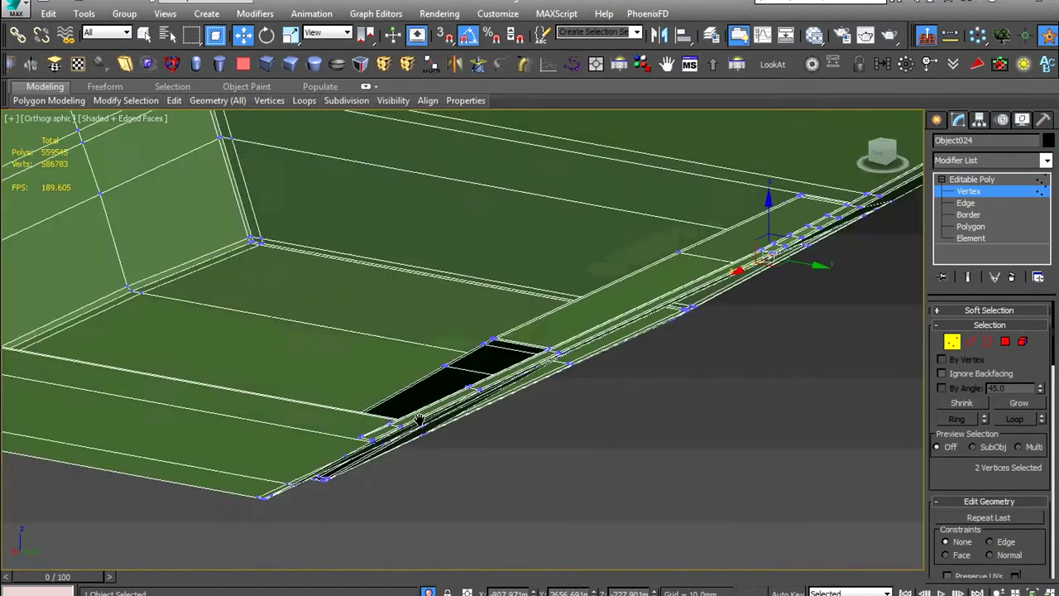
key("2")
middle_click_drag(135, 477, 353, 381)
scroll(353, 382, "down", 5)
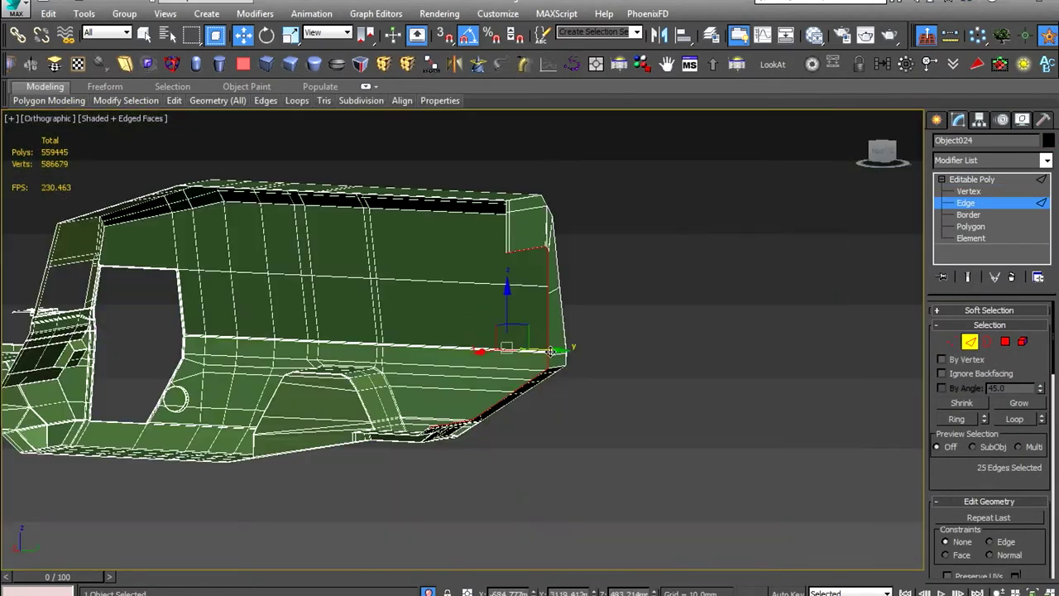
scroll(565, 427, "up", 5)
middle_click_drag(565, 427, 563, 341)
Target Weld the loose wheel-arch vertices onto their neighbours
key("1")
left_click(554, 256)
middle_click_drag(554, 256, 592, 383, "alt")
left_click(430, 367)
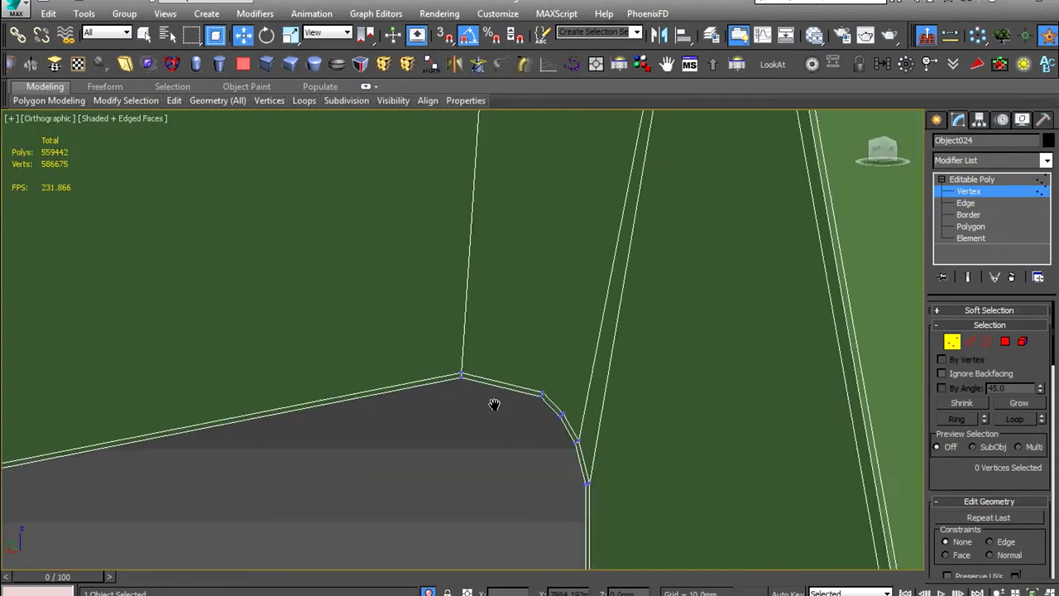
middle_click_drag(494, 405, 548, 335, "alt")
left_click(479, 262)
middle_click_drag(479, 263, 648, 370, "alt")
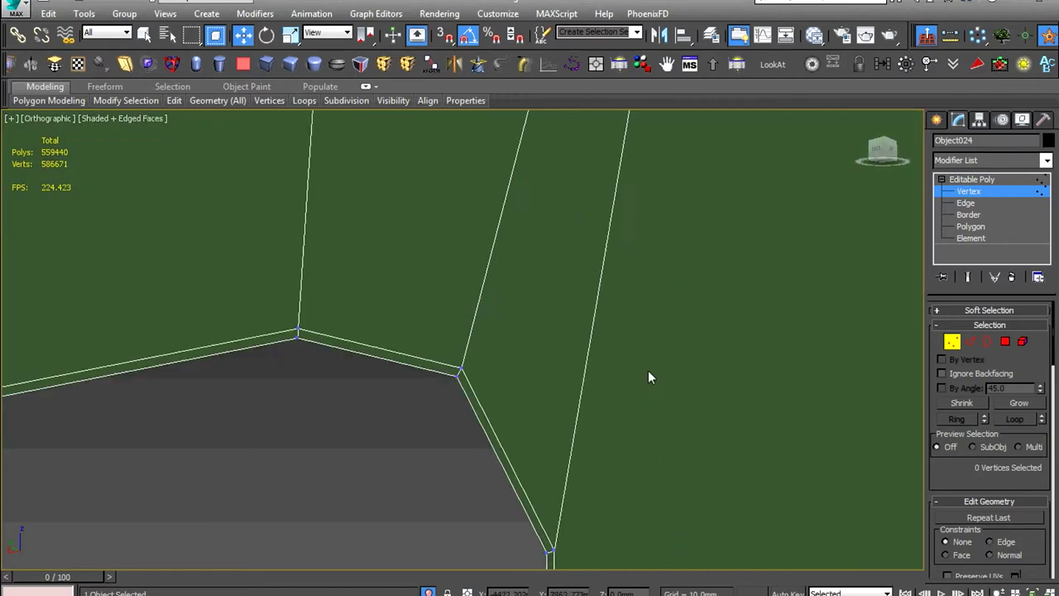
left_click(480, 305)
mouse_move(364, 305)
middle_mouse_down("alt")
mouse_move(402, 288)
mouse_move(496, 324)
middle_mouse_up("alt")
left_click_drag(497, 324, 582, 449)
key("w")
mouse_move(582, 449)
middle_mouse_down("alt")
mouse_move(472, 367)
mouse_move(338, 362)
mouse_move(411, 390)
mouse_move(410, 244)
middle_mouse_up("alt")
scroll(411, 245, "up", 5)
Orbit onto the frame corner in Edge mode with the Scale tool active
key("2")
mouse_move(506, 402)
middle_mouse_down("alt")
mouse_move(501, 340)
mouse_move(474, 362)
mouse_move(541, 454)
mouse_move(449, 272)
middle_mouse_up("alt")
scroll(448, 273, "down", 3)
mouse_move(405, 313)
middle_mouse_down("alt")
mouse_move(430, 243)
mouse_move(569, 412)
mouse_move(339, 307)
mouse_move(722, 374)
middle_mouse_up("alt")
key("r")
scroll(339, 307, "up", 5)
scroll(722, 374, "down", 3)
scroll(722, 373, "up", 5)
middle_click_drag(681, 402, 378, 390, "alt")
scroll(378, 390, "down", 3)
scroll(515, 260, "up", 3)
Select the frame corner's edges and view them in Left wireframe
left_click(650, 384)
middle_click_drag(650, 384, 508, 449)
scroll(496, 322, "down", 3)
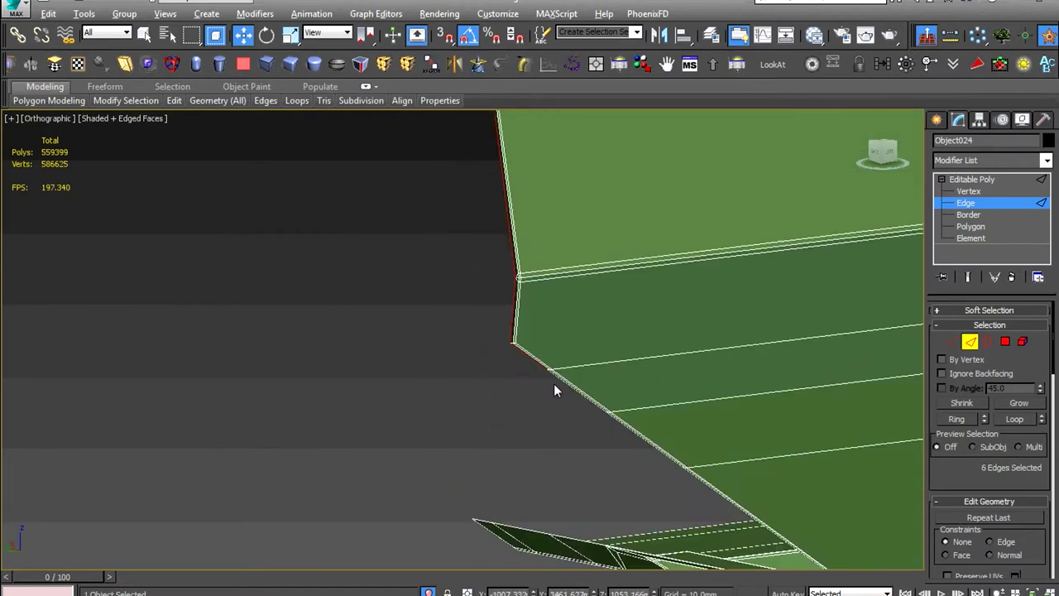
middle_click_drag(554, 383, 592, 376)
key("l")
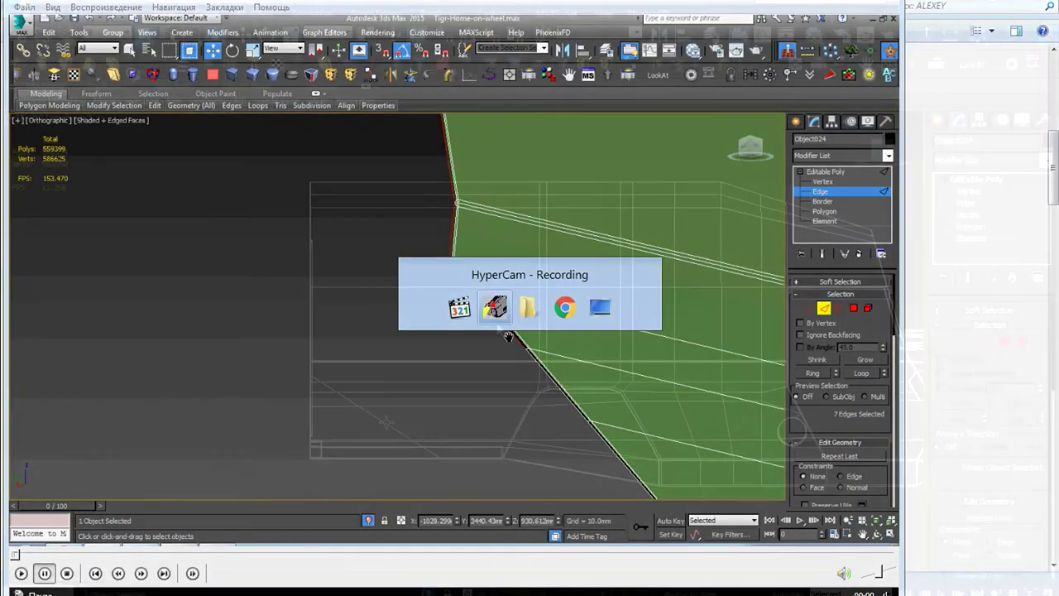
key("F3")
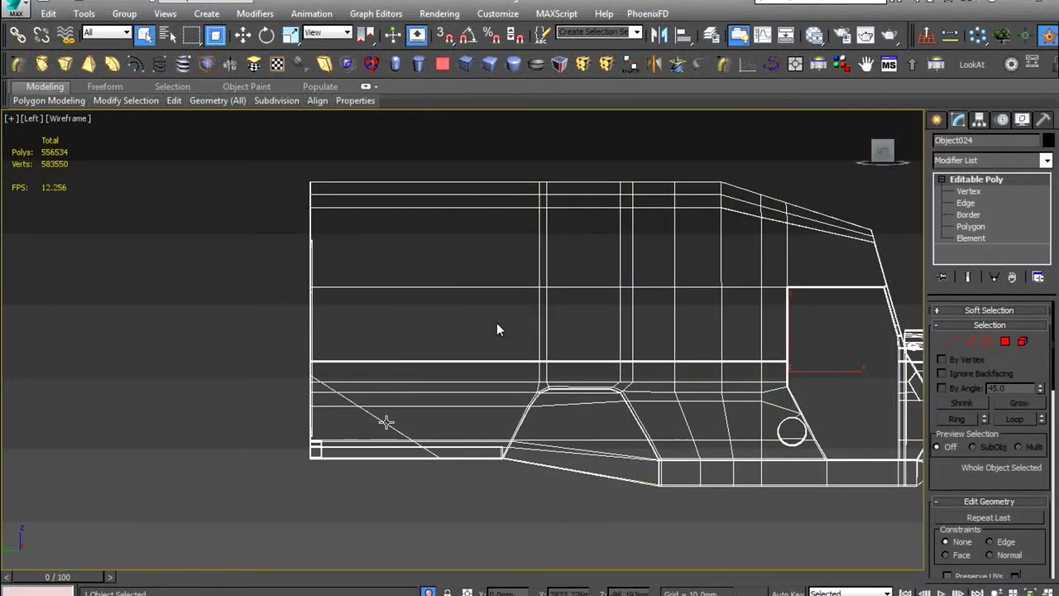
Detach the shell's rear strip polygons as a new object
middle_click_drag(386, 422, 465, 421)
scroll(466, 421, "up", 3)
key("1")
left_click_drag(387, 523, 302, 397)
key("4")
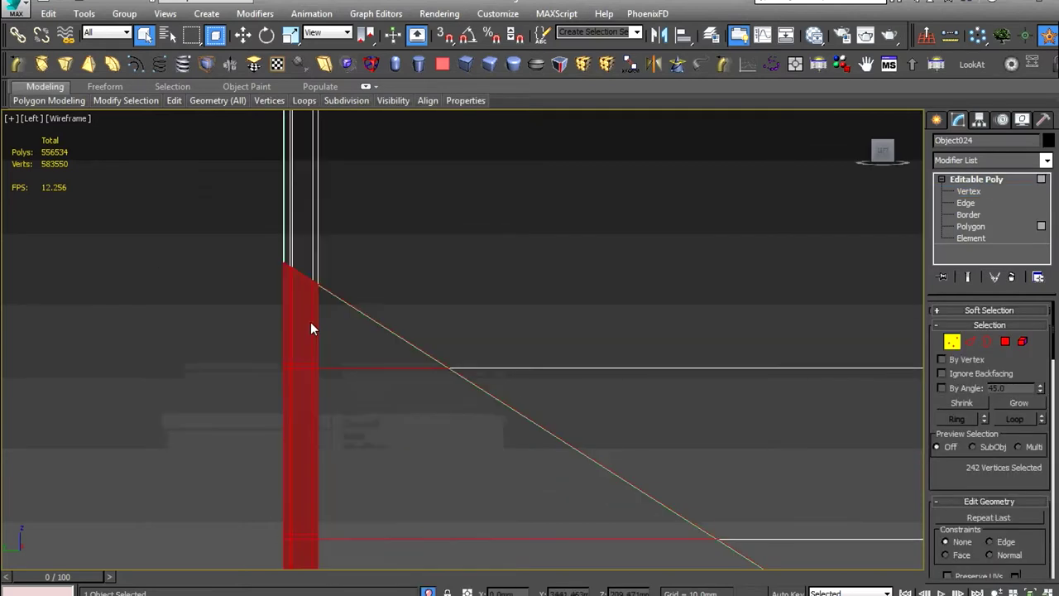
scroll(323, 355, "down", 5)
middle_click_drag(324, 356, 354, 414)
scroll(989, 413, "down", 5)
left_click(1019, 519)
left_click(582, 314)
Move the detached triangular rear piece off to the left
left_click(357, 416)
right_click(521, 293)
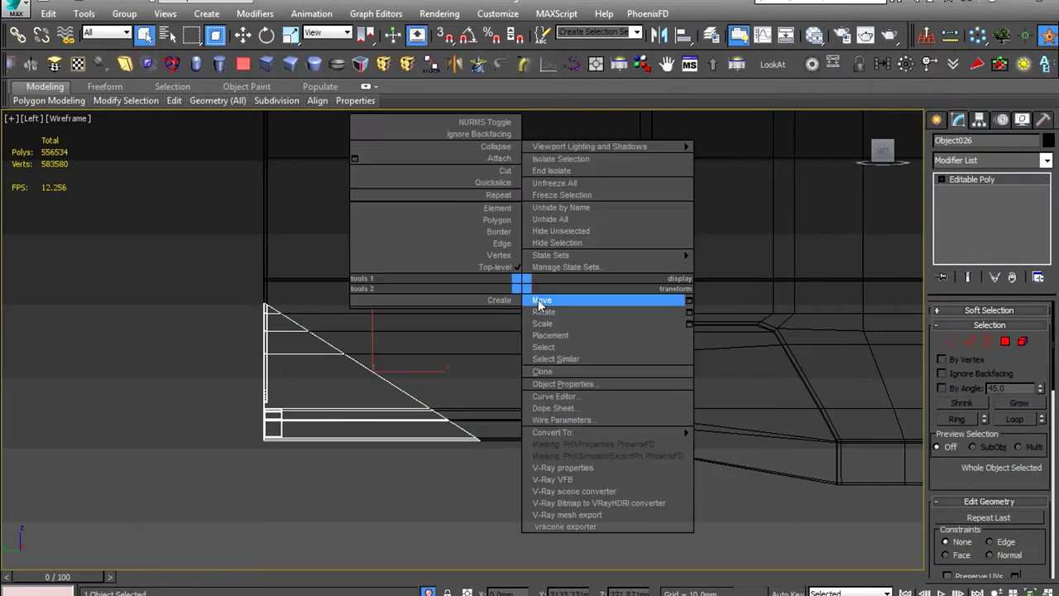
left_click(538, 299)
scroll(579, 414, "up", 2)
left_click_drag(487, 368, 134, 379)
mouse_move(134, 378)
middle_mouse_down("alt")
mouse_move(558, 427)
mouse_move(463, 436)
middle_mouse_up("alt")
scroll(496, 422, "up", 3)
Select the shell's cut rear vertices in Left view and add a Skew modifier
left_click(492, 416)
key("l")
key("1")
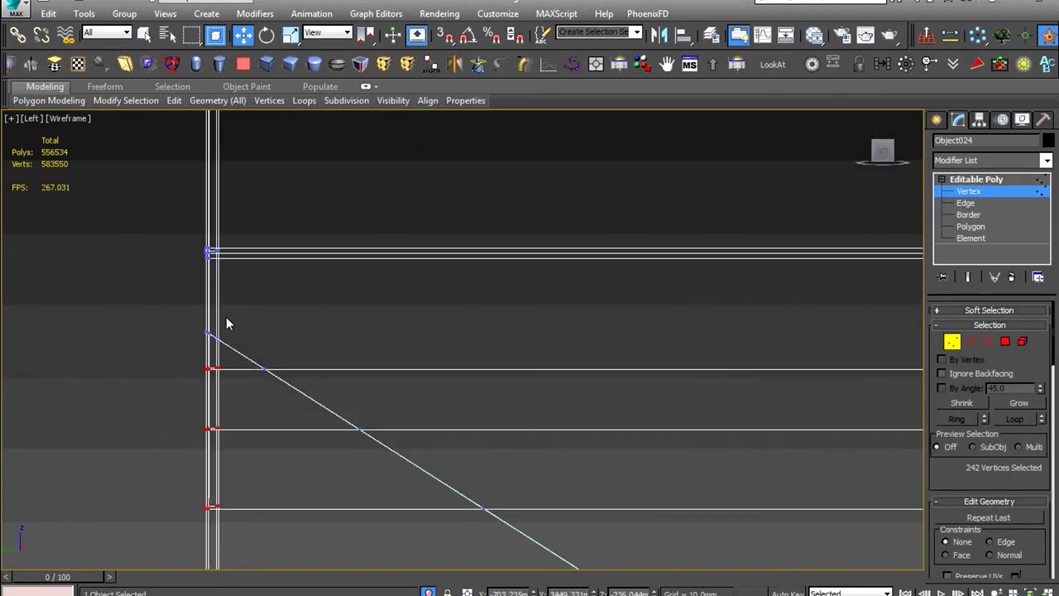
left_click_drag(227, 322, 583, 444, "ctrl")
scroll(583, 444, "up", 3)
left_click(124, 64)
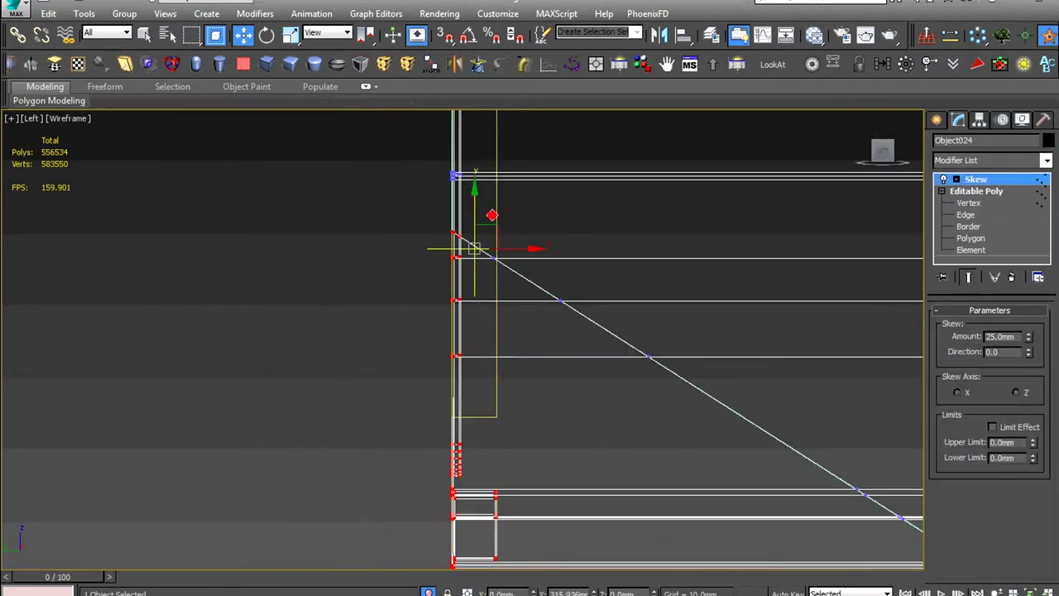
key("z")
Skew along X, rotating the gizmo and raising Amount to about 1844 mm
left_click(1026, 393)
left_click(957, 393)
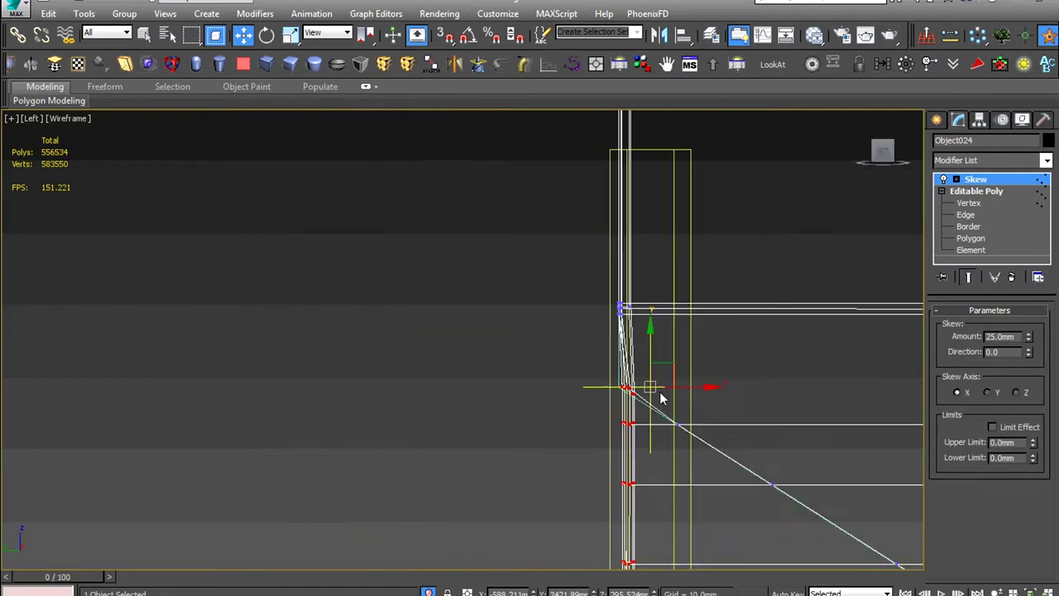
key("e")
mouse_move(651, 311)
left_mouse_down()
mouse_move(680, 400)
mouse_move(704, 425)
left_mouse_up()
key("w")
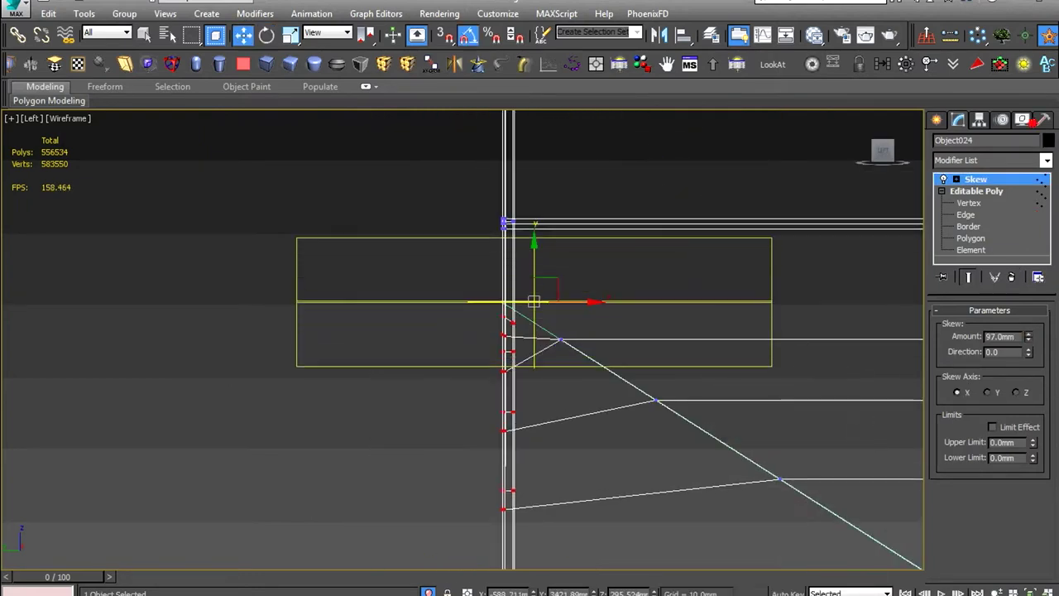
mouse_move(571, 301)
left_mouse_down()
mouse_move(546, 314)
mouse_move(552, 225)
left_mouse_up()
key("w")
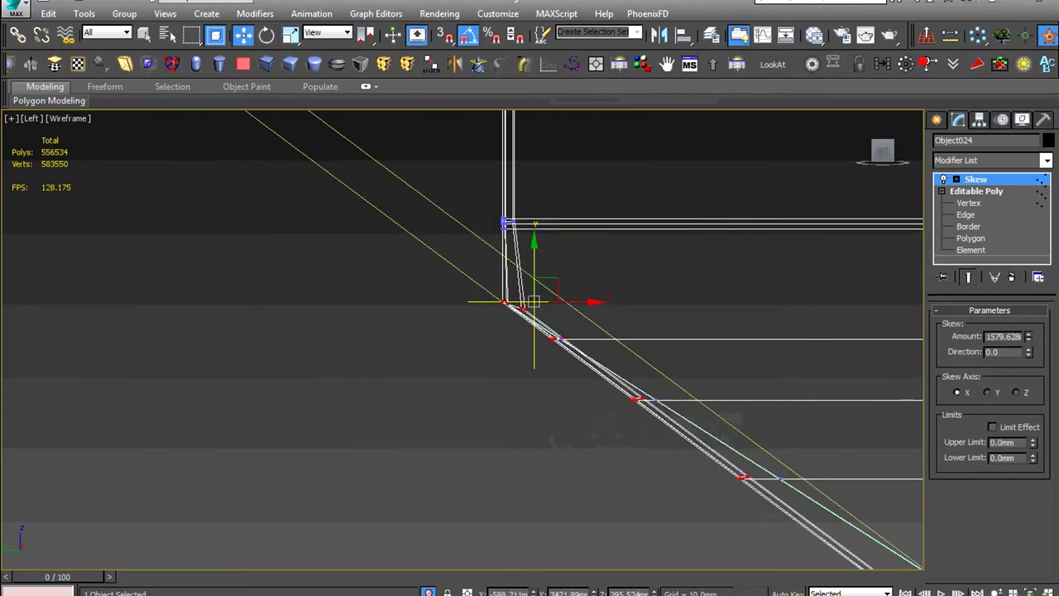
scroll(501, 252, "down", 2)
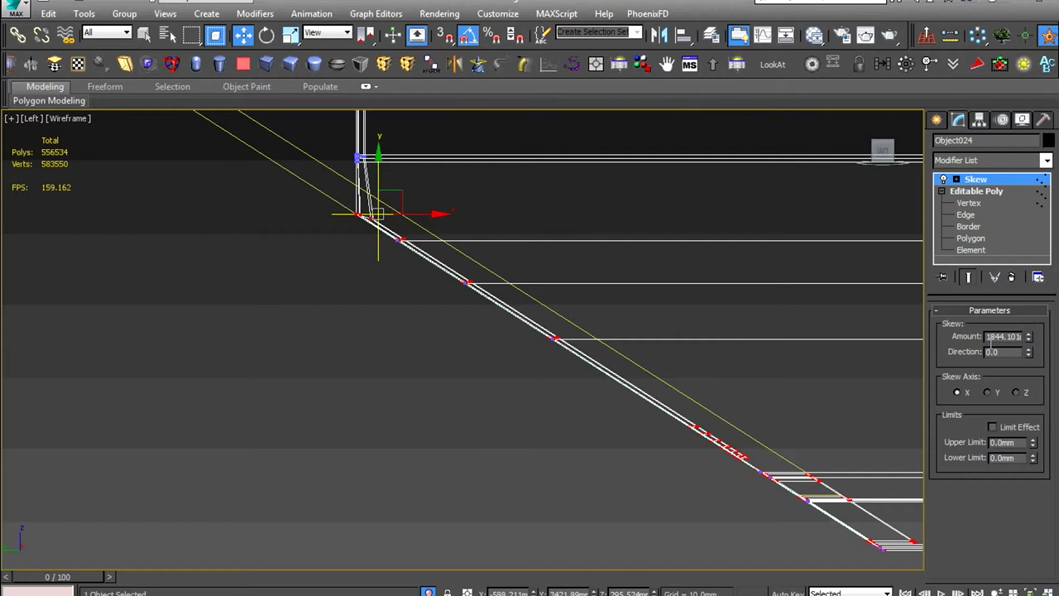
scroll(421, 362, "up", 2)
left_click(596, 483)
scroll(579, 475, "up", 3)
middle_click_drag(579, 546, 569, 521)
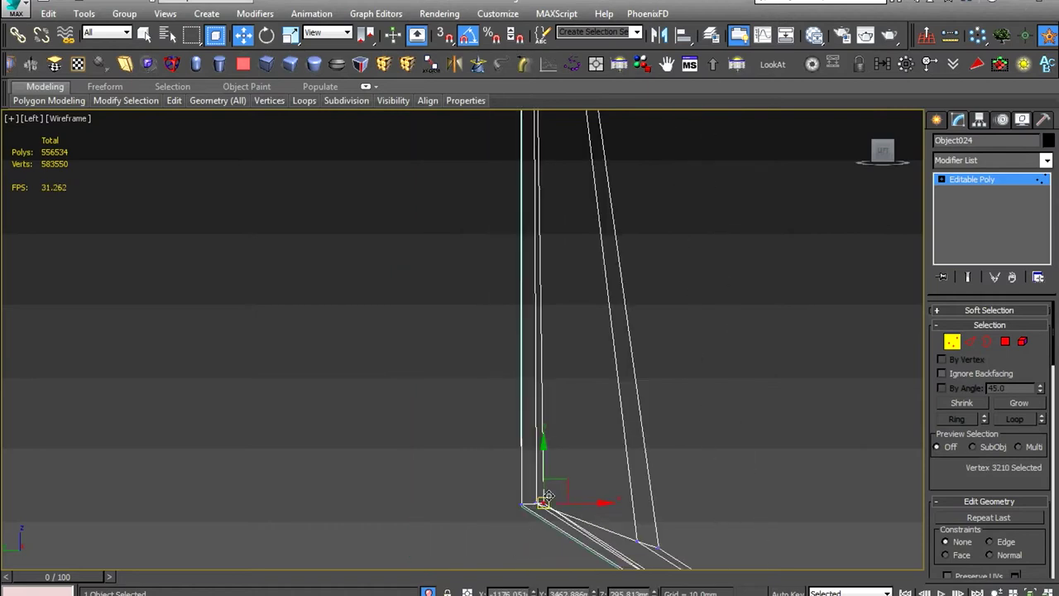
Select the vertices along Object024's panel base and scale them
scroll(548, 497, "up", 2)
left_click_drag(571, 521, 637, 492)
middle_click_drag(602, 506, 662, 554)
left_click_drag(402, 559, 545, 497)
key("r")
right_click(531, 345)
left_click(556, 377)
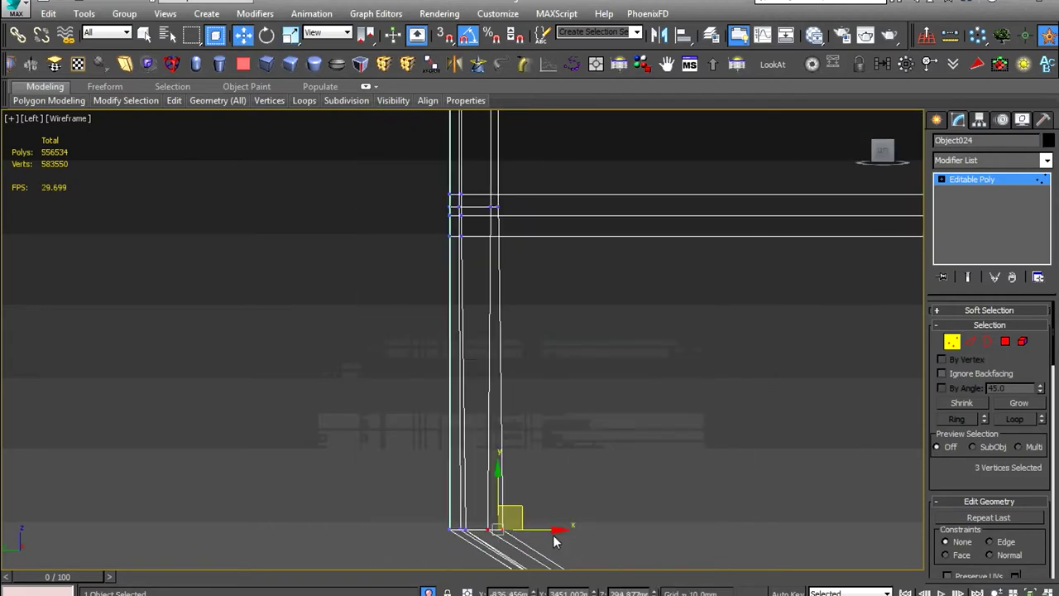
mouse_move(462, 383)
middle_mouse_down("alt")
mouse_move(587, 454)
mouse_move(445, 356)
mouse_move(322, 242)
middle_mouse_up("alt")
left_click(322, 242)
Target Weld the stray vertex at the curved rear corner onto its neighbour
key("2")
middle_click_drag(544, 341, 437, 218, "alt")
key("1")
left_click_drag(386, 182, 468, 300)
right_click(473, 334)
middle_click_drag(472, 334, 530, 278, "alt")
right_click(531, 278)
key("q")
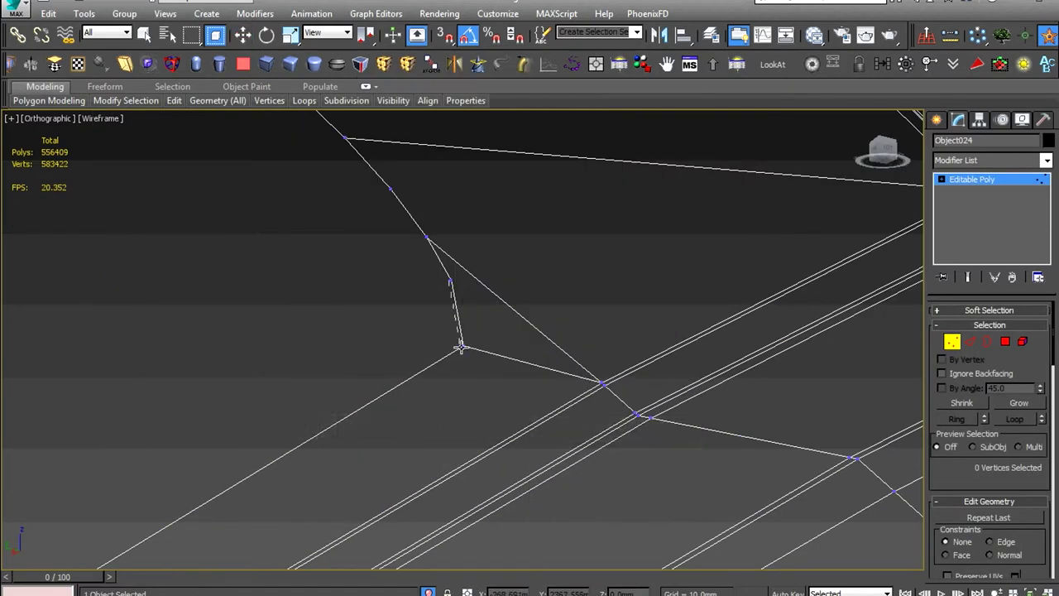
left_click(462, 345)
scroll(464, 341, "down", 2)
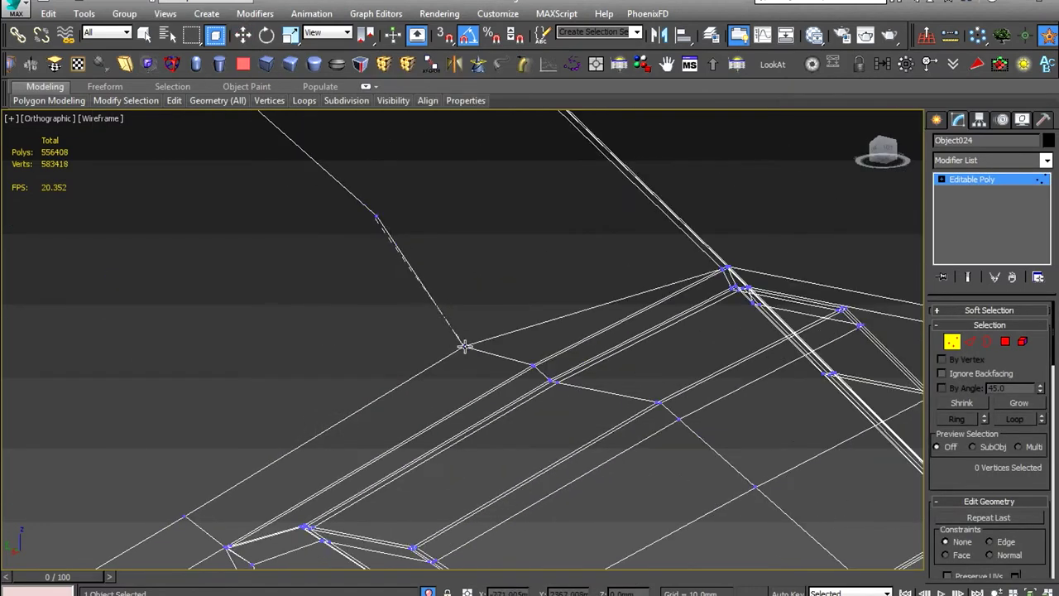
left_click(464, 346)
scroll(464, 346, "down", 3)
scroll(378, 265, "up", 3)
Collapse the curved corner vertices and weld two more corner vertices onto their neighbours
left_click_drag(500, 364, 632, 482)
key("w")
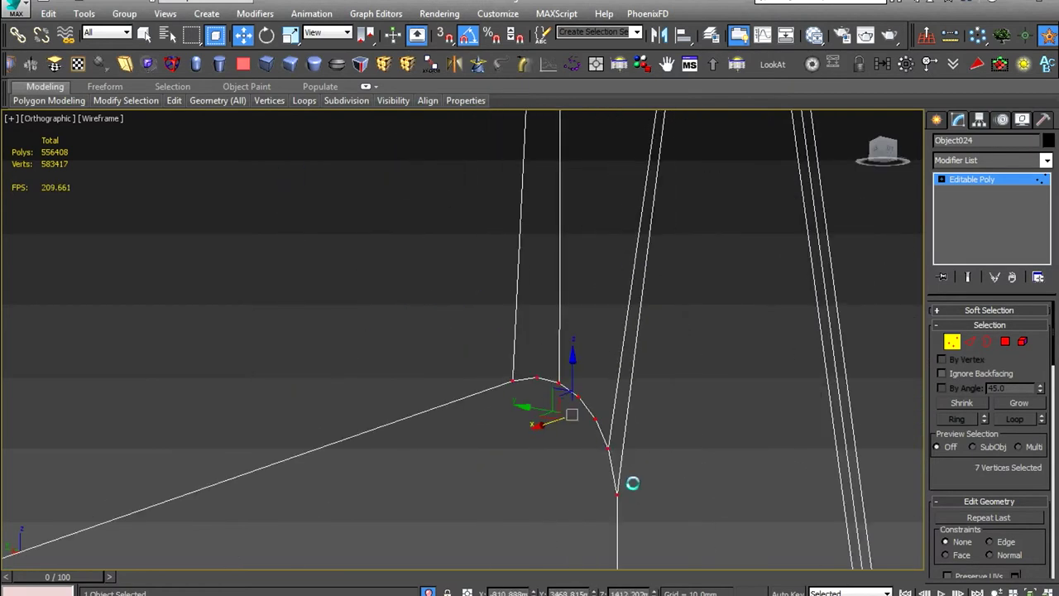
right_click(543, 359)
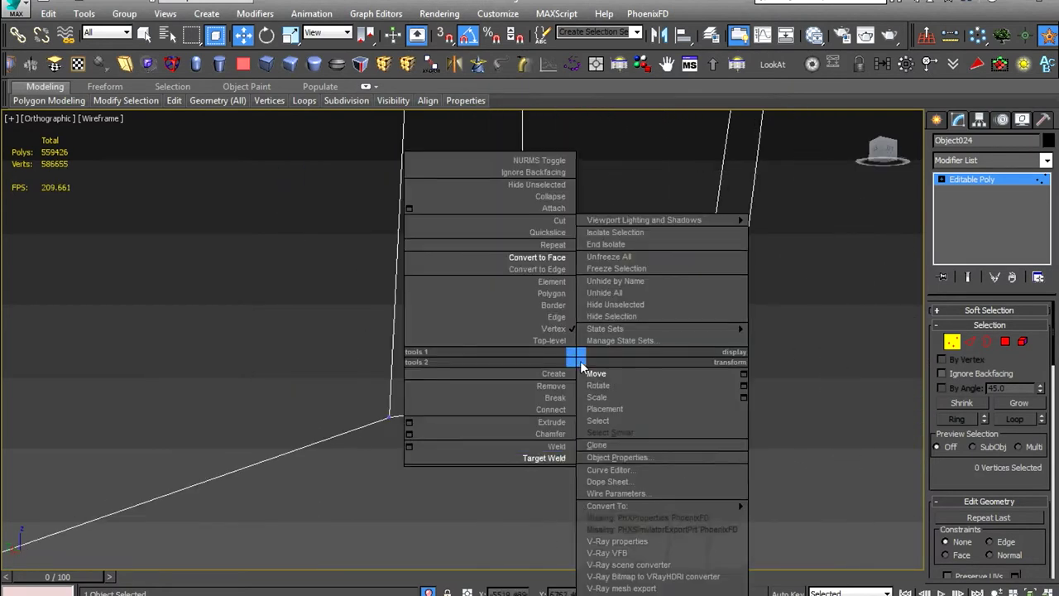
left_click(509, 473)
left_click(444, 437)
scroll(446, 438, "up", 2)
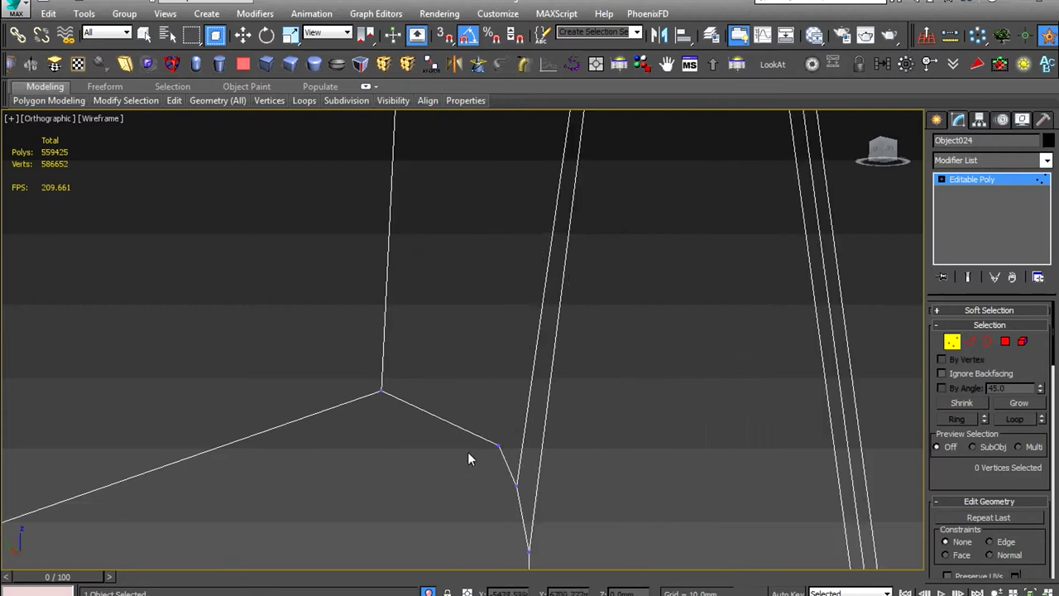
left_click(380, 387)
scroll(465, 486, "down", 2)
scroll(480, 443, "down", 3)
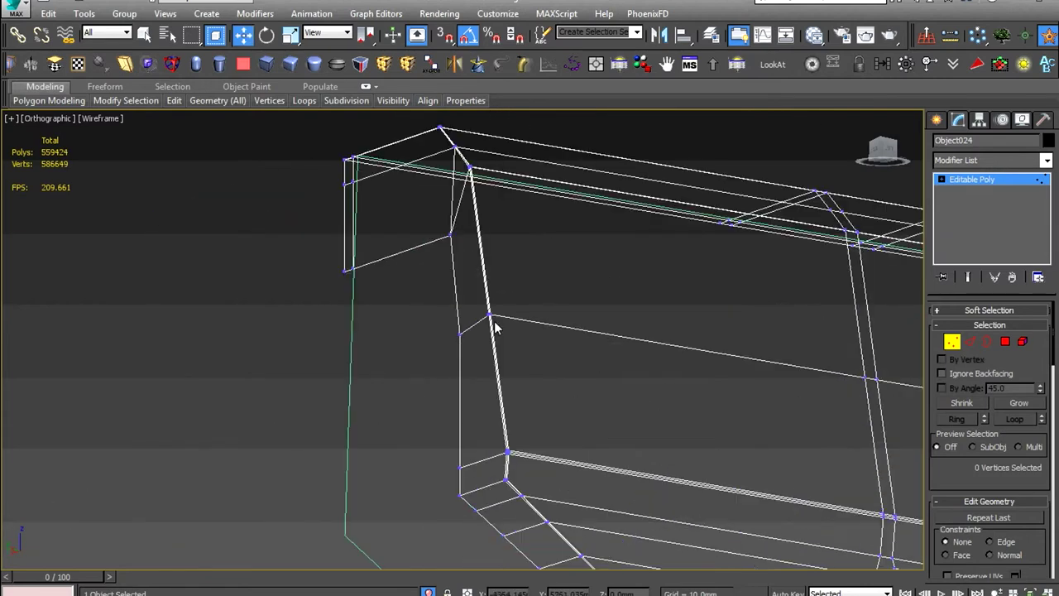
Switch to Edge mode and show the model as Shaded + Edged Faces
left_click(556, 430)
scroll(605, 379, "up", 3)
key("2")
scroll(605, 379, "down", 2)
scroll(546, 348, "down", 2)
scroll(438, 412, "up", 1)
scroll(315, 221, "up", 2)
key("F3")
scroll(357, 268, "up", 2)
Select the border edge loop on the shell's underside and apply a quad-menu command to it
scroll(357, 273, "down", 2)
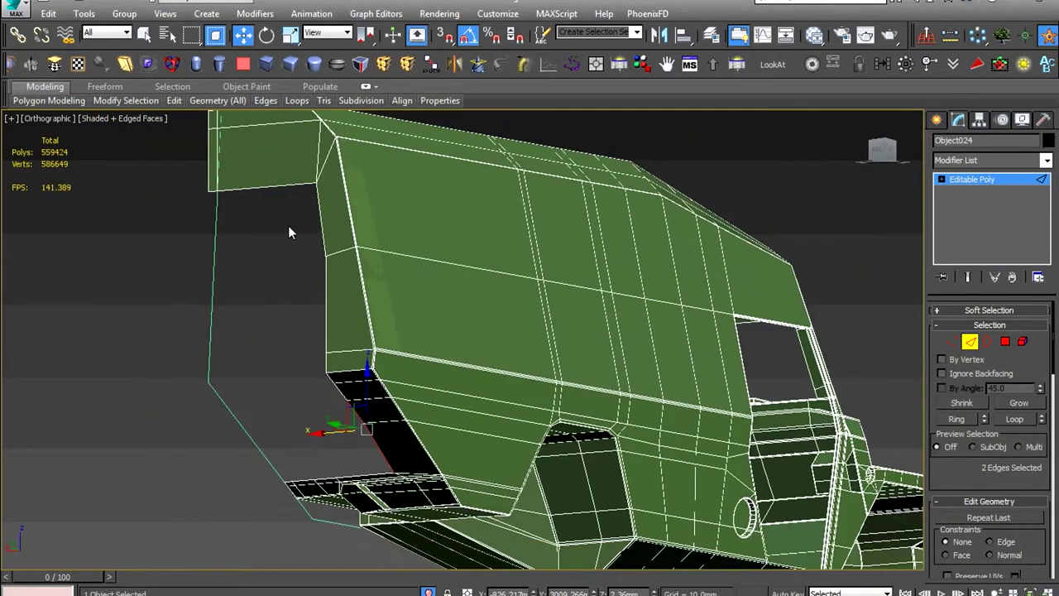
double_click(331, 259)
scroll(331, 260, "up", 2)
scroll(330, 259, "up", 2)
scroll(364, 347, "down", 2)
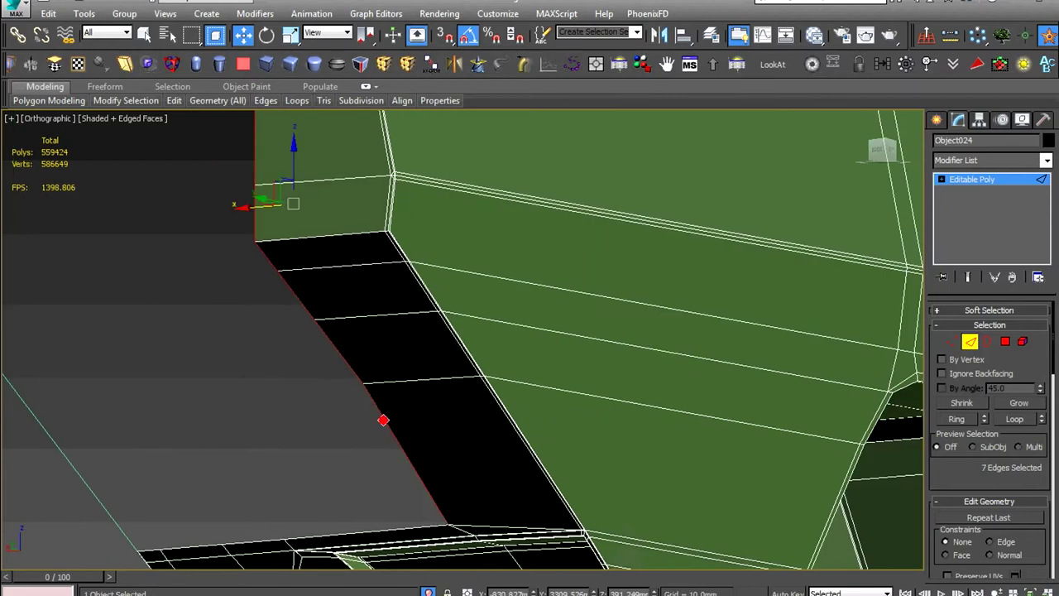
right_click(296, 296)
left_click(236, 201)
scroll(1009, 424, "down", 5)
scroll(506, 336, "up", 2)
key("w")
scroll(438, 323, "up", 2)
scroll(407, 315, "up", 2)
scroll(392, 241, "up", 2)
scroll(397, 290, "down", 2)
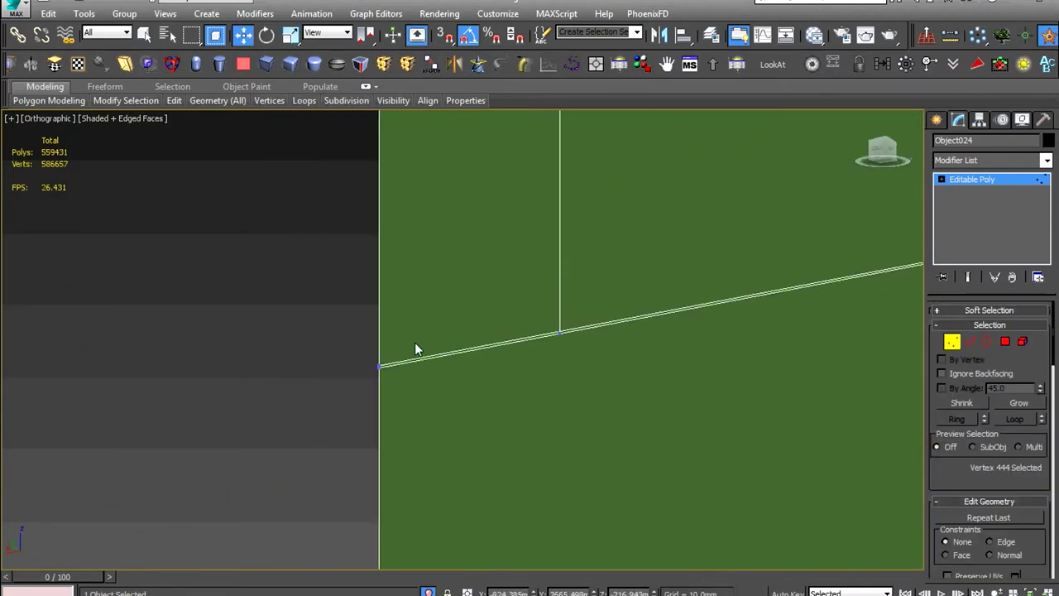
right_click(466, 277)
left_click(422, 378)
Select the vertices along the panel edge and the dark side face
scroll(406, 323, "up", 2)
left_click(406, 321)
scroll(407, 321, "down", 2)
key("2")
key("1")
scroll(693, 362, "up", 2)
left_click_drag(736, 338, 501, 407)
mouse_move(502, 407)
middle_mouse_down("alt")
mouse_move(449, 370)
mouse_move(614, 425)
middle_mouse_up("alt")
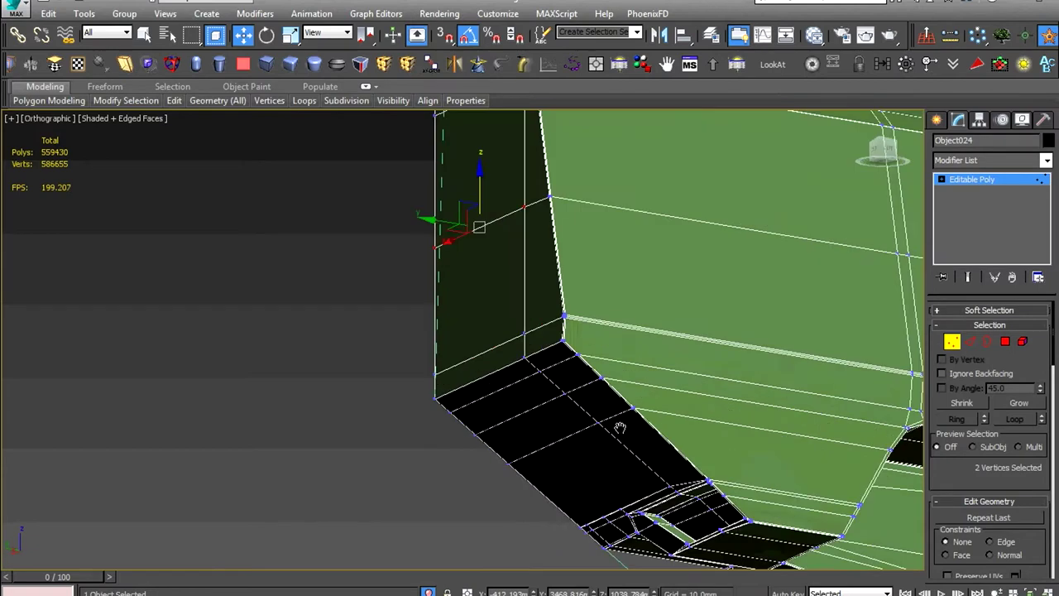
scroll(632, 451, "up", 3)
scroll(399, 379, "up", 3)
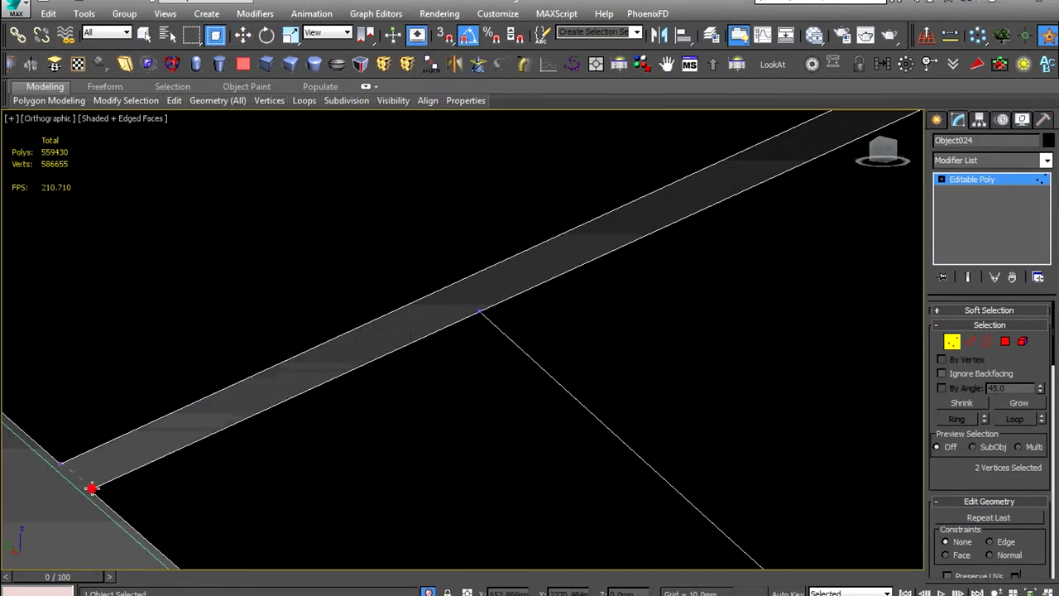
key("w")
scroll(433, 380, "down", 2)
scroll(593, 439, "down", 3)
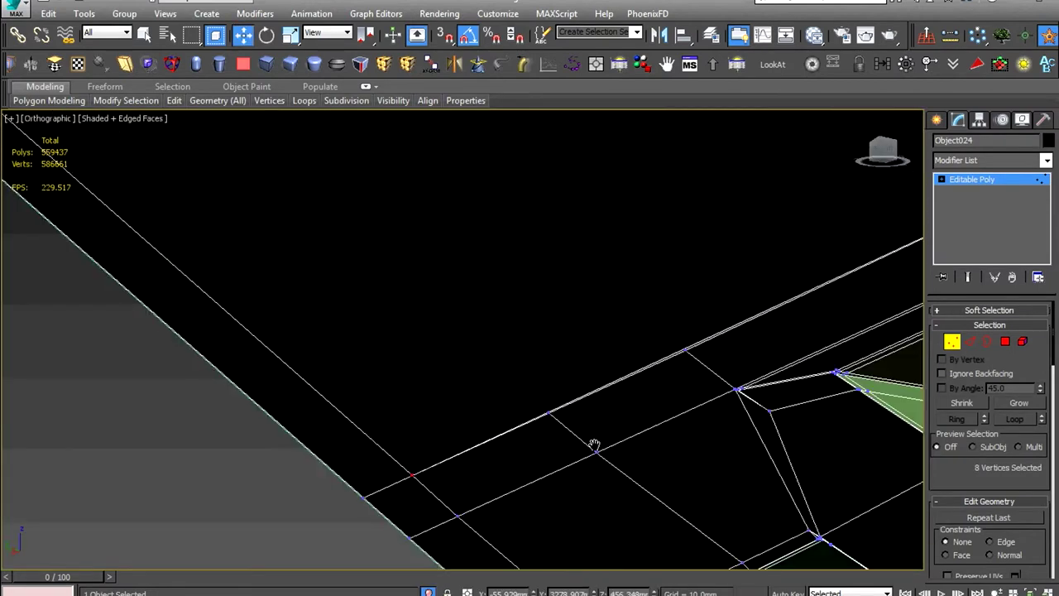
scroll(318, 340, "up", 4)
scroll(327, 377, "down", 2)
scroll(510, 392, "down", 2)
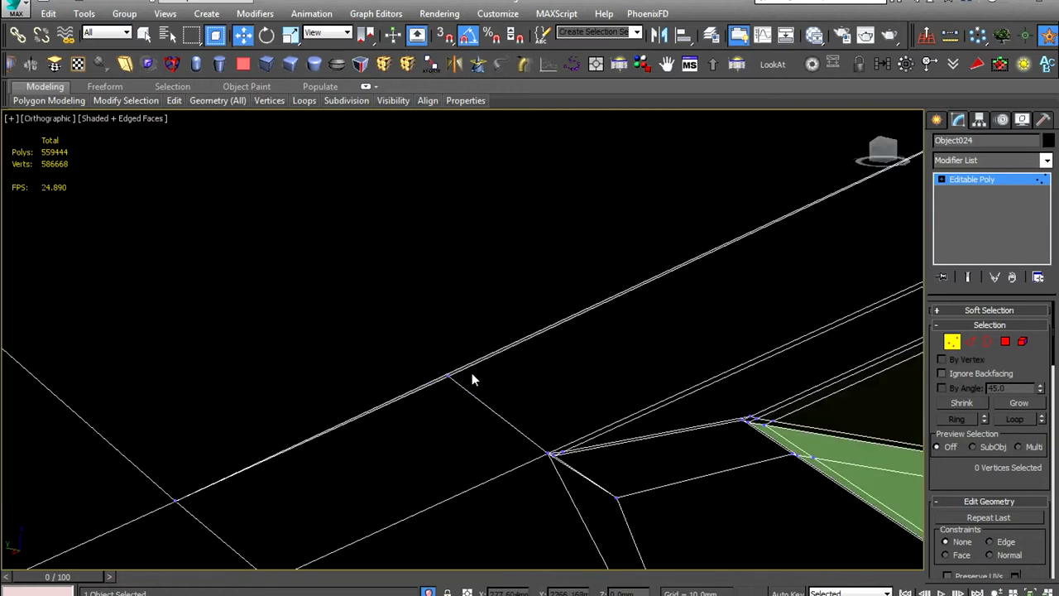
scroll(472, 378, "up", 4)
Chamfer the eight vertices along the lower strip
left_click_drag(350, 389, 427, 371)
right_click(427, 371)
left_click(401, 450)
scroll(402, 449, "up", 5)
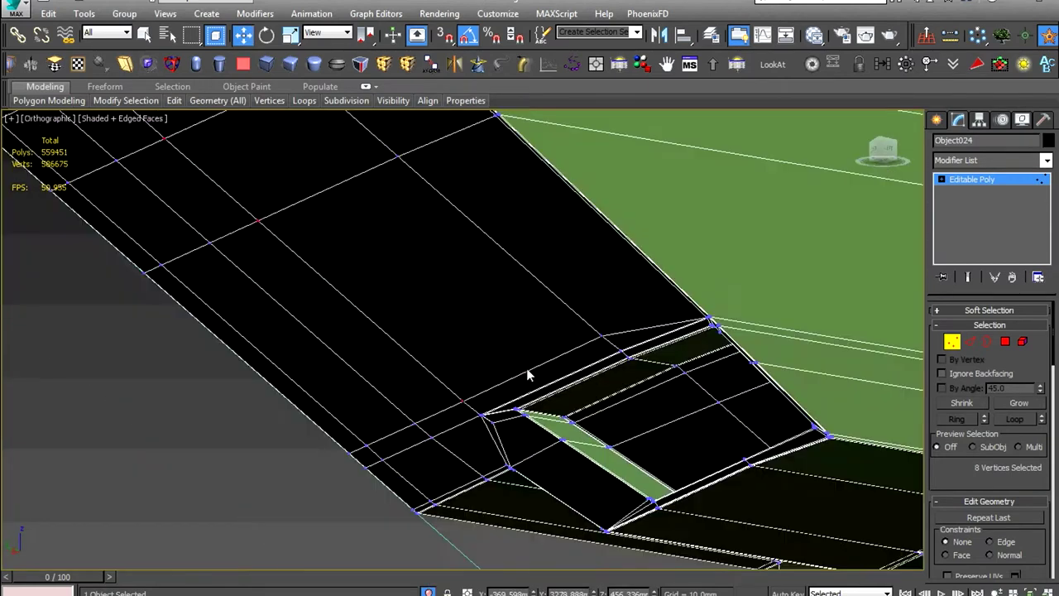
scroll(529, 374, "up", 3)
scroll(725, 368, "up", 1)
scroll(723, 352, "up", 2)
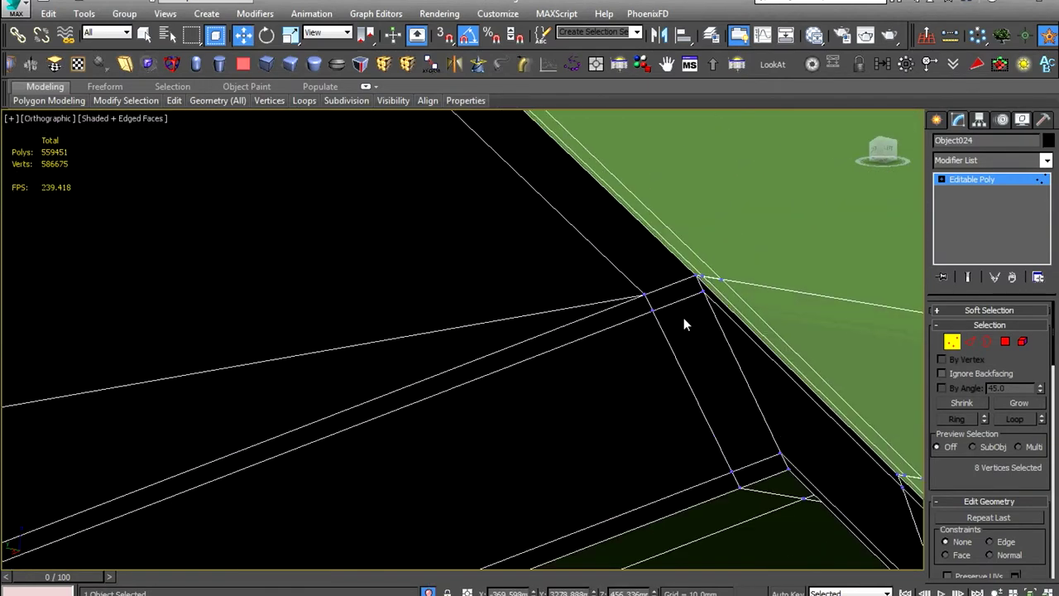
scroll(683, 318, "up", 3)
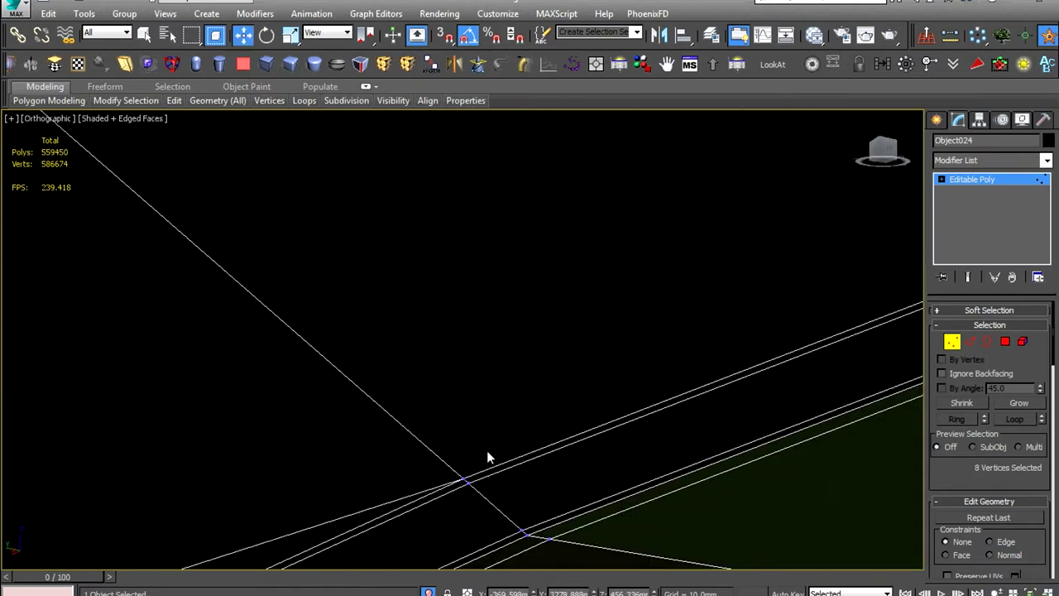
scroll(488, 451, "down", 2)
Target Weld two stray vertices onto their neighbours
right_click(378, 366)
left_click(331, 404)
left_click(284, 355)
left_click(402, 450)
right_click(501, 280)
left_click(467, 382)
left_click(513, 335)
Move the stray corner vertices down onto the edge line
key("w")
middle_click_drag(269, 455, 579, 254, "alt")
left_click(563, 327)
scroll(547, 293, "up", 3)
left_click(578, 254)
mouse_move(567, 315)
middle_mouse_down("alt")
mouse_move(567, 395)
mouse_move(609, 431)
middle_mouse_up("alt")
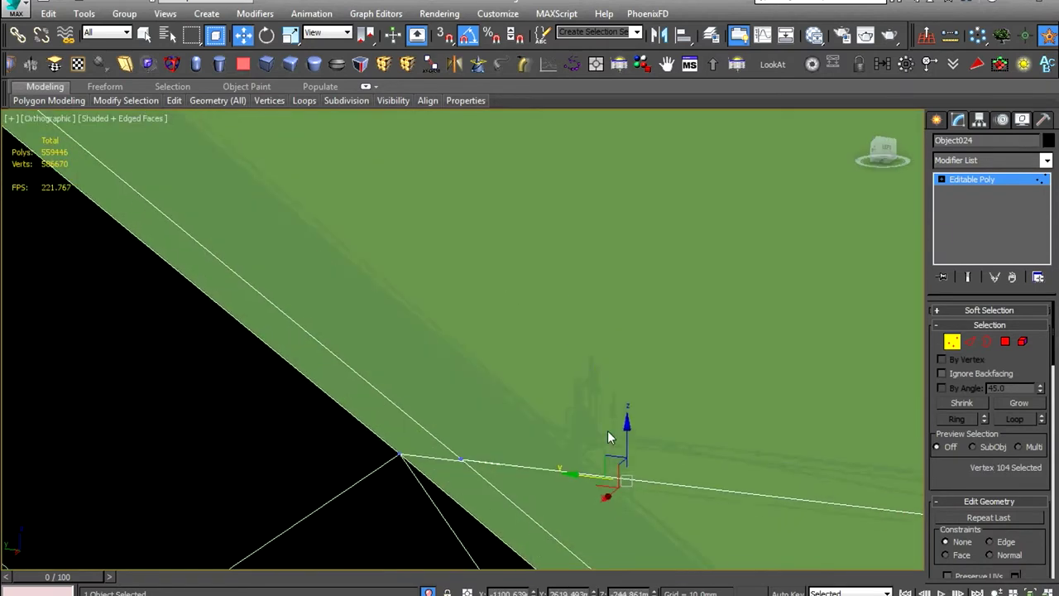
left_click_drag(600, 379, 399, 467)
mouse_move(579, 463)
middle_mouse_down("alt")
mouse_move(619, 366)
mouse_move(679, 413)
mouse_move(604, 449)
mouse_move(540, 355)
middle_mouse_up("alt")
key("F3")
left_click(735, 413)
left_click(638, 367)
mouse_move(638, 367)
middle_mouse_down()
mouse_move(407, 342)
mouse_move(571, 378)
mouse_move(598, 413)
mouse_move(550, 335)
mouse_move(687, 393)
middle_mouse_up()
left_click(687, 393)
mouse_move(441, 371)
middle_mouse_down("alt")
mouse_move(568, 402)
mouse_move(446, 361)
mouse_move(669, 356)
mouse_move(602, 331)
mouse_move(571, 355)
mouse_move(626, 437)
mouse_move(421, 298)
middle_mouse_up("alt")
Switch to the Left view in wireframe to bring the sloped rear edge into view
left_click(109, 119)
left_click(136, 139)
key("l")
left_click(110, 119)
left_click(124, 230)
left_click(662, 443)
scroll(596, 435, "up", 3)
scroll(604, 439, "up", 2)
middle_click_drag(605, 439, 309, 320)
scroll(309, 319, "up", 3)
mouse_move(359, 282)
middle_mouse_down()
mouse_move(380, 359)
mouse_move(605, 469)
middle_mouse_up()
scroll(522, 434, "down", 1)
mouse_move(522, 434)
middle_mouse_down("alt")
mouse_move(690, 449)
mouse_move(618, 420)
mouse_move(613, 451)
middle_mouse_up("alt")
Select and inspect the edges along the sloped rear panel
key("2")
left_click(514, 344)
key("1")
key("2")
middle_click_drag(680, 440, 495, 218, "alt")
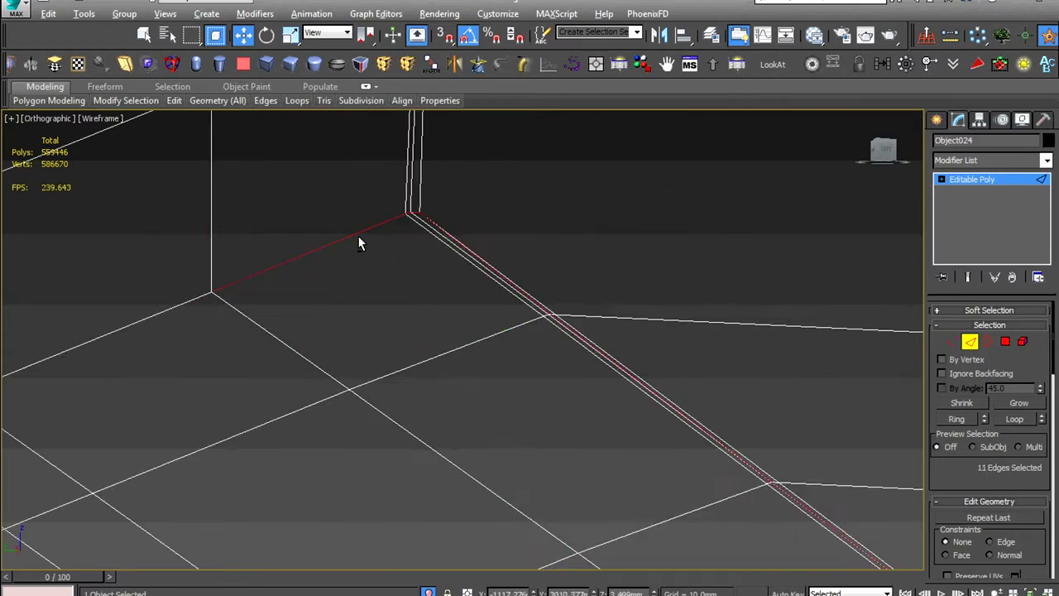
left_click(552, 266)
scroll(552, 267, "down", 5)
mouse_move(543, 378)
middle_mouse_down("alt")
mouse_move(605, 330)
mouse_move(568, 331)
middle_mouse_up("alt")
scroll(599, 391, "up", 6)
scroll(599, 391, "down", 3)
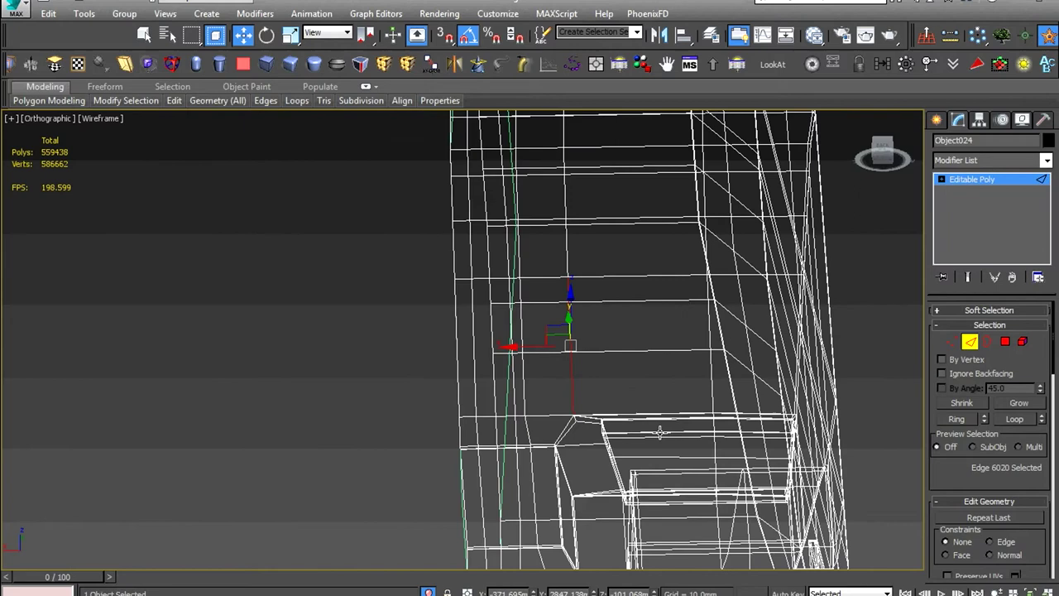
Exit sub-object mode and view the whole camper shell as Shaded + Edged Faces
key("2")
scroll(82, 208, "up", 2)
left_click(111, 119)
left_click(124, 135)
scroll(392, 314, "up", 5)
scroll(392, 315, "down", 5)
middle_click_drag(392, 315, 621, 383, "alt")
In Perspective view at Border level, select the edge loop of Object024's round front headlight opening
key("p")
scroll(579, 381, "up", 5)
scroll(563, 379, "up", 2)
scroll(556, 377, "up", 3)
key("4")
scroll(556, 377, "up", 4)
key("3")
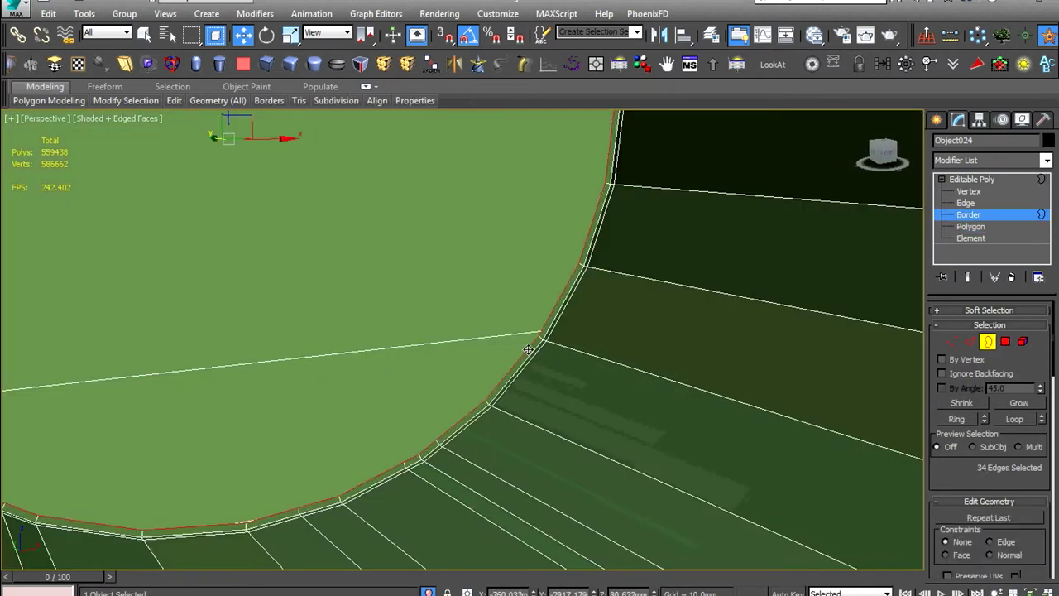
scroll(531, 359, "down", 2)
left_click(669, 423)
scroll(668, 422, "down", 2)
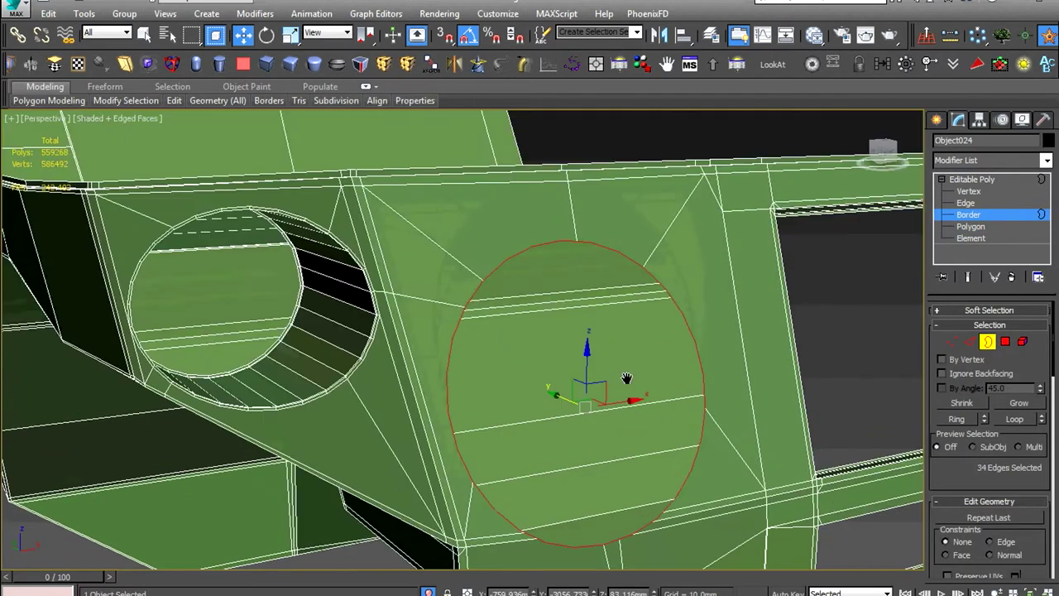
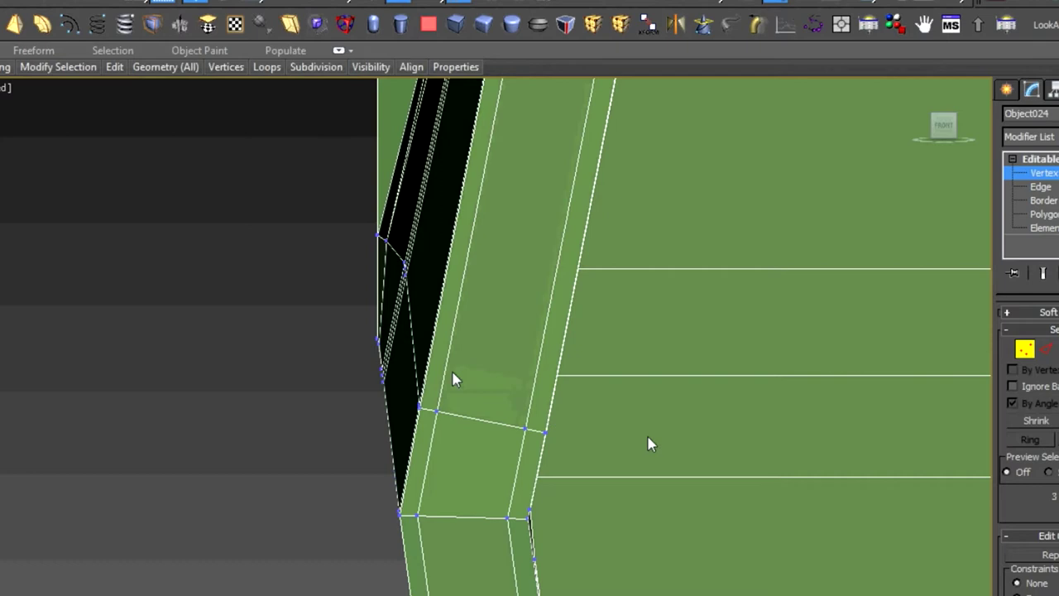
Pan onto the van's rear corner and toggle the viewport between Wireframe and Shaded display
middle_click_drag(454, 379, 464, 406)
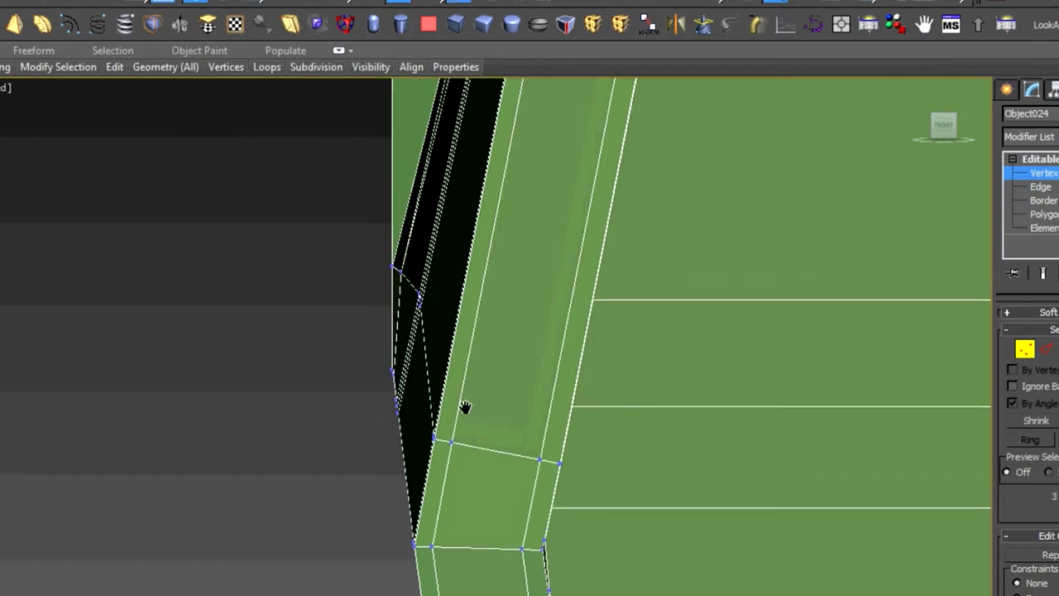
left_click(7, 87)
left_click(51, 227)
scroll(490, 403, "up", 3)
left_click(7, 87)
left_click(43, 126)
Reposition and zoom in closer on the rear corner's edges
scroll(469, 327, "up", 3)
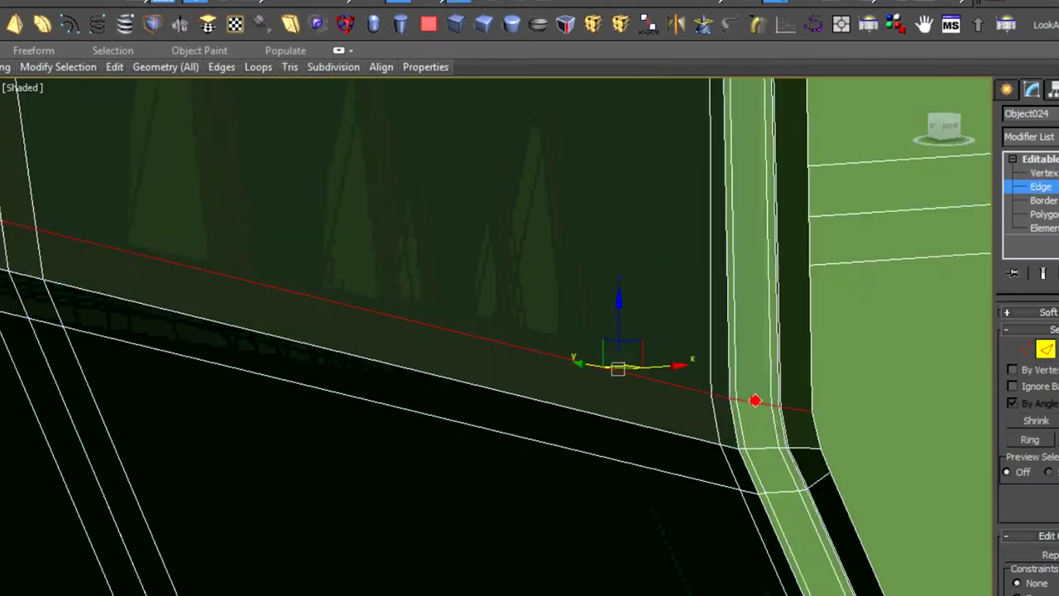
middle_click_drag(330, 316, 515, 378)
scroll(333, 340, "up", 3)
scroll(483, 414, "down", 2)
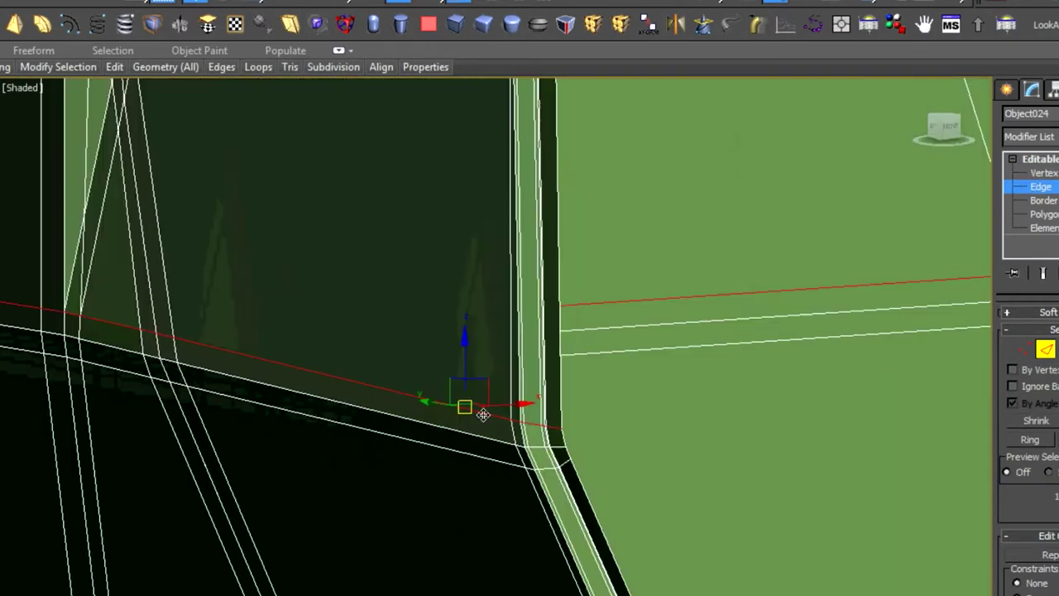
scroll(483, 414, "up", 3)
scroll(668, 497, "up", 2)
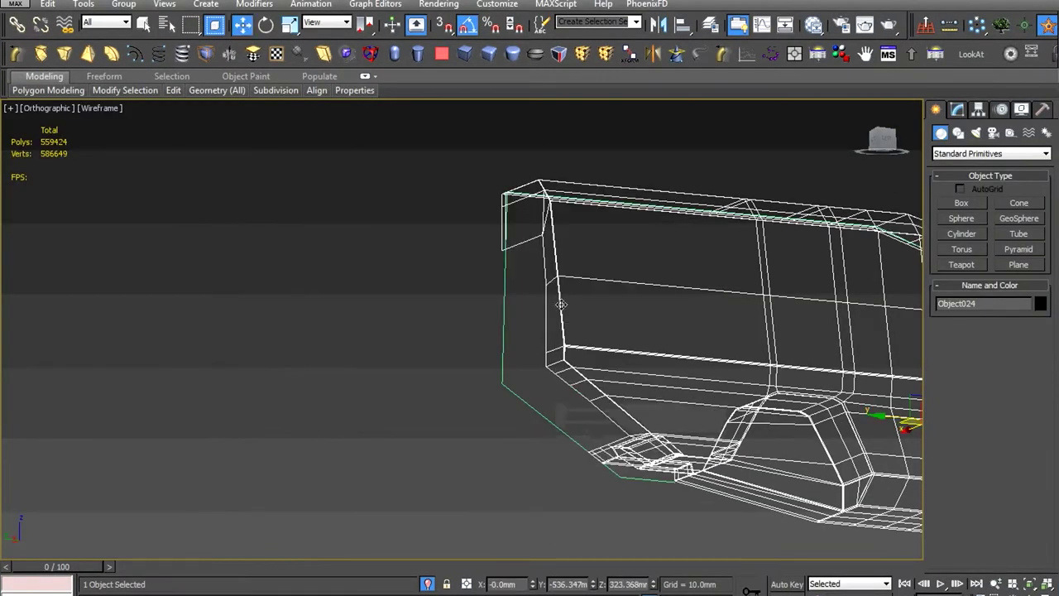
Select the van body and move vertices at its rear corner
left_click(591, 288)
key("w")
middle_click_drag(596, 289, 610, 298, "alt")
scroll(609, 297, "up", 3)
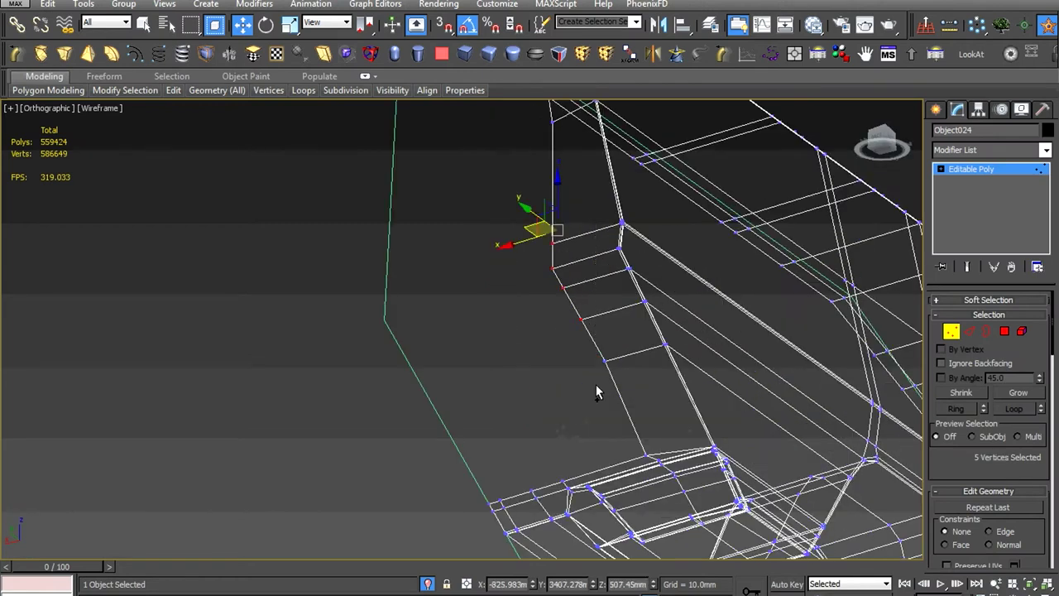
right_click(594, 313)
left_click(610, 322)
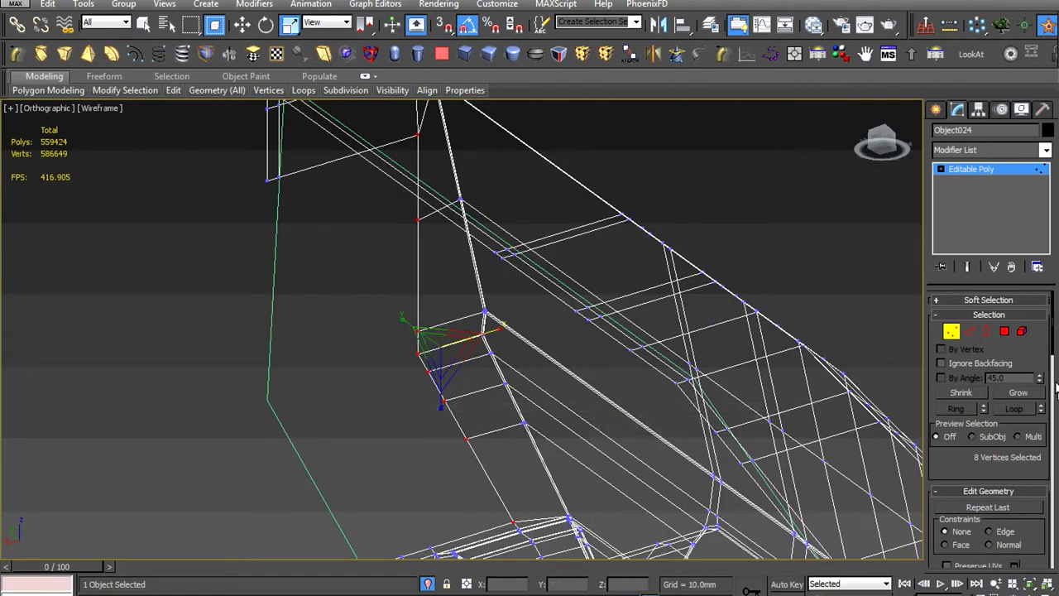
scroll(509, 415, "down", 3)
Scale the selected edges at the van's rear corner
key("2")
scroll(454, 284, "up", 1)
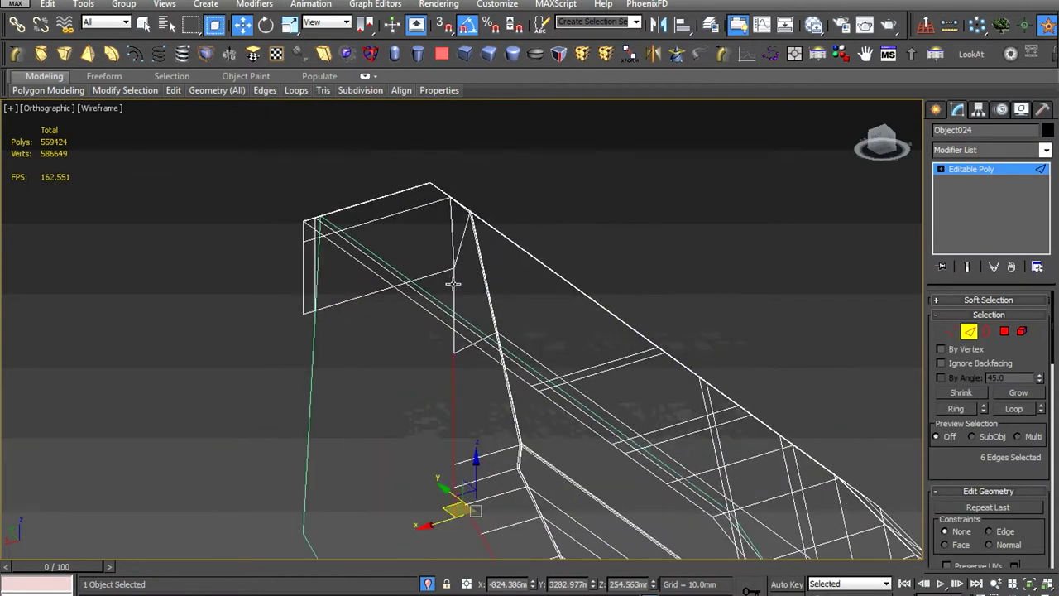
middle_click_drag(453, 283, 486, 349, "alt")
middle_click_drag(286, 331, 442, 331)
right_click(508, 312)
left_click(521, 345)
scroll(513, 339, "up", 4)
Select the vertices around the corner and apply a vertex command from the quad menu
right_click(439, 260)
left_click(389, 332)
mouse_move(469, 310)
middle_mouse_down("alt")
mouse_move(805, 252)
mouse_move(489, 324)
middle_mouse_up("alt")
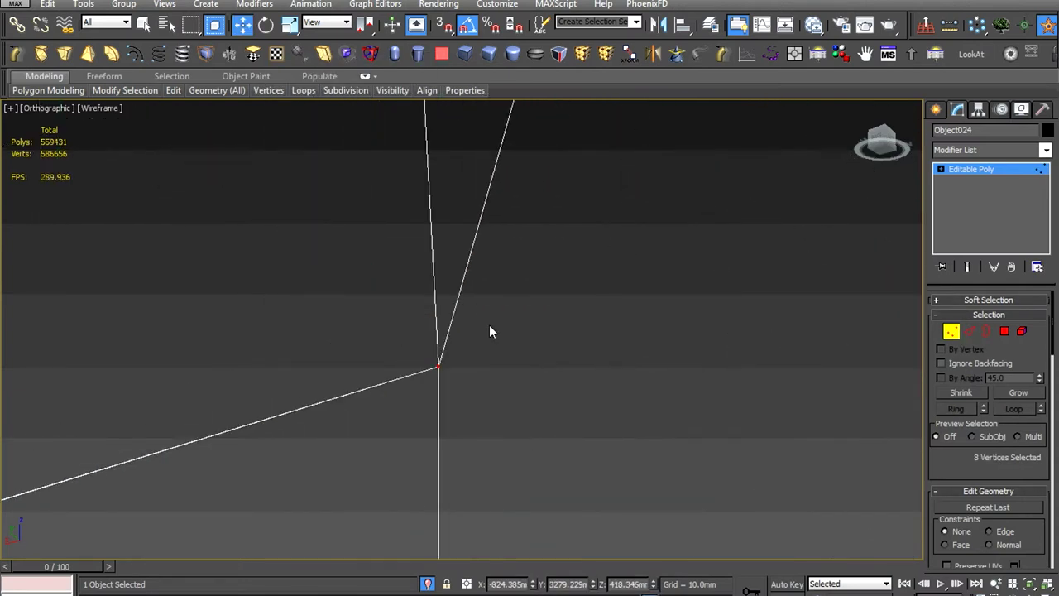
scroll(479, 307, "down", 5)
left_click_drag(378, 225, 322, 281)
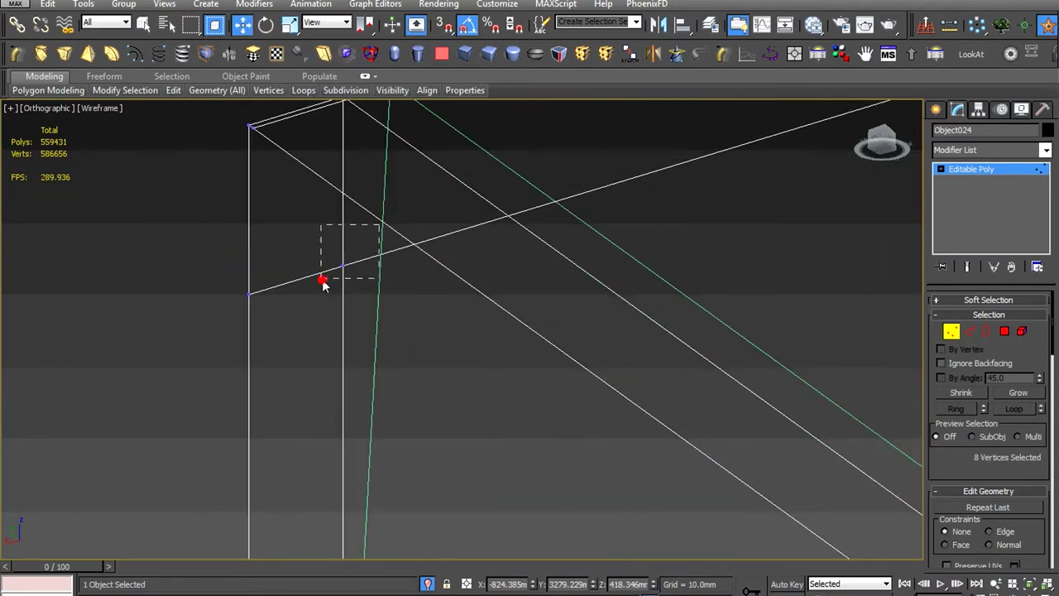
right_click(438, 225)
left_click(342, 292)
scroll(340, 270, "down", 4)
Select a single side-panel edge with Move active and zoom in on it
key("2")
key("w")
scroll(396, 347, "up", 2)
scroll(512, 405, "up", 2)
scroll(529, 389, "up", 2)
left_click(579, 319)
mouse_move(579, 318)
middle_mouse_down("alt")
mouse_move(480, 217)
mouse_move(406, 402)
mouse_move(469, 373)
middle_mouse_up("alt")
scroll(457, 351, "up", 4)
scroll(402, 348, "up", 3)
Start a Target Weld on the stray vertex at the lower corner
right_click(402, 347)
left_click(383, 382)
right_click(473, 352)
left_click(488, 438)
left_click(475, 354)
scroll(610, 370, "down", 2)
scroll(638, 455, "up", 3)
Target Weld the stray vertex onto the corner vertex
right_click(423, 315)
left_click(356, 406)
scroll(390, 346, "down", 2)
scroll(627, 306, "up", 2)
left_click(594, 298)
left_click(483, 345)
scroll(543, 379, "down", 2)
scroll(658, 312, "up", 2)
scroll(450, 324, "up", 1)
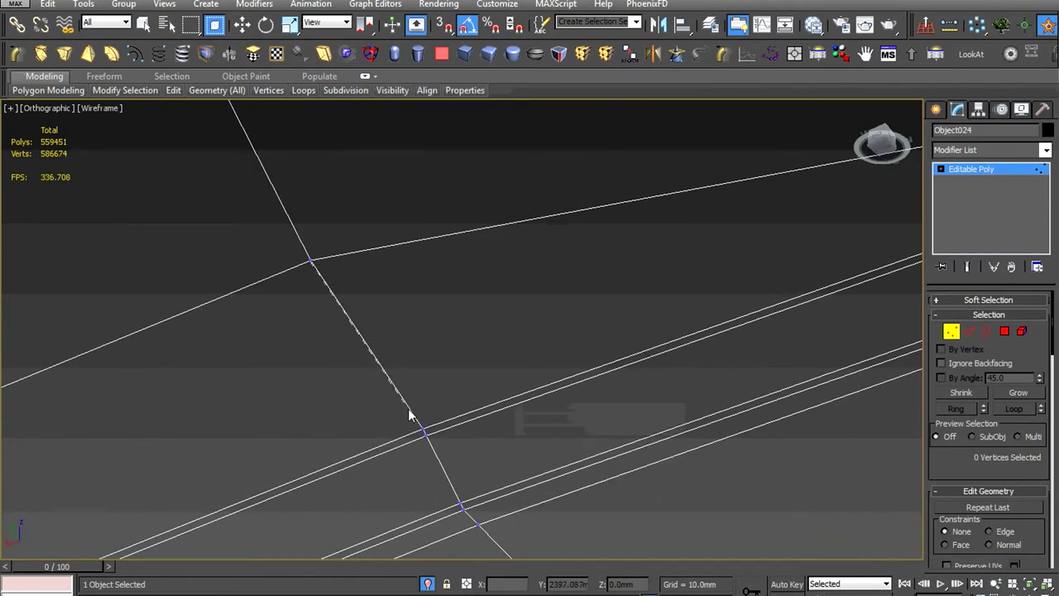
Review the welded lower corner in Shaded + Edged Faces display
middle_click_drag(637, 247, 290, 322)
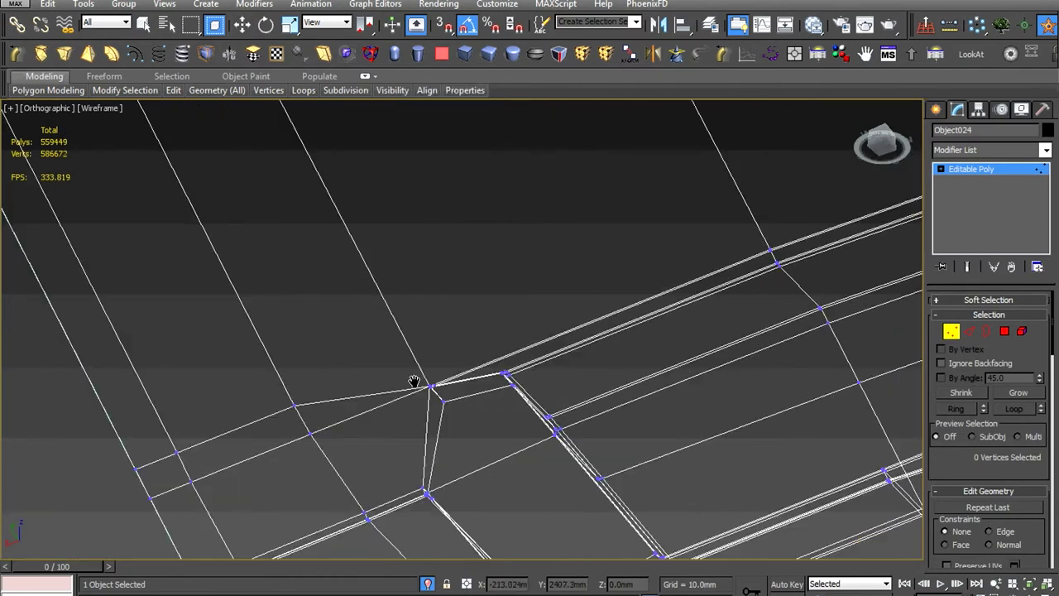
middle_click_drag(414, 382, 532, 308)
key("2")
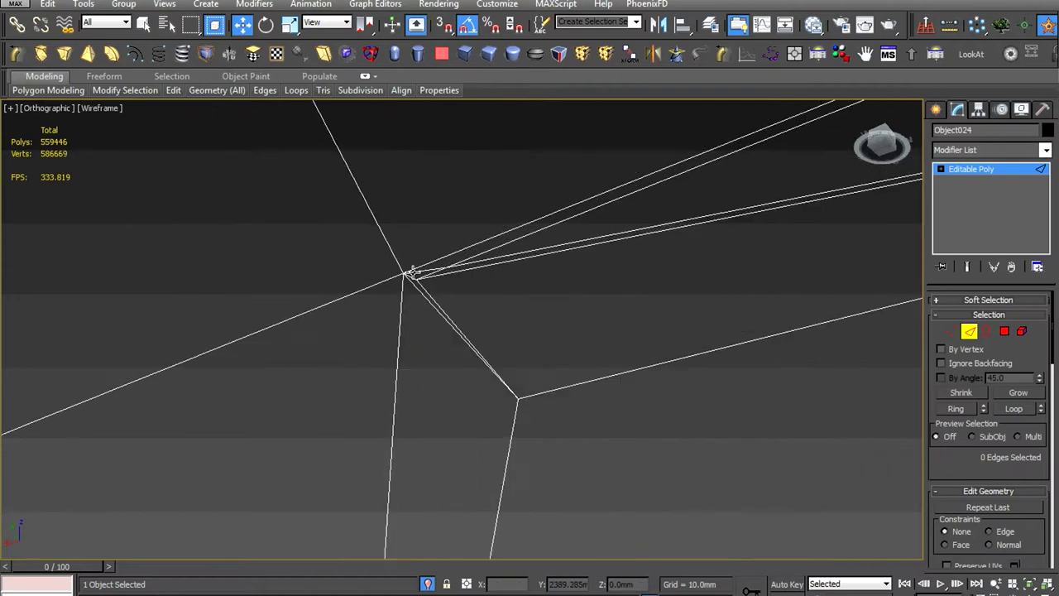
mouse_move(432, 420)
middle_mouse_down("alt")
mouse_move(425, 385)
mouse_move(539, 307)
mouse_move(530, 342)
middle_mouse_up("alt")
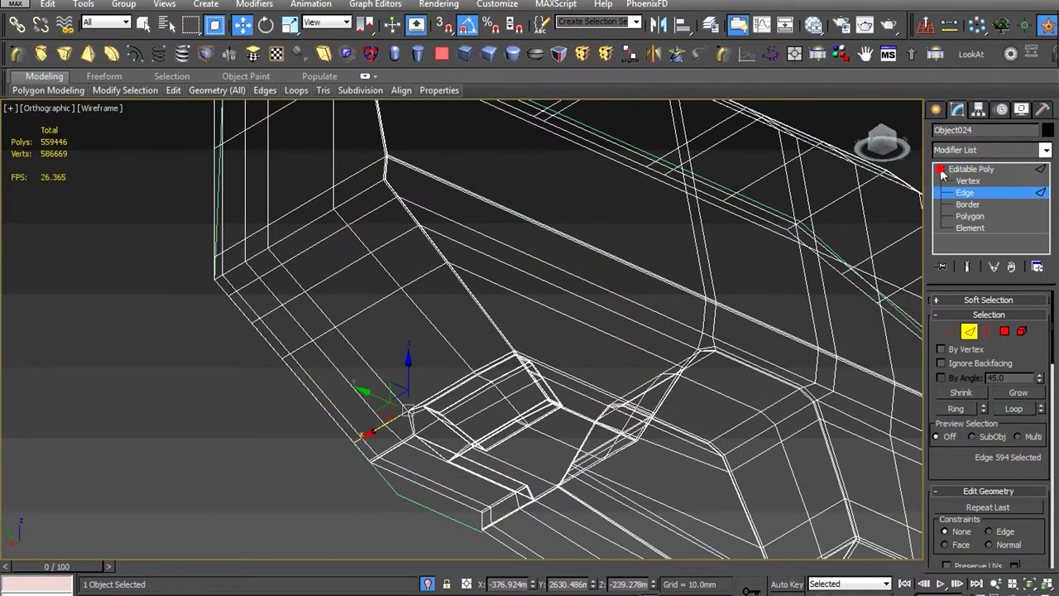
scroll(568, 335, "down", 5)
left_click(103, 109)
left_click(266, 270)
Reselect the green van body and zoom in on its side corner
left_click(267, 270)
scroll(470, 345, "up", 2)
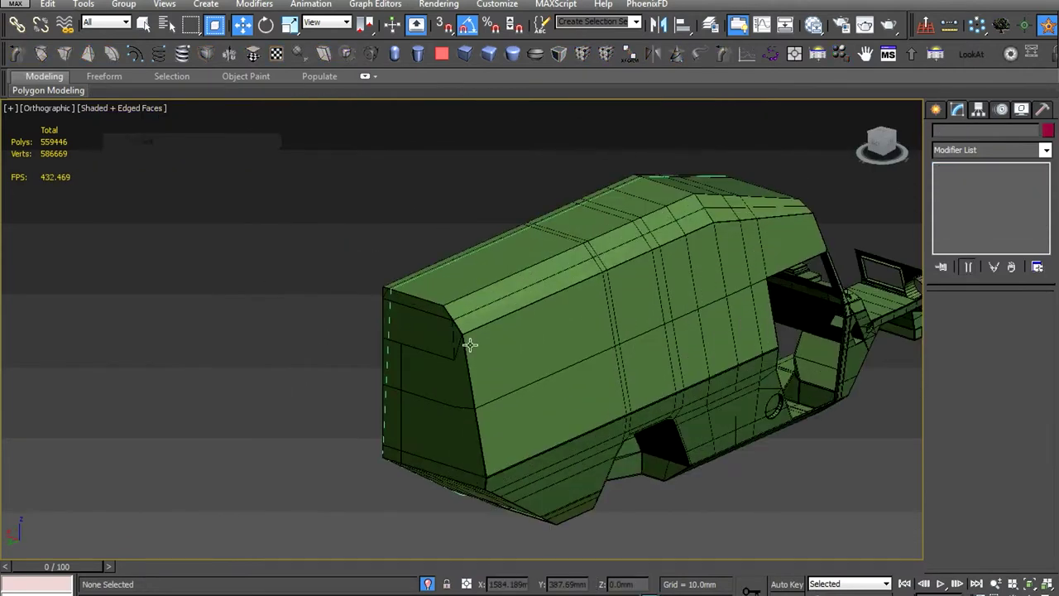
left_click(470, 345)
scroll(463, 356, "up", 5)
scroll(454, 371, "up", 2)
scroll(450, 383, "down", 2)
scroll(478, 390, "down", 2)
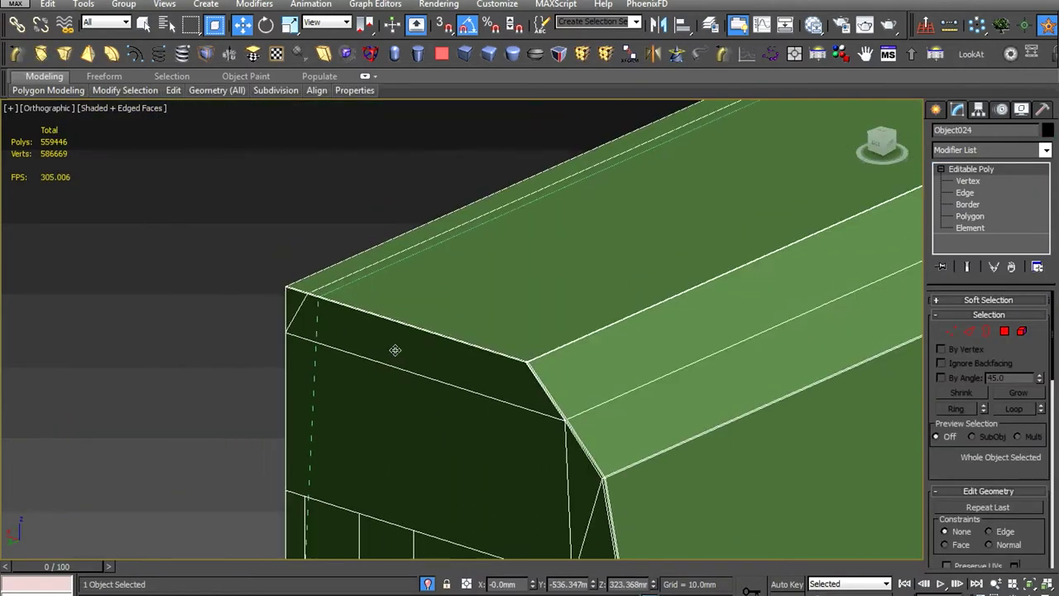
scroll(395, 350, "down", 5)
scroll(702, 407, "up", 1)
left_click(703, 407)
scroll(589, 326, "up", 5)
scroll(474, 432, "up", 2)
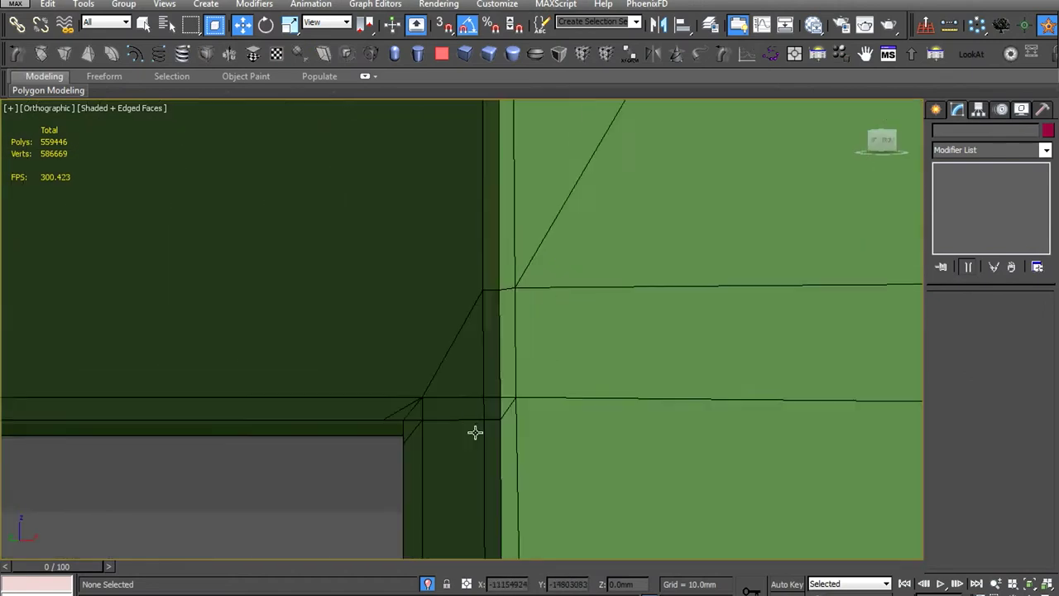
left_click(475, 432)
scroll(464, 430, "down", 2)
At vertex level, select the two corner vertices and view the corner at an angle
key("1")
key("q")
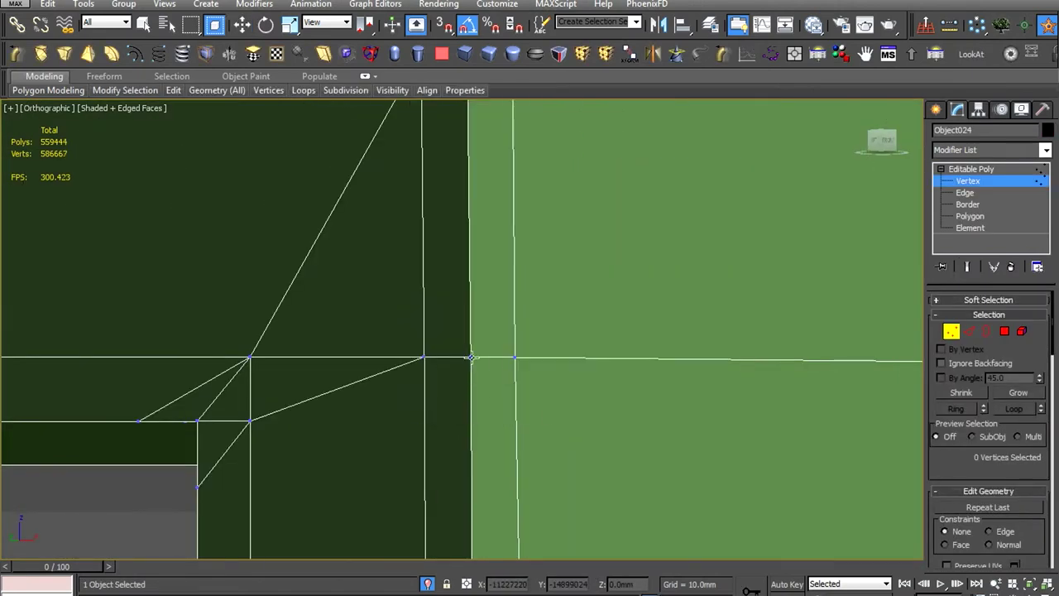
key("w")
left_click(470, 357)
scroll(466, 317, "up", 2)
mouse_move(466, 318)
middle_mouse_down("alt")
mouse_move(472, 399)
mouse_move(528, 318)
middle_mouse_up("alt")
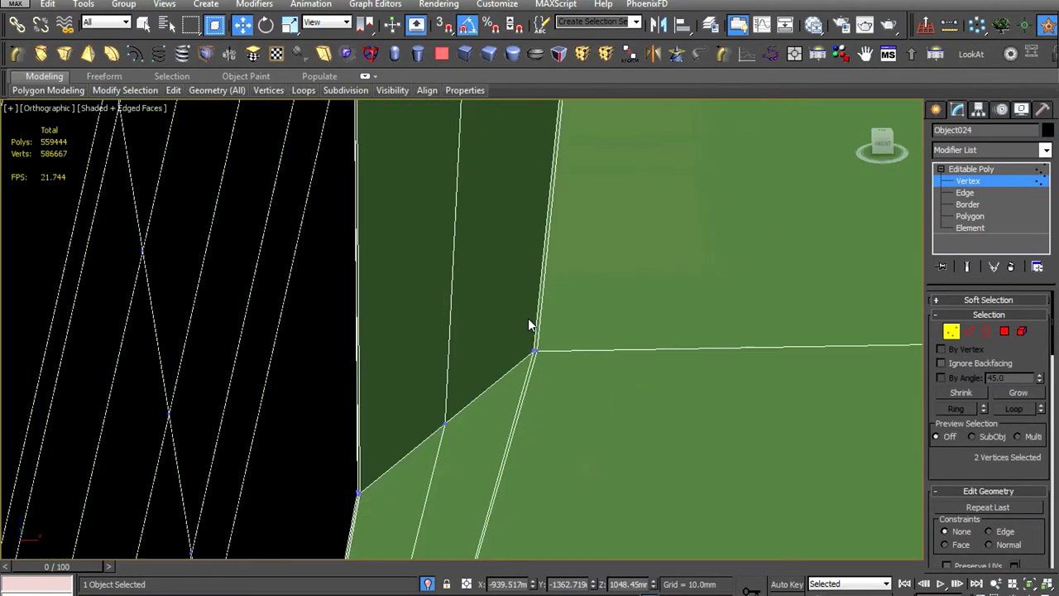
At edge level, inspect a single corner edge, then clear the edge selection
key("2")
scroll(664, 378, "down", 4)
scroll(349, 316, "up", 4)
mouse_move(348, 316)
middle_mouse_down("alt")
mouse_move(419, 391)
mouse_move(441, 301)
middle_mouse_up("alt")
left_click(441, 302)
mouse_move(513, 331)
middle_mouse_down("alt")
mouse_move(209, 281)
mouse_move(503, 366)
middle_mouse_up("alt")
scroll(373, 350, "down", 5)
key("z")
scroll(530, 355, "up", 2)
left_click(529, 354)
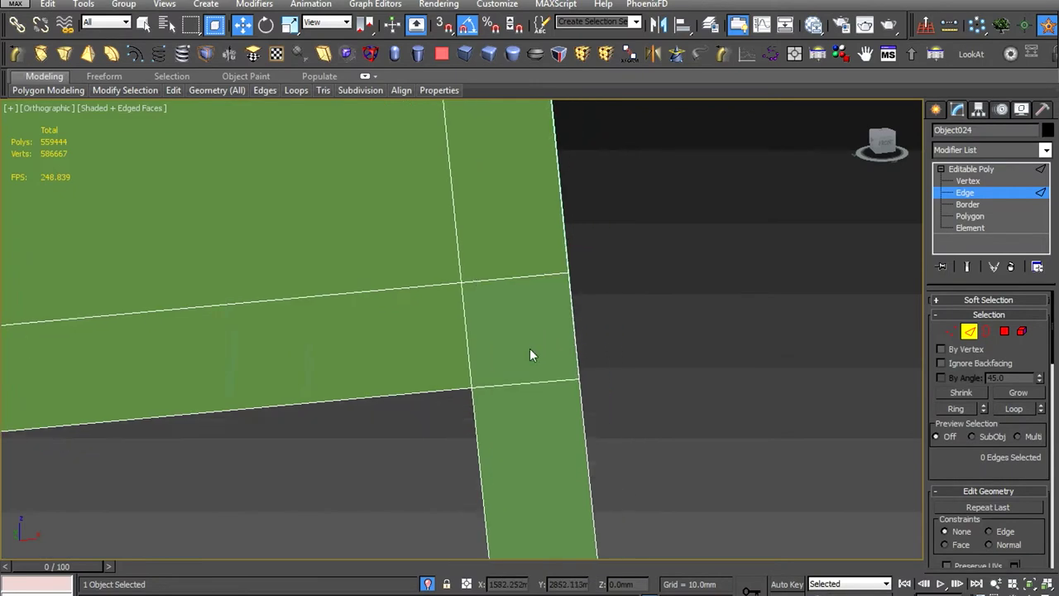
Return to vertex level via the quad menu and select the stray corner vertex
right_click(536, 347)
left_click(496, 372)
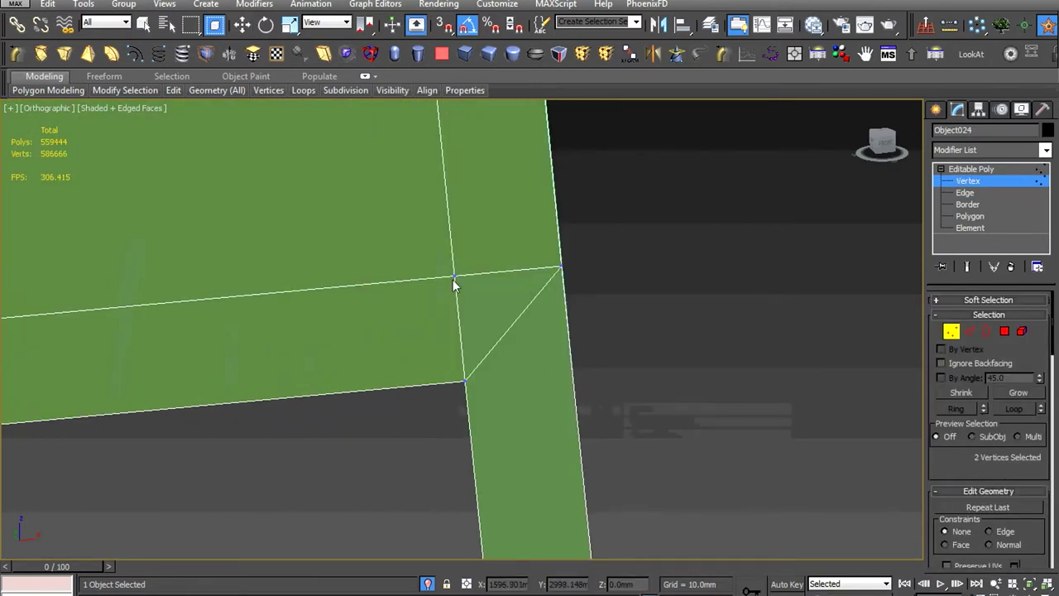
middle_click_drag(561, 267, 530, 281, "alt")
scroll(530, 282, "down", 5)
scroll(481, 267, "up", 5)
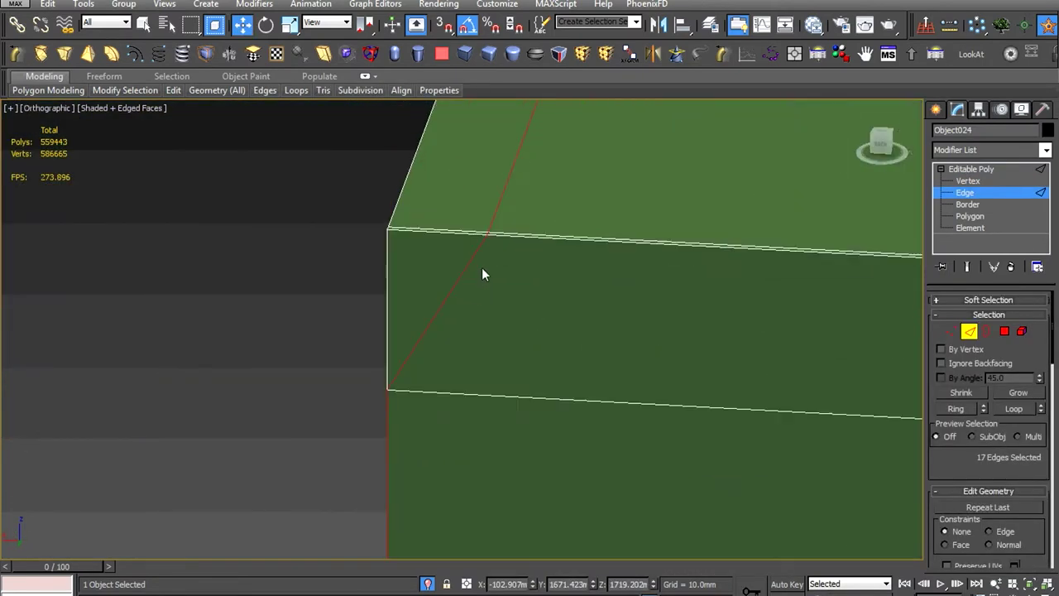
scroll(479, 273, "up", 3)
left_click_drag(546, 273, 601, 336)
Target Weld the stray corner vertex onto its neighbouring vertex
right_click(505, 236)
left_click(451, 314)
left_click(532, 295)
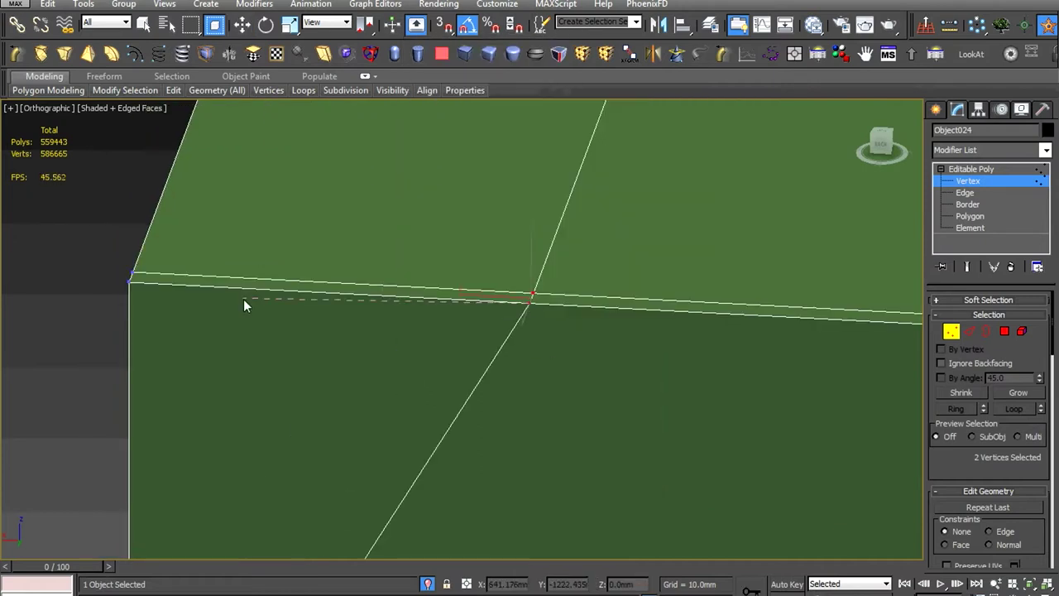
left_click(142, 279)
scroll(300, 301, "down", 2)
scroll(436, 247, "down", 4)
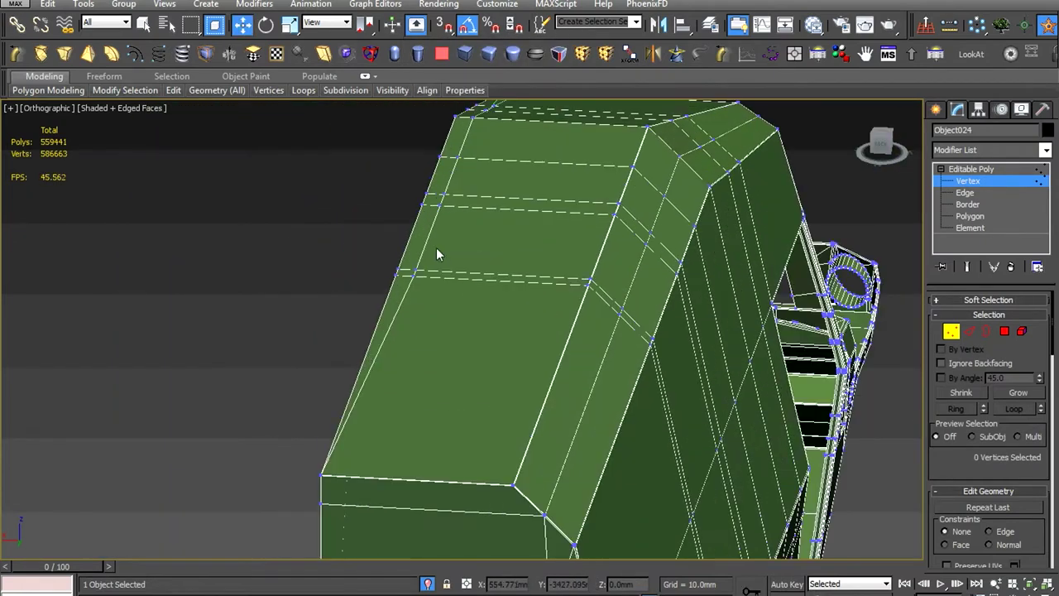
scroll(428, 273, "up", 3)
scroll(414, 314, "up", 2)
Weld another vertex to its neighbour and select the edge loop along the roof ridge
left_click(405, 332)
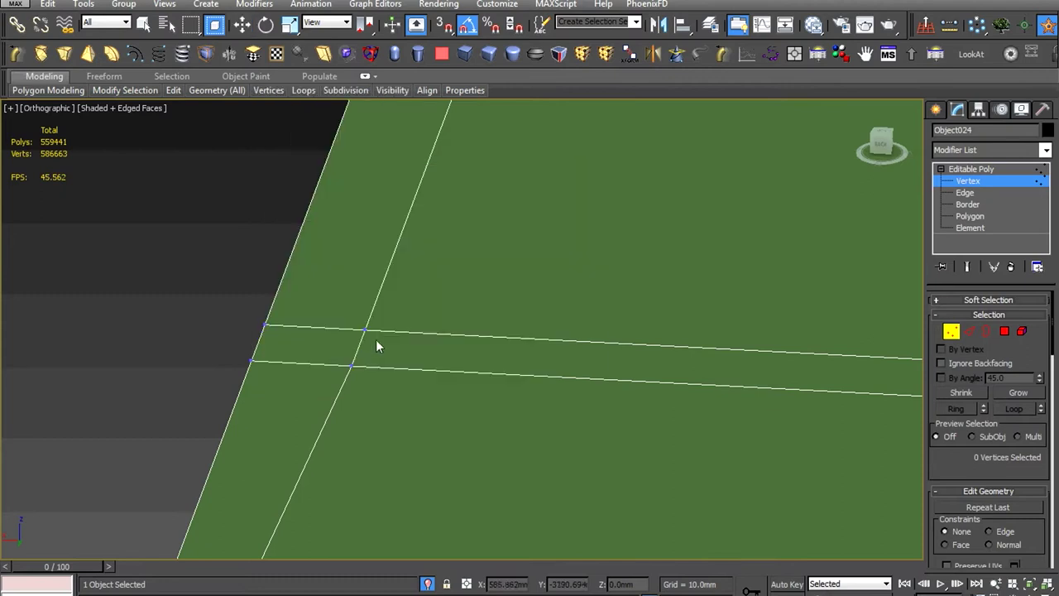
left_click(248, 368)
scroll(391, 337, "down", 2)
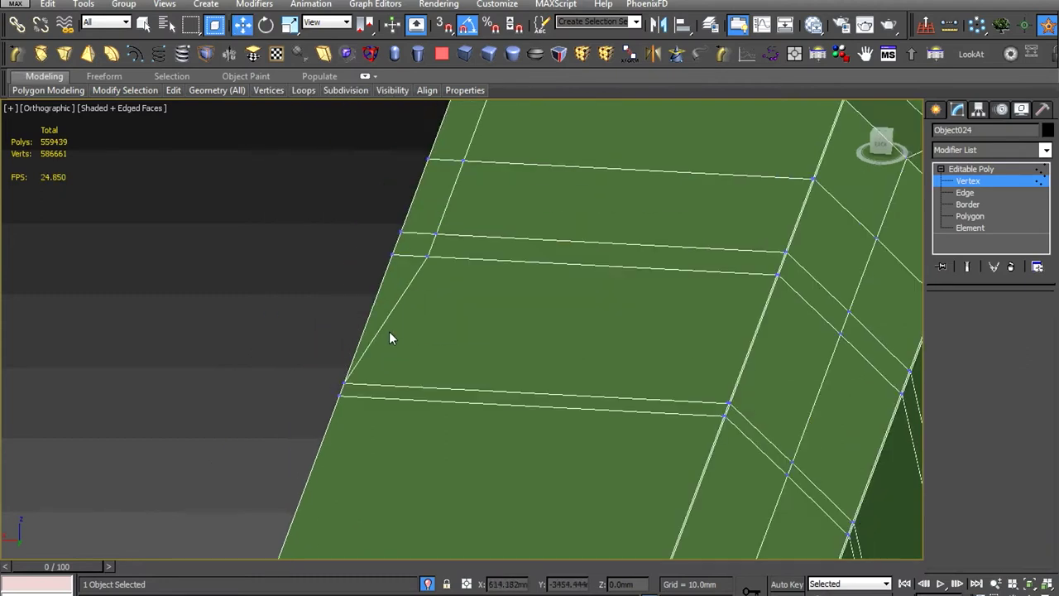
double_click(387, 320)
scroll(387, 319, "down", 3)
scroll(437, 227, "up", 3)
middle_click_drag(437, 227, 560, 359)
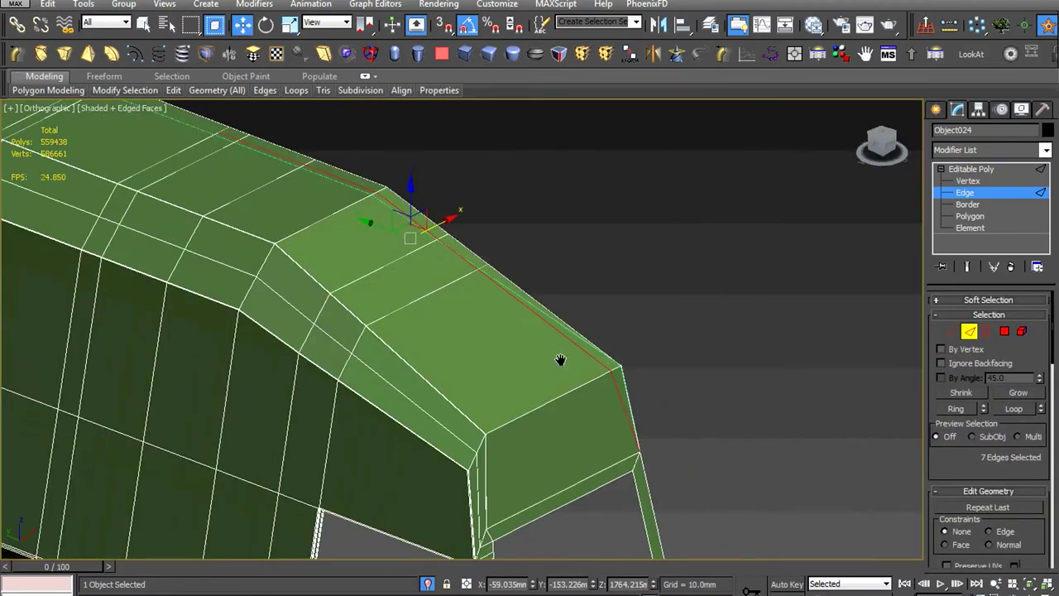
Back at vertex level, Target Weld a roof-corner vertex onto its close neighbour
left_click(999, 191)
scroll(778, 317, "down", 2)
scroll(508, 340, "up", 3)
scroll(499, 274, "up", 3)
scroll(566, 276, "up", 2)
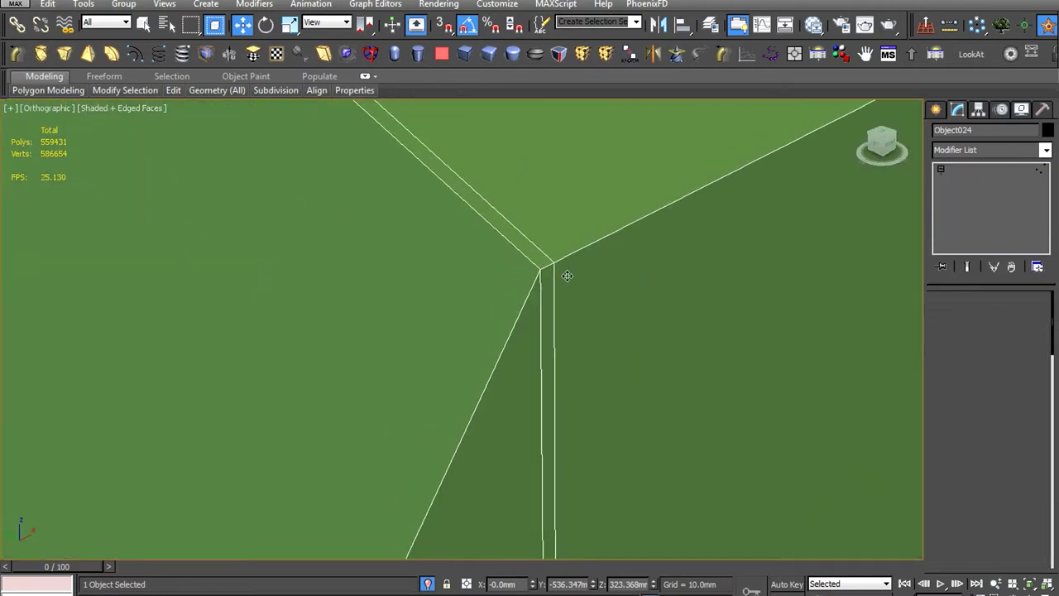
key("1")
scroll(575, 305, "down", 3)
scroll(475, 253, "up", 4)
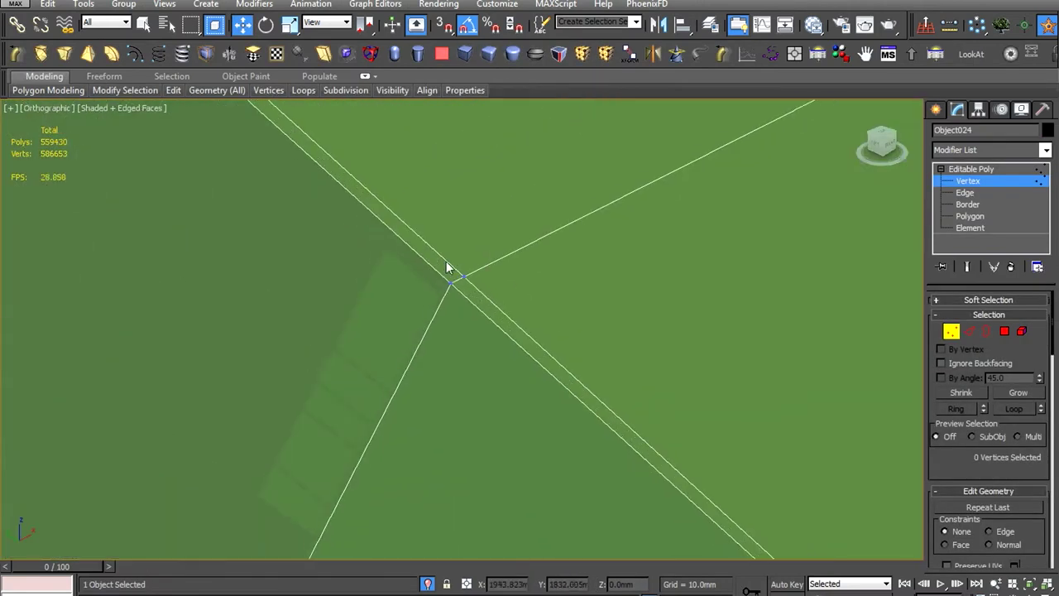
right_click(482, 267)
left_click(501, 351)
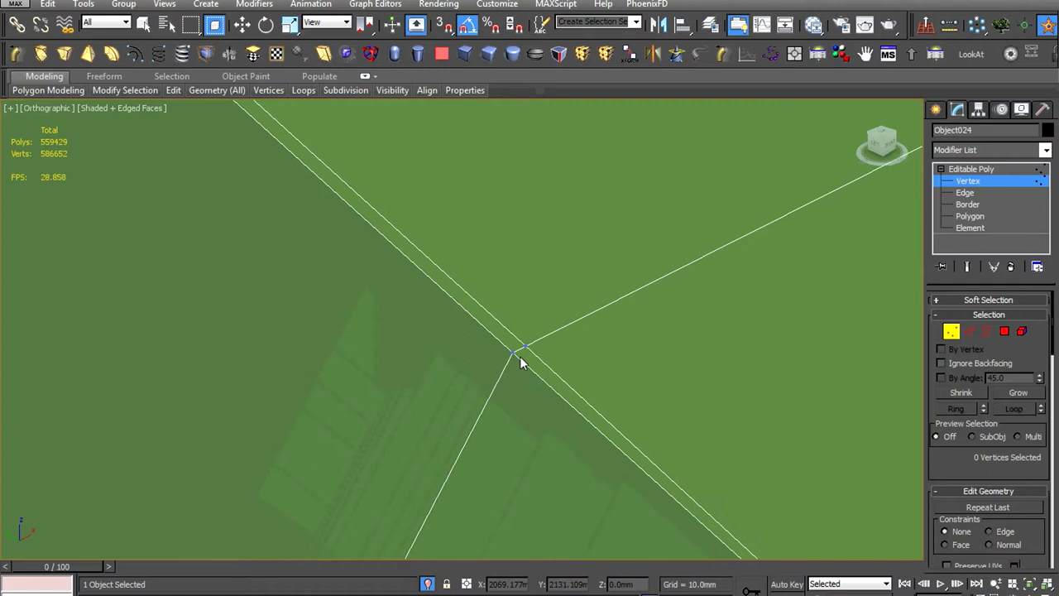
scroll(519, 355, "down", 3)
left_click(298, 256)
Target Weld the next stray vertex onto its neighbour
scroll(521, 372, "up", 3)
scroll(471, 352, "down", 3)
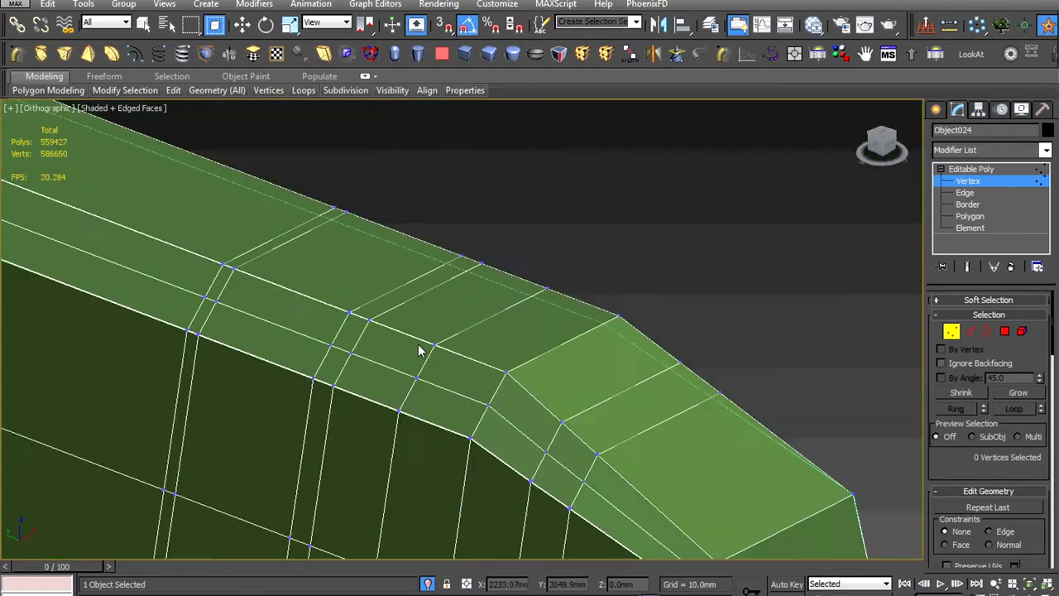
scroll(447, 376, "up", 3)
scroll(522, 400, "down", 3)
scroll(420, 395, "up", 3)
right_click(346, 279)
left_click(319, 337)
left_click(275, 291)
scroll(412, 326, "down", 3)
scroll(579, 388, "up", 3)
Remove the five surplus edges, then select the panel-corner and diagonal edges
key("2")
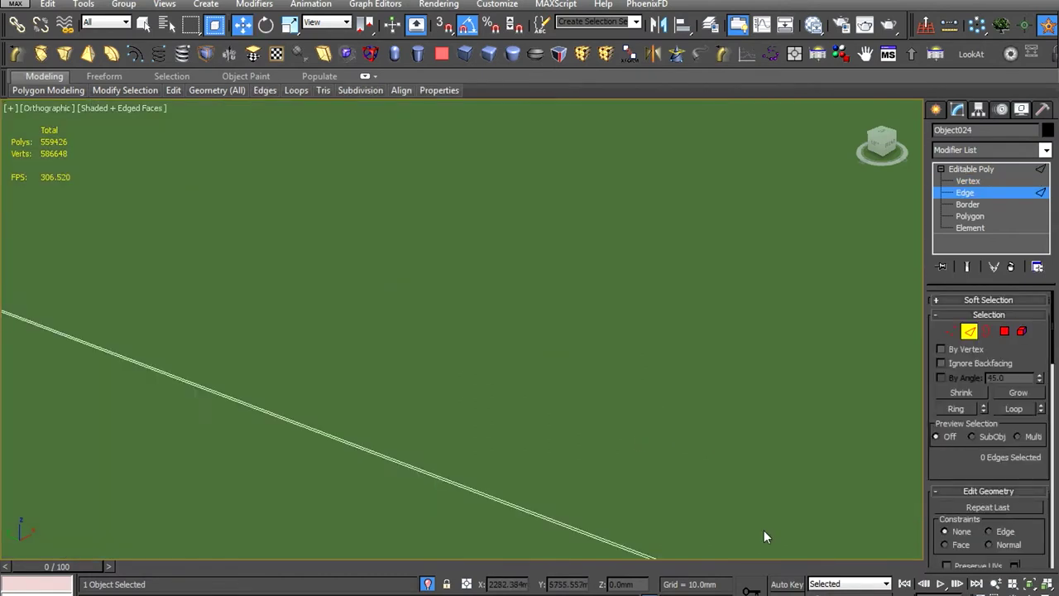
key("ctrl+BackSpace")
scroll(601, 367, "down", 3)
left_click(505, 265)
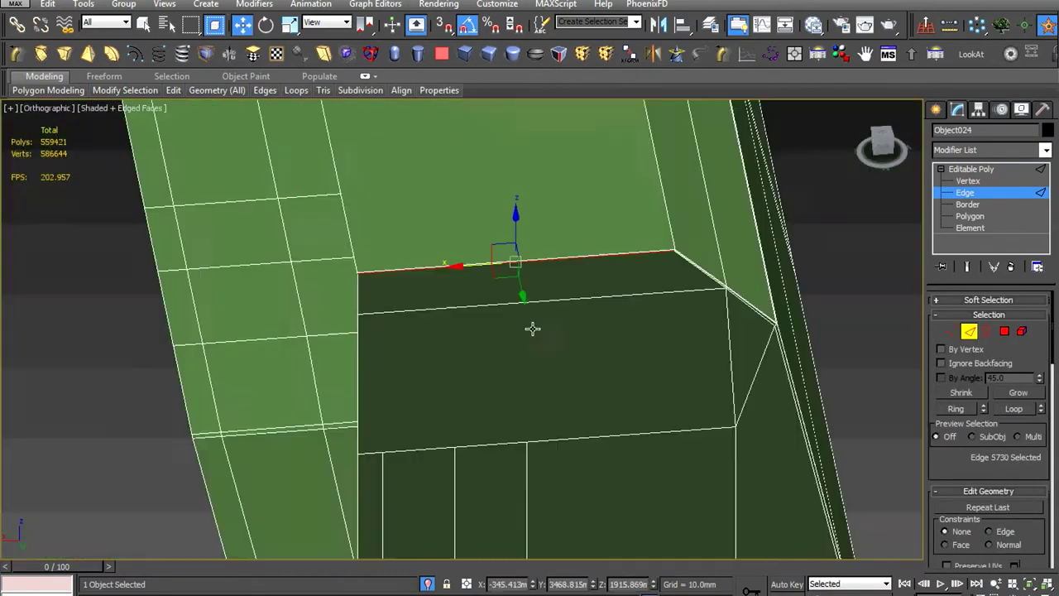
scroll(532, 326, "up", 3)
left_click(610, 303, "ctrl")
scroll(612, 298, "down", 3)
scroll(562, 320, "up", 4)
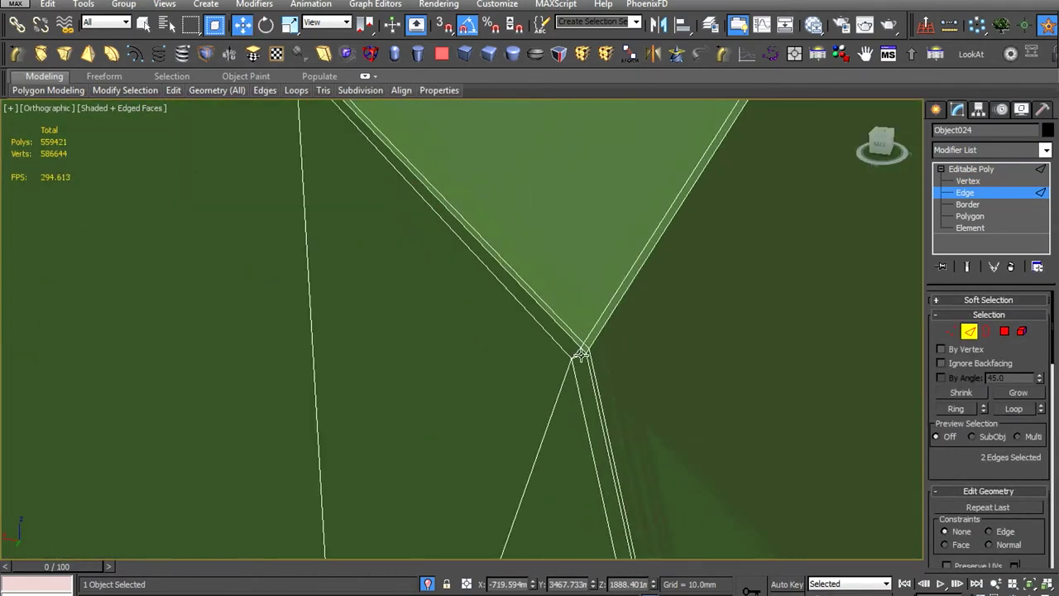
Switch to vertex level and orbit around the van body's corner
key("1")
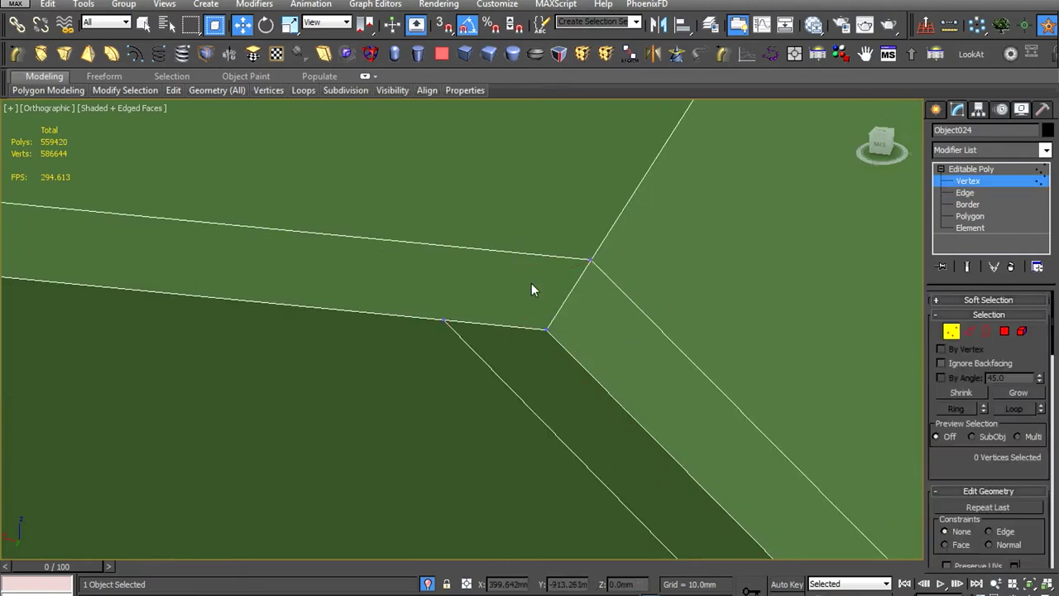
scroll(532, 286, "down", 2)
middle_click_drag(532, 286, 441, 454, "alt")
scroll(448, 392, "up", 1)
Select the corner vertex and the adjoining corner edge on the van body
scroll(448, 385, "down", 3)
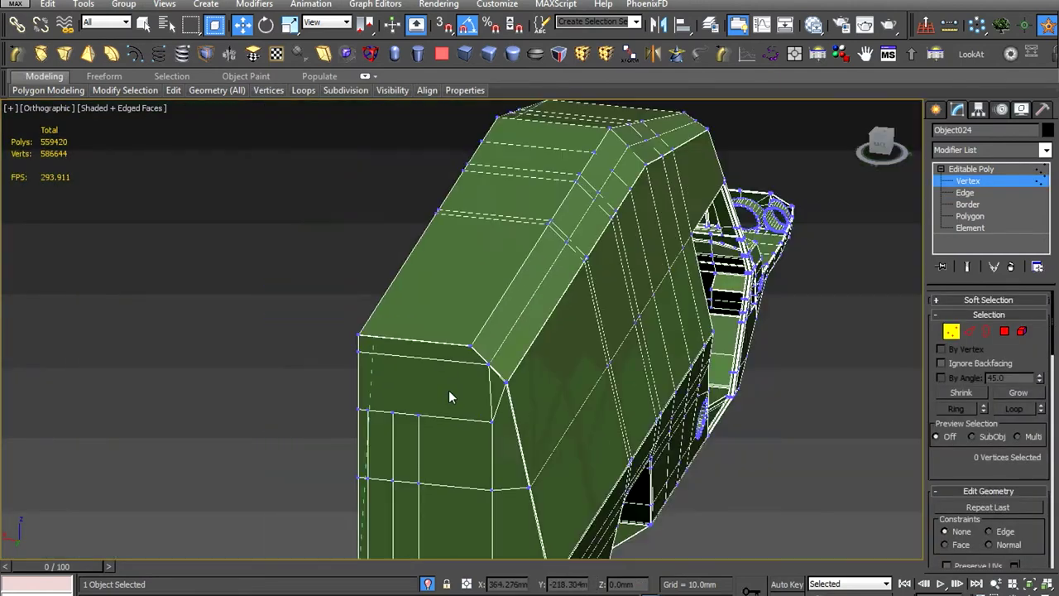
scroll(449, 390, "down", 1)
scroll(448, 393, "up", 1)
scroll(503, 367, "down", 1)
scroll(522, 451, "up", 5)
scroll(527, 458, "up", 2)
left_click(527, 457)
middle_click_drag(527, 457, 529, 451, "alt")
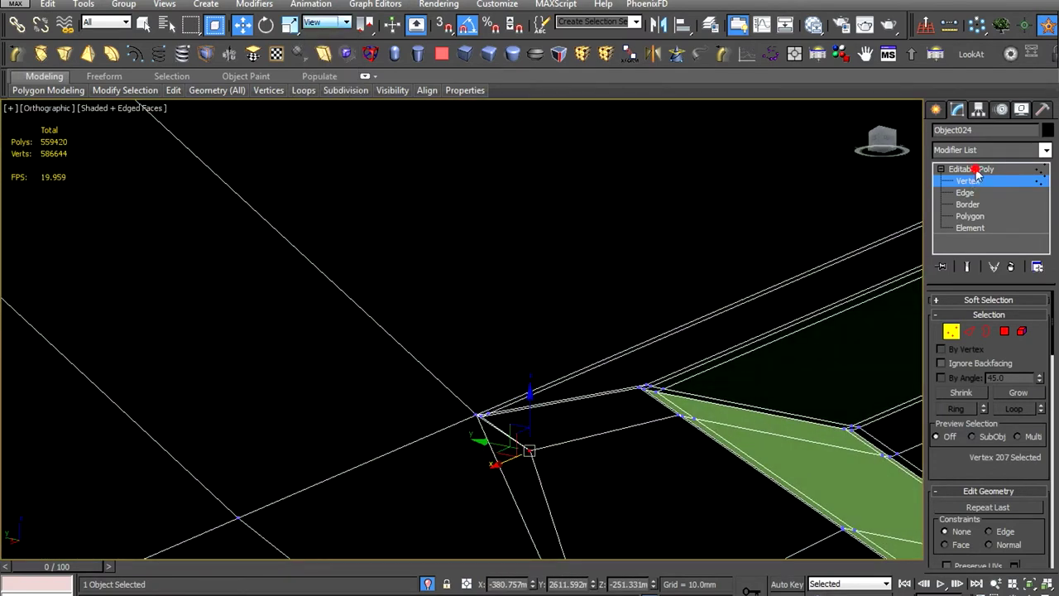
scroll(815, 280, "down", 3)
scroll(642, 331, "up", 3)
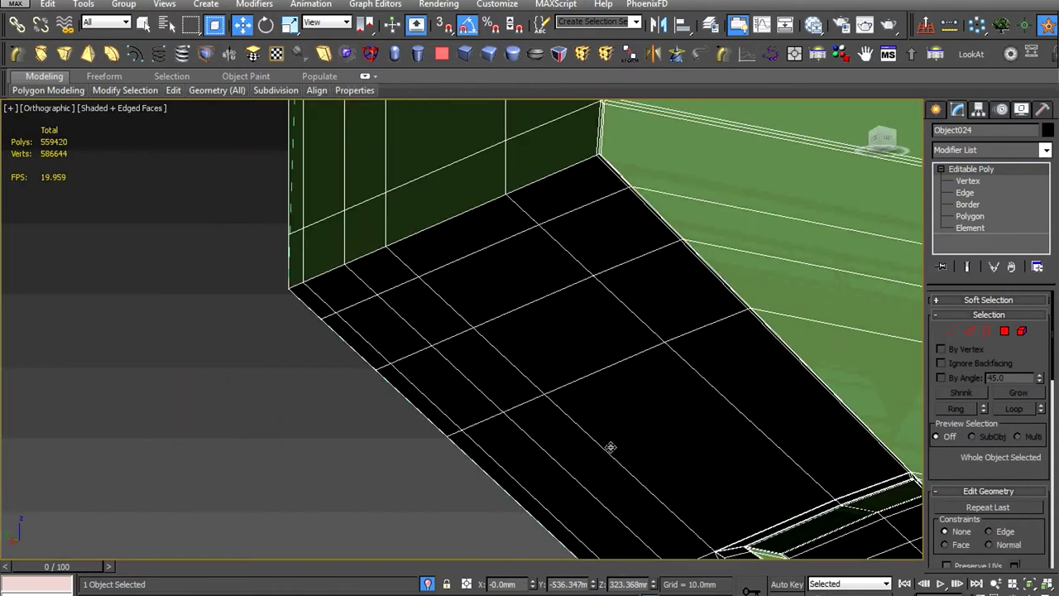
scroll(610, 445, "up", 2)
scroll(710, 480, "up", 5)
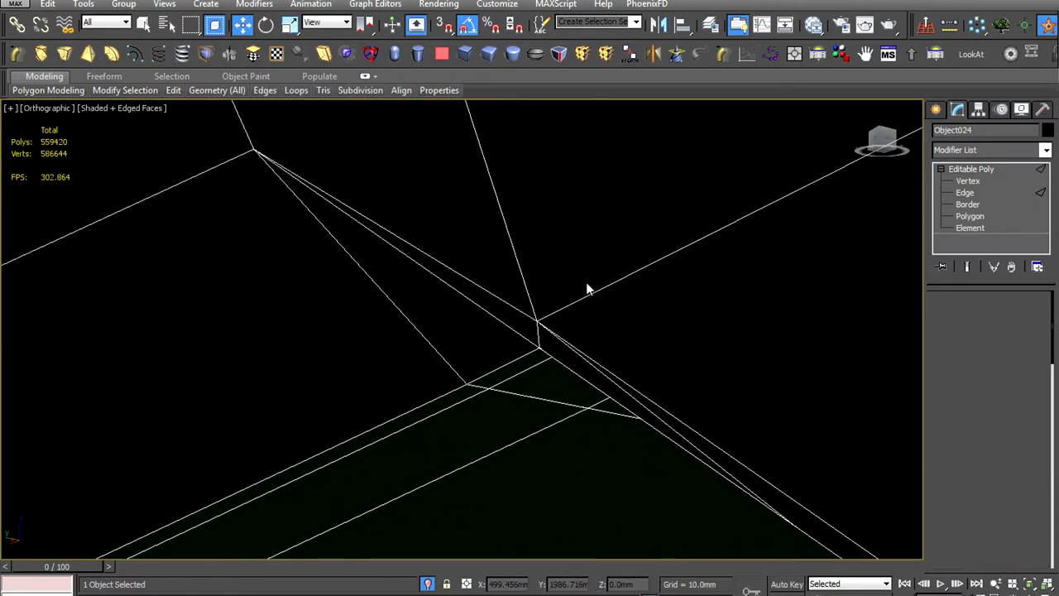
key("2")
left_click(539, 334)
middle_click_drag(539, 334, 582, 325, "alt")
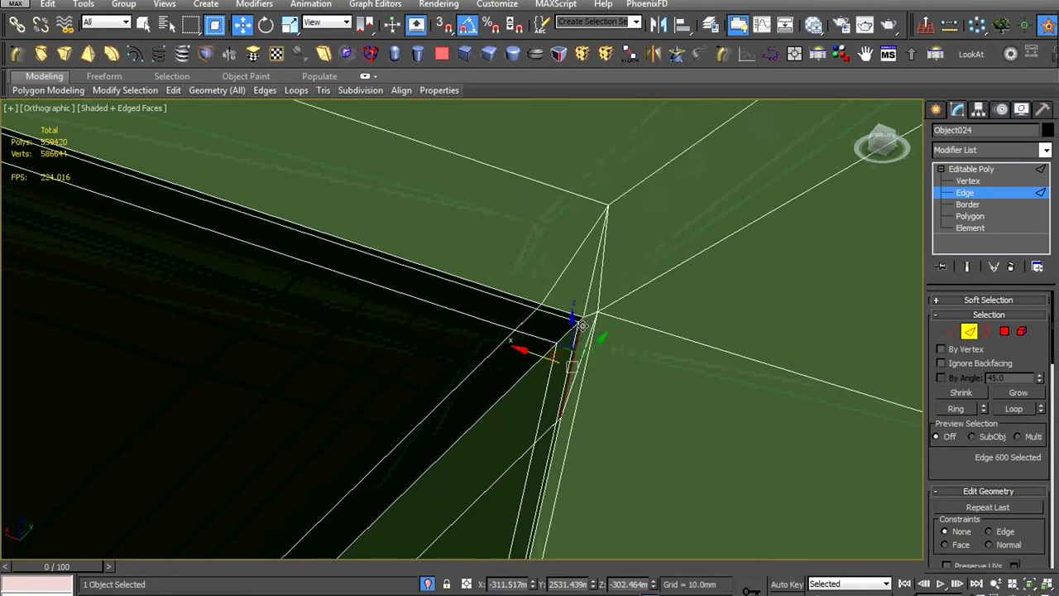
scroll(582, 325, "up", 5)
Cut a new edge from the corner vertex across to the opposite edge
key("1")
key("alt+c")
left_click(566, 364)
left_click(662, 394)
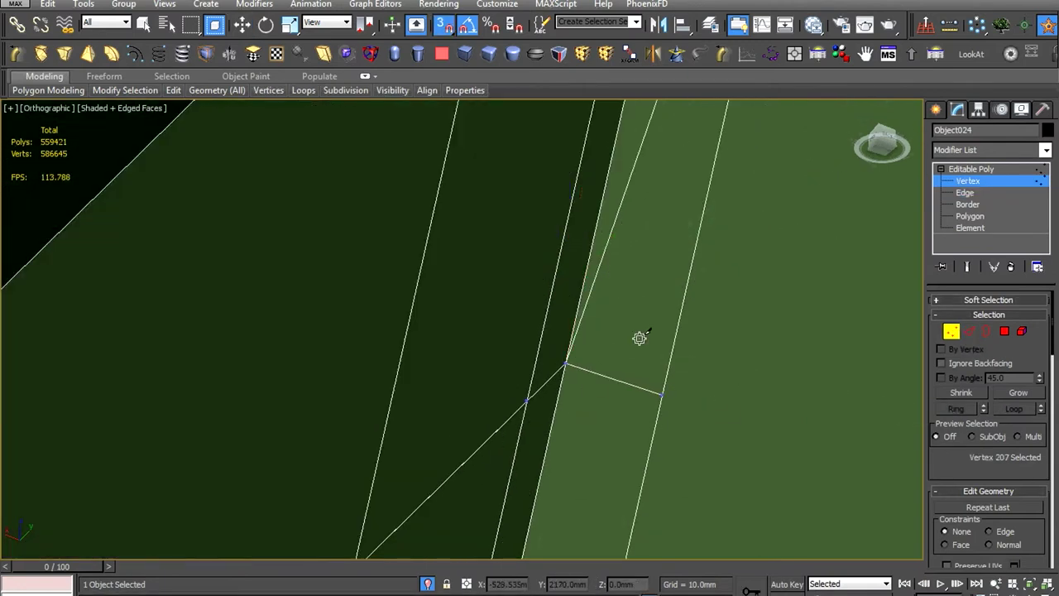
key("2")
middle_click_drag(640, 337, 632, 317, "alt")
scroll(505, 341, "down", 5)
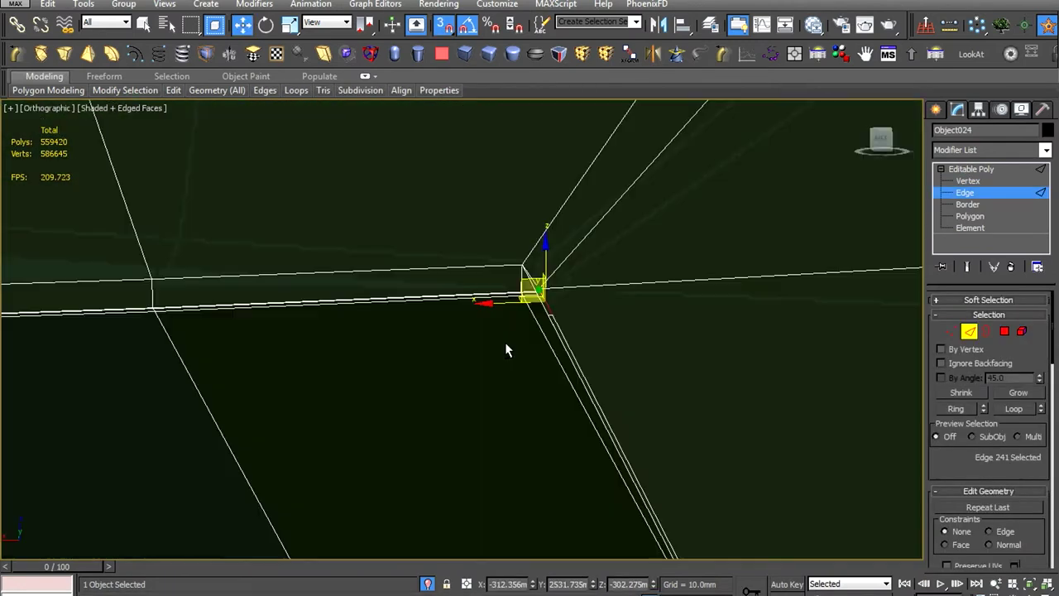
Select the three vertices at the underside corner of the van body
key("2")
middle_click_drag(504, 342, 490, 351, "alt")
scroll(491, 351, "up", 2)
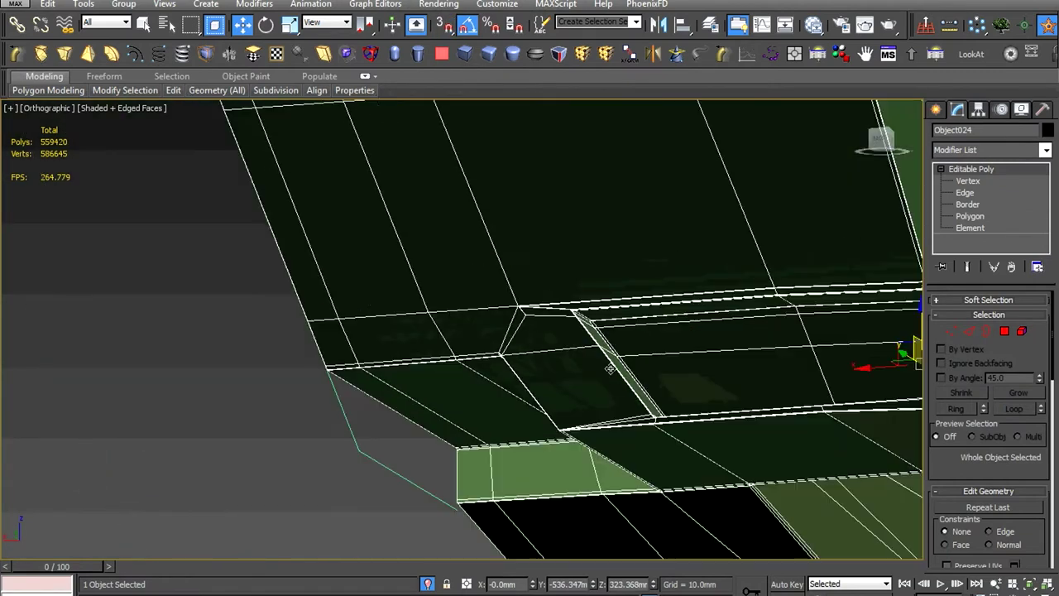
scroll(529, 347, "up", 2)
scroll(563, 344, "up", 2)
scroll(582, 342, "up", 1)
mouse_move(582, 342)
middle_mouse_down("alt")
mouse_move(375, 371)
mouse_move(267, 339)
middle_mouse_up("alt")
key("1")
left_click_drag(264, 332, 291, 358)
mouse_move(290, 359)
middle_mouse_down("alt")
mouse_move(357, 331)
mouse_move(189, 399)
mouse_move(273, 366)
middle_mouse_up("alt")
scroll(358, 331, "down", 3)
scroll(189, 399, "up", 4)
scroll(273, 358, "down", 3)
mouse_move(340, 393)
middle_mouse_down("alt")
mouse_move(508, 349)
mouse_move(423, 364)
mouse_move(234, 312)
mouse_move(437, 350)
mouse_move(464, 370)
mouse_move(579, 248)
middle_mouse_up("alt")
Hide the edged-faces wireframe and inspect the whole van body
key("1")
key("F4")
scroll(422, 364, "down", 3)
scroll(235, 312, "up", 6)
scroll(400, 350, "down", 3)
scroll(437, 350, "up", 4)
scroll(466, 371, "up", 3)
scroll(464, 369, "down", 2)
scroll(579, 248, "up", 3)
mouse_move(603, 178)
middle_mouse_down()
mouse_move(652, 293)
mouse_move(584, 363)
mouse_move(526, 378)
middle_mouse_up()
scroll(652, 294, "down", 3)
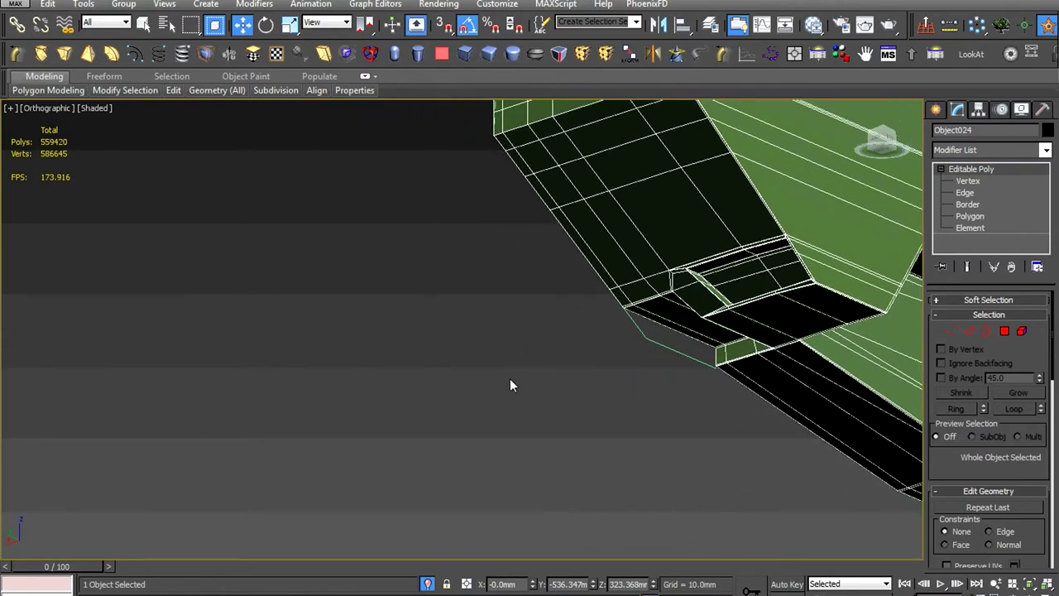
scroll(509, 385, "down", 3)
scroll(645, 317, "up", 5)
Select the wheel arch's crossing edges and remove all 34 of them
key("2")
scroll(669, 347, "down", 6)
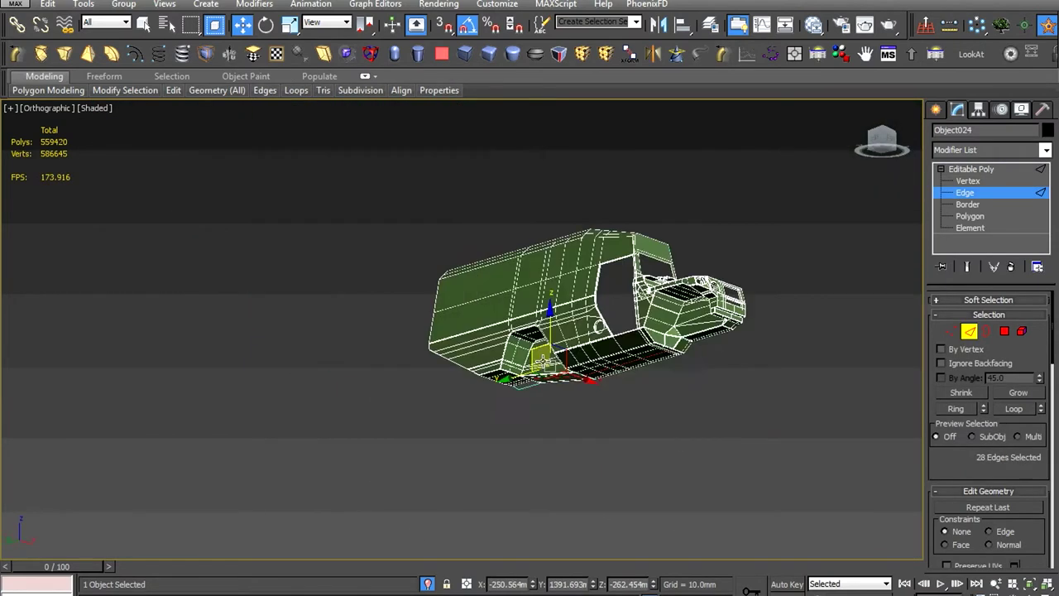
scroll(600, 326, "up", 10)
left_click(564, 364, "ctrl")
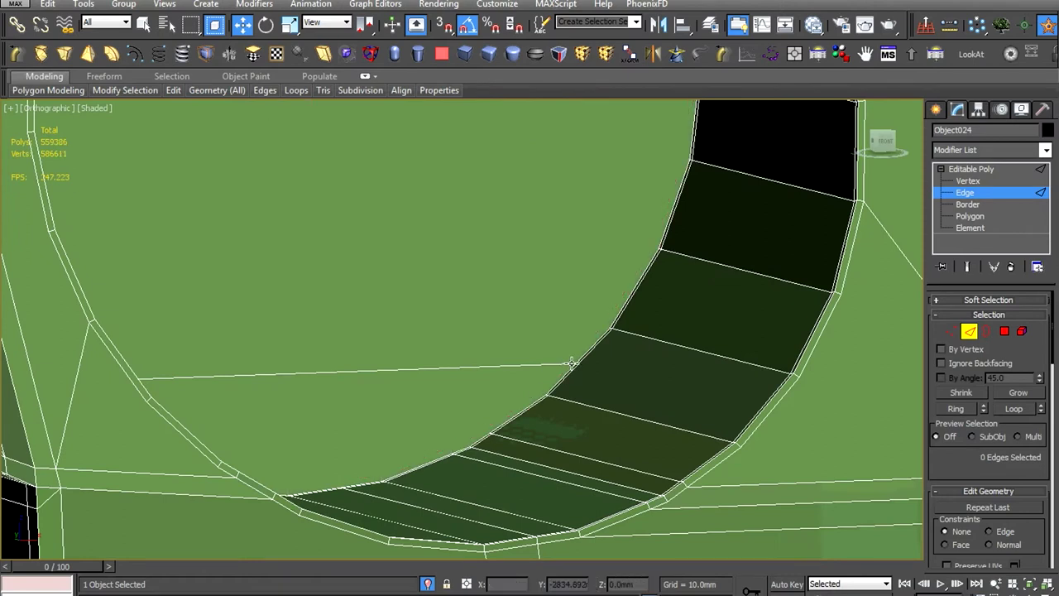
scroll(571, 363, "up", 3)
scroll(590, 337, "down", 4)
scroll(596, 345, "up", 6)
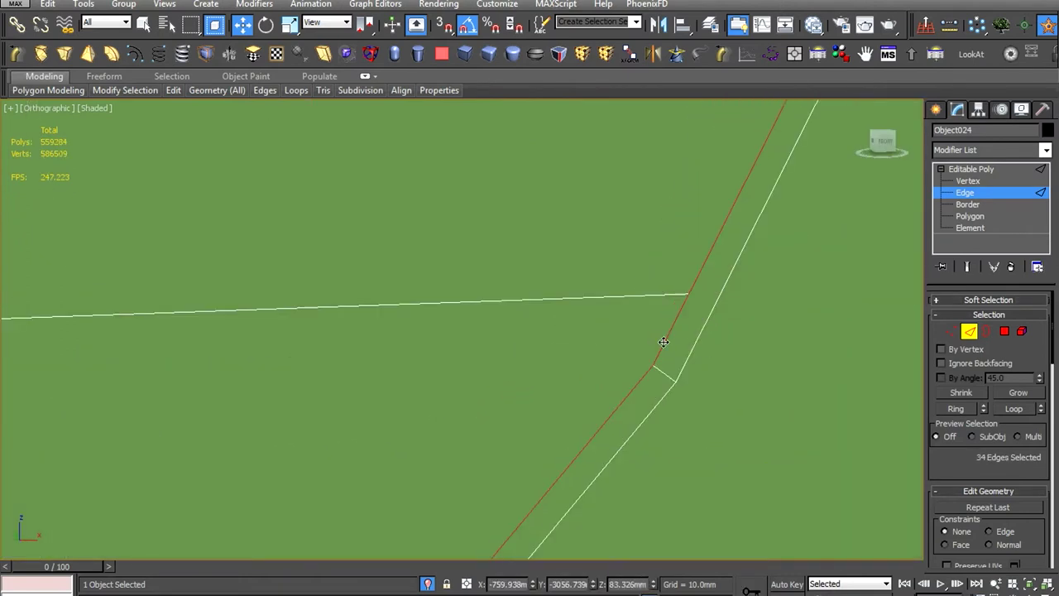
key("ctrl+BackSpace")
scroll(579, 314, "down", 4)
scroll(373, 267, "up", 4)
scroll(480, 367, "up", 2)
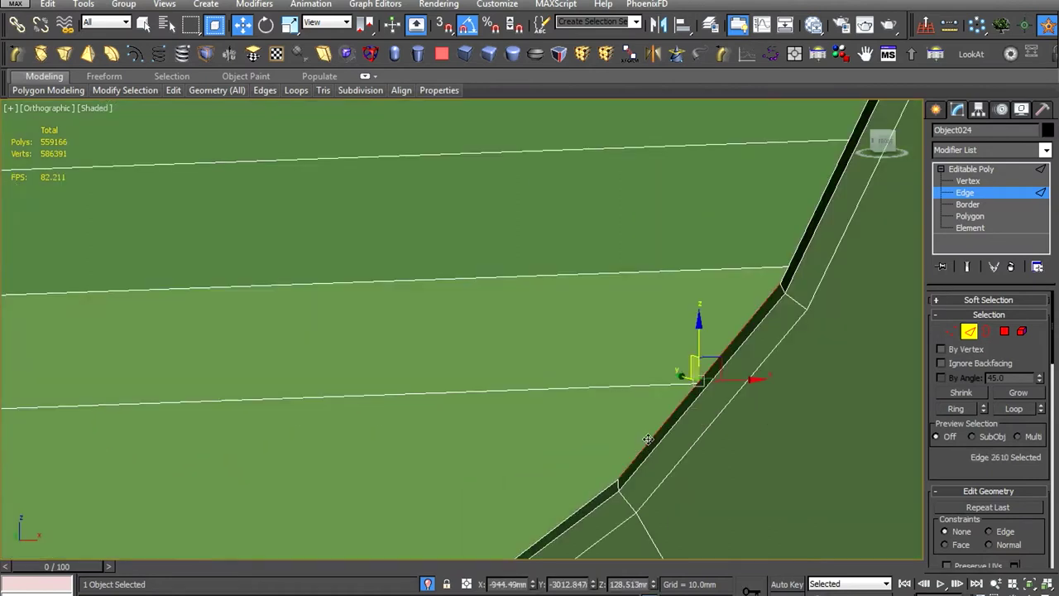
Target Weld the stray vertices onto the wheel-arch vertices
middle_click_drag(483, 368, 650, 442, "alt")
scroll(650, 442, "down", 3)
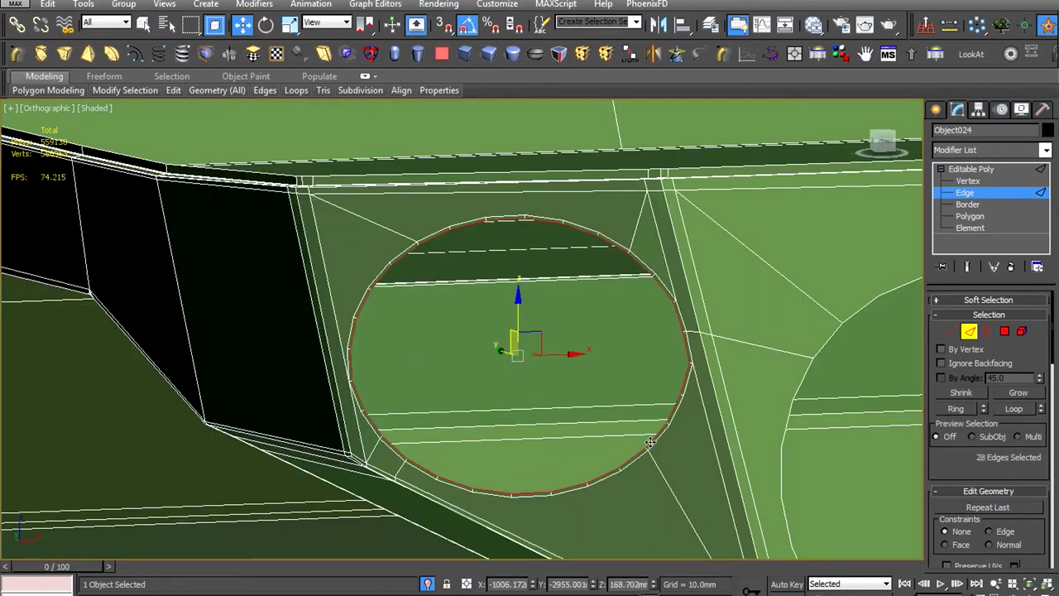
scroll(658, 442, "down", 3)
key("1")
scroll(669, 397, "up", 4)
scroll(650, 397, "up", 3)
right_click(725, 361)
left_click(709, 462)
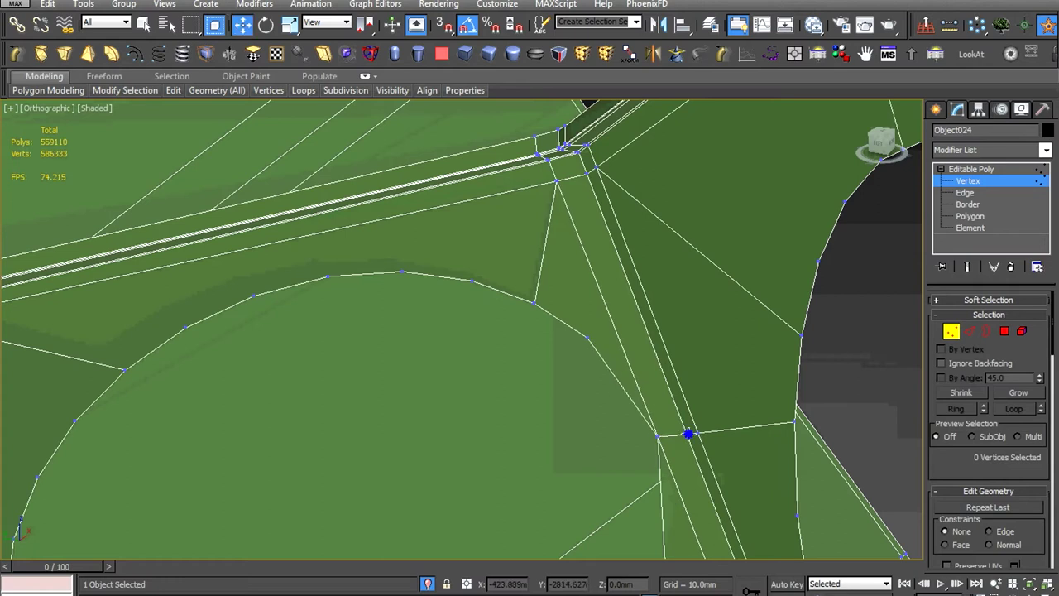
scroll(688, 434, "down", 3)
scroll(683, 465, "up", 4)
scroll(690, 466, "up", 2)
right_click(557, 442)
left_click(518, 463)
left_click(441, 440)
Target Weld one more stray vertex on the arch
scroll(619, 383, "up", 2)
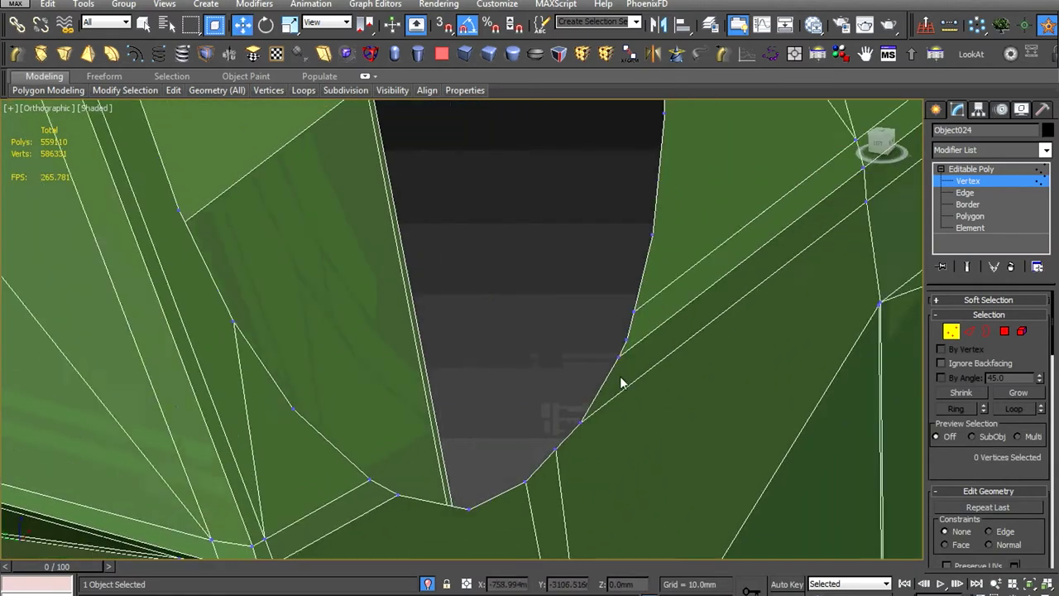
scroll(615, 365, "down", 2)
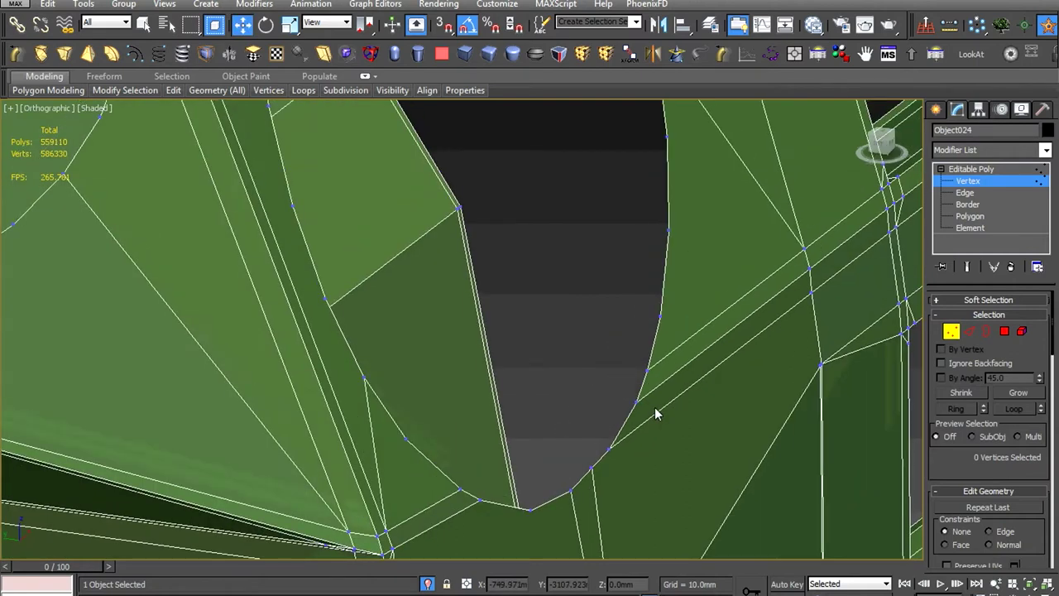
right_click(681, 345)
left_click(655, 449)
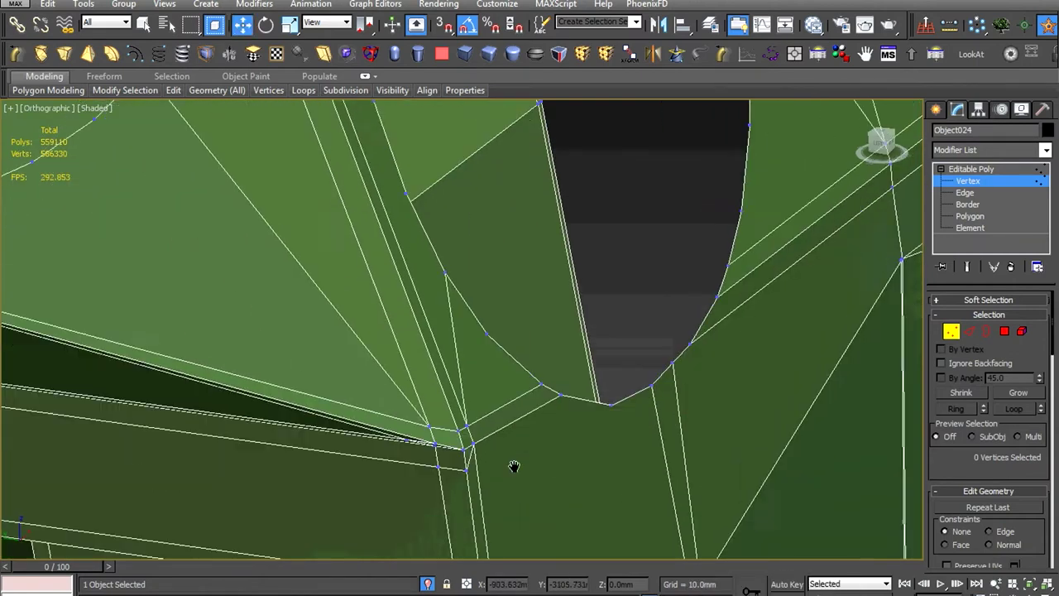
scroll(553, 461, "up", 2)
Toggle snapping and select the edge below the wheel arch
key("s")
key("s")
key("2")
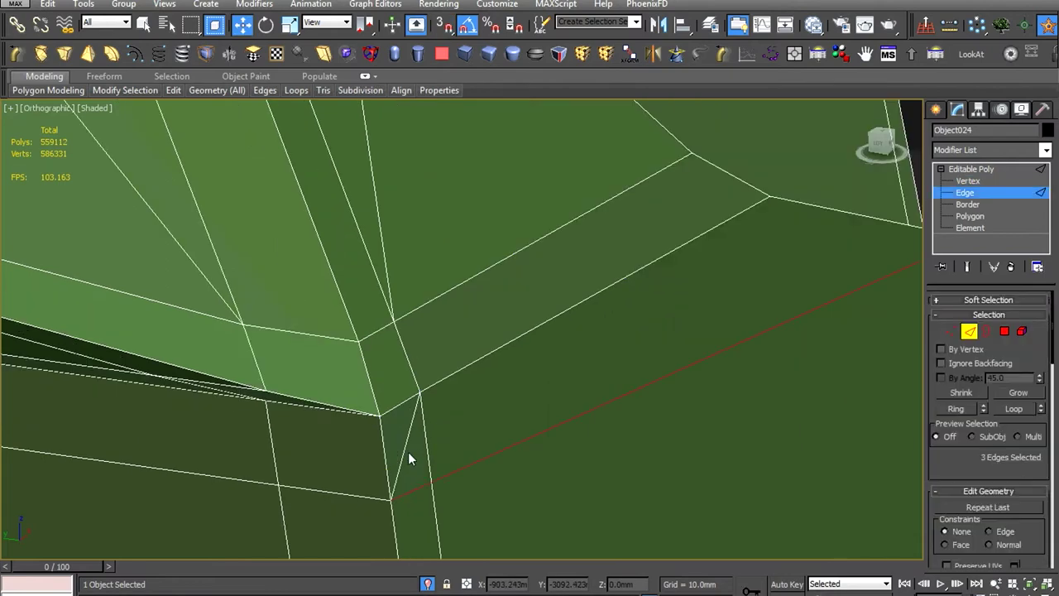
left_click(408, 452)
key("w")
scroll(398, 455, "up", 3)
scroll(482, 488, "down", 2)
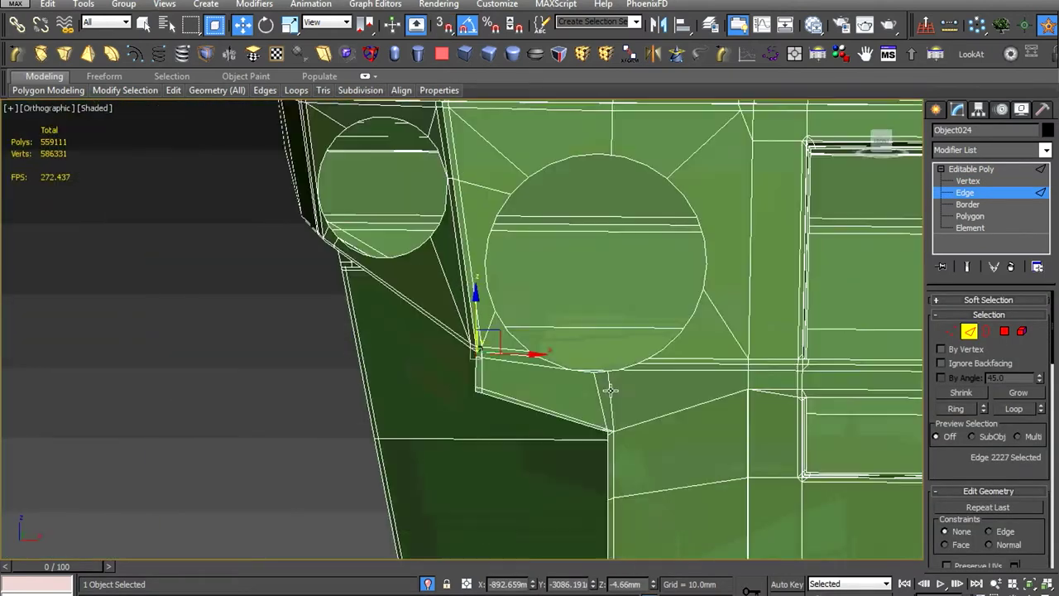
scroll(603, 406, "up", 3)
key("1")
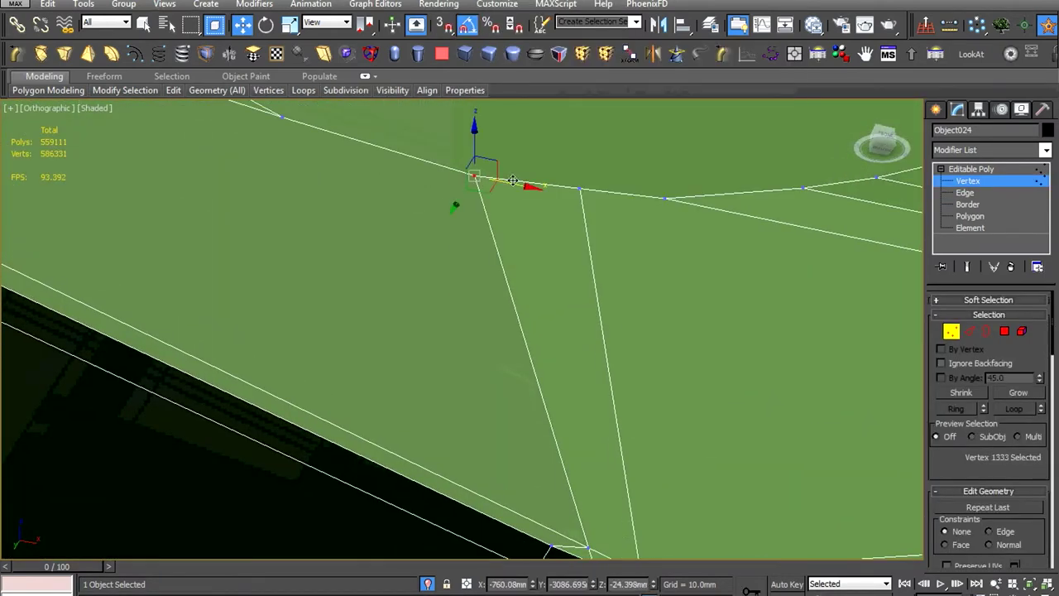
scroll(513, 181, "down", 4)
Select the border of the round opening on the van's side panel
scroll(600, 305, "up", 2)
left_click(648, 317)
key("z")
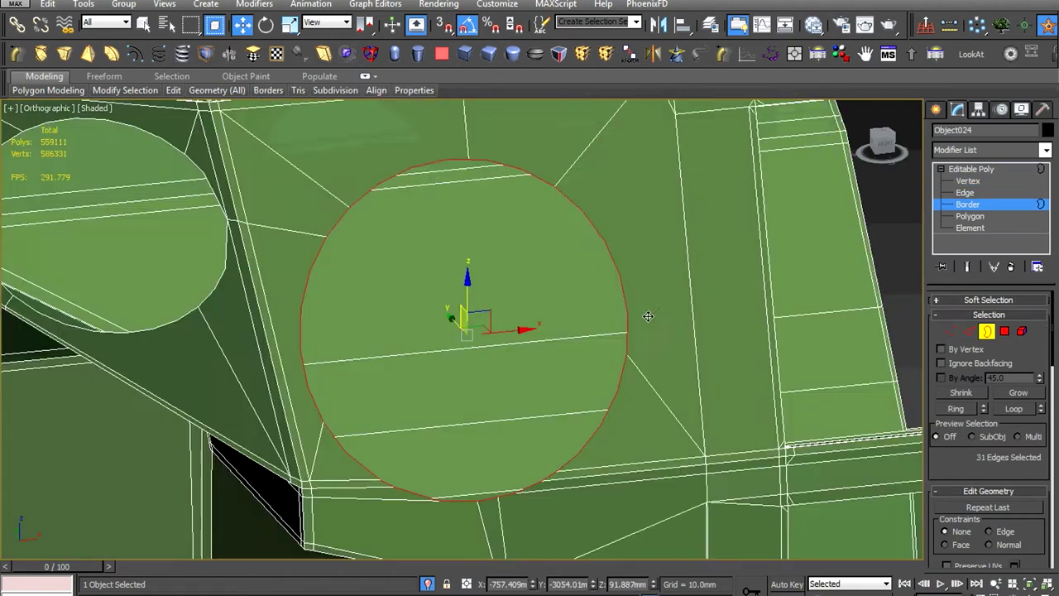
scroll(653, 326, "down", 2)
scroll(653, 326, "up", 2)
scroll(607, 313, "up", 2)
scroll(608, 308, "up", 2)
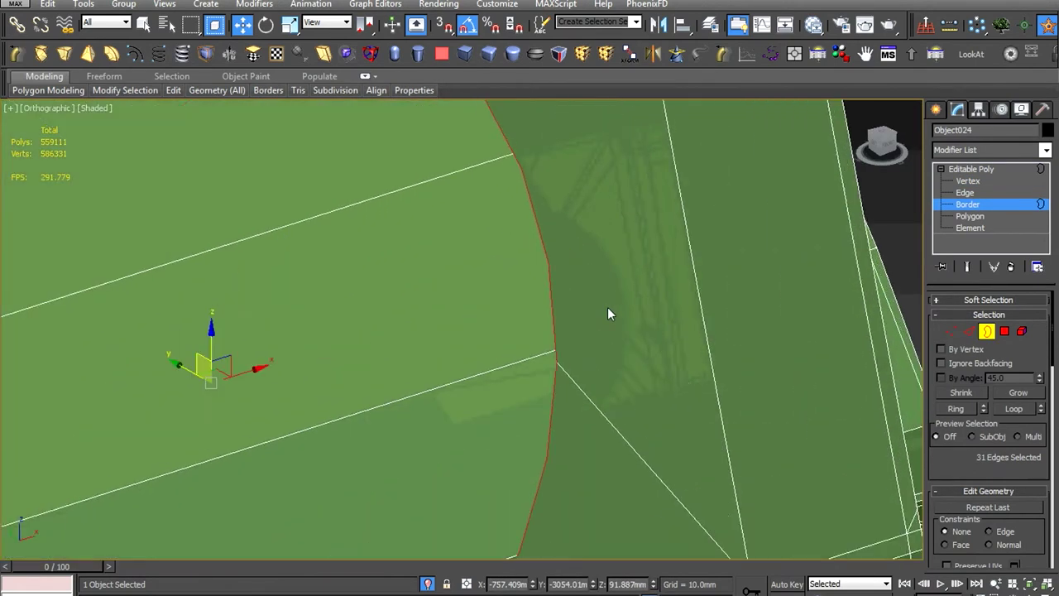
scroll(607, 308, "down", 2)
scroll(608, 310, "up", 2)
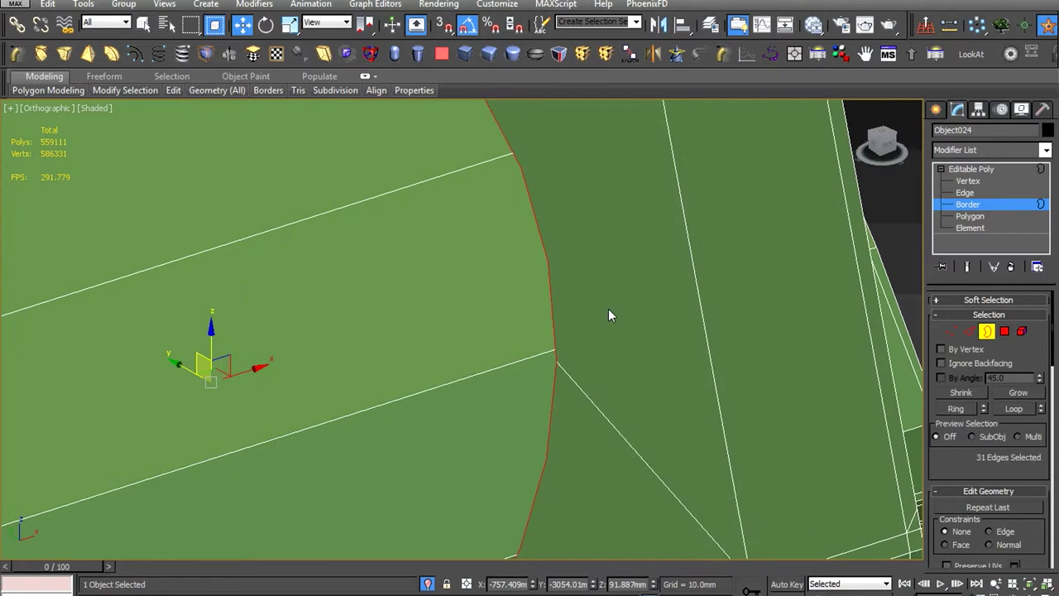
scroll(608, 308, "down", 3)
middle_click_drag(574, 346, 592, 393, "alt")
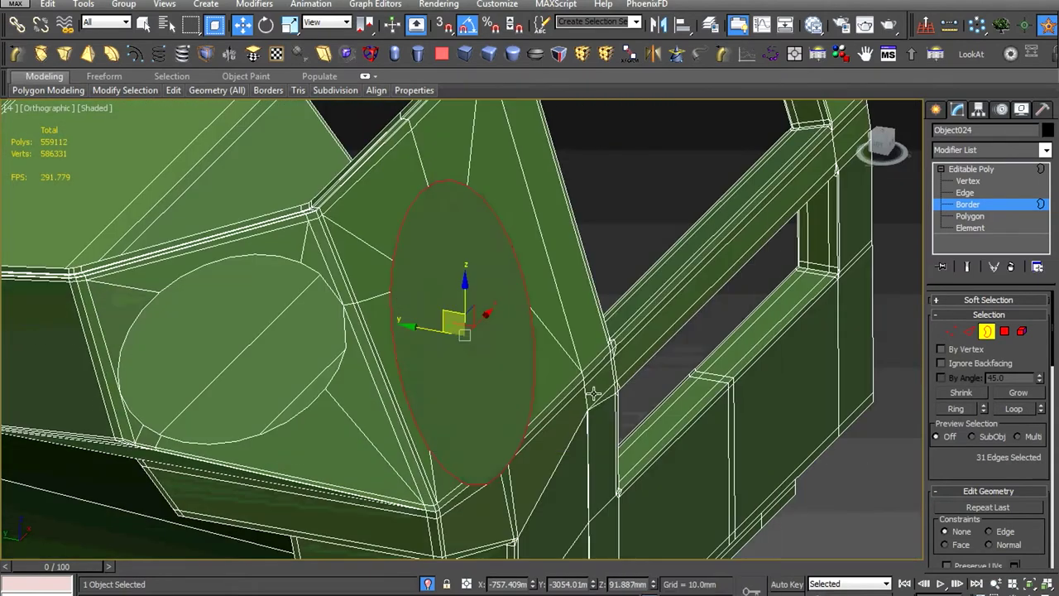
Add a new edge from the side edge to the arch vertex
key("1")
scroll(475, 478, "up", 2)
scroll(475, 478, "up", 1)
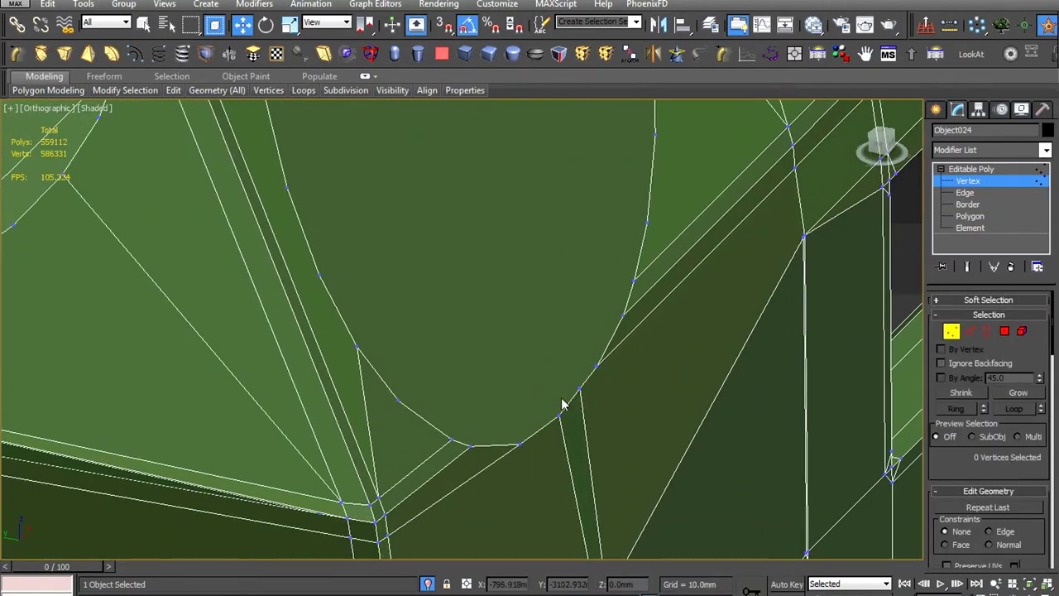
left_click(635, 278)
left_click(452, 439)
scroll(626, 315, "down", 2)
mouse_move(626, 315)
middle_mouse_down()
mouse_move(580, 364)
mouse_move(465, 327)
mouse_move(509, 423)
mouse_move(548, 422)
middle_mouse_up()
Select the left opening's border and a vertex on its circular edge
left_click(519, 427)
scroll(519, 427, "down", 2)
scroll(584, 351, "up", 2)
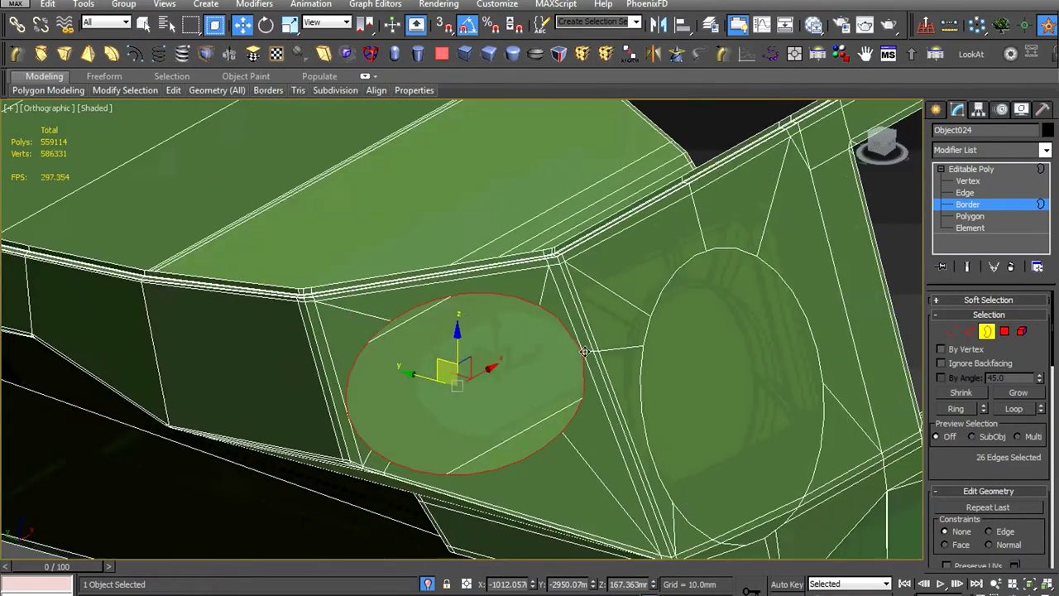
key("1")
middle_click_drag(584, 351, 591, 389, "alt")
scroll(608, 391, "down", 2)
left_click(281, 428)
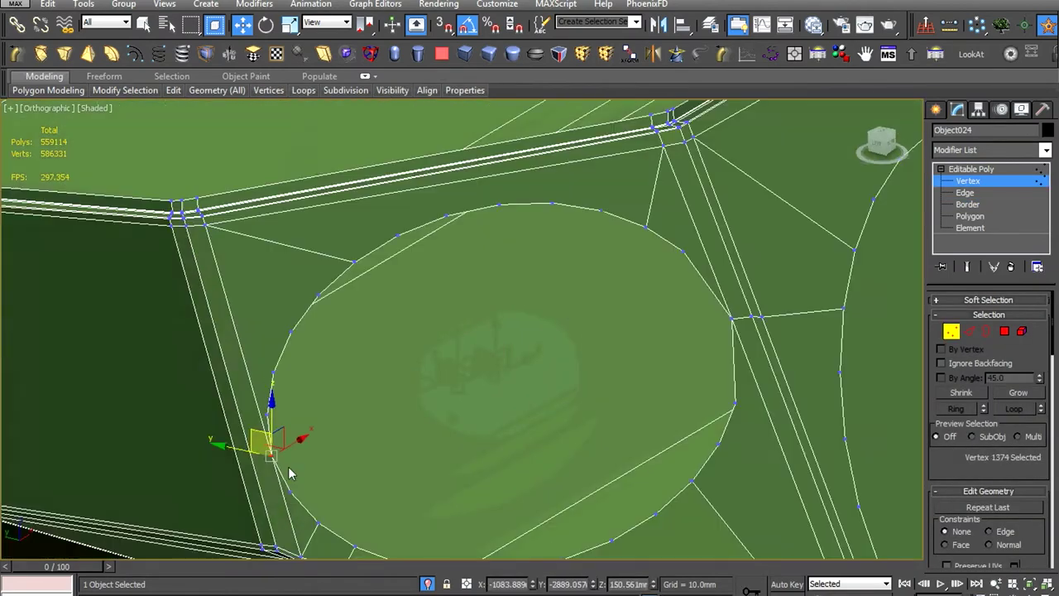
middle_click_drag(288, 466, 363, 450, "alt")
scroll(364, 454, "up", 2)
key("3")
scroll(474, 419, "down", 2)
mouse_move(473, 427)
middle_mouse_down("alt")
mouse_move(458, 442)
mouse_move(626, 432)
middle_mouse_up("alt")
Insert a vertex along the selected opening's border via the quad menu
left_click(709, 433)
right_click(669, 351)
left_click(667, 380)
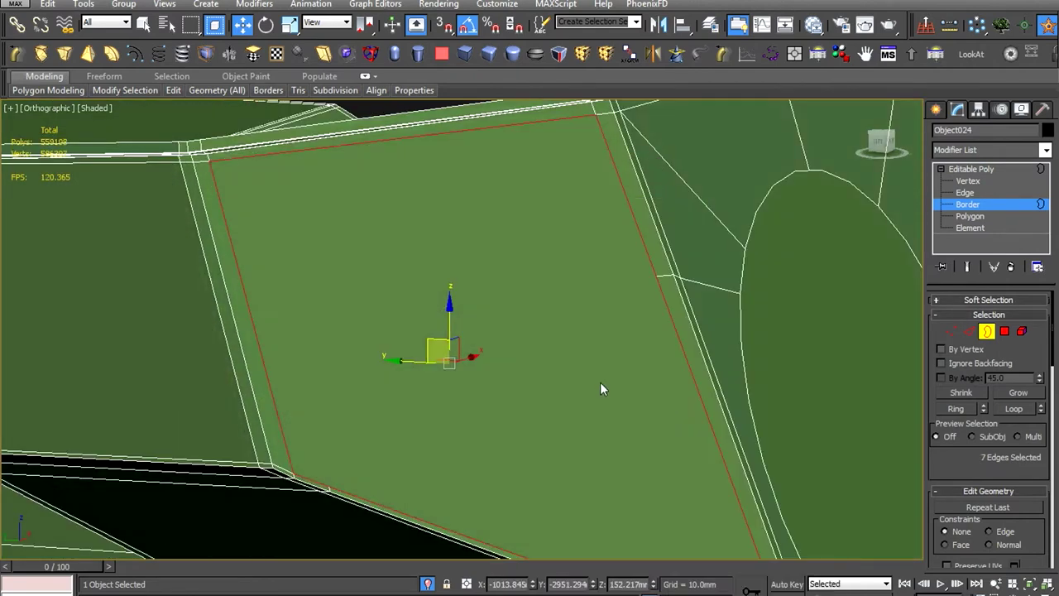
scroll(264, 266, "up", 3)
key("1")
middle_click_drag(253, 260, 253, 319, "alt")
scroll(253, 319, "up", 3)
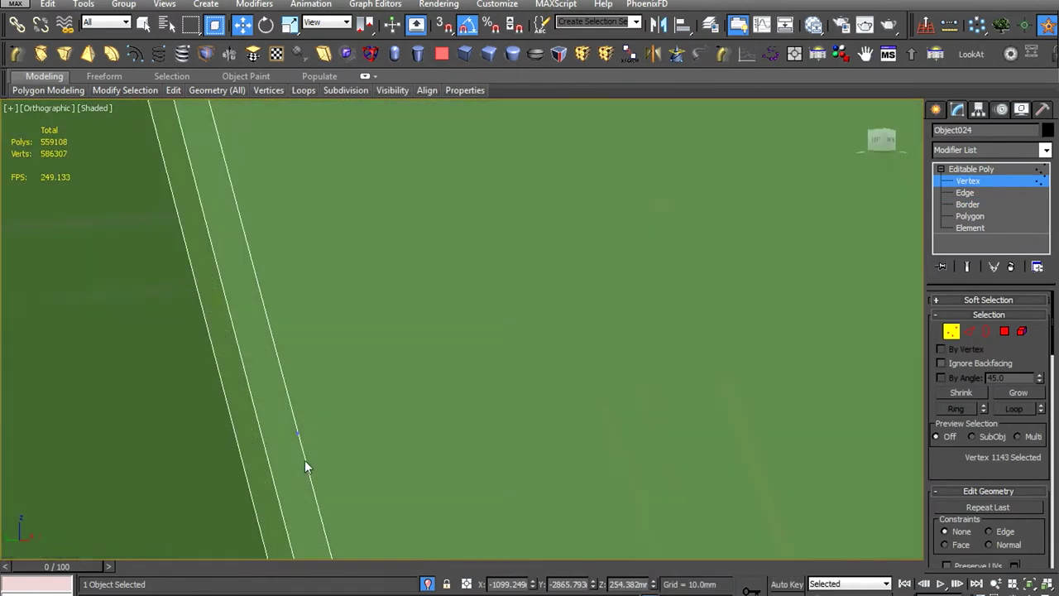
scroll(307, 465, "down", 3)
middle_click_drag(307, 465, 306, 437, "alt")
Select a vertex on the circle's lower edge
left_click(496, 330)
middle_click_drag(496, 330, 474, 339, "alt")
scroll(476, 340, "up", 5)
mouse_move(478, 430)
middle_mouse_down("alt")
mouse_move(452, 355)
mouse_move(491, 472)
mouse_move(436, 494)
mouse_move(590, 503)
mouse_move(649, 485)
mouse_move(432, 353)
mouse_move(497, 217)
mouse_move(497, 239)
mouse_move(445, 265)
mouse_move(531, 358)
middle_mouse_up("alt")
scroll(491, 472, "up", 2)
left_click(534, 484)
Select a single edge near the circle, then return to vertex editing
key("2")
scroll(532, 358, "down", 2)
scroll(527, 348, "down", 5)
scroll(533, 371, "up", 6)
left_click(583, 400)
scroll(582, 400, "up", 5)
right_click(583, 400)
left_click(629, 452)
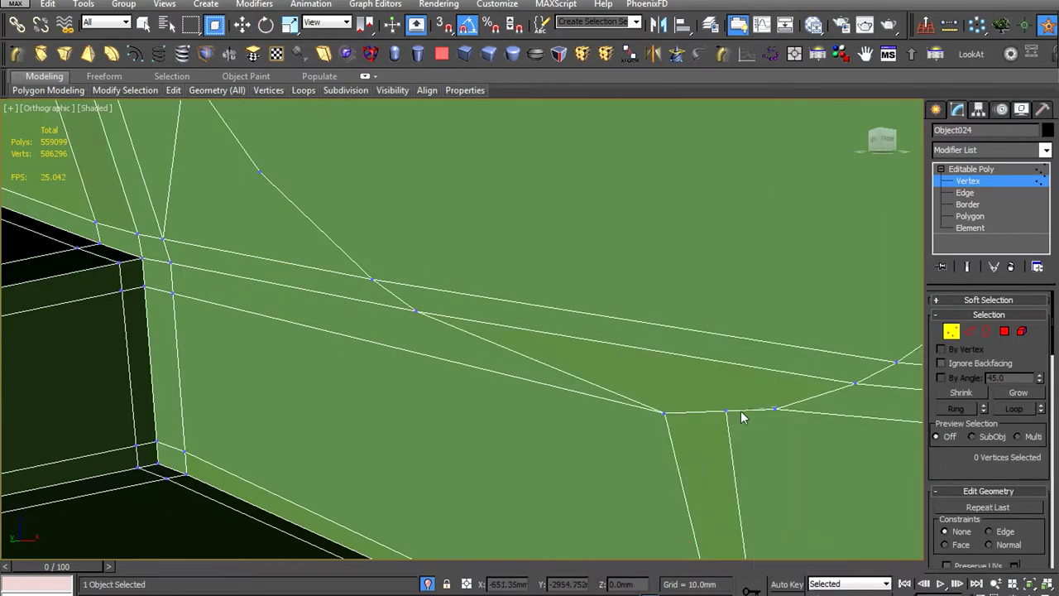
Target Weld a stray vertex near the top edge onto its neighbour
scroll(748, 428, "down", 4)
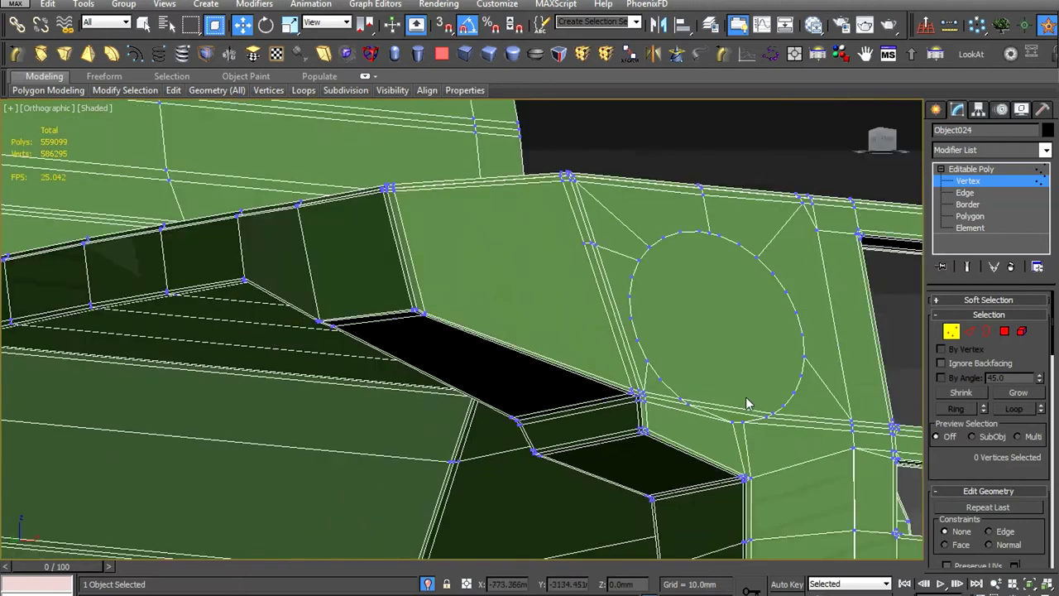
scroll(603, 318, "up", 2)
scroll(589, 305, "up", 1)
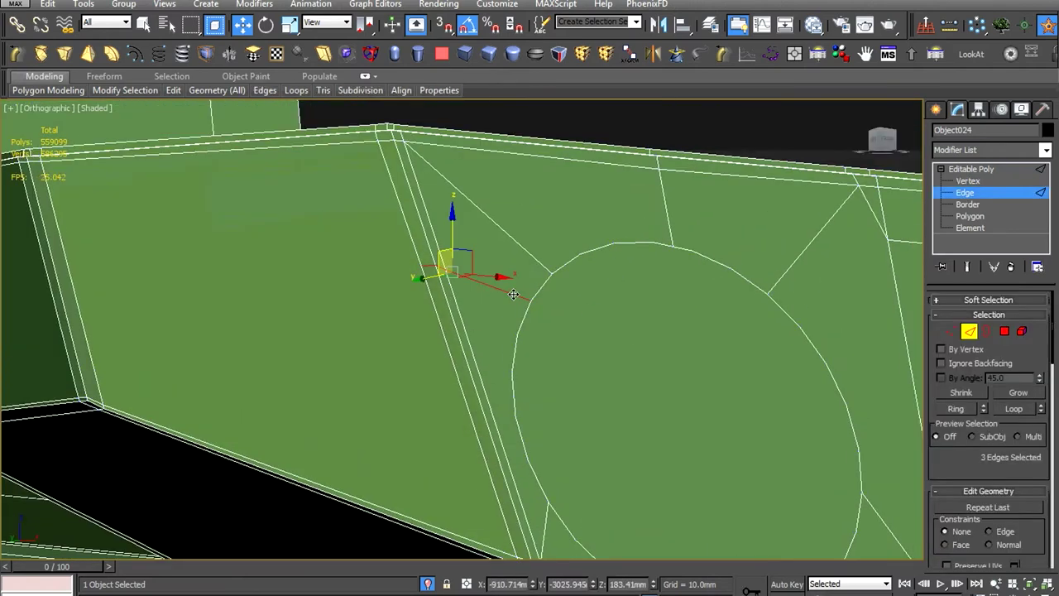
scroll(718, 237, "down", 3)
left_click(718, 239)
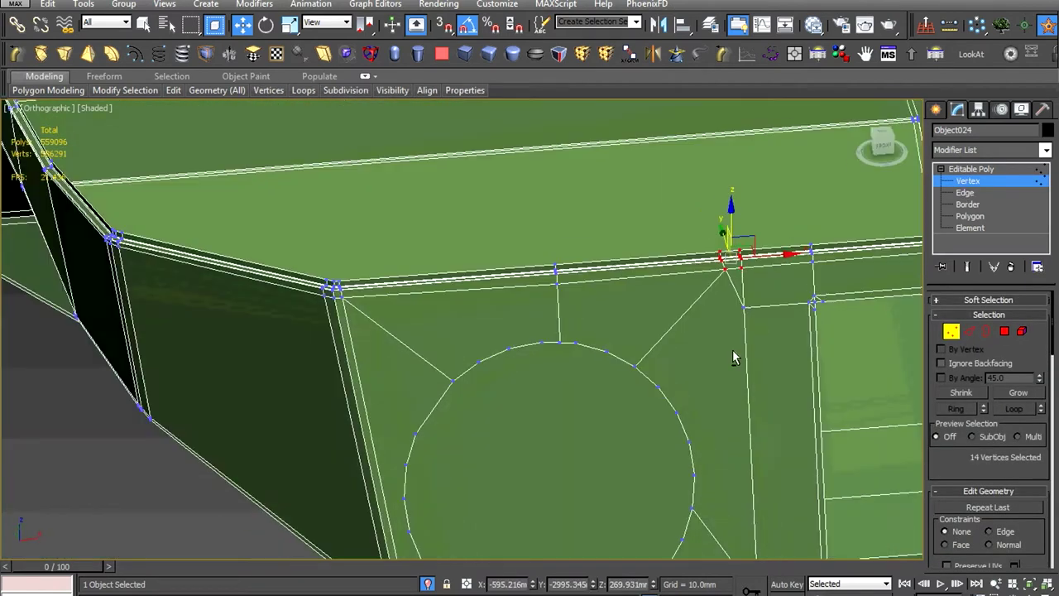
scroll(733, 354, "up", 4)
scroll(649, 352, "up", 2)
left_click(637, 285)
scroll(638, 285, "up", 2)
right_click(629, 277)
left_click(542, 345)
left_click(548, 267)
Remove the six selected edges and connect the two vertices with a new edge
key("ctrl+BackSpace")
scroll(595, 277, "down", 2)
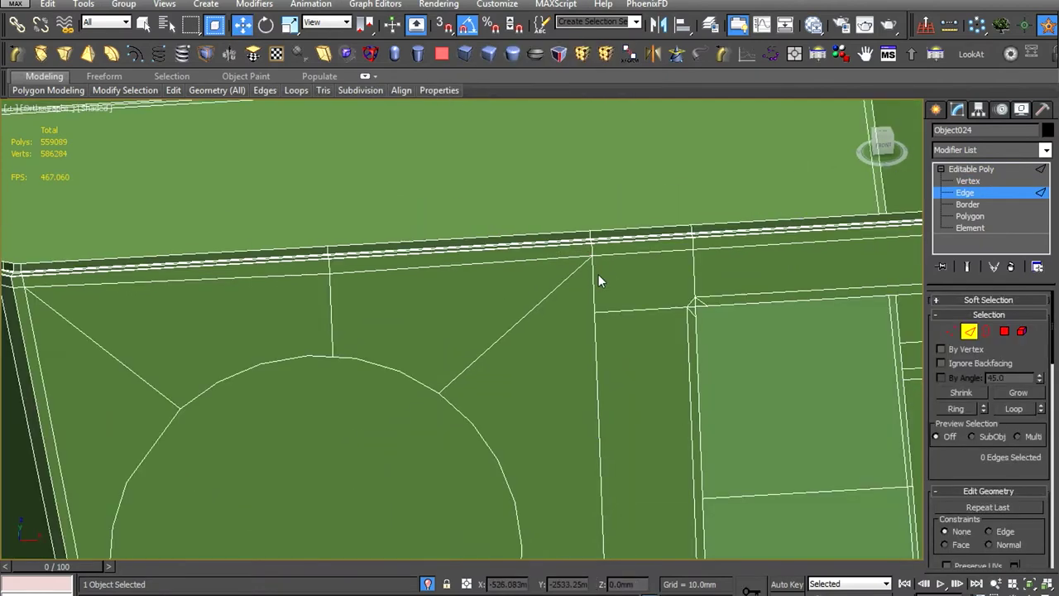
key("ctrl+shift+e")
scroll(598, 381, "down", 3)
scroll(508, 303, "up", 1)
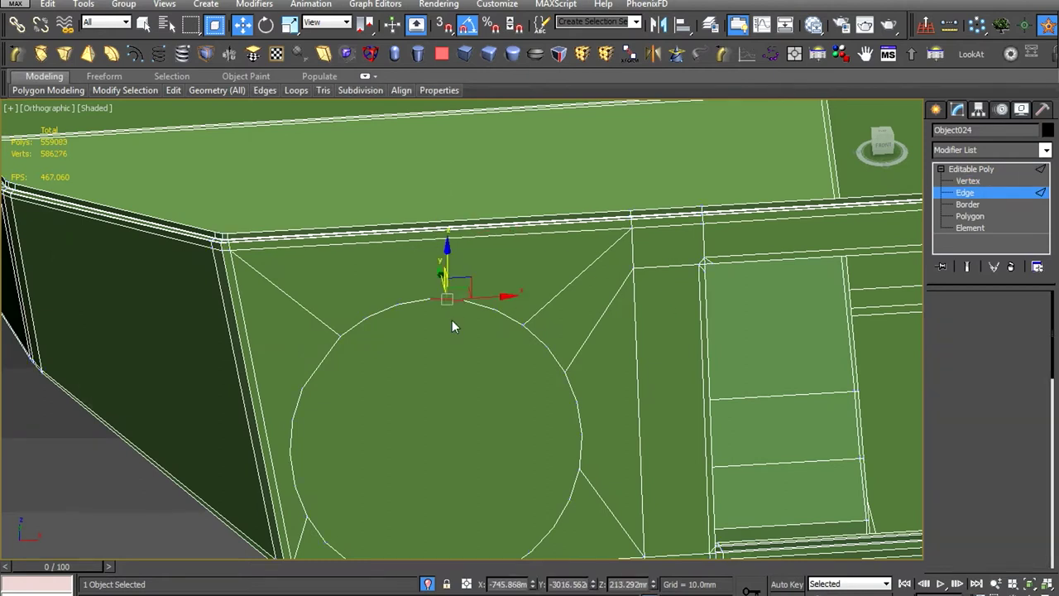
Collapse the selected vertices around the circle into one and weld the stray vertex
key("1")
left_click_drag(351, 277, 442, 331)
scroll(538, 380, "up", 4)
left_click_drag(704, 320, 608, 447)
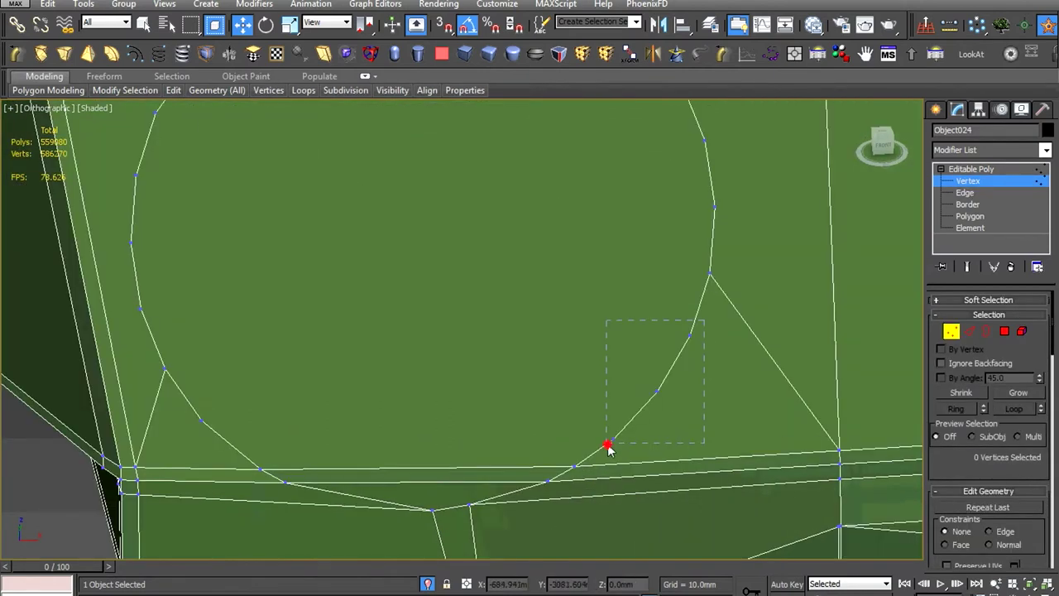
scroll(706, 284, "down", 3)
scroll(648, 257, "up", 3)
left_click_drag(284, 472, 284, 471)
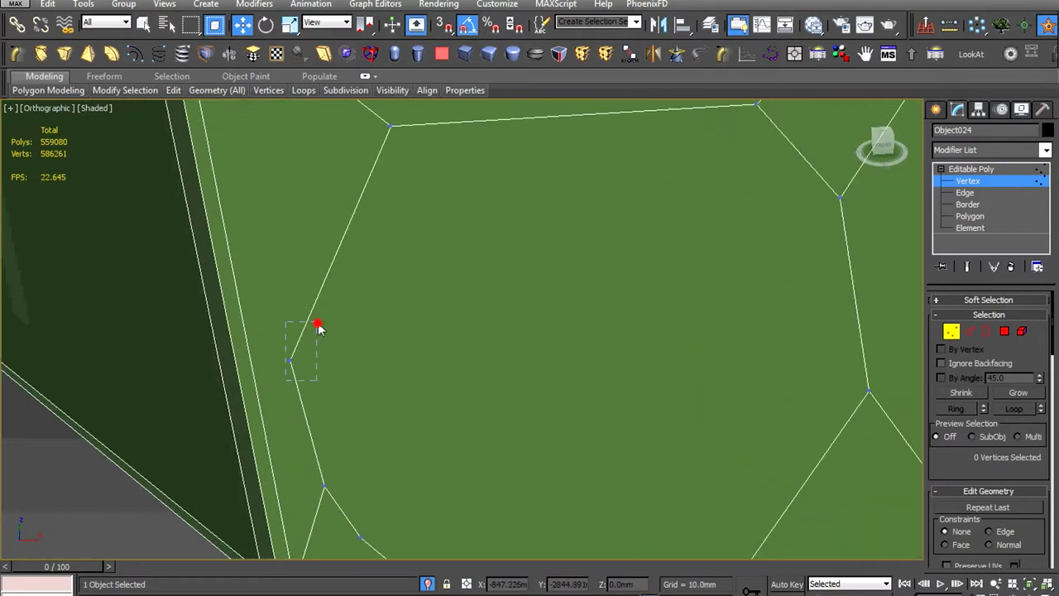
middle_click_drag(320, 326, 308, 407, "alt")
right_click(364, 339)
left_click(339, 438)
left_click_drag(281, 344, 374, 444)
Target Weld a vertex on the panel's lower edge onto its target
scroll(445, 396, "down", 3)
scroll(462, 435, "up", 4)
scroll(462, 437, "up", 2)
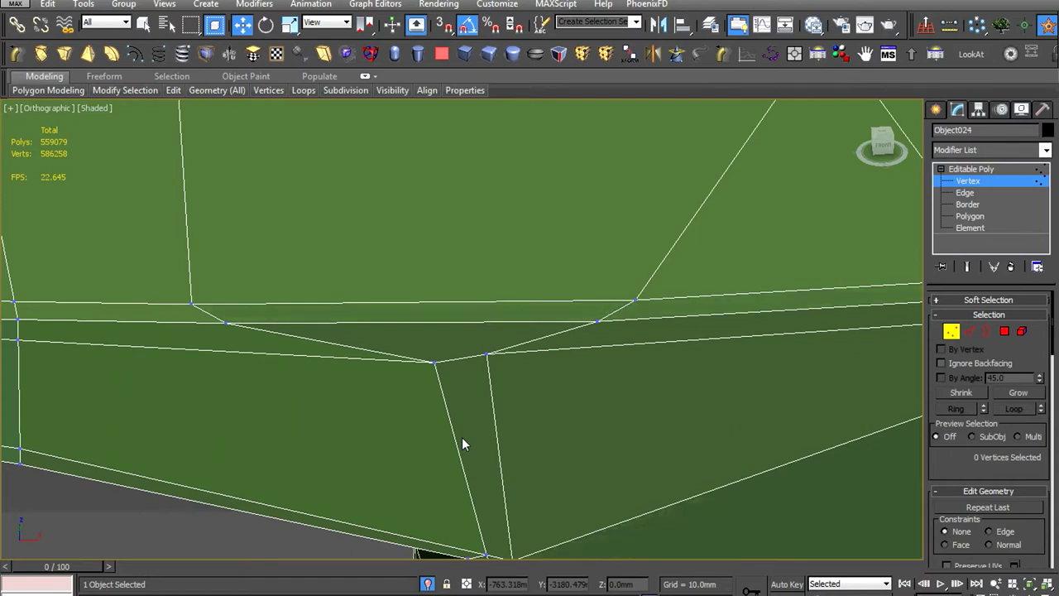
middle_click_drag(462, 437, 465, 420, "alt")
right_click(609, 364)
left_click(611, 366)
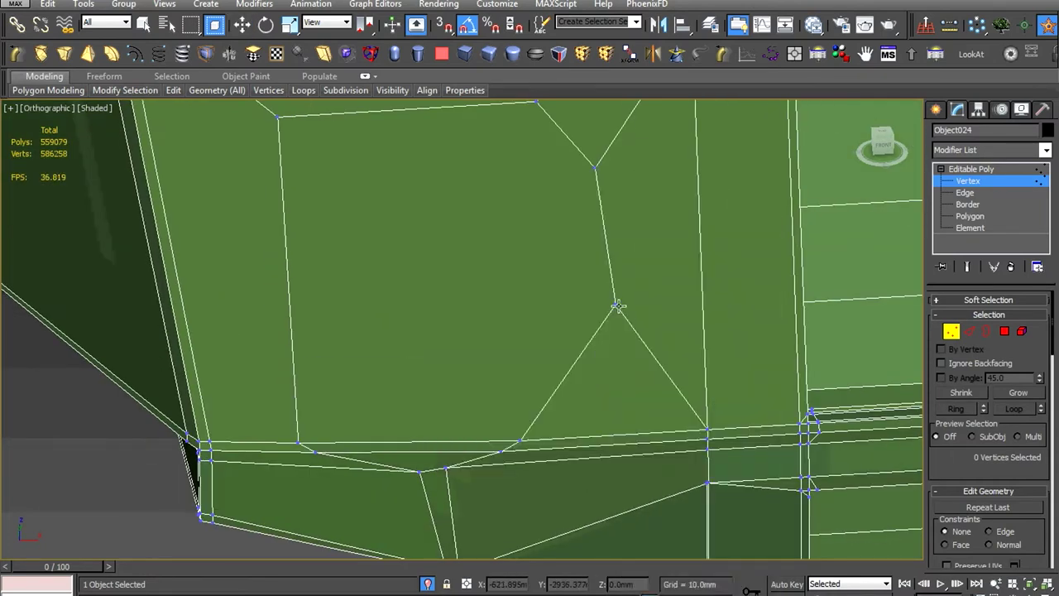
left_click(521, 441)
middle_click_drag(521, 441, 678, 374, "alt")
Slide the corner vertices along their edges into line
right_click(514, 300)
mouse_move(514, 300)
middle_mouse_down("alt")
mouse_move(540, 269)
mouse_move(364, 413)
mouse_move(496, 364)
middle_mouse_up("alt")
left_click(327, 385)
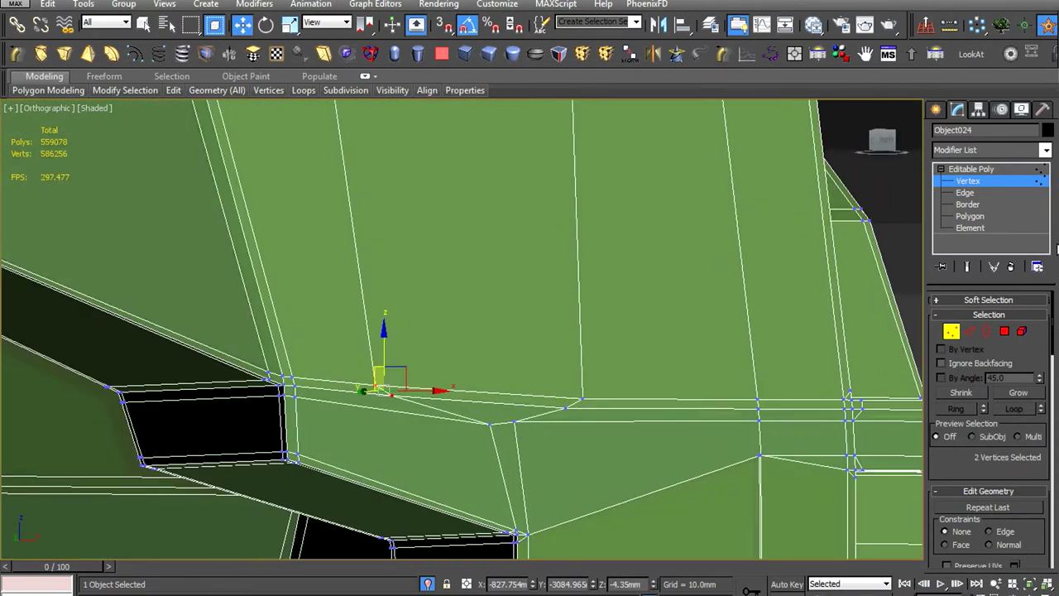
key("z")
scroll(1006, 377, "down", 3)
middle_click_drag(576, 351, 580, 441, "alt")
left_click(648, 392)
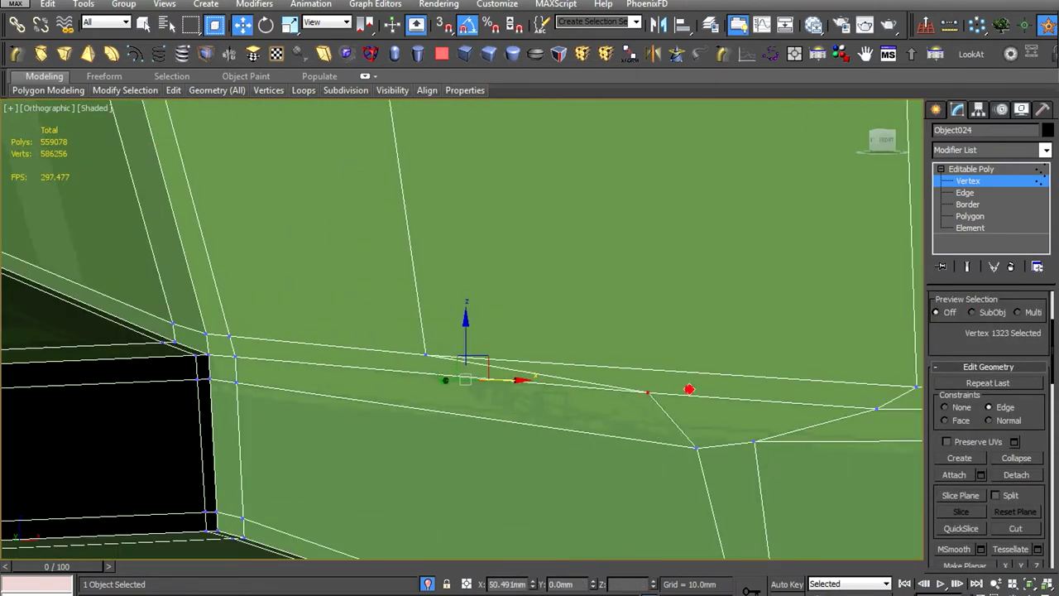
left_click(424, 357)
middle_click_drag(424, 357, 612, 386, "alt")
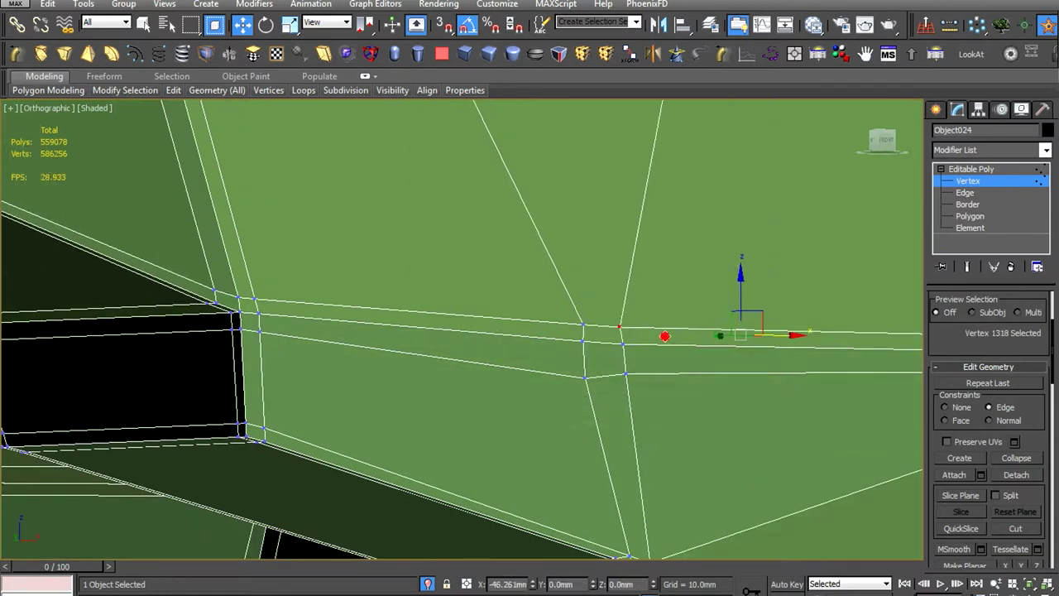
Clear the vertex selection and select the whole edge loop at the panel corner
middle_click_drag(579, 355, 623, 360, "alt")
right_click(579, 352)
left_click(568, 461)
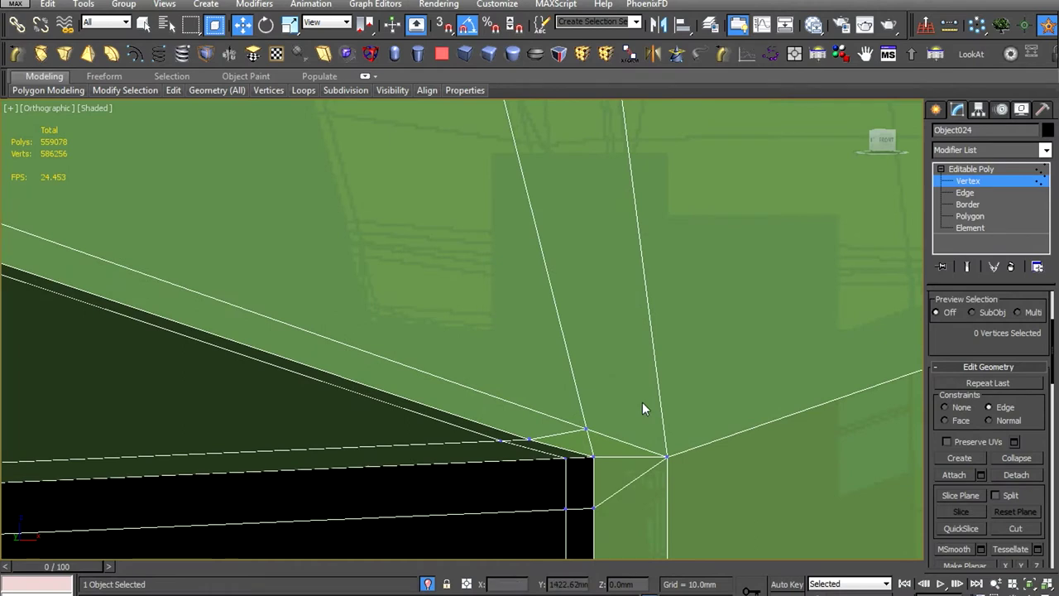
key("2")
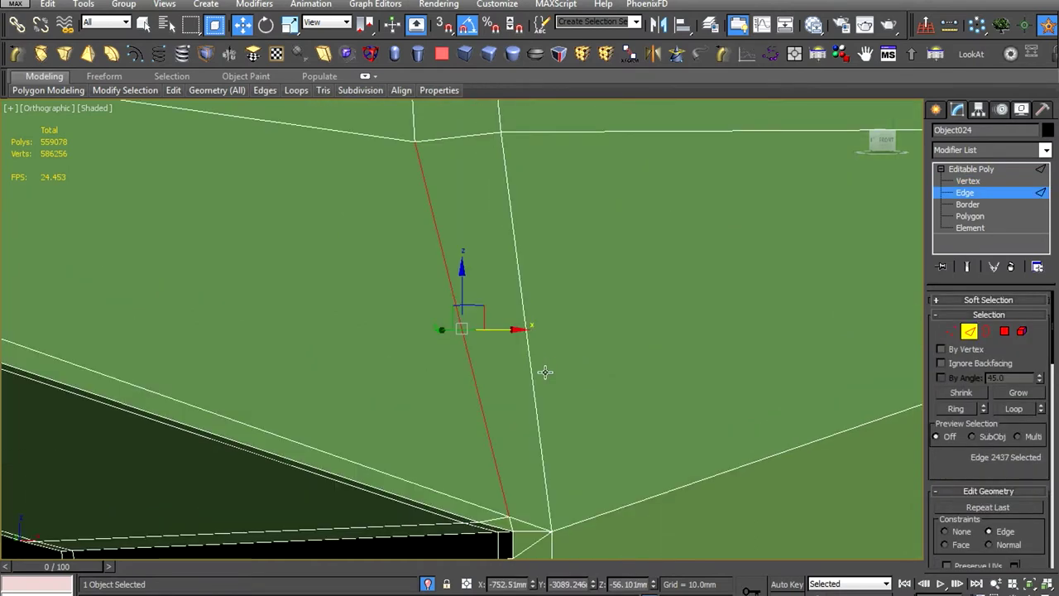
scroll(545, 372, "down", 5)
scroll(523, 319, "up", 3)
scroll(525, 324, "up", 2)
scroll(525, 323, "down", 3)
left_click(552, 333)
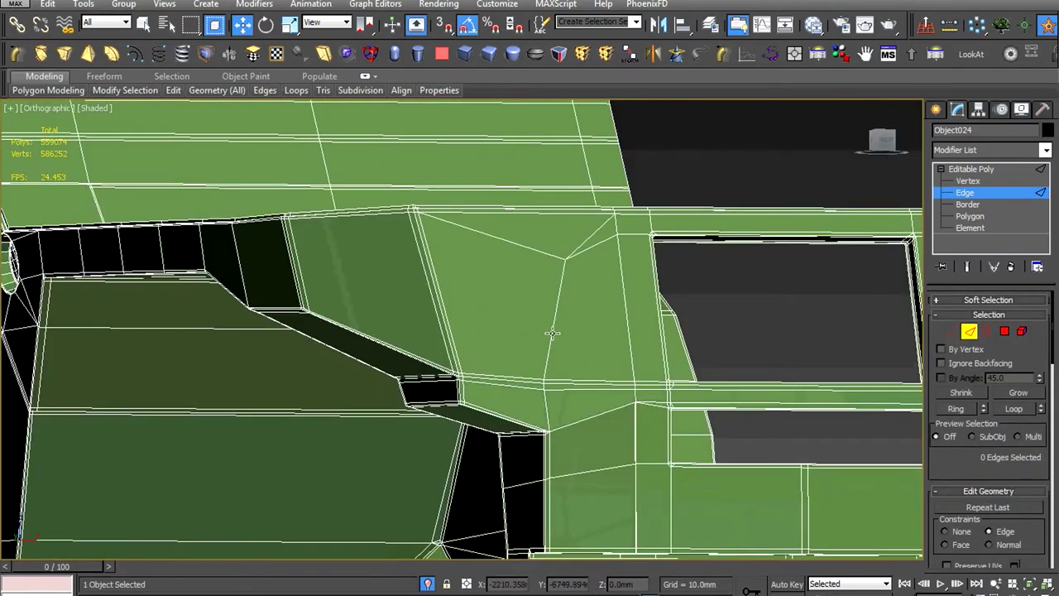
double_click(551, 333)
Deselect and then reselect the van body
mouse_move(595, 255)
middle_mouse_down("alt")
mouse_move(804, 328)
mouse_move(700, 242)
middle_mouse_up("alt")
left_click(804, 328)
left_click(804, 329)
scroll(799, 317, "up", 3)
scroll(763, 331, "down", 5)
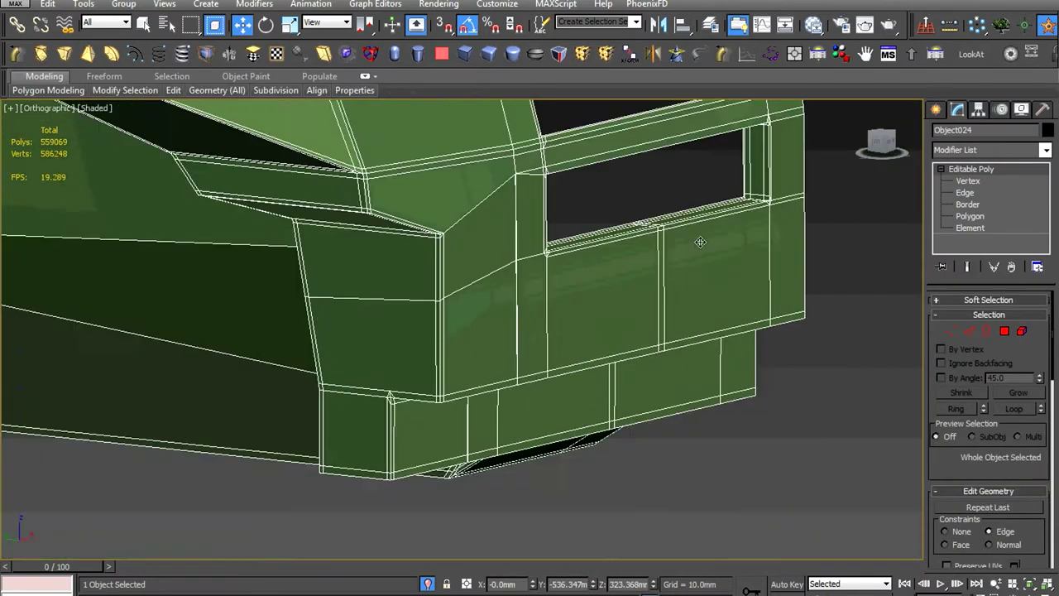
Target Weld the leftover vertices under the cab onto their neighbours
key("2")
left_click(666, 331)
scroll(583, 473, "up", 4)
scroll(442, 331, "up", 3)
scroll(564, 362, "up", 2)
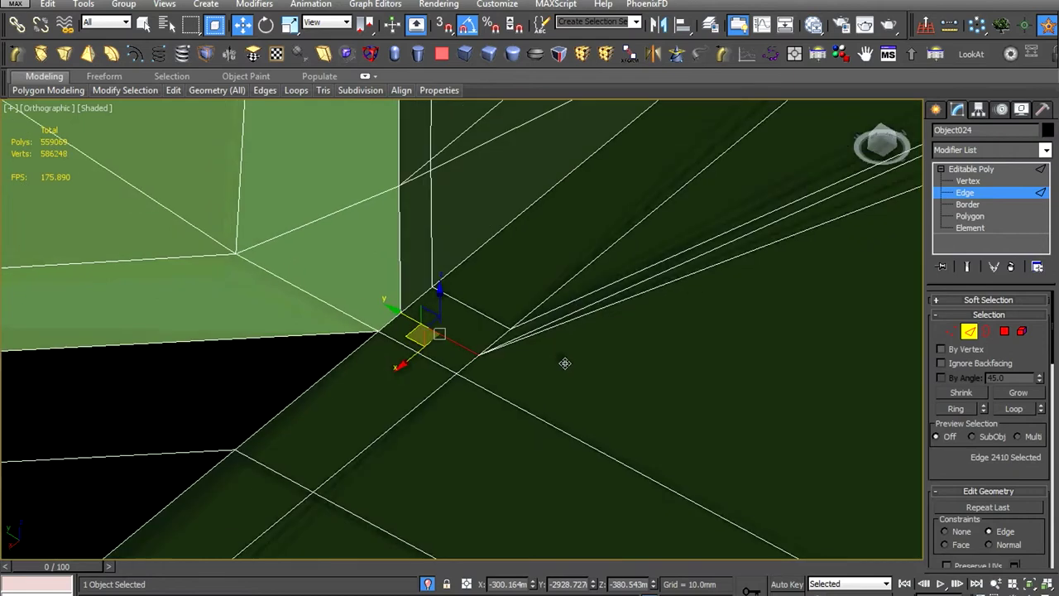
middle_click_drag(564, 363, 575, 330, "alt")
key("1")
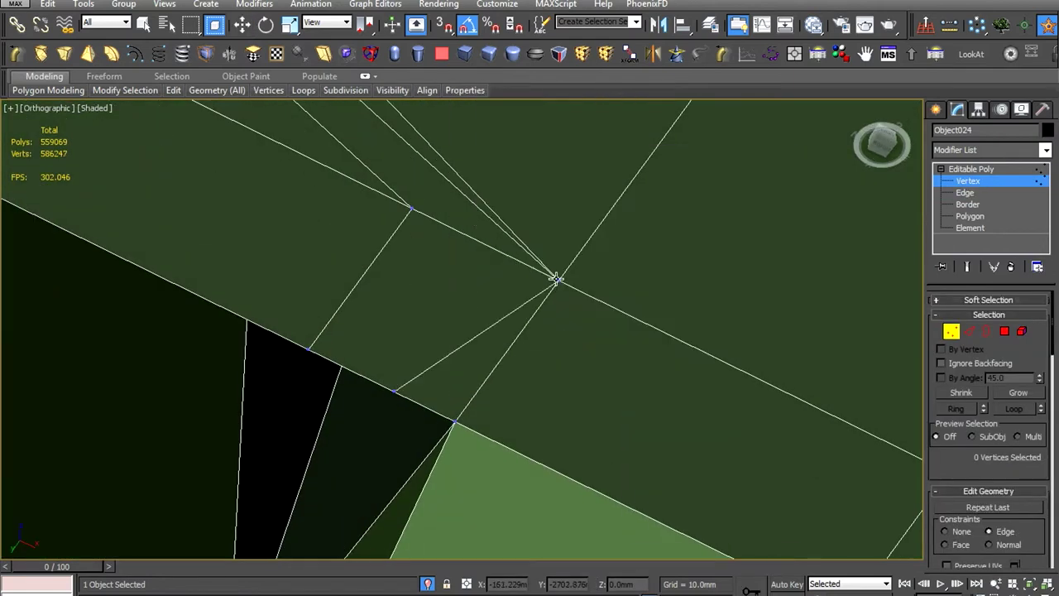
left_click(454, 421)
middle_click_drag(453, 421, 650, 380, "alt")
right_click(650, 377)
left_click(593, 404)
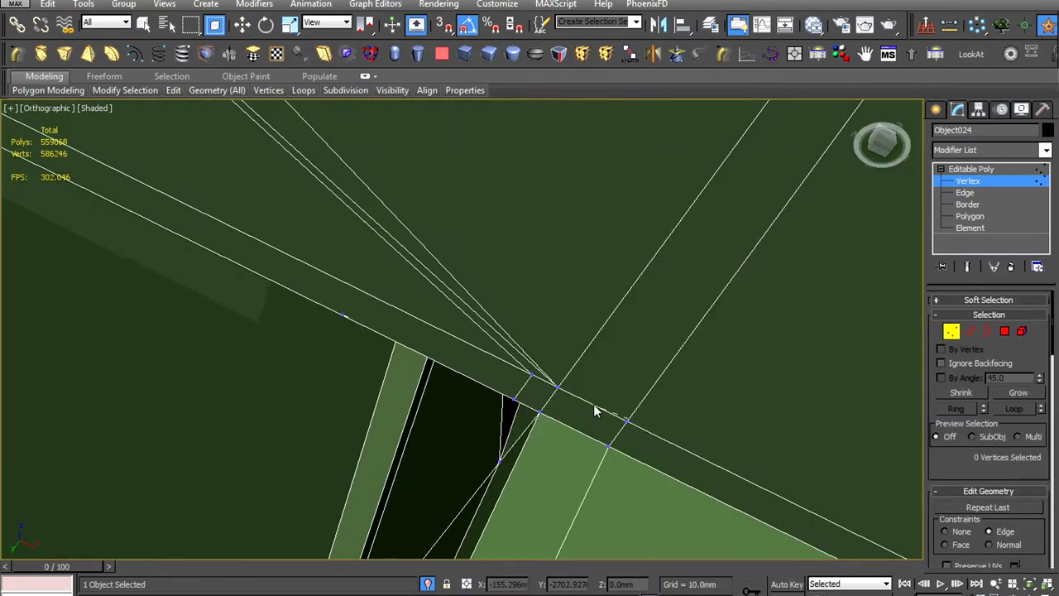
scroll(702, 280, "down", 3)
Select the edge loop running along the cab pillar and its corner edge
left_click(596, 283)
scroll(408, 295, "up", 2)
mouse_move(409, 295)
middle_mouse_down("alt")
mouse_move(385, 248)
mouse_move(473, 378)
middle_mouse_up("alt")
scroll(386, 248, "up", 3)
scroll(409, 381, "up", 5)
double_click(393, 245)
scroll(393, 245, "down", 5)
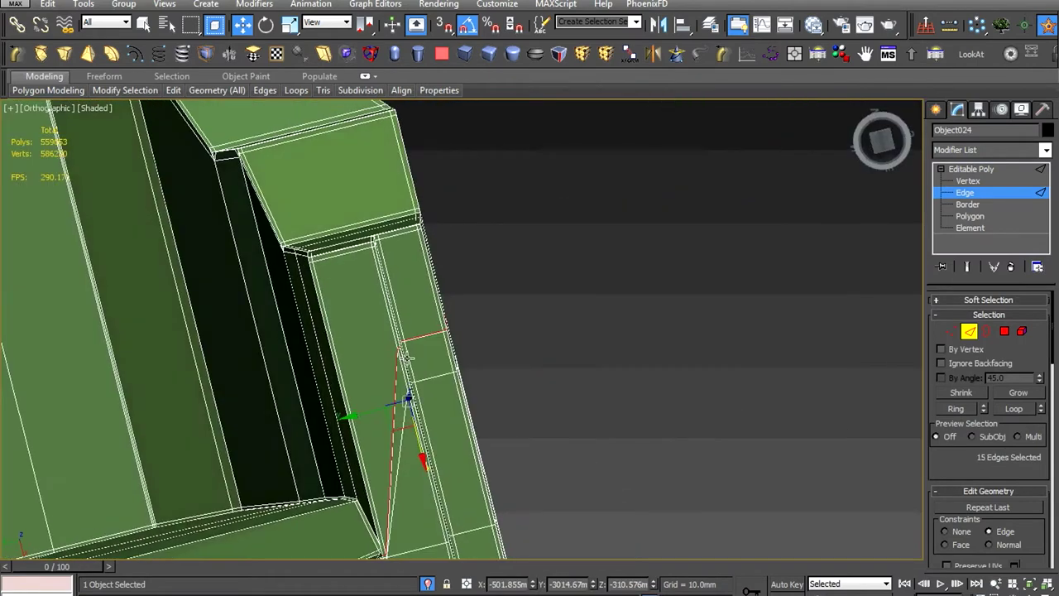
scroll(472, 377, "up", 4)
left_click(472, 382)
scroll(548, 416, "down", 3)
scroll(548, 416, "down", 3)
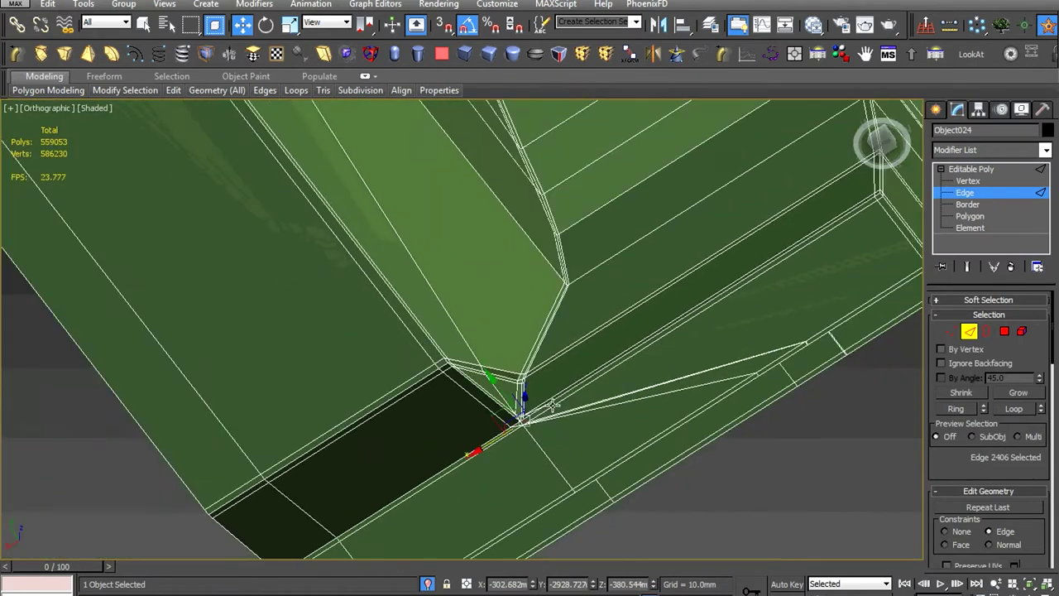
scroll(451, 496, "down", 3)
scroll(450, 496, "up", 3)
middle_click_drag(880, 225, 662, 330, "alt")
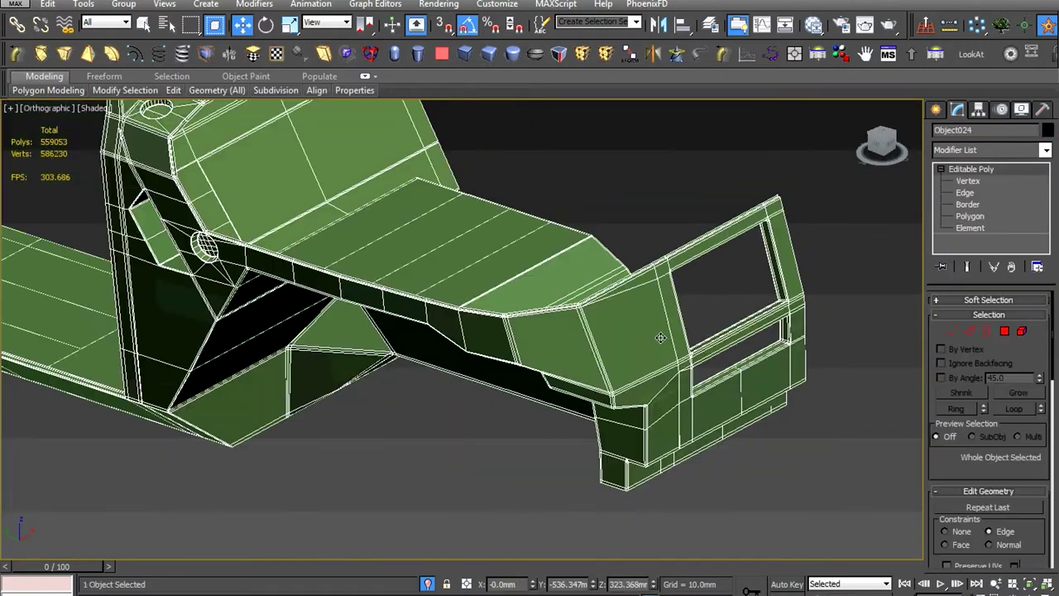
scroll(662, 331, "down", 3)
scroll(569, 275, "up", 5)
scroll(570, 275, "up", 3)
In Front view, line up the two pillar-corner vertices, then review the whole van
key("1")
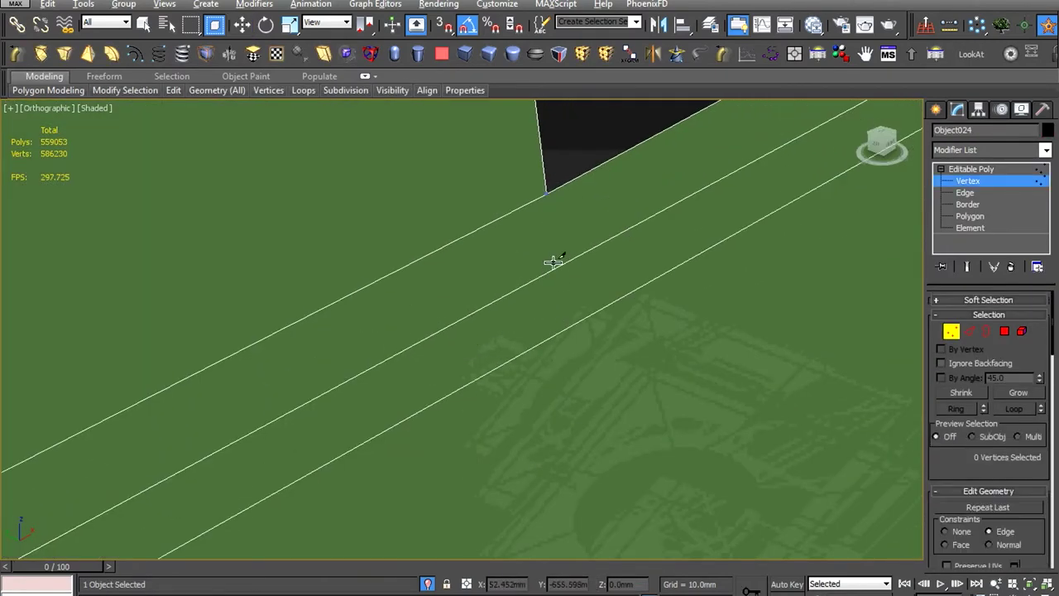
scroll(598, 314, "down", 2)
scroll(647, 306, "down", 3)
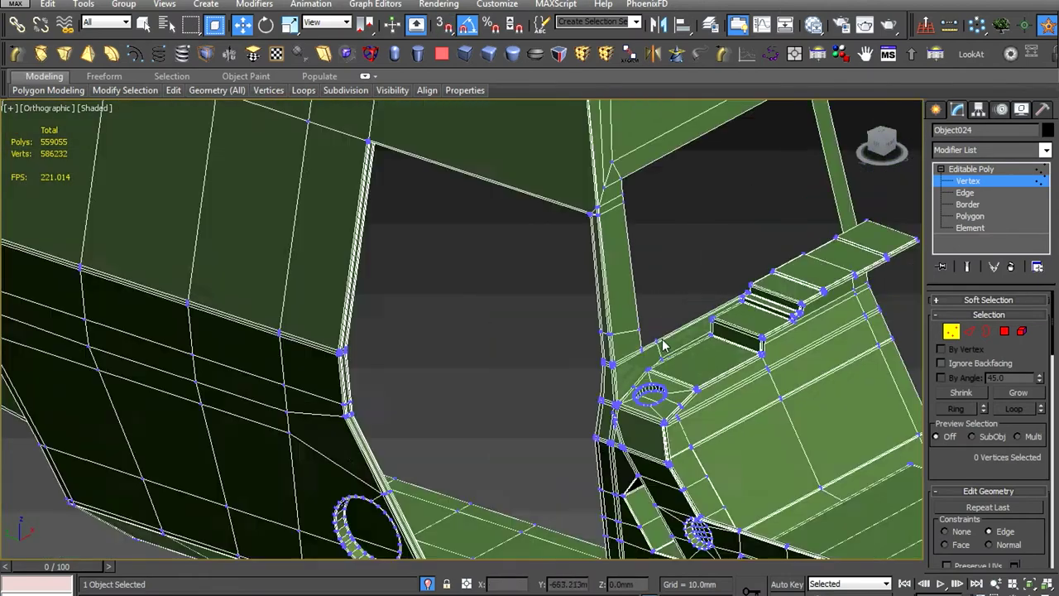
scroll(646, 297, "up", 3)
scroll(645, 298, "down", 2)
key("f")
left_click_drag(649, 323, 625, 369)
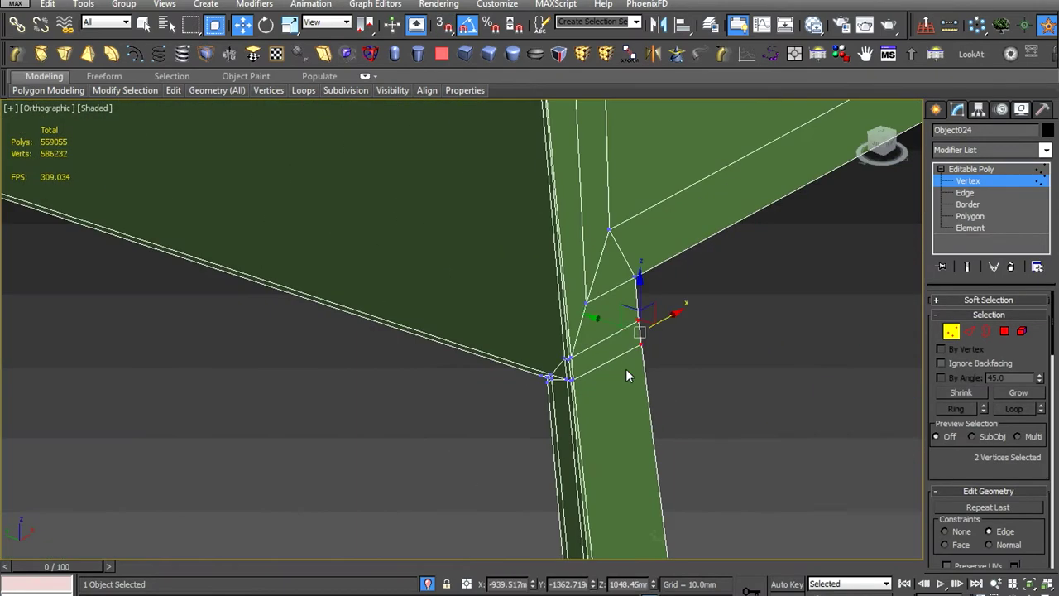
scroll(612, 381, "up", 3)
scroll(598, 361, "up", 2)
scroll(599, 360, "down", 5)
middle_click_drag(598, 361, 612, 347, "alt")
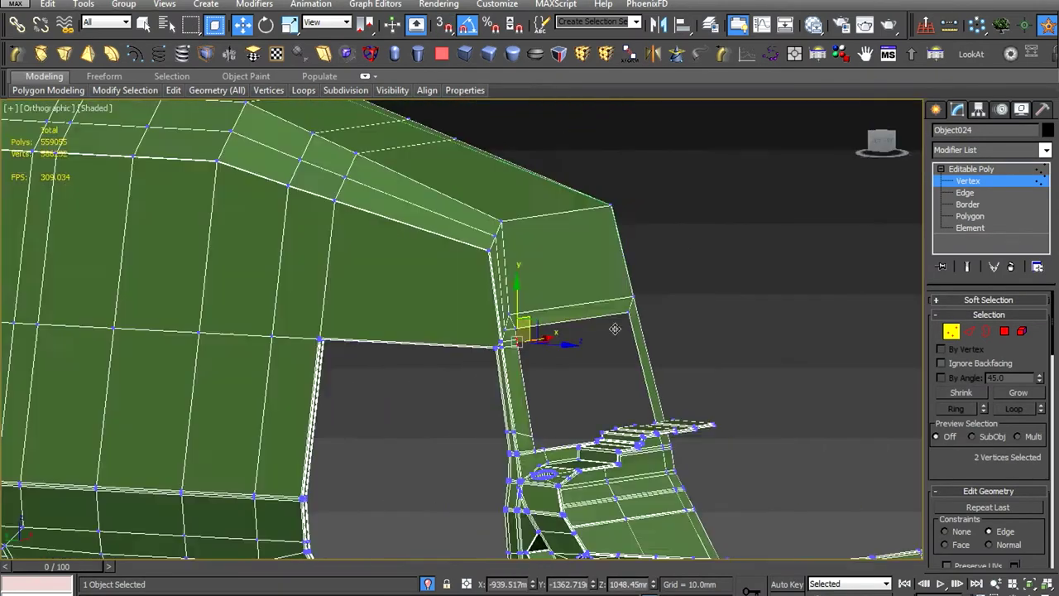
key("1")
mouse_move(849, 225)
middle_mouse_down("alt")
mouse_move(415, 359)
mouse_move(522, 361)
mouse_move(163, 373)
middle_mouse_up("alt")
scroll(415, 359, "down", 3)
Unhide All to bring every hidden van part back into view
scroll(415, 359, "up", 2)
scroll(415, 359, "up", 4)
scroll(463, 361, "down", 6)
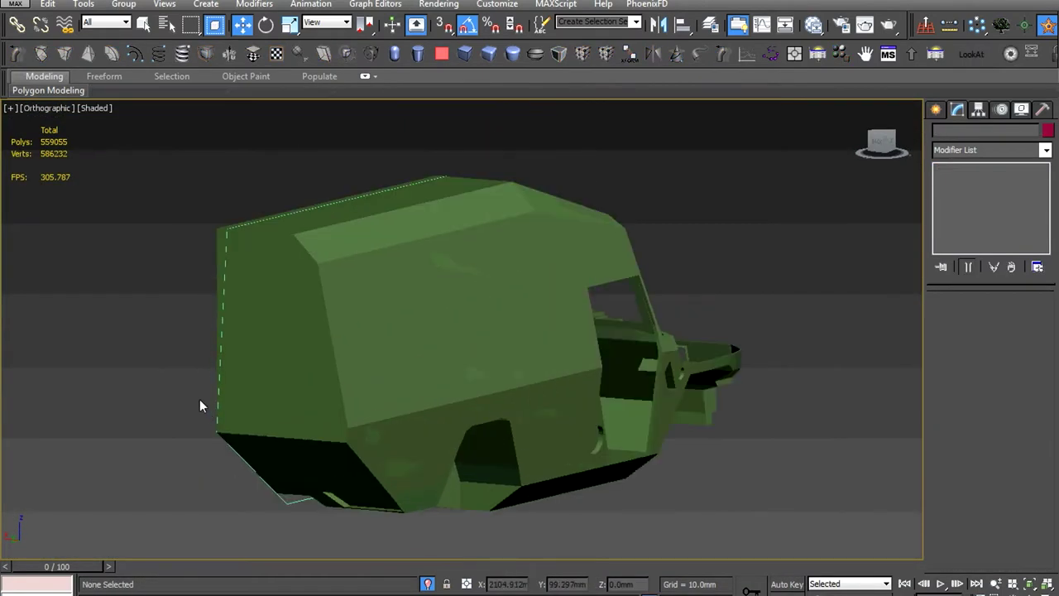
right_click(435, 331)
left_click(464, 263)
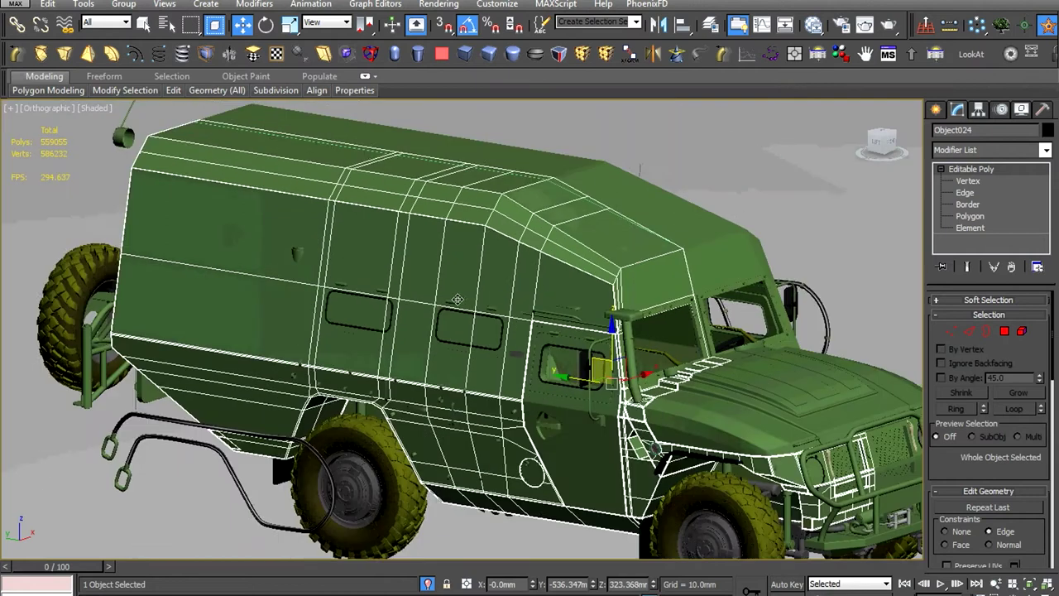
middle_click_drag(463, 264, 480, 198, "alt")
Look through Camera001 with Safe Frame shown
key("c")
double_click(478, 196)
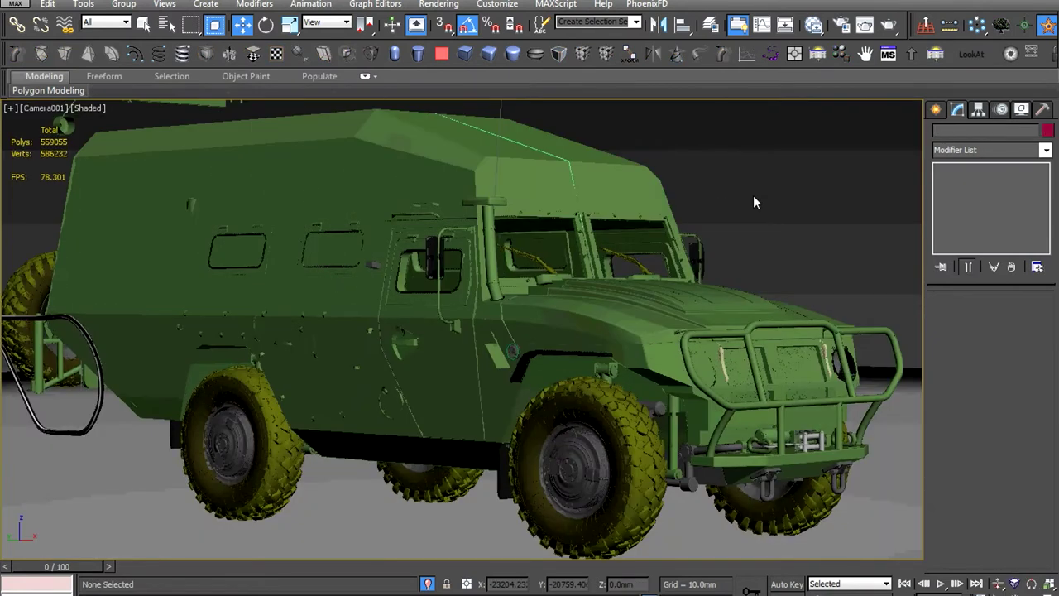
key("shift+f")
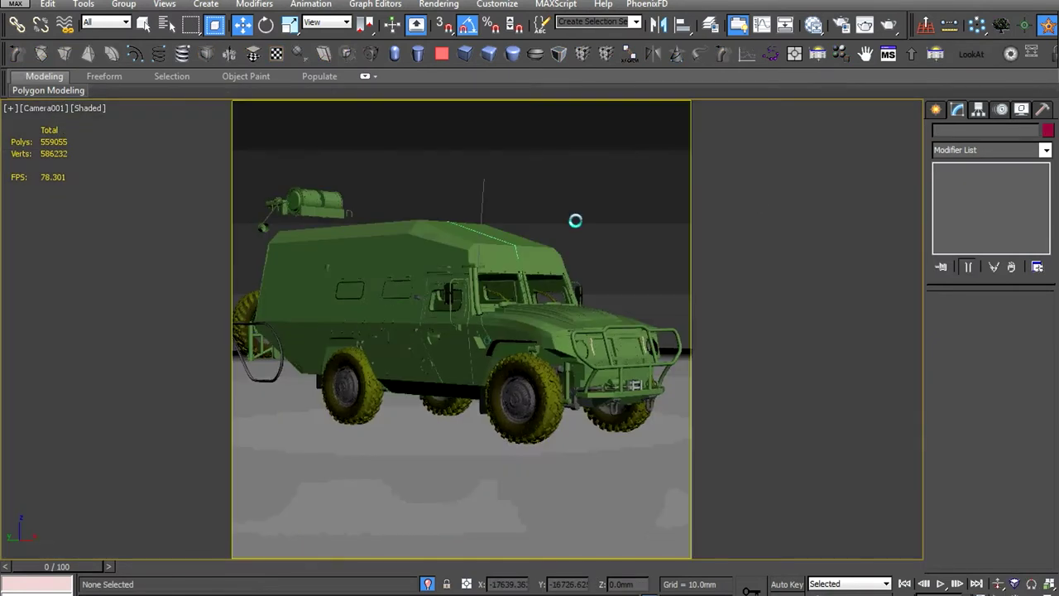
Switch to Left view and zoom in on the roof-mounted drum assembly
key("l")
scroll(496, 265, "up", 3)
scroll(380, 320, "up", 3)
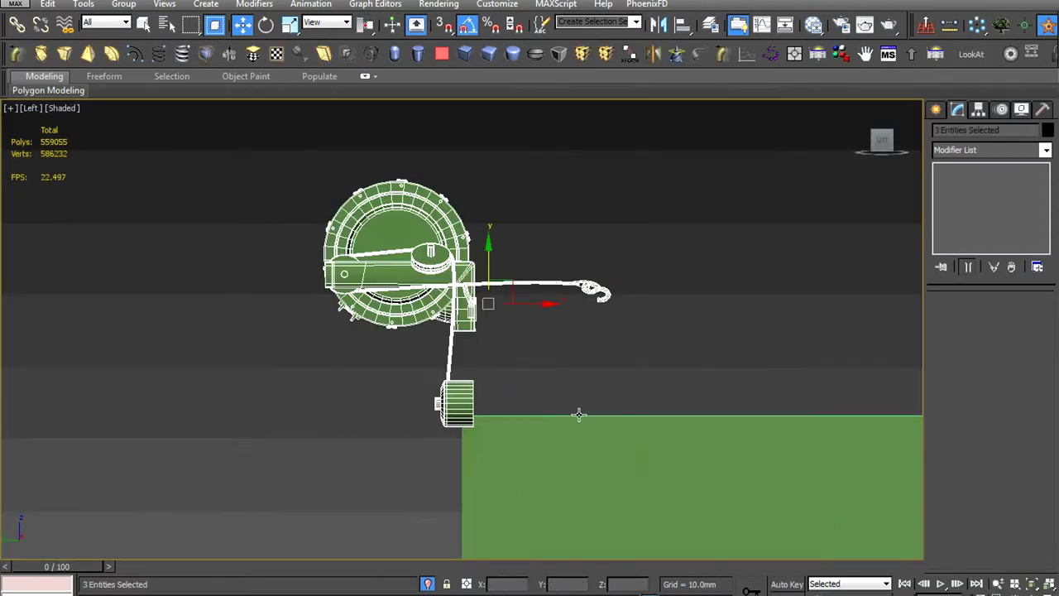
scroll(579, 415, "up", 2)
scroll(570, 416, "up", 3)
scroll(562, 417, "up", 1)
scroll(554, 417, "up", 2)
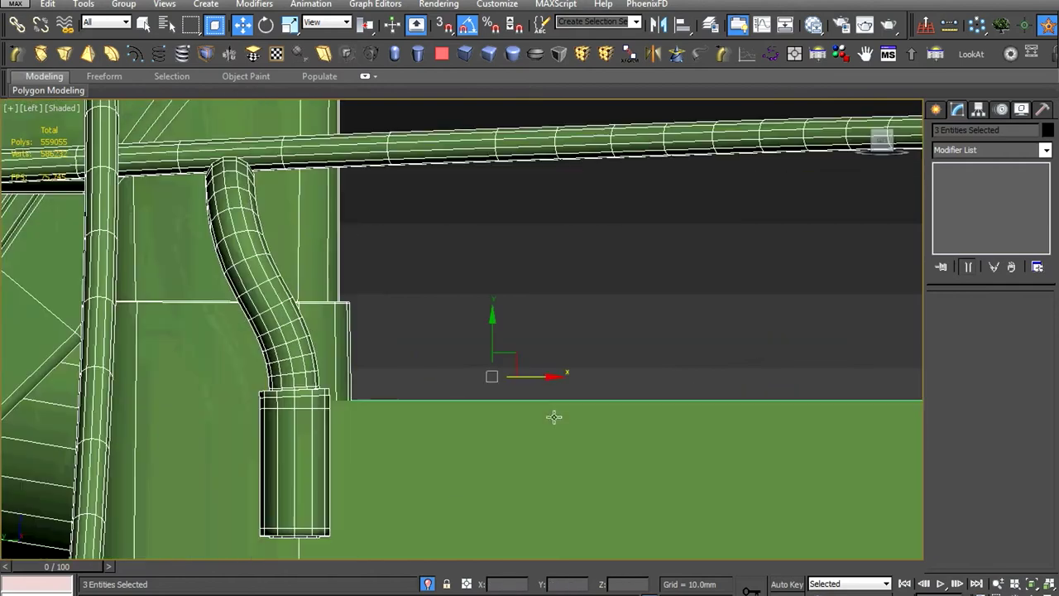
scroll(451, 379, "down", 4)
scroll(452, 381, "down", 2)
scroll(452, 380, "down", 2)
scroll(452, 381, "down", 3)
mouse_move(452, 381)
middle_mouse_down("alt")
mouse_move(659, 372)
mouse_move(423, 341)
mouse_move(485, 339)
mouse_move(357, 312)
middle_mouse_up("alt")
Mirror the side body panel as an Instance clone
scroll(485, 338, "up", 4)
left_click(496, 336)
scroll(357, 312, "up", 2)
left_click(578, 295)
left_click(659, 23)
left_click(498, 338)
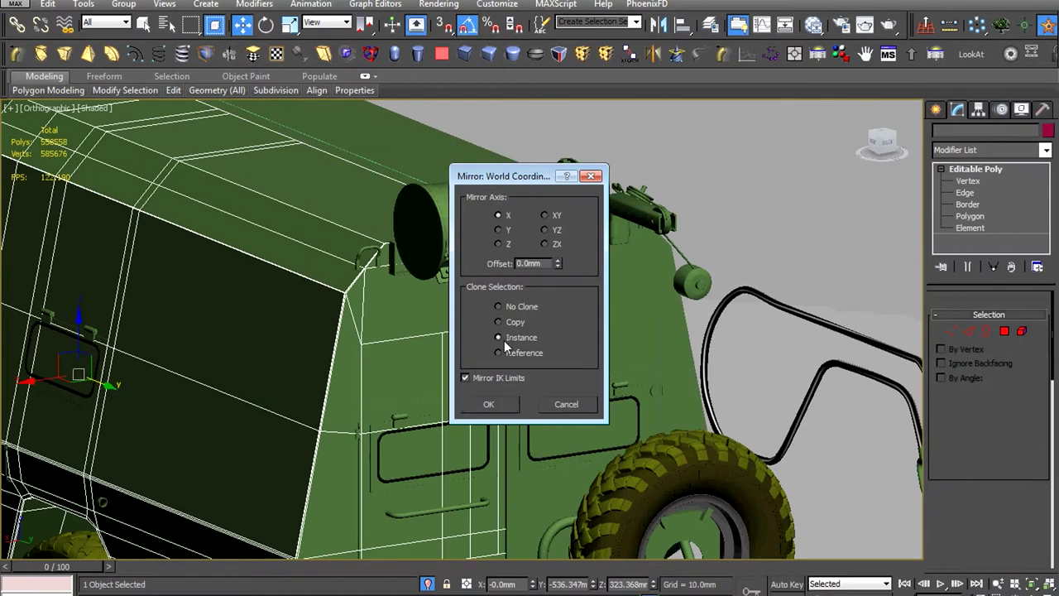
left_click(490, 402)
Enter Vertex level and select a region of the door's vertices
scroll(513, 406, "down", 5)
scroll(514, 405, "up", 3)
scroll(530, 397, "up", 3)
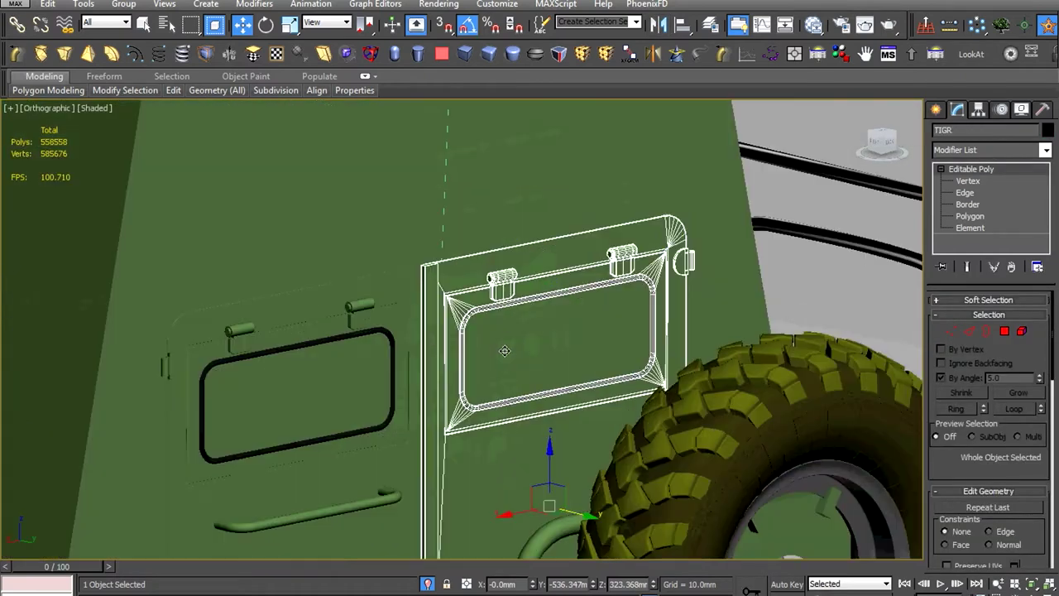
key("1")
scroll(542, 395, "down", 3)
left_click_drag(647, 239, 649, 239)
mouse_move(650, 239)
middle_mouse_down("alt")
mouse_move(579, 248)
mouse_move(553, 266)
middle_mouse_up("alt")
Show Left view as Wireframe and select the sloping side body panel
key("l")
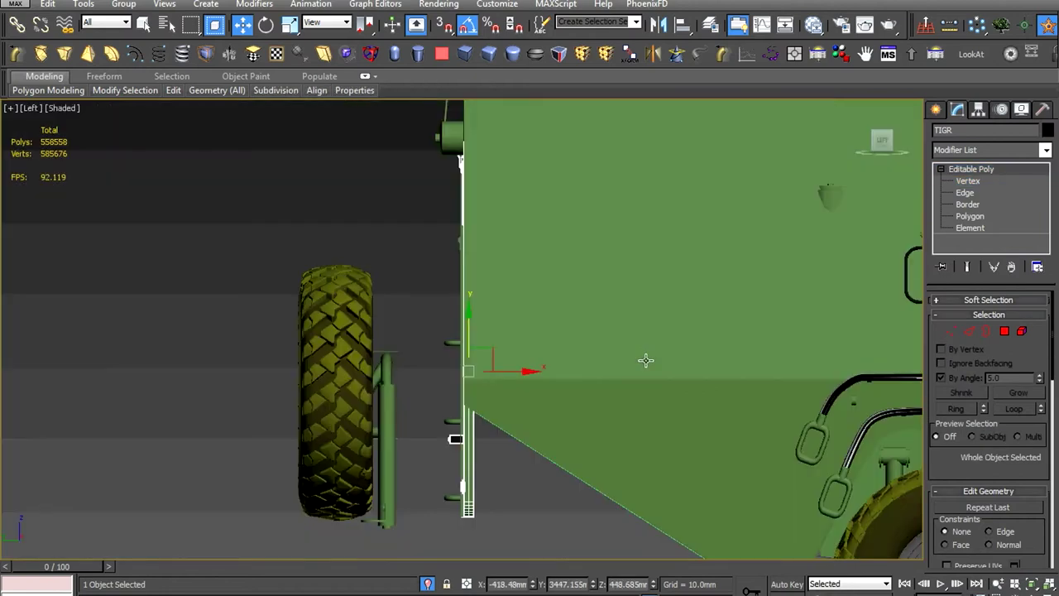
left_click(73, 109)
left_click(83, 224)
scroll(490, 392, "down", 2)
scroll(491, 392, "down", 2)
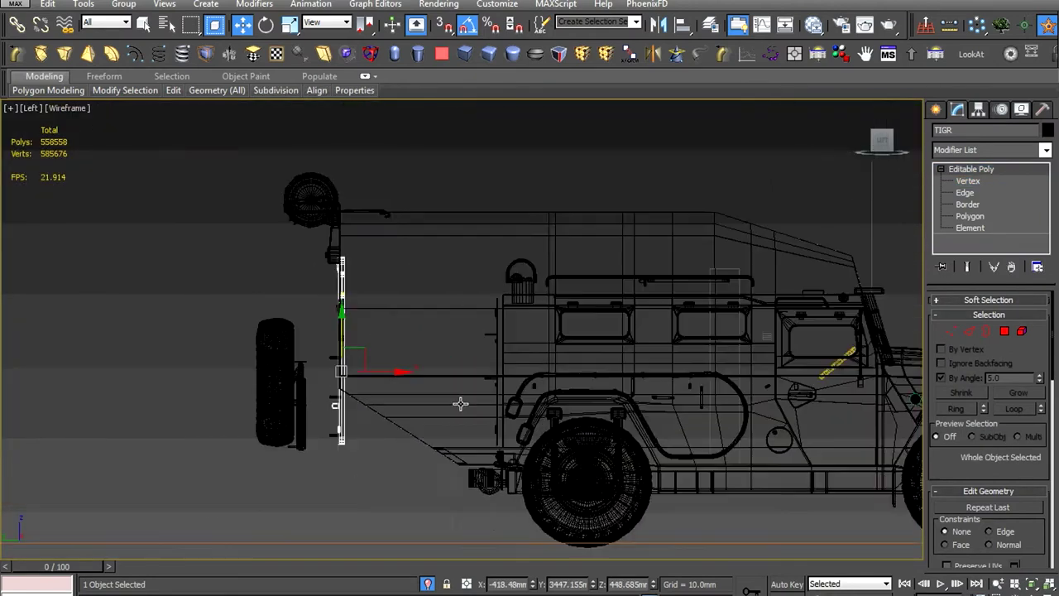
scroll(460, 404, "down", 2)
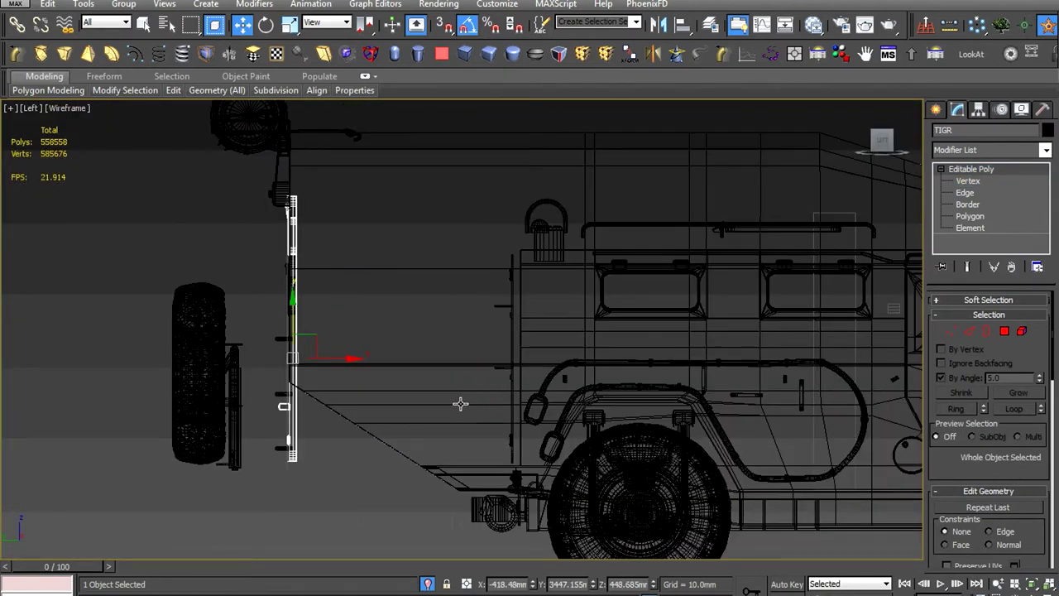
middle_click_drag(461, 404, 434, 315)
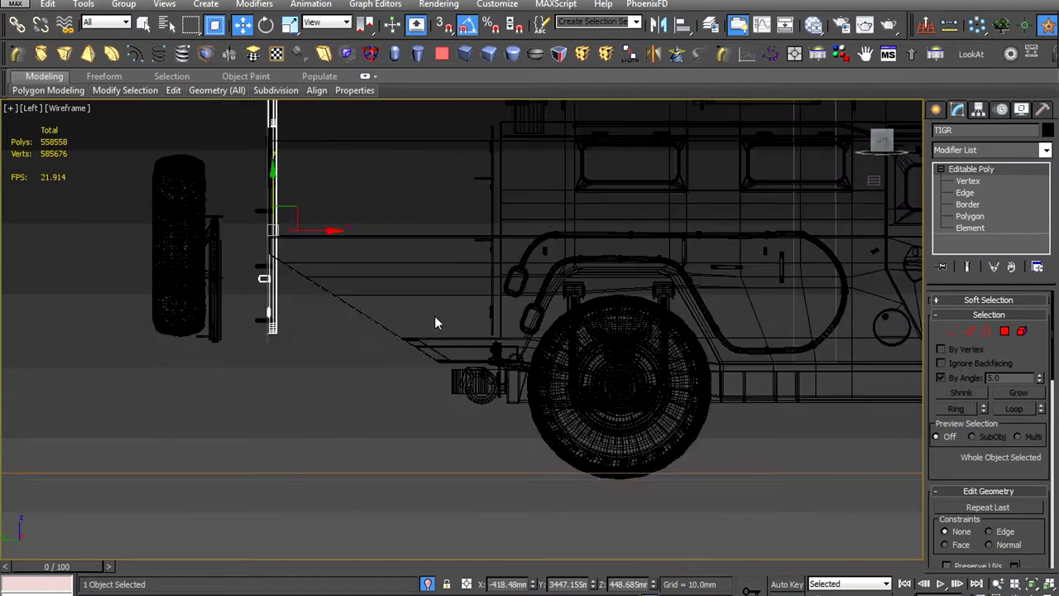
scroll(454, 373, "up", 3)
left_click(453, 373)
Inspect the side panel mesh from an angled view at vertex and edge level
key("1")
scroll(486, 353, "up", 2)
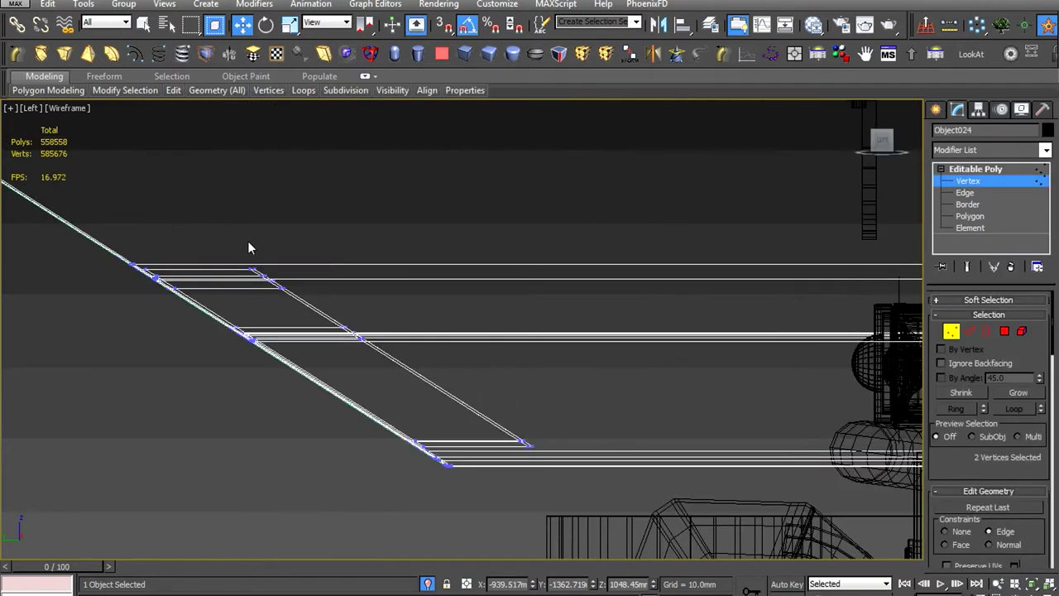
mouse_move(513, 454)
middle_mouse_down("alt")
mouse_move(505, 447)
mouse_move(625, 428)
middle_mouse_up("alt")
scroll(624, 428, "up", 5)
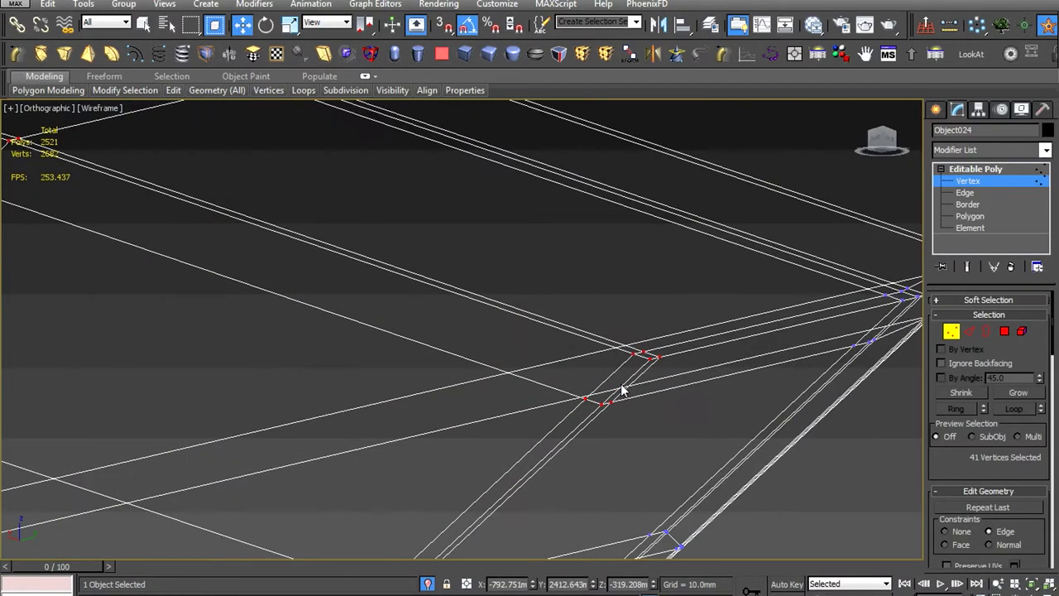
scroll(646, 398, "down", 3)
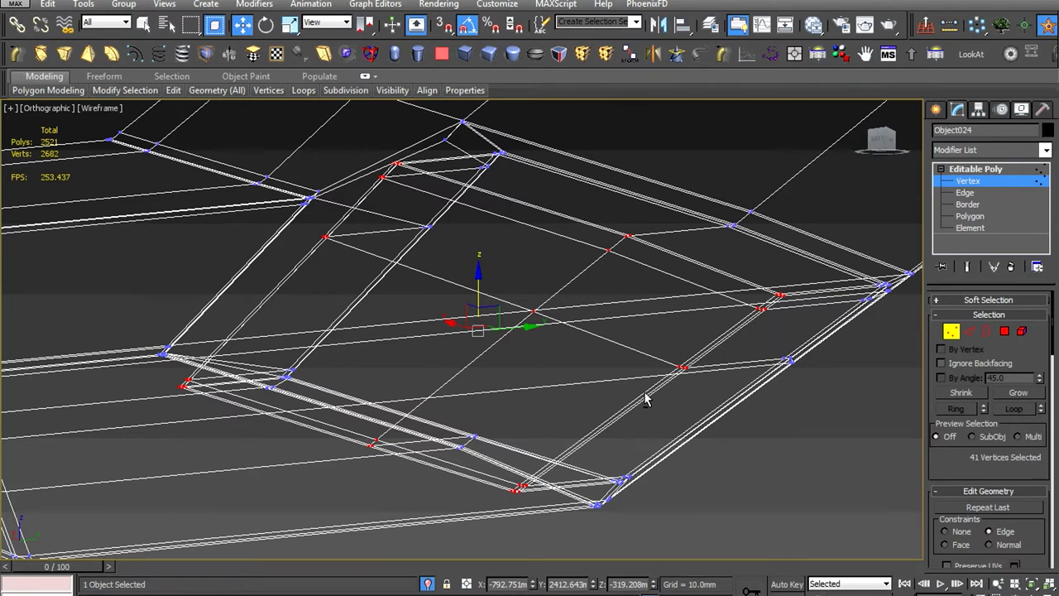
scroll(645, 399, "down", 3)
scroll(273, 356, "up", 8)
key("2")
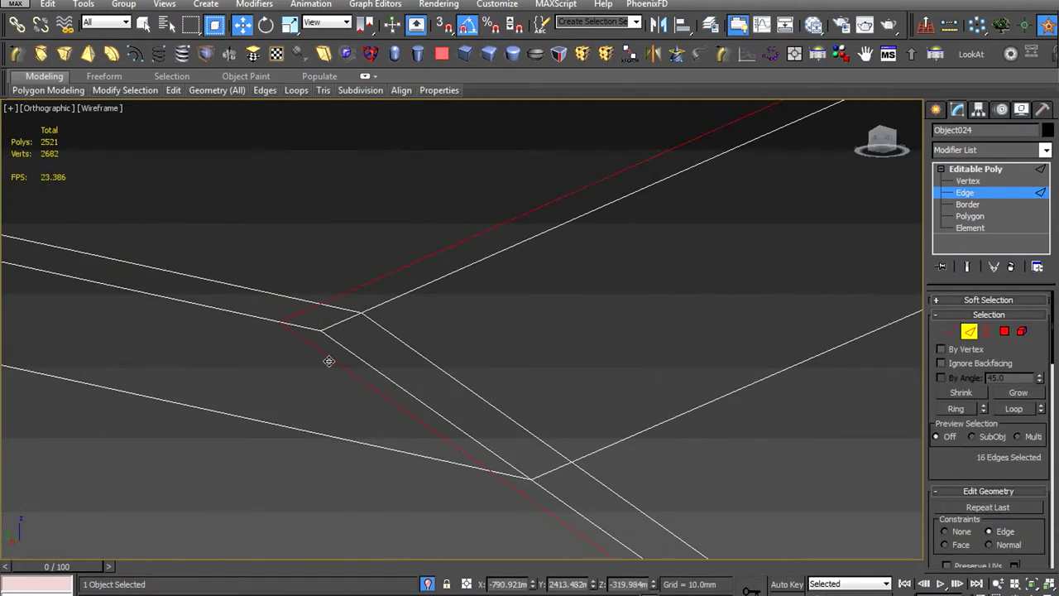
scroll(329, 361, "down", 2)
Select the 16-polygon angled side strip using By Angle 5.0, framed in Left view
key("4")
left_click(399, 350)
key("Return")
scroll(740, 381, "up", 3)
key("l")
middle_click_drag(740, 381, 630, 357)
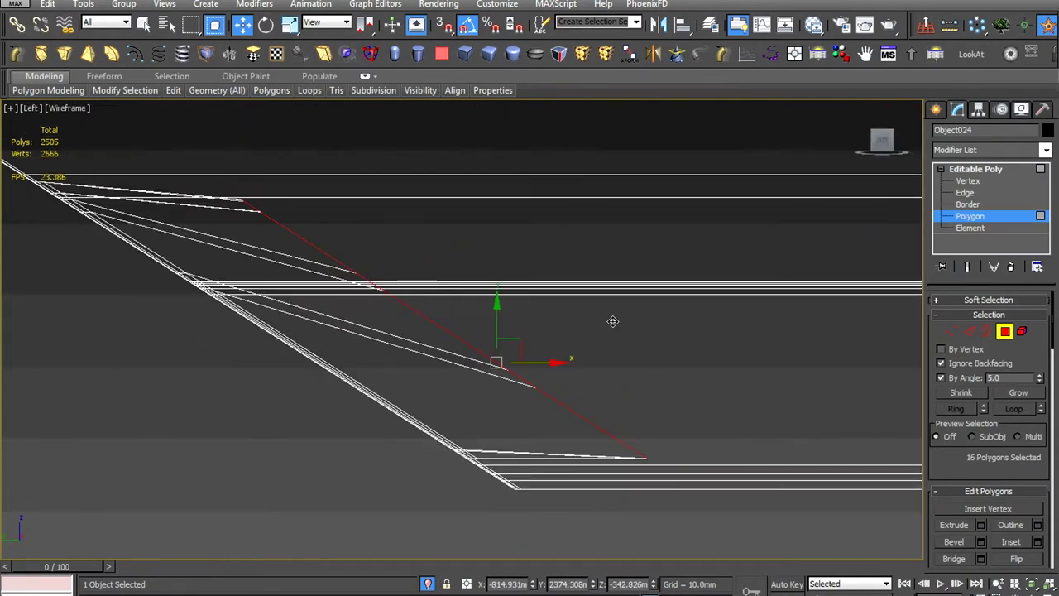
Scale the strip flat along X onto one vertical line, then return to Shaded
key("r")
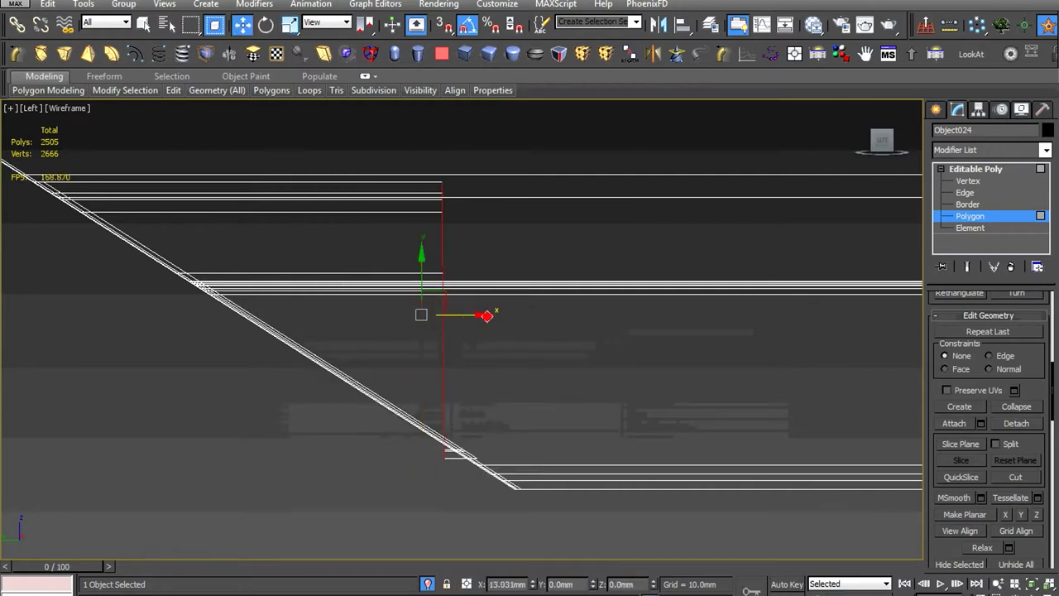
mouse_move(675, 321)
middle_mouse_down()
mouse_move(633, 366)
mouse_move(517, 298)
mouse_move(598, 367)
mouse_move(649, 368)
middle_mouse_up()
key("w")
scroll(648, 368, "down", 5)
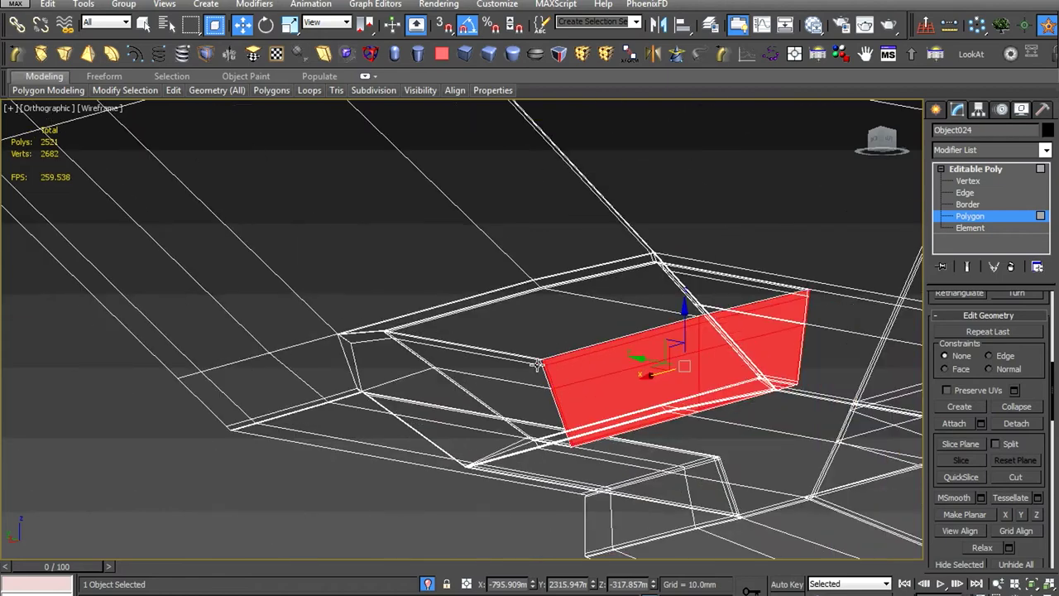
key("4")
left_click(99, 108)
left_click(113, 142)
scroll(385, 380, "up", 2)
Hide the van body, then Unhide All to restore every part
scroll(384, 381, "up", 5)
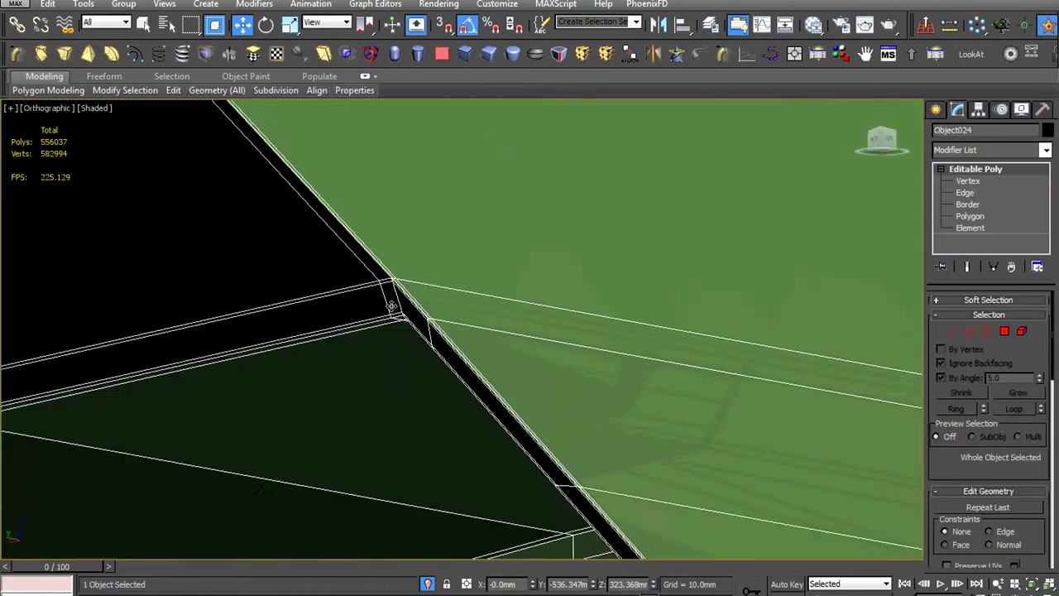
scroll(385, 381, "down", 5)
scroll(690, 295, "down", 3)
scroll(334, 311, "up", 4)
right_click(334, 311)
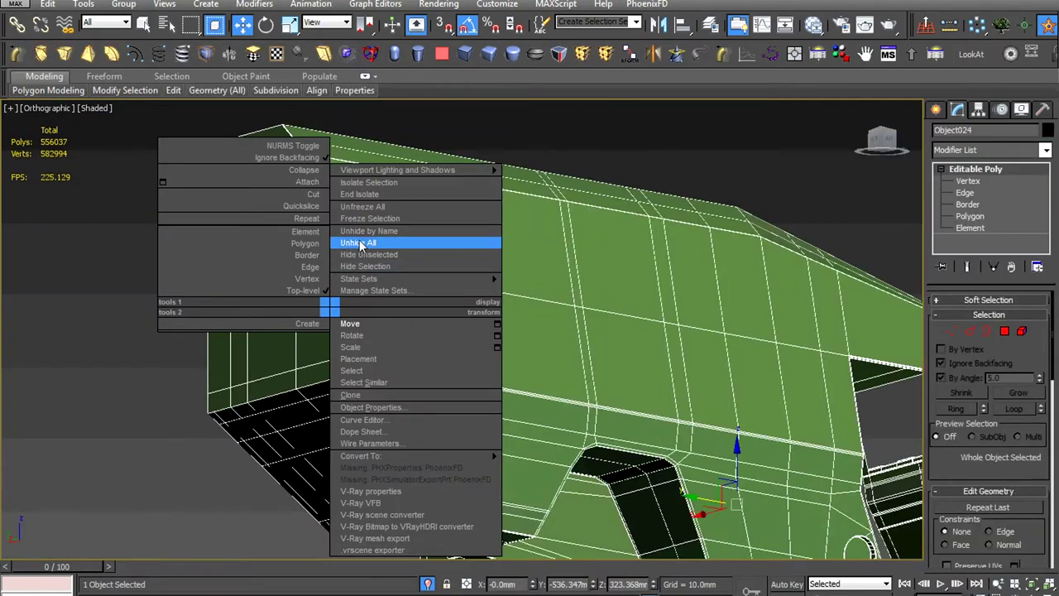
left_click(368, 246)
right_click(367, 286)
left_click(381, 246)
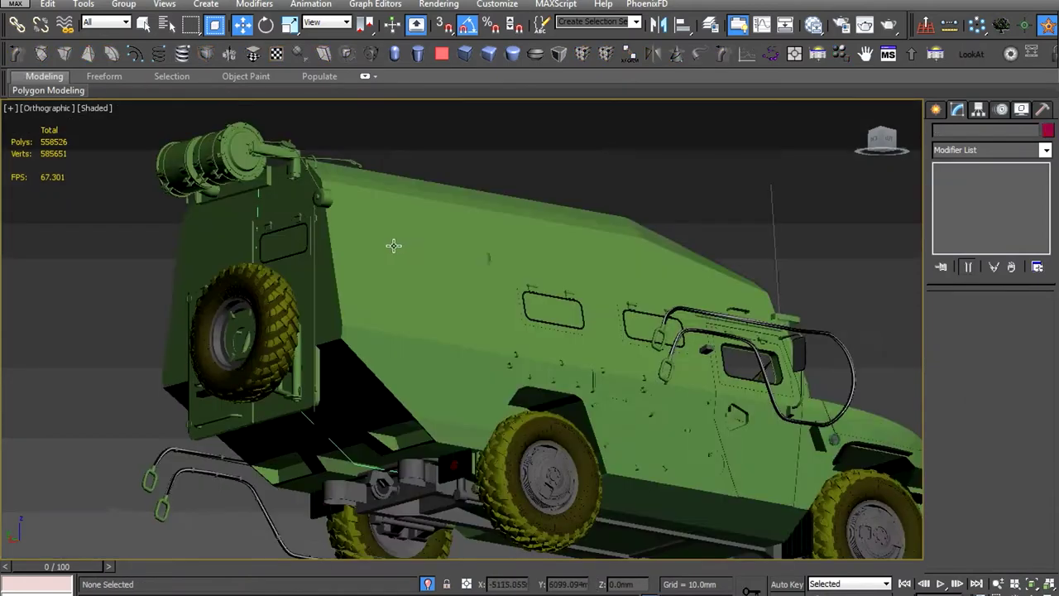
Select the spare wheel and its mounting post, undoing an accidental move
scroll(429, 405, "up", 3)
left_click(307, 354)
scroll(430, 405, "up", 2)
mouse_move(429, 405)
middle_mouse_down("alt")
mouse_move(389, 417)
mouse_move(415, 446)
mouse_move(356, 347)
middle_mouse_up("alt")
left_click(389, 418)
key("shift+z")
key("shift+z")
key("ctrl+z")
key("ctrl+z")
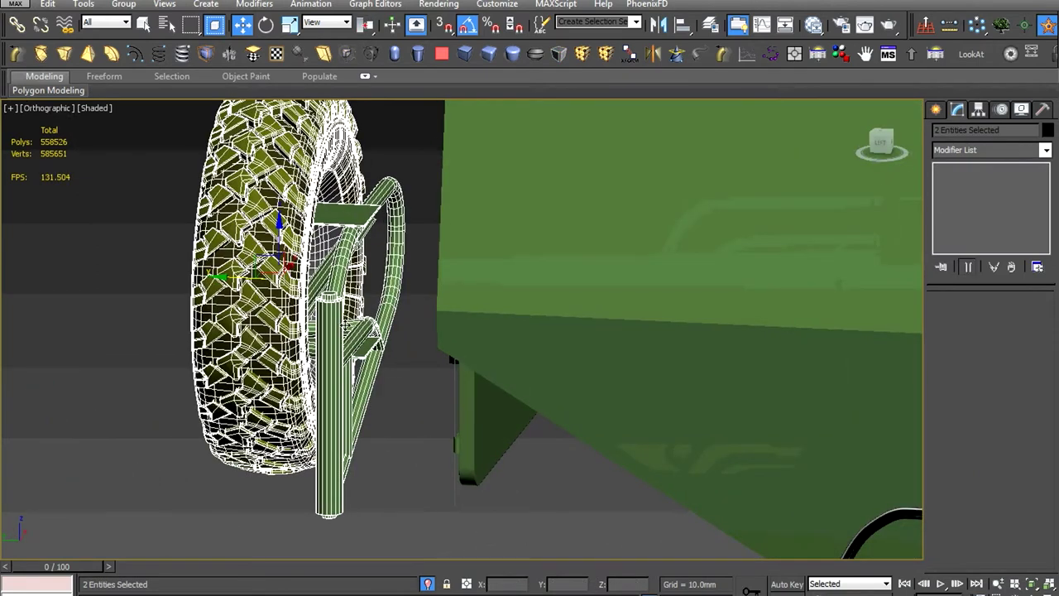
Group the spare wheel and post under the name 'wheel'
left_click(137, 18)
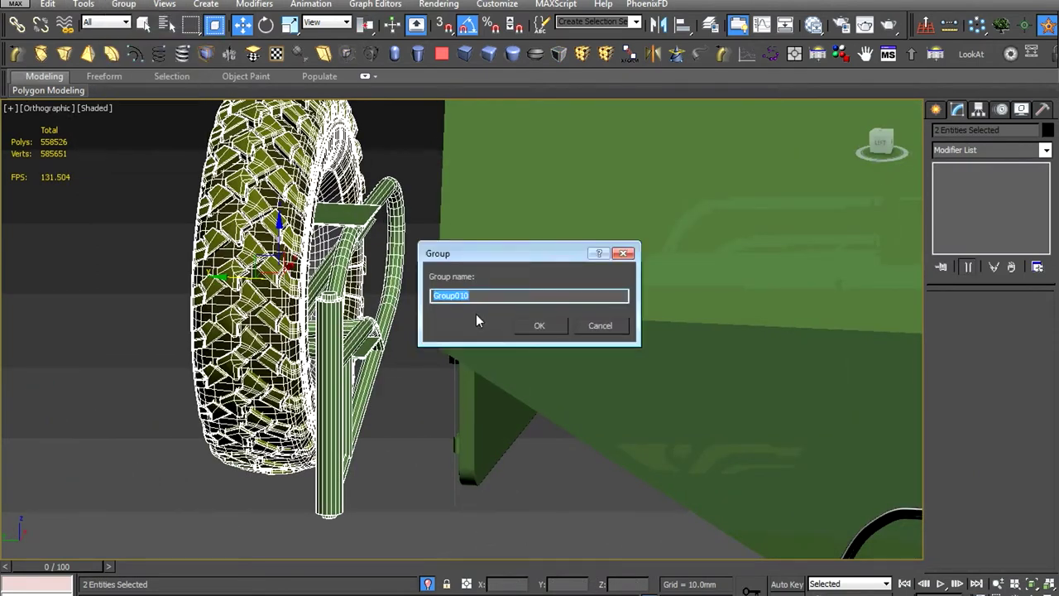
type("wheel")
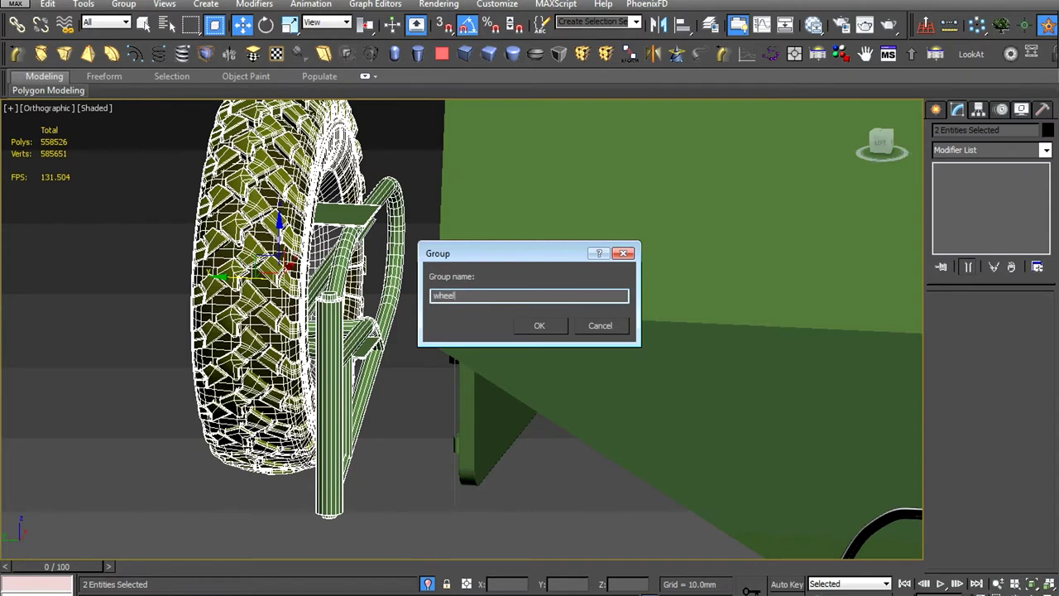
scroll(476, 313, "down", 10)
middle_click_drag(476, 313, 414, 331, "alt")
Select the van's rear door and hide it
scroll(398, 386, "up", 5)
left_click(398, 386)
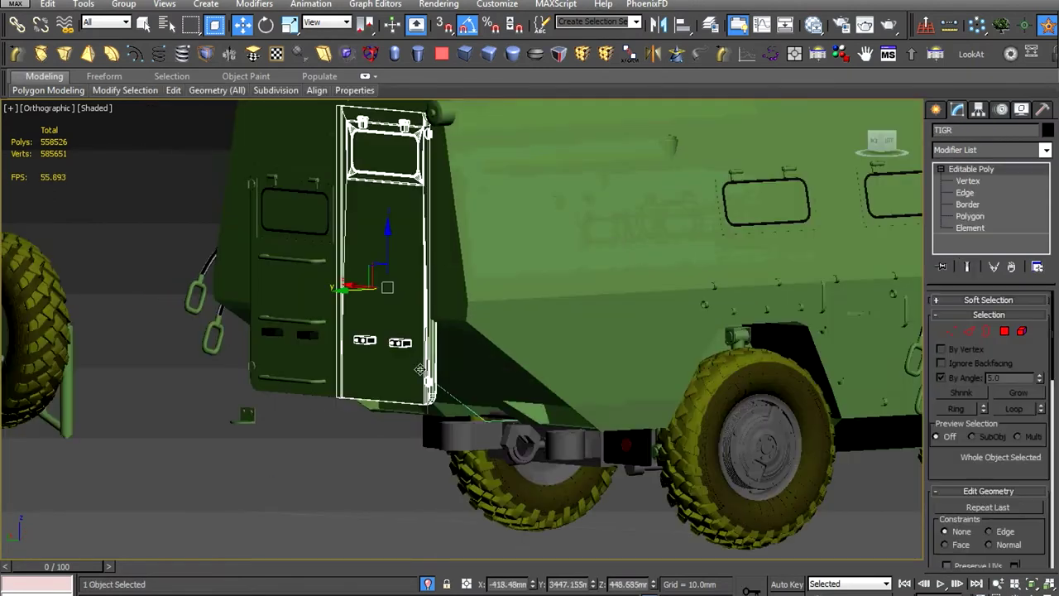
scroll(398, 387, "up", 2)
scroll(398, 387, "down", 3)
middle_click_drag(397, 386, 393, 379, "alt")
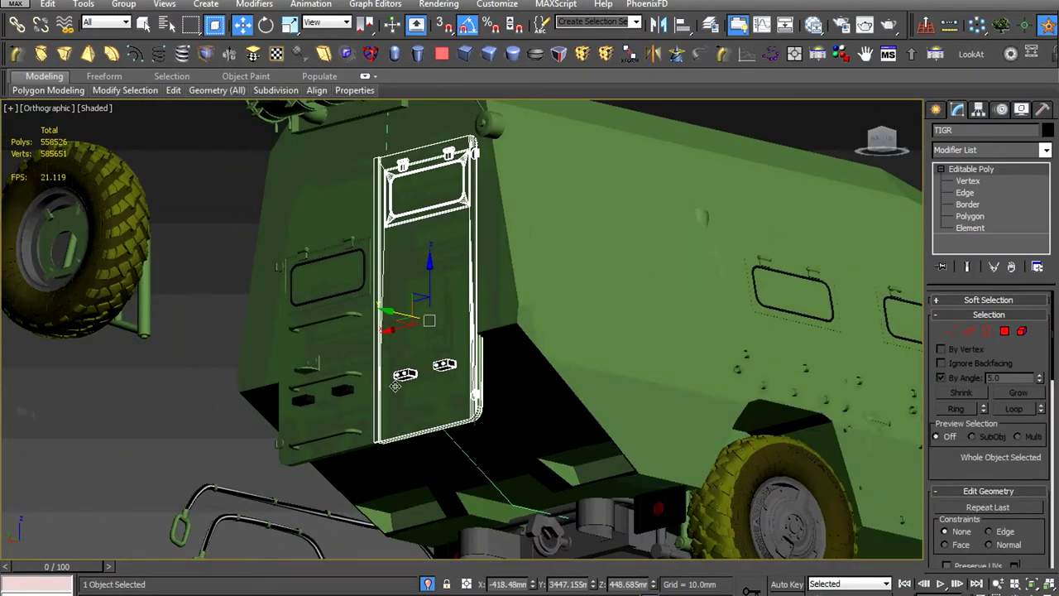
scroll(538, 359, "up", 3)
scroll(539, 359, "down", 3)
right_click(539, 359)
left_click(604, 324)
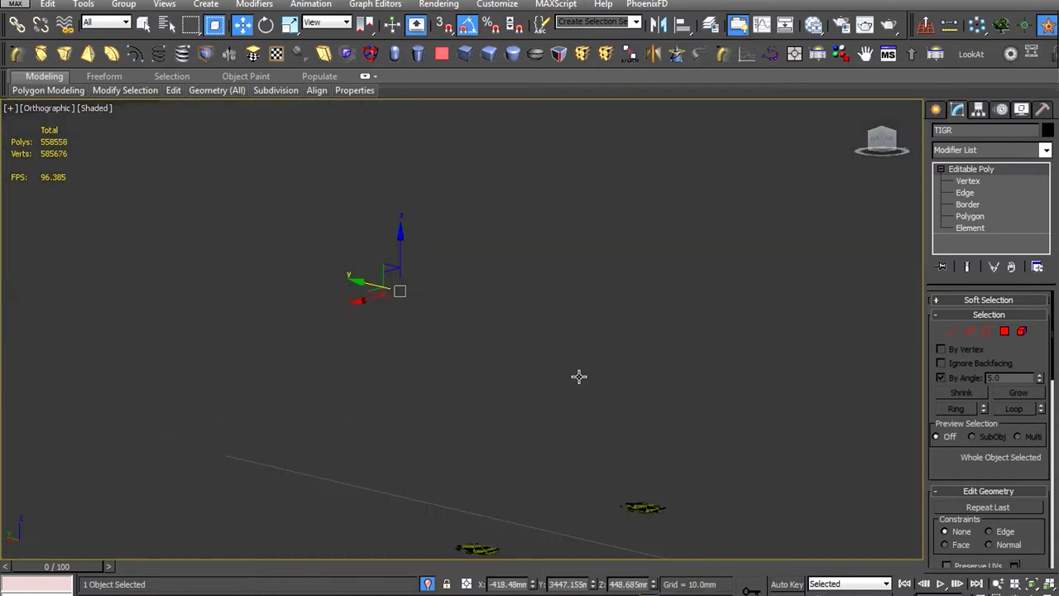
Hide the rear lights group and the floor plane 'flor'
left_click(565, 364)
right_click(564, 364)
left_click(629, 324)
scroll(575, 414, "up", 5)
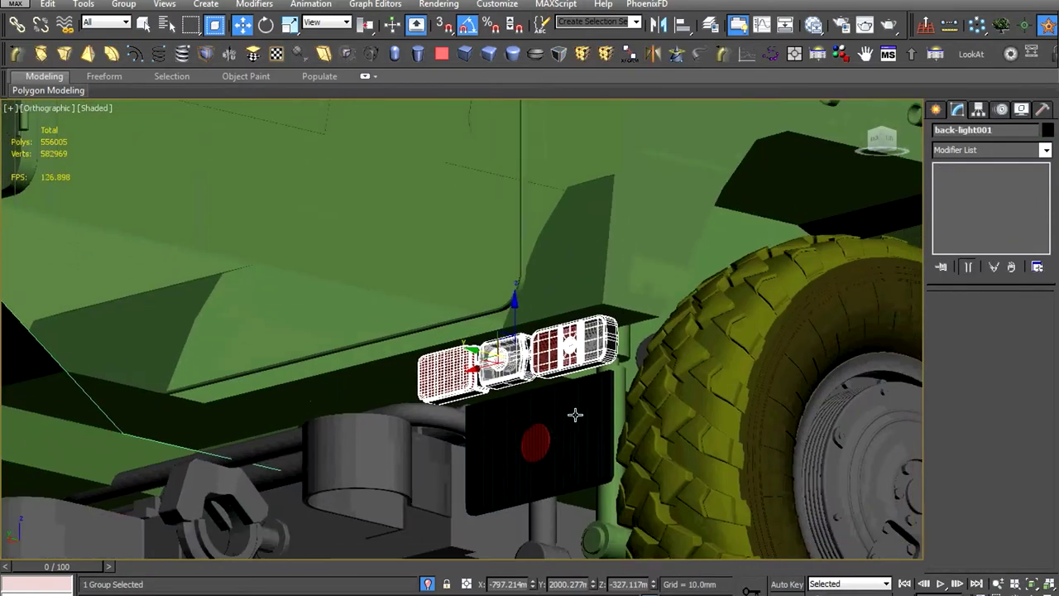
right_click(581, 339)
left_click(633, 315)
left_click(599, 335)
right_click(599, 335)
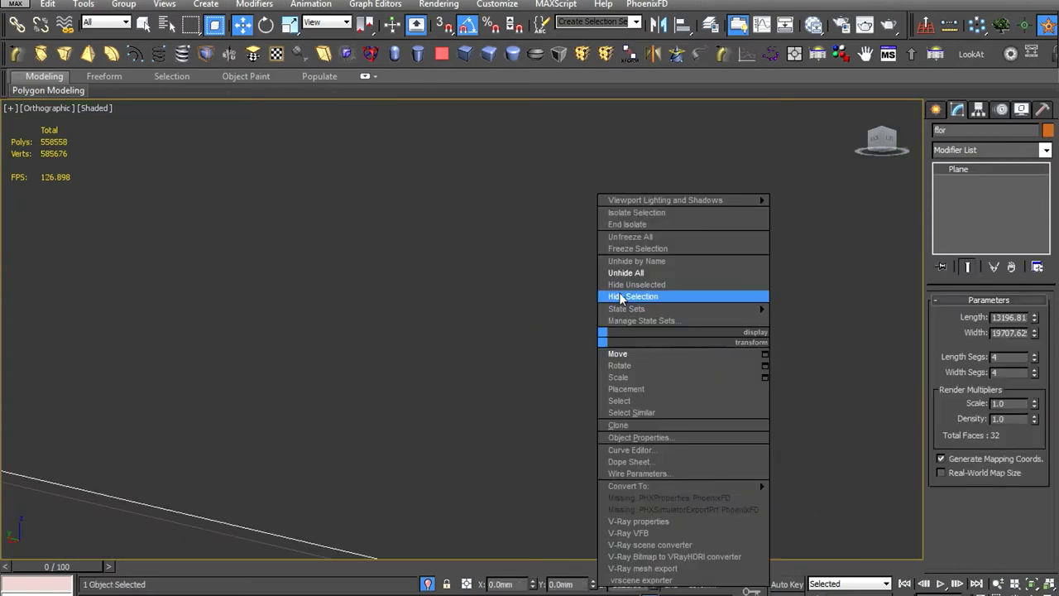
left_click(620, 297)
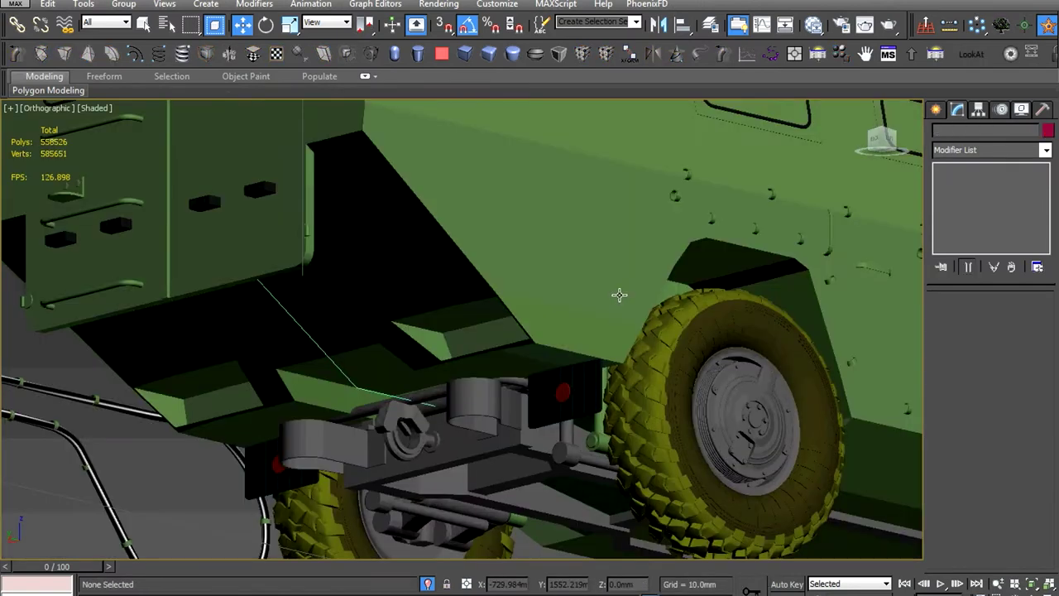
Hide the remaining selected objects, then select and frame the back-light001 group
scroll(564, 323, "up", 3)
left_click(568, 342)
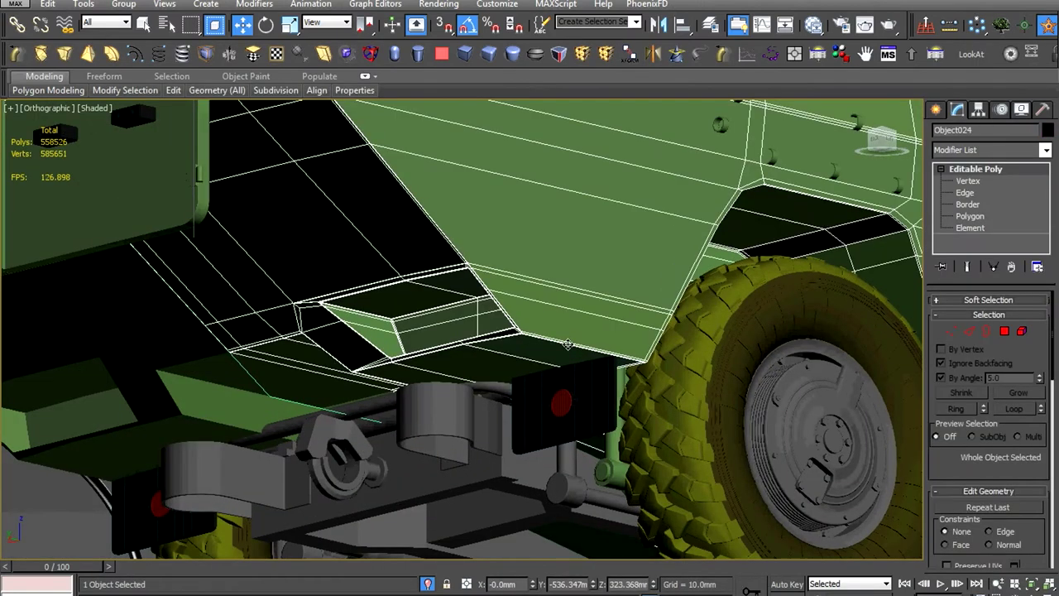
scroll(535, 345, "up", 4)
right_click(532, 341)
left_click(573, 300)
left_click(574, 339)
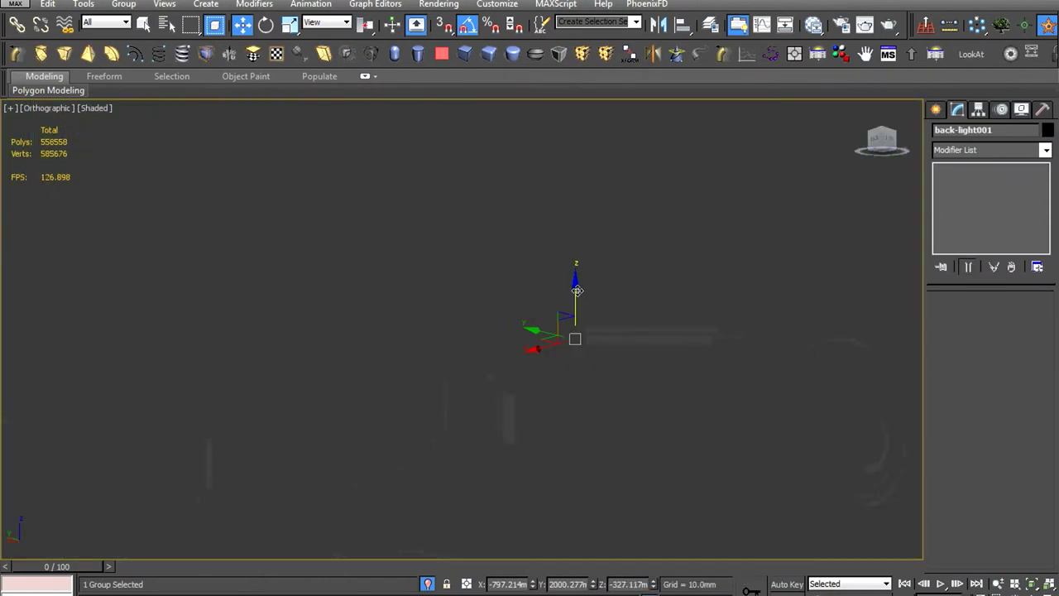
scroll(574, 339, "down", 4)
scroll(575, 359, "up", 4)
key("z")
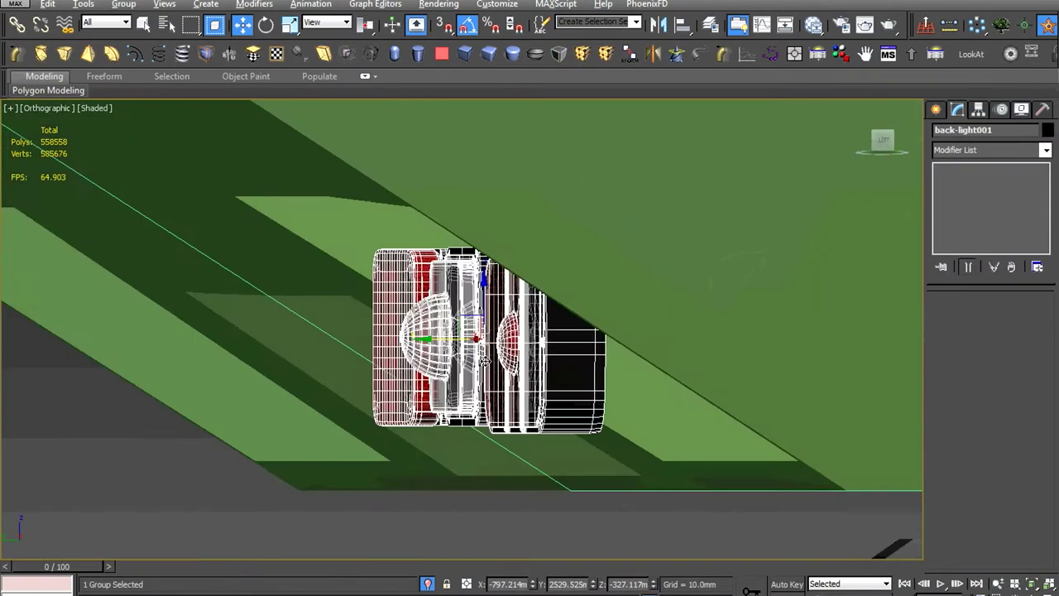
scroll(624, 385, "down", 2)
Isolate back-light001 with the van body and slide the back-light group along Y
key("alt+q")
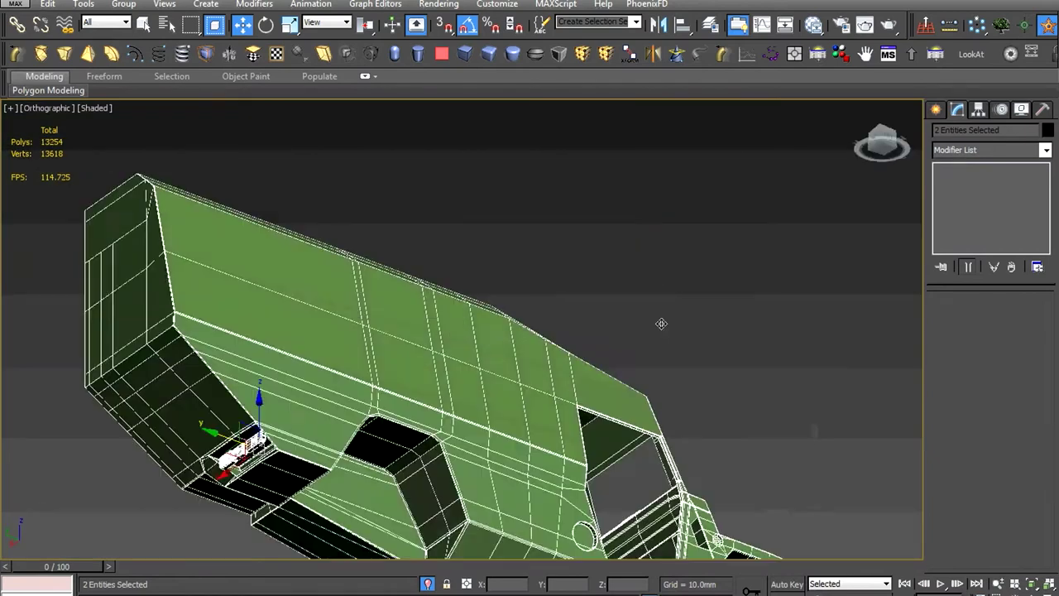
left_click(224, 437)
key("z")
scroll(436, 350, "down", 2)
scroll(436, 350, "up", 2)
left_click_drag(439, 348, 453, 354)
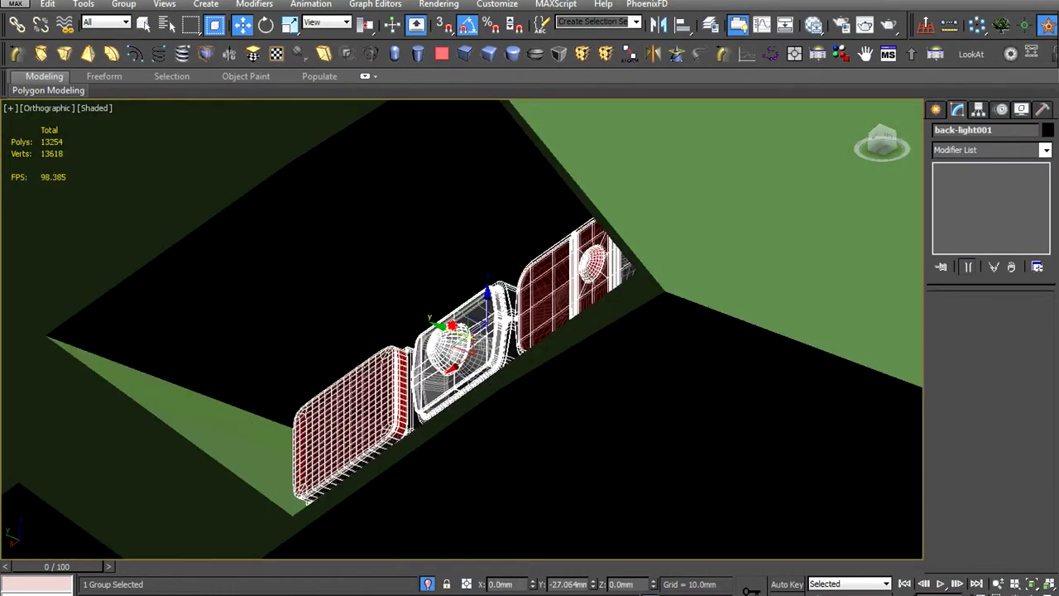
Switch to a wireframe Left view and box-select vertices on the van body
key("l")
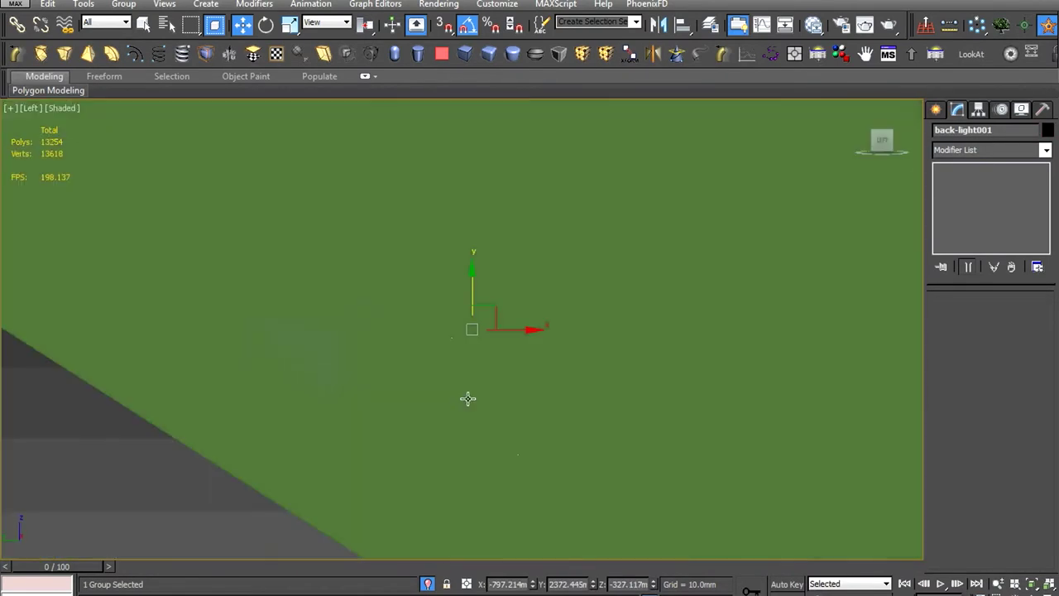
left_click(62, 108)
left_click(129, 234)
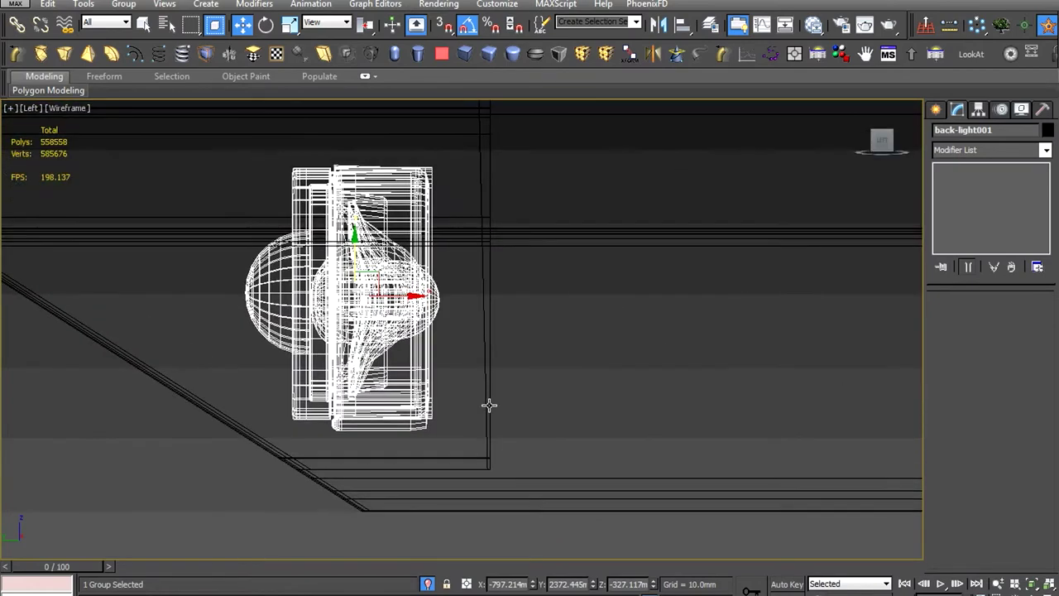
left_click(489, 405)
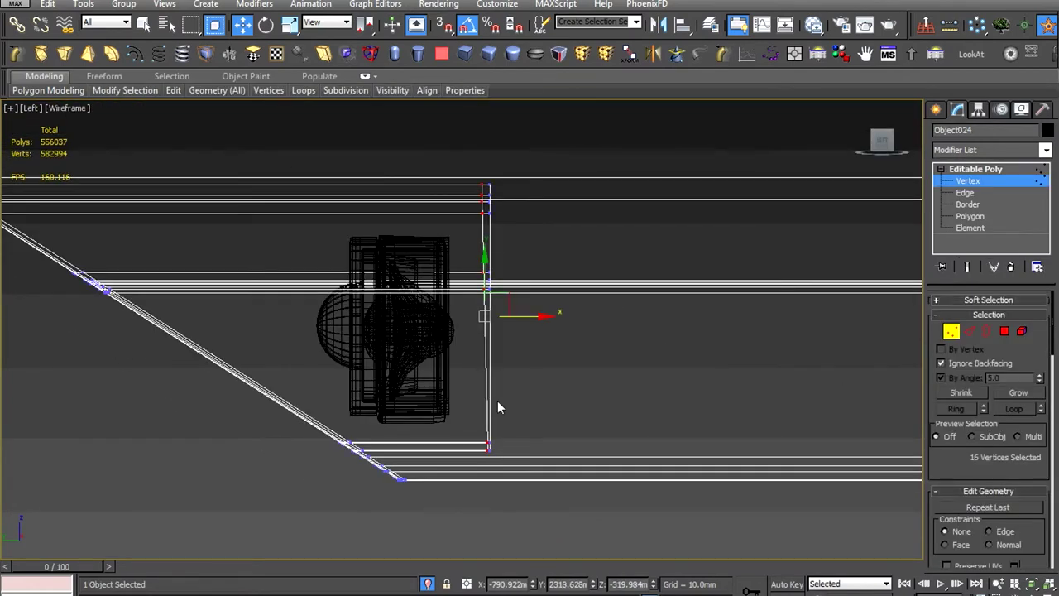
key("2")
key("r")
scroll(591, 364, "up", 3)
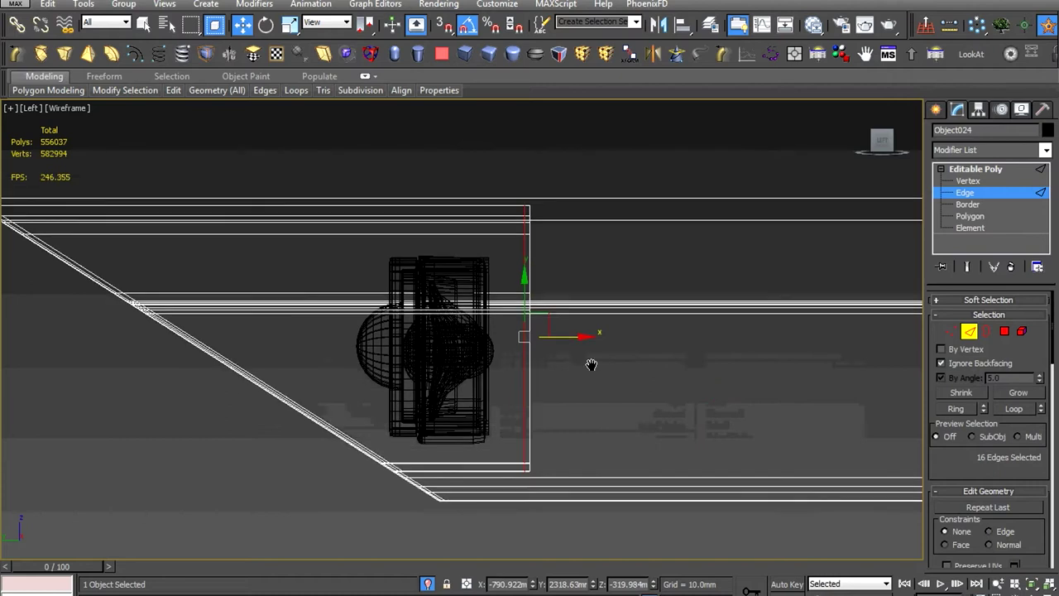
scroll(531, 402, "down", 3)
key("1")
key("w")
scroll(546, 472, "up", 3)
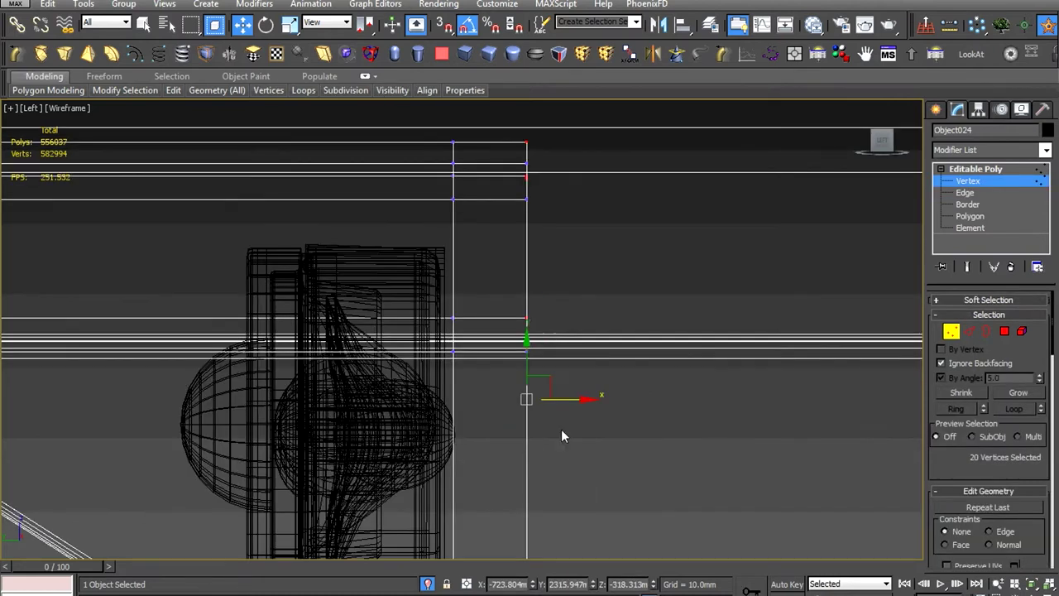
scroll(910, 385, "down", 2)
left_click_drag(610, 366, 671, 524, "ctrl")
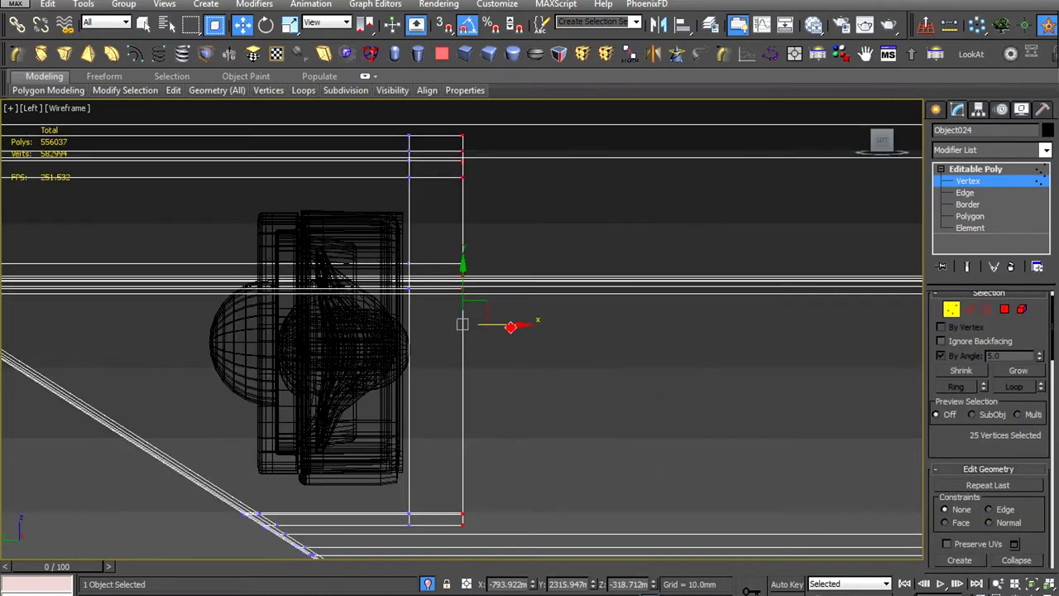
scroll(161, 184, "down", 3)
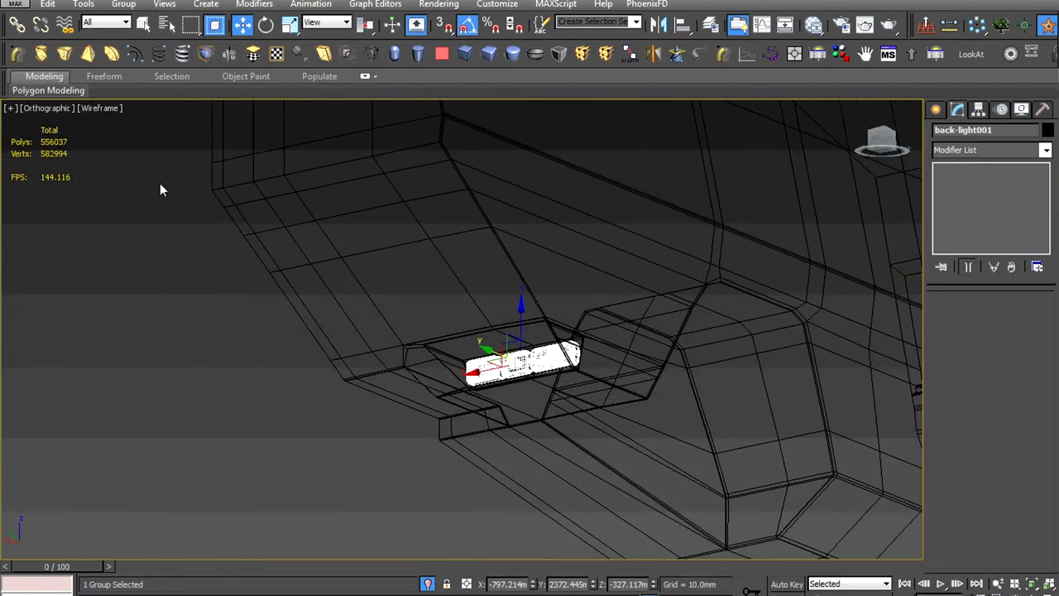
Reselect the van body mesh and bring its rear corner into view
left_click(93, 107)
left_click(165, 140)
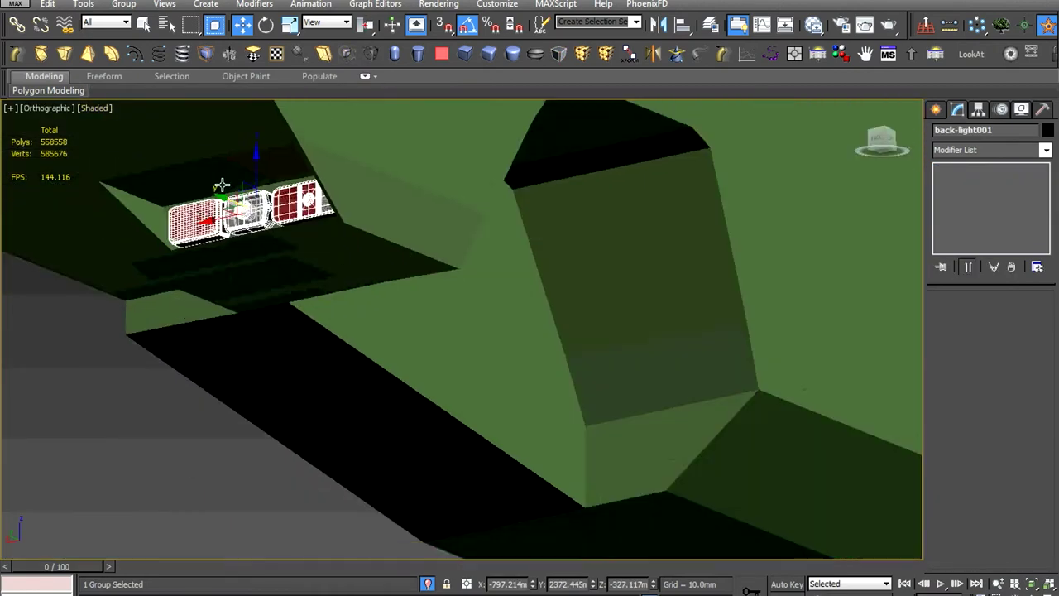
scroll(437, 306, "down", 3)
left_click(475, 342)
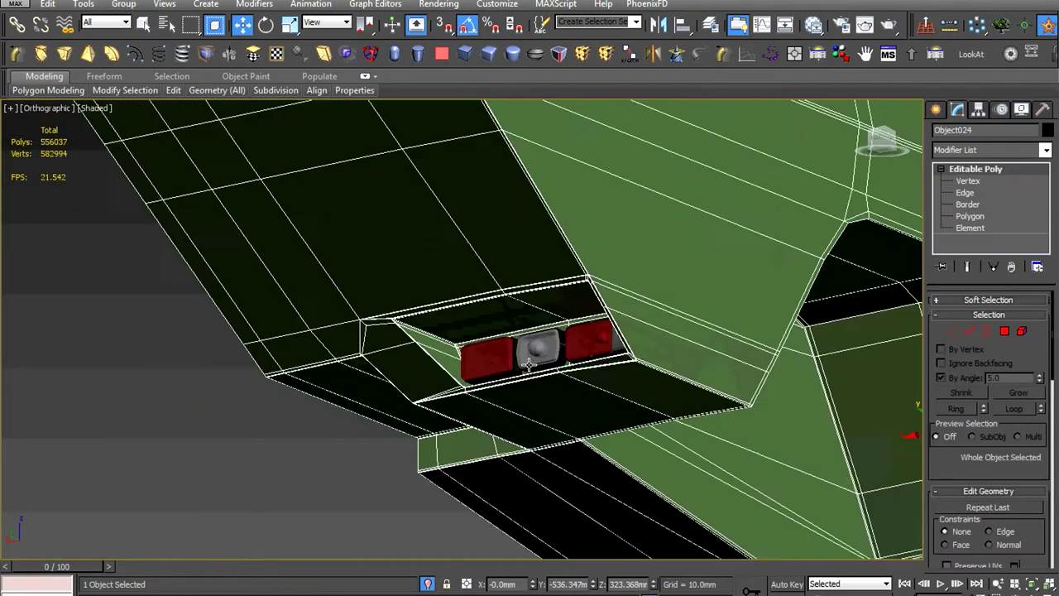
scroll(476, 343, "up", 3)
scroll(476, 343, "up", 3)
scroll(476, 343, "down", 2)
middle_click_drag(472, 338, 539, 323, "alt")
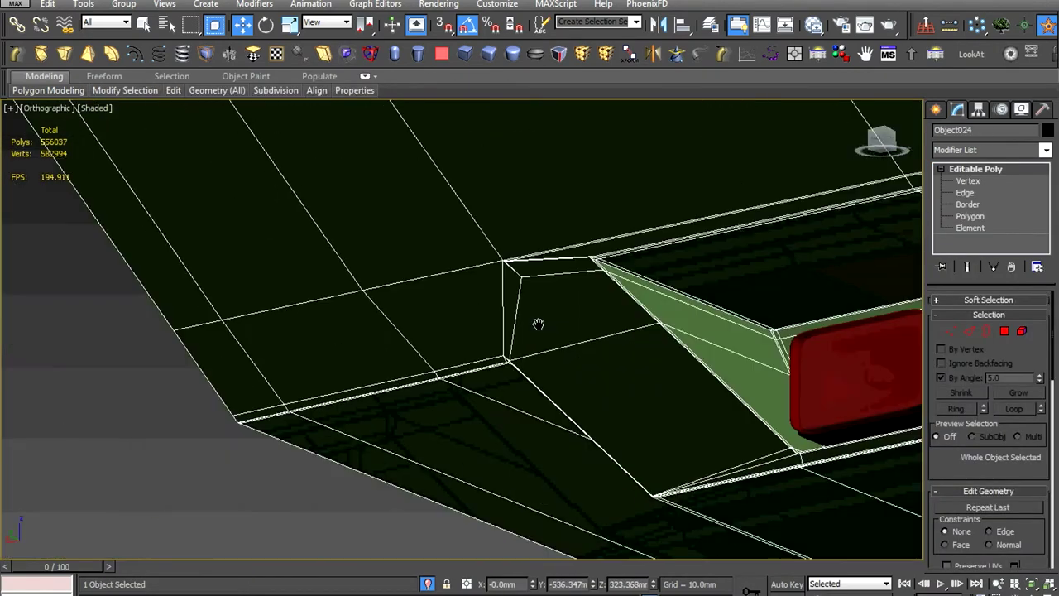
scroll(553, 360, "up", 3)
middle_click_drag(553, 360, 364, 356)
scroll(673, 331, "down", 2)
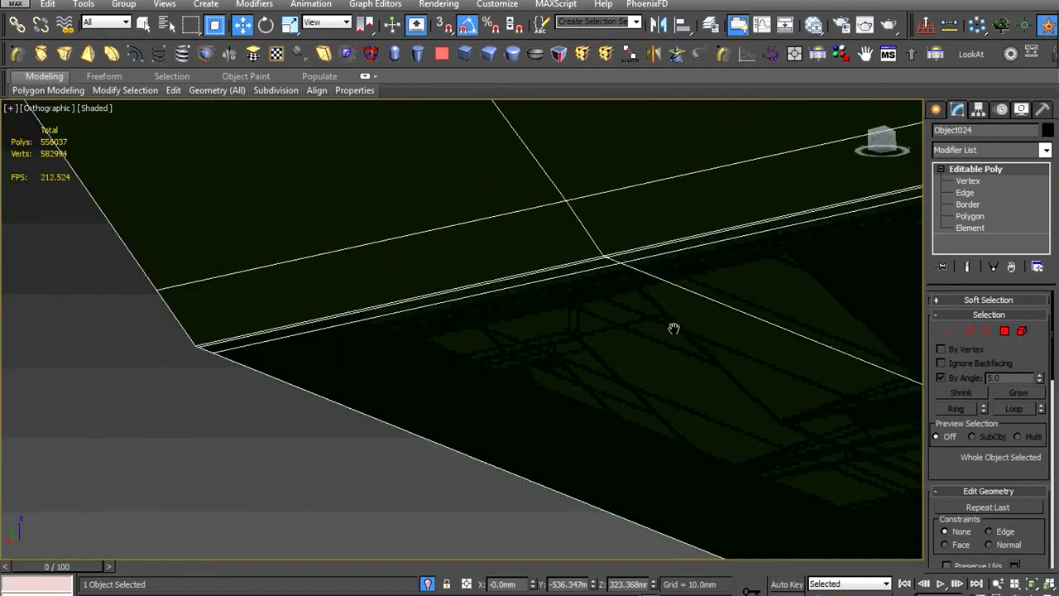
Select the stray edges at the rear corner and remove them with Ctrl+Backspace
middle_click_drag(702, 328, 861, 291)
key("2")
scroll(861, 291, "down", 2)
scroll(737, 317, "down", 2)
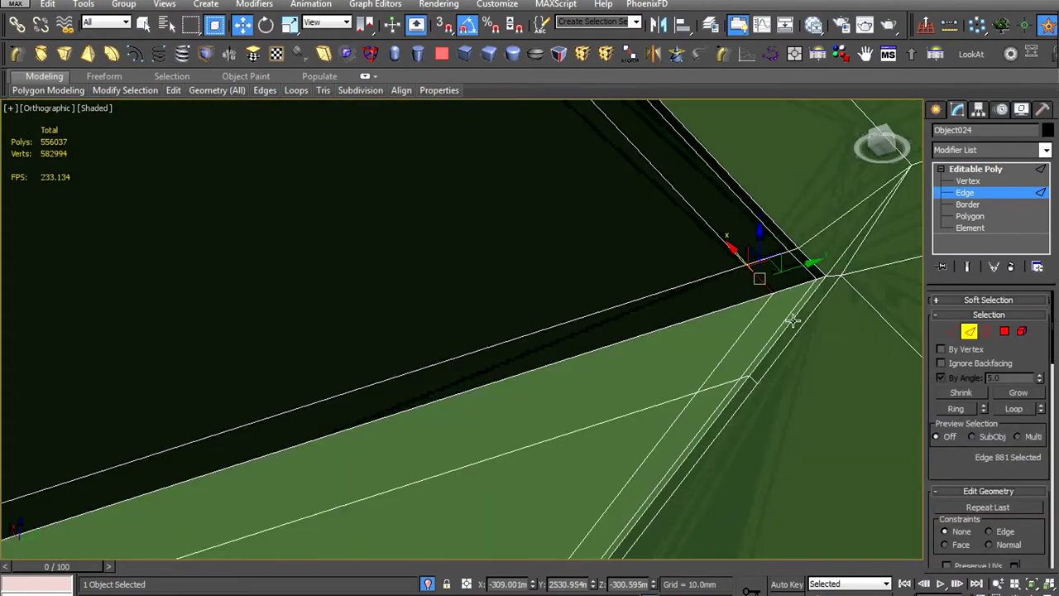
scroll(731, 340, "down", 3)
scroll(480, 398, "up", 1)
scroll(480, 398, "up", 3)
middle_click_drag(355, 229, 414, 332, "alt")
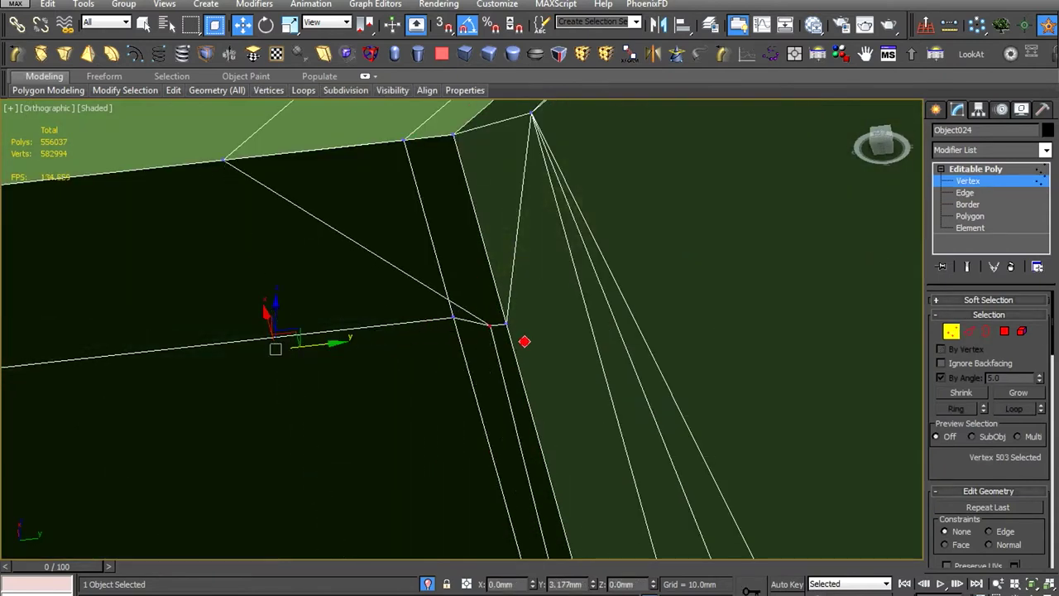
middle_click_drag(524, 341, 209, 278, "alt")
scroll(533, 305, "down", 4)
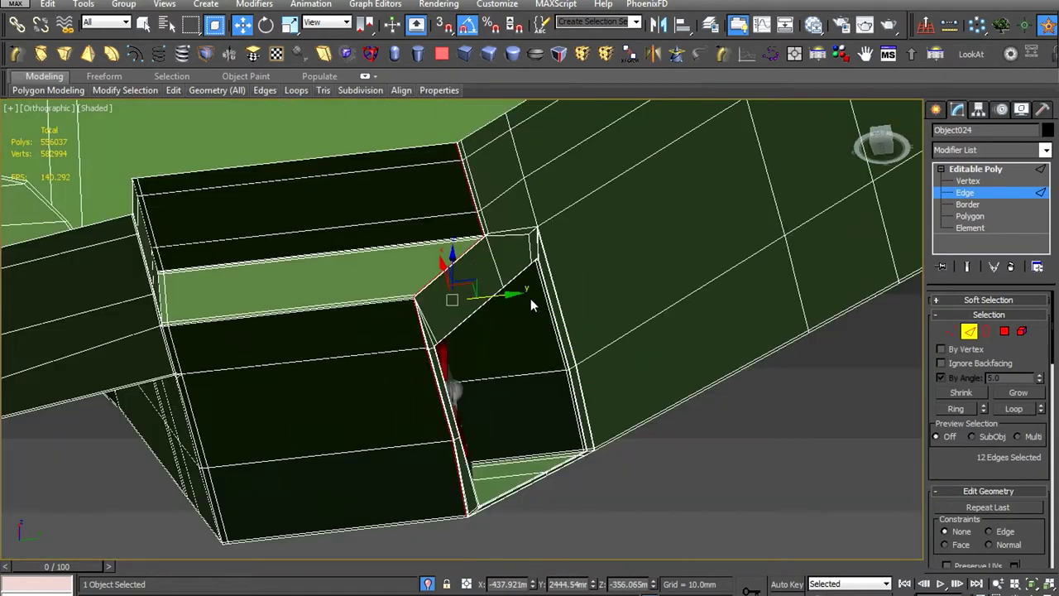
middle_click_drag(531, 297, 590, 289, "alt")
scroll(586, 229, "up", 3)
scroll(587, 229, "up", 2)
key("ctrl+BackSpace")
Select the three corner vertices and inspect them in a wireframe Left view
middle_click_drag(587, 229, 425, 441)
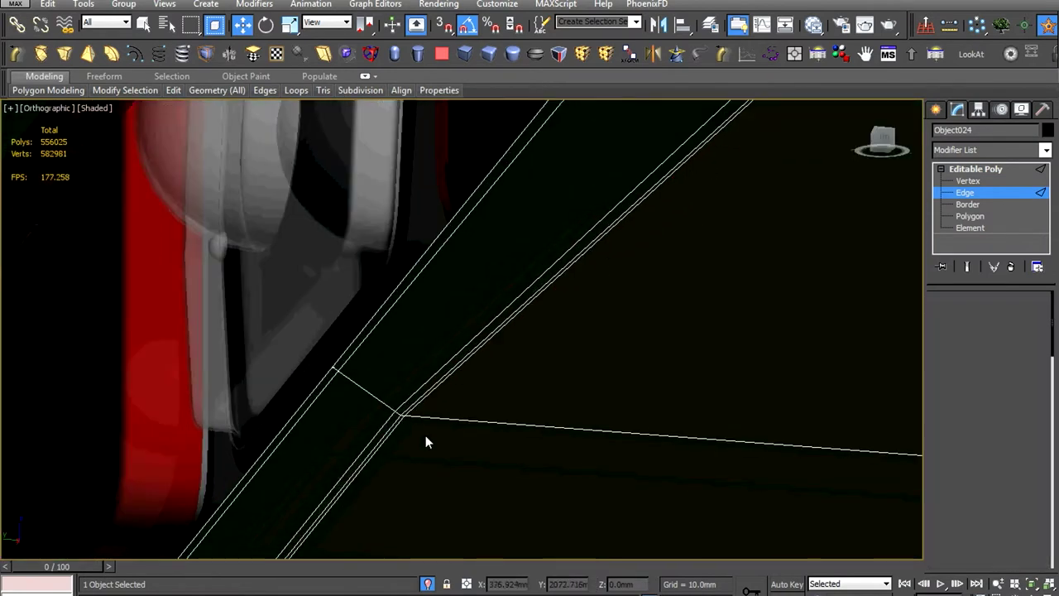
left_click_drag(442, 393, 440, 412)
key("p")
key("t")
key("l")
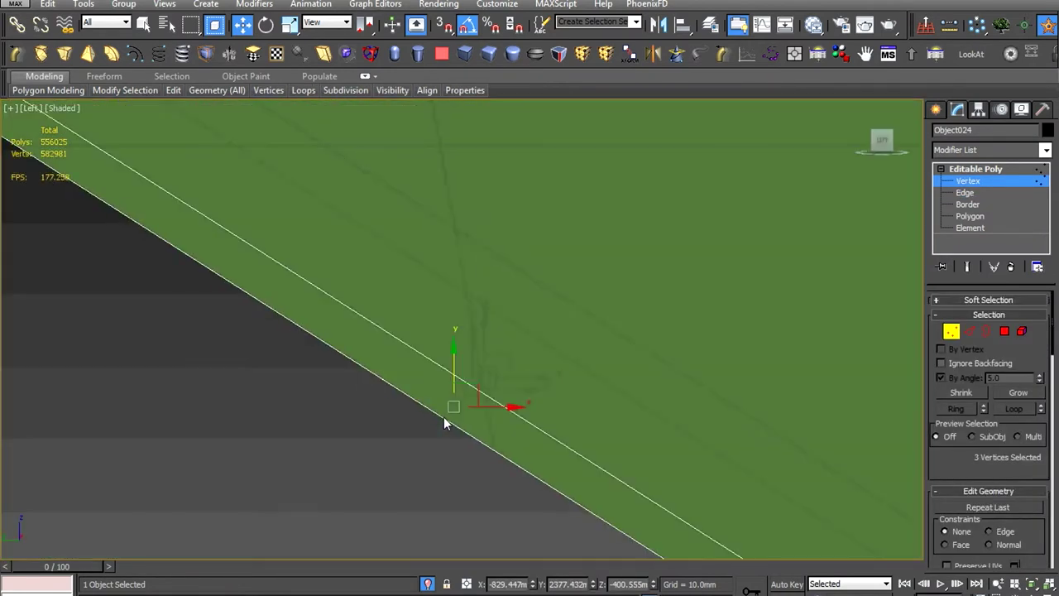
left_click(51, 106)
left_click(120, 227)
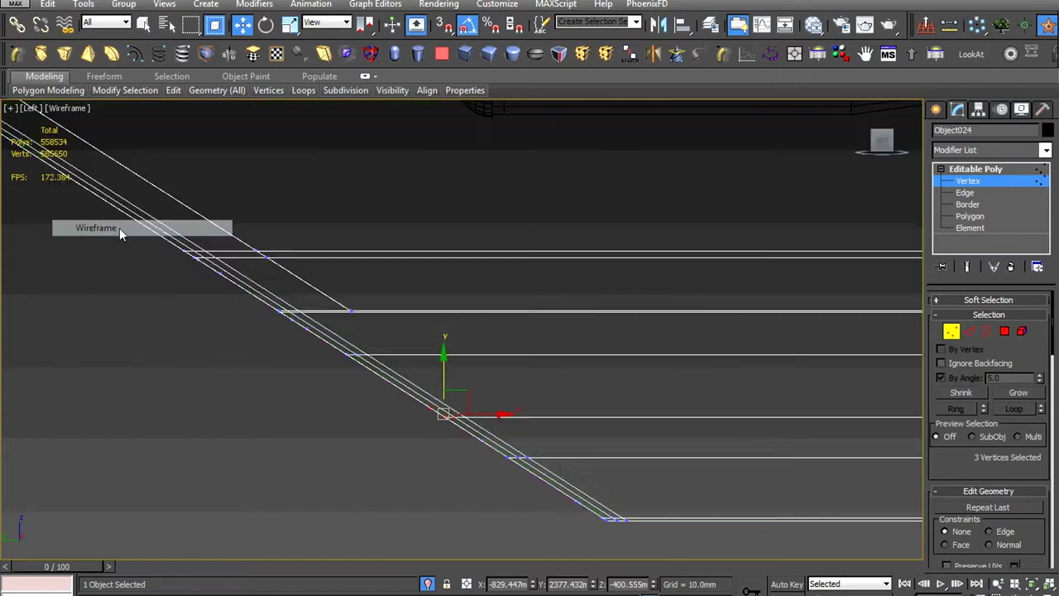
middle_click_drag(398, 382, 416, 388, "alt")
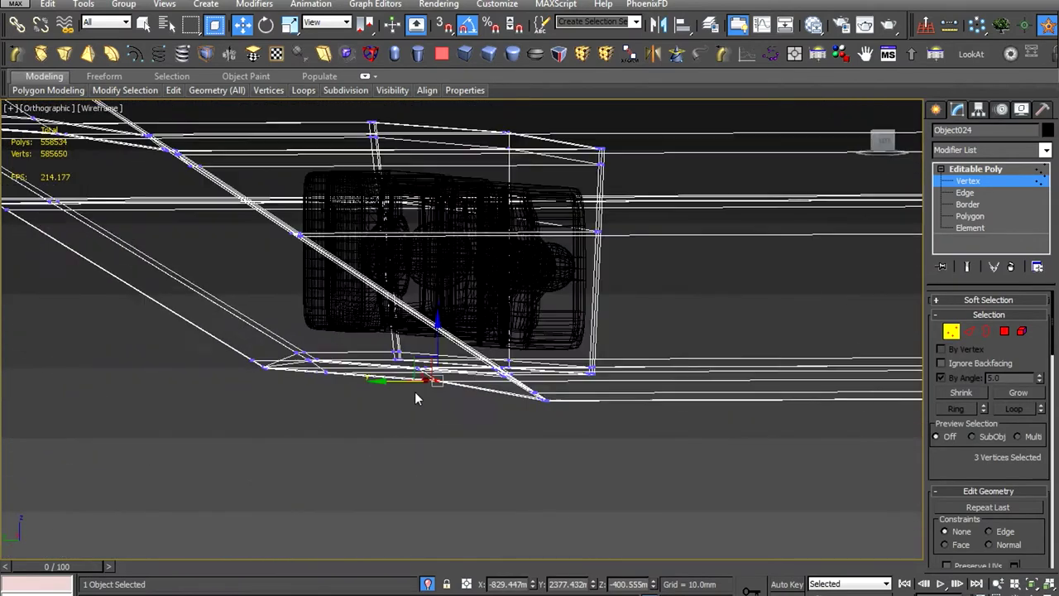
key("l")
scroll(418, 385, "down", 5)
scroll(418, 386, "down", 5)
middle_click_drag(418, 386, 411, 405)
scroll(637, 369, "up", 5)
scroll(634, 364, "down", 2)
mouse_move(633, 364)
middle_mouse_down("alt")
mouse_move(633, 347)
mouse_move(520, 388)
mouse_move(511, 295)
middle_mouse_up("alt")
key("l")
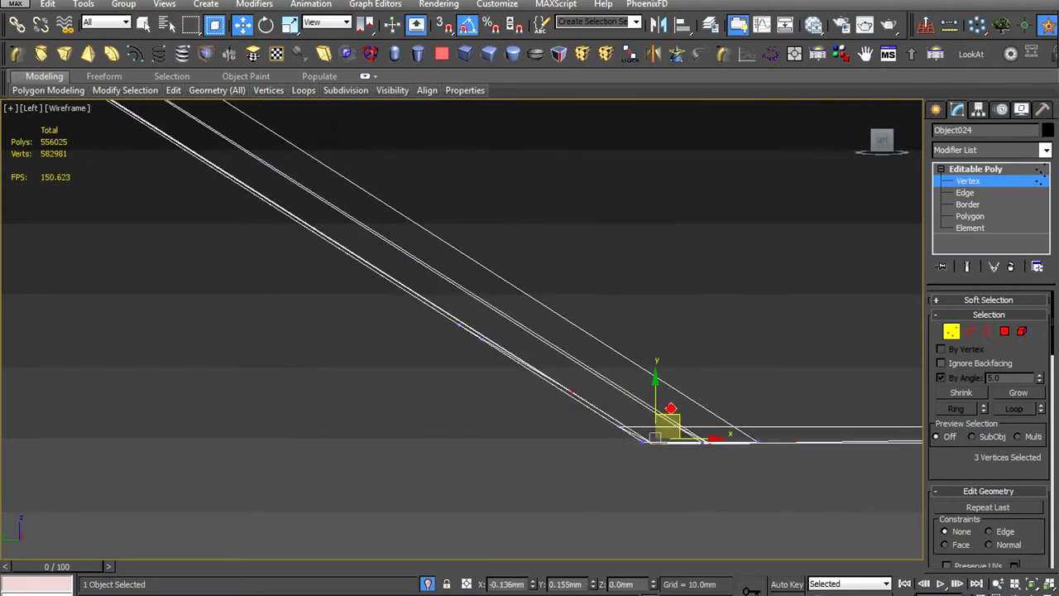
Inspect the light unit and selected corner vertices in shaded view
scroll(409, 429, "down", 3)
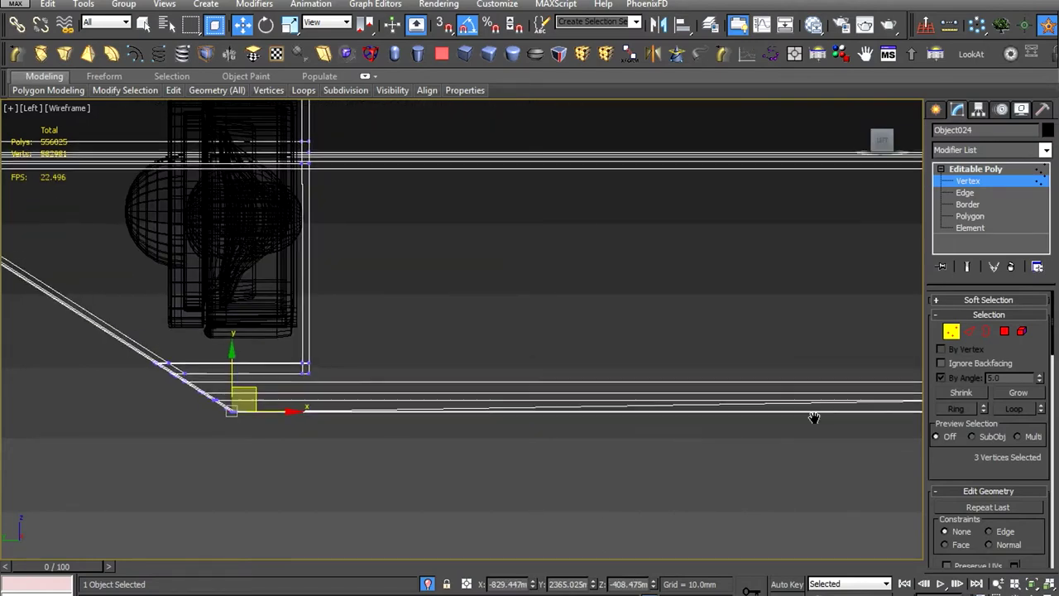
scroll(573, 415, "up", 5)
mouse_move(547, 409)
middle_mouse_down("alt")
mouse_move(558, 414)
mouse_move(331, 425)
mouse_move(286, 314)
middle_mouse_up("alt")
key("F3")
scroll(331, 364, "up", 5)
scroll(425, 355, "down", 2)
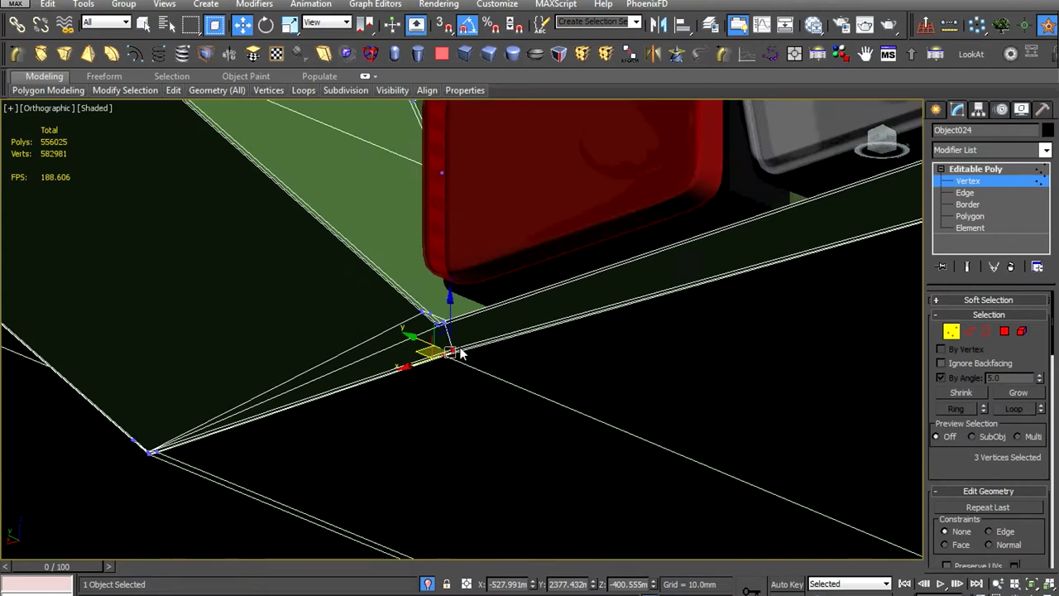
scroll(449, 364, "down", 4)
middle_click_drag(496, 386, 472, 399, "alt")
scroll(471, 399, "up", 3)
scroll(472, 400, "up", 5)
middle_click_drag(413, 331, 401, 342, "alt")
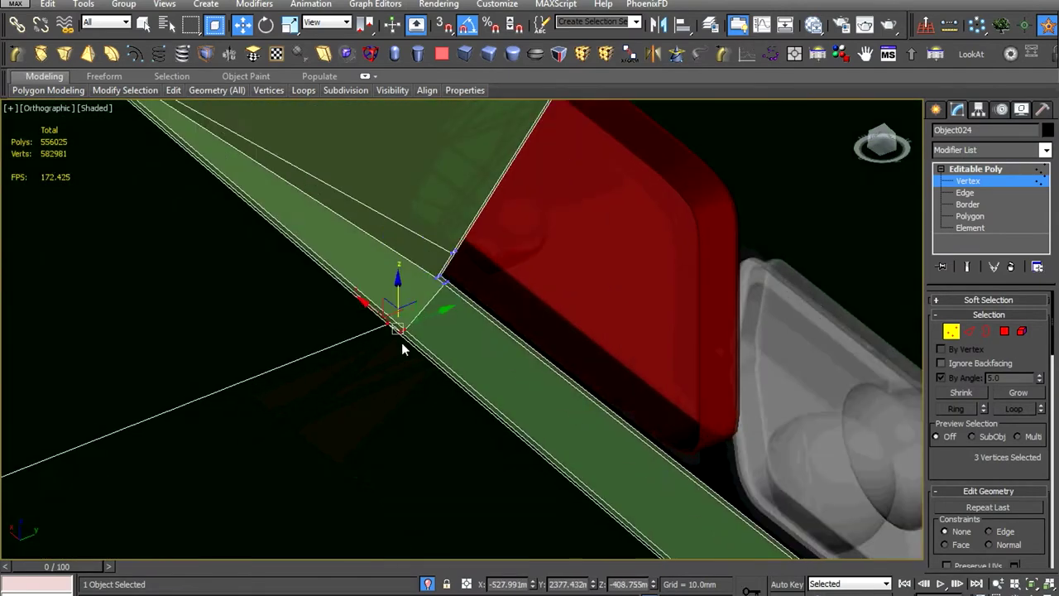
scroll(401, 341, "up", 3)
Lower the three corner vertices into line using the Move tool
key("r")
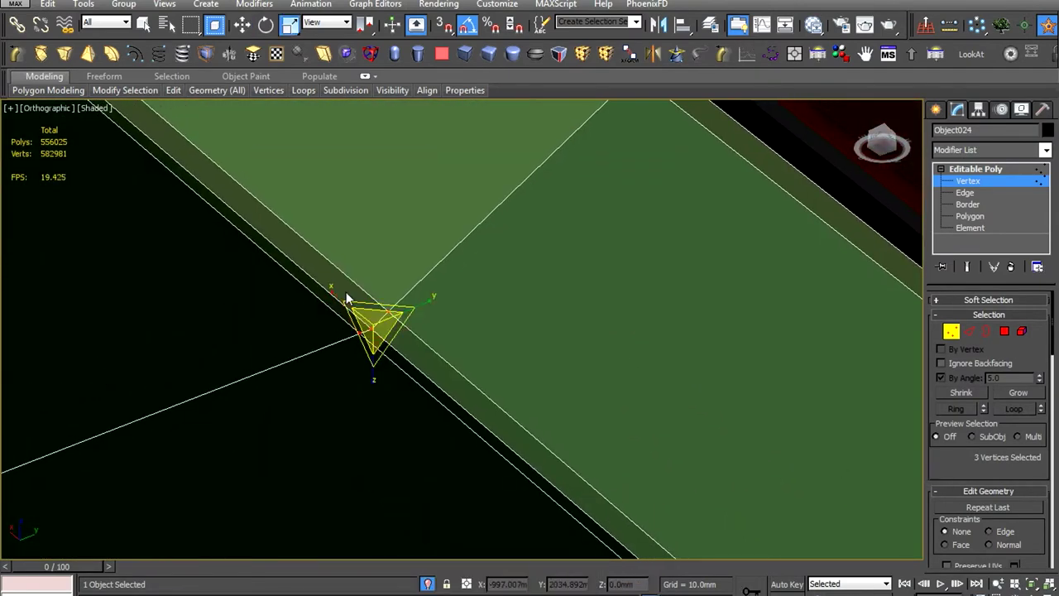
right_click(480, 325)
left_click(492, 344)
key("alt+w")
left_click_drag(372, 392, 364, 447)
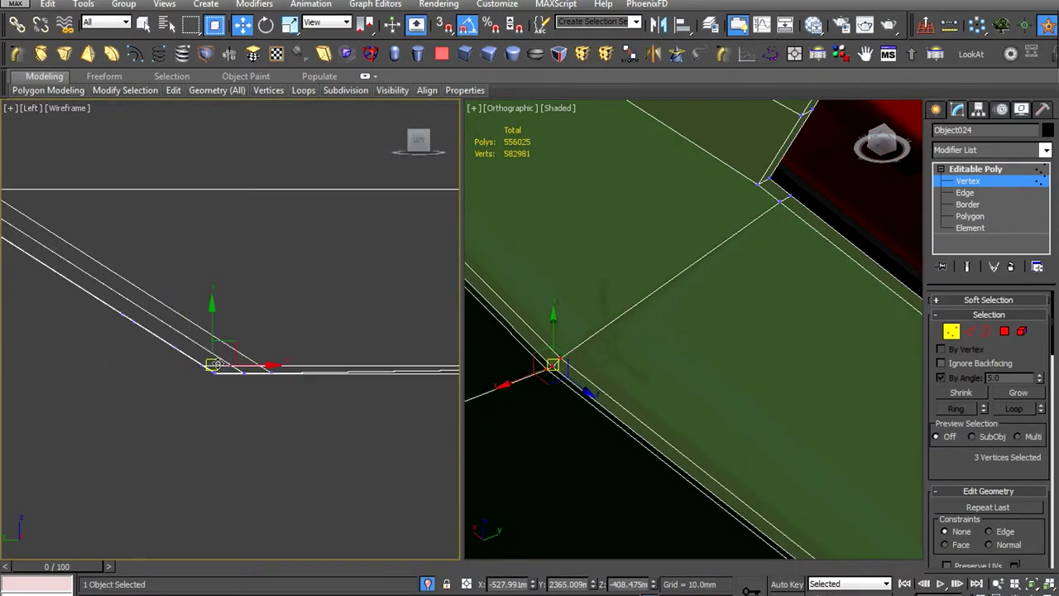
Box-select the vertices around the side panel corner
scroll(214, 364, "down", 5)
mouse_move(579, 376)
middle_mouse_down("alt")
mouse_move(658, 356)
mouse_move(713, 358)
mouse_move(644, 406)
mouse_move(579, 414)
middle_mouse_up("alt")
scroll(529, 439, "up", 3)
scroll(516, 449, "up", 4)
middle_click_drag(515, 449, 608, 438)
left_click_drag(551, 464, 648, 416)
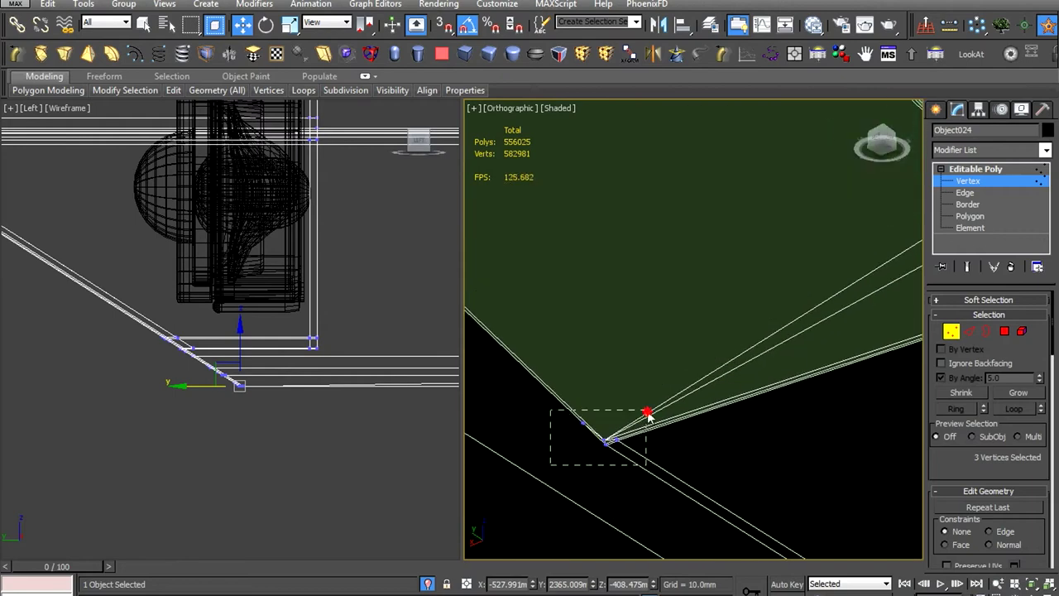
scroll(648, 416, "down", 3)
Inspect the underside and taillight area, then maximize the shaded view
middle_click_drag(647, 416, 612, 434, "alt")
mouse_move(731, 447)
middle_mouse_down("alt")
mouse_move(708, 416)
mouse_move(731, 456)
mouse_move(776, 488)
mouse_move(670, 413)
middle_mouse_up("alt")
scroll(270, 422, "up", 3)
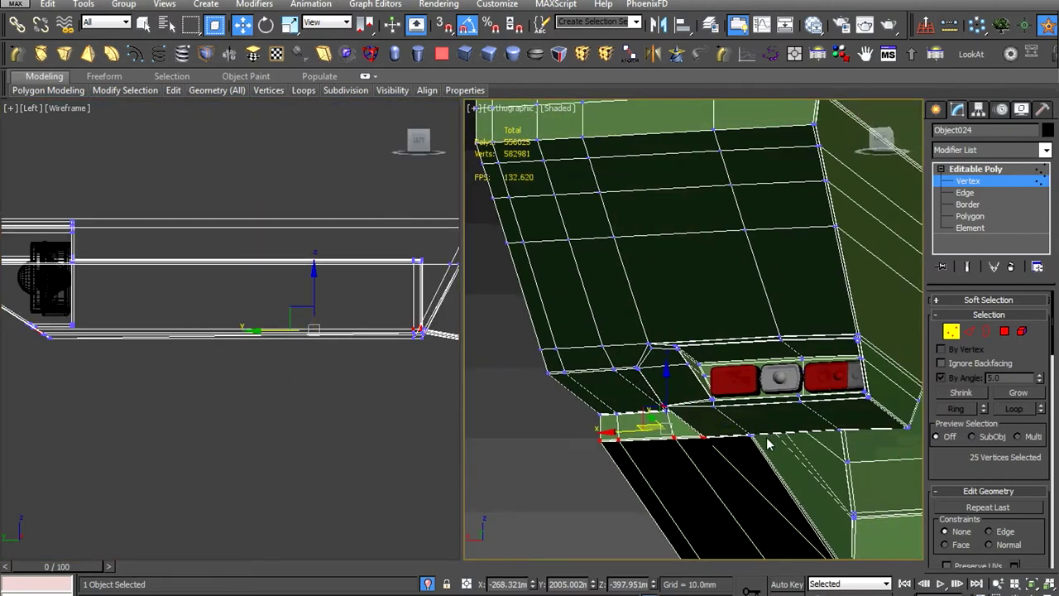
middle_click_drag(767, 445, 669, 437, "alt")
scroll(640, 406, "up", 3)
key("alt+w")
scroll(647, 398, "down", 5)
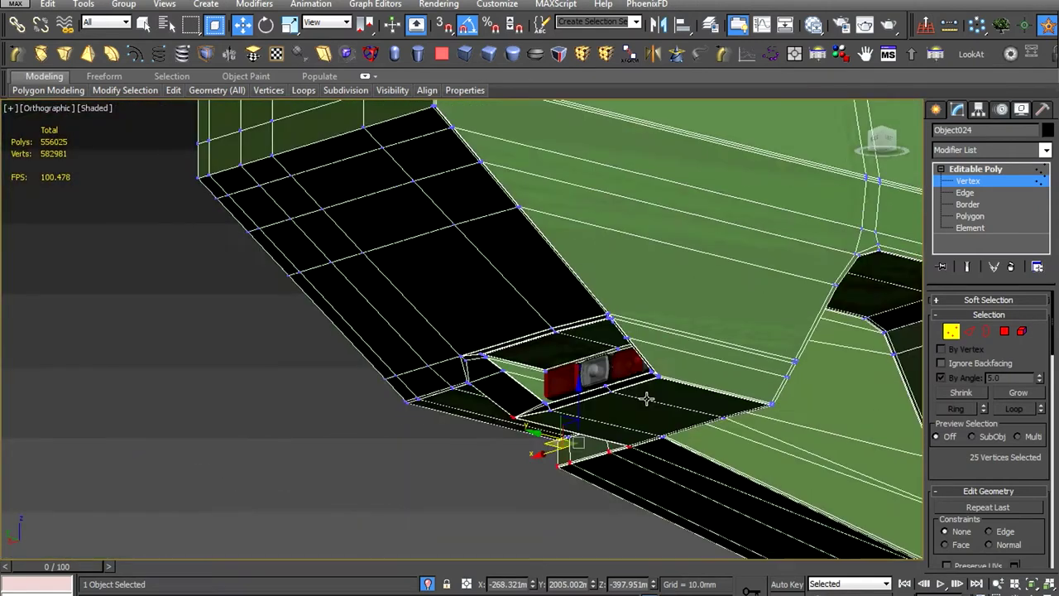
scroll(646, 399, "up", 8)
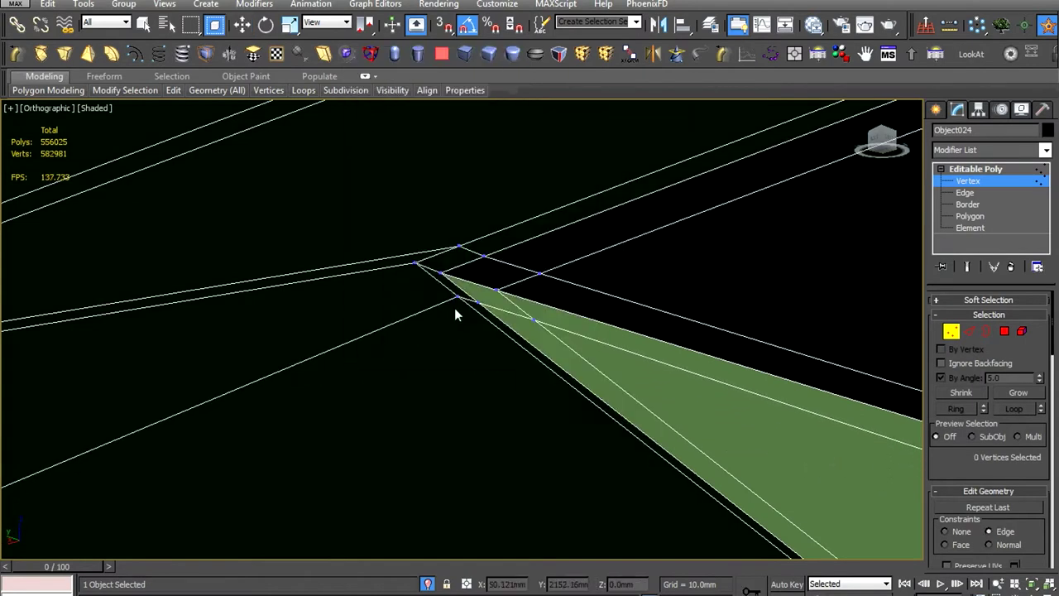
Delete the two stray side-panel edges and pick the panel's corner vertex
key("2")
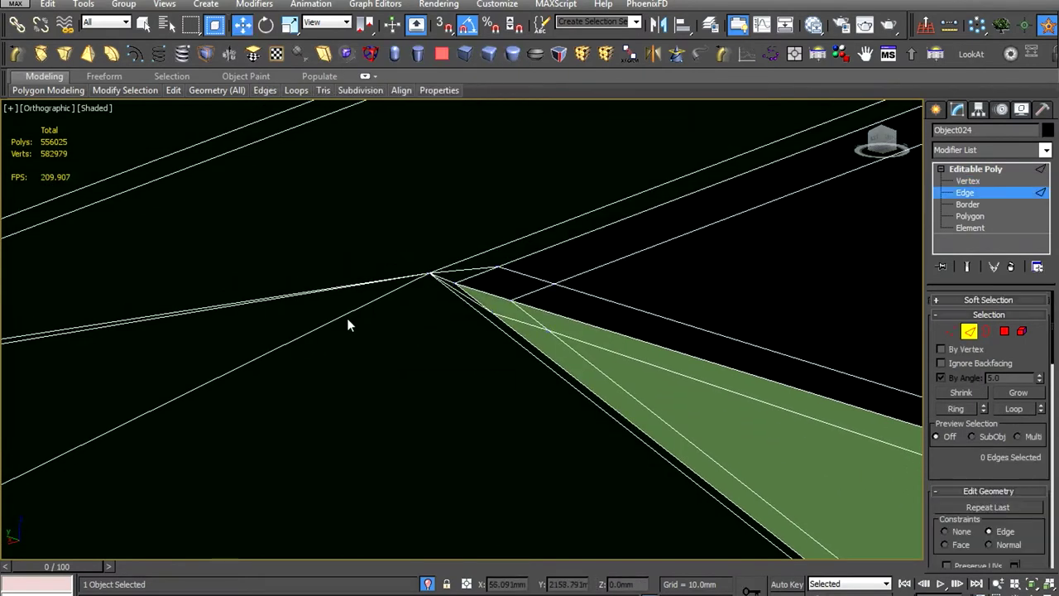
key("Delete")
key("Delete")
middle_click_drag(236, 317, 310, 362, "alt")
scroll(428, 394, "up", 3)
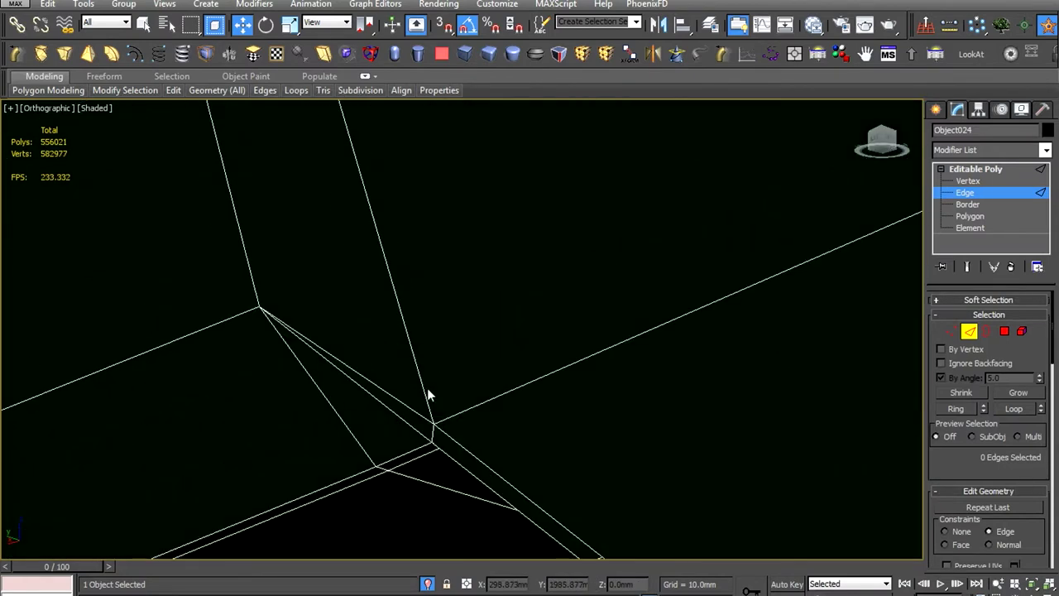
scroll(456, 383, "up", 3)
key("1")
left_click(422, 458)
Unhide all hidden parts, then select and isolate the TIGR 137 truck body
scroll(489, 449, "down", 3)
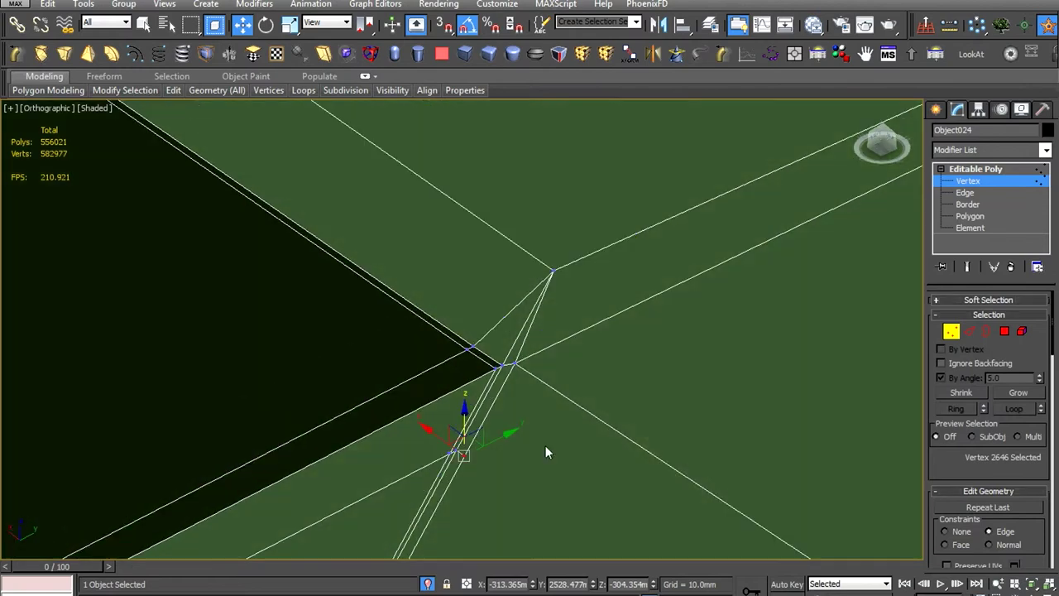
scroll(545, 445, "down", 3)
scroll(543, 402, "down", 3)
scroll(366, 243, "down", 3)
mouse_move(414, 352)
middle_mouse_down("alt")
mouse_move(463, 314)
mouse_move(520, 308)
mouse_move(529, 273)
middle_mouse_up("alt")
scroll(497, 290, "down", 5)
right_click(691, 283)
left_click(715, 217)
left_click(520, 308)
key("alt+q")
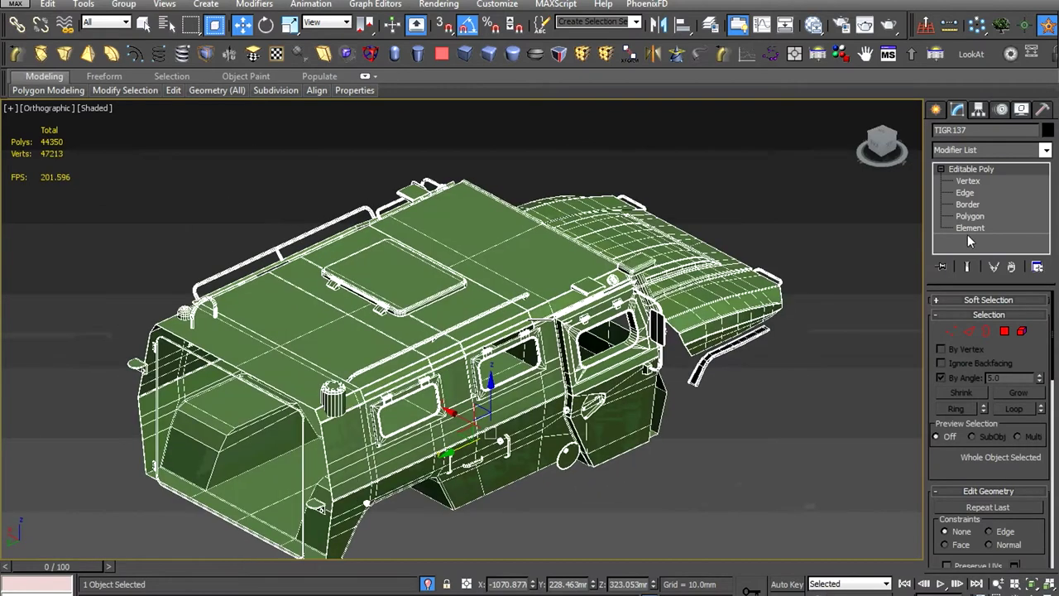
Detach the 638-polygon van body element as its own object, Object026
left_click(969, 227)
left_click(414, 249)
middle_click_drag(414, 249, 419, 281, "alt")
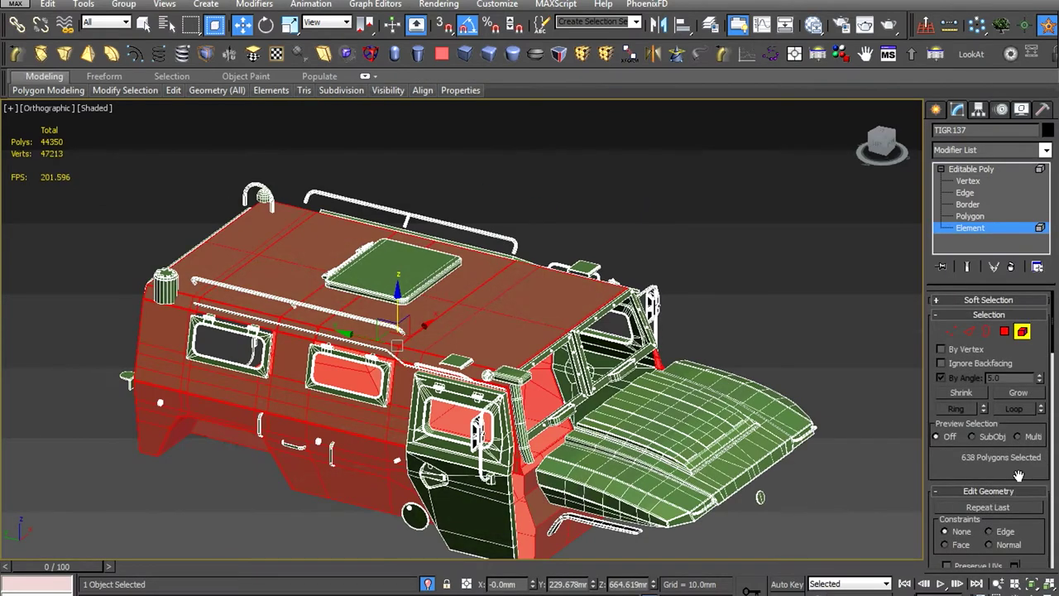
key("Return")
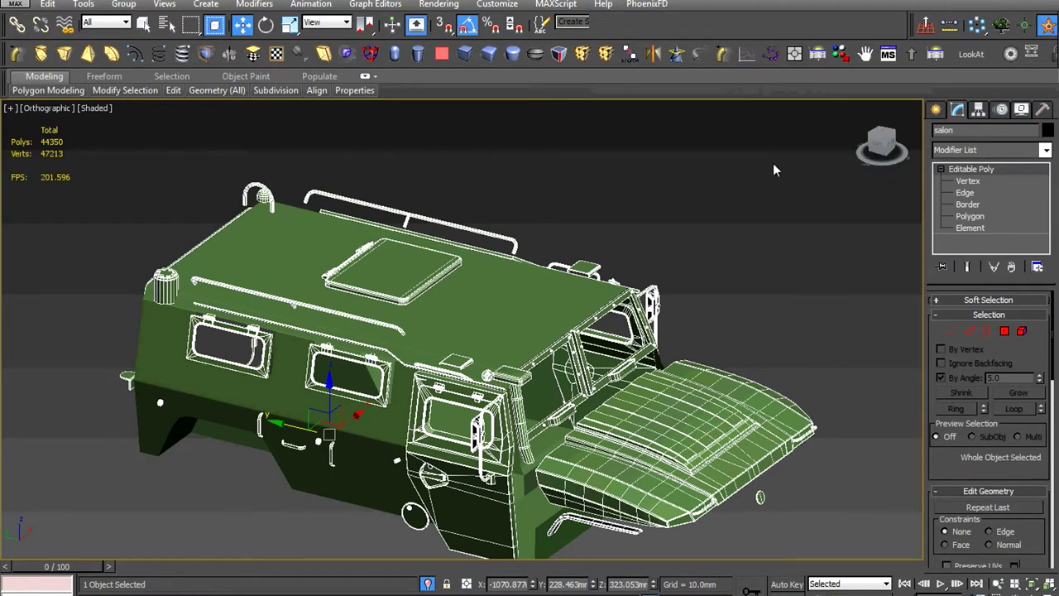
Hide everything except the detached body and view it from the front
right_click(687, 361)
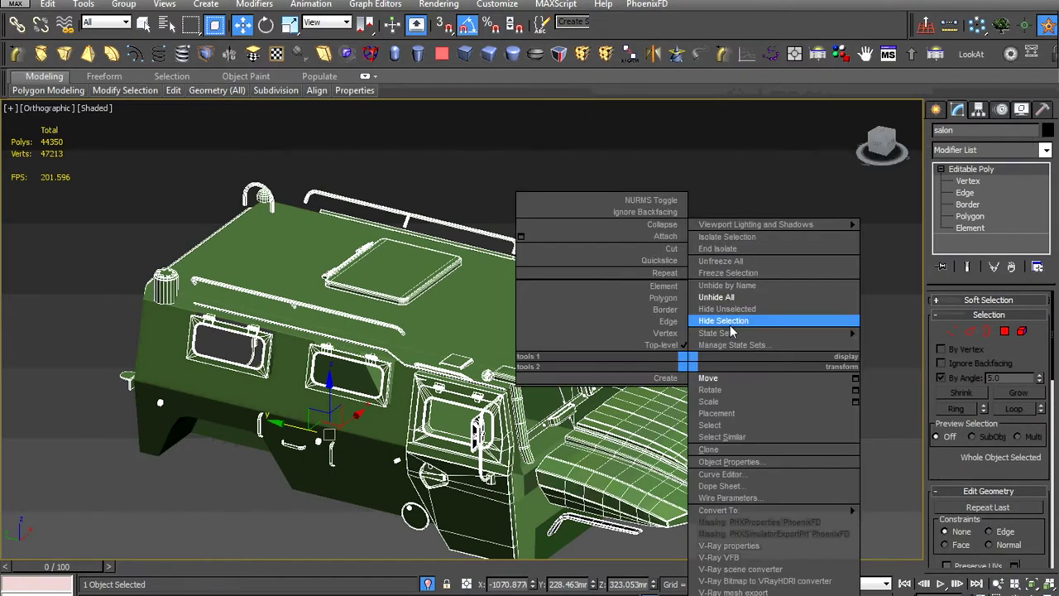
left_click(732, 322)
middle_click_drag(541, 323, 506, 334, "alt")
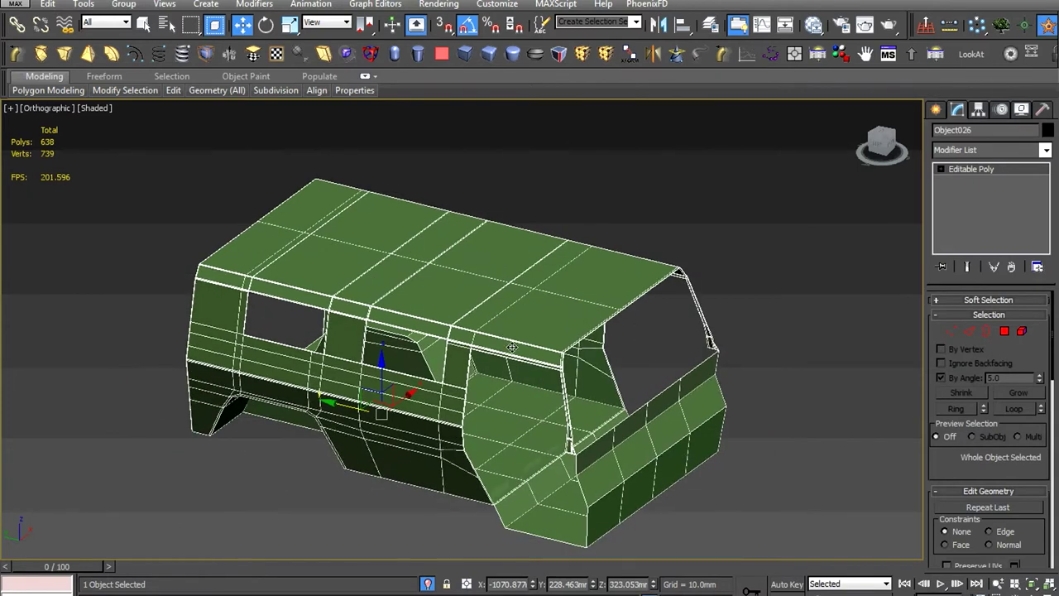
scroll(442, 390, "up", 5)
scroll(480, 413, "down", 3)
key("f")
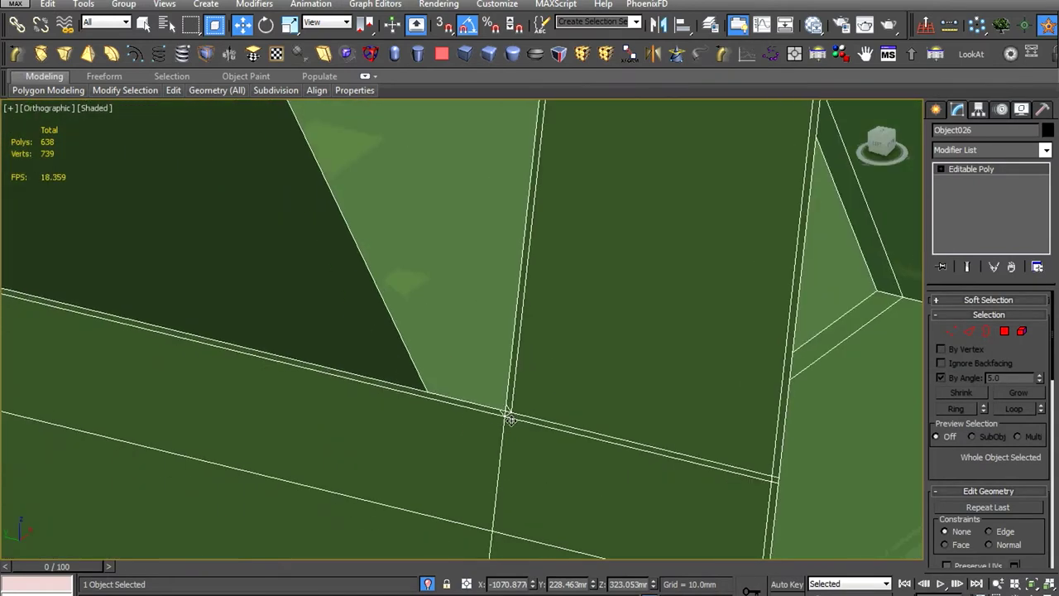
scroll(508, 414, "down", 5)
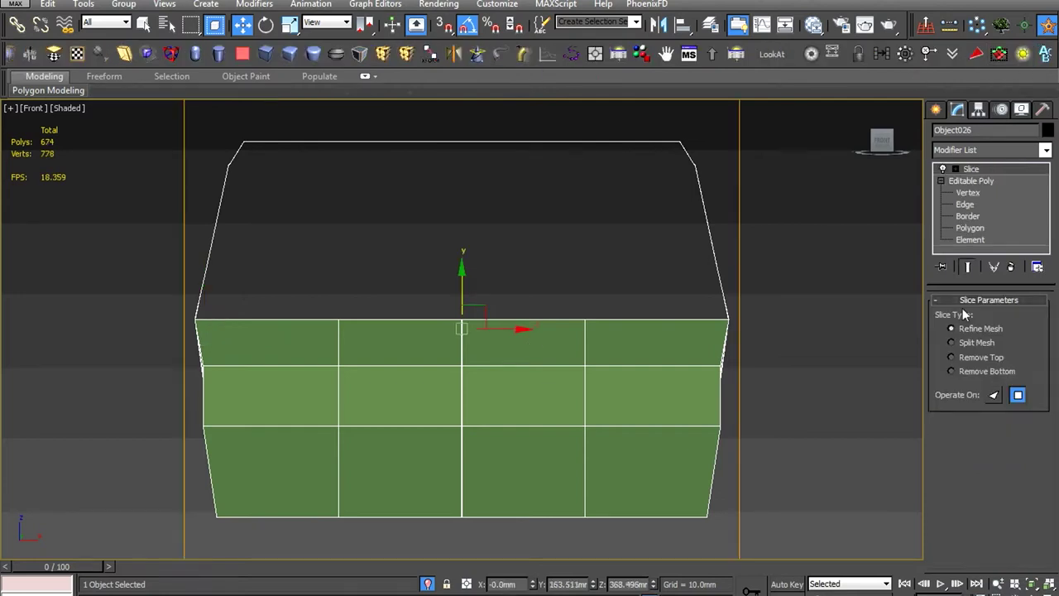
Set the Slice to remove one half and collapse the body to Editable Poly
left_click(999, 362)
right_click(684, 367)
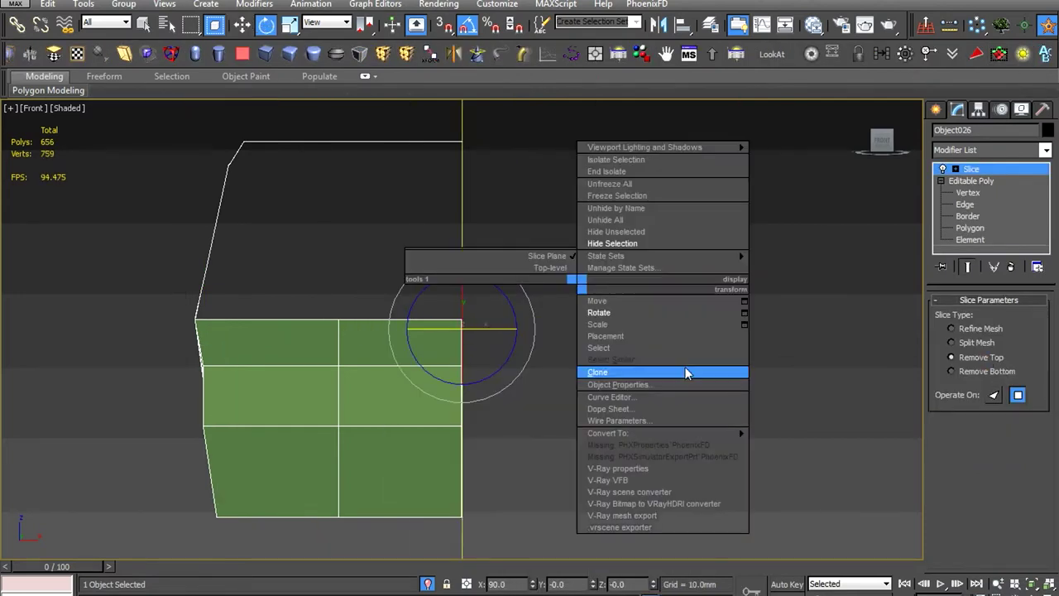
left_click(585, 347)
middle_click_drag(585, 347, 513, 339, "alt")
scroll(481, 357, "up", 3)
scroll(482, 356, "up", 3)
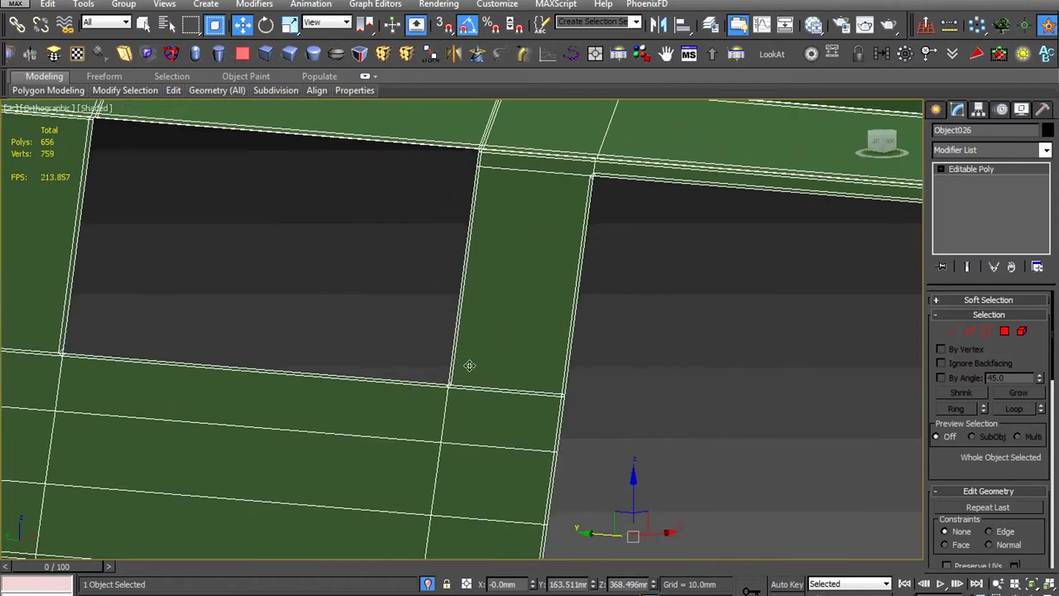
Cap the window opening's border with a polygon
right_click(453, 285)
left_click(409, 232)
scroll(464, 314, "up", 3)
right_click(431, 303)
left_click(429, 345)
scroll(516, 329, "down", 3)
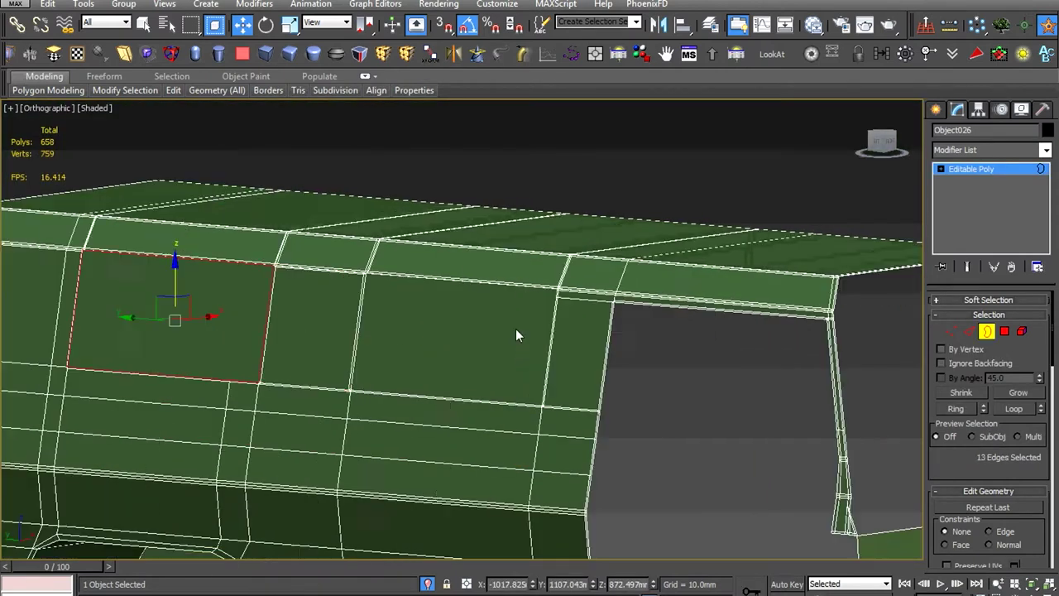
Remove the six surplus edges from the half shell
scroll(476, 289, "up", 4)
scroll(345, 273, "up", 3)
scroll(302, 246, "down", 1)
scroll(307, 248, "down", 3)
scroll(497, 339, "up", 4)
scroll(495, 352, "up", 1)
scroll(496, 351, "down", 3)
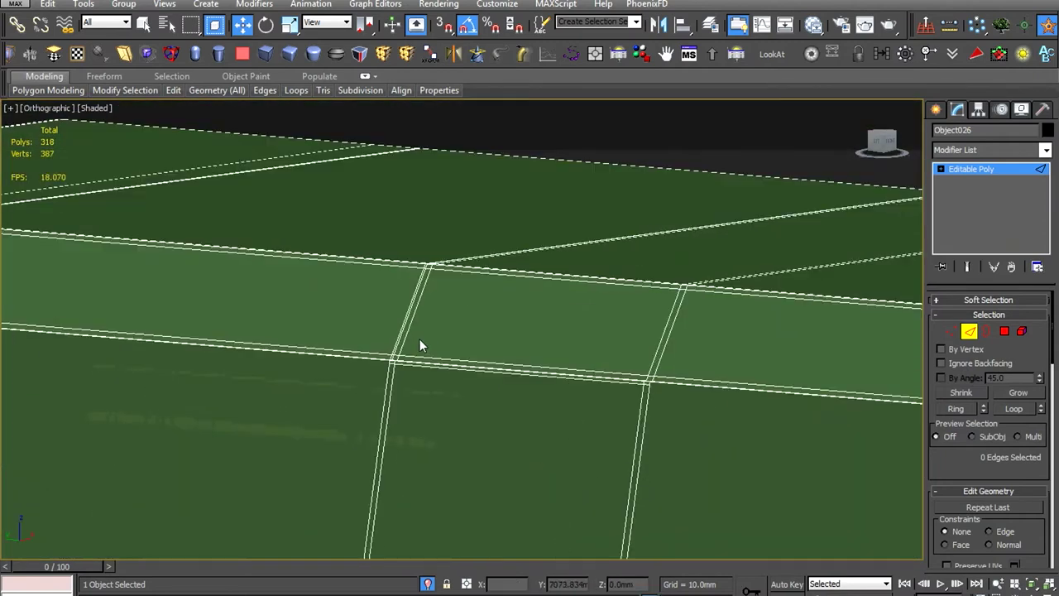
scroll(420, 345, "up", 3)
key("ctrl+BackSpace")
scroll(350, 359, "down", 3)
scroll(472, 373, "up", 3)
scroll(330, 404, "down", 2)
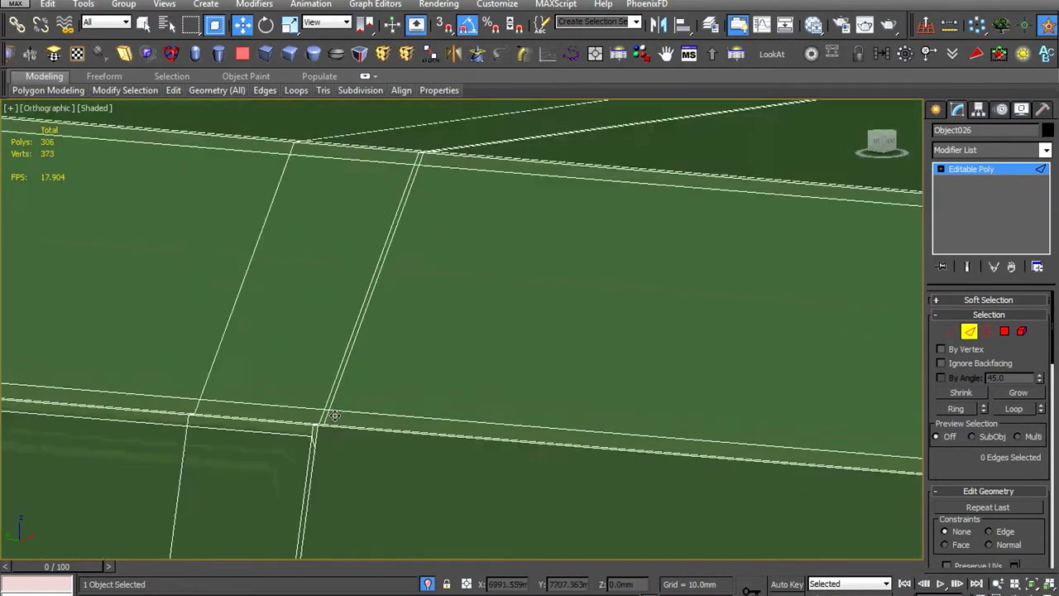
scroll(330, 404, "down", 3)
Review the trimmed half shell, now 306 polys and 373 verts, at object level
left_click(972, 169)
scroll(484, 400, "up", 3)
scroll(485, 400, "down", 3)
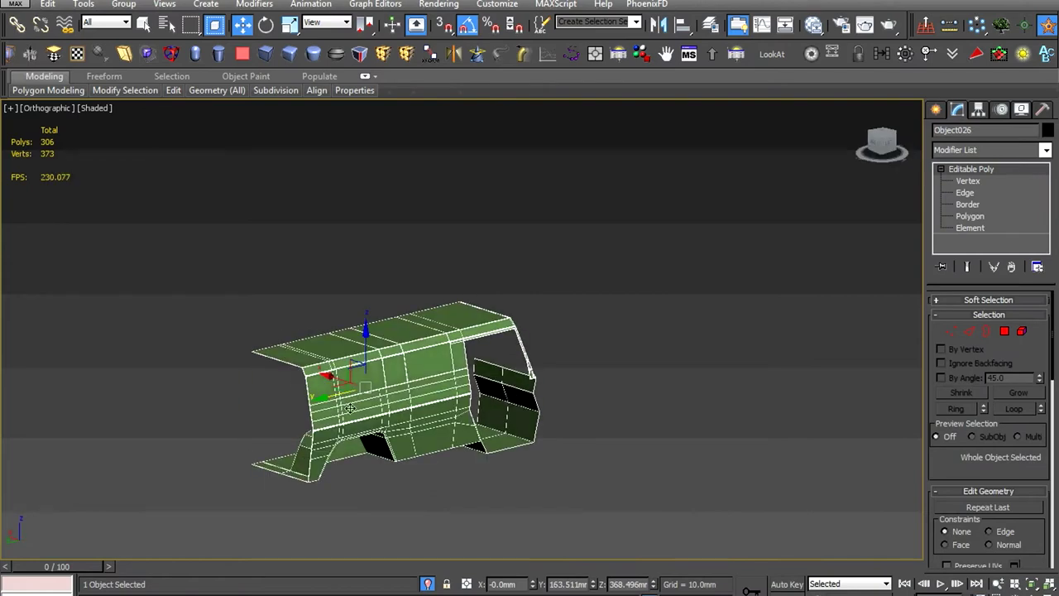
scroll(372, 360, "up", 4)
scroll(371, 360, "up", 1)
scroll(371, 360, "up", 2)
scroll(430, 295, "up", 3)
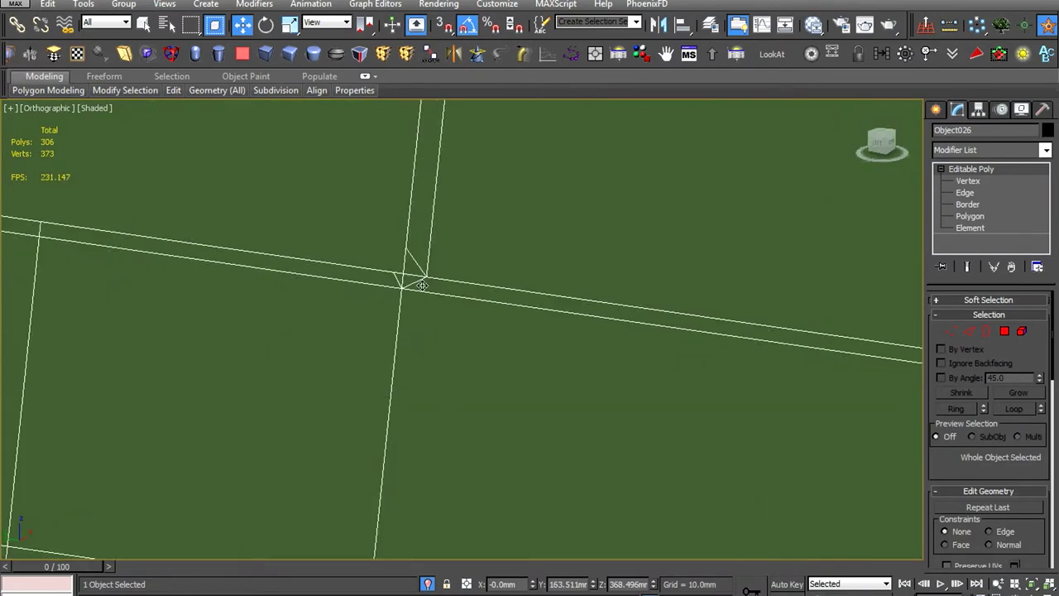
scroll(414, 279, "down", 2)
scroll(310, 153, "up", 2)
key("2")
scroll(265, 294, "up", 3)
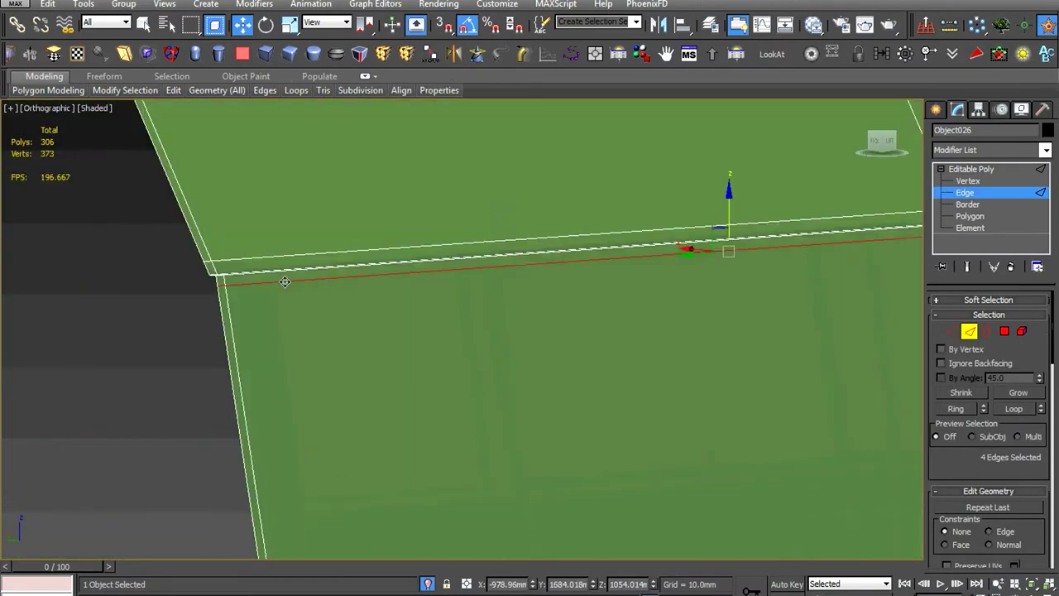
scroll(472, 350, "down", 3)
Unhide the rest of the truck and isolate the salon object
right_click(634, 338)
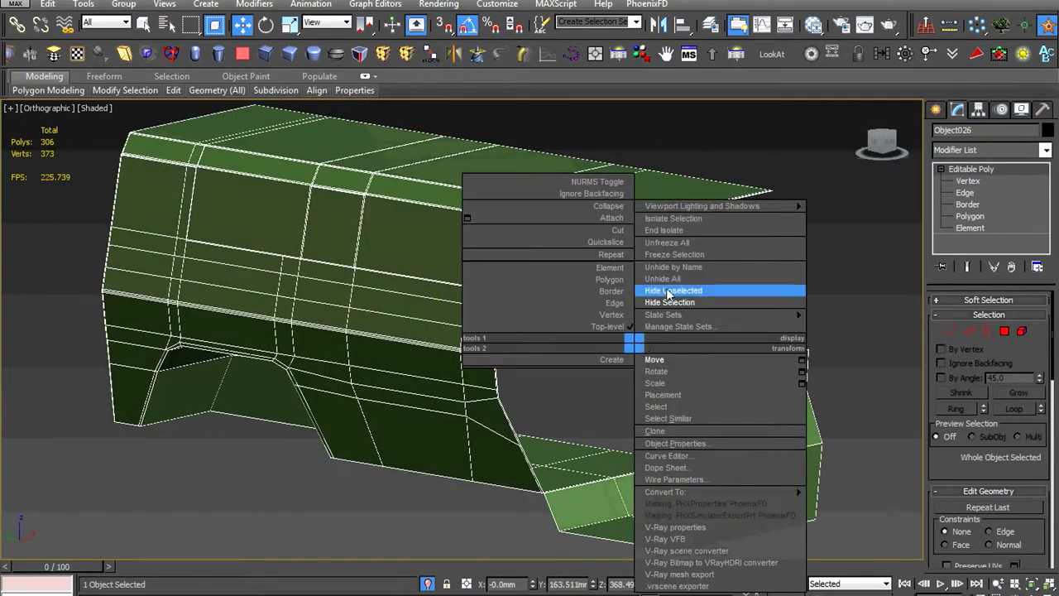
left_click(707, 286)
middle_click_drag(690, 338, 686, 387)
key("alt+q")
scroll(520, 377, "up", 5)
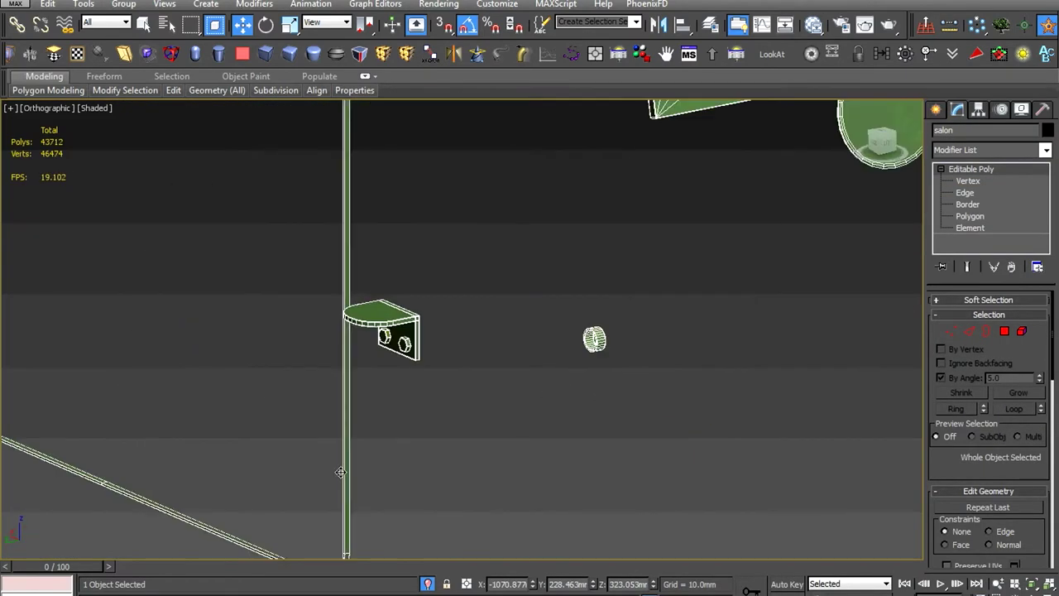
scroll(521, 377, "up", 3)
Select the two bent bar elements of the salon
left_click(520, 376)
scroll(521, 377, "down", 5)
middle_click_drag(520, 376, 650, 402, "alt")
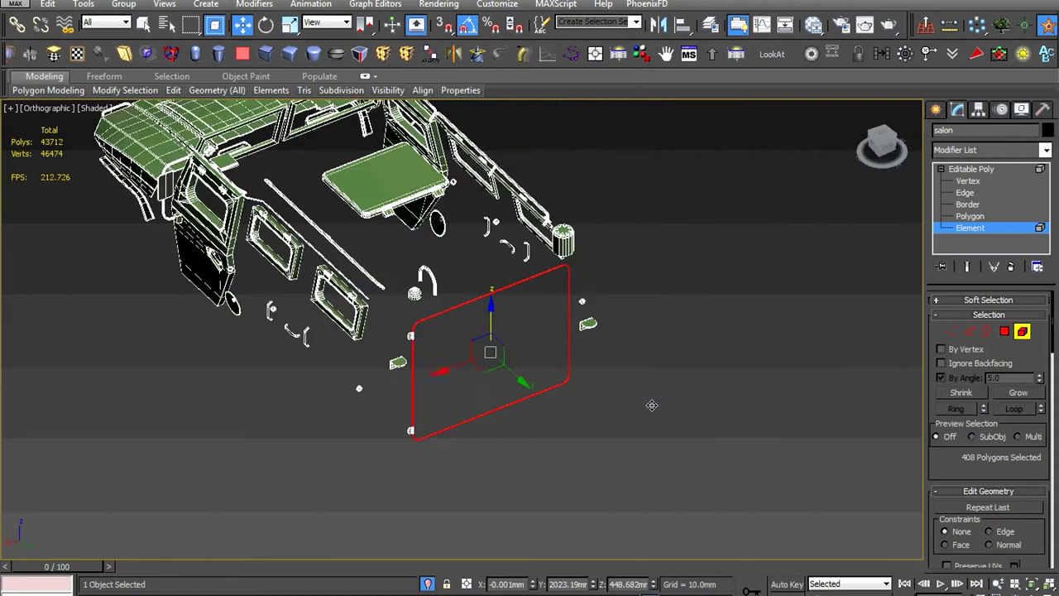
scroll(439, 302, "up", 3)
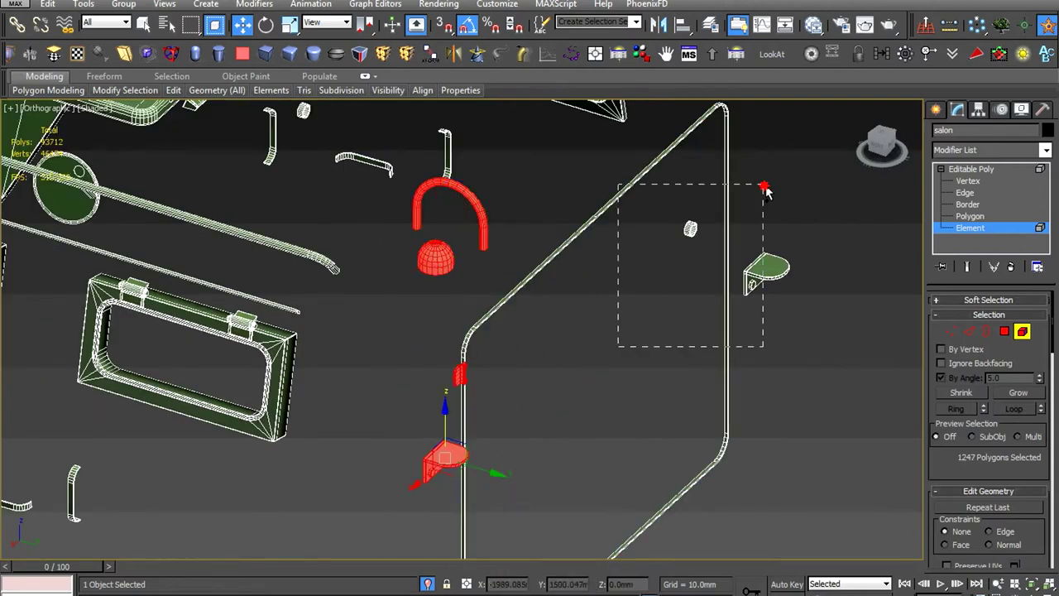
left_click(728, 231, "ctrl")
scroll(728, 231, "down", 3)
scroll(668, 454, "up", 3)
Add the cylinder element and detach the selected parts
middle_click_drag(668, 454, 484, 337, "alt")
scroll(483, 337, "down", 3)
scroll(672, 306, "up", 3)
left_click(672, 306, "ctrl")
scroll(668, 279, "up", 3)
middle_click_drag(656, 496, 570, 366, "alt")
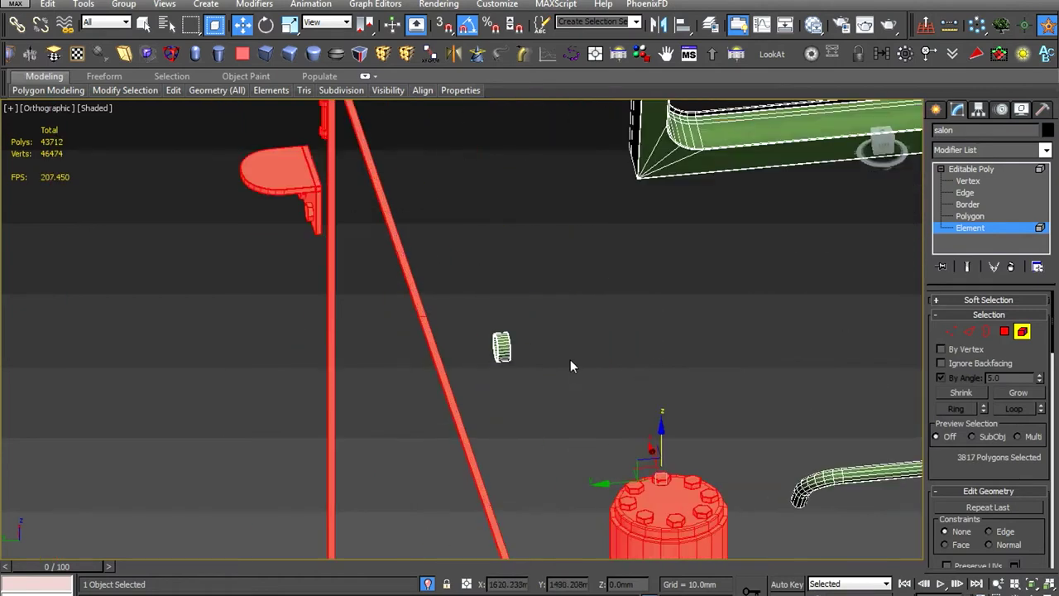
key("Return")
left_click(981, 170)
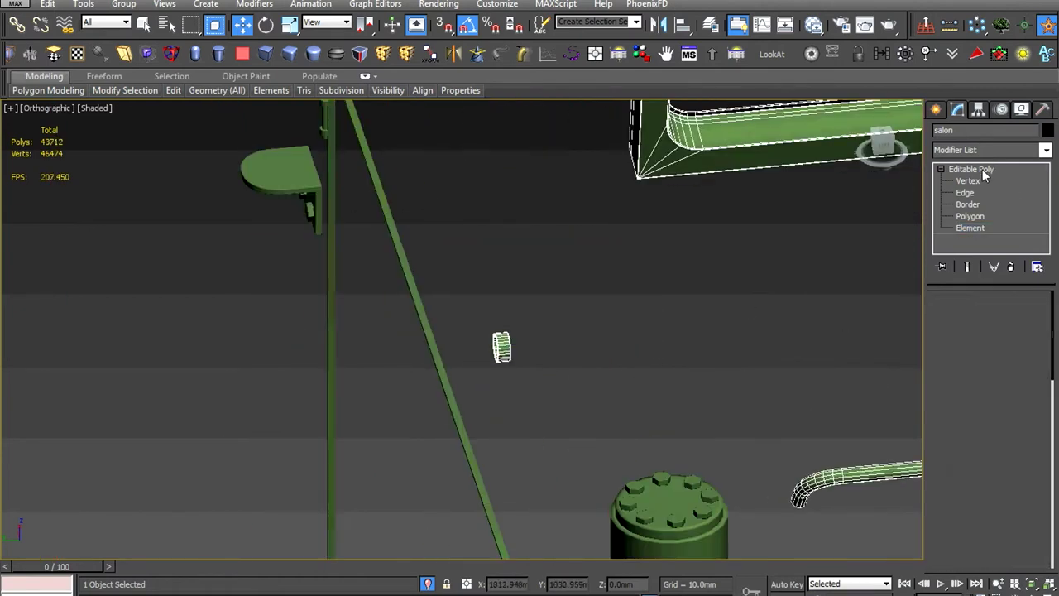
Select the pole object, use the hide/unhide options, then pick the large salon body
left_click(474, 457)
scroll(463, 414, "down", 5)
right_click(449, 265)
left_click(351, 382)
mouse_move(351, 383)
middle_mouse_down("alt")
mouse_move(496, 402)
mouse_move(521, 458)
mouse_move(814, 272)
middle_mouse_up("alt")
left_click(496, 402)
scroll(521, 457, "up", 5)
scroll(815, 272, "up", 3)
Select the pole and rail elements, then clear the selection and unhide all parts
key("5")
left_click(596, 328)
mouse_move(595, 329)
middle_mouse_down("alt")
mouse_move(518, 312)
mouse_move(721, 265)
middle_mouse_up("alt")
left_click_drag(721, 265, 508, 379)
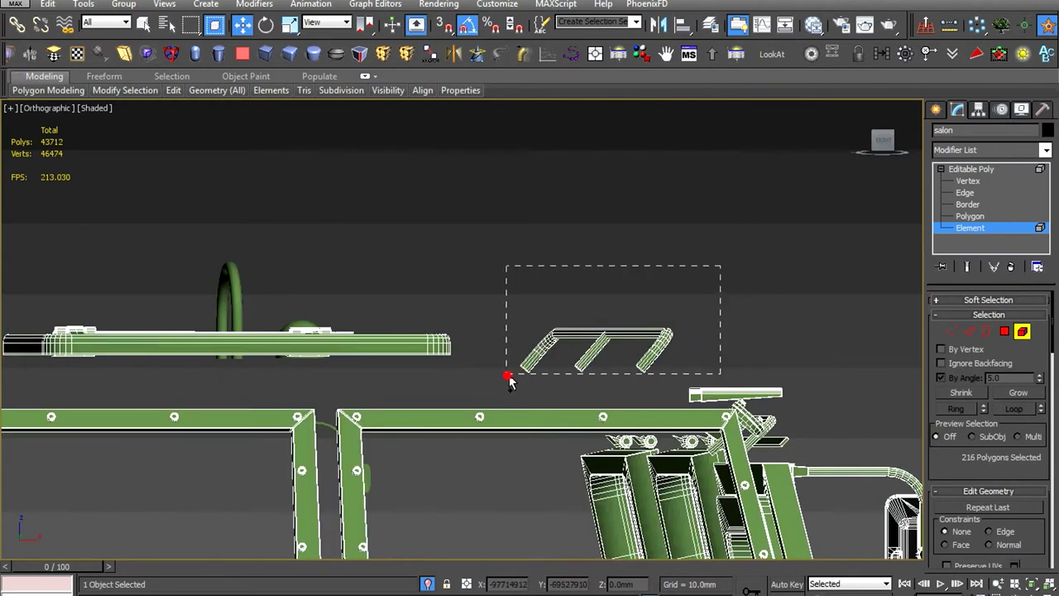
left_click(758, 259)
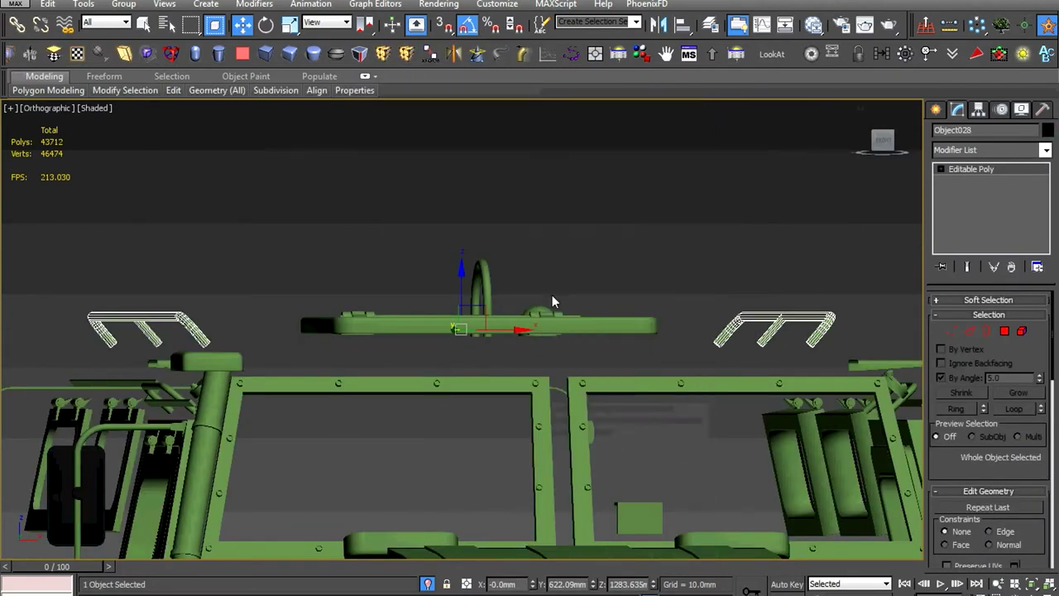
middle_click_drag(552, 294, 579, 240, "alt")
right_click(582, 237)
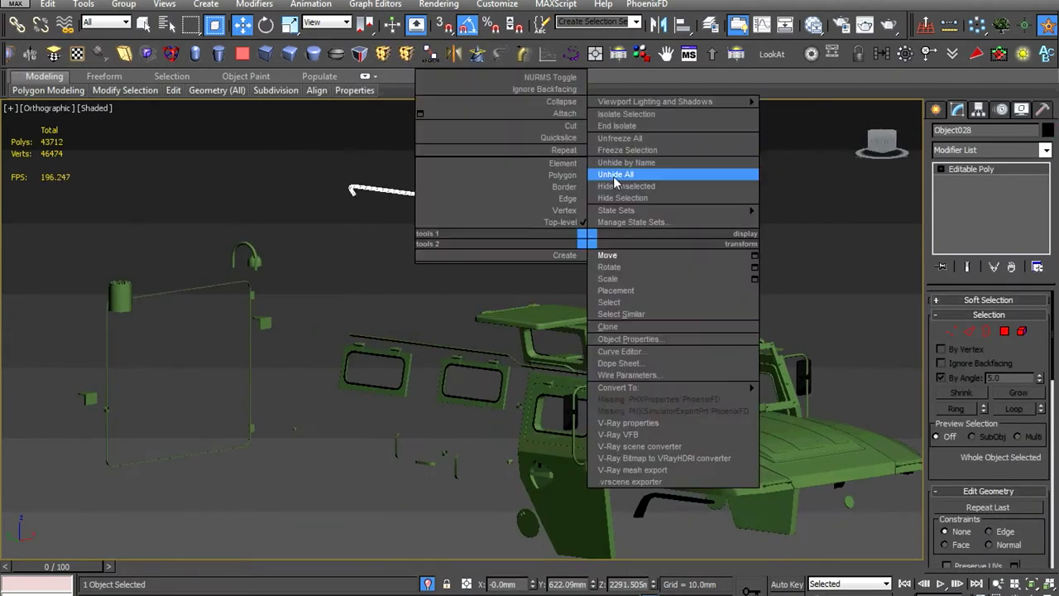
left_click(626, 173)
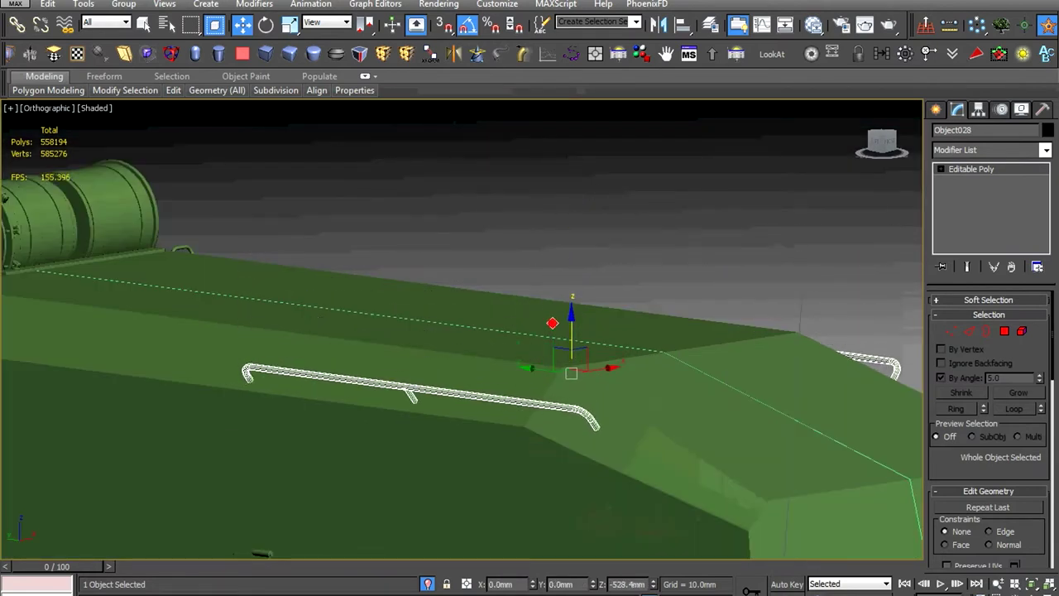
Select the roof rail object and inspect its vertices from the Left view
scroll(463, 353, "down", 5)
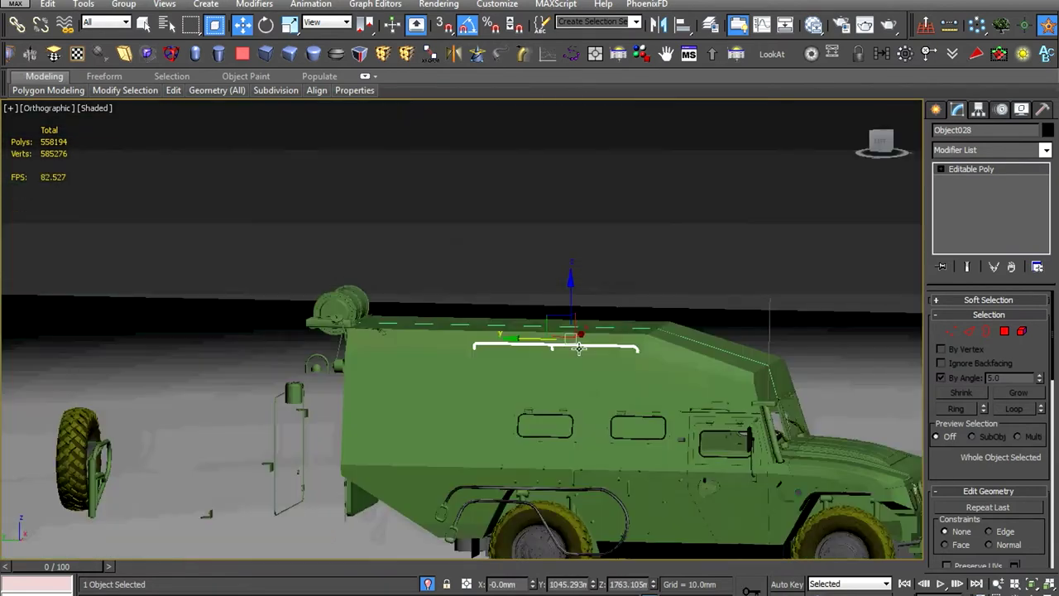
middle_click_drag(463, 353, 580, 248, "alt")
right_click(602, 246)
left_click(685, 208)
left_click(608, 353)
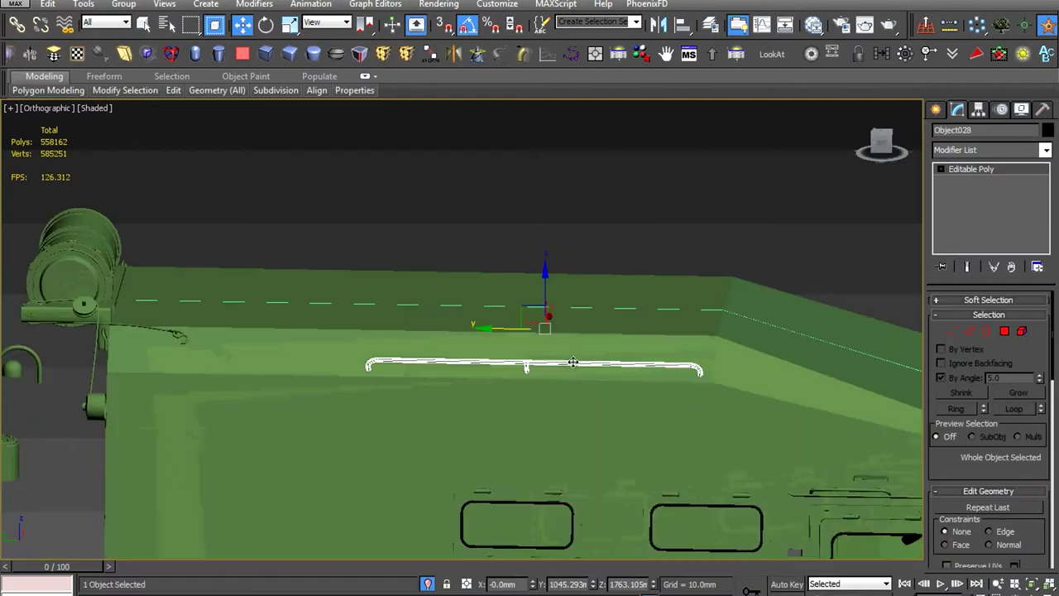
key("l")
key("1")
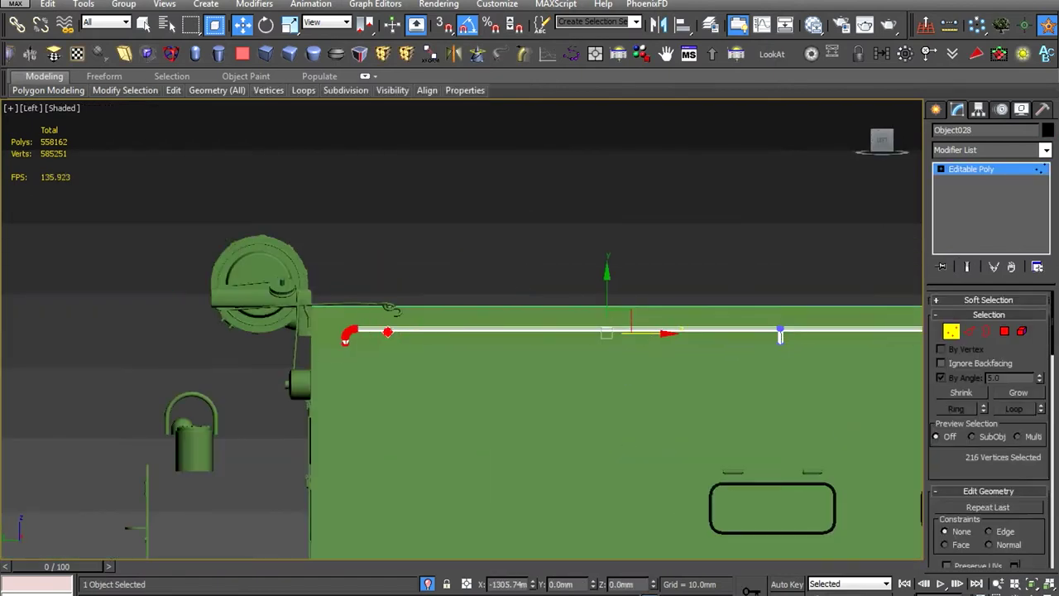
middle_click_drag(910, 210, 814, 210)
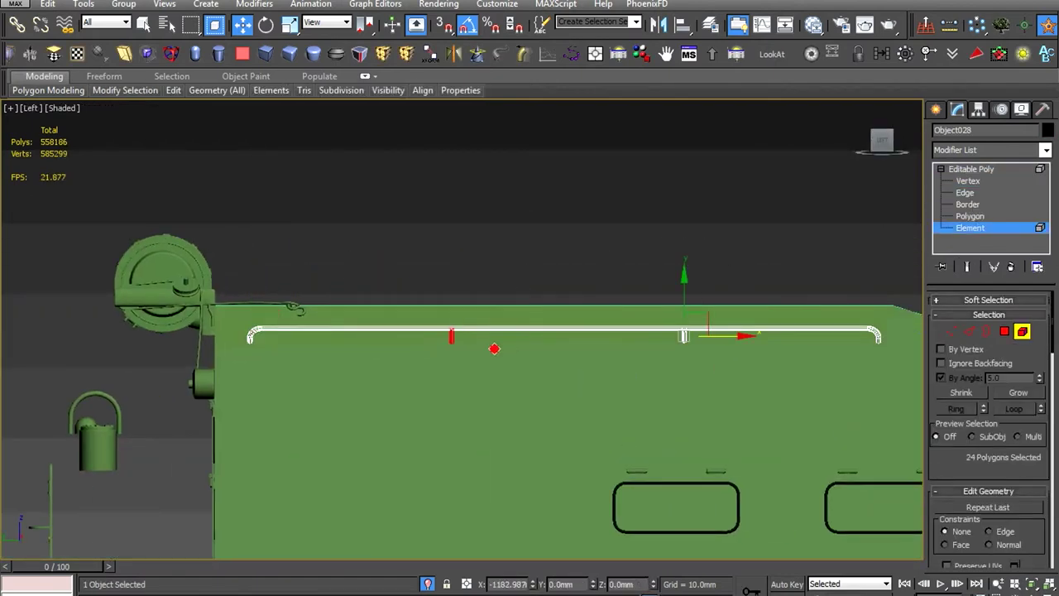
Isolate the salon object and trial-select some of its elements, then undo
left_click(990, 171)
middle_click_drag(579, 331, 571, 372, "alt")
left_click(571, 372)
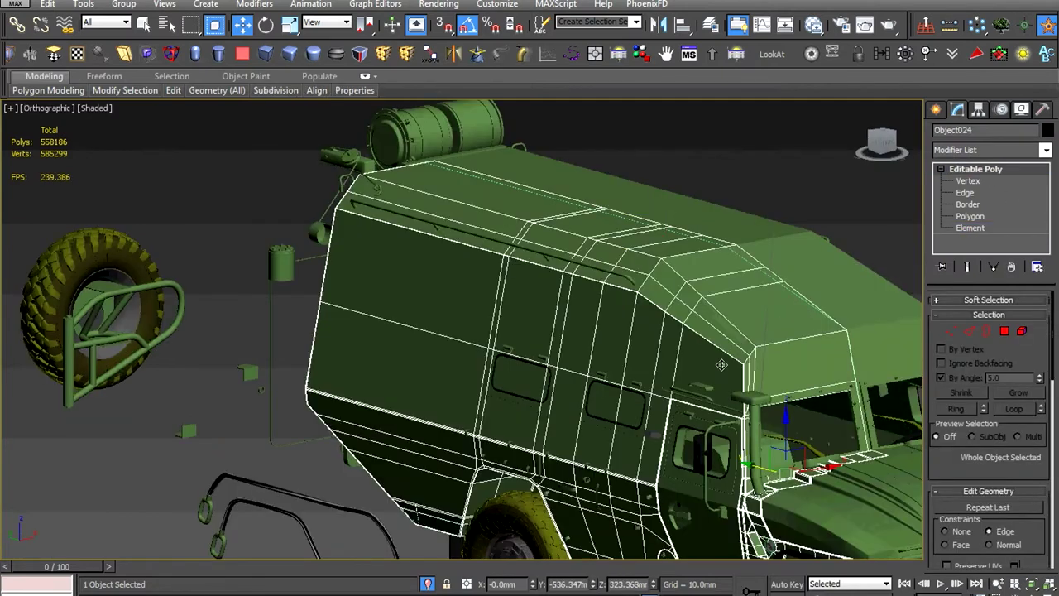
scroll(572, 376, "up", 5)
scroll(573, 376, "down", 5)
key("alt+q")
key("5")
left_click(489, 331)
left_click_drag(489, 332, 405, 240)
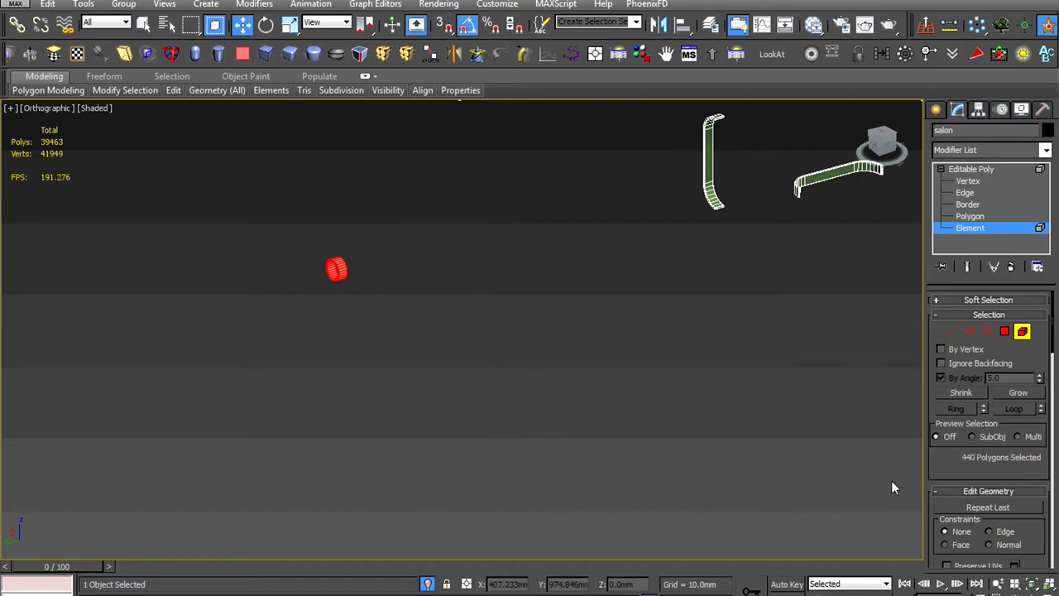
key("ctrl+z")
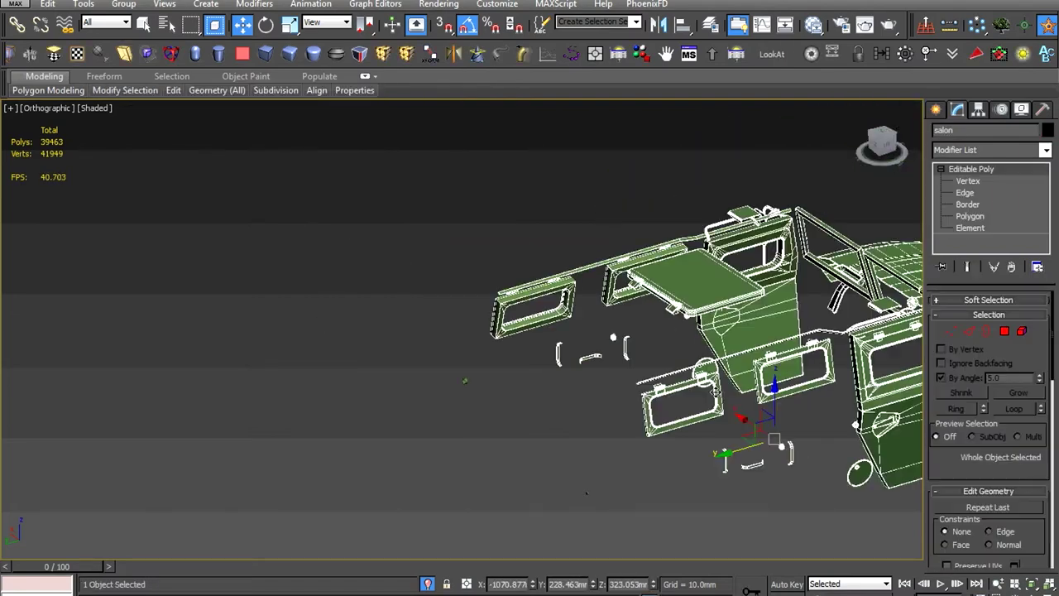
Detach the hinged hatch lid element as Object030 and frame it in view
middle_click_drag(693, 300, 579, 331, "alt")
scroll(497, 331, "up", 5)
left_click(943, 228)
left_click(318, 328)
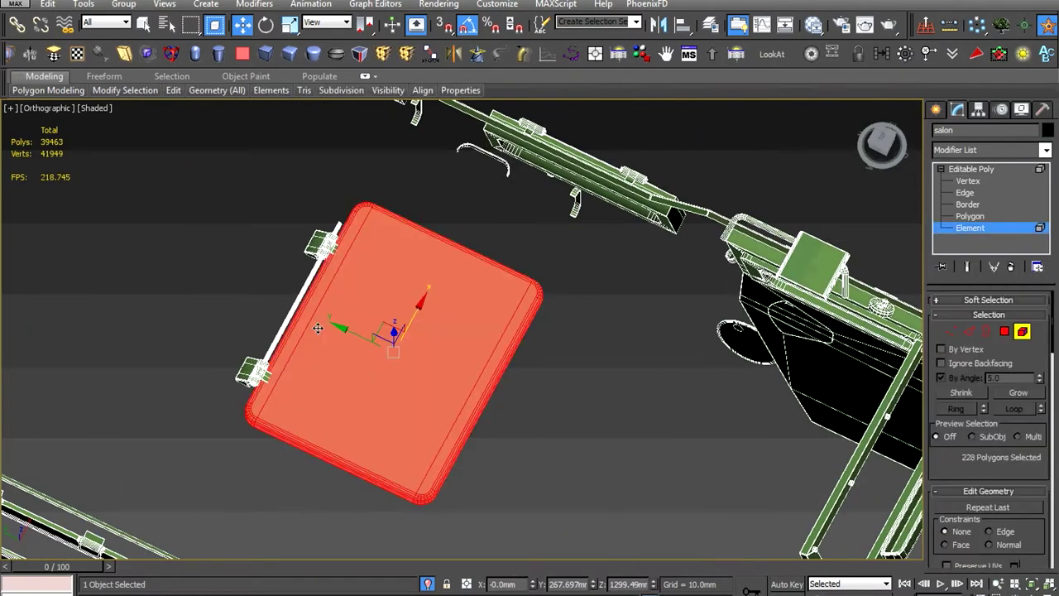
scroll(1001, 447, "down", 5)
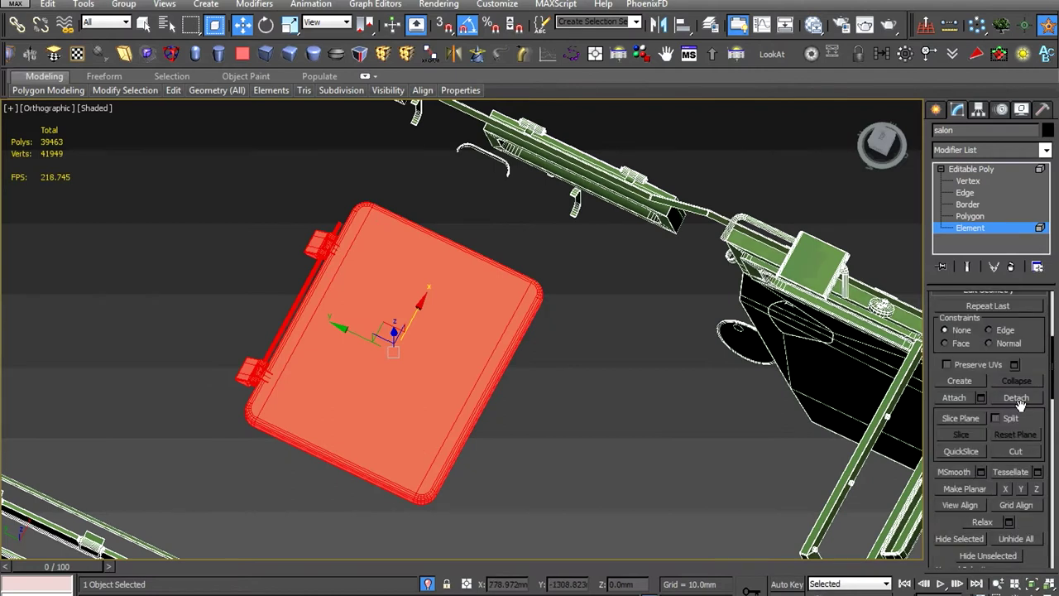
left_click(1016, 397)
key("Return")
left_click(468, 349)
key("z")
right_click(544, 354)
Select the detached hatch lid Object030, frame it, and isolate it
left_click(615, 330)
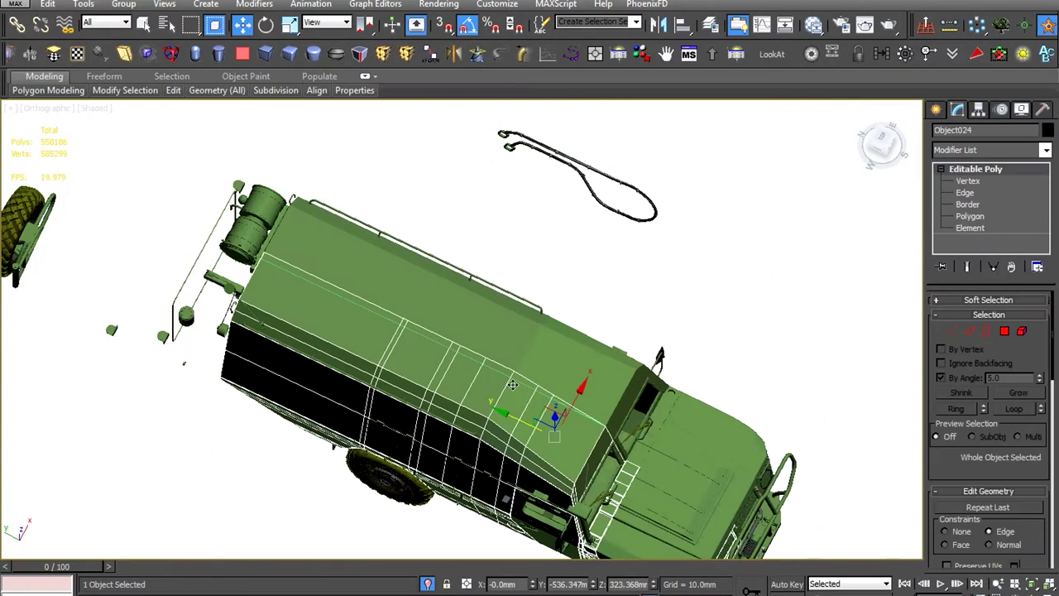
scroll(494, 382, "up", 3)
left_click(495, 381)
scroll(490, 342, "up", 3)
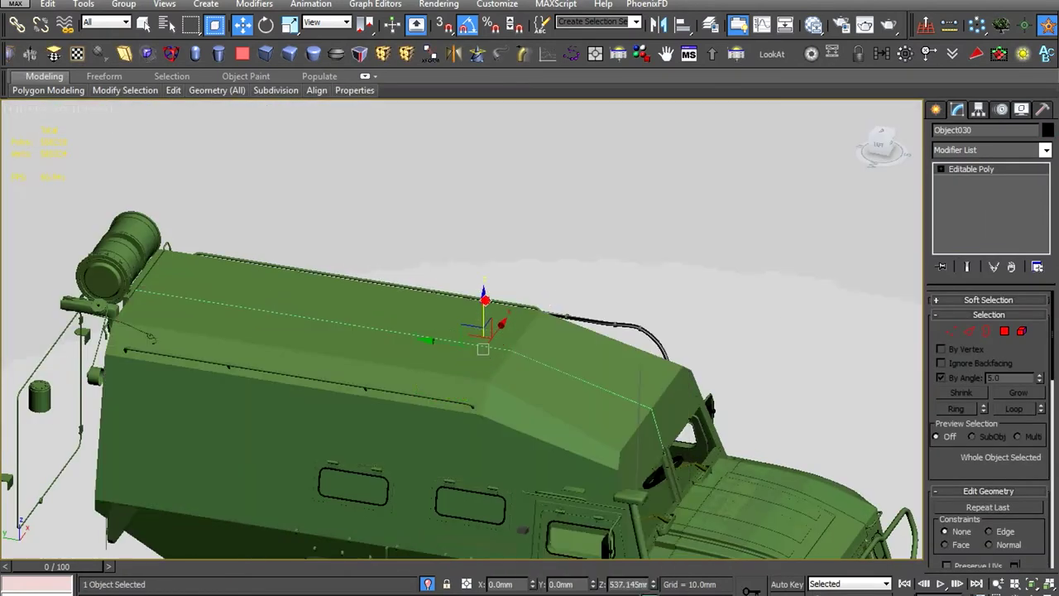
key("z")
scroll(503, 347, "down", 5)
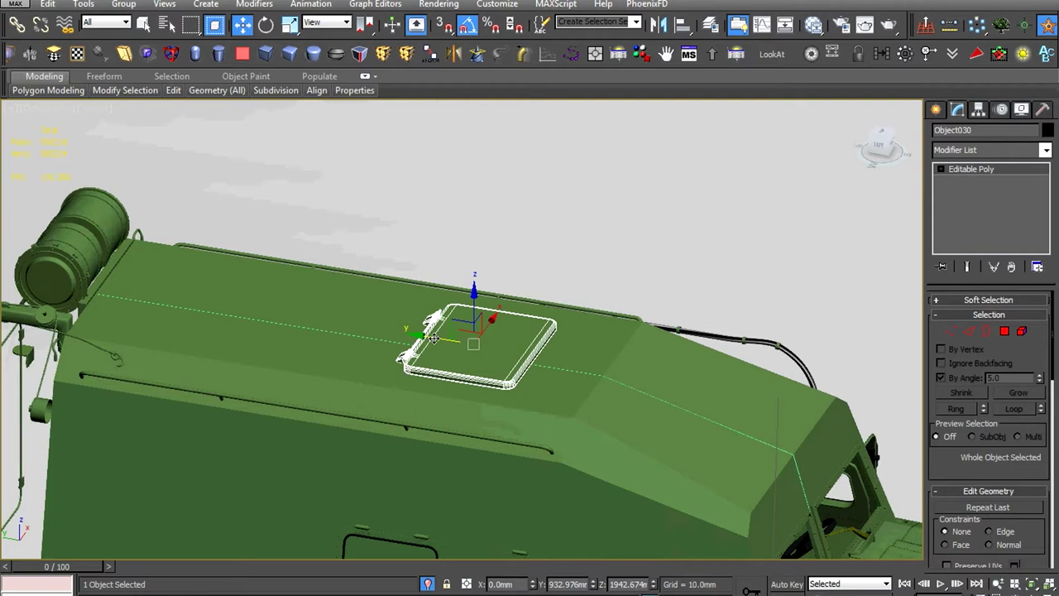
key("alt+q")
scroll(329, 373, "up", 3)
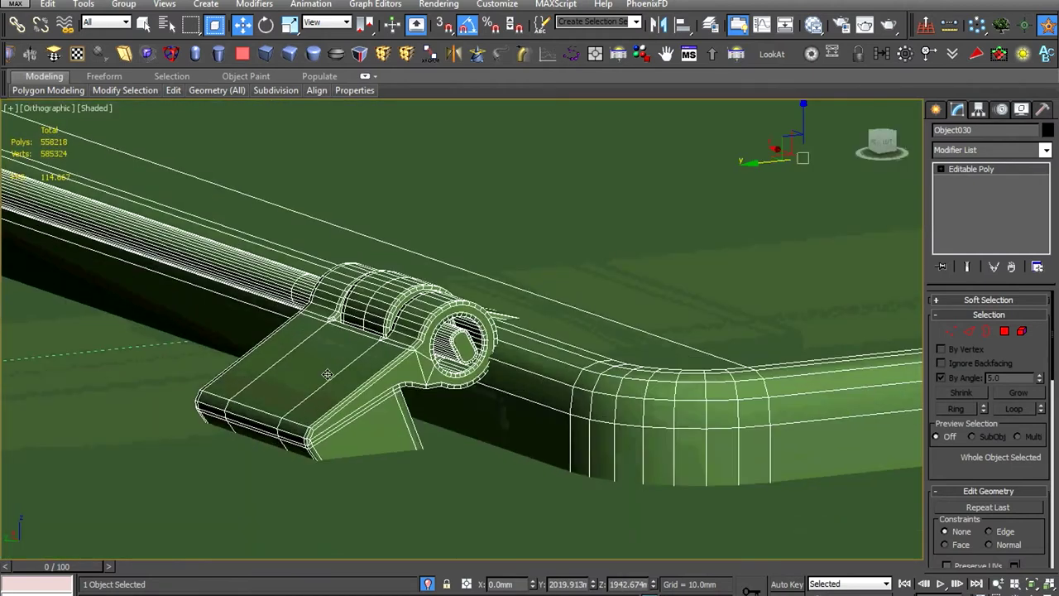
scroll(328, 373, "down", 4)
In Left view, select the vertices at the lid's hinge tip
key("l")
scroll(345, 359, "up", 5)
key("1")
mouse_move(227, 301)
left_mouse_down()
mouse_move(377, 435)
mouse_move(261, 318)
left_mouse_up()
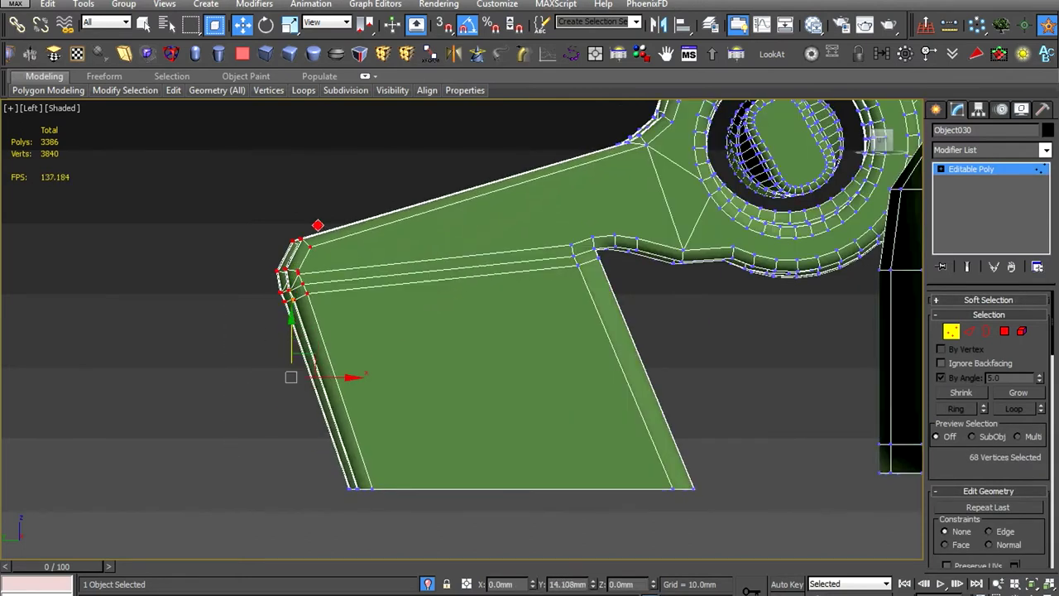
scroll(383, 284, "up", 3)
key("e")
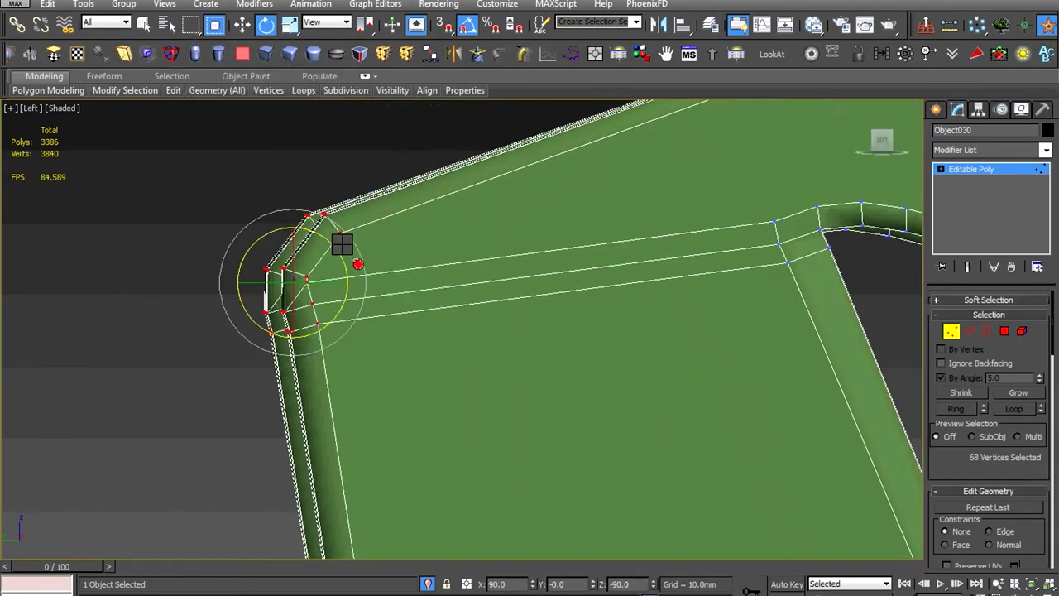
scroll(342, 244, "down", 5)
scroll(630, 182, "up", 4)
Rotate the hatch lid slightly around its hinge and fine-tune the angle
key("1")
key("z")
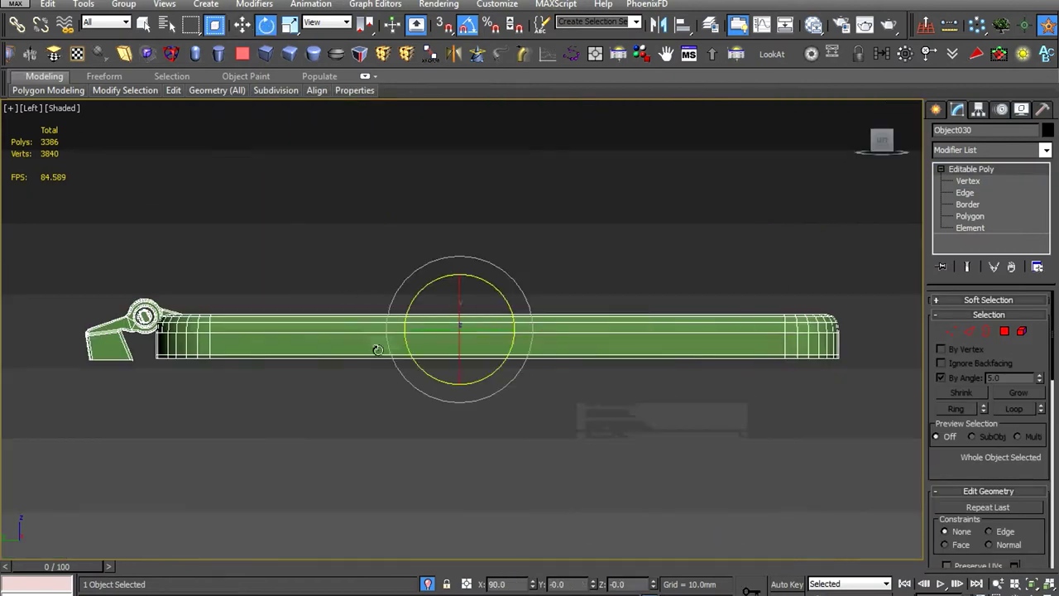
scroll(470, 350, "up", 6)
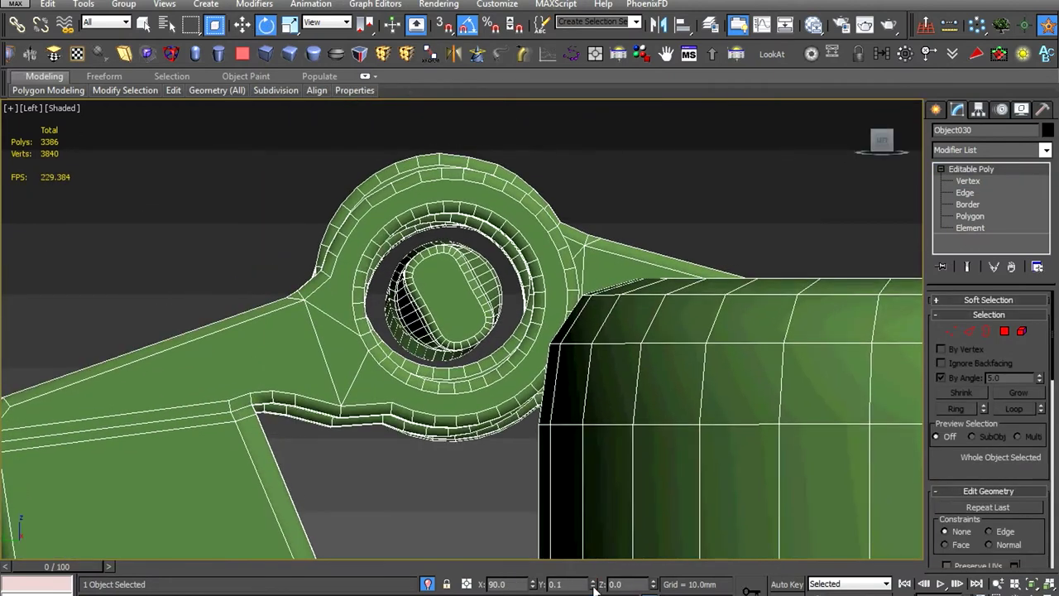
scroll(527, 374, "down", 5)
scroll(382, 362, "up", 4)
scroll(506, 382, "up", 4)
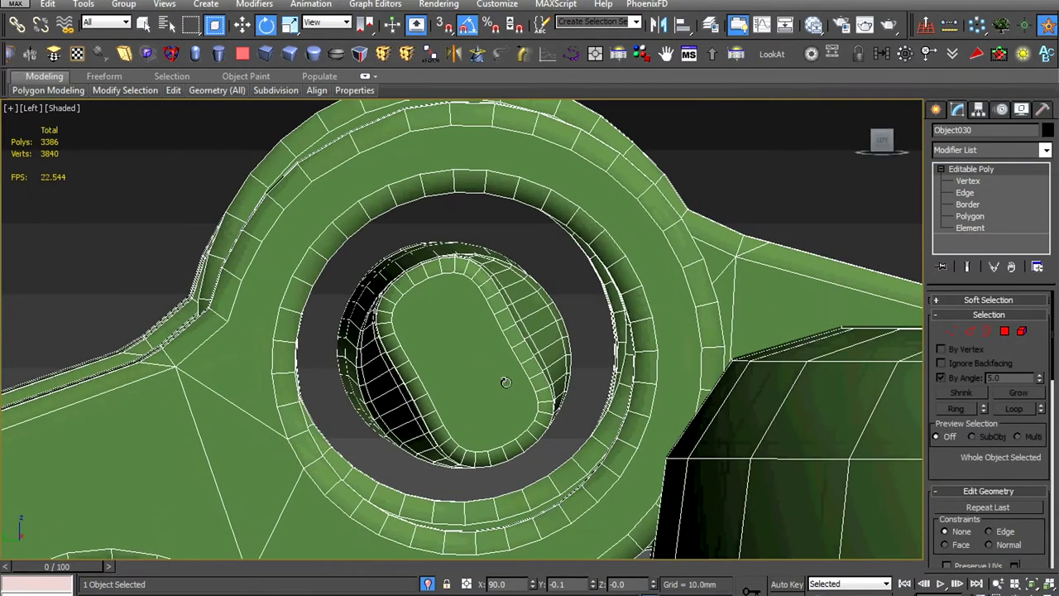
left_click_drag(536, 589, 536, 581)
left_click_drag(653, 584, 656, 587)
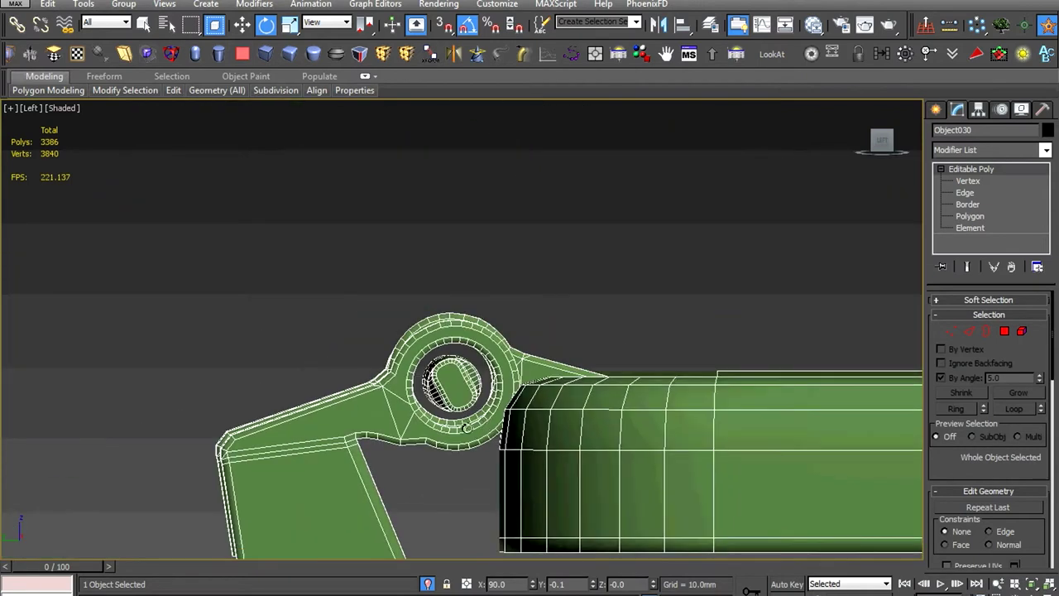
End isolation so the full vehicle is visible again
key("w")
scroll(529, 331, "down", 5)
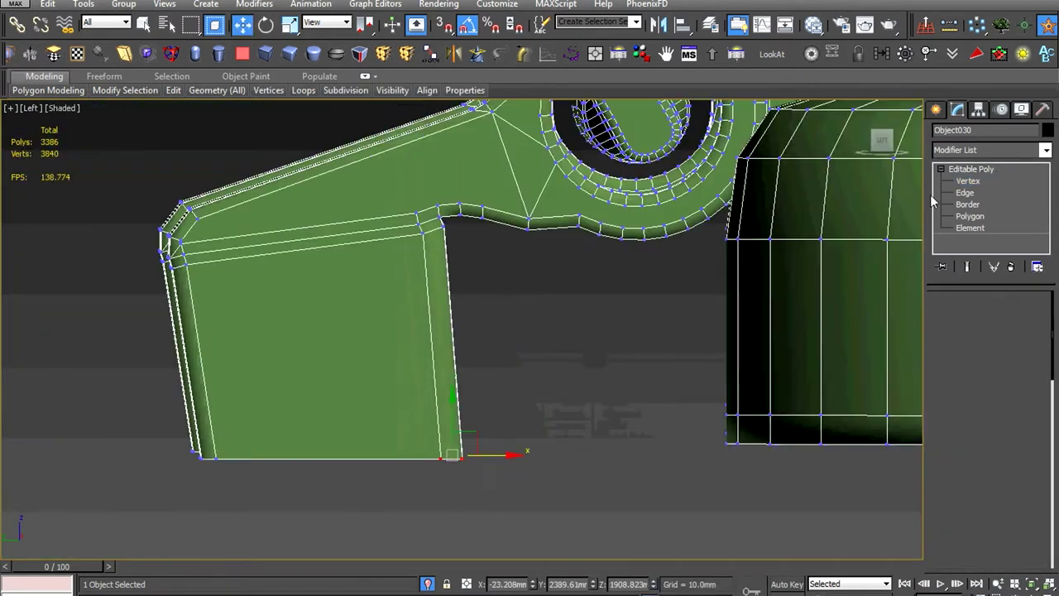
right_click(619, 336)
left_click(654, 259)
scroll(636, 347, "down", 3)
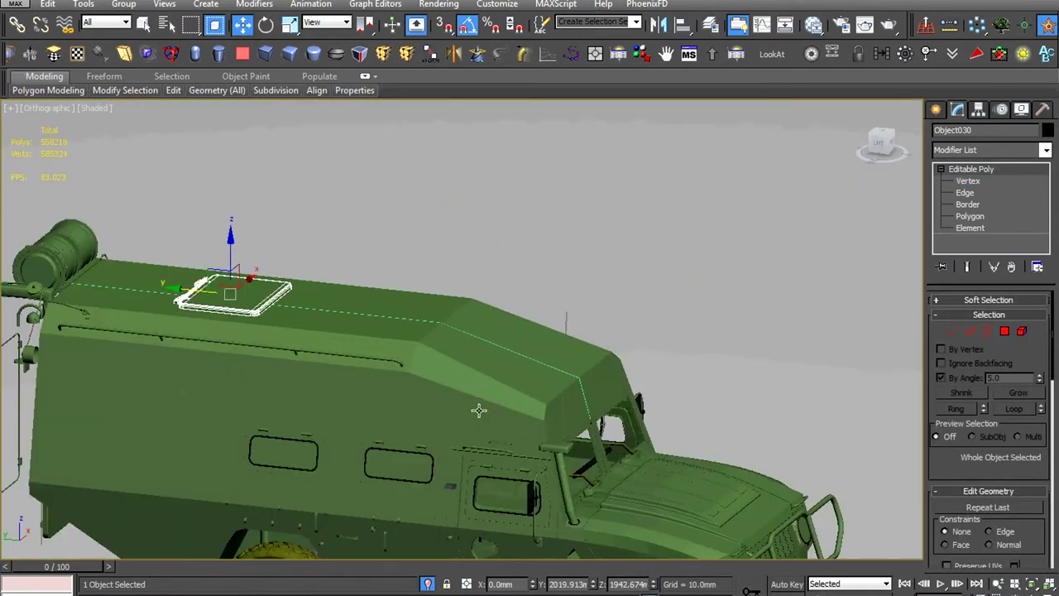
middle_click_drag(477, 407, 521, 354, "alt")
scroll(593, 384, "up", 6)
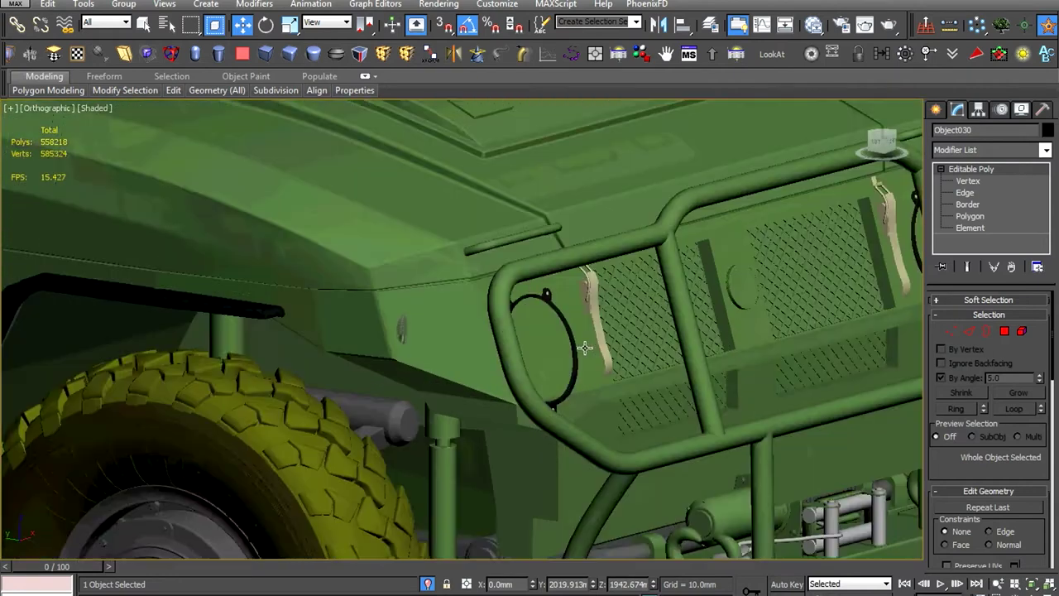
scroll(574, 347, "up", 2)
left_click(587, 370)
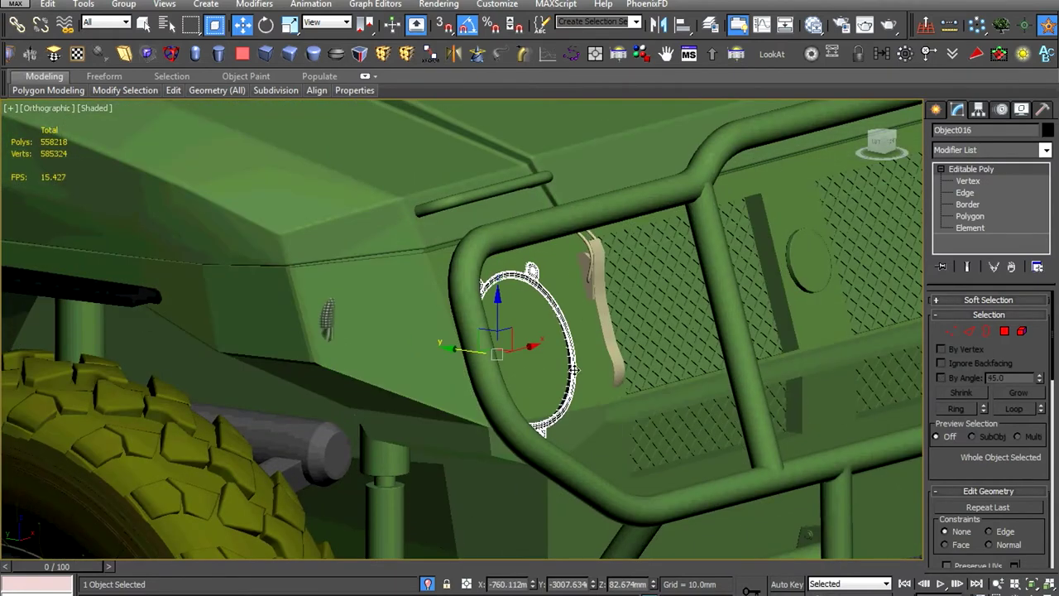
scroll(573, 370, "down", 4)
scroll(745, 364, "down", 4)
right_click(827, 354)
left_click(846, 407)
scroll(340, 341, "up", 5)
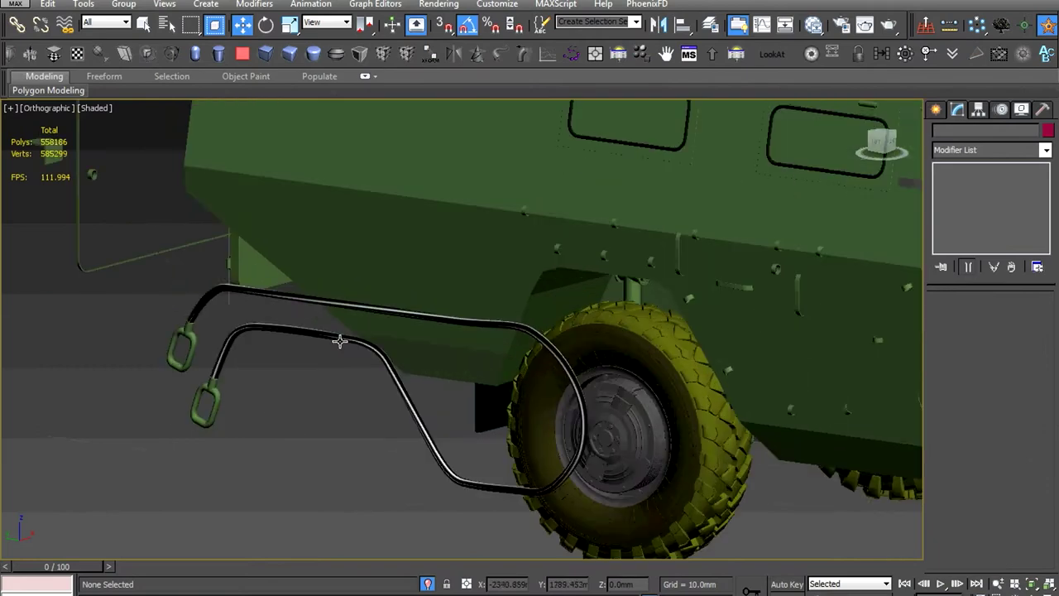
scroll(340, 341, "down", 5)
middle_click_drag(331, 355, 366, 389, "alt")
scroll(366, 390, "up", 3)
left_click(315, 389)
scroll(496, 397, "up", 3)
left_click(635, 472)
mouse_move(635, 472)
middle_mouse_down("alt")
mouse_move(637, 389)
mouse_move(459, 341)
middle_mouse_up("alt")
scroll(594, 359, "down", 4)
scroll(421, 365, "up", 6)
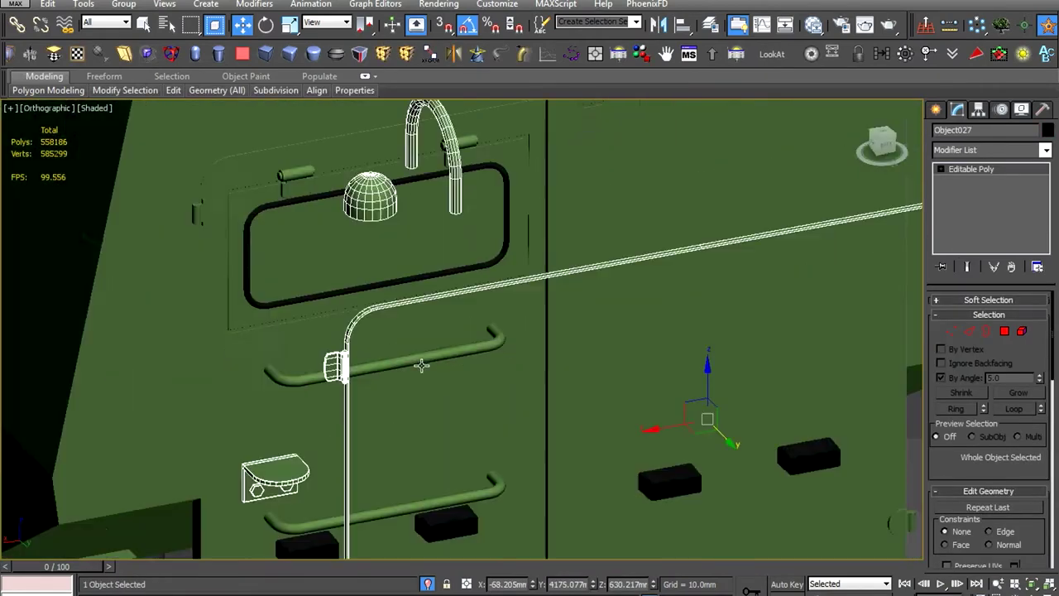
scroll(421, 365, "down", 5)
scroll(340, 300, "up", 5)
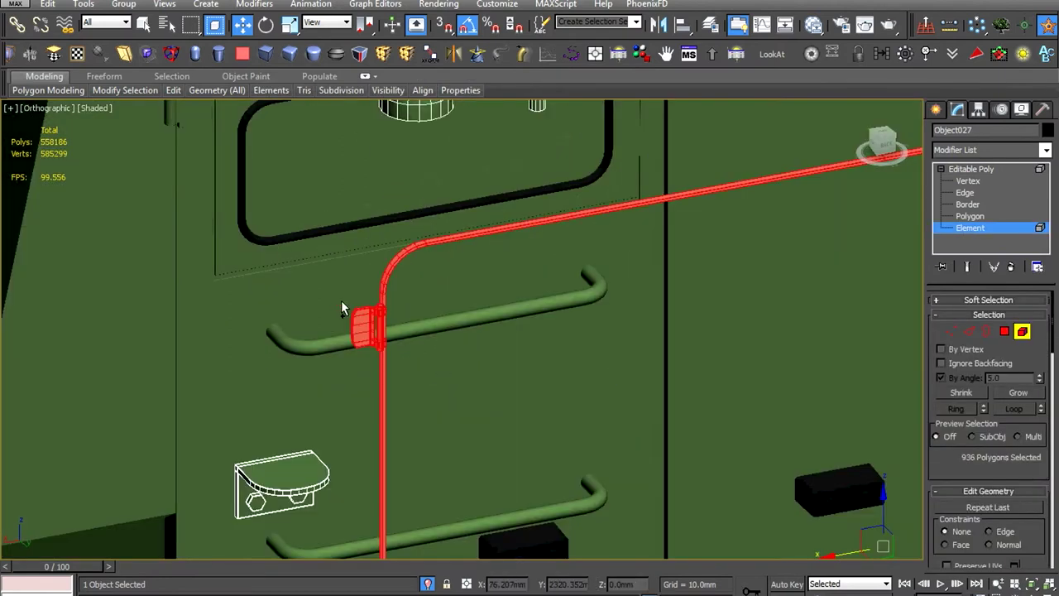
scroll(341, 301, "down", 3)
left_click_drag(438, 383, 341, 490)
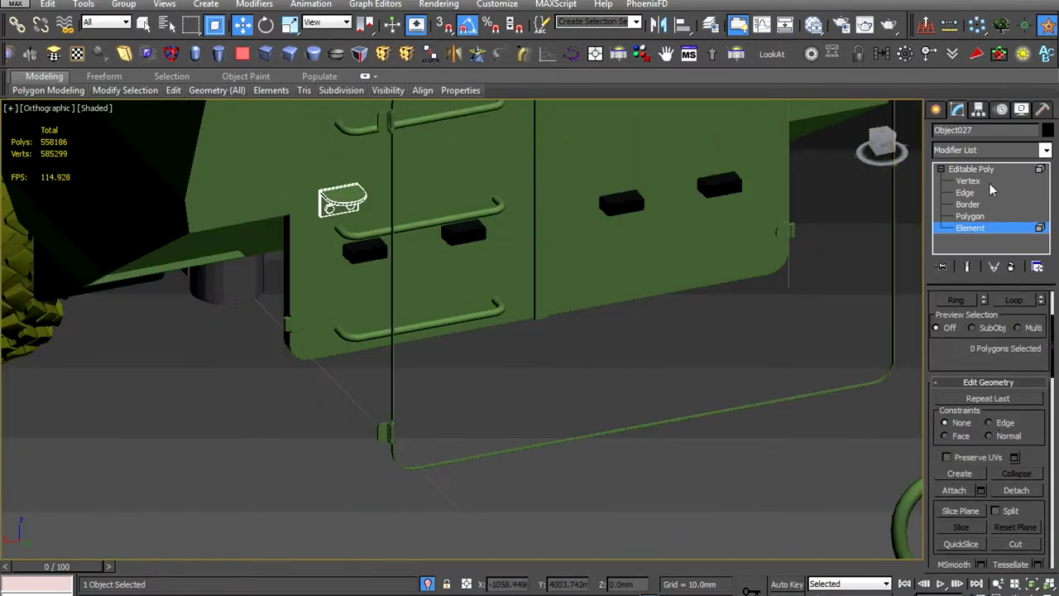
left_click(893, 255)
scroll(892, 255, "down", 2)
scroll(600, 345, "down", 2)
middle_click_drag(601, 345, 539, 345, "alt")
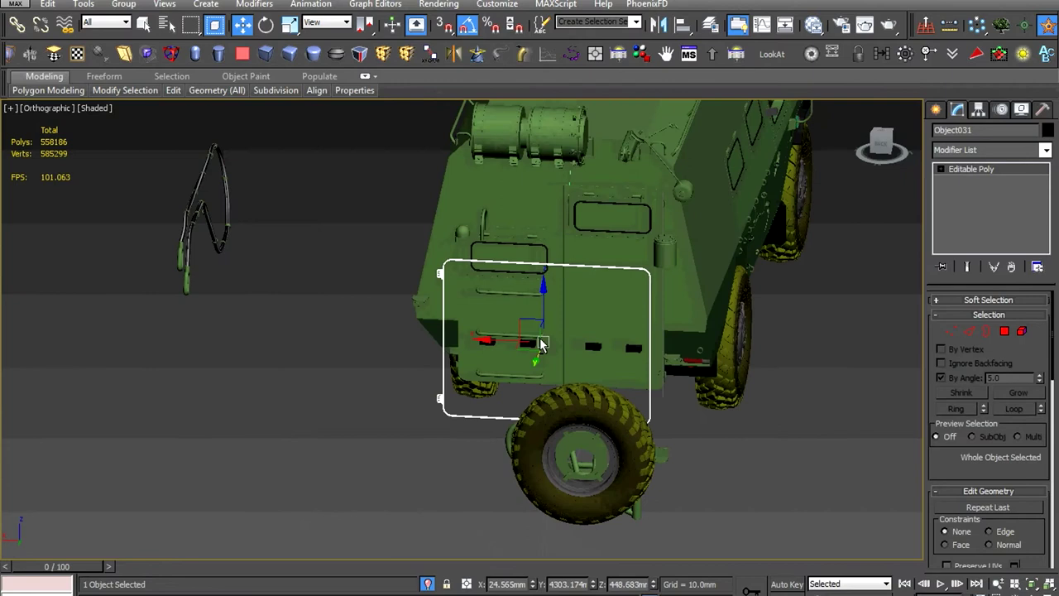
scroll(619, 350, "up", 3)
scroll(619, 350, "down", 3)
middle_click_drag(602, 337, 596, 300, "alt")
scroll(596, 300, "up", 5)
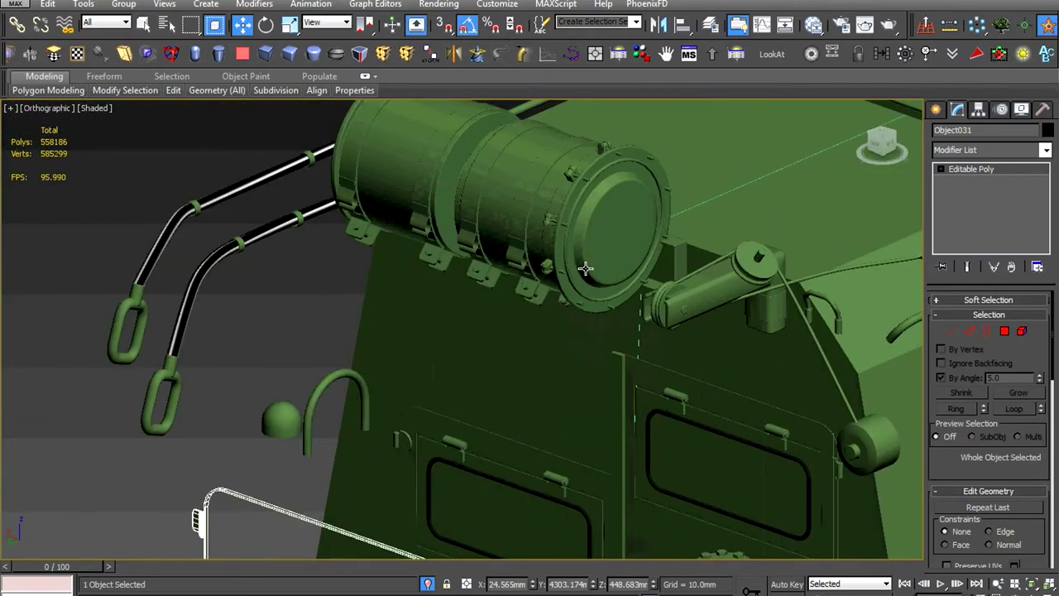
scroll(641, 307, "up", 2)
scroll(641, 307, "up", 2)
left_click(322, 178)
key("5")
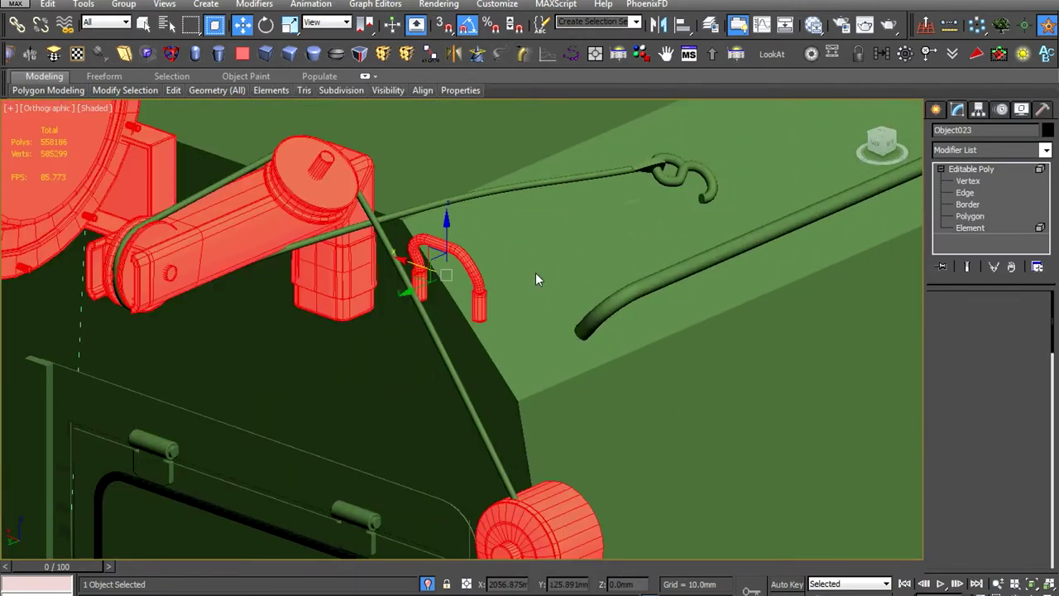
scroll(539, 276, "down", 3)
middle_click_drag(540, 277, 542, 292, "alt")
scroll(541, 292, "up", 4)
scroll(541, 292, "up", 2)
scroll(1012, 310, "down", 5)
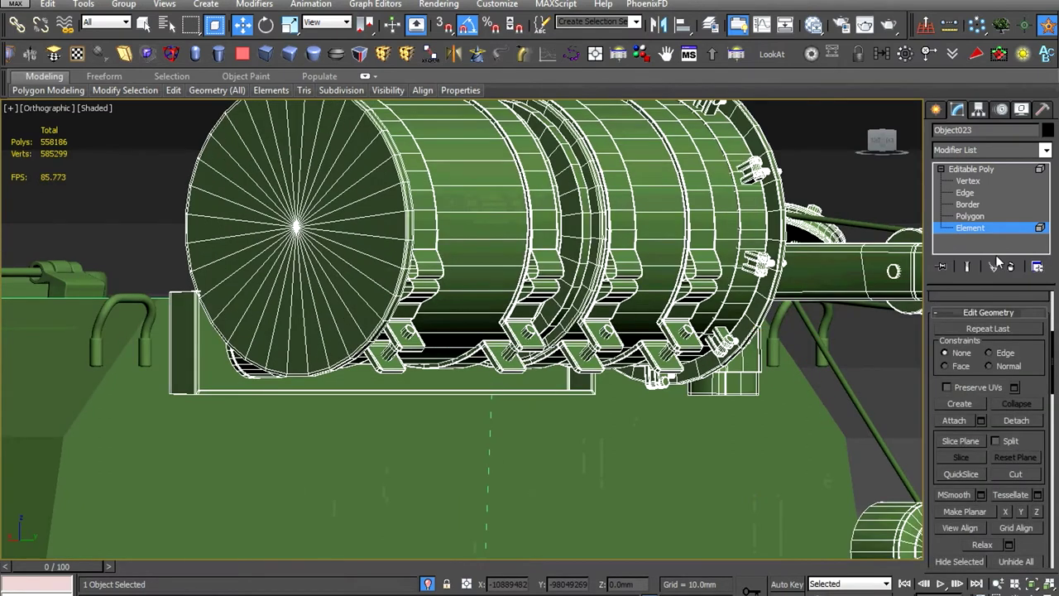
left_click(838, 325)
scroll(416, 307, "down", 2)
middle_click_drag(416, 307, 463, 356, "alt")
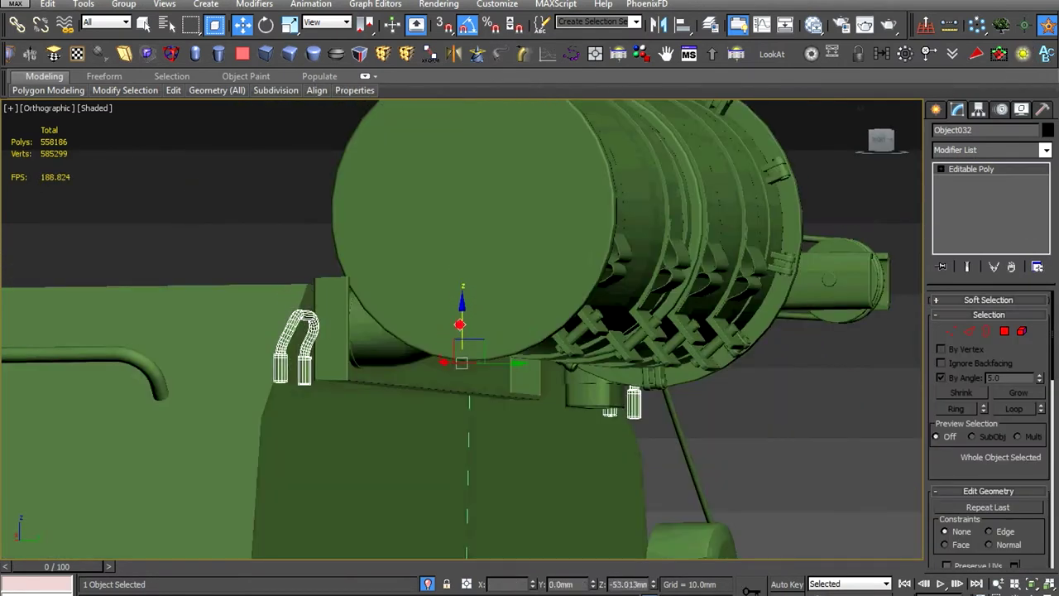
scroll(542, 374, "down", 2)
middle_click_drag(543, 374, 541, 406, "alt")
scroll(541, 406, "up", 3)
scroll(531, 400, "down", 2)
key("l")
key("z")
scroll(496, 322, "down", 3)
mouse_move(497, 321)
middle_mouse_down("alt")
mouse_move(602, 348)
mouse_move(584, 319)
middle_mouse_up("alt")
scroll(514, 324, "up", 2)
scroll(514, 325, "down", 3)
mouse_move(515, 324)
middle_mouse_down("alt")
mouse_move(610, 343)
mouse_move(543, 374)
middle_mouse_up("alt")
scroll(371, 362, "up", 3)
scroll(416, 398, "down", 3)
left_click(416, 398)
scroll(416, 398, "up", 3)
mouse_move(432, 362)
middle_mouse_down("alt")
mouse_move(439, 330)
mouse_move(421, 366)
mouse_move(454, 383)
middle_mouse_up("alt")
scroll(438, 330, "down", 3)
scroll(439, 330, "up", 2)
scroll(421, 366, "up", 2)
scroll(421, 366, "down", 2)
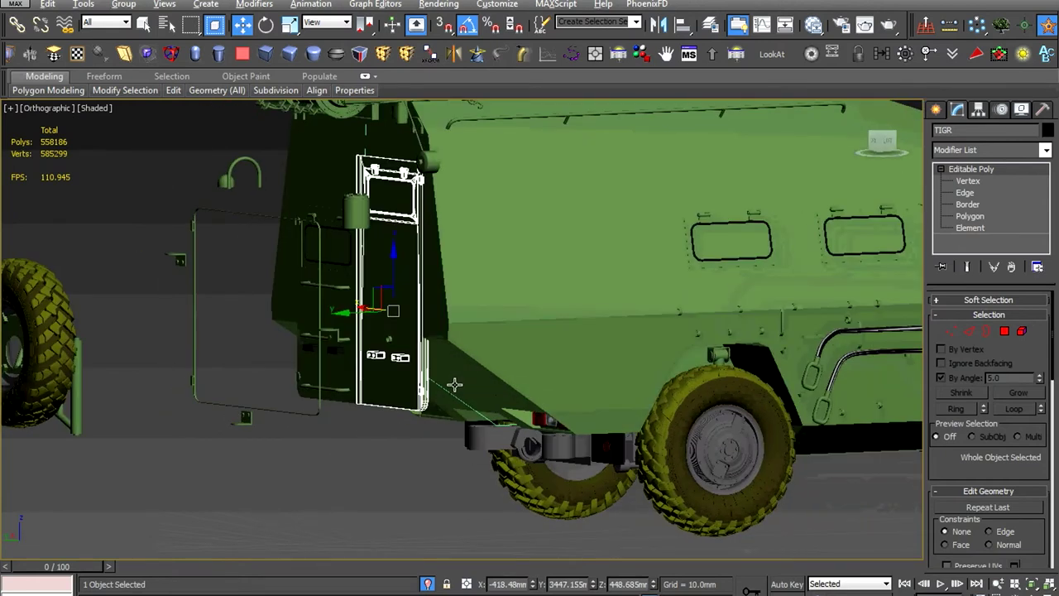
Isolate the rear door and draw a tall guide rectangle beside it in Left view
key("alt+q")
key("l")
right_click(513, 419)
left_click(551, 345)
left_click_drag(480, 516, 514, 196)
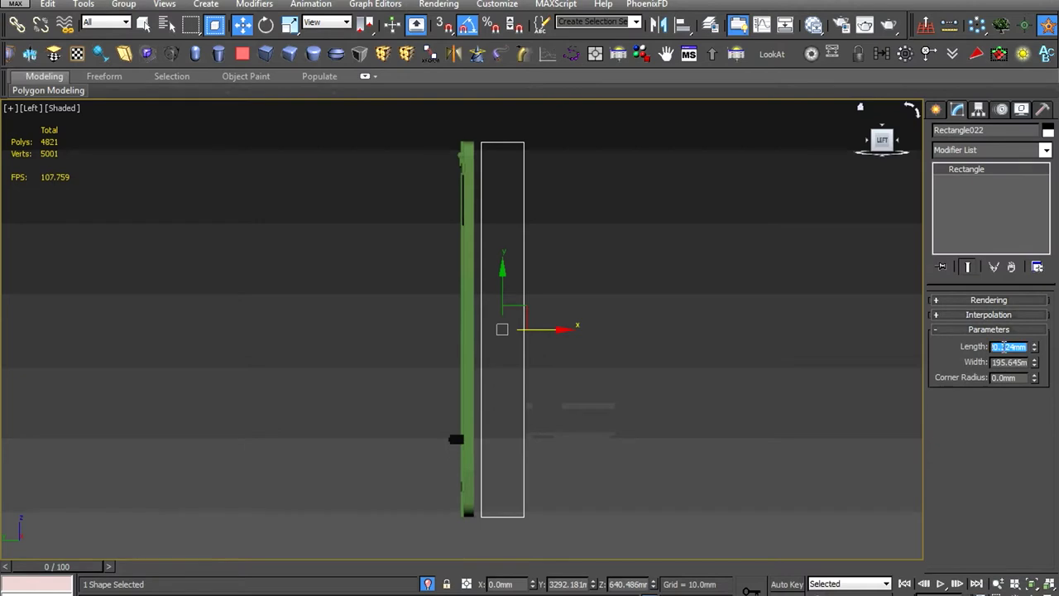
scroll(532, 247, "down", 3)
Select the rear door, check it from the side, then end isolation
left_click(513, 372)
middle_click_drag(513, 372, 564, 287, "alt")
scroll(565, 287, "up", 2)
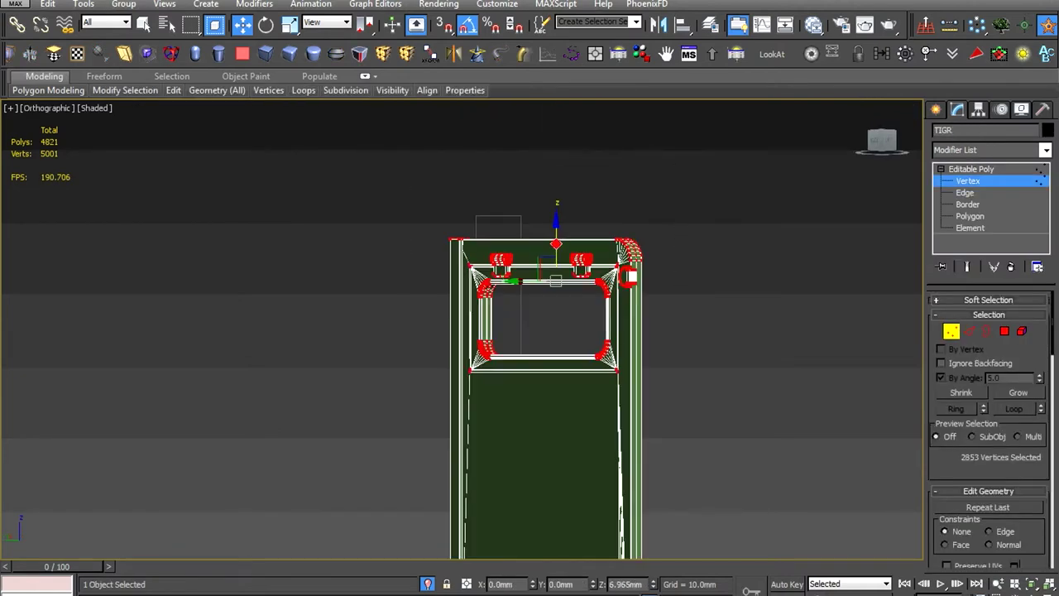
key("l")
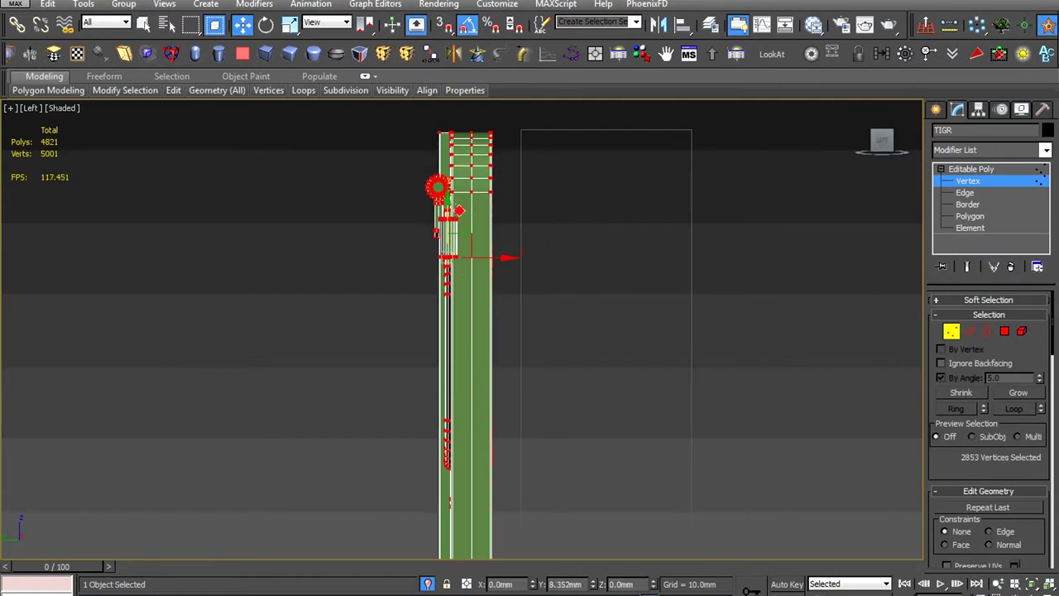
middle_click_drag(721, 252, 655, 327, "alt")
right_click(654, 327)
left_click(728, 267)
Orbit around the whole vehicle to inspect its front and side
mouse_move(728, 267)
middle_mouse_down("alt")
mouse_move(763, 317)
mouse_move(718, 374)
middle_mouse_up("alt")
middle_click_drag(375, 383, 425, 381, "alt")
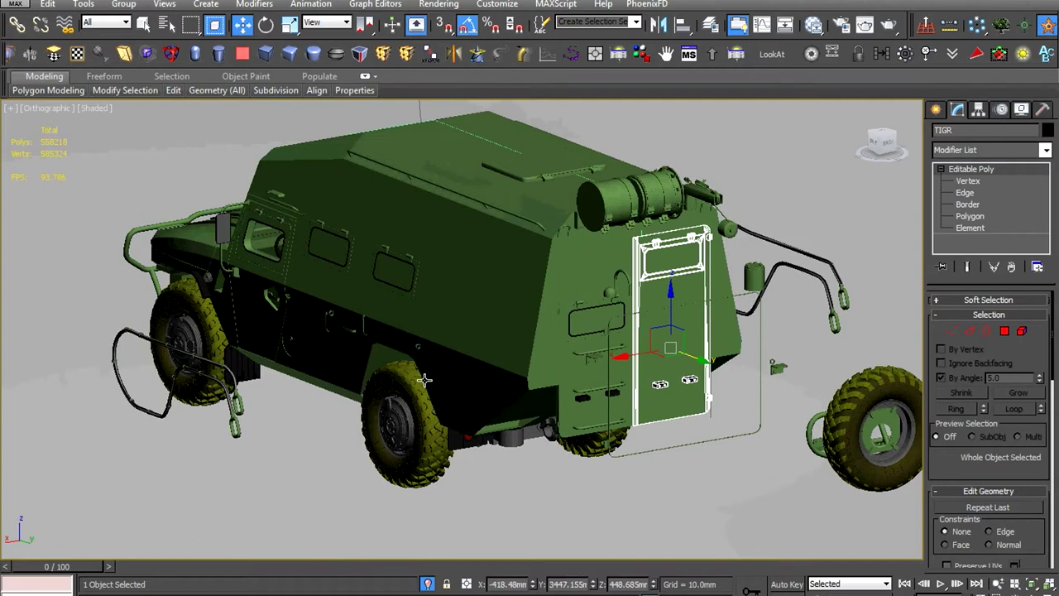
scroll(349, 289, "up", 5)
scroll(349, 289, "down", 5)
scroll(355, 342, "down", 1)
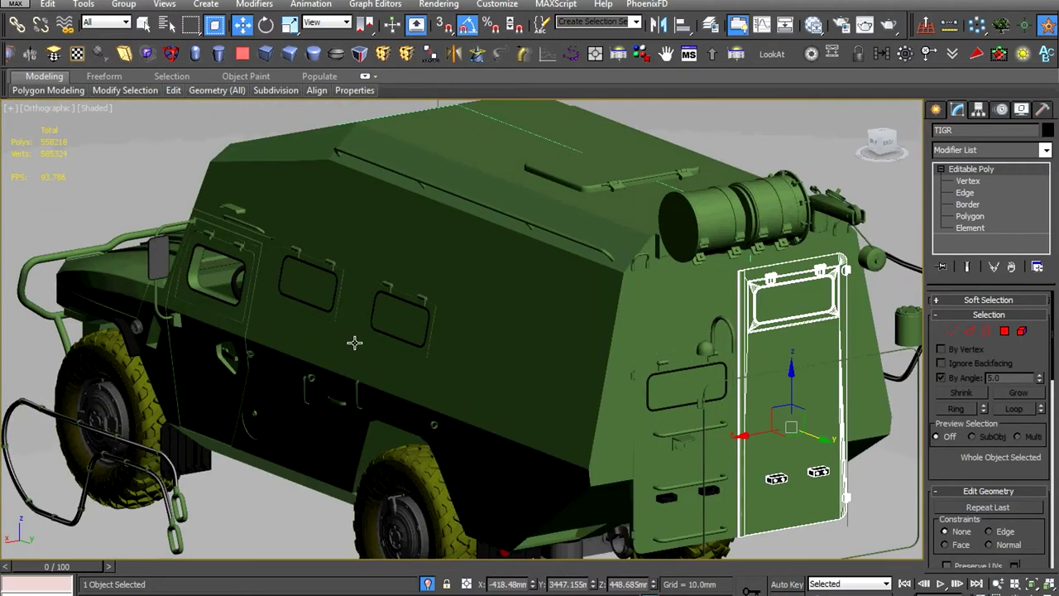
scroll(354, 342, "down", 3)
middle_click_drag(354, 342, 331, 383, "alt")
scroll(331, 383, "up", 3)
scroll(496, 390, "up", 2)
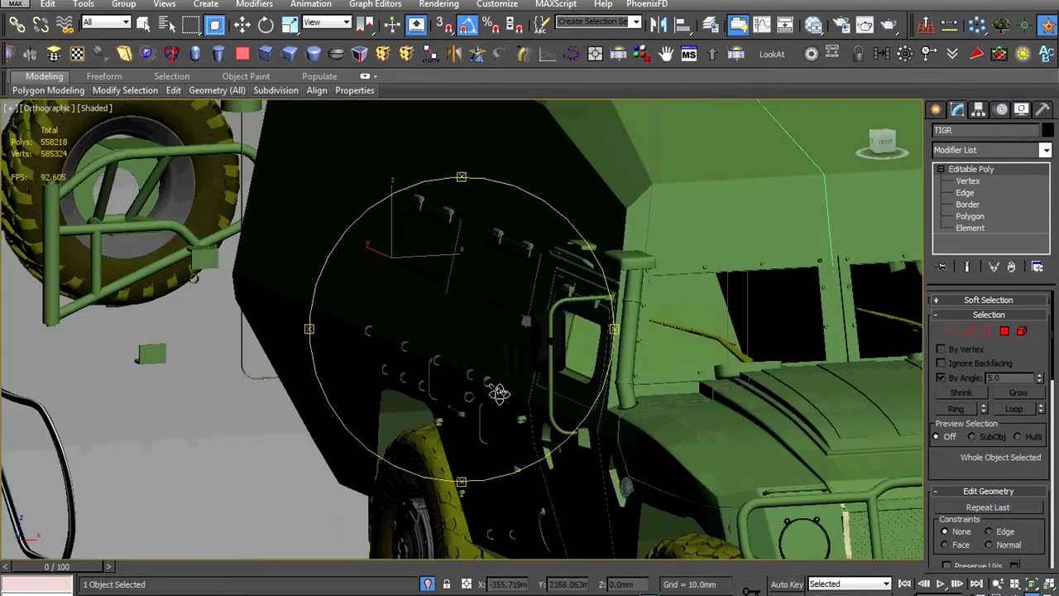
middle_click_drag(497, 390, 560, 416, "alt")
scroll(383, 397, "down", 2)
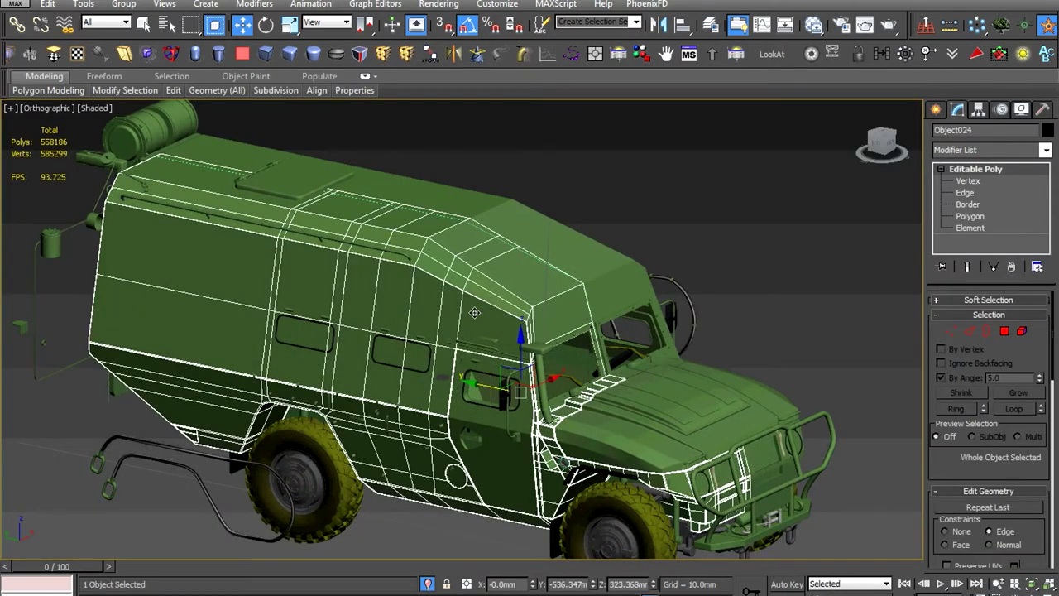
Isolate the van body Object024 and draw a vertical guide line in Front view
key("alt+q")
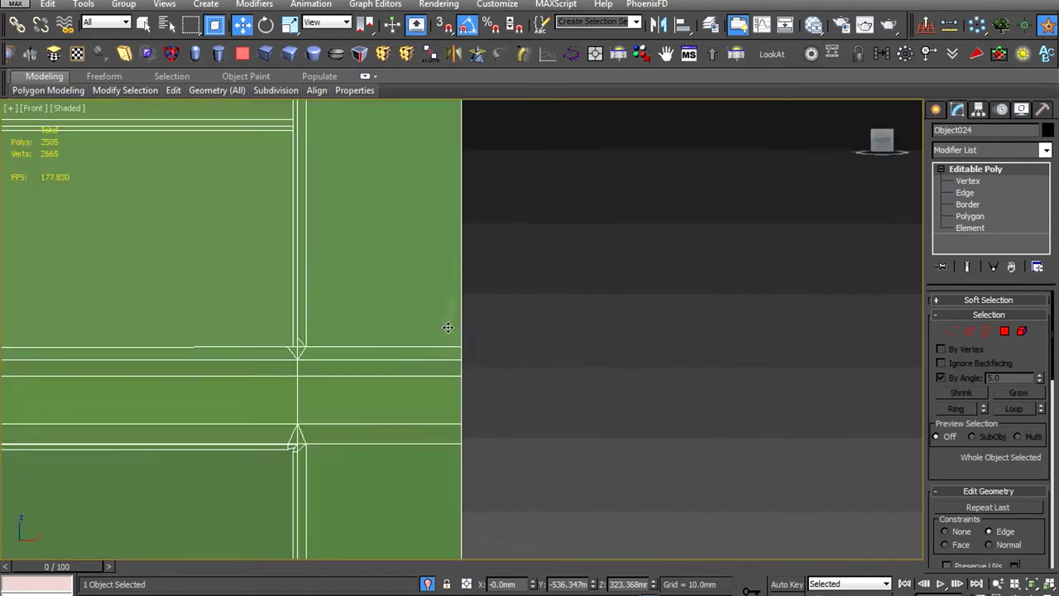
key("f")
right_click(398, 399)
left_click(417, 345)
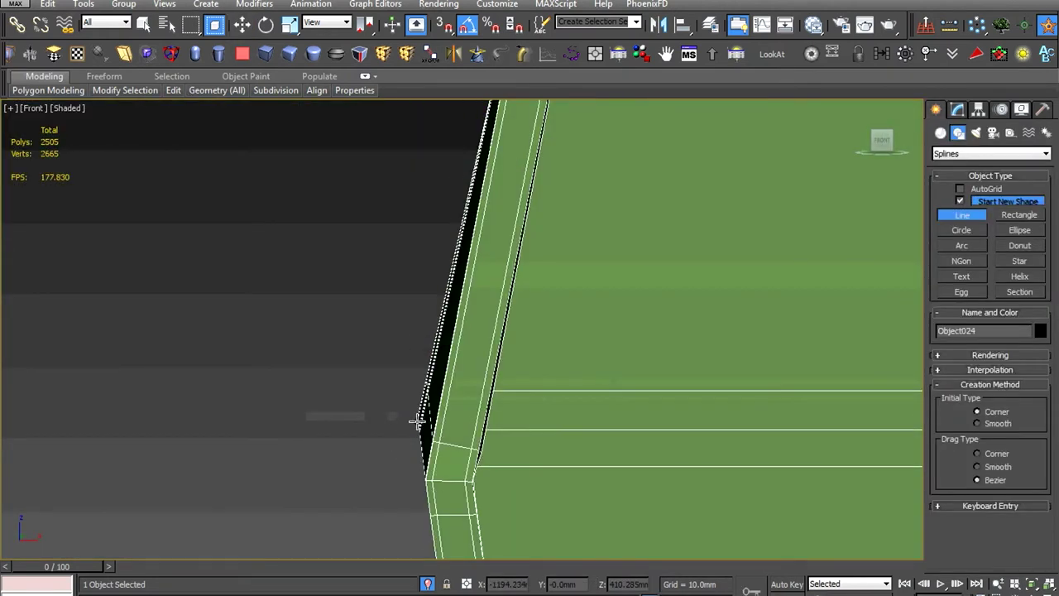
scroll(417, 419, "down", 3)
left_click(414, 473)
left_click(413, 294)
scroll(425, 294, "up", 2)
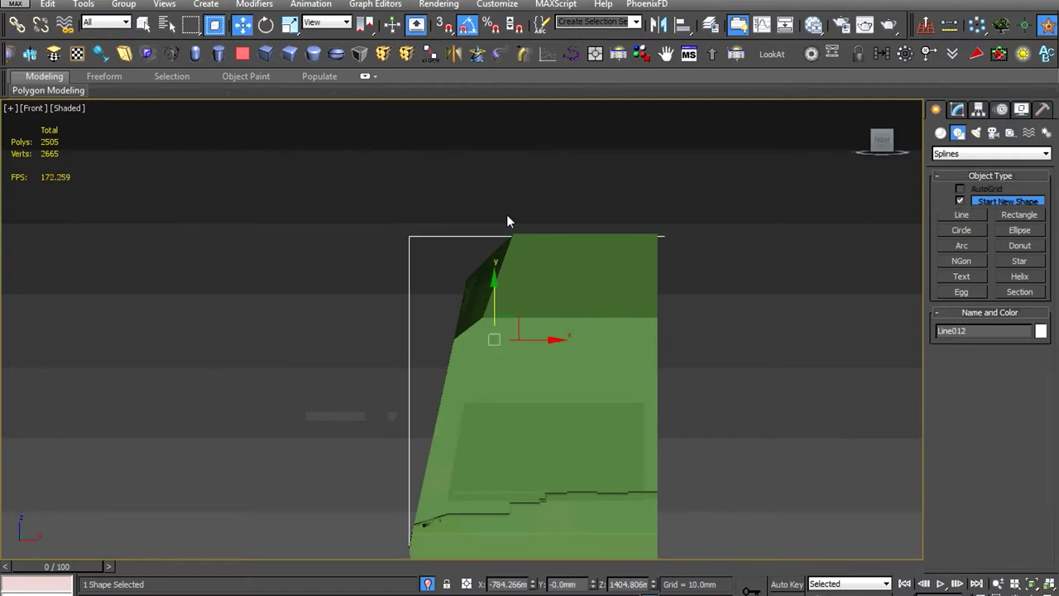
Reselect the van body and return to the front view
middle_click_drag(507, 220, 516, 364, "alt")
left_click(516, 364)
scroll(496, 380, "down", 2)
scroll(480, 397, "up", 2)
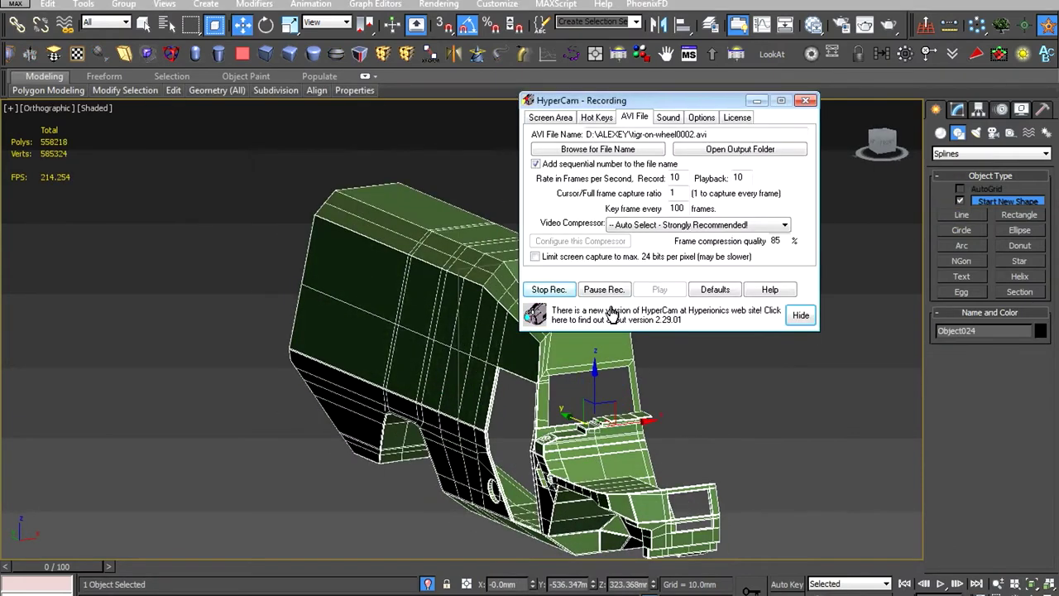
scroll(436, 364, "up", 5)
key("f")
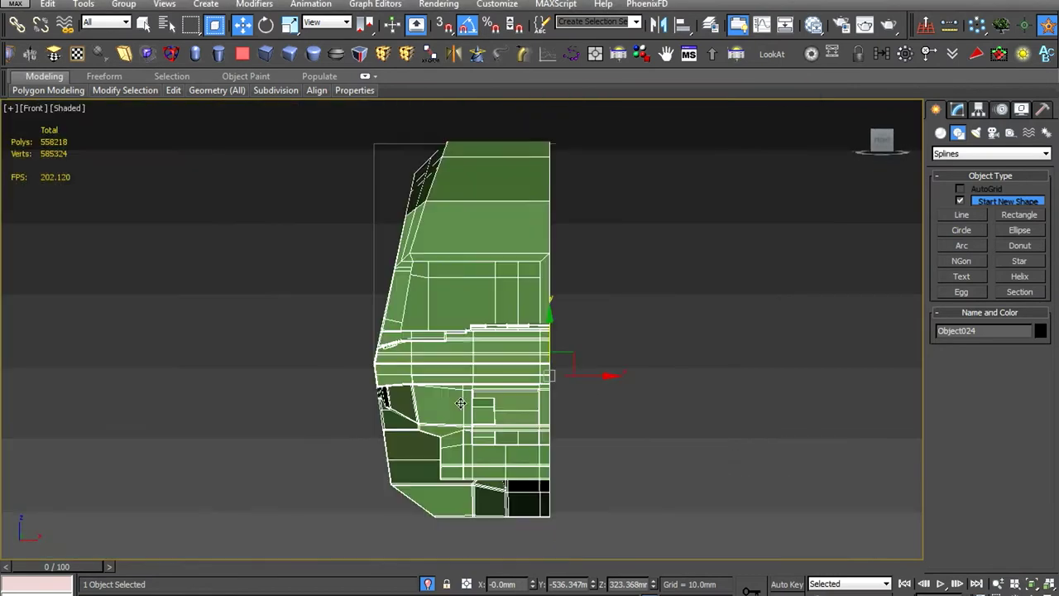
scroll(328, 387, "up", 5)
Enter Vertex mode and zoom in on the cab's side-panel corner
key("1")
scroll(394, 450, "up", 3)
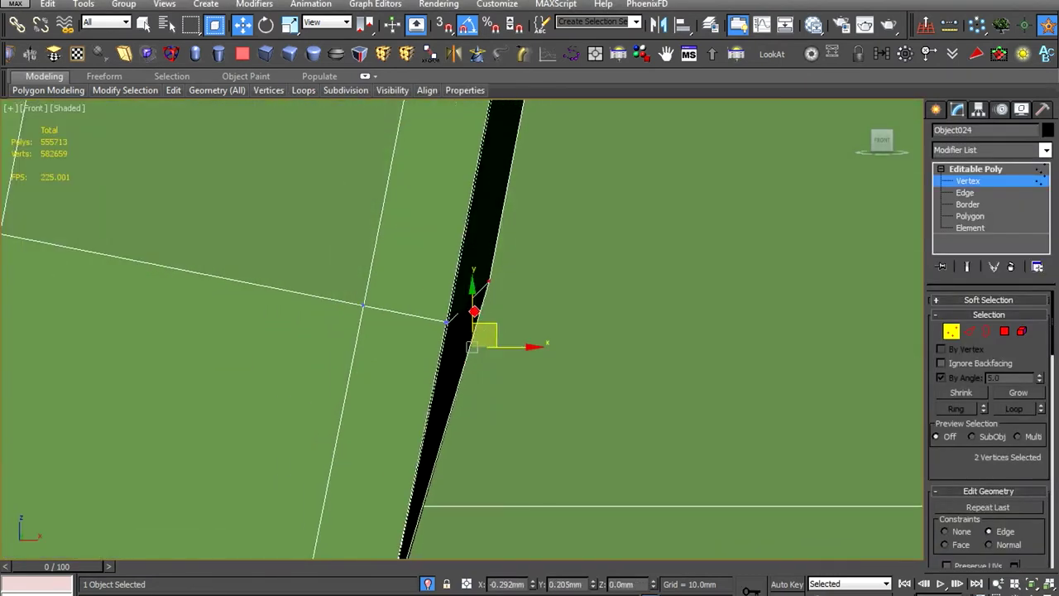
scroll(464, 310, "down", 3)
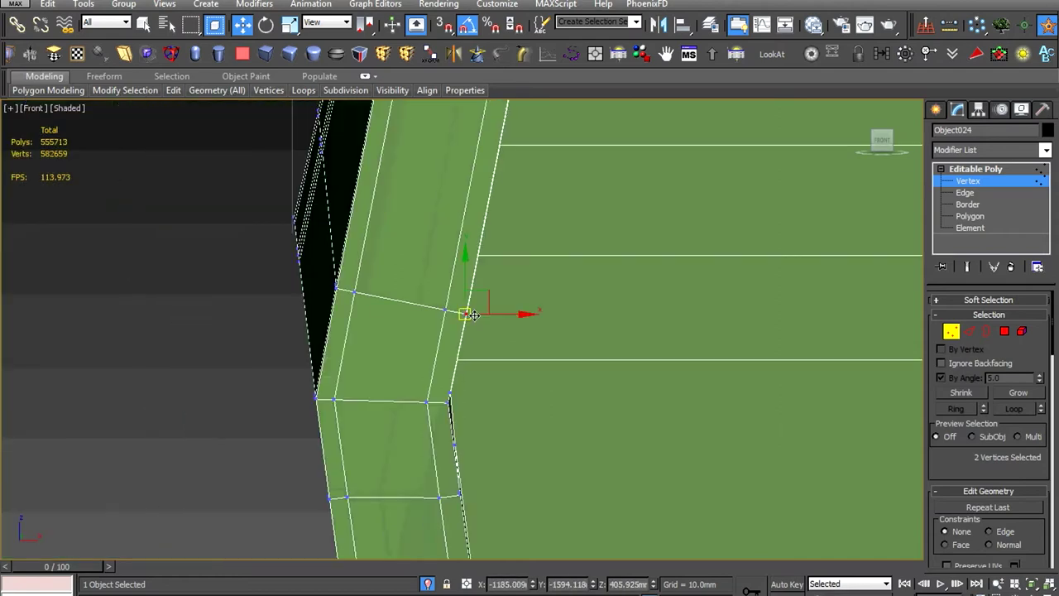
scroll(465, 310, "down", 2)
middle_click_drag(464, 310, 480, 364, "alt")
scroll(488, 378, "up", 2)
Clear the vertex selection and switch the van body to Edge mode
scroll(488, 378, "up", 3)
left_click(479, 405)
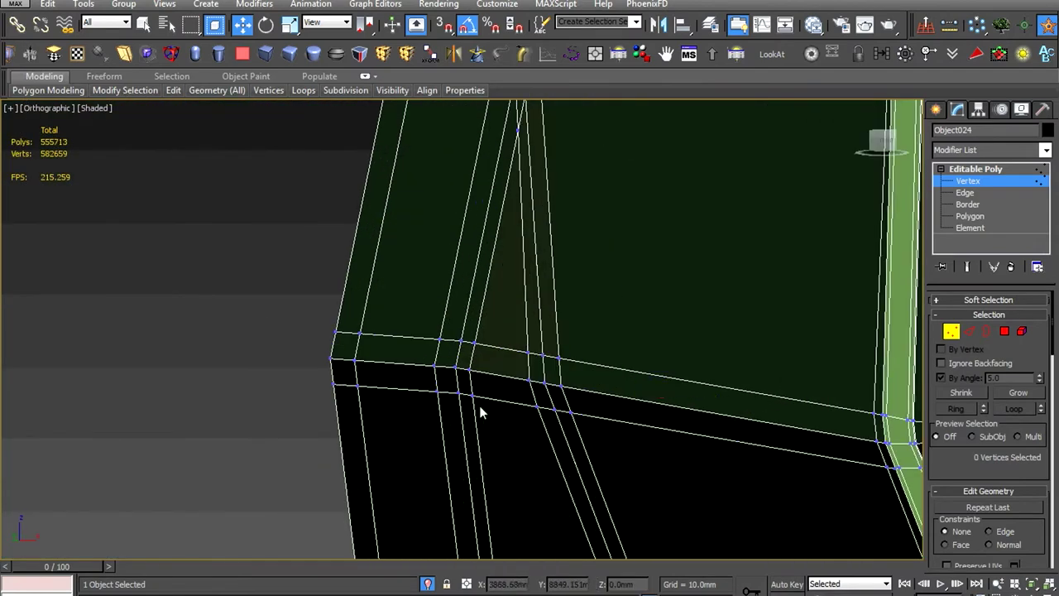
scroll(500, 399, "up", 2)
key("f")
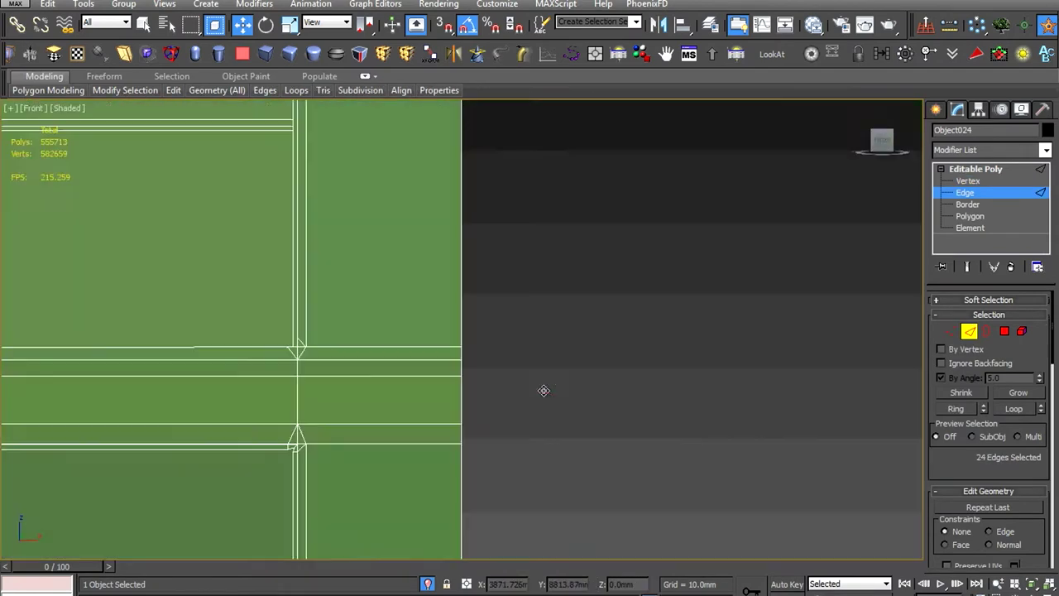
scroll(248, 344, "down", 2)
scroll(284, 354, "up", 2)
scroll(283, 354, "down", 3)
middle_click_drag(283, 354, 364, 397, "alt")
scroll(290, 386, "up", 3)
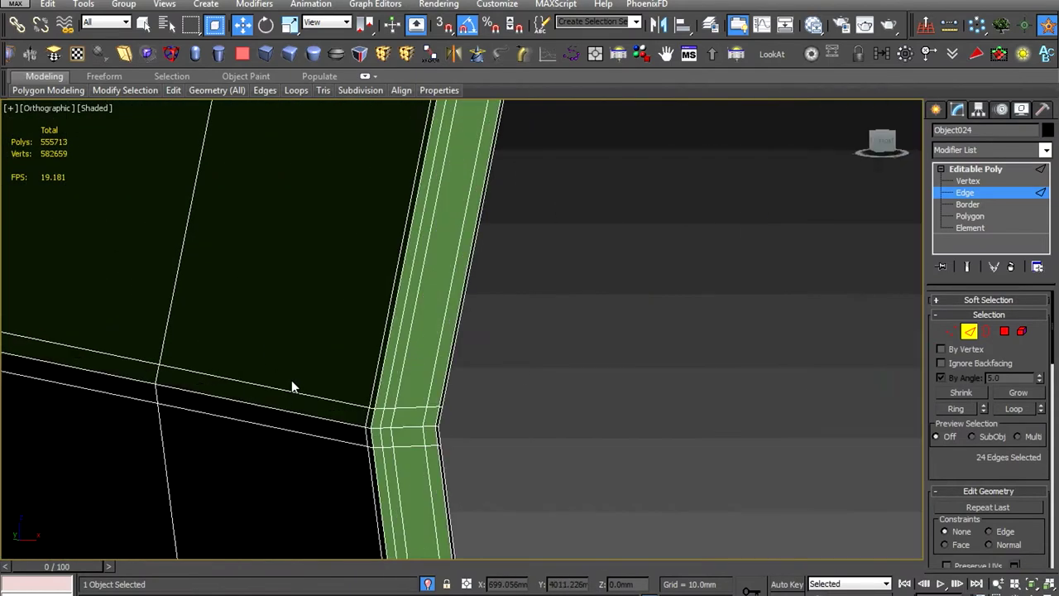
scroll(324, 397, "down", 2)
Select side-panel edges near the panel corner
left_click(374, 422)
scroll(376, 424, "up", 1)
scroll(380, 418, "up", 2)
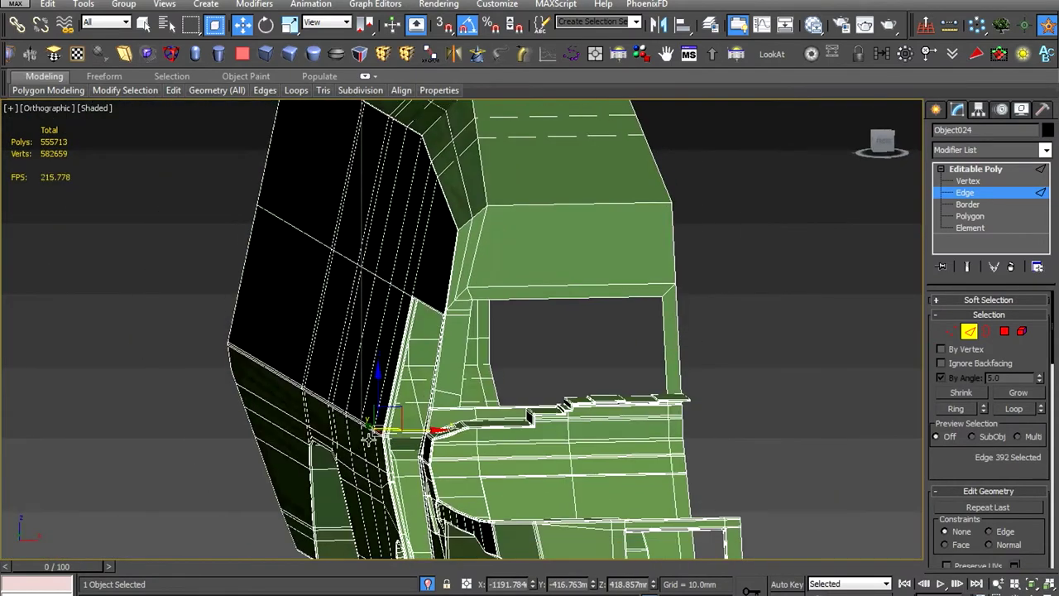
scroll(406, 408, "up", 3)
scroll(399, 450, "down", 2)
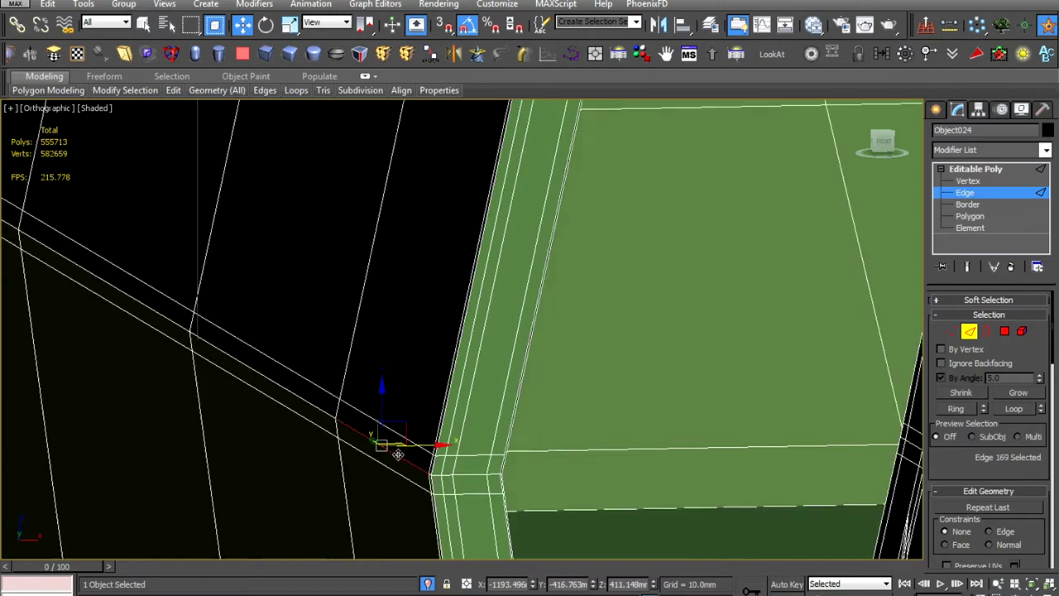
scroll(400, 450, "down", 3)
scroll(409, 415, "down", 3)
scroll(409, 415, "up", 2)
left_click(422, 454)
scroll(473, 422, "up", 3)
scroll(473, 422, "down", 3)
From a new angle, pick edges along the side panel seam
middle_click_drag(472, 422, 406, 451, "alt")
scroll(415, 439, "up", 3)
left_click(425, 383)
scroll(400, 419, "up", 3)
scroll(339, 417, "up", 1)
scroll(339, 418, "up", 2)
left_click(261, 320)
scroll(267, 291, "down", 5)
scroll(267, 291, "down", 3)
scroll(400, 402, "up", 3)
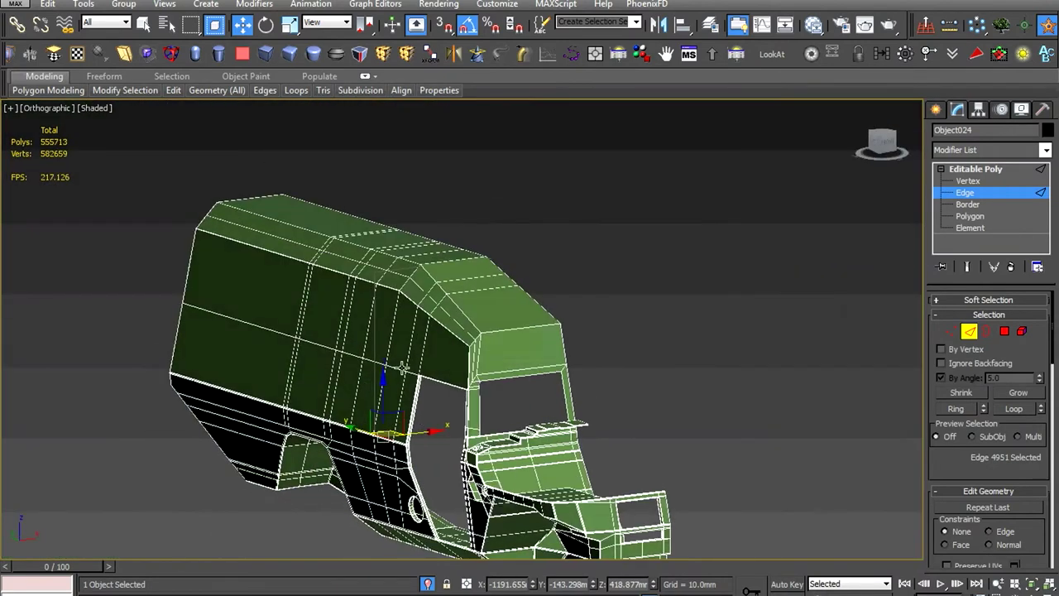
scroll(400, 402, "up", 2)
scroll(422, 347, "up", 3)
scroll(430, 364, "up", 2)
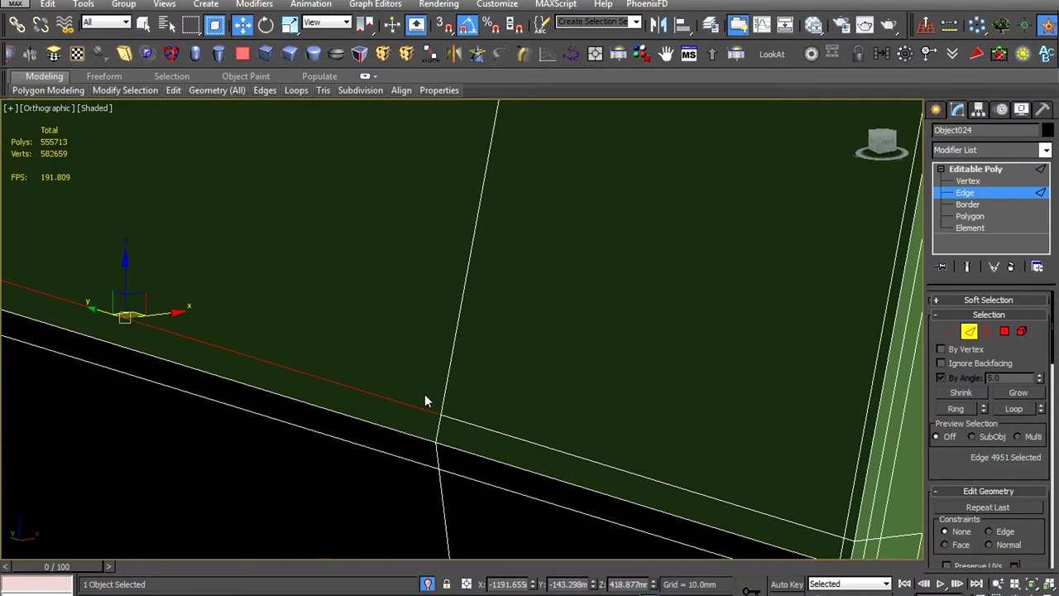
scroll(424, 397, "down", 2)
left_click(419, 422)
scroll(331, 389, "up", 2)
scroll(387, 395, "up", 1)
scroll(511, 426, "up", 2)
Select the extra edge loop and remove it with Ctrl+Backspace
double_click(462, 371)
scroll(163, 289, "down", 2)
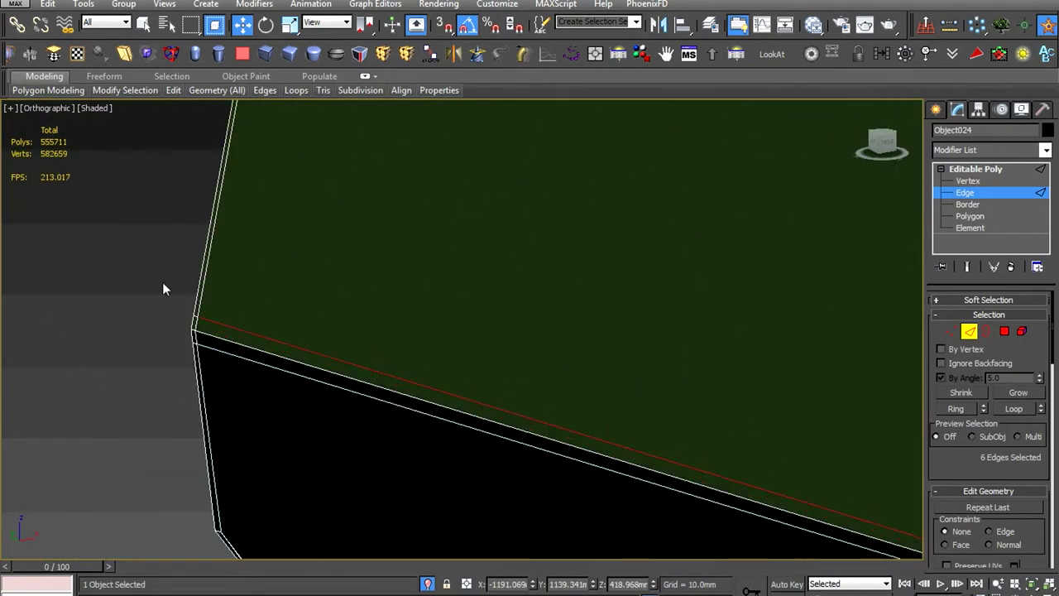
key("ctrl+BackSpace")
scroll(168, 318, "down", 1)
Gather the row of edges along the side panel's upper border
left_click(172, 356)
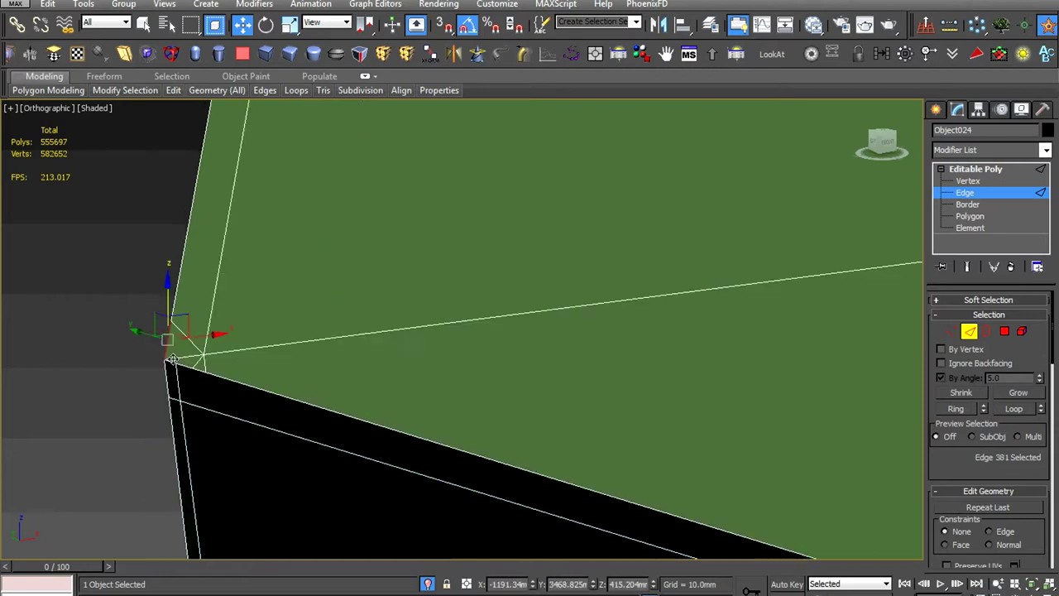
scroll(193, 356, "down", 1)
left_click(532, 386, "ctrl")
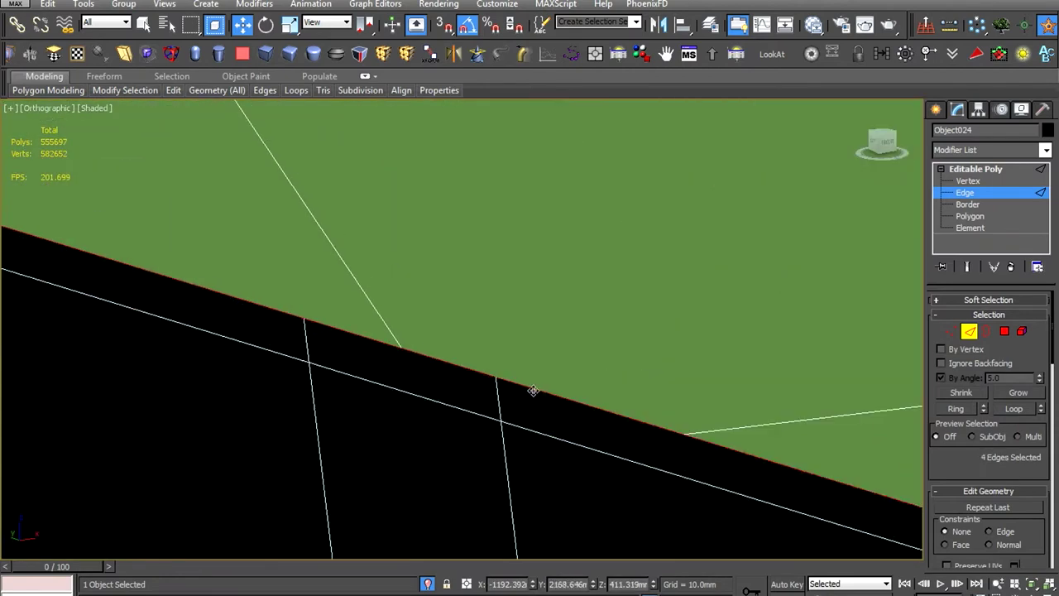
scroll(532, 386, "down", 1)
left_click(572, 425, "ctrl")
scroll(721, 480, "down", 1)
left_click(574, 414, "ctrl")
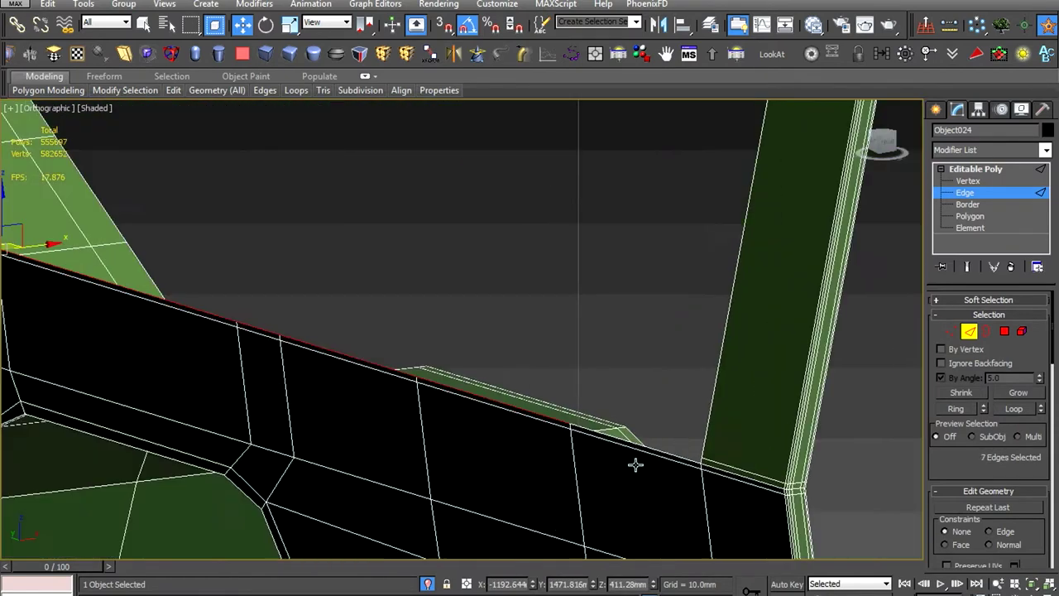
scroll(634, 463, "down", 2)
Drag the side panel's top edges upward and check them from the front
left_click_drag(632, 435, 632, 397, "shift")
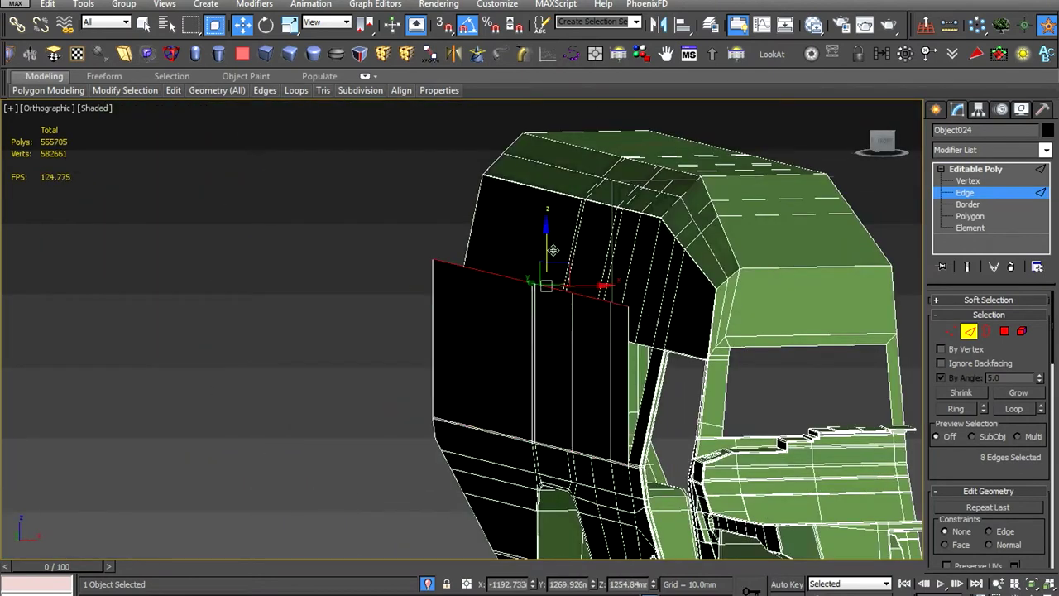
key("f")
key("r")
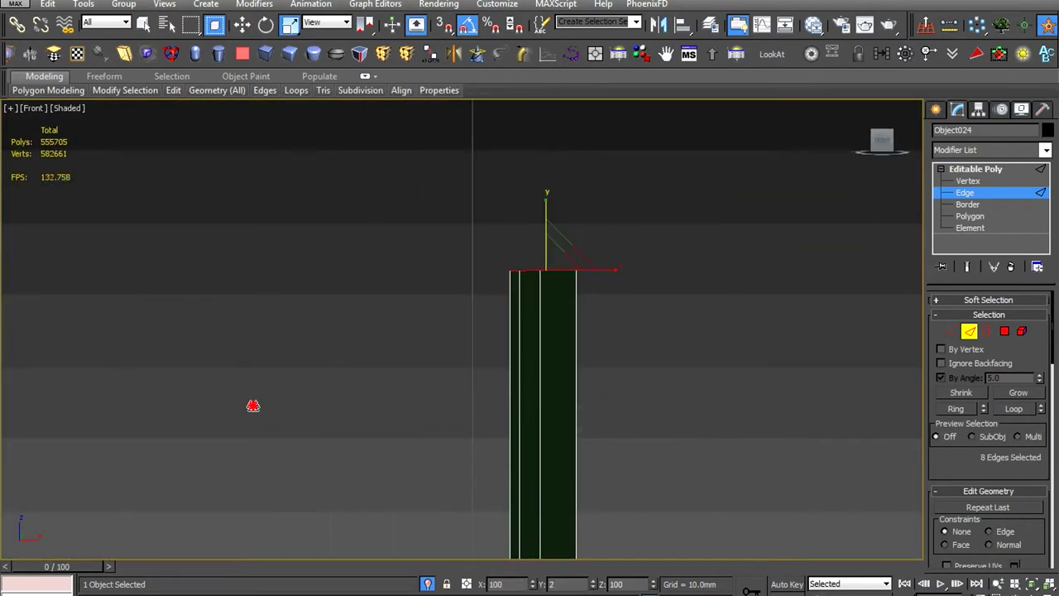
key("w")
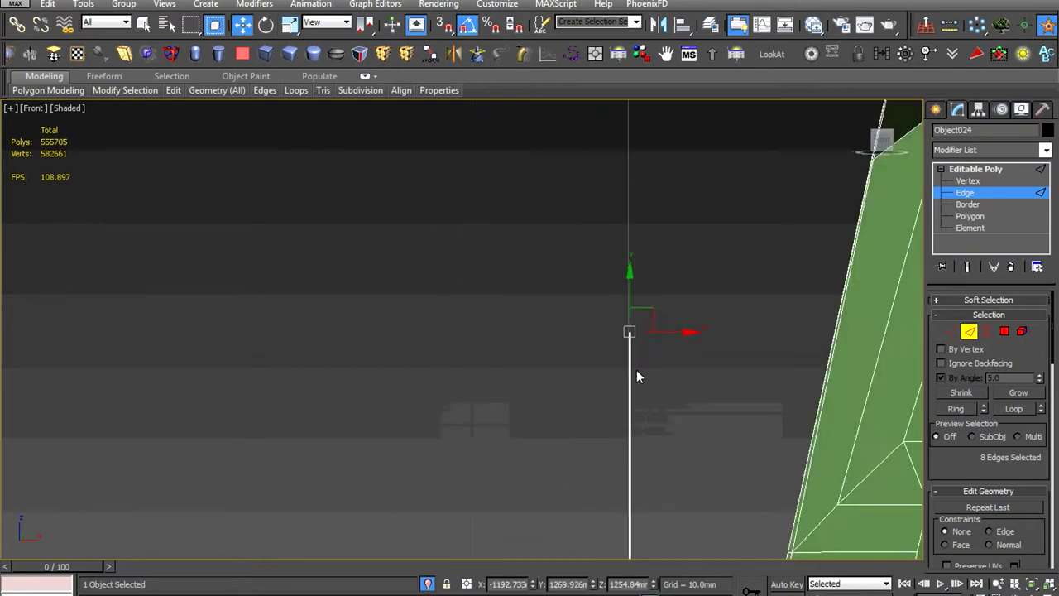
scroll(628, 347, "up", 5)
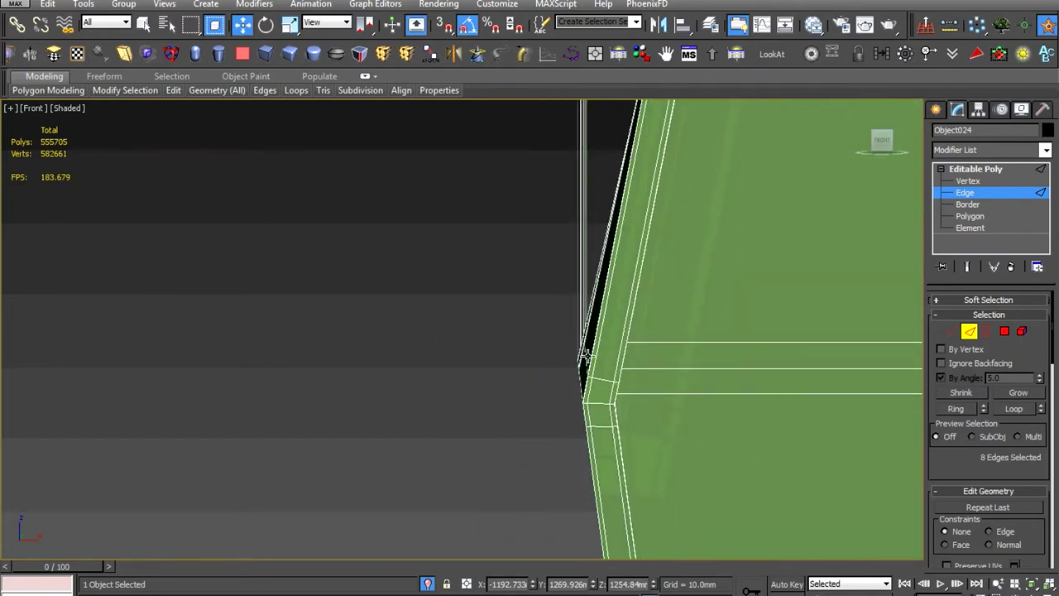
scroll(585, 352, "down", 3)
middle_click_drag(585, 351, 664, 302, "alt")
Restore the eight-edge top selection after a stray single-edge pick on the seam
left_click(718, 413)
mouse_move(718, 414)
middle_mouse_down("alt")
mouse_move(513, 372)
mouse_move(399, 374)
mouse_move(422, 383)
middle_mouse_up("alt")
key("ctrl+z")
scroll(627, 388, "down", 3)
scroll(411, 370, "up", 3)
At vertex level, merge the panel's corner vertex into its neighbouring vertex
key("1")
scroll(400, 374, "down", 3)
scroll(423, 382, "up", 5)
middle_click_drag(234, 402, 399, 425)
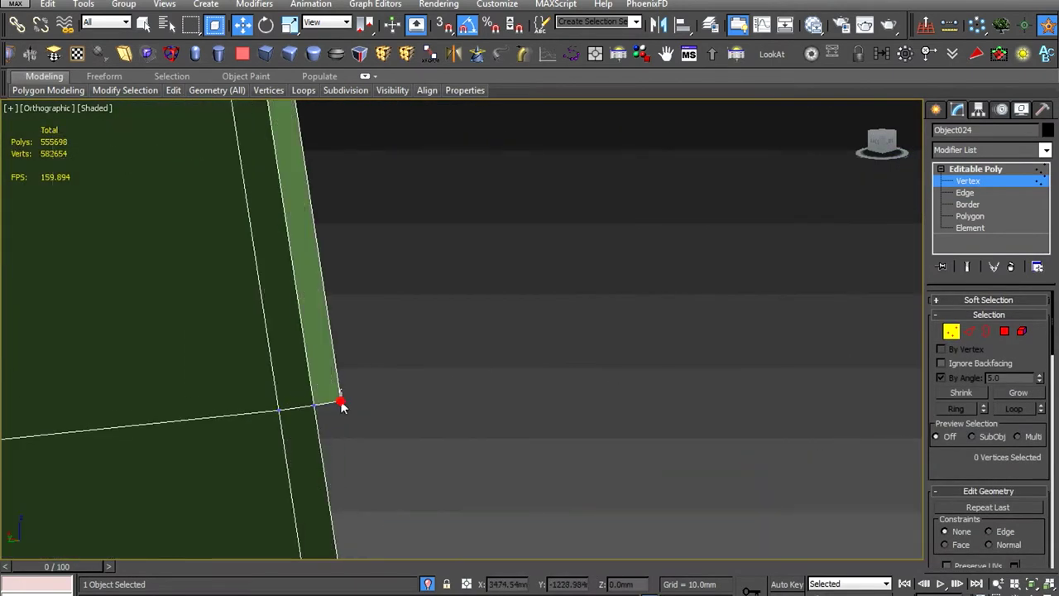
scroll(350, 427, "down", 4)
mouse_move(337, 324)
middle_mouse_down("alt")
mouse_move(409, 436)
mouse_move(480, 439)
mouse_move(548, 463)
mouse_move(775, 419)
mouse_move(645, 398)
middle_mouse_up("alt")
scroll(541, 438, "up", 5)
scroll(589, 461, "down", 3)
Convert the edge selection to faces and review them from the front view
key("ctrl+4")
scroll(645, 398, "up", 3)
right_click(522, 307)
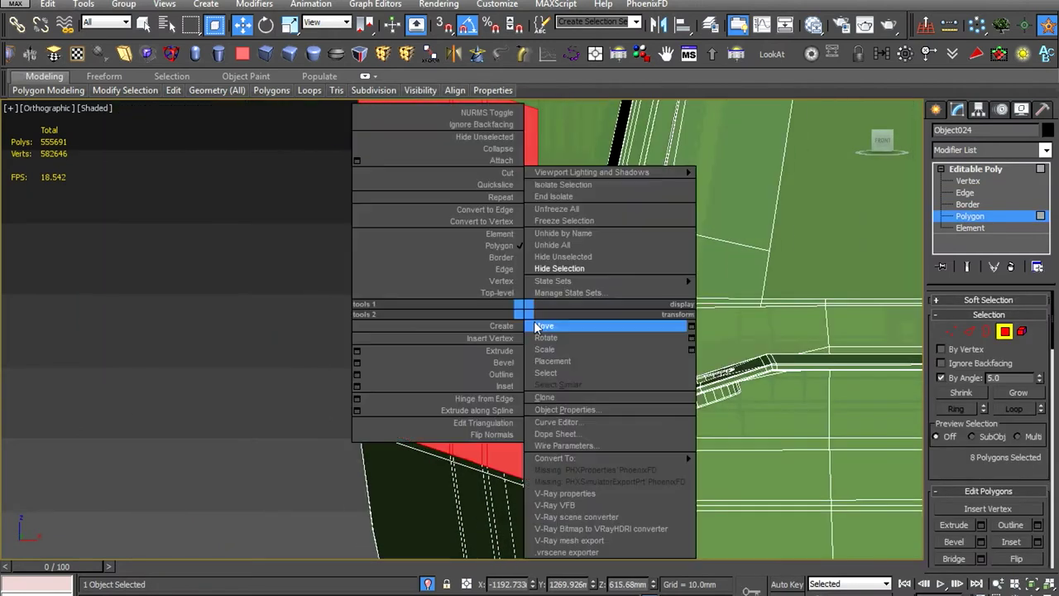
left_click(542, 348)
right_click(594, 294)
left_click(615, 312)
key("f")
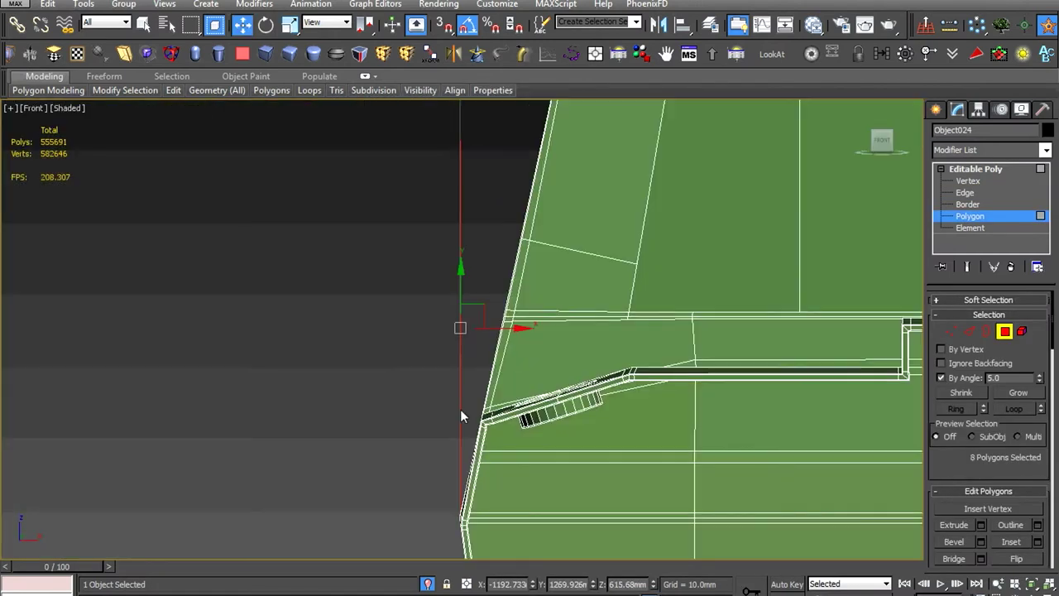
scroll(460, 408, "up", 3)
Clear the polygon selection and display the model as wireframe around the panel corner
right_click(179, 190)
left_click(184, 175)
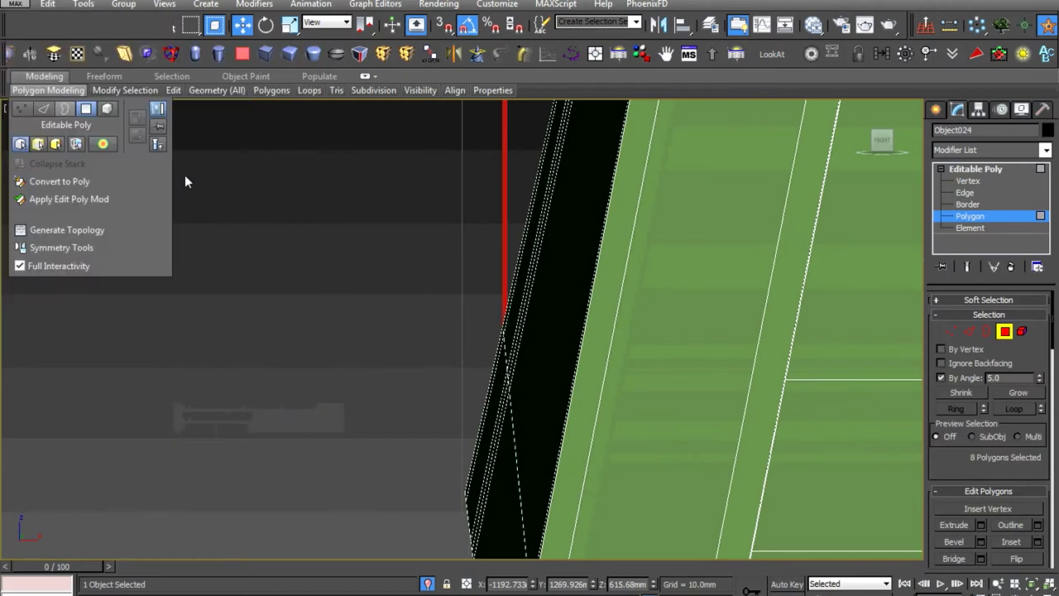
left_click(76, 108)
left_click(137, 227)
middle_click_drag(136, 228, 380, 389, "alt")
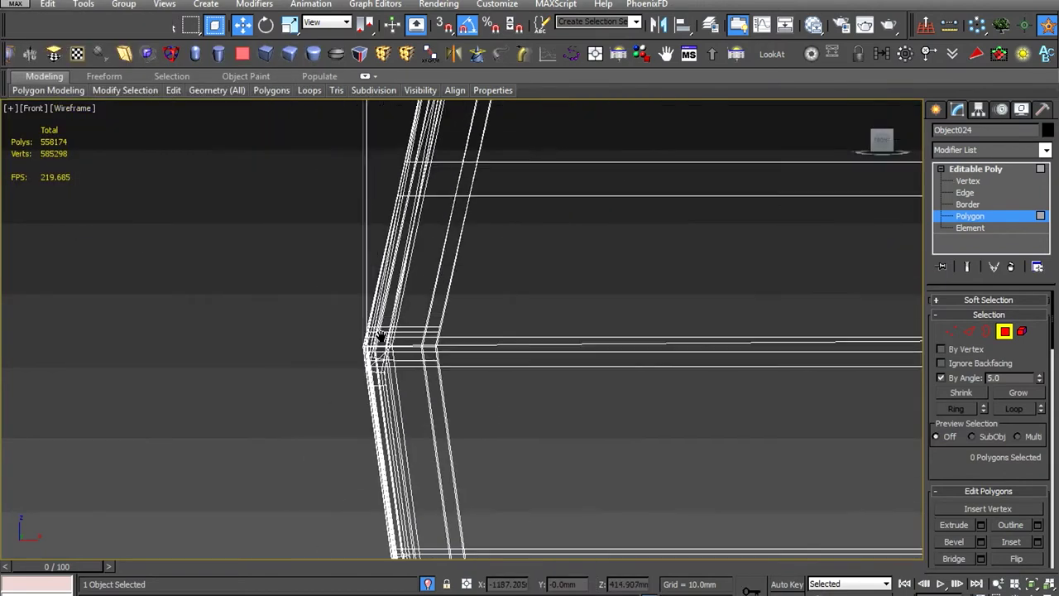
scroll(381, 389, "down", 3)
Return to edge editing in shaded display and recheck the cab from front and angled views
key("F3")
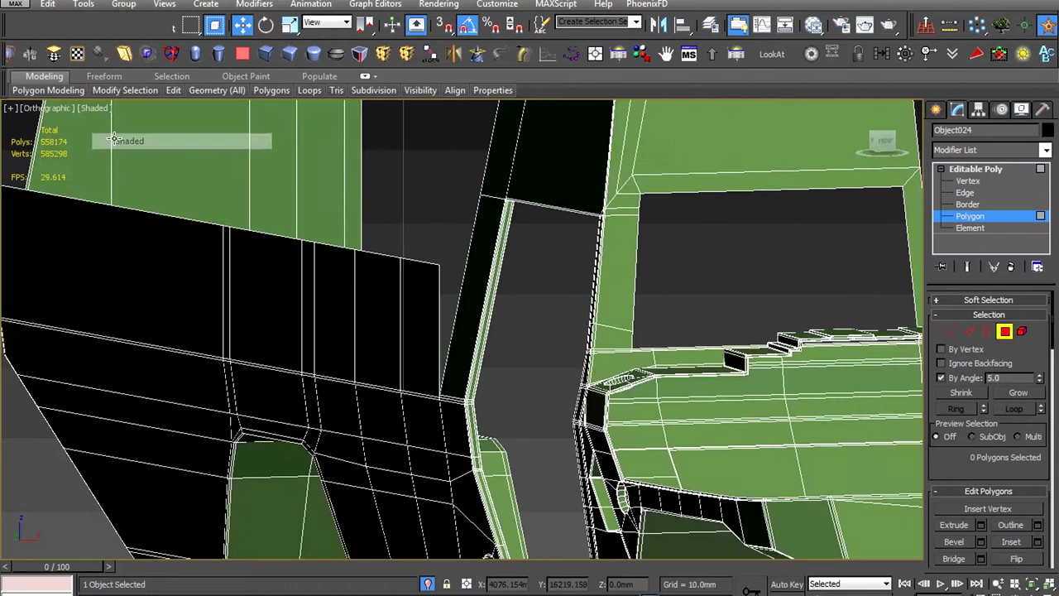
scroll(321, 305, "down", 3)
key("2")
scroll(364, 317, "up", 2)
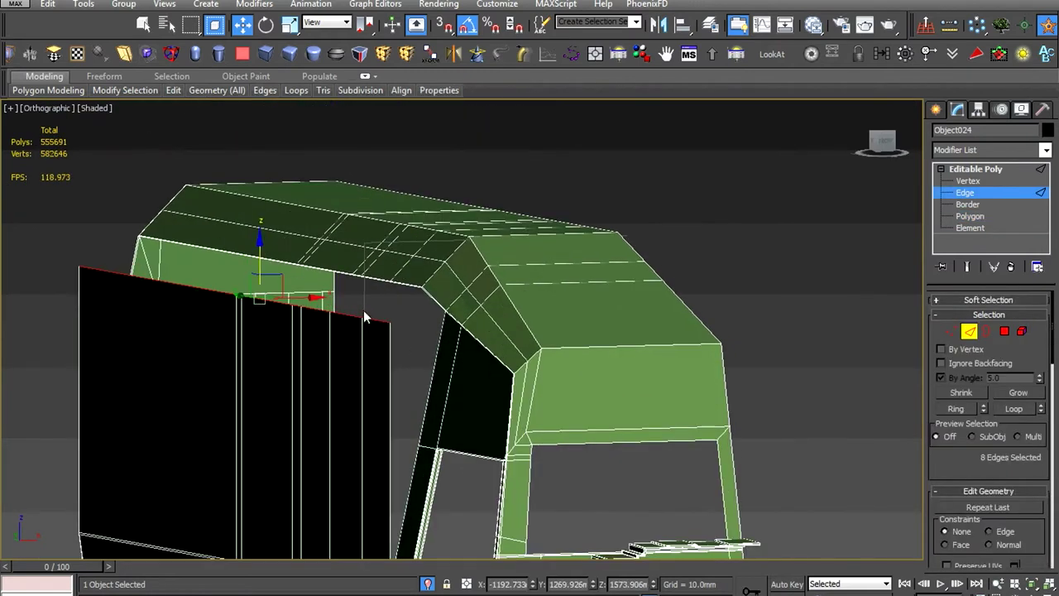
key("f")
scroll(367, 310, "up", 3)
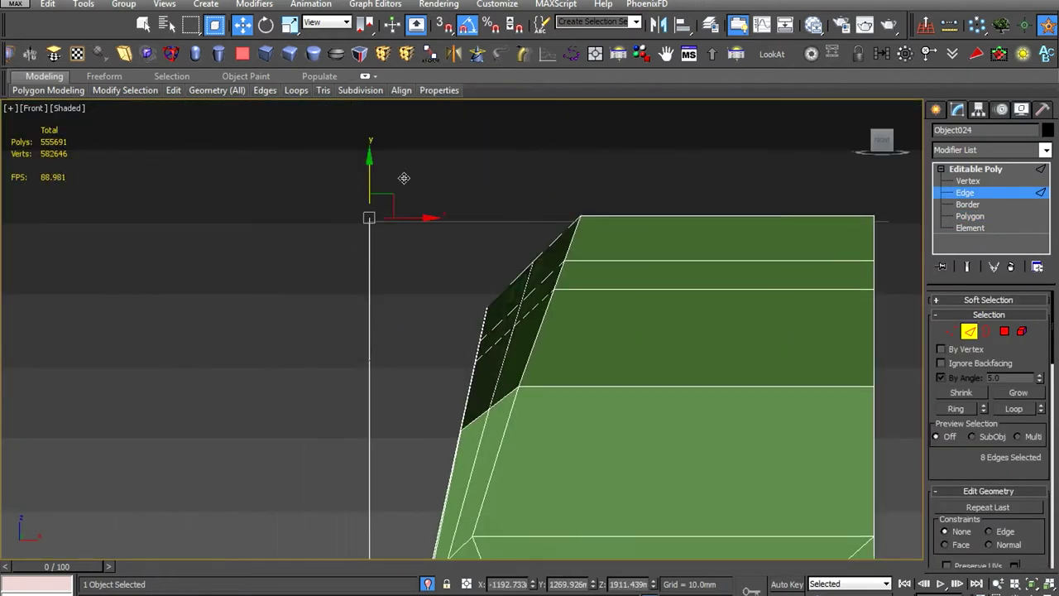
key("shift+z")
key("shift+z")
key("shift+z")
scroll(498, 231, "up", 3)
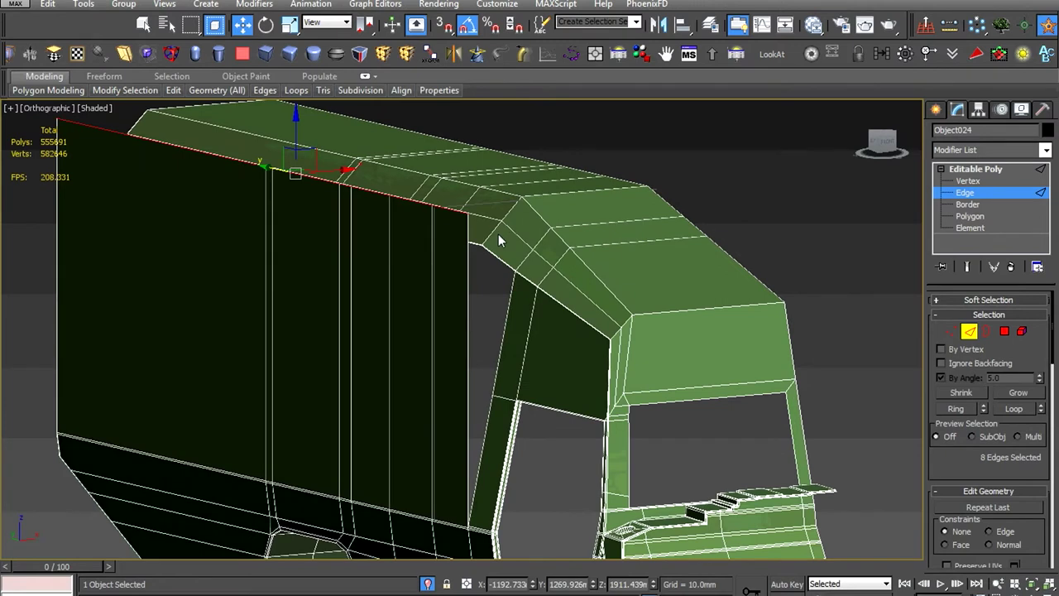
Frame the selected panel edges and check them in the Front view with the Move tool active
key("shift+z")
key("f")
right_click(475, 229)
left_click(504, 273)
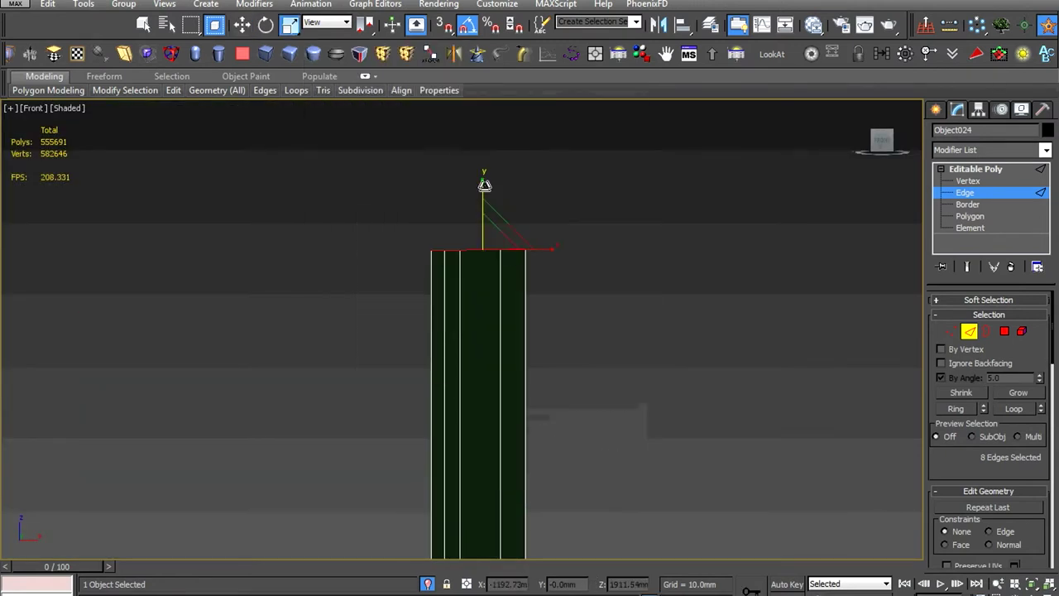
key("shift+z")
key("shift+z")
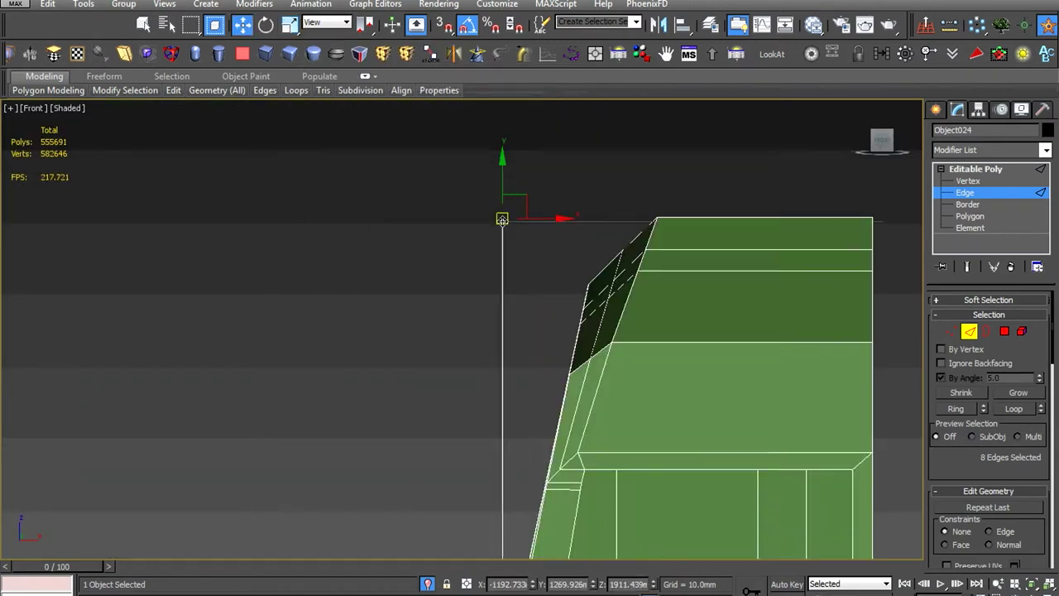
right_click(516, 264)
left_click(555, 306)
Orbit to a three-quarter view of the truck body
middle_click_drag(623, 305, 587, 320, "alt")
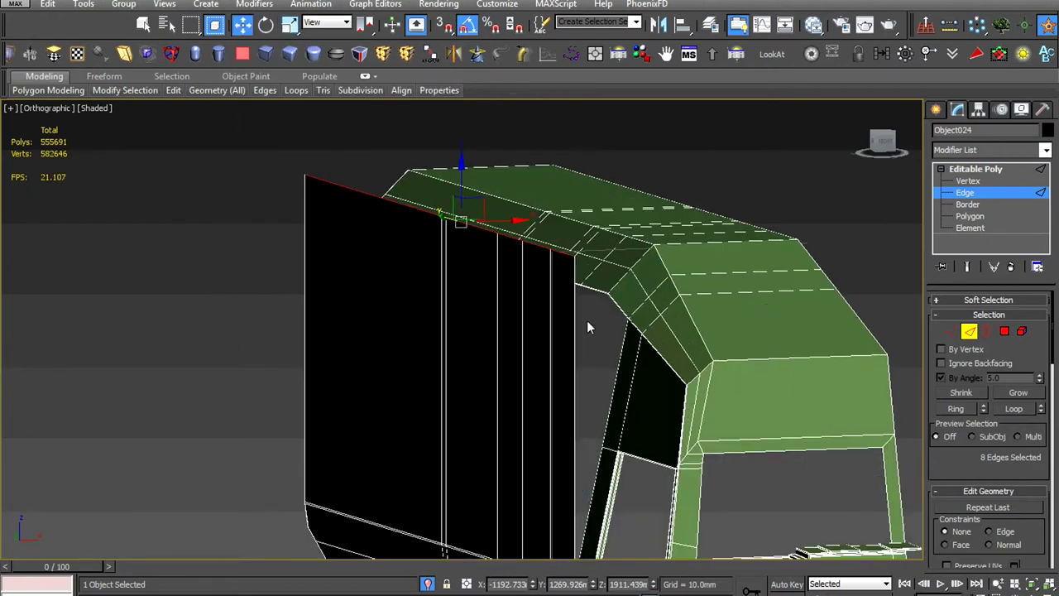
scroll(587, 320, "down", 3)
mouse_move(837, 489)
middle_mouse_down("alt")
mouse_move(478, 372)
mouse_move(540, 277)
middle_mouse_up("alt")
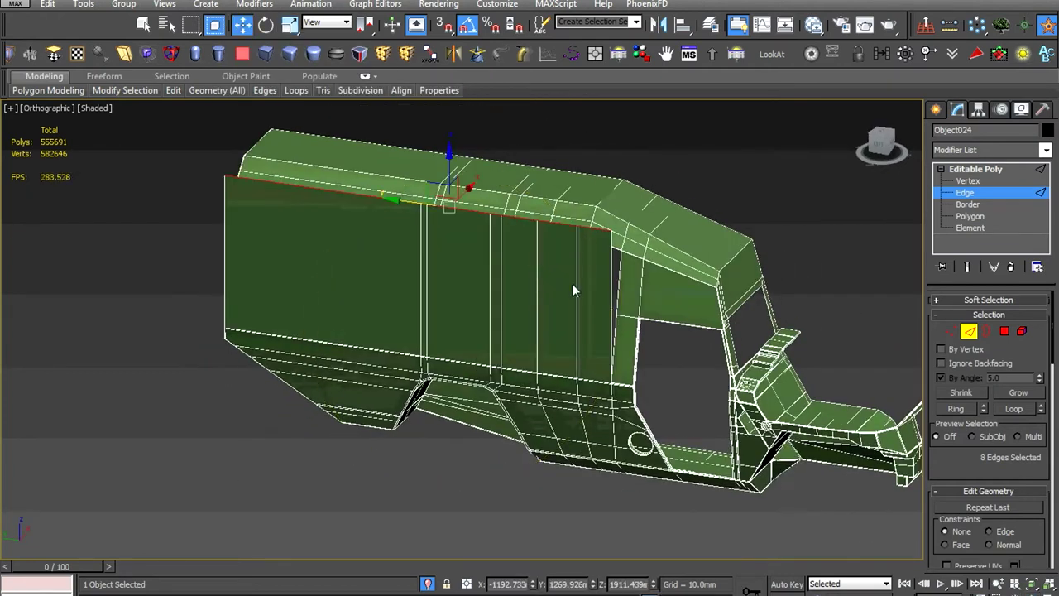
scroll(573, 289, "up", 2)
scroll(346, 239, "down", 3)
scroll(300, 267, "up", 3)
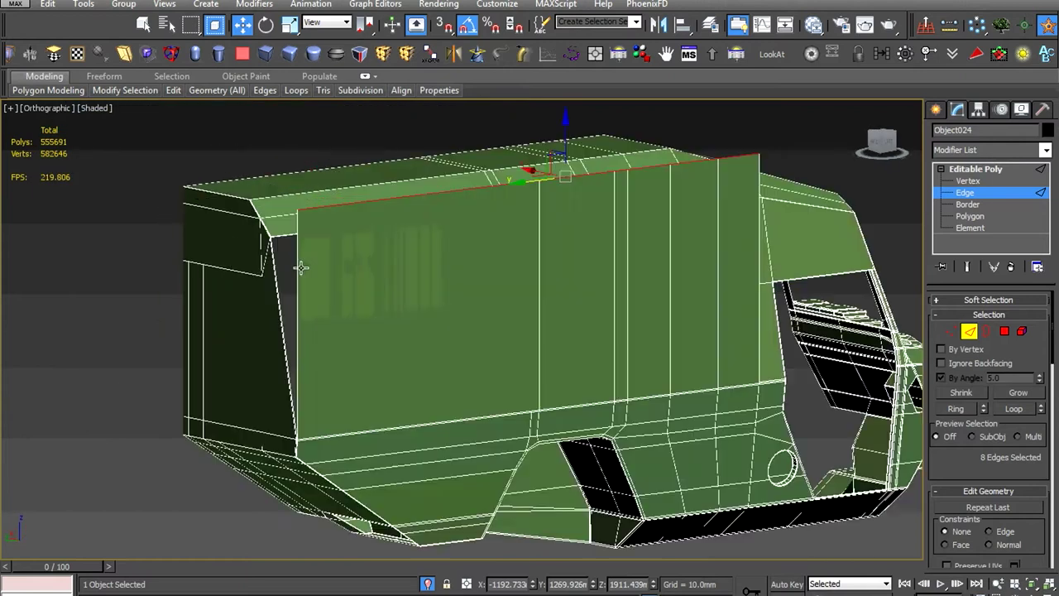
scroll(62, 245, "up", 3)
Switch to vertex level and clear the vertex and edge selections around the cab corner
key("1")
left_click(339, 335)
mouse_move(338, 335)
middle_mouse_down("alt")
mouse_move(356, 290)
mouse_move(301, 288)
middle_mouse_up("alt")
scroll(370, 259, "up", 3)
left_click(345, 278)
scroll(300, 288, "down", 2)
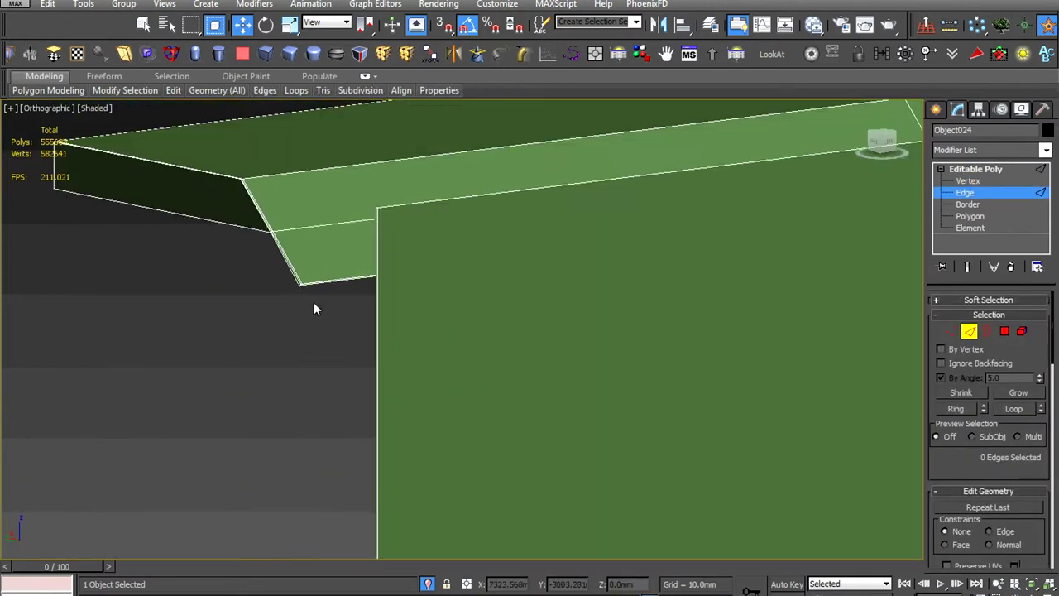
scroll(409, 204, "down", 5)
mouse_move(480, 267)
middle_mouse_down("alt")
mouse_move(503, 251)
mouse_move(308, 238)
mouse_move(348, 271)
middle_mouse_up("alt")
Inspect the cab from the Front view and a more side-on angle
key("f")
scroll(504, 250, "down", 2)
scroll(506, 257, "up", 1)
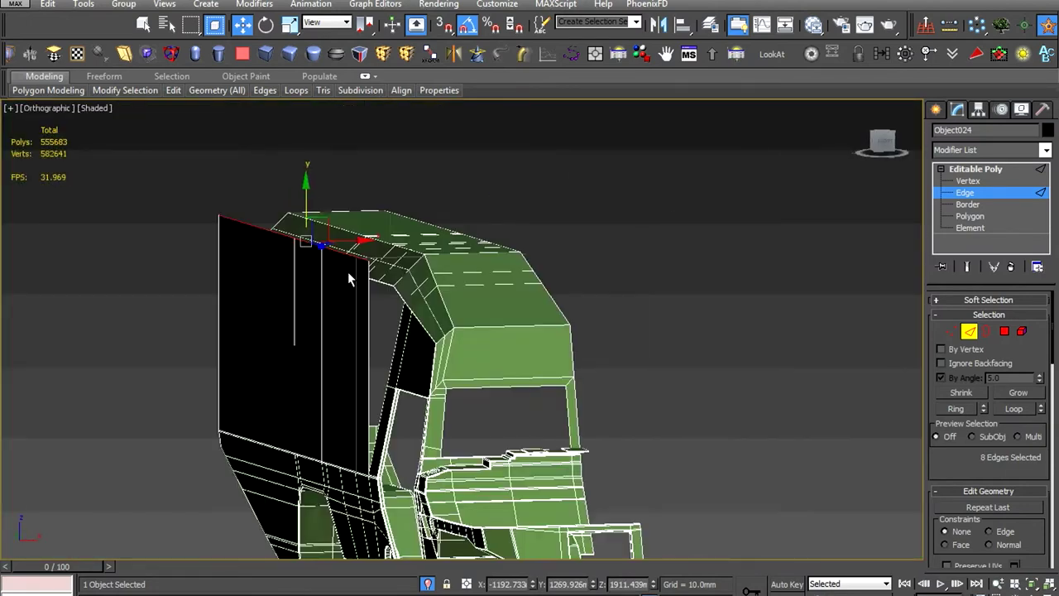
scroll(348, 273, "down", 2)
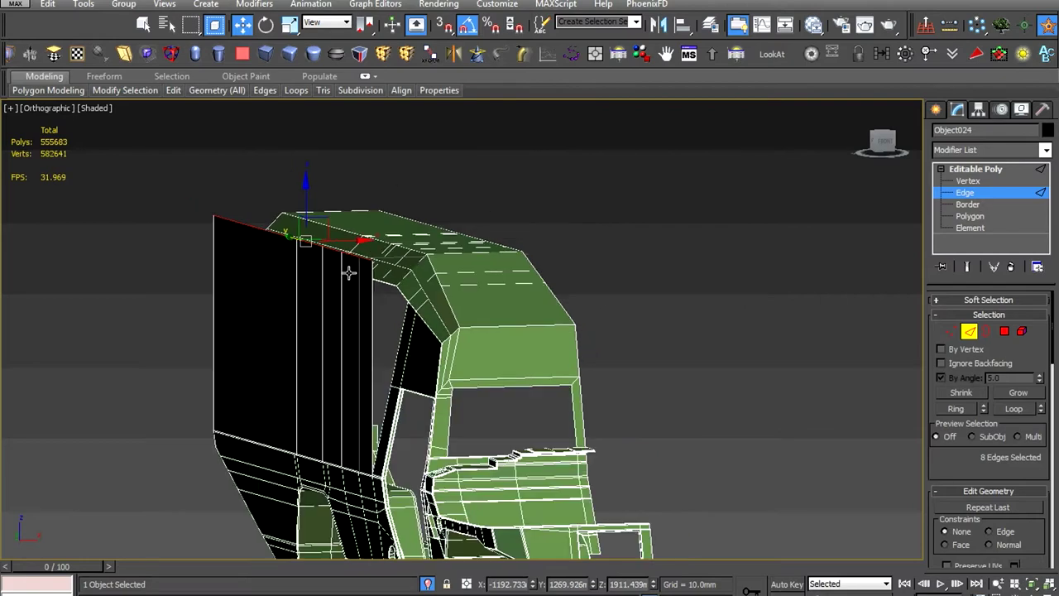
mouse_move(349, 273)
middle_mouse_down("alt")
mouse_move(438, 279)
mouse_move(392, 282)
mouse_move(479, 318)
mouse_move(352, 321)
mouse_move(327, 291)
mouse_move(355, 327)
mouse_move(313, 342)
middle_mouse_up("alt")
scroll(391, 281, "down", 2)
scroll(390, 281, "up", 3)
scroll(329, 356, "up", 3)
scroll(329, 315, "down", 5)
scroll(396, 305, "up", 3)
Compare the panel's top edge against the roof line in the Left and Front views
key("l")
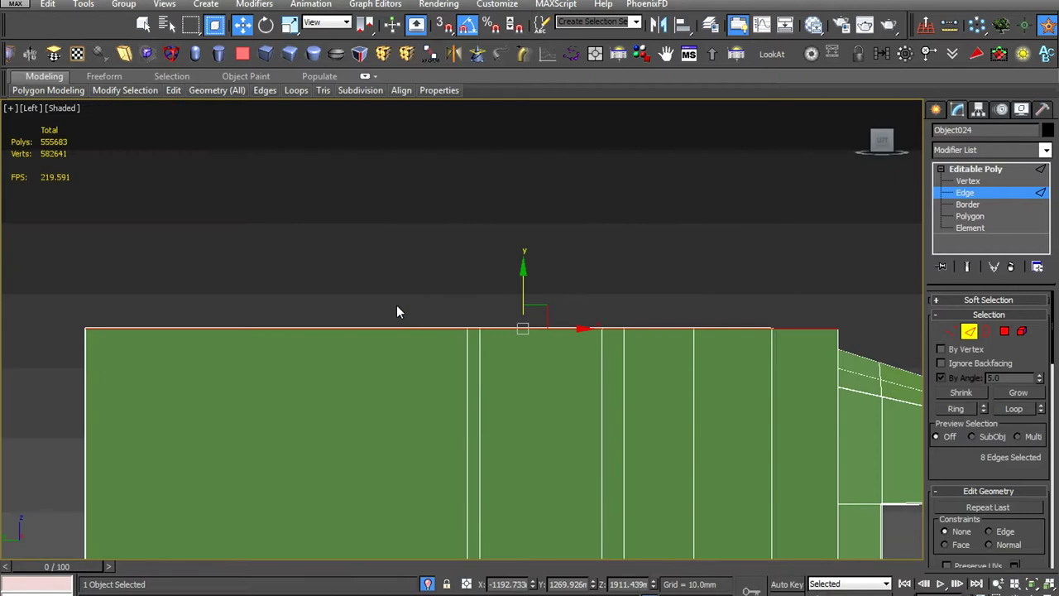
scroll(458, 323, "up", 2)
scroll(736, 283, "up", 3)
scroll(736, 283, "down", 1)
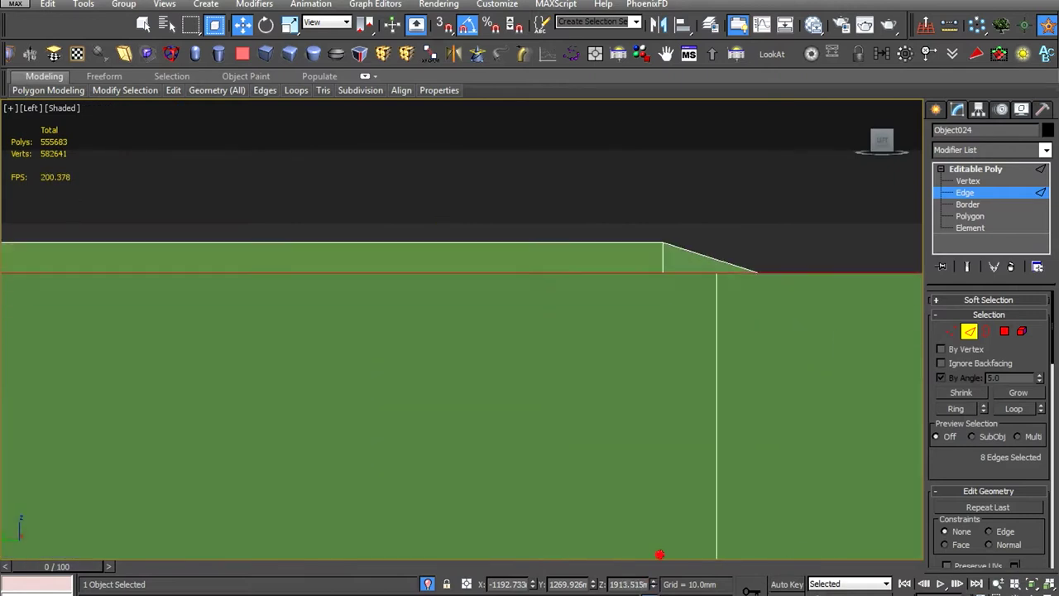
scroll(604, 314, "down", 2)
mouse_move(604, 314)
middle_mouse_down("alt")
mouse_move(654, 398)
mouse_move(602, 400)
middle_mouse_up("alt")
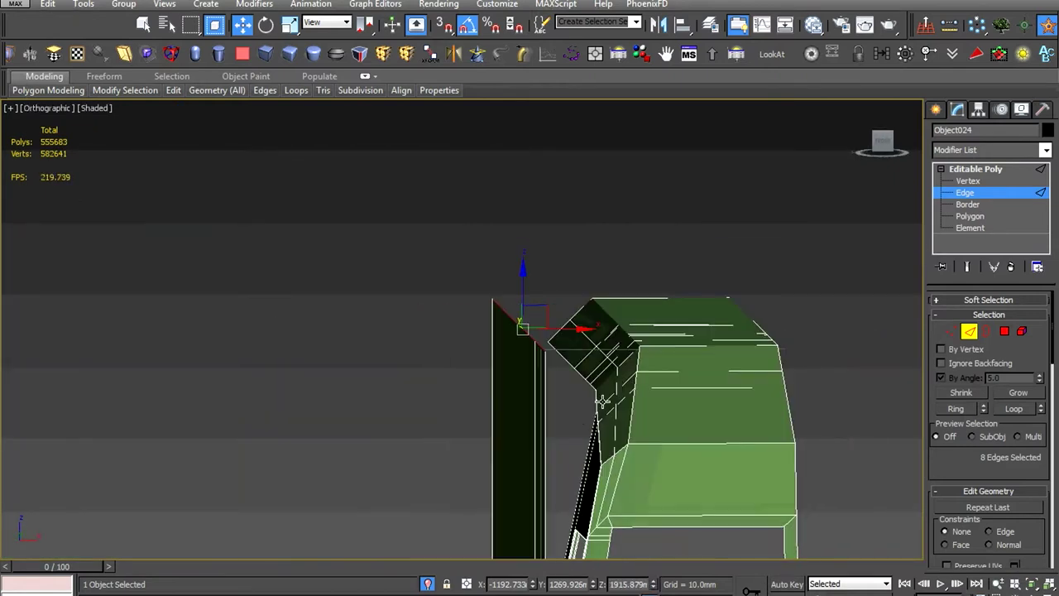
key("f")
scroll(571, 331, "down", 1)
mouse_move(541, 266)
middle_mouse_down("alt")
mouse_move(584, 321)
mouse_move(619, 263)
middle_mouse_up("alt")
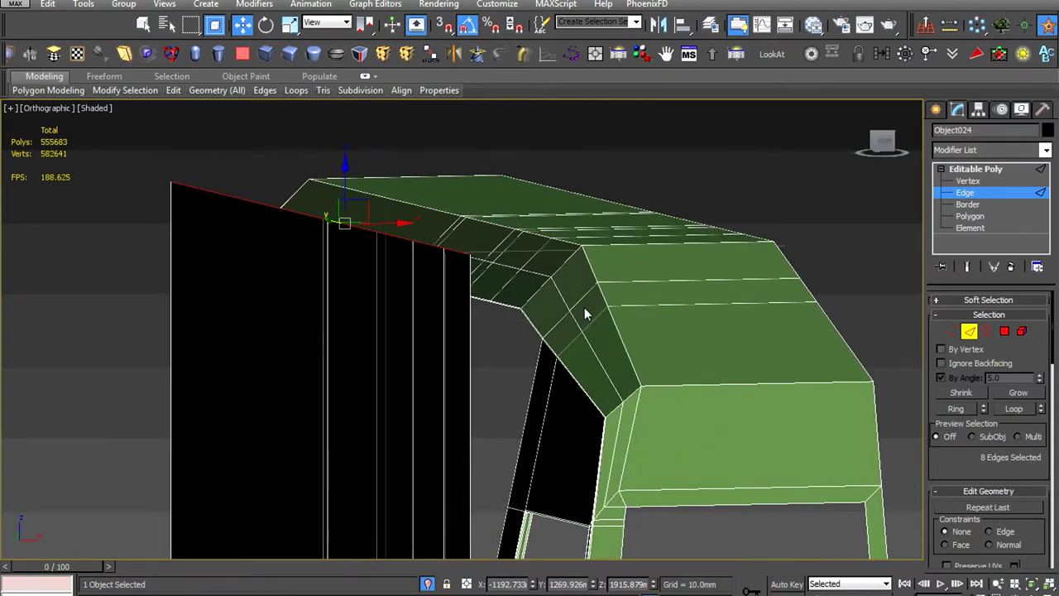
scroll(584, 307, "down", 3)
Select the panel's front edges and Shift-drag them into a new polygon strip
scroll(546, 289, "up", 6)
left_click(538, 322)
scroll(515, 299, "up", 3)
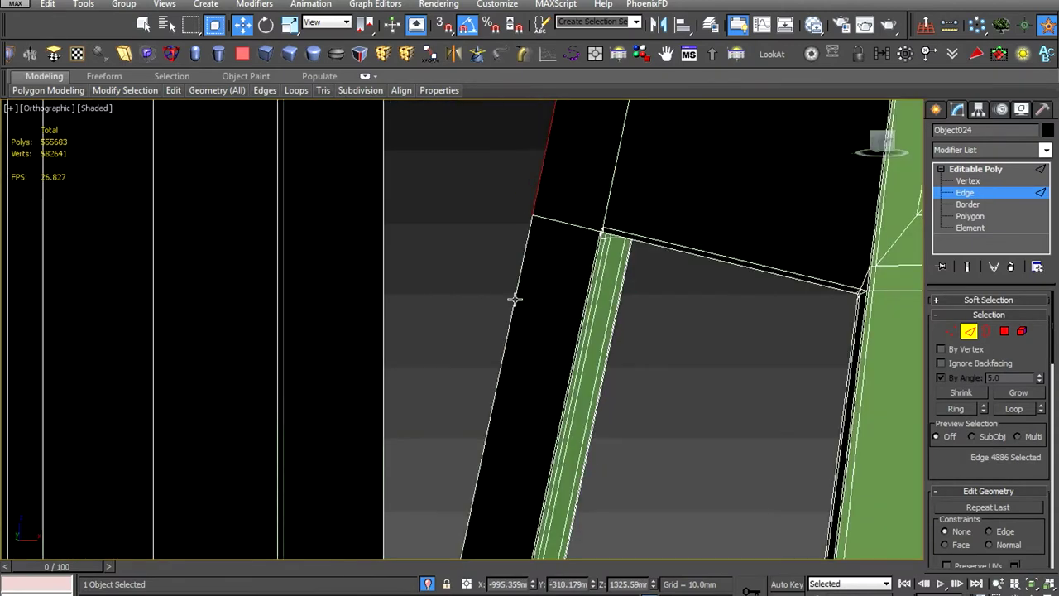
scroll(514, 300, "down", 4)
scroll(504, 300, "up", 3)
scroll(479, 422, "up", 2)
left_click(463, 437, "ctrl")
scroll(463, 438, "down", 3)
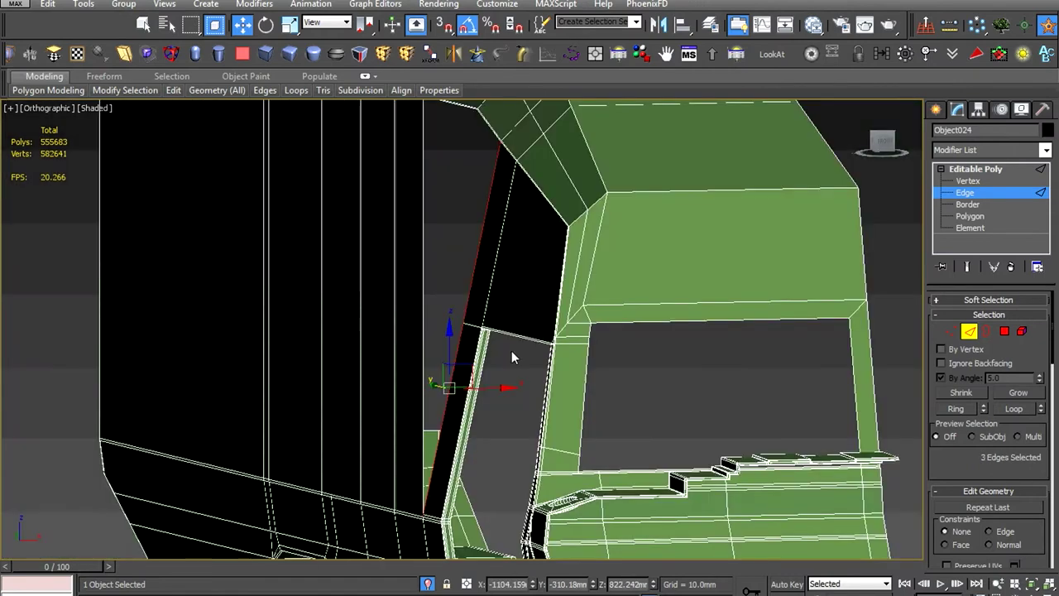
mouse_move(481, 389)
left_mouse_down("shift")
mouse_move(328, 388)
mouse_move(422, 387)
left_mouse_up("shift")
Flatten the new strip with Make Planar and scale its edge outward to widen it
left_click(1036, 489)
key("ctrl+z")
left_click(1006, 489)
middle_click_drag(451, 379, 502, 379)
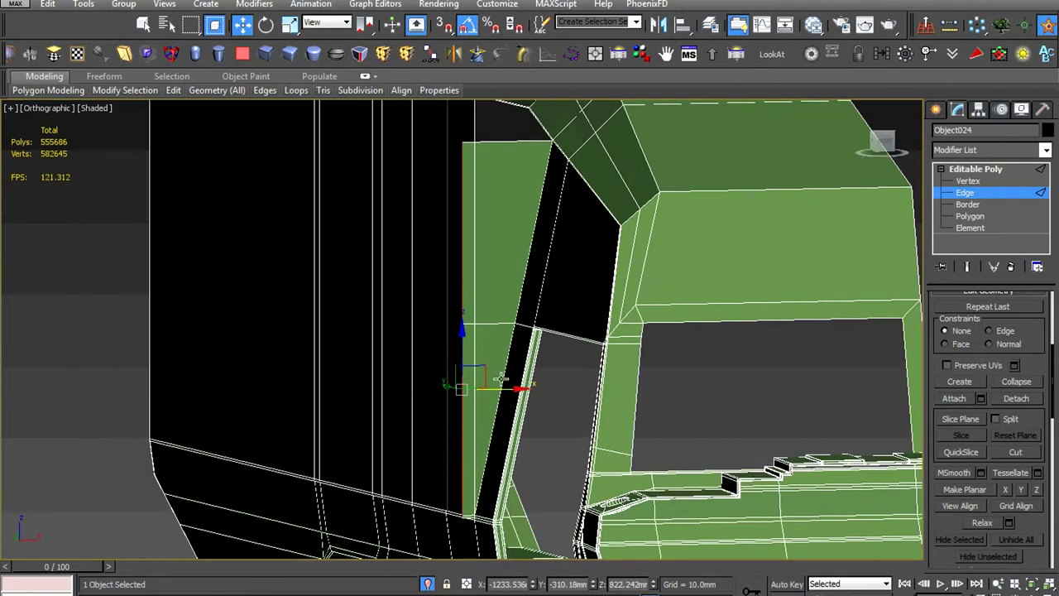
scroll(500, 379, "up", 2)
key("r")
scroll(584, 383, "up", 4)
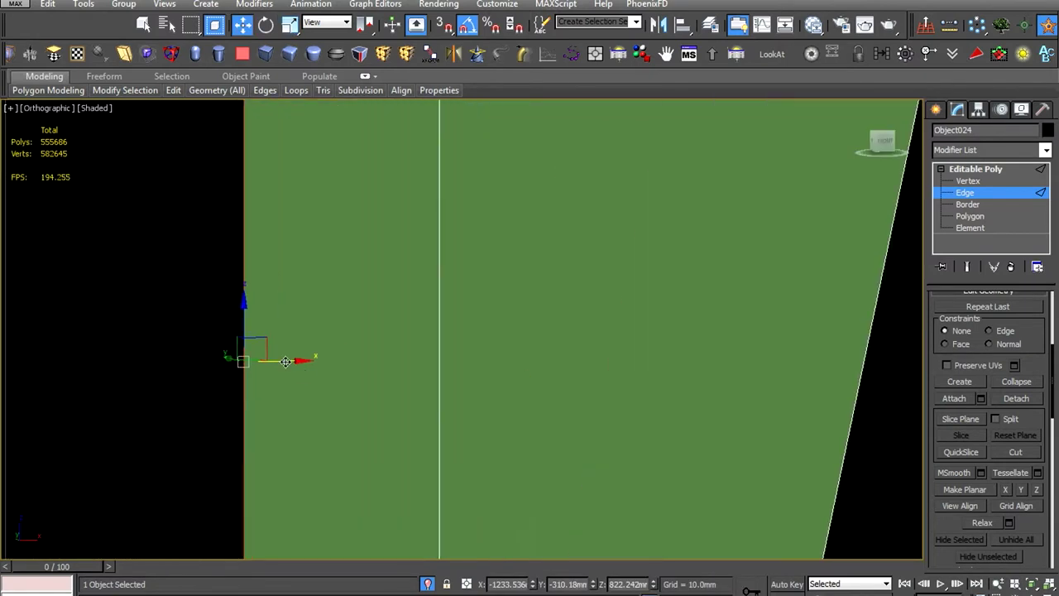
left_click_drag(418, 341, 304, 352)
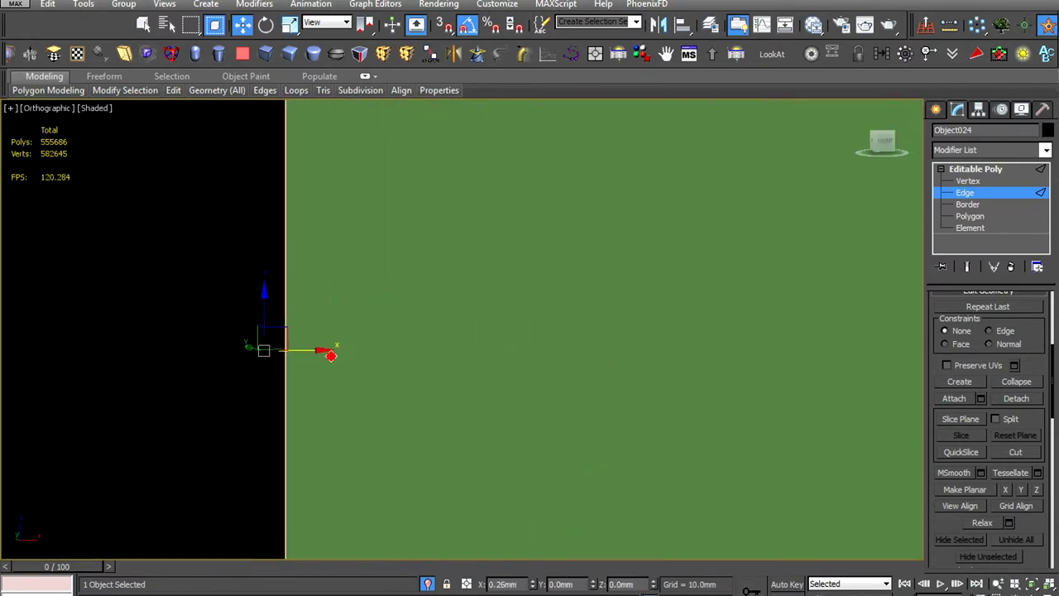
scroll(331, 354, "down", 2)
scroll(331, 354, "down", 2)
scroll(282, 428, "up", 3)
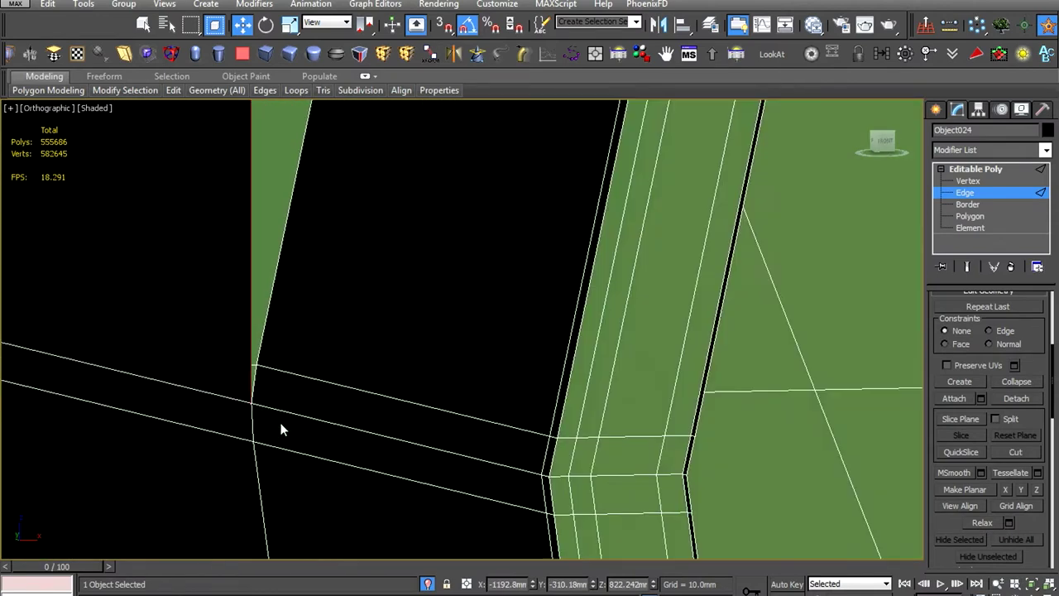
scroll(300, 429, "up", 2)
Convert the edge selection to vertices and view the cab corner in wireframe
right_click(302, 358)
left_click(215, 279)
left_click(99, 107)
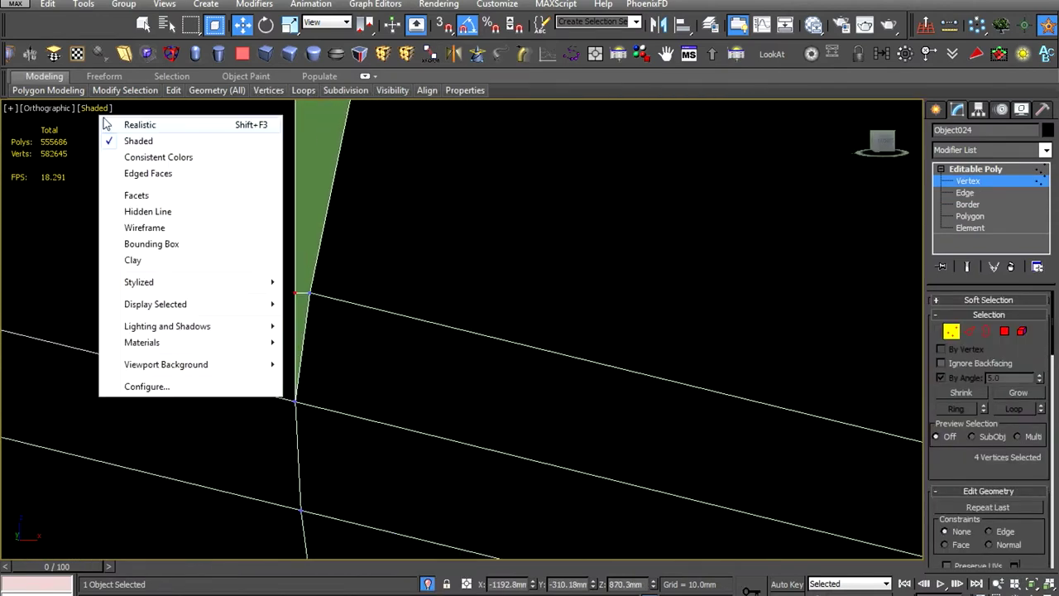
left_click(162, 237)
scroll(274, 389, "down", 2)
scroll(274, 390, "down", 2)
scroll(300, 254, "up", 4)
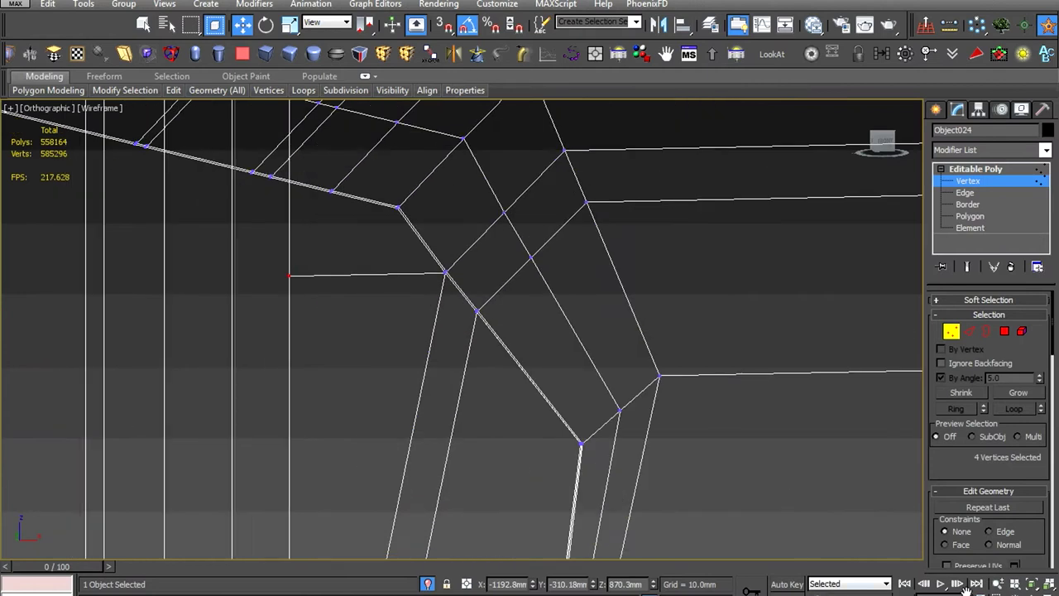
mouse_move(460, 410)
middle_mouse_down("alt")
mouse_move(455, 386)
mouse_move(437, 373)
mouse_move(447, 374)
mouse_move(442, 361)
mouse_move(488, 381)
mouse_move(494, 425)
mouse_move(443, 312)
middle_mouse_up("alt")
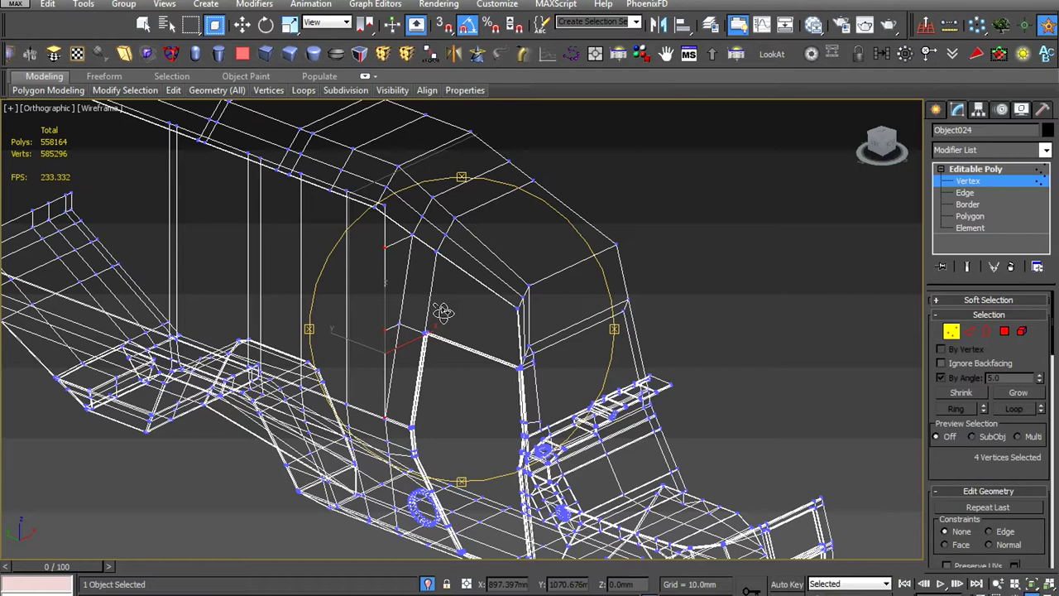
Delete the 18 stray vertices selected at the cab corner
mouse_move(442, 312)
middle_mouse_down("alt")
mouse_move(430, 352)
mouse_move(436, 345)
mouse_move(454, 368)
mouse_move(464, 175)
mouse_move(402, 326)
mouse_move(408, 300)
mouse_move(543, 338)
mouse_move(421, 331)
mouse_move(442, 315)
mouse_move(505, 373)
mouse_move(387, 280)
middle_mouse_up("alt")
key("w")
key("ctrl+z")
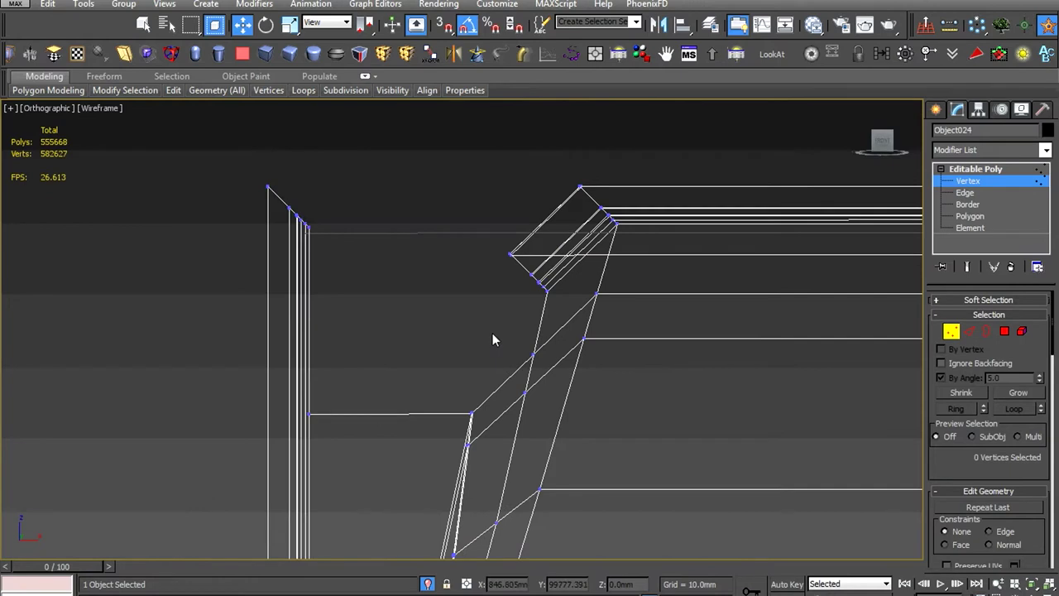
scroll(364, 313, "down", 5)
key("ctrl+z")
scroll(370, 266, "up", 5)
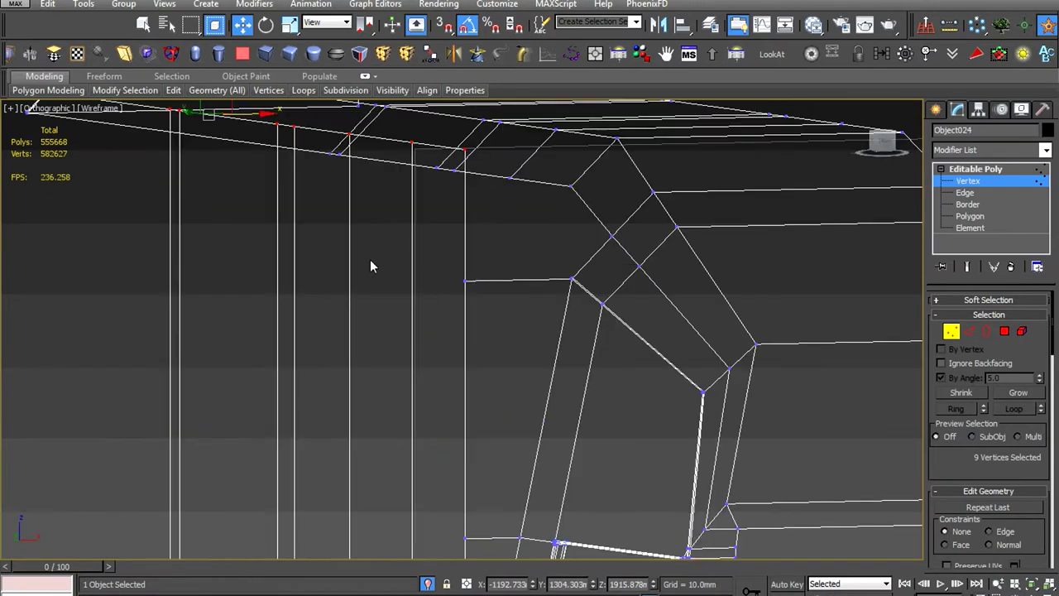
Set the selected vertices' Z height to 1617.789mm
key("Return")
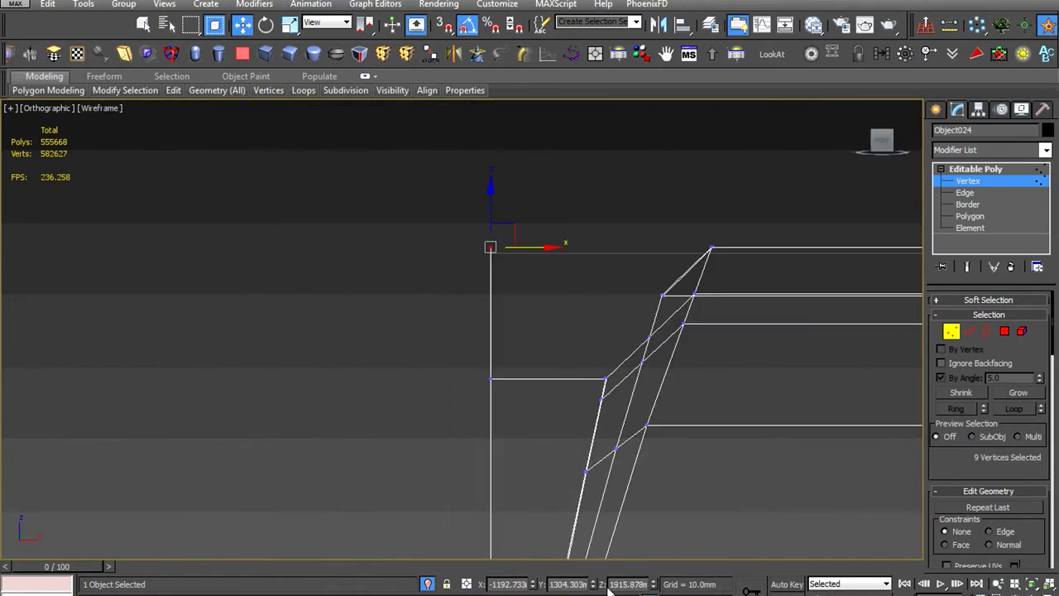
right_click(758, 272)
left_click(587, 357)
scroll(698, 330, "down", 3)
Select the edge at the cab roof corner
key("2")
left_click(678, 373)
scroll(662, 397, "down", 2)
scroll(658, 401, "up", 2)
scroll(655, 392, "up", 2)
scroll(699, 411, "down", 2)
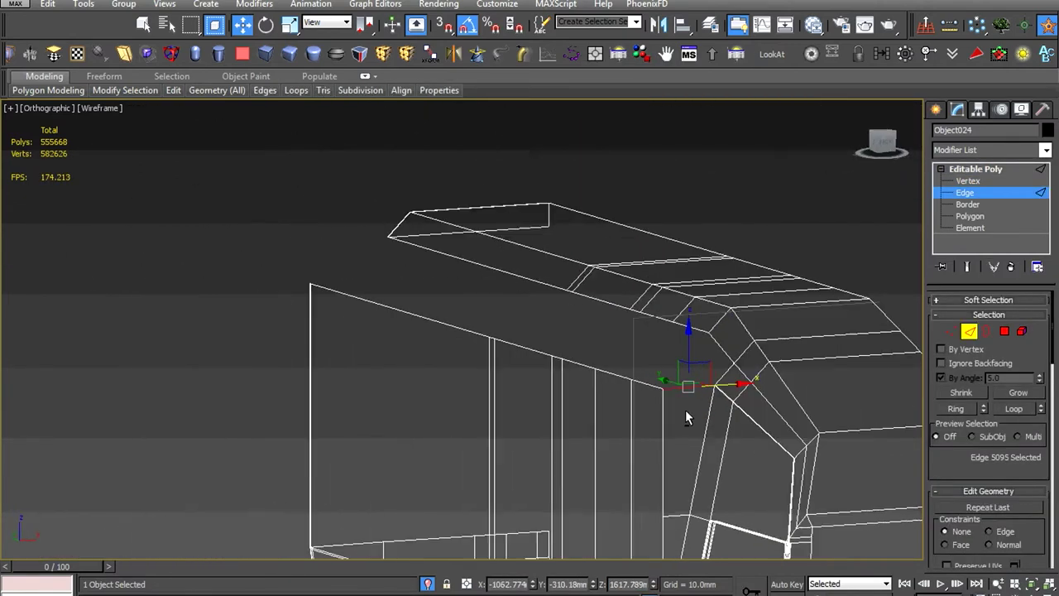
In Front view, raise the corner vertices up to the cab roof line
key("f")
scroll(667, 394, "down", 2)
scroll(628, 394, "up", 2)
key("1")
left_click_drag(473, 348, 487, 268)
key("g")
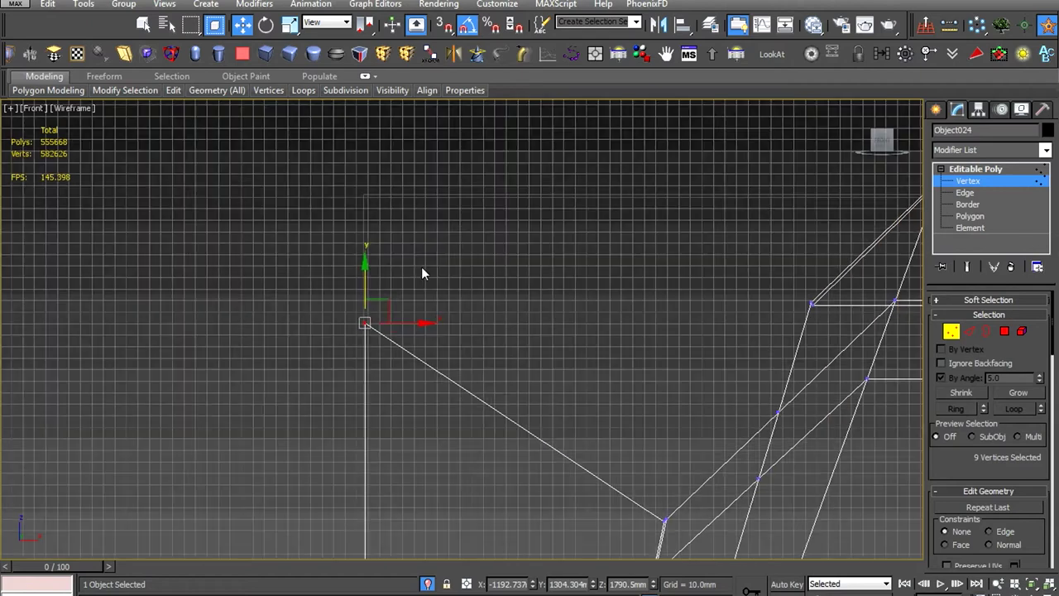
scroll(775, 303, "down", 2)
scroll(428, 394, "down", 3)
scroll(412, 534, "up", 3)
scroll(419, 399, "down", 5)
key("g")
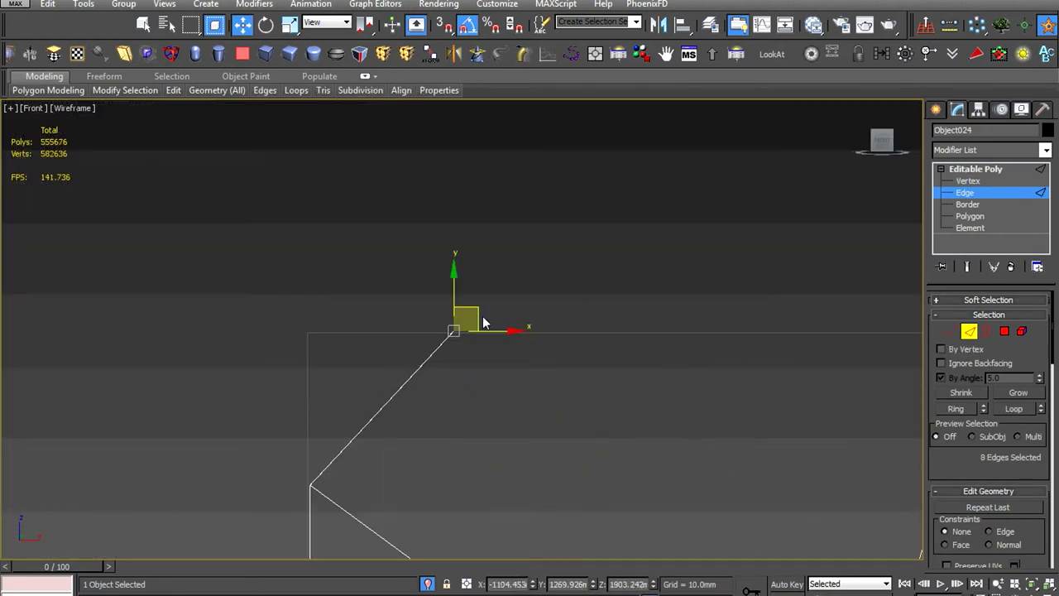
Switch the viewport to Shaded + Edged Faces and orbit around the cab
left_click(107, 108)
left_click(137, 137)
mouse_move(348, 372)
middle_mouse_down("alt")
mouse_move(671, 395)
mouse_move(558, 397)
mouse_move(474, 380)
middle_mouse_up("alt")
In Front view, select the vertices at the roof's left corner
key("f")
scroll(477, 378, "down", 5)
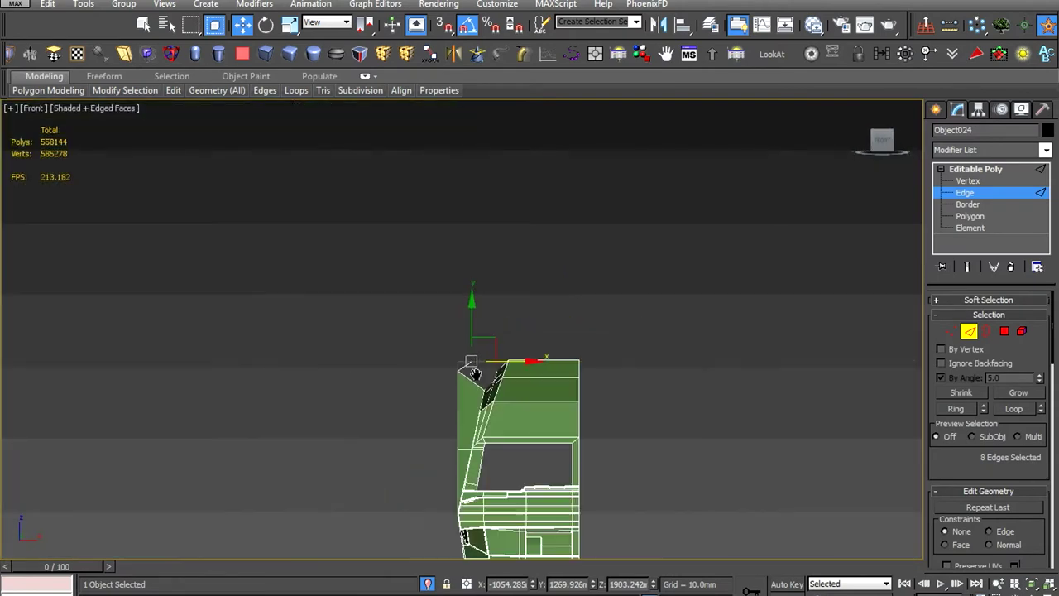
scroll(478, 378, "up", 5)
scroll(422, 386, "up", 3)
left_click_drag(356, 329, 374, 273)
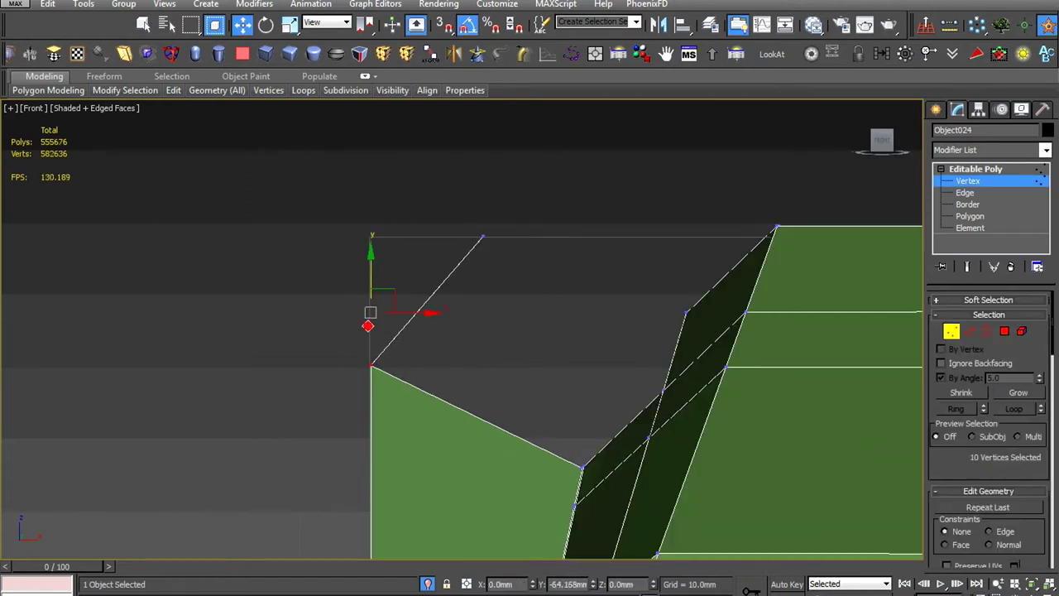
scroll(389, 306, "down", 3)
scroll(442, 345, "up", 2)
scroll(445, 351, "up", 3)
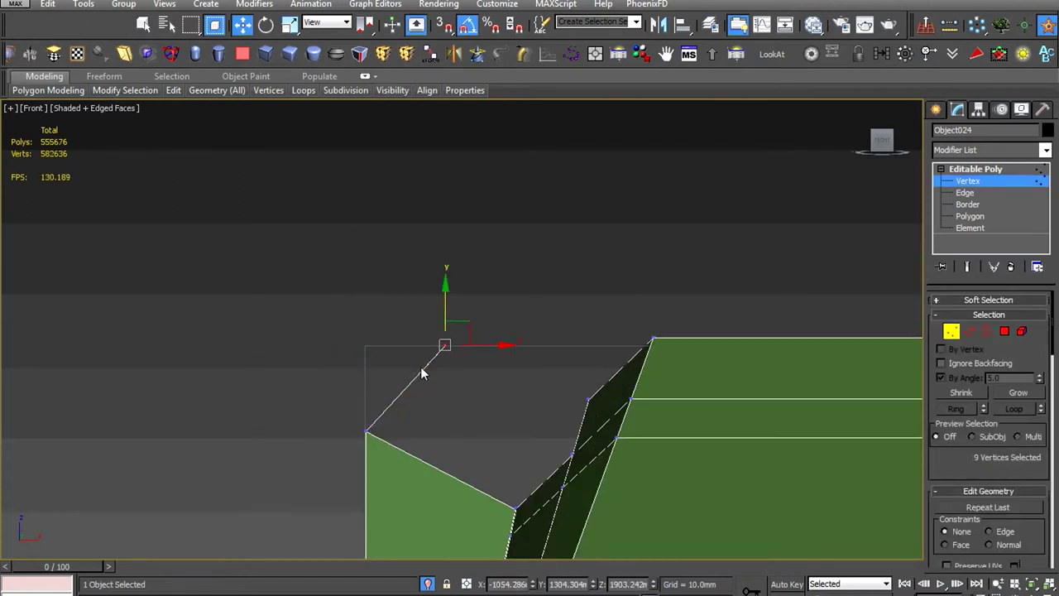
scroll(466, 351, "up", 2)
scroll(480, 331, "up", 2)
Move to the green roof corner and select a single corner vertex
middle_click_drag(482, 327, 268, 296)
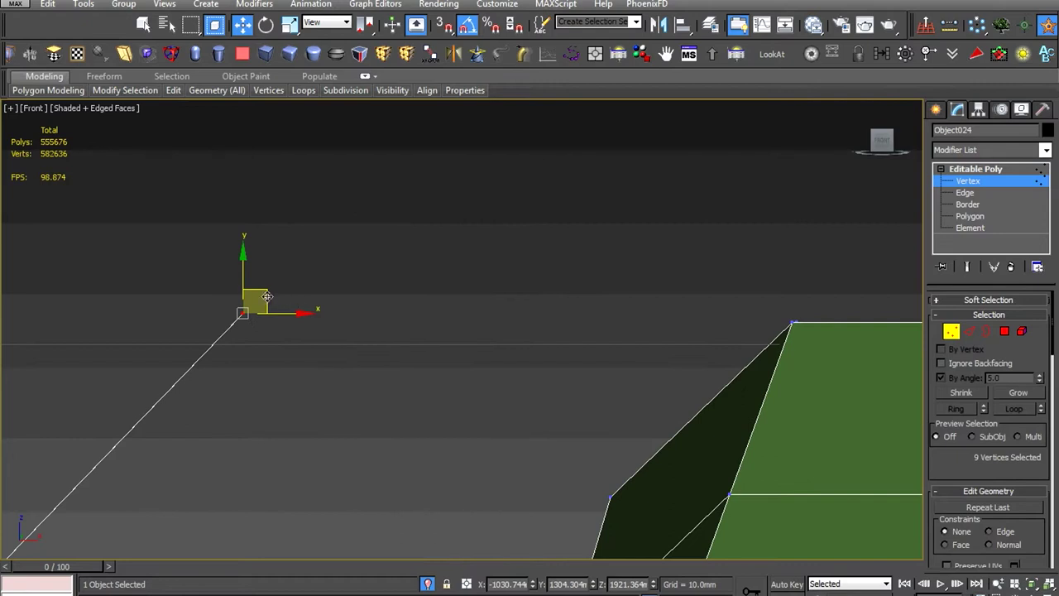
scroll(813, 334, "up", 2)
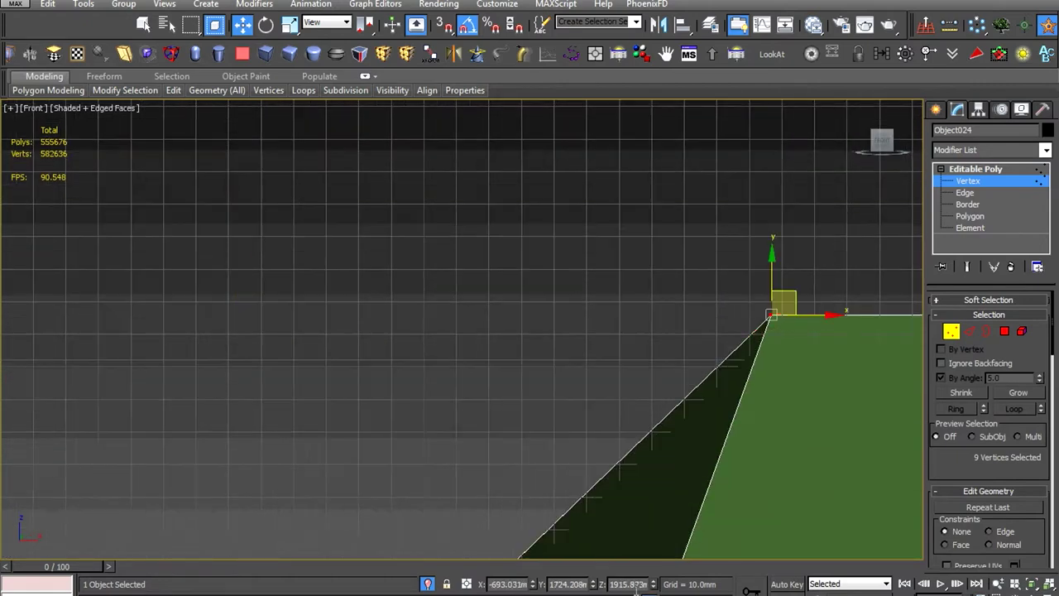
middle_click_drag(542, 400, 237, 423)
mouse_move(496, 463)
middle_mouse_down("alt")
mouse_move(516, 453)
mouse_move(480, 378)
middle_mouse_up("alt")
scroll(480, 378, "up", 3)
left_click(578, 394)
mouse_move(577, 429)
middle_mouse_down("alt")
mouse_move(651, 459)
mouse_move(629, 373)
middle_mouse_up("alt")
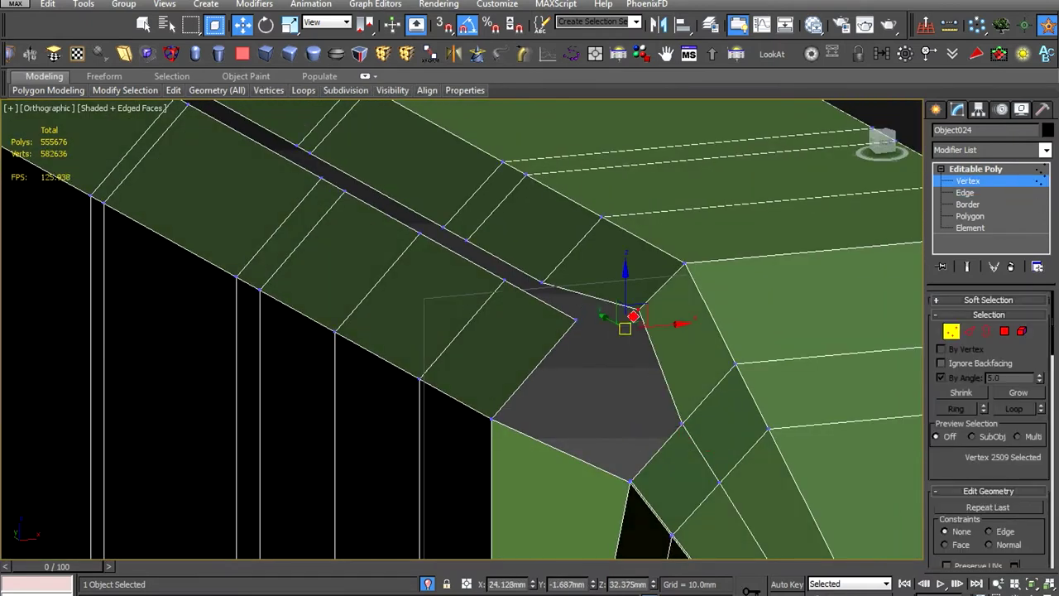
Select the edges bordering the roof corner gap
key("2")
left_click(657, 451)
mouse_move(656, 451)
middle_mouse_down("alt")
mouse_move(670, 391)
mouse_move(686, 485)
mouse_move(572, 434)
mouse_move(482, 458)
mouse_move(559, 437)
mouse_move(536, 334)
mouse_move(469, 322)
mouse_move(442, 227)
mouse_move(562, 286)
mouse_move(421, 528)
mouse_move(463, 262)
mouse_move(249, 310)
mouse_move(389, 405)
mouse_move(411, 314)
mouse_move(372, 277)
middle_mouse_up("alt")
scroll(670, 391, "up", 3)
left_click(572, 435, "ctrl")
Bridge the selected edges to fill the corner gap with new polygons
right_click(371, 278)
left_click(249, 373)
left_click(468, 405)
mouse_move(469, 405)
middle_mouse_down("alt")
mouse_move(561, 474)
mouse_move(629, 447)
middle_mouse_up("alt")
scroll(943, 409, "down", 10)
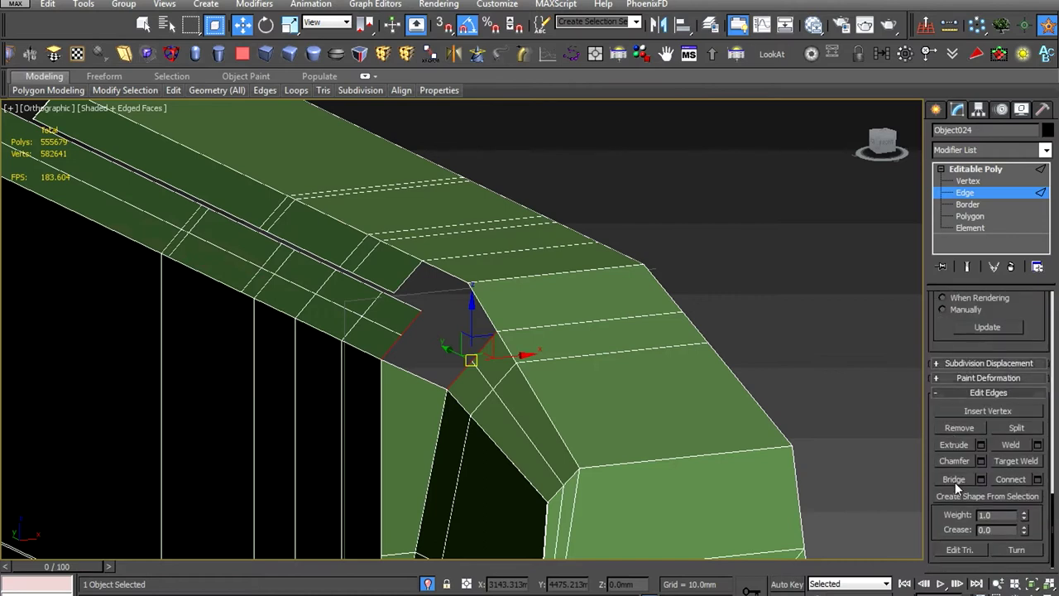
left_click(954, 480)
scroll(539, 376, "down", 4)
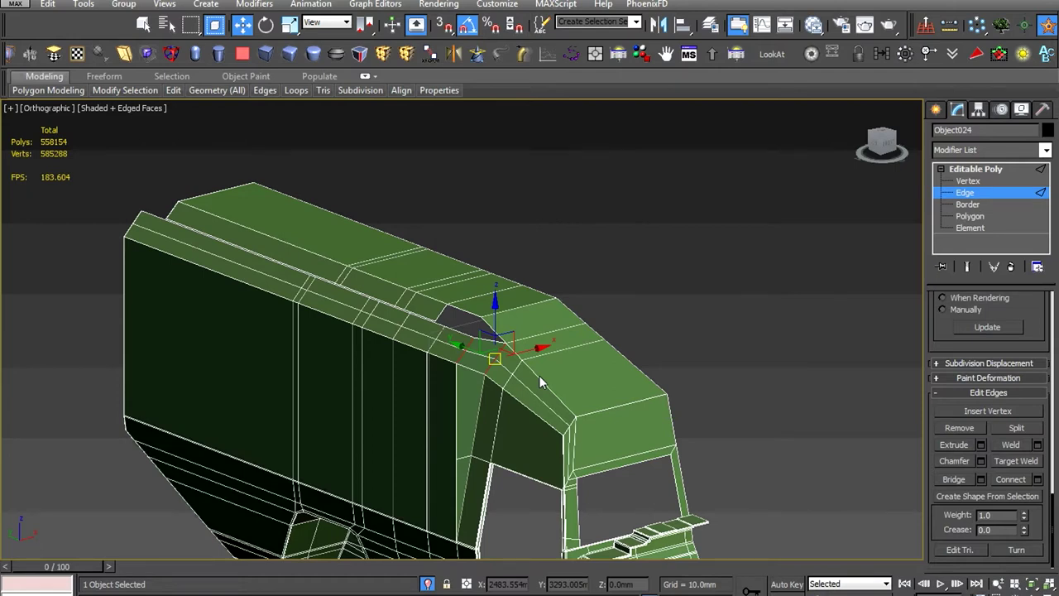
key("f")
scroll(435, 284, "down", 2)
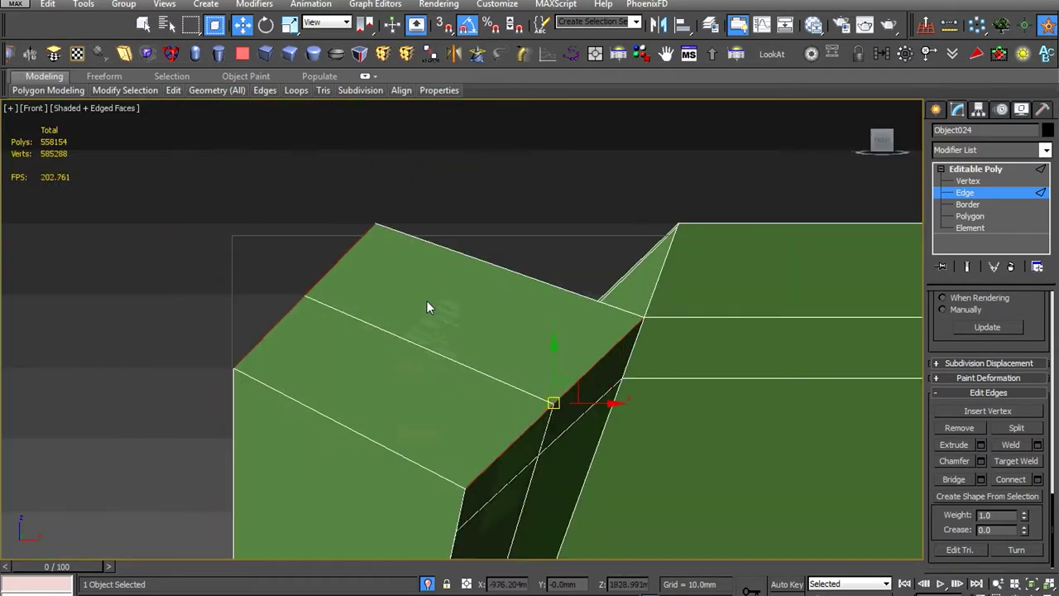
Remove the four selected edges along the cab roof strip
scroll(407, 243, "down", 3)
middle_click_drag(407, 243, 389, 264, "alt")
scroll(371, 267, "up", 4)
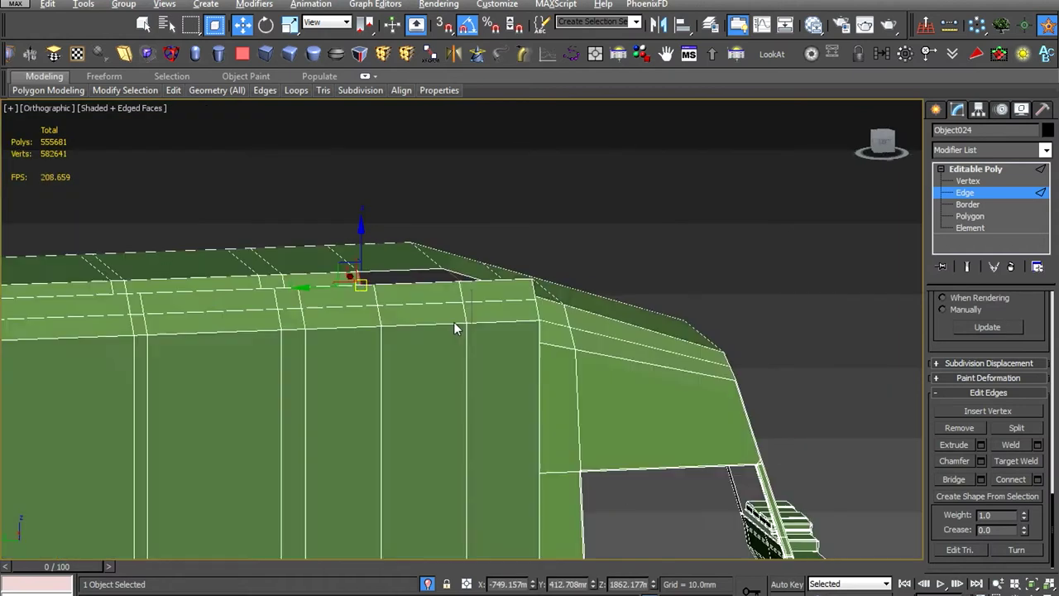
middle_click_drag(454, 328, 259, 406, "alt")
scroll(378, 378, "up", 3)
scroll(378, 378, "down", 3)
scroll(420, 401, "up", 5)
key("1")
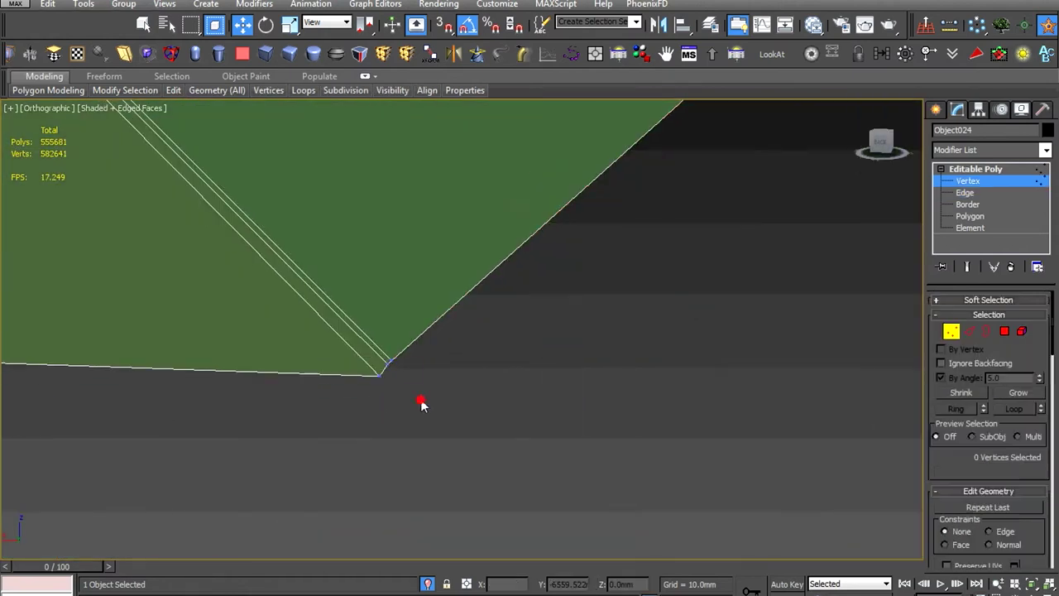
scroll(341, 335, "down", 3)
middle_click_drag(341, 335, 478, 280, "alt")
scroll(508, 359, "up", 5)
key("2")
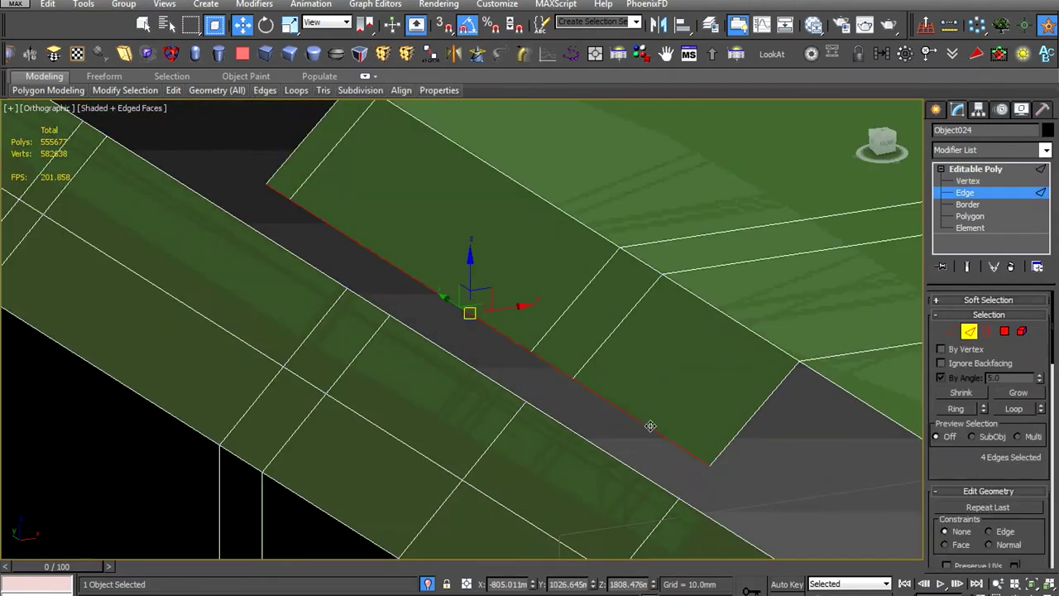
key("ctrl+BackSpace")
Slide the selected edges left along the roof in Front view
scroll(702, 452, "down", 3)
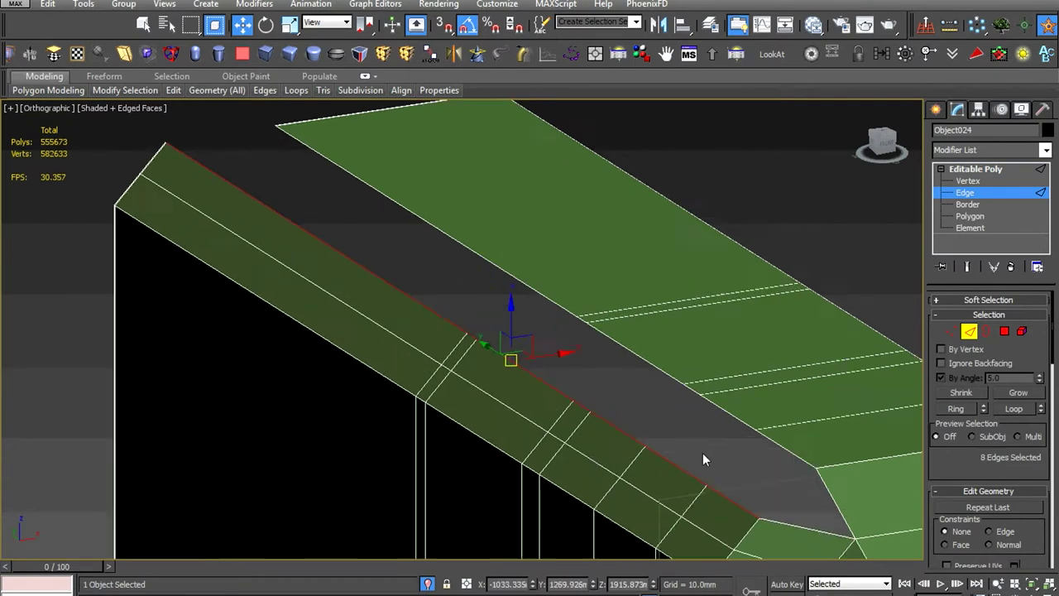
middle_click_drag(703, 452, 620, 422, "alt")
key("f")
scroll(621, 421, "up", 5)
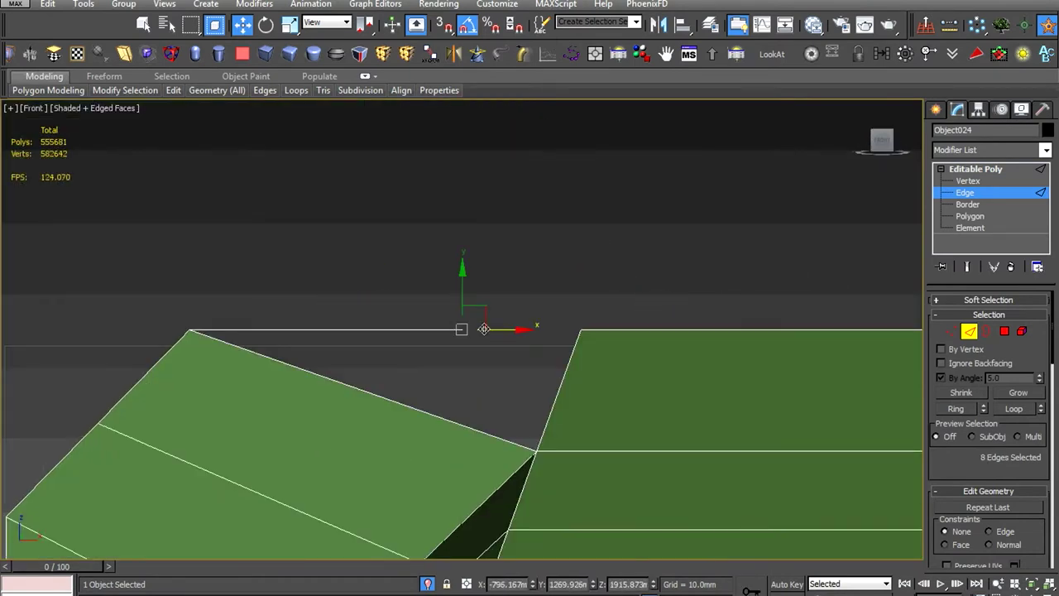
right_click(406, 282)
left_click(435, 295)
key("w")
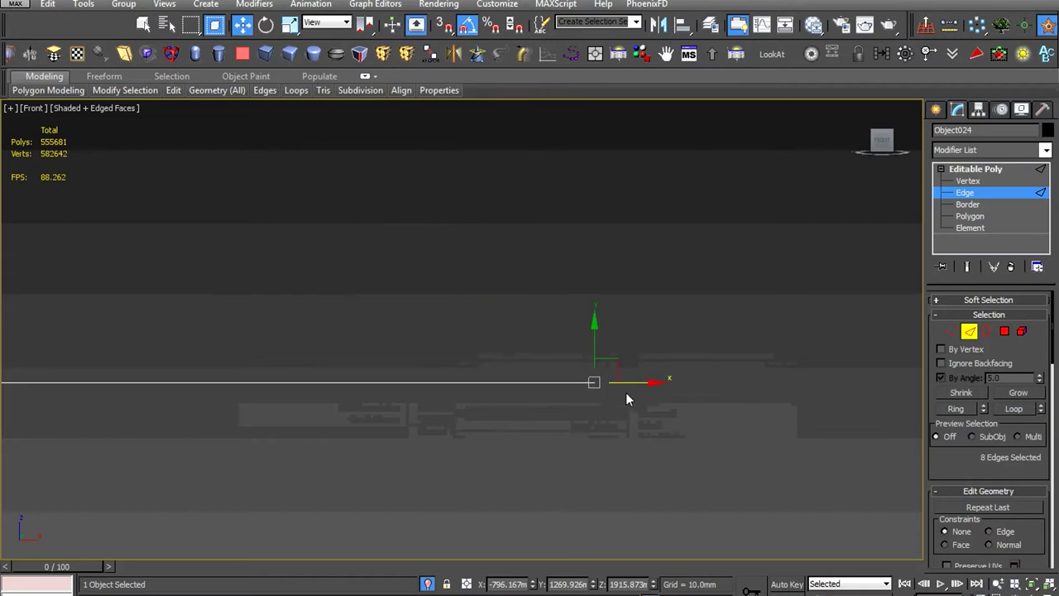
middle_click_drag(625, 392, 337, 296)
left_click_drag(561, 286, 452, 282)
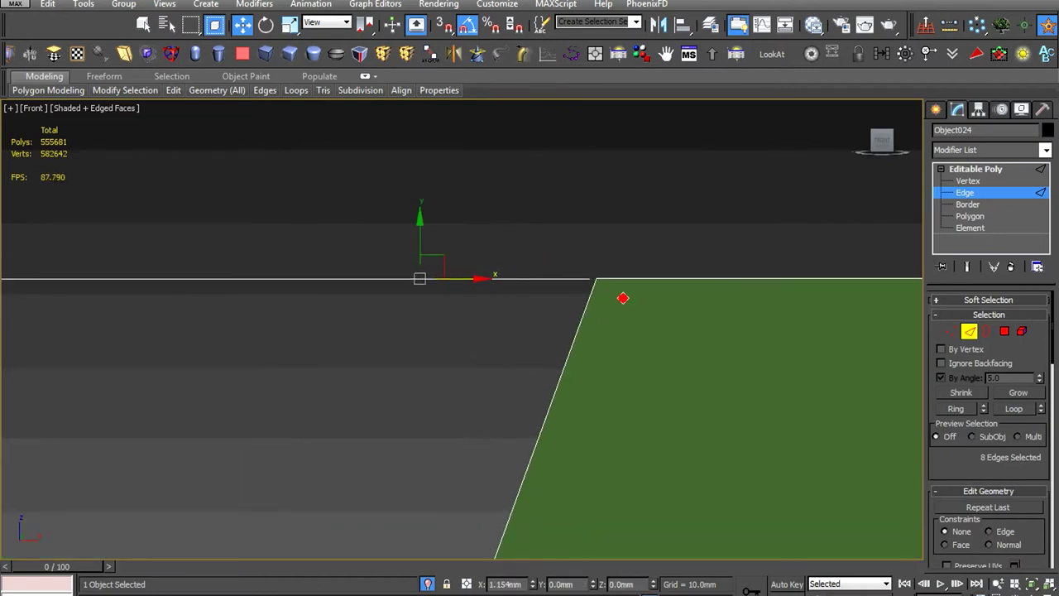
middle_click_drag(623, 298, 554, 347, "alt")
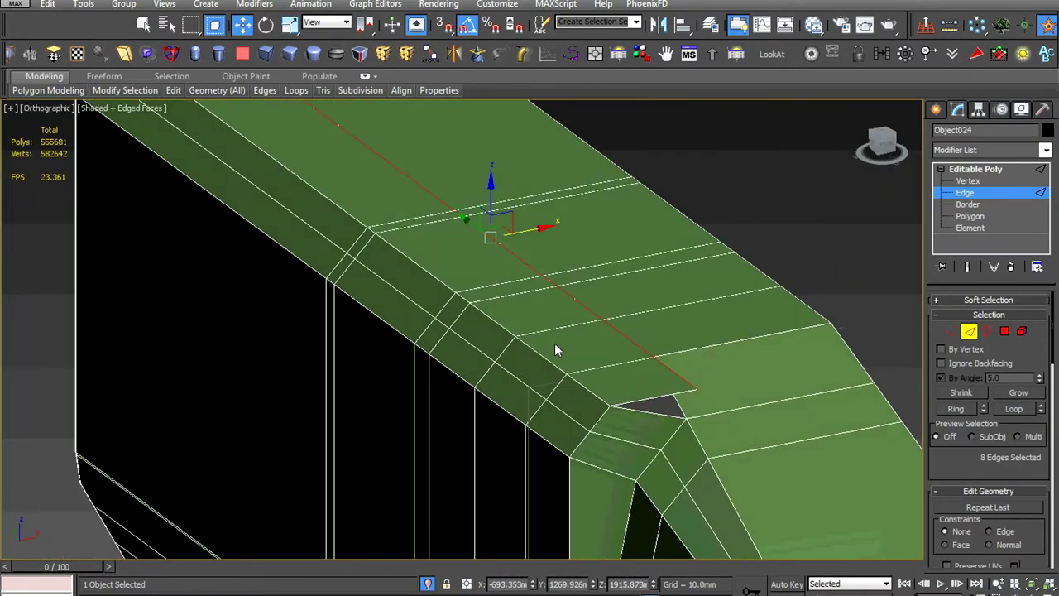
Open the Weld settings for the selected vertices
scroll(557, 350, "down", 3)
scroll(574, 373, "up", 5)
scroll(584, 371, "down", 5)
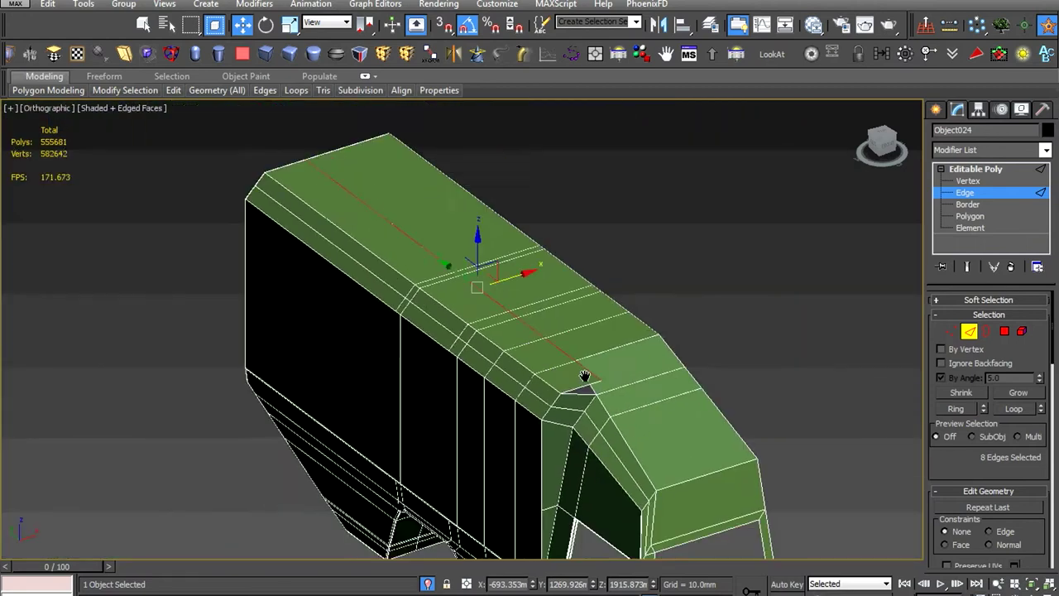
key("1")
right_click(466, 276)
left_click(464, 314)
scroll(586, 385, "up", 5)
mouse_move(587, 393)
middle_mouse_down("alt")
mouse_move(574, 406)
mouse_move(669, 397)
mouse_move(721, 373)
mouse_move(596, 380)
middle_mouse_up("alt")
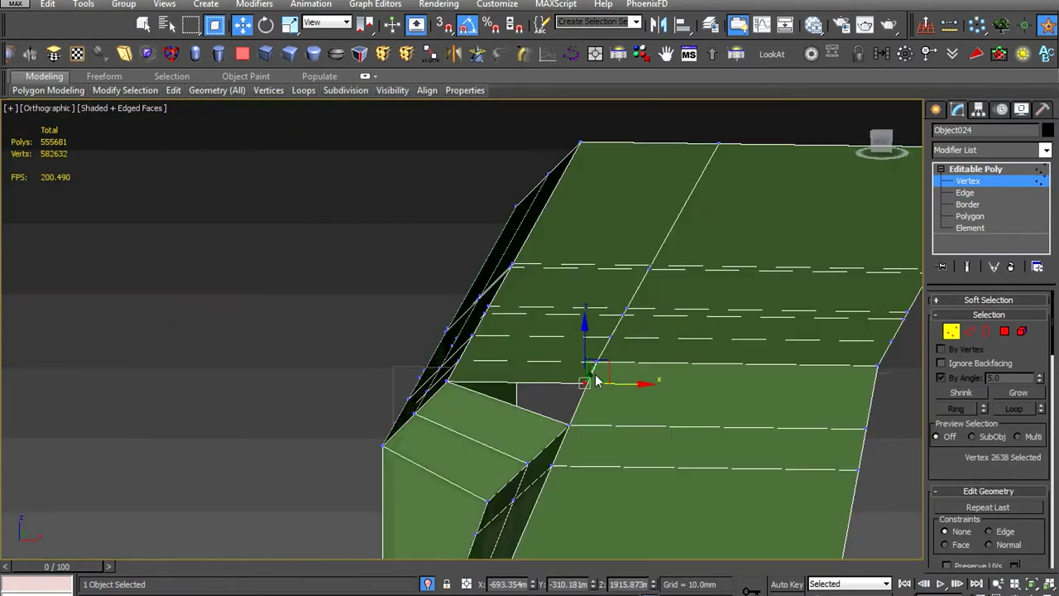
scroll(595, 380, "up", 2)
Select the roof-opening edge and reset its X offset to 0
key("2")
left_click(583, 374)
right_click(533, 584)
mouse_move(523, 496)
middle_mouse_down("alt")
mouse_move(534, 462)
mouse_move(367, 499)
middle_mouse_up("alt")
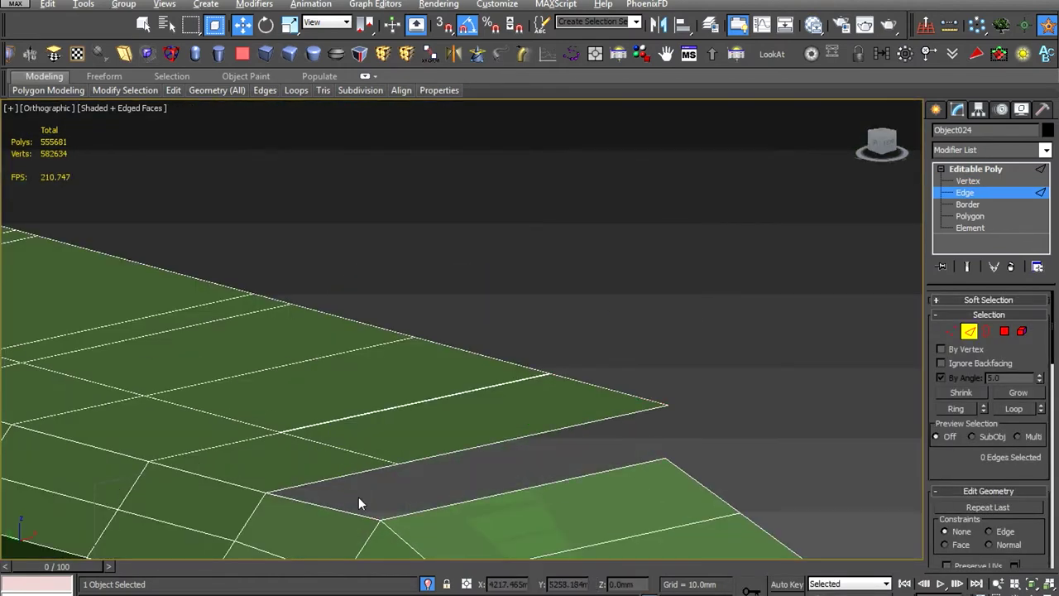
scroll(359, 503, "up", 2)
scroll(359, 503, "up", 6)
Clear the vertex selection and select both edges across the roof gap
key("1")
left_click(514, 458)
mouse_move(514, 458)
middle_mouse_down("alt")
mouse_move(545, 398)
mouse_move(529, 382)
middle_mouse_up("alt")
key("w")
scroll(489, 327, "down", 5)
key("2")
mouse_move(539, 296)
middle_mouse_down("alt")
mouse_move(516, 411)
mouse_move(610, 414)
middle_mouse_up("alt")
scroll(526, 388, "up", 2)
left_click(527, 388, "ctrl")
mouse_move(526, 388)
middle_mouse_down("alt")
mouse_move(503, 395)
mouse_move(503, 308)
middle_mouse_up("alt")
scroll(975, 444, "down", 3)
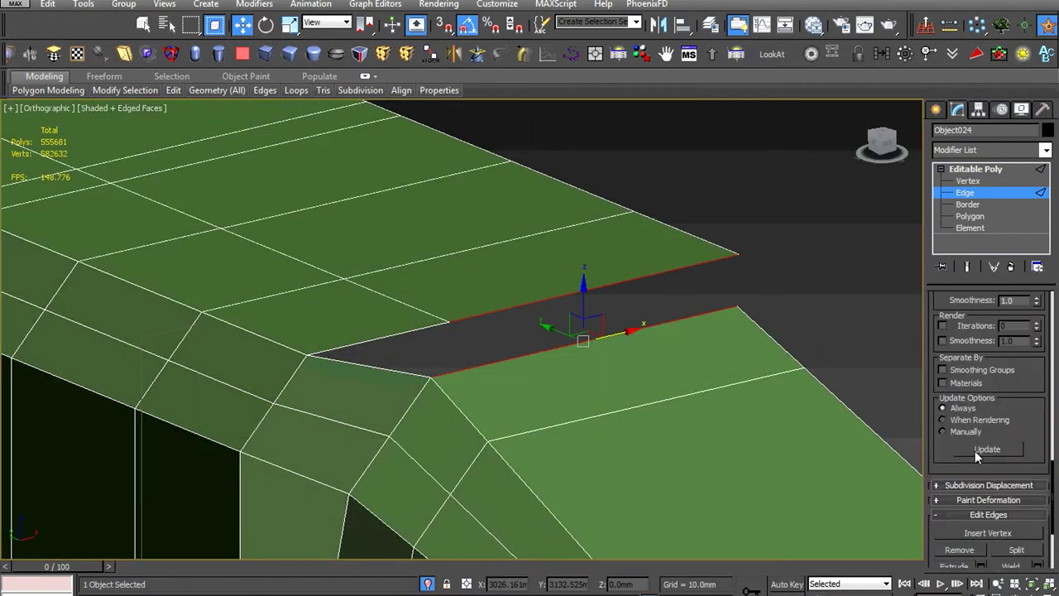
mouse_move(497, 397)
middle_mouse_down()
mouse_move(616, 447)
mouse_move(606, 378)
mouse_move(579, 356)
middle_mouse_up()
Select the open border of the roof hole
key("3")
left_click(584, 437)
key("2")
scroll(519, 376, "up", 3)
scroll(463, 370, "up", 3)
scroll(443, 367, "down", 5)
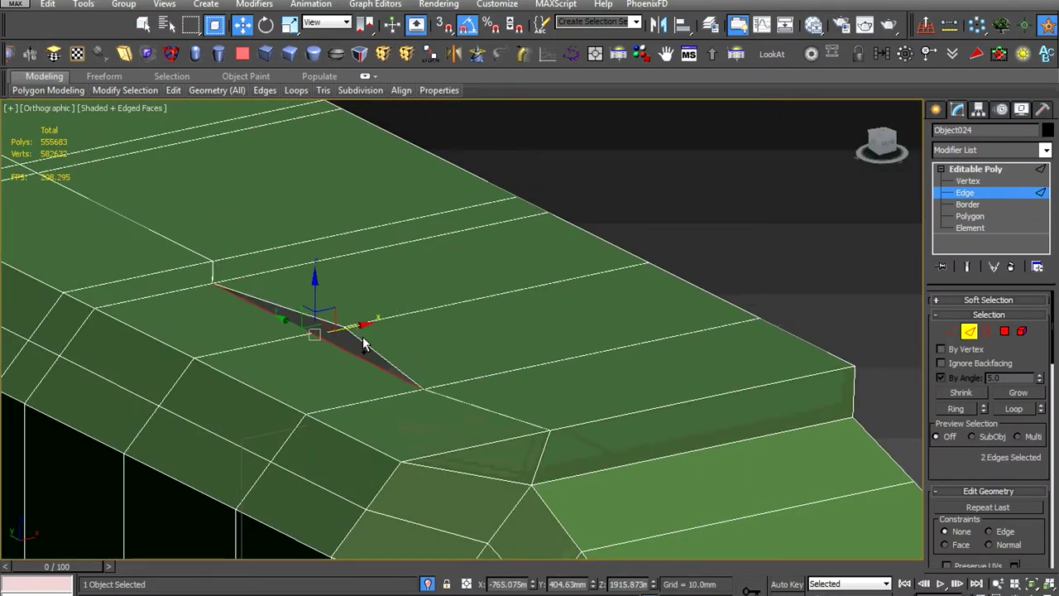
Select all body vertices, weld the coincident ones, and set the viewport to Wireframe
key("1")
key("ctrl+a")
key("ctrl+shift+w")
scroll(373, 330, "up", 5)
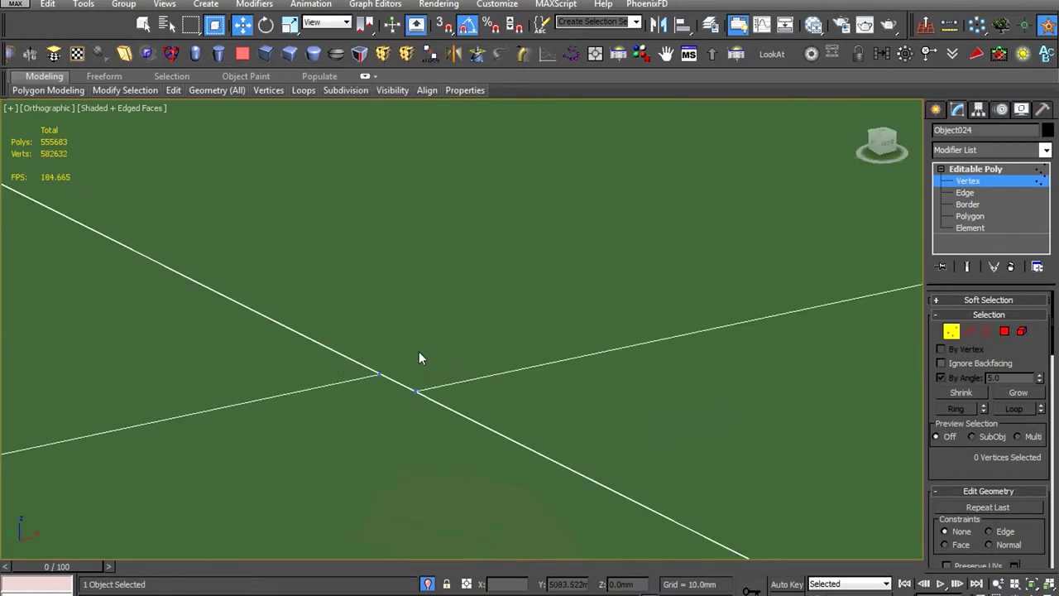
scroll(453, 378, "down", 10)
scroll(504, 310, "up", 5)
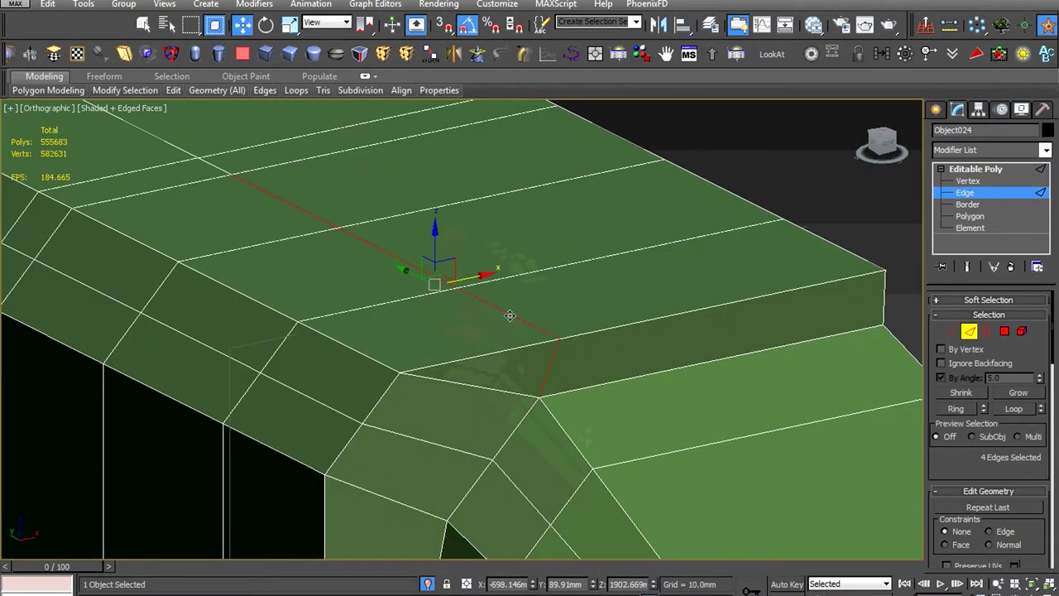
scroll(314, 295, "up", 5)
middle_click_drag(314, 295, 412, 426)
scroll(278, 345, "up", 2)
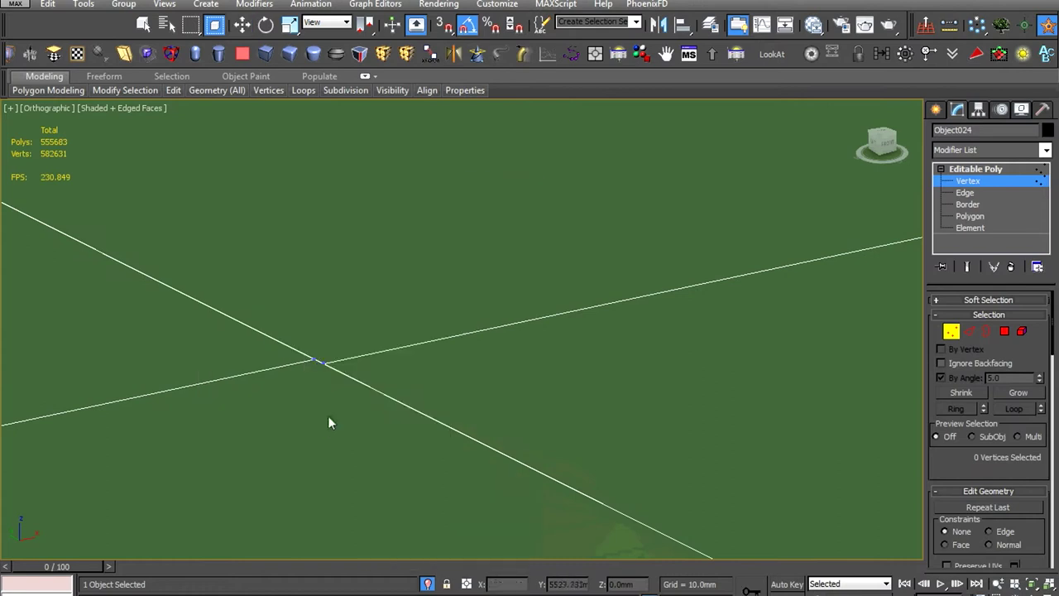
left_click(123, 107)
In wireframe, select a roof edge and its two vertices from the left view
left_click(199, 229)
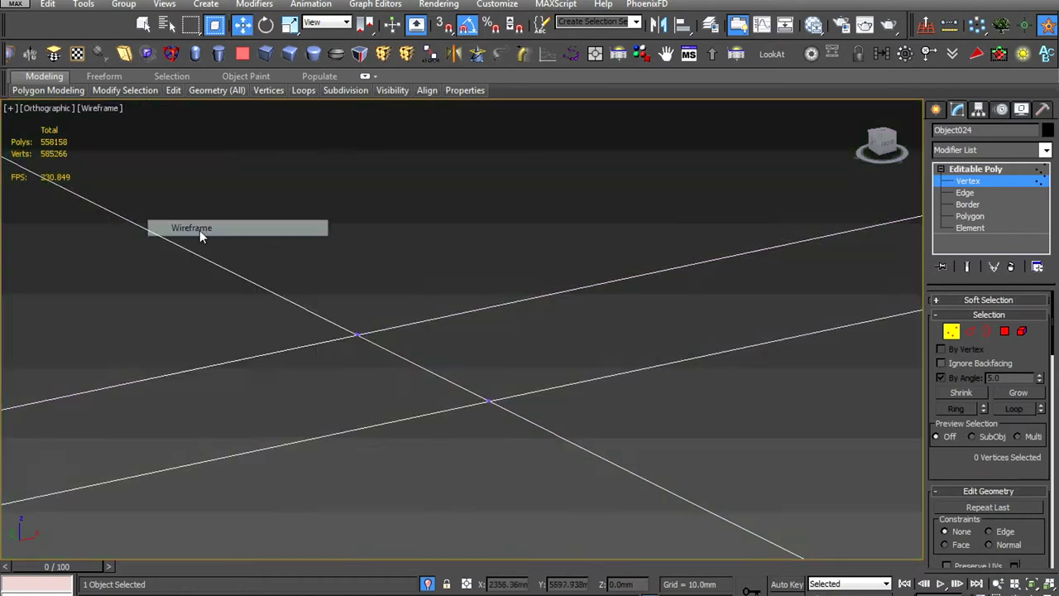
scroll(463, 384, "down", 5)
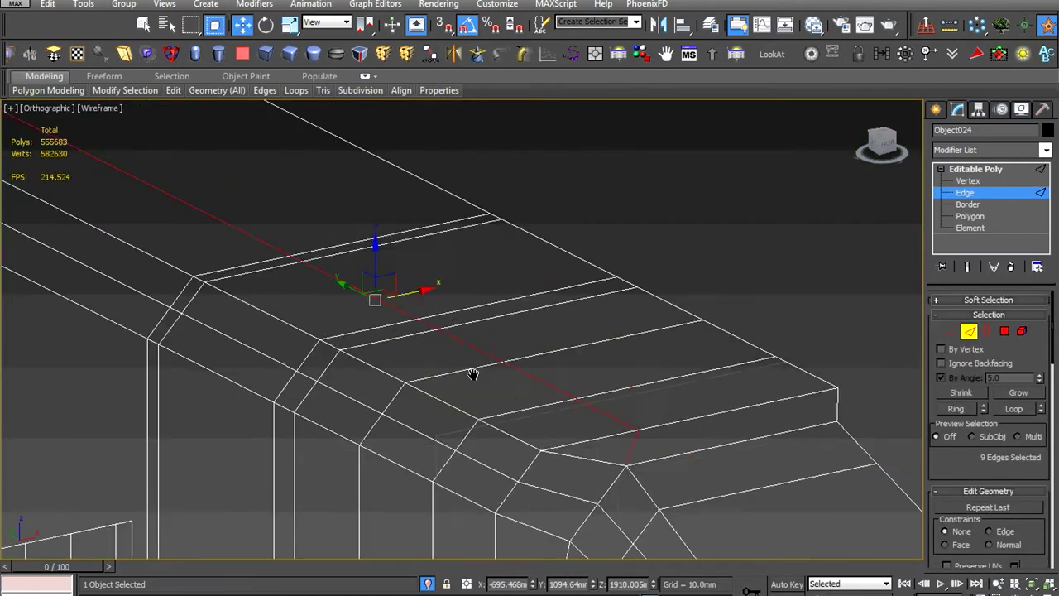
right_click(584, 359)
left_click(562, 387)
key("2")
scroll(469, 407, "down", 4)
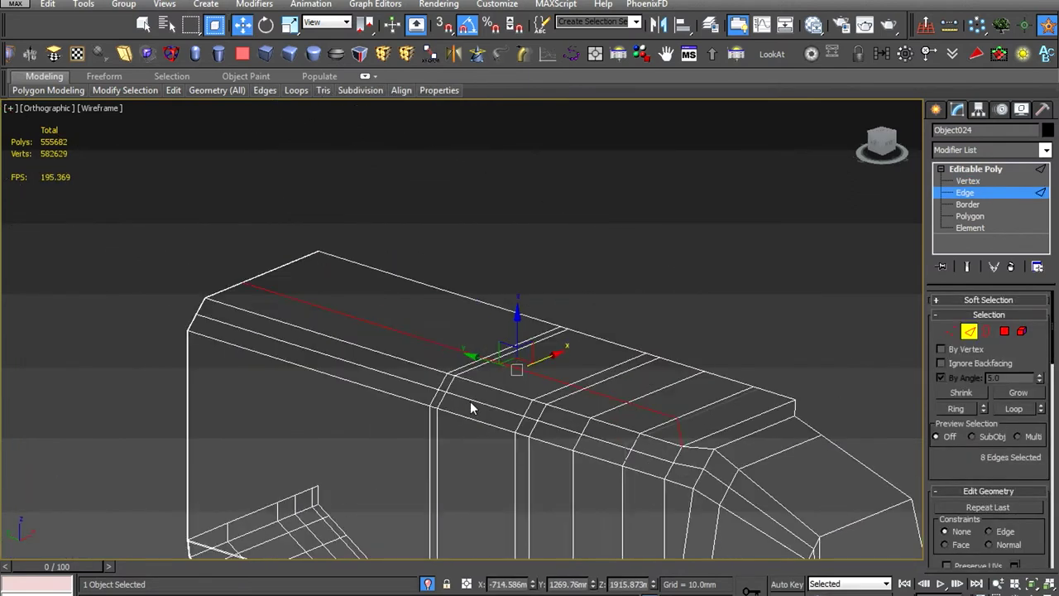
left_click(539, 423)
key("l")
key("z")
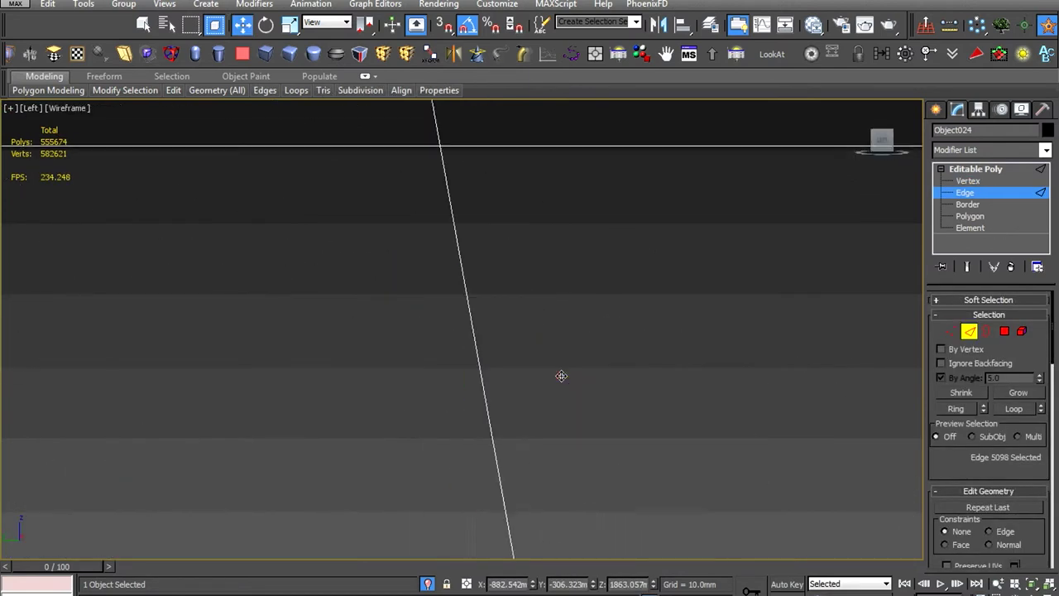
left_click_drag(461, 315, 461, 316)
scroll(463, 314, "down", 3)
middle_click_drag(882, 370, 669, 370)
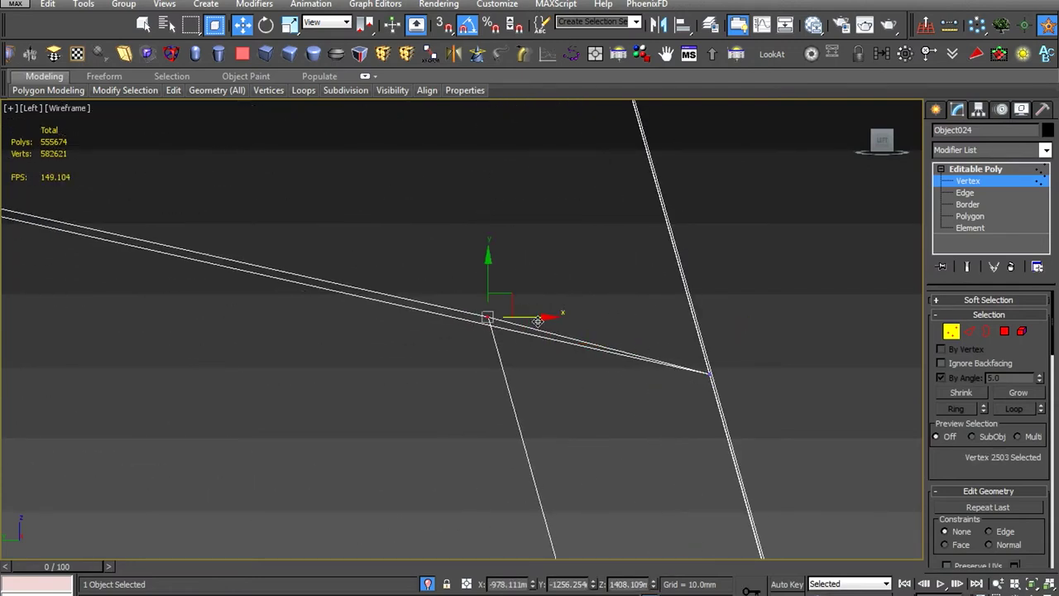
scroll(688, 348, "down", 3)
scroll(687, 348, "up", 5)
Select the two door-frame vertices to adjust, orbiting around the frame
left_click(638, 185)
middle_click_drag(638, 184, 617, 288, "alt")
scroll(617, 288, "down", 5)
middle_click_drag(635, 254, 460, 284, "alt")
left_click_drag(407, 248, 503, 278)
mouse_move(503, 278)
middle_mouse_down("alt")
mouse_move(625, 303)
mouse_move(558, 371)
mouse_move(631, 372)
middle_mouse_up("alt")
scroll(601, 323, "down", 2)
scroll(594, 347, "down", 3)
Return the viewport to Shaded + Edged Faces at object level
key("1")
middle_click_drag(439, 282, 543, 401, "alt")
scroll(543, 401, "up", 5)
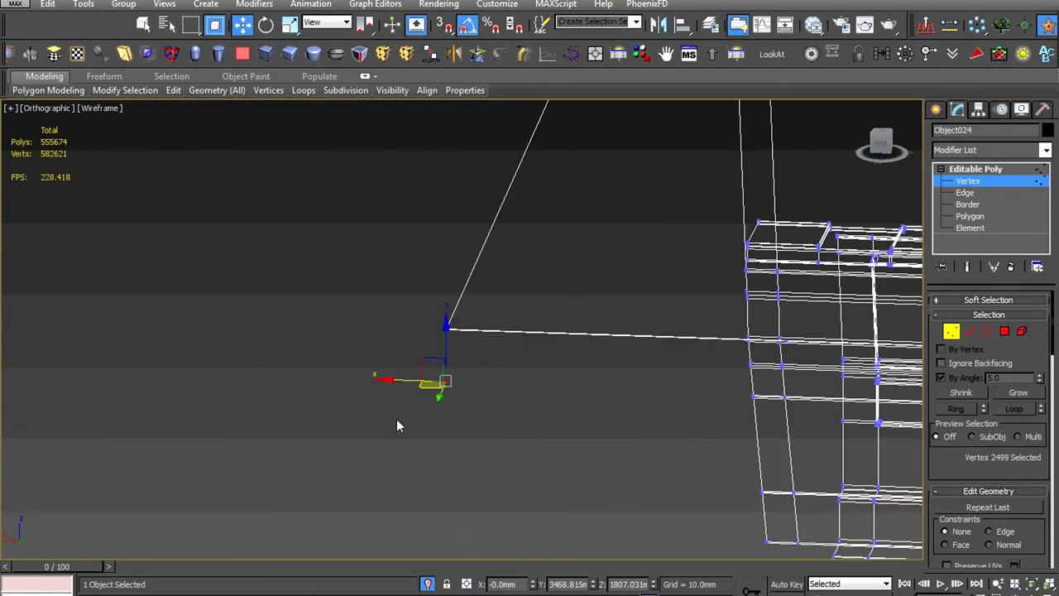
left_click(101, 109)
left_click(139, 142)
scroll(513, 234, "down", 5)
scroll(387, 296, "up", 6)
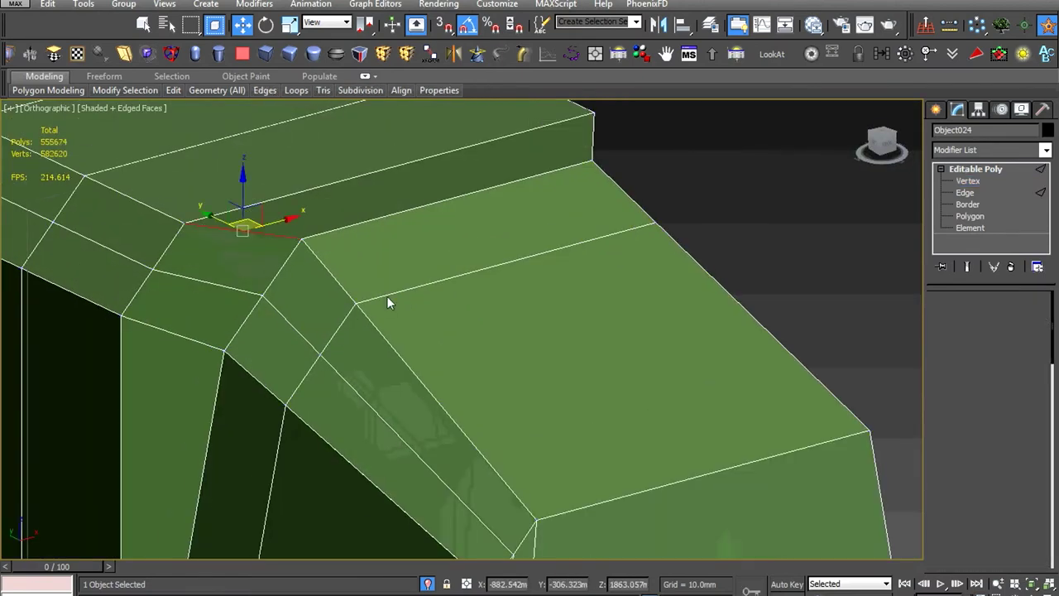
Delete the seven surplus vertices above the door with Backspace
key("2")
scroll(408, 358, "down", 2)
scroll(408, 358, "up", 3)
scroll(421, 298, "up", 2)
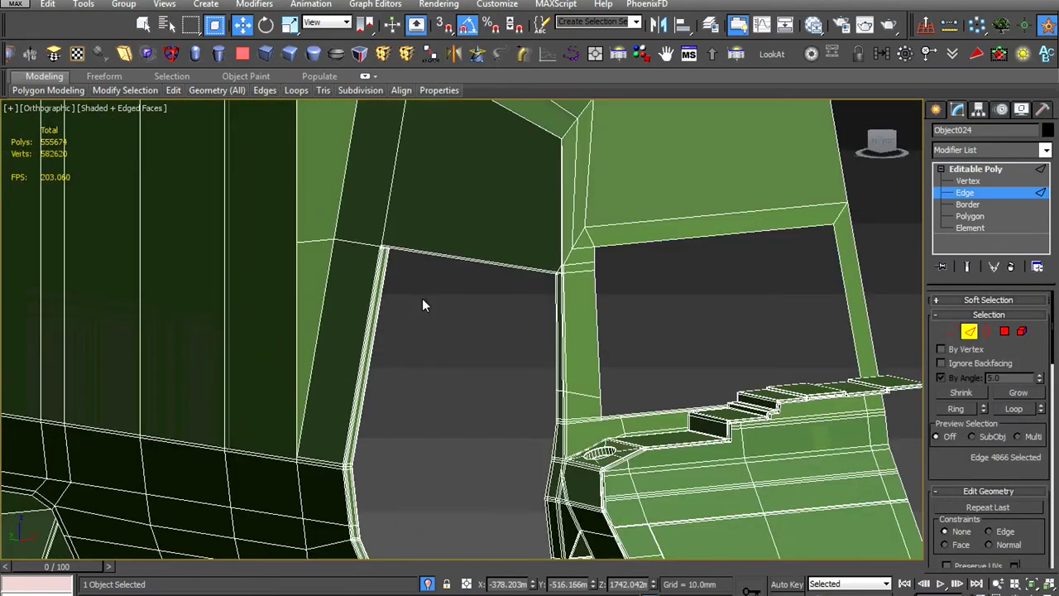
scroll(422, 298, "up", 1)
scroll(412, 319, "up", 2)
scroll(416, 328, "down", 2)
scroll(437, 364, "down", 3)
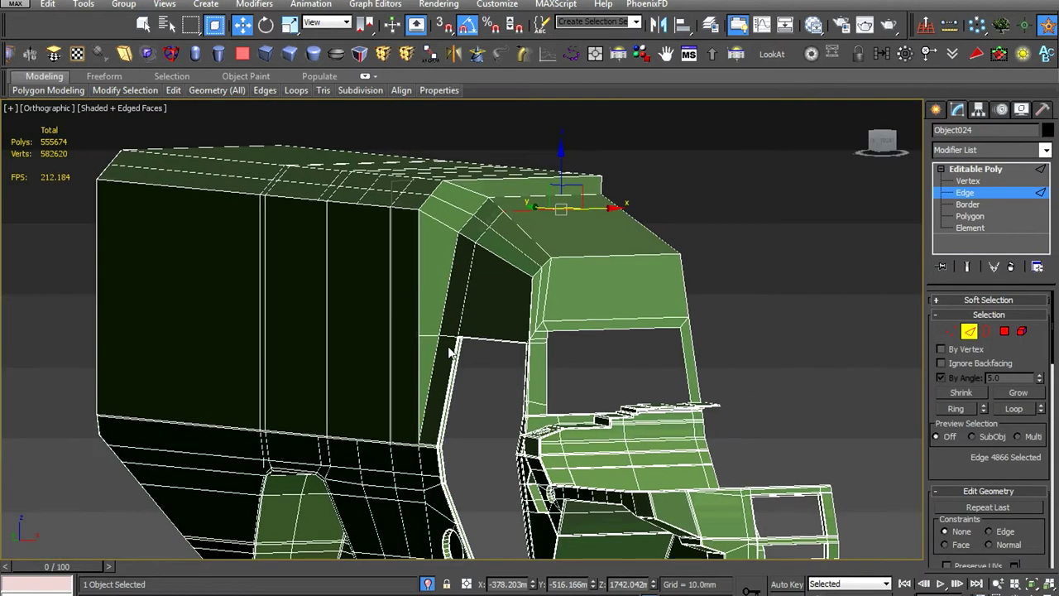
scroll(450, 351, "up", 3)
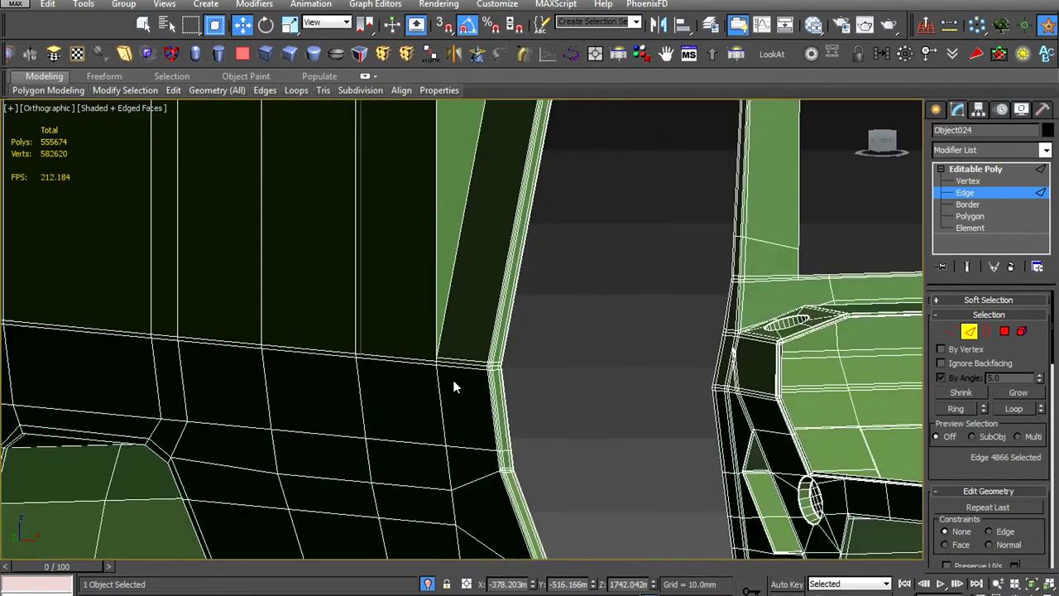
scroll(451, 380, "up", 2)
scroll(496, 356, "up", 2)
key("1")
key("BackSpace")
scroll(485, 368, "up", 3)
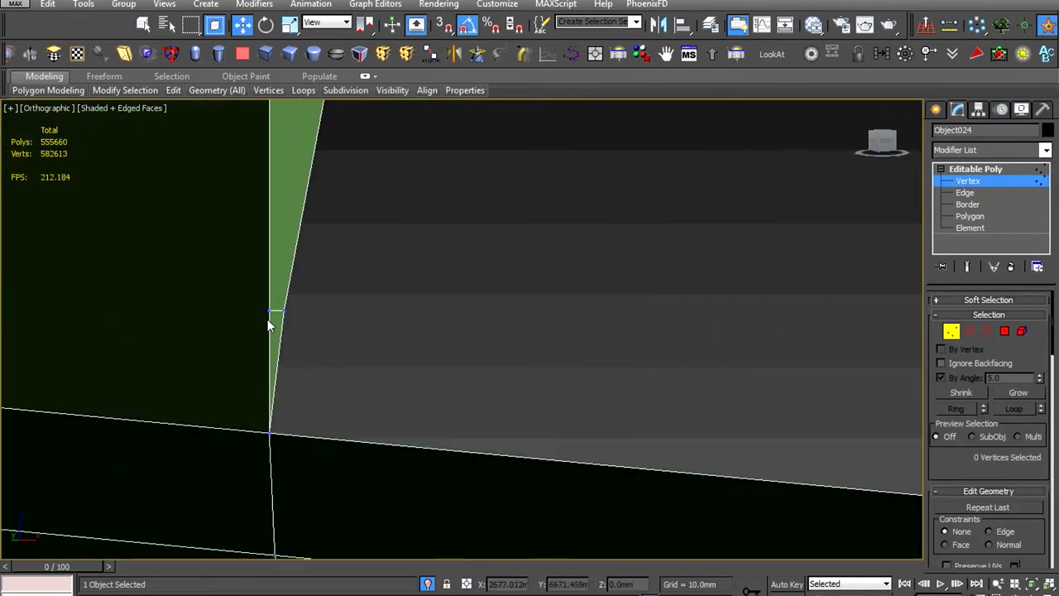
Select the roof edge loop and remove its seven edges
key("2")
left_click(283, 304)
scroll(284, 305, "down", 2)
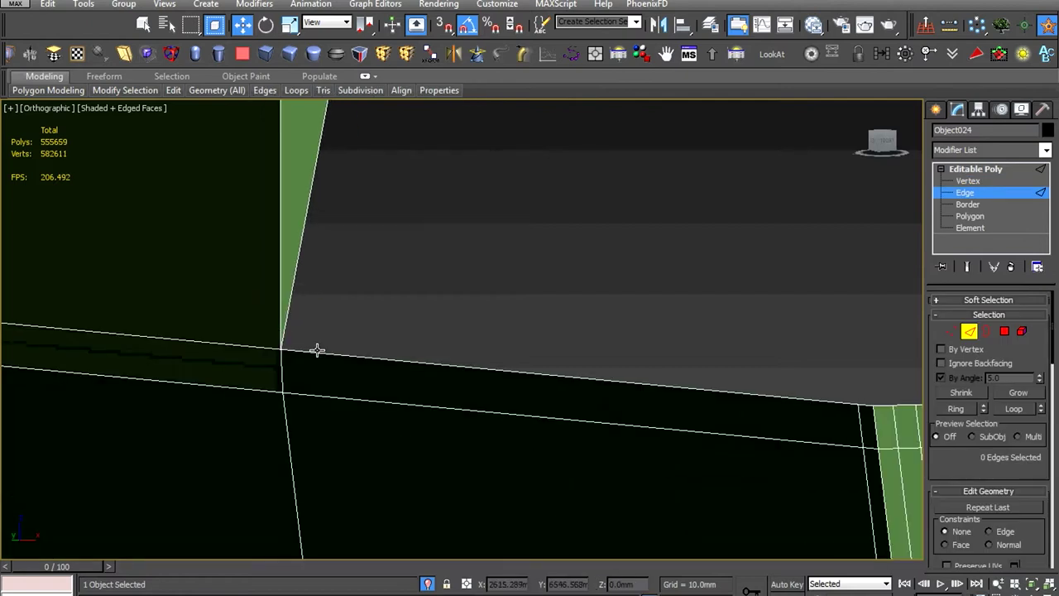
double_click(615, 361)
scroll(600, 350, "down", 1)
scroll(416, 329, "up", 1)
left_click(416, 329)
scroll(890, 323, "up", 2)
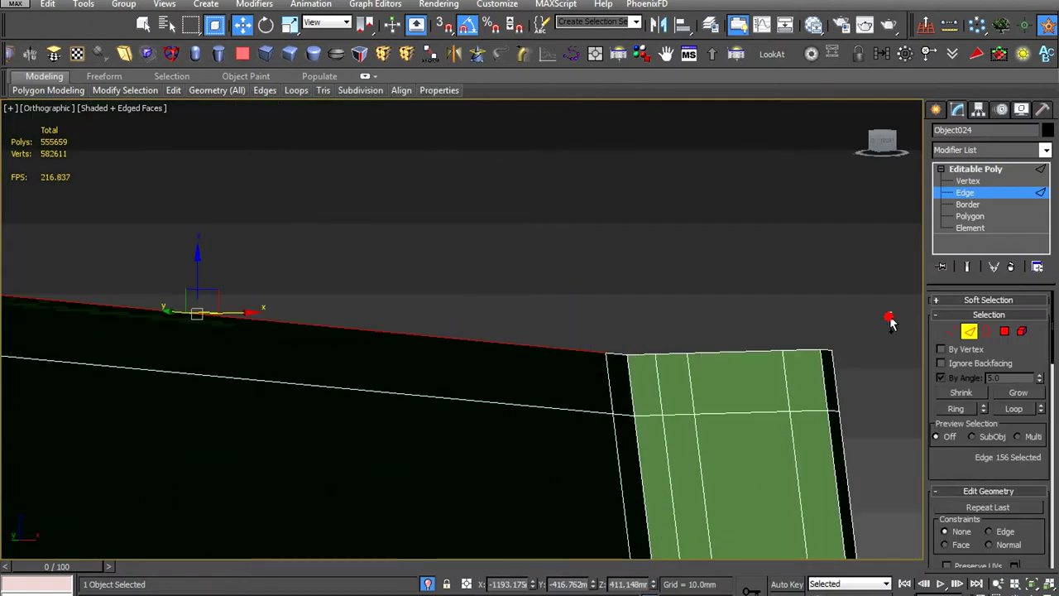
middle_click_drag(599, 379, 578, 398, "alt")
key("BackSpace")
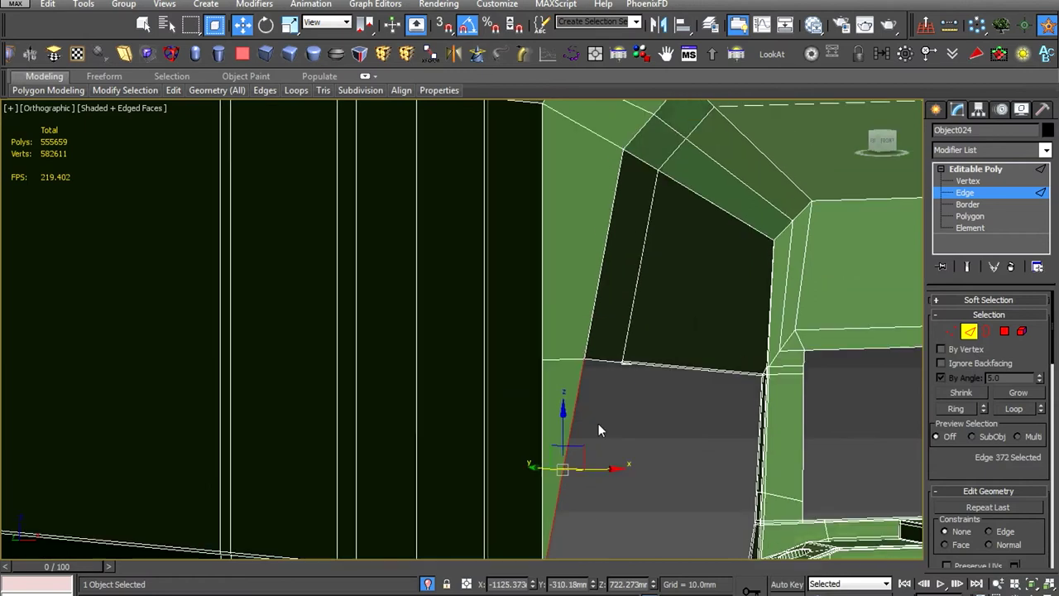
scroll(598, 424, "up", 2)
scroll(585, 404, "down", 2)
Select a roof-corner vertex and the edge loop wrapping the corner
key("1")
scroll(603, 414, "up", 2)
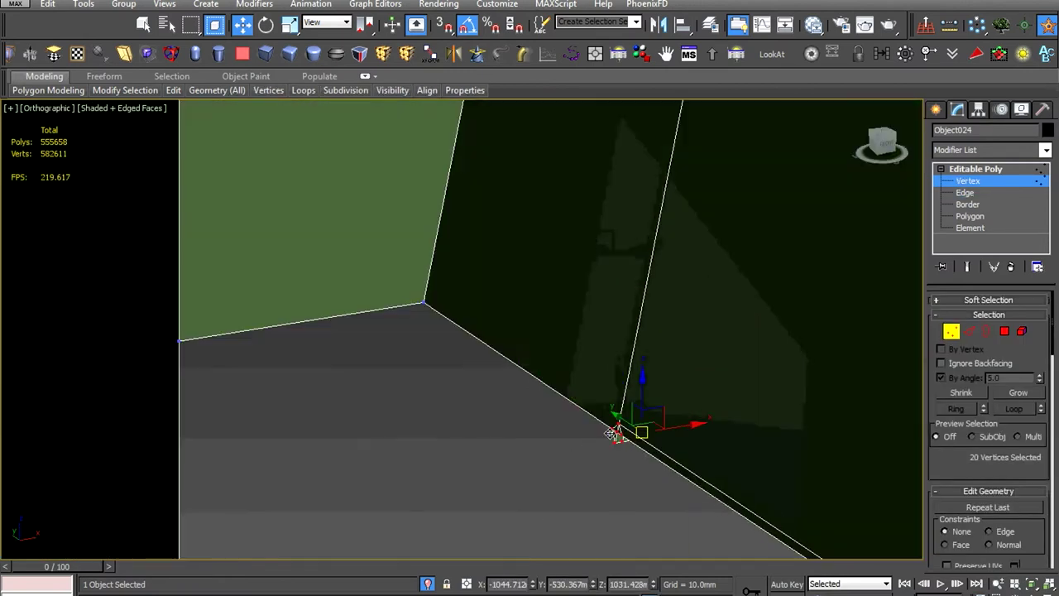
scroll(529, 409, "down", 1)
mouse_move(526, 403)
middle_mouse_down()
mouse_move(458, 371)
mouse_move(329, 375)
mouse_move(496, 126)
mouse_move(447, 213)
middle_mouse_up()
left_click_drag(457, 175, 503, 230)
mouse_move(503, 229)
middle_mouse_down("alt")
mouse_move(562, 298)
mouse_move(370, 217)
mouse_move(378, 311)
mouse_move(413, 398)
mouse_move(695, 293)
middle_mouse_up("alt")
key("2")
double_click(455, 400)
mouse_move(455, 401)
middle_mouse_down("alt")
mouse_move(464, 373)
mouse_move(496, 414)
middle_mouse_up("alt")
scroll(539, 220, "up", 5)
middle_click_drag(540, 221, 579, 295, "alt")
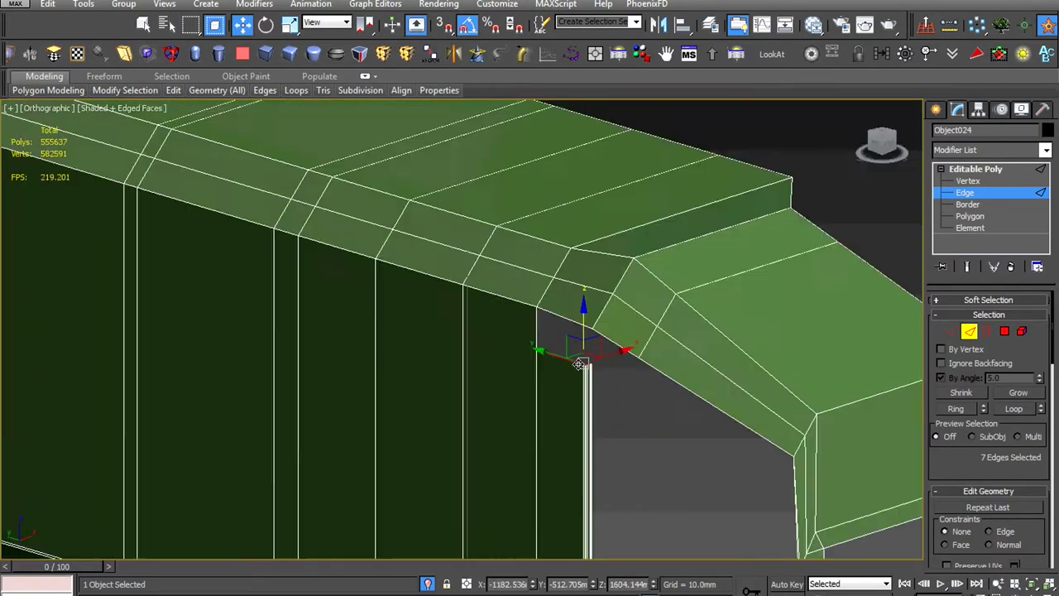
scroll(579, 295, "down", 3)
Tidy the four roof-corner vertices and the pillar-top vertices via the quad menu
key("1")
scroll(579, 295, "up", 4)
mouse_move(491, 376)
middle_mouse_down("alt")
mouse_move(799, 218)
mouse_move(734, 259)
middle_mouse_up("alt")
scroll(733, 261, "up", 2)
left_click_drag(629, 314, 537, 437)
mouse_move(537, 437)
middle_mouse_down("alt")
mouse_move(584, 391)
mouse_move(508, 371)
middle_mouse_up("alt")
left_click_drag(508, 371, 700, 196)
mouse_move(700, 196)
middle_mouse_down("alt")
mouse_move(709, 258)
mouse_move(641, 281)
middle_mouse_up("alt")
scroll(641, 281, "up", 5)
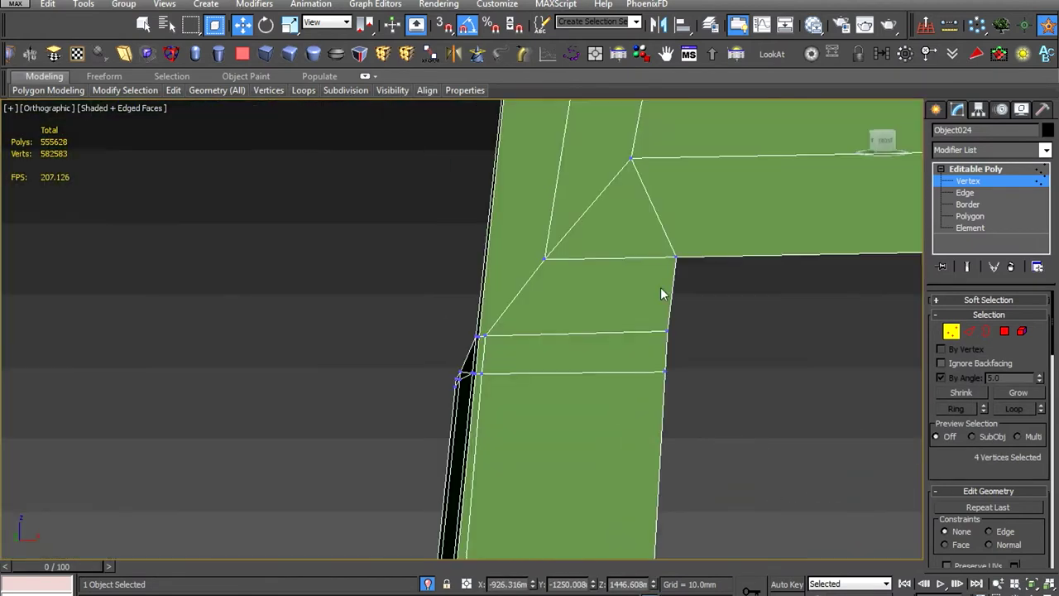
right_click(661, 281)
left_click(563, 362)
scroll(665, 263, "down", 3)
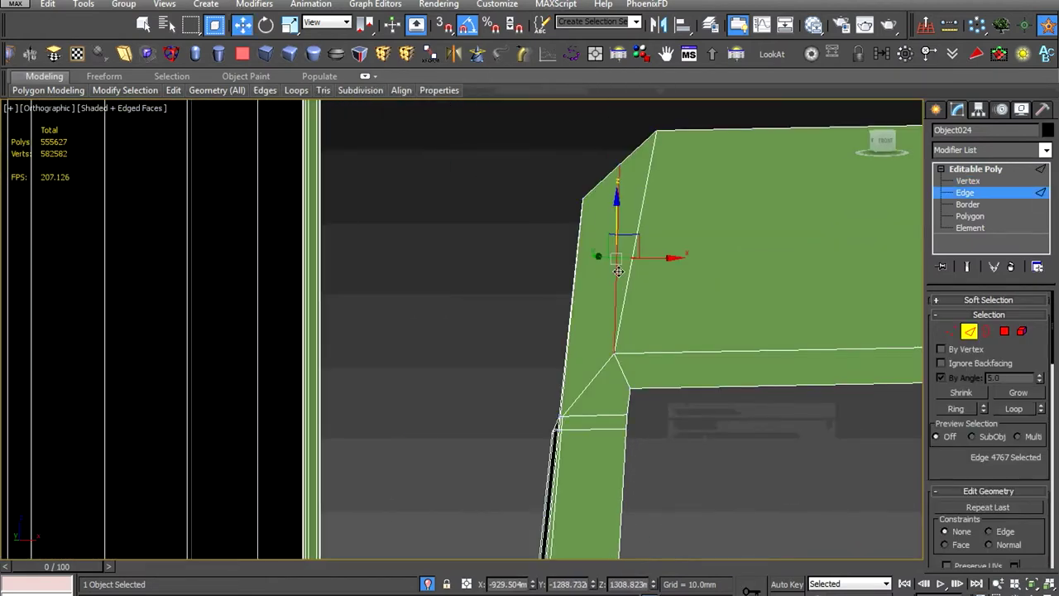
middle_click_drag(622, 252, 496, 298, "alt")
scroll(465, 307, "up", 3)
scroll(465, 306, "up", 2)
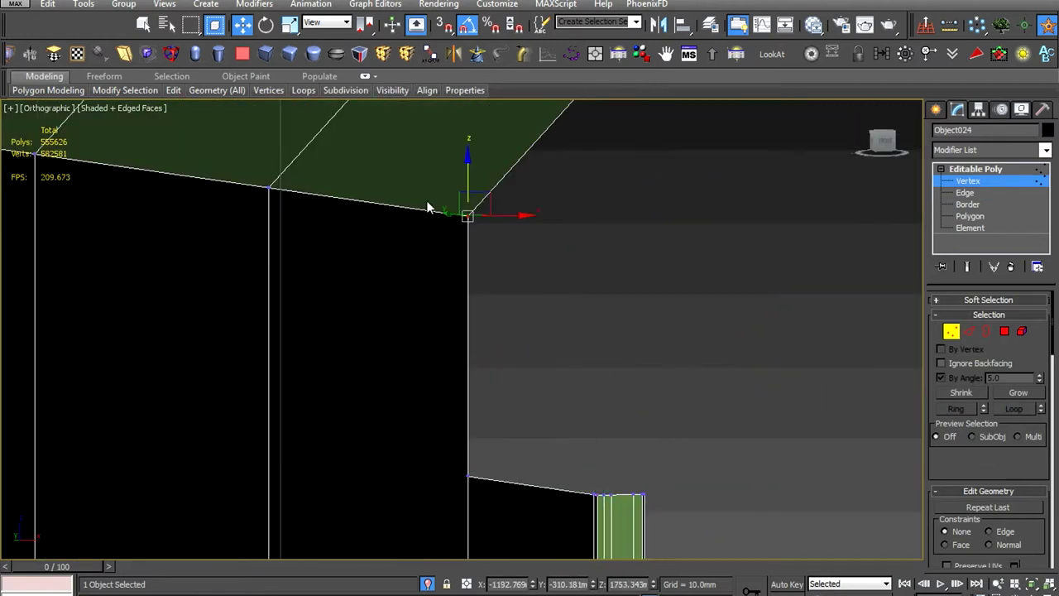
Select all vertices and weld them with a 0.1mm threshold
key("ctrl+a")
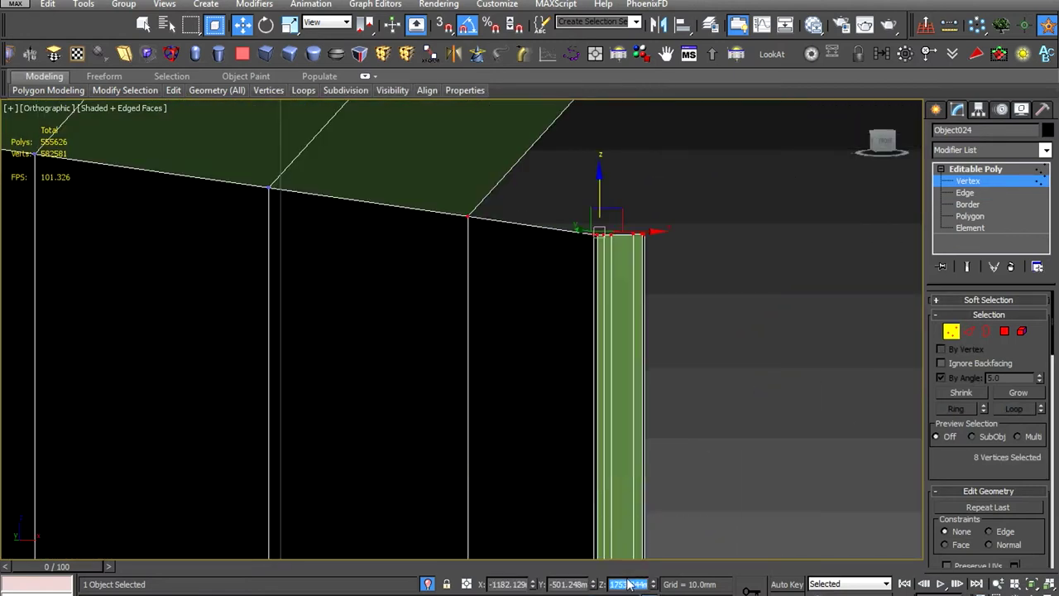
scroll(462, 211, "up", 2)
right_click(464, 210)
left_click(510, 242)
left_click(469, 389)
scroll(527, 344, "down", 3)
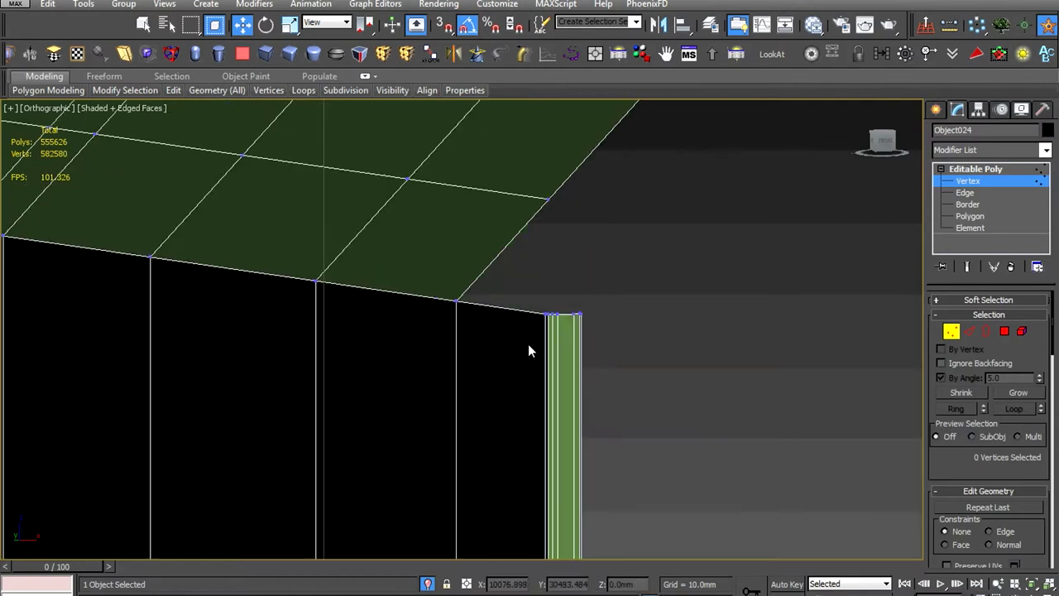
middle_click_drag(528, 344, 414, 409, "alt")
key("2")
double_click(317, 379)
Select the eight vertices at the body's wall corner
scroll(317, 379, "up", 2)
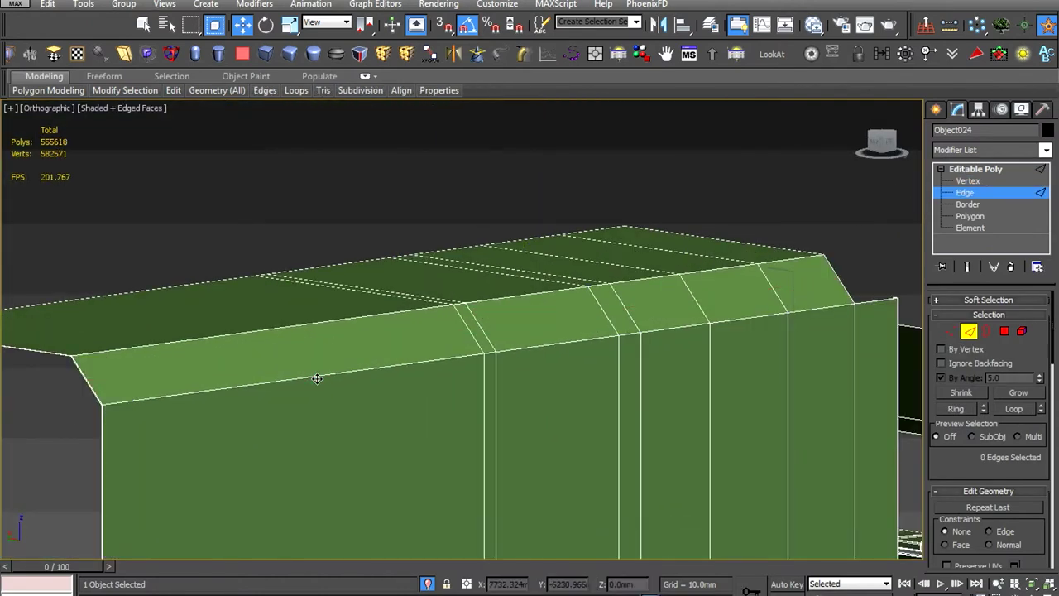
key("1")
scroll(326, 425, "up", 3)
scroll(390, 383, "up", 3)
scroll(396, 379, "up", 2)
scroll(395, 379, "down", 5)
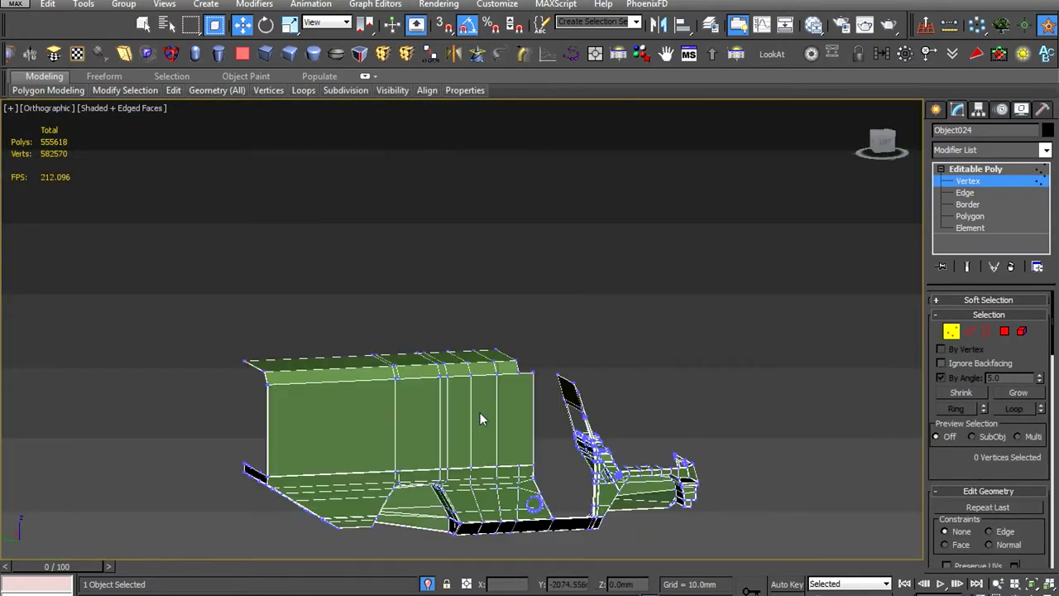
scroll(488, 356, "up", 5)
middle_click_drag(497, 303, 466, 346, "alt")
scroll(465, 345, "down", 5)
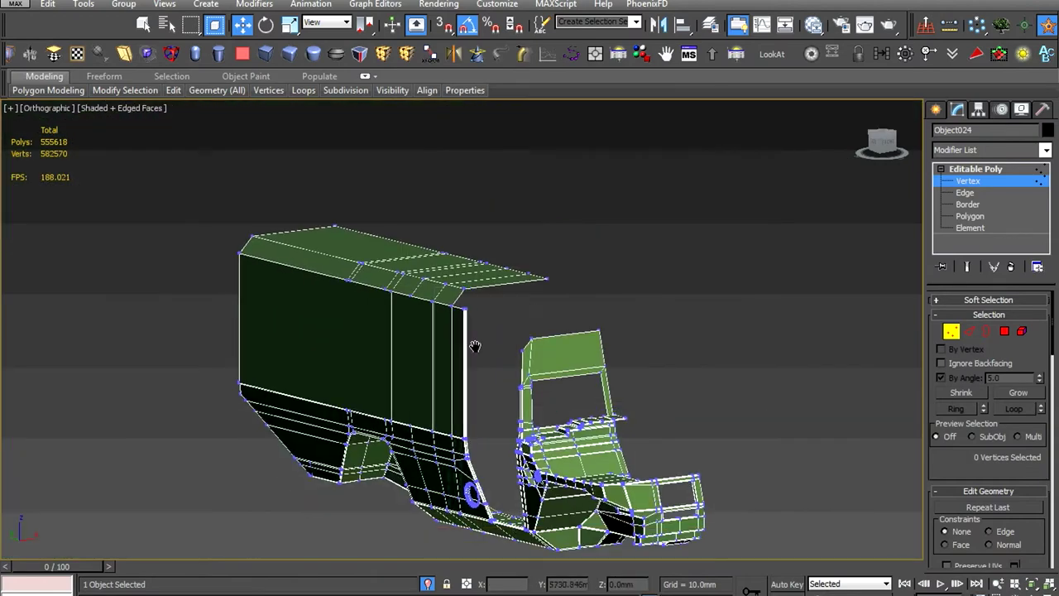
scroll(506, 521, "up", 5)
scroll(532, 400, "down", 3)
scroll(591, 287, "up", 4)
left_click_drag(560, 330, 655, 485)
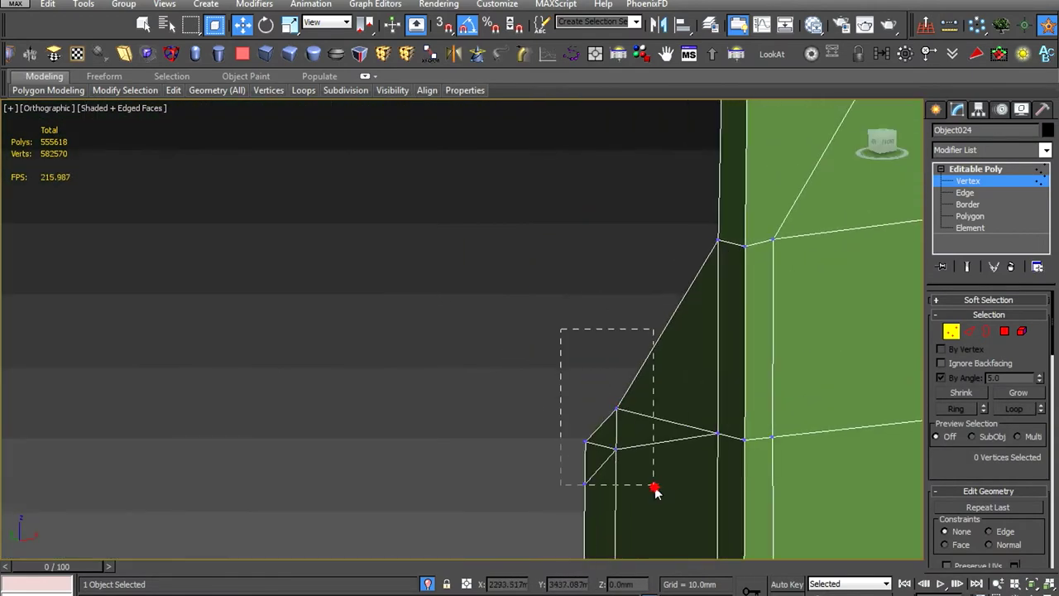
scroll(655, 484, "down", 3)
middle_click_drag(747, 440, 502, 362, "alt")
scroll(502, 362, "up", 3)
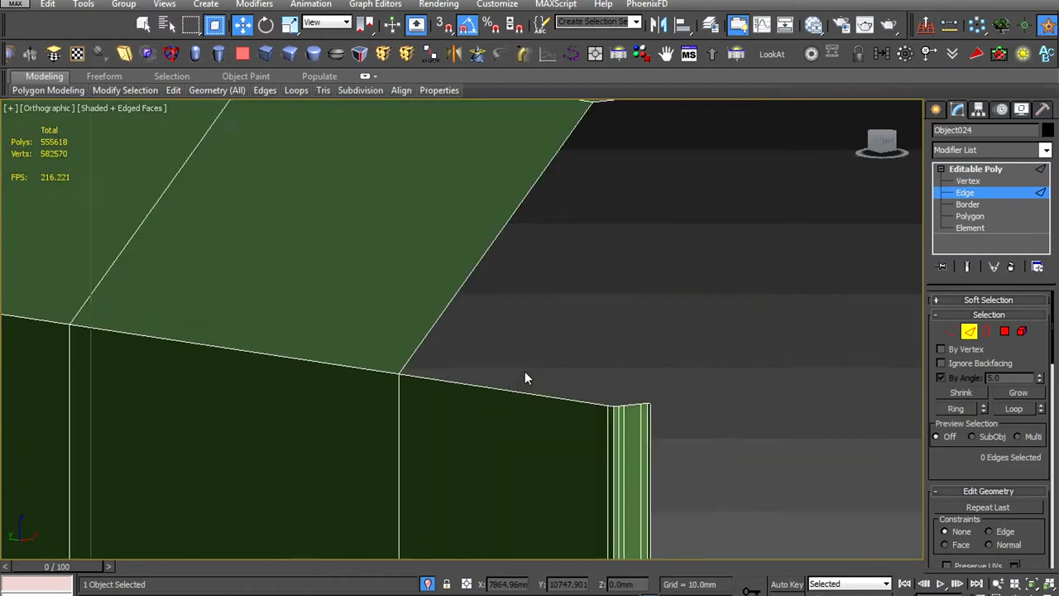
scroll(524, 371, "up", 3)
Select the loop of edges running along the wall top
key("2")
left_click(485, 421)
scroll(328, 348, "down", 2)
mouse_move(328, 348)
middle_mouse_down("alt")
mouse_move(567, 359)
mouse_move(430, 330)
middle_mouse_up("alt")
scroll(492, 381, "up", 2)
double_click(491, 380)
scroll(492, 380, "down", 3)
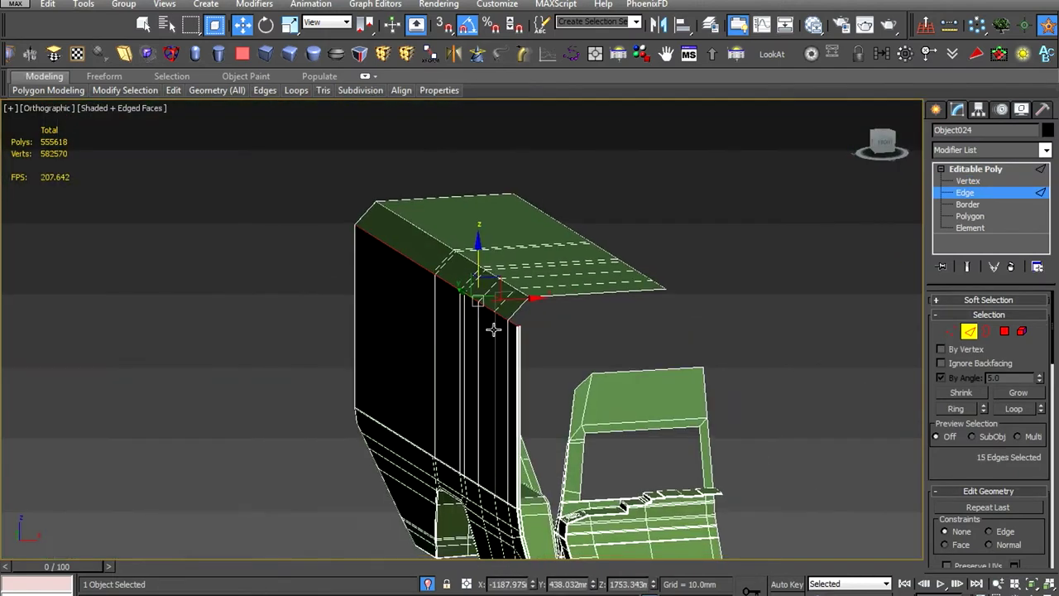
Select the nine vertices along the wall top, checking them in the front view
key("f")
scroll(532, 310, "down", 2)
key("1")
left_click_drag(393, 338, 547, 275)
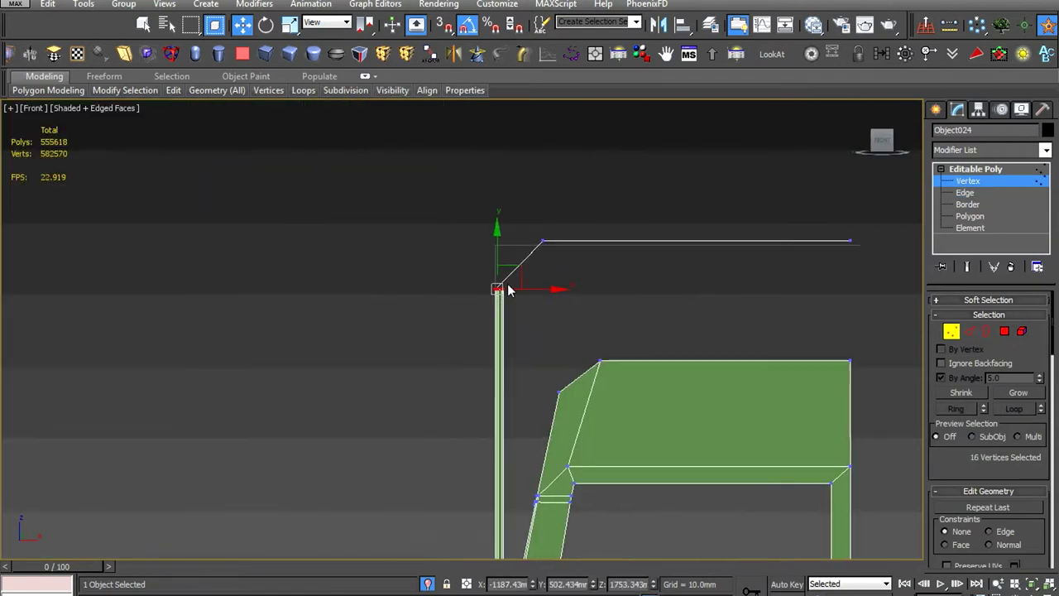
scroll(528, 278, "up", 5)
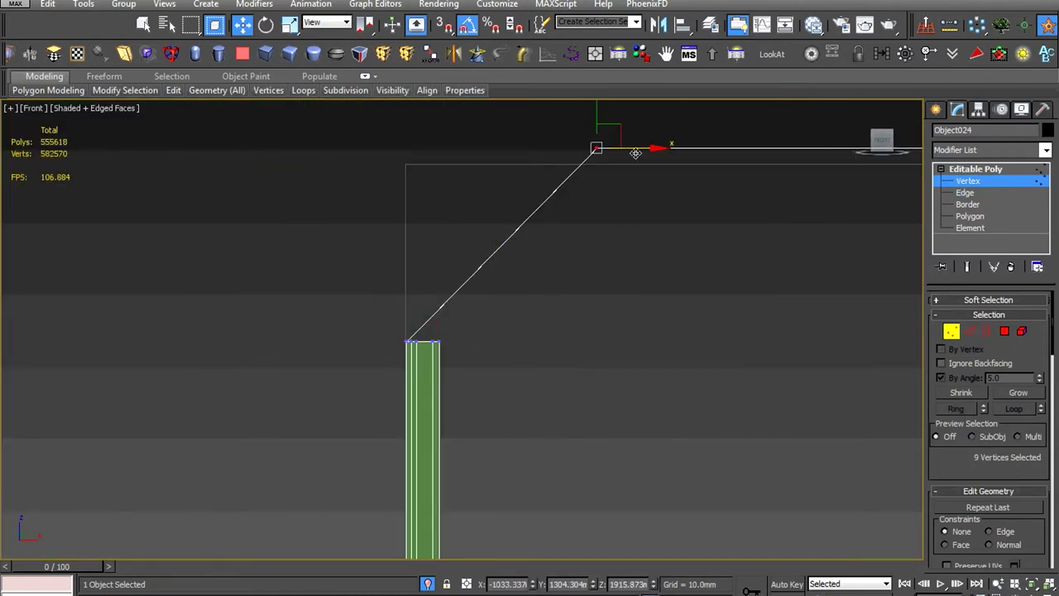
scroll(457, 231, "down", 3)
middle_click_drag(457, 232, 462, 235, "alt")
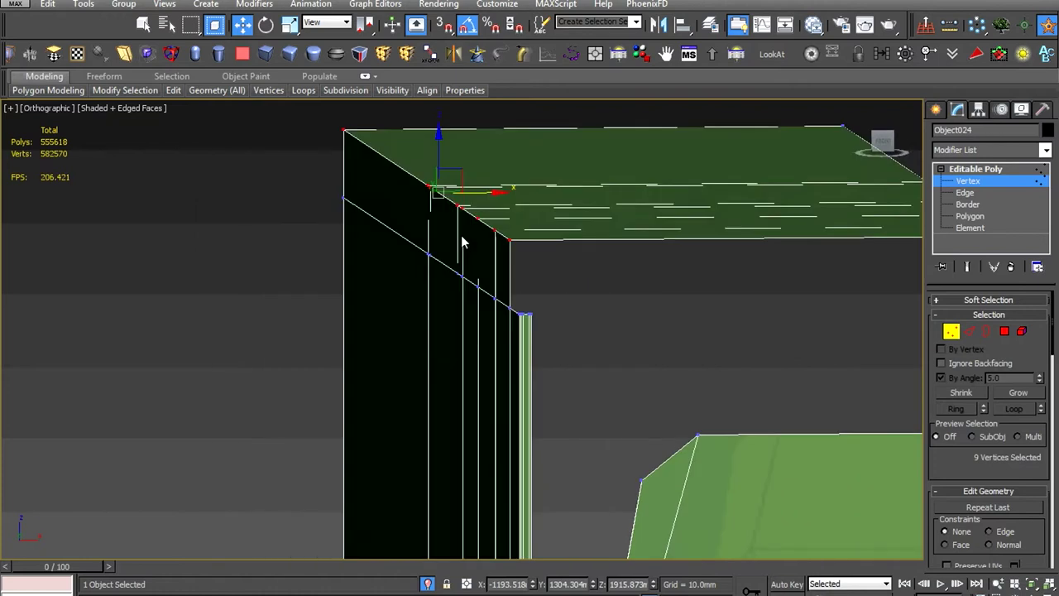
scroll(462, 235, "up", 3)
left_click(406, 304)
middle_click_drag(406, 305, 418, 302, "alt")
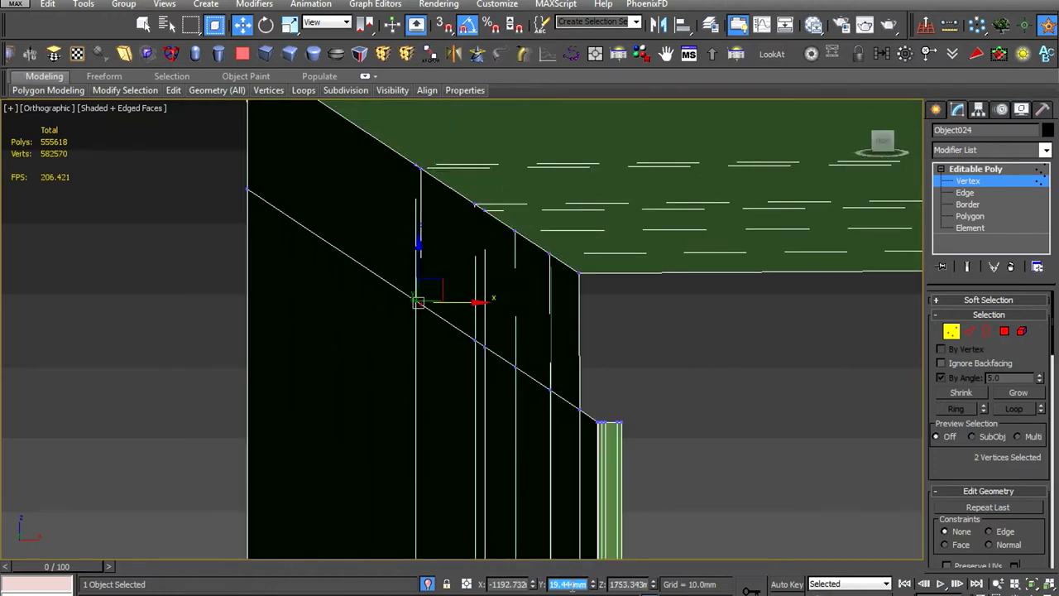
middle_click_drag(562, 402, 499, 347, "alt")
left_click_drag(489, 335, 619, 456)
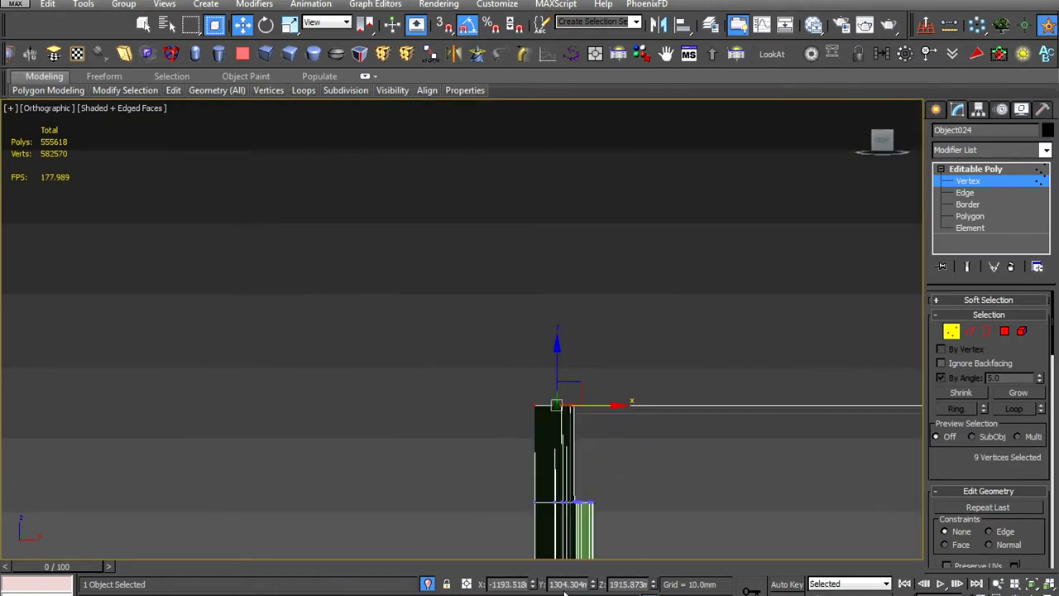
key("f")
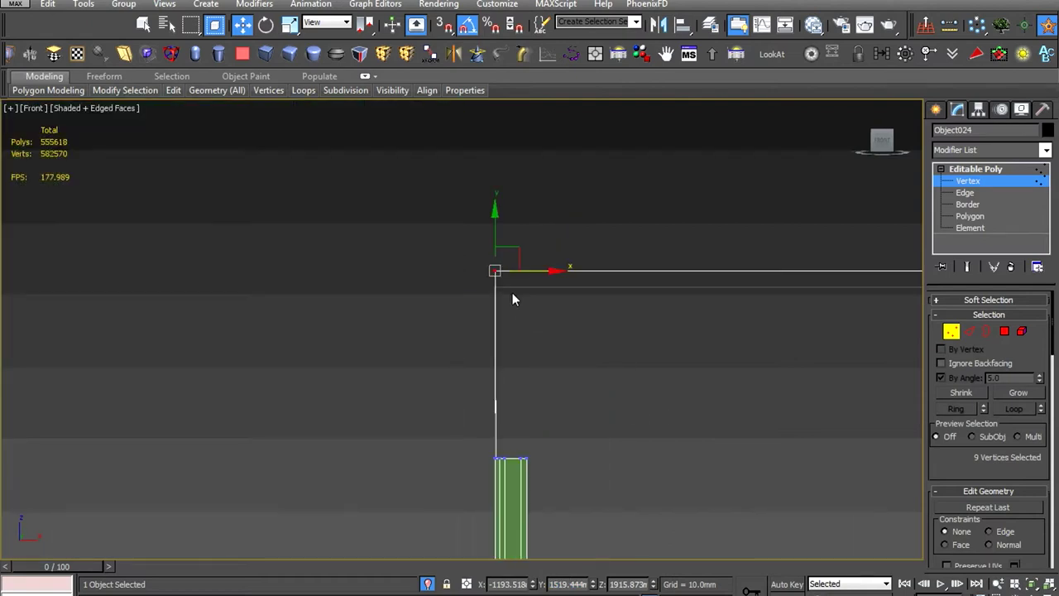
mouse_move(531, 278)
middle_mouse_down("alt")
mouse_move(539, 330)
mouse_move(678, 350)
middle_mouse_up("alt")
key("f")
In the Left view, pull the new top edge down so the strip slopes toward the cab roof
scroll(437, 360, "up", 3)
scroll(453, 490, "up", 2)
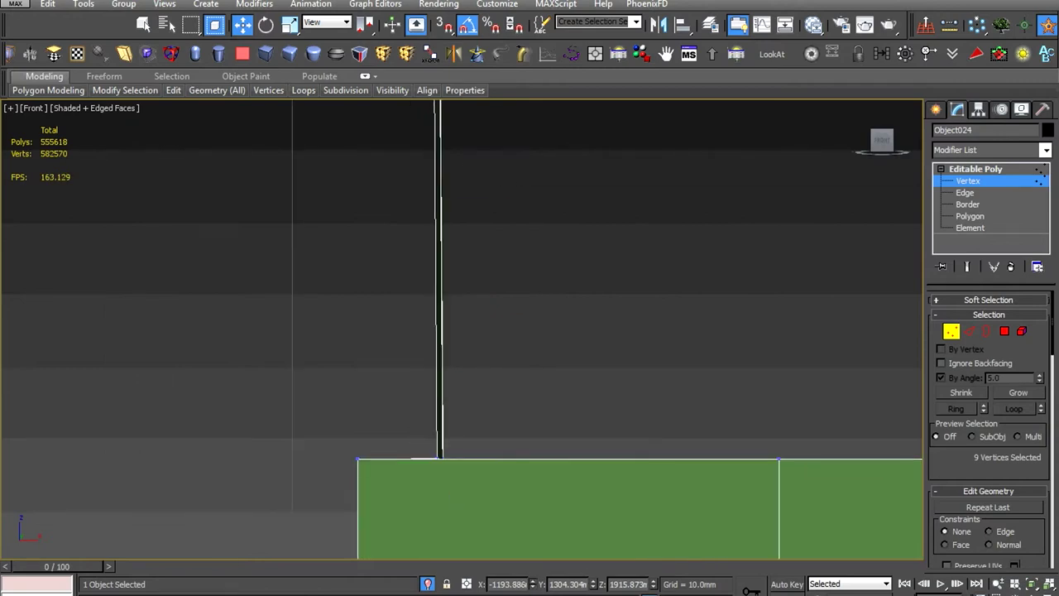
scroll(484, 398, "down", 3)
mouse_move(485, 397)
middle_mouse_down("alt")
mouse_move(532, 402)
mouse_move(605, 382)
middle_mouse_up("alt")
scroll(605, 382, "up", 3)
scroll(604, 382, "down", 4)
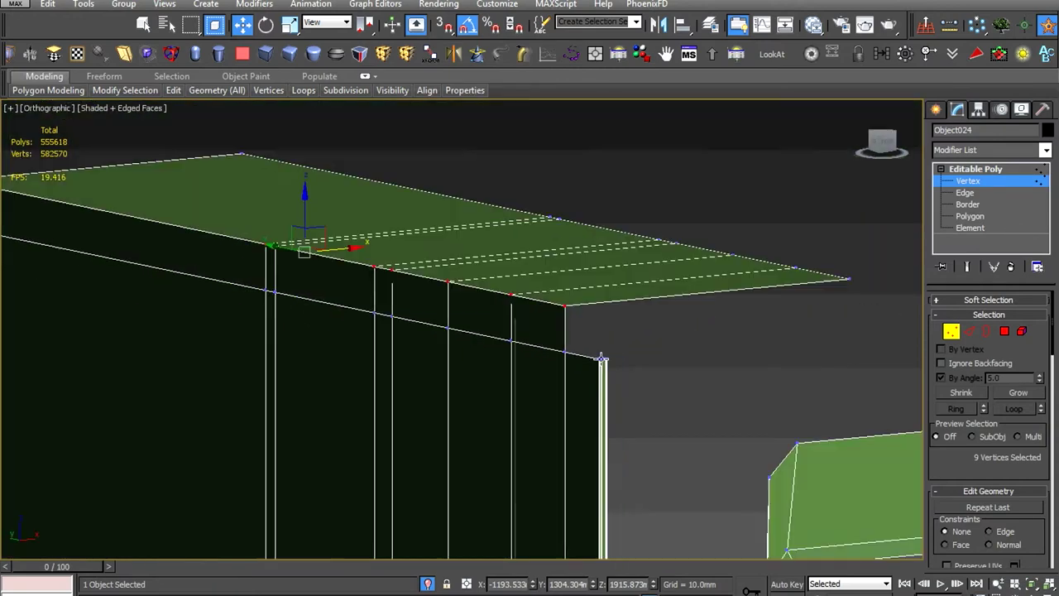
scroll(524, 386, "up", 4)
scroll(530, 364, "down", 4)
middle_click_drag(529, 364, 570, 365)
scroll(570, 365, "up", 3)
key("2")
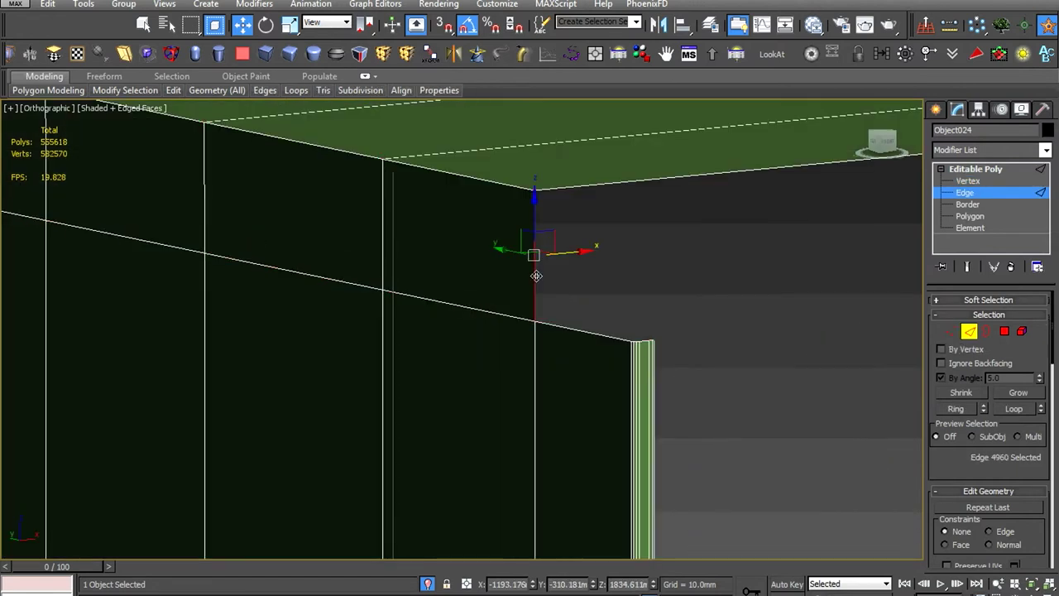
scroll(575, 189, "up", 2)
scroll(601, 270, "down", 4)
key("l")
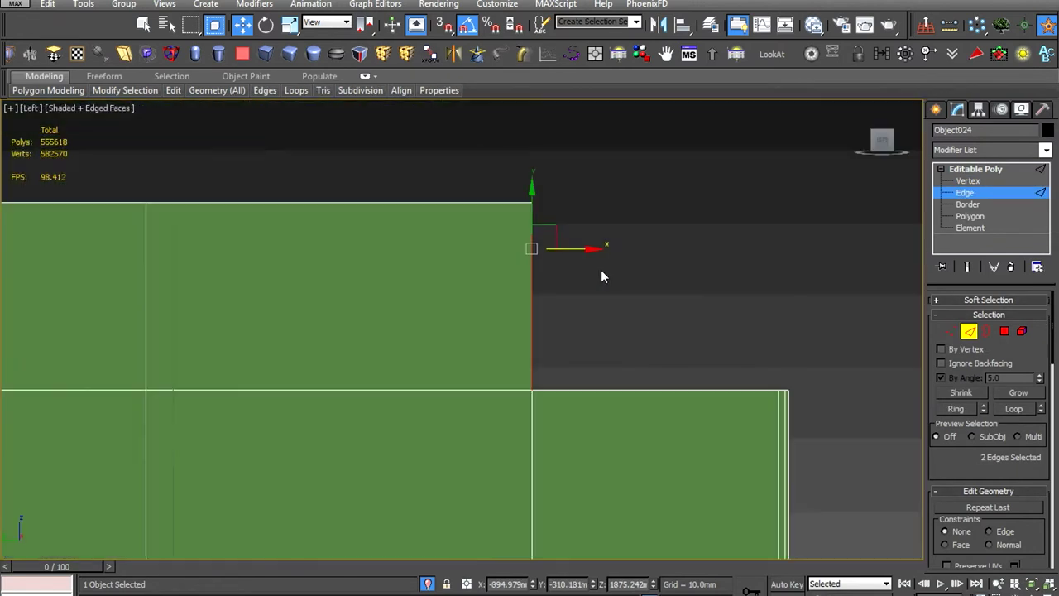
scroll(433, 303, "down", 2)
scroll(427, 305, "down", 2)
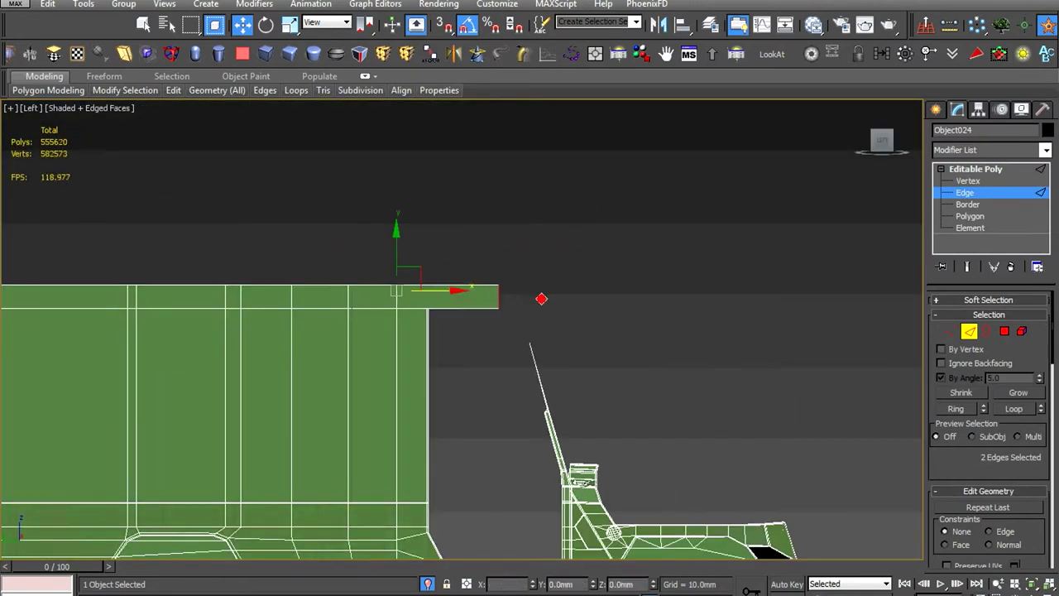
middle_click_drag(559, 338, 521, 319, "alt")
key("l")
scroll(521, 320, "down", 3)
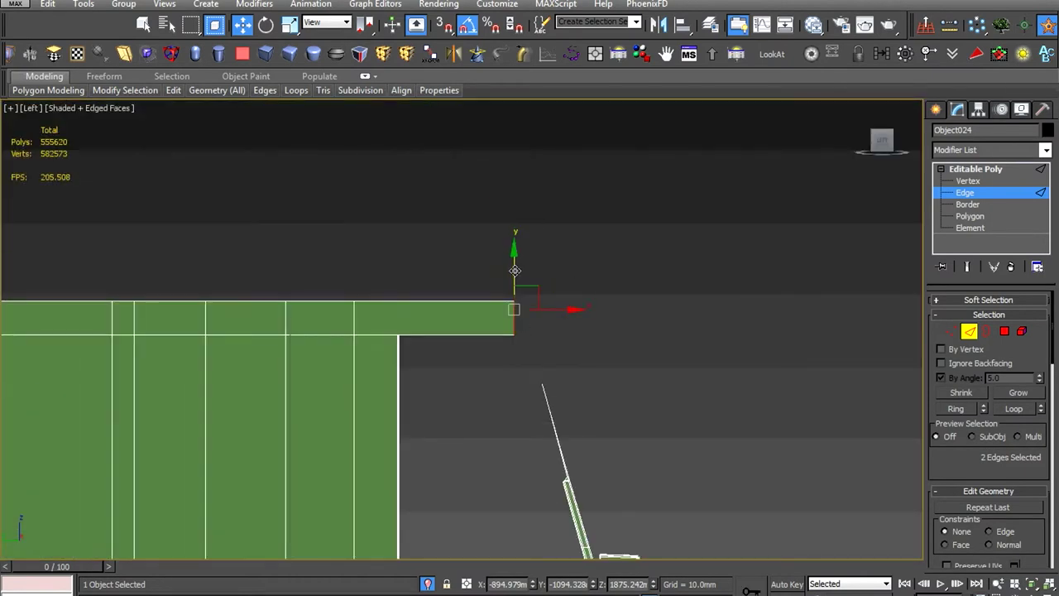
left_click_drag(515, 270, 572, 334)
scroll(563, 372, "up", 3)
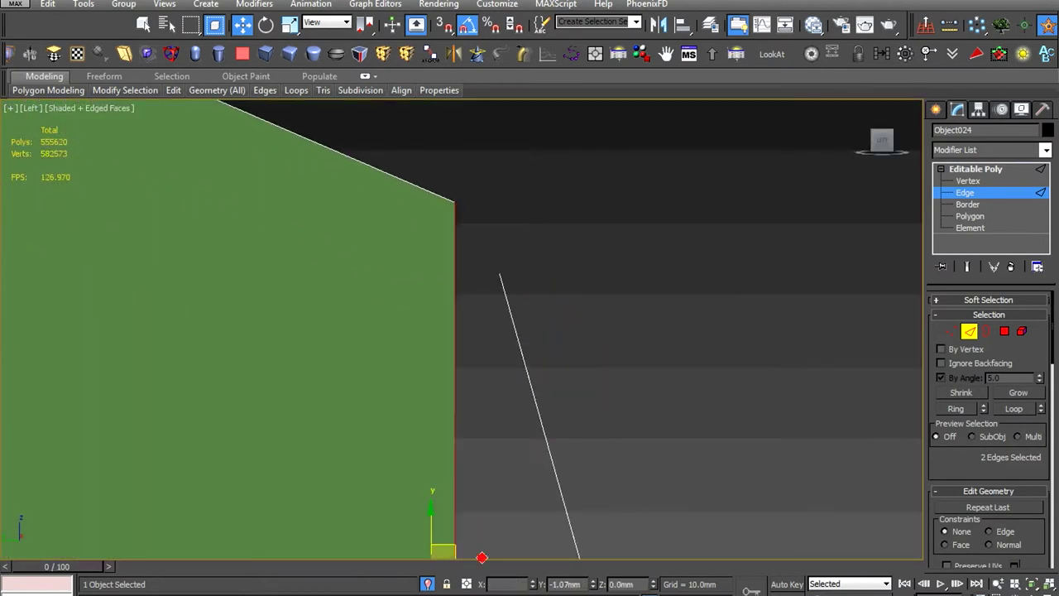
scroll(546, 397, "down", 3)
middle_click_drag(546, 397, 525, 421, "alt")
key("1")
scroll(714, 338, "up", 5)
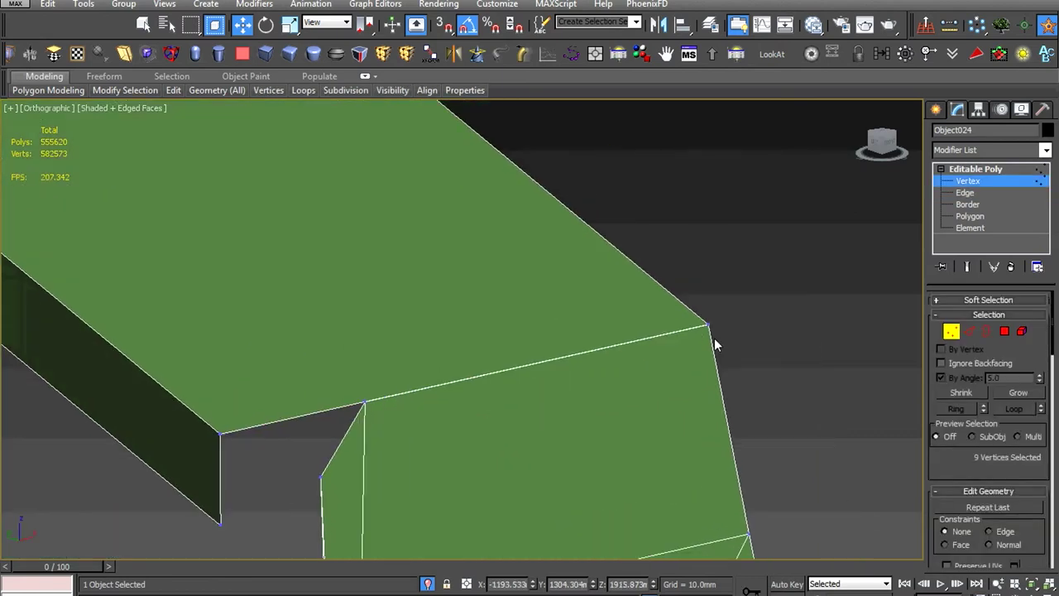
scroll(600, 295, "up", 3)
Collapse the two vertices at the strip's corner into one
scroll(605, 290, "down", 5)
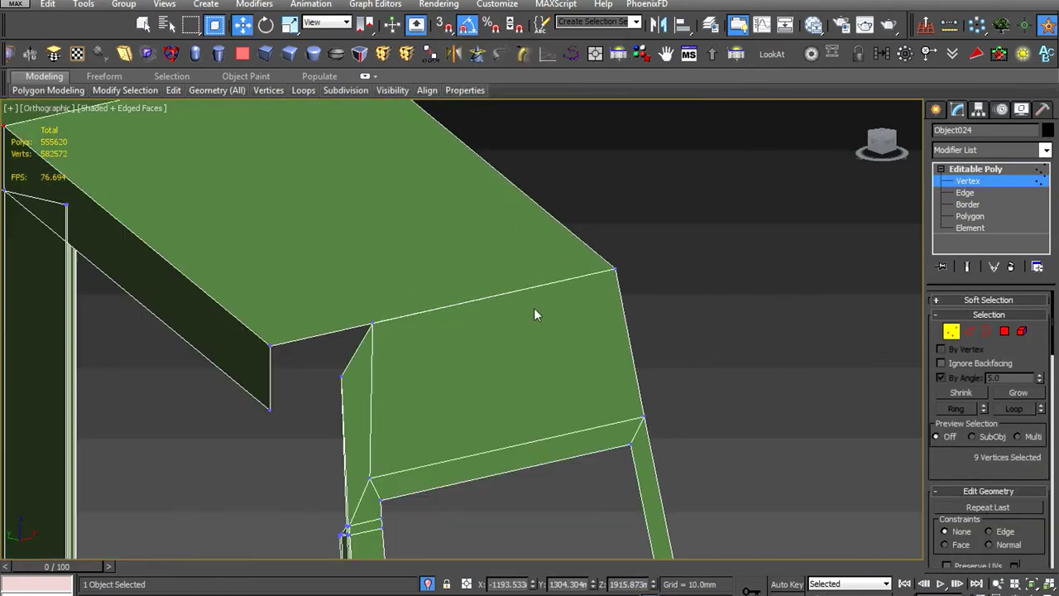
left_click_drag(426, 303, 391, 424)
scroll(387, 414, "down", 2)
scroll(473, 361, "up", 2)
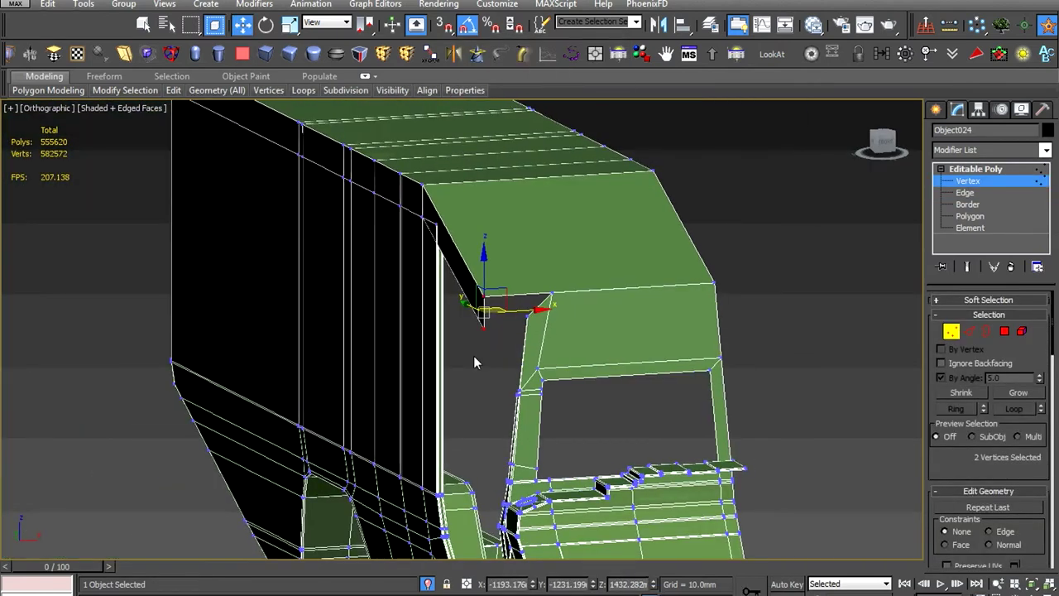
right_click(549, 304)
left_click(459, 376)
scroll(463, 364, "up", 3)
scroll(648, 282, "up", 3)
Target Weld a stray corner vertex onto its neighbouring vertex
right_click(485, 307)
left_click(416, 404)
left_click(248, 407)
scroll(436, 378, "up", 2)
left_click(420, 355)
scroll(464, 290, "up", 2)
Weld the leftover corner vertex into its neighbour
left_click(383, 254)
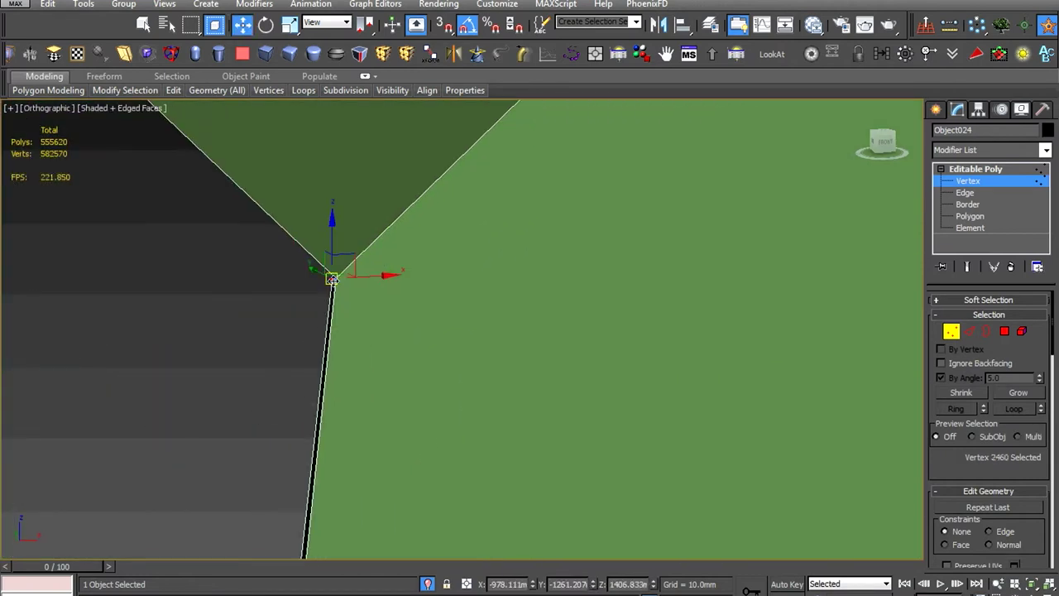
scroll(364, 353, "down", 2)
scroll(314, 286, "up", 1)
right_click(342, 219)
left_click(315, 312)
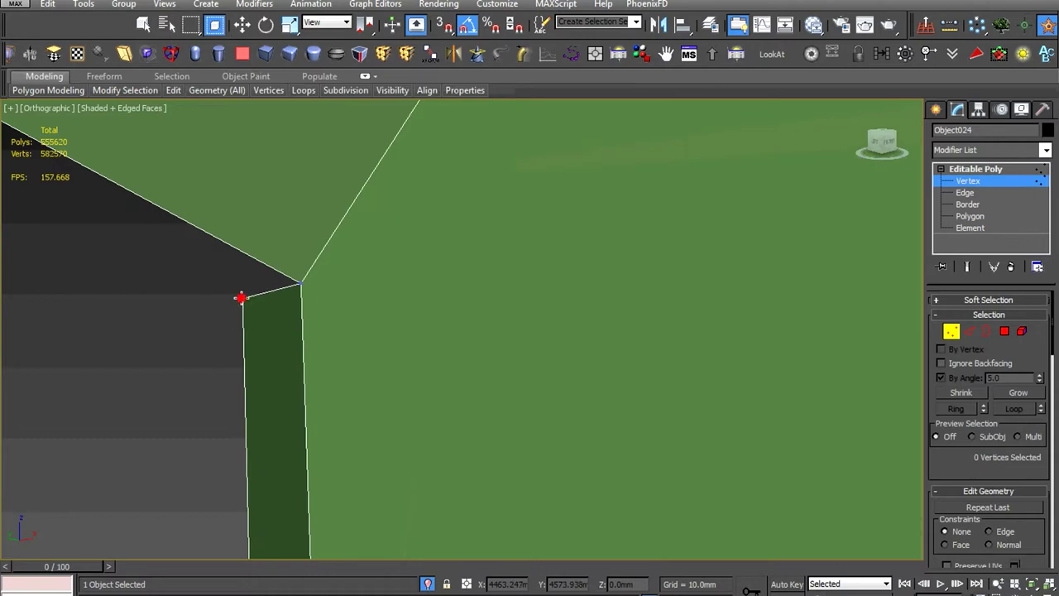
scroll(239, 298, "up", 2)
scroll(409, 289, "down", 2)
scroll(464, 296, "up", 2)
scroll(463, 296, "up", 3)
scroll(459, 293, "down", 1)
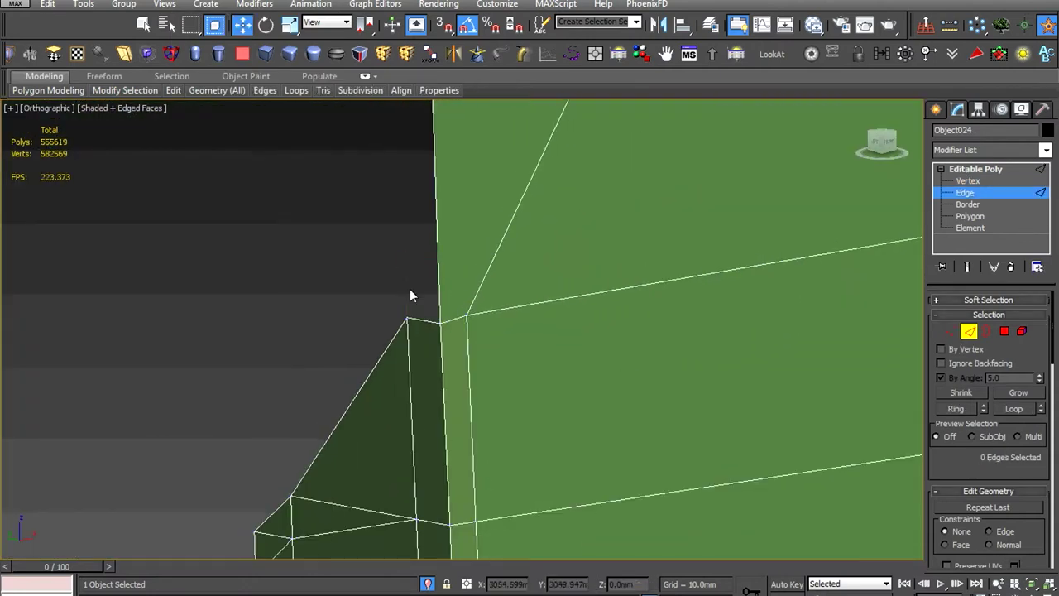
In the Left view, move the roof corner vertex into line with the cab
key("1")
key("l")
scroll(394, 346, "down", 3)
scroll(405, 298, "up", 1)
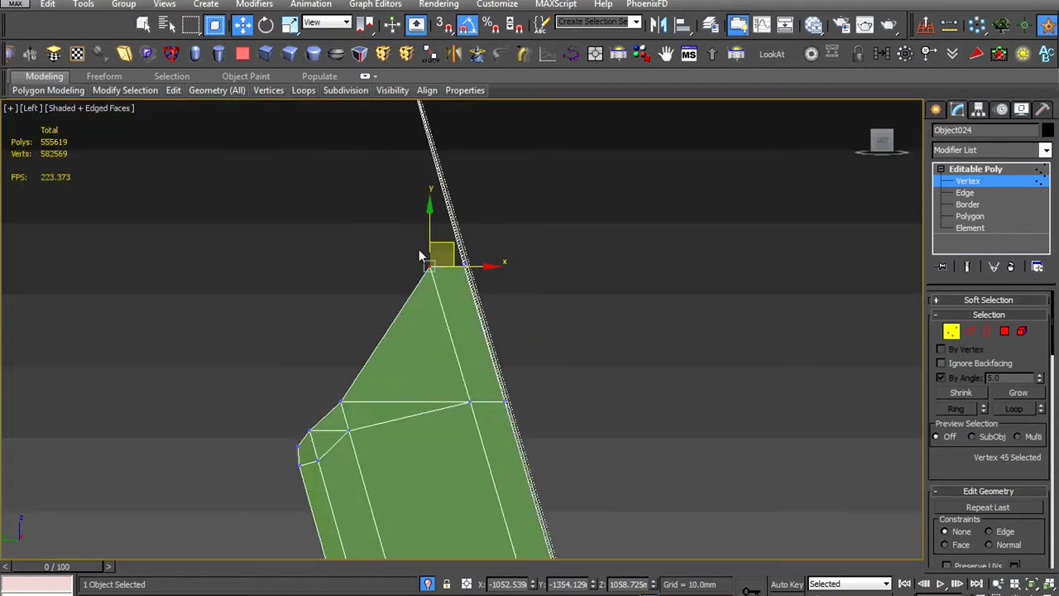
left_click_drag(418, 249, 465, 306)
mouse_move(505, 340)
middle_mouse_down("alt")
mouse_move(439, 220)
mouse_move(440, 325)
mouse_move(559, 364)
mouse_move(512, 266)
middle_mouse_up("alt")
scroll(559, 364, "up", 5)
scroll(558, 364, "down", 3)
scroll(571, 376, "down", 5)
scroll(512, 265, "up", 5)
scroll(514, 274, "down", 5)
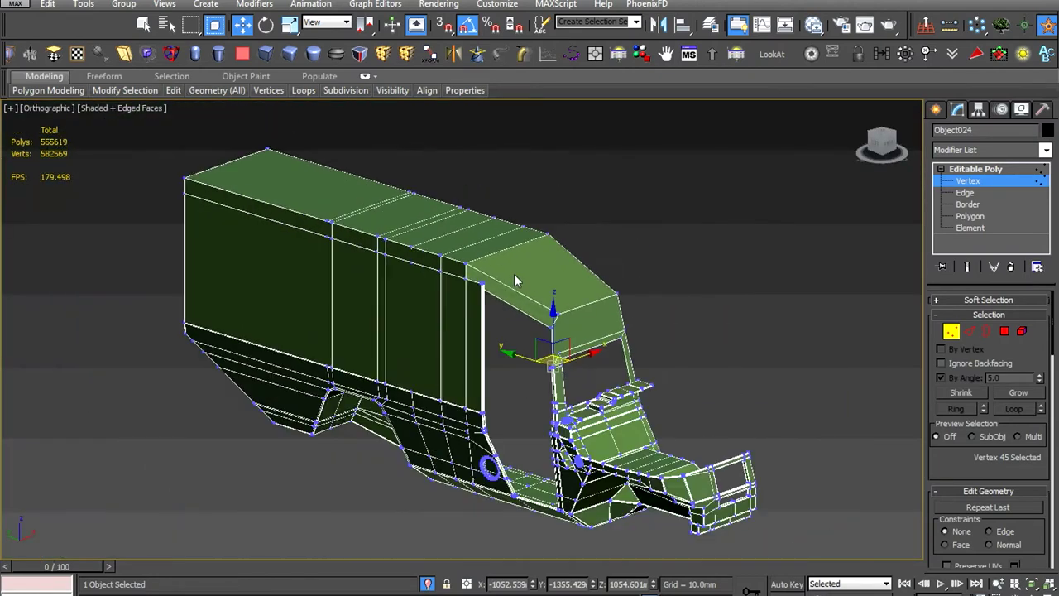
Reselect the truck body and pick a vertex at the cab roof corner
left_click(804, 261)
scroll(413, 296, "up", 5)
left_click(413, 296)
scroll(413, 296, "down", 3)
key("f")
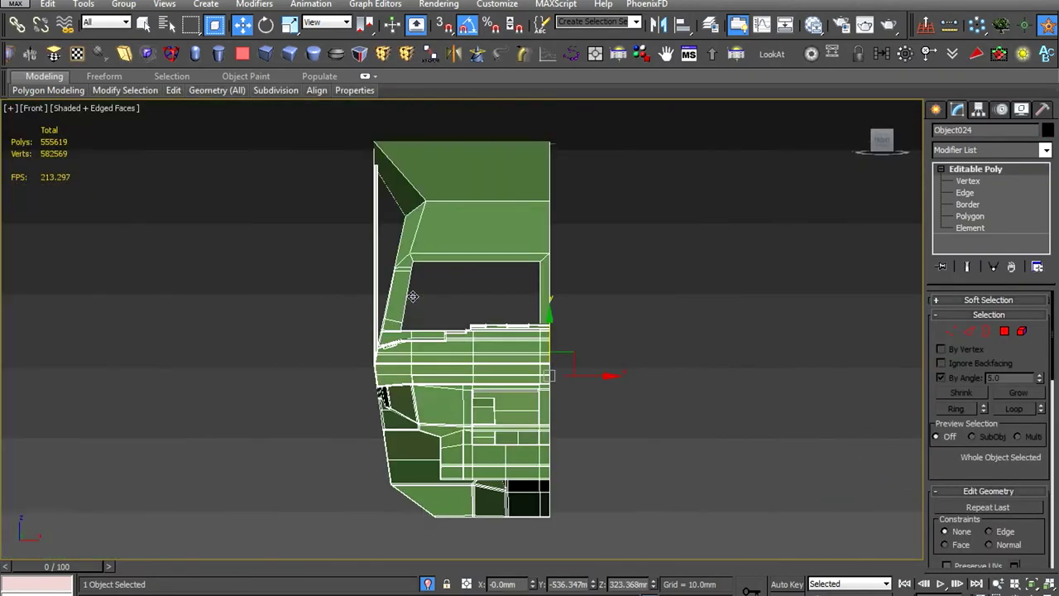
scroll(422, 306, "up", 3)
scroll(429, 314, "up", 3)
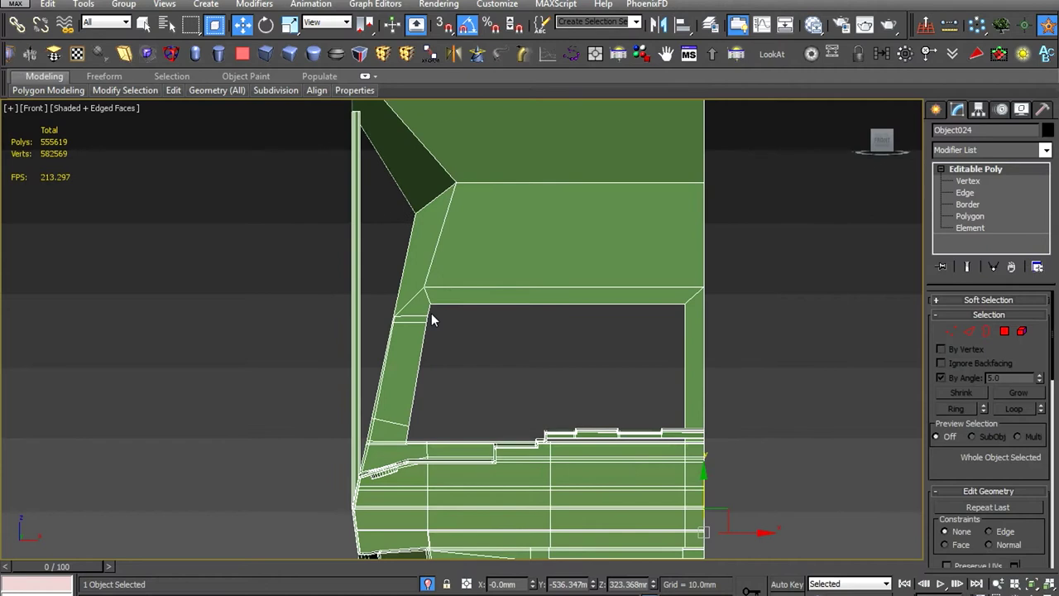
scroll(431, 313, "up", 3)
key("1")
scroll(496, 282, "up", 2)
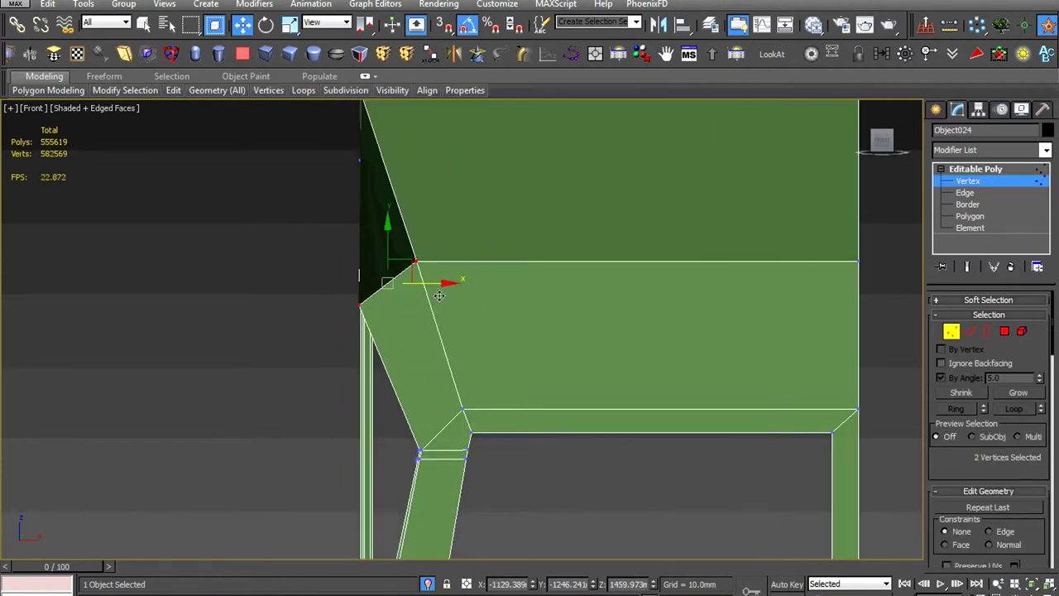
middle_click_drag(438, 296, 406, 328, "alt")
scroll(406, 328, "down", 3)
scroll(406, 328, "up", 1)
left_click(406, 328)
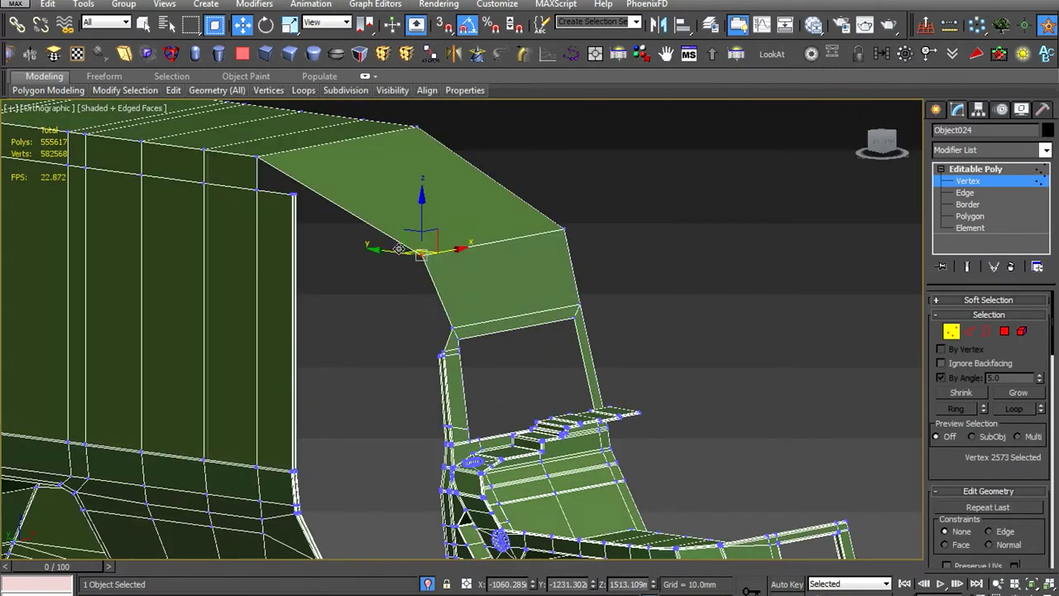
scroll(333, 243, "up", 1)
left_click(331, 242)
scroll(322, 296, "down", 5)
scroll(322, 297, "down", 1)
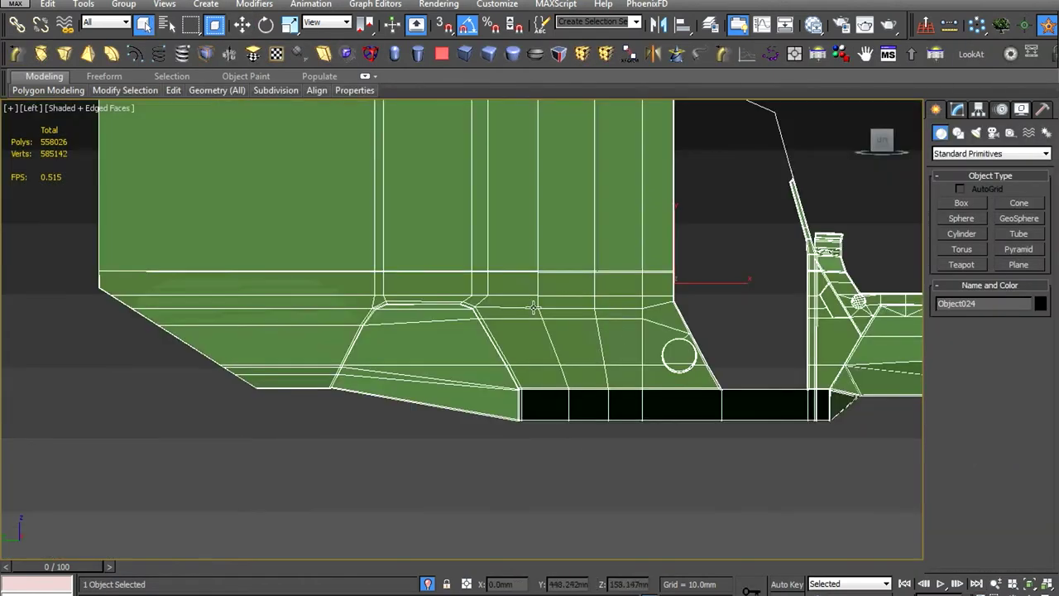
Remove the selected edges from the truck body with Ctrl+Backspace
middle_click_drag(533, 307, 476, 424)
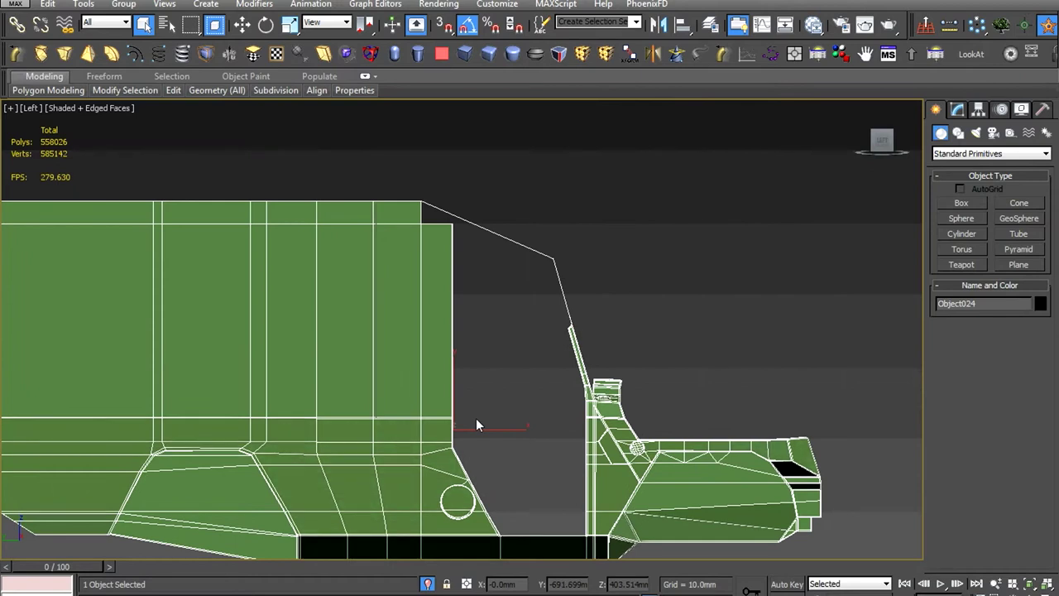
key("f")
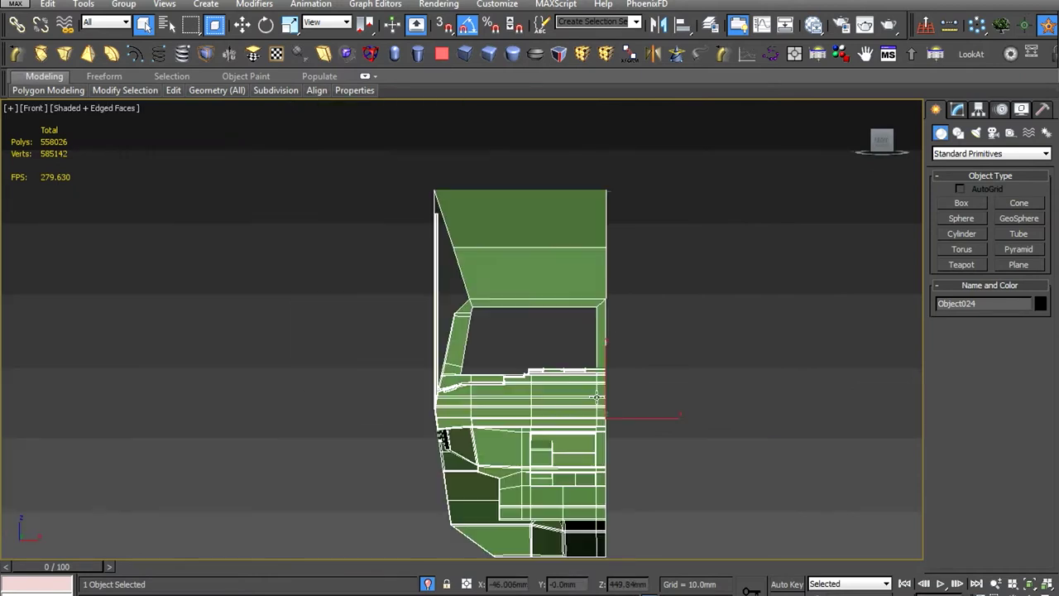
scroll(414, 212, "up", 5)
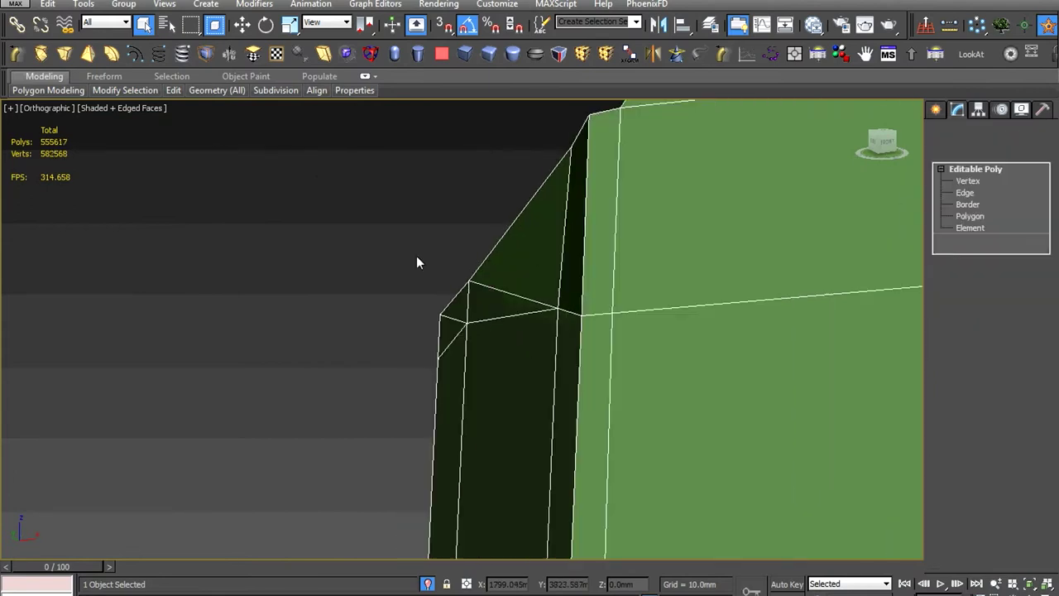
key("2")
mouse_move(562, 402)
middle_mouse_down("alt")
mouse_move(504, 425)
mouse_move(519, 348)
middle_mouse_up("alt")
key("ctrl+BackSpace")
left_click(643, 351)
mouse_move(643, 352)
middle_mouse_down("alt")
mouse_move(648, 369)
mouse_move(568, 315)
middle_mouse_up("alt")
scroll(648, 370, "down", 10)
scroll(553, 452, "up", 10)
middle_click_drag(554, 452, 653, 351, "alt")
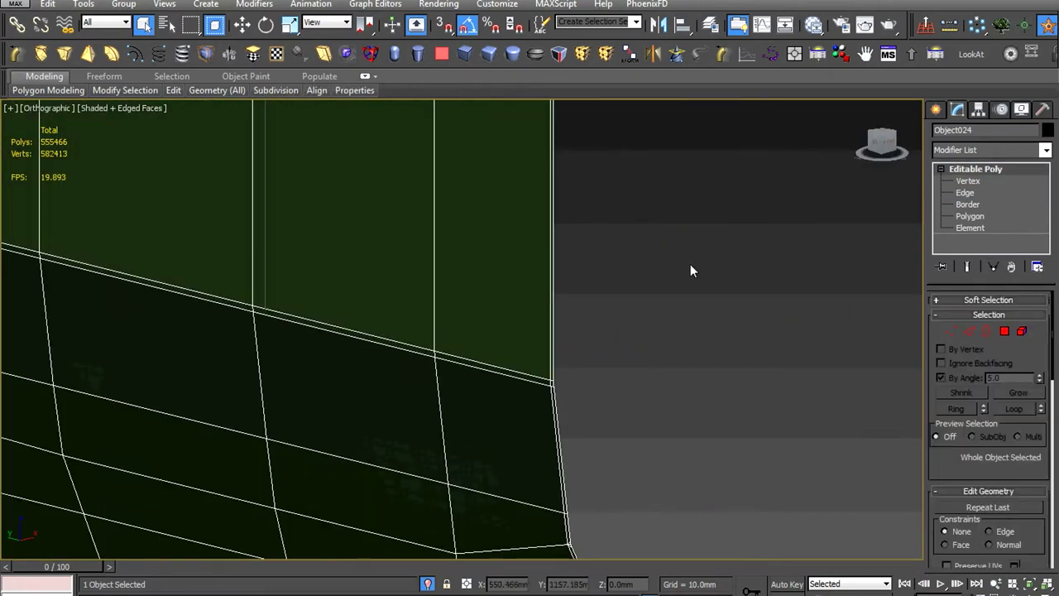
key("p")
Draw a small box, Box002, on the cab's wall face
left_click(465, 53)
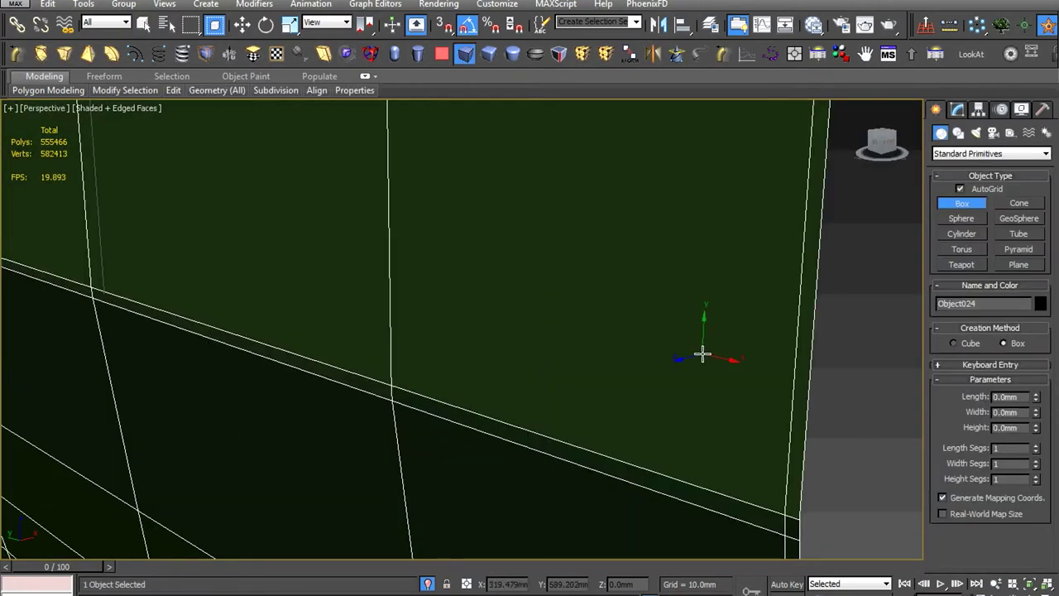
left_click_drag(702, 354, 616, 357)
key("w")
key("v")
left_click(518, 361)
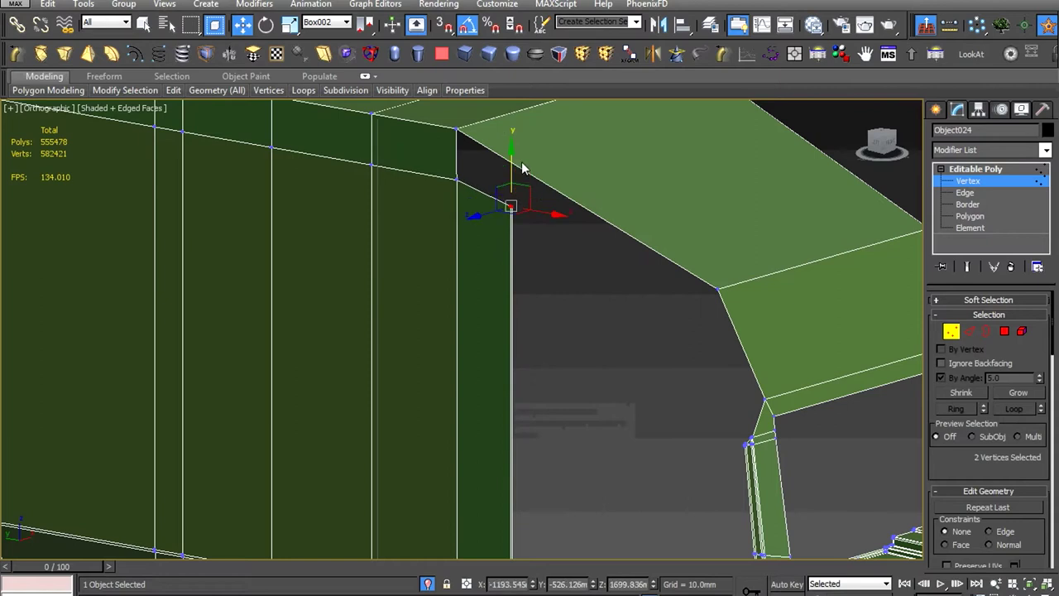
In the Left view, select the vertex at the cab's upper corner
key("l")
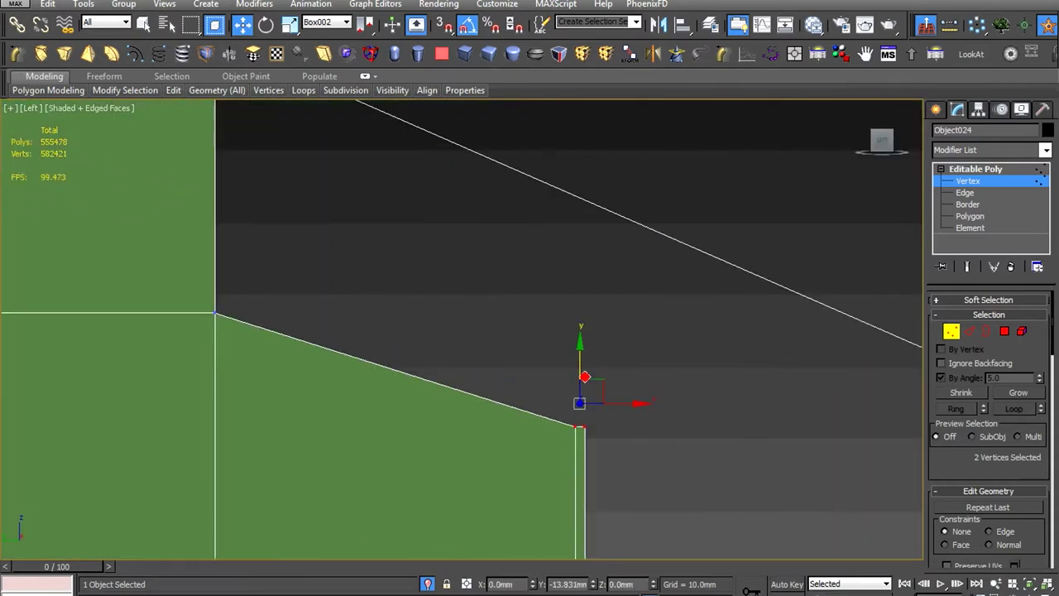
left_click_drag(608, 429, 571, 472)
scroll(576, 438, "down", 3)
In edge mode, select the windshield pillar corner edge and the slanted cab-front edge
scroll(551, 345, "down", 3)
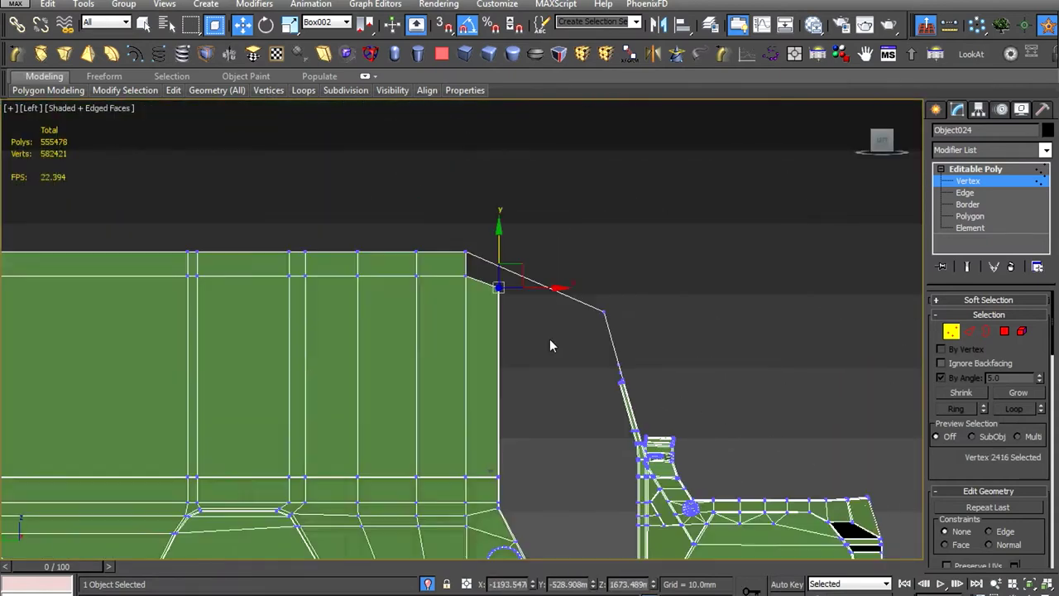
middle_click_drag(551, 345, 612, 374, "alt")
key("2")
left_click(525, 391)
middle_click_drag(525, 390, 477, 421, "alt")
left_click(476, 422)
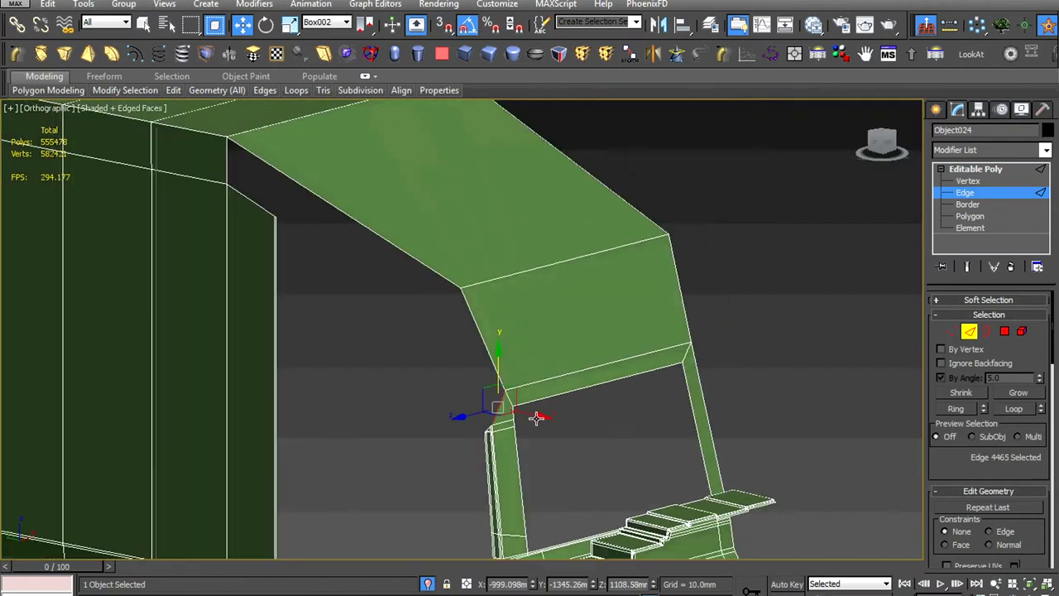
scroll(326, 240, "up", 3)
middle_click_drag(327, 241, 303, 322, "alt")
key("z")
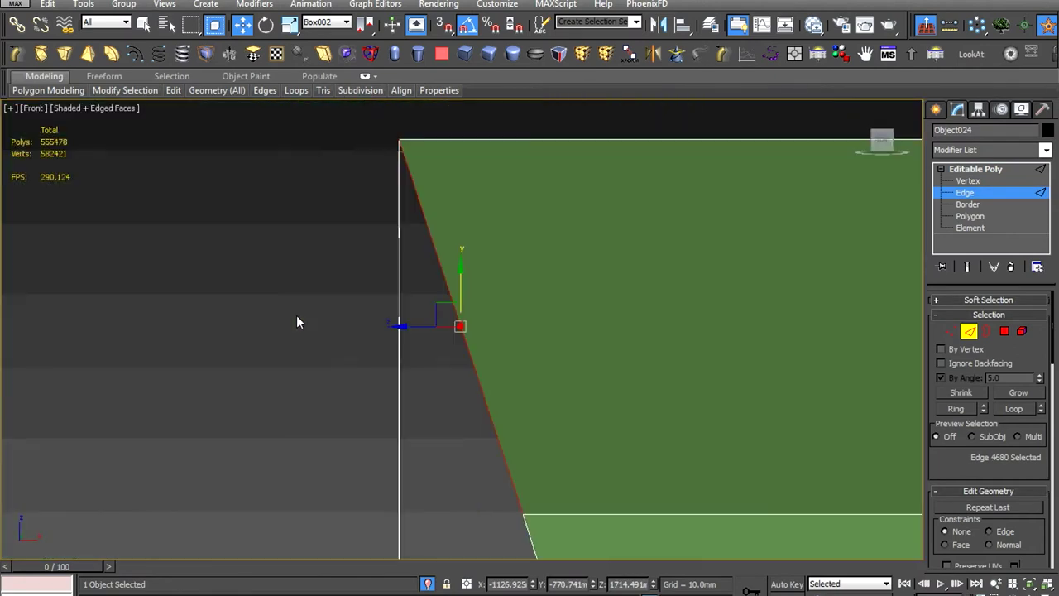
From the front view, select edges on the lower cab panel and the body's side corner
key("f")
key("z")
scroll(478, 392, "down", 2)
middle_click_drag(463, 456, 484, 449, "alt")
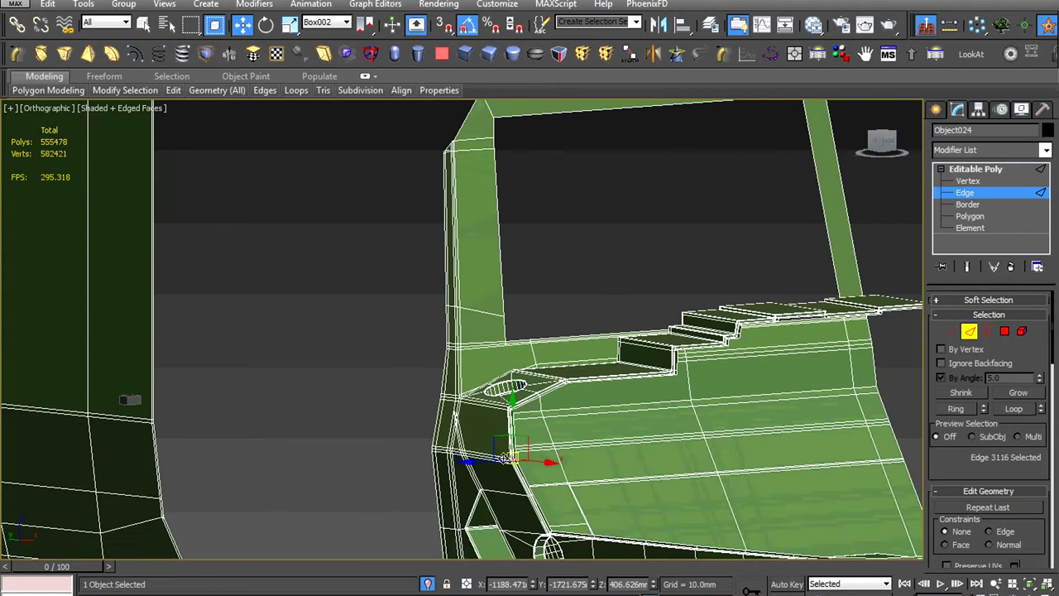
left_click(484, 450)
scroll(262, 366, "up", 4)
scroll(262, 367, "down", 3)
middle_click_drag(342, 428, 523, 338, "alt")
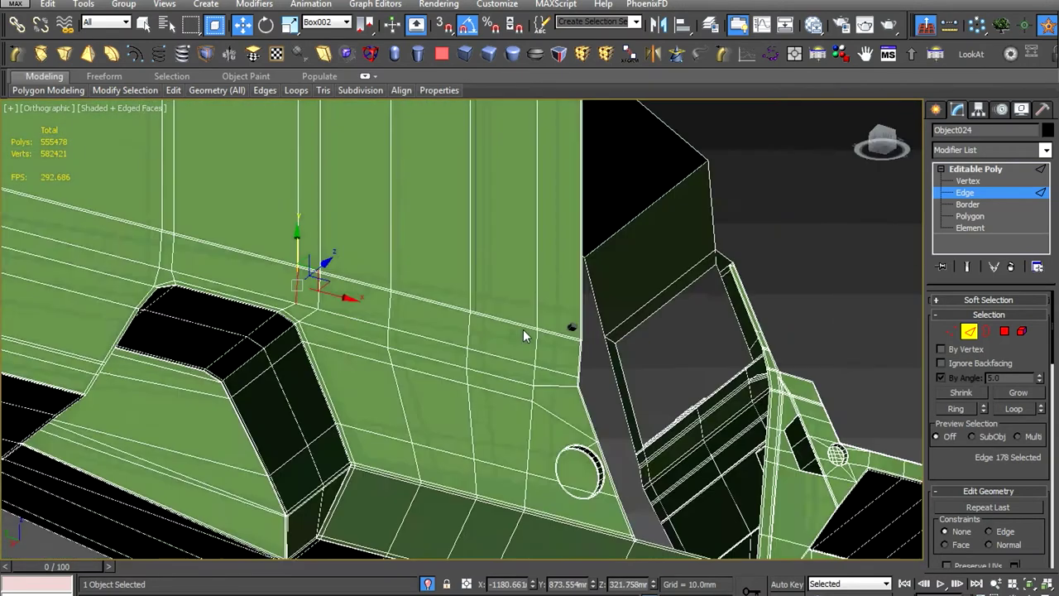
scroll(272, 450, "up", 4)
left_click(273, 455)
scroll(273, 455, "up", 2)
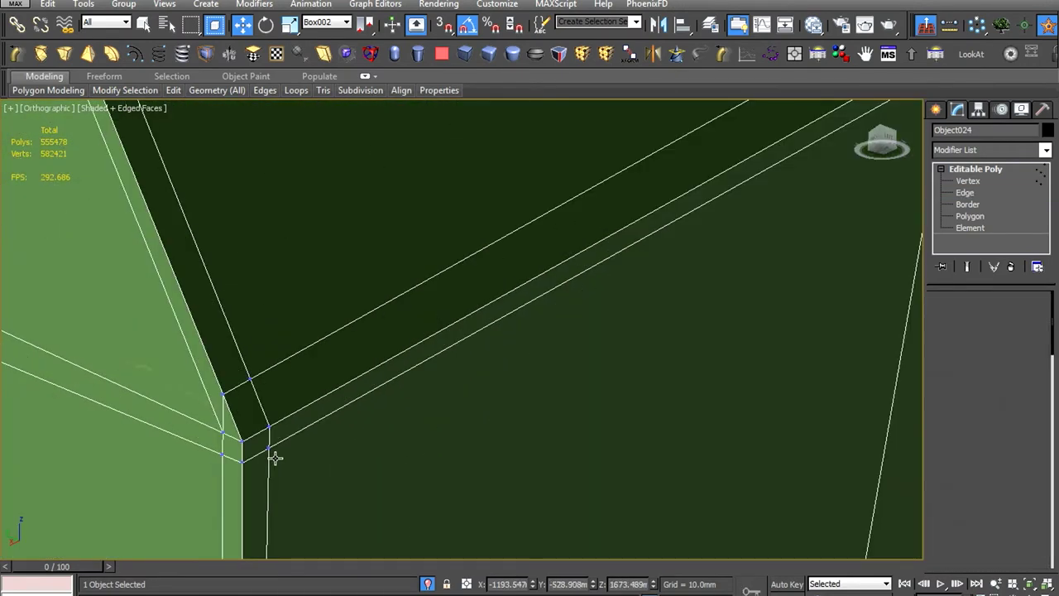
In vertex mode, orbit around the truck body to inspect the corner vertices
key("1")
scroll(275, 431, "down", 3)
scroll(386, 422, "up", 2)
mouse_move(378, 359)
middle_mouse_down("alt")
mouse_move(527, 345)
mouse_move(335, 315)
middle_mouse_up("alt")
scroll(335, 315, "up", 2)
scroll(384, 358, "down", 4)
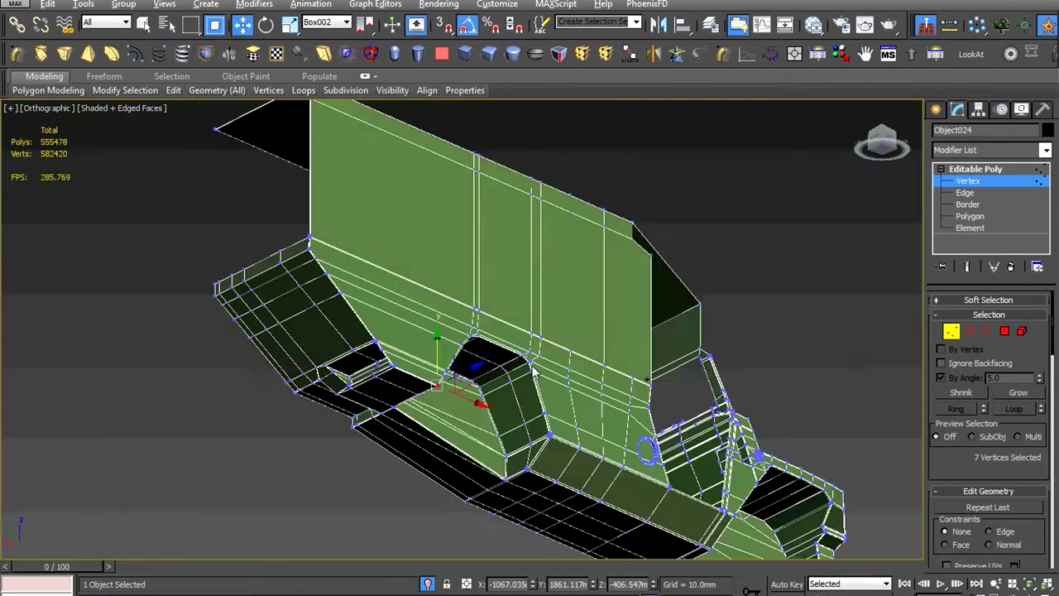
middle_click_drag(383, 358, 407, 273, "alt")
scroll(406, 259, "up", 5)
Inspect the cargo body edges, then leave sub-object editing
key("2")
scroll(406, 263, "down", 3)
scroll(433, 308, "down", 2)
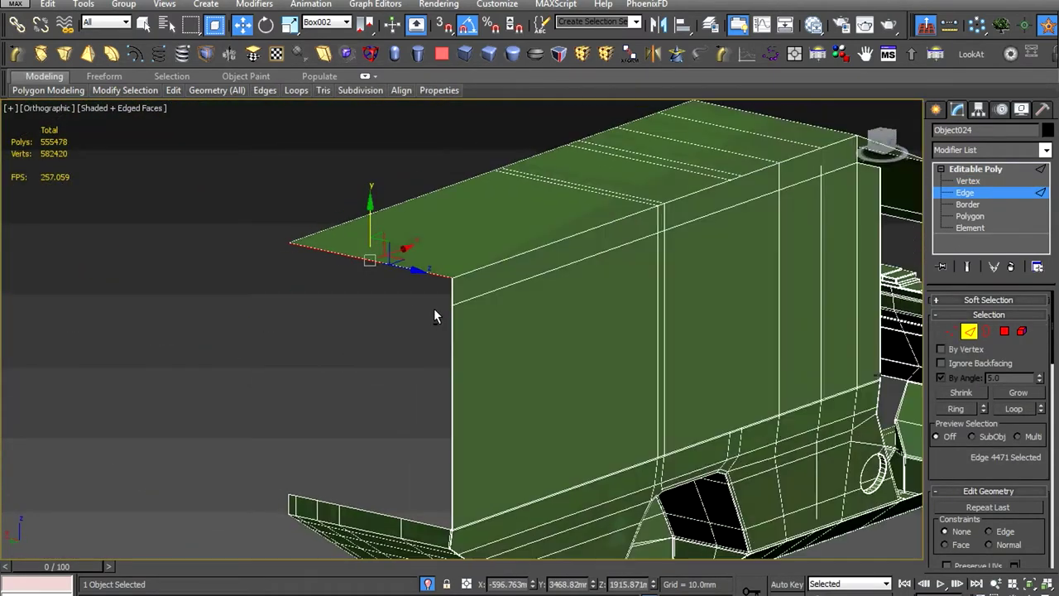
middle_click_drag(433, 308, 579, 281, "alt")
scroll(613, 287, "up", 3)
scroll(544, 310, "down", 2)
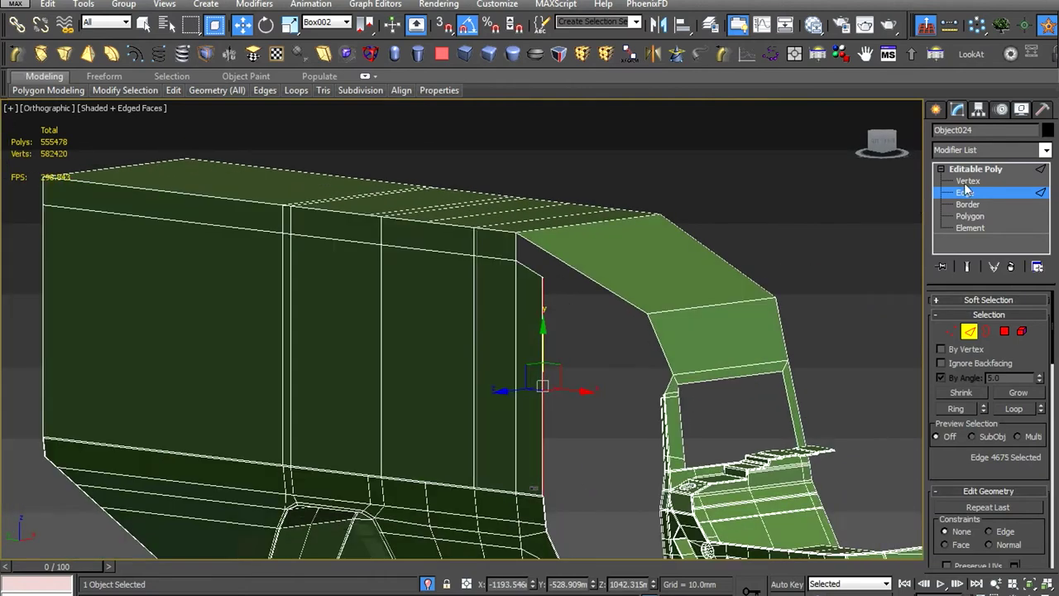
key("2")
scroll(651, 311, "up", 3)
Draw a small box, Box003, on the cab face
key("b")
left_click_drag(640, 332, 717, 326)
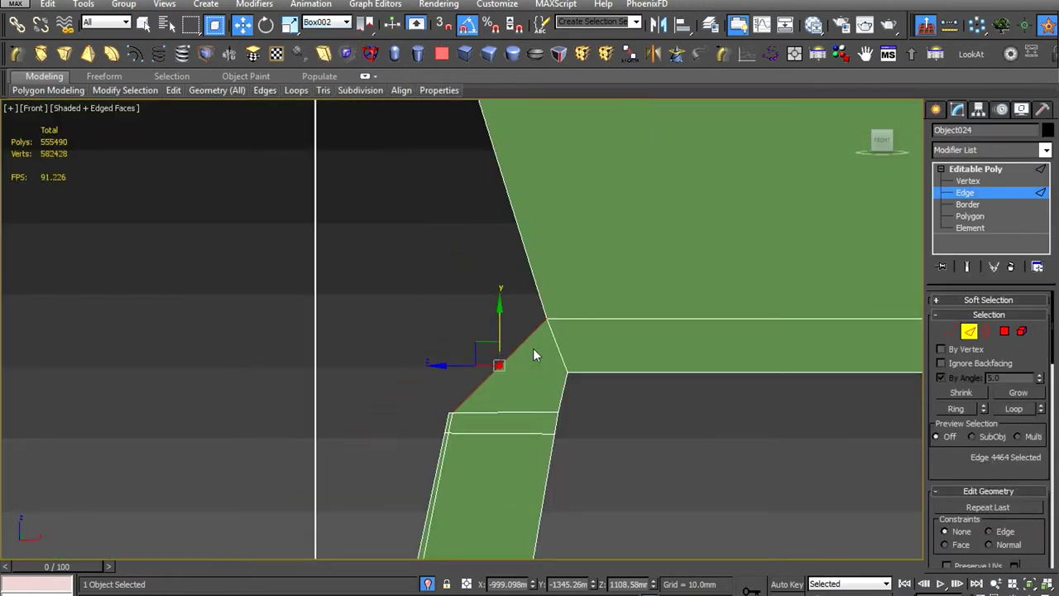
scroll(533, 354, "down", 2)
scroll(552, 308, "down", 5)
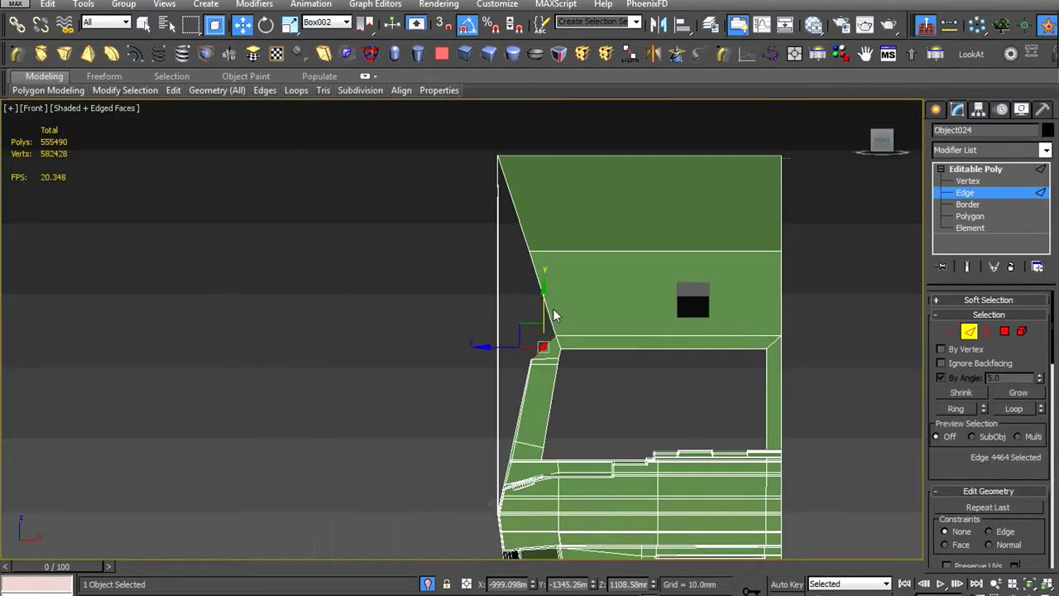
middle_click_drag(553, 307, 657, 352, "alt")
scroll(584, 393, "up", 5)
In Front view, slide the 15 step-corner vertices left onto the vertical axis line
key("f")
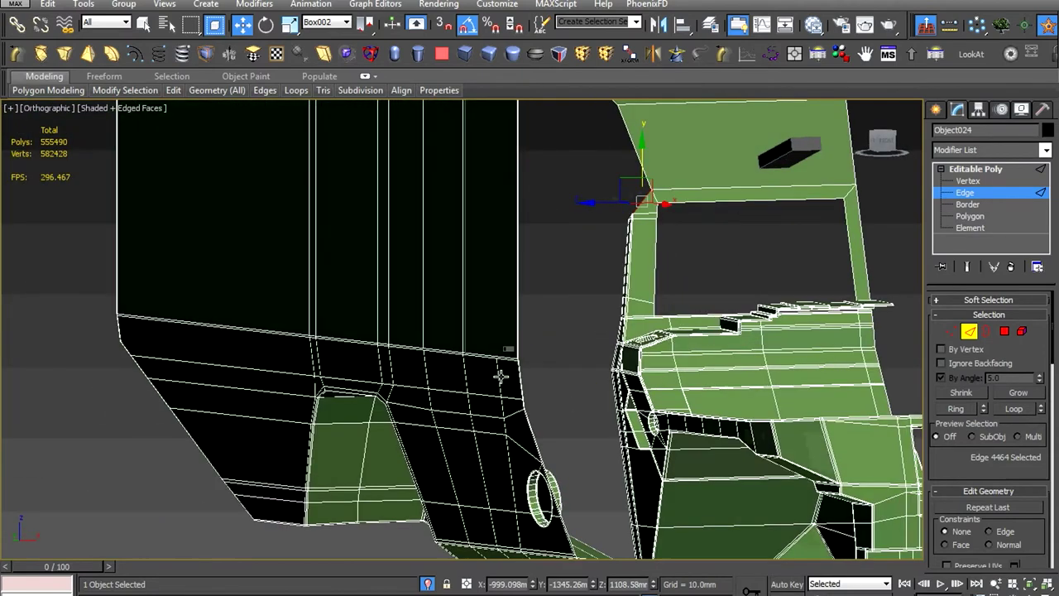
scroll(501, 374, "up", 5)
scroll(468, 478, "up", 3)
middle_click_drag(496, 372, 579, 265)
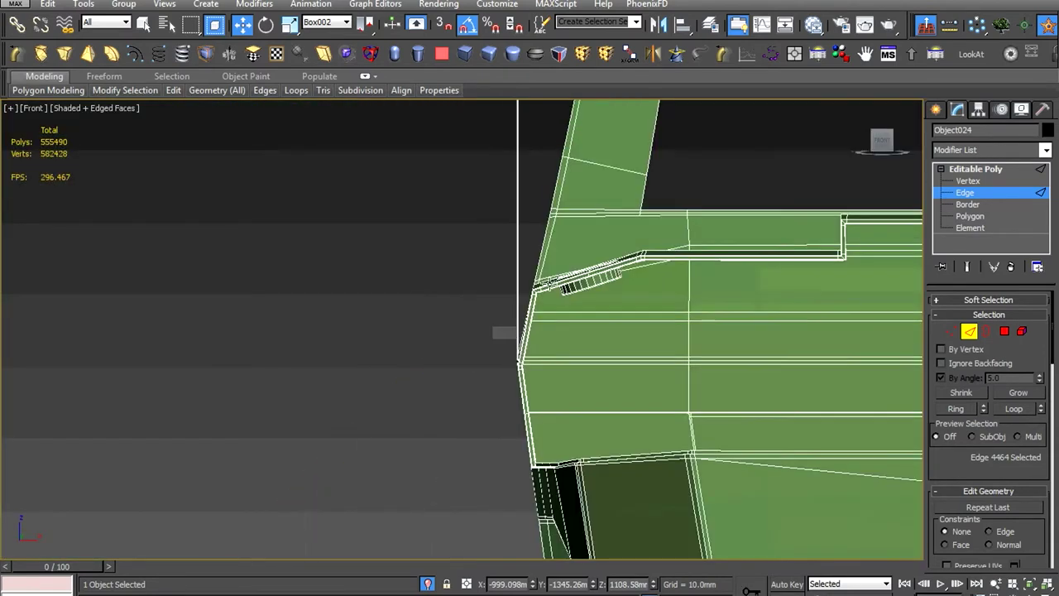
key("1")
scroll(602, 246, "down", 2)
left_click_drag(564, 270, 497, 276)
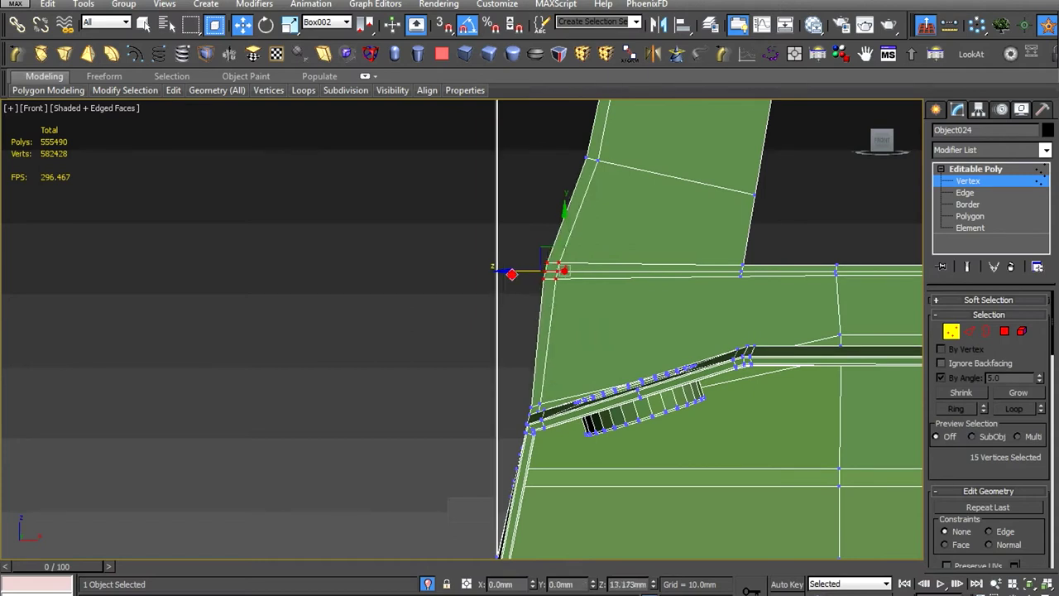
mouse_move(577, 437)
middle_mouse_down("alt")
mouse_move(555, 421)
mouse_move(597, 425)
middle_mouse_up("alt")
Select a corner vertex and a lower-corner edge, and bring up the edge commands
scroll(596, 340, "up", 4)
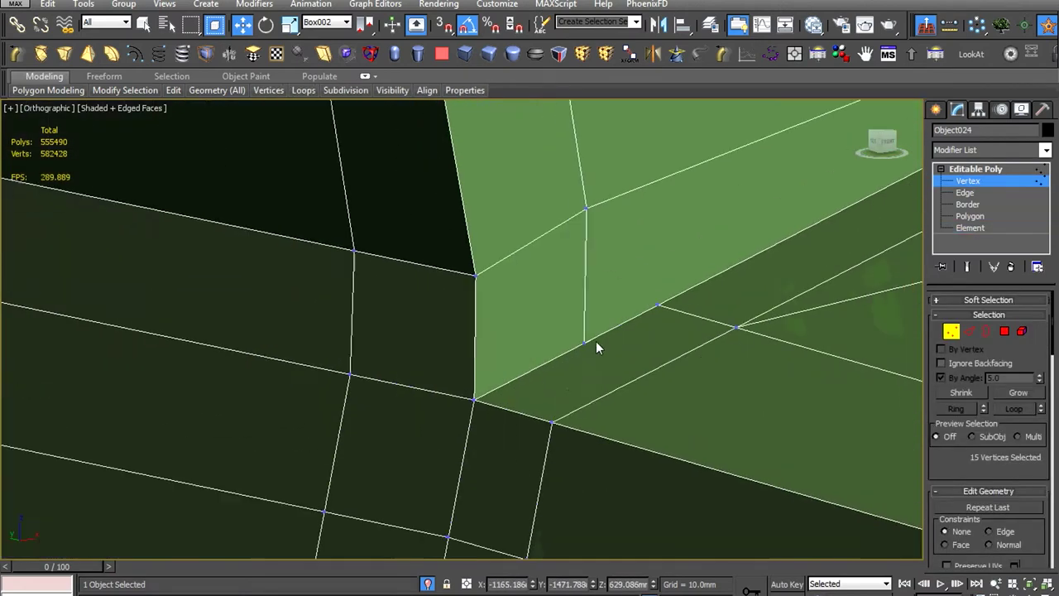
left_click(595, 341)
scroll(516, 359, "down", 2)
scroll(510, 381, "up", 1)
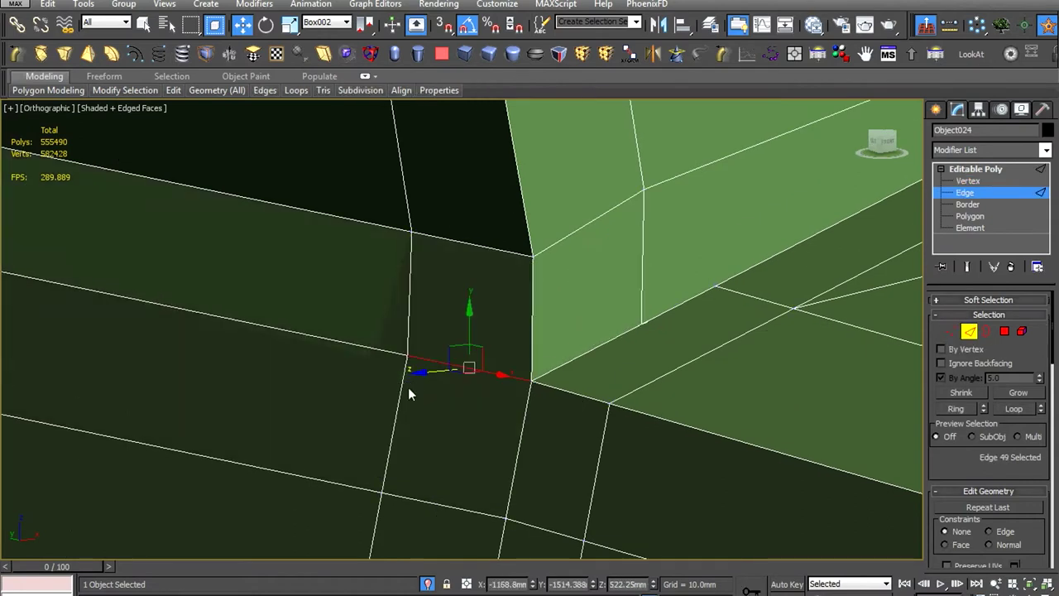
middle_click_drag(407, 387, 400, 388, "alt")
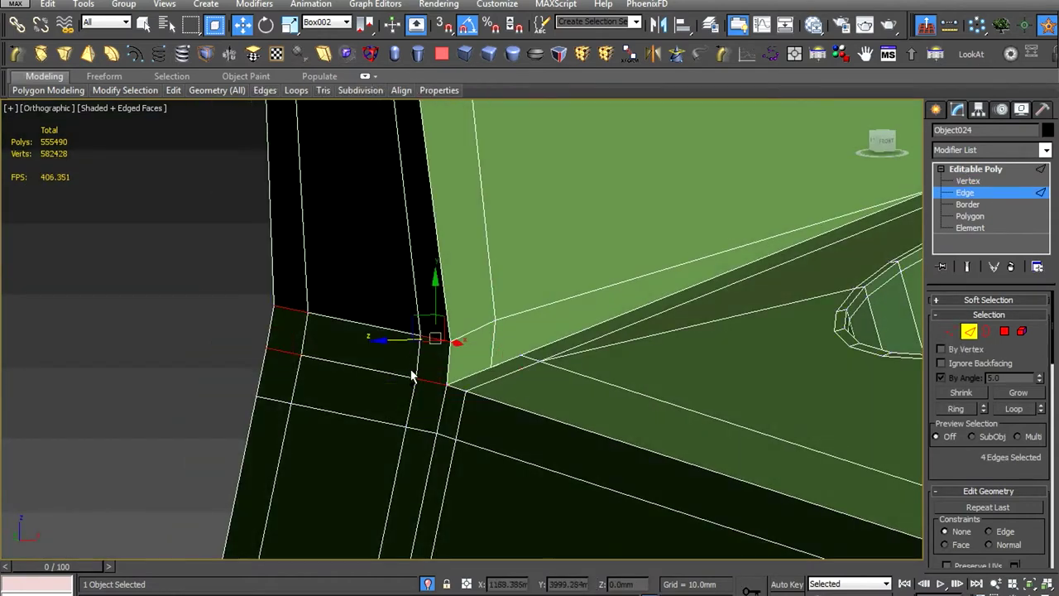
left_click(425, 441, "ctrl")
key("f")
right_click(438, 397)
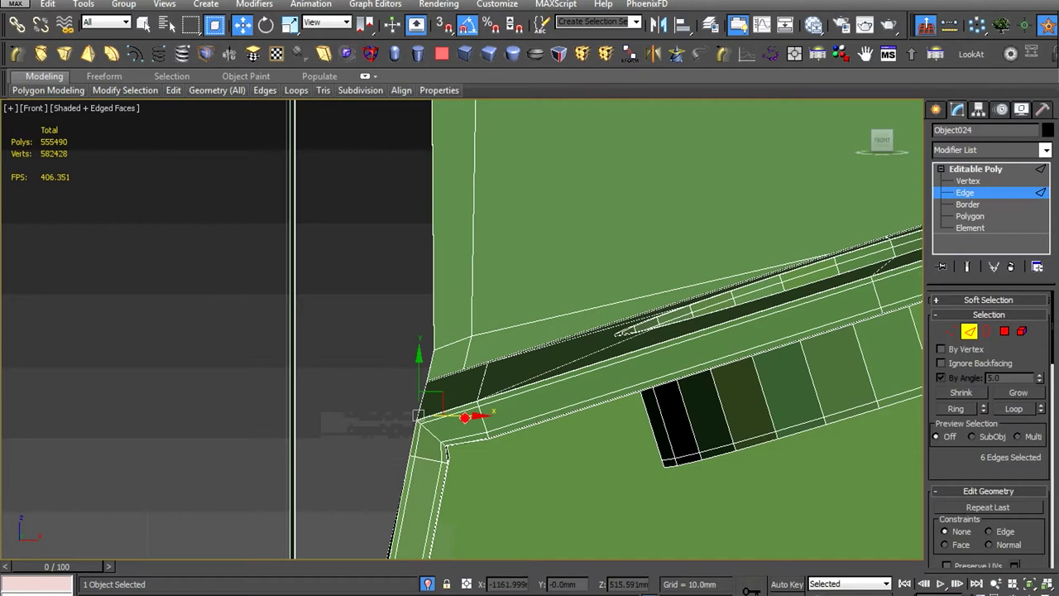
scroll(361, 446, "up", 3)
middle_click_drag(430, 347, 604, 307, "alt")
Scale the lower-corner vertices in Front view to squash them into line
key("1")
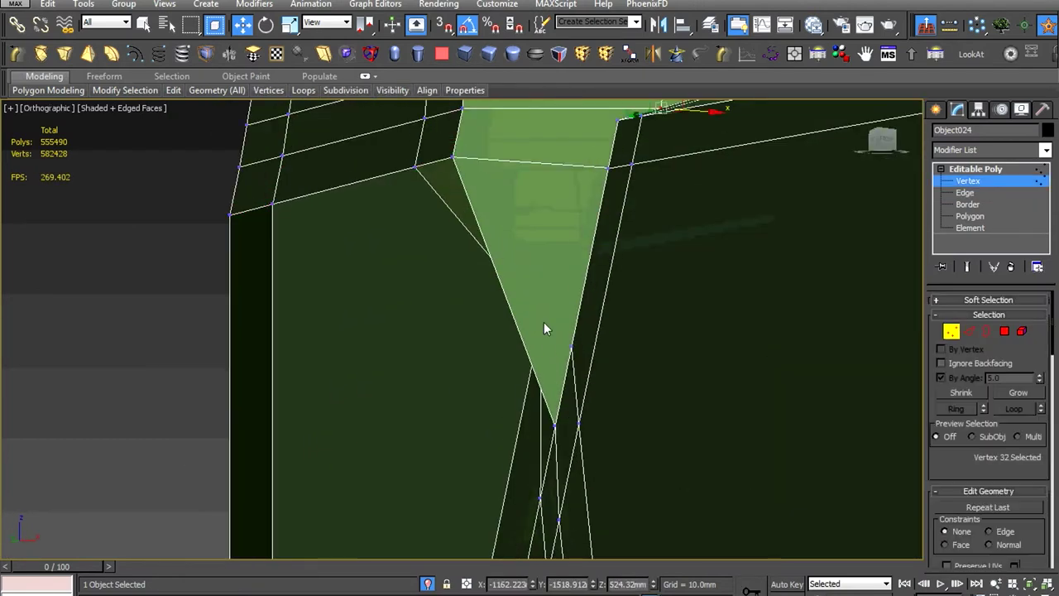
key("f")
scroll(579, 347, "up", 3)
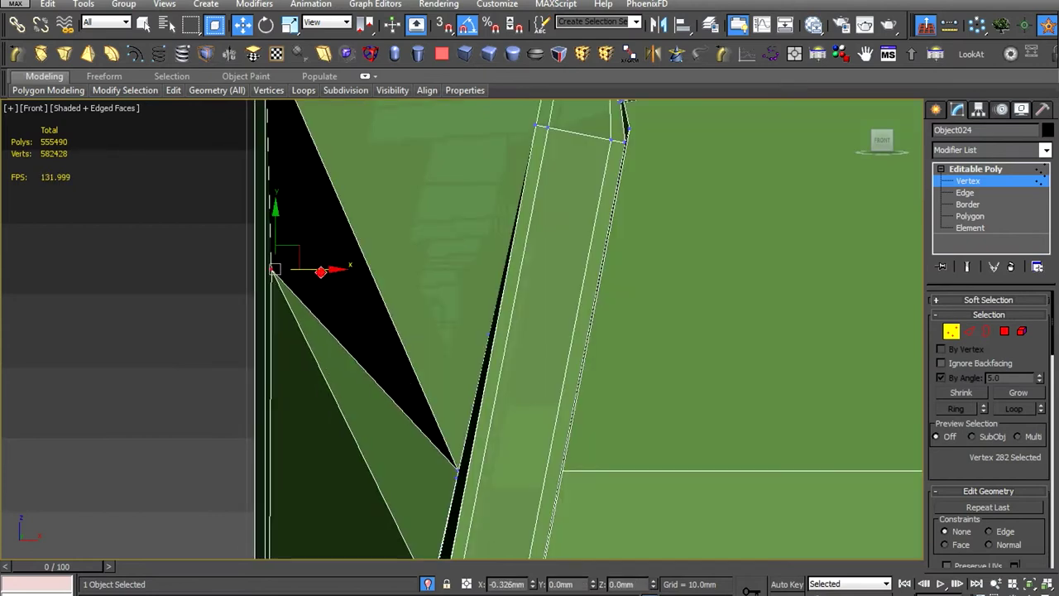
mouse_move(316, 281)
middle_mouse_down("alt")
mouse_move(406, 350)
mouse_move(323, 287)
middle_mouse_up("alt")
right_click(501, 355)
left_click(538, 395)
left_click_drag(476, 311, 385, 372)
mouse_move(385, 371)
middle_mouse_down("alt")
mouse_move(546, 394)
mouse_move(508, 367)
mouse_move(521, 444)
middle_mouse_up("alt")
key("w")
left_click(521, 445)
Toggle snapping and orbit toward the black triangle at the corner
key("s")
scroll(521, 444, "down", 3)
key("s")
middle_click_drag(496, 287, 563, 416, "alt")
scroll(562, 416, "up", 5)
scroll(588, 373, "up", 2)
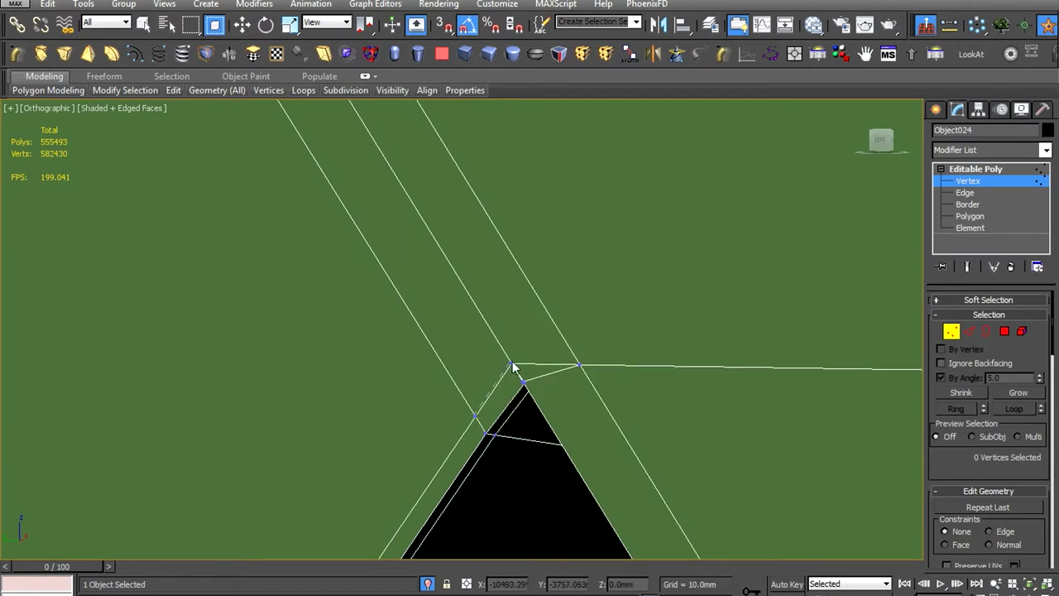
Select the two corner vertices and frame them in Front view
mouse_move(560, 358)
middle_mouse_down("alt")
mouse_move(560, 338)
mouse_move(570, 406)
mouse_move(581, 378)
mouse_move(496, 397)
middle_mouse_up("alt")
left_click(554, 378)
left_click_drag(434, 343, 463, 377)
middle_click_drag(486, 397, 464, 372, "alt")
key("f")
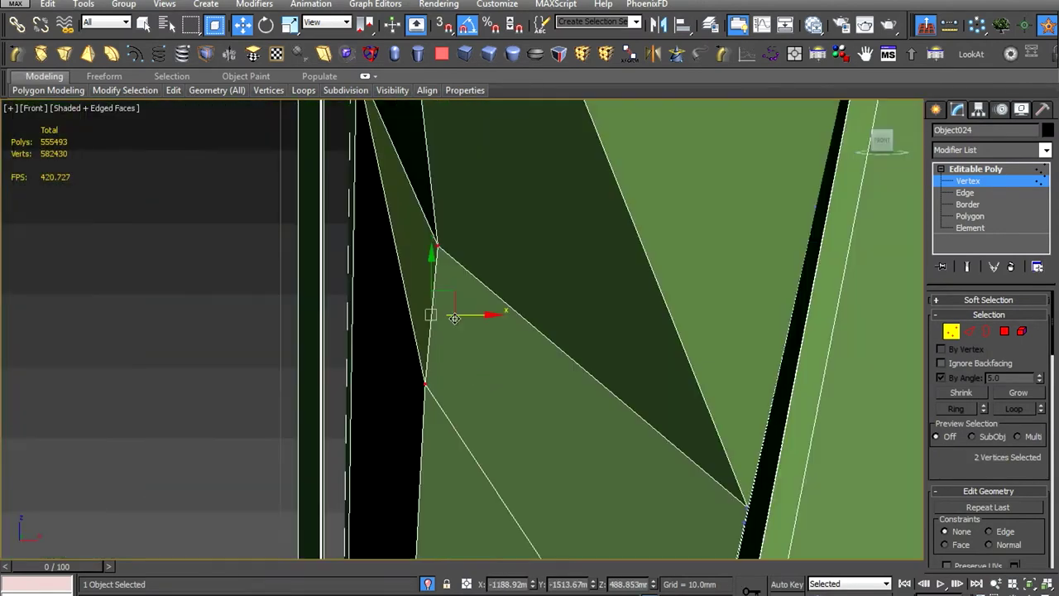
mouse_move(392, 328)
middle_mouse_down()
mouse_move(480, 352)
mouse_move(507, 443)
middle_mouse_up()
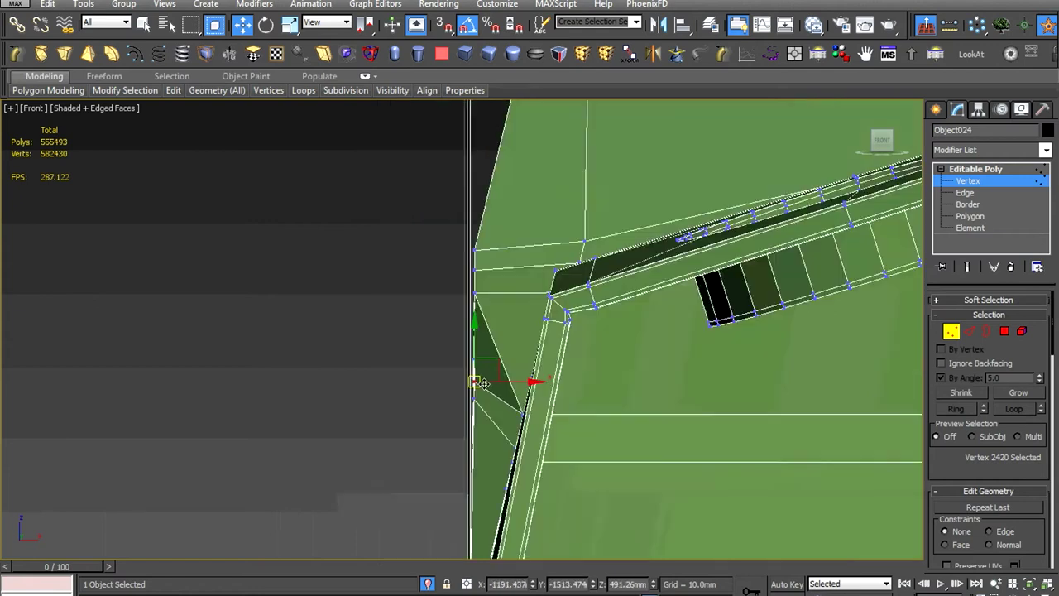
scroll(508, 442, "up", 2)
In Left view, align the two selected corner vertices vertically
scroll(469, 401, "down", 3)
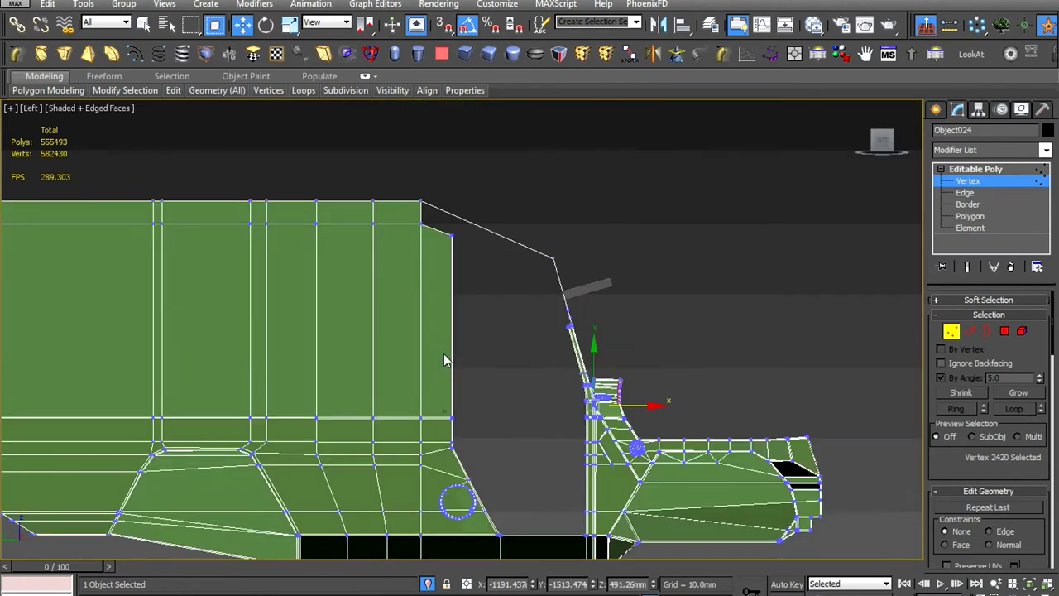
middle_click_drag(444, 354, 470, 407, "alt")
key("l")
scroll(471, 406, "up", 4)
scroll(462, 392, "up", 2)
right_click(542, 339)
left_click(491, 372)
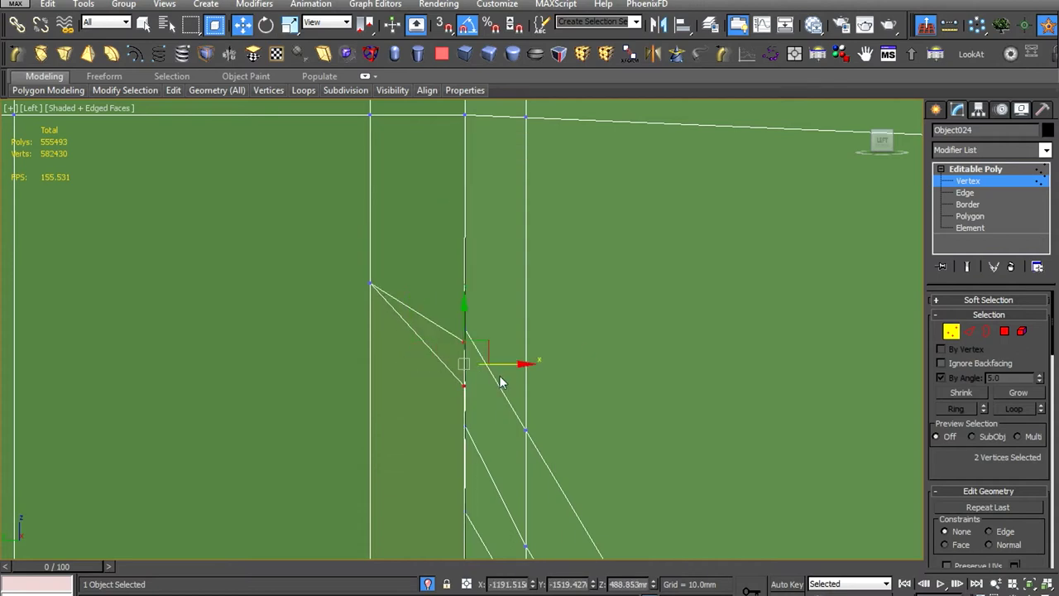
Use Wireframe display to select Vertex 654, then return to Shaded + Edged Faces
right_click(173, 355)
left_click(78, 107)
left_click(146, 227)
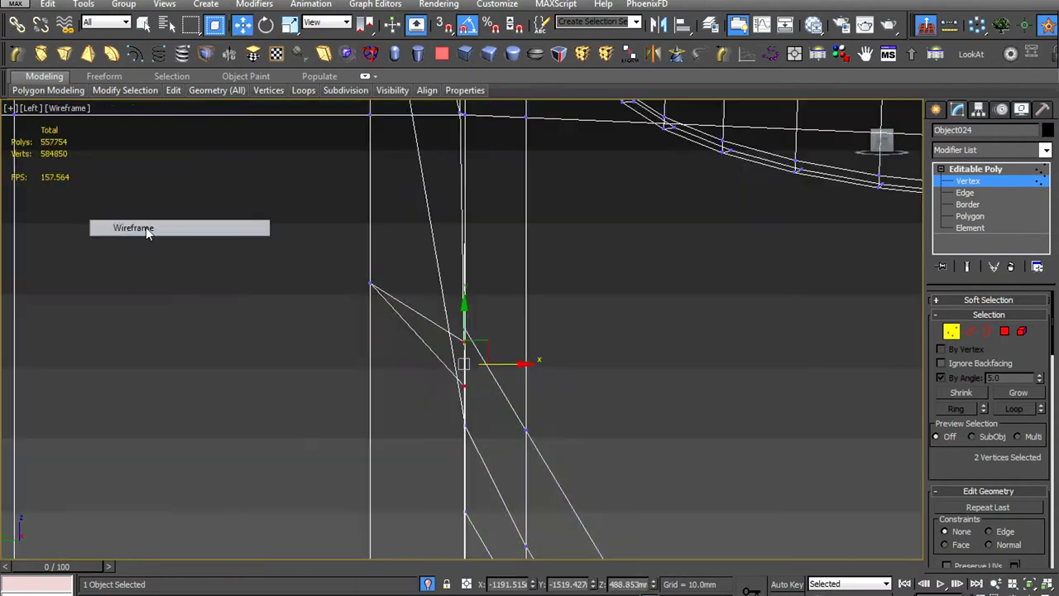
scroll(373, 305, "up", 3)
scroll(426, 272, "down", 3)
left_click(421, 193)
scroll(455, 237, "up", 3)
scroll(464, 232, "down", 3)
scroll(463, 232, "down", 3)
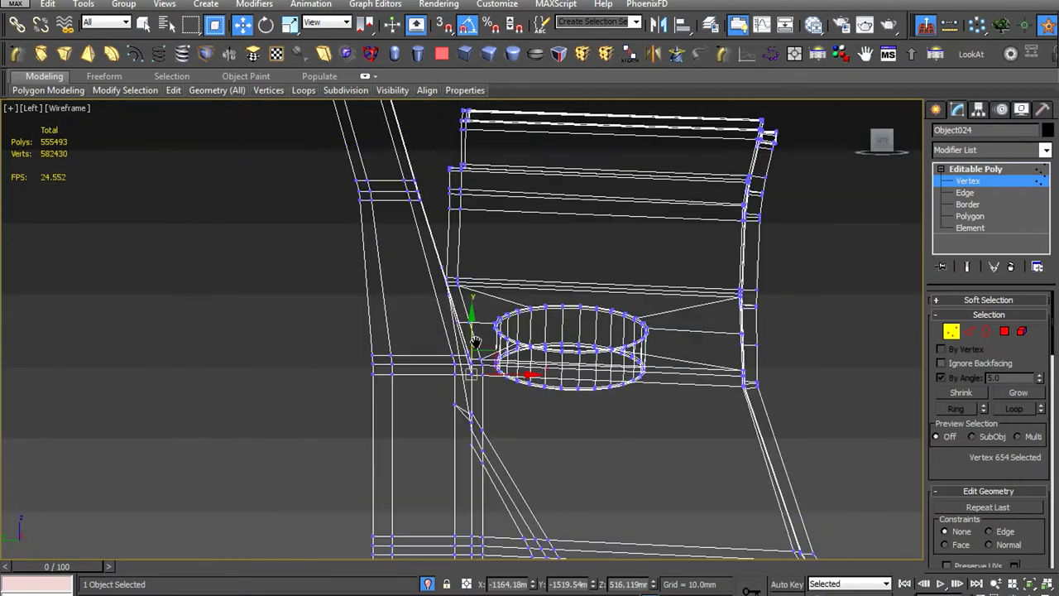
left_click(79, 107)
left_click(115, 141)
Box-select the vertices at the frame corner
scroll(361, 282, "up", 3)
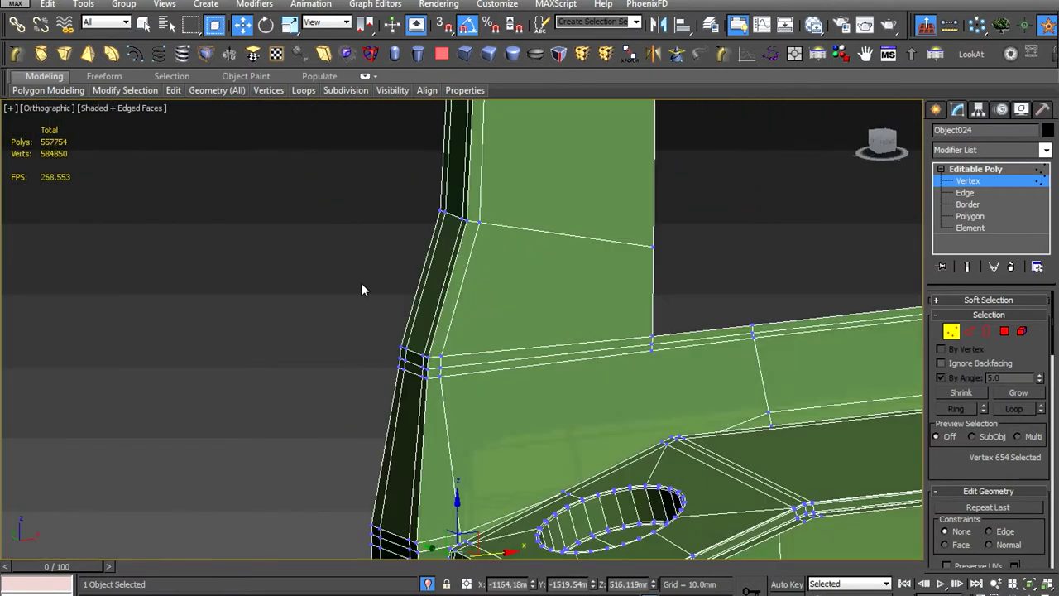
scroll(497, 273, "up", 3)
left_click_drag(413, 221, 561, 285)
scroll(561, 286, "up", 3)
scroll(561, 286, "down", 3)
scroll(554, 298, "down", 2)
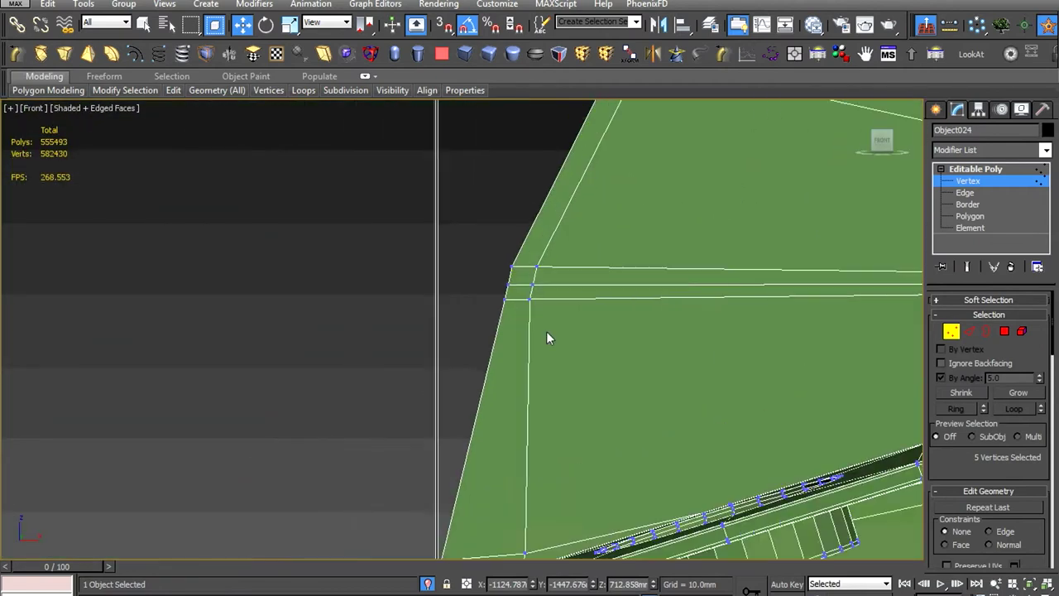
left_click_drag(549, 335, 495, 245)
scroll(495, 245, "up", 2)
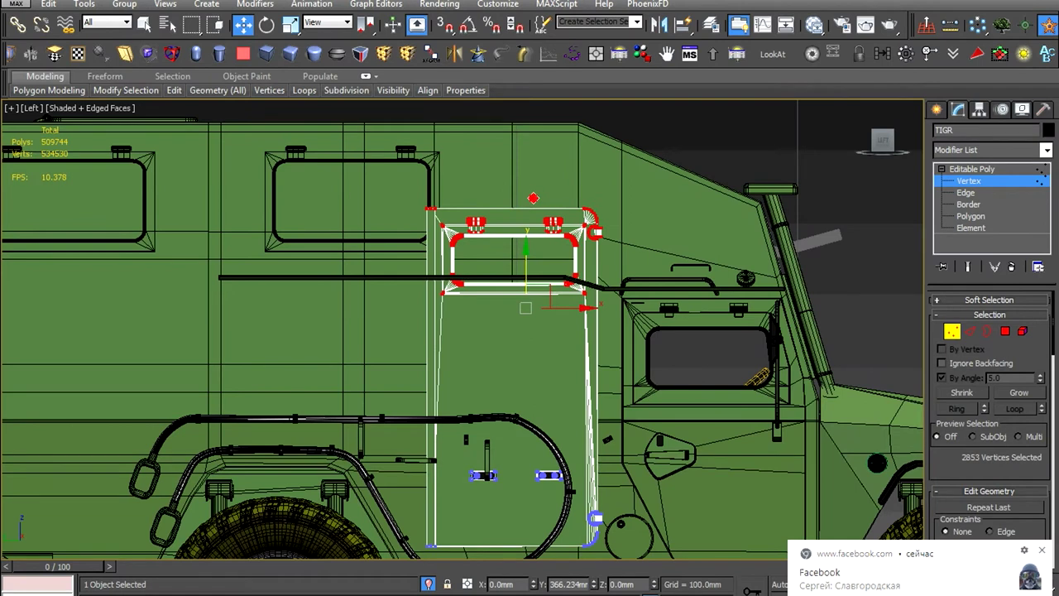
middle_click_drag(427, 165, 462, 193)
key("1")
left_click(461, 193)
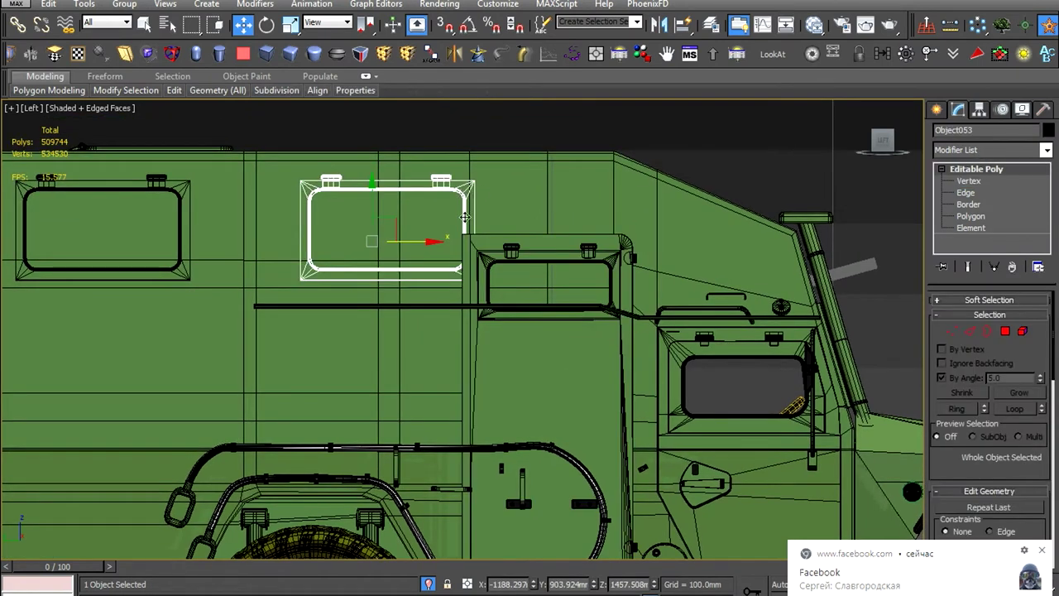
scroll(347, 269, "down", 2)
left_click(348, 268)
middle_click_drag(348, 269, 460, 284)
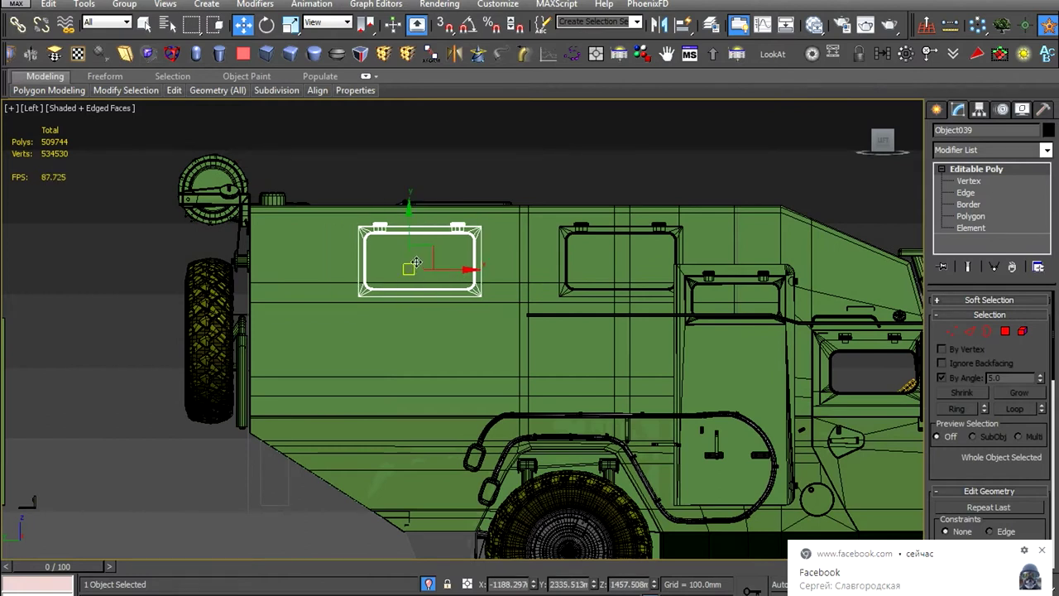
scroll(449, 253, "up", 2)
scroll(507, 280, "up", 4)
scroll(507, 279, "down", 4)
left_click(507, 279, "ctrl")
middle_click_drag(507, 279, 381, 255, "alt")
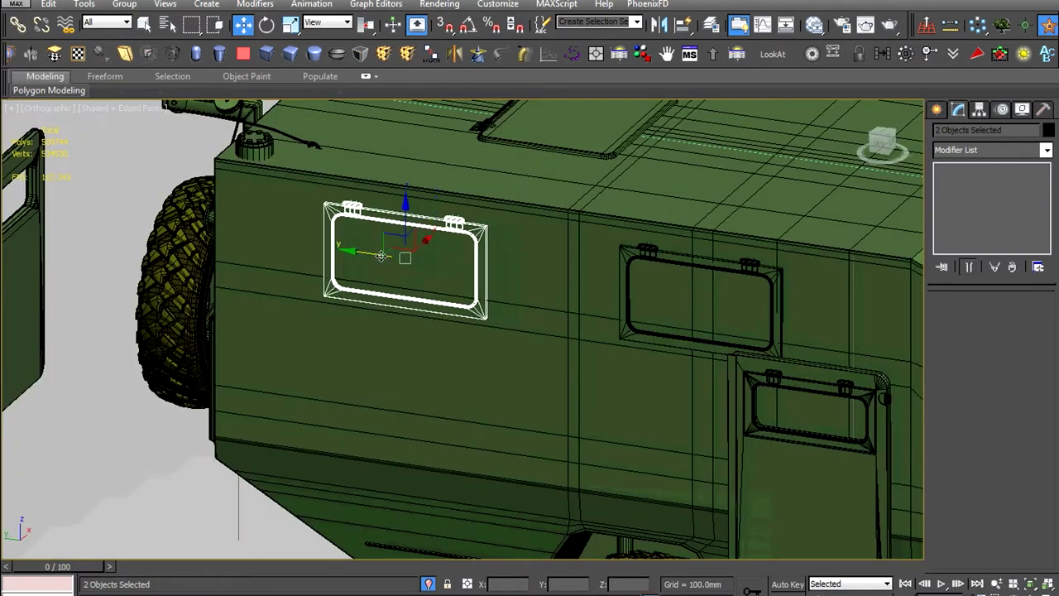
scroll(398, 286, "down", 3)
left_click(522, 290)
scroll(522, 291, "up", 2)
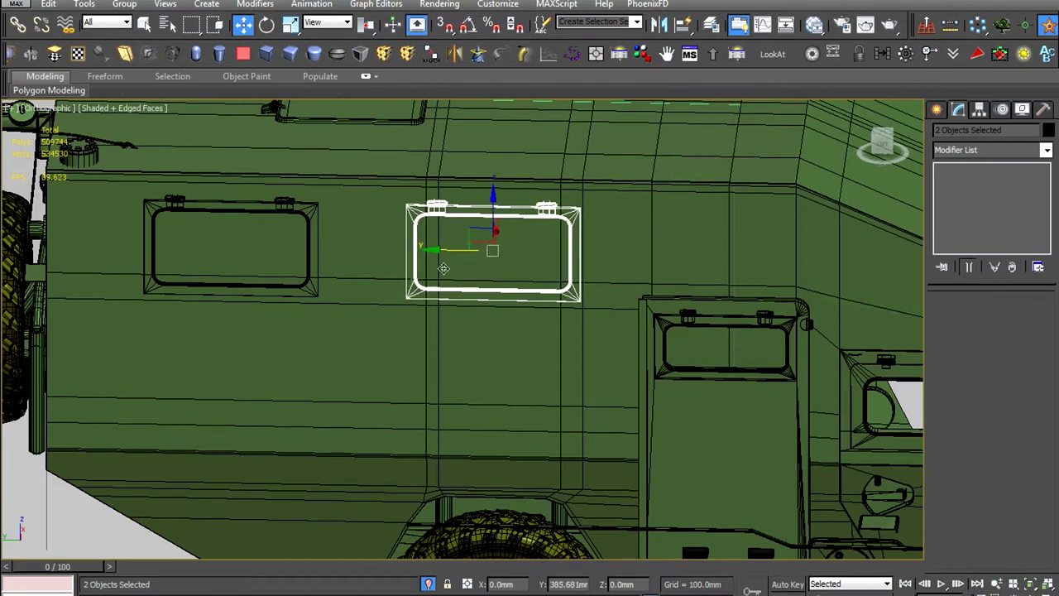
middle_click_drag(443, 268, 350, 292, "alt")
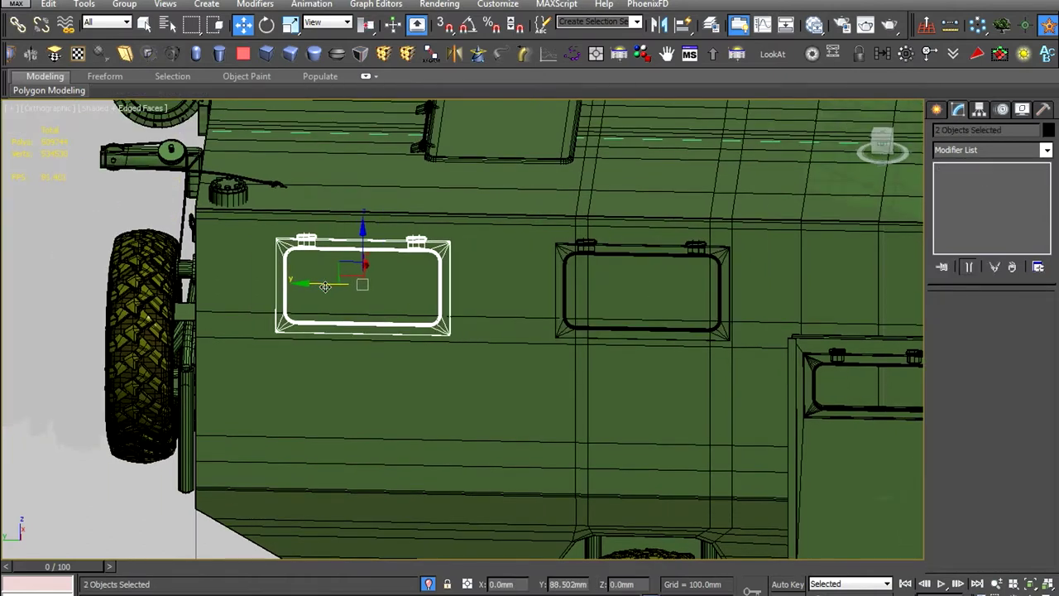
scroll(325, 286, "down", 3)
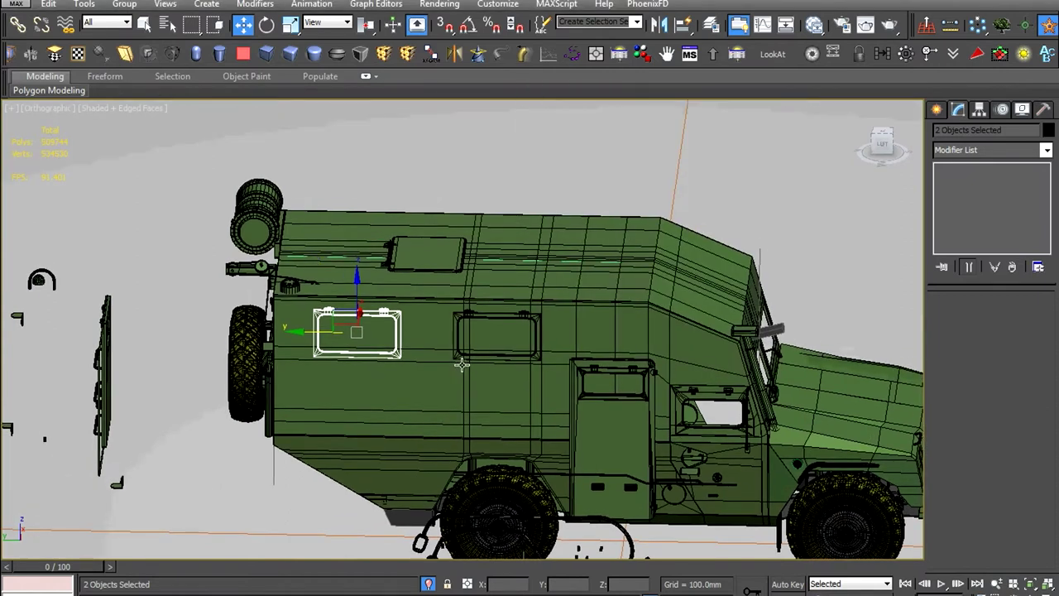
key("l")
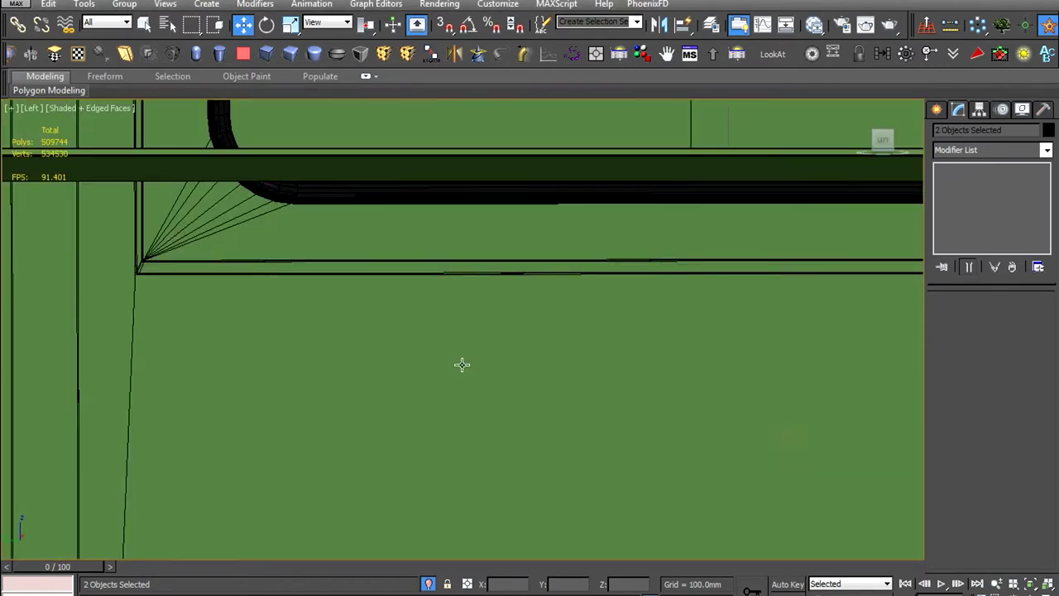
scroll(476, 360, "down", 5)
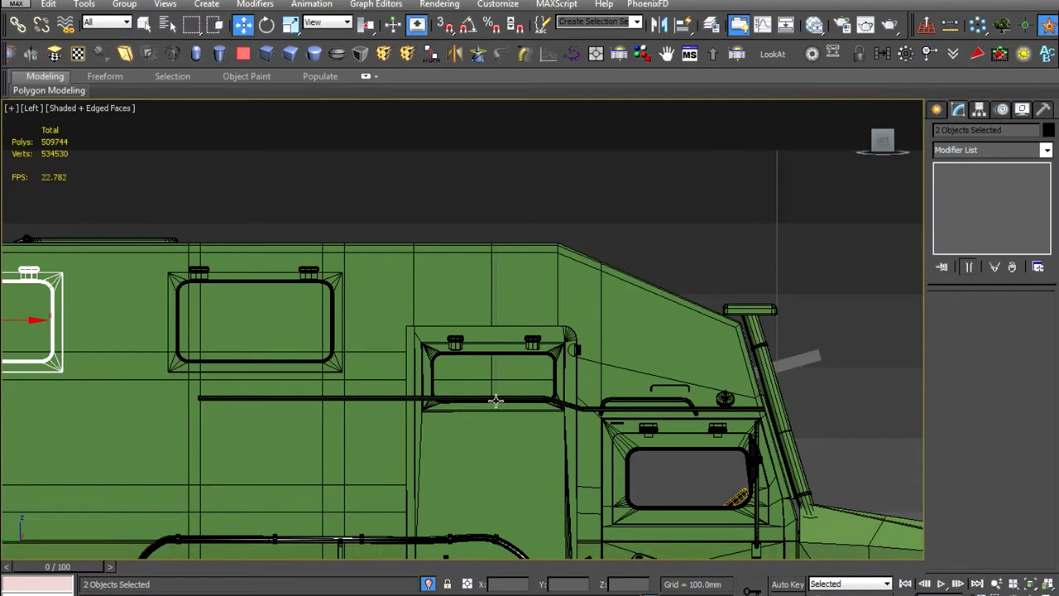
left_click(495, 401)
middle_click_drag(496, 400, 522, 440, "alt")
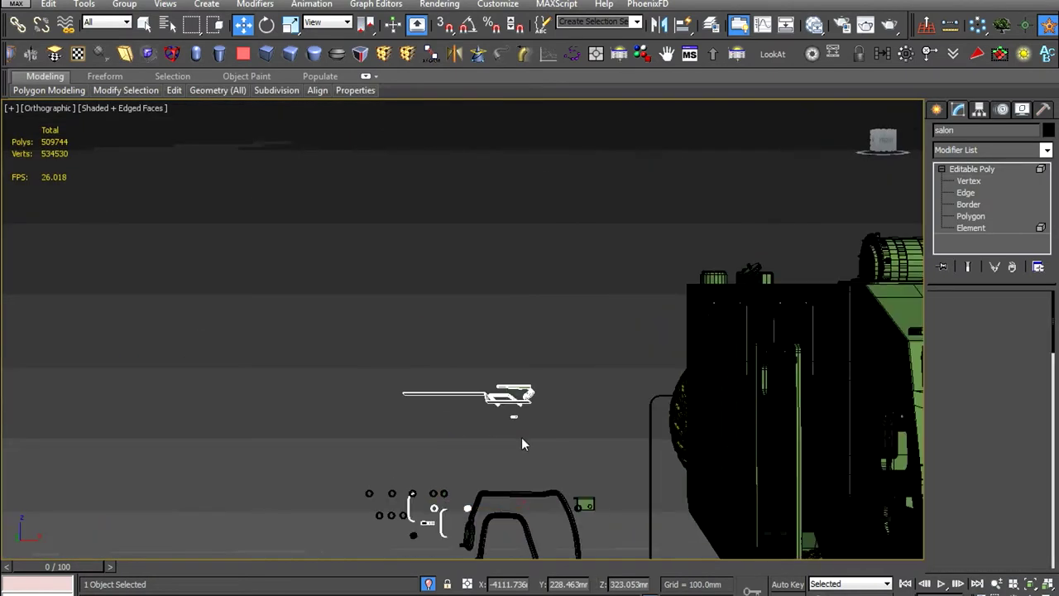
Leave element editing and select the door panel
key("5")
left_click(594, 254)
left_click_drag(573, 345, 456, 422)
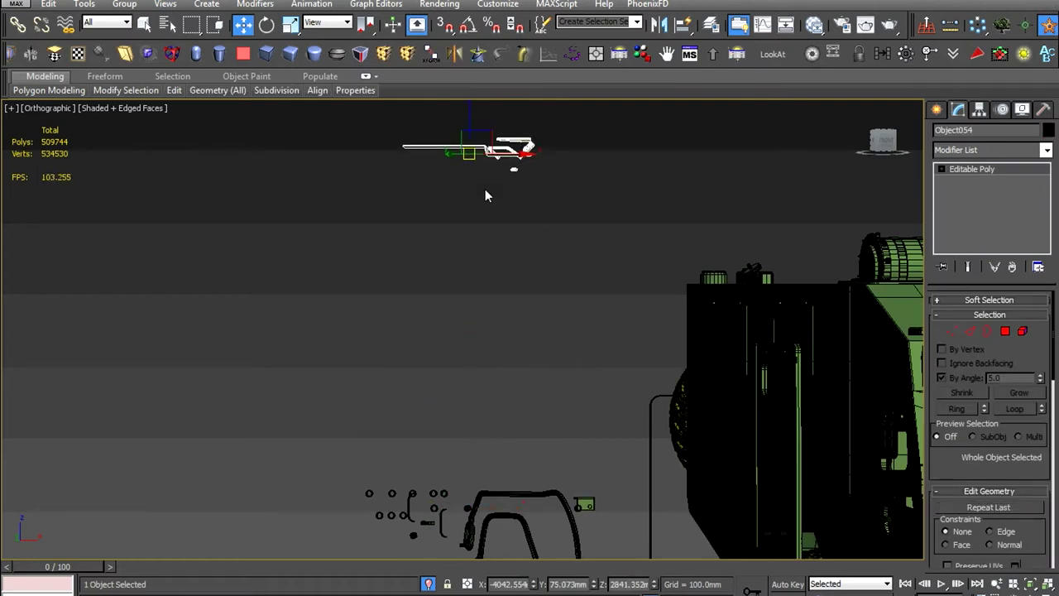
scroll(492, 359, "up", 5)
left_click(491, 359)
mouse_move(491, 359)
middle_mouse_down("alt")
mouse_move(521, 341)
mouse_move(513, 366)
middle_mouse_up("alt")
Slide the door panel sideways along X, then isolate and frame it with Alt+Q
scroll(521, 342, "up", 5)
scroll(521, 341, "down", 5)
left_click_drag(520, 364, 608, 351)
mouse_move(604, 351)
middle_mouse_down("alt")
mouse_move(691, 314)
mouse_move(567, 367)
mouse_move(466, 351)
mouse_move(456, 331)
middle_mouse_up("alt")
scroll(567, 366, "up", 3)
scroll(466, 351, "up", 3)
scroll(466, 351, "up", 3)
key("z")
key("alt+q")
Rotate the door panel -0.4° about Z and inspect it from several angles
key("f")
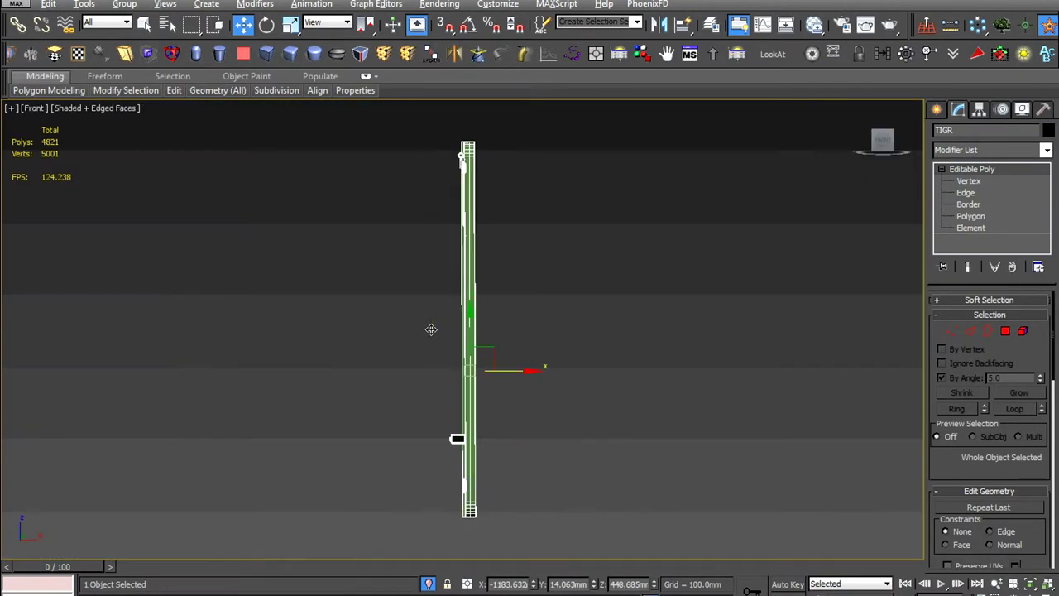
right_click(468, 376)
left_click(497, 388)
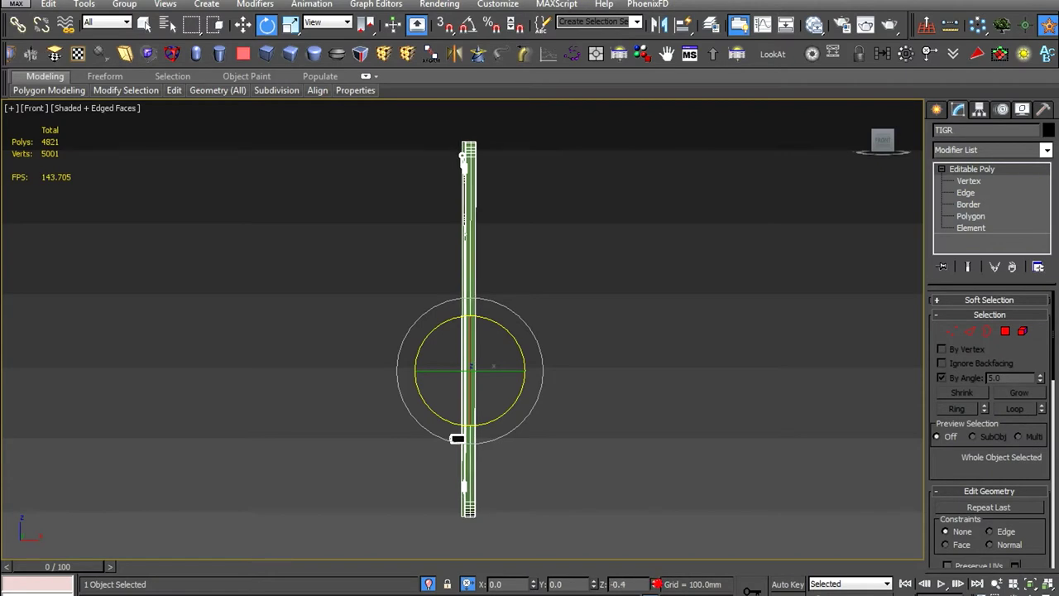
middle_click_drag(494, 365, 496, 390, "alt")
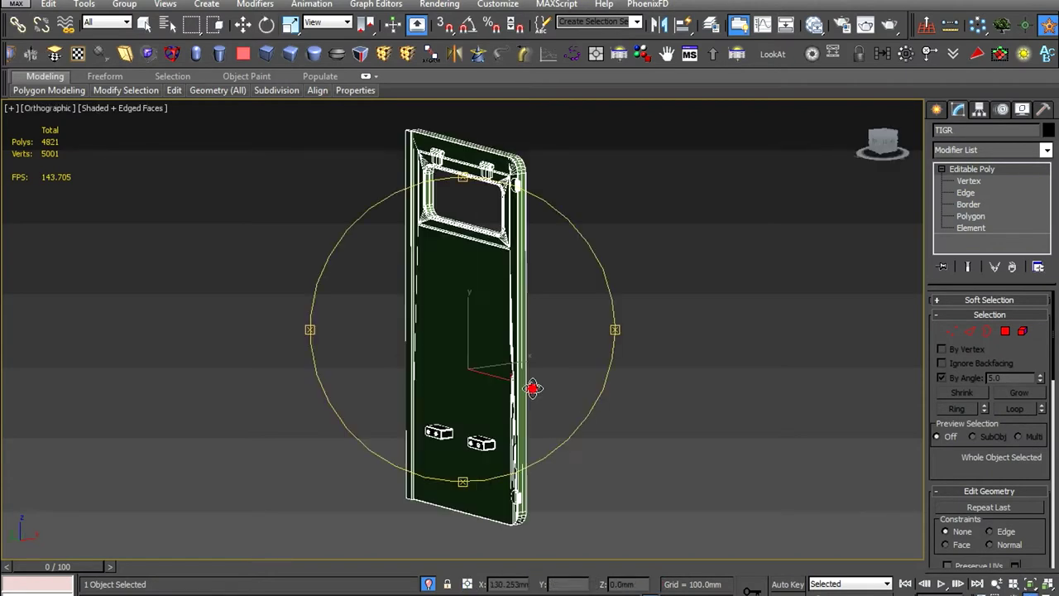
scroll(496, 389, "up", 4)
scroll(495, 346, "up", 3)
middle_click_drag(495, 346, 539, 428, "alt")
scroll(538, 428, "down", 4)
scroll(513, 375, "up", 3)
scroll(513, 374, "down", 4)
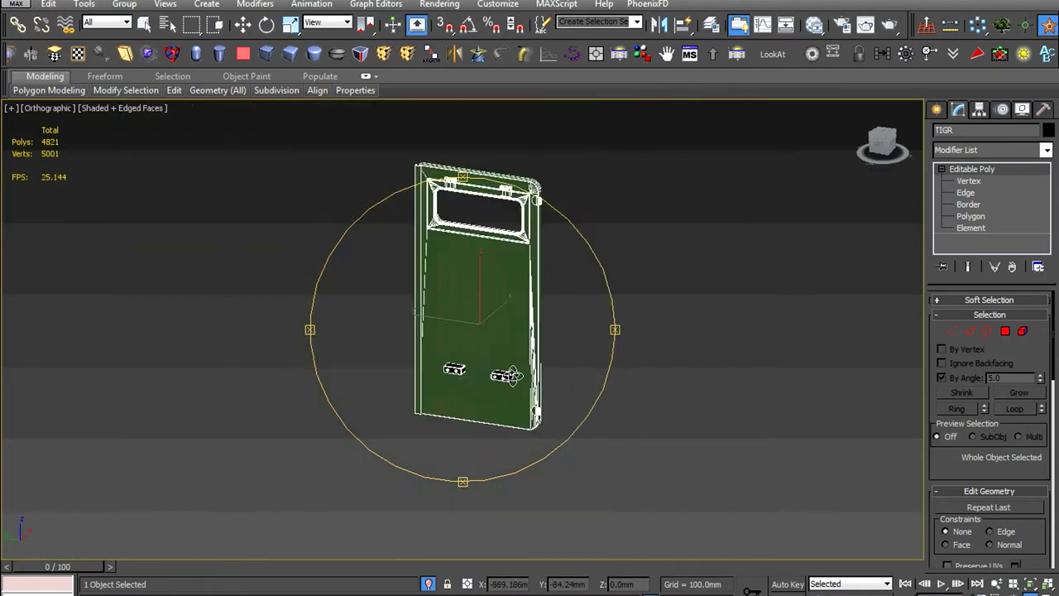
middle_click_drag(513, 374, 527, 413, "alt")
scroll(527, 413, "up", 5)
scroll(527, 414, "down", 5)
End isolation to show the whole vehicle, then select the door with Move active
right_click(520, 359)
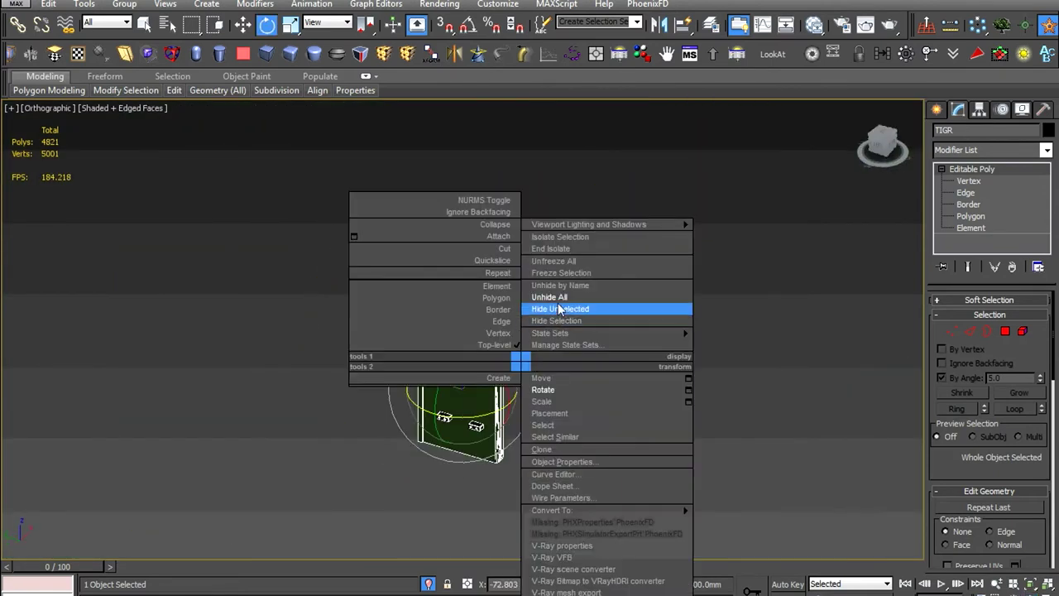
left_click(570, 247)
right_click(873, 300)
scroll(466, 367, "up", 5)
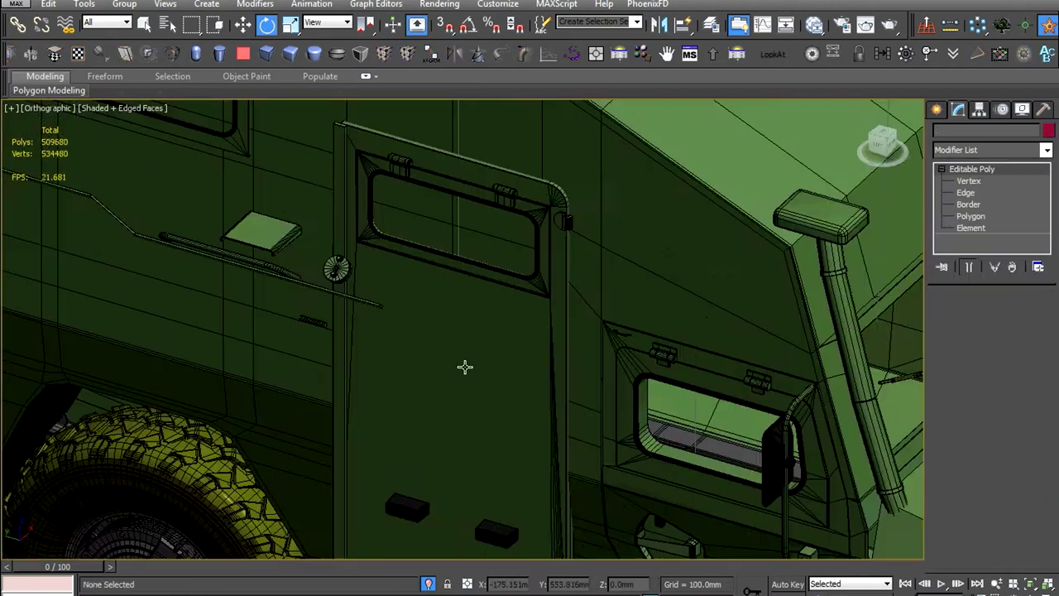
left_click(450, 428)
key("w")
middle_click_drag(449, 428, 331, 397, "alt")
scroll(263, 372, "up", 2)
Isolate the door and body together, then isolate the door panel alone
key("alt+q")
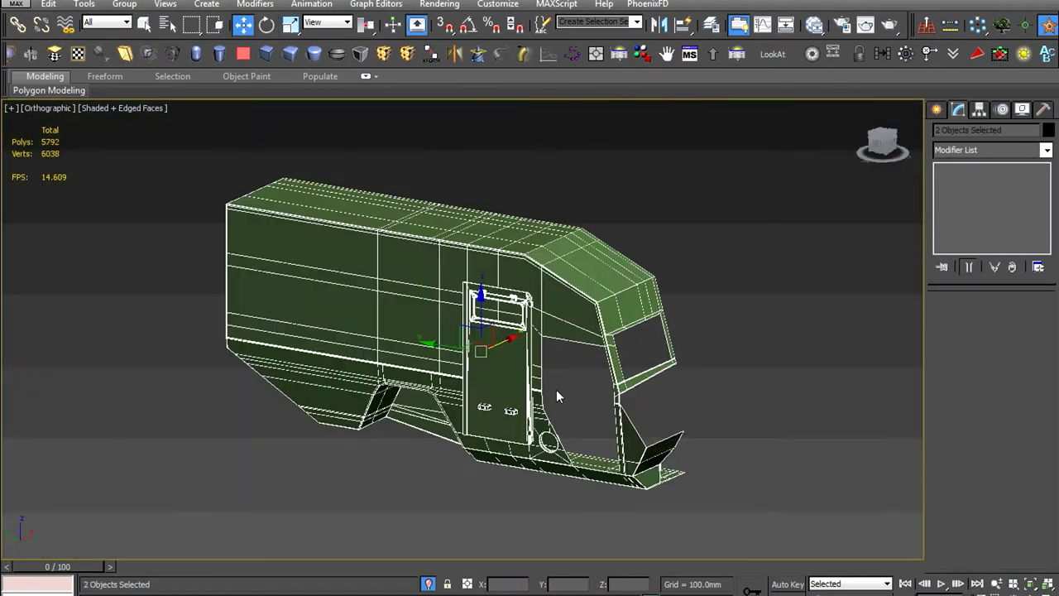
key("f")
scroll(472, 406, "up", 3)
left_click(473, 407)
scroll(472, 409, "up", 5)
scroll(473, 408, "down", 5)
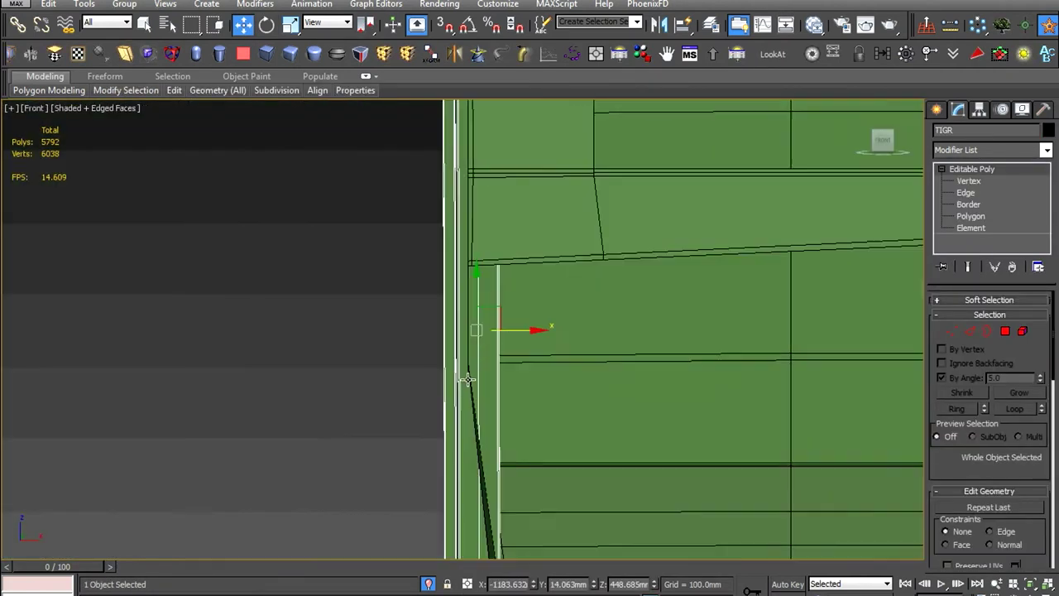
middle_click_drag(449, 437, 563, 456, "alt")
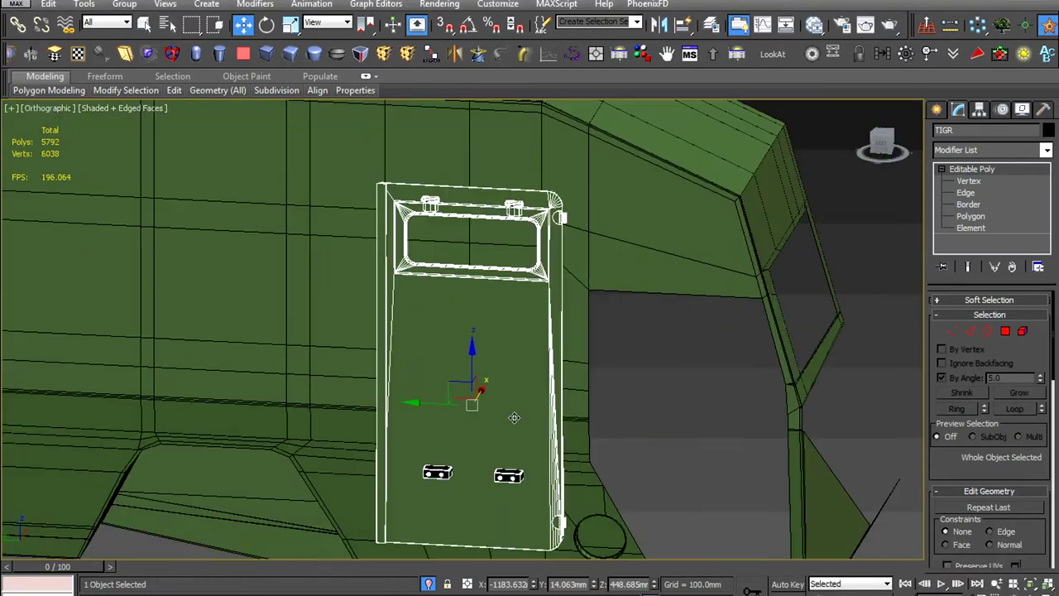
key("alt+q")
scroll(556, 157, "up", 5)
scroll(529, 248, "up", 4)
Select the whole door element in the front view with Move active
key("2")
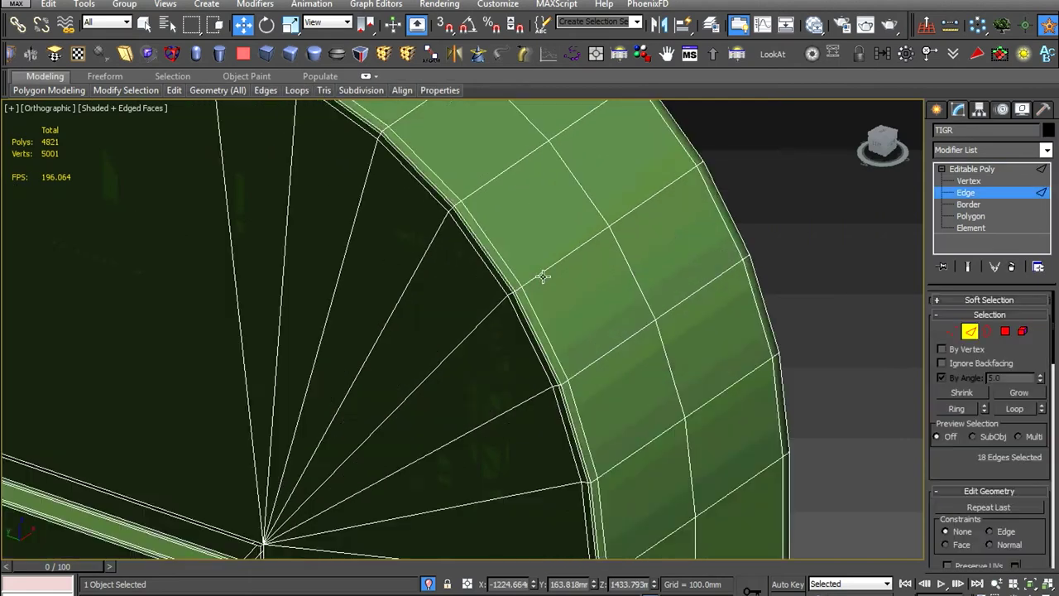
left_click(518, 298)
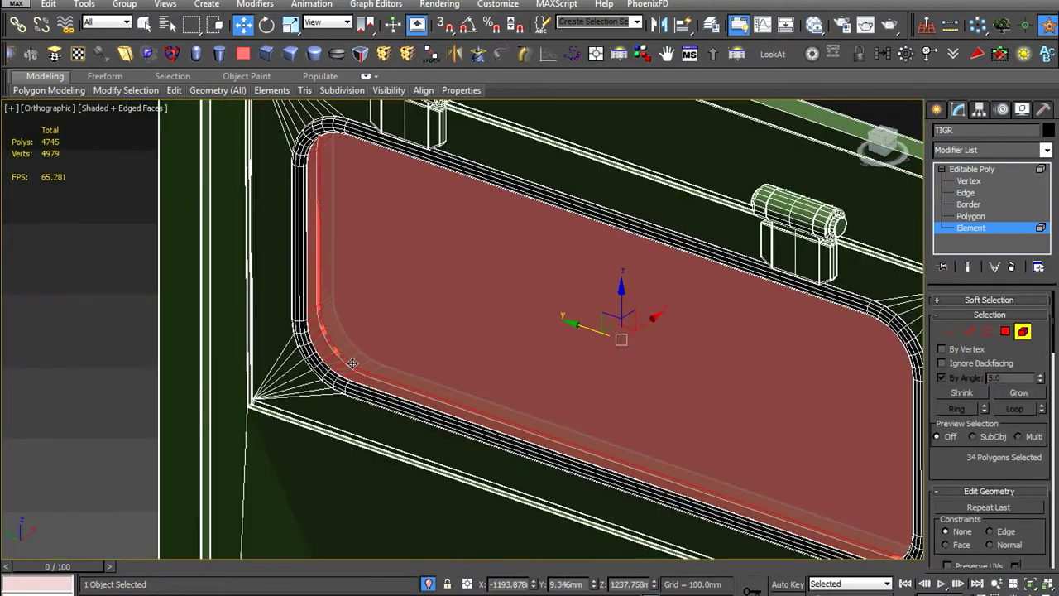
left_click(526, 343)
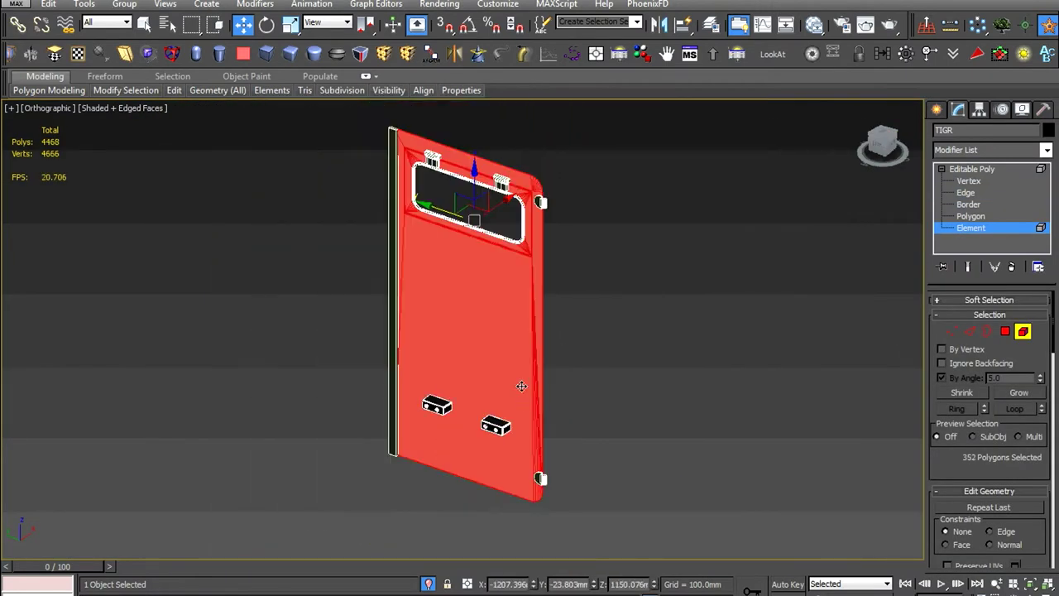
key("f")
right_click(472, 211)
left_click(506, 226)
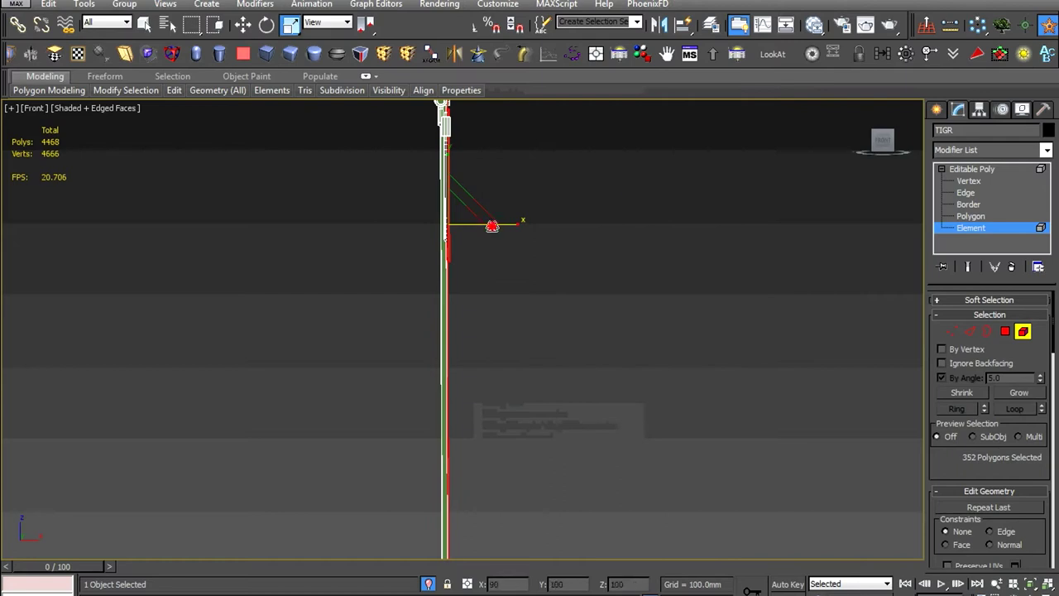
right_click(439, 270)
left_click(453, 276)
Detach the selected door element as a new object, Object055
middle_click_drag(454, 275, 527, 351, "alt")
scroll(527, 351, "up", 5)
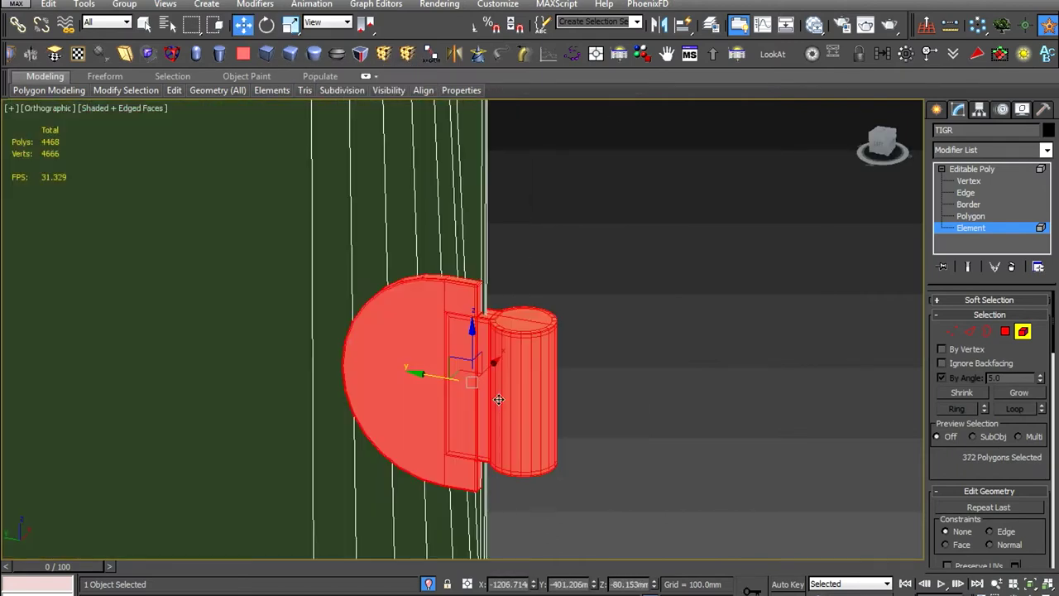
scroll(336, 323, "down", 6)
scroll(1025, 401, "down", 5)
scroll(1024, 401, "down", 3)
scroll(1025, 414, "down", 3)
scroll(1024, 426, "down", 2)
scroll(1024, 438, "up", 2)
scroll(1024, 438, "up", 4)
scroll(1023, 435, "up", 4)
scroll(1022, 426, "up", 4)
left_click(1023, 310)
key("Return")
Exit element editing, select the detached door object in left view, and hide it
left_click(654, 276)
left_click(380, 369)
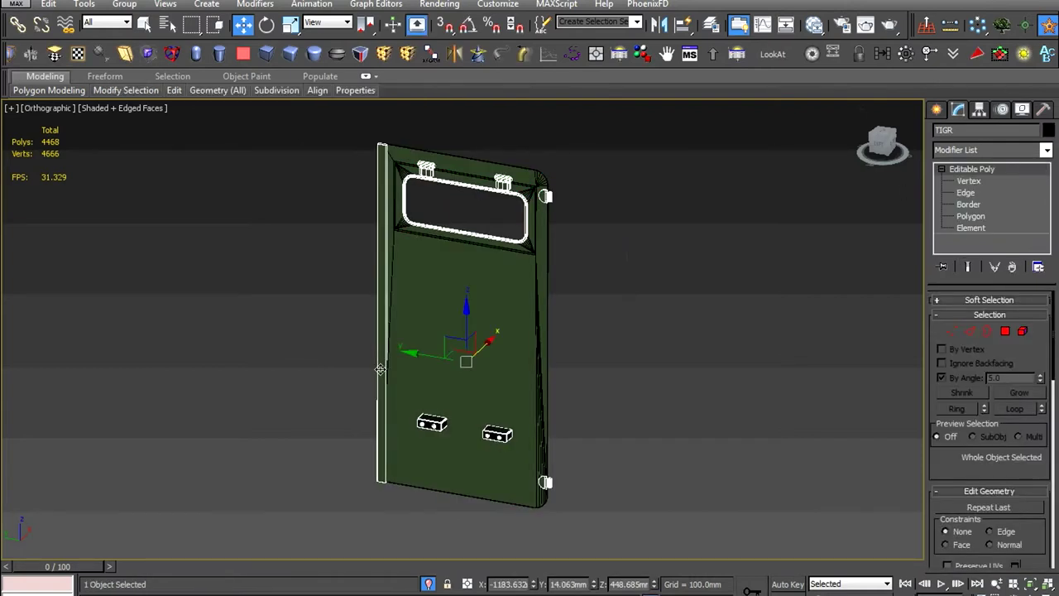
left_click(379, 369)
left_click(993, 170)
left_click(534, 313)
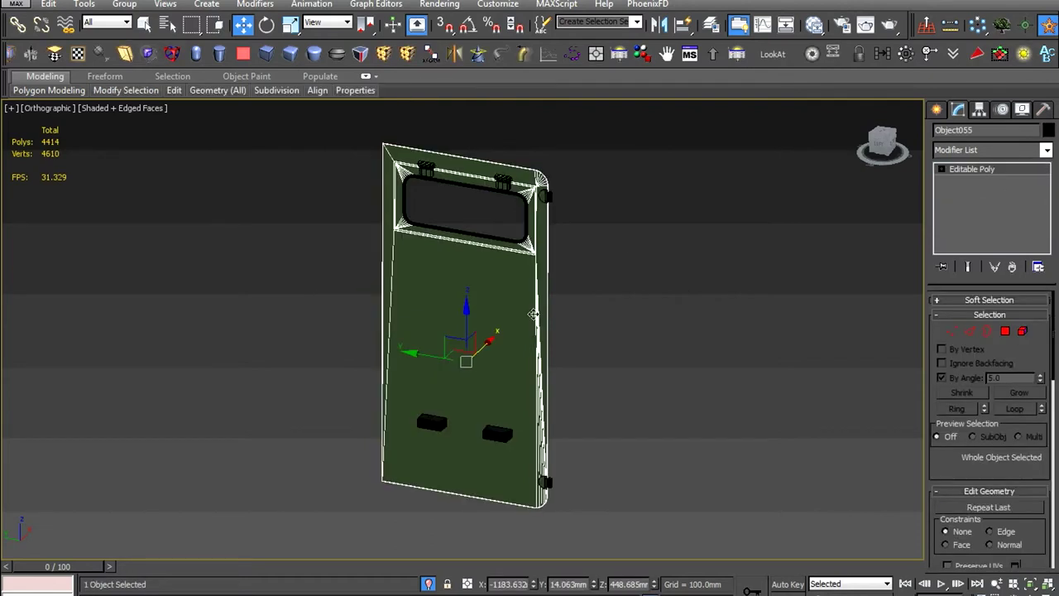
key("l")
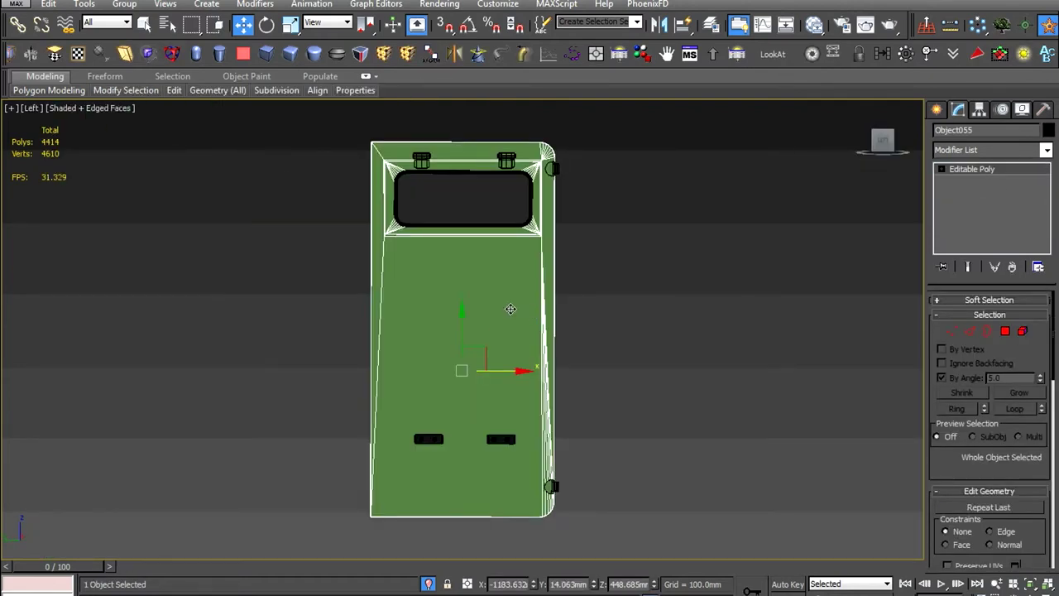
key("Delete")
Draw a rectangle spline around the door outline
right_click(557, 433)
left_click(575, 476)
left_click_drag(379, 138, 542, 544)
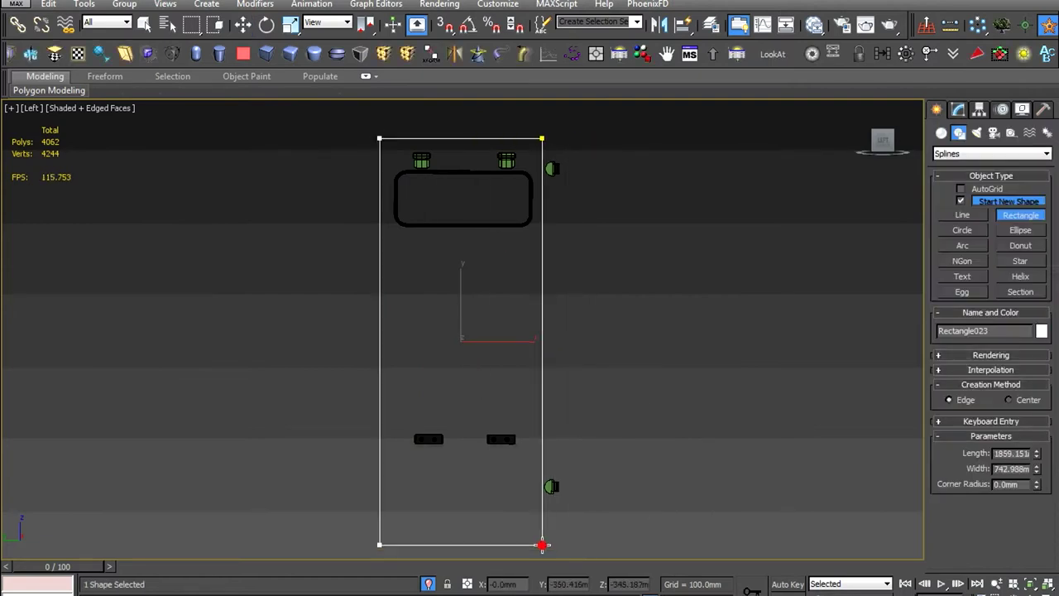
right_click(552, 547)
Unhide all vehicle parts and return to the left side view
right_click(654, 361)
left_click(685, 298)
scroll(683, 383, "down", 3)
middle_click_drag(485, 371, 495, 366, "alt")
key("l")
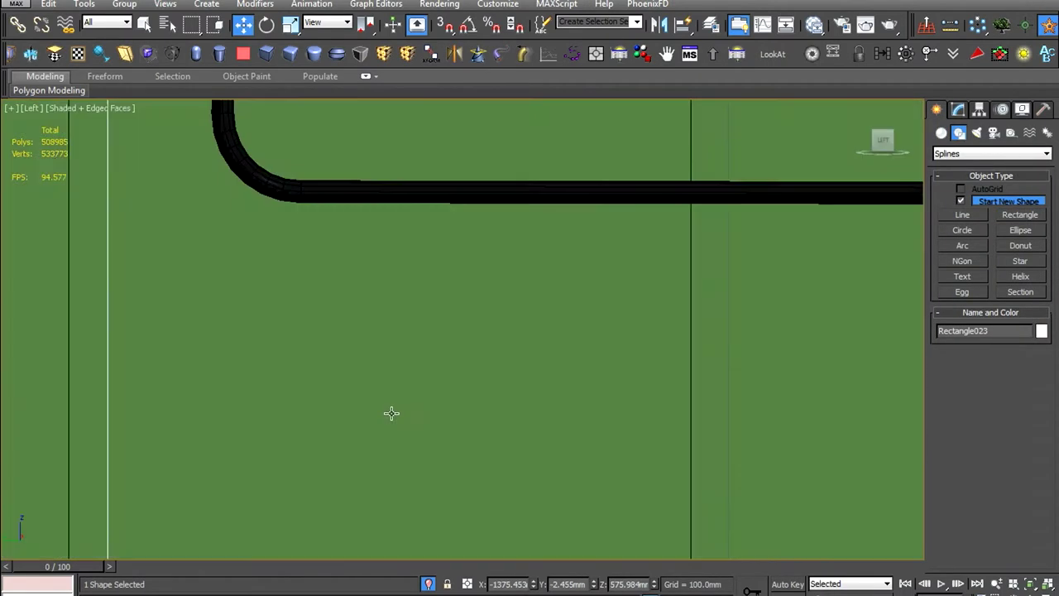
Set the rectangle to Length 1800mm and Width 700mm and move it over the door opening
left_click(958, 109)
type("700")
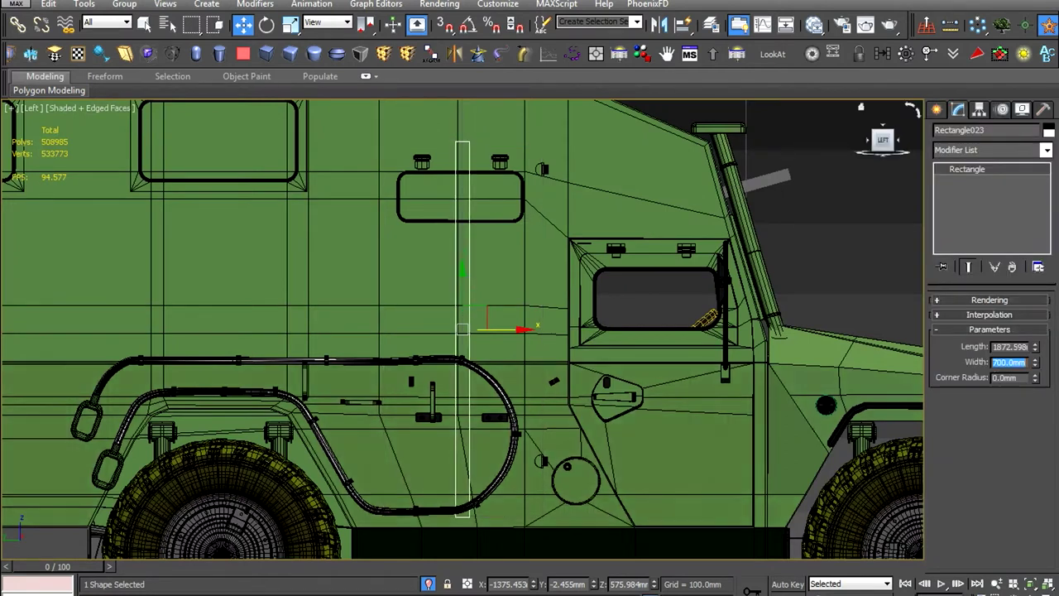
right_click(669, 331)
middle_click_drag(483, 330, 503, 307)
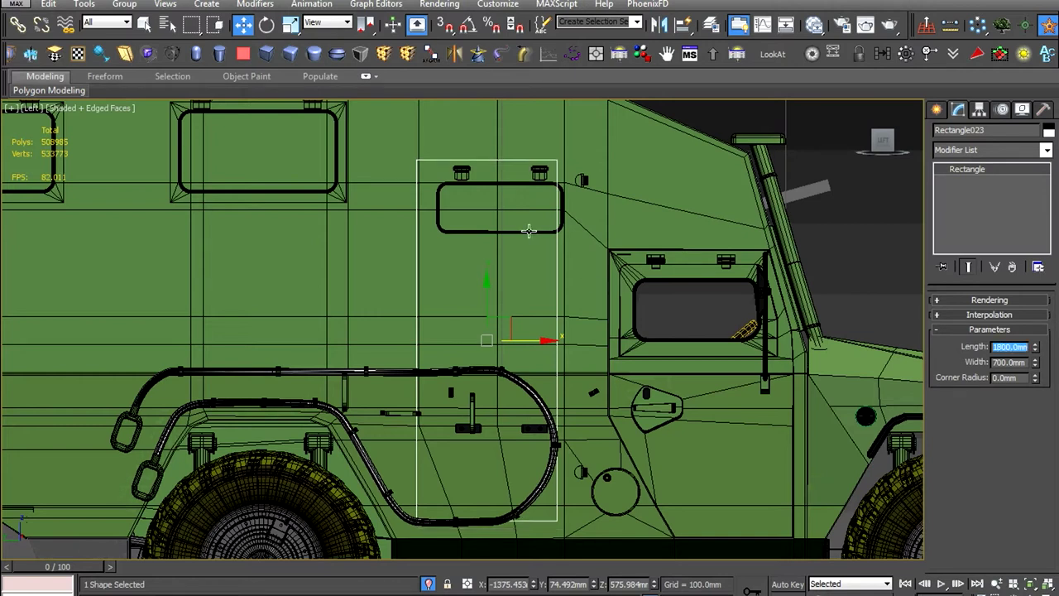
scroll(530, 230, "down", 3)
middle_click_drag(529, 230, 575, 259, "alt")
scroll(574, 259, "up", 4)
left_click_drag(503, 394, 534, 380)
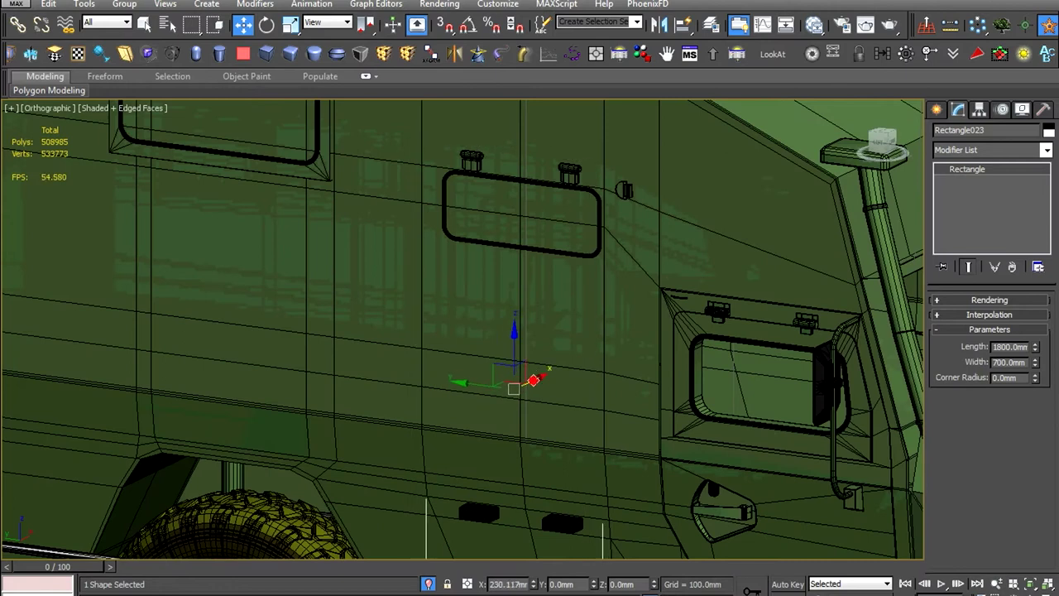
Select the cab frame piece Object024 from the left side view
scroll(511, 389, "down", 3)
scroll(510, 389, "down", 2)
scroll(586, 285, "up", 4)
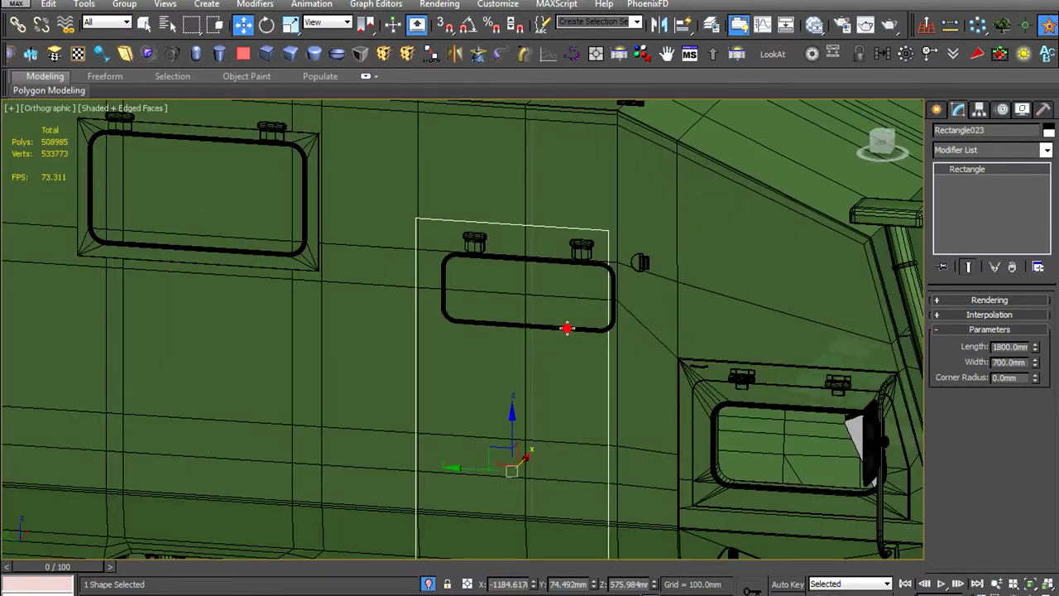
scroll(586, 285, "down", 4)
left_click(586, 285)
scroll(586, 286, "down", 2)
key("l")
scroll(506, 331, "up", 5)
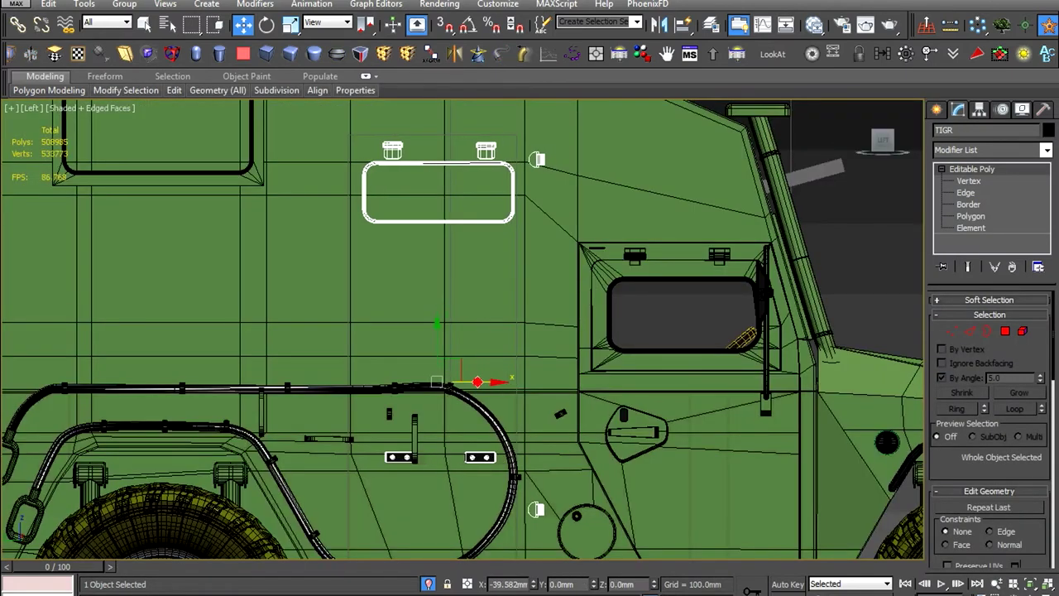
scroll(476, 380, "down", 5)
scroll(476, 379, "up", 2)
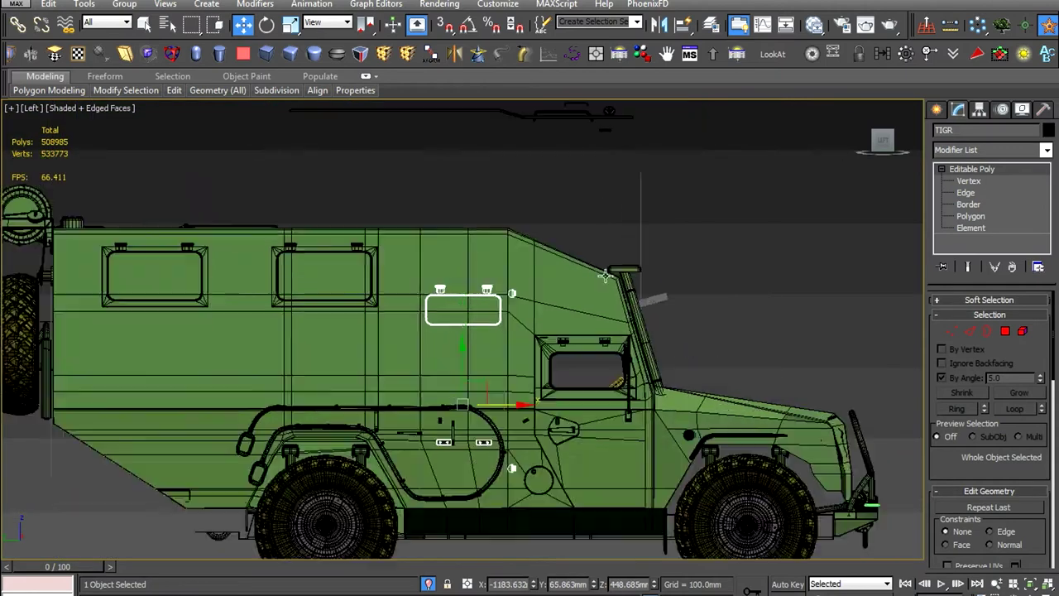
scroll(693, 326, "up", 4)
mouse_move(703, 401)
middle_mouse_down()
mouse_move(605, 258)
mouse_move(629, 331)
middle_mouse_up()
left_click(606, 258)
Isolate the cab frame piece in Edge mode and view its beam corner
scroll(629, 331, "up", 3)
key("alt+q")
scroll(676, 386, "up", 5)
key("2")
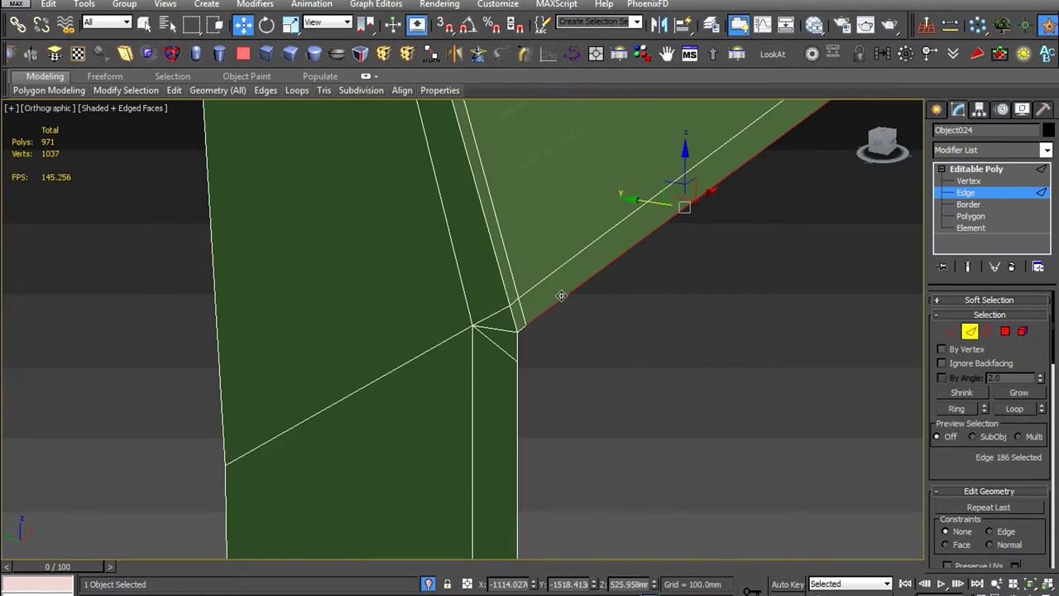
scroll(471, 347, "up", 3)
scroll(538, 347, "down", 5)
mouse_move(531, 337)
middle_mouse_down("alt")
mouse_move(648, 185)
mouse_move(453, 322)
middle_mouse_up("alt")
scroll(452, 321, "up", 4)
scroll(452, 320, "down", 7)
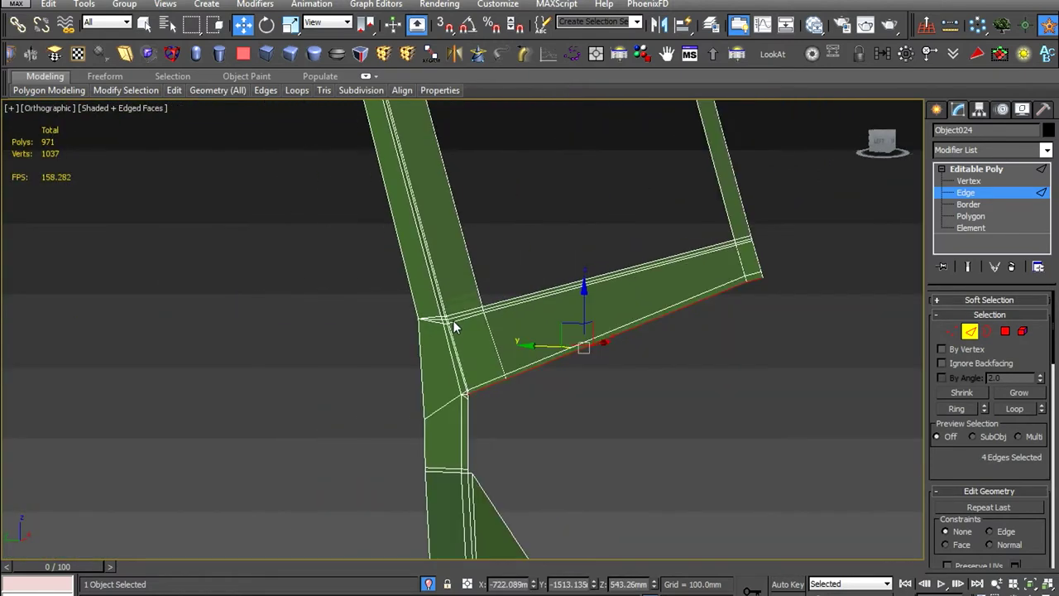
scroll(457, 368, "up", 6)
middle_click_drag(524, 406, 589, 394, "alt")
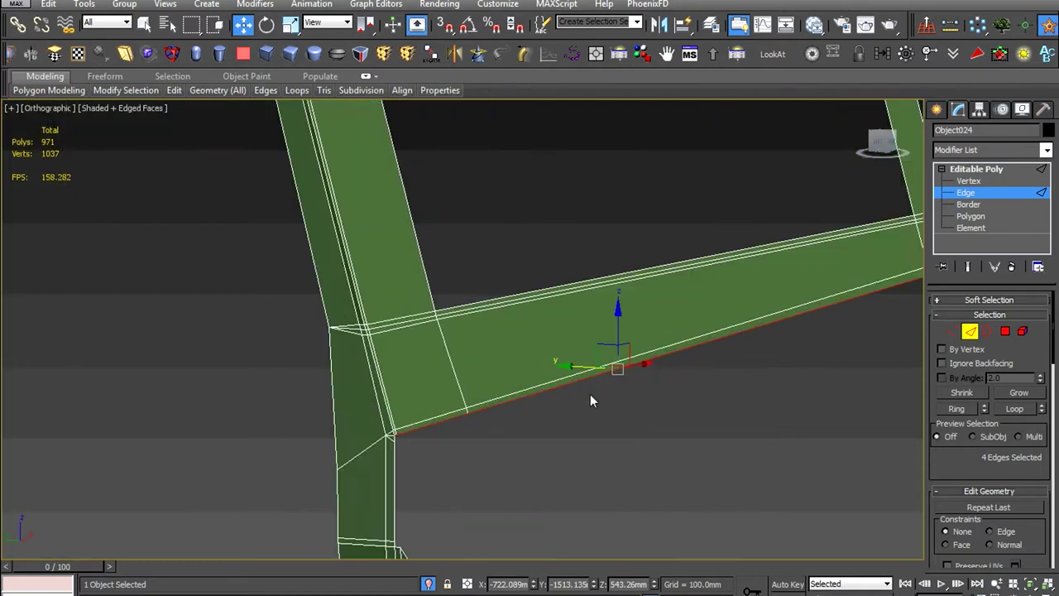
scroll(617, 327, "down", 2)
scroll(621, 350, "up", 3)
Scale the beam's selected bottom edges, then return to Move
right_click(621, 350)
left_click(653, 409)
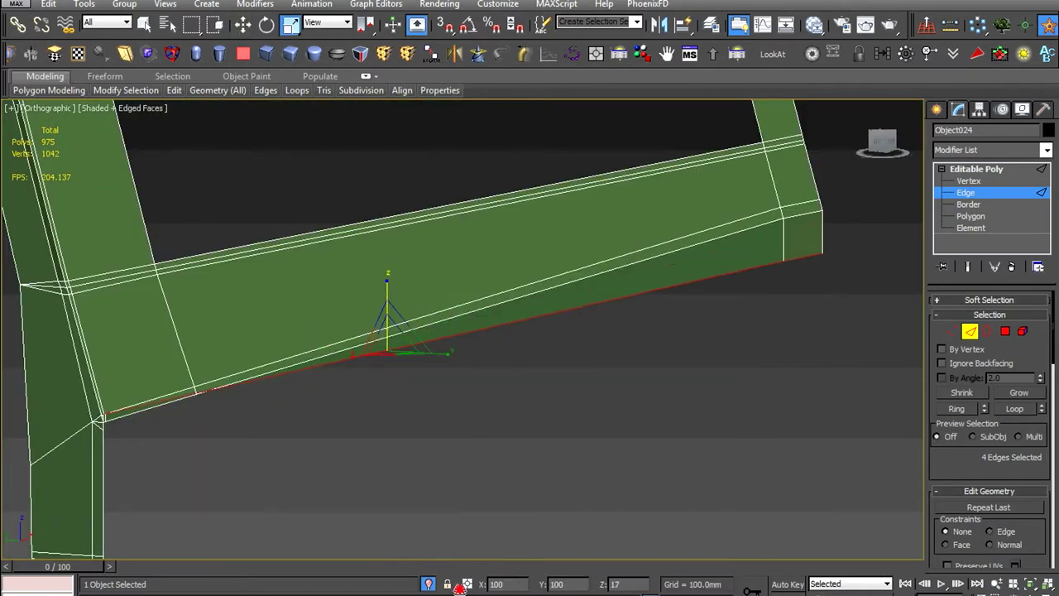
scroll(426, 340, "down", 2)
scroll(426, 340, "up", 4)
key("w")
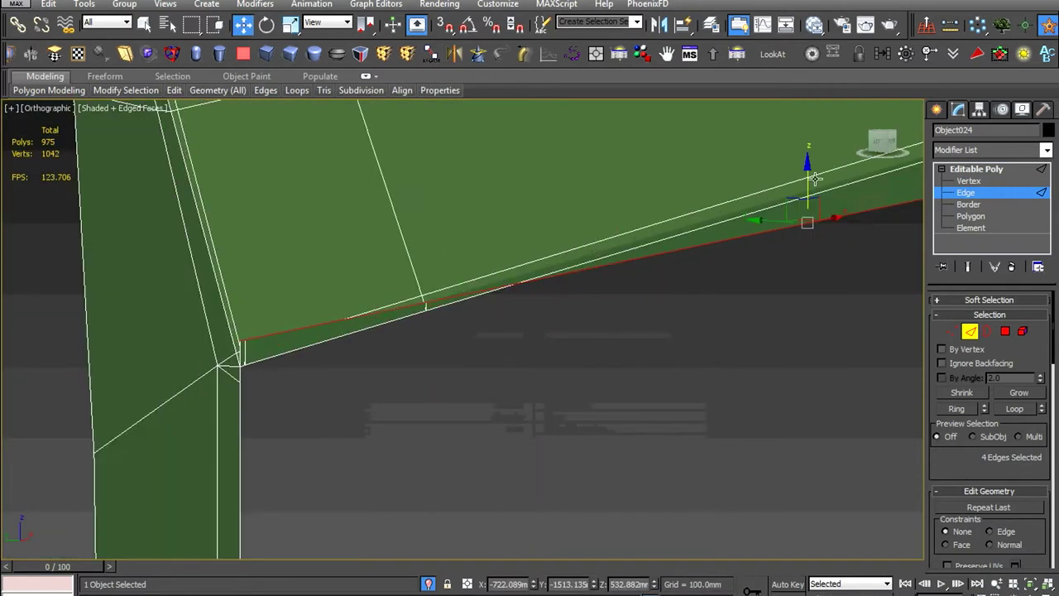
scroll(427, 340, "up", 3)
mouse_move(426, 346)
middle_mouse_down("alt")
mouse_move(523, 289)
mouse_move(501, 338)
middle_mouse_up("alt")
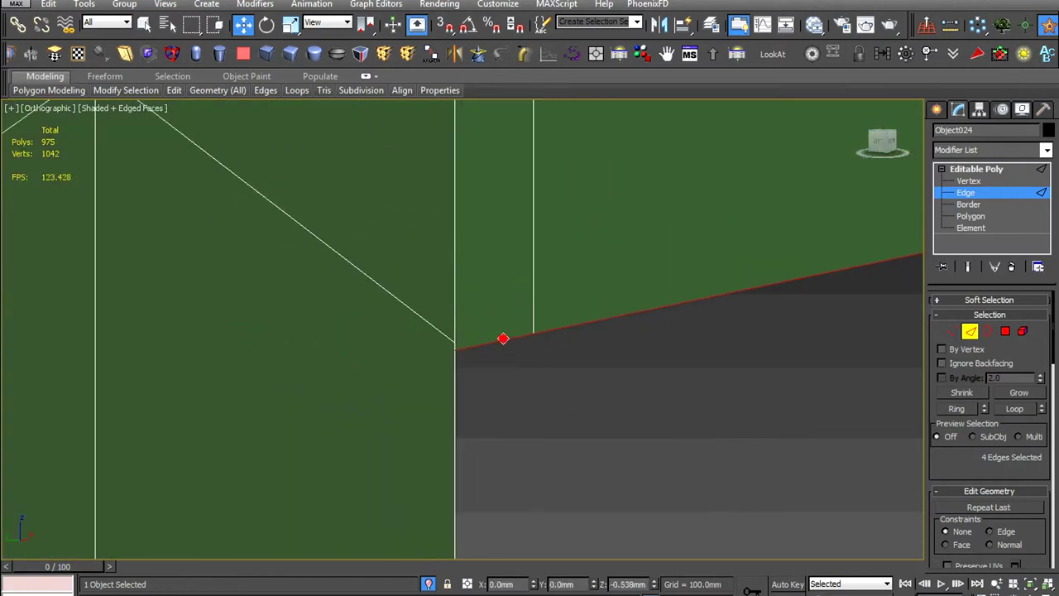
Weld the selected corner vertices in Vertex mode
key("1")
right_click(438, 358)
left_click(493, 387)
scroll(493, 386, "down", 3)
Select the edge and vertices at the beam's end on the vertical leg
middle_click_drag(792, 279, 702, 201, "alt")
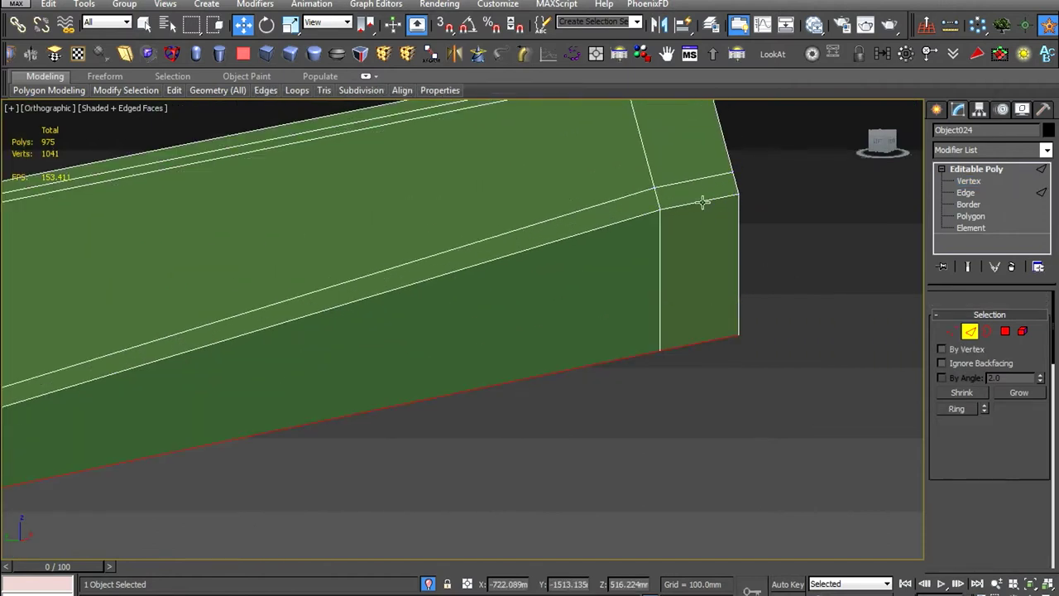
key("2")
left_click(756, 202)
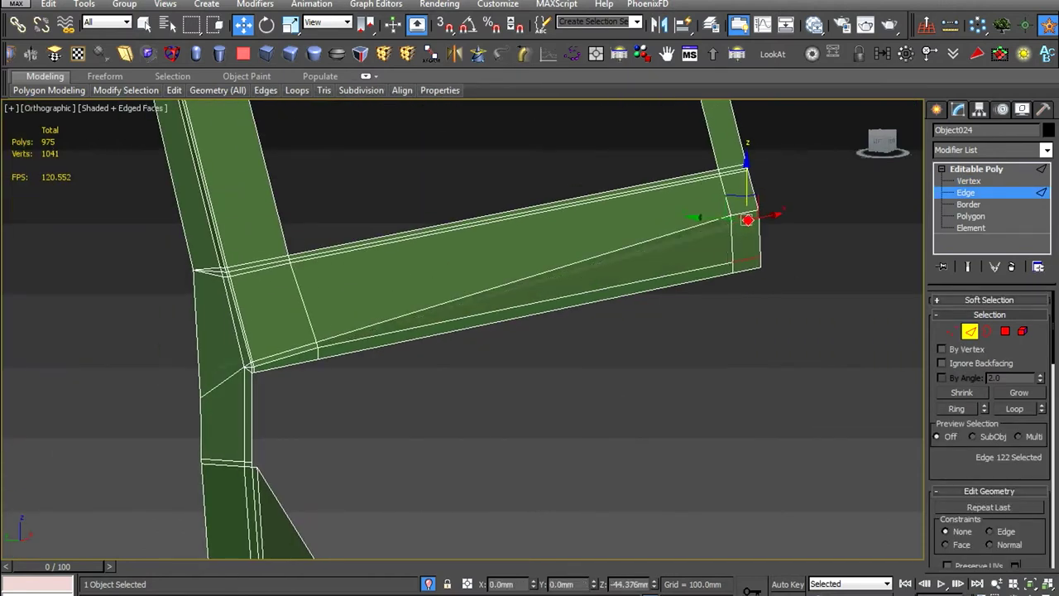
scroll(523, 267, "up", 5)
key("1")
left_click(581, 216)
middle_click_drag(571, 224, 651, 257, "alt")
mouse_move(695, 202)
left_mouse_down()
mouse_move(757, 157)
mouse_move(745, 195)
left_mouse_up()
scroll(769, 183, "up", 2)
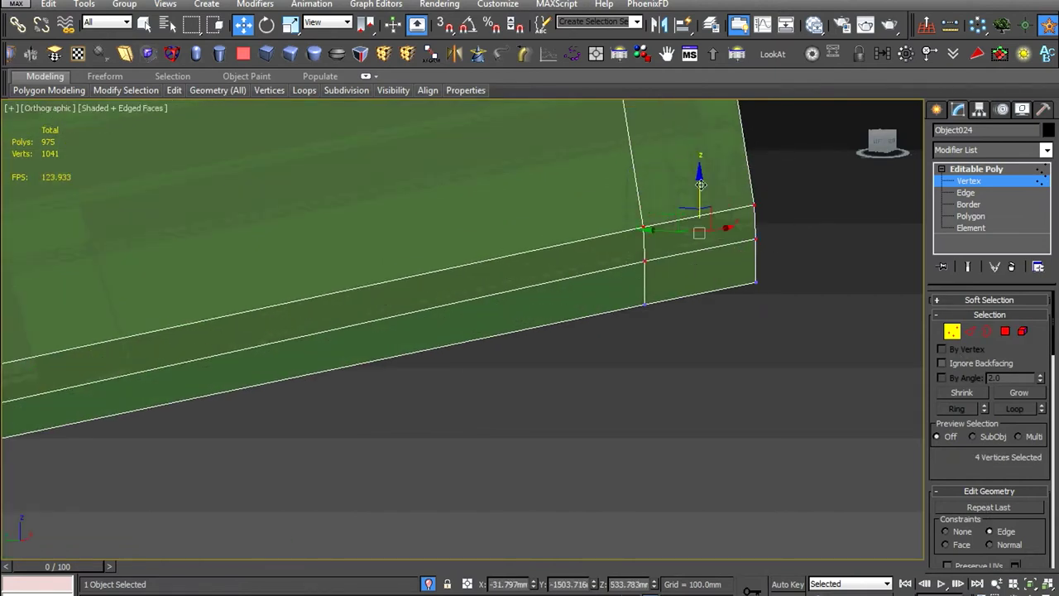
Switch to the Left view in wireframe to inspect the beam corner vertices
scroll(371, 383, "down", 3)
left_click(406, 303)
scroll(378, 314, "up", 2)
middle_click_drag(432, 302, 432, 303, "alt")
key("l")
scroll(432, 303, "down", 3)
scroll(447, 299, "up", 2)
left_click(107, 108)
left_click(174, 226)
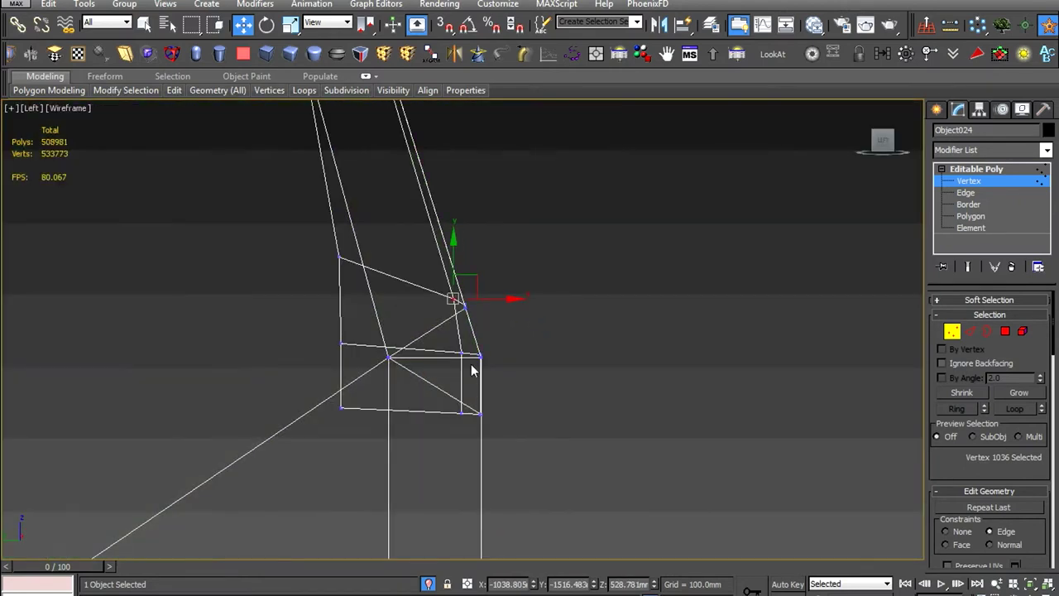
Select vertices at the beam corner to locate the stray one, then clear the selection
left_click_drag(473, 367, 461, 334)
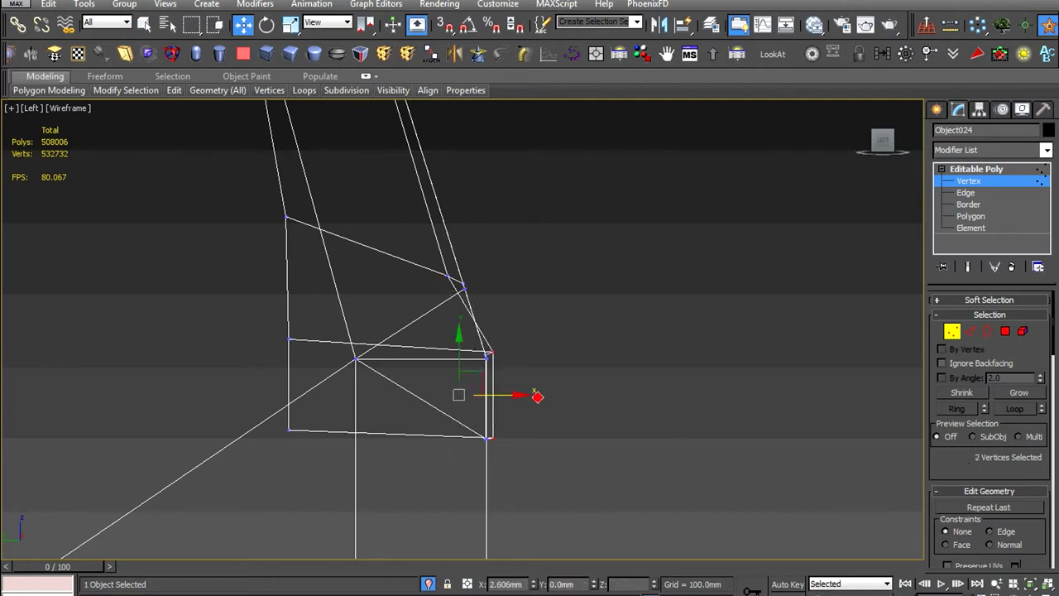
scroll(433, 263, "up", 3)
left_click(461, 287)
scroll(565, 331, "up", 3)
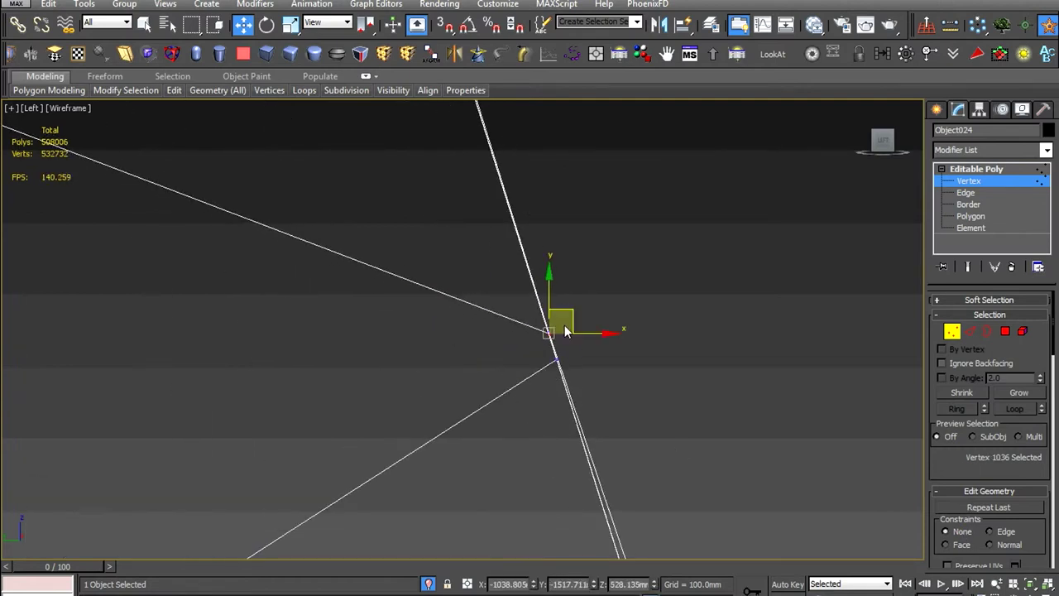
scroll(564, 324, "down", 2)
scroll(562, 466, "down", 3)
left_click(399, 266)
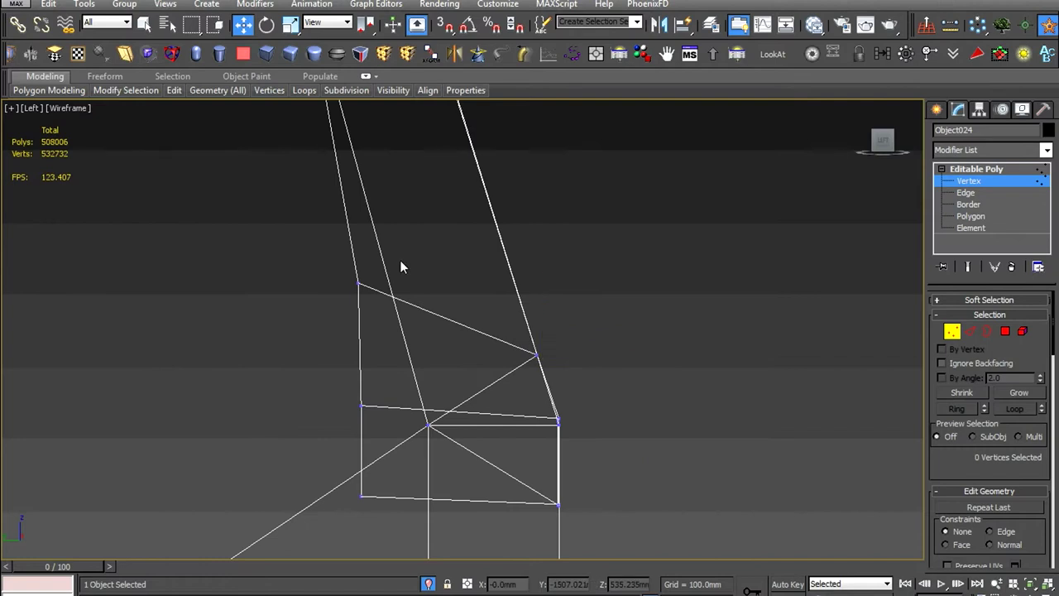
scroll(531, 312, "up", 3)
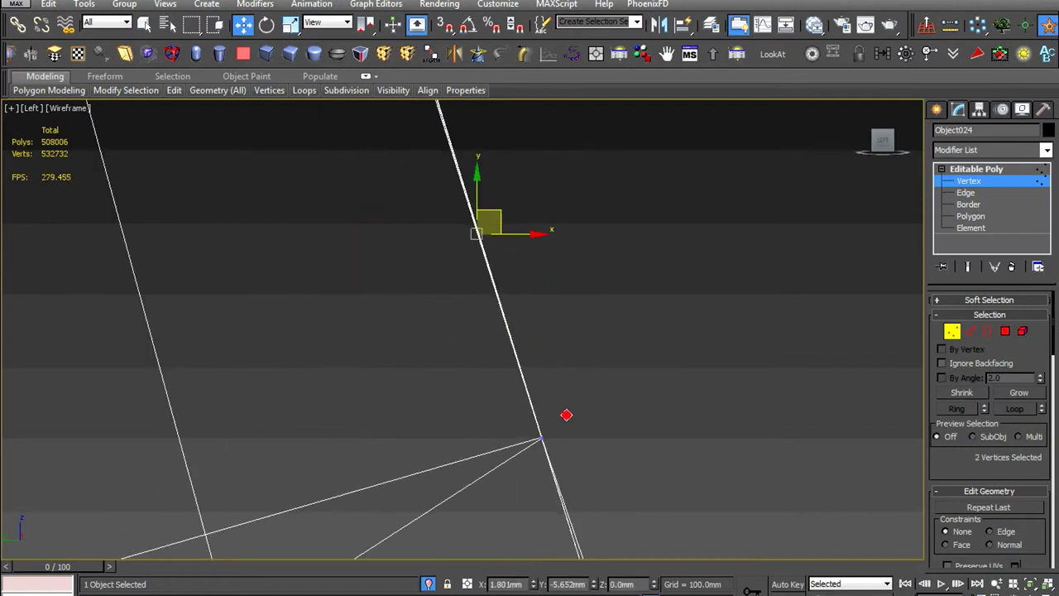
scroll(640, 217, "down", 2)
scroll(704, 443, "up", 2)
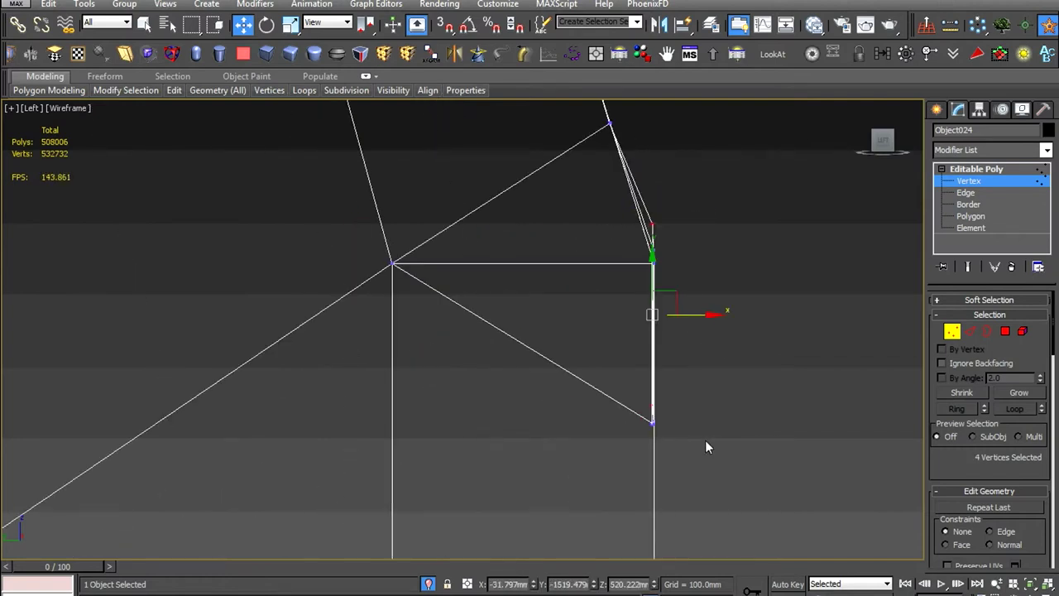
scroll(693, 287, "up", 3)
Box-select the vertices along the vertical corner edge
left_click_drag(652, 134, 579, 242)
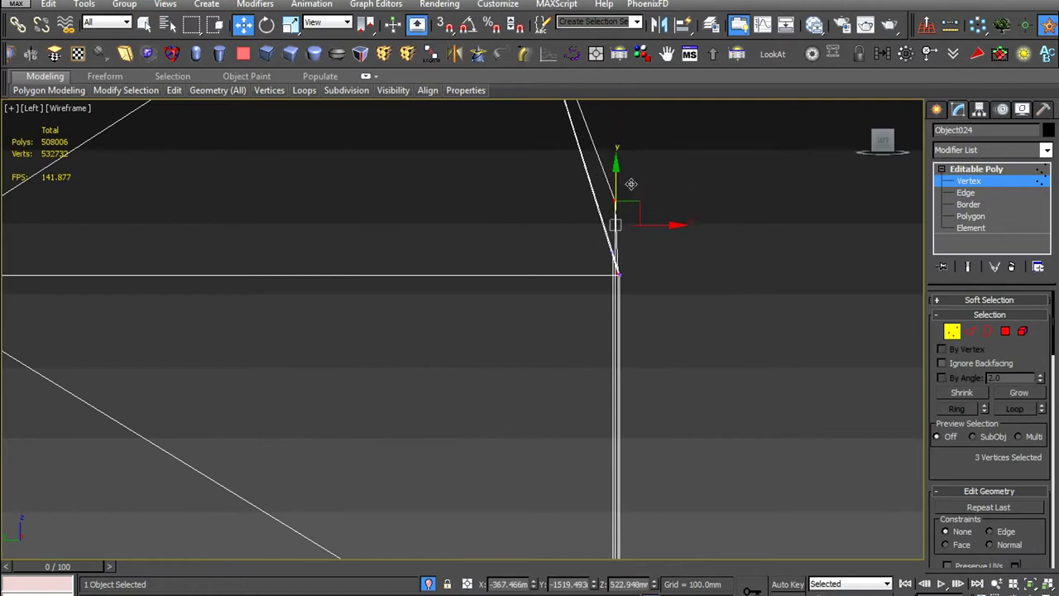
scroll(619, 157, "up", 1)
scroll(656, 264, "down", 3)
left_click_drag(674, 330, 685, 335)
scroll(685, 335, "up", 1)
scroll(679, 314, "up", 2)
scroll(668, 295, "up", 2)
scroll(629, 264, "up", 2)
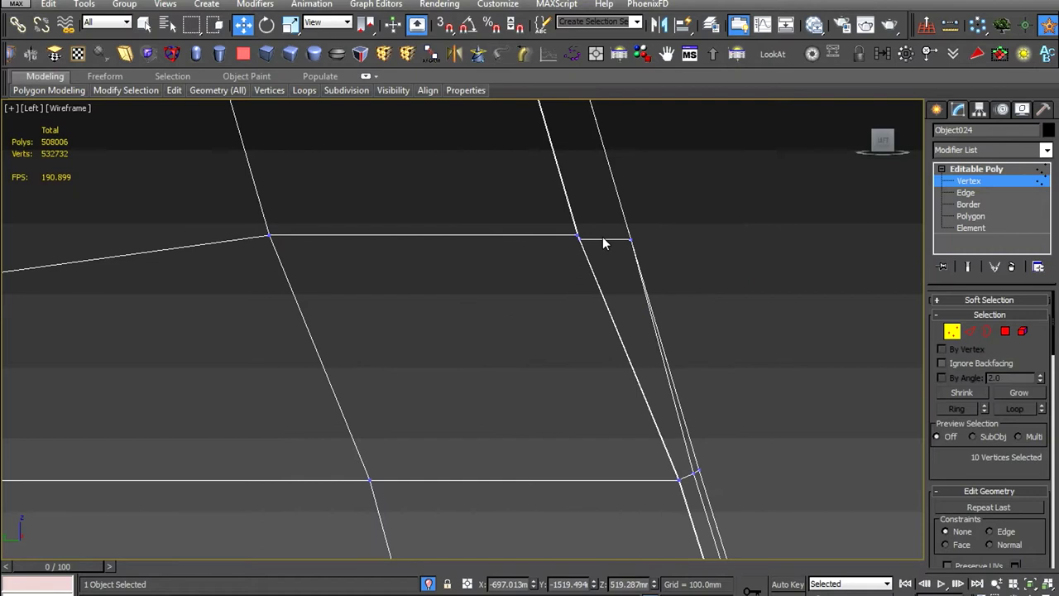
scroll(639, 250, "down", 2)
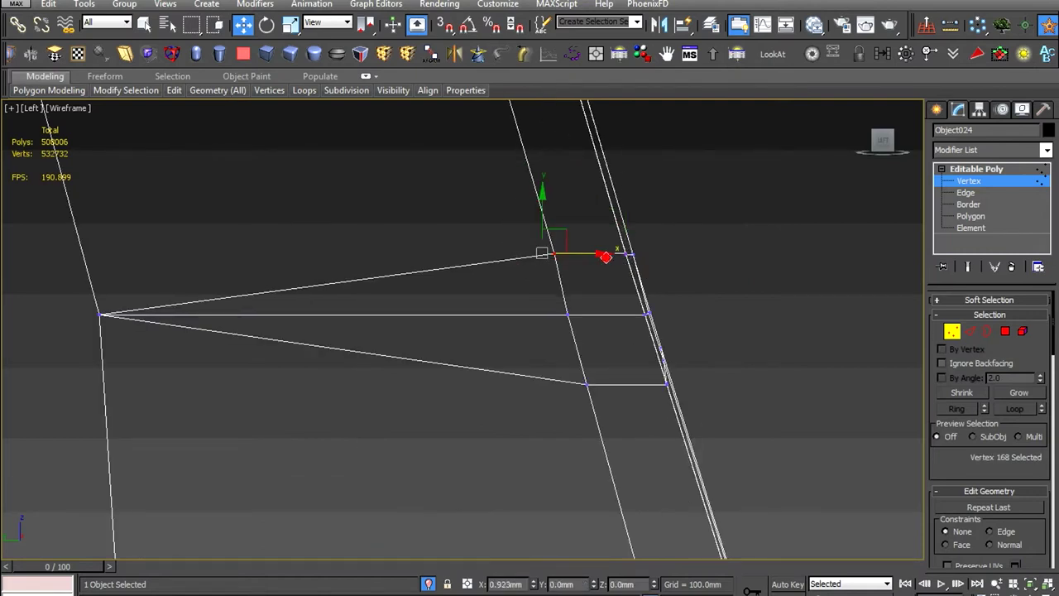
Orbit closer to the cab corner joint in Shaded + Edged Faces display
middle_click_drag(541, 252, 612, 298, "alt")
scroll(613, 298, "down", 2)
key("F3")
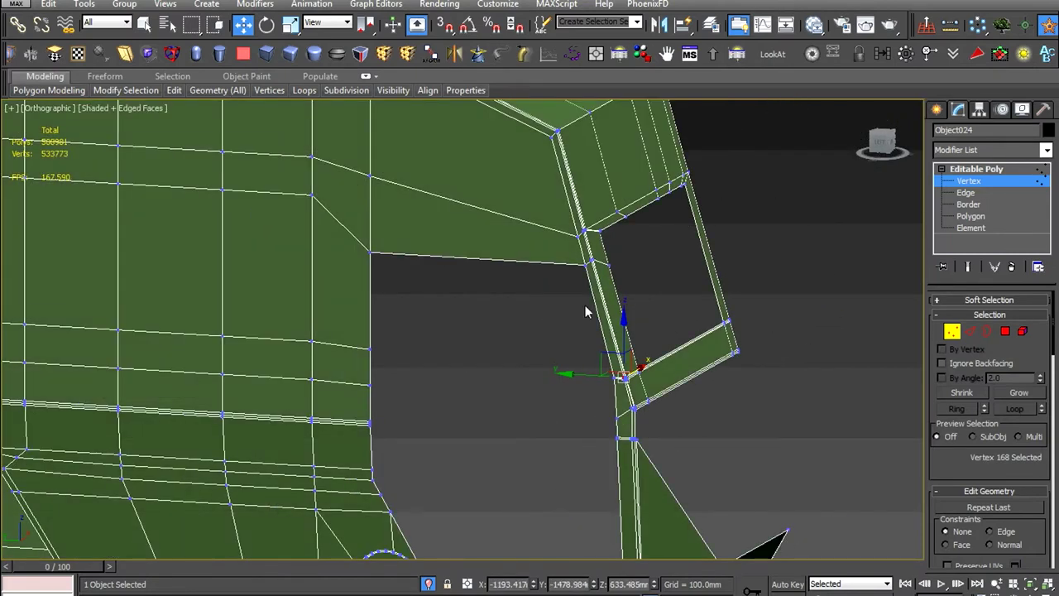
scroll(585, 311, "up", 3)
scroll(506, 375, "up", 2)
mouse_move(507, 374)
middle_mouse_down("alt")
mouse_move(490, 349)
mouse_move(454, 330)
mouse_move(477, 208)
middle_mouse_up("alt")
Delete the stray cab-corner vertex and orbit around to check the corner
key("2")
left_click(463, 189)
key("1")
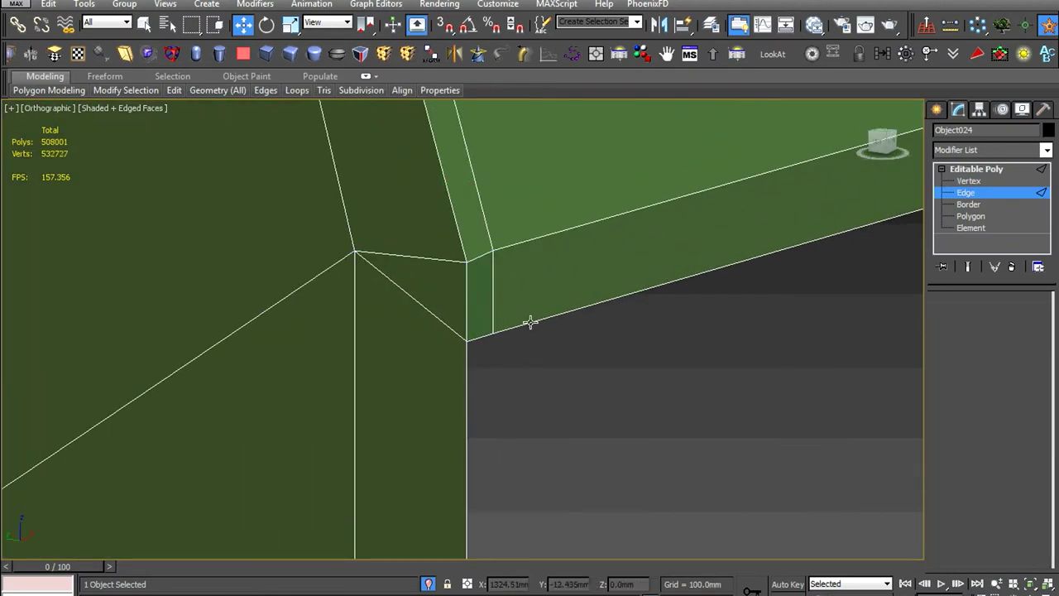
left_click(467, 341)
key("BackSpace")
key("w")
mouse_move(492, 260)
middle_mouse_down("alt")
mouse_move(629, 331)
mouse_move(653, 284)
middle_mouse_up("alt")
key("2")
mouse_move(751, 261)
middle_mouse_down("alt")
mouse_move(596, 282)
mouse_move(493, 322)
mouse_move(529, 315)
middle_mouse_up("alt")
Exit sub-object level and End Isolation to show the whole vehicle
left_click(981, 170)
scroll(564, 239, "down", 3)
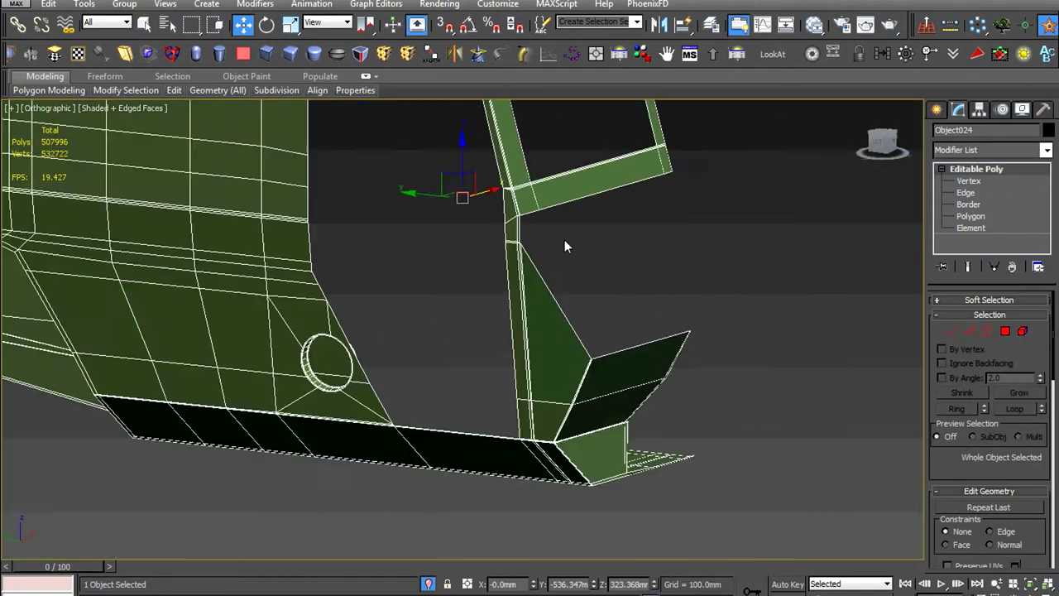
right_click(565, 239)
left_click(638, 196)
scroll(470, 321, "down", 5)
Save the scene over the existing Tigr-Home-on-wheel.max file
middle_click_drag(470, 320, 562, 342, "alt")
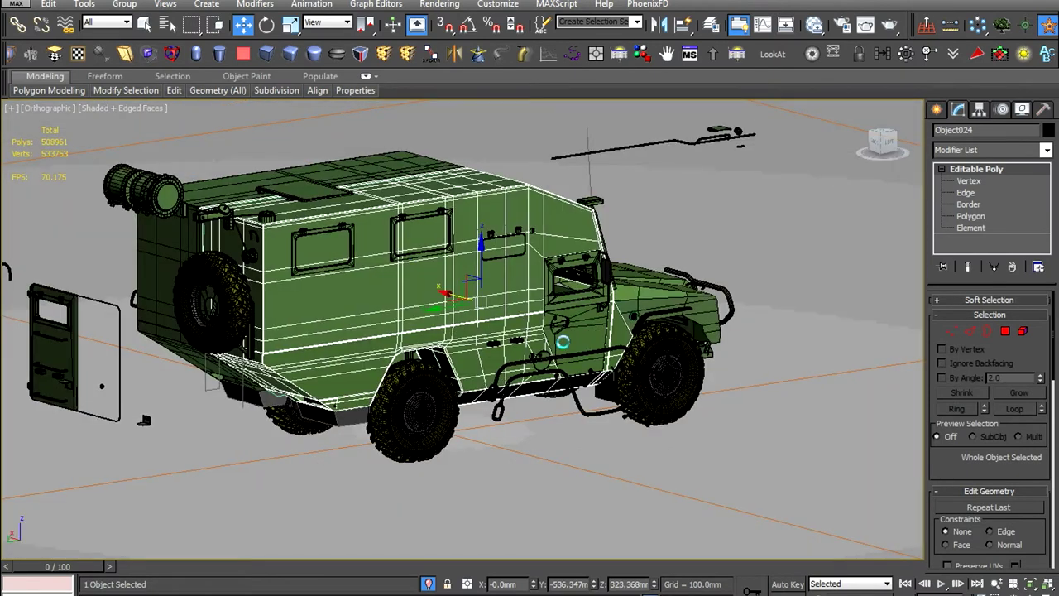
key("ctrl+shift+s")
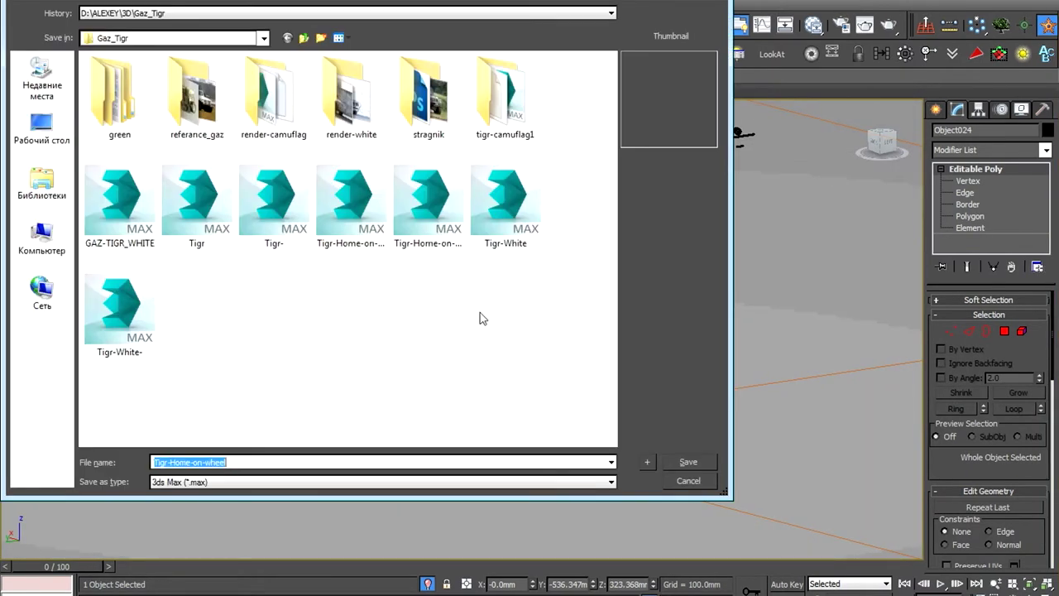
double_click(418, 211)
left_click(592, 356)
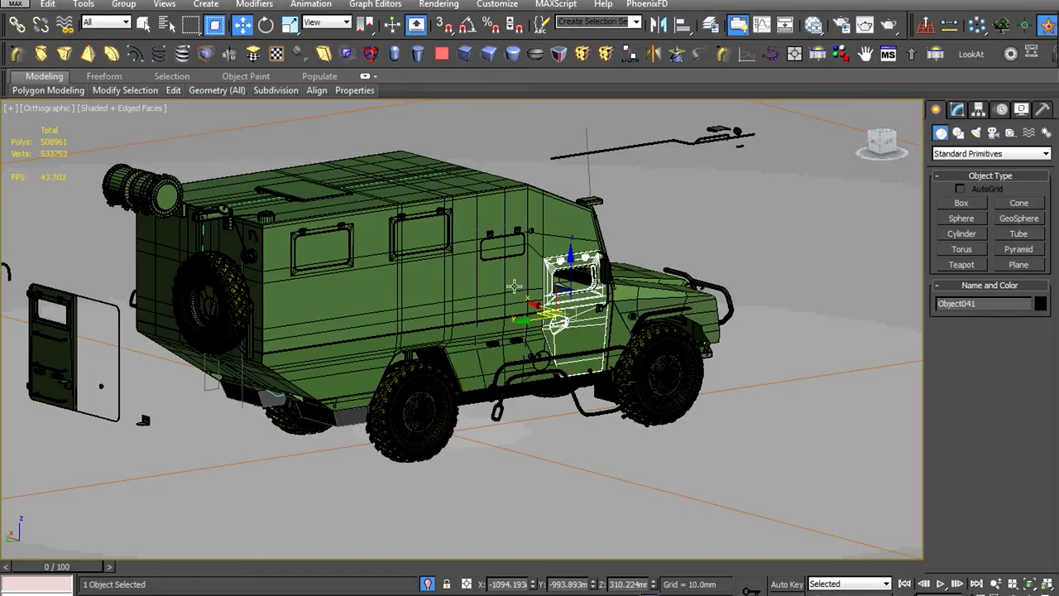
Select the vehicle body and the Rectangle023 shape in the Left view
left_click(514, 285)
key("l")
scroll(554, 247, "up", 5)
scroll(554, 246, "up", 2)
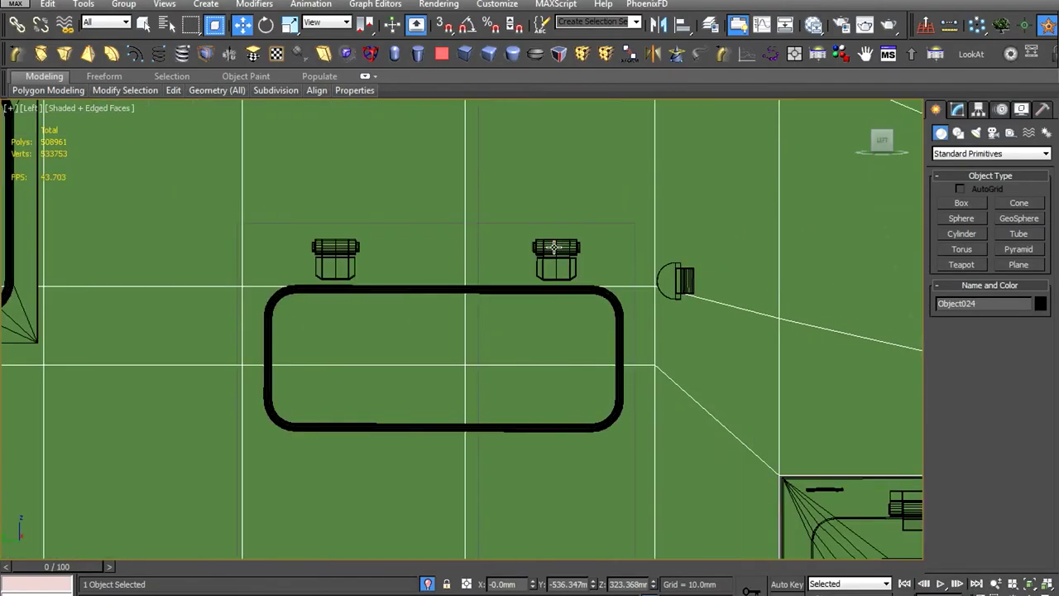
left_click(579, 224)
scroll(513, 331, "down", 5)
scroll(506, 359, "up", 2)
scroll(579, 414, "up", 2)
scroll(669, 486, "down", 2)
scroll(637, 475, "down", 1)
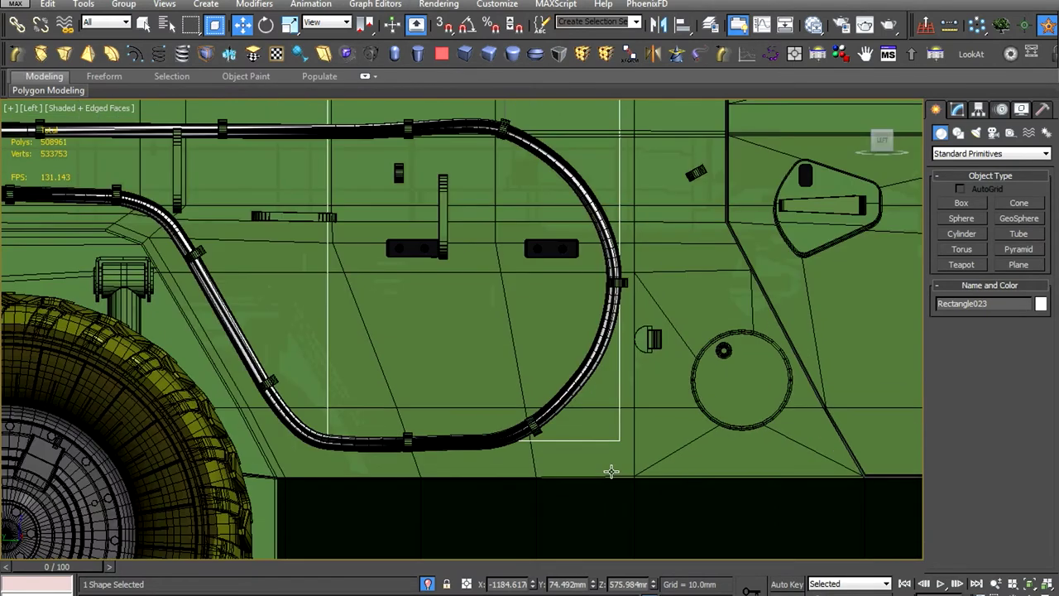
scroll(603, 414, "down", 2)
scroll(585, 335, "down", 1)
scroll(574, 457, "up", 5)
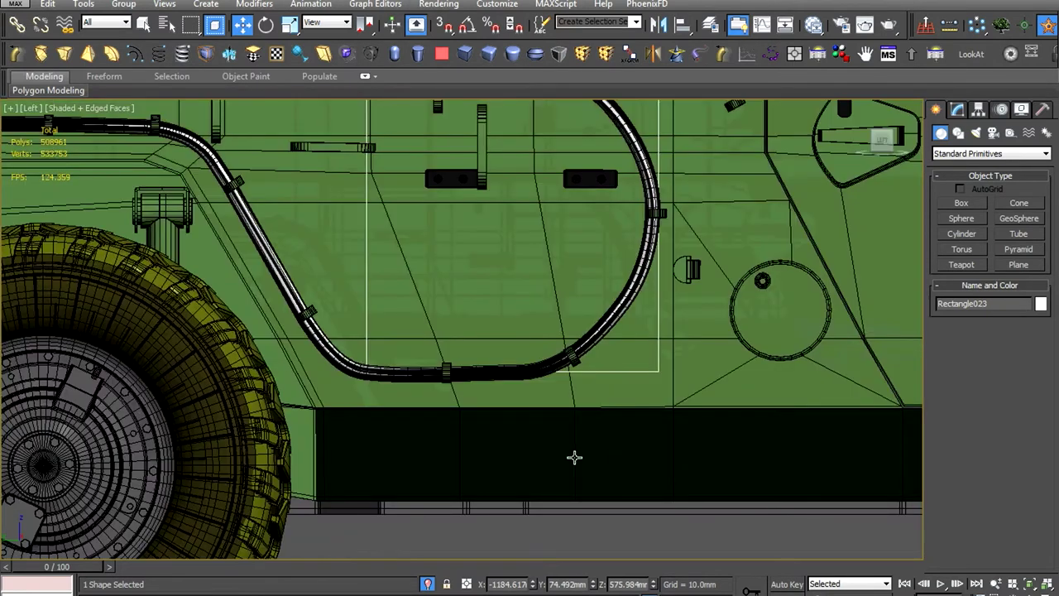
scroll(574, 457, "down", 3)
Return to the Left view and select the body's door edges
mouse_move(574, 457)
middle_mouse_down("alt")
mouse_move(590, 473)
mouse_move(686, 478)
mouse_move(532, 496)
mouse_move(526, 439)
middle_mouse_up("alt")
key("l")
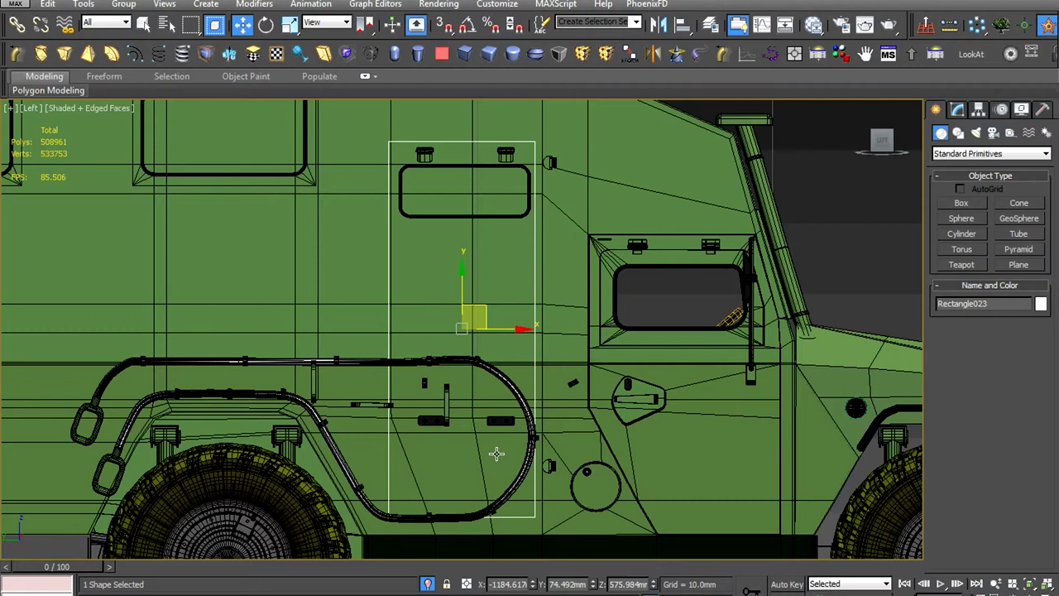
scroll(496, 454, "down", 3)
left_click(505, 343)
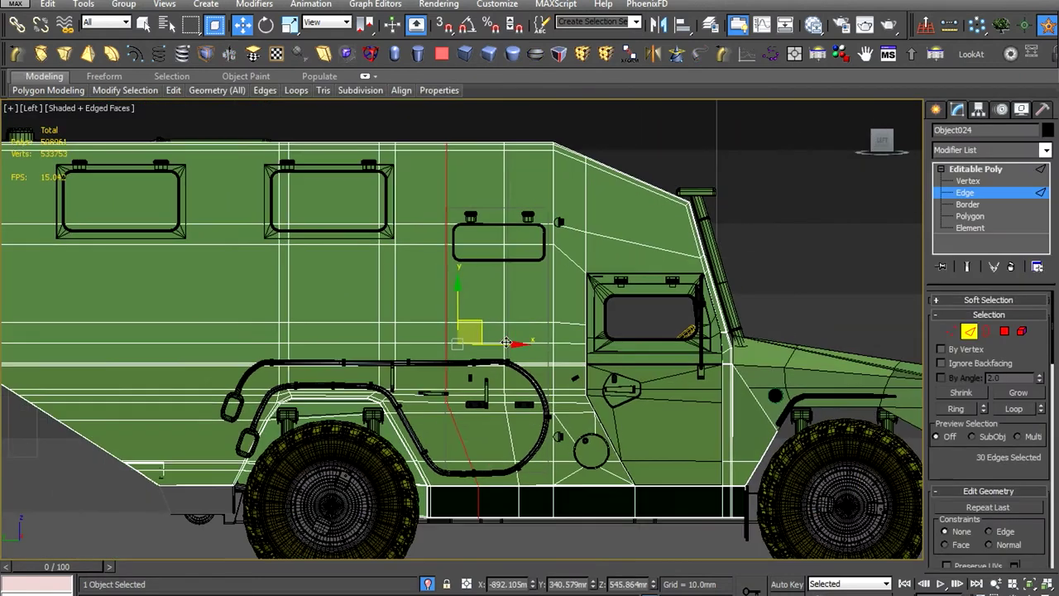
Clear the door edge selection and switch to the Move tool
key("r")
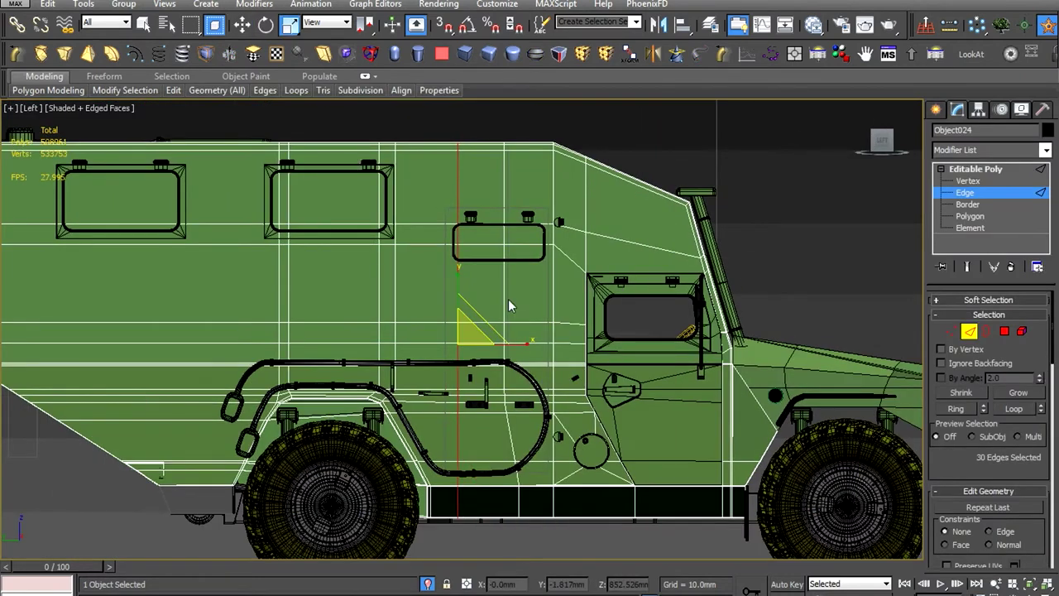
scroll(505, 297, "up", 2)
scroll(509, 389, "up", 3)
left_click(513, 395)
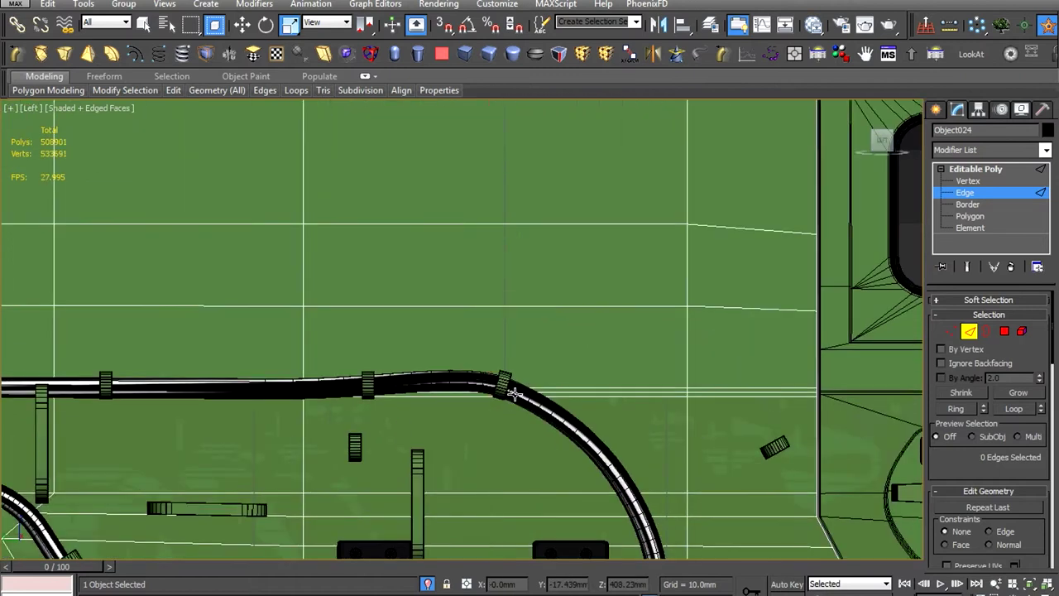
key("w")
scroll(497, 412, "down", 3)
Display the scene as wireframe and return to the Left view
left_click(112, 108)
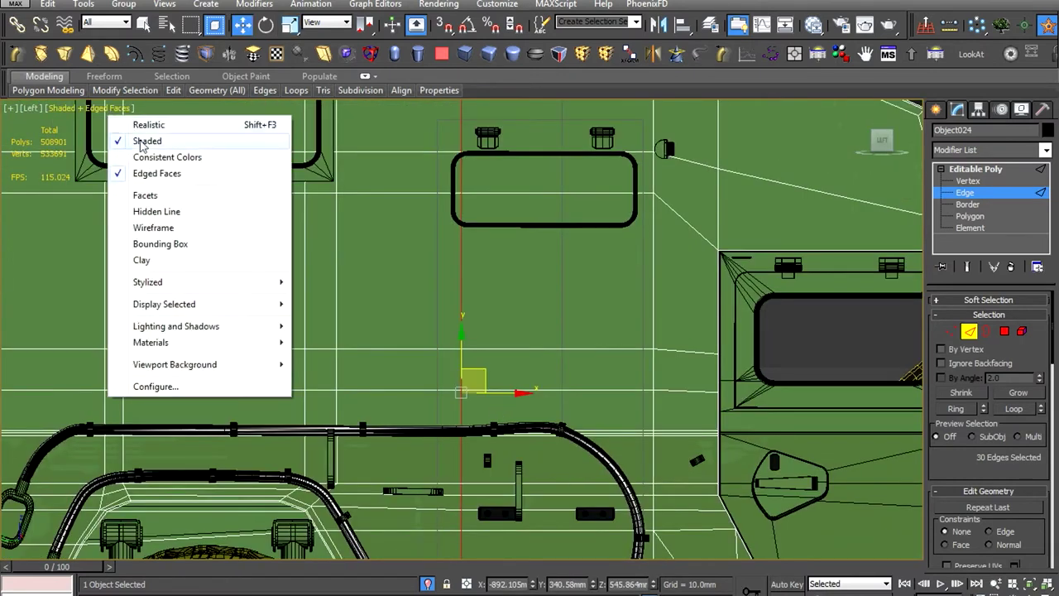
left_click(153, 228)
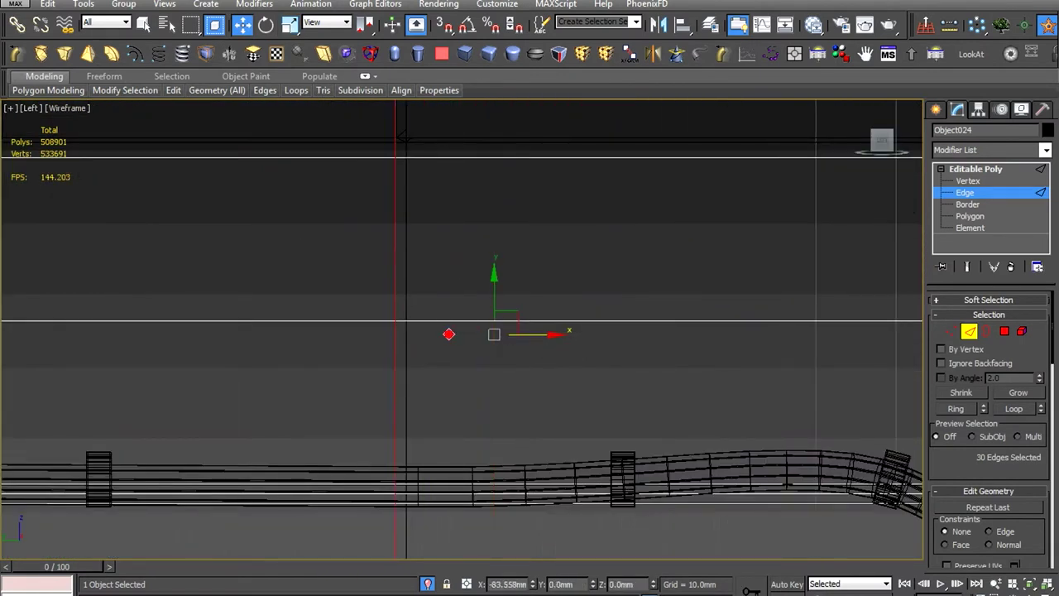
scroll(447, 334, "down", 5)
scroll(447, 334, "down", 2)
middle_click_drag(447, 335, 896, 214, "alt")
key("l")
scroll(553, 341, "up", 5)
scroll(554, 340, "down", 3)
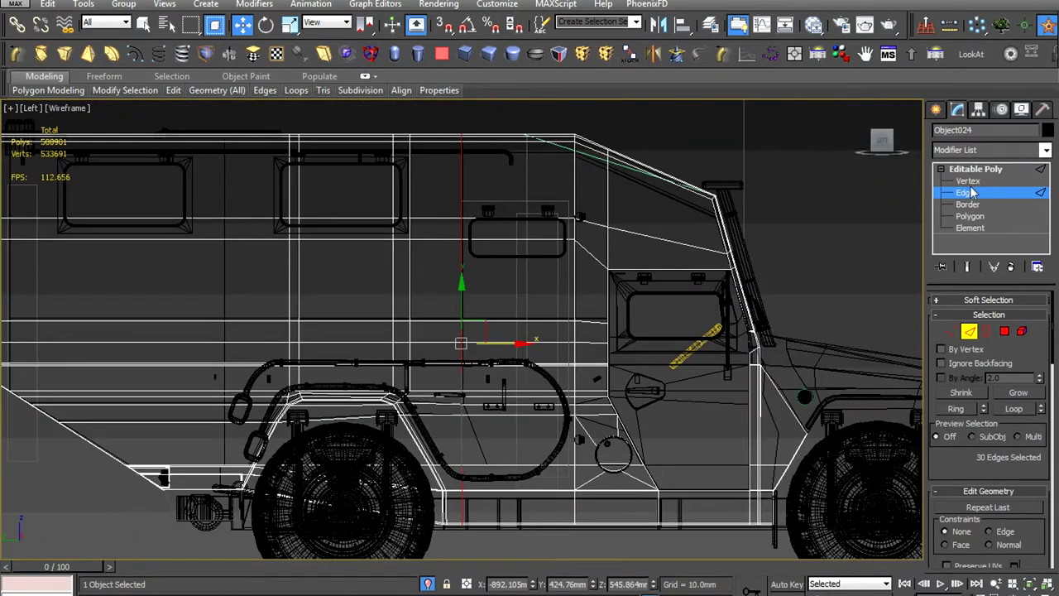
Pick the front wheel and bring up its quad menu
left_click(790, 325)
scroll(790, 325, "down", 4)
right_click(644, 366)
Hide the front wheel and the next selected wheel group
left_click(687, 320)
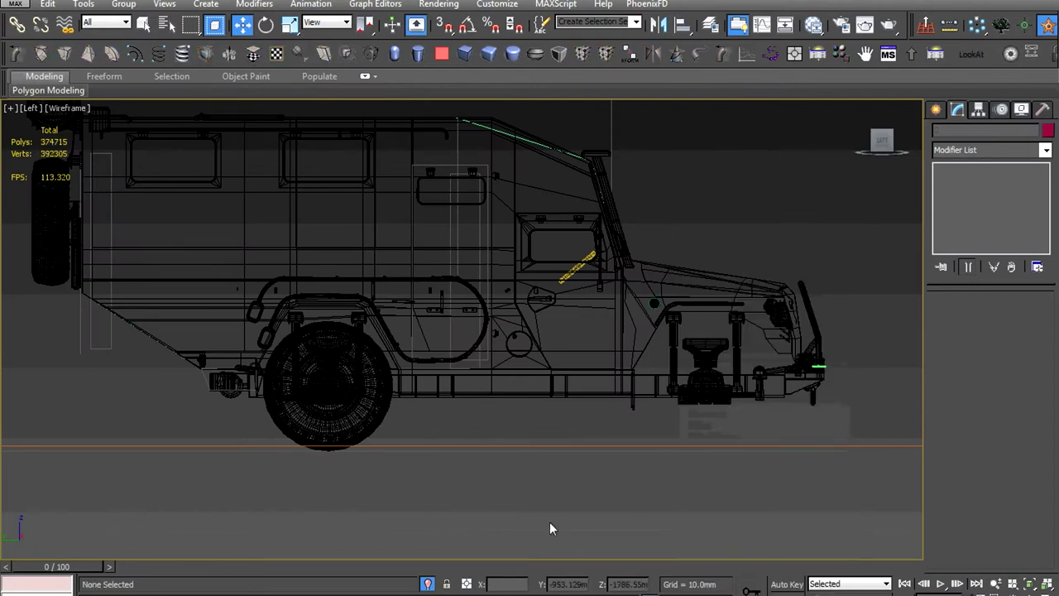
right_click(283, 368)
left_click(313, 320)
right_click(335, 364)
left_click(361, 321)
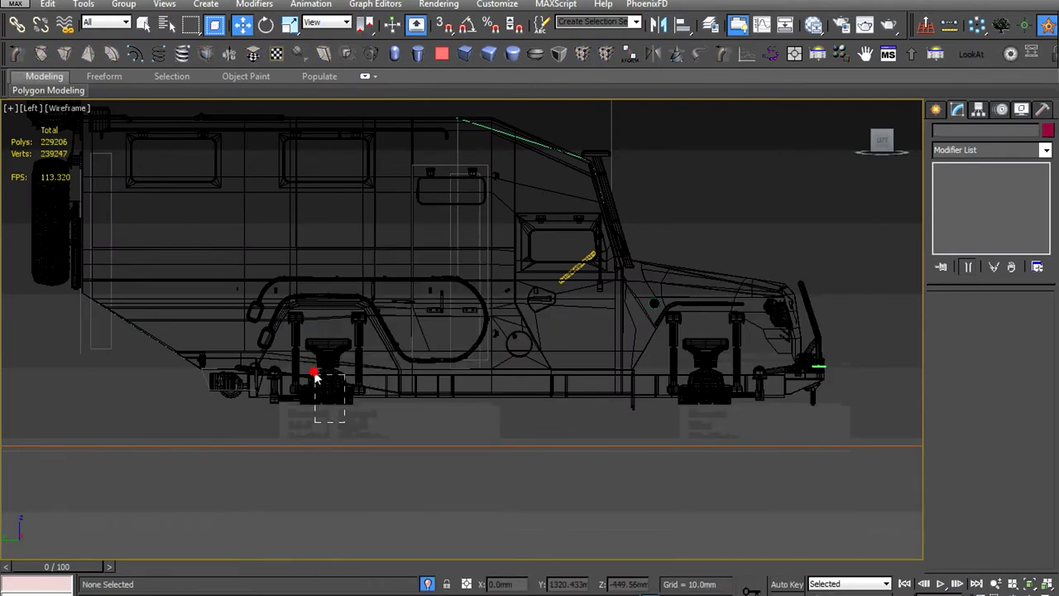
Hide the rear engine/suspension parts and the front suspension
left_click(335, 388)
right_click(350, 361)
left_click(328, 387)
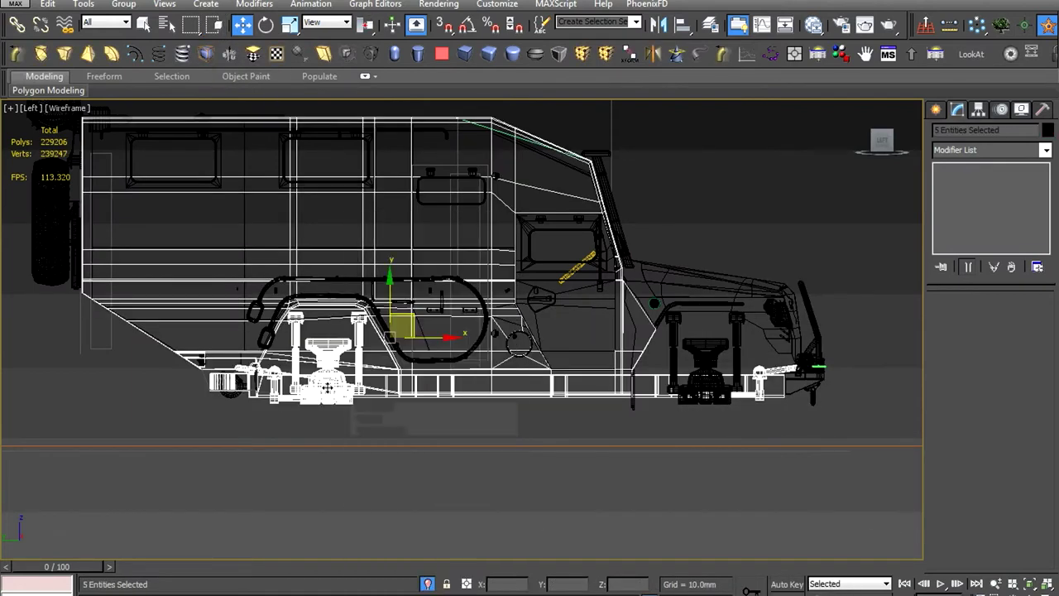
right_click(476, 431)
left_click(508, 337)
left_click_drag(650, 356, 801, 418)
right_click(801, 418)
left_click(780, 319)
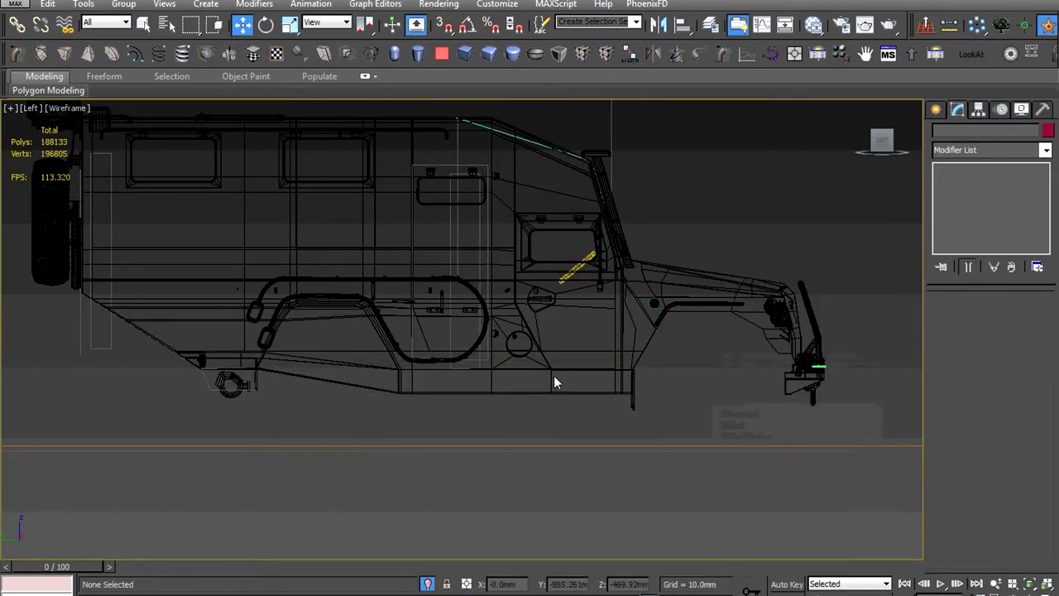
Select the vehicle body, switching the display from Shaded + Edged Faces to Wireframe
left_click(74, 108)
left_click(95, 137)
left_click(551, 428)
scroll(496, 284, "up", 5)
scroll(496, 284, "down", 3)
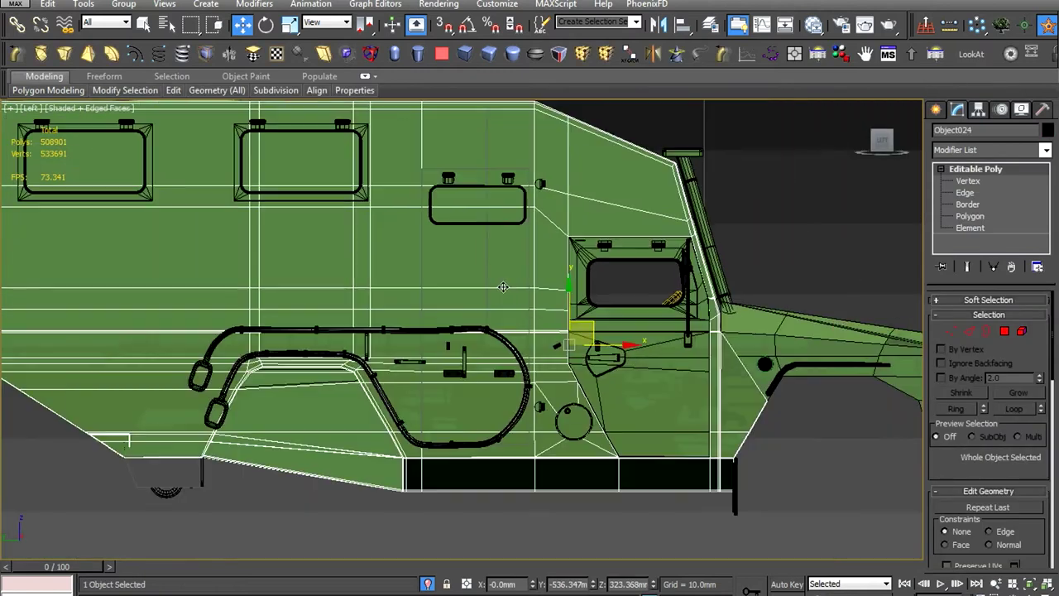
scroll(529, 290, "up", 5)
scroll(548, 298, "up", 3)
scroll(548, 298, "down", 3)
left_click(96, 108)
left_click(142, 227)
scroll(496, 331, "up", 2)
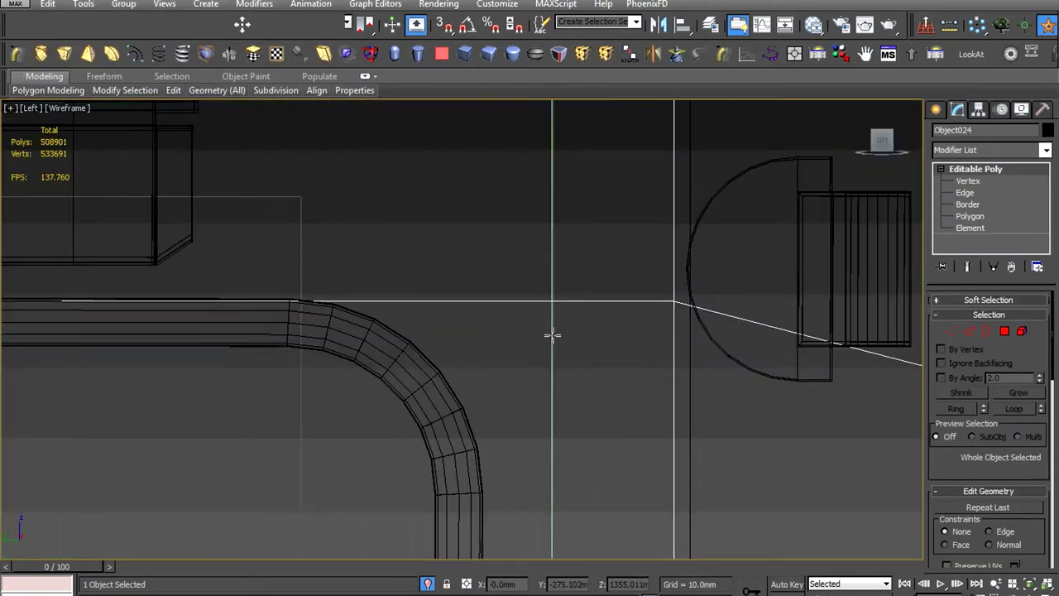
Enter Edge level on the body and try scaling, then moving, the selected edges
key("w")
scroll(552, 339, "down", 6)
key("2")
scroll(547, 336, "up", 4)
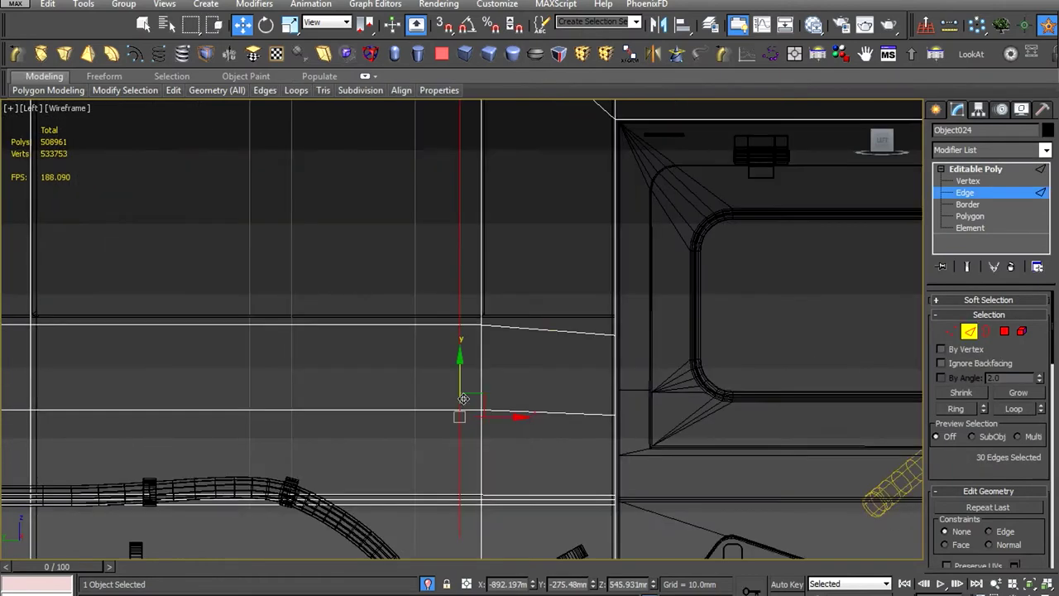
right_click(513, 240)
left_click(539, 276)
key("w")
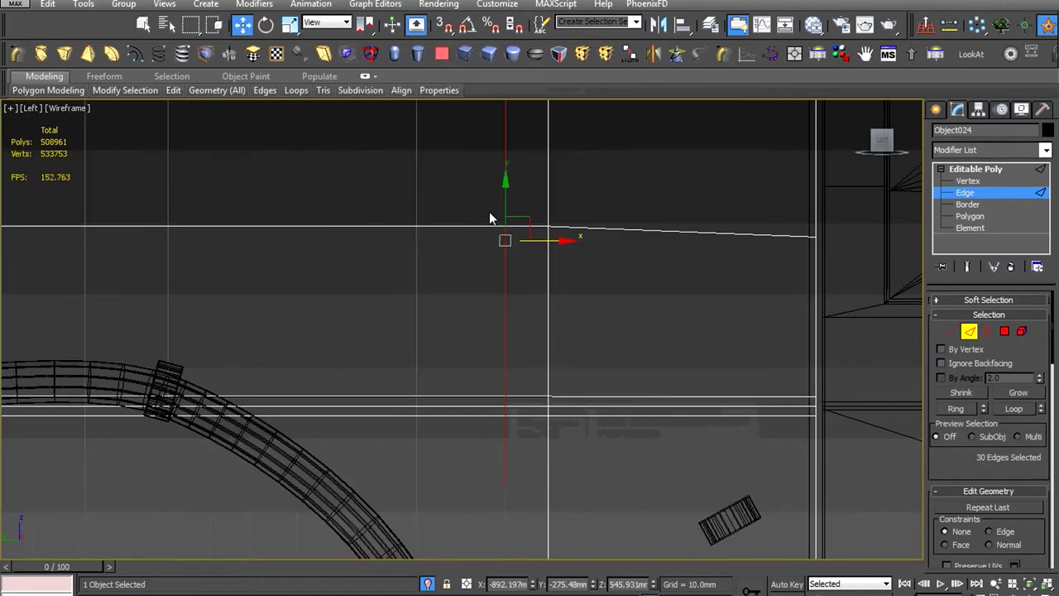
scroll(501, 232, "up", 5)
scroll(529, 331, "down", 5)
View the body side around the door in Shaded + Edged Faces from the Left view
middle_click_drag(529, 331, 579, 314, "alt")
scroll(579, 315, "up", 4)
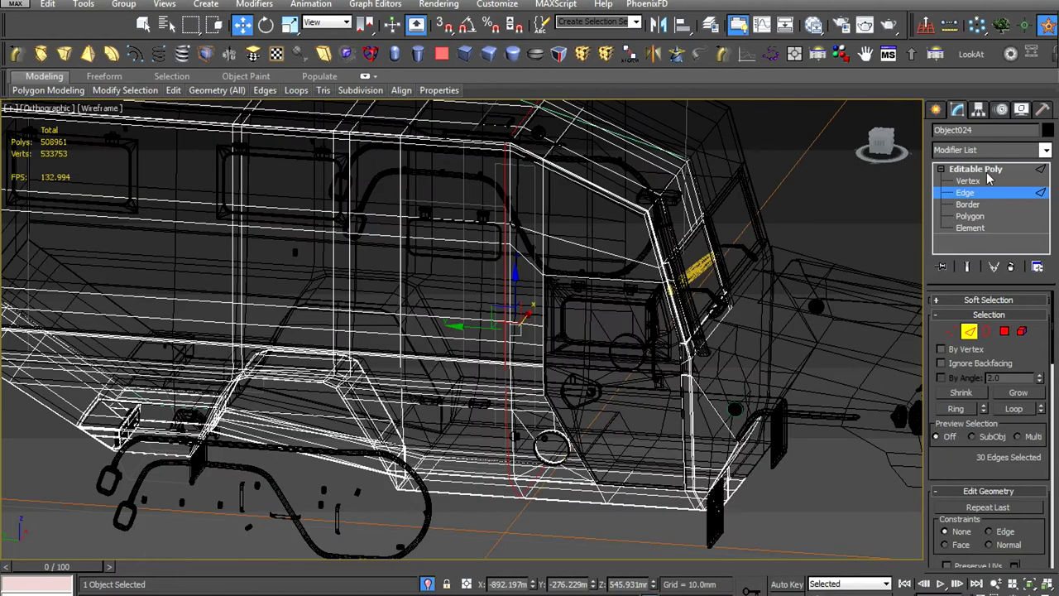
left_click(822, 138)
scroll(674, 295, "down", 6)
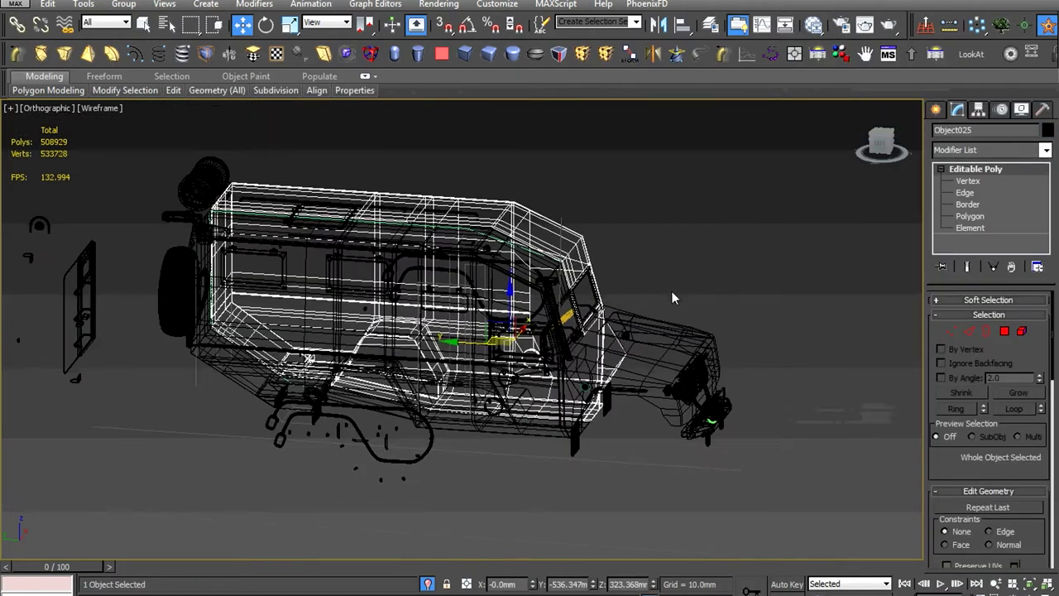
left_click(114, 107)
left_click(154, 142)
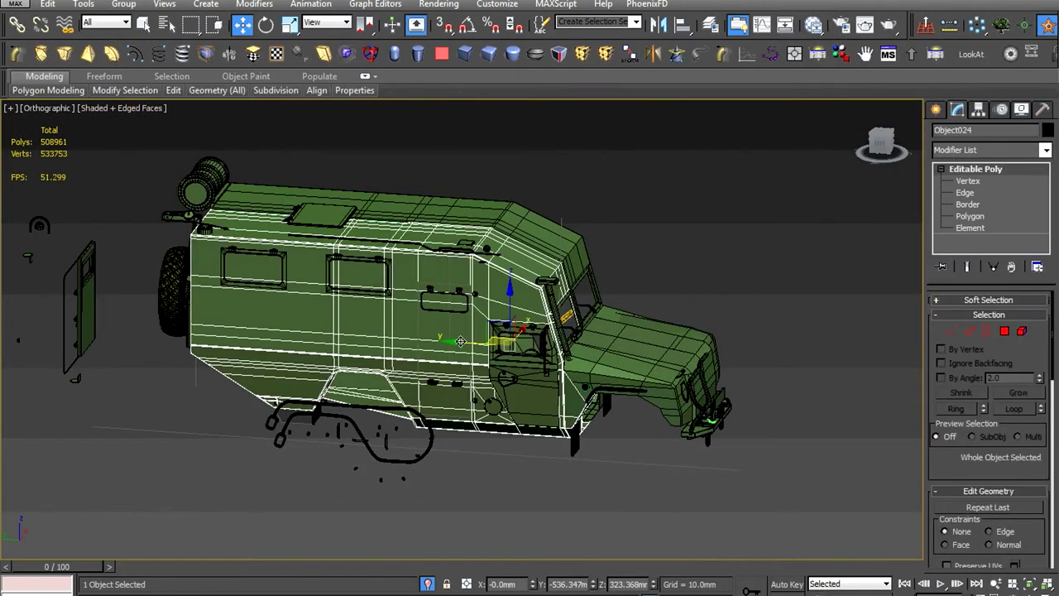
key("l")
scroll(648, 275, "up", 3)
scroll(648, 274, "up", 3)
scroll(647, 274, "up", 2)
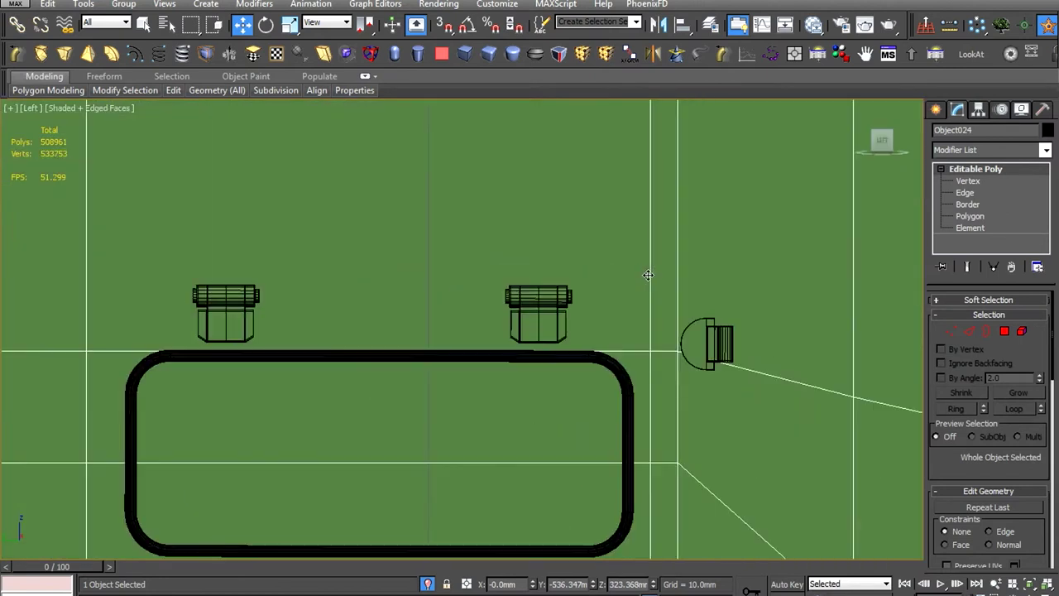
middle_click_drag(654, 265, 582, 302)
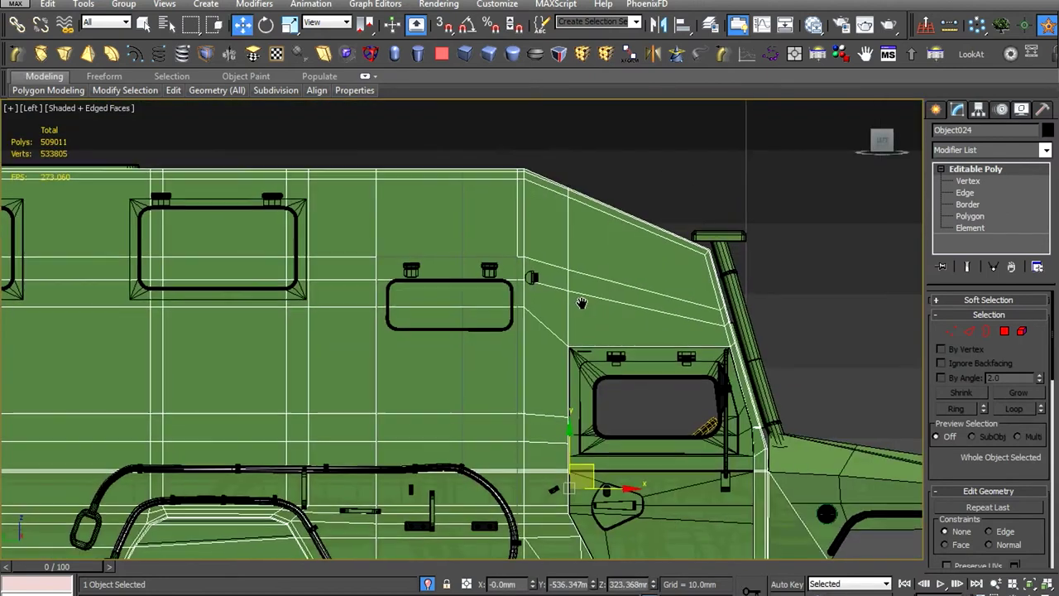
Turn on edge-constrained editing and switch back to the Move tool
scroll(590, 294, "down", 2)
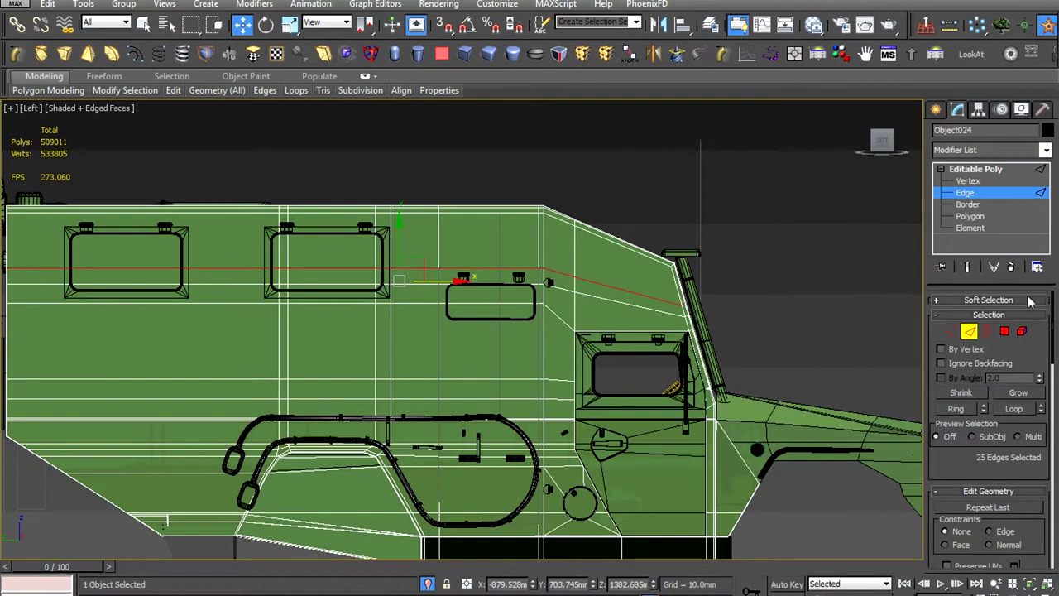
left_click(998, 534)
key("r")
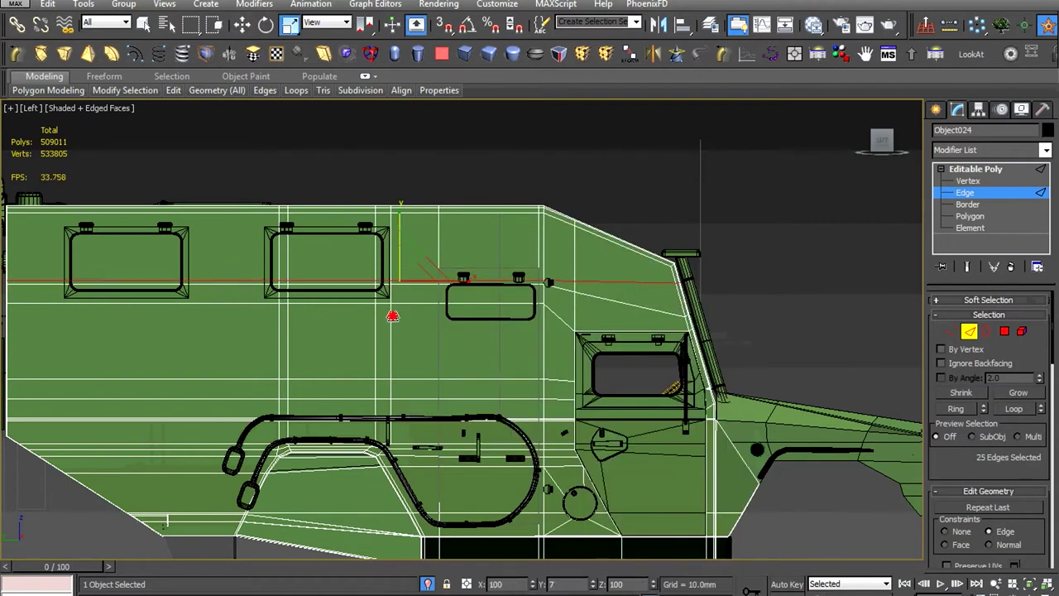
right_click(491, 260)
scroll(279, 278, "up", 5)
right_click(279, 278)
left_click(314, 307)
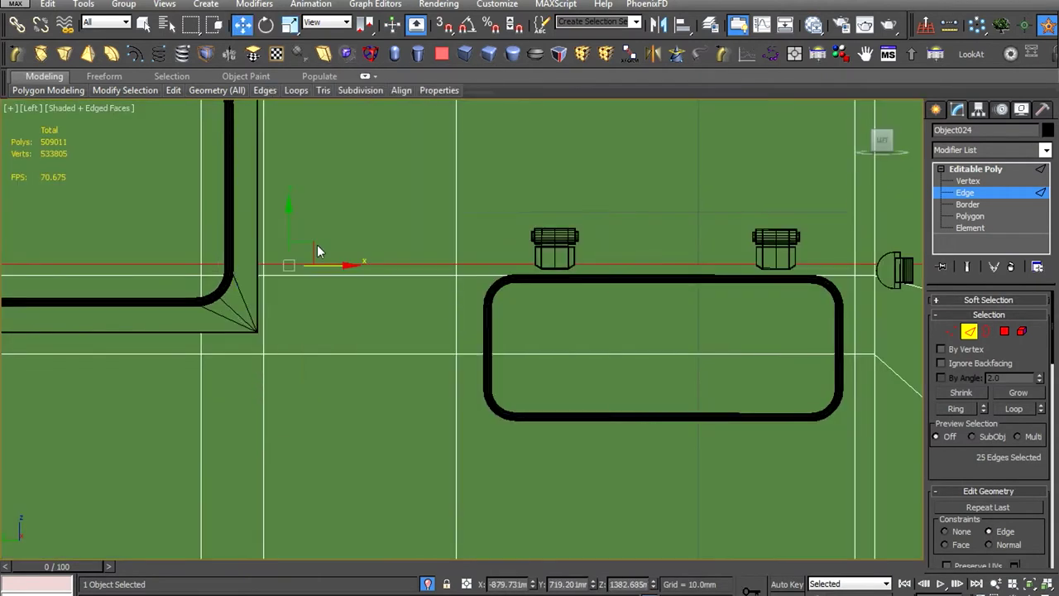
Orbit to the cab corner and select its four redundant corner edges
scroll(497, 247, "down", 3)
mouse_move(498, 248)
middle_mouse_down("alt")
mouse_move(545, 235)
mouse_move(579, 312)
mouse_move(540, 305)
middle_mouse_up("alt")
scroll(545, 235, "up", 5)
scroll(540, 305, "down", 3)
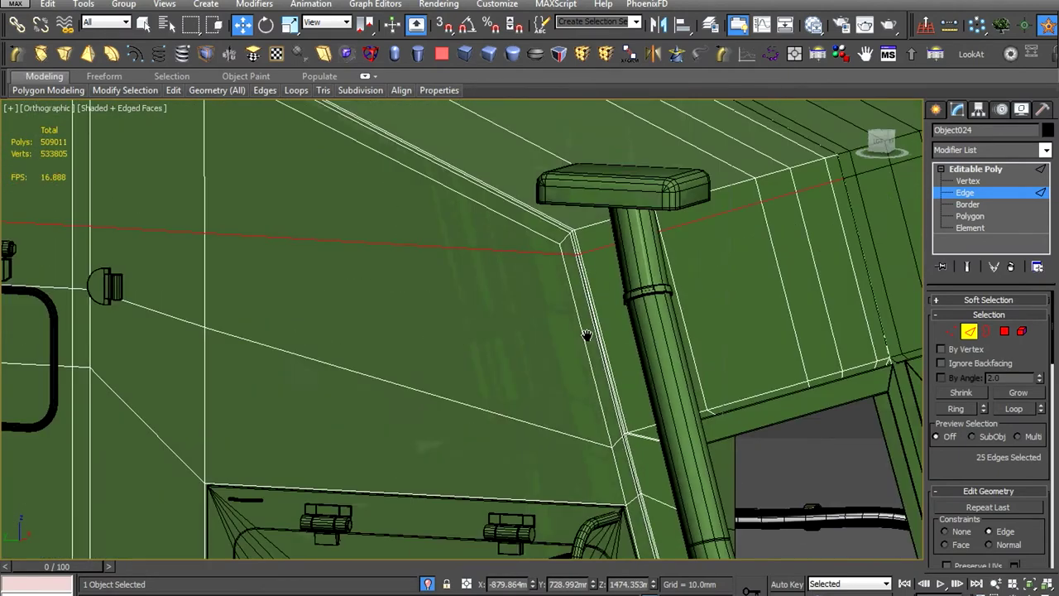
scroll(585, 331, "down", 2)
scroll(489, 232, "up", 3)
scroll(612, 330, "down", 3)
scroll(612, 330, "up", 3)
scroll(599, 292, "up", 3)
scroll(620, 208, "down", 5)
middle_click_drag(497, 289, 454, 418, "alt")
scroll(397, 459, "up", 8)
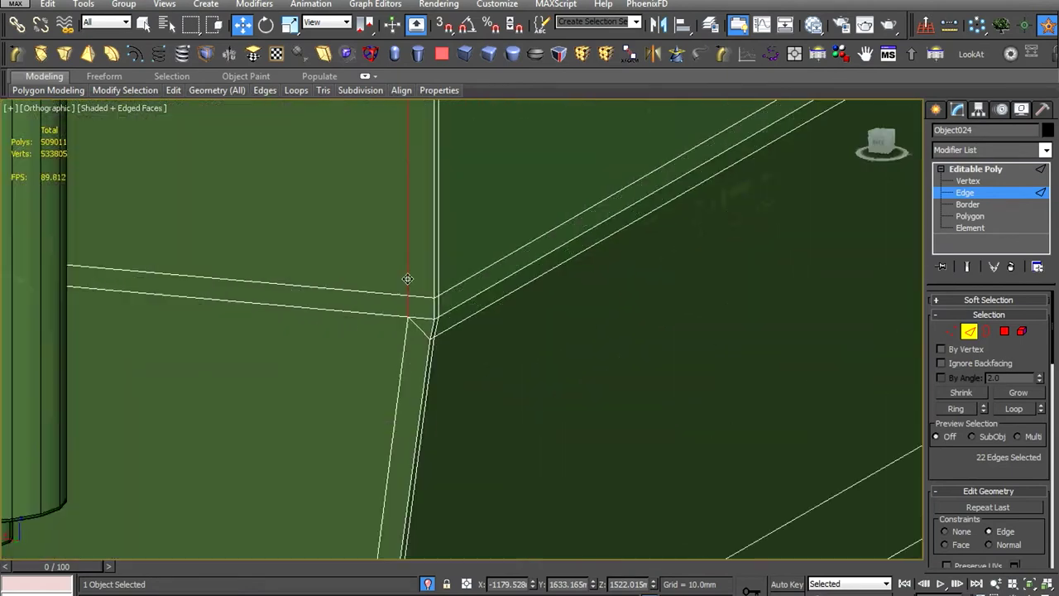
scroll(407, 278, "down", 5)
scroll(407, 278, "down", 3)
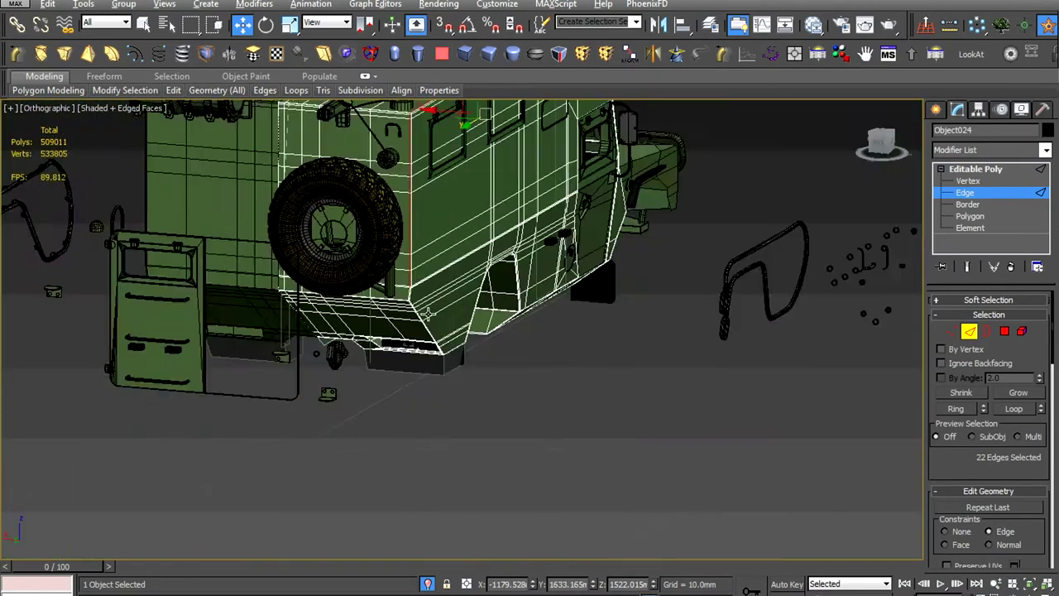
middle_click_drag(407, 279, 599, 376, "alt")
scroll(583, 335, "up", 4)
scroll(628, 286, "up", 3)
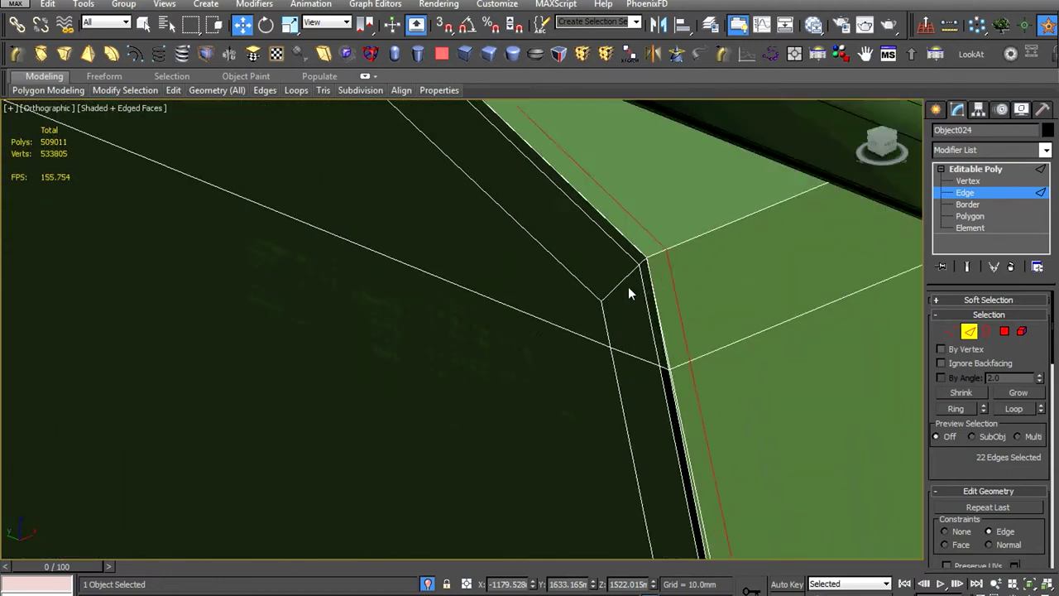
scroll(628, 287, "up", 3)
left_click(689, 368)
left_click(689, 367)
scroll(688, 367, "down", 3)
scroll(668, 347, "up", 3)
scroll(669, 347, "down", 2)
scroll(684, 311, "down", 1)
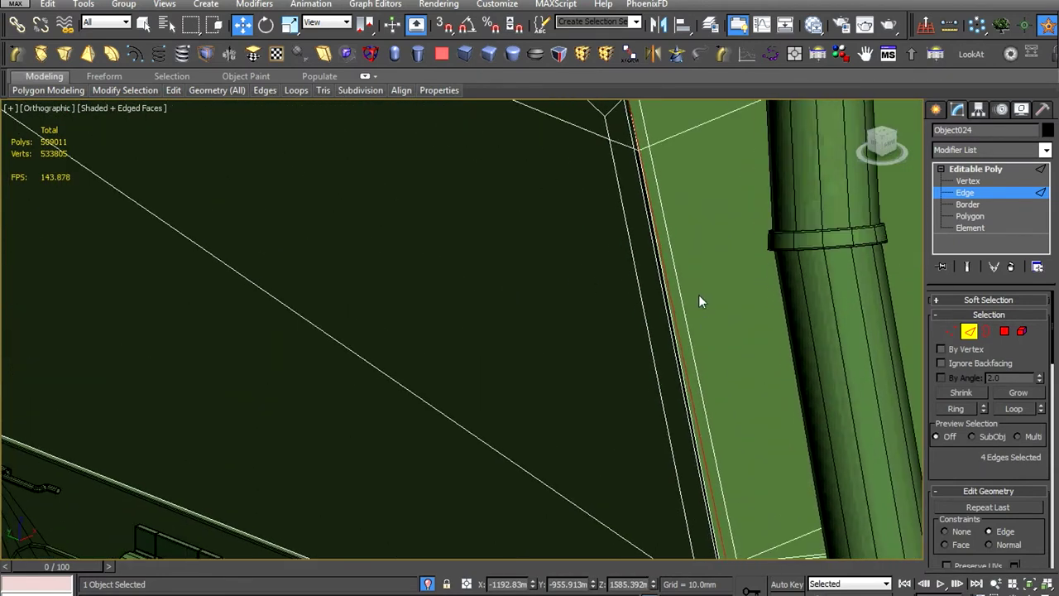
scroll(698, 294, "down", 4)
scroll(689, 293, "up", 5)
scroll(578, 135, "up", 3)
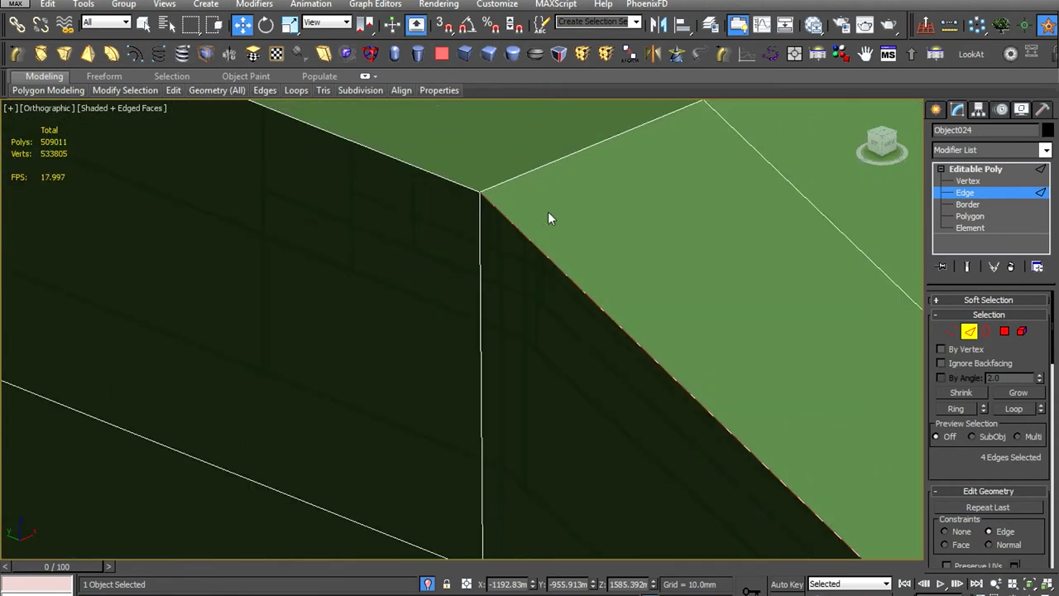
Remove the four selected cab-corner edges with Ctrl+Backspace
key("ctrl+BackSpace")
scroll(601, 272, "down", 2)
scroll(737, 364, "up", 3)
middle_click_drag(737, 364, 584, 477)
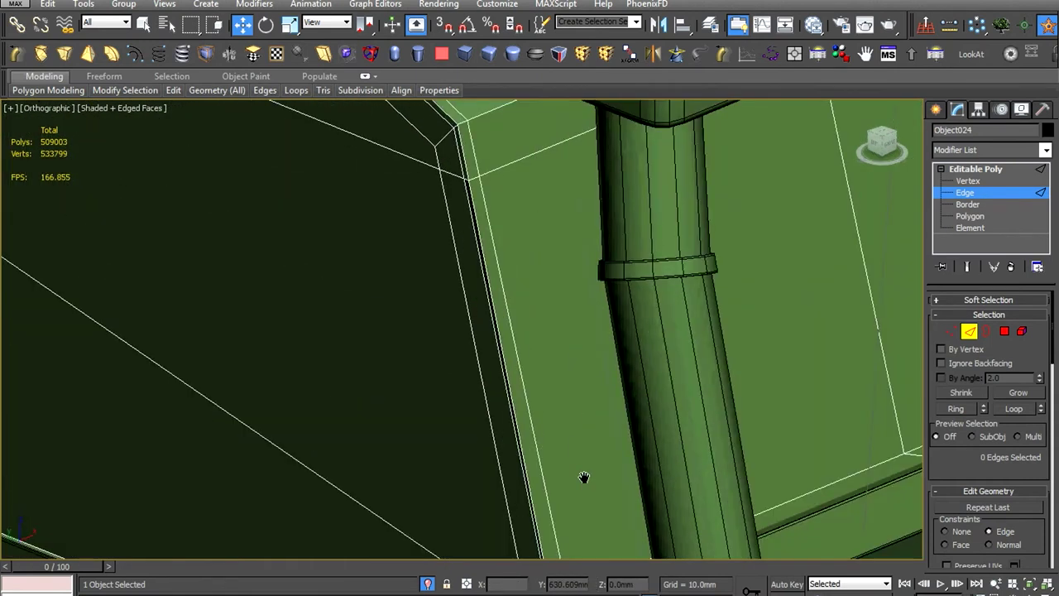
scroll(584, 477, "up", 3)
Select the edges at the panel's upper and lower corners to clean up the corner
scroll(572, 296, "up", 2)
right_click(534, 347)
left_click(579, 374)
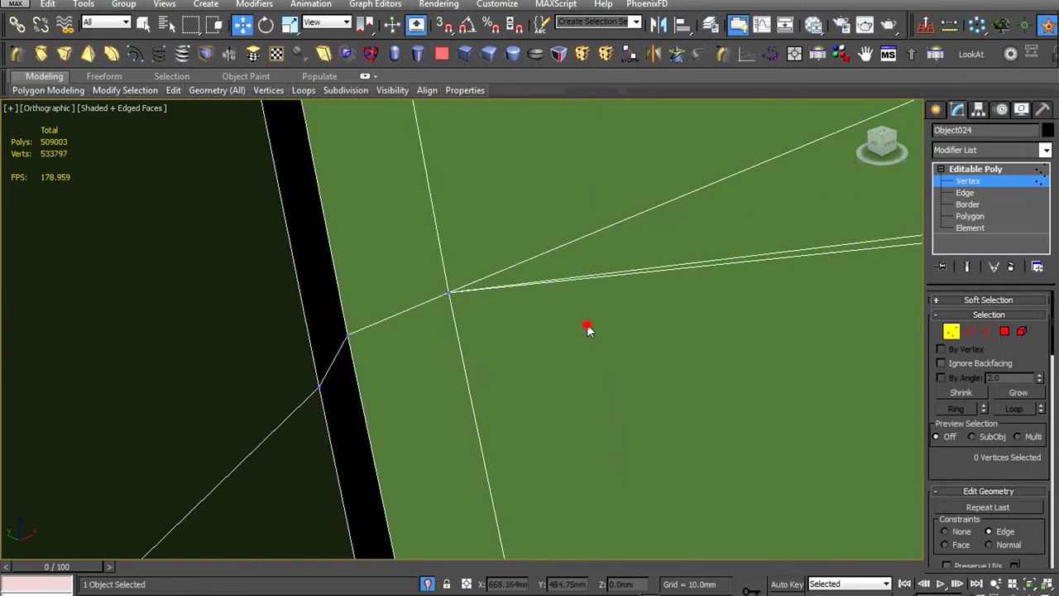
scroll(587, 329, "down", 2)
key("2")
left_click(351, 355)
mouse_move(351, 373)
middle_mouse_down("alt")
mouse_move(335, 378)
mouse_move(449, 323)
mouse_move(551, 372)
mouse_move(459, 246)
mouse_move(413, 229)
mouse_move(426, 305)
middle_mouse_up("alt")
left_click(449, 322)
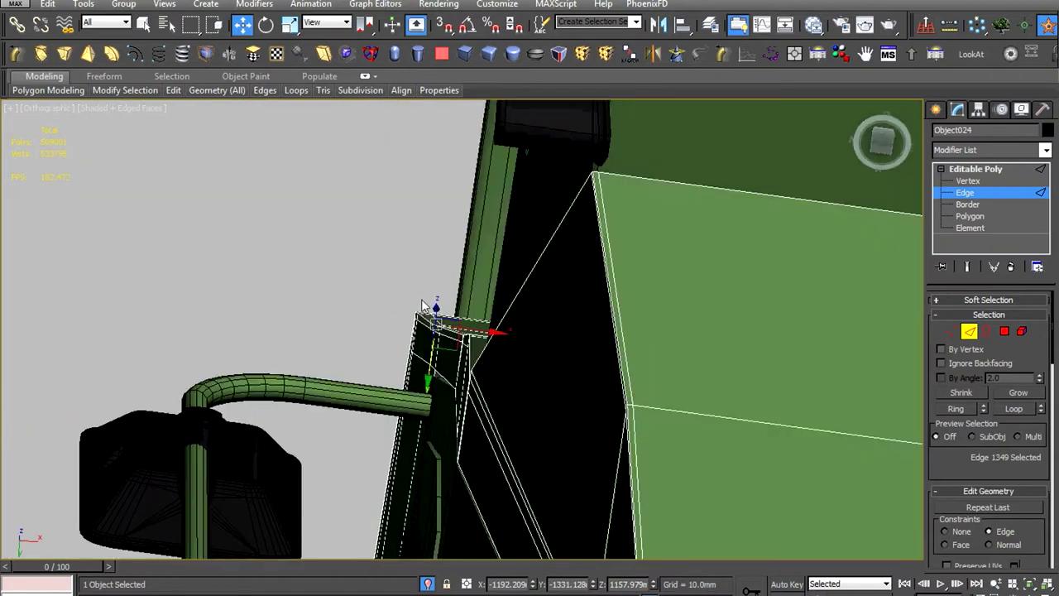
scroll(494, 383, "up", 2)
key("1")
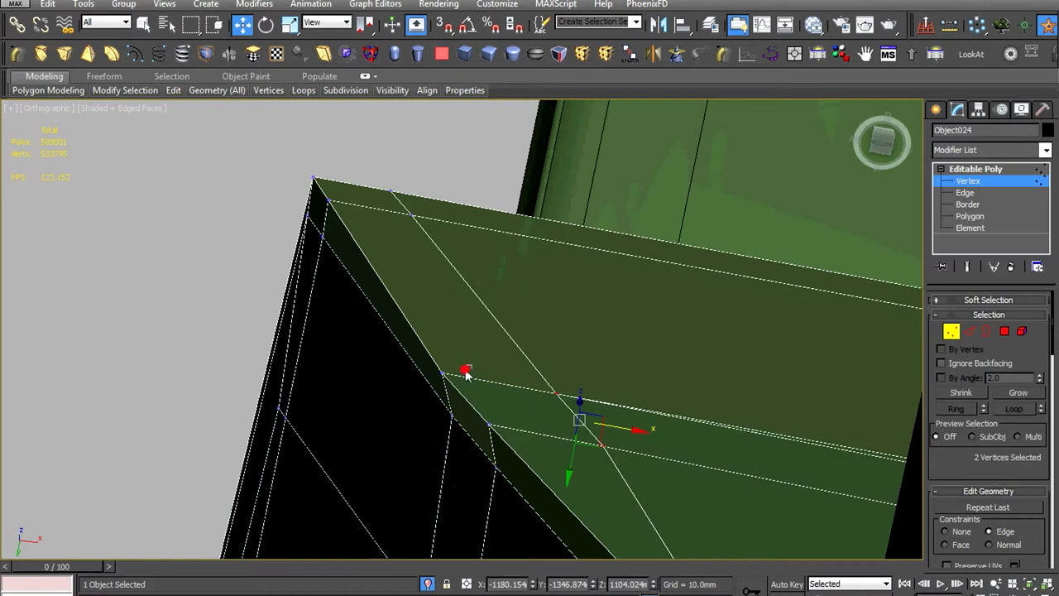
Isolate the vehicle body object with Alt+Q
middle_click_drag(510, 428, 842, 250, "alt")
key("alt+q")
middle_click_drag(532, 388, 463, 388, "alt")
scroll(401, 391, "up", 5)
Select two corner vertices and check them in the Front view
key("1")
scroll(401, 391, "down", 3)
left_click_drag(390, 243, 342, 378)
middle_click_drag(342, 378, 336, 389, "alt")
scroll(337, 388, "up", 3)
left_click_drag(256, 224, 390, 320)
key("f")
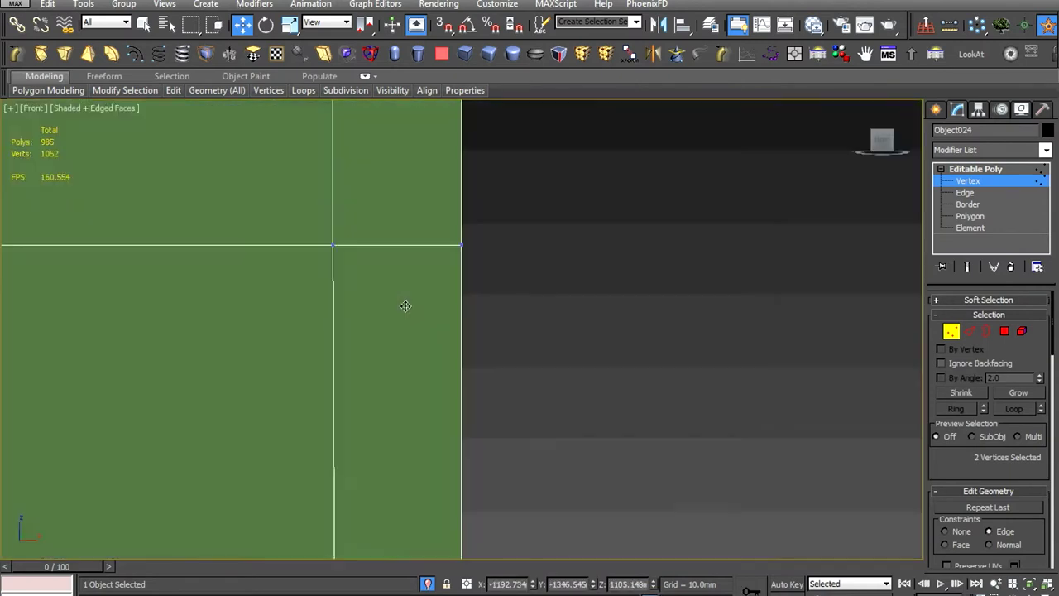
scroll(485, 325, "down", 2)
scroll(486, 326, "down", 2)
scroll(475, 330, "up", 3)
mouse_move(475, 330)
middle_mouse_down("alt")
mouse_move(499, 342)
mouse_move(634, 232)
mouse_move(641, 395)
mouse_move(615, 288)
middle_mouse_up("alt")
scroll(615, 288, "up", 3)
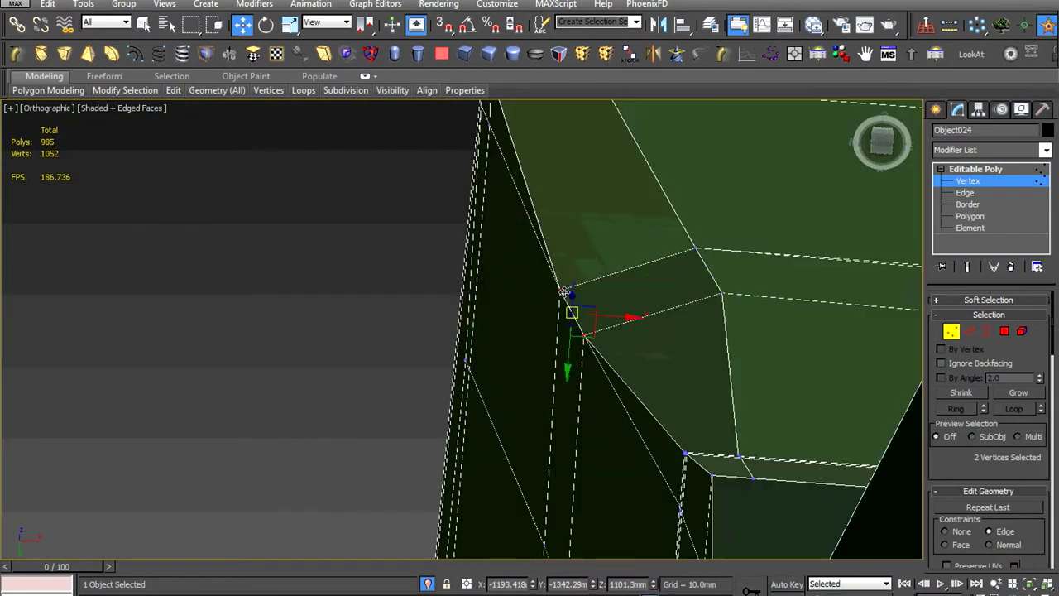
scroll(615, 288, "up", 2)
scroll(615, 288, "up", 1)
scroll(614, 288, "down", 2)
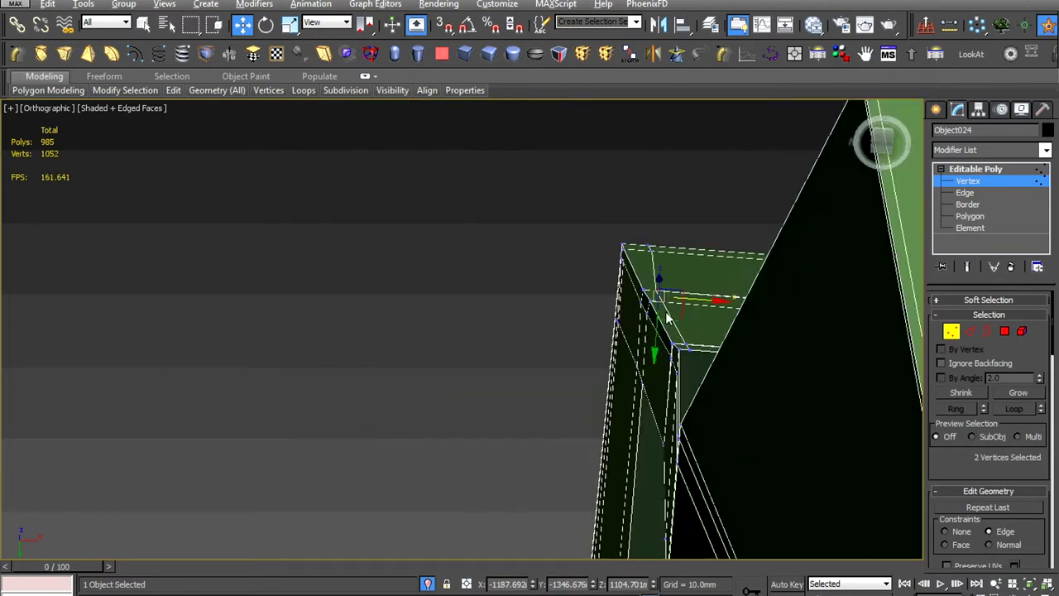
Grow the polygon selection to cover the whole side panel
mouse_move(615, 288)
middle_mouse_down("alt")
mouse_move(737, 371)
mouse_move(578, 318)
mouse_move(950, 389)
middle_mouse_up("alt")
key("4")
left_click(498, 352)
mouse_move(498, 353)
middle_mouse_down("alt")
mouse_move(439, 361)
mouse_move(975, 495)
middle_mouse_up("alt")
Turn off edge-constrained editing and switch to the Scale tool
left_click(944, 433)
right_click(359, 367)
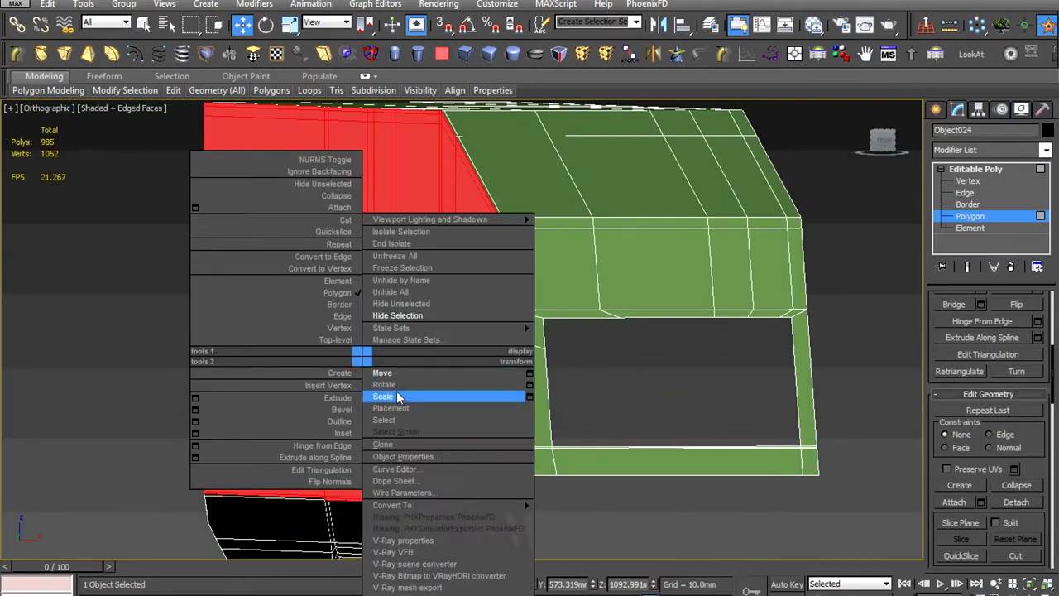
left_click(381, 414)
key("w")
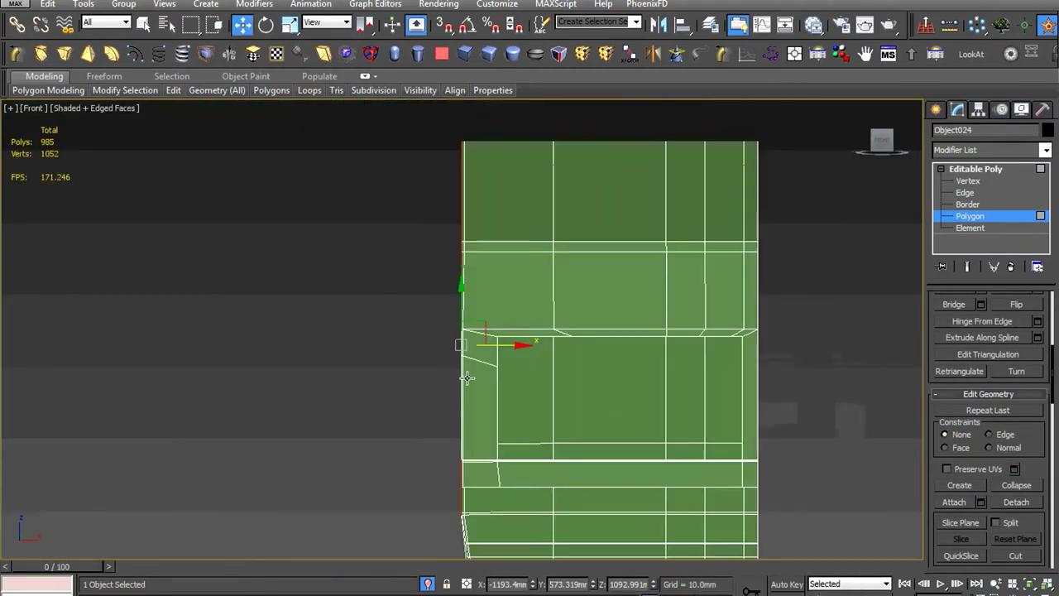
left_click(995, 169)
scroll(564, 376, "down", 5)
scroll(563, 376, "up", 5)
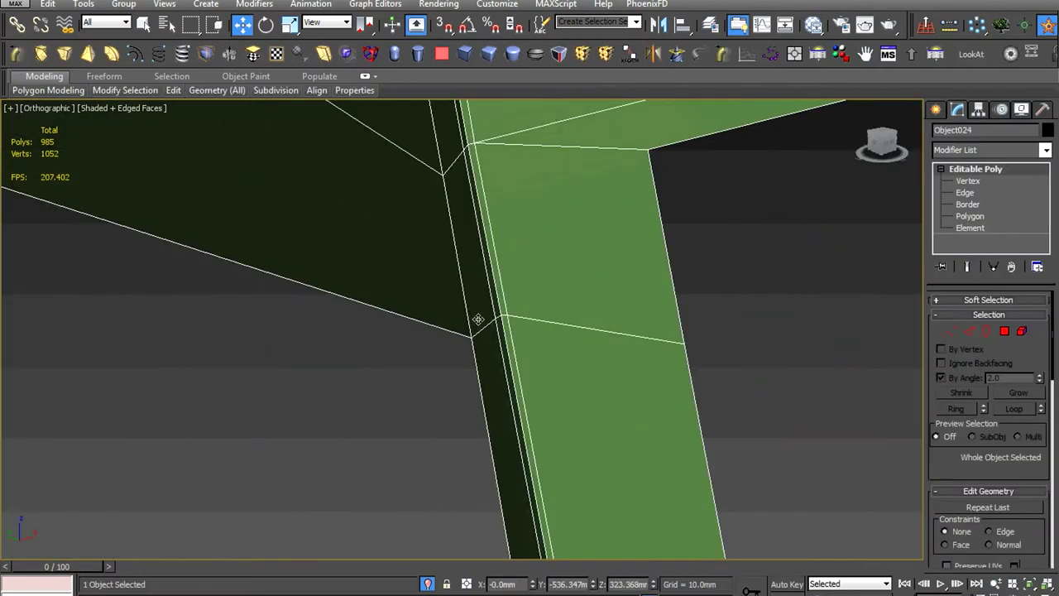
scroll(549, 361, "down", 2)
Select the cab-corner vertices and Connect them to add supporting edges
key("1")
scroll(653, 356, "up", 3)
scroll(530, 331, "down", 3)
scroll(725, 316, "up", 4)
left_click(695, 330)
middle_click_drag(695, 329, 595, 411, "alt")
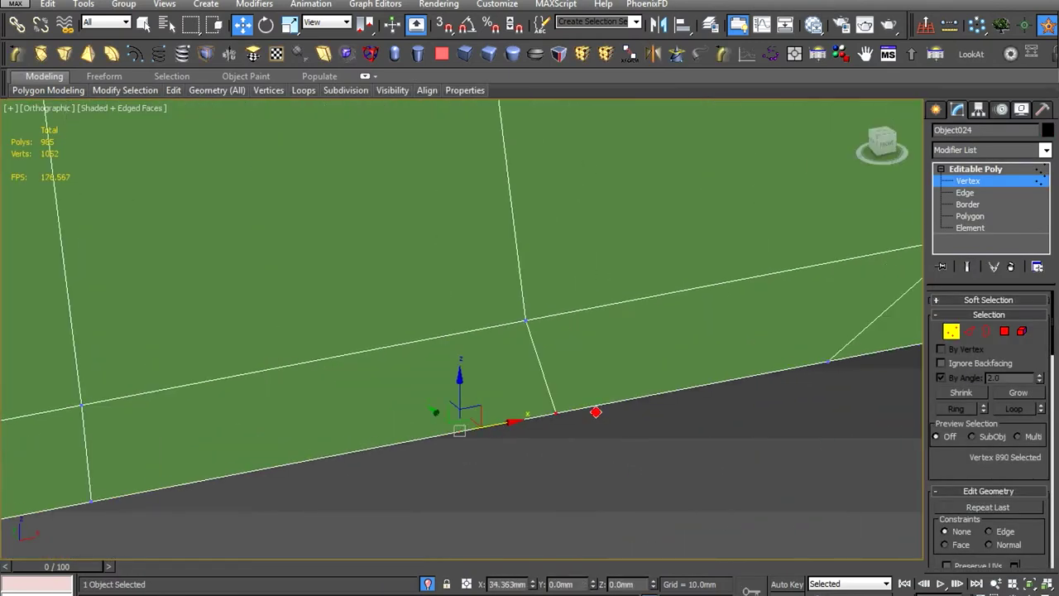
scroll(481, 441, "down", 3)
scroll(432, 424, "up", 3)
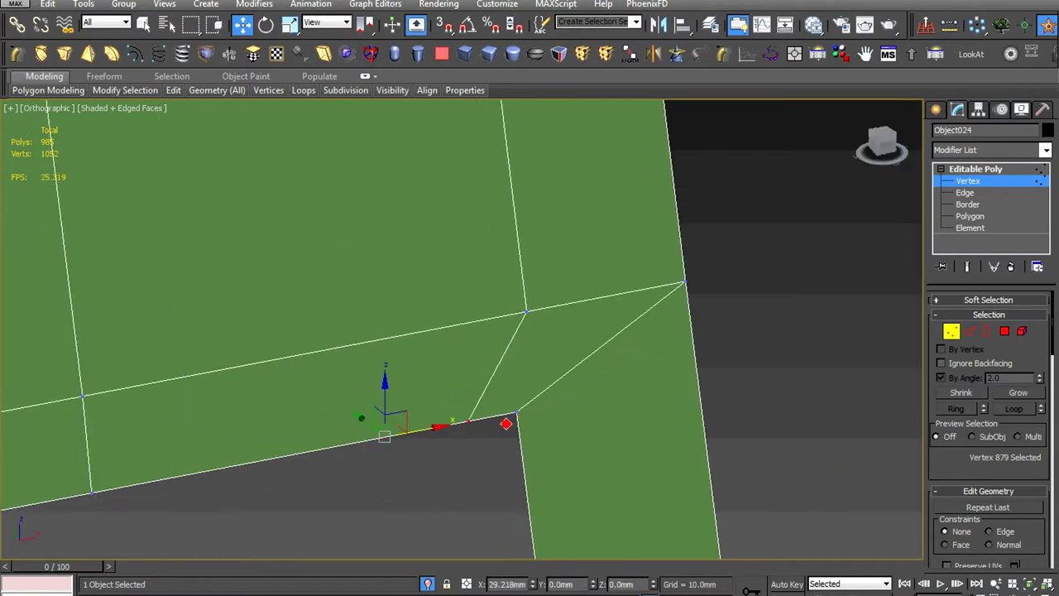
scroll(519, 428, "down", 3)
scroll(475, 418, "up", 3)
scroll(509, 384, "up", 2)
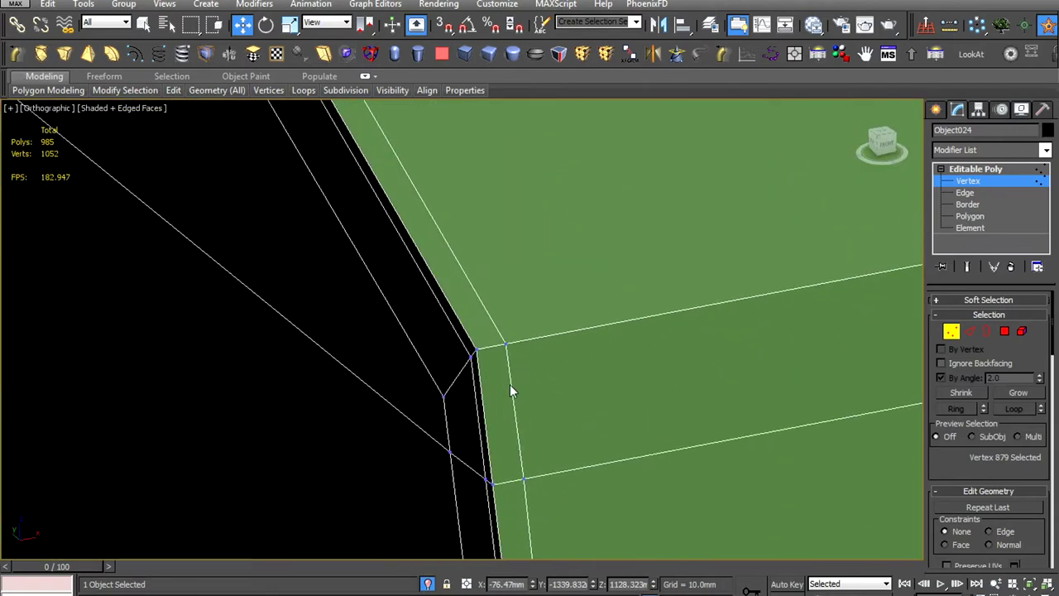
scroll(509, 383, "up", 2)
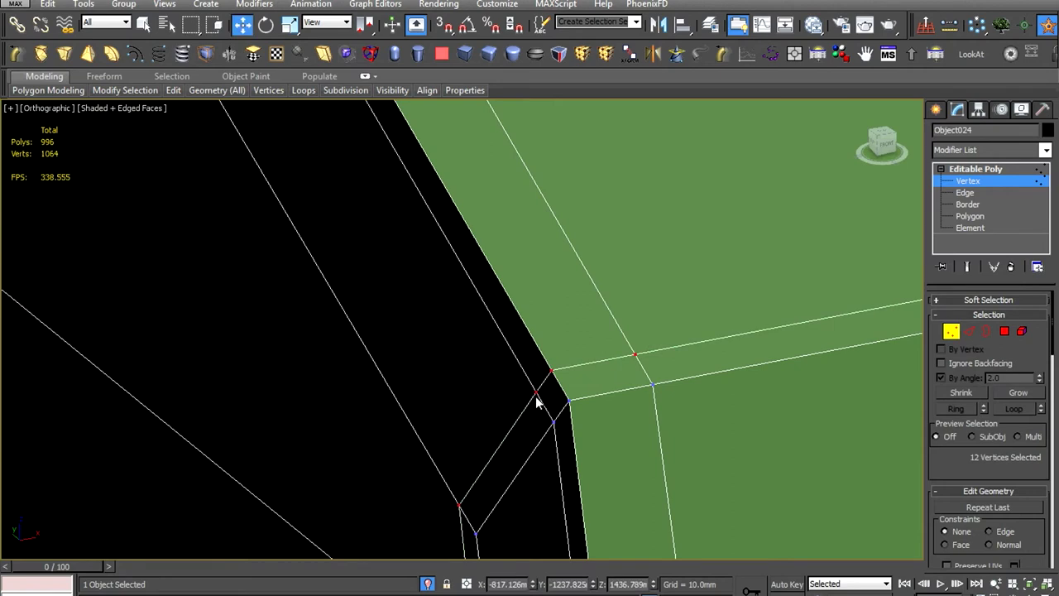
middle_click_drag(578, 451, 586, 289)
right_click(587, 289)
left_click(557, 362)
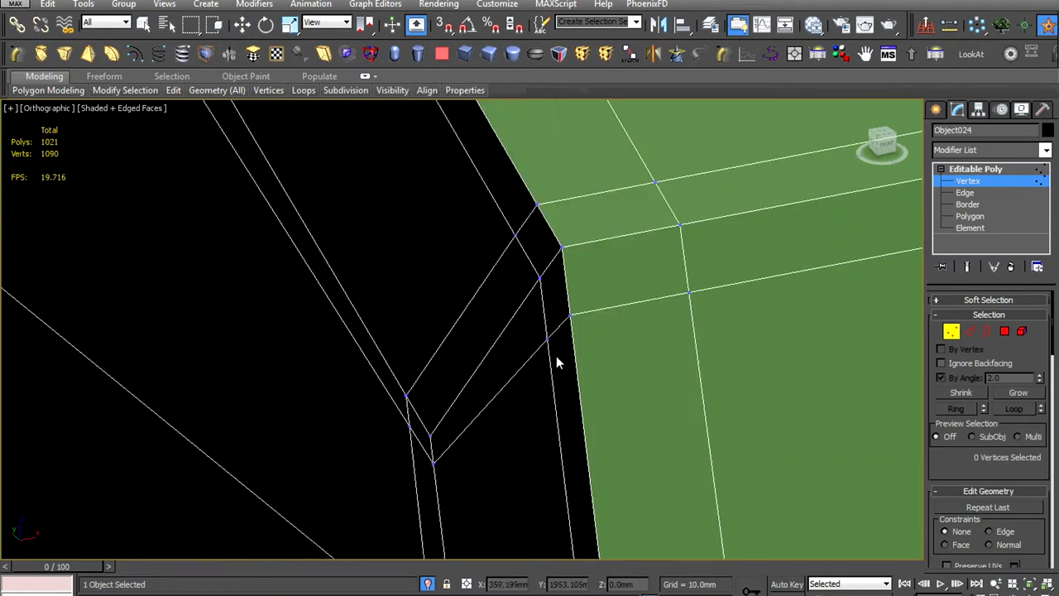
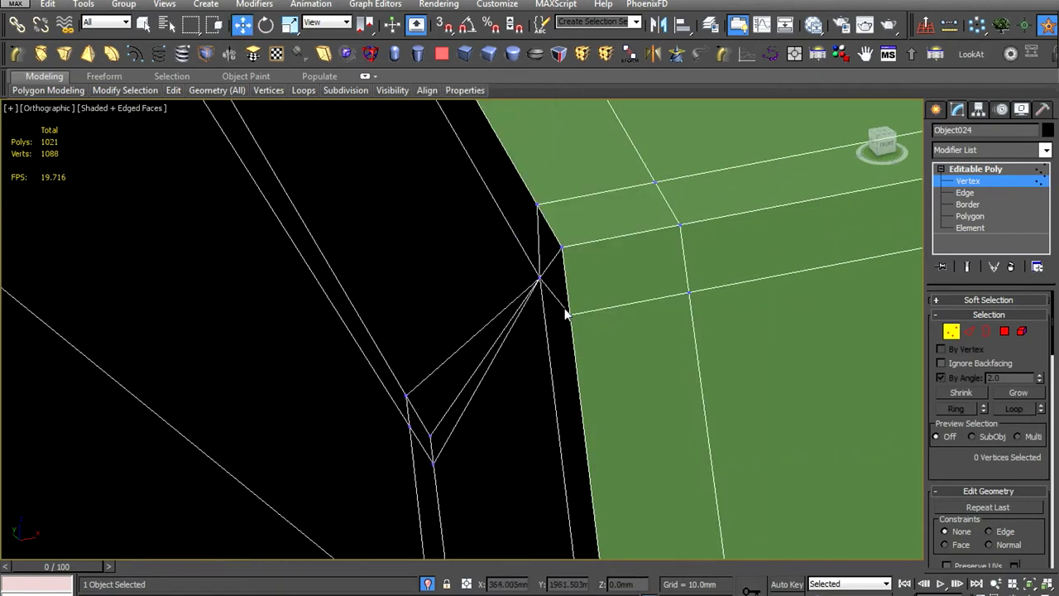
Remove the redundant edges from the body shell's upper corner
key("2")
scroll(497, 278, "up", 2)
key("ctrl+BackSpace")
scroll(485, 254, "down", 5)
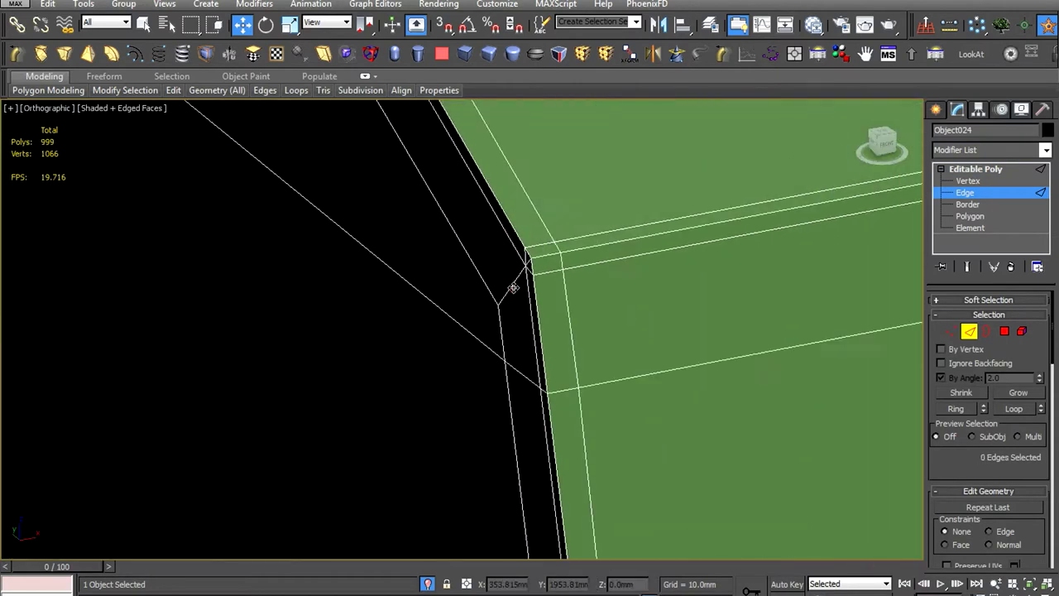
scroll(396, 200, "up", 6)
middle_click_drag(403, 243, 330, 273, "alt")
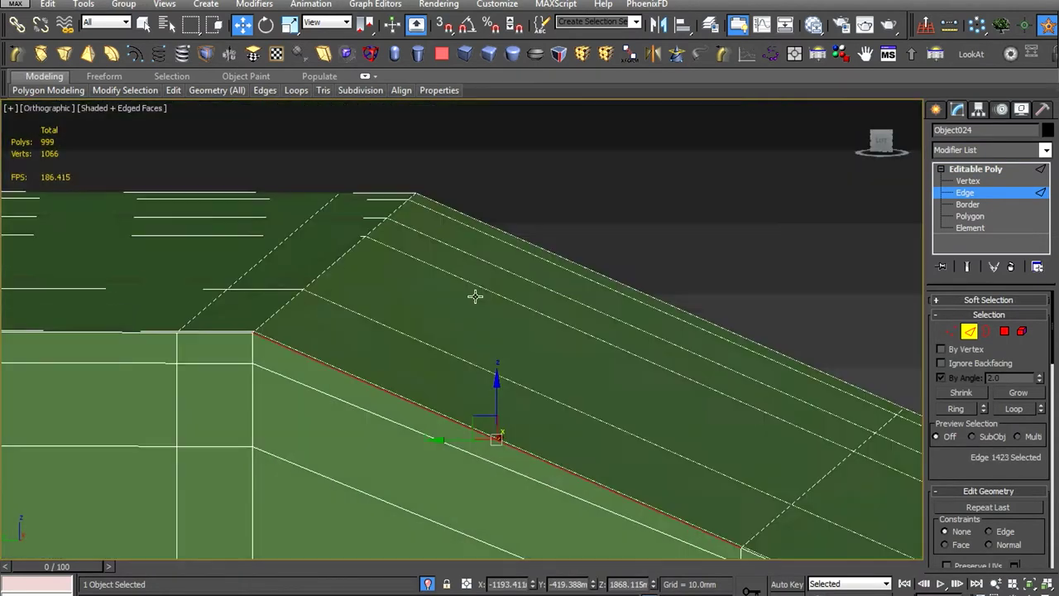
scroll(315, 266, "down", 5)
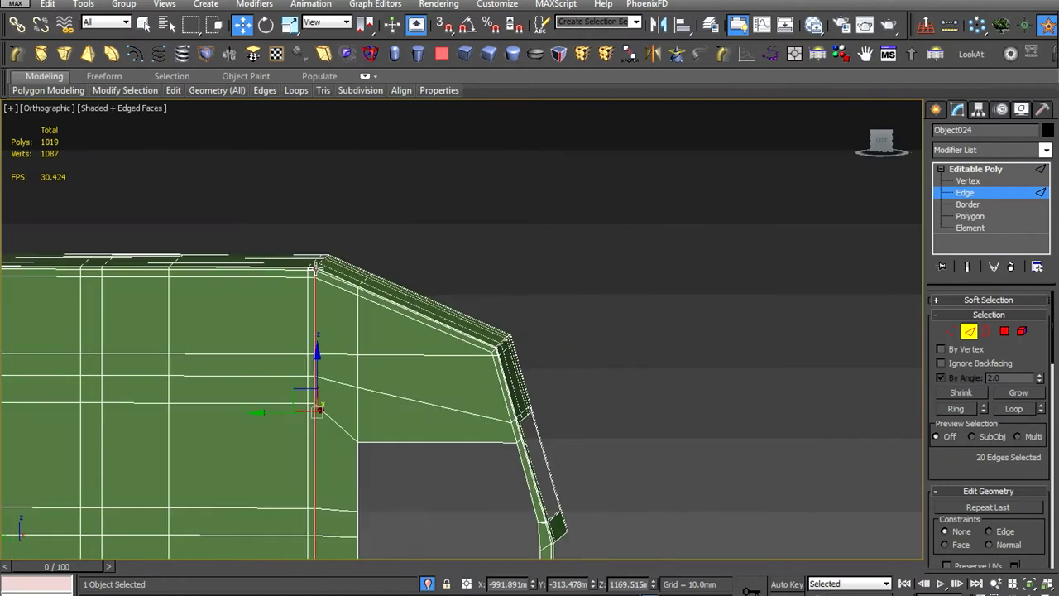
middle_click_drag(310, 398, 402, 407, "alt")
scroll(403, 406, "up", 3)
middle_click_drag(372, 307, 418, 398, "alt")
scroll(418, 398, "up", 5)
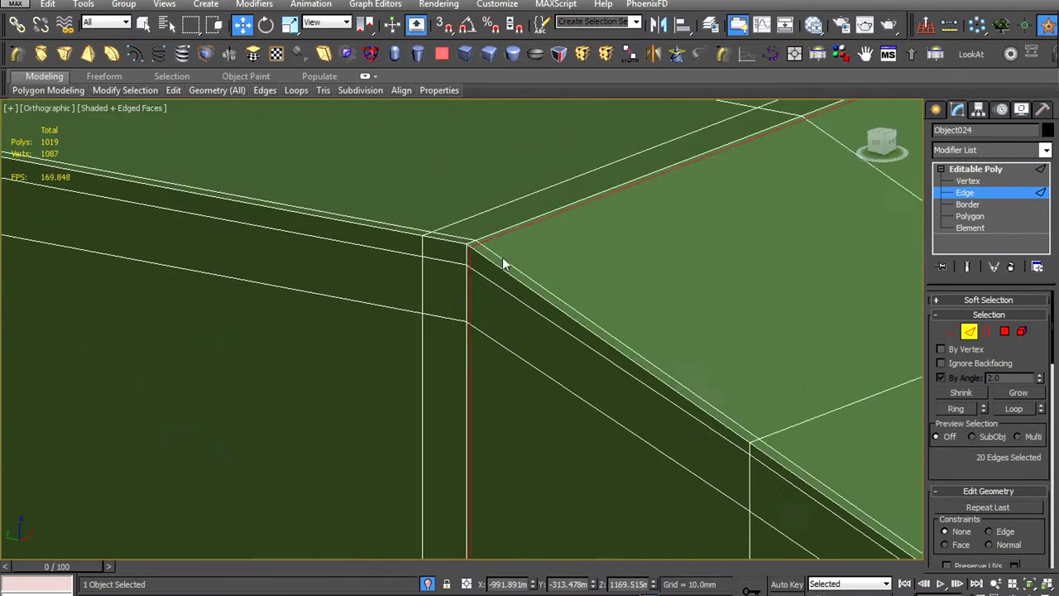
scroll(417, 302, "down", 1)
Adjust the corner vertices and return to object level, leaving 1013 polygons
key("1")
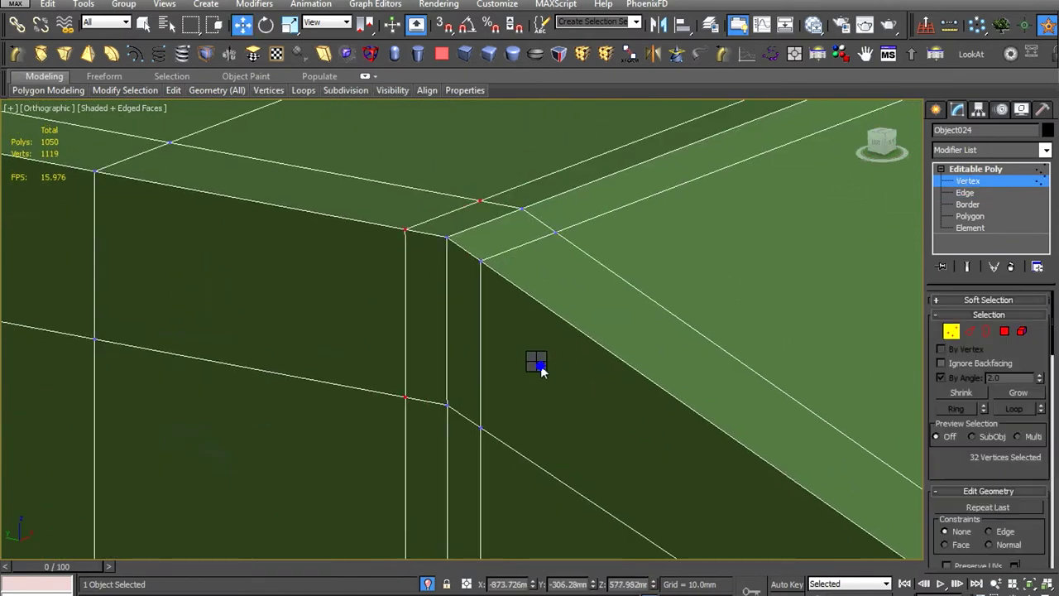
key("w")
middle_click_drag(478, 417, 668, 289, "alt")
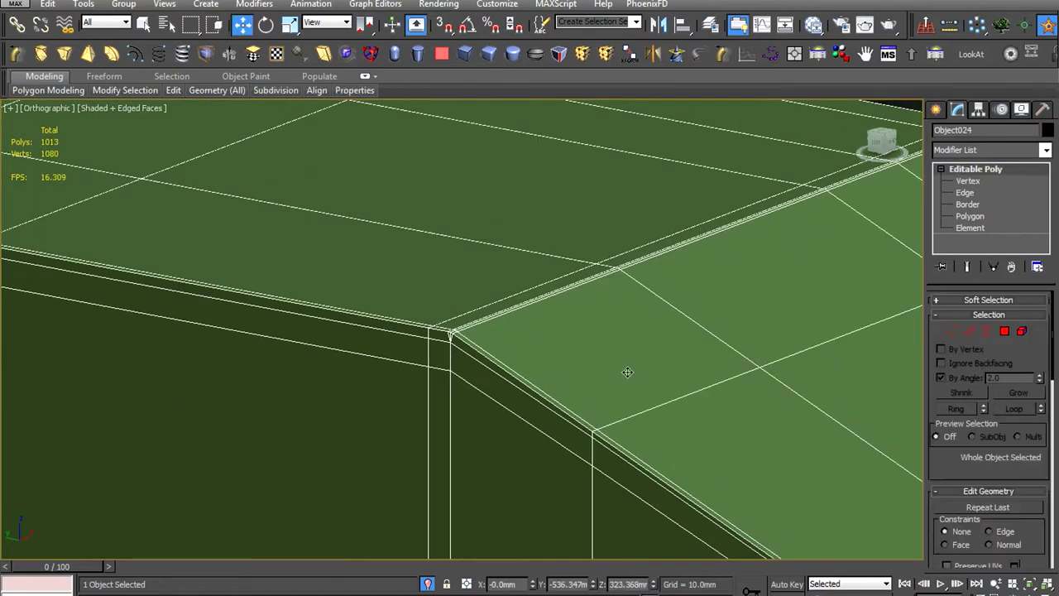
key("z")
right_click(608, 352)
left_click(662, 306)
scroll(428, 288, "up", 5)
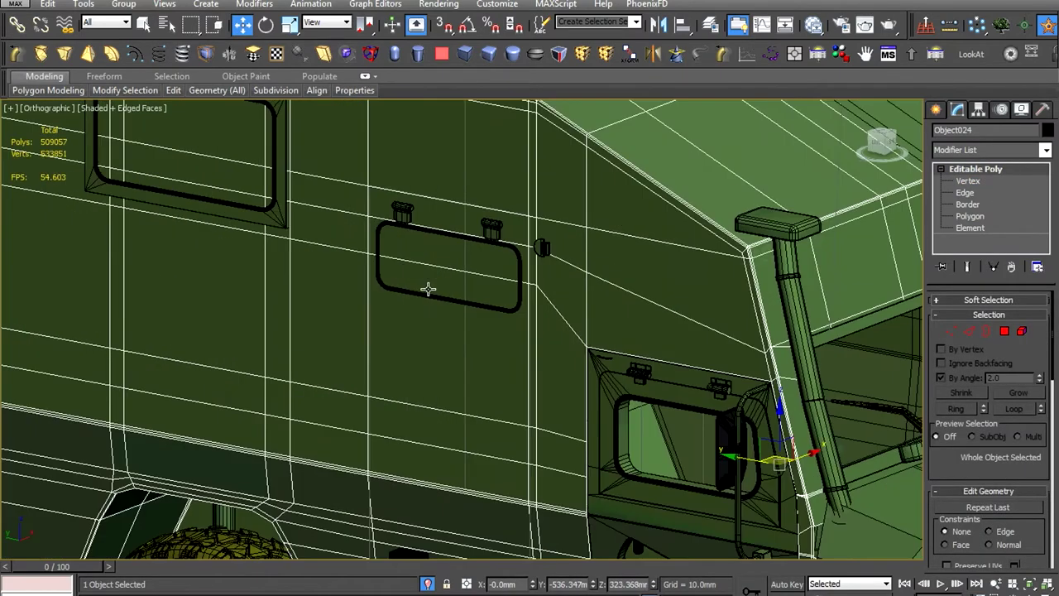
scroll(494, 289, "up", 4)
left_click(494, 288)
scroll(494, 288, "down", 5)
scroll(551, 323, "up", 3)
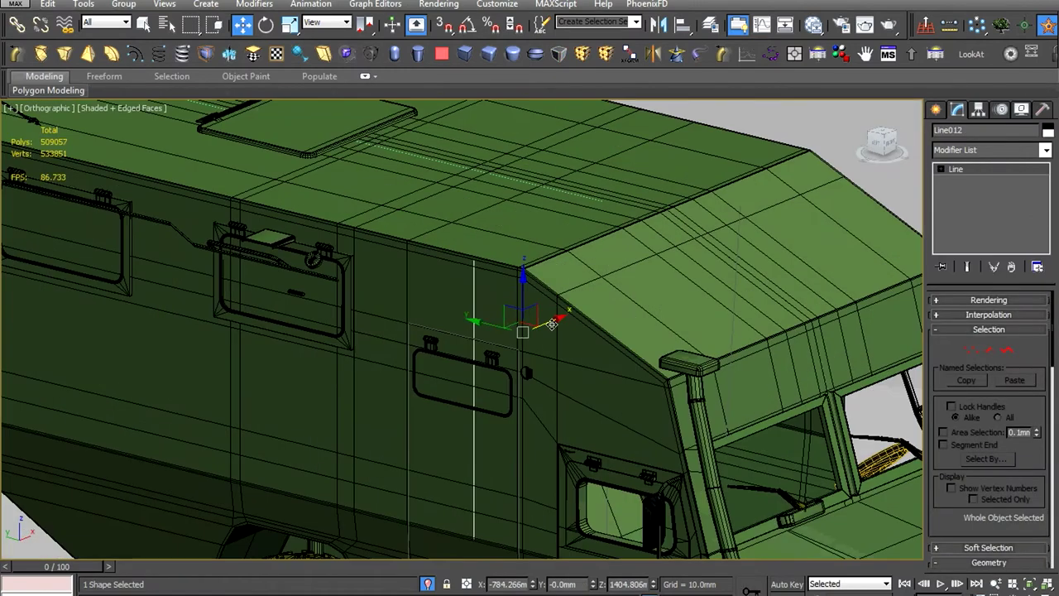
scroll(387, 383, "down", 4)
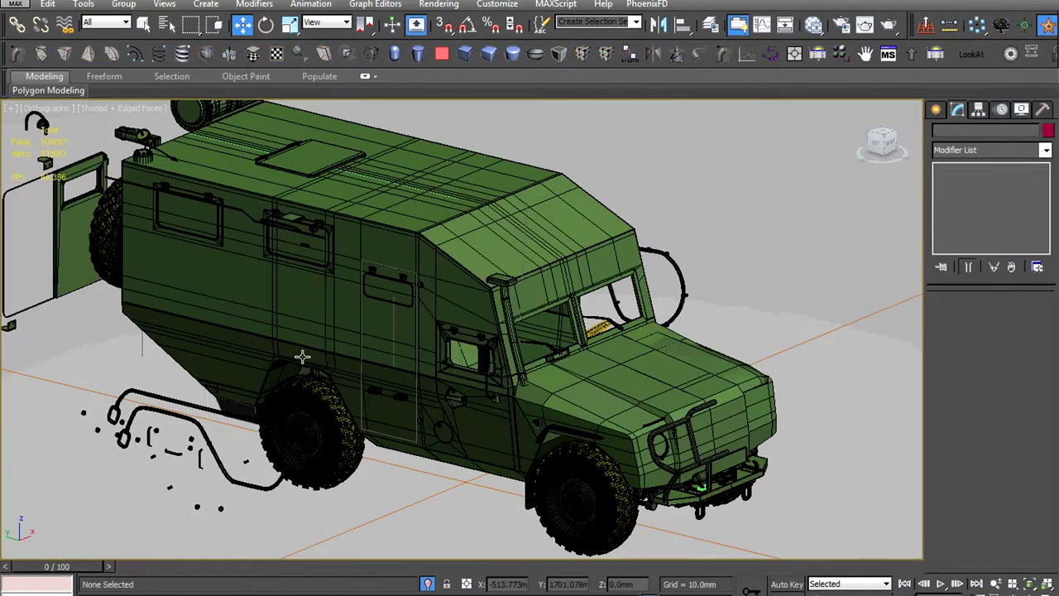
scroll(302, 356, "up", 4)
left_click(495, 348)
scroll(533, 381, "up", 4)
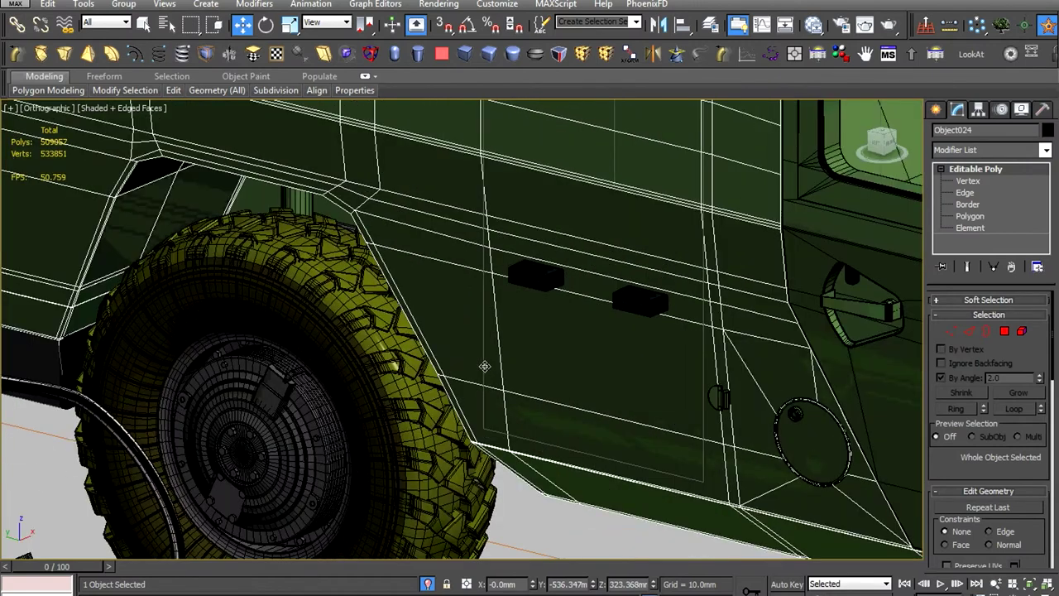
left_click(484, 366)
scroll(484, 366, "down", 5)
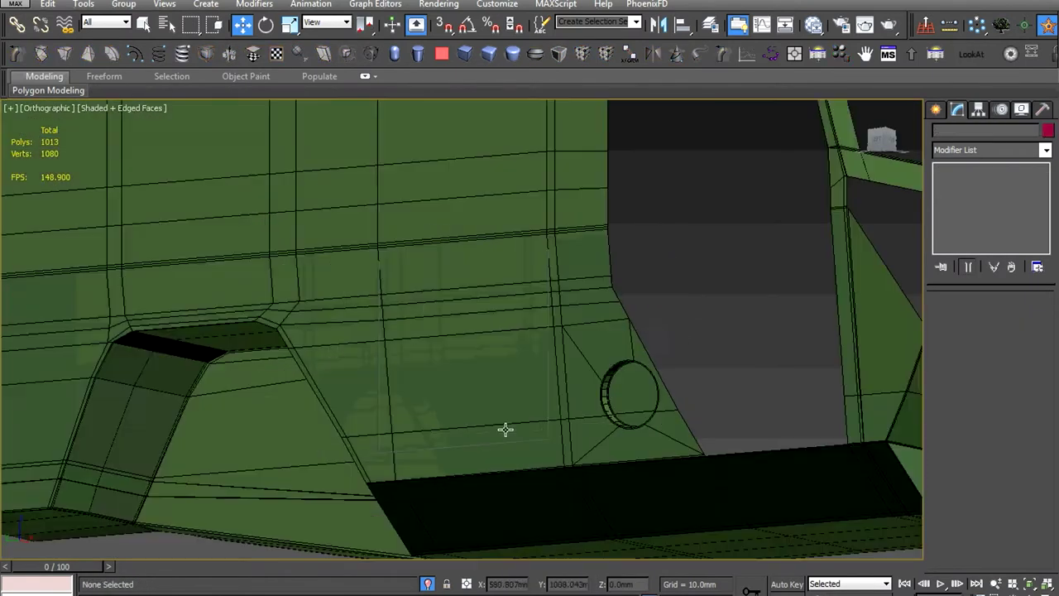
left_click(506, 429)
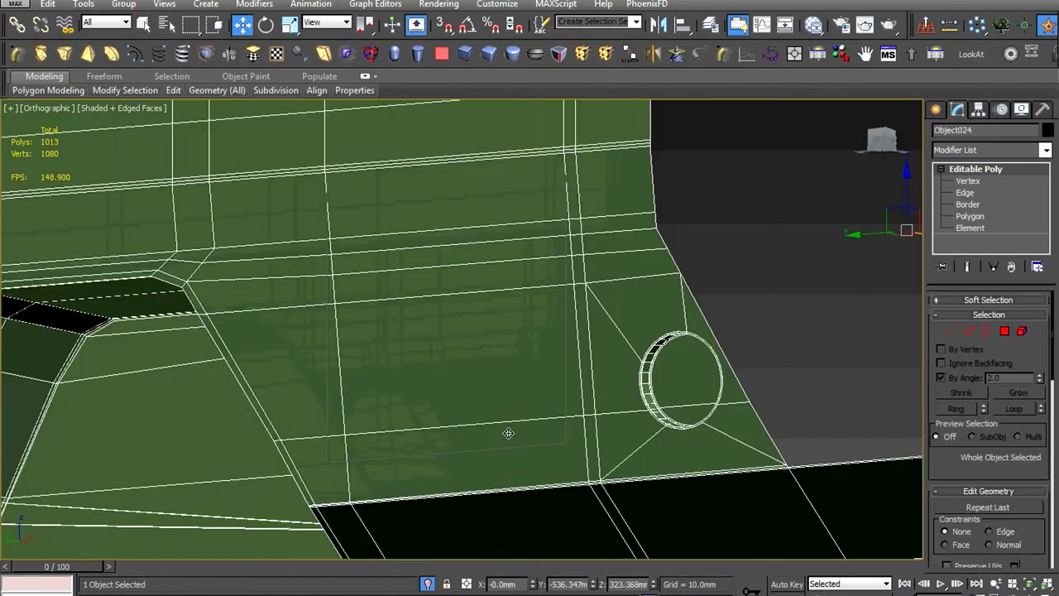
key("l")
scroll(505, 429, "down", 3)
scroll(416, 421, "up", 3)
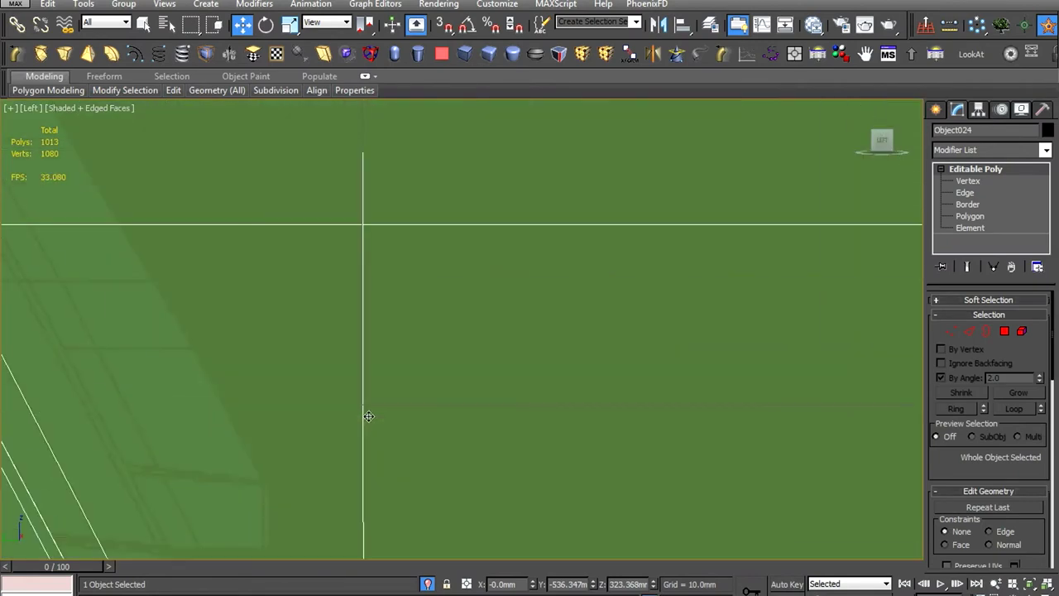
Select and move the vertices beside the headlight ring on the lower corner
scroll(351, 407, "down", 5)
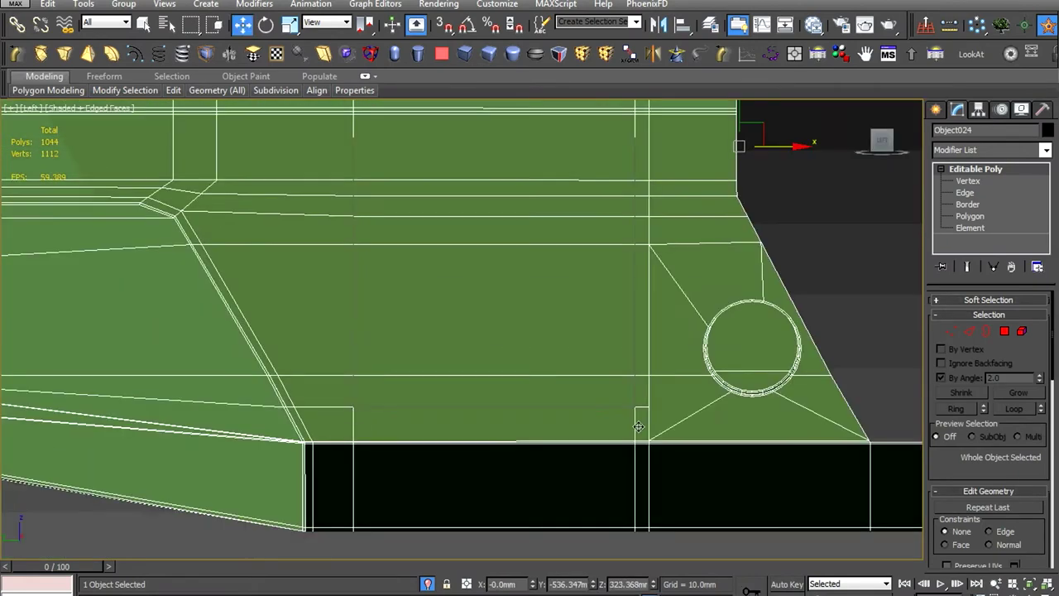
middle_click_drag(351, 407, 456, 373, "alt")
key("1")
scroll(455, 373, "up", 5)
key("w")
left_click_drag(695, 369, 743, 339)
scroll(743, 339, "down", 3)
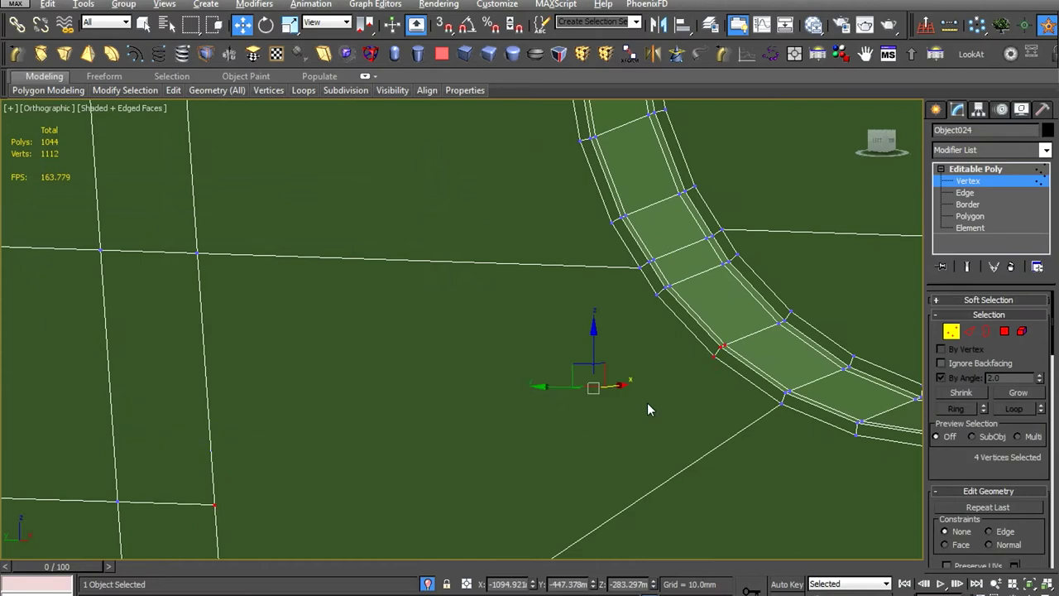
scroll(647, 402, "up", 3)
middle_click_drag(658, 300, 627, 300, "alt")
scroll(626, 300, "down", 3)
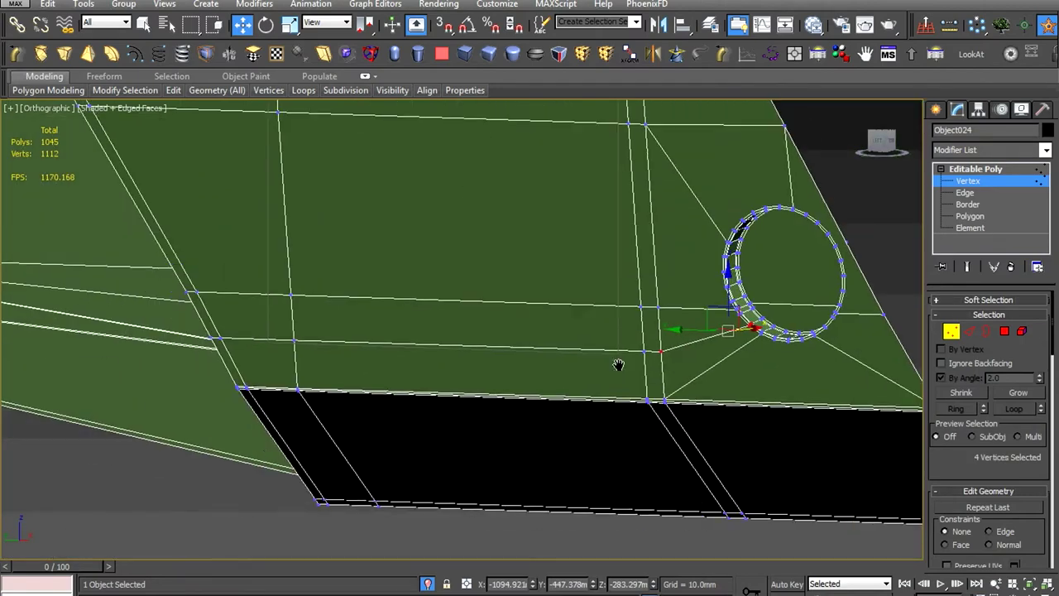
middle_click_drag(619, 367, 572, 364, "alt")
scroll(379, 316, "up", 4)
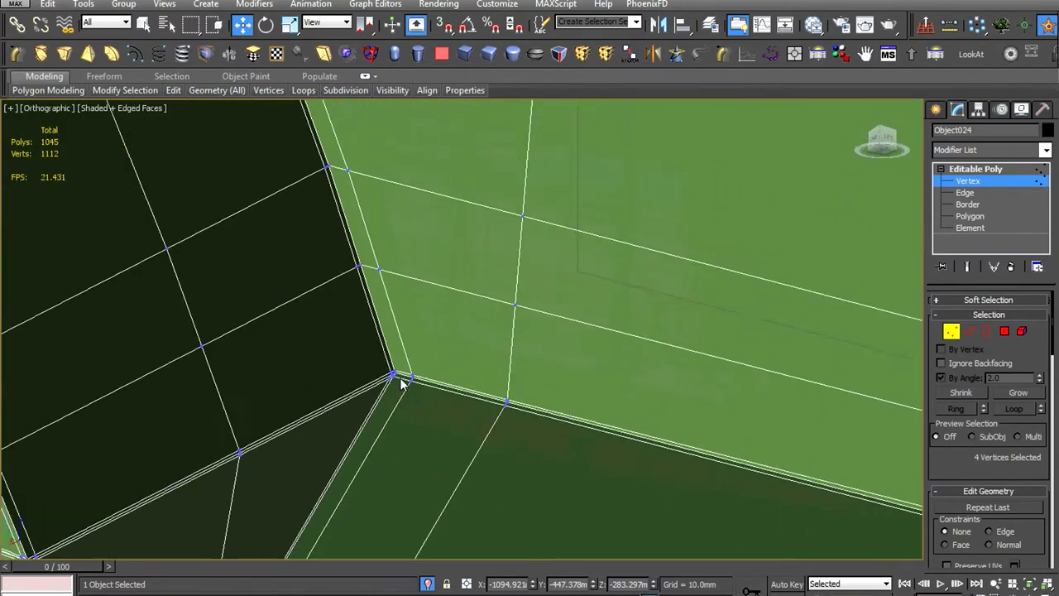
scroll(399, 374, "down", 3)
mouse_move(334, 235)
middle_mouse_down("alt")
mouse_move(347, 273)
mouse_move(405, 333)
middle_mouse_up("alt")
scroll(336, 294, "up", 3)
scroll(336, 294, "up", 3)
scroll(405, 333, "down", 3)
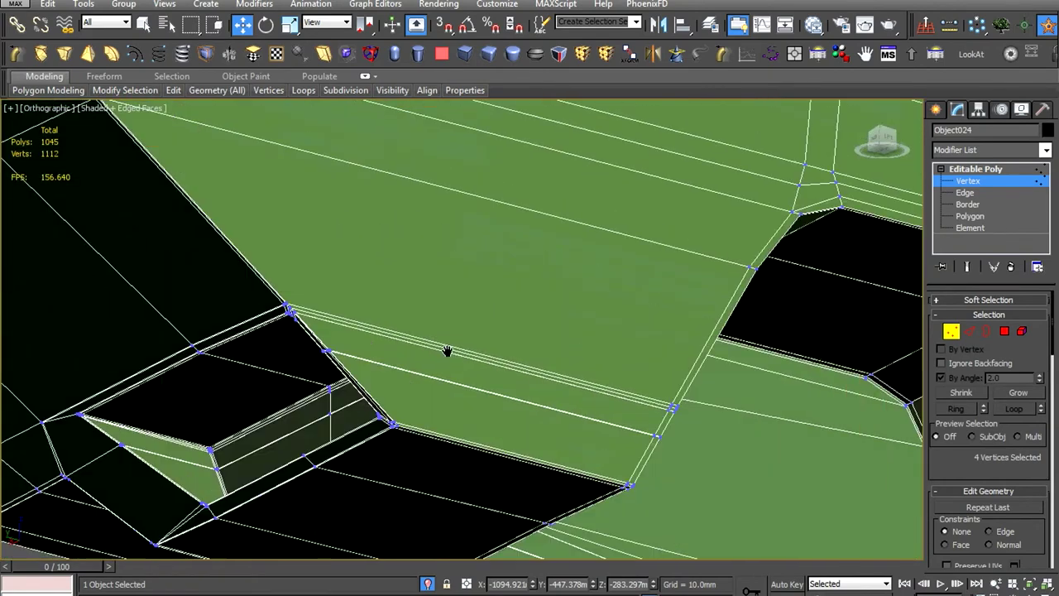
scroll(664, 486, "up", 3)
scroll(638, 493, "down", 3)
scroll(755, 370, "up", 4)
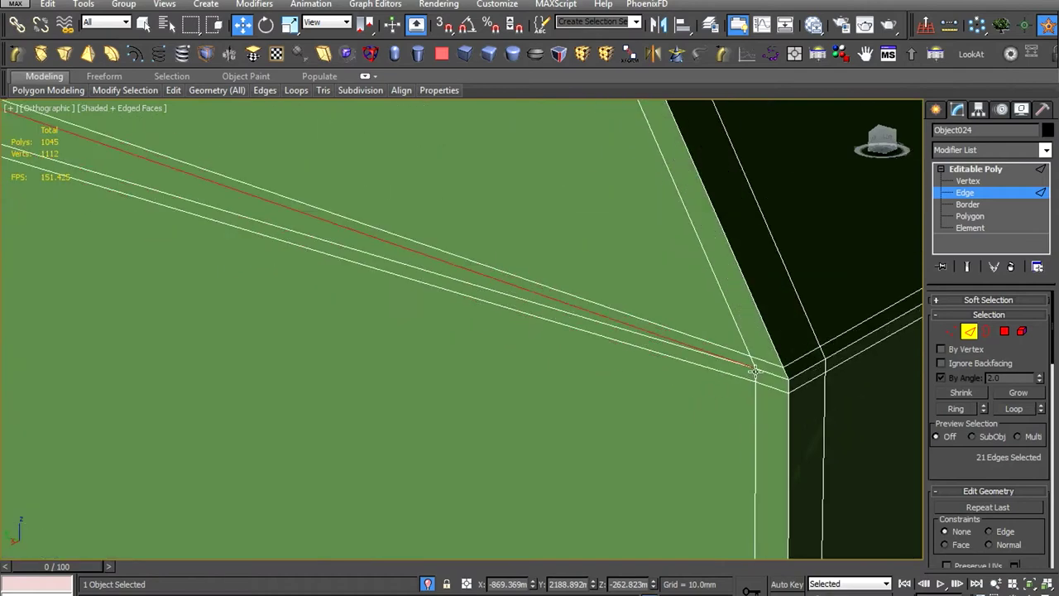
scroll(650, 378, "up", 2)
scroll(576, 372, "up", 2)
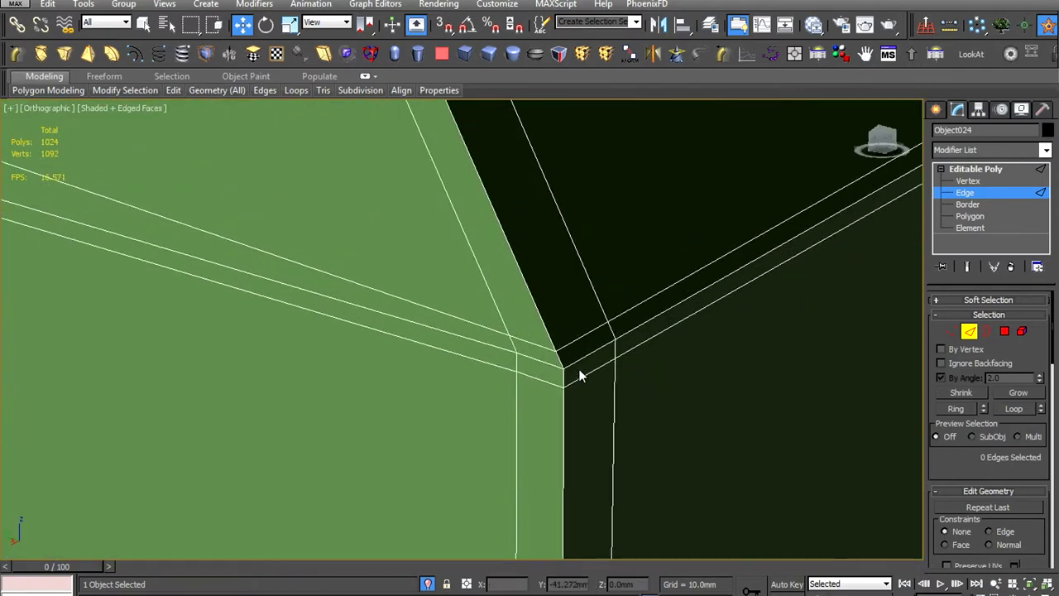
Hide the unselected mesh and pick corner vertex 779
key("1")
right_click(528, 360)
left_click(488, 188)
scroll(463, 322, "down", 3)
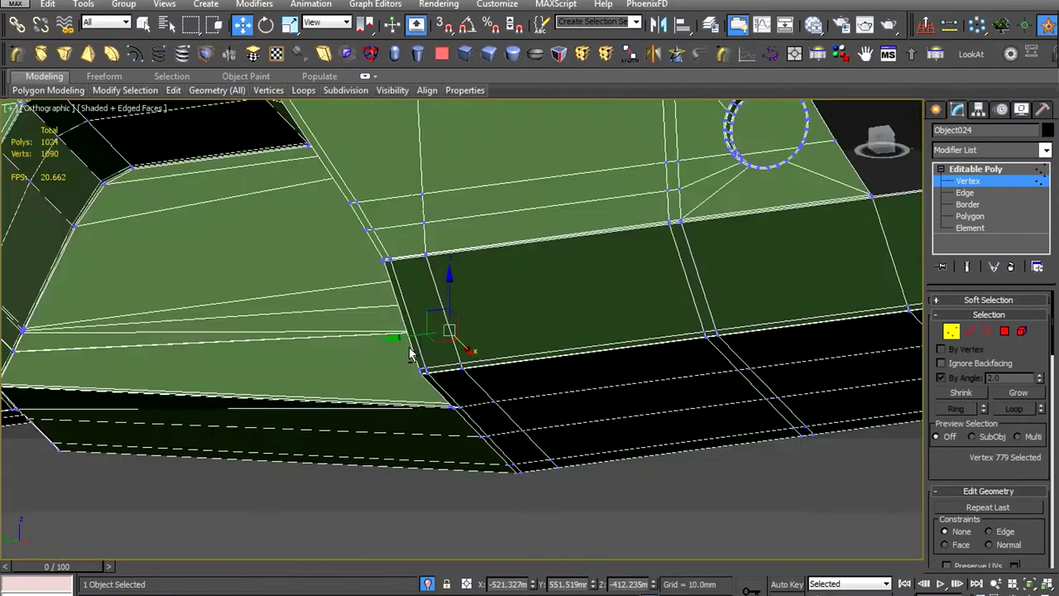
scroll(463, 289, "up", 4)
left_click(466, 269)
mouse_move(382, 293)
middle_mouse_down("alt")
mouse_move(390, 260)
mouse_move(413, 323)
mouse_move(382, 268)
mouse_move(397, 273)
middle_mouse_up("alt")
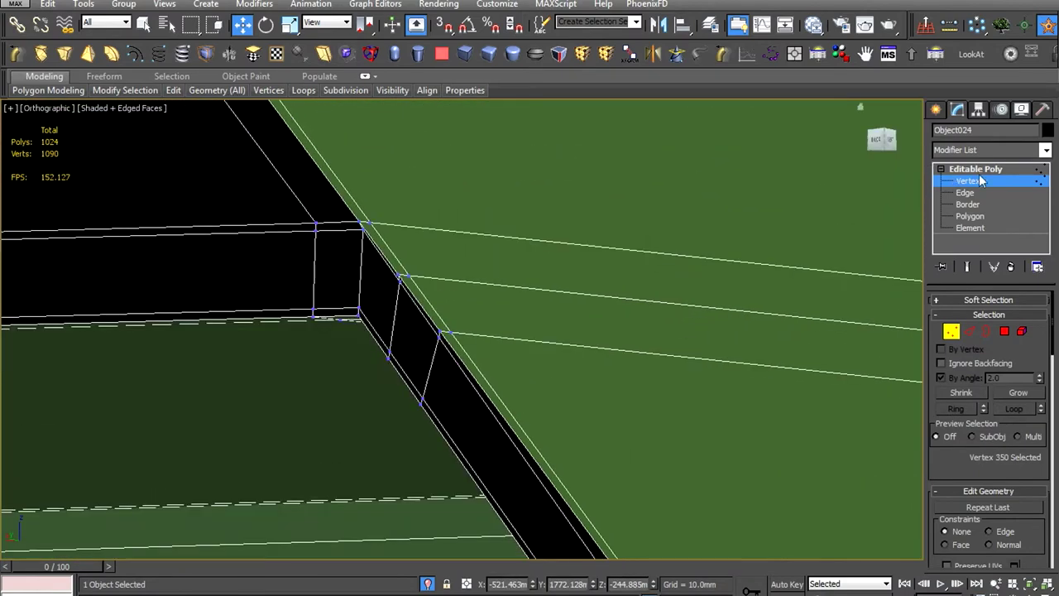
Inspect the lower corner's edges, ending on the body side and rear window
key("6")
scroll(397, 273, "down", 5)
scroll(497, 232, "up", 8)
scroll(512, 222, "up", 2)
key("2")
scroll(512, 221, "down", 3)
mouse_move(512, 221)
middle_mouse_down("alt")
mouse_move(513, 319)
mouse_move(518, 284)
middle_mouse_up("alt")
scroll(513, 320, "up", 5)
scroll(490, 348, "up", 2)
scroll(489, 349, "down", 4)
scroll(475, 311, "up", 2)
scroll(547, 337, "up", 2)
mouse_move(546, 338)
middle_mouse_down("alt")
mouse_move(520, 332)
mouse_move(501, 298)
middle_mouse_up("alt")
Show the shell from the side in wireframe and unhide the rest of the truck
key("2")
left_click(540, 371)
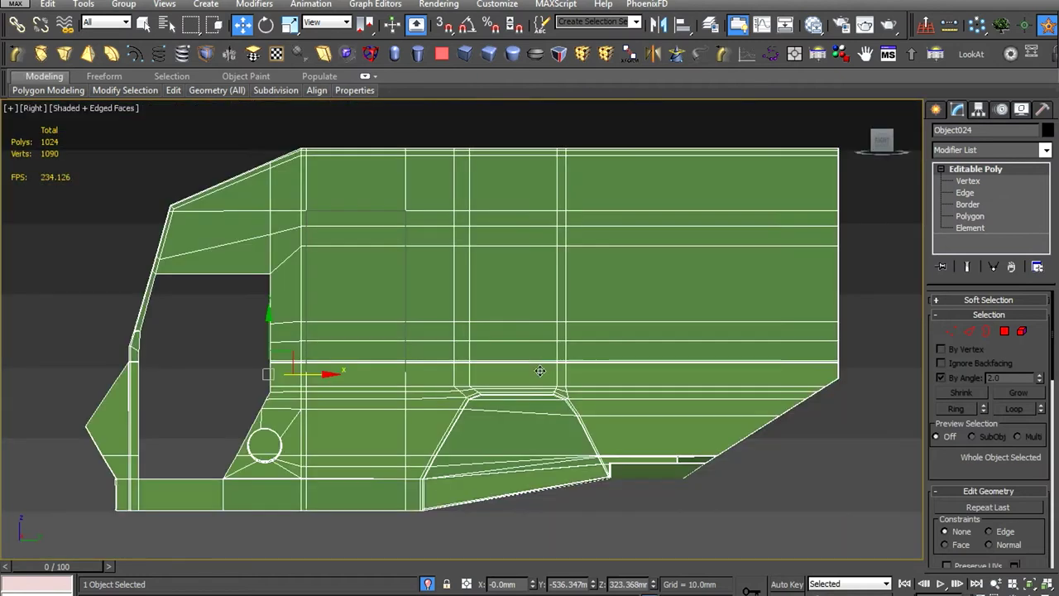
middle_click_drag(409, 361, 431, 394)
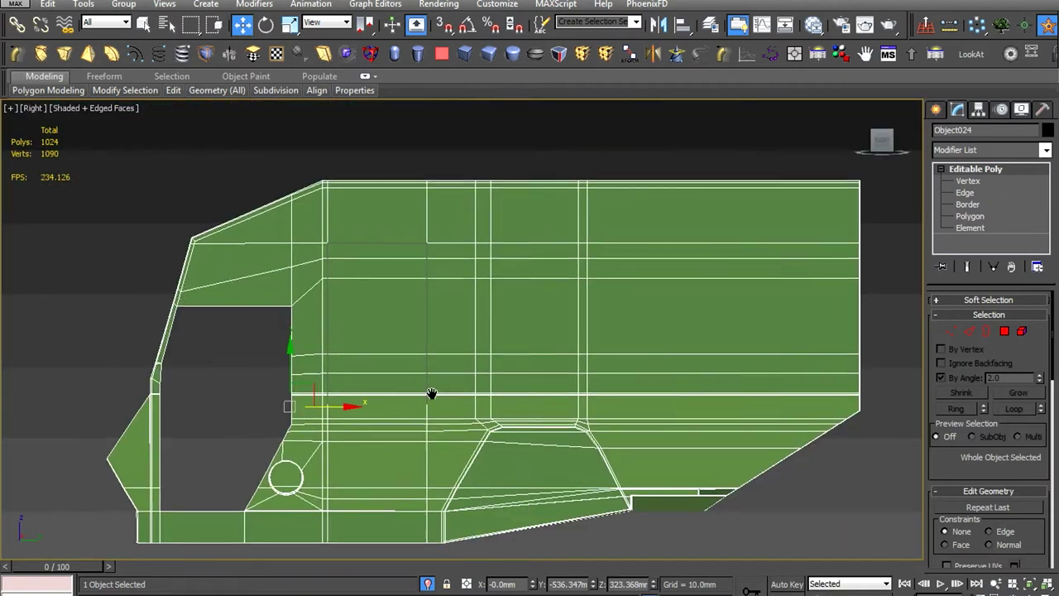
key("l")
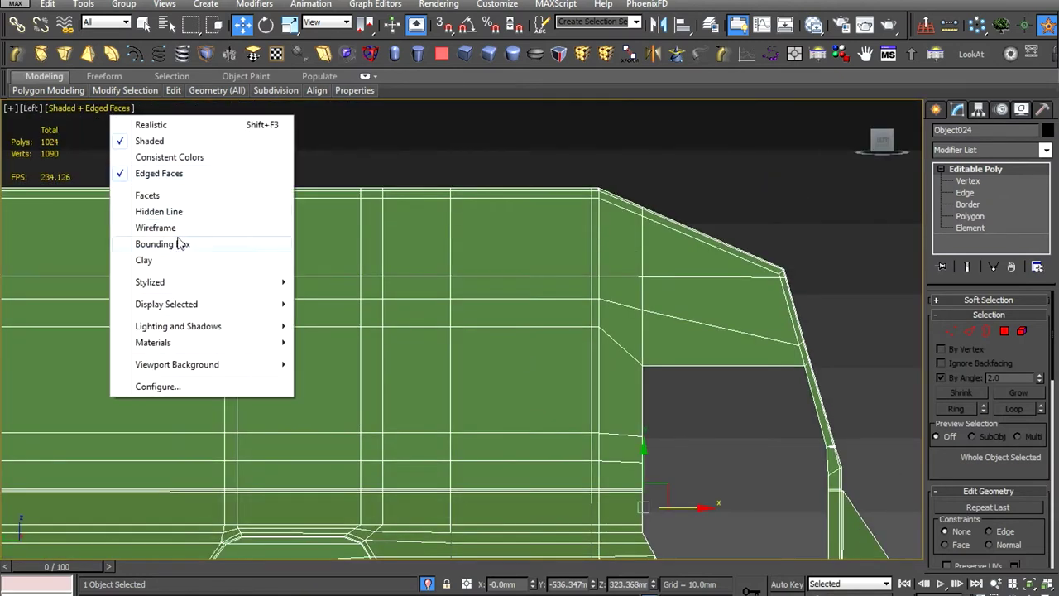
left_click(156, 228)
scroll(562, 364, "up", 2)
right_click(532, 351)
left_click(552, 283)
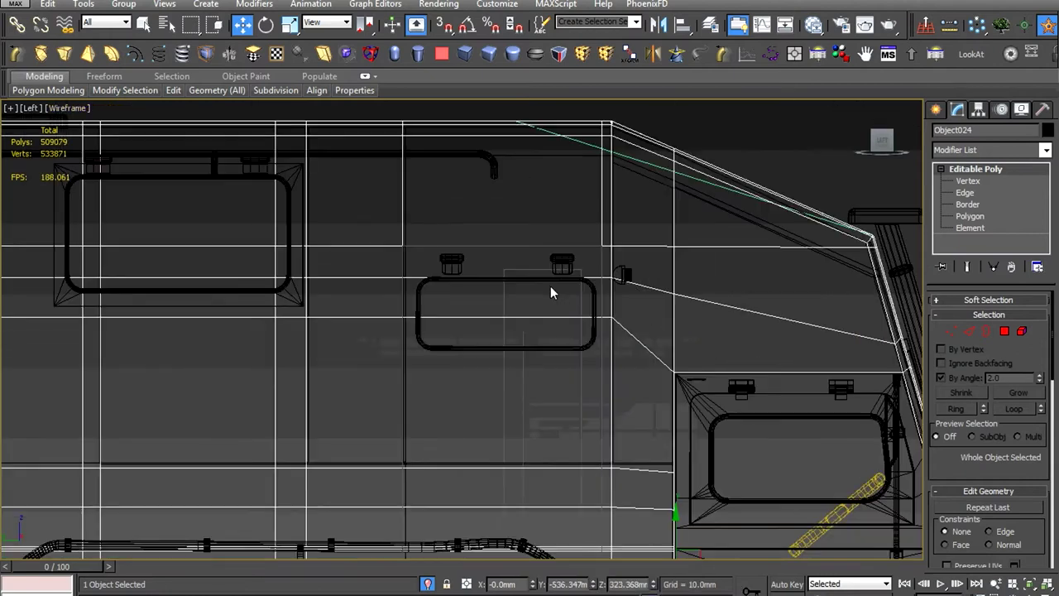
scroll(550, 285, "down", 2)
Select the red door-panel polygons on the body
key("4")
scroll(612, 250, "up", 1)
middle_click_drag(539, 271, 844, 421, "alt")
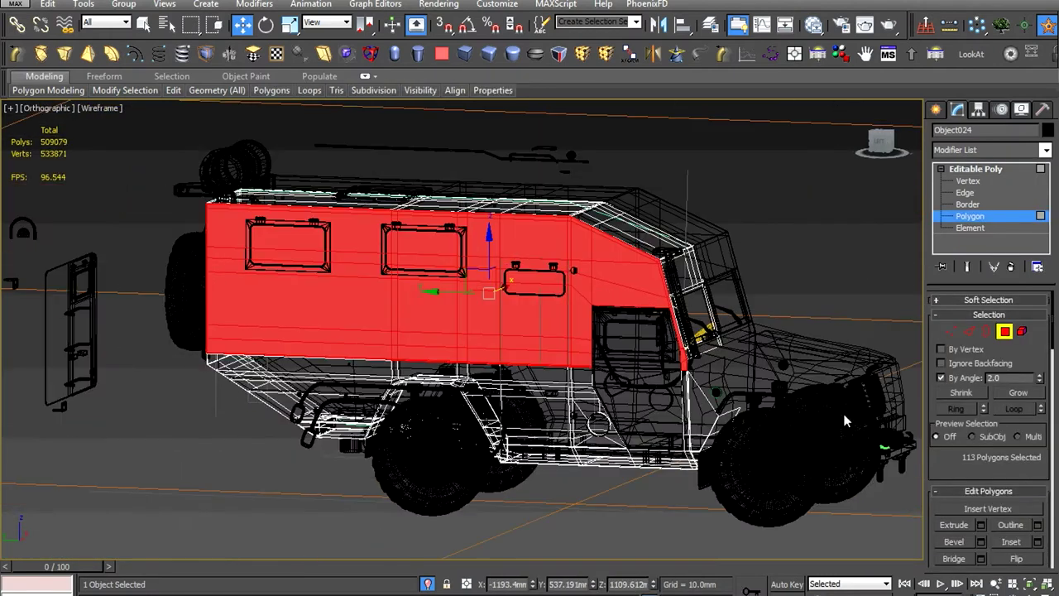
scroll(549, 323, "up", 3)
scroll(548, 322, "down", 2)
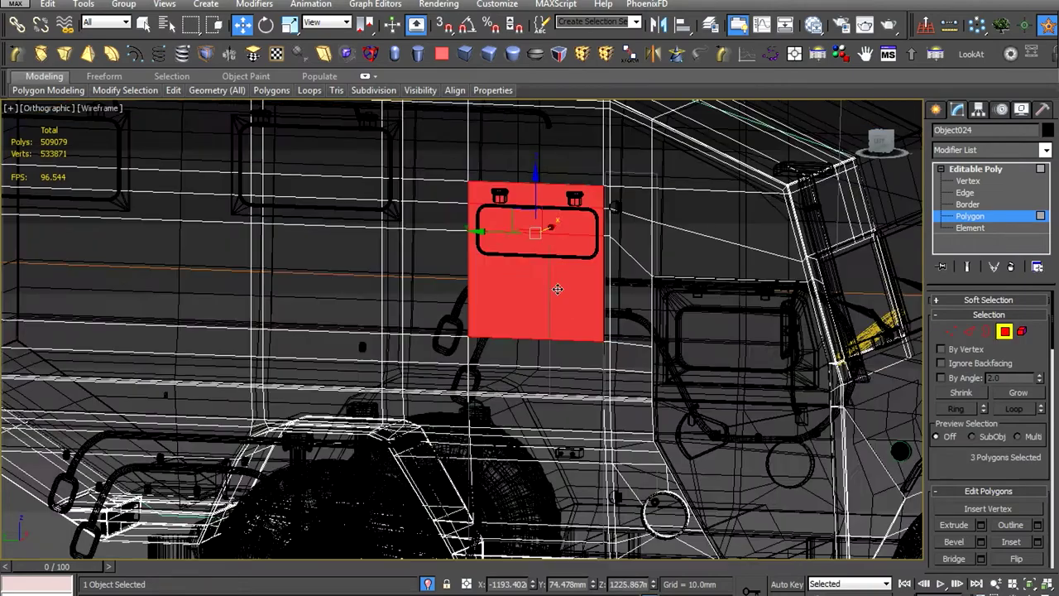
scroll(549, 248, "up", 2)
left_click(551, 281, "ctrl")
scroll(561, 321, "up", 3)
scroll(626, 282, "down", 3)
left_click(614, 414, "ctrl")
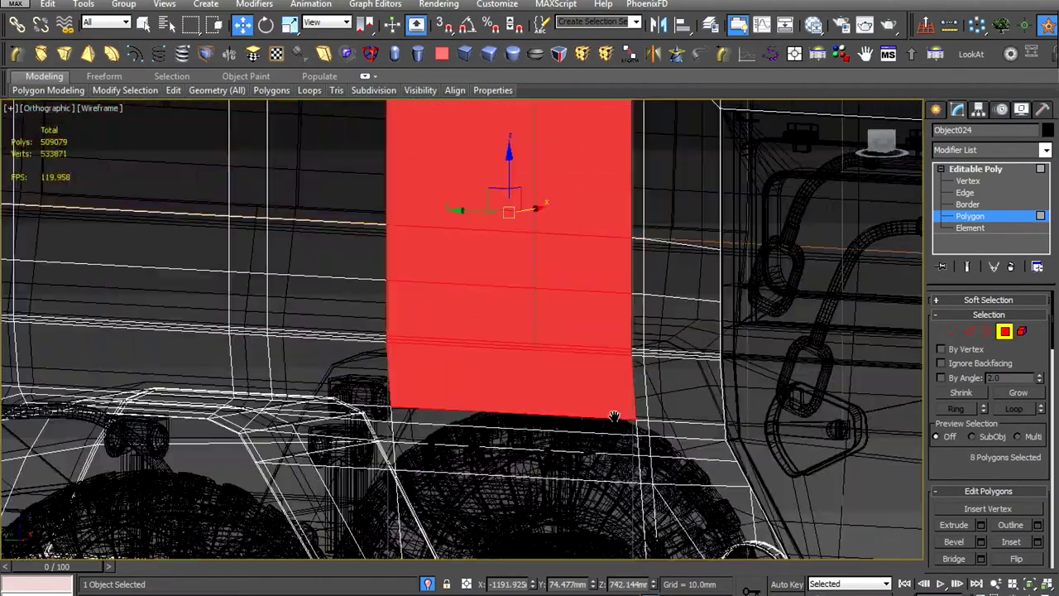
scroll(614, 416, "up", 3)
scroll(610, 421, "down", 2)
scroll(591, 406, "down", 2)
left_click(590, 408, "ctrl")
Detach the door polygons as Object025 and select the new panel
key("l")
scroll(620, 396, "up", 4)
scroll(621, 396, "down", 3)
scroll(620, 397, "down", 1)
scroll(621, 396, "down", 3)
middle_click_drag(621, 397, 579, 363, "alt")
scroll(596, 369, "up", 3)
scroll(966, 451, "down", 1)
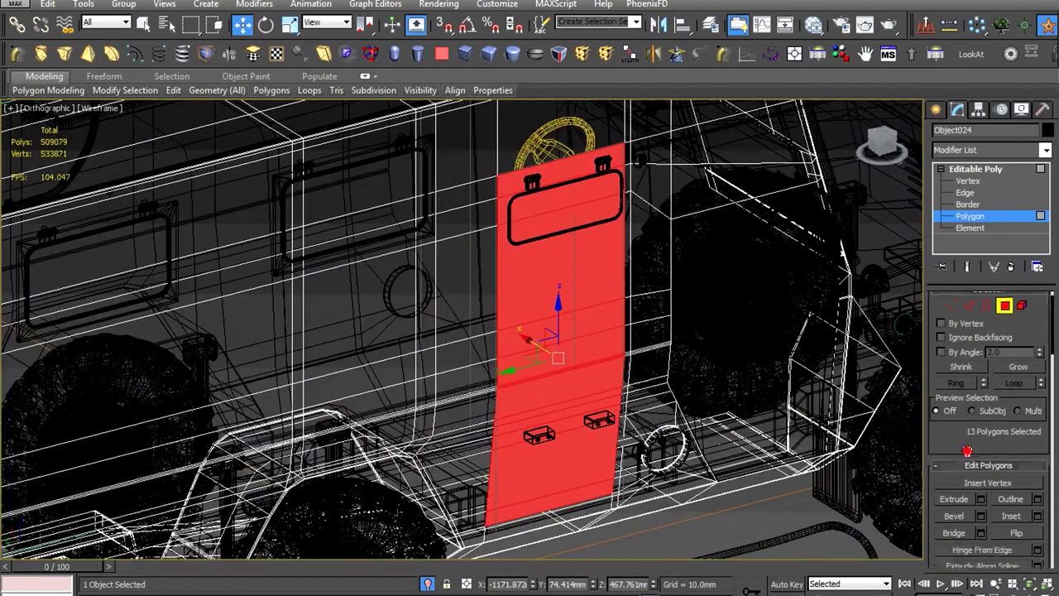
left_click(596, 310)
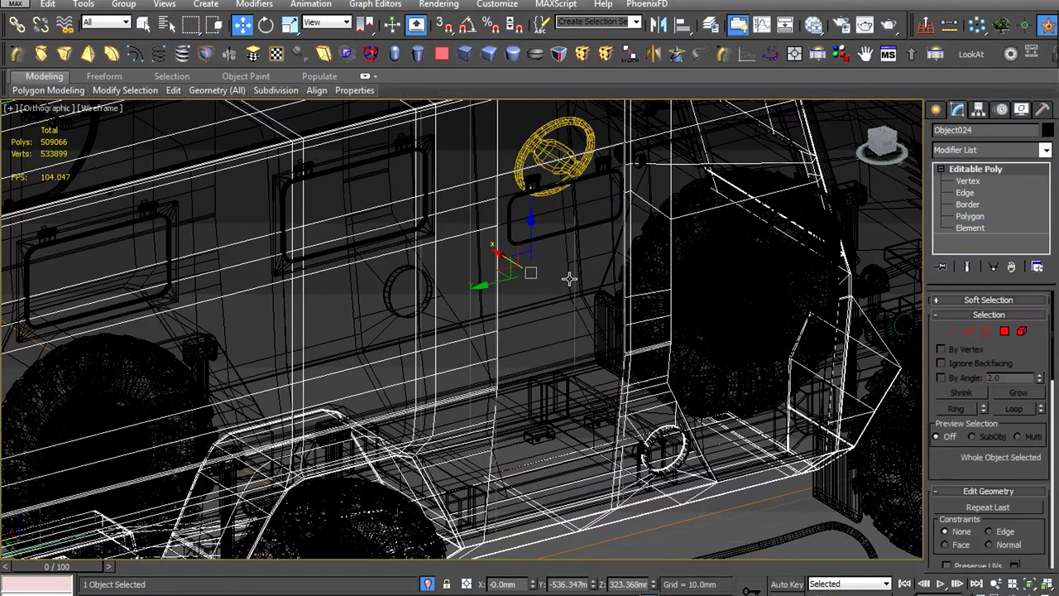
left_click(567, 301)
Set the viewport to Shaded + Edged Faces and select the door panel
key("l")
scroll(577, 359, "down", 5)
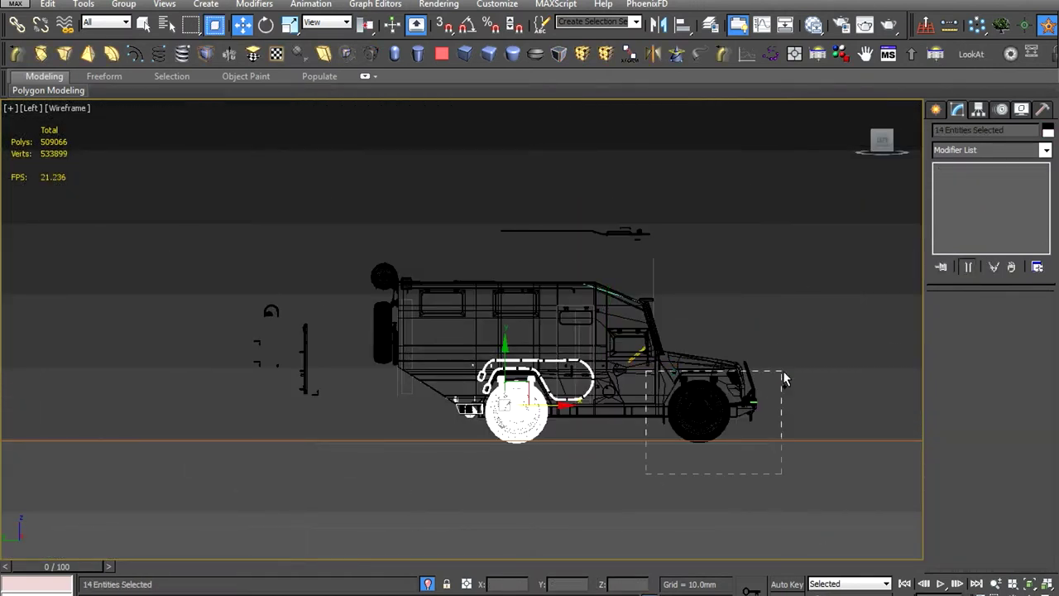
right_click(874, 338)
scroll(567, 383, "up", 5)
left_click(67, 107)
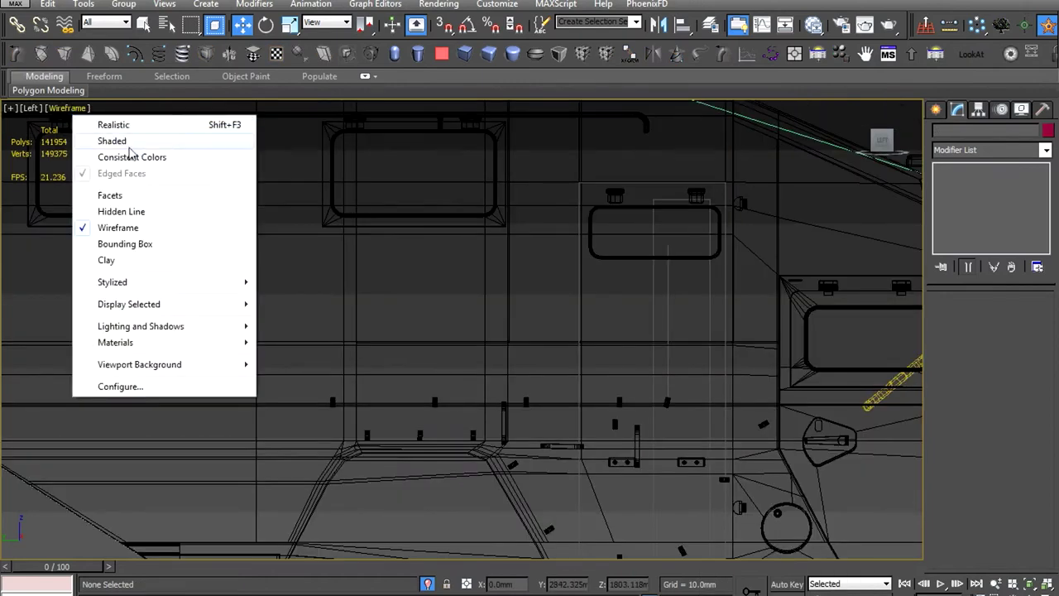
left_click(128, 147)
left_click(818, 252)
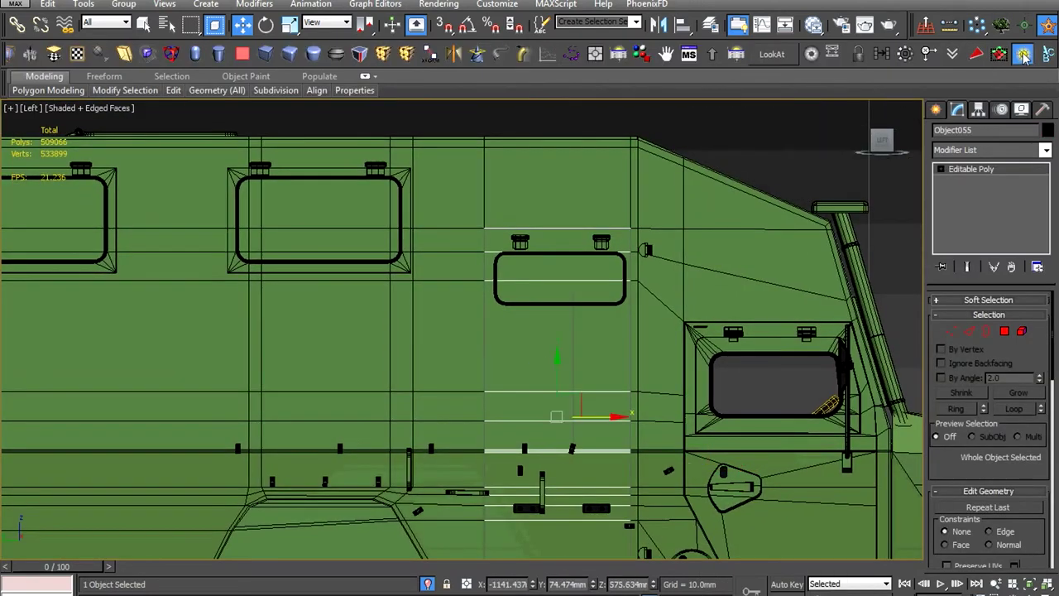
Hide the floor plane
scroll(496, 331, "down", 2)
scroll(496, 331, "down", 3)
middle_click_drag(497, 331, 579, 372, "alt")
left_click(702, 433)
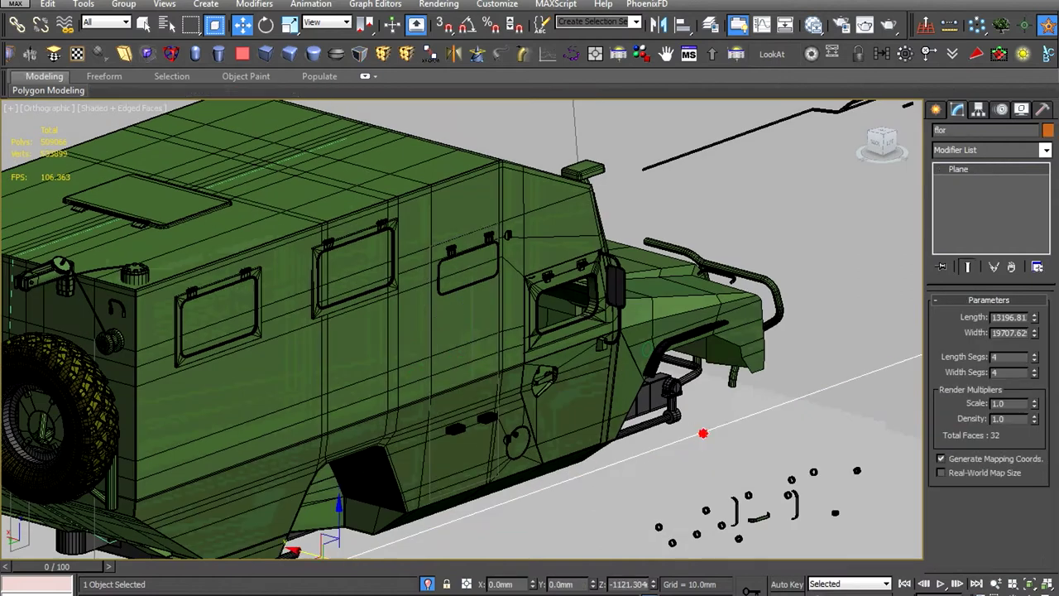
right_click(702, 432)
left_click(730, 416)
right_click(662, 359)
left_click(697, 442)
scroll(515, 373, "up", 4)
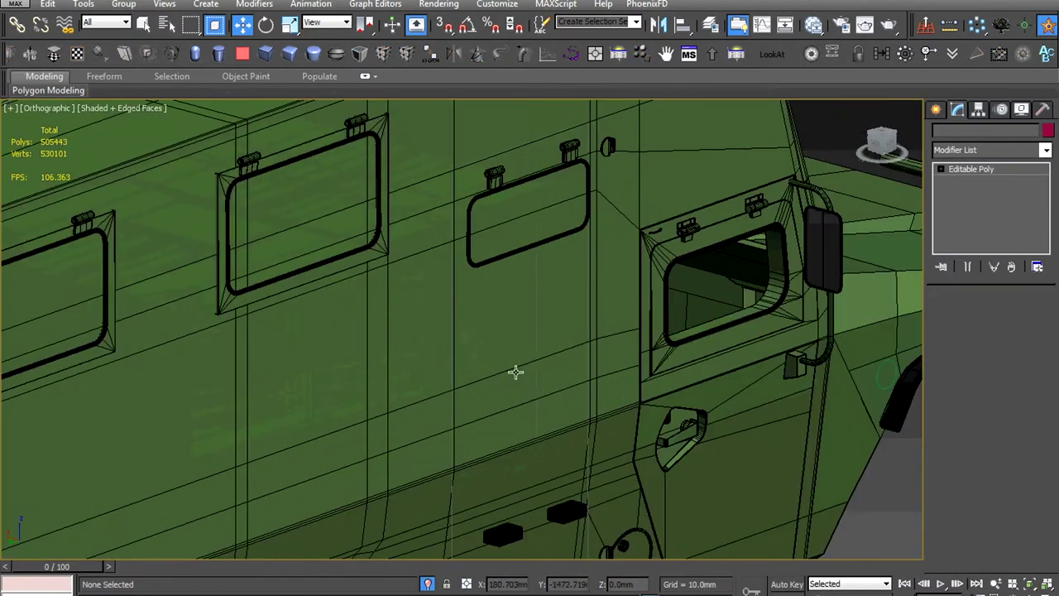
scroll(529, 332, "up", 3)
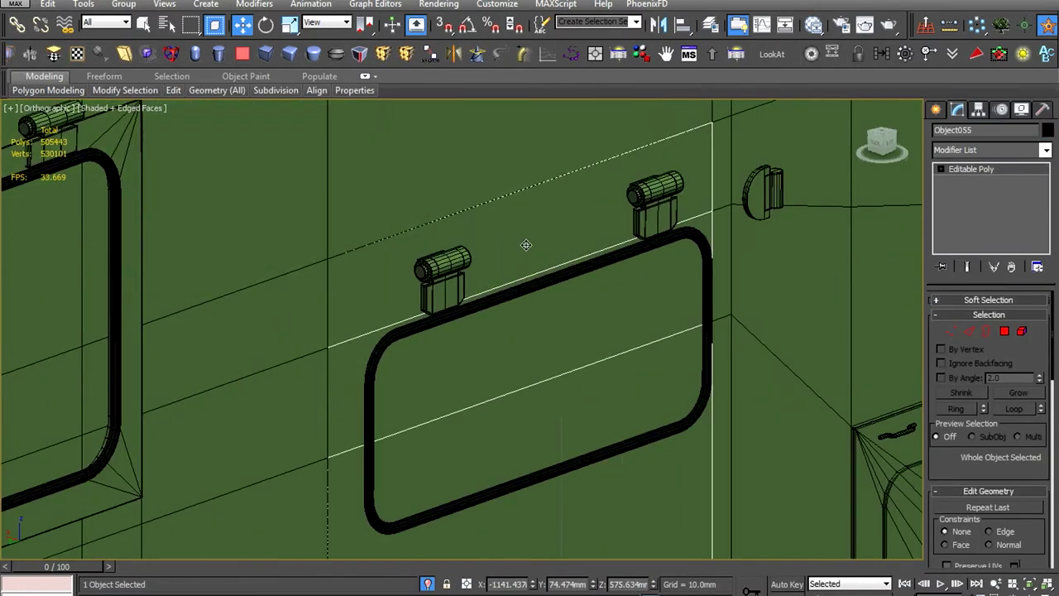
scroll(526, 244, "down", 2)
Isolate the door panel with Alt+Q in the side view
key("l")
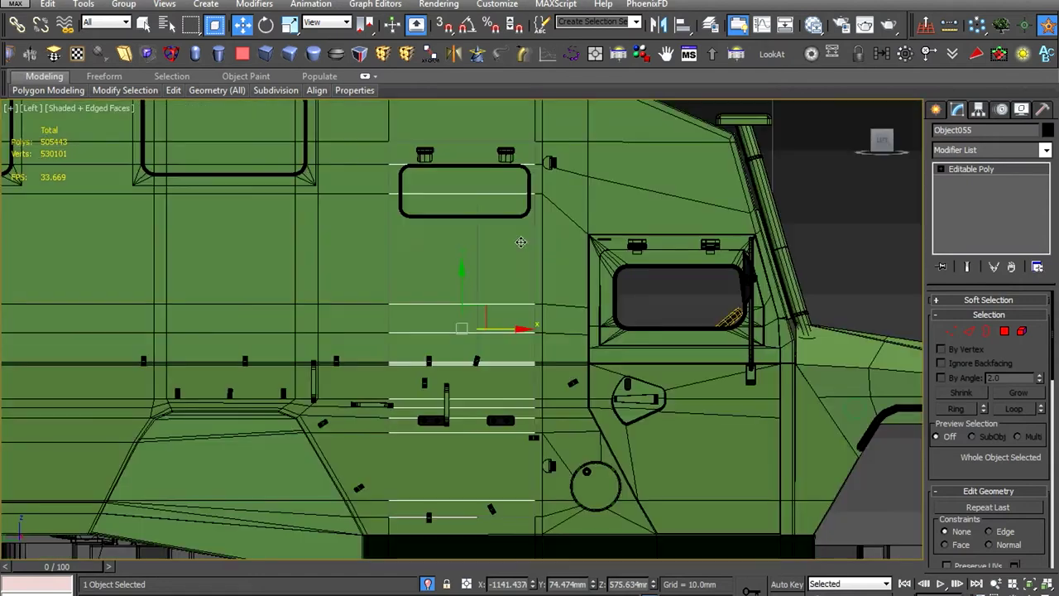
scroll(536, 293, "up", 5)
left_click(552, 304, "ctrl")
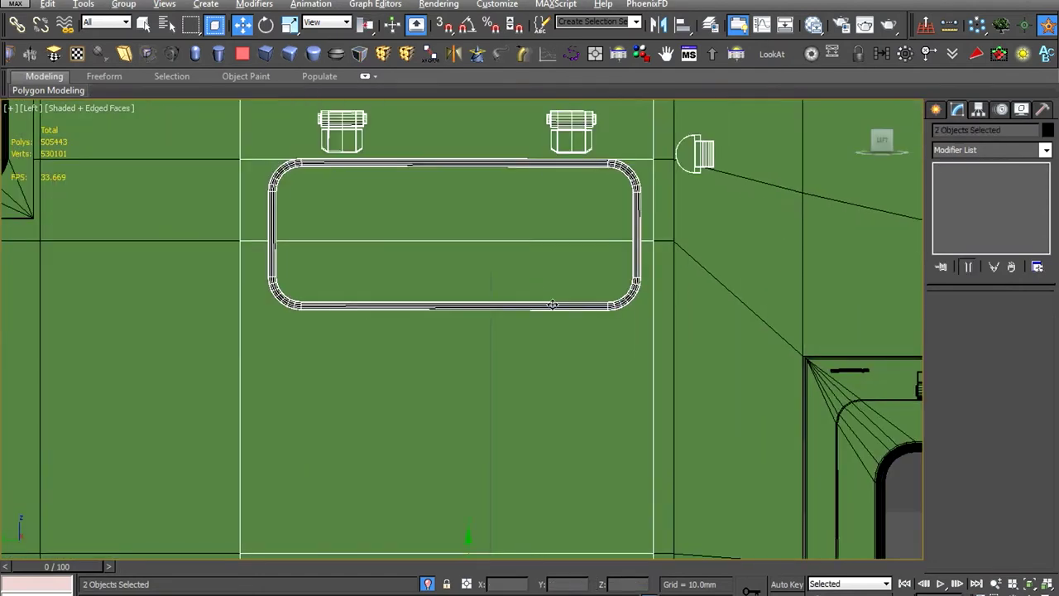
key("alt+q")
middle_click_drag(551, 304, 525, 334, "alt")
scroll(508, 325, "up", 3)
left_click(541, 397)
scroll(541, 397, "down", 3)
scroll(546, 404, "down", 2)
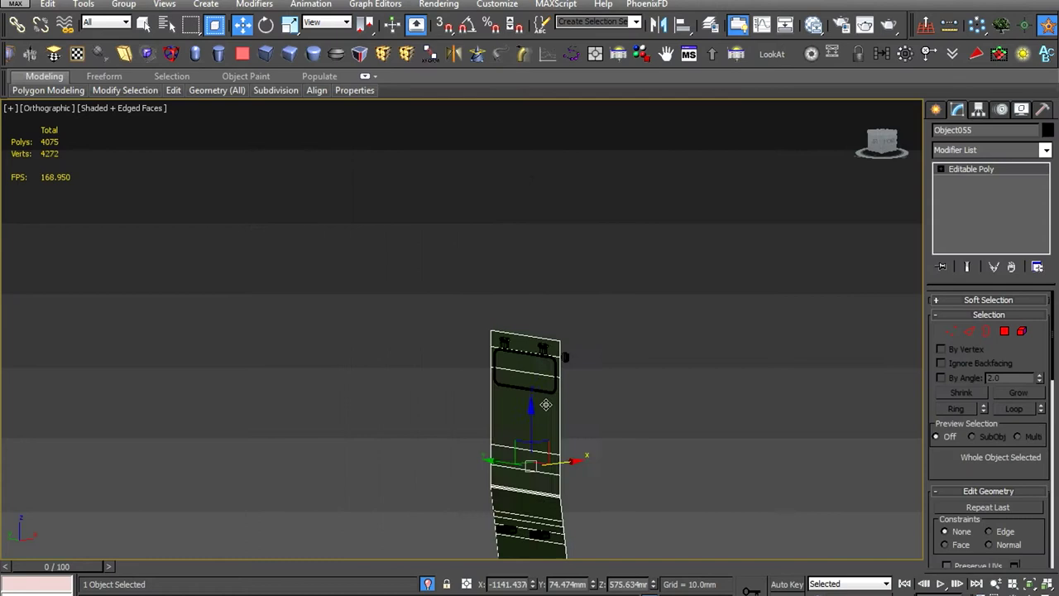
scroll(545, 405, "up", 5)
scroll(511, 213, "down", 2)
Remove redundant horizontal edges from the door panel
key("2")
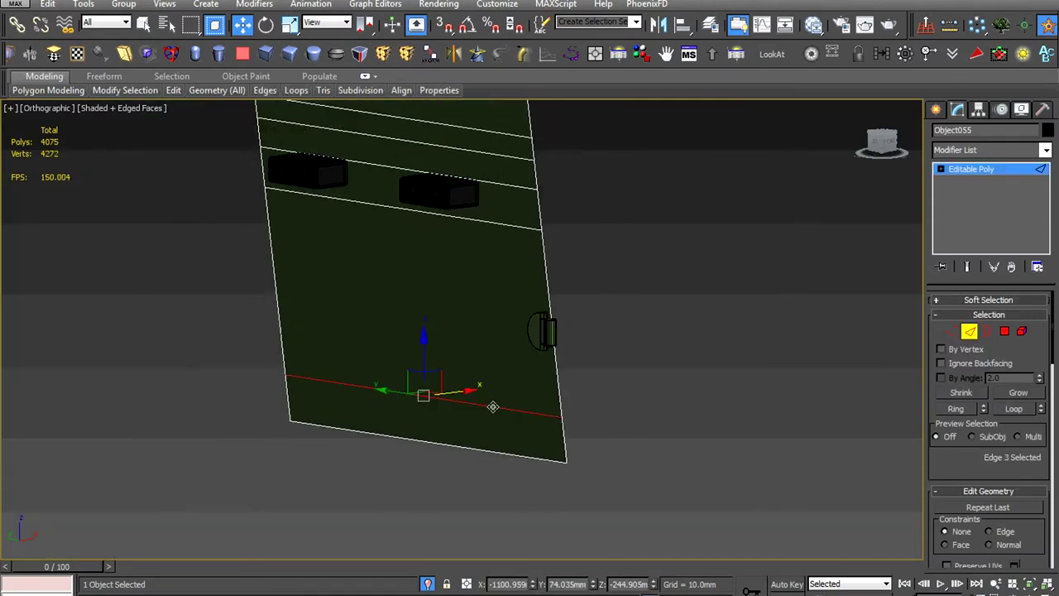
key("ctrl+BackSpace")
middle_click_drag(492, 406, 530, 332)
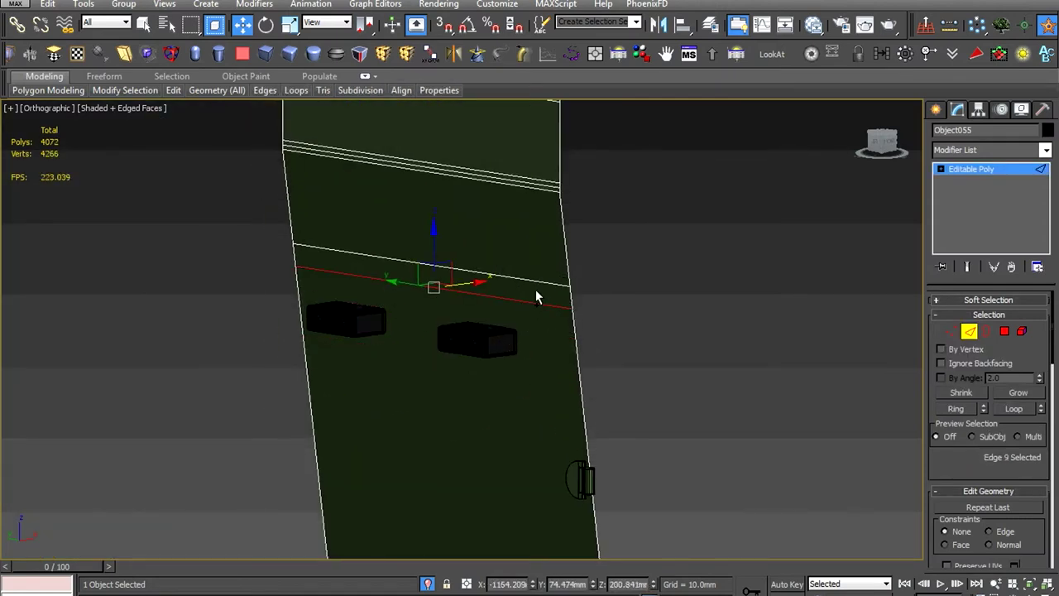
key("ctrl+BackSpace")
scroll(537, 298, "down", 3)
scroll(522, 314, "up", 3)
left_click(522, 314)
Remove the last extra edge across the door panel and return to object level
scroll(518, 344, "down", 3)
left_click(519, 346)
key("ctrl+BackSpace")
scroll(537, 295, "down", 2)
left_click(940, 170)
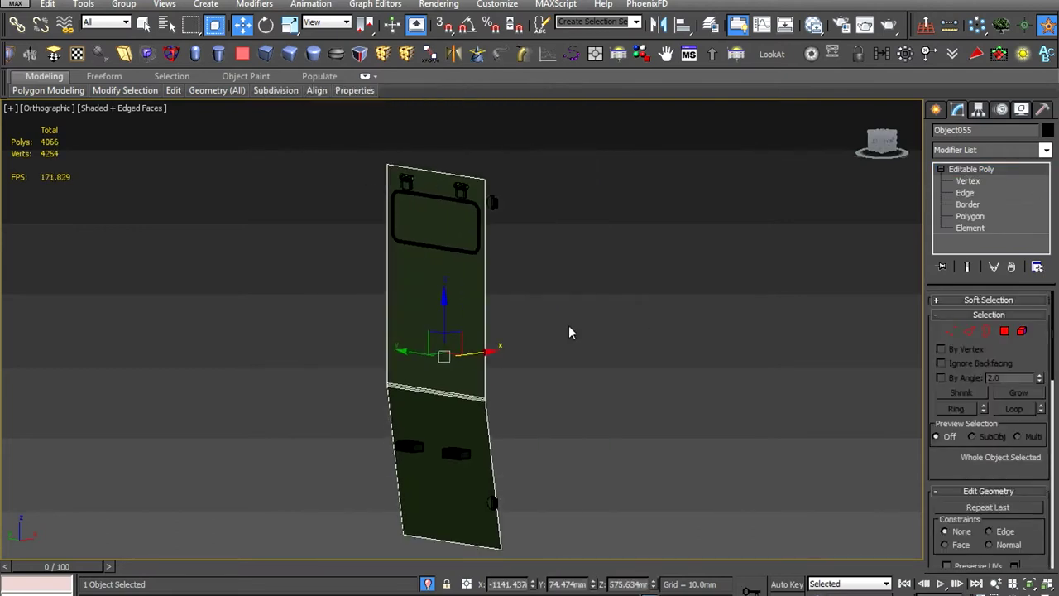
Detach the round side fitting element from the window-frame object
key("l")
scroll(546, 330, "up", 2)
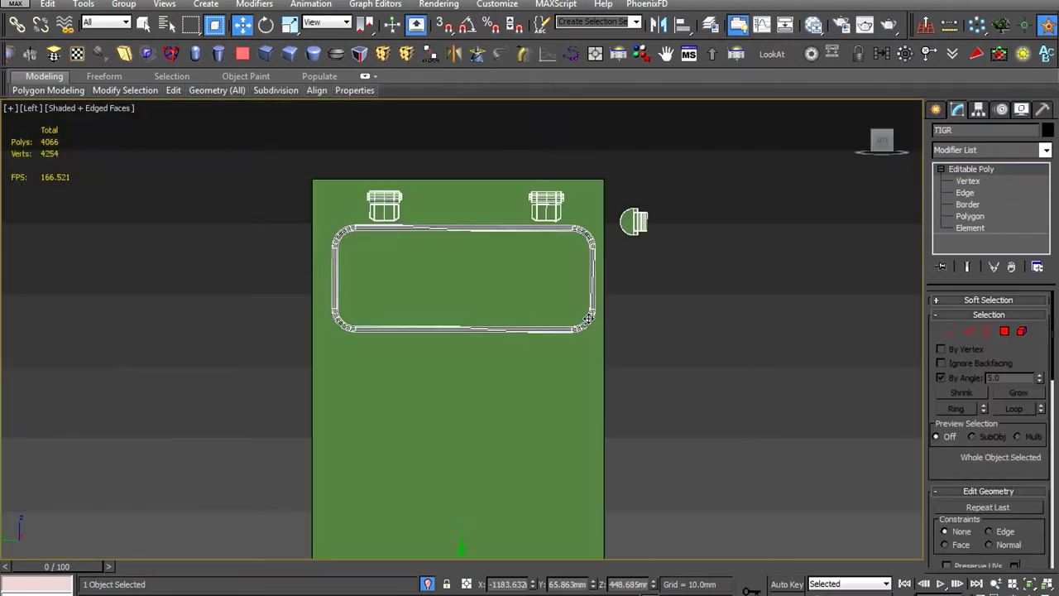
scroll(588, 318, "down", 3)
scroll(579, 348, "up", 1)
scroll(676, 420, "up", 4)
middle_click_drag(677, 419, 692, 421)
left_click(970, 228)
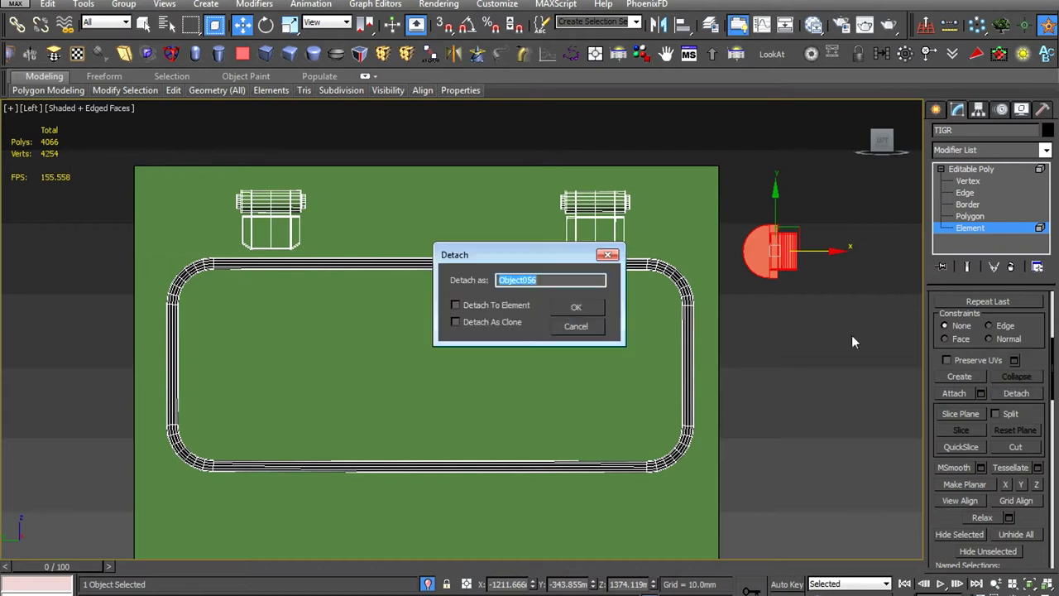
left_click(685, 319)
Draw a rectangle over the door window and convert it to an editable spline
right_click(698, 337)
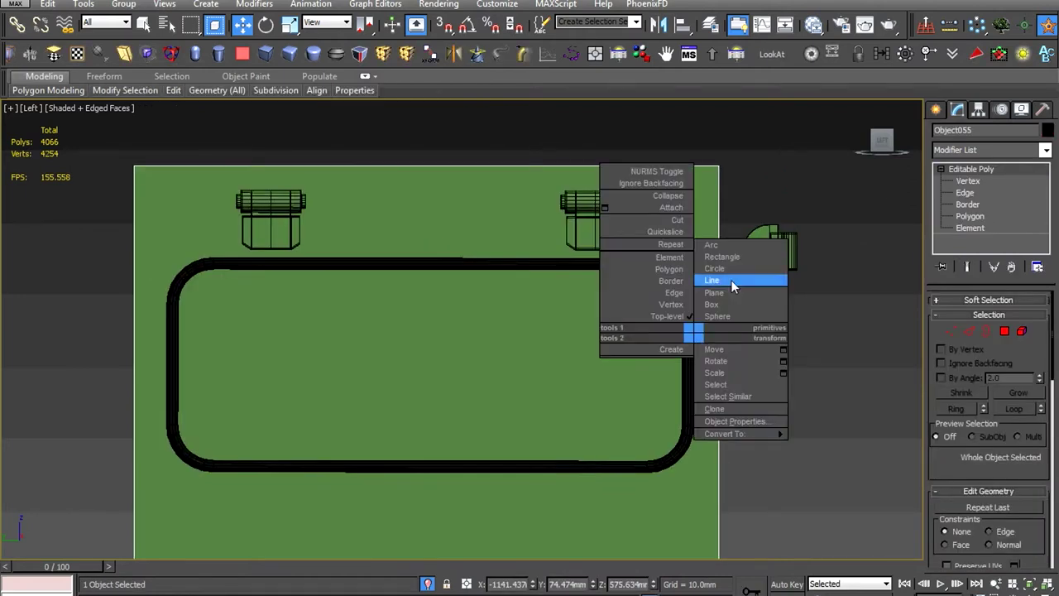
left_click(740, 261)
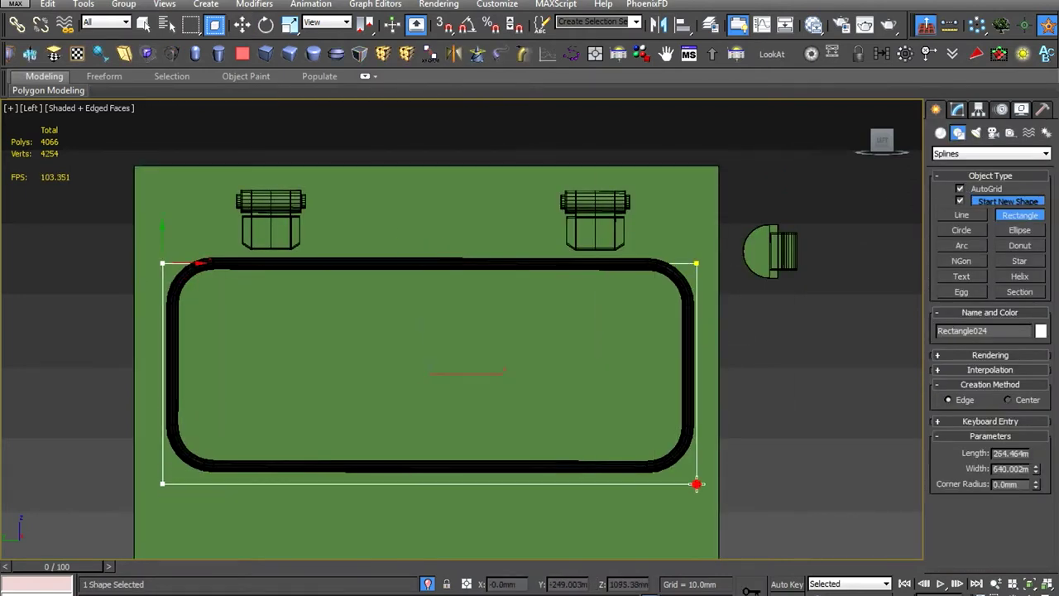
right_click(695, 475)
left_click(823, 506)
right_click(823, 506)
left_click(725, 407)
Fillet the rectangle's corner in the side view to match the window frame's curve
middle_click_drag(647, 296, 613, 278, "alt")
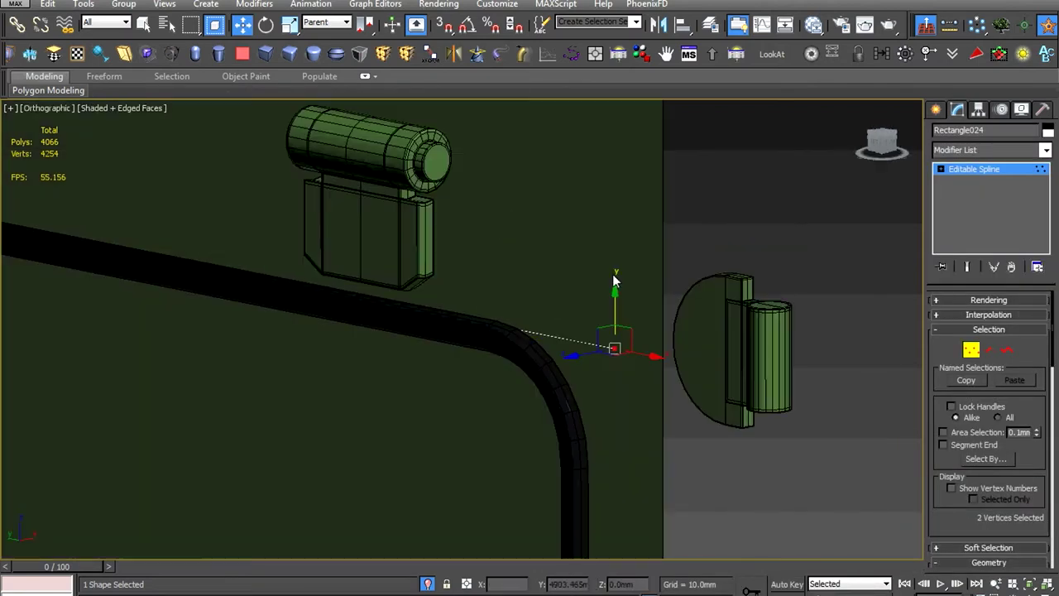
key("l")
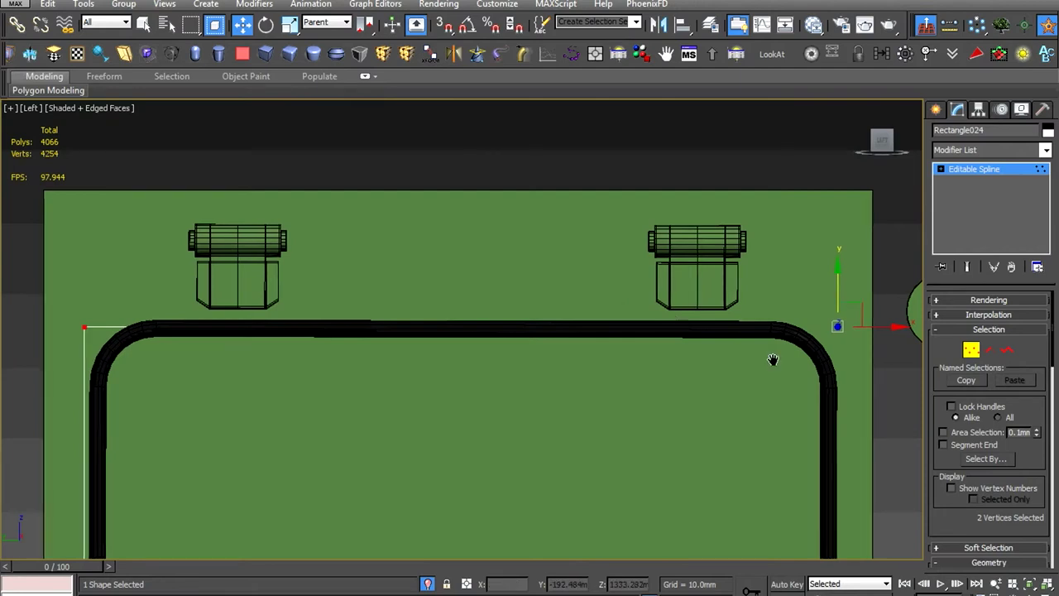
scroll(754, 300, "up", 3)
scroll(740, 323, "down", 5)
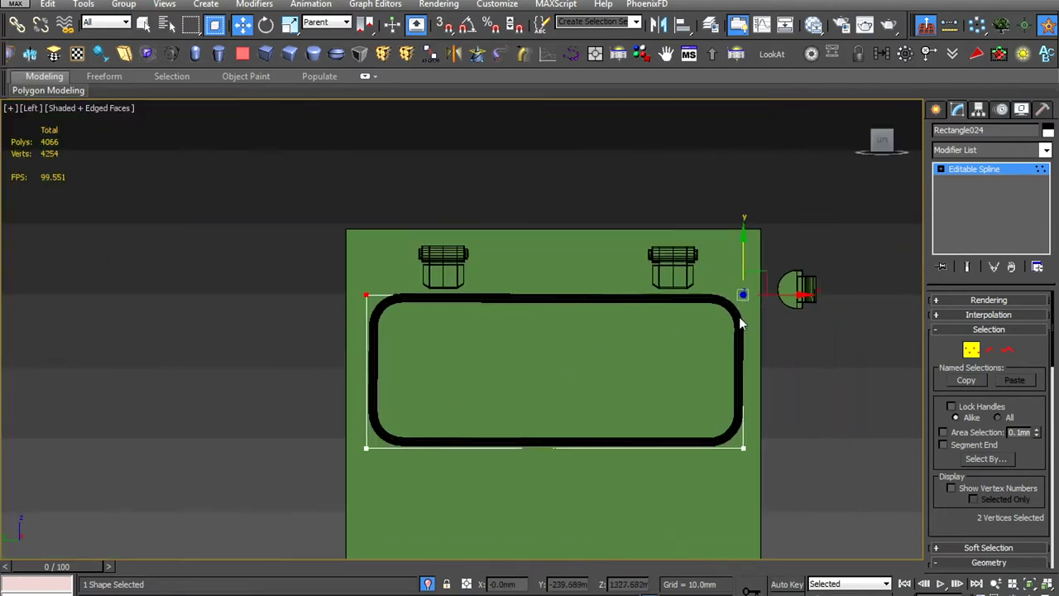
scroll(376, 312, "up", 5)
scroll(447, 302, "down", 2)
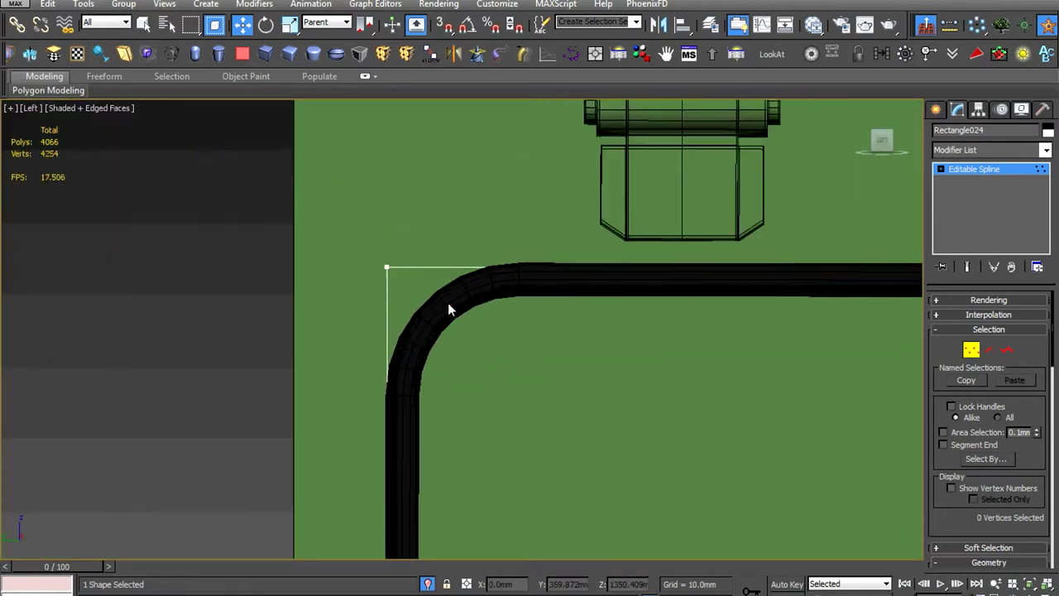
scroll(448, 302, "down", 4)
scroll(214, 437, "up", 6)
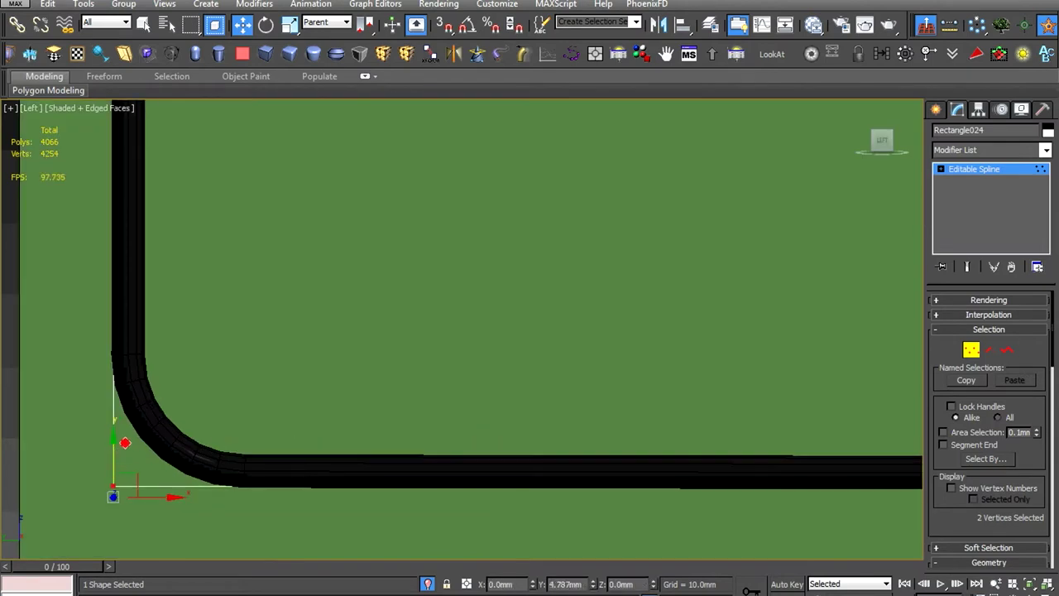
scroll(539, 483, "down", 5)
scroll(569, 451, "up", 5)
scroll(956, 356, "down", 3)
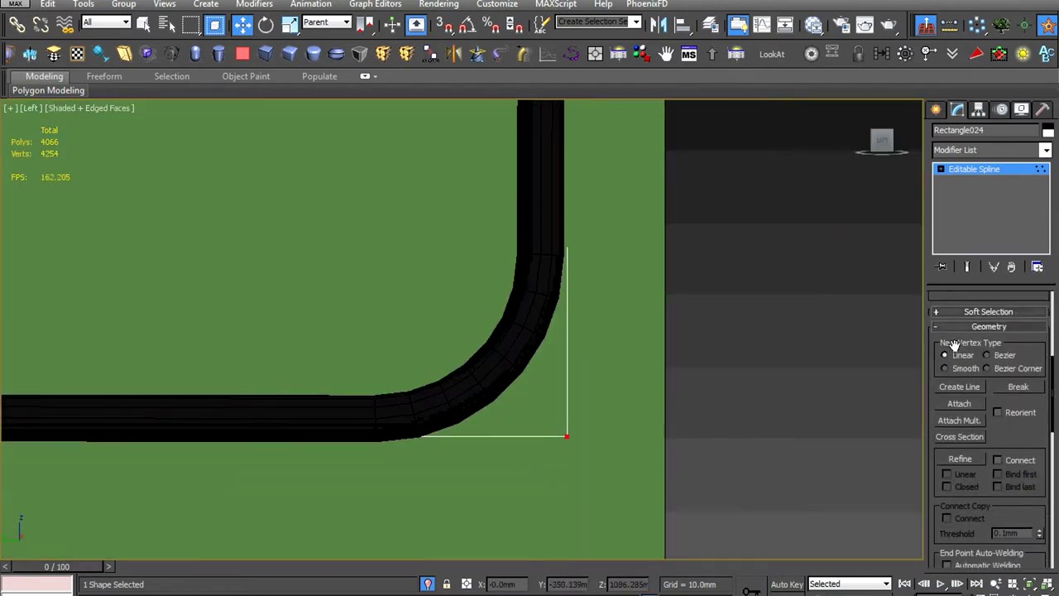
scroll(956, 355, "down", 3)
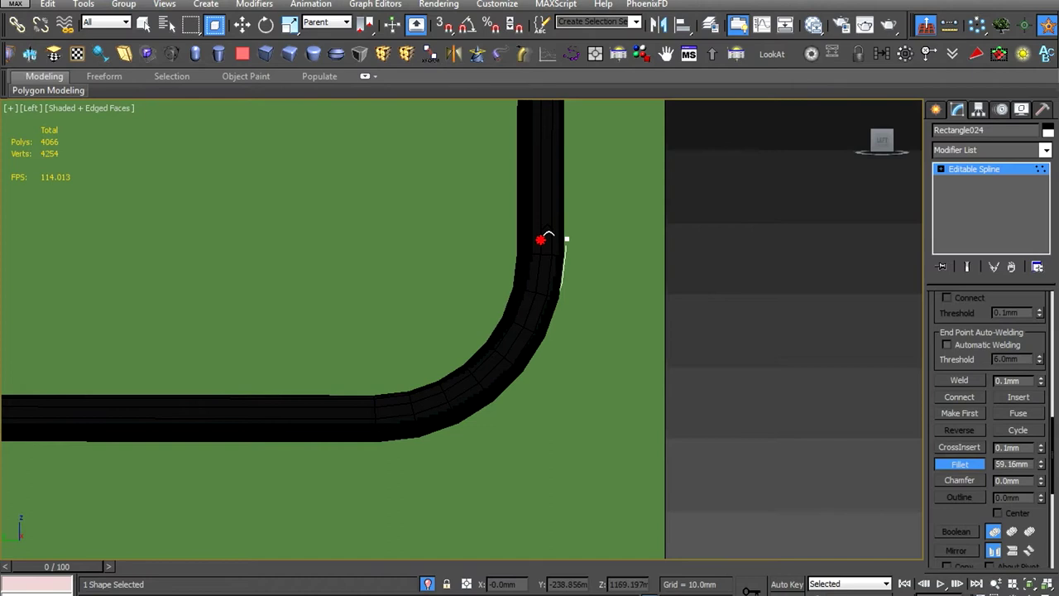
scroll(626, 472, "down", 5)
scroll(663, 295, "up", 5)
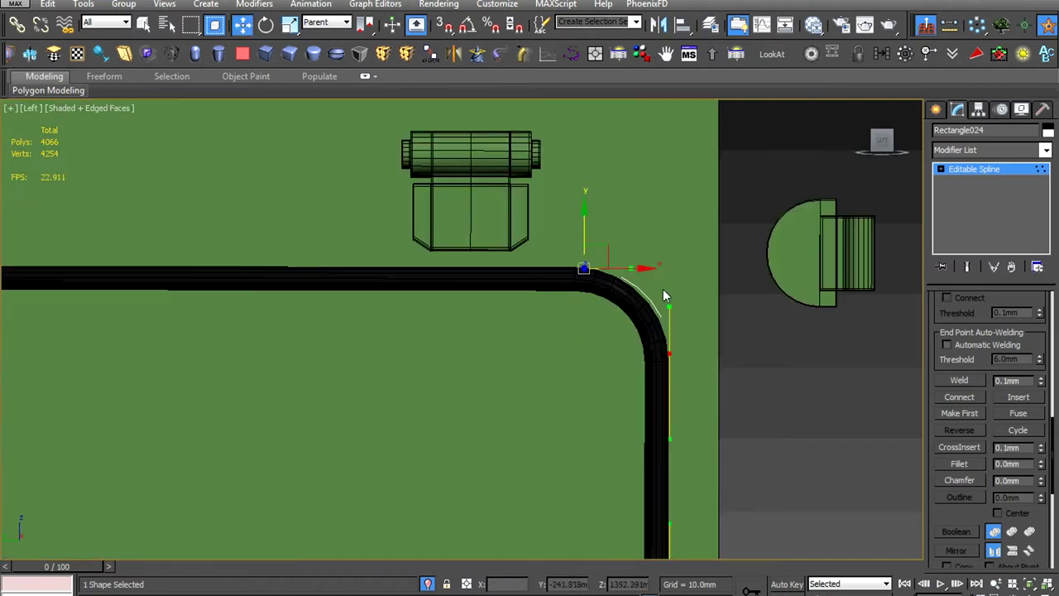
scroll(672, 299, "down", 5)
Delete the leftover polygon object and merge the rounded rectangle spline onto the door panel
left_click(972, 168)
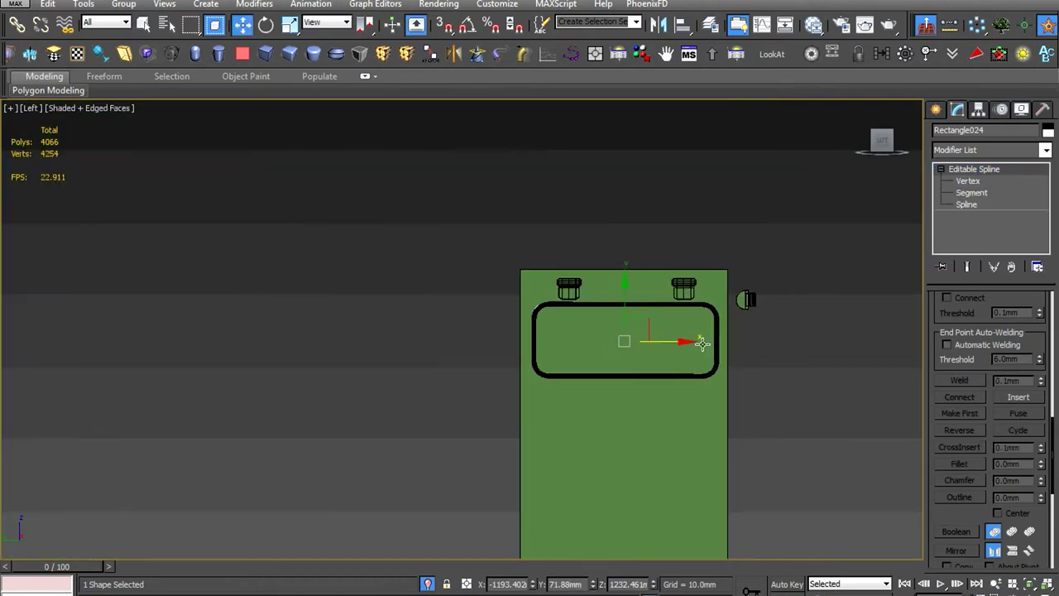
scroll(620, 339, "down", 3)
middle_click_drag(620, 339, 662, 362, "alt")
left_click(662, 362)
key("Delete")
left_click(660, 416)
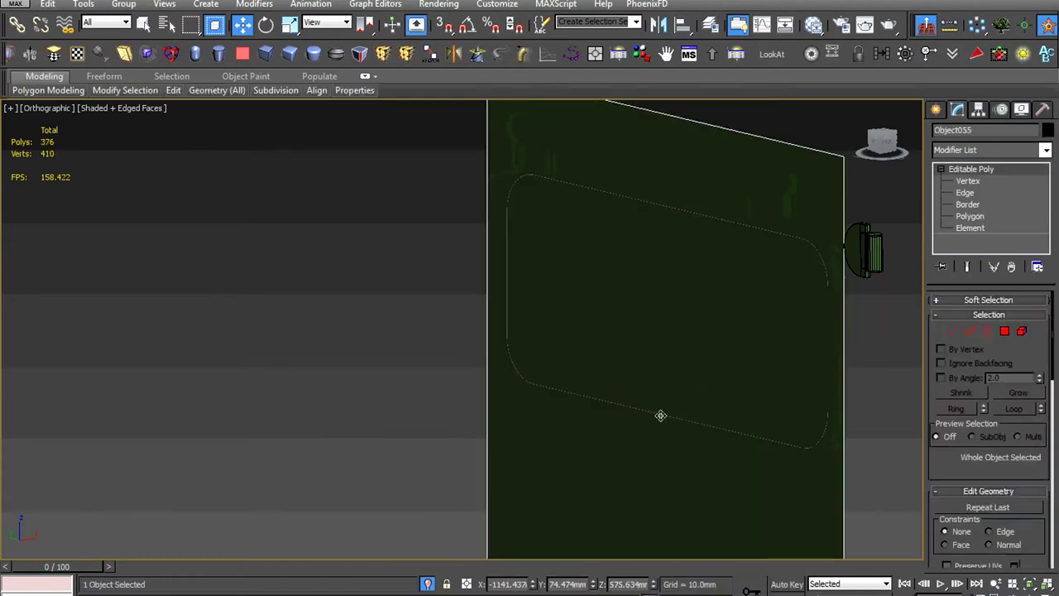
left_click(662, 414)
scroll(679, 345, "down", 2)
middle_click_drag(678, 345, 690, 348, "alt")
left_click(700, 355)
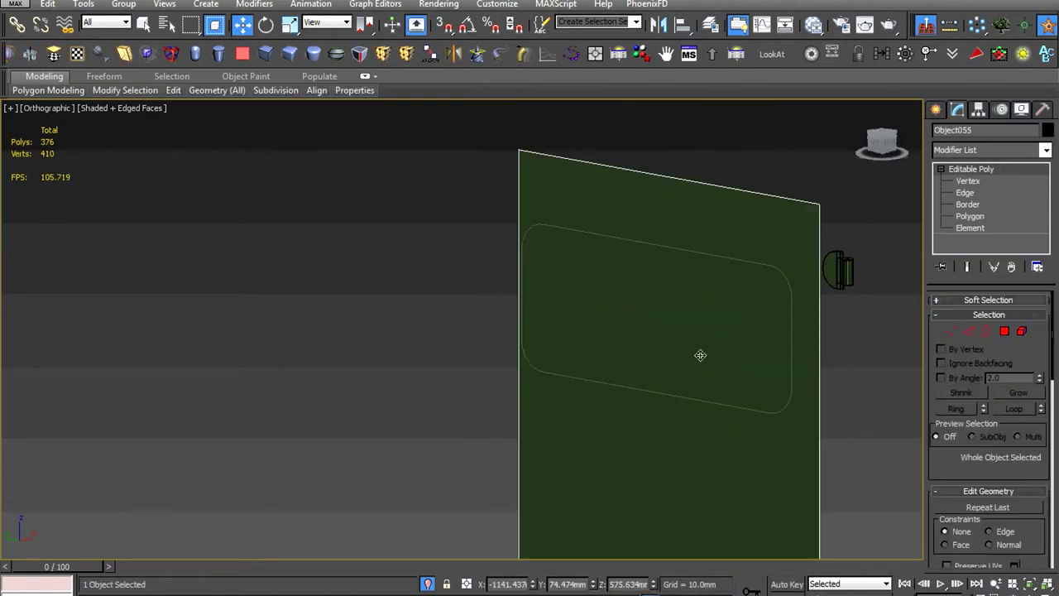
left_click(148, 55)
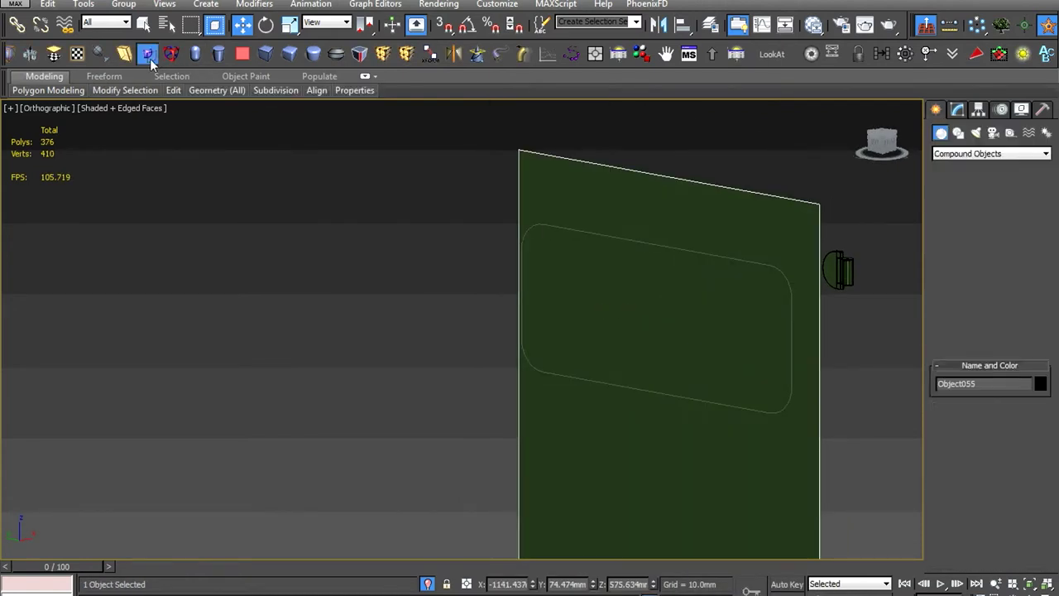
Convert the door panel to an editable poly and box-select the outline vertices
right_click(748, 262)
left_click(981, 403)
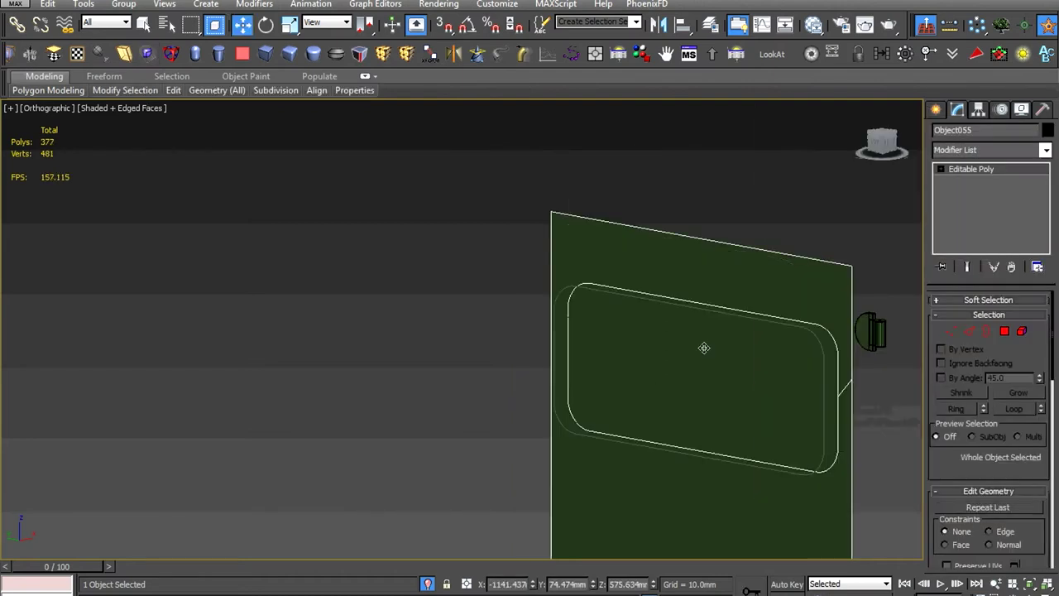
scroll(681, 230, "up", 5)
middle_click_drag(682, 230, 676, 310)
left_click_drag(727, 179, 682, 236)
Remove excess vertices from the outline's curve, straight edge and rounded bend
scroll(637, 314, "up", 3)
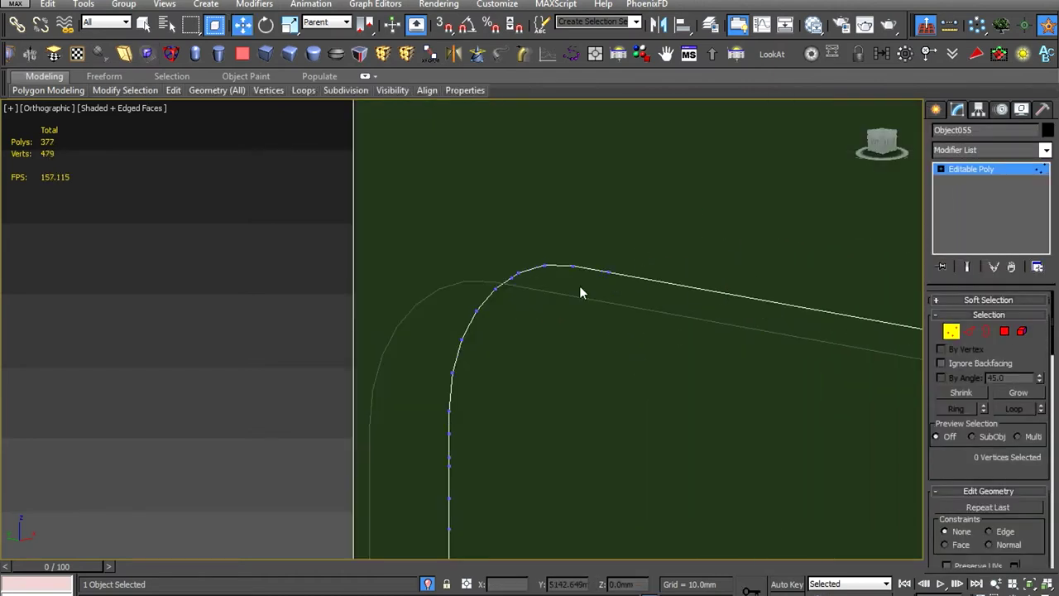
left_click(485, 290)
scroll(466, 314, "down", 2)
left_click_drag(744, 338, 869, 243)
scroll(606, 357, "down", 1)
scroll(606, 358, "up", 3)
left_click_drag(545, 182, 515, 482)
key("BackSpace")
scroll(518, 482, "down", 2)
scroll(534, 359, "down", 1)
mouse_move(618, 195)
middle_mouse_down()
mouse_move(547, 345)
mouse_move(547, 295)
mouse_move(600, 260)
middle_mouse_up()
scroll(548, 346, "up", 2)
scroll(567, 253, "down", 2)
scroll(507, 319, "up", 2)
scroll(397, 284, "up", 2)
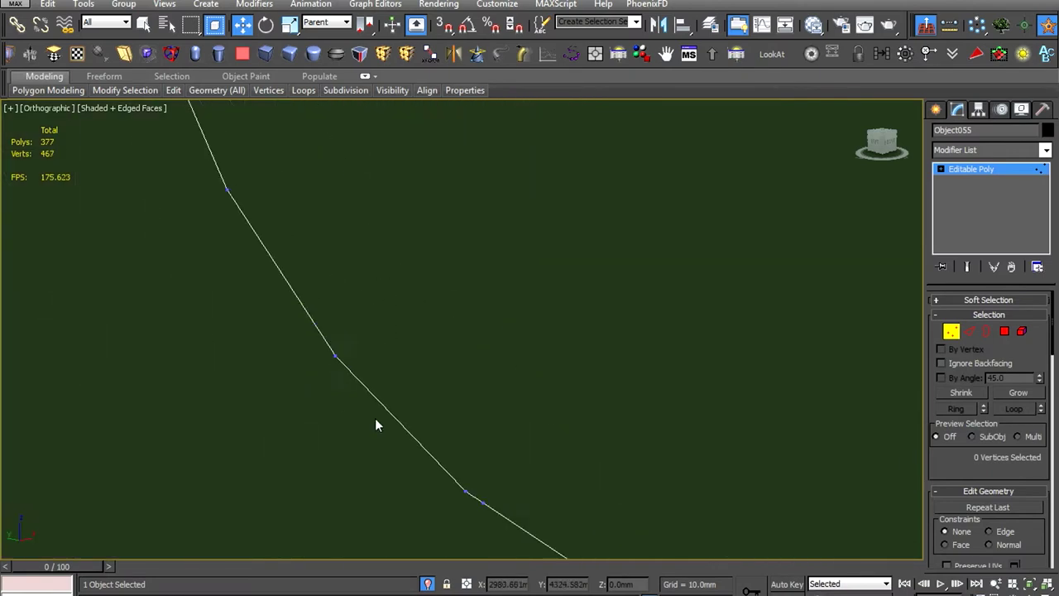
scroll(578, 361, "down", 2)
left_click_drag(473, 300, 671, 402)
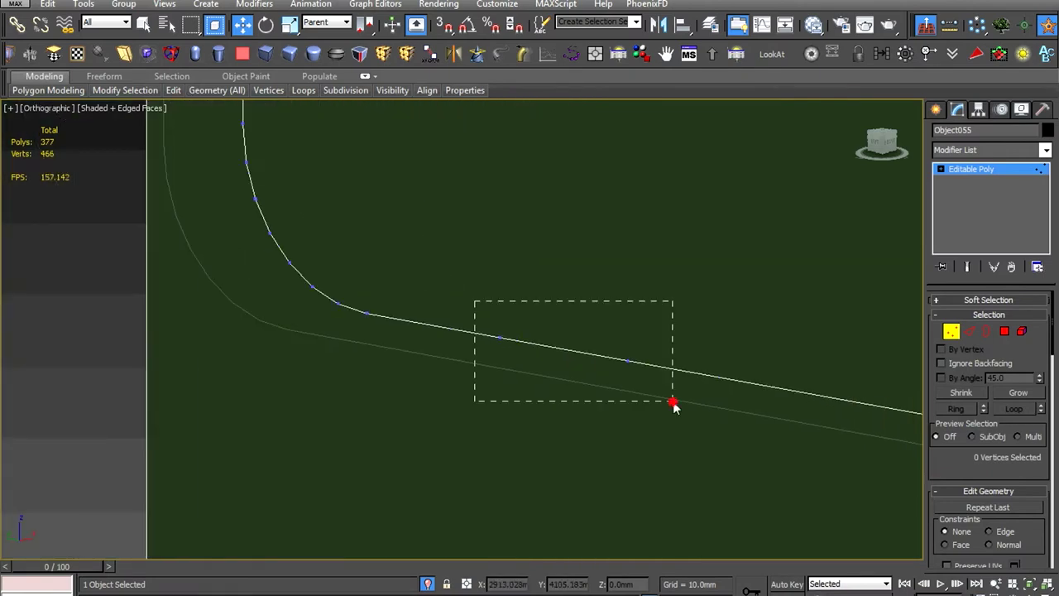
key("BackSpace")
middle_click_drag(671, 402, 524, 416)
scroll(459, 386, "up", 2)
left_click_drag(459, 387, 417, 405)
key("BackSpace")
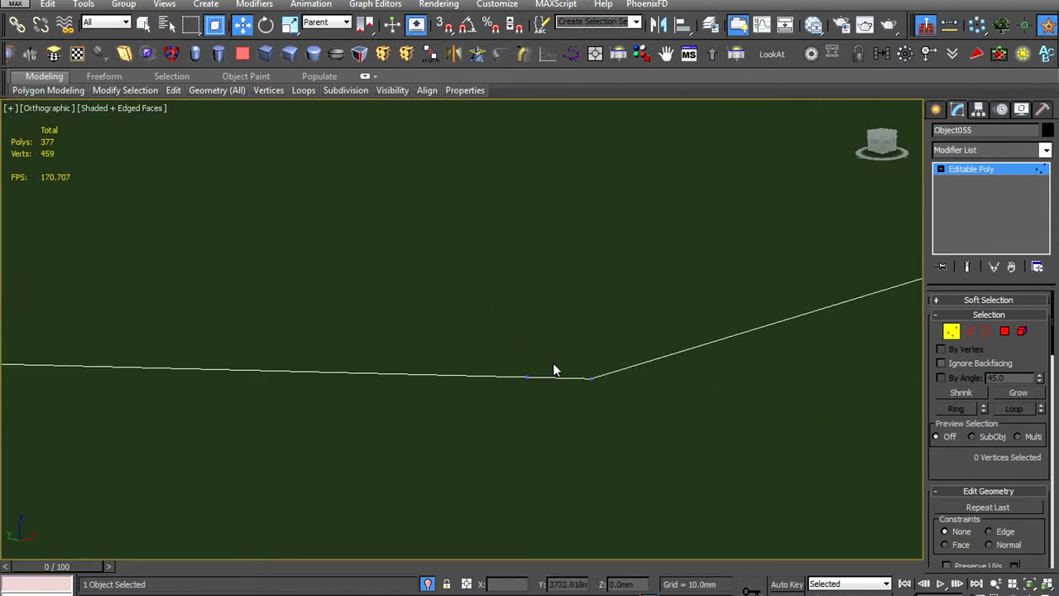
Remove the remaining redundant outline vertices, including two at the left corner
middle_click_drag(651, 370, 808, 278)
scroll(708, 333, "up", 2)
left_click_drag(708, 333, 626, 399)
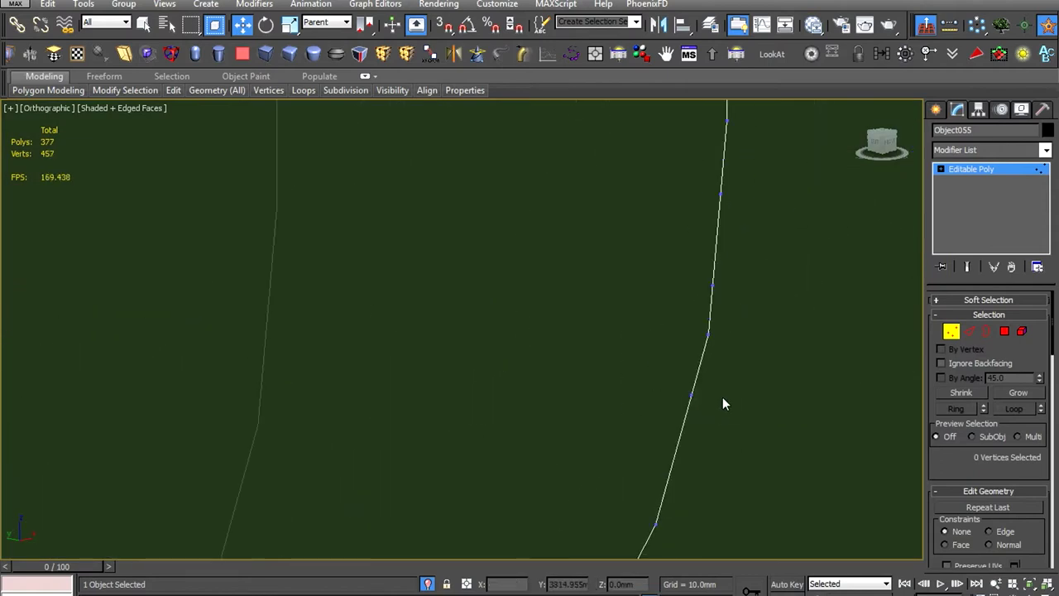
left_click_drag(744, 238, 690, 265)
key("BackSpace")
scroll(690, 256, "down", 3)
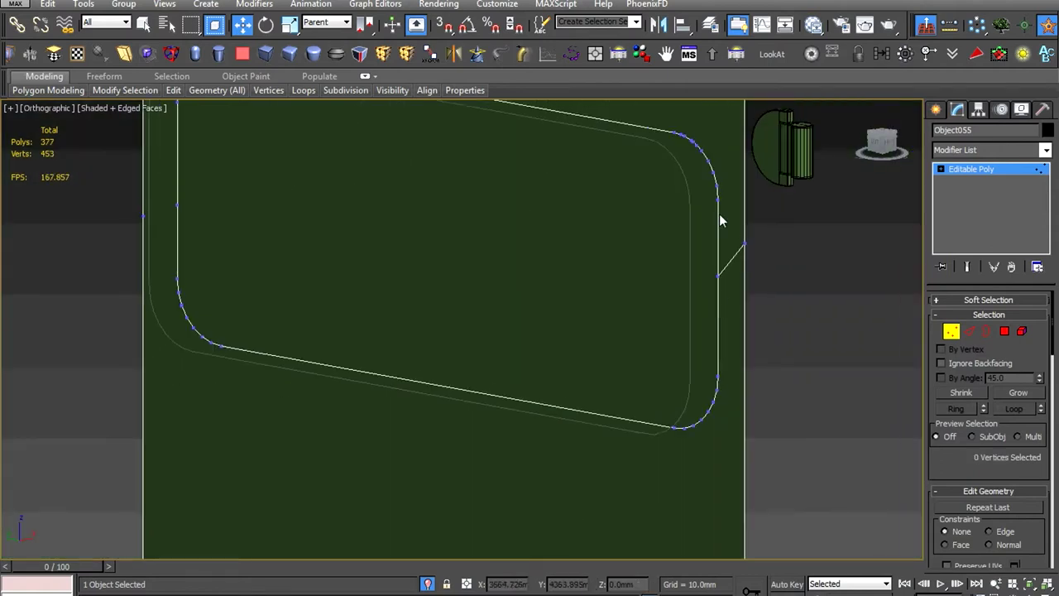
scroll(719, 218, "up", 3)
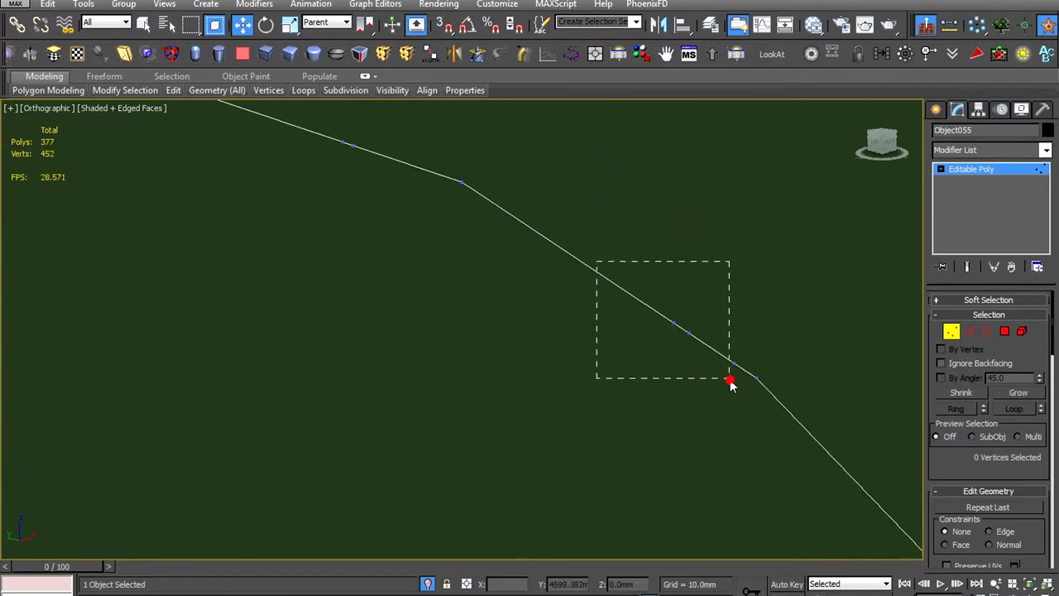
left_click_drag(693, 352, 577, 361)
key("BackSpace")
scroll(577, 362, "down", 3)
middle_click_drag(582, 356, 670, 354)
scroll(670, 364, "up", 3)
scroll(670, 382, "down", 4)
scroll(522, 263, "up", 4)
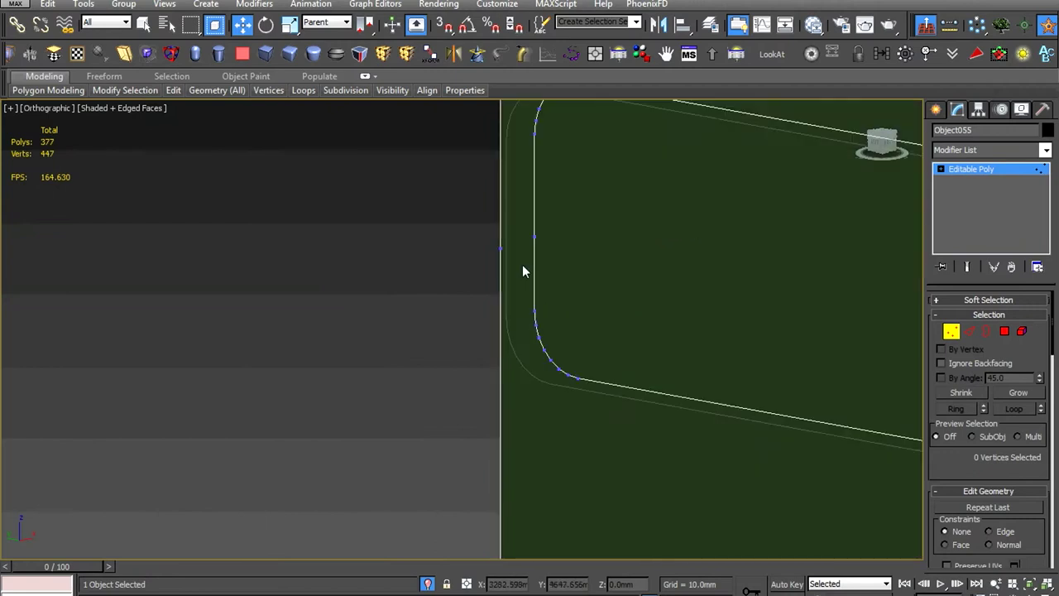
left_click_drag(580, 206, 433, 277)
key("BackSpace")
scroll(513, 147, "down", 2)
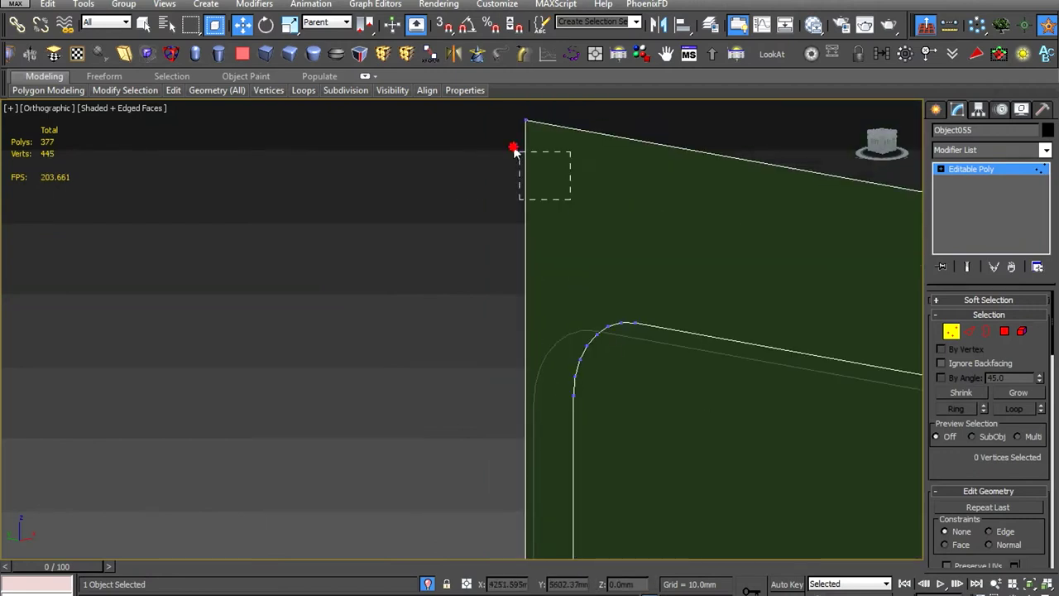
scroll(650, 314, "up", 3)
scroll(694, 322, "down", 3)
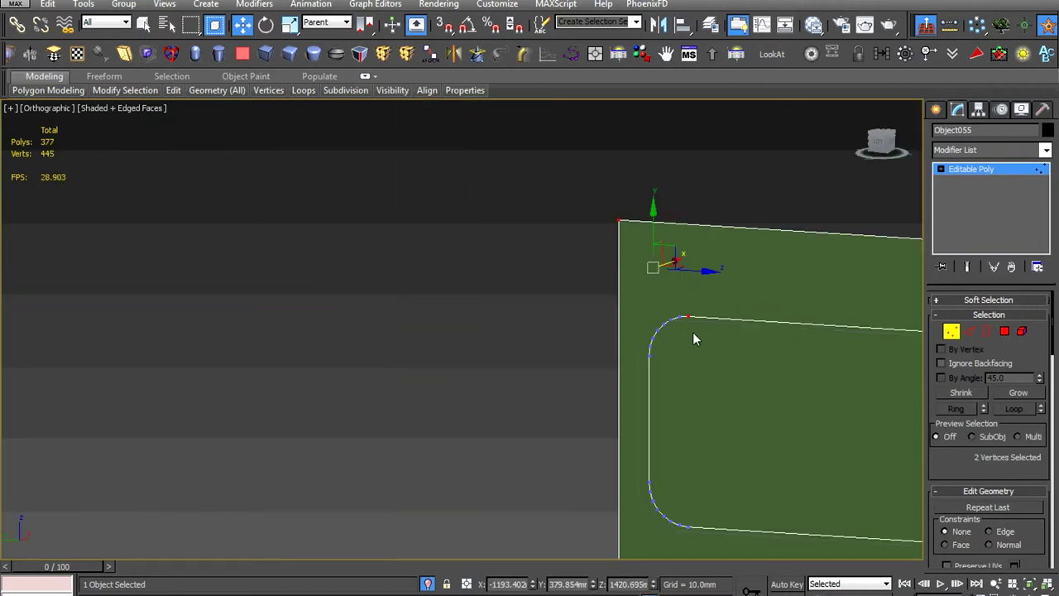
Connect three outline corners to the panel's outer corners with new edges using Ctrl+Shift+E
key("ctrl+shift+e")
scroll(692, 338, "up", 3)
scroll(574, 397, "down", 5)
mouse_move(575, 397)
middle_mouse_down()
mouse_move(707, 410)
mouse_move(458, 258)
middle_mouse_up()
scroll(457, 258, "up", 3)
scroll(374, 363, "up", 3)
key("ctrl+shift+e")
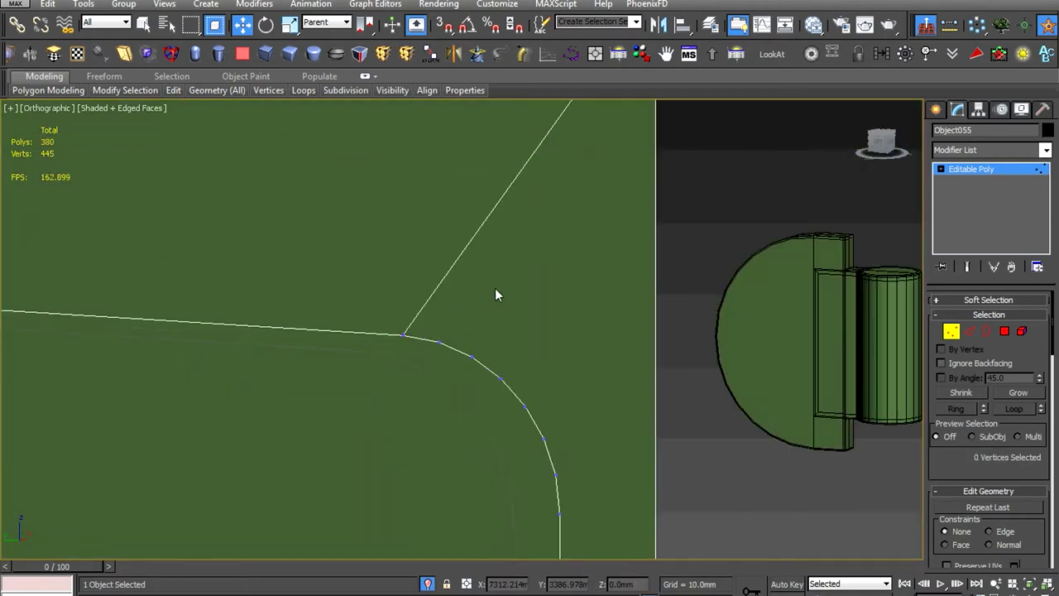
scroll(572, 362, "down", 1)
scroll(572, 362, "up", 3)
key("ctrl+shift+e")
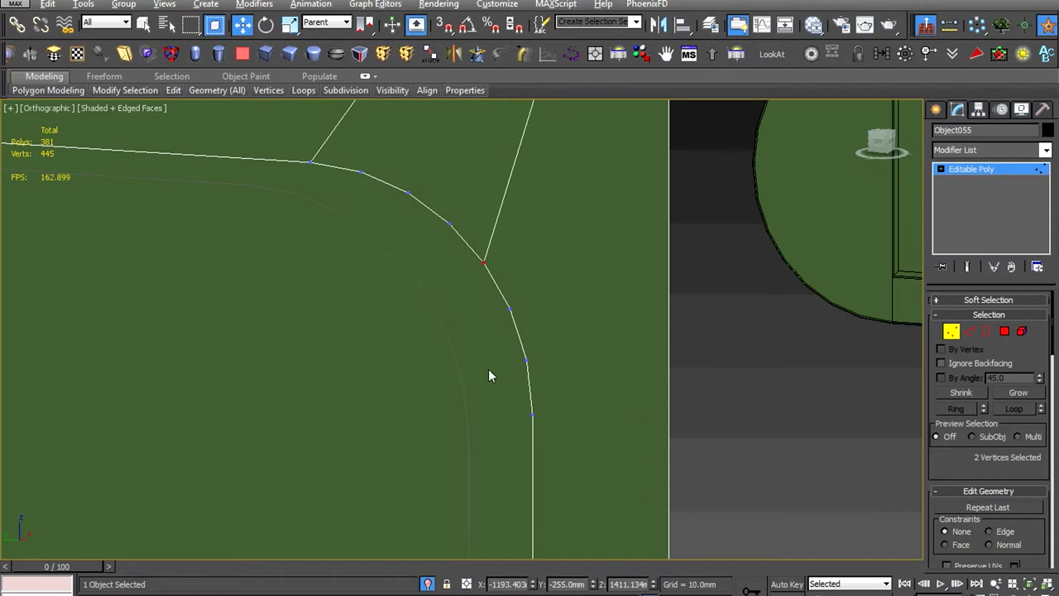
scroll(670, 294, "down", 2)
scroll(638, 338, "down", 3)
Connect the outline's top-left corner to the panel's top-left corner with an edge
scroll(395, 357, "up", 3)
left_click(379, 137)
left_click(501, 435, "ctrl")
key("ctrl+shift+e")
scroll(521, 460, "down", 2)
scroll(522, 467, "down", 2)
Inset the rounded headlight face by about 4.969mm
key("4")
left_click(450, 319)
scroll(449, 319, "up", 2)
right_click(461, 286)
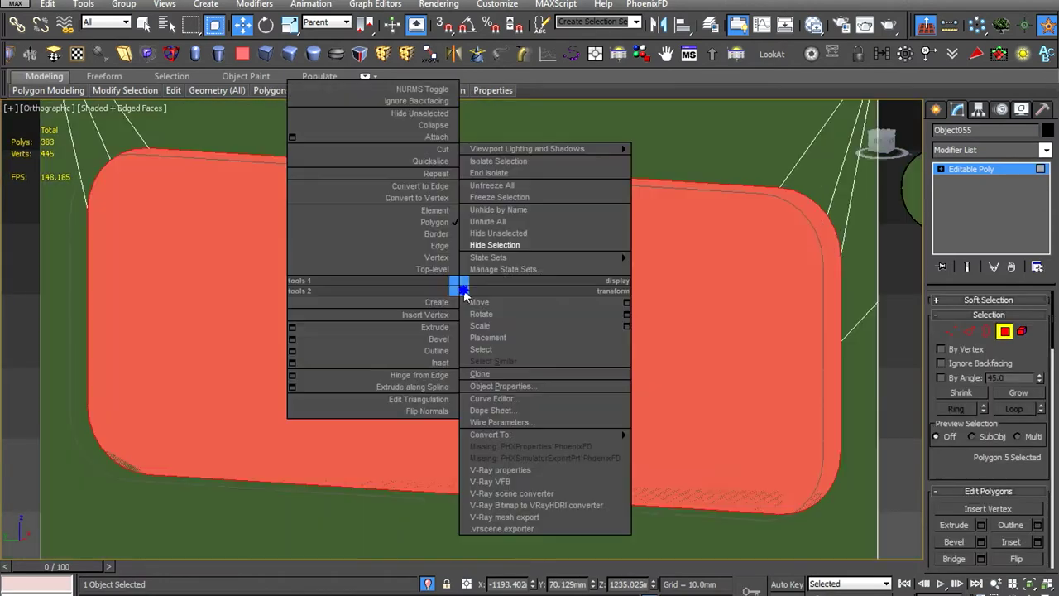
left_click(293, 359)
left_click_drag(470, 359, 470, 352)
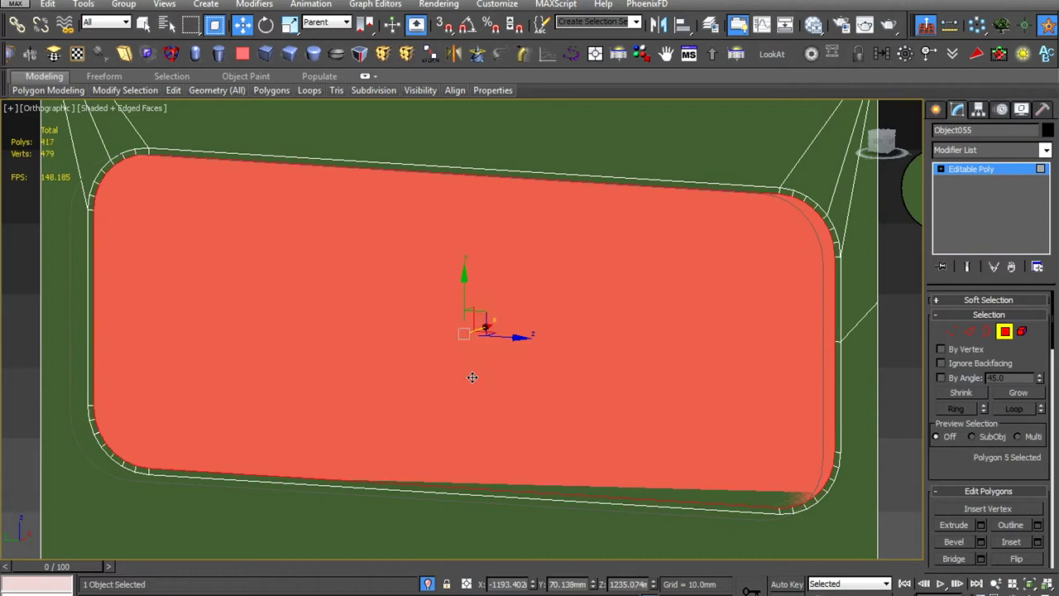
Extrude the headlight face inward by -21.545mm and delete the recess's end face
middle_click_drag(472, 377, 463, 364, "alt")
right_click(464, 364)
left_click(479, 373)
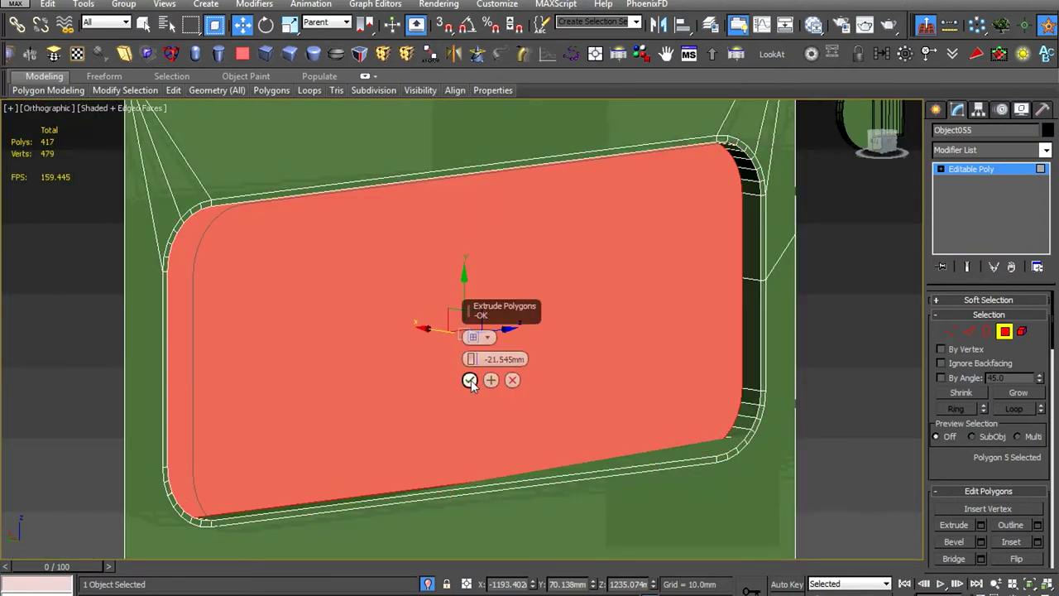
left_click(470, 381)
middle_click_drag(574, 424, 541, 379)
key("Delete")
Select the panel's left border edge in border and edge modes
scroll(687, 327, "up", 5)
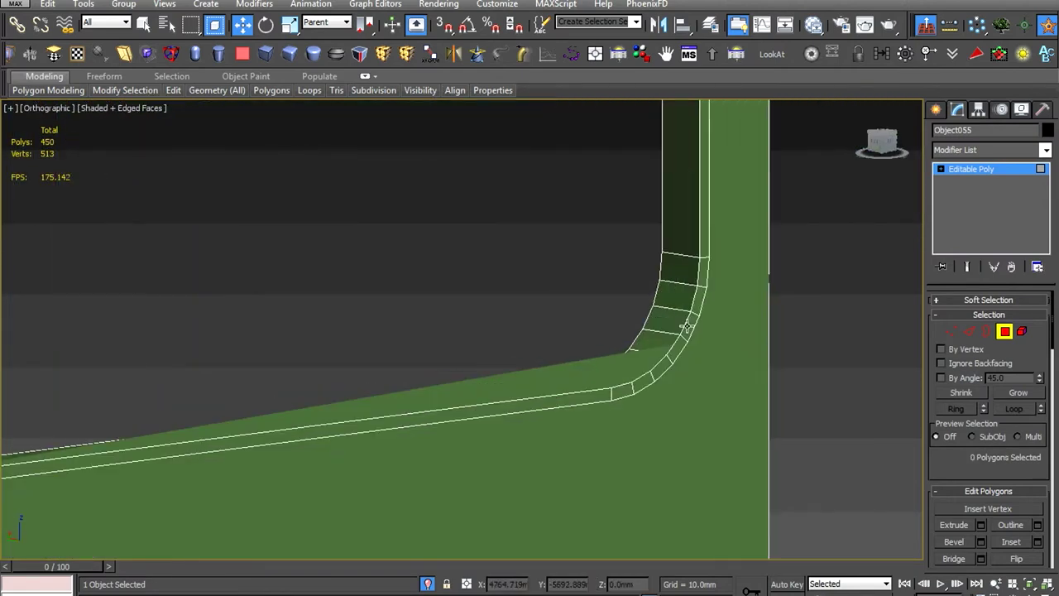
key("3")
scroll(653, 301, "down", 5)
left_click(457, 364)
key("2")
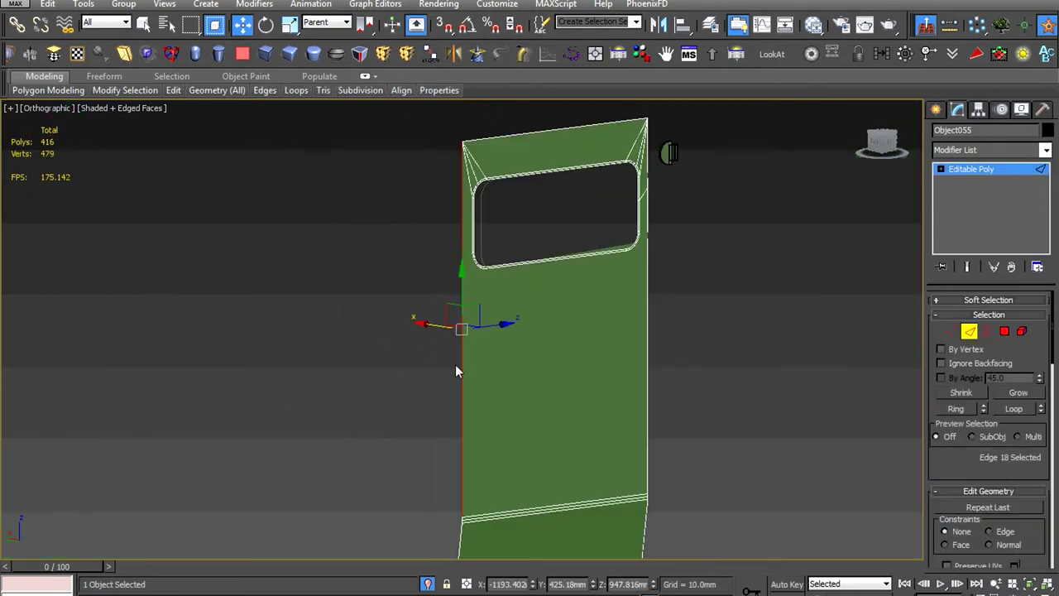
middle_click_drag(455, 364, 668, 375, "alt")
left_click_drag(981, 462, 981, 340)
Rotate the slice plane 90° in the Left view and slice the panel horizontally below the recess
right_click(524, 357)
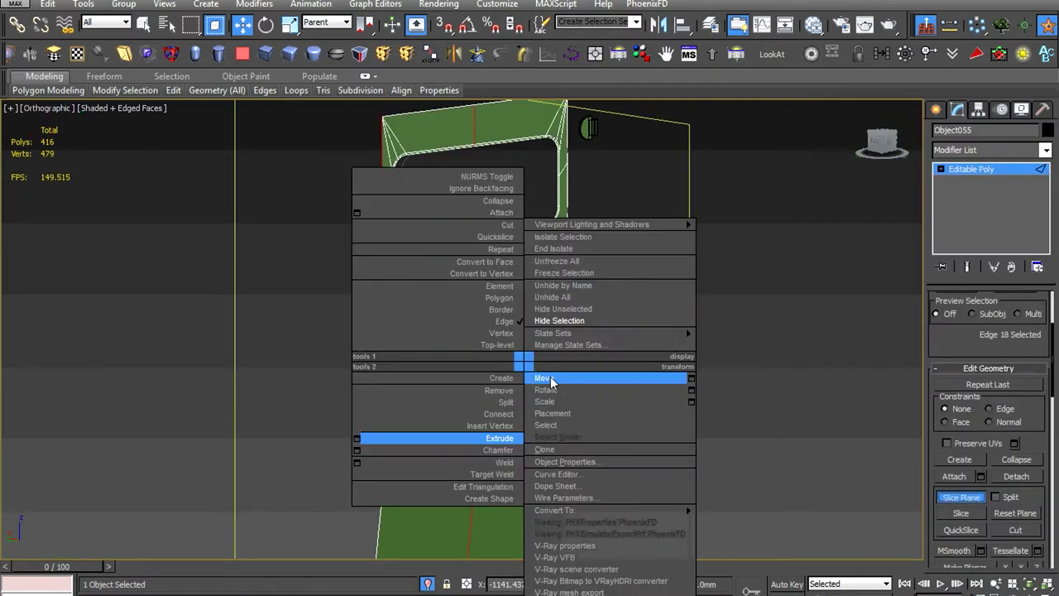
left_click(551, 397)
key("l")
left_click_drag(603, 413, 677, 438)
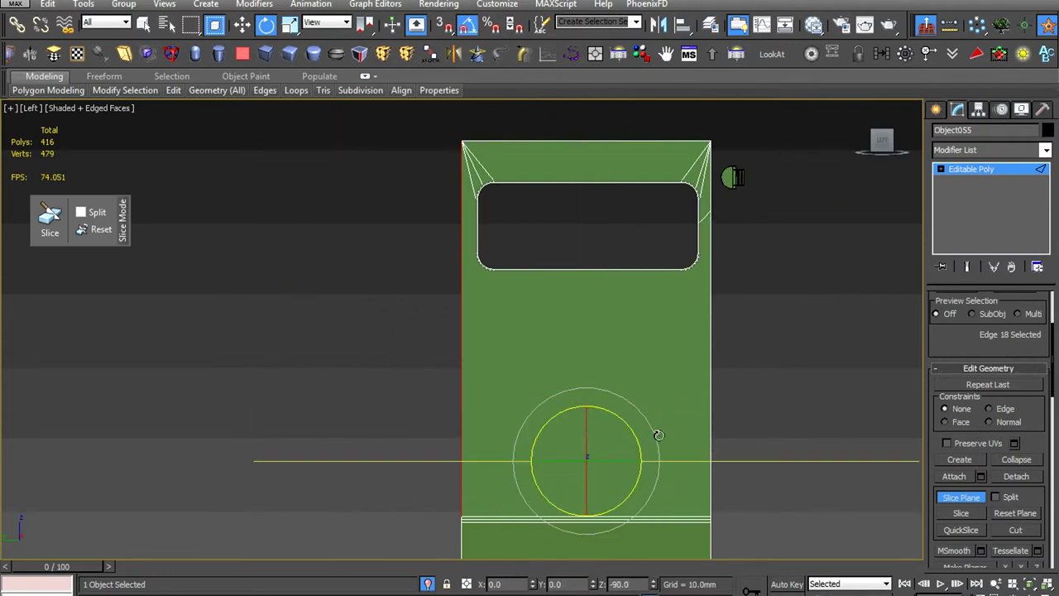
key("w")
scroll(597, 249, "up", 5)
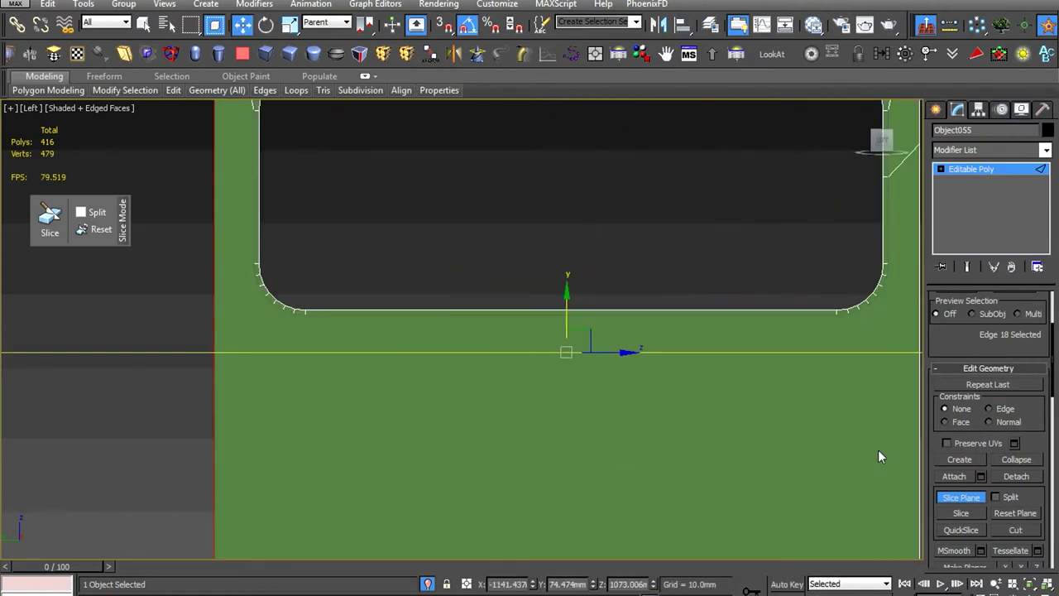
left_click(958, 505)
scroll(579, 347, "up", 2)
Select the cut vertex plus the recess and outer corner vertices at the first lower corner
key("1")
scroll(801, 411, "up", 2)
scroll(670, 306, "up", 2)
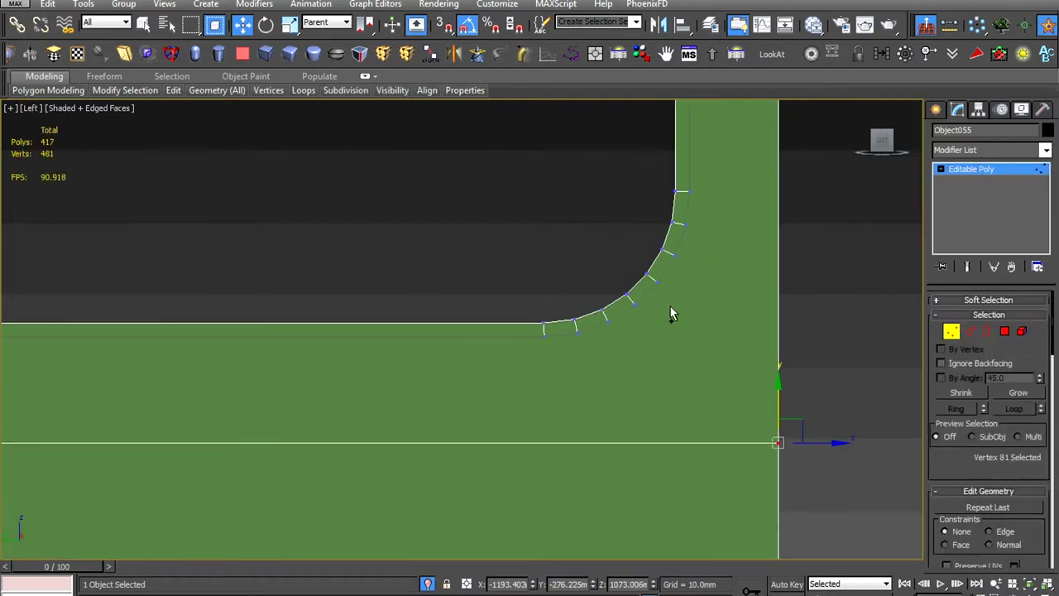
left_click(618, 296)
scroll(643, 355, "down", 3)
left_click(529, 350)
left_click(784, 465, "ctrl")
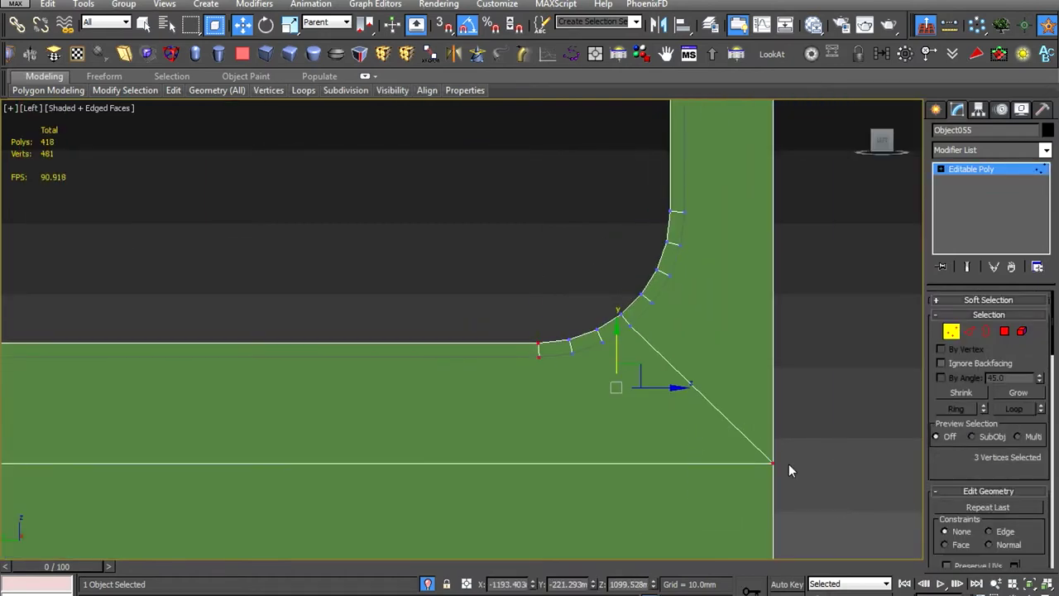
Box-select the opposite corner's vertices and connect the corner pairs with new diagonal edges
middle_click_drag(697, 216, 687, 259)
scroll(579, 488, "down", 5)
scroll(496, 397, "up", 4)
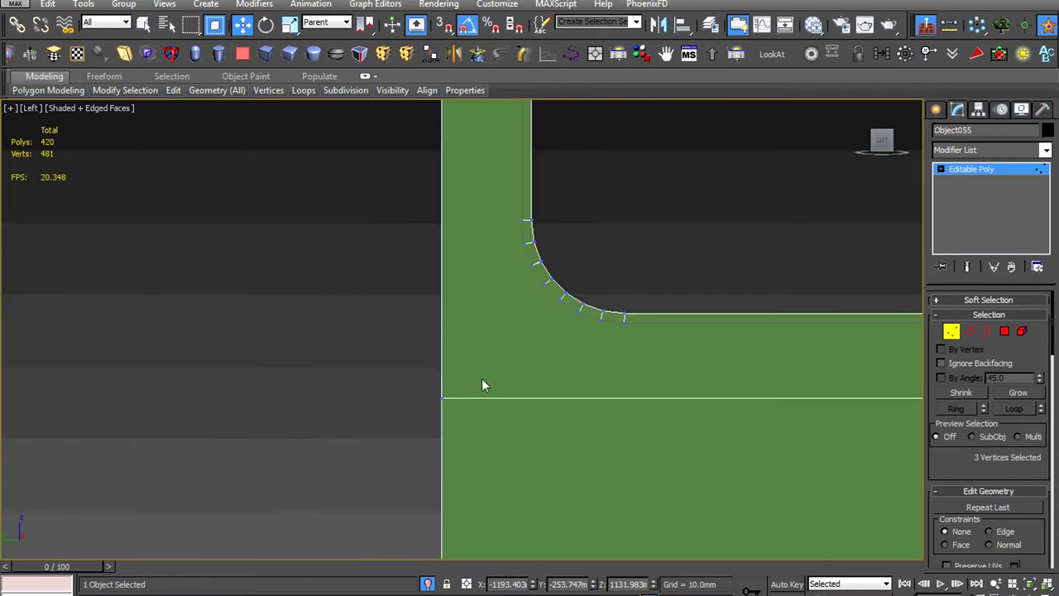
scroll(579, 347, "up", 2)
left_click_drag(685, 246, 630, 335)
key("ctrl+shift+e")
scroll(580, 430, "down", 2)
key("ctrl+shift+e")
Remove the stray vertex at the left corner and return to edge level
scroll(331, 493, "up", 2)
scroll(331, 492, "up", 2)
left_click_drag(294, 466, 246, 523)
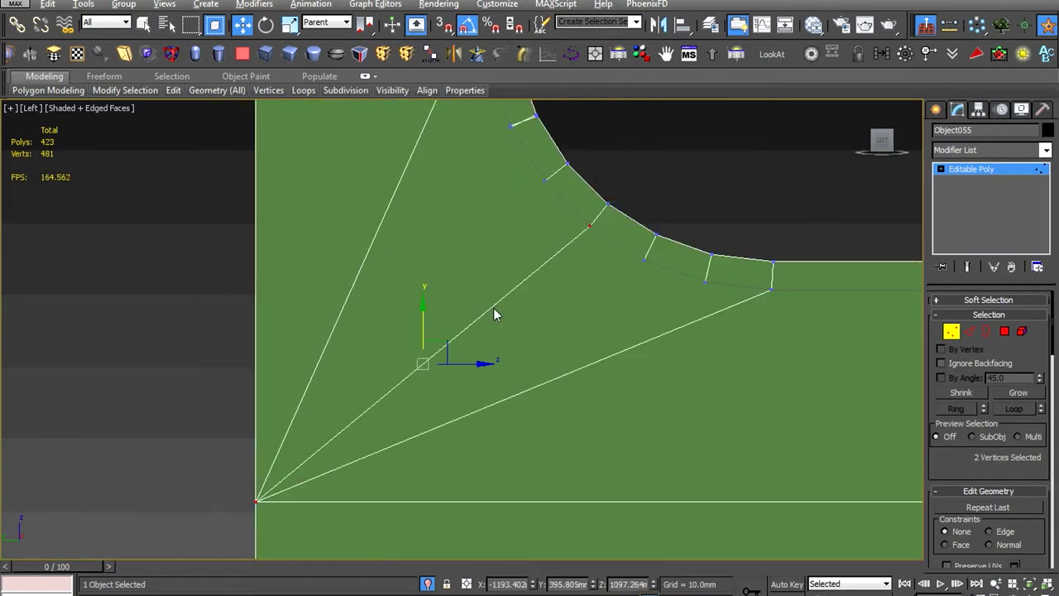
key("ctrl+z")
scroll(529, 265, "down", 2)
scroll(544, 298, "down", 3)
key("2")
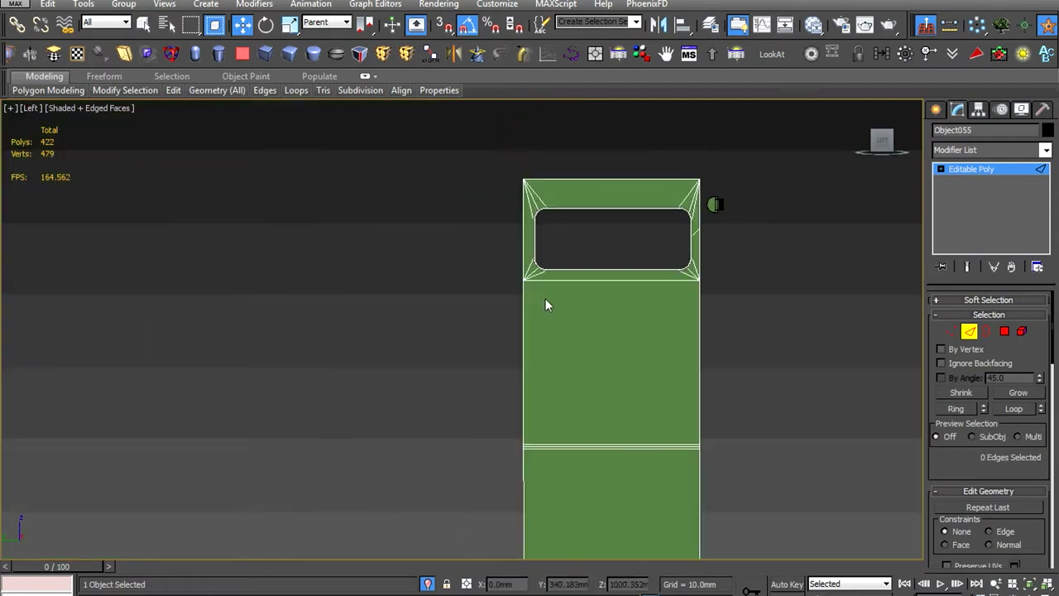
middle_click_drag(544, 304, 579, 304, "alt")
Return to object level and add a Shell modifier to the window frame panel
left_click(976, 169)
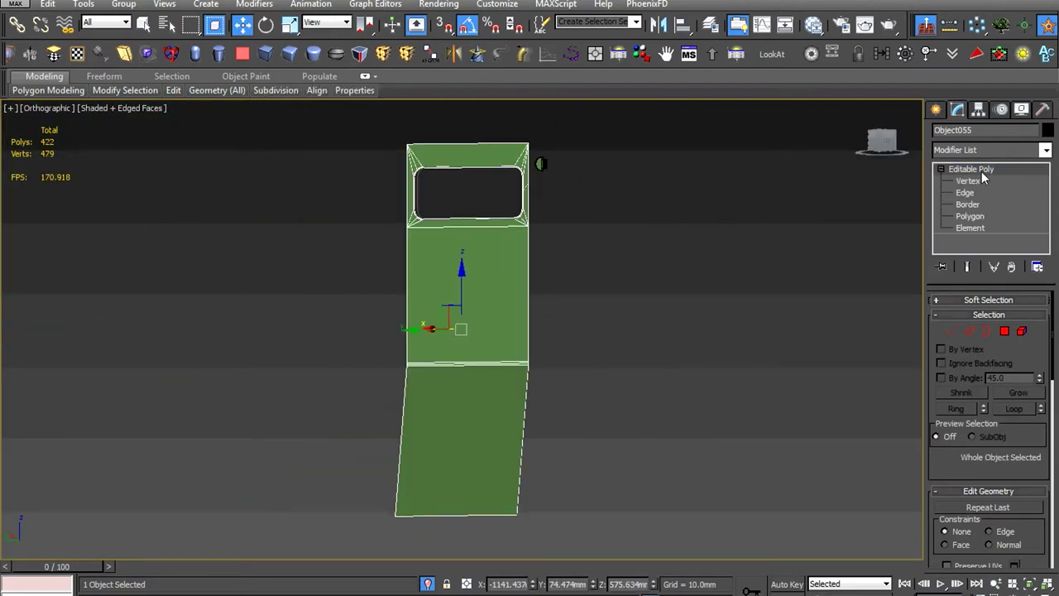
middle_click_drag(652, 291, 596, 297, "alt")
scroll(579, 328, "up", 3)
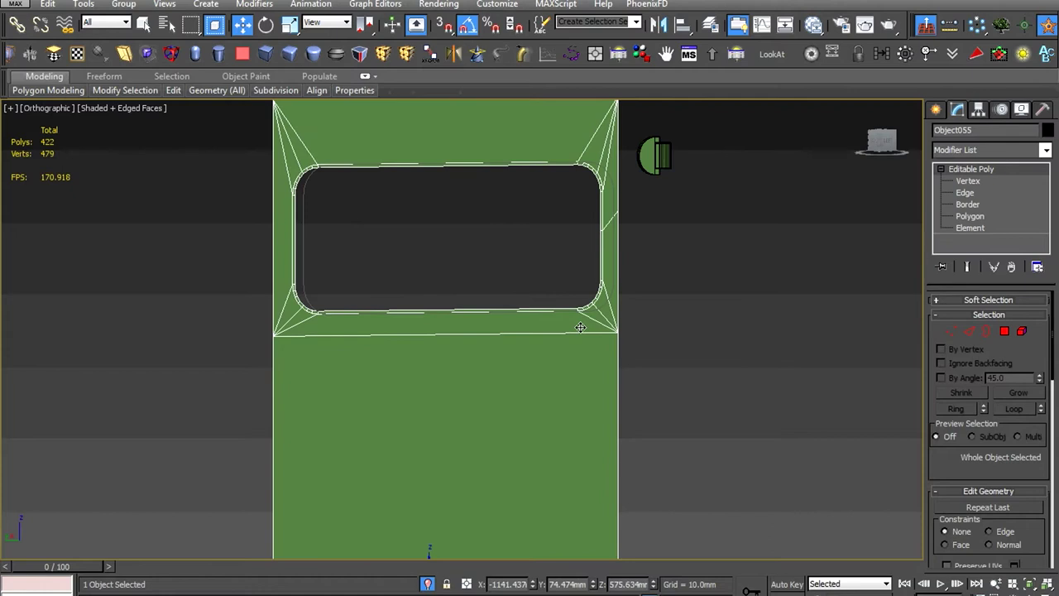
scroll(579, 328, "down", 2)
scroll(538, 246, "up", 4)
middle_click_drag(538, 246, 507, 321)
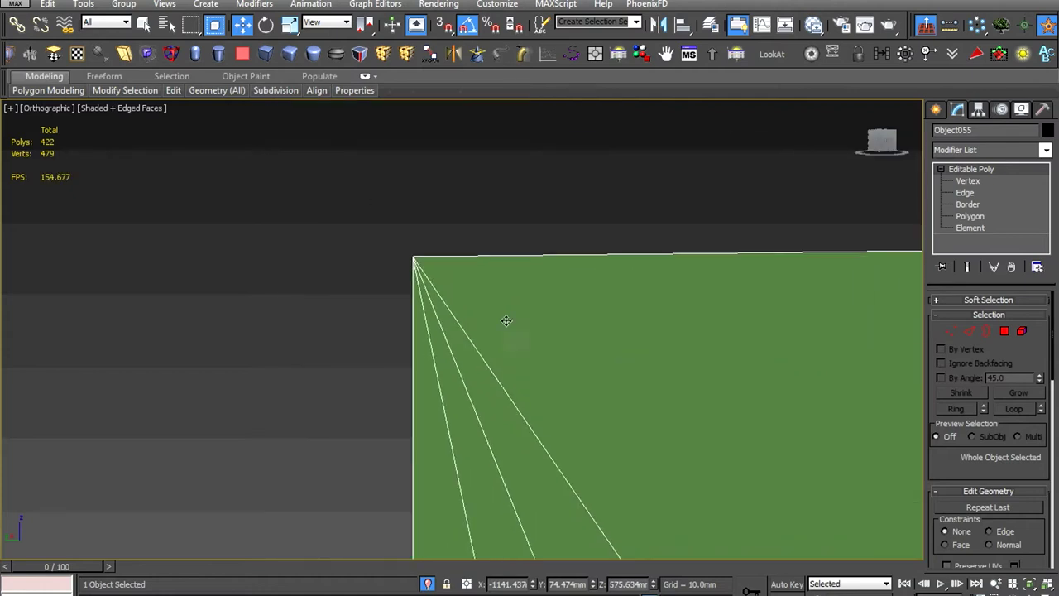
left_click(17, 52)
left_click_drag(1035, 318, 1035, 281)
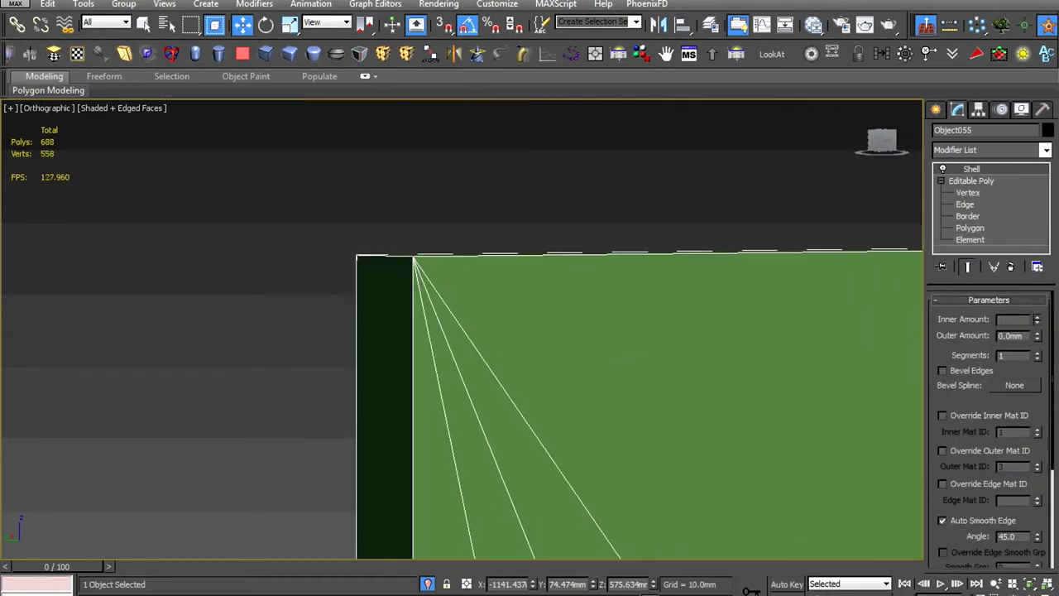
End isolation and adjust the Shell thickness amounts, entering 10, 20, then 10
right_click(606, 356)
left_click(606, 300)
scroll(606, 373, "down", 4)
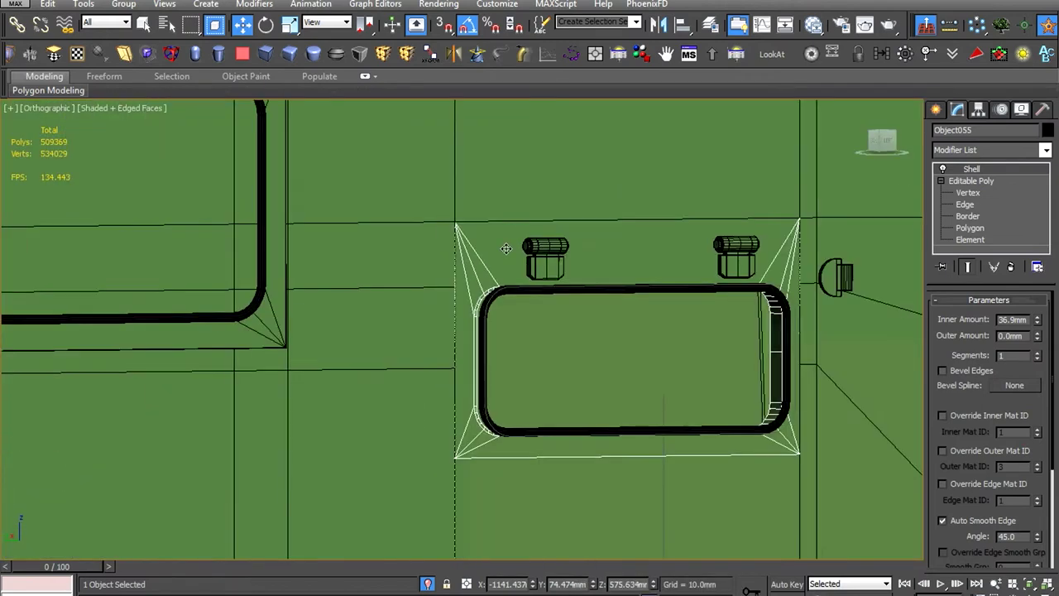
scroll(777, 252, "up", 6)
type("30")
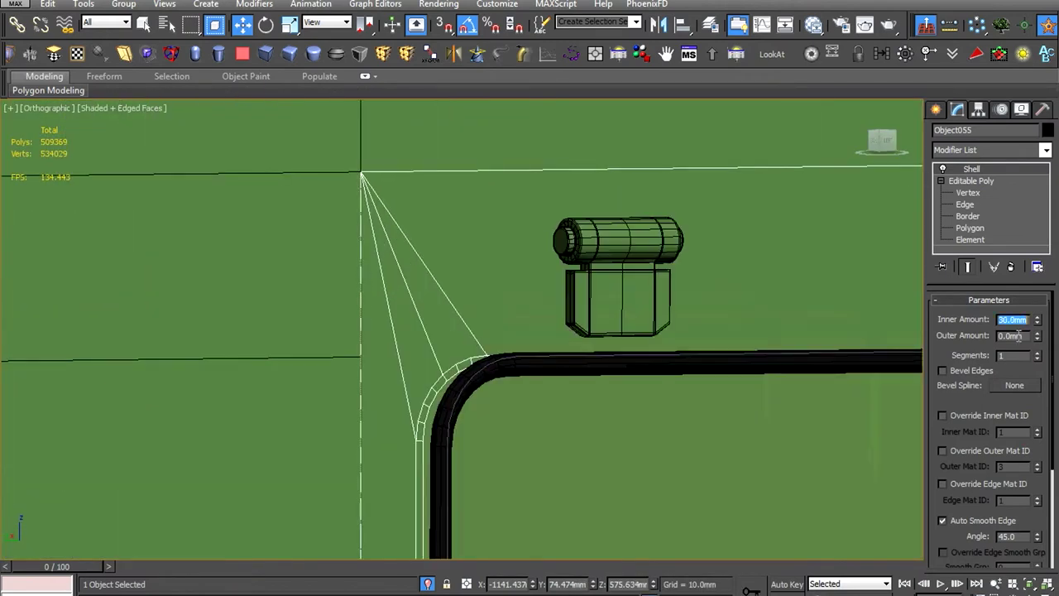
type("10")
key("Return")
type("20")
key("Return")
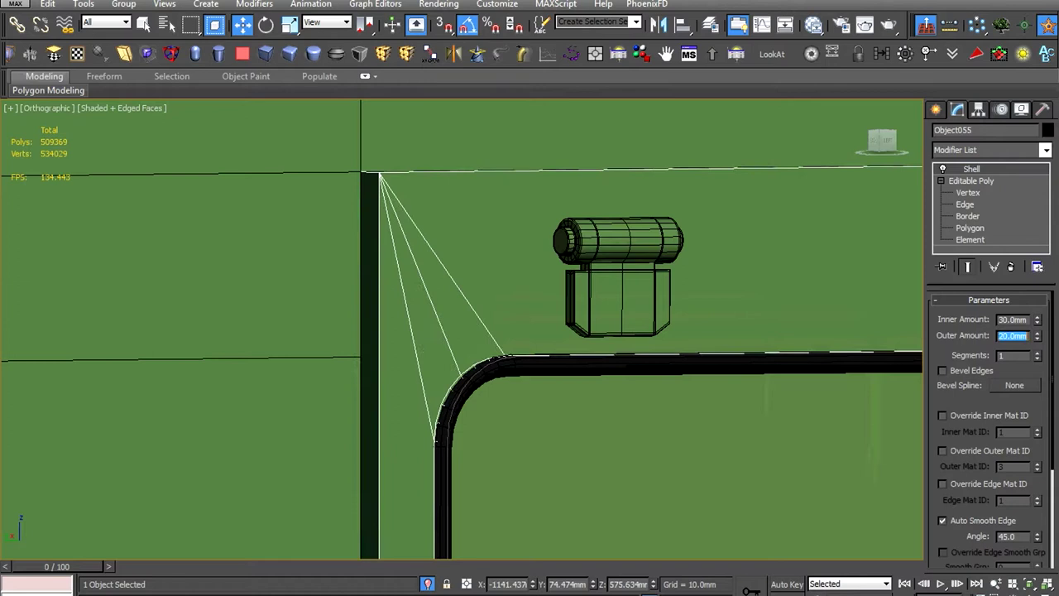
scroll(612, 322, "down", 3)
scroll(612, 322, "up", 4)
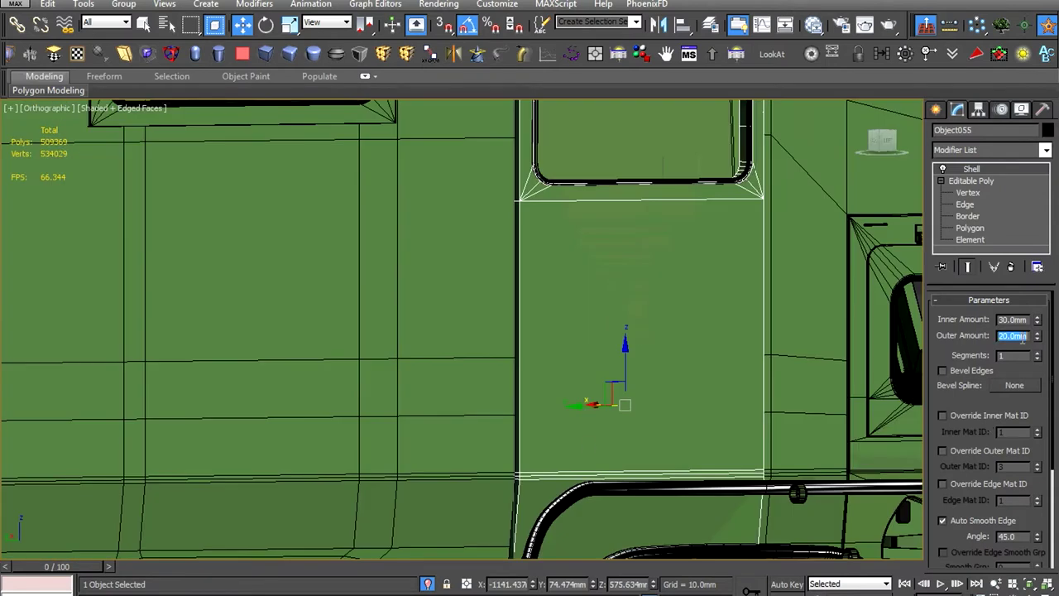
type("10")
key("Return")
scroll(720, 383, "down", 2)
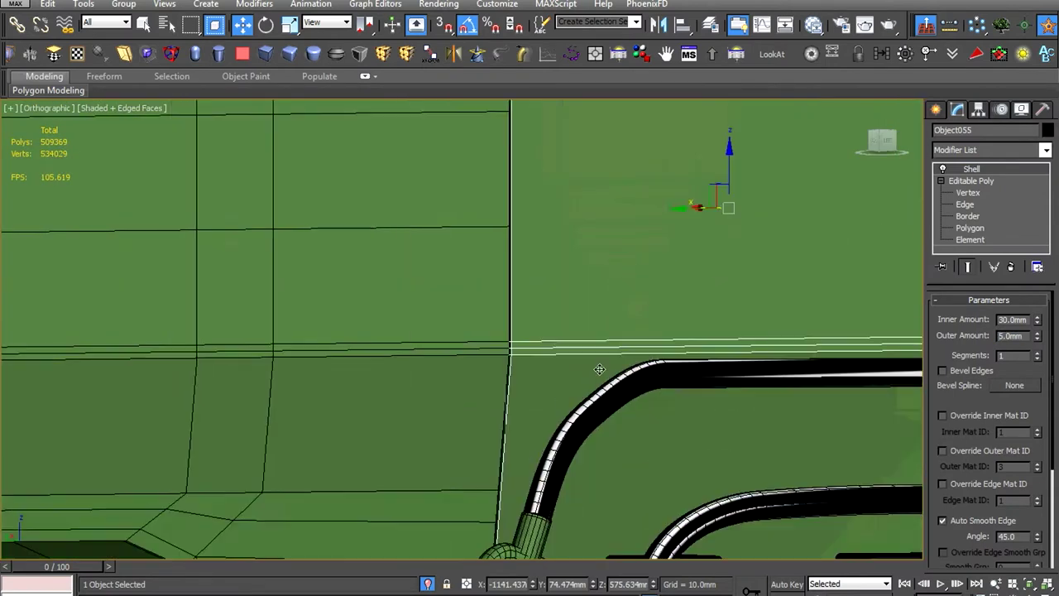
mouse_move(720, 382)
middle_mouse_down("alt")
mouse_move(538, 366)
mouse_move(524, 297)
middle_mouse_up("alt")
Convert the frame to Editable Poly, collapsing its Shell modifier
right_click(524, 298)
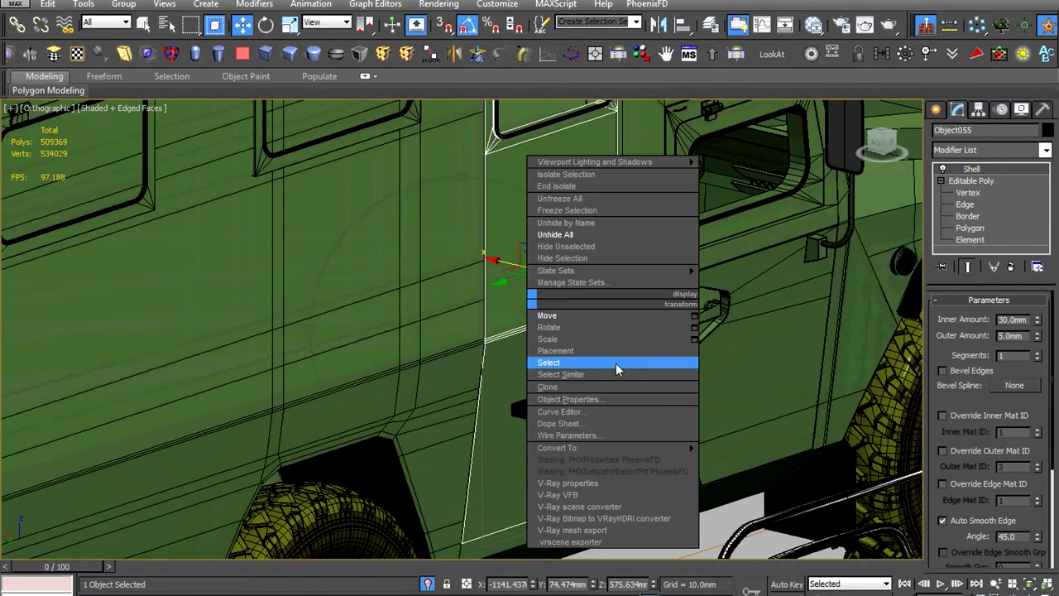
left_click(721, 465)
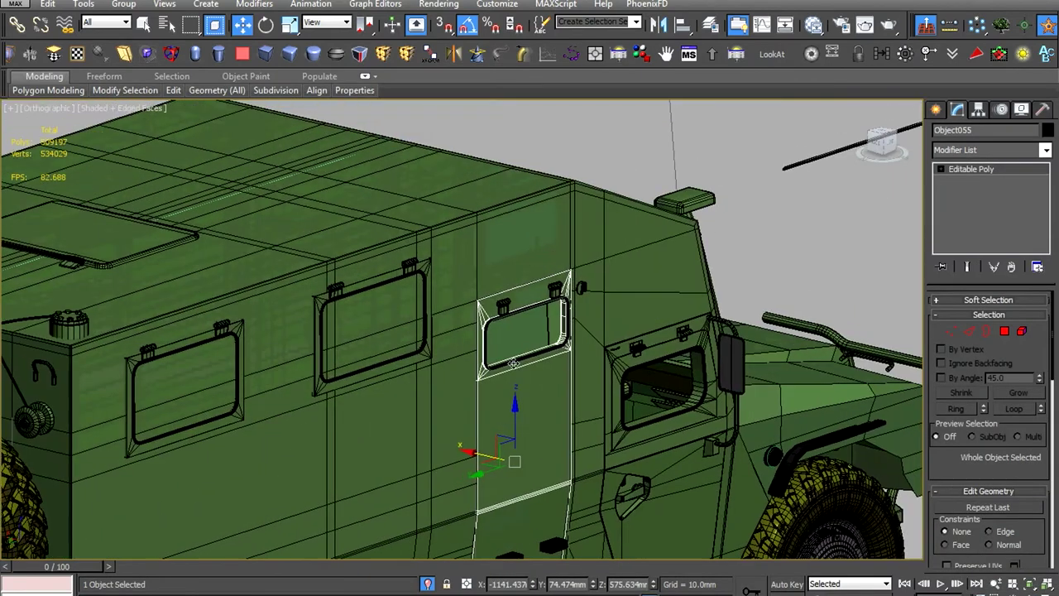
scroll(506, 213, "up", 4)
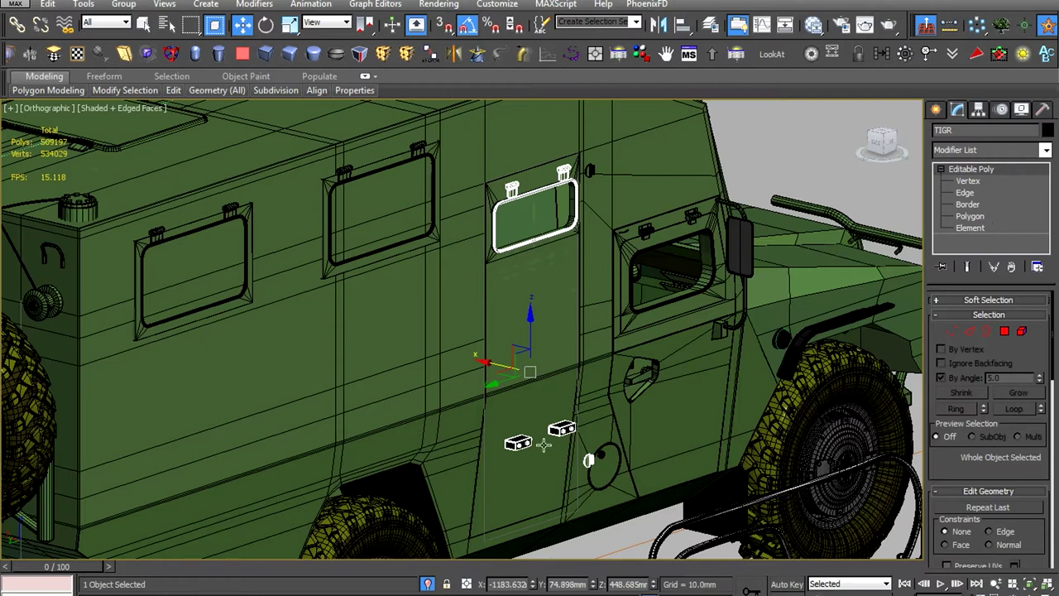
middle_click_drag(606, 385, 626, 360, "alt")
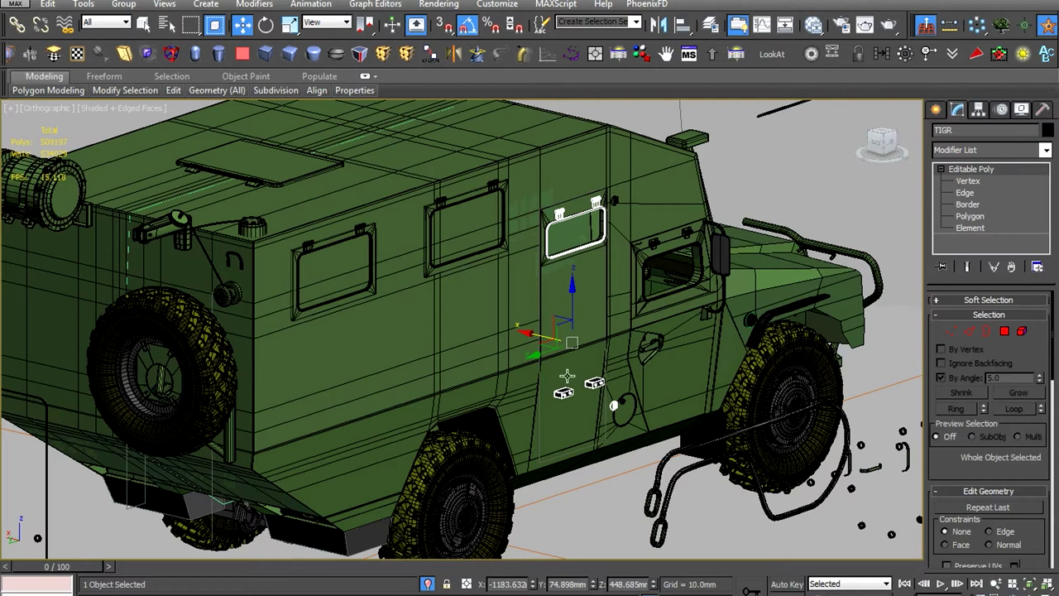
scroll(566, 377, "up", 3)
scroll(725, 307, "down", 2)
scroll(815, 320, "down", 1)
Detach the door handle elements from the vehicle body into a separate object
key("5")
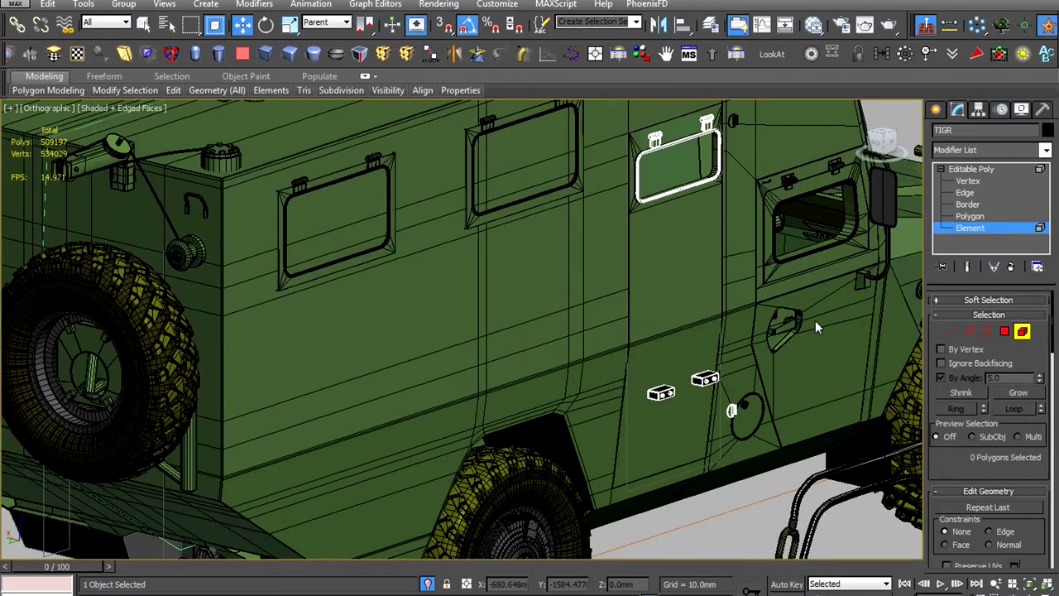
left_click(963, 530)
left_click(572, 271)
key("5")
scroll(629, 331, "up", 2)
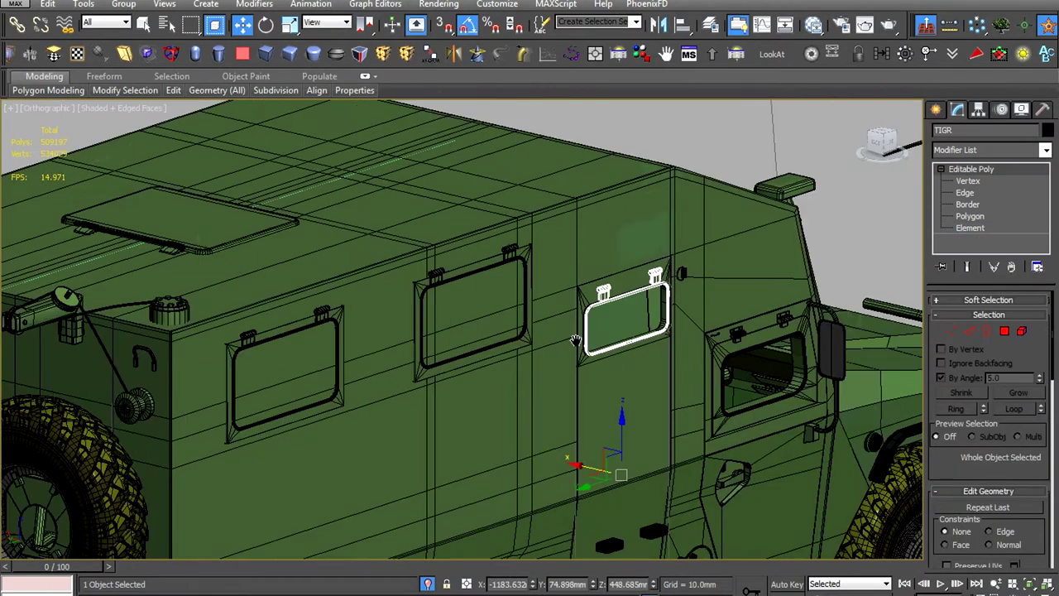
scroll(588, 318, "up", 3)
Detach the hinge above the window from the body
left_click(992, 228)
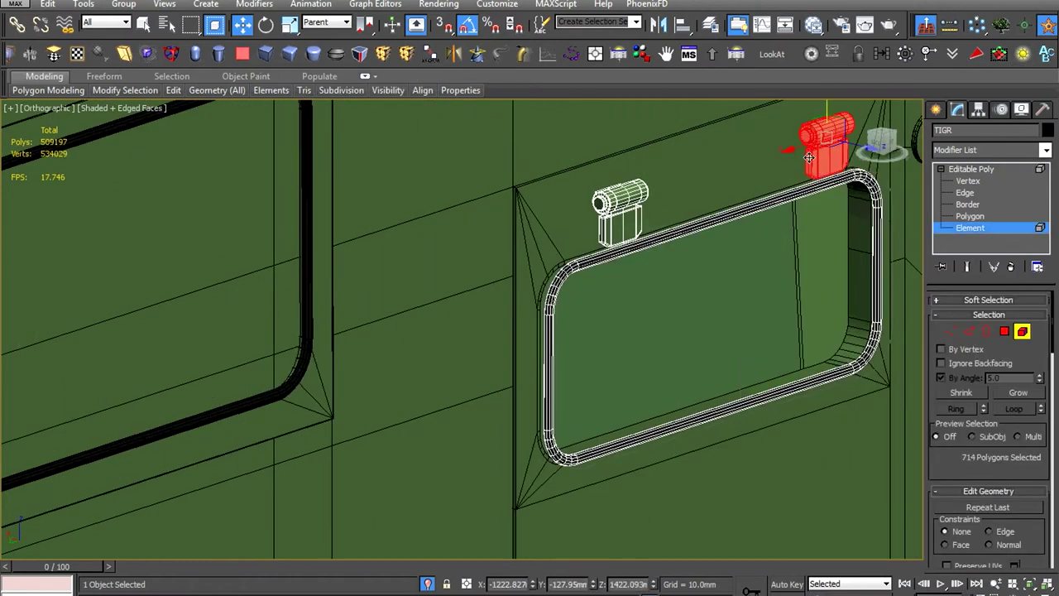
middle_click_drag(633, 209, 538, 263)
scroll(1022, 397, "down", 2)
left_click(1029, 538)
key("Return")
left_click(1007, 170)
scroll(579, 339, "up", 1)
left_click_drag(591, 366, 586, 370)
Detach the round part from the separated door-handles object
scroll(562, 329, "down", 2)
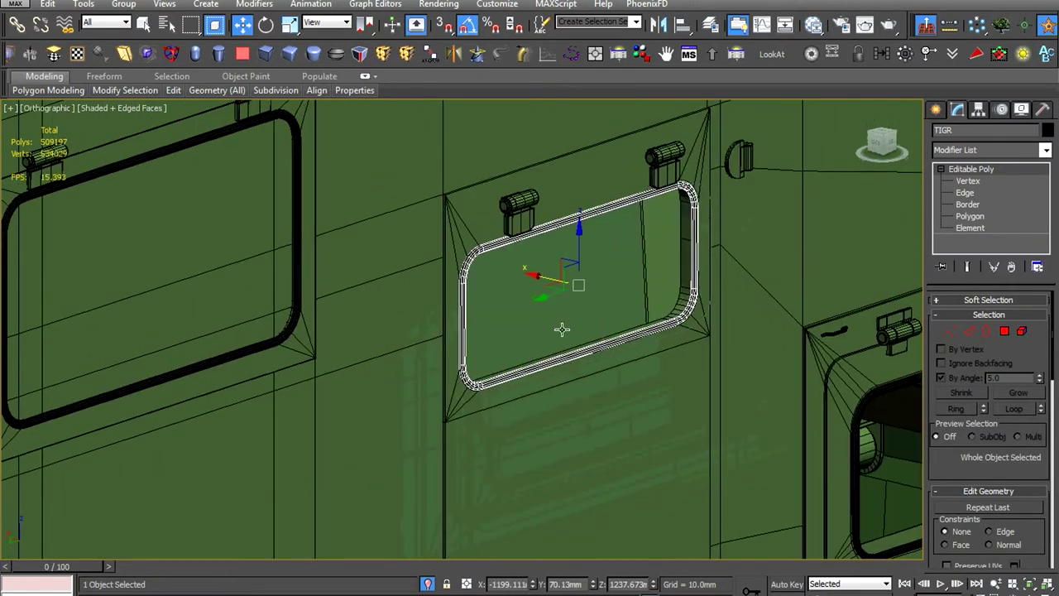
scroll(579, 373, "down", 4)
scroll(546, 331, "up", 2)
scroll(571, 362, "up", 4)
left_click(571, 361)
scroll(604, 445, "up", 3)
scroll(700, 373, "down", 1)
key("5")
left_click(699, 374)
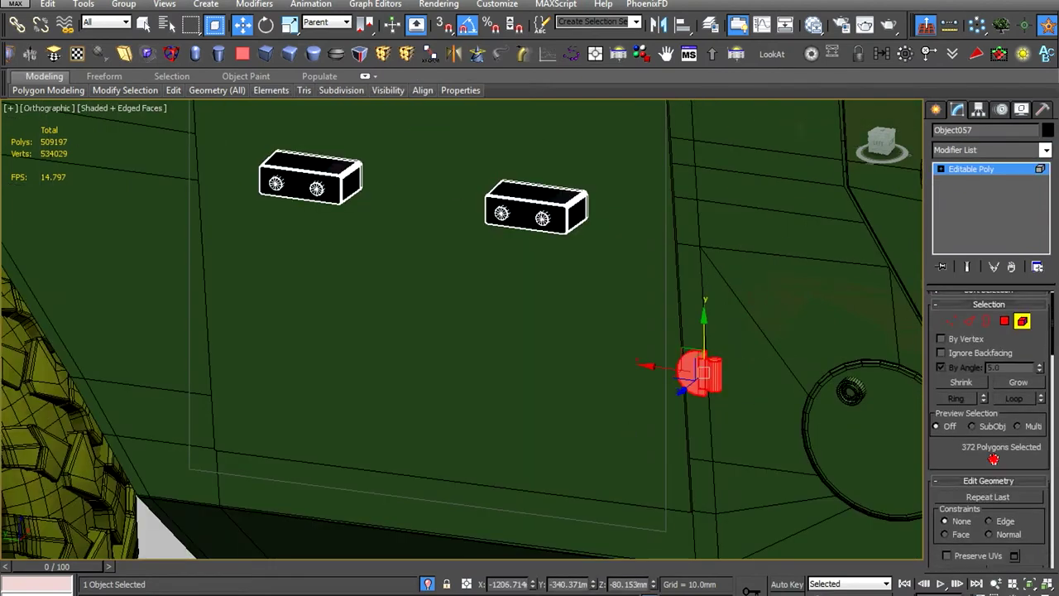
scroll(1038, 450, "down", 5)
left_click(1016, 440)
left_click(574, 307)
left_click(949, 168)
Select the vehicle body object again
middle_click_drag(479, 204, 490, 340)
scroll(490, 339, "down", 3)
scroll(579, 290, "up", 1)
scroll(586, 287, "up", 5)
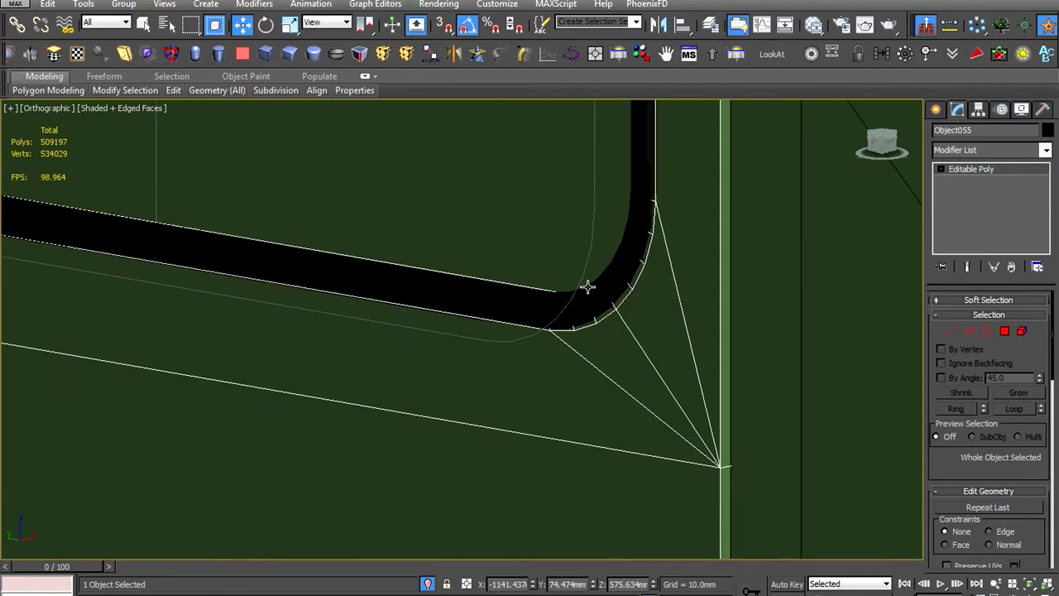
left_click(592, 298)
In the left view, select the small hinge part and hide it
key("l")
scroll(593, 298, "down", 3)
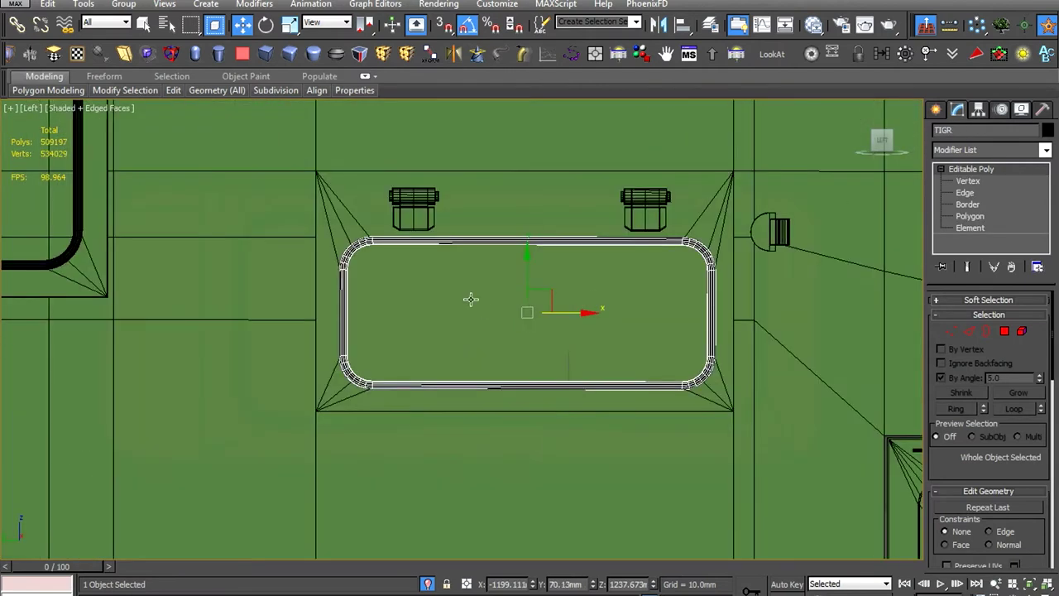
left_click(651, 198)
scroll(600, 277, "down", 3)
scroll(627, 283, "down", 3)
scroll(627, 283, "up", 5)
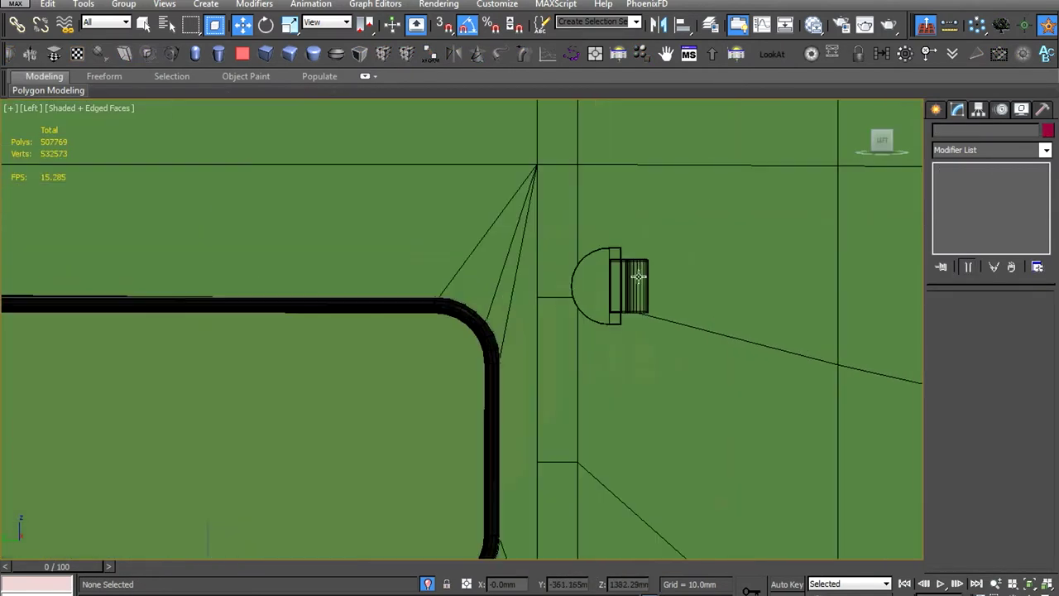
left_click(631, 278)
scroll(624, 279, "down", 1)
right_click(780, 279)
scroll(629, 296, "up", 2)
scroll(616, 273, "up", 1)
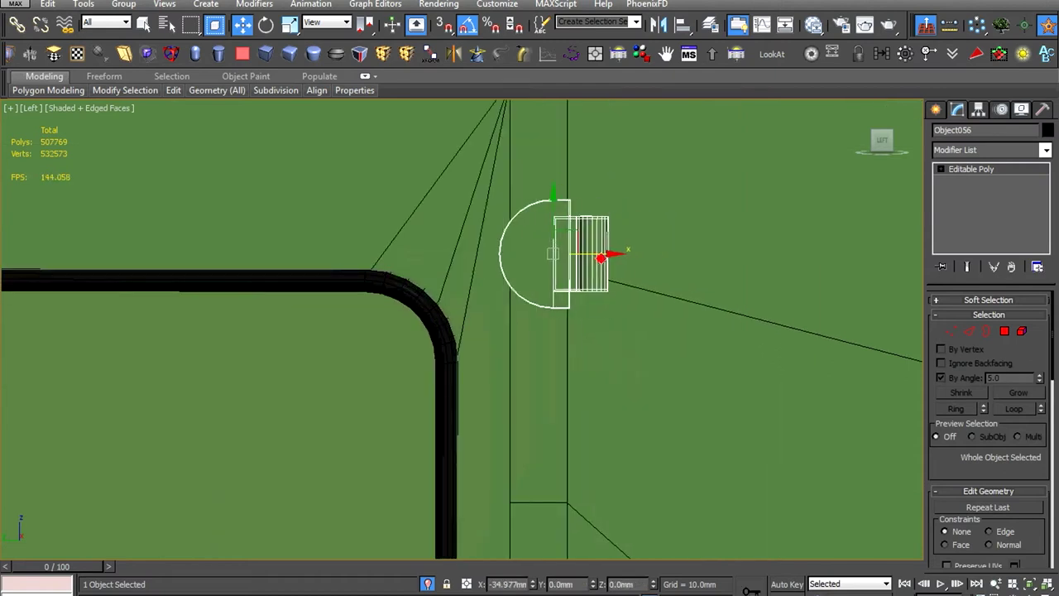
scroll(570, 305, "up", 3)
scroll(524, 232, "up", 2)
scroll(469, 235, "up", 2)
middle_click_drag(469, 236, 520, 258)
scroll(491, 236, "down", 3)
scroll(506, 240, "down", 3)
scroll(505, 240, "down", 3)
right_click(753, 277)
left_click(795, 232)
scroll(683, 385, "down", 3)
scroll(496, 389, "up", 5)
Select the door handle and inspect it in isolation, including its edge loop
left_click(589, 329)
key("alt+q")
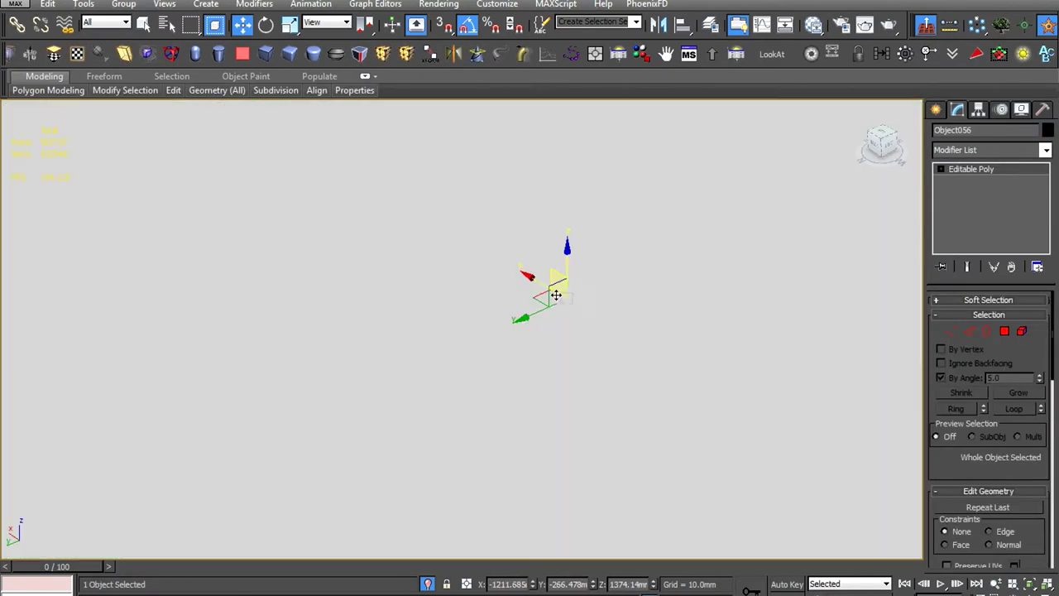
key("alt+q")
key("z")
scroll(532, 265, "up", 3)
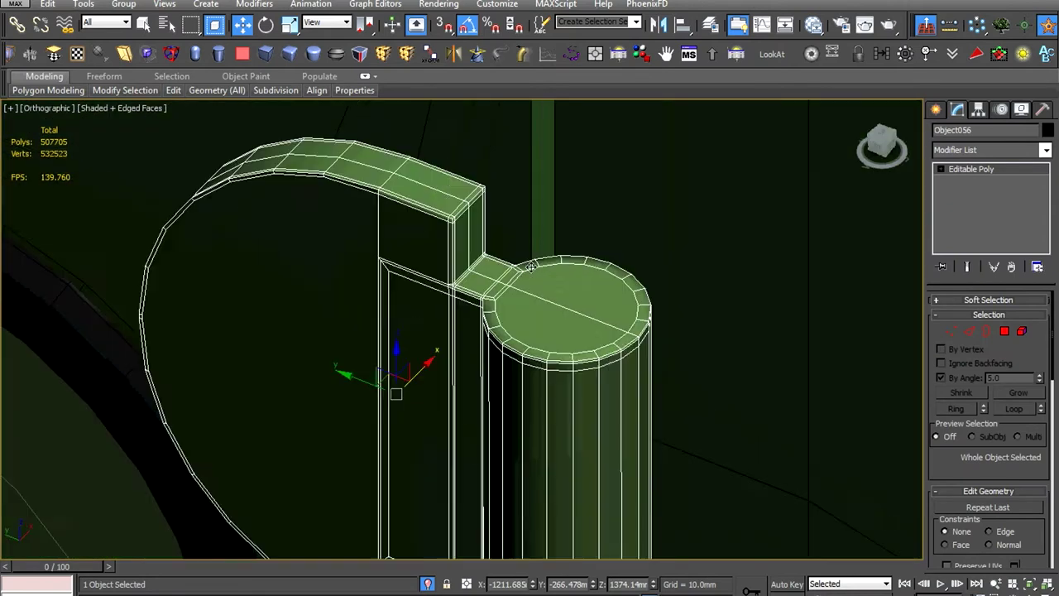
scroll(532, 264, "up", 2)
key("2")
double_click(543, 329)
scroll(479, 395, "up", 4)
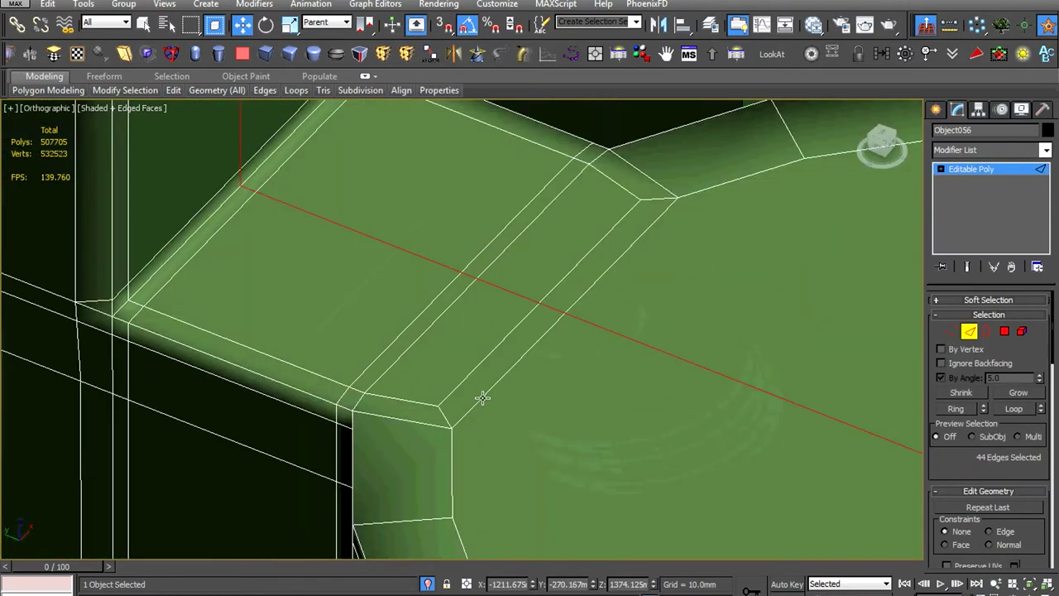
scroll(482, 398, "down", 4)
middle_click_drag(482, 398, 546, 439, "alt")
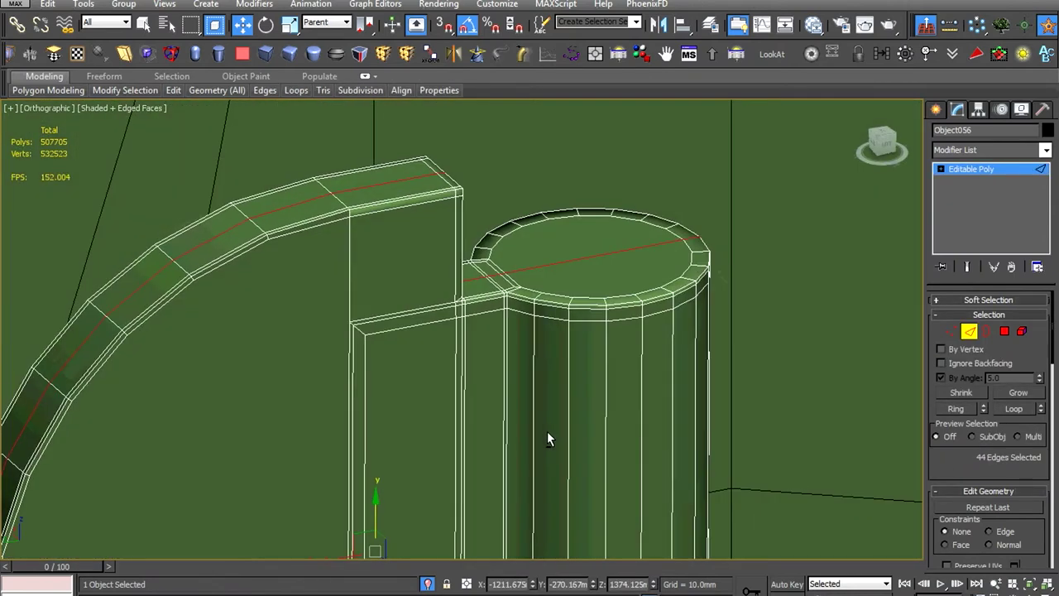
left_click(959, 169)
key("z")
middle_click_drag(530, 331, 579, 347, "alt")
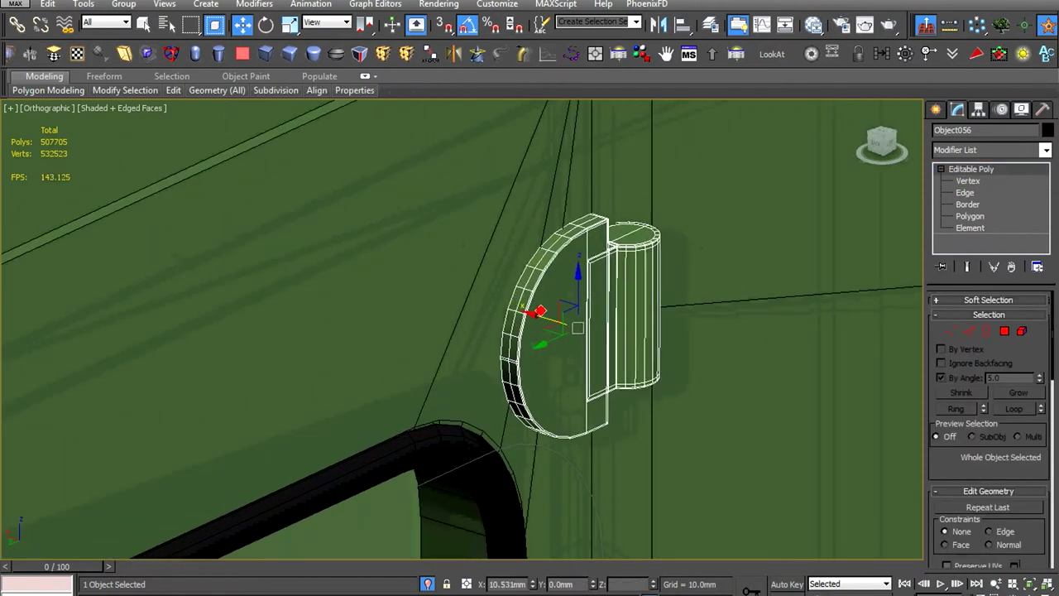
middle_click_drag(541, 316, 450, 330, "alt")
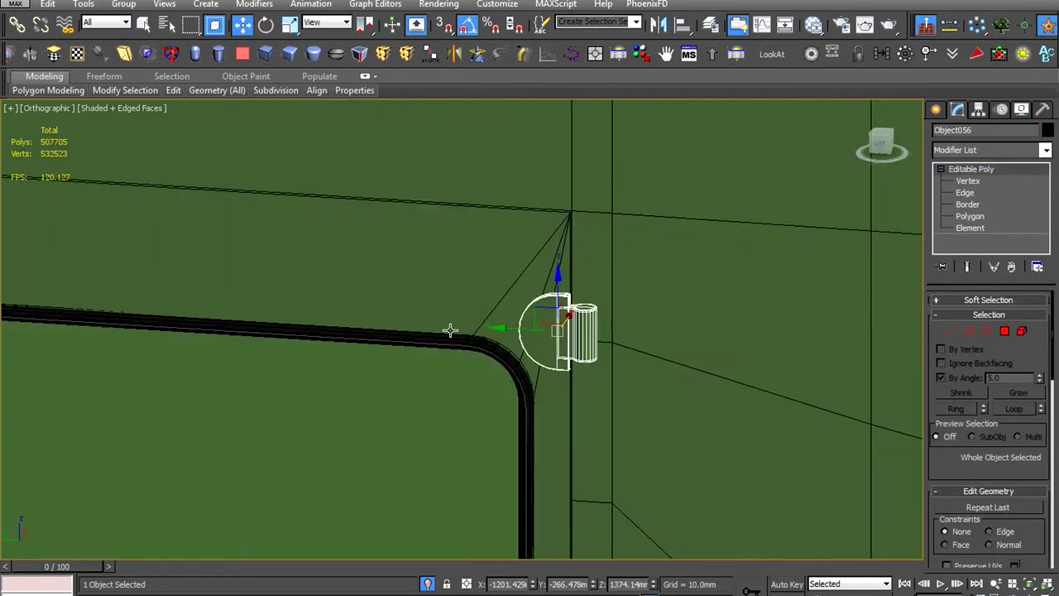
Rotate out a copy of the handle and move it up beside the original hinge
scroll(450, 330, "up", 3)
right_click(543, 293)
left_click(566, 316)
left_click_drag(530, 364, 588, 346, "shift")
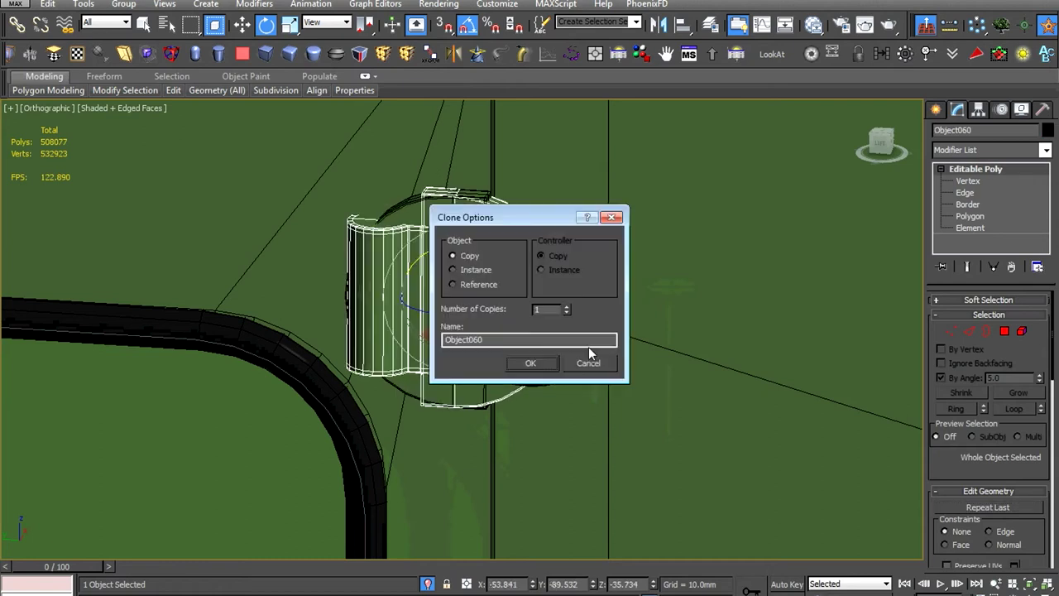
left_click(530, 363)
key("l")
key("z")
right_click(532, 274)
left_click(615, 289)
left_click_drag(489, 353, 686, 358)
scroll(669, 352, "up", 3)
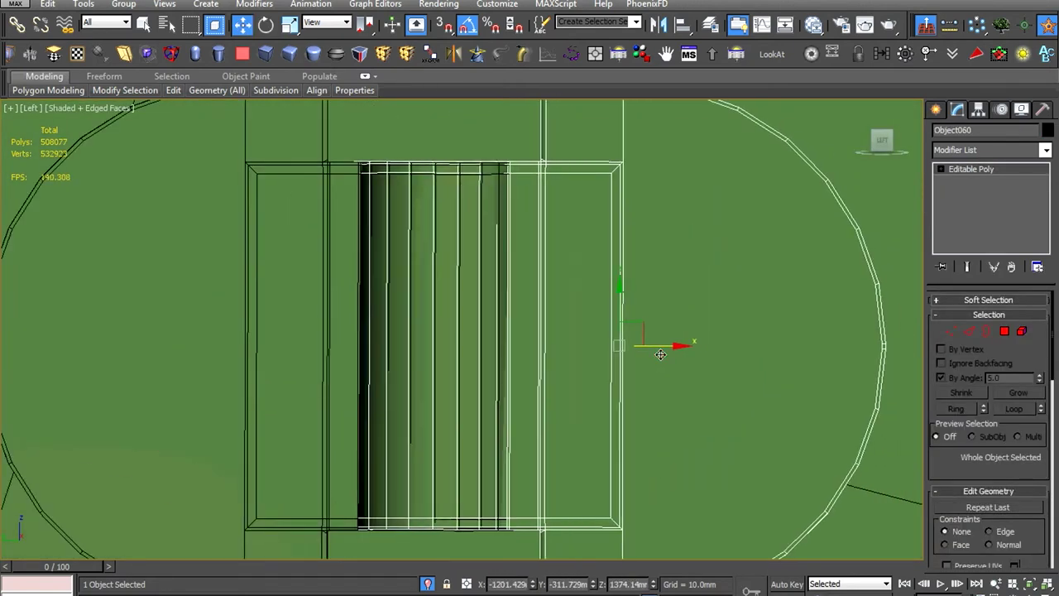
scroll(660, 354, "down", 3)
left_click_drag(652, 220, 658, 135)
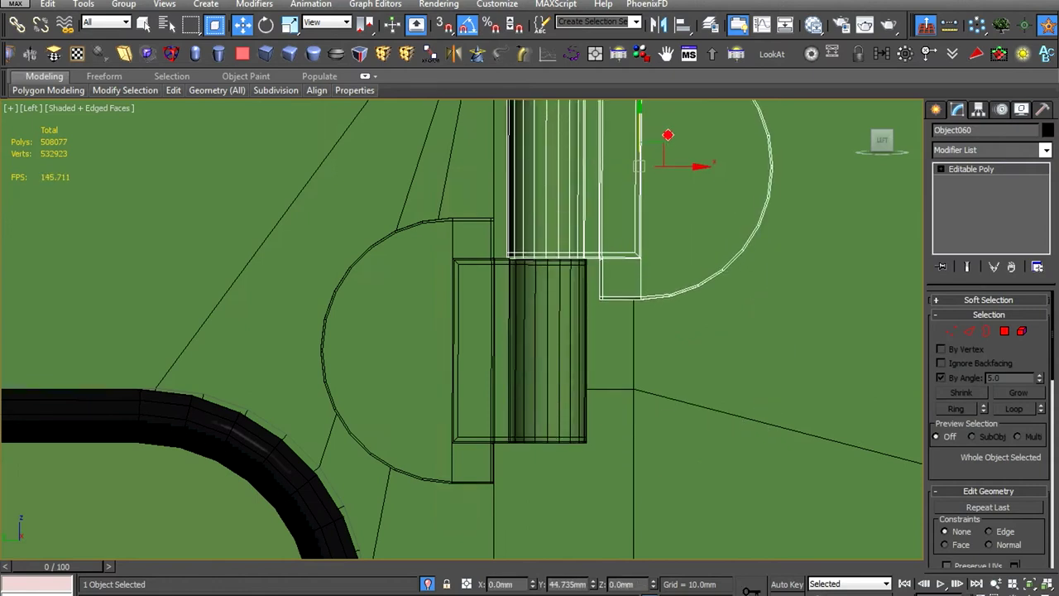
scroll(609, 281, "up", 2)
scroll(604, 291, "down", 6)
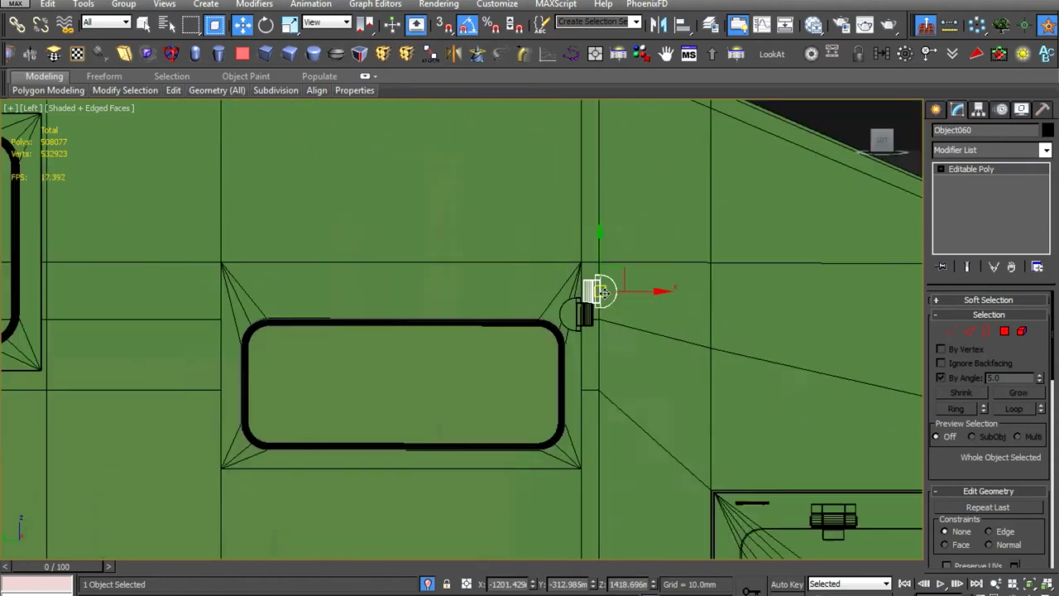
scroll(604, 291, "down", 3)
Select both hinge pieces and Shift-clone them, confirming Clone Options
middle_click_drag(544, 256, 493, 480, "alt")
scroll(494, 480, "up", 4)
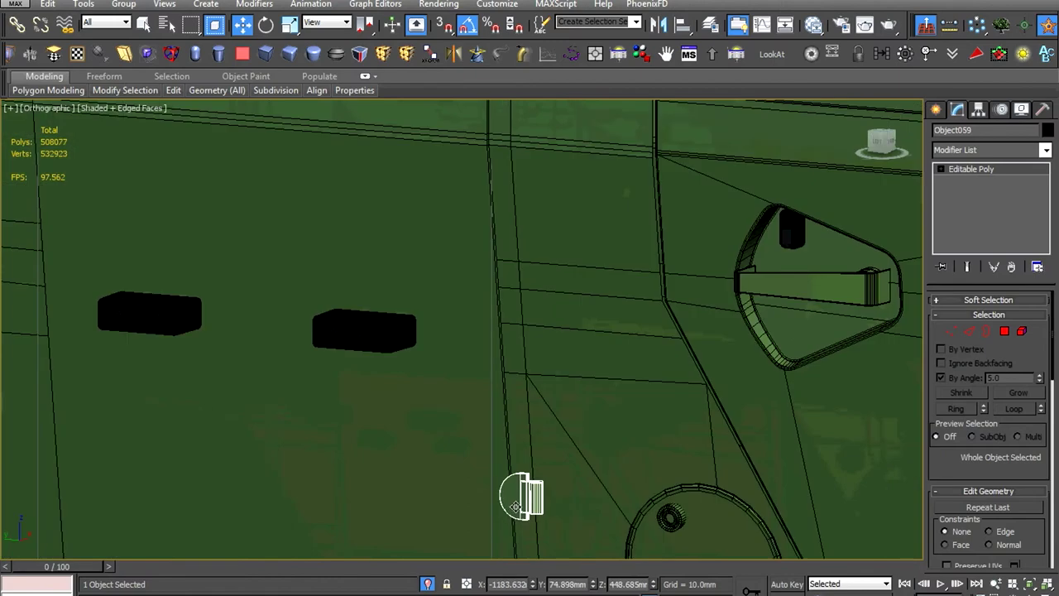
scroll(515, 506, "down", 5)
middle_click_drag(516, 444, 518, 239, "alt")
scroll(518, 239, "down", 2)
scroll(539, 302, "up", 6)
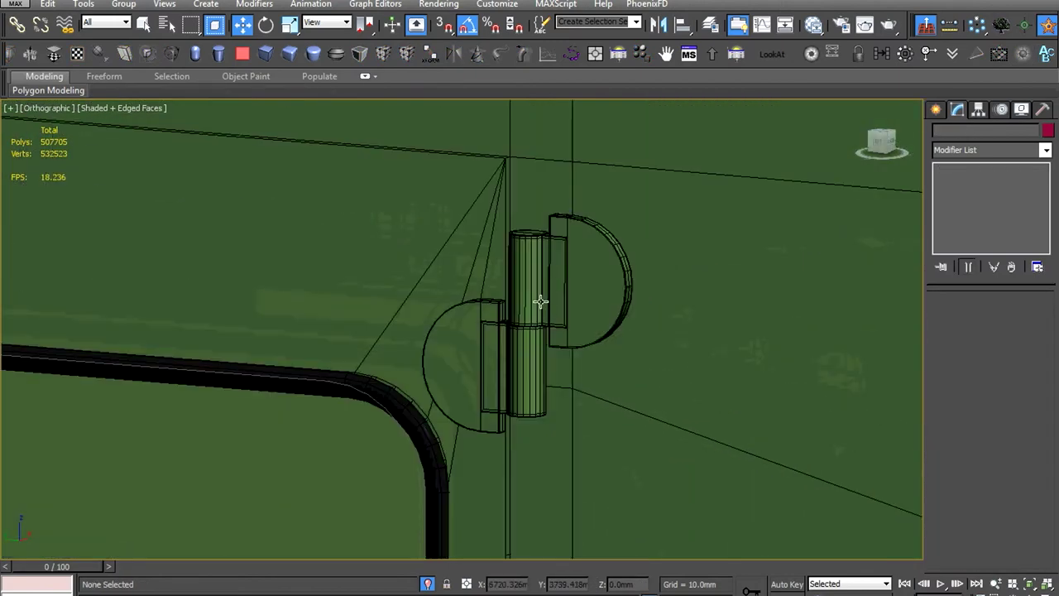
left_click(539, 302)
left_click(526, 352, "ctrl")
scroll(529, 339, "down", 5)
scroll(532, 331, "down", 2)
scroll(533, 335, "up", 1)
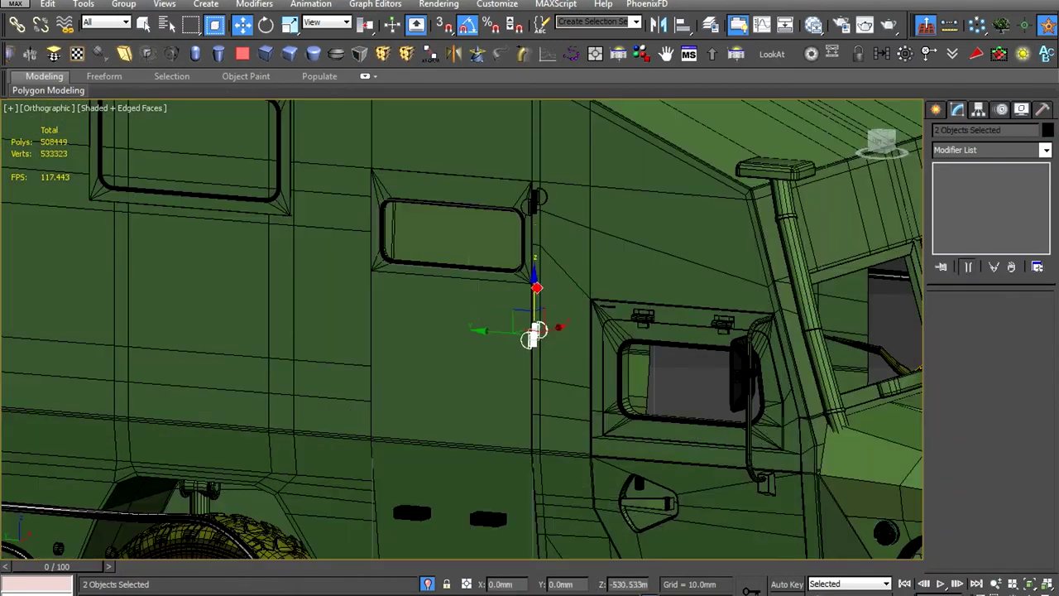
left_click_drag(535, 429, 538, 427, "shift")
left_click(551, 361)
scroll(525, 386, "up", 5)
mouse_move(525, 386)
middle_mouse_down("alt")
mouse_move(632, 421)
mouse_move(465, 354)
mouse_move(450, 363)
middle_mouse_up("alt")
scroll(465, 354, "down", 3)
scroll(444, 366, "up", 3)
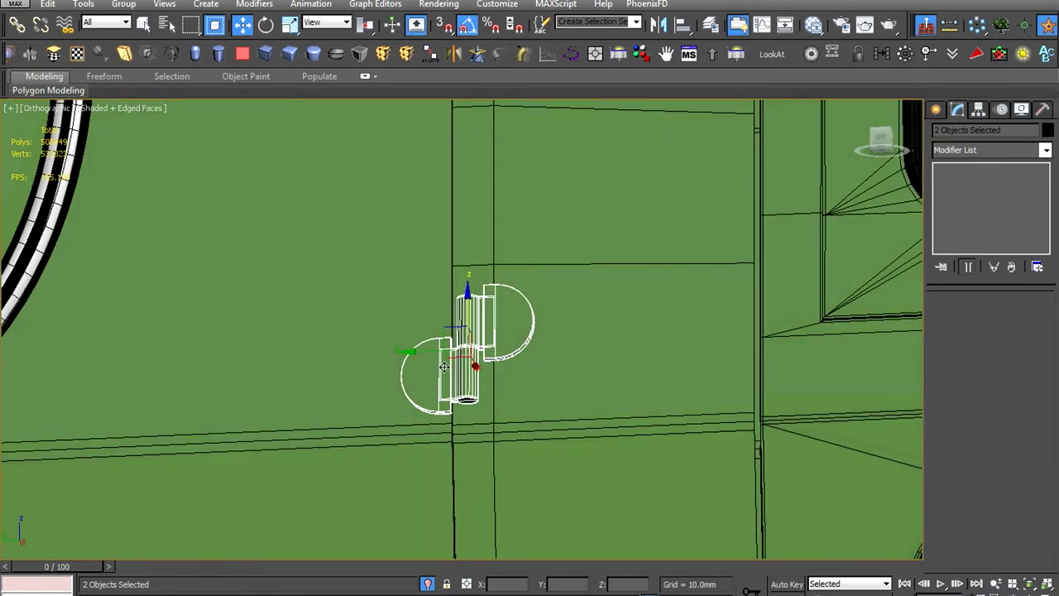
Select the body panel's vertices near the hinge, then reselect the copied hinge piece
key("l")
key("z")
scroll(421, 391, "down", 8)
left_click(857, 217)
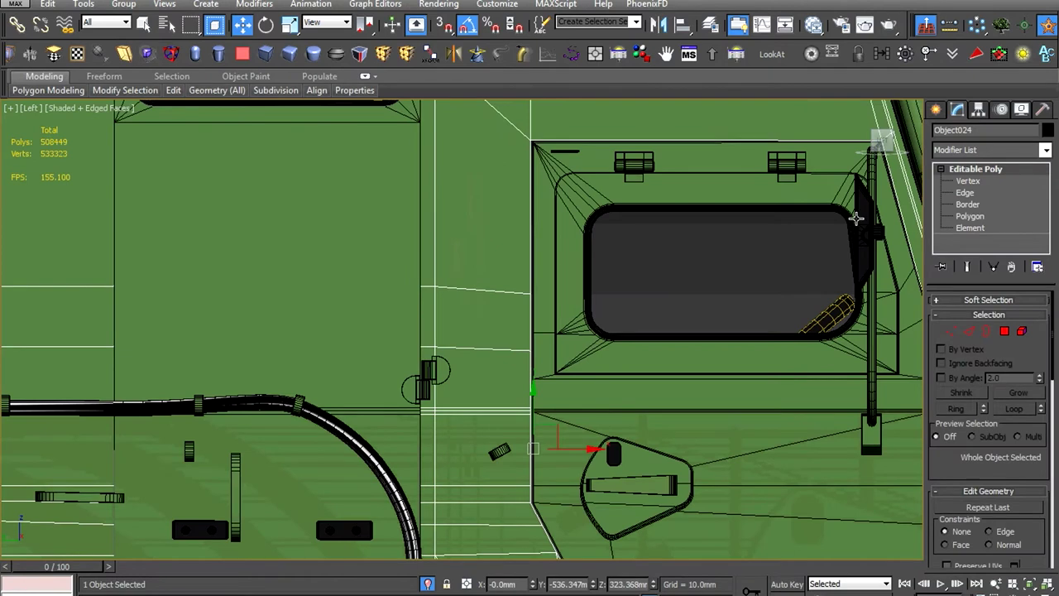
left_click(968, 180)
scroll(347, 232, "up", 2)
left_click_drag(539, 301, 375, 356)
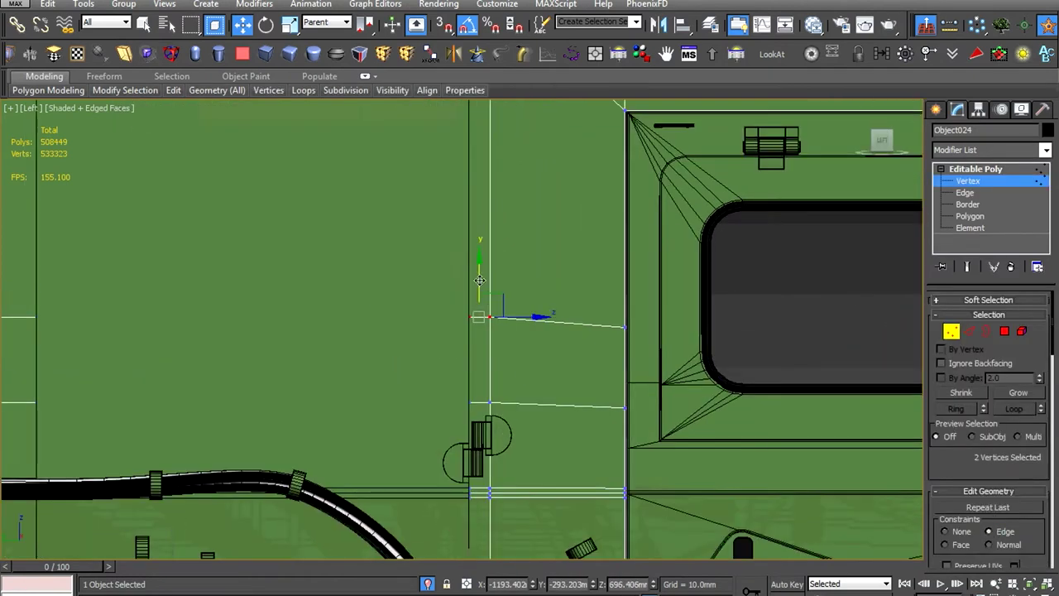
scroll(515, 356, "up", 3)
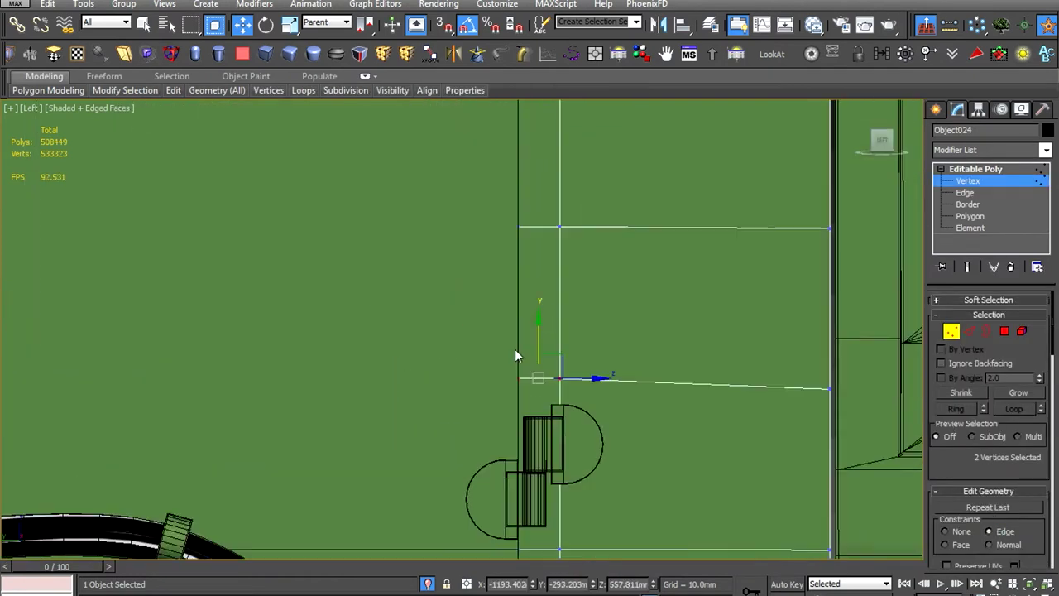
scroll(538, 345, "down", 3)
left_click(594, 370)
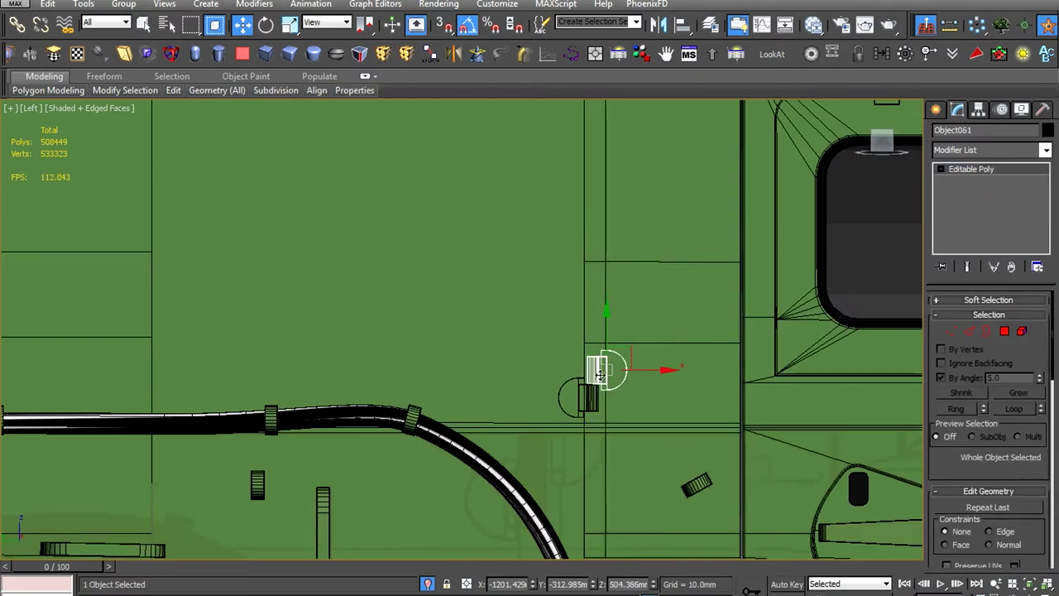
middle_click_drag(594, 371, 529, 364, "alt")
scroll(513, 368, "up", 3)
Draw a pin cylinder on the hinge barrel and convert it to Editable Poly
left_click(962, 233)
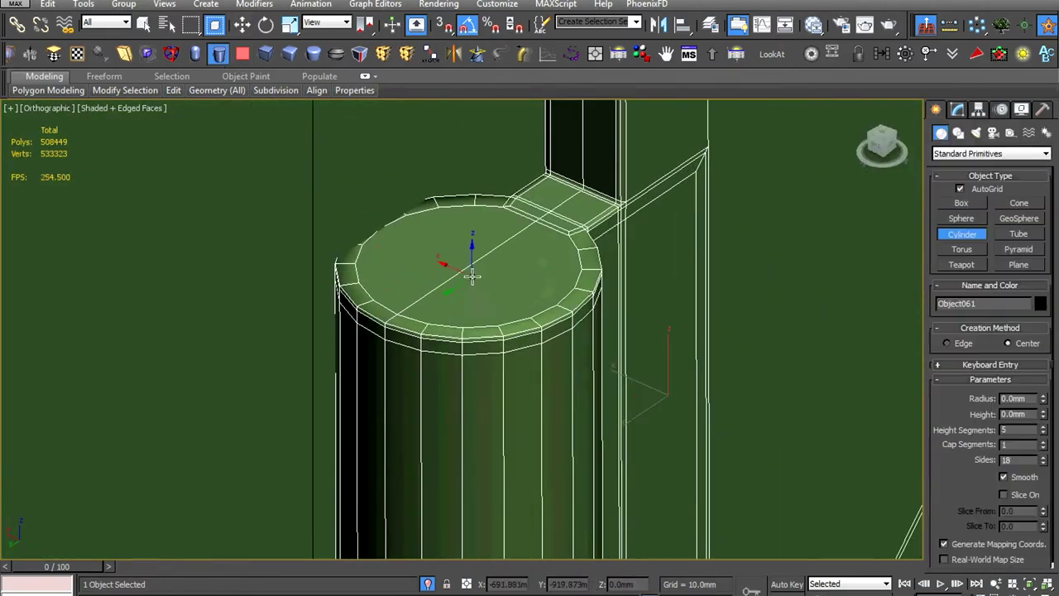
left_click_drag(472, 265, 565, 265)
left_click(473, 207)
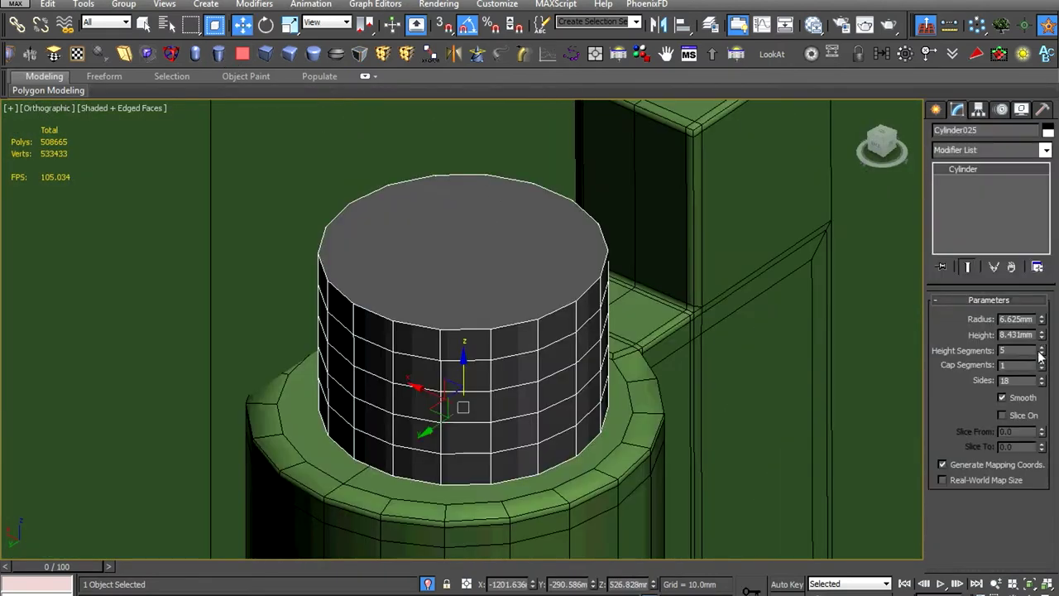
scroll(704, 379, "down", 3)
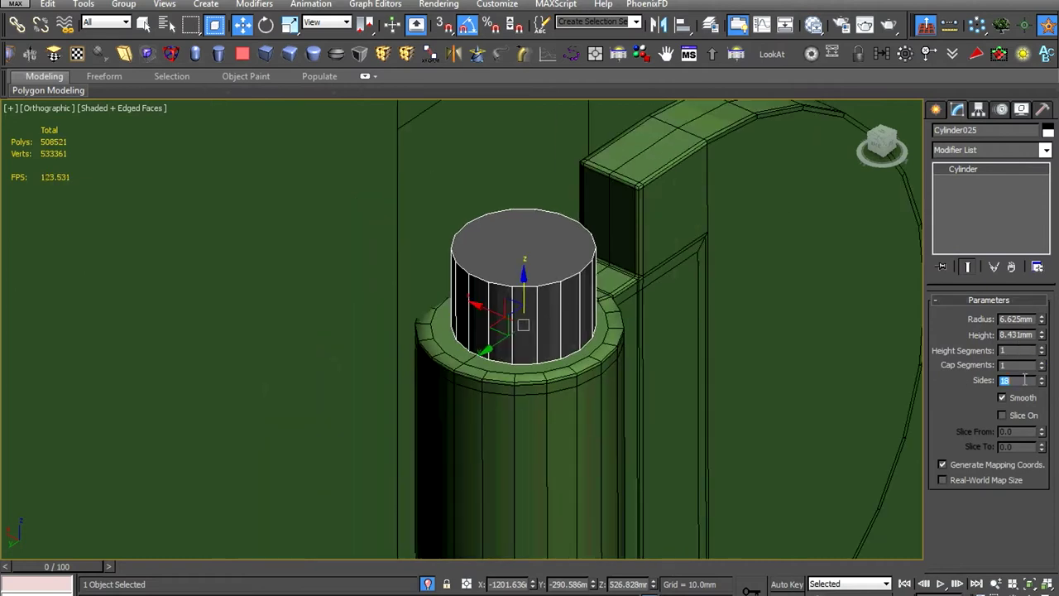
type("32")
right_click(480, 243)
left_click(674, 397)
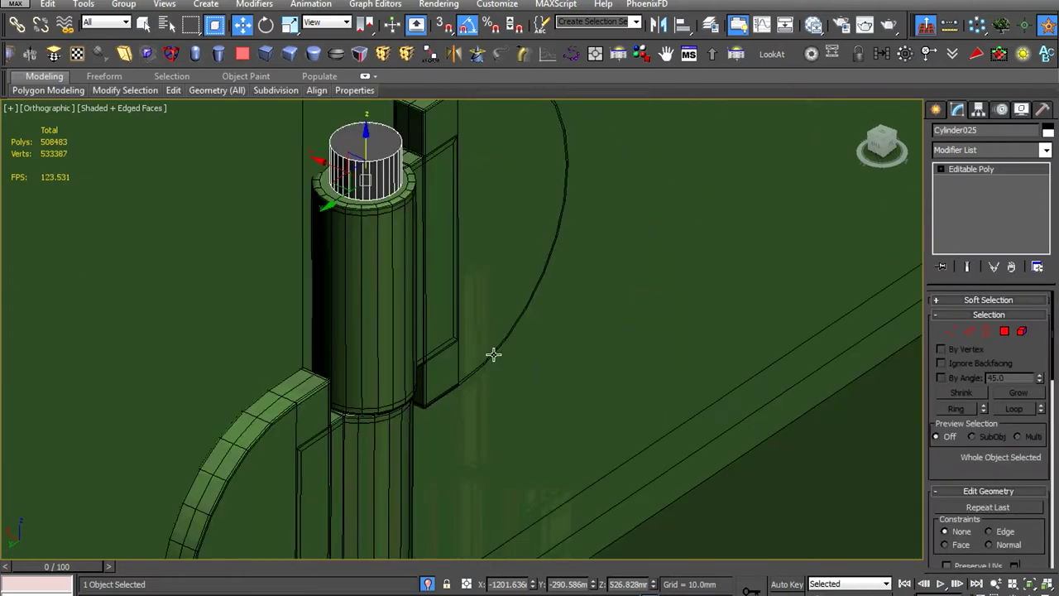
Select the cylinder's top vertex ring in the left view and scale it
key("l")
key("1")
scroll(619, 386, "down", 3)
scroll(433, 342, "down", 2)
key("alt+v")
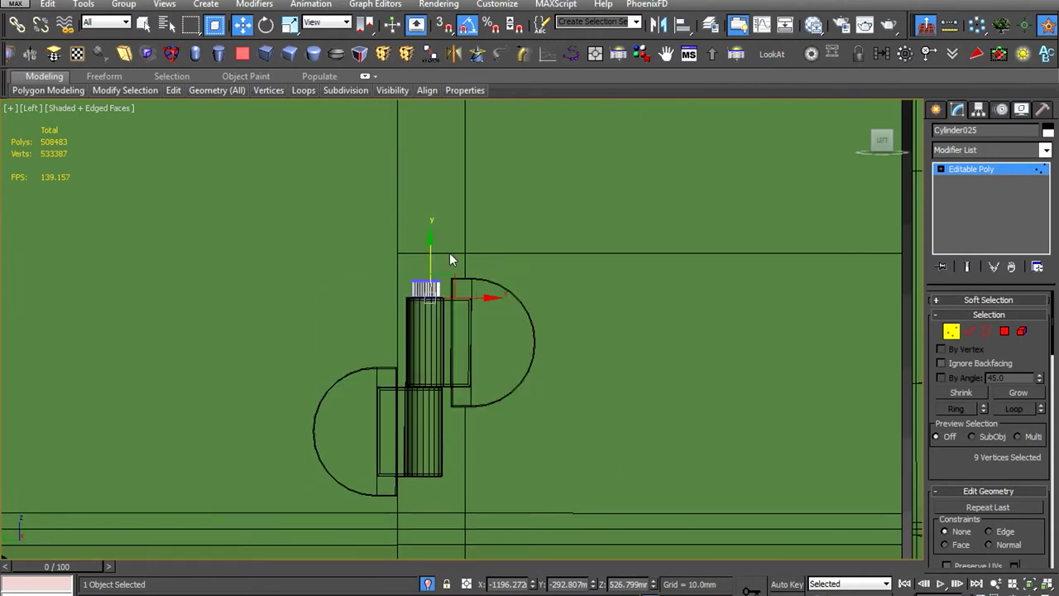
left_click_drag(487, 303, 397, 273)
scroll(246, 314, "up", 3)
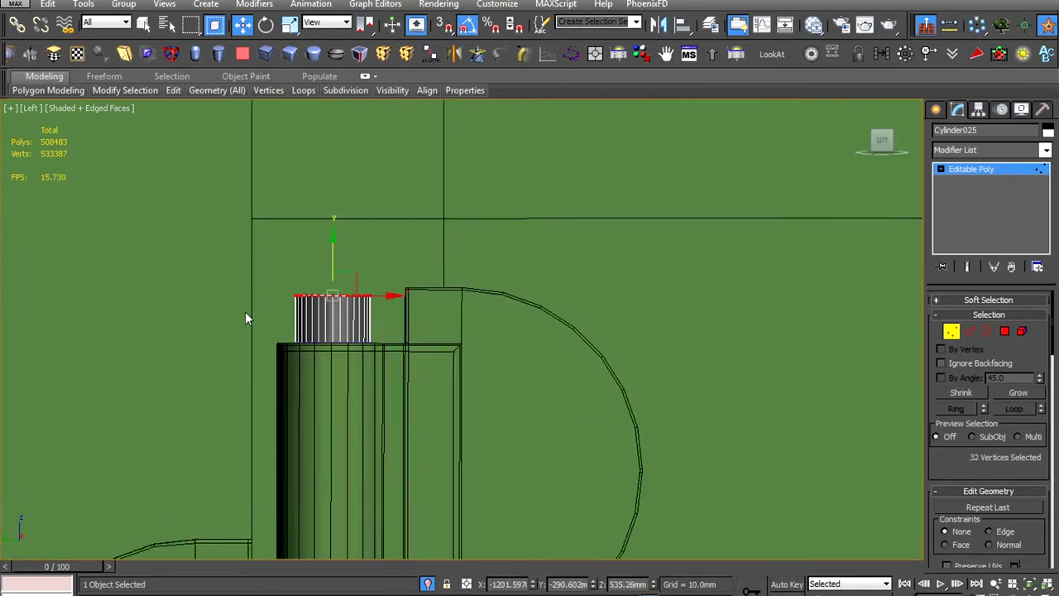
scroll(246, 315, "up", 3)
scroll(246, 315, "down", 3)
mouse_move(246, 315)
middle_mouse_down()
mouse_move(261, 383)
mouse_move(412, 244)
middle_mouse_up()
scroll(412, 245, "down", 3)
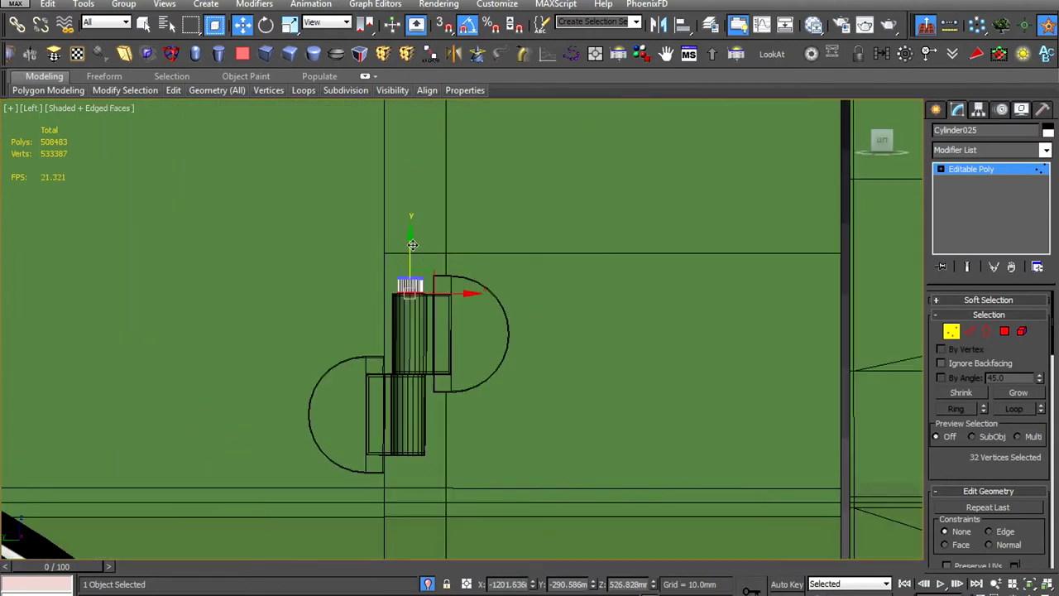
middle_click_drag(414, 331, 488, 296, "alt")
scroll(488, 297, "up", 5)
key("1")
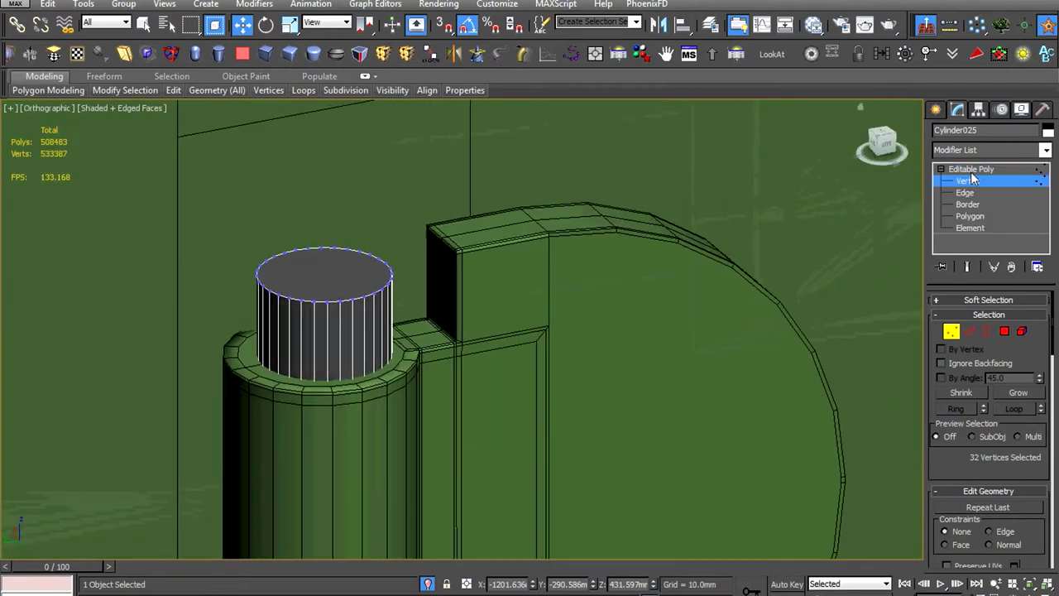
key("r")
scroll(463, 347, "down", 4)
middle_click_drag(463, 348, 361, 444, "alt")
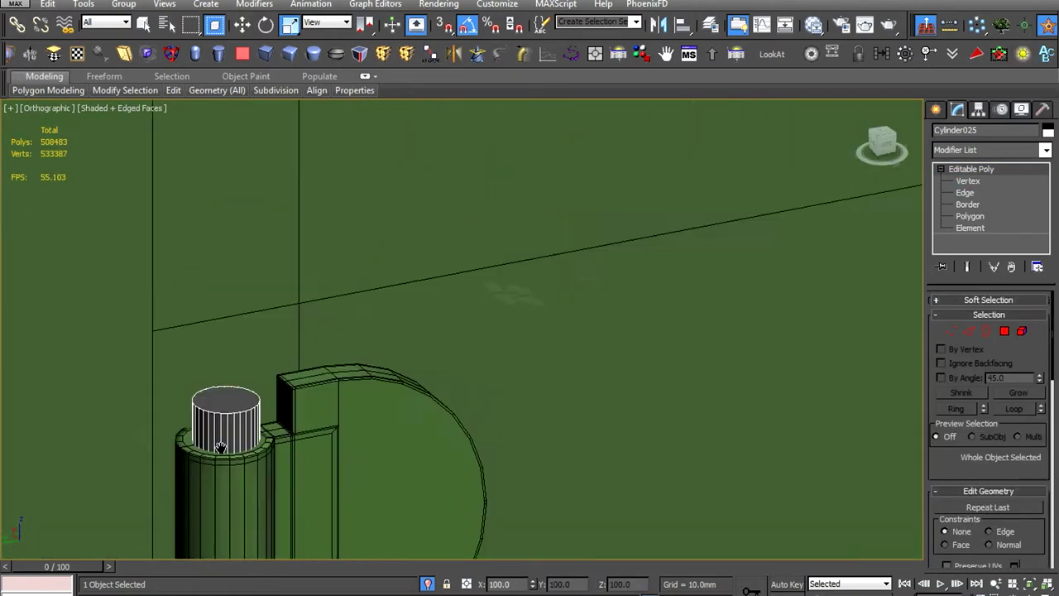
scroll(360, 444, "up", 4)
scroll(372, 165, "up", 5)
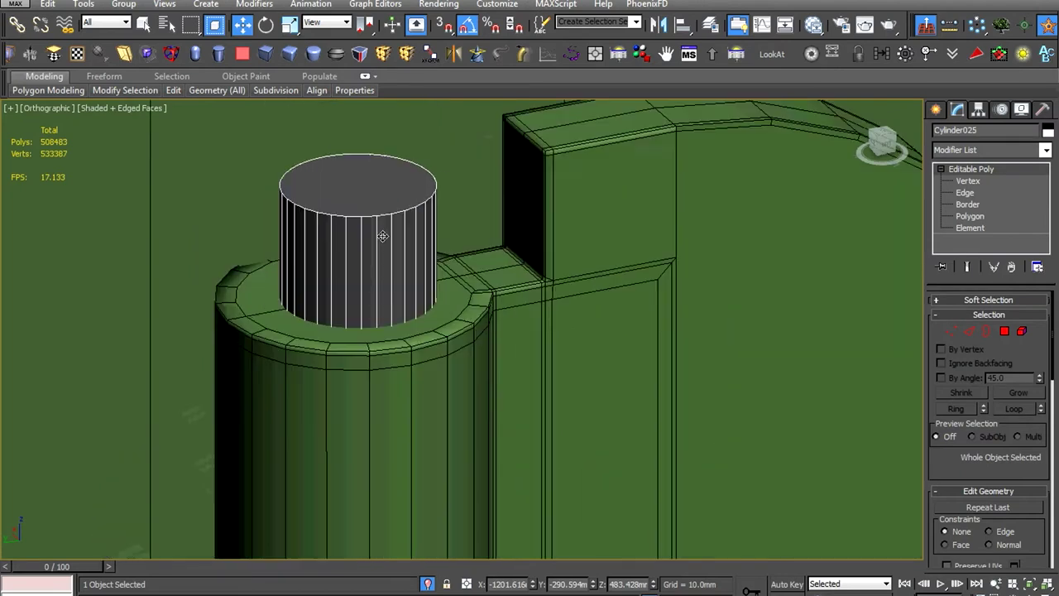
Inset both end caps of the pin, then save over Tigr-Home-on-wheel-.max
left_click(325, 211)
mouse_move(325, 212)
middle_mouse_down("alt")
mouse_move(336, 355)
mouse_move(489, 375)
middle_mouse_up("alt")
left_click(489, 374, "ctrl")
right_click(489, 374)
left_click(331, 442)
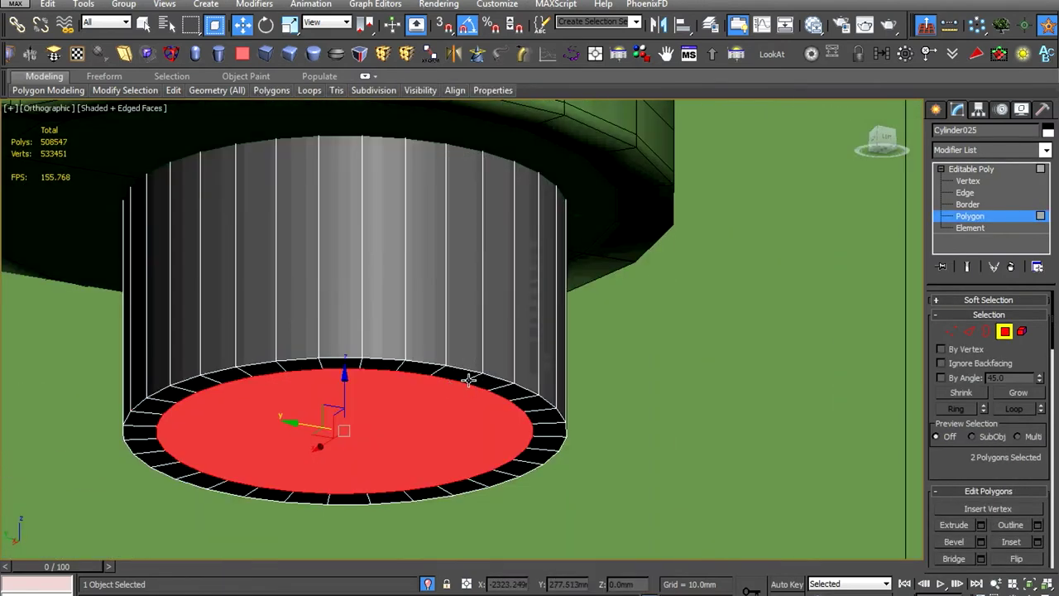
right_click(443, 329)
left_click(330, 386)
key("5")
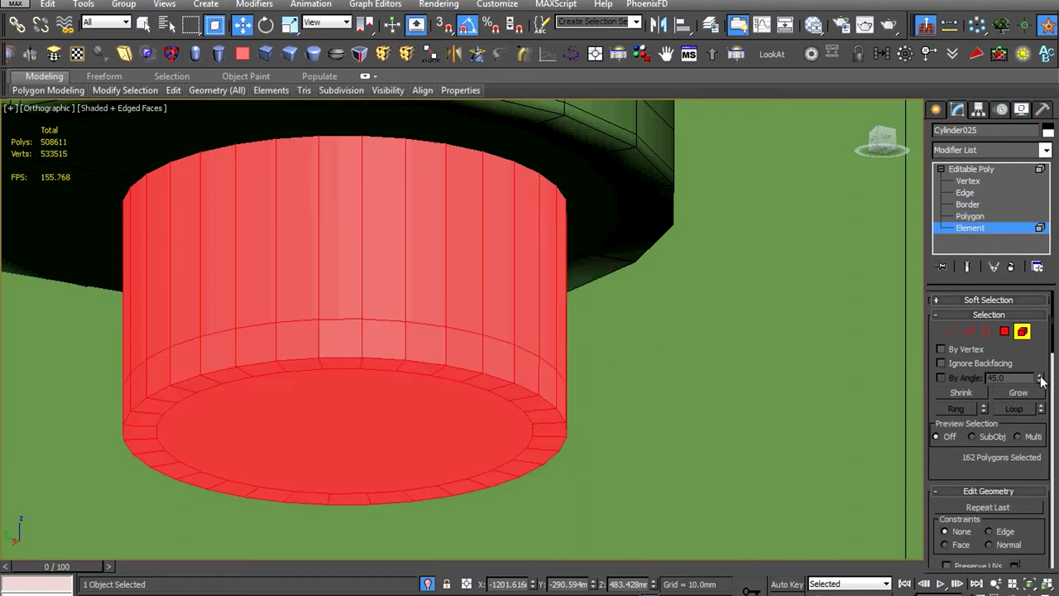
scroll(1018, 381, "down", 5)
left_click(972, 169)
scroll(478, 380, "down", 6)
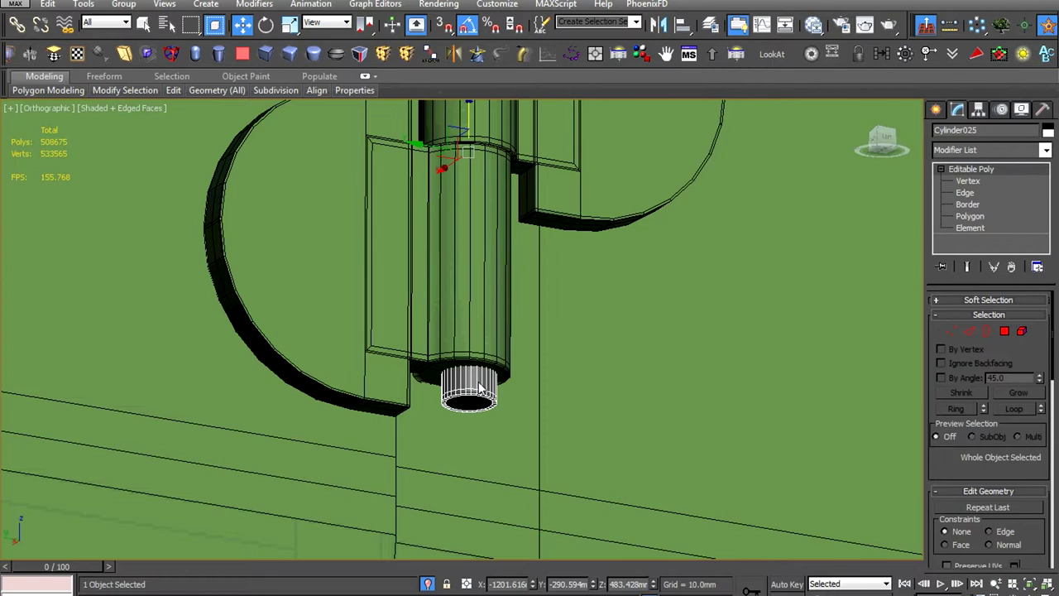
key("ctrl+shift+s")
double_click(174, 187)
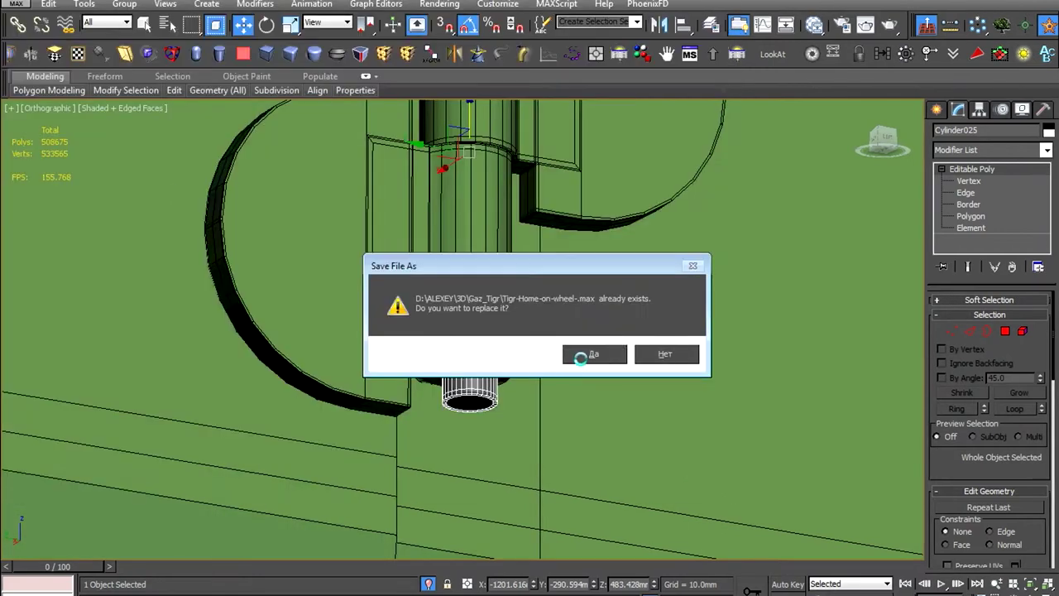
Overwrite the saved scene file and draw a small capsule beside the hinge plate
left_click(475, 300)
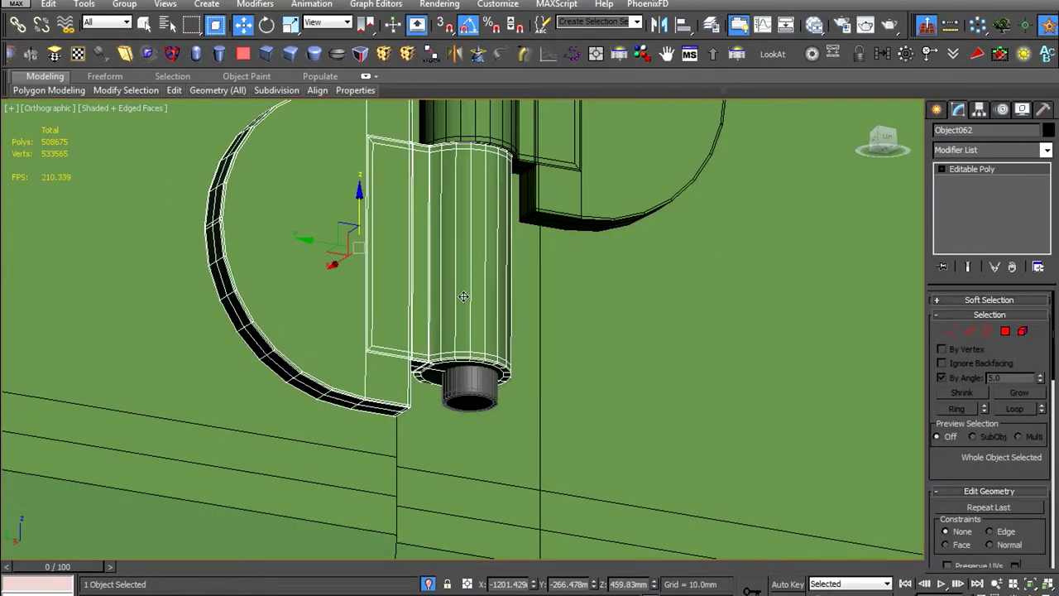
key("l")
key("z")
left_click(193, 54)
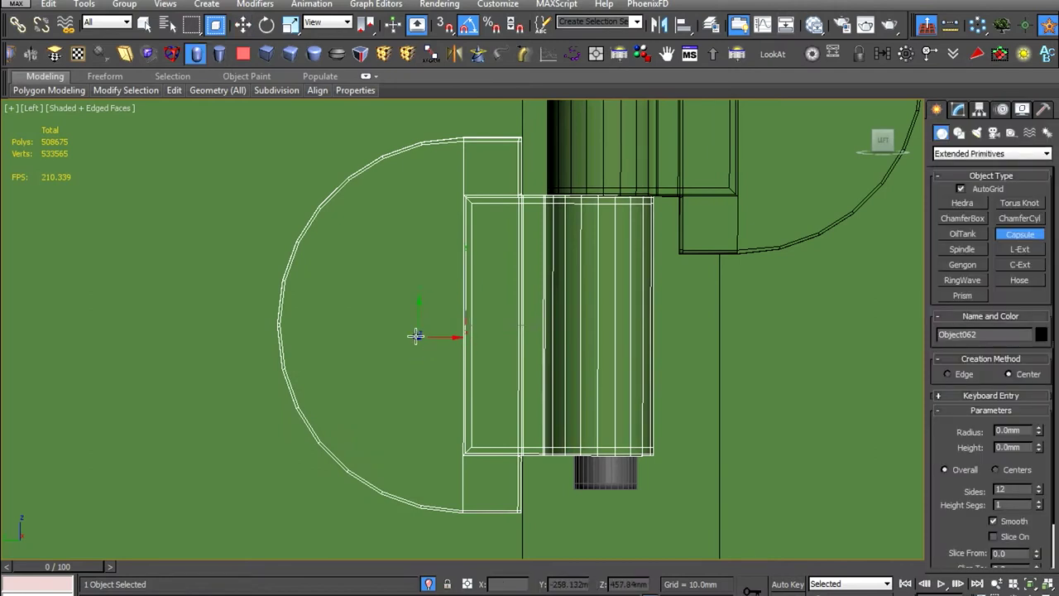
left_click_drag(341, 321, 367, 343)
right_click(385, 359)
middle_click_drag(385, 360, 491, 394, "alt")
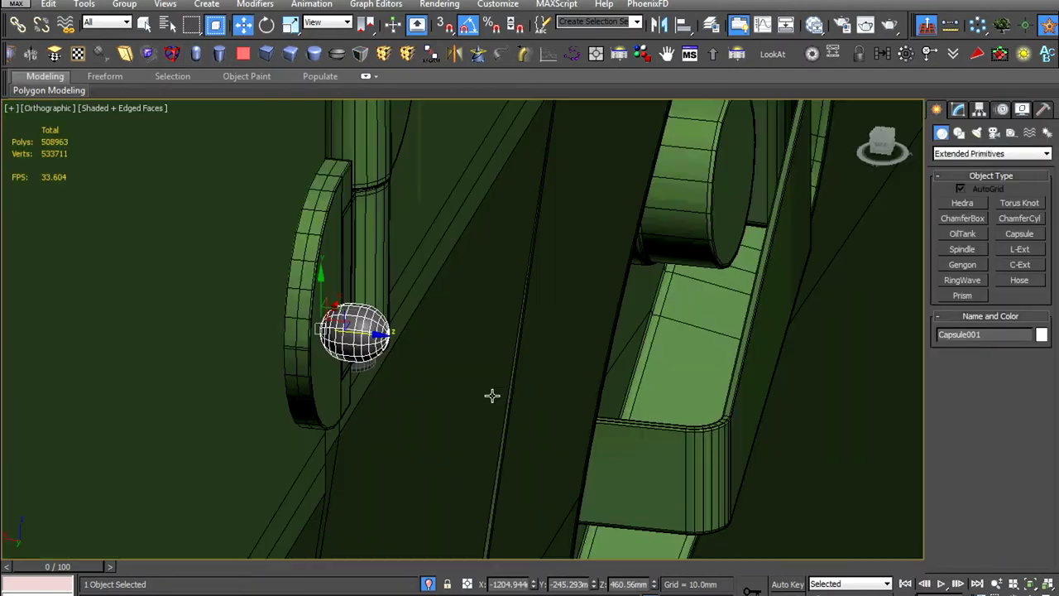
scroll(491, 394, "up", 3)
scroll(406, 298, "up", 4)
Leave the hinge's edge editing and convert the new capsule to an Editable Poly
double_click(286, 282)
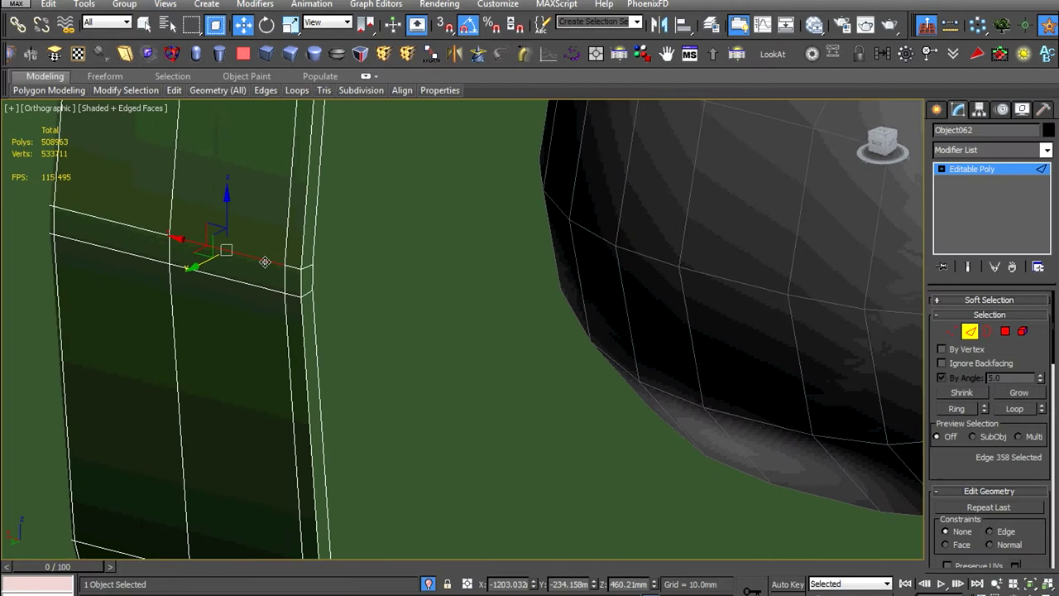
scroll(264, 264, "down", 4)
left_click(972, 168)
left_click(496, 231)
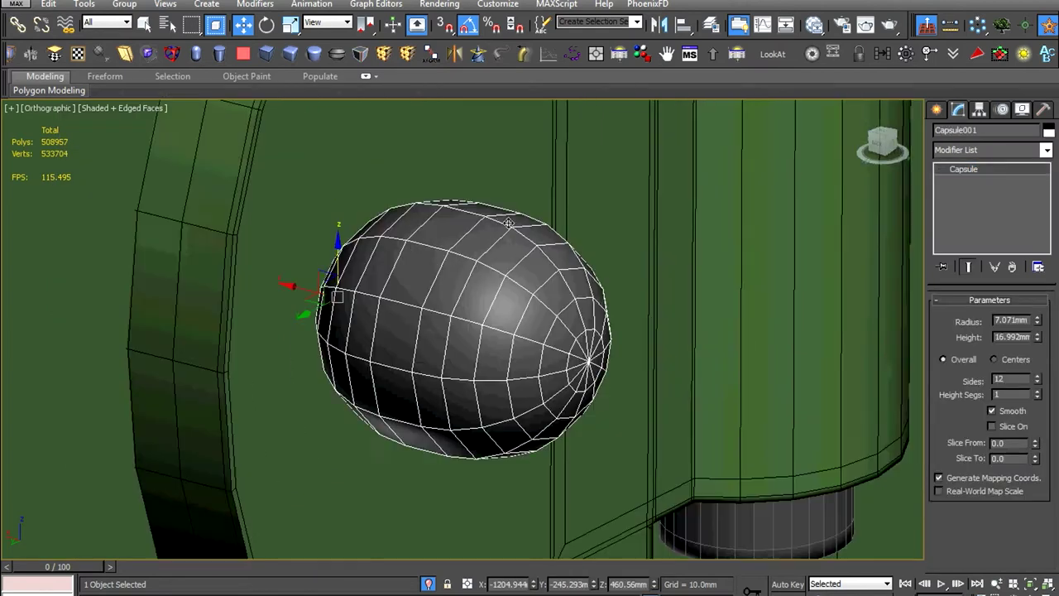
middle_click_drag(450, 273, 496, 297, "alt")
right_click(549, 240)
left_click(769, 390)
scroll(454, 320, "up", 3)
Split the capsule with a connected vertical edge loop and delete its left half
key("2")
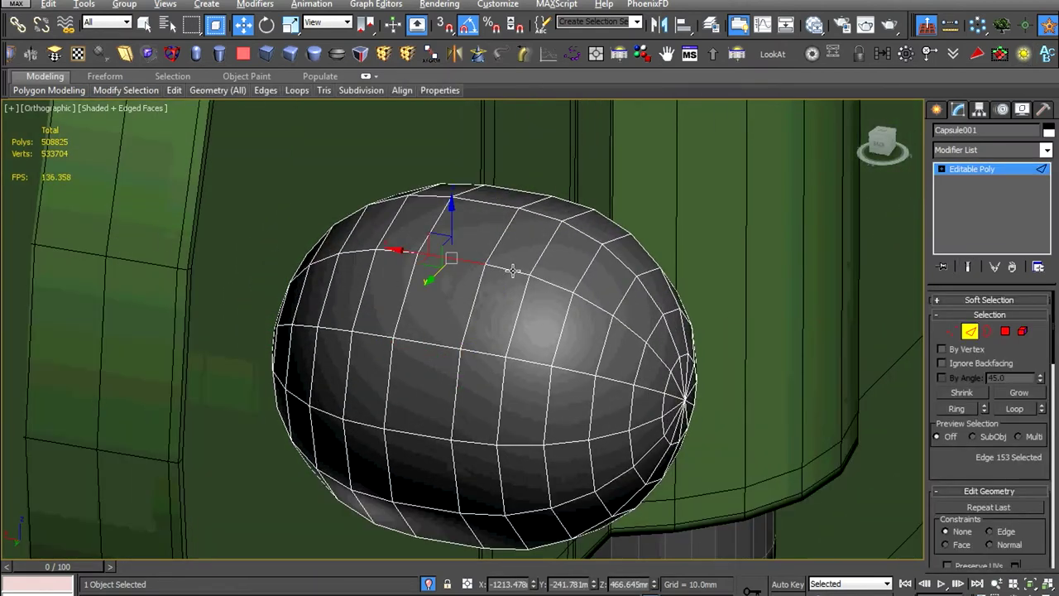
double_click(446, 273)
right_click(508, 269)
left_click(403, 340)
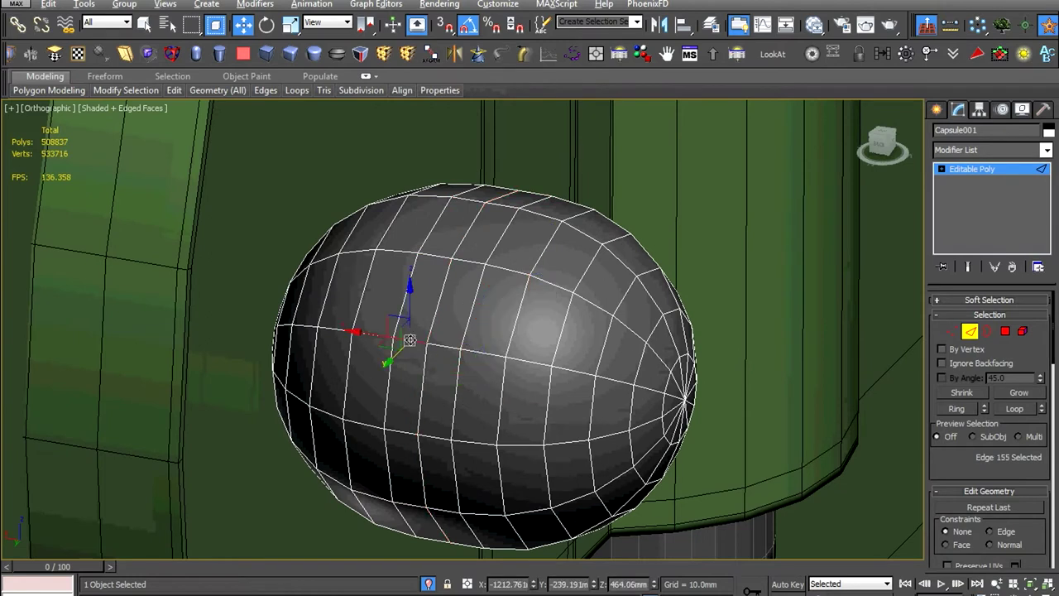
key("5")
left_click(404, 352)
key("Delete")
mouse_move(422, 358)
middle_mouse_down("alt")
mouse_move(420, 367)
mouse_move(439, 347)
mouse_move(460, 387)
middle_mouse_up("alt")
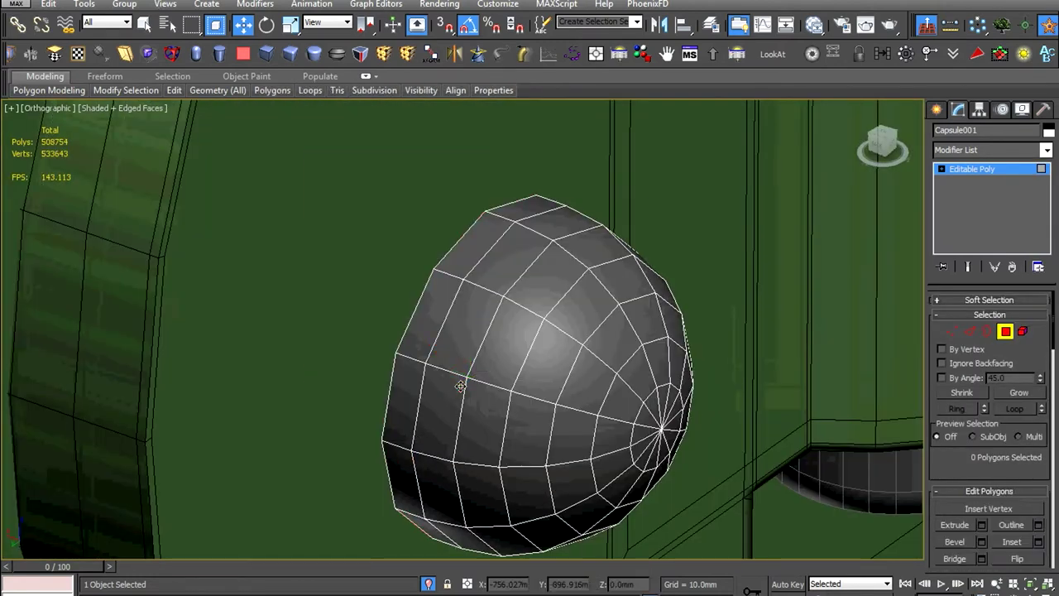
Apply and confirm a modelling operation from the quad menu on the half-capsule
right_click(513, 317)
left_click(340, 385)
left_click(506, 378)
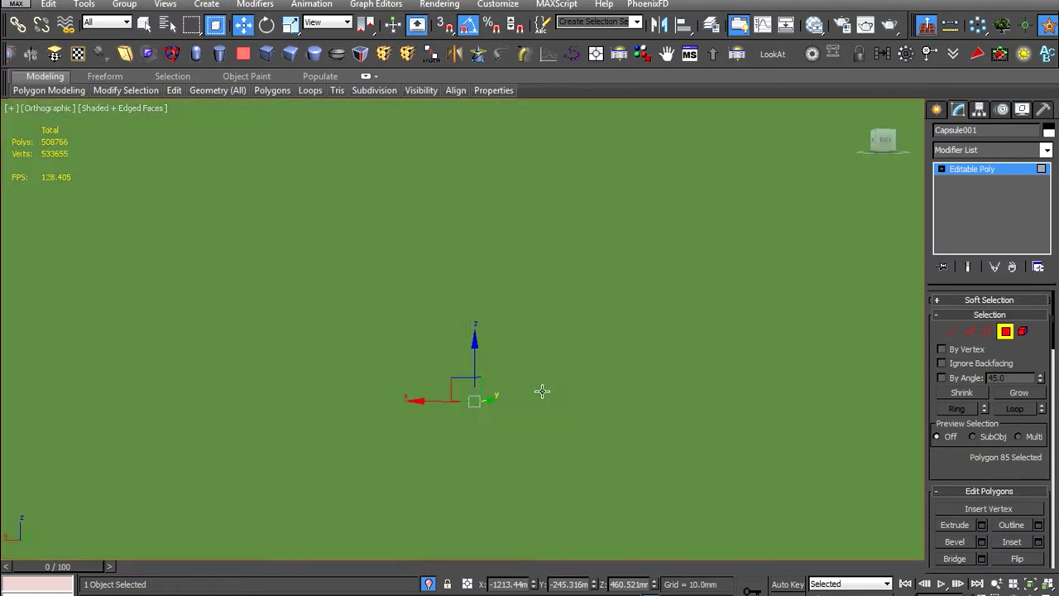
scroll(465, 424, "down", 3)
scroll(464, 425, "up", 5)
scroll(406, 360, "up", 5)
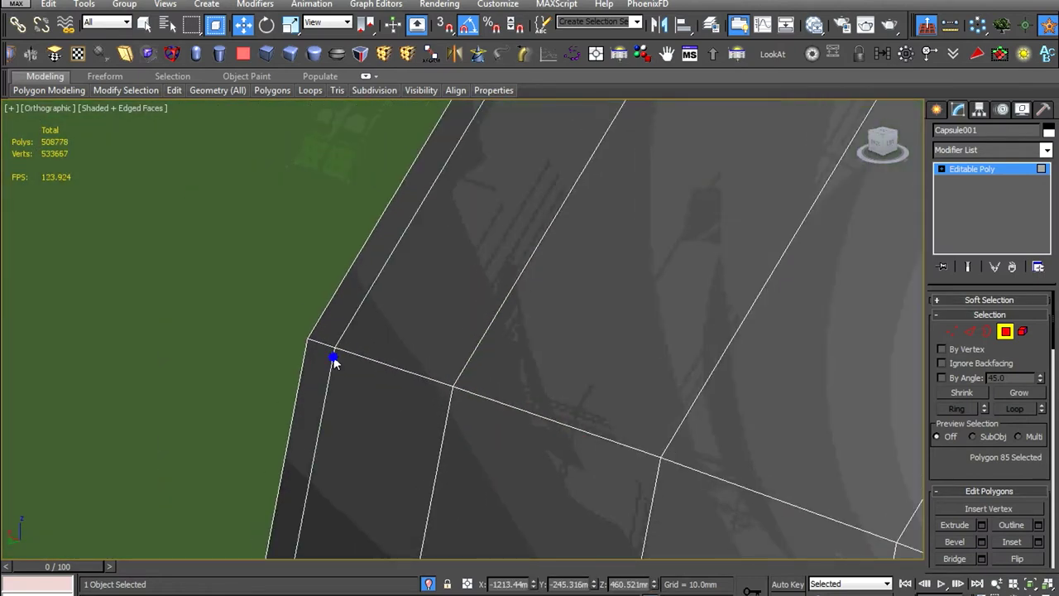
Select the half-capsule as one element and assign it a smoothing group
key("5")
scroll(333, 361, "down", 5)
left_click(411, 392)
scroll(411, 393, "down", 2)
scroll(1009, 409, "down", 3)
scroll(1009, 409, "down", 2)
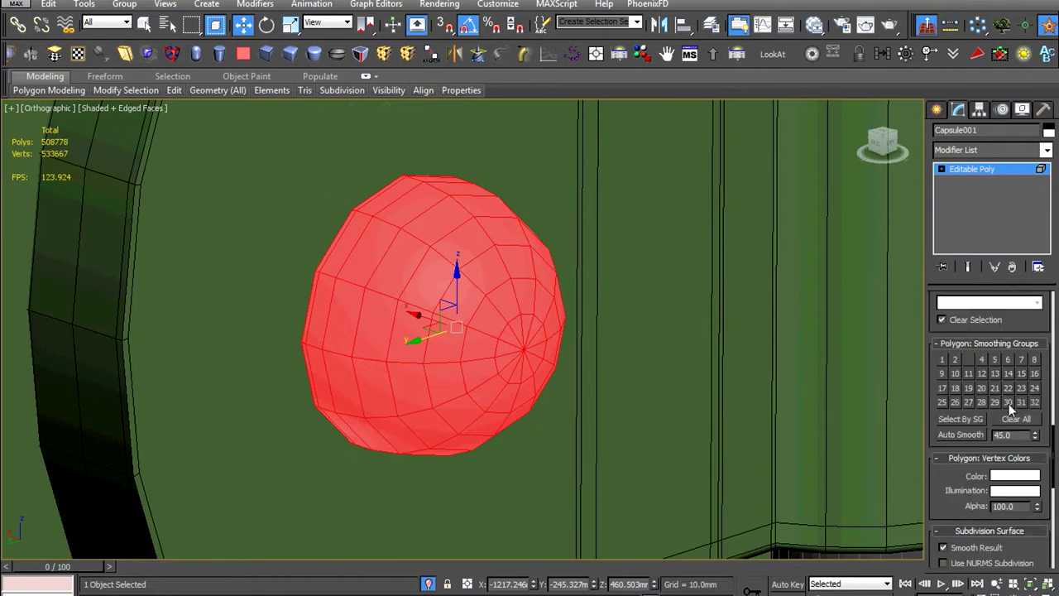
left_click(973, 170)
Switch to Left view and pan to show the sphere against the vehicle
key("l")
scroll(563, 331, "down", 3)
middle_click_drag(563, 331, 442, 364)
scroll(442, 364, "down", 3)
key("alt+q")
Isolate the hinge pieces with the sphere and frame the capsule sphere
scroll(444, 360, "down", 5)
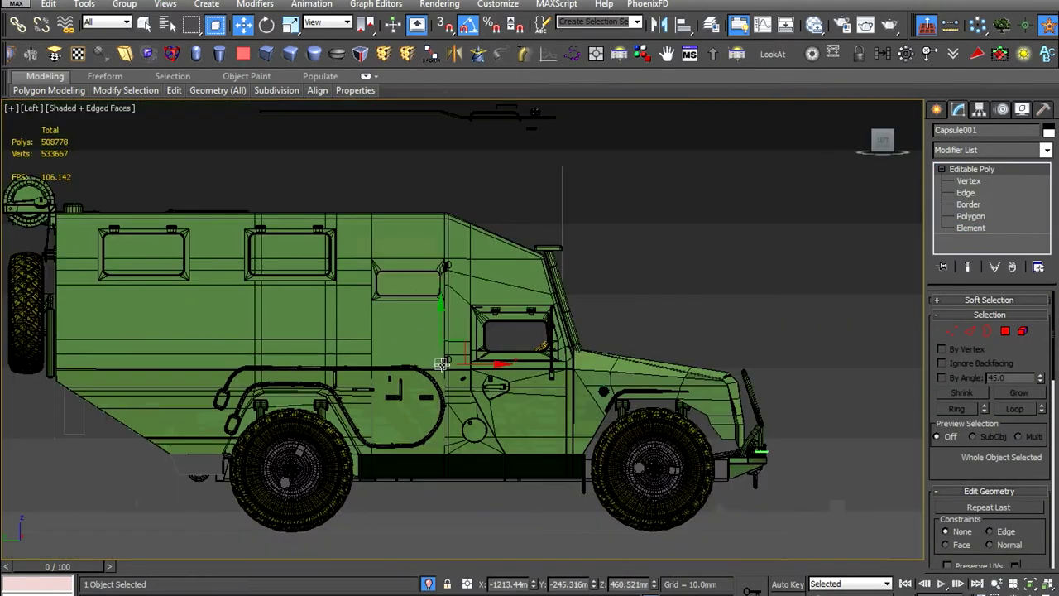
scroll(463, 348, "up", 6)
left_click(469, 343, "ctrl")
scroll(469, 342, "up", 2)
scroll(469, 342, "up", 3)
key("alt+q")
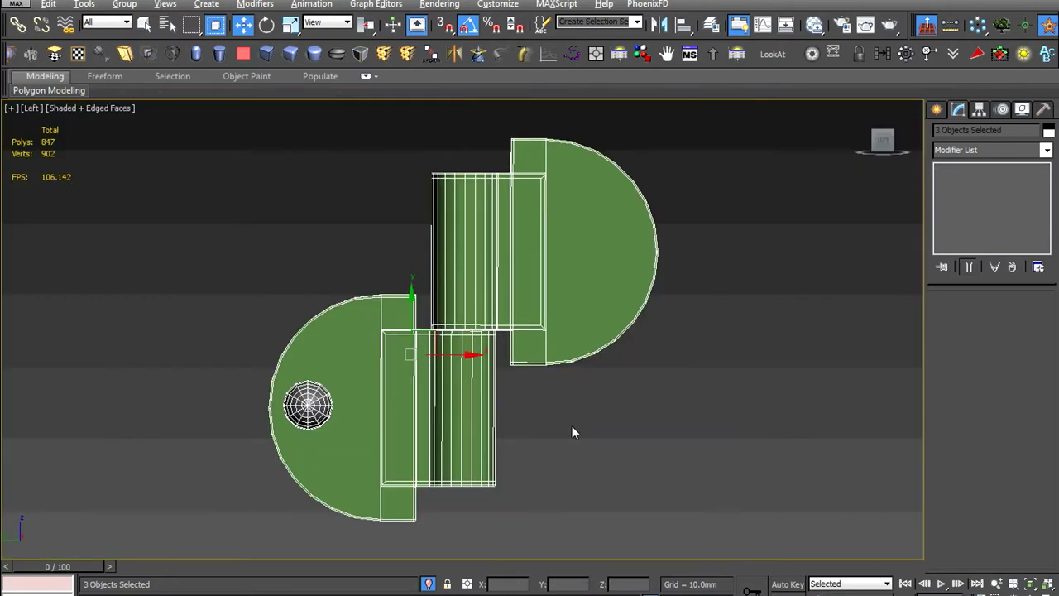
left_click(318, 408)
key("z")
mouse_move(319, 408)
middle_mouse_down("alt")
mouse_move(307, 319)
mouse_move(71, 307)
middle_mouse_up("alt")
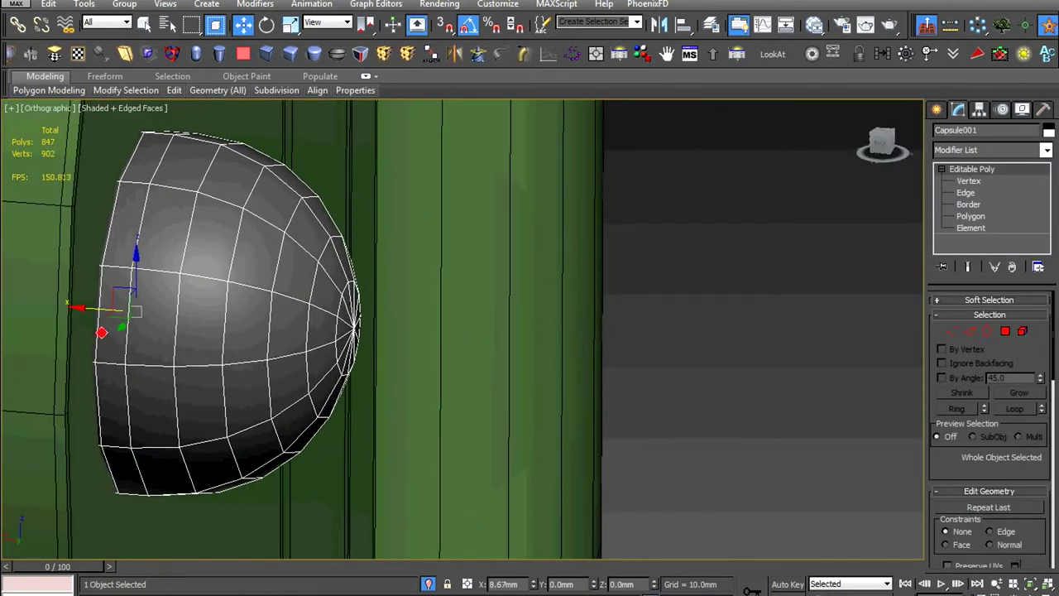
scroll(236, 353, "down", 3)
scroll(365, 359, "down", 2)
In Left view, Shift-copy the sphere above and below for three bolts on the lower leaf
key("r")
scroll(365, 358, "up", 3)
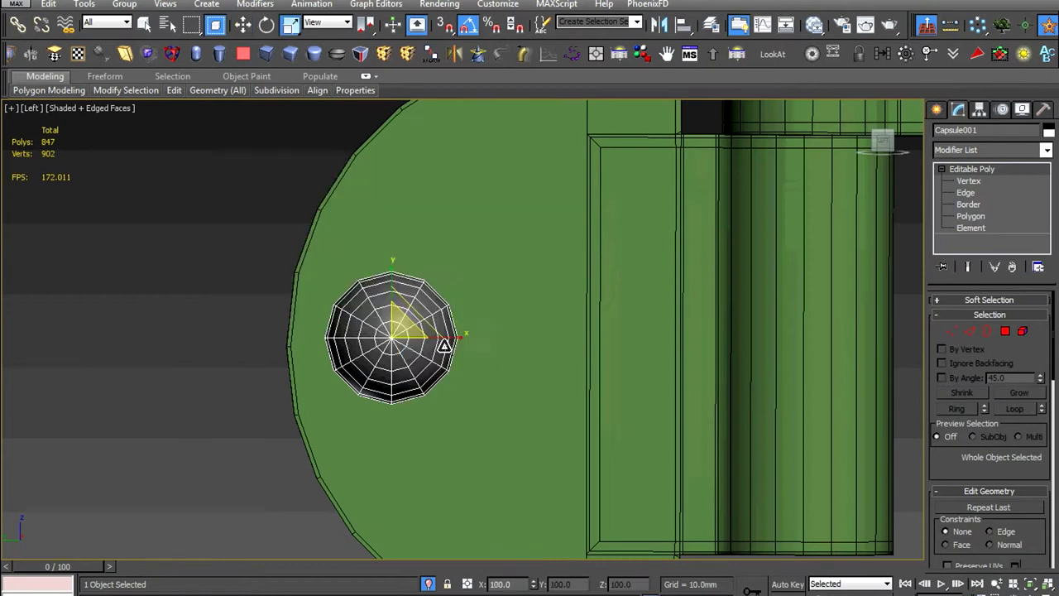
scroll(350, 309, "up", 3)
scroll(338, 320, "up", 2)
key("w")
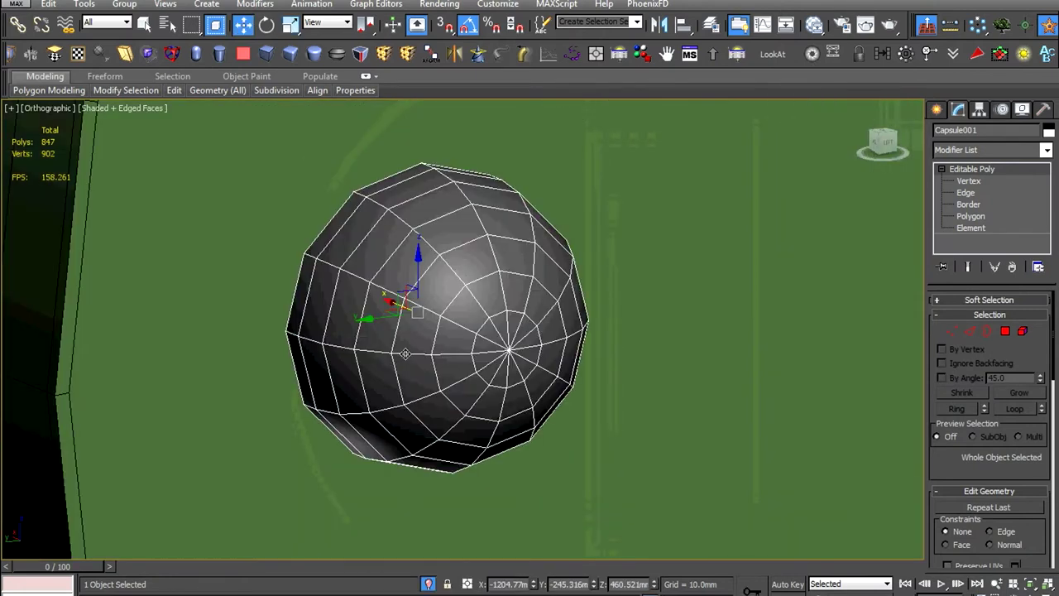
middle_click_drag(337, 320, 344, 328, "alt")
key("l")
scroll(373, 390, "up", 4)
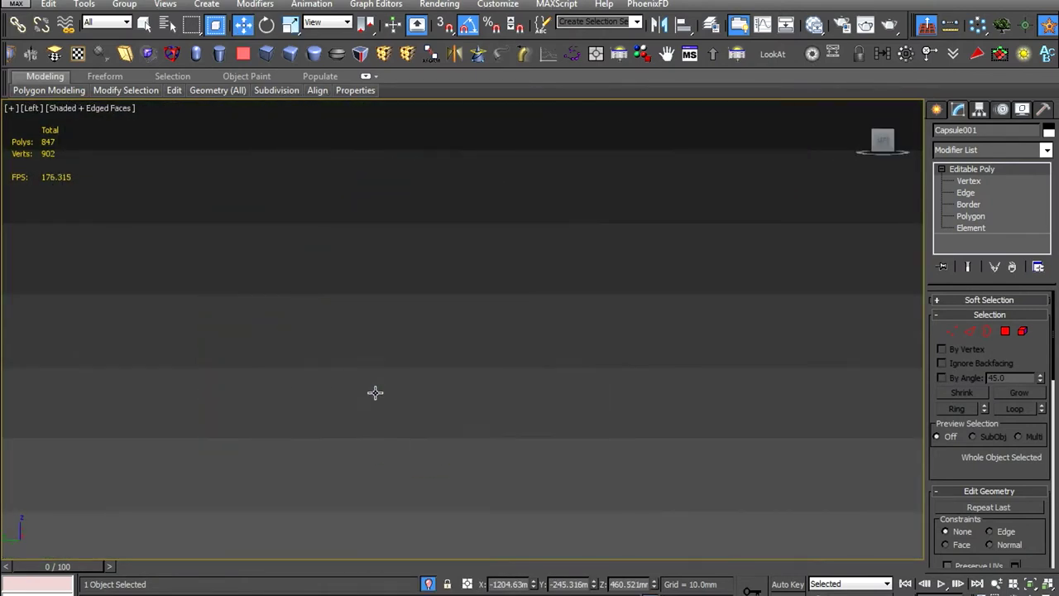
scroll(376, 364, "down", 3)
scroll(379, 333, "down", 2)
left_click_drag(379, 333, 458, 237, "shift")
key("Return")
left_click_drag(437, 410, 437, 413, "shift")
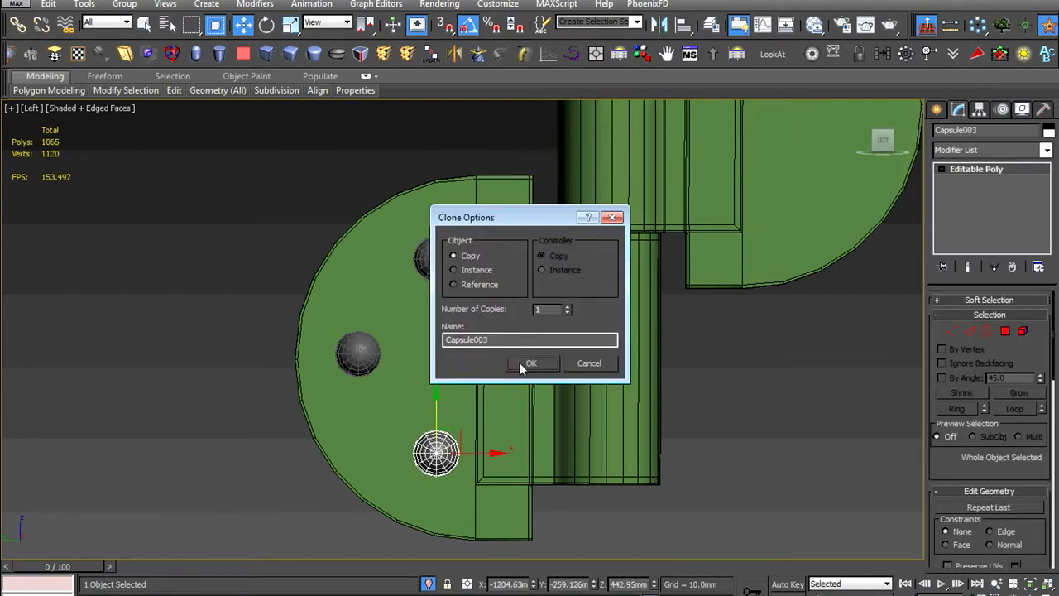
left_click(525, 367)
Scale all three sphere bolt heads up slightly
middle_click_drag(525, 367, 464, 355, "alt")
scroll(435, 346, "up", 3)
key("r")
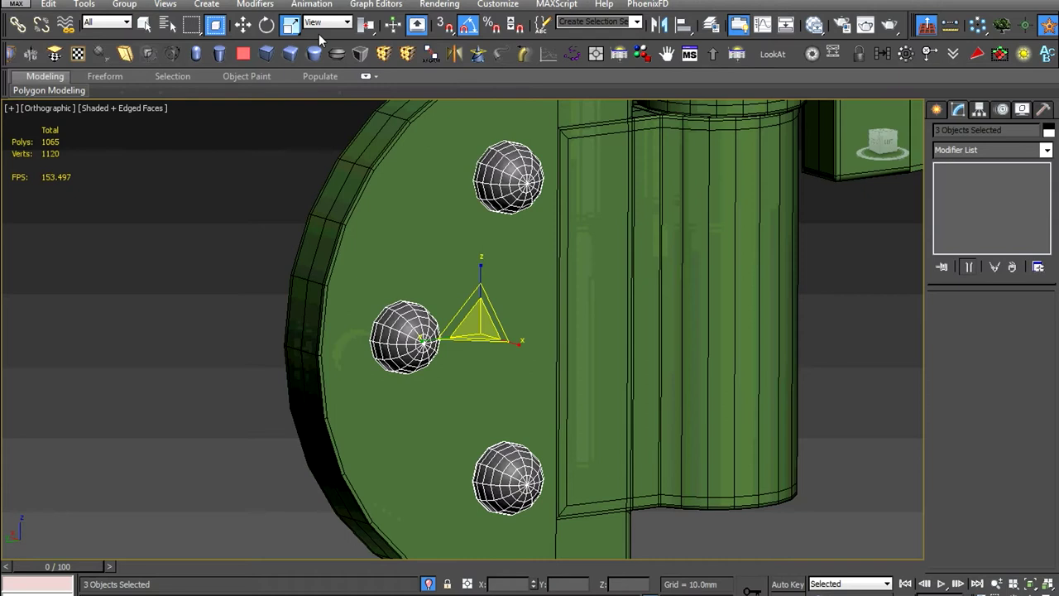
left_click_drag(494, 445, 496, 438)
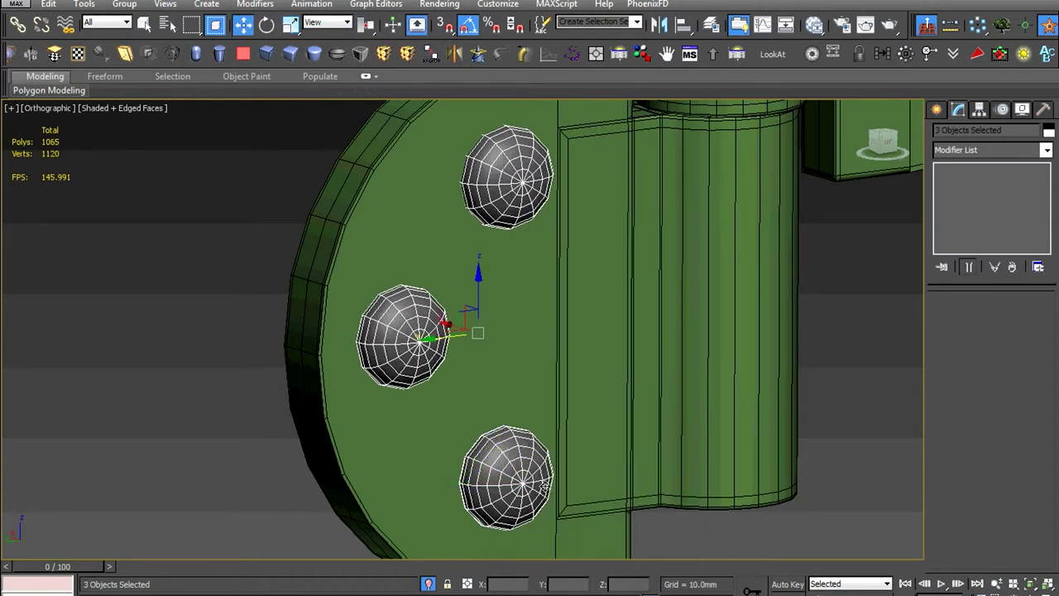
scroll(504, 465, "down", 3)
Shift-copy the three spheres from the lower leaf up onto the upper hinge leaf
left_click(504, 465)
left_click(458, 345)
left_click(409, 421, "ctrl")
left_click(455, 495, "ctrl")
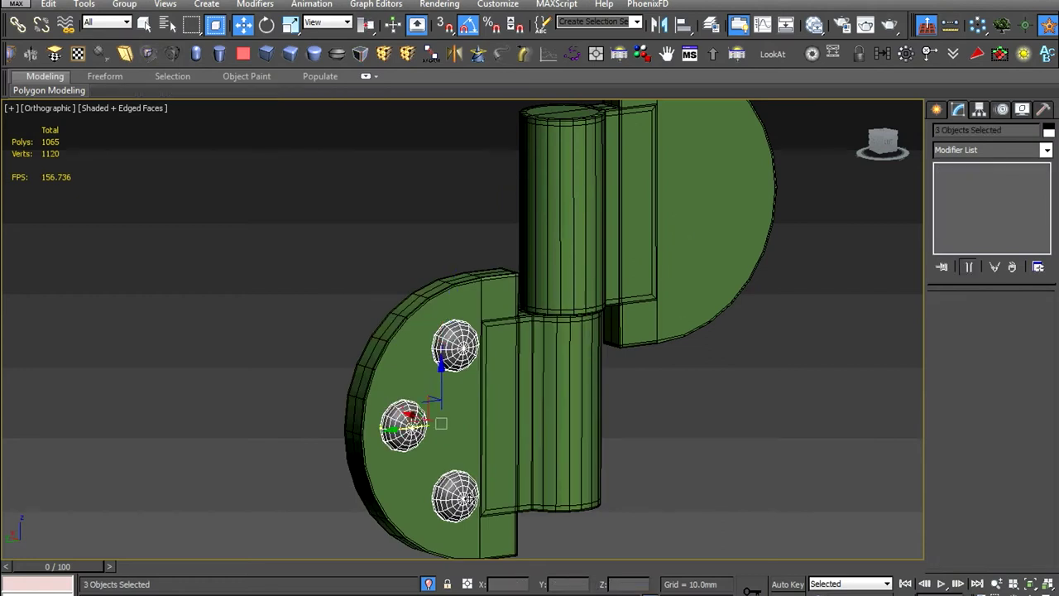
key("l")
middle_click_drag(450, 417, 372, 402)
left_click_drag(594, 228, 594, 222, "shift")
left_click(533, 369)
key("z")
Rotate and move the copied spheres to sit on the upper leaf
key("e")
mouse_move(558, 397)
left_mouse_down()
mouse_move(561, 323)
mouse_move(627, 383)
left_mouse_up()
right_click(621, 355)
left_click(644, 381)
scroll(643, 380, "down", 3)
middle_click_drag(643, 381, 688, 306)
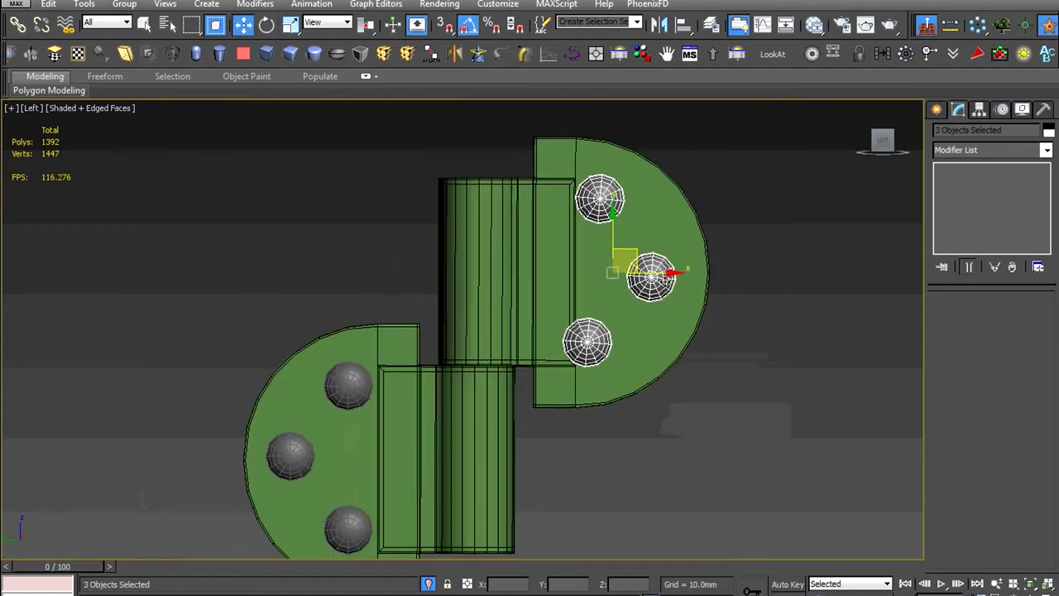
middle_click_drag(529, 330, 592, 298, "alt")
left_click(592, 298)
On the lower hinge leaf, remove the extra edge loop around the cylinder base with Ctrl+Backspace
scroll(958, 470, "down", 3)
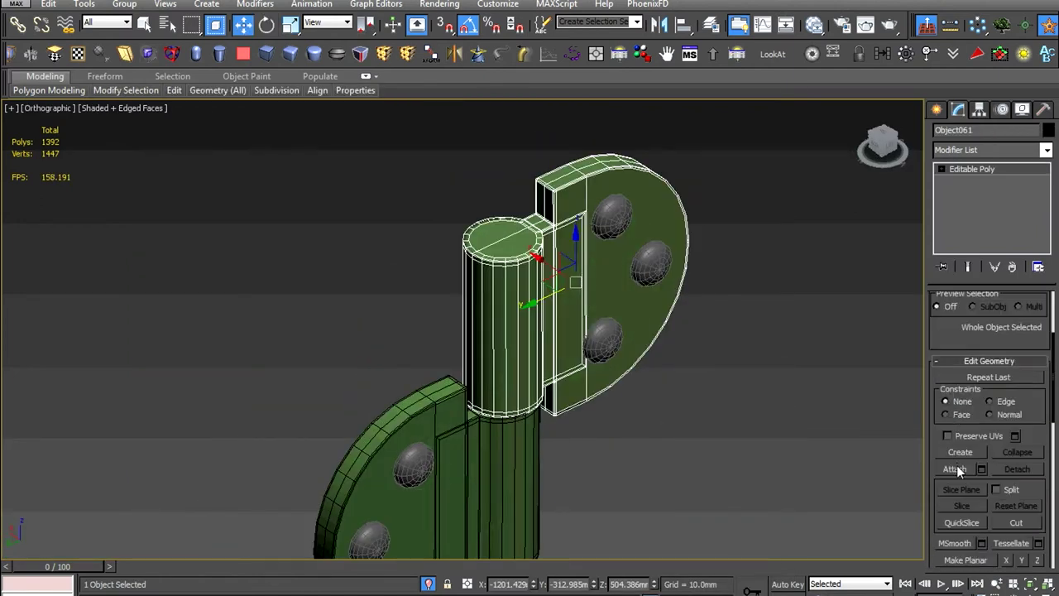
left_click(549, 422)
mouse_move(550, 422)
middle_mouse_down("alt")
mouse_move(529, 357)
mouse_move(543, 321)
middle_mouse_up("alt")
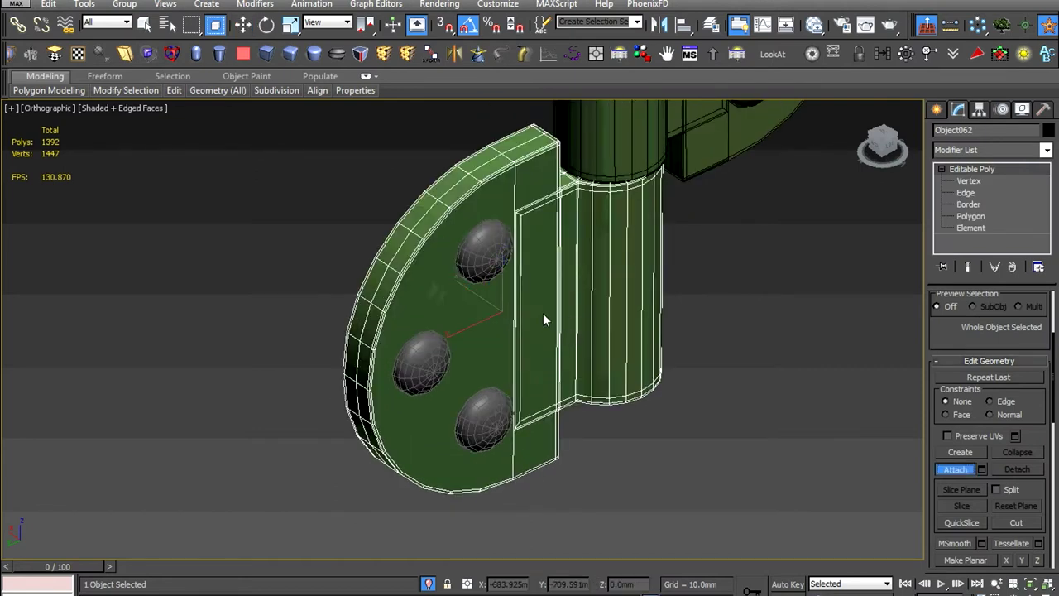
left_click(474, 411)
scroll(474, 411, "up", 2)
scroll(508, 300, "up", 4)
key("2")
scroll(524, 309, "up", 2)
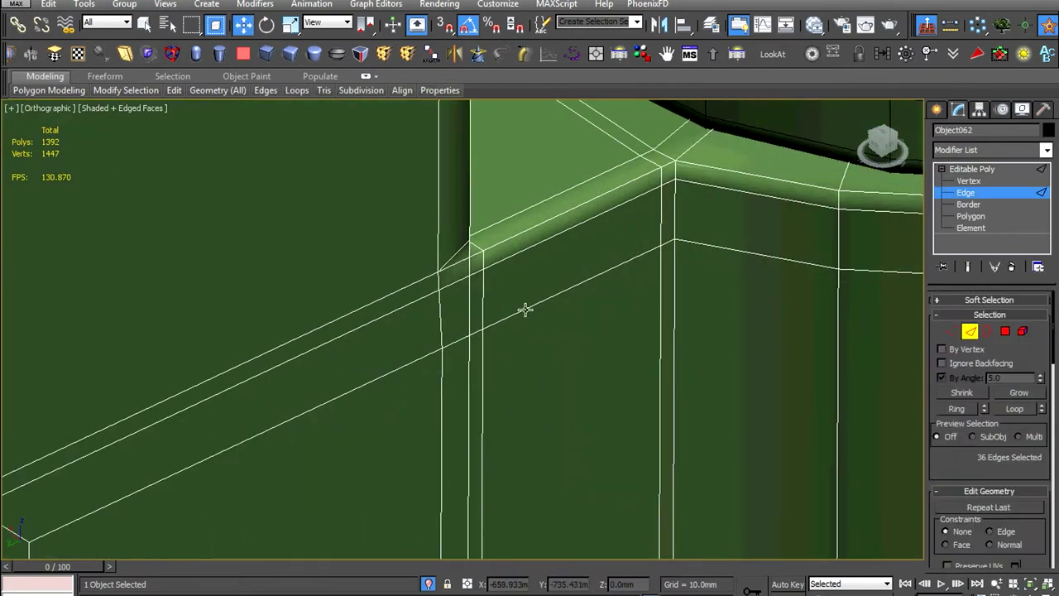
scroll(530, 304, "down", 5)
scroll(586, 309, "up", 5)
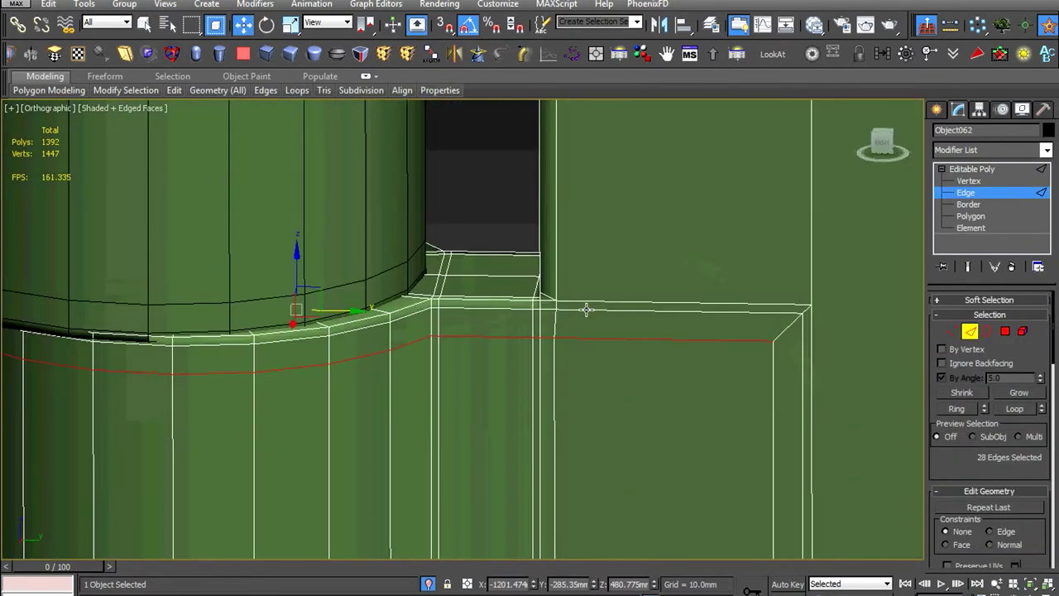
scroll(422, 298, "down", 2)
double_click(428, 298)
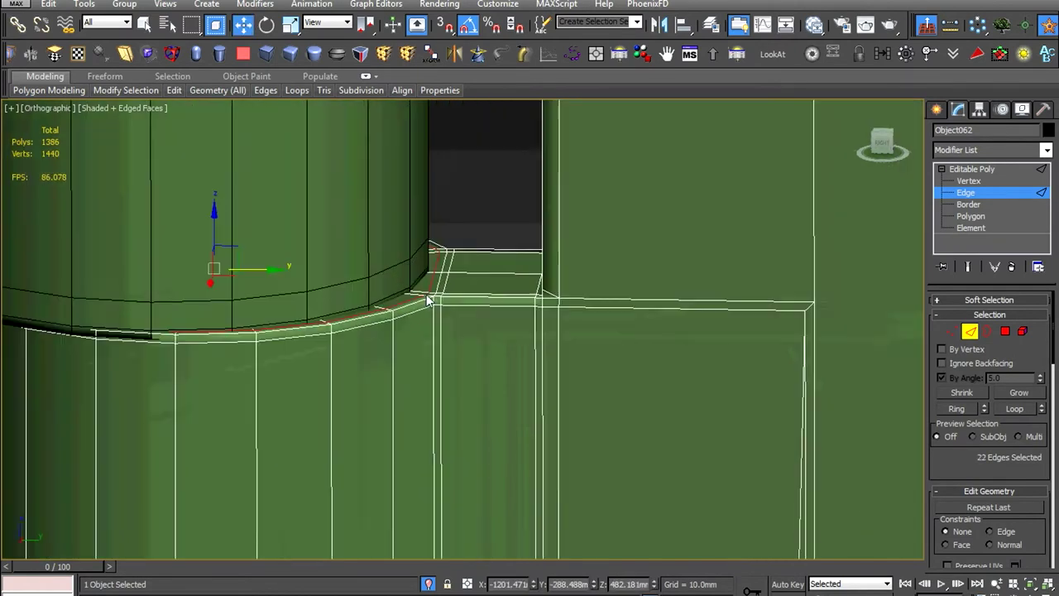
scroll(494, 337, "down", 5)
scroll(495, 335, "up", 5)
key("ctrl+BackSpace")
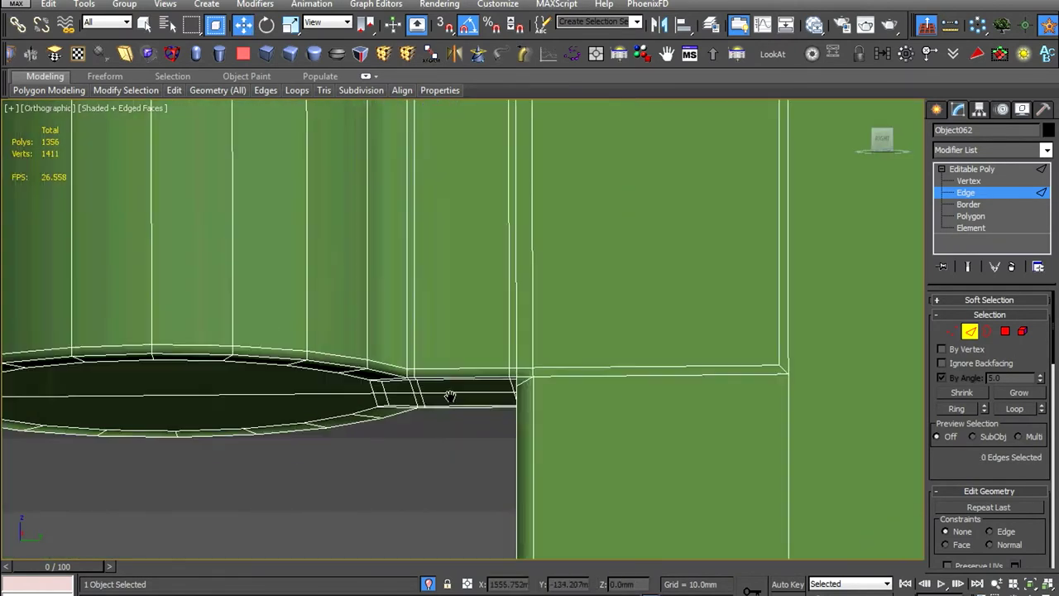
scroll(347, 355, "up", 3)
scroll(364, 351, "up", 3)
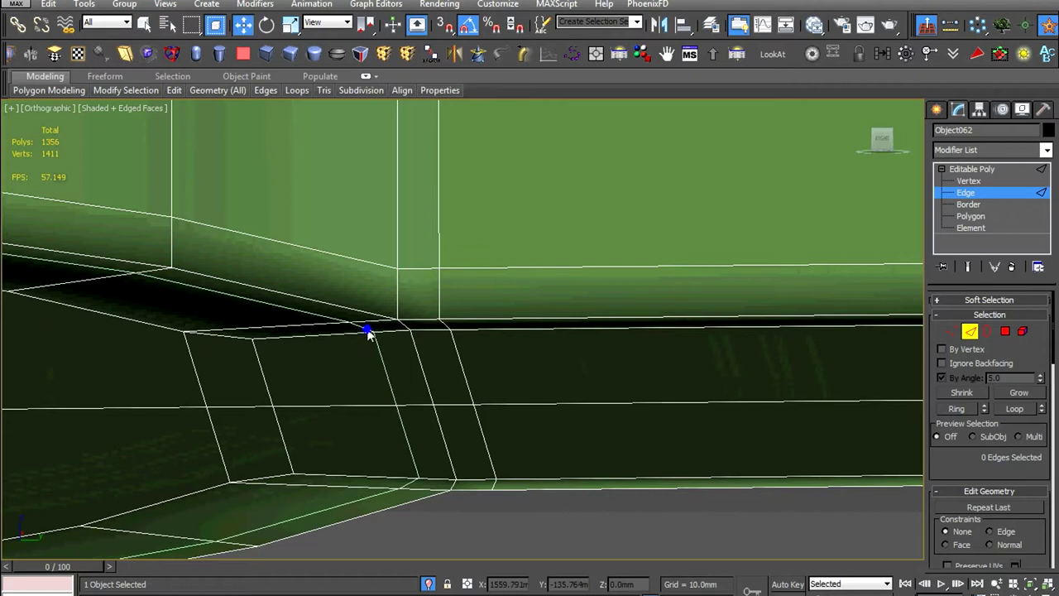
left_click(368, 332)
scroll(368, 333, "down", 3)
scroll(601, 334, "up", 2)
Target Weld two stray vertices of the lower leaf onto their neighbours
key("1")
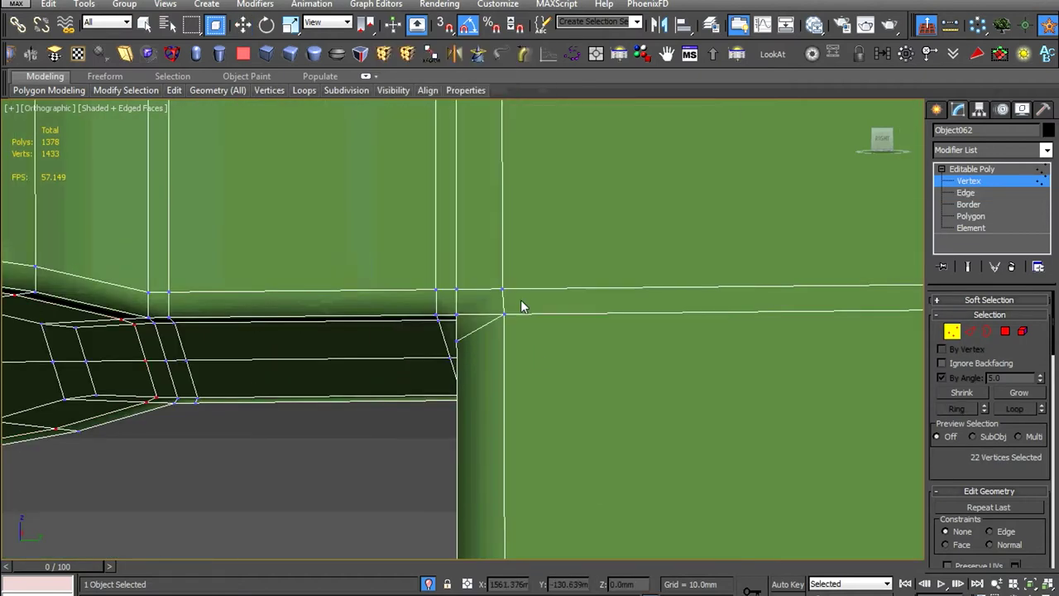
left_click(525, 331)
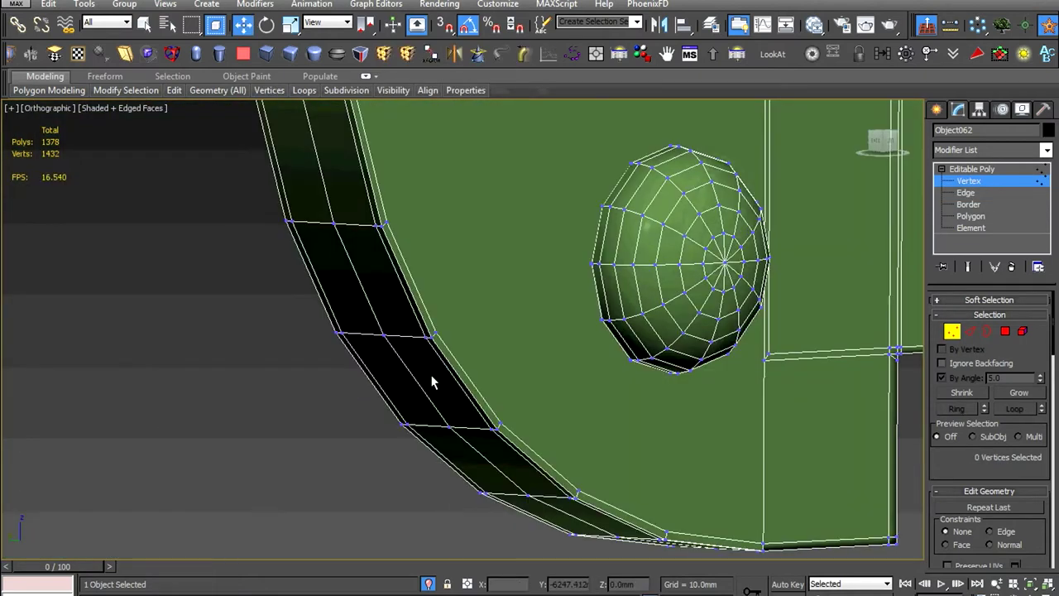
middle_click_drag(485, 338, 526, 343, "alt")
right_click(601, 294)
left_click(565, 392)
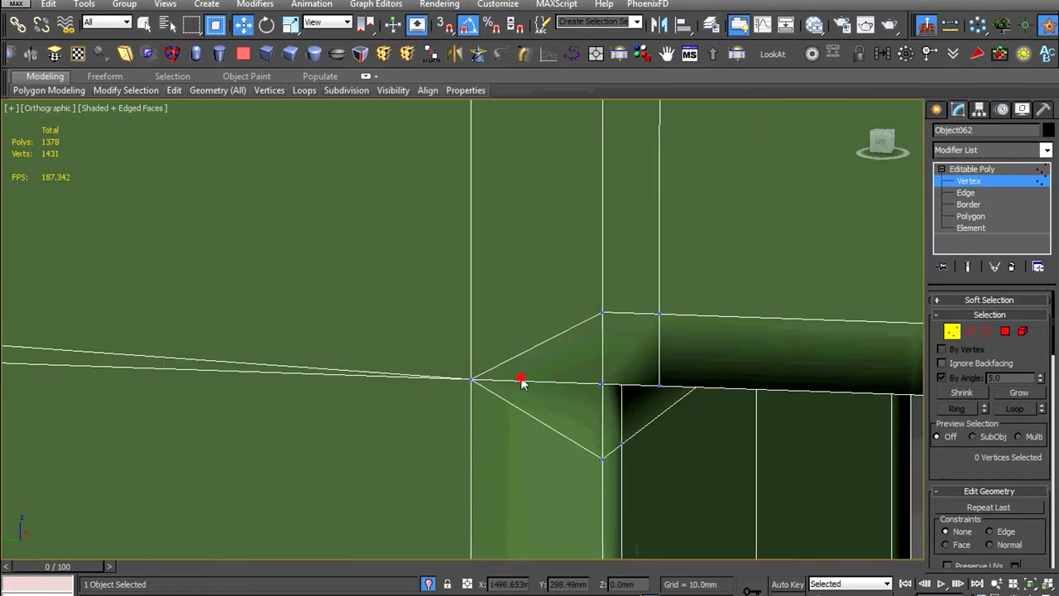
scroll(521, 381, "down", 4)
scroll(543, 239, "up", 4)
right_click(543, 239)
left_click(460, 345)
left_click(423, 322)
scroll(423, 322, "down", 3)
scroll(496, 295, "up", 3)
left_click(175, 313)
scroll(248, 331, "down", 3)
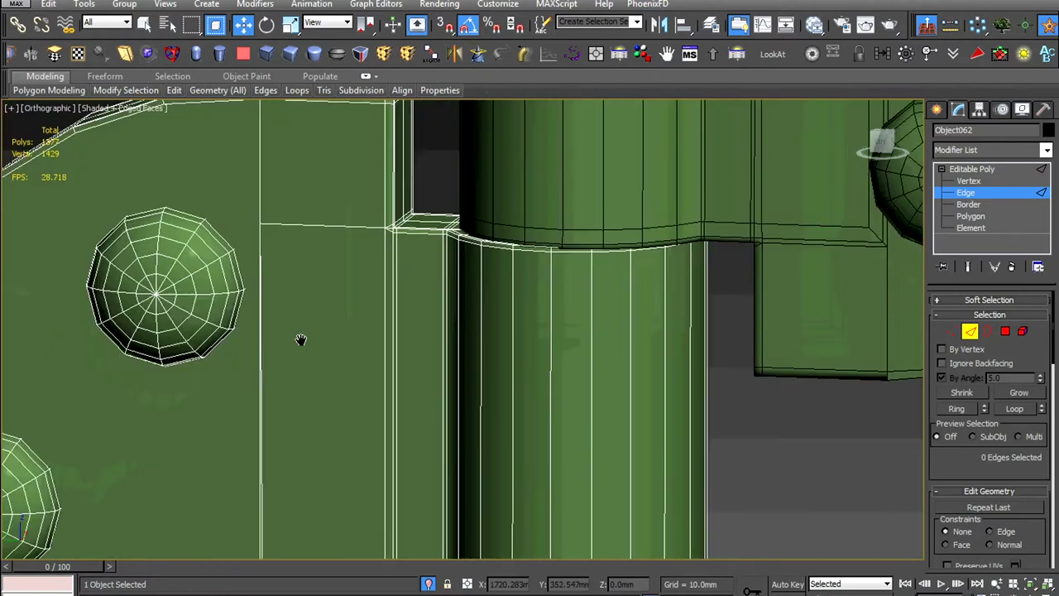
scroll(355, 271, "up", 2)
scroll(390, 285, "up", 1)
Collapse the short corner edge and Target Weld another leftover vertex onto its target
left_click(487, 301)
scroll(486, 301, "down", 3)
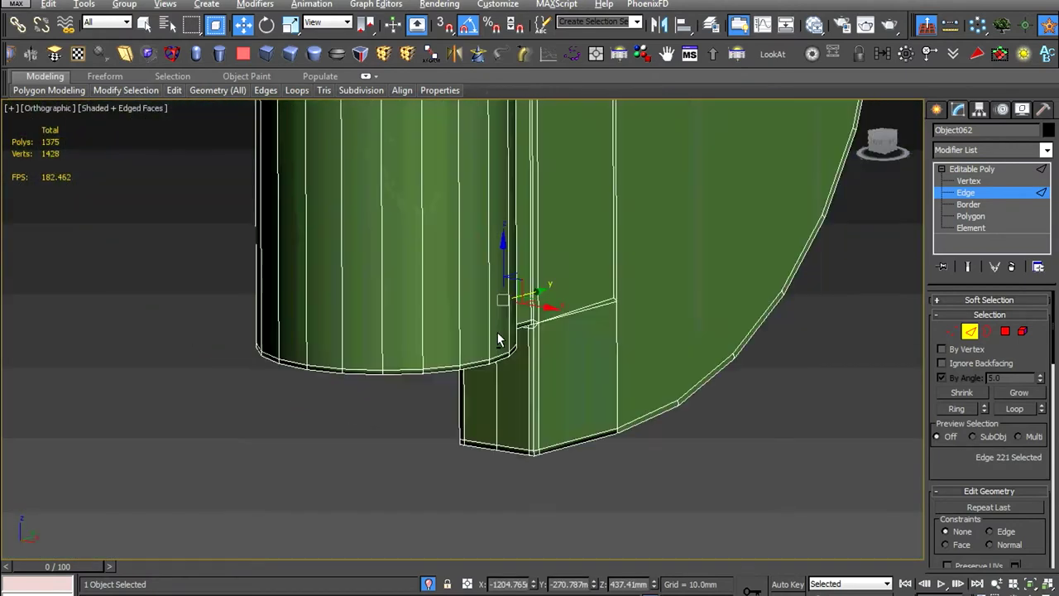
scroll(446, 332, "up", 3)
key("ctrl+alt+c")
scroll(778, 341, "down", 3)
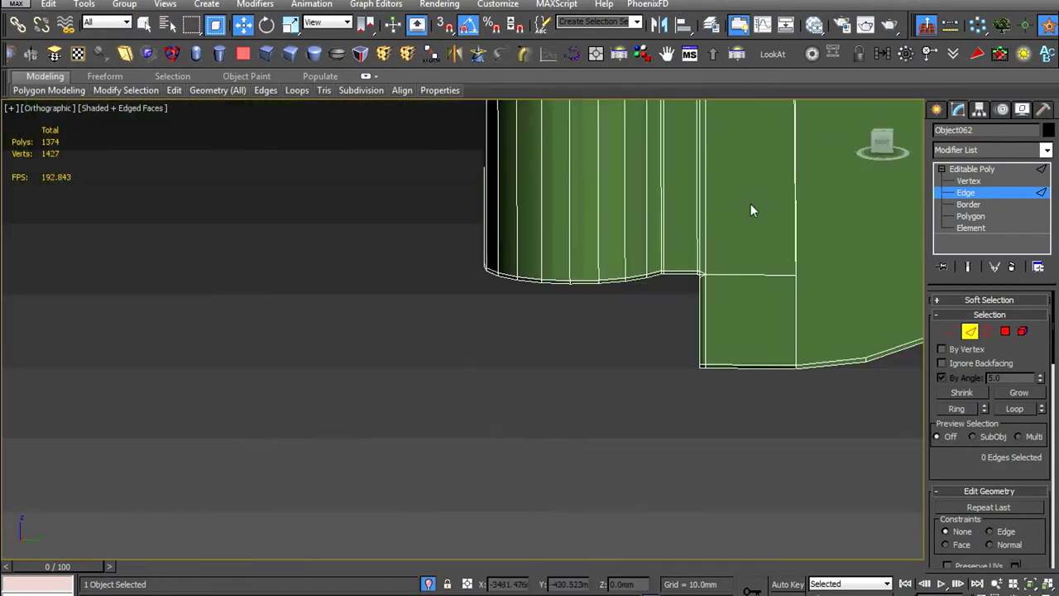
scroll(751, 203, "up", 2)
scroll(640, 310, "up", 1)
key("1")
right_click(568, 364)
left_click(568, 367)
left_click(385, 291)
left_click(518, 293)
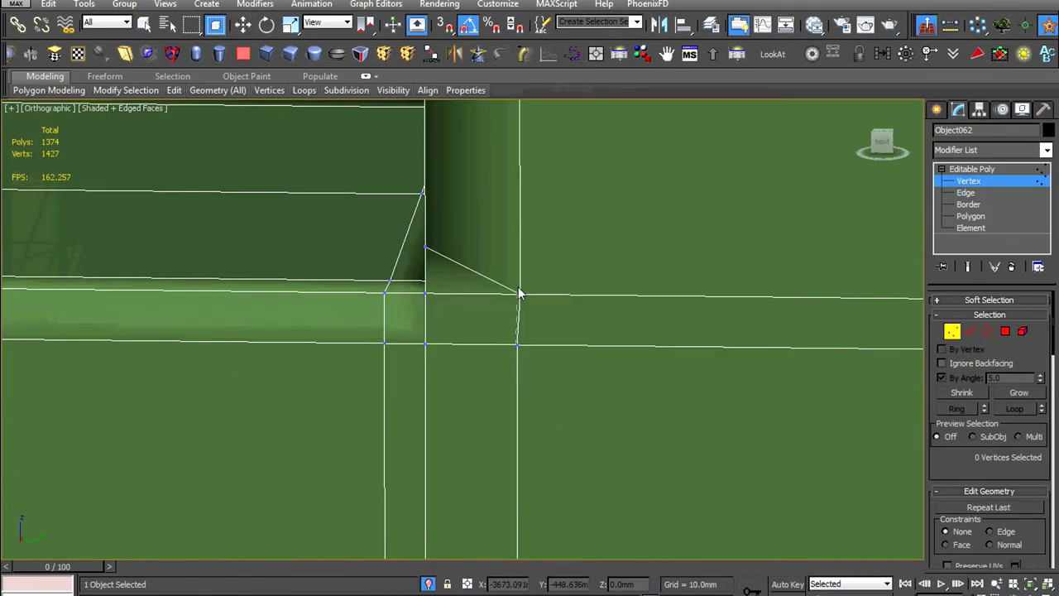
scroll(652, 366, "down", 3)
key("2")
left_click(626, 326)
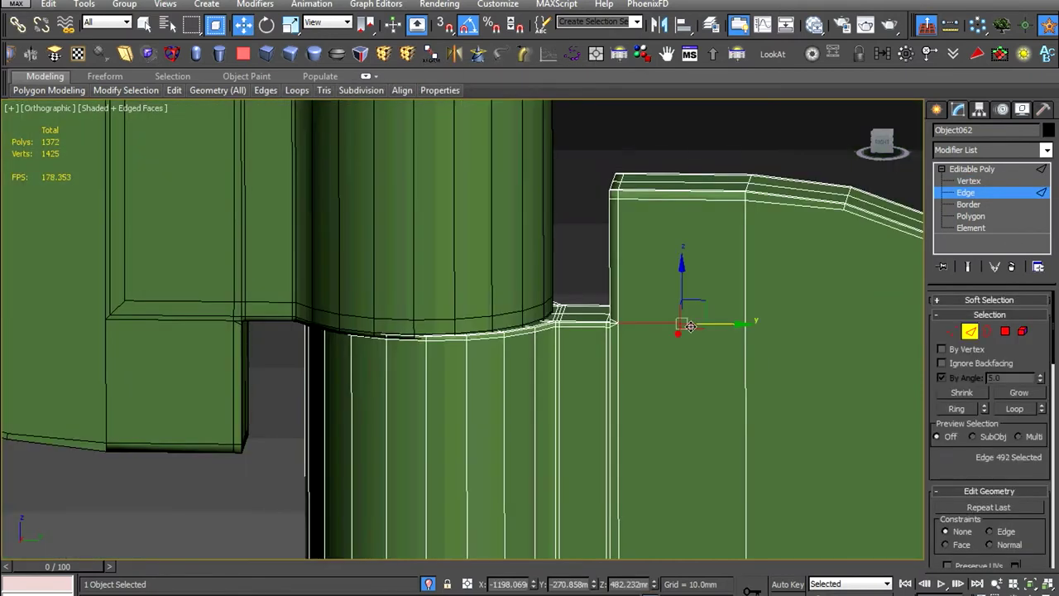
scroll(690, 326, "down", 3)
On the upper hinge leaf, Target Weld the corner vertex onto its target
left_click(969, 168)
left_click(571, 279)
scroll(572, 279, "up", 3)
key("1")
right_click(538, 245)
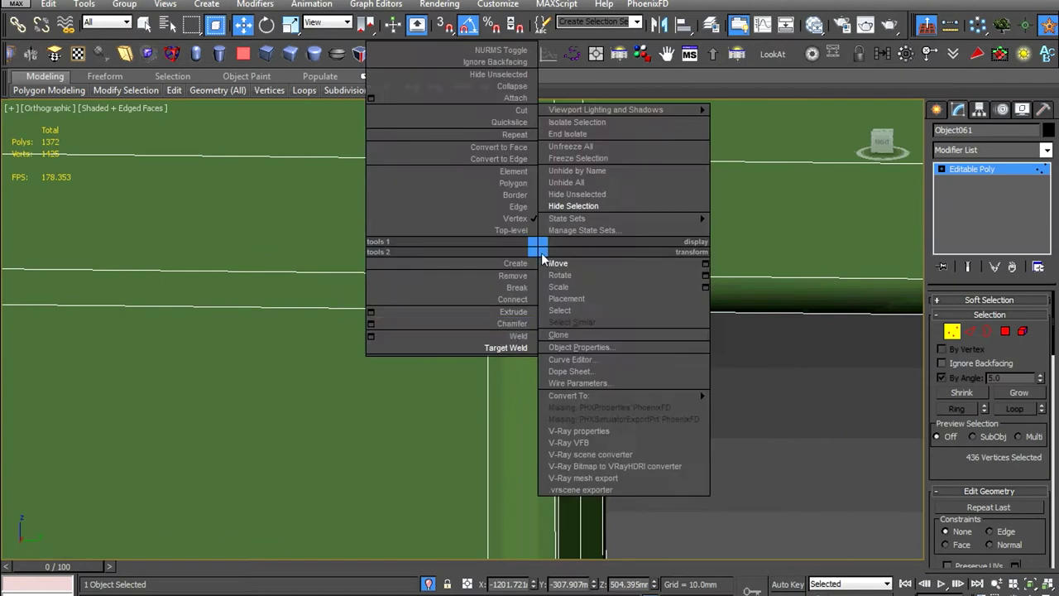
left_click(506, 348)
left_click(489, 310)
scroll(529, 287, "down", 3)
scroll(539, 229, "up", 3)
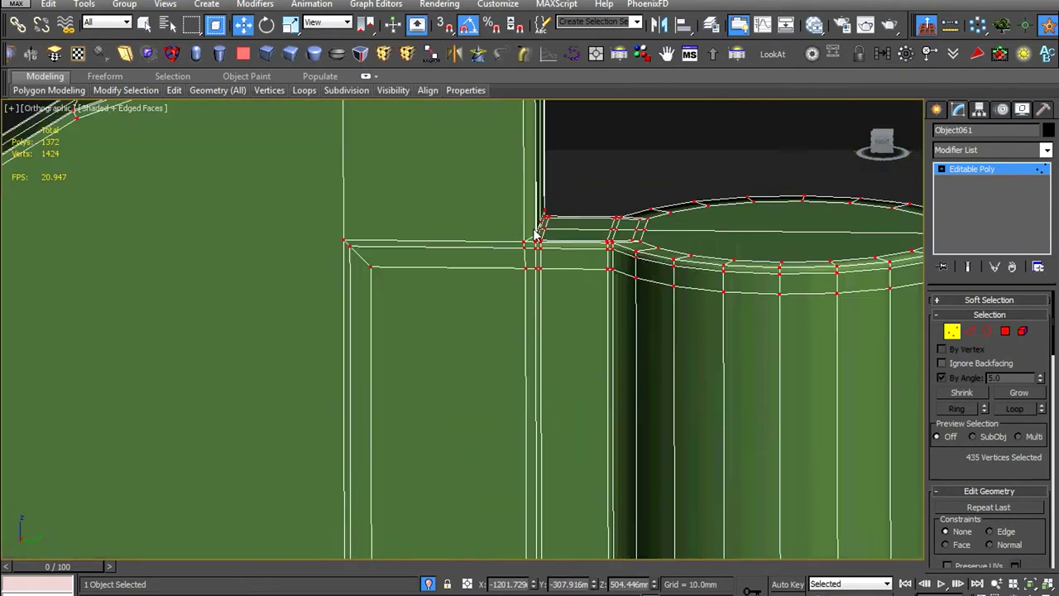
right_click(568, 227)
left_click(532, 331)
right_click(503, 337)
scroll(532, 334, "down", 3)
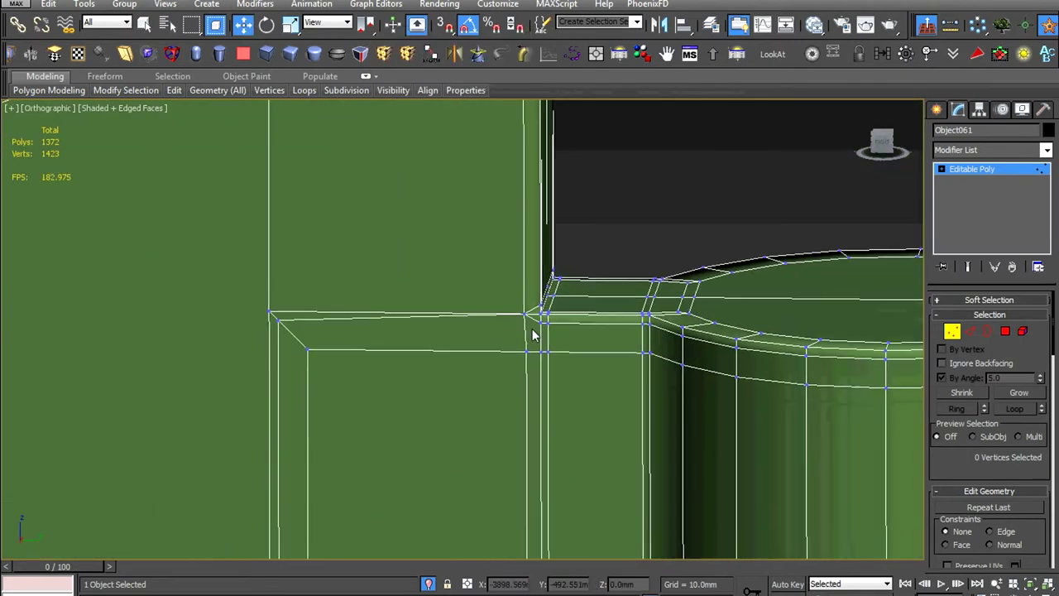
Remove the selected edge loop on the upper leaf and select the loop across it
left_click(965, 192)
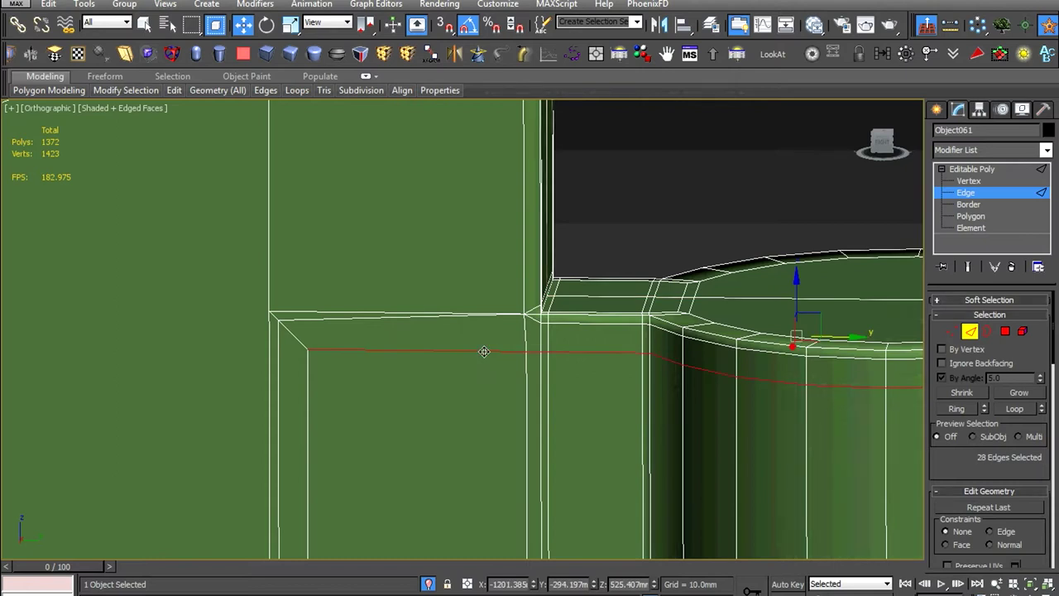
key("ctrl+BackSpace")
middle_click_drag(484, 351, 600, 335, "alt")
left_click(553, 314)
scroll(553, 315, "down", 5)
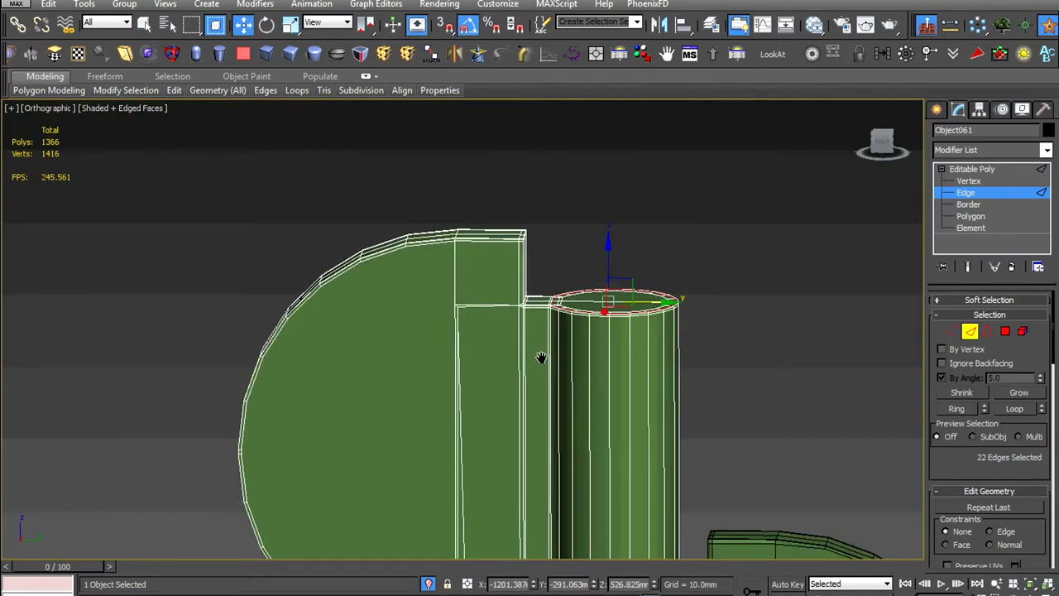
scroll(402, 412, "up", 5)
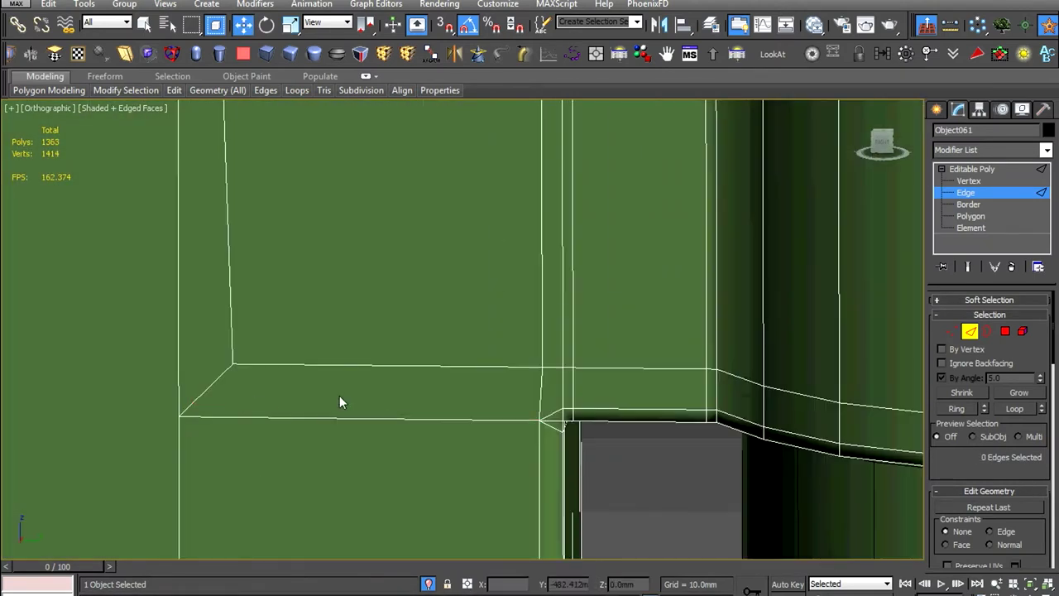
scroll(630, 370, "down", 3)
scroll(630, 370, "up", 3)
double_click(618, 366)
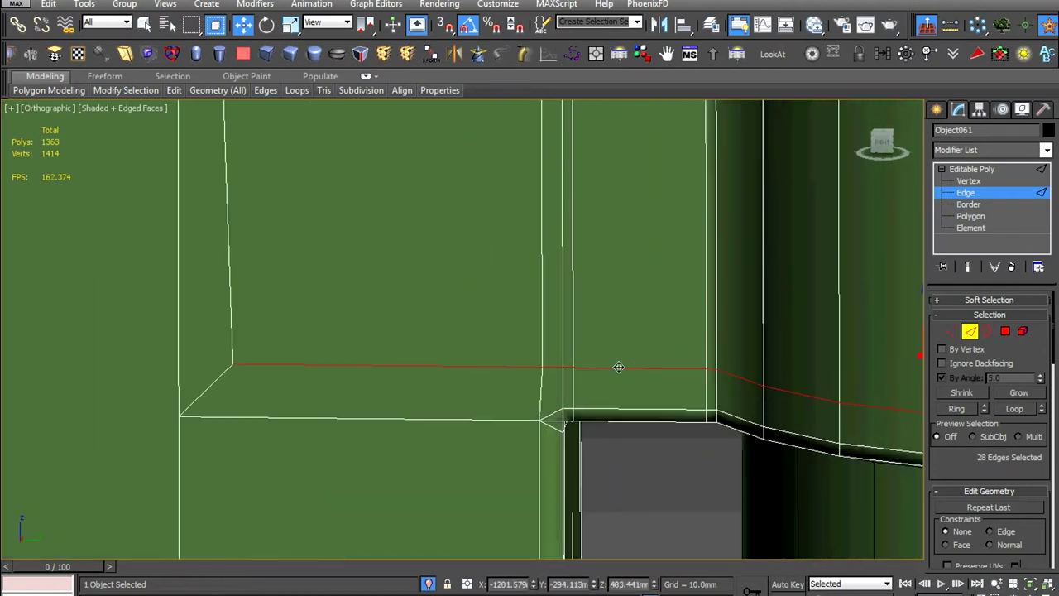
scroll(618, 367, "down", 3)
scroll(568, 366, "up", 3)
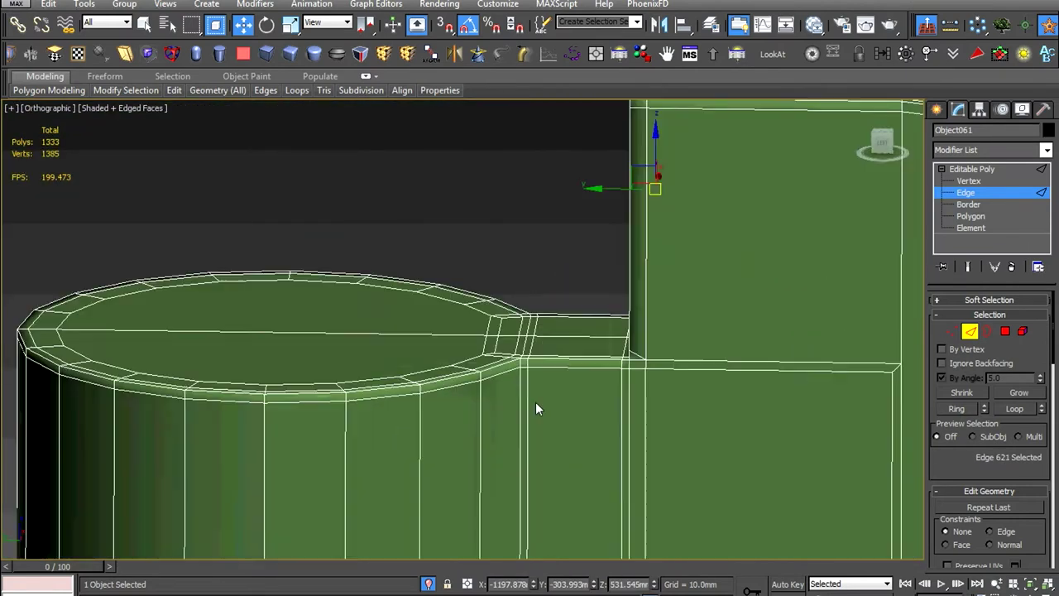
scroll(537, 406, "up", 2)
Target Weld the remaining stray vertex and select a leftover corner edge
key("1")
scroll(589, 349, "down", 3)
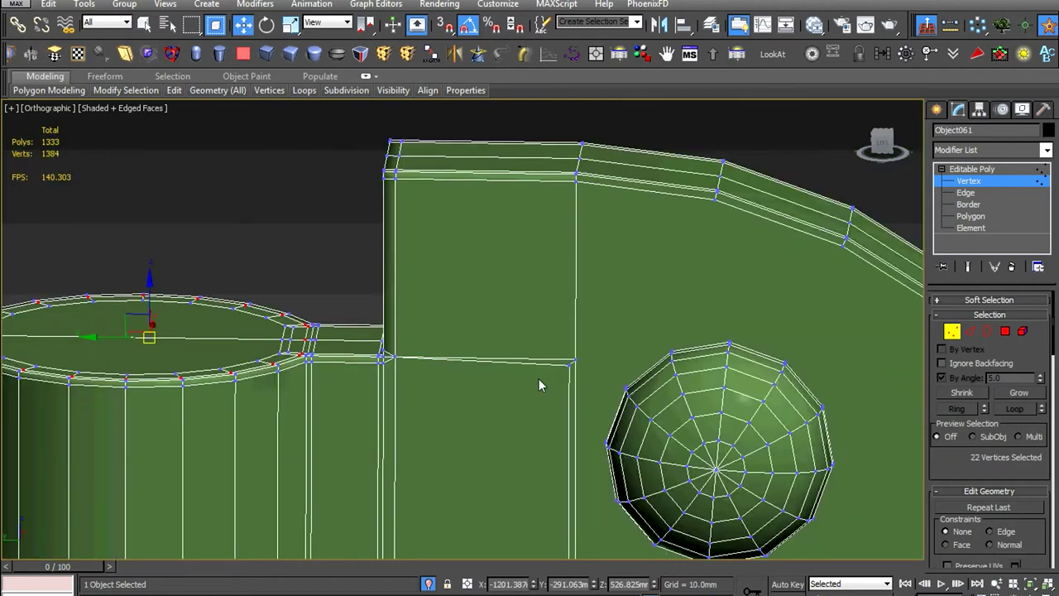
scroll(538, 378, "up", 2)
scroll(520, 436, "up", 3)
right_click(577, 337)
left_click(536, 380)
left_click(539, 430)
key("w")
scroll(537, 397, "down", 3)
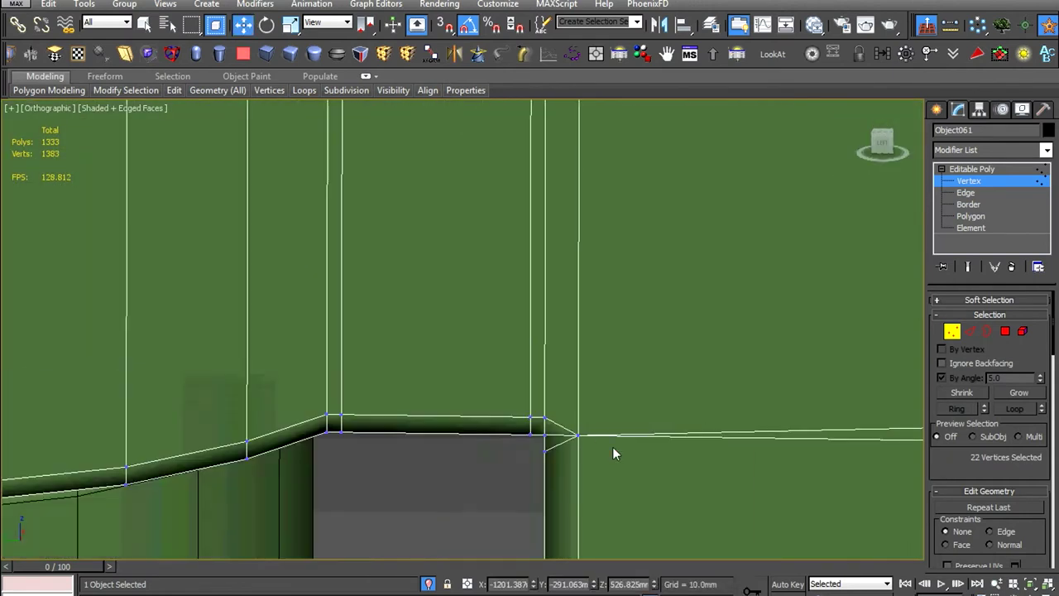
scroll(579, 397, "up", 2)
key("2")
left_click(712, 416)
scroll(695, 364, "down", 3)
scroll(686, 290, "up", 2)
middle_click_drag(698, 264, 487, 262, "alt")
scroll(488, 262, "down", 4)
scroll(487, 262, "down", 3)
Leave sub-object mode on hinge Object061 and unhide all truck parts
key("6")
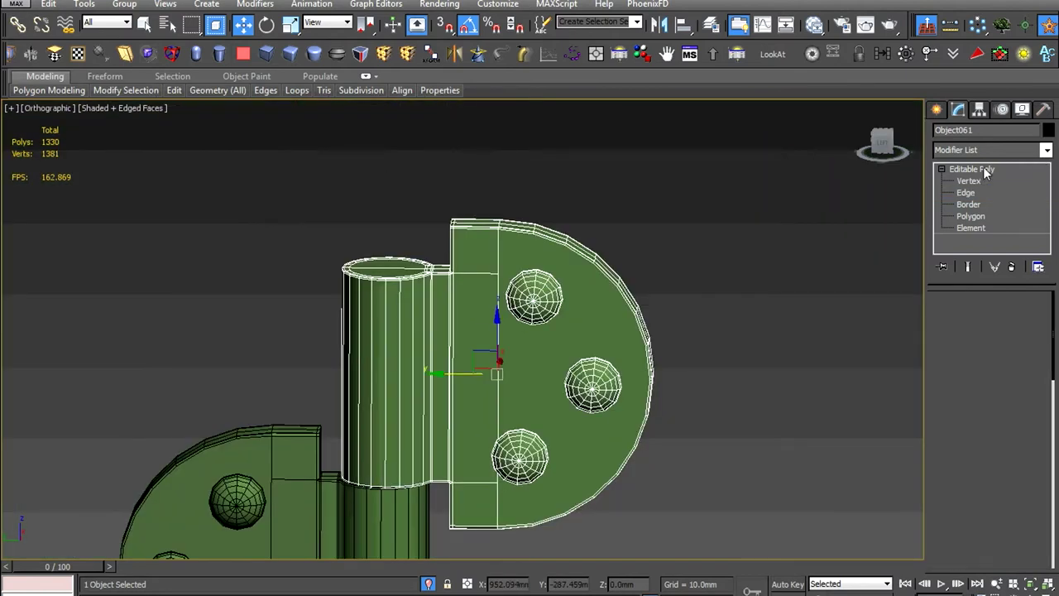
right_click(529, 361)
left_click(565, 300)
scroll(546, 347, "down", 2)
Select the hinge pin cylinder and briefly check its material and elements
scroll(530, 331, "up", 3)
left_click(529, 319)
scroll(526, 389, "up", 2)
scroll(527, 393, "up", 3)
key("m")
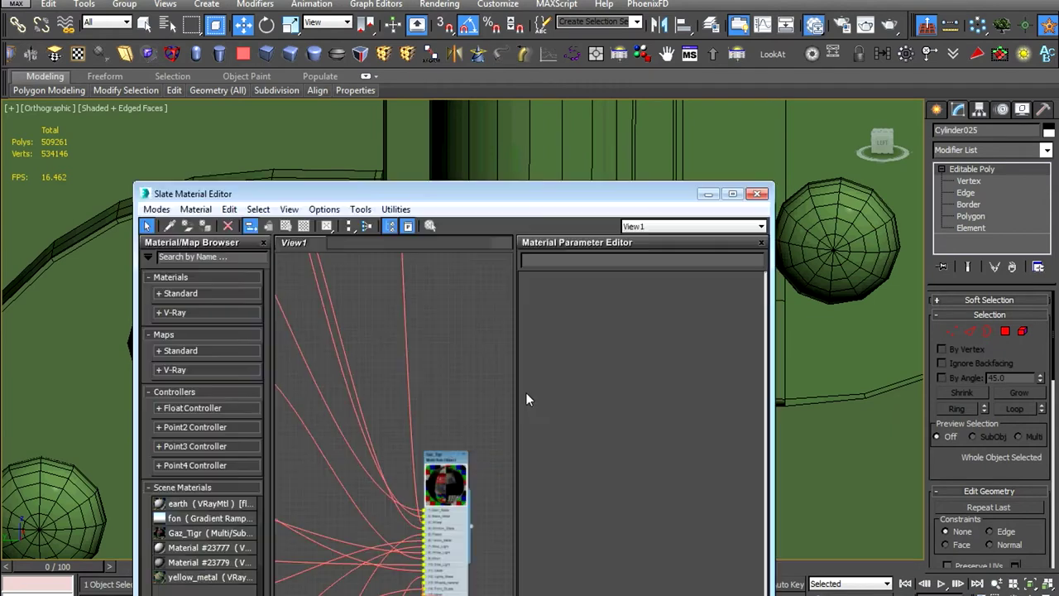
left_click(765, 179)
left_click(960, 228)
scroll(993, 372, "down", 5)
scroll(1010, 348, "down", 5)
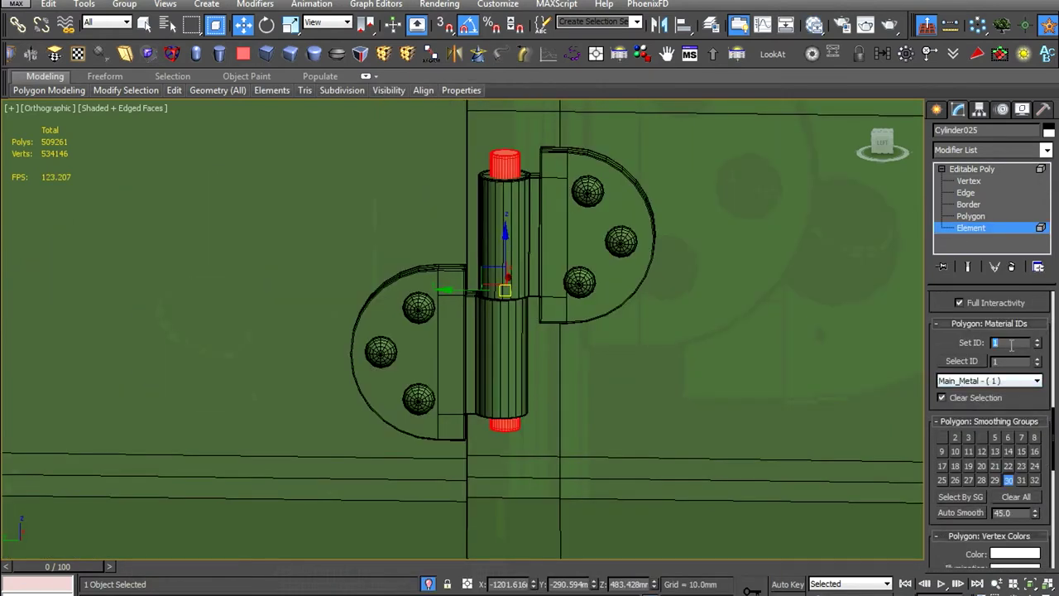
left_click(972, 168)
scroll(567, 295, "down", 3)
scroll(539, 350, "down", 3)
scroll(553, 274, "up", 4)
scroll(533, 324, "up", 2)
Select both hinge leaves and the pin, then Shift-drag to clone the hinge
left_click(533, 324)
scroll(532, 325, "up", 3)
left_click(533, 324, "ctrl")
scroll(533, 331, "down", 2)
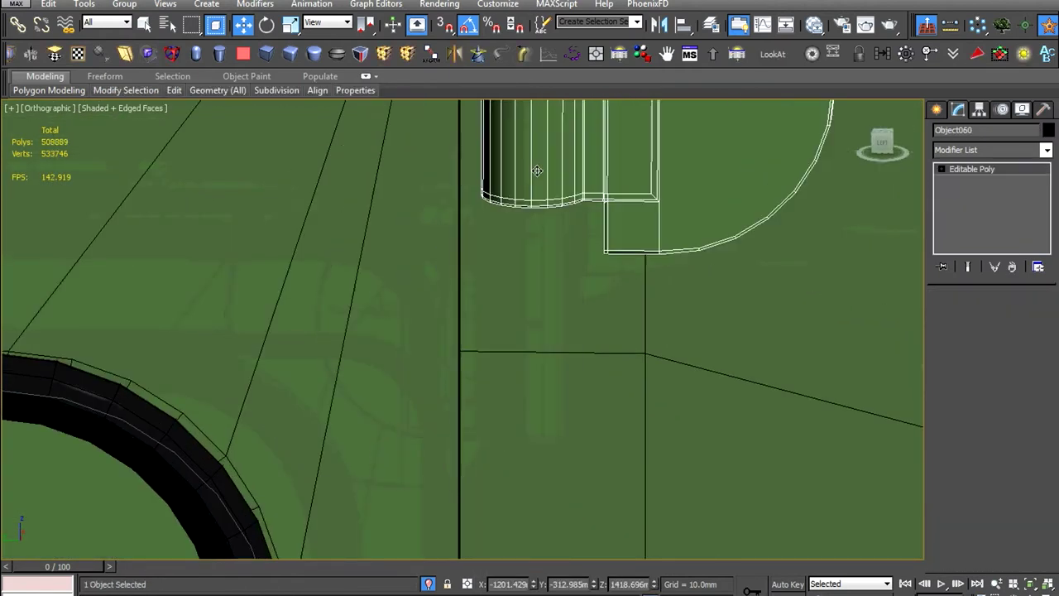
scroll(521, 364, "down", 4)
scroll(560, 342, "up", 4)
scroll(626, 299, "up", 1)
left_click(626, 300, "ctrl")
scroll(626, 300, "down", 3)
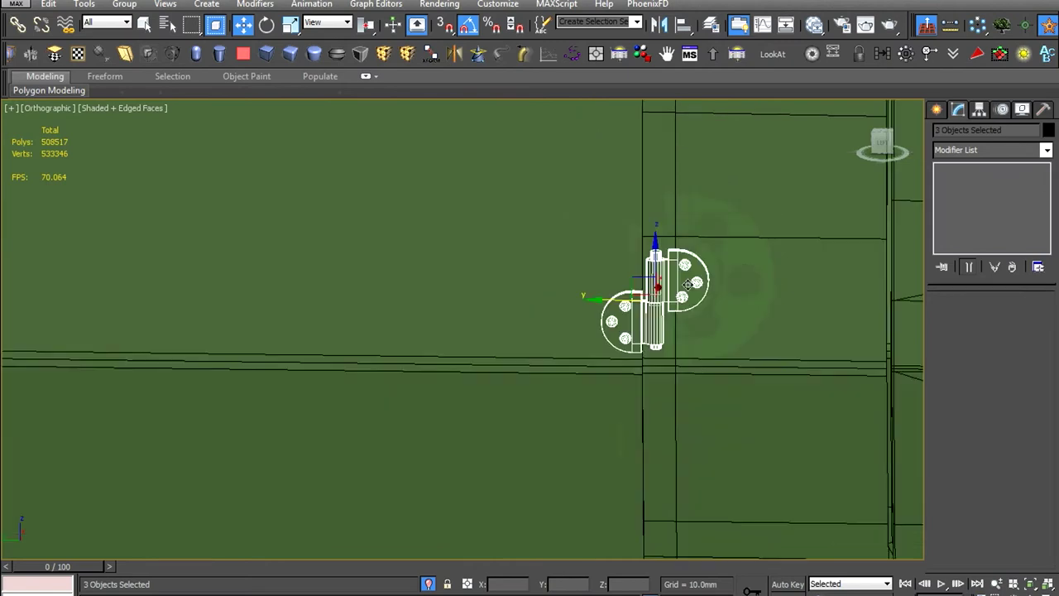
scroll(616, 449, "down", 3)
left_click_drag(583, 192, 580, 177, "shift")
left_click(529, 361)
scroll(579, 190, "up", 5)
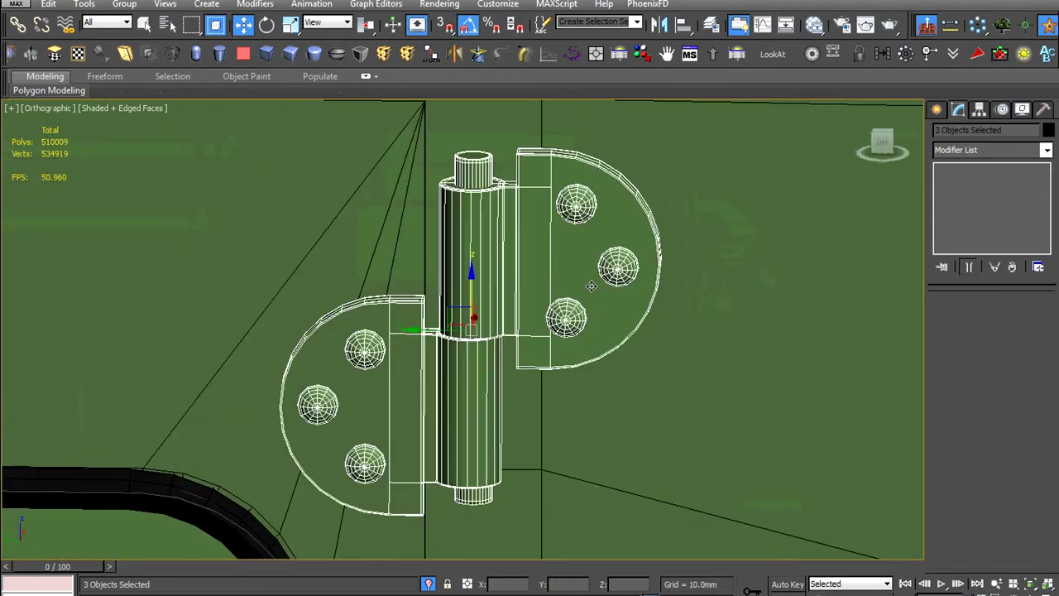
Select the front body shell Object050 and orbit to the truck's front fender
middle_click_drag(530, 331, 595, 345, "alt")
scroll(596, 345, "up", 2)
scroll(373, 321, "down", 5)
scroll(390, 354, "up", 3)
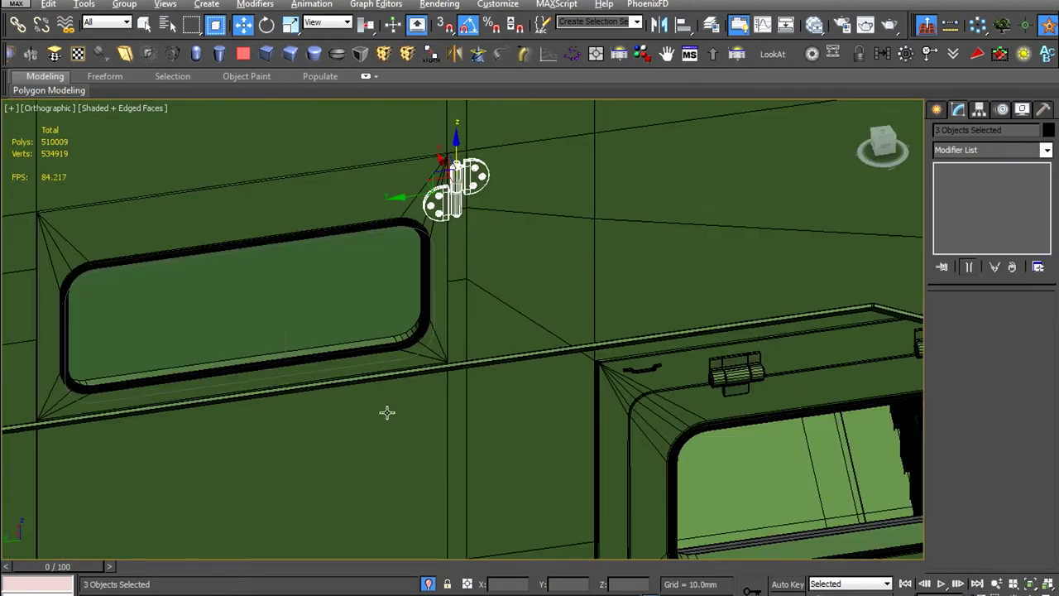
scroll(385, 414, "down", 3)
right_click(773, 343)
left_click(806, 321)
right_click(808, 259)
left_click(767, 390)
mouse_move(767, 390)
middle_mouse_down("alt")
mouse_move(579, 364)
mouse_move(651, 400)
mouse_move(169, 176)
middle_mouse_up("alt")
scroll(449, 334, "up", 3)
scroll(449, 334, "down", 4)
Save the scene over Tigr-Home-on-wheel.max, confirming the overwrite
key("ctrl+s")
key("Return")
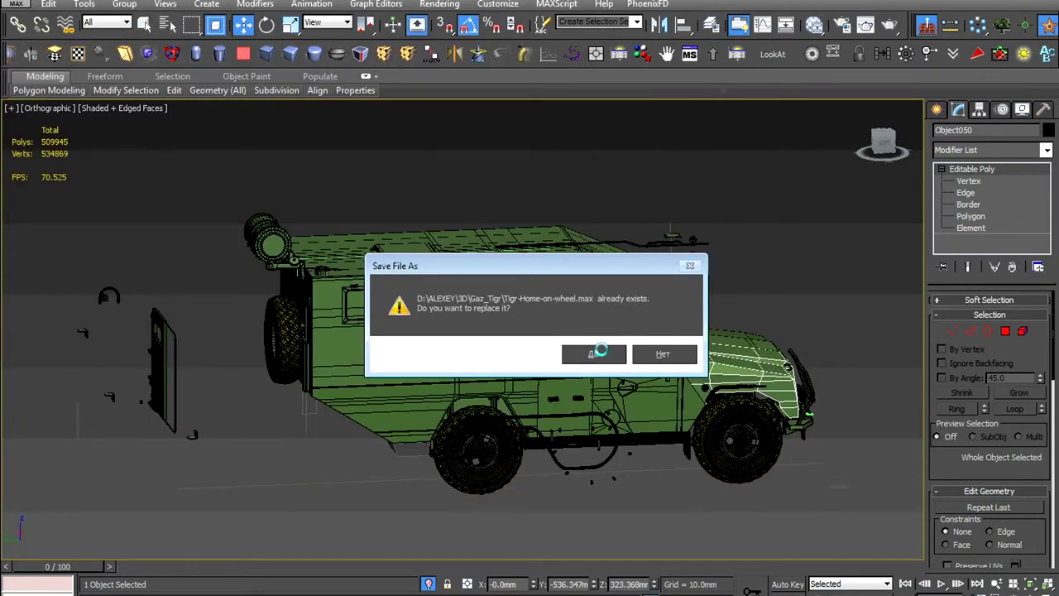
left_click(594, 353)
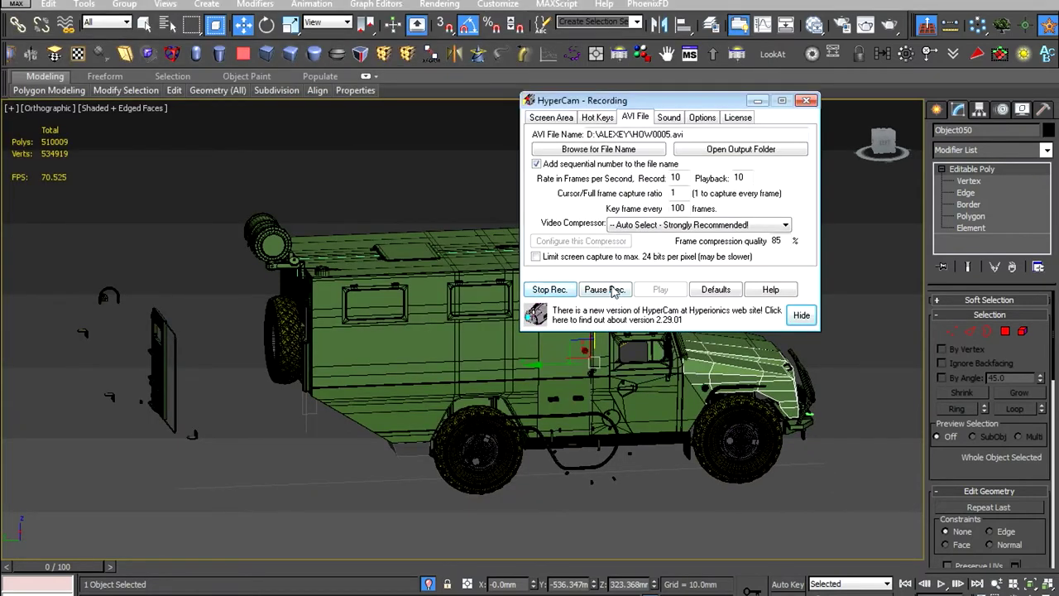
Inspect the truck by selecting the door brackets and then the body shell
scroll(582, 378, "up", 5)
left_click(496, 435)
scroll(497, 435, "up", 5)
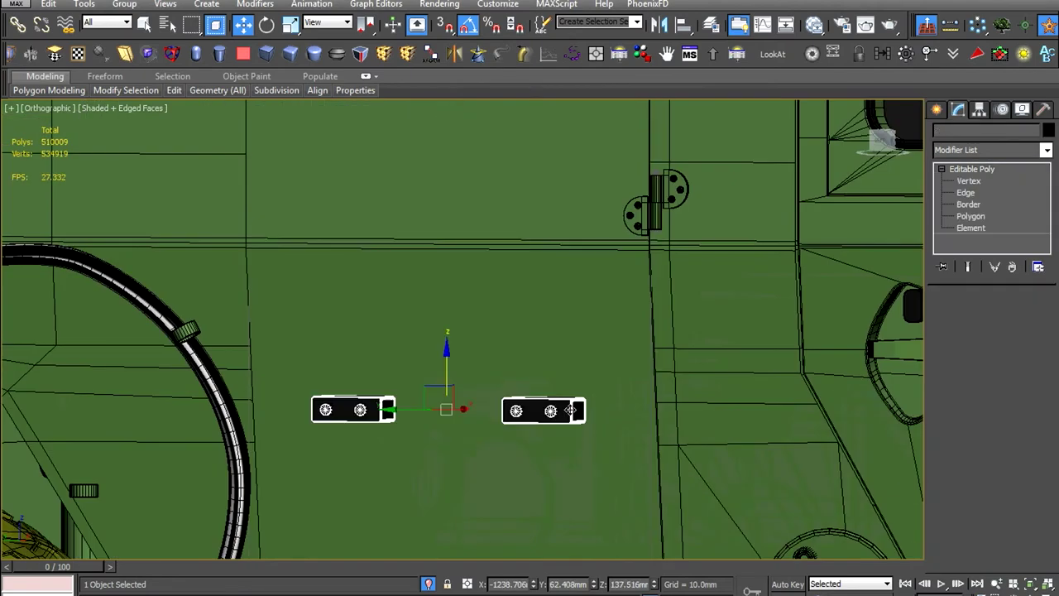
middle_click_drag(496, 436, 538, 472, "alt")
left_click(539, 472)
scroll(522, 472, "down", 5)
scroll(693, 383, "up", 3)
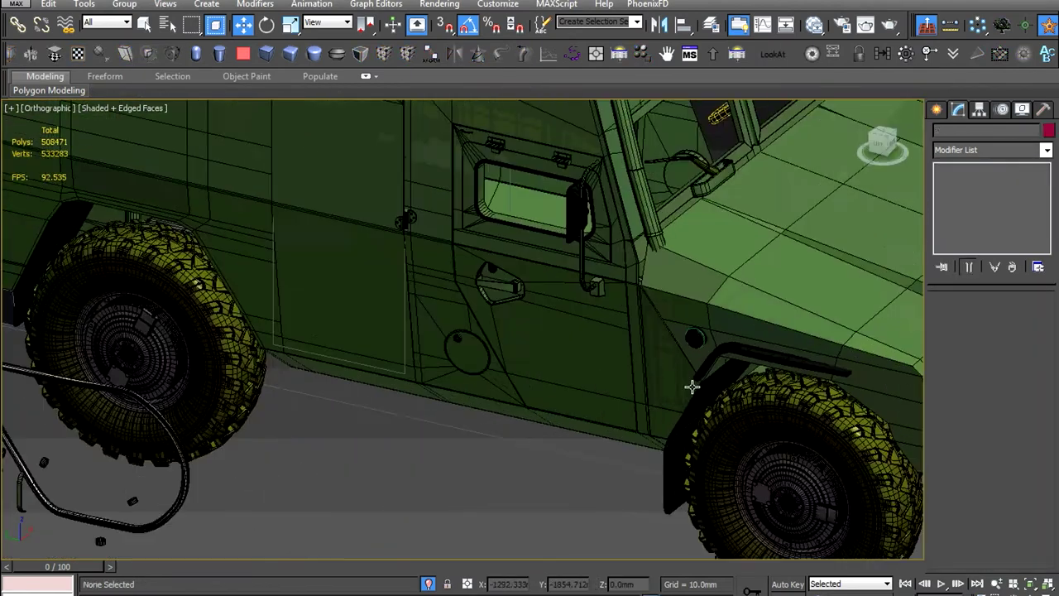
scroll(741, 311, "up", 2)
left_click(740, 311)
scroll(740, 311, "down", 2)
scroll(634, 310, "up", 3)
scroll(431, 296, "up", 3)
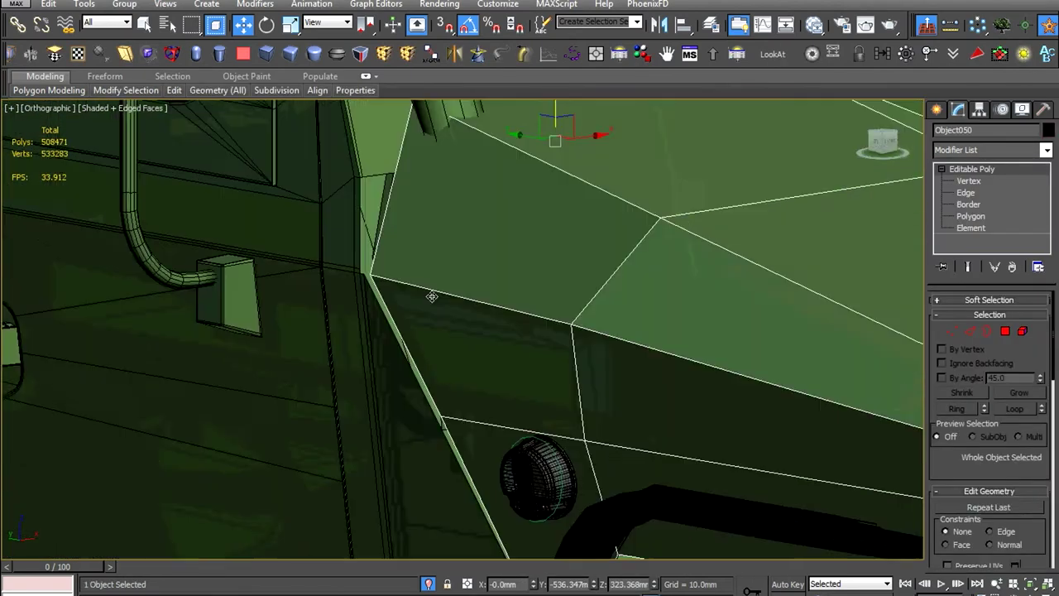
scroll(324, 288, "up", 3)
scroll(324, 289, "down", 3)
Select around the front body and hide the grille tube from view
left_click(465, 367)
scroll(465, 367, "up", 4)
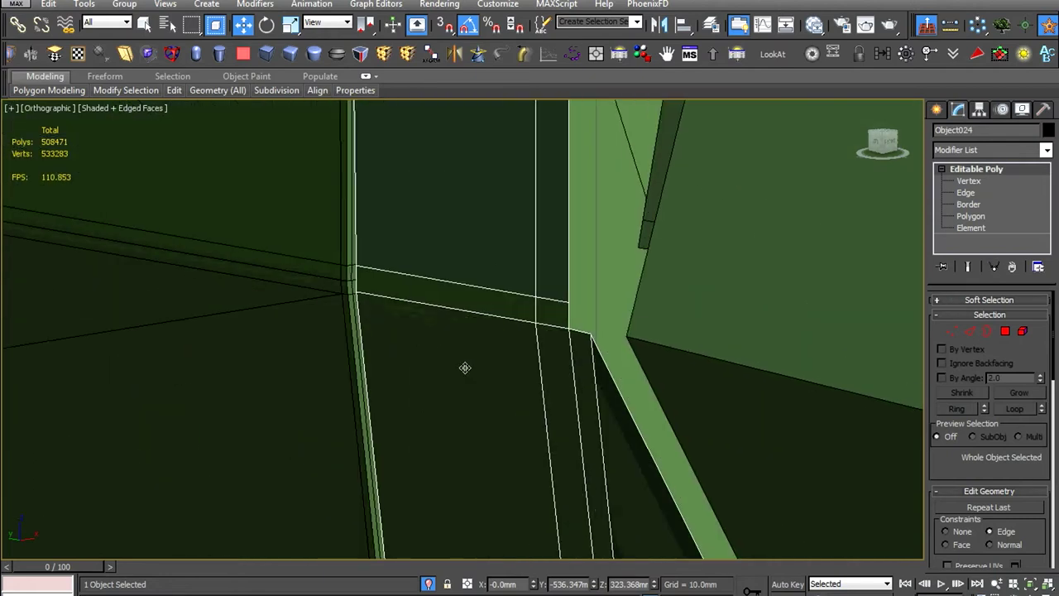
scroll(397, 302, "up", 3)
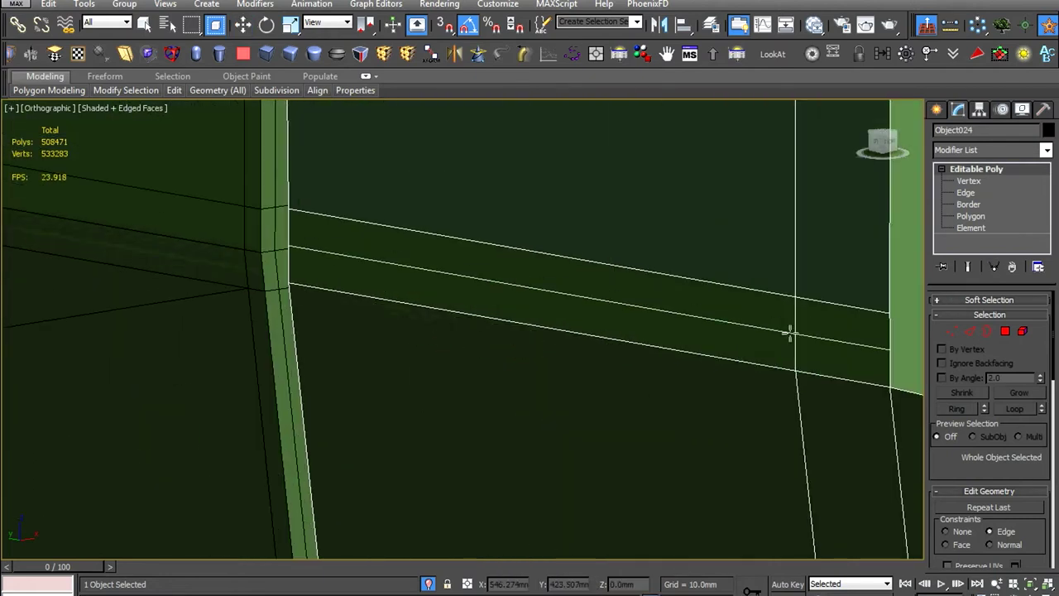
scroll(792, 341, "down", 4)
left_click(443, 378)
scroll(443, 378, "up", 2)
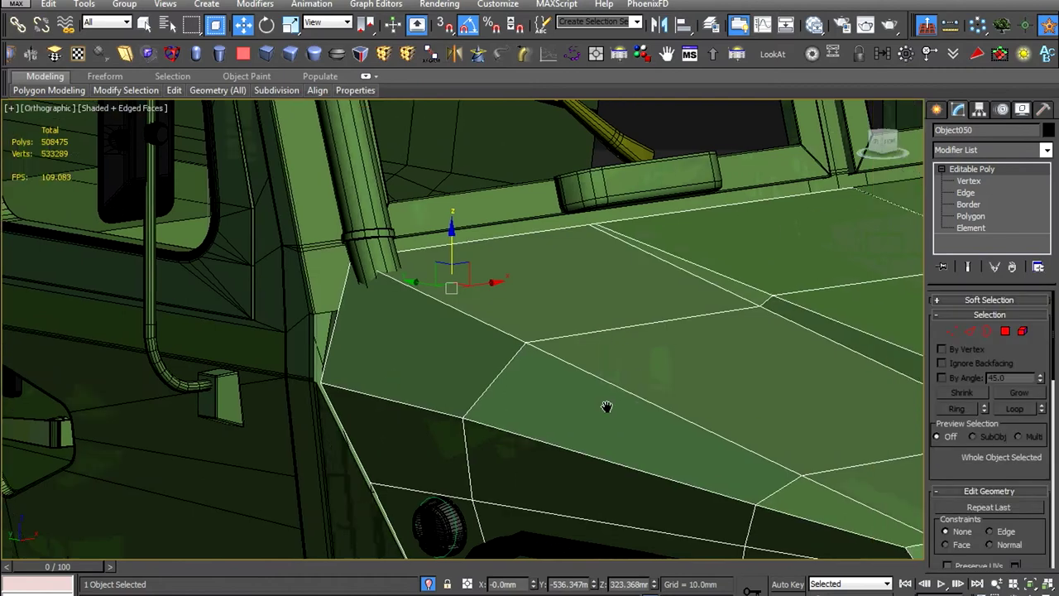
scroll(607, 406, "up", 1)
middle_click_drag(539, 443, 614, 326, "alt")
right_click(615, 326)
left_click(662, 284)
Reselect the fender shell, center it in Front view, then clear the selection
left_click(637, 346)
key("f")
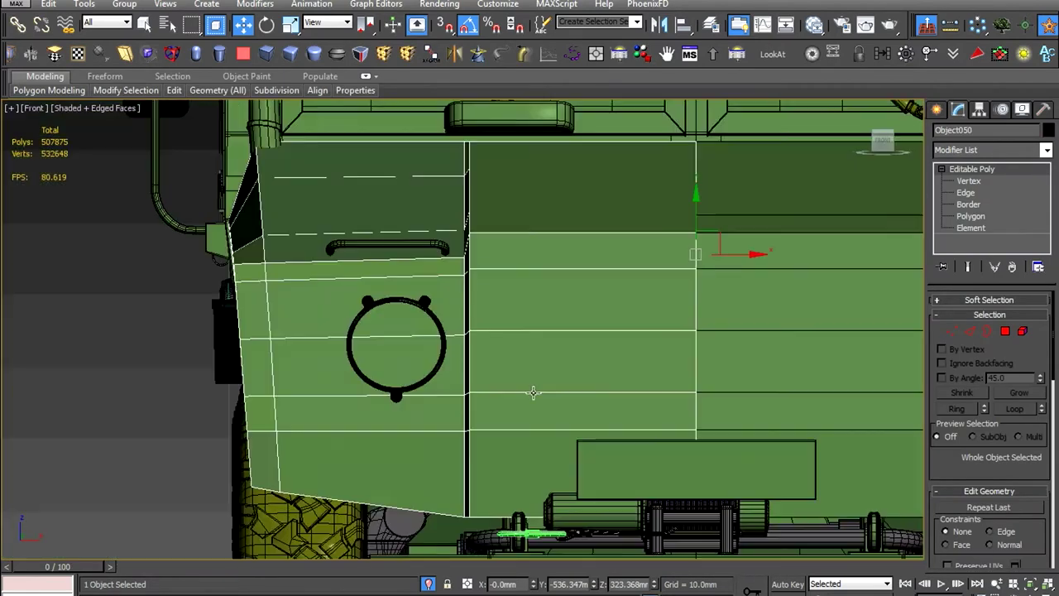
middle_click_drag(472, 402, 582, 374)
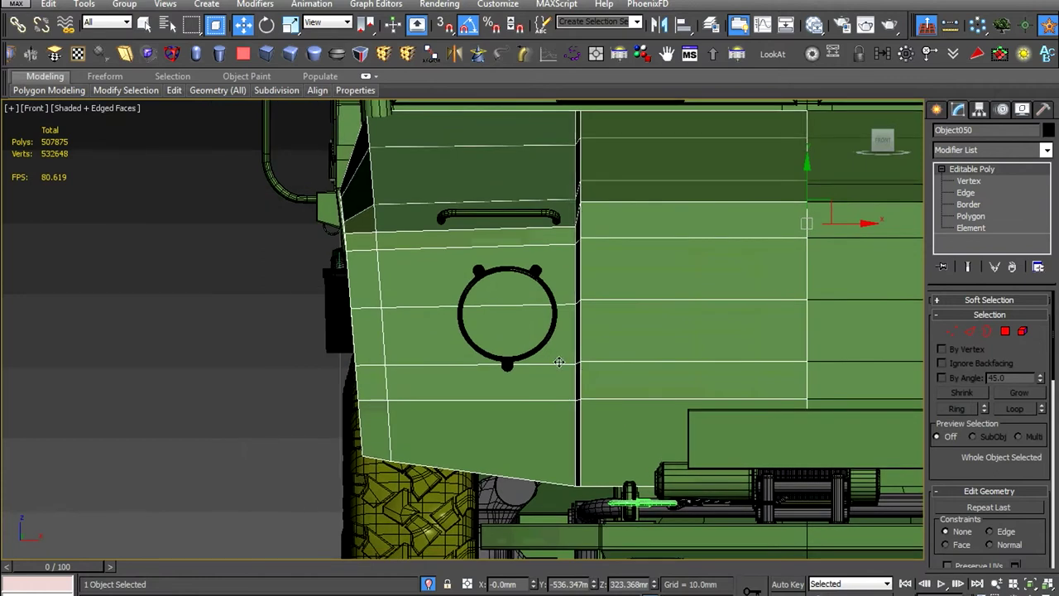
scroll(559, 362, "down", 5)
key("ctrl+d")
Isolate the truck's front parts and view the body shell in Front view
left_click_drag(868, 323, 869, 322)
right_click(783, 323)
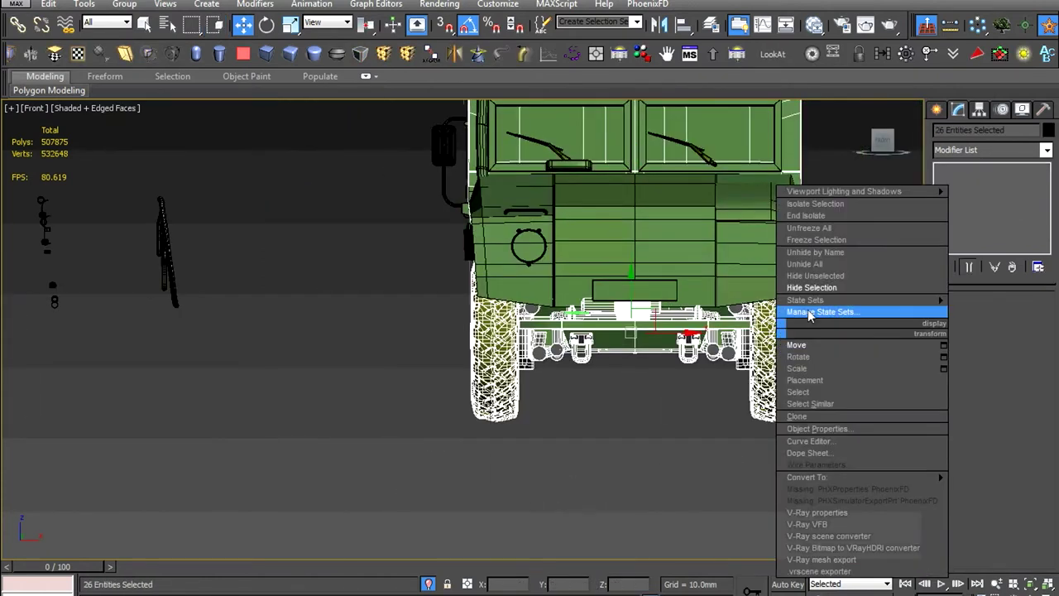
left_click(799, 313)
left_click(550, 298)
mouse_move(550, 298)
middle_mouse_down()
mouse_move(567, 336)
mouse_move(627, 378)
middle_mouse_up()
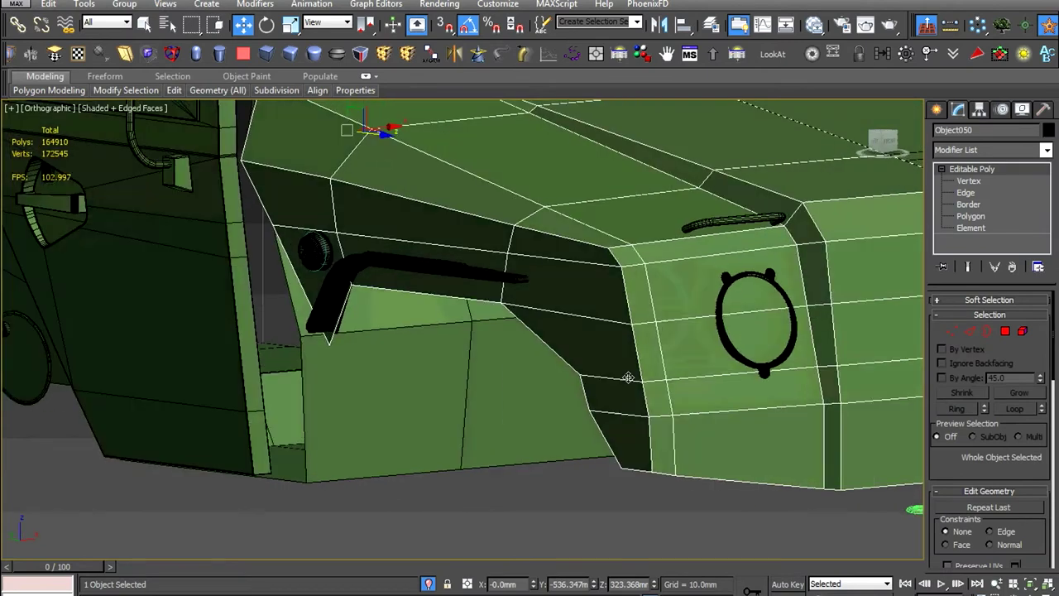
key("f")
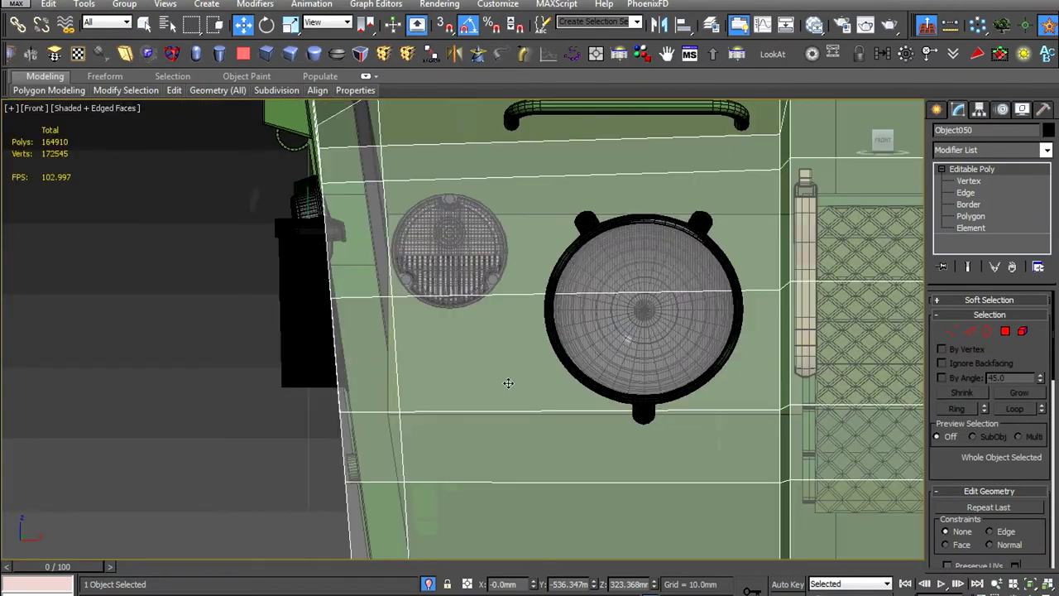
Group the headlight assembly parts into one headlight group
left_click(665, 379)
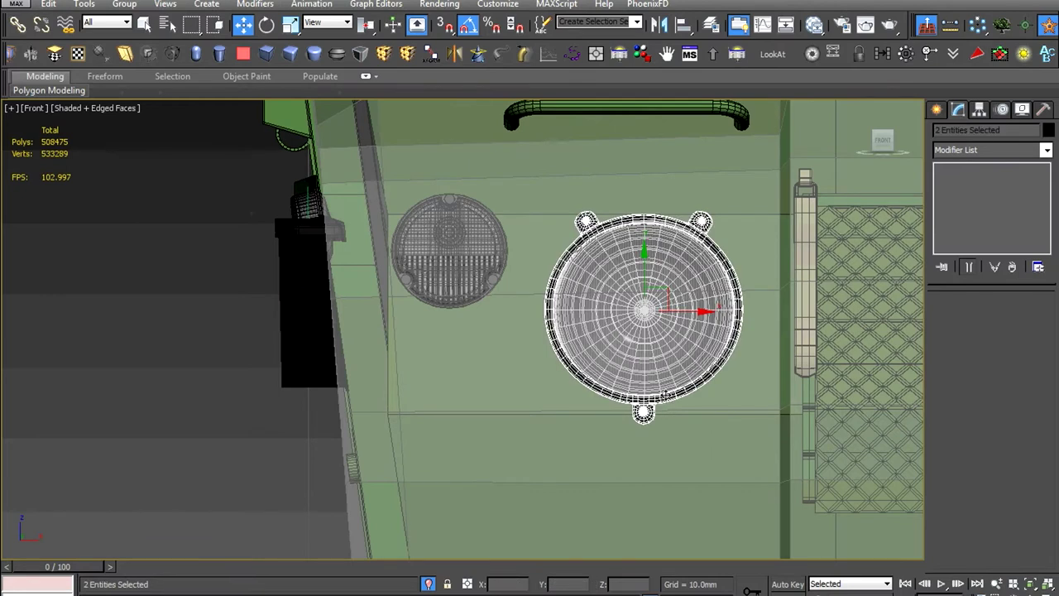
left_click(124, 3)
left_click(132, 18)
left_click(539, 323)
Check the headlight at an angle, return to Front view, and select the green fender Object050
scroll(615, 302, "up", 3)
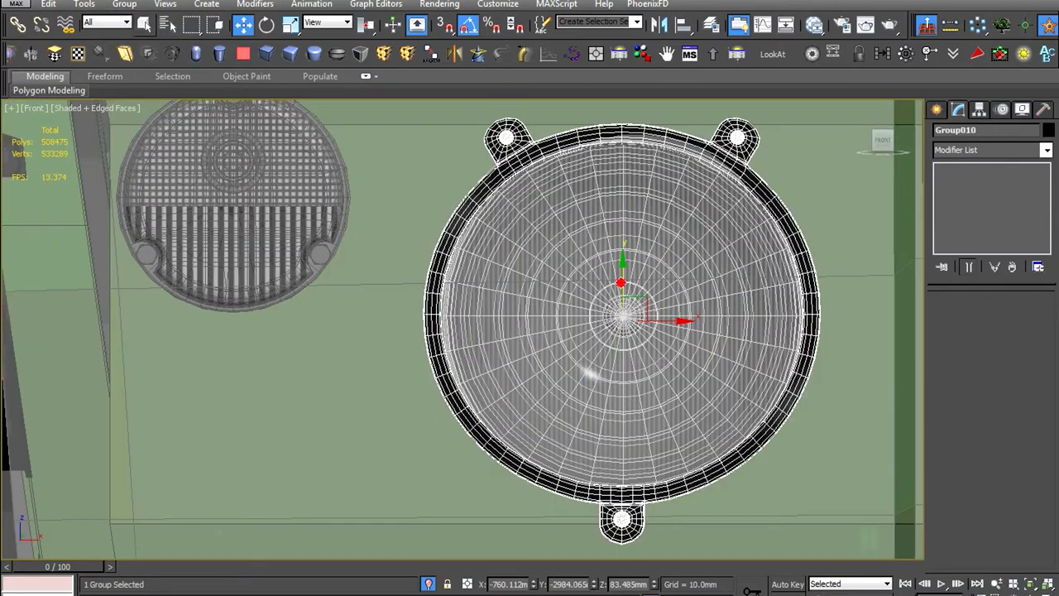
scroll(614, 302, "down", 2)
middle_click_drag(615, 302, 701, 324, "alt")
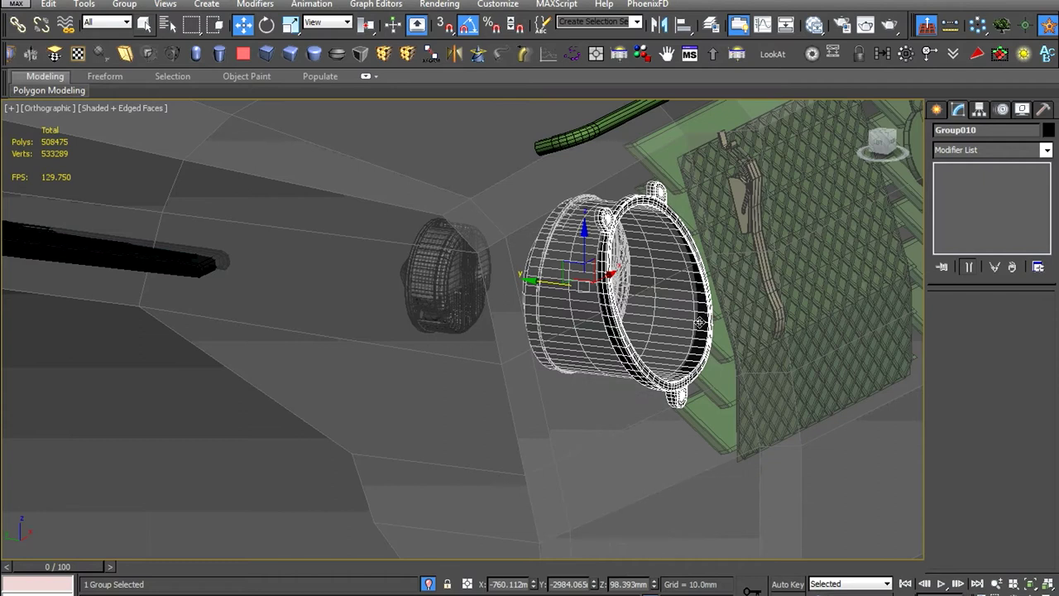
key("f")
scroll(699, 321, "down", 5)
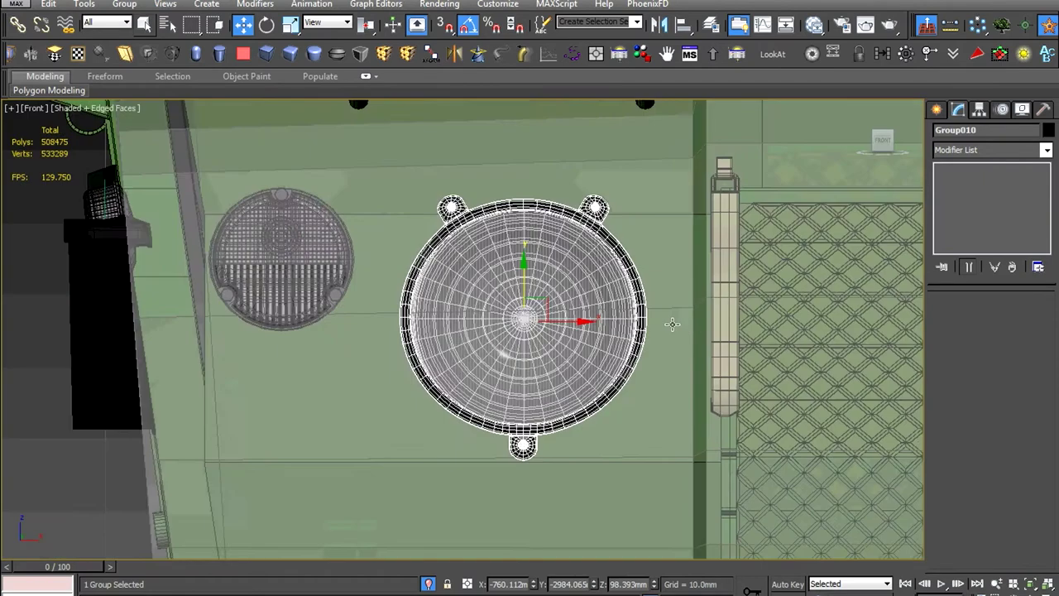
left_click(521, 413)
Connect edges to add two new edge loops across the fender front
key("2")
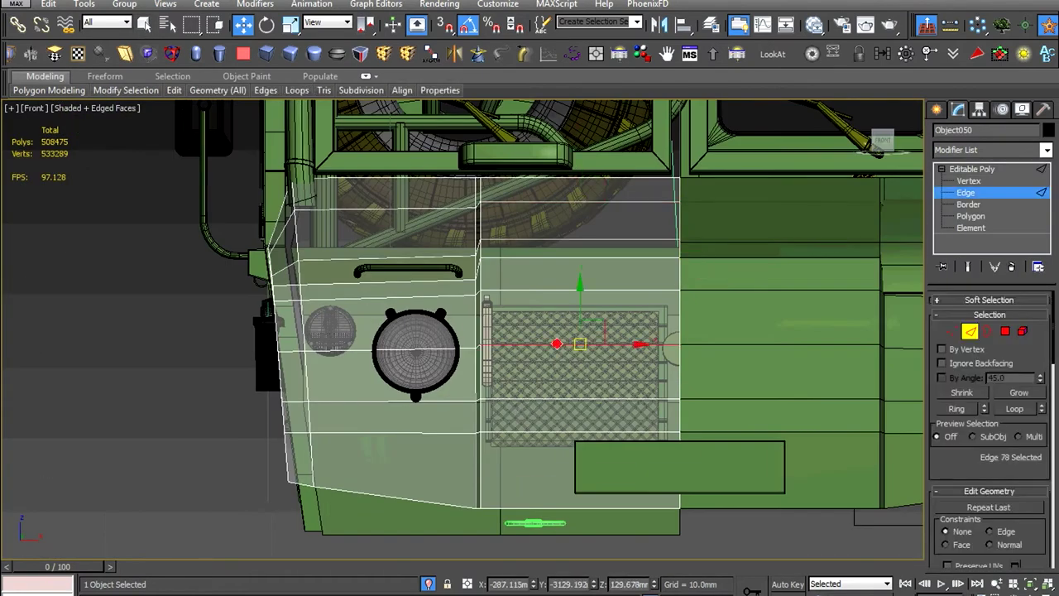
right_click(582, 304)
left_click(476, 336)
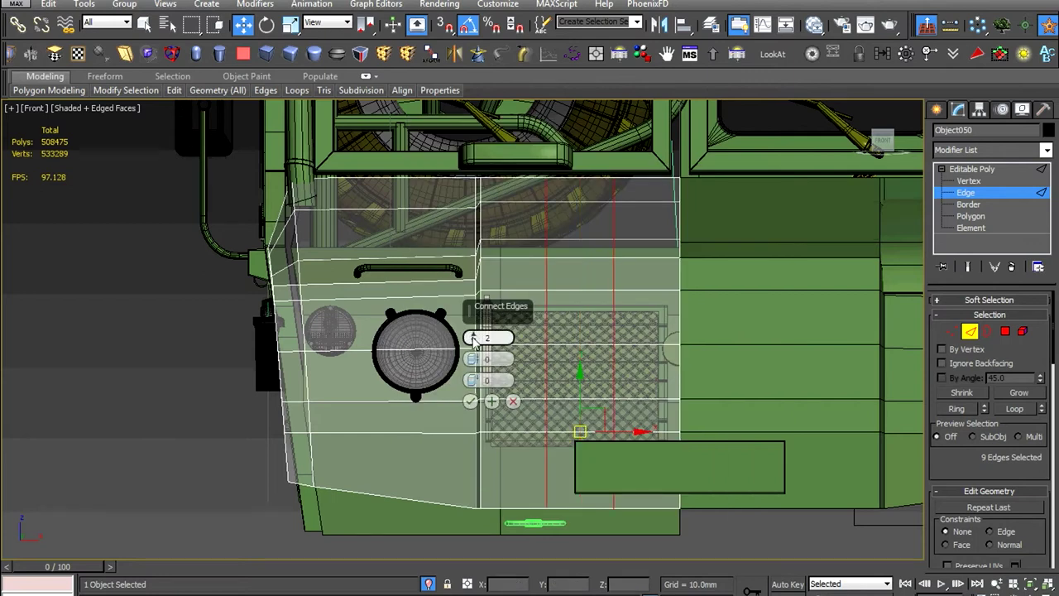
left_click(469, 400)
middle_click_drag(628, 372, 633, 484, "alt")
Select the fender-front polygons between the new loops for the two rectangular openings
key("4")
left_click(619, 454)
left_click(612, 315, "ctrl")
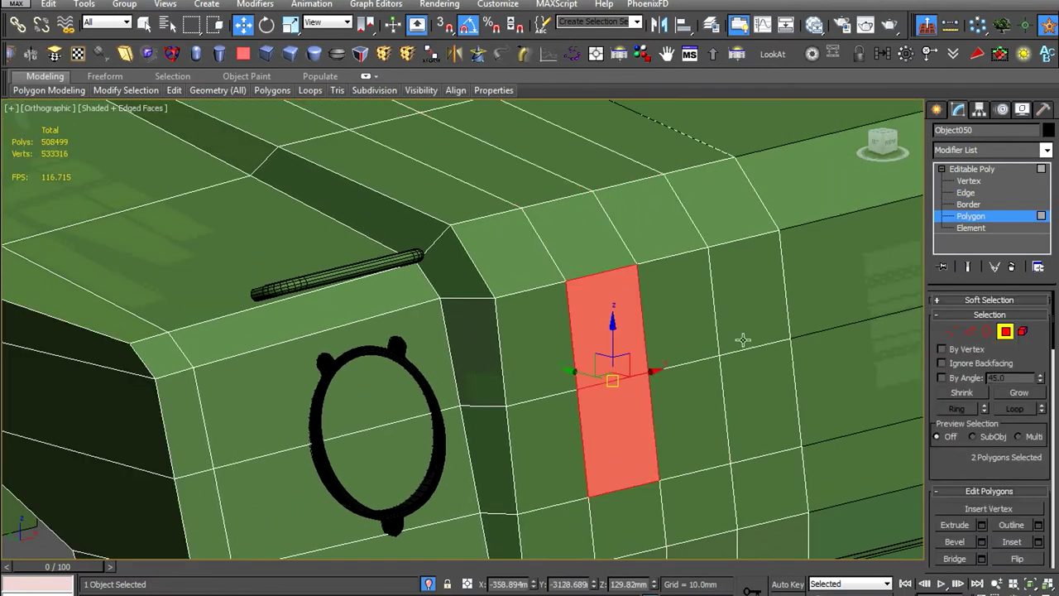
left_click(542, 447)
left_click(538, 339, "ctrl")
left_click(678, 323, "ctrl")
scroll(628, 372, "down", 3)
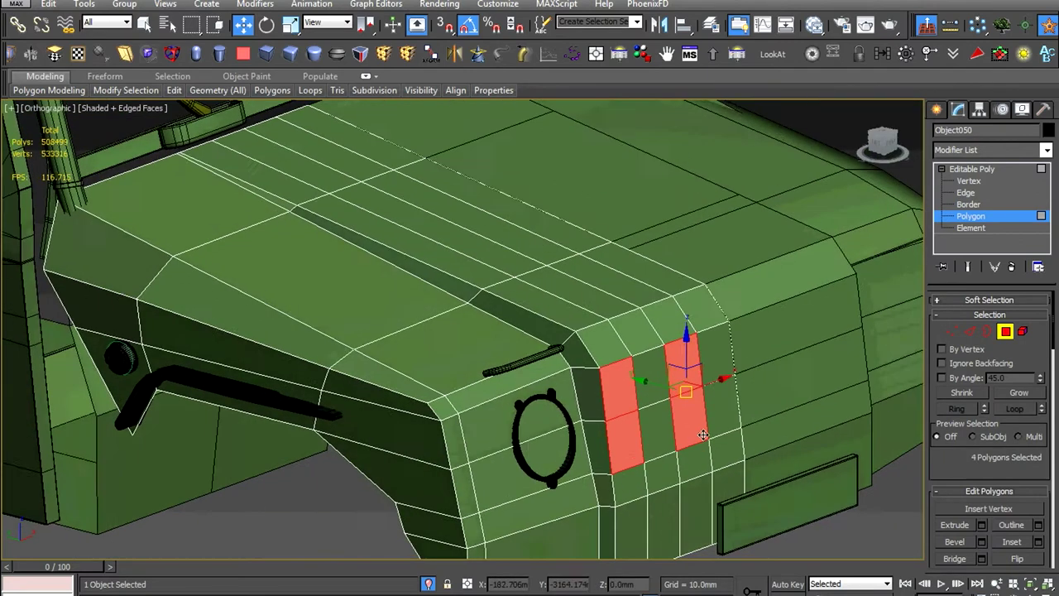
scroll(653, 405, "up", 3)
left_click(653, 413)
left_click(653, 398, "ctrl")
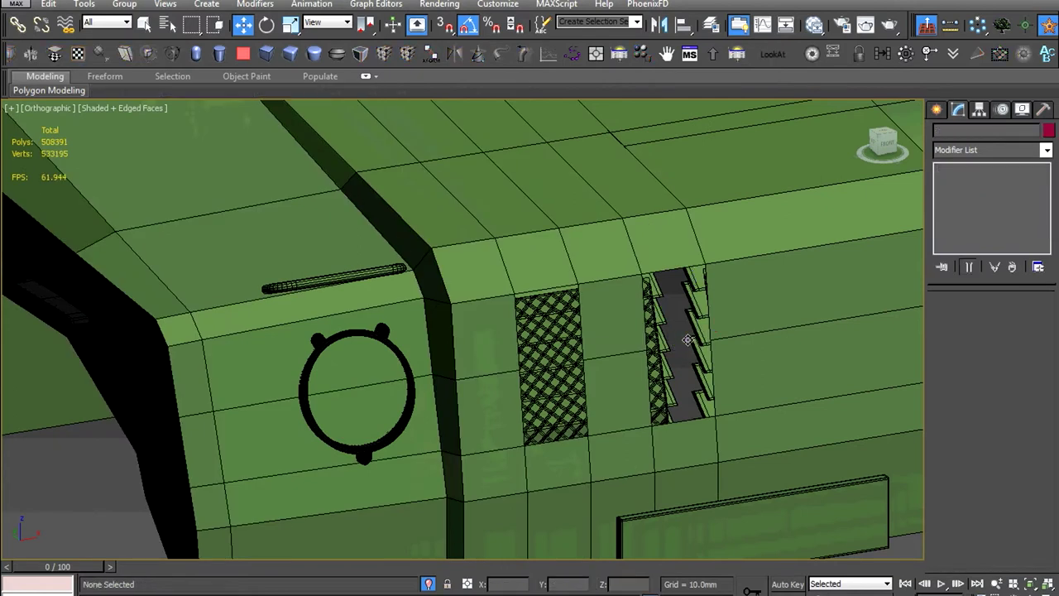
left_click(660, 360)
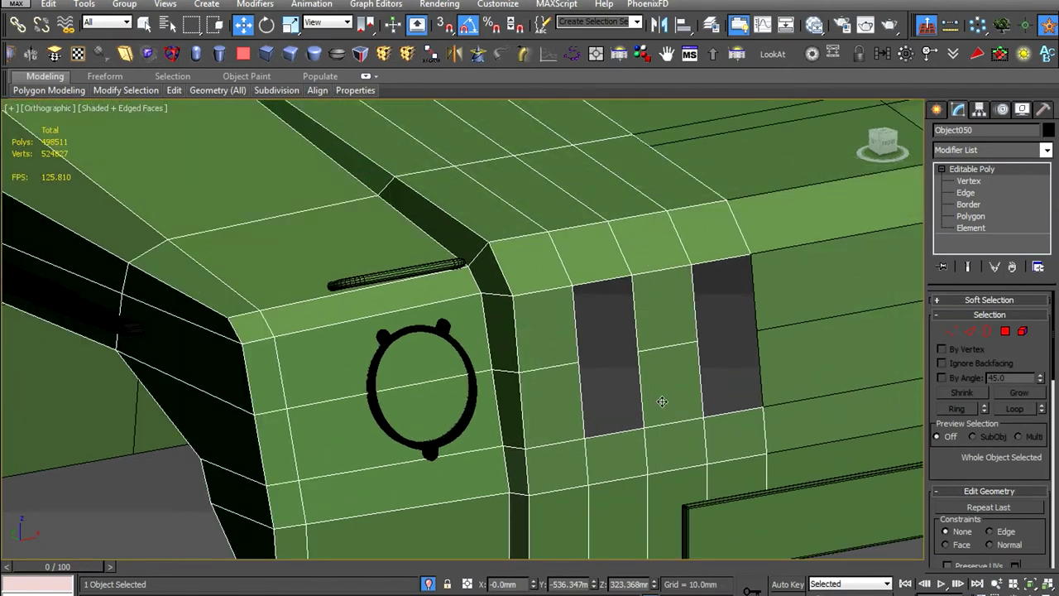
scroll(662, 401, "down", 2)
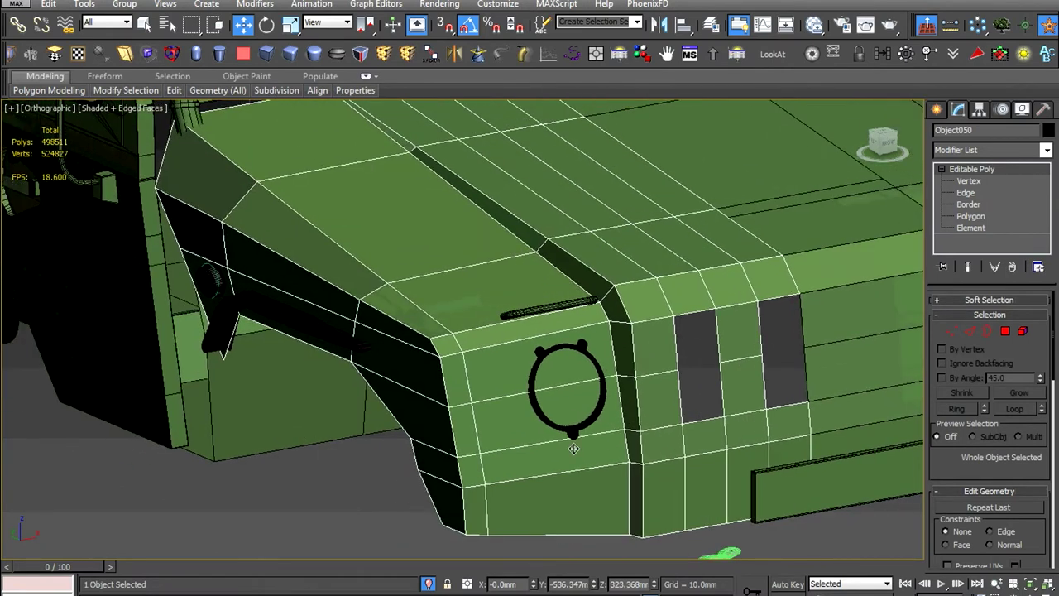
Delete the opposite fender Object047
key("f")
scroll(573, 449, "up", 2)
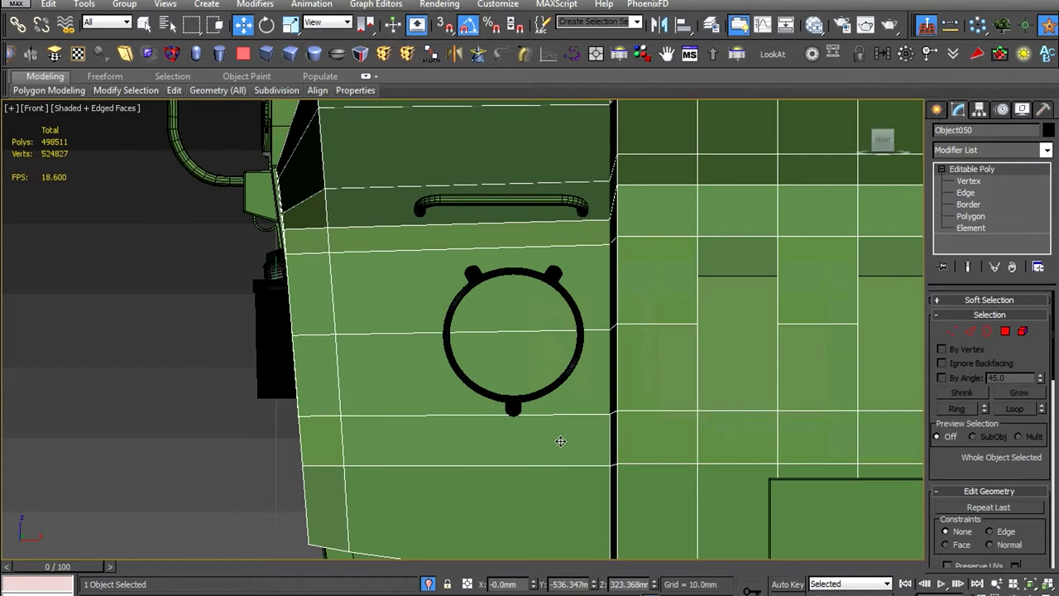
scroll(560, 441, "down", 3)
mouse_move(560, 440)
middle_mouse_down("alt")
mouse_move(687, 464)
mouse_move(744, 414)
mouse_move(579, 397)
middle_mouse_up("alt")
left_click(758, 399)
key("Delete")
Mirror Object050 to replace the deleted opposite fender
left_click(497, 356)
middle_click_drag(497, 356, 538, 330, "alt")
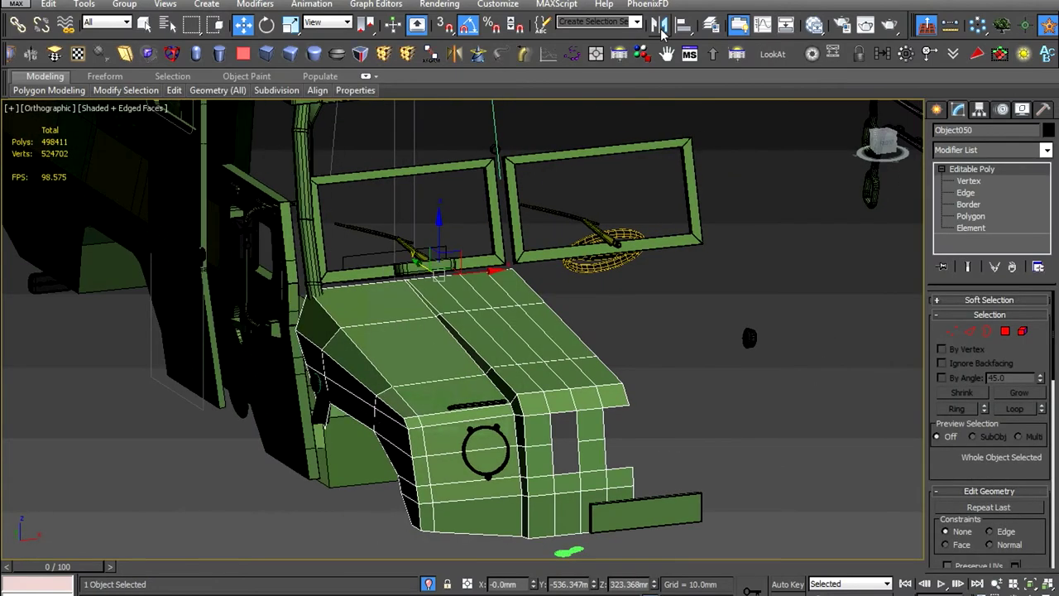
left_click(659, 25)
left_click(485, 402)
Select the open border of the fender opening
scroll(546, 359, "up", 5)
scroll(546, 359, "up", 2)
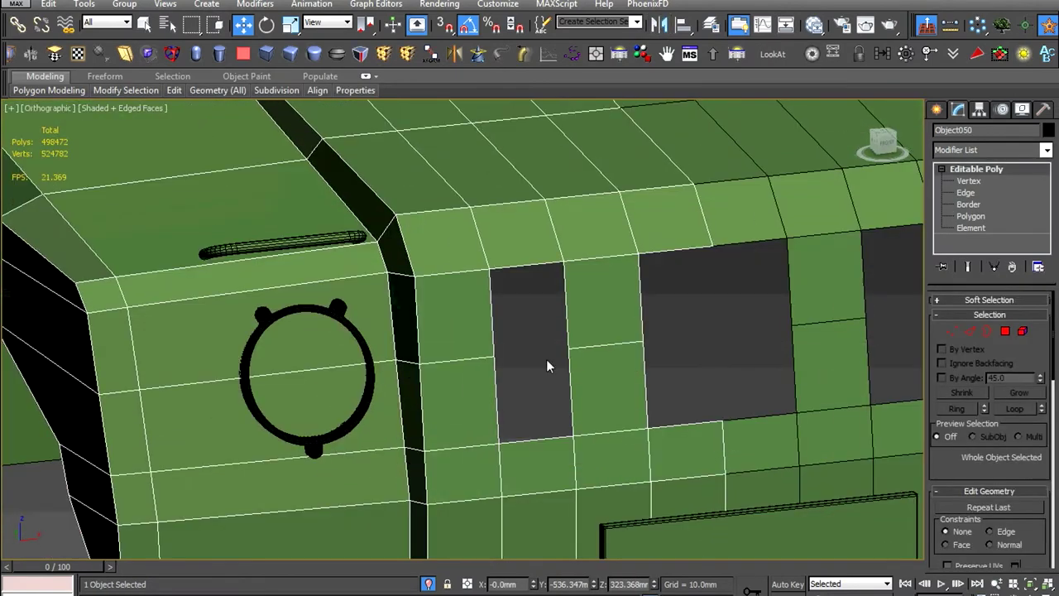
key("3")
left_click(546, 366)
scroll(530, 377, "up", 3)
Select edges around the rectangular opening in Edge mode
scroll(702, 437, "down", 3)
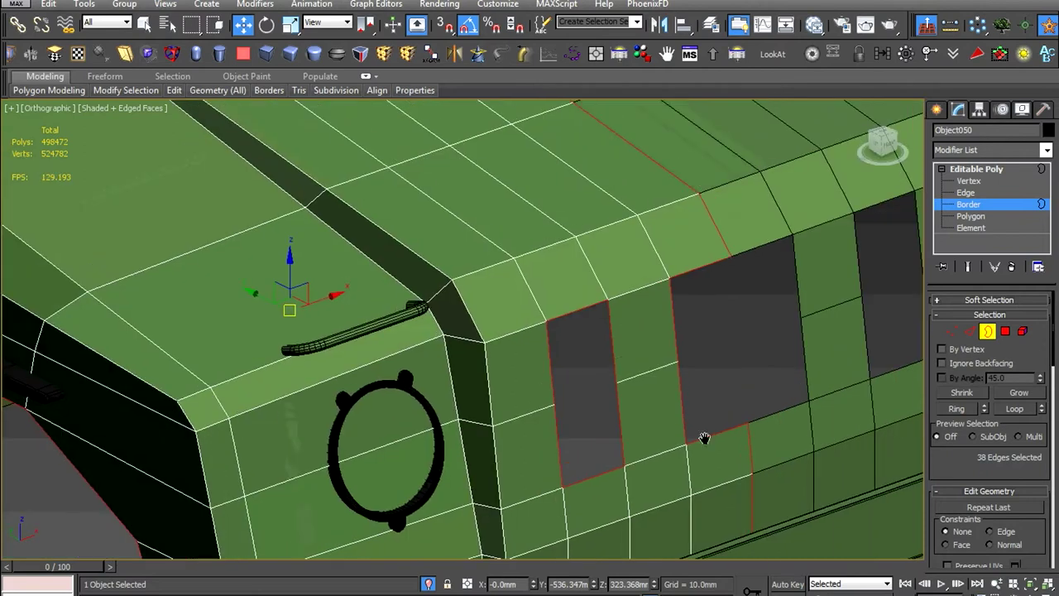
key("2")
left_click(704, 436)
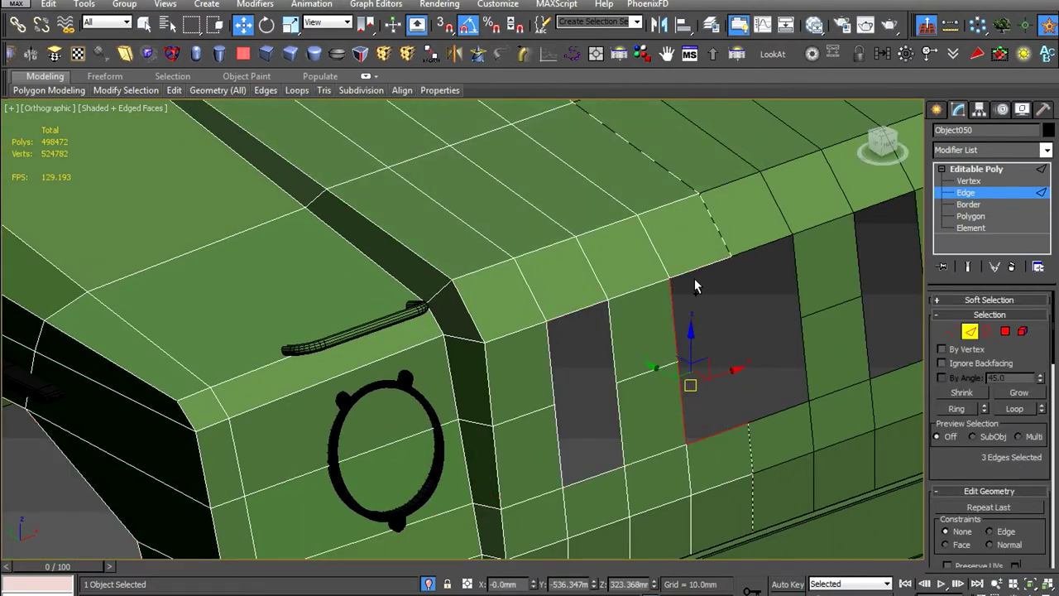
left_click(695, 285, "ctrl")
scroll(629, 314, "down", 3)
scroll(587, 324, "down", 1)
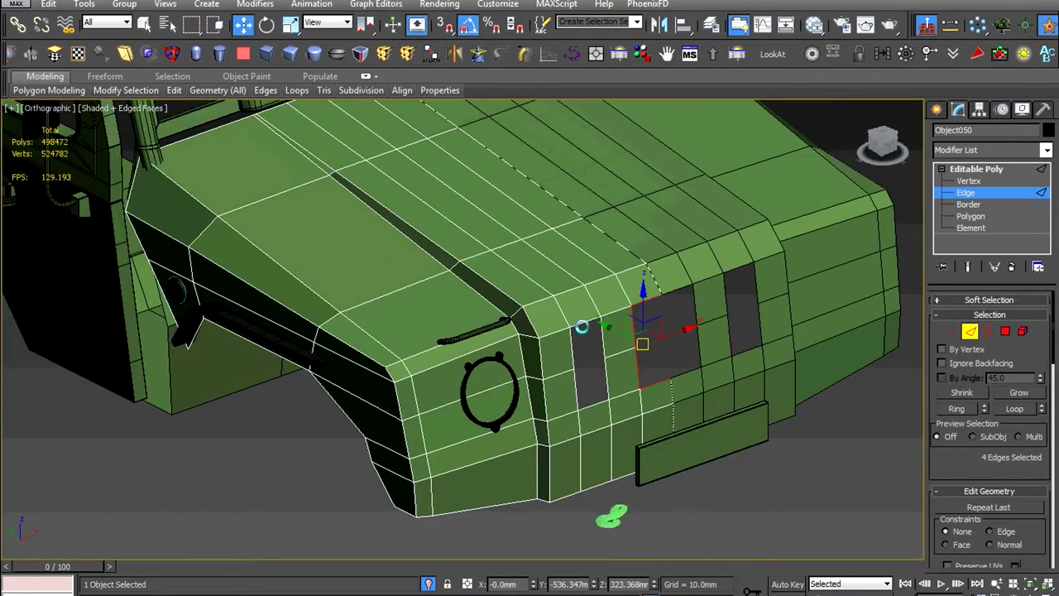
scroll(581, 327, "down", 5)
scroll(581, 327, "up", 3)
scroll(600, 331, "up", 4)
scroll(479, 427, "up", 2)
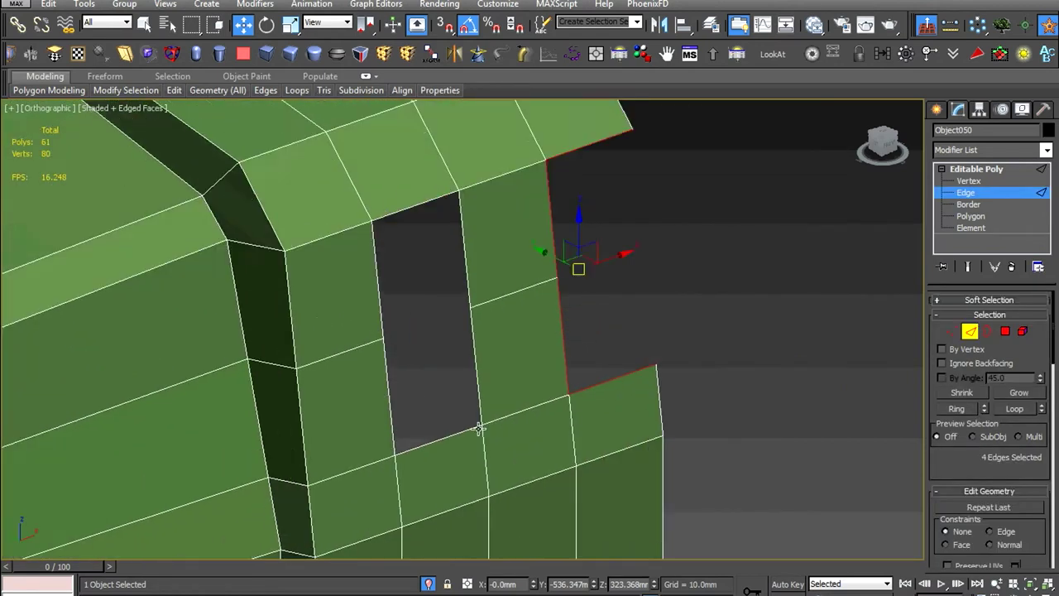
Add the corner edges and Shift-drag them inward into side walls, then view from Front
left_click(477, 410, "ctrl")
left_click(459, 433, "ctrl")
scroll(478, 428, "up", 2)
scroll(463, 248, "up", 2)
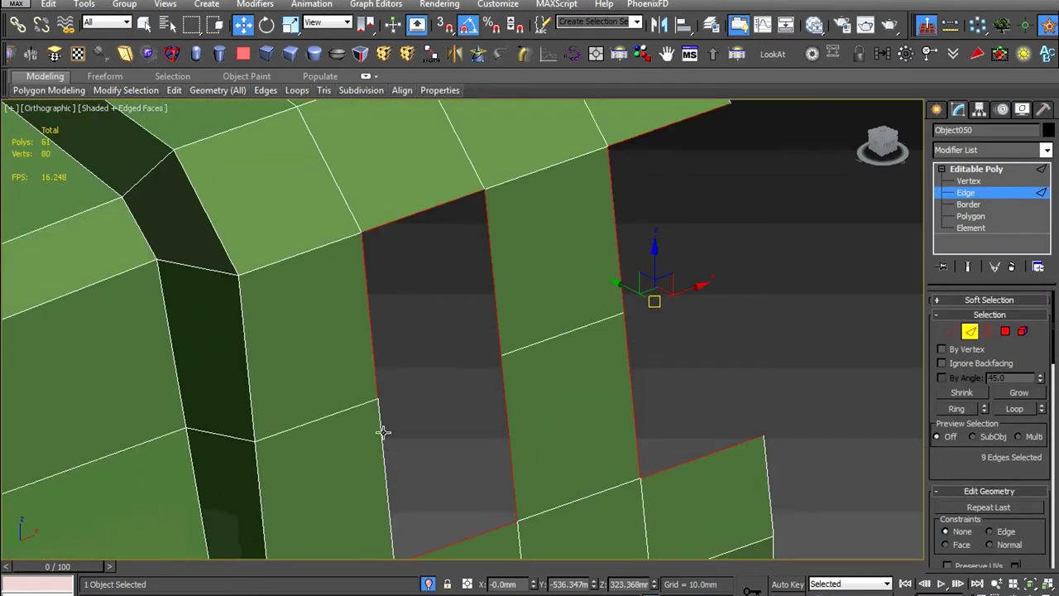
left_click(383, 431, "ctrl")
middle_click_drag(383, 431, 565, 432, "alt")
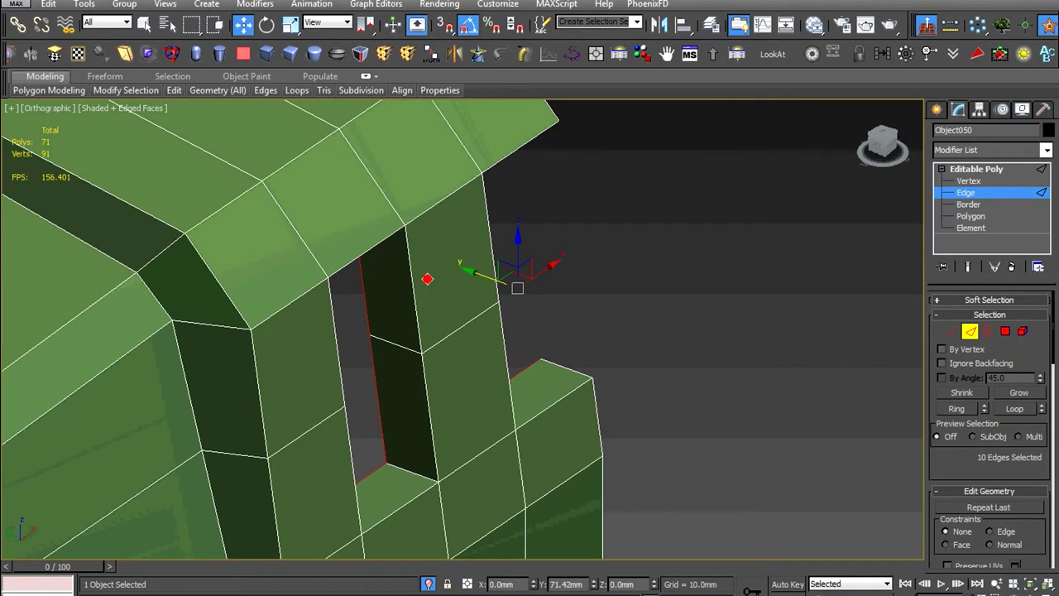
key("f")
scroll(410, 331, "up", 4)
Exit sub-object level, unhide all objects, and hide the TIGR grille again
scroll(402, 372, "up", 2)
left_click(976, 170)
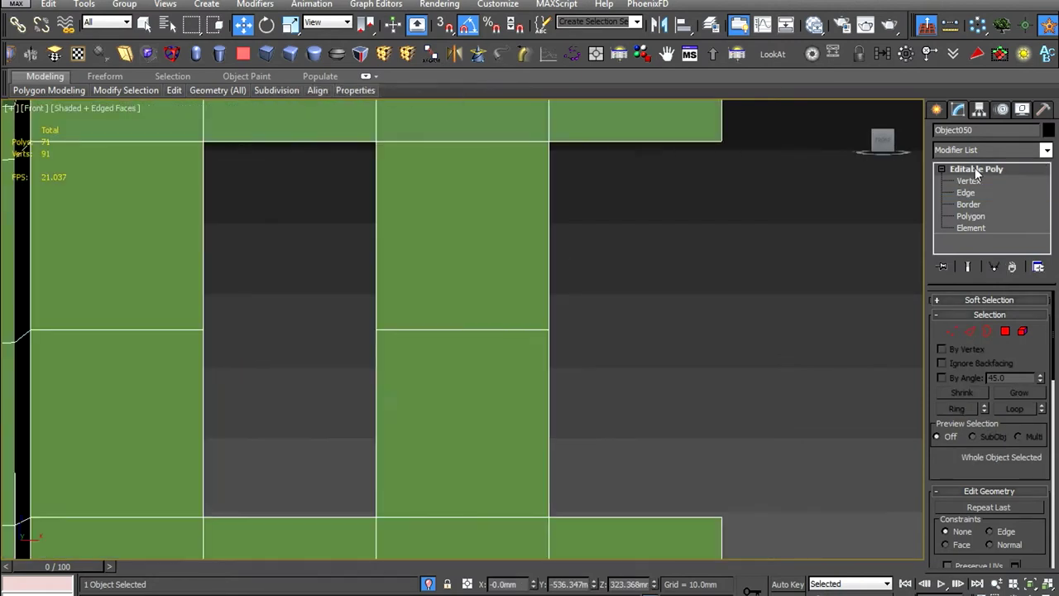
scroll(550, 418, "down", 5)
right_click(552, 354)
left_click(585, 298)
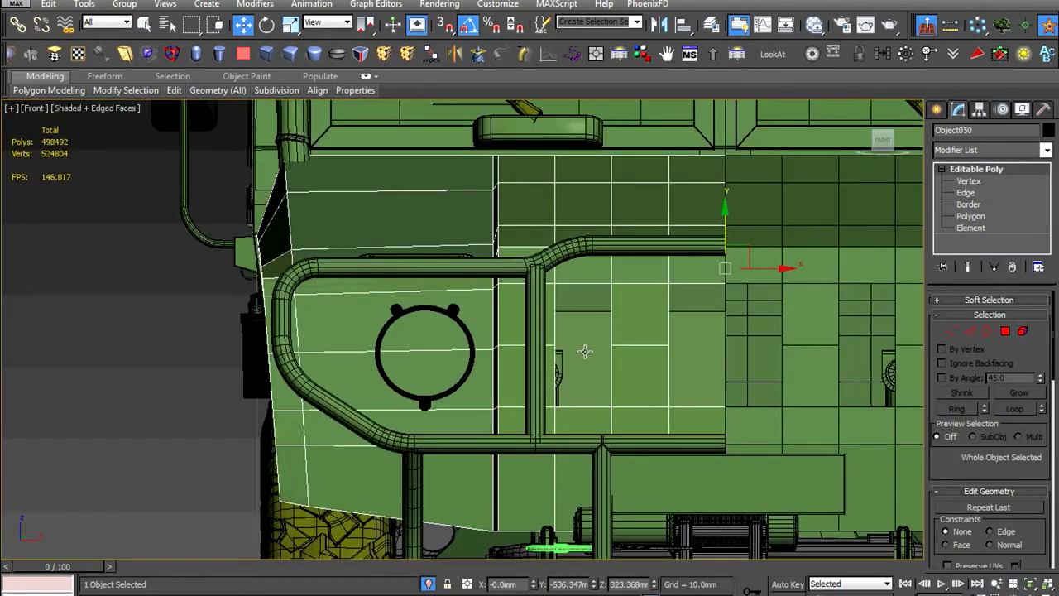
left_click(582, 350)
right_click(585, 361)
left_click(621, 320)
Trace circle spline Circle027 around the small round lamp
left_click(506, 364)
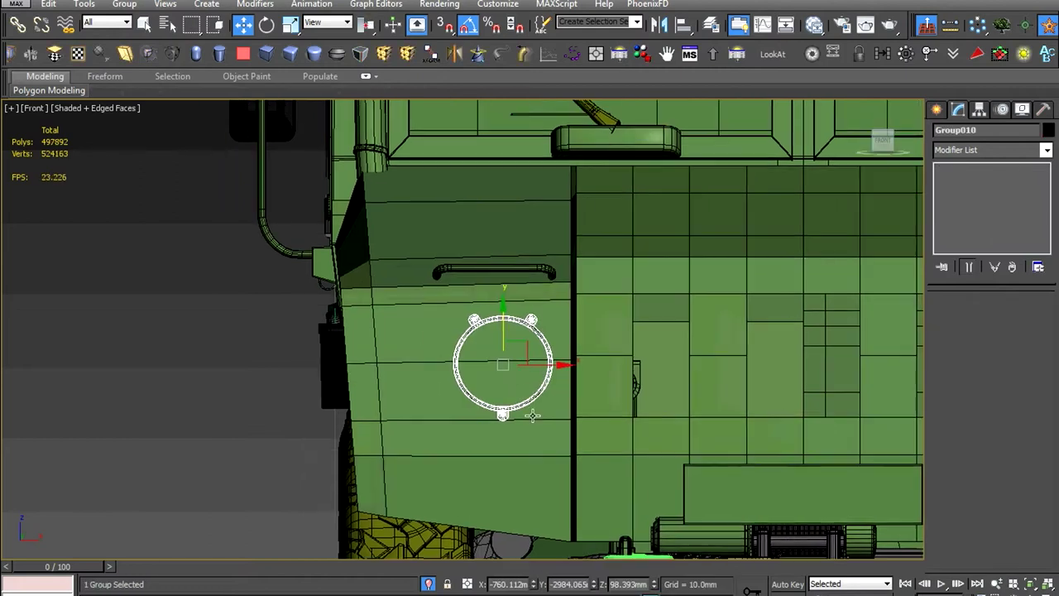
key("z")
middle_click_drag(396, 315, 411, 387)
right_click(411, 387)
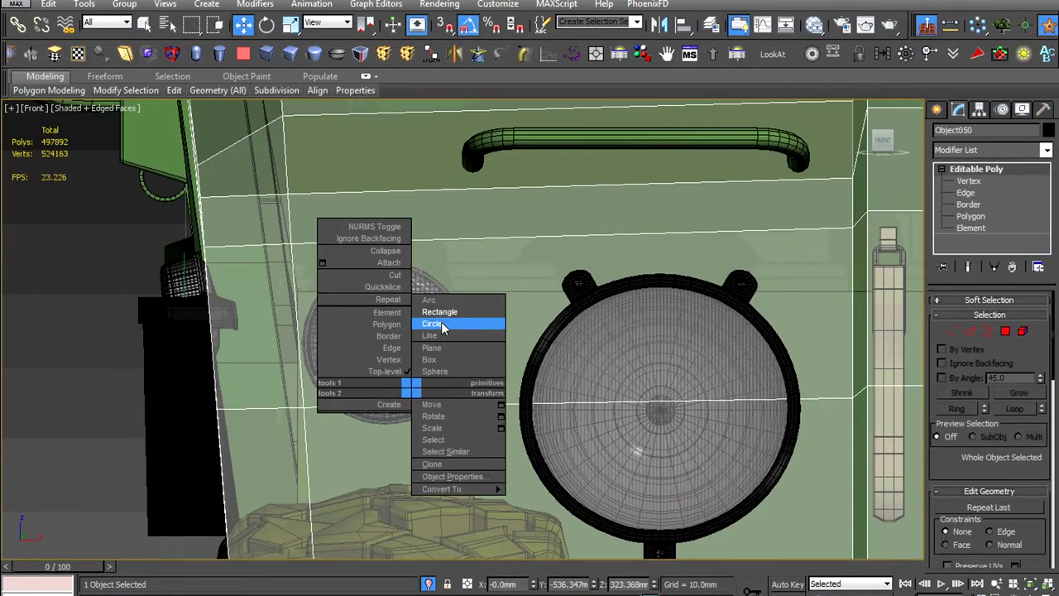
left_click(443, 327)
left_click_drag(383, 342, 430, 392)
key("w")
key("z")
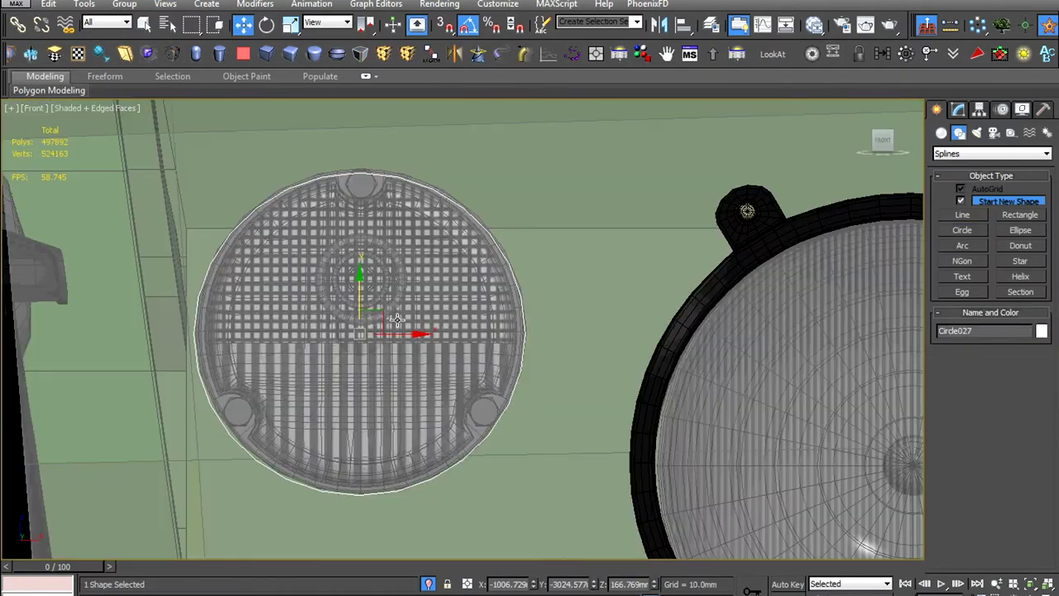
scroll(387, 317, "down", 5)
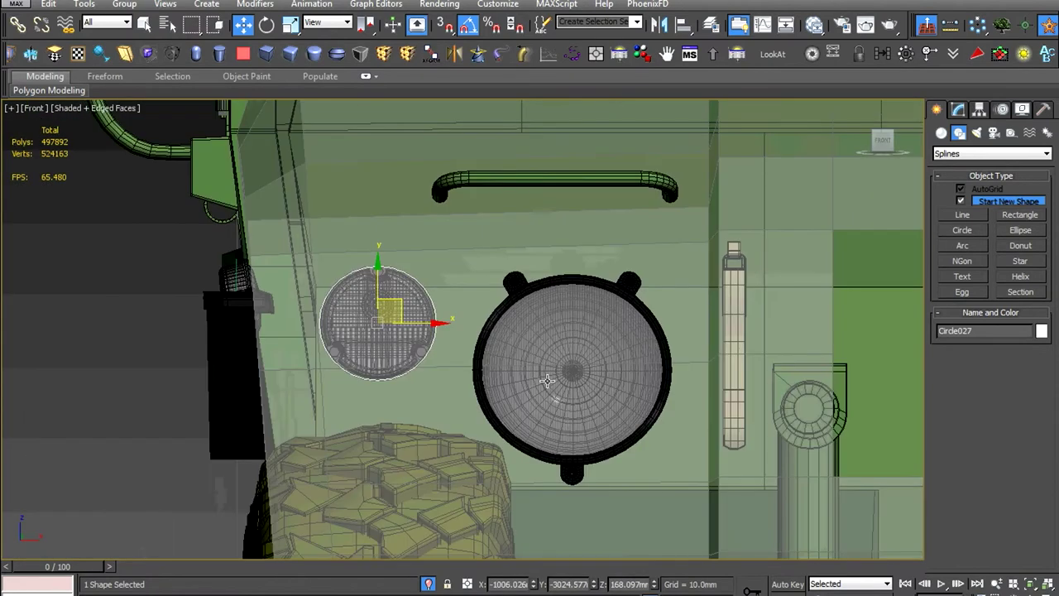
Draw Circle028 centered on the large lamp and set its radius to 120mm
right_click(581, 398)
left_click(629, 393)
left_click_drag(691, 397, 694, 455)
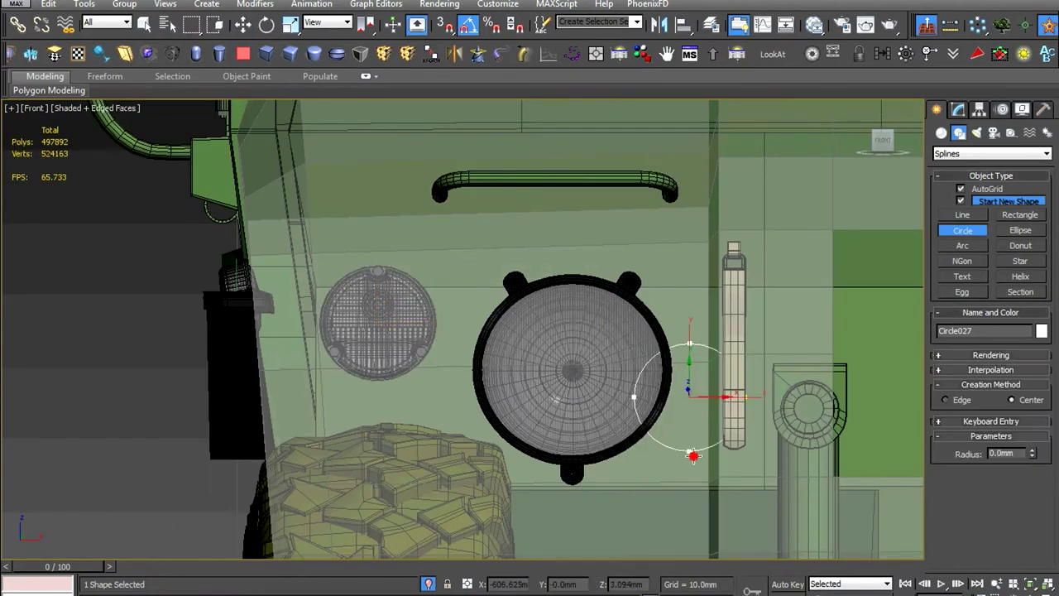
left_click_drag(707, 501, 708, 504)
right_click(709, 505)
left_click_drag(709, 395, 570, 373)
scroll(584, 366, "up", 3)
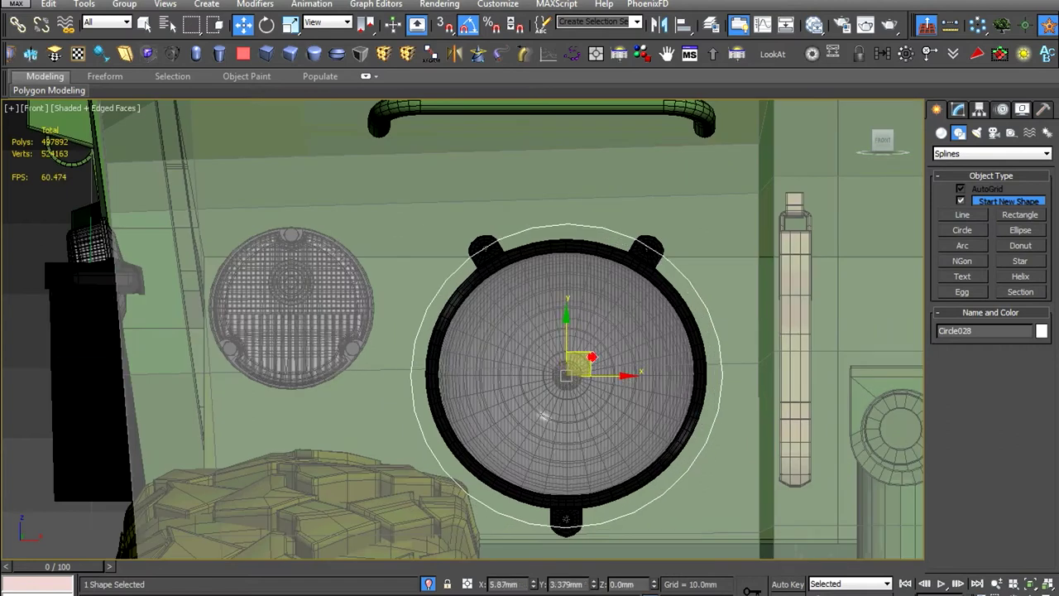
left_click(959, 110)
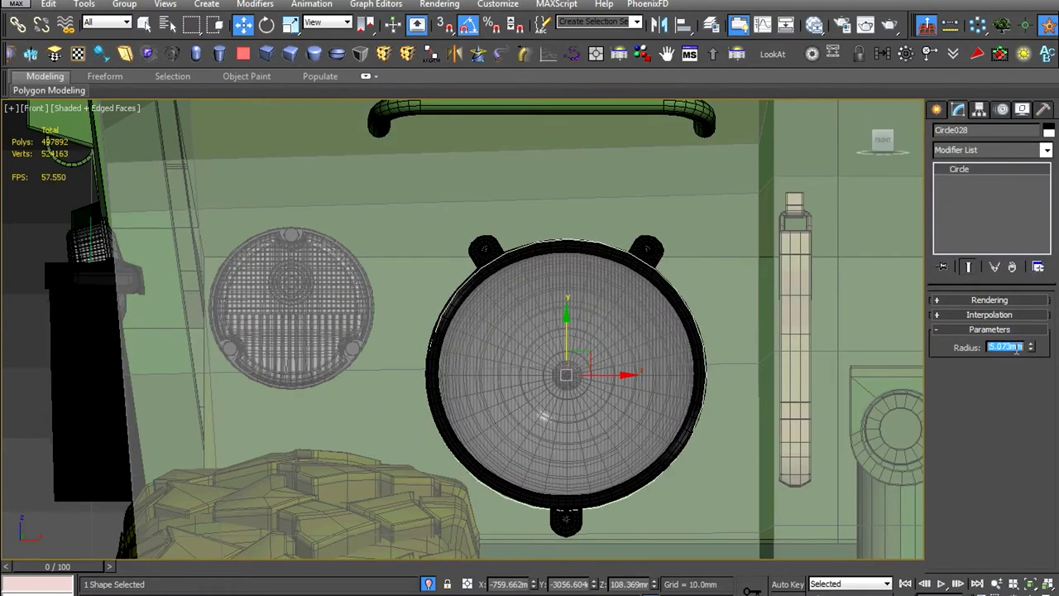
scroll(542, 416, "down", 5)
Isolate fender Object050 in the view and orbit around it
middle_click_drag(542, 417, 416, 366, "alt")
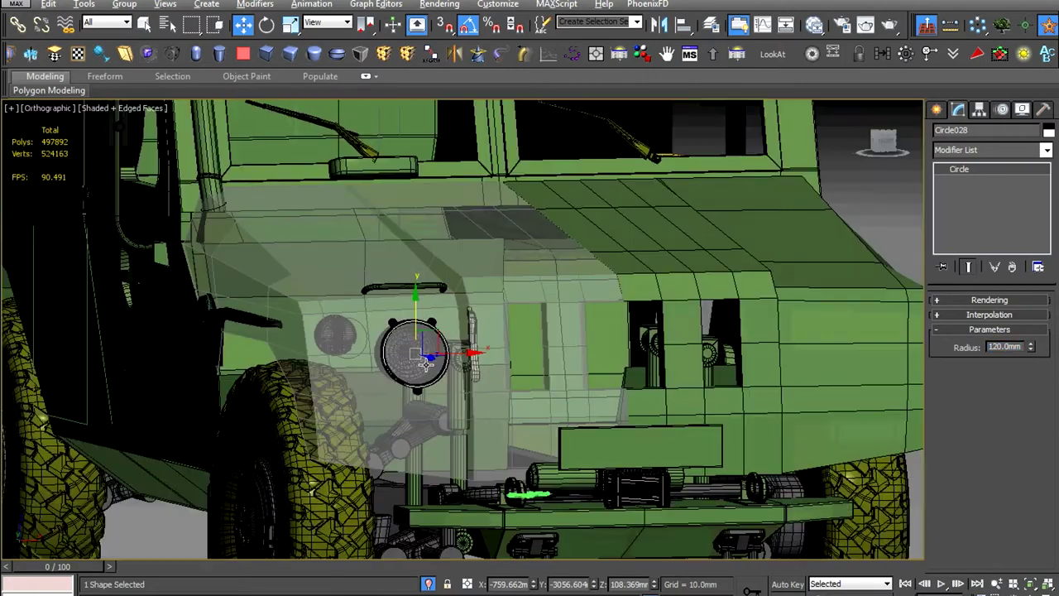
scroll(416, 367, "up", 5)
left_click(416, 367)
key("alt+q")
scroll(430, 420, "up", 5)
scroll(567, 371, "down", 5)
middle_click_drag(575, 397, 612, 397, "alt")
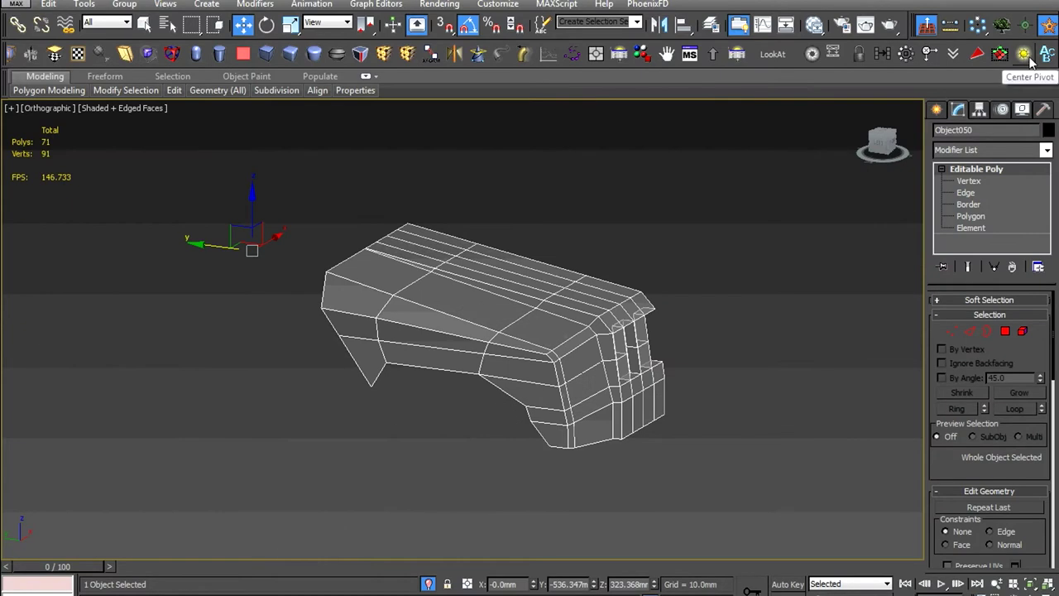
Select the lamp circles and the fender, frame it from the front, and reach the ShapeMerge options
left_click(593, 411)
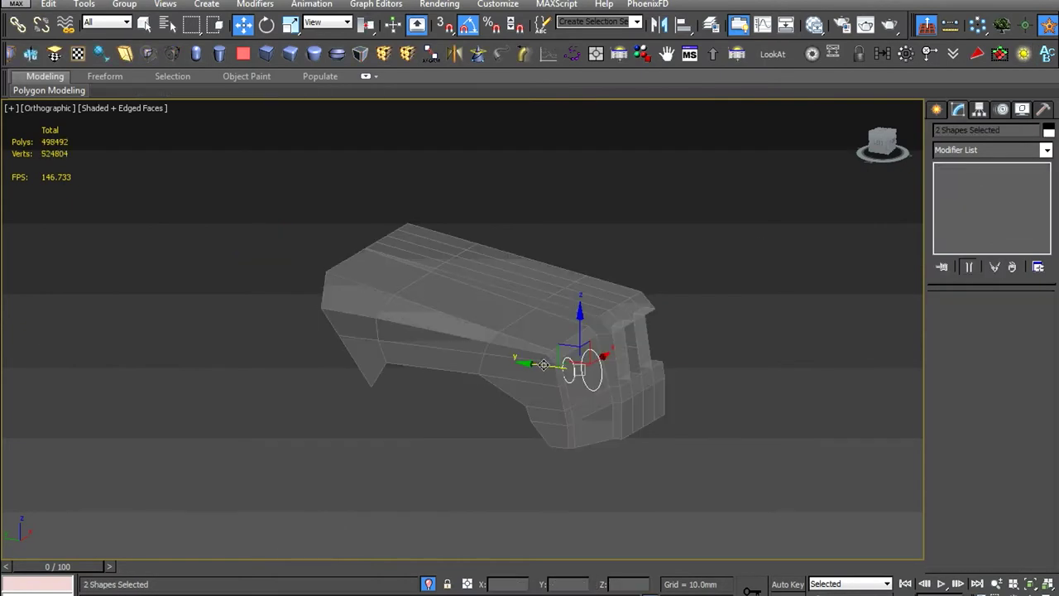
left_click(567, 394)
scroll(568, 395, "up", 3)
key("f")
scroll(518, 350, "up", 3)
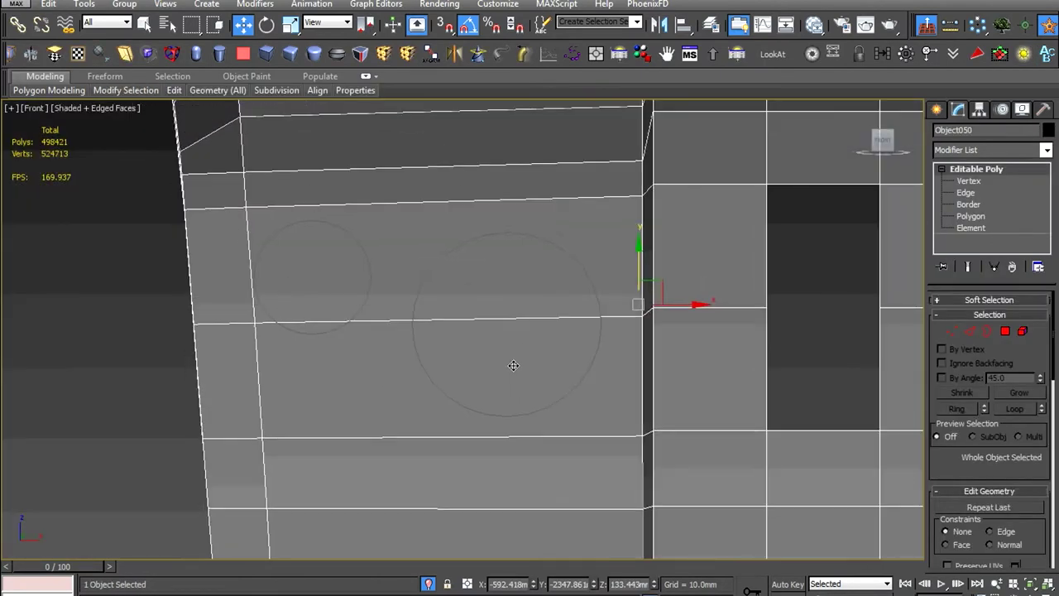
left_click(149, 55)
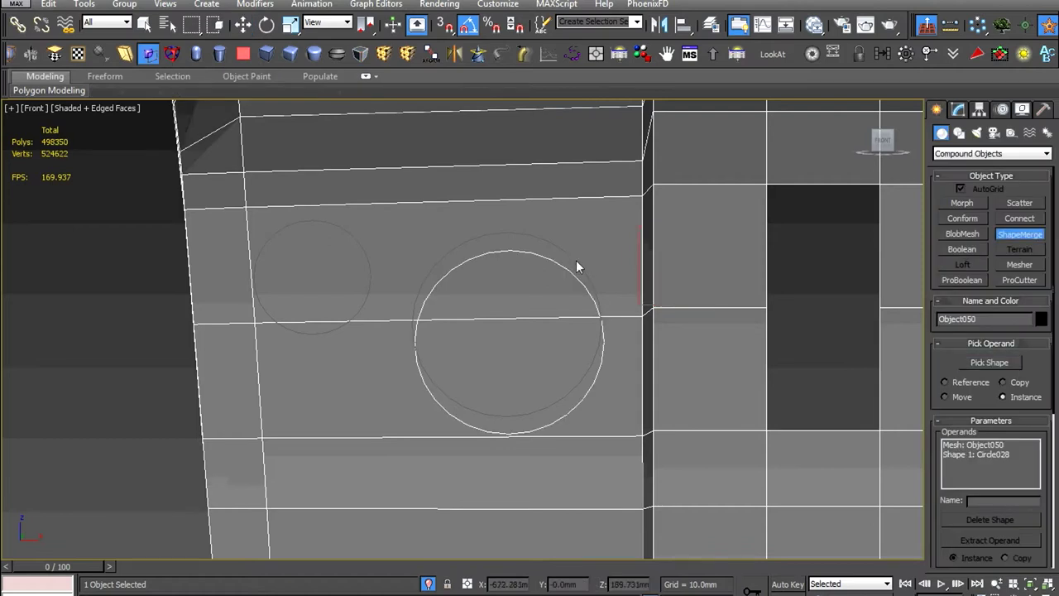
Finish ShapeMerge and convert fender Object050 to an Editable Poly
key("w")
scroll(577, 323, "down", 2)
middle_click_drag(577, 323, 668, 400, "alt")
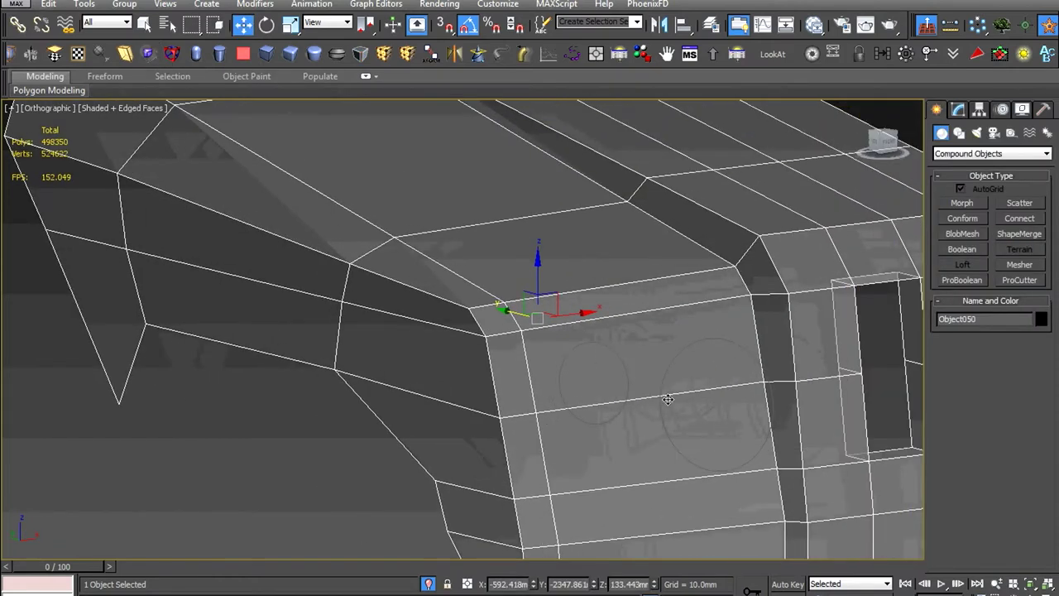
key("f")
right_click(645, 364)
left_click(700, 361)
Cut edges linking points on the larger lamp circle to the fender's edges
scroll(512, 344, "up", 3)
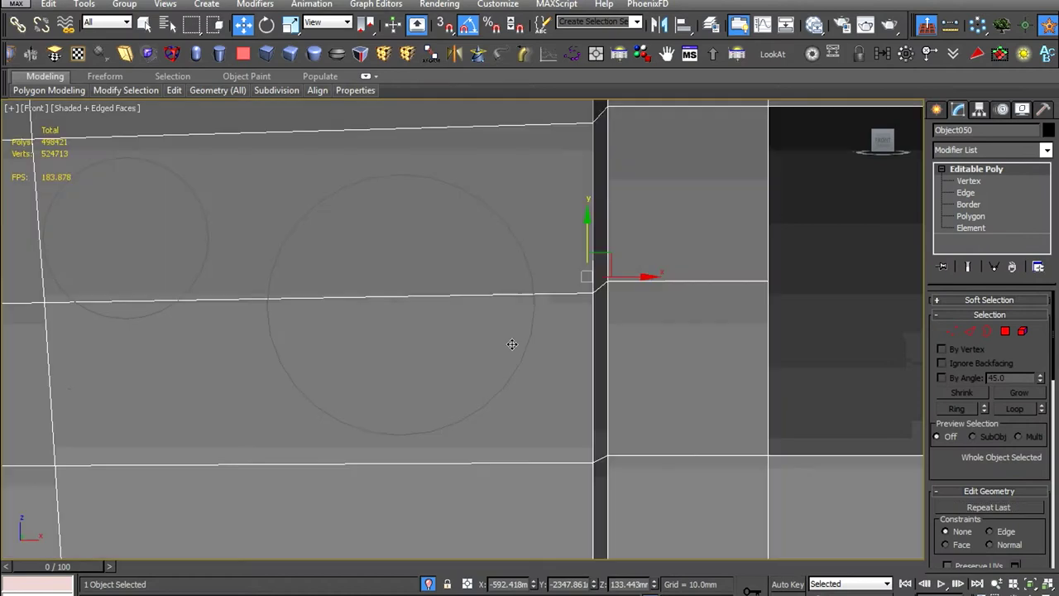
scroll(512, 344, "up", 2)
scroll(544, 387, "up", 2)
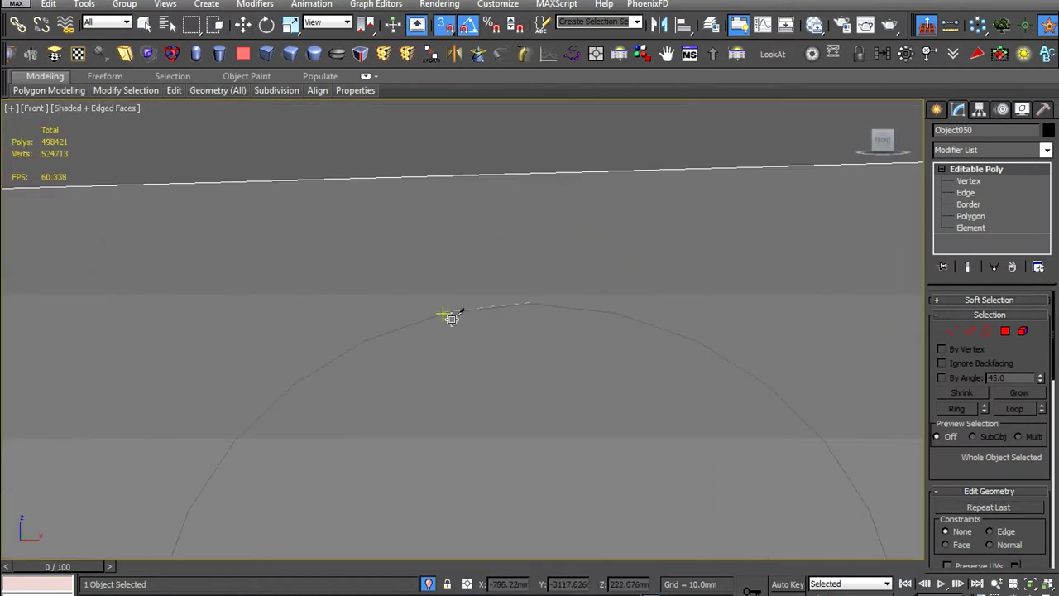
scroll(237, 448, "up", 3)
left_click(311, 316)
scroll(249, 249, "up", 2)
left_click(308, 459)
middle_click_drag(307, 459, 257, 349)
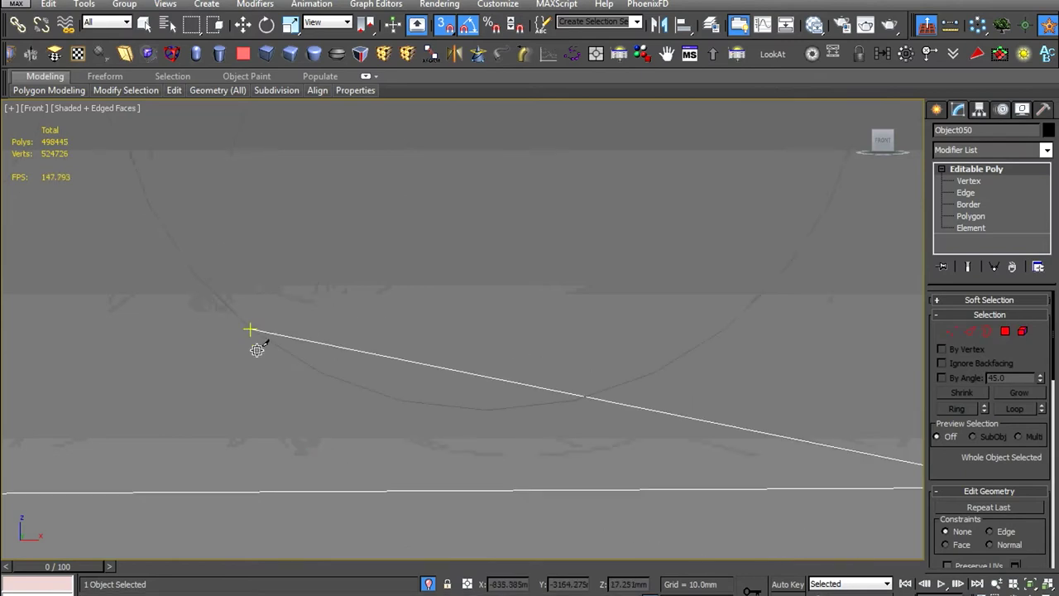
left_click(401, 408)
middle_click_drag(574, 405, 735, 331)
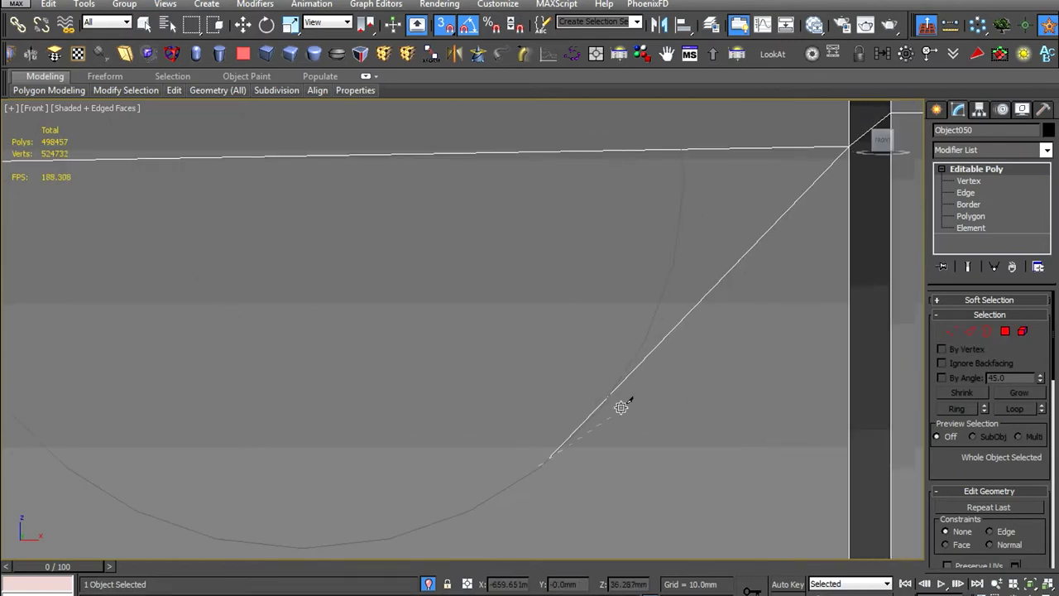
left_click(611, 394)
middle_click_drag(612, 395, 658, 421)
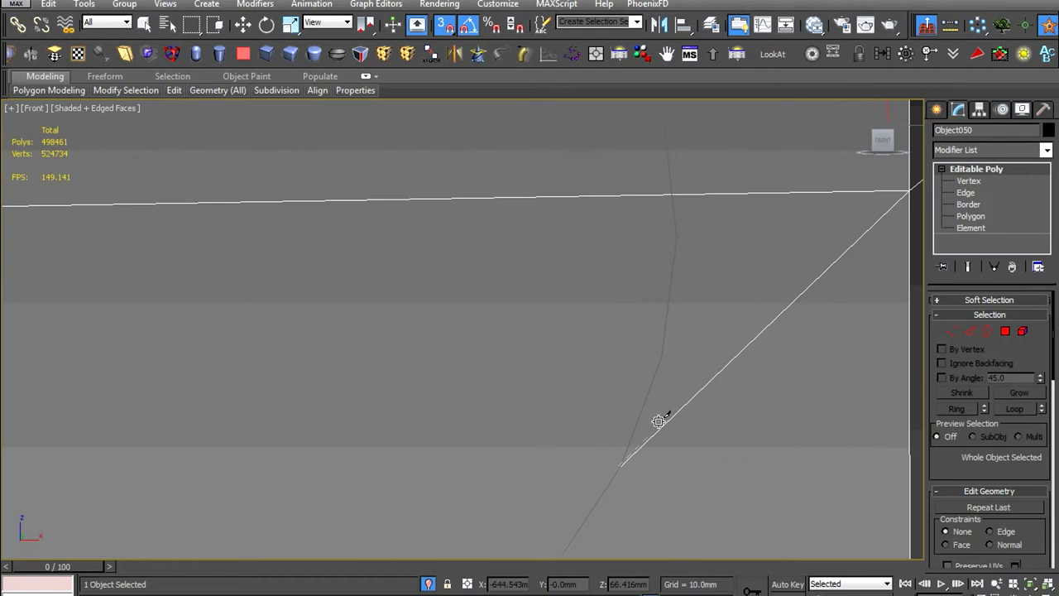
left_click(680, 242)
mouse_move(733, 359)
middle_mouse_down()
mouse_move(644, 287)
mouse_move(681, 395)
middle_mouse_up()
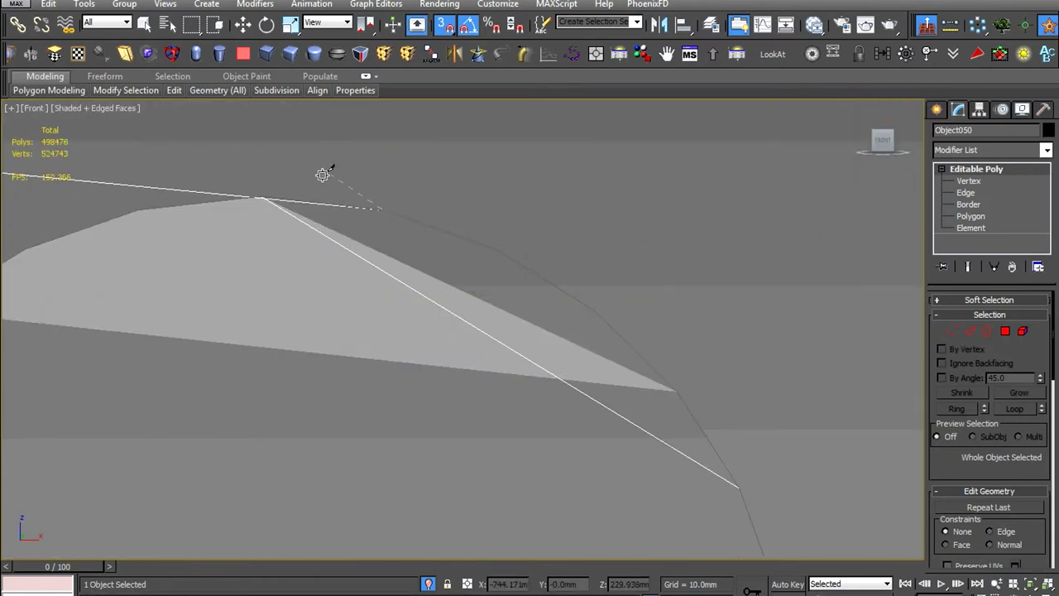
scroll(539, 289, "down", 3)
Check the new face above the circle and select the larger circle's full edge loop
key("4")
left_click(532, 397)
scroll(532, 397, "up", 2)
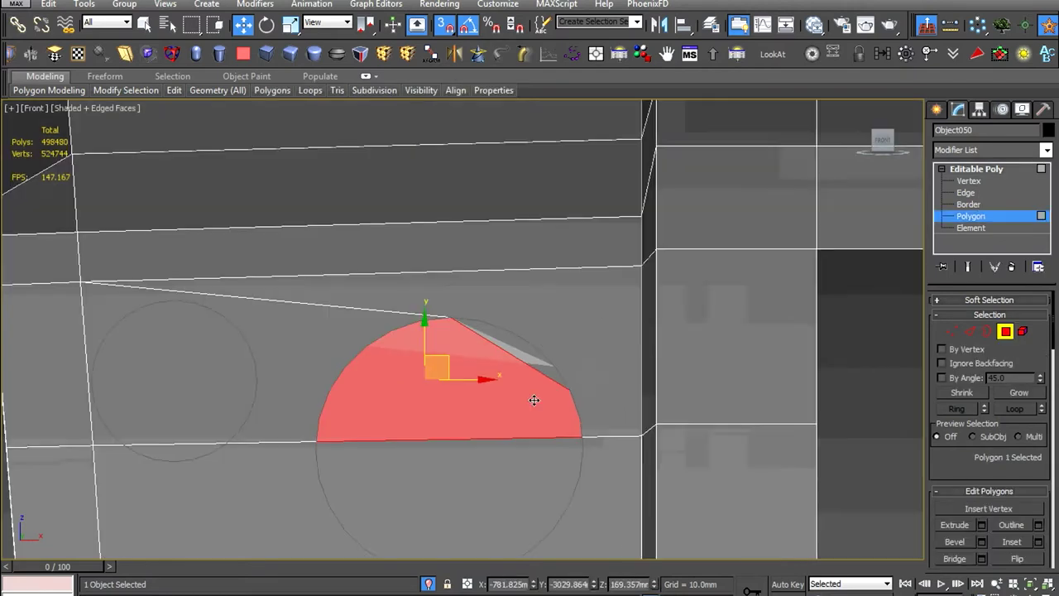
scroll(538, 354, "up", 2)
key("1")
scroll(423, 310, "up", 3)
middle_click_drag(423, 309, 397, 373, "alt")
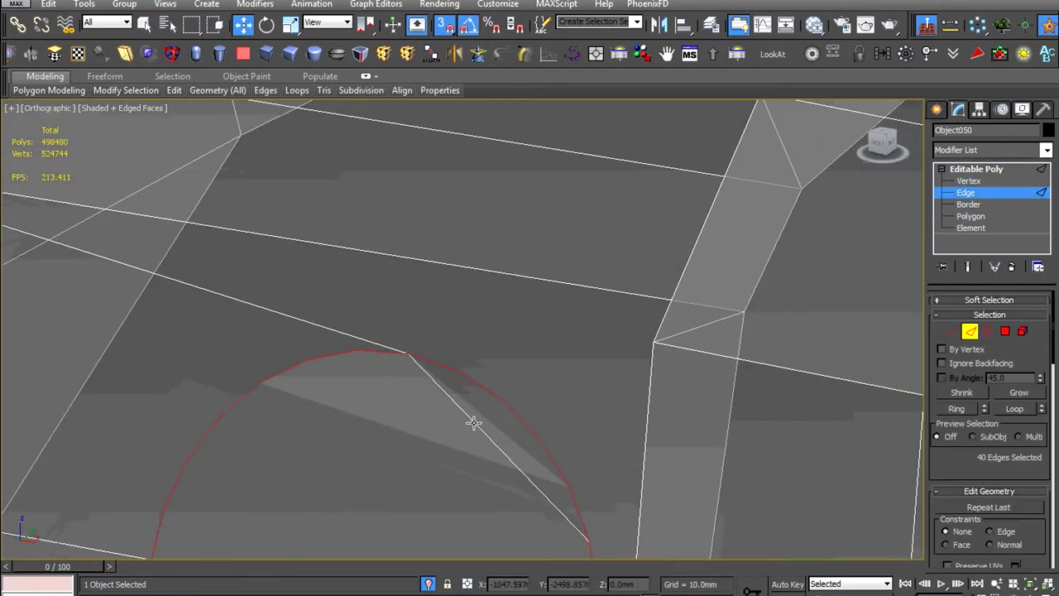
key("2")
scroll(529, 364, "down", 3)
double_click(529, 364)
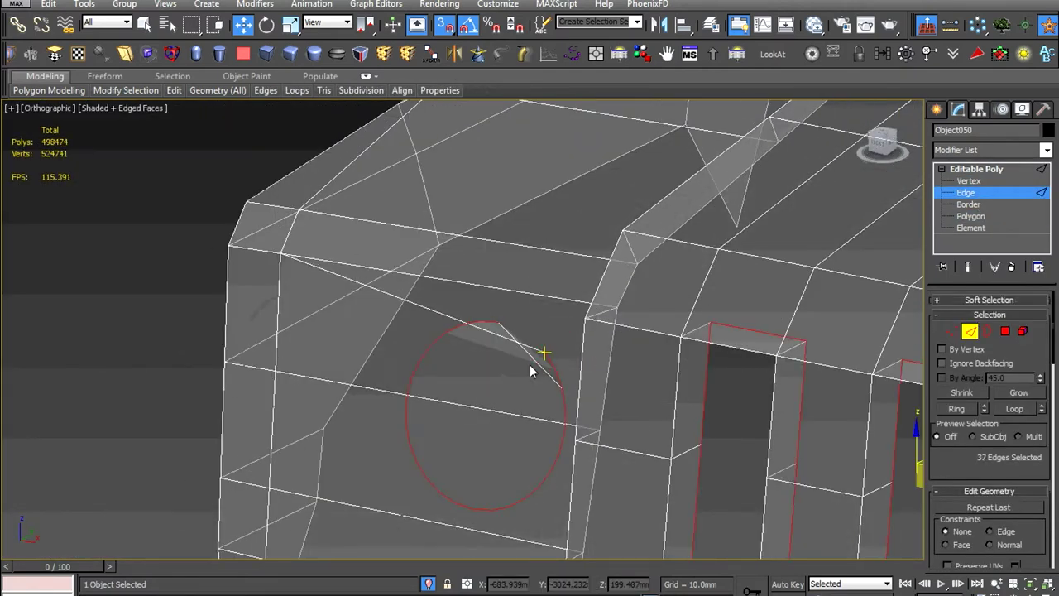
With snaps on, cut a new edge from the circle's top vertex to the fender edge
scroll(546, 358, "up", 3)
key("1")
key("f")
scroll(429, 342, "up", 3)
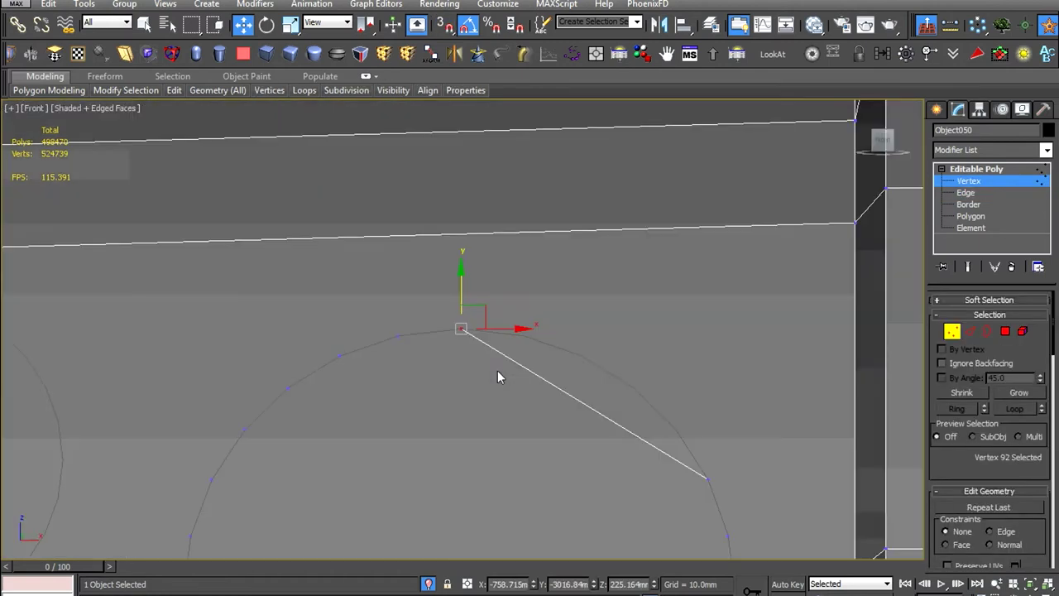
scroll(498, 370, "up", 2)
left_click(496, 364)
key("alt+c")
key("s")
left_click(399, 267)
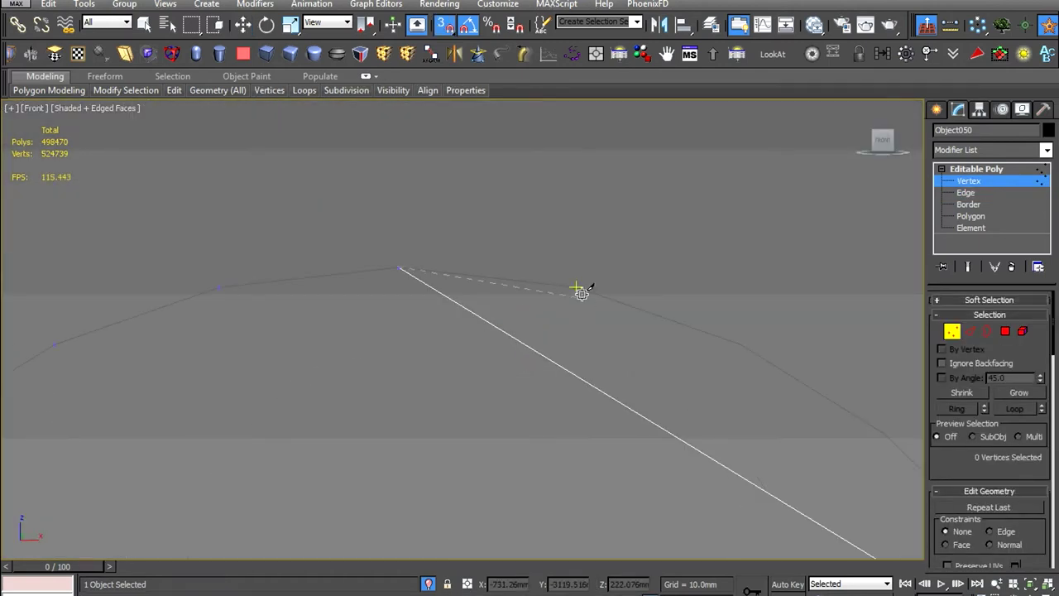
left_click(737, 345)
mouse_move(737, 344)
middle_mouse_down()
mouse_move(560, 314)
mouse_move(419, 329)
middle_mouse_up()
left_click(461, 327)
scroll(555, 367, "down", 3)
right_click(586, 409)
Delete the stray diagonal edge and connect a circle vertex to the fender corner
key("s")
key("2")
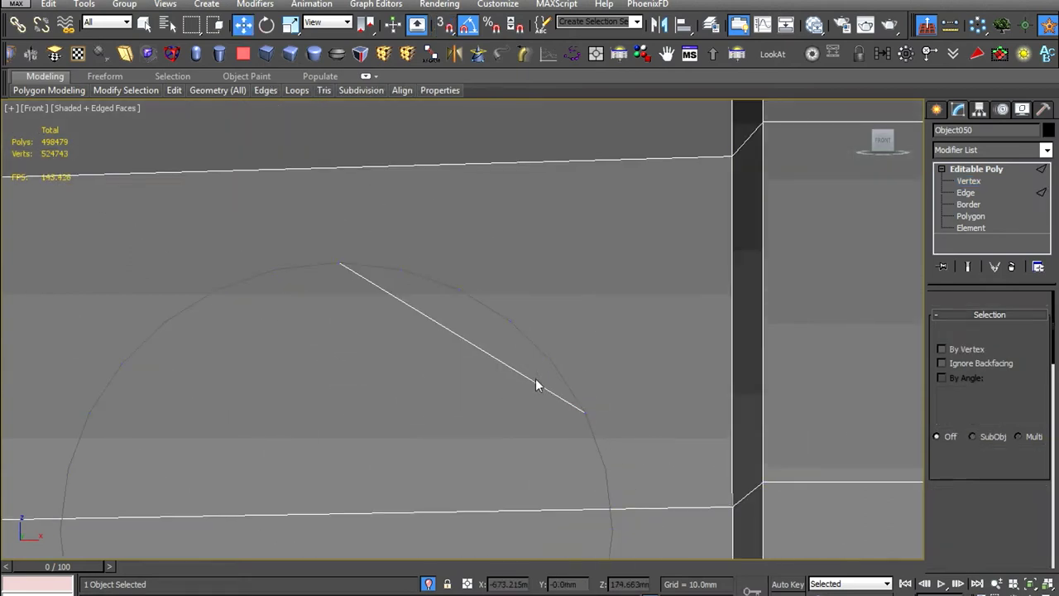
left_click(536, 385)
key("BackSpace")
scroll(541, 397, "down", 2)
key("1")
left_click_drag(552, 319, 515, 368)
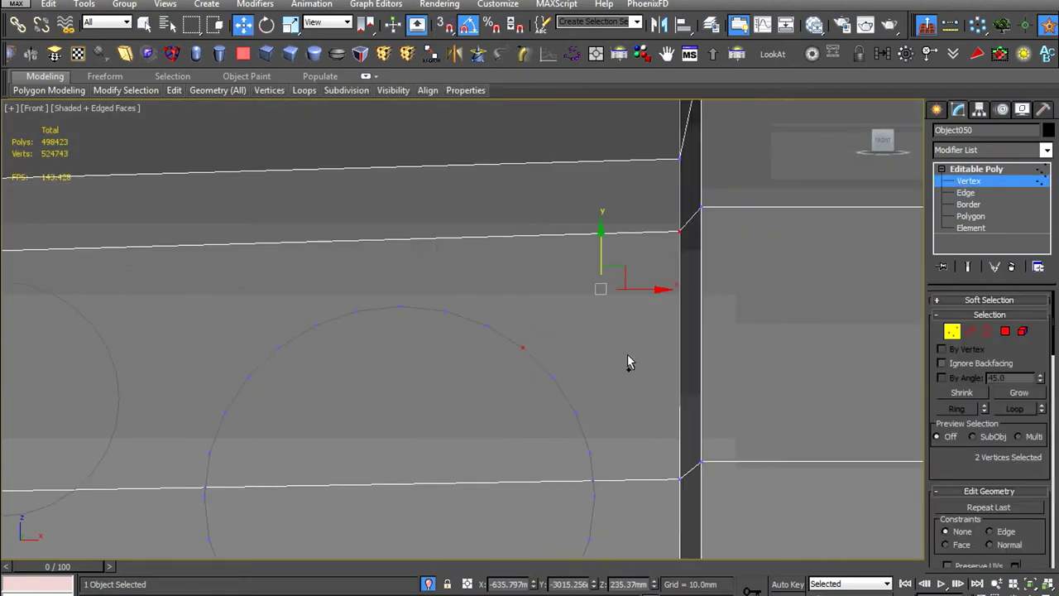
Select the larger circle's disc polygons and start an Inset on them
scroll(538, 409, "down", 3)
key("4")
left_click(538, 408)
mouse_move(541, 384)
middle_mouse_down("alt")
mouse_move(532, 439)
mouse_move(580, 349)
mouse_move(537, 323)
middle_mouse_up("alt")
right_click(580, 348)
left_click(558, 425)
Commit the inset and extrude the disc inward to -20.894mm
left_click(470, 380)
right_click(534, 323)
key("shift+e")
left_click_drag(473, 359, 470, 392)
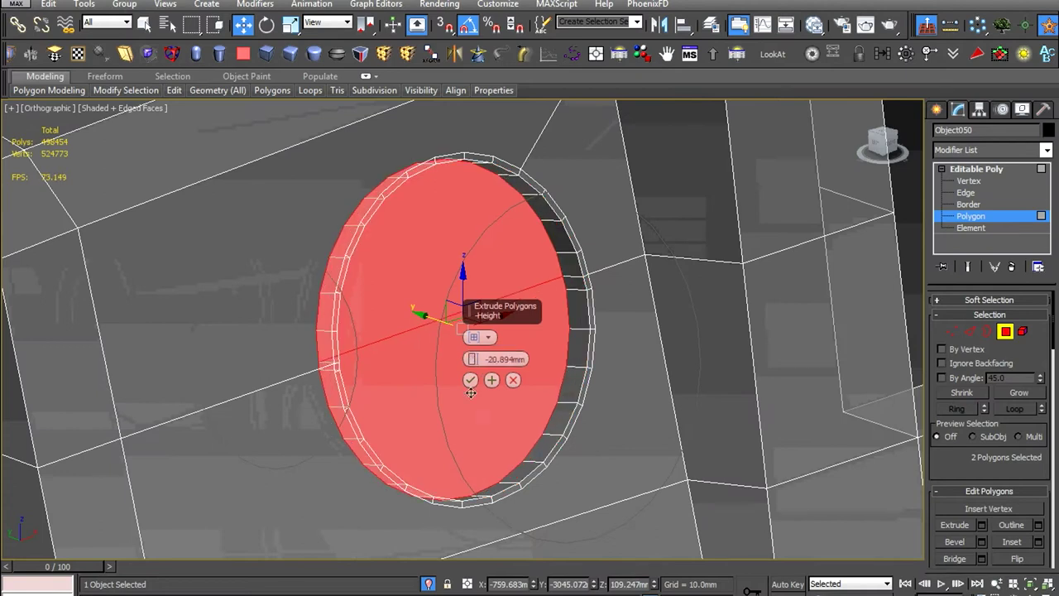
left_click(470, 379)
key("f")
Nudge the recessed disc up slightly, then delete its faces to open a round hole
left_click_drag(460, 289, 462, 281)
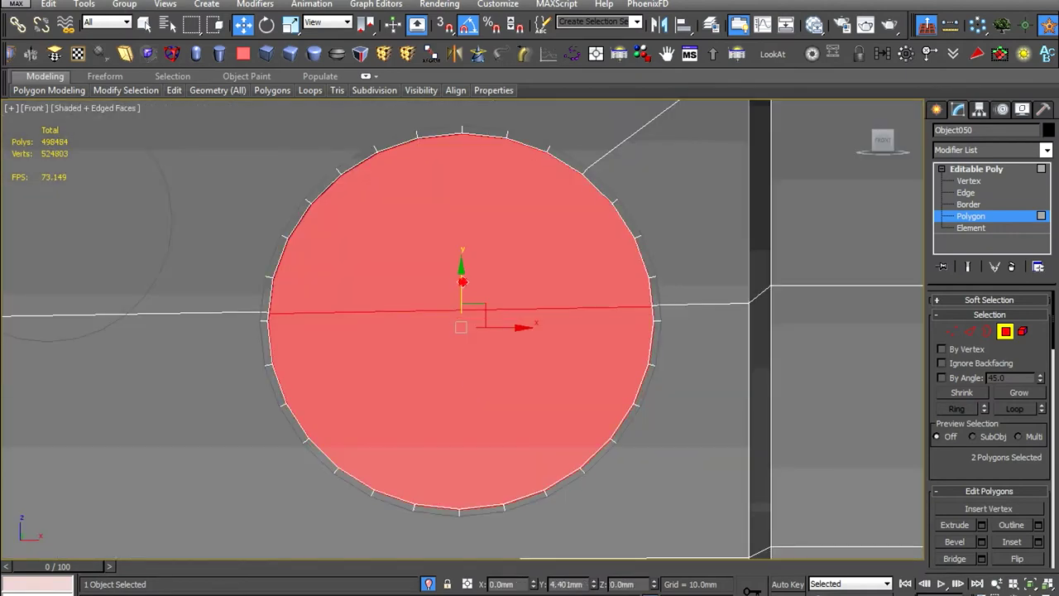
middle_click_drag(462, 281, 514, 301, "alt")
right_click(514, 301)
scroll(553, 343, "up", 3)
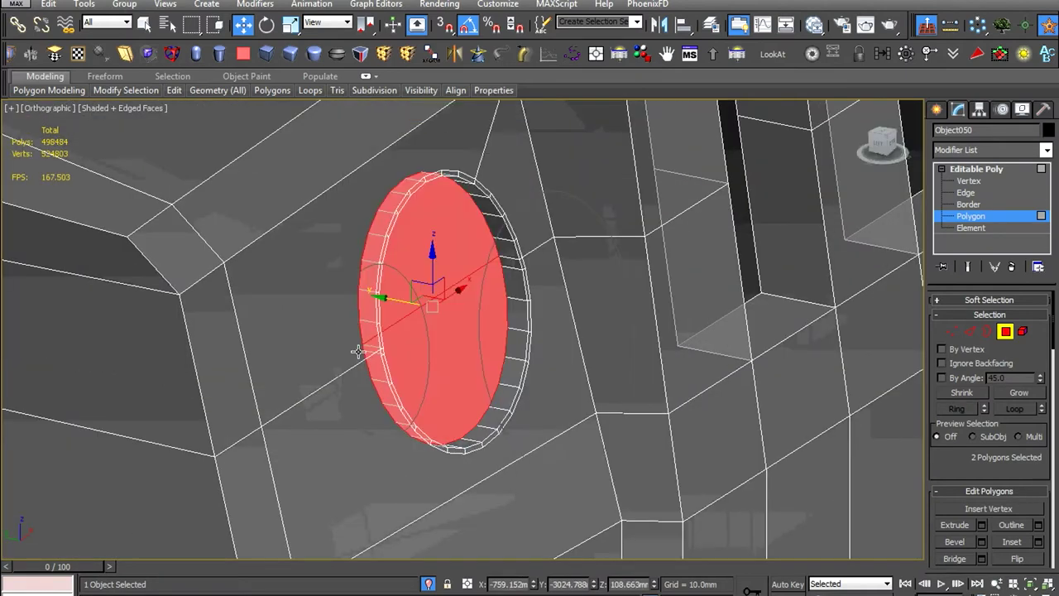
key("Delete")
scroll(480, 308, "up", 5)
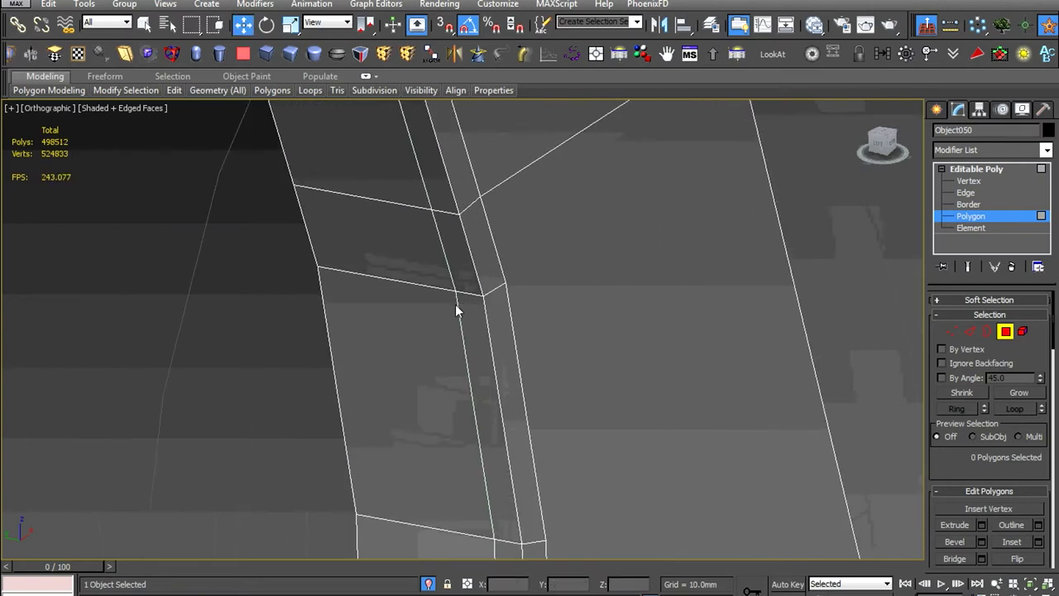
Select a few vertices on the hole's rim, then leave vertex level and reframe the fender
scroll(456, 310, "down", 5)
key("1")
key("f")
scroll(414, 362, "up", 3)
scroll(414, 362, "down", 3)
left_click_drag(378, 414, 326, 371)
scroll(318, 337, "up", 3)
scroll(317, 337, "up", 2)
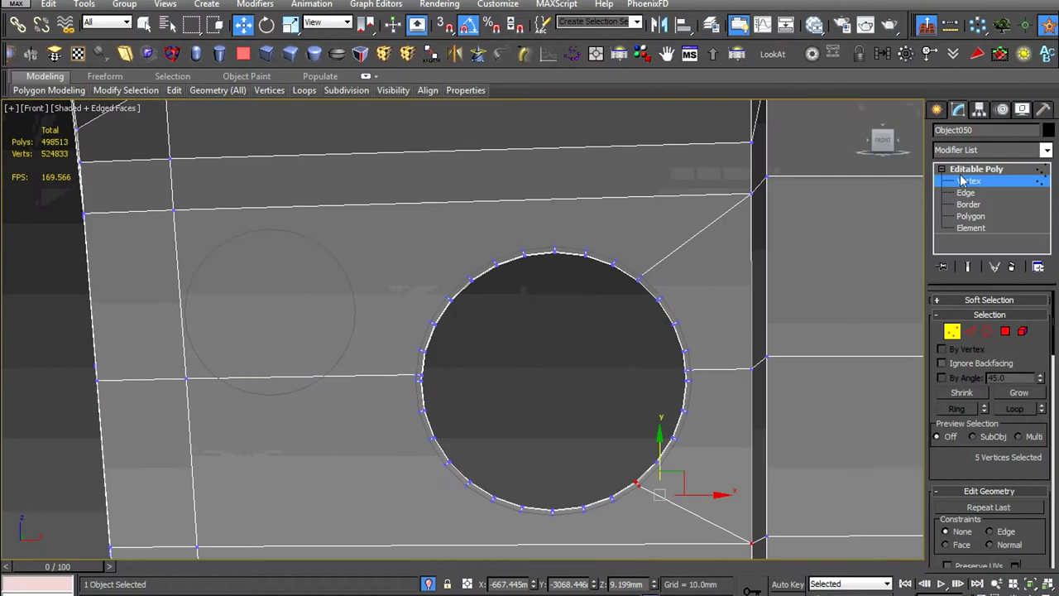
left_click(962, 181)
scroll(421, 293, "up", 3)
scroll(434, 314, "up", 3)
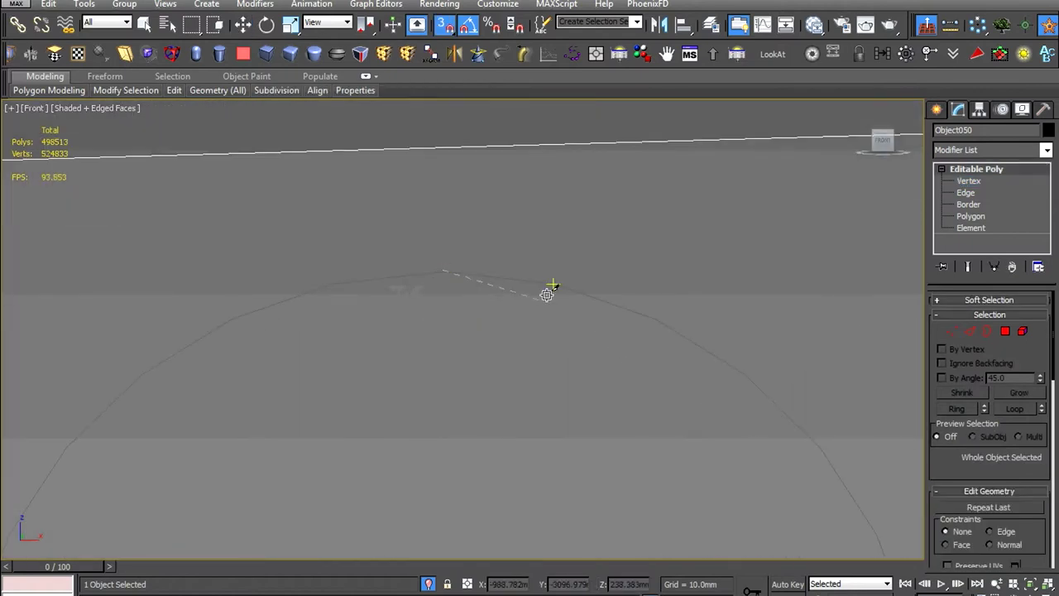
middle_click_drag(654, 321, 539, 227)
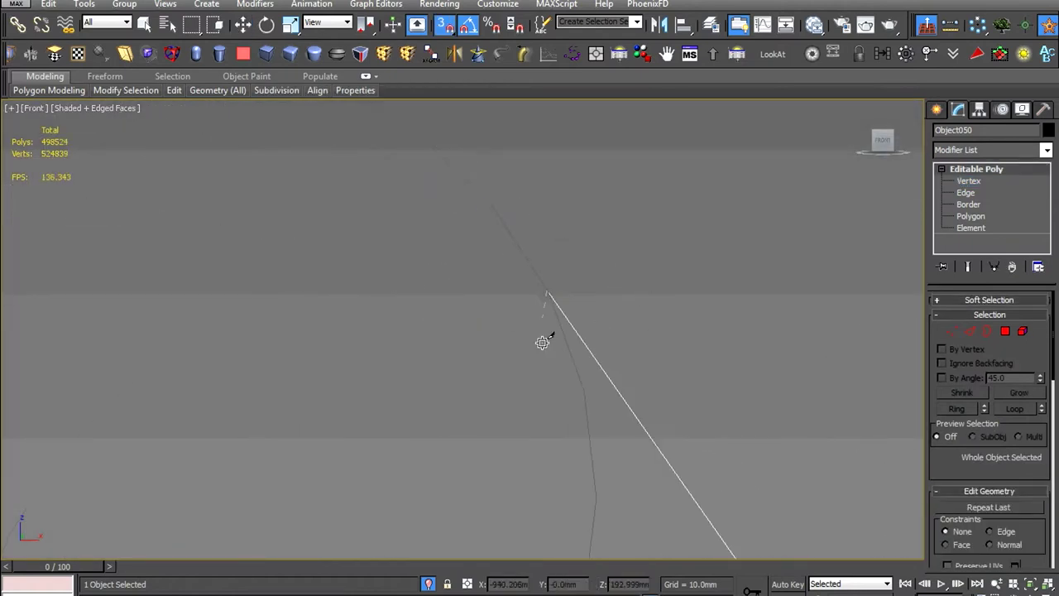
middle_click_drag(599, 491, 584, 204)
scroll(584, 203, "down", 5)
Cut edges from the hole's rim to the fender edges and around the smaller circle
left_click(577, 405)
middle_click_drag(577, 405, 708, 229)
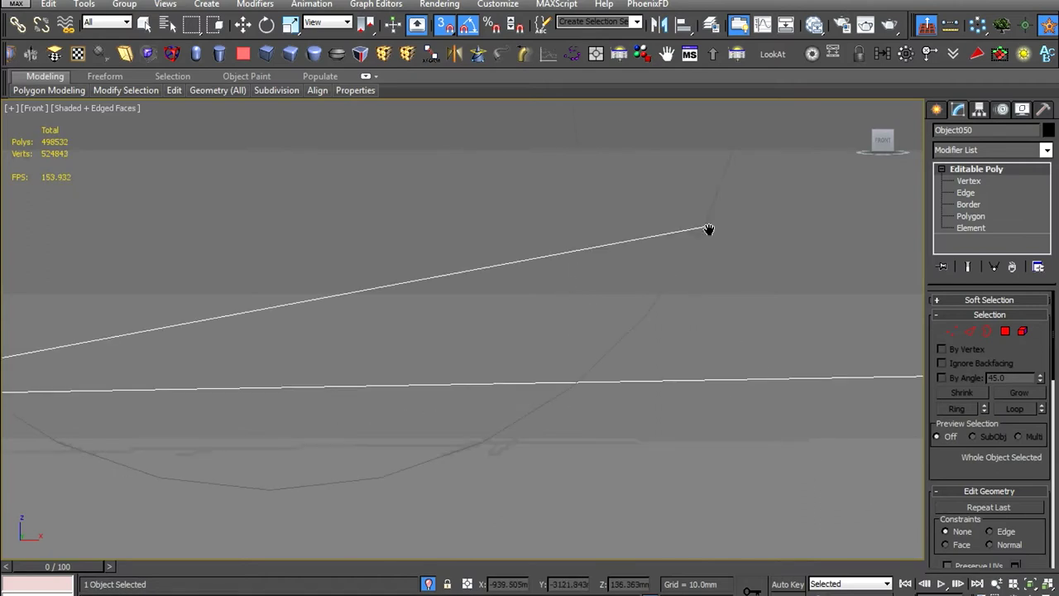
left_click(478, 447)
left_click(292, 510)
middle_click_drag(292, 509, 615, 455)
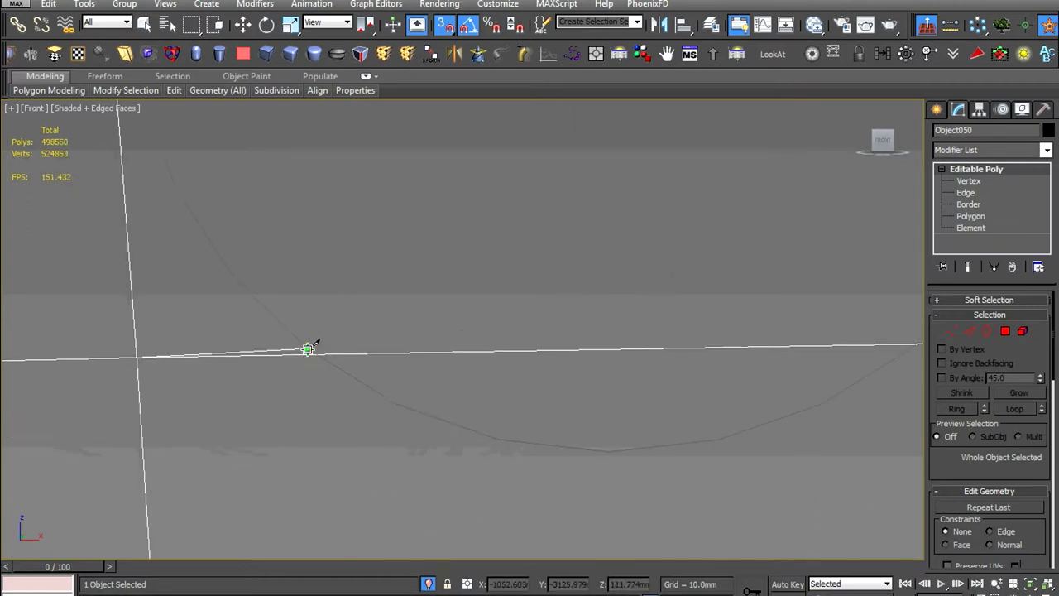
mouse_move(232, 279)
middle_mouse_down()
mouse_move(295, 370)
mouse_move(322, 479)
middle_mouse_up()
left_click(301, 363)
left_click(388, 272)
middle_click_drag(388, 272, 337, 449)
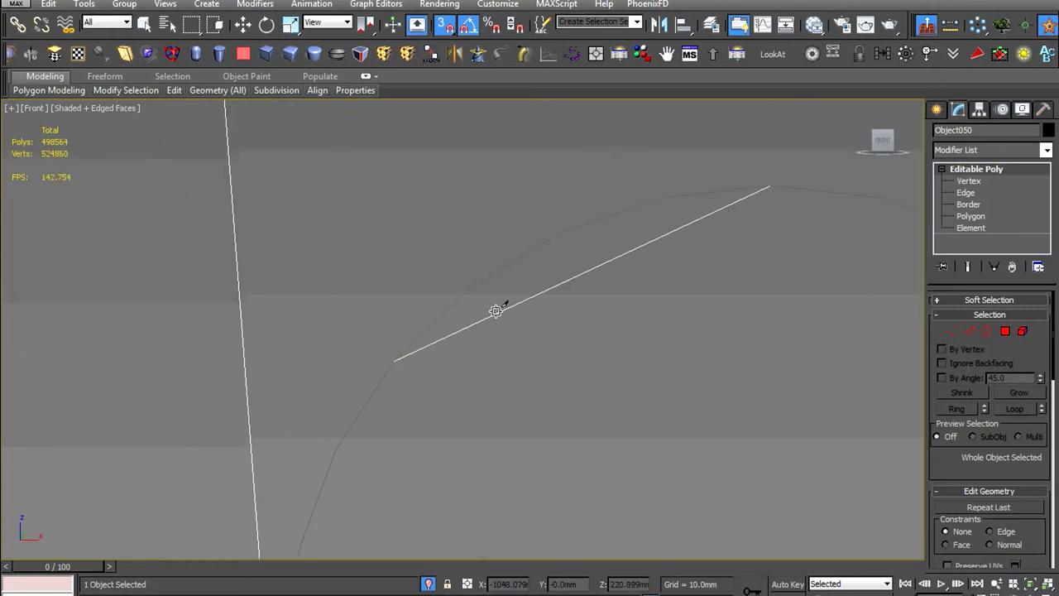
left_click(473, 284)
middle_click_drag(472, 285, 479, 355)
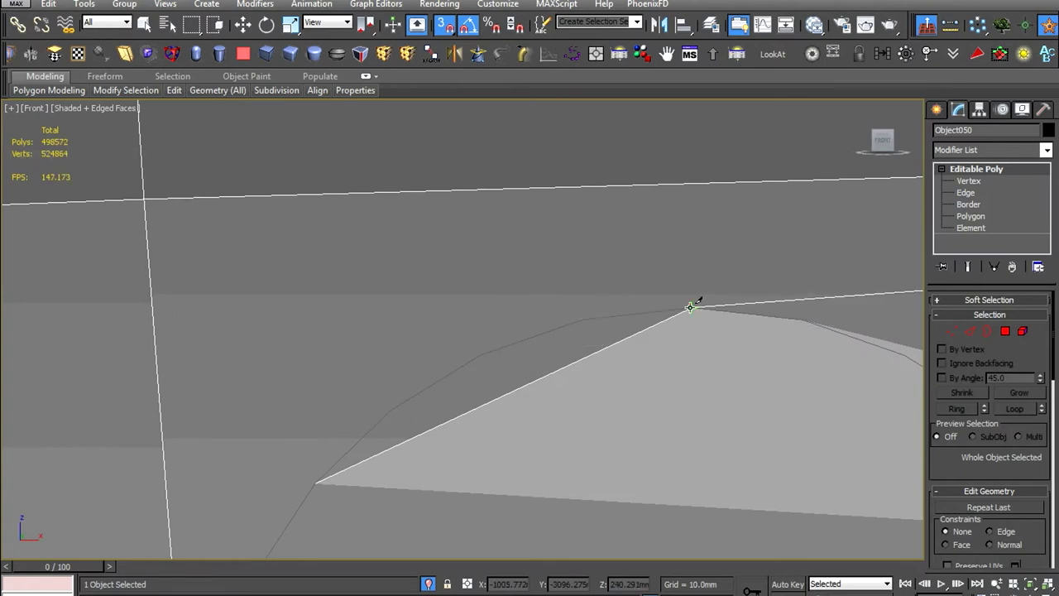
right_click(709, 341)
Delete the selected edges and select a second vertex near the large hole
key("2")
key("Delete")
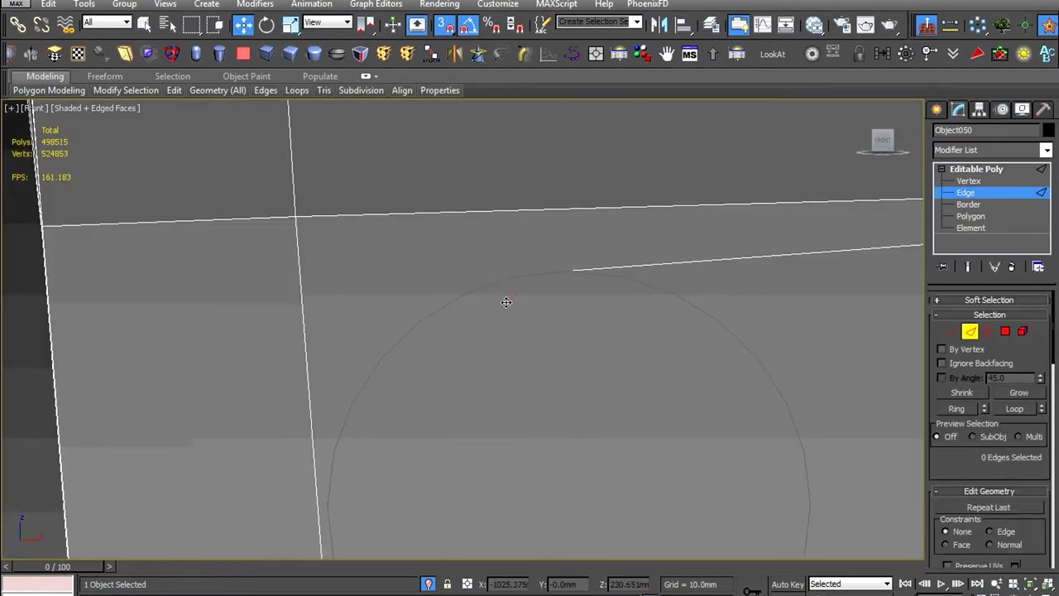
key("1")
left_click(417, 323, "ctrl")
scroll(484, 359, "down", 3)
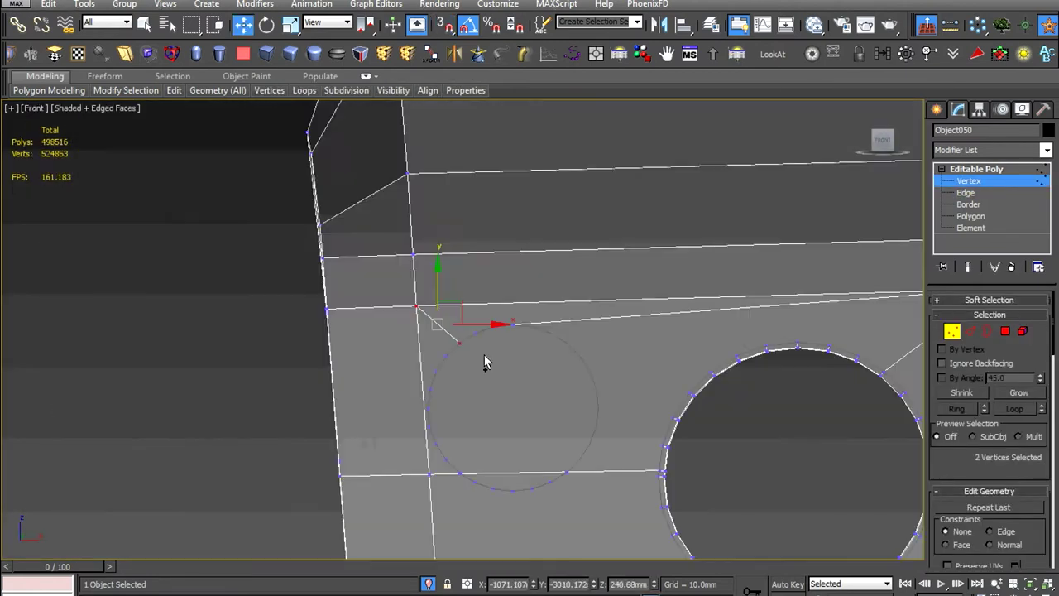
scroll(435, 437, "up", 2)
middle_click_drag(435, 438, 571, 377)
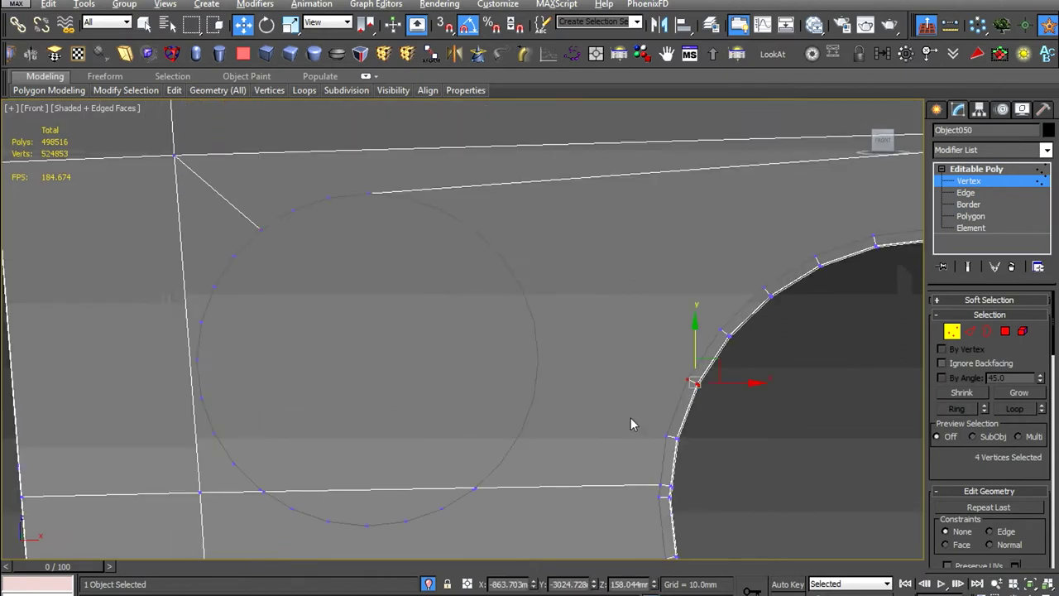
scroll(477, 489, "up", 5)
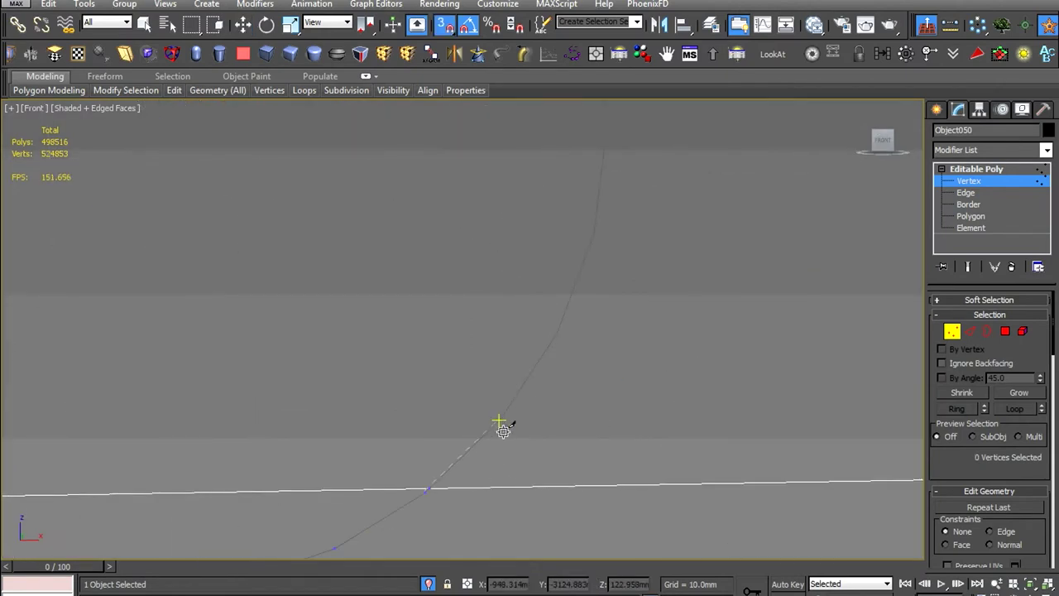
mouse_move(539, 435)
middle_mouse_down()
mouse_move(618, 253)
mouse_move(611, 405)
mouse_move(667, 256)
middle_mouse_up()
Cut a new edge down to a lower vertex and connect the selected vertices
key("alt+c")
left_click(689, 478)
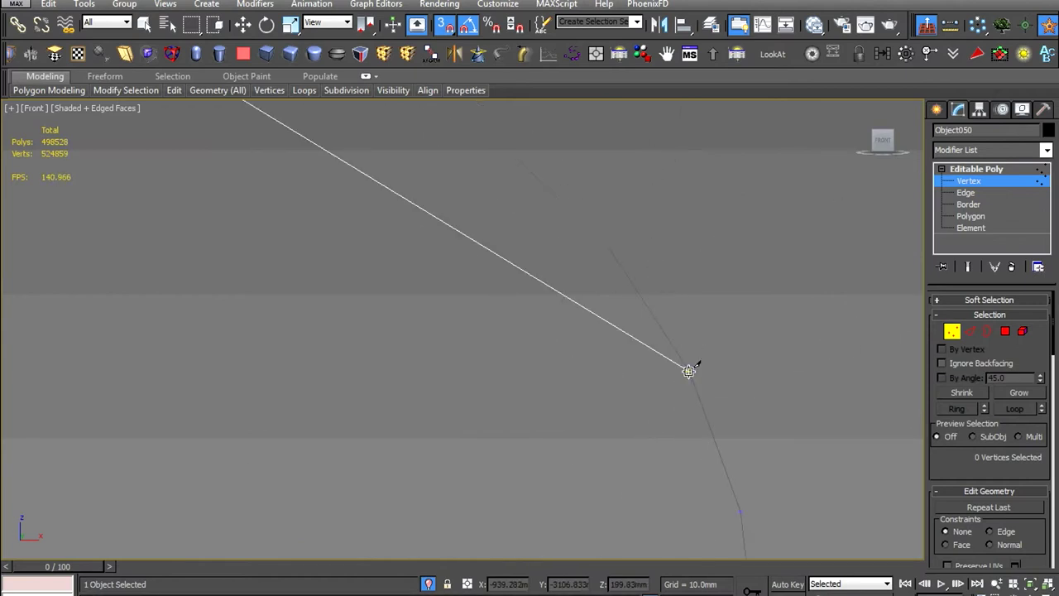
middle_click_drag(605, 246, 580, 303)
right_click(321, 176)
scroll(455, 301, "up", 3)
scroll(519, 406, "down", 3)
scroll(519, 406, "up", 3)
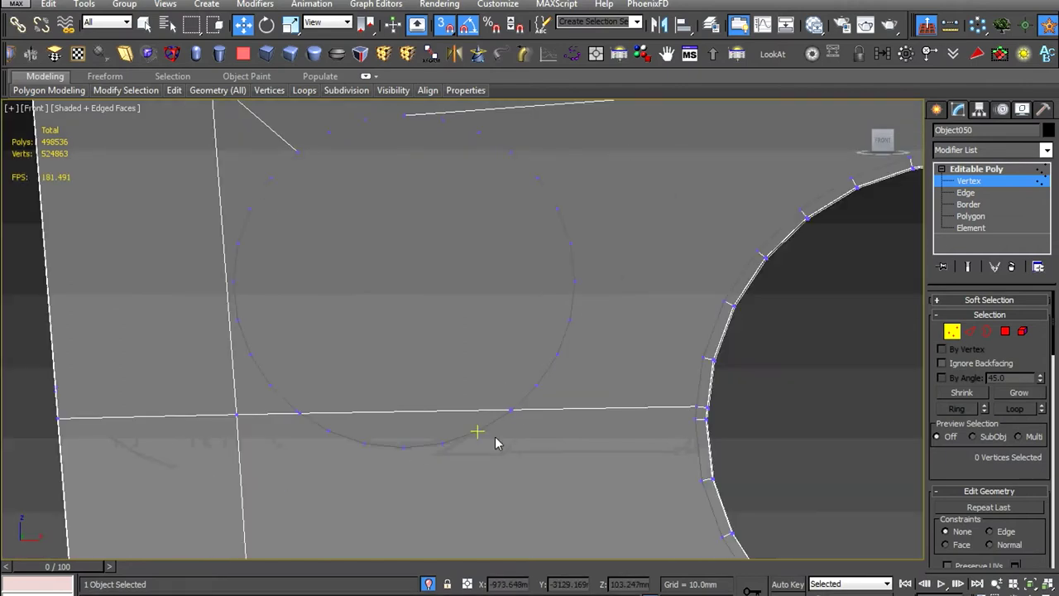
key("s")
middle_click_drag(495, 443, 526, 463)
left_click(619, 296)
key("ctrl+shift+e")
Select the smaller circle's two polygons, inset them, and start extruding them into the fender
key("4")
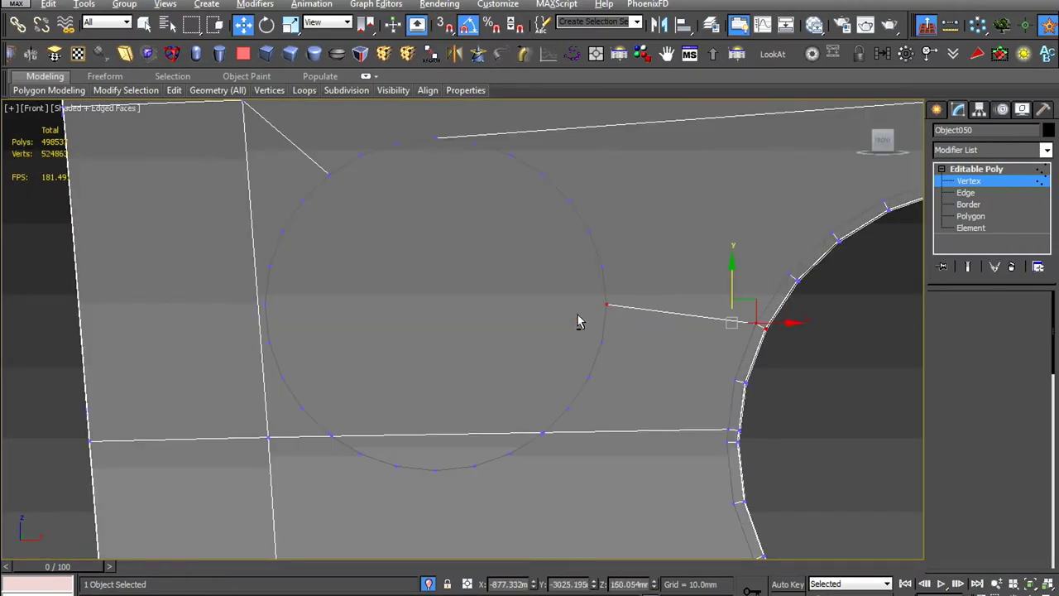
left_click(579, 322)
left_click(478, 444, "ctrl")
right_click(486, 296)
left_click(329, 380)
mouse_move(448, 390)
middle_mouse_down("alt")
mouse_move(444, 406)
mouse_move(490, 419)
middle_mouse_up("alt")
right_click(544, 286)
left_click(368, 336)
Confirm the extrusion and raise the recess circle polygons in Y to match the circle outline
left_click(480, 368)
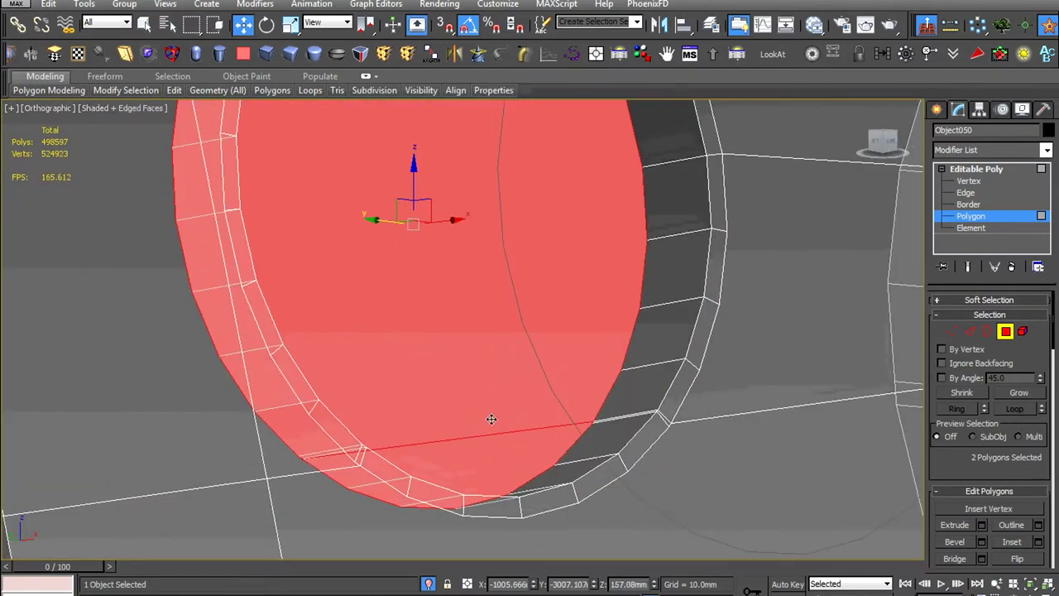
key("f")
left_click_drag(460, 310, 466, 298)
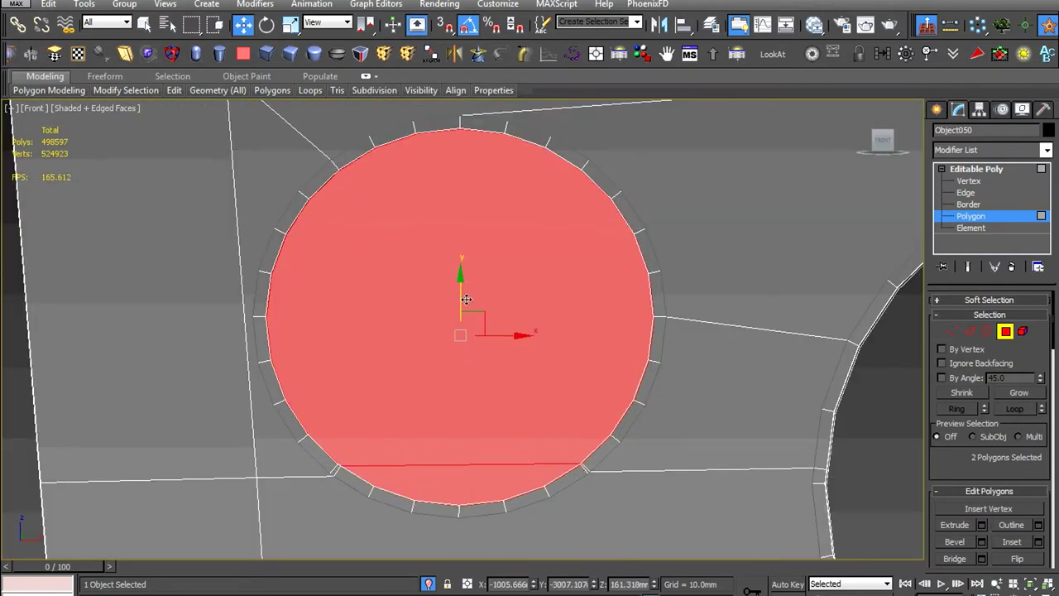
left_click(634, 437)
middle_click_drag(634, 438, 617, 450, "alt")
scroll(647, 442, "down", 3)
scroll(613, 379, "up", 3)
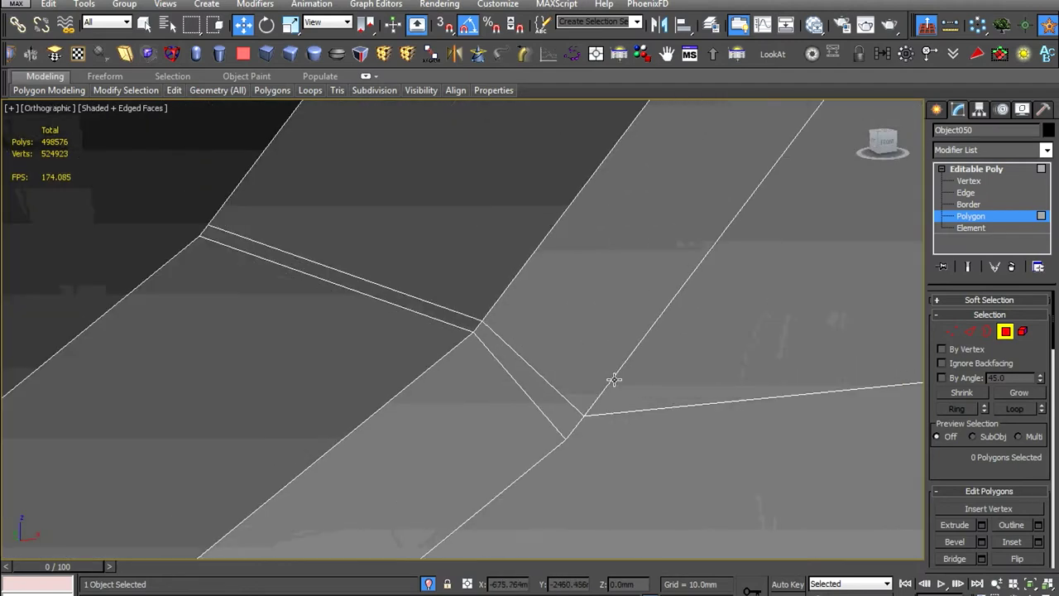
Target Weld the stray vertex onto its neighbouring vertex
right_click(664, 350)
left_click(627, 453)
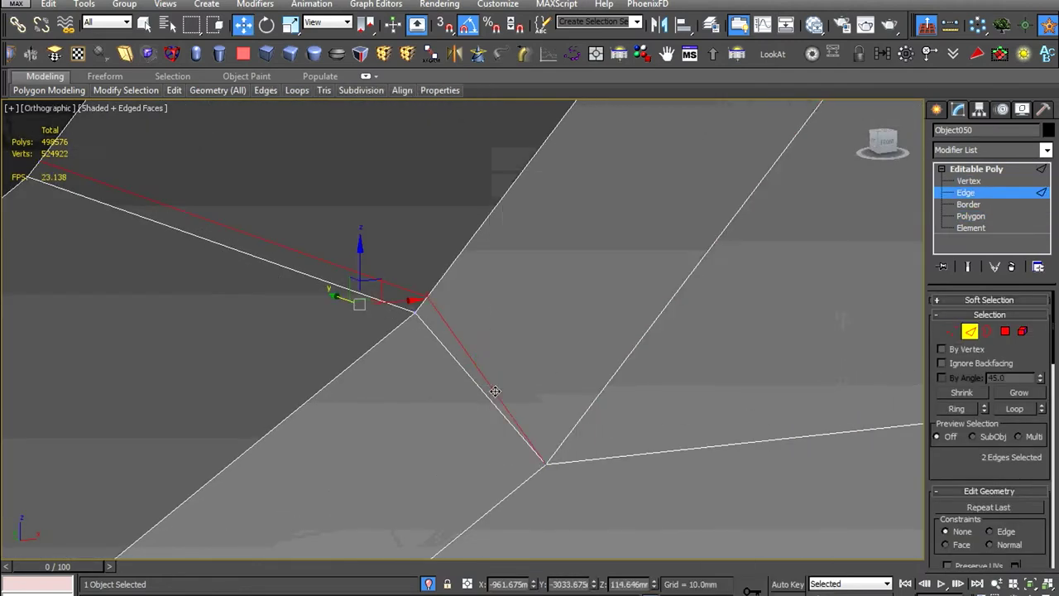
scroll(487, 393, "down", 5)
scroll(488, 394, "up", 3)
scroll(383, 455, "up", 3)
key("1")
right_click(466, 360)
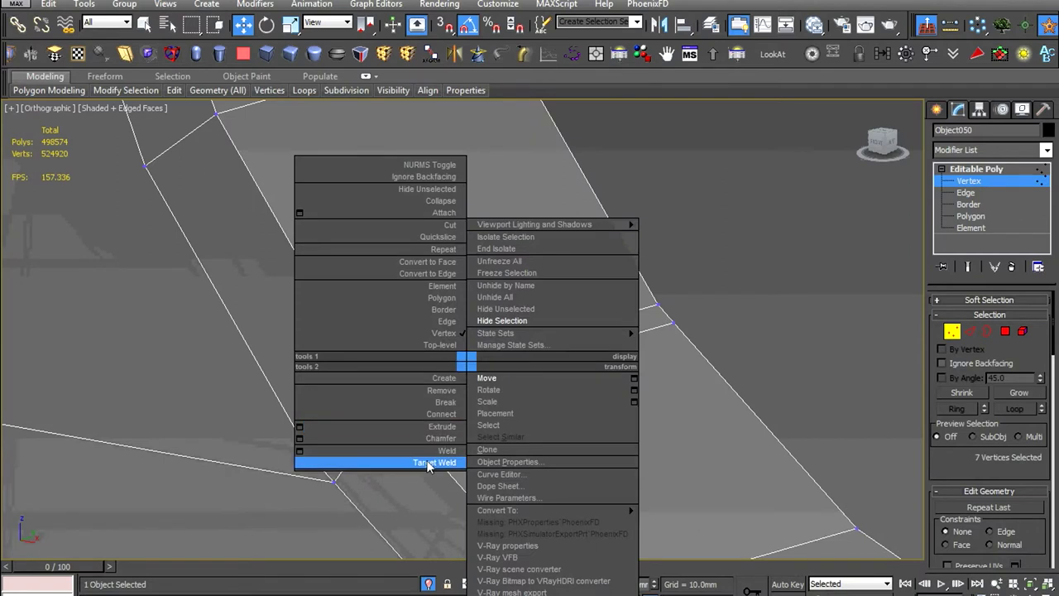
left_click(427, 463)
left_click(331, 479)
left_click(312, 455)
Select the edge loop around the small lamp hole and leave sub-object editing
key("2")
left_click(351, 418)
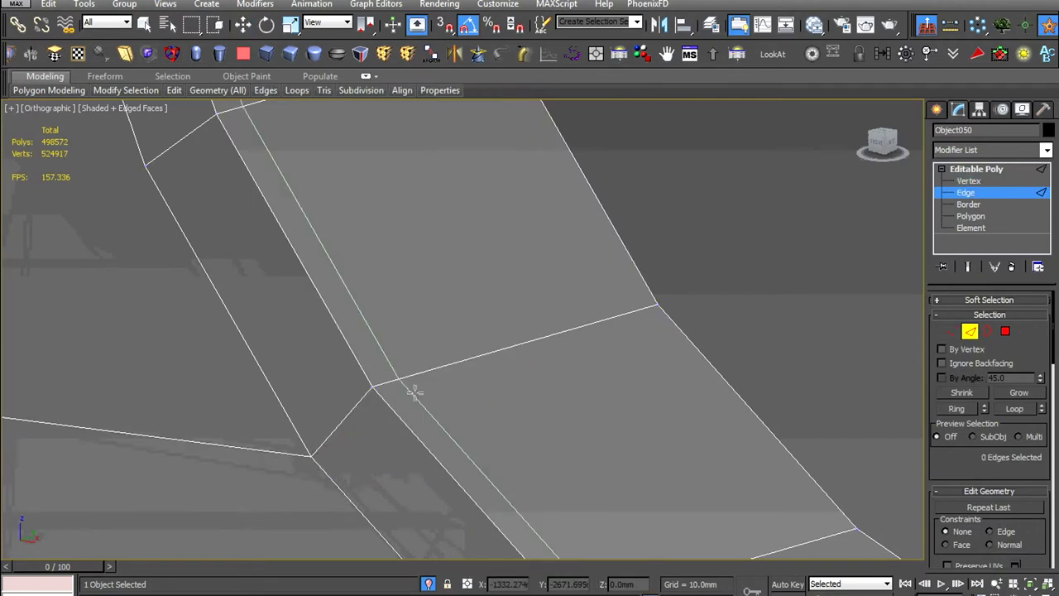
double_click(415, 392)
scroll(415, 392, "down", 3)
scroll(438, 389, "down", 4)
scroll(466, 384, "down", 4)
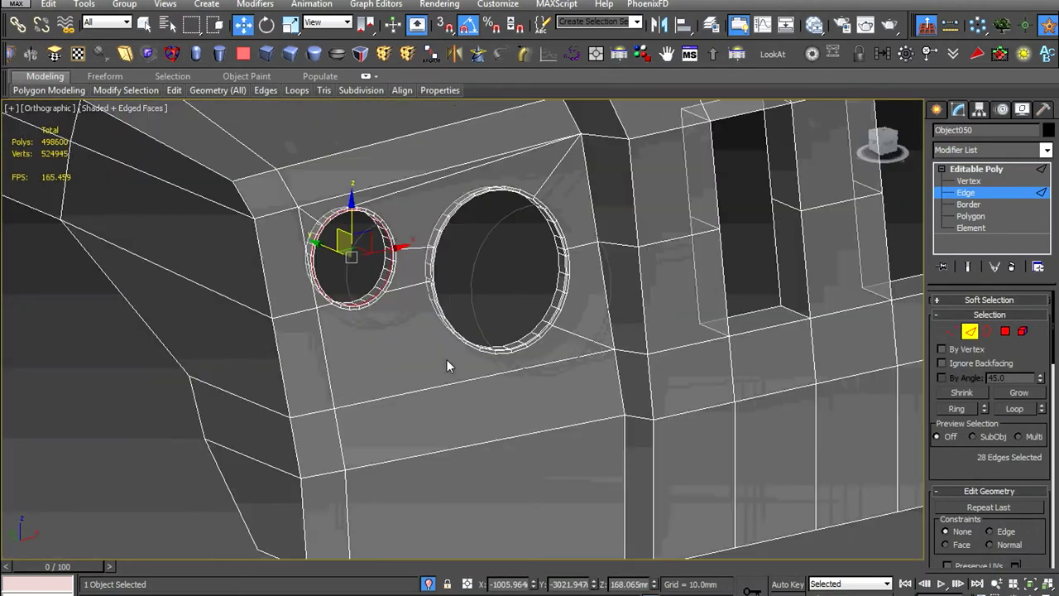
scroll(431, 224, "up", 5)
scroll(433, 208, "down", 4)
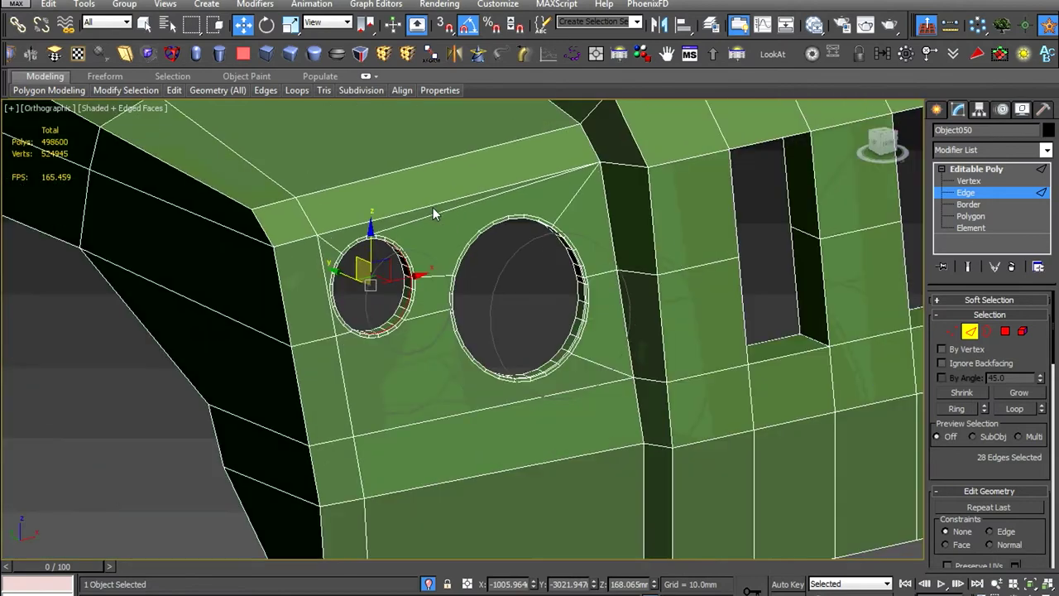
middle_click_drag(433, 206, 478, 209)
key("2")
right_click(704, 319)
Unhide all objects and move the lights group into the small fender hole
left_click(749, 271)
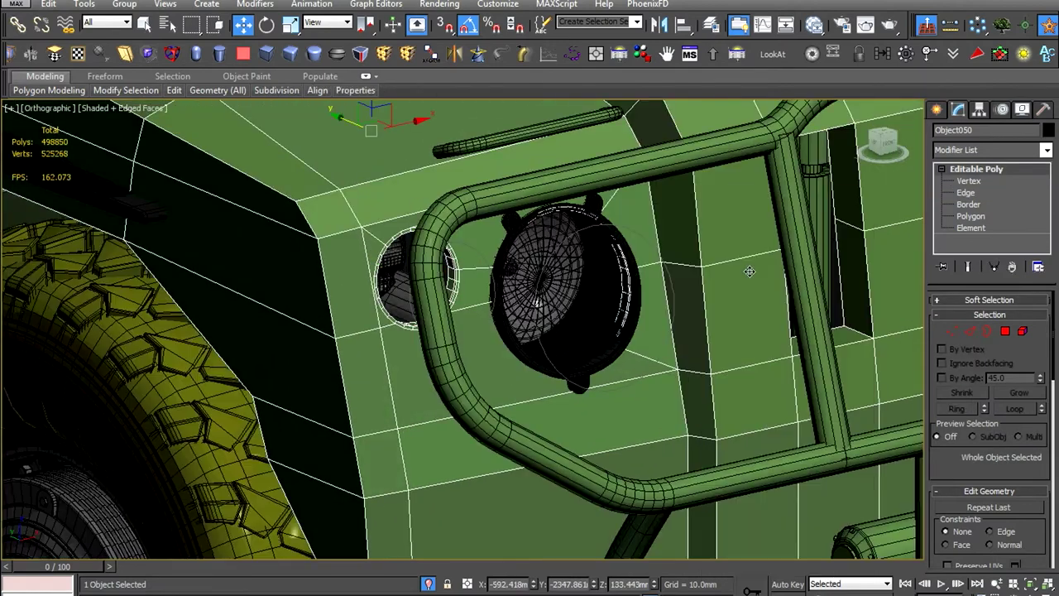
left_click(563, 306)
scroll(580, 297, "up", 2)
scroll(505, 282, "up", 5)
left_click_drag(397, 330, 412, 359)
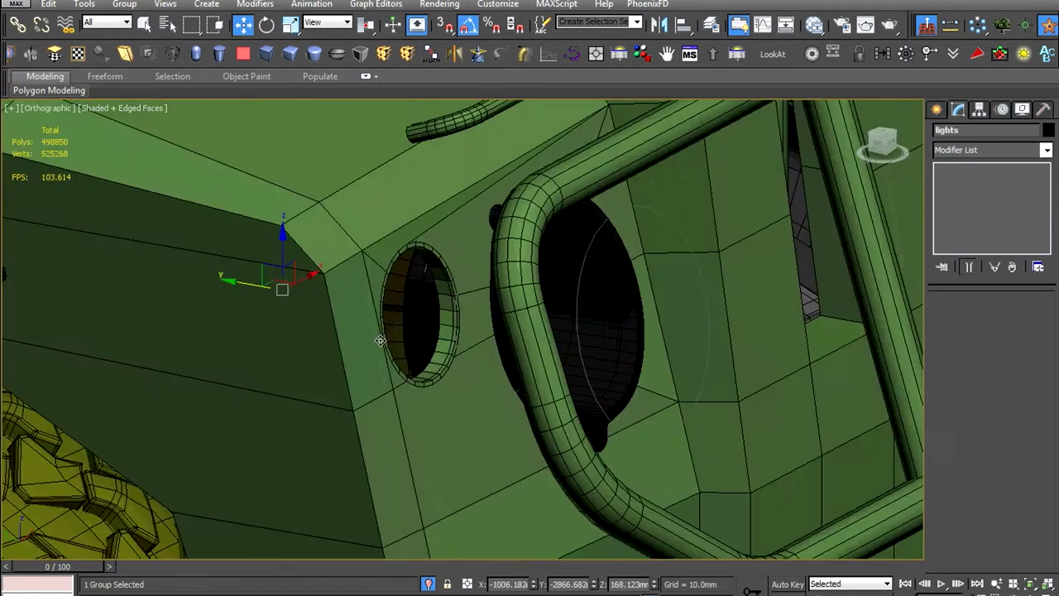
scroll(380, 340, "up", 2)
mouse_move(248, 278)
left_mouse_down()
mouse_move(414, 323)
mouse_move(366, 323)
left_mouse_up()
middle_click_drag(366, 323, 454, 362, "alt")
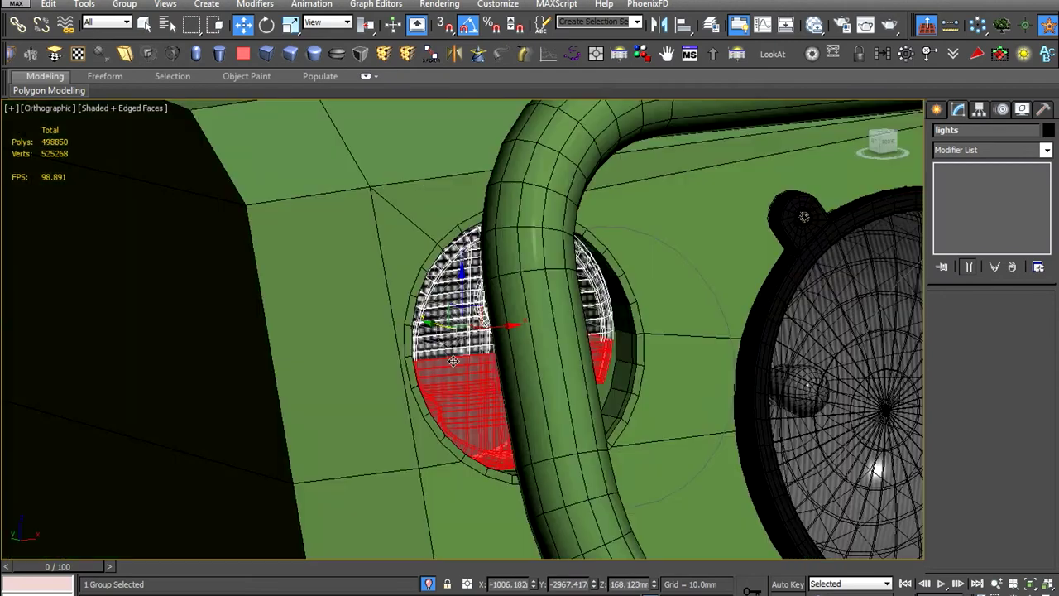
key("f")
scroll(453, 361, "up", 2)
Scale the lights group down slightly so it fits the hole
right_click(460, 253)
left_click(478, 290)
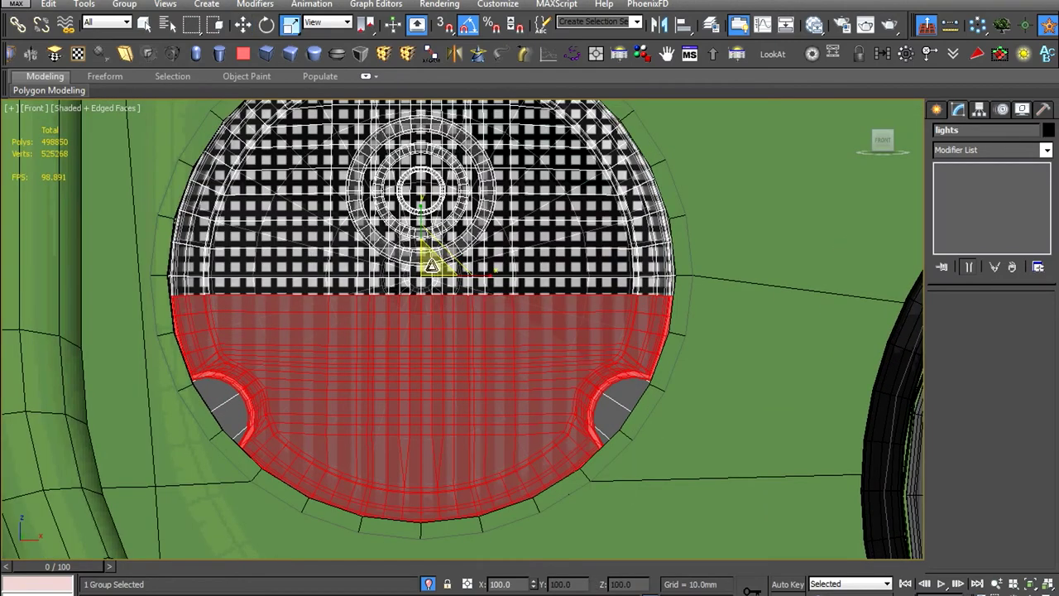
left_click_drag(431, 265, 435, 270)
right_click(435, 268)
left_click(457, 277)
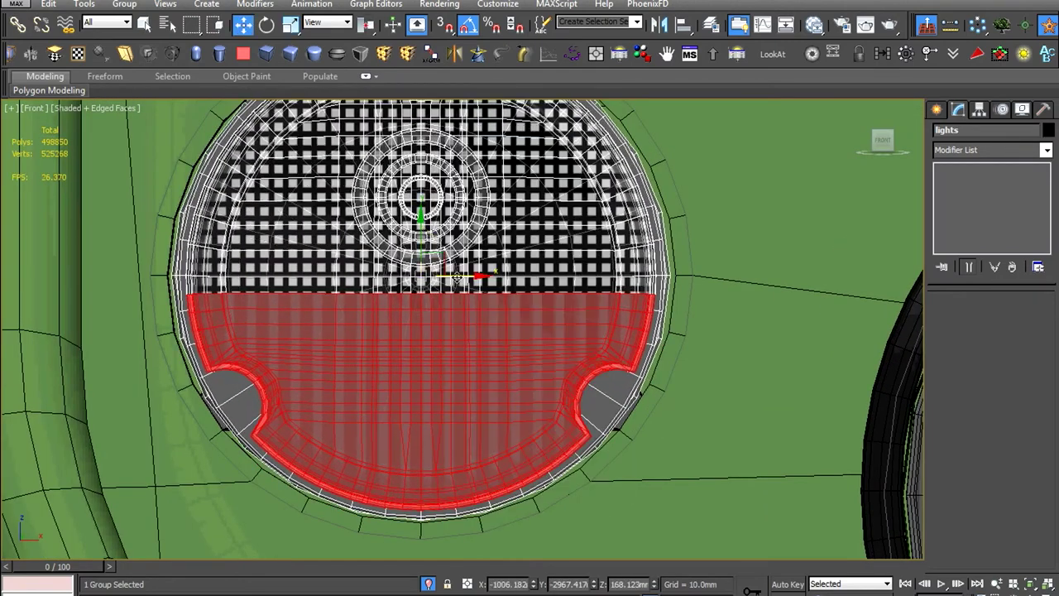
scroll(457, 277, "down", 5)
Open the lights group to inspect the lens mesh, then close the group again
left_click(124, 3)
left_click(141, 57)
left_click(428, 236)
scroll(426, 221, "up", 2)
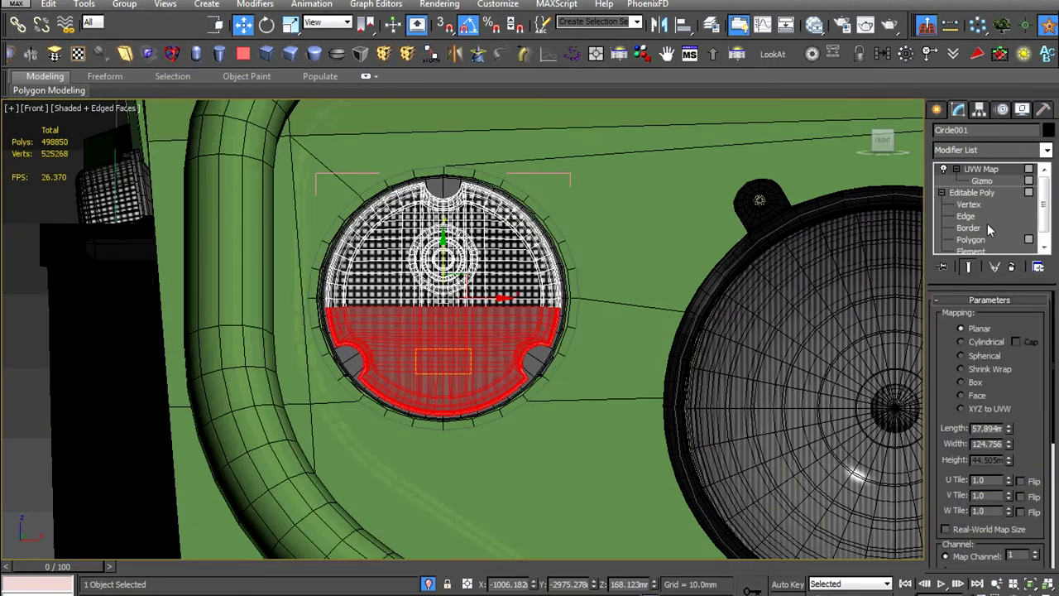
left_click(992, 191)
left_click(991, 191)
left_click(996, 169)
left_click(124, 3)
left_click(141, 72)
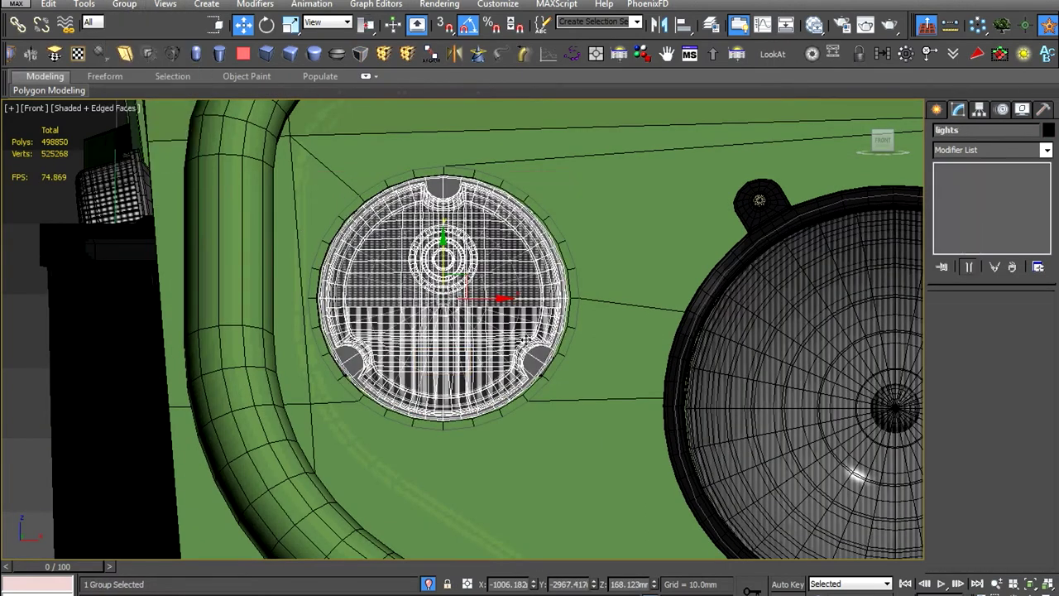
Isolate headlight Group010 with the fender and orbit to a side view
middle_click_drag(527, 341, 444, 356)
middle_click_drag(534, 424, 618, 422, "alt")
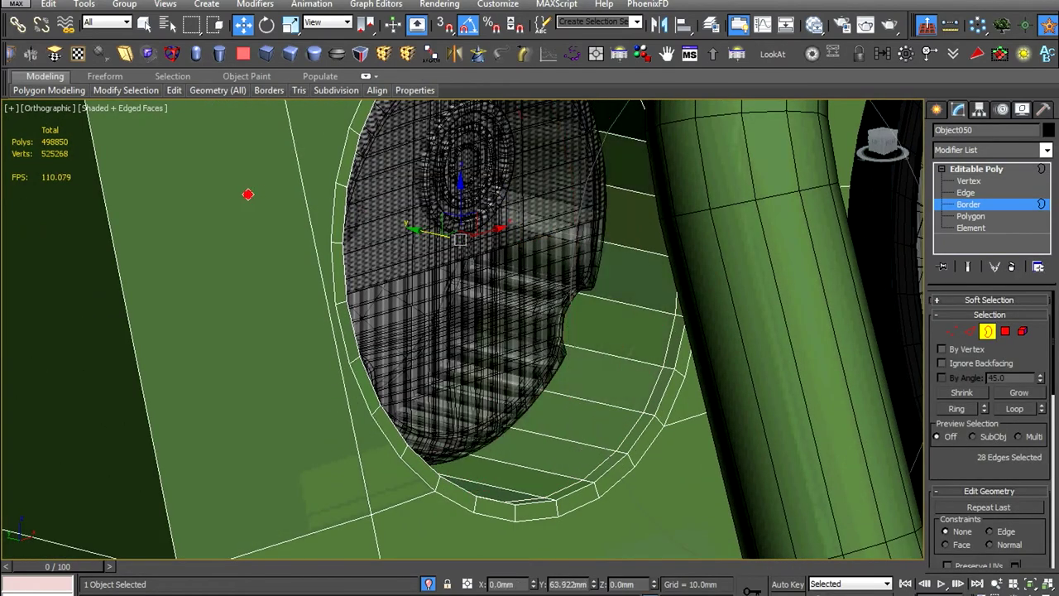
scroll(659, 363, "down", 5)
left_click(659, 362)
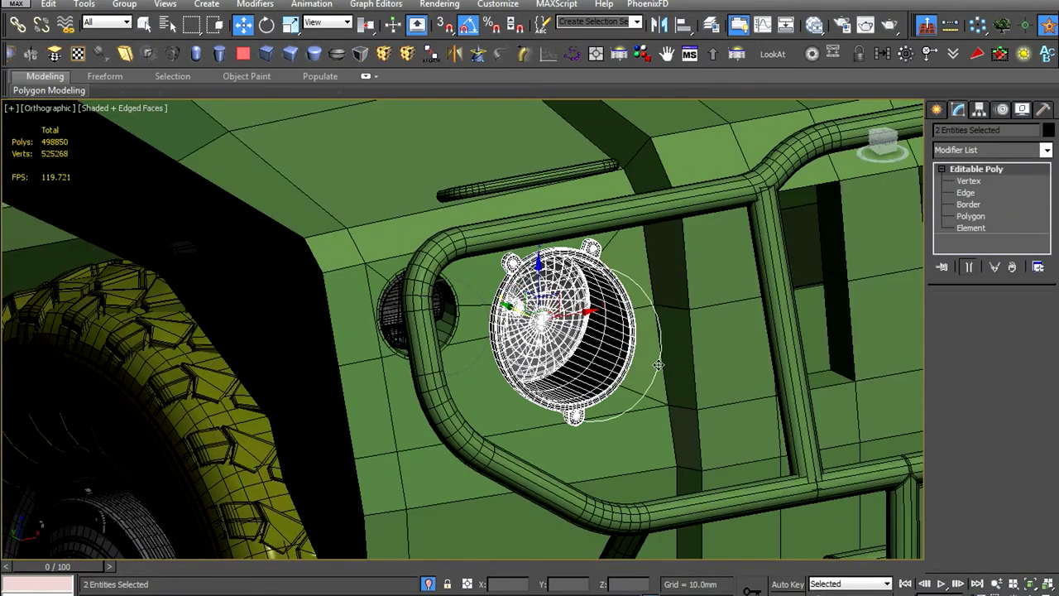
left_click(658, 364)
key("alt+q")
left_click(520, 397)
scroll(520, 397, "up", 5)
mouse_move(520, 397)
middle_mouse_down("alt")
mouse_move(438, 371)
mouse_move(641, 415)
mouse_move(595, 435)
mouse_move(596, 397)
mouse_move(256, 107)
middle_mouse_up("alt")
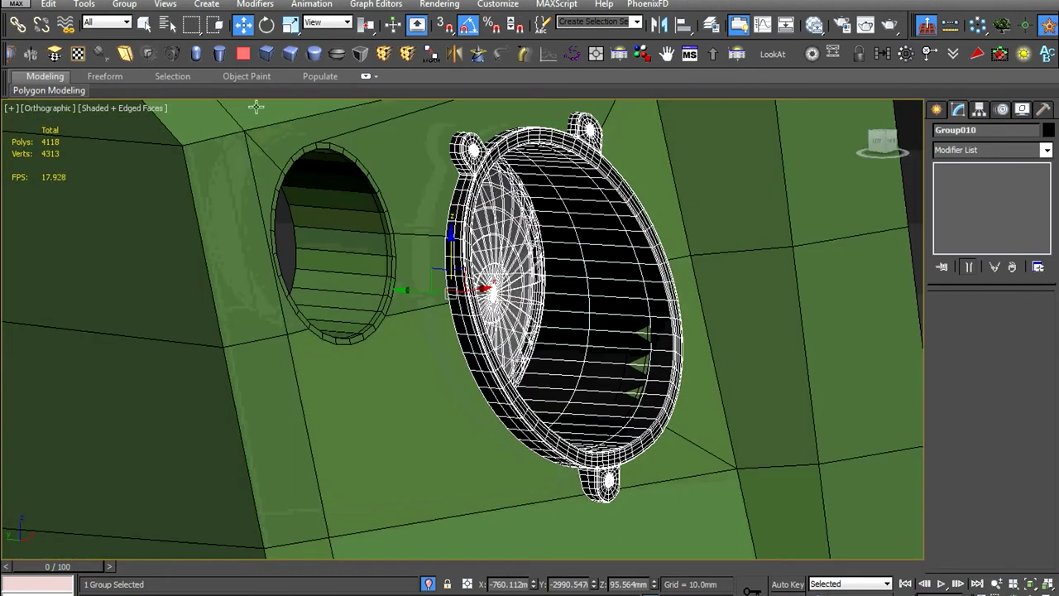
Open the headlight group, select rim Object016, and view it from the side in wireframe
left_click(124, 3)
left_click(137, 57)
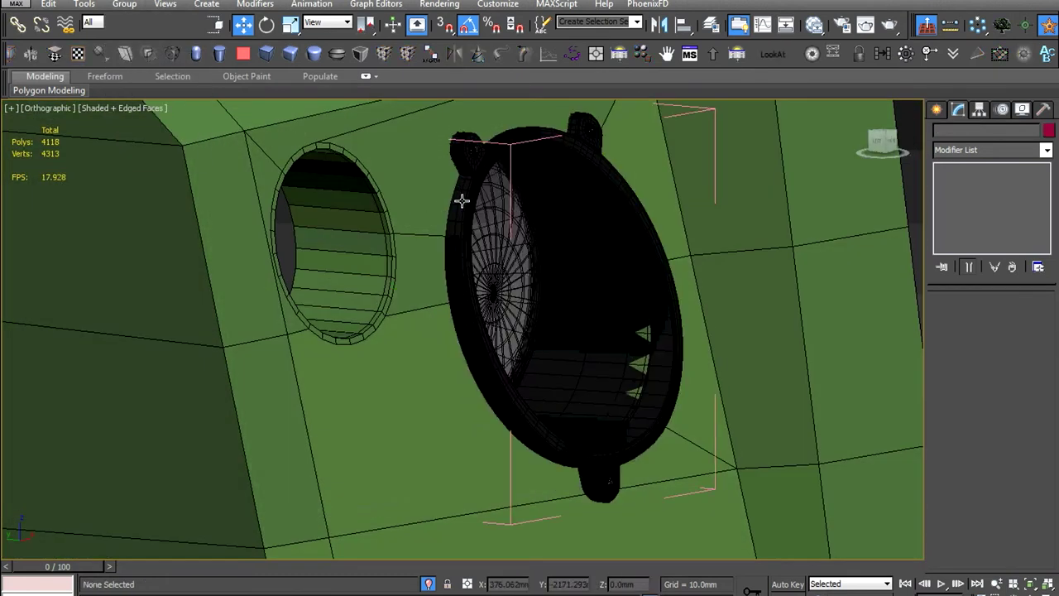
left_click(463, 201)
key("l")
key("F4")
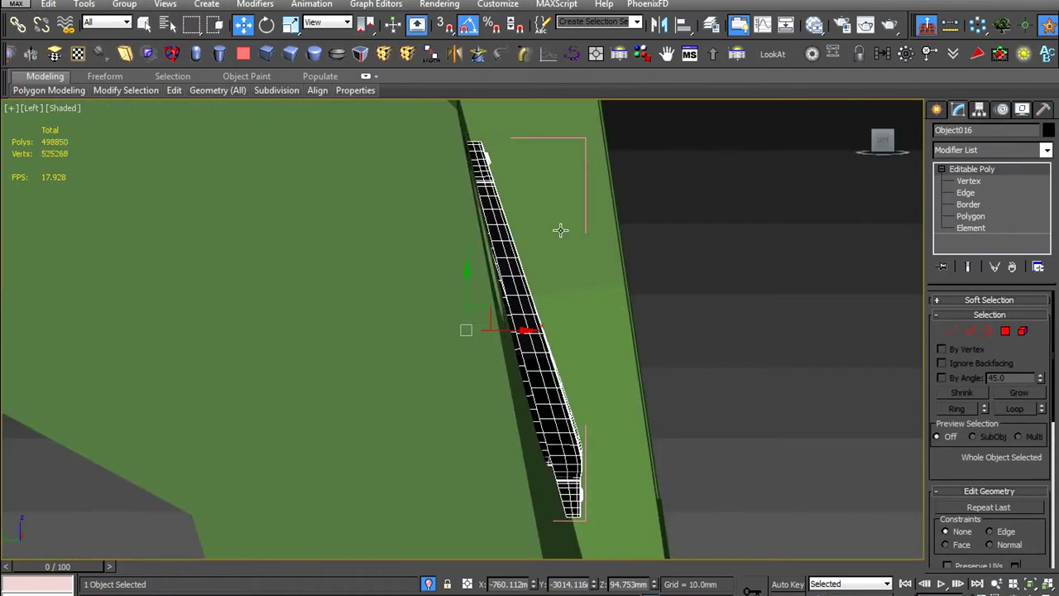
left_click(73, 112)
left_click(107, 229)
Select all of the rim's vertices, then restore the shaded view with edges
left_click(988, 183)
left_click_drag(441, 117, 544, 194)
left_click_drag(641, 517, 488, 186, "ctrl")
scroll(570, 300, "up", 5)
left_click_drag(488, 248, 581, 182)
scroll(582, 182, "down", 5)
mouse_move(581, 182)
middle_mouse_down("alt")
mouse_move(596, 215)
mouse_move(571, 232)
middle_mouse_up("alt")
left_click(101, 108)
left_click(149, 140)
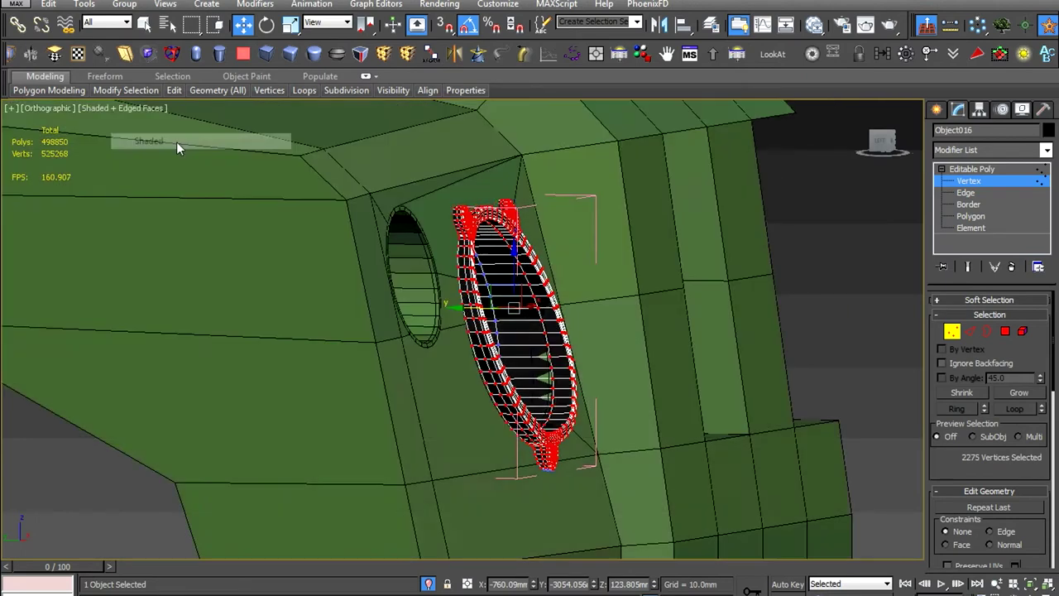
middle_click_drag(176, 141, 457, 327, "alt")
Add an FFD 2x2x2 modifier and move its control points to bend the ring onto the fender
left_click(382, 55)
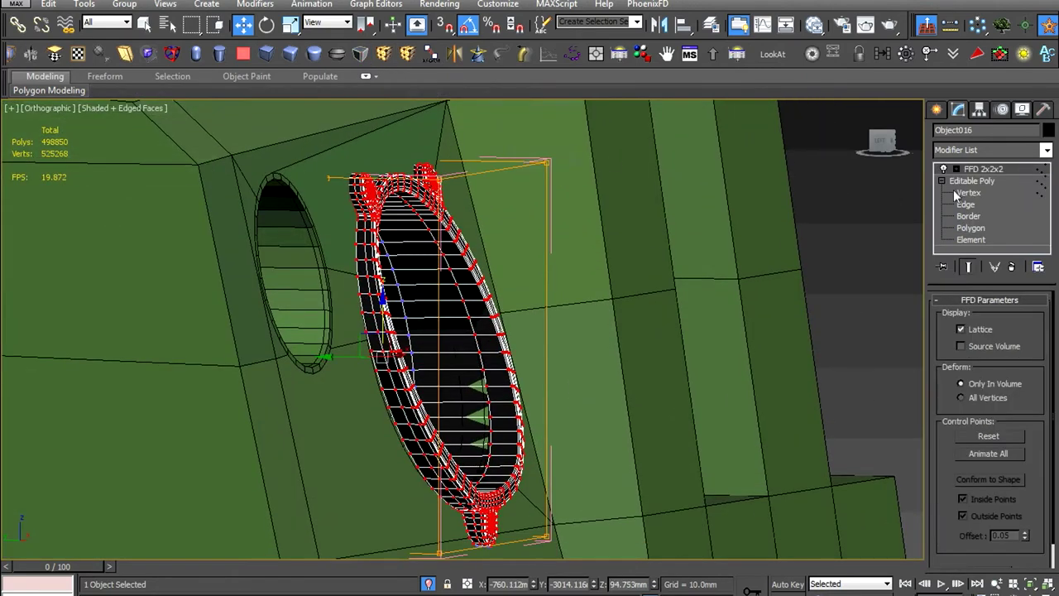
left_click(995, 183)
scroll(484, 469, "up", 3)
scroll(485, 469, "up", 3)
left_click_drag(442, 460, 426, 463)
middle_click_drag(480, 455, 497, 248, "alt")
middle_click_drag(464, 331, 530, 248)
left_click_drag(561, 215, 560, 215)
middle_click_drag(560, 248, 857, 190, "alt")
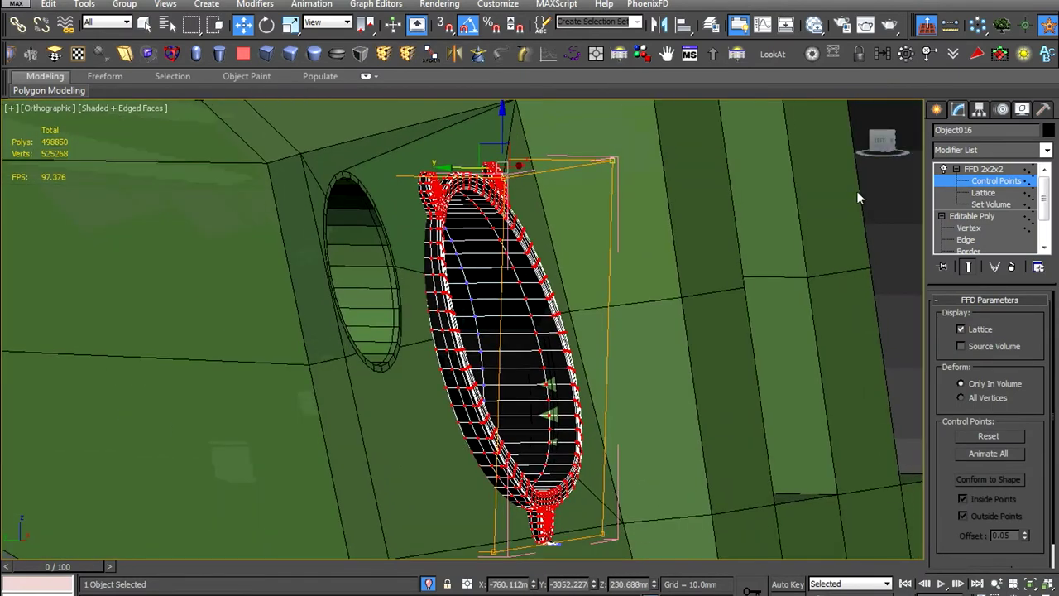
right_click(538, 211)
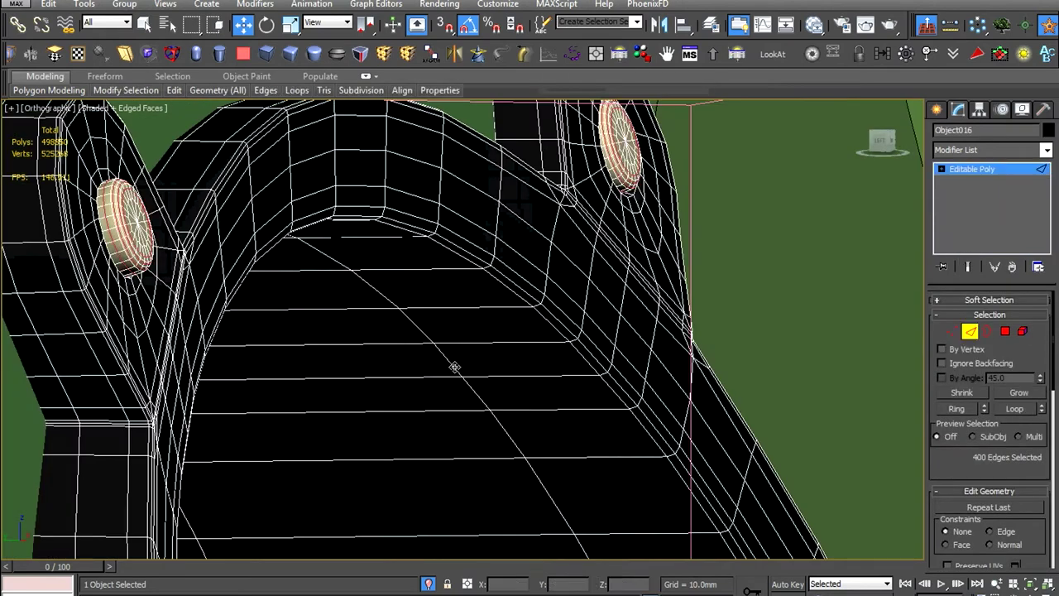
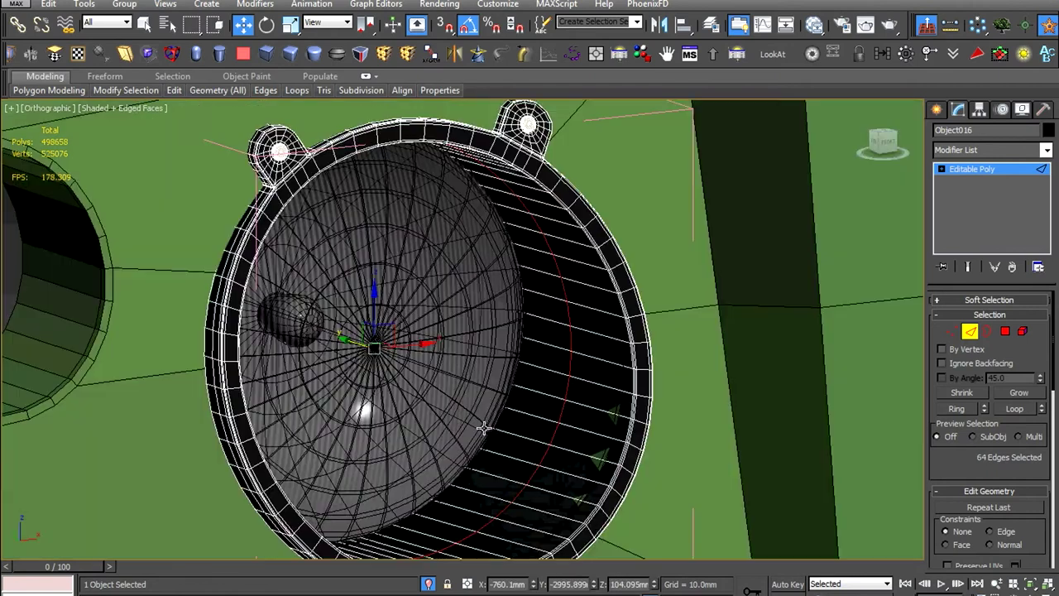
Remove the extra edge loop from the round headlight and close Group010
key("ctrl+BackSpace")
left_click(941, 170)
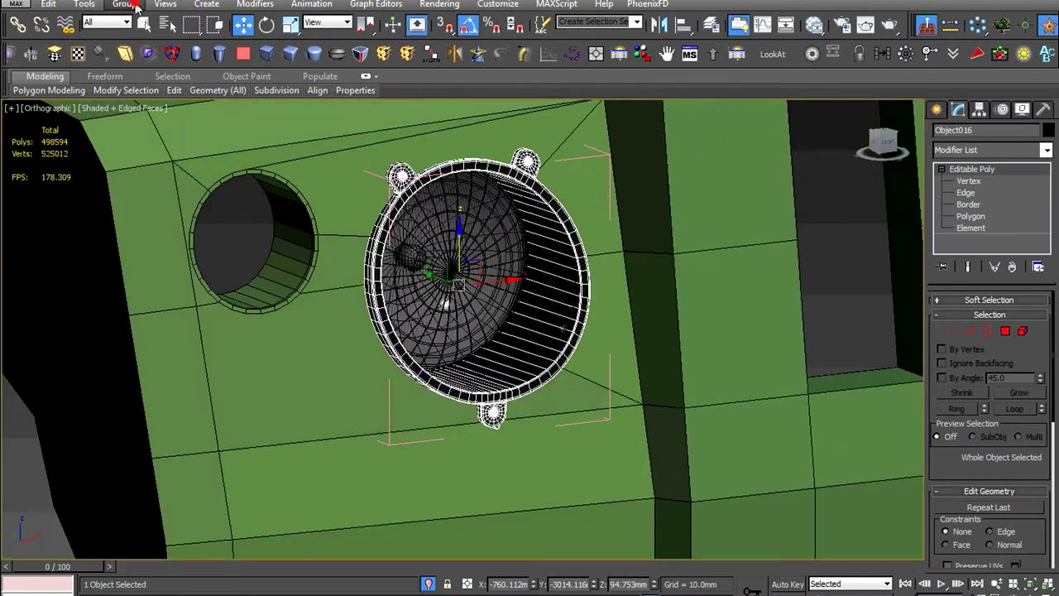
left_click(124, 4)
left_click(137, 75)
Select Object016 and box-select the two vertices along the mounting lug's bottom edge
scroll(497, 473, "up", 5)
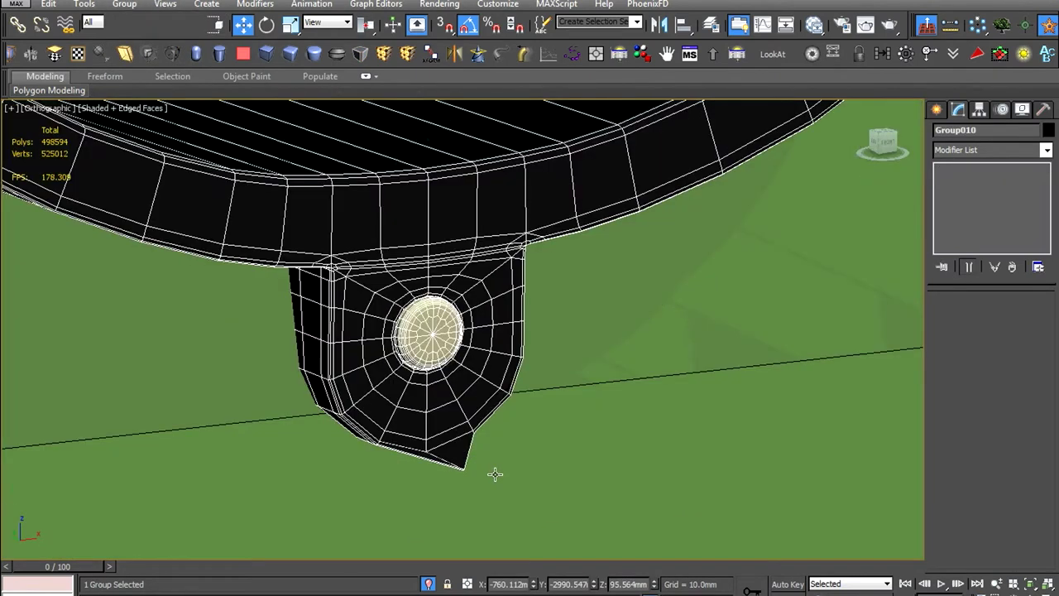
left_click(492, 471)
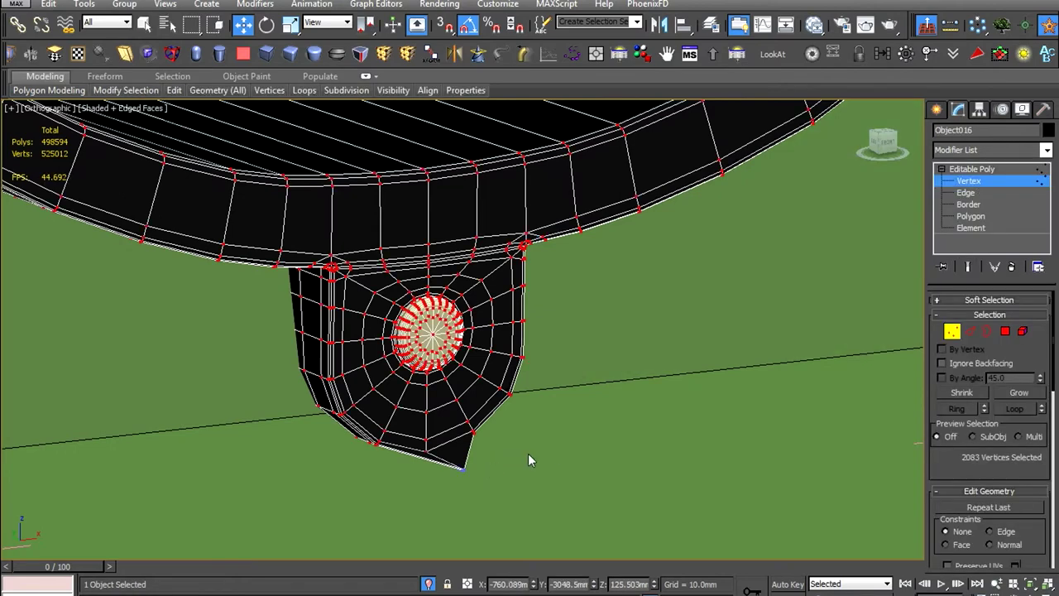
left_click(530, 461)
middle_click_drag(530, 461, 519, 463, "alt")
left_click_drag(485, 456, 350, 482)
middle_click_drag(411, 519, 496, 389, "alt")
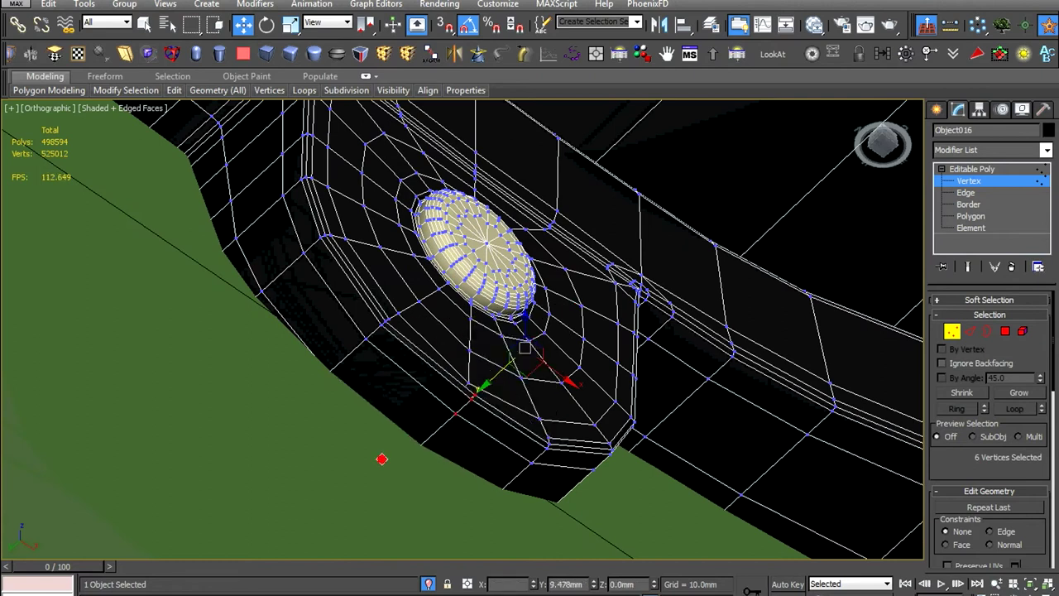
mouse_move(429, 472)
middle_mouse_down("alt")
mouse_move(323, 439)
mouse_move(486, 438)
middle_mouse_up("alt")
scroll(301, 472, "up", 3)
left_click(300, 471)
left_click_drag(300, 470, 285, 471)
Check the selected lug vertices and the lens edges, then exit the lamp mesh editing
middle_click_drag(591, 469, 312, 495, "alt")
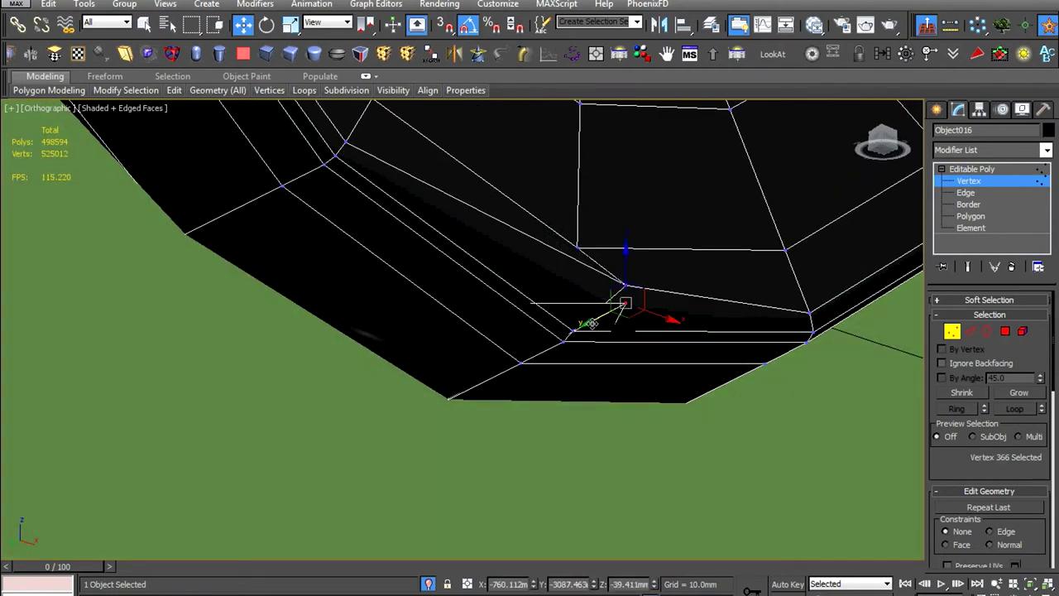
scroll(537, 333, "down", 4)
scroll(544, 373, "down", 3)
scroll(543, 402, "up", 5)
scroll(560, 406, "up", 3)
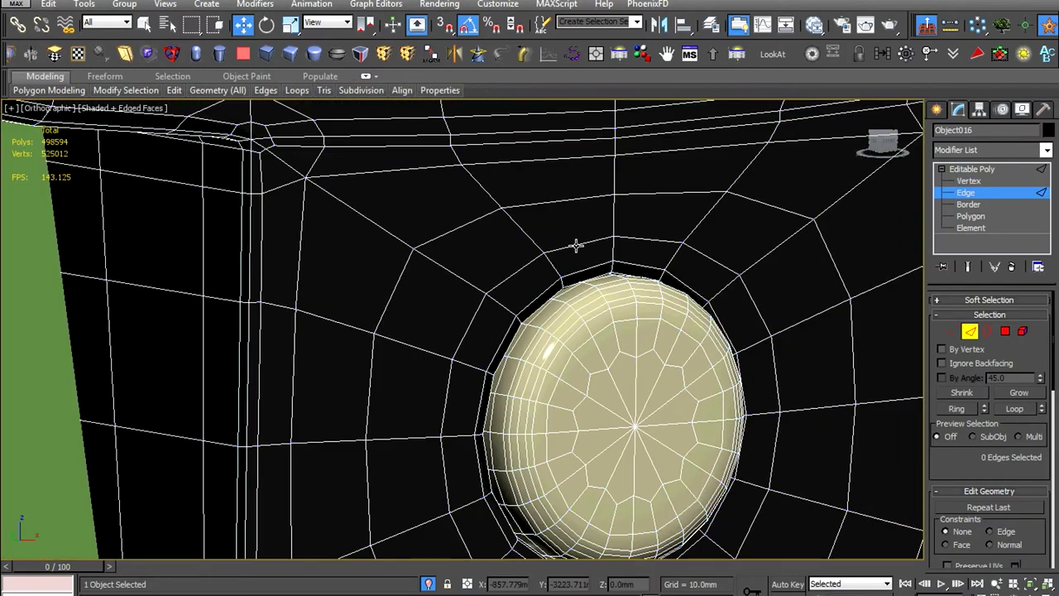
mouse_move(584, 199)
middle_mouse_down("alt")
mouse_move(490, 327)
mouse_move(577, 407)
mouse_move(610, 371)
mouse_move(585, 423)
middle_mouse_up("alt")
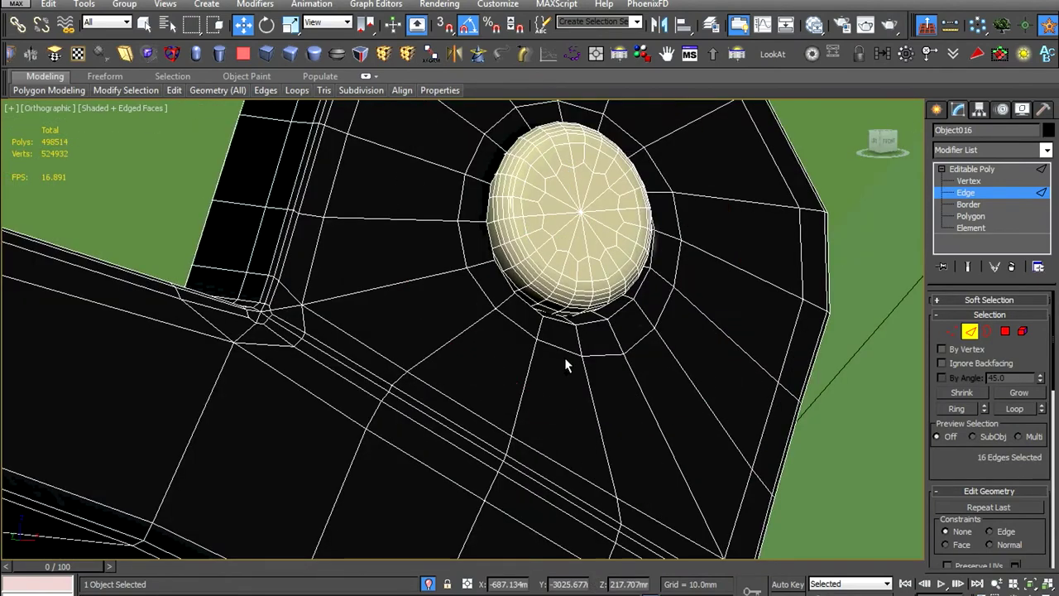
key("shift+z")
key("shift+z")
left_click(124, 3)
Close the headlight group, Unhide All objects, and view the selected headlight group from the side
left_click(143, 75)
right_click(479, 361)
left_click(529, 298)
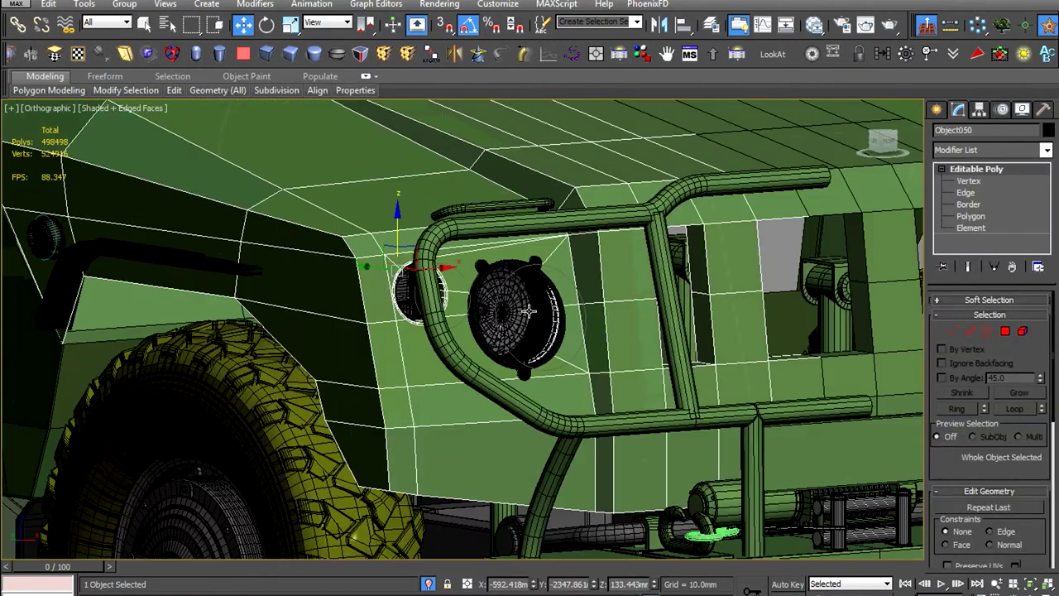
scroll(530, 310, "up", 5)
left_click(550, 357)
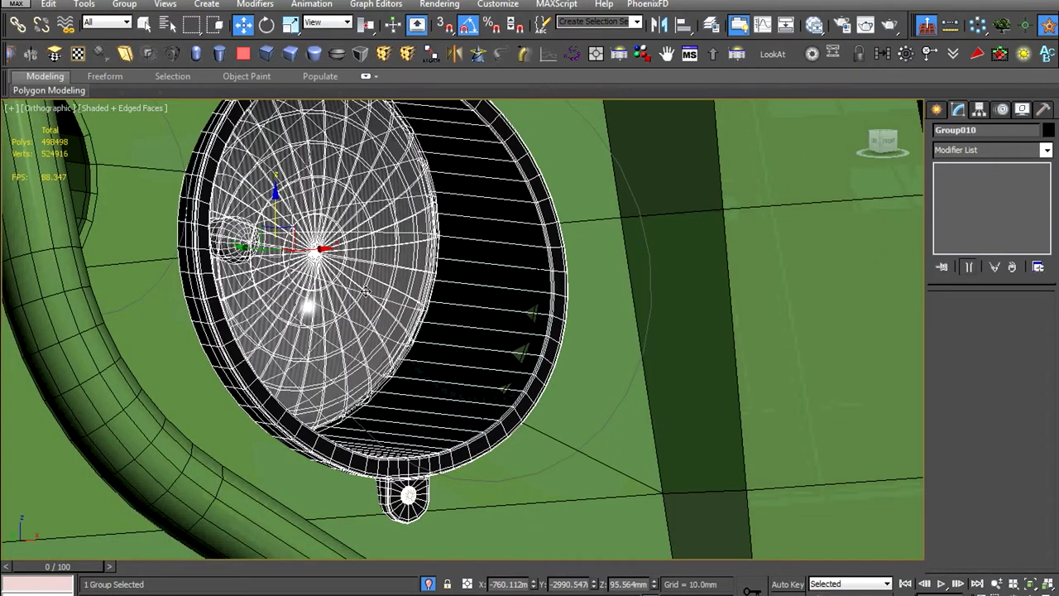
scroll(292, 369, "down", 5)
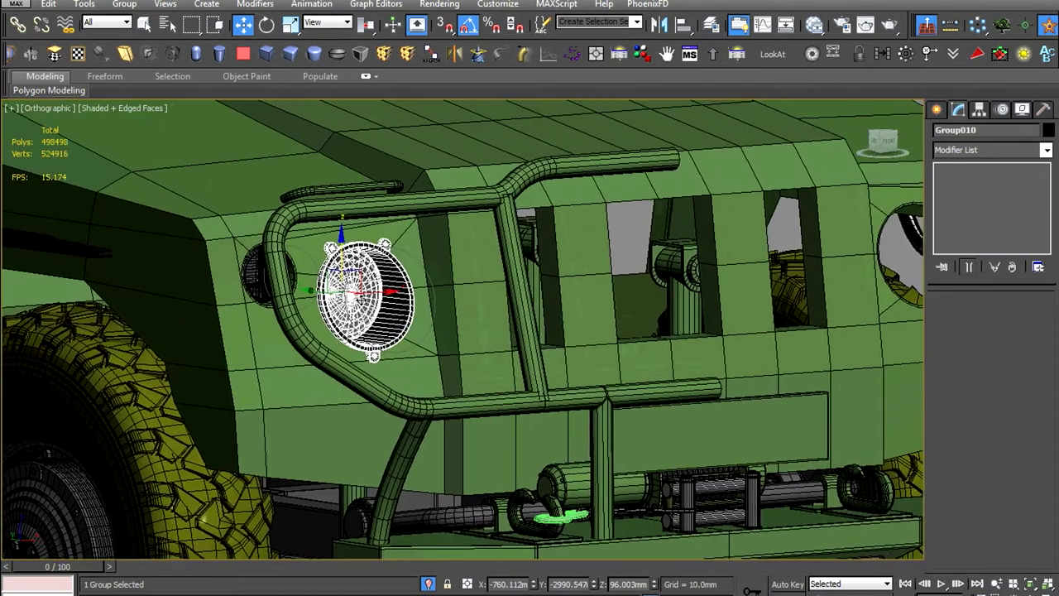
middle_click_drag(249, 348, 292, 369, "alt")
scroll(293, 369, "up", 5)
scroll(293, 369, "down", 5)
Select the truck body shell and view the grille from the front
left_click(302, 373)
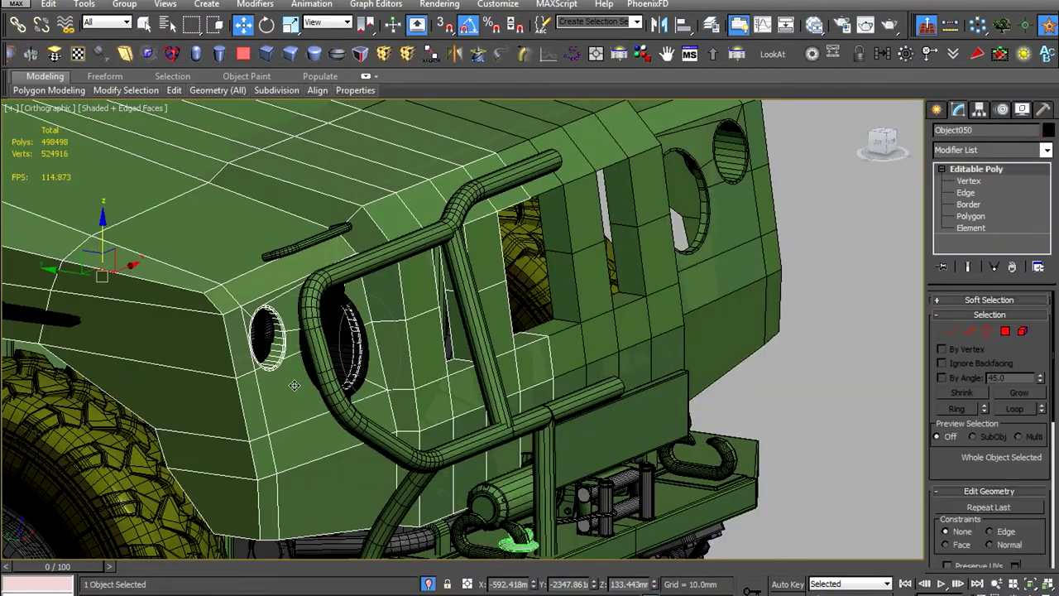
scroll(297, 376, "up", 2)
scroll(304, 405, "down", 4)
scroll(304, 405, "up", 4)
scroll(227, 359, "up", 3)
scroll(227, 359, "down", 5)
mouse_move(227, 359)
middle_mouse_down("alt")
mouse_move(446, 444)
mouse_move(321, 348)
middle_mouse_up("alt")
scroll(446, 444, "down", 5)
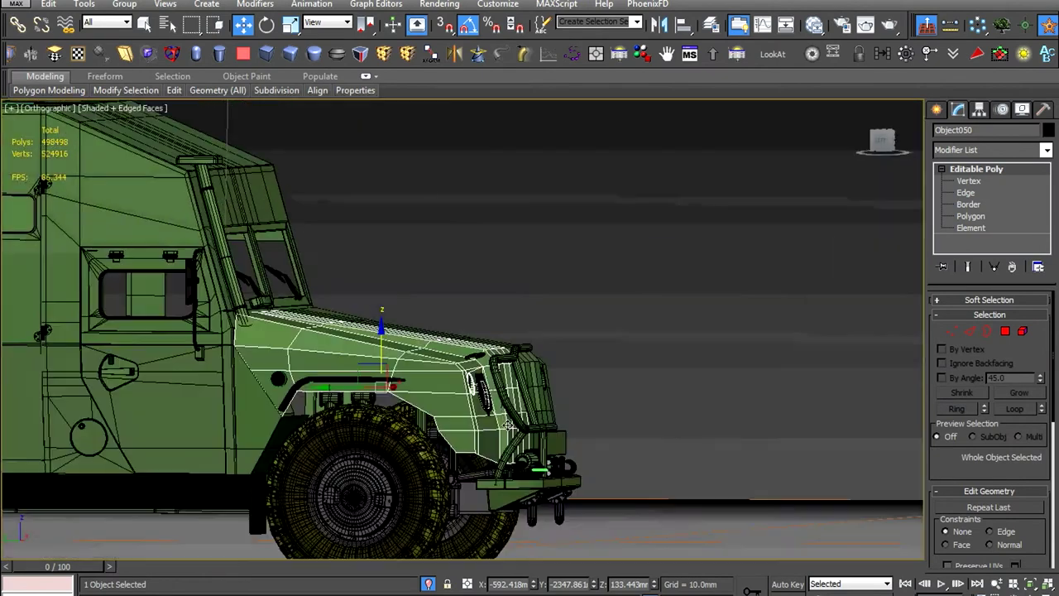
scroll(322, 347, "up", 5)
Select the fender rail and inspect its vertices up close before returning to the whole truck
left_click(327, 343)
scroll(327, 343, "up", 2)
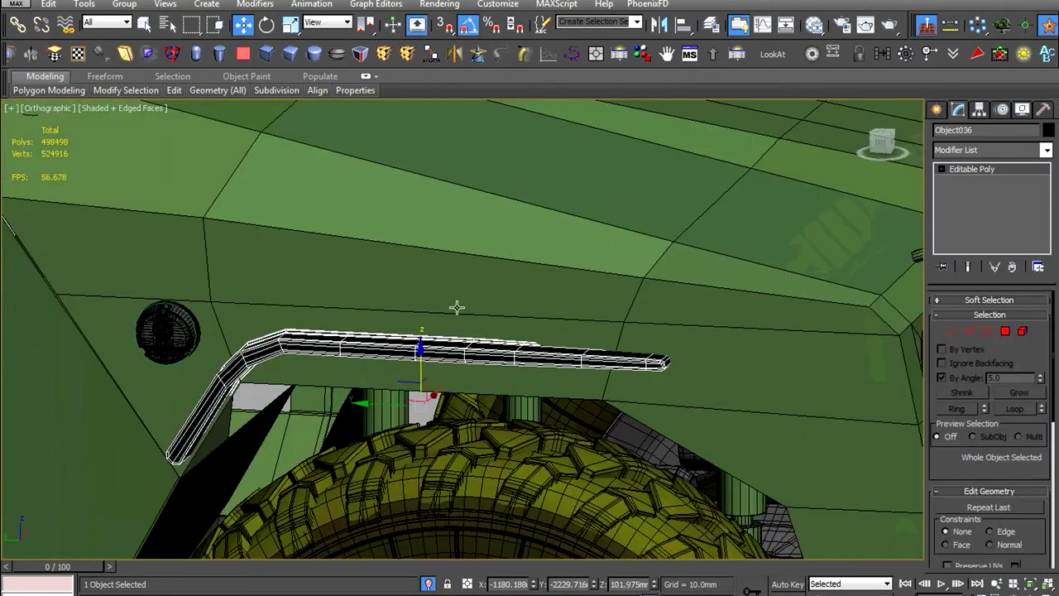
middle_click_drag(331, 348, 223, 450, "alt")
key("1")
scroll(397, 307, "up", 3)
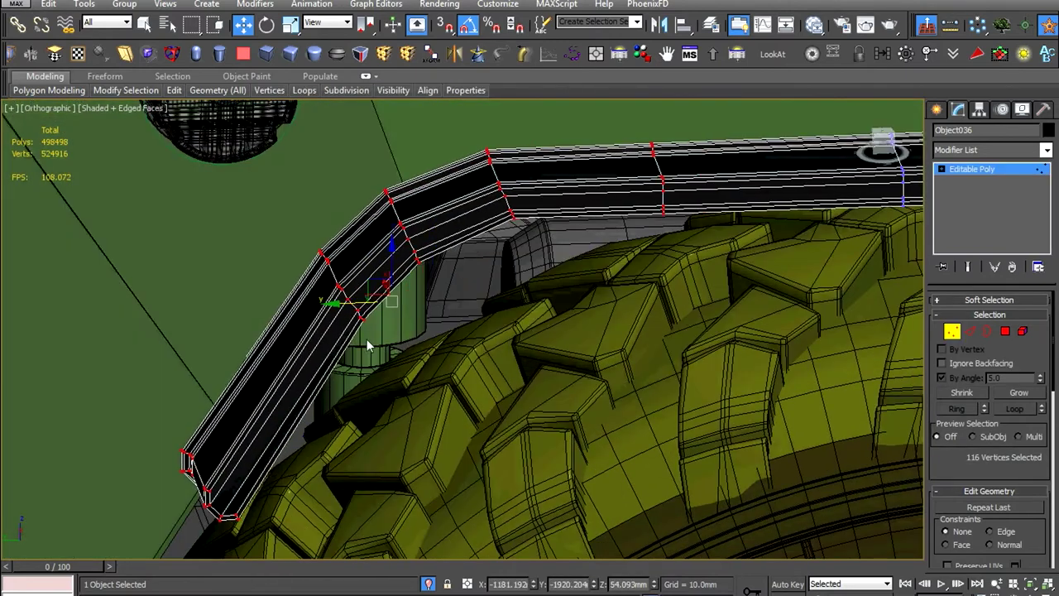
middle_click_drag(366, 338, 350, 319, "alt")
key("shift+z")
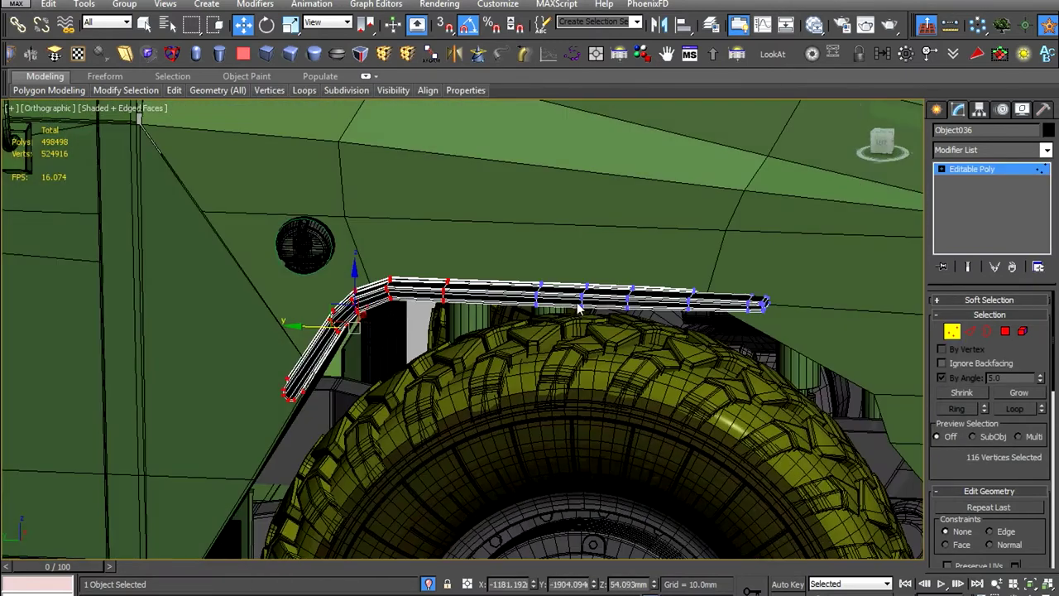
key("shift+z")
Select the floor plane, then apply a context-menu command to the objects by the mudflap
key("shift+z")
key("shift+z")
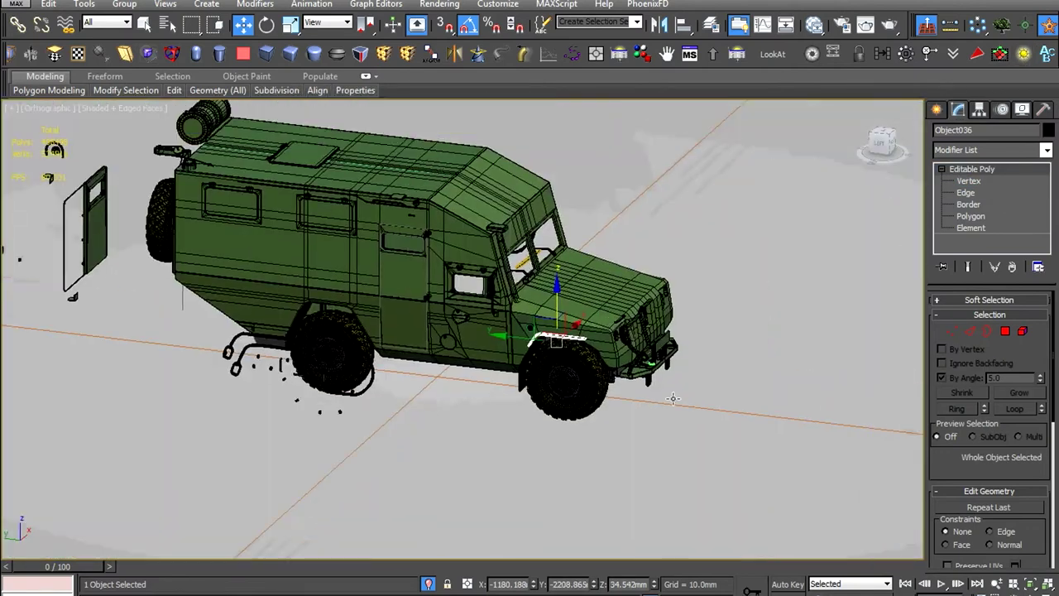
left_click(739, 356)
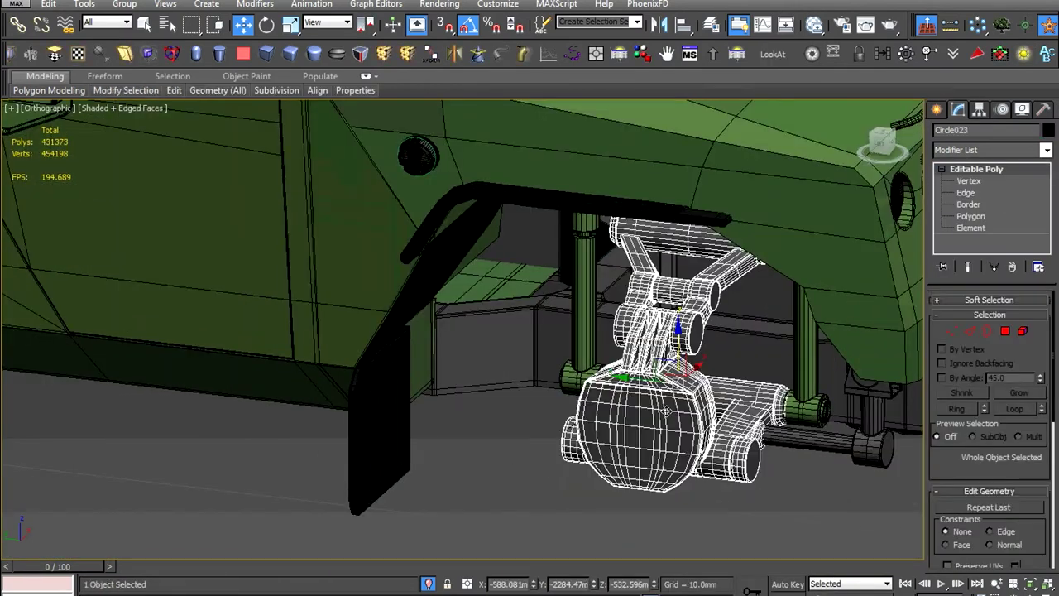
left_click(672, 382)
right_click(672, 382)
left_click(684, 435)
Select the mudflap under the fender for a close-up, then select the truck body shell
key("shift+z")
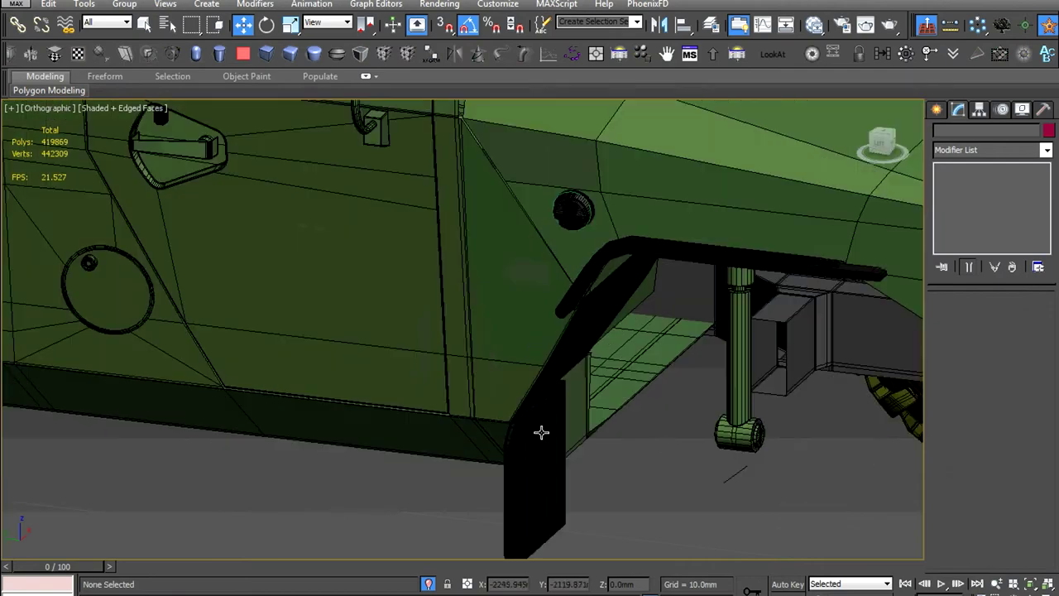
left_click(547, 441)
key("shift+z")
key("shift+z")
key("shift+z")
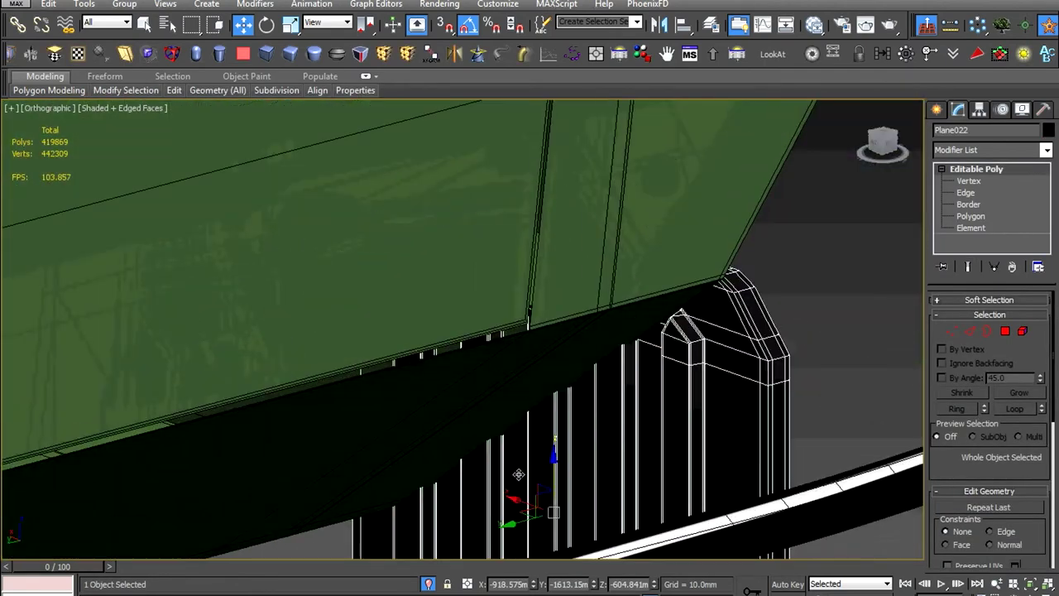
key("shift+z")
key("shift+z")
key("shift+z")
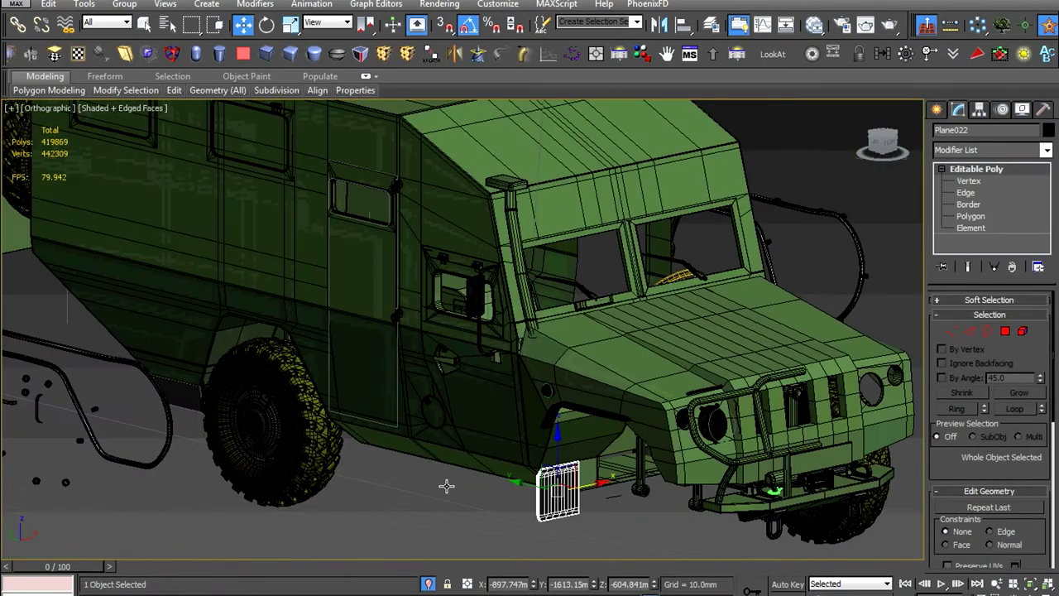
key("shift+z")
left_click(510, 348)
key("shift+z")
key("shift+z")
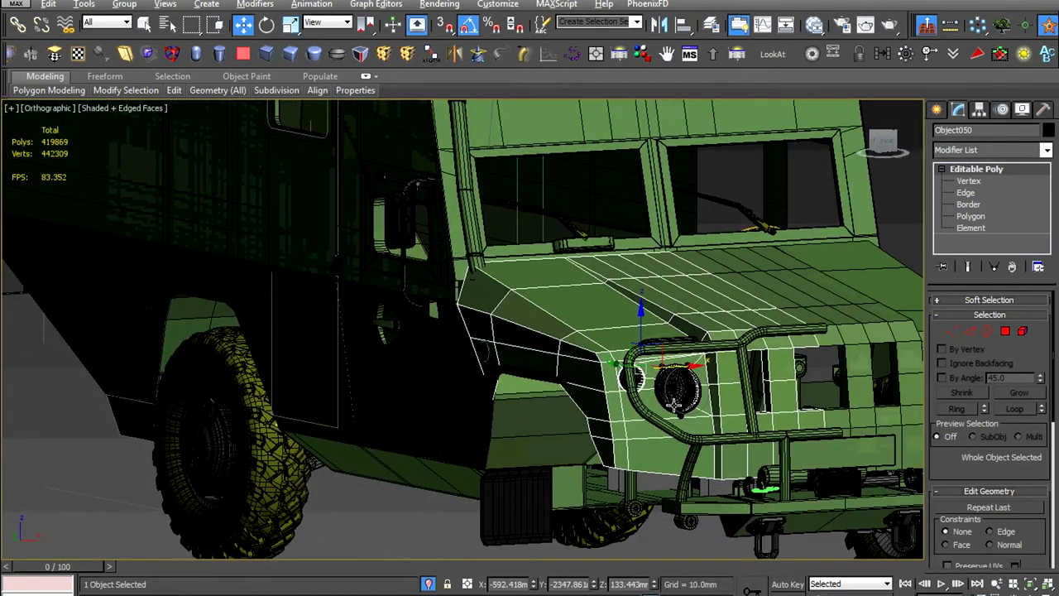
Isolate the body shell and cut an edge from the fender's top edge
key("alt+q")
scroll(691, 389, "up", 5)
scroll(579, 373, "up", 3)
scroll(496, 331, "down", 3)
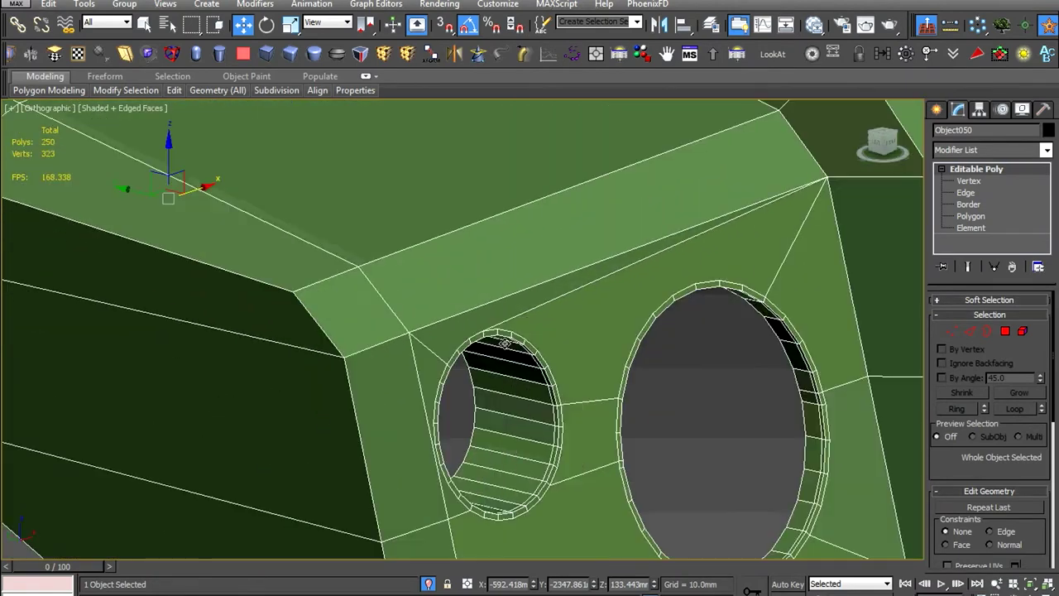
scroll(453, 303, "up", 3)
middle_click_drag(453, 303, 457, 317)
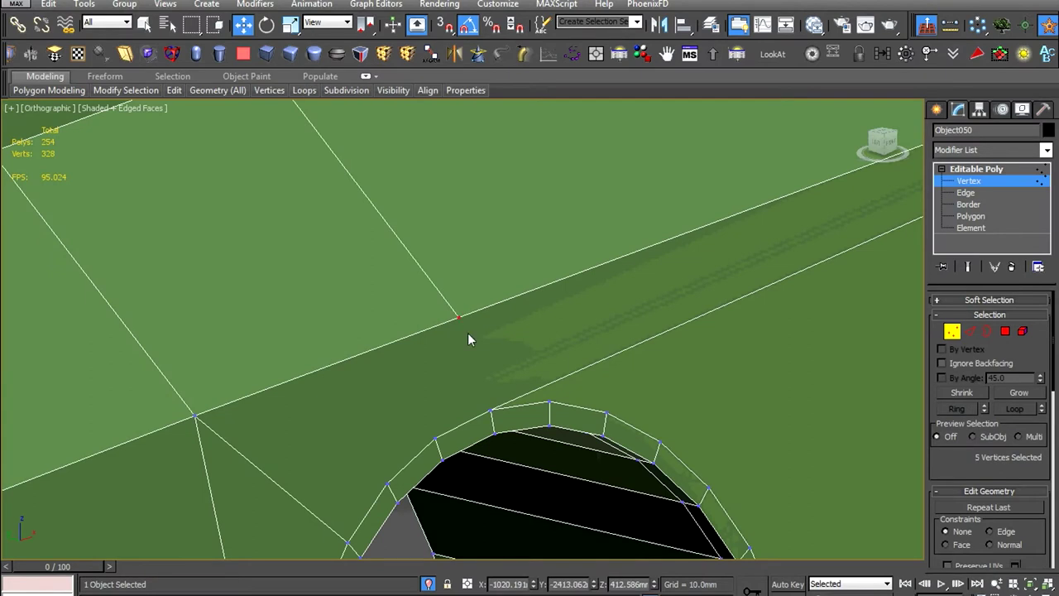
scroll(486, 383, "up", 2)
left_click(493, 421, "ctrl")
In edge mode, insert a support edge loop at the fender corner
key("2")
scroll(600, 393, "down", 3)
scroll(600, 381, "down", 3)
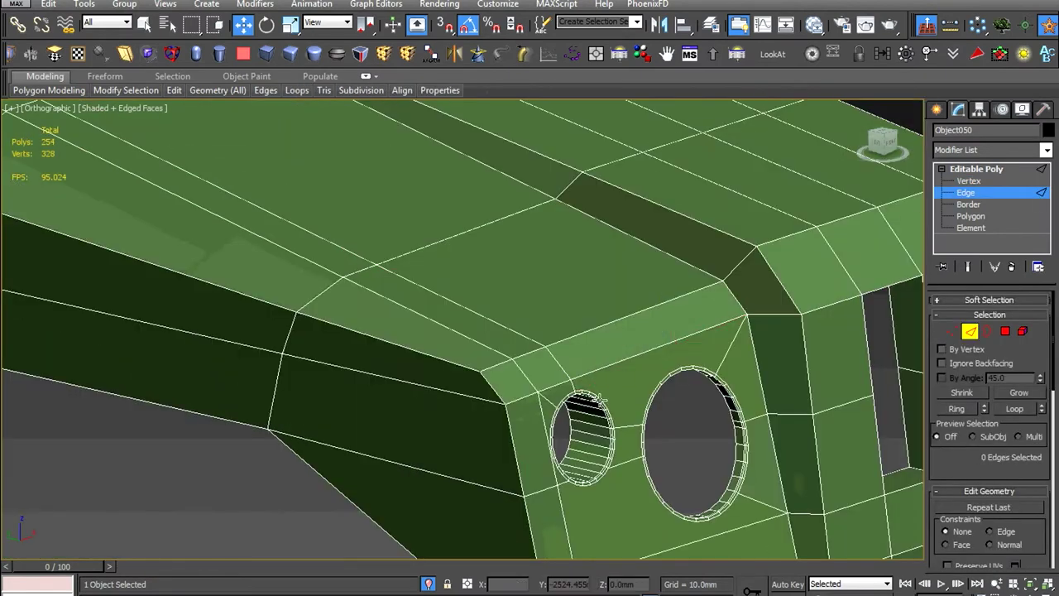
scroll(626, 406, "up", 5)
middle_click_drag(626, 406, 651, 270)
scroll(641, 275, "up", 3)
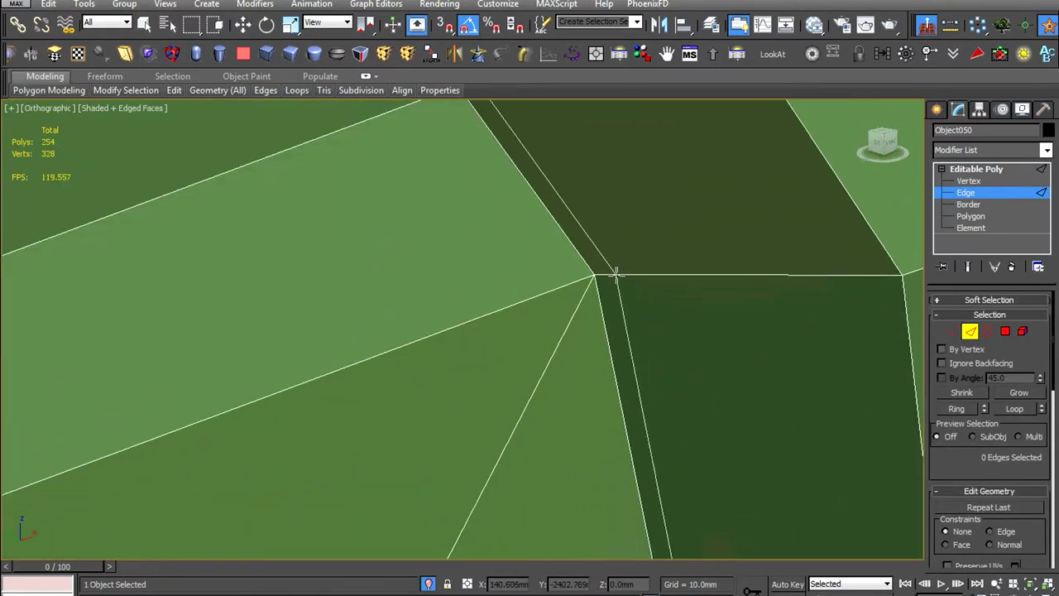
left_click(615, 273)
middle_click_drag(867, 273, 724, 343)
scroll(778, 348, "down", 4)
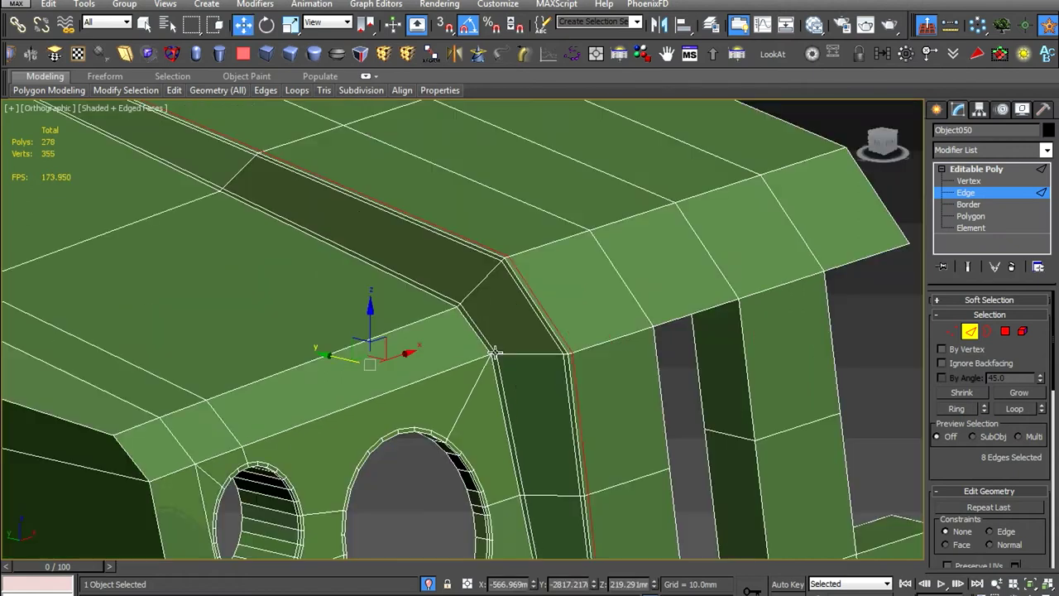
scroll(263, 367, "up", 1)
scroll(263, 367, "up", 4)
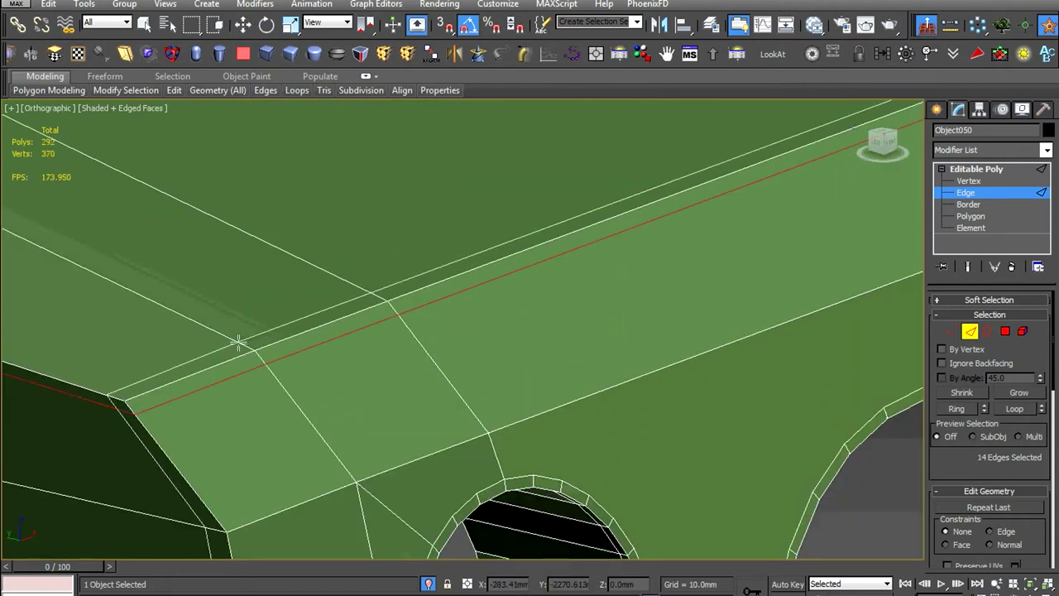
Add support edge loops along the fender top, across the fender and at its corner
left_click(237, 342)
scroll(234, 390, "up", 2)
left_click(190, 421)
scroll(189, 421, "down", 3)
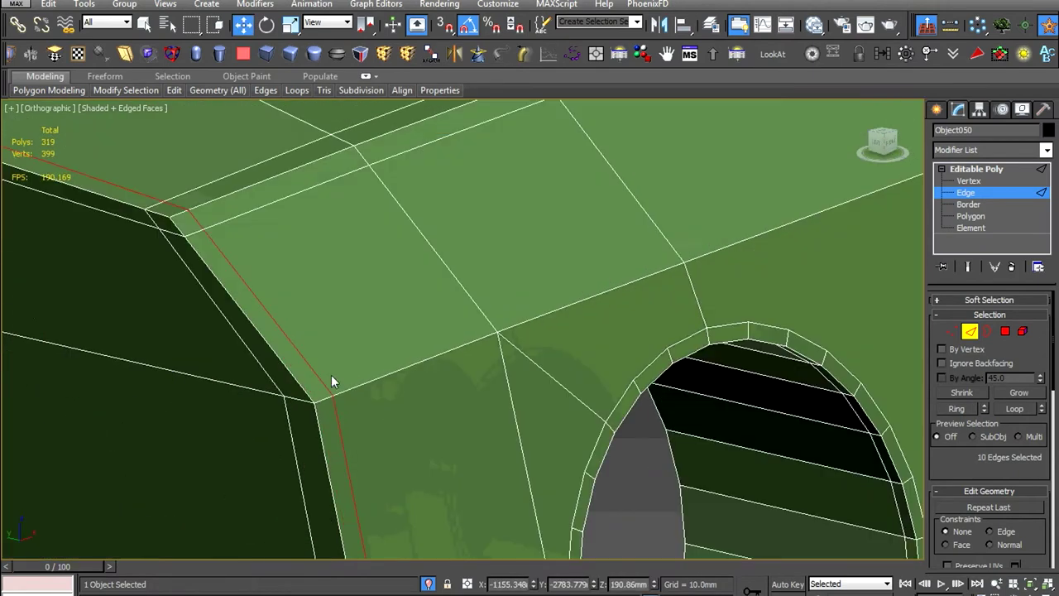
scroll(331, 378, "down", 2)
scroll(605, 311, "up", 1)
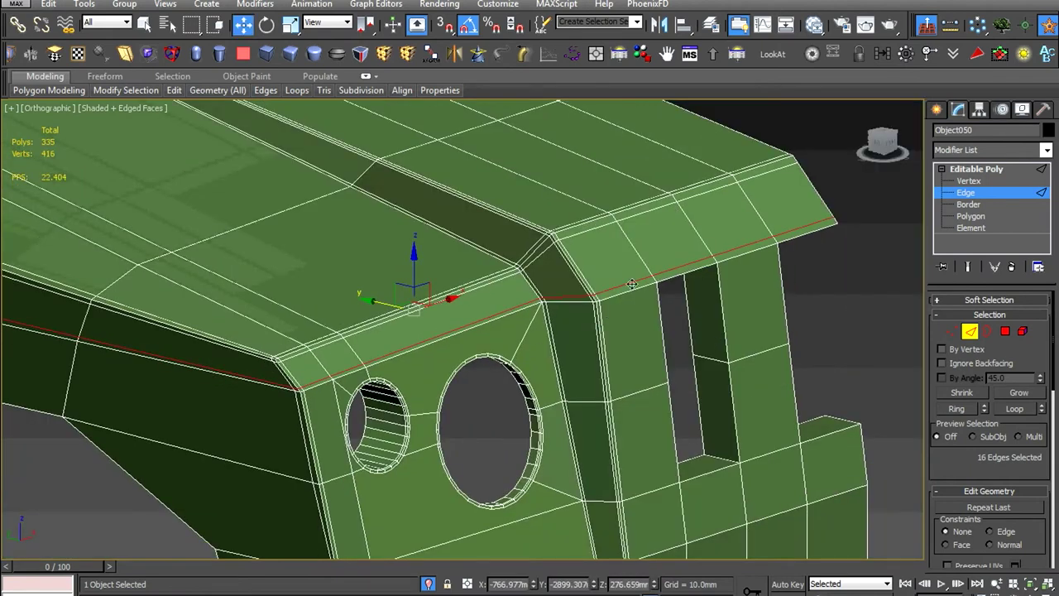
scroll(703, 300, "up", 3)
scroll(673, 331, "down", 1)
scroll(678, 327, "up", 2)
left_click(683, 321)
middle_click_drag(683, 320, 406, 444)
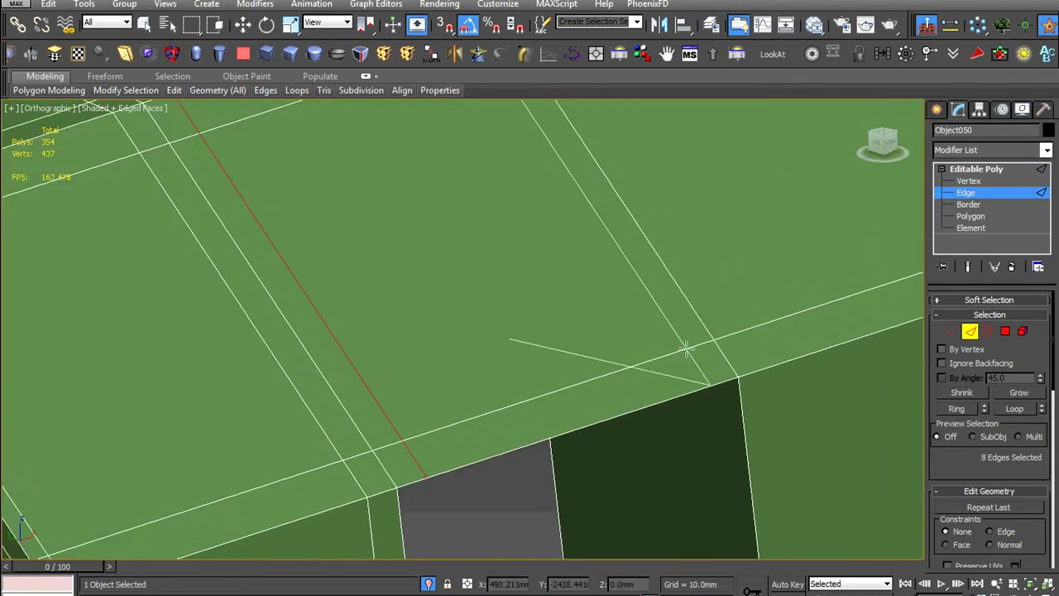
left_click(750, 330)
Add support loops beside the grille opening and across the hull
key("w")
scroll(703, 322, "down", 2)
scroll(657, 284, "up", 2)
scroll(648, 329, "up", 1)
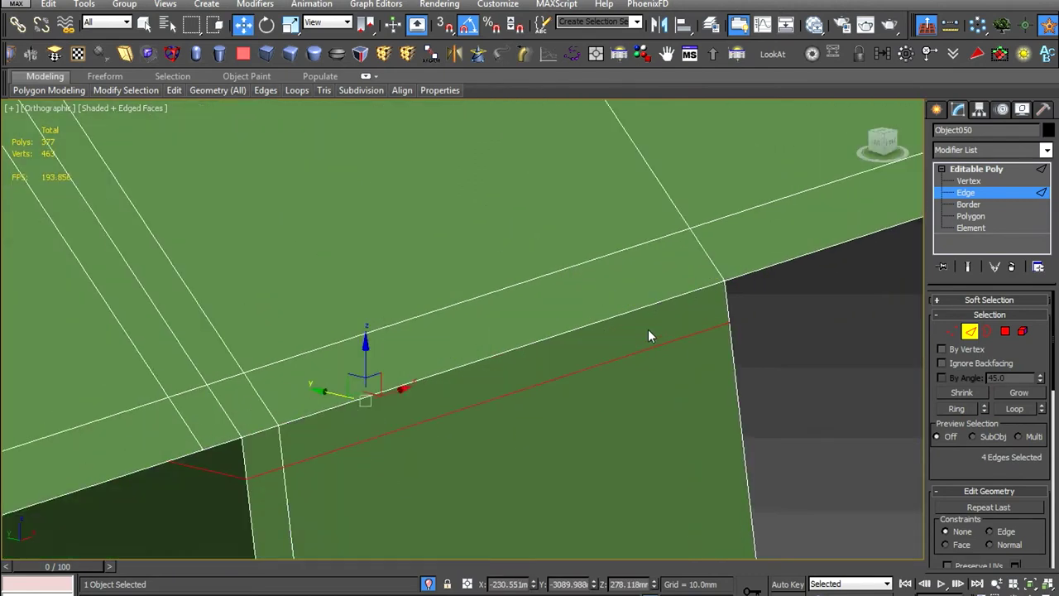
left_click(727, 223)
middle_click_drag(727, 224, 620, 430, "alt")
scroll(613, 419, "up", 2)
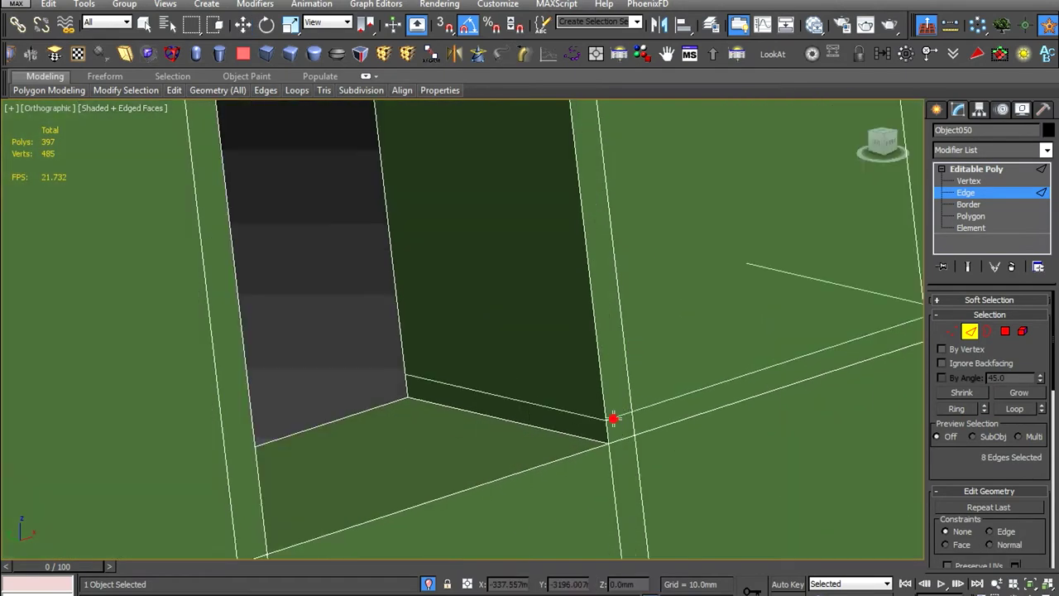
left_click(590, 460)
key("w")
scroll(590, 460, "down", 2)
scroll(502, 397, "up", 2)
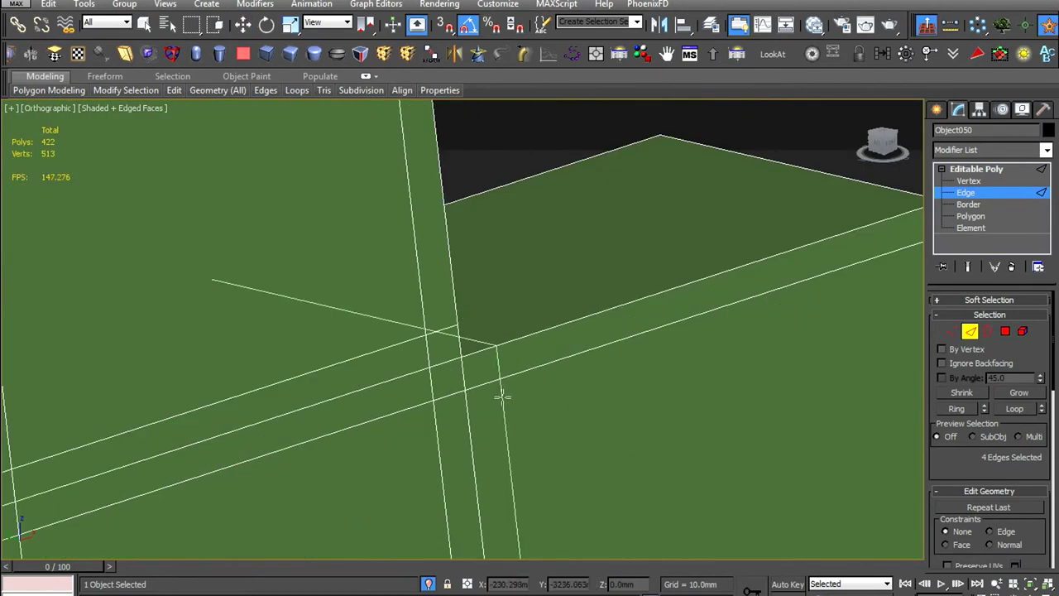
scroll(502, 397, "down", 2)
scroll(646, 395, "up", 2)
Add two more support loops along the hull and adjust the selected edges
left_click(648, 395)
scroll(666, 411, "up", 2)
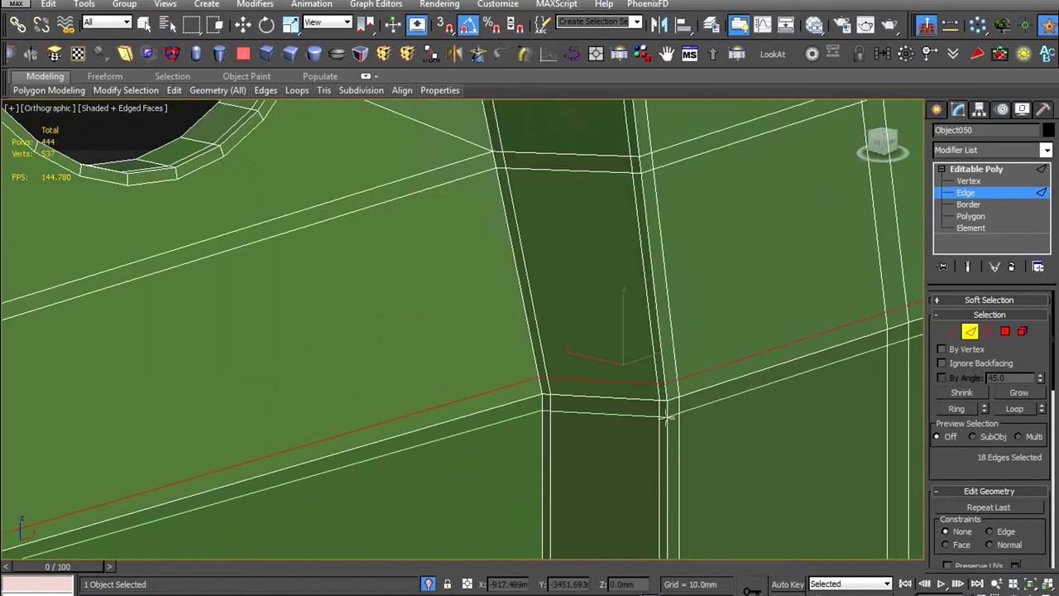
left_click(666, 418)
scroll(667, 417, "down", 2)
scroll(651, 426, "up", 2)
scroll(642, 345, "down", 2)
scroll(572, 428, "up", 2)
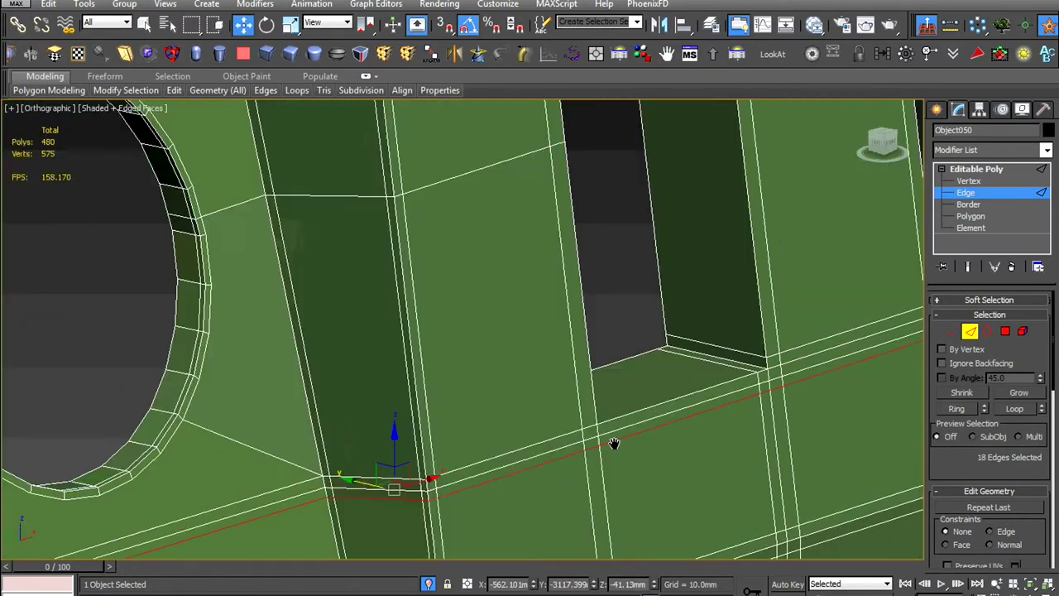
scroll(613, 444, "up", 2)
key("r")
scroll(336, 451, "down", 2)
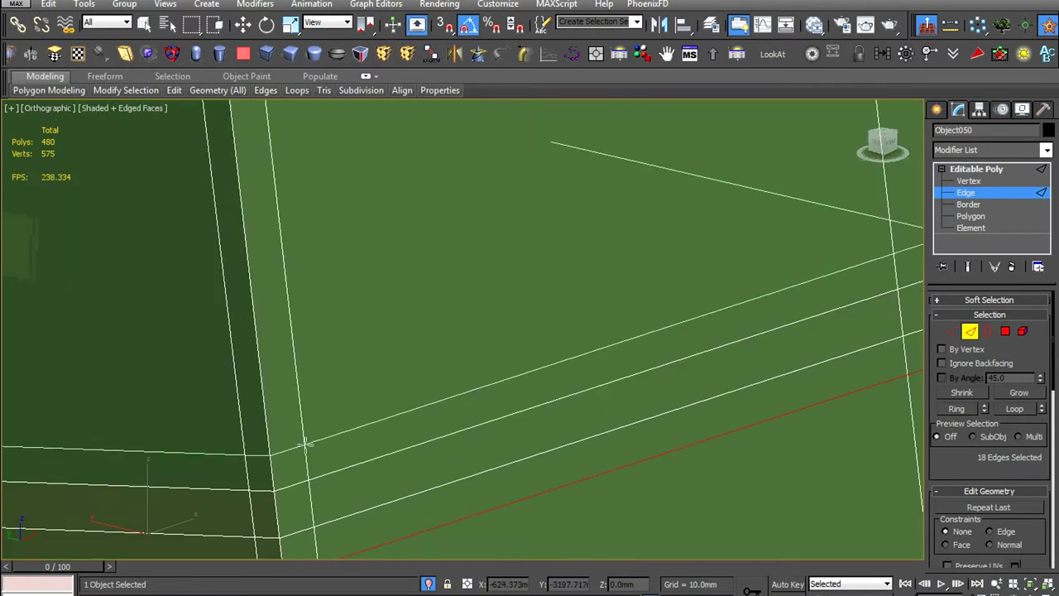
key("w")
scroll(433, 402, "down", 2)
scroll(436, 291, "up", 3)
Cut a new edge across the hull face with the Cut tool
key("alt+c")
scroll(431, 299, "up", 1)
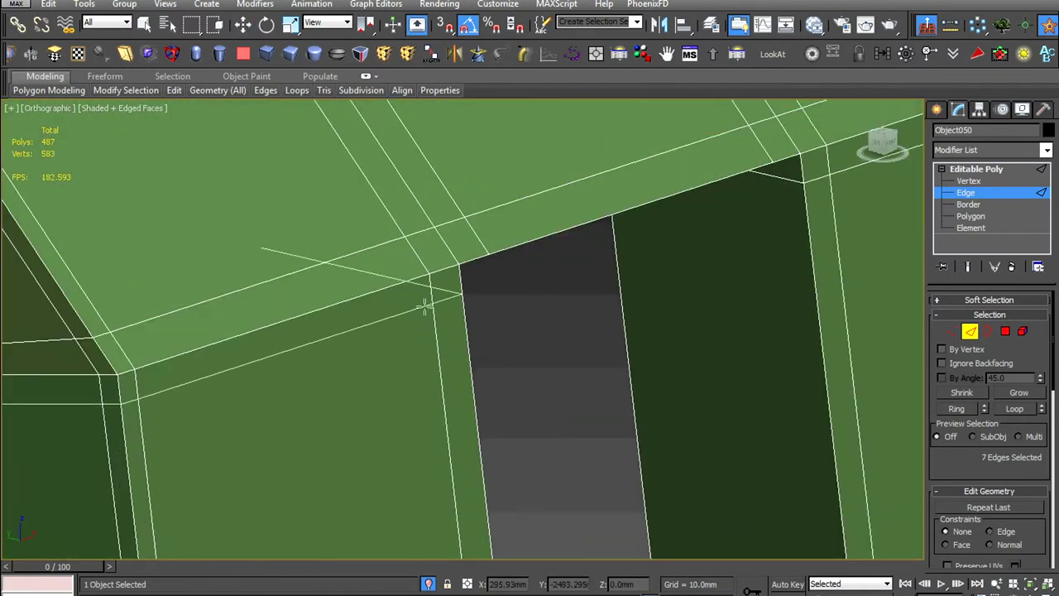
left_click(424, 307)
scroll(686, 326, "up", 2)
left_click(671, 293)
scroll(671, 293, "down", 3)
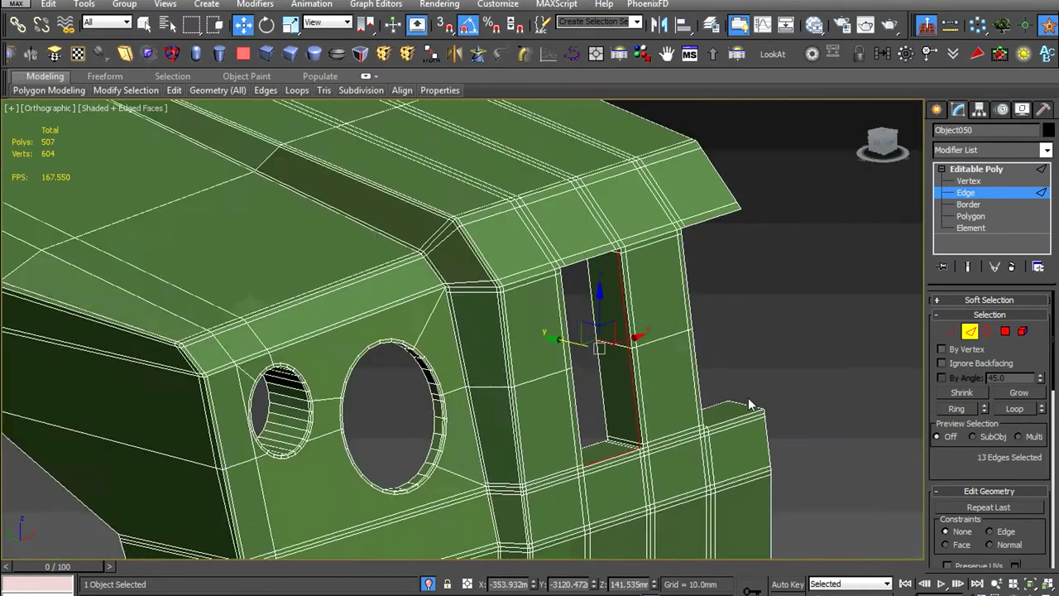
scroll(824, 441, "up", 4)
right_click(821, 441)
key("w")
scroll(821, 440, "down", 3)
scroll(579, 373, "up", 3)
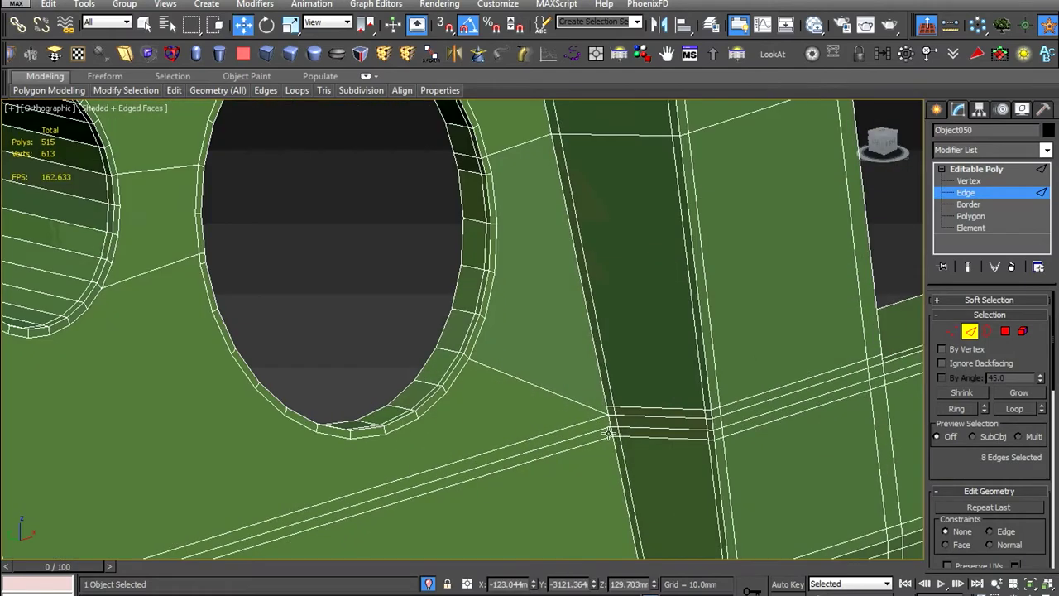
scroll(520, 438, "down", 2)
scroll(649, 392, "up", 1)
scroll(649, 392, "up", 3)
Select the edge loop running through the hull's top corner junction
key("alt+l")
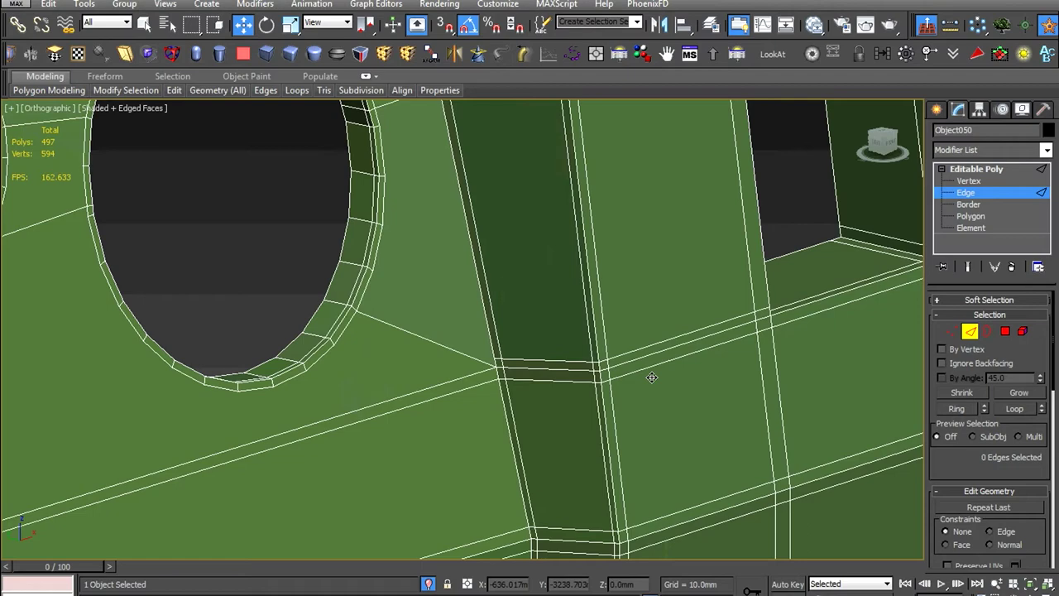
scroll(695, 361, "down", 3)
scroll(687, 345, "up", 3)
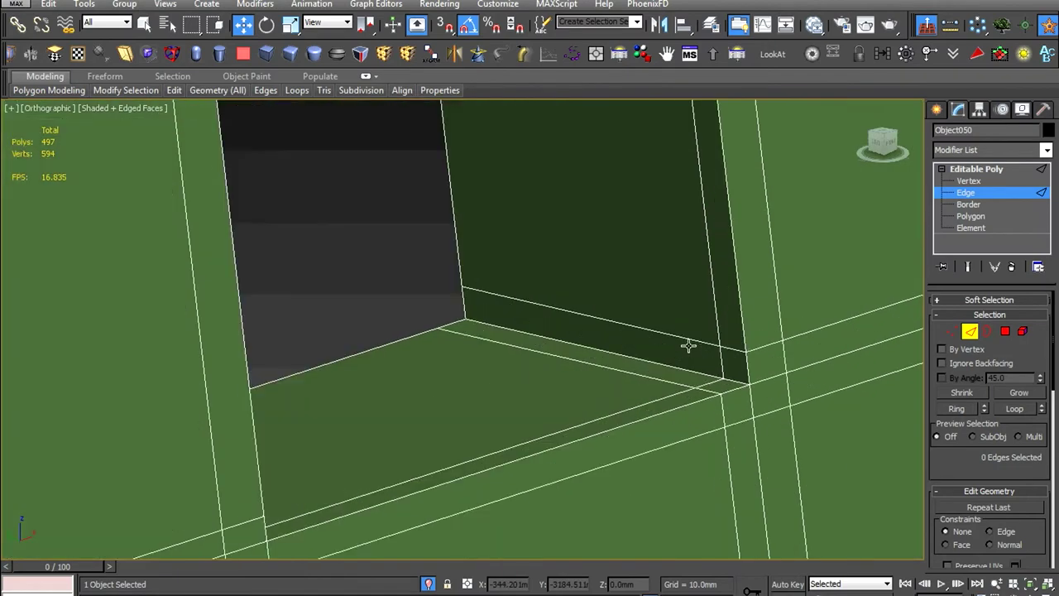
middle_click_drag(688, 345, 539, 323, "alt")
scroll(313, 387, "up", 2)
middle_click_drag(314, 387, 348, 293, "alt")
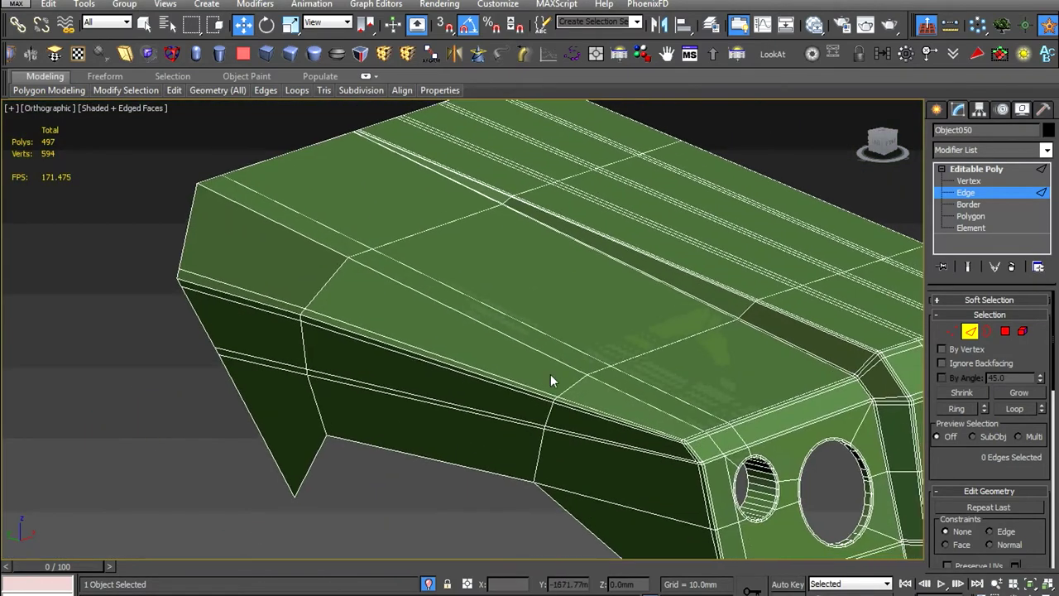
scroll(550, 378, "up", 3)
scroll(583, 340, "up", 2)
double_click(597, 361)
key("w")
scroll(598, 361, "down", 2)
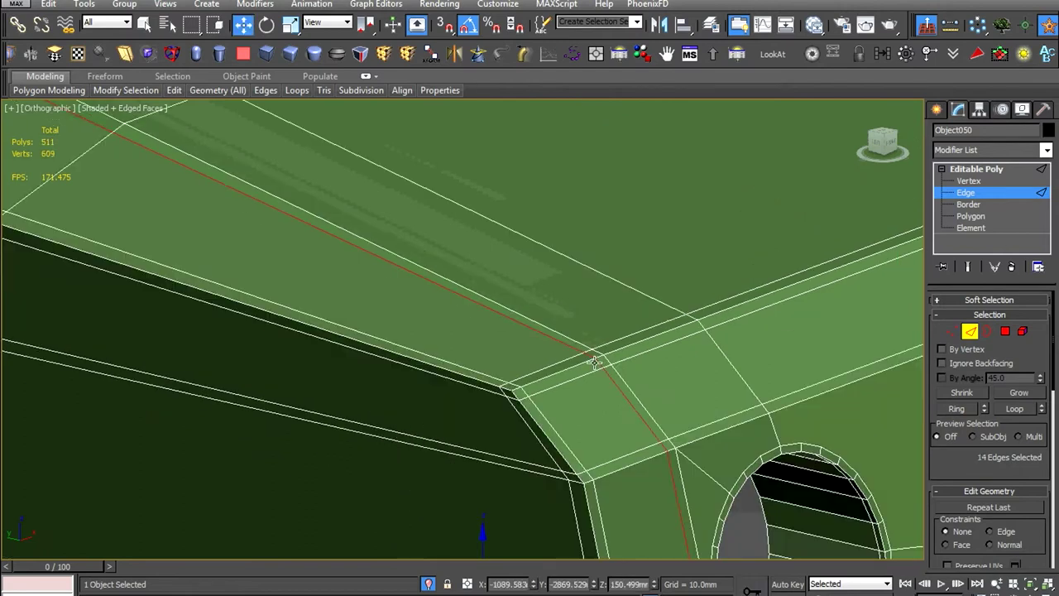
scroll(659, 345, "up", 2)
scroll(644, 328, "down", 2)
Connect the selected edges twice to add support loops at the corner
key("ctrl+shift+e")
scroll(710, 323, "up", 2)
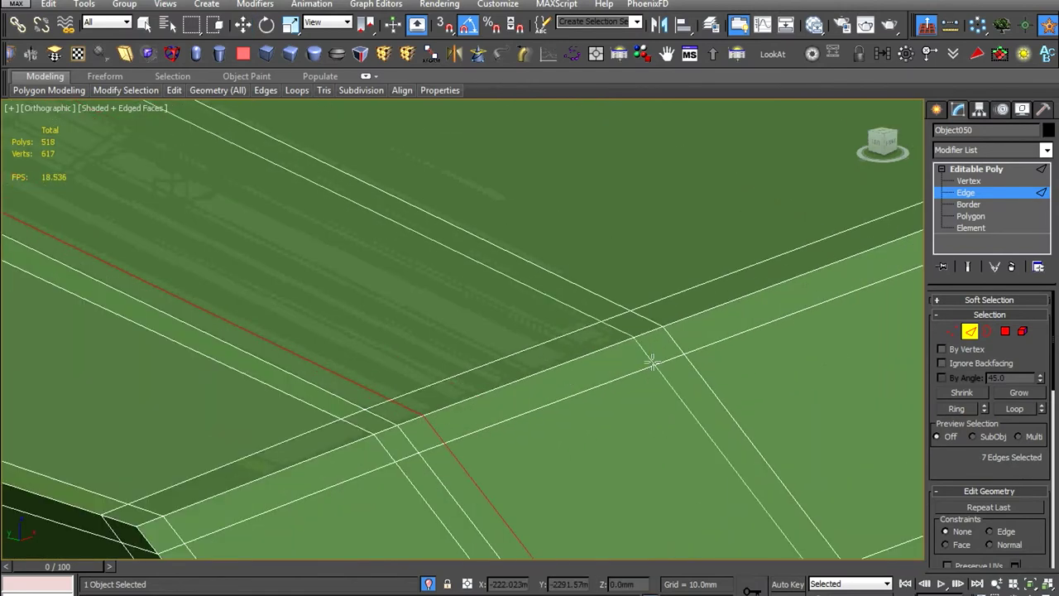
scroll(702, 330, "down", 2)
scroll(669, 294, "up", 2)
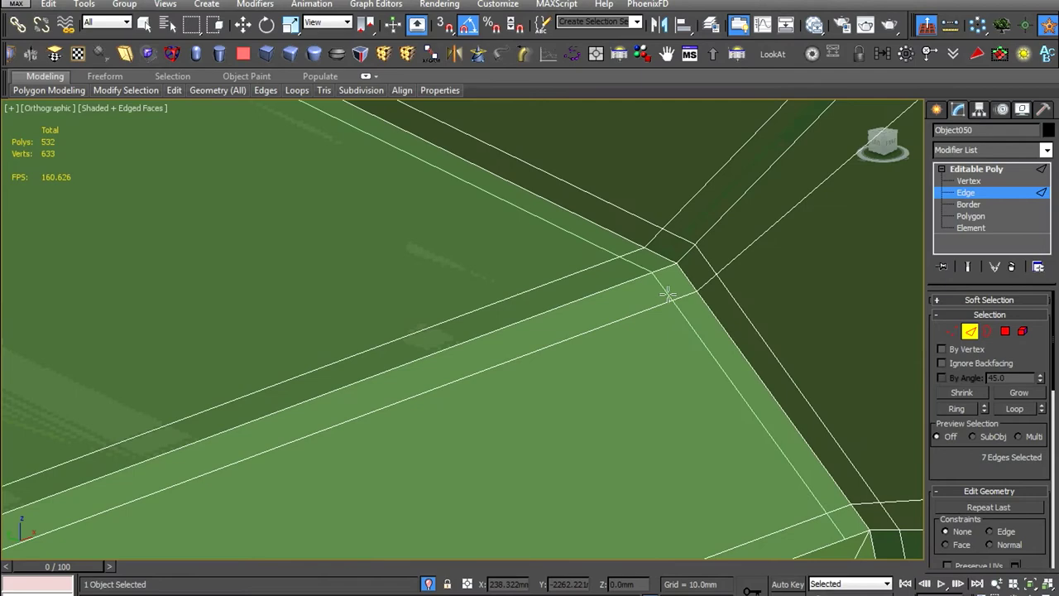
scroll(664, 297, "down", 2)
scroll(702, 323, "up", 1)
scroll(703, 323, "up", 1)
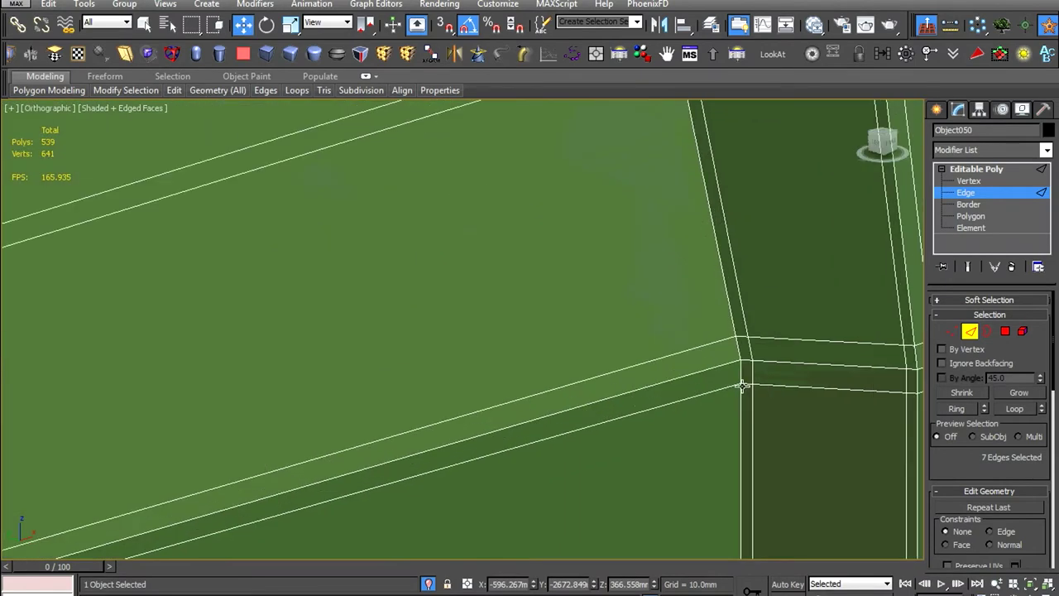
key("ctrl+shift+e")
key("w")
scroll(720, 377, "down", 2)
scroll(668, 279, "up", 1)
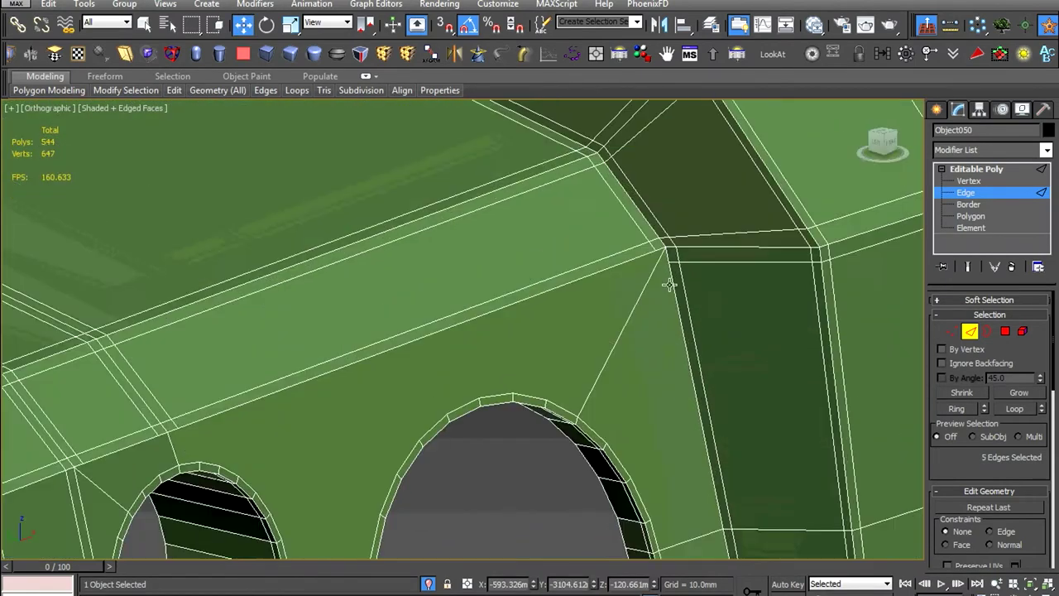
In vertex mode with snapping off, target weld a stray vertex onto its neighbour
key("1")
scroll(657, 250, "up", 1)
scroll(646, 222, "down", 2)
scroll(683, 342, "up", 2)
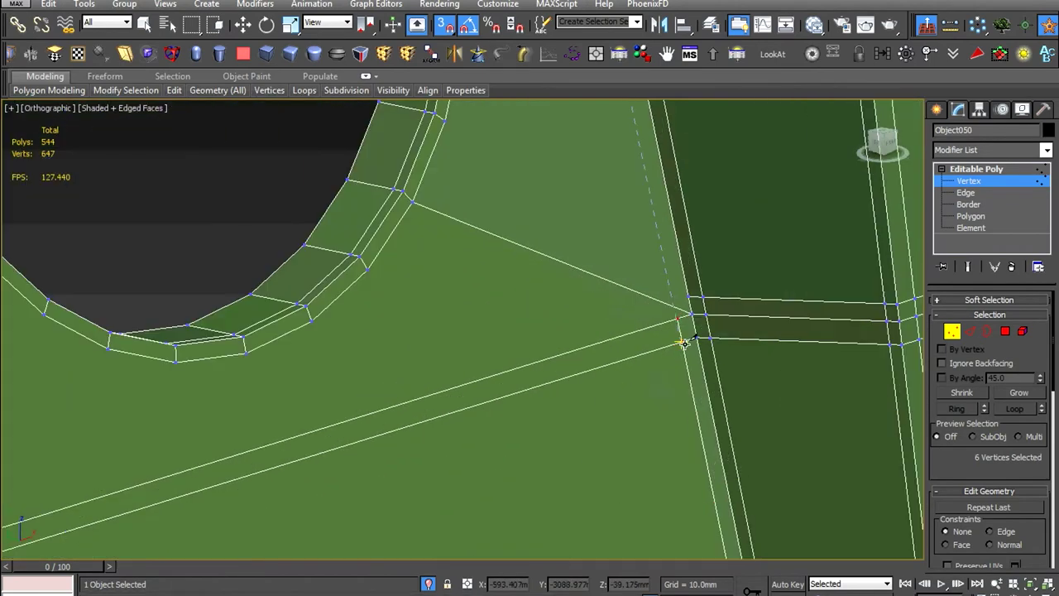
key("s")
scroll(679, 318, "up", 2)
left_click(615, 293)
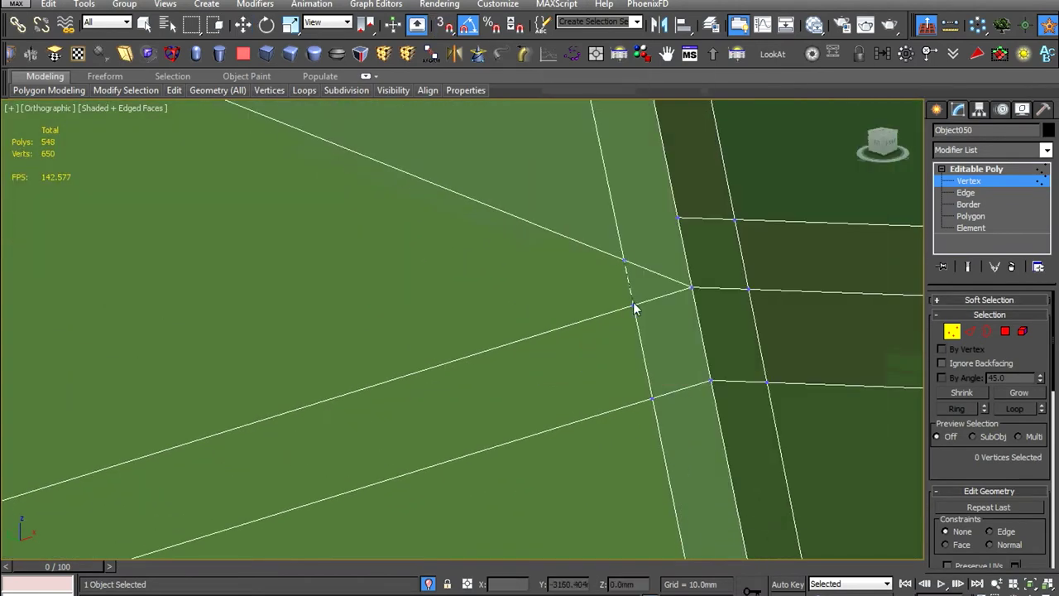
scroll(633, 307, "down", 2)
scroll(667, 260, "up", 2)
right_click(629, 234)
left_click(579, 356)
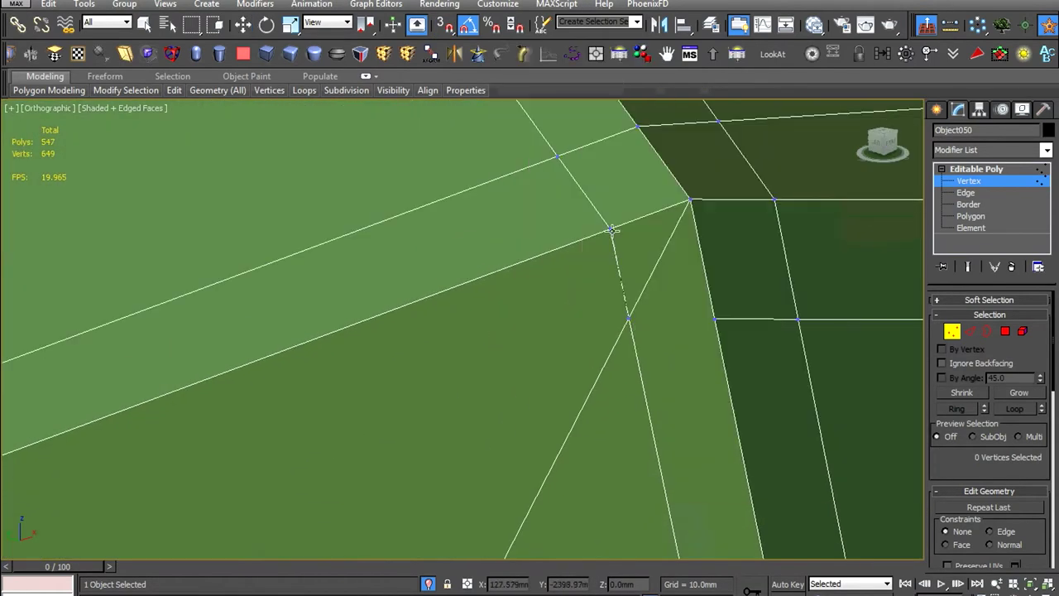
left_click(610, 229)
scroll(610, 229, "down", 2)
scroll(479, 350, "up", 1)
scroll(496, 353, "up", 1)
scroll(509, 354, "up", 1)
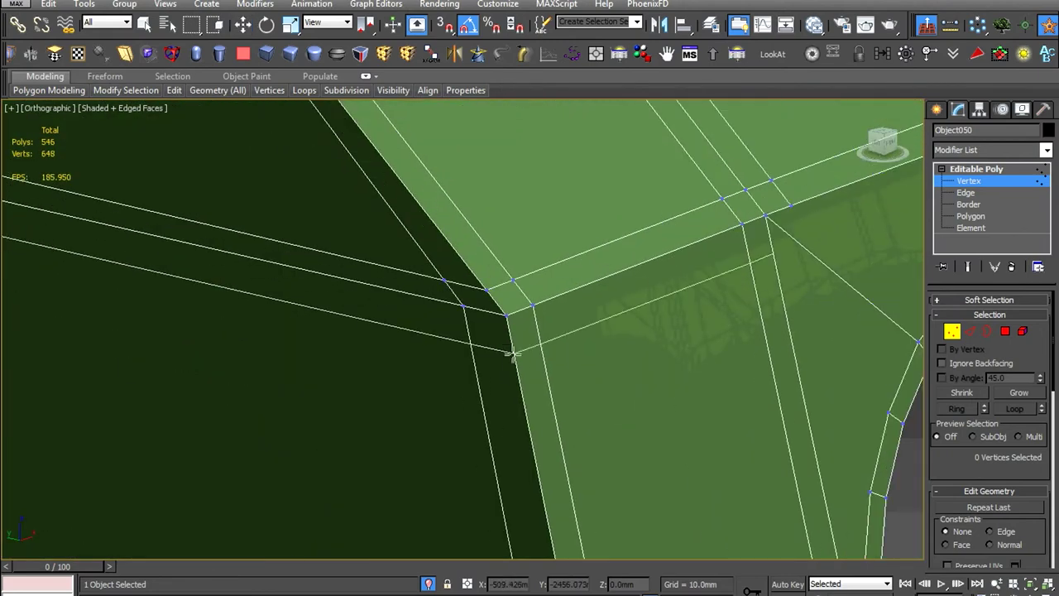
scroll(513, 351, "down", 2)
At the arched opening, weld the next stray vertex onto the corner vertex
middle_click_drag(685, 350, 256, 460)
scroll(361, 419, "up", 1)
scroll(329, 400, "up", 1)
key("s")
left_click(329, 400)
scroll(330, 401, "down", 2)
scroll(721, 243, "up", 2)
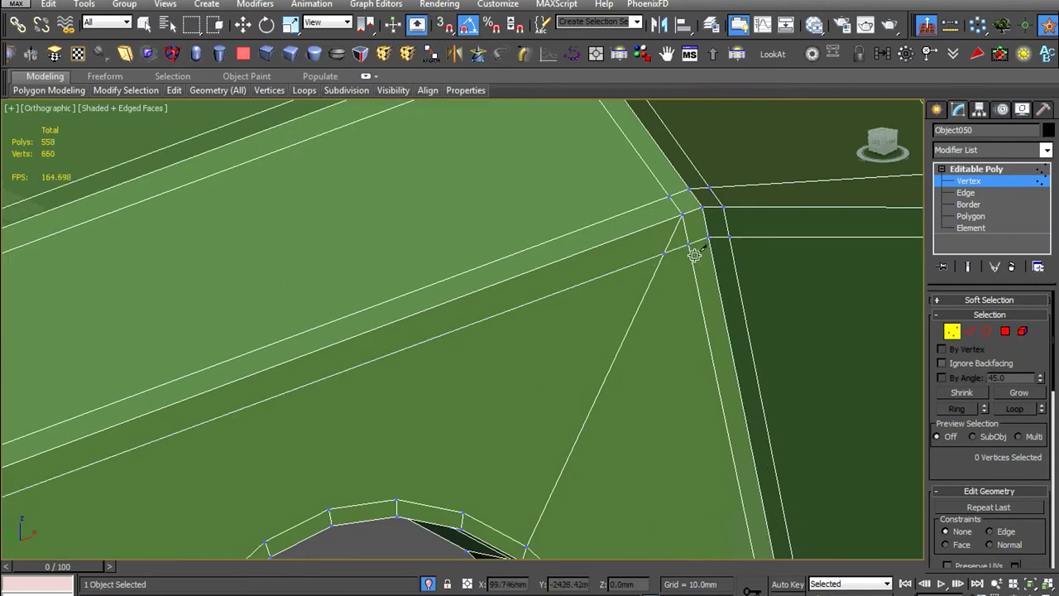
left_click(694, 255)
right_click(608, 220)
left_click(570, 313)
scroll(716, 292, "down", 2)
scroll(552, 336, "up", 3)
Weld another vertex at the junction onto its neighbour, then select the vertex beside the openings
right_click(596, 301)
left_click(563, 406)
left_click(530, 374)
scroll(633, 373, "down", 3)
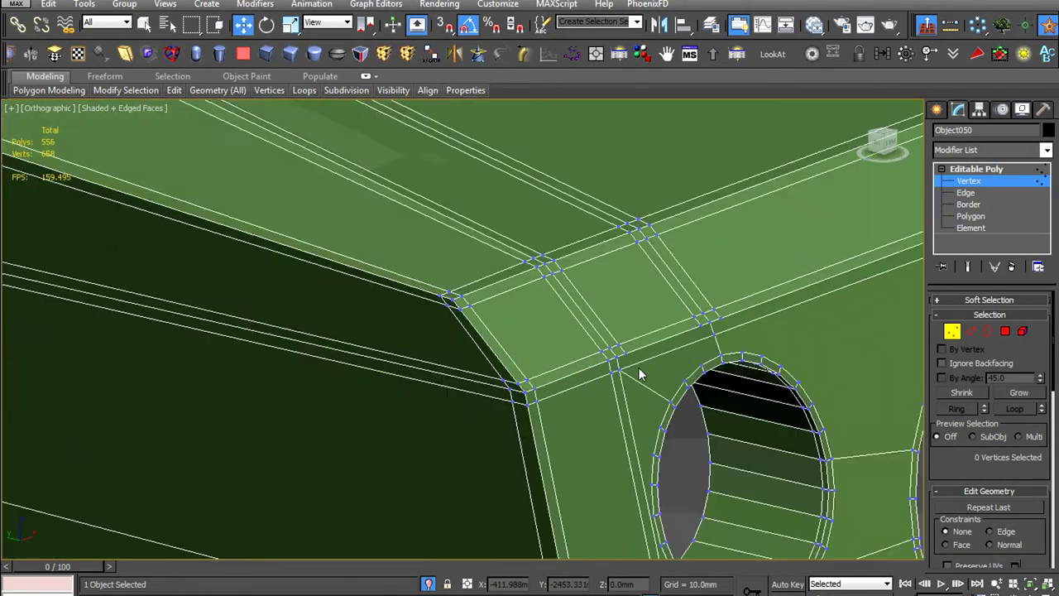
scroll(586, 454, "down", 1)
scroll(558, 386, "up", 3)
scroll(580, 402, "up", 2)
left_click(580, 402)
middle_click_drag(580, 402, 603, 420, "alt")
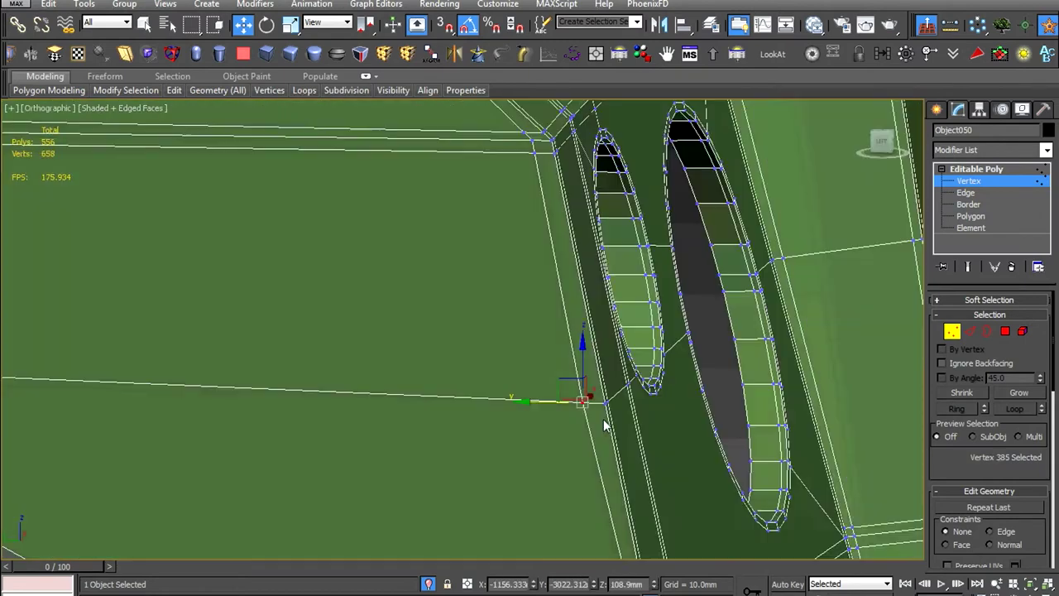
scroll(571, 385, "down", 4)
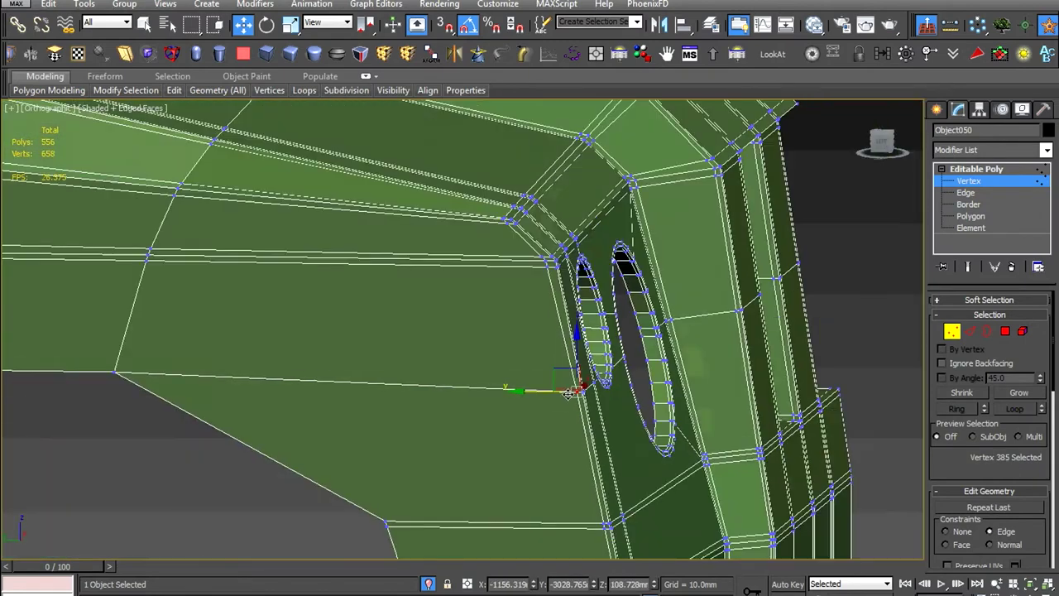
scroll(571, 384, "up", 1)
scroll(568, 394, "up", 4)
scroll(452, 362, "up", 2)
Cut two connecting edges across the hull near the holes
key("alt+c")
middle_click_drag(453, 361, 492, 385)
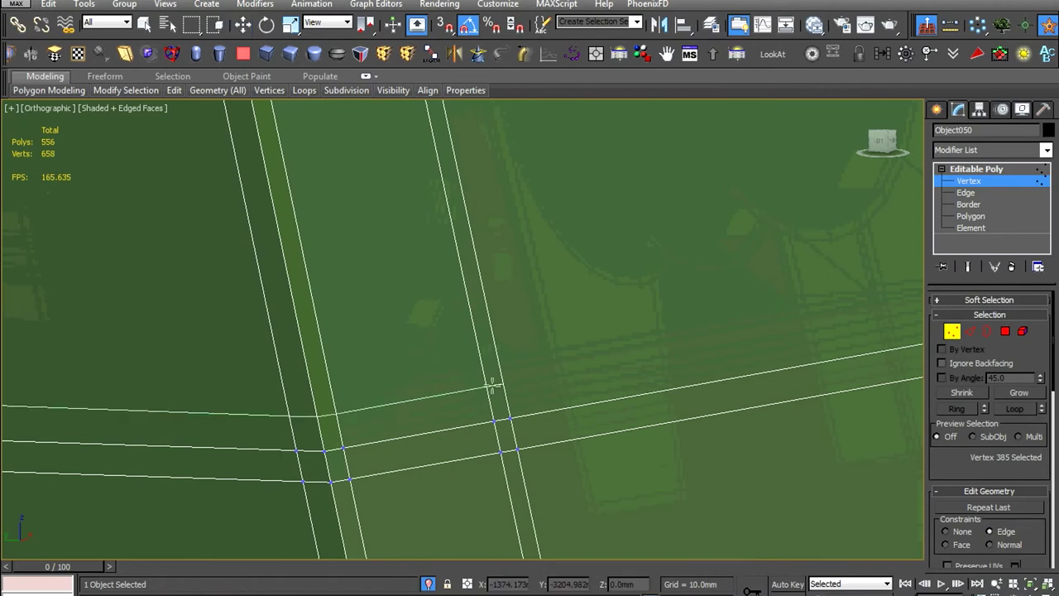
left_click(491, 389)
right_click(491, 388)
scroll(495, 376, "down", 3)
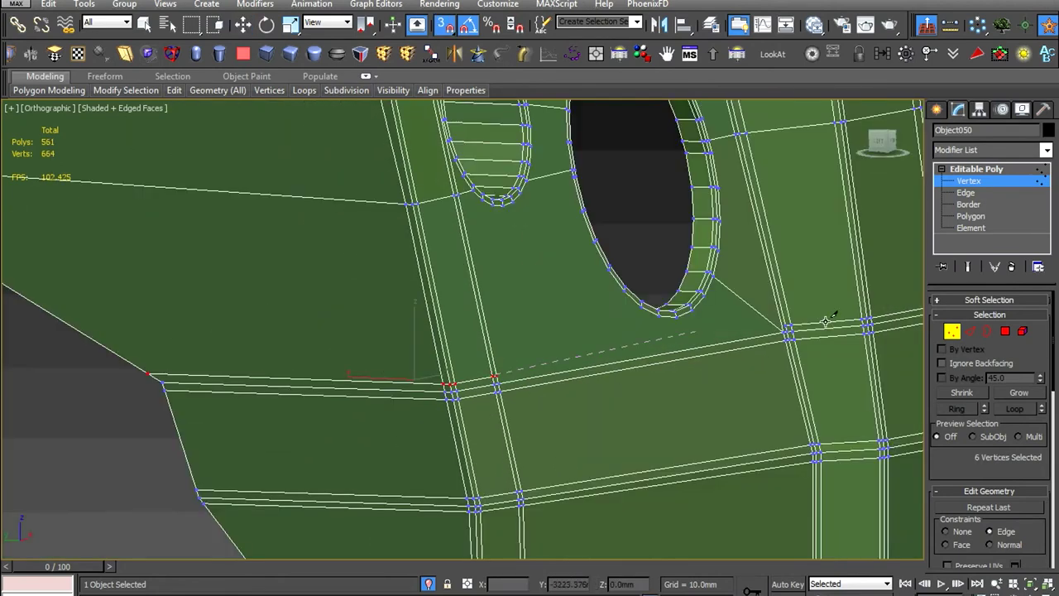
key("s")
scroll(534, 349, "up", 3)
key("alt+c")
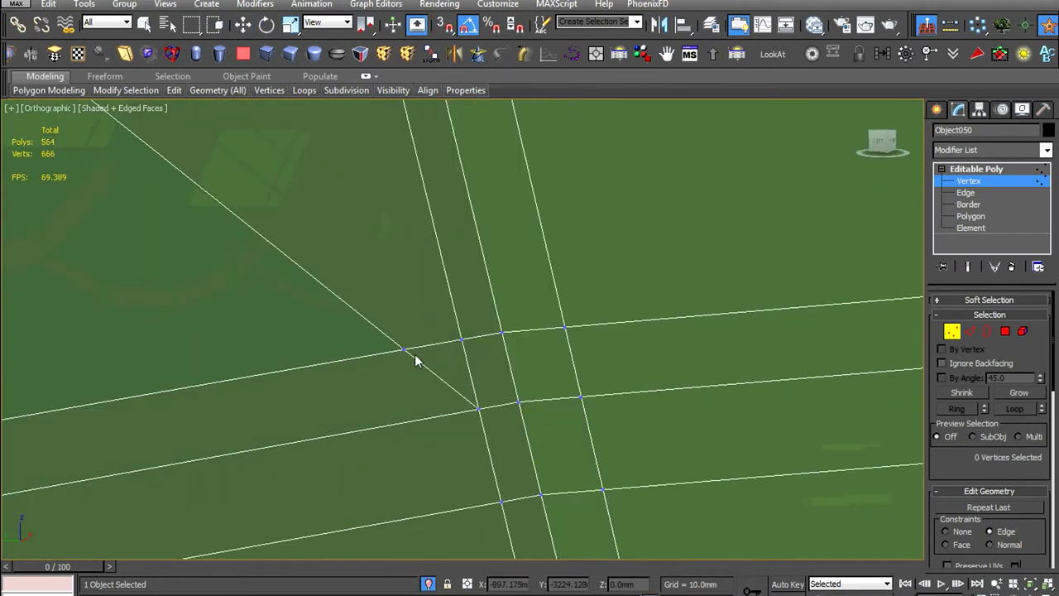
left_click(459, 338)
right_click(459, 338)
scroll(459, 338, "down", 5)
mouse_move(346, 308)
middle_mouse_down("alt")
mouse_move(390, 298)
mouse_move(480, 402)
middle_mouse_up("alt")
scroll(390, 298, "up", 3)
scroll(480, 402, "up", 3)
Select the vertex cluster at the junction and return to edge mode
left_click_drag(638, 307, 524, 402)
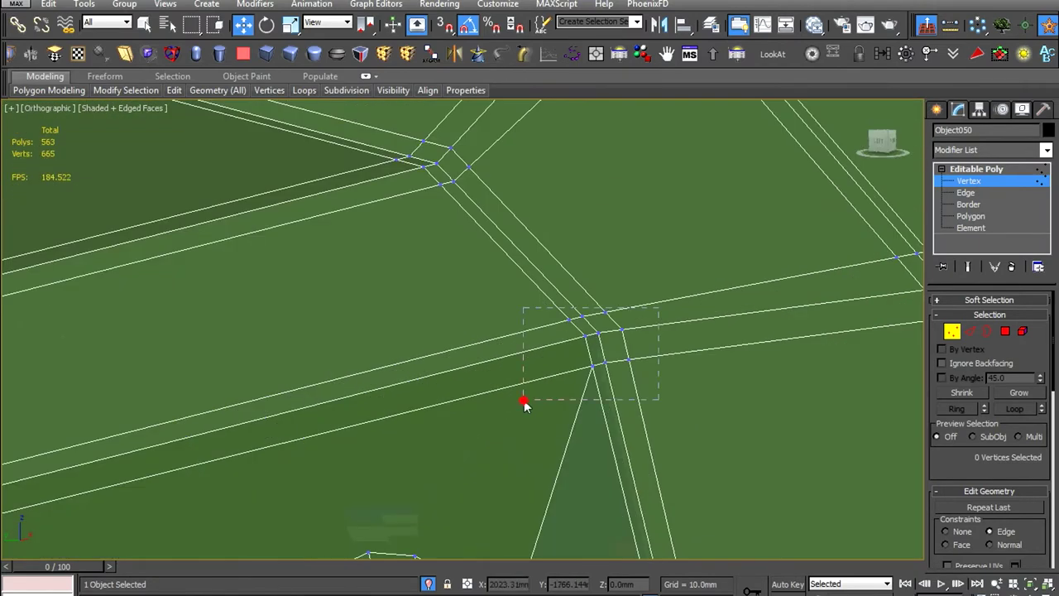
scroll(585, 420, "down", 3)
scroll(586, 420, "up", 5)
scroll(633, 339, "up", 3)
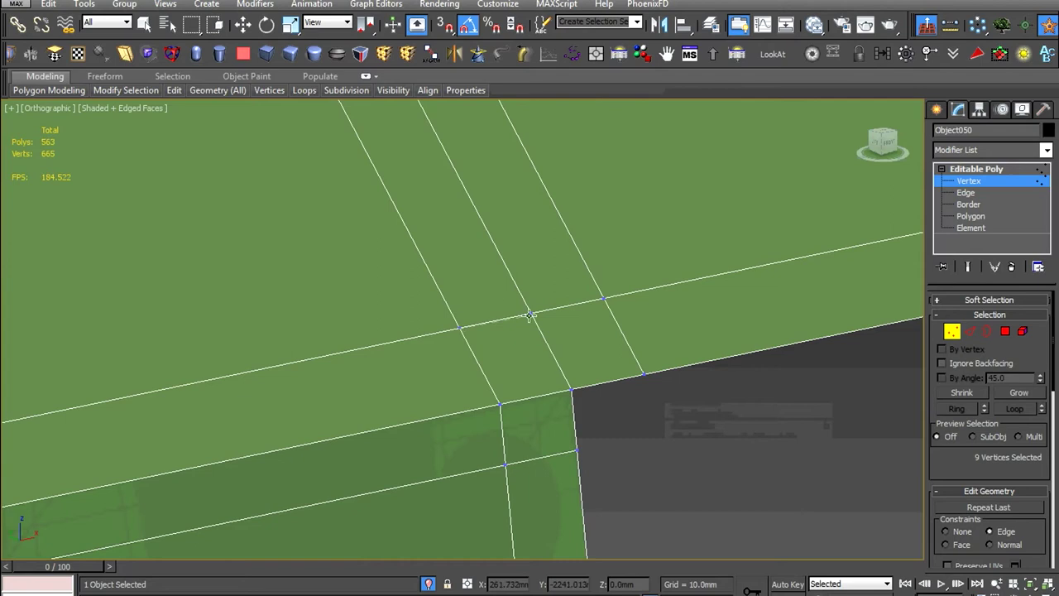
scroll(542, 298, "down", 3)
scroll(552, 258, "up", 2)
key("2")
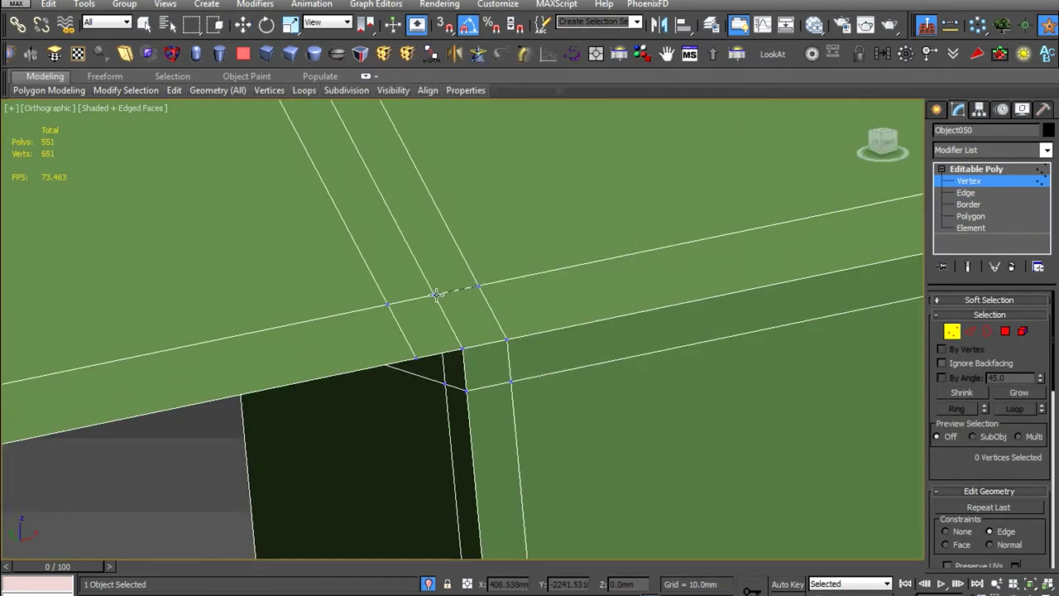
scroll(426, 261, "down", 2)
Remove the six extra edges and Target Weld the stray vertices onto their neighbours
key("2")
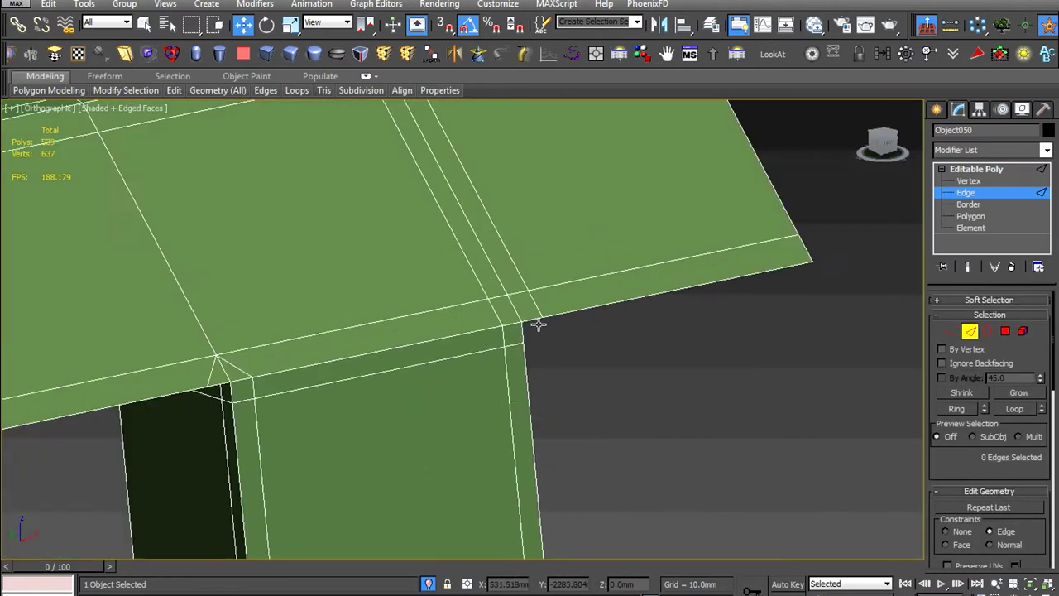
right_click(586, 224)
left_click(543, 299)
key("1")
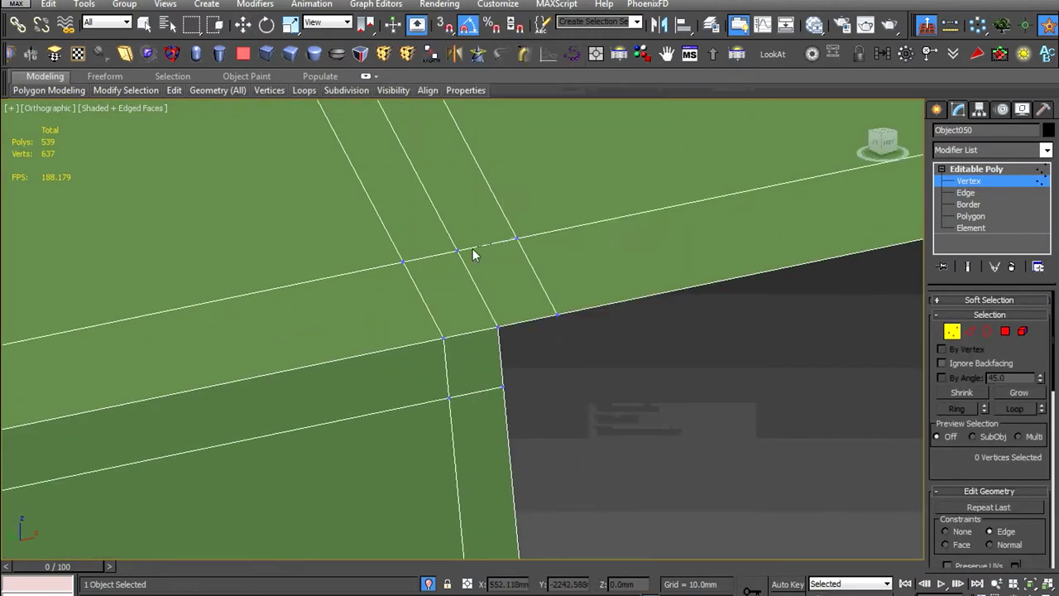
left_click(455, 250)
key("ctrl+BackSpace")
scroll(520, 322, "down", 5)
scroll(563, 365, "up", 6)
key("1")
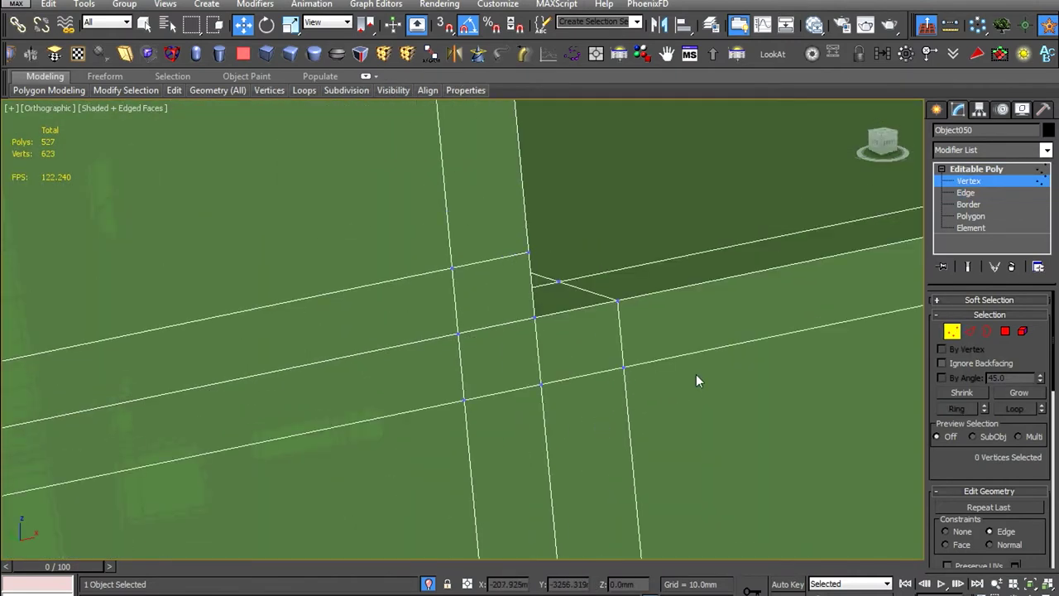
left_click(542, 385)
Add a vertical edge loop across the panel and remove the edge below the junction
scroll(579, 377, "down", 3)
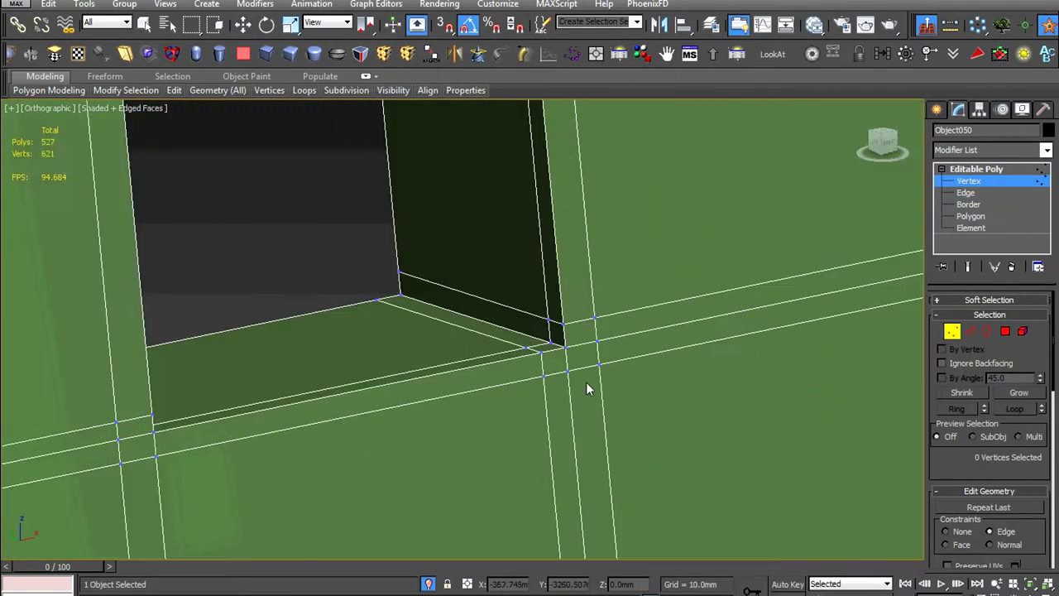
scroll(511, 394, "up", 5)
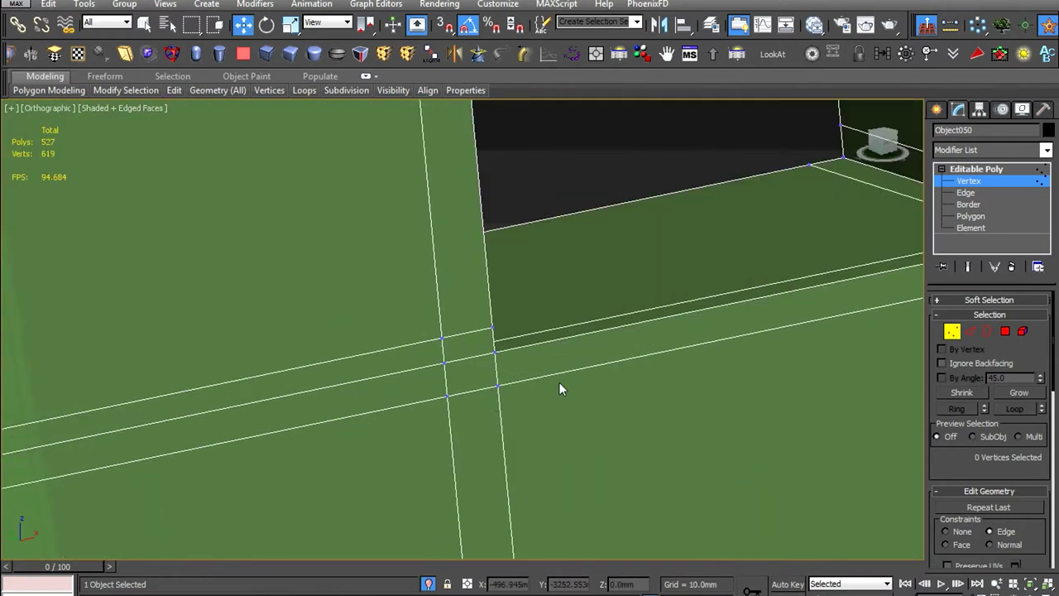
left_click(549, 372)
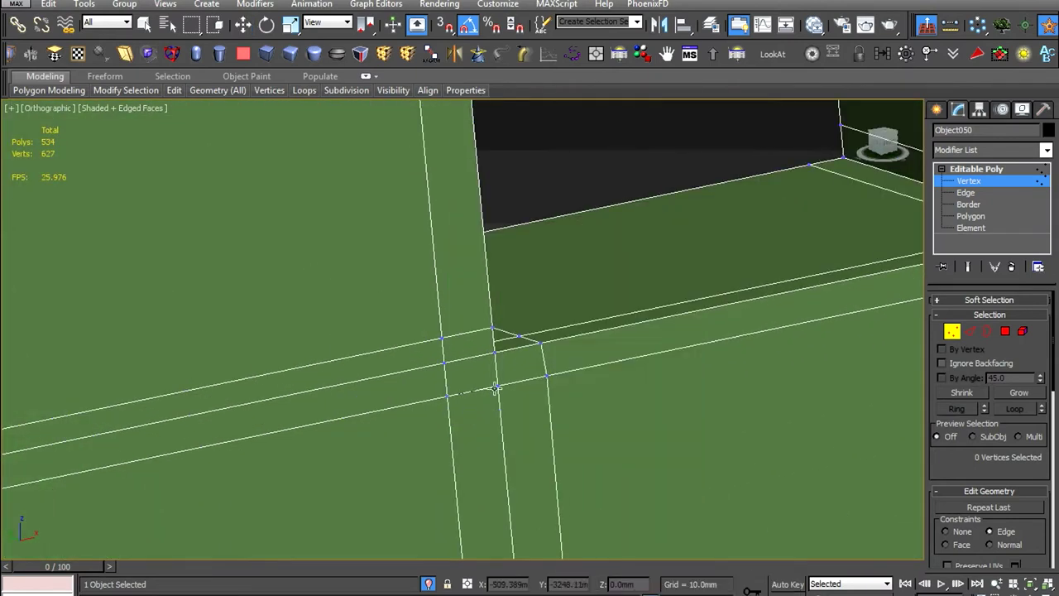
key("w")
scroll(546, 359, "down", 3)
key("2")
left_click(522, 423)
mouse_move(522, 423)
middle_mouse_down("alt")
mouse_move(546, 409)
mouse_move(609, 421)
mouse_move(572, 397)
middle_mouse_up("alt")
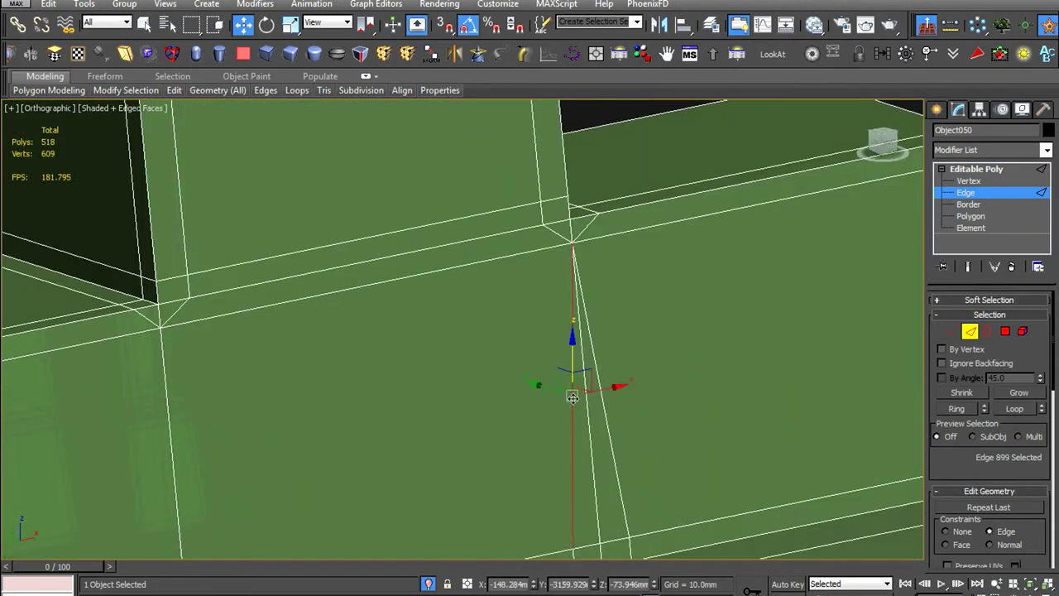
key("ctrl+BackSpace")
scroll(606, 407, "down", 3)
mouse_move(402, 398)
middle_mouse_down("alt")
mouse_move(619, 279)
mouse_move(438, 467)
middle_mouse_up("alt")
scroll(423, 460, "up", 3)
scroll(446, 348, "up", 3)
Nudge the vertex above the small hole into a better position
key("1")
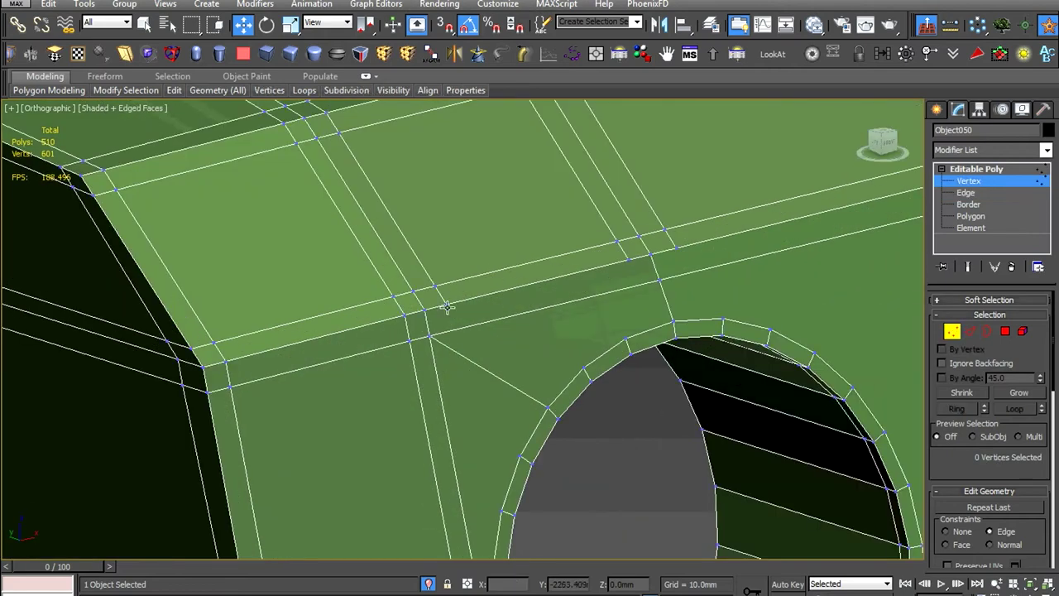
left_click(449, 310)
scroll(449, 310, "down", 2)
middle_click_drag(463, 356, 682, 294, "alt")
scroll(537, 338, "down", 1)
scroll(554, 322, "down", 3)
scroll(683, 294, "up", 4)
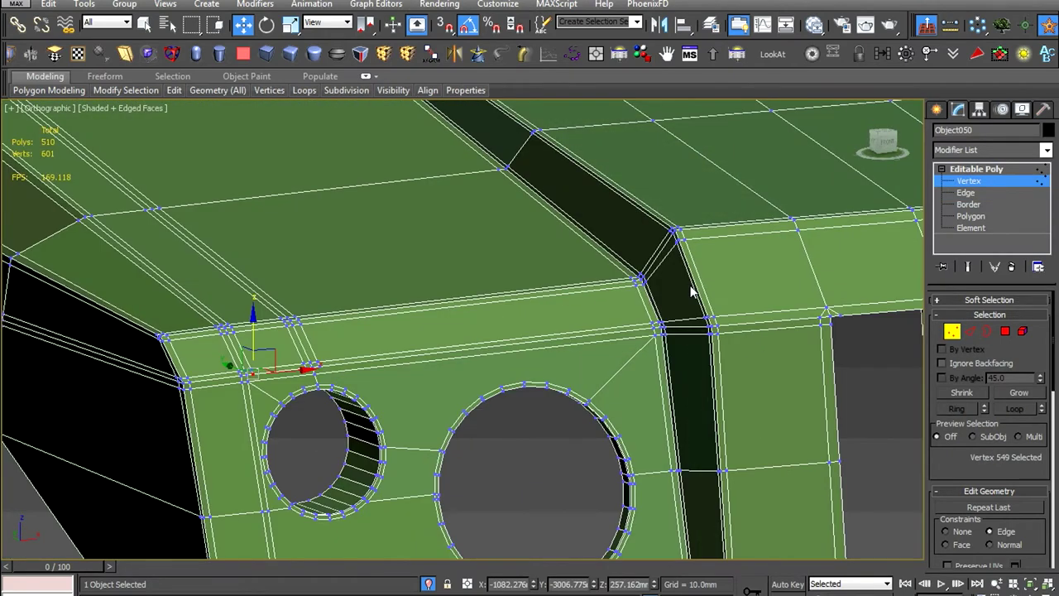
scroll(690, 290, "down", 4)
scroll(557, 410, "up", 2)
scroll(557, 409, "up", 2)
scroll(494, 271, "up", 2)
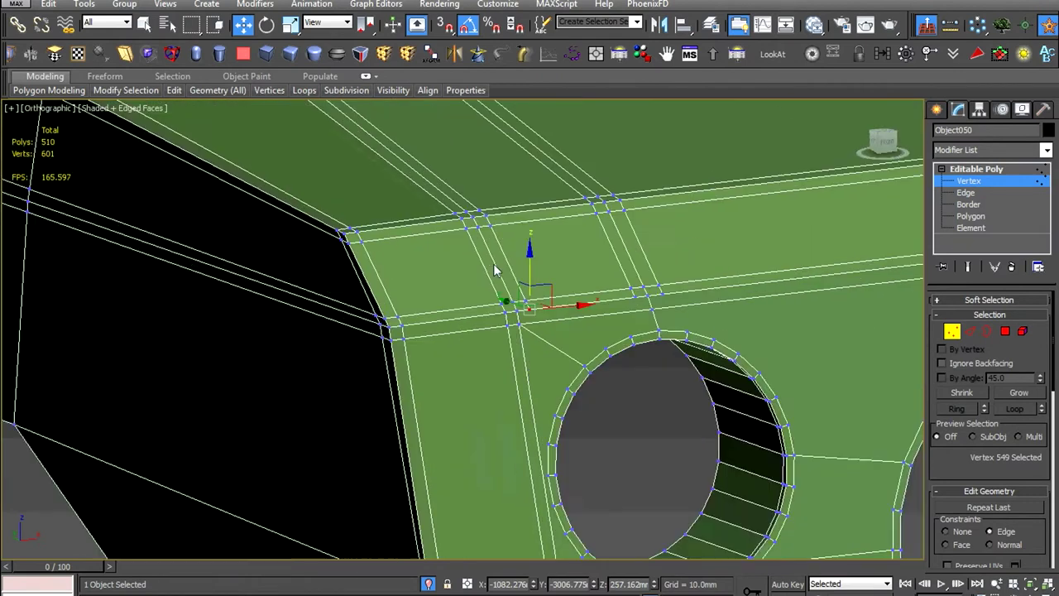
scroll(493, 271, "down", 1)
Cut a new snapped edge from the corner vertex near the holes
key("alt+c")
key("s")
left_click(541, 315)
scroll(557, 495, "up", 4)
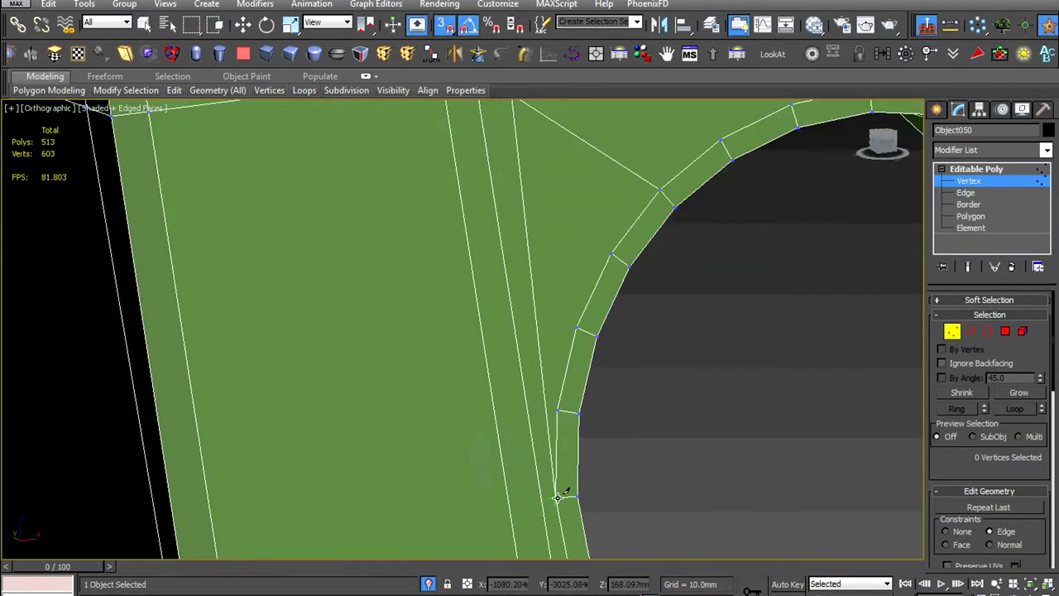
key("w")
scroll(562, 484, "down", 3)
scroll(574, 378, "up", 2)
scroll(573, 337, "up", 1)
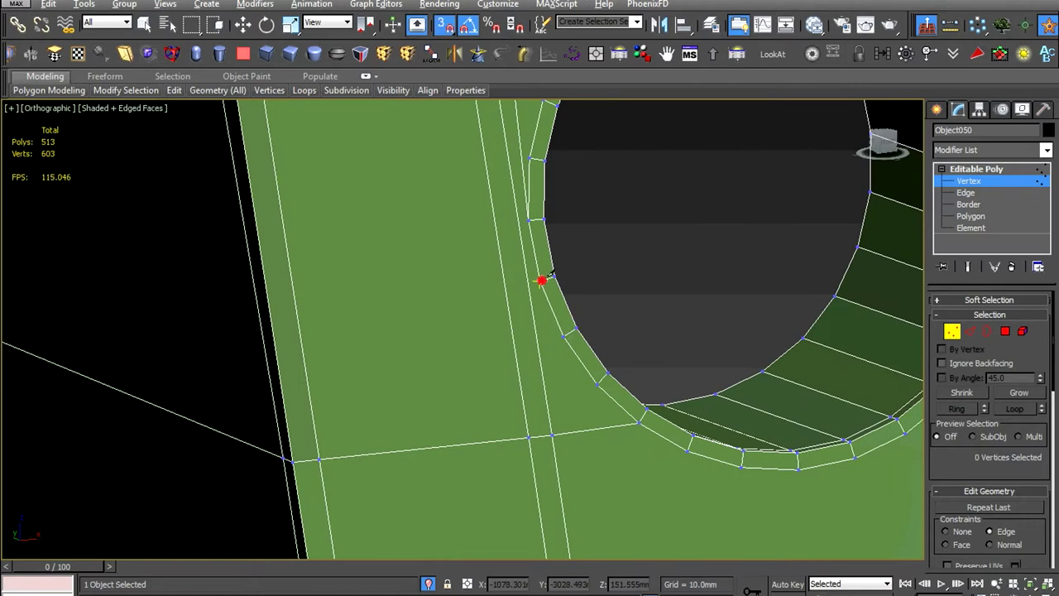
scroll(549, 273, "down", 4)
scroll(571, 425, "up", 3)
key("s")
scroll(522, 330, "up", 2)
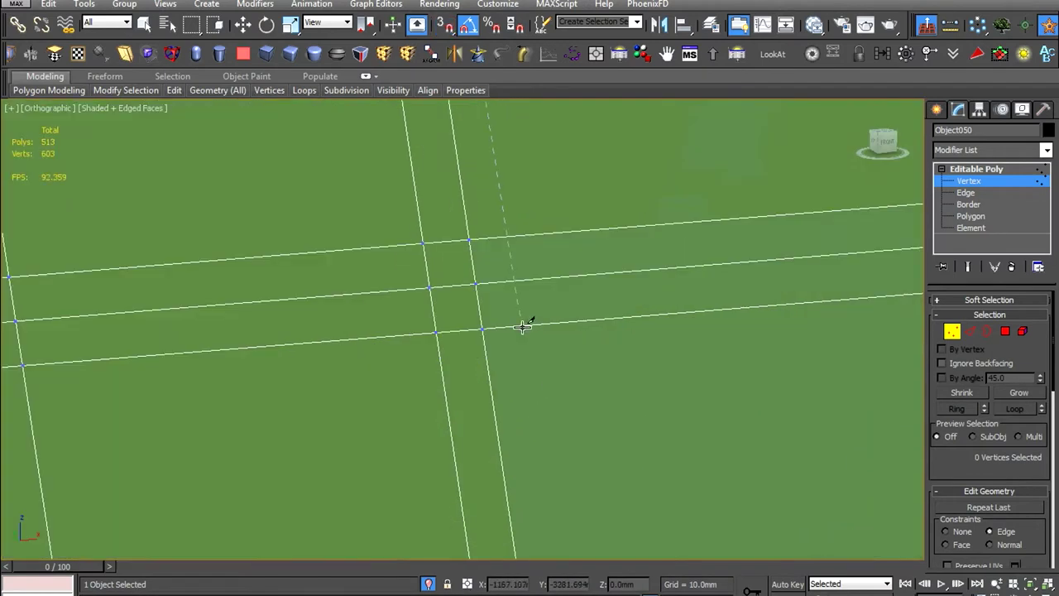
scroll(518, 163, "down", 3)
scroll(561, 461, "up", 3)
scroll(561, 457, "down", 3)
scroll(581, 394, "up", 3)
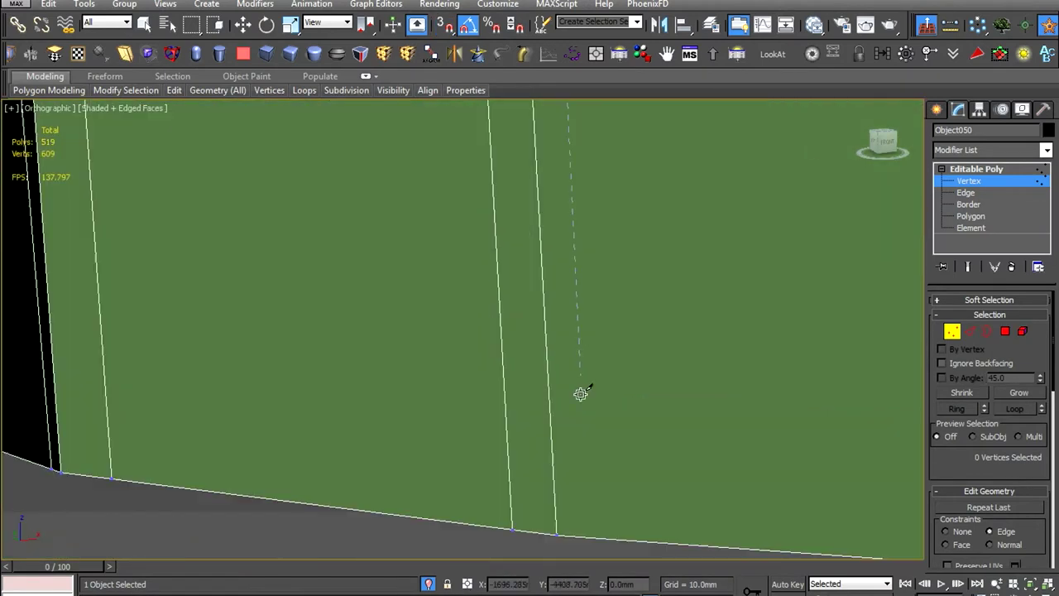
Select the whole door panel element
key("w")
scroll(645, 440, "down", 3)
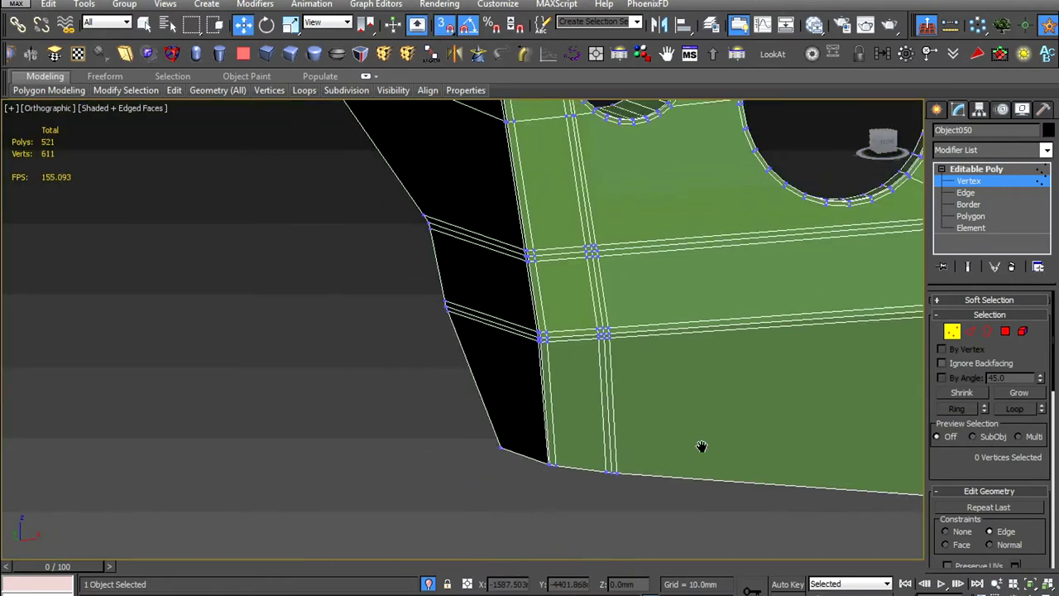
left_click(971, 227)
scroll(1024, 389, "down", 5)
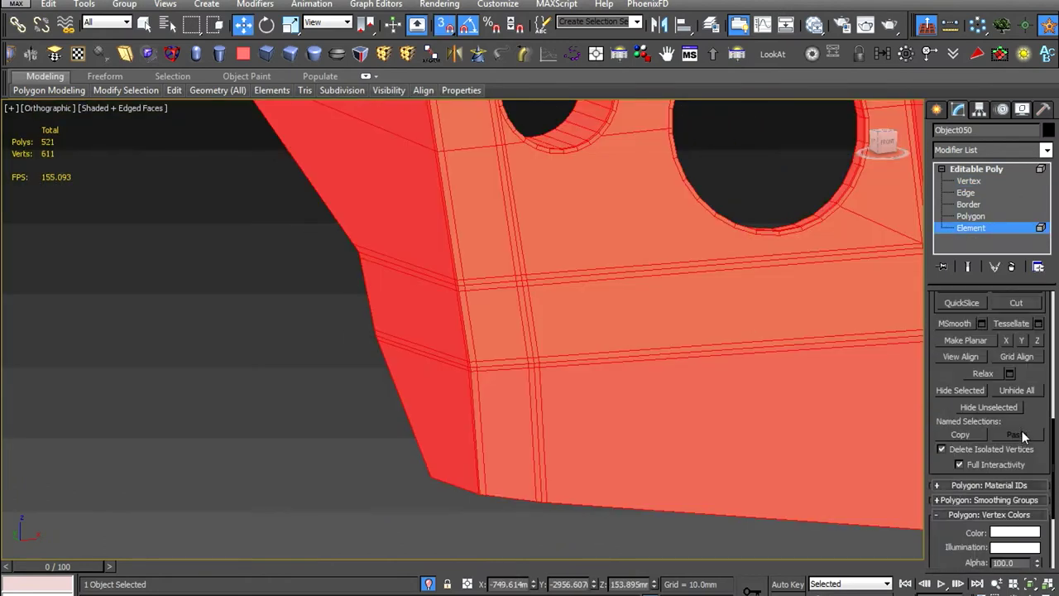
Check the smoothing groups, frame the model and reselect the panel mesh
left_click(1026, 432)
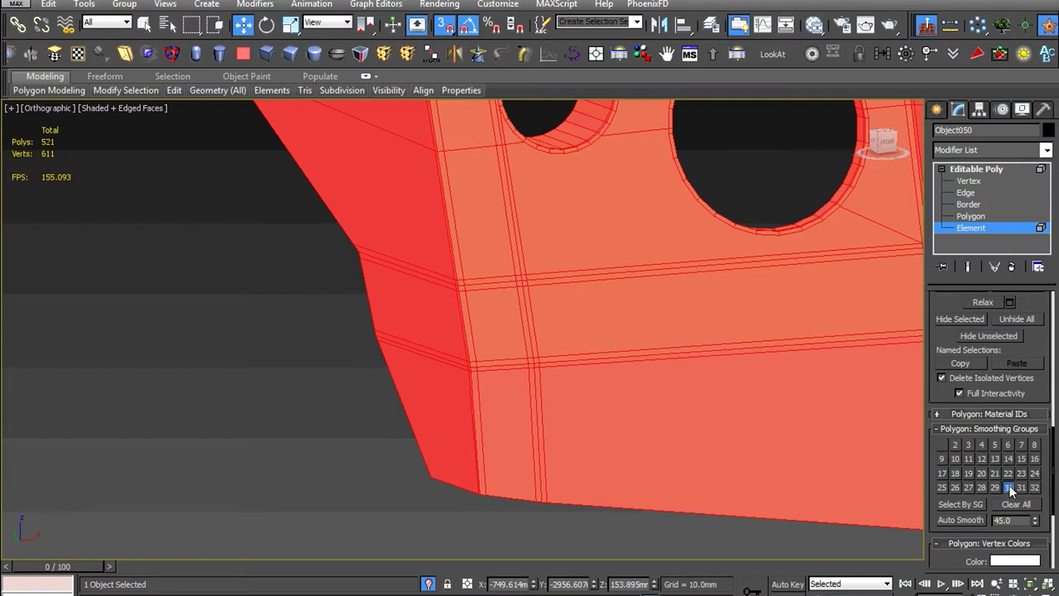
key("z")
left_click(820, 239)
scroll(761, 366, "up", 3)
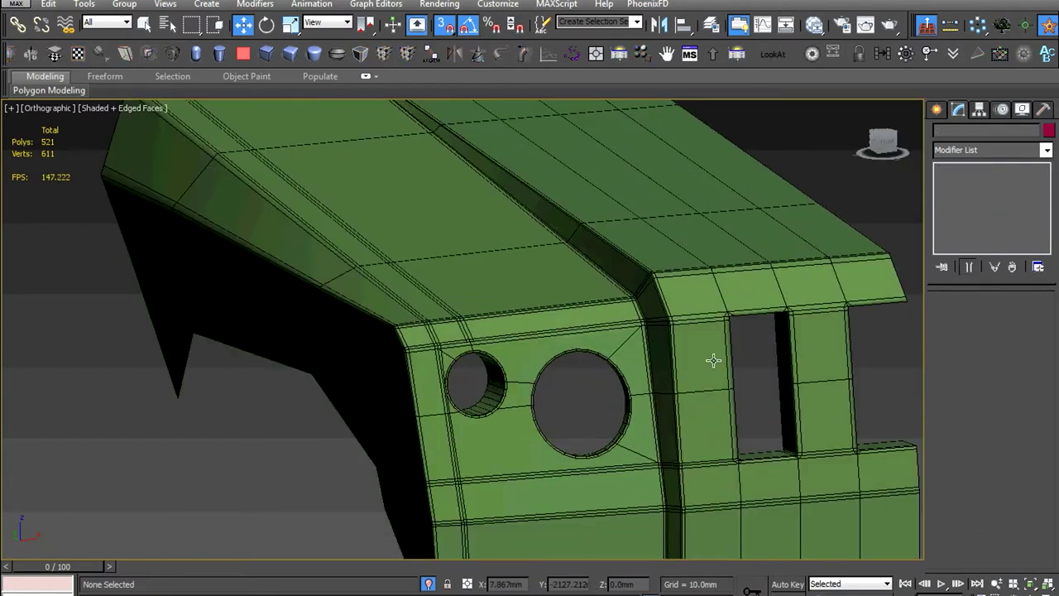
left_click(485, 385)
scroll(485, 385, "up", 3)
scroll(426, 307, "up", 3)
Cut a snapped edge from a vertex near the small hole to the opposite edge
key("1")
key("s")
left_click(554, 262)
left_click(447, 273)
left_click(430, 431)
key("s")
key("w")
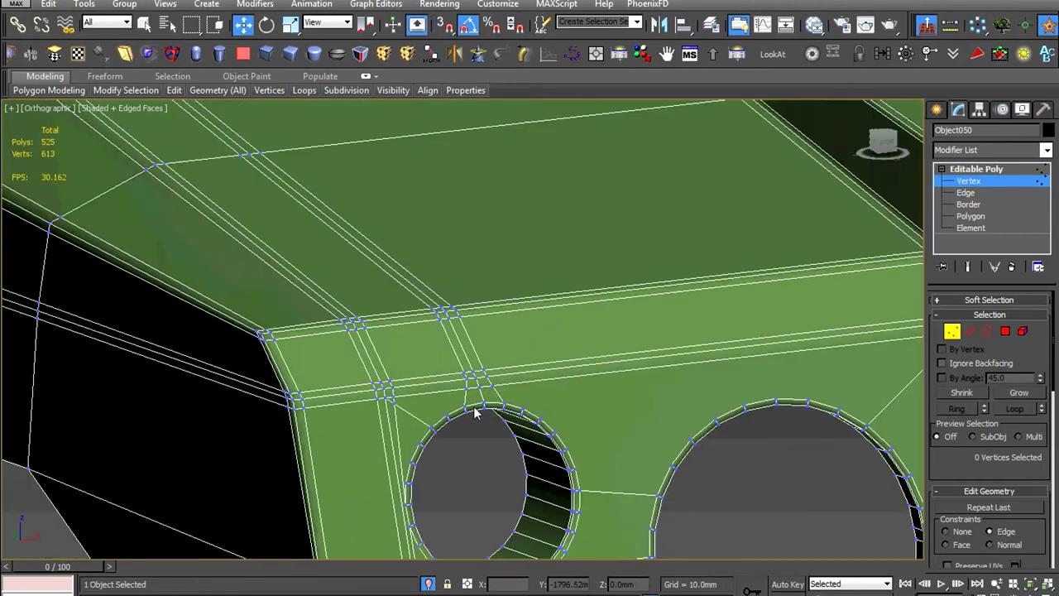
scroll(475, 409, "down", 5)
scroll(522, 435, "down", 2)
left_click(993, 170)
Chamfer the edges along the panel's lower side by 1.0mm
mouse_move(667, 397)
middle_mouse_down("alt")
mouse_move(532, 310)
mouse_move(653, 319)
mouse_move(571, 389)
middle_mouse_up("alt")
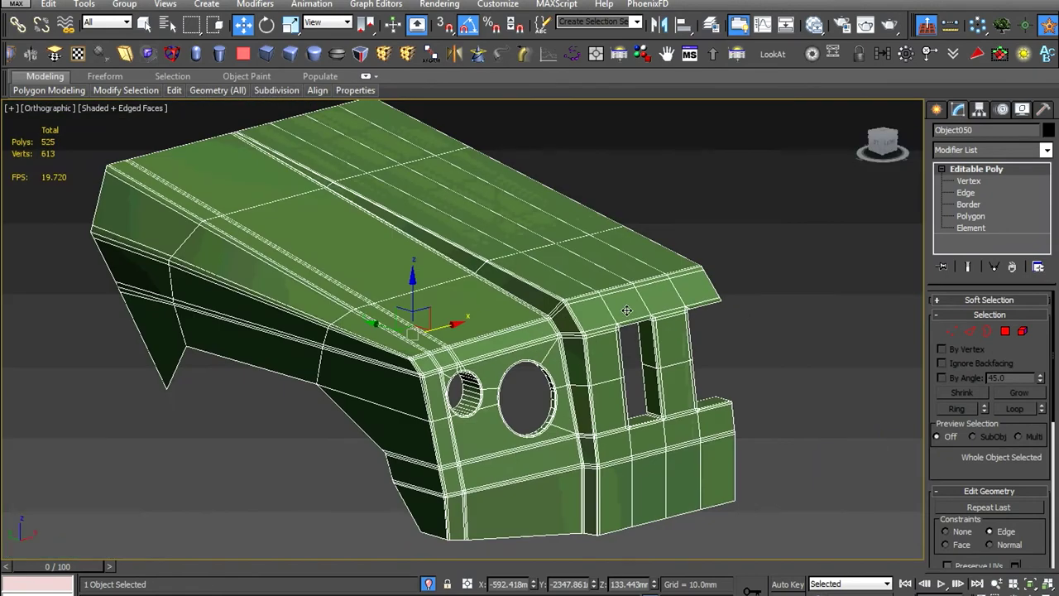
middle_click_drag(627, 311, 547, 319, "alt")
scroll(615, 400, "up", 5)
key("2")
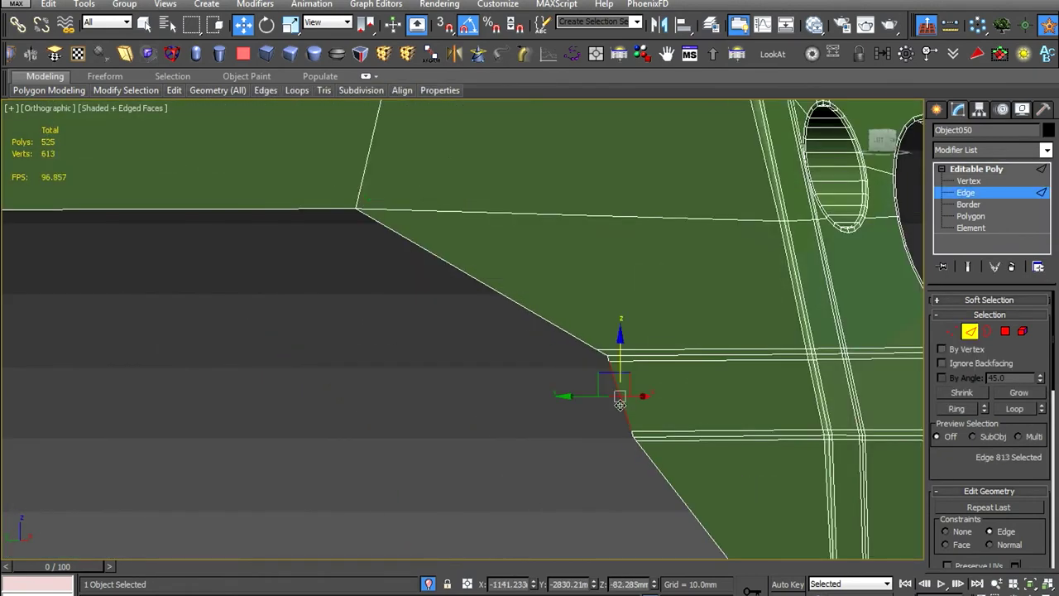
scroll(619, 389, "down", 5)
middle_click_drag(619, 390, 491, 304, "alt")
scroll(490, 304, "up", 5)
scroll(389, 342, "down", 3)
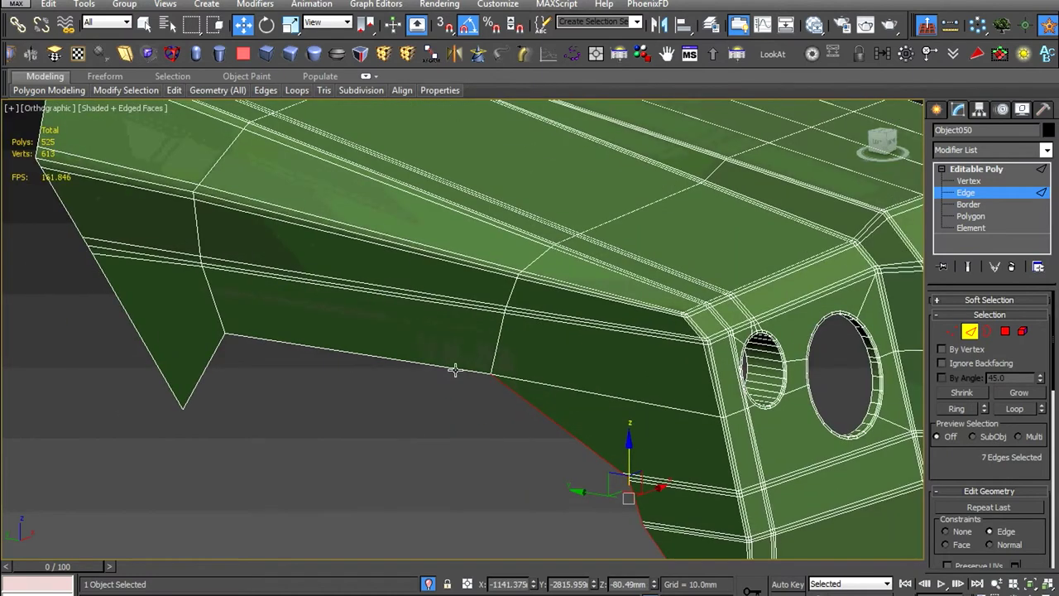
right_click(348, 350)
left_click(181, 439)
scroll(474, 364, "up", 4)
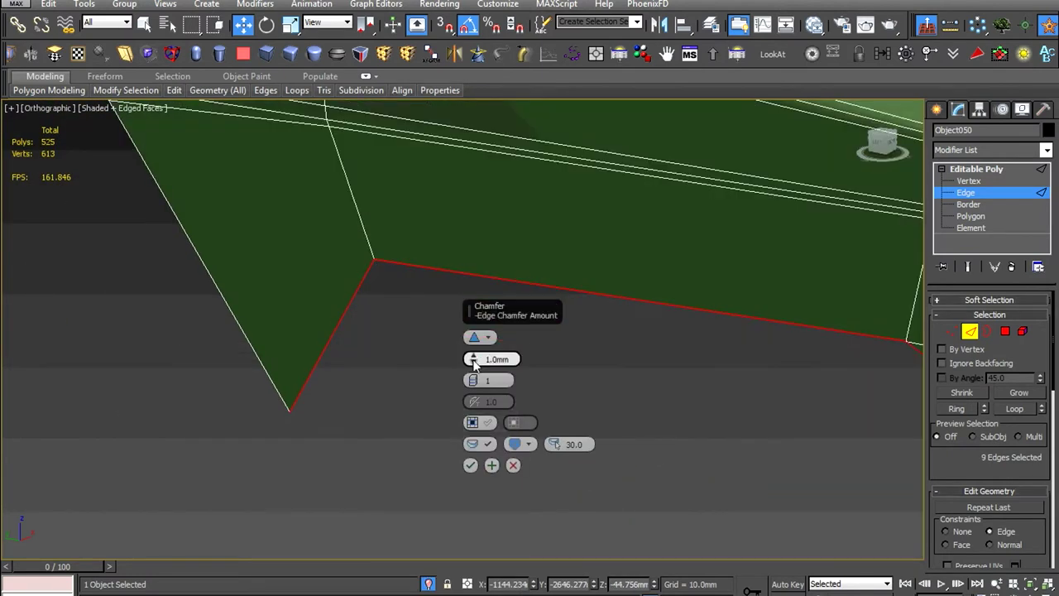
left_click(470, 465)
scroll(557, 300, "up", 4)
Try selecting the chamfered corner vertex, undo, and return to object level
key("1")
left_click_drag(579, 349, 541, 394)
scroll(637, 432, "down", 5)
scroll(458, 233, "up", 4)
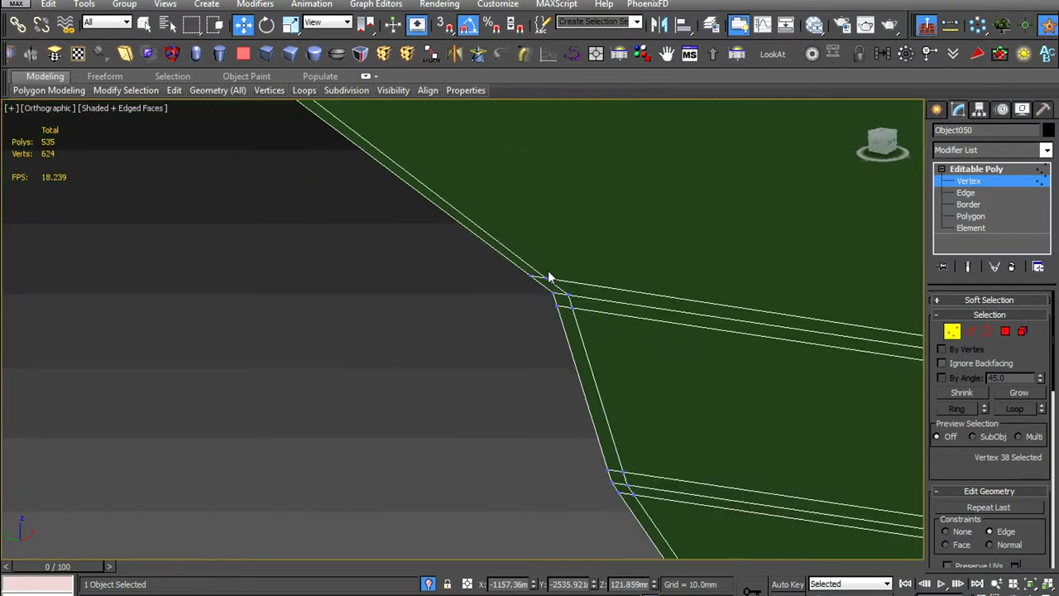
scroll(664, 382, "up", 2)
scroll(664, 381, "down", 3)
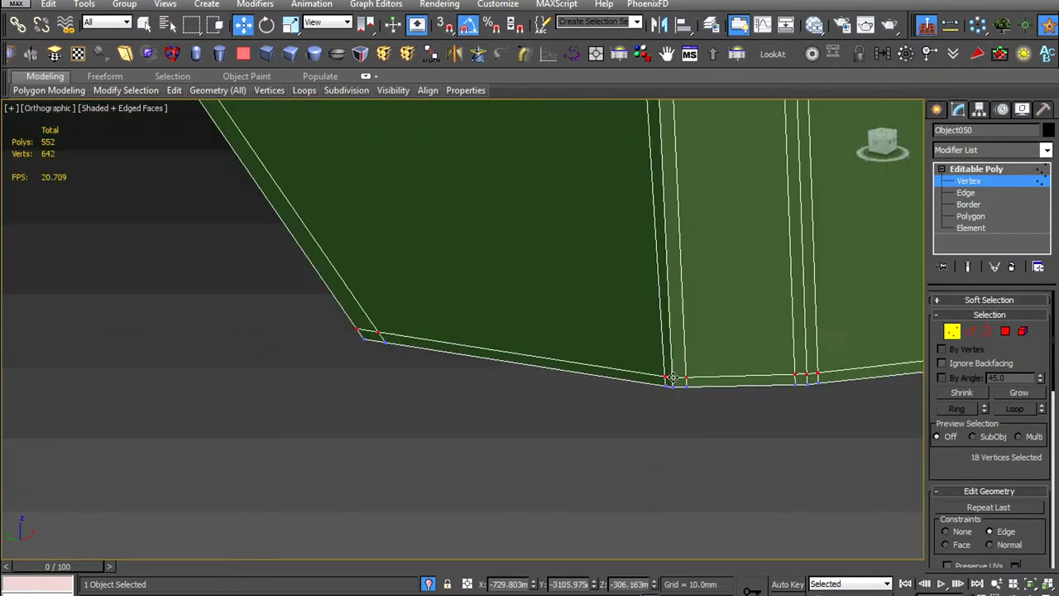
key("ctrl+z")
left_click(980, 183)
key("z")
Unhide all truck parts, then hide the bullbar
right_click(704, 350)
left_click(757, 284)
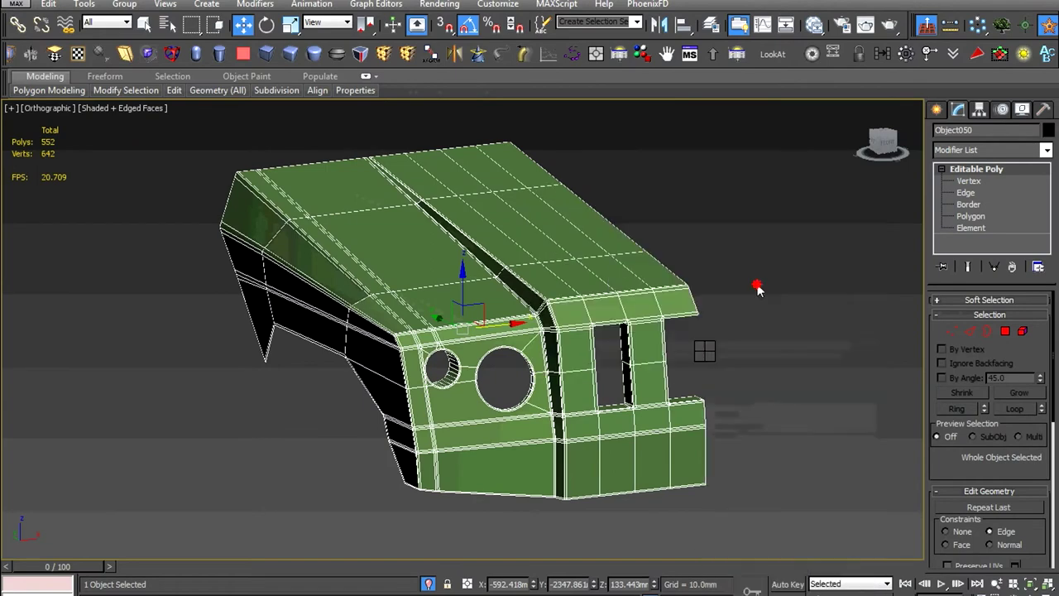
scroll(714, 407, "up", 3)
scroll(713, 407, "down", 2)
right_click(671, 354)
left_click(705, 319)
Reselect the door panel mesh Object050 within the full truck scene
left_click(677, 404)
scroll(677, 404, "up", 2)
left_click(685, 402)
scroll(685, 402, "up", 2)
scroll(619, 416, "up", 3)
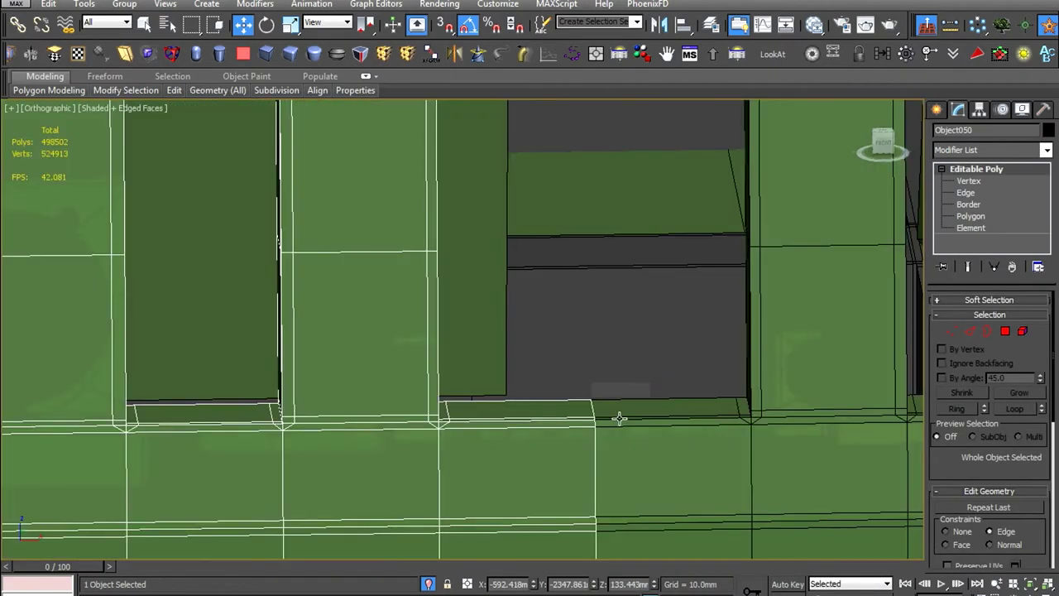
middle_click_drag(576, 429, 596, 416)
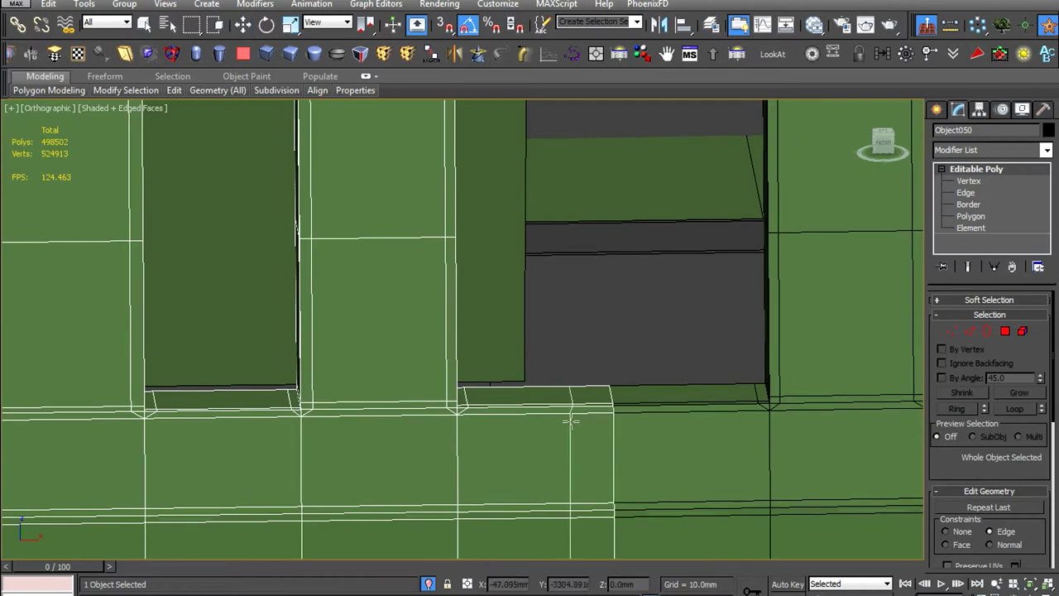
scroll(579, 430, "up", 3)
right_click(466, 430)
Draw a rectangle below the window opening and raise it up to the sill
left_click(496, 384)
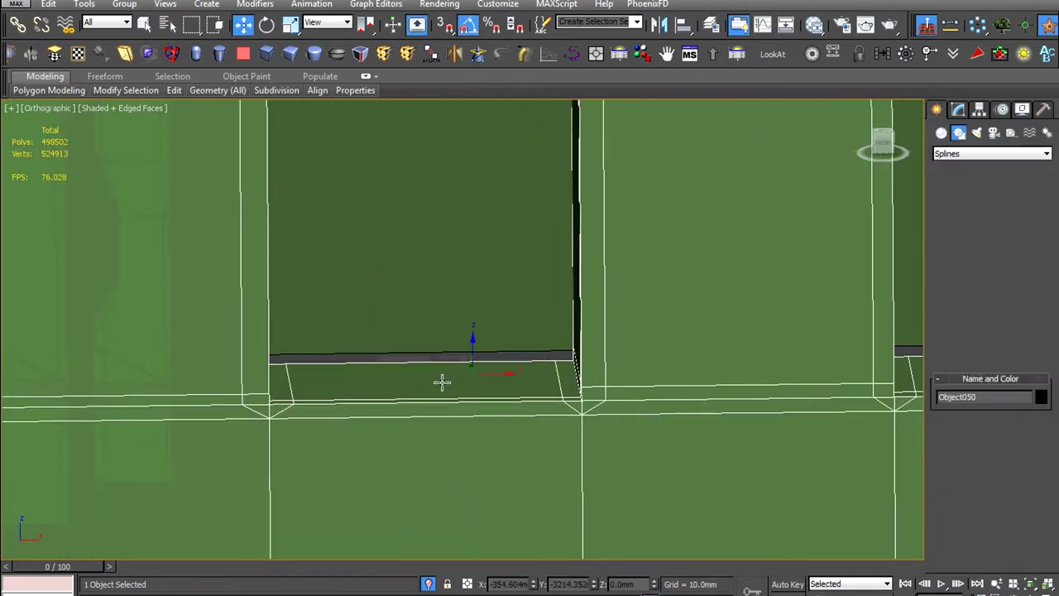
left_click_drag(272, 456, 562, 532)
right_click(583, 536)
scroll(392, 435, "down", 2)
left_click_drag(393, 435, 827, 431)
scroll(512, 398, "up", 2)
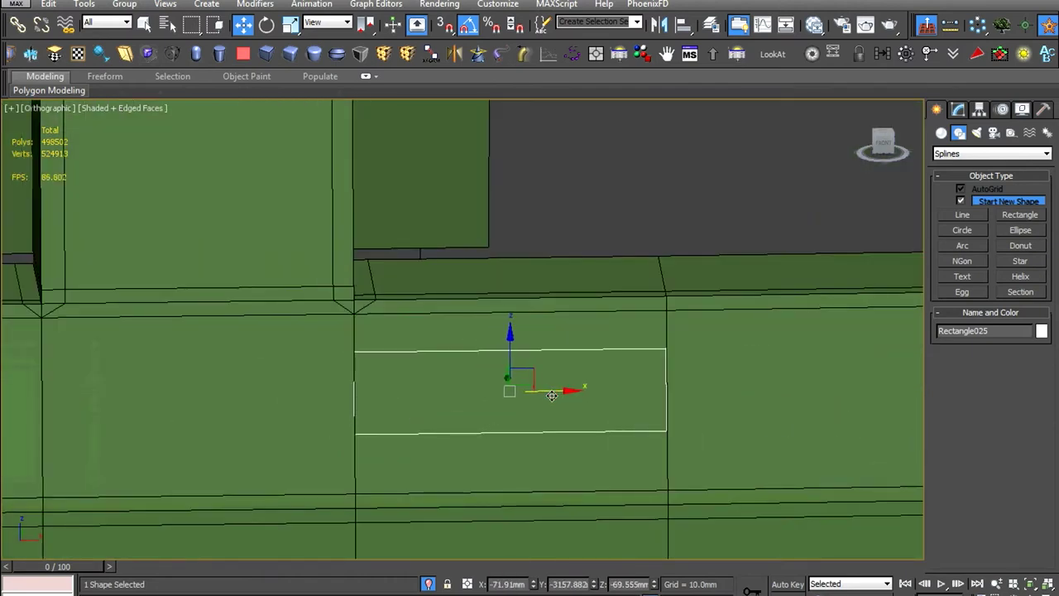
scroll(552, 395, "down", 2)
left_click_drag(552, 451, 553, 364)
In front view, slide the door panel's selected vertex columns left, with edge sliding turned off
scroll(553, 364, "down", 3)
scroll(547, 425, "up", 5)
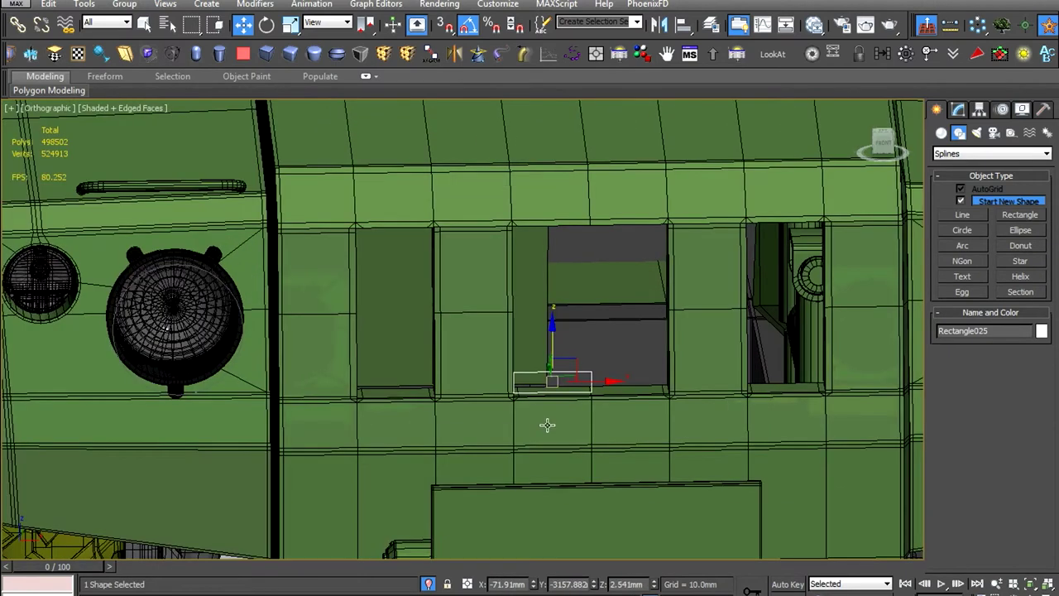
left_click(547, 425, "ctrl")
scroll(547, 424, "down", 3)
left_click(681, 373)
scroll(680, 373, "up", 3)
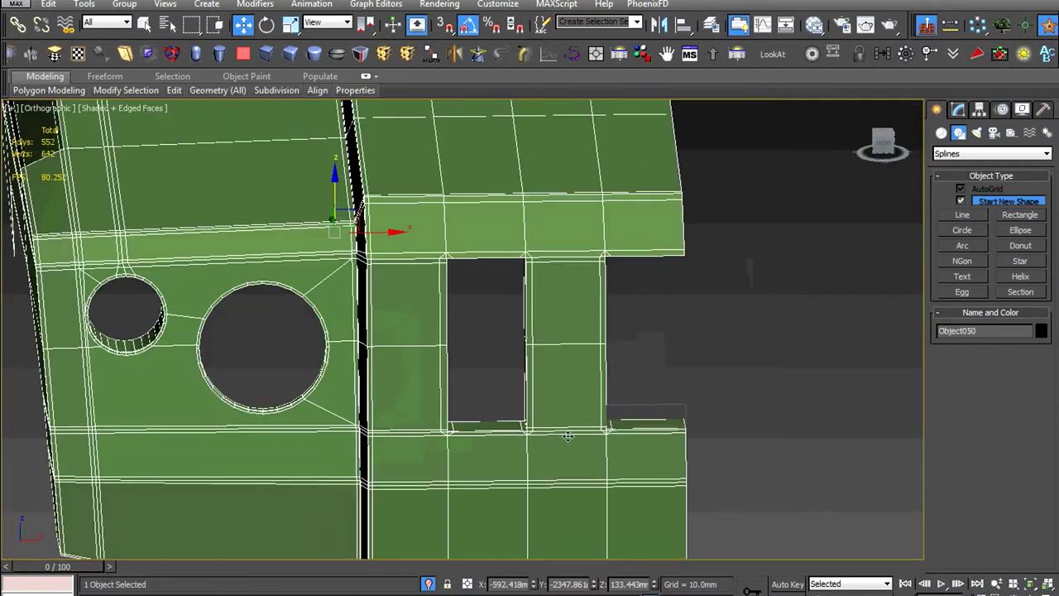
key("f")
key("1")
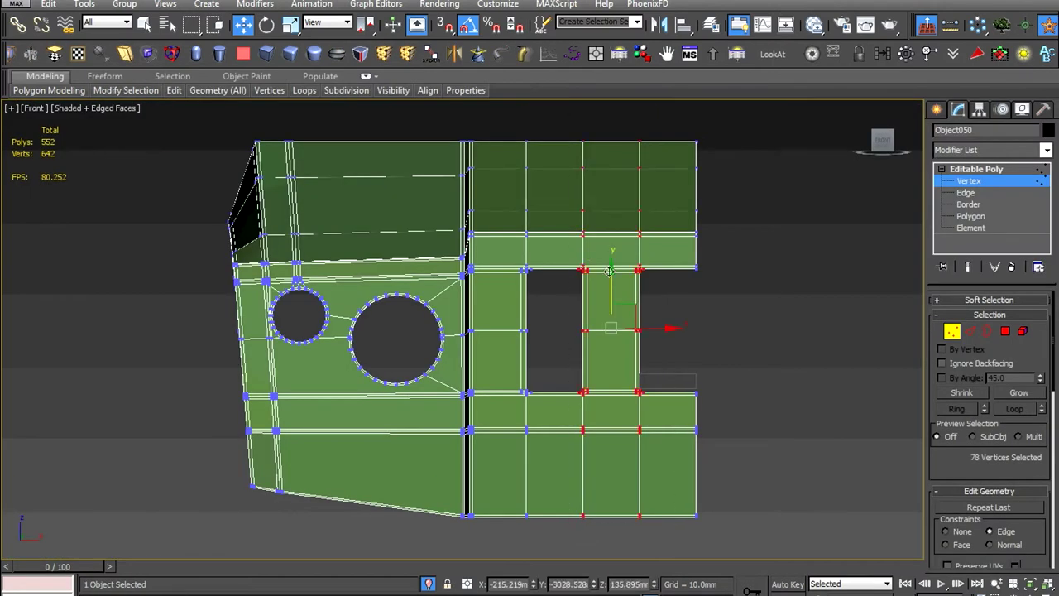
scroll(609, 271, "up", 3)
left_click_drag(661, 371, 604, 372)
scroll(988, 373, "down", 3)
left_click(945, 450)
middle_click_drag(604, 372, 652, 295, "alt")
Move the small guide rectangle left beside the window opening
left_click(747, 336)
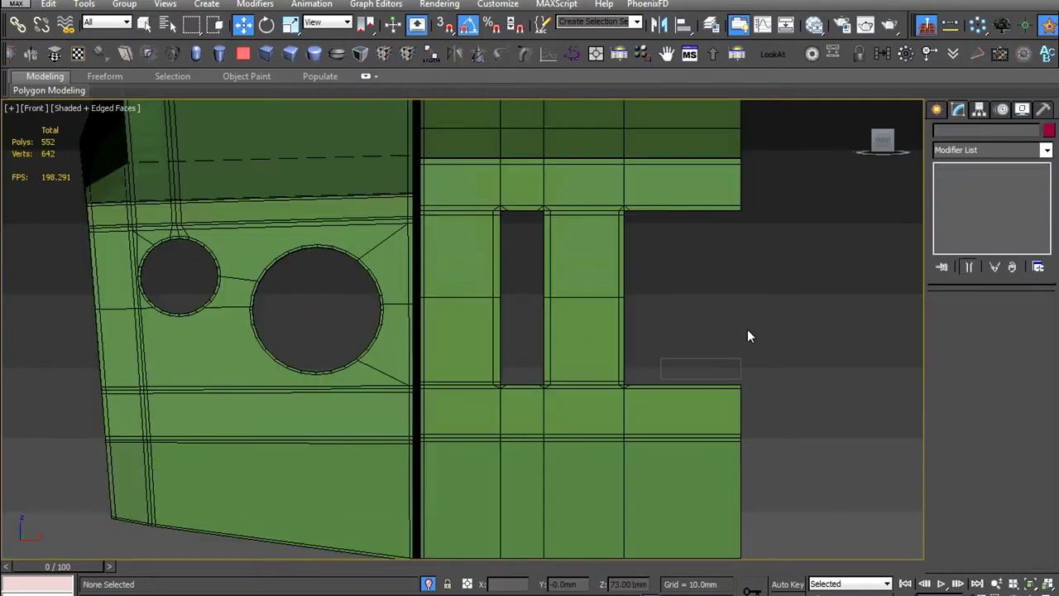
scroll(748, 331, "up", 2)
left_click(755, 364)
left_click_drag(748, 362, 589, 361)
key("z")
left_click_drag(495, 335, 491, 336)
Convert the rectangle to Editable Spline and pull its right vertices left to narrow it
right_click(497, 337)
left_click(728, 480)
scroll(690, 475, "down", 5)
right_click(558, 359)
left_click(488, 295)
left_click_drag(573, 289, 843, 460)
scroll(767, 411, "up", 3)
left_click_drag(748, 299, 449, 332)
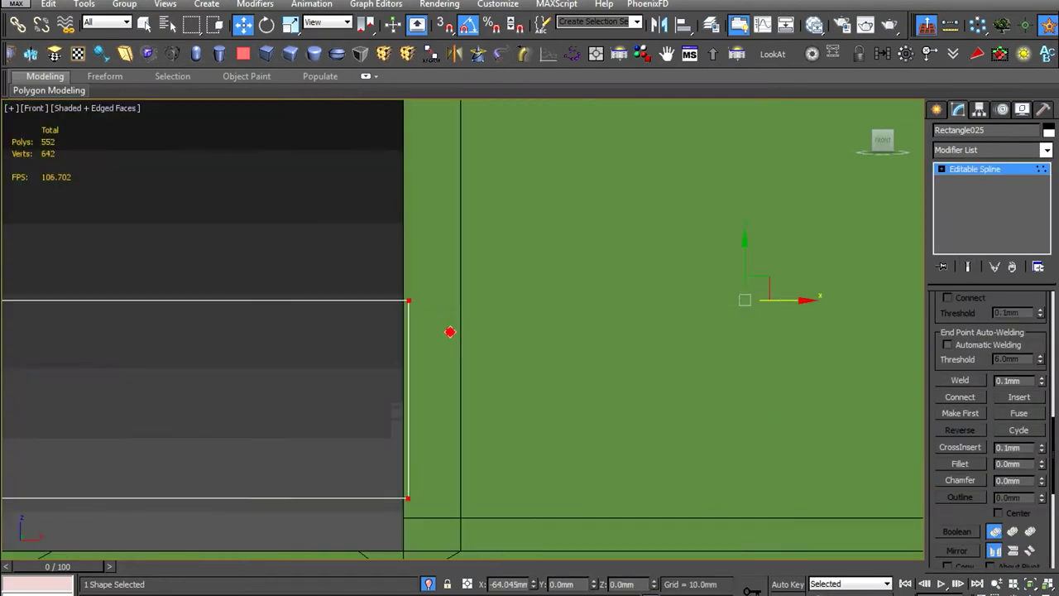
left_click(941, 169)
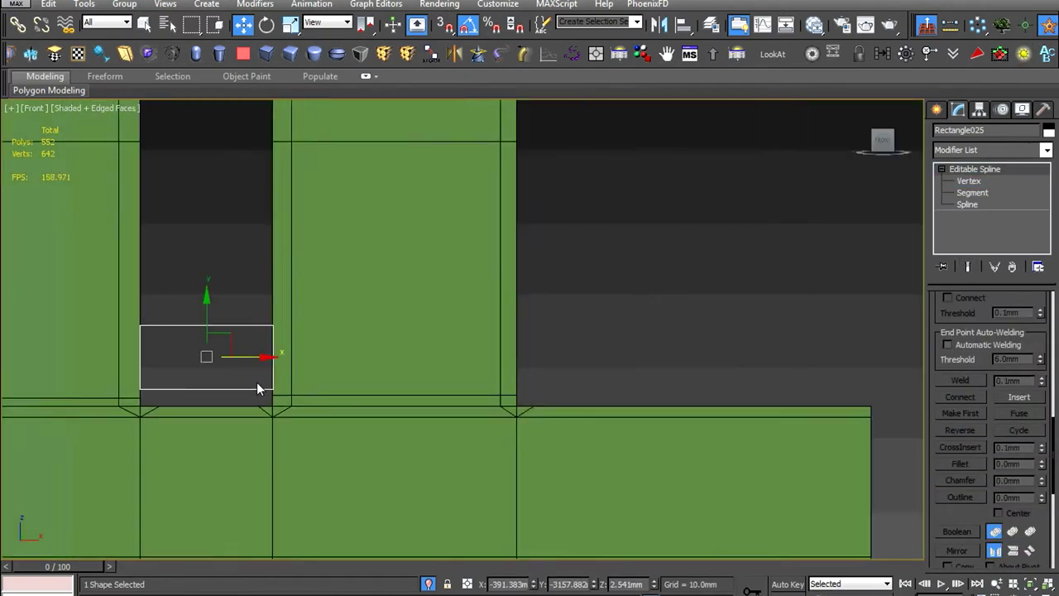
scroll(257, 382, "down", 4)
middle_click_drag(256, 382, 299, 398)
scroll(462, 405, "up", 3)
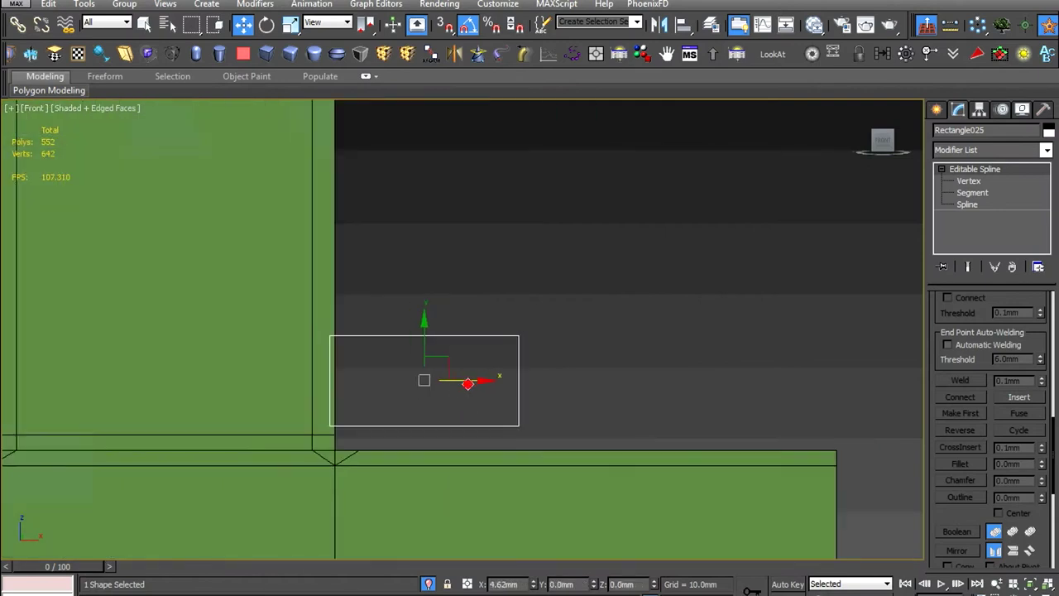
scroll(456, 389, "up", 3)
scroll(443, 364, "down", 5)
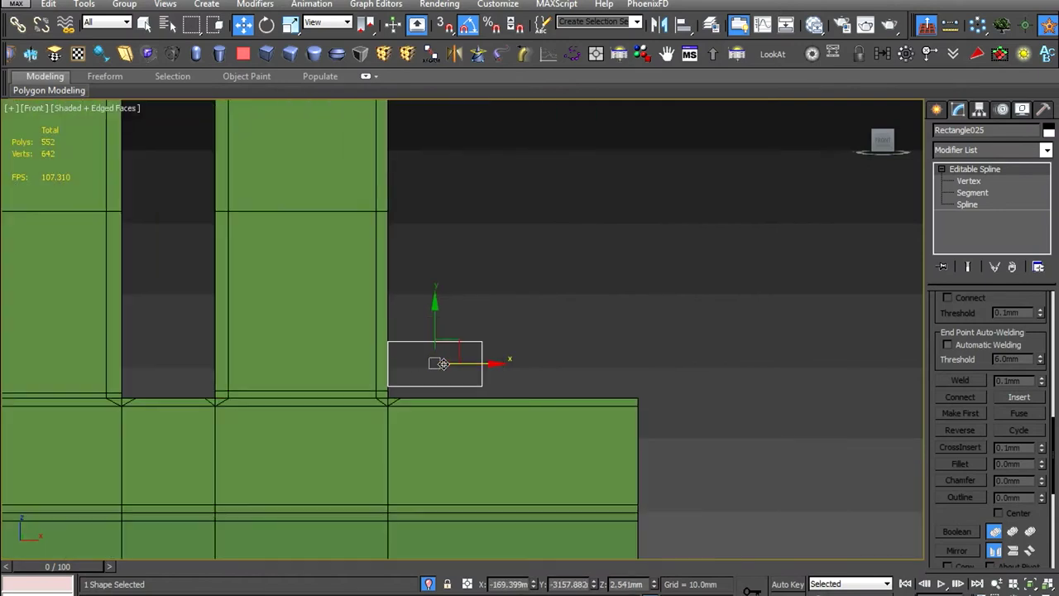
Select the green door panel at edge level and switch to the scale tool
left_click(485, 408)
scroll(485, 406, "up", 4)
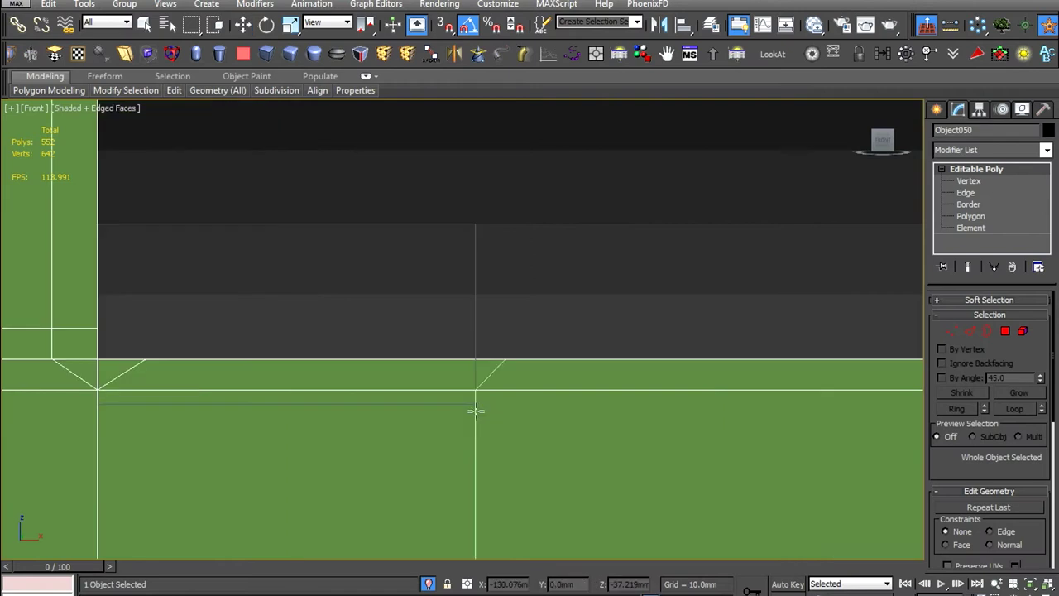
scroll(476, 411, "down", 3)
key("2")
scroll(709, 355, "up", 3)
right_click(709, 355)
left_click(762, 403)
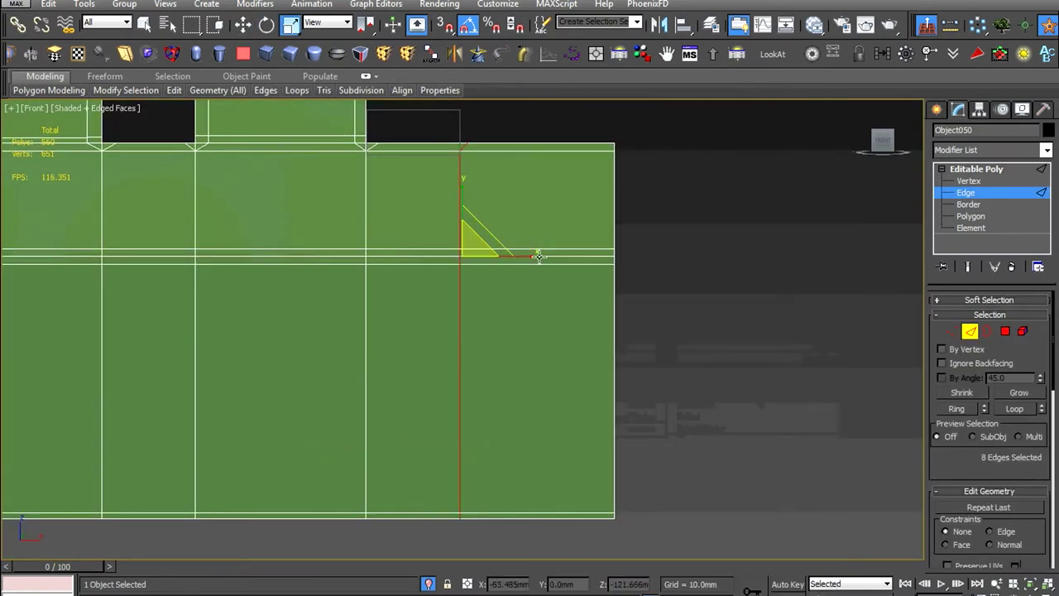
Return to the move tool, exit edge editing and deselect the door panel
key("w")
scroll(496, 248, "up", 4)
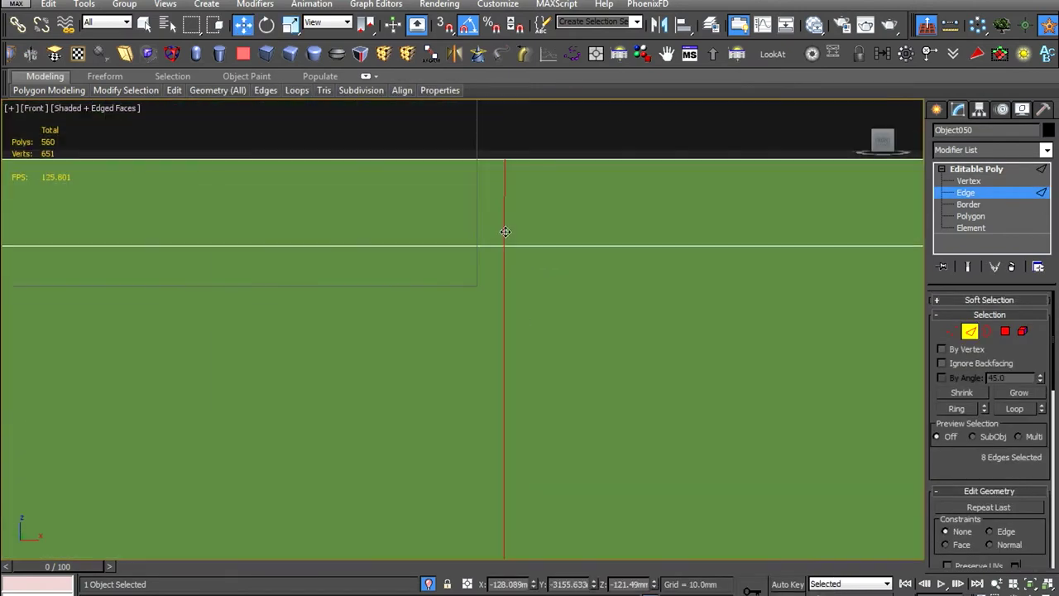
scroll(579, 414, "down", 2)
scroll(584, 451, "down", 1)
scroll(604, 435, "down", 1)
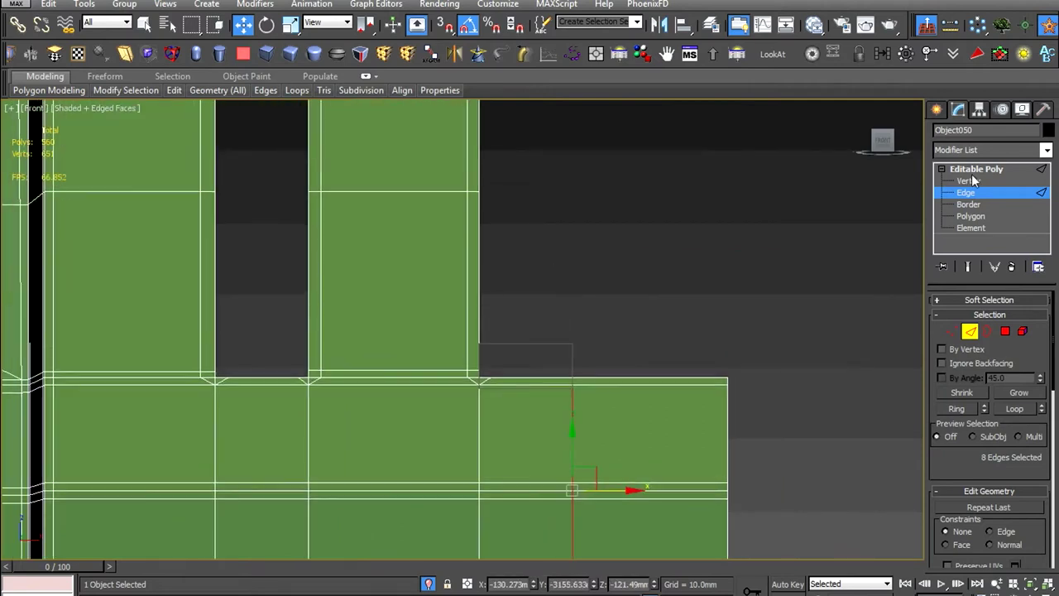
scroll(579, 377, "down", 2)
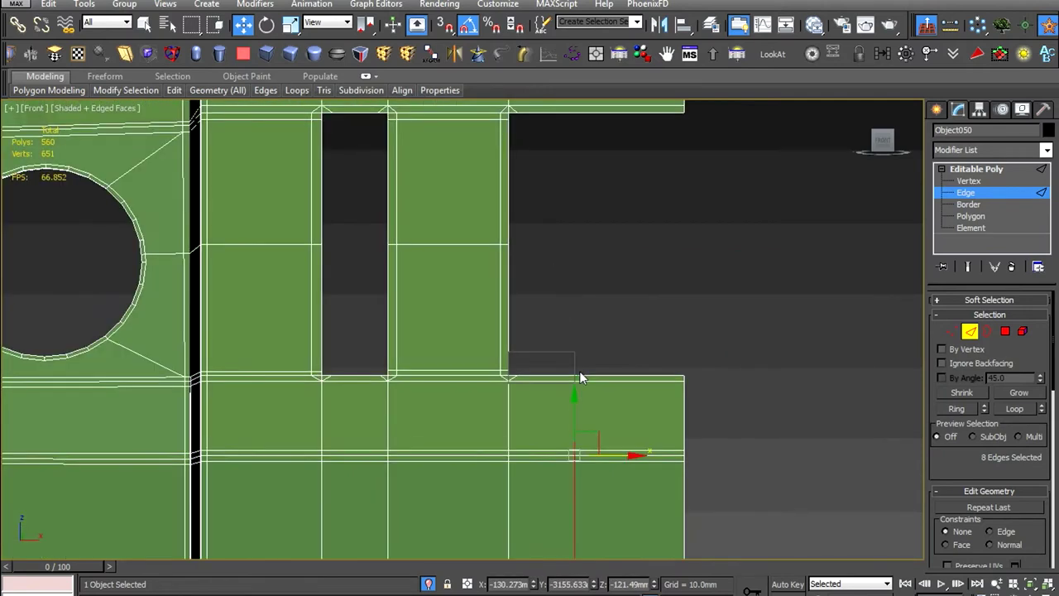
left_click(977, 170)
scroll(717, 301, "down", 2)
left_click(717, 301)
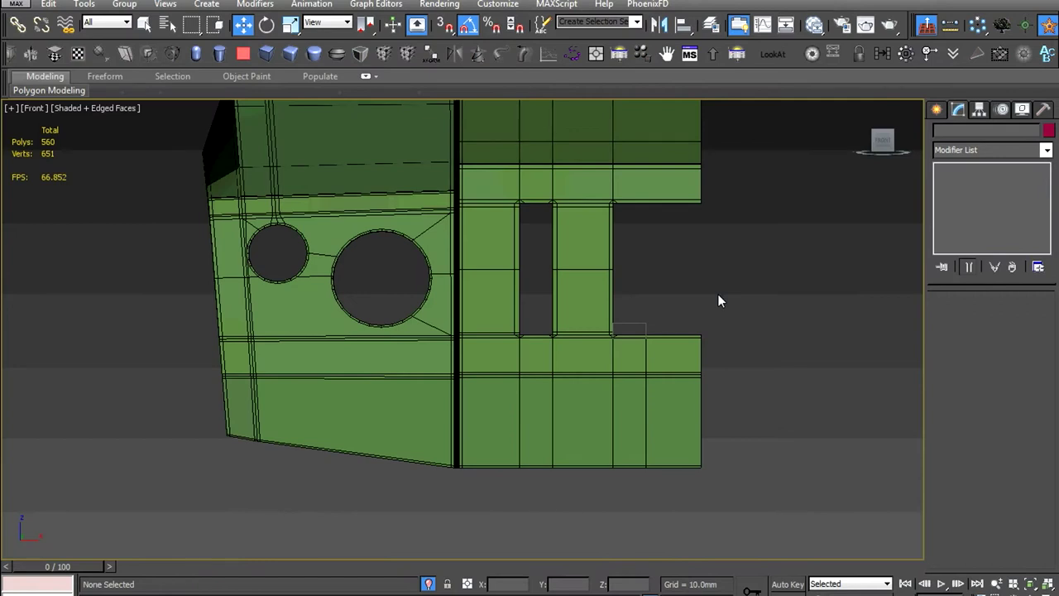
Select the door panel and delete two box-selected groups of stray vertices
scroll(662, 345, "up", 2)
left_click(662, 345)
key("1")
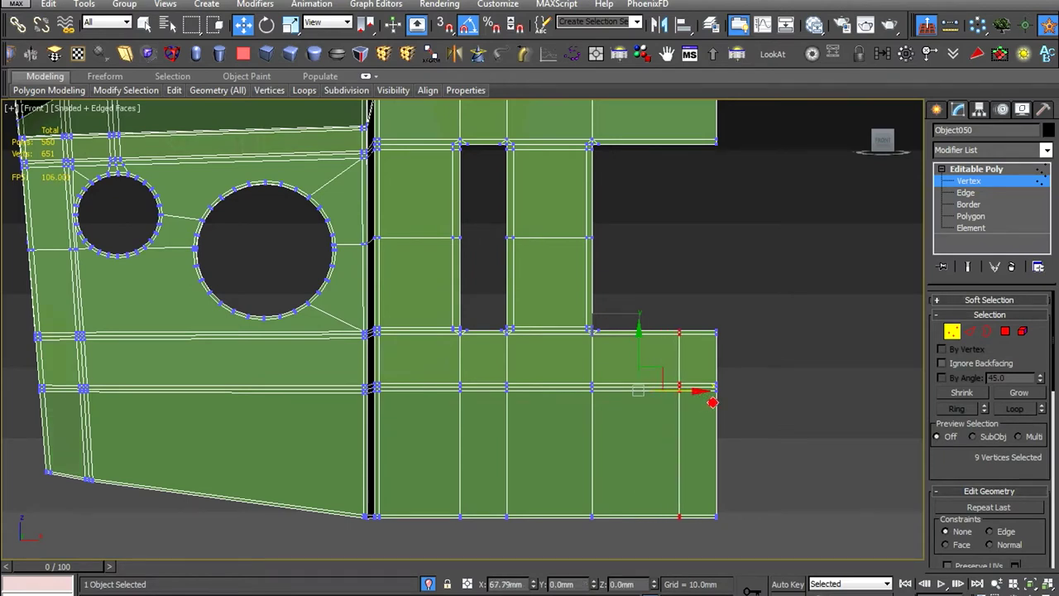
scroll(712, 402, "up", 5)
left_click_drag(708, 289, 178, 326)
key("Delete")
scroll(248, 331, "down", 4)
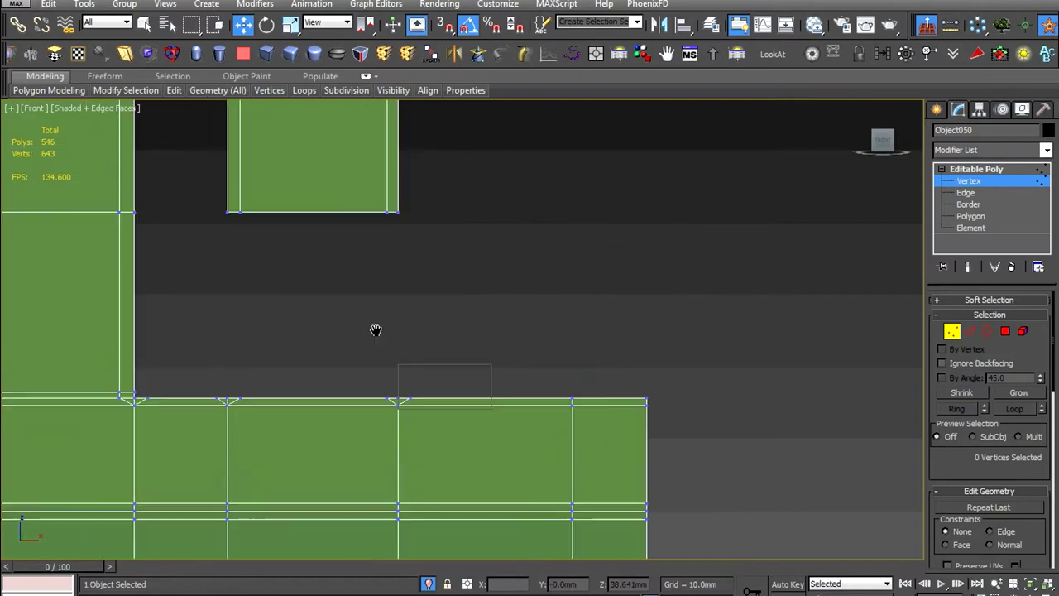
scroll(612, 270, "up", 4)
key("Delete")
left_click_drag(406, 292, 533, 467)
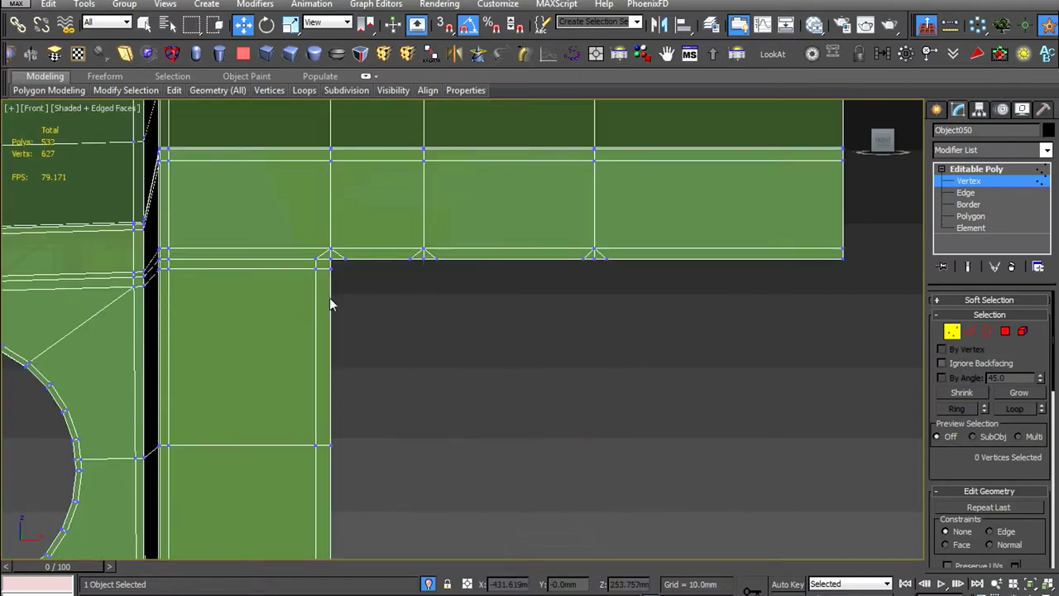
scroll(323, 281, "up", 2)
Remove redundant vertices along the top strip, undoing one unwanted removal
right_click(539, 276)
left_click(472, 287)
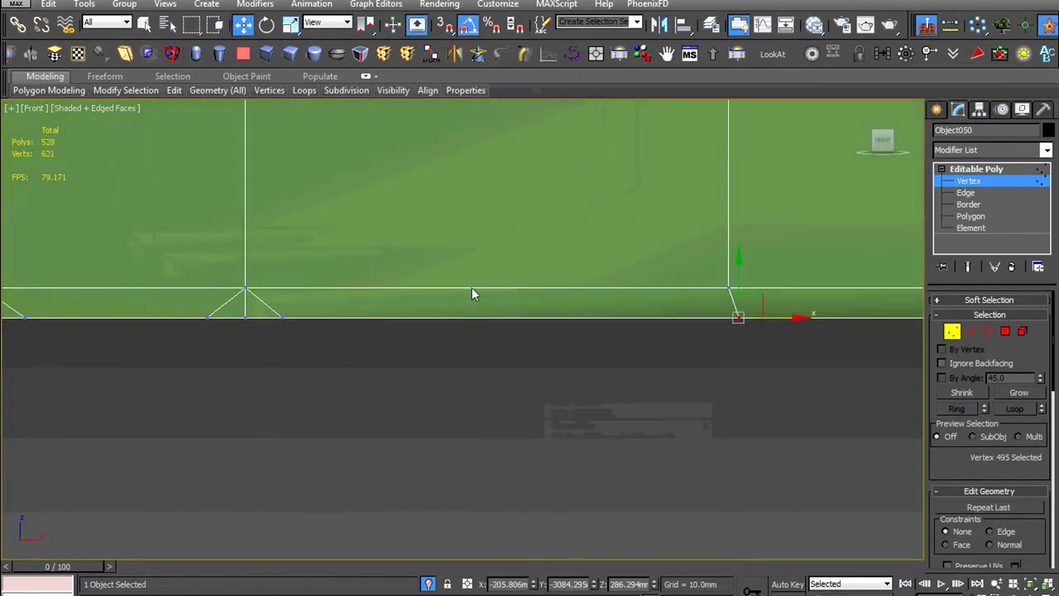
right_click(271, 328)
right_click(413, 320)
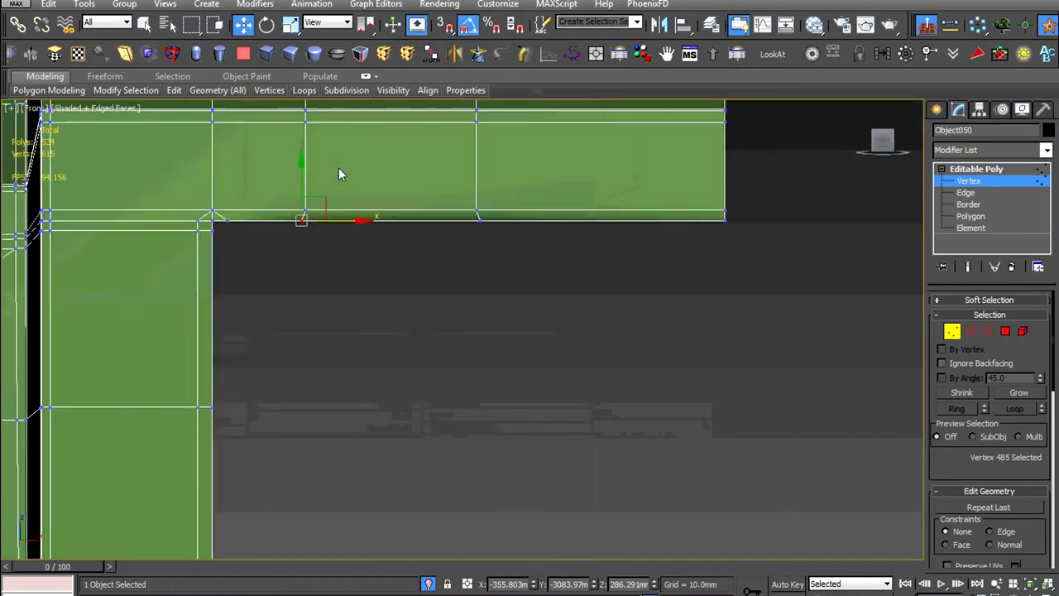
middle_click_drag(338, 168, 397, 308, "alt")
scroll(414, 323, "up", 3)
scroll(436, 344, "down", 7)
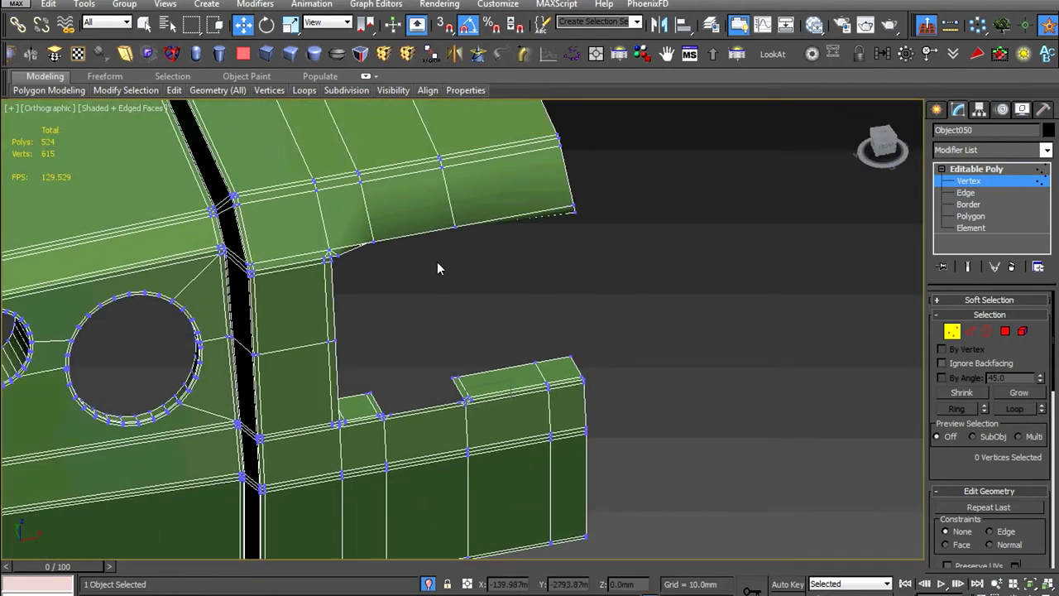
key("ctrl+z")
middle_click_drag(438, 261, 432, 270, "alt")
scroll(433, 270, "up", 5)
Delete the loose plane under the top strip and an unwanted edge
key("2")
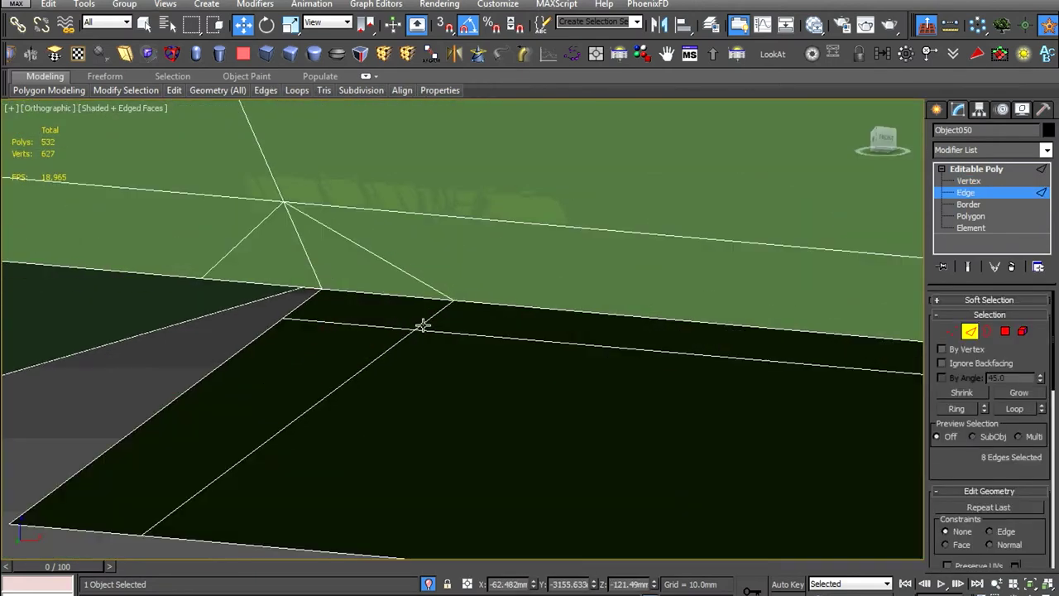
scroll(436, 315, "down", 2)
key("5")
left_click(437, 328)
scroll(436, 331, "down", 3)
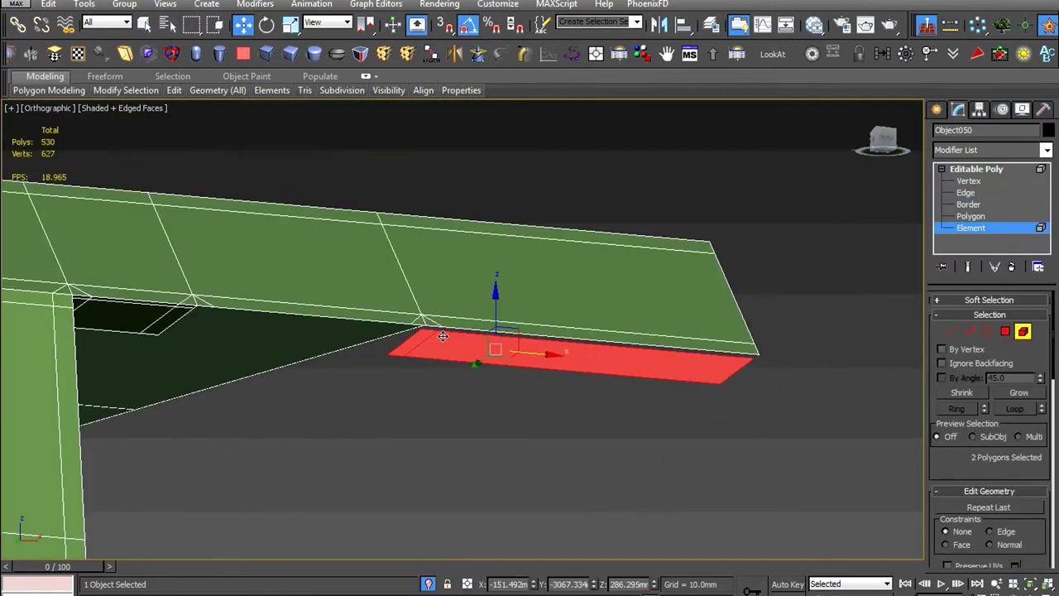
key("Delete")
scroll(334, 345, "up", 3)
scroll(334, 345, "up", 2)
key("2")
scroll(421, 357, "up", 3)
left_click(489, 282)
key("Delete")
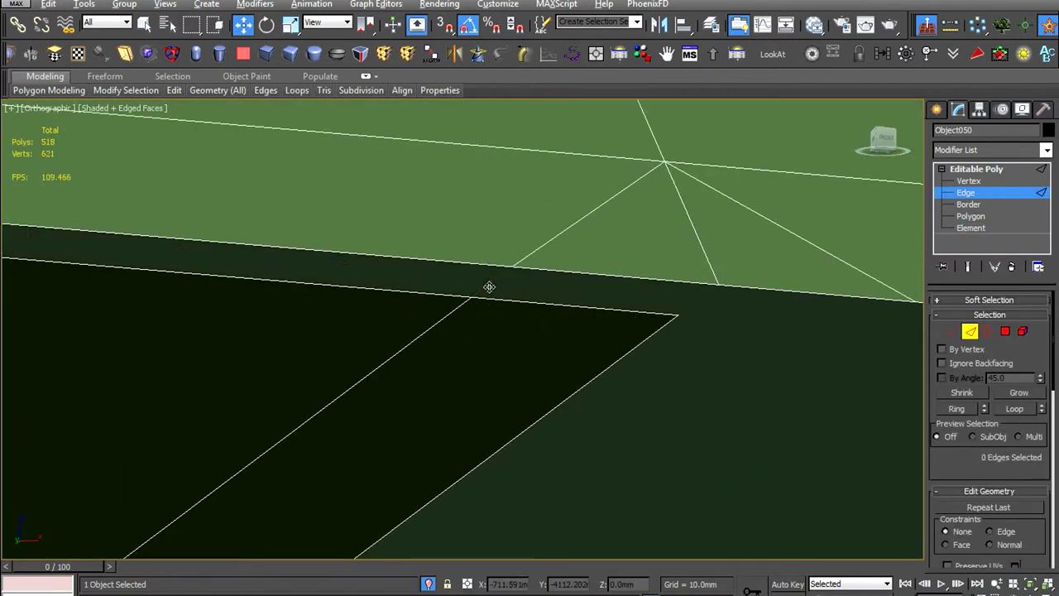
key("5")
scroll(487, 340, "down", 3)
Remove the leftover stray vertices at the panel corner
key("1")
left_click_drag(629, 368, 547, 329)
right_click(610, 359)
left_click(580, 243)
scroll(580, 248, "down", 3)
left_click_drag(626, 378, 534, 350)
right_click(607, 362)
right_click(659, 359)
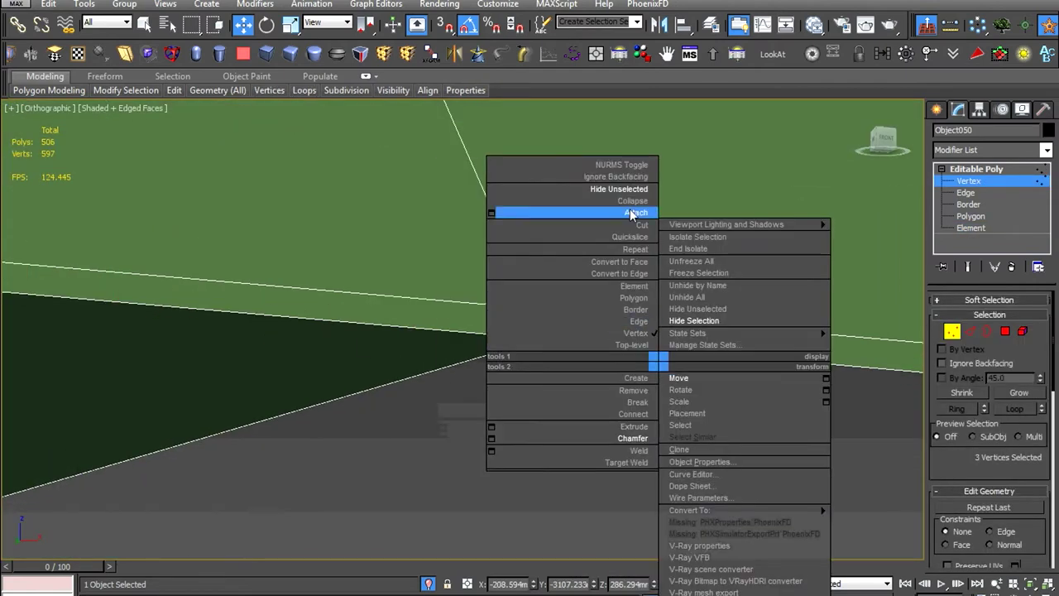
left_click(633, 210)
scroll(653, 473, "down", 3)
scroll(612, 420, "up", 5)
Delete the leftover edge faces and the remaining loose plane element
key("2")
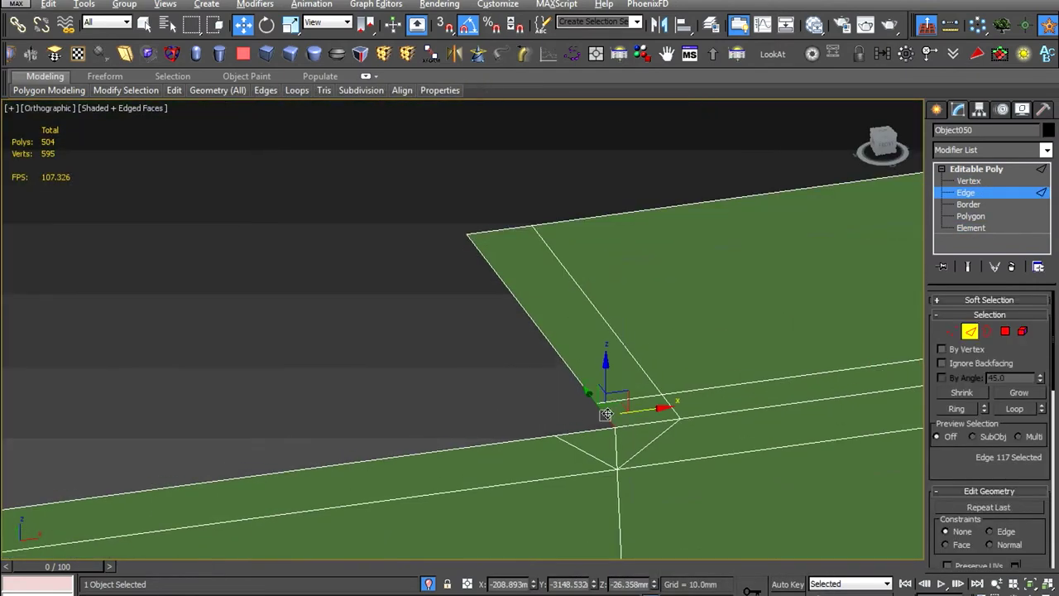
key("Delete")
key("5")
left_click(628, 359)
key("Delete")
key("1")
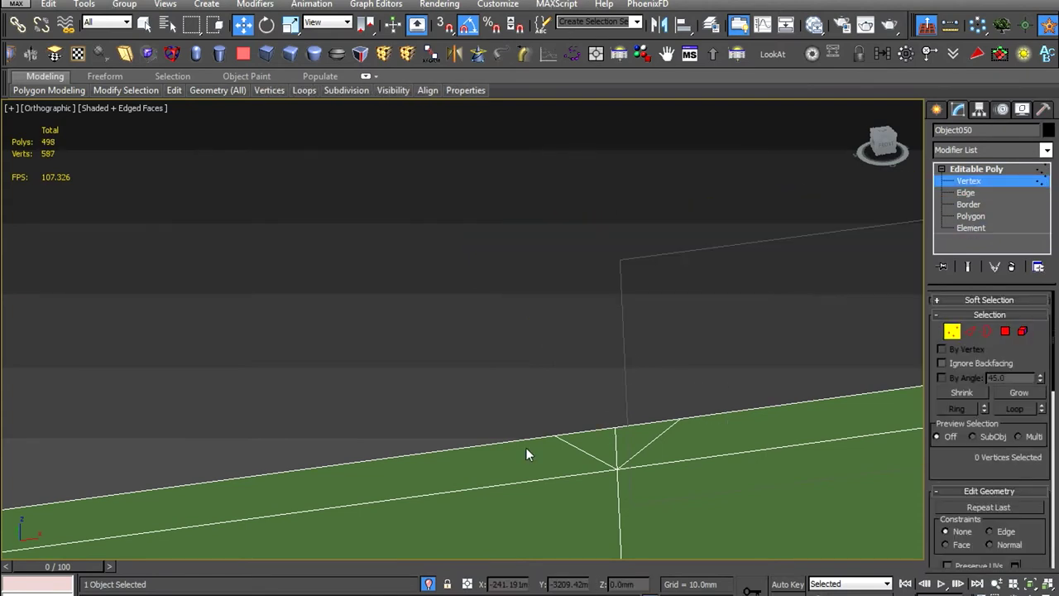
scroll(609, 425, "down", 2)
key("5")
left_click(744, 449)
right_click(716, 367)
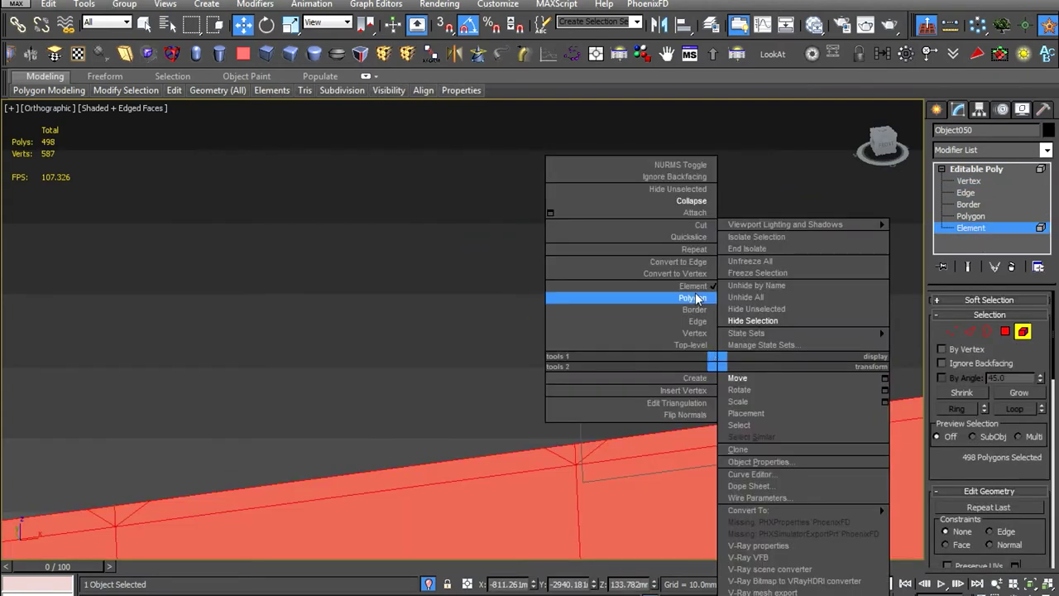
left_click(694, 333)
Target Weld the loose vertices onto their neighbours at the first junction
scroll(1026, 477, "down", 2)
scroll(1026, 477, "down", 3)
scroll(1026, 478, "down", 2)
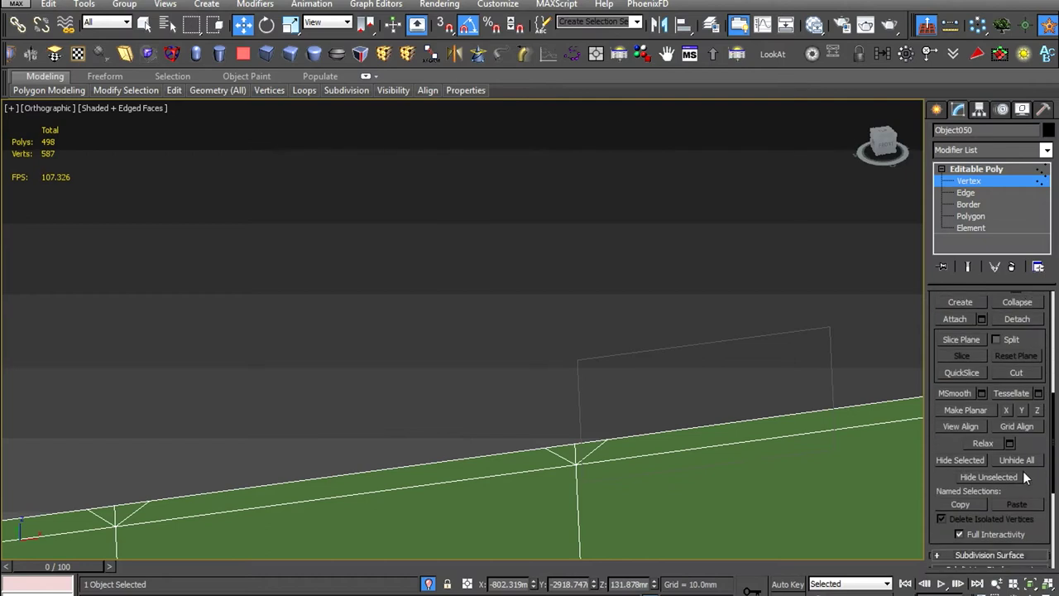
scroll(620, 444, "up", 4)
right_click(620, 364)
left_click(511, 461)
left_click(593, 437)
left_click(527, 442)
middle_click_drag(627, 444, 634, 444, "alt")
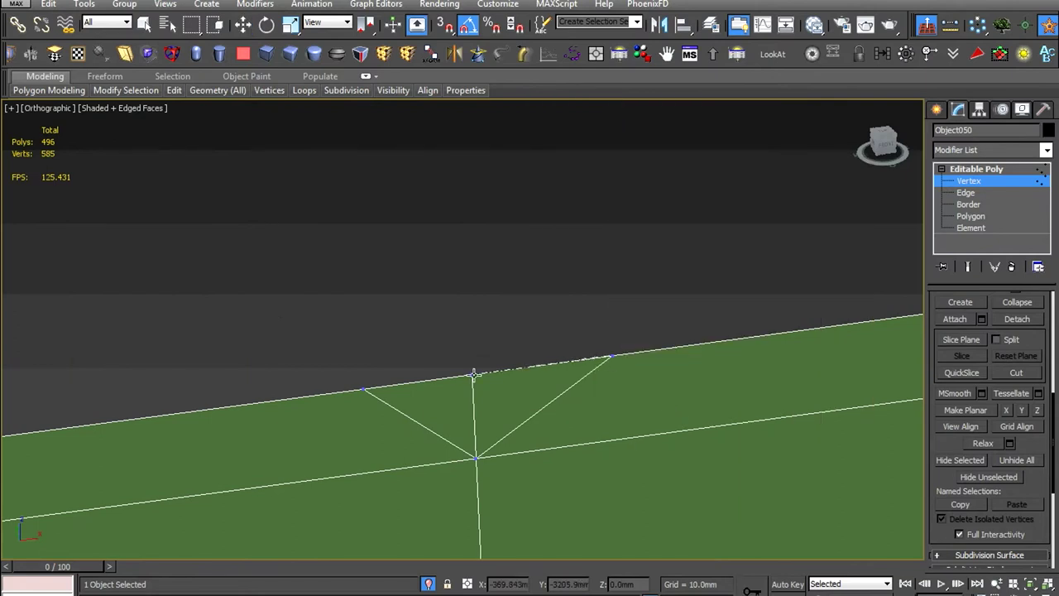
left_click(472, 375)
middle_click_drag(626, 402, 515, 417, "alt")
Target Weld the remaining loose vertices at the next junction
right_click(515, 417)
left_click(463, 454)
scroll(556, 434, "down", 5)
scroll(571, 382, "up", 5)
right_click(546, 397)
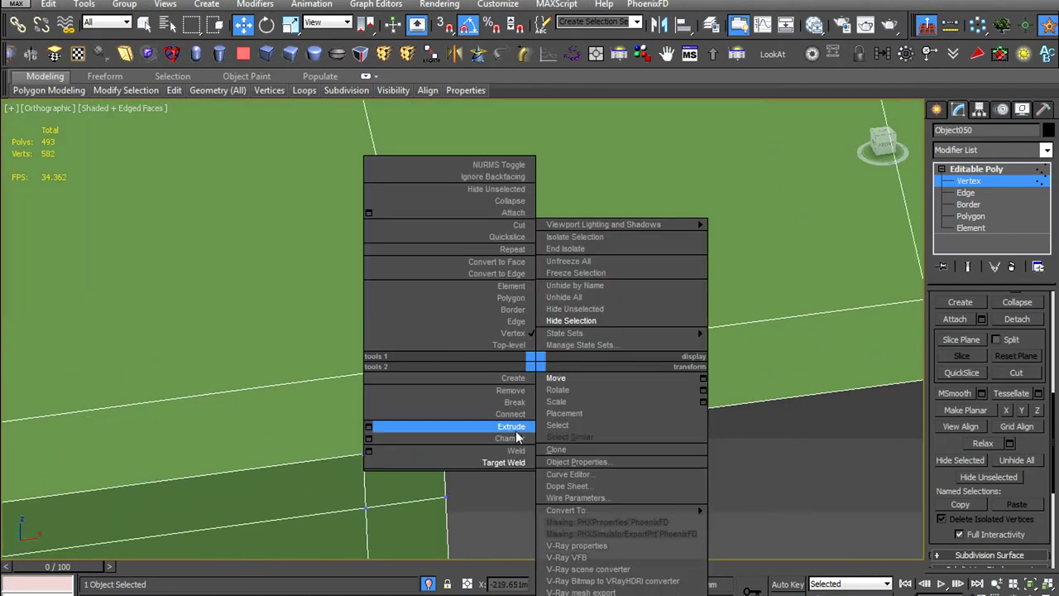
left_click(515, 430)
left_click(445, 443)
scroll(430, 430, "down", 4)
mouse_move(508, 433)
middle_mouse_down("alt")
mouse_move(691, 448)
mouse_move(662, 329)
middle_mouse_up("alt")
Bridge the open edges to fill the gap beside the window
key("2")
key("alt+c")
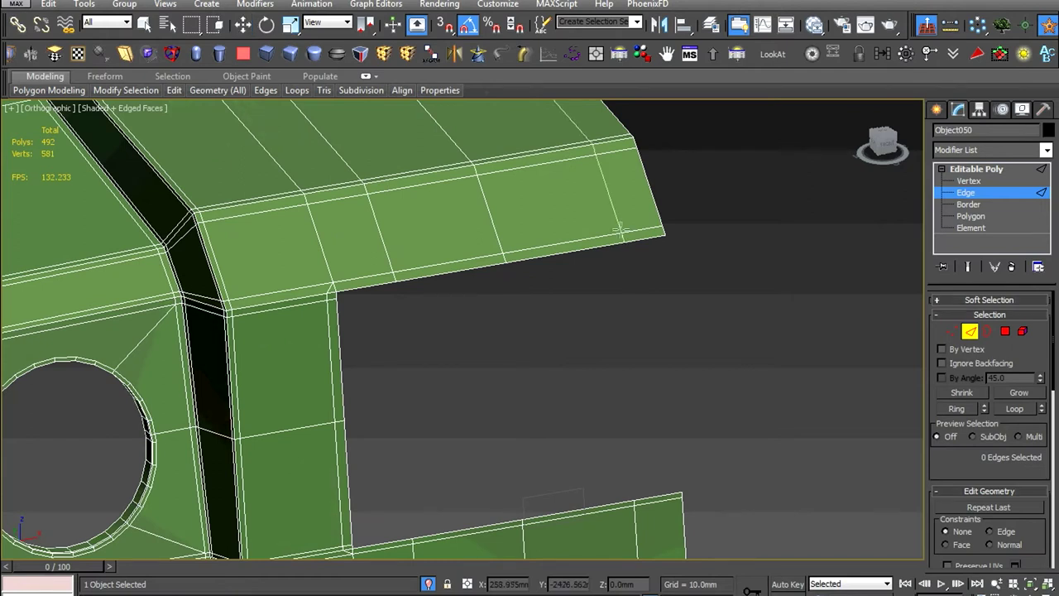
left_click(612, 238)
scroll(986, 500, "down", 5)
scroll(977, 410, "down", 2)
left_click(968, 496)
In the front view, scale the selected vertices of the opening
key("f")
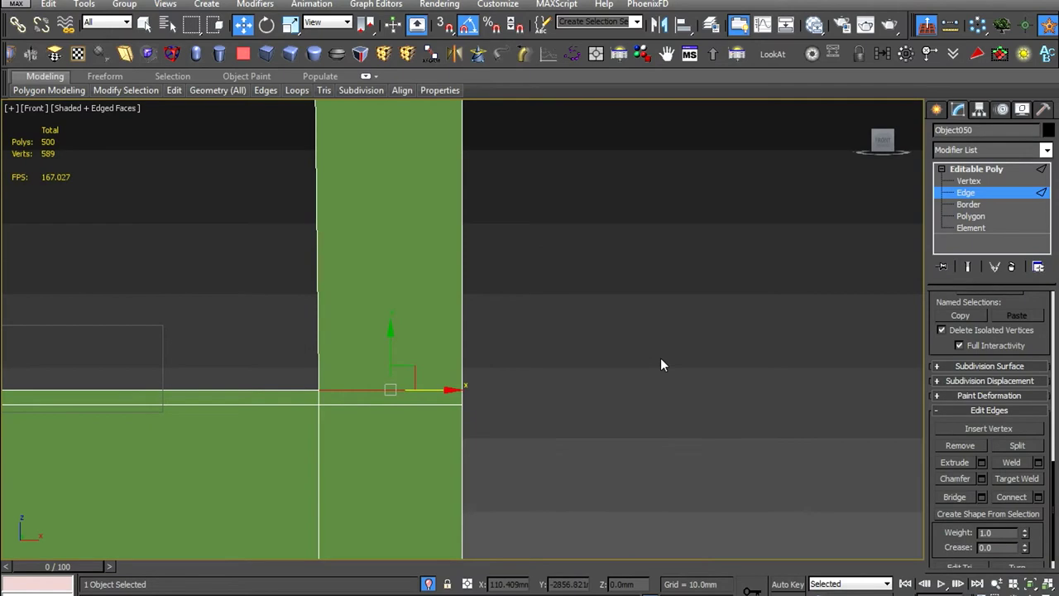
scroll(660, 357, "down", 5)
key("1")
right_click(577, 356)
left_click(612, 383)
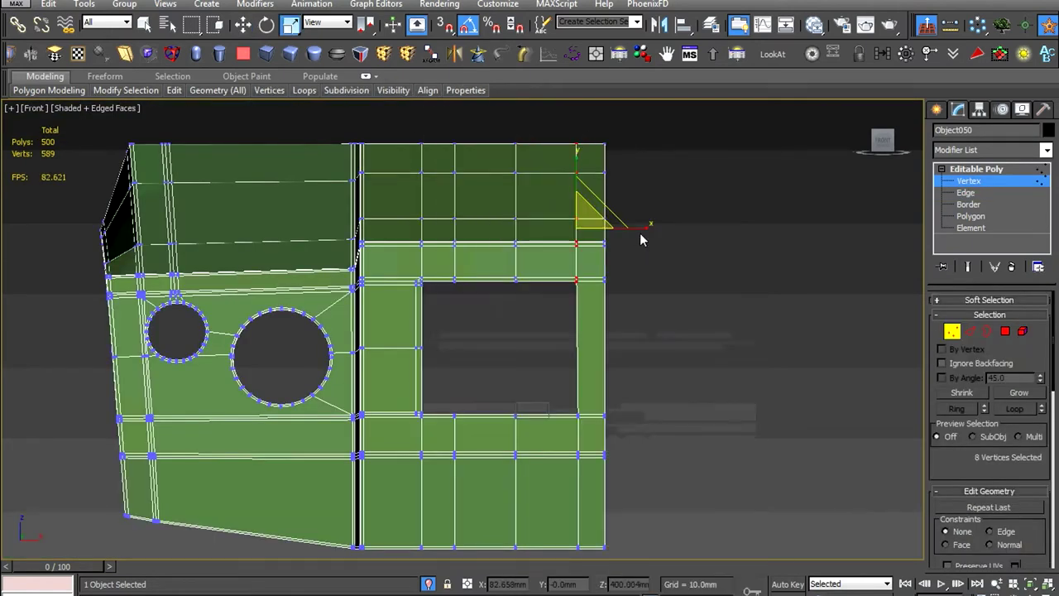
key("2")
key("w")
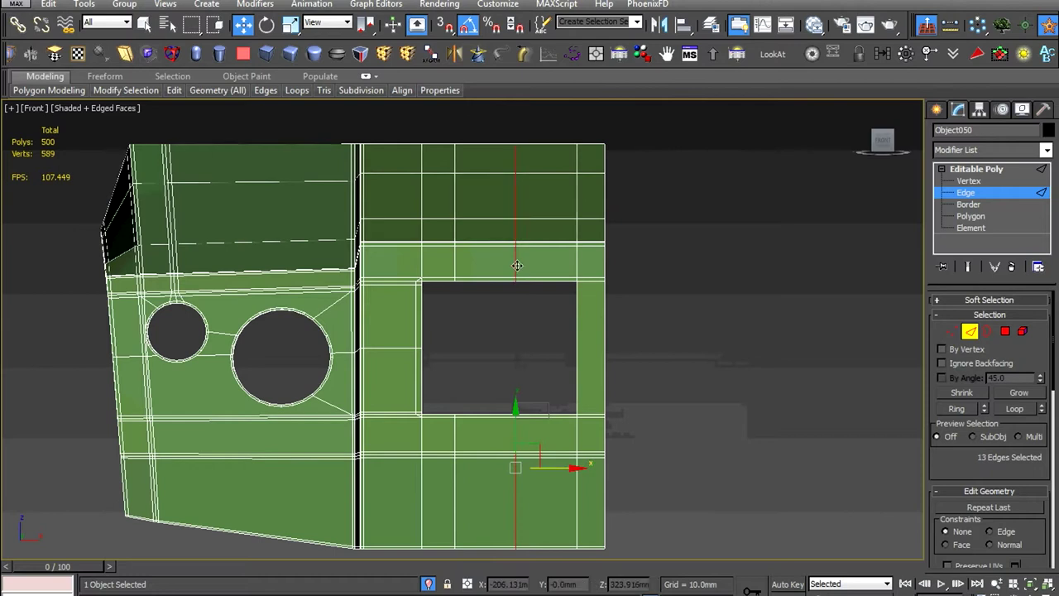
Select Rectangle025 and end isolation to show the whole scene
left_click(658, 371)
left_click(541, 405)
scroll(541, 406, "up", 3)
scroll(538, 412, "up", 2)
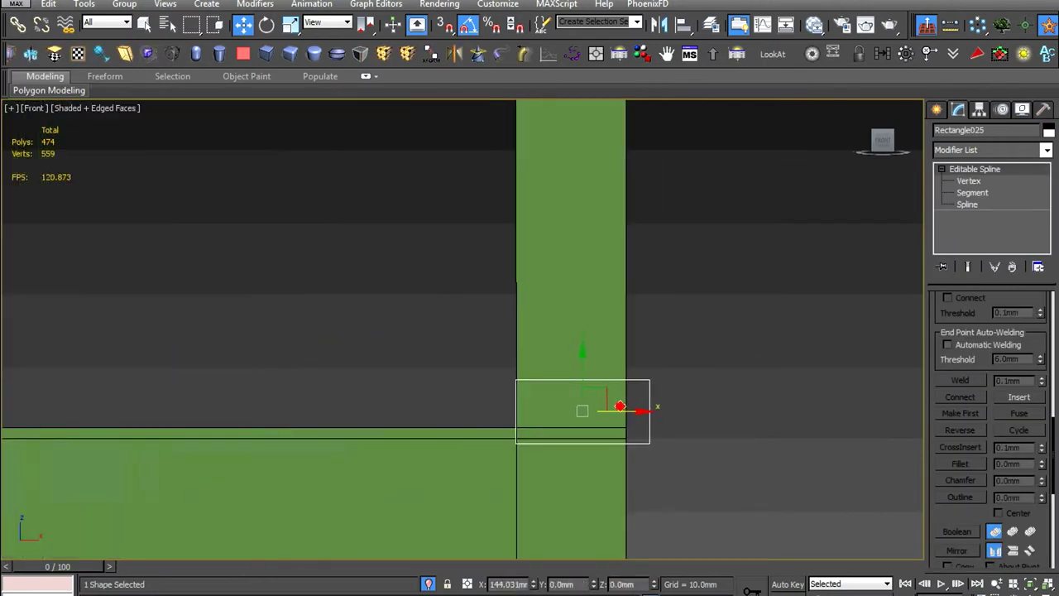
scroll(620, 406, "up", 3)
right_click(621, 406)
left_click(634, 307)
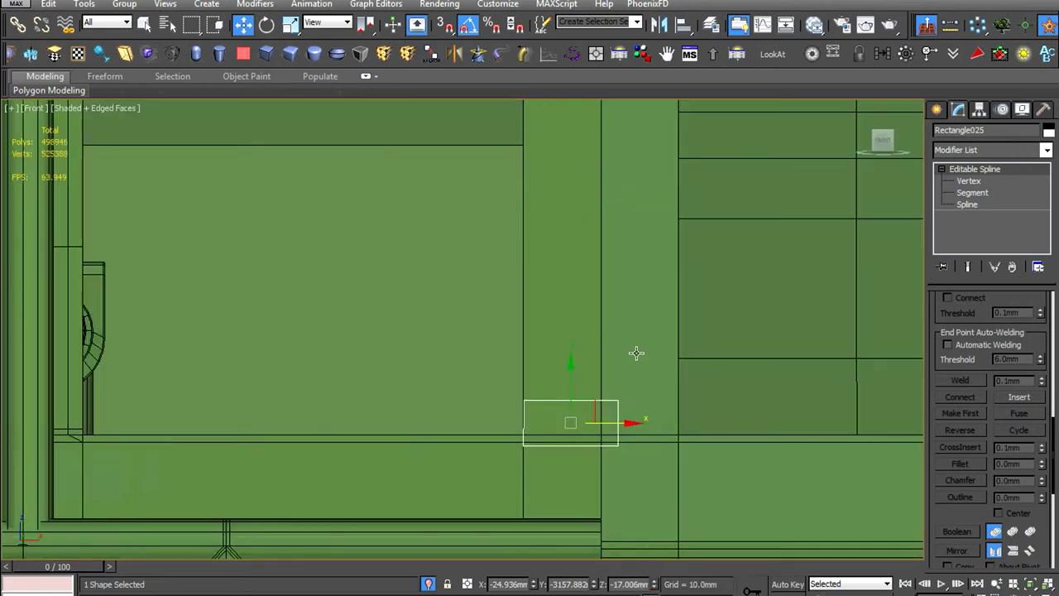
scroll(653, 394, "down", 5)
left_click(503, 417)
right_click(463, 370)
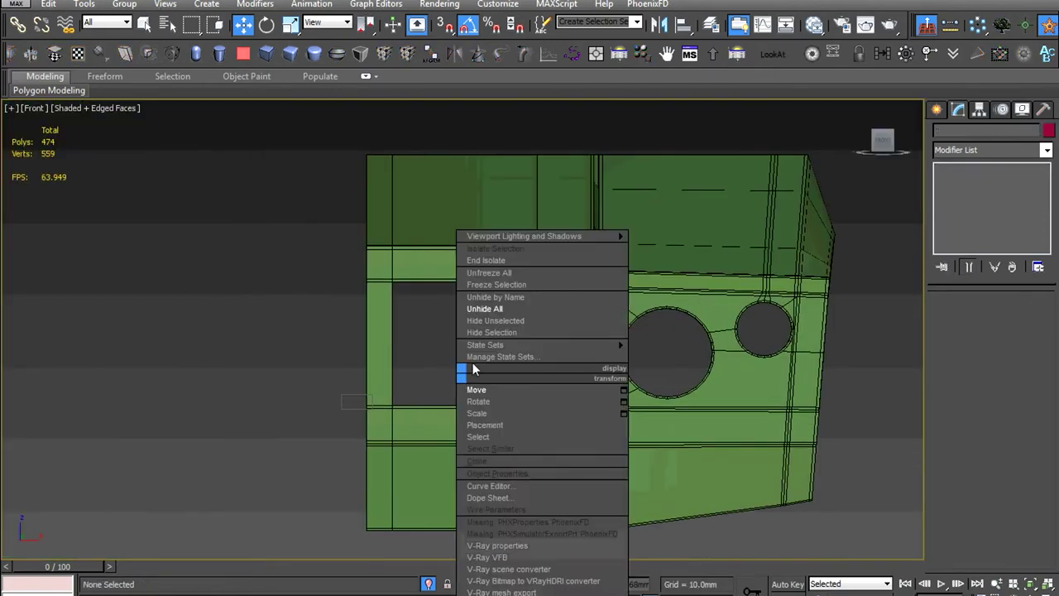
left_click(500, 308)
Isolate the green panel with its shapes and pick the rectangle's top-right vertex
left_click(511, 419)
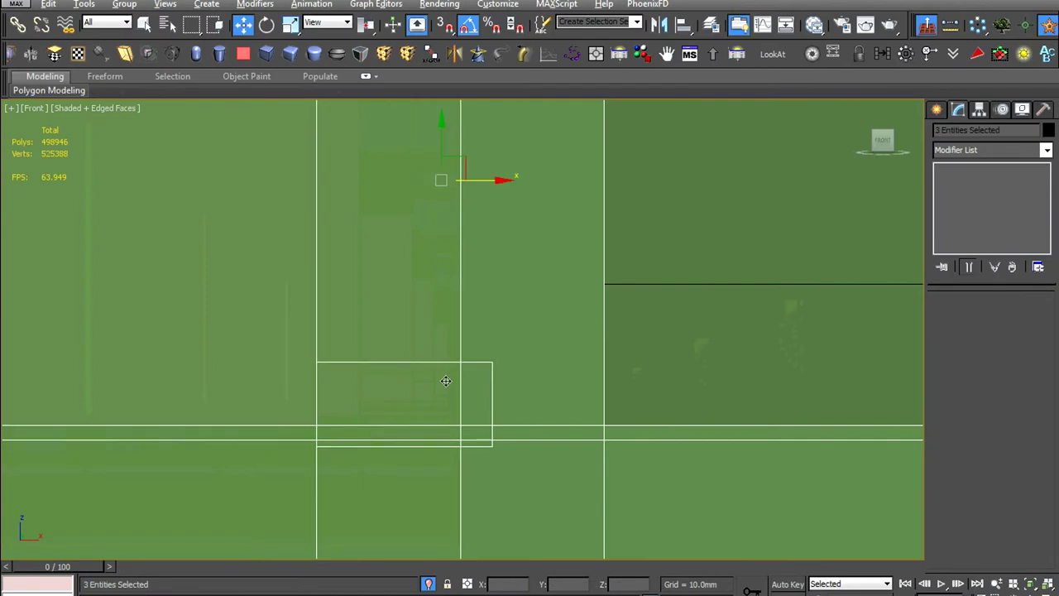
key("alt+q")
scroll(577, 416, "up", 5)
left_click(513, 414)
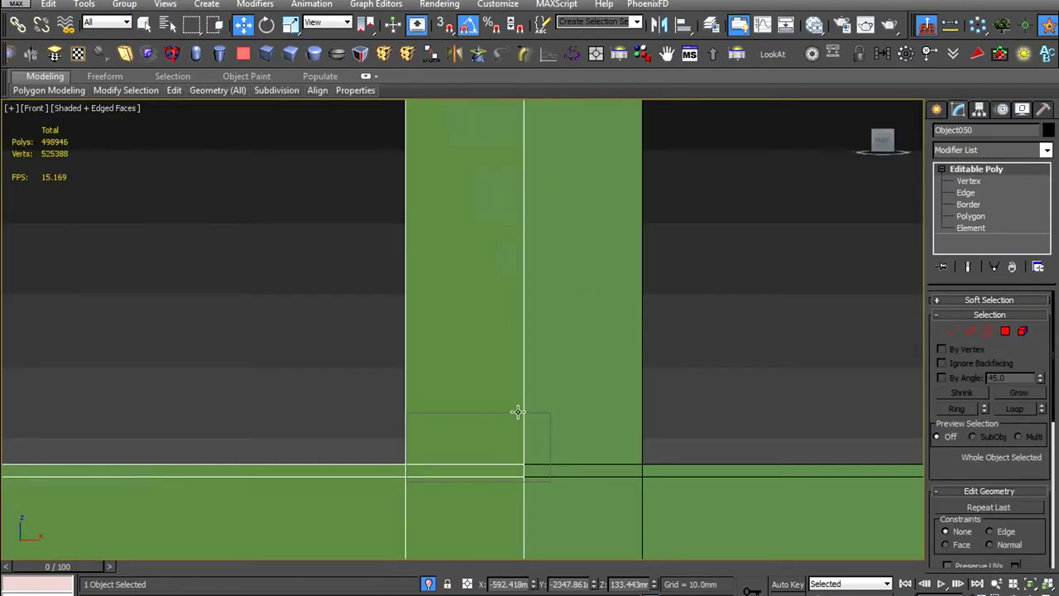
left_click(517, 411)
key("1")
left_click(548, 412)
scroll(577, 416, "up", 3)
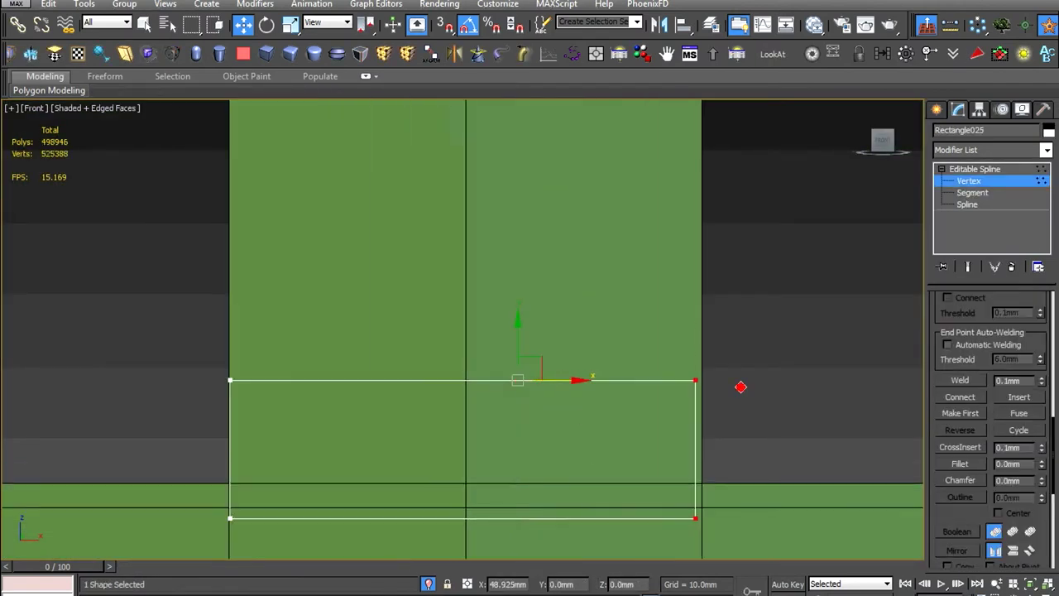
scroll(706, 407, "up", 3)
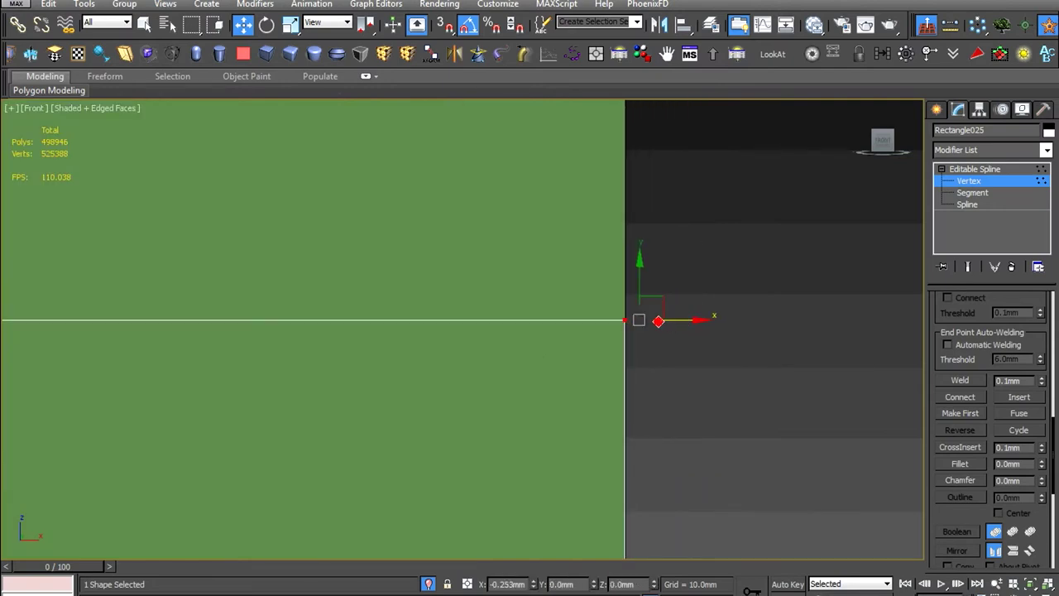
scroll(706, 408, "down", 3)
key("1")
mouse_move(494, 419)
middle_mouse_down()
mouse_move(545, 433)
mouse_move(684, 434)
middle_mouse_up()
scroll(544, 433, "down", 4)
Move Rectangle025 left onto the window opening and frame Object050
left_click_drag(761, 418, 607, 411)
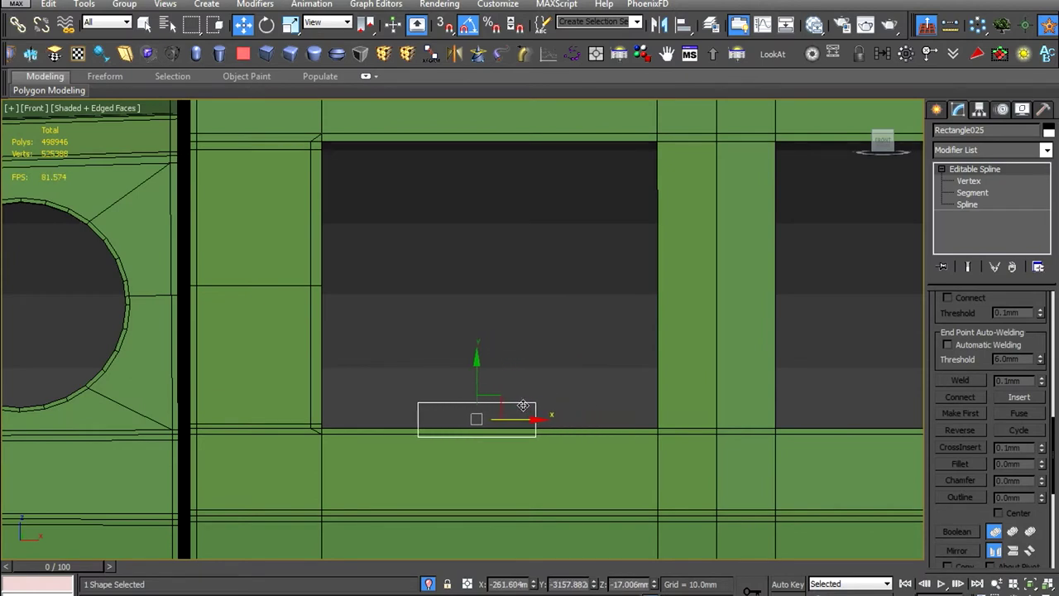
left_click(555, 466)
key("z")
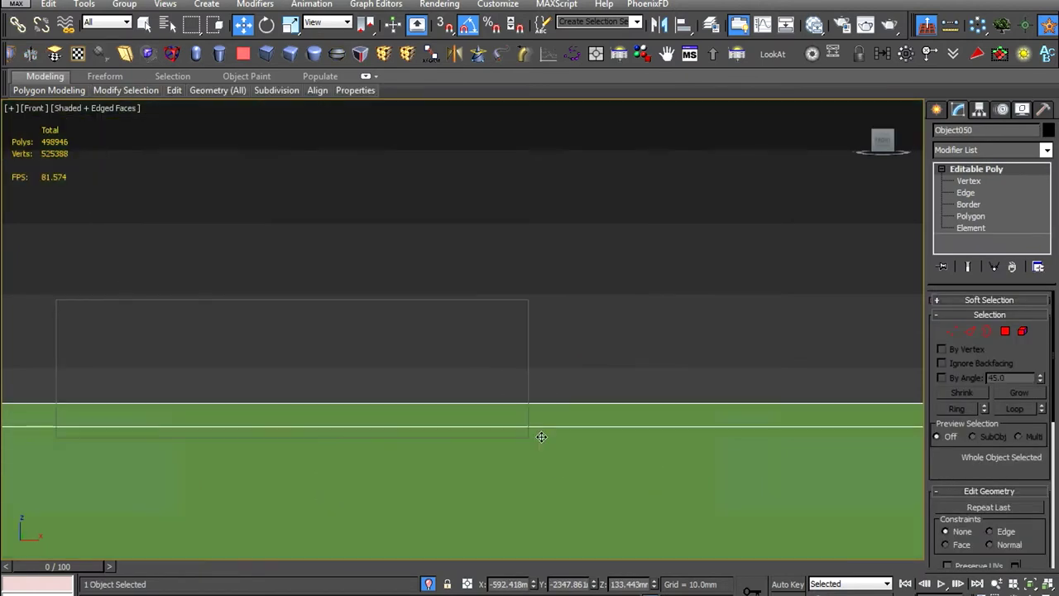
scroll(514, 445, "up", 4)
scroll(513, 445, "down", 4)
scroll(380, 450, "up", 3)
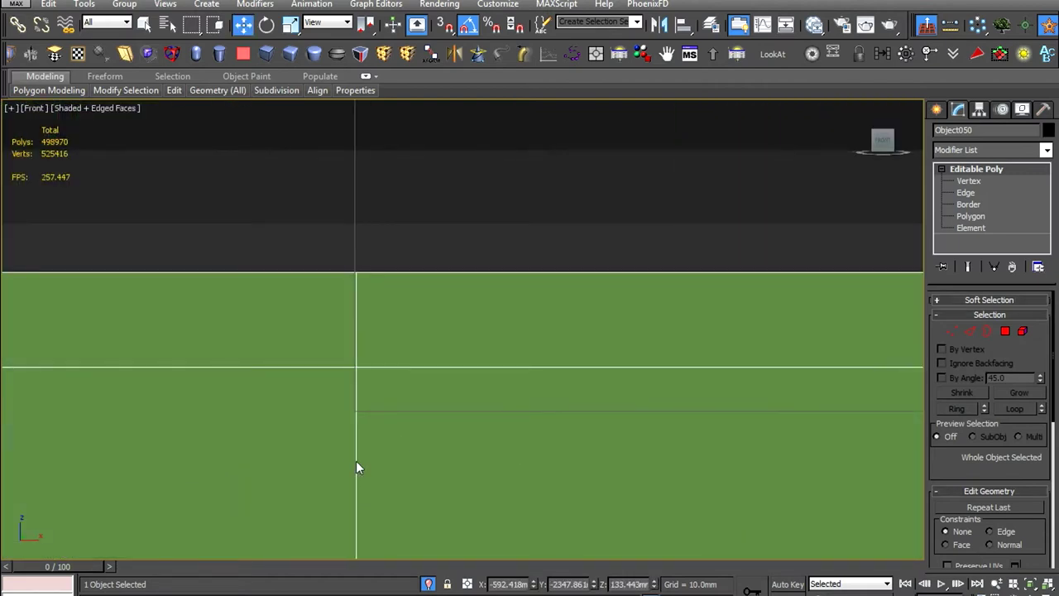
scroll(355, 468, "down", 3)
Cut a vertical Swift Loop across the Object050 strip above the window
key("alt+c")
left_click(391, 245)
key("w")
mouse_move(472, 256)
middle_mouse_down("alt")
mouse_move(479, 296)
mouse_move(552, 325)
middle_mouse_up("alt")
scroll(479, 296, "down", 5)
scroll(479, 296, "up", 8)
Select and scale the edges along the window's top border, then extend them into new faces
key("2")
left_click(552, 324)
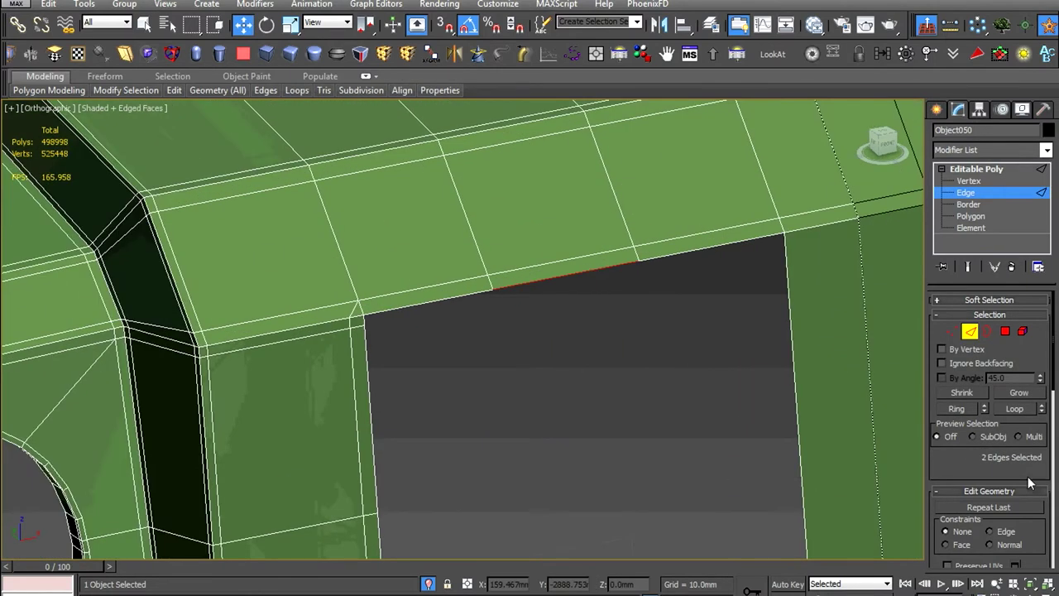
key("z")
scroll(978, 449, "down", 3)
scroll(961, 472, "down", 2)
scroll(598, 451, "down", 3)
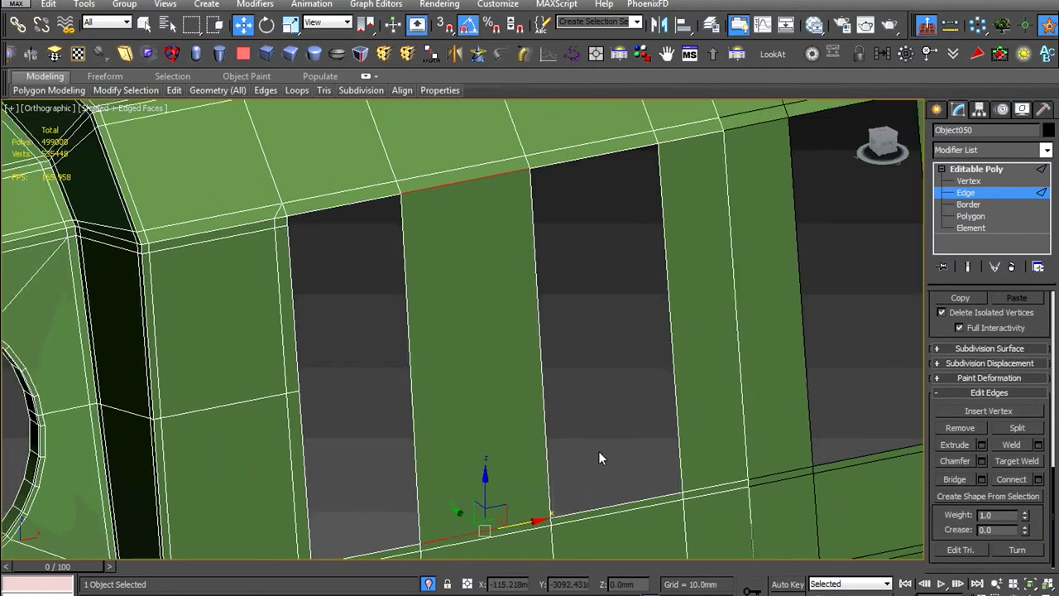
scroll(598, 451, "down", 5)
left_click(541, 356)
middle_click_drag(546, 355, 595, 361, "alt")
right_click(595, 361)
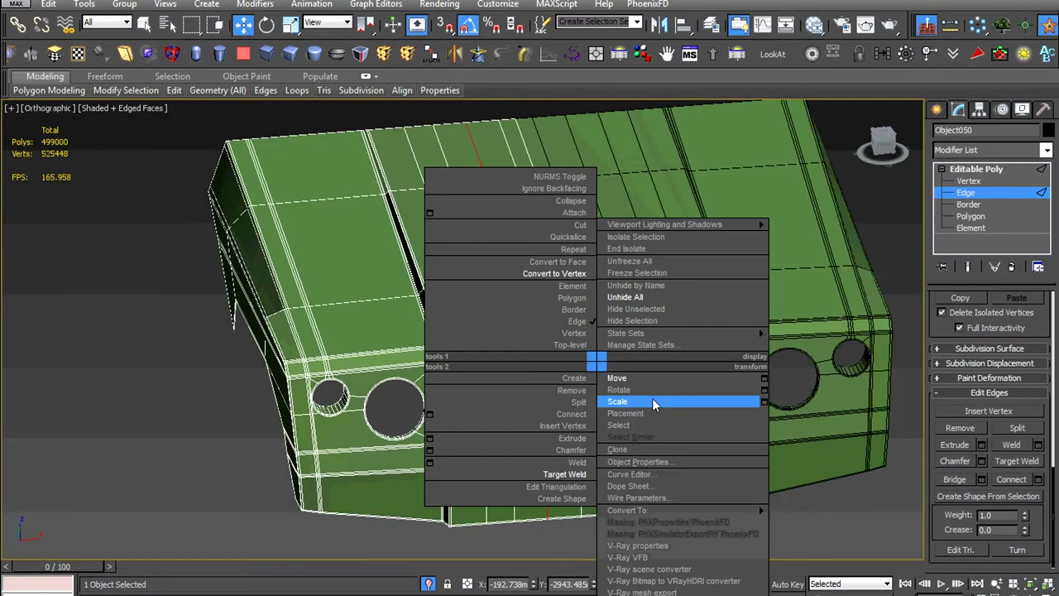
left_click(652, 398)
scroll(552, 406, "up", 3)
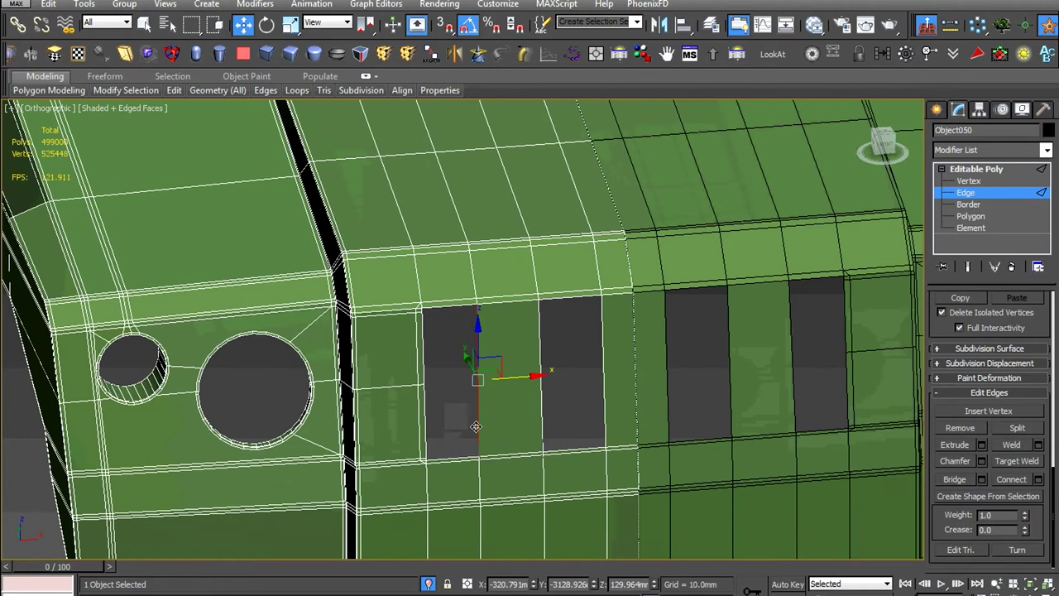
right_click(538, 350)
left_click(612, 385)
scroll(370, 368, "up", 3)
key("w")
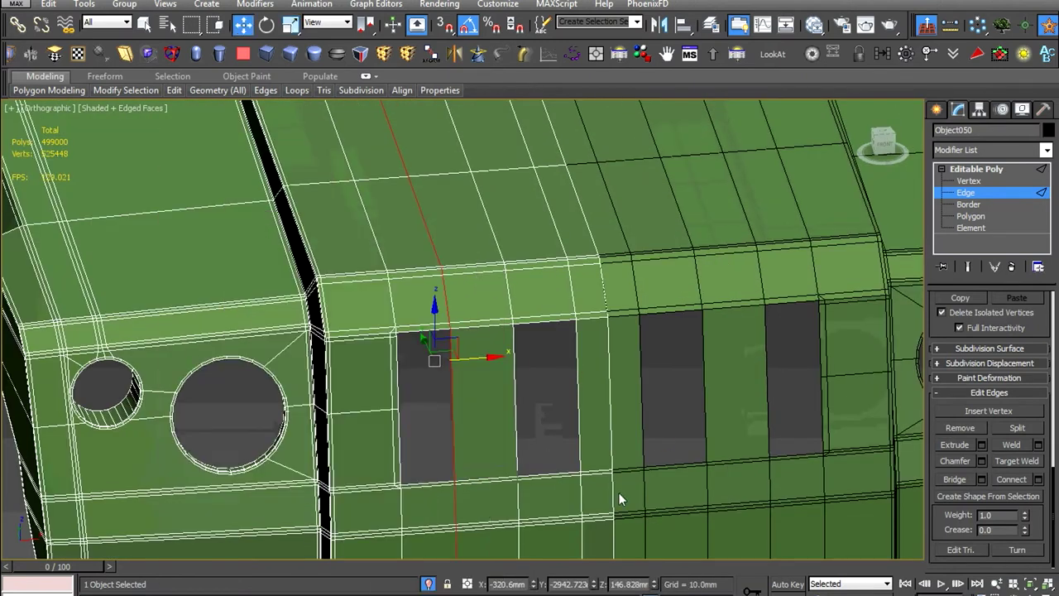
scroll(552, 420, "up", 5)
scroll(551, 453, "up", 2)
left_click_drag(490, 479, 693, 477, "shift")
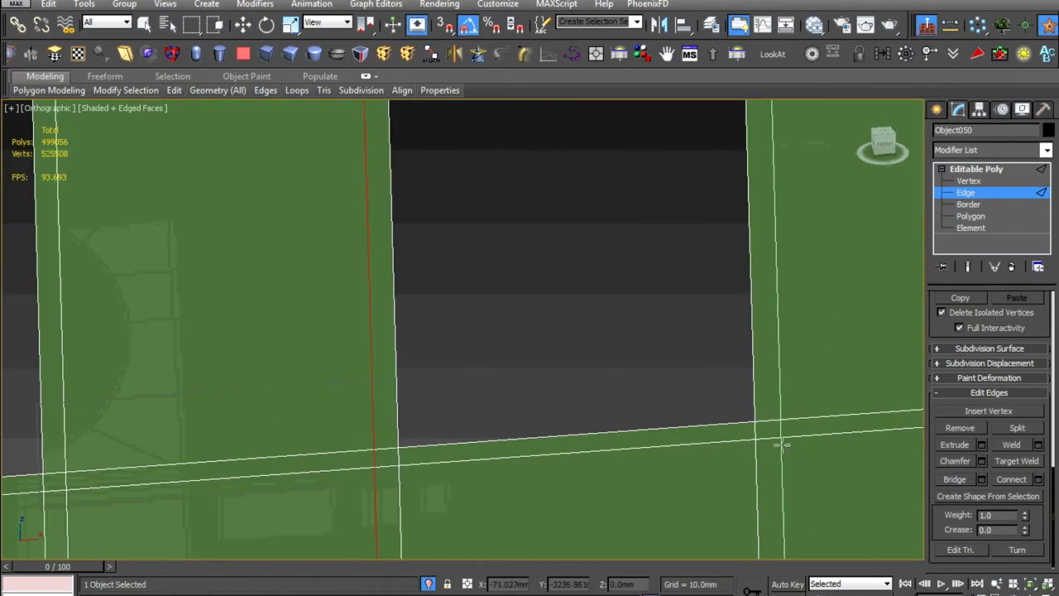
scroll(782, 446, "down", 4)
scroll(669, 295, "up", 2)
scroll(662, 323, "up", 4)
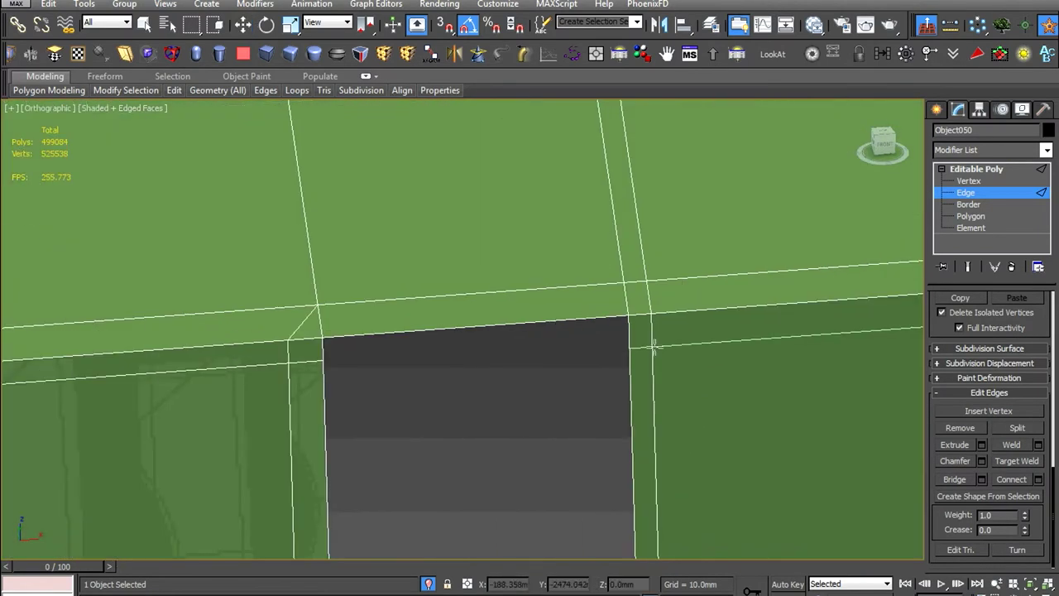
scroll(658, 340, "down", 2)
scroll(592, 330, "up", 5)
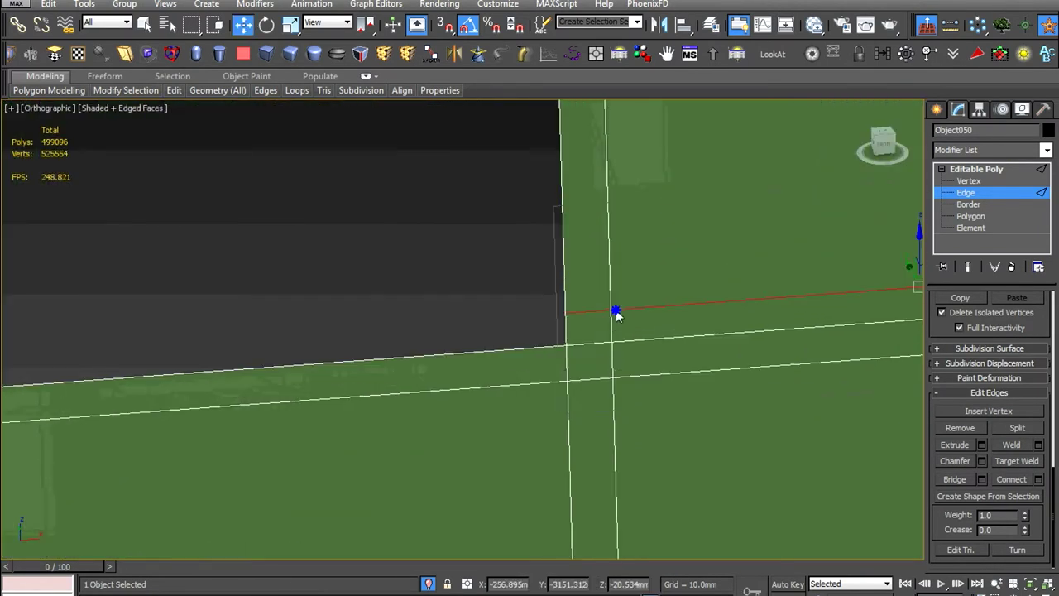
scroll(617, 315, "down", 2)
Connect the window-corner vertices with a new edge
key("1")
scroll(589, 400, "down", 2)
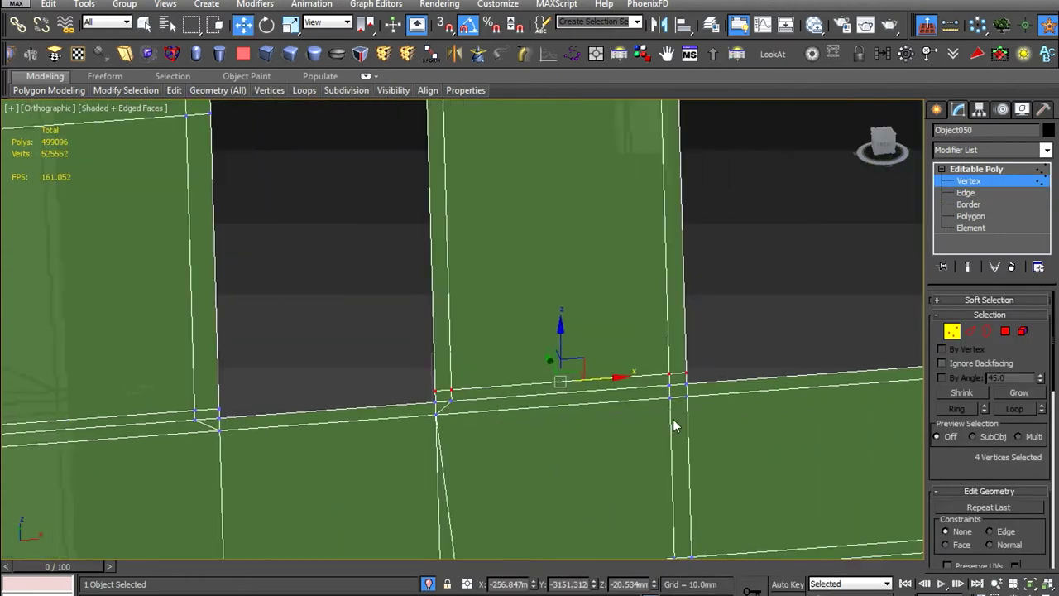
scroll(672, 419, "up", 2)
left_click(718, 450)
scroll(695, 404, "down", 2)
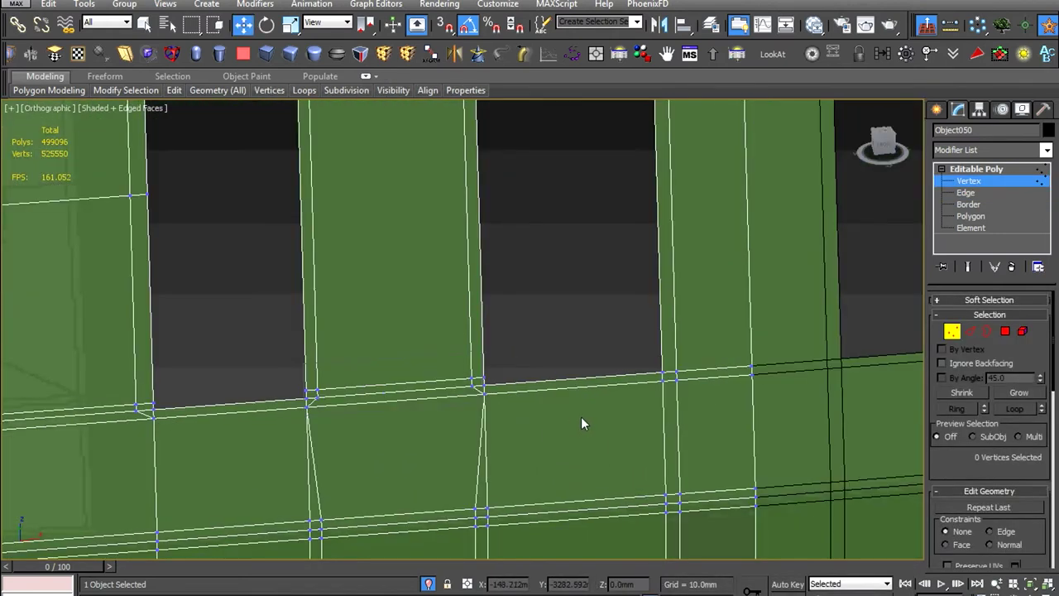
scroll(687, 383, "up", 2)
scroll(683, 362, "up", 1)
scroll(682, 365, "down", 2)
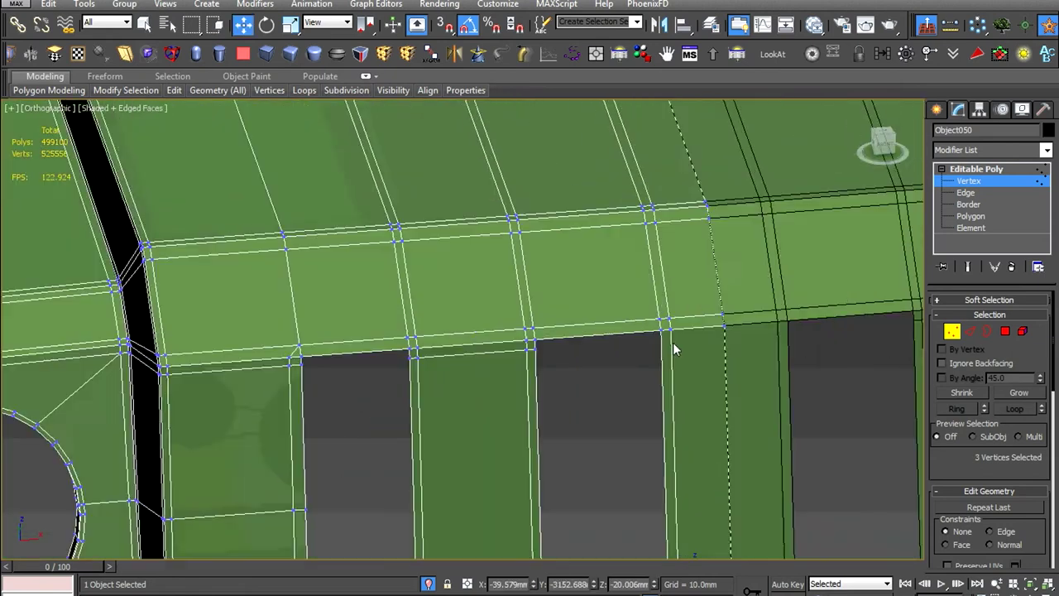
left_click(674, 347)
scroll(669, 335, "up", 2)
scroll(683, 362, "down", 2)
scroll(607, 243, "up", 1)
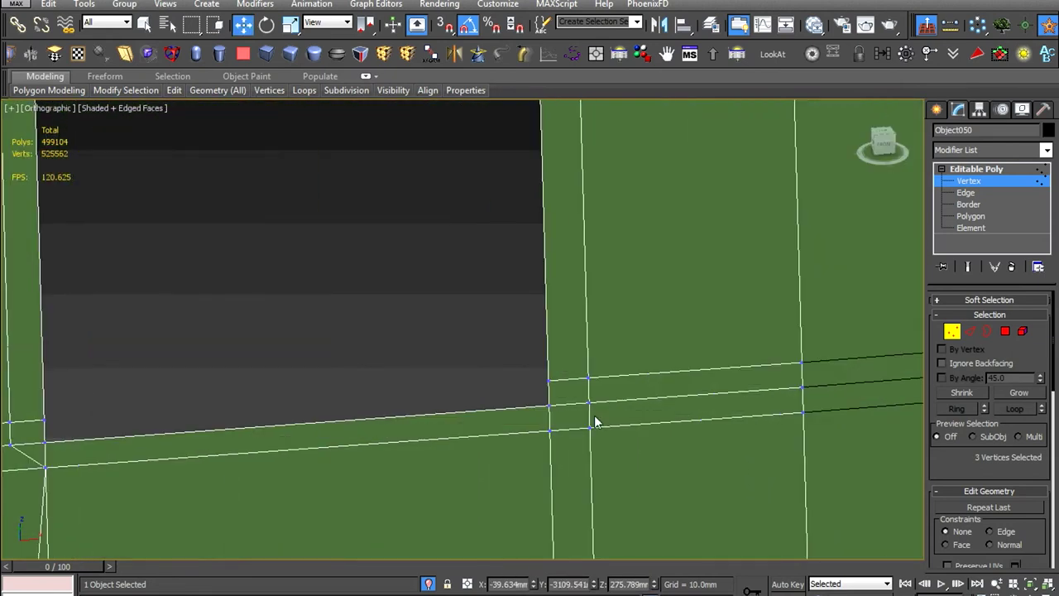
scroll(596, 421, "up", 1)
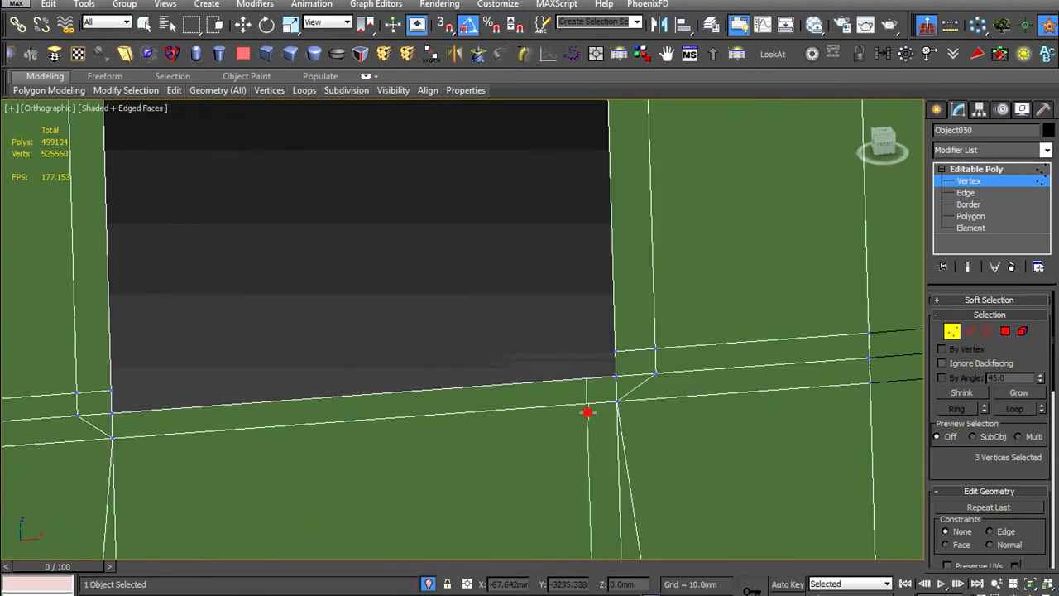
right_click(631, 354)
left_click(543, 450)
scroll(625, 463, "down", 1)
Weld the vertex below the window corner onto its target, leaving a slanted edge
key("2")
left_click(632, 461)
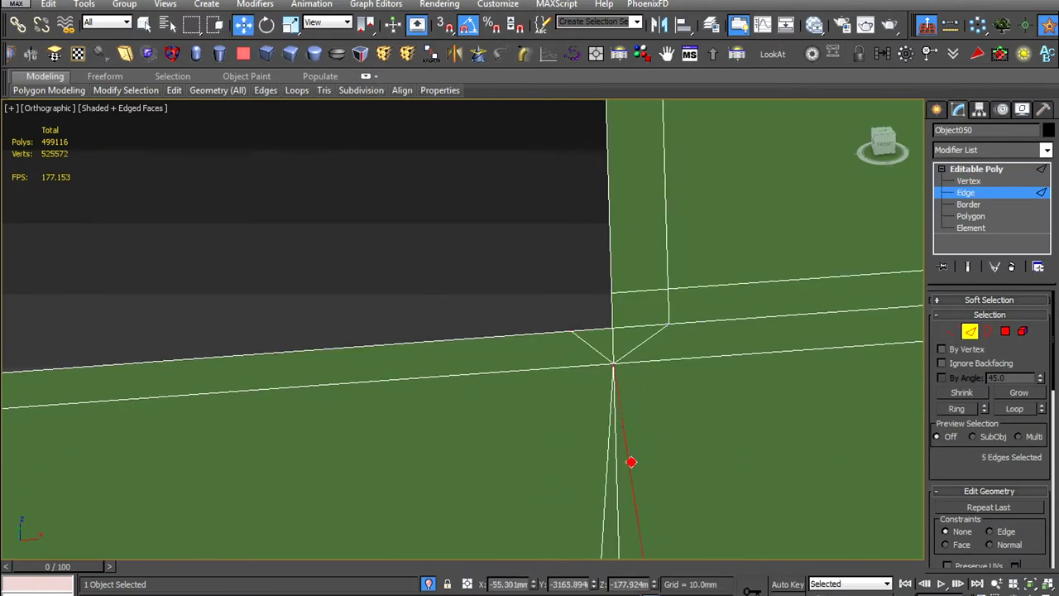
scroll(516, 425, "down", 2)
scroll(465, 415, "up", 2)
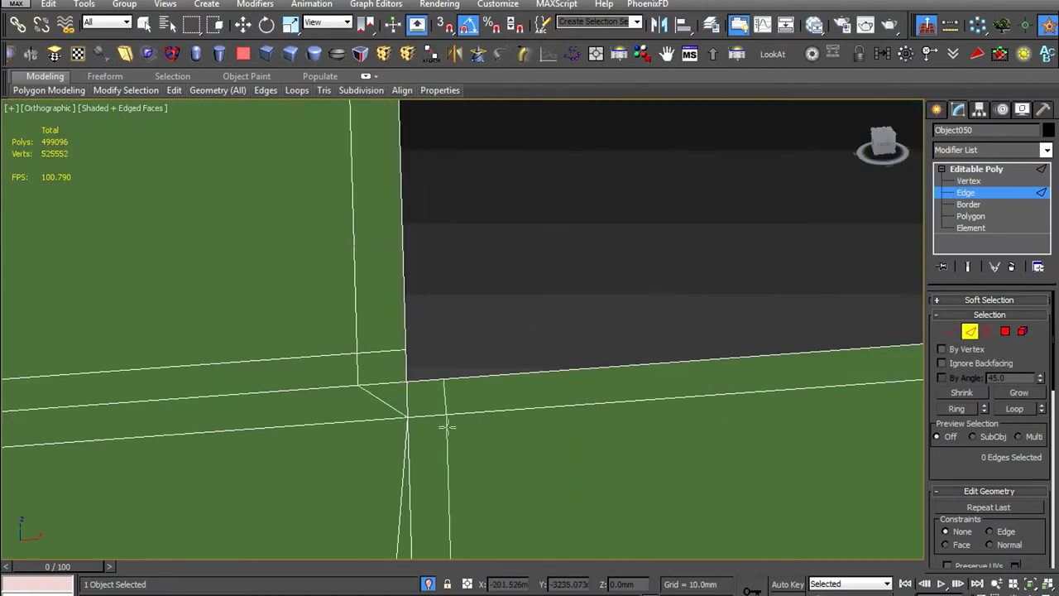
key("1")
right_click(515, 359)
left_click(466, 453)
key("w")
scroll(413, 417, "down", 2)
scroll(532, 321, "up", 1)
key("2")
left_click(526, 429)
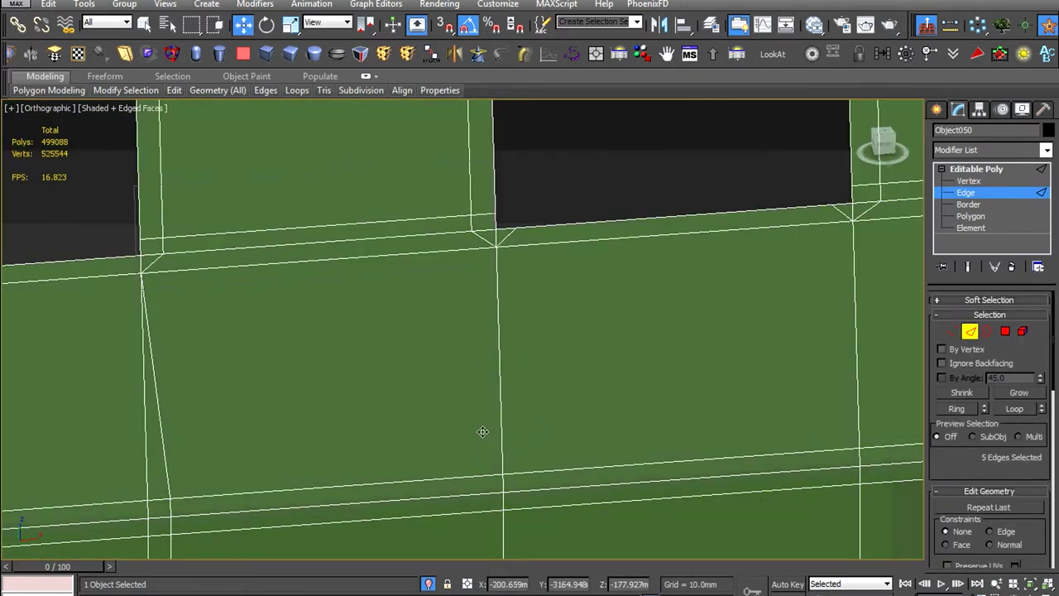
At the next window corner, convert the edge selection to vertices and clear it
mouse_move(483, 431)
middle_mouse_down()
mouse_move(321, 367)
mouse_move(173, 401)
middle_mouse_up()
right_click(196, 356)
left_click(107, 461)
right_click(279, 342)
left_click(199, 439)
key("w")
scroll(722, 337, "down", 4)
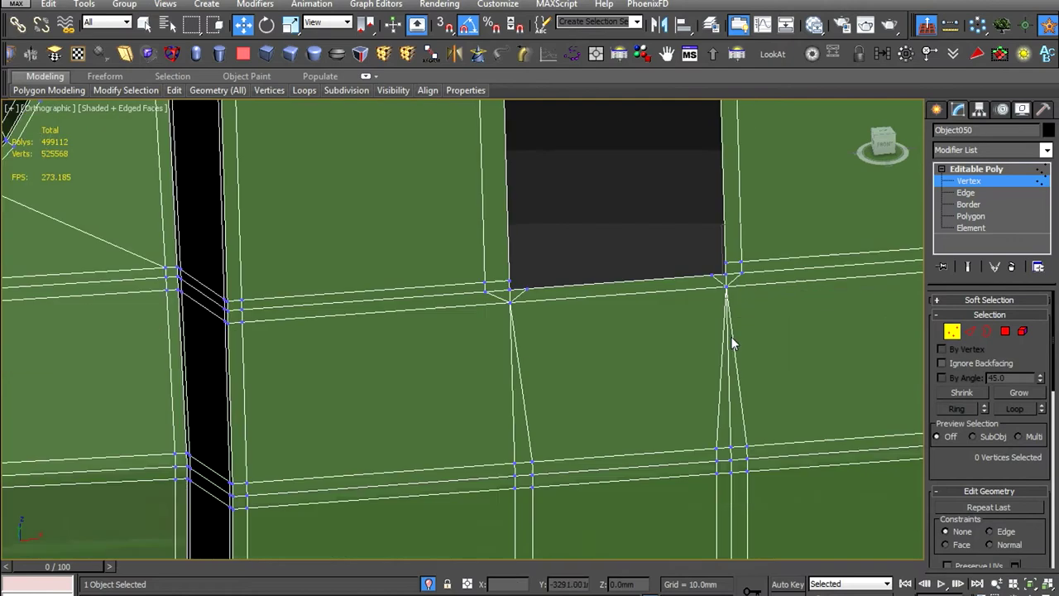
key("2")
scroll(437, 456, "down", 3)
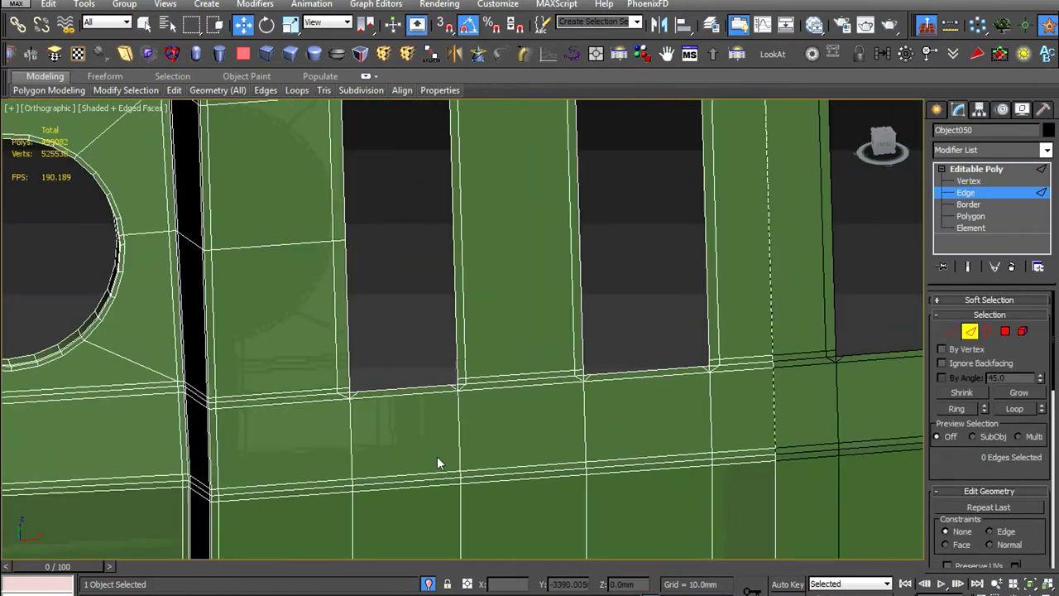
Select the edge loop beside the window, weld the stray vertex, and remove the extra edges
middle_click_drag(437, 456, 398, 278)
scroll(438, 319, "up", 4)
left_click(454, 285)
double_click(455, 285)
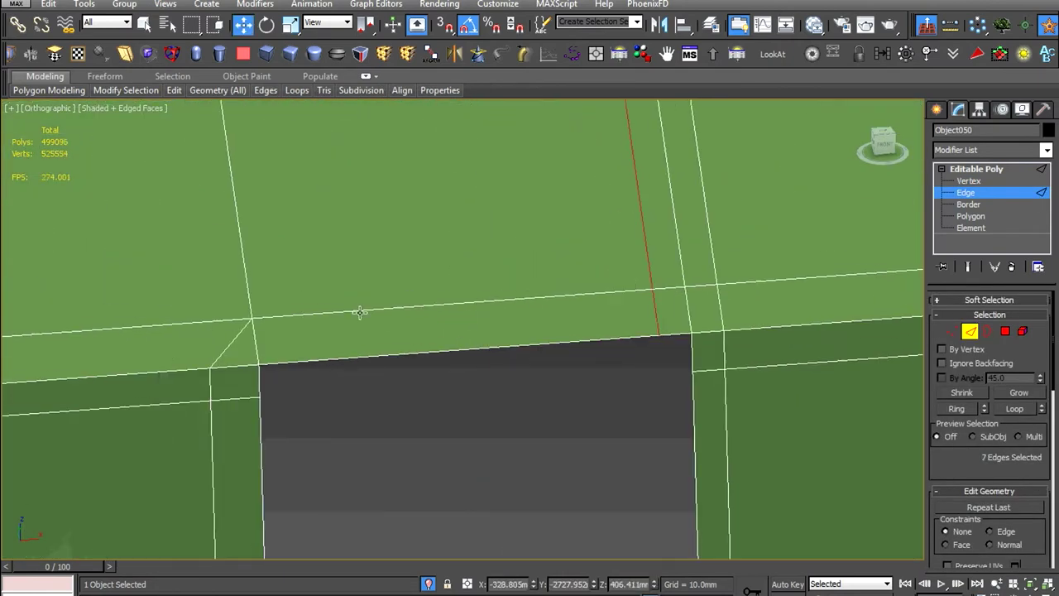
mouse_move(354, 309)
middle_mouse_down()
mouse_move(549, 327)
mouse_move(559, 357)
middle_mouse_up()
key("w")
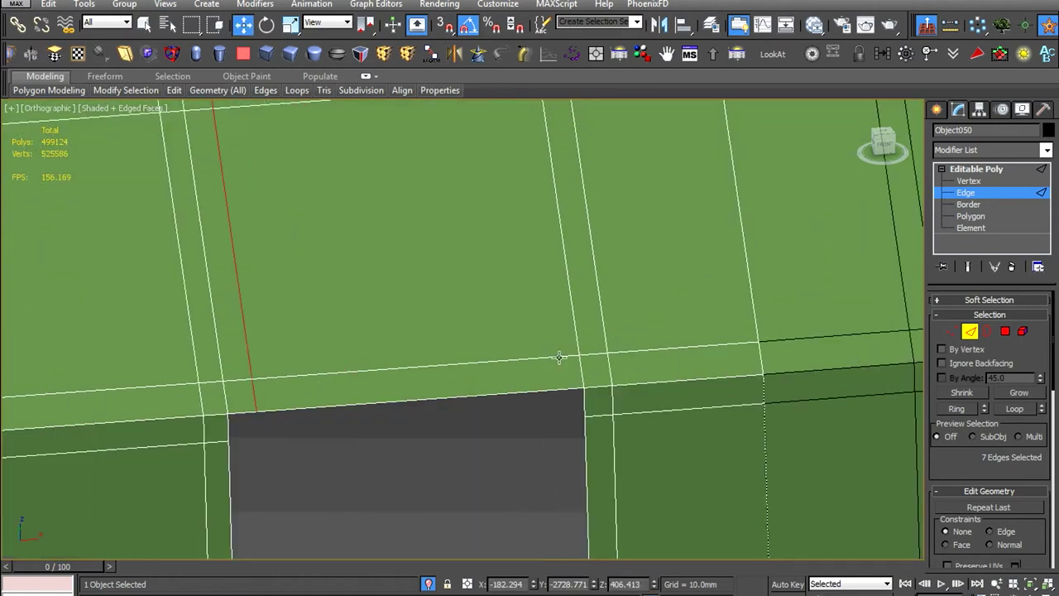
key("1")
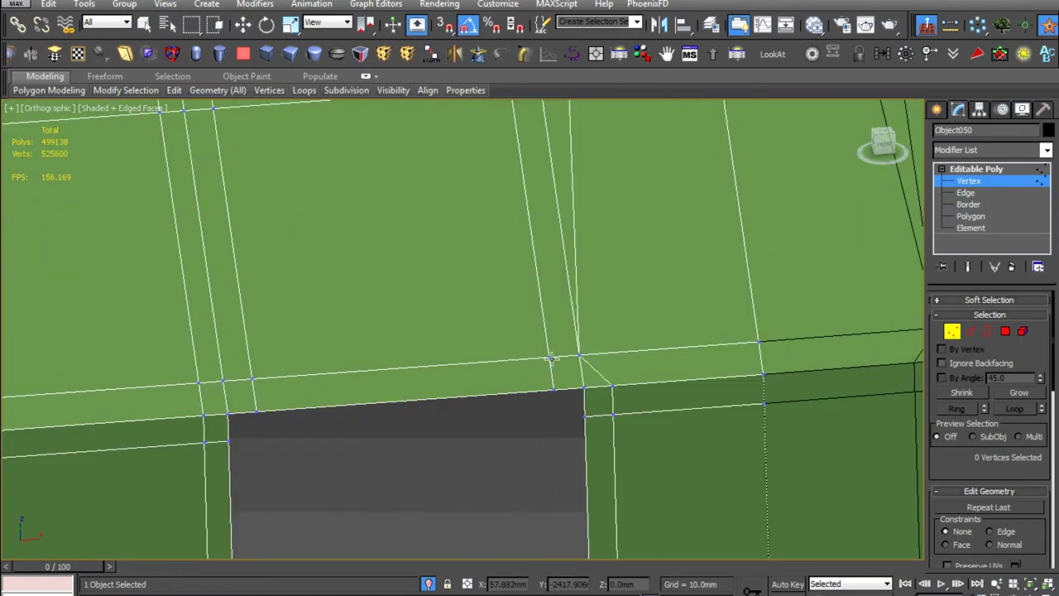
mouse_move(360, 384)
middle_mouse_down()
mouse_move(469, 369)
mouse_move(417, 389)
mouse_move(394, 418)
middle_mouse_up()
left_click(331, 411)
key("w")
key("2")
mouse_move(638, 284)
middle_mouse_down("alt")
mouse_move(549, 340)
mouse_move(607, 340)
mouse_move(699, 368)
middle_mouse_up("alt")
key("BackSpace")
key("BackSpace")
scroll(590, 321, "down", 5)
scroll(628, 366, "up", 3)
scroll(469, 426, "down", 2)
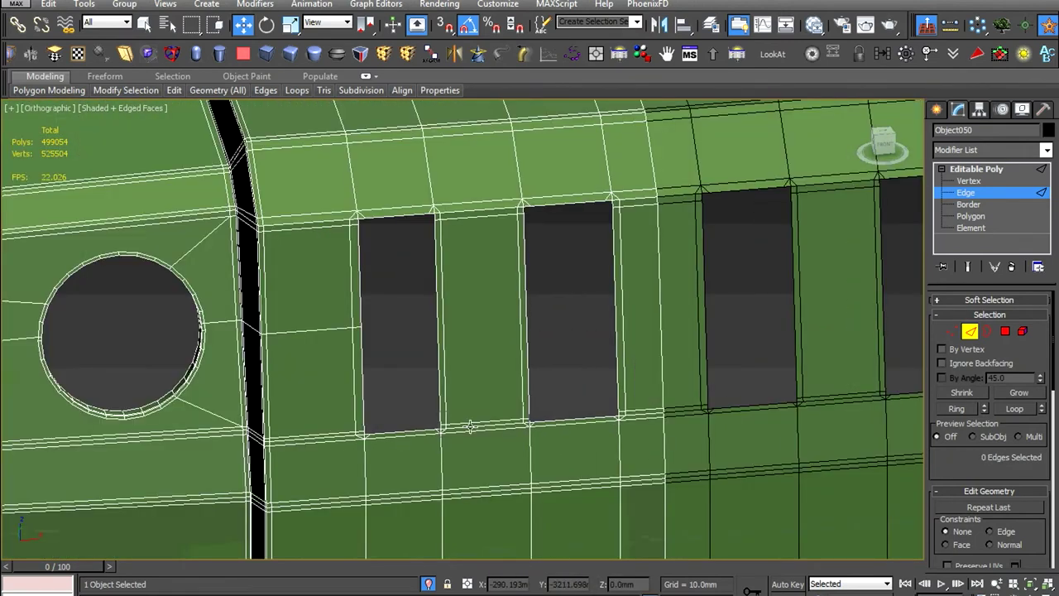
Shift-move the window borders inward and scale them into inset depth walls
key("3")
left_click(439, 417)
middle_click_drag(546, 419, 588, 433, "alt")
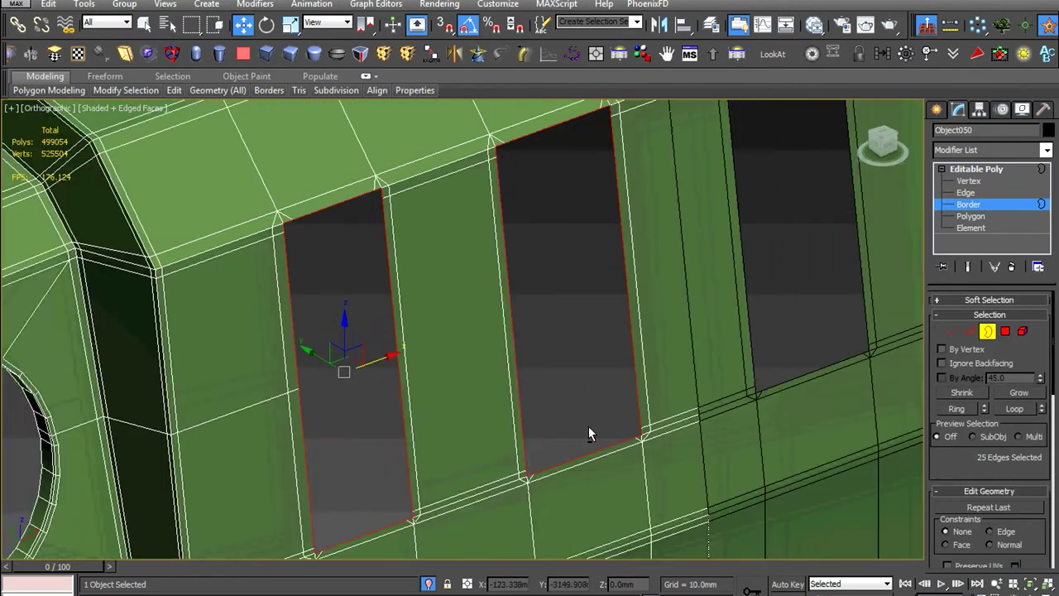
left_click_drag(588, 432, 307, 350, "shift")
right_click(307, 367)
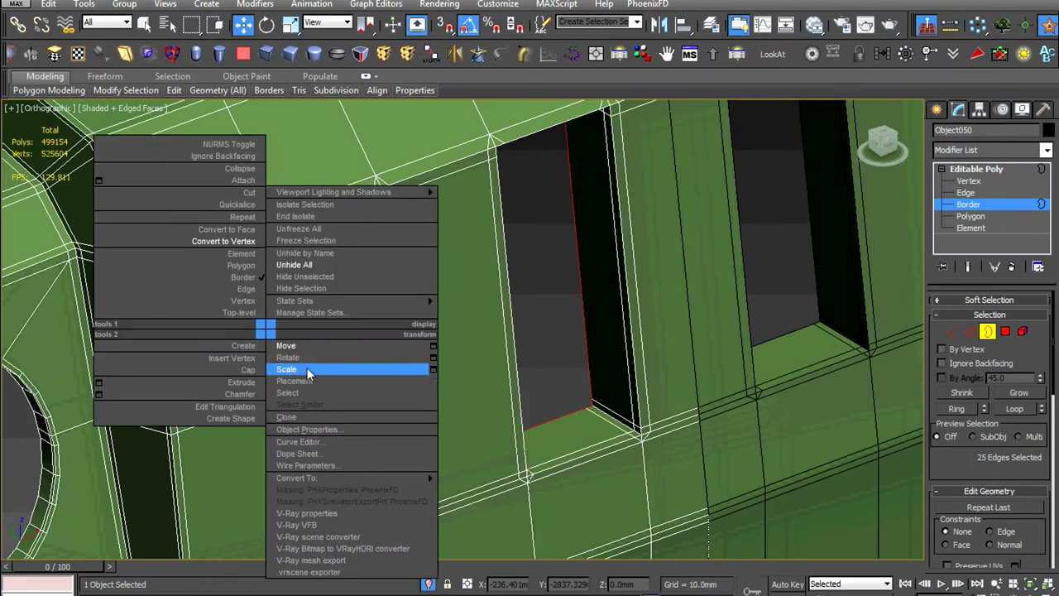
left_click(354, 366)
left_click_drag(489, 394, 263, 327)
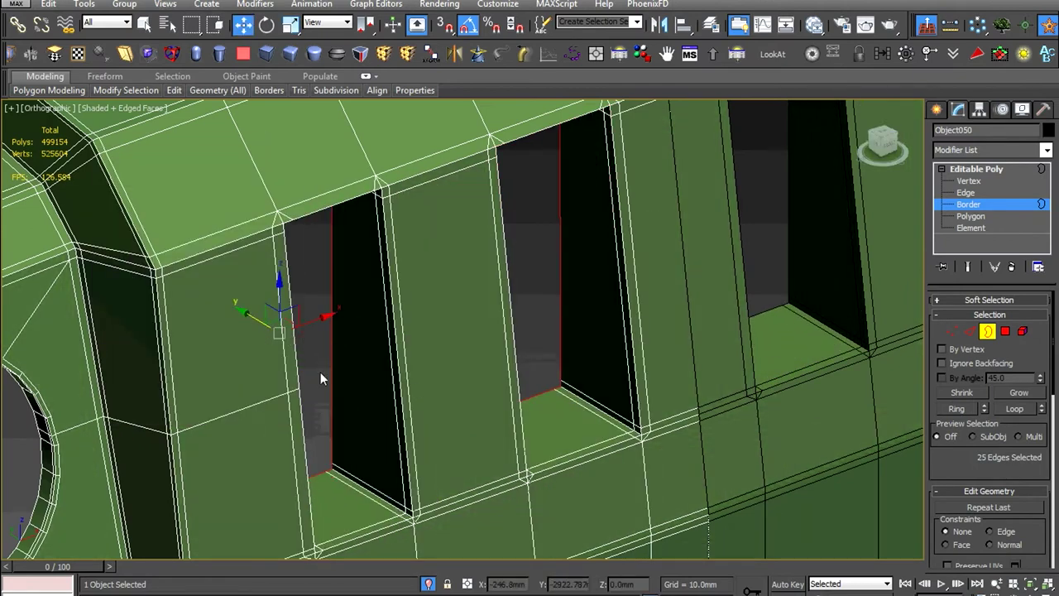
scroll(321, 371, "down", 3)
Exit sub-object editing, unhide all truck parts, and delete the ground plane
key("5")
left_click(320, 378)
scroll(1022, 469, "down", 5)
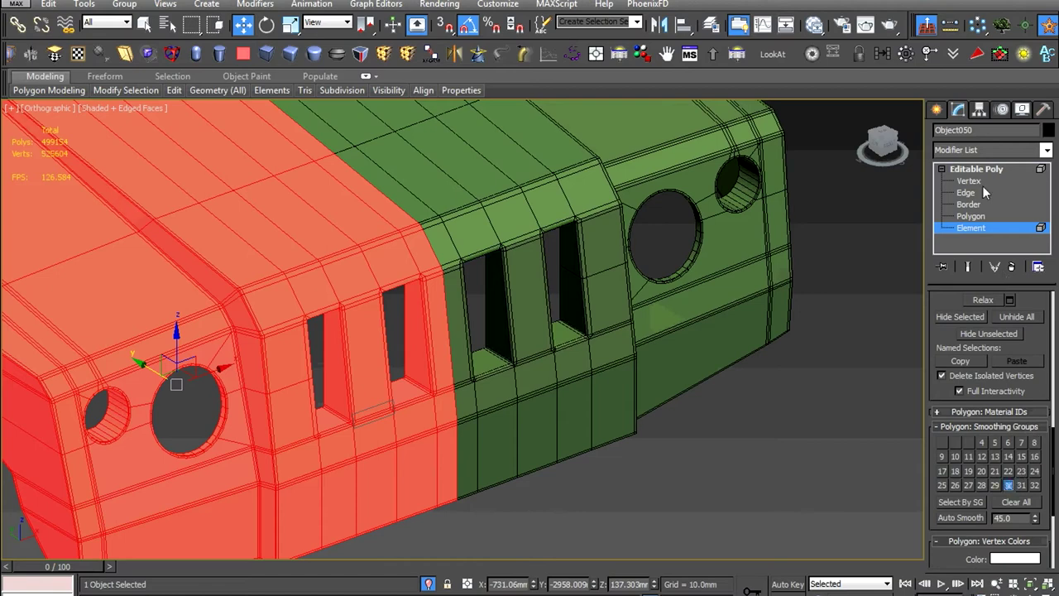
left_click(977, 168)
scroll(449, 397, "down", 4)
middle_click_drag(449, 397, 496, 388, "alt")
scroll(216, 461, "up", 5)
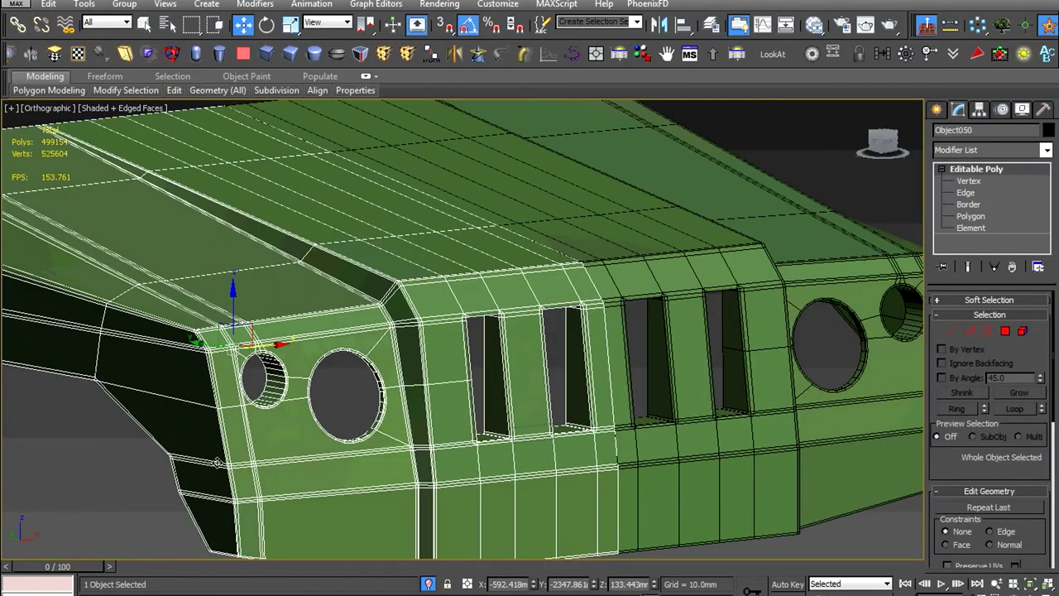
middle_click_drag(217, 461, 331, 414, "alt")
scroll(496, 364, "up", 4)
scroll(579, 356, "down", 2)
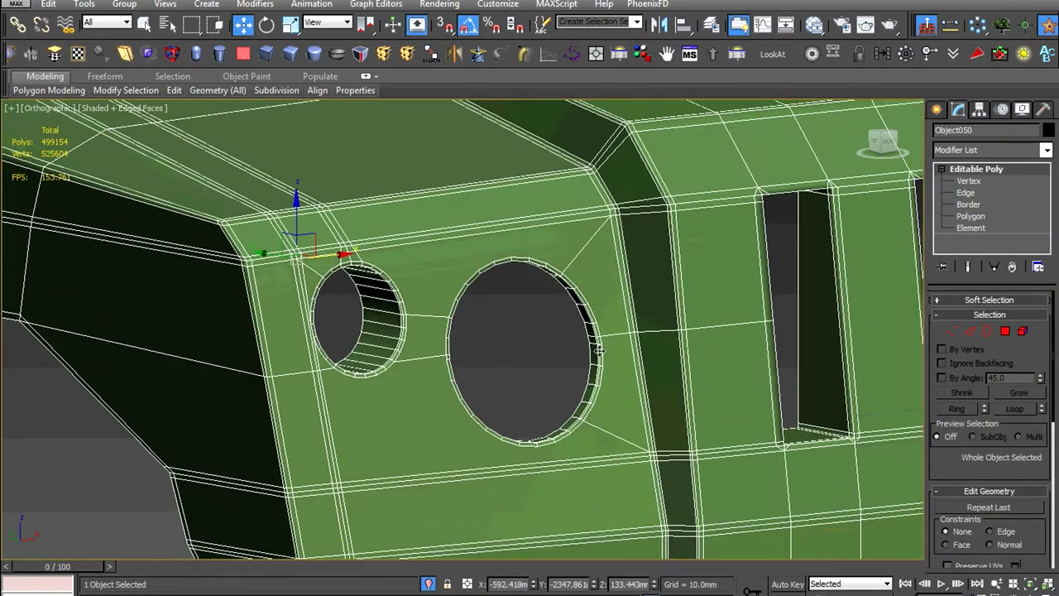
right_click(598, 351)
left_click(633, 287)
scroll(634, 285, "down", 5)
scroll(634, 286, "up", 5)
scroll(634, 285, "down", 8)
left_click(778, 472)
key("Delete")
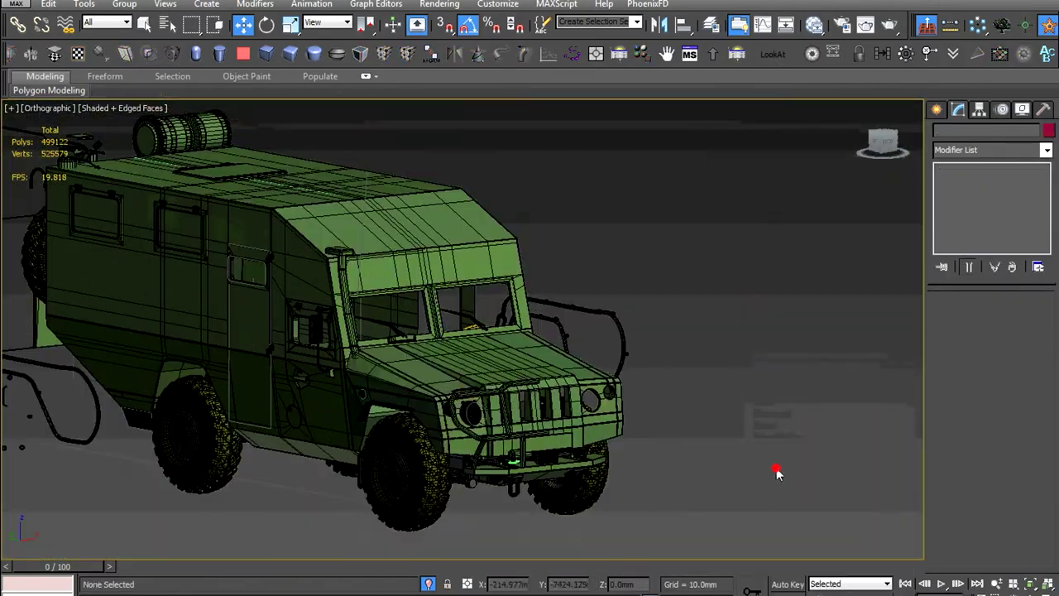
scroll(364, 436, "up", 5)
Select the side door and its black window frame, and begin saving the selection
left_click(364, 436)
scroll(364, 437, "down", 2)
scroll(449, 406, "up", 4)
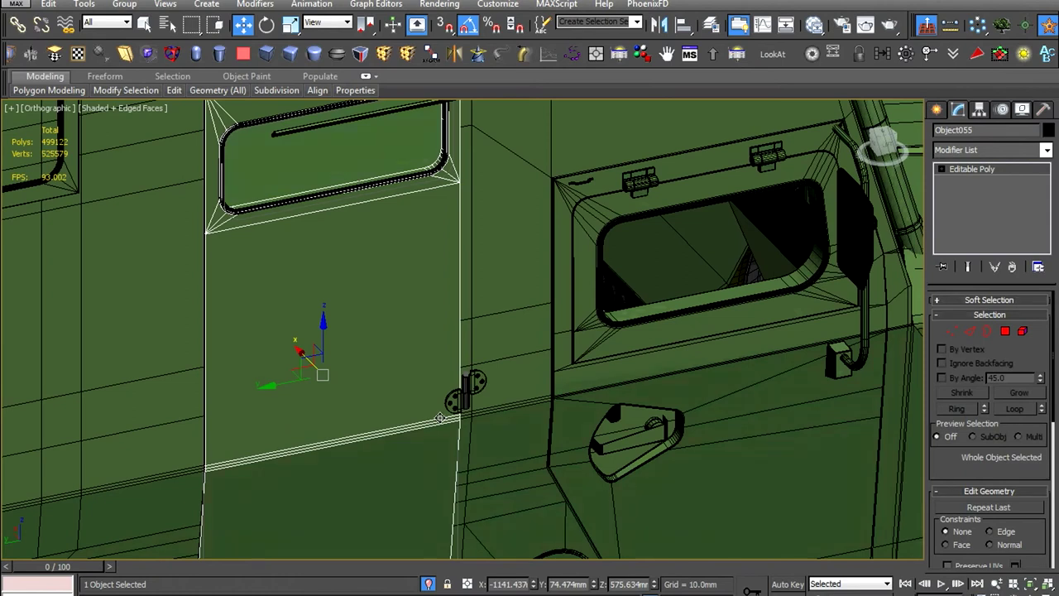
middle_click_drag(440, 419, 504, 560)
scroll(297, 325, "up", 2)
scroll(301, 374, "up", 5)
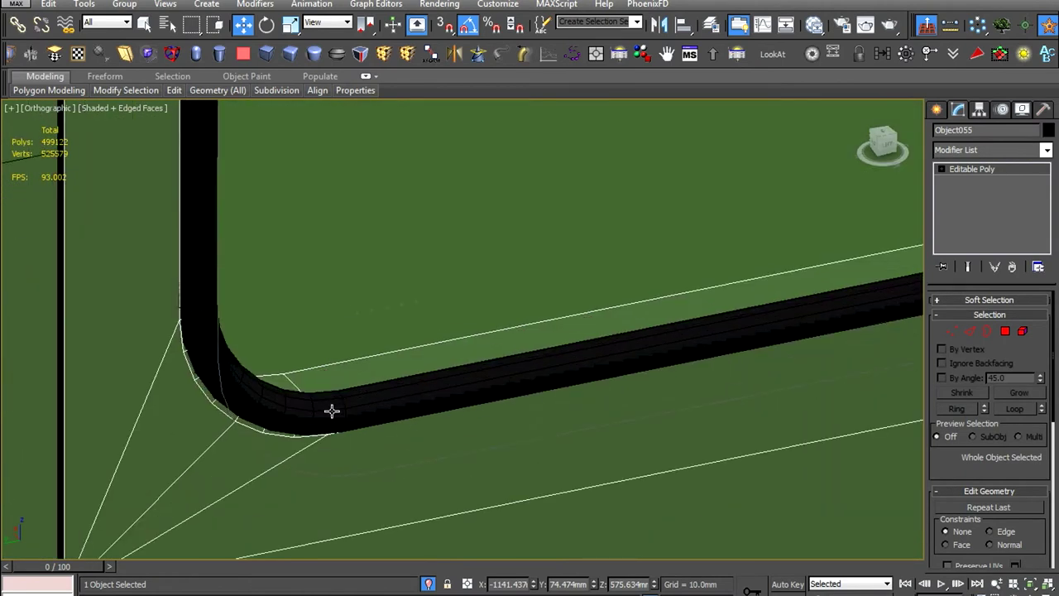
left_click(331, 411)
scroll(357, 449, "down", 2)
scroll(359, 447, "down", 2)
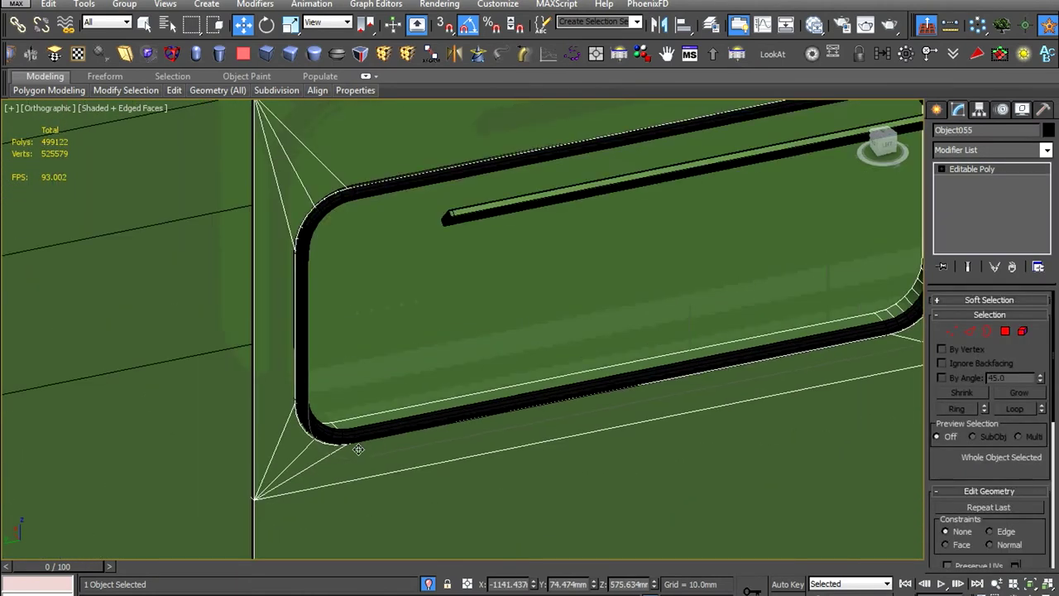
scroll(362, 443, "down", 3)
left_click(367, 438, "ctrl")
scroll(366, 438, "down", 3)
key("ctrl+s")
Decline overwriting Tigr-Home-on-wheel.max and save the door and frame as a new file named HOW
key("Return")
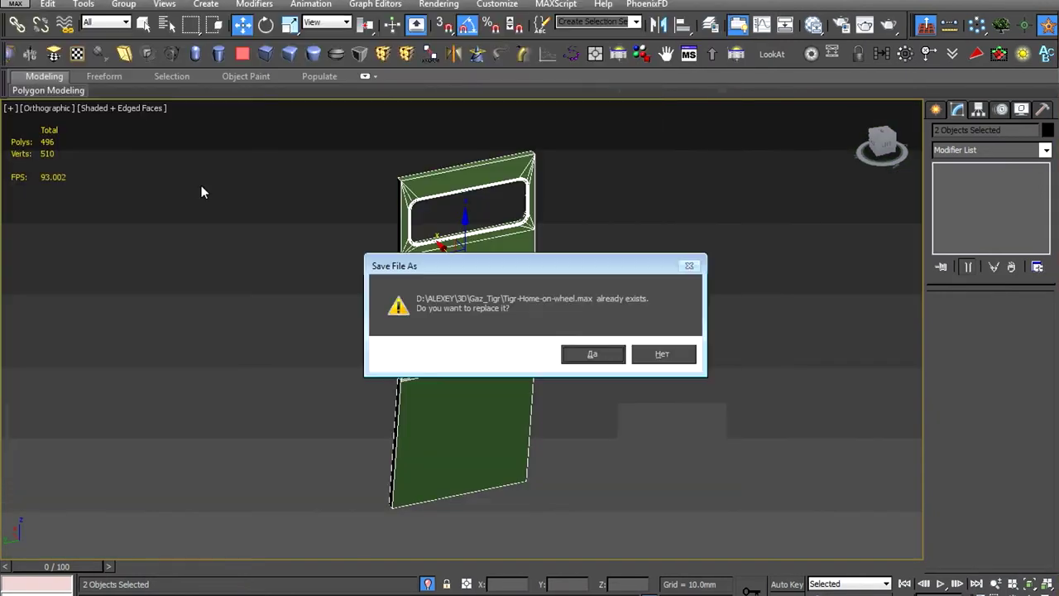
left_click(611, 355)
key("ctrl+s")
double_click(168, 183)
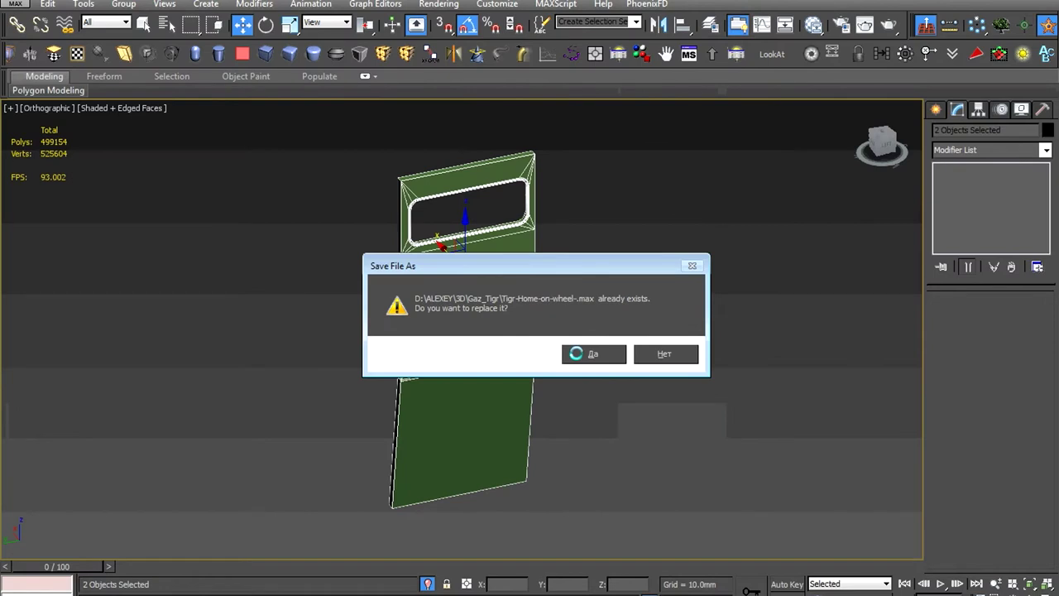
left_click(577, 353)
key("ctrl+s")
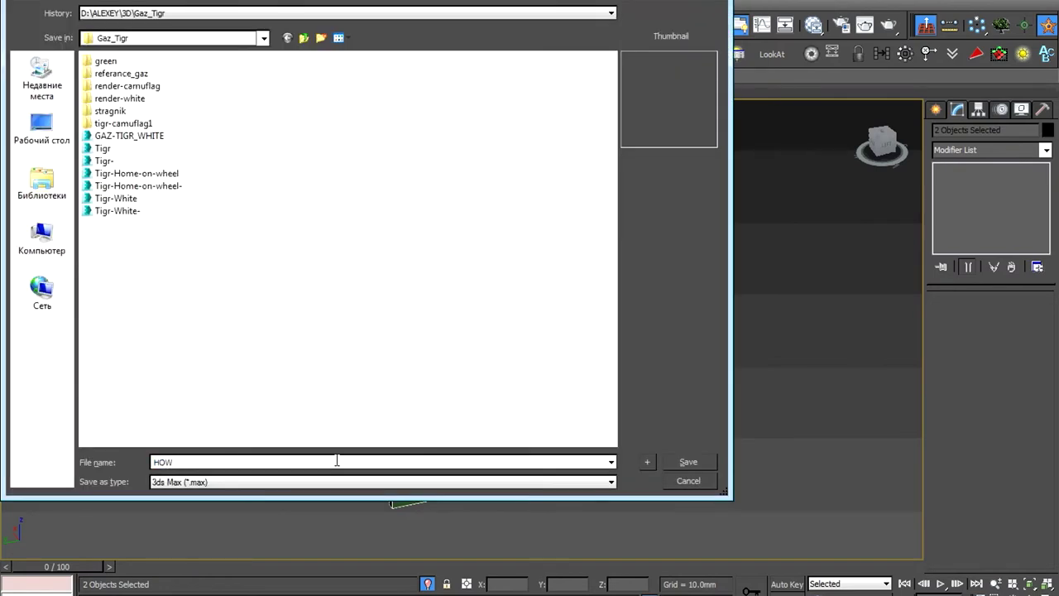
key("ctrl+s")
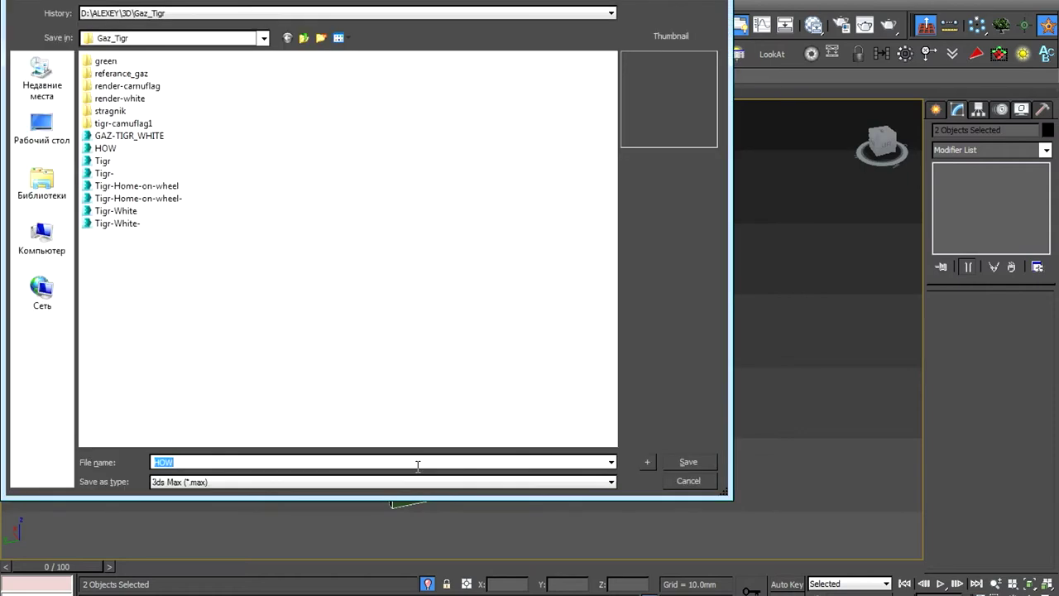
type("-")
key("Return")
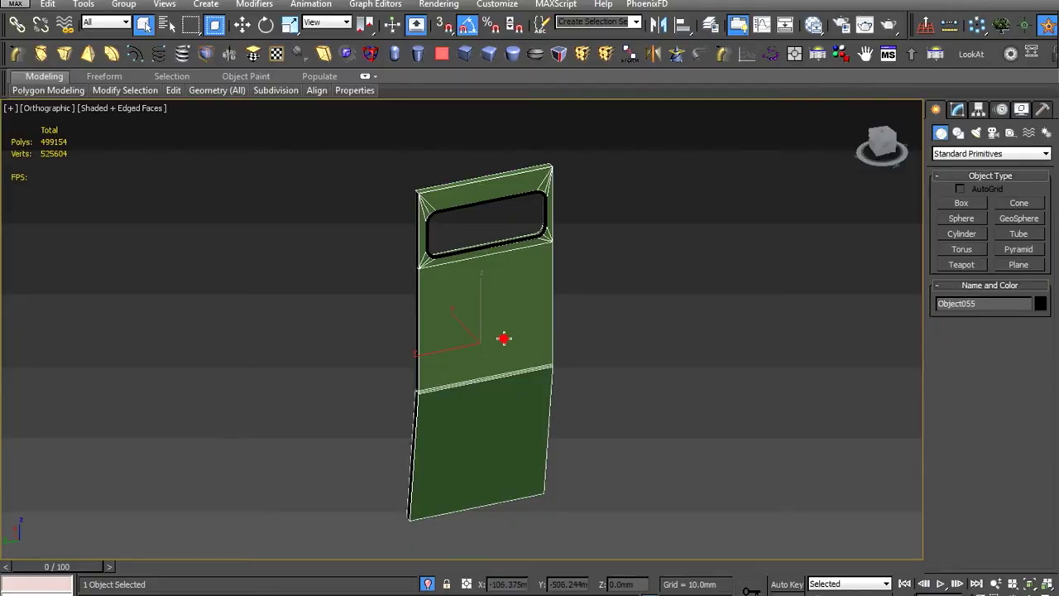
scroll(504, 338, "up", 5)
scroll(532, 371, "up", 5)
Connect the door panel's selected edges with a pinched support edge loop
key("2")
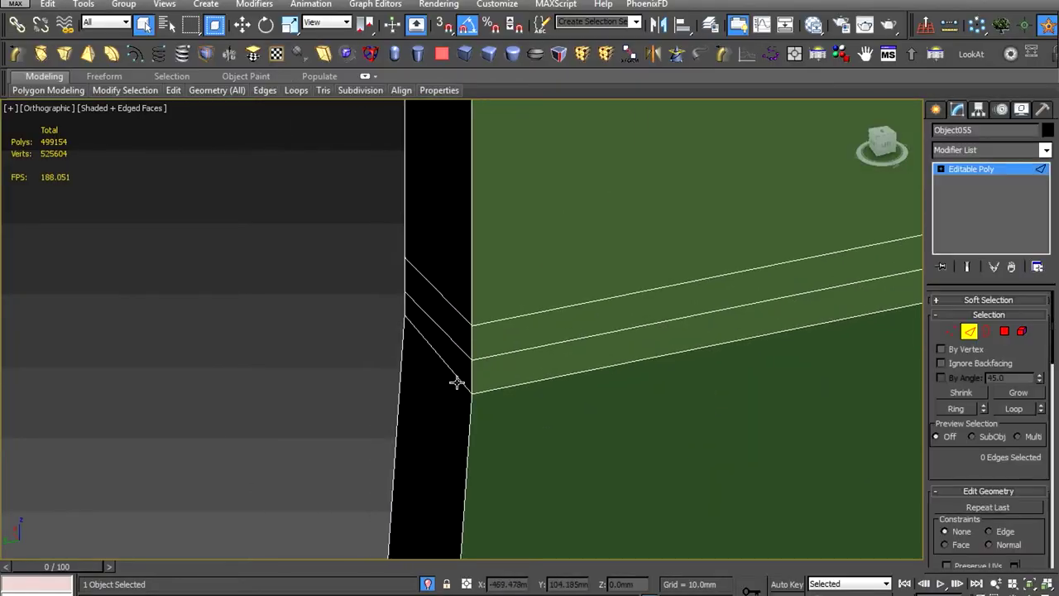
right_click(543, 275)
left_click(372, 317)
left_click_drag(470, 359, 480, 263)
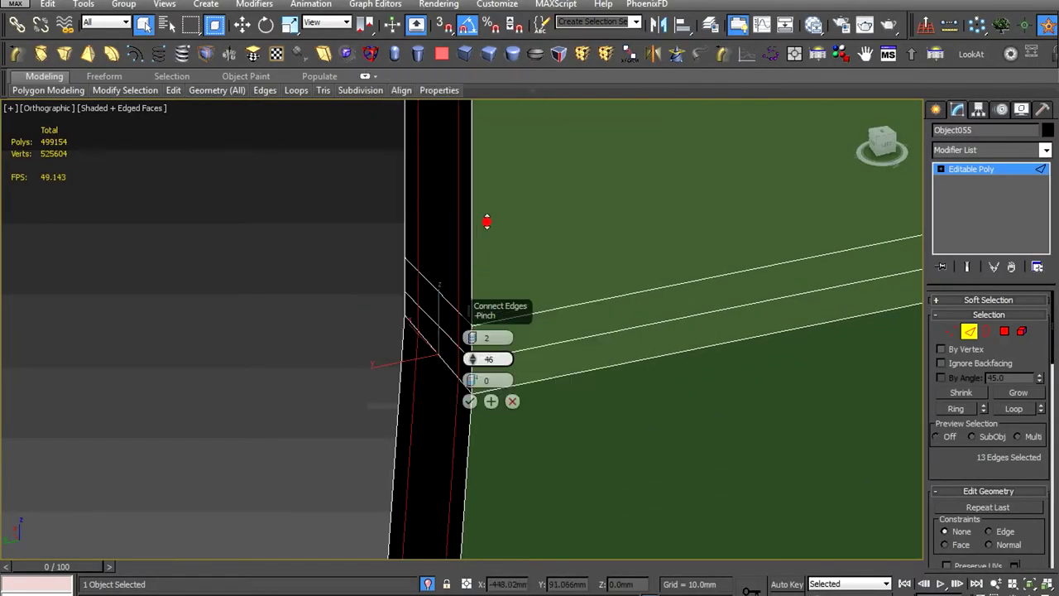
left_click(469, 401)
scroll(485, 274, "down", 5)
scroll(496, 378, "up", 3)
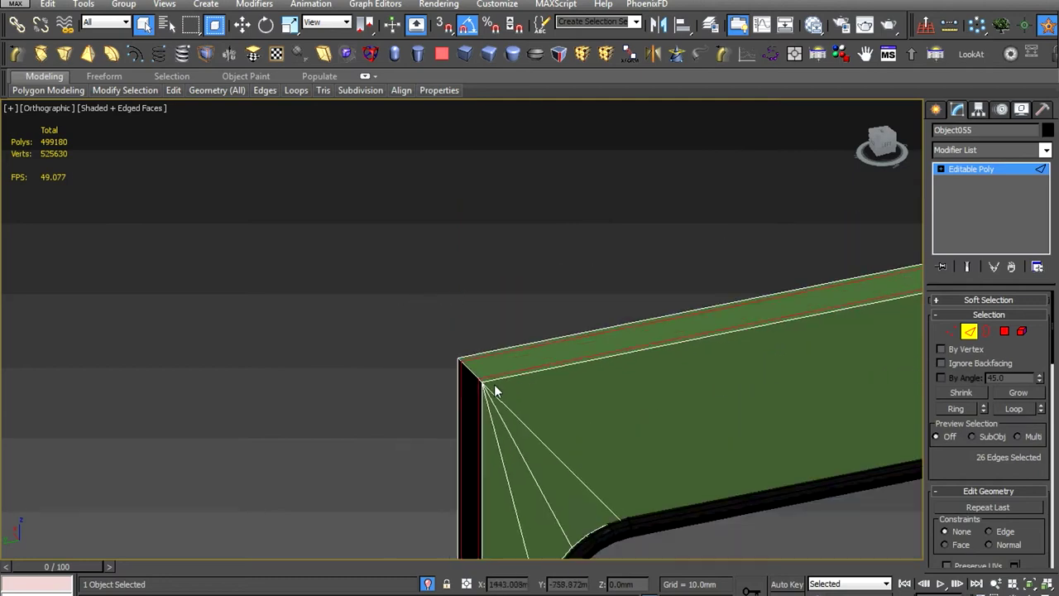
scroll(537, 385, "down", 8)
scroll(537, 383, "up", 6)
scroll(485, 419, "up", 2)
scroll(484, 419, "up", 2)
Shift-drag the panel's border edge loop outward to extend new faces along the edge
double_click(422, 439)
key("w")
left_click_drag(422, 439, 452, 442, "shift")
mouse_move(446, 439)
middle_mouse_down("alt")
mouse_move(466, 397)
mouse_move(497, 529)
mouse_move(473, 301)
middle_mouse_up("alt")
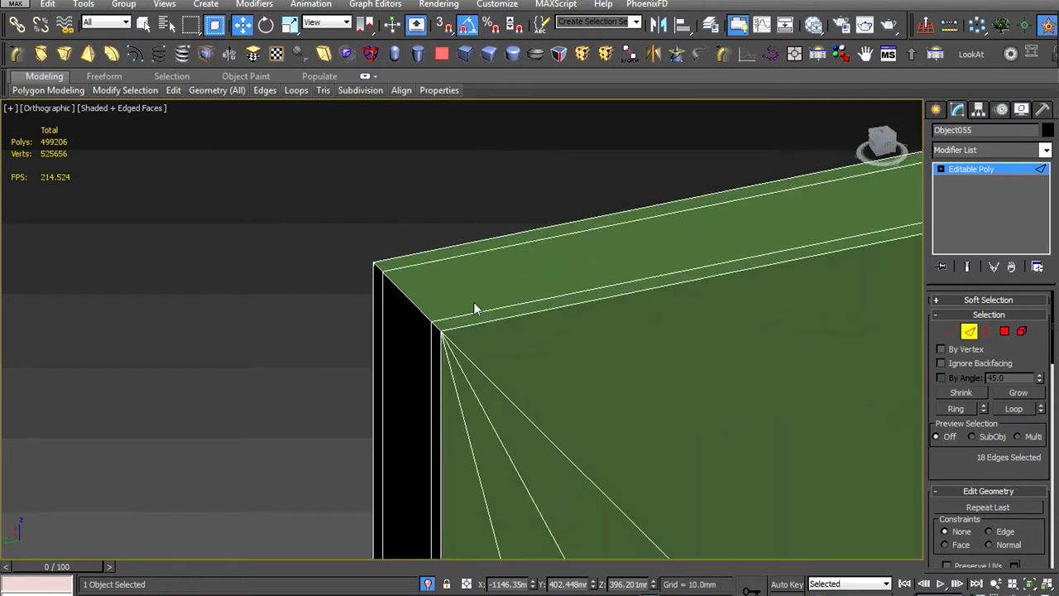
scroll(513, 319, "up", 3)
scroll(492, 312, "down", 3)
Inspect the window opening's lower corner while toggling vertex snapping and sub-object modes
key("1")
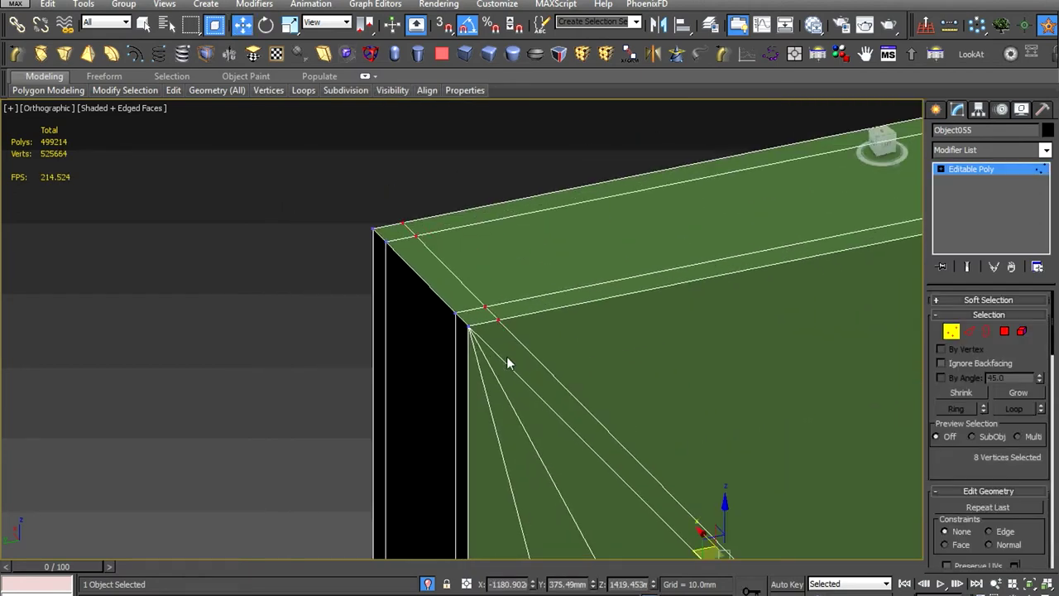
key("s")
scroll(499, 320, "down", 2)
middle_click_drag(499, 320, 501, 442)
scroll(640, 334, "up", 4)
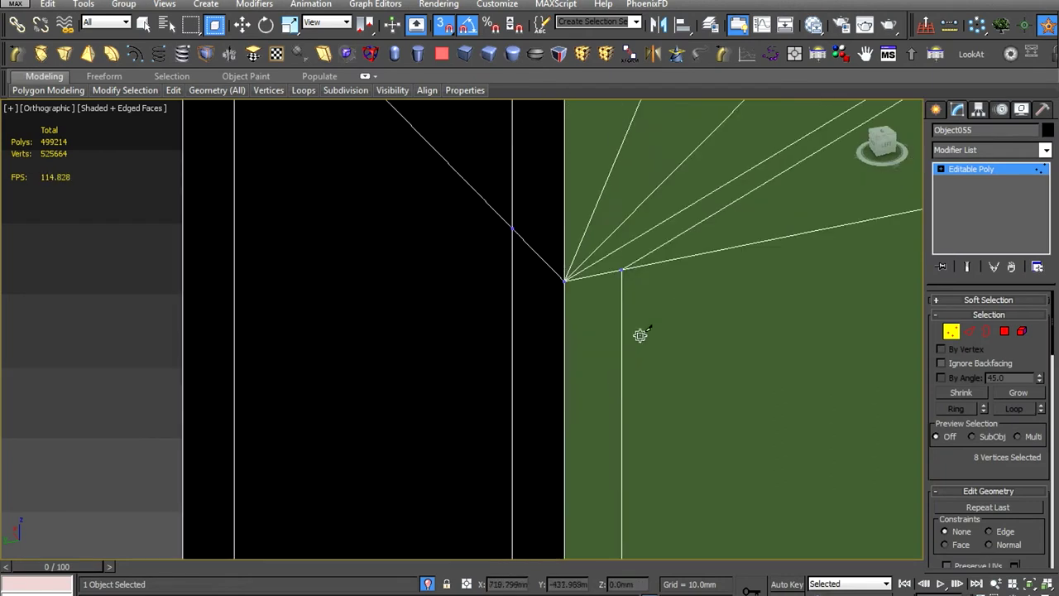
key("s")
middle_click_drag(623, 271, 501, 407)
scroll(501, 406, "down", 2)
key("2")
key("w")
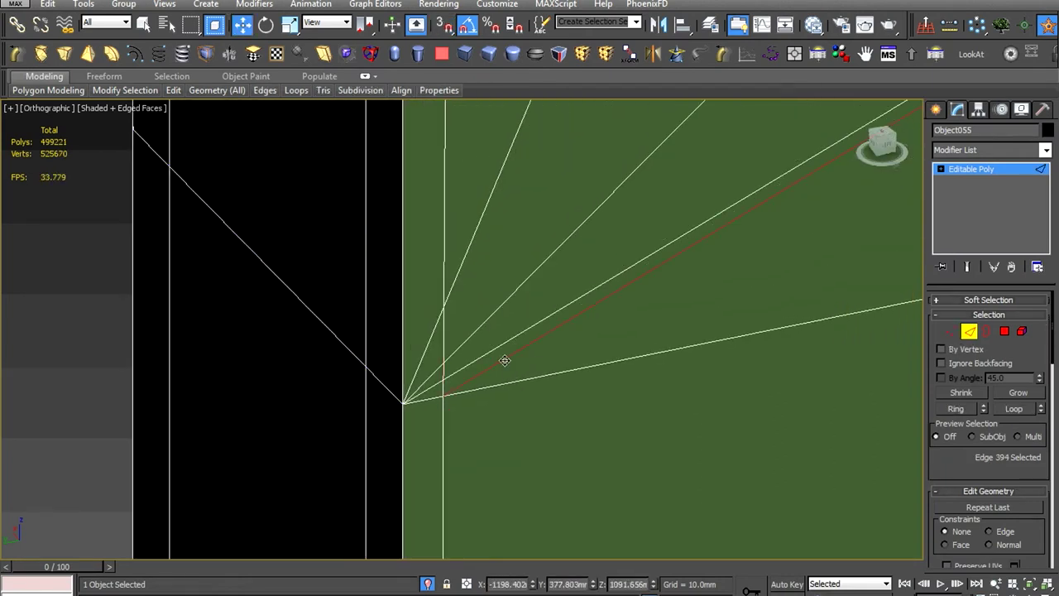
scroll(505, 361, "down", 3)
scroll(673, 405, "up", 4)
key("q")
key("s")
key("1")
scroll(685, 404, "down", 4)
scroll(592, 476, "up", 4)
Target-weld a stray vertex onto the window corner in vertex mode
key("s")
key("w")
scroll(617, 424, "down", 3)
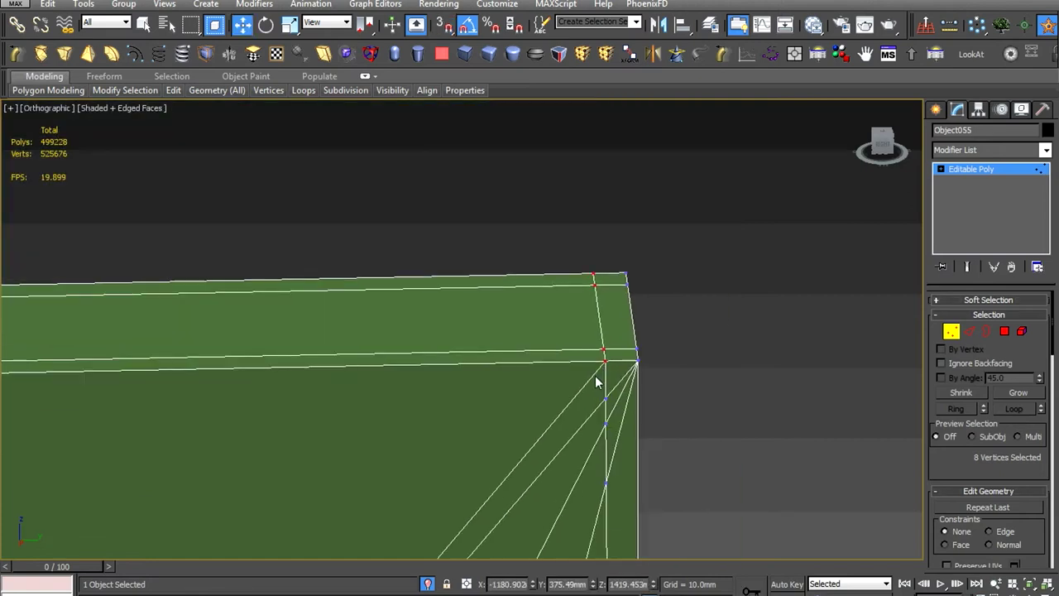
key("2")
scroll(593, 480, "up", 2)
scroll(557, 308, "up", 3)
scroll(557, 309, "up", 3)
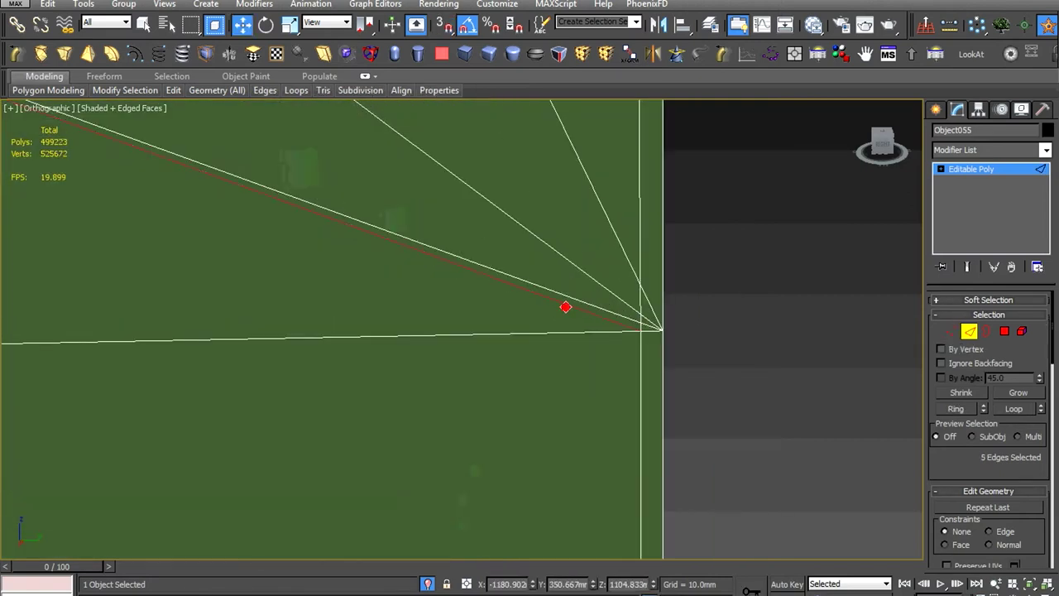
scroll(650, 359, "up", 2)
key("1")
right_click(653, 339)
left_click(567, 289)
left_click_drag(652, 339, 652, 310)
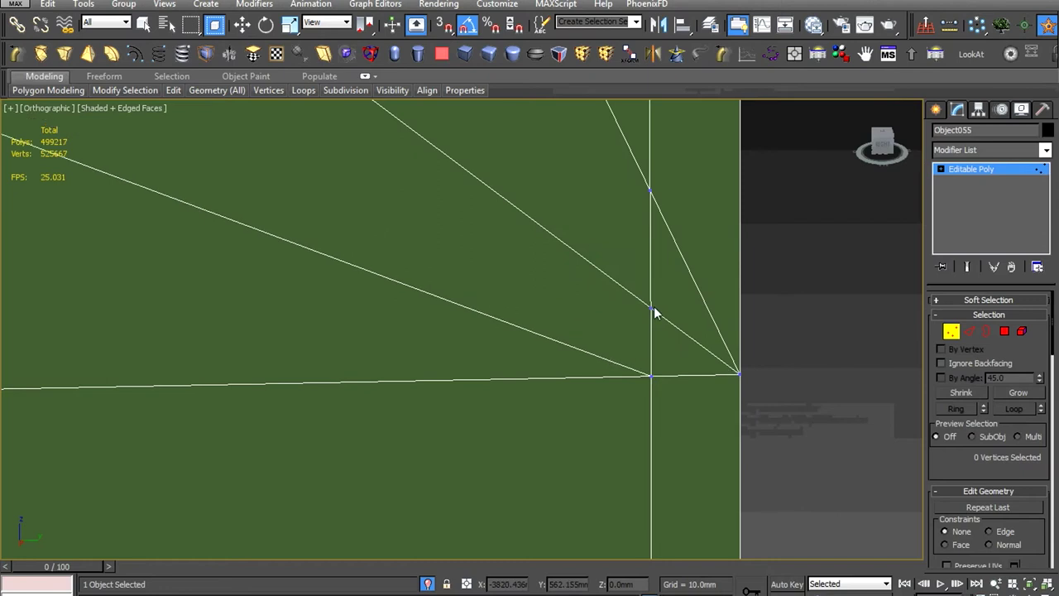
Target-weld three stray vertices on the vertical edge onto the corner vertices
scroll(678, 389, "down", 4)
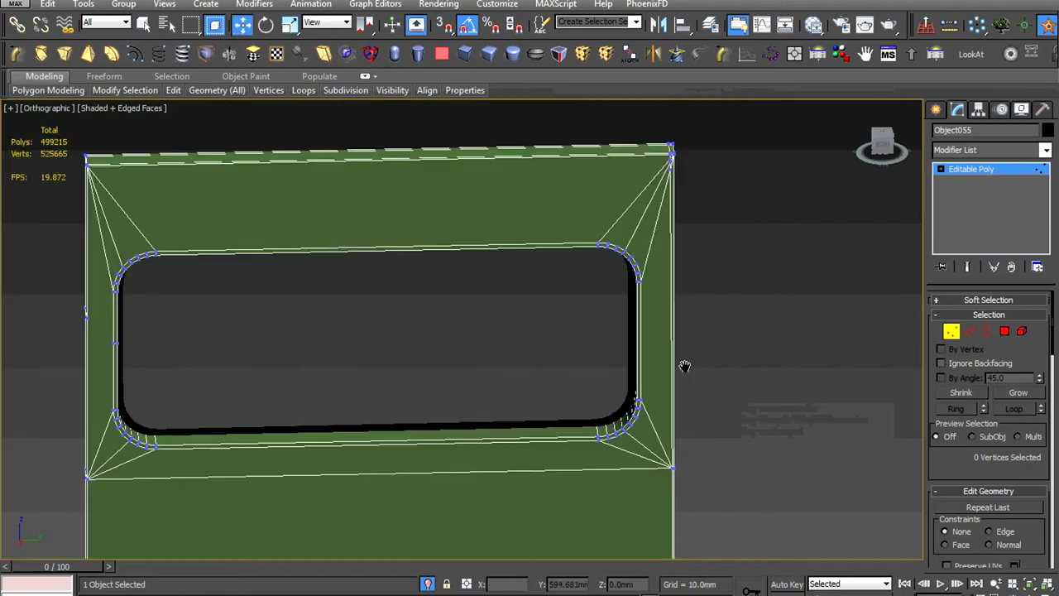
scroll(652, 278, "up", 4)
right_click(643, 273)
left_click(617, 373)
left_click(608, 264)
left_click(604, 383)
left_click(608, 265)
left_click(606, 499)
left_click(608, 265)
middle_click_drag(628, 287, 645, 422)
Target-weld stray vertices near the top corner and another corner onto the corner points
left_click(633, 242)
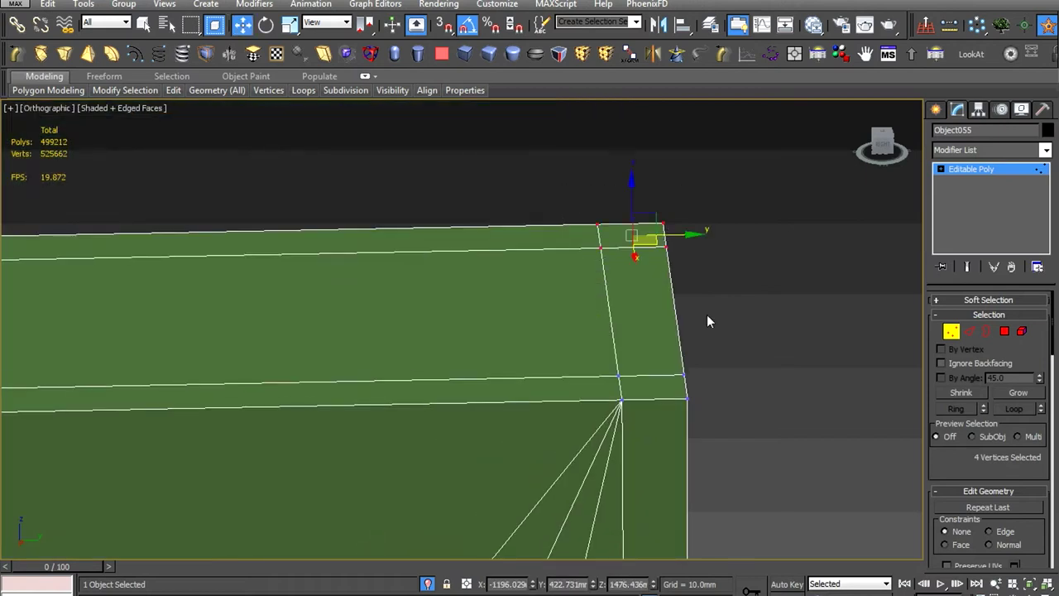
middle_click_drag(707, 315, 707, 369, "alt")
right_click(709, 314)
left_click(691, 351)
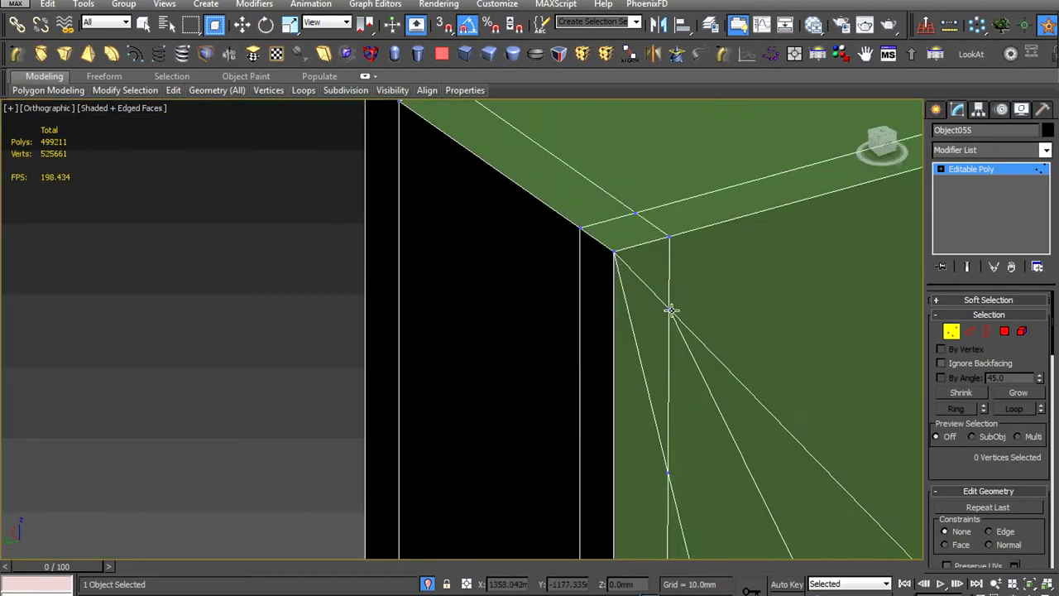
left_click(670, 237)
scroll(703, 285, "down", 5)
scroll(670, 378, "up", 5)
scroll(670, 377, "up", 2)
right_click(674, 338)
left_click(626, 394)
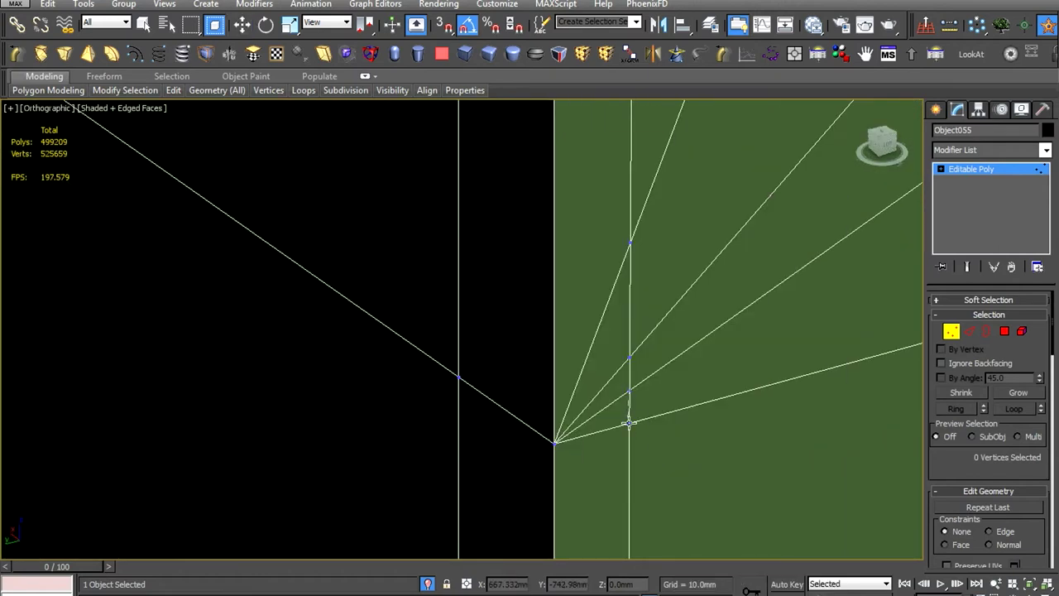
left_click(630, 424)
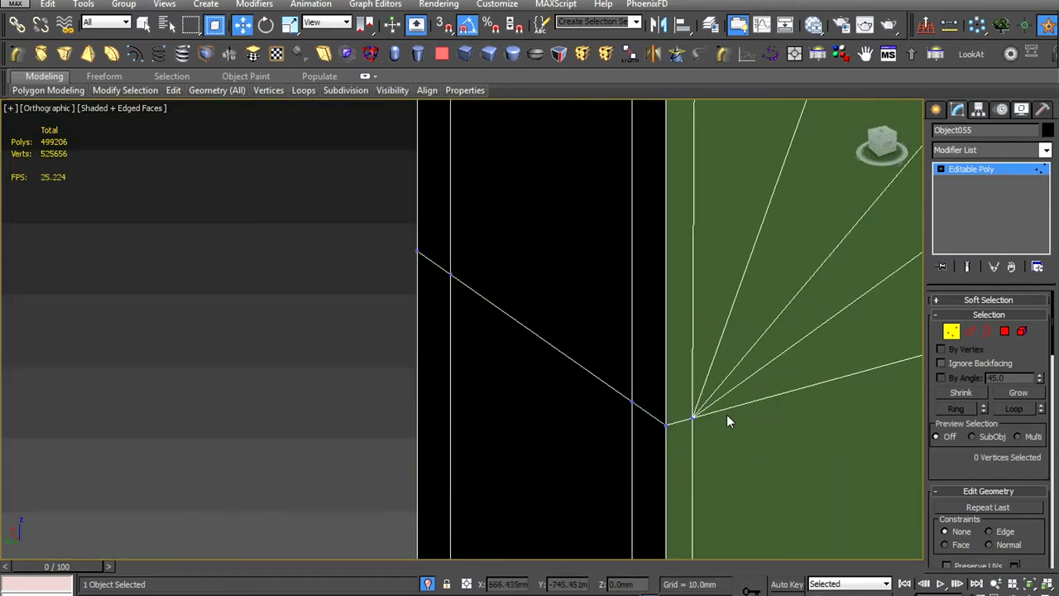
scroll(727, 415, "down", 4)
scroll(657, 312, "up", 4)
scroll(621, 403, "up", 2)
scroll(622, 403, "down", 2)
scroll(609, 402, "down", 3)
scroll(355, 349, "up", 4)
Insert two Swift Loop edge loops near the panel's upper and lower corners
middle_click_drag(355, 349, 519, 409)
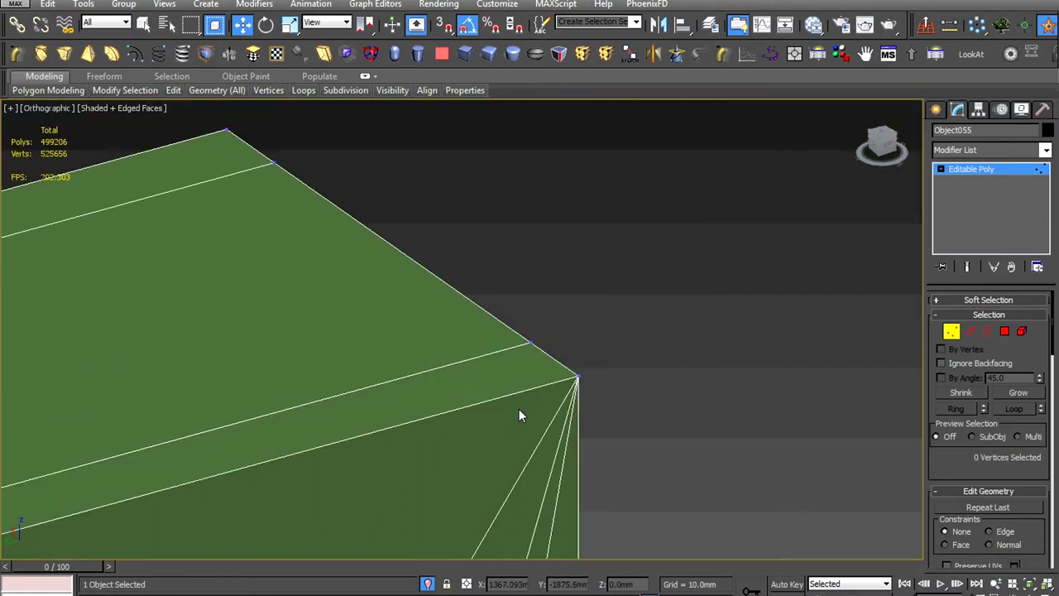
scroll(530, 422, "down", 2)
scroll(542, 444, "down", 4)
scroll(529, 494, "up", 5)
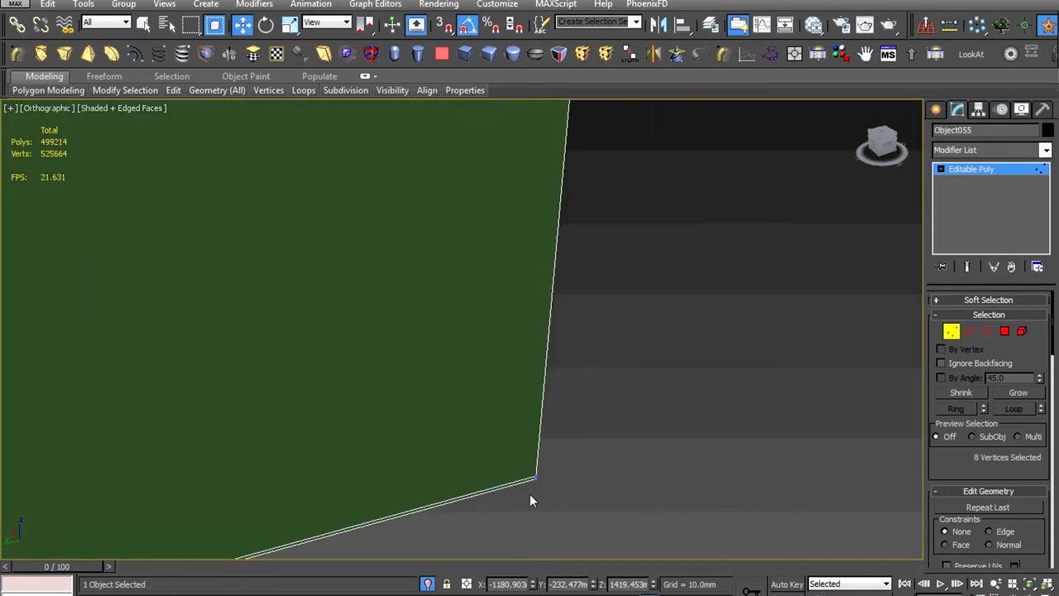
left_click(520, 430)
scroll(562, 404, "down", 5)
scroll(562, 404, "up", 5)
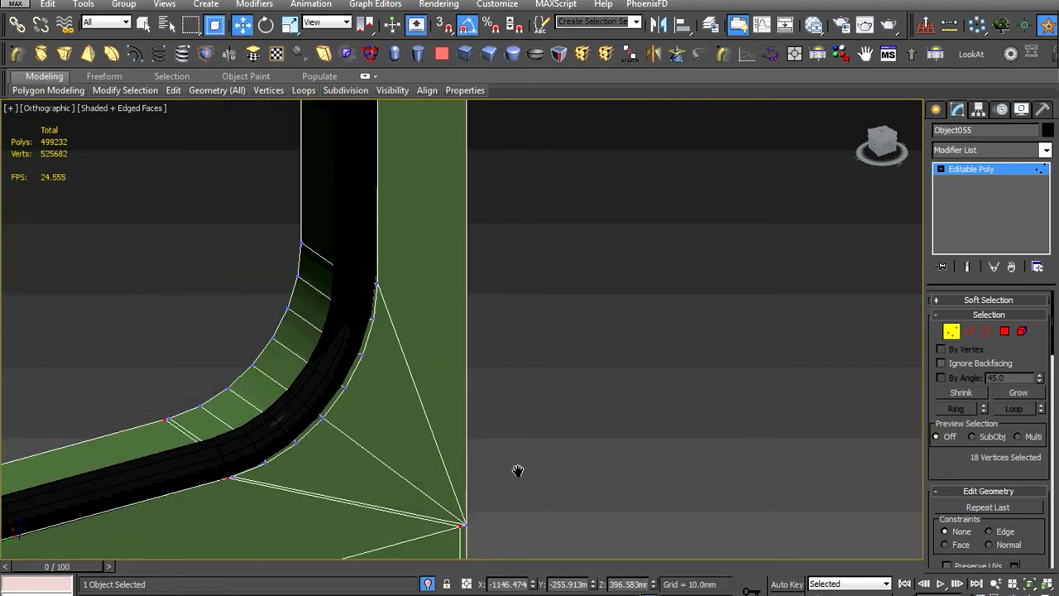
scroll(508, 416, "up", 3)
left_click(496, 369)
key("q")
key("s")
scroll(487, 357, "down", 3)
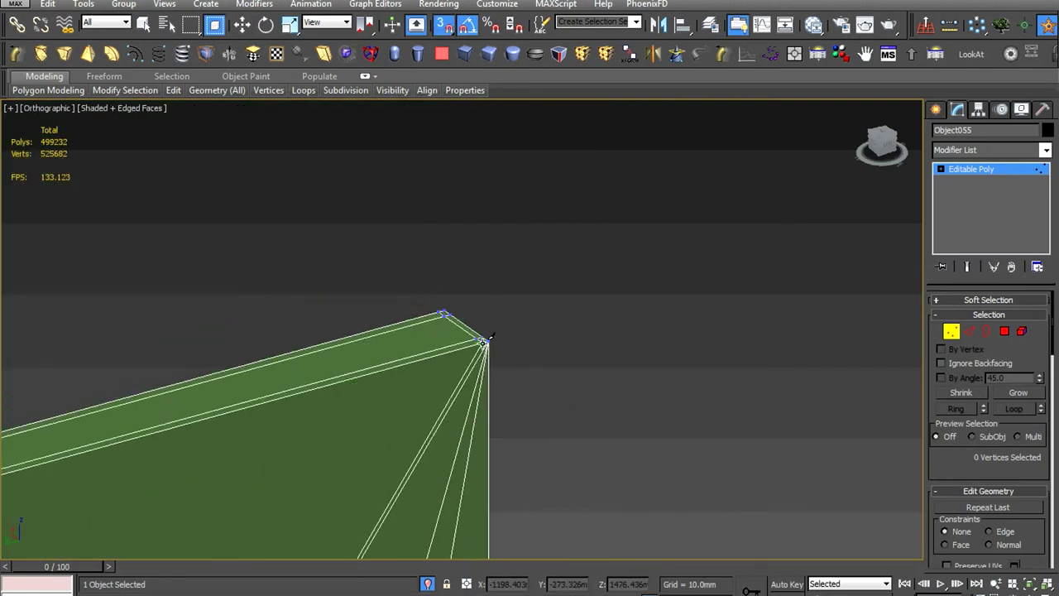
scroll(463, 496, "up", 4)
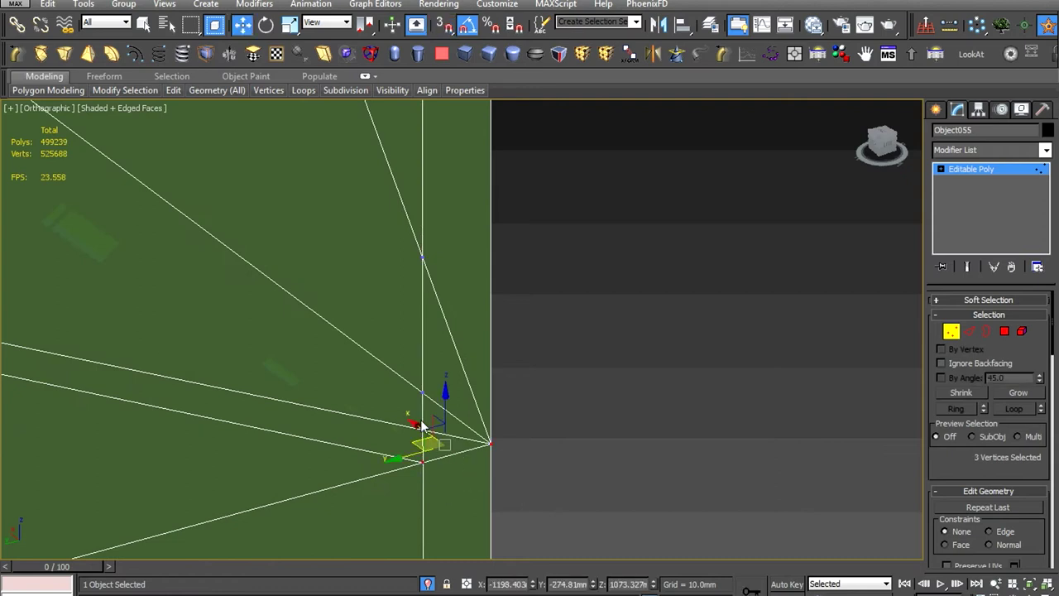
scroll(422, 425, "down", 3)
left_click(390, 473)
Select the diagonal fan edges at the panel's top corner
scroll(598, 454, "up", 4)
scroll(593, 446, "down", 3)
scroll(571, 236, "up", 2)
scroll(519, 254, "up", 2)
scroll(504, 230, "down", 3)
scroll(492, 313, "up", 3)
key("s")
key("w")
key("2")
left_click(538, 284)
Remove the five selected fan edges at the top corner with Ctrl+Backspace
key("ctrl+BackSpace")
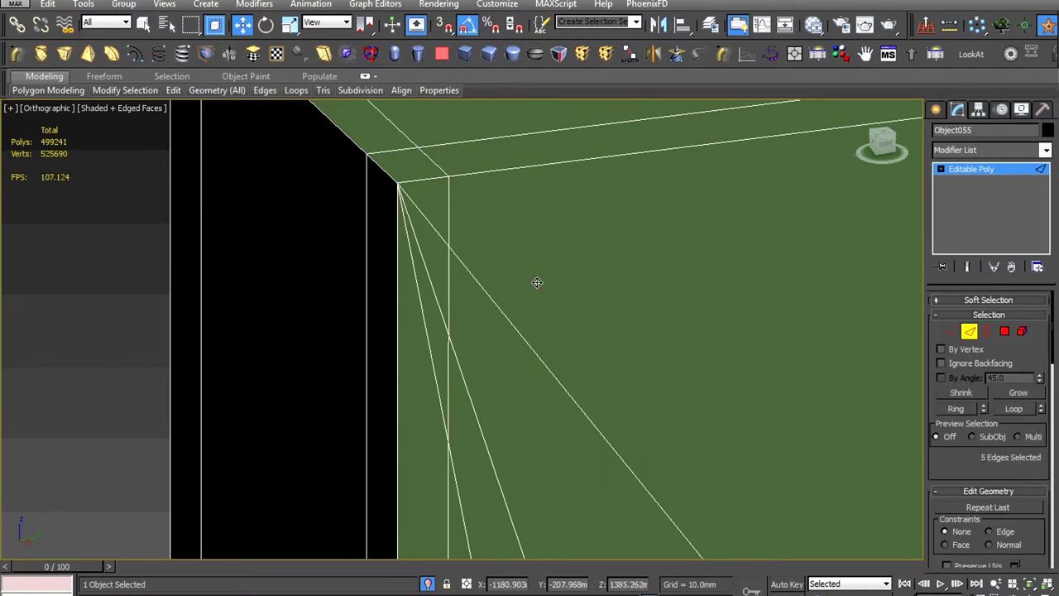
scroll(537, 284, "down", 3)
scroll(532, 366, "up", 2)
scroll(532, 267, "down", 2)
middle_click_drag(532, 267, 532, 191)
scroll(532, 191, "up", 3)
scroll(497, 372, "down", 3)
scroll(461, 418, "up", 3)
middle_click_drag(460, 418, 437, 437)
scroll(437, 437, "up", 3)
Target-weld a stray vertex into the corner and check the clustered corner vertices
key("1")
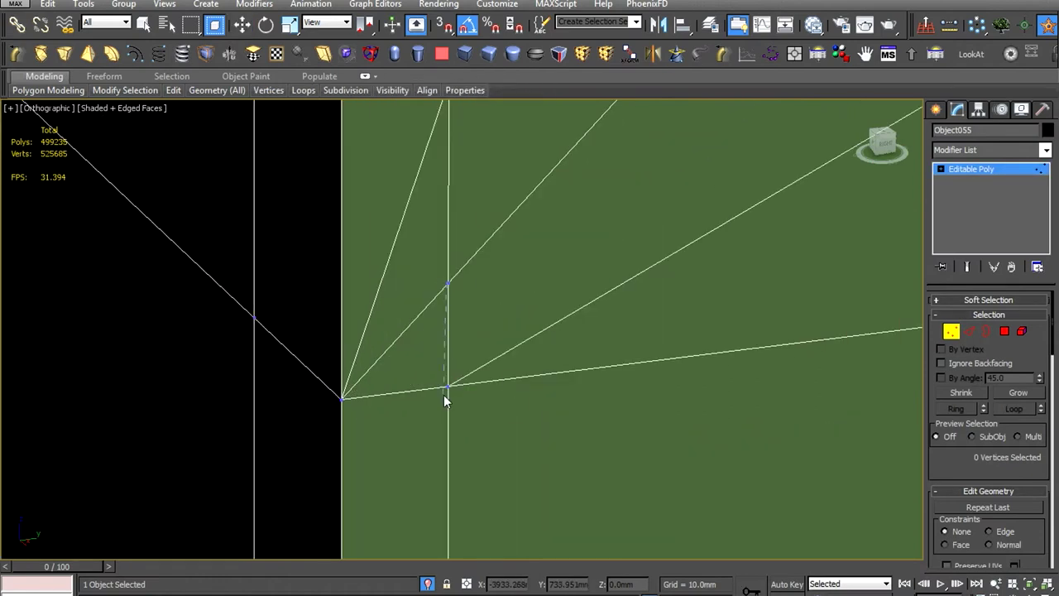
scroll(444, 400, "down", 2)
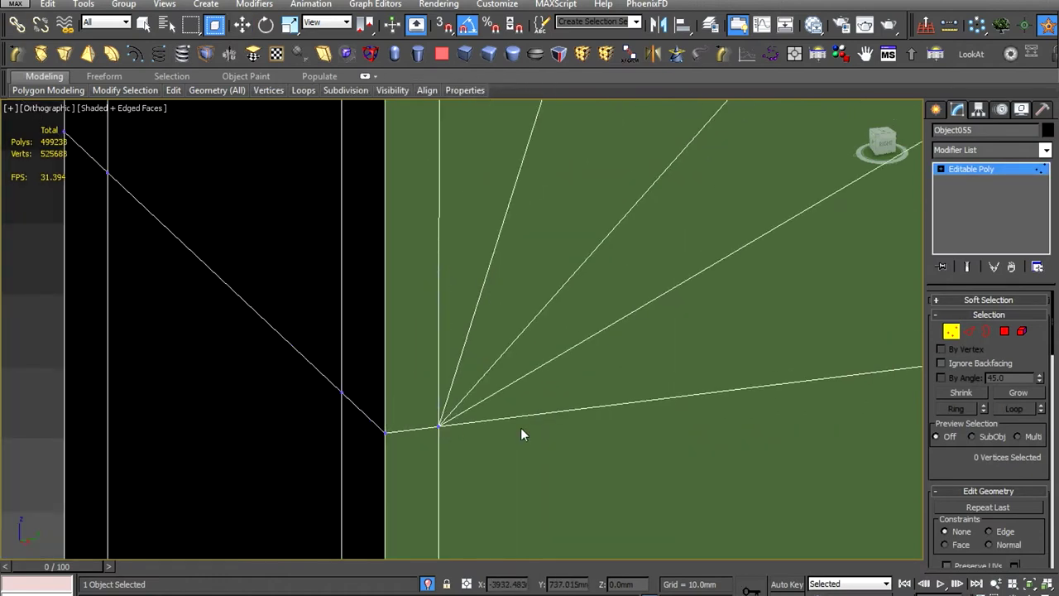
scroll(520, 427, "down", 2)
scroll(520, 427, "up", 2)
right_click(544, 312)
left_click(449, 419)
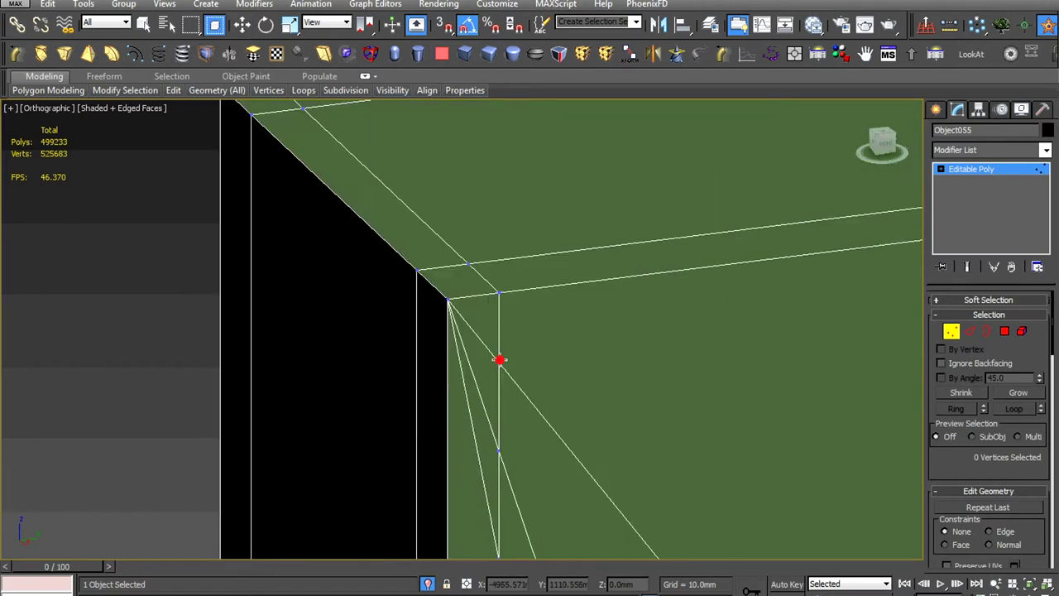
left_click(500, 292)
scroll(491, 453, "down", 1)
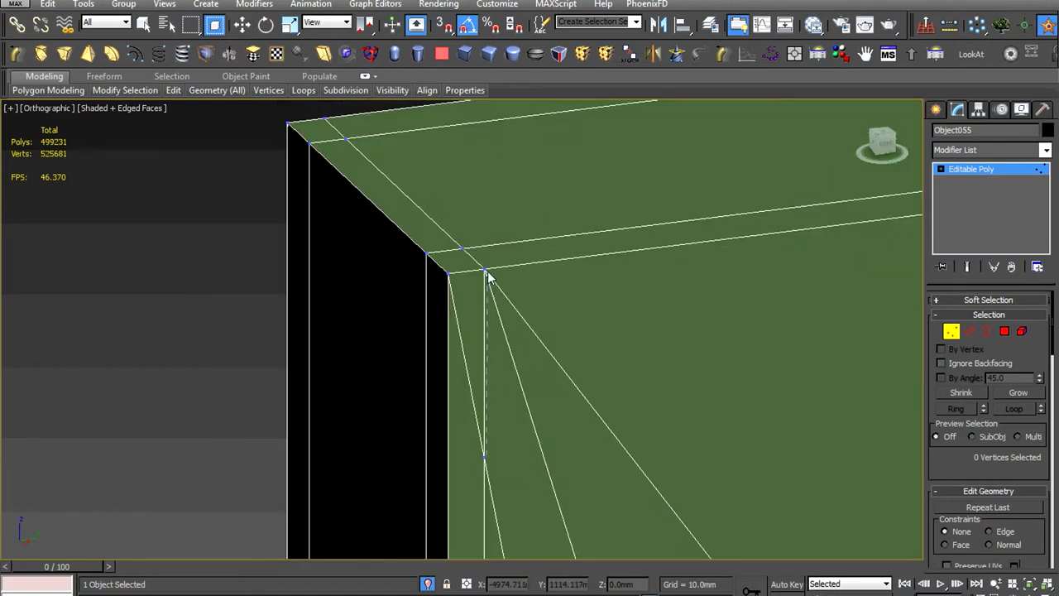
middle_click_drag(488, 277, 513, 298, "alt")
left_click_drag(471, 256, 695, 334)
key("w")
middle_click_drag(695, 333, 479, 290, "alt")
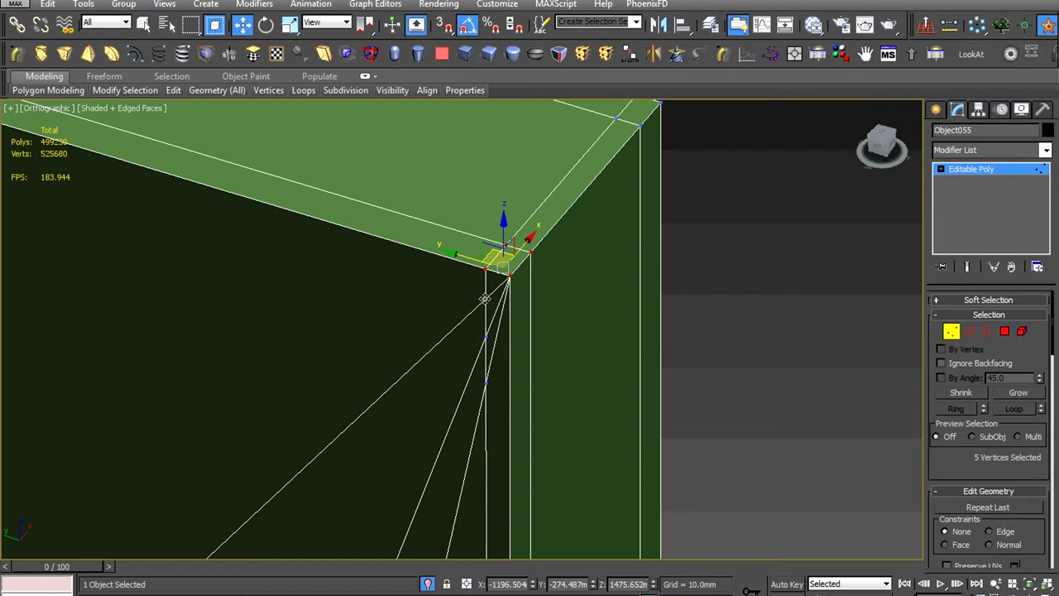
scroll(485, 298, "up", 3)
left_click(651, 294)
key("q")
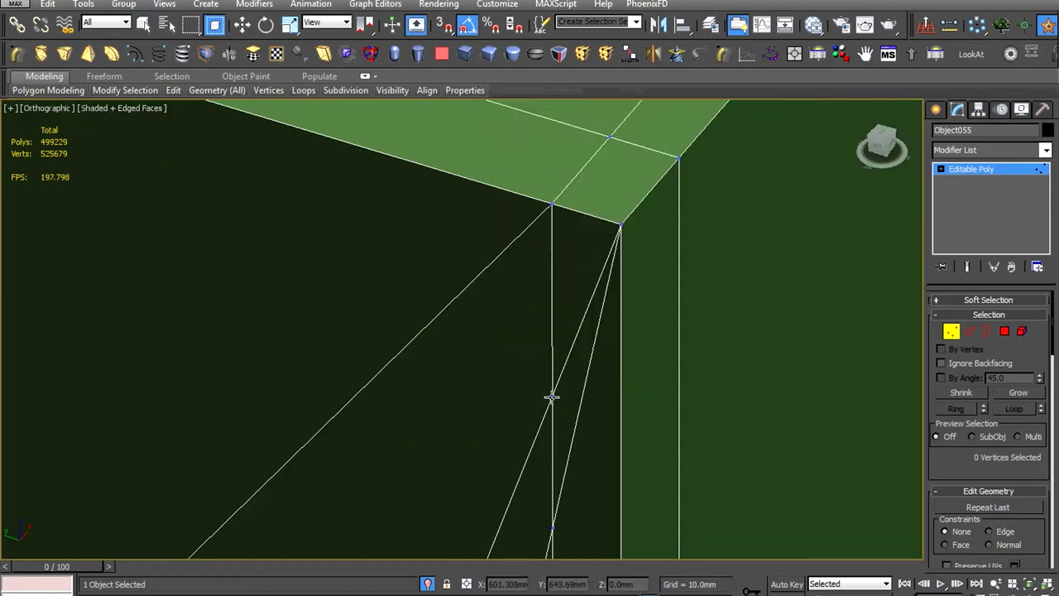
Target-weld another vertex onto the corner, then select an edge on the panel's side
scroll(588, 500, "down", 2)
scroll(586, 357, "down", 4)
key("w")
scroll(567, 254, "up", 5)
right_click(610, 302)
left_click(530, 372)
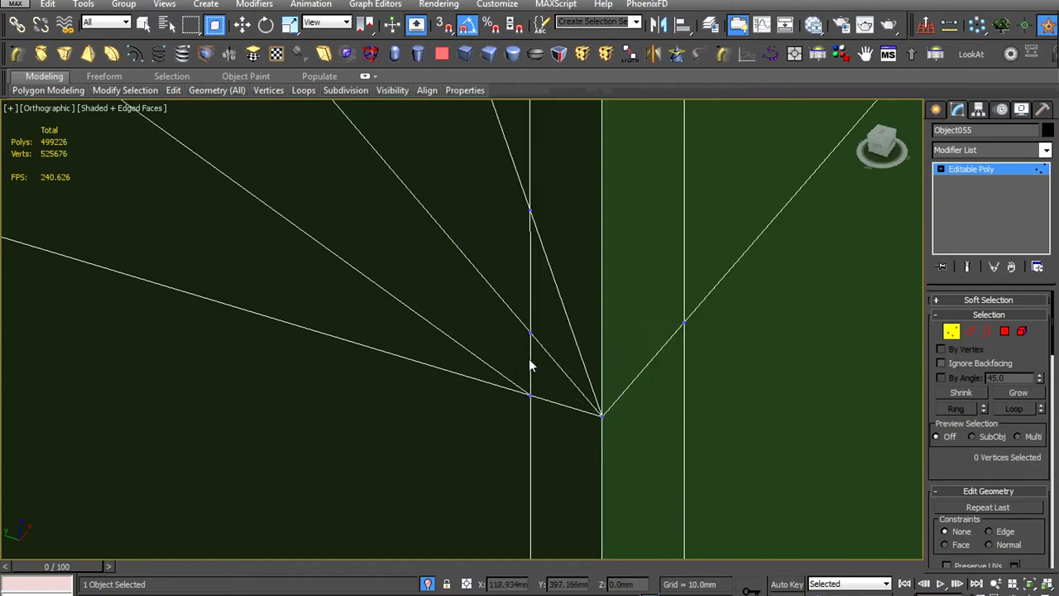
scroll(576, 403, "down", 5)
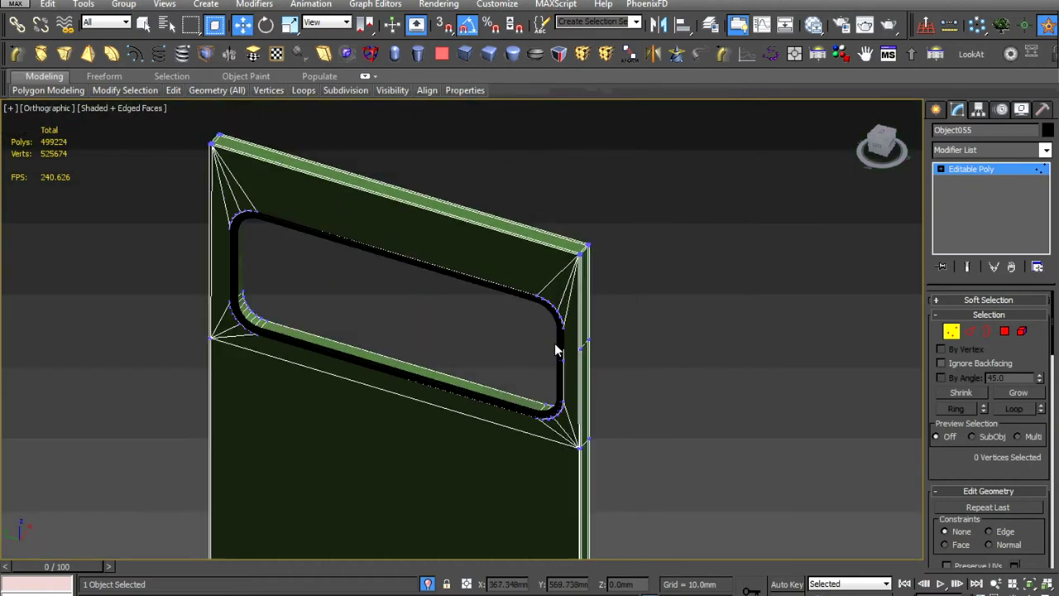
scroll(554, 343, "up", 4)
scroll(581, 304, "up", 2)
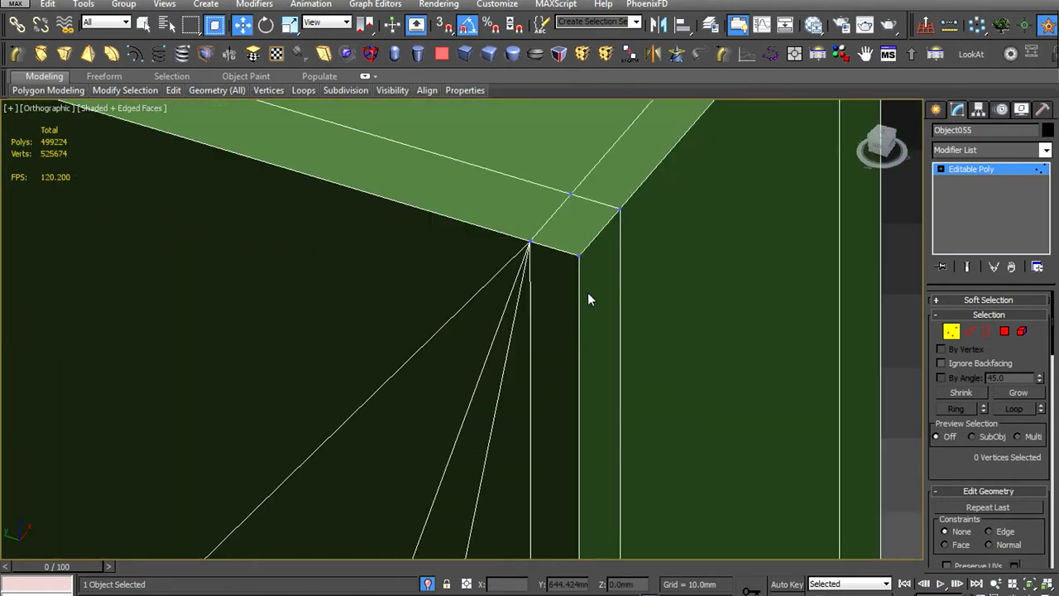
key("2")
left_click(587, 298)
scroll(532, 337, "down", 4)
key("f")
scroll(532, 337, "down", 3)
Turn on the slice plane, rotate and move it just below the panel's top edge, then slice
scroll(492, 347, "up", 3)
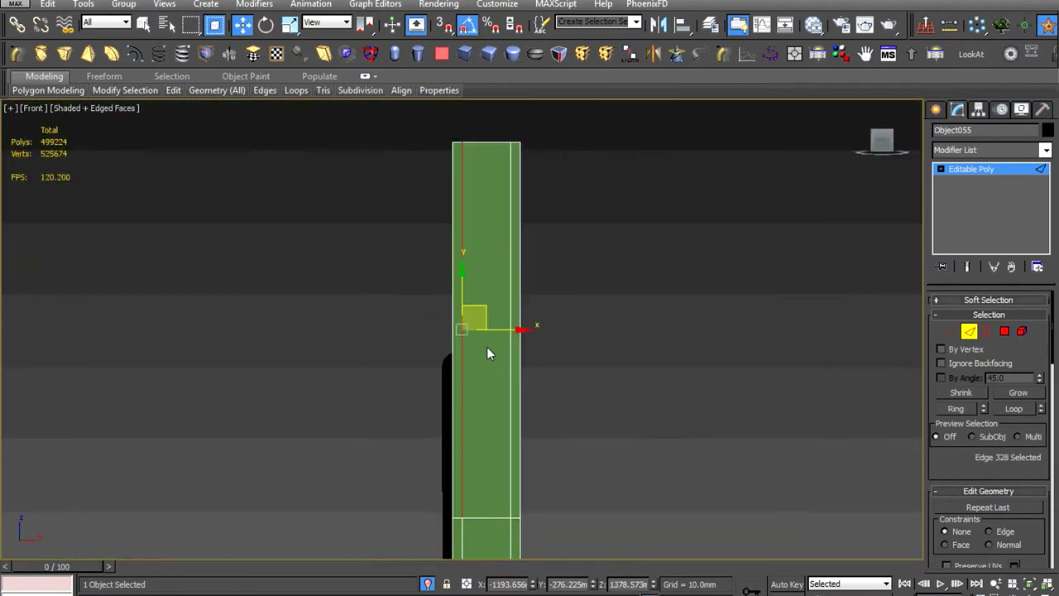
scroll(979, 397, "down", 5)
left_click(979, 398)
scroll(698, 372, "down", 5)
right_click(643, 300)
left_click(666, 336)
right_click(645, 362)
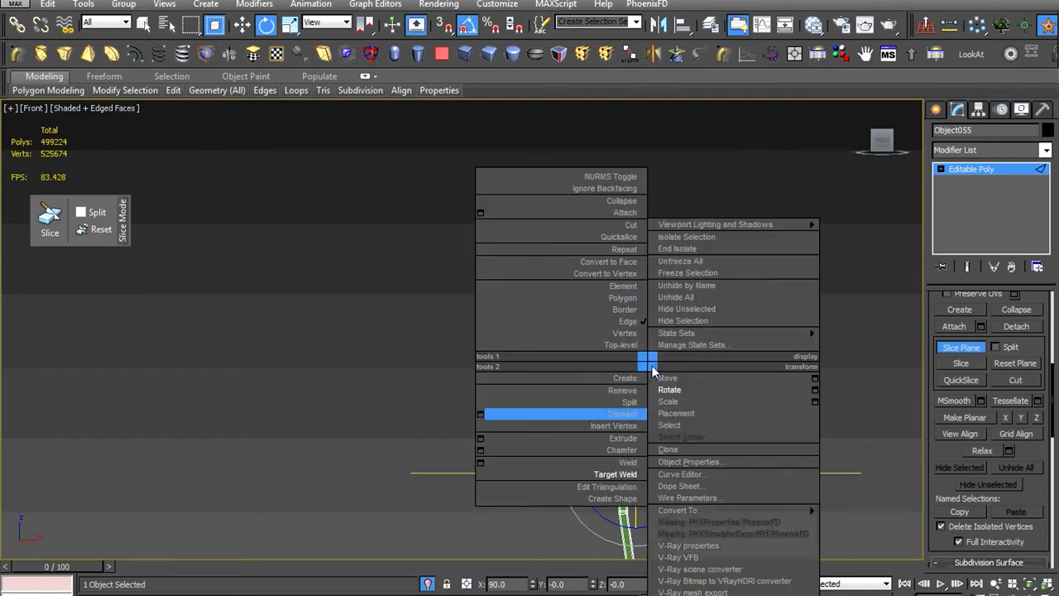
left_click(543, 406)
scroll(649, 331, "up", 3)
scroll(655, 333, "up", 2)
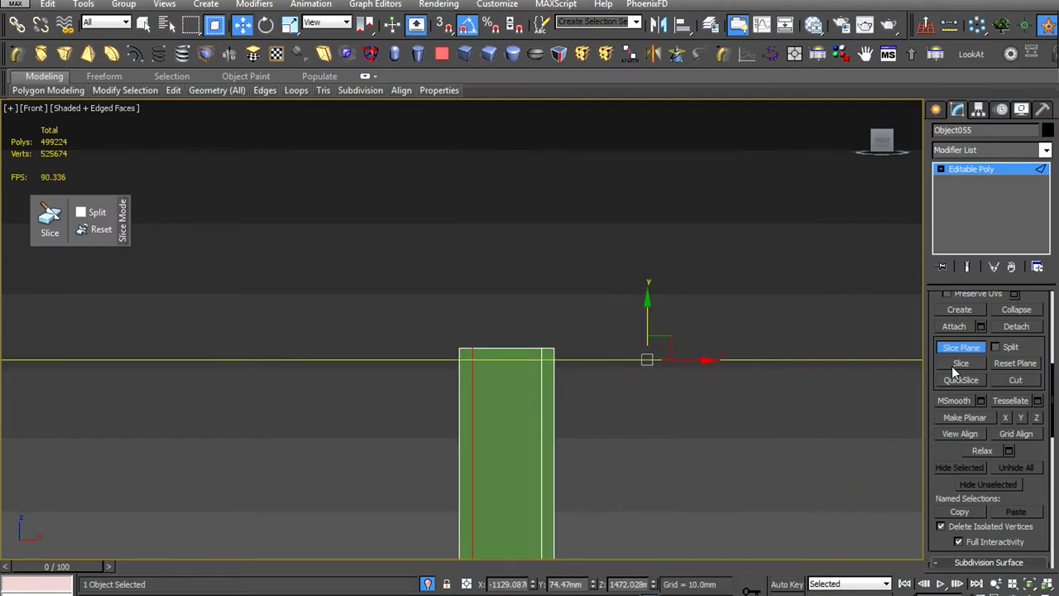
scroll(951, 365, "down", 1)
scroll(601, 467, "down", 5)
middle_click_drag(602, 467, 605, 371)
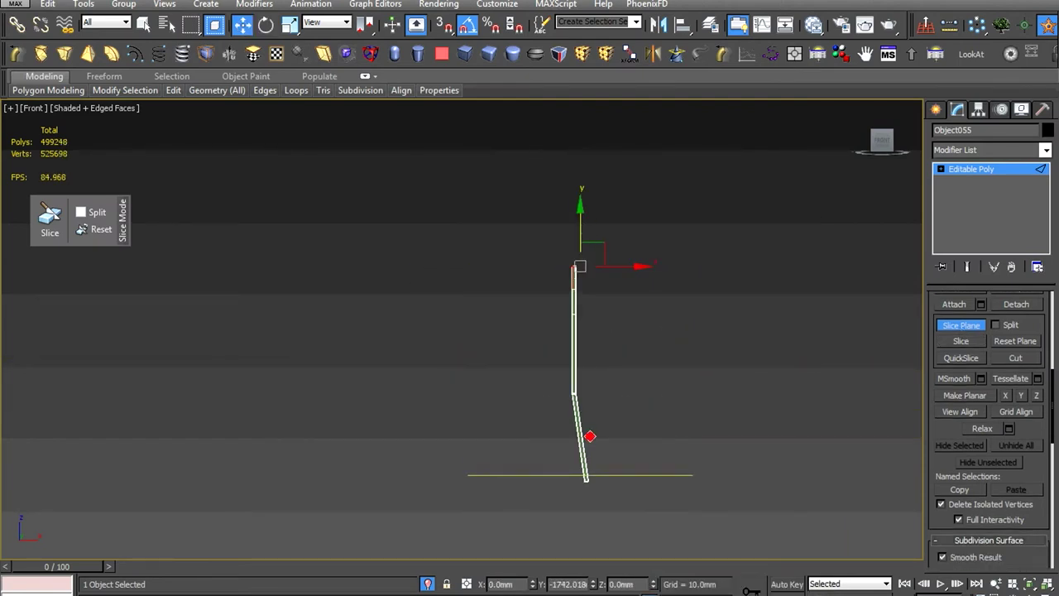
scroll(586, 476, "up", 5)
left_click(960, 340)
Orbit to an angled view of the panel and switch to vertex level
scroll(701, 365, "down", 3)
scroll(674, 341, "up", 5)
middle_click_drag(674, 341, 645, 344, "alt")
scroll(762, 402, "up", 4)
scroll(761, 402, "up", 2)
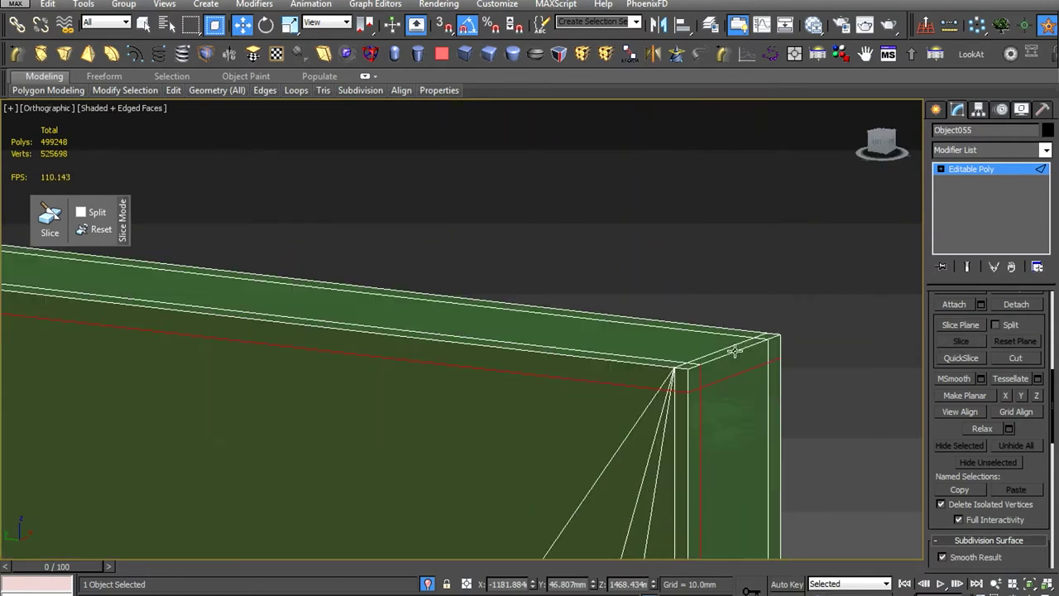
key("1")
scroll(606, 309, "up", 3)
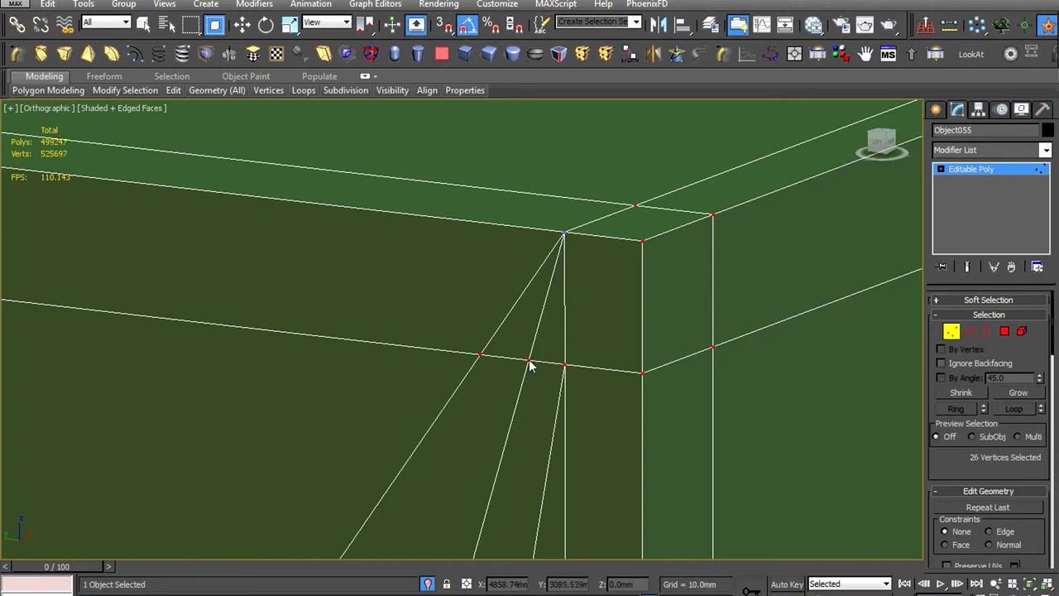
Target-weld the leftover vertex onto its neighbour at the panel's top corner
left_click(562, 364)
scroll(561, 364, "down", 4)
middle_click_drag(562, 364, 232, 312)
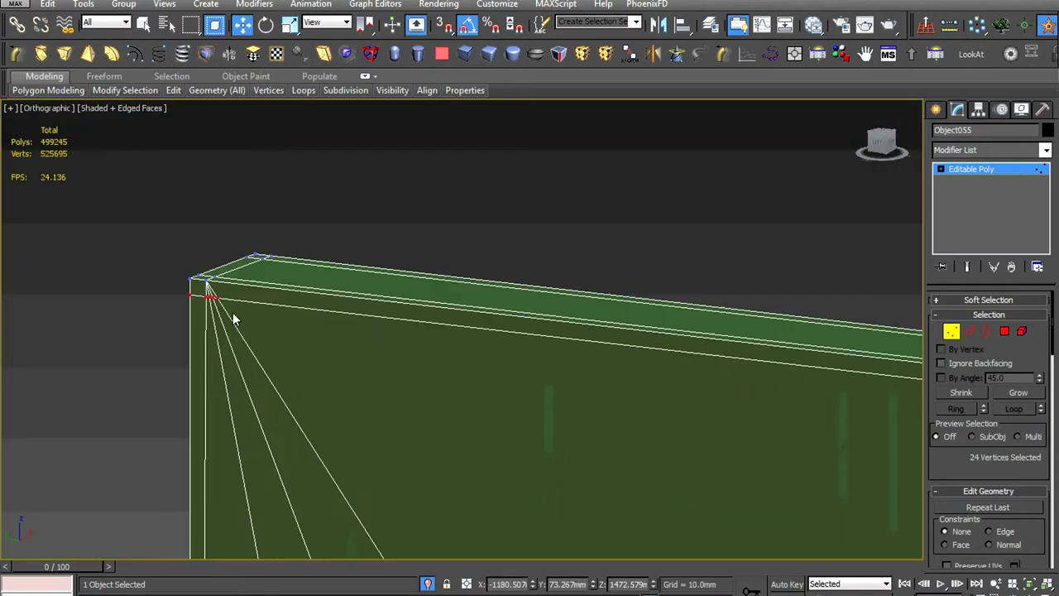
scroll(232, 312, "up", 4)
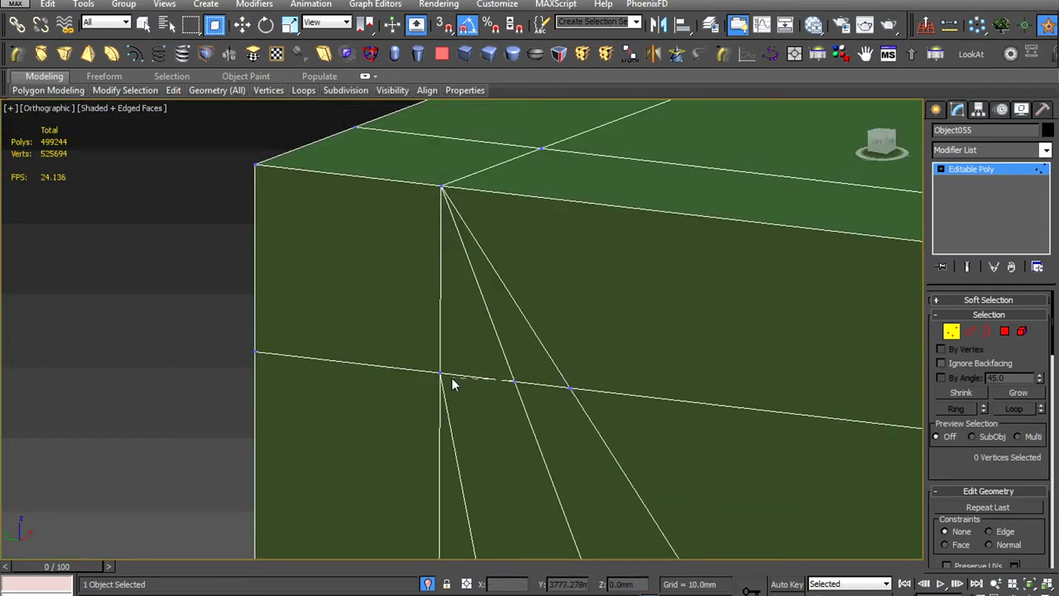
Weld a vertex from the fan into the panel's other top corner
scroll(513, 397, "down", 3)
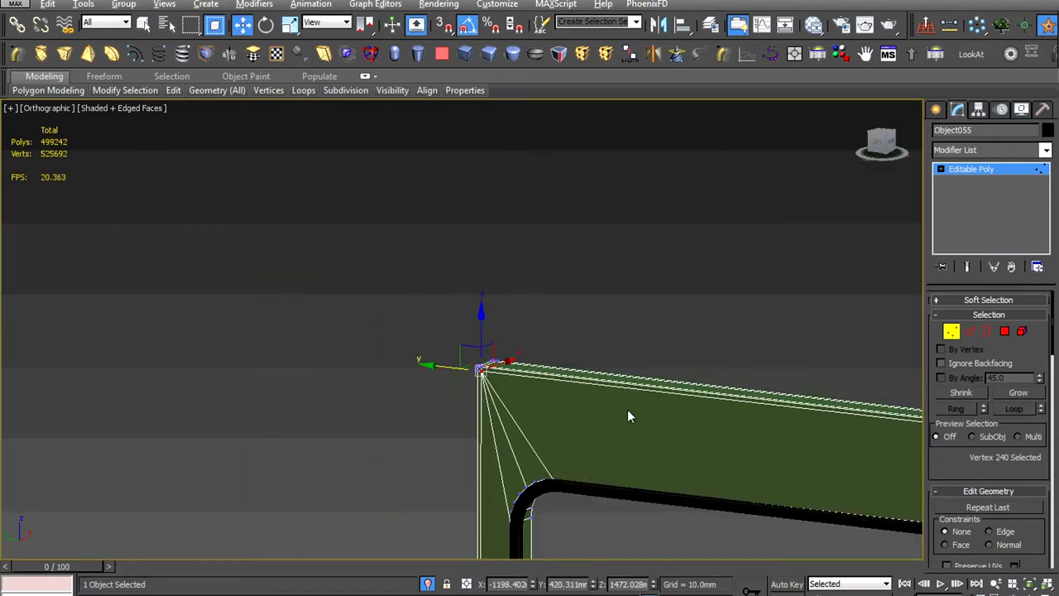
scroll(437, 337, "up", 4)
middle_click_drag(436, 337, 634, 300)
key("q")
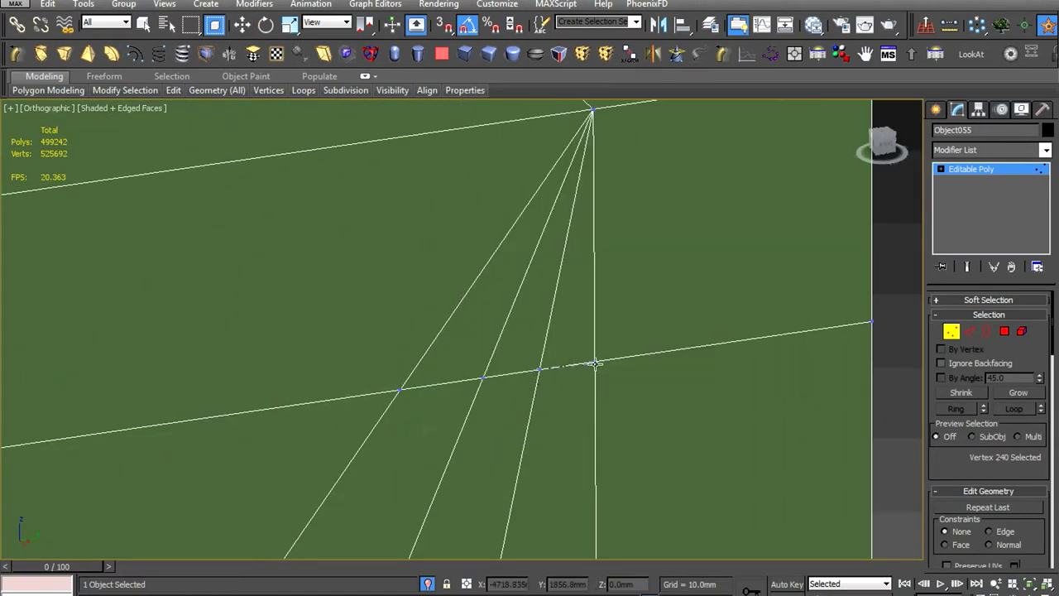
left_click(592, 364)
key("w")
scroll(659, 359, "down", 2)
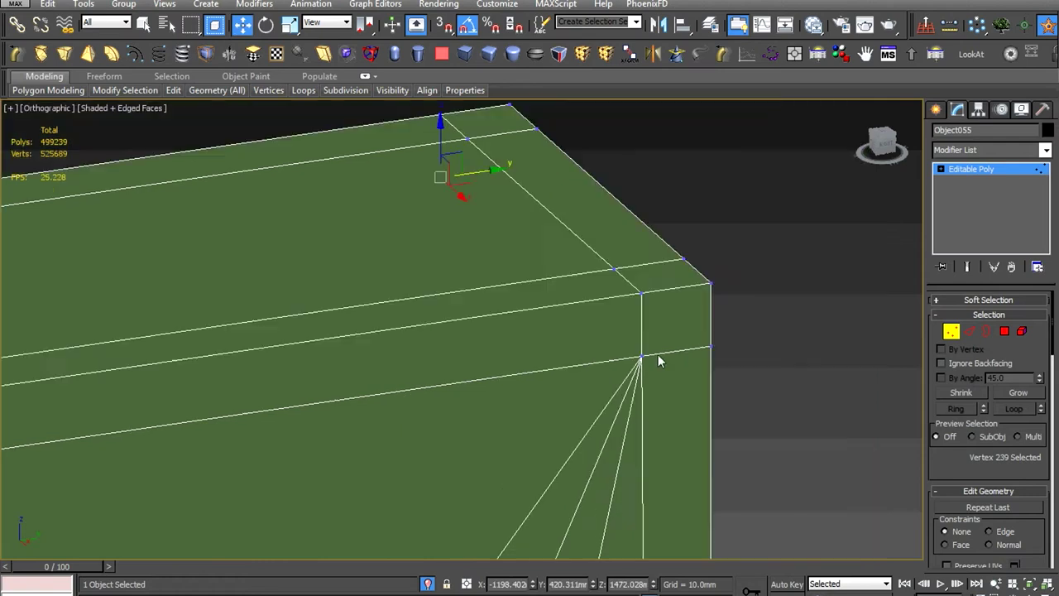
scroll(497, 352, "down", 2)
scroll(549, 371, "up", 3)
scroll(718, 406, "up", 2)
key("q")
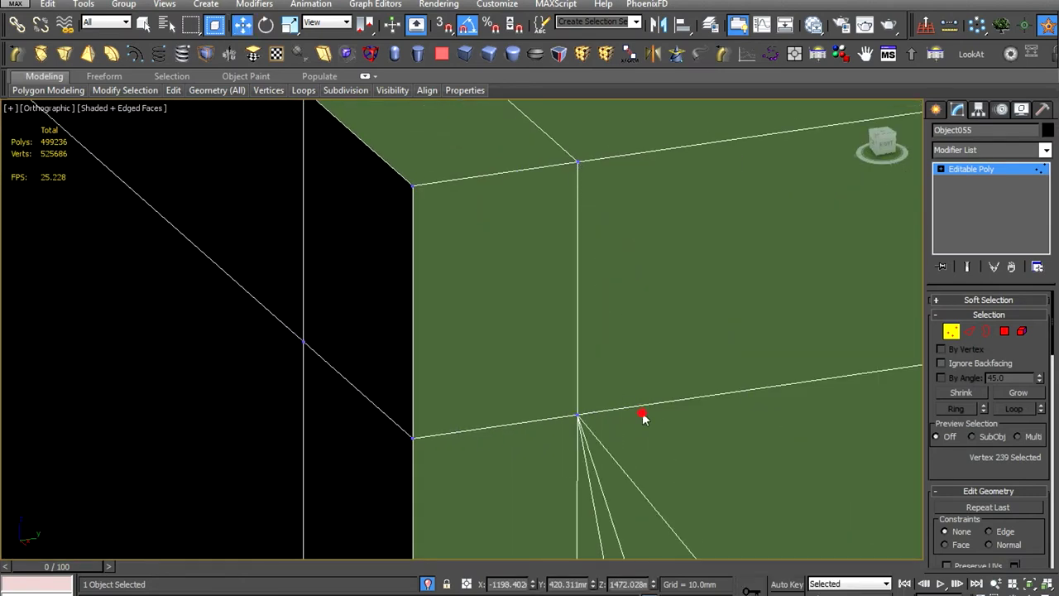
Select the two vertices on the panel edge and move them
scroll(644, 420, "down", 3)
left_click_drag(693, 278, 718, 330)
key("w")
scroll(780, 397, "down", 1)
scroll(543, 403, "down", 2)
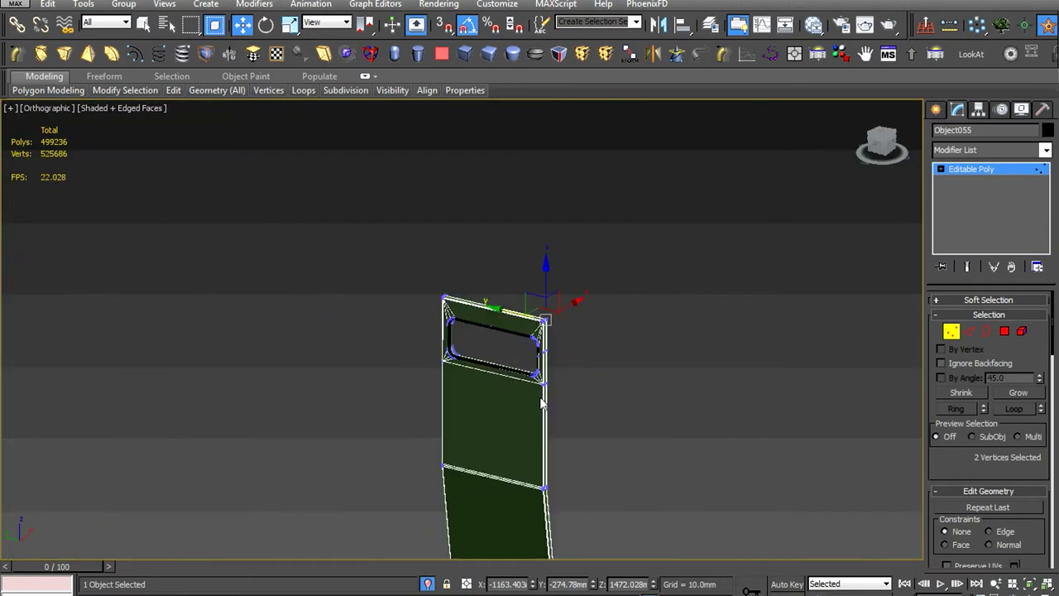
scroll(538, 356, "up", 5)
Select the loose vertices along the panel edge and remove their stray edges
key("2")
scroll(497, 331, "down", 2)
scroll(530, 356, "up", 2)
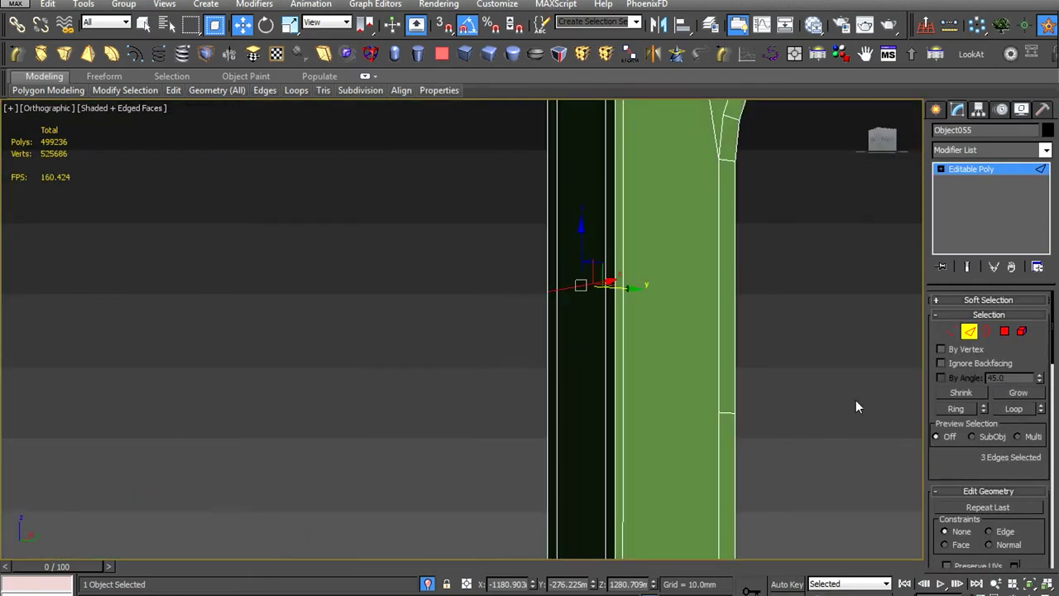
scroll(495, 454, "down", 3)
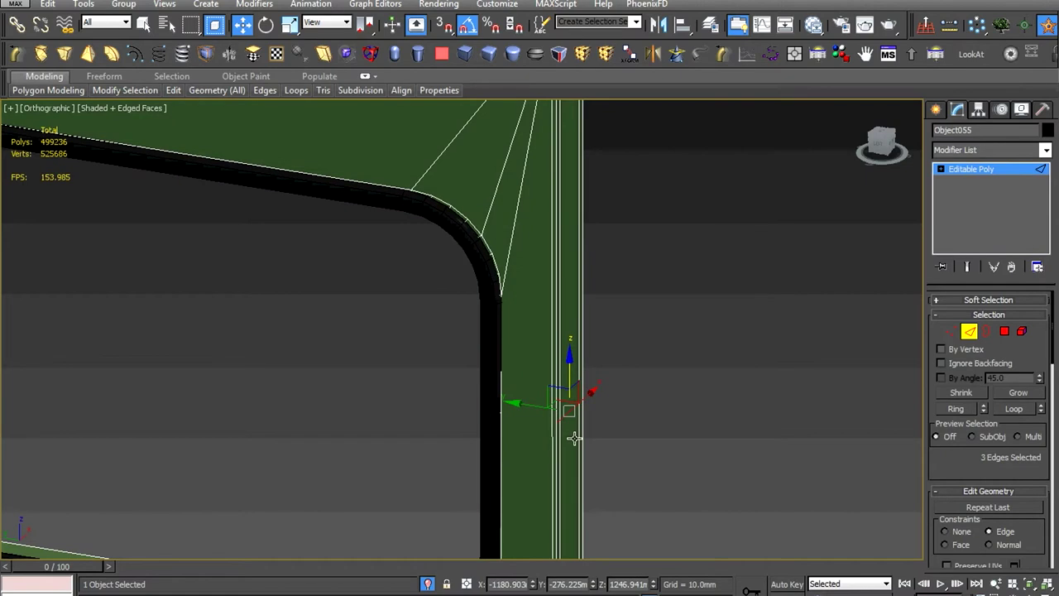
scroll(494, 454, "up", 3)
key("1")
scroll(495, 454, "up", 1)
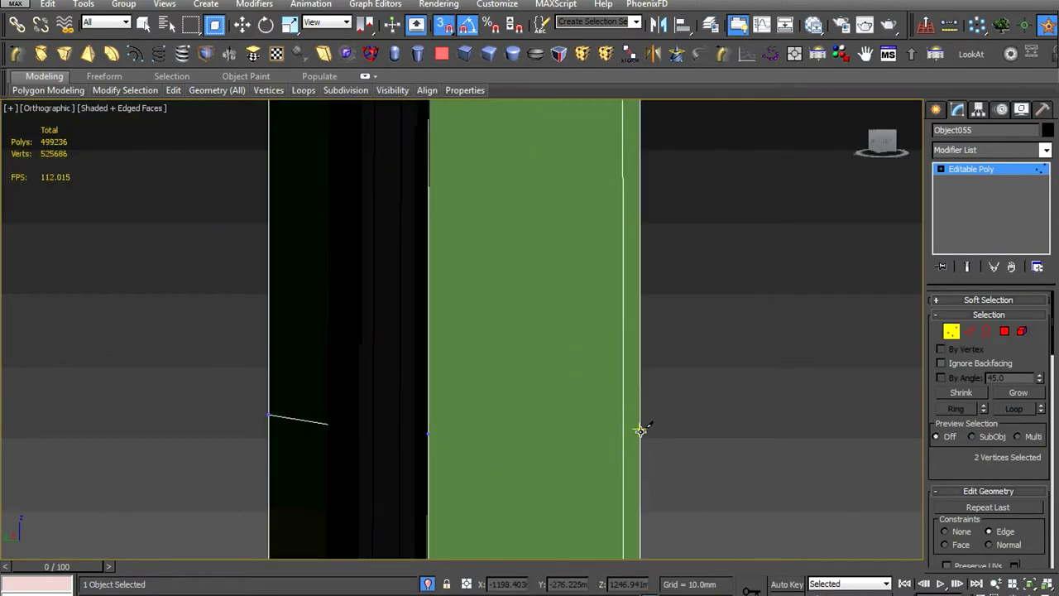
left_click_drag(678, 457, 625, 441, "ctrl")
scroll(617, 443, "down", 3)
scroll(614, 479, "up", 3)
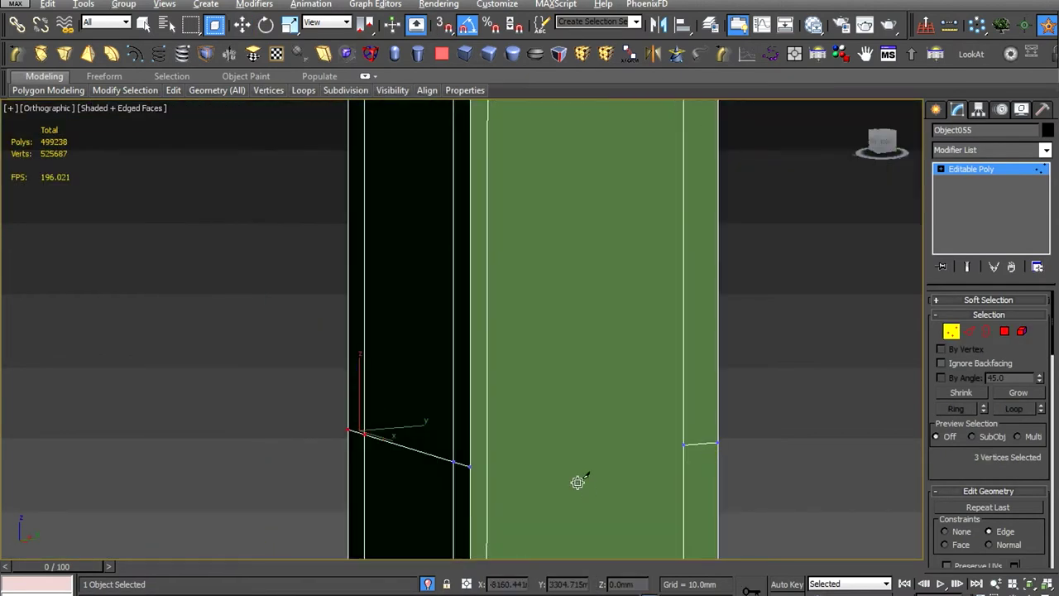
key("ctrl+BackSpace")
scroll(595, 455, "down", 6)
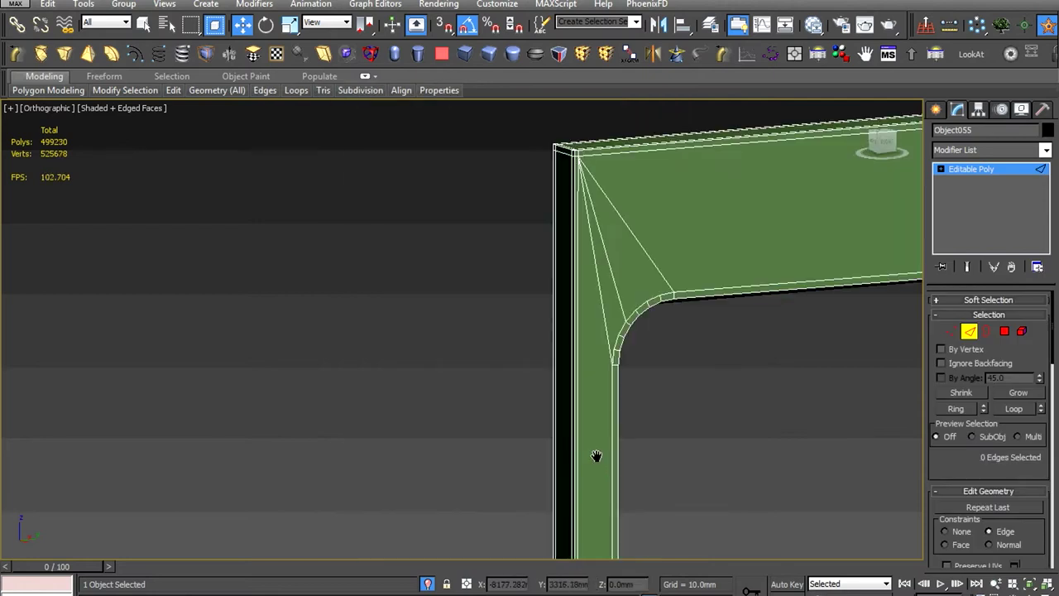
scroll(538, 331, "down", 5)
scroll(563, 307, "up", 6)
scroll(560, 303, "down", 3)
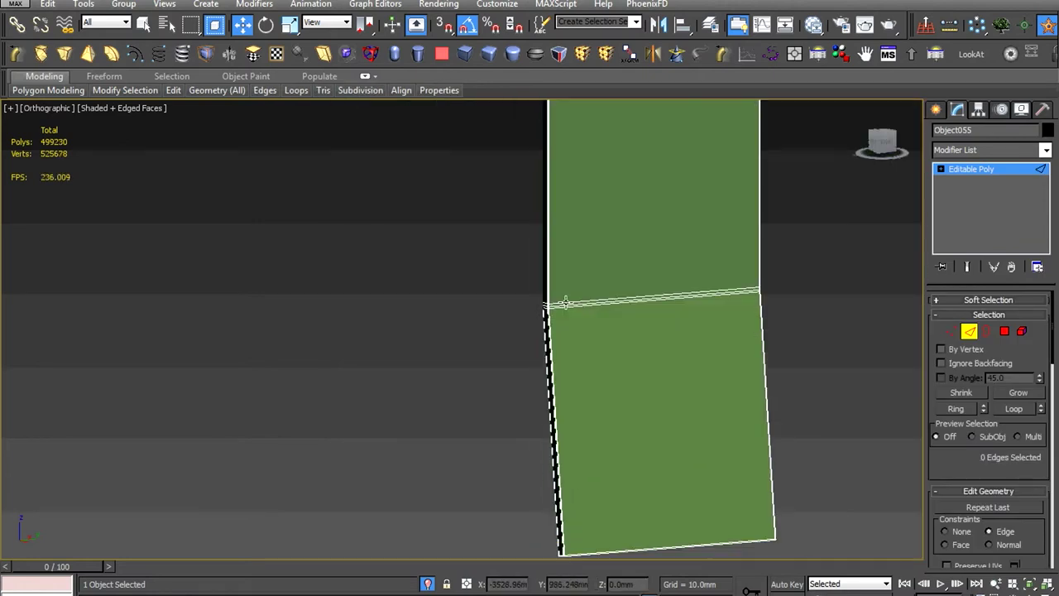
scroll(494, 317, "up", 1)
scroll(562, 306, "up", 2)
scroll(610, 380, "down", 2)
scroll(662, 282, "down", 3)
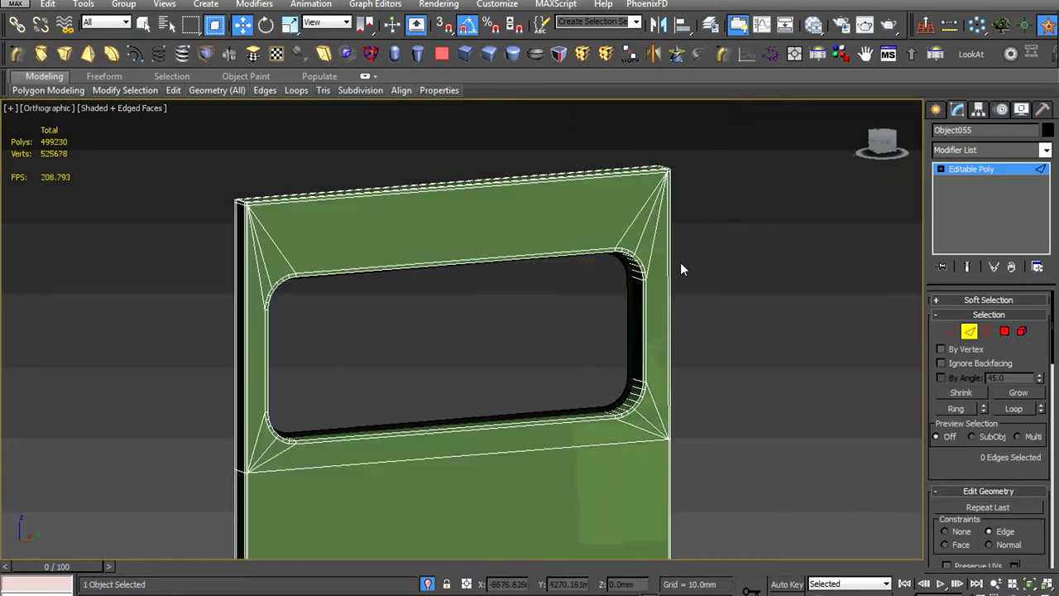
scroll(679, 269, "down", 4)
scroll(419, 402, "up", 5)
scroll(416, 420, "up", 3)
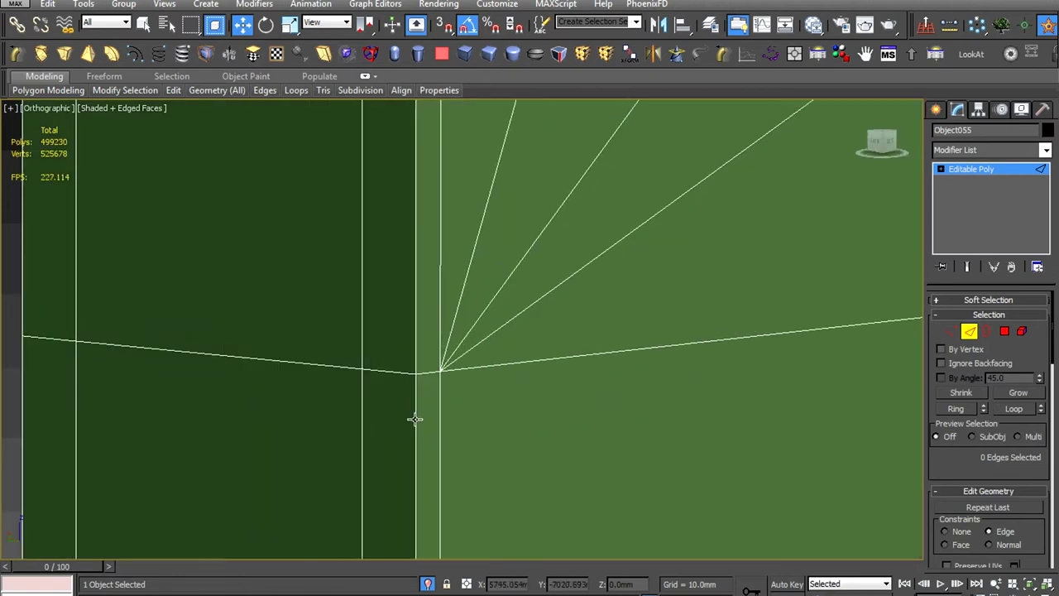
Select the edge loop beneath the window for moving
double_click(416, 394)
key("w")
scroll(416, 394, "down", 3)
scroll(426, 298, "up", 2)
scroll(426, 298, "down", 3)
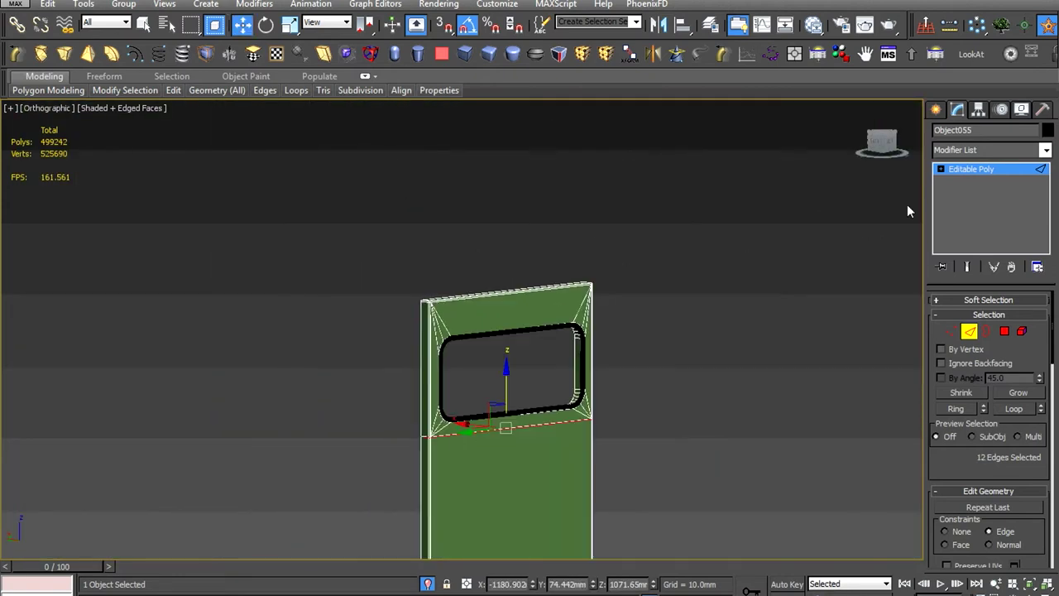
Select all of the panel's polygons and exit sub-object editing
key("4")
key("ctrl+a")
scroll(980, 393, "down", 3)
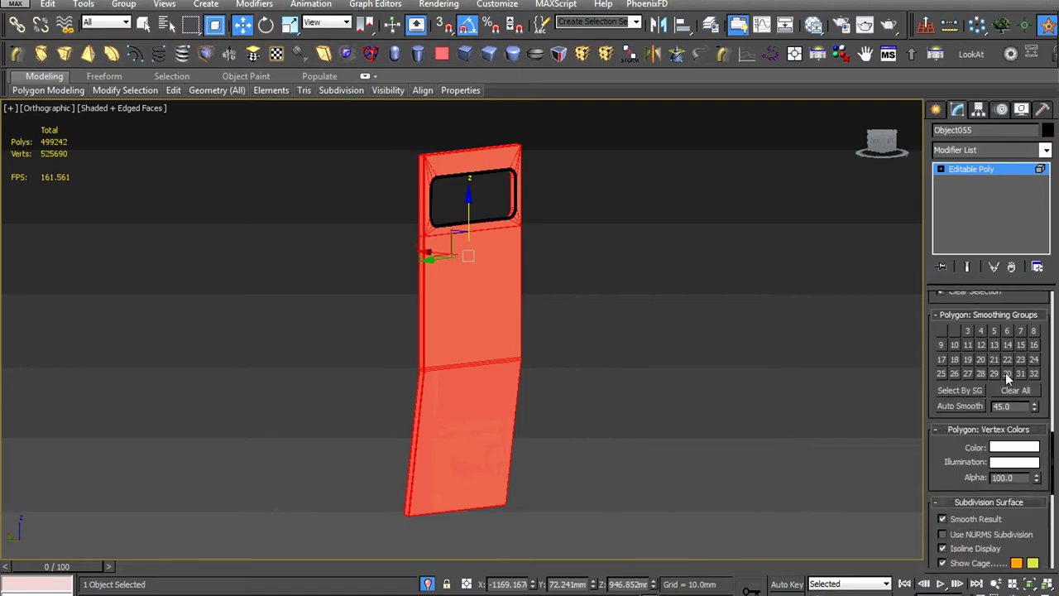
left_click(940, 172)
scroll(463, 449, "up", 2)
scroll(463, 314, "up", 2)
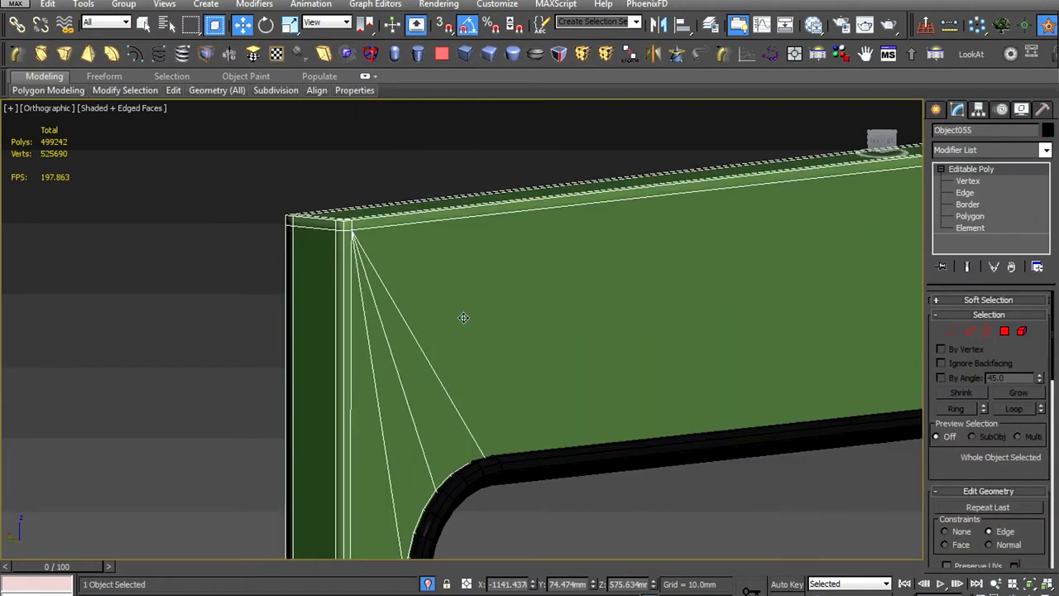
scroll(446, 333, "down", 4)
scroll(447, 334, "up", 3)
scroll(447, 333, "down", 3)
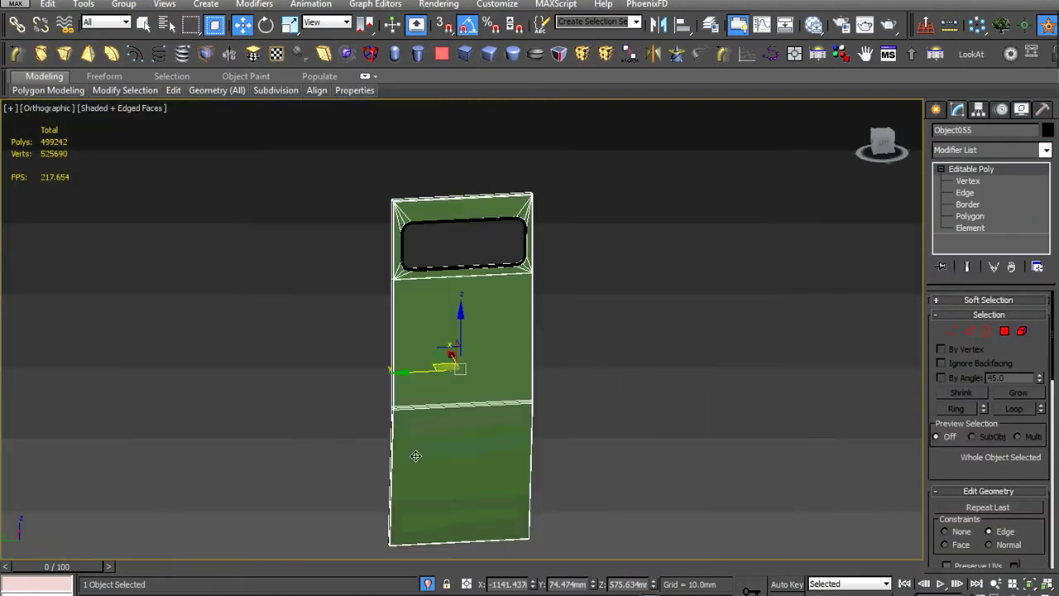
End isolation so the door panel shows on the whole truck
right_click(419, 361)
left_click(450, 248)
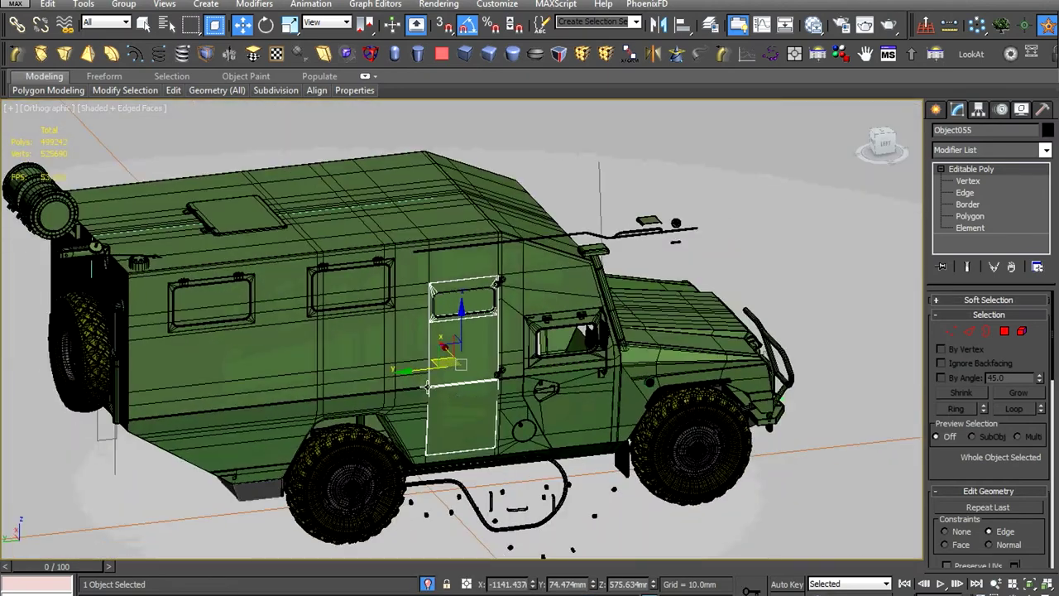
scroll(434, 386, "down", 2)
scroll(629, 356, "up", 4)
scroll(629, 356, "down", 4)
scroll(628, 356, "up", 1)
scroll(694, 401, "up", 6)
scroll(708, 398, "up", 2)
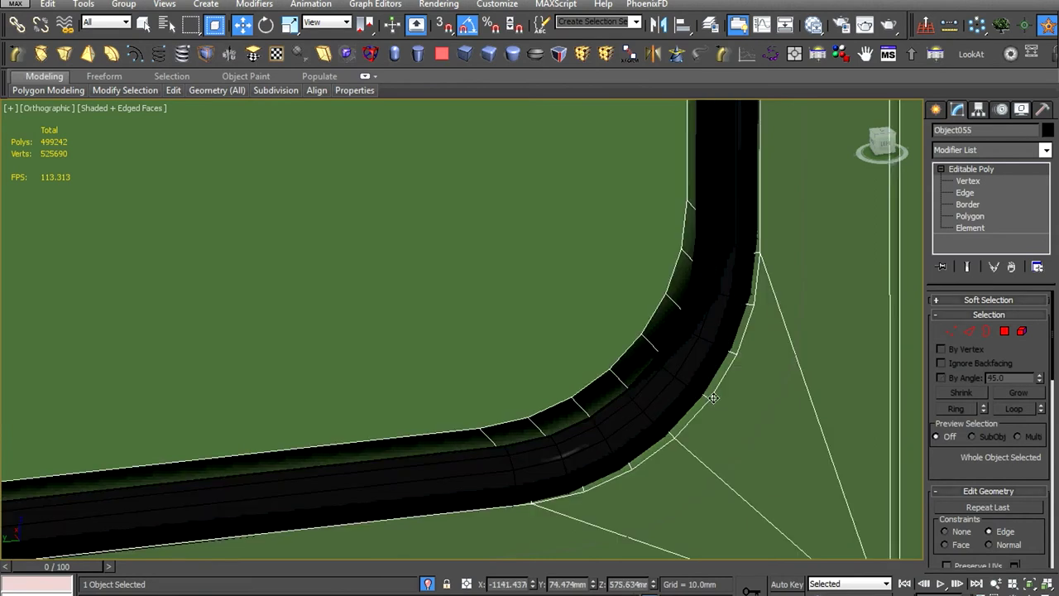
Connect the window-frame edges to add a ring of support edges, then view the whole vehicle
right_click(672, 303)
left_click(522, 348)
left_click(471, 402)
scroll(476, 397, "down", 6)
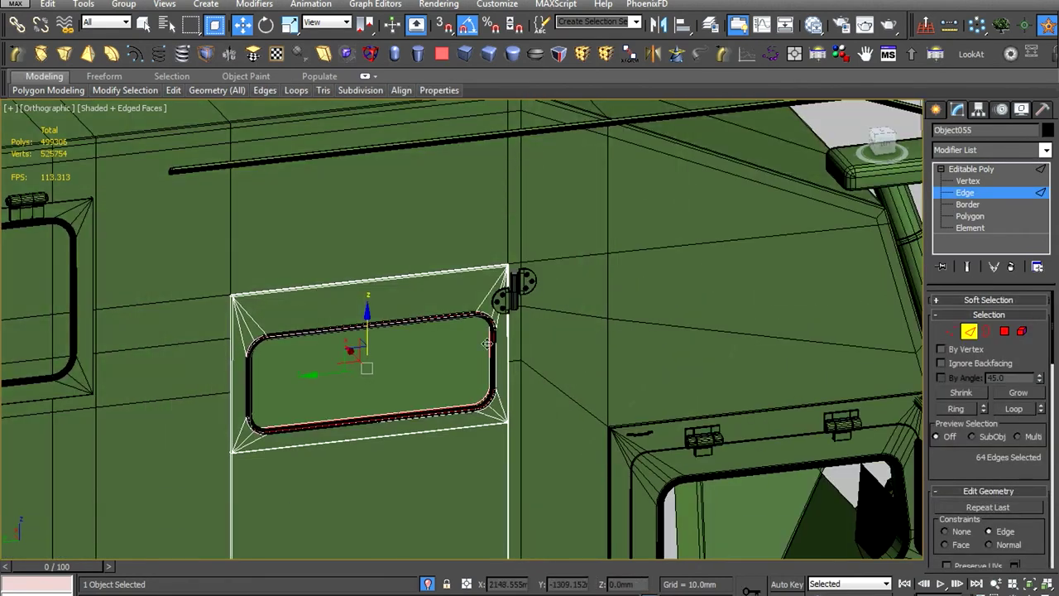
scroll(486, 344, "down", 3)
middle_click_drag(487, 343, 846, 305, "alt")
scroll(738, 330, "down", 5)
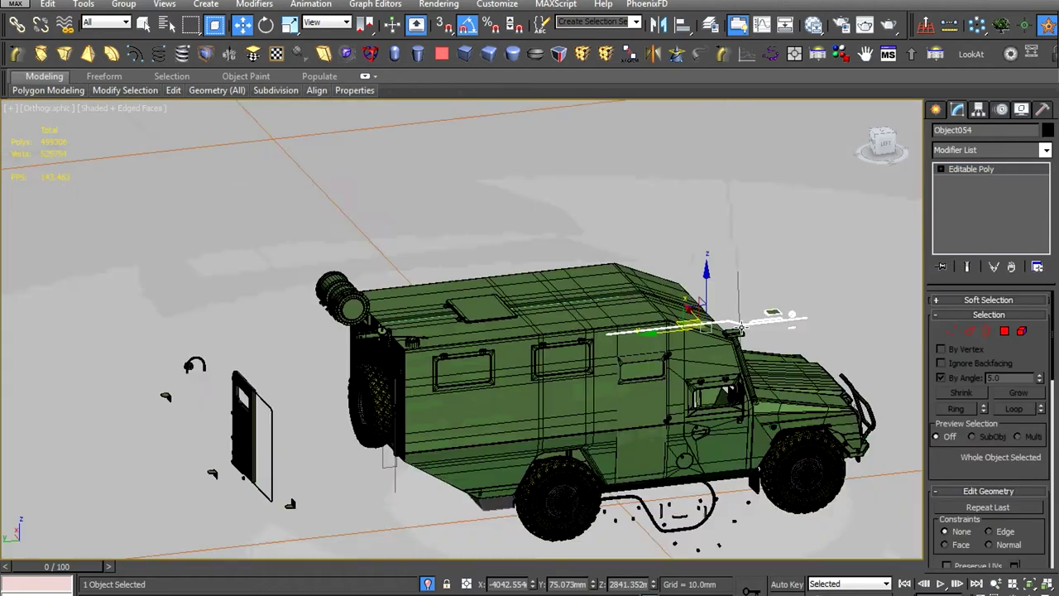
middle_click_drag(739, 329, 620, 367, "alt")
Hide the floor plane
scroll(619, 366, "down", 2)
left_click(642, 368)
right_click(642, 368)
left_click(662, 321)
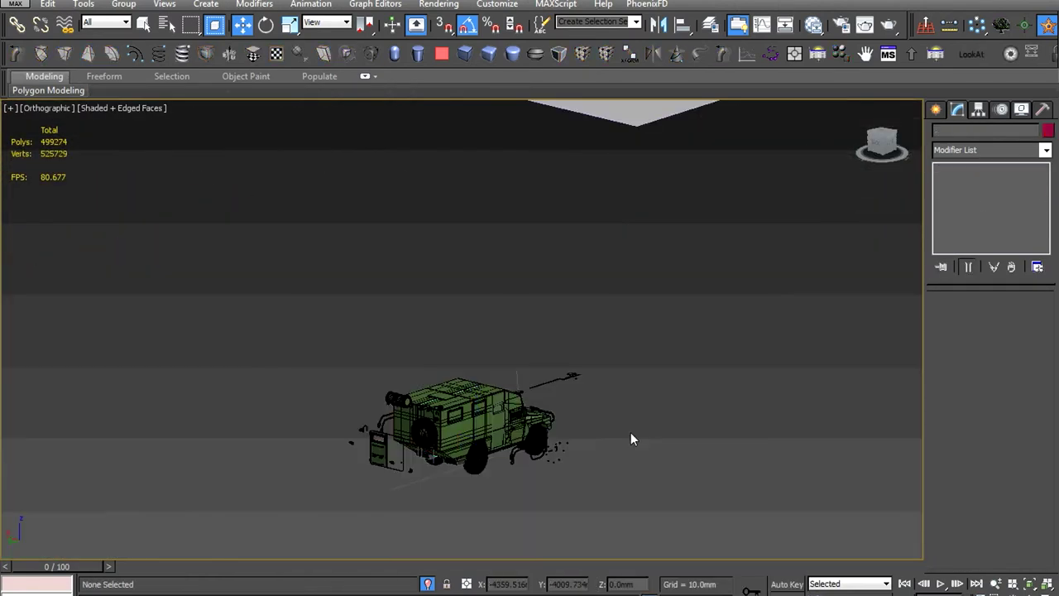
scroll(473, 370, "up", 5)
From an angled side view, select the door panel, then the window frame object
left_click(472, 370)
scroll(438, 387, "down", 2)
mouse_move(438, 387)
middle_mouse_down("alt")
mouse_move(419, 420)
mouse_move(486, 412)
mouse_move(568, 295)
mouse_move(616, 332)
mouse_move(579, 326)
mouse_move(677, 380)
middle_mouse_up("alt")
scroll(490, 414, "down", 1)
scroll(494, 433, "up", 2)
scroll(617, 333, "down", 2)
scroll(579, 327, "down", 3)
scroll(572, 325, "up", 4)
left_click(569, 325)
scroll(572, 325, "down", 3)
scroll(645, 372, "up", 2)
scroll(803, 295, "up", 2)
Select the truck's body shell and isolate it on its own
left_click(610, 379)
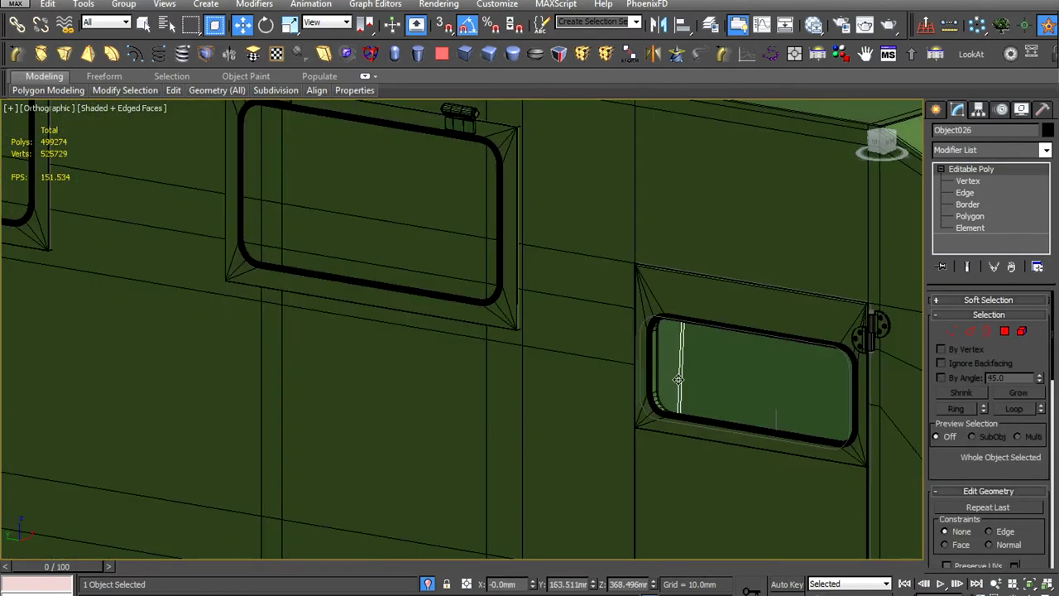
scroll(677, 379, "down", 5)
scroll(688, 425, "up", 3)
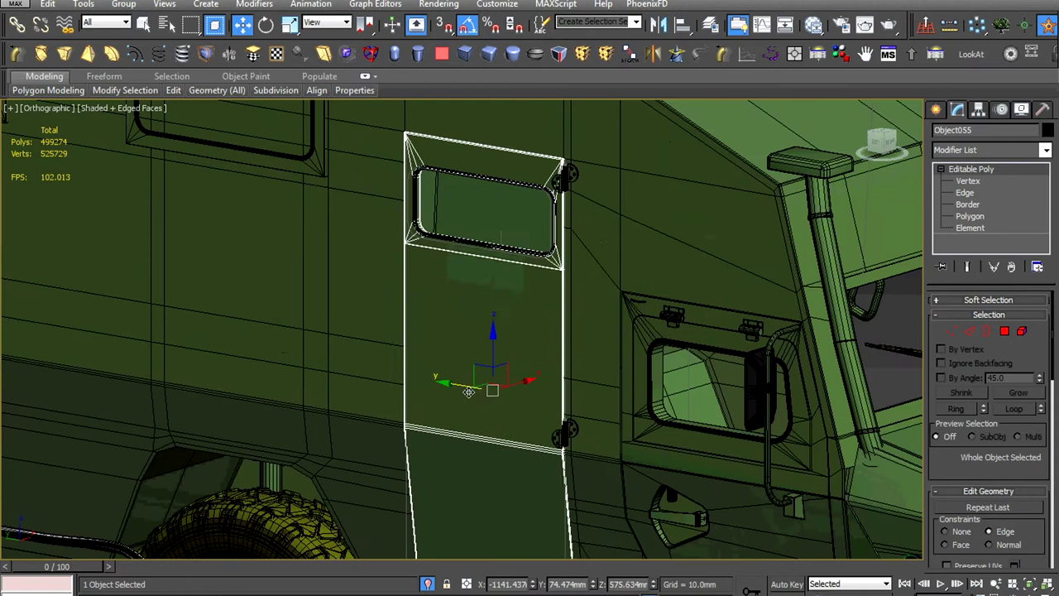
right_click(461, 322)
left_click(579, 322)
scroll(393, 432, "up", 3)
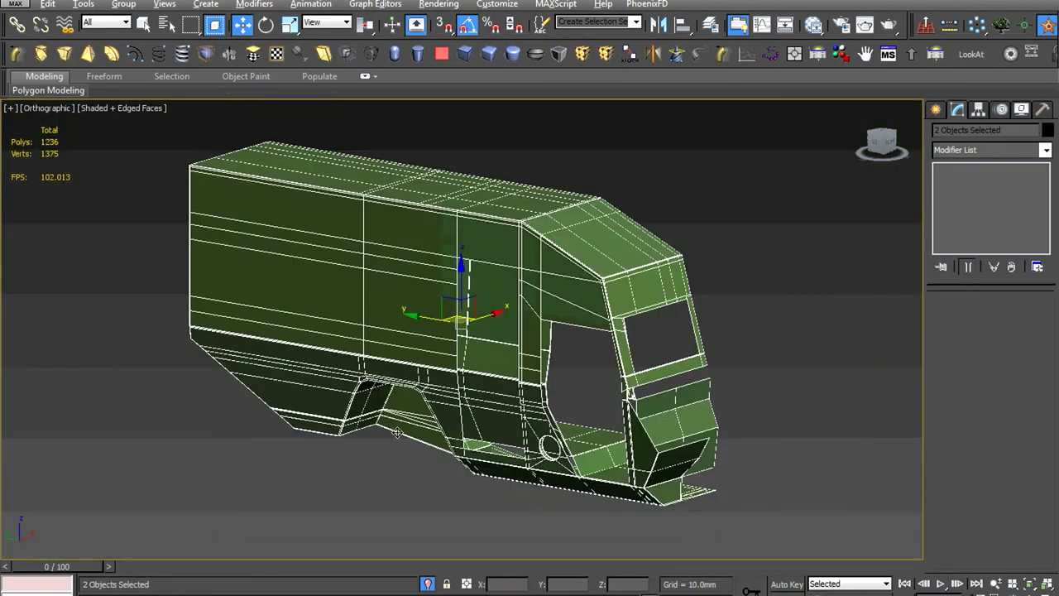
Orbit, pan and zoom the view to the diagonal-edge junction on the body shell's side
scroll(486, 388, "down", 3)
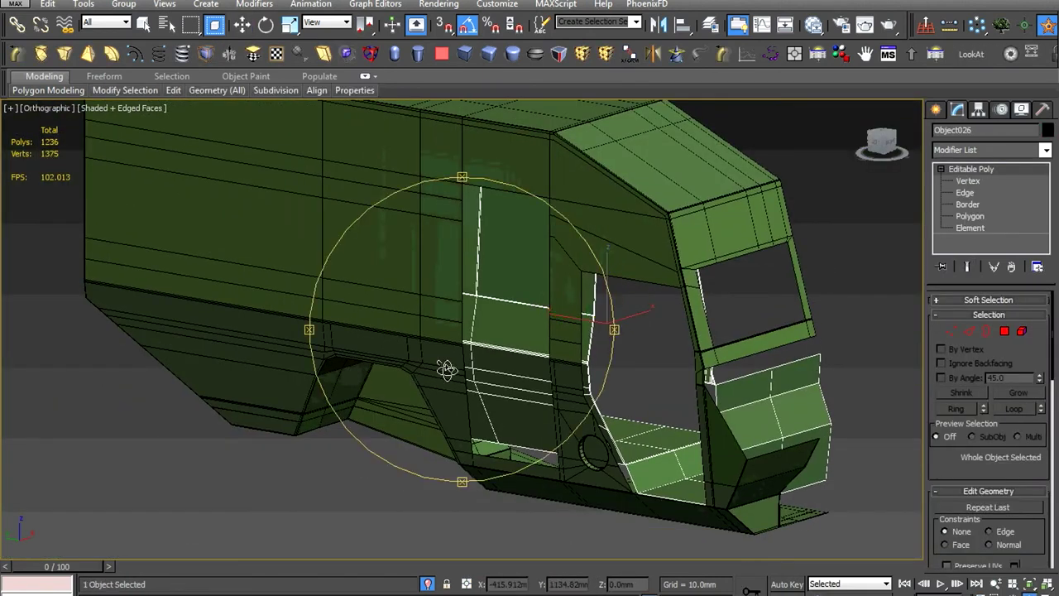
middle_click_drag(446, 369, 513, 377, "alt")
scroll(524, 383, "up", 3)
key("w")
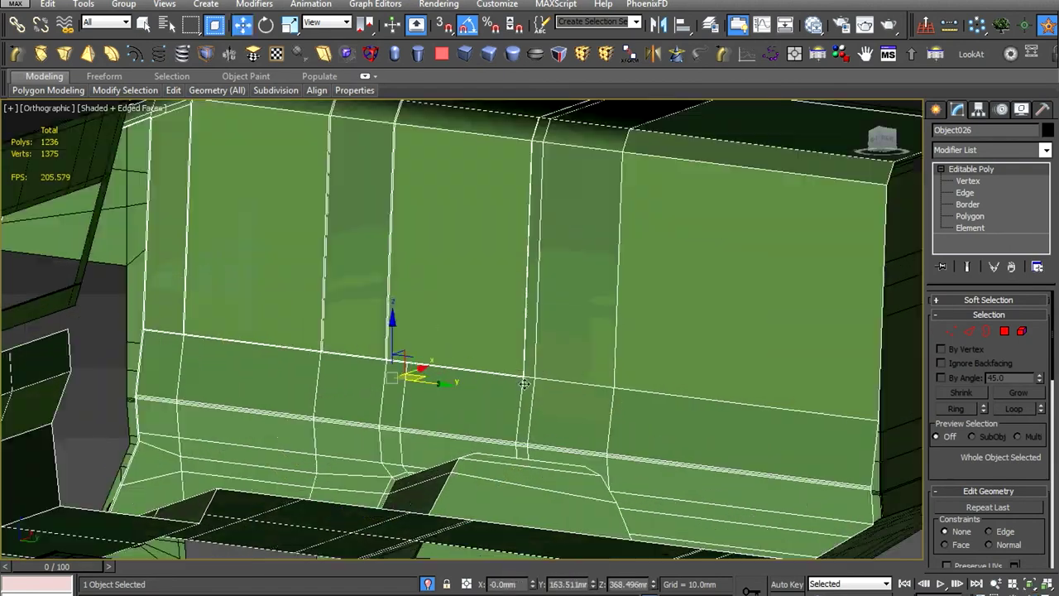
scroll(524, 383, "up", 2)
scroll(532, 395, "down", 3)
scroll(442, 382, "down", 3)
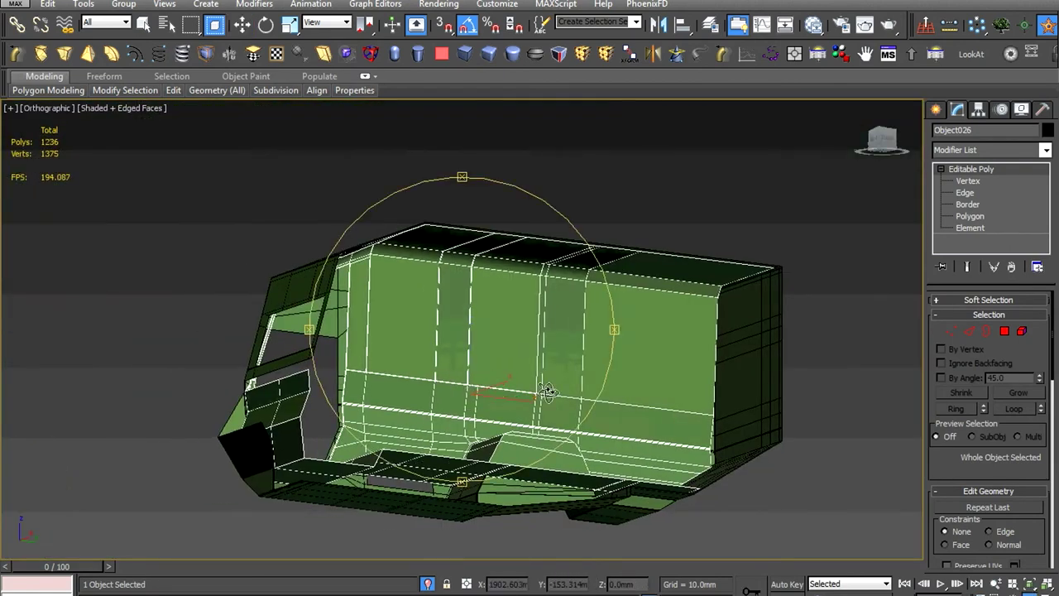
middle_click_drag(548, 392, 603, 336, "alt")
scroll(472, 406, "up", 4)
middle_click_drag(472, 406, 468, 402, "alt")
scroll(505, 270, "up", 3)
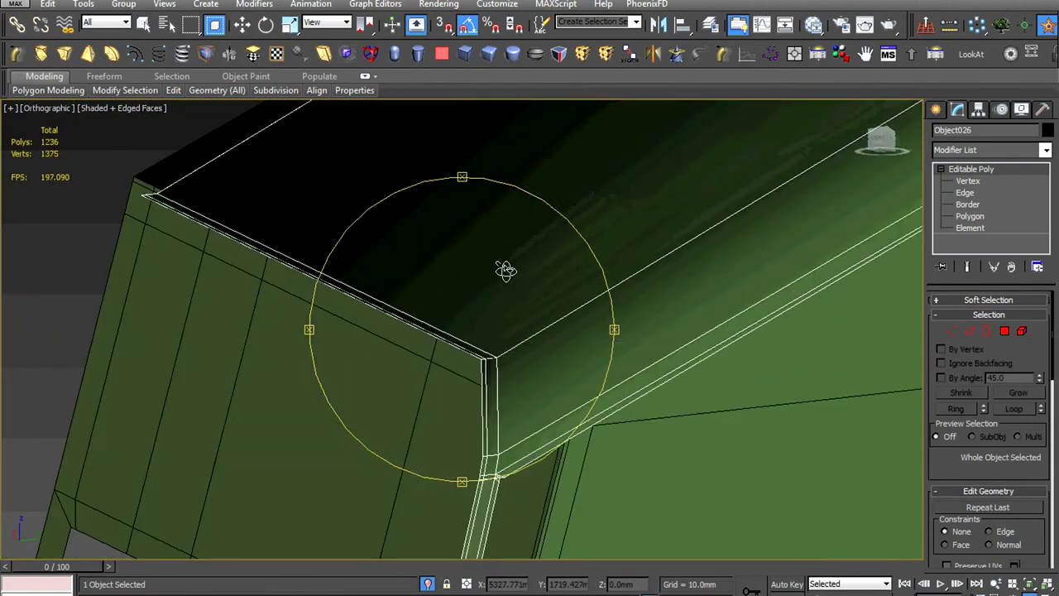
scroll(511, 314, "down", 3)
scroll(421, 289, "down", 3)
mouse_move(421, 289)
middle_mouse_down("alt")
mouse_move(473, 378)
mouse_move(503, 377)
mouse_move(466, 236)
middle_mouse_up("alt")
scroll(447, 237, "up", 3)
key("w")
scroll(447, 331, "up", 3)
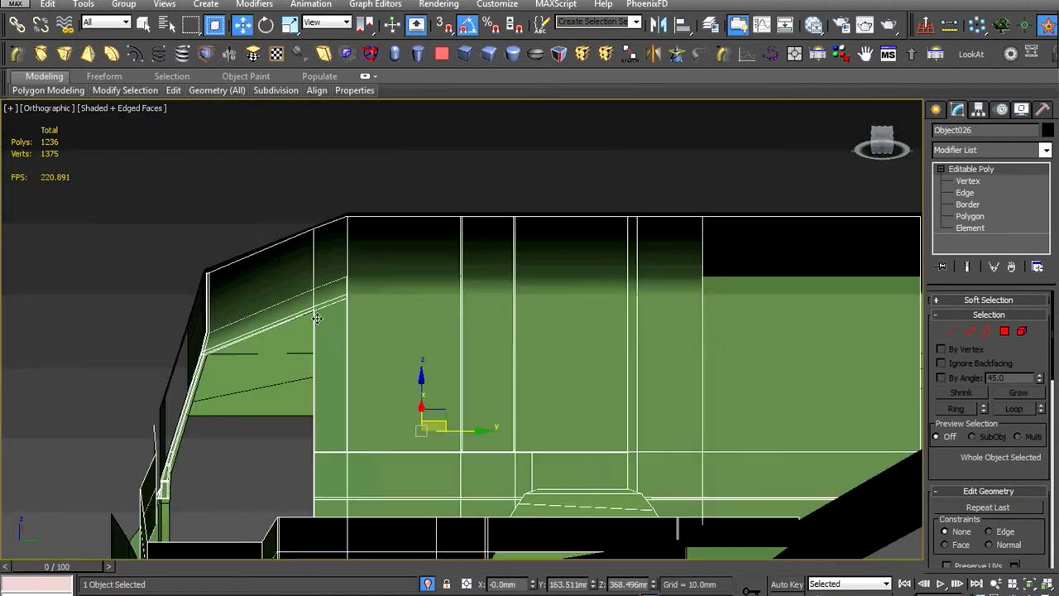
scroll(465, 425, "up", 3)
middle_click_drag(465, 425, 483, 334)
scroll(463, 321, "down", 3)
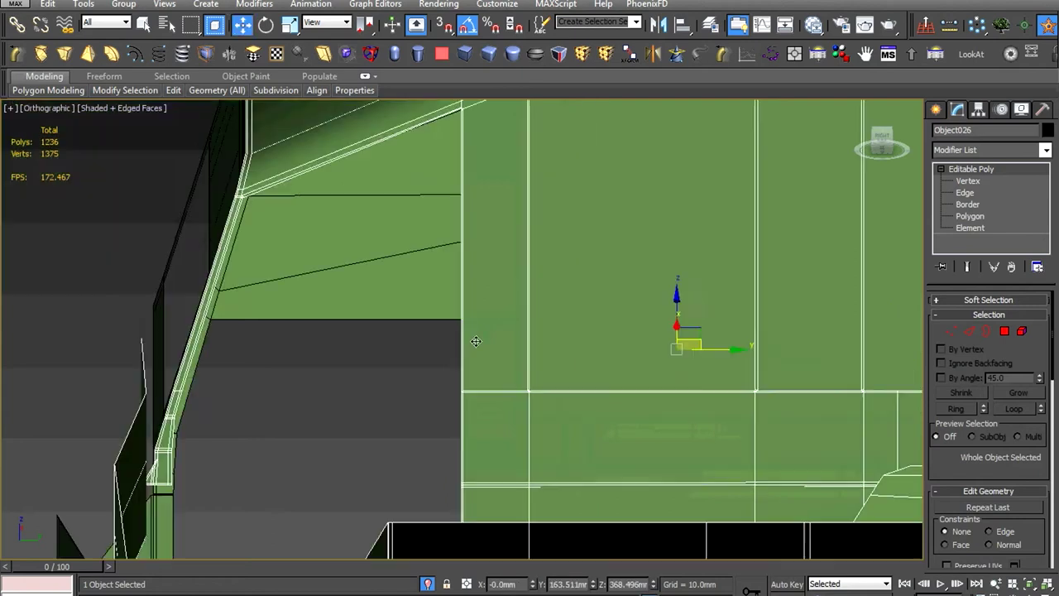
scroll(539, 359, "up", 4)
Switch the body shell to Vertex level and start Create mode from the quad menu
key("1")
right_click(630, 287)
left_click(626, 295)
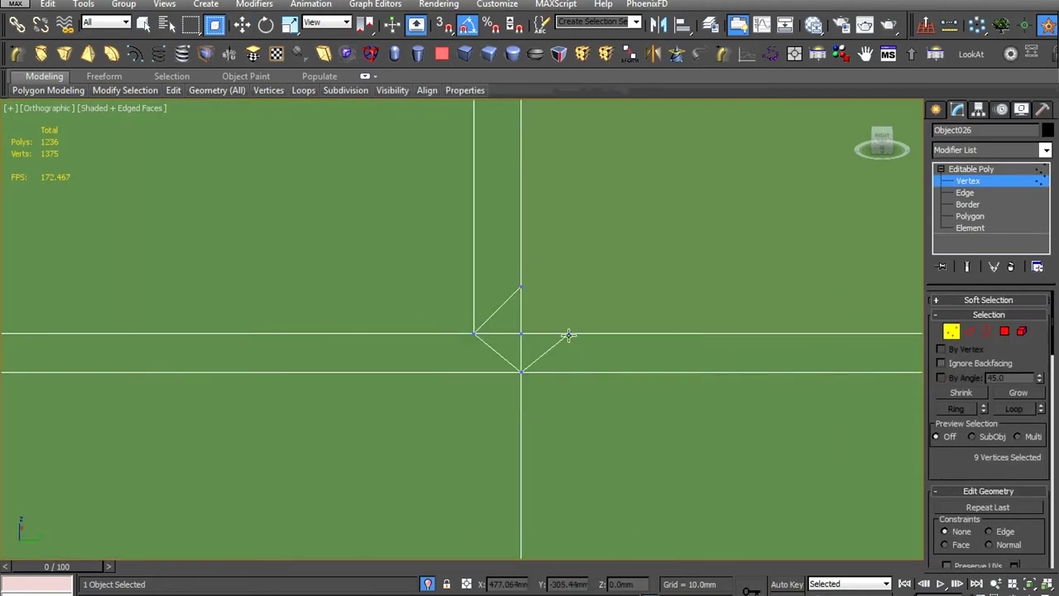
scroll(538, 348, "down", 3)
scroll(573, 352, "up", 2)
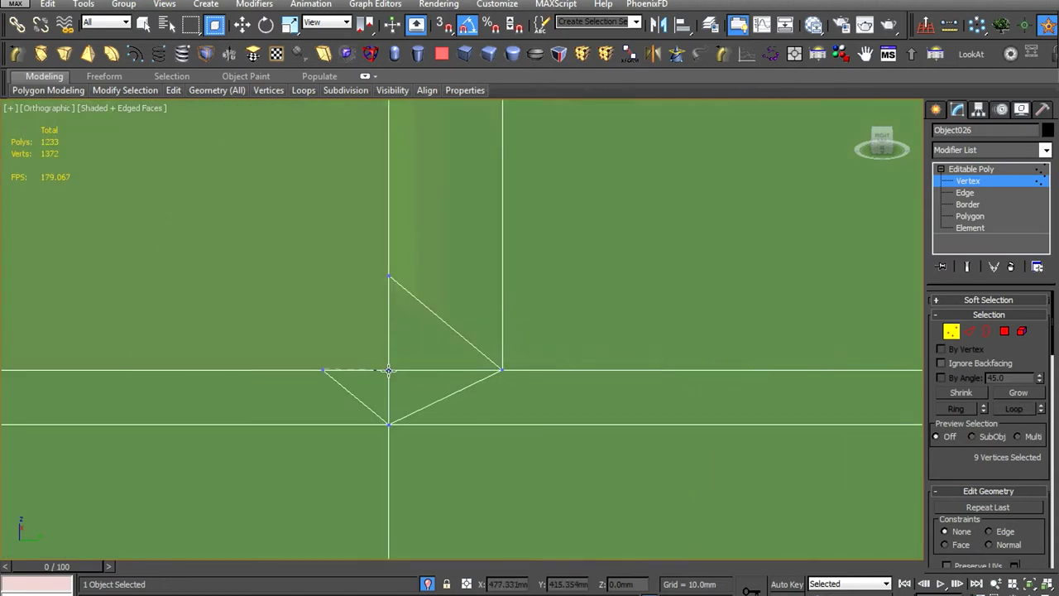
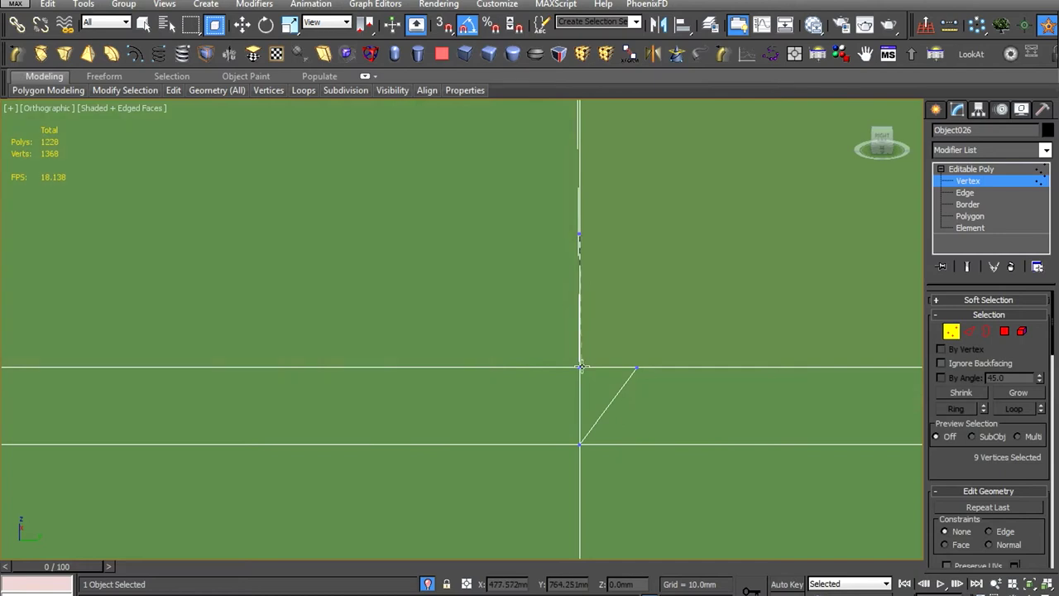
Merge the stray vertex on the cab into its neighbour
scroll(601, 400, "down", 2)
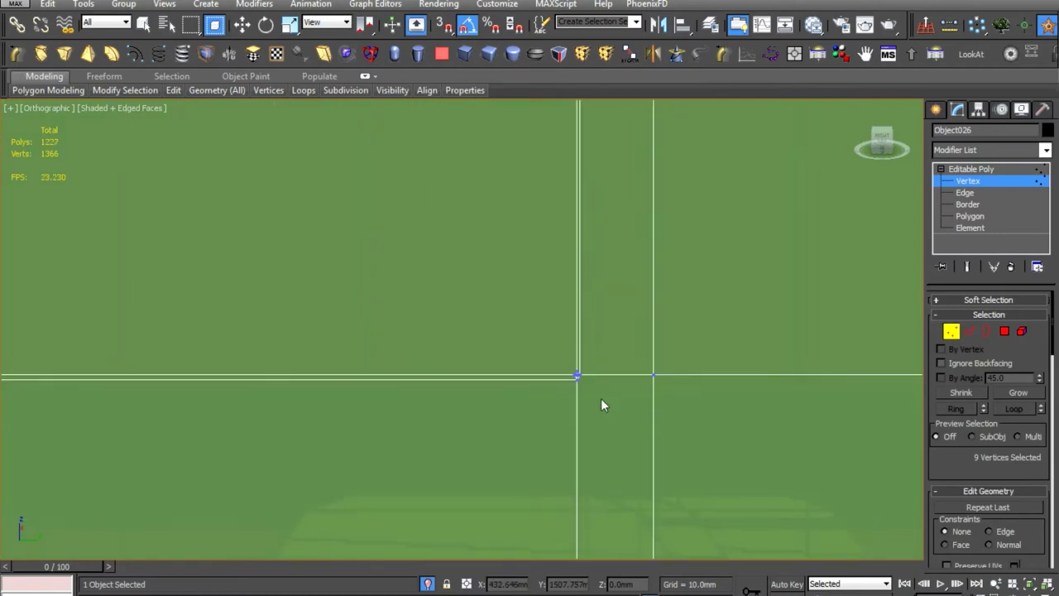
left_click(491, 334)
scroll(565, 357, "down", 5)
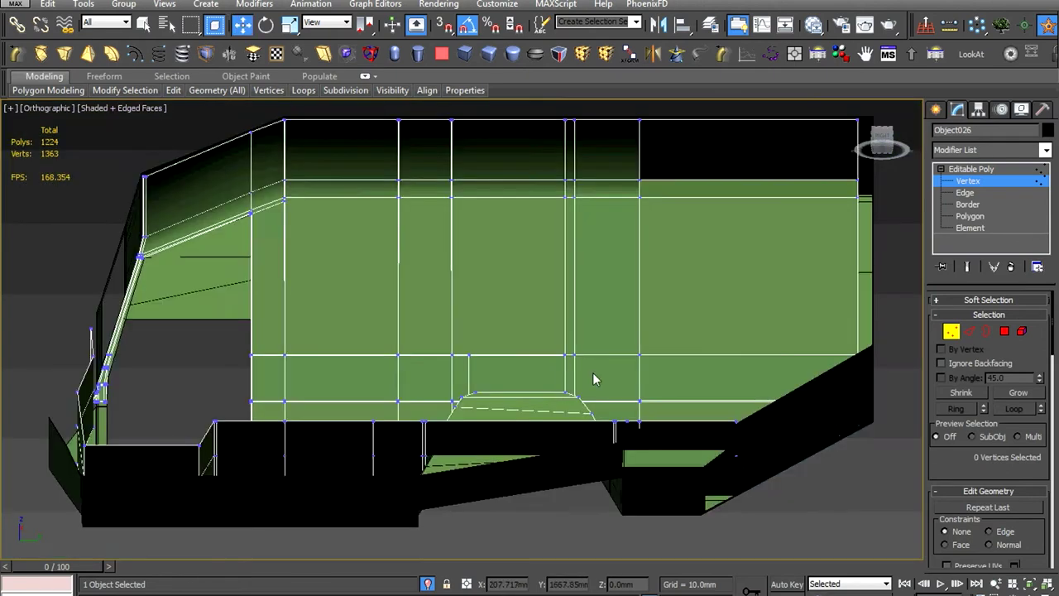
middle_click_drag(593, 378, 551, 324)
scroll(470, 327, "up", 5)
Remove the vertical and horizontal edge loops from the cab
key("2")
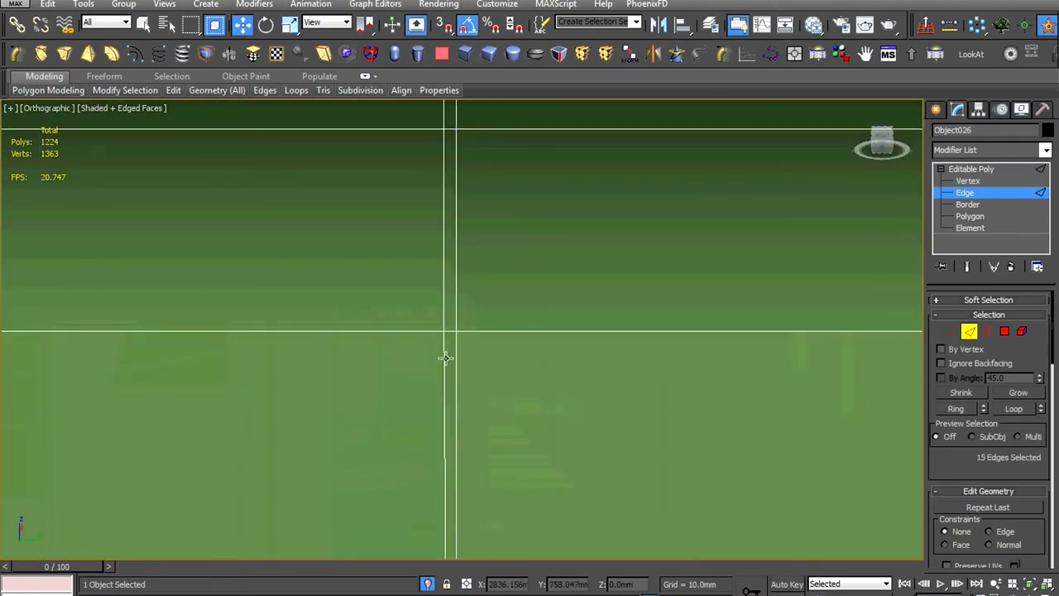
double_click(447, 357)
scroll(447, 357, "down", 3)
key("ctrl+BackSpace")
scroll(538, 269, "down", 3)
scroll(504, 373, "up", 5)
scroll(505, 373, "down", 2)
scroll(433, 354, "up", 2)
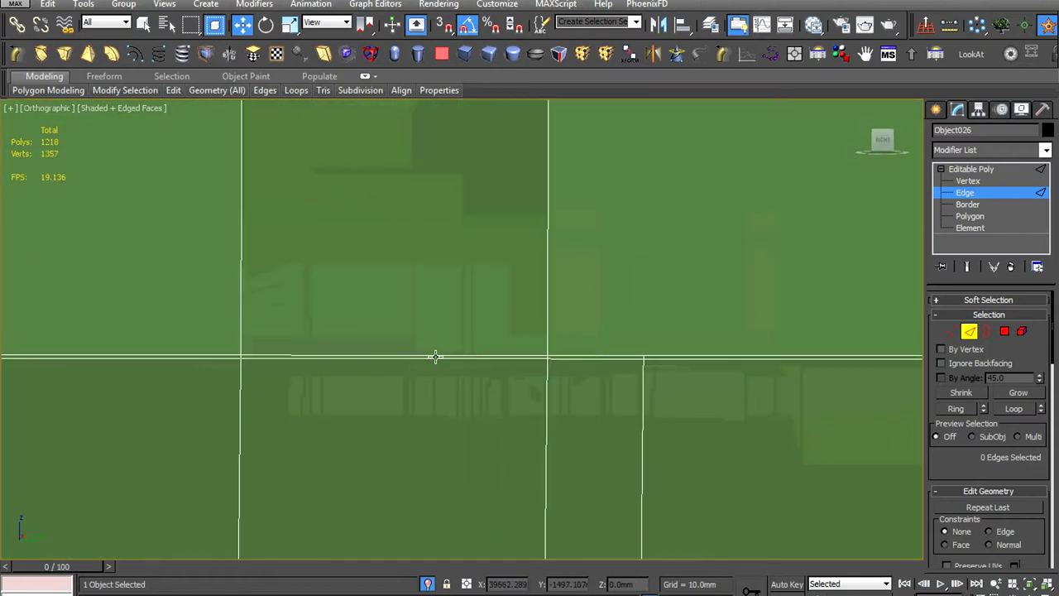
double_click(433, 354)
scroll(468, 364, "down", 2)
key("ctrl+BackSpace")
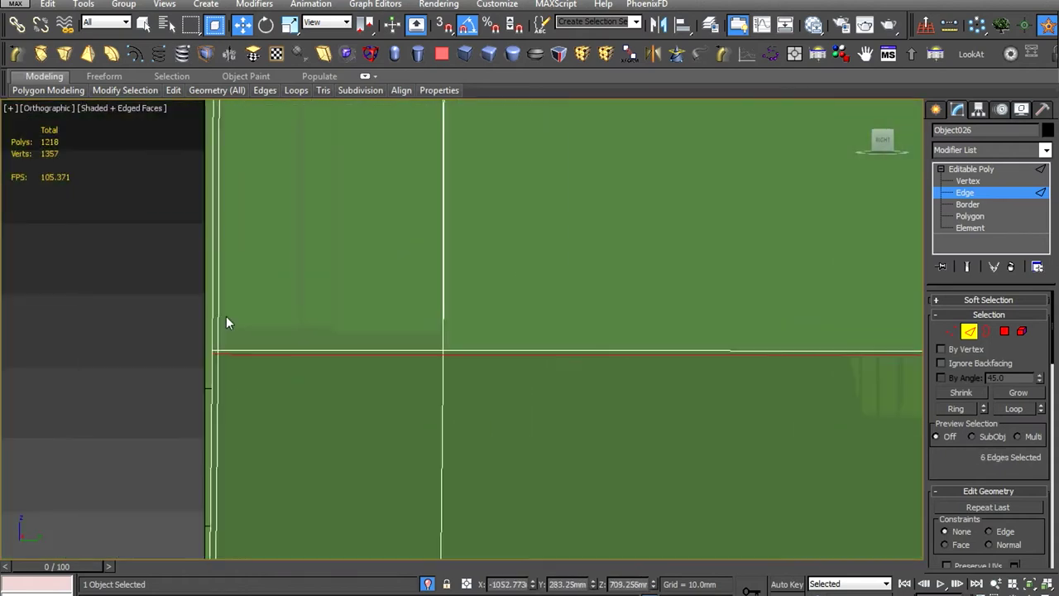
Target Weld the stray vertices at the cab's top corner onto the ones above
middle_click_drag(226, 316, 448, 199)
scroll(448, 200, "up", 2)
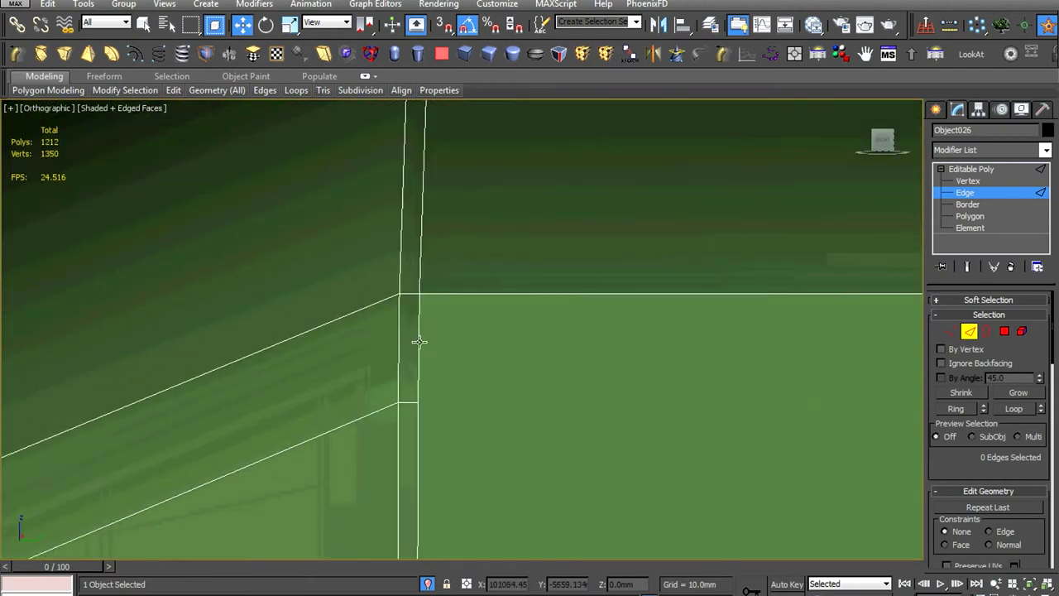
left_click(418, 343)
scroll(504, 238, "down", 1)
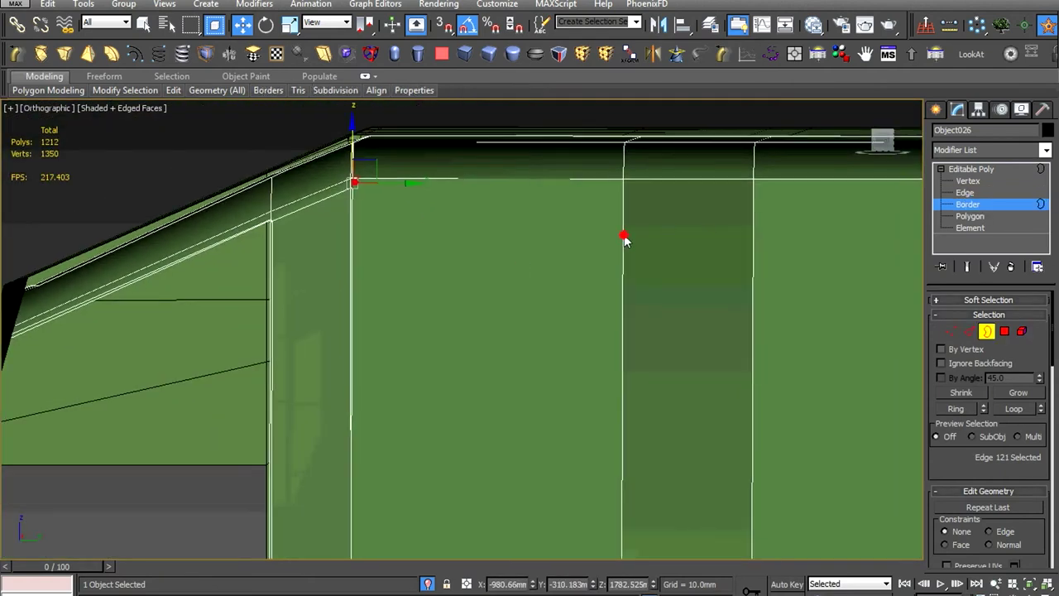
scroll(579, 232, "down", 2)
scroll(441, 276, "up", 2)
scroll(442, 276, "up", 2)
key("1")
right_click(605, 240)
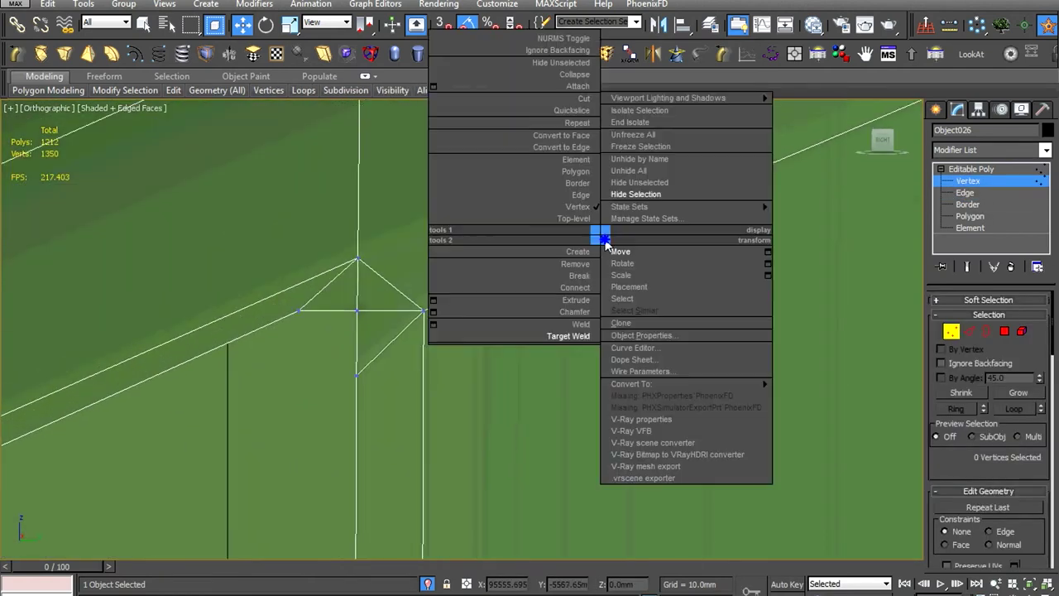
left_click(569, 336)
left_click(358, 312)
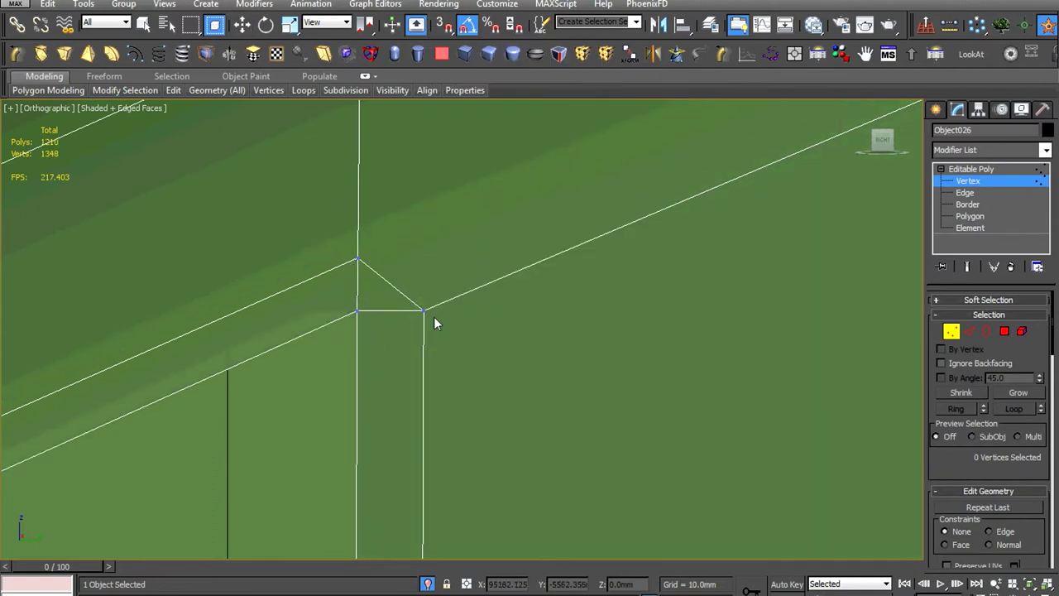
left_click(358, 311)
scroll(362, 300, "down", 5)
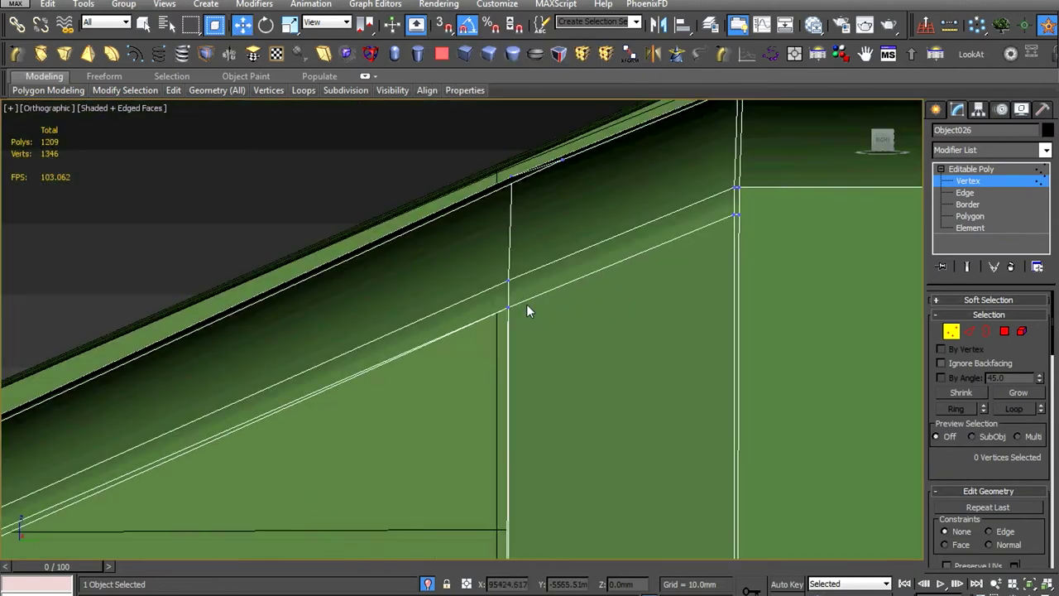
scroll(498, 347, "up", 5)
Target Weld the remaining stray vertices at the edge junction
right_click(461, 265)
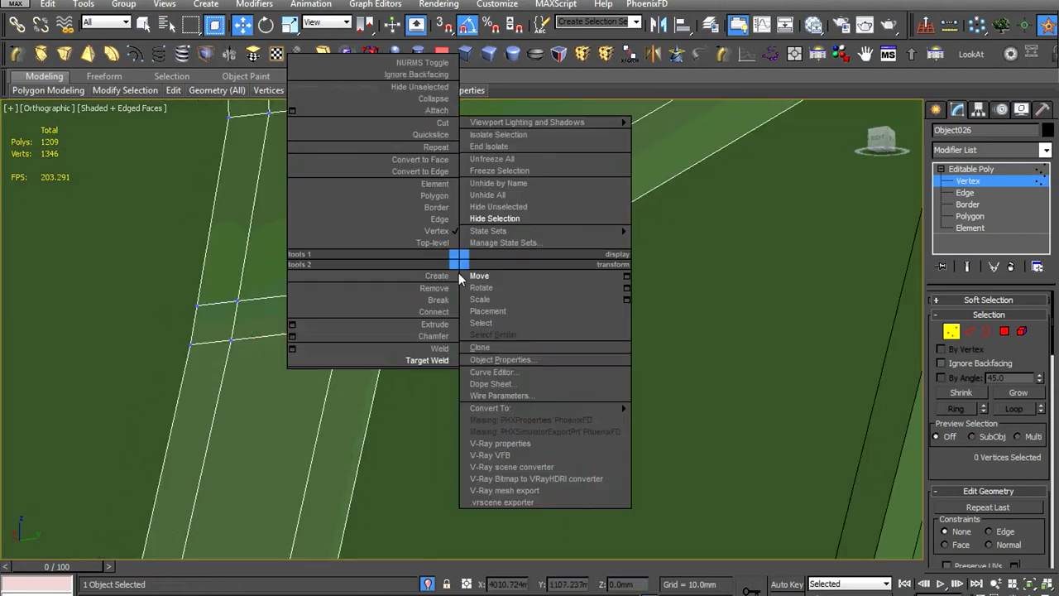
left_click(373, 491)
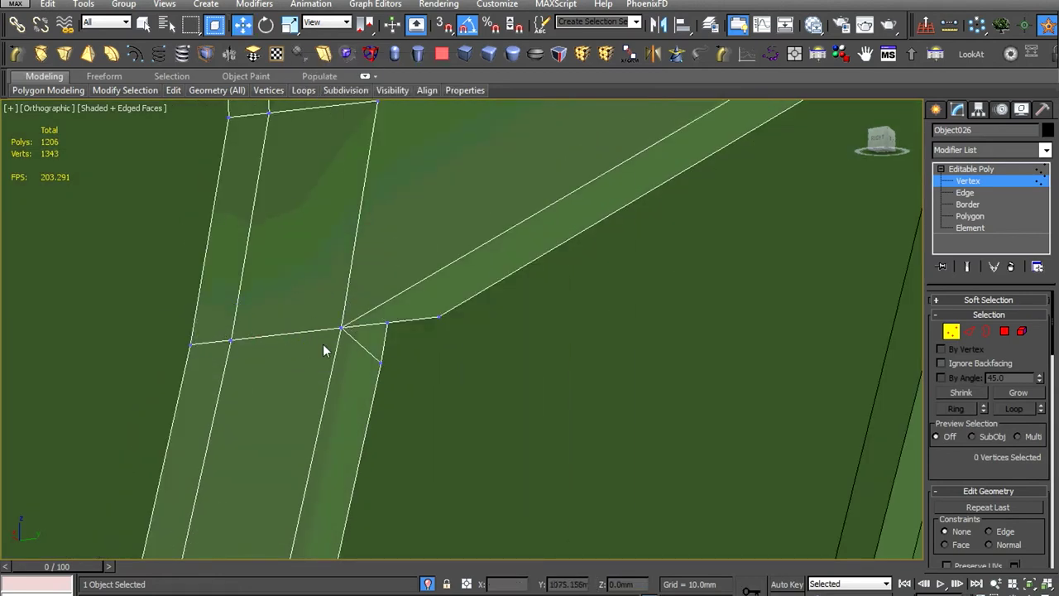
scroll(468, 378, "up", 2)
scroll(469, 372, "up", 2)
right_click(469, 373)
left_click(378, 459)
left_click(409, 333)
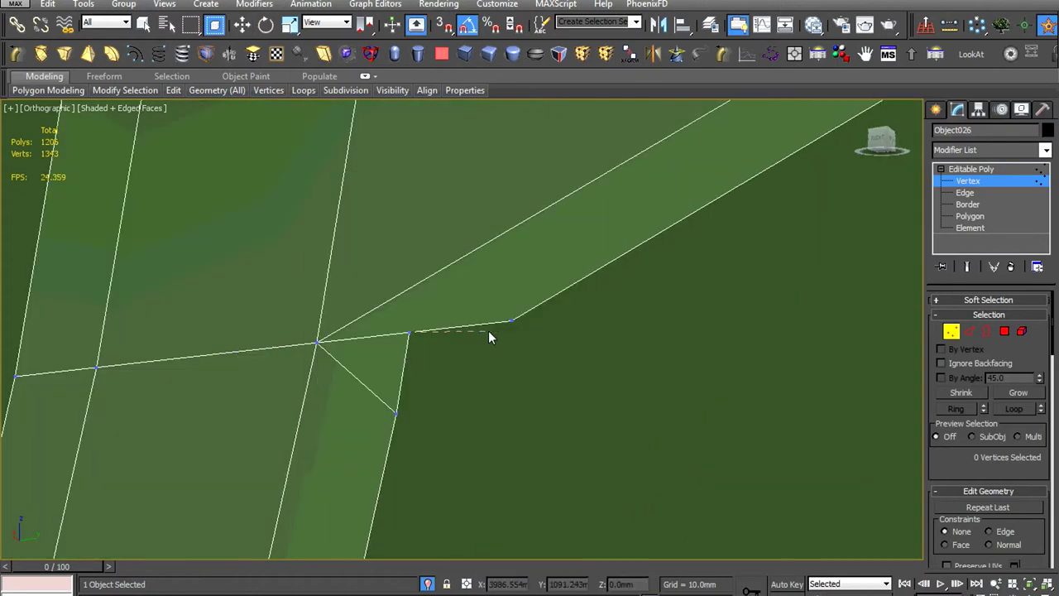
scroll(563, 358, "down", 2)
right_click(502, 316)
left_click(377, 416)
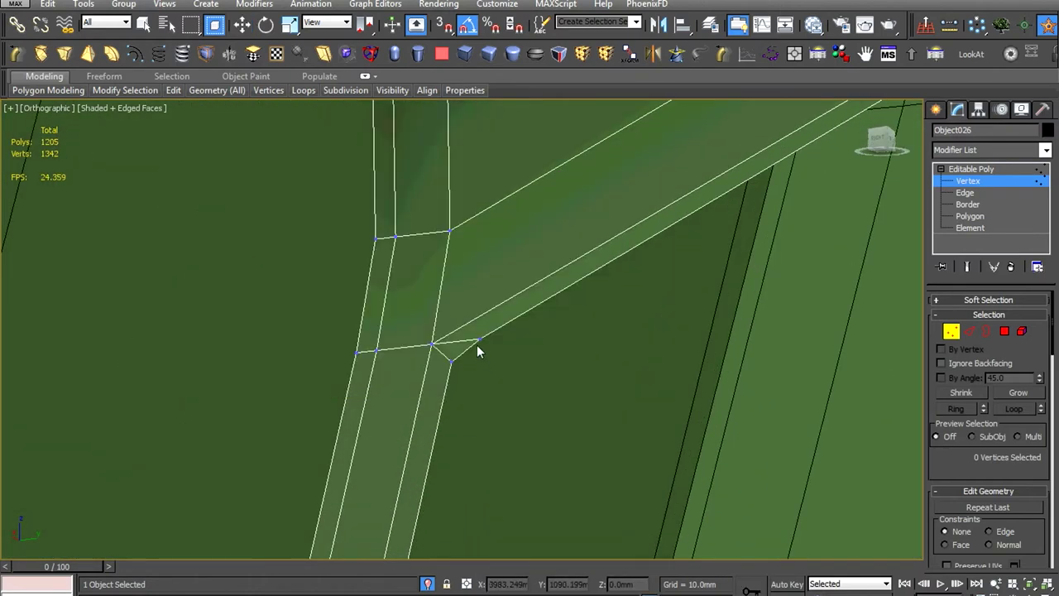
Shift-drag the edge at the window pillar's top corner upward to extend a new face strip
mouse_move(488, 368)
middle_mouse_down("alt")
mouse_move(491, 342)
mouse_move(626, 265)
mouse_move(651, 209)
mouse_move(651, 253)
mouse_move(590, 414)
mouse_move(659, 242)
mouse_move(798, 378)
mouse_move(648, 279)
middle_mouse_up("alt")
scroll(385, 300, "up", 3)
middle_click_drag(385, 300, 436, 212, "alt")
scroll(436, 213, "up", 2)
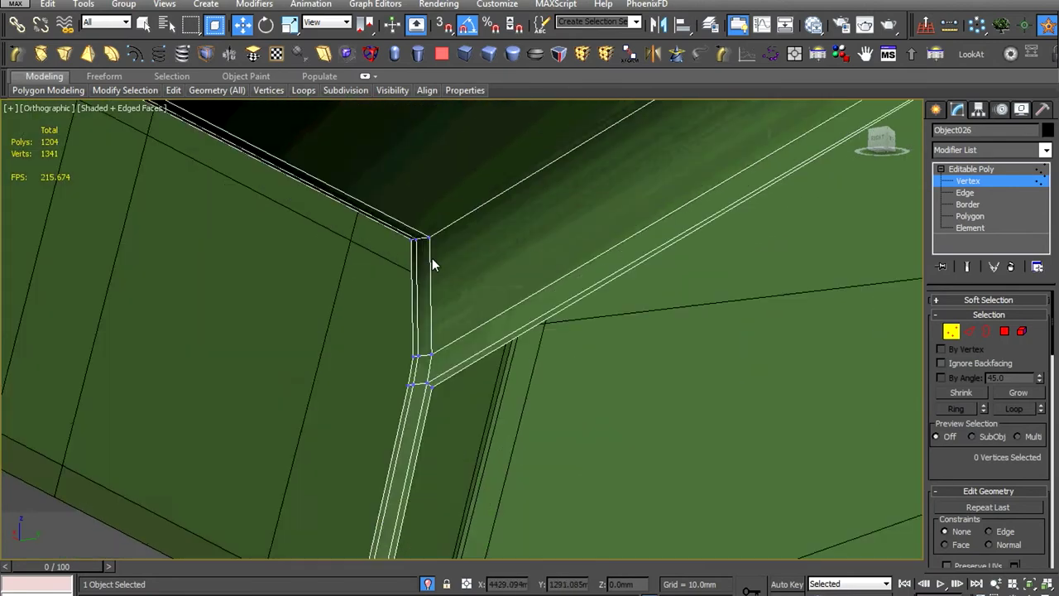
left_click_drag(414, 244, 486, 223)
mouse_move(487, 223)
middle_mouse_down("alt")
mouse_move(440, 308)
mouse_move(488, 333)
middle_mouse_up("alt")
scroll(488, 332, "up", 3)
key("2")
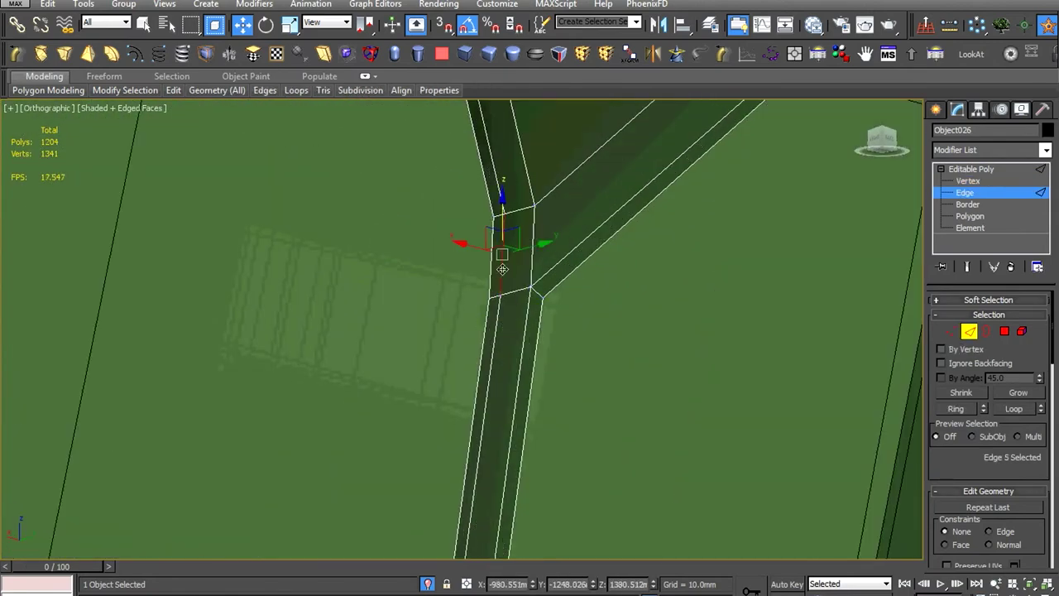
scroll(540, 383, "down", 3)
mouse_move(540, 383)
middle_mouse_down("alt")
mouse_move(541, 397)
mouse_move(539, 353)
middle_mouse_up("alt")
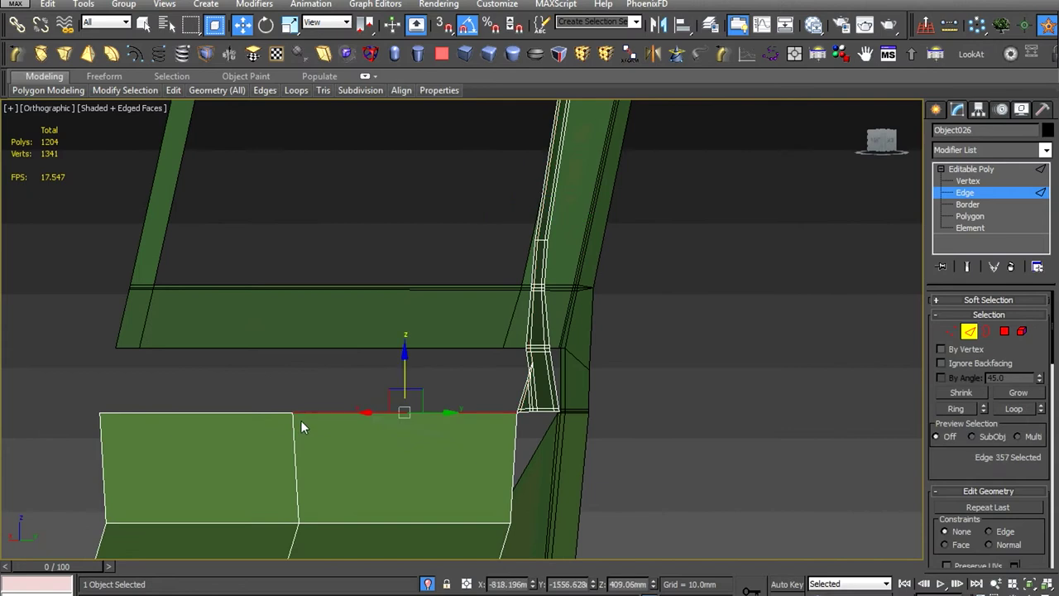
left_click_drag(271, 412, 321, 297, "shift")
scroll(339, 258, "up", 3)
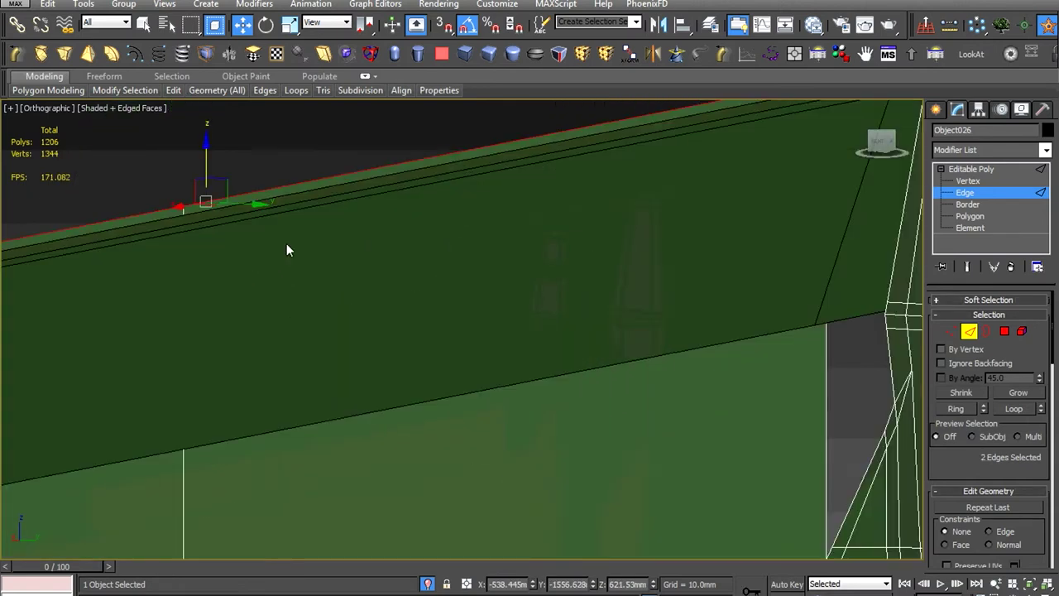
middle_click_drag(340, 246, 392, 286, "alt")
scroll(398, 317, "down", 3)
scroll(398, 310, "up", 4)
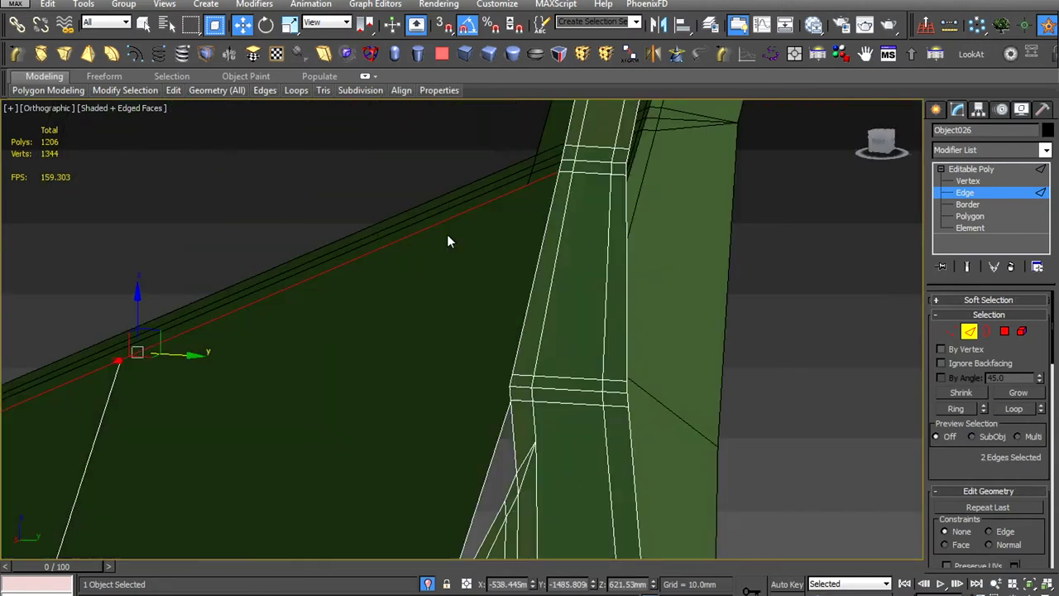
scroll(447, 234, "up", 3)
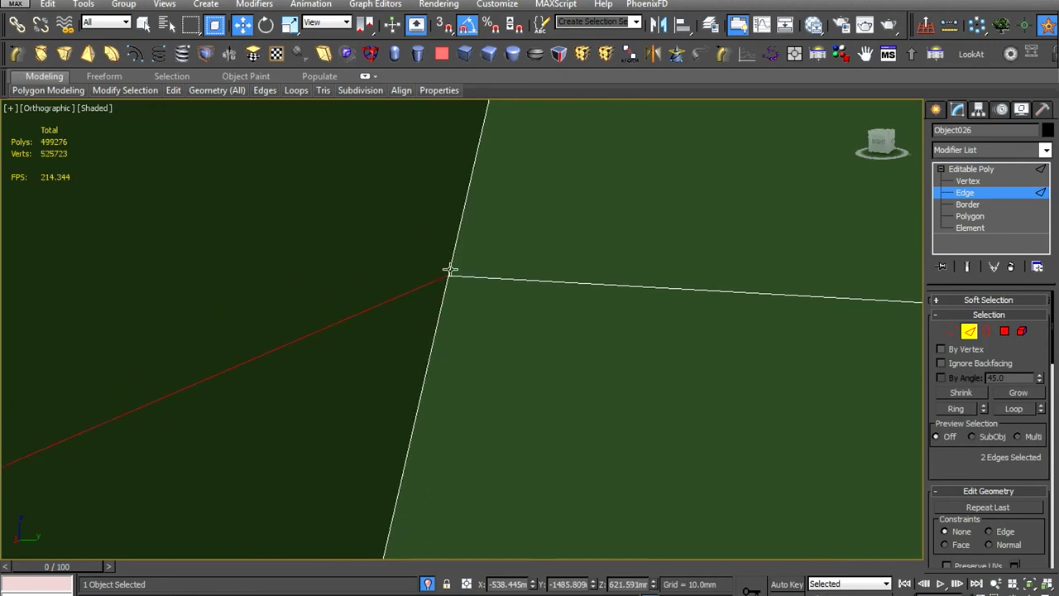
In wireframe view, Target Weld the stray corner vertex onto its neighbour
left_click(95, 107)
left_click(145, 226)
scroll(447, 277, "down", 3)
key("1")
left_click(624, 242)
scroll(616, 263, "up", 4)
left_click(376, 273)
scroll(471, 361, "down", 3)
scroll(497, 295, "up", 3)
scroll(503, 295, "up", 2)
Cut new edges across the corner to the window pillar's side
right_click(513, 265)
left_click(516, 263)
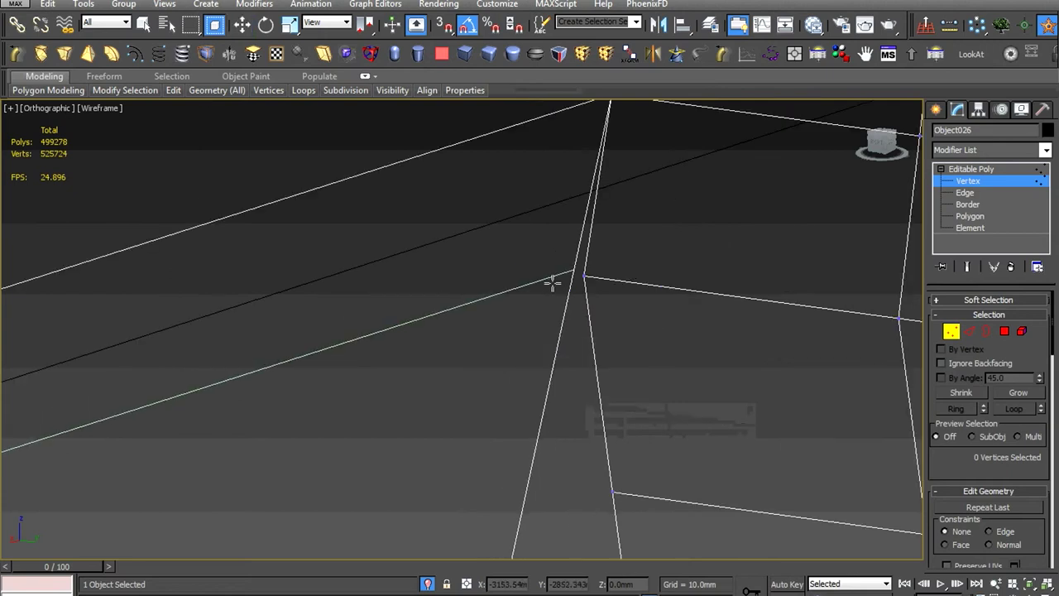
right_click(554, 297)
left_click(562, 367)
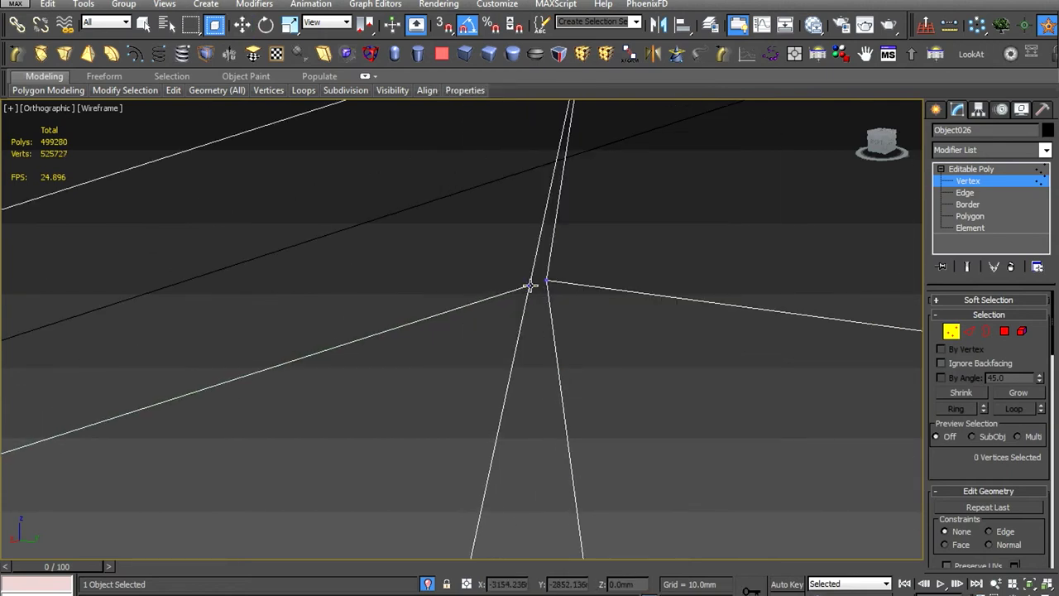
left_click(496, 268)
right_click(543, 275)
left_click(497, 272)
Cut a final edge ending on the pillar's corner vertex, then return to the Move tool
middle_click_drag(616, 305, 544, 350)
right_click(610, 319)
left_click(579, 392)
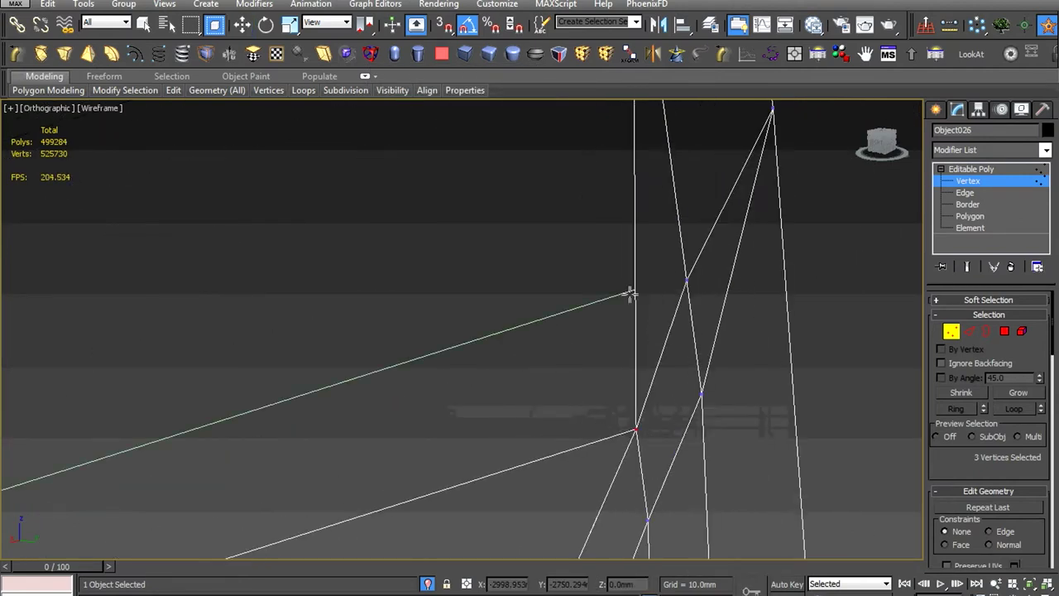
left_click(634, 295)
right_click(634, 295)
left_click(567, 381)
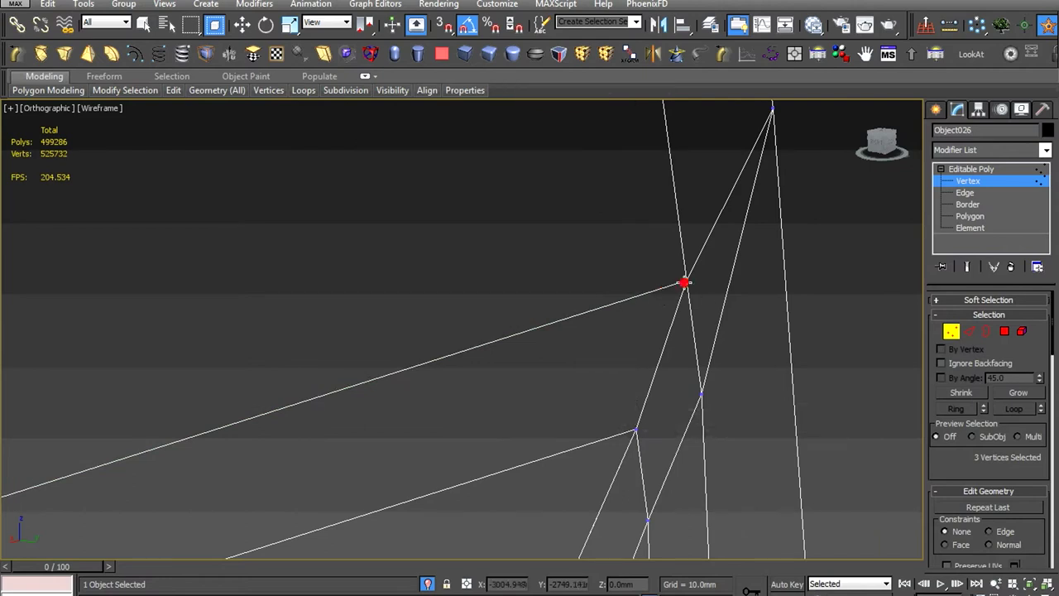
key("w")
scroll(684, 282, "down", 5)
scroll(709, 303, "down", 2)
Restore shaded display and select the top edges at the cab corner
left_click(99, 108)
left_click(145, 136)
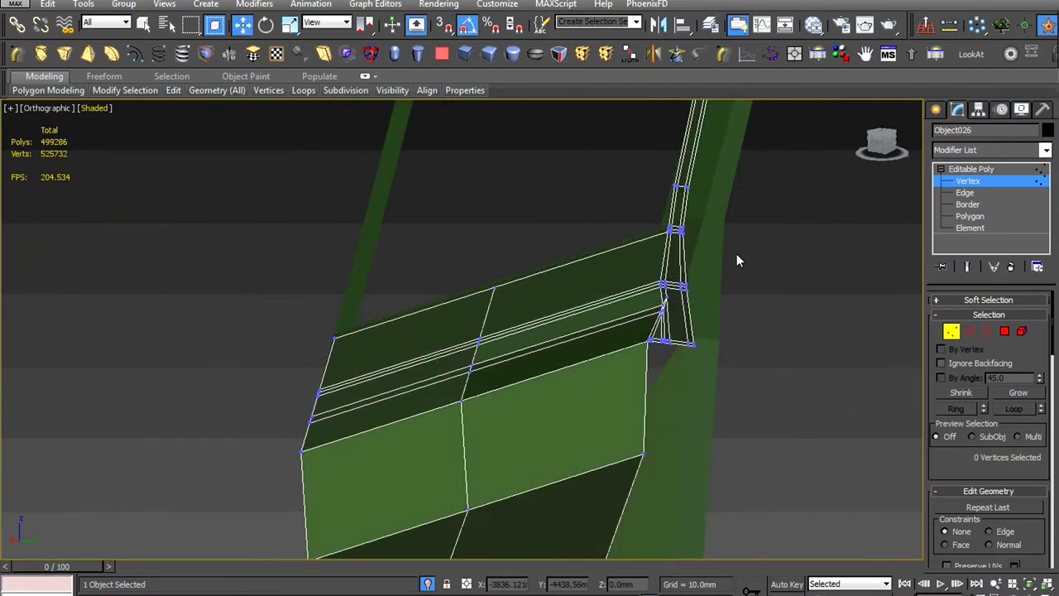
middle_click_drag(736, 253, 617, 320)
scroll(617, 325, "up", 5)
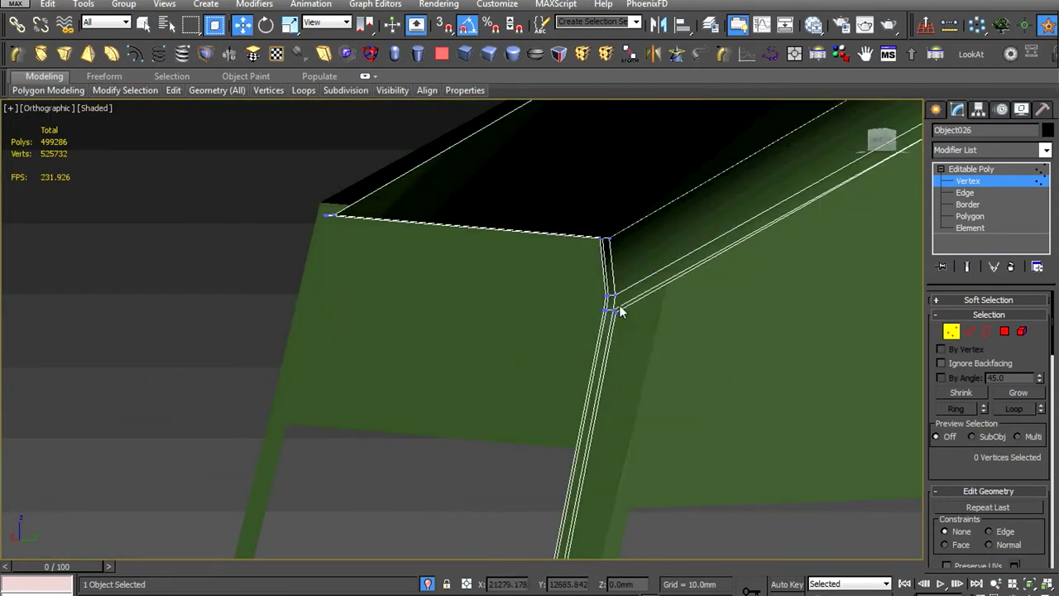
key("2")
left_click(587, 222)
scroll(594, 215, "down", 5)
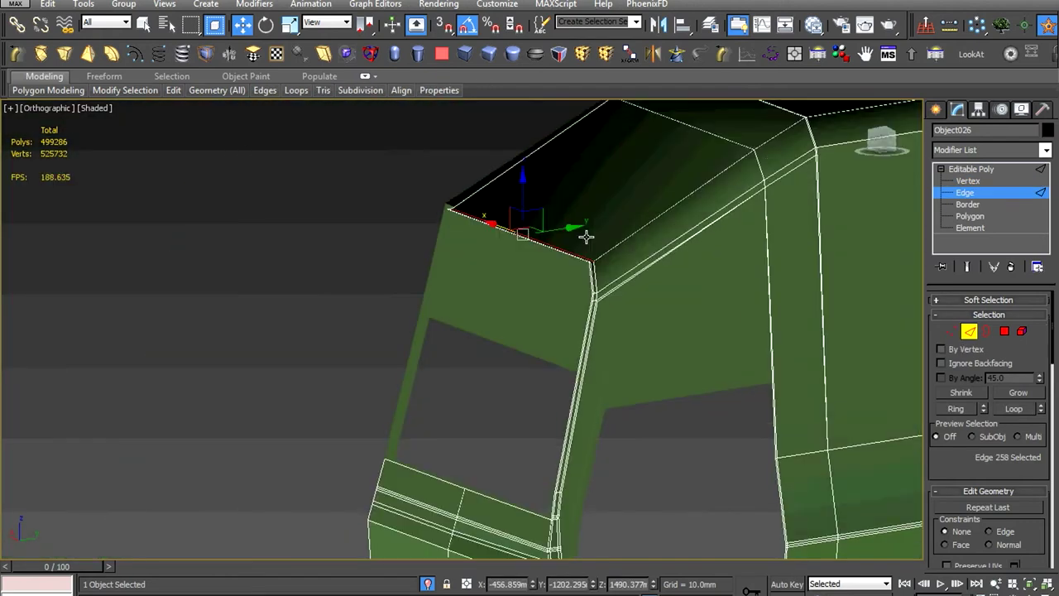
left_click(454, 194)
middle_click_drag(461, 206, 583, 254, "alt")
scroll(583, 255, "up", 5)
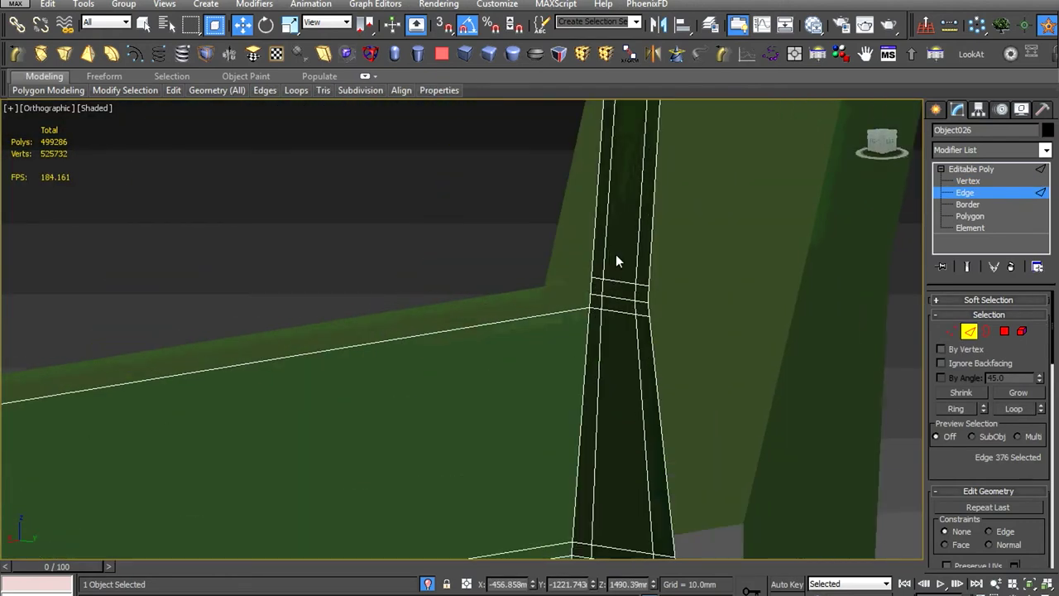
Select the pillar's edge loop, then narrow to the corner edges and single pillar edge
double_click(616, 254)
scroll(607, 326, "up", 3)
scroll(606, 326, "down", 2)
mouse_move(614, 330)
middle_mouse_down("alt")
mouse_move(618, 390)
mouse_move(568, 331)
mouse_move(619, 372)
middle_mouse_up("alt")
scroll(619, 372, "up", 3)
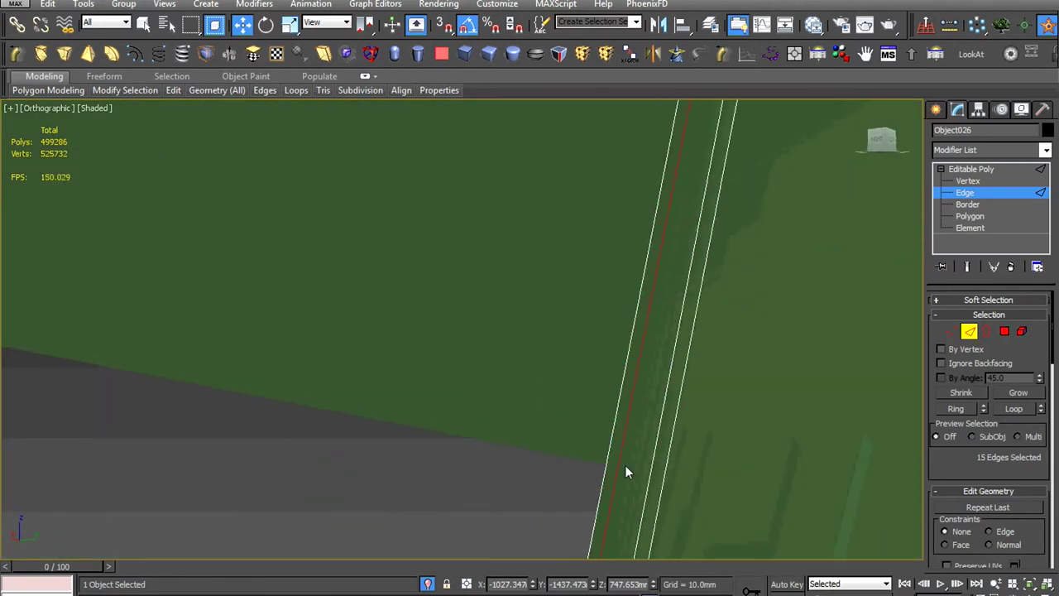
left_click(626, 463)
mouse_move(626, 461)
middle_mouse_down("alt")
mouse_move(651, 190)
mouse_move(624, 323)
mouse_move(550, 255)
mouse_move(606, 411)
mouse_move(613, 395)
middle_mouse_up("alt")
left_click(651, 190)
Read a corner vertex's Z coordinate, then frame the selected pillar edge for moving
key("1")
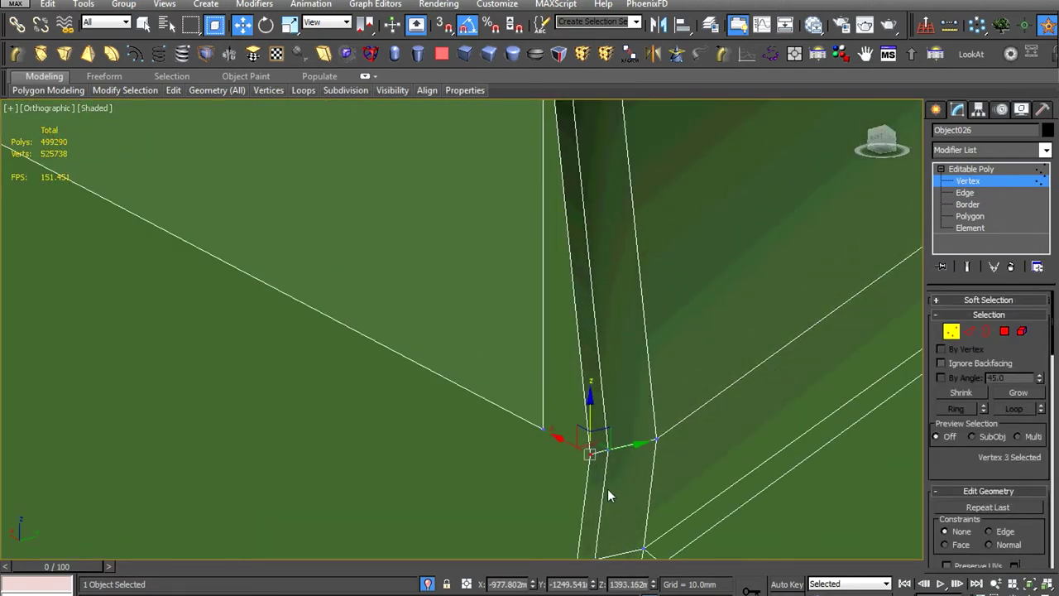
double_click(644, 583)
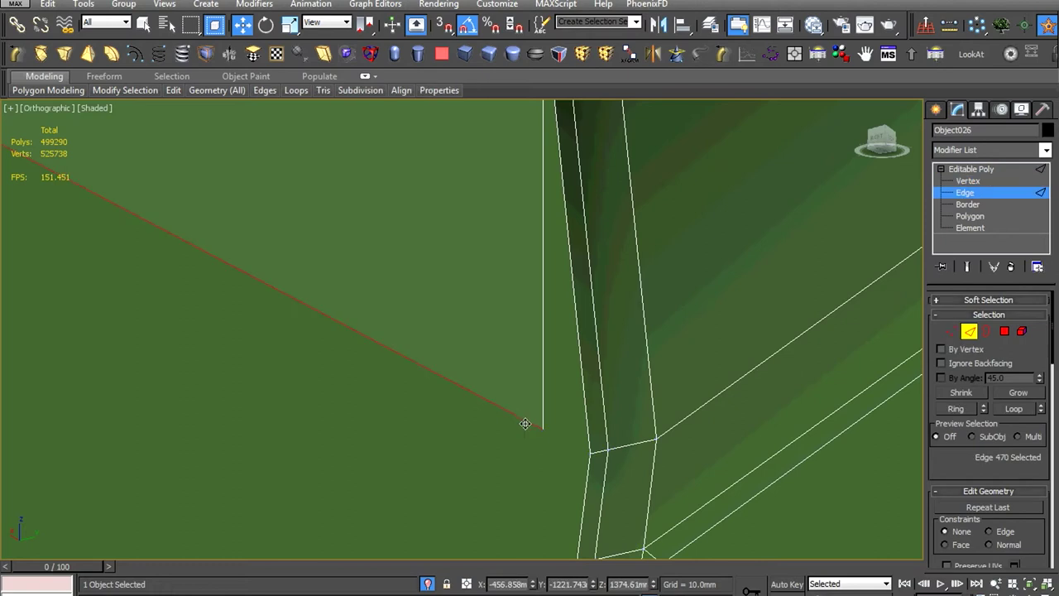
right_click(626, 390)
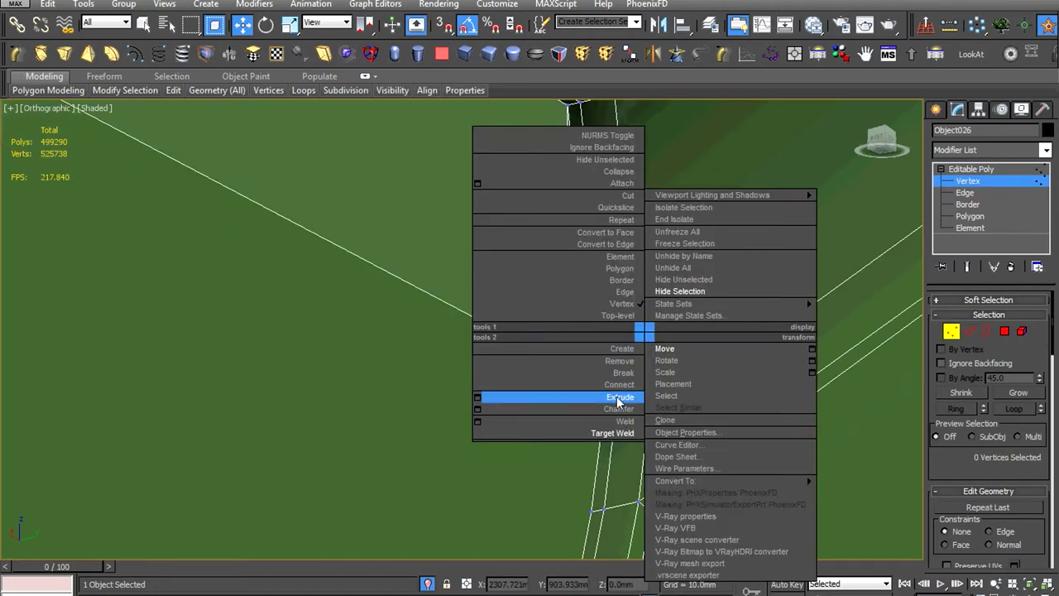
left_click(612, 436)
key("w")
key("2")
key("z")
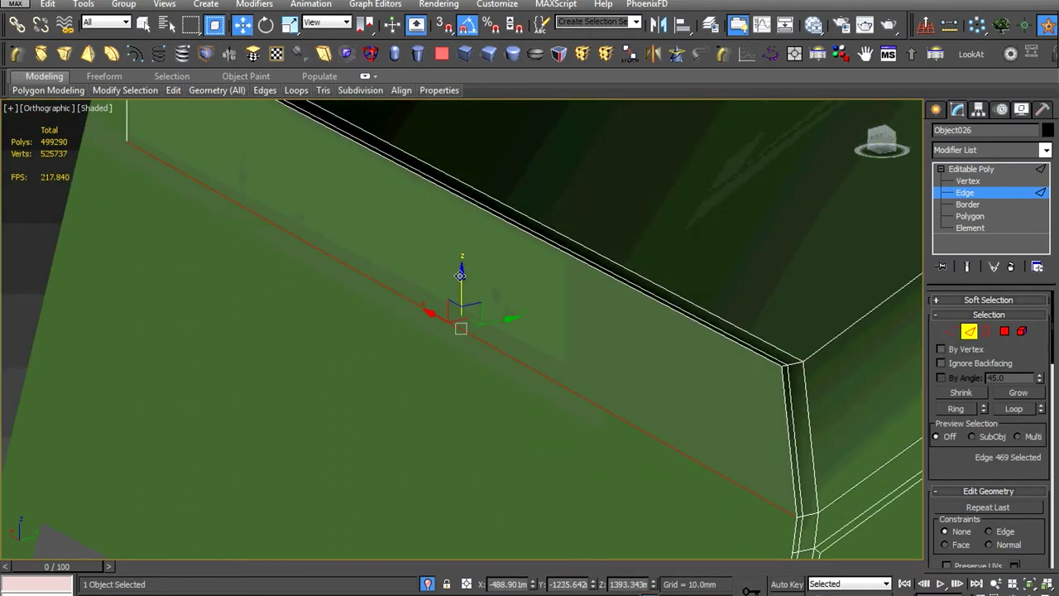
middle_click_drag(463, 364, 497, 384, "alt")
Check the corner from the left and back views and select the front panel's lower edge
key("l")
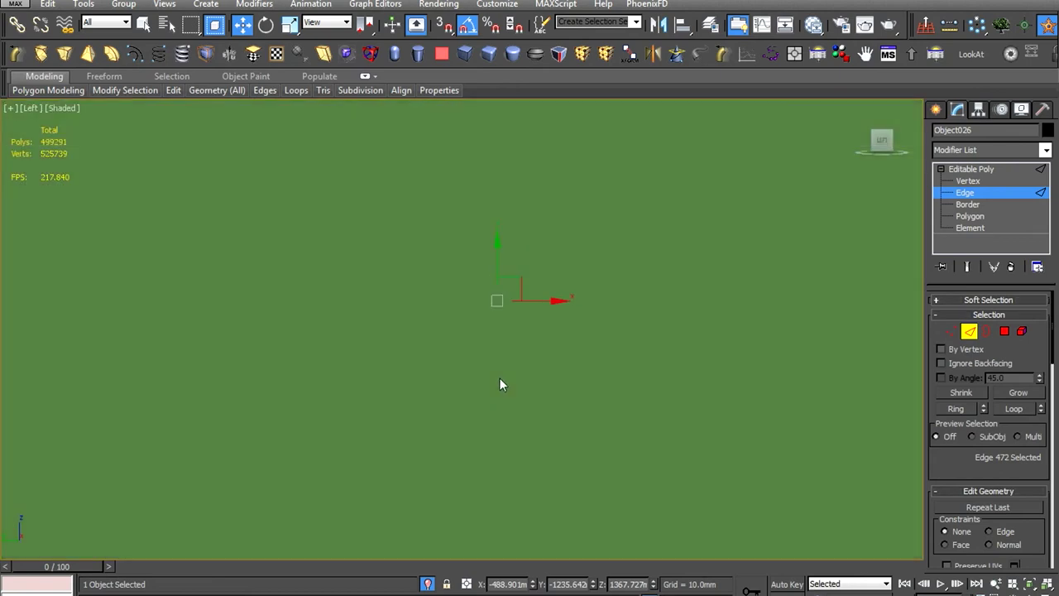
key("v")
left_click(517, 418)
mouse_move(523, 401)
middle_mouse_down("alt")
mouse_move(503, 441)
mouse_move(505, 397)
mouse_move(480, 394)
middle_mouse_up("alt")
scroll(608, 350, "up", 2)
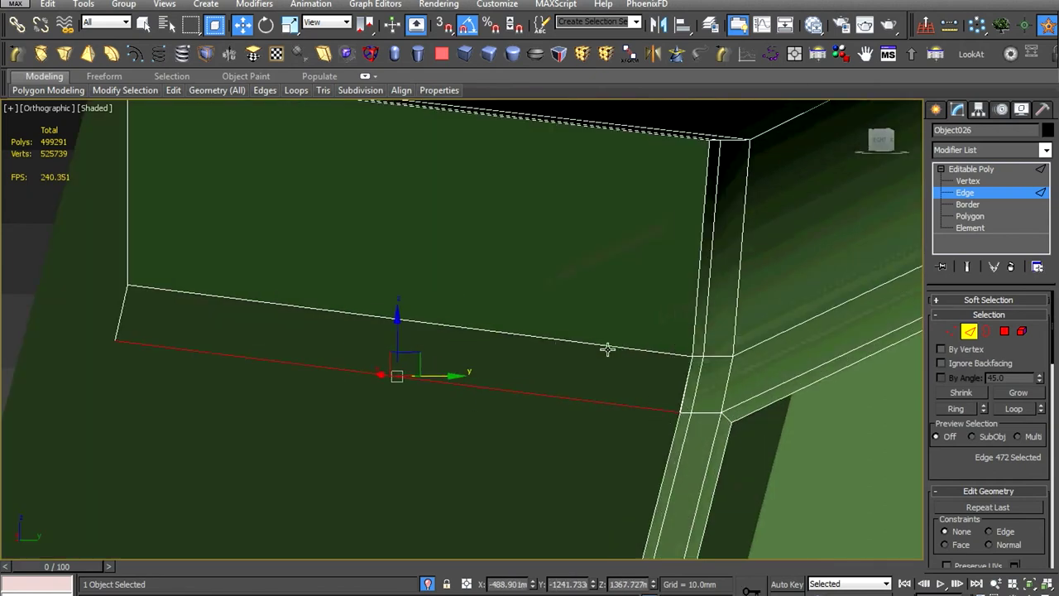
left_click(607, 350)
scroll(686, 430, "up", 3)
scroll(563, 381, "up", 3)
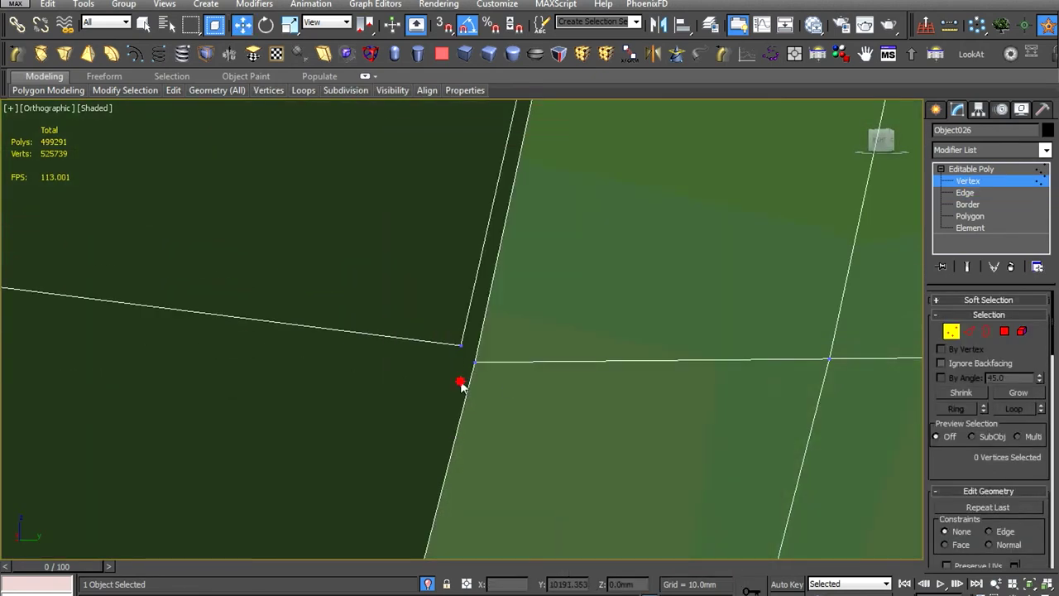
Copy the Z coordinate and paste it onto the selected edge to level it
right_click(630, 585)
left_click(683, 439)
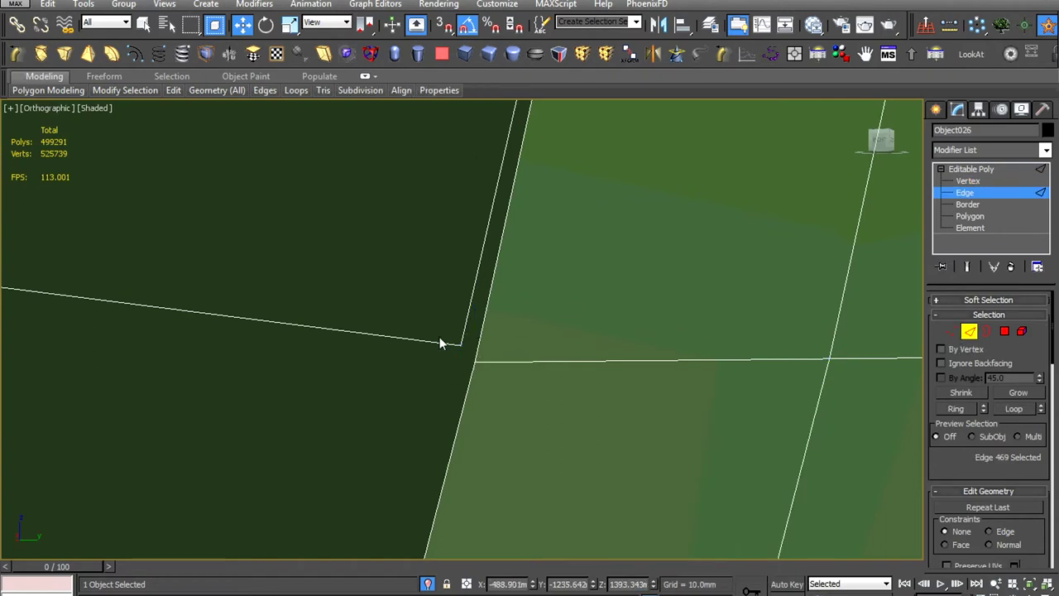
right_click(641, 585)
left_click(706, 443)
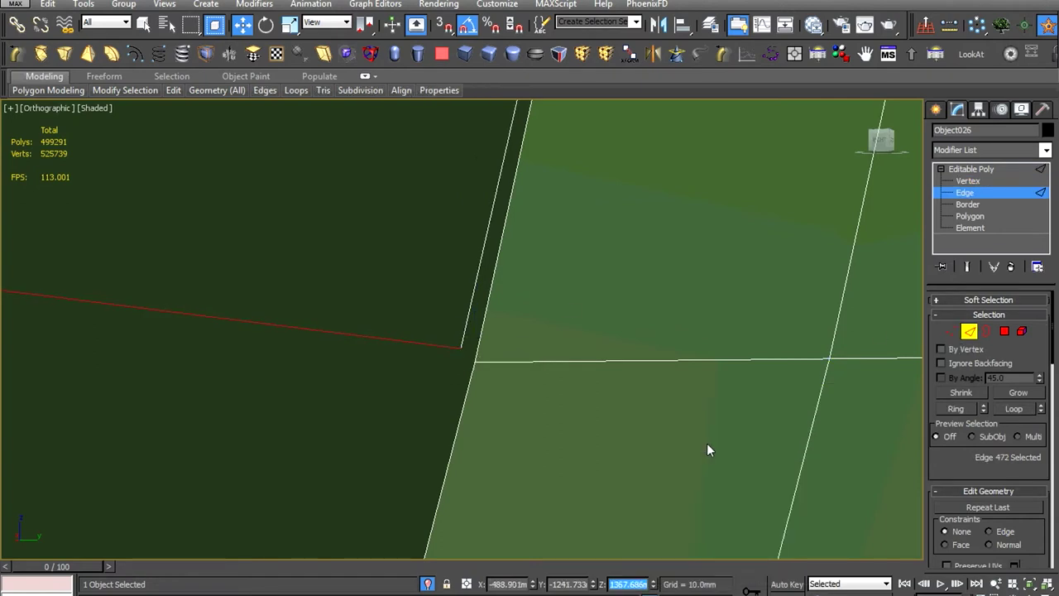
Return to vertex editing with Select and Move and frame the pillar in Right view
left_click(979, 182)
key("q")
key("w")
scroll(496, 373, "down", 3)
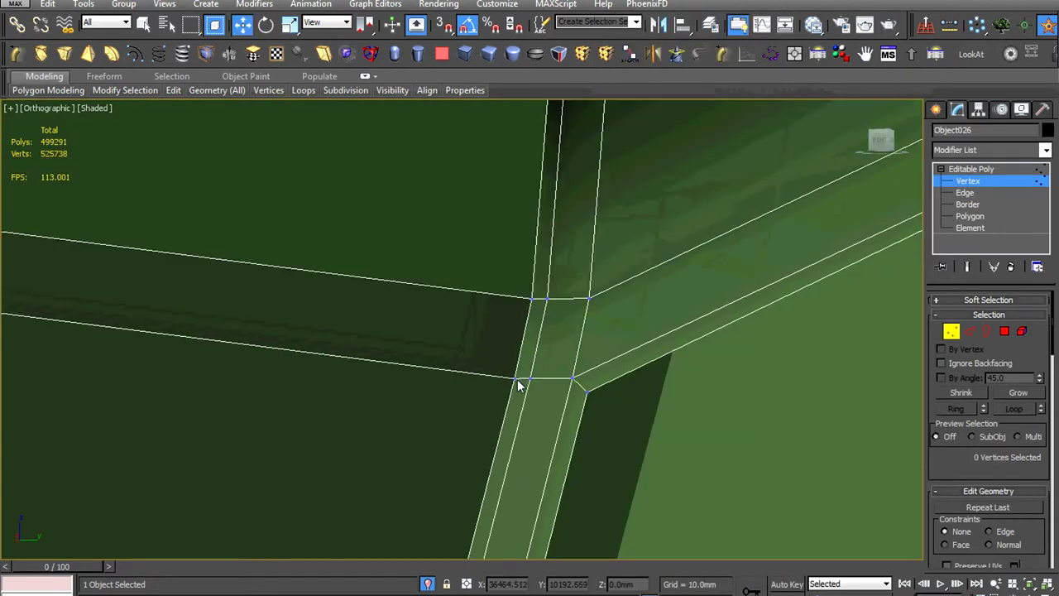
scroll(518, 380, "down", 3)
mouse_move(442, 459)
middle_mouse_down("alt")
mouse_move(501, 430)
mouse_move(416, 411)
middle_mouse_up("alt")
key("v")
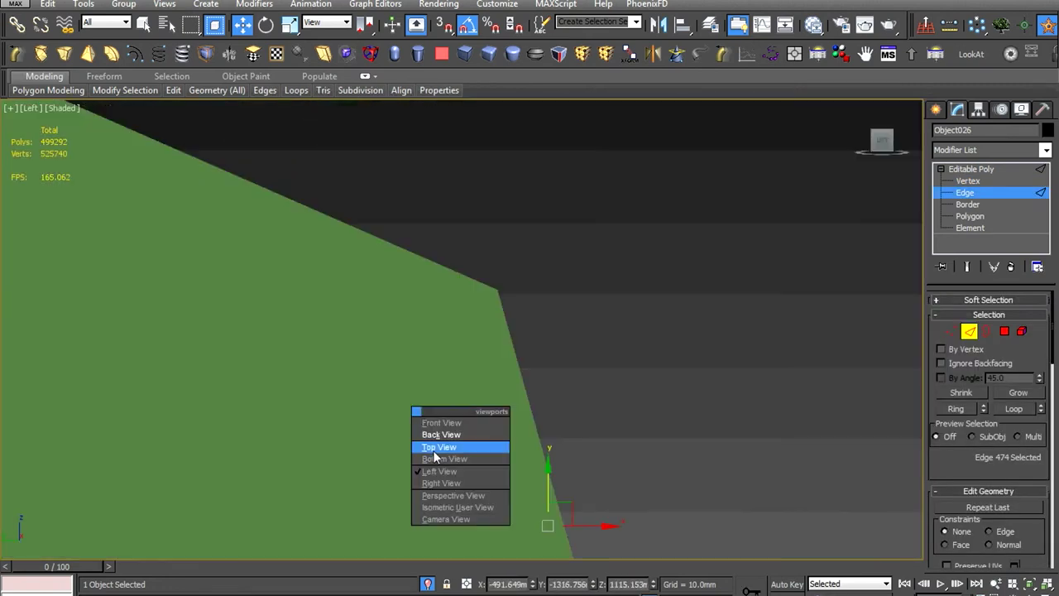
left_click(449, 486)
scroll(481, 427, "up", 5)
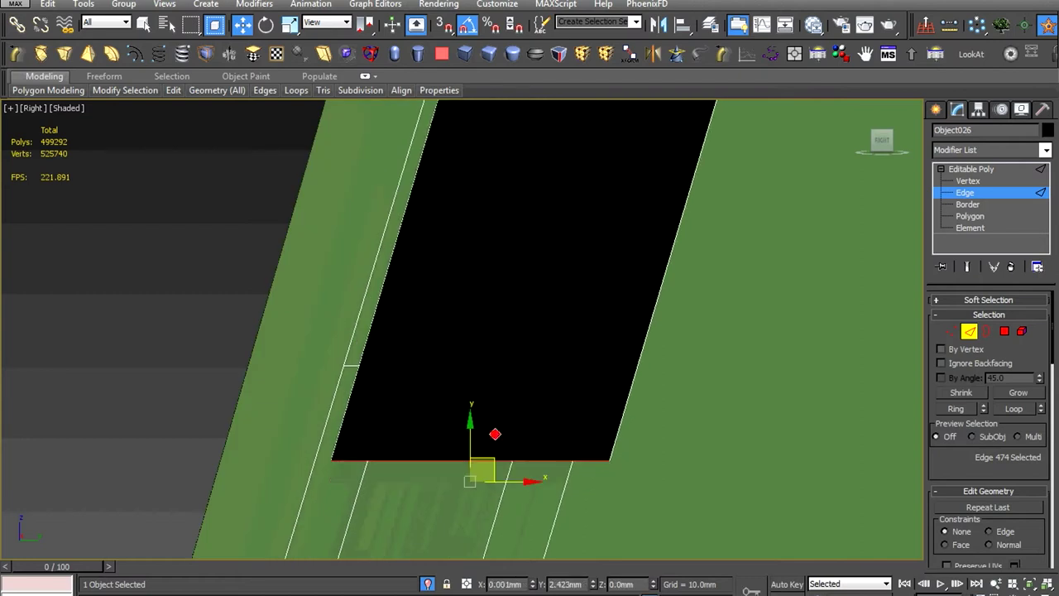
middle_click_drag(496, 433, 507, 367)
scroll(507, 368, "down", 4)
Slide the face corner vertex left and drop the top corner vertices into line
left_click(540, 323)
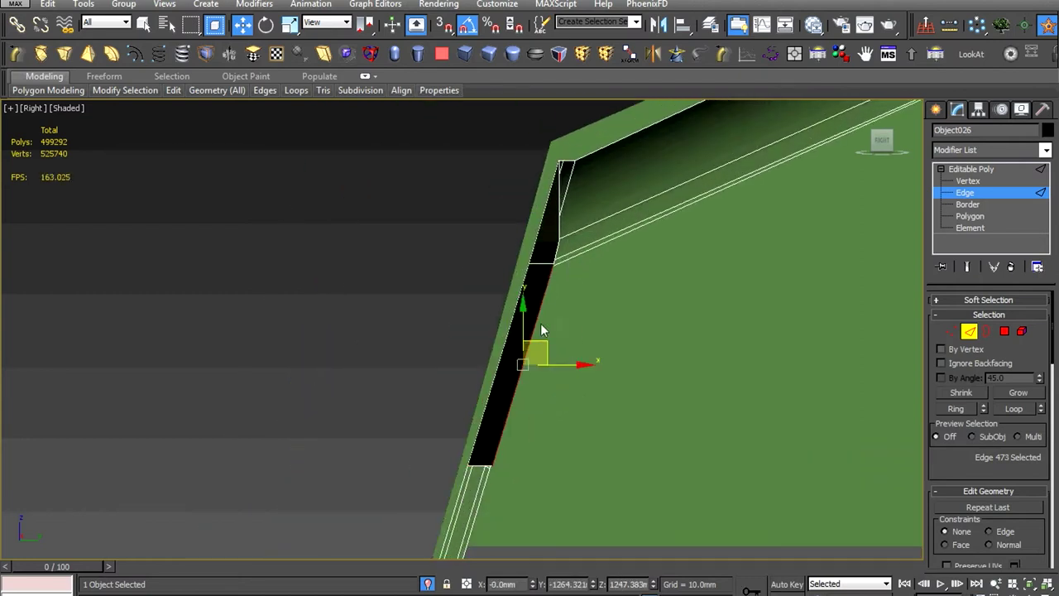
scroll(536, 374, "up", 2)
scroll(334, 400, "up", 3)
scroll(334, 399, "up", 2)
scroll(334, 400, "down", 5)
middle_click_drag(608, 140, 593, 254)
scroll(593, 254, "up", 2)
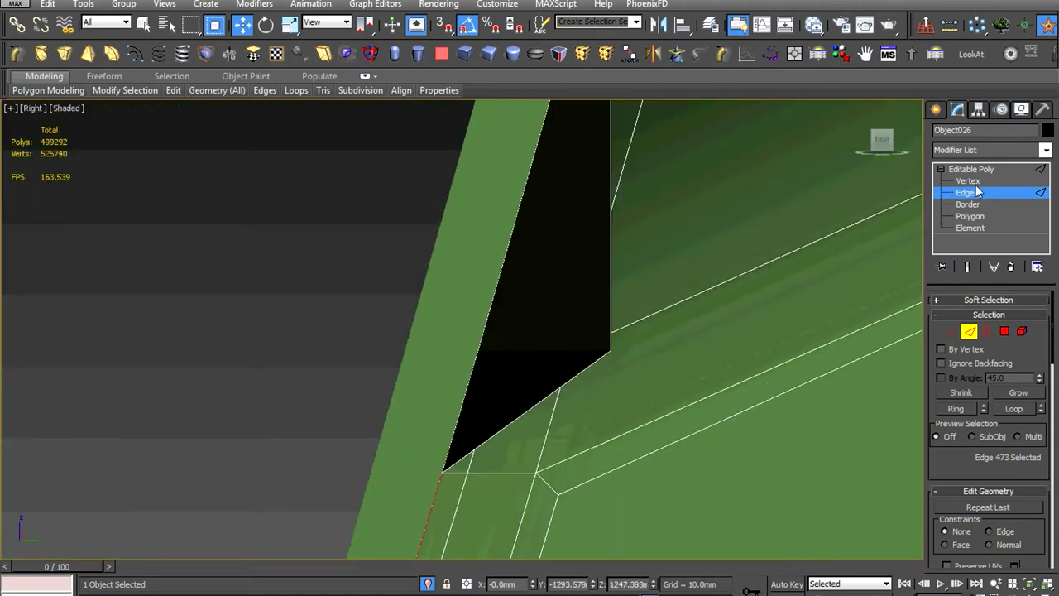
left_click_drag(607, 350, 500, 351)
scroll(573, 241, "down", 2)
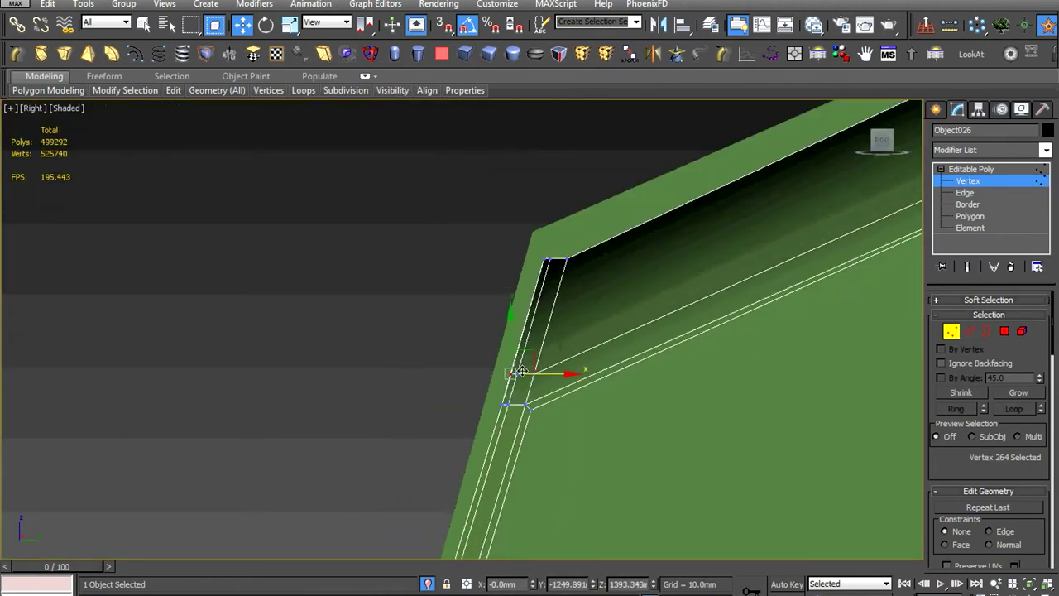
scroll(573, 241, "down", 2)
left_click_drag(508, 242, 506, 358)
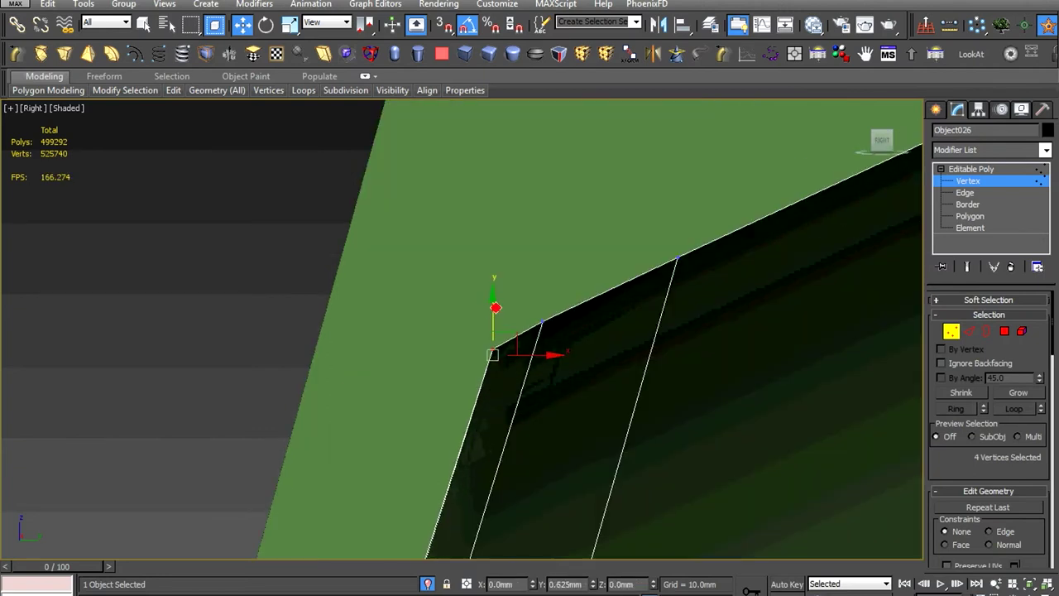
middle_click_drag(496, 348, 626, 485, "alt")
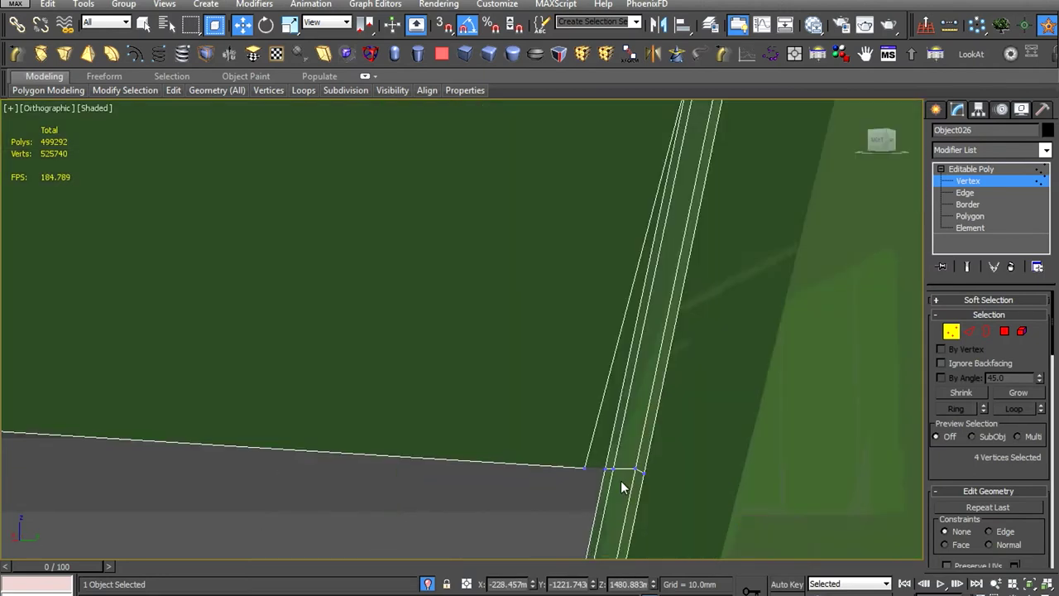
Activate Target Weld and orbit in close to the beveled top edge corner
right_click(626, 485)
left_click(609, 463)
scroll(578, 447, "down", 5)
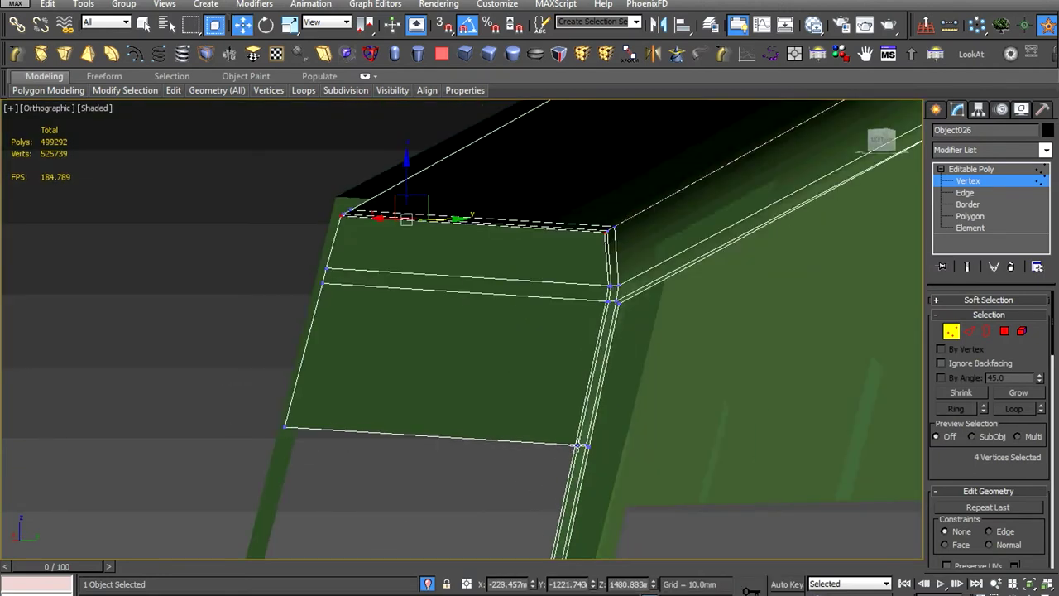
middle_click_drag(561, 338, 615, 406, "alt")
scroll(616, 406, "up", 5)
middle_click_drag(407, 459, 446, 461, "alt")
scroll(565, 369, "up", 3)
mouse_move(565, 369)
middle_mouse_down("alt")
mouse_move(625, 326)
mouse_move(433, 427)
mouse_move(533, 349)
middle_mouse_up("alt")
scroll(484, 388, "up", 2)
Target-weld the first two stray corner vertices onto their neighbours
right_click(484, 387)
left_click(462, 405)
key("w")
left_click(459, 354)
mouse_move(459, 353)
middle_mouse_down("alt")
mouse_move(496, 414)
mouse_move(555, 307)
mouse_move(534, 389)
middle_mouse_up("alt")
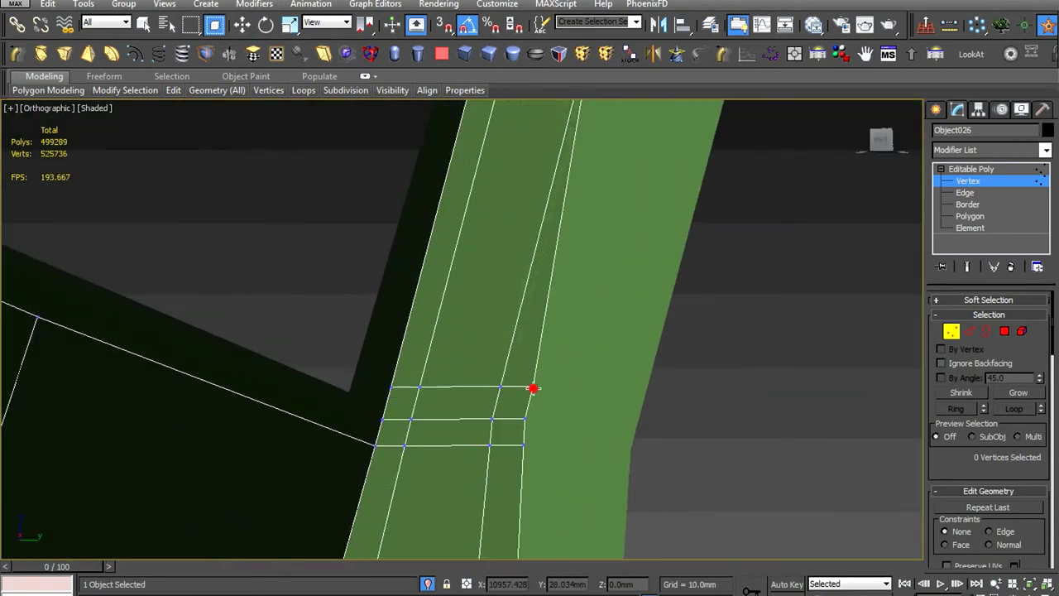
left_click(494, 453)
mouse_move(493, 452)
middle_mouse_down("alt")
mouse_move(513, 428)
mouse_move(545, 482)
mouse_move(535, 457)
mouse_move(567, 367)
mouse_move(539, 303)
mouse_move(572, 308)
mouse_move(572, 374)
mouse_move(598, 420)
middle_mouse_up("alt")
key("w")
Weld the extra vertices at the pillar corner and another stray vertex onto its neighbour
scroll(571, 303, "up", 3)
scroll(566, 334, "up", 5)
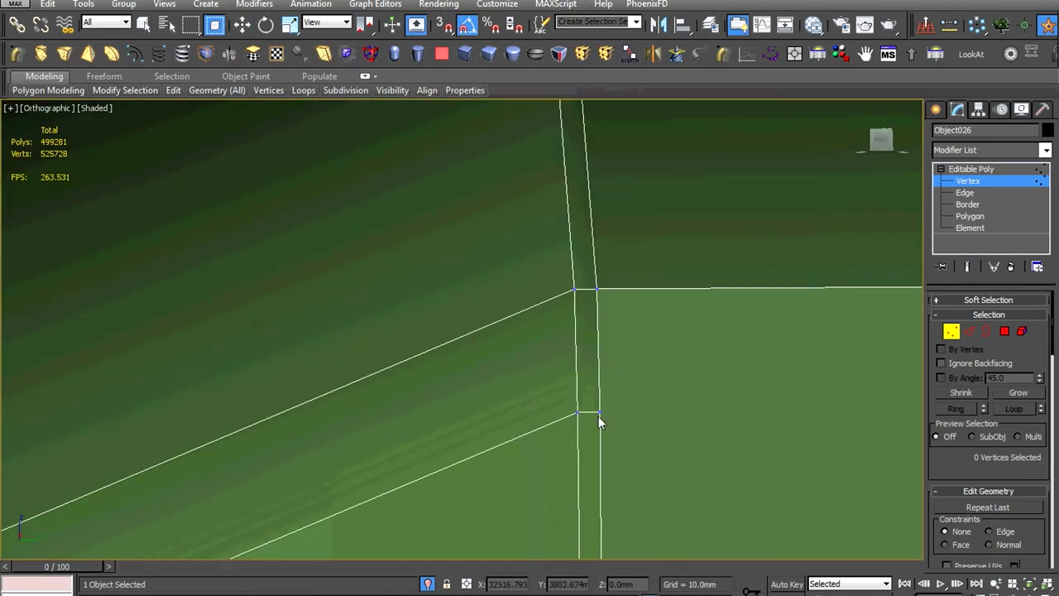
left_click(577, 289)
mouse_move(577, 290)
middle_mouse_down("alt")
mouse_move(579, 229)
mouse_move(626, 300)
mouse_move(508, 284)
mouse_move(424, 218)
mouse_move(535, 251)
mouse_move(598, 288)
mouse_move(589, 323)
middle_mouse_up("alt")
right_click(570, 317)
left_click(538, 420)
mouse_move(465, 348)
middle_mouse_down("alt")
mouse_move(527, 416)
mouse_move(586, 296)
middle_mouse_up("alt")
left_click(586, 296)
Re-enable Target Weld and select the stray vertex at the lower pillar corner
right_click(580, 255)
left_click(587, 302)
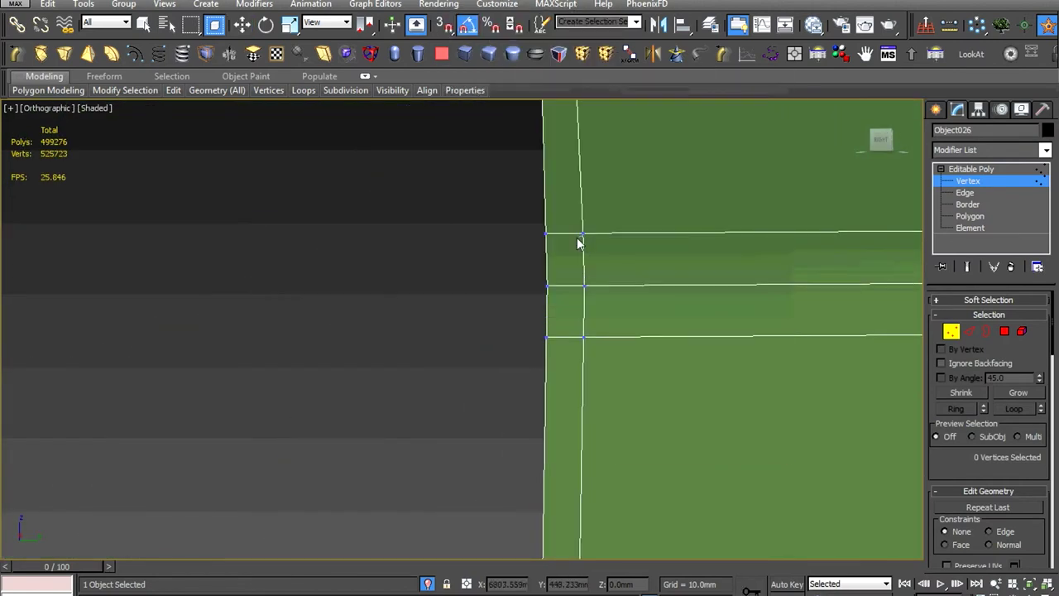
mouse_move(546, 335)
middle_mouse_down("alt")
mouse_move(617, 310)
mouse_move(567, 314)
middle_mouse_up("alt")
mouse_move(644, 445)
middle_mouse_down("alt")
mouse_move(678, 346)
mouse_move(645, 339)
middle_mouse_up("alt")
right_click(714, 279)
left_click(676, 365)
left_click_drag(680, 386, 593, 311)
mouse_move(593, 311)
middle_mouse_down("alt")
mouse_move(585, 418)
mouse_move(609, 421)
mouse_move(532, 425)
mouse_move(574, 320)
middle_mouse_up("alt")
Weld the last corner vertex, clear the selection, and orbit out to check the cab
right_click(574, 320)
left_click(542, 422)
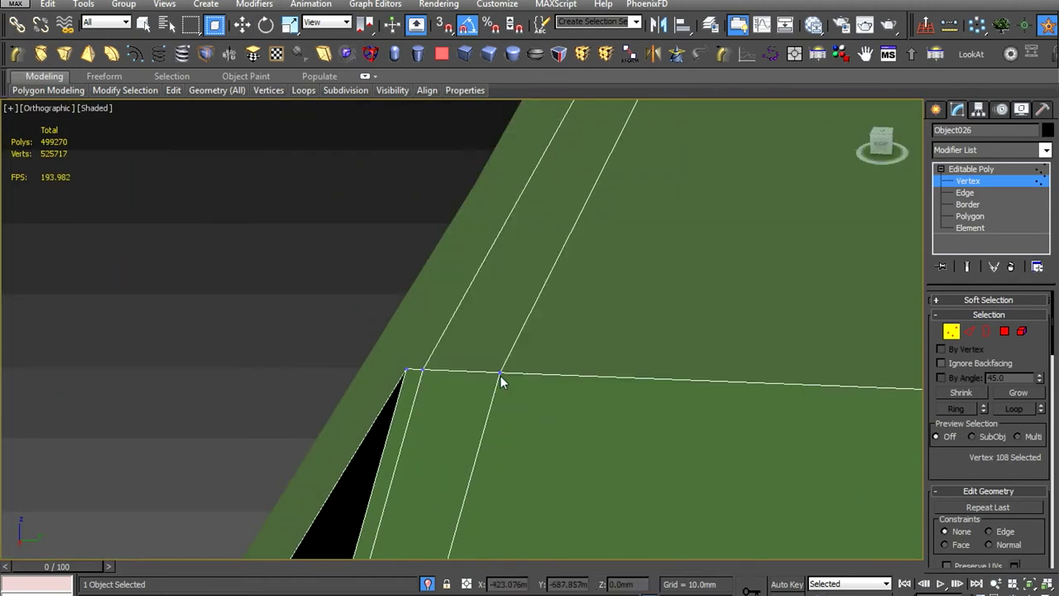
left_click(424, 368)
mouse_move(425, 369)
middle_mouse_down("alt")
mouse_move(431, 408)
mouse_move(527, 265)
mouse_move(510, 201)
mouse_move(601, 243)
mouse_move(620, 289)
middle_mouse_up("alt")
right_click(619, 289)
left_click(579, 397)
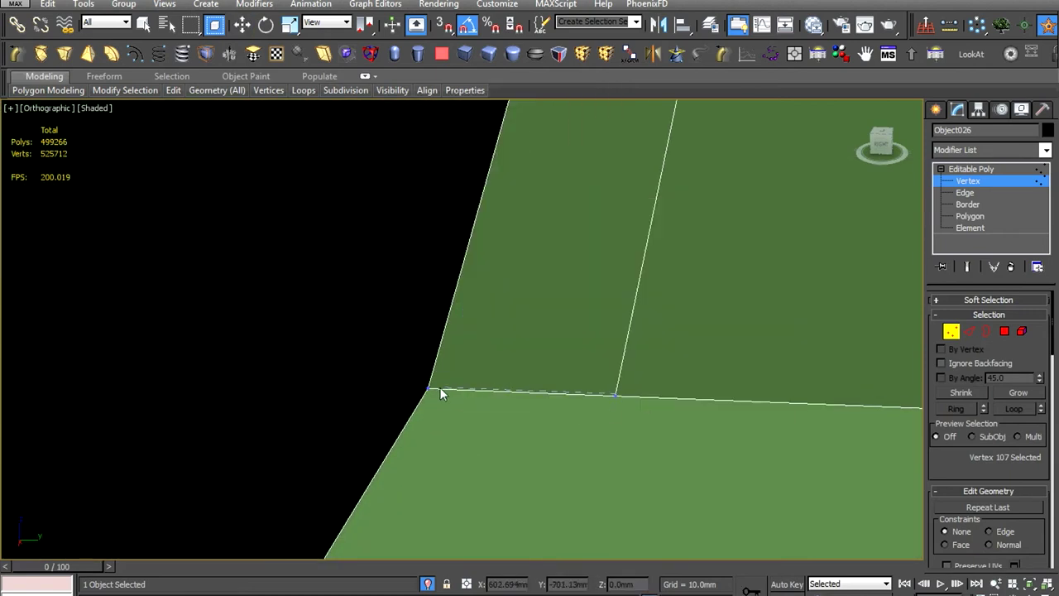
left_click(632, 371)
mouse_move(633, 371)
middle_mouse_down("alt")
mouse_move(648, 366)
mouse_move(667, 230)
mouse_move(626, 310)
mouse_move(742, 387)
middle_mouse_up("alt")
mouse_move(819, 389)
middle_mouse_down("alt")
mouse_move(815, 302)
mouse_move(699, 284)
middle_mouse_up("alt")
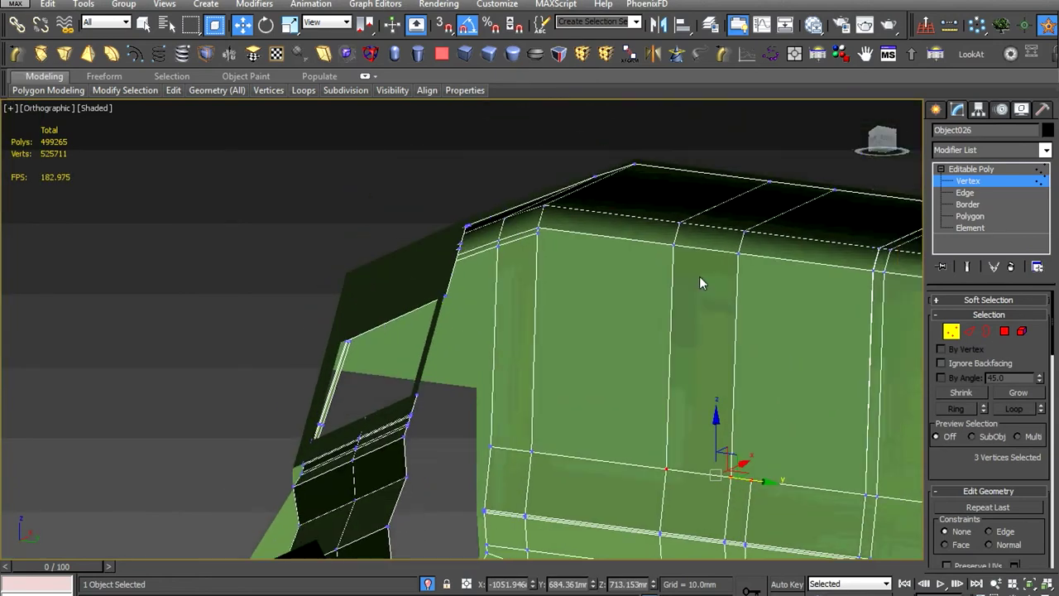
At polygon level, select a polygon on the cab's lower edge
scroll(699, 294, "up", 3)
key("4")
left_click(604, 362)
scroll(605, 361, "down", 5)
scroll(605, 362, "down", 3)
mouse_move(605, 361)
middle_mouse_down("alt")
mouse_move(629, 397)
mouse_move(615, 433)
middle_mouse_up("alt")
scroll(629, 397, "up", 3)
scroll(616, 434, "up", 5)
mouse_move(501, 449)
middle_mouse_down("alt")
mouse_move(485, 433)
mouse_move(676, 433)
mouse_move(621, 426)
mouse_move(598, 452)
middle_mouse_up("alt")
left_click(485, 433)
scroll(676, 433, "up", 5)
scroll(674, 428, "down", 5)
Frame the selected polygon while cycling through the back, left and right views
left_click(646, 477)
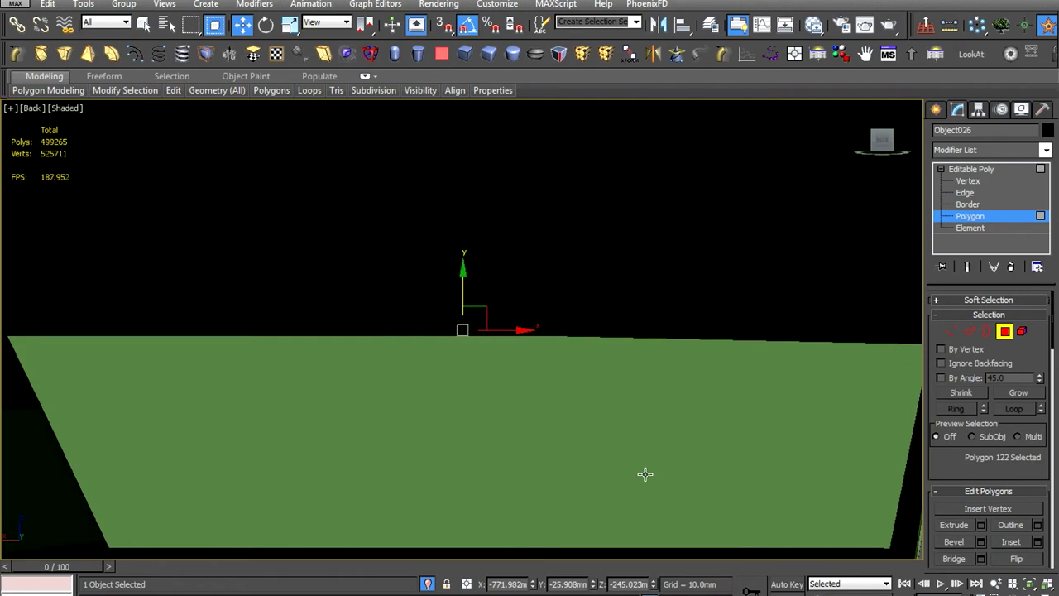
key("l")
key("z")
key("v")
left_click(672, 543)
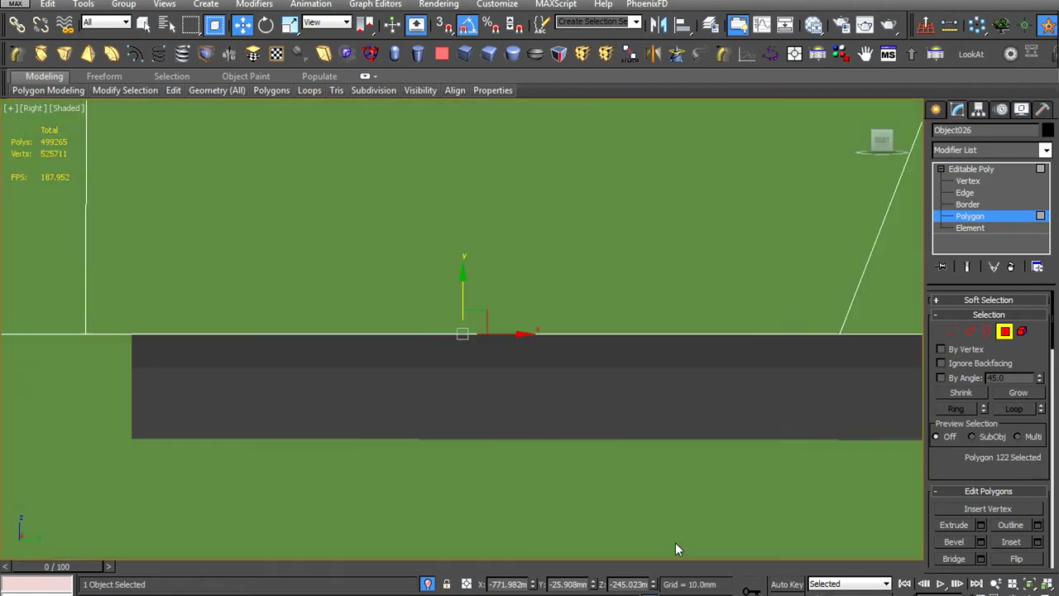
scroll(542, 473, "up", 5)
scroll(666, 475, "up", 2)
At vertex level, clear the selection and trial-move a lower corner vertex, then undo it
key("1")
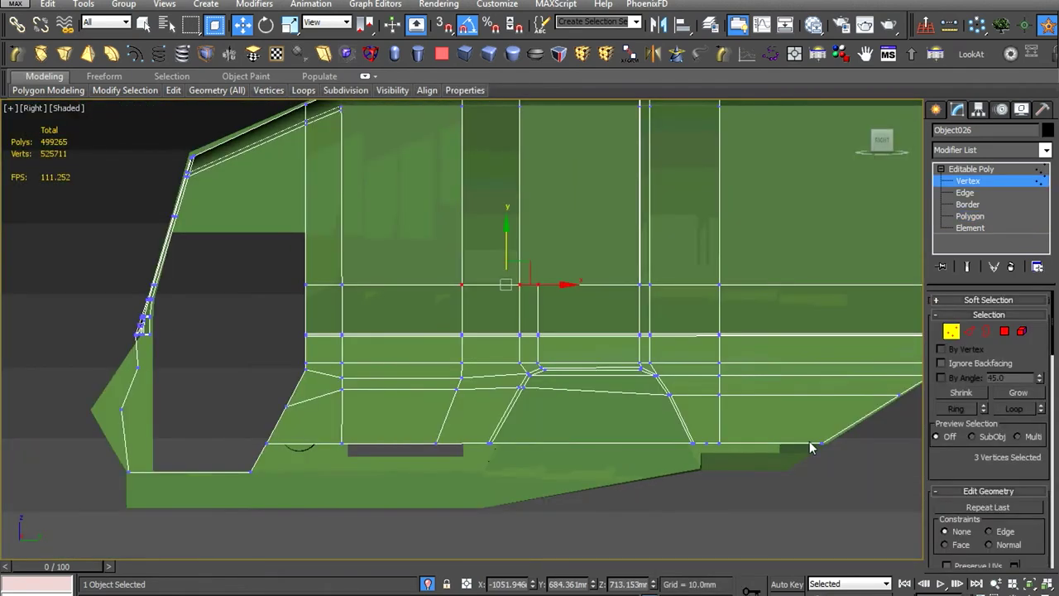
mouse_move(646, 422)
middle_mouse_down("alt")
mouse_move(702, 479)
mouse_move(698, 447)
middle_mouse_up("alt")
scroll(702, 479, "up", 5)
left_click(717, 477)
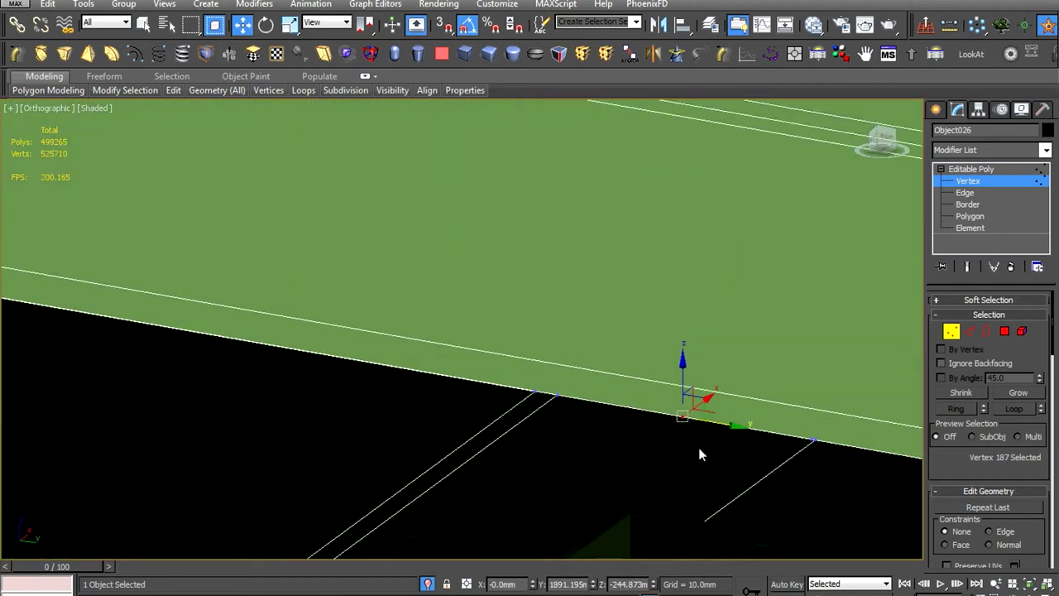
mouse_move(723, 389)
middle_mouse_down("alt")
mouse_move(593, 372)
mouse_move(592, 351)
middle_mouse_up("alt")
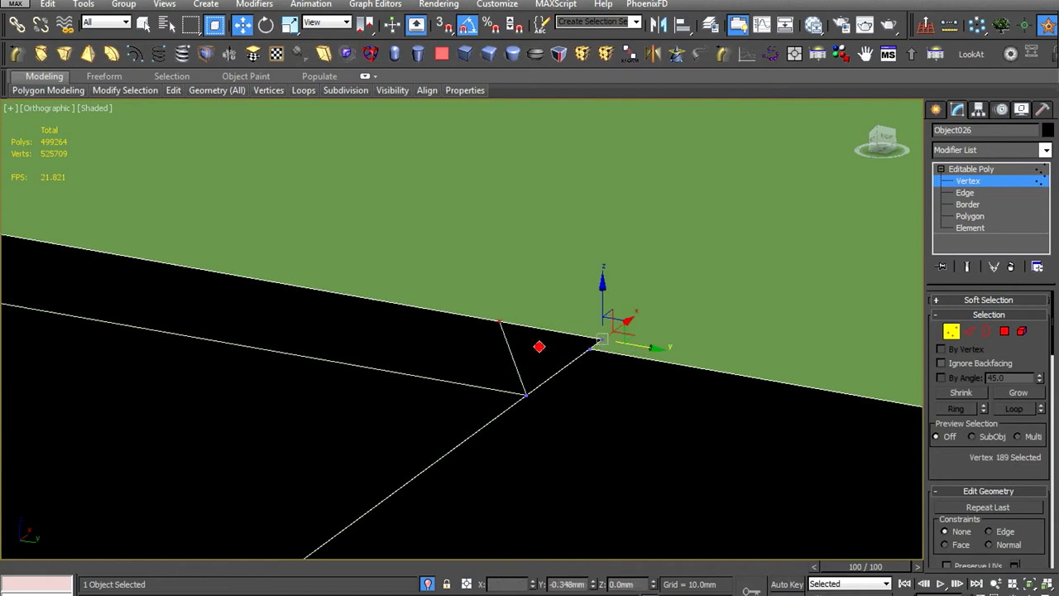
left_click_drag(605, 338, 589, 340)
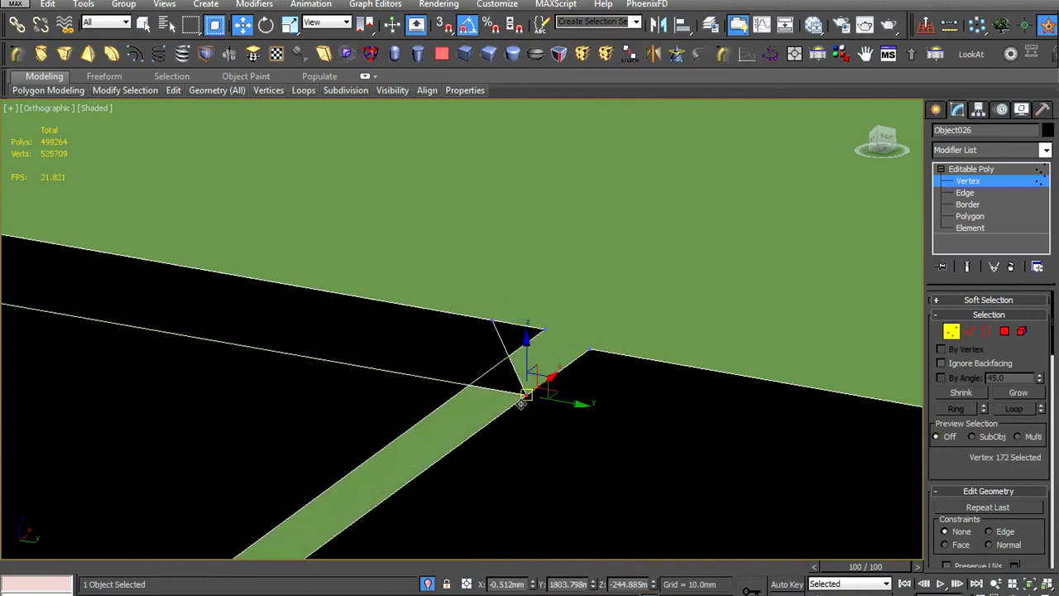
key("ctrl+z")
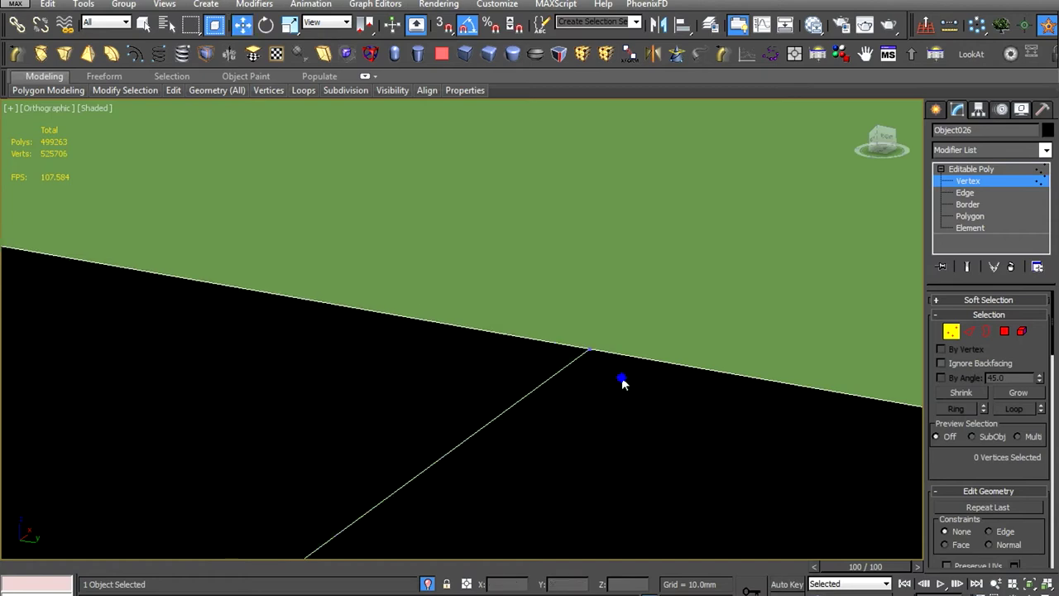
scroll(612, 373, "down", 2)
scroll(584, 395, "down", 3)
scroll(342, 345, "down", 3)
Marquee-select the vertices along the cab's lower edge
right_click(437, 359)
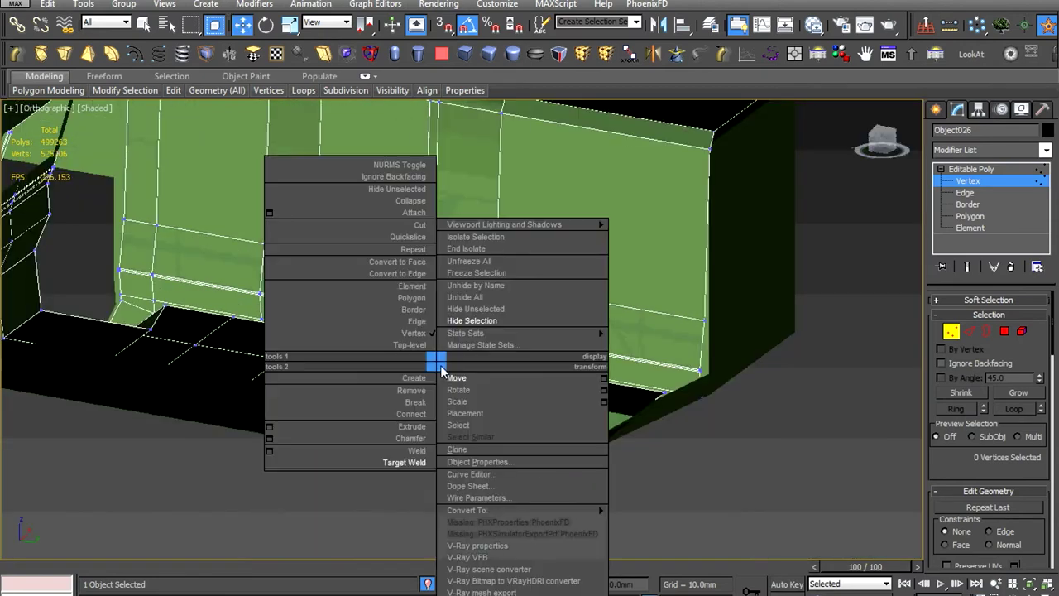
scroll(432, 416, "down", 3)
scroll(391, 414, "up", 3)
scroll(392, 415, "up", 3)
left_click_drag(484, 420, 323, 327)
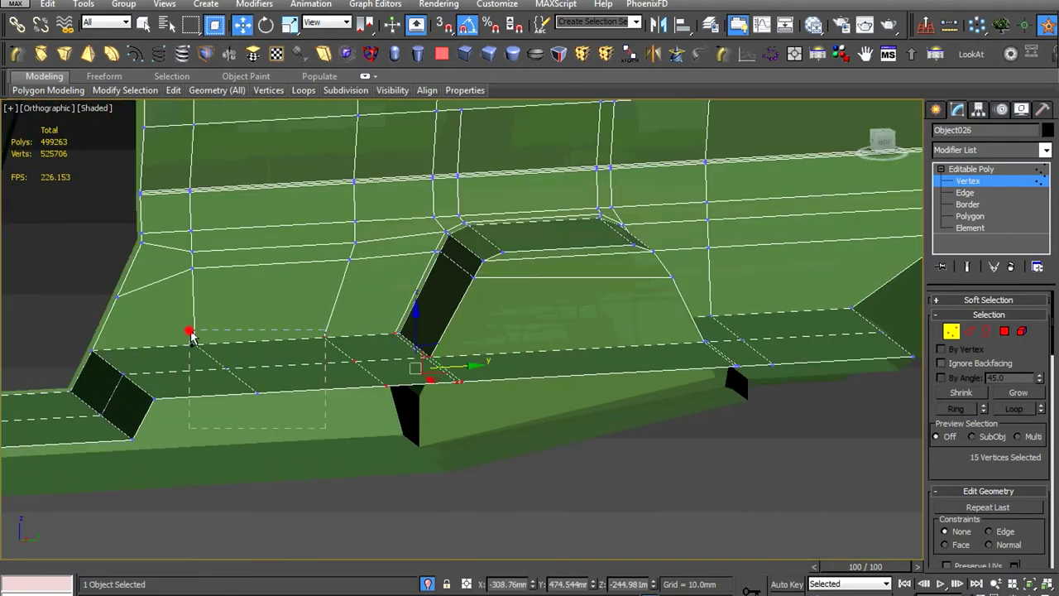
scroll(190, 331, "up", 2)
left_click_drag(64, 337, 138, 396)
left_click_drag(106, 436, 107, 437)
scroll(374, 439, "down", 3)
View the selected lower-edge vertices from the Left view, panned sideways
mouse_move(404, 441)
middle_mouse_down("alt")
mouse_move(833, 366)
mouse_move(669, 442)
mouse_move(675, 447)
middle_mouse_up("alt")
scroll(587, 432, "up", 5)
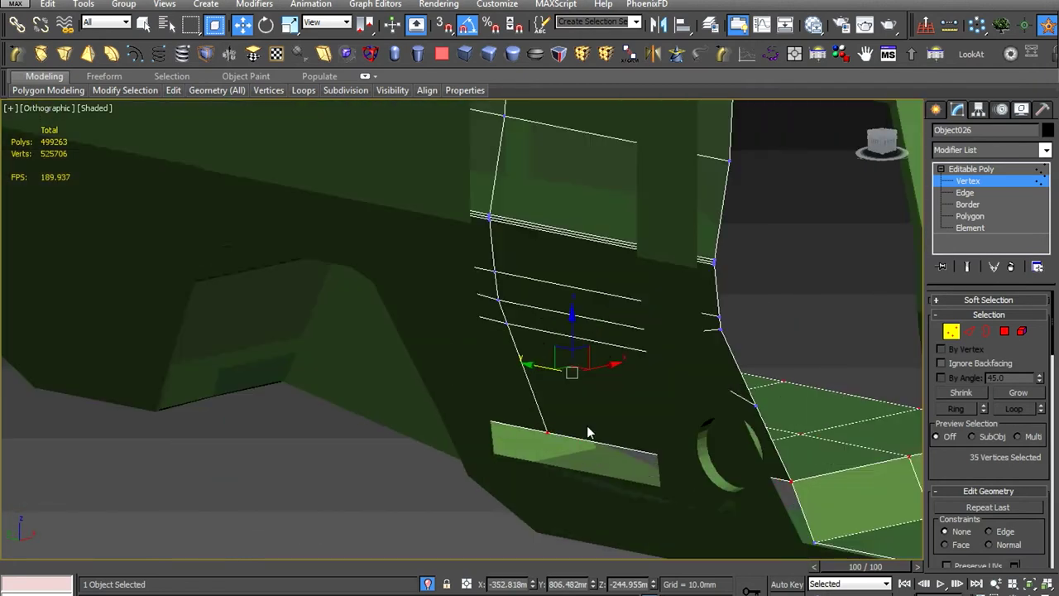
key("l")
scroll(580, 367, "down", 3)
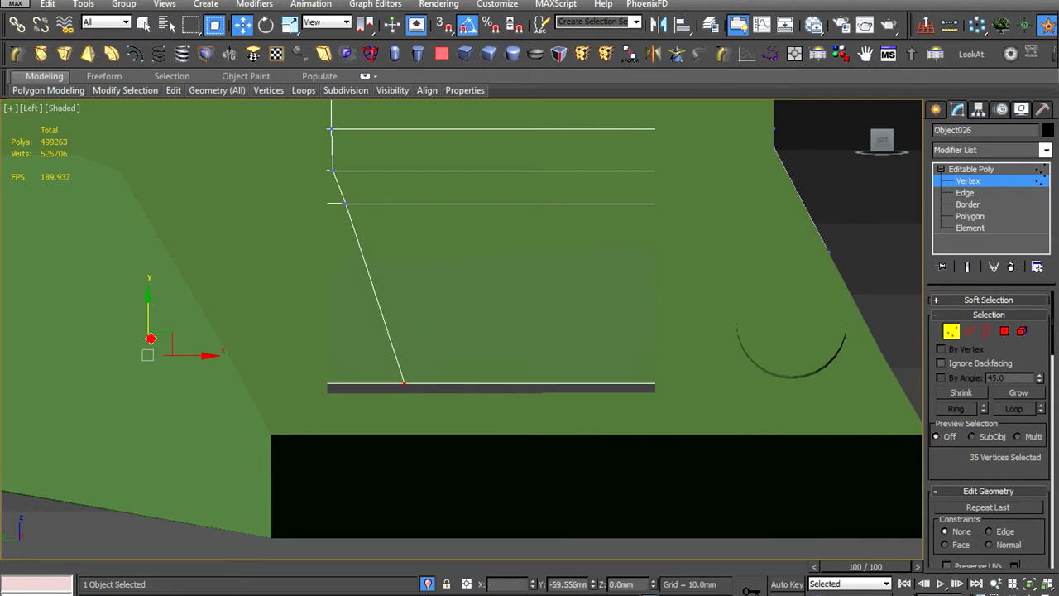
middle_click_drag(124, 206, 199, 206)
Display the side view in Wireframe and zoom in on the cab side
left_click(62, 107)
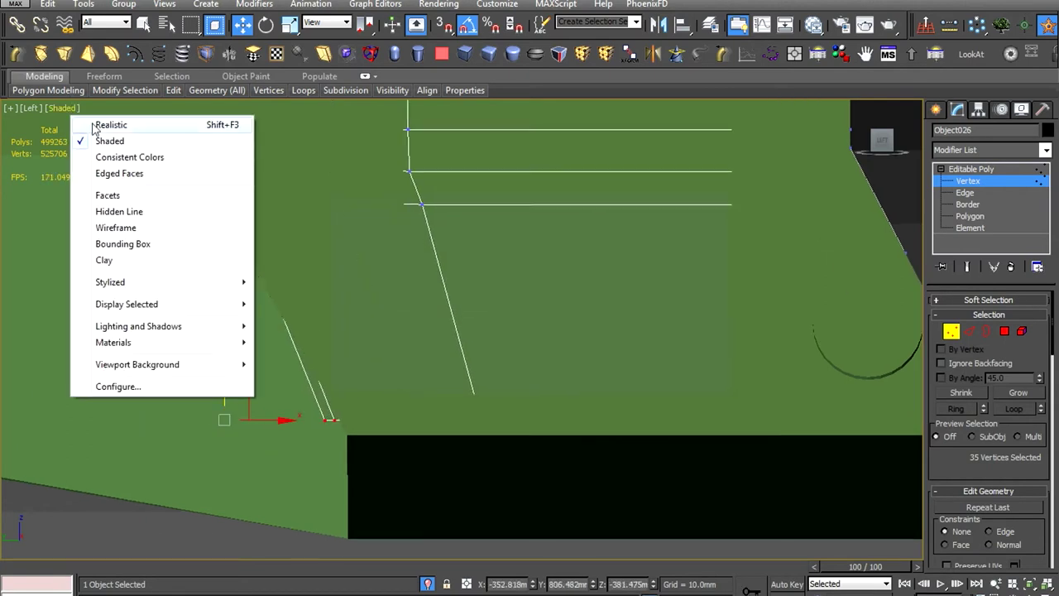
left_click(116, 227)
scroll(343, 430, "up", 3)
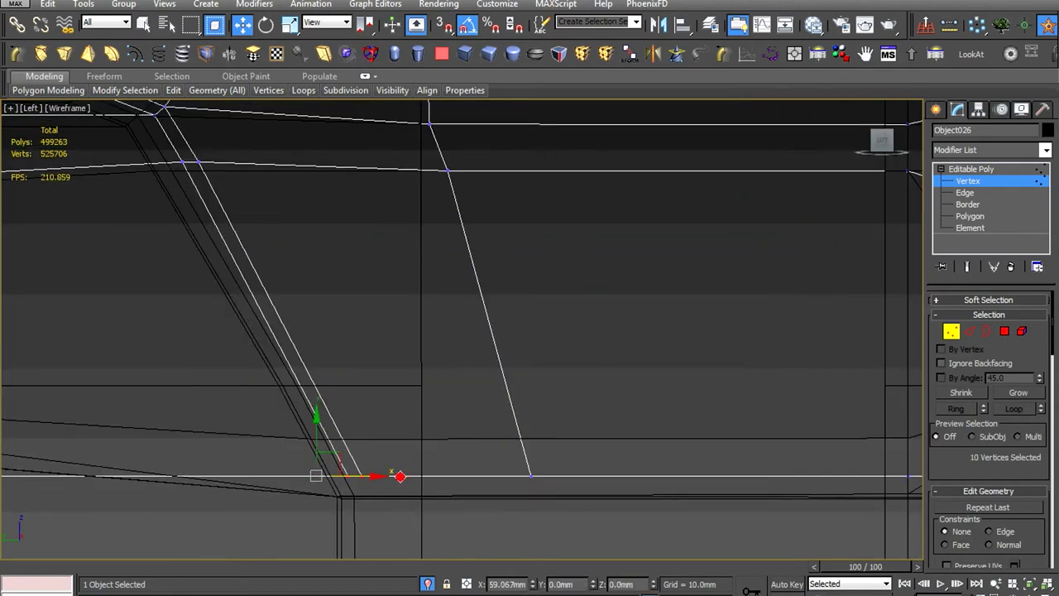
scroll(414, 478, "down", 2)
scroll(447, 474, "down", 2)
scroll(344, 473, "up", 3)
scroll(273, 449, "up", 2)
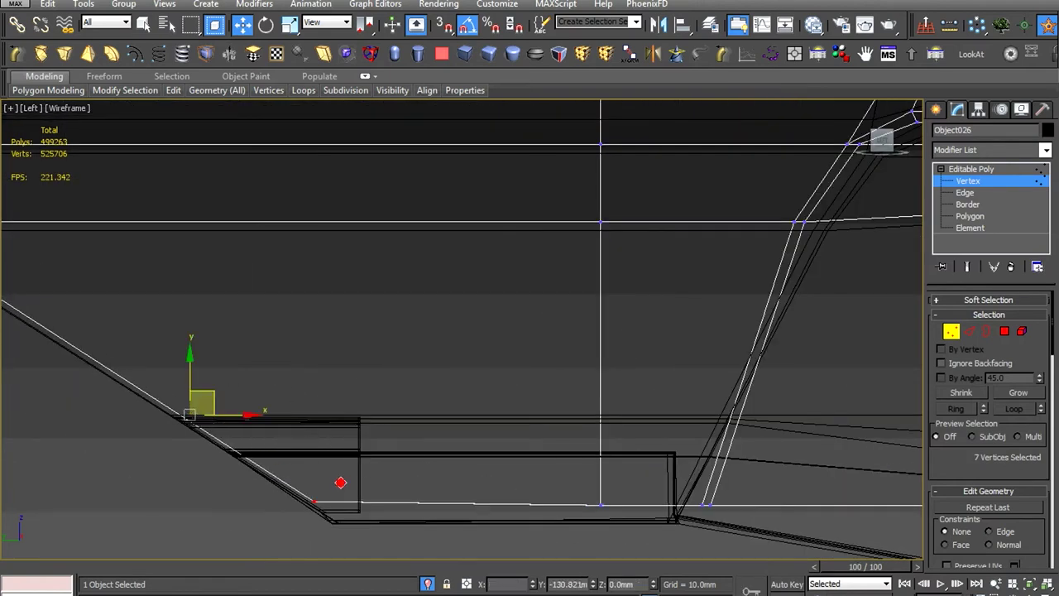
scroll(353, 485, "down", 3)
scroll(352, 486, "up", 2)
scroll(354, 489, "up", 2)
scroll(223, 375, "up", 2)
scroll(301, 405, "down", 3)
scroll(495, 421, "down", 2)
scroll(578, 470, "down", 1)
scroll(583, 447, "up", 2)
scroll(563, 497, "up", 1)
Select the vertical vertex column on the cab side, try Scale, then return to Move
left_click_drag(533, 443, 578, 313, "ctrl")
right_click(598, 355)
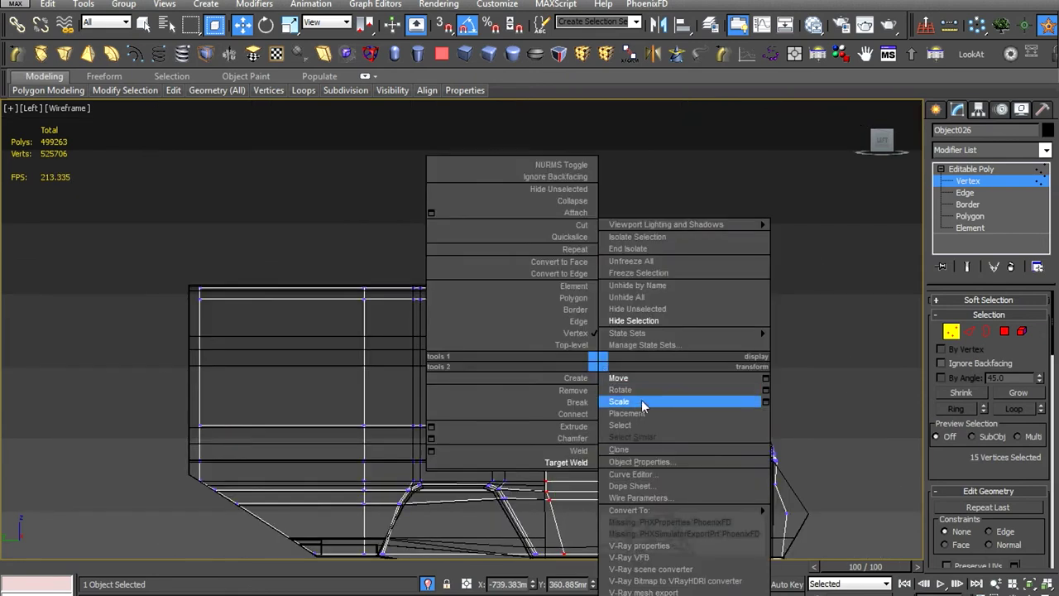
left_click(626, 402)
scroll(539, 403, "up", 2)
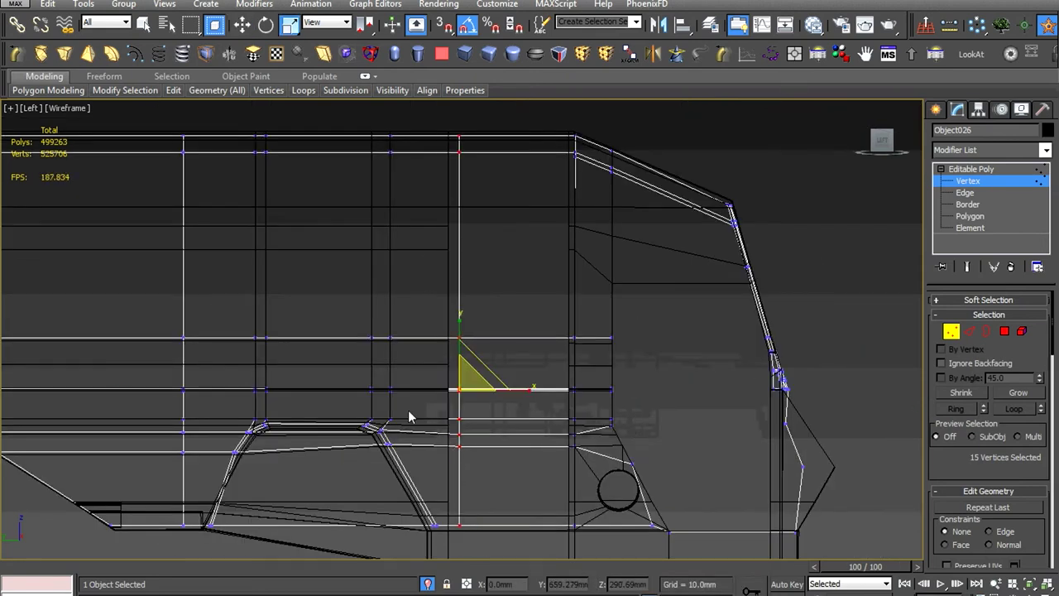
key("w")
scroll(568, 355, "up", 4)
scroll(464, 346, "up", 5)
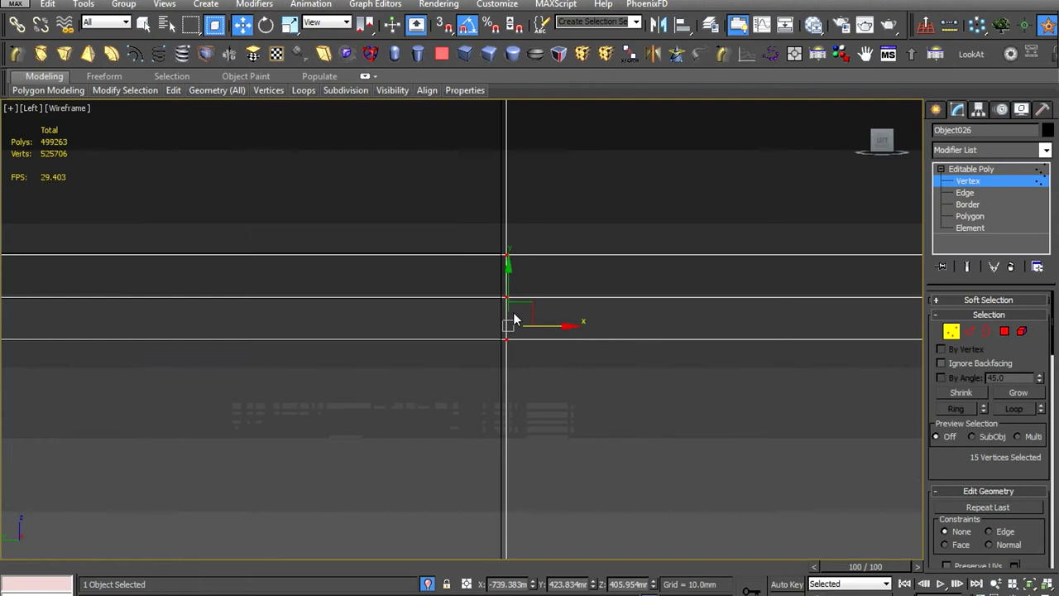
scroll(526, 407, "down", 5)
Switch the viewport back to Shaded and orbit around the van's side
middle_click_drag(526, 407, 464, 347, "alt")
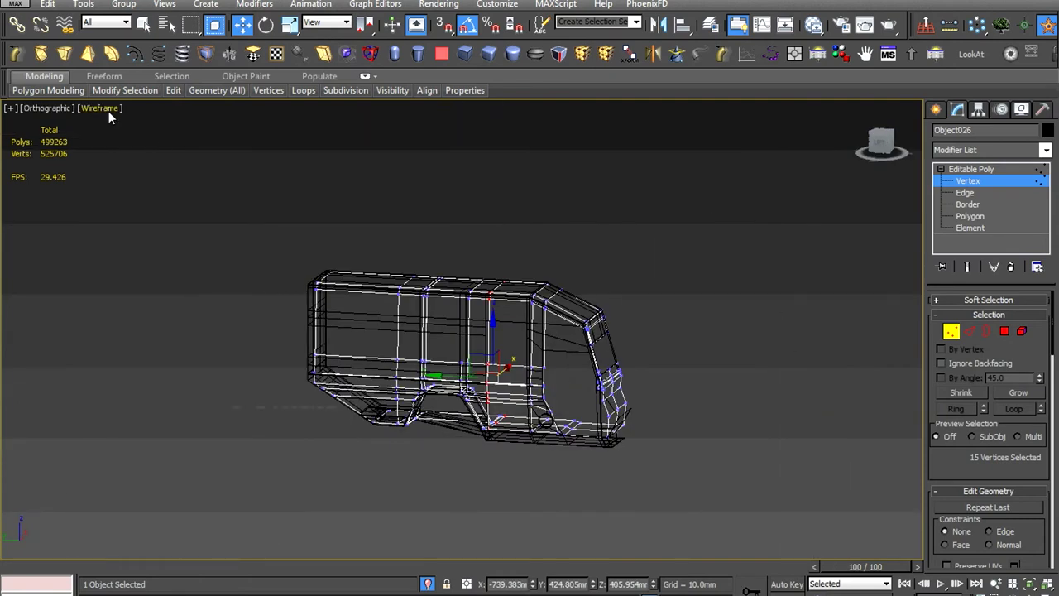
left_click(95, 108)
left_click(140, 136)
scroll(669, 441, "up", 4)
middle_click_drag(669, 441, 300, 442, "alt")
scroll(291, 381, "up", 5)
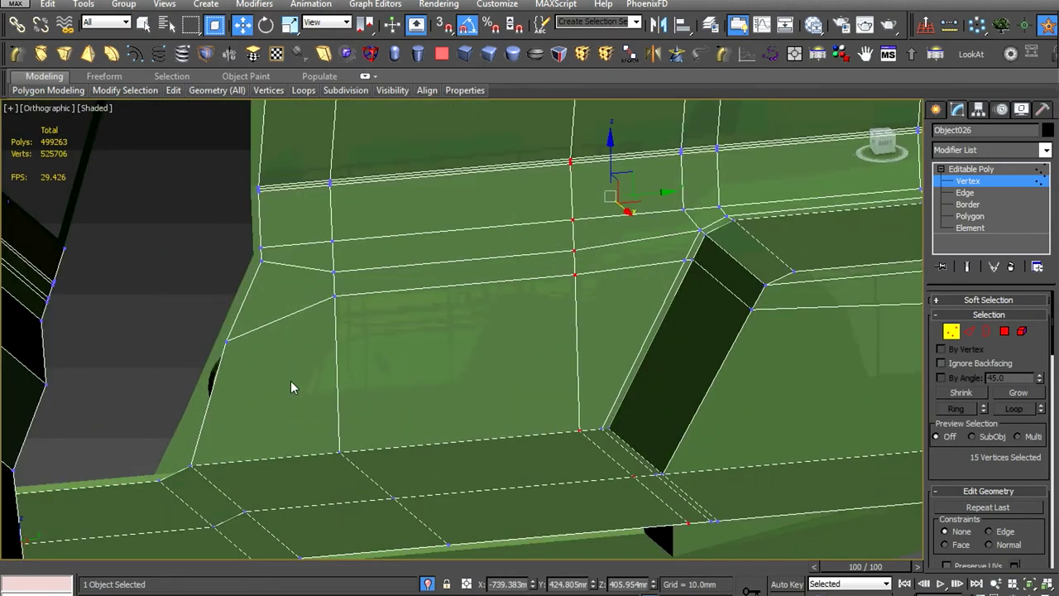
scroll(396, 362, "up", 3)
mouse_move(396, 363)
middle_mouse_down("alt")
mouse_move(634, 397)
mouse_move(539, 416)
mouse_move(535, 406)
mouse_move(534, 430)
mouse_move(566, 413)
middle_mouse_up("alt")
In Right view, move the window's lower corner vertices up to straighten the edge
key("w")
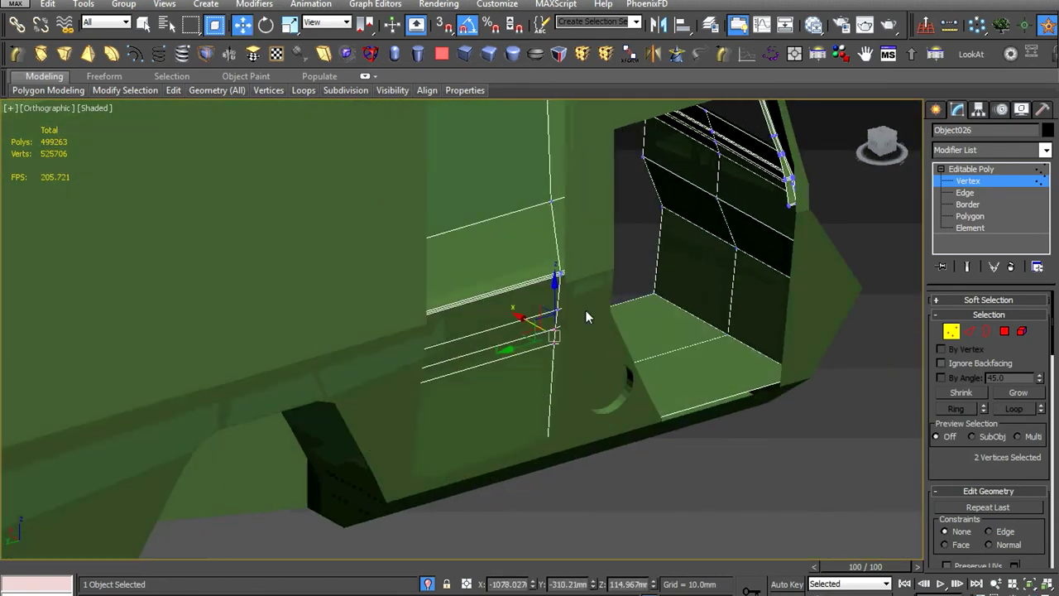
key("v")
left_click(624, 381)
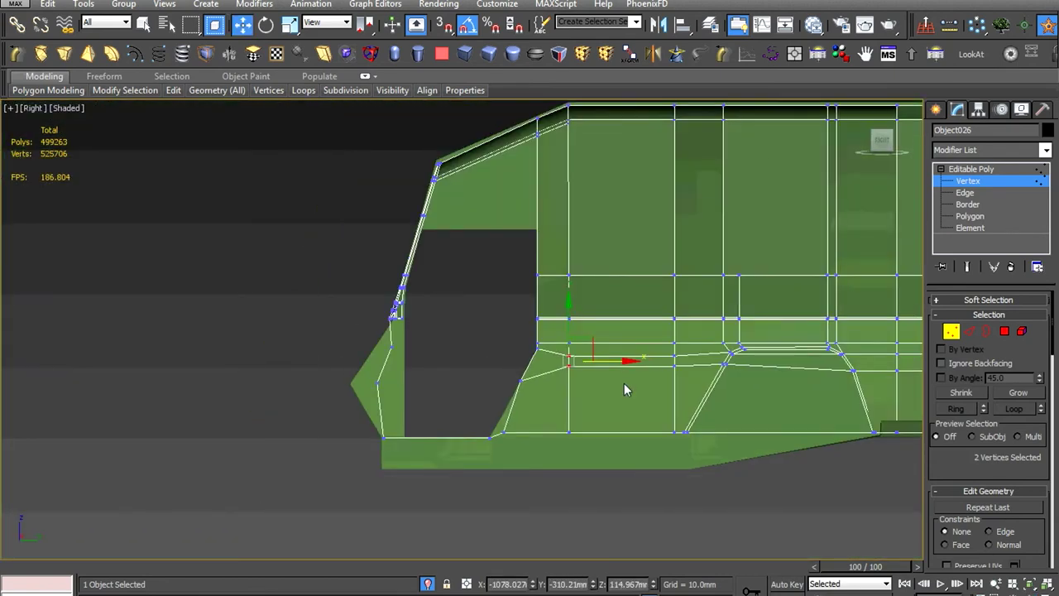
scroll(624, 383, "up", 5)
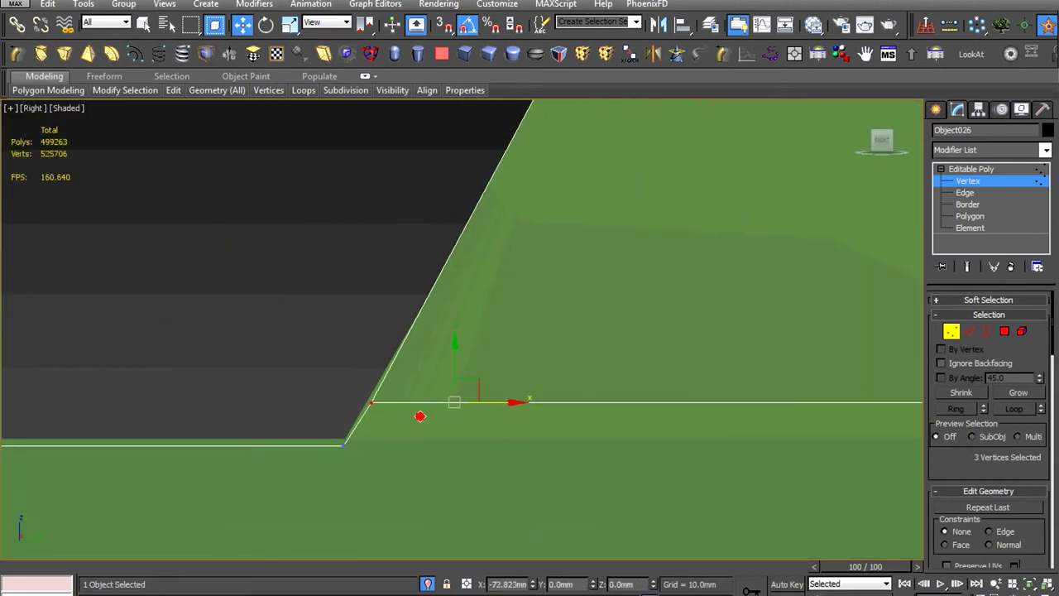
left_click_drag(420, 416, 424, 354)
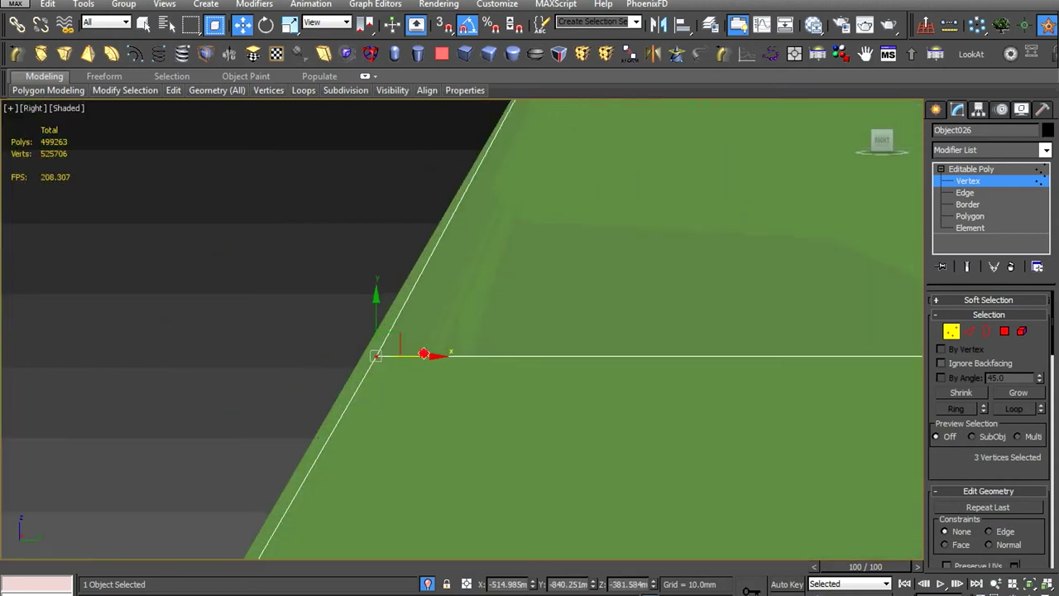
scroll(378, 442, "down", 2)
scroll(445, 435, "down", 2)
scroll(579, 422, "down", 2)
Select the window's bottom corner vertices on both sides
left_click(270, 430)
scroll(508, 422, "up", 3)
left_click_drag(515, 421, 591, 449, "ctrl")
scroll(461, 308, "down", 2)
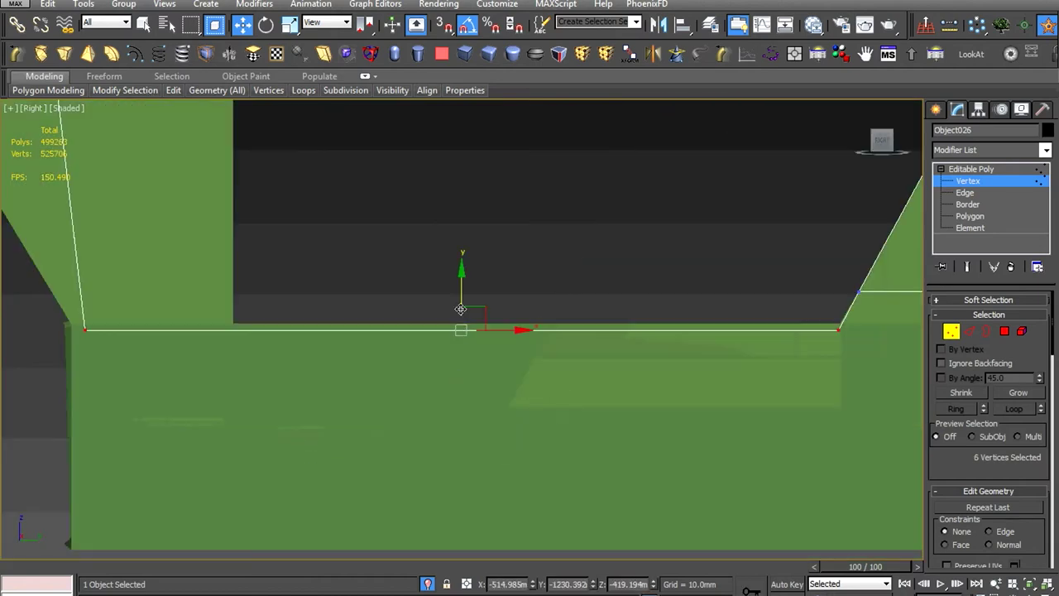
scroll(461, 309, "up", 5)
scroll(683, 404, "down", 2)
scroll(548, 422, "down", 3)
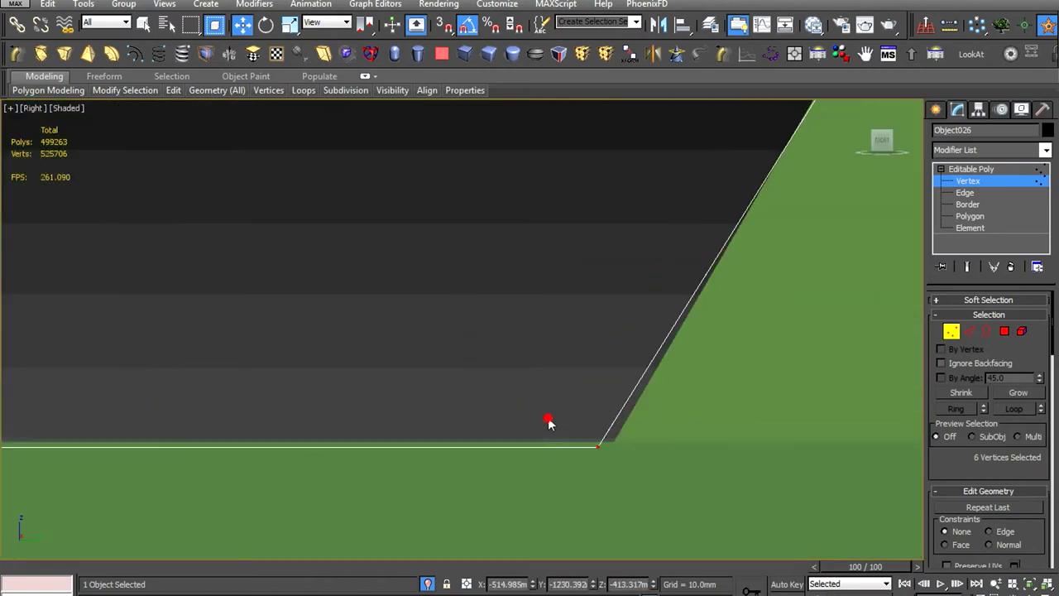
left_click(357, 394)
scroll(447, 398, "down", 2)
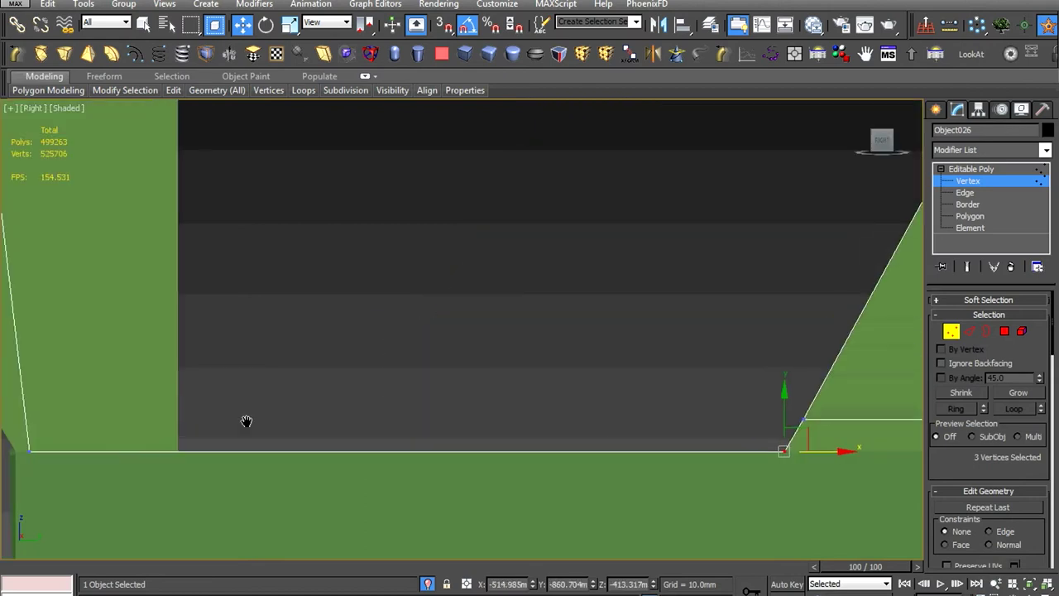
scroll(243, 421, "down", 2)
scroll(254, 458, "down", 1)
left_click_drag(316, 486, 207, 251)
Orbit into 3D and add another corner vertex to the selection
mouse_move(207, 251)
middle_mouse_down("alt")
mouse_move(354, 303)
mouse_move(299, 270)
mouse_move(263, 272)
mouse_move(326, 279)
middle_mouse_up("alt")
scroll(326, 278, "up", 3)
mouse_move(104, 231)
left_mouse_down()
mouse_move(207, 325)
mouse_move(133, 311)
left_mouse_up()
mouse_move(142, 311)
middle_mouse_down("alt")
mouse_move(207, 339)
mouse_move(305, 264)
mouse_move(369, 284)
mouse_move(347, 259)
middle_mouse_up("alt")
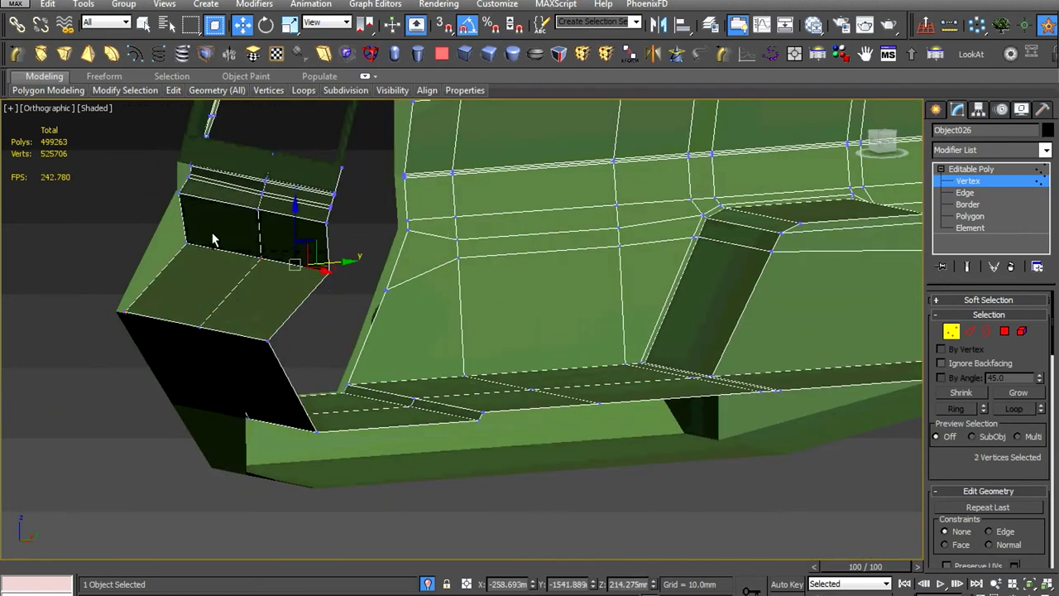
left_click(212, 240, "ctrl")
mouse_move(213, 240)
middle_mouse_down("alt")
mouse_move(280, 252)
mouse_move(466, 345)
mouse_move(359, 331)
mouse_move(553, 324)
mouse_move(398, 379)
middle_mouse_up("alt")
scroll(398, 379, "up", 2)
Start a Cut with Alt+C, constrain vertex moves to edges, and adjust with Scale and Move
key("alt+c")
scroll(988, 430, "down", 2)
left_click(989, 455)
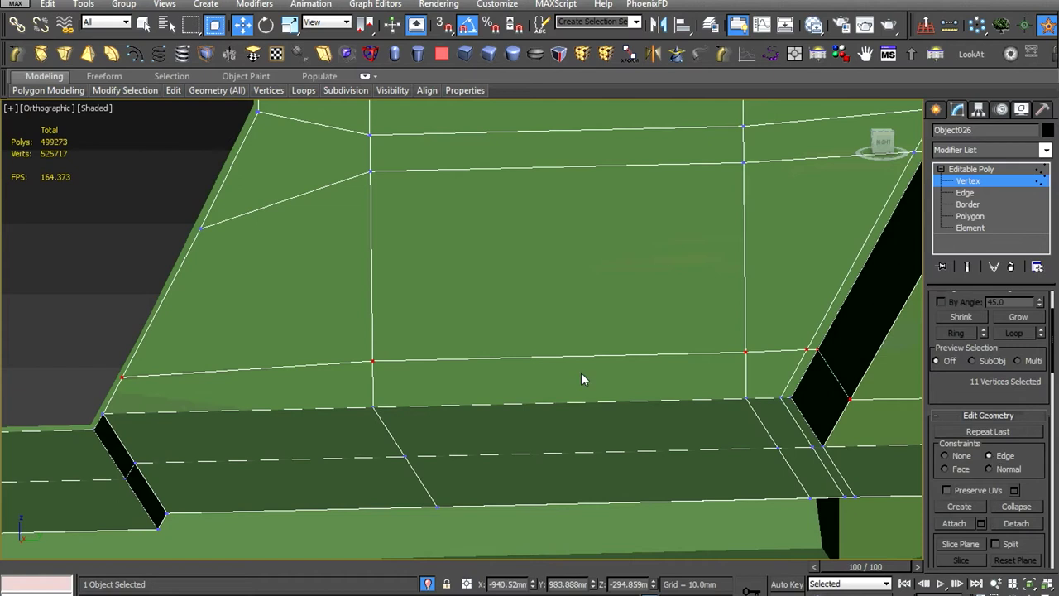
scroll(581, 372, "down", 3)
right_click(472, 355)
left_click(551, 386)
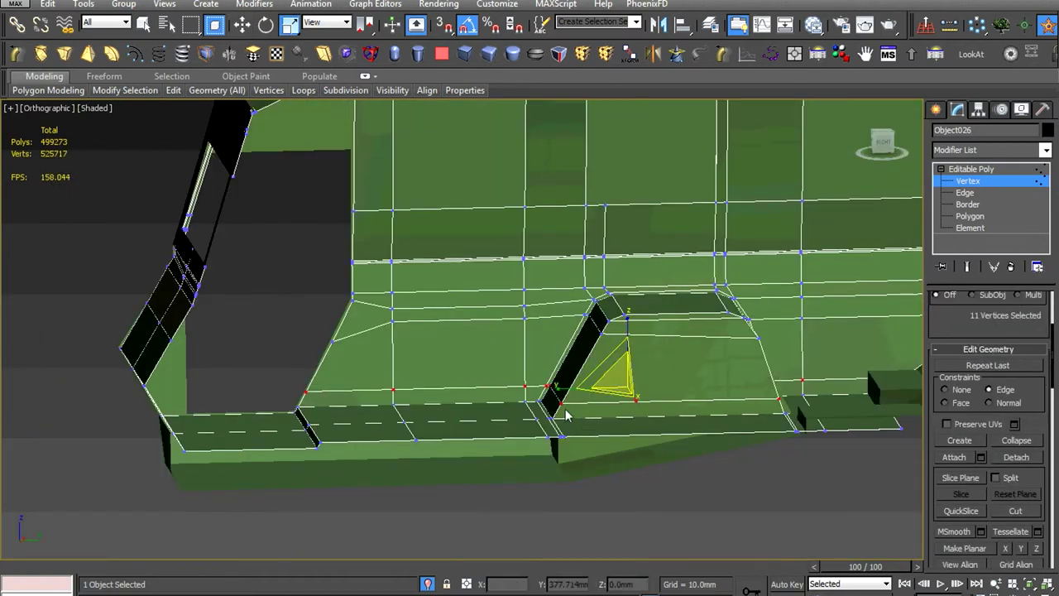
key("w")
scroll(239, 438, "up", 2)
scroll(239, 438, "up", 2)
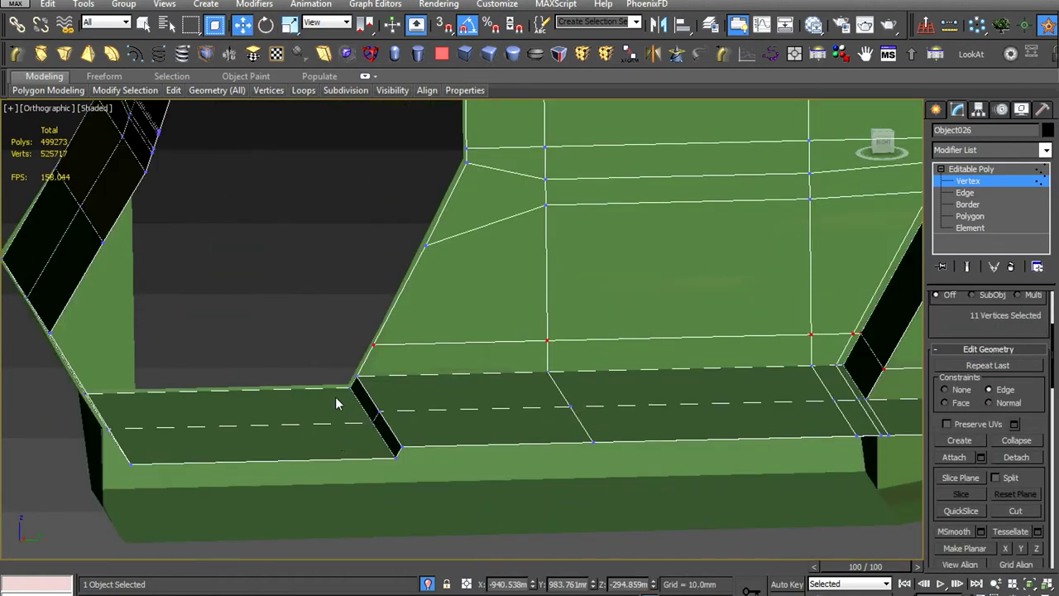
Orbit around the cab body and return to the Left view
left_click(360, 469)
middle_click_drag(387, 469, 426, 482, "alt")
scroll(426, 481, "down", 3)
scroll(536, 439, "up", 4)
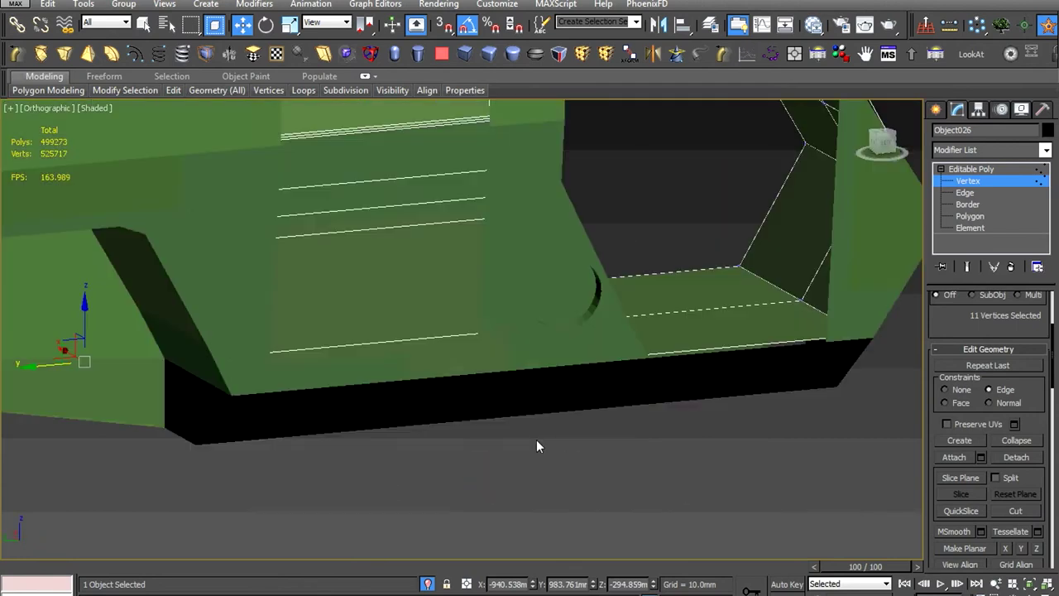
middle_click_drag(536, 440, 539, 527, "alt")
key("l")
scroll(639, 426, "up", 2)
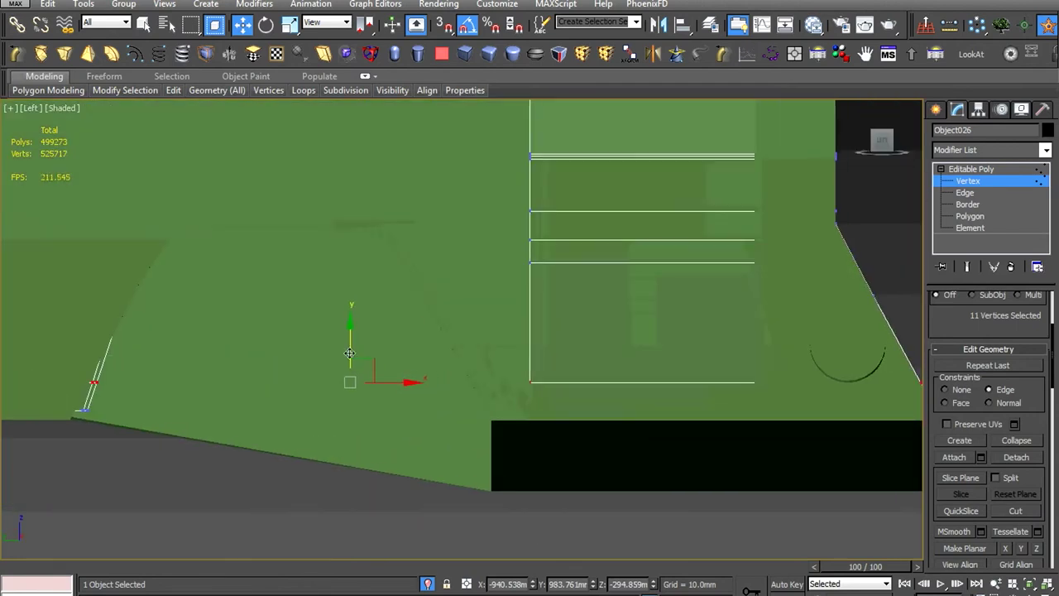
scroll(438, 361, "down", 3)
At polygon level, add the side panel polygons above to the selection
key("4")
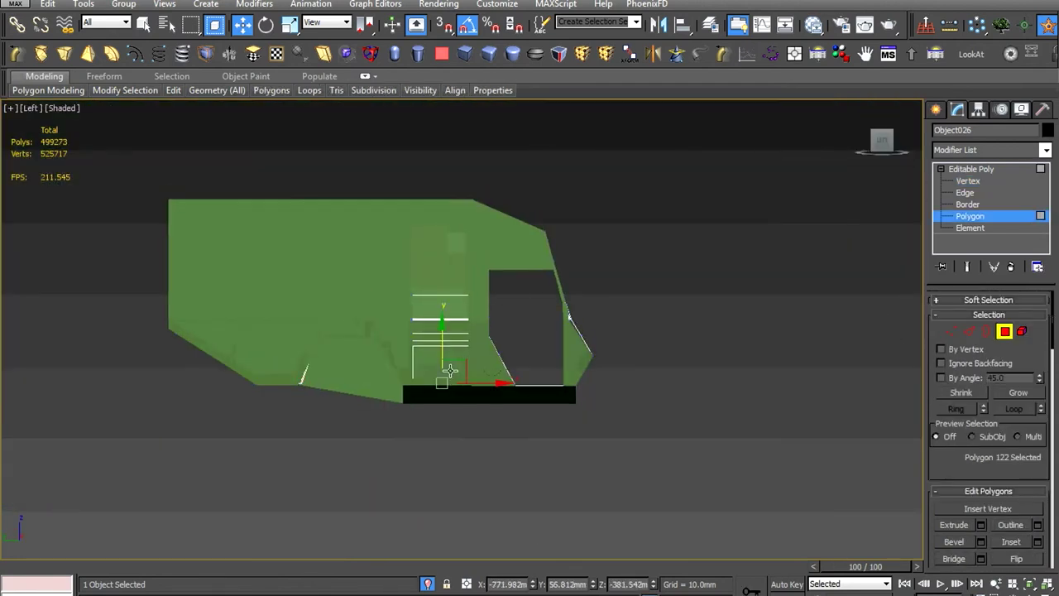
scroll(439, 362, "up", 4)
scroll(440, 196, "up", 2)
scroll(440, 196, "up", 2)
left_click(460, 276, "ctrl")
scroll(461, 276, "down", 2)
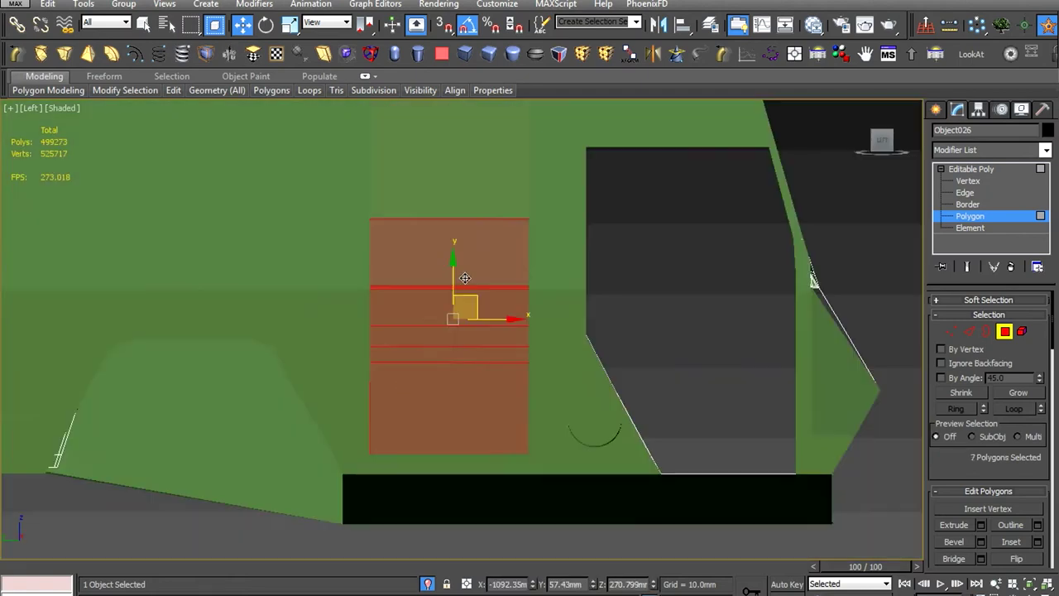
scroll(463, 331, "down", 3)
mouse_move(473, 365)
middle_mouse_down("alt")
mouse_move(465, 358)
mouse_move(623, 381)
middle_mouse_up("alt")
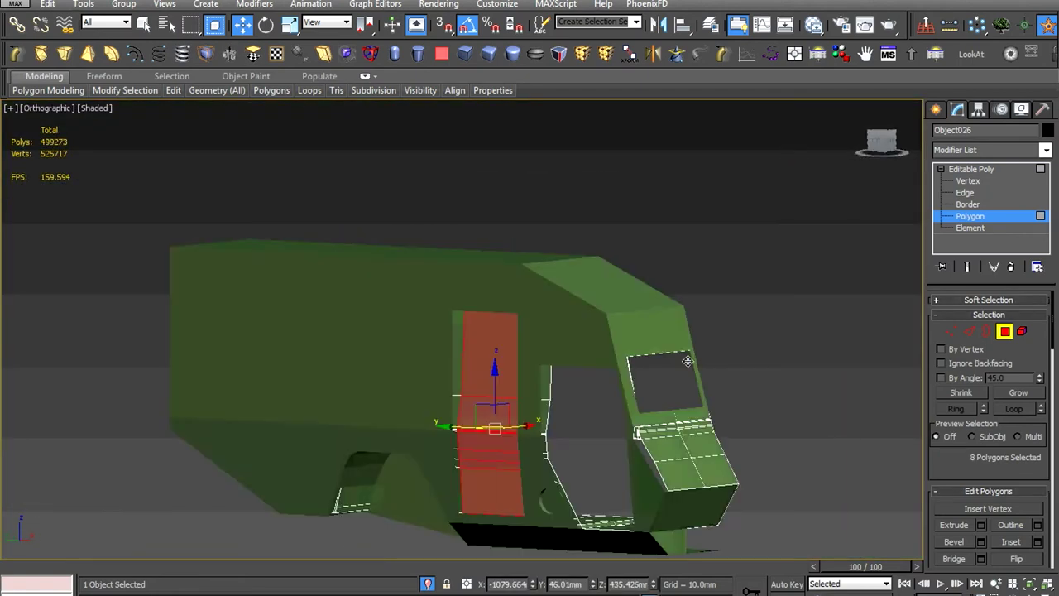
key("l")
scroll(624, 388, "down", 3)
Exit sub-object editing and display the whole cab in Wireframe
left_click(993, 168)
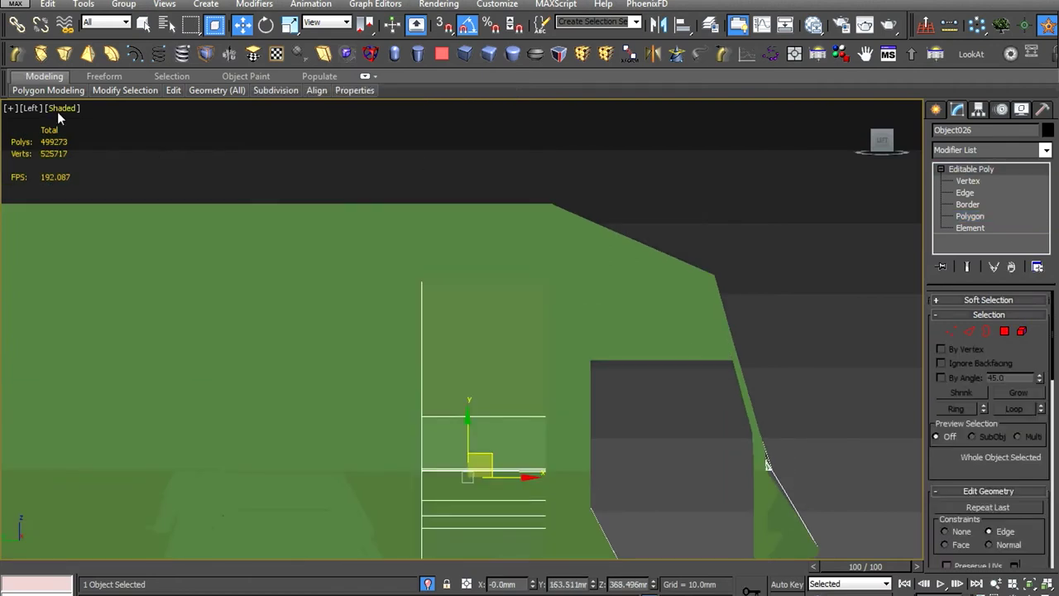
left_click(60, 109)
left_click(121, 228)
scroll(555, 267, "up", 3)
scroll(557, 278, "down", 3)
scroll(557, 278, "up", 3)
Connect two vertical cab edges with a new edge
key("w")
scroll(645, 258, "down", 5)
key("2")
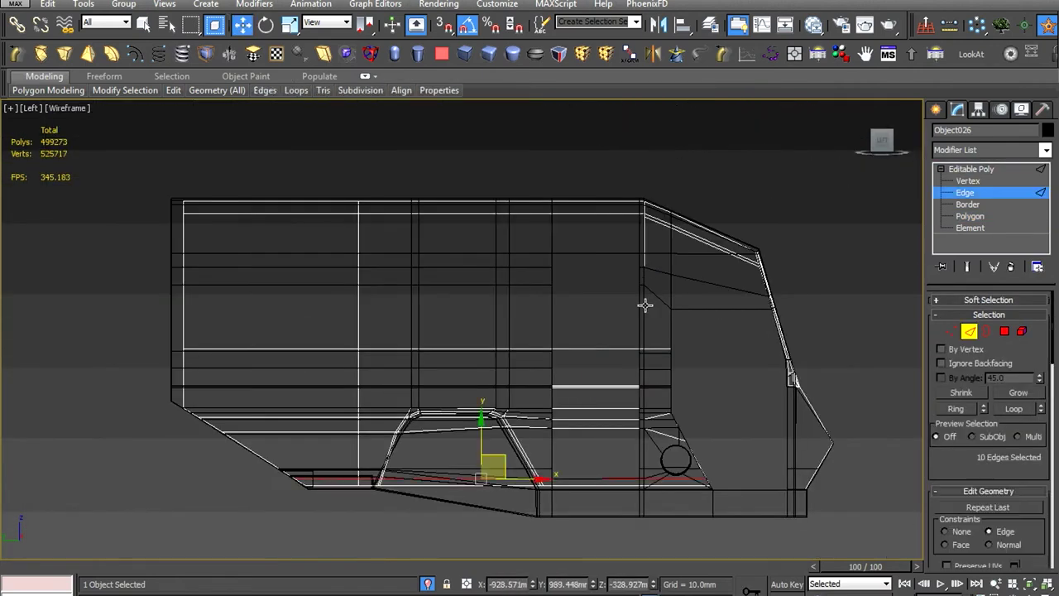
middle_click_drag(645, 302, 608, 329, "alt")
scroll(608, 329, "up", 3)
key("3")
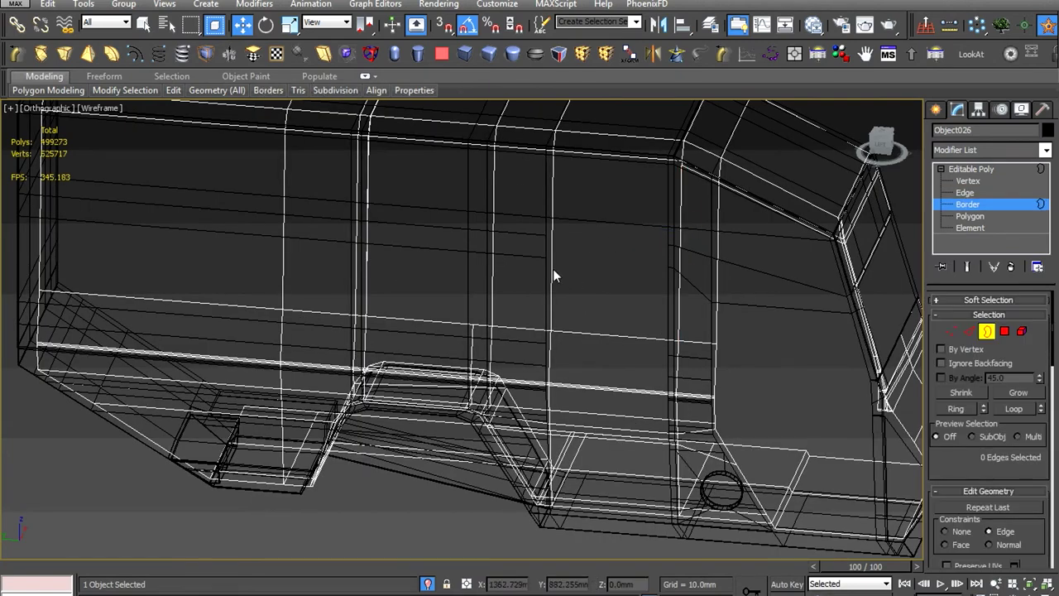
key("2")
left_click(551, 270)
left_click(677, 284, "ctrl")
key("l")
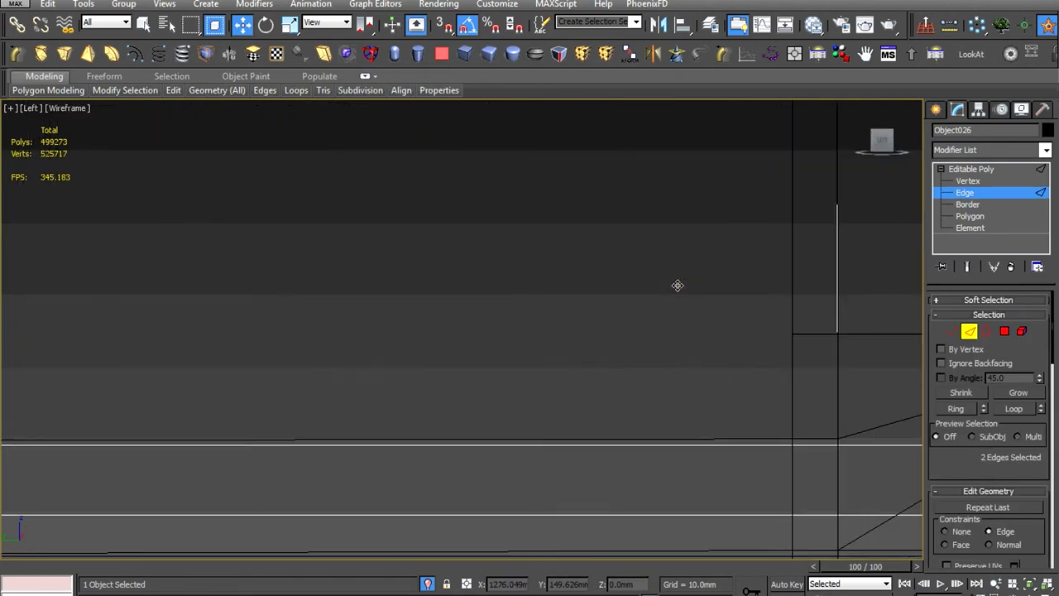
scroll(677, 284, "down", 2)
right_click(674, 281)
left_click(505, 331)
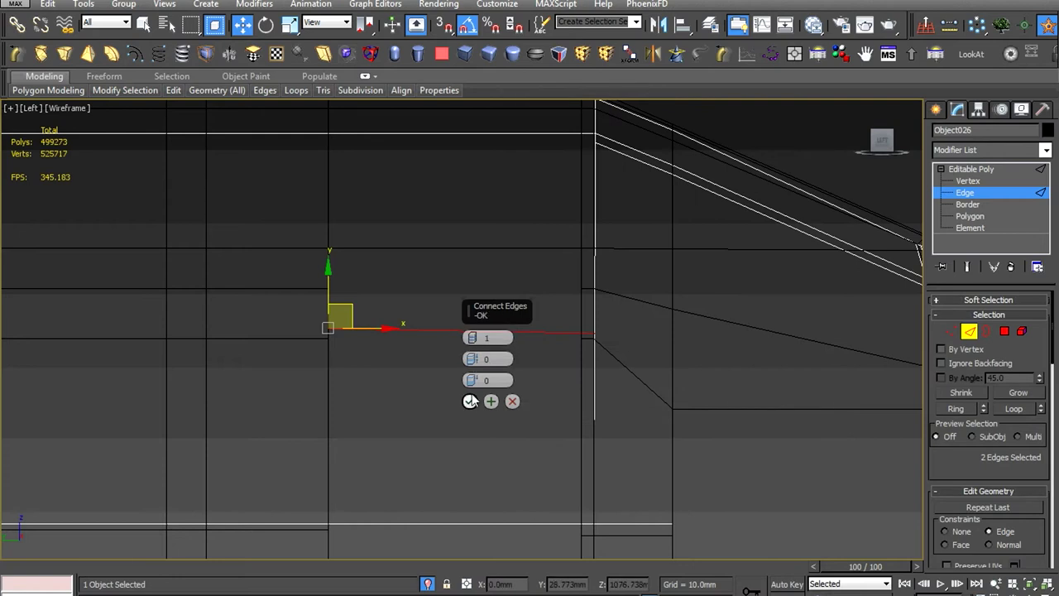
Connect the five-edge ring near the roof corner with Slide 40
key("w")
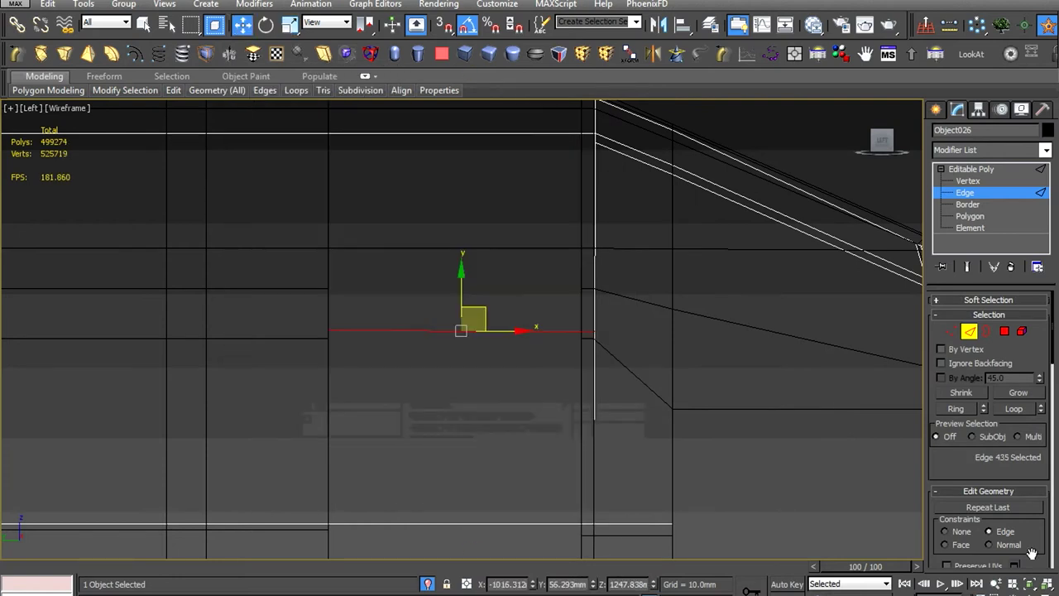
scroll(544, 267, "down", 3)
scroll(543, 268, "up", 4)
middle_click_drag(544, 267, 470, 249, "alt")
scroll(469, 249, "up", 4)
middle_click_drag(404, 204, 389, 248, "alt")
scroll(367, 398, "down", 4)
left_click(366, 398)
middle_click_drag(356, 387, 373, 337, "alt")
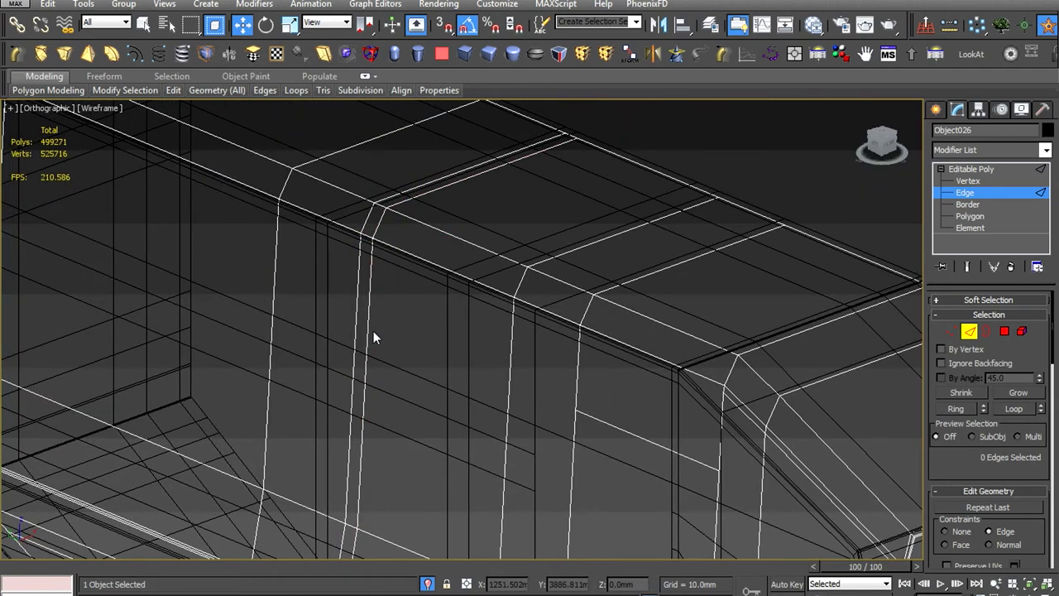
scroll(370, 330, "down", 4)
left_click(381, 396)
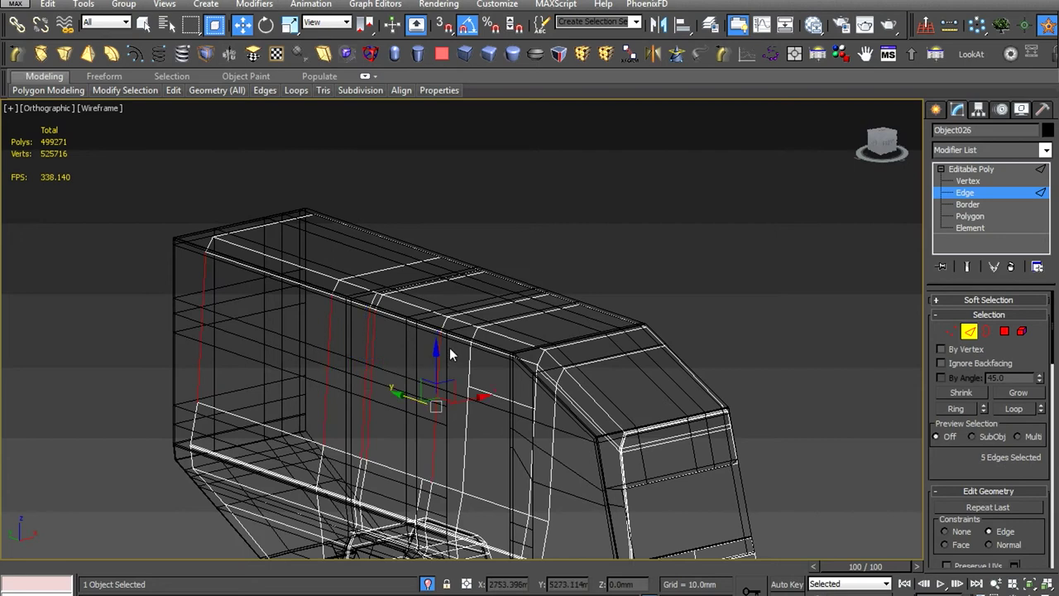
key("ctrl+shift+e")
scroll(403, 438, "up", 4)
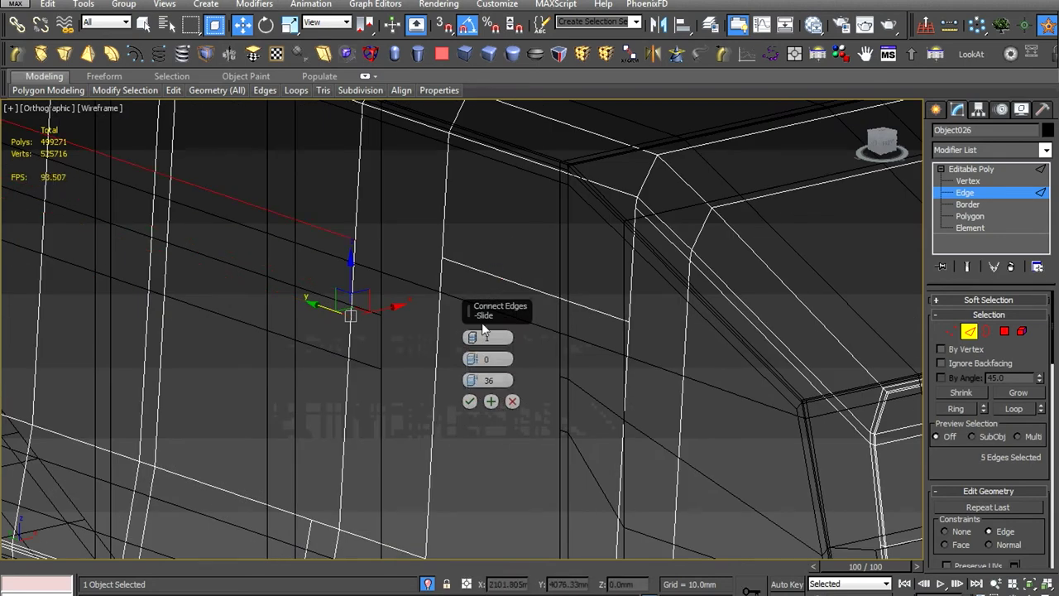
middle_click_drag(484, 329, 461, 429)
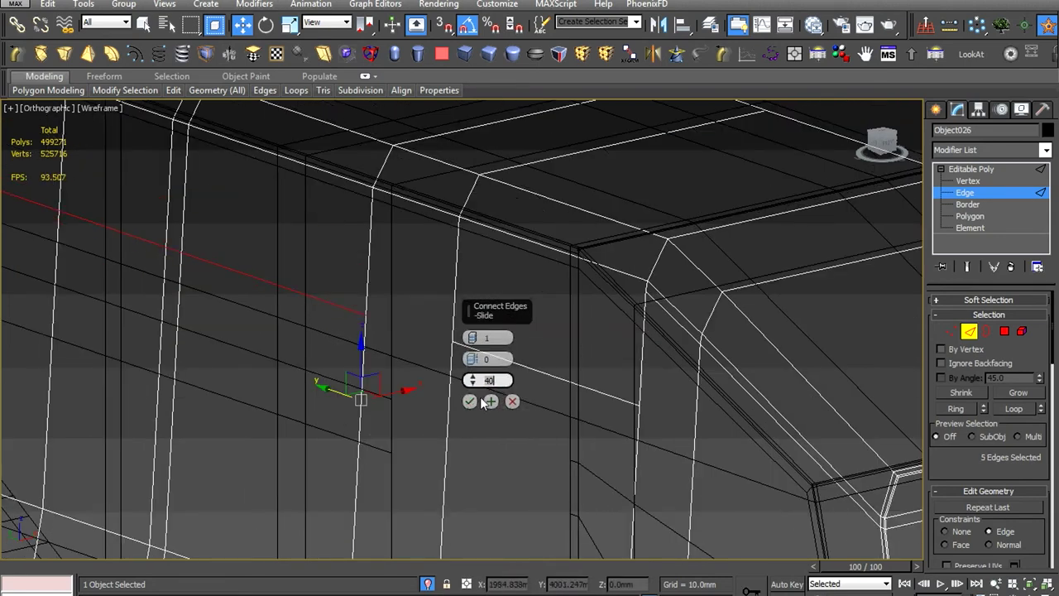
left_click(478, 399)
Switch to vertex editing and return the viewport to shaded display
key("1")
scroll(341, 335, "down", 5)
left_click(99, 108)
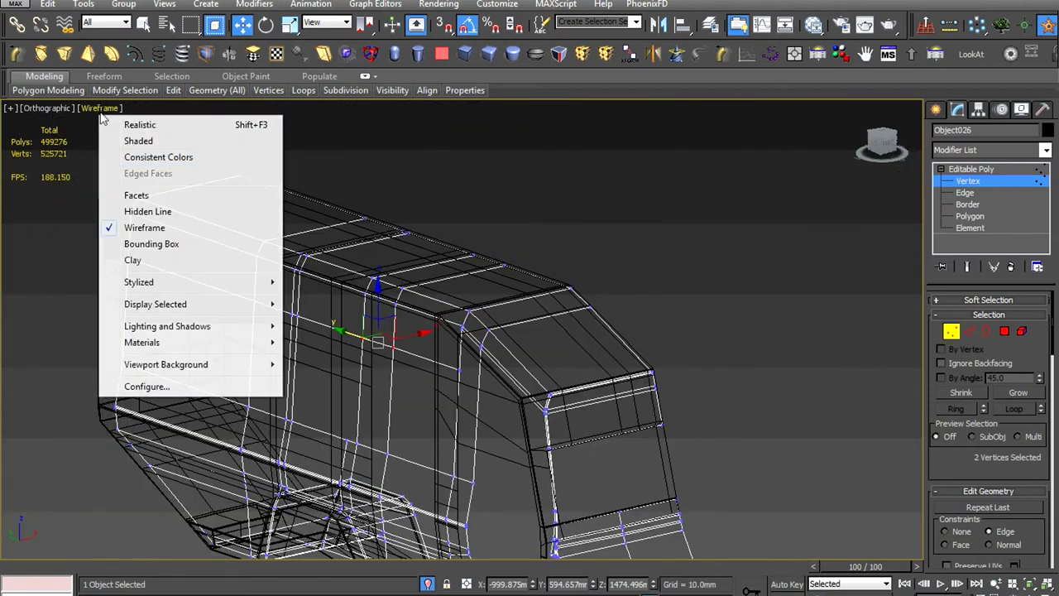
left_click(207, 149)
scroll(489, 370, "down", 2)
scroll(421, 431, "up", 5)
Delete the band of side panel faces from the cab
key("4")
left_click(421, 431)
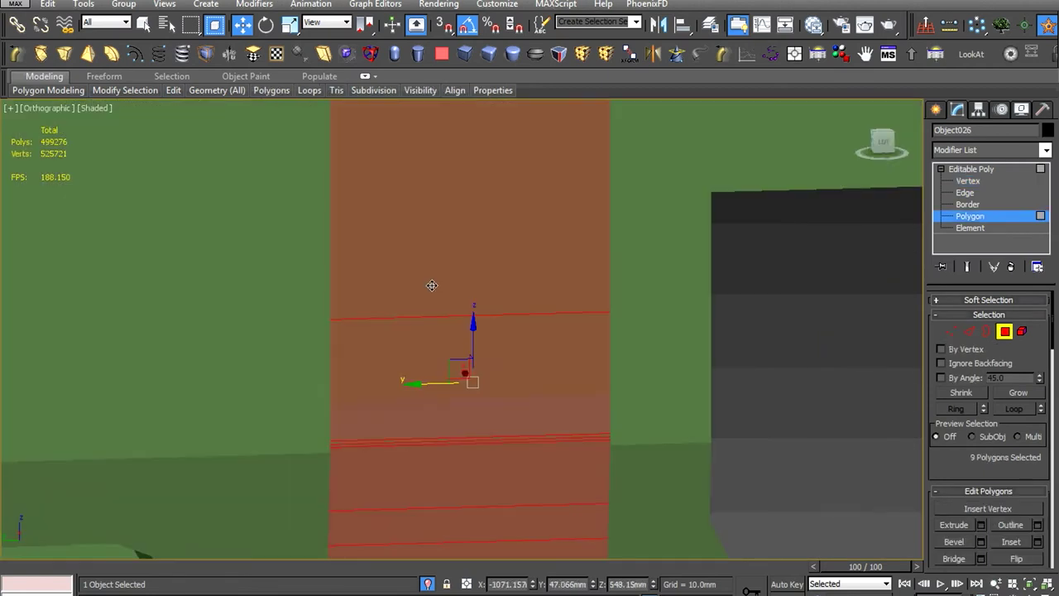
scroll(433, 284, "down", 3)
scroll(443, 352, "up", 3)
key("Delete")
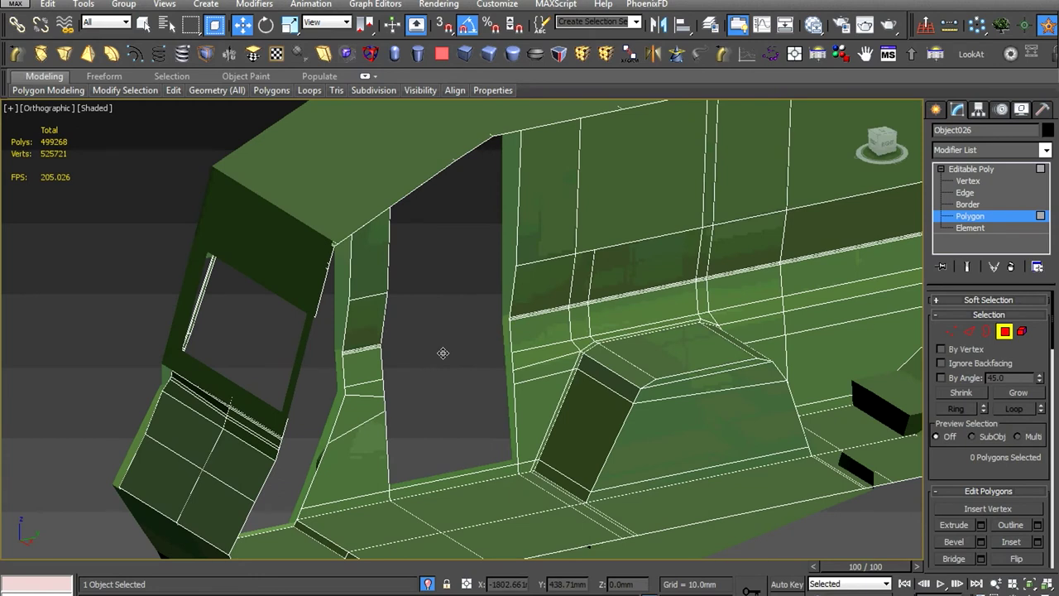
scroll(442, 358, "down", 2)
left_click(621, 223)
middle_click_drag(621, 224, 788, 401, "alt")
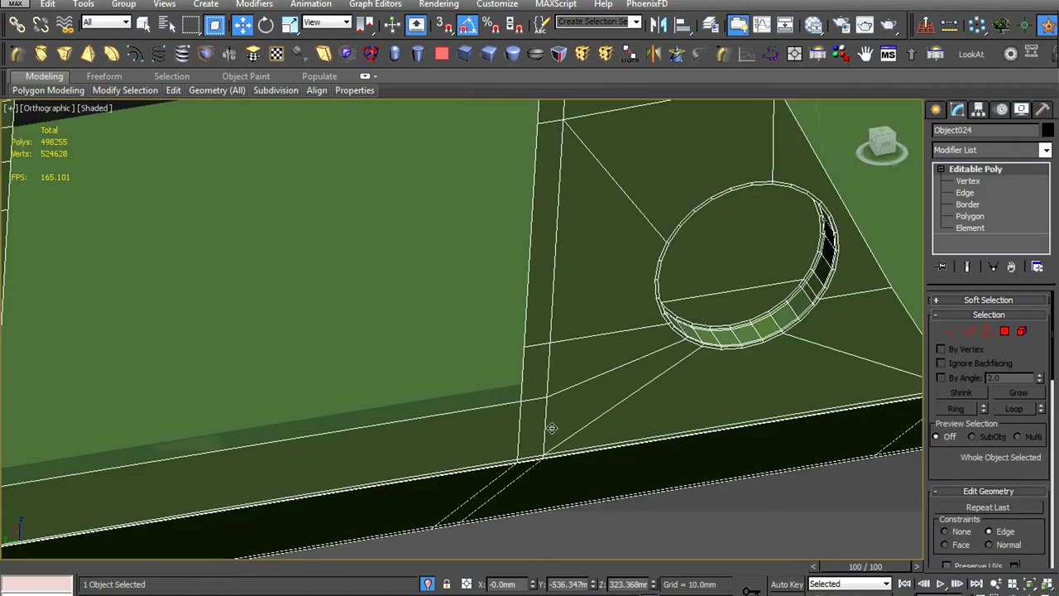
Shift-move Object024's open border along X into a new strip of faces
key("3")
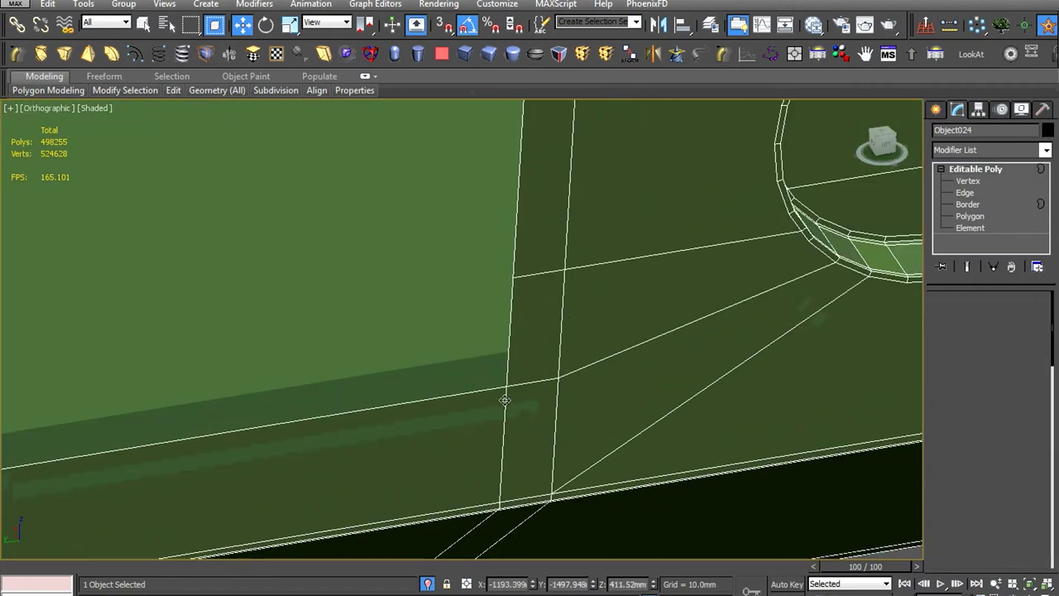
scroll(529, 331, "down", 4)
scroll(469, 344, "up", 6)
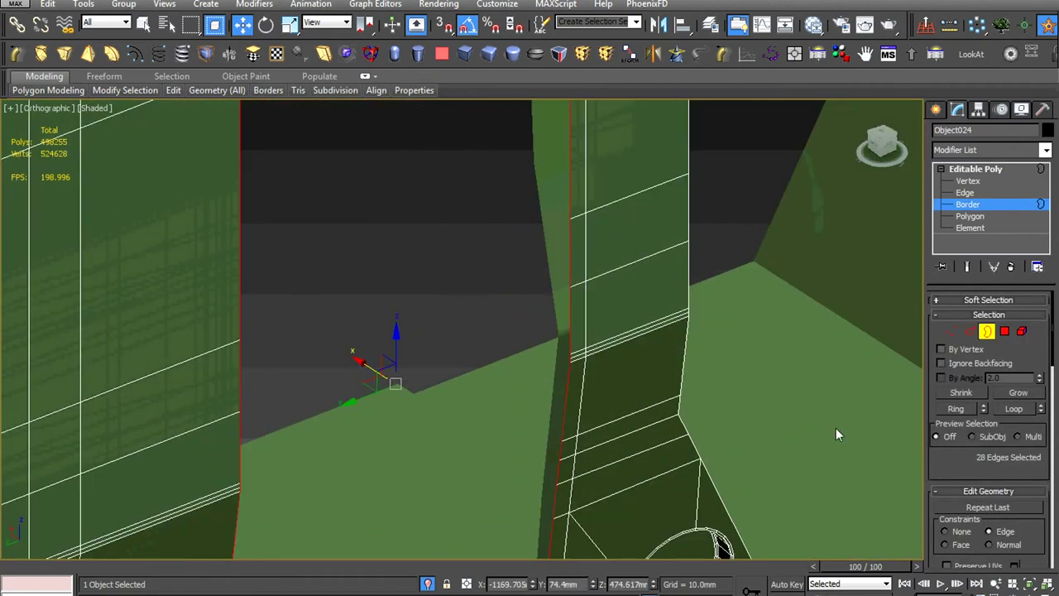
left_click_drag(366, 370, 351, 360, "shift")
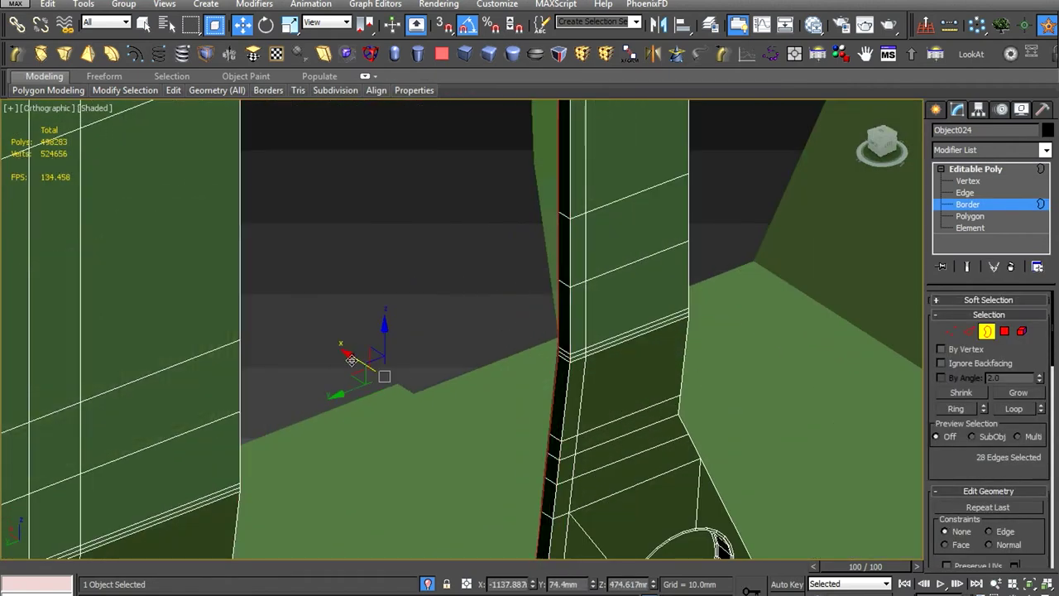
scroll(423, 316, "down", 3)
scroll(422, 395, "up", 5)
scroll(404, 400, "up", 1)
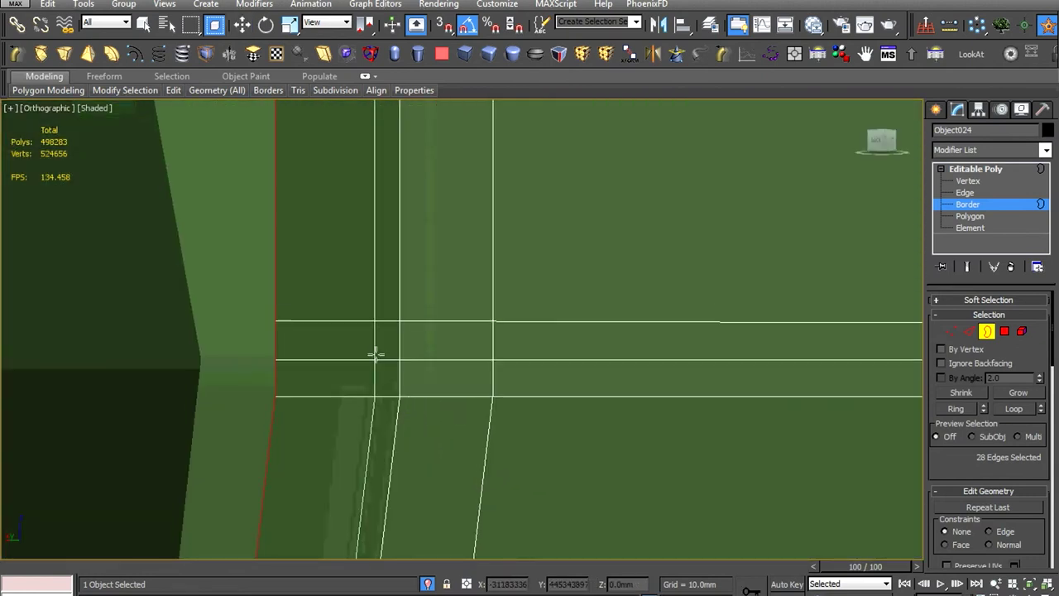
Inspect the extruded border corner and leave sub-object editing
middle_click_drag(375, 354, 272, 431, "alt")
scroll(260, 456, "up", 3)
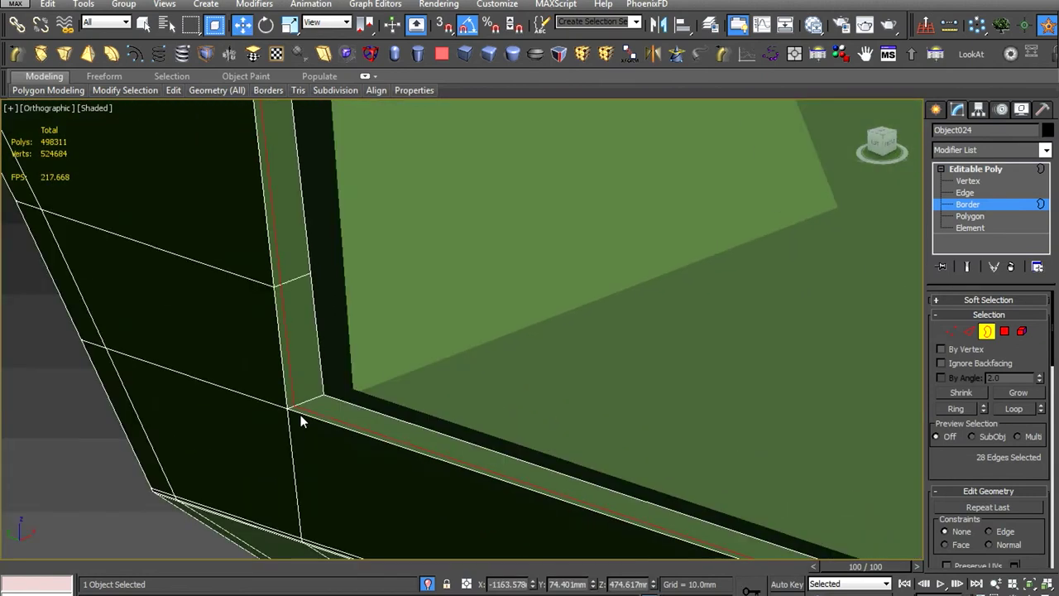
scroll(300, 415, "down", 3)
middle_click_drag(378, 309, 218, 373, "alt")
scroll(217, 373, "up", 2)
scroll(482, 504, "up", 3)
scroll(482, 505, "down", 4)
scroll(432, 535, "up", 4)
left_click(997, 171)
mouse_move(331, 385)
middle_mouse_down("alt")
mouse_move(367, 395)
mouse_move(408, 431)
middle_mouse_up("alt")
Inspect the wheel arch area in the left view wireframe, then shaded
key("l")
scroll(407, 432, "up", 3)
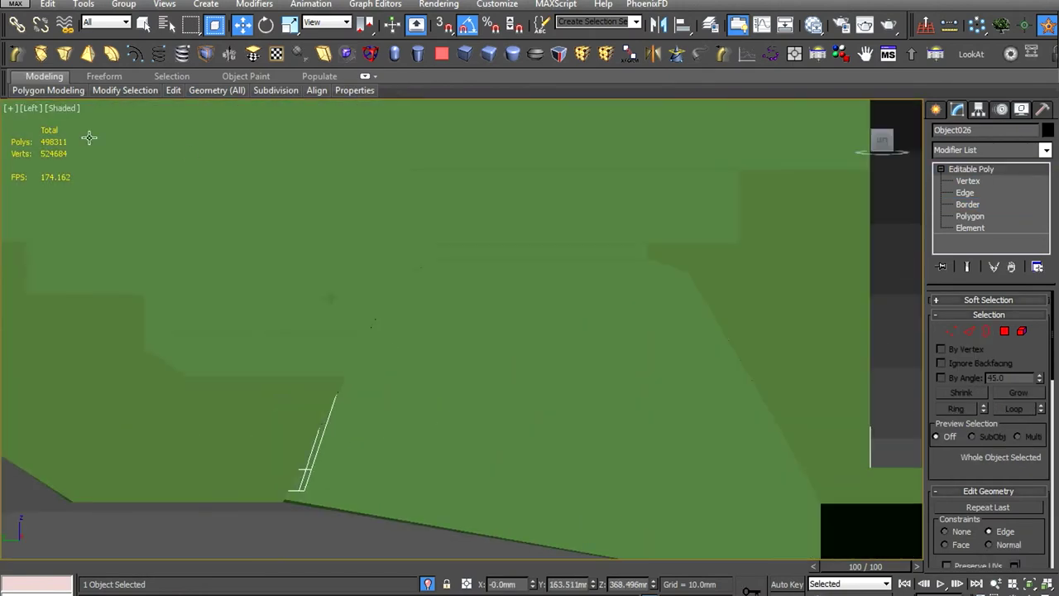
left_click(64, 108)
left_click(119, 228)
key("1")
scroll(351, 361, "up", 3)
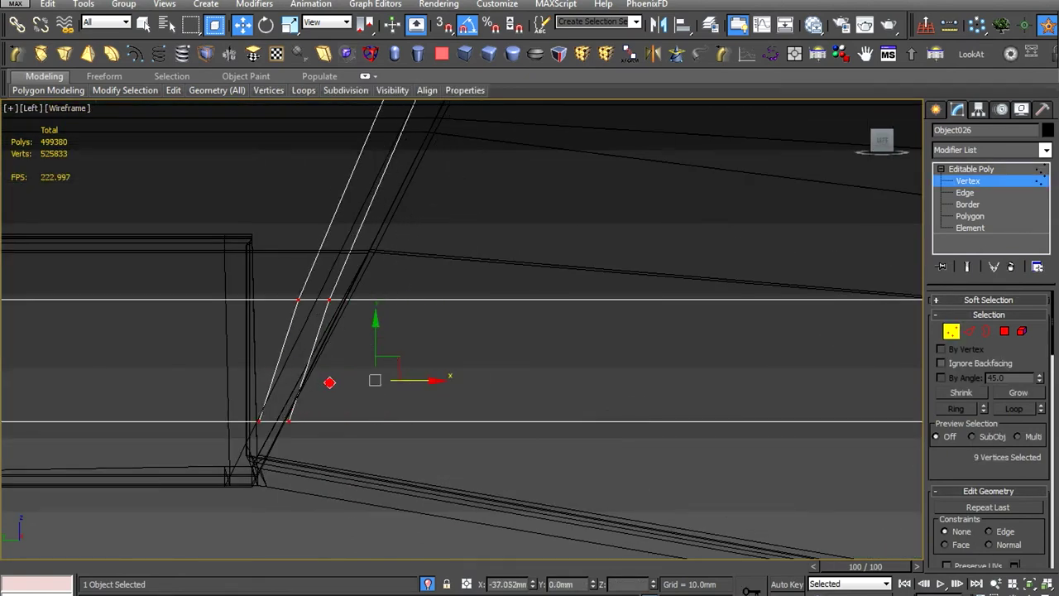
scroll(243, 415, "up", 5)
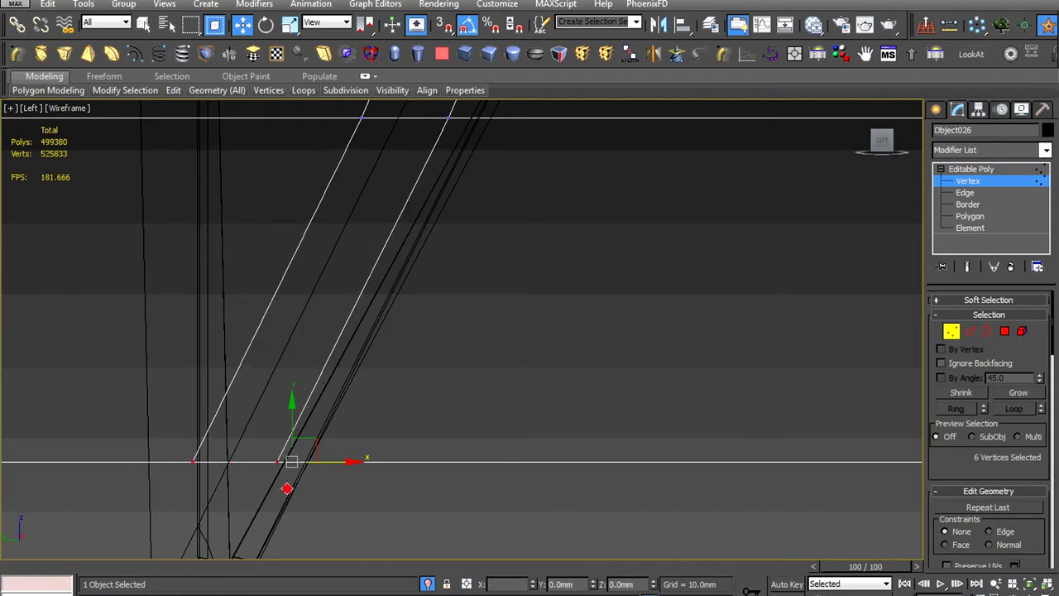
scroll(339, 503, "down", 3)
middle_click_drag(339, 503, 100, 165, "alt")
key("F3")
middle_click_drag(274, 392, 379, 359, "alt")
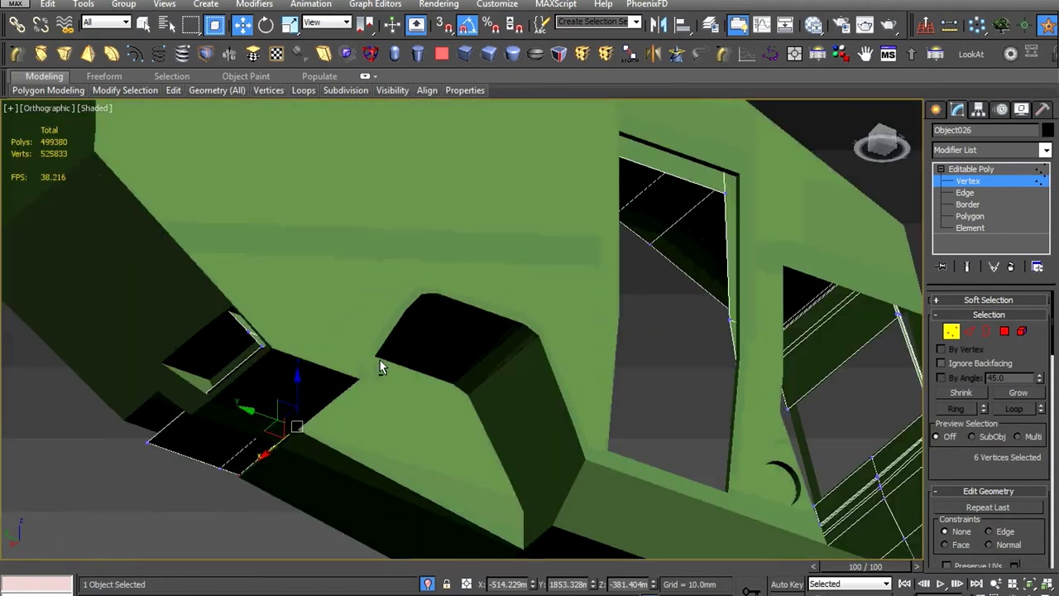
mouse_move(275, 347)
middle_mouse_down("alt")
mouse_move(249, 357)
mouse_move(390, 439)
mouse_move(399, 479)
mouse_move(236, 463)
mouse_move(221, 444)
mouse_move(232, 446)
middle_mouse_up("alt")
Delete the two stray faces near the cab corner
key("4")
key("Delete")
key("1")
mouse_move(313, 453)
middle_mouse_down("alt")
mouse_move(268, 430)
mouse_move(330, 330)
middle_mouse_up("alt")
key("2")
left_click(330, 330)
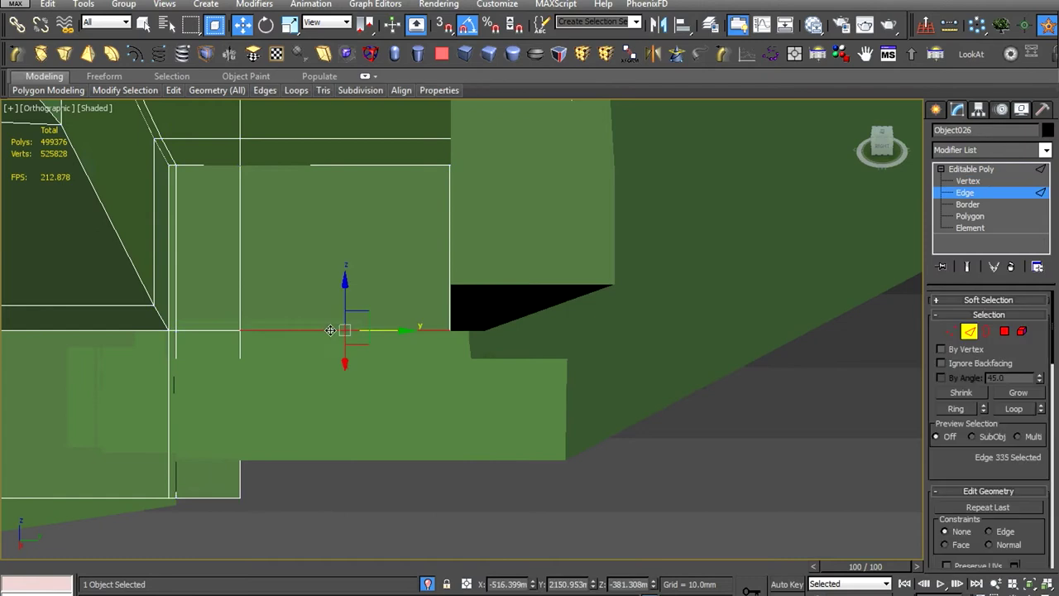
mouse_move(273, 449)
middle_mouse_down("alt")
mouse_move(297, 460)
mouse_move(250, 300)
mouse_move(317, 369)
middle_mouse_up("alt")
scroll(297, 460, "up", 2)
left_click(297, 460)
Shift-drag the cab's corner edges up on Z to extrude a short wall
key("1")
mouse_move(309, 469)
middle_mouse_down("alt")
mouse_move(227, 423)
mouse_move(391, 457)
middle_mouse_up("alt")
key("2")
left_click(391, 457)
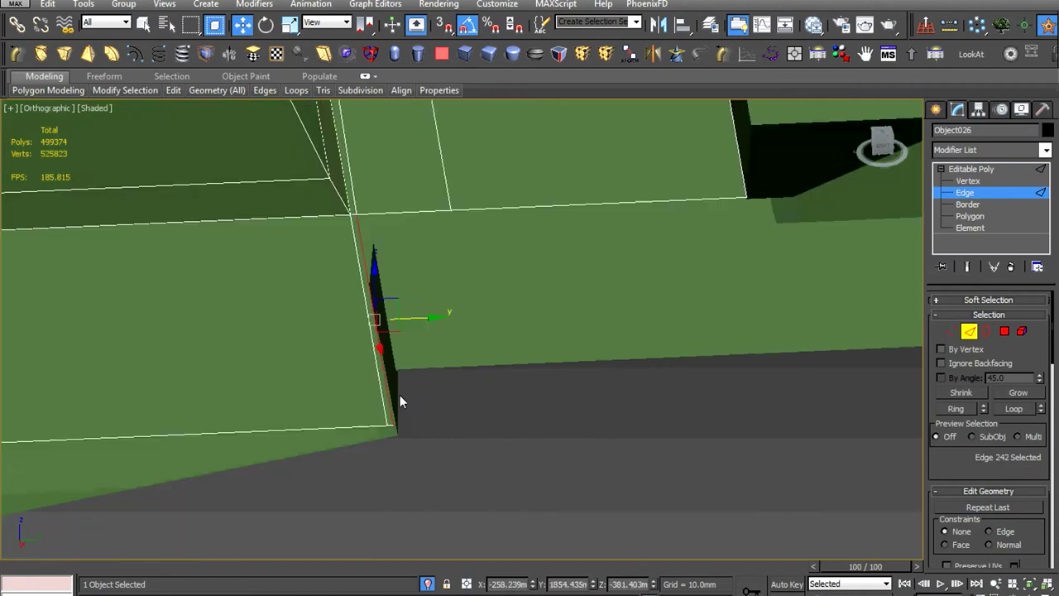
middle_click_drag(400, 395, 441, 317, "alt")
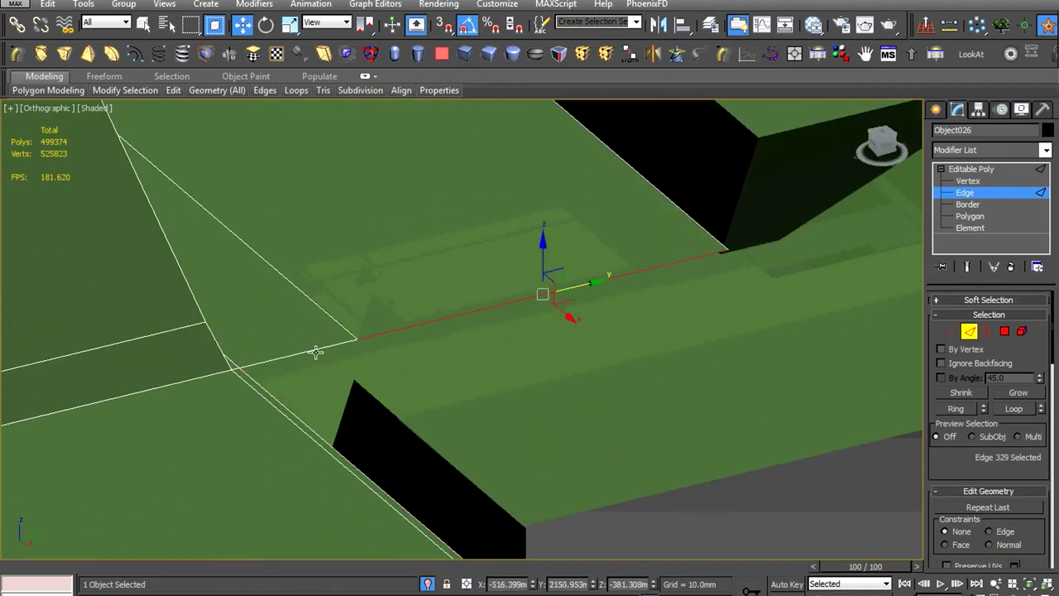
mouse_move(406, 318)
left_mouse_down("shift")
mouse_move(412, 264)
mouse_move(519, 493)
left_mouse_up("shift")
middle_click_drag(534, 568, 503, 457, "alt")
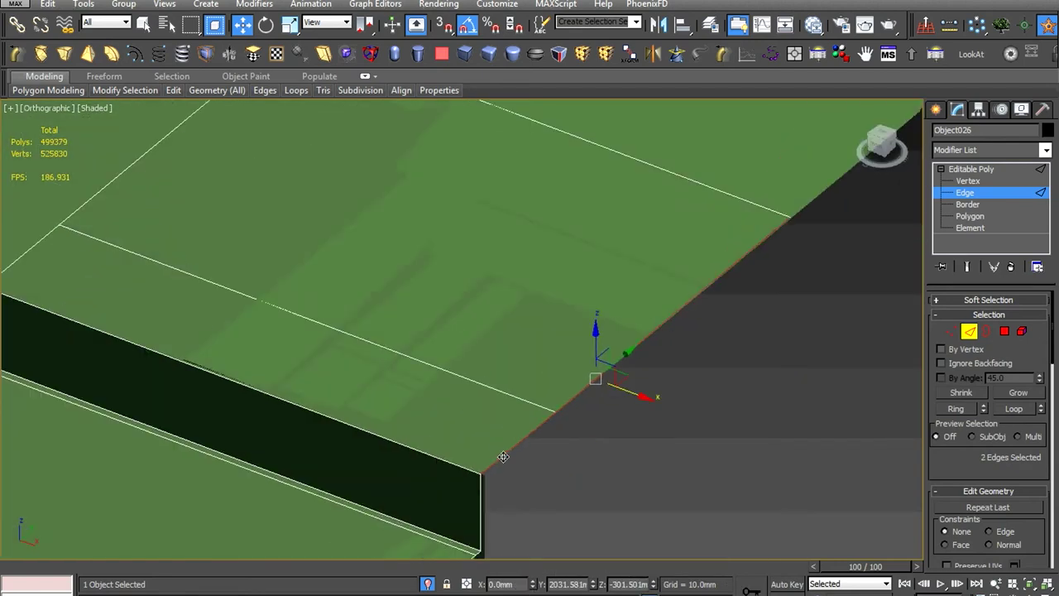
Weld the wall's loose vertices together twice
right_click(653, 367)
left_click(483, 450)
left_click(469, 390)
right_click(490, 361)
left_click(428, 426)
left_click(470, 386)
Orbit to the cab's side wall and select the row of wall vertices near the door pillar
mouse_move(471, 386)
middle_mouse_down("alt")
mouse_move(363, 412)
mouse_move(365, 350)
mouse_move(491, 421)
mouse_move(507, 494)
middle_mouse_up("alt")
scroll(480, 447, "down", 3)
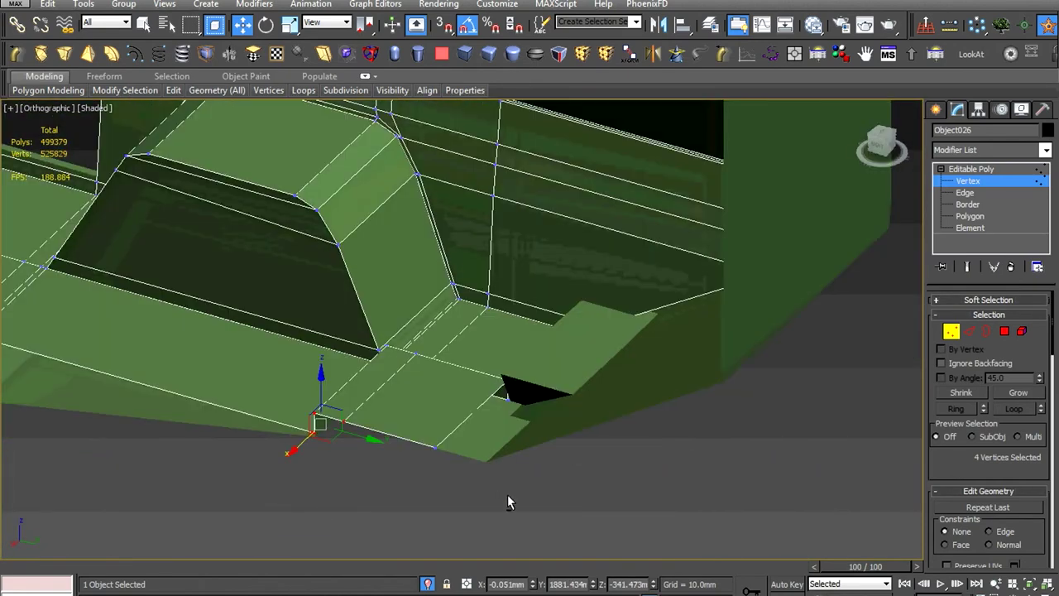
scroll(498, 457, "down", 3)
mouse_move(499, 456)
middle_mouse_down("alt")
mouse_move(631, 430)
mouse_move(609, 421)
middle_mouse_up("alt")
scroll(397, 383, "up", 5)
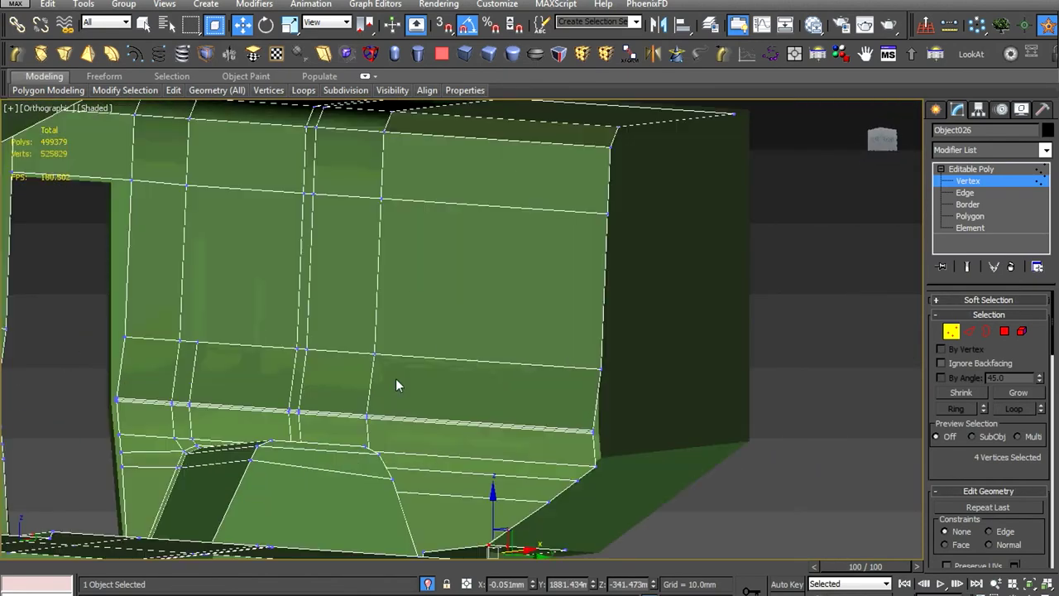
scroll(729, 392, "up", 2)
left_click_drag(240, 428, 240, 429)
middle_click_drag(240, 429, 152, 397, "alt")
scroll(219, 395, "up", 3)
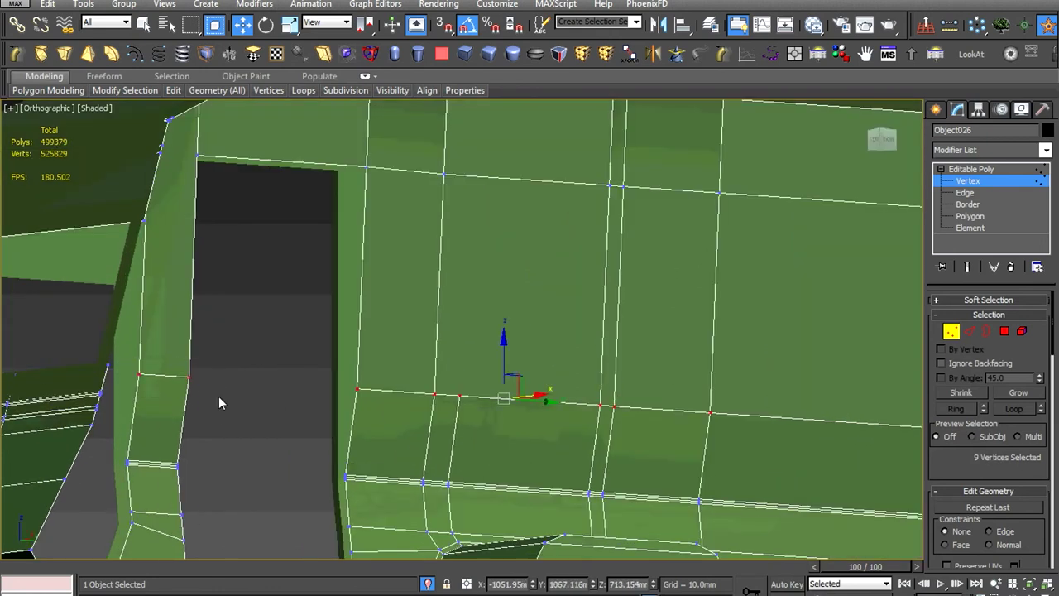
scroll(578, 398, "up", 3)
mouse_move(578, 398)
middle_mouse_down("alt")
mouse_move(555, 391)
mouse_move(496, 443)
middle_mouse_up("alt")
scroll(555, 391, "down", 2)
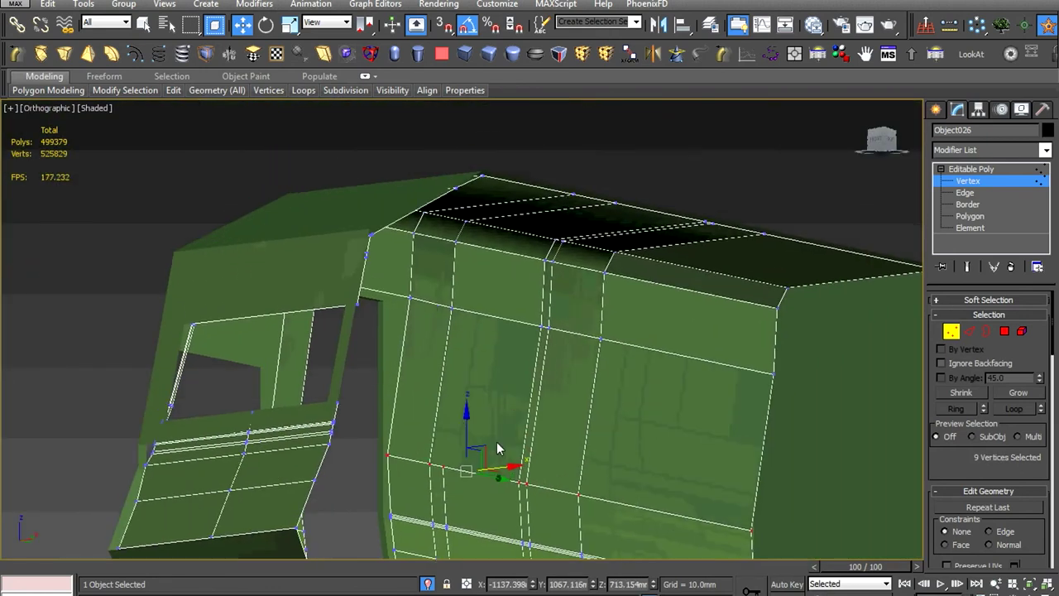
mouse_move(374, 331)
middle_mouse_down("alt")
mouse_move(180, 326)
mouse_move(134, 284)
mouse_move(369, 383)
middle_mouse_up("alt")
scroll(575, 426, "up", 3)
left_click(577, 427, "ctrl")
middle_click_drag(577, 426, 546, 414, "alt")
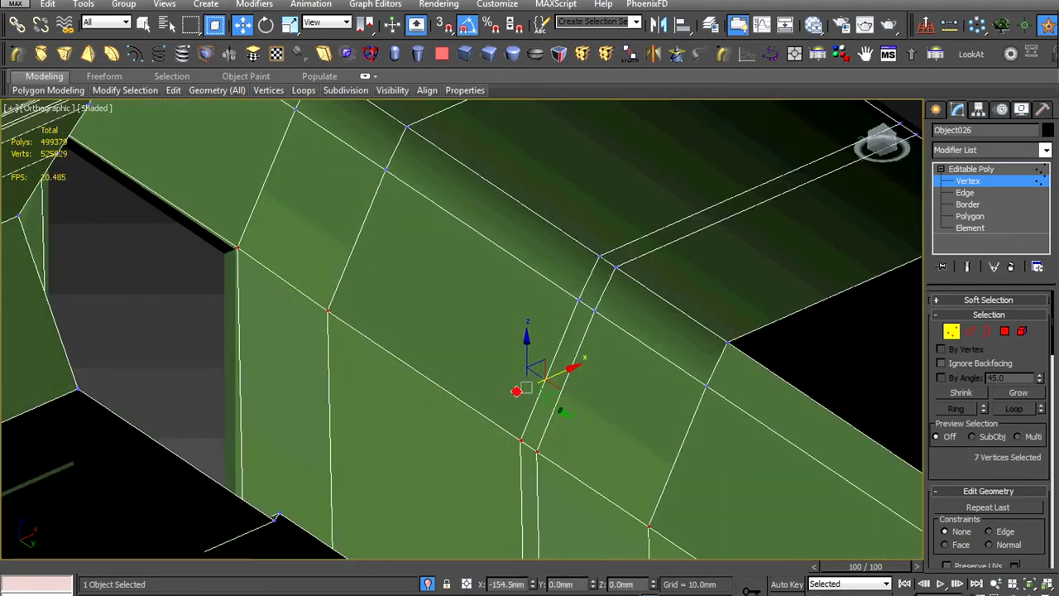
scroll(496, 414, "down", 5)
scroll(377, 458, "up", 3)
scroll(377, 458, "up", 4)
middle_click_drag(376, 457, 466, 329)
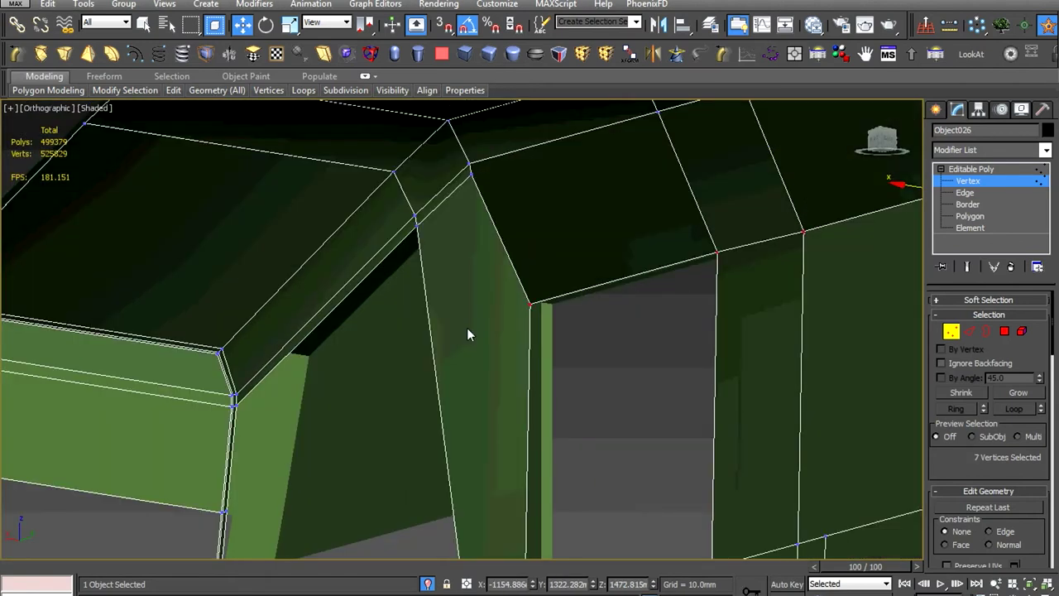
scroll(467, 327, "down", 5)
scroll(466, 328, "up", 5)
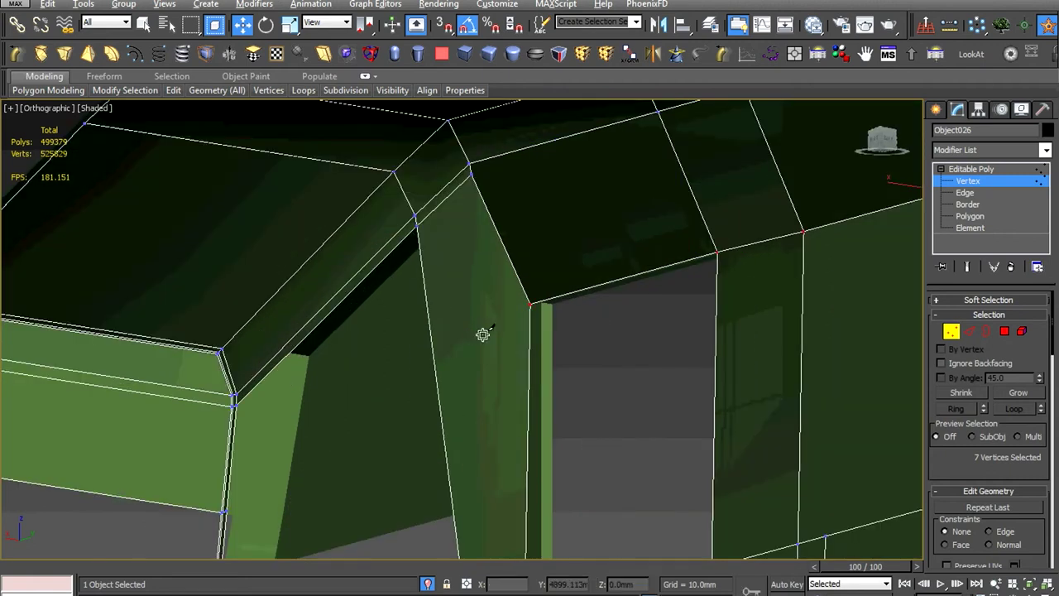
Cut a new edge from the corner vertex to the pillar's left edge and slide the new vertex right
left_click(528, 306)
scroll(411, 361, "up", 3)
left_click(451, 330)
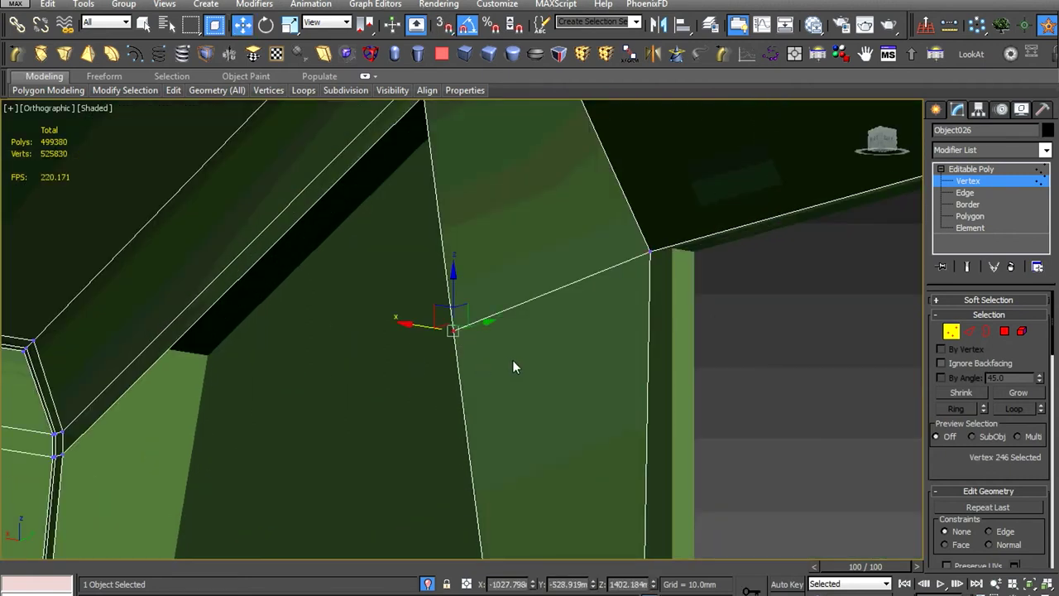
middle_click_drag(512, 360, 448, 377)
left_click_drag(387, 347, 441, 355)
left_click(585, 266)
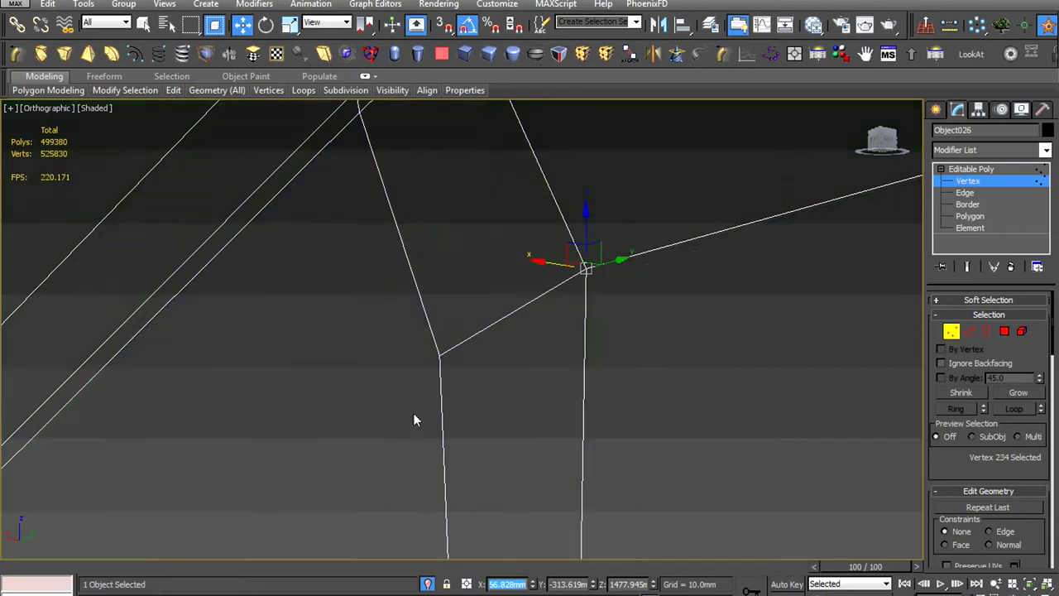
left_click(440, 354)
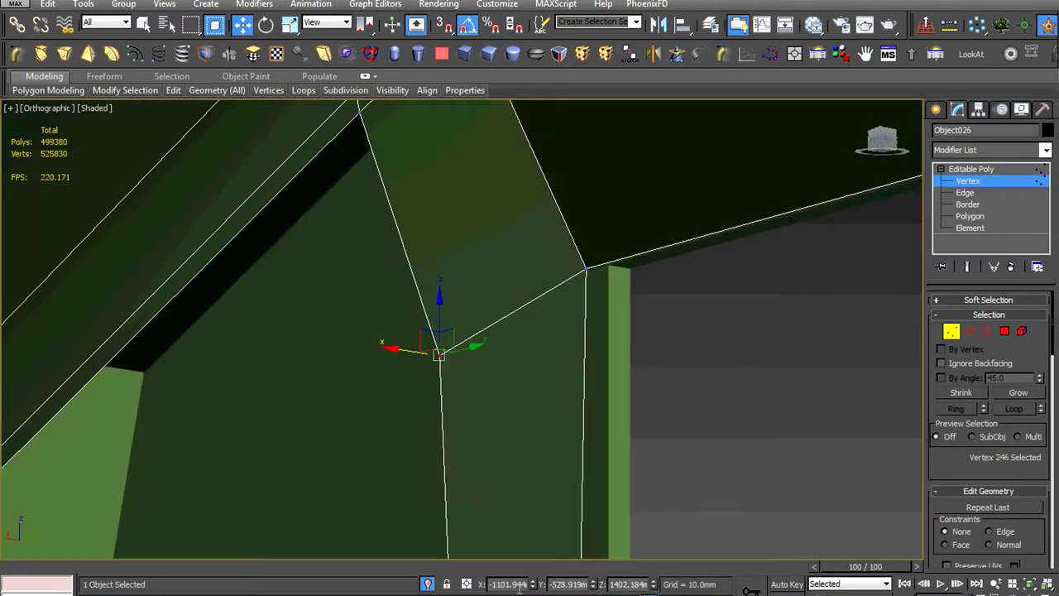
middle_click_drag(439, 354, 460, 432, "alt")
Bridge the open edges bordering the pillar-corner gap into a new face
key("2")
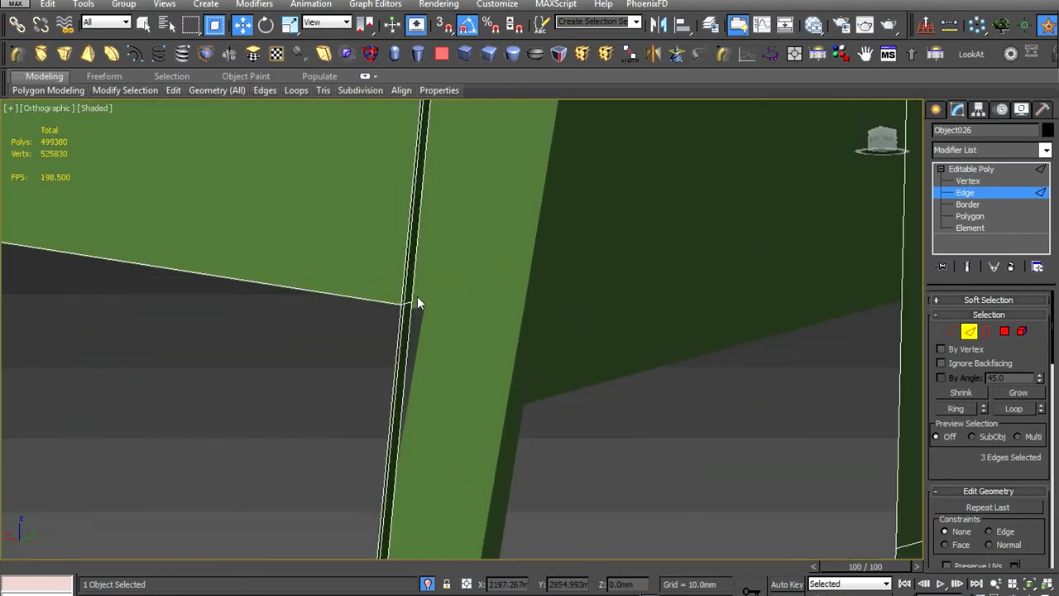
middle_click_drag(417, 296, 410, 423, "alt")
scroll(963, 496, "down", 3)
scroll(962, 500, "down", 3)
scroll(962, 500, "down", 3)
scroll(962, 489, "down", 3)
left_click(961, 479)
scroll(549, 412, "down", 3)
mouse_move(548, 412)
middle_mouse_down("alt")
mouse_move(502, 448)
mouse_move(551, 408)
middle_mouse_up("alt")
scroll(460, 508, "up", 3)
Select the front pillar vertices and set the viewport to a wireframe Front view
key("1")
mouse_move(460, 508)
middle_mouse_down("alt")
mouse_move(465, 393)
mouse_move(570, 229)
mouse_move(621, 330)
mouse_move(733, 386)
middle_mouse_up("alt")
right_click(173, 177)
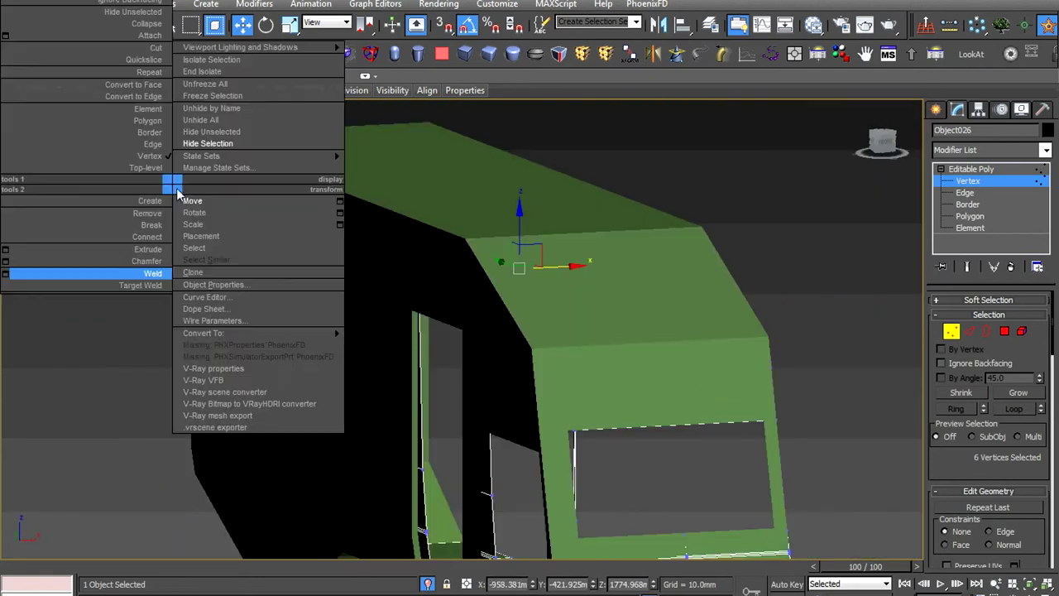
left_click(97, 107)
left_click(141, 226)
key("f")
scroll(493, 335, "down", 4)
scroll(500, 354, "up", 5)
Move the front frame vertices left on X so they line up
left_click_drag(473, 399, 543, 234)
scroll(542, 234, "down", 3)
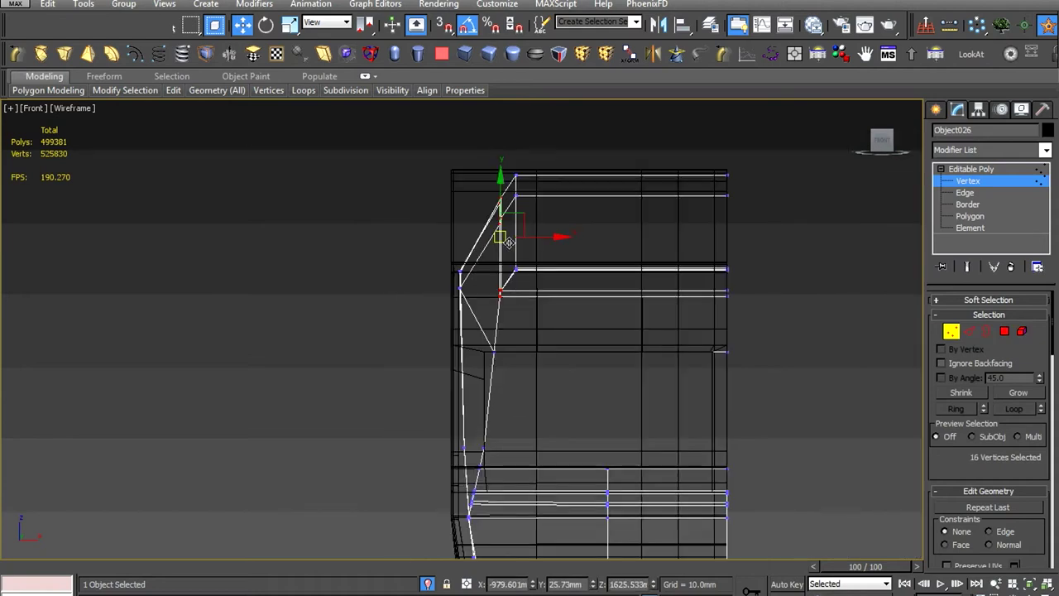
scroll(508, 350, "up", 3)
left_click_drag(543, 166, 513, 172)
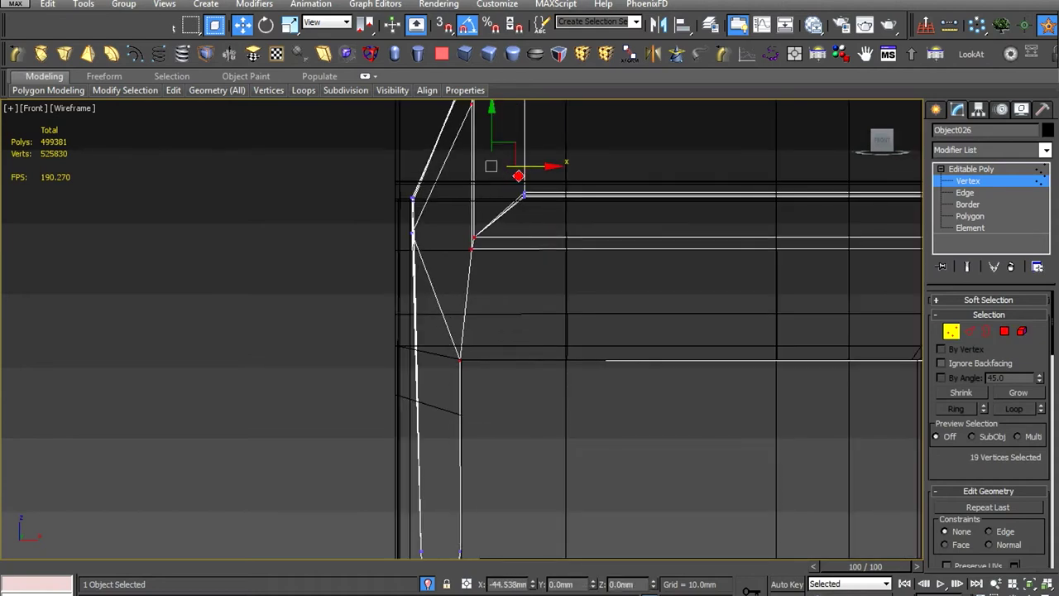
scroll(520, 288, "down", 2)
scroll(518, 225, "up", 2)
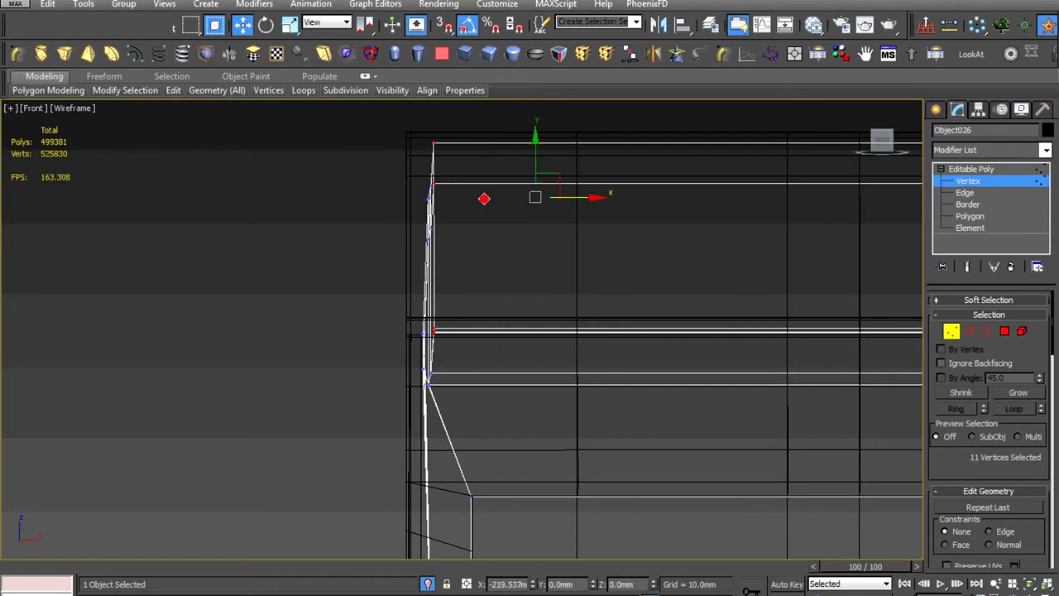
scroll(490, 315, "down", 2)
scroll(490, 316, "down", 2)
Orbit to an angled view of the whole cab with the viewport back in Shaded mode
middle_click_drag(489, 315, 243, 190, "alt")
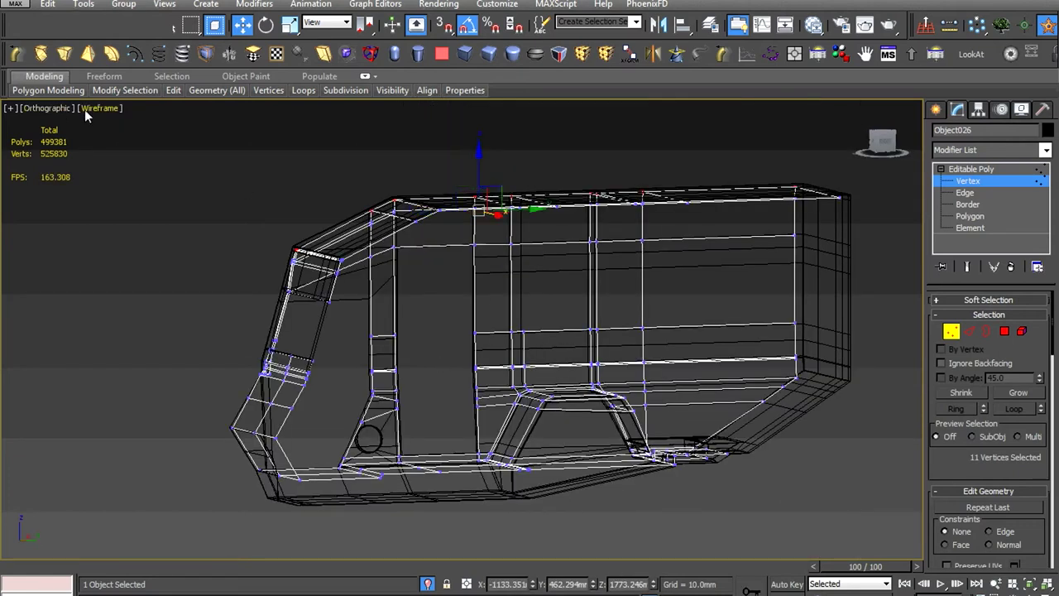
left_click(84, 109)
left_click(116, 141)
scroll(431, 373, "up", 5)
At Edge level, try Scale then Move on the frame-corner edge before returning to Select
key("2")
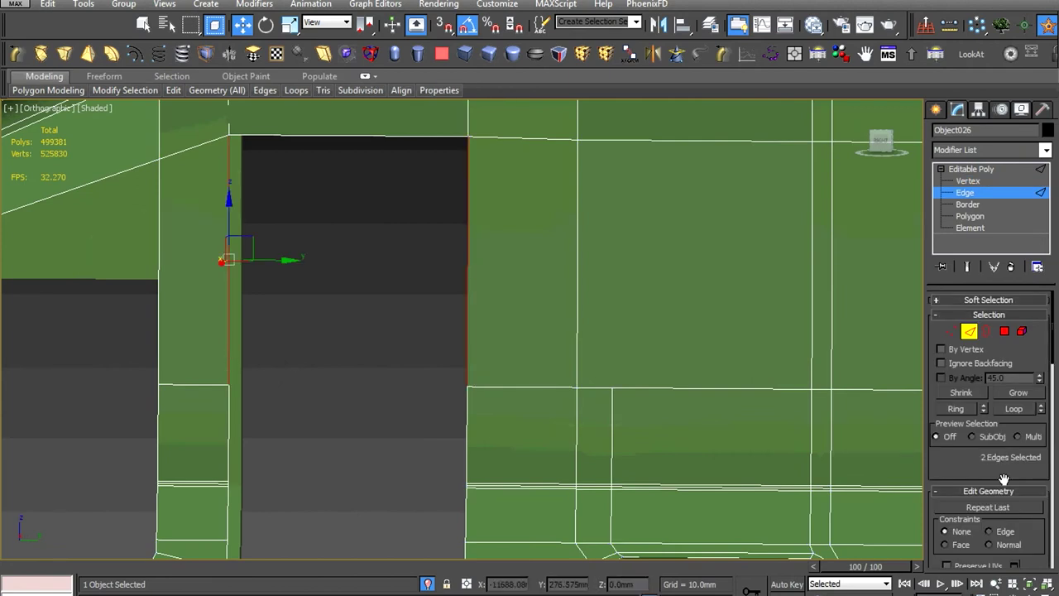
scroll(968, 449, "down", 5)
scroll(967, 472, "down", 5)
scroll(966, 474, "down", 5)
scroll(459, 389, "down", 2)
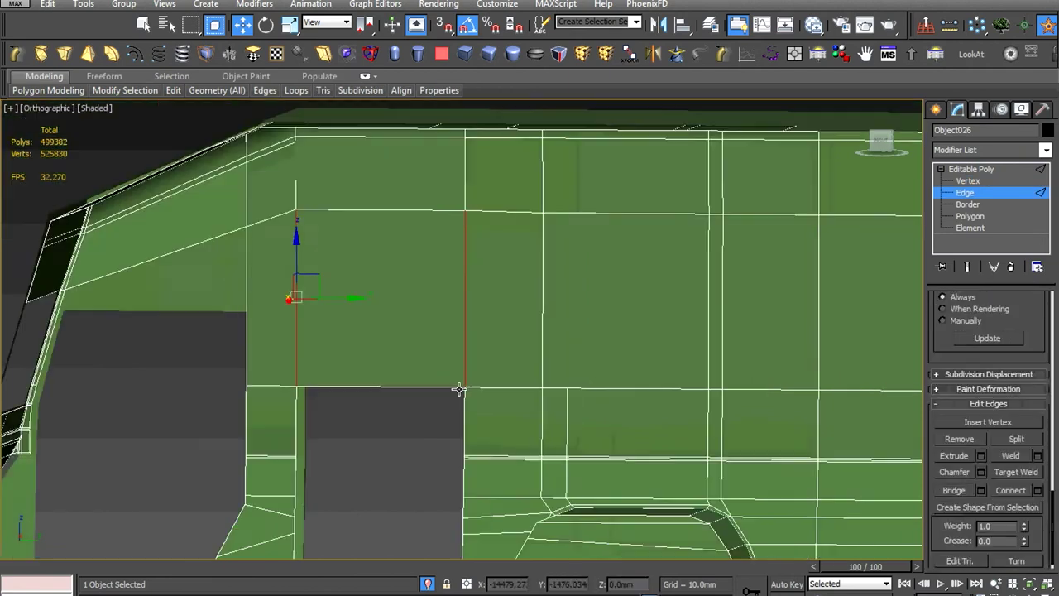
scroll(459, 389, "down", 3)
scroll(442, 393, "up", 4)
mouse_move(443, 393)
middle_mouse_down("alt")
mouse_move(303, 319)
mouse_move(693, 331)
middle_mouse_up("alt")
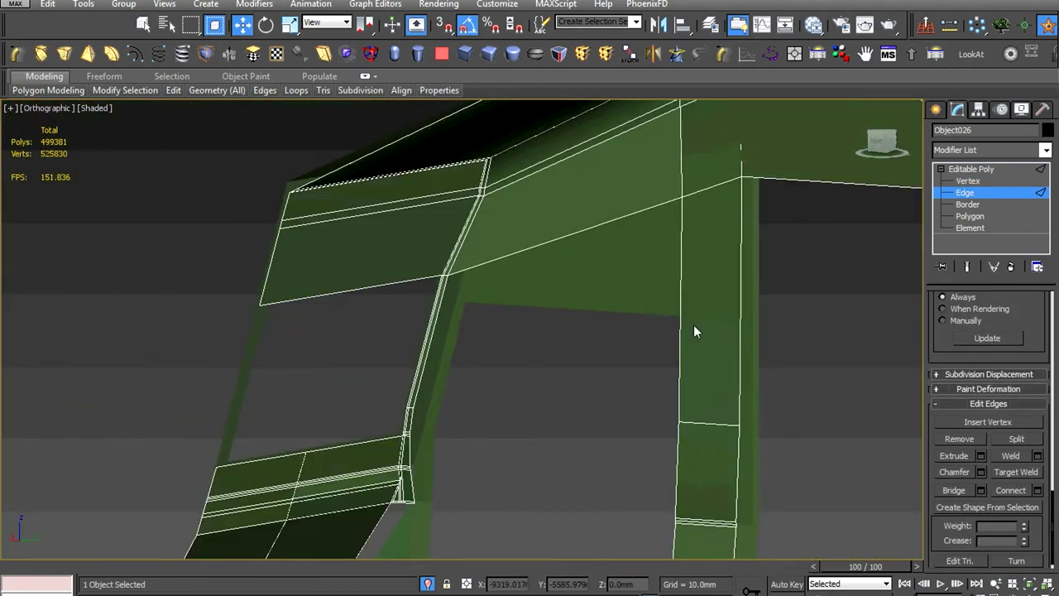
scroll(693, 329, "up", 3)
right_click(603, 354)
left_click(620, 384)
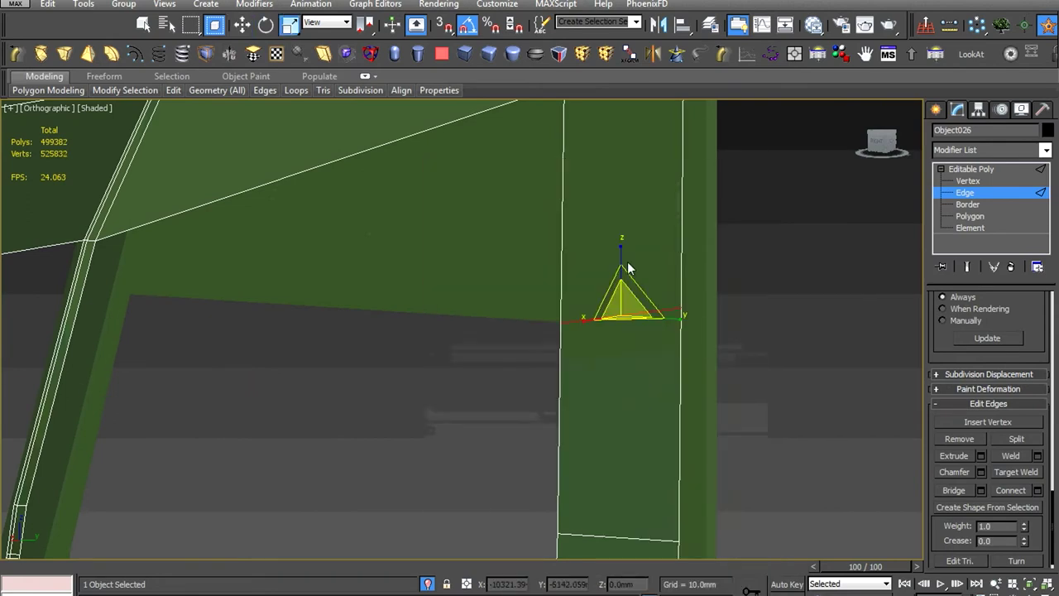
key("w")
scroll(570, 340, "down", 3)
scroll(650, 405, "up", 4)
scroll(543, 364, "up", 2)
middle_click_drag(544, 363, 534, 417, "alt")
scroll(273, 382, "up", 3)
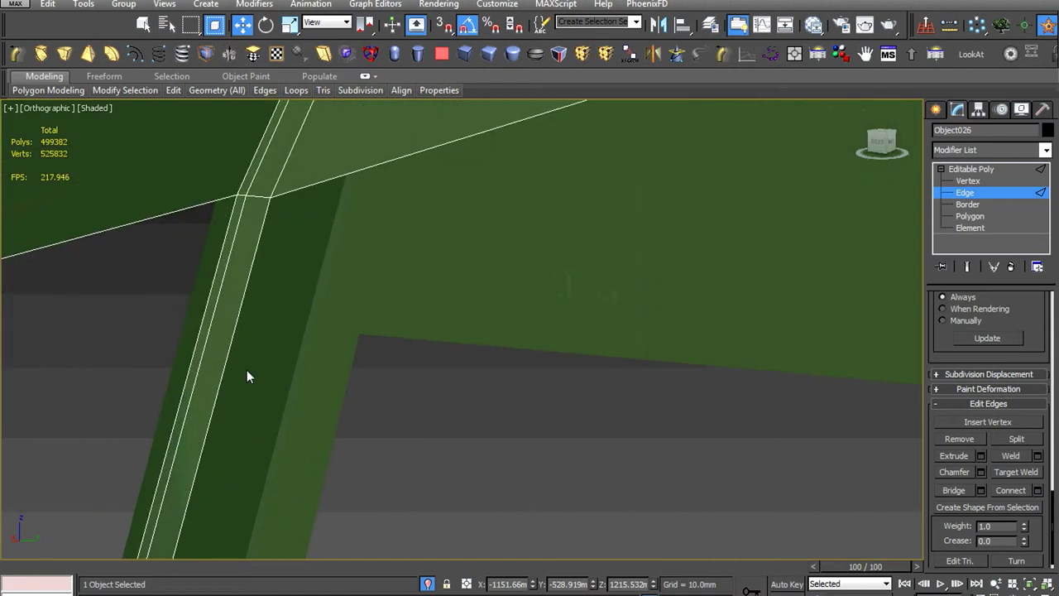
key("q")
At Vertex level, box-select the remaining corner vertices around the front pillar
scroll(273, 329, "down", 2)
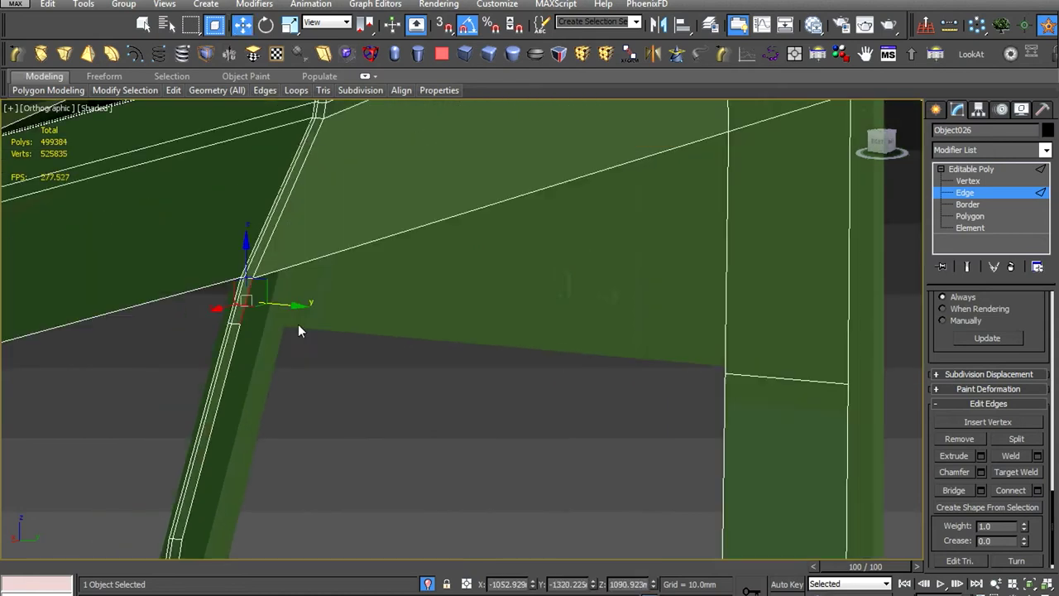
scroll(467, 425, "down", 5)
scroll(390, 399, "up", 2)
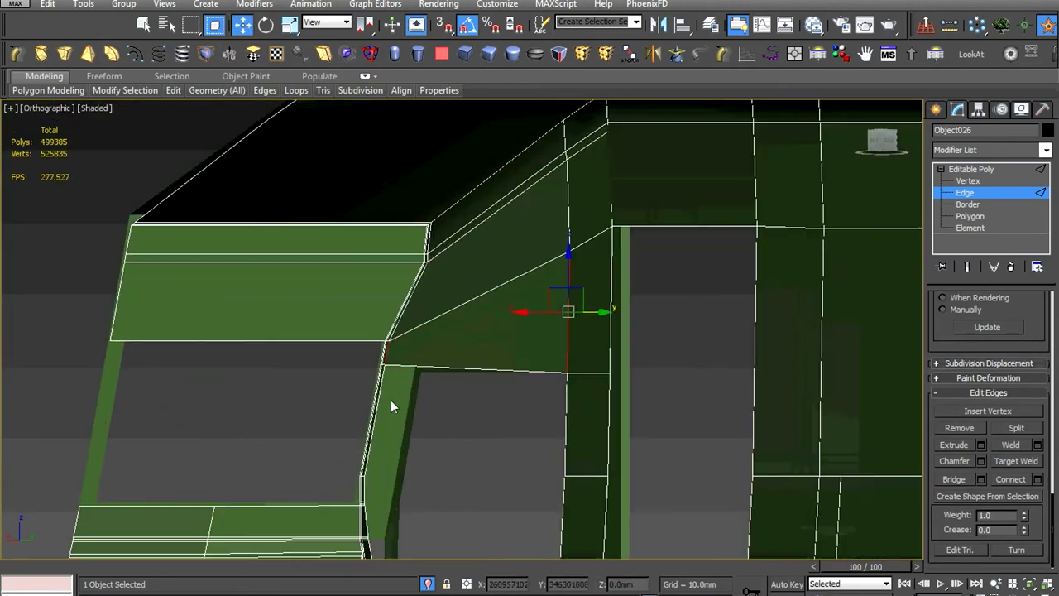
scroll(408, 440, "up", 2)
key("1")
left_click_drag(461, 222, 462, 221)
middle_click_drag(462, 222, 401, 464, "alt")
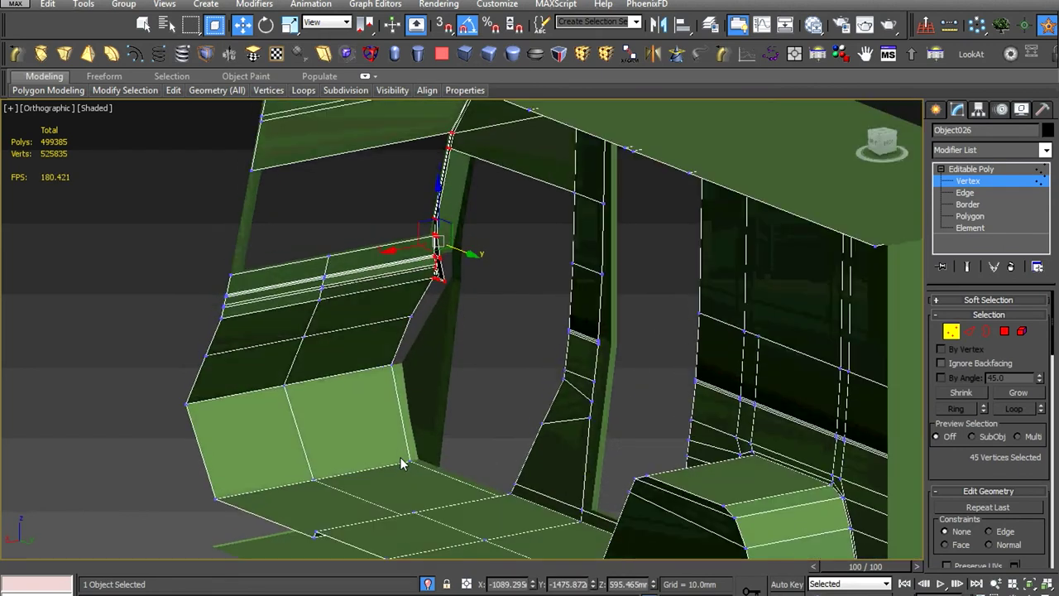
left_click_drag(496, 230, 497, 230)
middle_click_drag(496, 230, 426, 361, "alt")
scroll(412, 238, "up", 3)
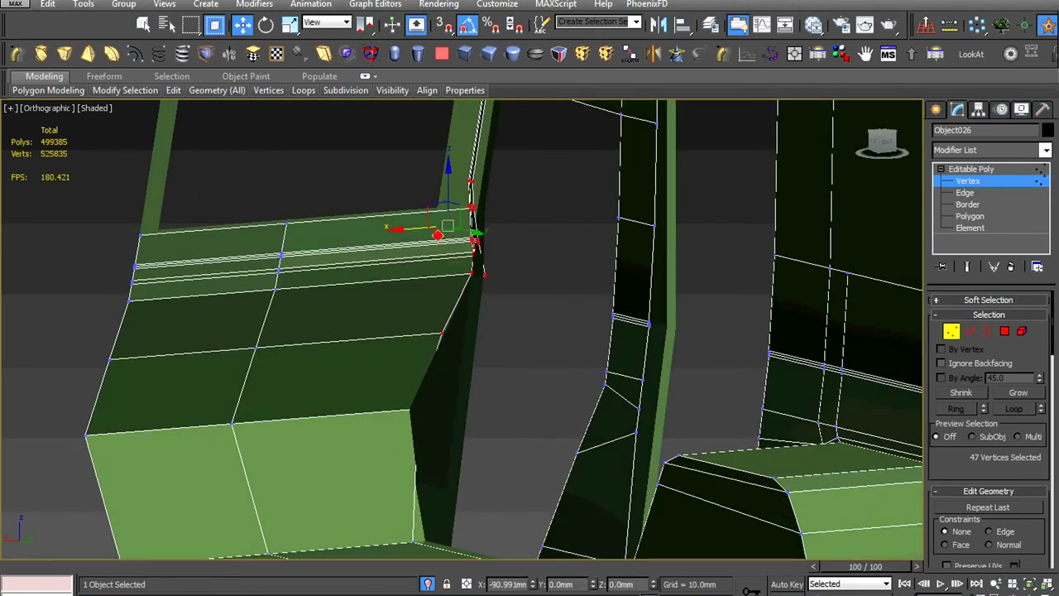
scroll(475, 301, "down", 5)
mouse_move(476, 300)
middle_mouse_down("alt")
mouse_move(489, 309)
mouse_move(452, 347)
middle_mouse_up("alt")
scroll(431, 426, "up", 4)
mouse_move(431, 426)
middle_mouse_down("alt")
mouse_move(439, 372)
mouse_move(297, 352)
middle_mouse_up("alt")
Select the two wall-bottom edges and scale them into line
key("2")
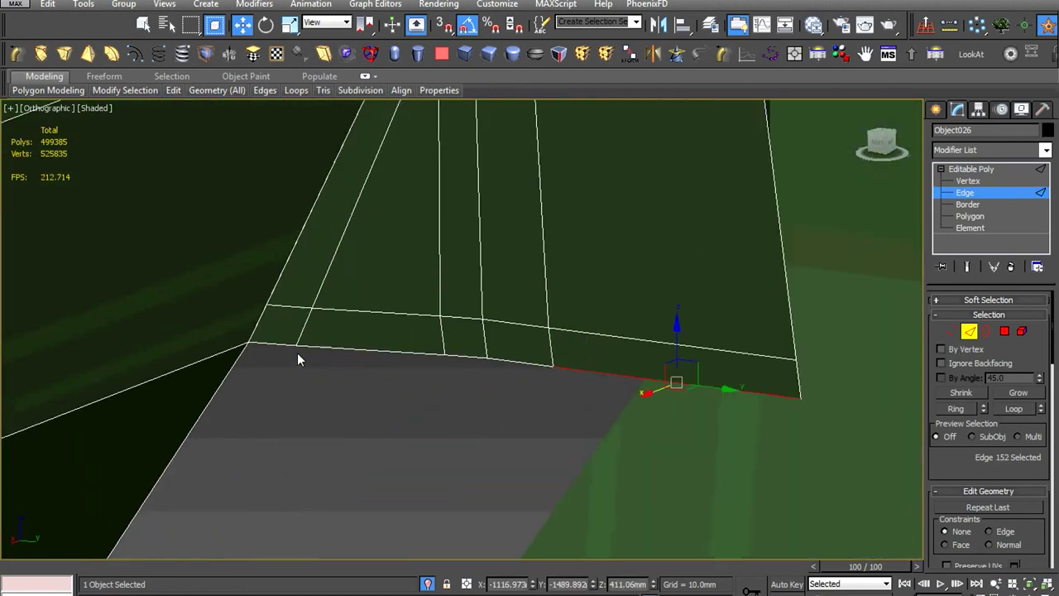
scroll(307, 289, "up", 3)
mouse_move(318, 282)
middle_mouse_down("alt")
mouse_move(342, 289)
mouse_move(388, 248)
mouse_move(376, 286)
middle_mouse_up("alt")
left_click(376, 285)
mouse_move(873, 297)
middle_mouse_down("alt")
mouse_move(593, 416)
mouse_move(511, 248)
mouse_move(513, 438)
mouse_move(464, 414)
mouse_move(284, 438)
mouse_move(305, 351)
middle_mouse_up("alt")
left_click(511, 248, "ctrl")
right_click(305, 352)
left_click(315, 336)
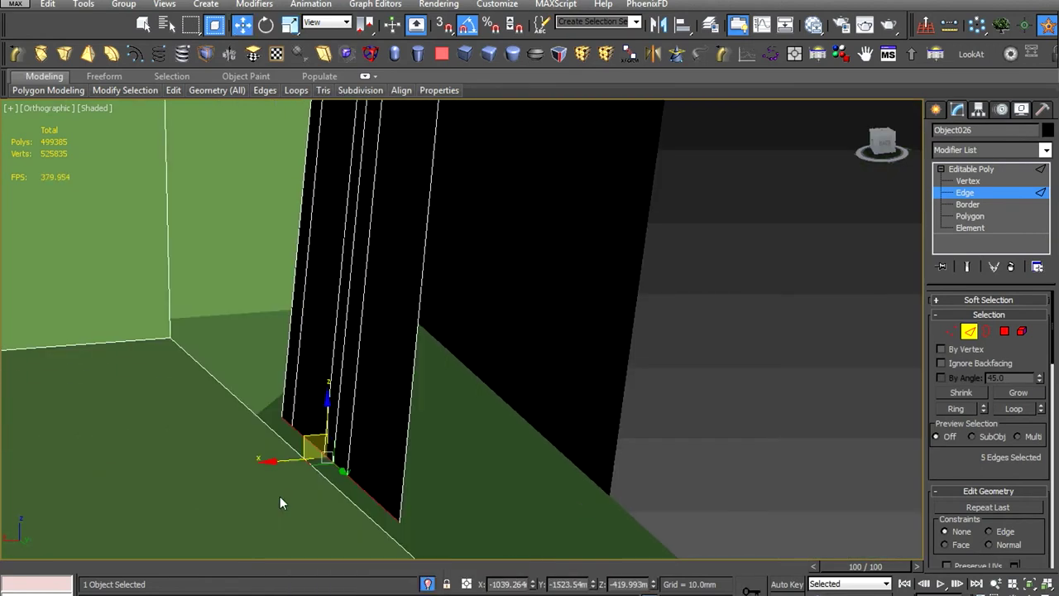
middle_click_drag(280, 502, 189, 404, "alt")
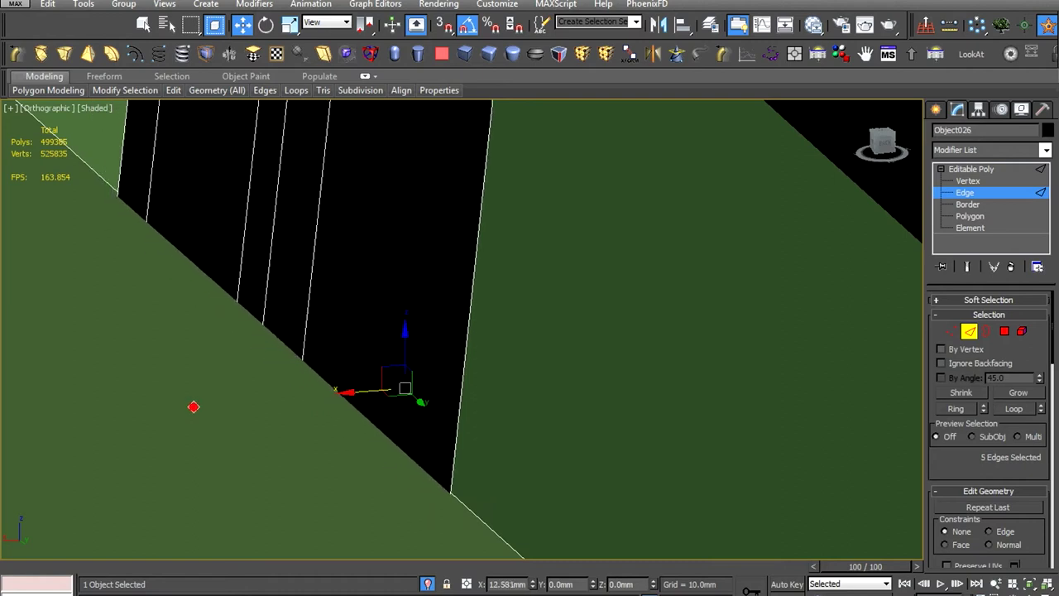
left_click_drag(235, 356, 263, 259)
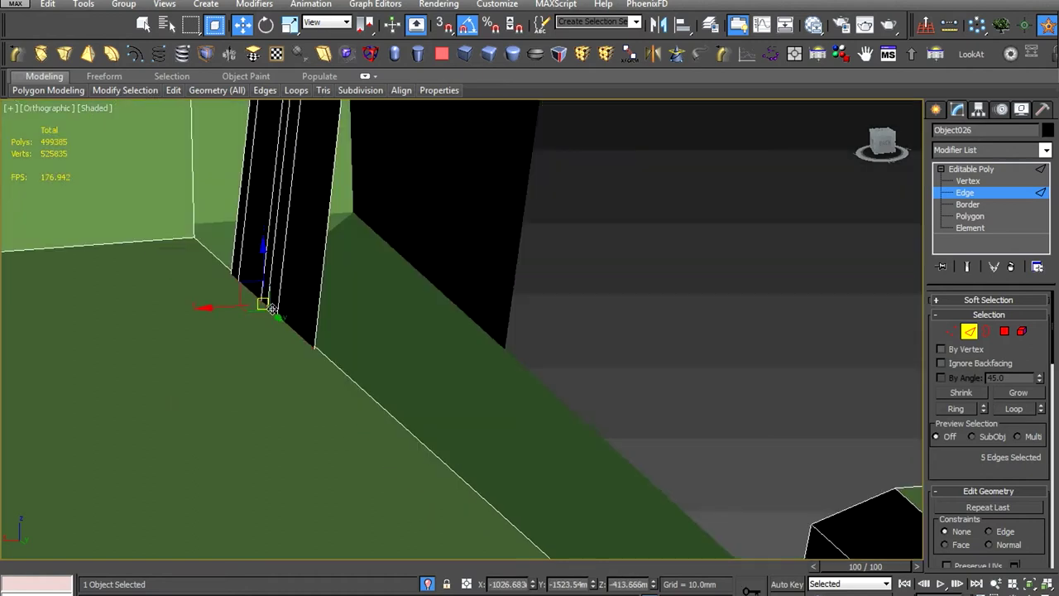
mouse_move(268, 264)
middle_mouse_down("alt")
mouse_move(329, 235)
mouse_move(394, 389)
middle_mouse_up("alt")
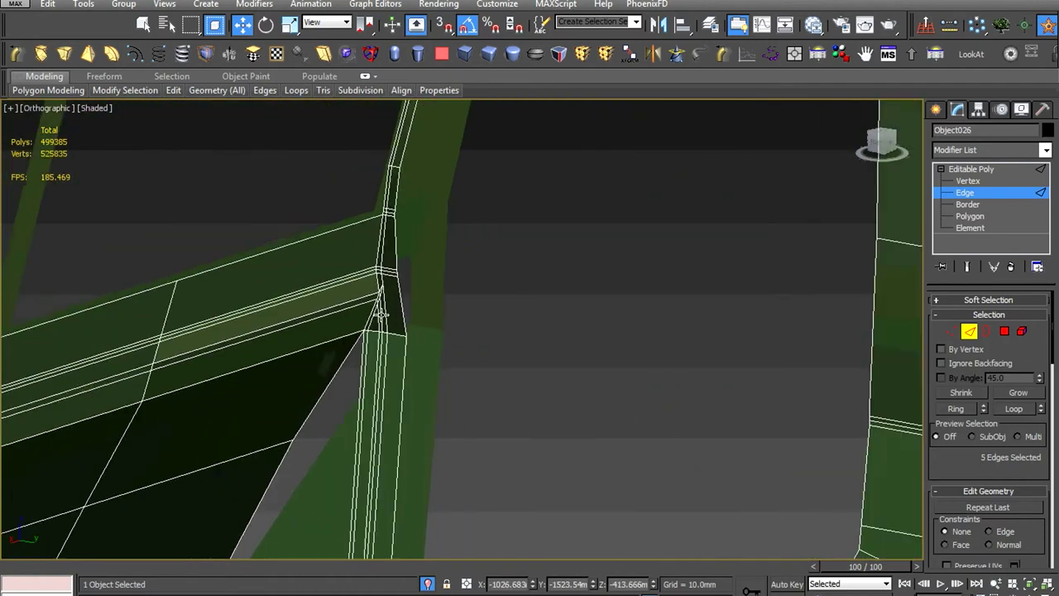
scroll(394, 389, "up", 3)
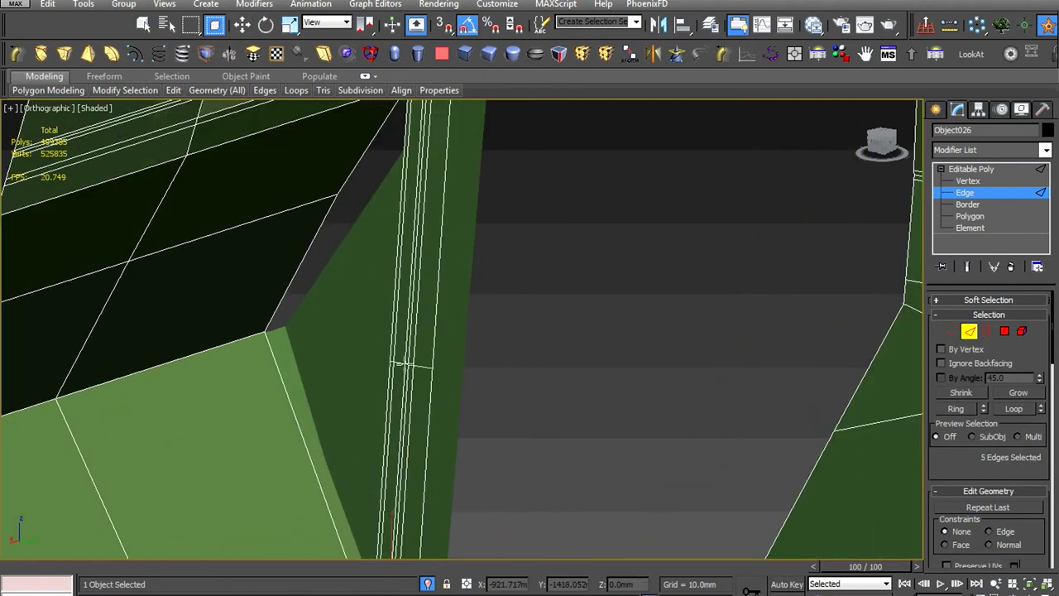
scroll(407, 357, "up", 2)
Move corner vertex 263 to straighten the wall corner
key("w")
key("w")
mouse_move(445, 284)
middle_mouse_down("alt")
mouse_move(449, 307)
mouse_move(508, 306)
middle_mouse_up("alt")
left_click(432, 333)
key("1")
right_click(467, 296)
left_click(418, 396)
key("w")
middle_click_drag(467, 254, 412, 276, "alt")
left_click(430, 298)
mouse_move(439, 311)
middle_mouse_down("alt")
mouse_move(448, 261)
mouse_move(496, 248)
mouse_move(505, 285)
middle_mouse_up("alt")
key("q")
key("2")
key("w")
Select the edge beside the wall corner and orient the view toward the floor corner
scroll(507, 290, "up", 3)
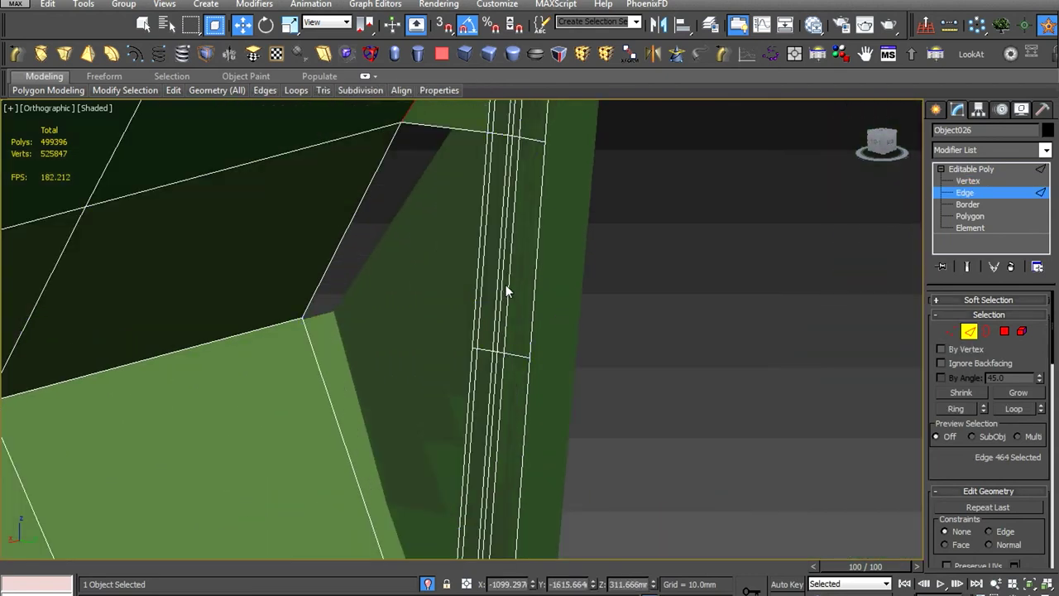
left_click(308, 271)
scroll(980, 452, "down", 3)
scroll(981, 452, "down", 3)
scroll(980, 452, "down", 3)
scroll(972, 466, "down", 3)
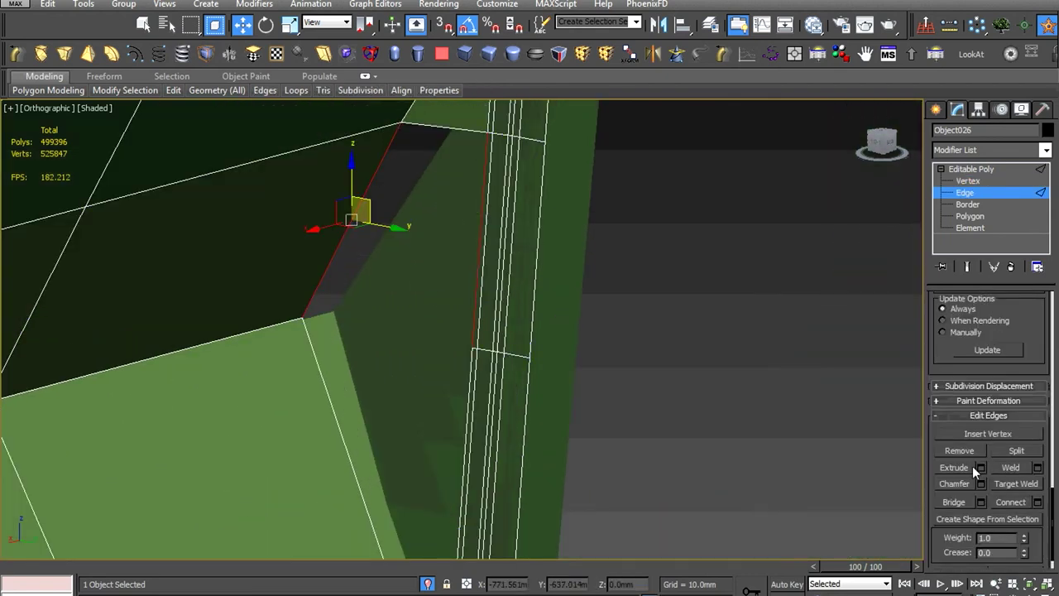
scroll(972, 466, "down", 1)
mouse_move(485, 425)
middle_mouse_down("alt")
mouse_move(485, 402)
mouse_move(472, 431)
middle_mouse_up("alt")
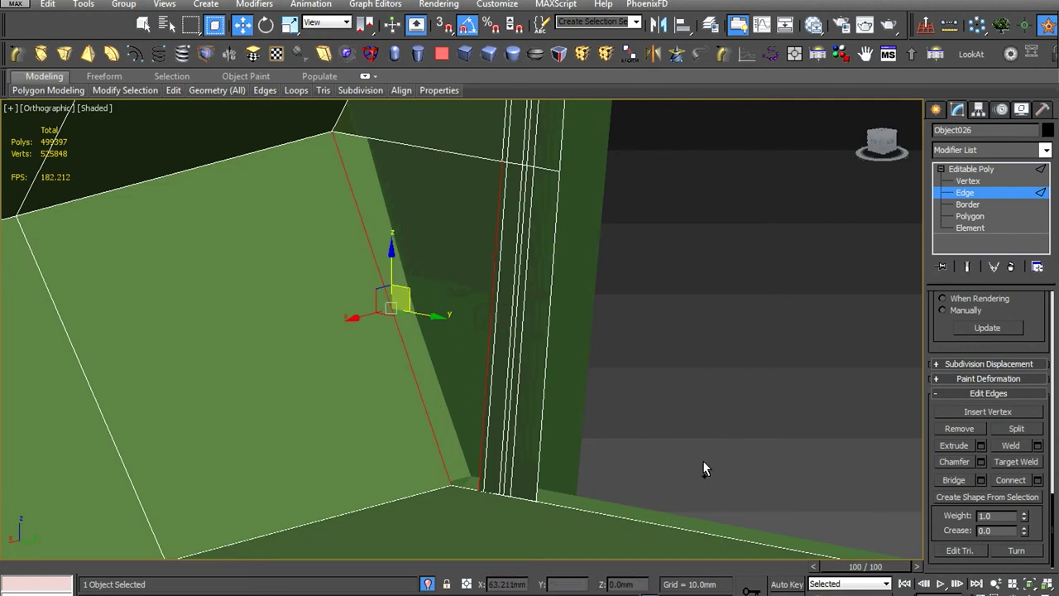
mouse_move(659, 460)
middle_mouse_down("alt")
mouse_move(544, 416)
mouse_move(406, 433)
middle_mouse_up("alt")
scroll(542, 414, "up", 2)
In Vertex mode, connect the first selected vertex pair with a new edge down to the floor strip
key("1")
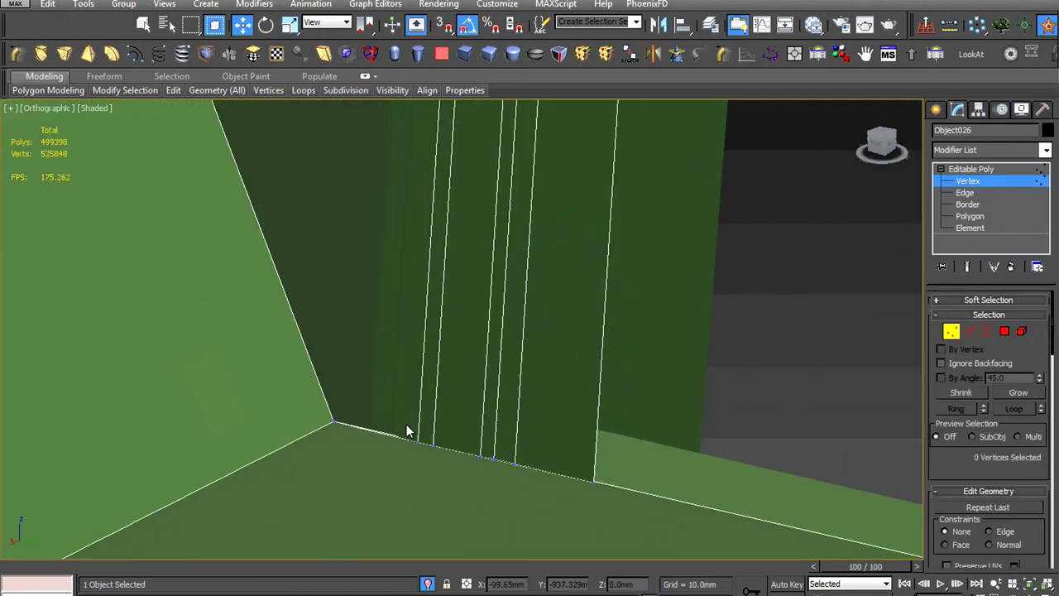
scroll(515, 463, "up", 2)
key("r")
right_click(579, 224)
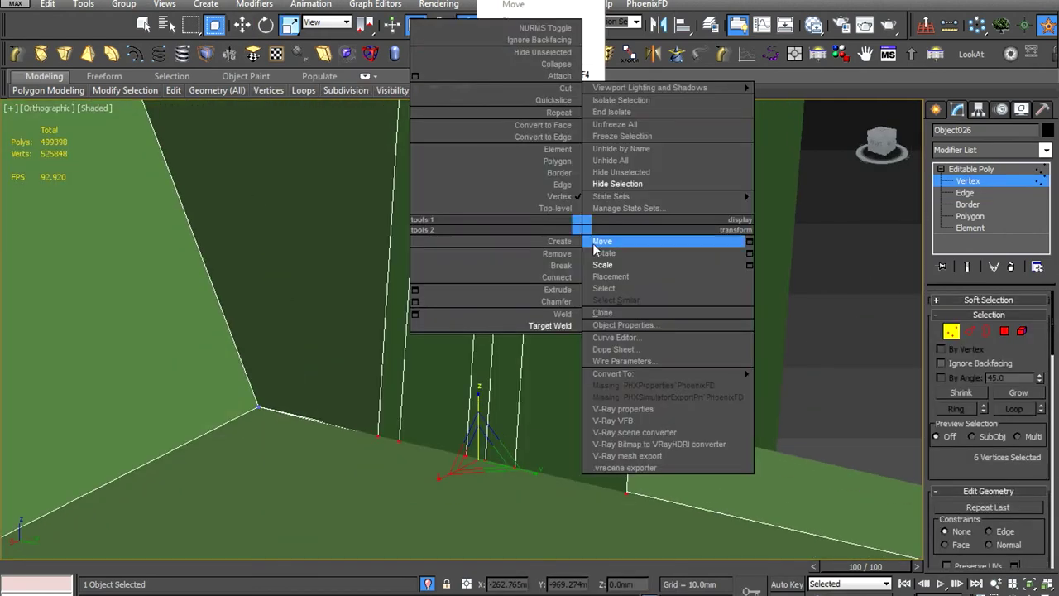
left_click(599, 242)
middle_click_drag(599, 242, 585, 261, "alt")
scroll(352, 418, "up", 4)
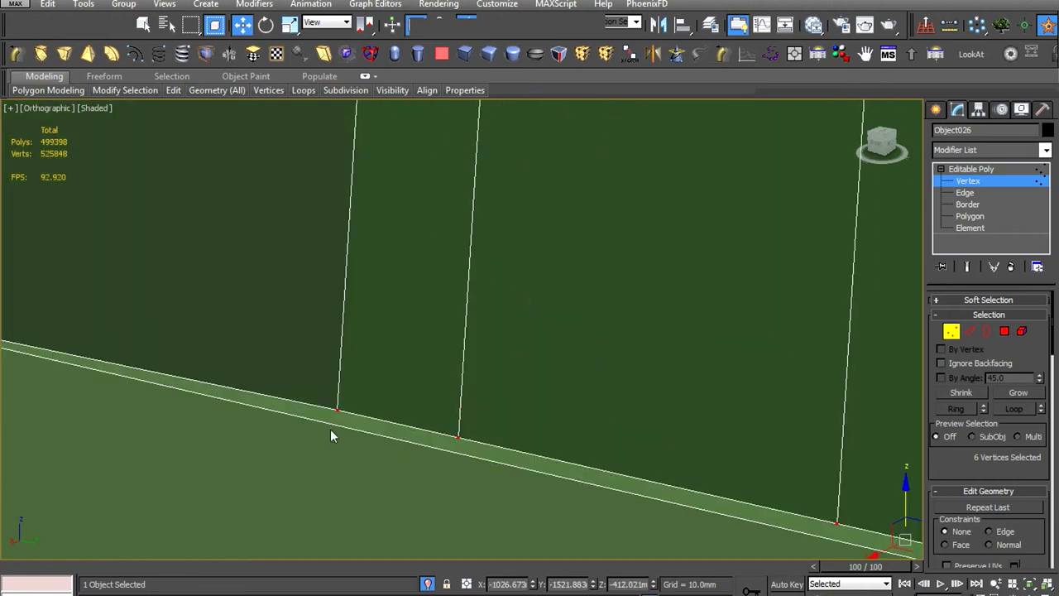
scroll(364, 386, "up", 3)
key("q")
right_click(480, 355)
left_click(455, 405)
Connect another pair of wall and floor-strip vertices with a second edge
mouse_move(494, 407)
middle_mouse_down("alt")
mouse_move(578, 440)
mouse_move(501, 371)
mouse_move(542, 373)
middle_mouse_up("alt")
scroll(656, 437, "down", 3)
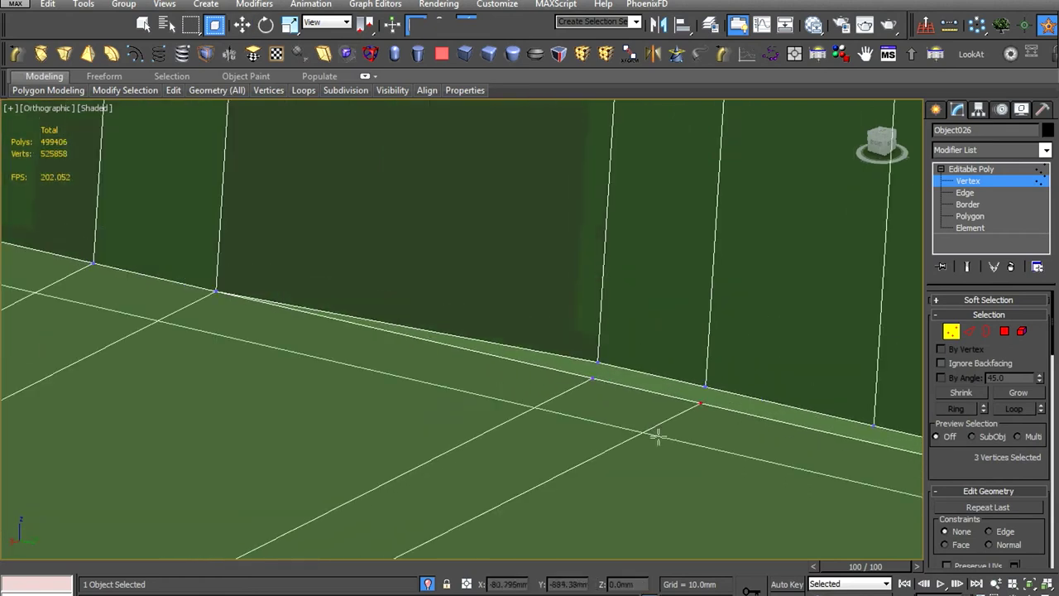
scroll(571, 396, "up", 2)
scroll(565, 402, "up", 4)
scroll(600, 414, "down", 2)
scroll(406, 337, "up", 3)
right_click(456, 359)
left_click(389, 452)
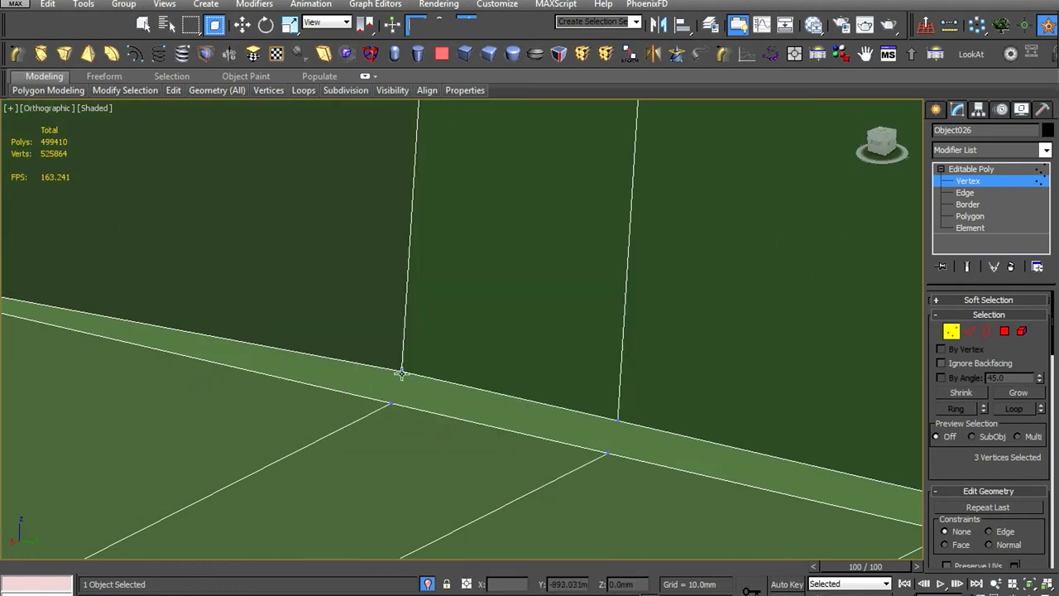
Pull the leftover wall-bottom vertex down to the strip's lower edge
left_click_drag(401, 373, 610, 450)
scroll(482, 466, "down", 3)
scroll(625, 439, "up", 3)
scroll(600, 432, "down", 3)
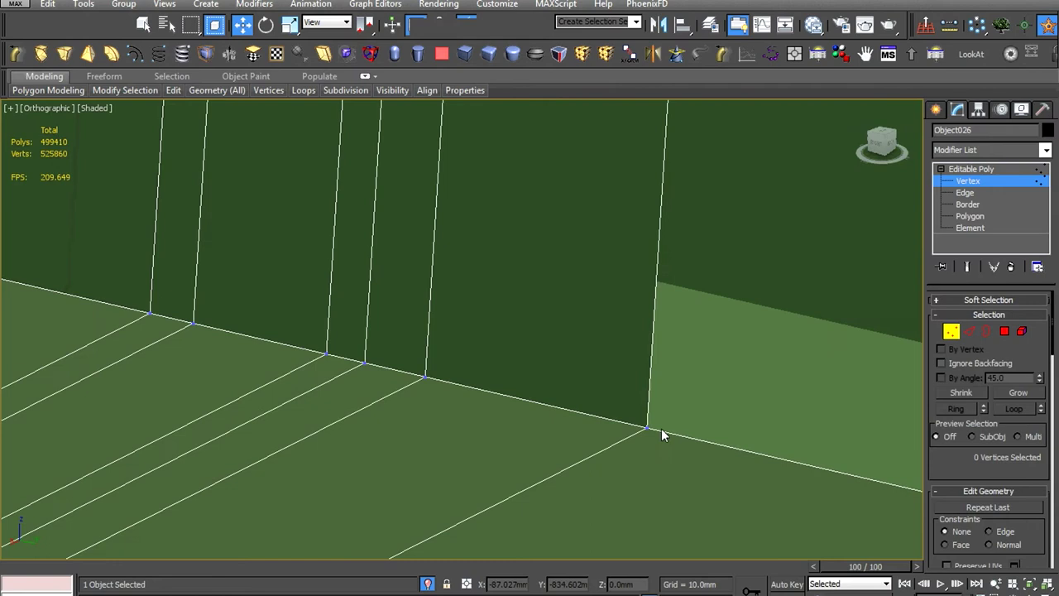
middle_click_drag(660, 427, 512, 421, "alt")
Leave sub-object mode and unhide all the hidden vehicle parts
left_click(960, 169)
scroll(575, 349, "down", 5)
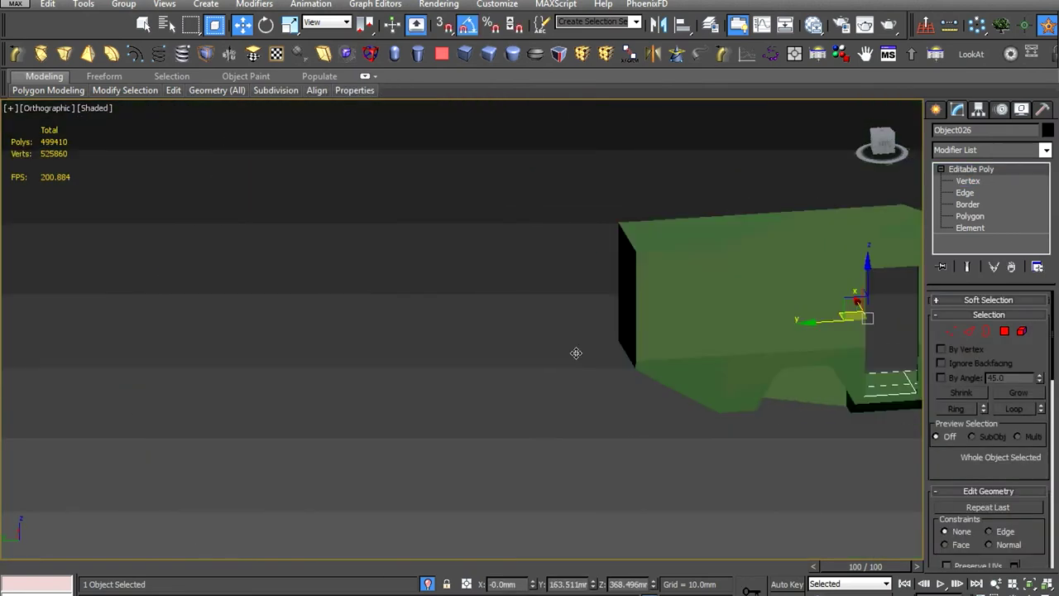
scroll(529, 360, "up", 5)
right_click(514, 365)
left_click(546, 297)
scroll(530, 364, "down", 5)
scroll(496, 372, "up", 4)
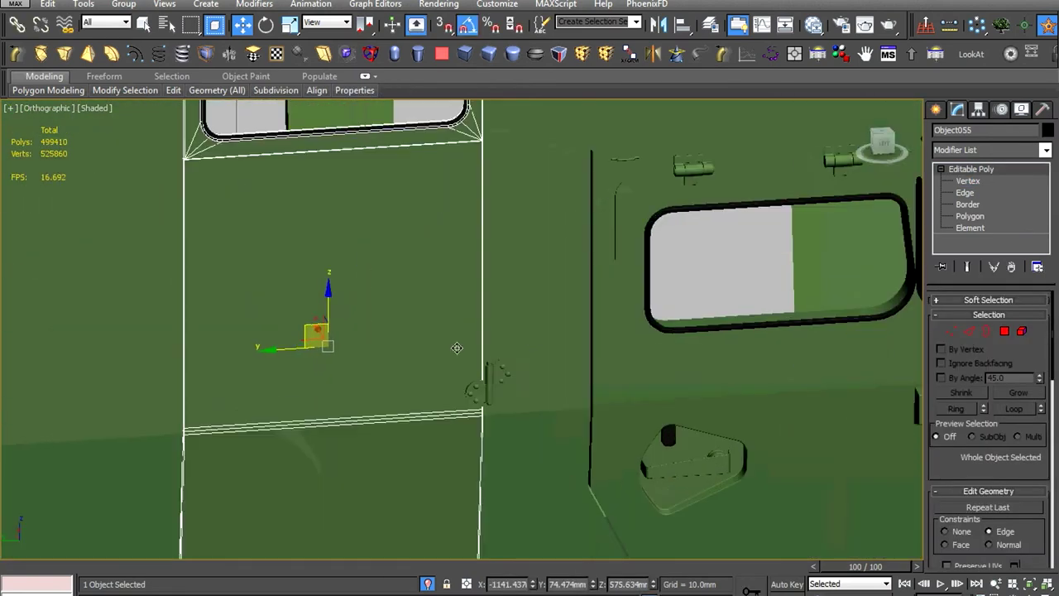
scroll(512, 381, "up", 3)
scroll(527, 390, "down", 1)
scroll(528, 389, "down", 2)
scroll(530, 389, "up", 3)
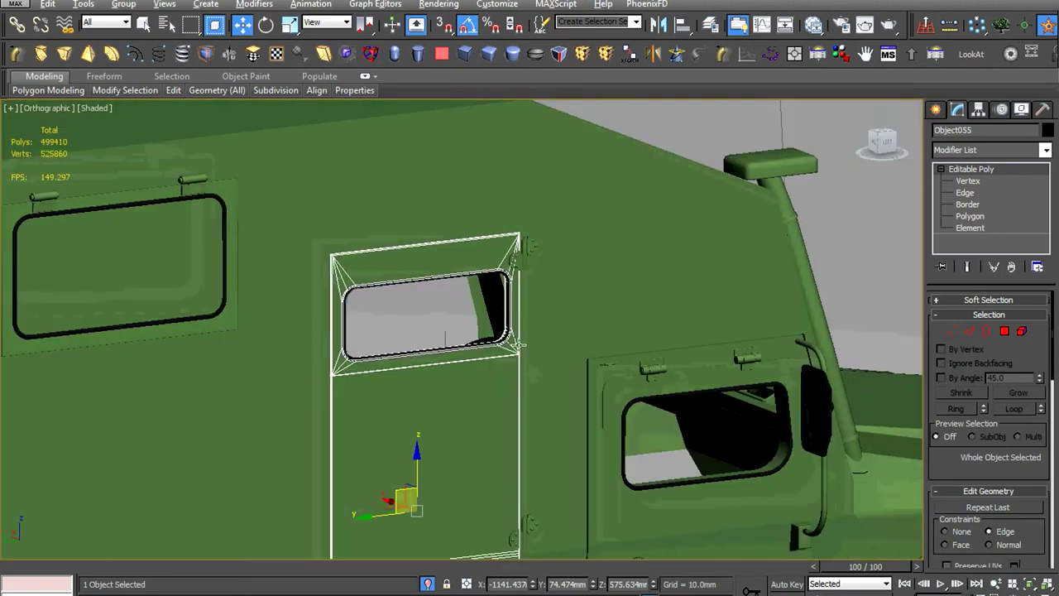
scroll(530, 389, "up", 4)
scroll(546, 381, "up", 2)
scroll(974, 526, "down", 5)
scroll(966, 472, "down", 5)
scroll(965, 472, "up", 5)
Attach the hinge part to the side door object
left_click(953, 378)
scroll(454, 349, "down", 5)
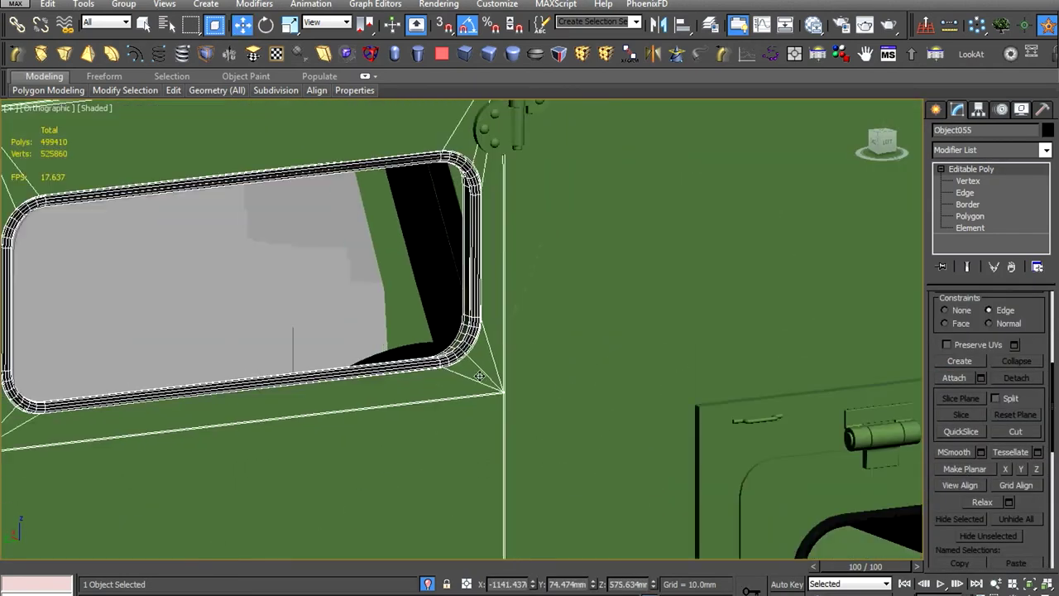
scroll(463, 248, "up", 2)
left_click(473, 212)
scroll(466, 250, "up", 4)
left_click(466, 251)
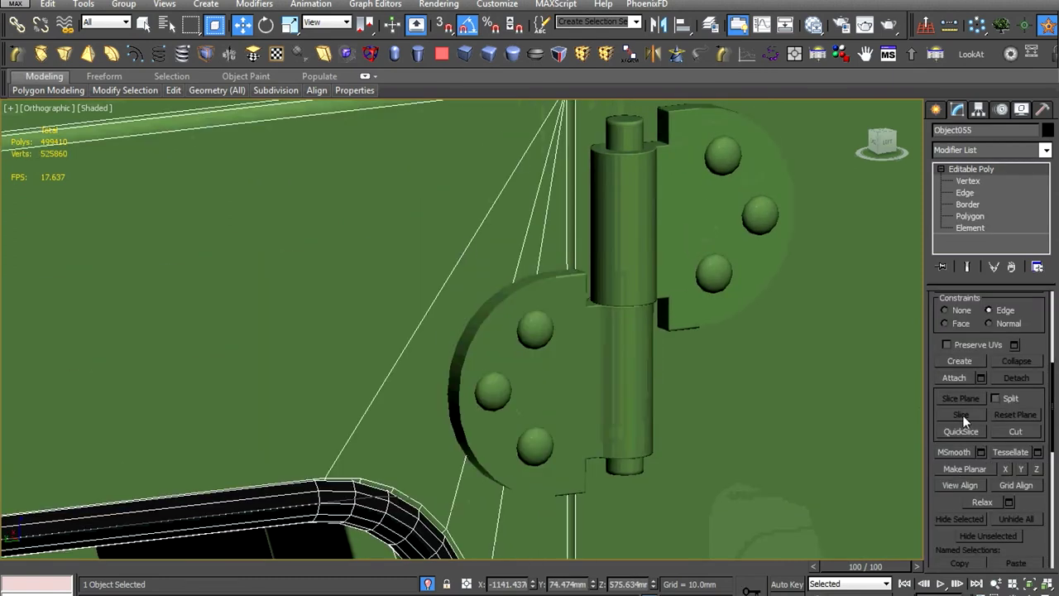
left_click(560, 301)
scroll(559, 307, "down", 5)
scroll(560, 354, "up", 4)
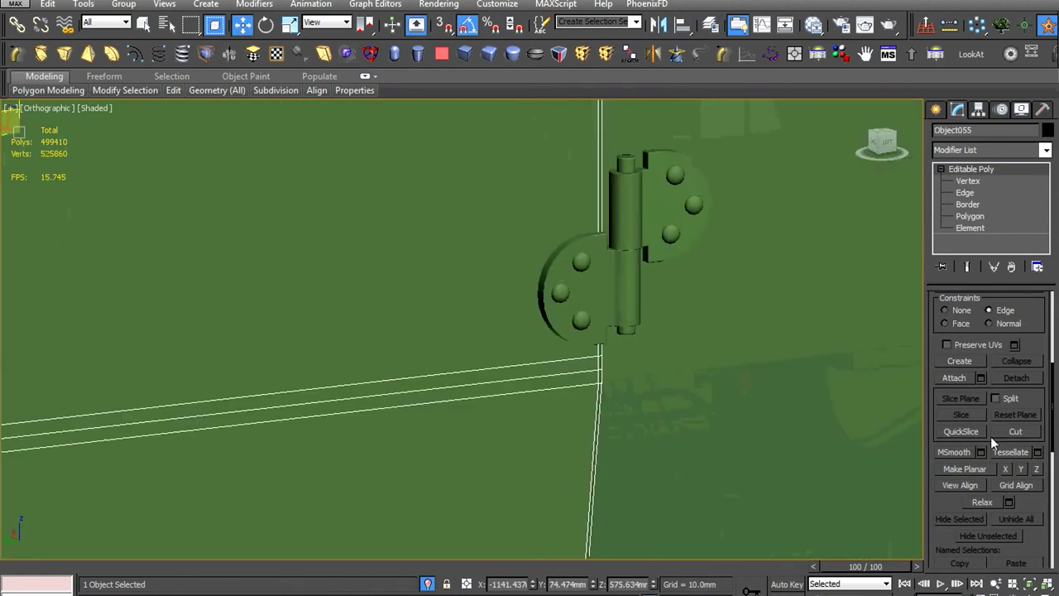
left_click(599, 286)
scroll(599, 315, "down", 3)
scroll(599, 345, "down", 3)
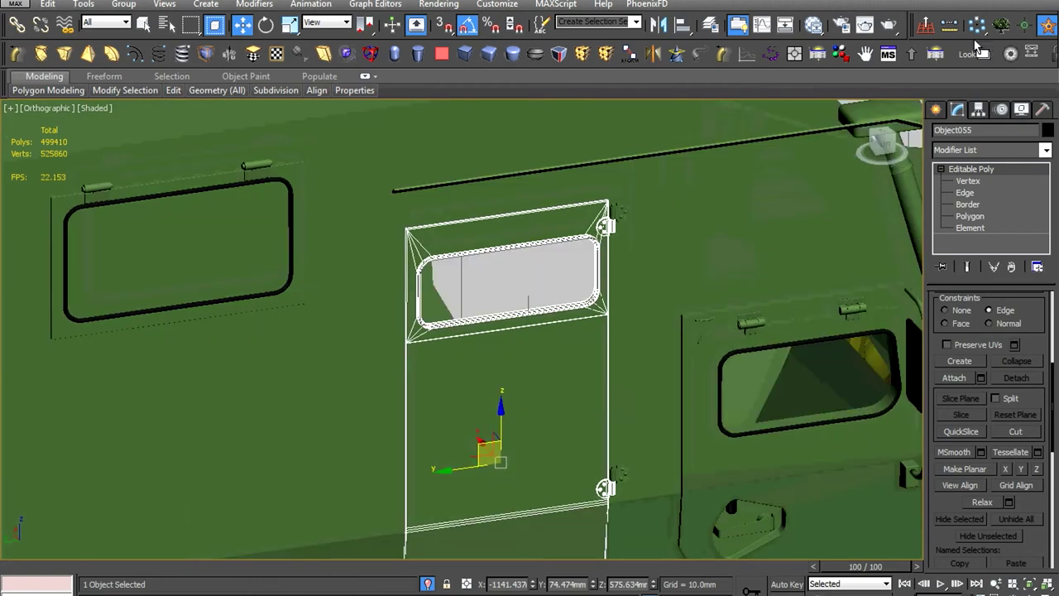
Zoom out to frame the door and switch the viewport to the Top view
left_click_drag(1026, 68, 728, 76)
key("z")
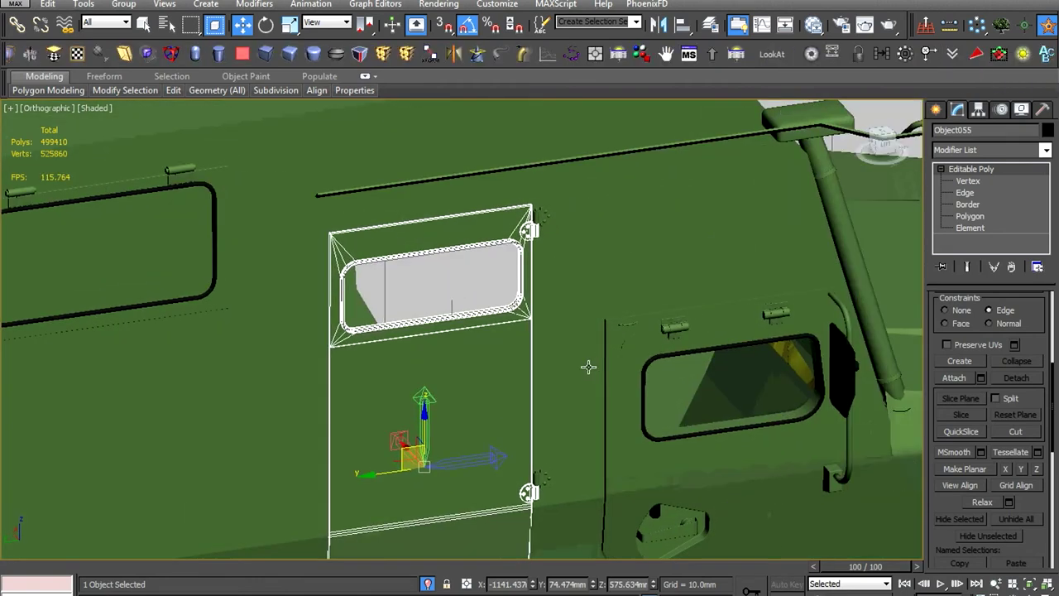
key("t")
left_click(56, 109)
Show the Top view as wireframe and select the inner hinge ring
left_click(87, 229)
middle_click_drag(505, 333, 484, 251)
scroll(430, 521, "up", 5)
scroll(341, 369, "up", 3)
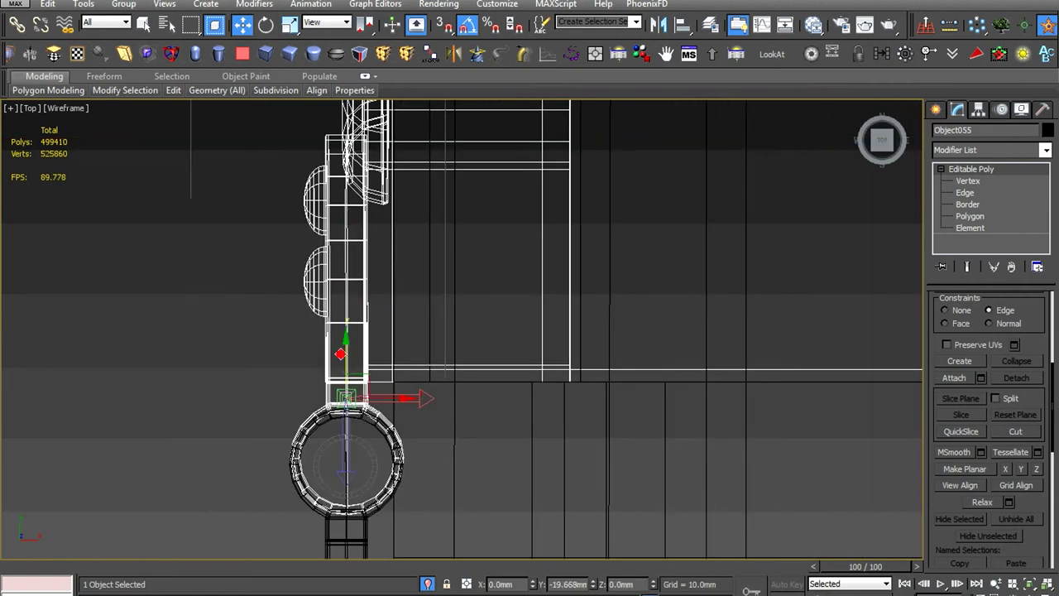
scroll(324, 417, "up", 3)
right_click(520, 346)
left_click(482, 373)
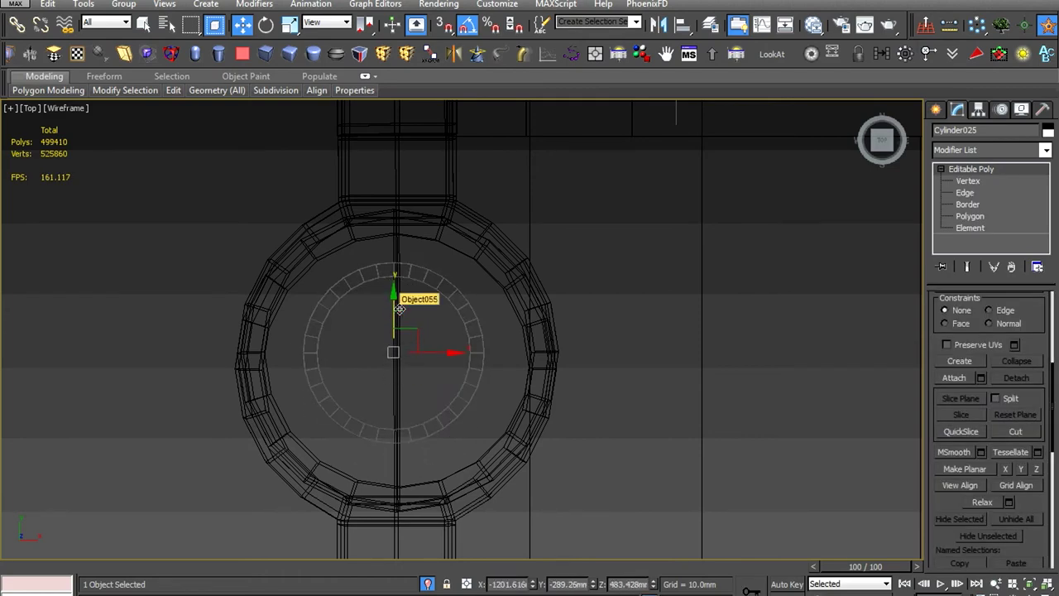
Orbit to a three-quarter view of the hinge and return to shaded display
middle_click_drag(398, 302, 466, 334, "alt")
scroll(466, 334, "down", 3)
scroll(453, 354, "up", 3)
scroll(453, 354, "down", 4)
left_click(99, 107)
left_click(137, 144)
scroll(403, 396, "down", 4)
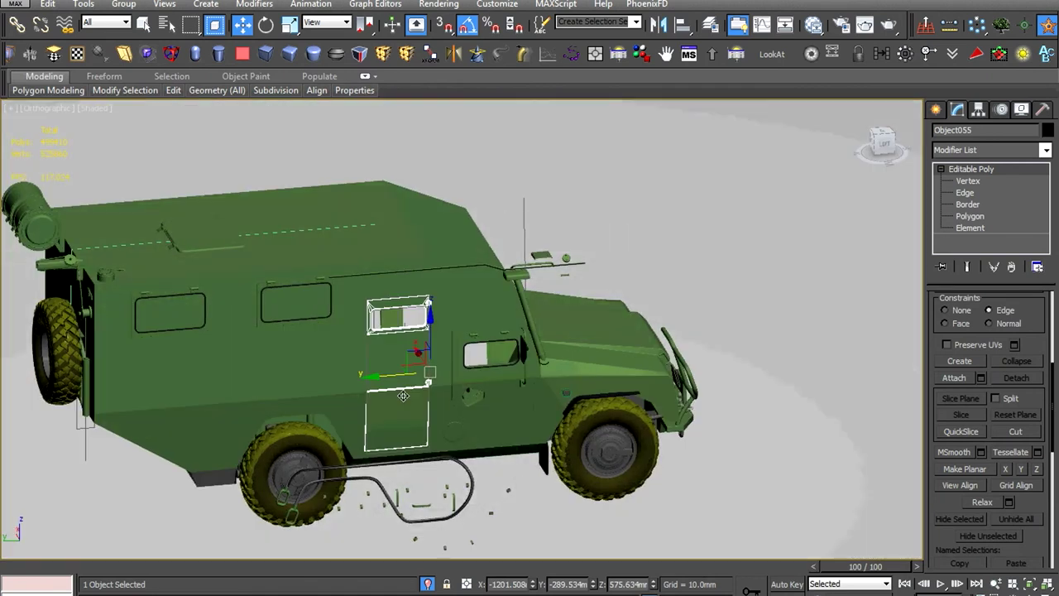
scroll(403, 396, "down", 2)
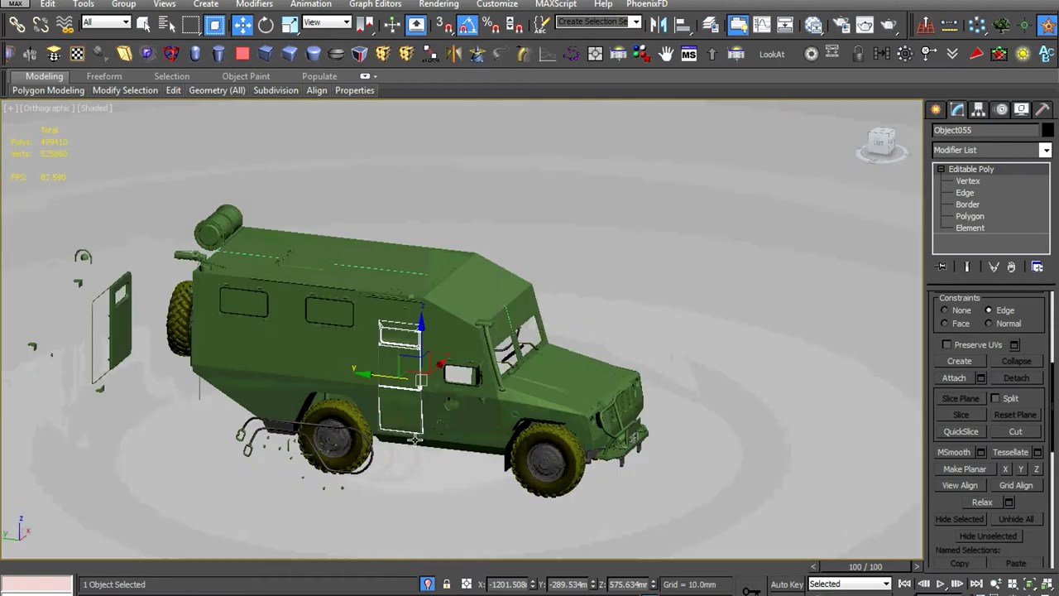
scroll(479, 397, "up", 5)
scroll(489, 343, "up", 4)
Test-rotate the door open around its hinge, undo it, then orbit to a rear three-quarter view
key("e")
scroll(510, 357, "down", 8)
left_click_drag(510, 357, 530, 380)
middle_click_drag(530, 381, 504, 389, "alt")
scroll(503, 396, "up", 6)
scroll(503, 396, "down", 5)
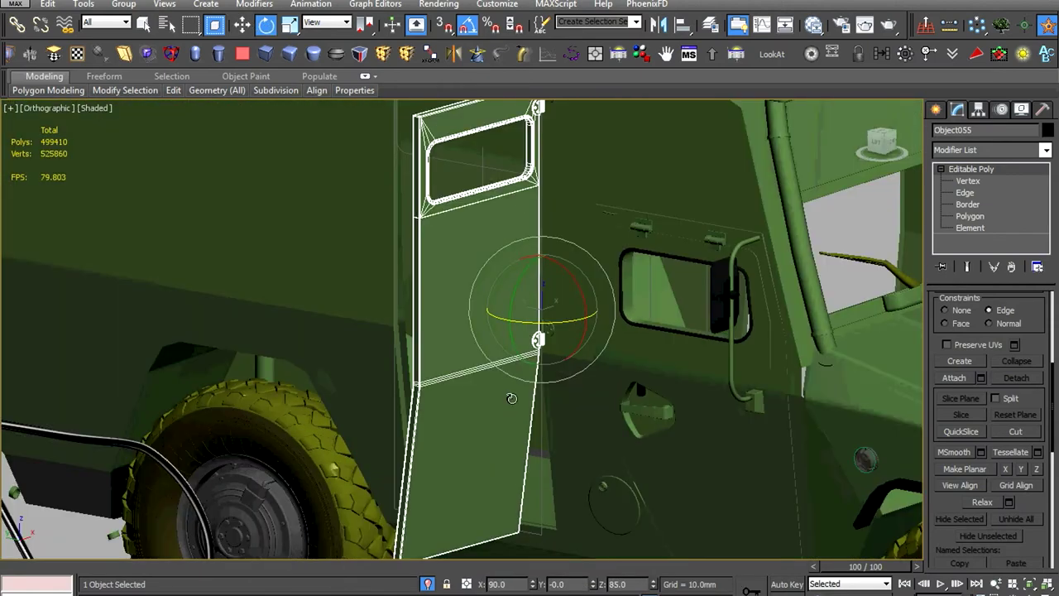
key("ctrl+z")
scroll(546, 406, "up", 5)
key("Home")
scroll(557, 420, "down", 5)
mouse_move(558, 420)
middle_mouse_down("alt")
mouse_move(410, 456)
mouse_move(496, 248)
middle_mouse_up("alt")
scroll(410, 455, "up", 2)
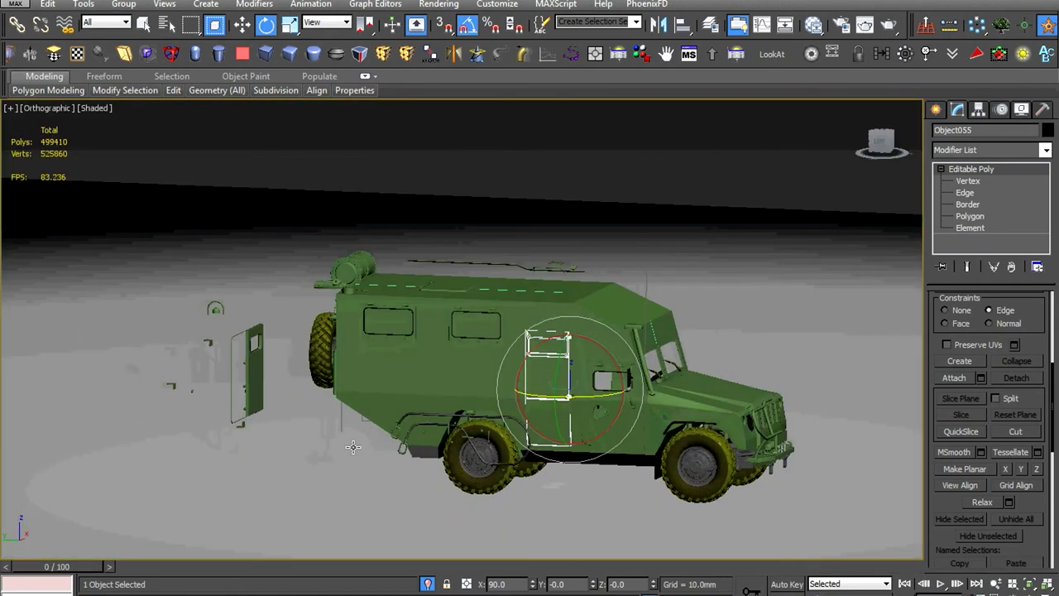
Look through Camera001 with Safe Frame shown and nothing selected
key("w")
key("c")
double_click(505, 194)
key("shift+f")
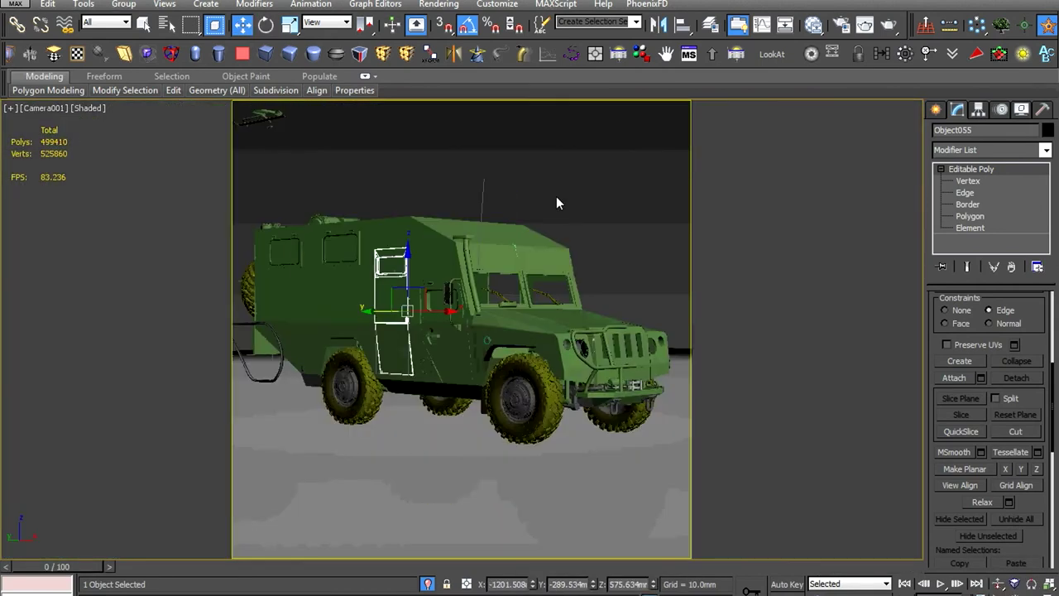
left_click(555, 196)
Render the camera view at the HDTV (video) 1280x720 output size
key("F10")
left_click(301, 299)
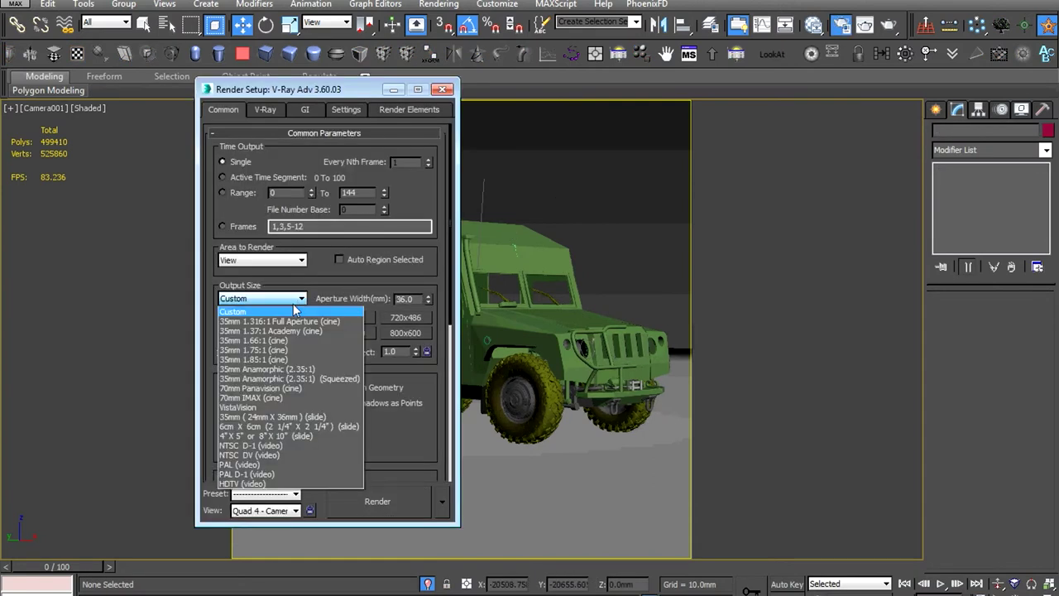
left_click(280, 486)
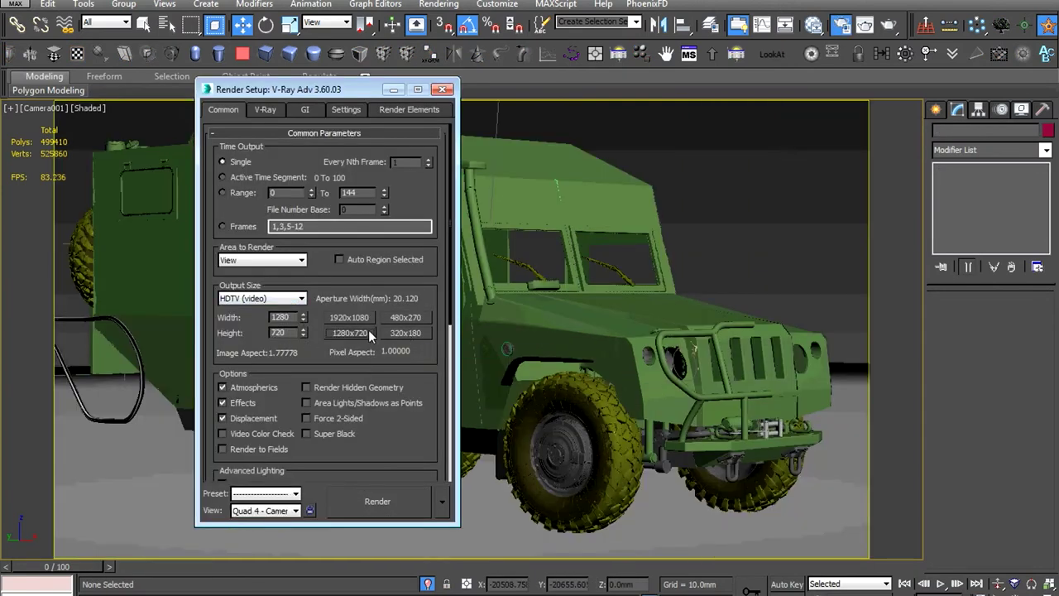
left_click(392, 500)
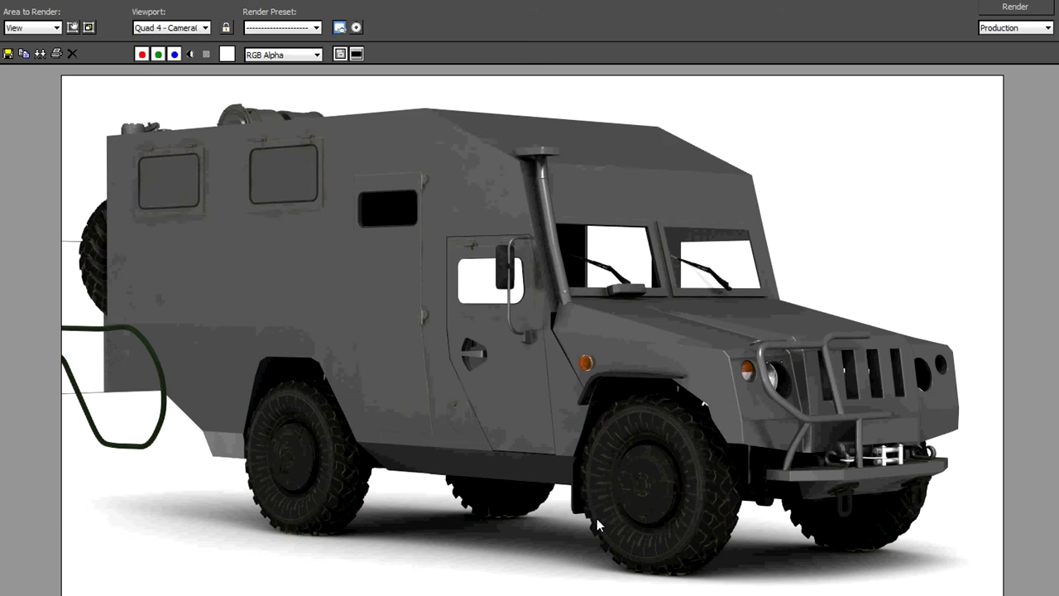
Close the V-Ray frame buffer and the Render Setup dialog after reviewing the render
scroll(799, 493, "up", 1)
scroll(799, 494, "down", 1)
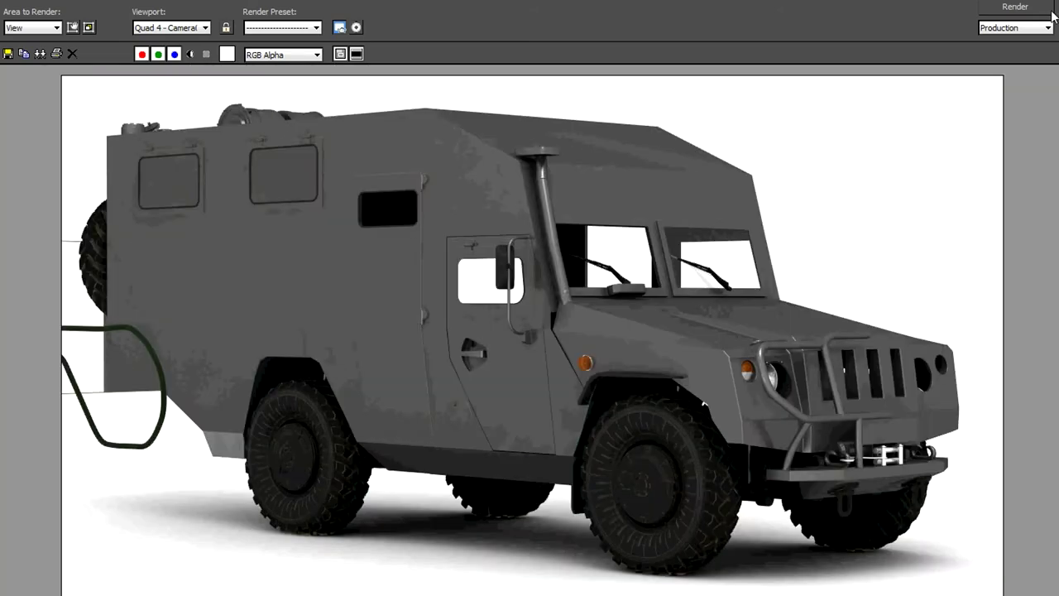
left_click(1053, 16)
left_click(455, 69)
In Front view, inspect the TIGR body's front grille and pipe bends at vertex and edge level
key("f")
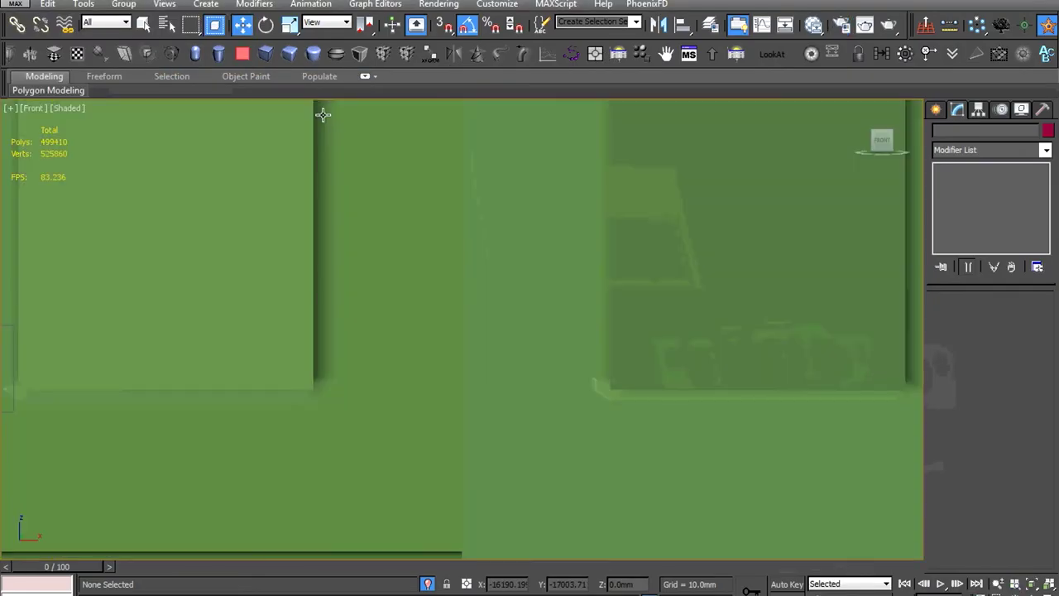
key("z")
scroll(496, 356, "up", 10)
left_click(471, 423)
middle_click_drag(472, 422, 549, 439)
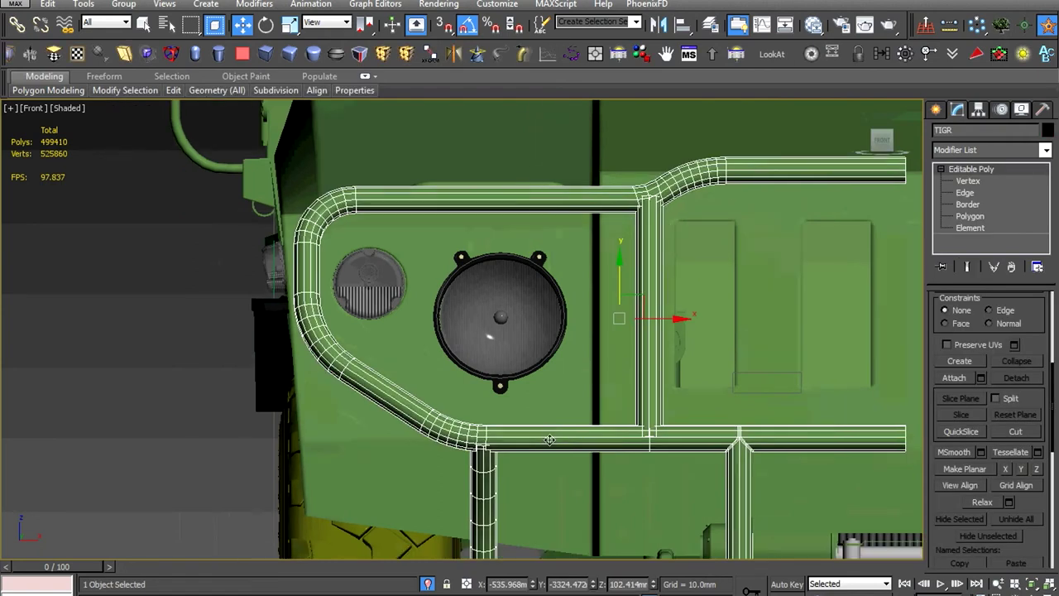
scroll(455, 441, "up", 2)
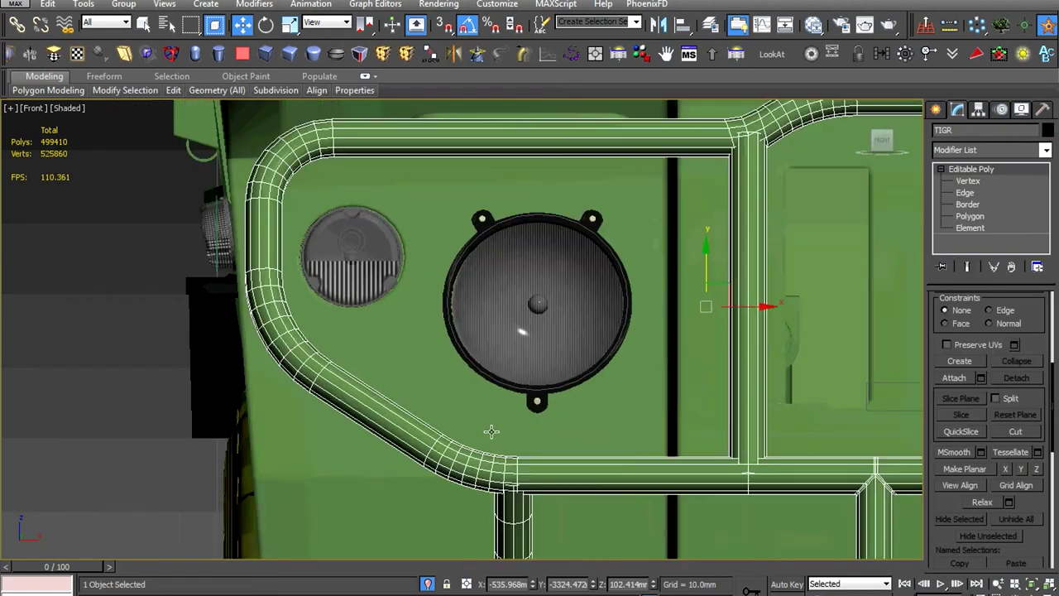
scroll(455, 441, "up", 5)
scroll(455, 441, "up", 3)
key("1")
scroll(577, 407, "down", 5)
middle_click_drag(576, 408, 591, 414, "alt")
scroll(579, 414, "up", 2)
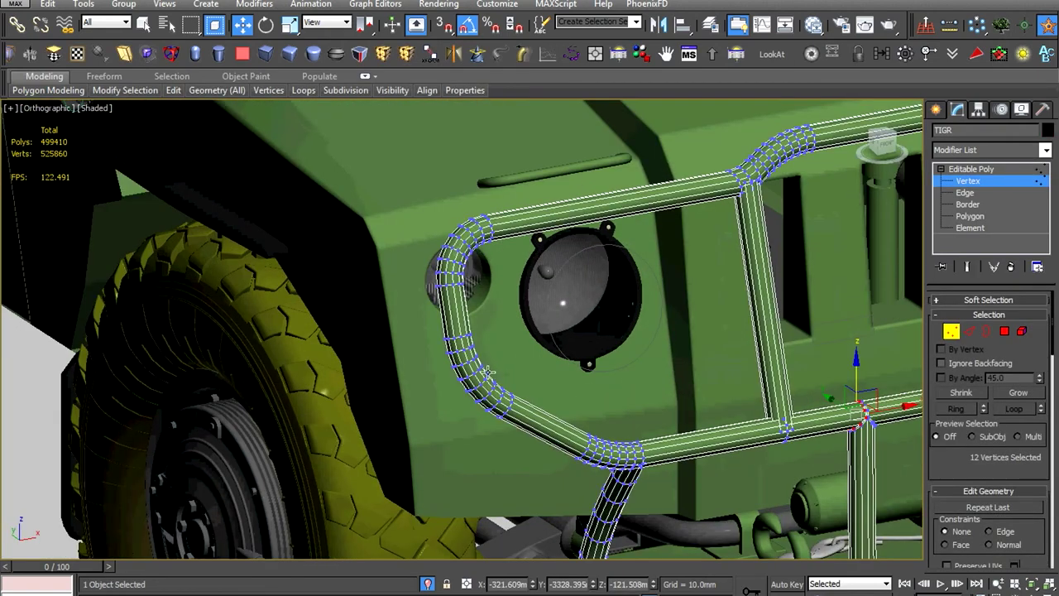
scroll(562, 414, "up", 2)
scroll(546, 411, "up", 2)
scroll(538, 414, "up", 3)
key("2")
scroll(532, 355, "down", 4)
mouse_move(532, 356)
middle_mouse_down("alt")
mouse_move(472, 449)
mouse_move(530, 413)
middle_mouse_up("alt")
Inspect the round speaker group and the cab roof from several angles
left_click(456, 442)
left_click(496, 402)
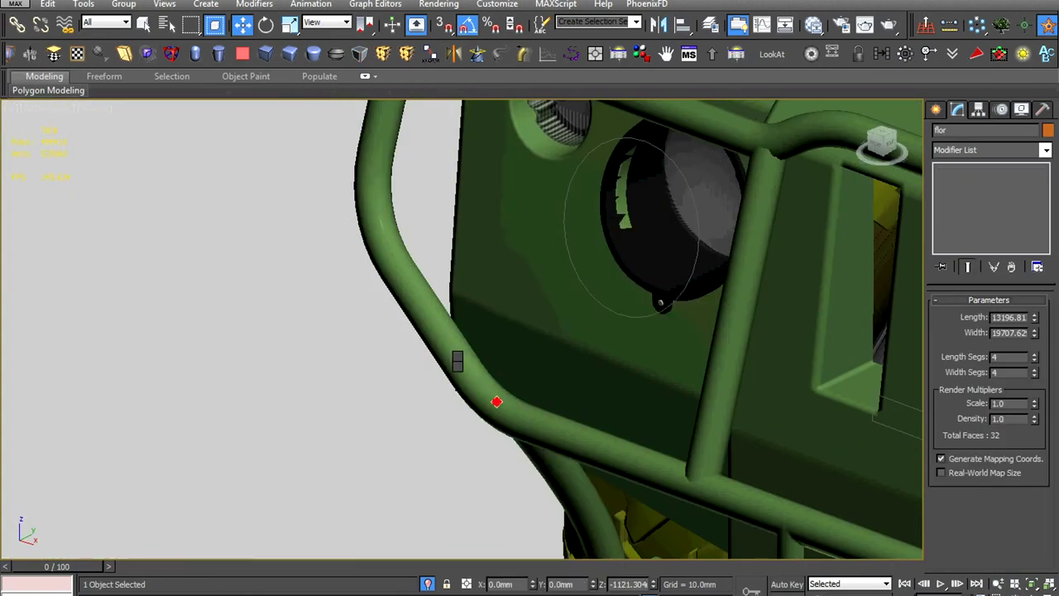
left_click(610, 456)
key("z")
scroll(504, 430, "up", 2)
mouse_move(504, 430)
middle_mouse_down("alt")
mouse_move(496, 464)
mouse_move(520, 501)
mouse_move(501, 449)
mouse_move(554, 451)
mouse_move(562, 372)
middle_mouse_up("alt")
scroll(554, 451, "down", 3)
scroll(562, 372, "down", 3)
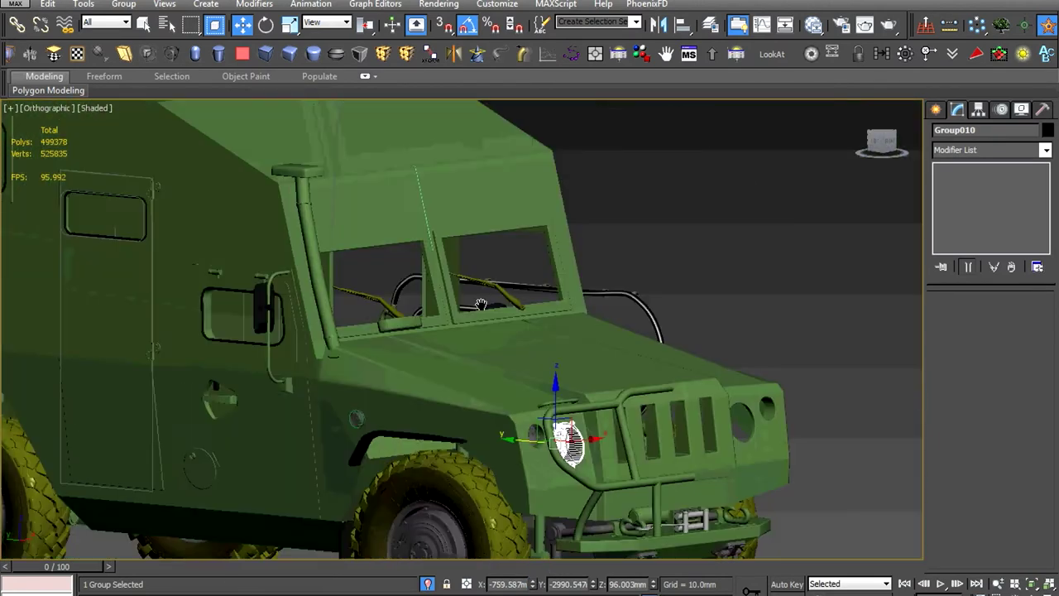
left_click(331, 215)
scroll(330, 215, "up", 5)
mouse_move(364, 389)
middle_mouse_down()
mouse_move(340, 421)
mouse_move(347, 426)
mouse_move(288, 462)
middle_mouse_up()
scroll(339, 422, "up", 2)
Slide the top vertices of the pipe beside the windshield left so it stands upright
left_click(335, 422)
scroll(336, 421, "down", 5)
key("f")
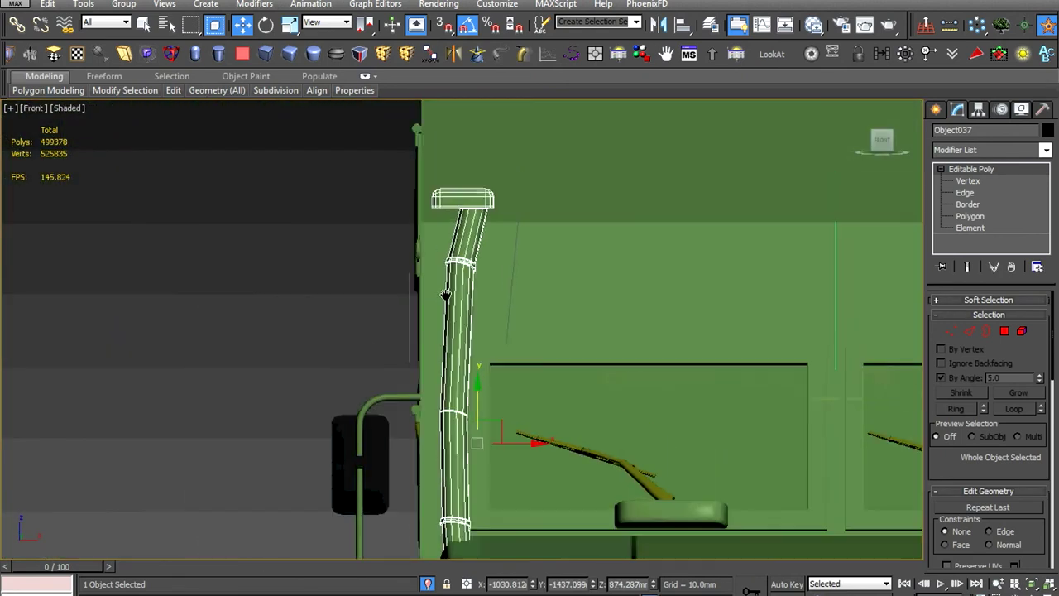
scroll(537, 290, "up", 4)
key("1")
left_click_drag(513, 189, 486, 189)
scroll(485, 189, "down", 3)
middle_click_drag(486, 188, 457, 342, "alt")
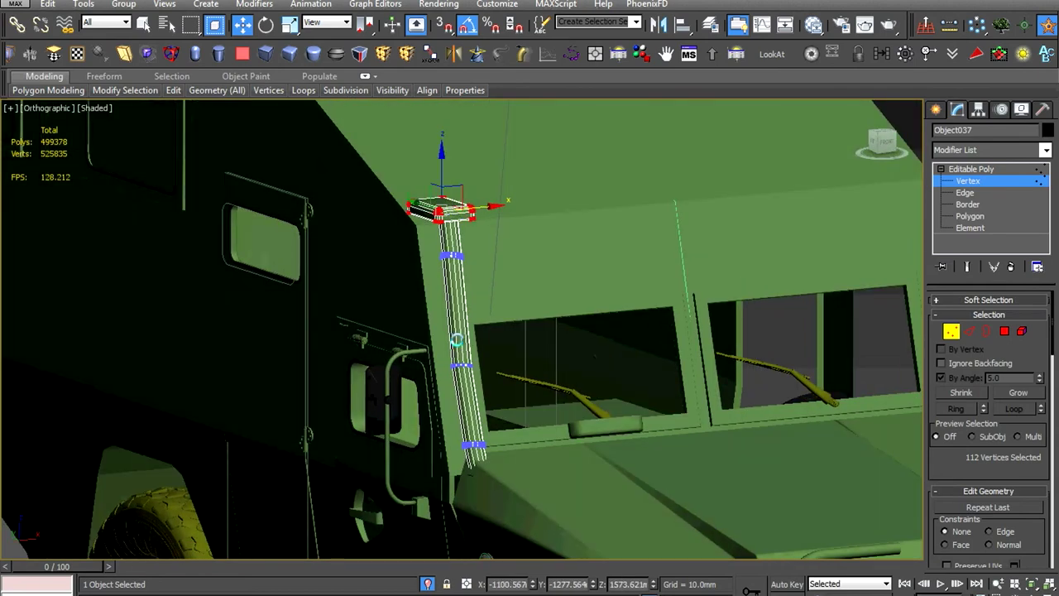
Add extra geometry to the pipe and leave its vertex level
left_click(457, 339)
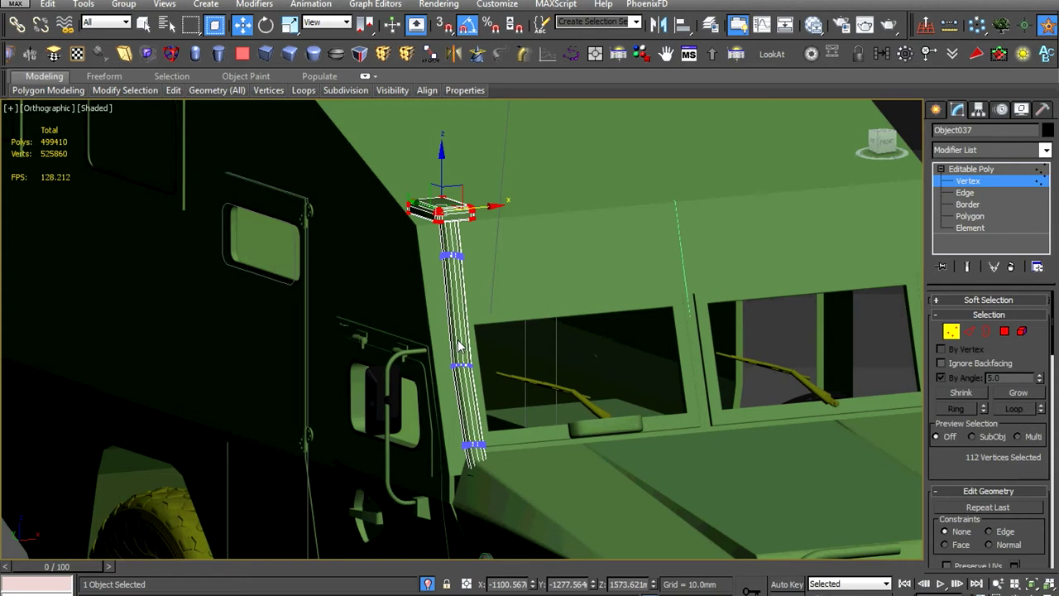
scroll(456, 339, "down", 10)
mouse_move(456, 338)
middle_mouse_down("alt")
mouse_move(495, 397)
mouse_move(545, 402)
mouse_move(538, 415)
mouse_move(479, 416)
middle_mouse_up("alt")
scroll(479, 417, "up", 5)
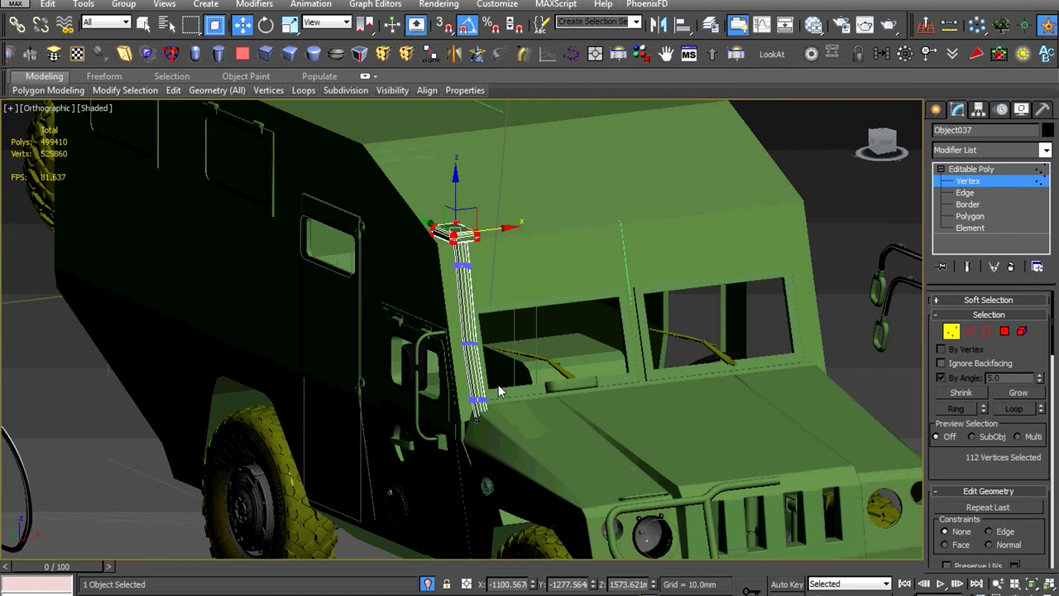
left_click(1008, 171)
With AutoGrid on, draw a flat box above the windshield and convert it to Editable Poly
key("z")
left_click(936, 110)
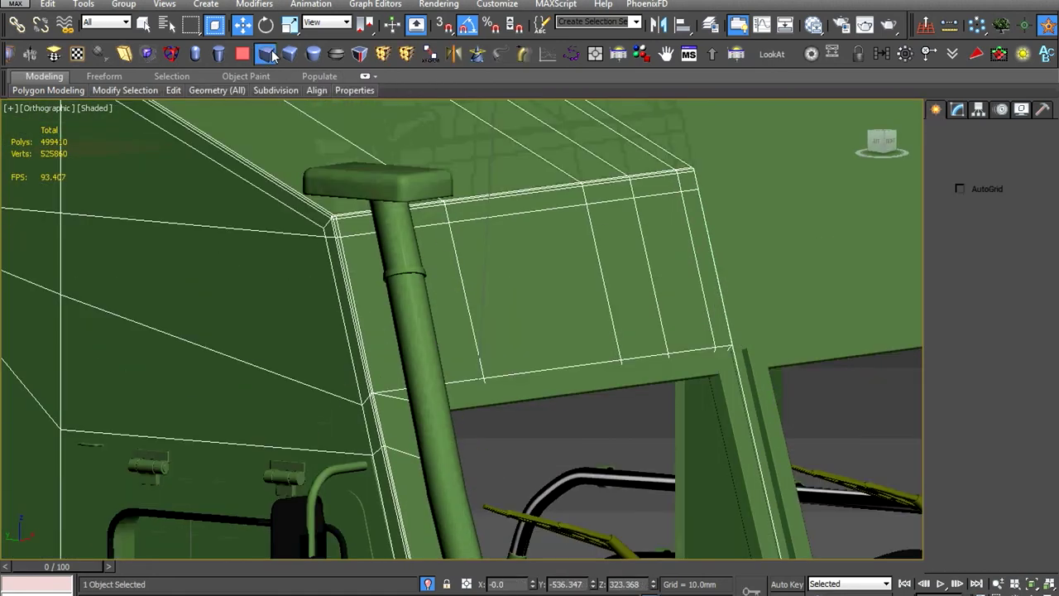
left_click(962, 202)
left_click(960, 188)
left_click_drag(634, 332, 732, 340)
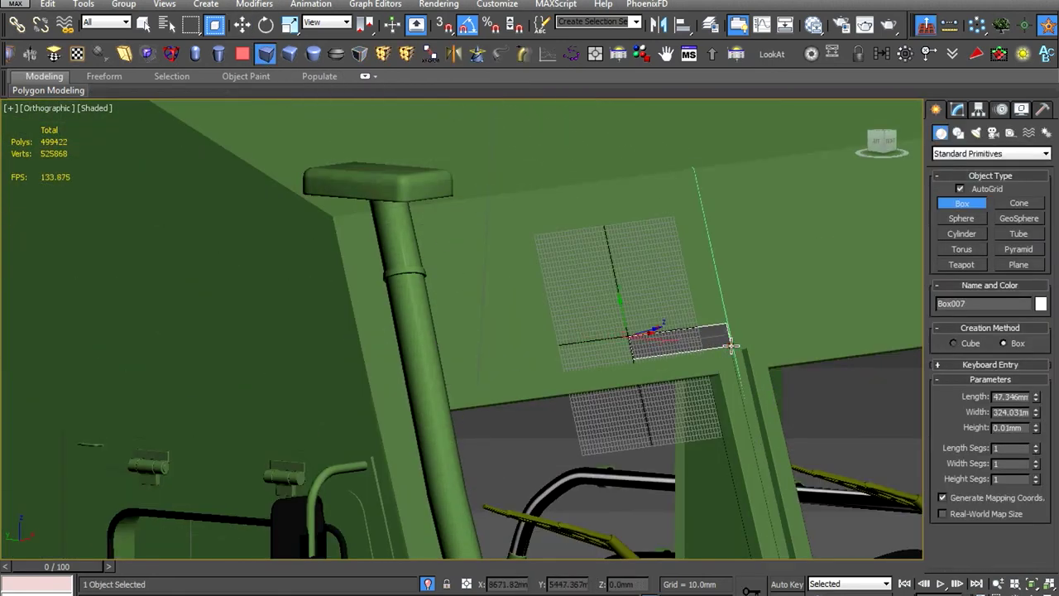
right_click(787, 342)
left_click(943, 482)
key("4")
left_click(769, 343)
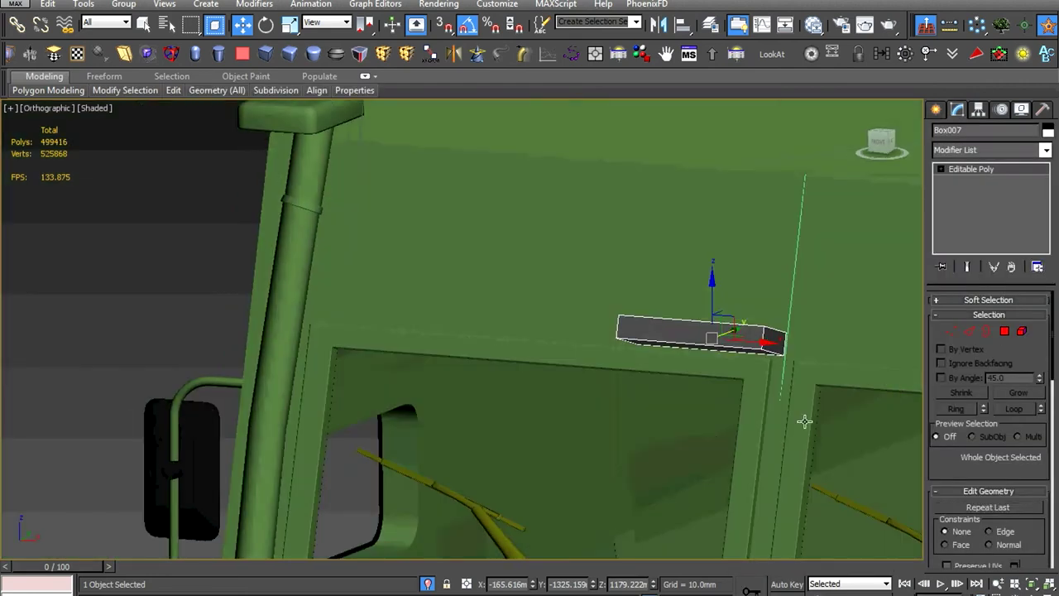
left_click(676, 369)
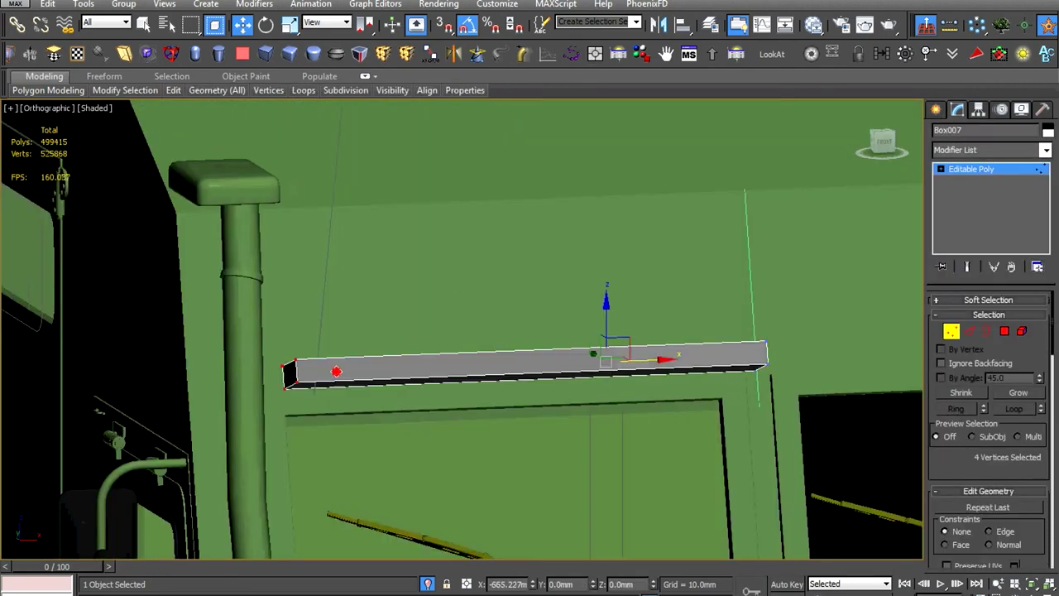
Lower the beam's selected end edges in Z to slope its top face
key("f")
key("z")
scroll(469, 379, "down", 3)
mouse_move(496, 413)
middle_mouse_down("alt")
mouse_move(532, 466)
mouse_move(613, 345)
mouse_move(602, 356)
middle_mouse_up("alt")
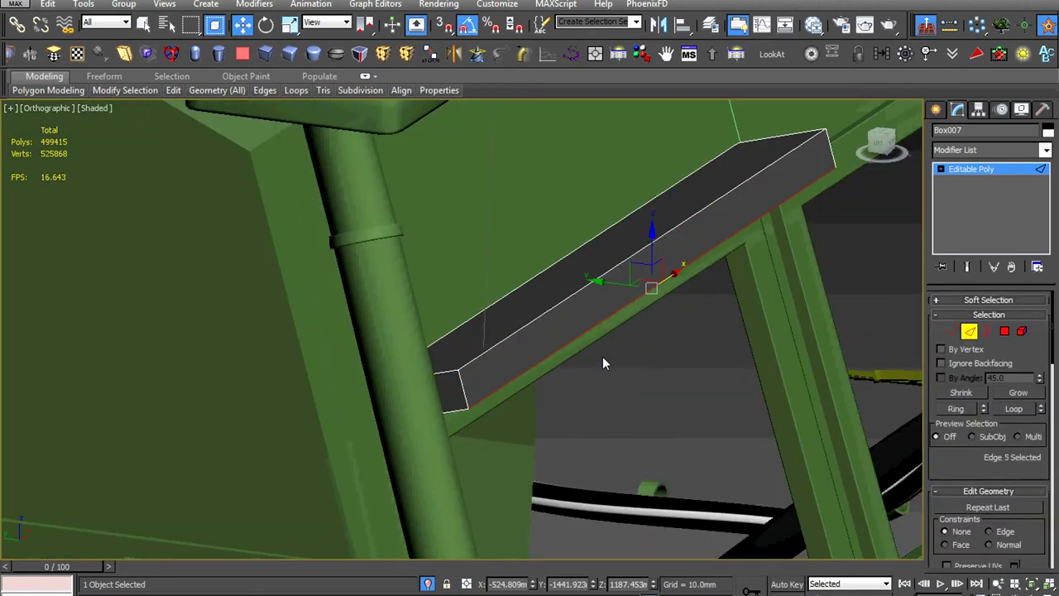
key("l")
key("z")
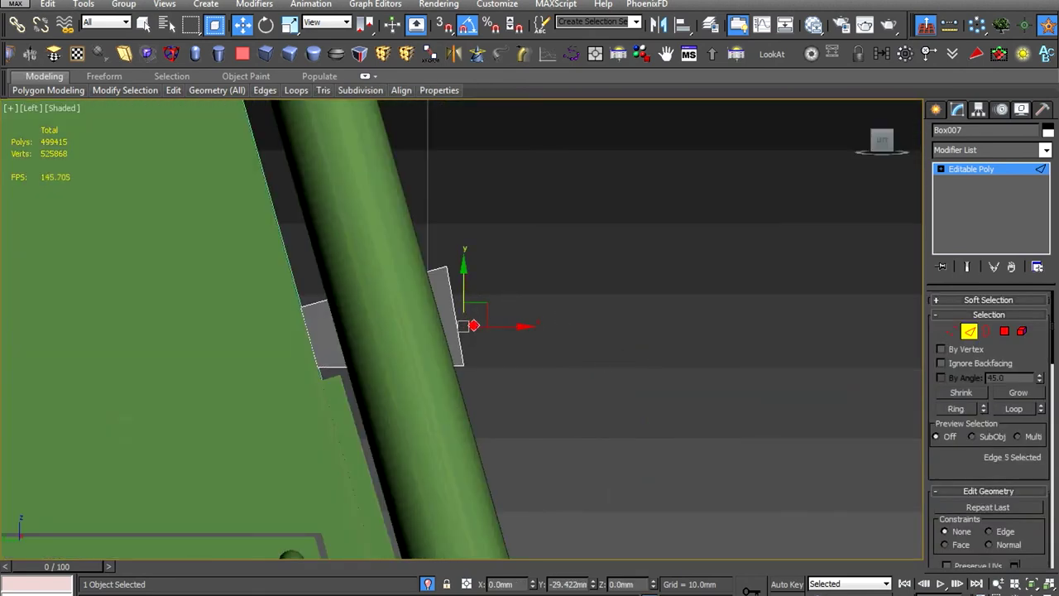
middle_click_drag(464, 331, 400, 311, "alt")
left_click(399, 311, "ctrl")
left_click_drag(457, 260, 461, 292)
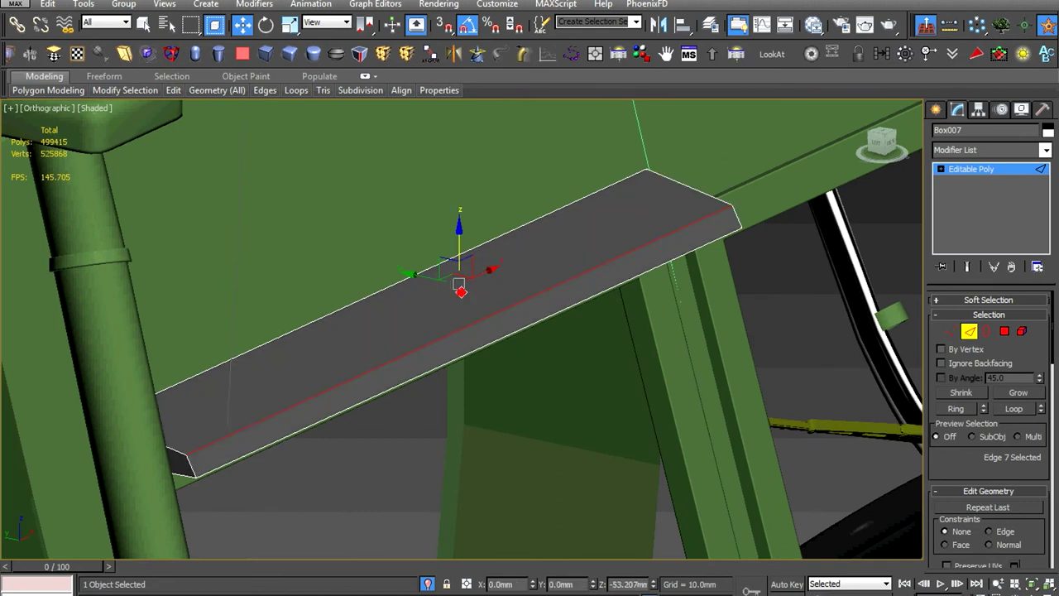
middle_click_drag(461, 292, 596, 259, "alt")
Frame the beam and select its front end faces at Polygon level
key("2")
key("z")
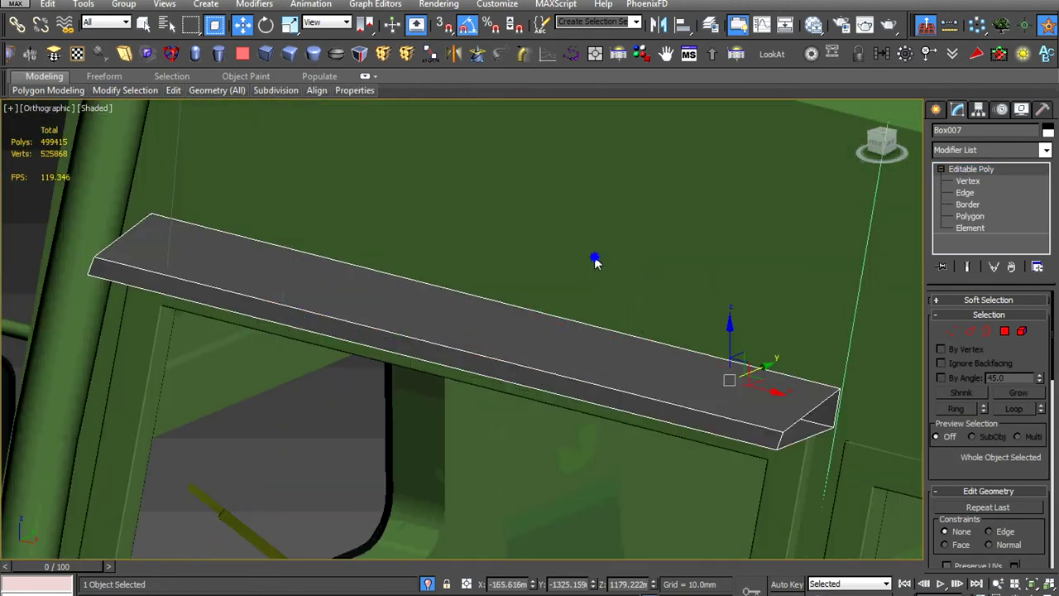
scroll(680, 359, "up", 5)
scroll(680, 359, "down", 5)
scroll(627, 343, "up", 5)
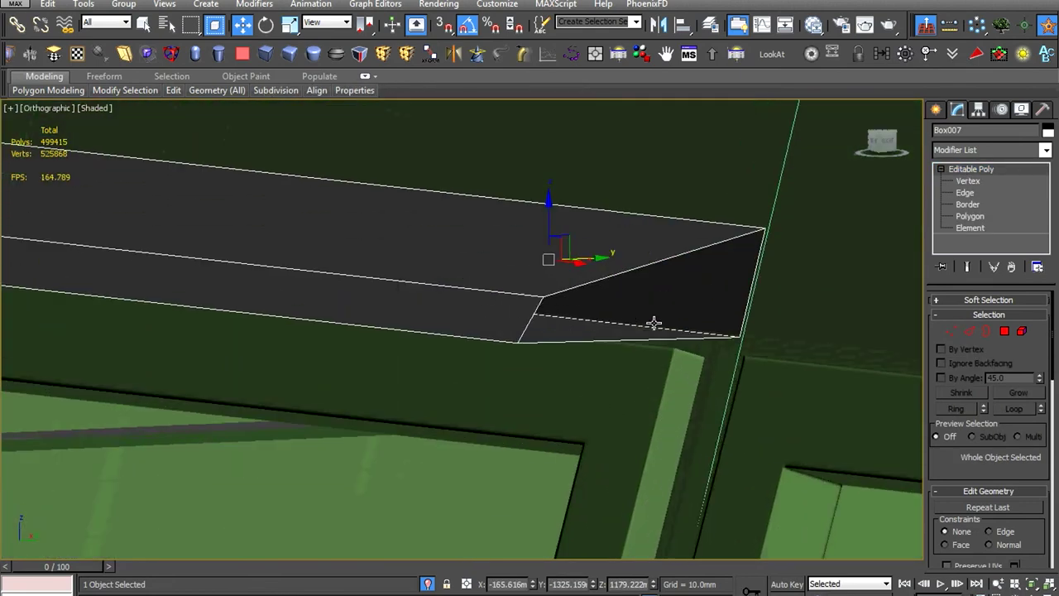
key("4")
key("z")
scroll(993, 414, "down", 5)
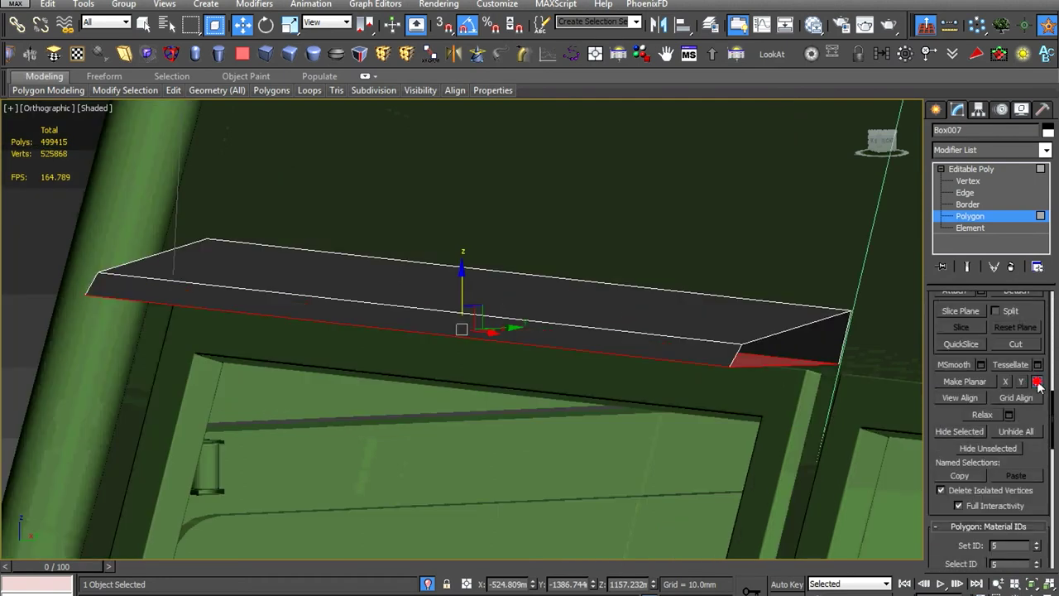
Scale the selected front faces down in Z to thin the visor, then return to Move
right_click(779, 348)
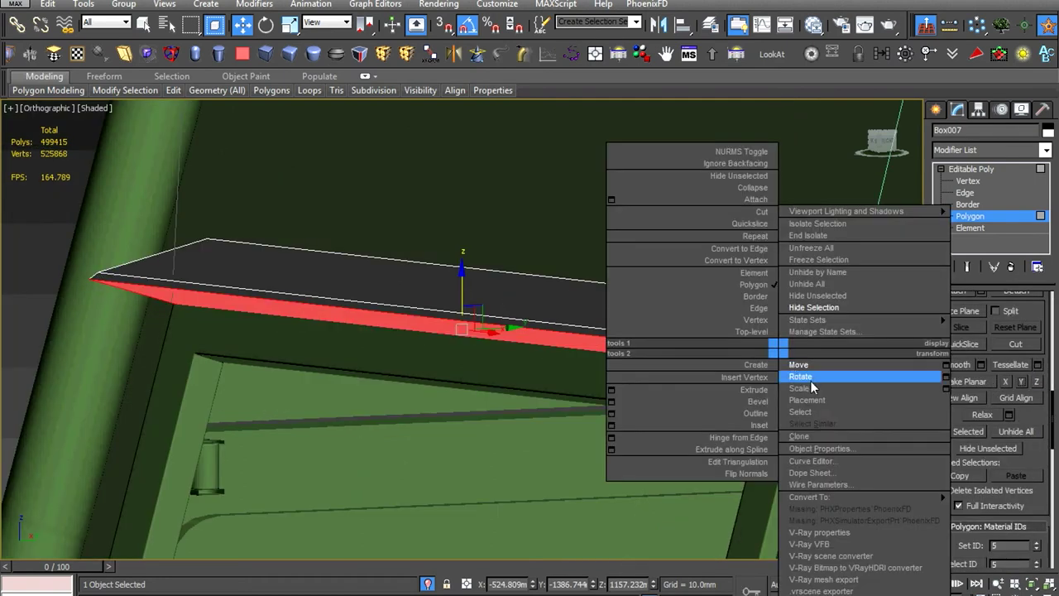
left_click(815, 372)
left_click_drag(461, 301, 671, 296)
right_click(667, 239)
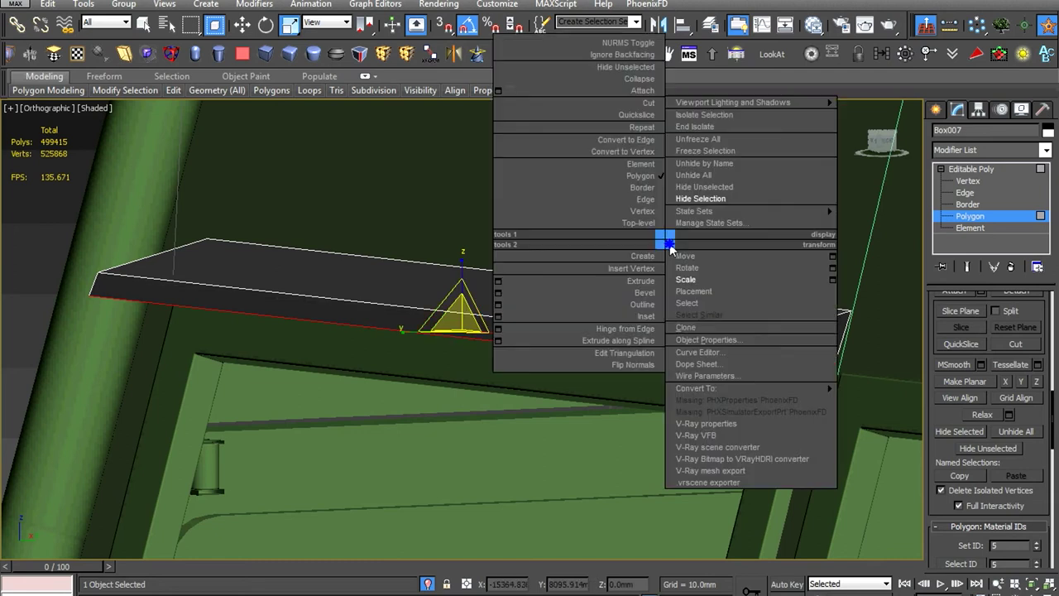
left_click(699, 265)
left_click(972, 169)
middle_click_drag(802, 295, 762, 361, "alt")
Add a Symmetry modifier across the truck's centre and collapse the visor to Editable Poly
key("f")
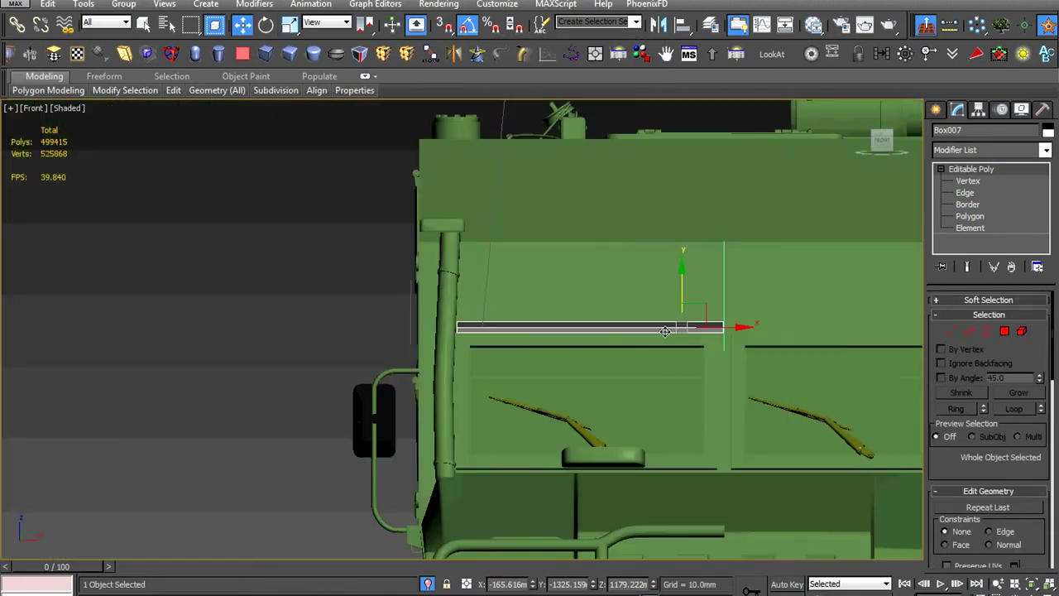
scroll(434, 343, "up", 5)
scroll(434, 343, "up", 3)
scroll(545, 345, "up", 5)
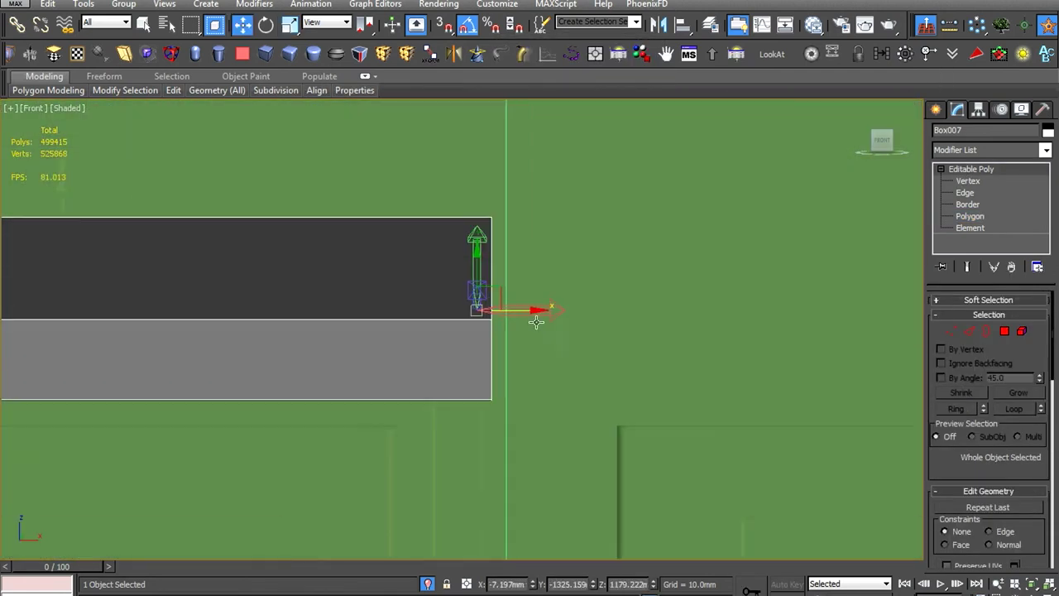
scroll(544, 345, "up", 2)
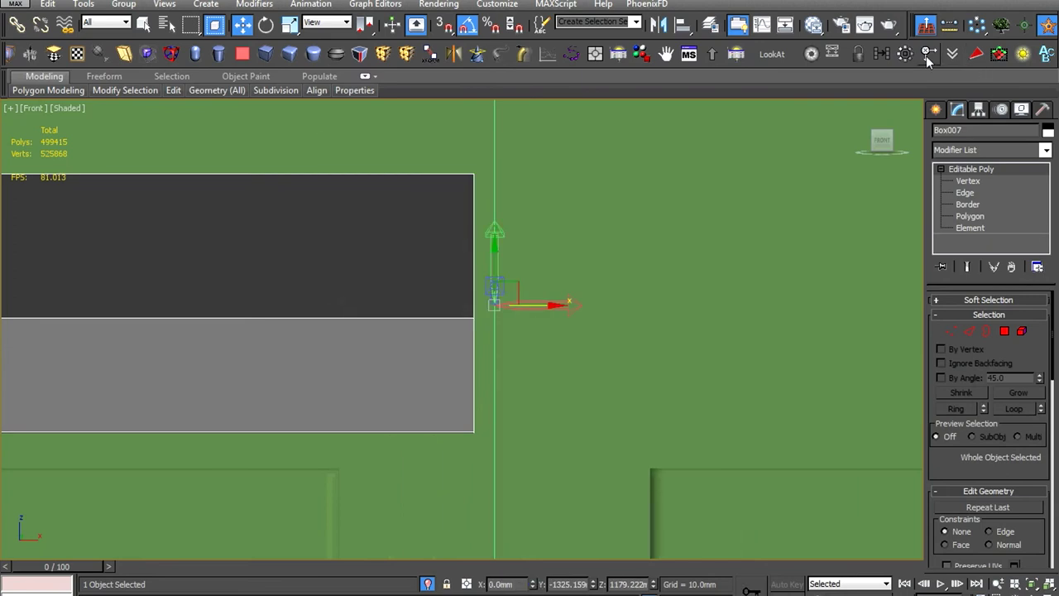
scroll(648, 309, "down", 3)
left_click(455, 55)
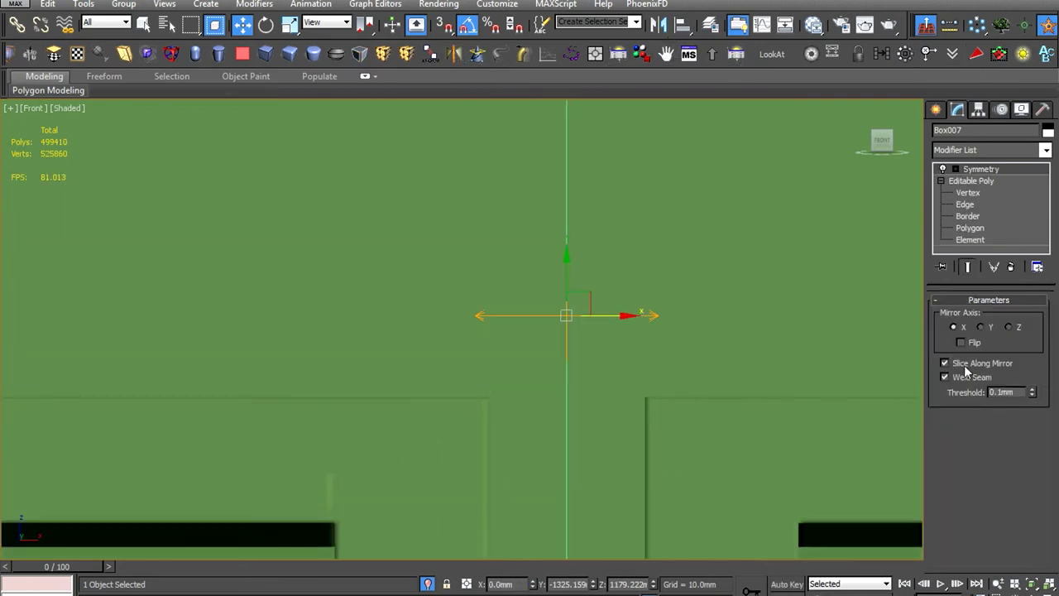
right_click(563, 303)
left_click(752, 460)
Weld the visor's middle seam vertices, reducing them from 16 to 12
right_click(610, 278)
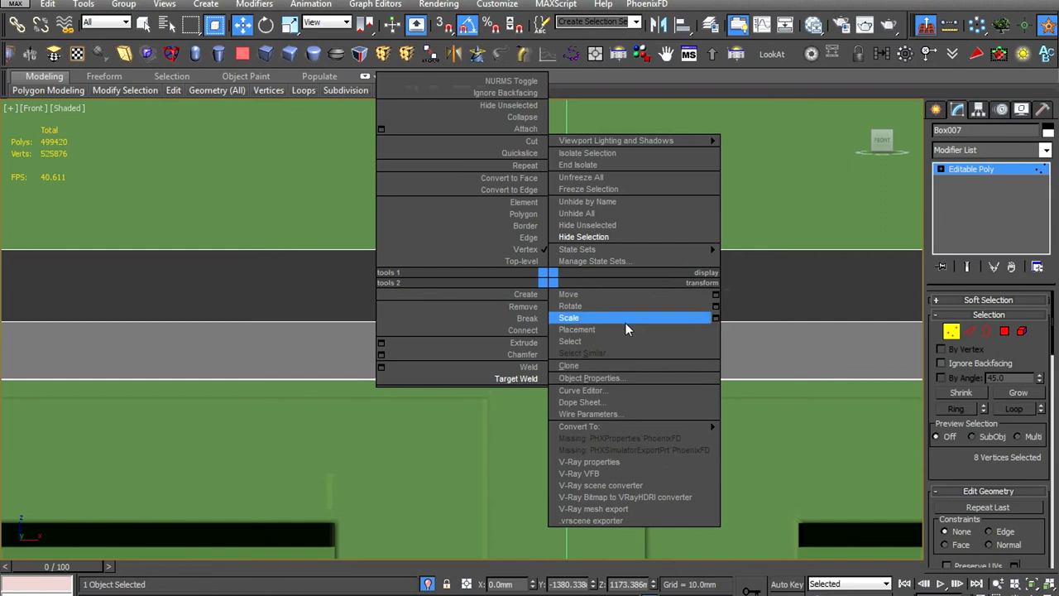
left_click(661, 309)
middle_click_drag(395, 398, 428, 423, "alt")
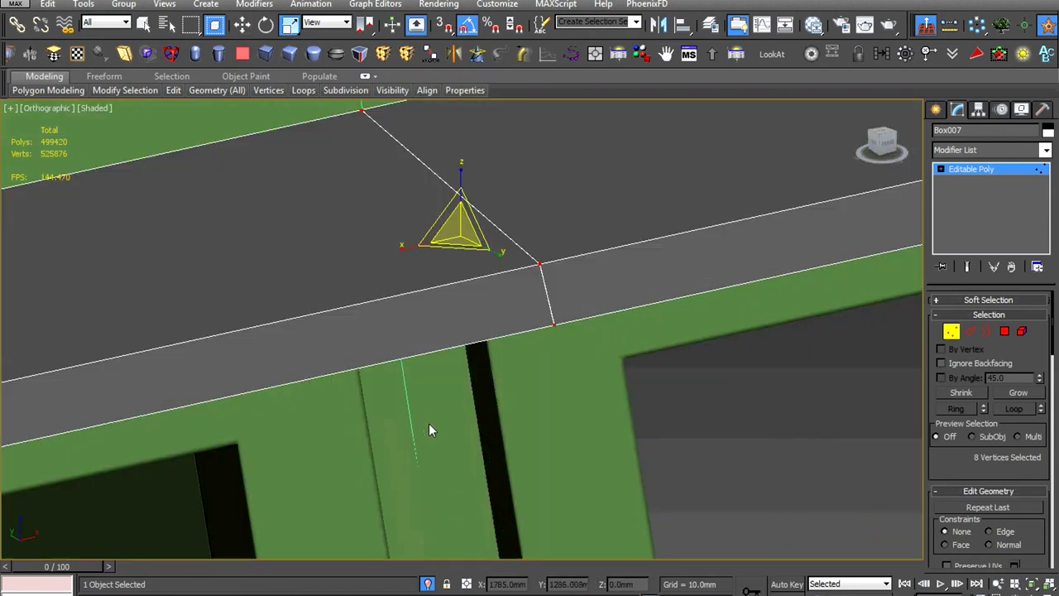
right_click(607, 240)
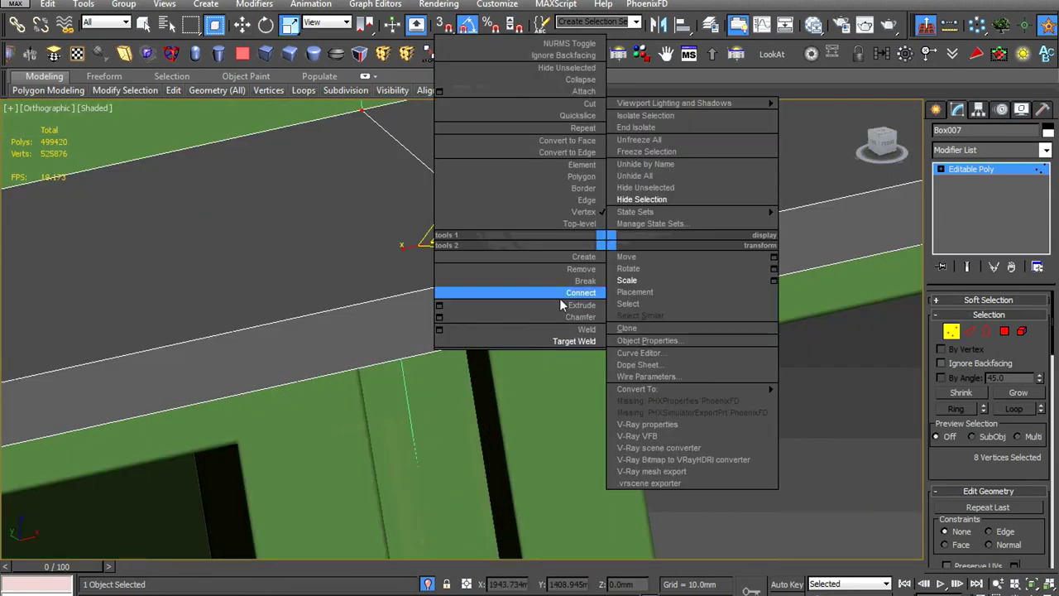
left_click(439, 331)
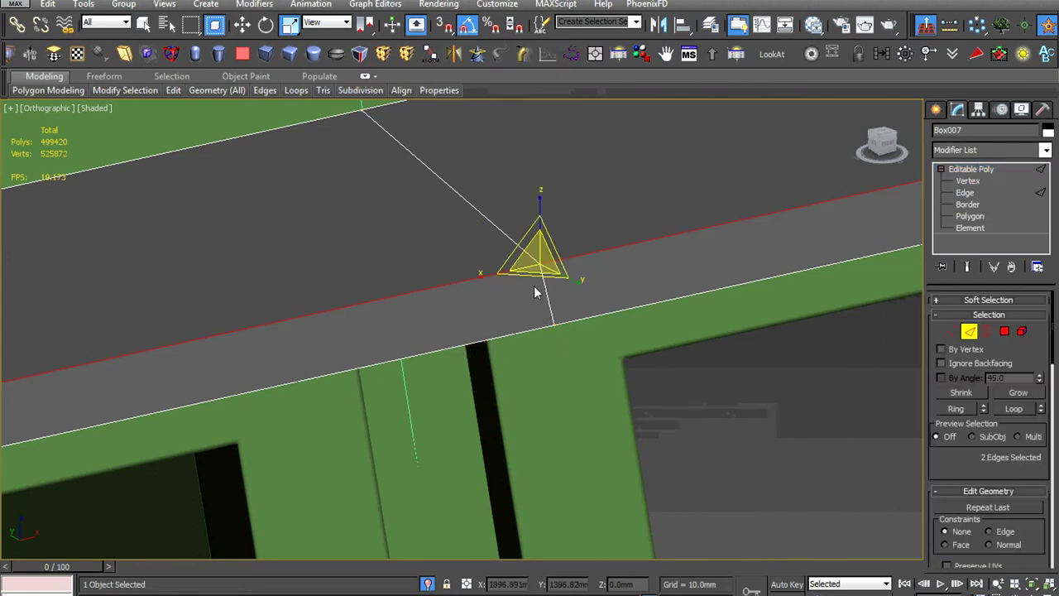
scroll(546, 293, "down", 3)
scroll(546, 293, "down", 4)
key("w")
Briefly isolate the pole beside the windshield, then show the whole scene again
scroll(546, 293, "down", 2)
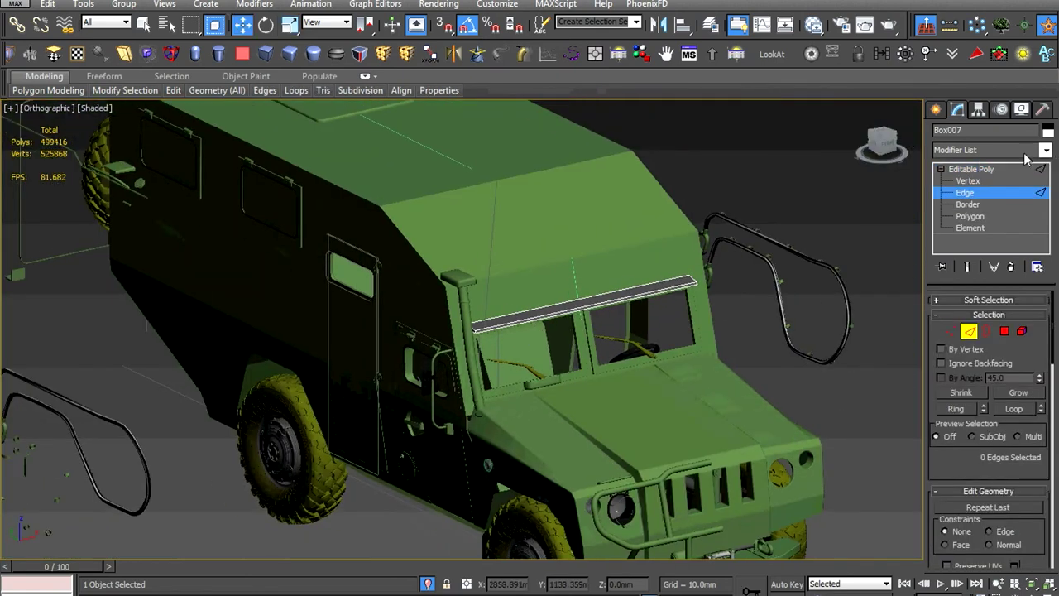
key("2")
key("z")
scroll(477, 354, "up", 3)
left_click(303, 392)
key("alt+q")
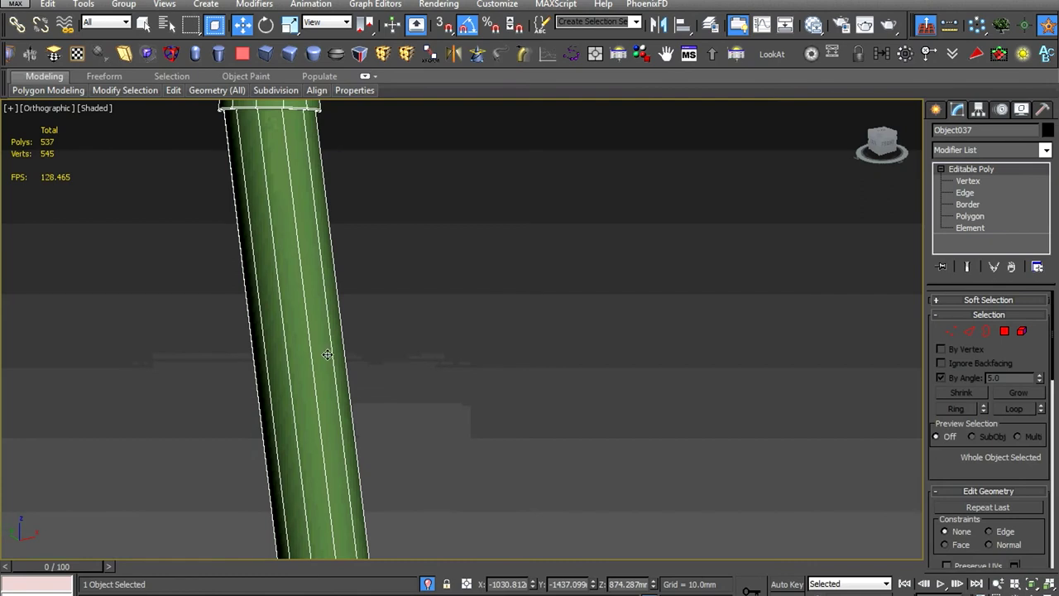
right_click(321, 361)
left_click(354, 297)
Connect two sets of the visor's edges to add edge loops along its borders
key("2")
right_click(247, 377)
left_click(247, 376)
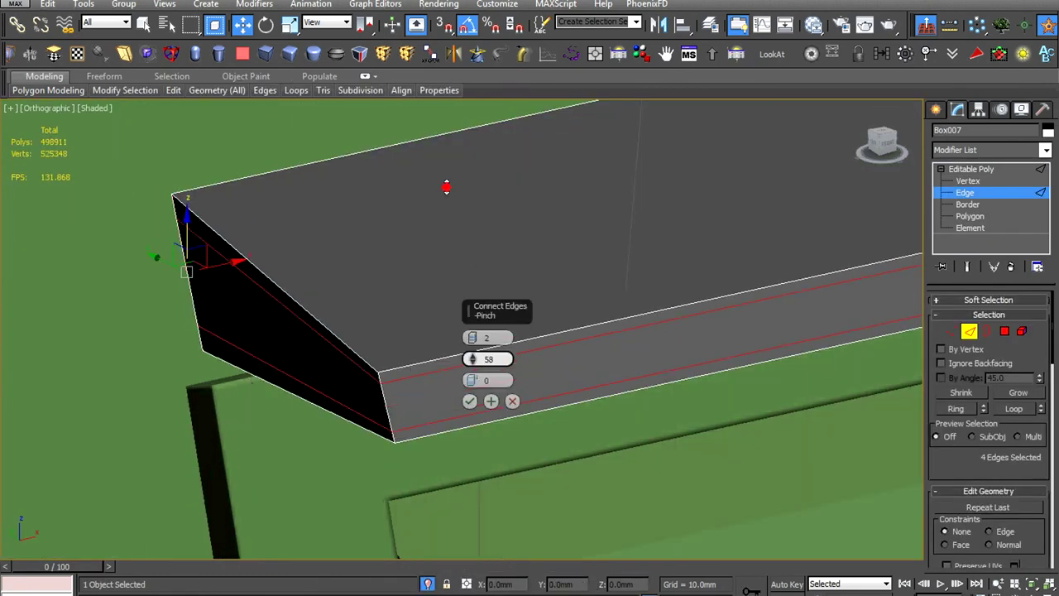
left_click(469, 401)
middle_click_drag(330, 333, 362, 348)
right_click(405, 290)
left_click(271, 297)
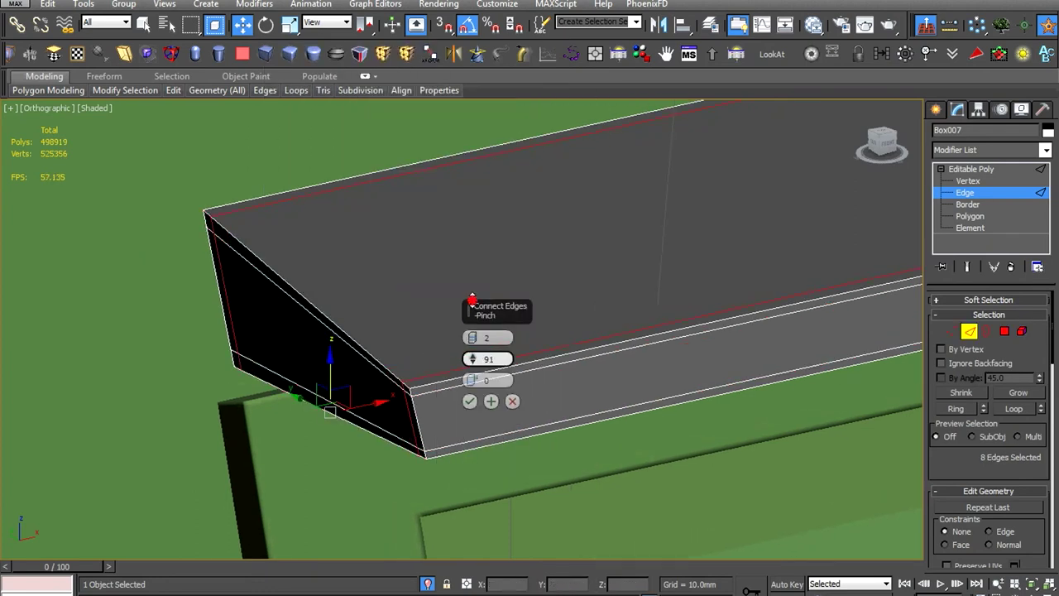
left_click(469, 401)
scroll(444, 400, "up", 3)
key("w")
mouse_move(396, 389)
middle_mouse_down("alt")
mouse_move(420, 368)
mouse_move(524, 381)
mouse_move(822, 288)
middle_mouse_up("alt")
key("2")
Orbit to a side view of the truck, selecting the cab body then reselecting the visor
scroll(416, 359, "down", 5)
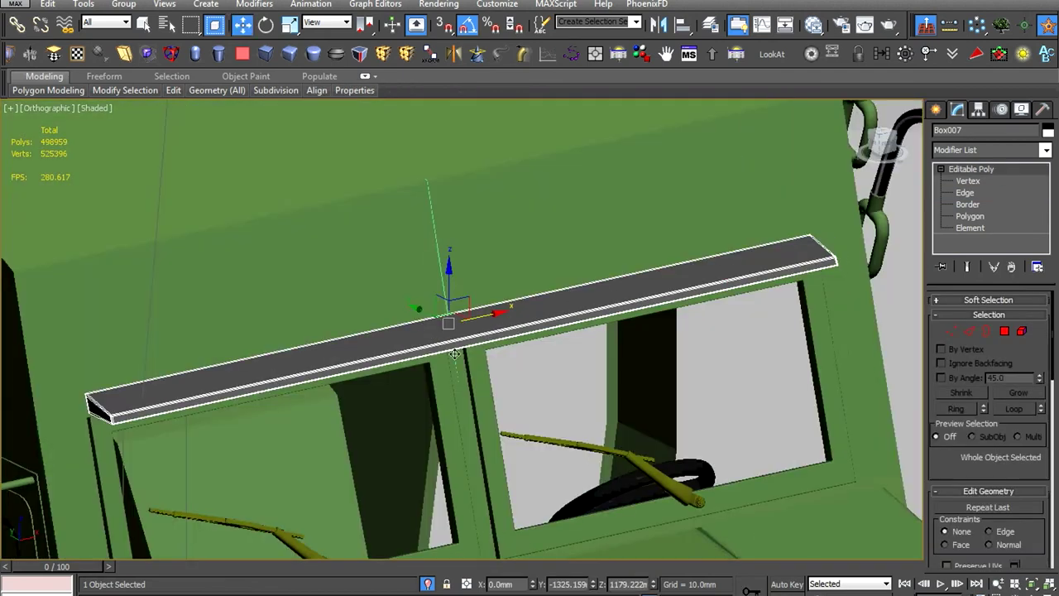
scroll(416, 359, "down", 3)
scroll(416, 359, "up", 5)
scroll(469, 409, "up", 2)
scroll(469, 409, "down", 5)
mouse_move(469, 409)
middle_mouse_down("alt")
mouse_move(571, 421)
mouse_move(546, 418)
middle_mouse_up("alt")
scroll(496, 422, "up", 3)
scroll(565, 368, "up", 2)
scroll(564, 368, "down", 3)
scroll(560, 394, "down", 2)
scroll(562, 414, "up", 3)
left_click(584, 405)
key("ctrl+z")
Slice the mirrored visor bar, removing the top part, and collapse it to Editable Poly
key("f")
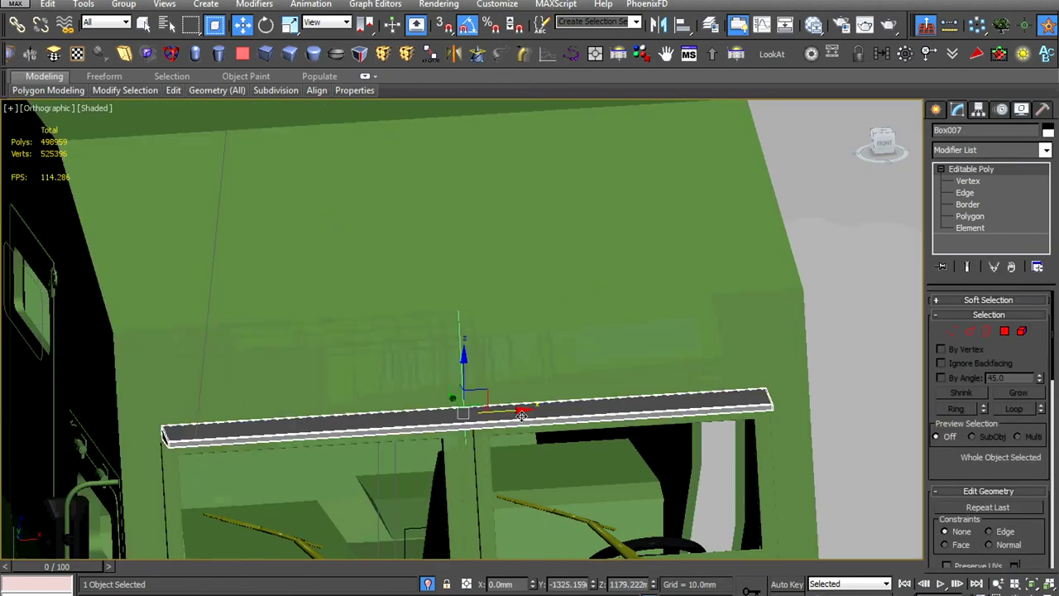
key("z")
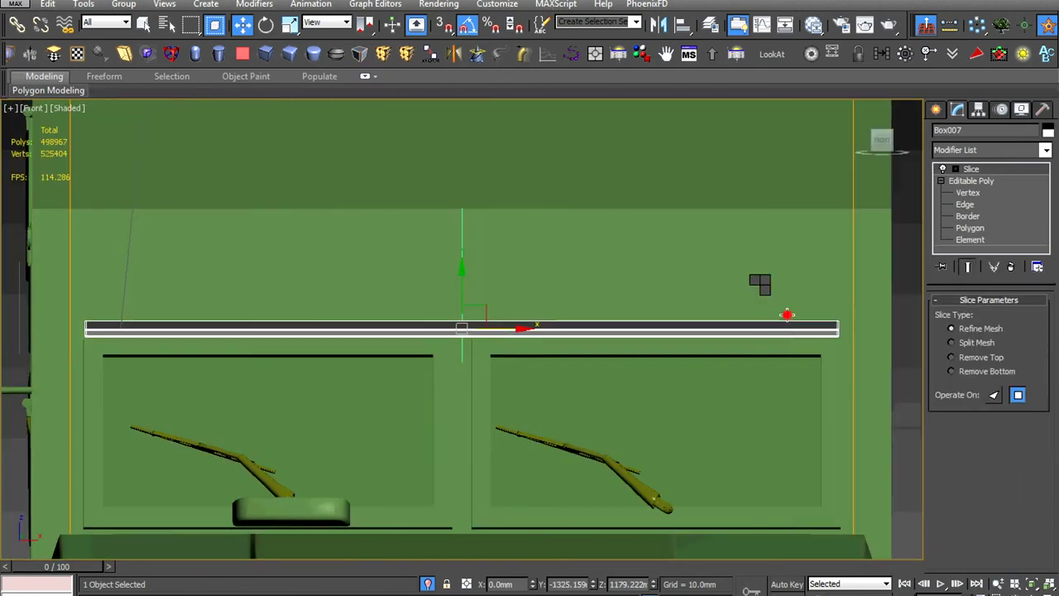
key("e")
scroll(556, 360, "down", 3)
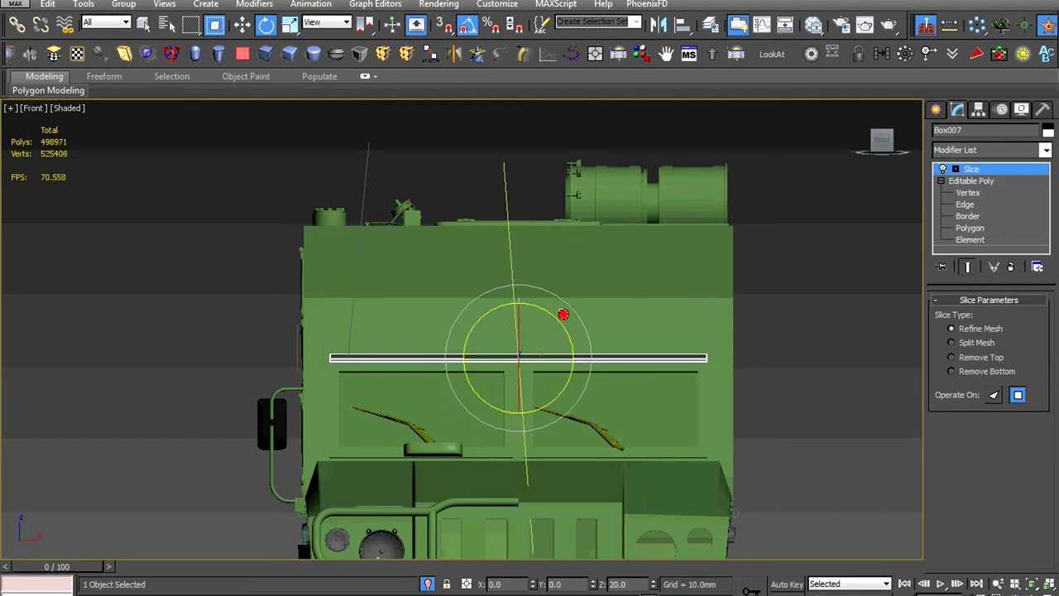
left_click(986, 374)
right_click(832, 349)
left_click(813, 509)
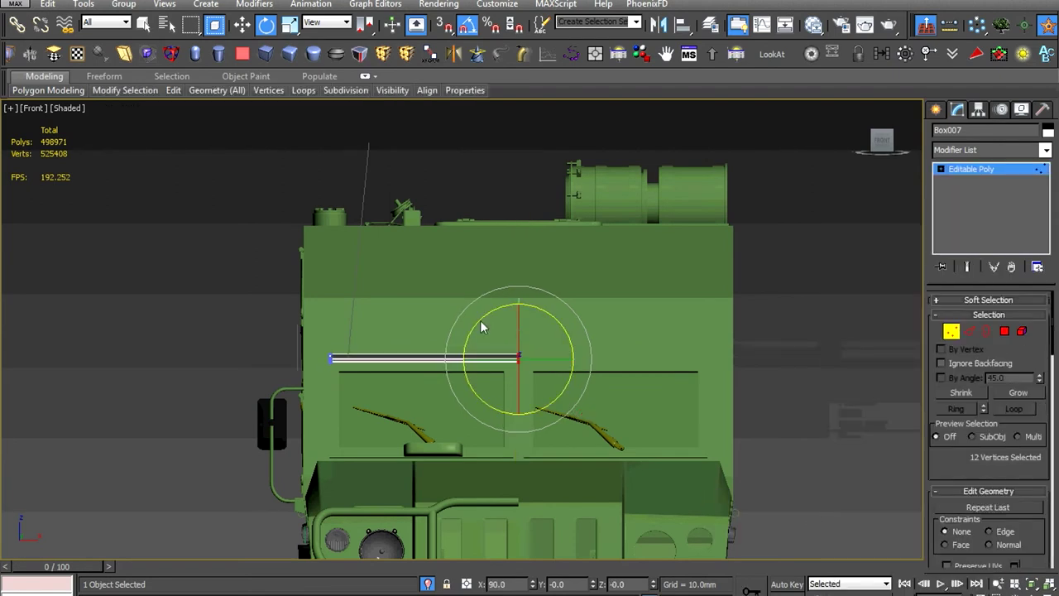
Attach the visor bar to the cab body Object024
key("z")
key("w")
scroll(671, 321, "down", 5)
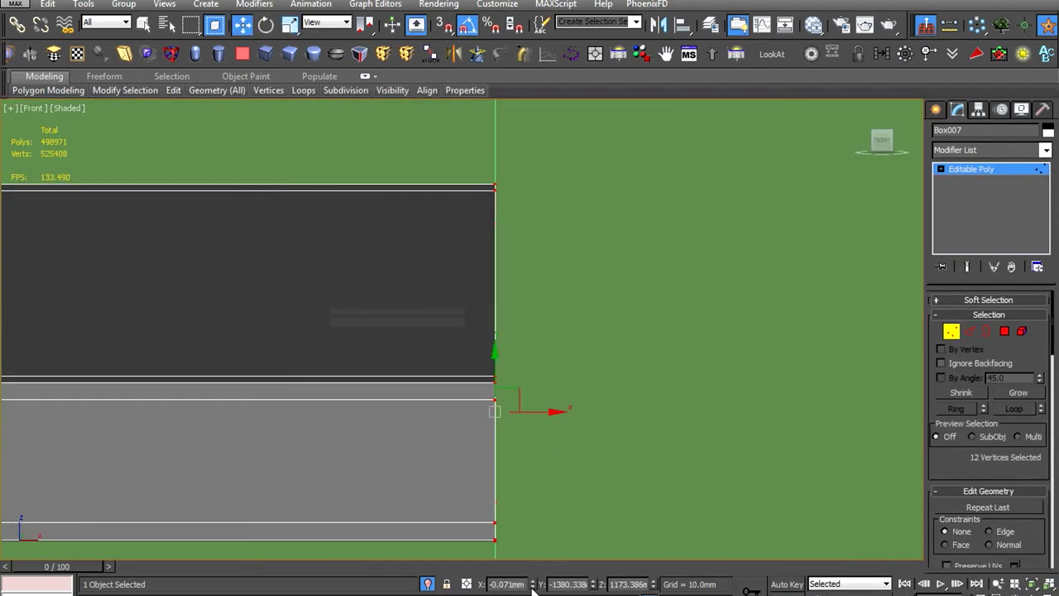
scroll(671, 321, "down", 5)
key("1")
middle_click_drag(672, 321, 541, 352, "alt")
key("z")
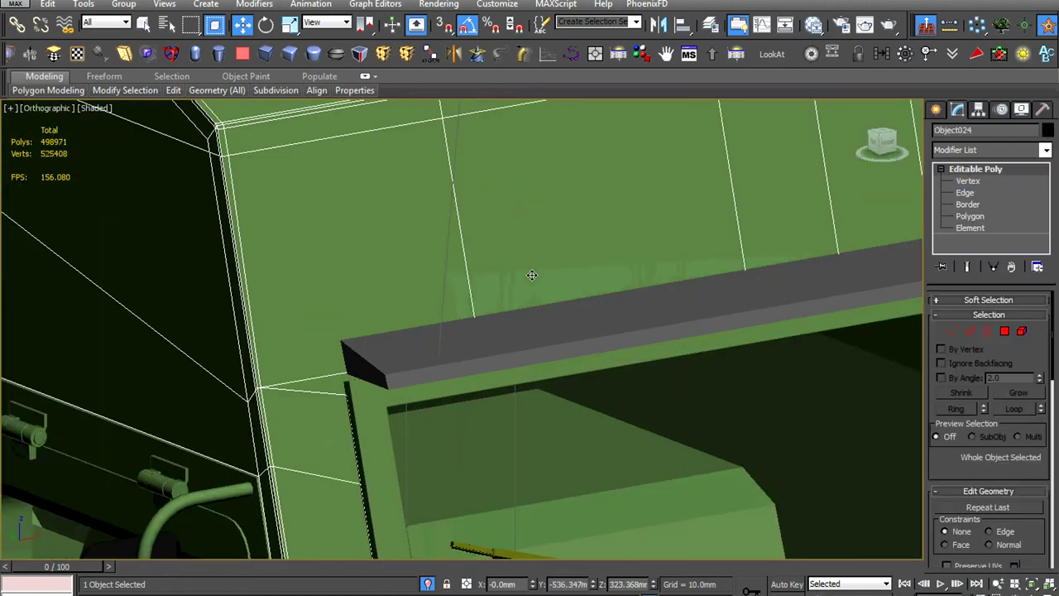
scroll(993, 413, "down", 5)
left_click(955, 387)
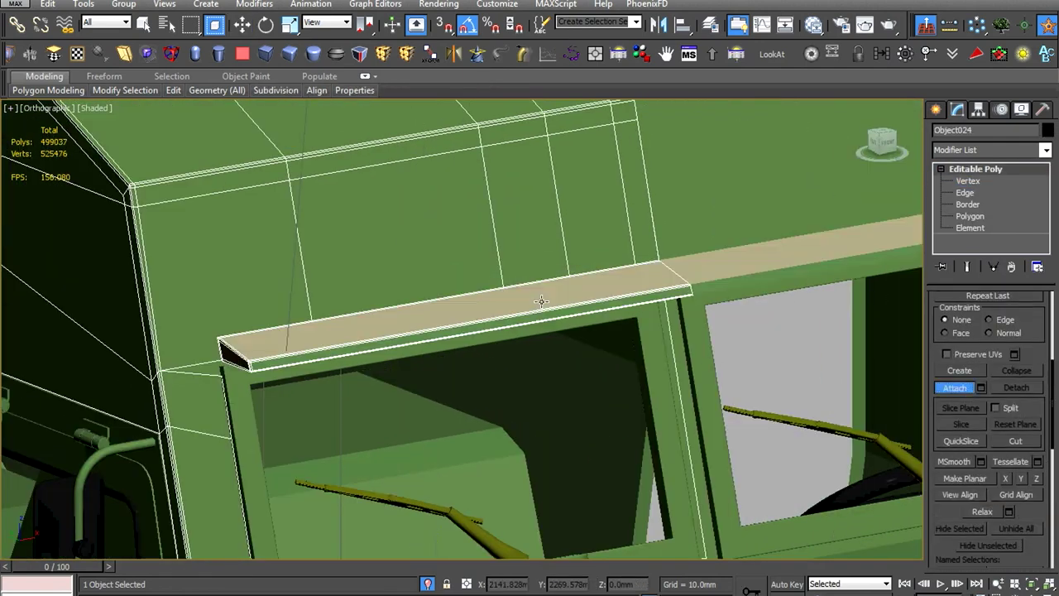
Give the visor element material ID 1 (Main_Metal)
left_click(970, 228)
scroll(1011, 399, "down", 5)
type("1")
key("Return")
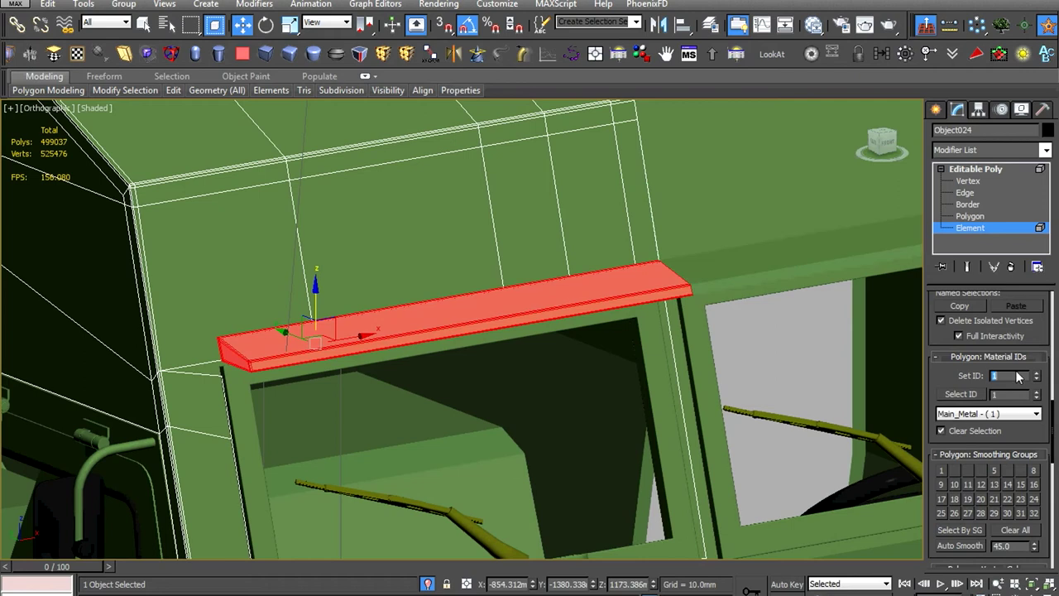
Check the cab's elements, then return to editing the whole cab object
left_click(984, 169)
scroll(397, 347, "down", 5)
scroll(395, 364, "up", 8)
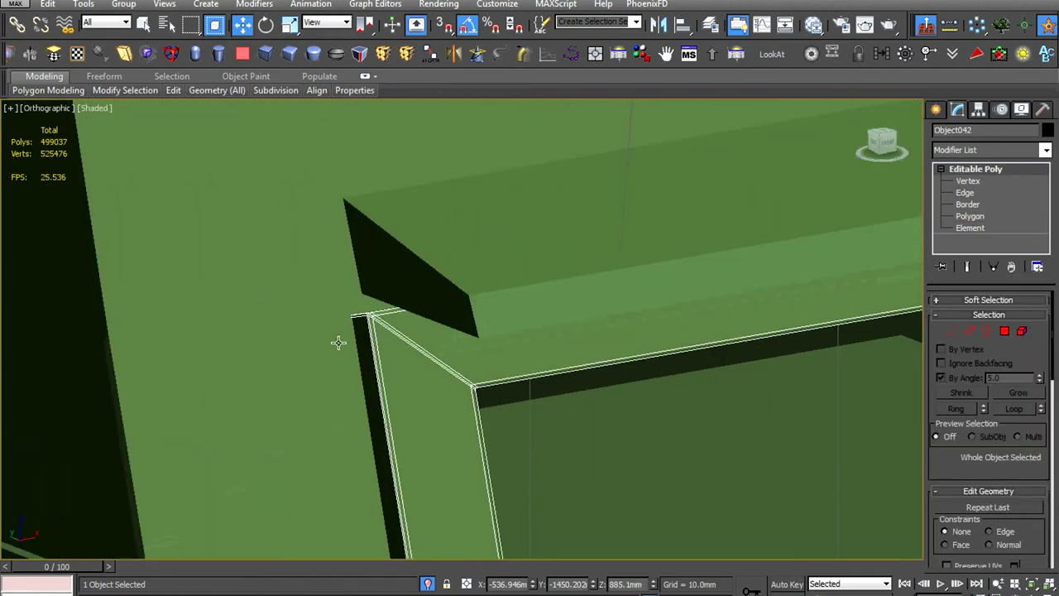
scroll(319, 329, "down", 4)
scroll(319, 329, "up", 2)
left_click(970, 228)
scroll(1011, 388, "down", 5)
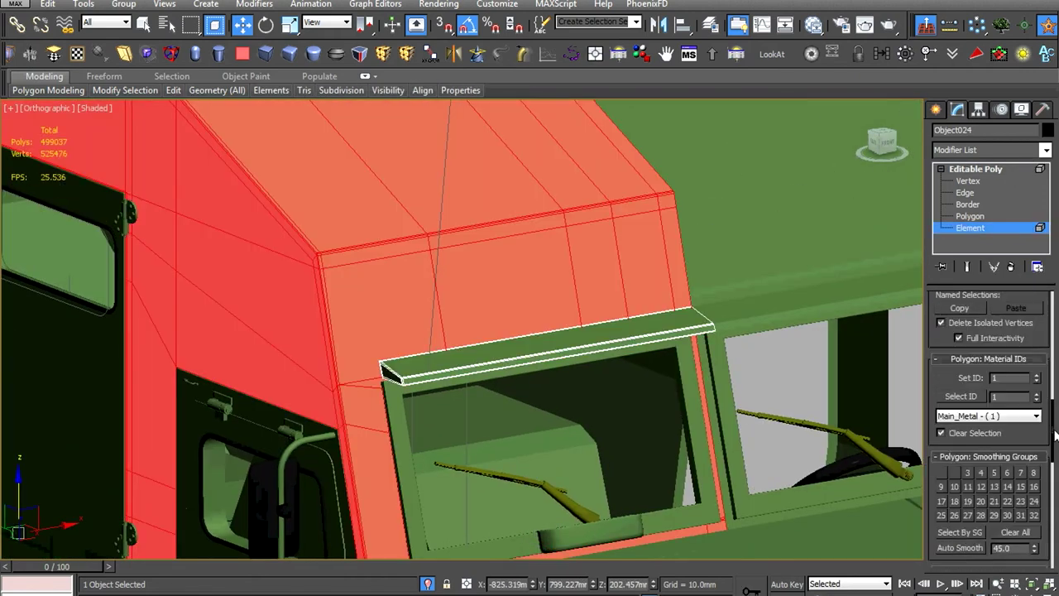
scroll(1011, 389, "down", 3)
left_click(985, 169)
scroll(562, 439, "down", 3)
Zoom in on the cab's lower corner and remove the extra corner geometry
scroll(563, 438, "down", 3)
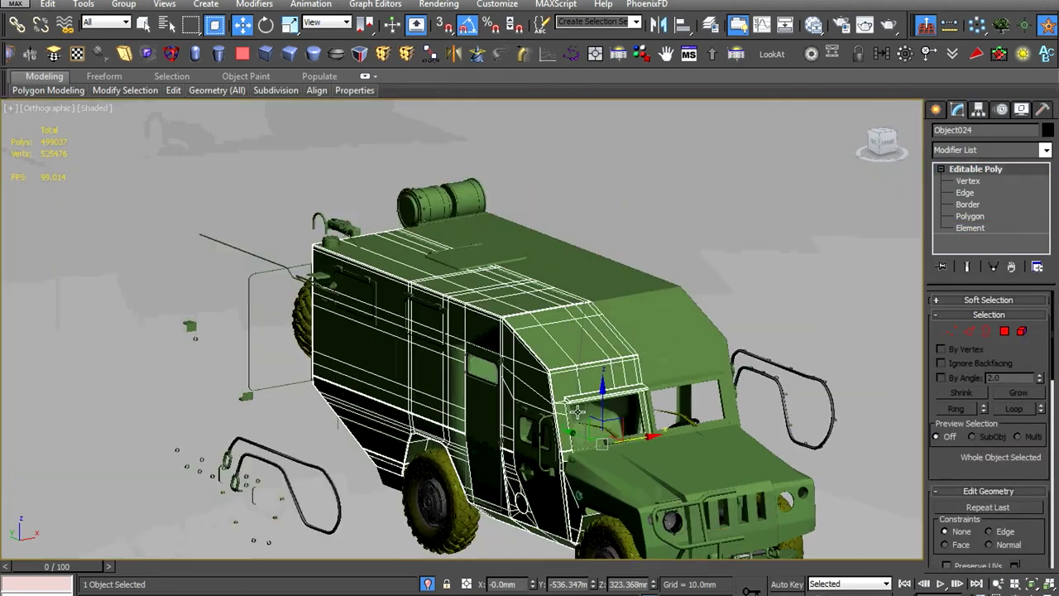
scroll(552, 436, "up", 2)
scroll(552, 436, "up", 5)
scroll(562, 291, "up", 4)
scroll(619, 357, "up", 4)
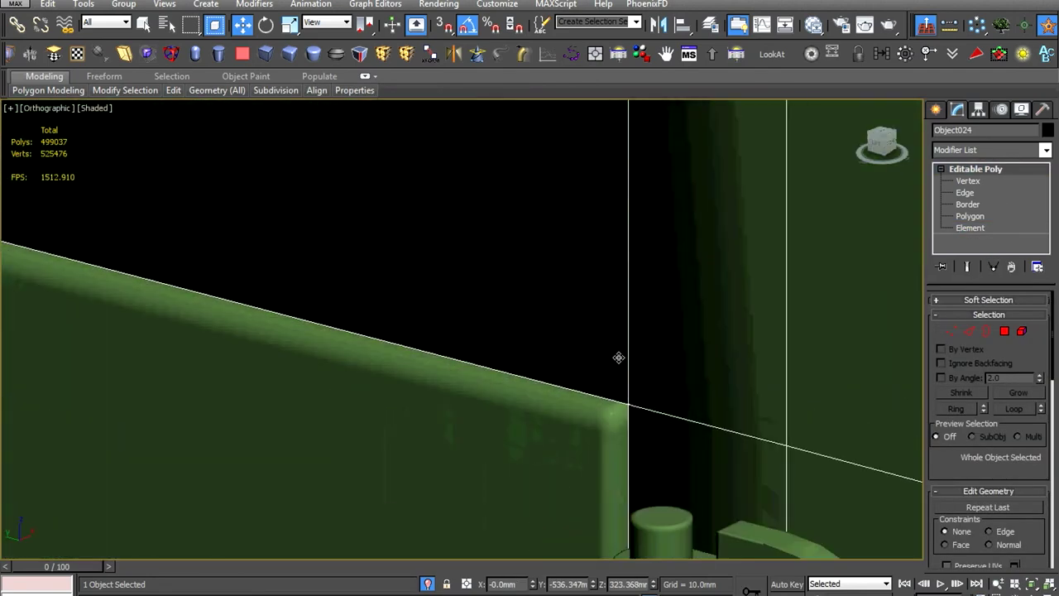
scroll(629, 395, "up", 2)
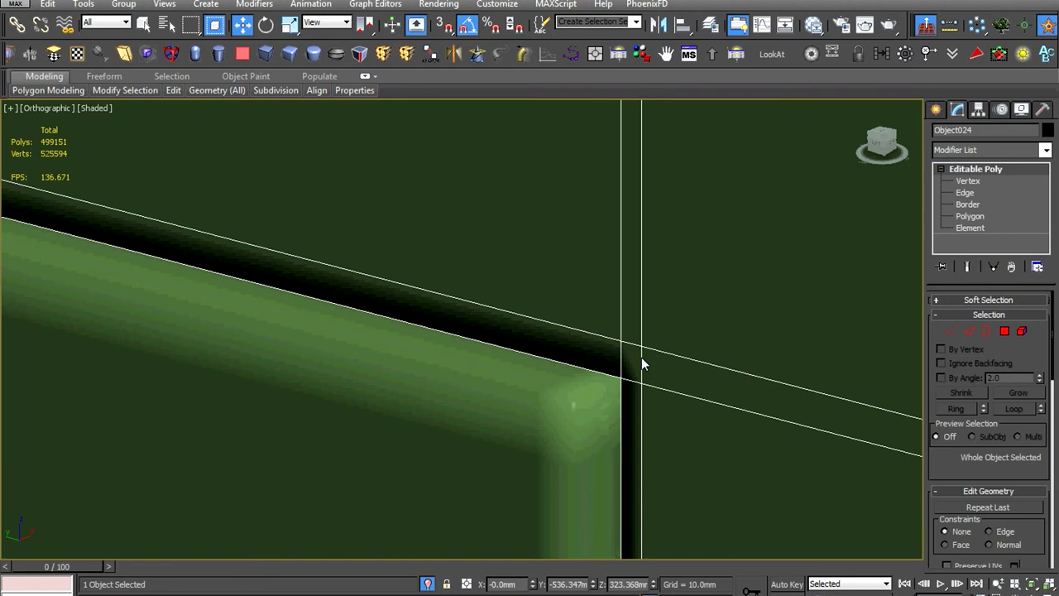
scroll(638, 406, "up", 1)
scroll(601, 333, "down", 2)
scroll(602, 326, "down", 3)
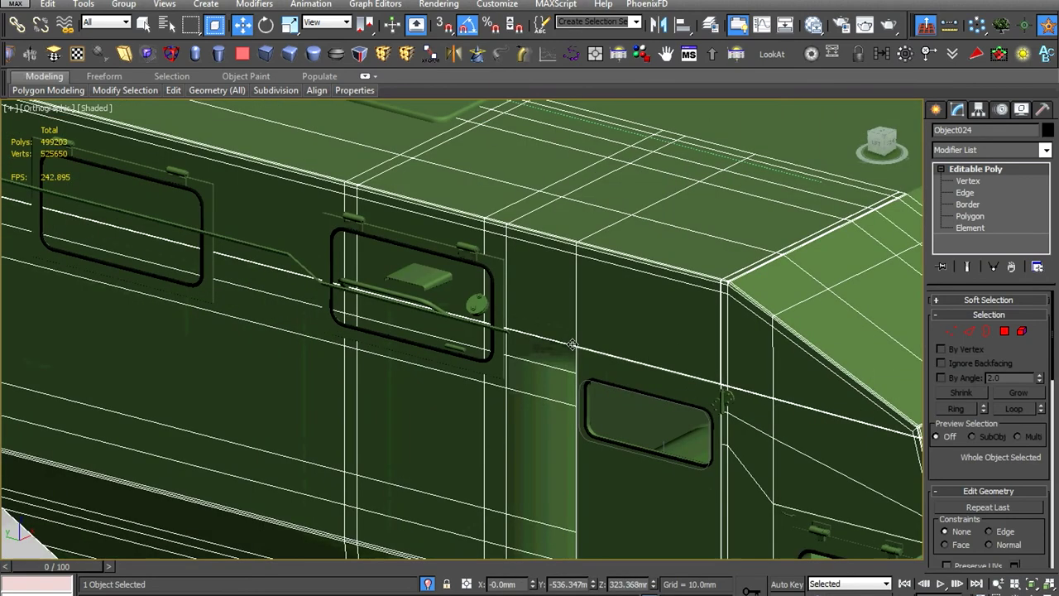
scroll(535, 321, "up", 5)
scroll(521, 298, "up", 1)
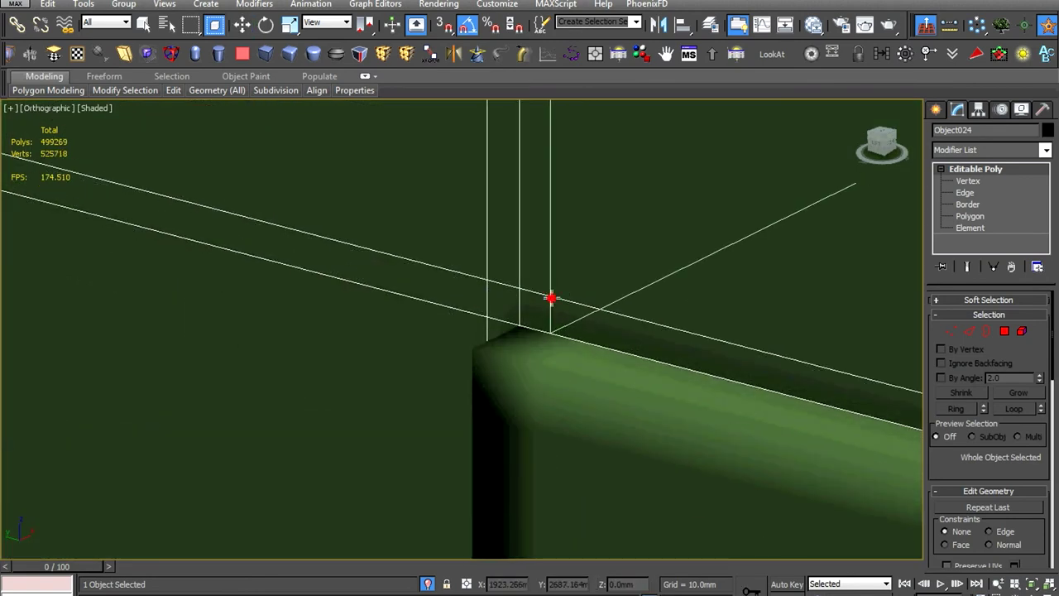
scroll(551, 298, "down", 1)
scroll(553, 347, "down", 5)
key("w")
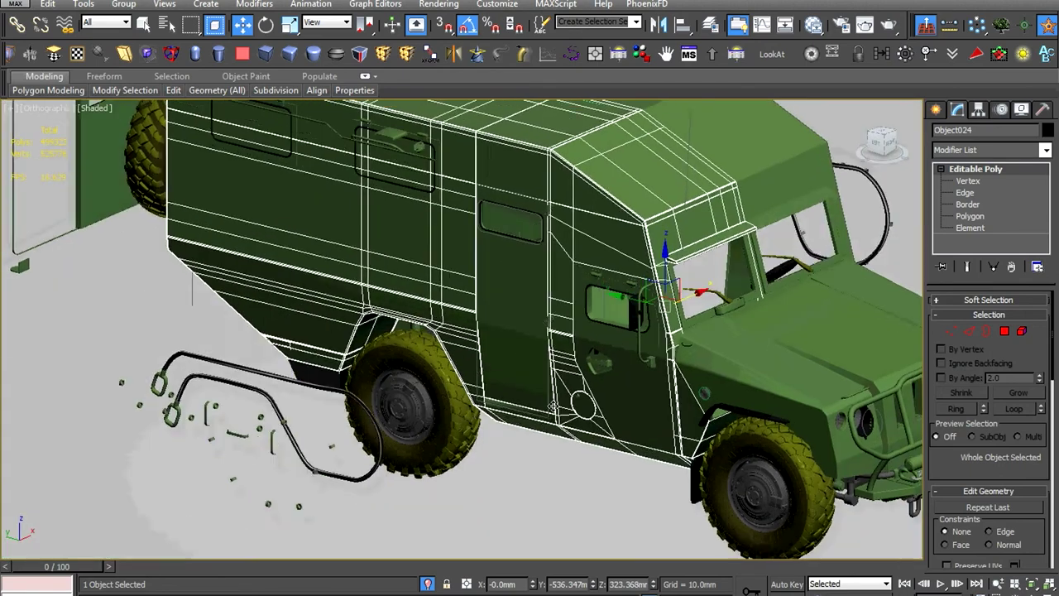
scroll(553, 405, "up", 4)
scroll(541, 395, "up", 4)
scroll(555, 406, "up", 2)
scroll(515, 374, "up", 1)
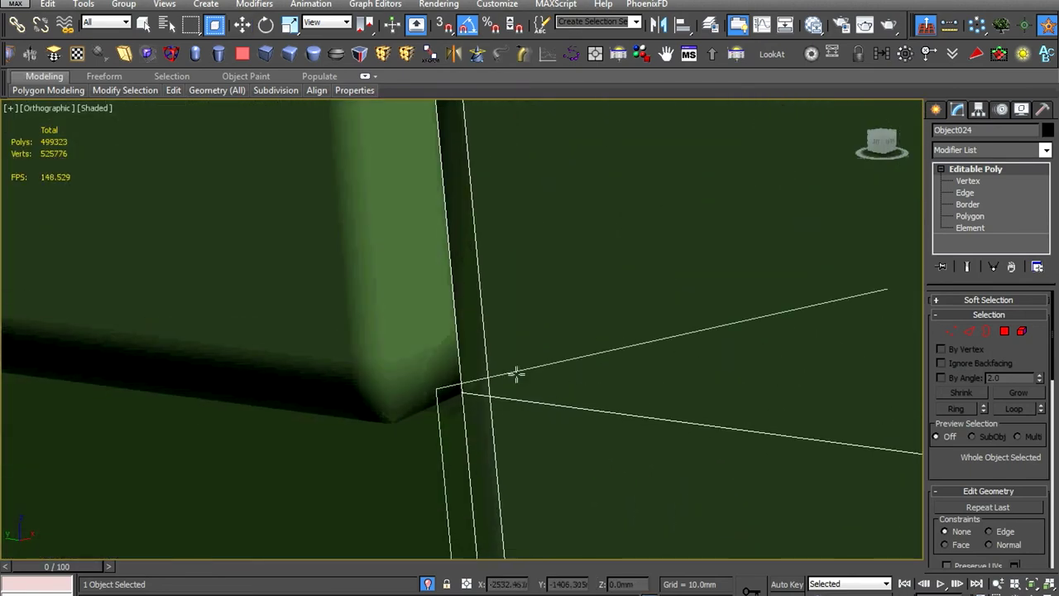
left_click_drag(451, 396, 492, 369, "shift")
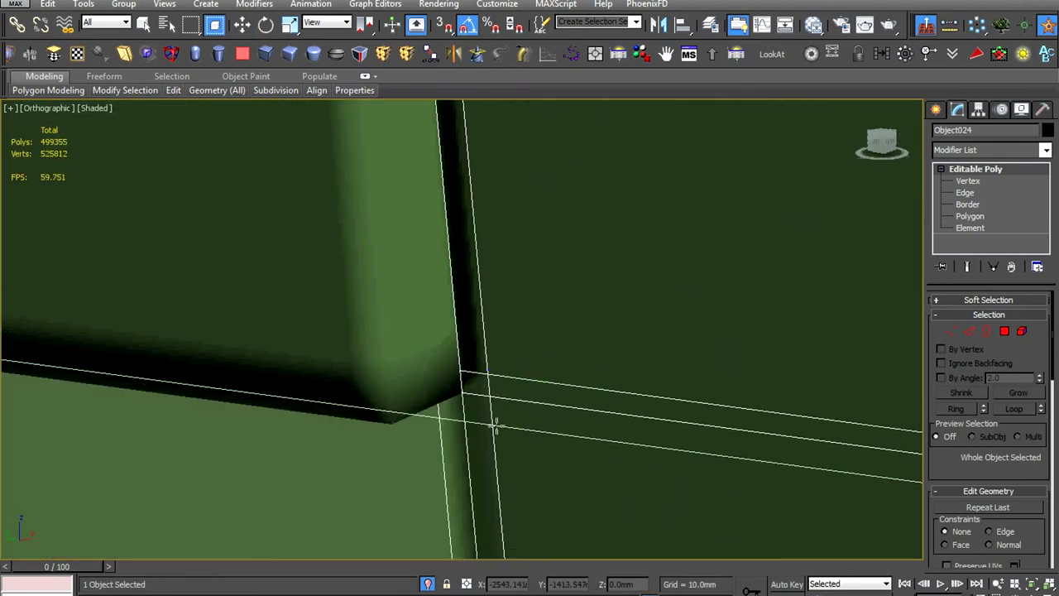
scroll(500, 414, "up", 2)
scroll(465, 406, "down", 5)
scroll(394, 348, "up", 5)
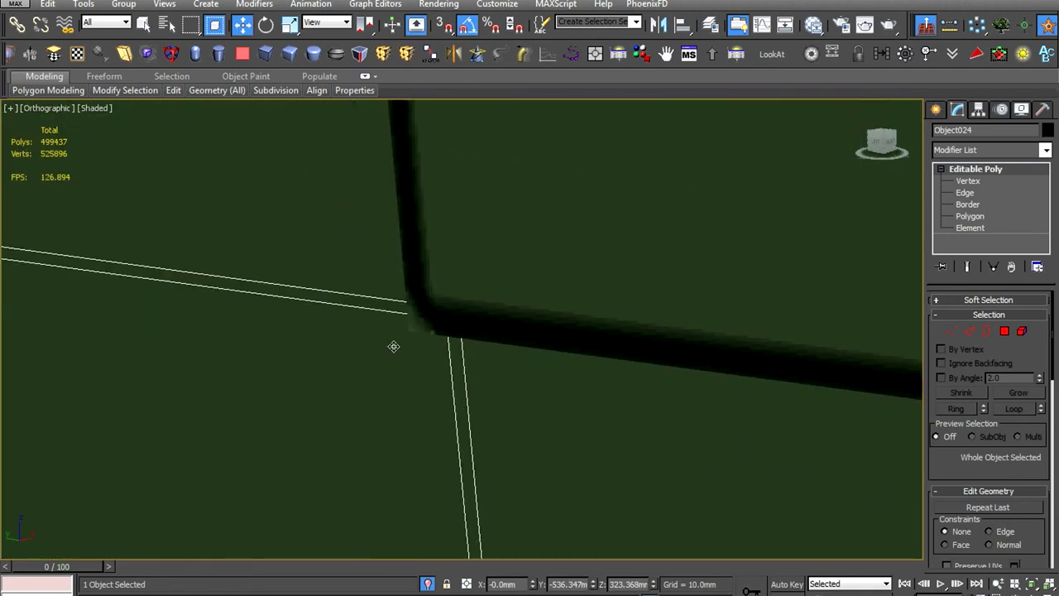
key("w")
right_click(522, 289)
left_click(603, 254)
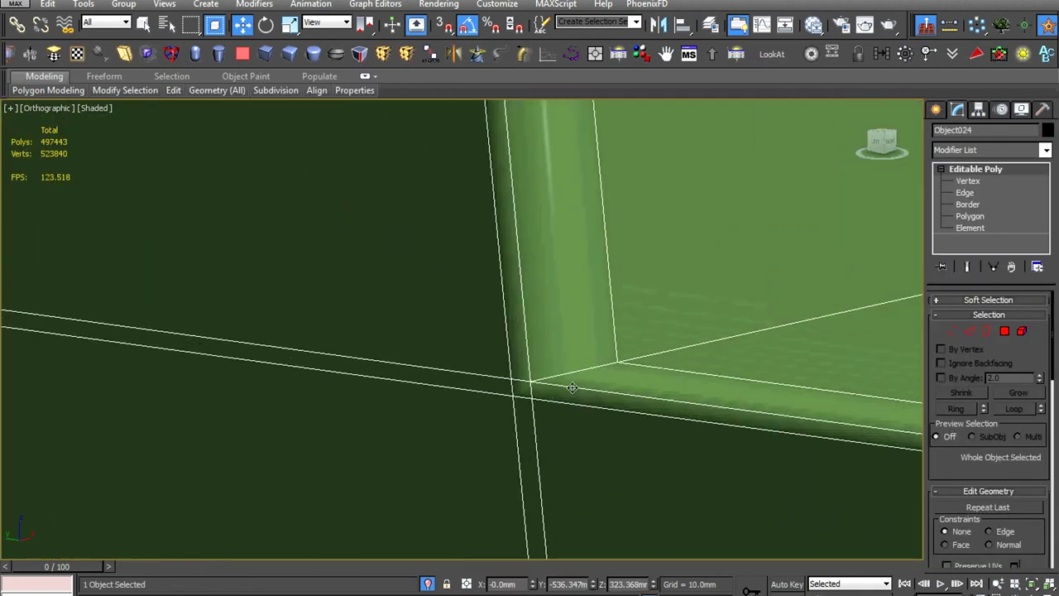
key("w")
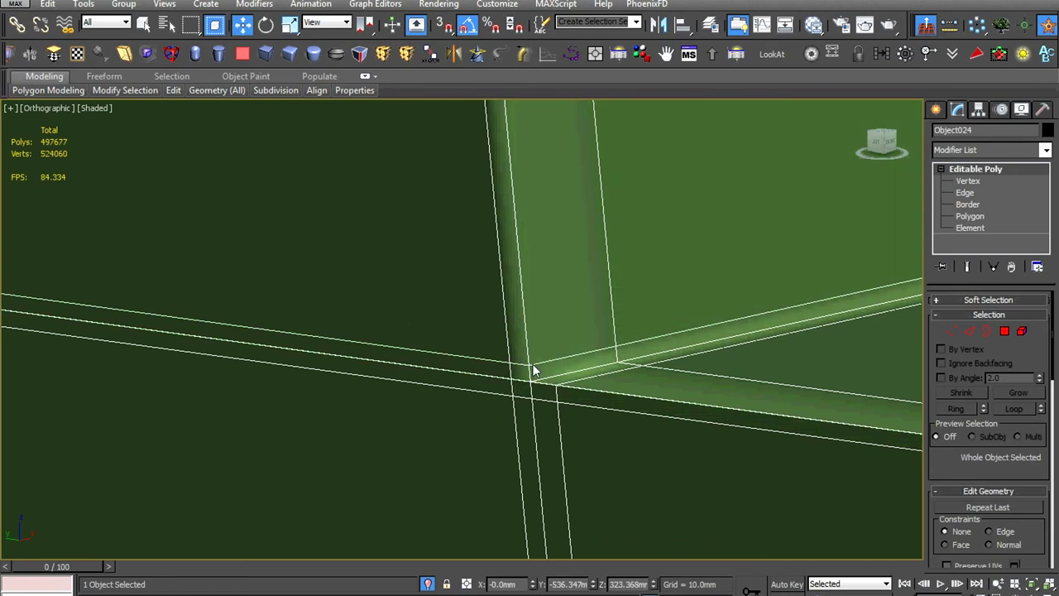
Weld the nearby duplicate vertices at that corner in Vertex mode
scroll(535, 366, "up", 2)
scroll(553, 418, "up", 2)
scroll(532, 406, "up", 1)
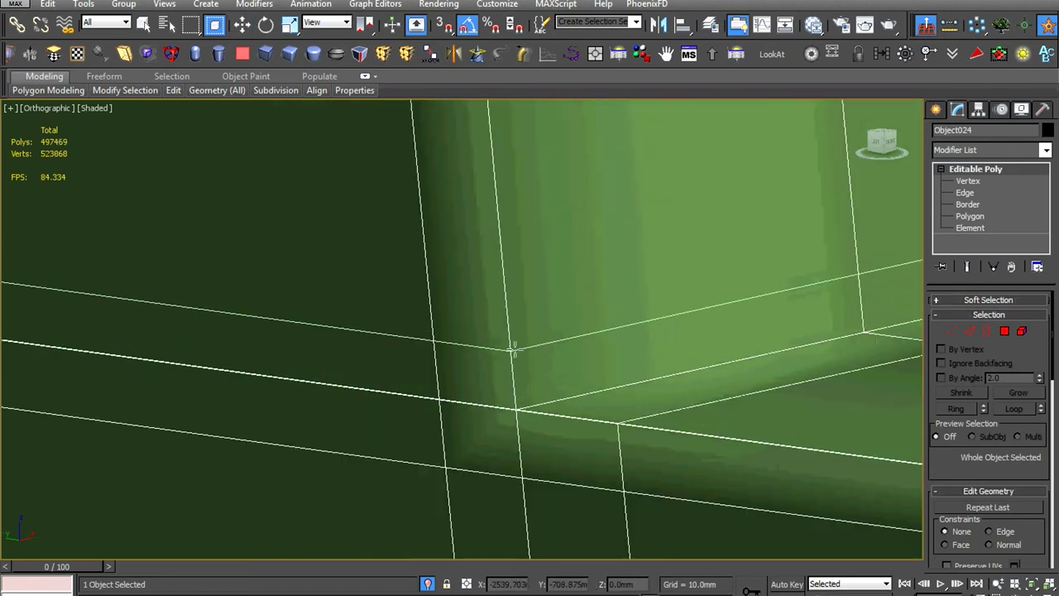
scroll(513, 351, "up", 2)
key("w")
scroll(515, 354, "up", 2)
key("1")
right_click(520, 285)
left_click(467, 392)
left_click(469, 388)
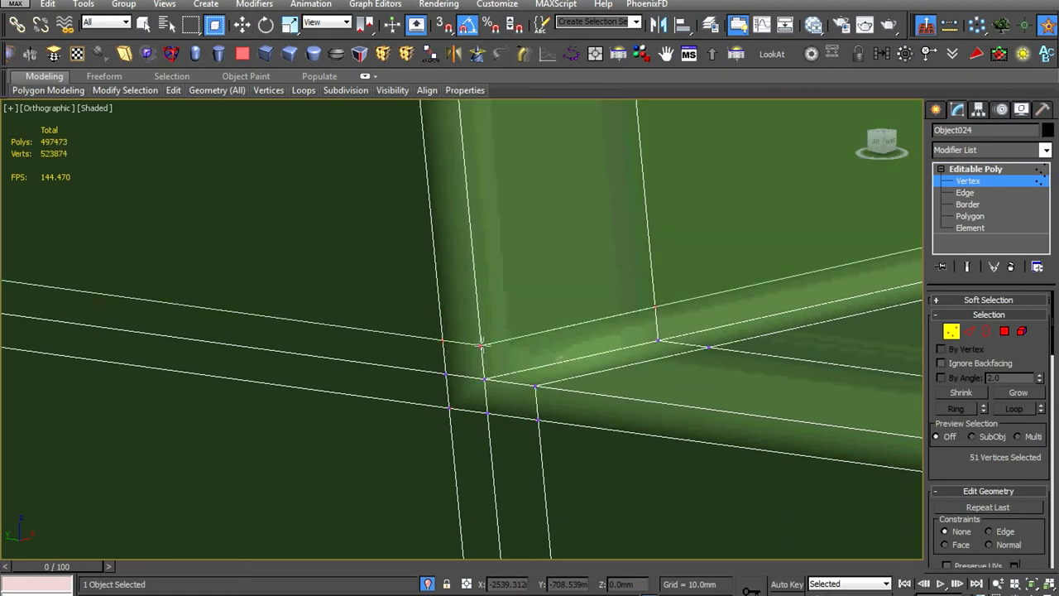
scroll(513, 359, "down", 3)
scroll(590, 307, "up", 2)
scroll(447, 329, "up", 2)
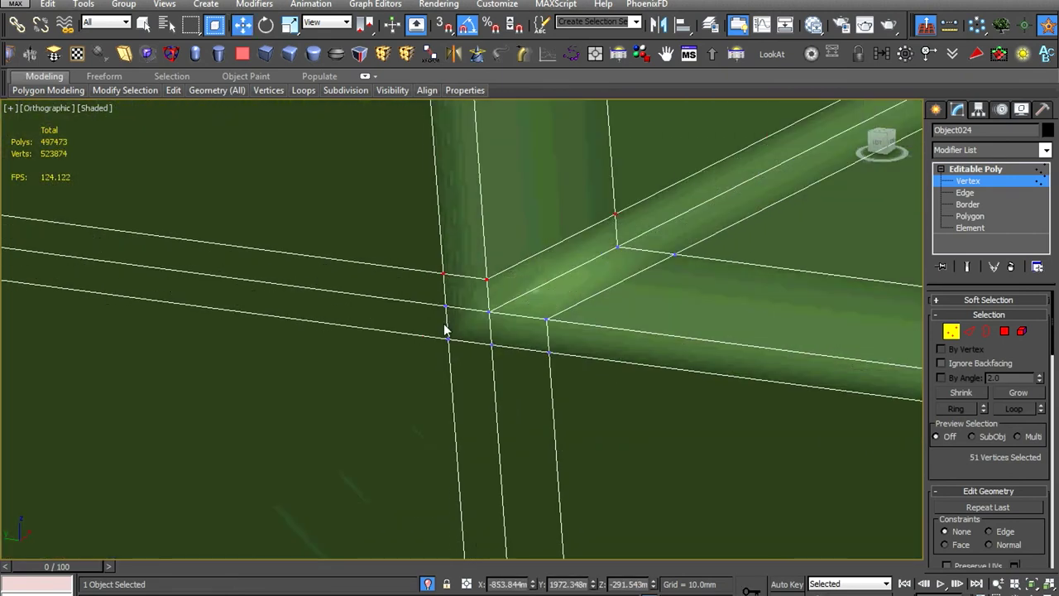
scroll(449, 307, "down", 2)
scroll(451, 307, "down", 3)
scroll(725, 378, "up", 1)
scroll(621, 314, "up", 2)
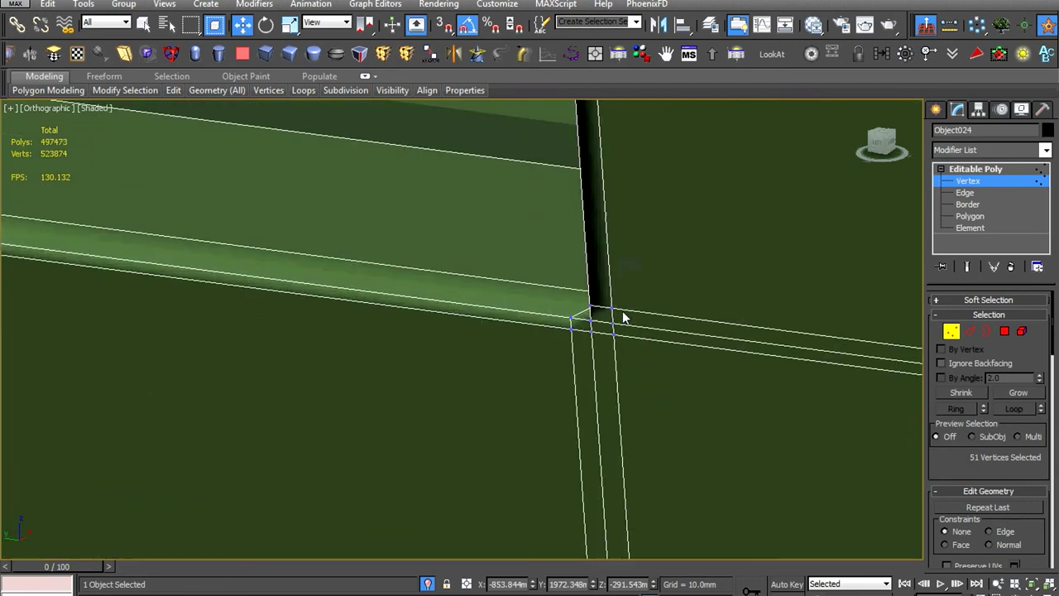
scroll(596, 335, "down", 2)
scroll(600, 335, "up", 2)
scroll(662, 339, "up", 2)
Target Weld two stray vertices onto the corner vertex
right_click(735, 300)
left_click(721, 406)
left_click(731, 368)
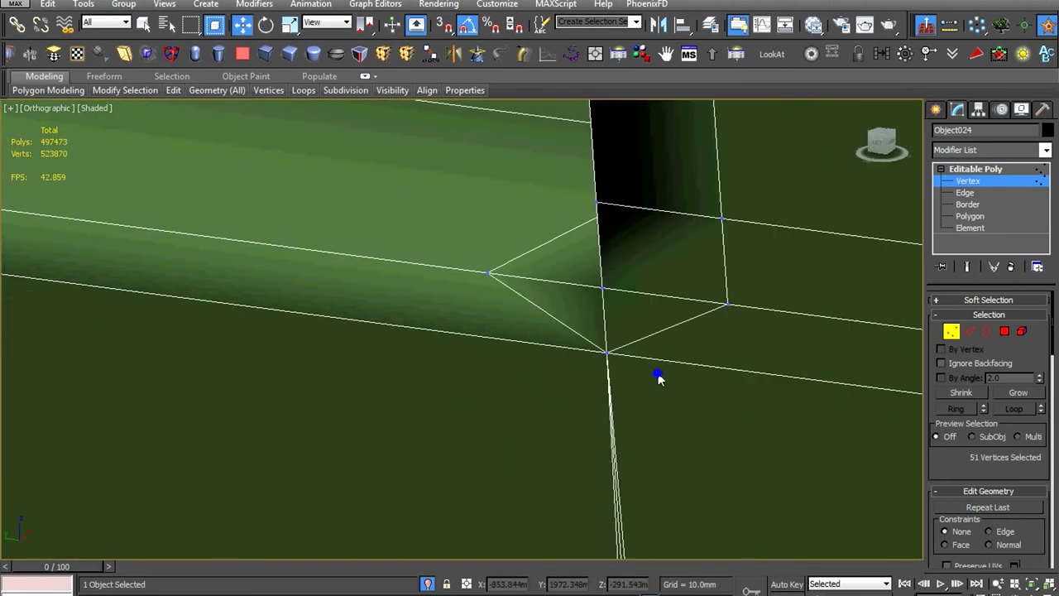
scroll(340, 371, "down", 2)
scroll(330, 378, "down", 3)
scroll(465, 407, "up", 4)
right_click(561, 345)
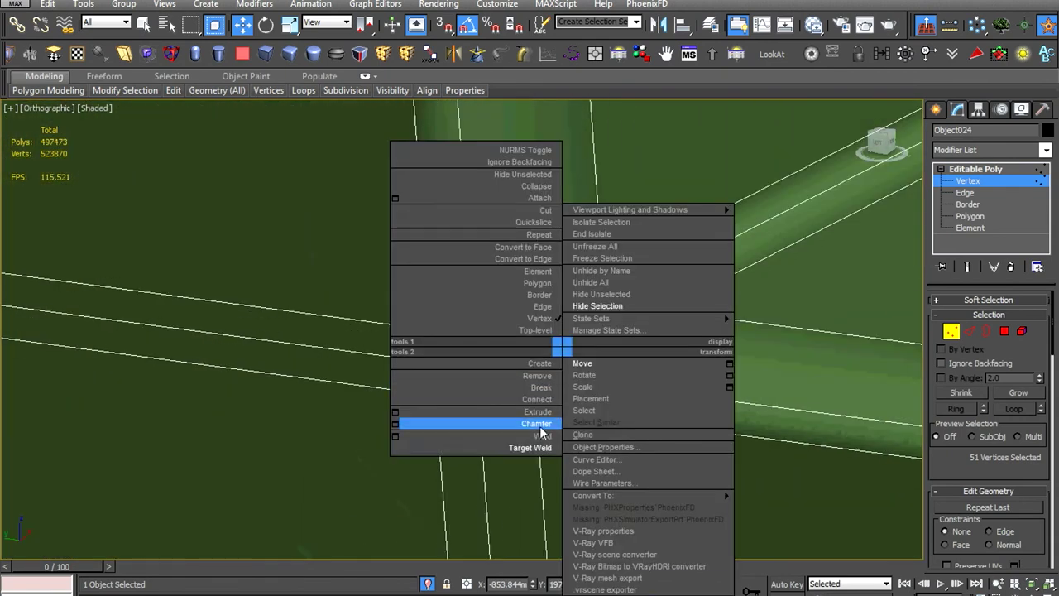
left_click(529, 447)
left_click(535, 408)
left_click(478, 402)
scroll(516, 421, "down", 2)
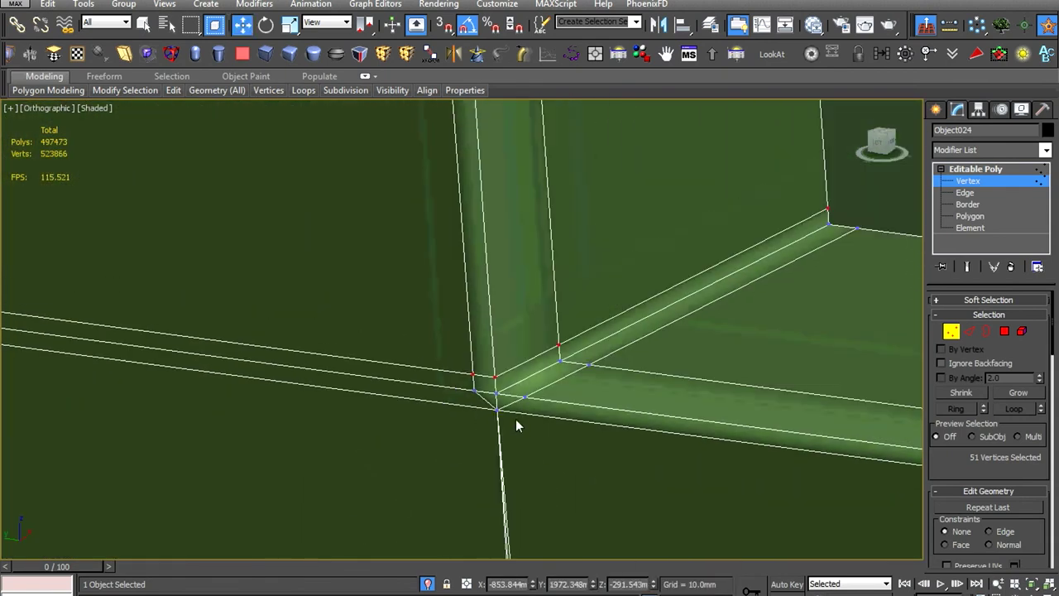
scroll(546, 389, "down", 2)
scroll(525, 342, "up", 5)
Move to the next beam corner and merge its leftover vertices
key("2")
scroll(520, 356, "up", 1)
scroll(508, 357, "down", 2)
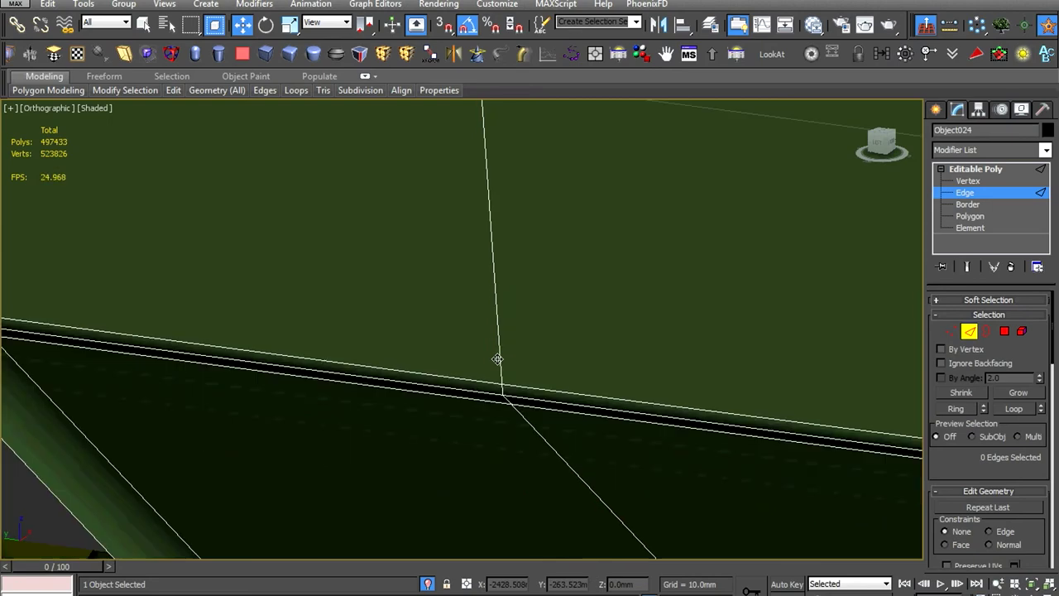
scroll(497, 359, "down", 2)
scroll(406, 284, "up", 2)
scroll(536, 304, "up", 1)
scroll(538, 305, "up", 2)
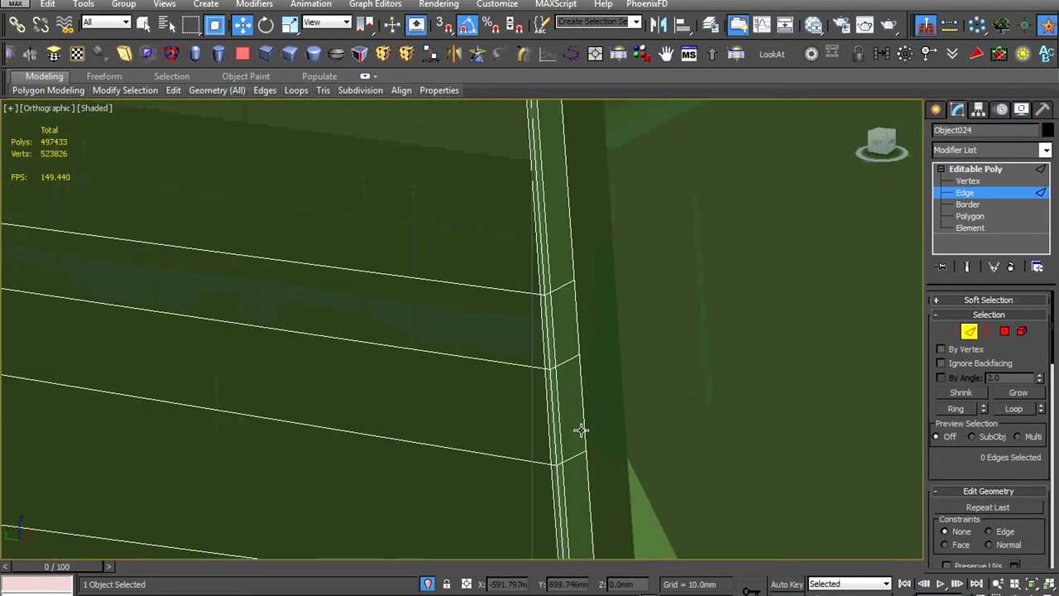
scroll(584, 307, "down", 3)
scroll(555, 328, "up", 3)
middle_click_drag(555, 328, 549, 391)
scroll(554, 370, "up", 1)
right_click(555, 368)
left_click(513, 393)
scroll(538, 344, "down", 2)
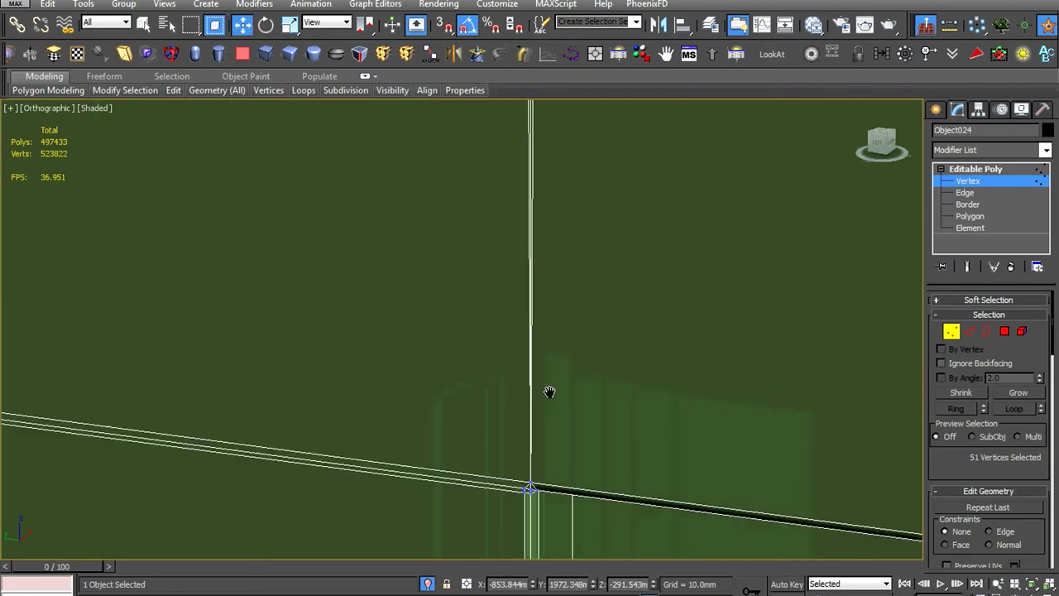
scroll(491, 312, "down", 2)
scroll(515, 345, "down", 1)
right_click(574, 311)
left_click(532, 340)
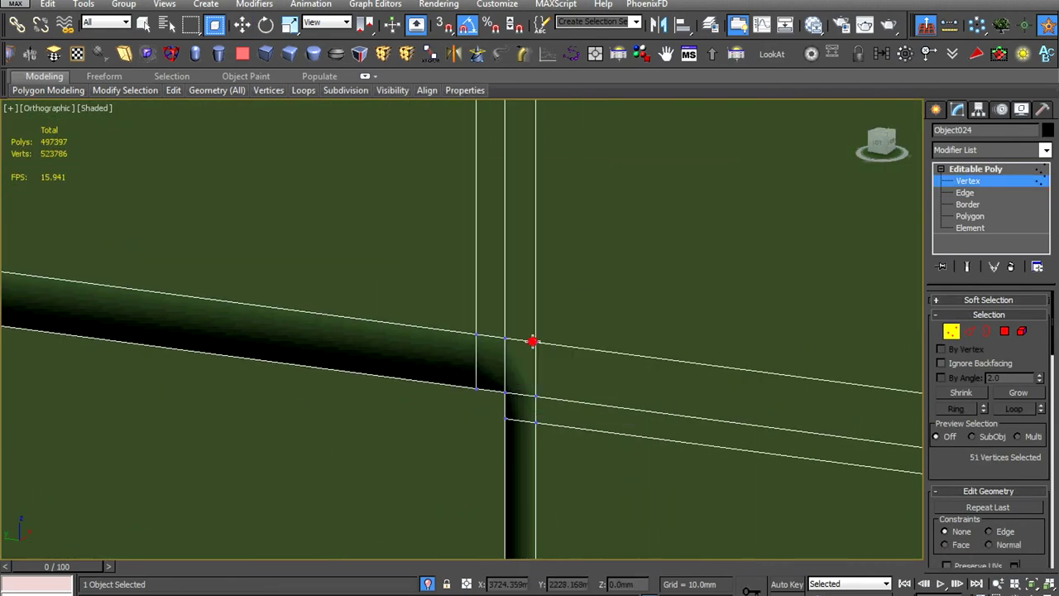
key("w")
mouse_move(476, 334)
middle_mouse_down("alt")
mouse_move(562, 373)
mouse_move(557, 168)
middle_mouse_up("alt")
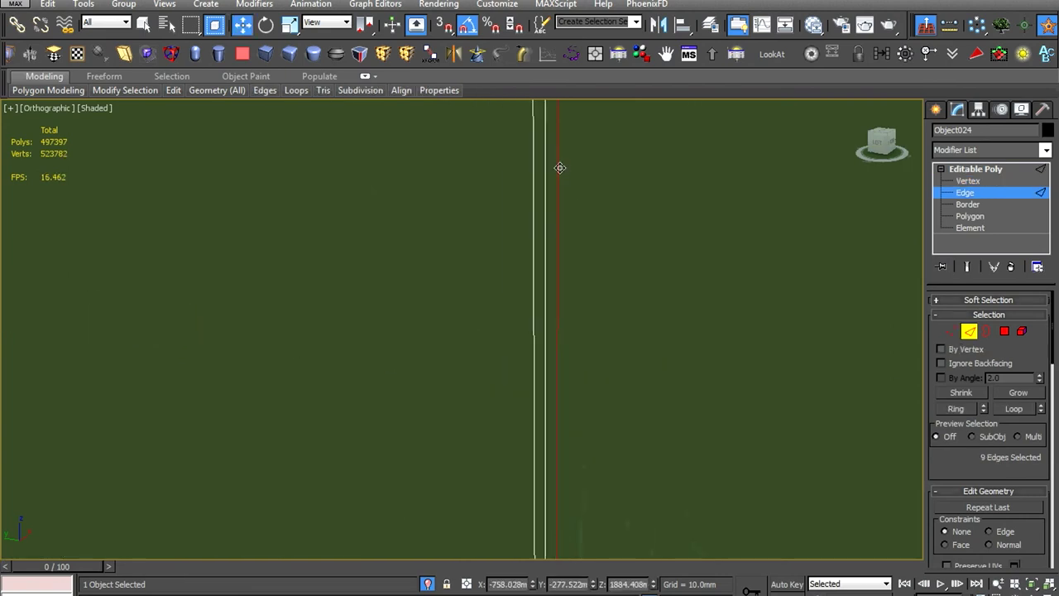
scroll(531, 189, "down", 2)
middle_click_drag(496, 279, 456, 267)
right_click(456, 267)
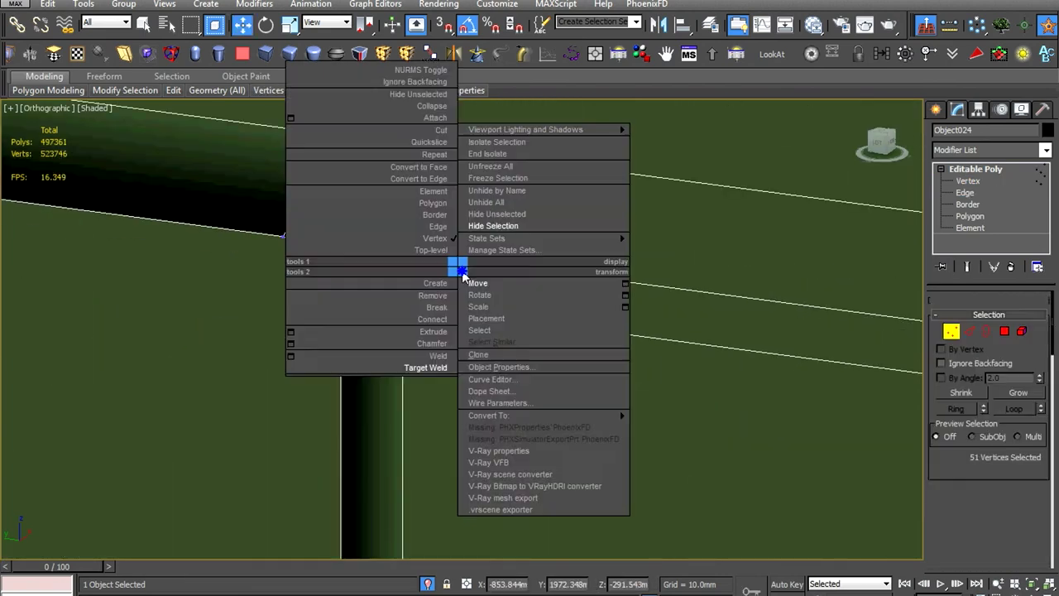
left_click(407, 311)
right_click(468, 207)
left_click(403, 373)
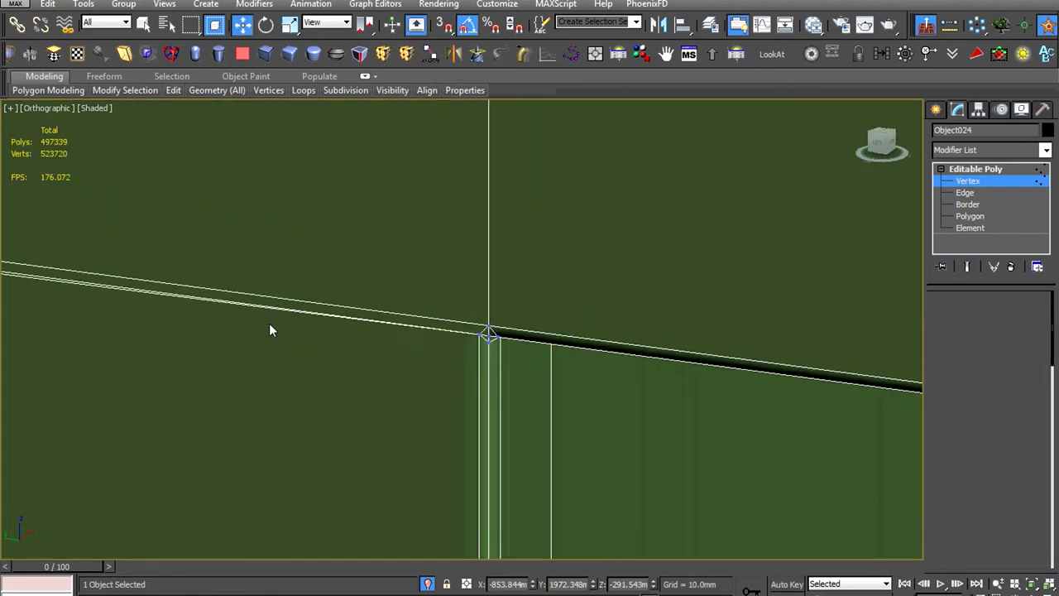
Select and remove the redundant edges at another cab corner
scroll(383, 357, "down", 5)
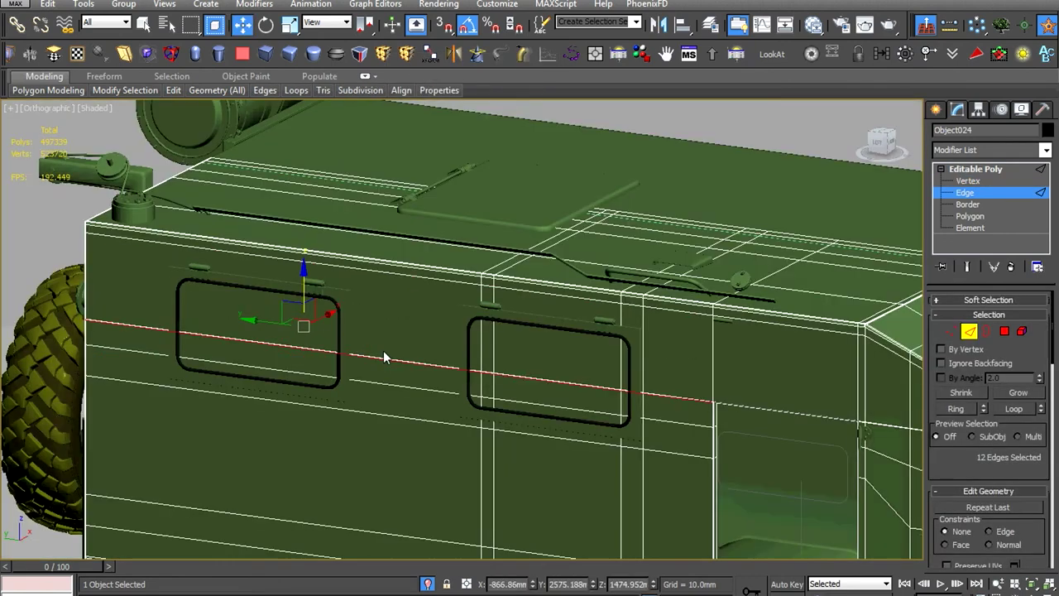
scroll(512, 393, "down", 3)
scroll(551, 372, "up", 5)
scroll(577, 385, "up", 5)
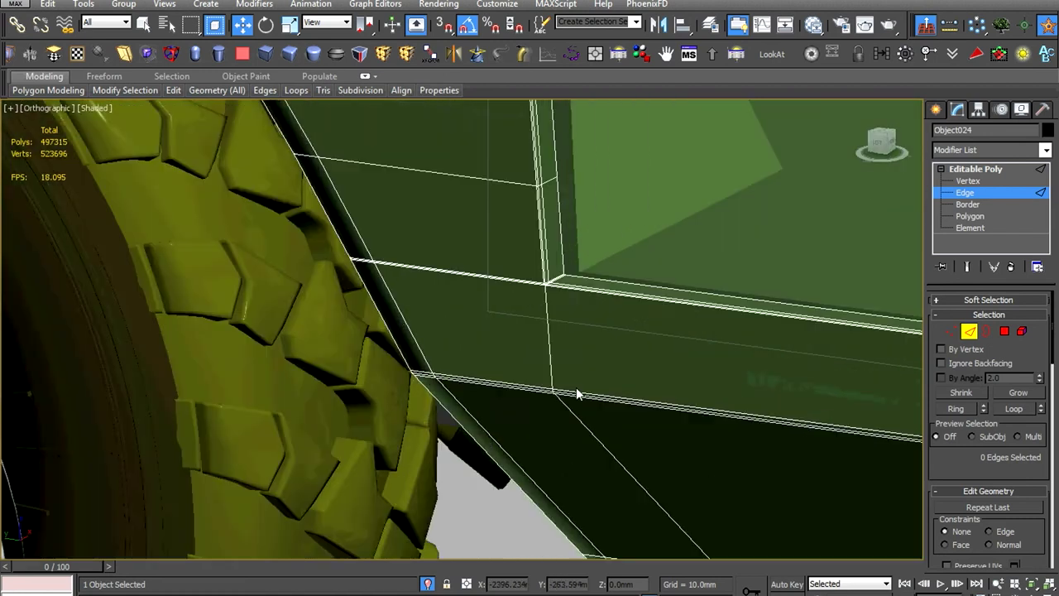
right_click(543, 287)
left_click(544, 274)
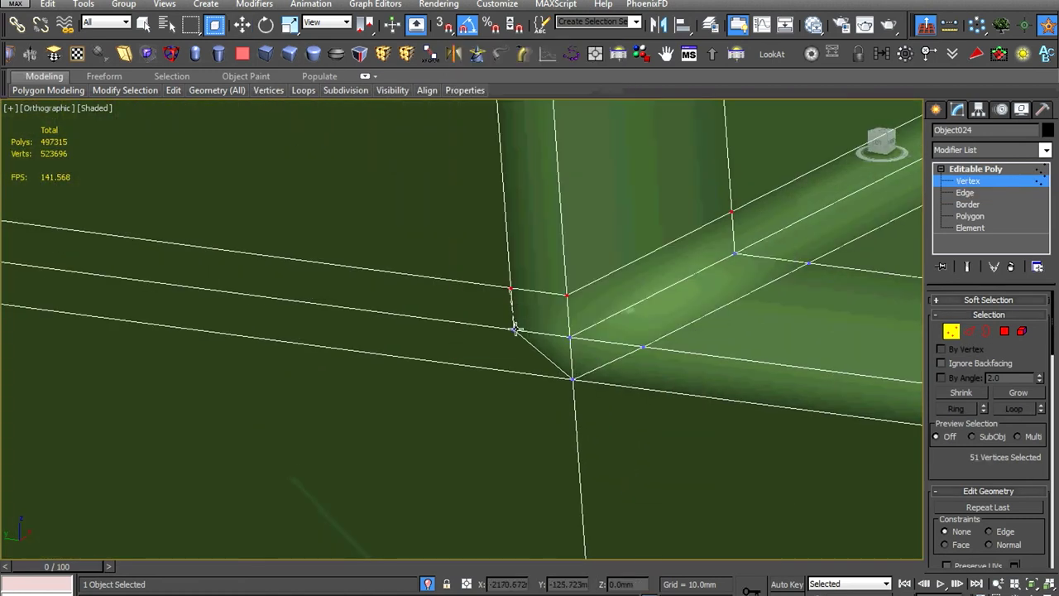
left_click(551, 376)
middle_click_drag(551, 376, 231, 346)
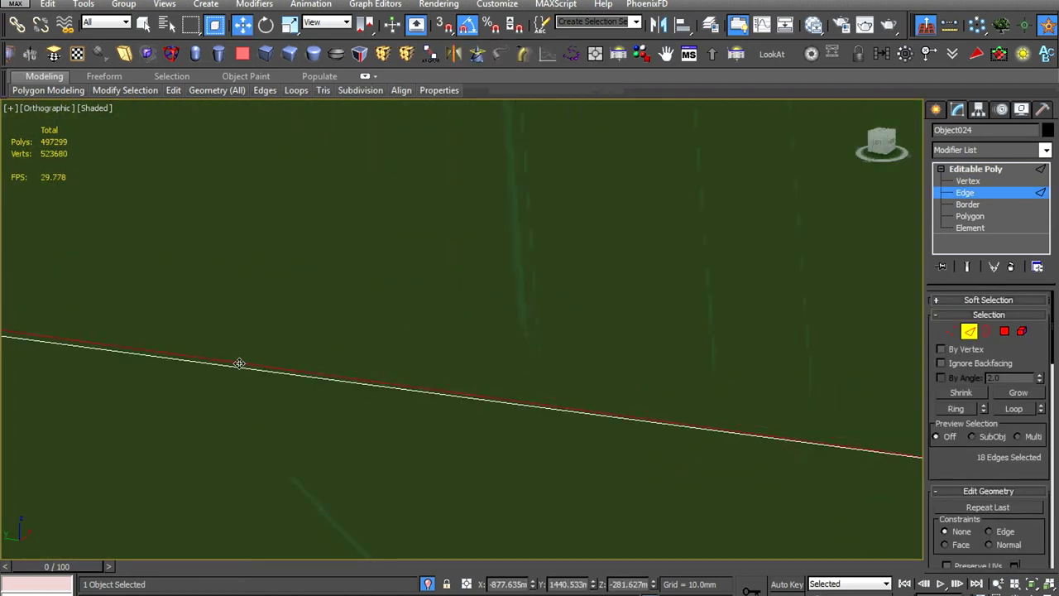
key("ctrl+BackSpace")
Remove the vertical edge loop at that corner
scroll(238, 363, "down", 5)
scroll(238, 362, "up", 3)
middle_click_drag(297, 383, 568, 329)
scroll(540, 253, "up", 3)
mouse_move(540, 253)
middle_mouse_down()
mouse_move(568, 224)
mouse_move(575, 444)
middle_mouse_up()
double_click(575, 443)
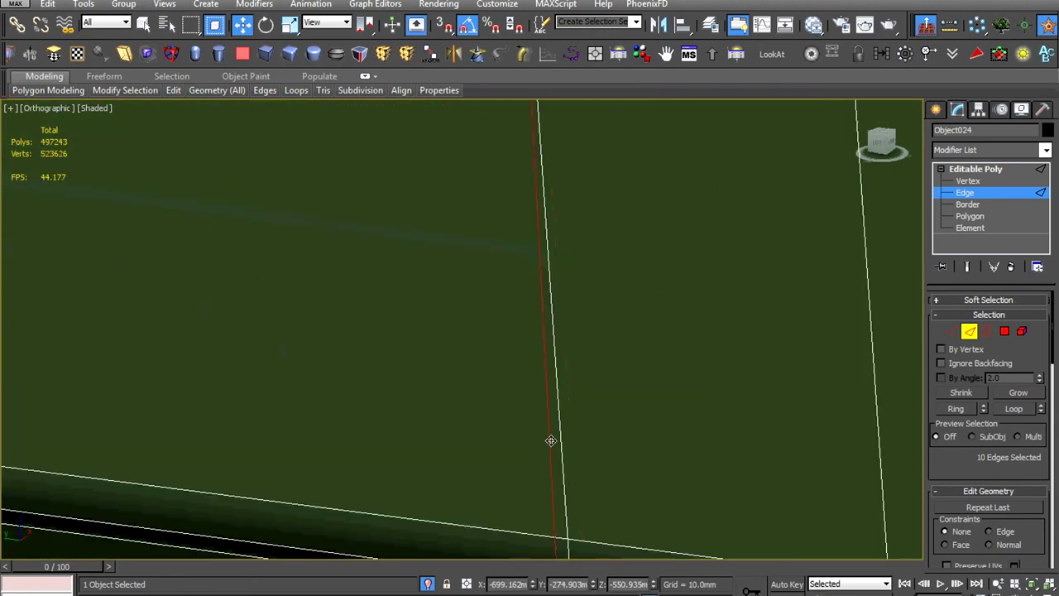
key("ctrl+BackSpace")
scroll(551, 440, "down", 3)
Go to Vertex mode, return to object level and show the truck in Left view
right_click(461, 256)
left_click(425, 331, "ctrl")
scroll(372, 273, "up", 2)
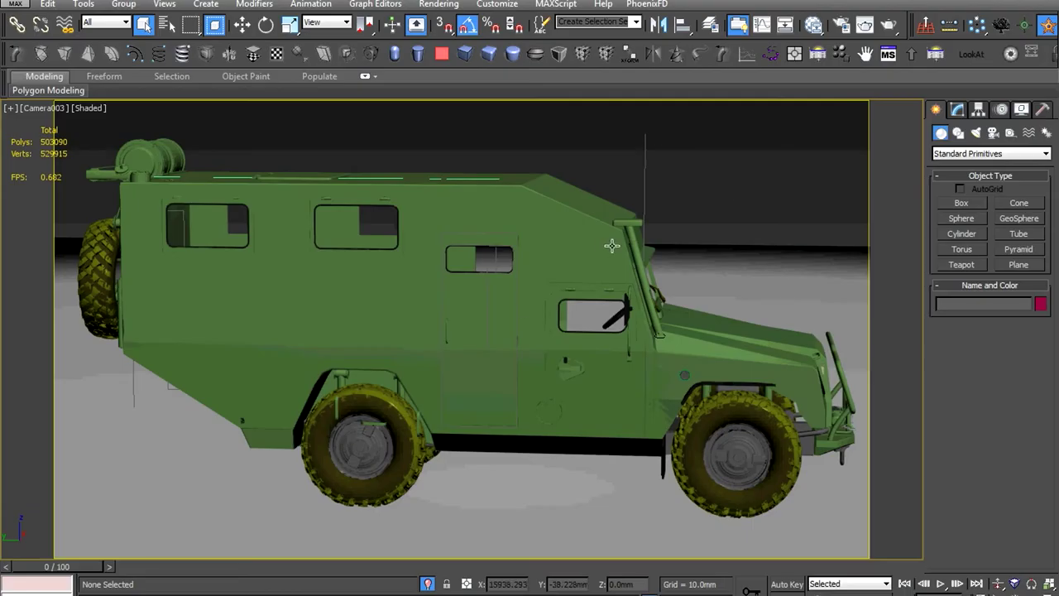
left_click(612, 246)
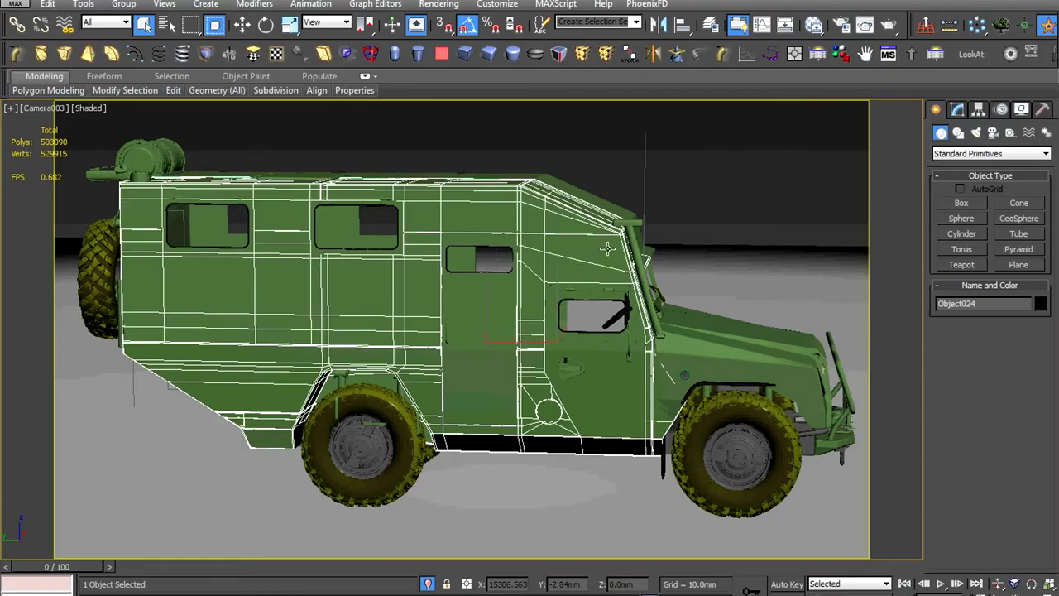
key("l")
scroll(607, 248, "down", 3)
scroll(604, 244, "down", 1)
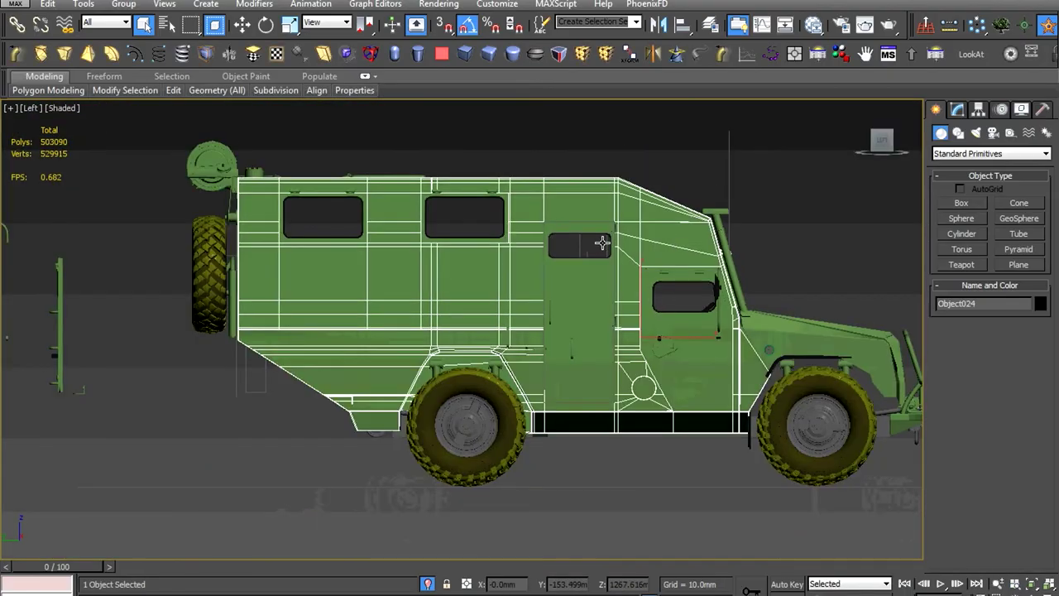
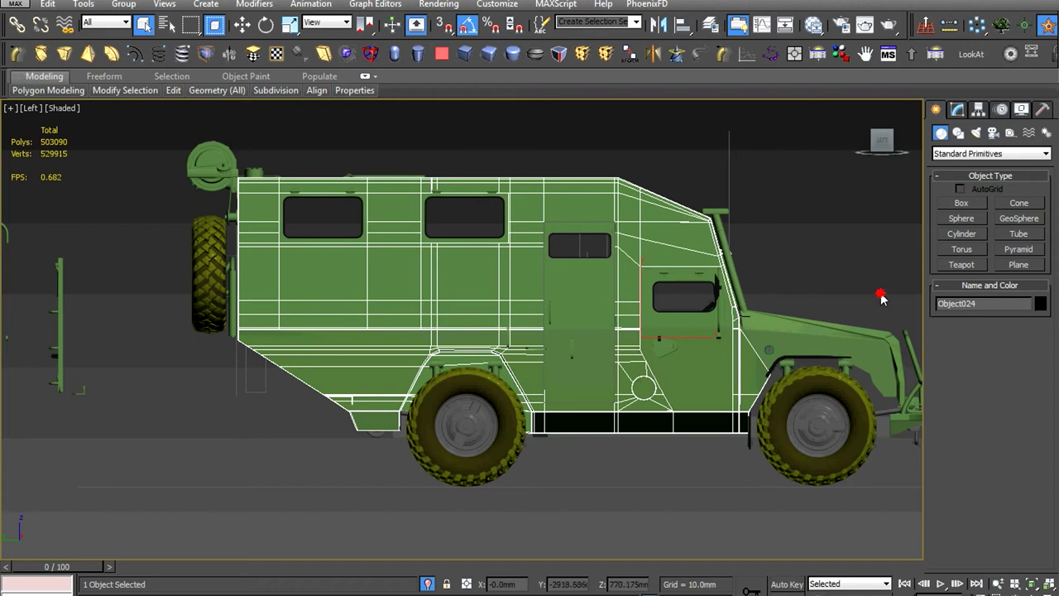
Select the black front trim piece and orbit around to a rear three-quarter view of the truck
scroll(877, 372, "up", 5)
scroll(661, 267, "up", 5)
left_click(681, 321)
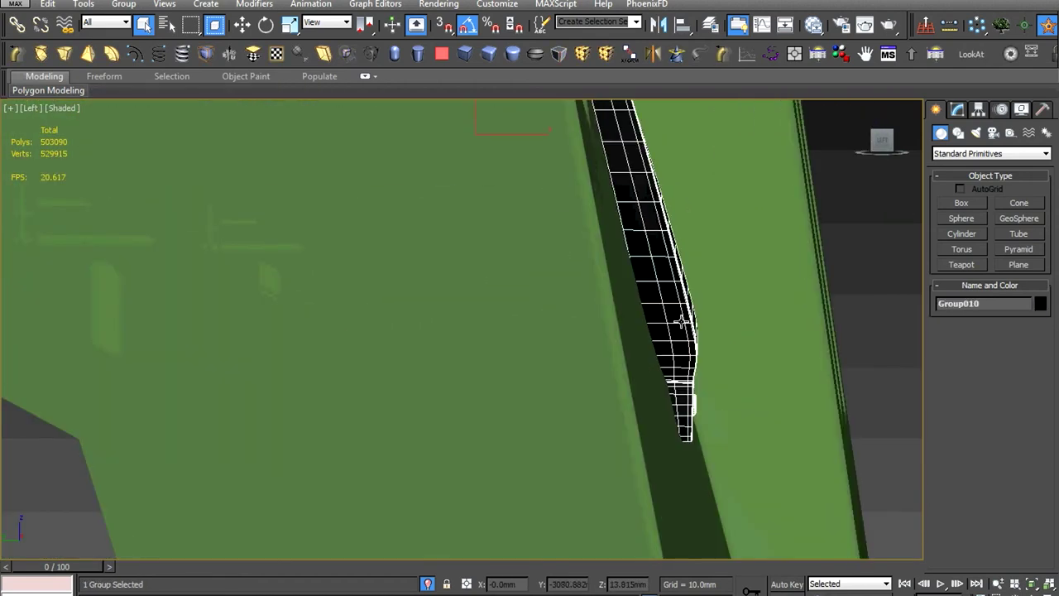
scroll(681, 321, "down", 3)
mouse_move(681, 321)
middle_mouse_down("alt")
mouse_move(579, 388)
mouse_move(555, 392)
middle_mouse_up("alt")
scroll(571, 393, "up", 4)
scroll(561, 399, "up", 3)
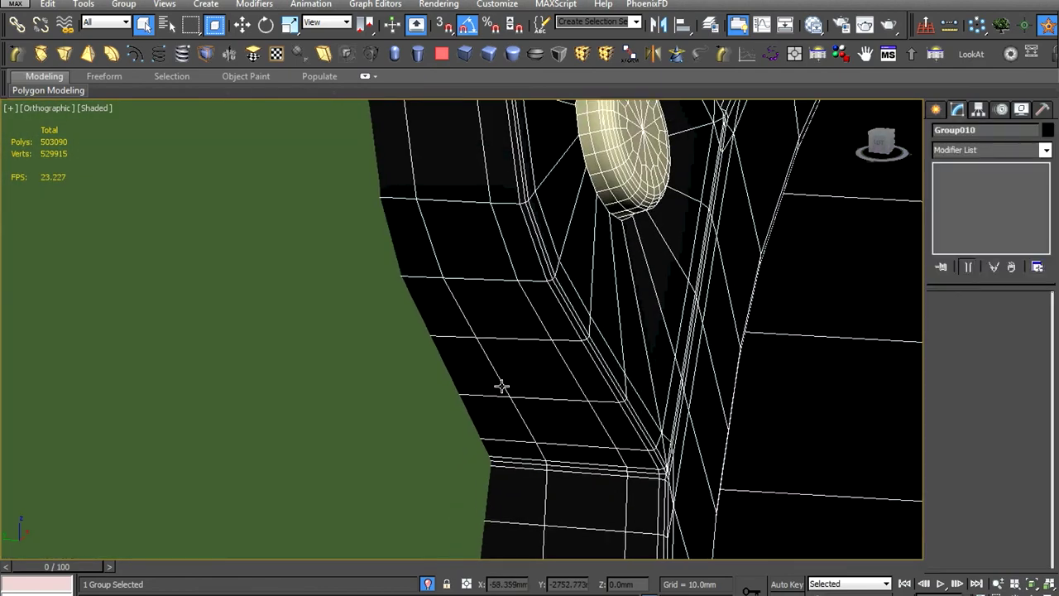
key("w")
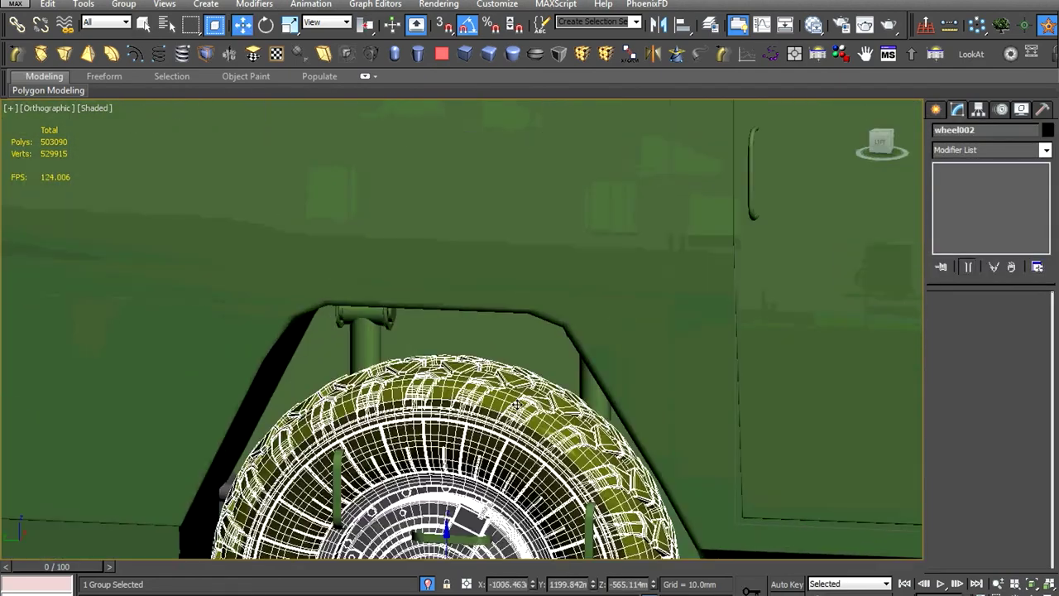
scroll(517, 405, "down", 5)
scroll(609, 296, "down", 3)
middle_click_drag(609, 295, 517, 326, "alt")
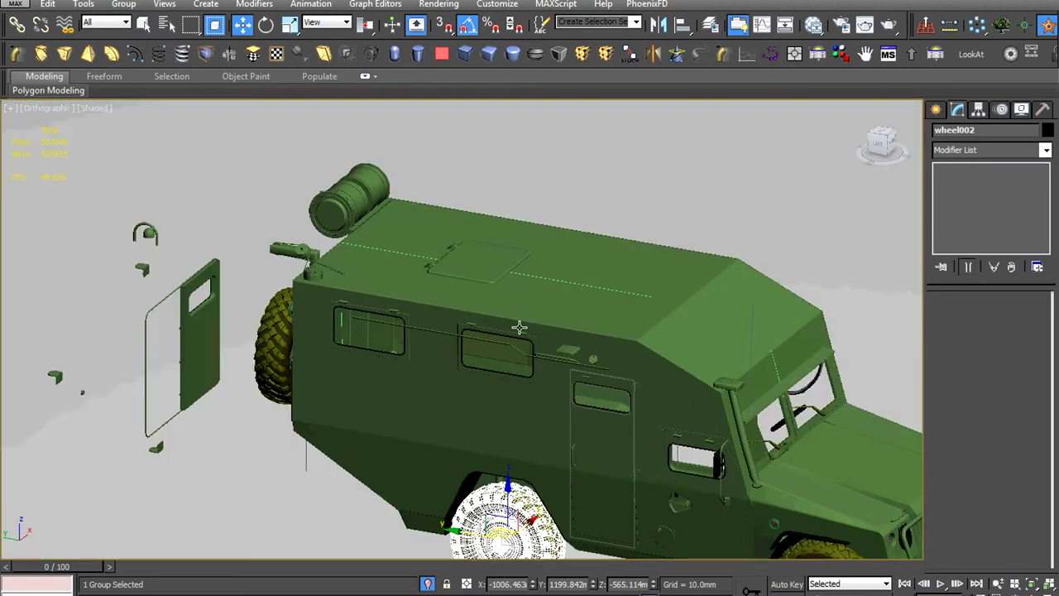
scroll(559, 273, "up", 3)
scroll(559, 273, "down", 3)
middle_click_drag(559, 273, 347, 281, "alt")
Frame the loose rear door, then select the truck body and orbit to its cab side panel
left_click(91, 282)
key("z")
scroll(498, 281, "up", 5)
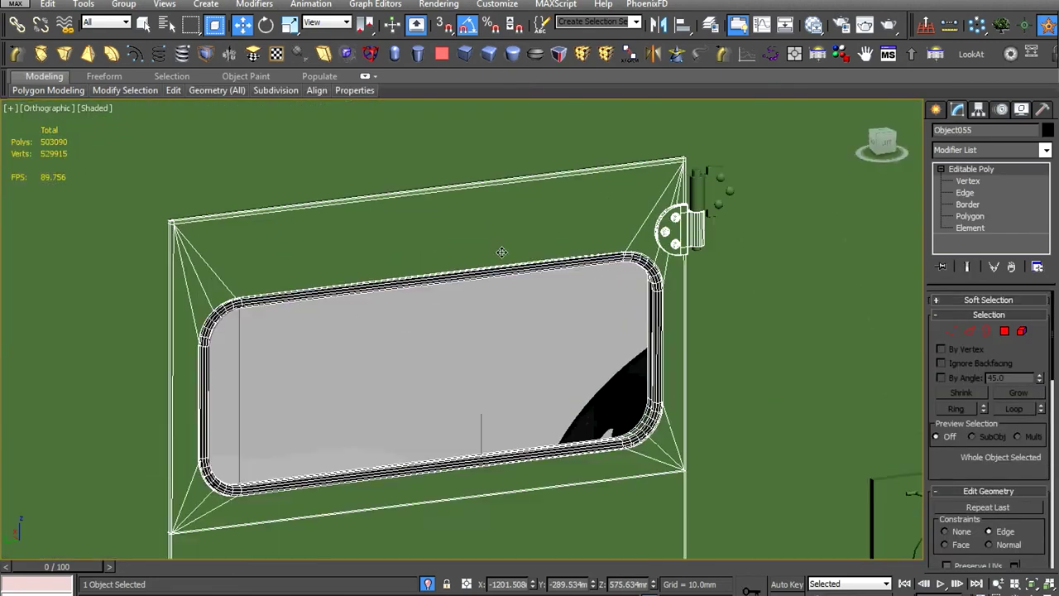
scroll(498, 281, "down", 3)
scroll(498, 282, "down", 3)
middle_click_drag(498, 281, 511, 303, "alt")
left_click(503, 302)
scroll(493, 404, "up", 4)
scroll(492, 405, "down", 2)
middle_click_drag(492, 405, 254, 300, "alt")
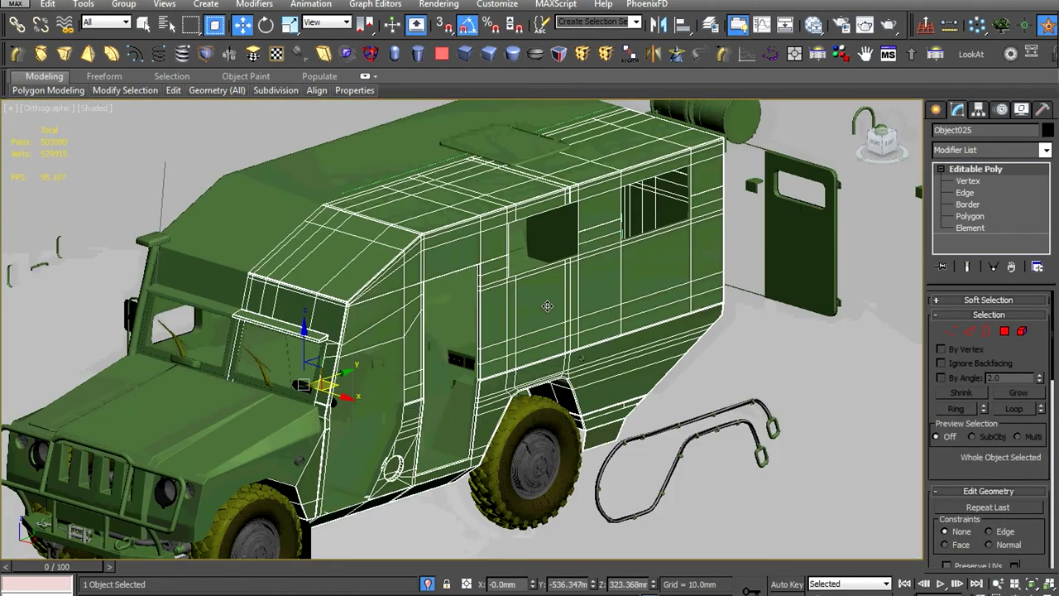
scroll(254, 300, "up", 3)
scroll(563, 279, "up", 3)
scroll(562, 279, "up", 1)
scroll(499, 319, "up", 2)
scroll(424, 329, "down", 5)
scroll(423, 328, "up", 5)
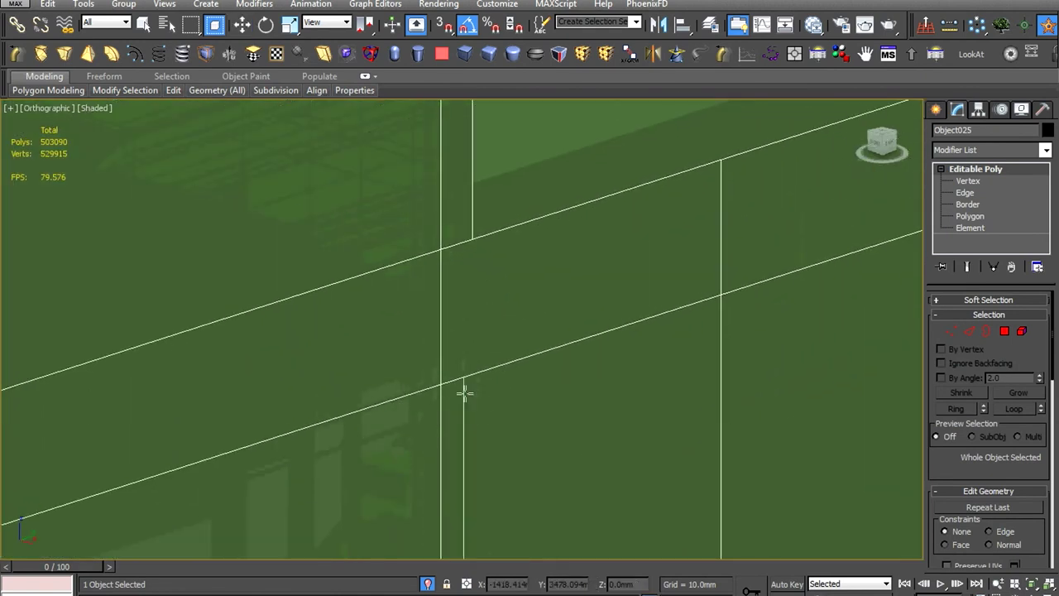
scroll(506, 296, "down", 4)
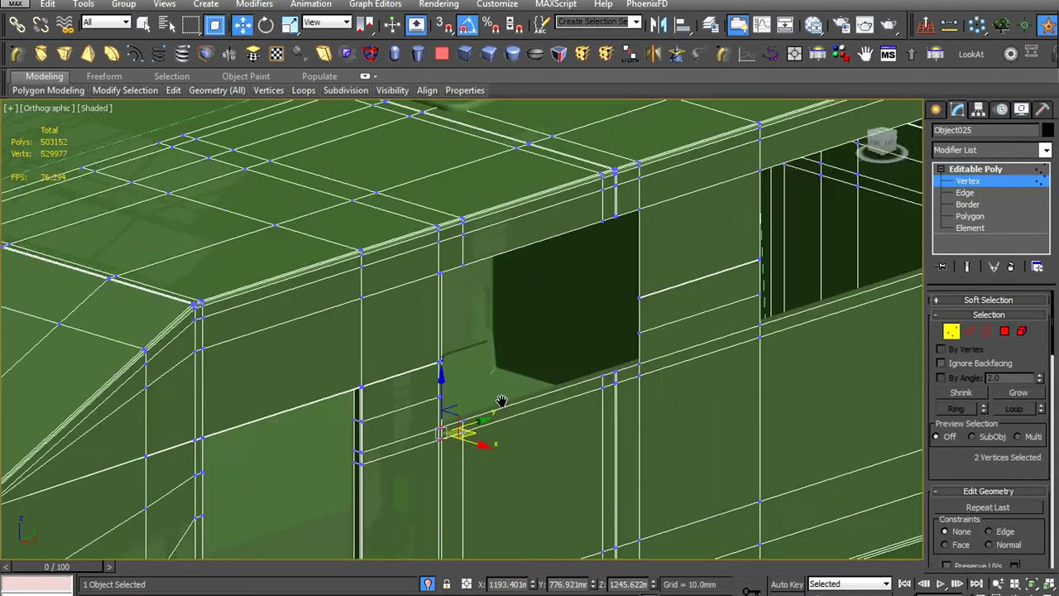
scroll(406, 291, "up", 3)
scroll(418, 246, "up", 1)
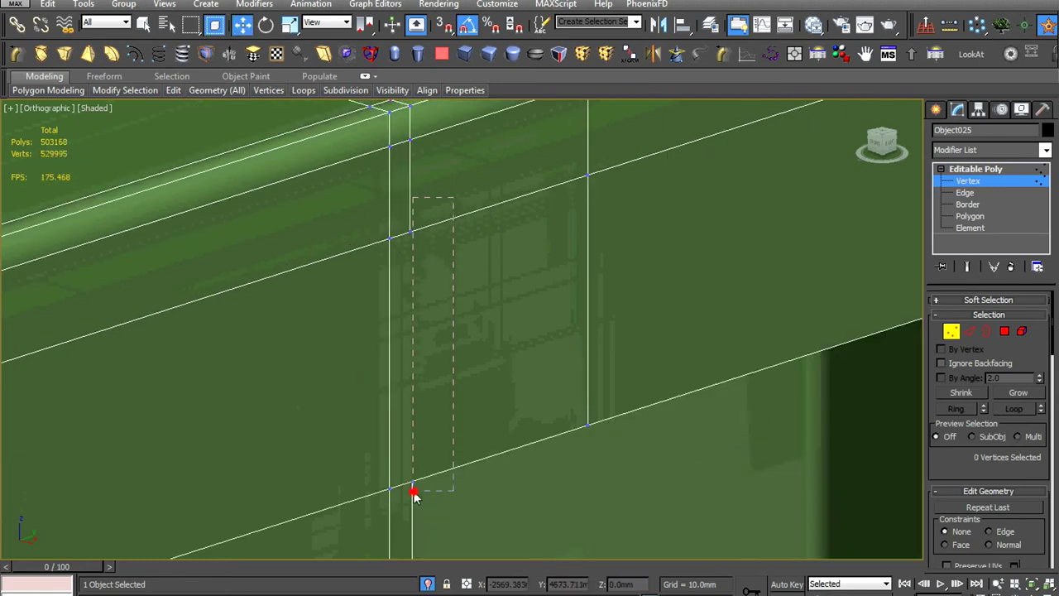
middle_click_drag(454, 461, 549, 449, "alt")
scroll(581, 327, "down", 5)
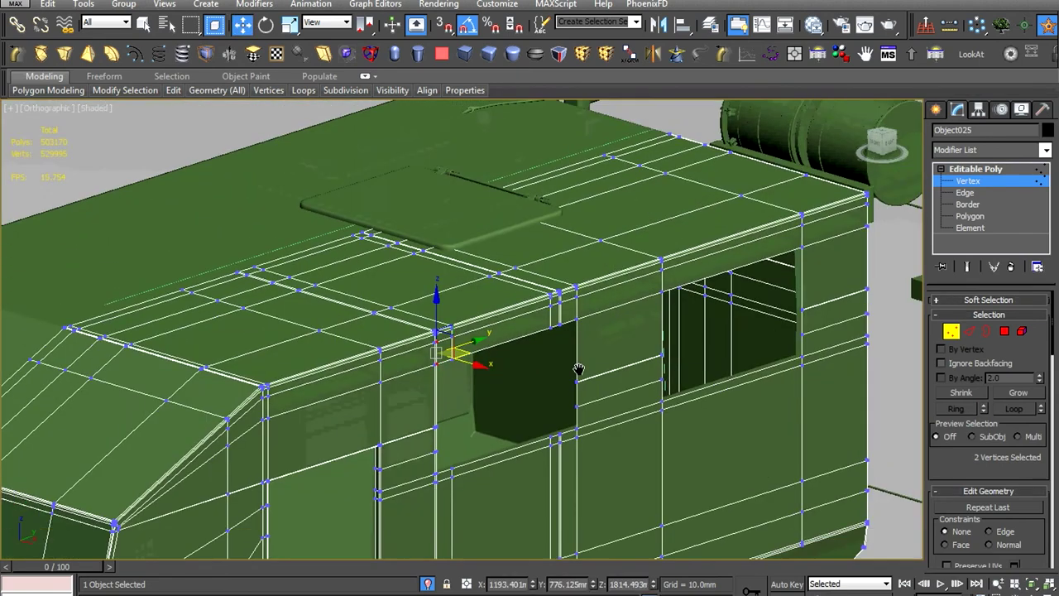
scroll(579, 364, "up", 3)
scroll(571, 347, "up", 3)
In Edge mode, slide an edge loop onto its neighbour and select the corner edge loop
key("2")
left_click_drag(592, 381, 603, 382)
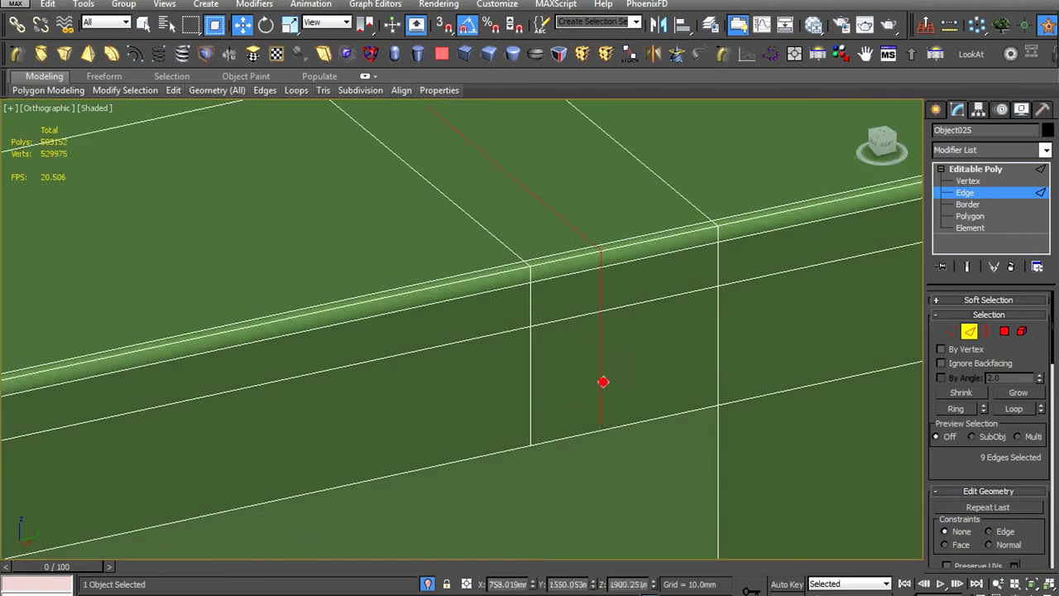
scroll(531, 394, "down", 4)
scroll(521, 385, "up", 3)
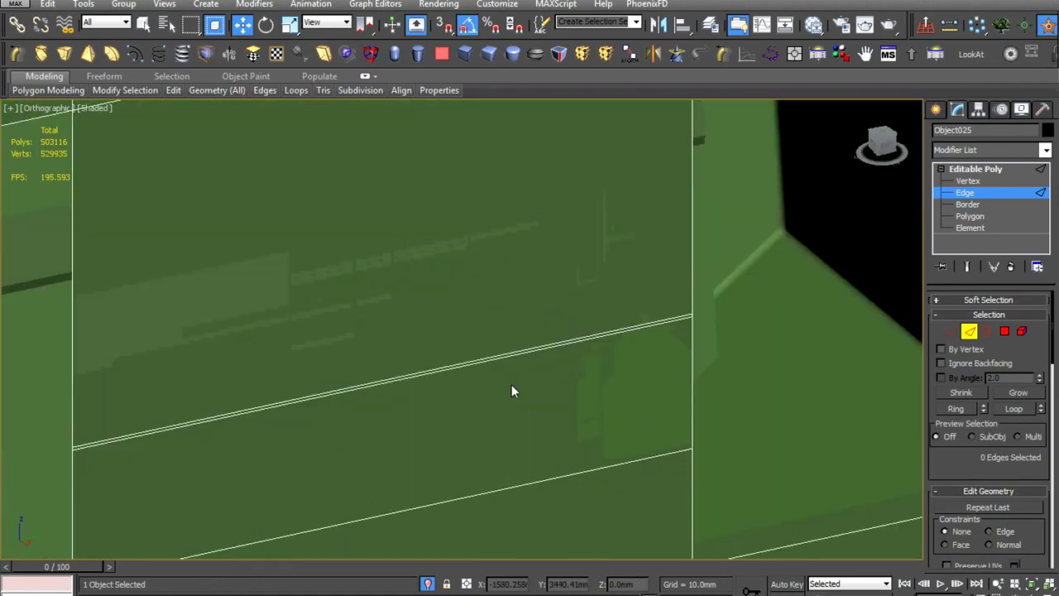
scroll(523, 347, "down", 3)
scroll(364, 424, "up", 3)
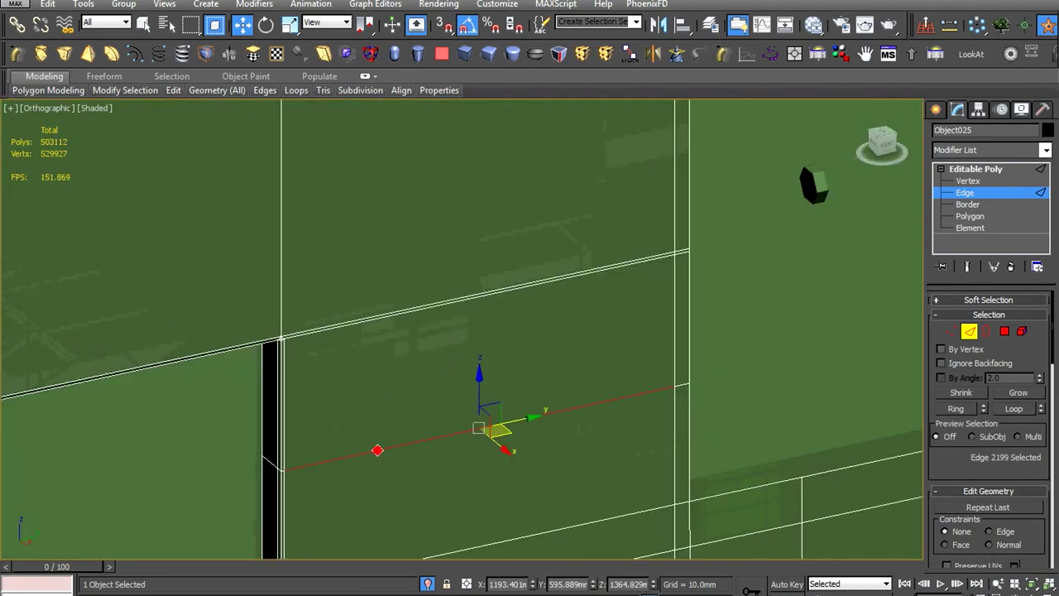
scroll(479, 429, "down", 3)
scroll(615, 416, "up", 3)
scroll(560, 402, "down", 3)
scroll(561, 402, "up", 3)
left_click(623, 414)
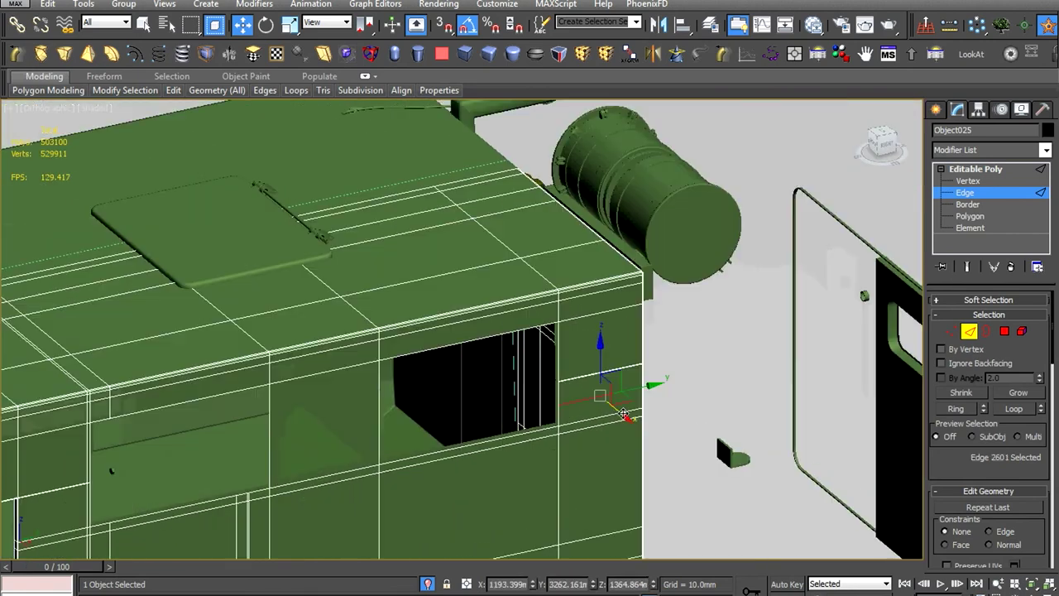
scroll(623, 413, "up", 4)
double_click(658, 387)
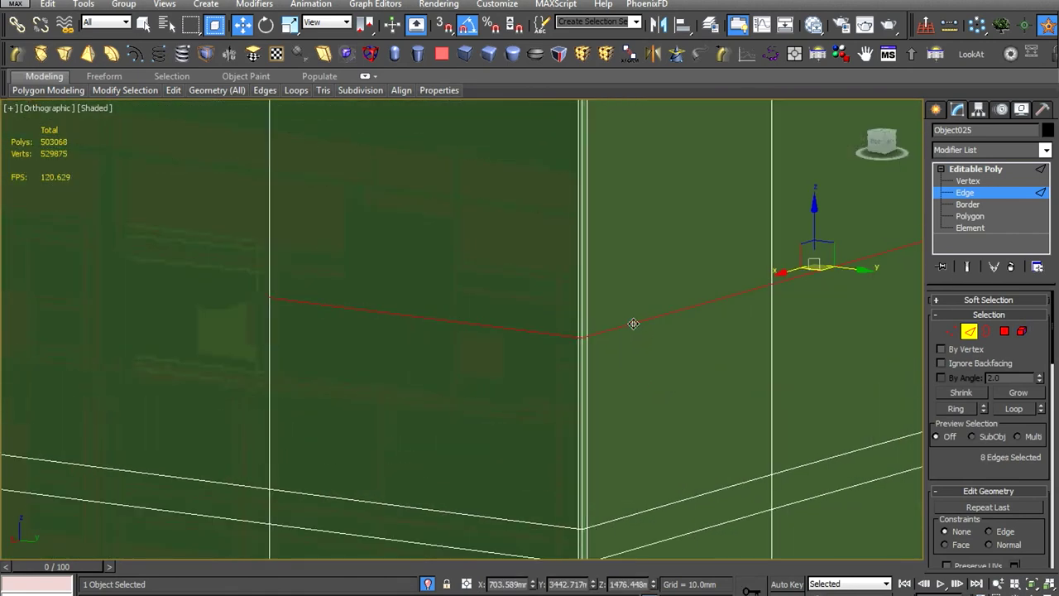
Clear the edge selection, extend it to whole edge loops with Alt+L, and view the body corner
left_click(633, 323)
scroll(633, 323, "down", 4)
scroll(414, 443, "down", 4)
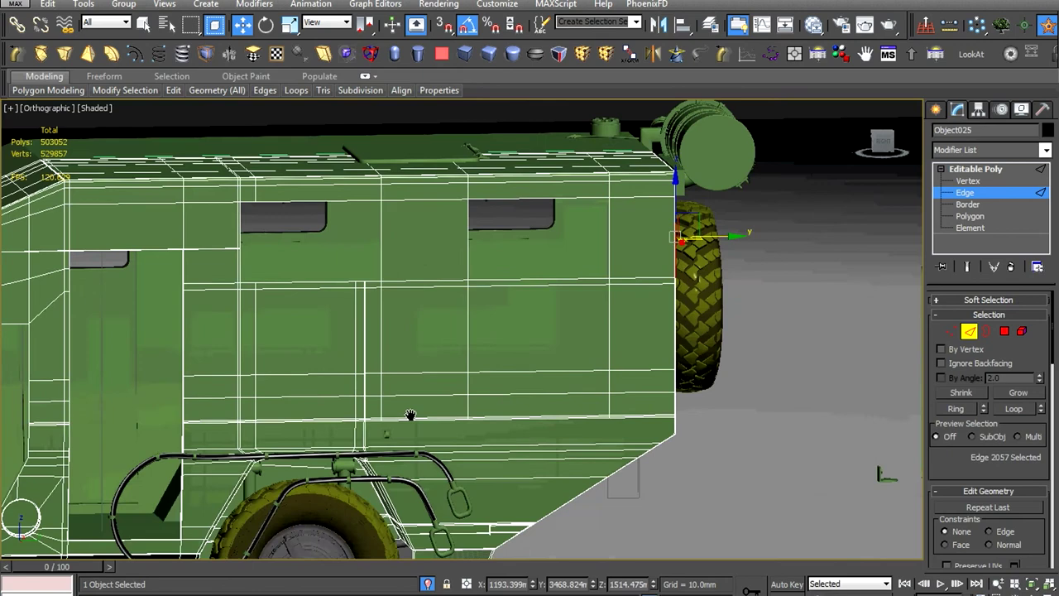
scroll(414, 430, "up", 5)
scroll(424, 414, "up", 2)
scroll(424, 413, "down", 4)
key("alt+l")
scroll(536, 452, "down", 2)
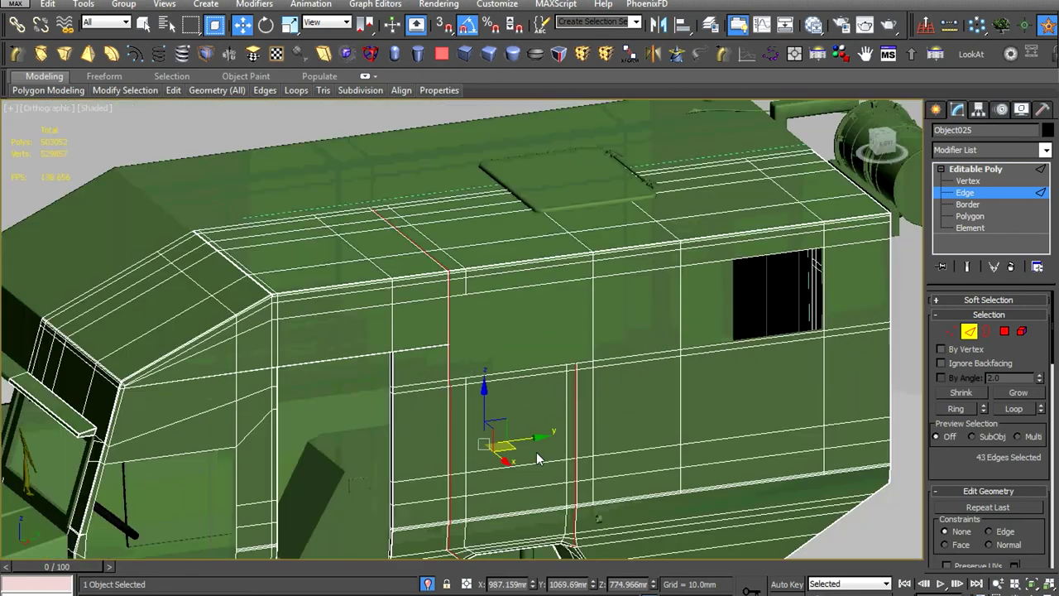
middle_click_drag(536, 451, 529, 375, "alt")
scroll(516, 430, "up", 6)
Merge the corner vertices and remove the unneeded vertices at the body corner
scroll(516, 429, "down", 3)
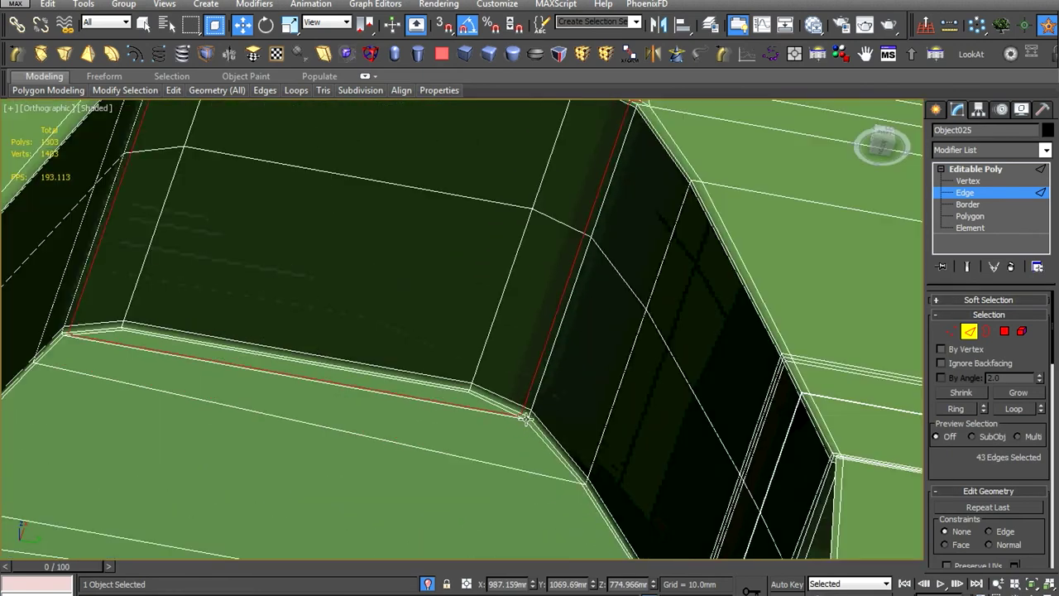
middle_click_drag(516, 429, 579, 335, "alt")
scroll(579, 334, "up", 5)
key("1")
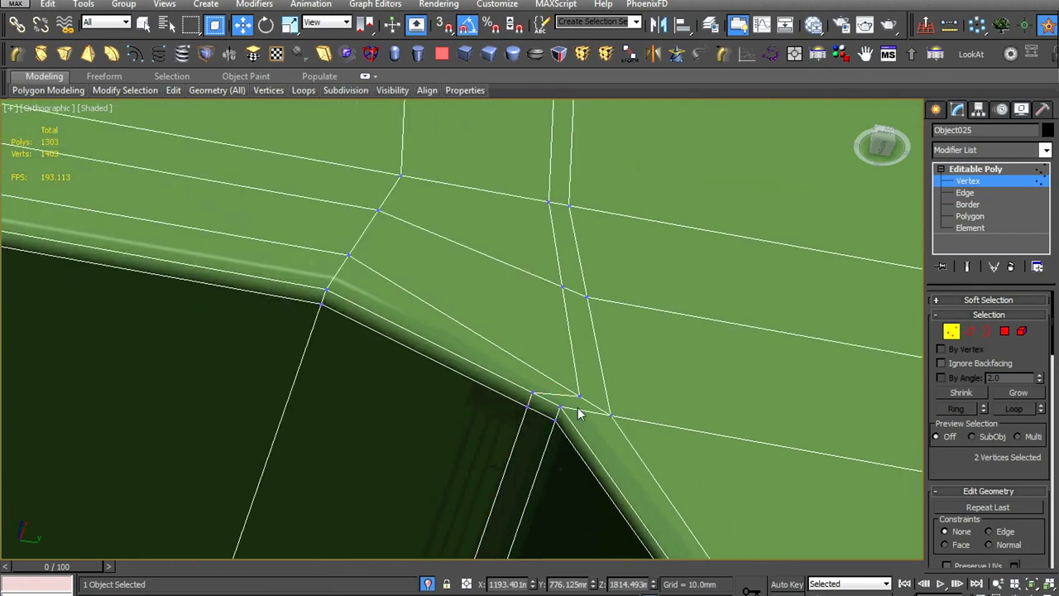
right_click(449, 356)
left_click(583, 454)
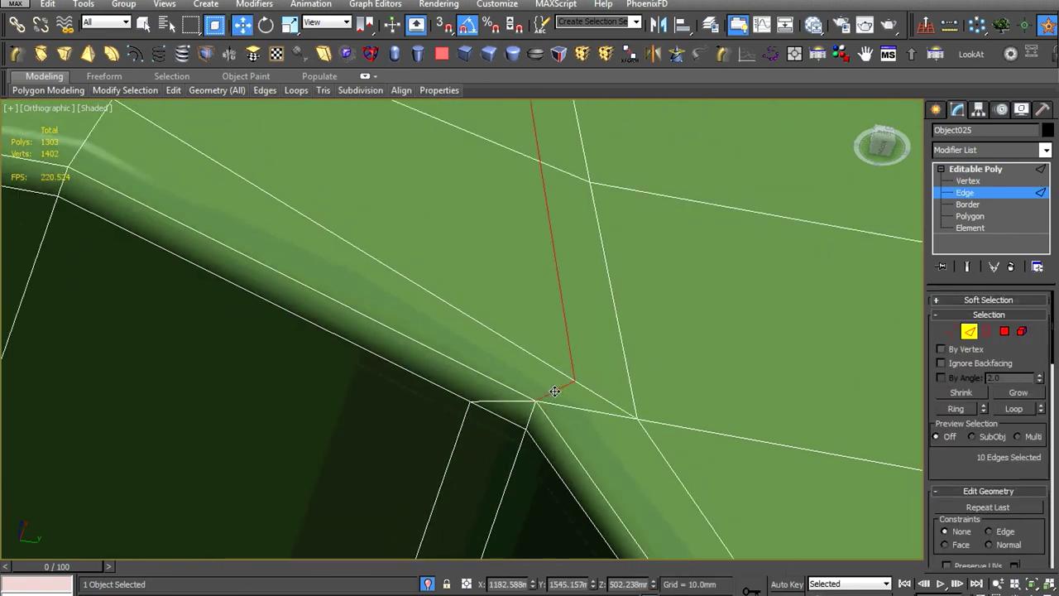
scroll(554, 390, "down", 2)
middle_click_drag(554, 390, 497, 347, "alt")
key("1")
right_click(425, 336)
left_click(307, 406)
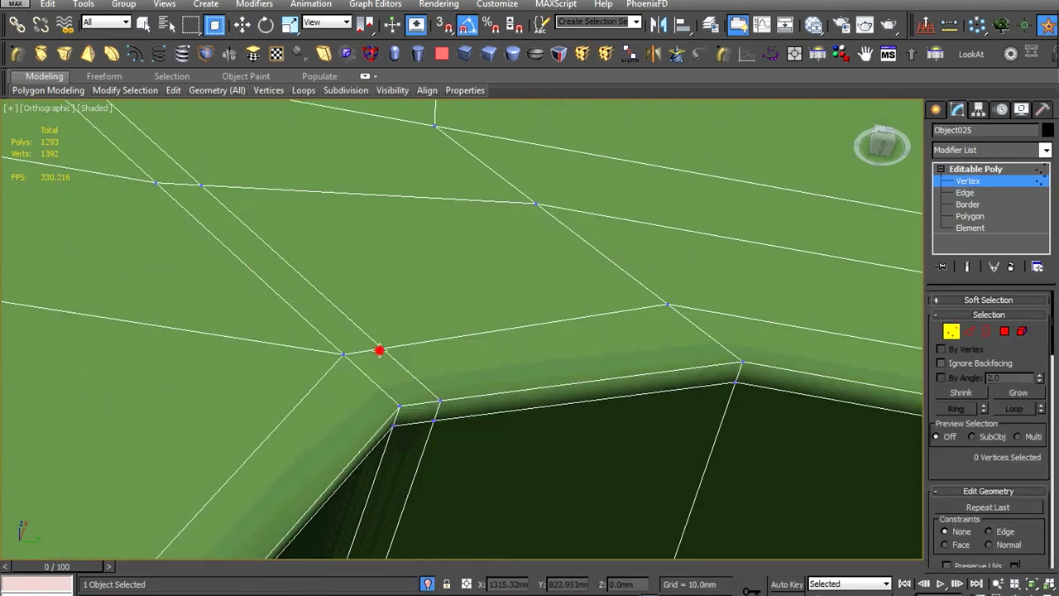
Select the diagonal edge at the window corner and check it from another angle
key("2")
scroll(412, 364, "down", 2)
left_click(332, 307)
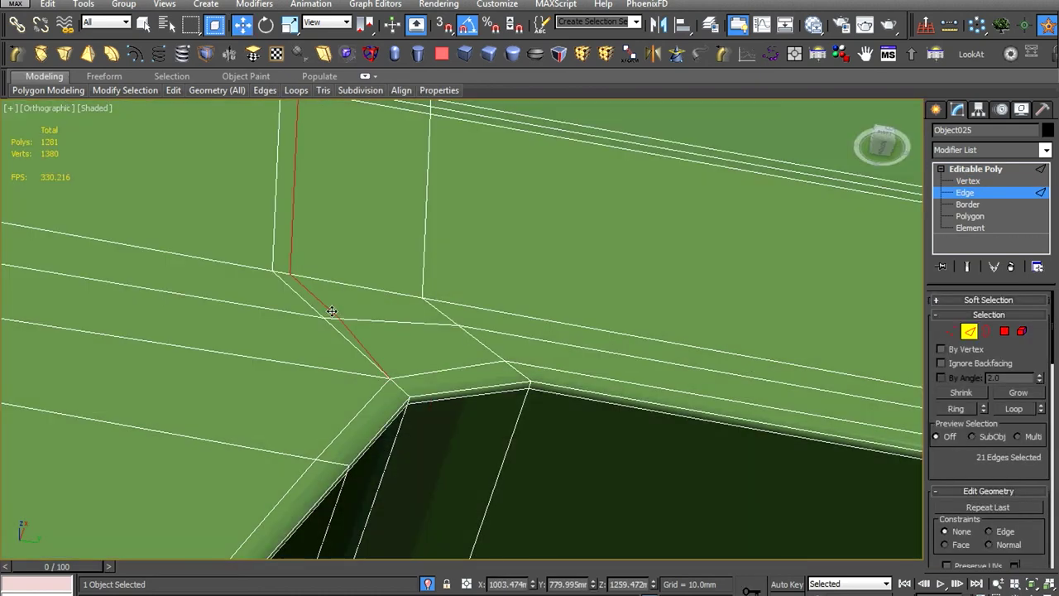
scroll(339, 315, "down", 3)
scroll(469, 251, "up", 6)
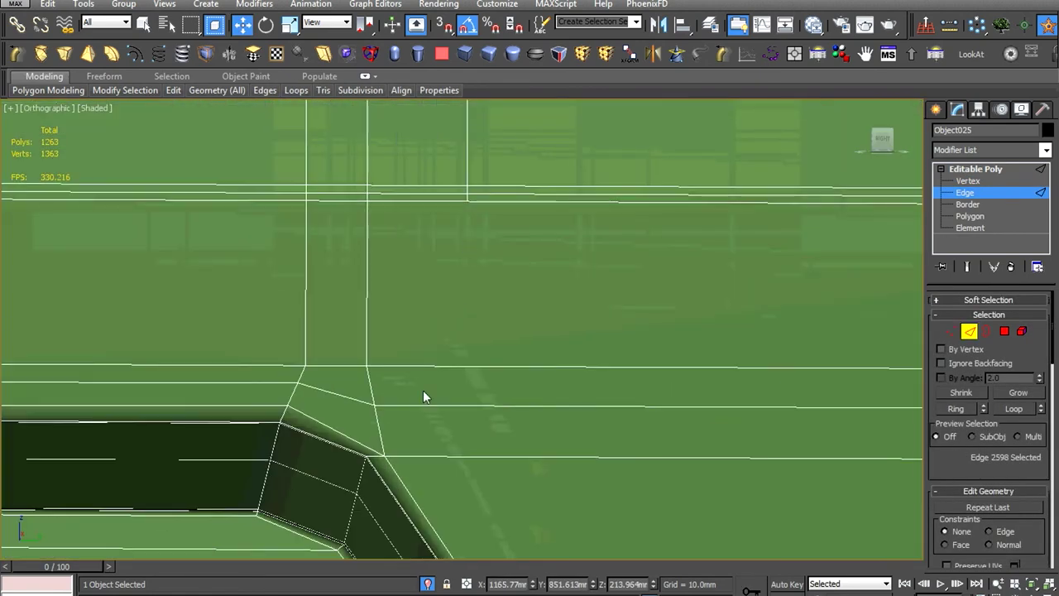
key("1")
scroll(360, 456, "down", 3)
mouse_move(473, 453)
middle_mouse_down("alt")
mouse_move(500, 440)
mouse_move(553, 454)
mouse_move(439, 463)
middle_mouse_up("alt")
key("2")
scroll(530, 414, "up", 5)
Cut a new edge across the face beside the window opening with Alt+C
middle_click_drag(530, 414, 508, 365, "alt")
scroll(579, 315, "up", 2)
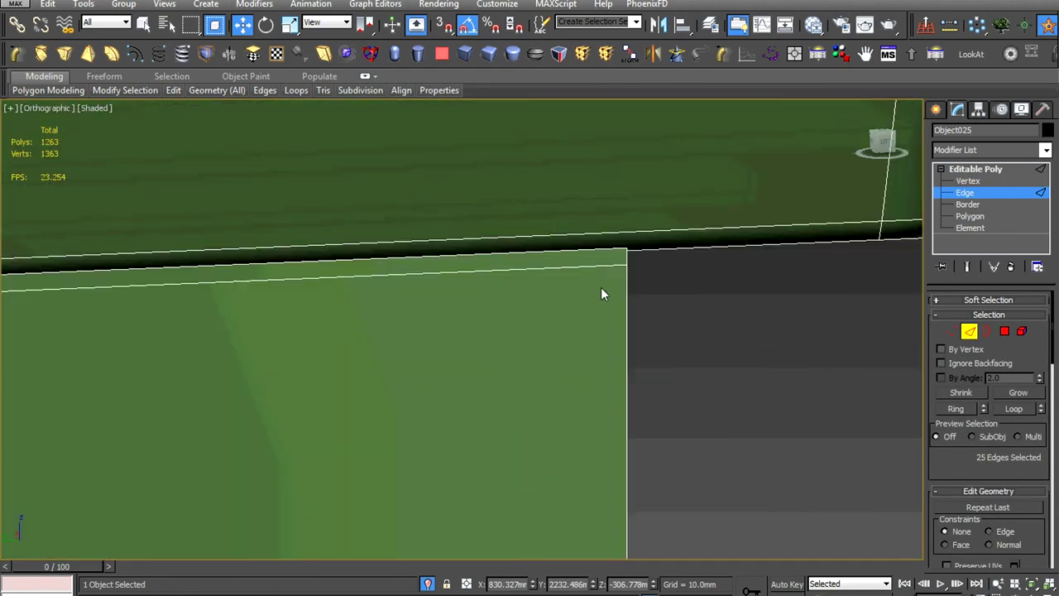
key("alt+c")
middle_click_drag(603, 274, 561, 255)
left_click(571, 474)
right_click(571, 474)
Orbit around the whole vehicle and select an edge on the wheel-arch box
middle_click_drag(571, 474, 430, 436, "alt")
scroll(431, 437, "up", 3)
middle_click_drag(276, 353, 451, 418, "alt")
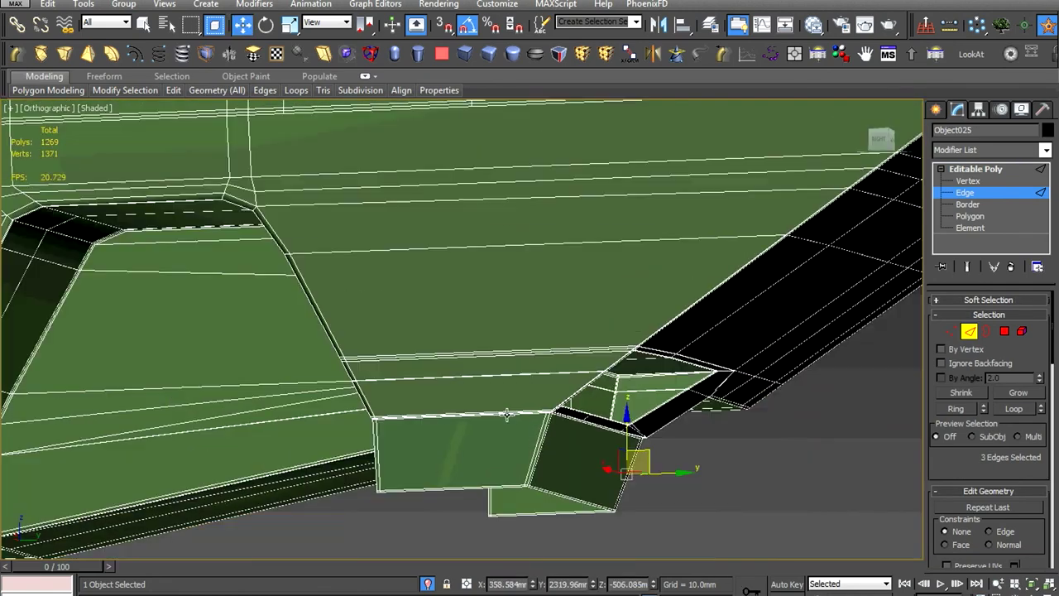
scroll(451, 418, "down", 3)
scroll(451, 418, "down", 2)
scroll(322, 436, "up", 5)
scroll(323, 435, "up", 4)
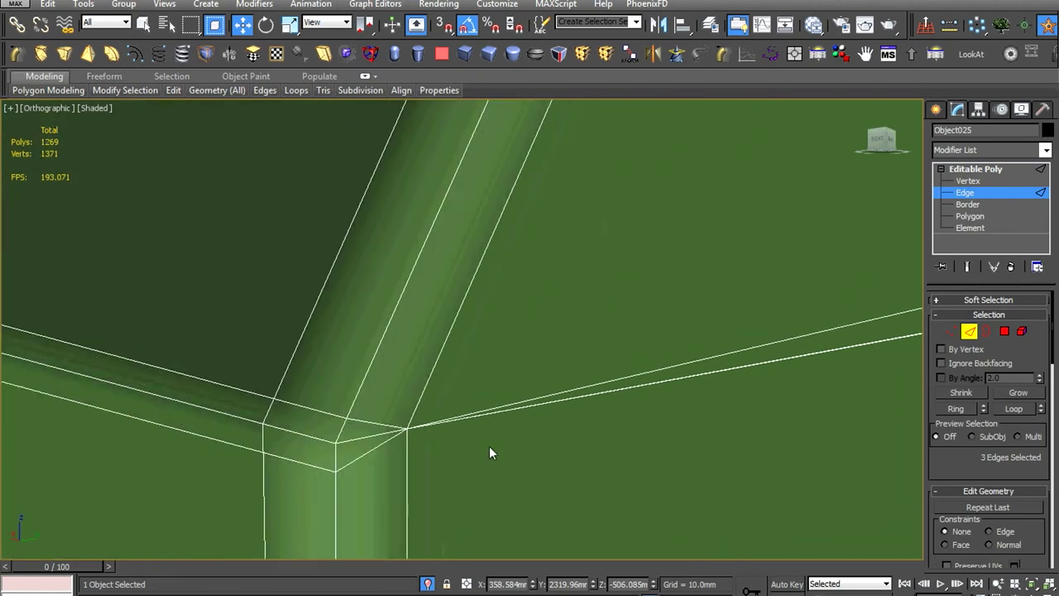
scroll(489, 446, "down", 6)
scroll(718, 440, "up", 4)
scroll(719, 440, "up", 4)
scroll(718, 440, "down", 2)
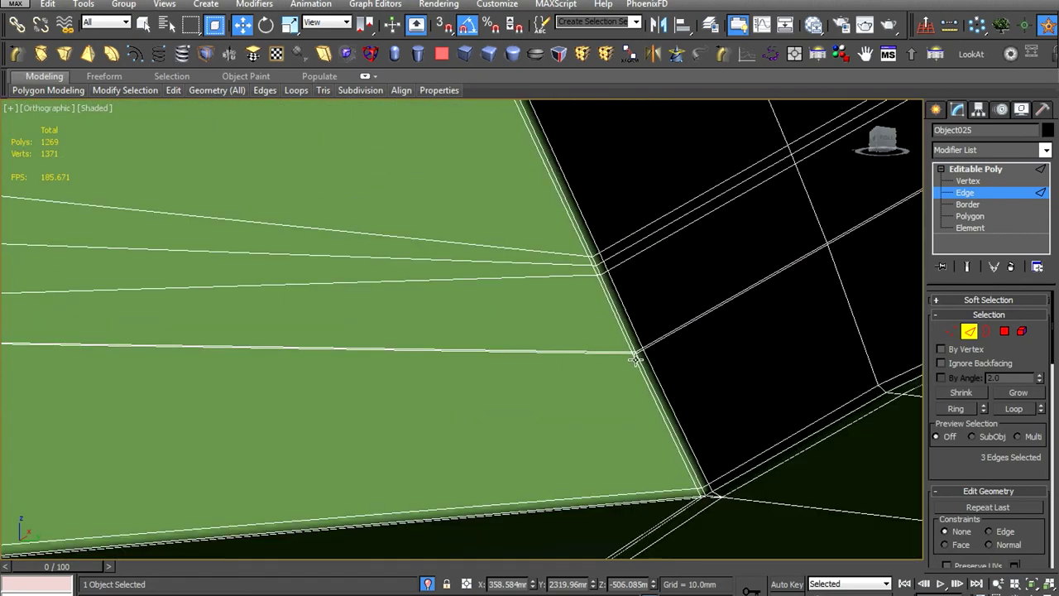
middle_click_drag(718, 441, 480, 422, "alt")
left_click(480, 422)
scroll(612, 437, "up", 2)
scroll(612, 437, "down", 3)
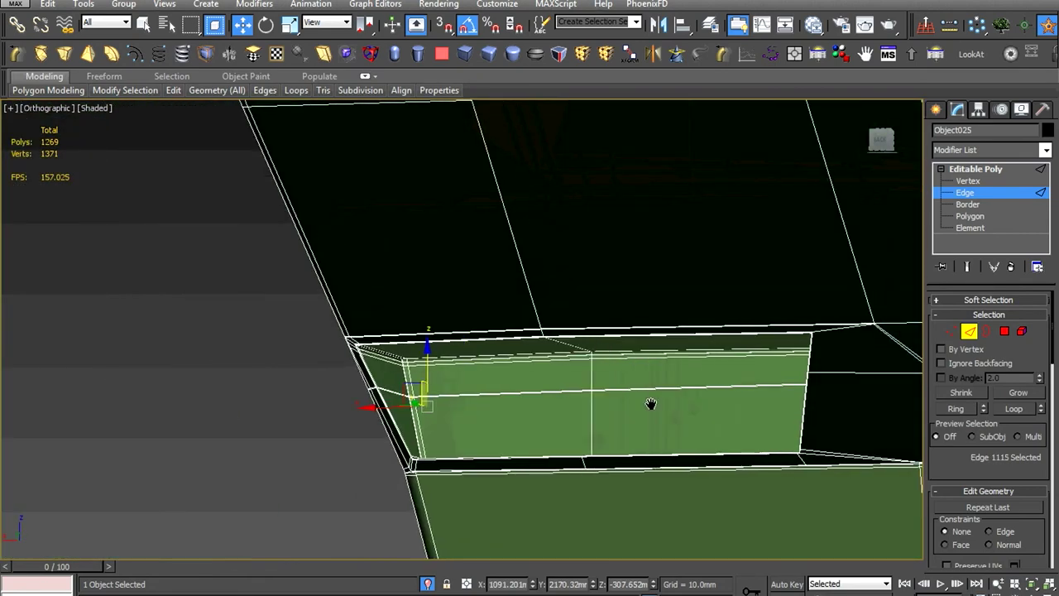
Select the full edge loop running along the fender
middle_click_drag(650, 402, 620, 390, "alt")
left_click(610, 416)
scroll(605, 402, "up", 3)
scroll(605, 402, "up", 3)
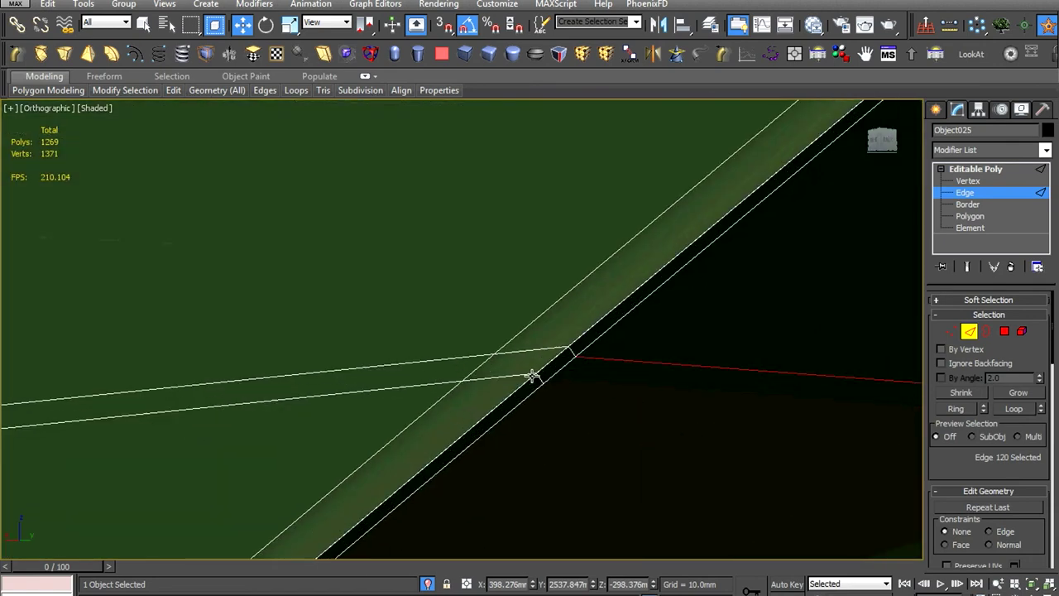
double_click(519, 374)
scroll(520, 373, "down", 4)
scroll(479, 383, "up", 2)
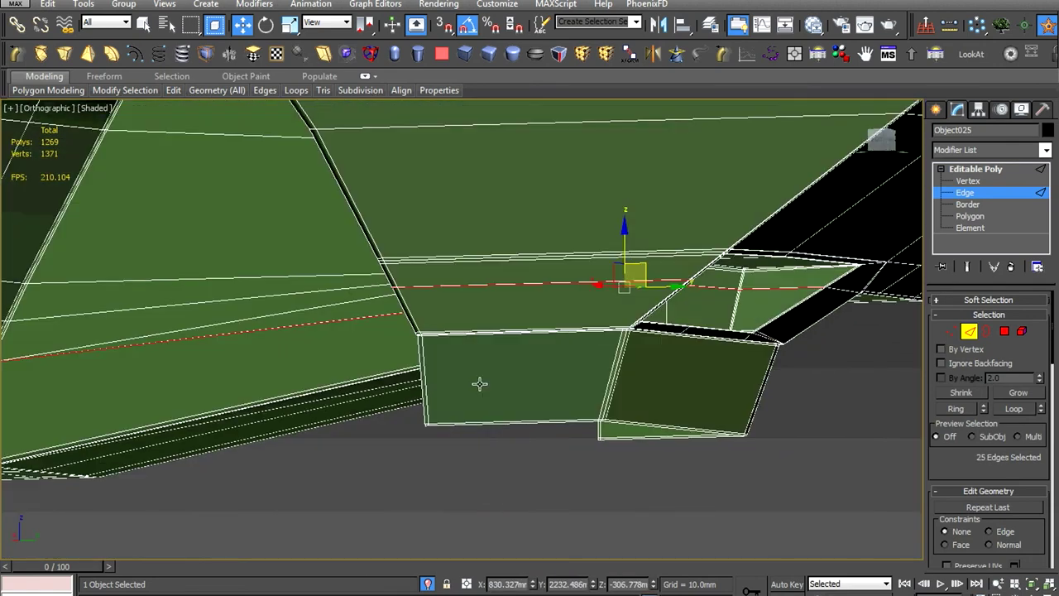
scroll(633, 284, "up", 3)
Select an edge on the fender's lower side
left_click(634, 283)
scroll(634, 283, "down", 3)
scroll(626, 281, "up", 3)
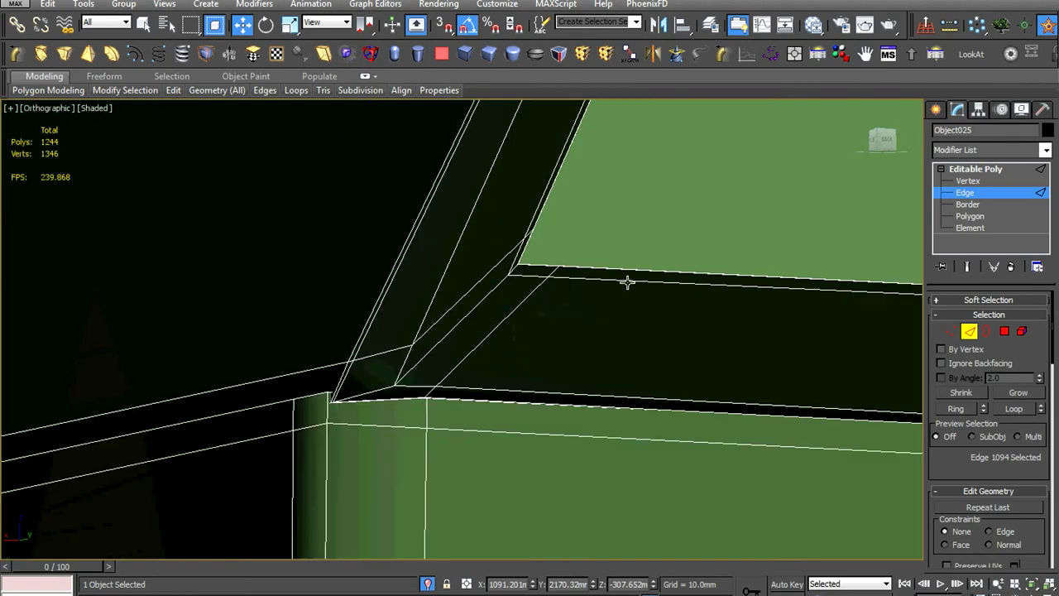
scroll(612, 301, "down", 4)
scroll(357, 373, "up", 3)
scroll(395, 224, "up", 2)
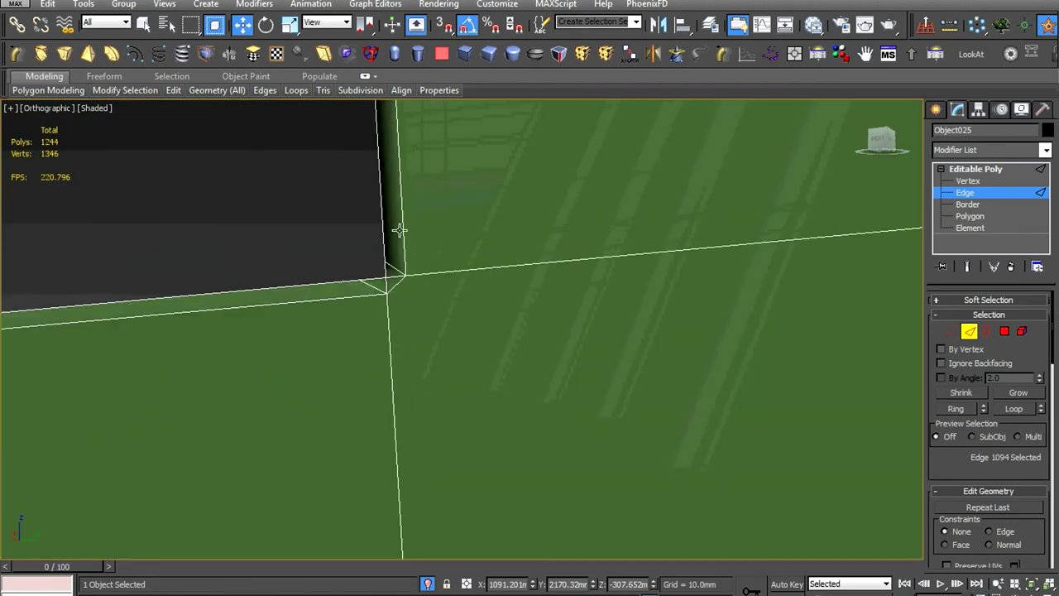
scroll(396, 235, "down", 3)
scroll(246, 315, "up", 2)
scroll(355, 406, "down", 3)
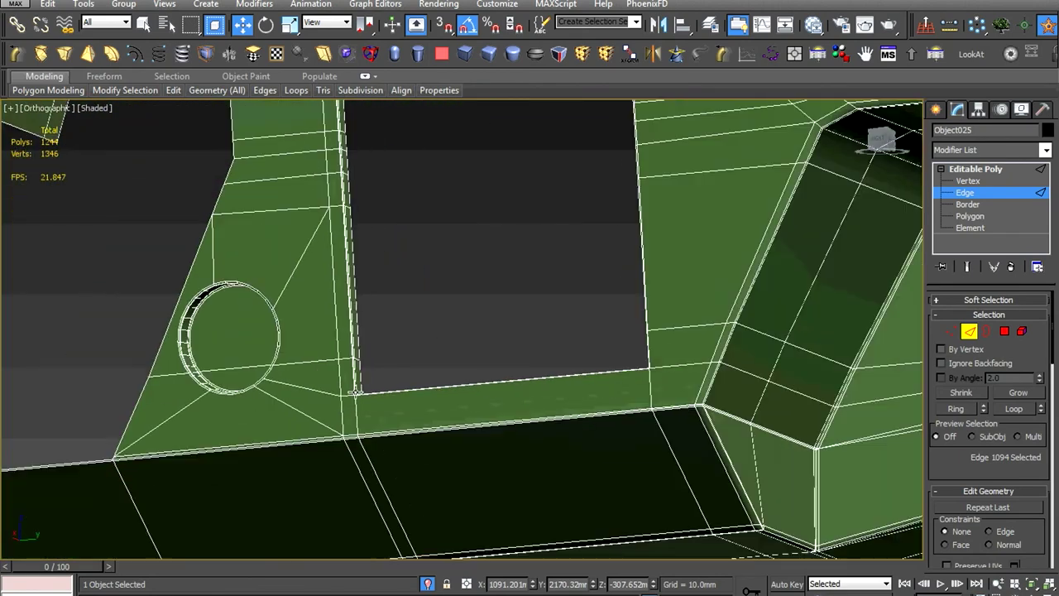
scroll(239, 361, "up", 2)
scroll(239, 362, "up", 3)
scroll(520, 331, "down", 3)
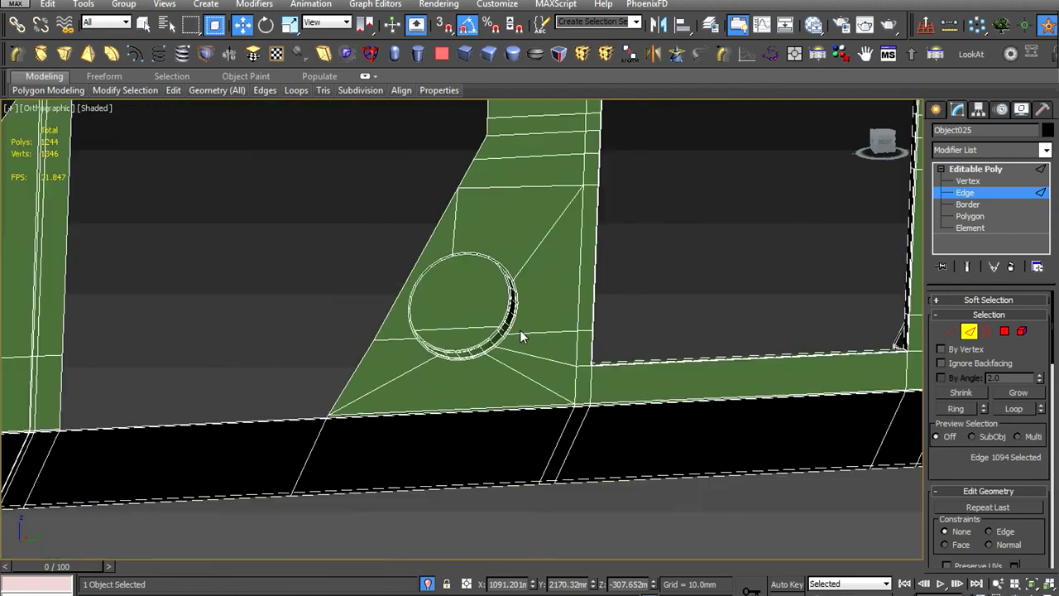
scroll(529, 331, "down", 1)
scroll(540, 331, "up", 2)
scroll(553, 390, "down", 2)
Select a vertical window-frame edge and bring the window corner into view
left_click(327, 335)
scroll(327, 335, "up", 2)
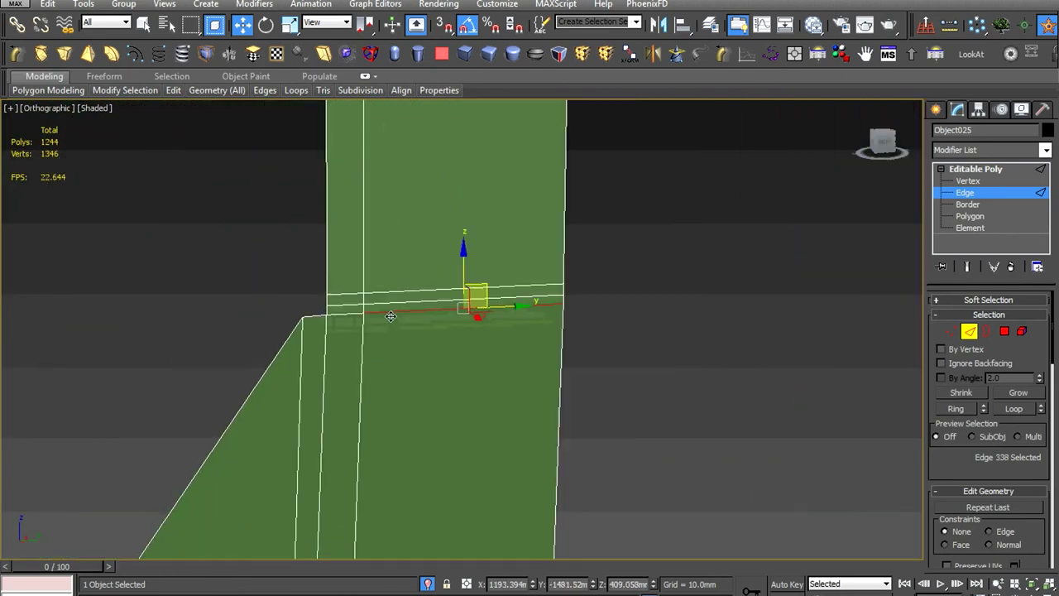
scroll(399, 354, "down", 2)
scroll(400, 354, "down", 2)
scroll(461, 300, "up", 3)
middle_click_drag(390, 309, 340, 323)
scroll(386, 316, "down", 2)
scroll(340, 323, "up", 3)
mouse_move(472, 292)
middle_mouse_down()
mouse_move(442, 262)
mouse_move(496, 350)
mouse_move(426, 319)
middle_mouse_up()
scroll(445, 437, "down", 2)
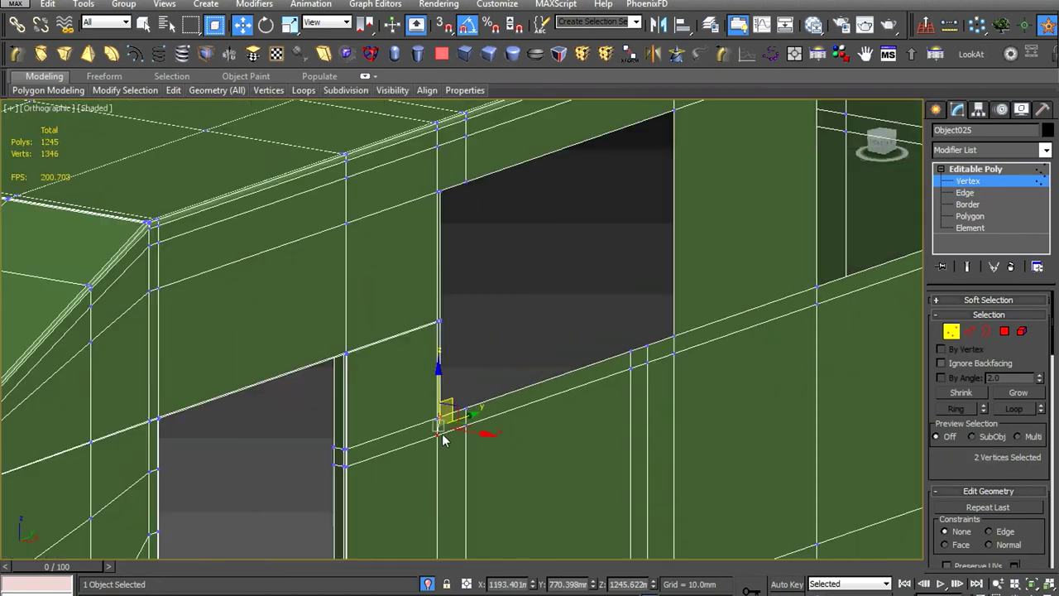
scroll(478, 428, "down", 1)
End isolation to show the whole truck and orbit around the cab front
right_click(631, 334)
left_click(686, 268)
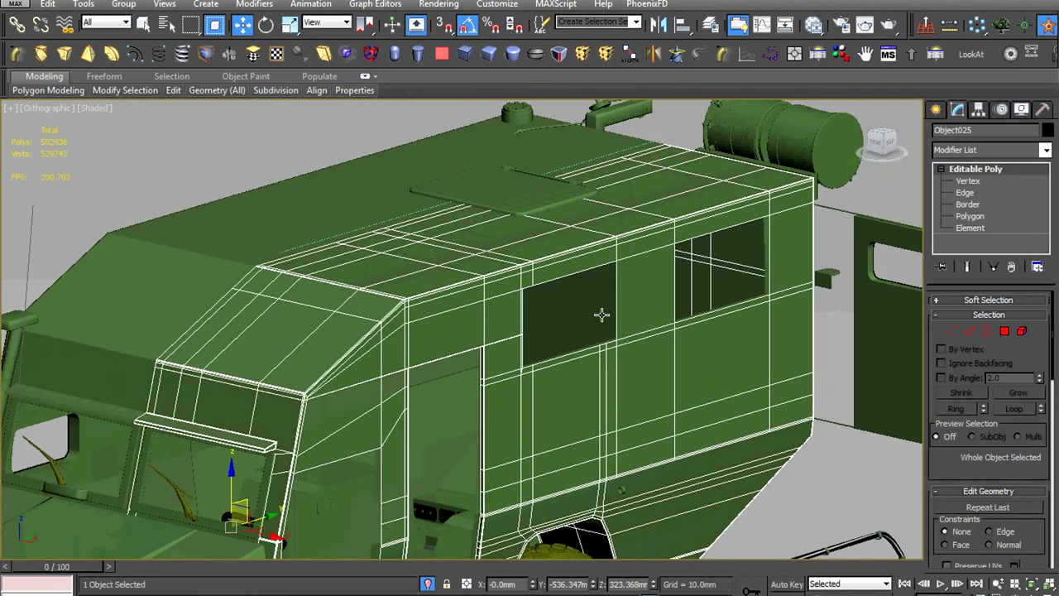
scroll(460, 373, "down", 2)
left_click(459, 373)
middle_click_drag(459, 373, 505, 485, "alt")
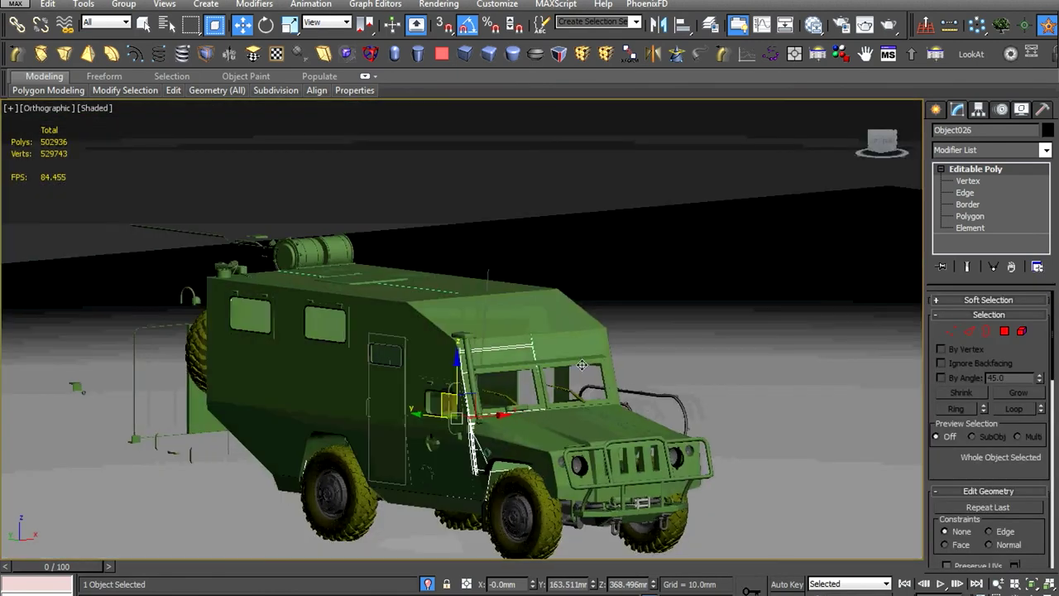
scroll(505, 484, "up", 5)
scroll(505, 447, "down", 1)
middle_click_drag(505, 447, 504, 448, "alt")
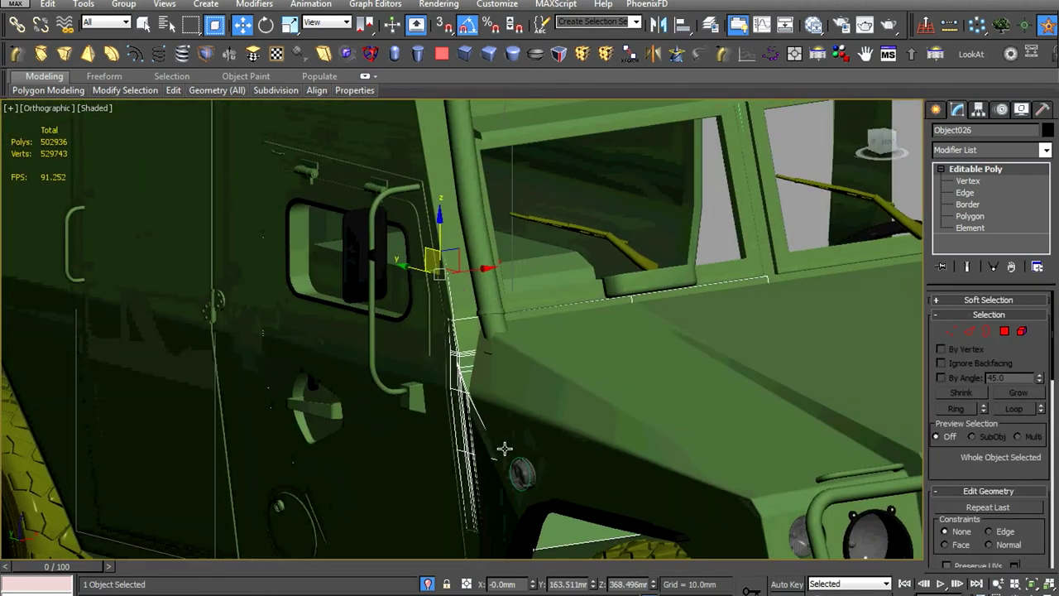
scroll(505, 448, "down", 10)
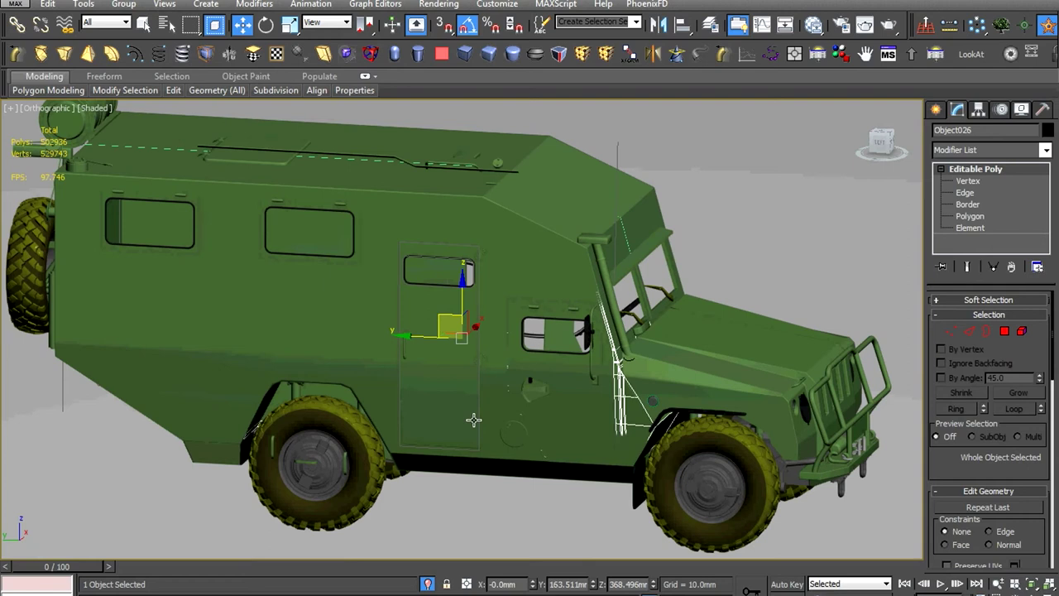
scroll(617, 305, "up", 5)
In Left view, zoom to the fender panel above the wheel and enter its vertex level
key("l")
left_click(647, 319)
key("z")
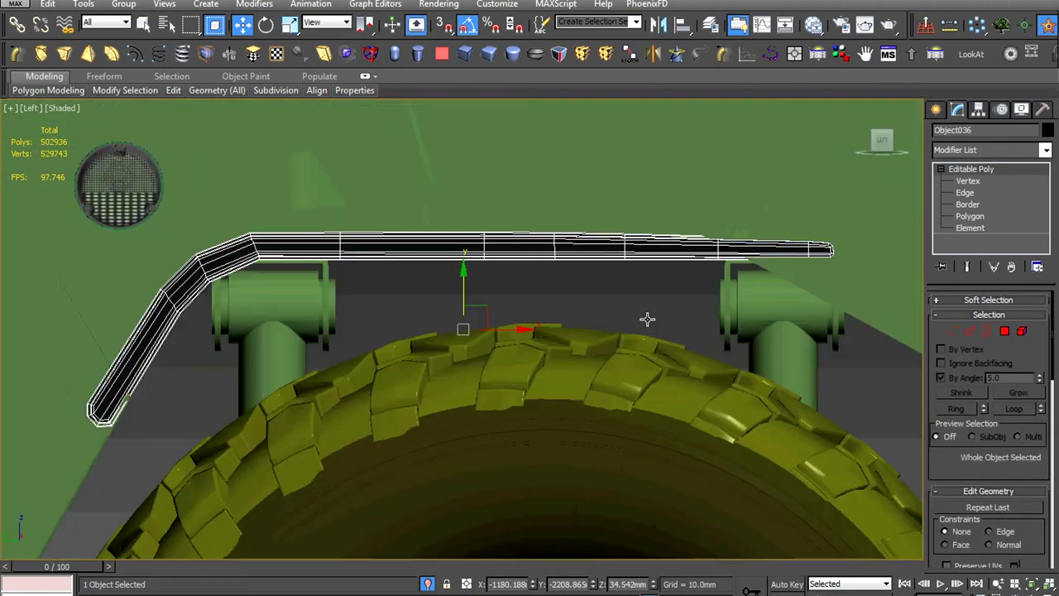
scroll(647, 319, "down", 3)
left_click(637, 315)
scroll(638, 315, "up", 5)
key("1")
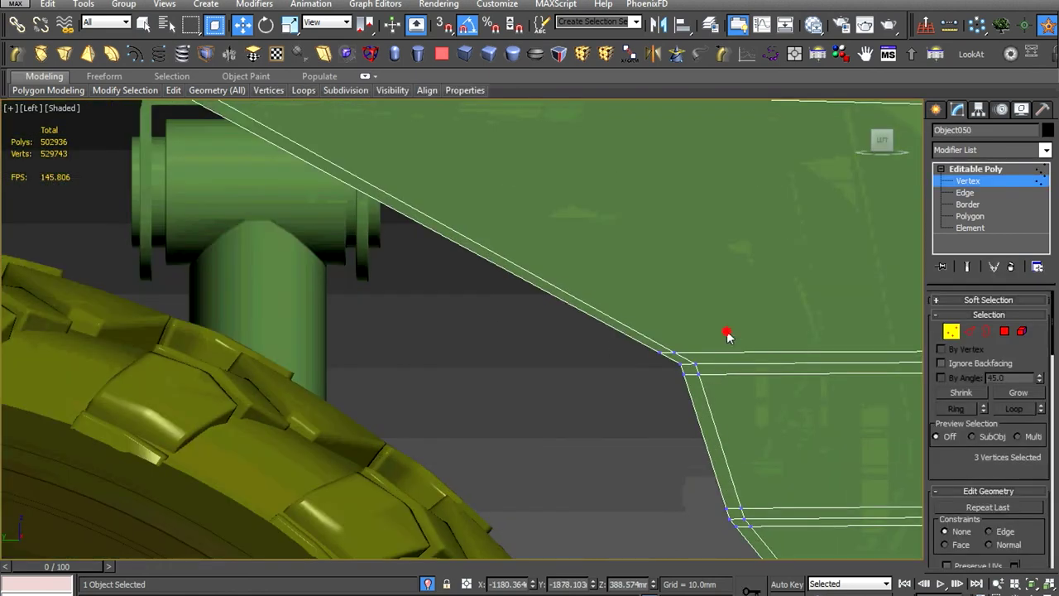
scroll(571, 381, "up", 5)
Reshape the fender panel's corner vertices, orbiting around the cab to check them
left_click(580, 407)
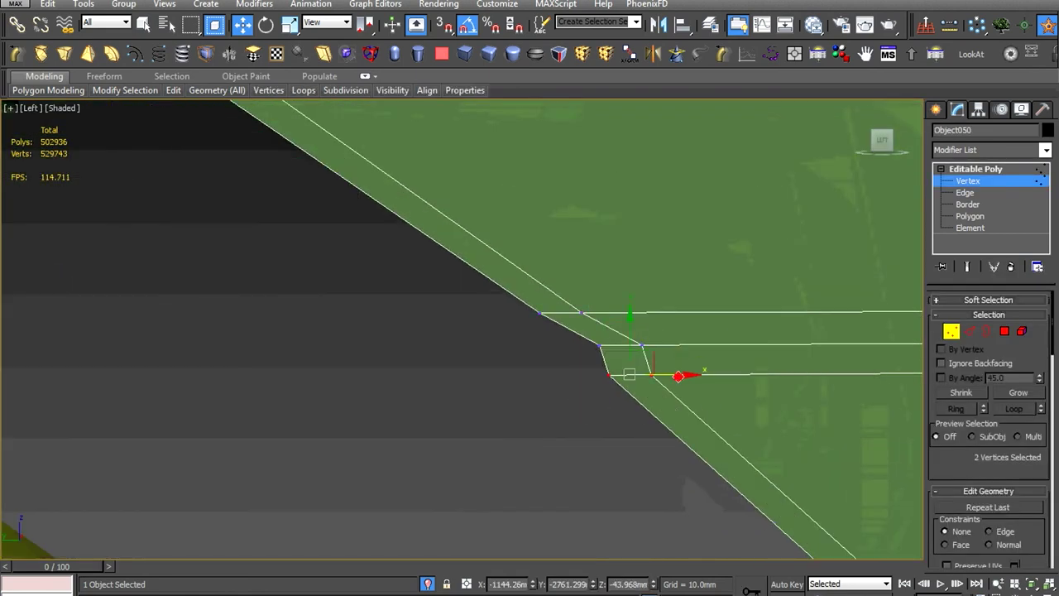
scroll(629, 374, "down", 3)
scroll(602, 378, "up", 4)
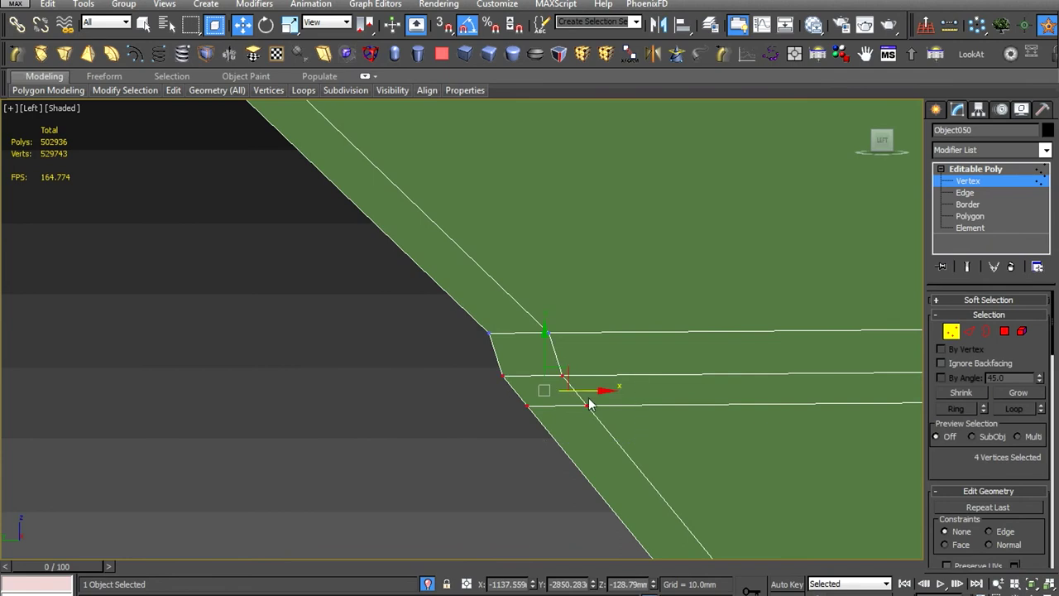
scroll(618, 410, "down", 3)
scroll(504, 346, "up", 2)
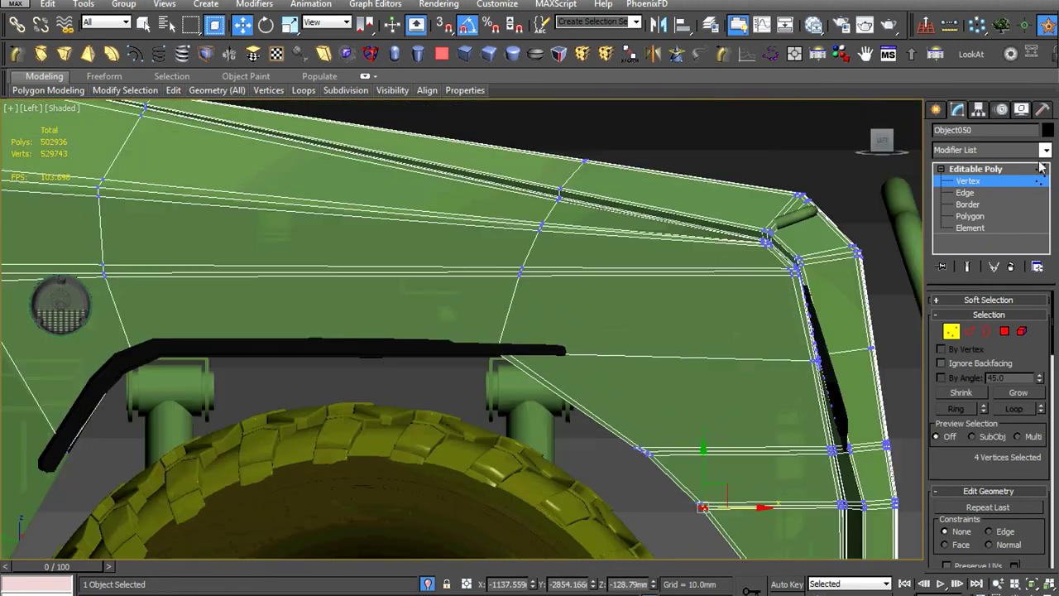
scroll(344, 386, "down", 3)
middle_click_drag(344, 386, 272, 239, "alt")
scroll(272, 239, "up", 5)
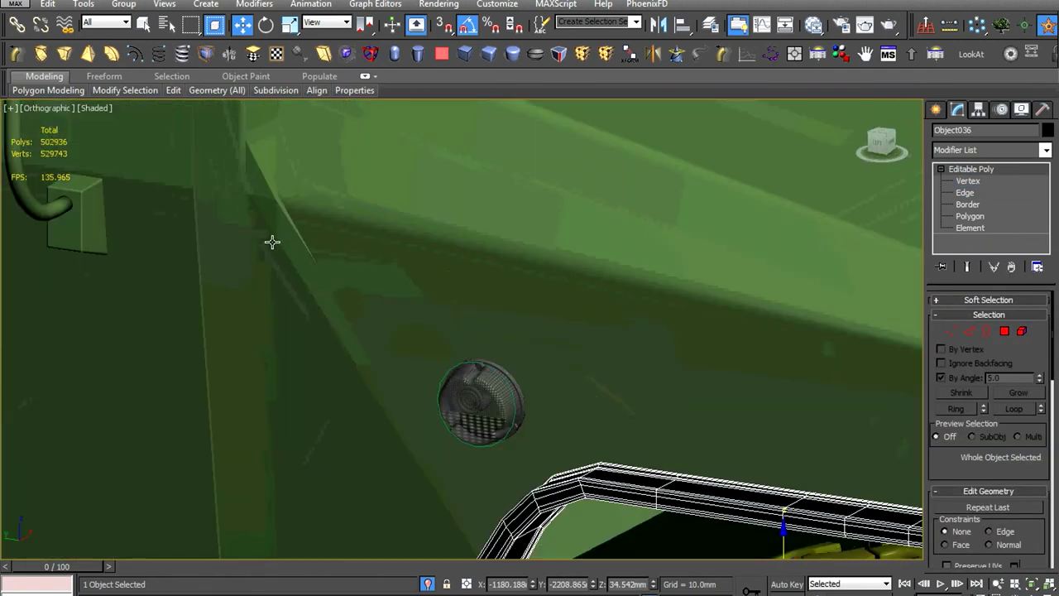
scroll(398, 356, "up", 2)
scroll(365, 393, "down", 2)
scroll(351, 414, "down", 2)
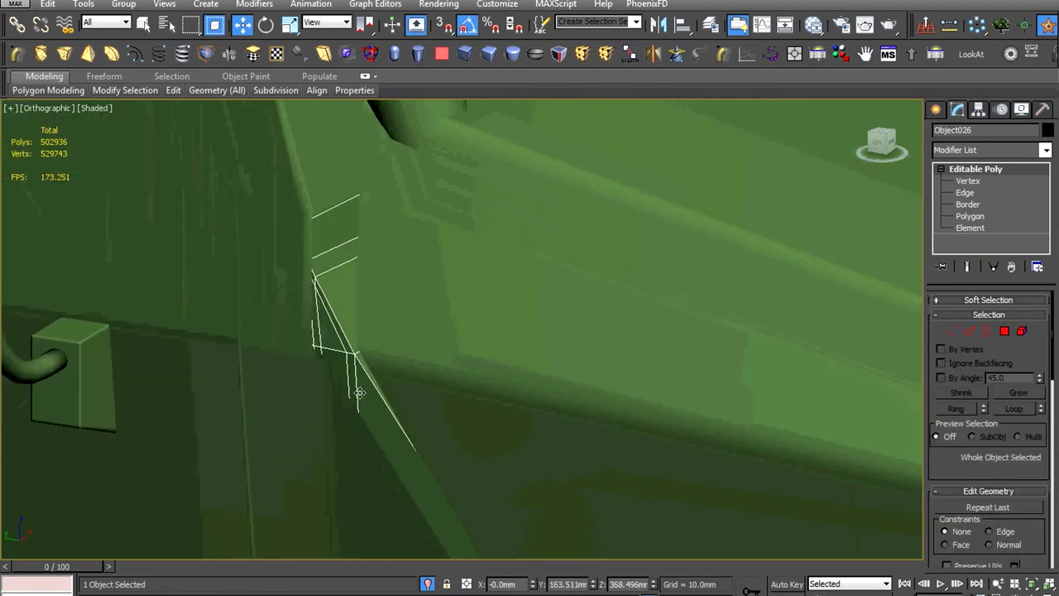
scroll(352, 422, "down", 3)
scroll(349, 435, "up", 1)
middle_click_drag(349, 435, 608, 369, "alt")
left_click(607, 369)
Select the cab pillar piece beside the door and enter its vertex level
right_click(607, 348)
left_click(616, 324)
scroll(596, 348, "up", 4)
left_click(595, 348)
scroll(555, 366, "up", 3)
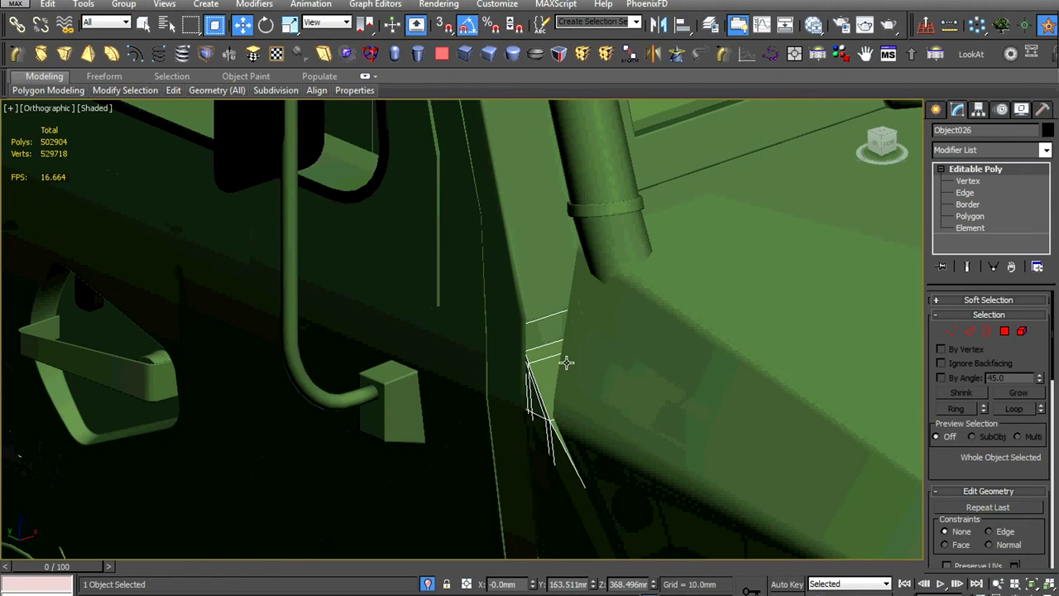
key("1")
scroll(565, 363, "down", 3)
middle_click_drag(566, 362, 515, 329, "alt")
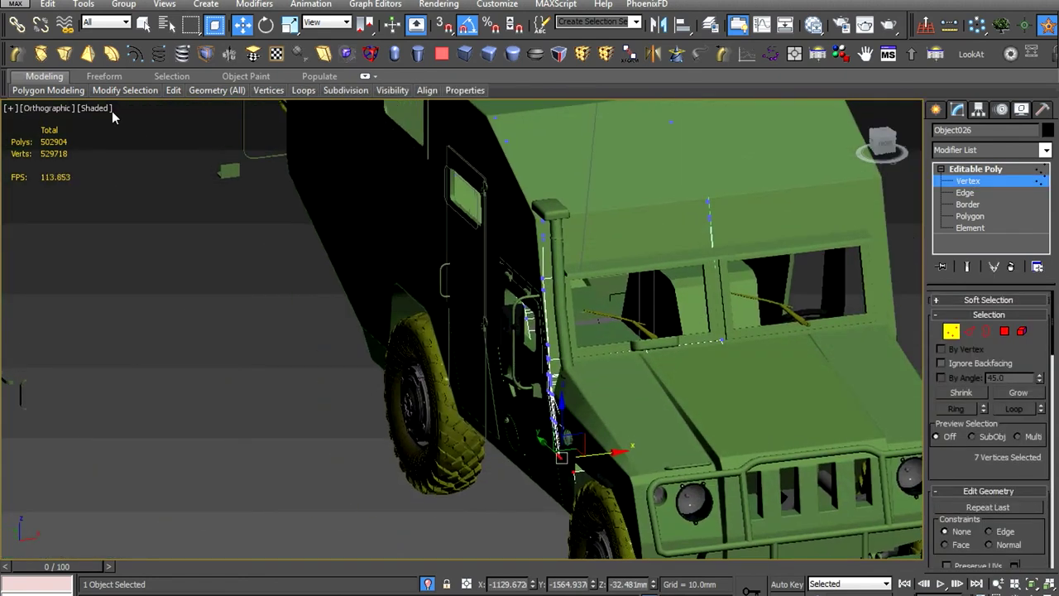
Switch the viewport to Wireframe and inspect the vehicle from the front view
left_click(108, 108)
left_click(141, 228)
key("f")
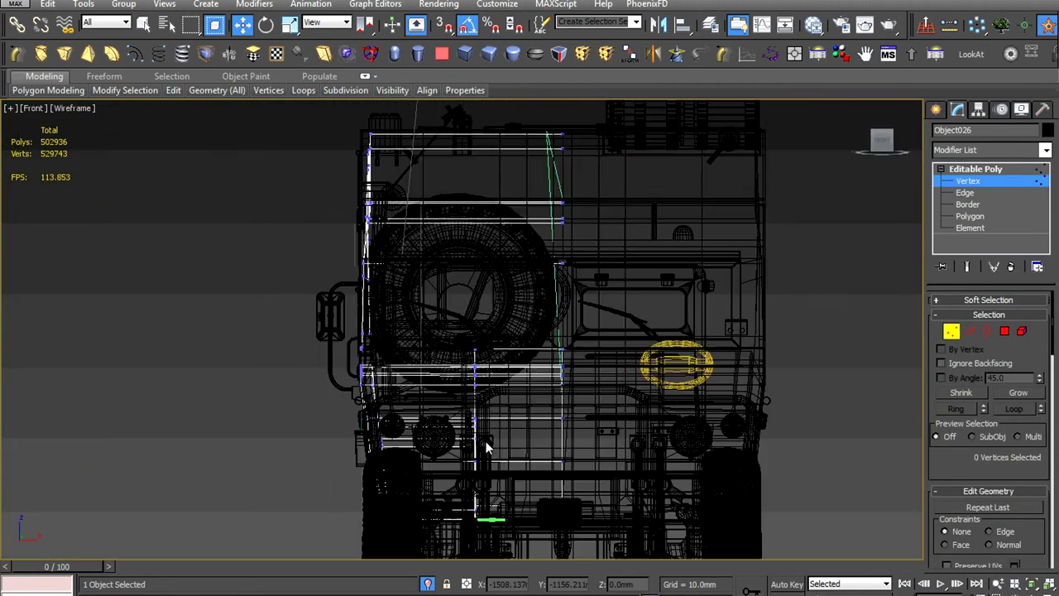
scroll(336, 213, "down", 3)
scroll(448, 502, "up", 3)
scroll(448, 502, "up", 3)
middle_click_drag(448, 502, 480, 350, "alt")
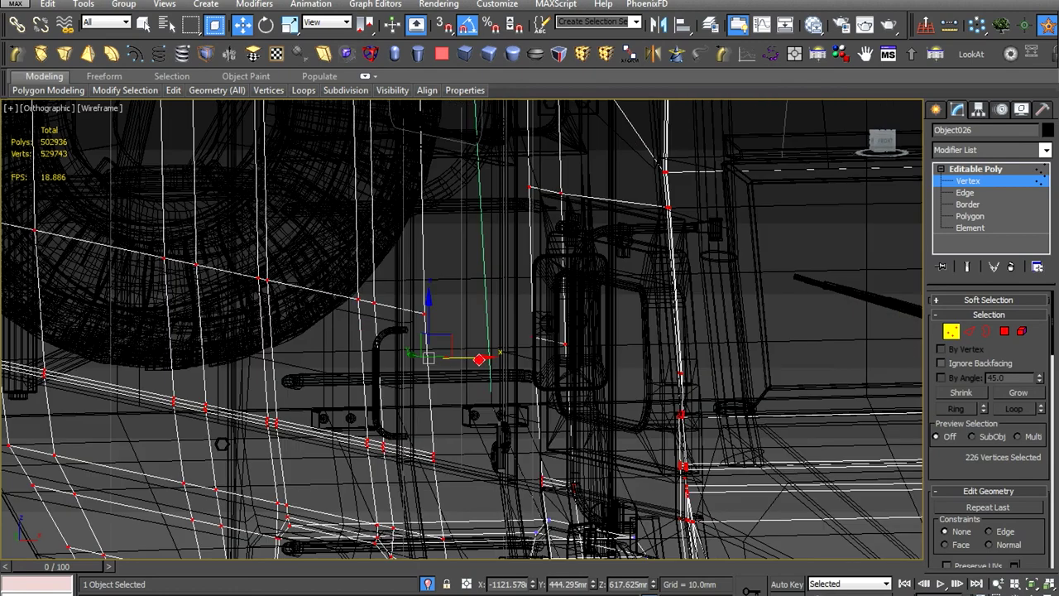
scroll(484, 359, "down", 5)
Return the viewport to Shaded and select the truck body, bringing up its quad menu
right_click(171, 147)
left_click(100, 108)
left_click(116, 142)
scroll(463, 248, "up", 5)
scroll(463, 248, "down", 3)
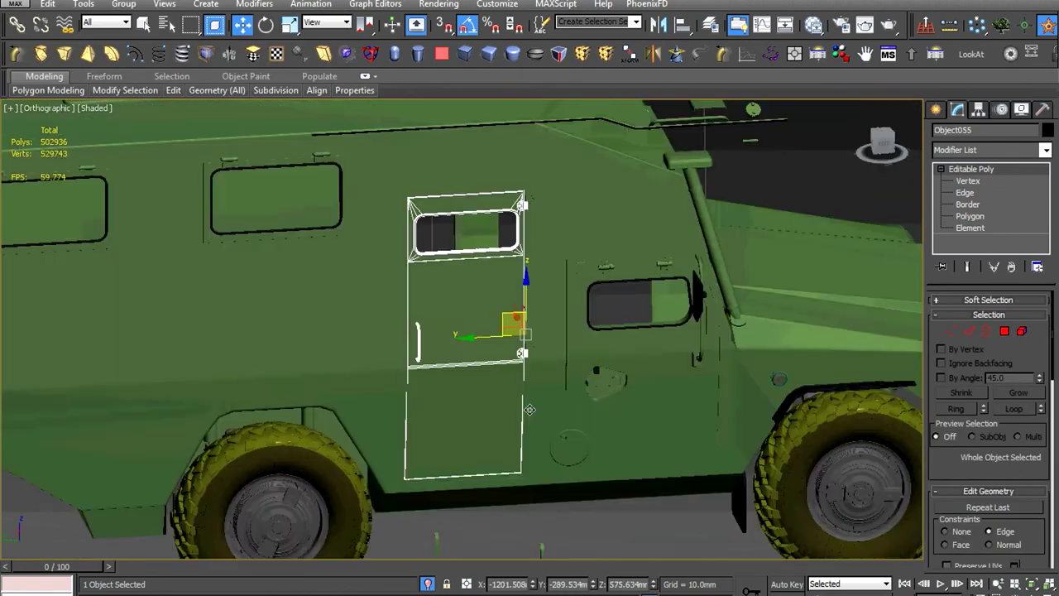
middle_click_drag(463, 248, 553, 425, "alt")
left_click(553, 425)
scroll(553, 426, "up", 2)
scroll(463, 372, "up", 4)
right_click(416, 341)
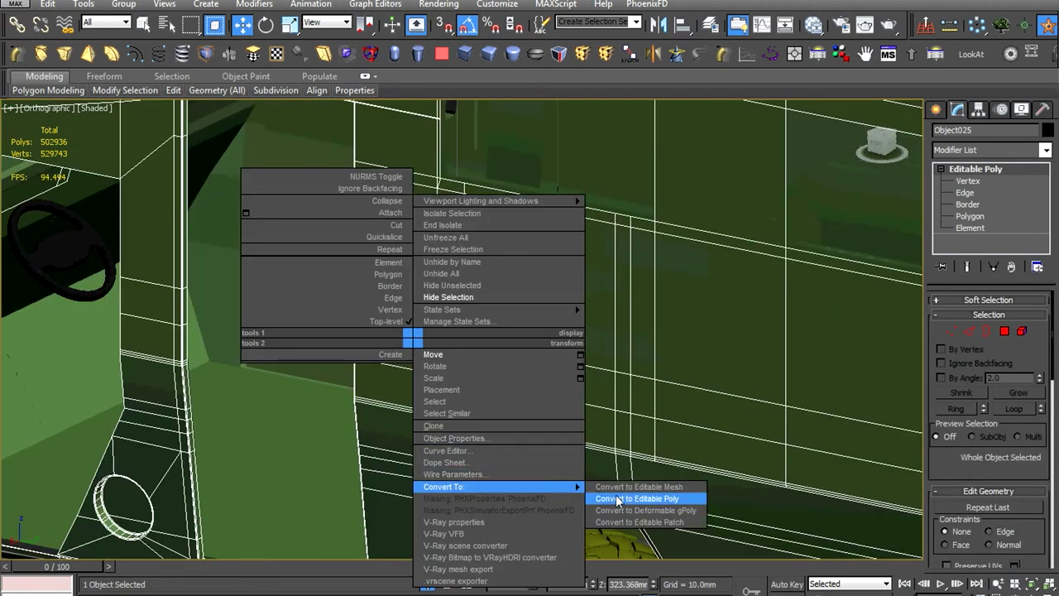
Convert the body to Editable Poly, remove the chamfer edge loop and delete the stray polygons
left_click(616, 498)
scroll(617, 499, "down", 2)
scroll(366, 327, "up", 5)
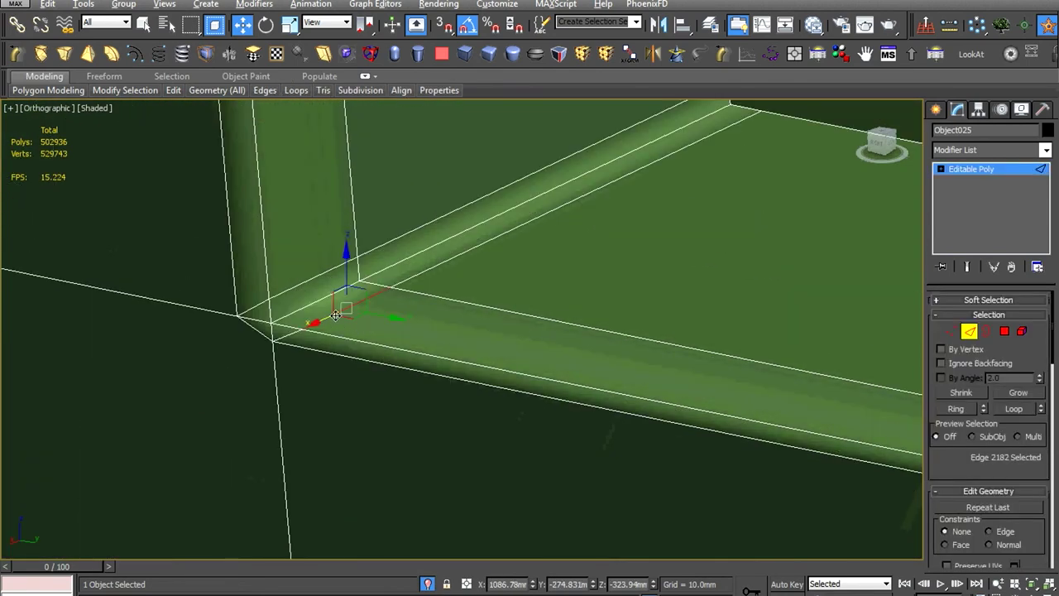
key("BackSpace")
key("Delete")
scroll(373, 264, "down", 3)
scroll(584, 369, "up", 4)
Weld the two stray corner vertices onto their neighbour
key("2")
scroll(534, 346, "up", 3)
right_click(533, 345)
left_click(496, 376)
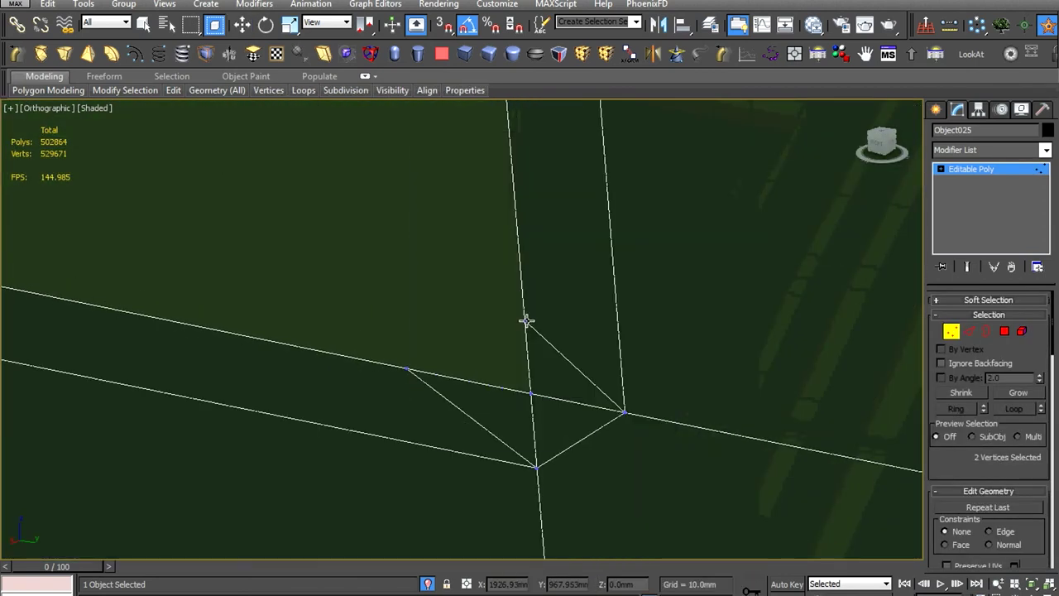
left_click(530, 393)
key("w")
scroll(529, 393, "down", 3)
scroll(526, 394, "up", 3)
Target Weld the remaining leftover vertex on the cab-side corner
right_click(428, 299)
left_click(397, 401)
left_click(451, 333)
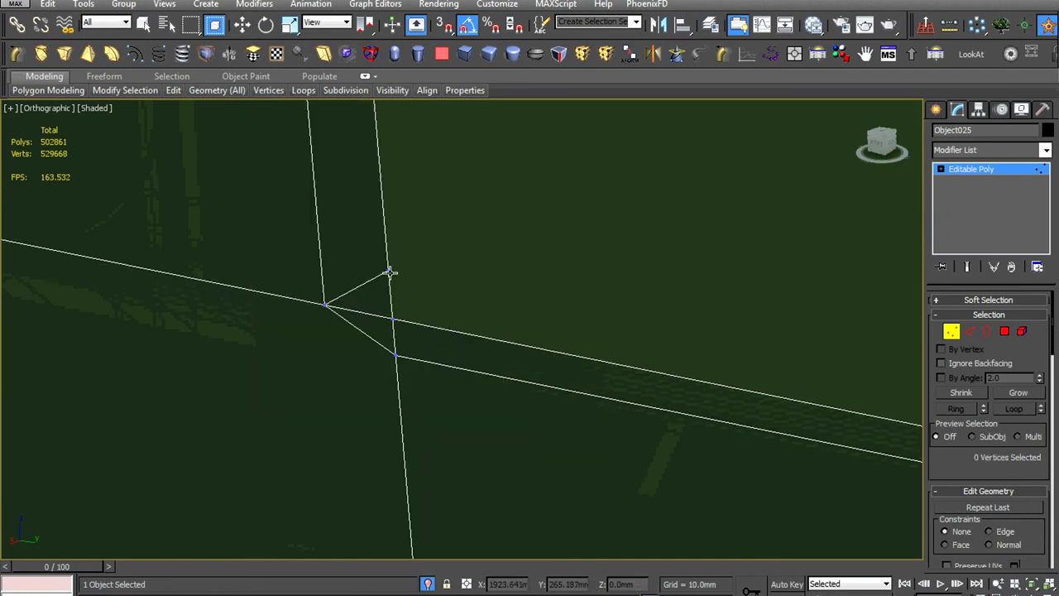
scroll(474, 357, "down", 5)
scroll(480, 331, "up", 5)
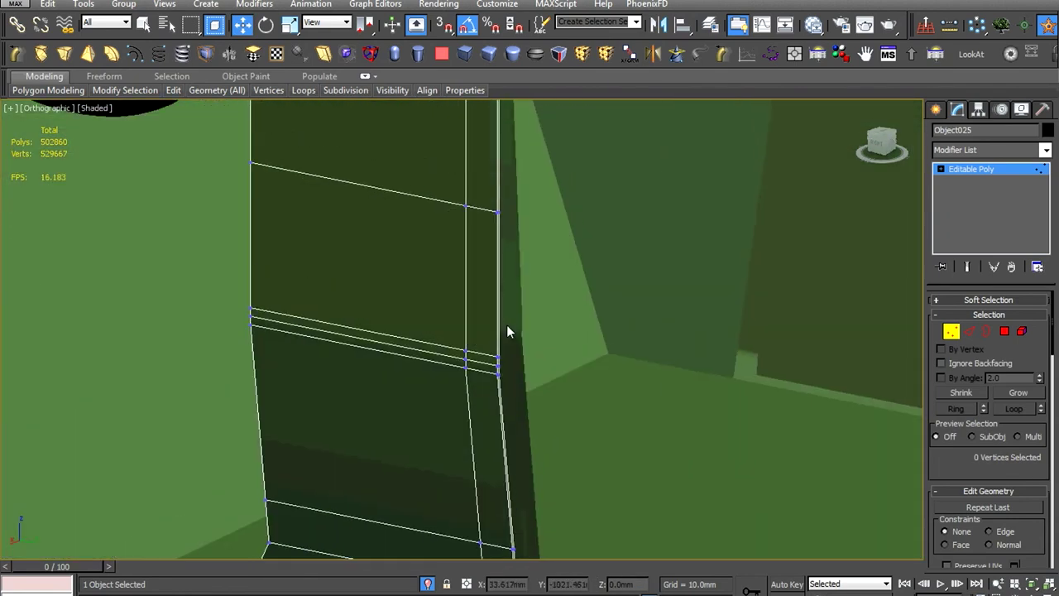
scroll(508, 331, "up", 2)
scroll(529, 207, "down", 2)
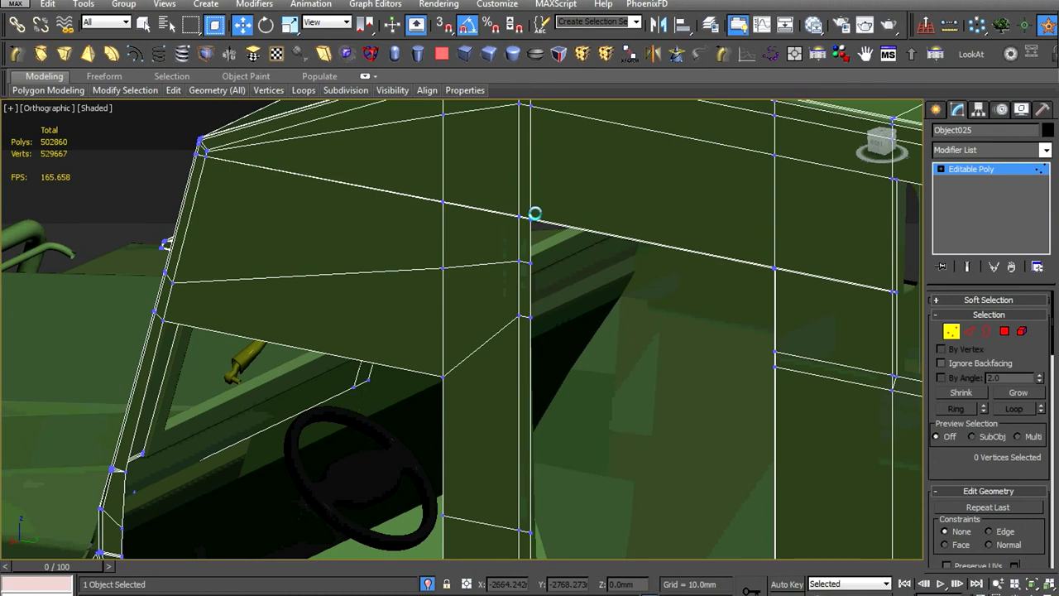
scroll(535, 213, "down", 3)
scroll(583, 292, "down", 5)
scroll(583, 291, "down", 1)
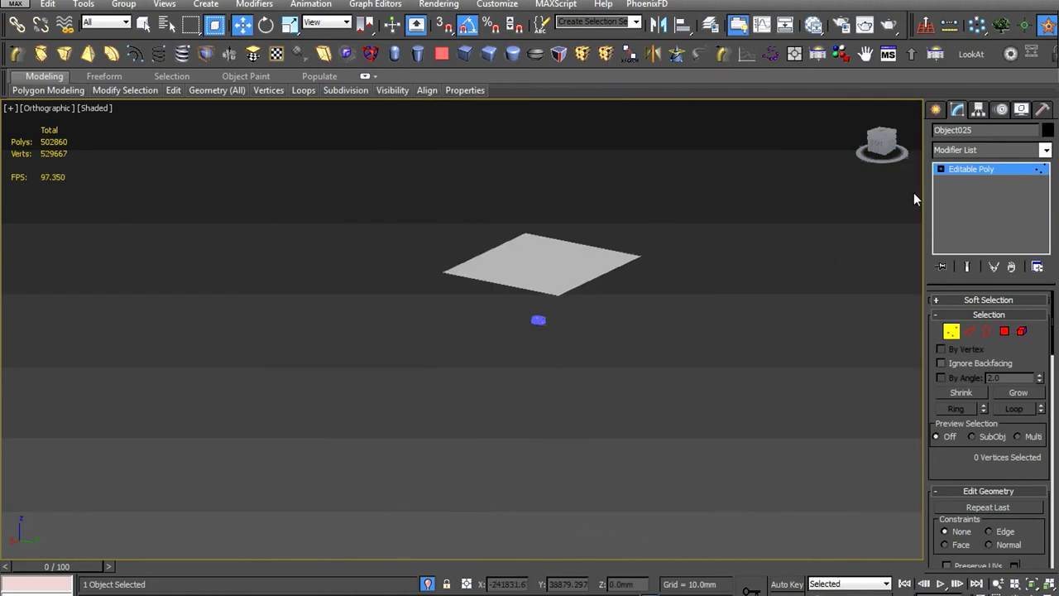
key("super")
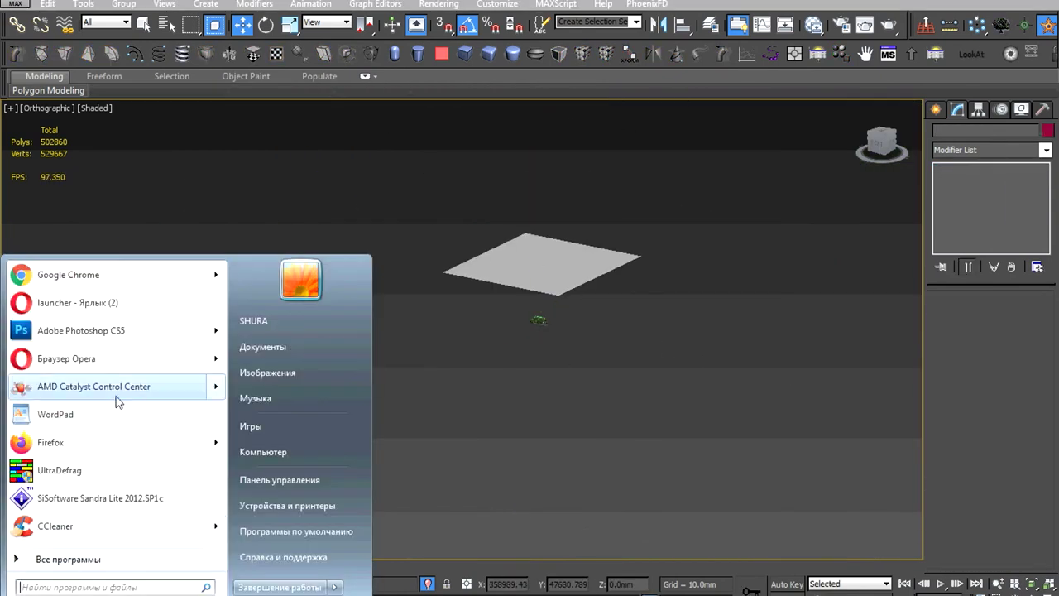
left_click(118, 387)
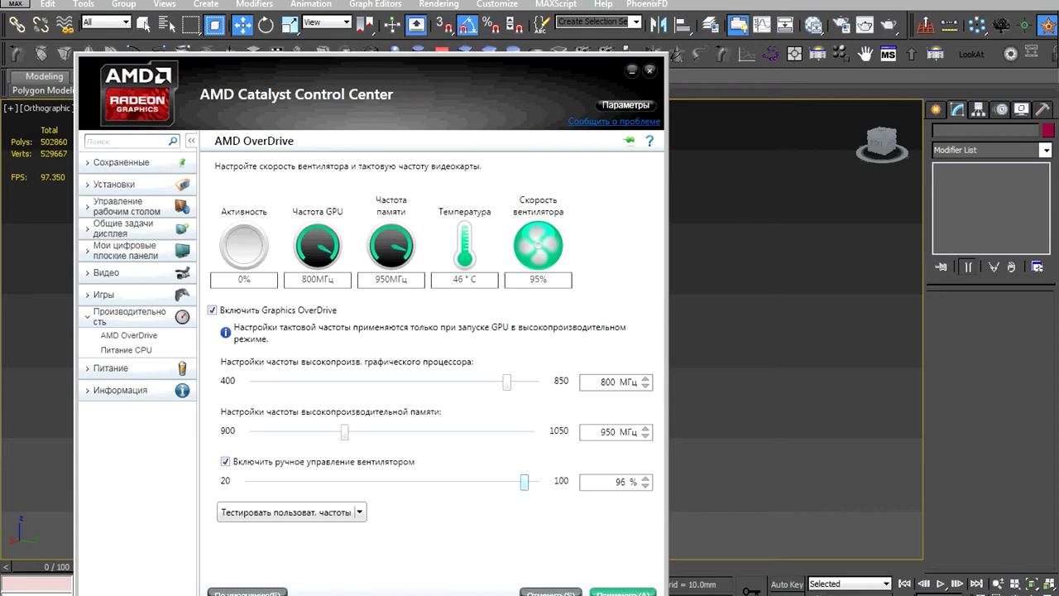
left_click(630, 70)
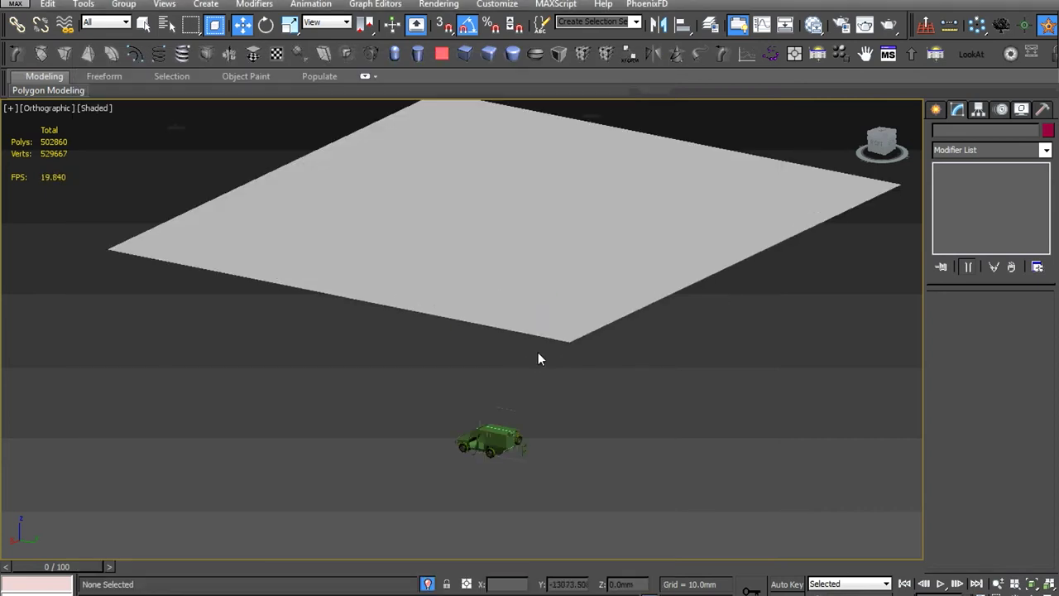
Select the truck body at edge level and inspect its roofline and side
scroll(491, 443, "up", 10)
left_click(488, 297)
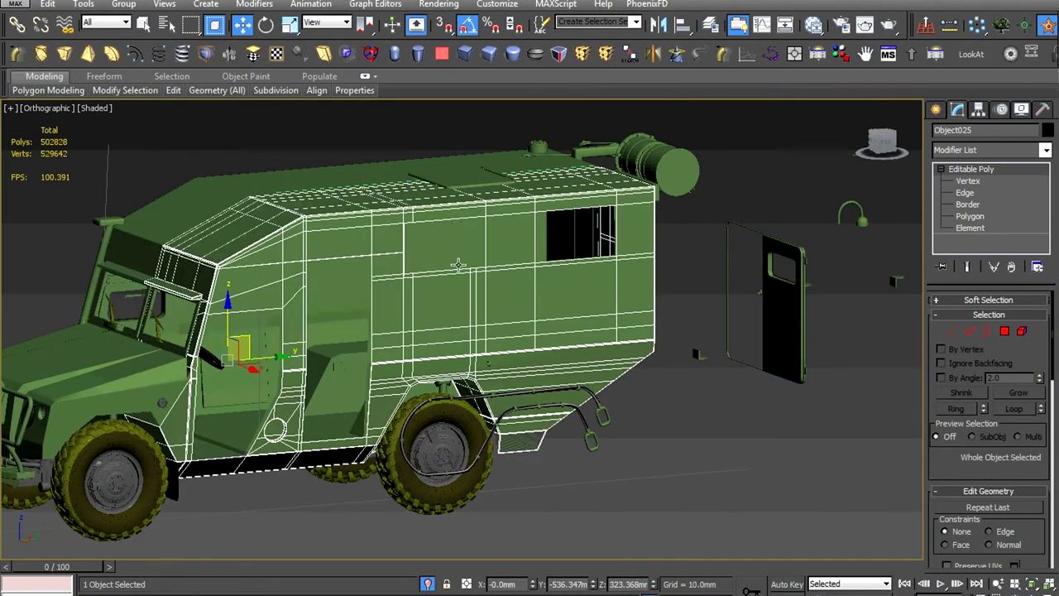
scroll(488, 296, "up", 5)
scroll(488, 297, "up", 3)
key("2")
middle_click_drag(352, 242, 377, 320)
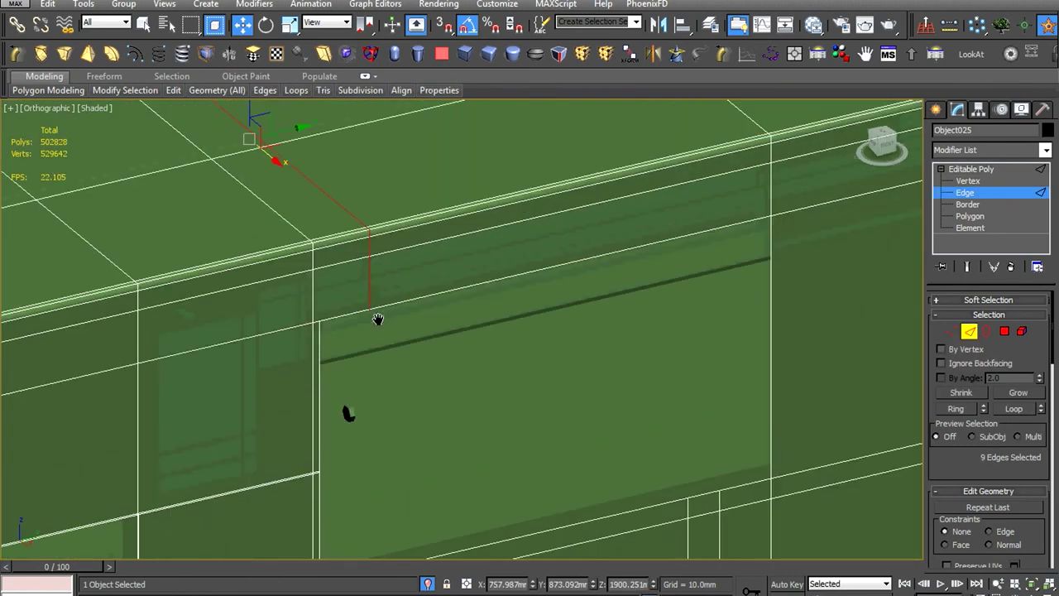
middle_click_drag(348, 416, 356, 364)
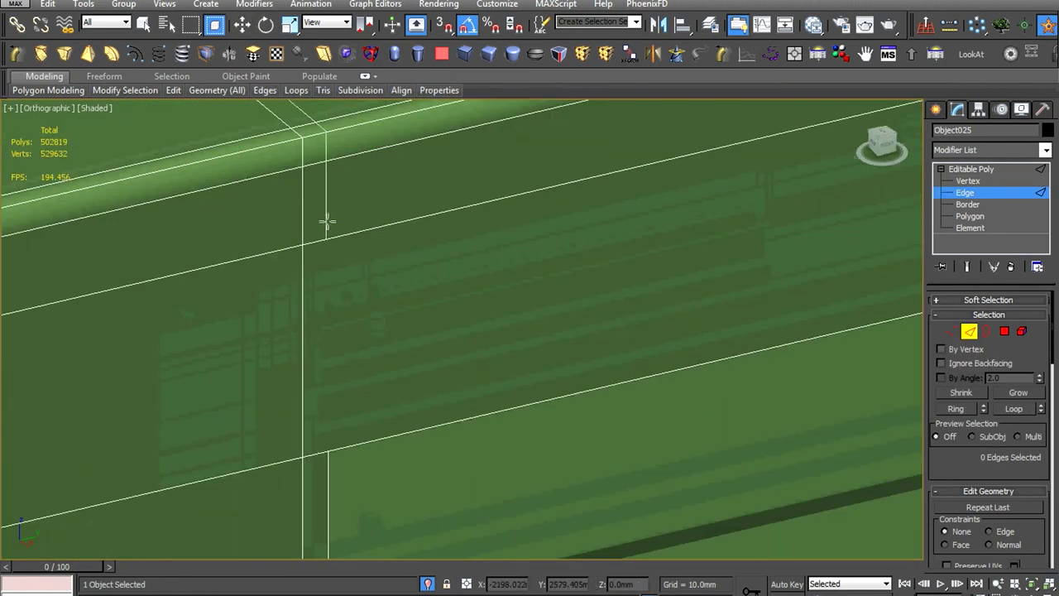
scroll(496, 372, "down", 5)
scroll(442, 359, "down", 3)
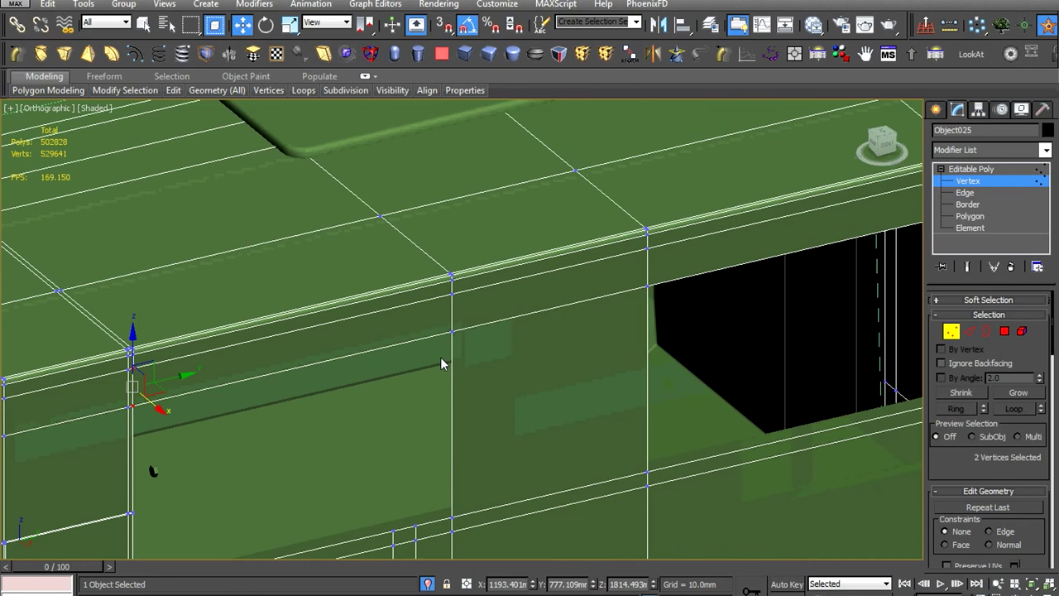
left_click(451, 331)
middle_click_drag(451, 331, 551, 331, "alt")
left_click(551, 331)
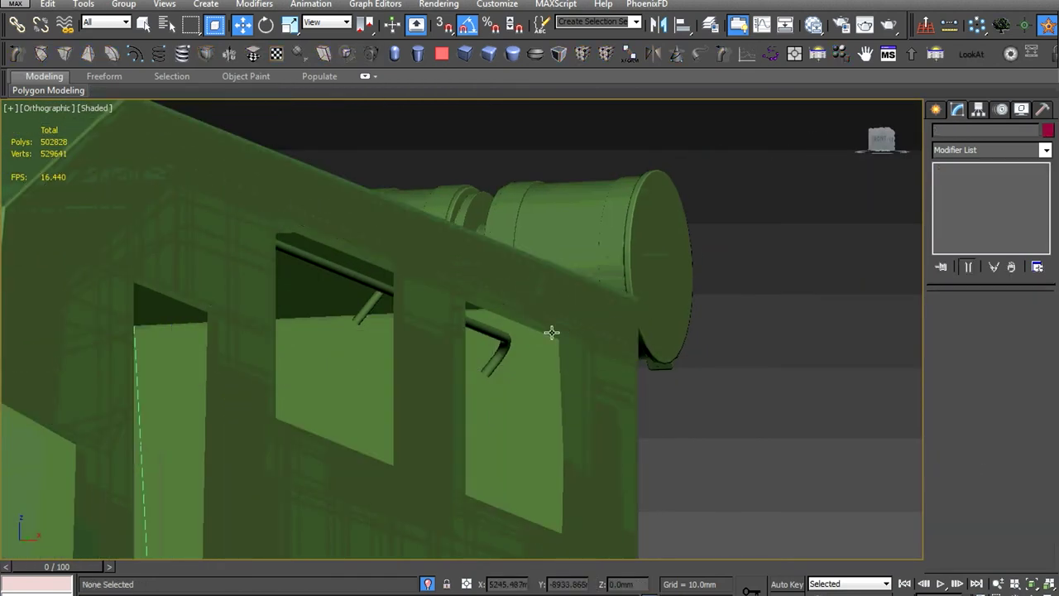
Select the roof rail (Object028) and, in Front view, select one half's vertices
left_click(461, 352)
scroll(428, 406, "down", 3)
scroll(428, 406, "up", 5)
mouse_move(427, 406)
middle_mouse_down("alt")
mouse_move(349, 345)
mouse_move(283, 354)
middle_mouse_up("alt")
scroll(349, 346, "down", 5)
key("1")
scroll(283, 354, "up", 5)
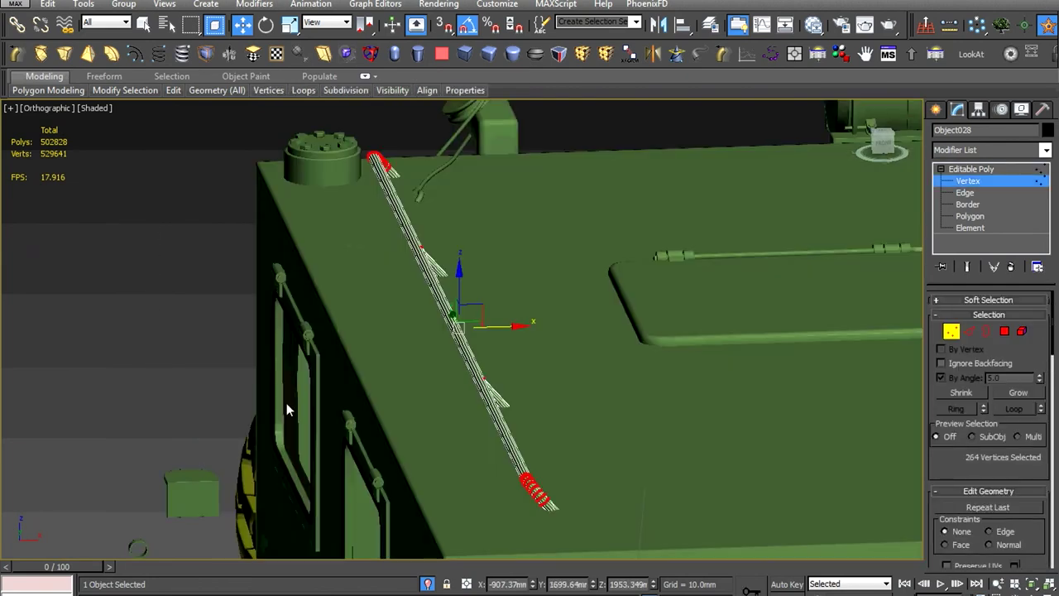
key("f")
scroll(492, 310, "down", 2)
key("e")
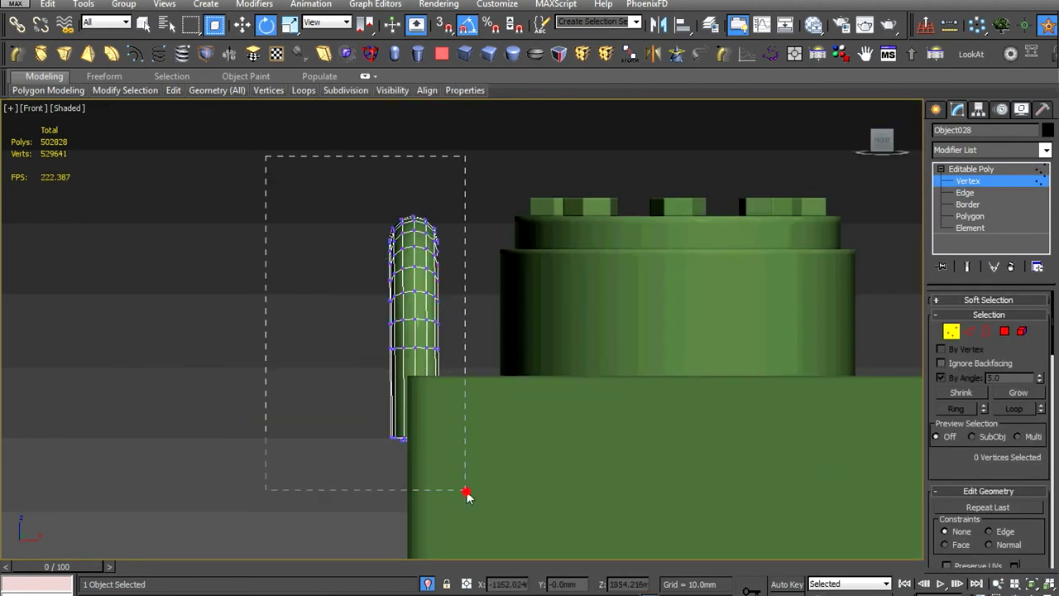
left_click_drag(466, 494, 467, 495)
Switch back to Move and orbit to an overhead view of the roof rail
right_click(510, 339)
left_click(579, 348)
middle_click_drag(609, 300, 640, 381, "alt")
scroll(591, 306, "up", 3)
scroll(591, 306, "down", 3)
mouse_move(591, 306)
middle_mouse_down("alt")
mouse_move(549, 344)
mouse_move(637, 371)
middle_mouse_up("alt")
scroll(549, 344, "down", 3)
Convert the mirrored roof rail to Editable Poly
right_click(638, 277)
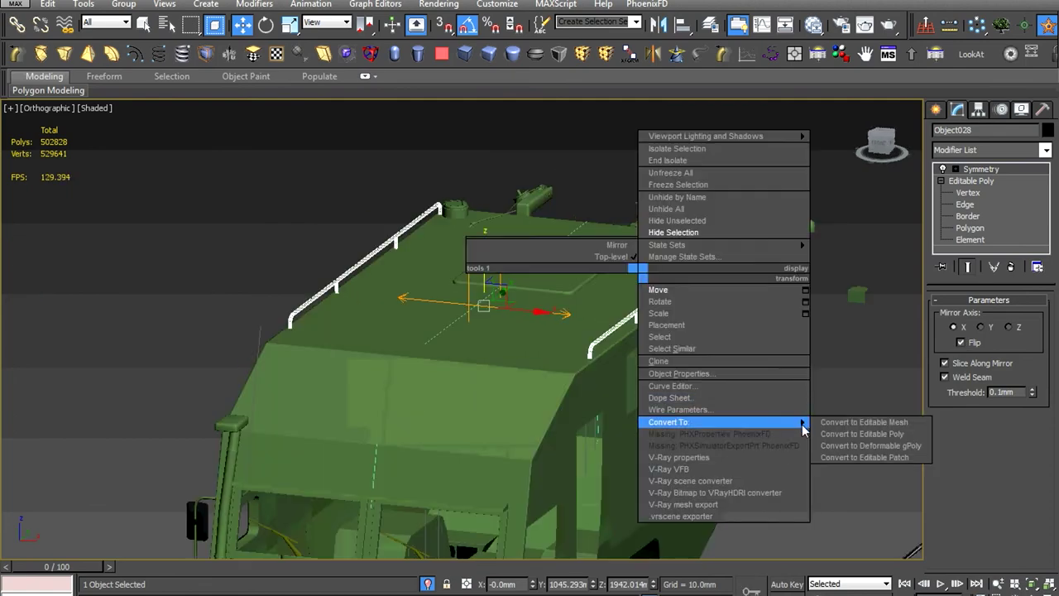
left_click(876, 436)
scroll(453, 358, "up", 5)
scroll(454, 358, "down", 5)
Collapse the truck body (Object025) into an Editable Poly and enter Edge mode
right_click(573, 306)
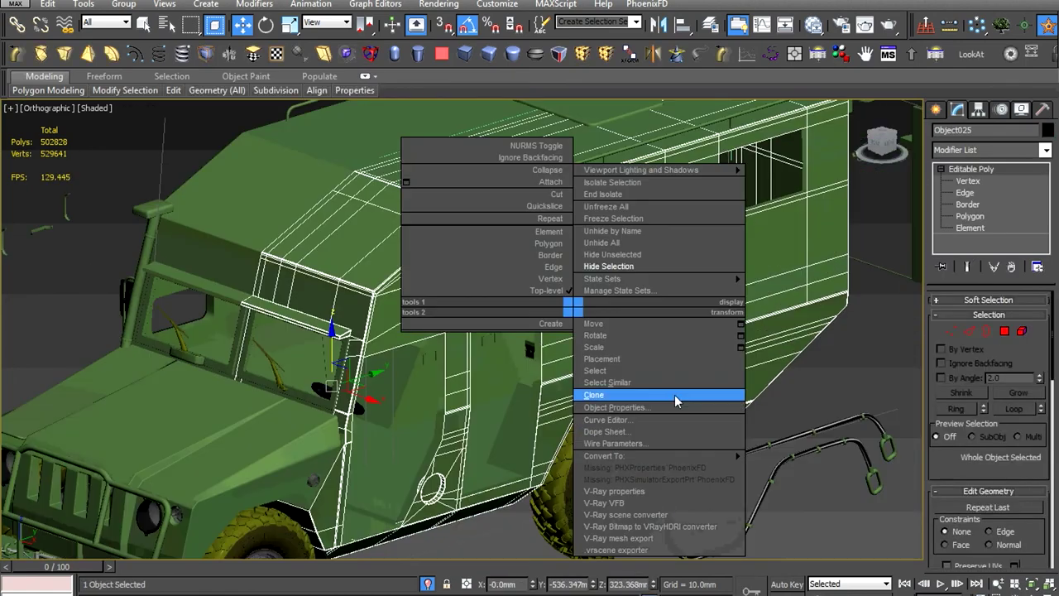
left_click(787, 469)
scroll(787, 469, "up", 3)
scroll(536, 427, "up", 3)
key("2")
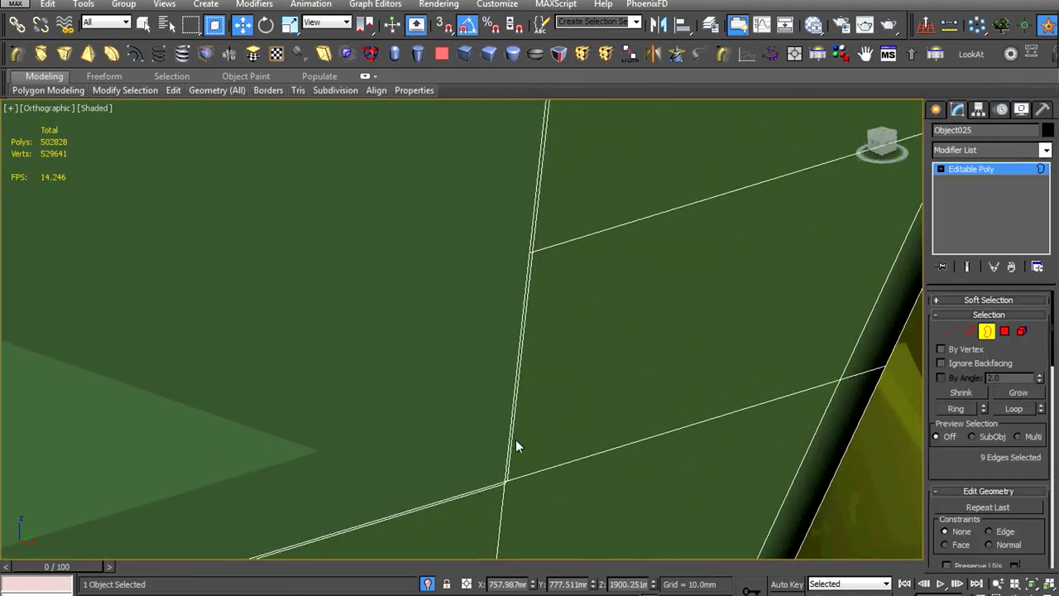
scroll(513, 441, "down", 5)
scroll(495, 272, "up", 4)
scroll(454, 308, "down", 3)
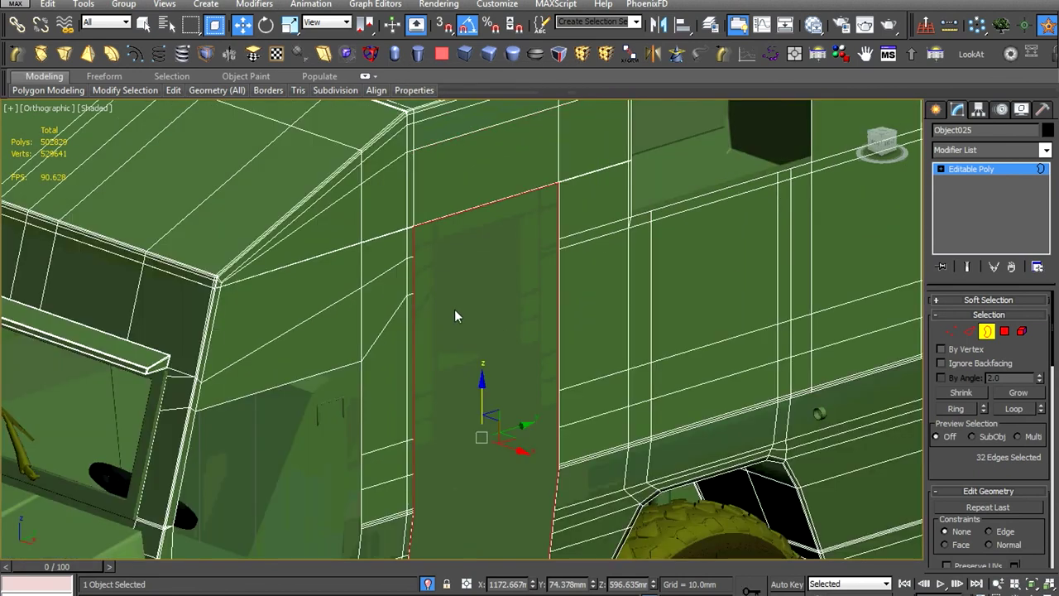
Select a body vertex beside the door edge and reframe the view toward the wheel
key("1")
scroll(373, 312, "up", 3)
left_click(373, 309)
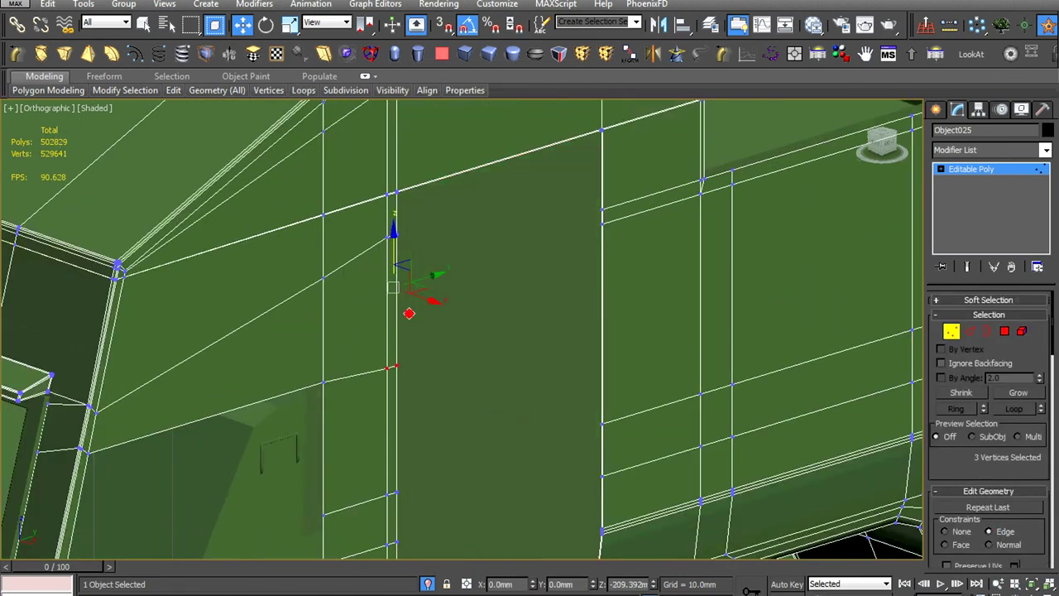
scroll(433, 298, "down", 2)
mouse_move(433, 298)
middle_mouse_down()
mouse_move(445, 218)
mouse_move(579, 372)
middle_mouse_up()
scroll(422, 224, "down", 4)
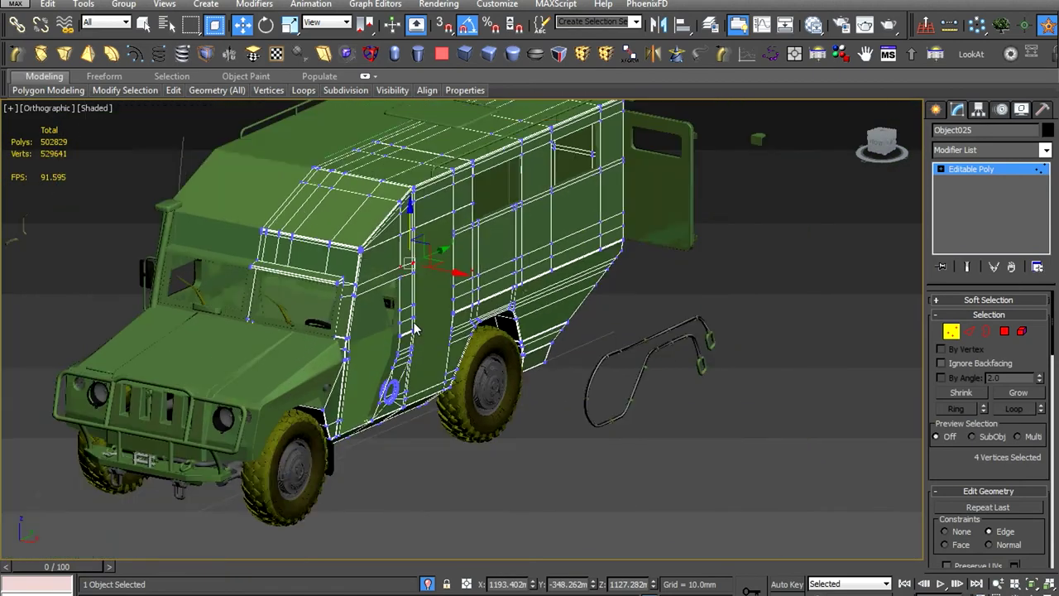
mouse_move(629, 398)
middle_mouse_down()
mouse_move(648, 430)
mouse_move(685, 359)
mouse_move(689, 445)
middle_mouse_up()
key("1")
scroll(685, 359, "up", 3)
scroll(677, 370, "down", 2)
With 3D Snaps on, snap the selected body vertices onto the side edge
left_click(677, 371)
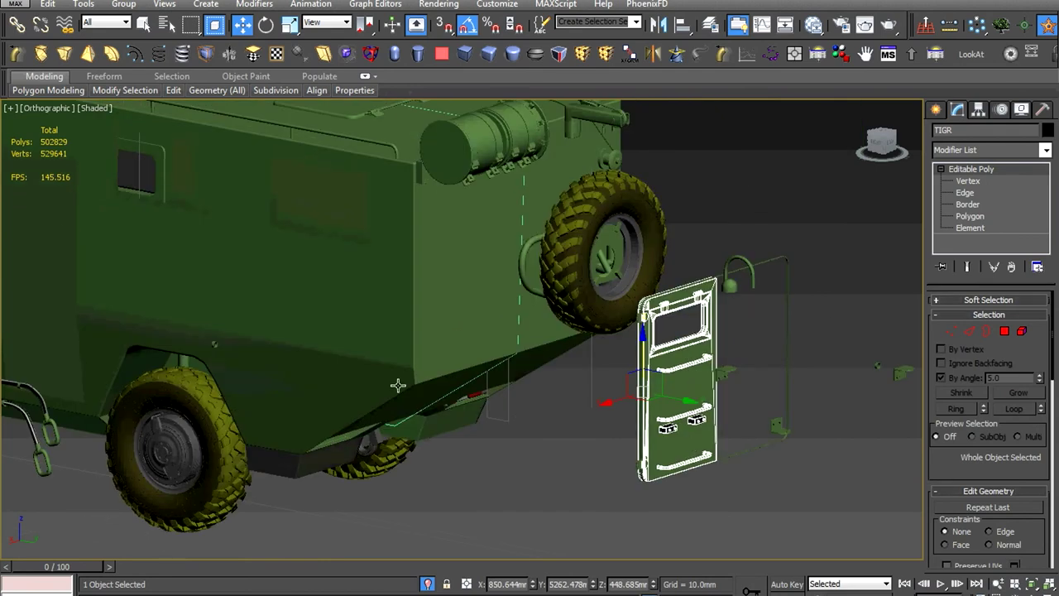
key("1")
scroll(415, 316, "up", 5)
scroll(454, 445, "up", 3)
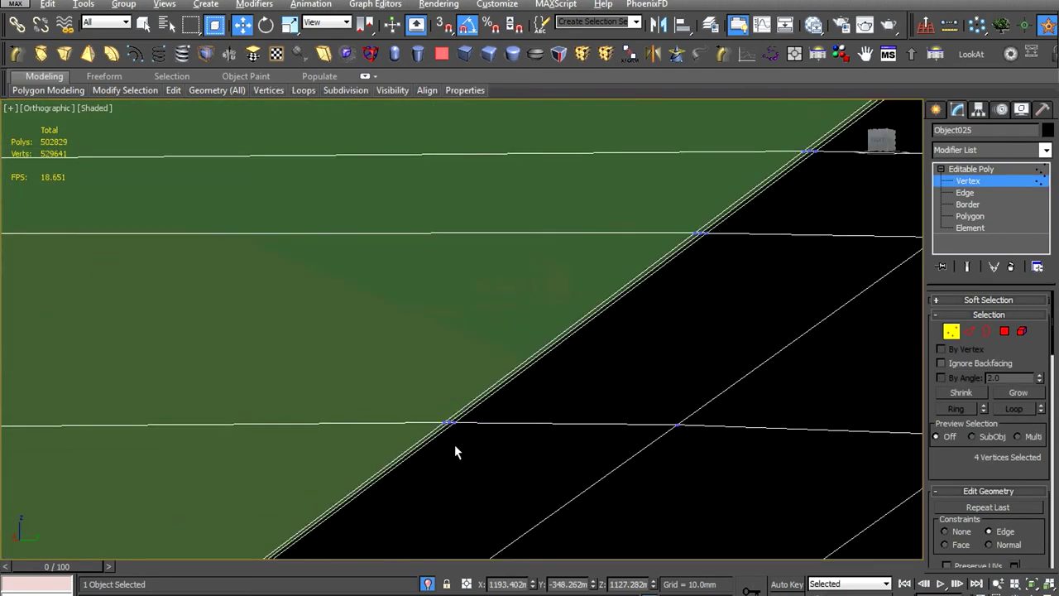
scroll(447, 422, "up", 2)
key("s")
left_click_drag(451, 420, 439, 211)
scroll(565, 270, "down", 4)
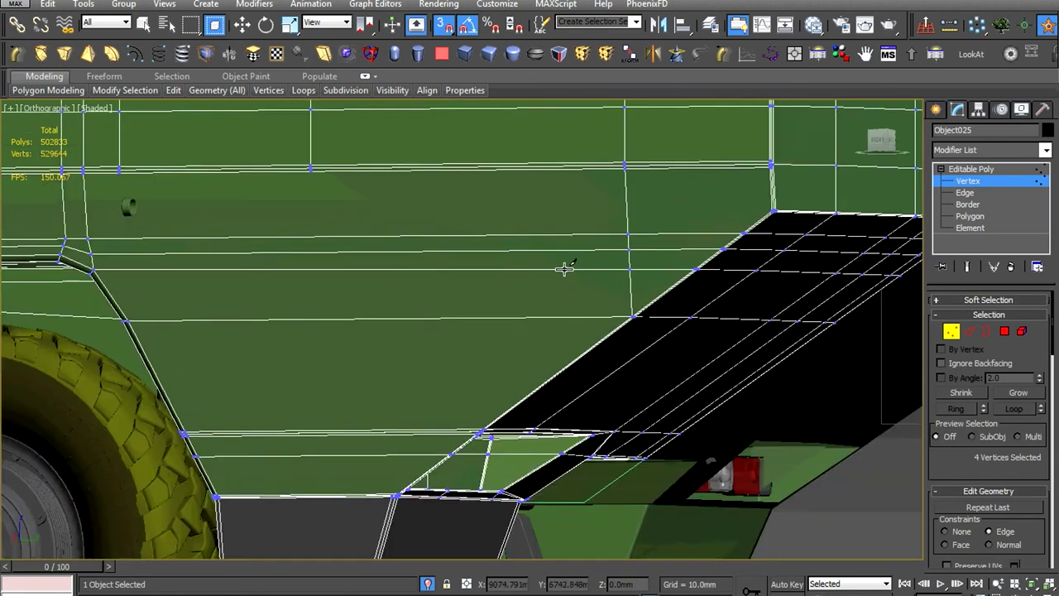
key("w")
scroll(341, 281, "down", 2)
scroll(399, 294, "up", 2)
scroll(447, 348, "down", 1)
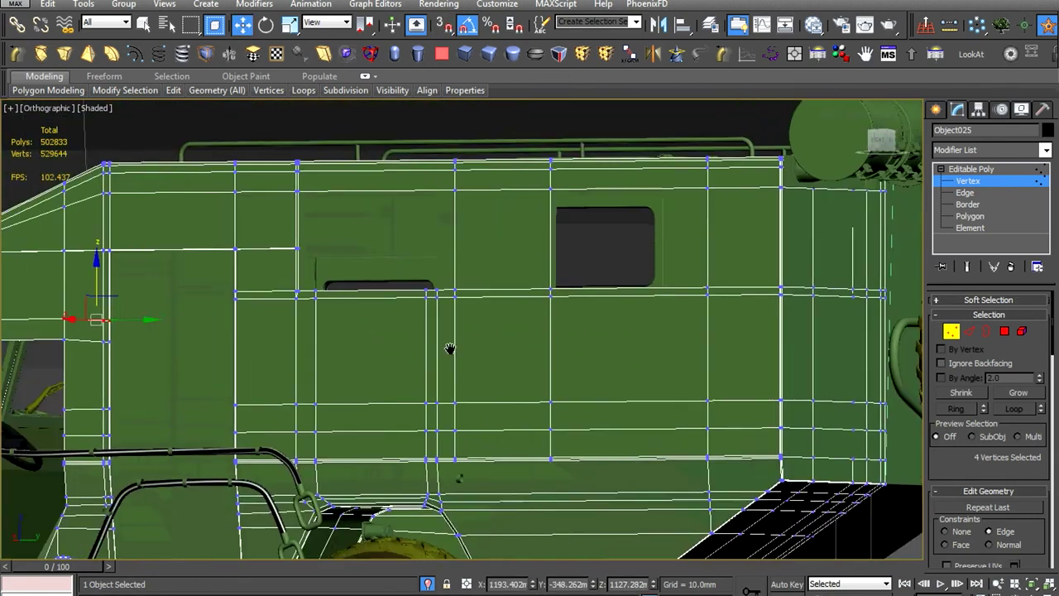
scroll(326, 359, "up", 2)
scroll(444, 423, "up", 2)
Select a vertical side edge near the wheel arch and isolate the truck body
key("2")
left_click(428, 385)
middle_click_drag(427, 386, 460, 418, "alt")
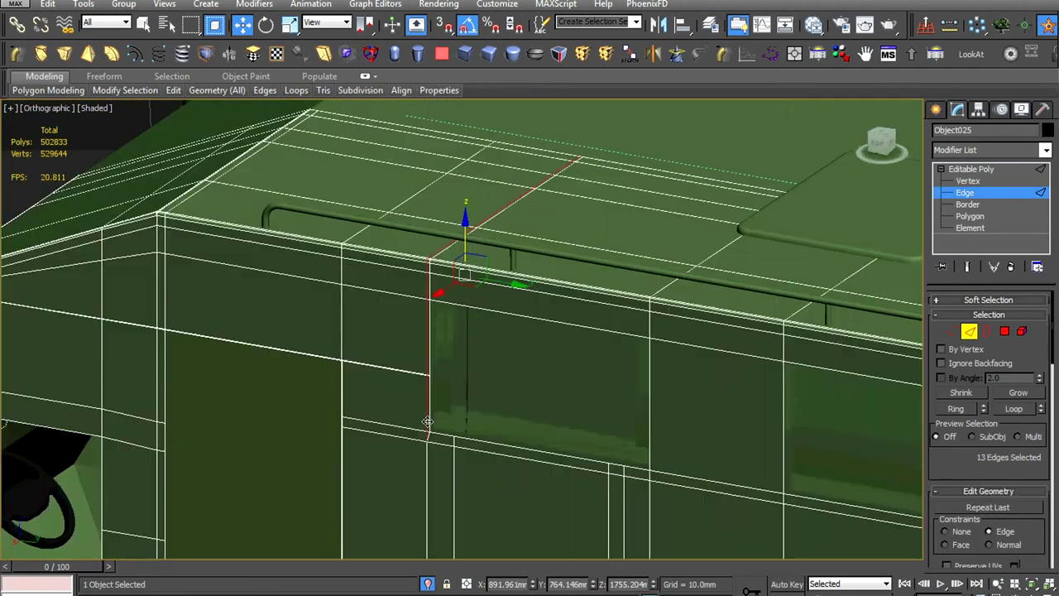
scroll(506, 409, "down", 2)
scroll(461, 341, "down", 2)
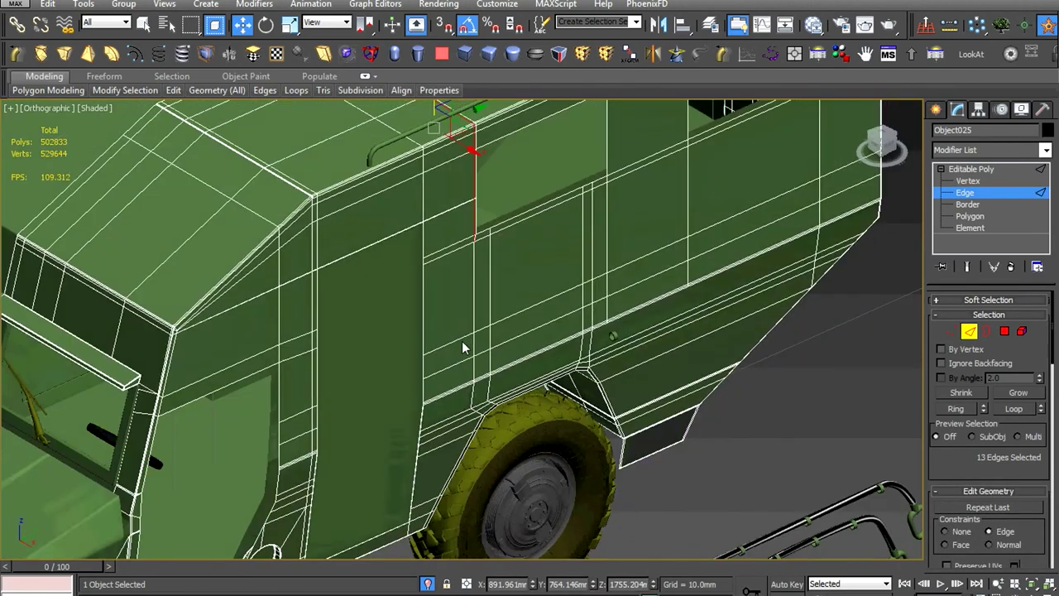
scroll(406, 389, "up", 3)
scroll(394, 383, "up", 3)
scroll(384, 382, "down", 3)
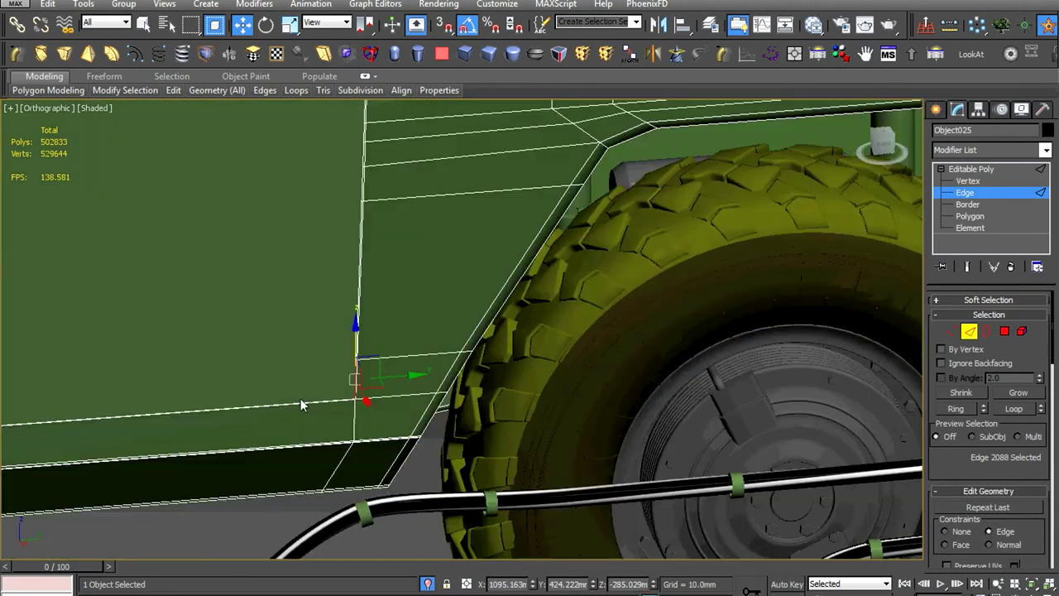
scroll(248, 409, "up", 3)
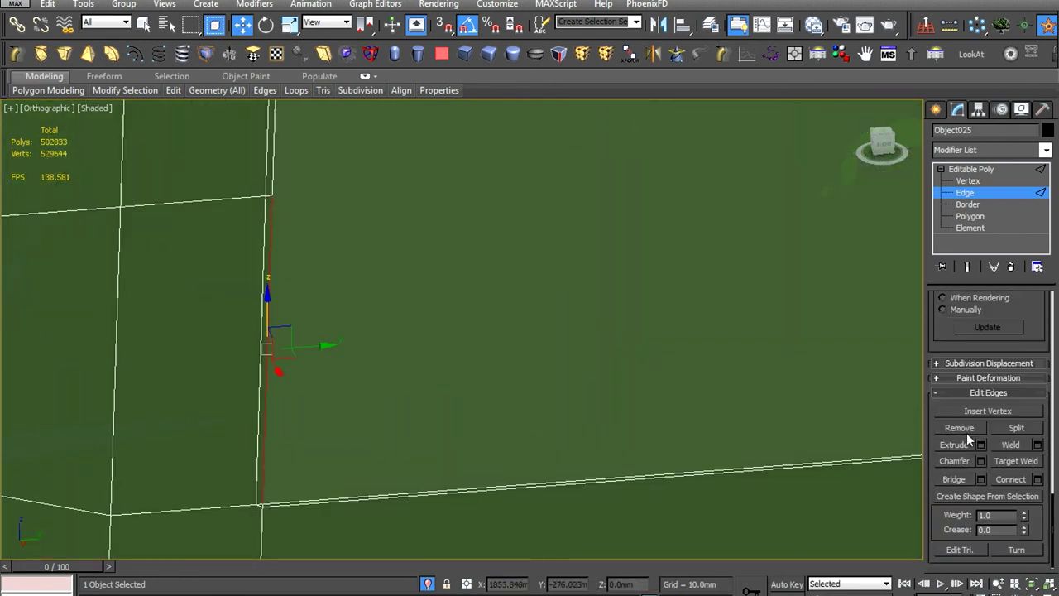
scroll(526, 387, "down", 5)
scroll(499, 439, "up", 1)
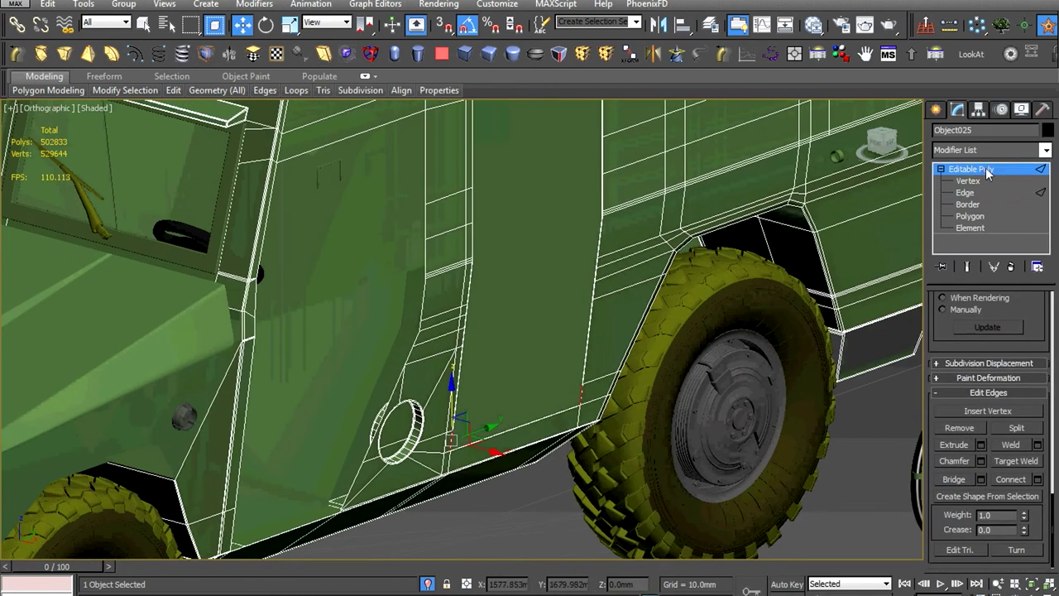
left_click(968, 181)
key("alt+q")
scroll(704, 307, "up", 3)
scroll(444, 281, "up", 3)
Connect three pairs of side-panel vertices with new edges
scroll(383, 299, "up", 3)
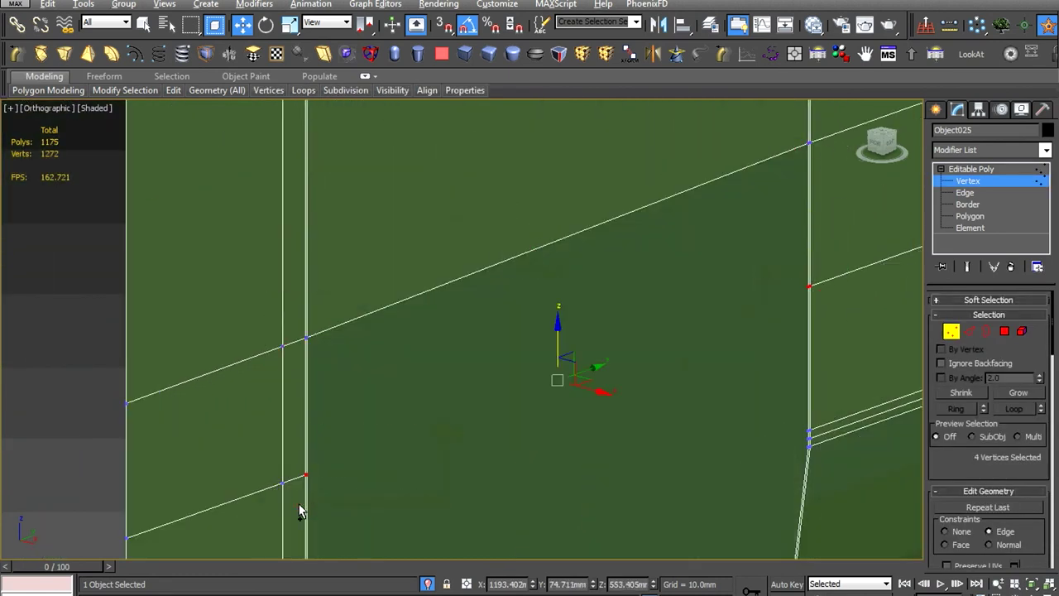
scroll(315, 414, "down", 2)
middle_click_drag(326, 314, 455, 273)
scroll(496, 260, "up", 3)
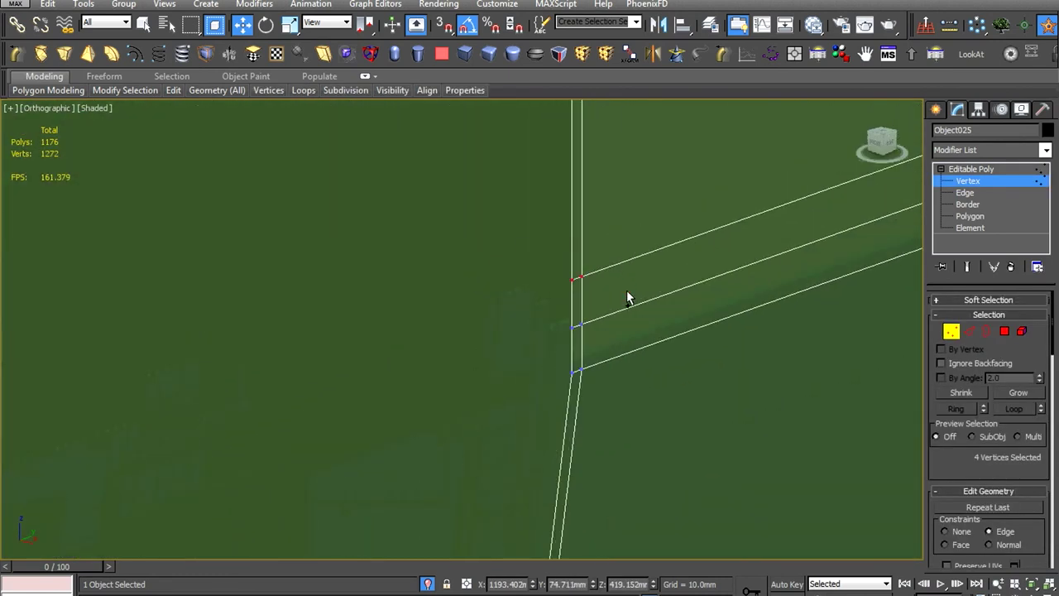
scroll(560, 344, "up", 3)
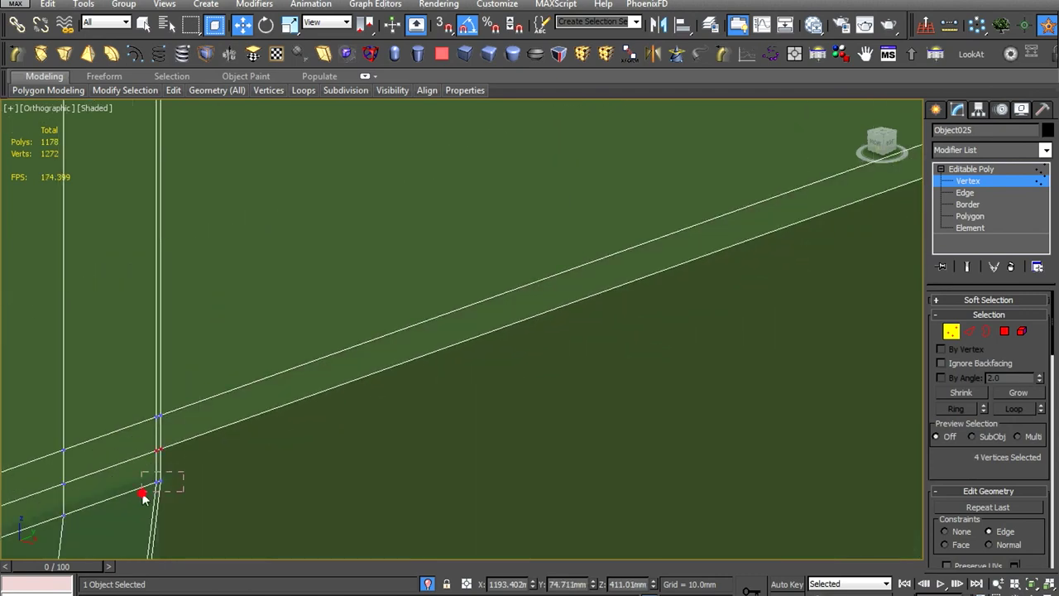
scroll(626, 362, "up", 3)
scroll(554, 302, "up", 2)
scroll(464, 335, "down", 3)
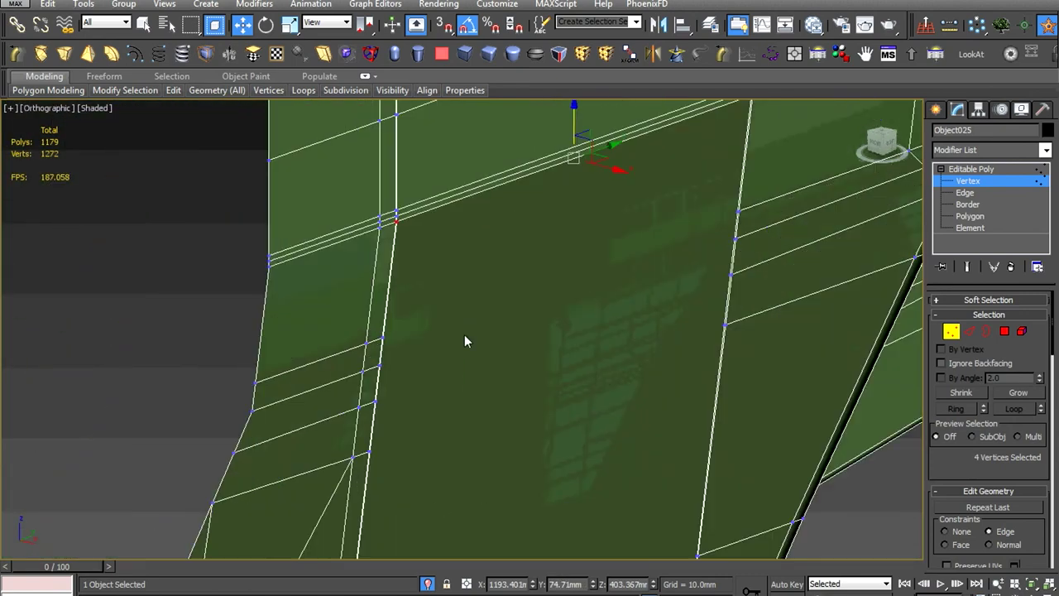
scroll(470, 322, "up", 5)
left_click_drag(592, 298, 536, 266)
scroll(560, 326, "down", 3)
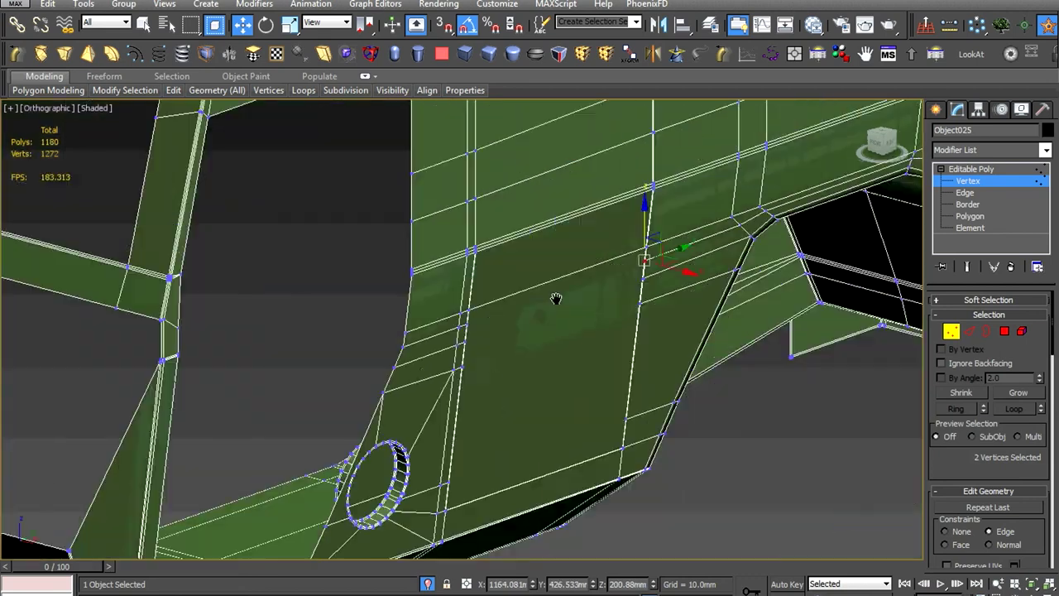
scroll(555, 295, "up", 5)
left_click_drag(351, 284, 281, 323)
scroll(307, 362, "down", 3)
Pan across the side panel to the fender ring-hole in Vertex mode
middle_click_drag(638, 284, 549, 336)
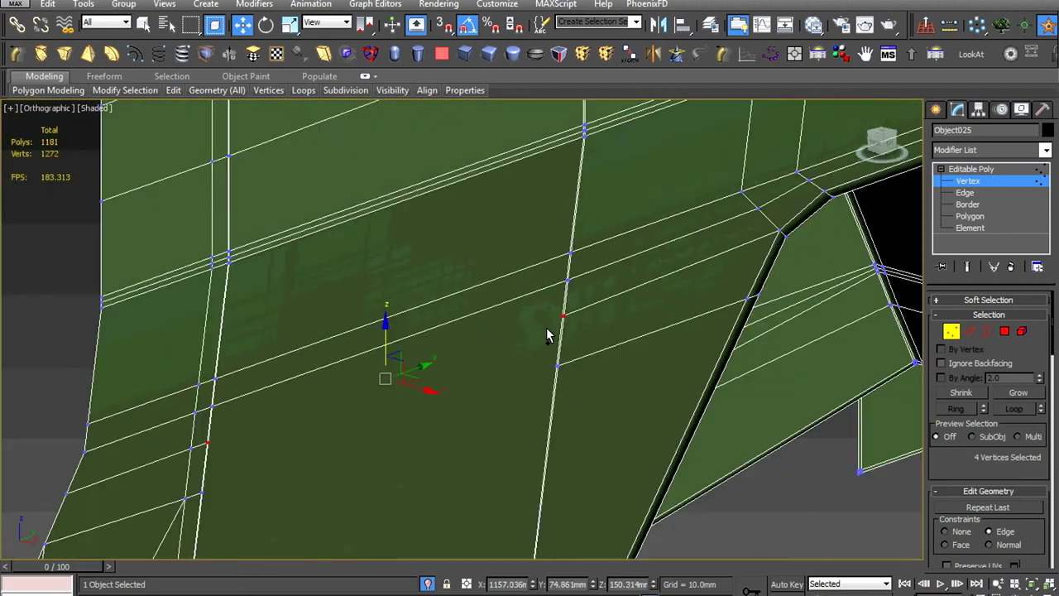
scroll(402, 371, "up", 3)
middle_click_drag(402, 370, 501, 367)
scroll(506, 407, "down", 2)
scroll(474, 302, "down", 3)
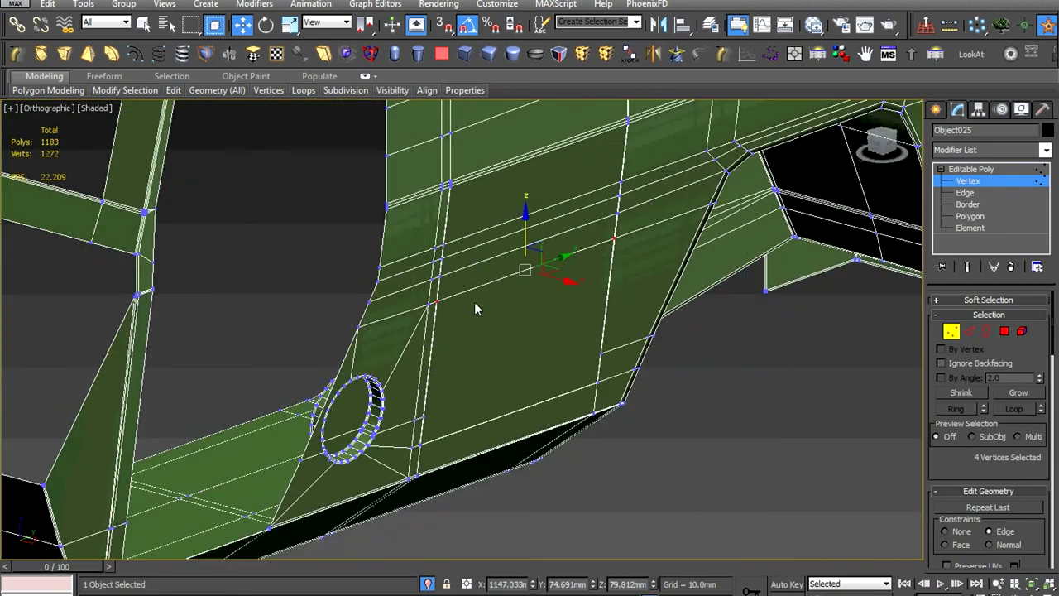
scroll(489, 418, "up", 3)
scroll(430, 438, "up", 3)
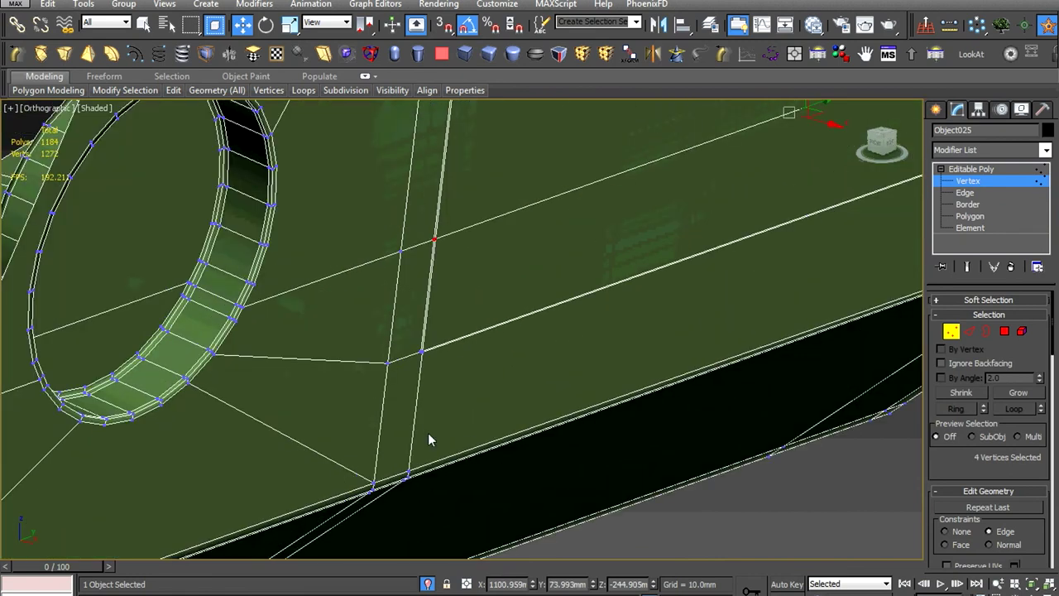
scroll(419, 313, "up", 3)
scroll(405, 355, "down", 3)
scroll(432, 268, "down", 2)
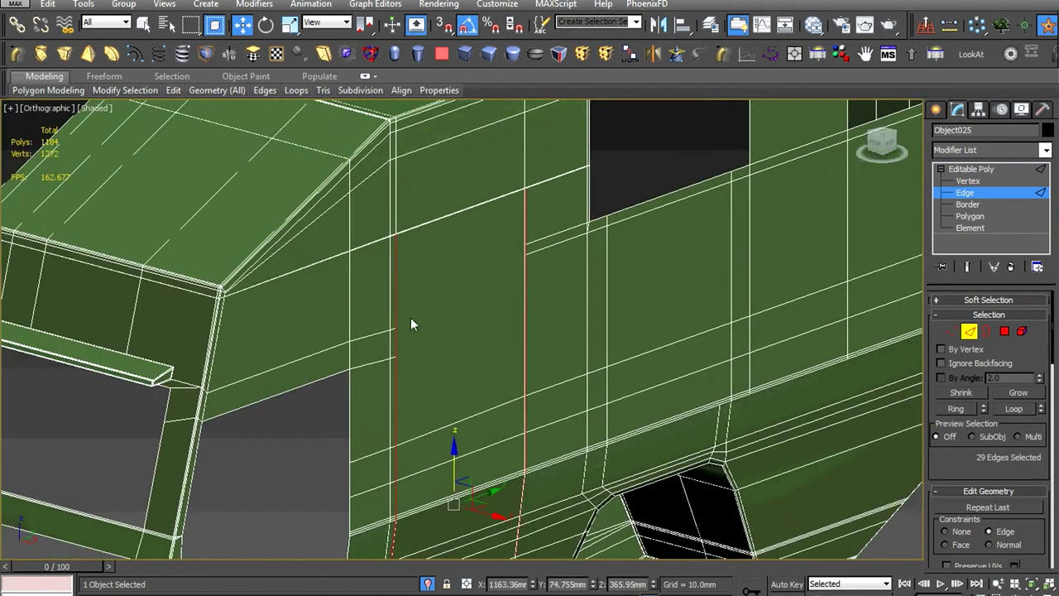
key("1")
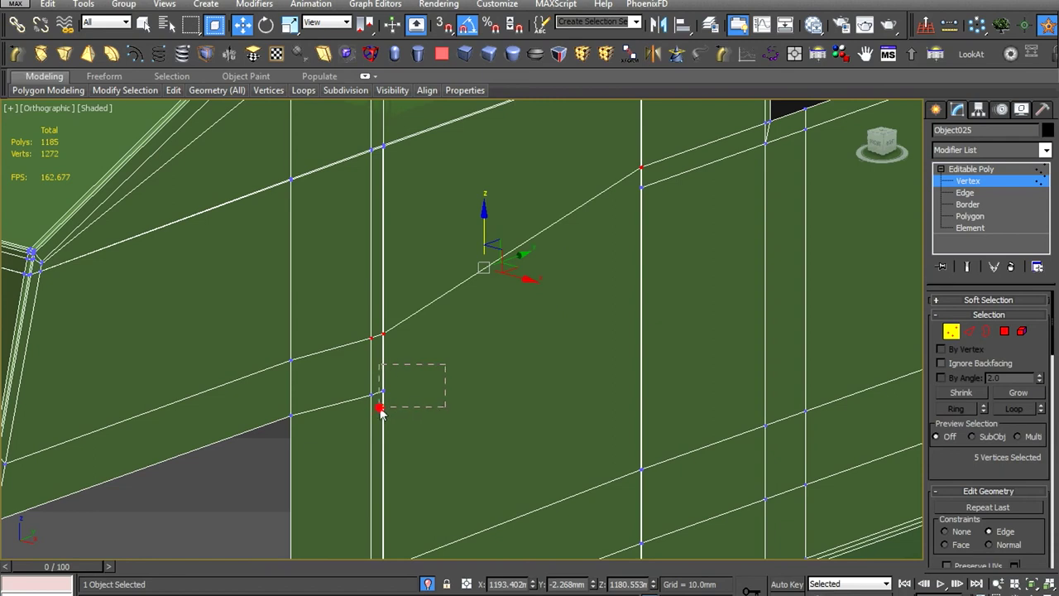
scroll(610, 284, "down", 2)
scroll(601, 307, "down", 2)
scroll(601, 307, "up", 4)
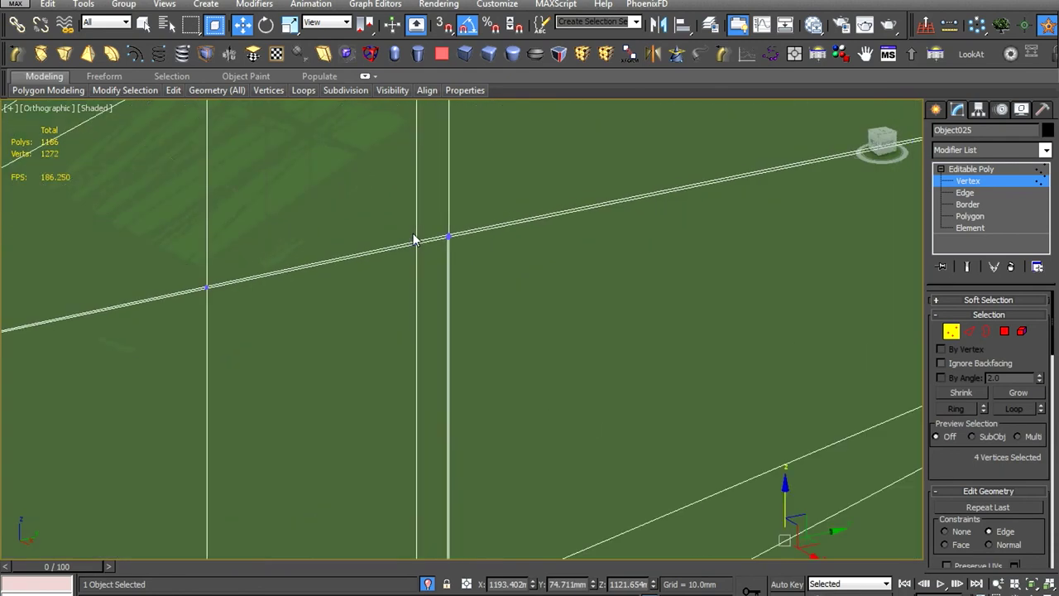
scroll(346, 331, "down", 2)
scroll(346, 331, "down", 2)
scroll(359, 305, "up", 5)
Remove an unwanted edge at the corner of the body panel
key("2")
scroll(364, 298, "down", 4)
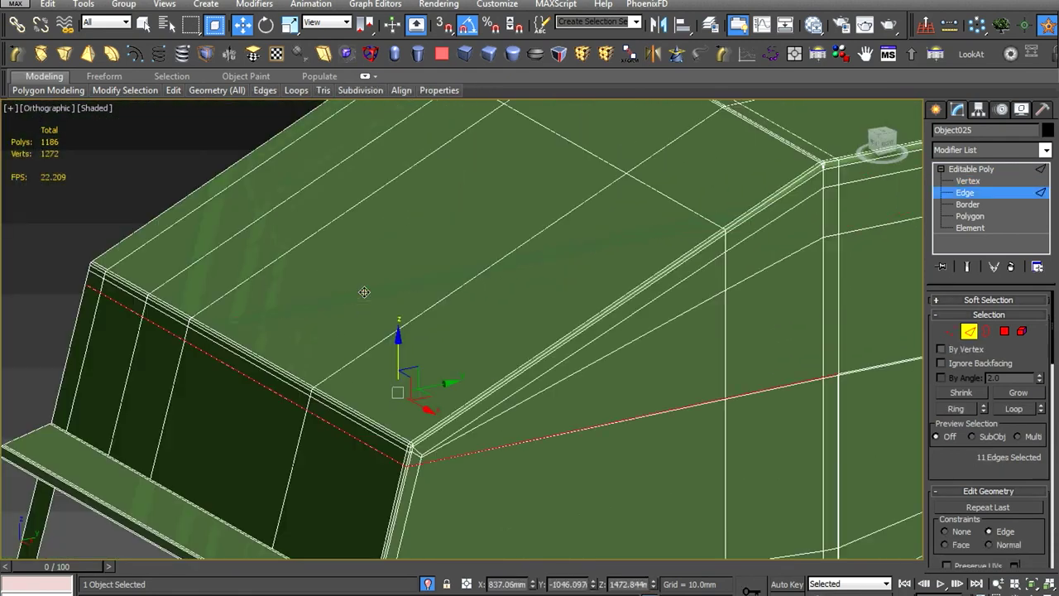
scroll(389, 364, "up", 2)
scroll(546, 424, "down", 3)
scroll(346, 410, "up", 5)
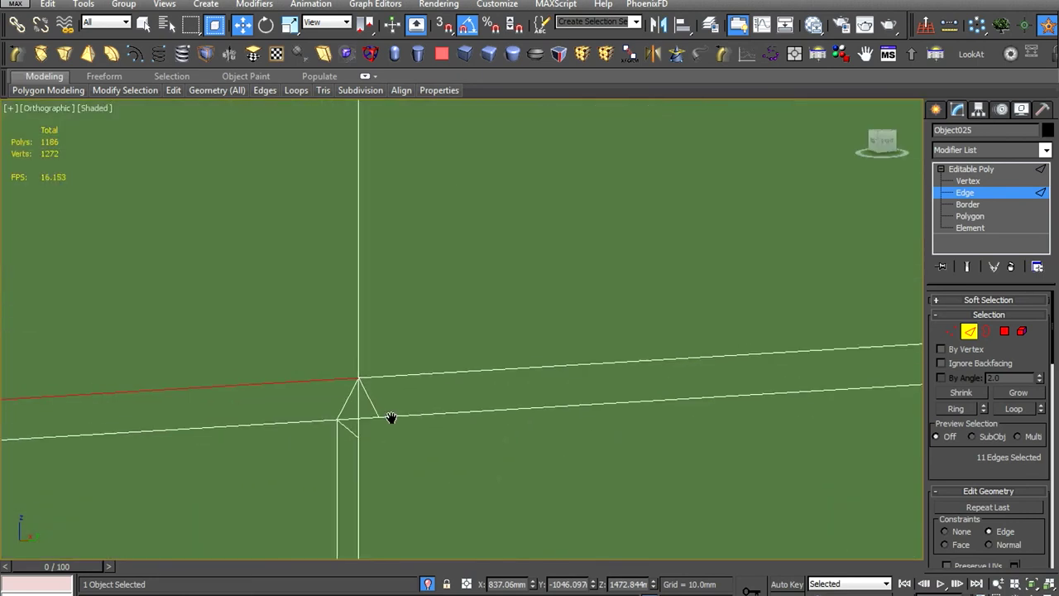
scroll(391, 417, "up", 2)
right_click(405, 358)
left_click(330, 445)
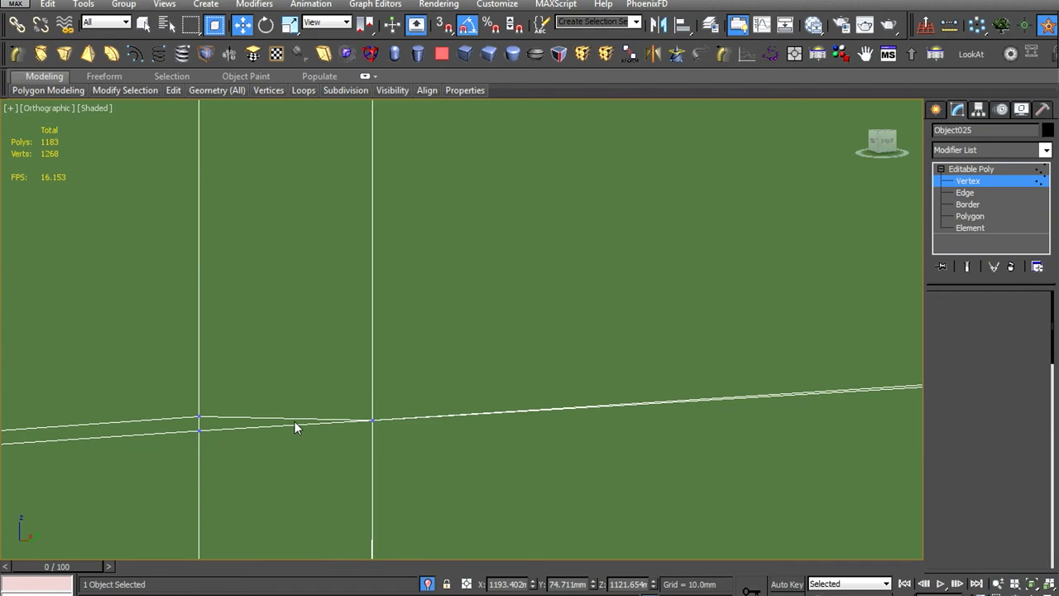
scroll(623, 368, "down", 1)
left_click(671, 395)
key("ctrl+BackSpace")
Target Weld the left stray vertex onto the center vertex
scroll(592, 415, "down", 3)
scroll(592, 411, "up", 5)
key("1")
scroll(615, 394, "up", 2)
right_click(581, 356)
left_click(485, 414)
left_click(517, 406)
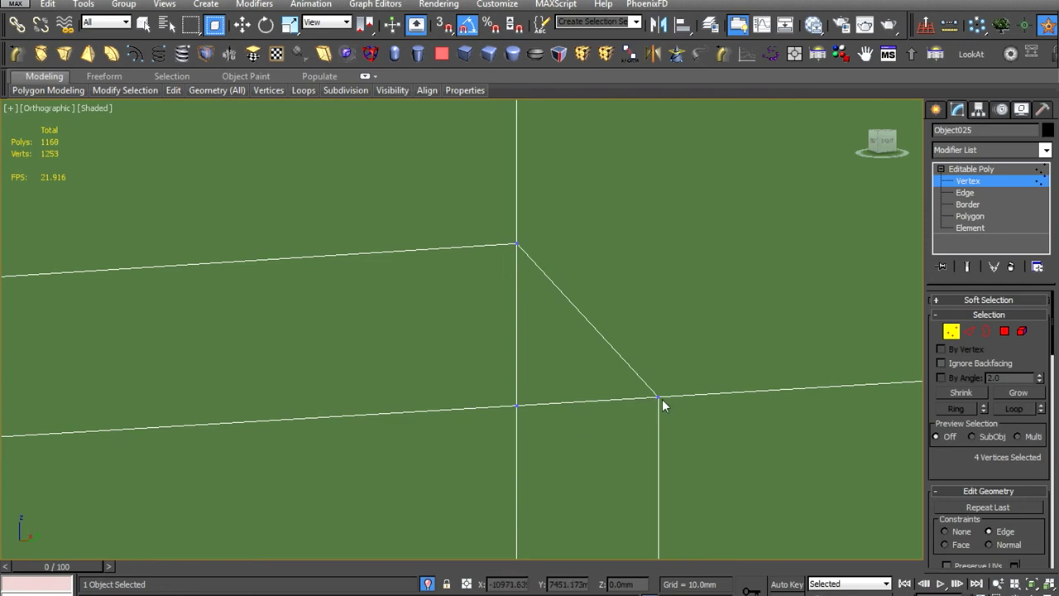
scroll(558, 385, "down", 2)
scroll(536, 445, "down", 2)
scroll(536, 444, "up", 3)
scroll(539, 326, "up", 2)
Target Weld the next stray vertices onto their neighbours
right_click(590, 219)
left_click(571, 327)
right_click(576, 295)
left_click(556, 396)
scroll(534, 461, "up", 1)
right_click(607, 326)
left_click(543, 428)
scroll(579, 389, "down", 3)
scroll(585, 438, "up", 3)
Target Weld the last remaining stray vertices onto their neighbours
right_click(586, 438)
left_click(529, 414)
scroll(431, 353, "up", 3)
scroll(554, 365, "down", 3)
scroll(534, 406, "up", 3)
right_click(534, 405)
left_click(546, 439)
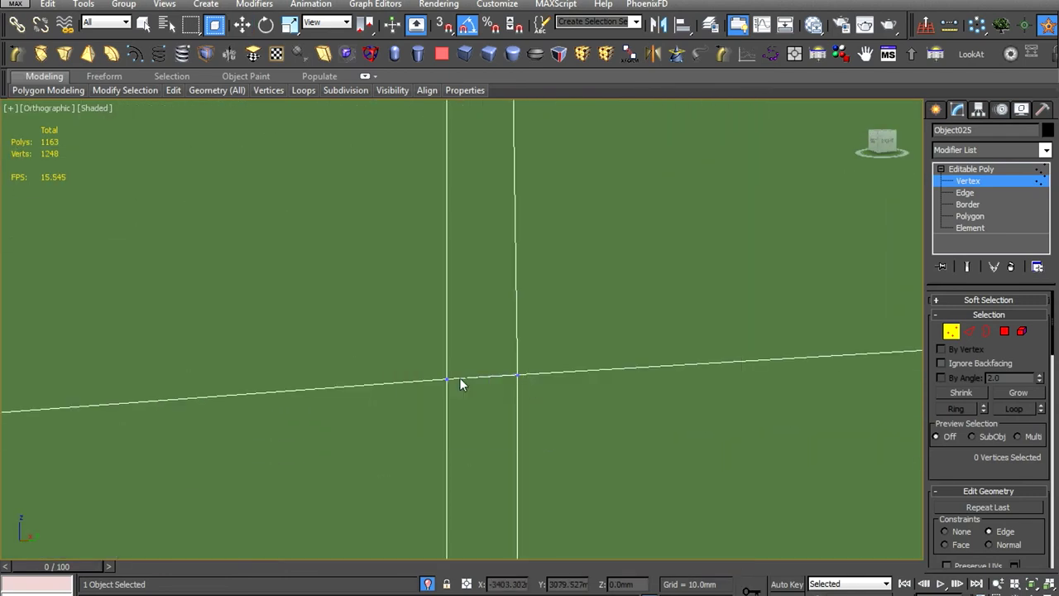
scroll(555, 379, "down", 3)
scroll(579, 328, "up", 3)
Remove the redundant vertical edges beside the welded vertices
key("2")
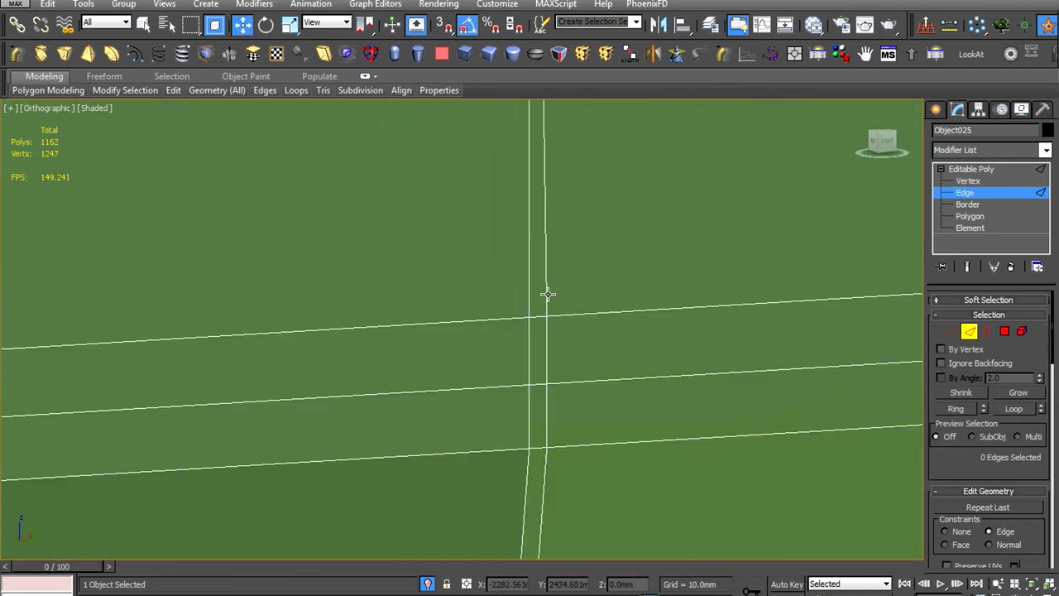
scroll(546, 293, "down", 3)
scroll(539, 351, "up", 5)
middle_click_drag(426, 465, 501, 422)
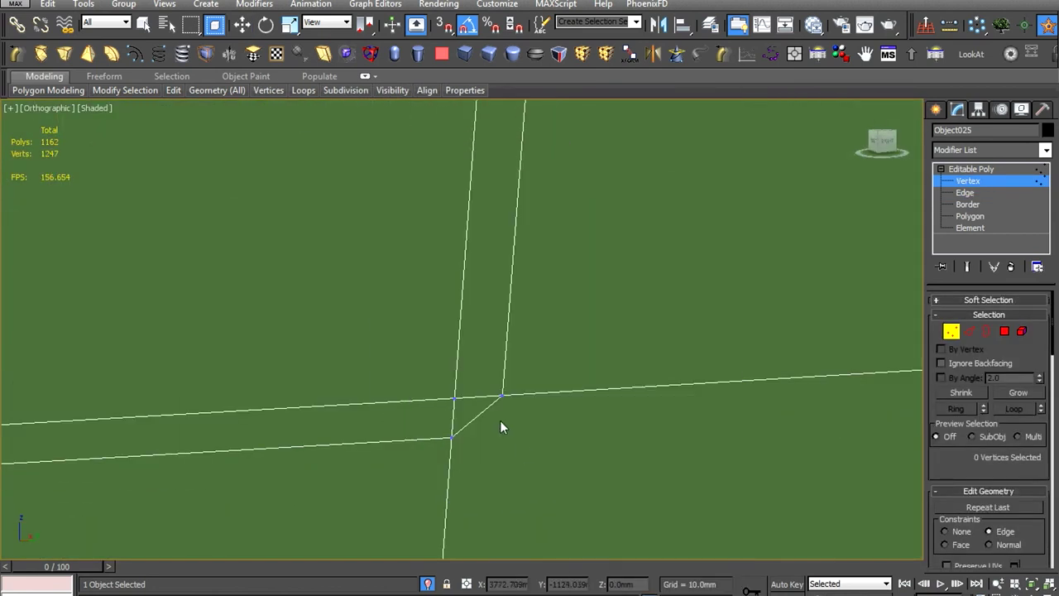
key("2")
scroll(541, 228, "down", 4)
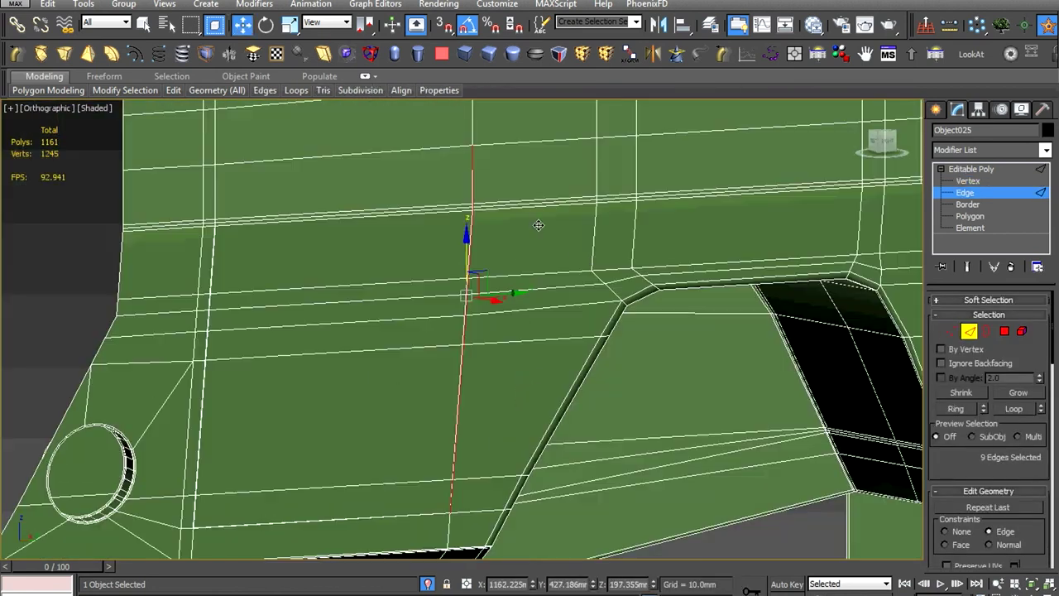
key("ctrl+BackSpace")
scroll(393, 422, "up", 4)
scroll(331, 430, "up", 3)
Remove further redundant edges, bringing the body down to 1,137 polygons
key("1")
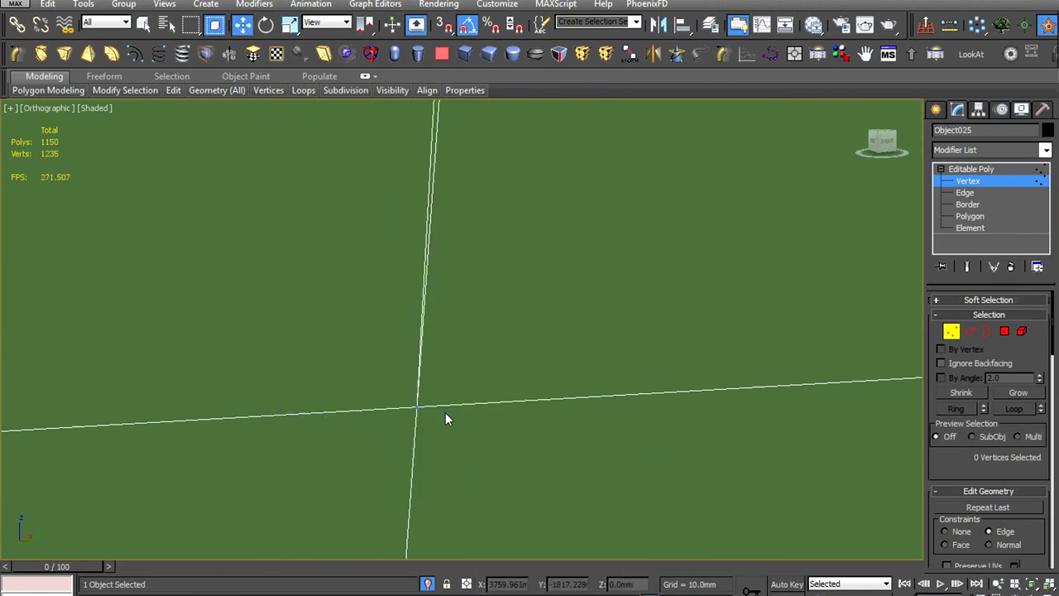
scroll(451, 401, "down", 4)
scroll(479, 331, "up", 2)
scroll(505, 380, "up", 3)
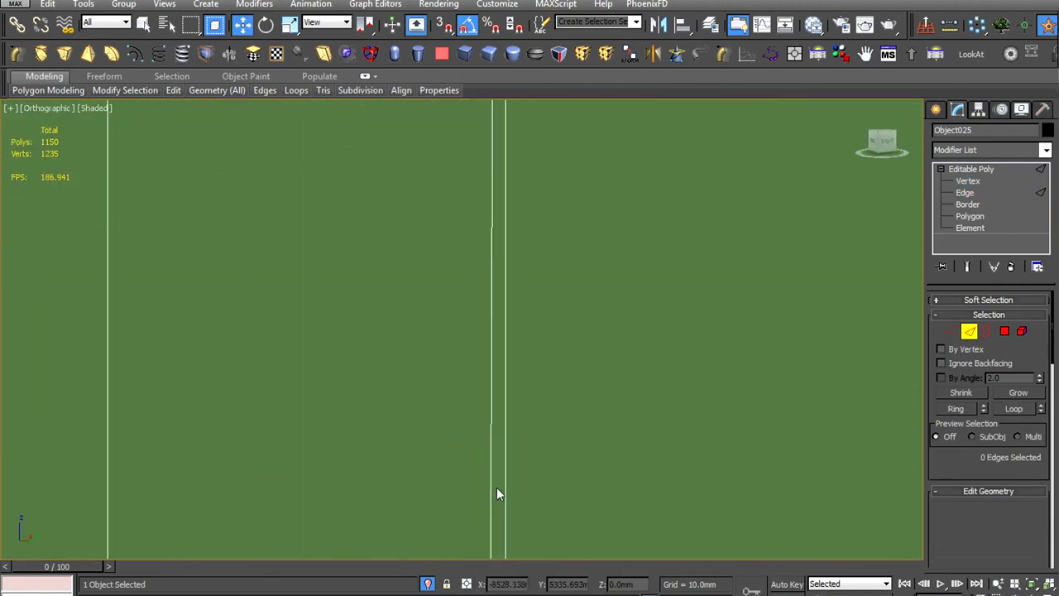
key("2")
scroll(496, 494, "down", 4)
key("ctrl+BackSpace")
scroll(507, 460, "down", 3)
Select the horizontal edge loop and lower edges of the window panel
scroll(634, 279, "up", 4)
double_click(633, 273)
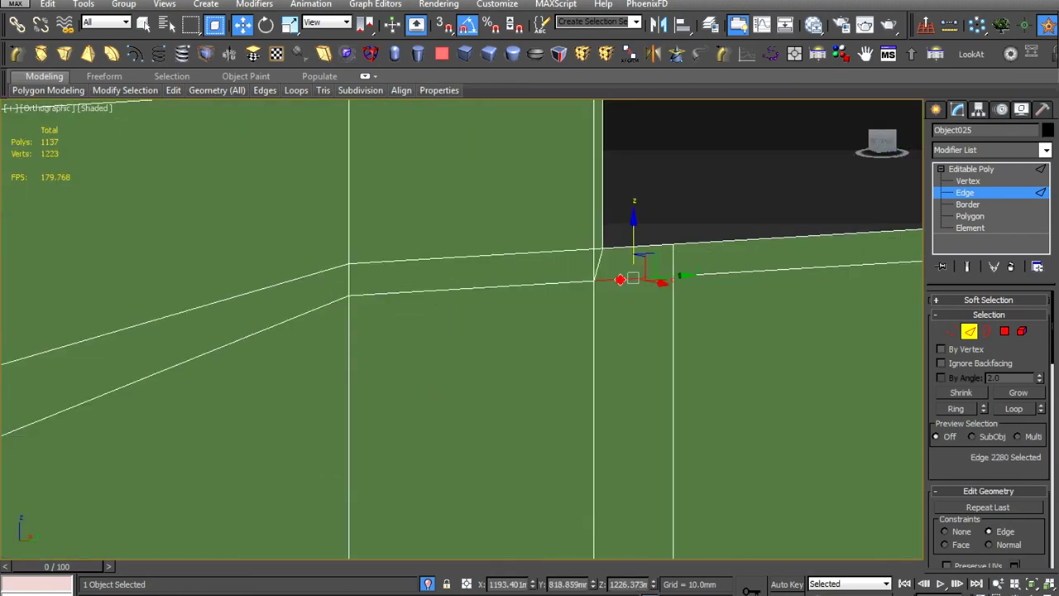
scroll(825, 358, "down", 3)
scroll(678, 302, "up", 2)
scroll(677, 308, "down", 3)
scroll(598, 330, "up", 3)
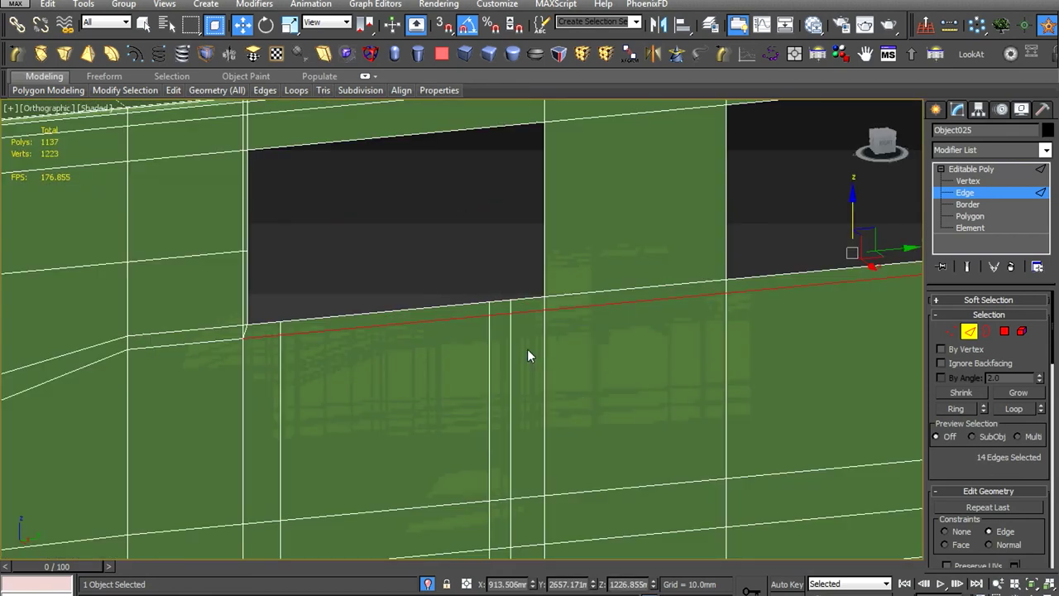
scroll(527, 348, "up", 2)
scroll(453, 335, "down", 2)
scroll(449, 397, "up", 1)
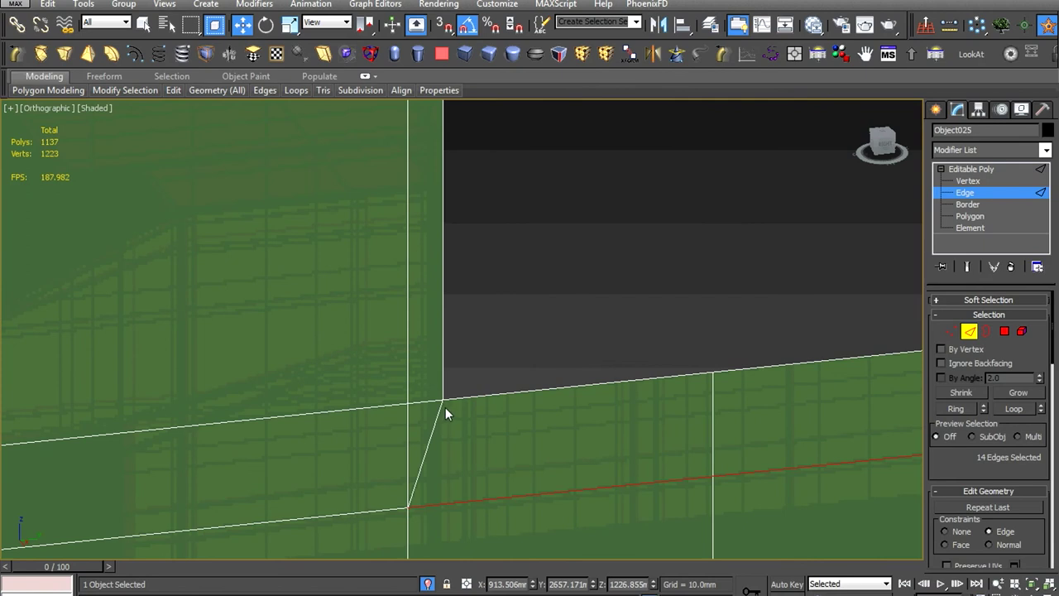
scroll(449, 406, "down", 3)
scroll(443, 366, "up", 1)
scroll(442, 369, "up", 2)
scroll(432, 314, "up", 3)
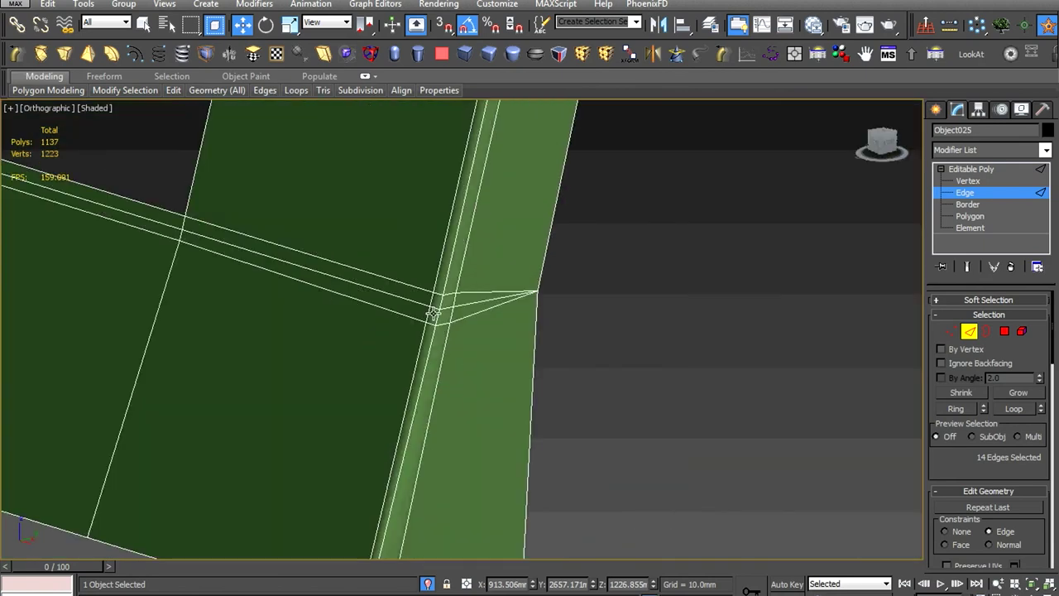
scroll(436, 319, "down", 3)
scroll(354, 243, "up", 2)
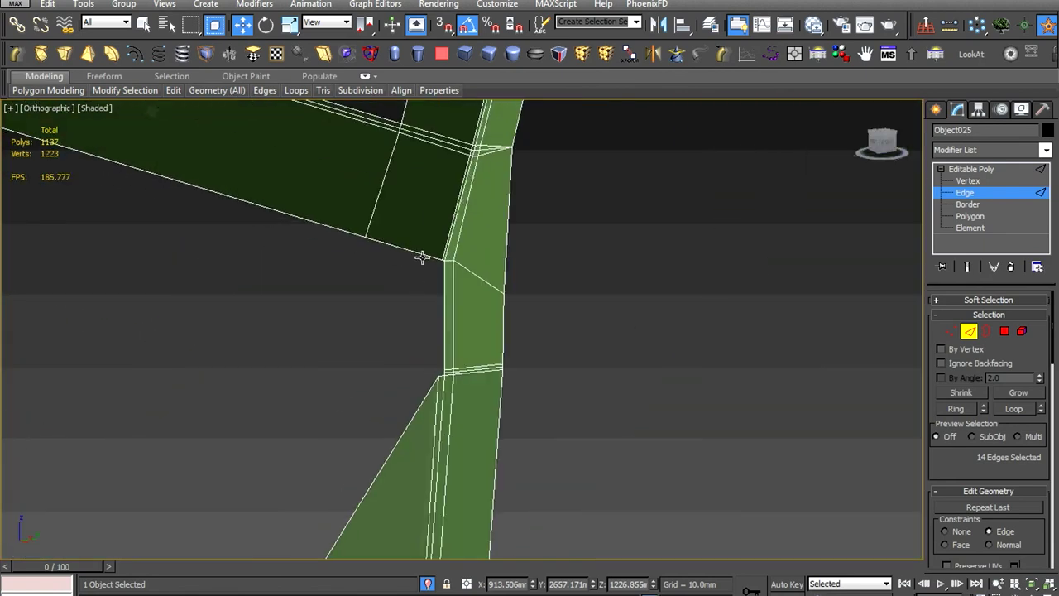
left_click(432, 321)
scroll(118, 263, "down", 2)
scroll(385, 318, "up", 3)
left_click(385, 319, "ctrl")
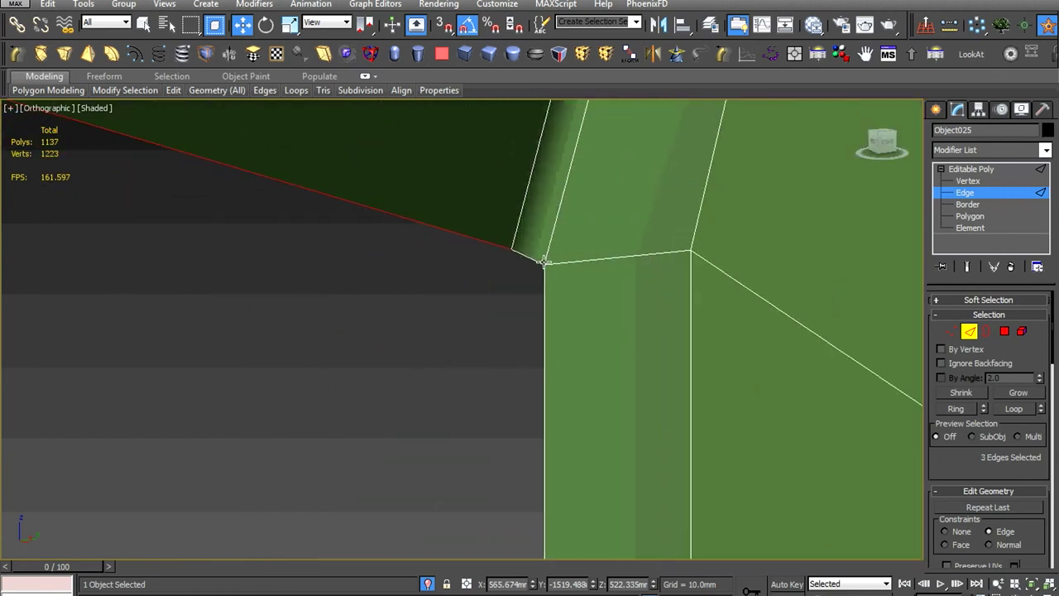
scroll(565, 327, "down", 3)
scroll(565, 327, "down", 3)
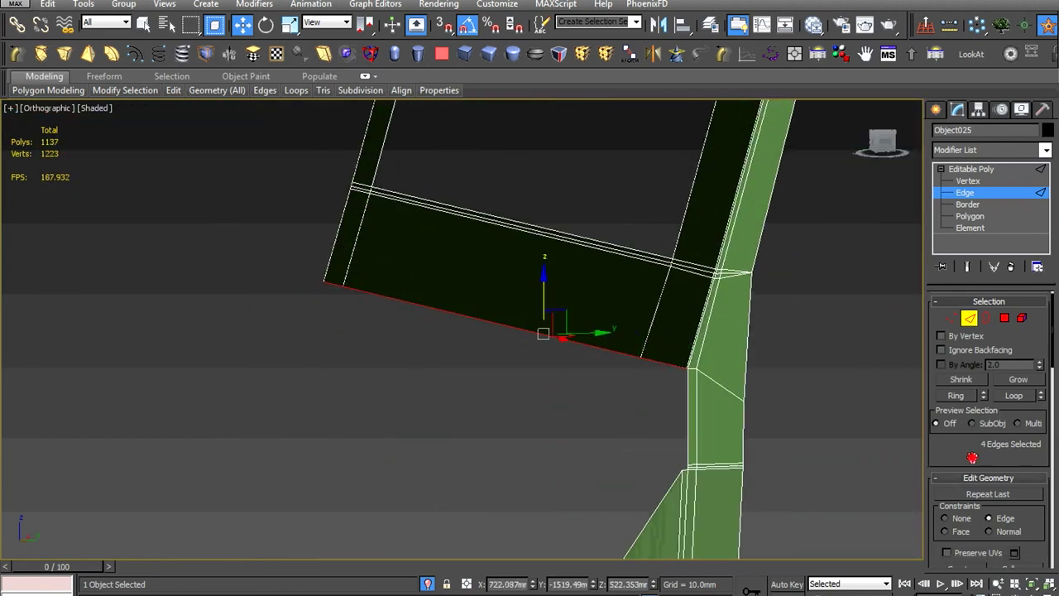
scroll(546, 331, "up", 2)
scroll(546, 335, "up", 3)
scroll(580, 364, "up", 3)
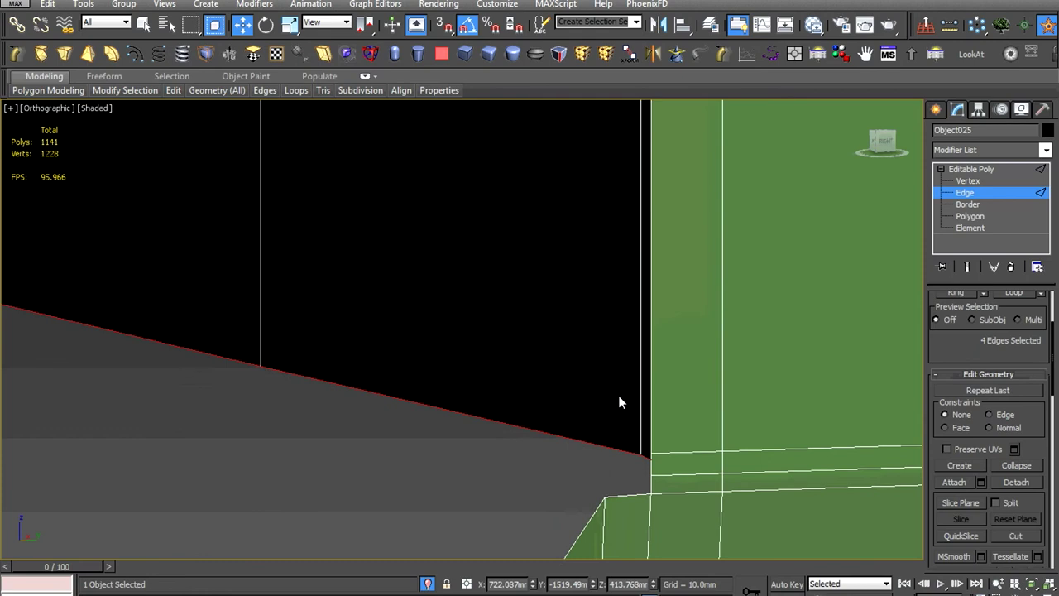
Raise the panel's selected lower edges slightly with Select and Move
right_click(615, 362)
left_click(636, 401)
key("w")
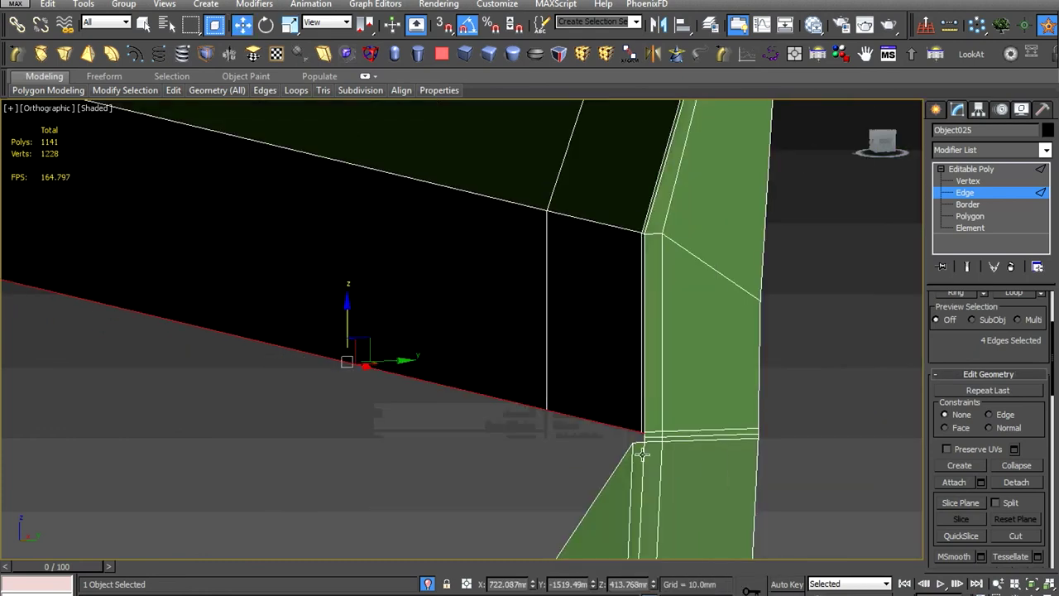
scroll(486, 324, "up", 2)
left_click_drag(662, 589, 653, 488)
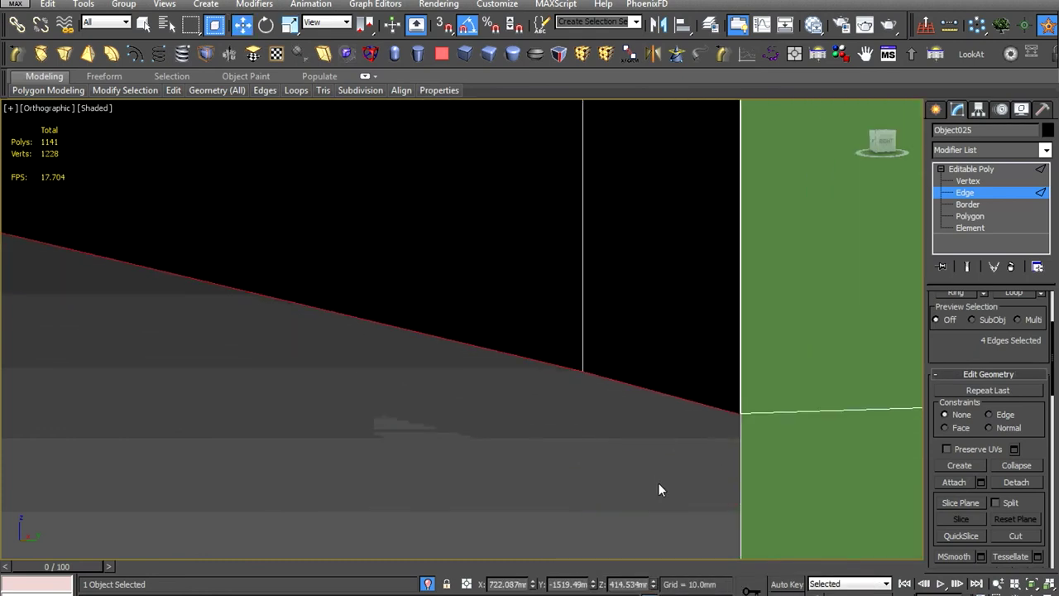
Weld the overlapping vertices along the panel's lower edge
key("1")
right_click(659, 479)
left_click(639, 446)
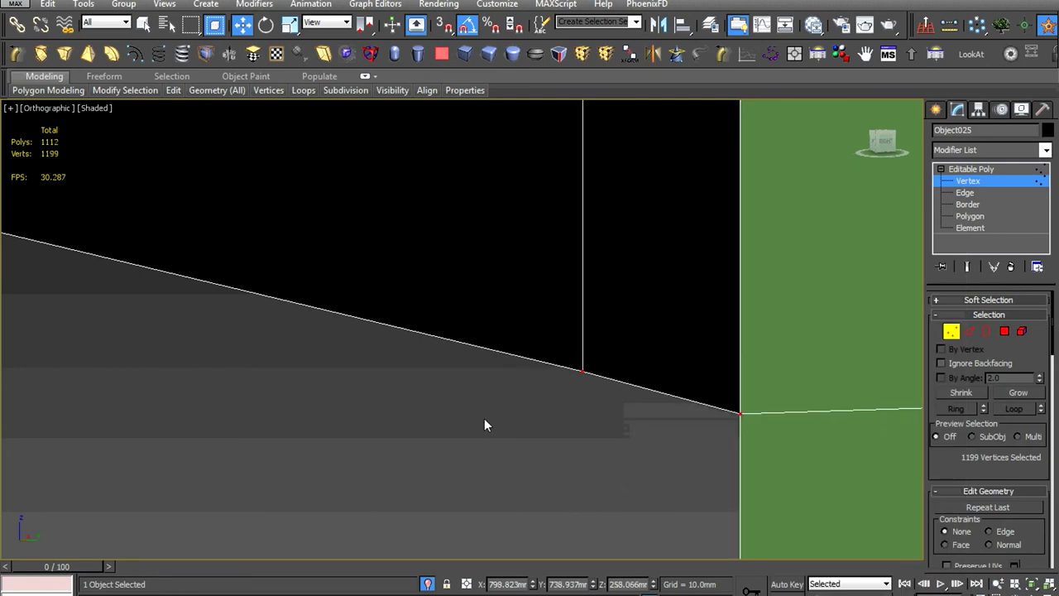
key("2")
Move the panel's lower edge back down into line with the body
middle_click_drag(484, 419, 556, 296, "alt")
scroll(793, 403, "up", 2)
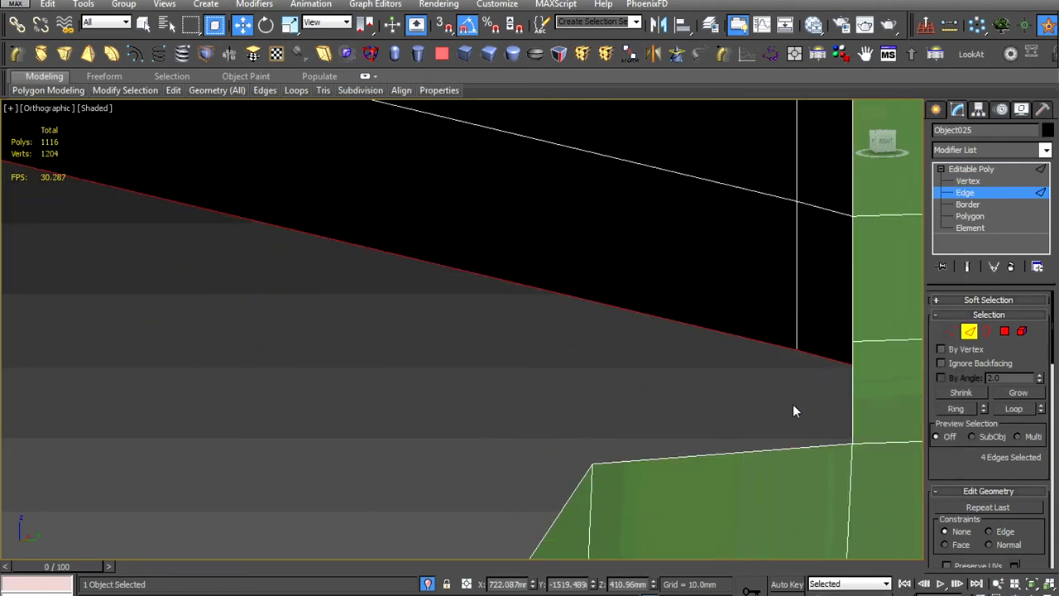
scroll(792, 410, "up", 2)
middle_click_drag(698, 489, 709, 386)
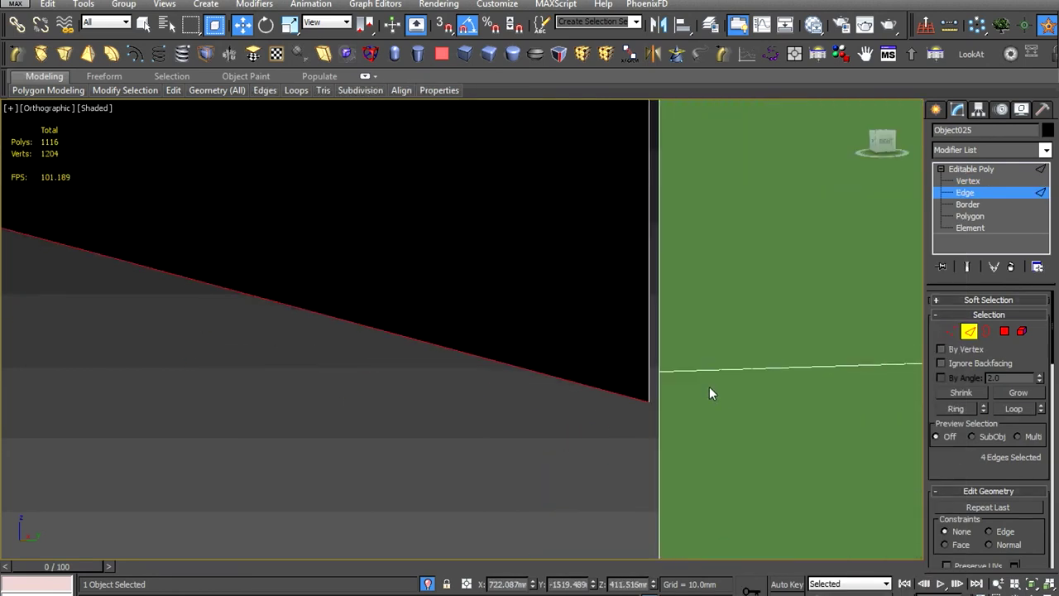
key("1")
key("2")
scroll(692, 408, "down", 2)
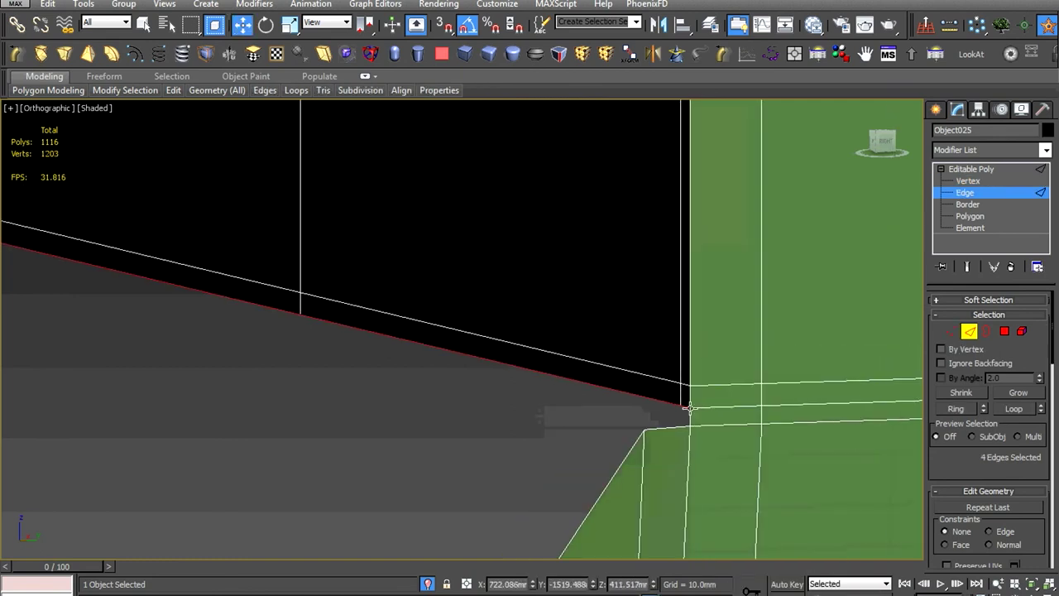
scroll(733, 441, "down", 2)
scroll(736, 436, "down", 1)
scroll(737, 435, "down", 1)
scroll(737, 433, "down", 2)
scroll(737, 432, "up", 3)
scroll(596, 369, "up", 1)
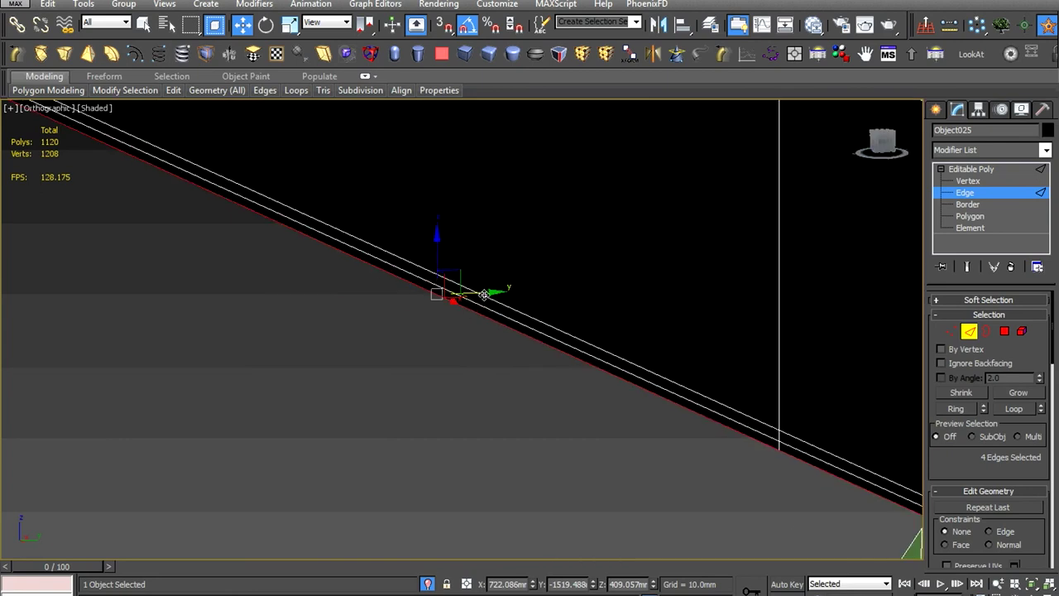
scroll(508, 435, "up", 2)
scroll(656, 436, "up", 1)
left_click_drag(656, 436, 464, 456)
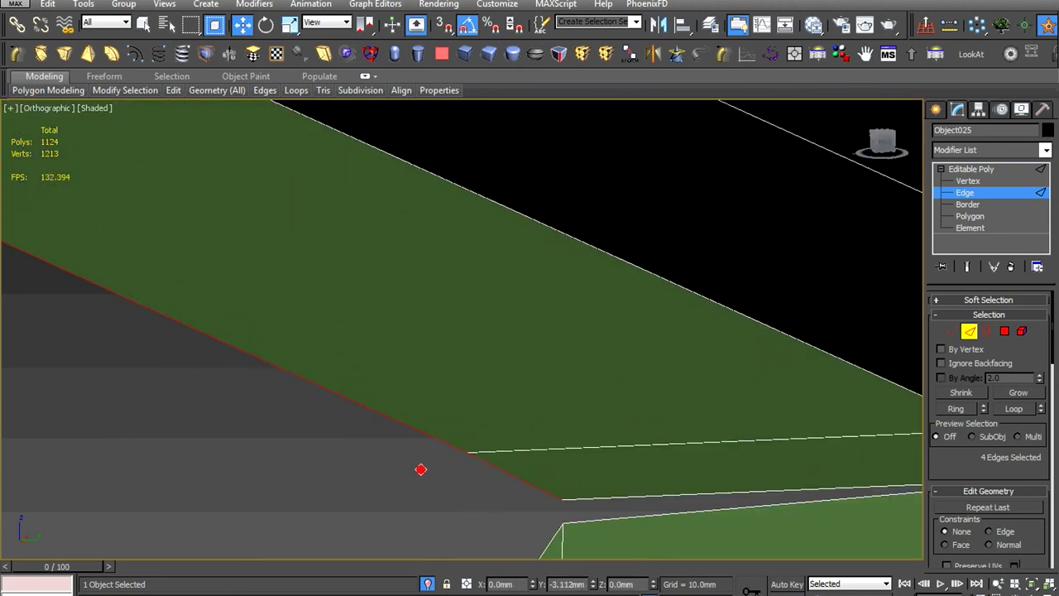
scroll(420, 469, "down", 3)
scroll(579, 372, "down", 3)
scroll(661, 330, "down", 2)
Delete the three selected vertices and the stray corner vertex with its faces
scroll(693, 317, "down", 1)
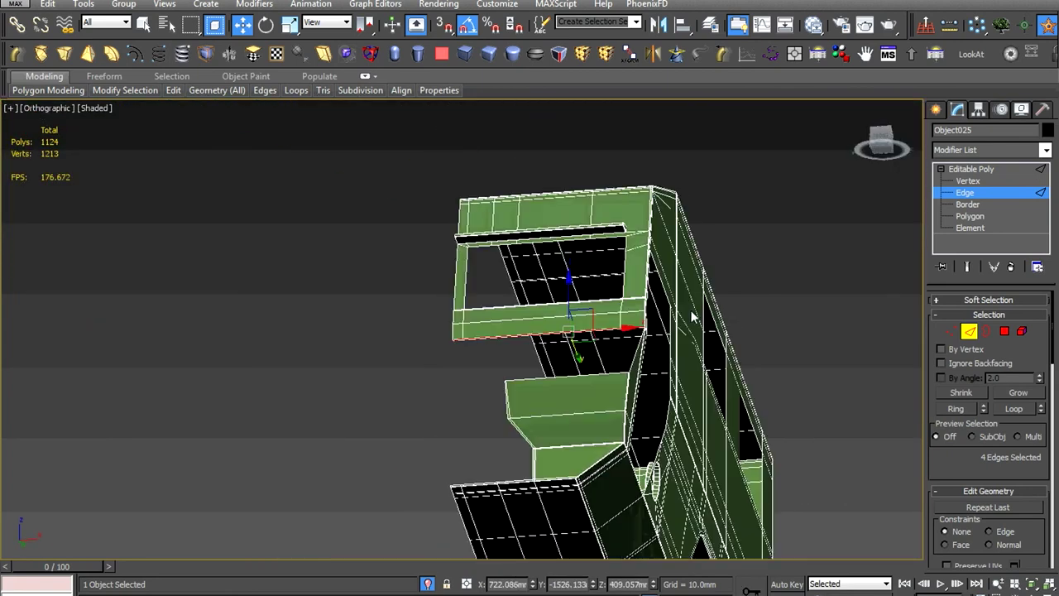
scroll(544, 450, "up", 3)
scroll(538, 420, "up", 2)
key("1")
scroll(466, 423, "down", 2)
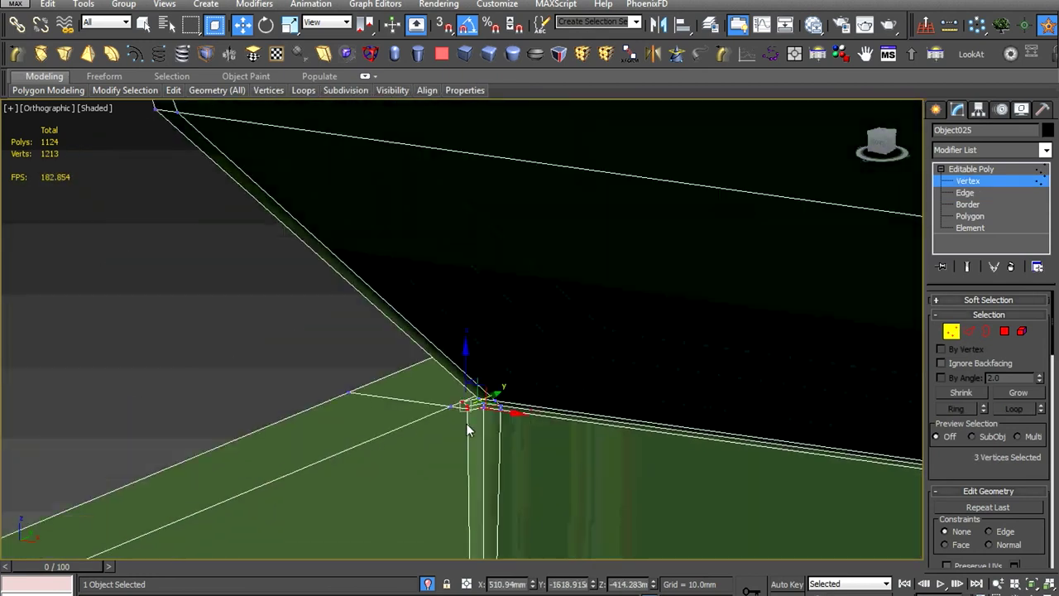
scroll(466, 423, "down", 3)
key("BackSpace")
scroll(605, 439, "up", 4)
scroll(616, 356, "up", 2)
left_click_drag(621, 354, 721, 484)
key("BackSpace")
scroll(664, 464, "down", 3)
scroll(737, 474, "up", 3)
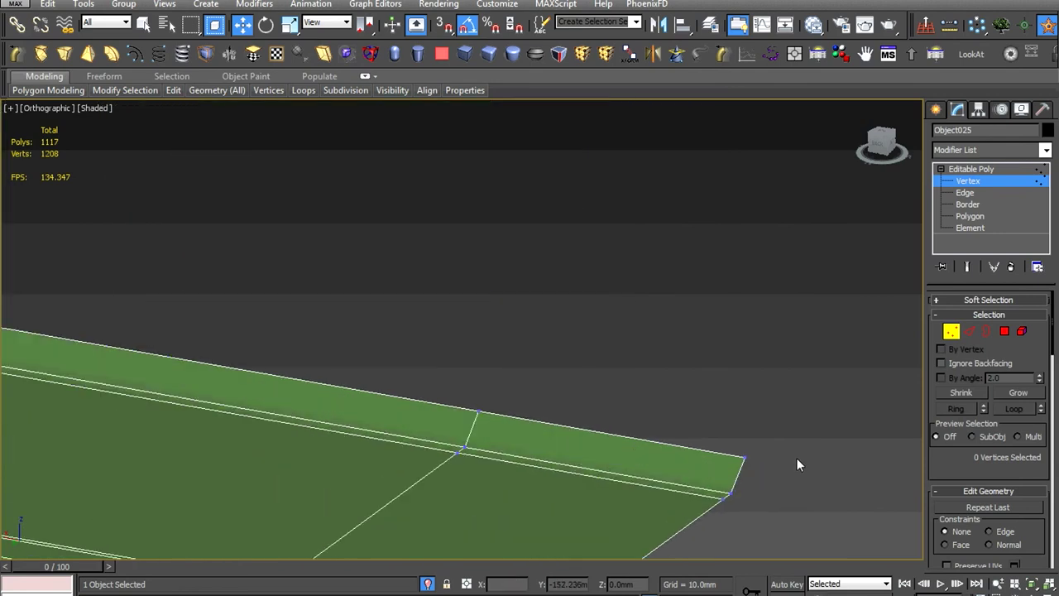
key("BackSpace")
scroll(405, 299, "down", 3)
scroll(570, 286, "up", 3)
Remove the seven-edge vertical loop at the wall corner
left_click_drag(350, 263, 234, 333)
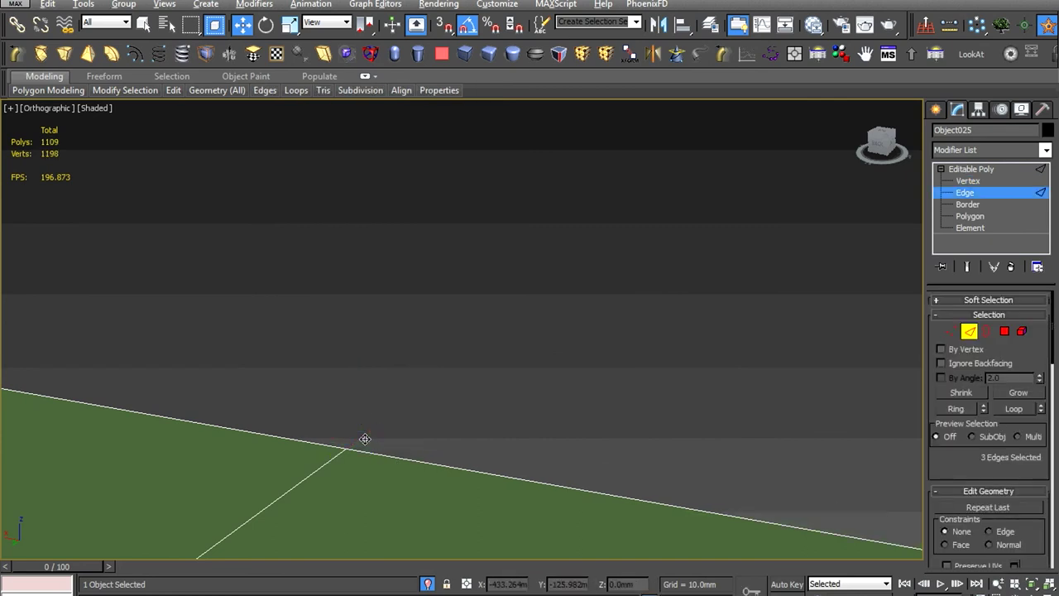
scroll(365, 439, "down", 3)
scroll(355, 437, "up", 3)
scroll(421, 489, "up", 2)
double_click(420, 464)
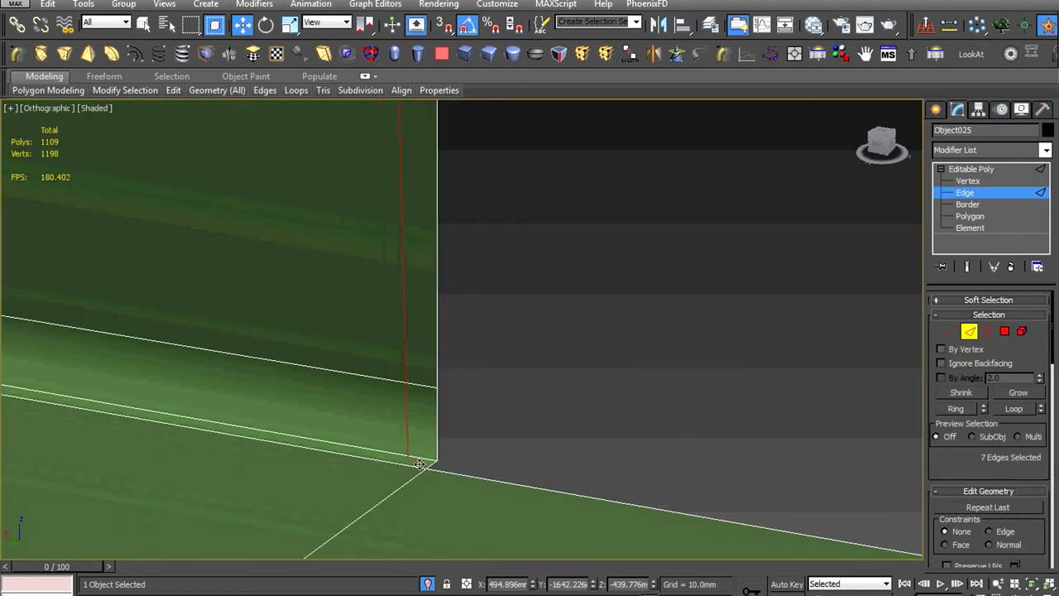
key("ctrl+BackSpace")
scroll(420, 464, "down", 3)
scroll(409, 420, "up", 4)
mouse_move(342, 425)
middle_mouse_down()
mouse_move(355, 470)
mouse_move(348, 339)
mouse_move(314, 226)
middle_mouse_up()
left_click(314, 225)
mouse_move(390, 347)
middle_mouse_down("alt")
mouse_move(539, 360)
mouse_move(416, 235)
mouse_move(347, 350)
mouse_move(441, 262)
mouse_move(489, 458)
middle_mouse_up("alt")
left_click(539, 359)
Target Weld the stray corner vertex onto the panel's corner vertex
key("1")
left_click(507, 464)
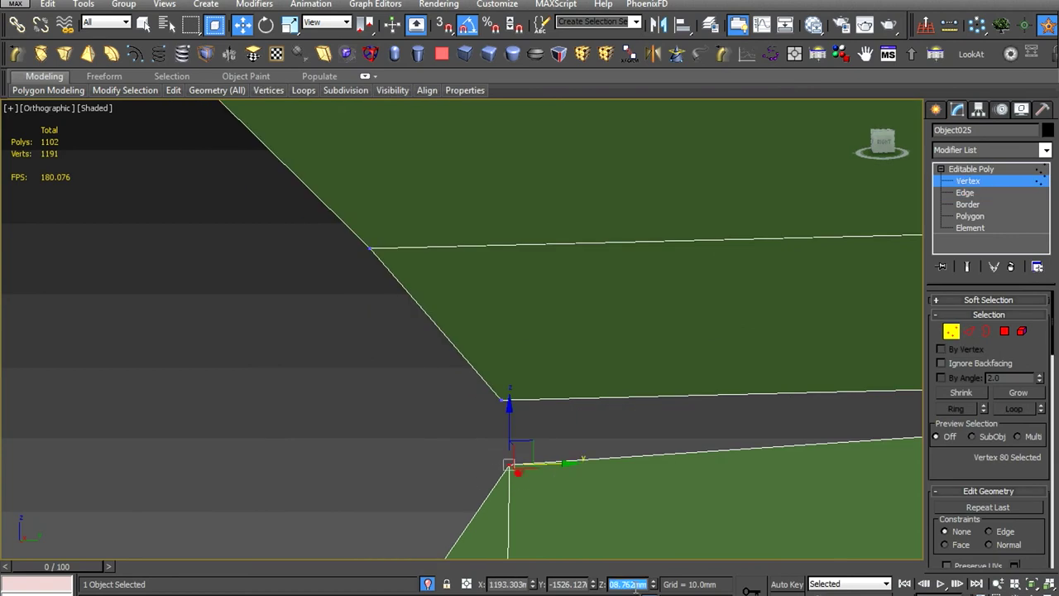
key("2")
left_click(478, 376)
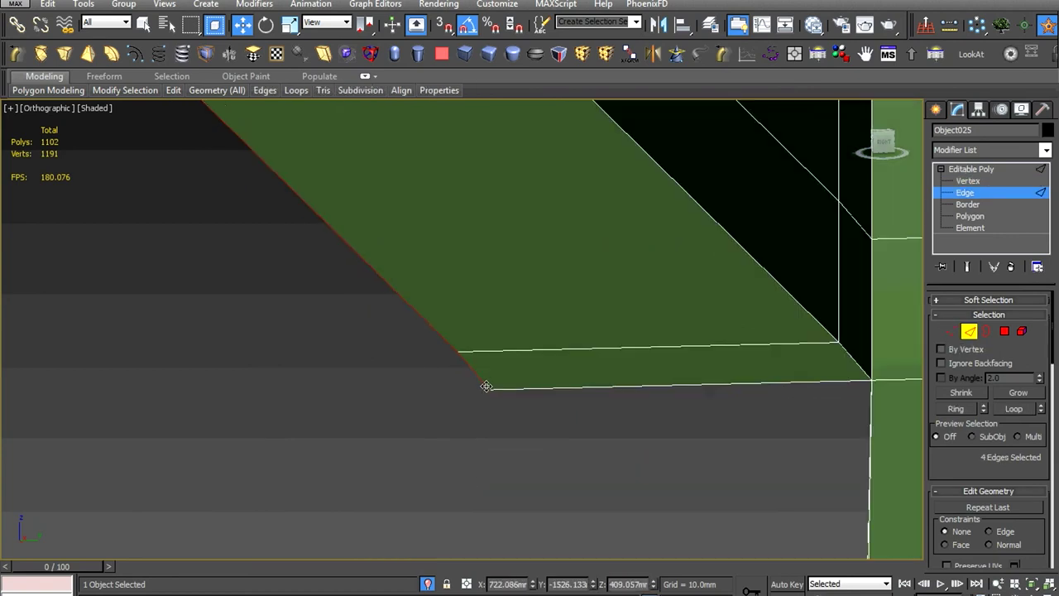
key("1")
mouse_move(571, 447)
middle_mouse_down()
mouse_move(574, 321)
mouse_move(425, 419)
middle_mouse_up()
right_click(422, 411)
left_click(423, 409)
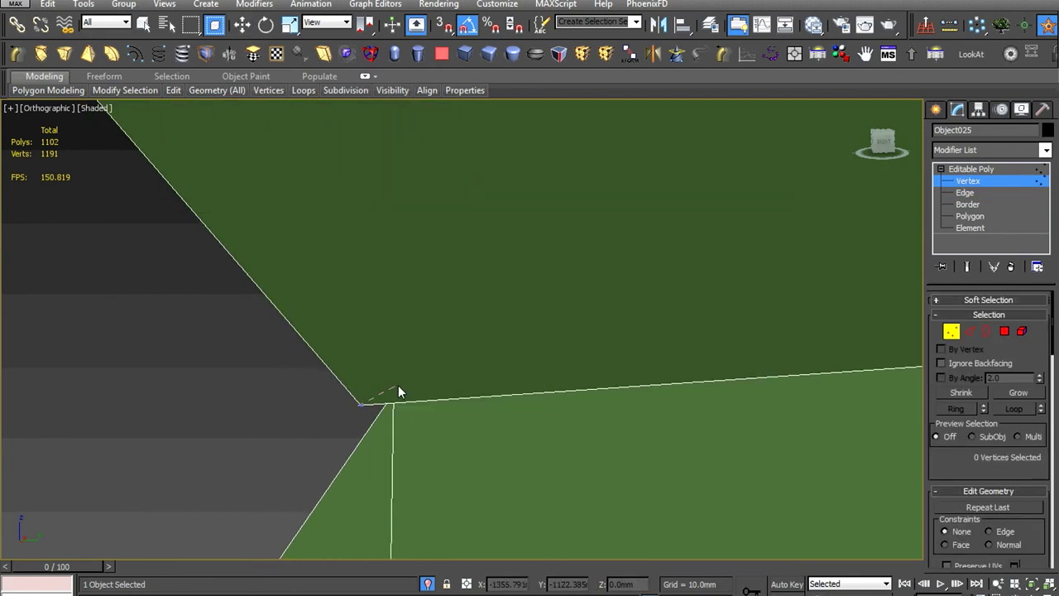
scroll(444, 385, "down", 3)
scroll(444, 373, "up", 3)
right_click(504, 339)
left_click(405, 394)
left_click(405, 394)
Shift-drag the diagonal edges to extrude a new polygon strip, checking it from the left view
middle_click_drag(405, 393, 497, 389)
scroll(496, 389, "down", 4)
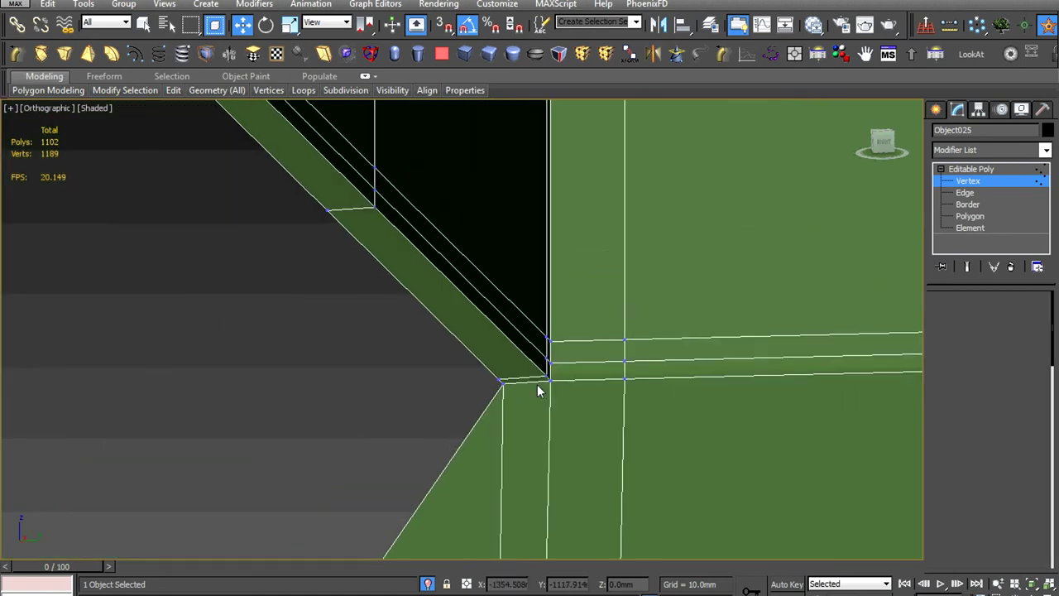
key("2")
key("w")
scroll(544, 356, "up", 3)
left_click_drag(536, 326, 497, 414, "shift")
scroll(521, 348, "up", 4)
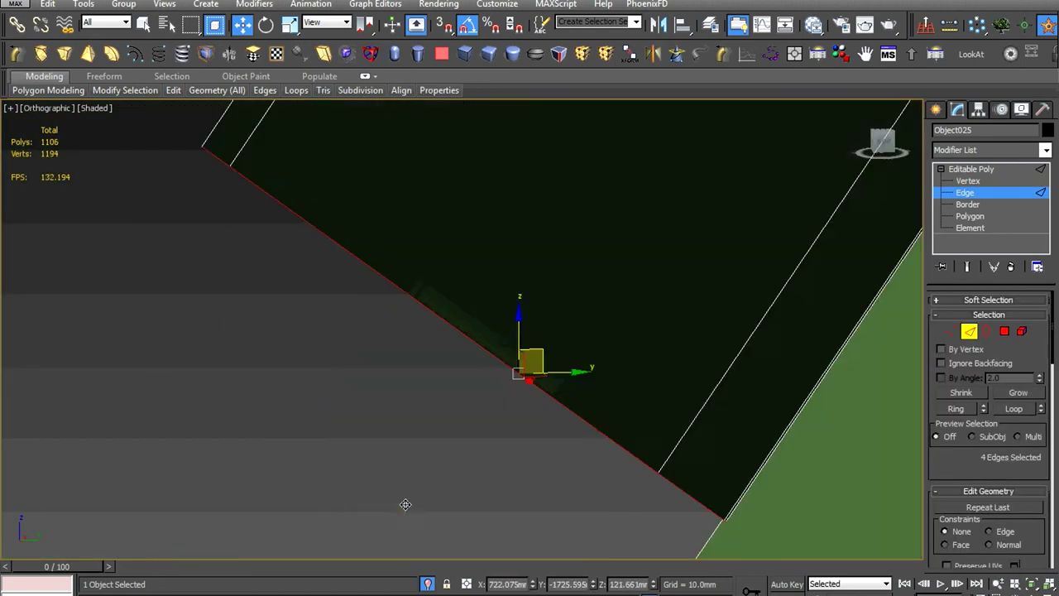
middle_click_drag(514, 272, 428, 432)
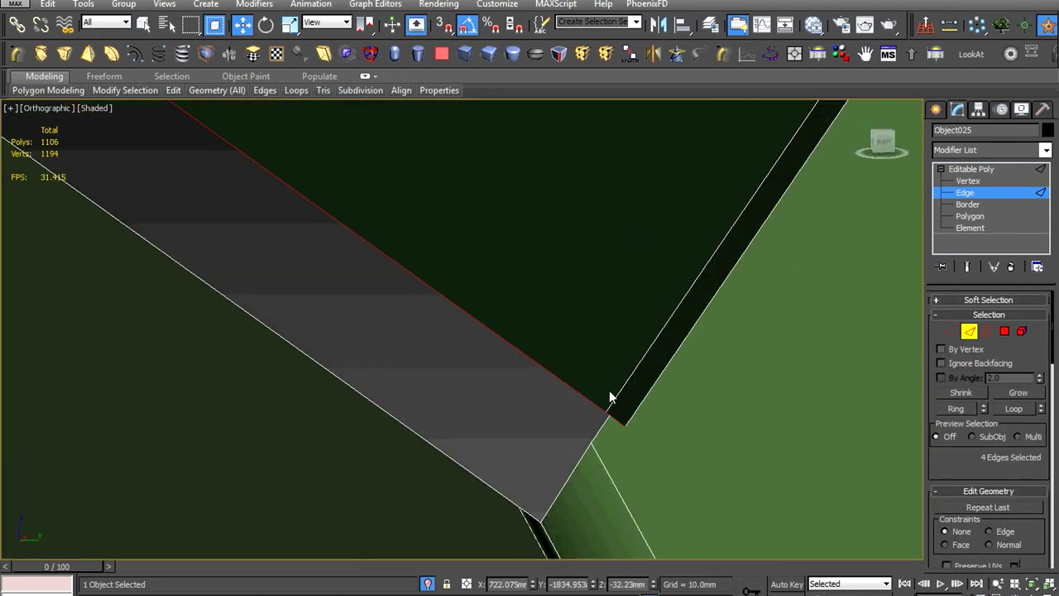
scroll(590, 400, "up", 3)
middle_click_drag(583, 431, 618, 436, "alt")
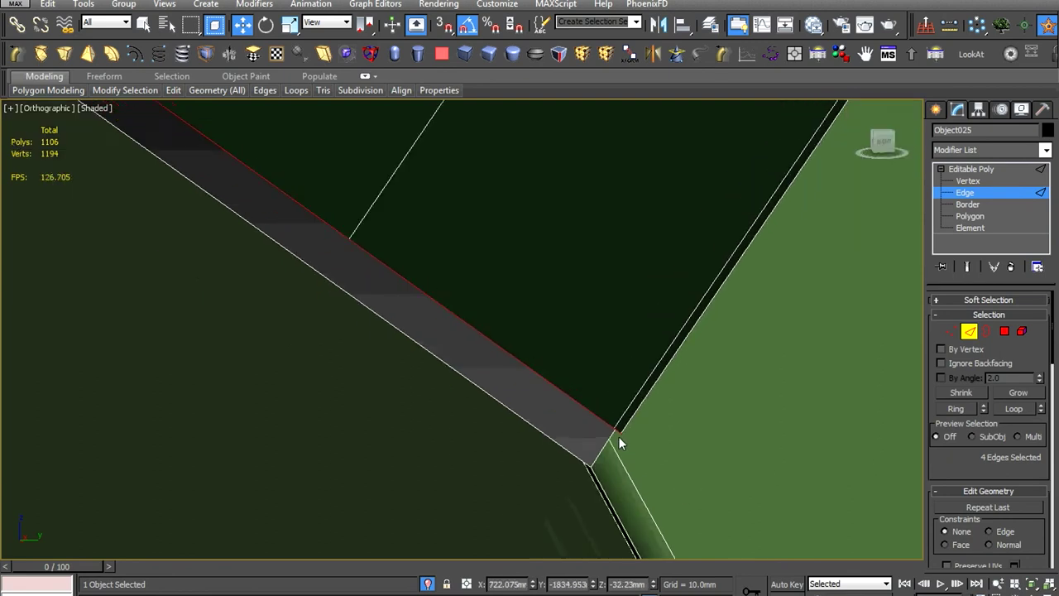
key("l")
scroll(483, 327, "down", 3)
scroll(483, 327, "up", 5)
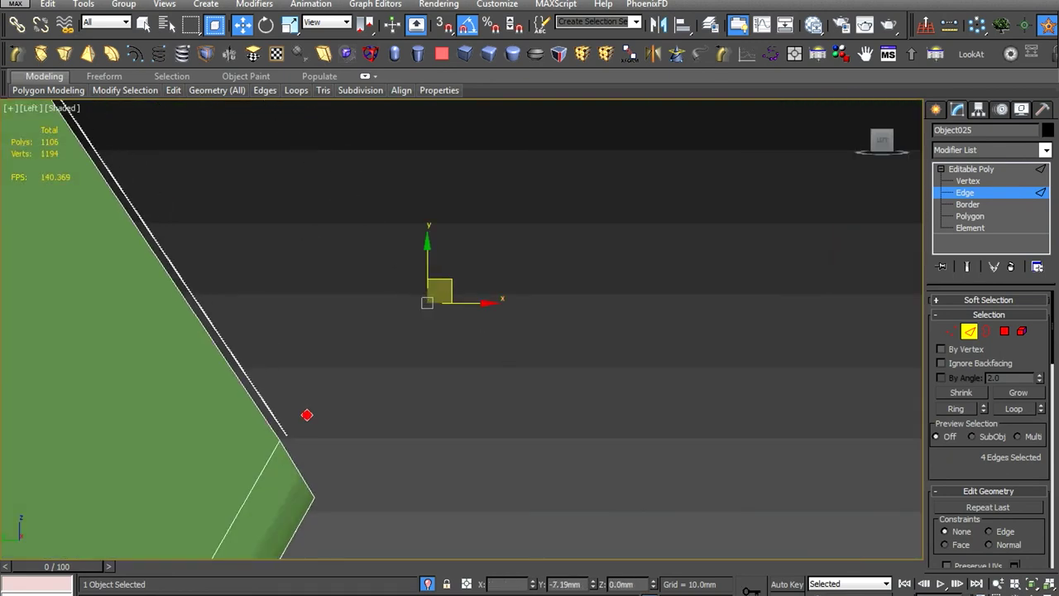
mouse_move(307, 414)
middle_mouse_down()
mouse_move(713, 467)
mouse_move(485, 352)
middle_mouse_up()
key("1")
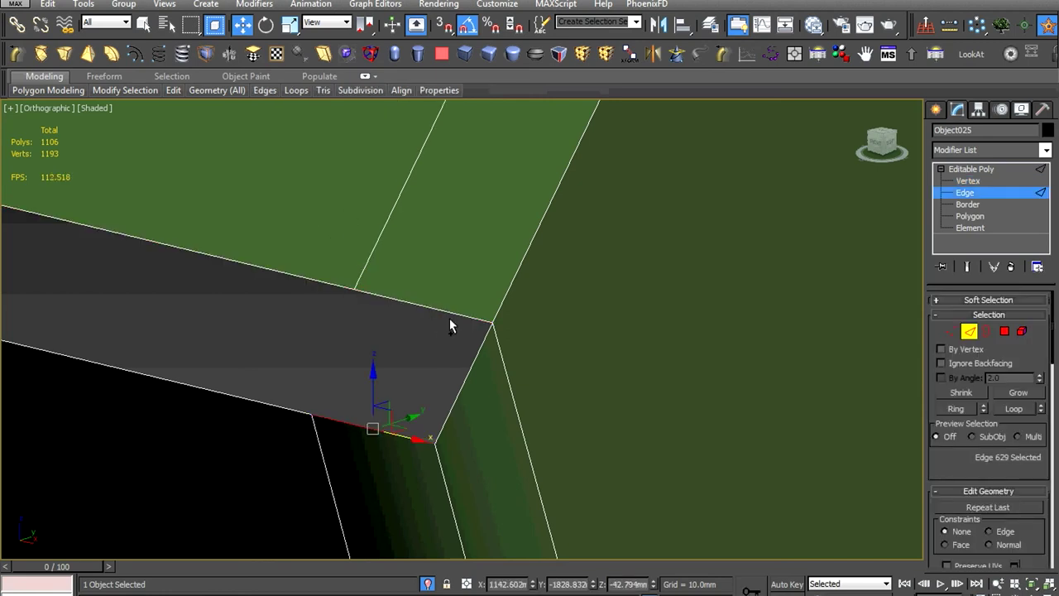
scroll(984, 405, "down", 5)
scroll(984, 405, "down", 5)
Bridge the two selected fender edges to close the gap
scroll(984, 406, "down", 3)
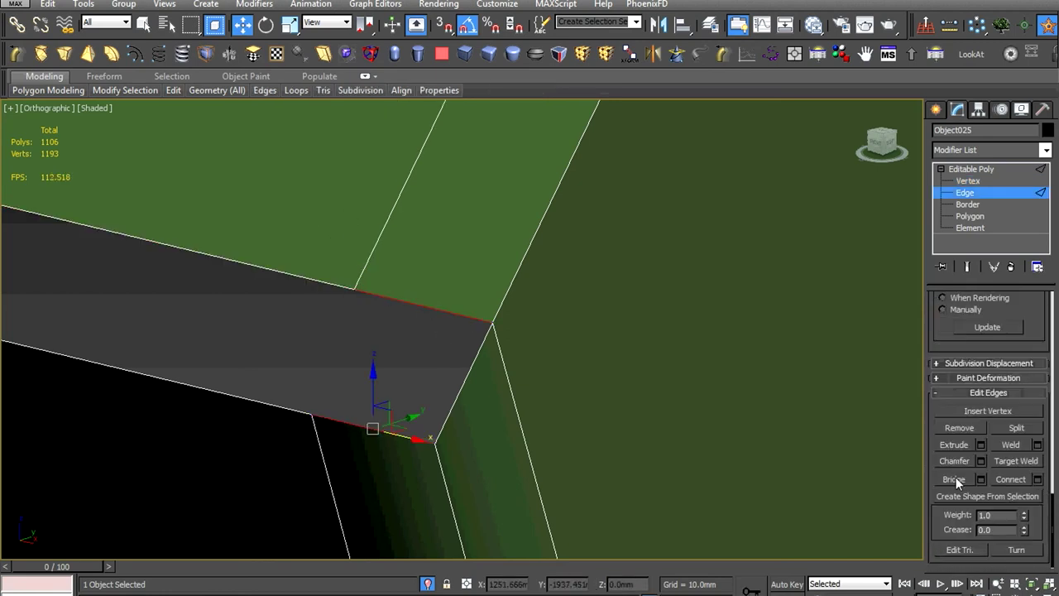
left_click(953, 478)
middle_click_drag(367, 394, 467, 407, "alt")
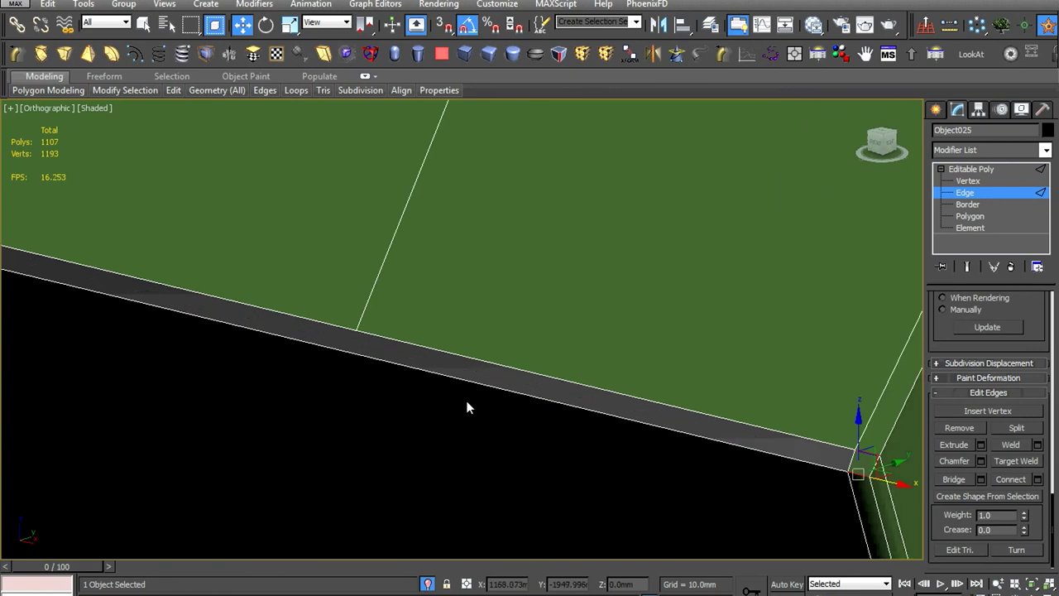
left_click(956, 477)
scroll(323, 425, "down", 3)
scroll(323, 426, "down", 3)
scroll(236, 436, "up", 5)
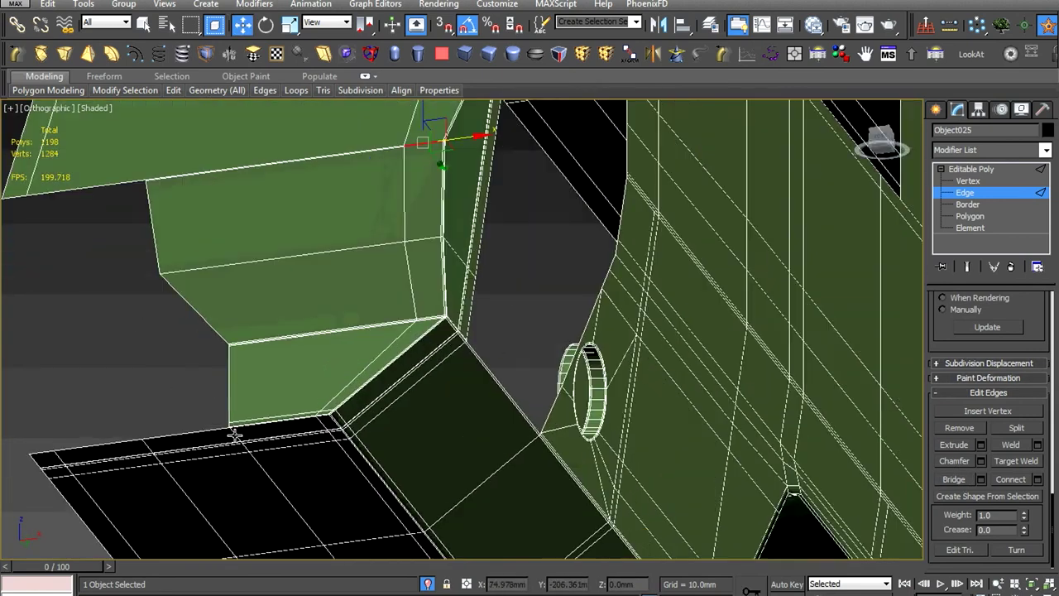
scroll(236, 436, "up", 5)
scroll(278, 488, "down", 5)
Select the panel-edge corner vertices and move them into position
middle_click_drag(232, 378, 274, 376)
key("1")
left_click_drag(223, 361, 274, 231)
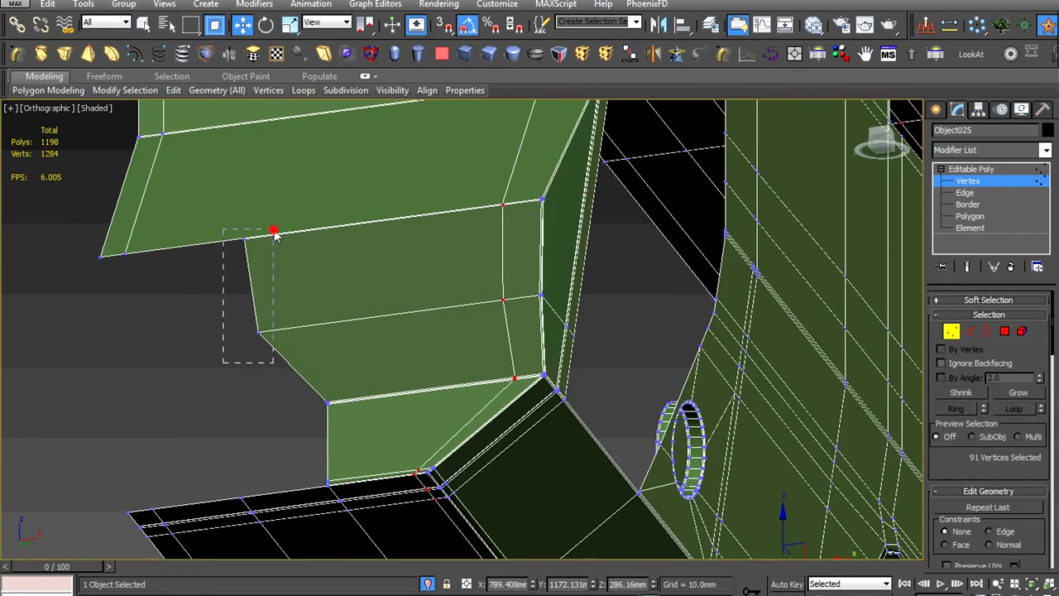
scroll(457, 371, "down", 5)
scroll(458, 371, "up", 5)
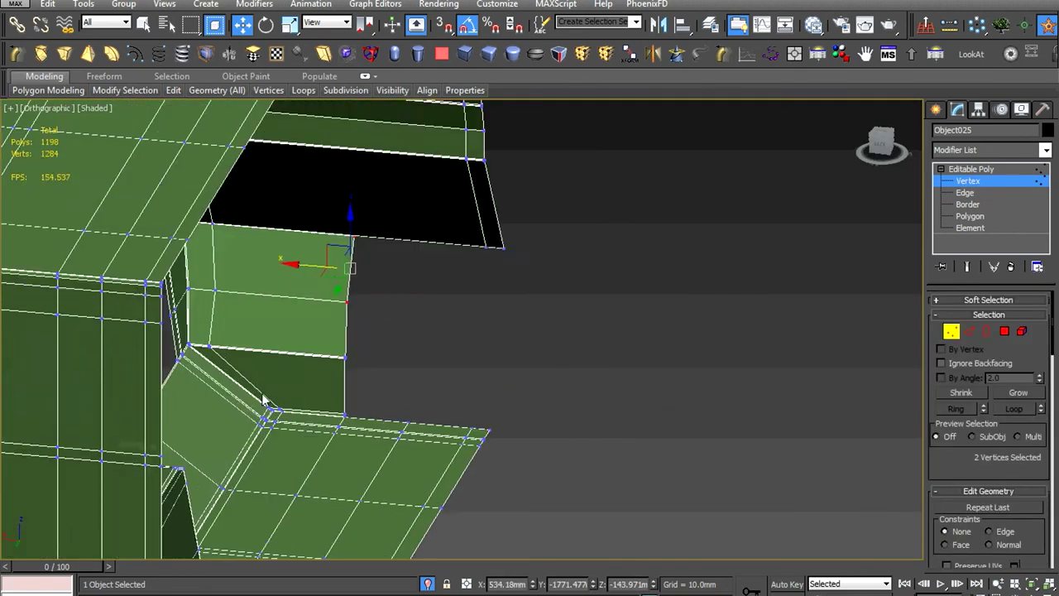
scroll(408, 401, "up", 2)
right_click(485, 185)
left_click(506, 201)
scroll(518, 308, "down", 2)
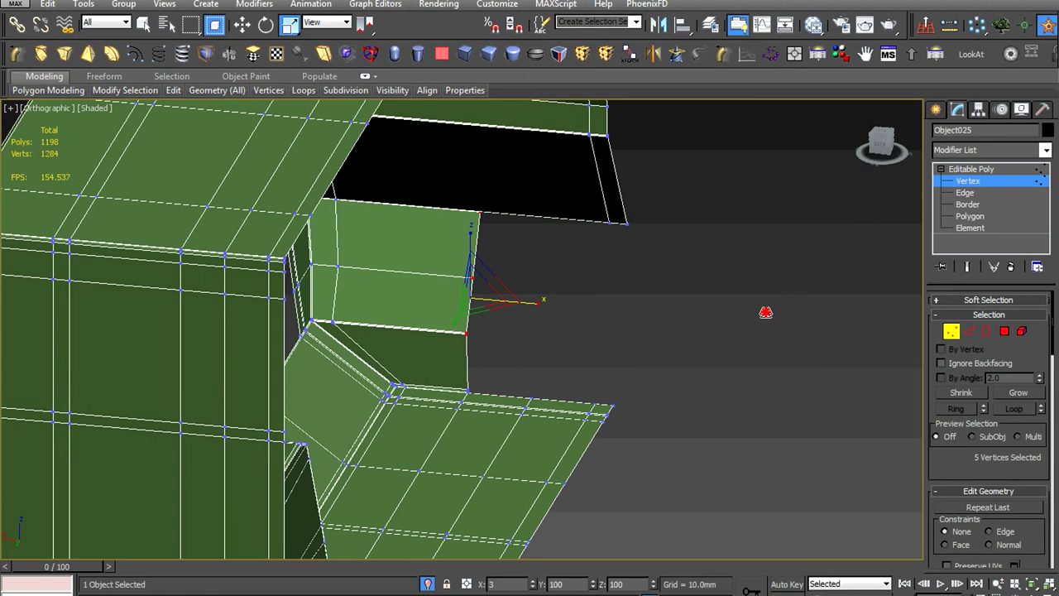
scroll(572, 329, "up", 5)
scroll(448, 350, "up", 1)
Shift-drag the corner edges and vertical edge column to extrude new faces
key("2")
left_click_drag(489, 248, 411, 397)
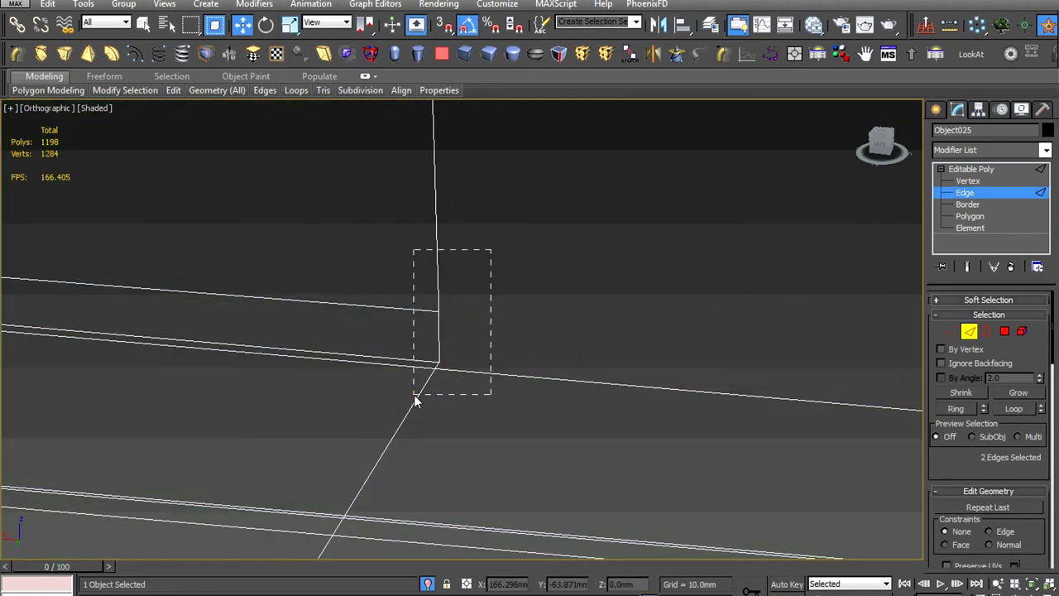
scroll(459, 290, "down", 3)
scroll(460, 300, "up", 3)
left_click_drag(416, 350, 433, 248, "ctrl")
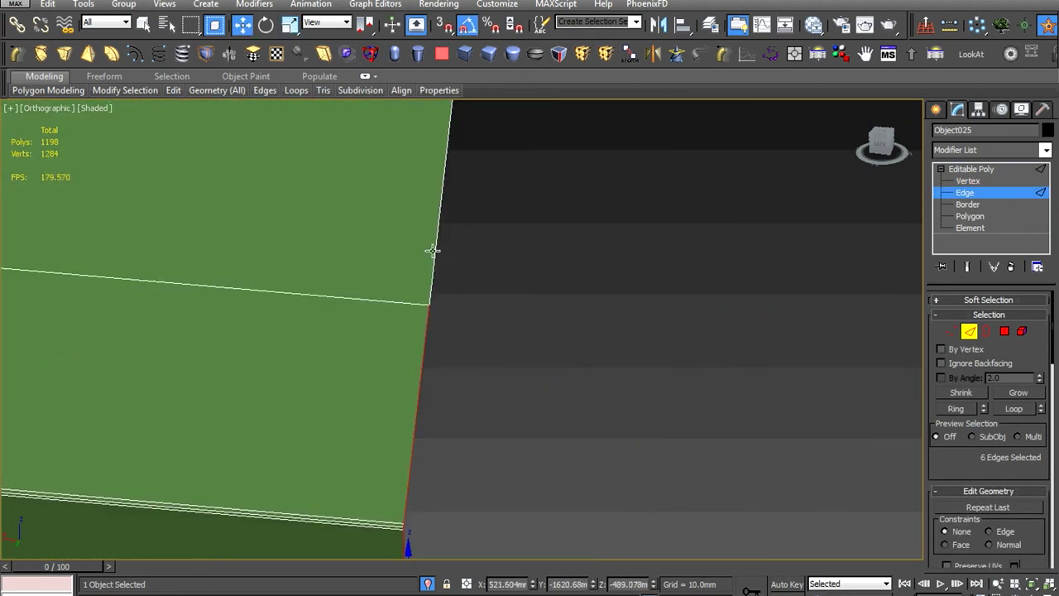
scroll(447, 246, "down", 3)
scroll(460, 240, "up", 5)
scroll(463, 212, "down", 3)
scroll(468, 334, "up", 3)
left_click_drag(339, 250, 563, 326, "shift")
scroll(545, 370, "down", 2)
key("r")
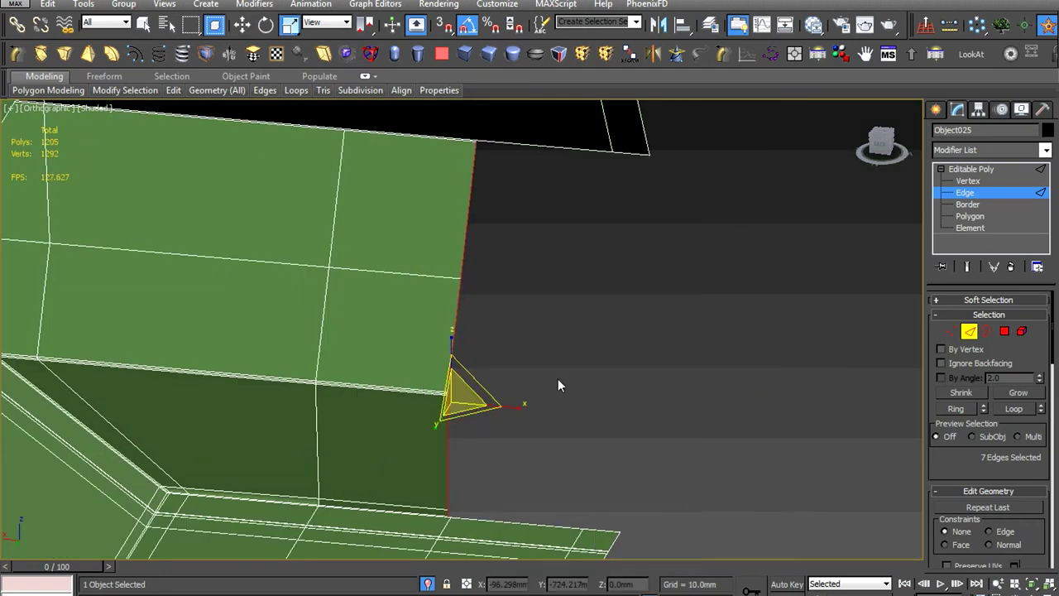
scroll(577, 414, "up", 2)
key("w")
scroll(551, 309, "up", 2)
scroll(399, 439, "up", 2)
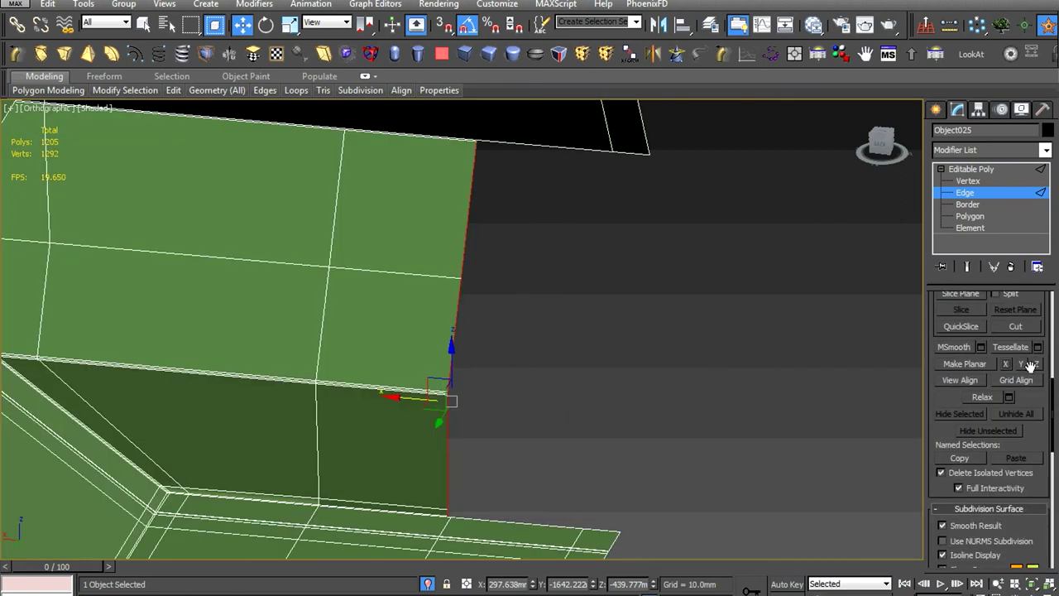
Flatten the new edges with Make Planar on two axes and scale them
left_click(1021, 364)
left_click(1037, 364)
right_click(678, 362)
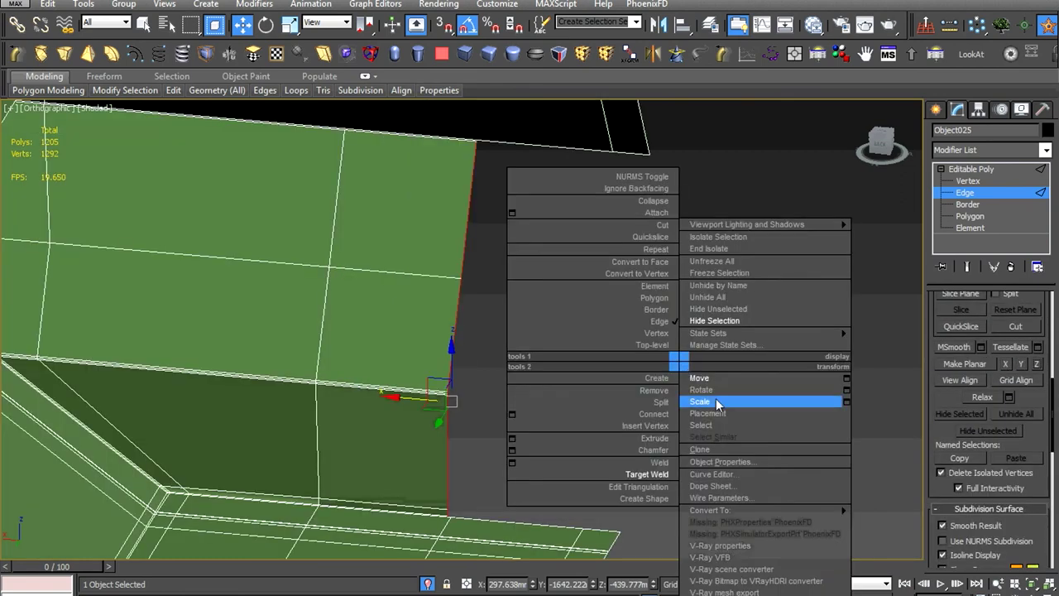
left_click(700, 401)
scroll(521, 373, "up", 2)
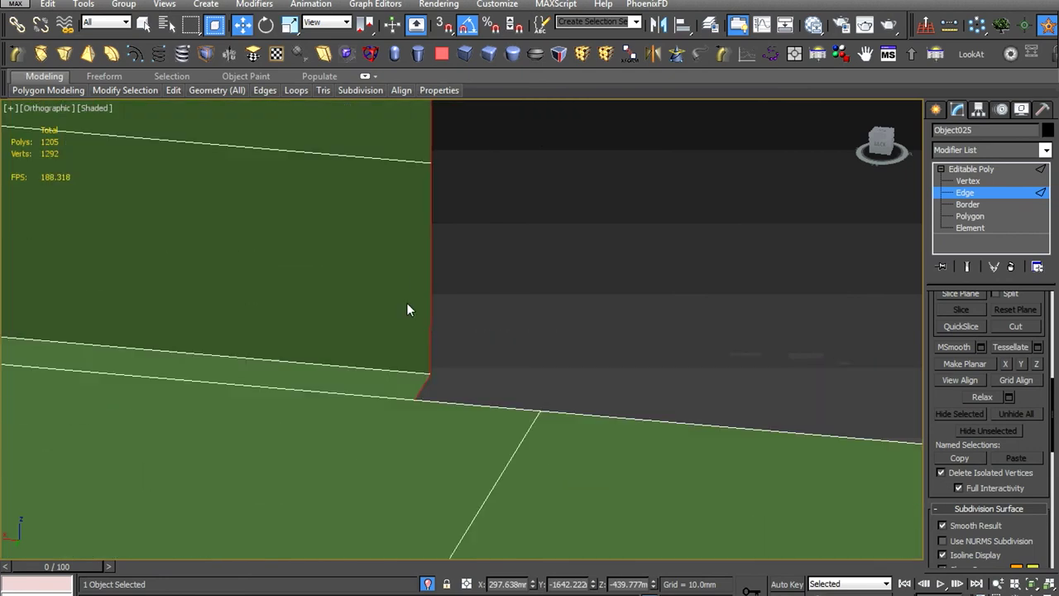
middle_click_drag(406, 307, 626, 373)
Undo the scale, then weld the overlapping body vertices
key("ctrl+z")
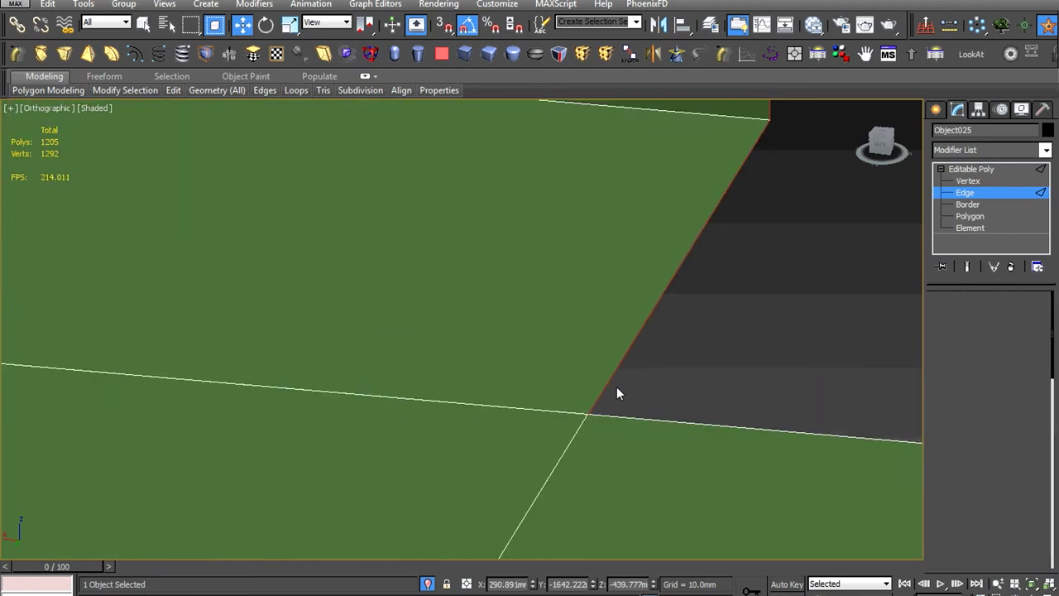
key("1")
right_click(704, 303)
left_click(555, 390)
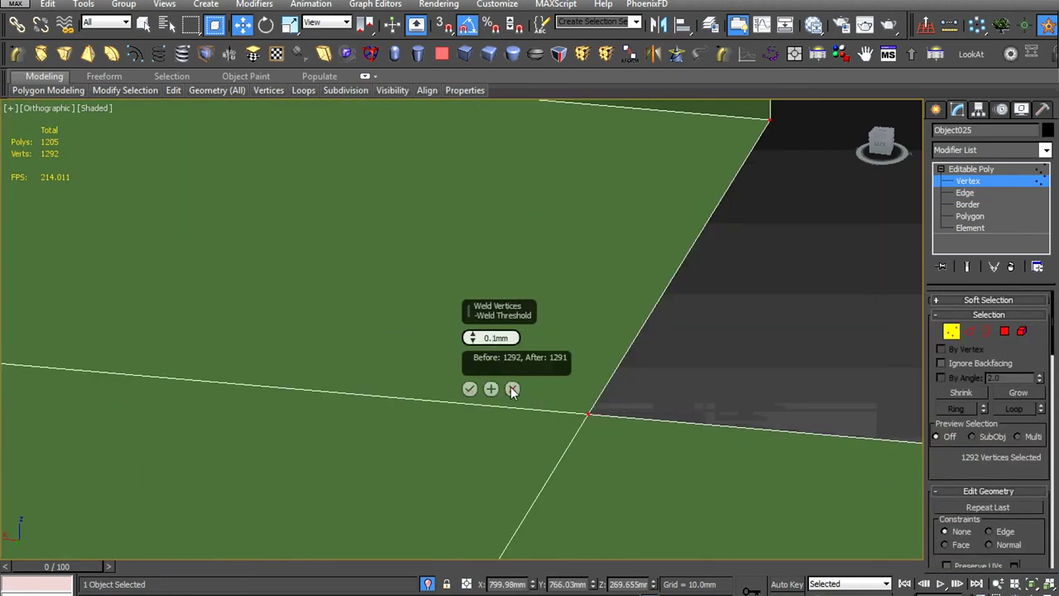
left_click(469, 389)
key("2")
scroll(497, 413, "down", 3)
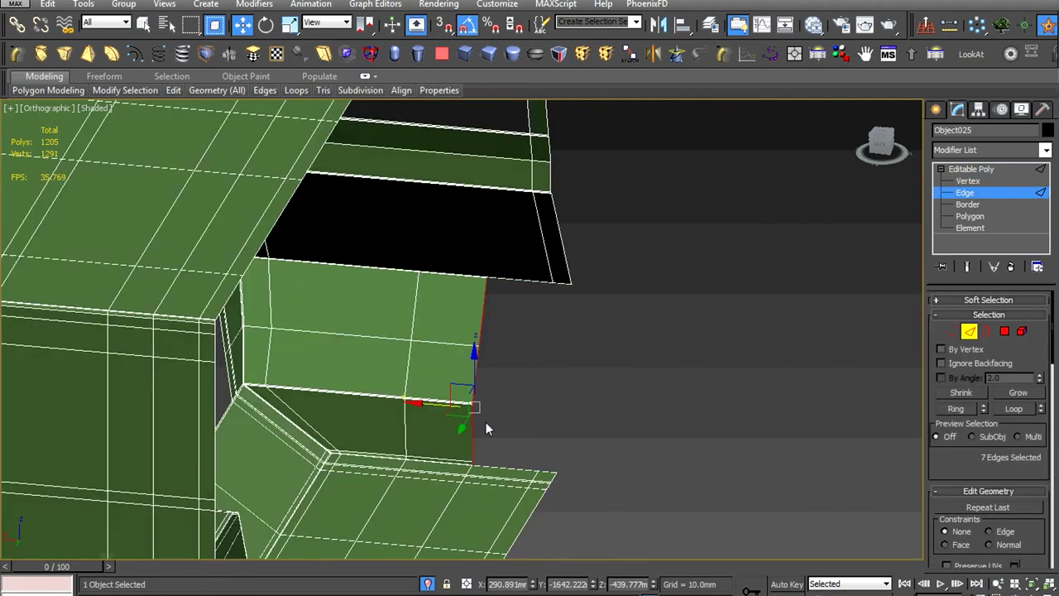
scroll(486, 422, "up", 3)
scroll(492, 401, "up", 2)
scroll(416, 476, "up", 2)
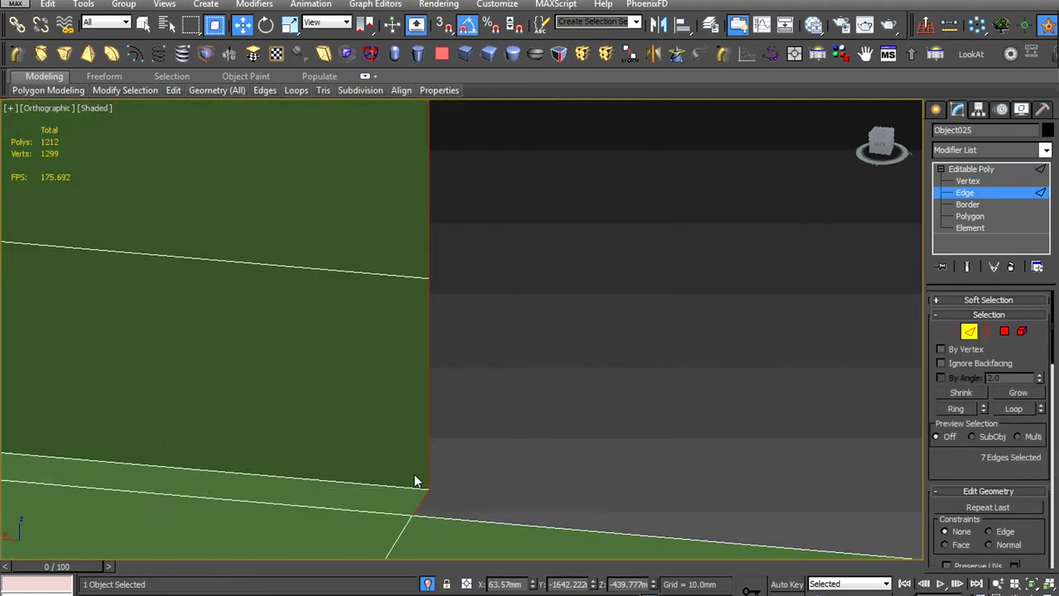
scroll(497, 442, "up", 2)
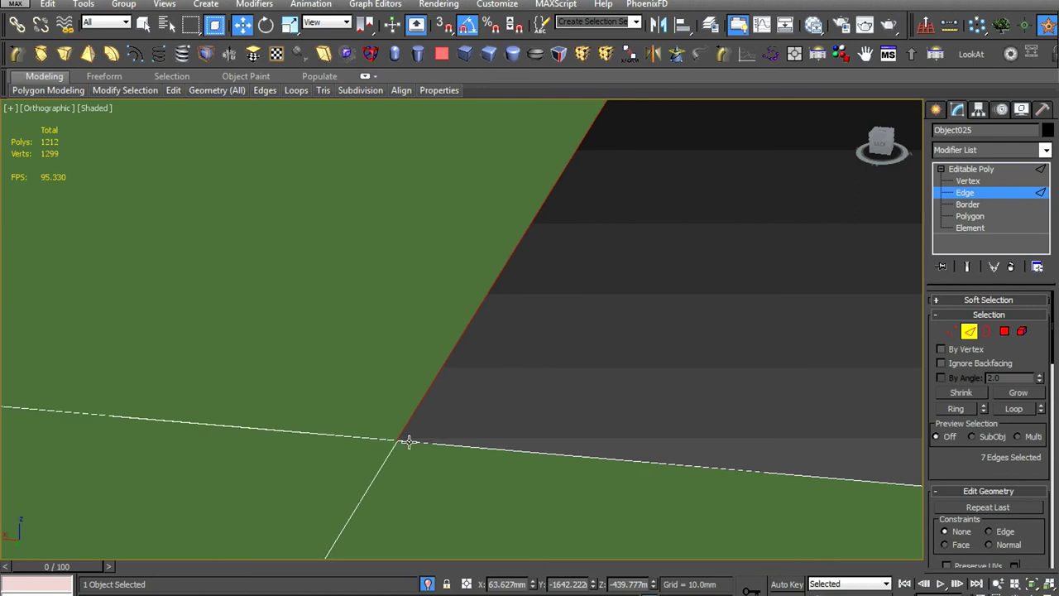
Collapse the two stray vertices into one
right_click(467, 361)
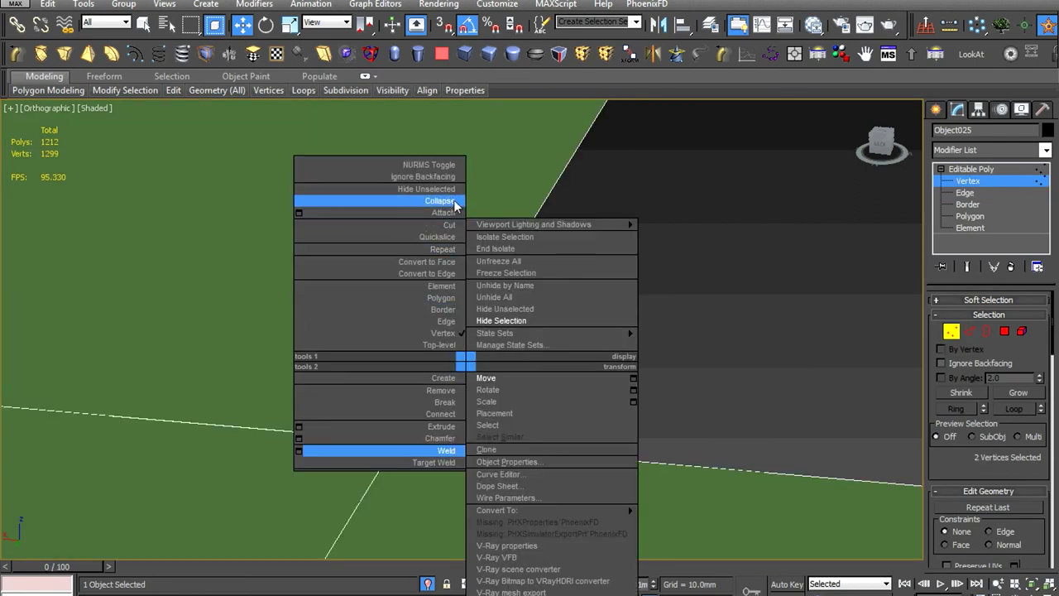
left_click(453, 201)
scroll(475, 473, "up", 1)
key("2")
scroll(535, 456, "up", 2)
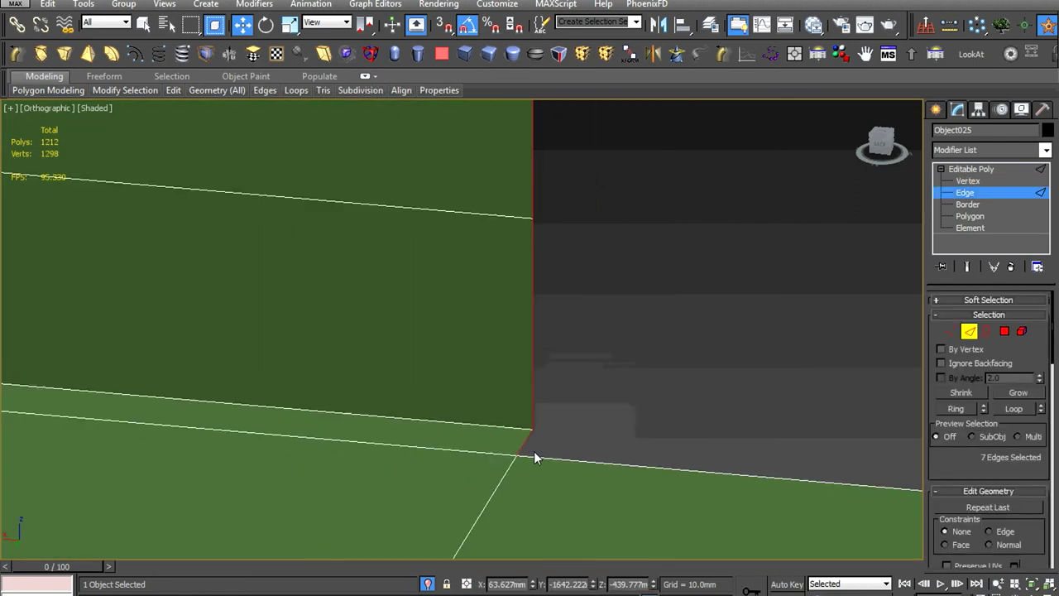
scroll(403, 408, "up", 2)
Extend the edge column into another strip of new faces
middle_click_drag(403, 409, 411, 436)
scroll(565, 409, "up", 2)
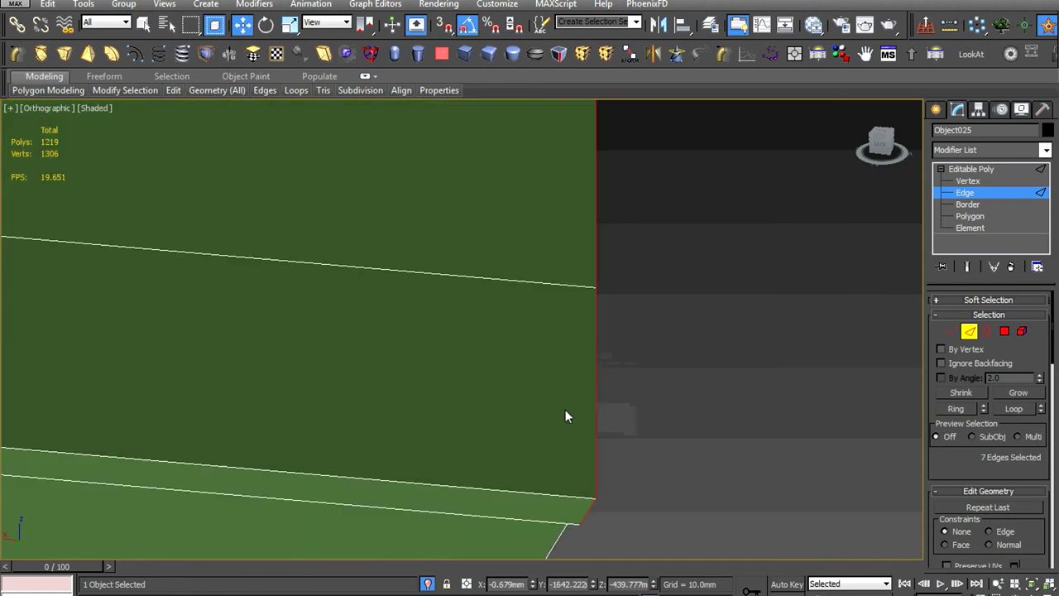
scroll(530, 304, "up", 2)
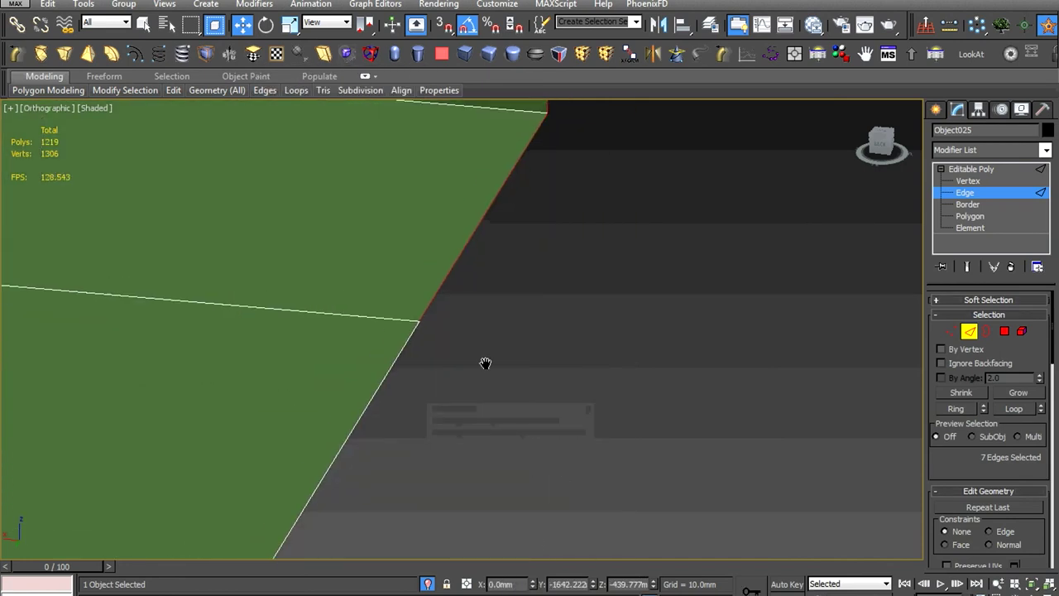
key("1")
right_click(421, 361)
Merge the stray corner vertex and select vertices at another corner
left_click(404, 439)
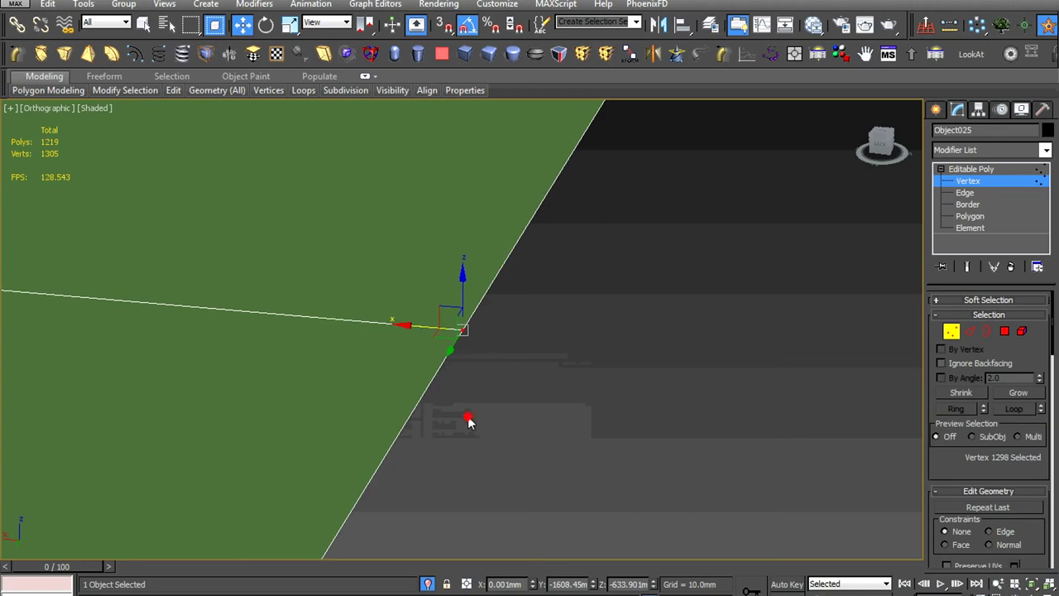
scroll(469, 420, "up", 2)
scroll(342, 349, "up", 2)
scroll(283, 269, "up", 2)
left_click(152, 256)
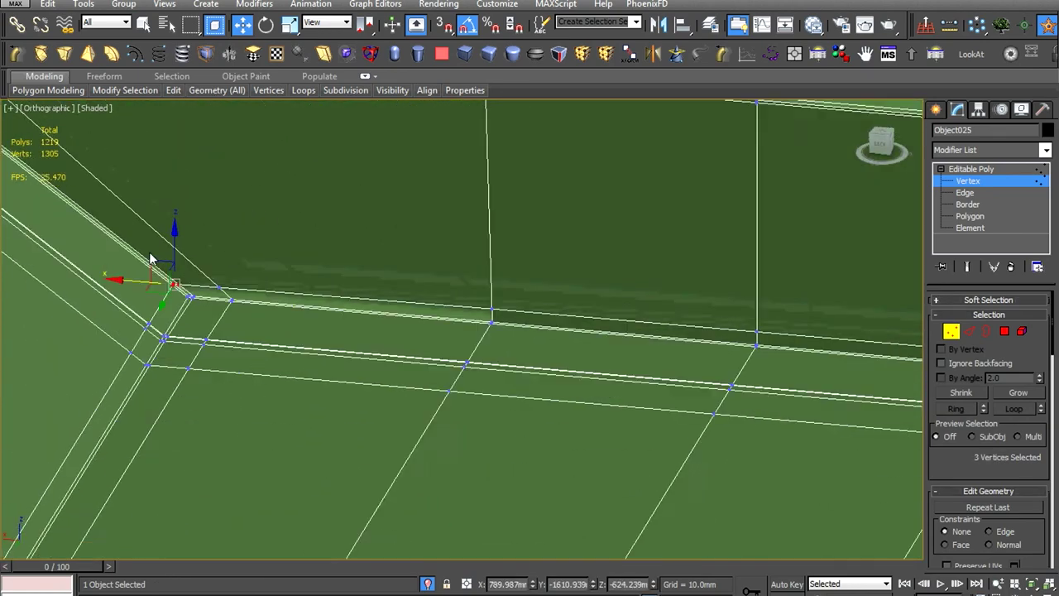
scroll(151, 255, "down", 4)
scroll(342, 358, "up", 3)
scroll(400, 434, "up", 2)
scroll(193, 420, "down", 2)
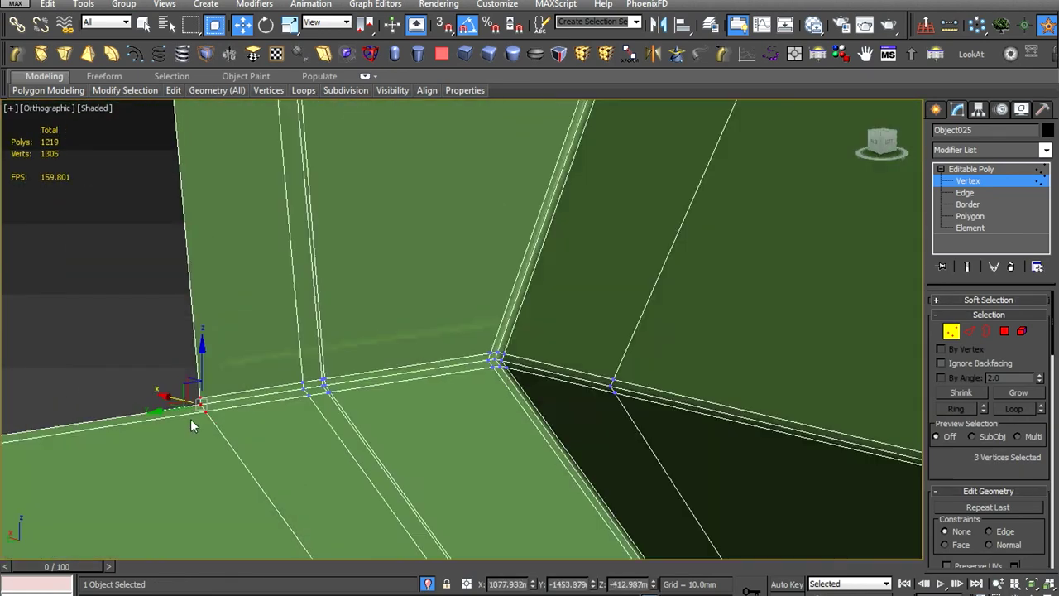
scroll(193, 420, "down", 3)
scroll(208, 265, "up", 2)
scroll(208, 265, "up", 2)
scroll(208, 264, "down", 3)
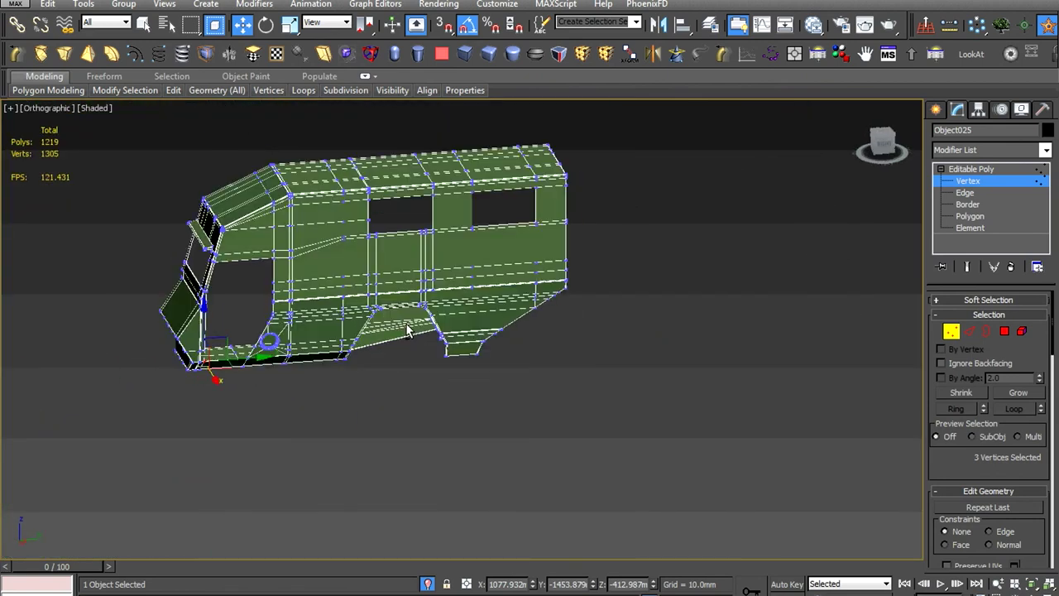
scroll(348, 348, "up", 4)
scroll(437, 277, "up", 2)
scroll(463, 403, "down", 1)
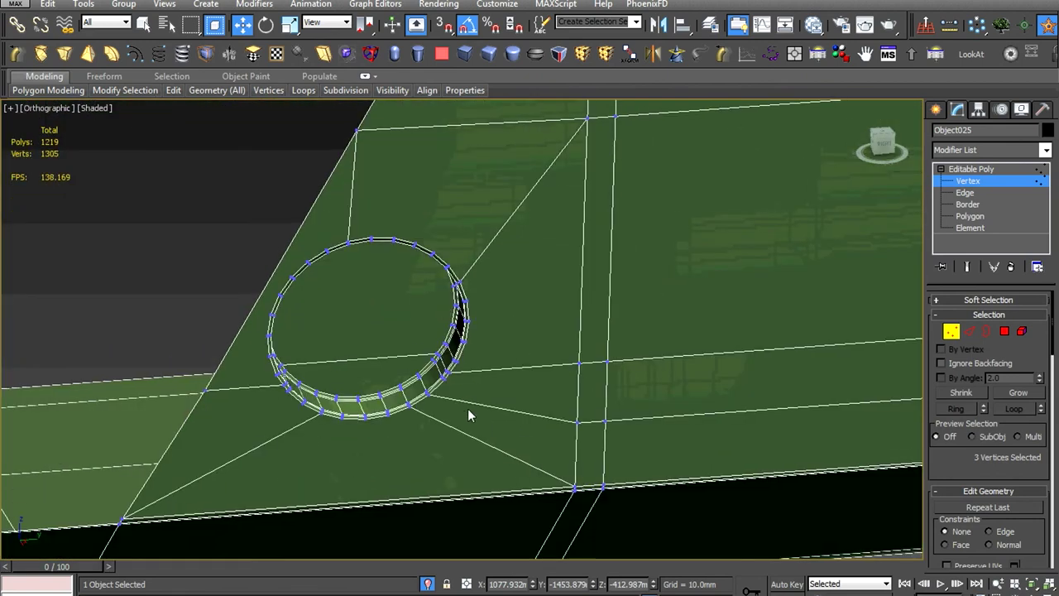
scroll(468, 408, "down", 4)
scroll(439, 407, "up", 1)
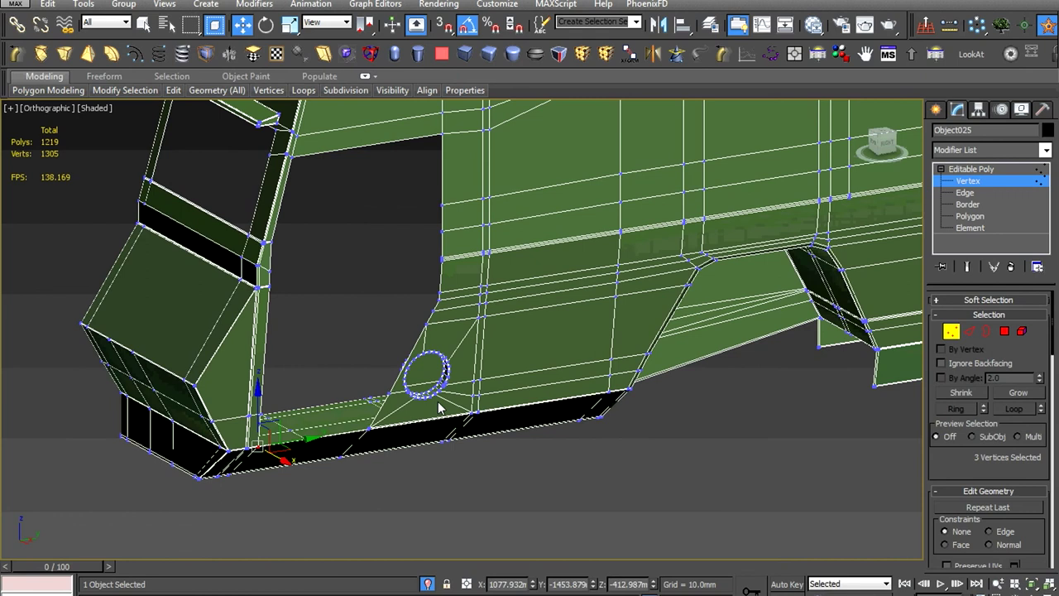
Reselect the truck body mesh and switch to edge editing
left_click(709, 475)
scroll(709, 475, "down", 5)
left_click(628, 364)
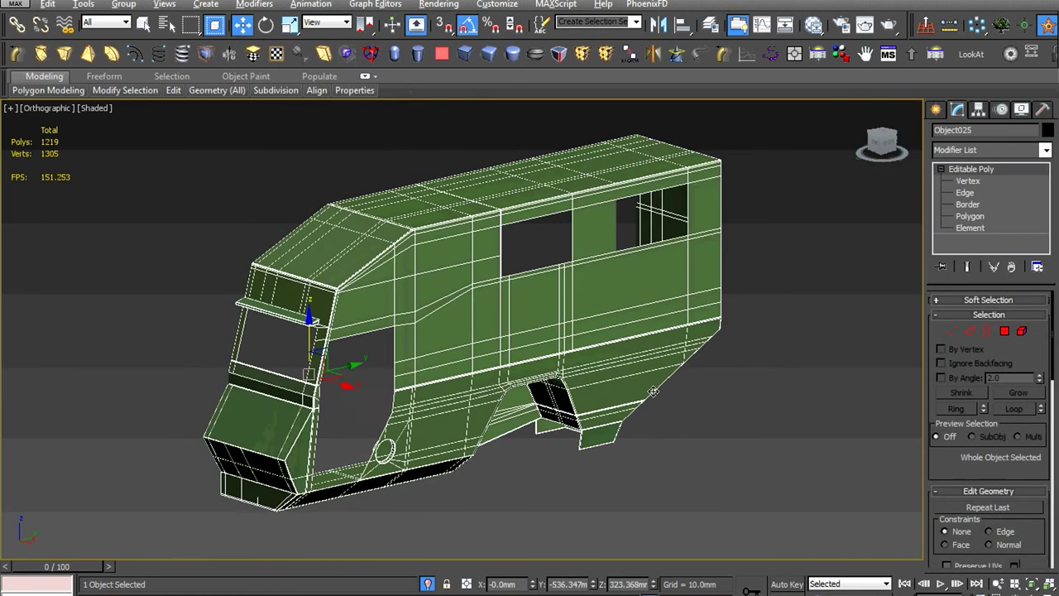
left_click(522, 488)
scroll(522, 488, "up", 5)
left_click(454, 356)
key("2")
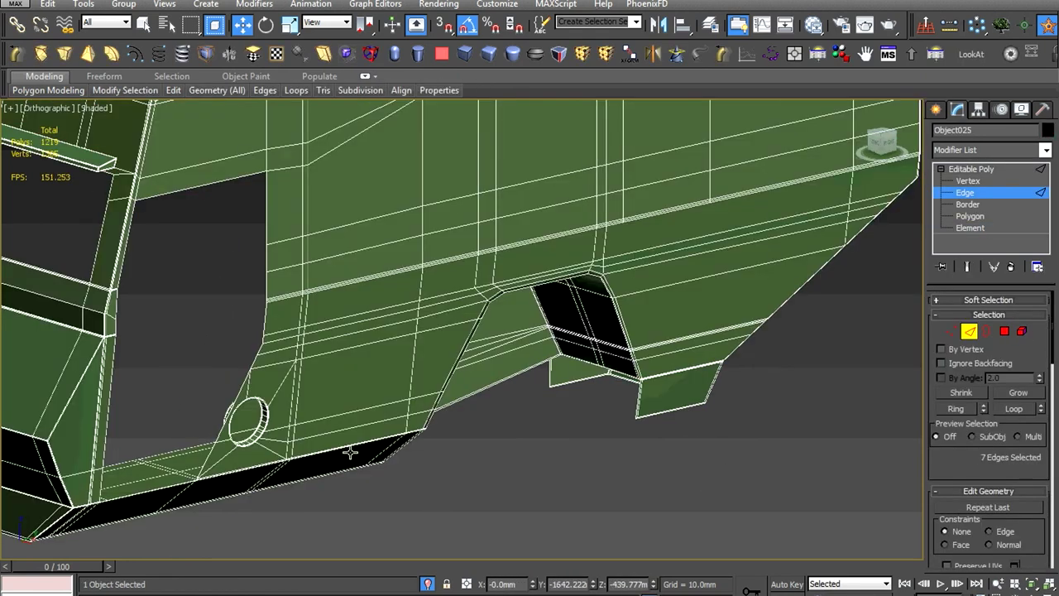
scroll(455, 356, "up", 5)
scroll(446, 339, "down", 5)
scroll(436, 327, "up", 3)
scroll(435, 321, "up", 2)
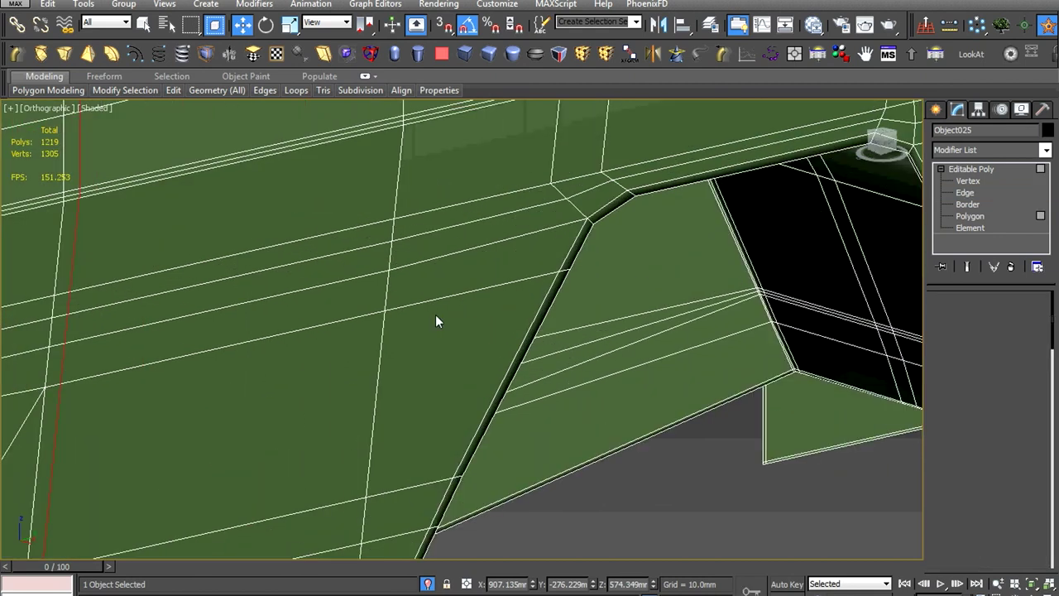
Select two corner polygons, then return to object level with the body selected
key("4")
left_click(463, 331)
left_click(609, 329)
key("5")
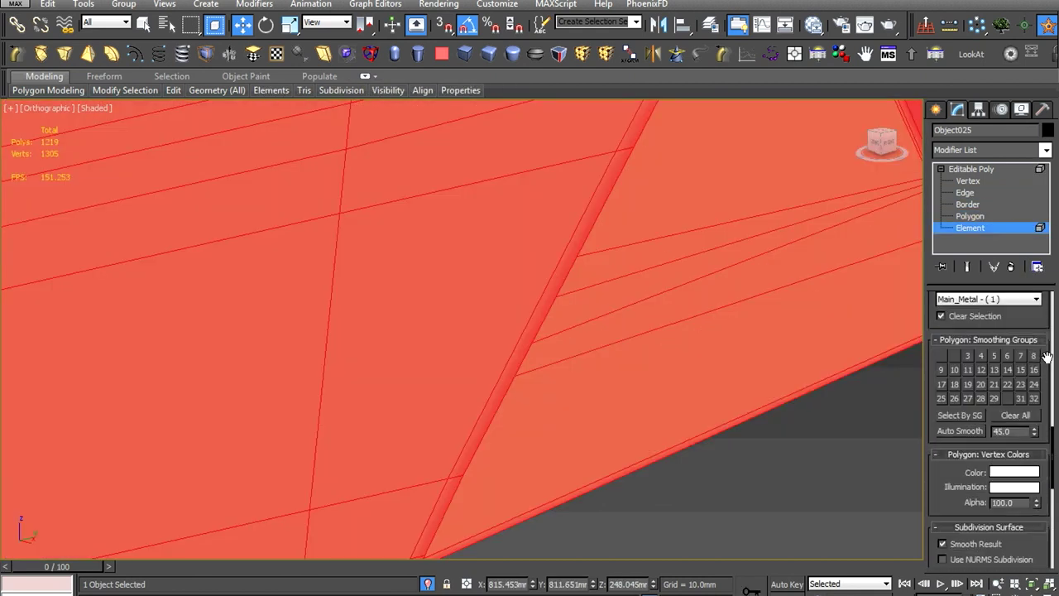
left_click(999, 168)
key("z")
left_click(690, 310)
left_click(496, 348)
scroll(418, 376, "up", 5)
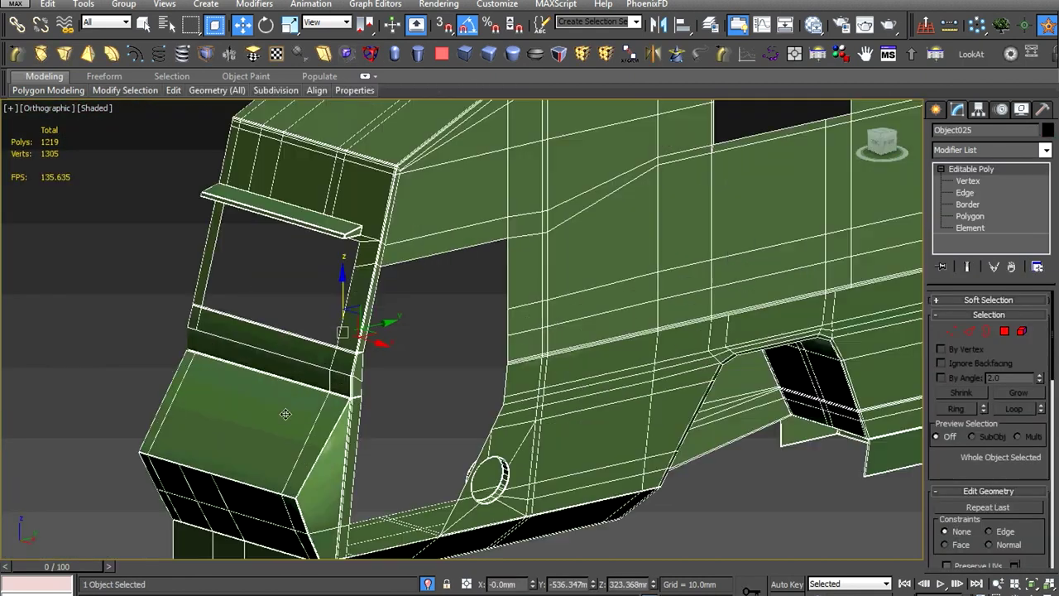
scroll(419, 377, "up", 2)
scroll(424, 414, "up", 2)
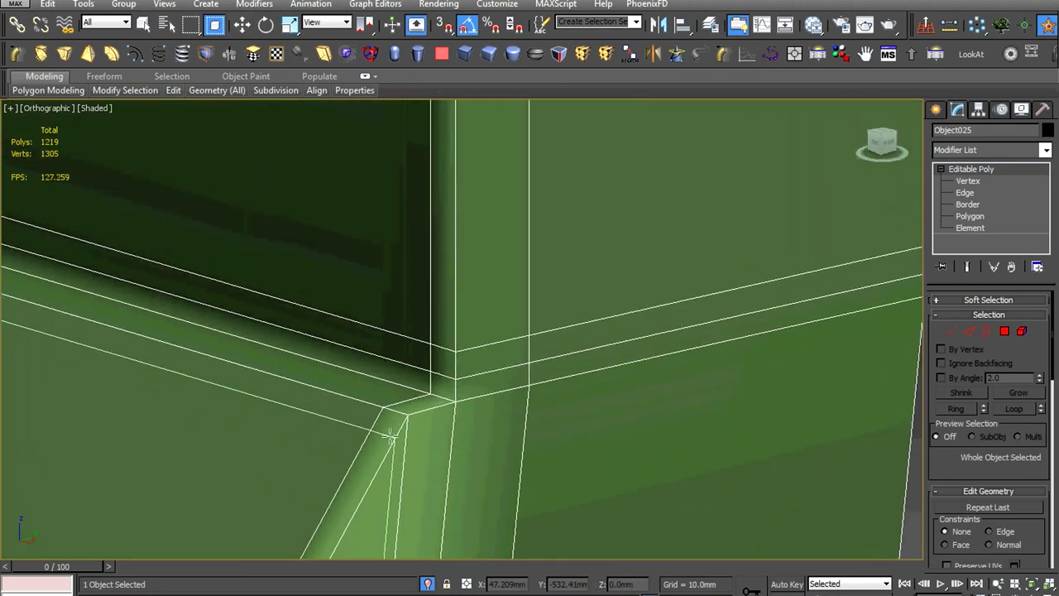
Add Swift Loop edge loops at the door-frame corner
left_click(404, 440)
left_click(455, 424)
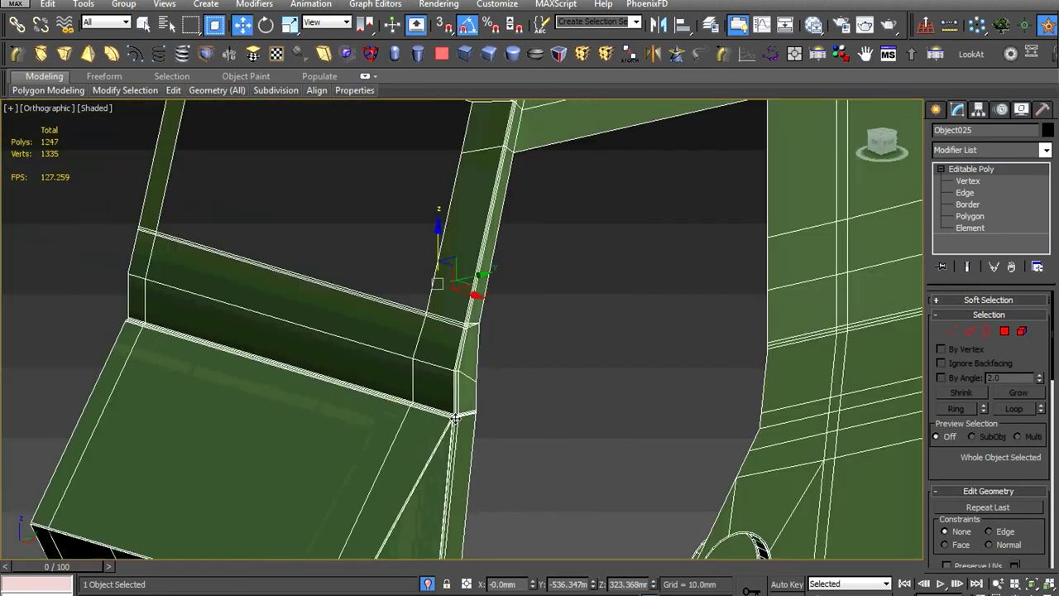
middle_click_drag(455, 423, 579, 397, "alt")
scroll(647, 427, "up", 3)
scroll(647, 428, "down", 5)
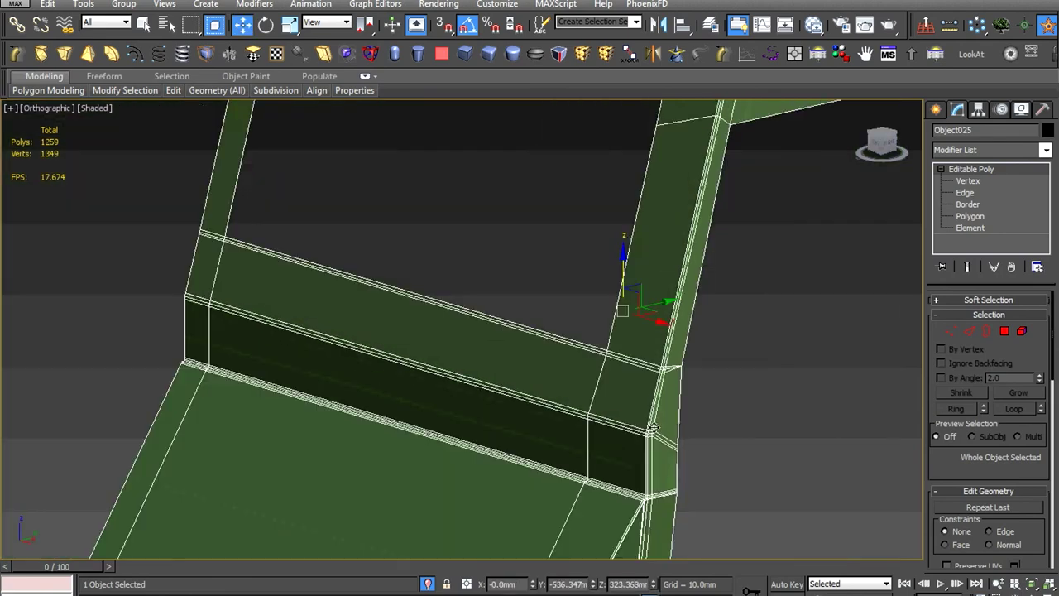
key("z")
Unhide all hidden truck parts, select the cab and view the front
right_click(687, 348)
left_click(756, 309)
scroll(494, 444, "up", 3)
left_click(436, 326)
mouse_move(437, 326)
middle_mouse_down("alt")
mouse_move(524, 406)
mouse_move(600, 402)
middle_mouse_up("alt")
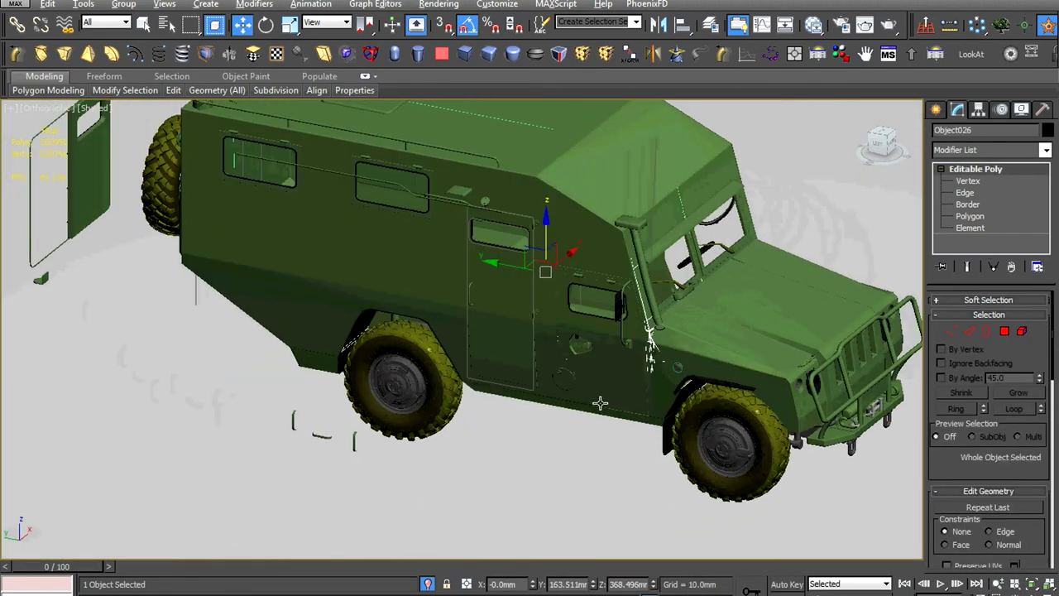
Select the window-flap hinge and Shift+drag a copy of it upward
left_click(483, 231)
scroll(482, 231, "up", 5)
scroll(508, 219, "up", 3)
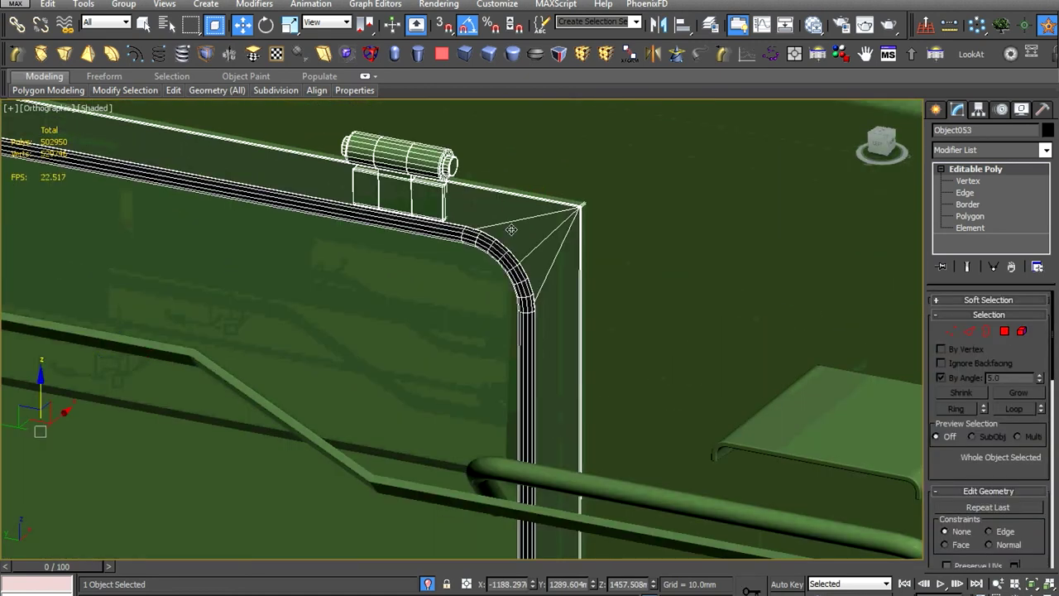
scroll(512, 229, "down", 4)
scroll(512, 230, "down", 2)
scroll(529, 227, "up", 6)
left_click(773, 295)
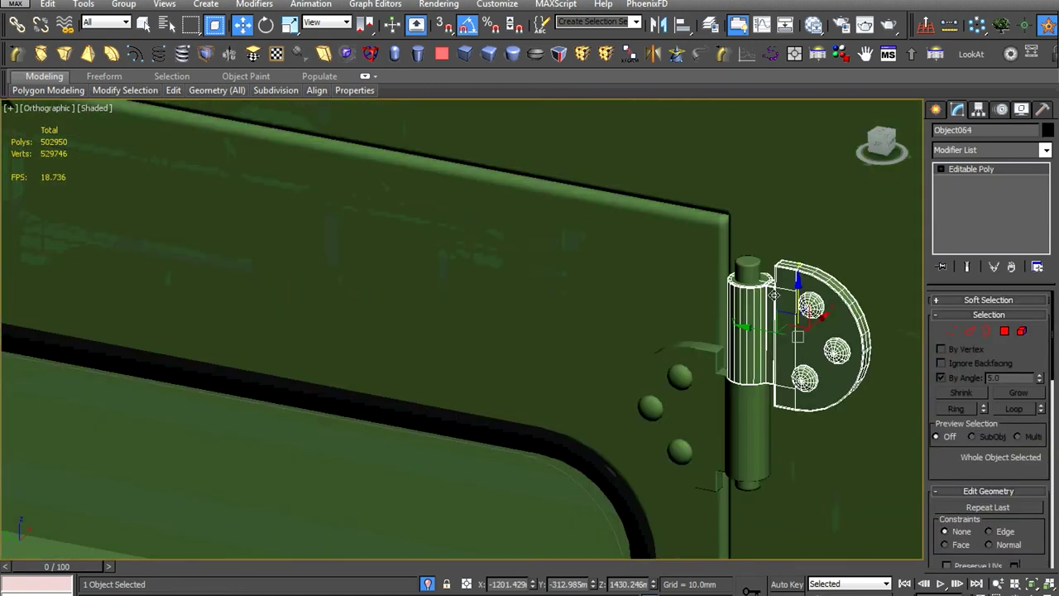
scroll(773, 295, "down", 6)
middle_click_drag(807, 345, 825, 383)
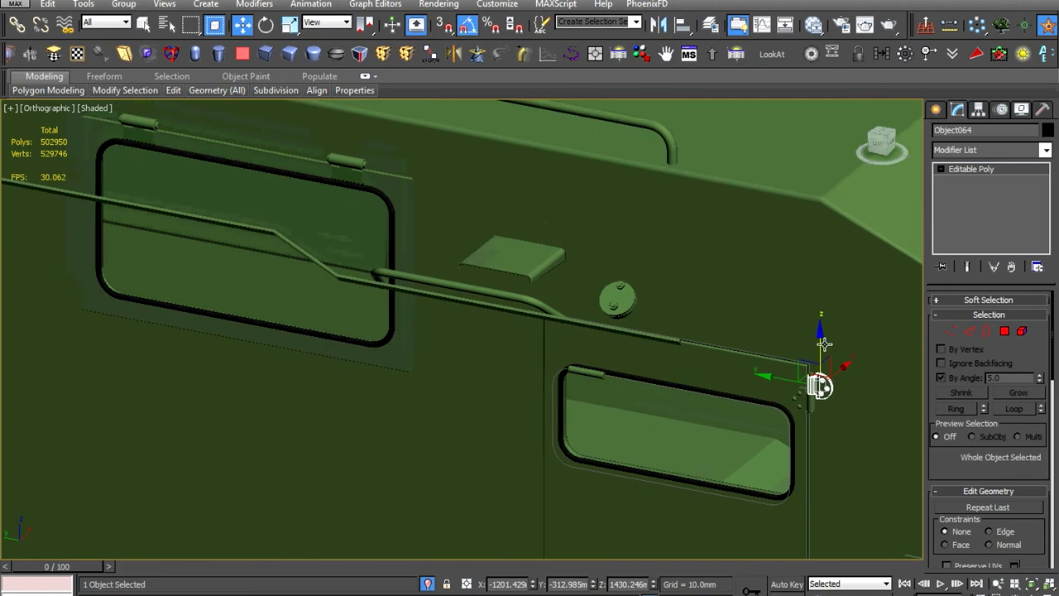
left_click_drag(820, 383, 820, 263, "shift")
key("Return")
Rotate the hinge copy about 90° in the Left view so its domed plate points up
key("z")
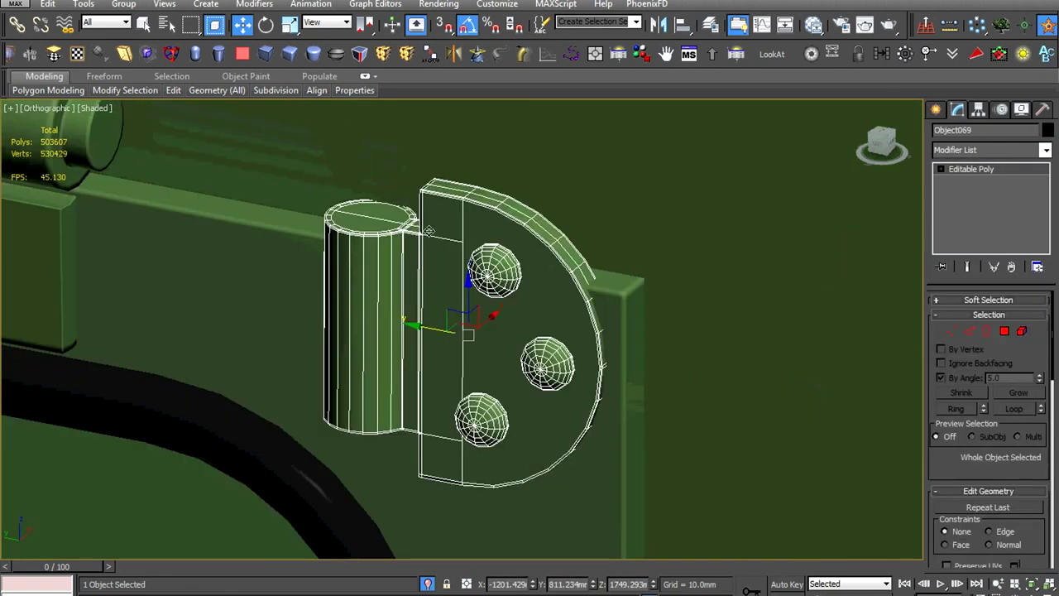
scroll(488, 243, "down", 2)
key("l")
key("z")
right_click(514, 244)
left_click(548, 273)
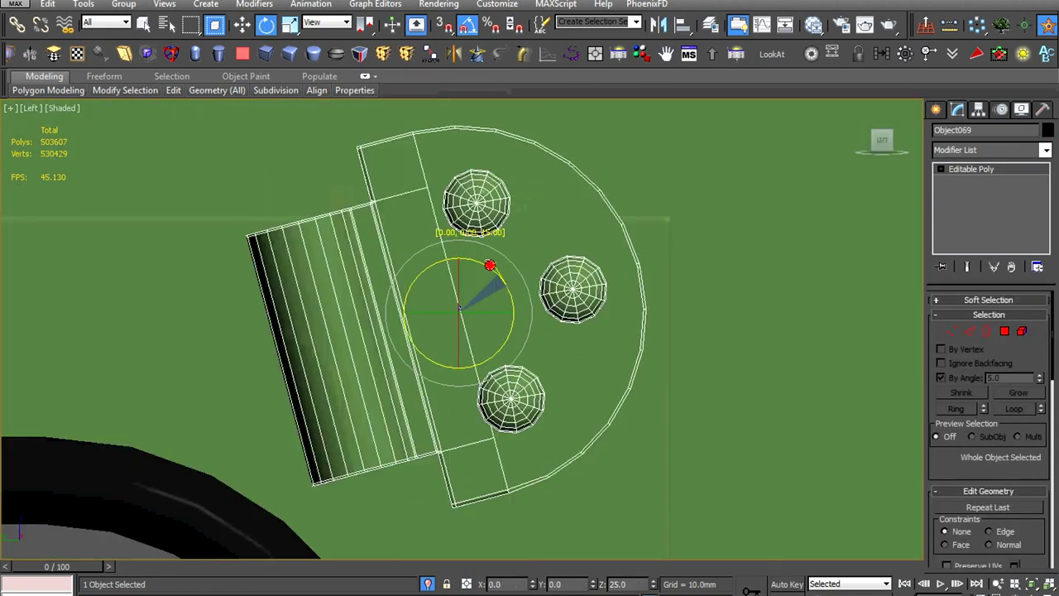
left_click_drag(529, 298, 564, 301)
key("w")
Nudge the rotated hinge copy slightly upward into place in the Left view
scroll(564, 300, "down", 3)
scroll(564, 300, "up", 3)
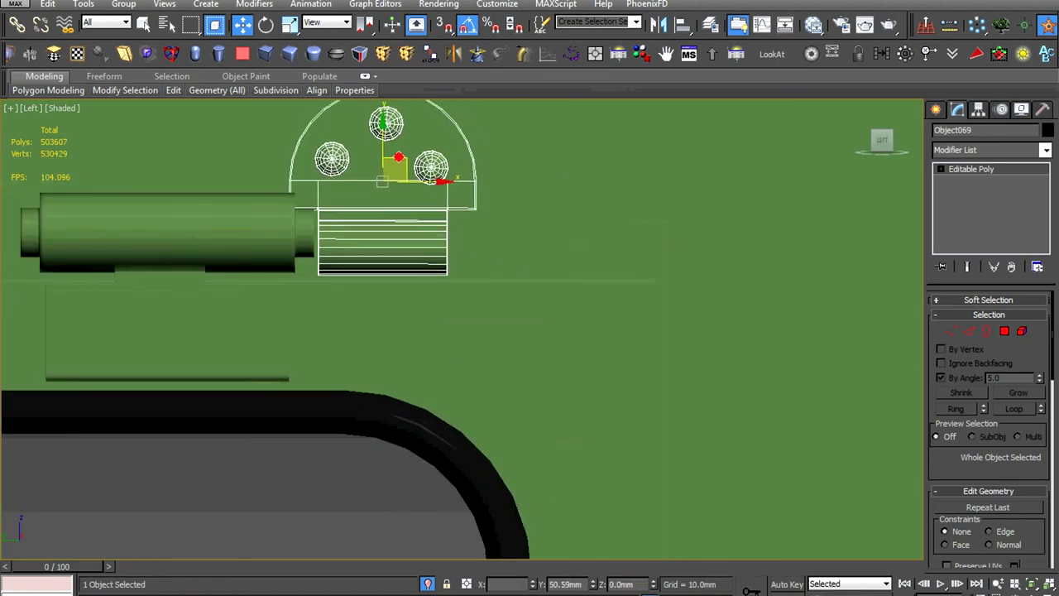
scroll(367, 210, "up", 3)
middle_click_drag(367, 210, 464, 248, "alt")
scroll(567, 207, "up", 3)
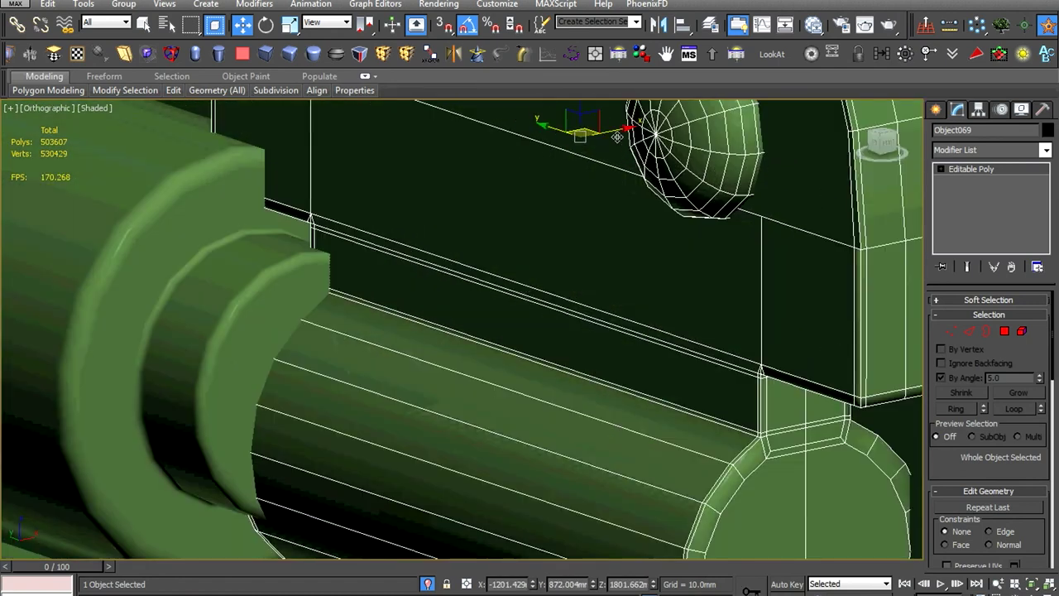
scroll(617, 136, "down", 2)
scroll(617, 137, "down", 2)
key("z")
key("l")
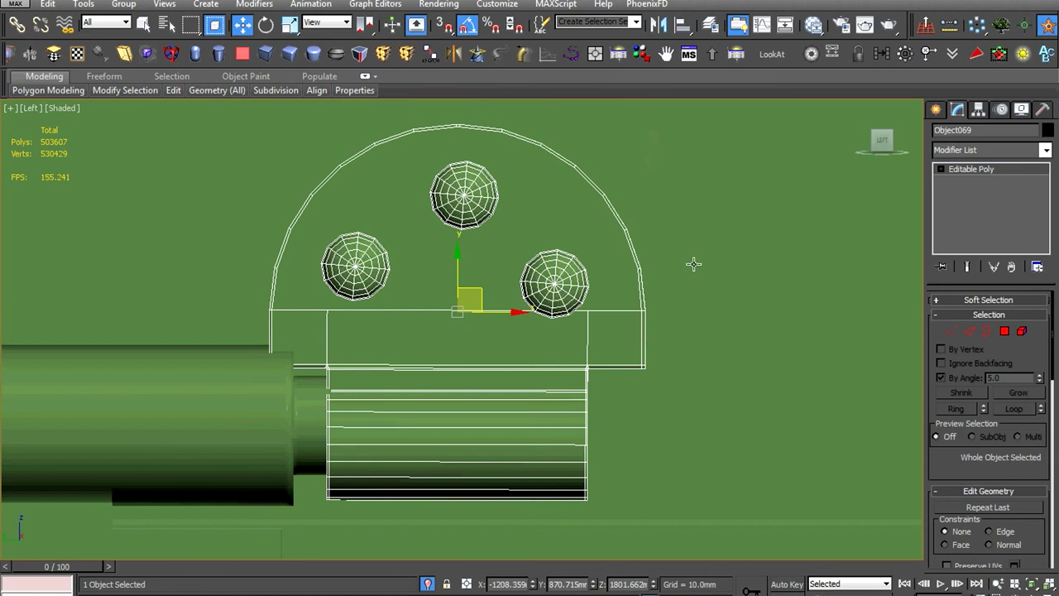
mouse_move(456, 283)
left_mouse_down()
mouse_move(467, 260)
mouse_move(462, 292)
left_mouse_up()
scroll(529, 294, "down", 4)
scroll(516, 317, "up", 2)
scroll(516, 317, "up", 2)
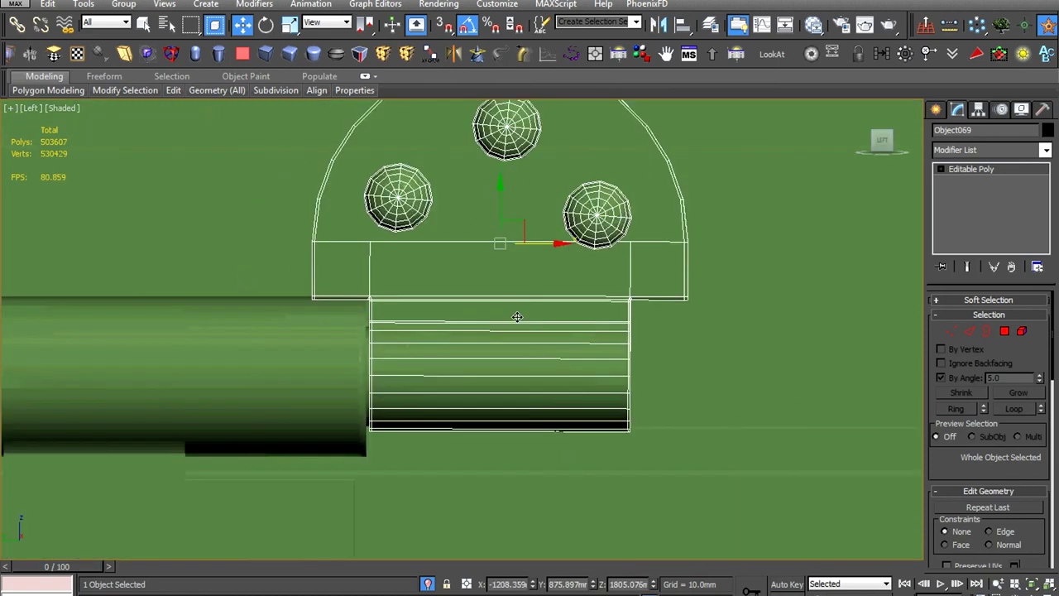
scroll(626, 248, "down", 4)
scroll(634, 272, "up", 5)
scroll(663, 268, "down", 4)
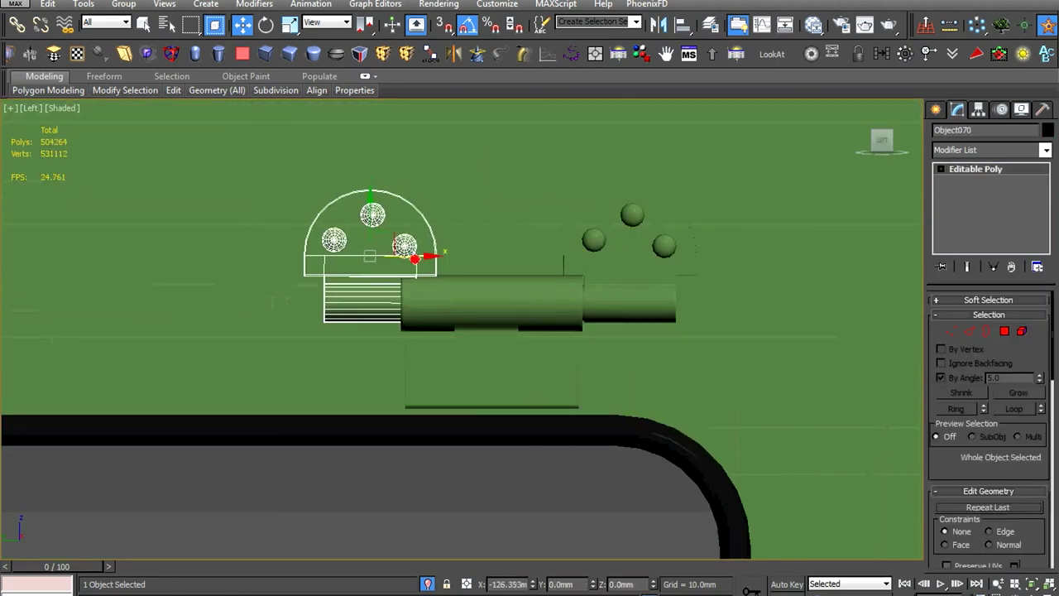
Shift+drag three more copies of the hinge, confirming each clone
left_click_drag(414, 258, 389, 258, "shift")
left_click(529, 362)
scroll(402, 194, "up", 4)
scroll(352, 162, "up", 1)
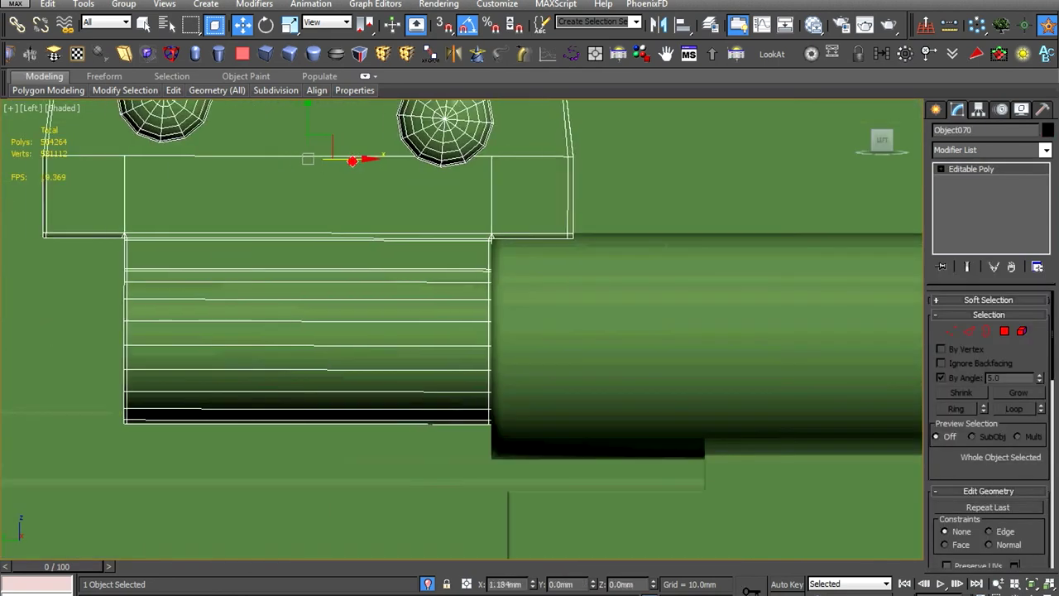
scroll(350, 161, "down", 3)
scroll(355, 214, "down", 3)
scroll(464, 313, "up", 4)
left_click_drag(461, 310, 496, 314, "shift")
left_click(532, 364)
scroll(458, 328, "down", 3)
scroll(458, 329, "up", 4)
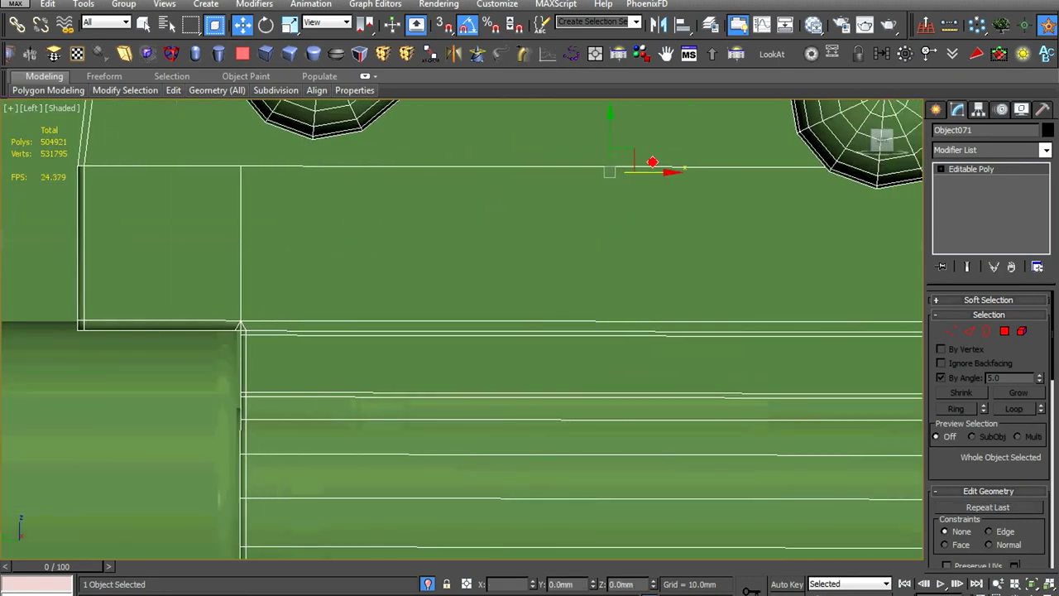
scroll(637, 211, "down", 5)
scroll(637, 211, "up", 2)
left_click_drag(327, 215, 329, 217, "shift")
left_click(530, 364)
scroll(530, 366, "up", 3)
scroll(376, 215, "up", 3)
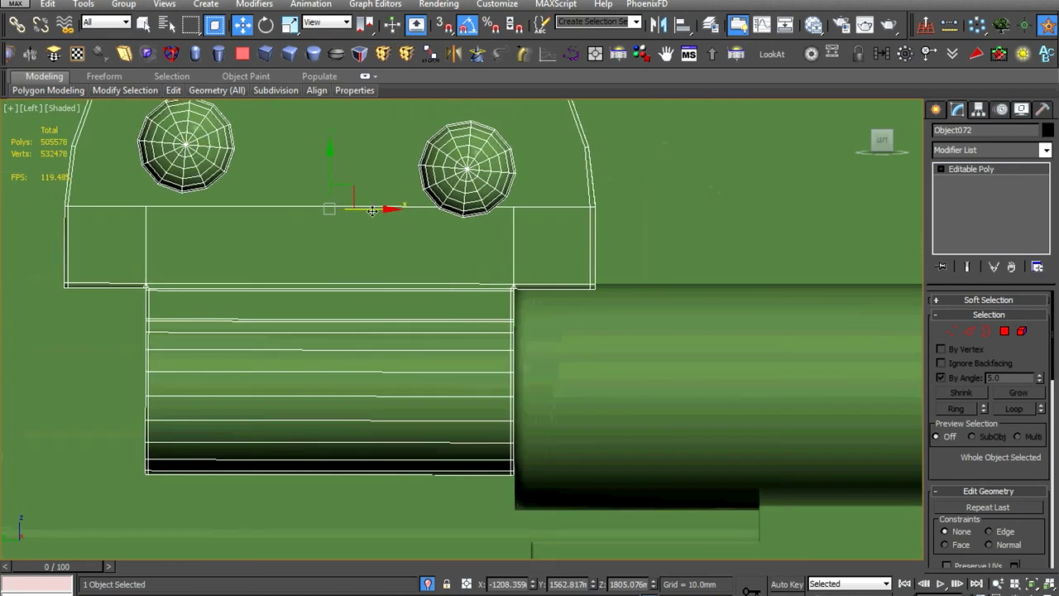
scroll(372, 210, "down", 5)
scroll(599, 280, "up", 1)
scroll(599, 280, "up", 1)
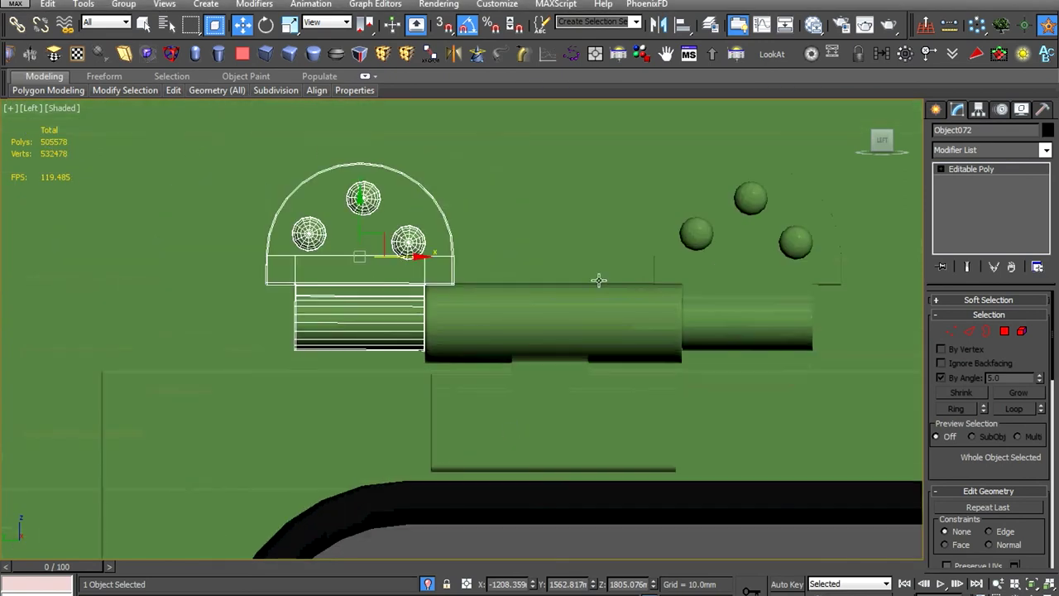
In Element mode, detach a clone of one rivet sphere as separate object Object073
key("5")
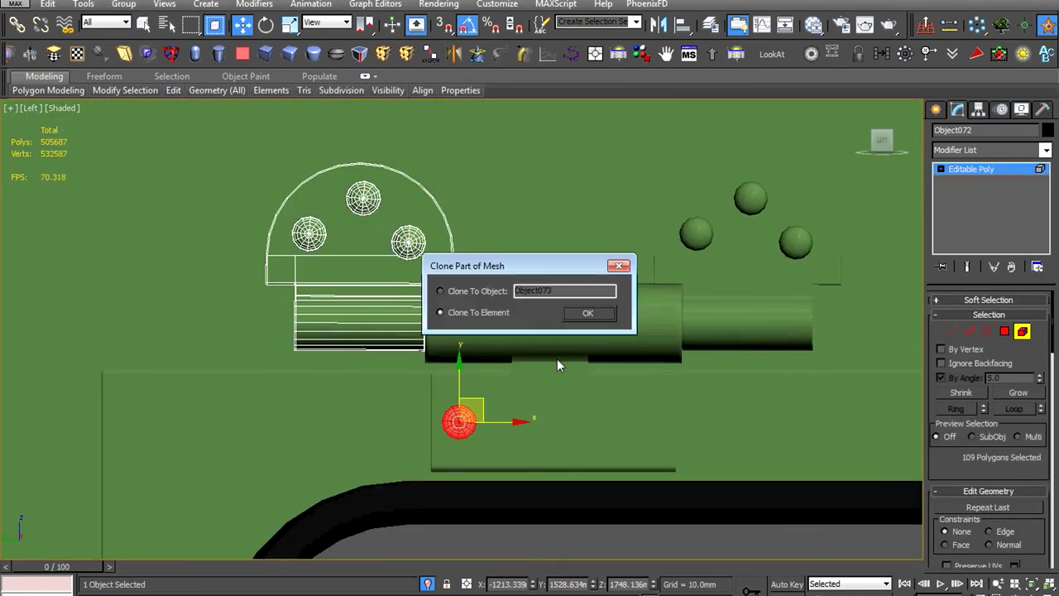
key("Return")
key("z")
middle_click_drag(541, 395, 529, 388, "alt")
scroll(524, 397, "up", 3)
key("ctrl+d")
left_click(558, 394)
scroll(1023, 449, "down", 3)
left_click(565, 319)
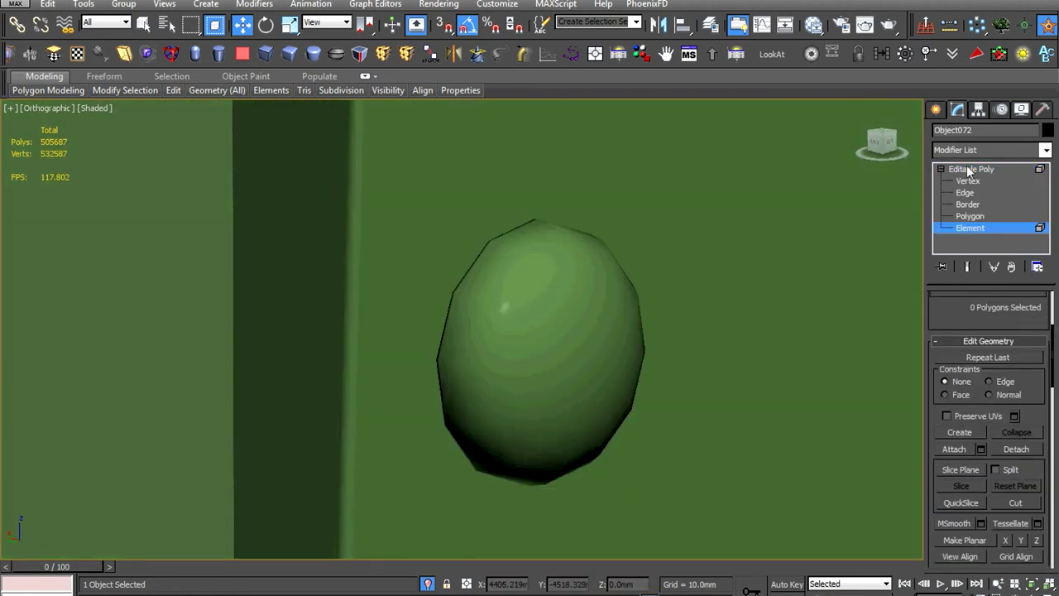
mouse_move(625, 286)
middle_mouse_down("alt")
mouse_move(596, 314)
mouse_move(615, 371)
middle_mouse_up("alt")
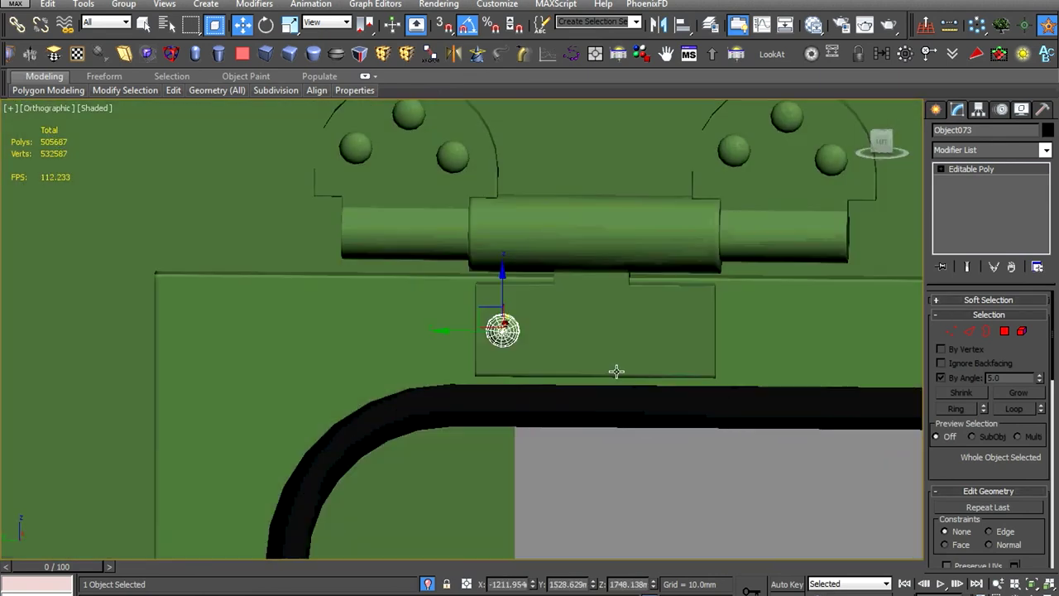
scroll(615, 372, "down", 2)
scroll(612, 368, "down", 4)
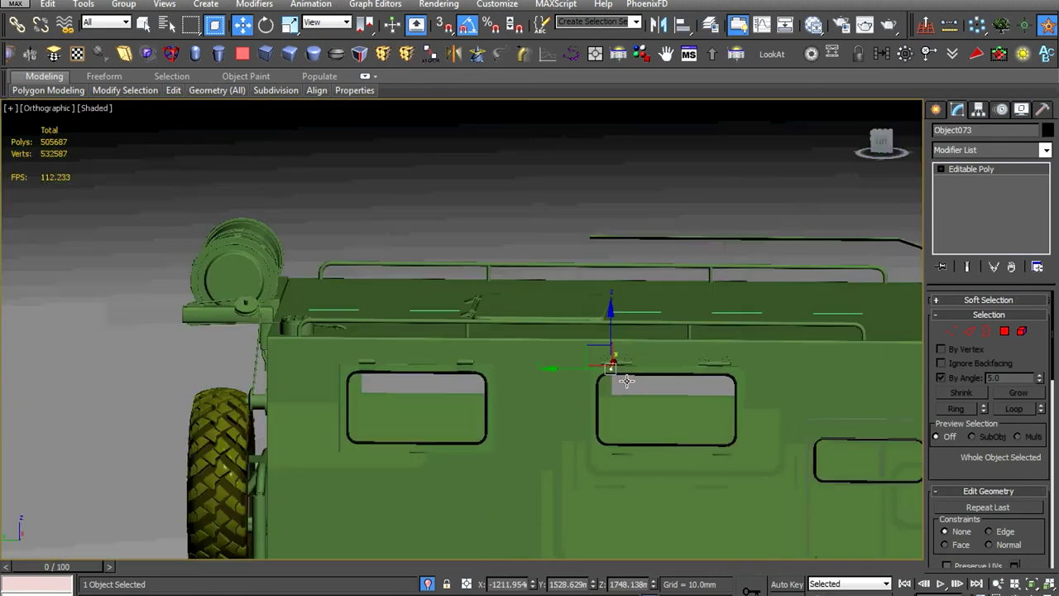
scroll(523, 349, "up", 4)
scroll(520, 348, "down", 3)
Isolate the detached rivet bolt and Shift+drag a copy of it aside as Object074
scroll(295, 239, "up", 4)
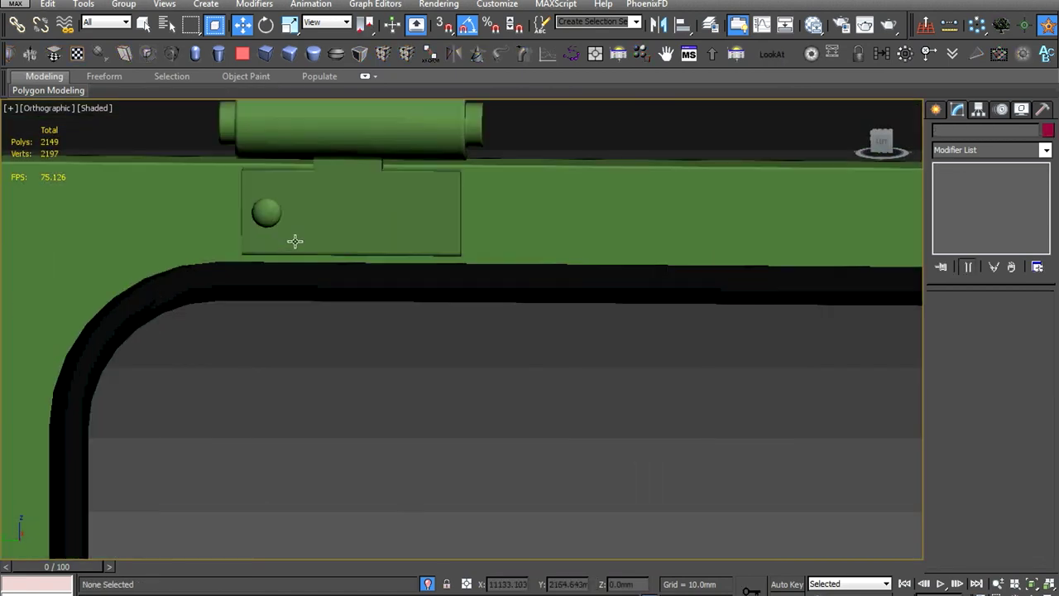
left_click(256, 201)
key("alt+q")
key("alt+q")
scroll(309, 312, "up", 2)
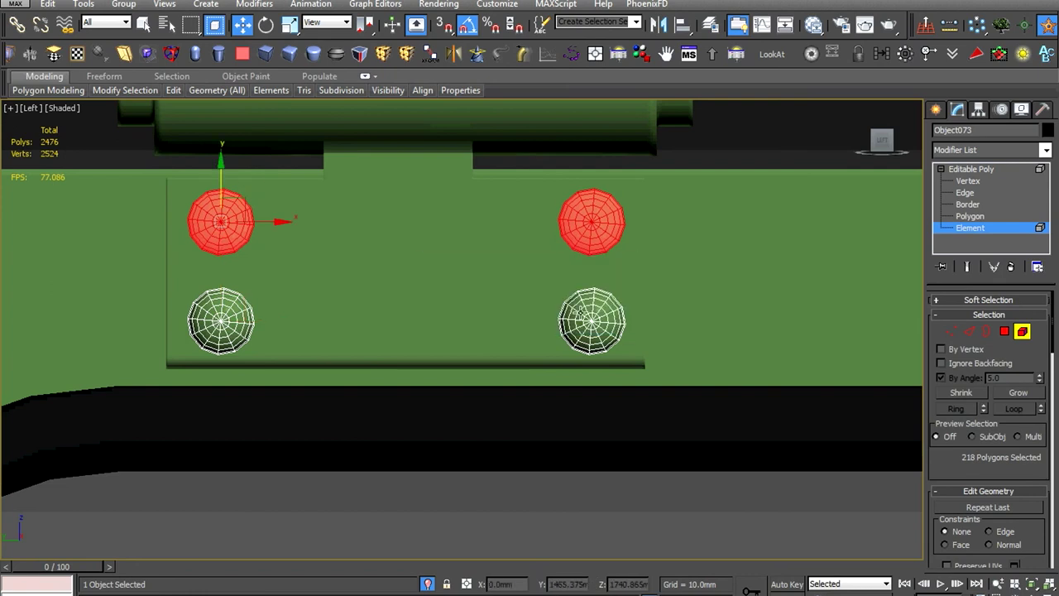
right_click(539, 213)
scroll(395, 347, "down", 5)
middle_click_drag(394, 347, 196, 306)
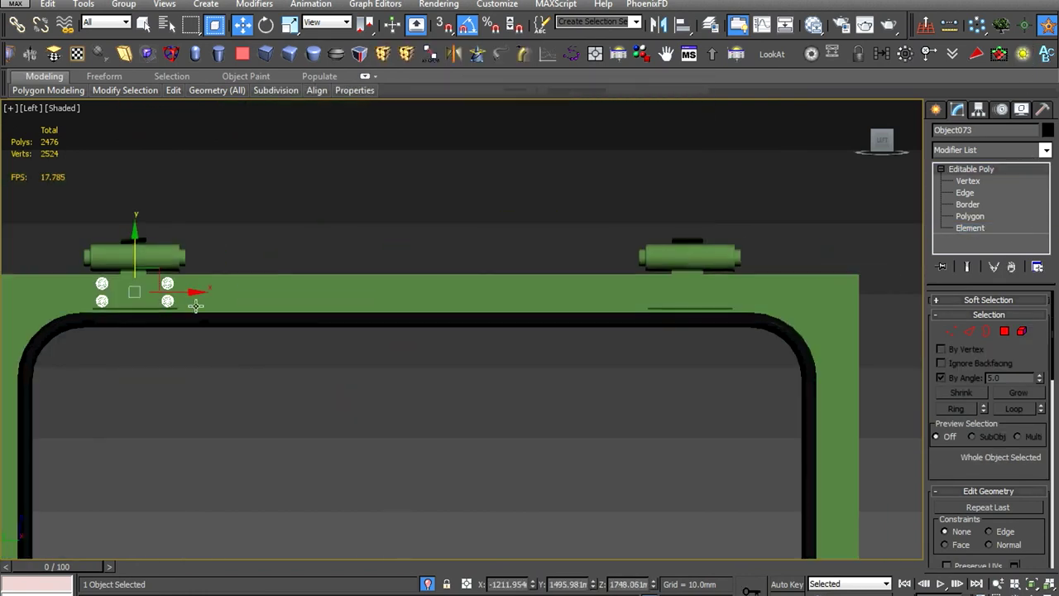
left_click_drag(641, 292, 679, 291, "shift")
key("Return")
key("z")
scroll(428, 383, "down", 2)
mouse_move(428, 383)
middle_mouse_down()
mouse_move(506, 383)
mouse_move(452, 414)
middle_mouse_up()
left_click(511, 413)
Select the two vertices at the window frame's hinge corner on Object053
key("1")
scroll(452, 413, "up", 3)
left_click_drag(436, 213, 329, 352)
middle_click_drag(328, 352, 405, 255, "alt")
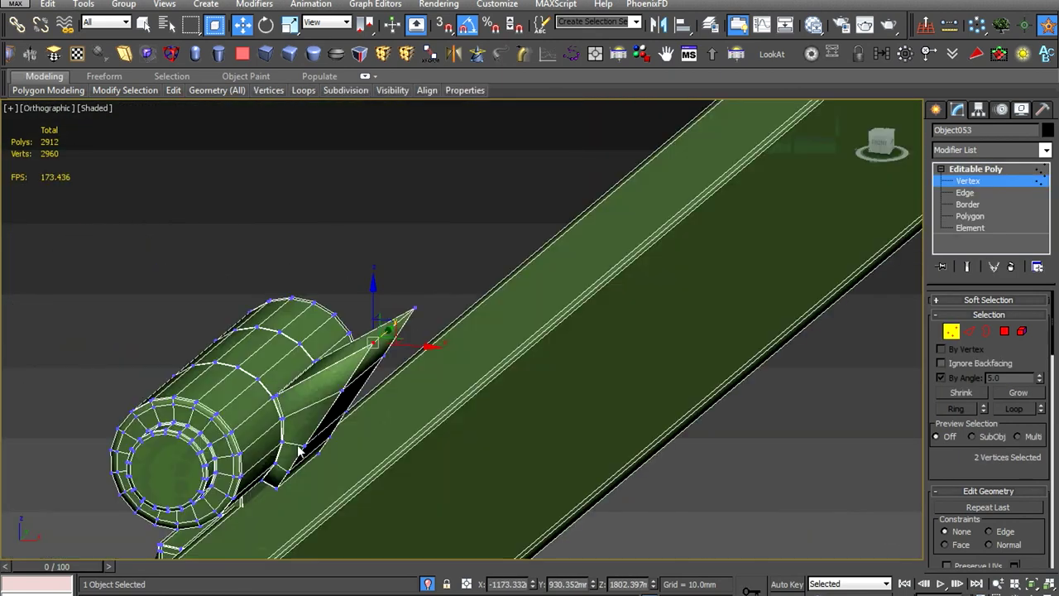
scroll(405, 255, "up", 3)
scroll(494, 291, "up", 3)
scroll(385, 478, "up", 3)
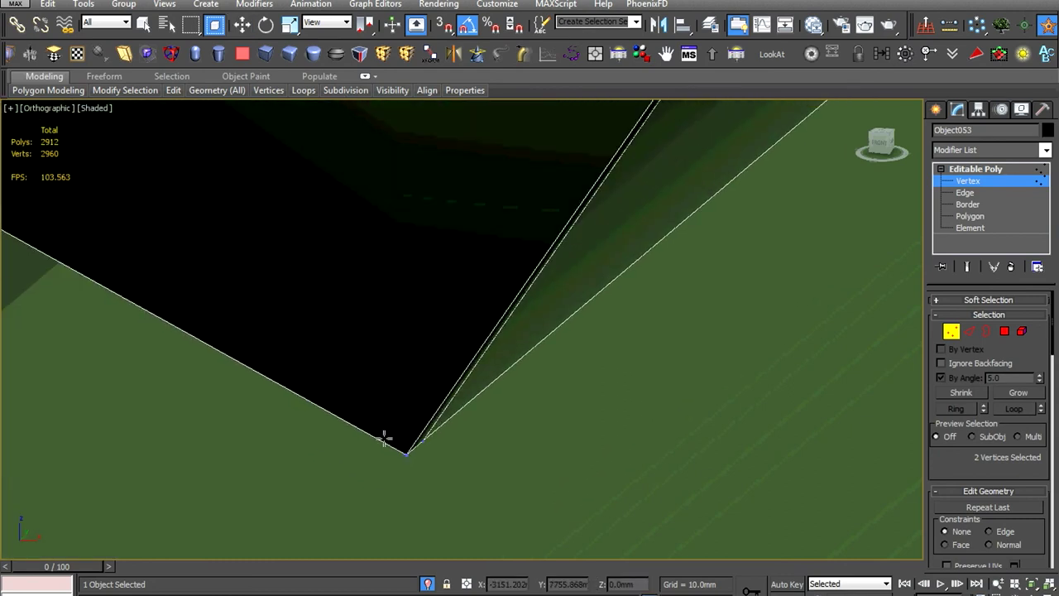
scroll(400, 435, "down", 5)
mouse_move(400, 435)
middle_mouse_down("alt")
mouse_move(442, 395)
mouse_move(472, 284)
middle_mouse_up("alt")
scroll(472, 284, "up", 5)
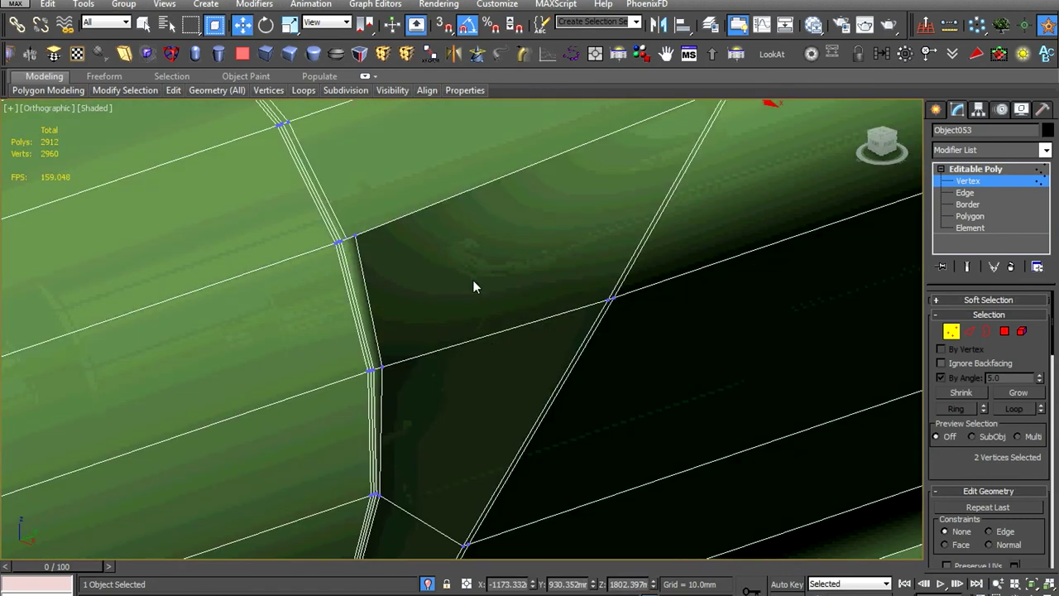
scroll(272, 265, "up", 2)
scroll(304, 298, "up", 1)
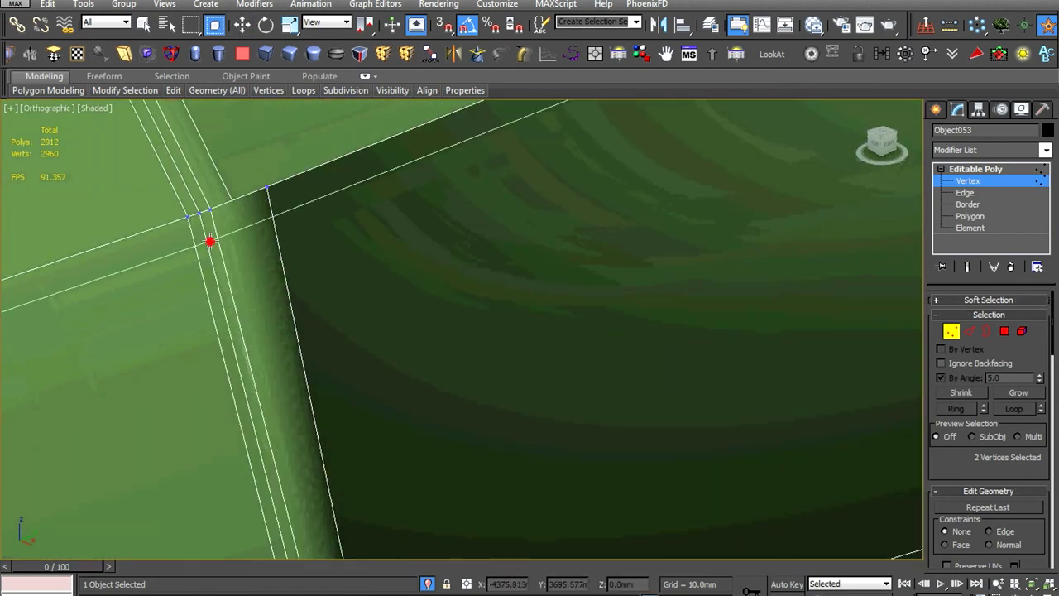
key("w")
scroll(366, 165, "down", 4)
middle_click_drag(366, 165, 295, 199, "alt")
scroll(208, 289, "up", 4)
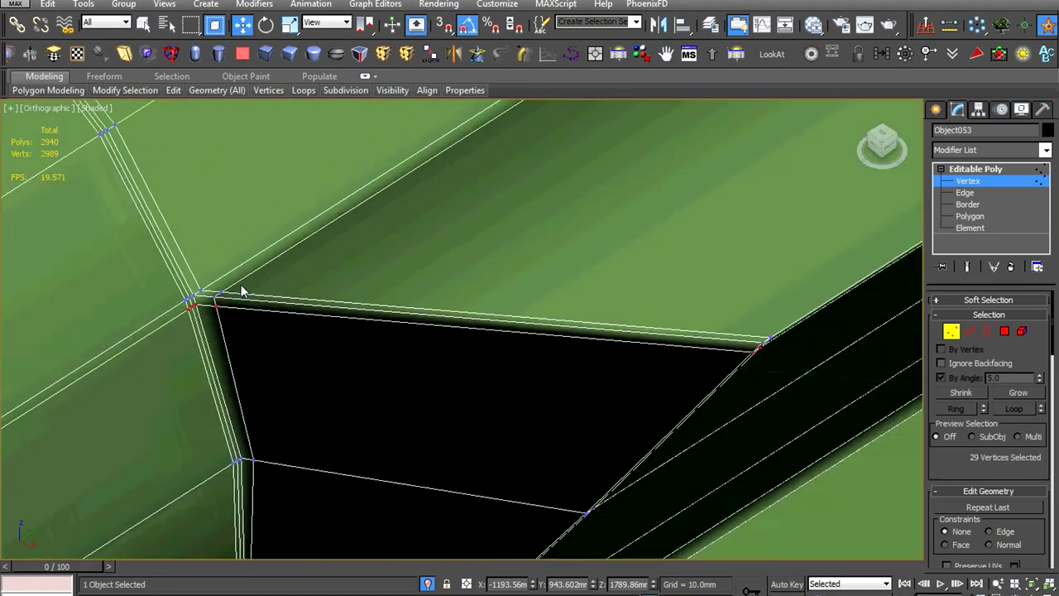
scroll(548, 342, "up", 3)
Connect the selected edges with a slide offset to add a connecting edge
key("2")
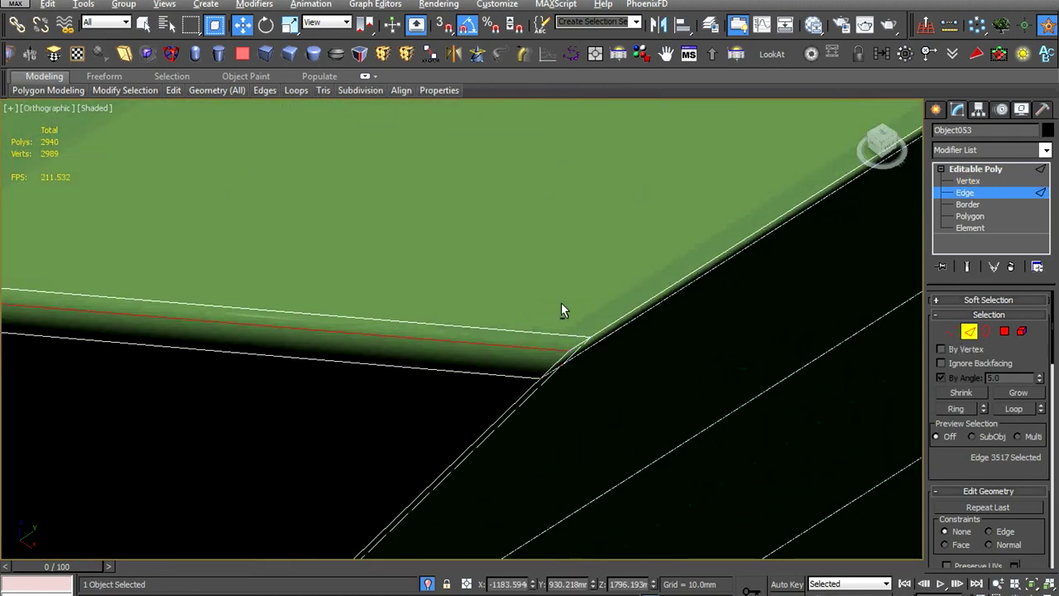
right_click(504, 276)
left_click(502, 310)
middle_click_drag(502, 311, 470, 364, "alt")
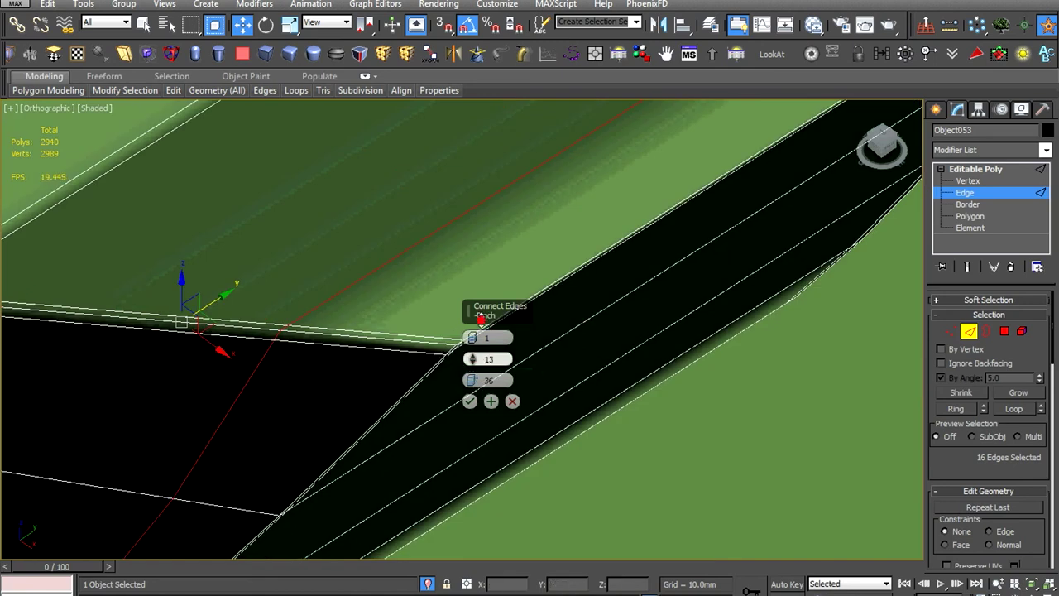
left_click_drag(480, 320, 474, 300)
left_click(477, 401)
scroll(478, 401, "down", 5)
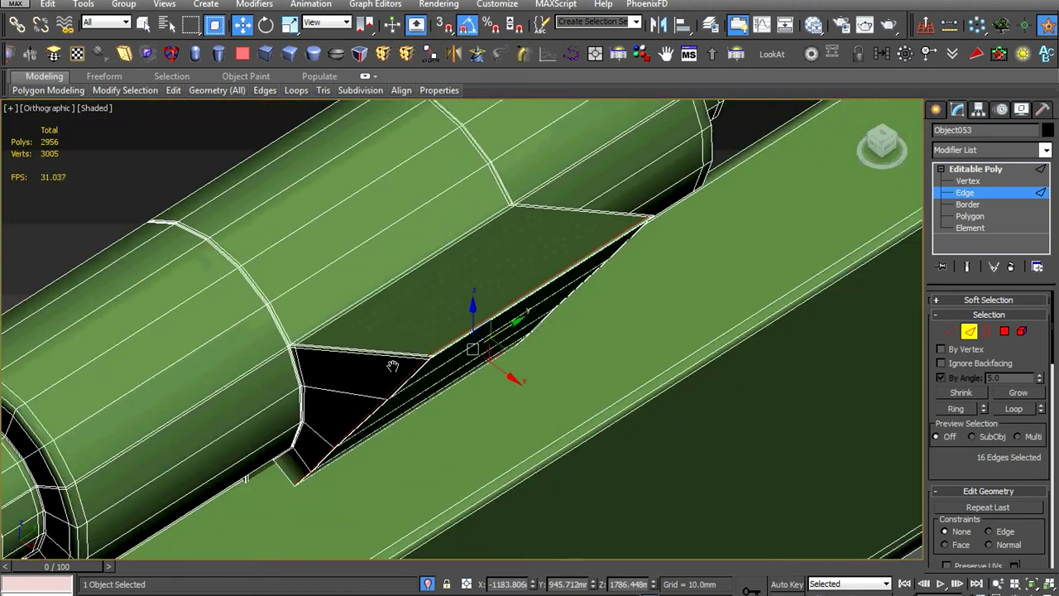
scroll(352, 326, "up", 5)
Remove the unneeded edges around the hinge corner and inspect the other frame corners
key("1")
scroll(335, 382, "up", 1)
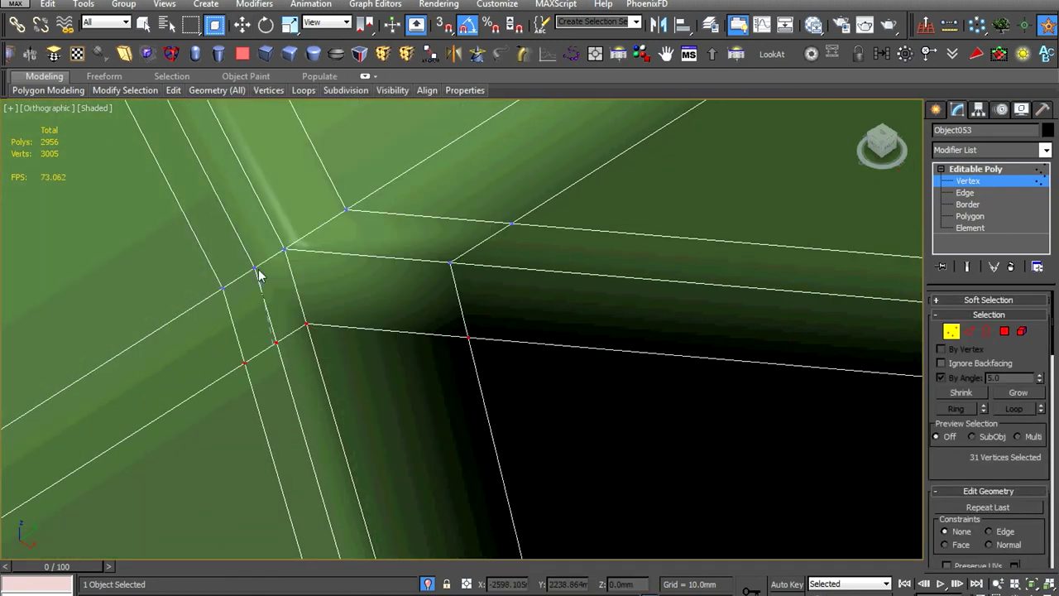
key("ctrl+BackSpace")
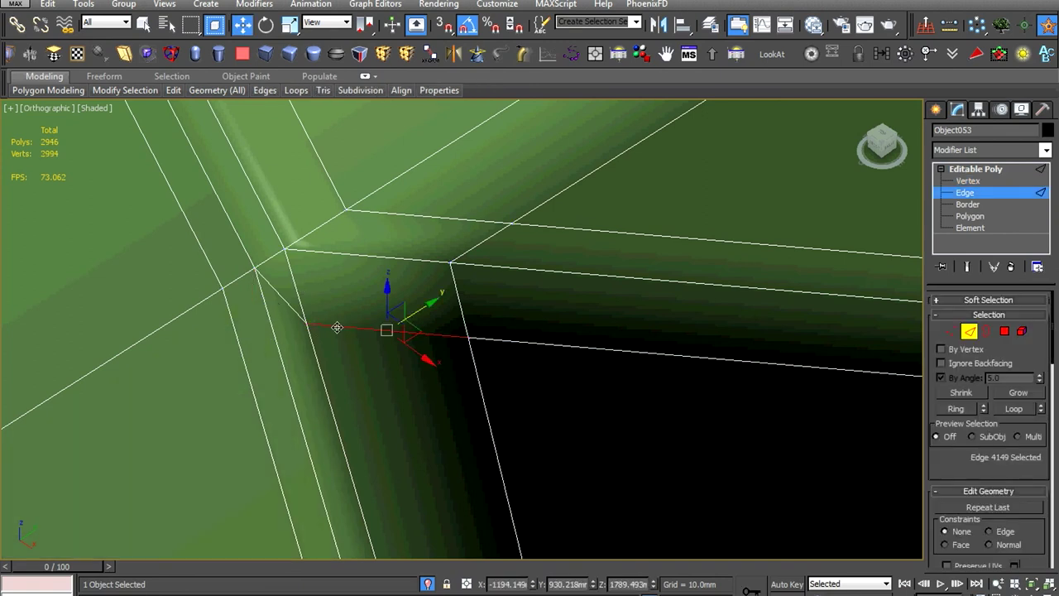
scroll(381, 348, "down", 5)
middle_click_drag(381, 347, 374, 407, "alt")
scroll(553, 367, "up", 5)
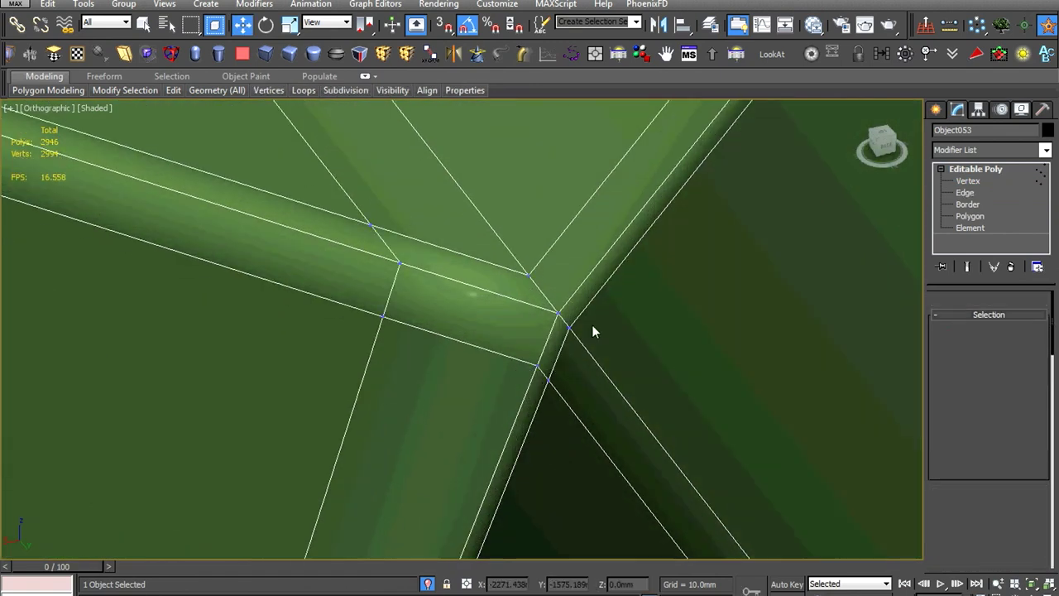
right_click(592, 331)
left_click(548, 412)
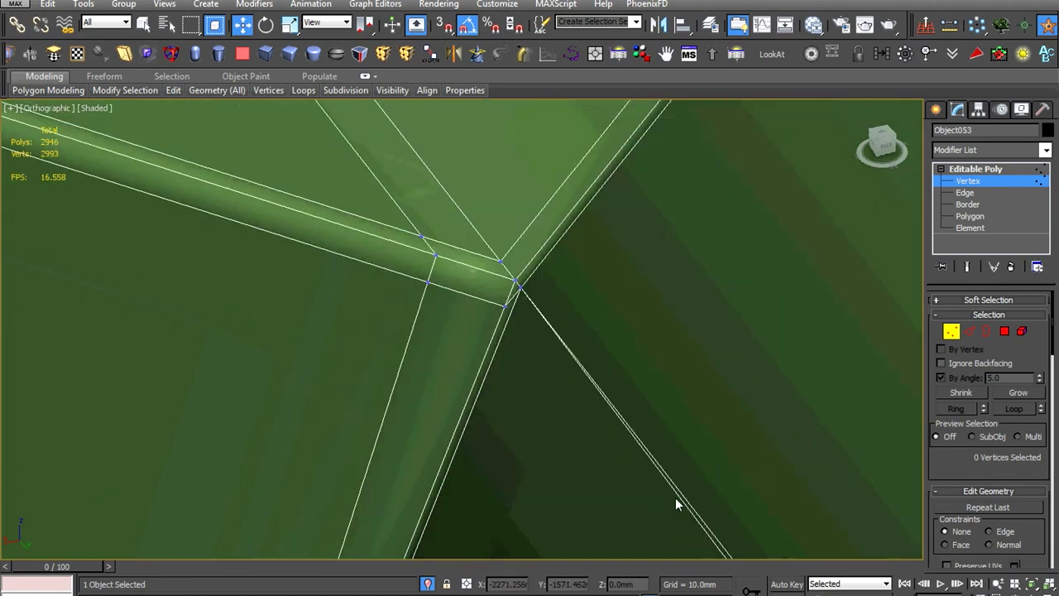
key("2")
scroll(579, 372, "down", 5)
scroll(544, 343, "up", 5)
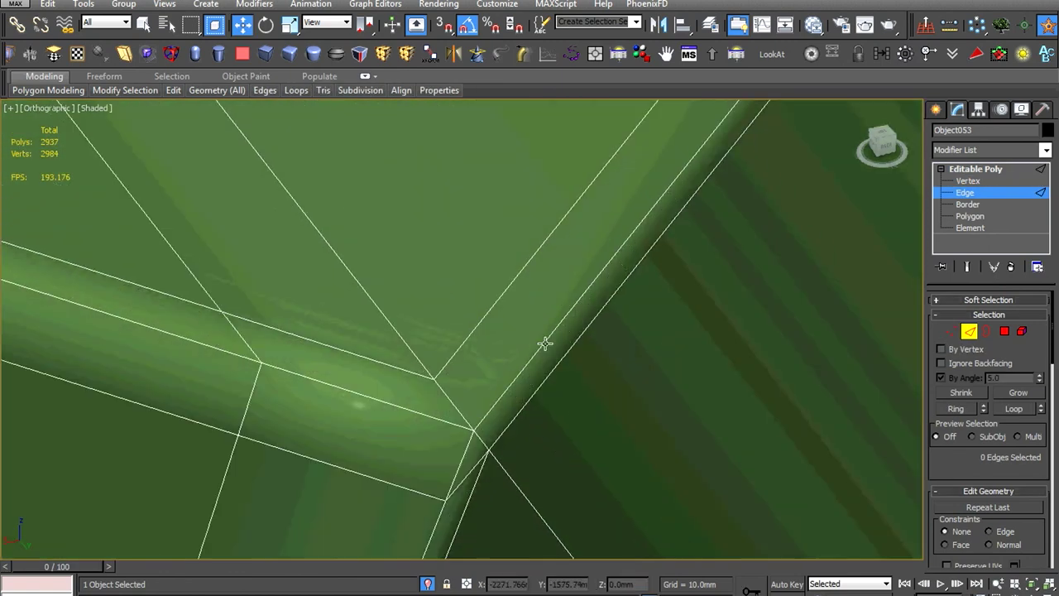
scroll(544, 343, "down", 5)
mouse_move(517, 376)
middle_mouse_down("alt")
mouse_move(606, 280)
mouse_move(585, 276)
middle_mouse_up("alt")
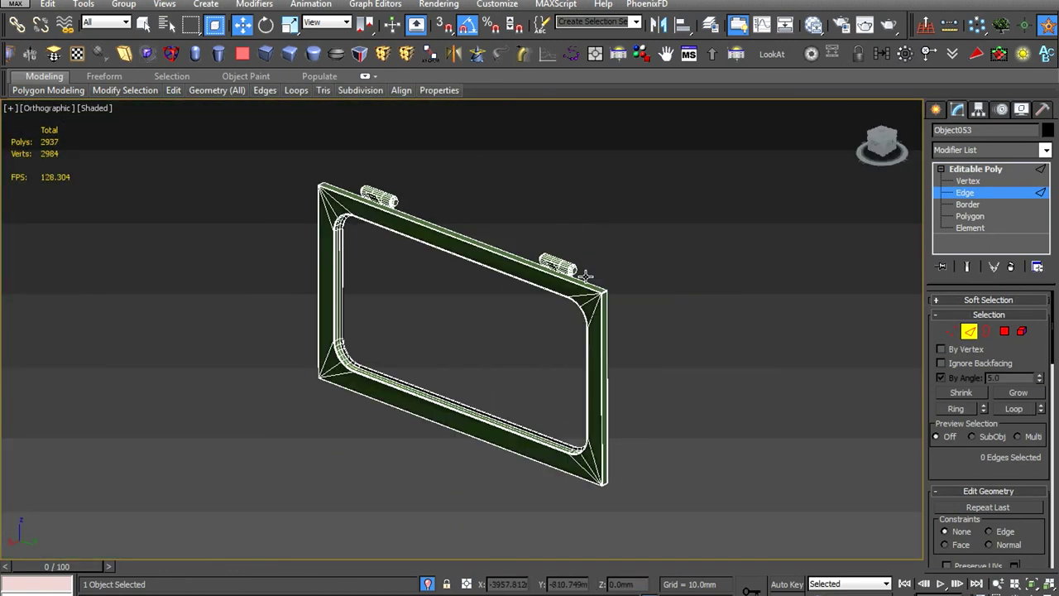
Connect a ring of edges near the hinge corner to add new edge loops around the frame
scroll(585, 275, "up", 5)
scroll(366, 210, "up", 5)
left_click(350, 175)
scroll(350, 176, "up", 5)
scroll(321, 283, "up", 5)
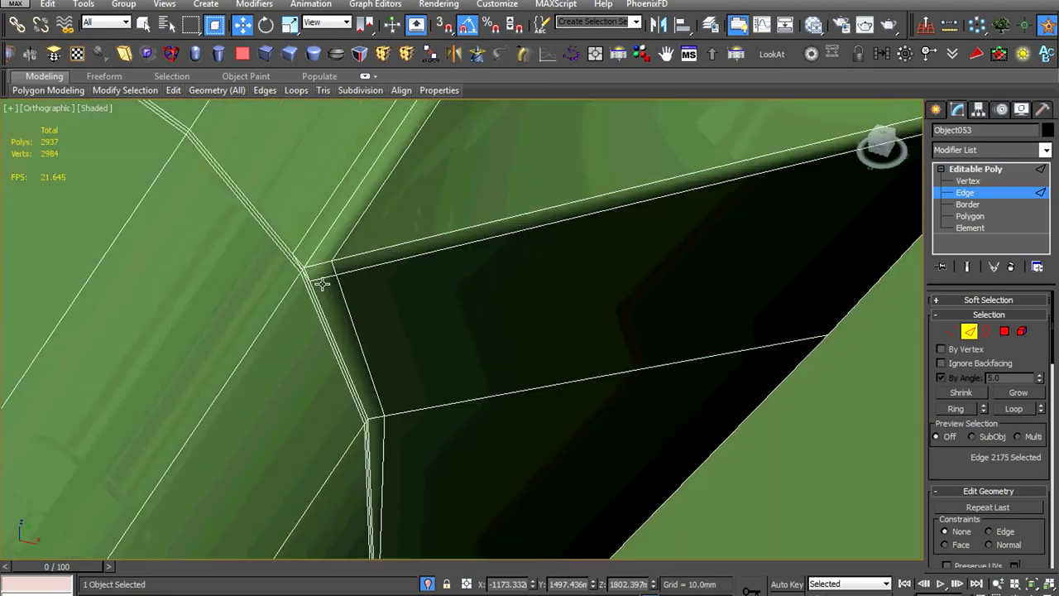
middle_click_drag(321, 283, 312, 321, "alt")
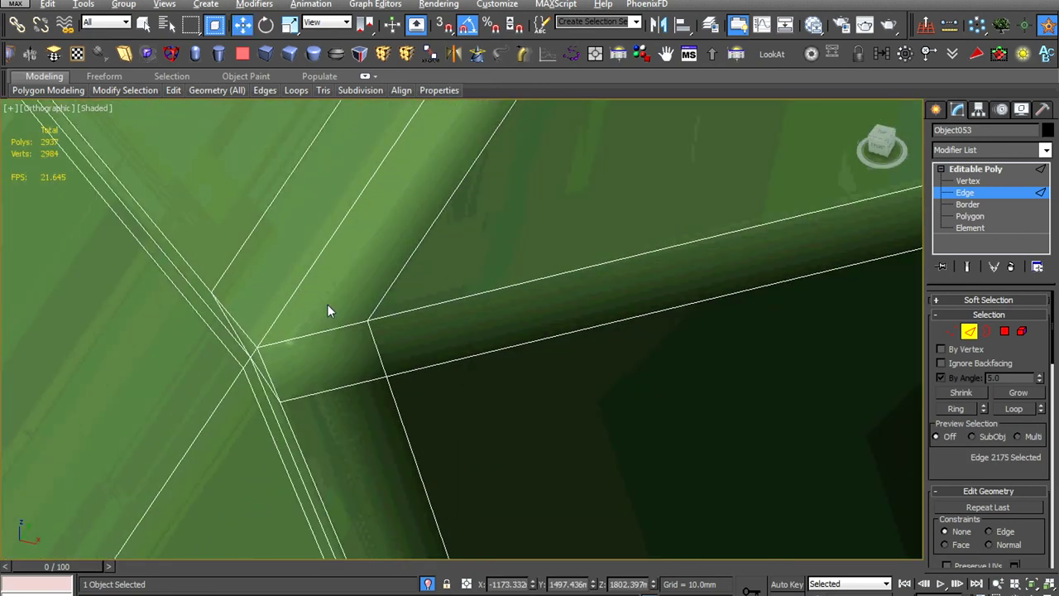
key("alt+r")
right_click(409, 253)
left_click(403, 314)
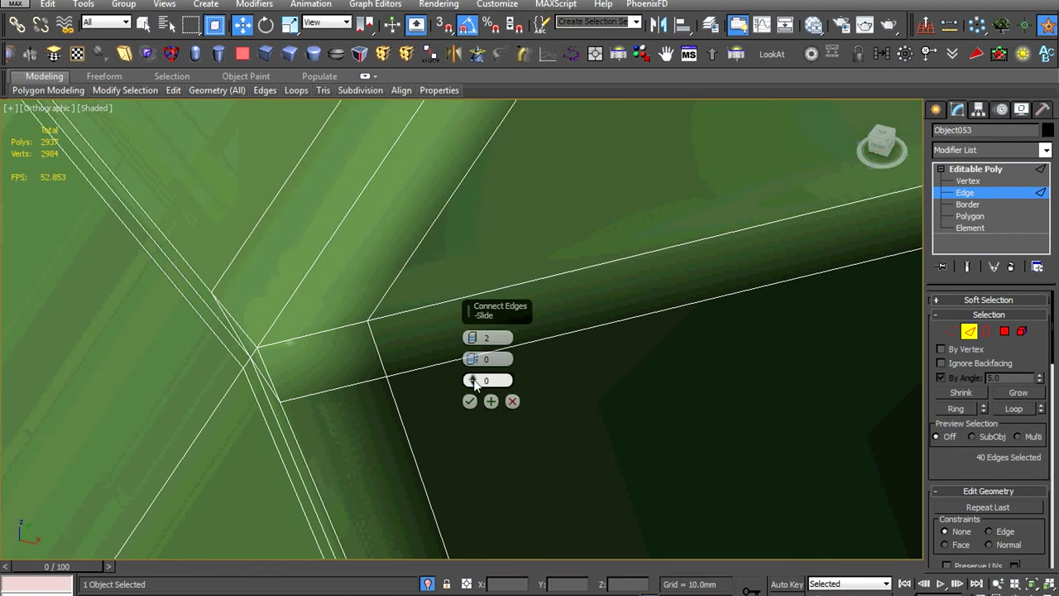
scroll(476, 379, "down", 3)
scroll(477, 371, "down", 2)
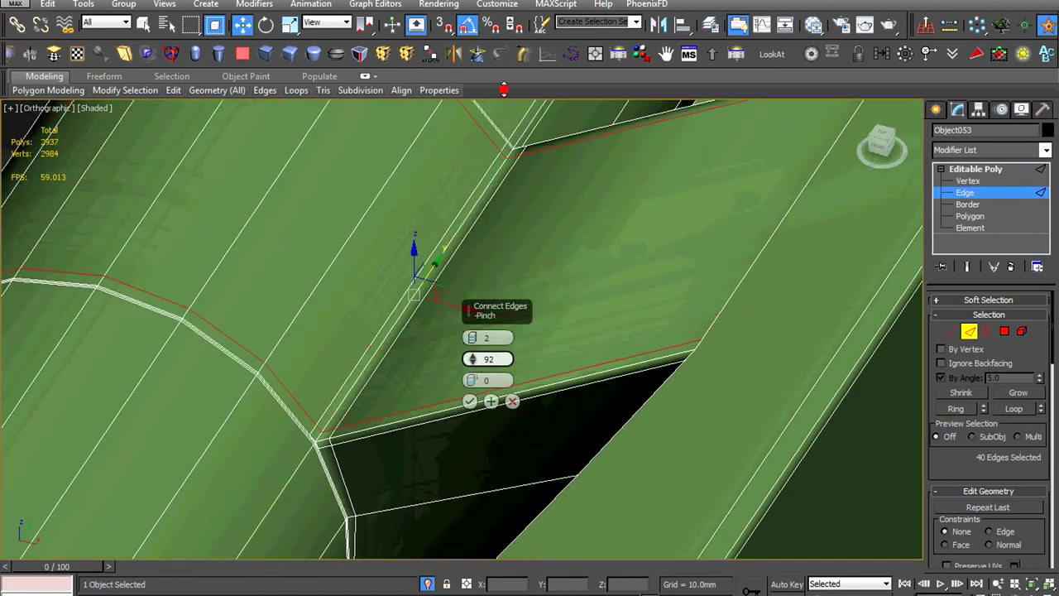
left_click(469, 400)
Connect the selected corner edges with another new edge
scroll(340, 352, "up", 3)
right_click(340, 352)
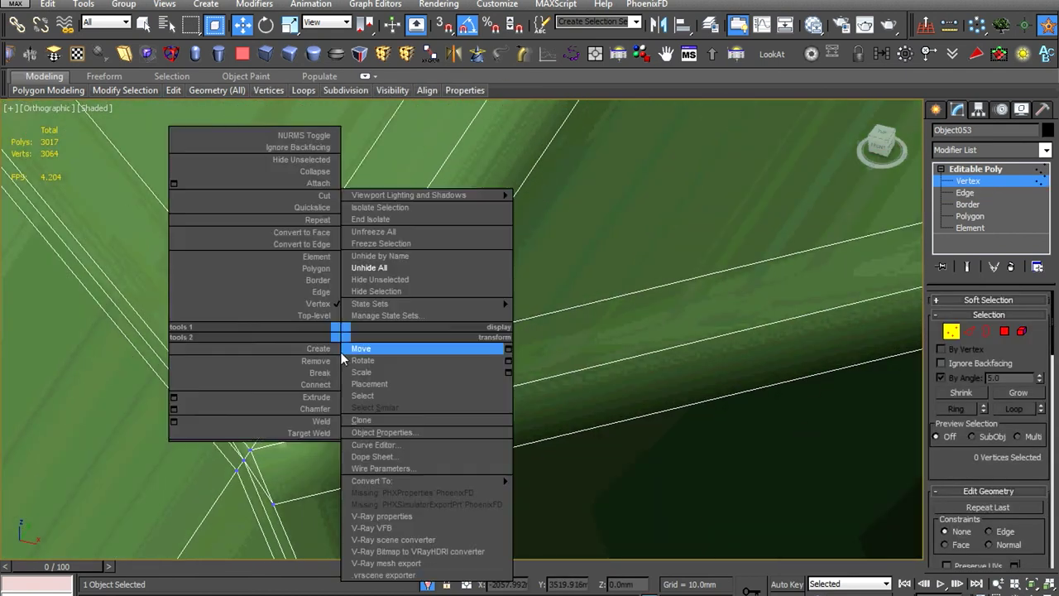
left_click(356, 356)
key("w")
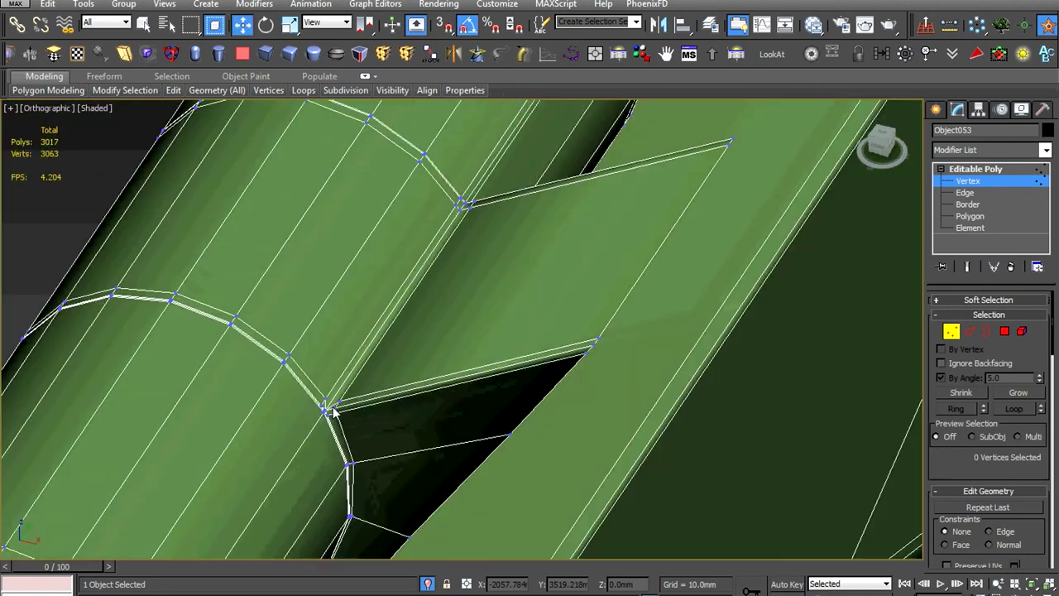
scroll(437, 343, "up", 5)
key("2")
right_click(490, 306)
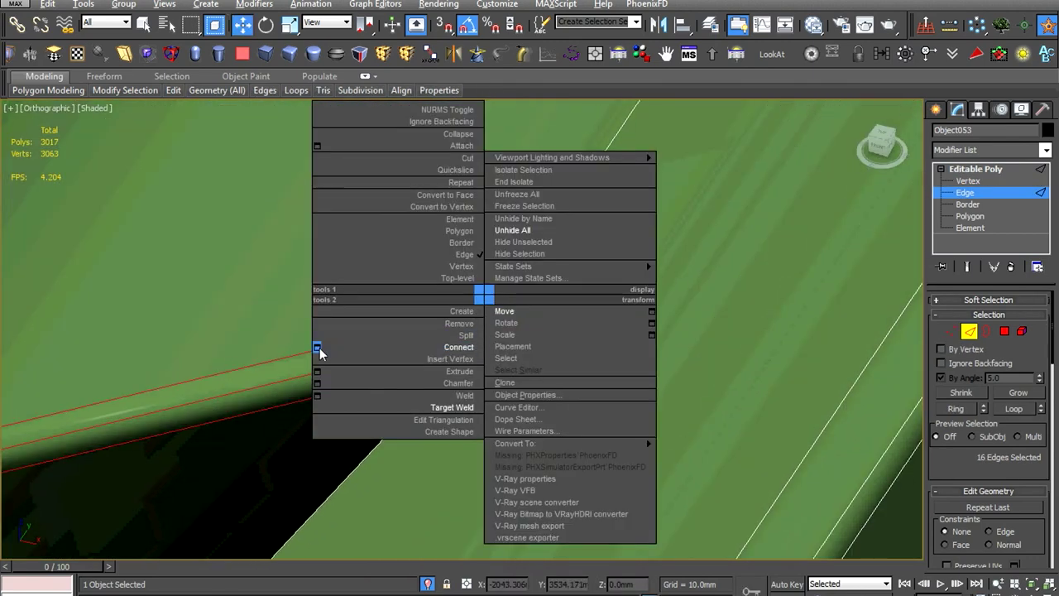
left_click(467, 308)
left_click(468, 402)
Add another edge to the selection and connect it with new loops
scroll(446, 347, "down", 5)
scroll(259, 400, "down", 3)
scroll(259, 400, "up", 5)
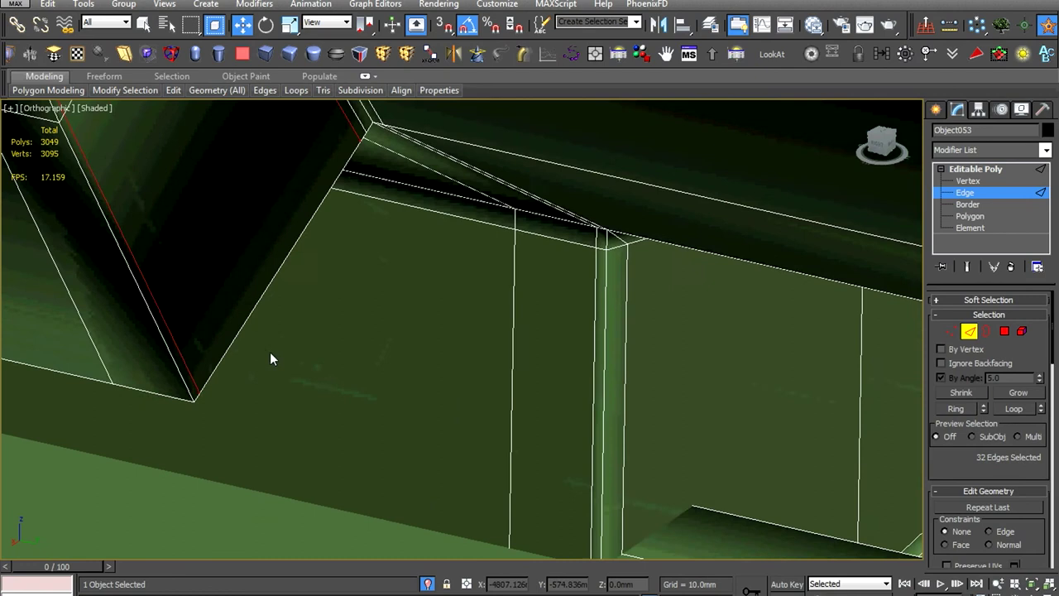
left_click(331, 331, "ctrl")
scroll(319, 348, "up", 2)
right_click(319, 348)
left_click(287, 362)
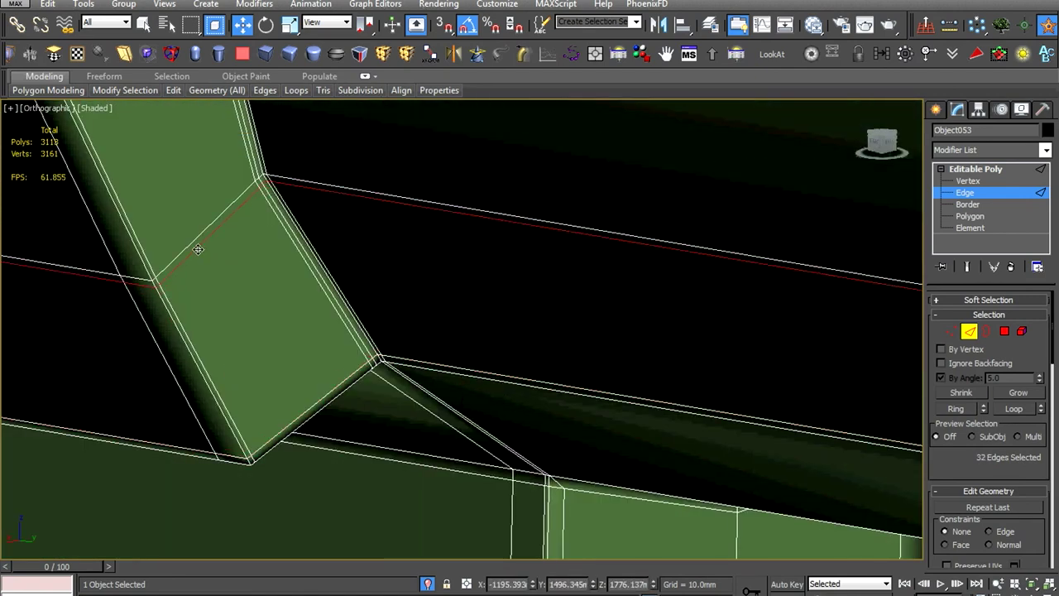
Weld the stray vertex onto the frame's corner vertex
left_click(343, 386)
scroll(331, 381, "down", 2)
scroll(331, 381, "down", 2)
scroll(359, 378, "up", 4)
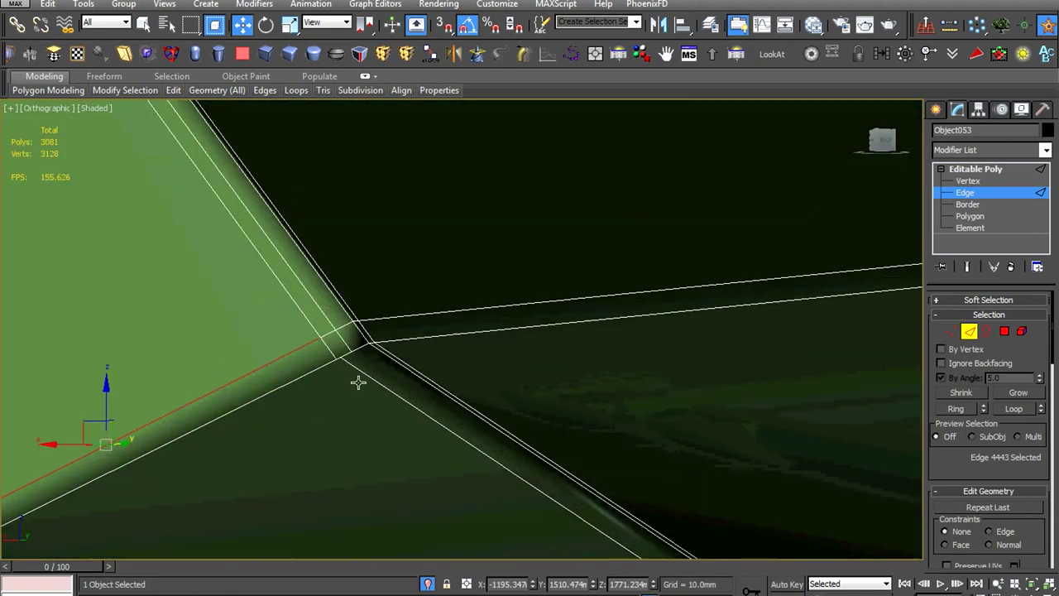
scroll(371, 374, "up", 2)
middle_click_drag(396, 343, 402, 348, "alt")
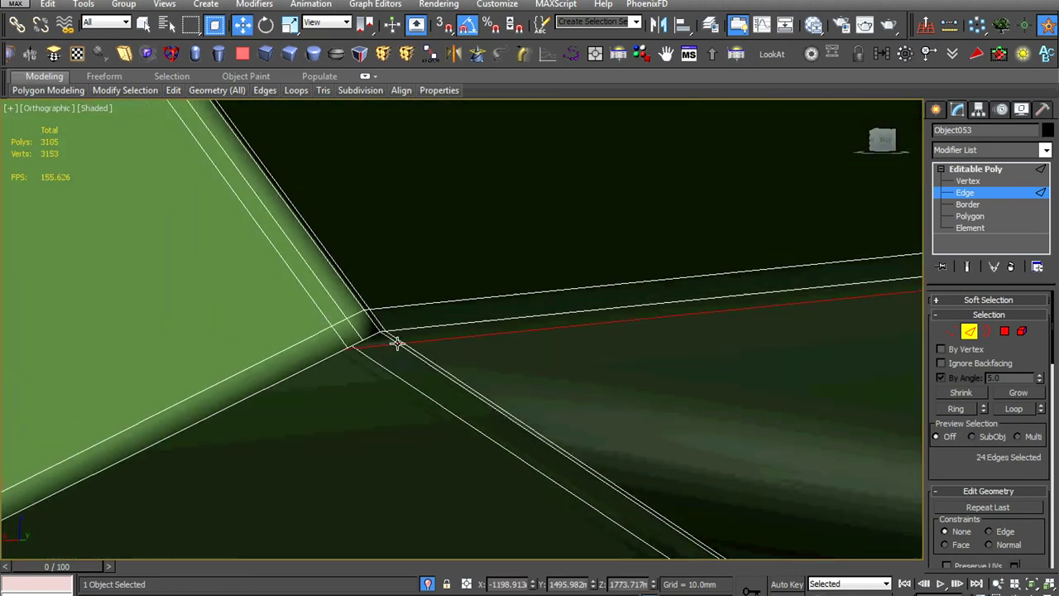
key("1")
left_click(449, 390)
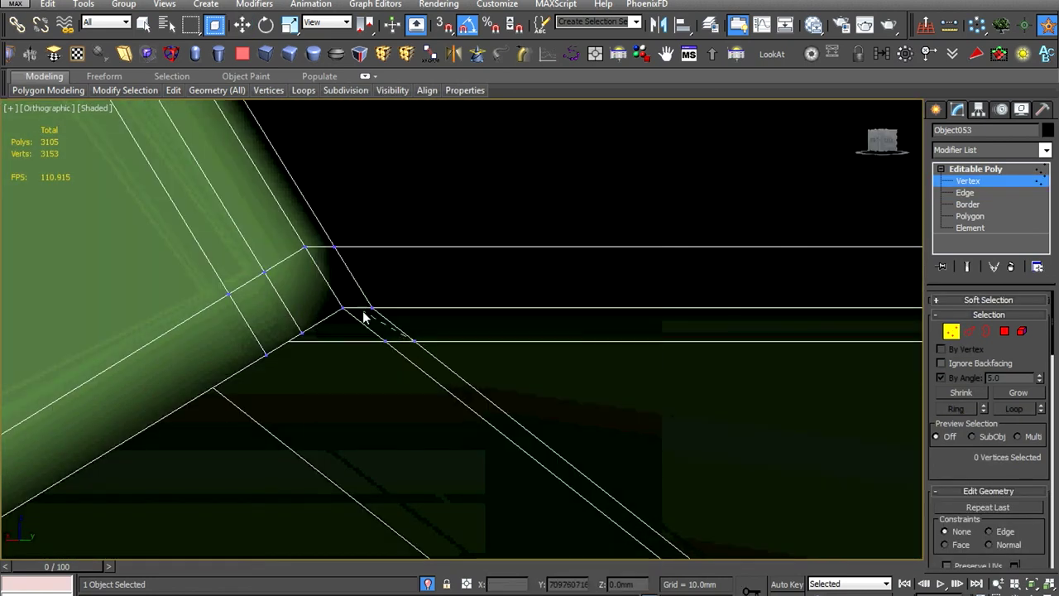
left_click(369, 309)
scroll(427, 342, "down", 5)
scroll(461, 345, "up", 5)
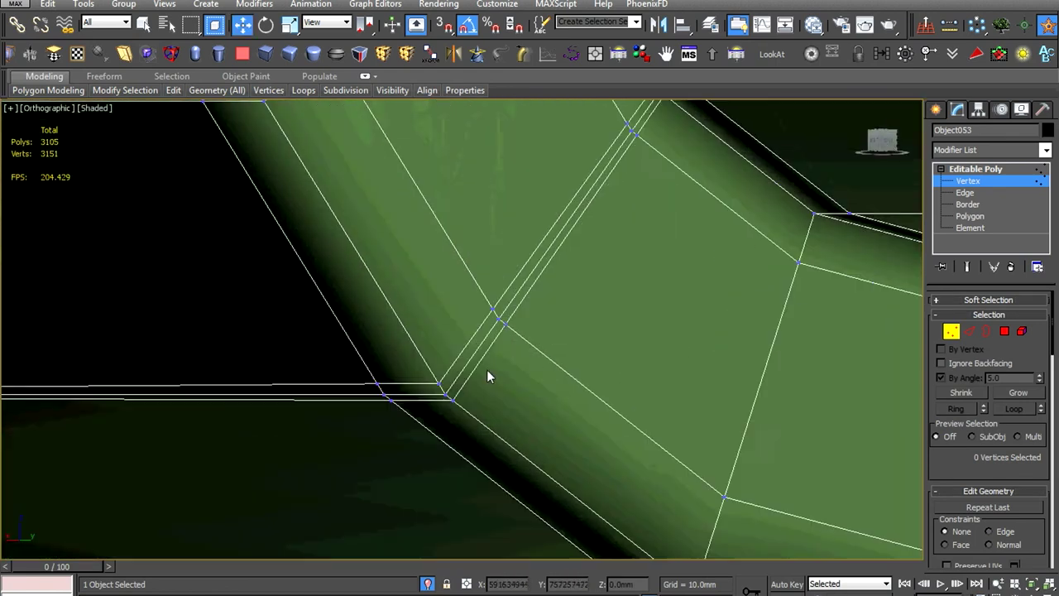
scroll(486, 369, "up", 2)
Remove two redundant edge loops at the frame corner with Ctrl+Backspace
key("2")
double_click(452, 385)
key("ctrl+BackSpace")
scroll(416, 369, "down", 2)
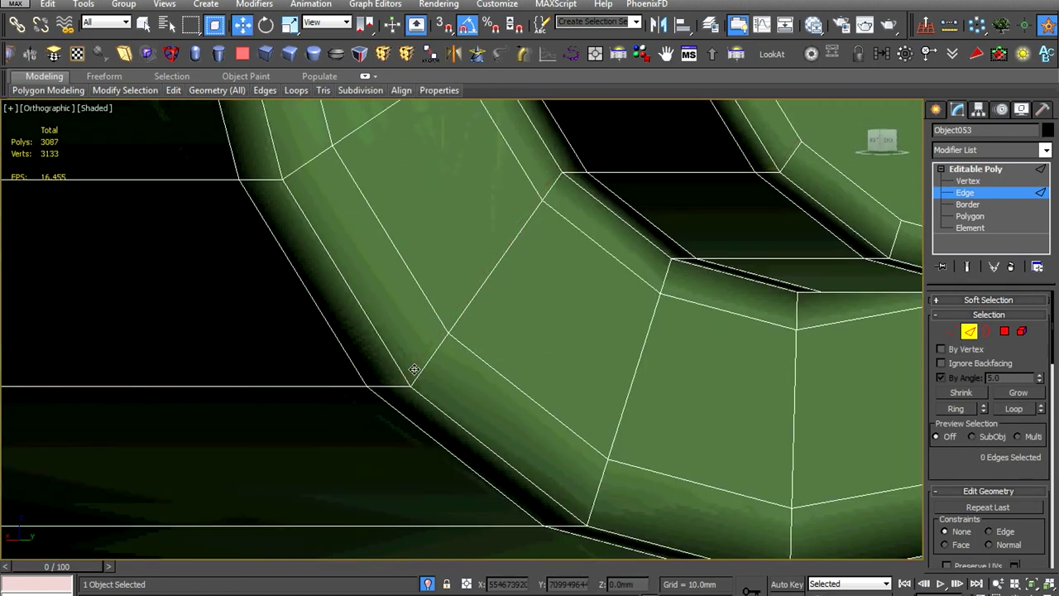
scroll(413, 372, "down", 2)
scroll(283, 303, "up", 5)
scroll(283, 310, "up", 2)
left_click(274, 301)
mouse_move(273, 303)
middle_mouse_down("alt")
mouse_move(257, 314)
mouse_move(267, 364)
middle_mouse_up("alt")
key("ctrl+BackSpace")
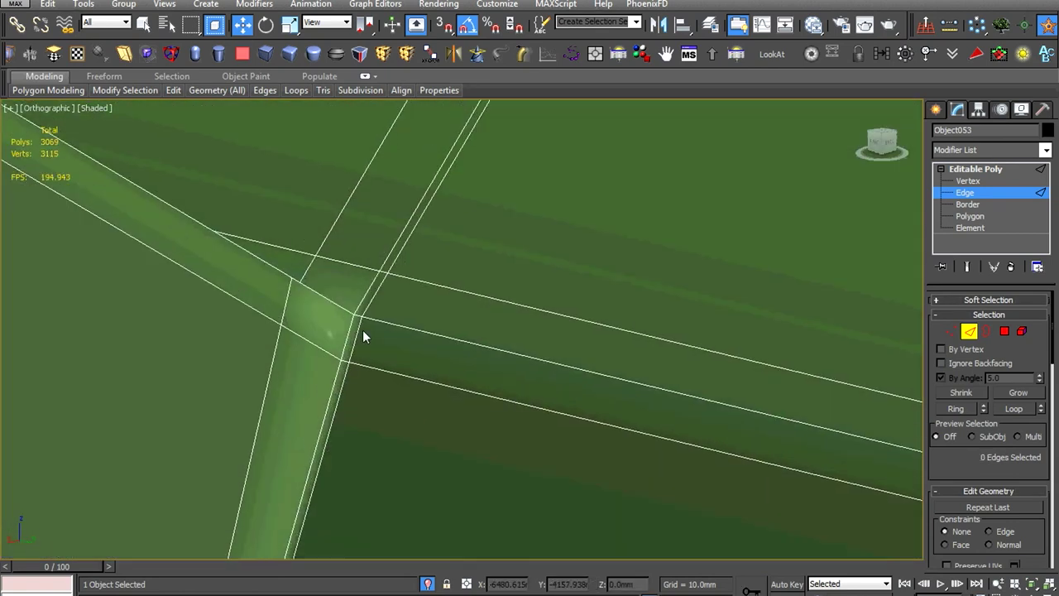
Apply a vertex quad-menu command, then select the redundant edge loop at the frame corner
key("1")
right_click(439, 277)
left_click(408, 354)
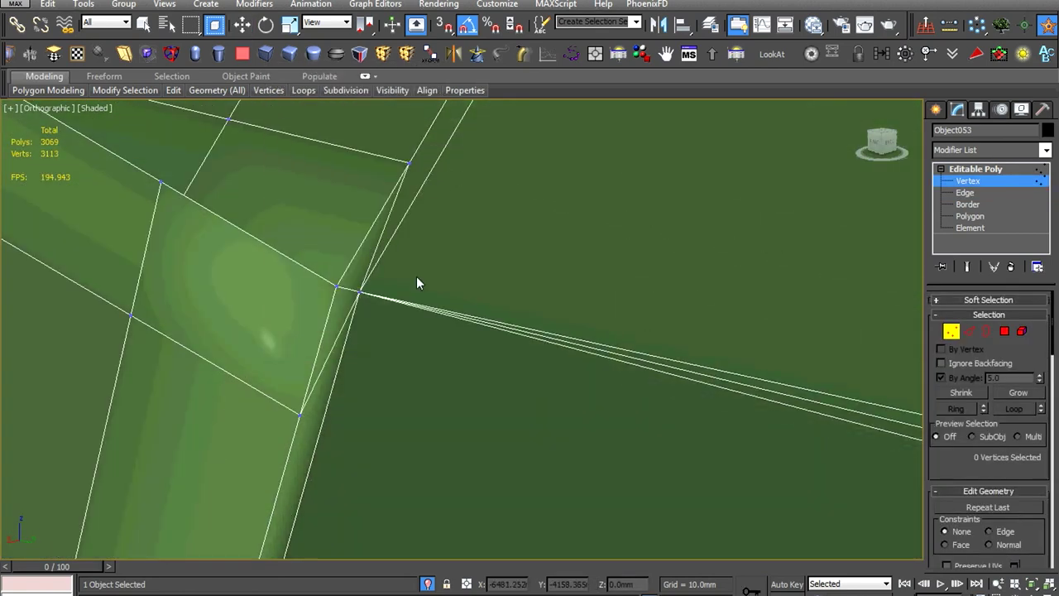
scroll(480, 348, "up", 3)
key("2")
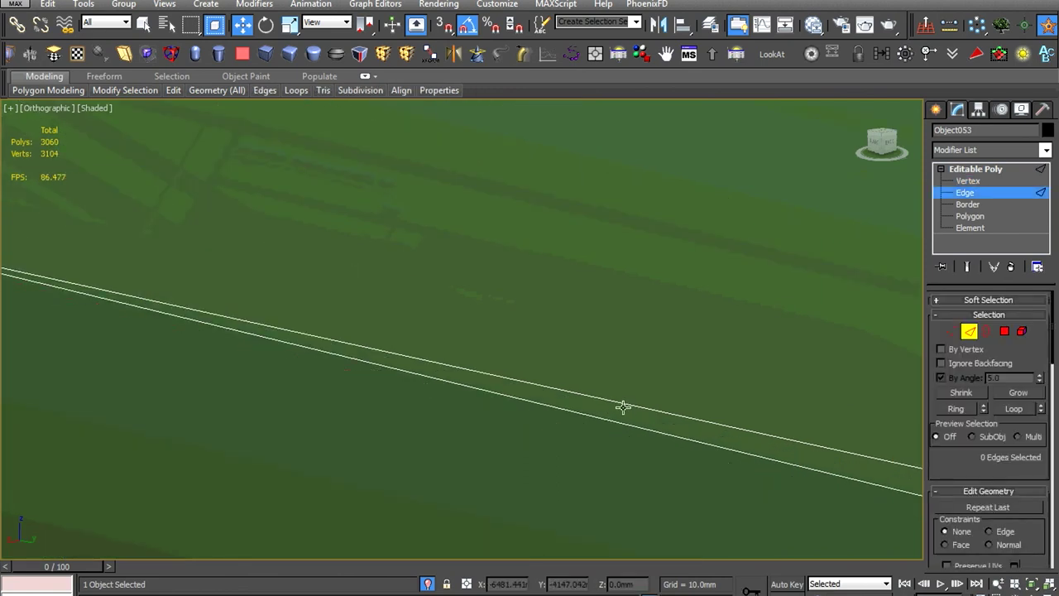
scroll(623, 406, "down", 3)
left_click(632, 406)
scroll(484, 337, "up", 4)
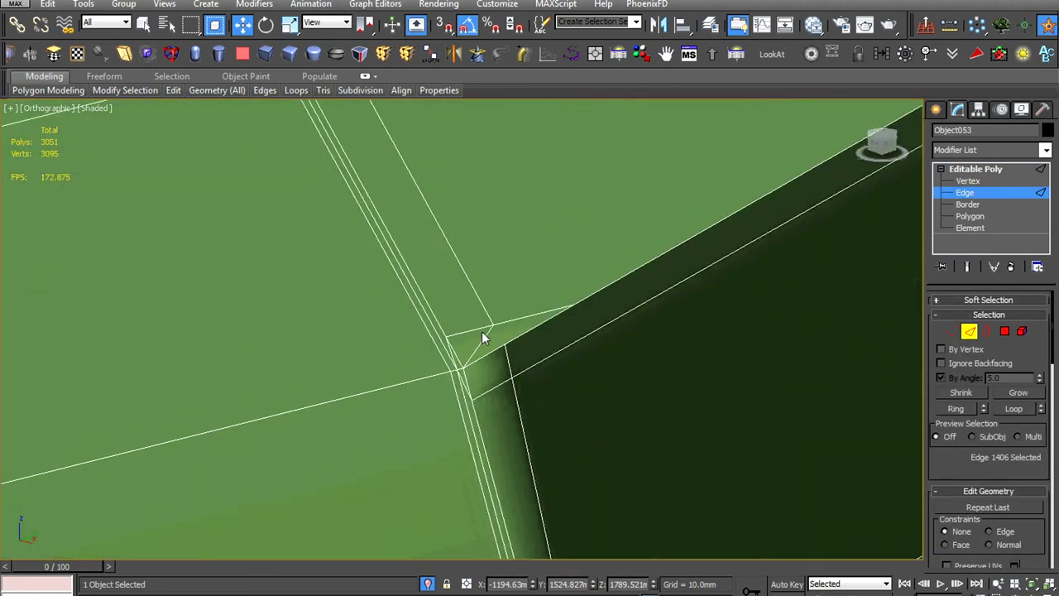
scroll(481, 331, "down", 1)
double_click(481, 415)
Remove the selected loop and weld away a redundant vertex at the next corner
key("ctrl+BackSpace")
scroll(481, 414, "down", 4)
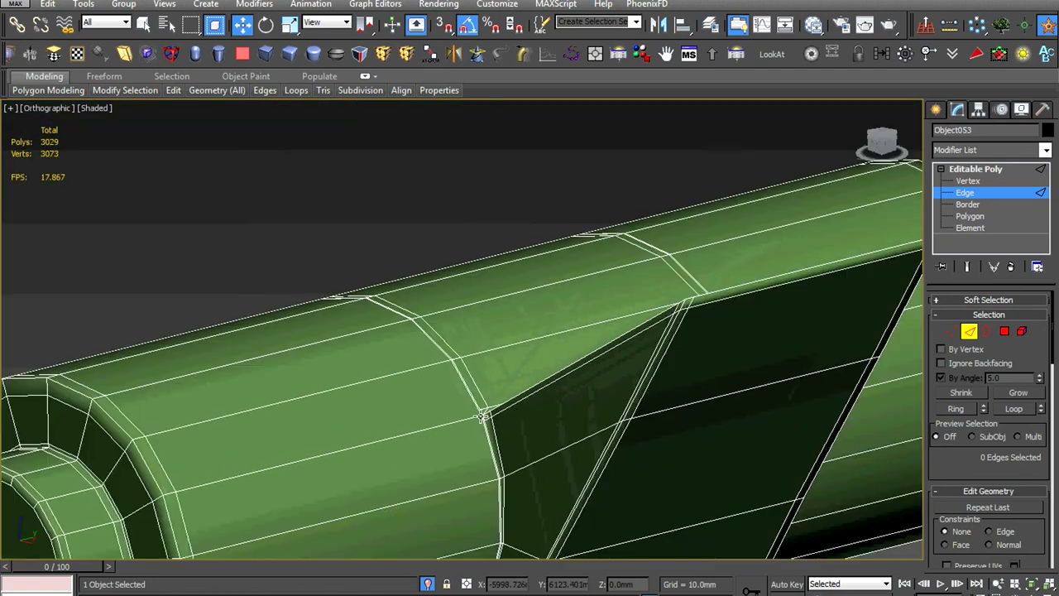
middle_click_drag(481, 416, 351, 436, "alt")
scroll(568, 373, "up", 3)
left_click(619, 303)
scroll(616, 319, "up", 3)
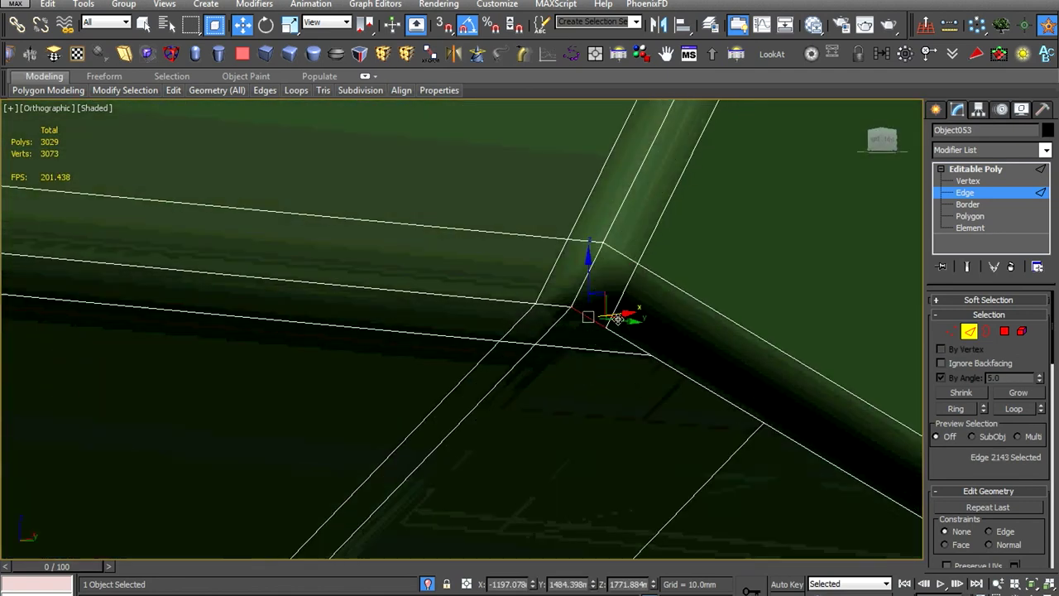
right_click(617, 319)
left_click(628, 373)
left_click(560, 310)
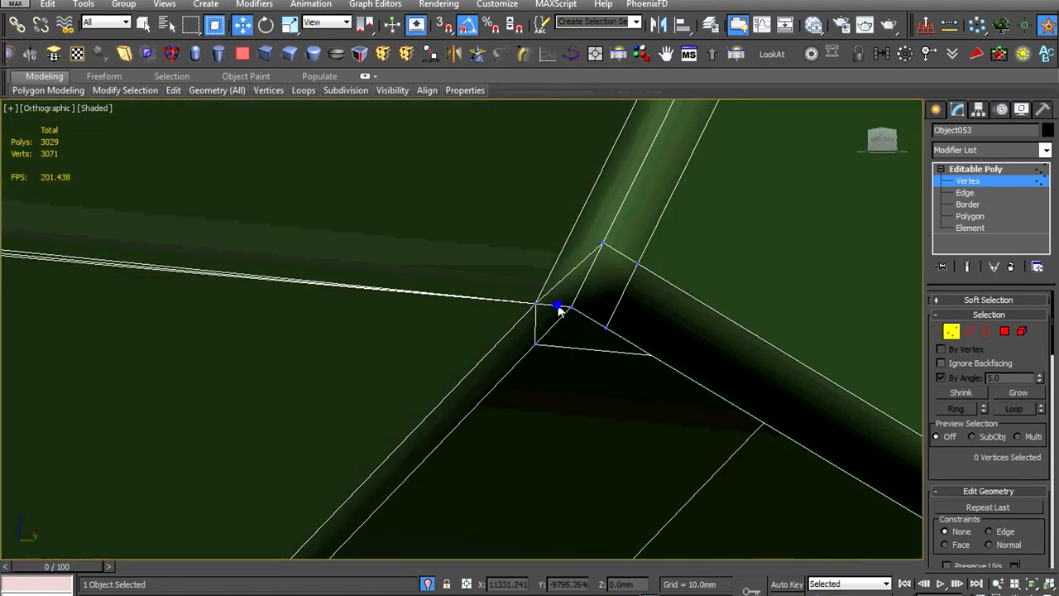
Remove the nine selected edges along the frame's long edges
key("2")
middle_click_drag(560, 310, 494, 371, "alt")
scroll(338, 362, "up", 3)
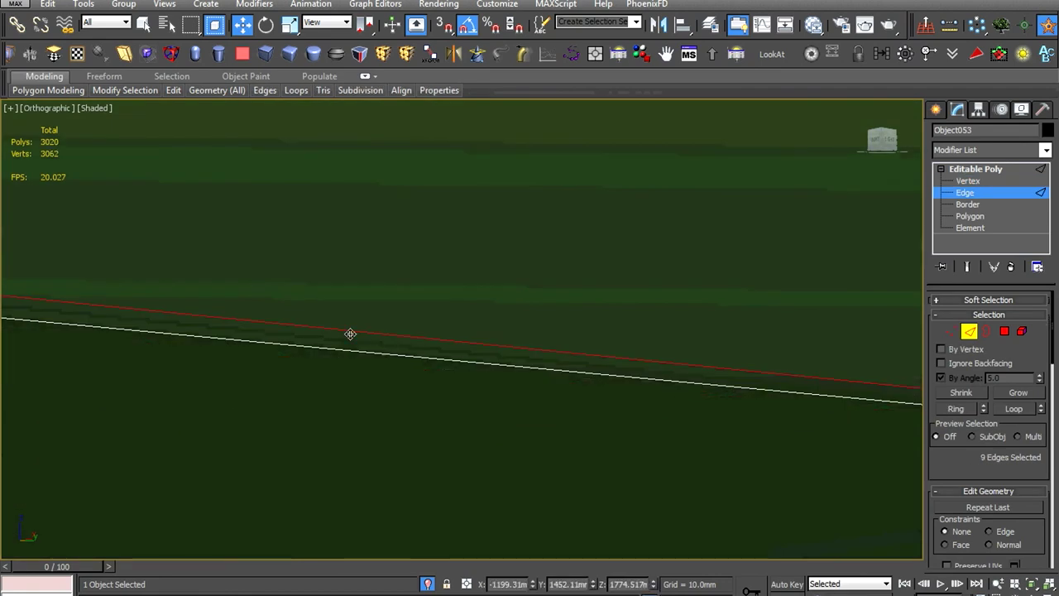
key("ctrl+BackSpace")
scroll(350, 334, "down", 3)
middle_click_drag(349, 331, 450, 426, "alt")
scroll(441, 431, "up", 2)
scroll(426, 390, "up", 2)
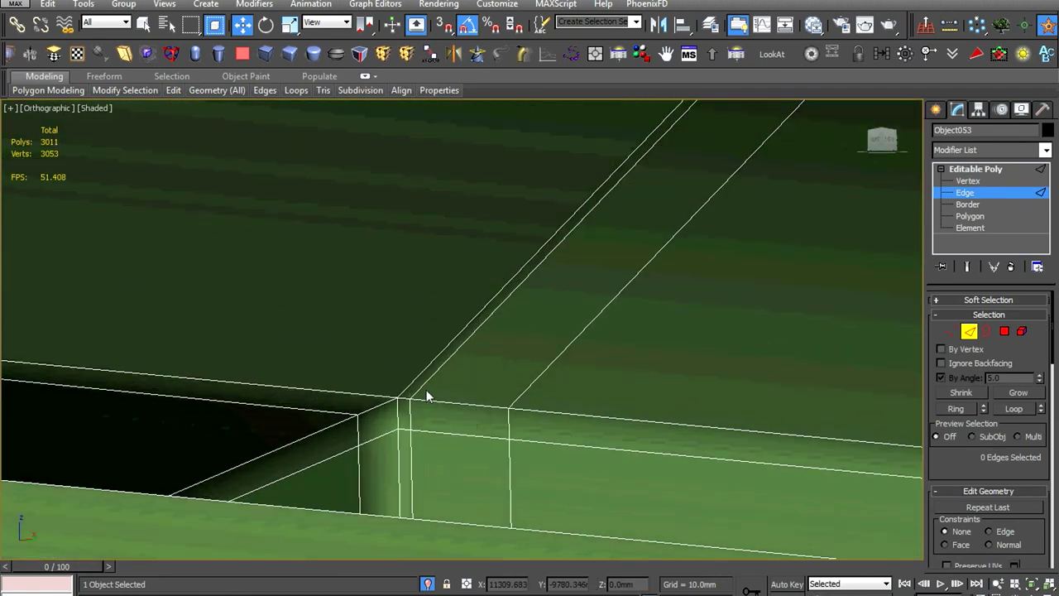
scroll(426, 390, "up", 2)
Connect new edges at the next frame corner and remove the unwanted ones
right_click(449, 350)
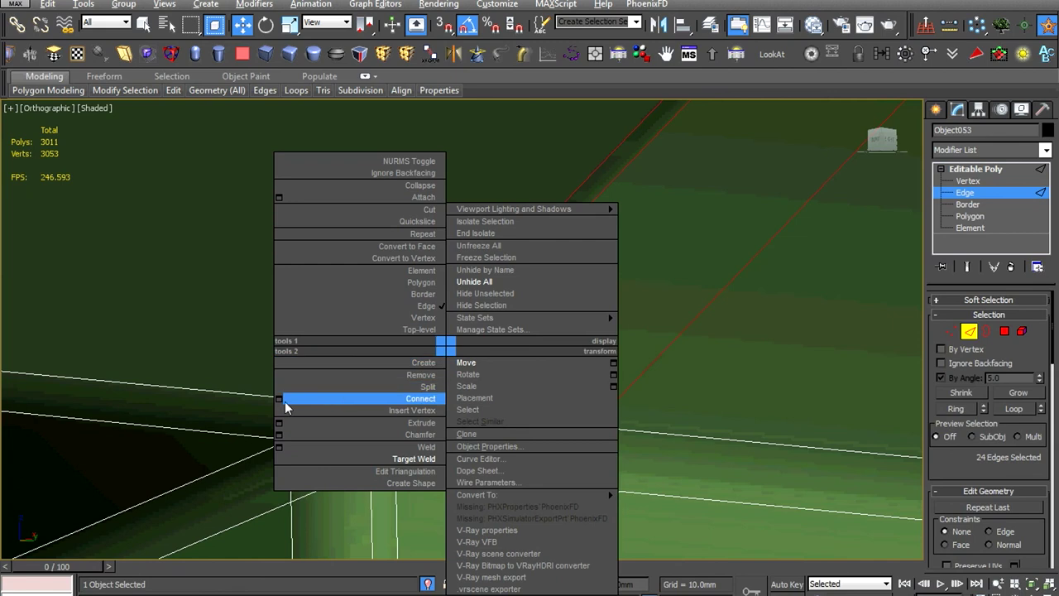
left_click(288, 404)
left_click(468, 402)
middle_click_drag(468, 407, 612, 295, "alt")
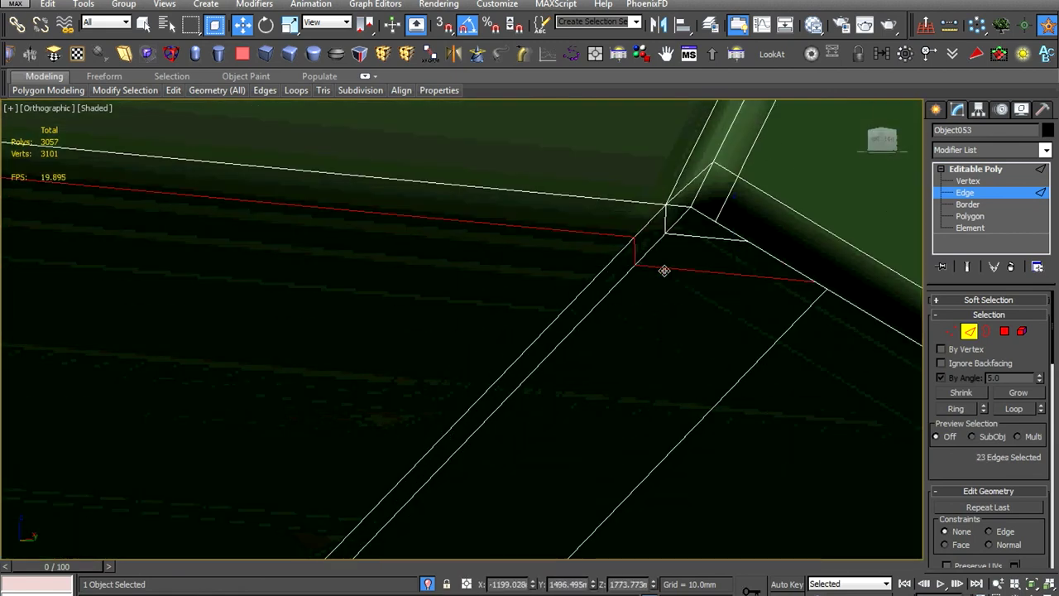
key("ctrl+BackSpace")
mouse_move(664, 270)
middle_mouse_down("alt")
mouse_move(568, 374)
mouse_move(513, 377)
middle_mouse_up("alt")
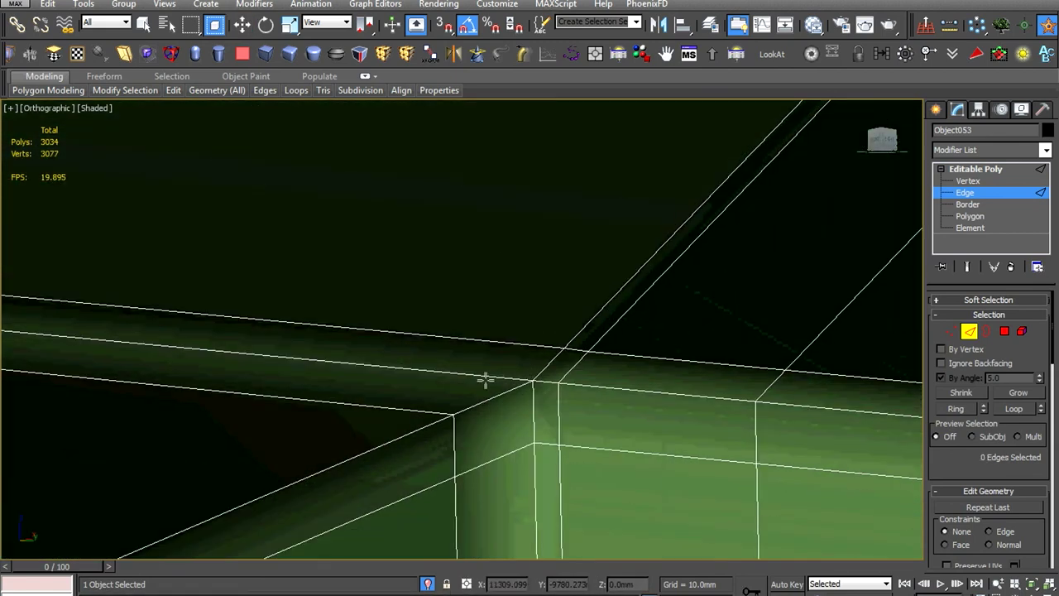
right_click(493, 377)
left_click(413, 350)
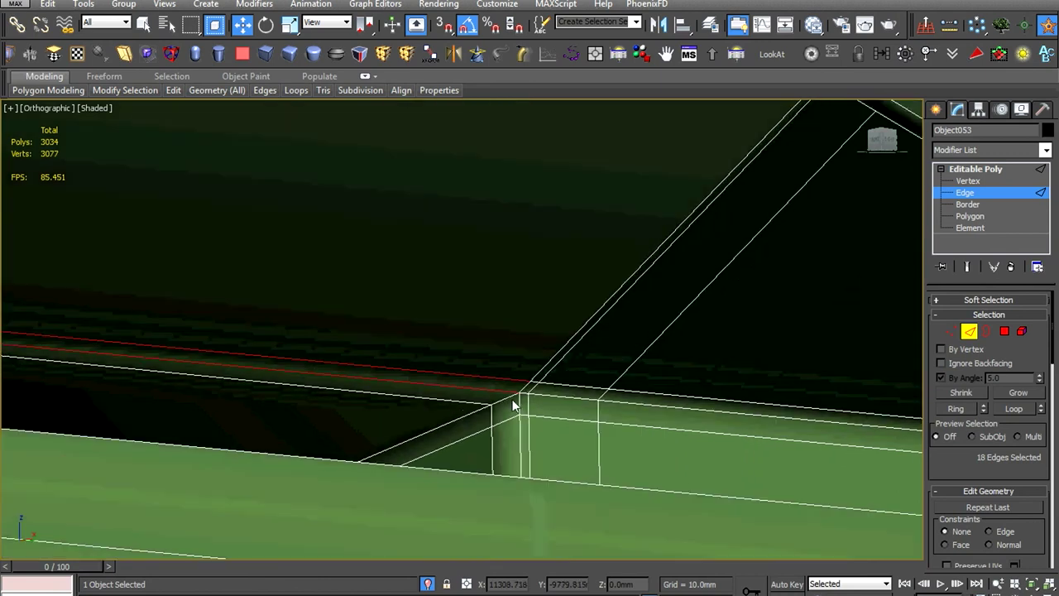
Remove the 32-edge loop running along the lower frame corner
middle_click_drag(511, 404, 408, 394, "alt")
scroll(315, 380, "up", 5)
mouse_move(314, 380)
middle_mouse_down("alt")
mouse_move(620, 383)
mouse_move(438, 372)
mouse_move(558, 404)
mouse_move(644, 371)
mouse_move(658, 389)
middle_mouse_up("alt")
left_click(617, 384, "ctrl")
left_click(487, 378)
left_click(644, 372)
scroll(850, 382, "up", 3)
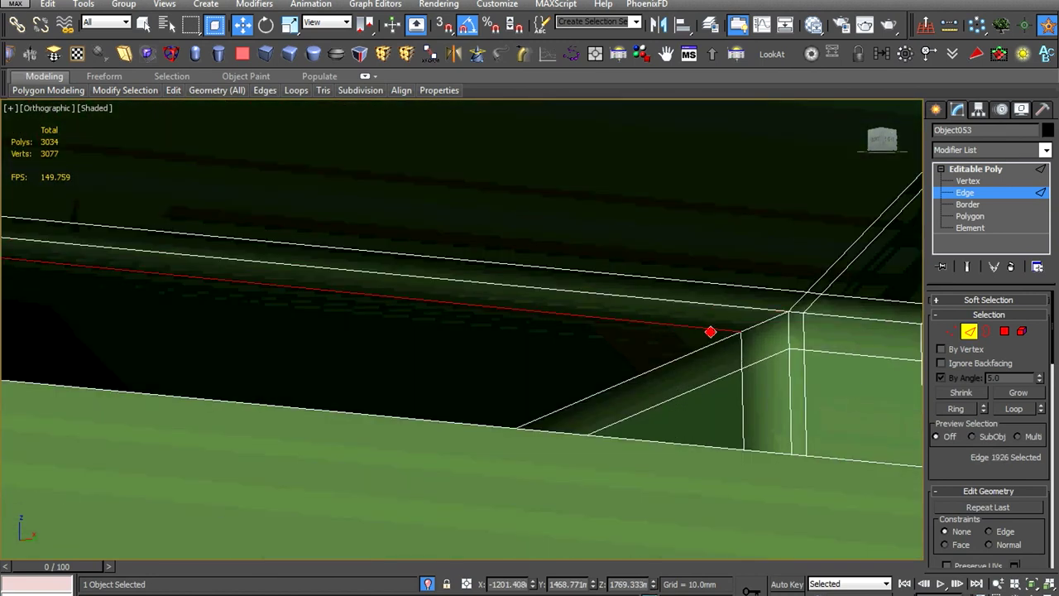
double_click(709, 331)
middle_click_drag(710, 332, 707, 335, "alt")
key("ctrl+BackSpace")
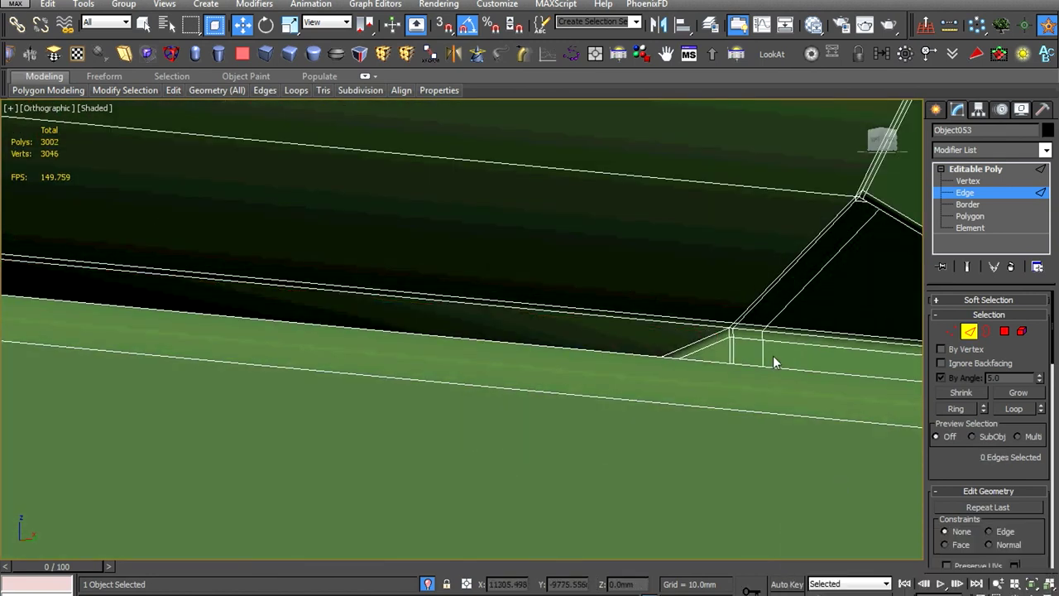
Select an edge near the hinge bracket and view the frame corner front-on
scroll(773, 362, "up", 3)
middle_click_drag(773, 361, 693, 399, "alt")
left_click(620, 383)
scroll(620, 383, "down", 5)
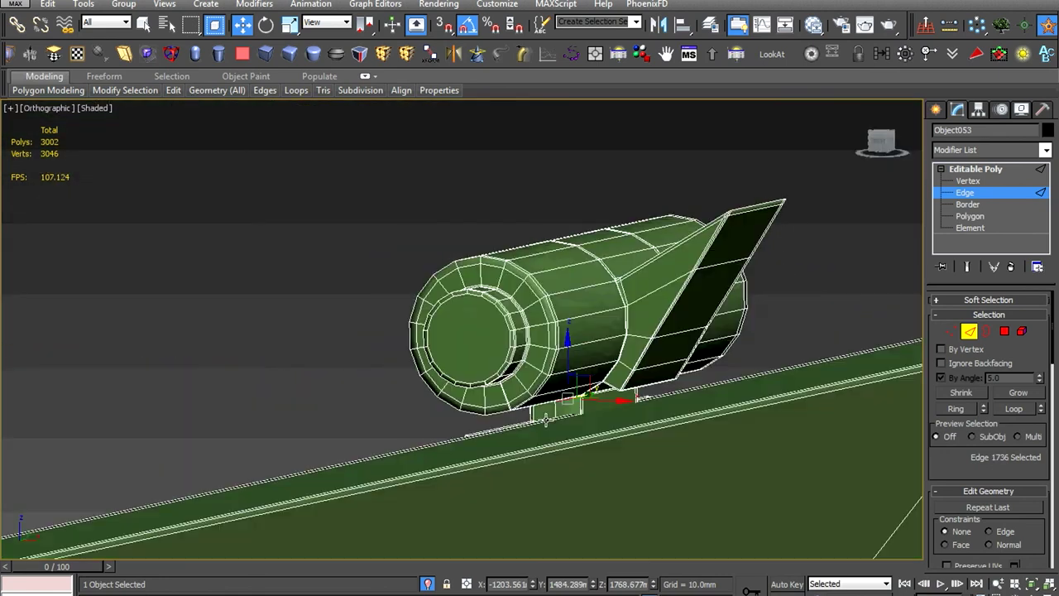
middle_click_drag(620, 383, 708, 452, "alt")
scroll(558, 455, "up", 8)
scroll(557, 455, "down", 2)
middle_click_drag(574, 449, 562, 445, "alt")
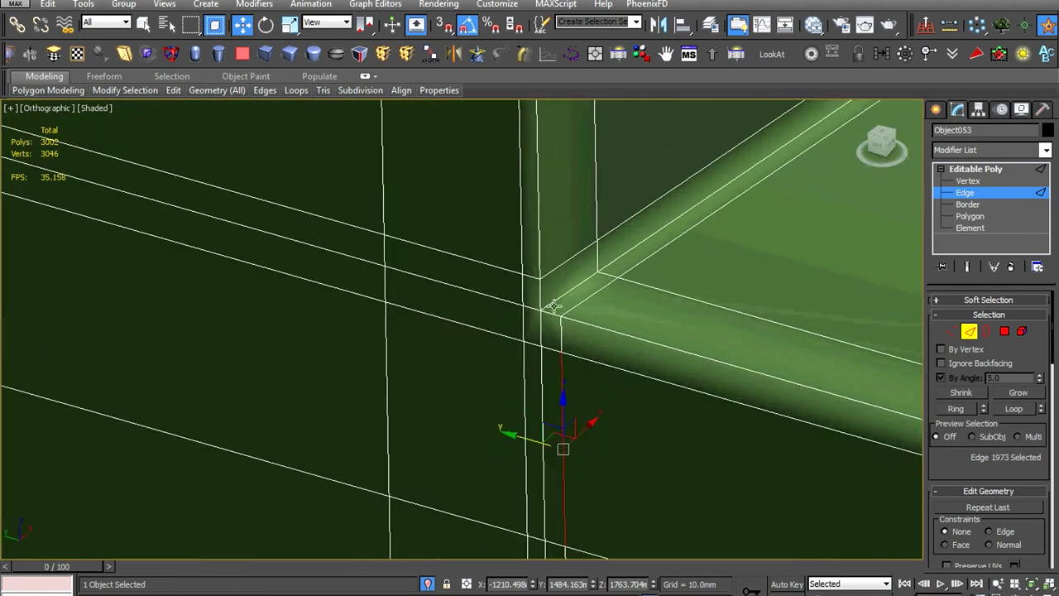
Target-weld the stray vertex onto its neighbour at the hinge corner
right_click(646, 286)
left_click(542, 356)
mouse_move(594, 409)
middle_mouse_down("alt")
mouse_move(558, 414)
mouse_move(422, 365)
middle_mouse_up("alt")
right_click(542, 265)
left_click(508, 367)
left_click(442, 246)
mouse_move(443, 245)
middle_mouse_down("alt")
mouse_move(532, 367)
mouse_move(338, 333)
mouse_move(497, 347)
middle_mouse_up("alt")
Select an edge along the frame and inspect the corner from an angled view
key("2")
left_click(494, 365)
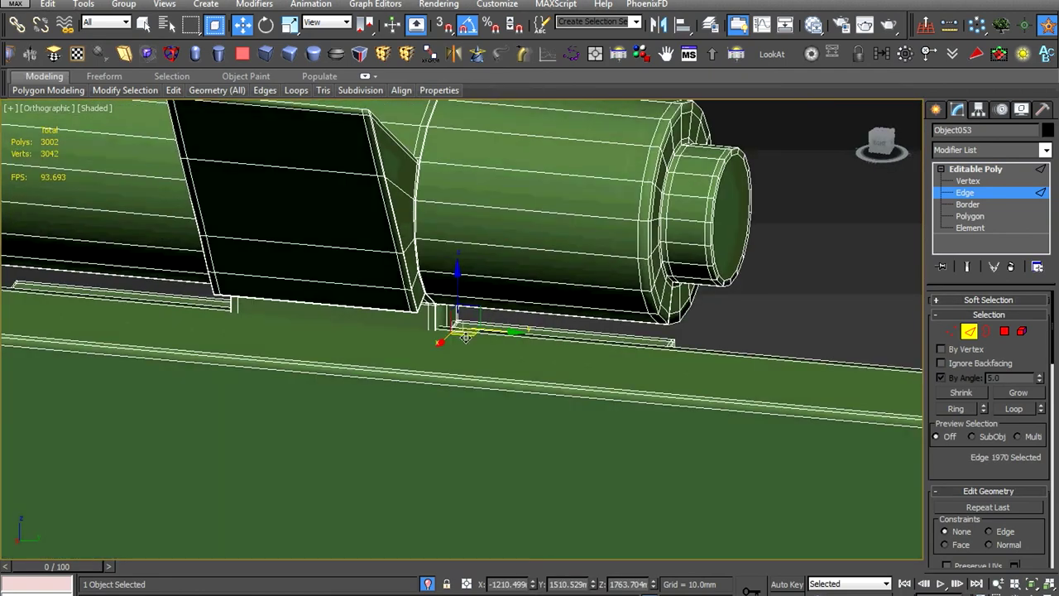
scroll(430, 287, "up", 2)
scroll(430, 287, "down", 10)
middle_click_drag(438, 254, 267, 276, "alt")
scroll(291, 273, "up", 8)
scroll(290, 273, "down", 5)
scroll(556, 369, "down", 2)
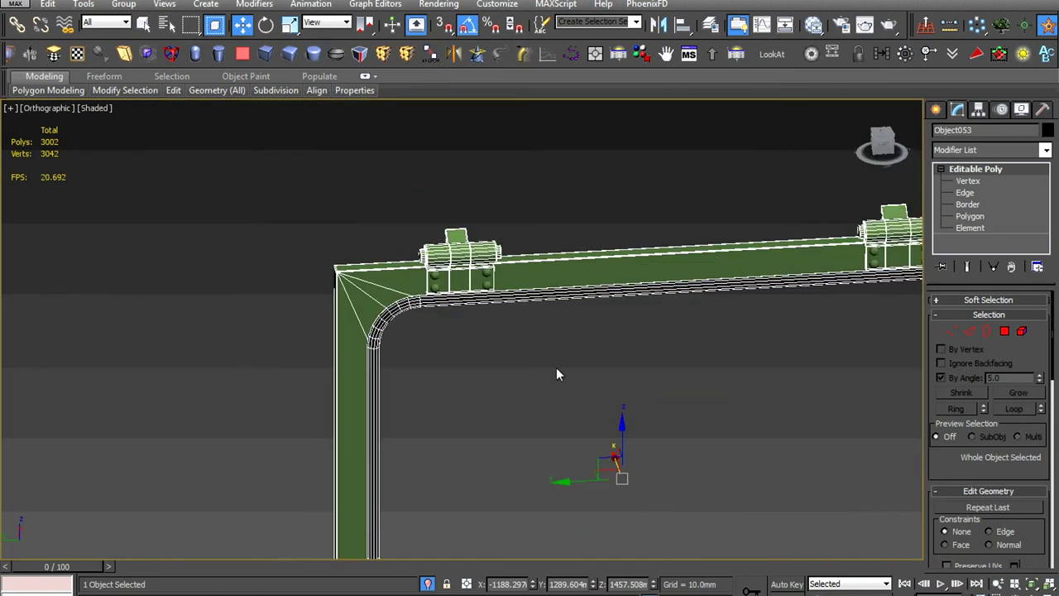
scroll(579, 348, "up", 3)
scroll(578, 343, "up", 2)
scroll(577, 343, "up", 3)
Remove the 41 selected edges and collapse the selected vertices at the first frame junction
scroll(612, 302, "up", 3)
scroll(612, 297, "up", 2)
scroll(602, 291, "down", 4)
scroll(602, 291, "up", 3)
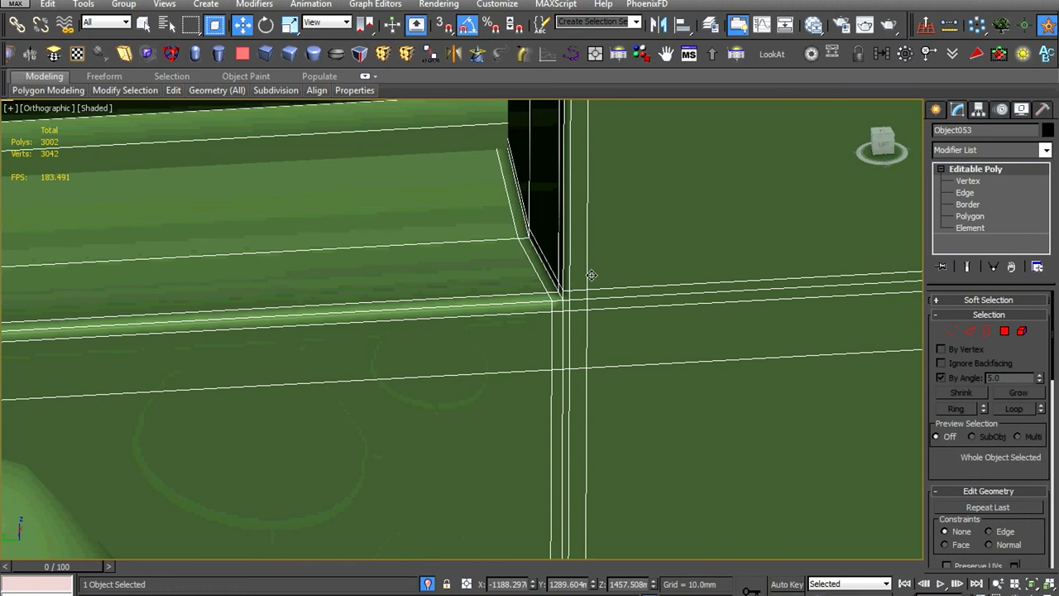
key("ctrl+BackSpace")
scroll(496, 306, "down", 3)
scroll(591, 229, "up", 3)
scroll(586, 260, "up", 1)
right_click(333, 335)
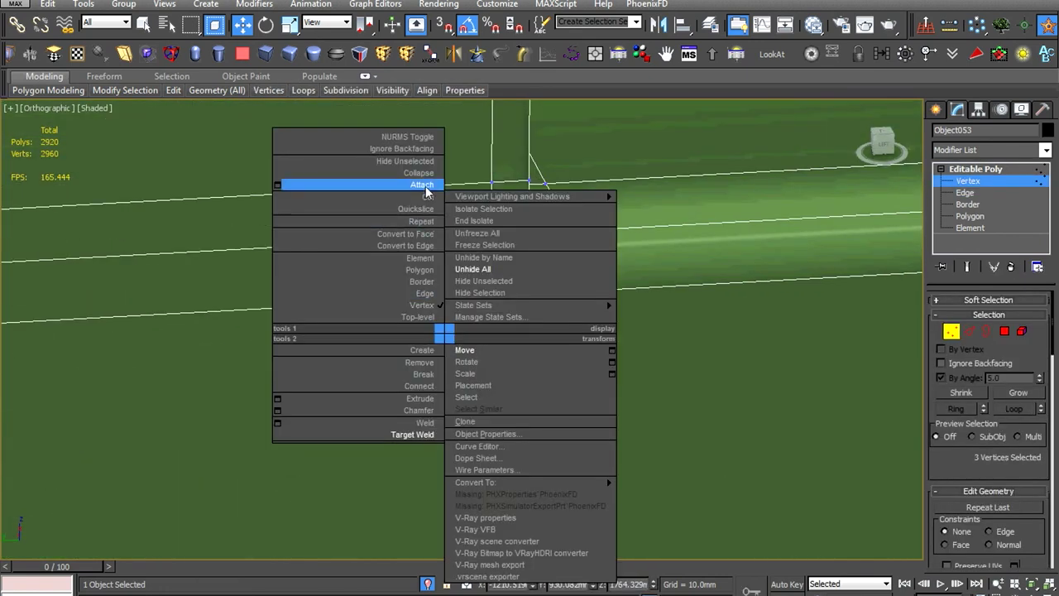
left_click(427, 190)
Select the vertices around another rail junction and collapse them into one
middle_click_drag(428, 218, 373, 278)
scroll(372, 278, "up", 3)
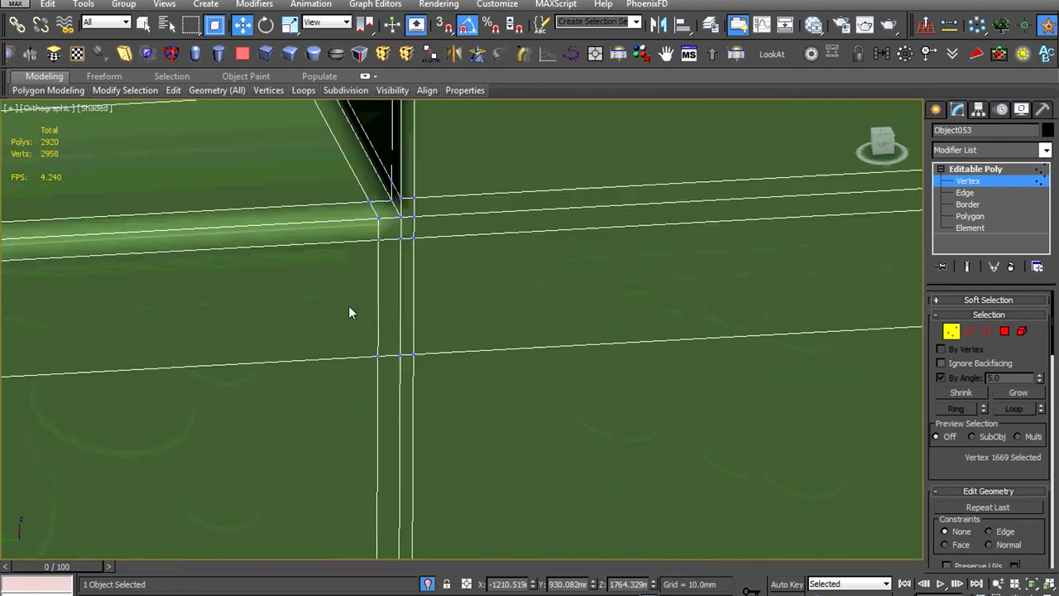
left_click_drag(372, 309, 518, 279)
right_click(515, 263)
left_click(502, 114)
scroll(498, 275, "down", 3)
Switch the viewport to Wireframe, collapse junction vertices and remove 20 more edges
left_click(97, 108)
left_click(141, 227)
scroll(676, 320, "up", 3)
scroll(491, 312, "up", 3)
scroll(390, 383, "up", 2)
right_click(267, 361)
left_click(372, 420)
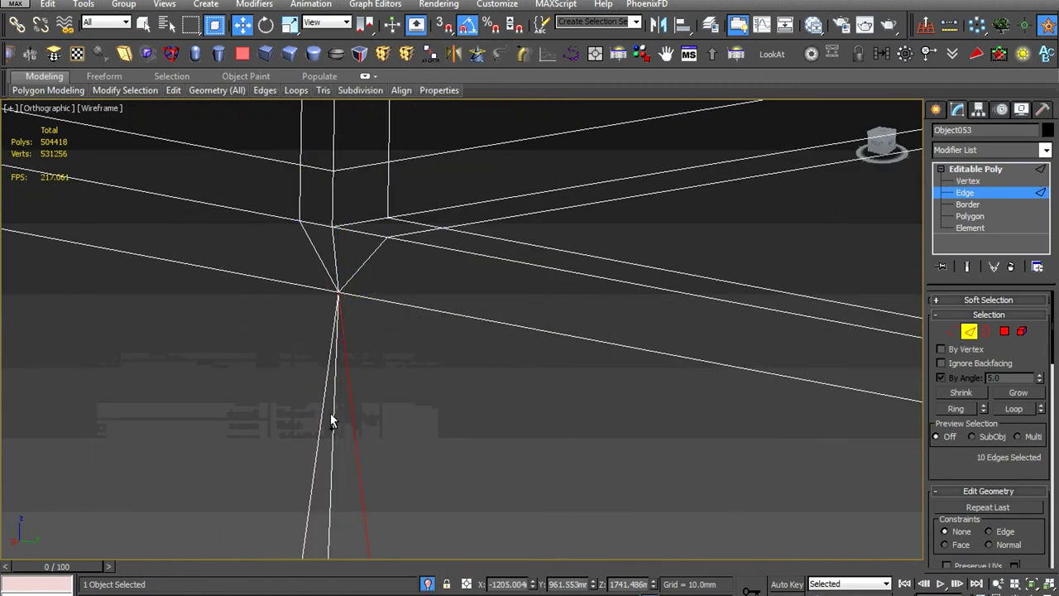
key("ctrl+BackSpace")
Orbit around the rail junction, toggling between vertex and edge editing
scroll(323, 412, "down", 3)
scroll(303, 341, "up", 3)
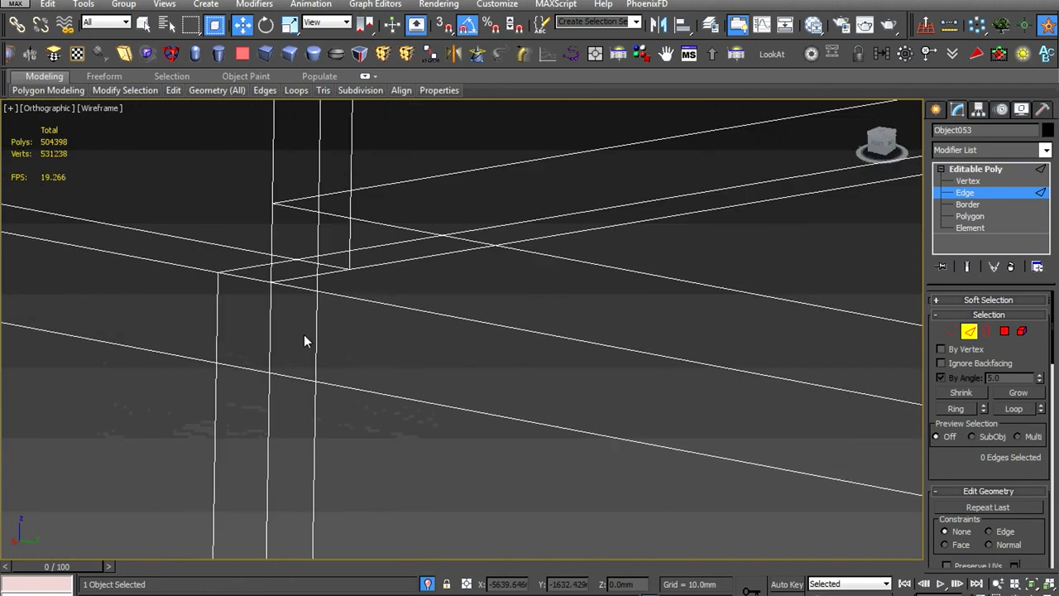
middle_click_drag(353, 365, 339, 366, "alt")
right_click(182, 355)
left_click(178, 274)
middle_click_drag(198, 355, 187, 478, "alt")
scroll(187, 478, "up", 3)
key("2")
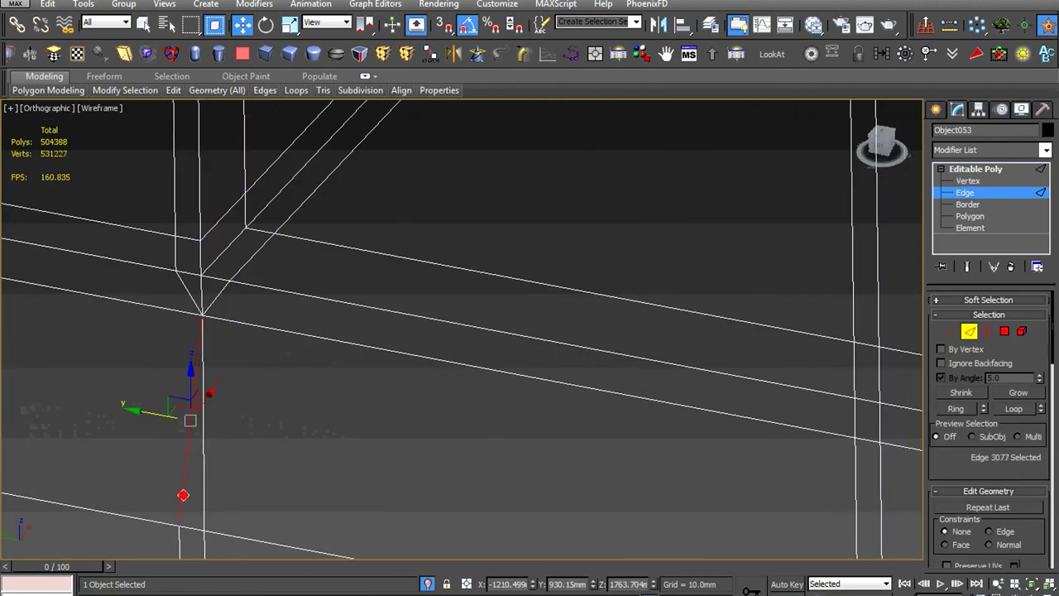
Select and merge the vertices at the vertical rail junction
mouse_move(331, 373)
middle_mouse_down("alt")
mouse_move(600, 377)
mouse_move(397, 406)
middle_mouse_up("alt")
scroll(601, 377, "down", 3)
scroll(723, 343, "up", 3)
scroll(568, 303, "up", 3)
scroll(576, 330, "up", 2)
middle_click_drag(576, 329, 606, 309, "alt")
left_click_drag(445, 312, 425, 309)
right_click(425, 310)
left_click(402, 155)
Collapse the seven vertices at the rail corner into one point
scroll(657, 309, "down", 3)
scroll(518, 331, "up", 3)
scroll(601, 339, "down", 4)
middle_click_drag(496, 347, 292, 342, "alt")
left_click_drag(292, 342, 248, 372)
scroll(430, 413, "down", 4)
scroll(421, 311, "up", 5)
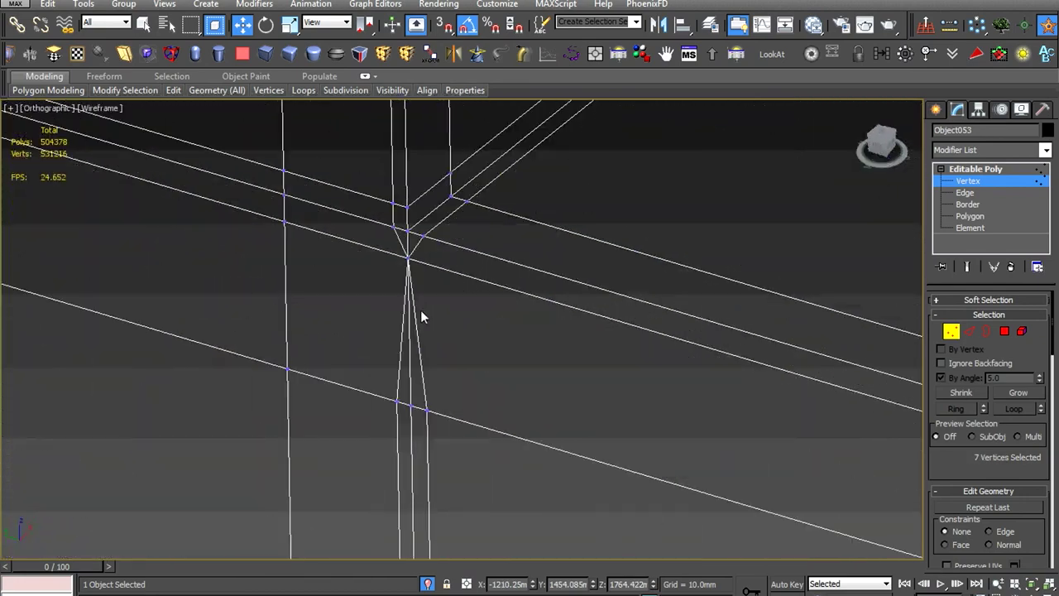
scroll(401, 343, "down", 4)
scroll(336, 364, "up", 4)
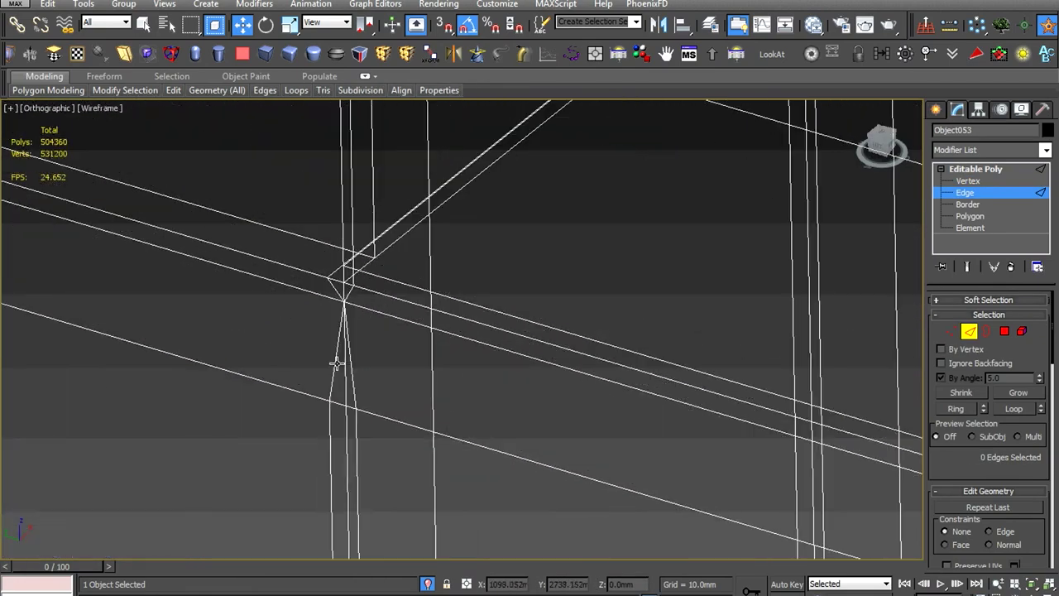
scroll(351, 379, "down", 4)
scroll(408, 366, "up", 4)
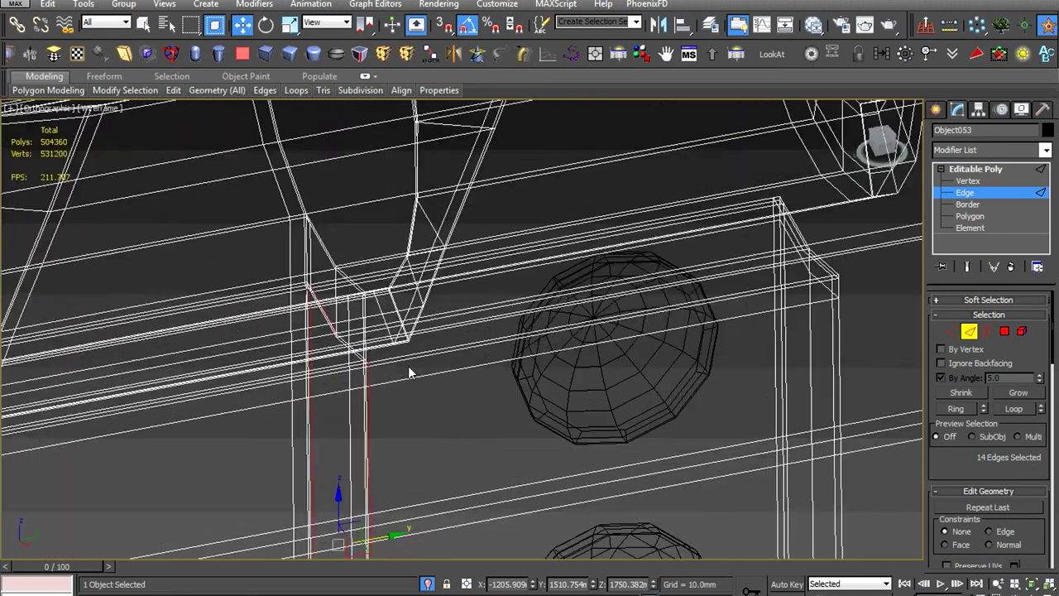
key("1")
right_click(217, 358)
left_click(340, 397)
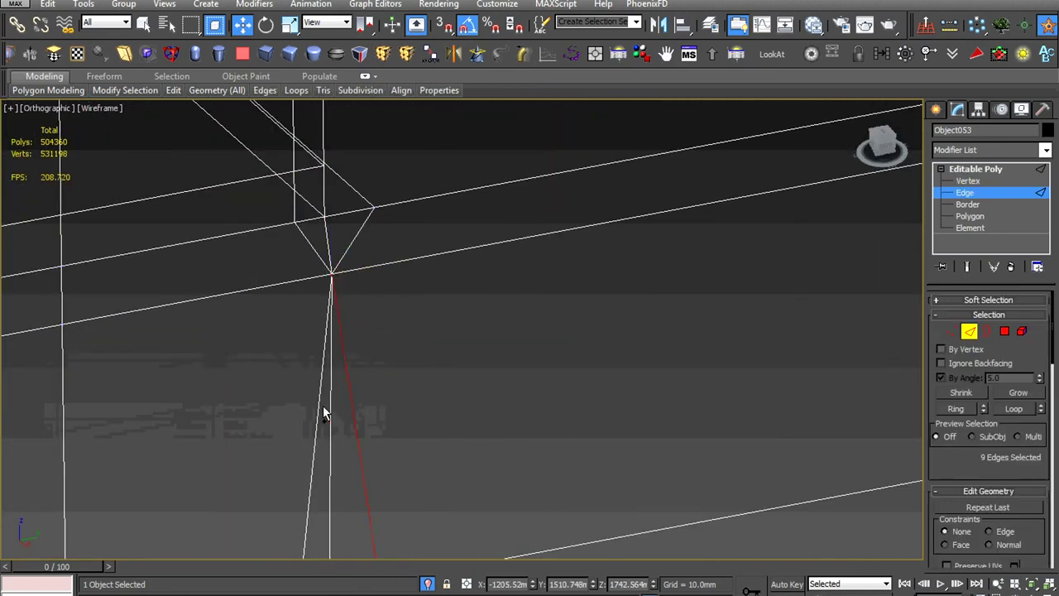
Clear the selection, exit sub-object editing and begin changing the viewport display mode
scroll(317, 406, "down", 4)
scroll(660, 349, "up", 4)
left_click(660, 349)
scroll(659, 349, "up", 3)
scroll(607, 282, "down", 4)
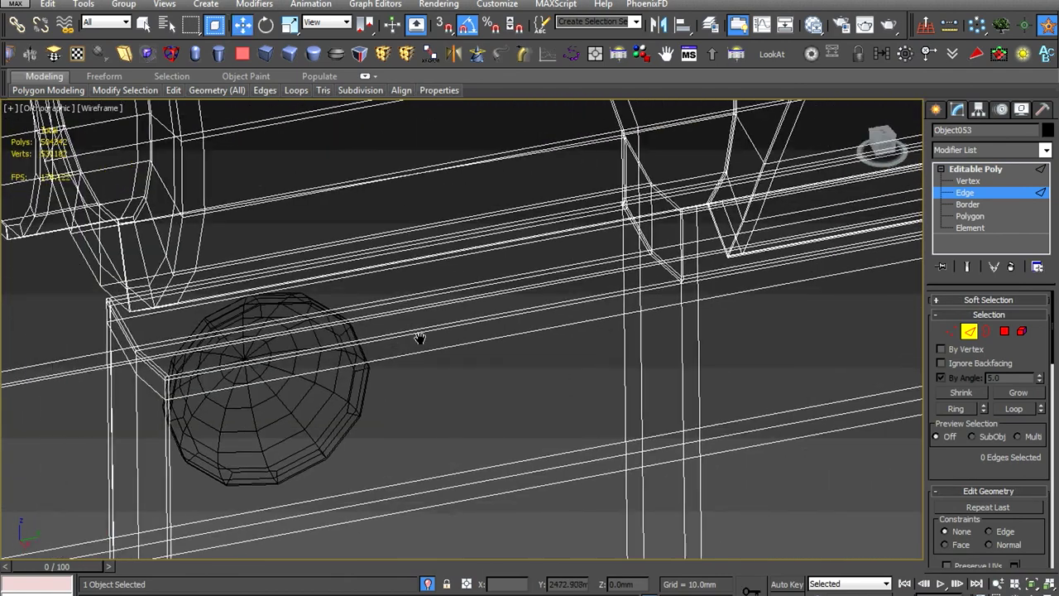
scroll(355, 374, "up", 4)
scroll(370, 370, "down", 3)
scroll(452, 390, "down", 3)
scroll(452, 391, "down", 3)
key("2")
scroll(221, 141, "down", 4)
left_click(99, 107)
Set the viewport back to Shaded and isolate the window frame
left_click(137, 149)
scroll(328, 336, "down", 4)
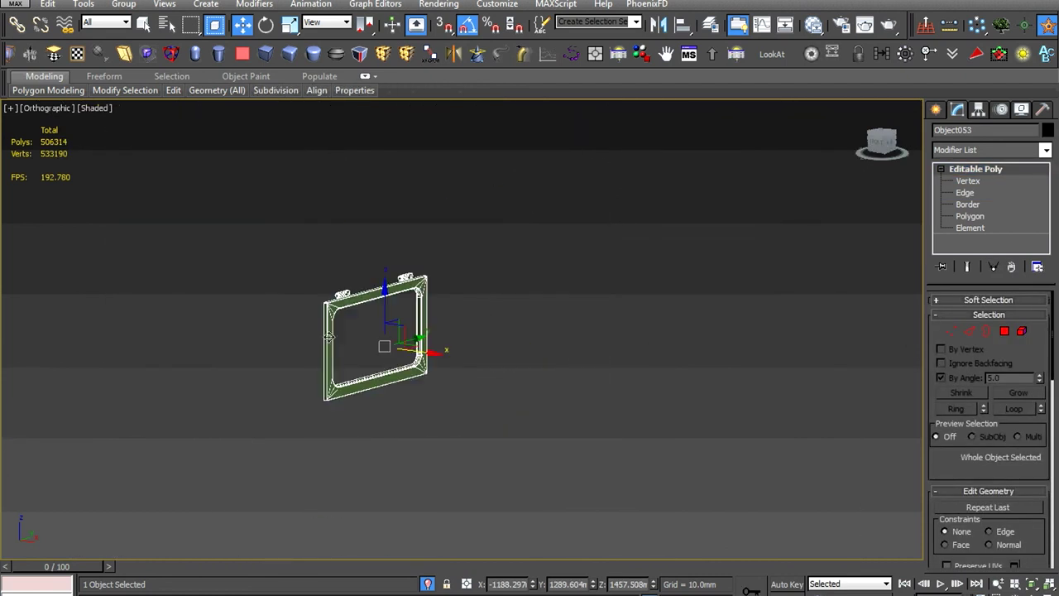
right_click(449, 311)
left_click(488, 239)
scroll(339, 295, "up", 4)
scroll(339, 295, "up", 3)
scroll(339, 296, "down", 5)
scroll(364, 236, "up", 5)
scroll(383, 245, "up", 3)
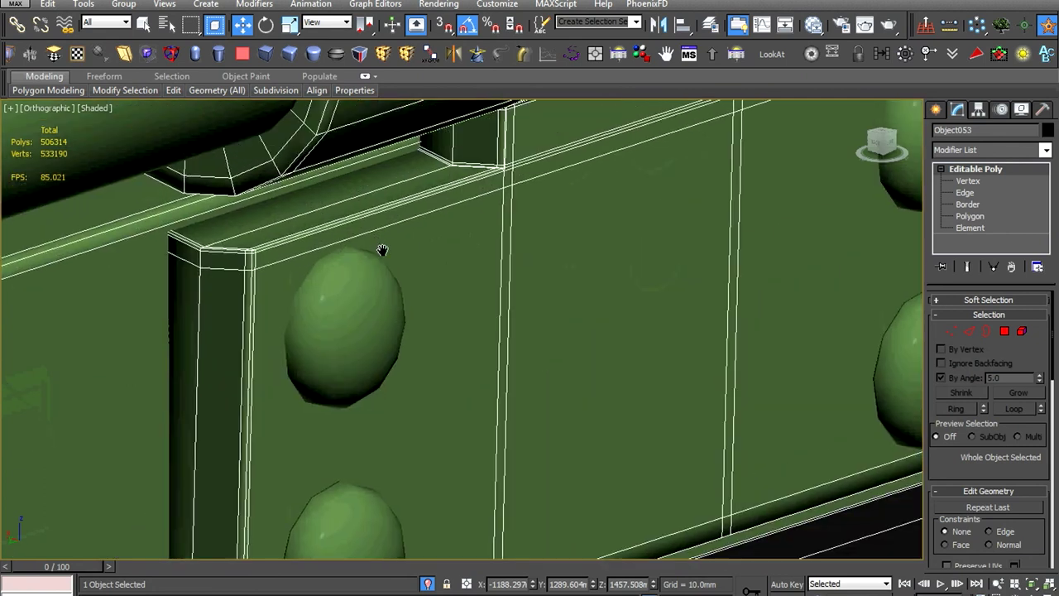
scroll(383, 303, "up", 2)
scroll(383, 302, "down", 3)
scroll(561, 230, "up", 3)
scroll(561, 229, "down", 3)
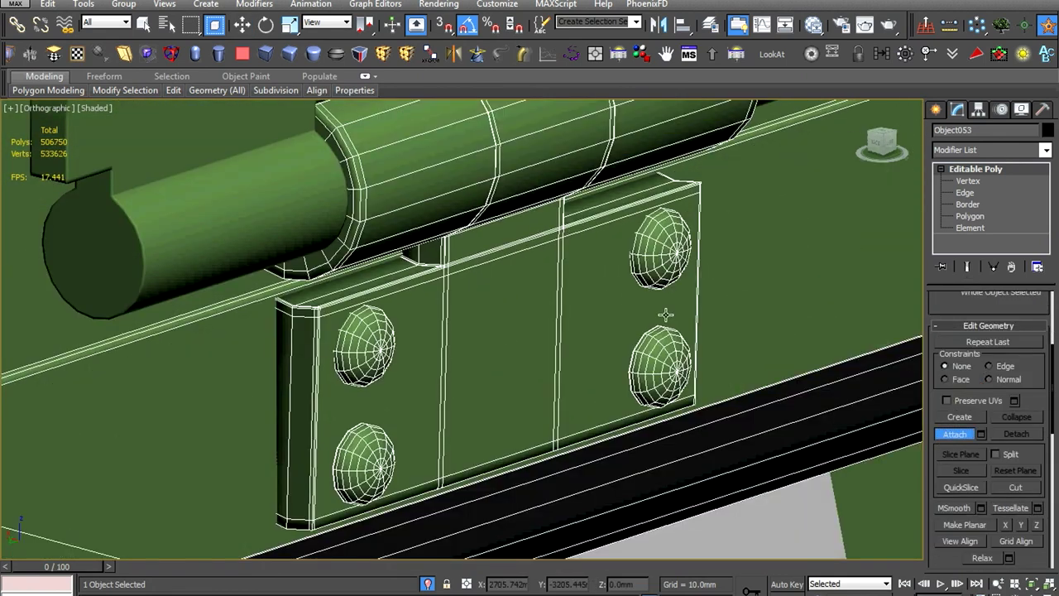
scroll(665, 314, "down", 5)
Shift-drag copies of the two hinge knuckles onto the second window hinge
middle_click_drag(666, 314, 580, 290)
scroll(579, 290, "up", 5)
key("w")
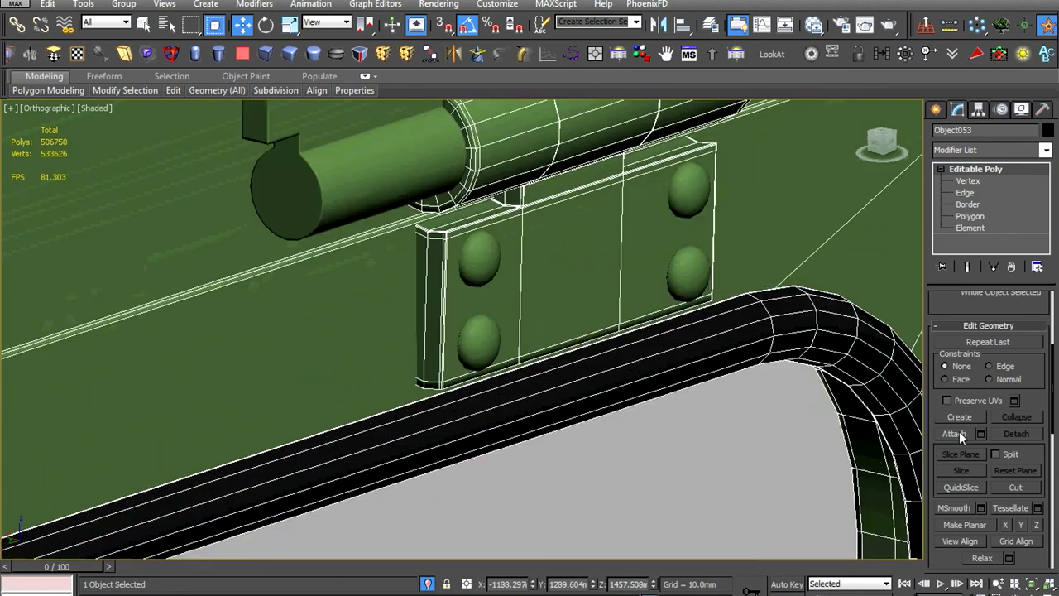
key("w")
scroll(337, 298, "down", 4)
middle_click_drag(165, 331, 433, 331)
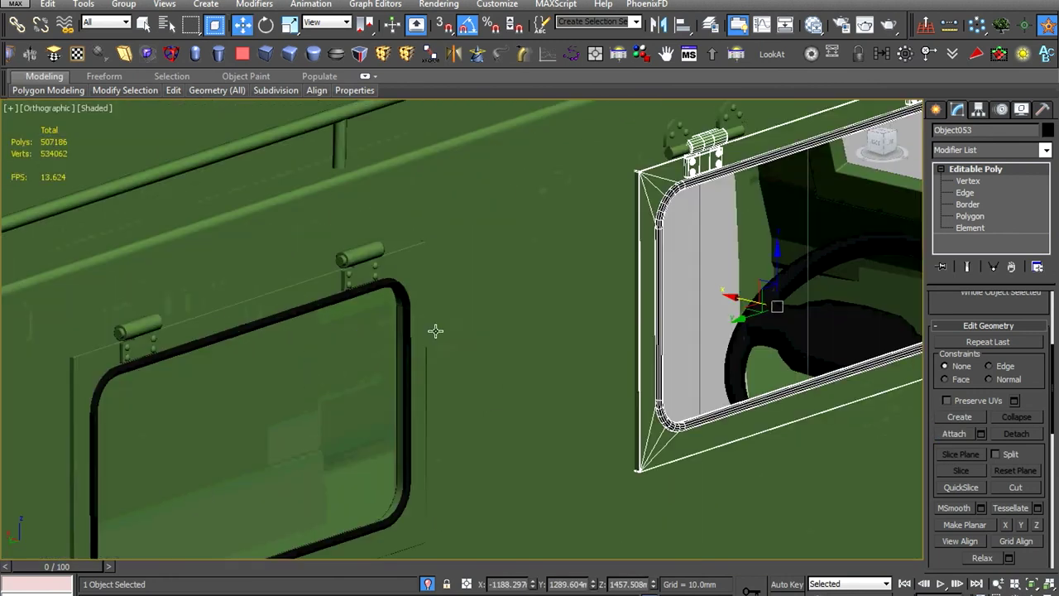
scroll(433, 331, "up", 3)
scroll(695, 160, "up", 2)
left_click(695, 160, "ctrl")
scroll(695, 161, "down", 3)
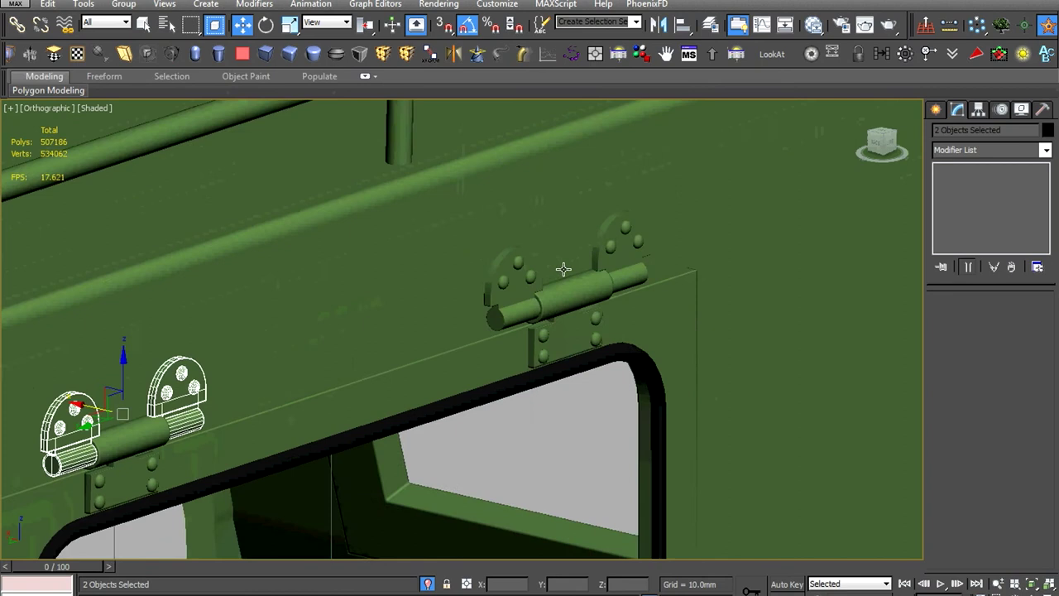
scroll(618, 272, "down", 3)
middle_click_drag(618, 271, 550, 281, "alt")
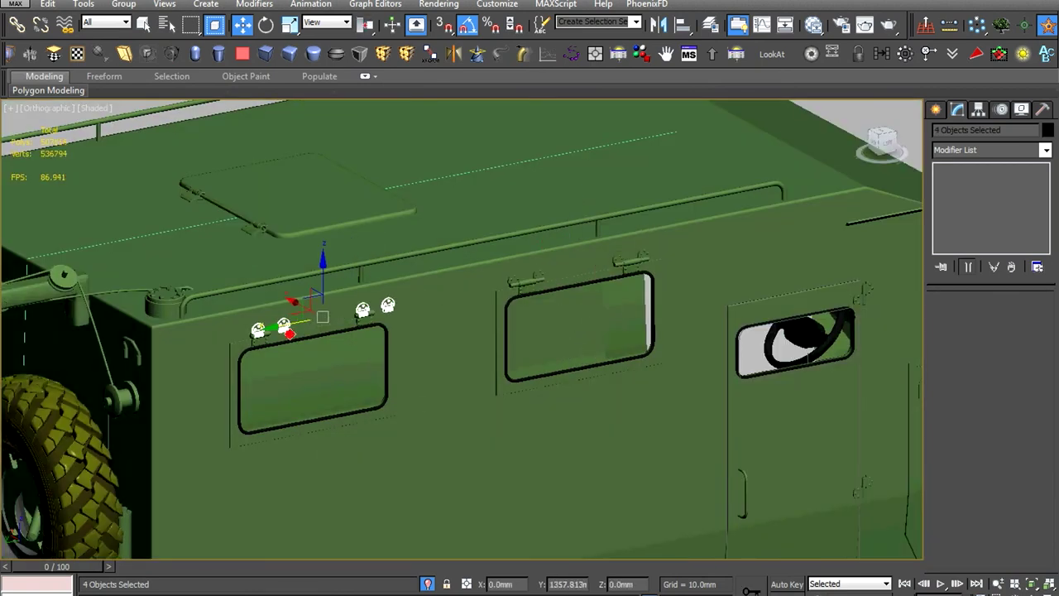
left_click(530, 363)
Switch to Left view, orbit away from the side and select the door
key("l")
scroll(532, 367, "up", 5)
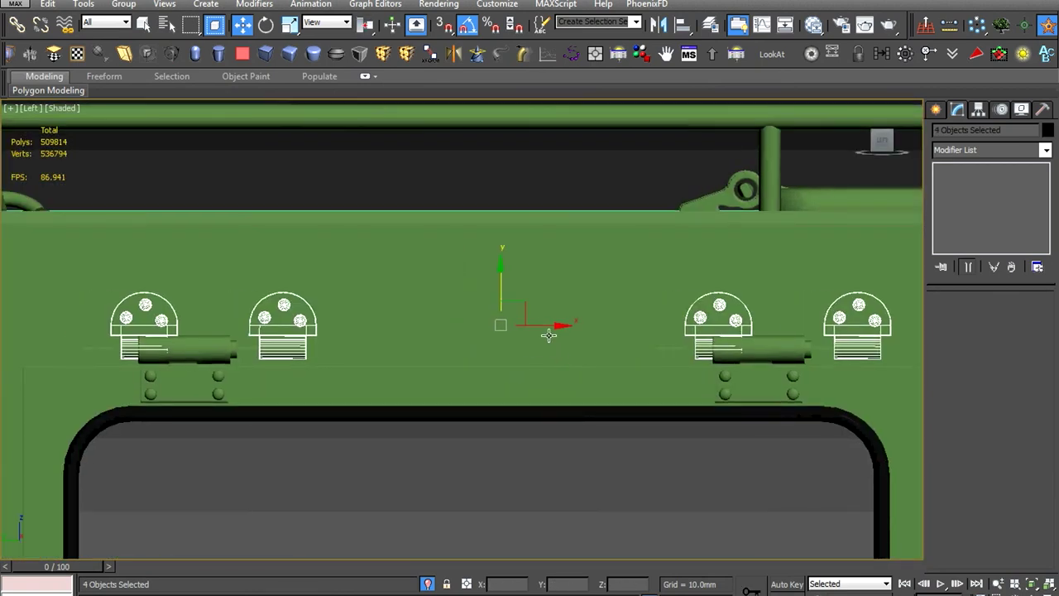
scroll(534, 335, "up", 5)
scroll(541, 340, "up", 2)
scroll(541, 343, "down", 3)
scroll(541, 348, "down", 5)
mouse_move(541, 348)
middle_mouse_down("alt")
mouse_move(541, 336)
mouse_move(678, 359)
mouse_move(598, 372)
middle_mouse_up("alt")
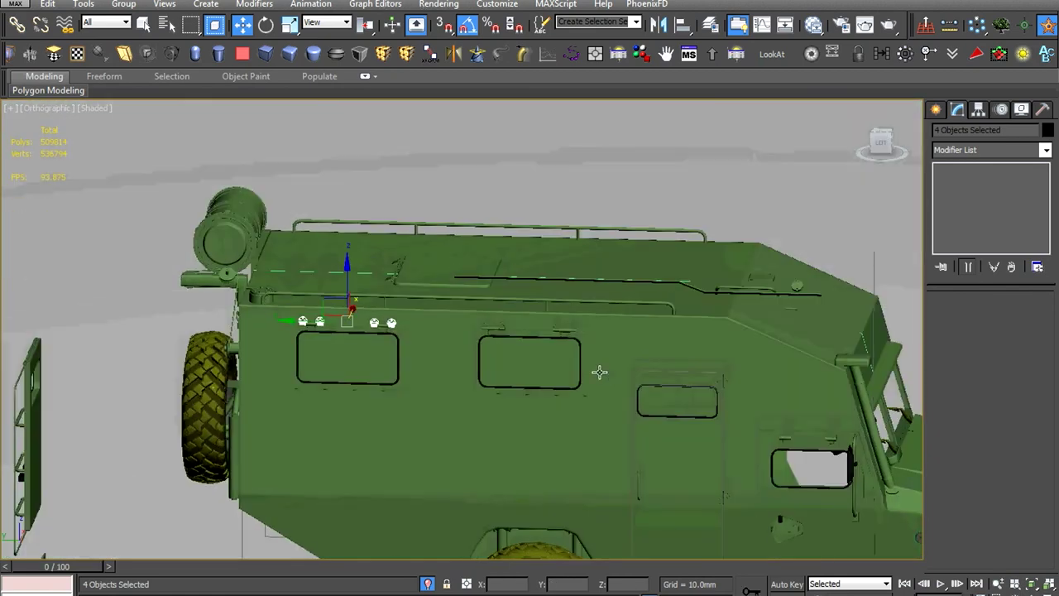
left_click(598, 372)
Frame the door, then select the truck body and orbit around it
key("z")
scroll(528, 418, "down", 5)
left_click(529, 418)
middle_click_drag(528, 418, 278, 306, "alt")
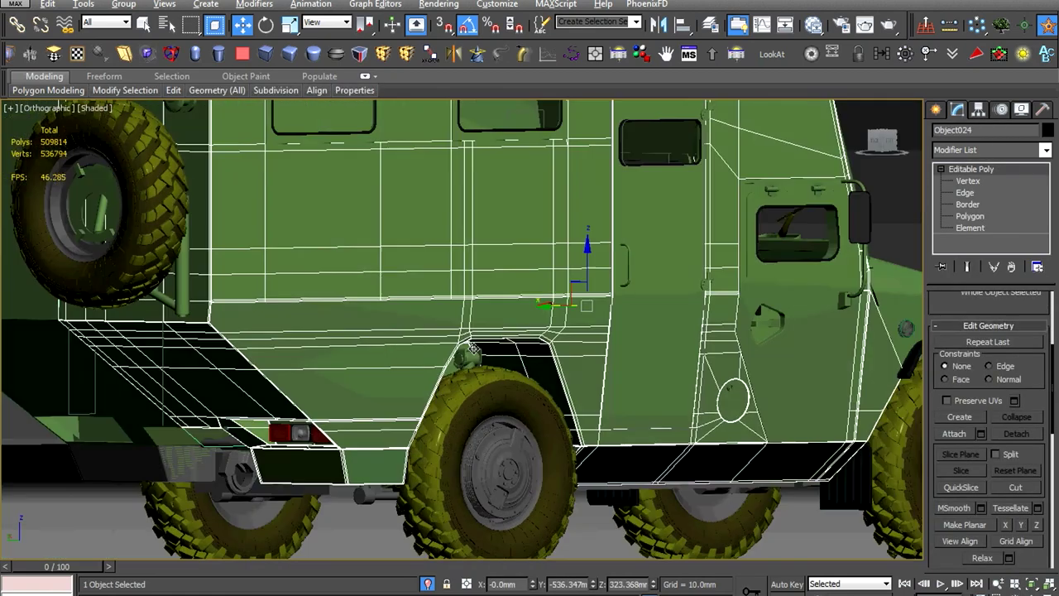
scroll(277, 307, "up", 5)
Cut a new edge across the body's lower rear panel at vertex level with snapping
key("1")
key("alt+c")
key("s")
scroll(348, 406, "up", 4)
key("w")
scroll(383, 425, "down", 2)
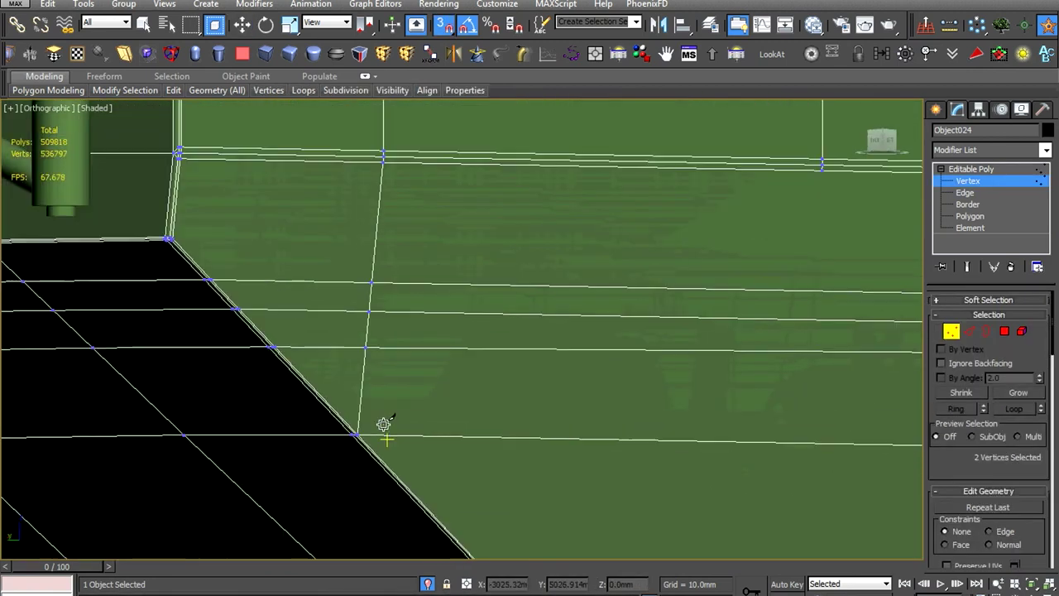
scroll(576, 427, "down", 3)
scroll(603, 444, "down", 1)
scroll(502, 485, "up", 3)
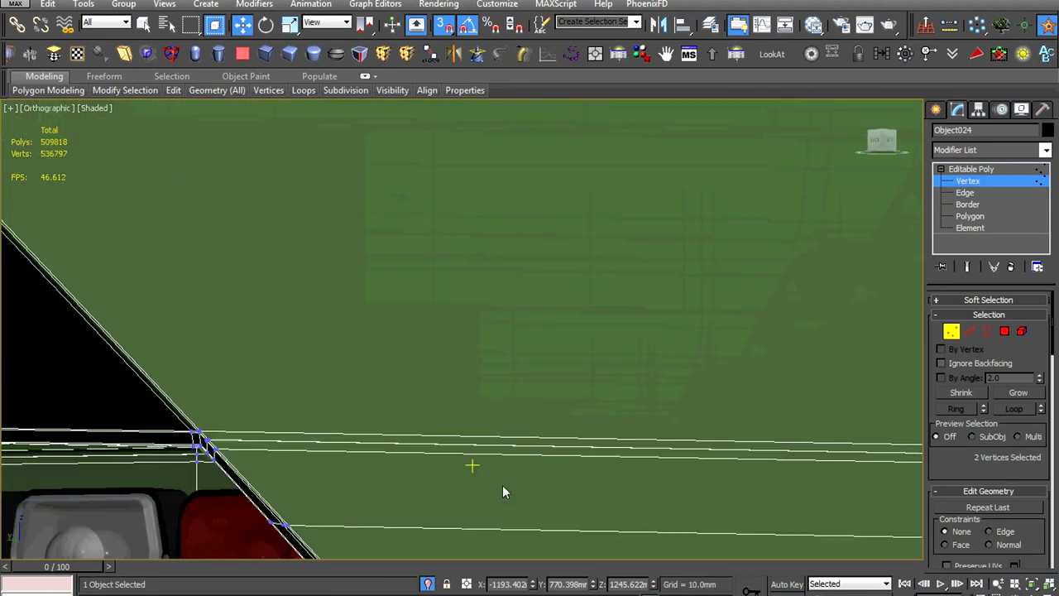
key("s")
scroll(502, 485, "down", 3)
Leave vertex editing and orbit to an angled view of the body side
middle_click_drag(502, 485, 490, 432, "alt")
scroll(411, 509, "up", 3)
scroll(474, 364, "down", 3)
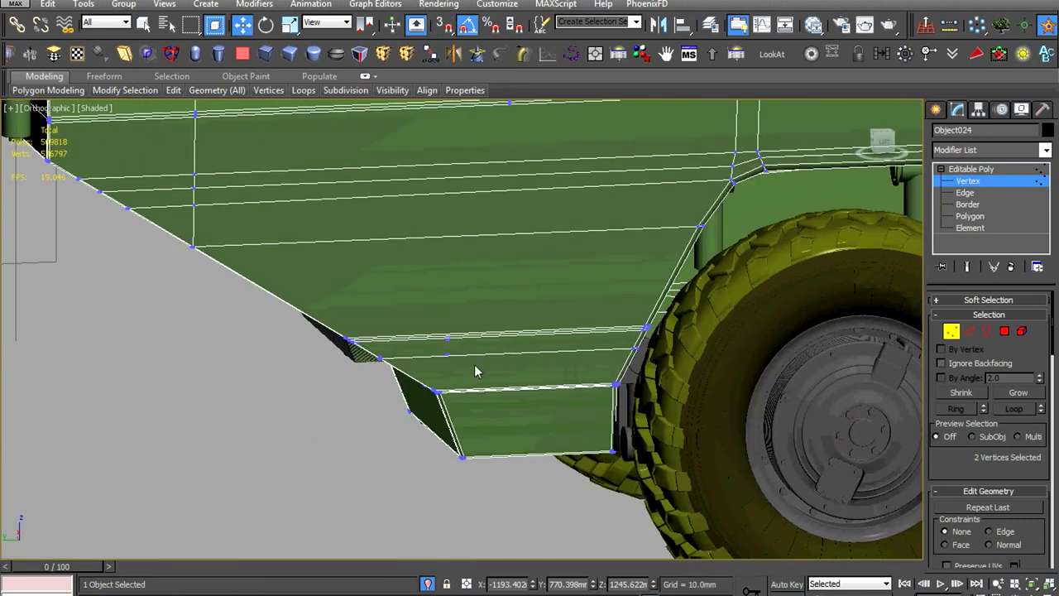
scroll(460, 412, "up", 3)
left_click(974, 169)
scroll(578, 370, "down", 3)
scroll(578, 369, "down", 3)
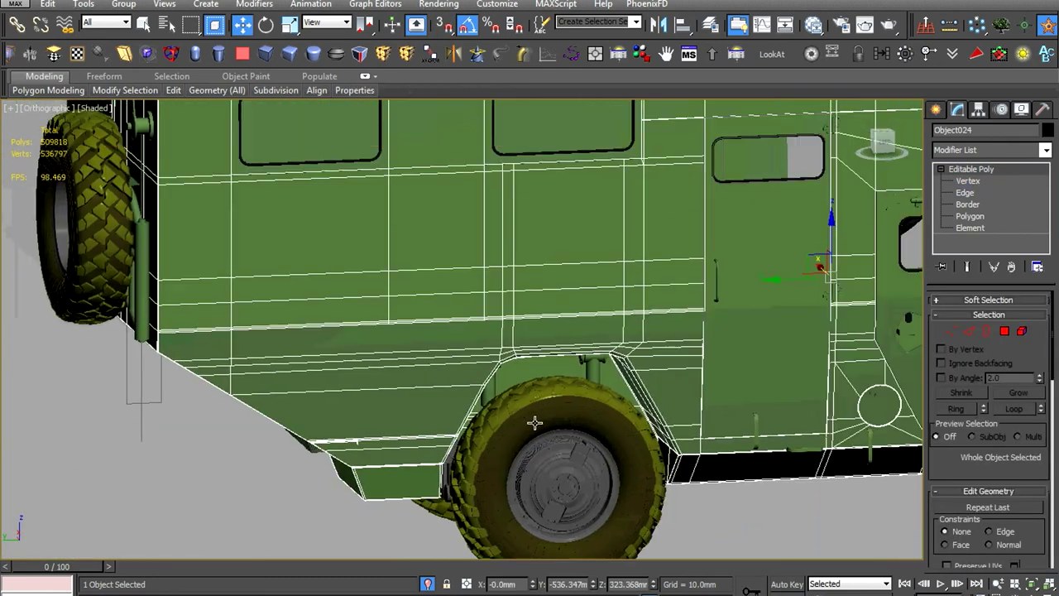
middle_click_drag(537, 420, 636, 425, "alt")
scroll(473, 284, "up", 3)
scroll(472, 284, "down", 3)
Select the side window frame at the rear and open the Mirror dialog
mouse_move(751, 364)
middle_mouse_down("alt")
mouse_move(390, 272)
mouse_move(365, 426)
mouse_move(657, 338)
mouse_move(634, 351)
middle_mouse_up("alt")
left_click(390, 272)
key("z")
scroll(366, 426, "up", 3)
left_click(656, 338)
left_click(658, 25)
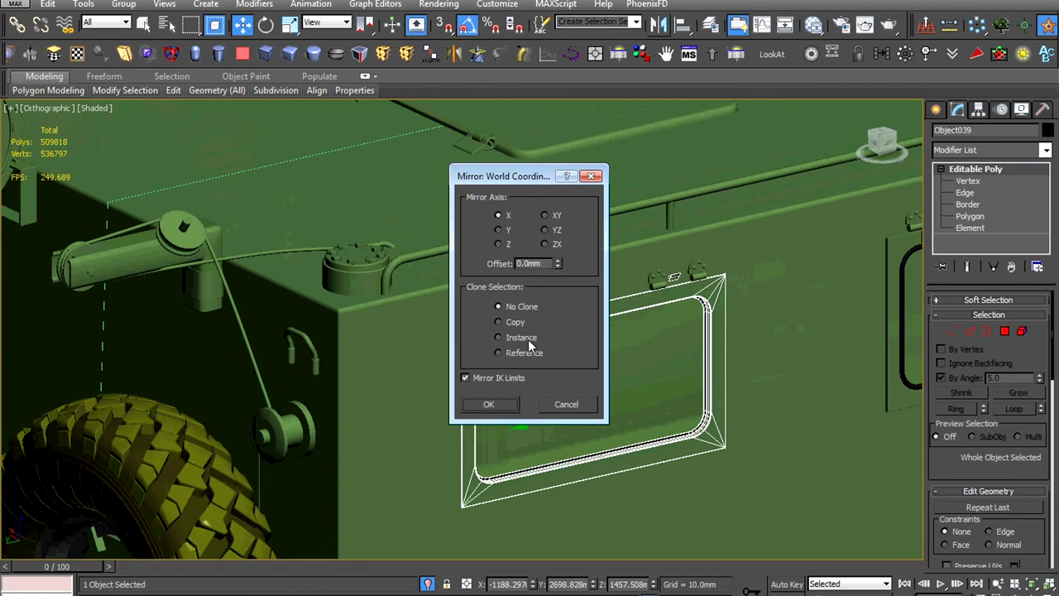
Create a mirrored copy of the side window frame on the X axis
left_click(528, 339)
left_click(488, 404)
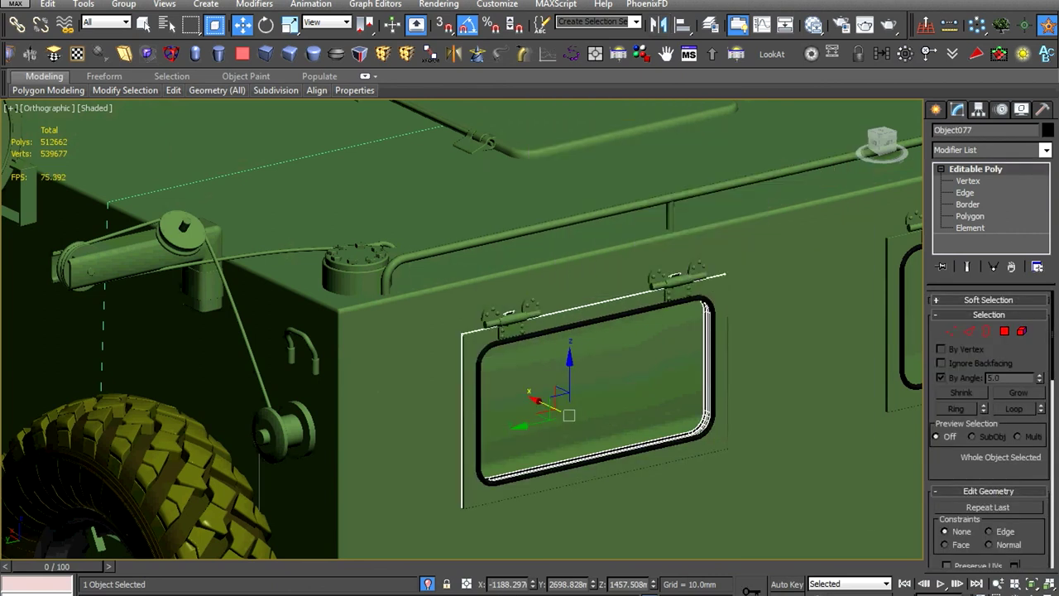
right_click(515, 359)
middle_click_drag(515, 359, 569, 319, "alt")
scroll(569, 319, "up", 3)
scroll(569, 319, "down", 5)
middle_click_drag(666, 392, 644, 435, "alt")
Mirror the left hinge knuckle as an instance
left_click(858, 322)
right_click(858, 322)
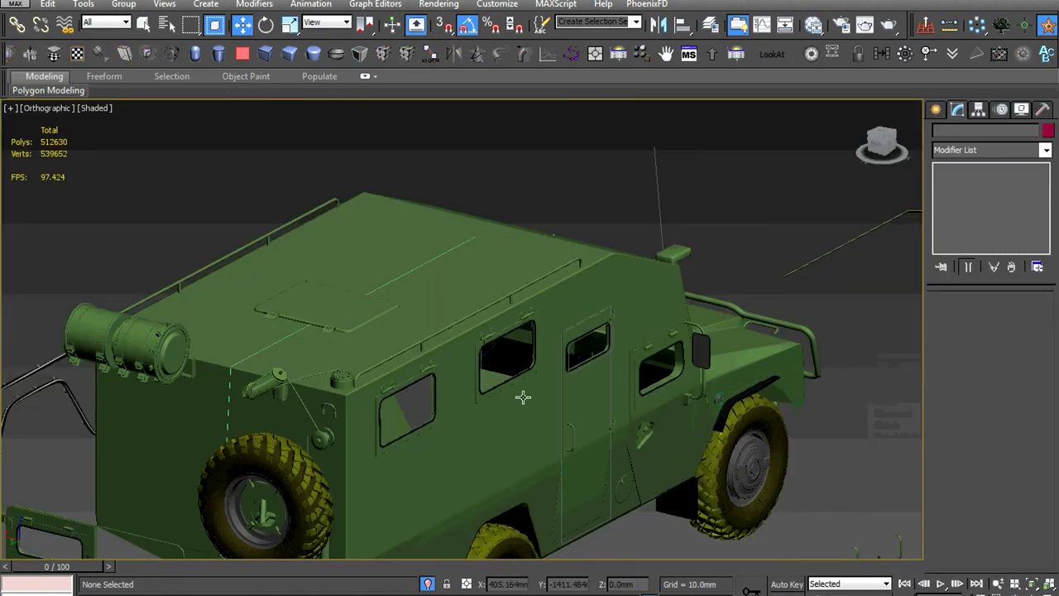
left_click(523, 397)
scroll(523, 397, "up", 4)
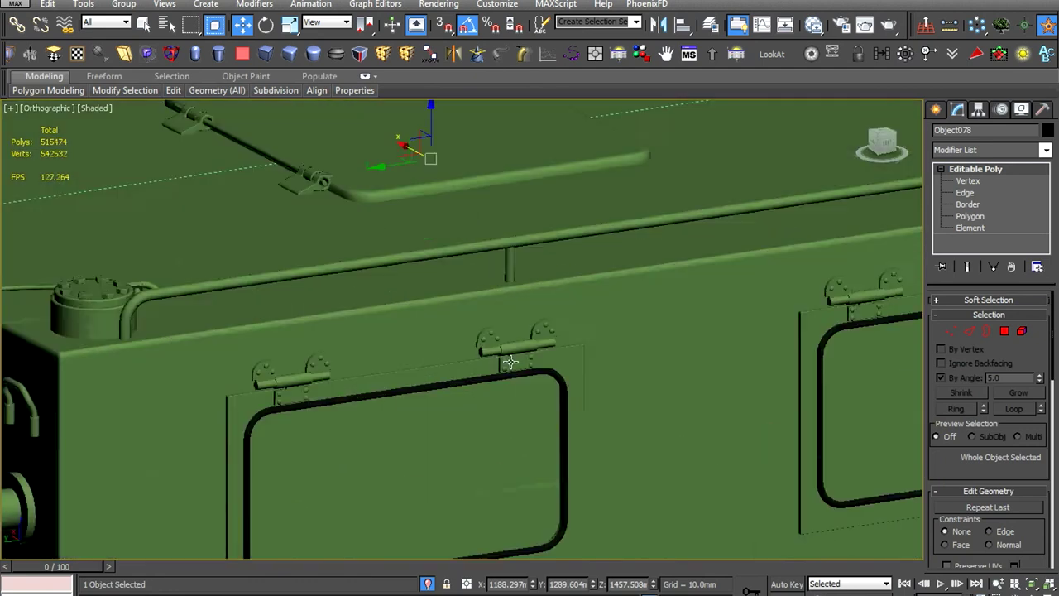
scroll(511, 362, "up", 4)
left_click(460, 313)
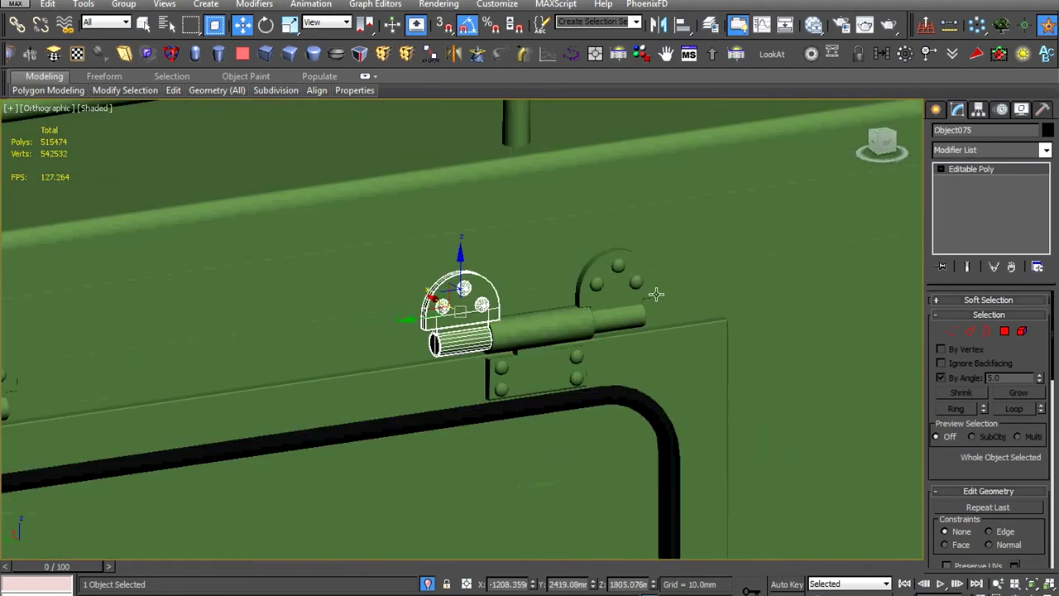
left_click(659, 24)
left_click(485, 402)
Place an instanced knuckle at the other end of the hinge
right_click(561, 321)
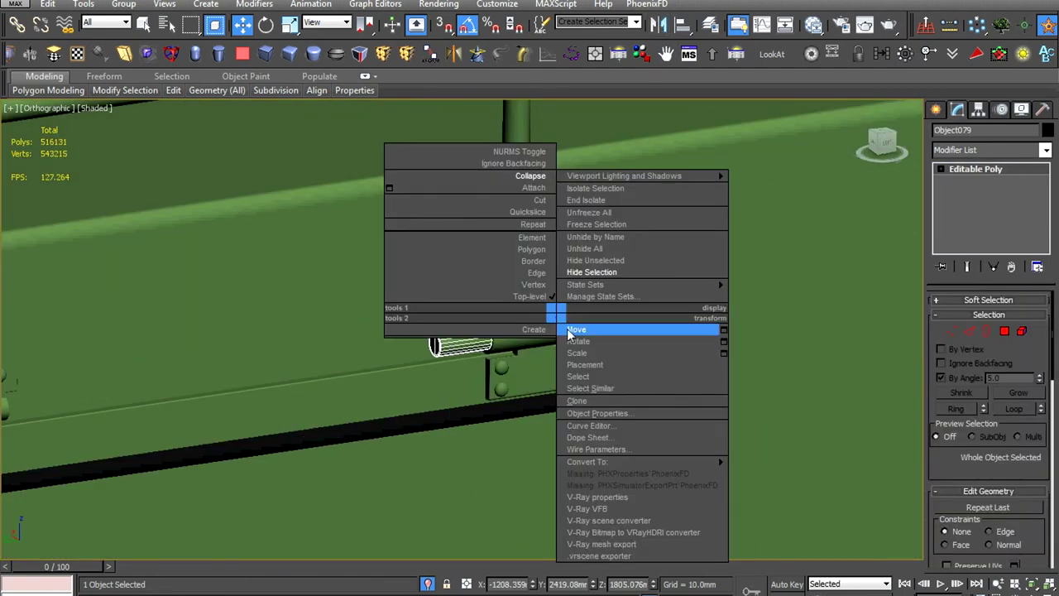
left_click(566, 328)
scroll(541, 391, "down", 3)
middle_click_drag(503, 402, 584, 413, "alt")
scroll(584, 414, "up", 3)
scroll(431, 311, "up", 2)
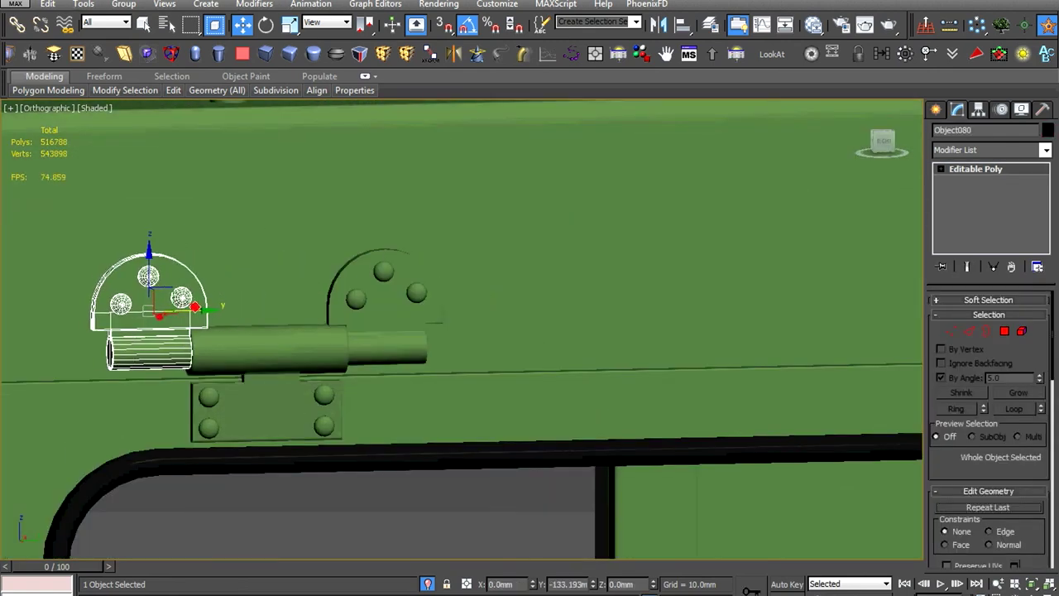
left_click_drag(195, 307, 199, 311, "shift")
left_click(530, 363)
key("z")
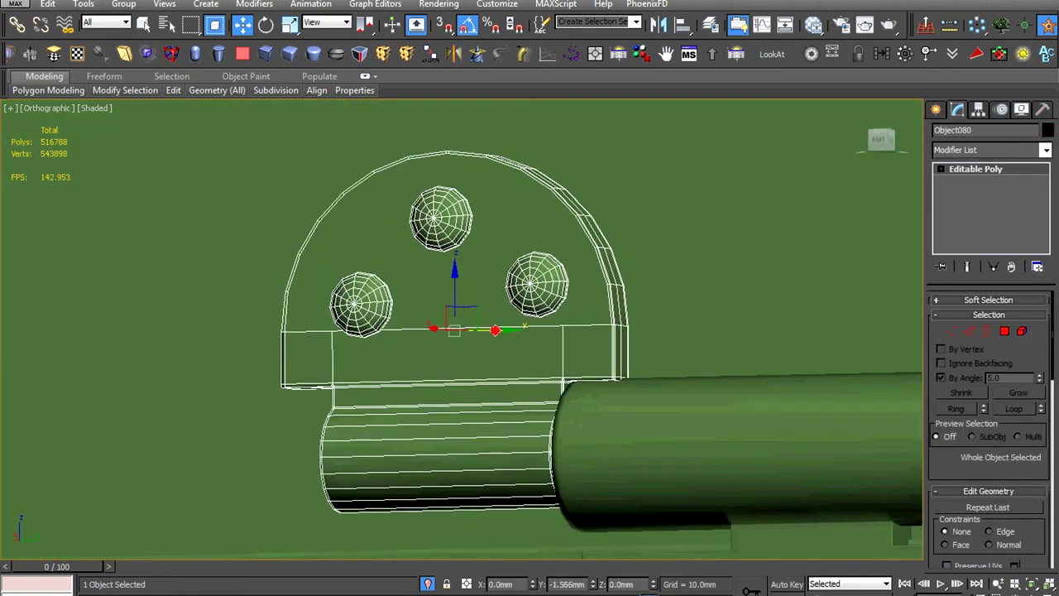
scroll(397, 382, "down", 4)
Select both knuckles and Shift+Move instance copies onto another hinge
left_click(397, 381, "ctrl")
left_click_drag(851, 354, 853, 354, "shift")
left_click(530, 362)
key("z")
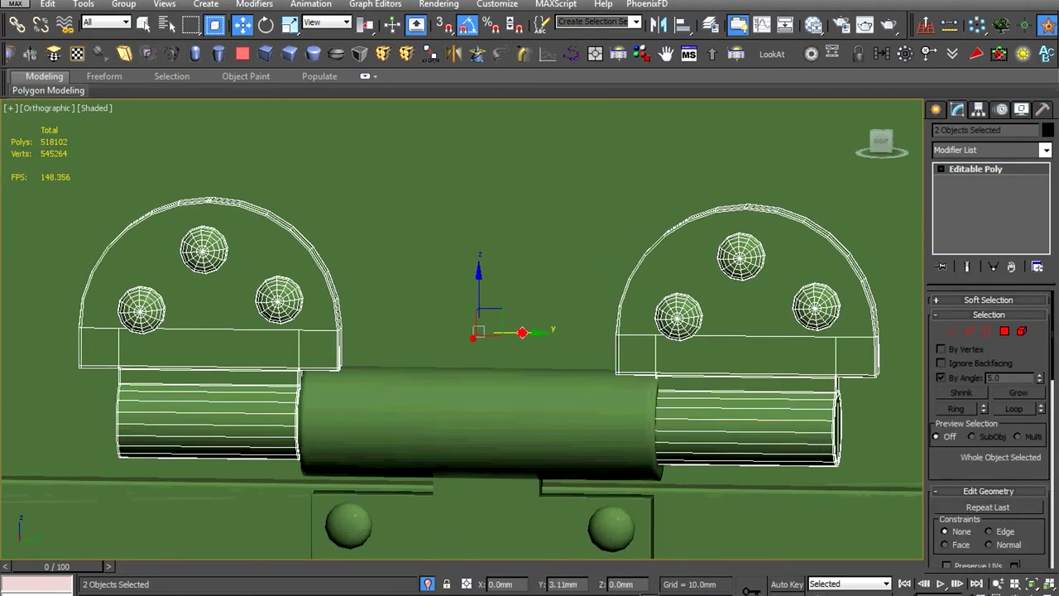
scroll(524, 333, "down", 6)
Instance the knuckle pair onto the next window's hinge, then reselect the truck body
middle_click_drag(570, 334, 679, 309)
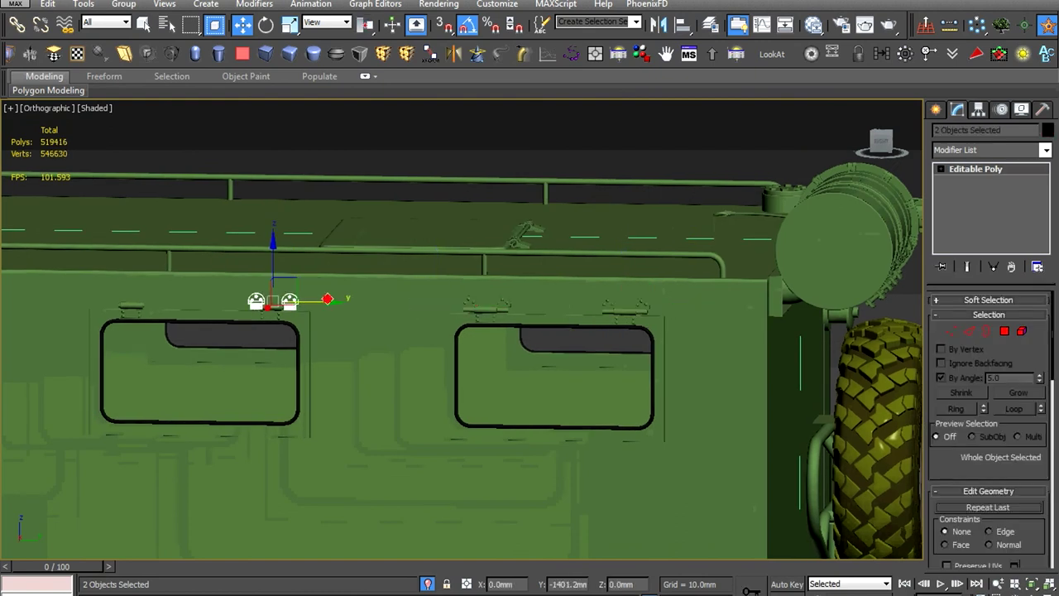
left_click_drag(327, 298, 330, 300, "shift")
left_click(532, 362)
key("z")
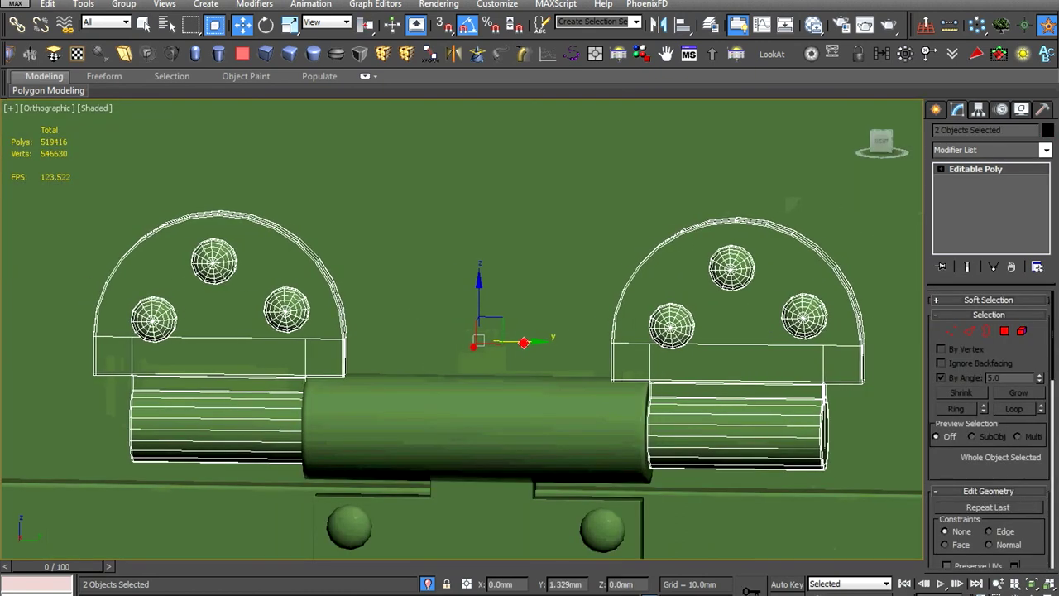
scroll(571, 355, "down", 7)
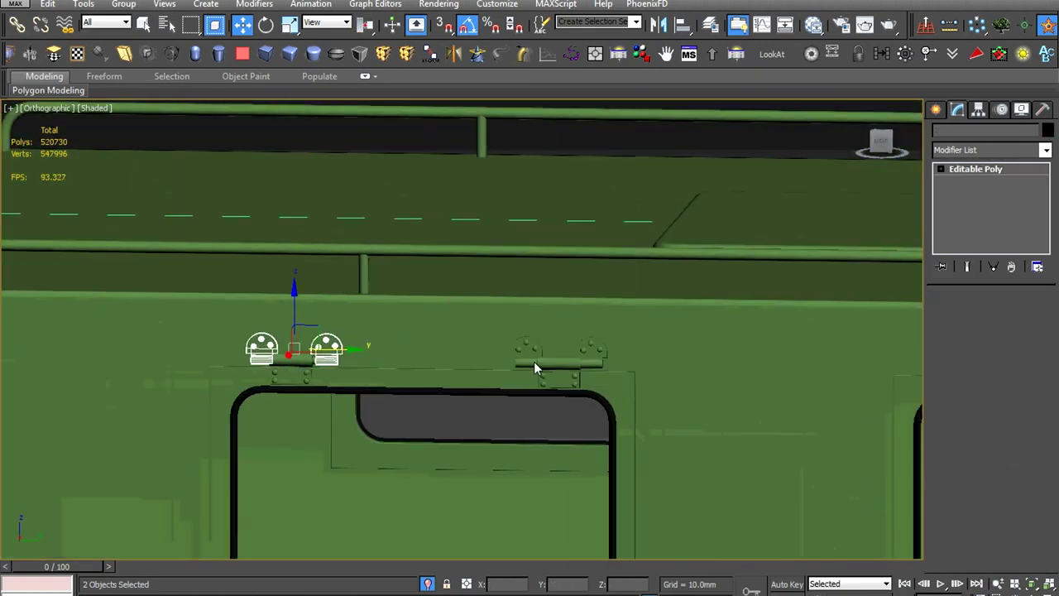
key("z")
scroll(483, 337, "down", 5)
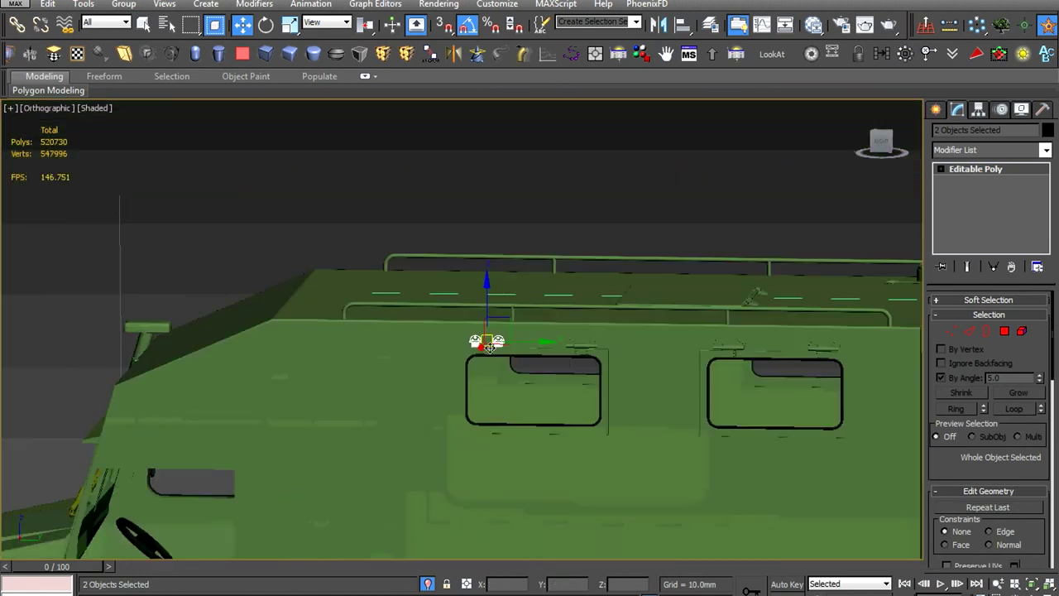
middle_click_drag(483, 337, 551, 338, "alt")
left_click(550, 331)
scroll(550, 338, "up", 5)
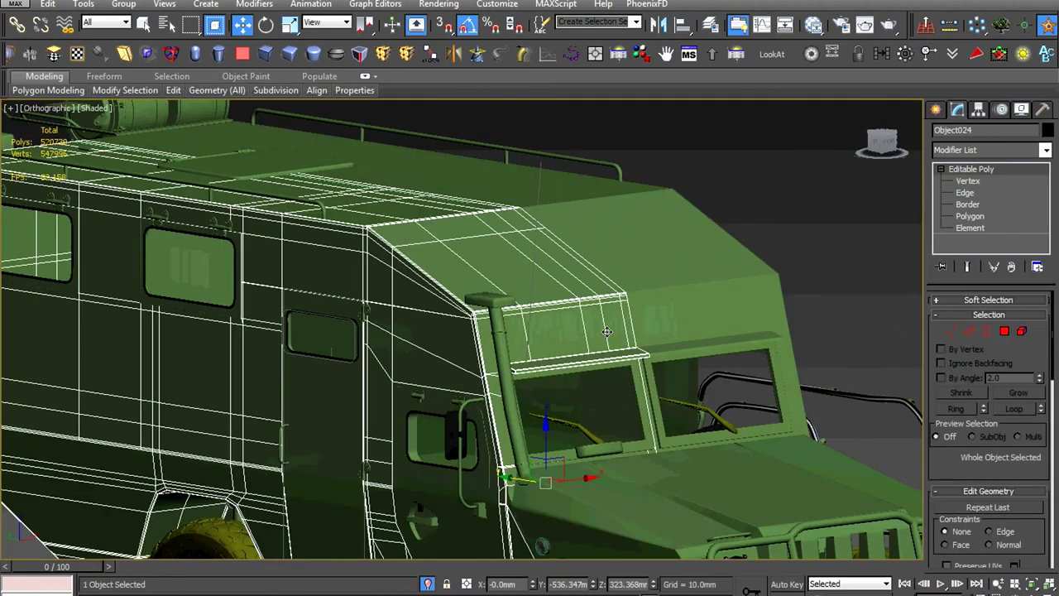
Select the front fender and switch to the Left side view
scroll(607, 331, "up", 3)
scroll(606, 331, "up", 1)
scroll(596, 326, "down", 8)
scroll(591, 322, "up", 1)
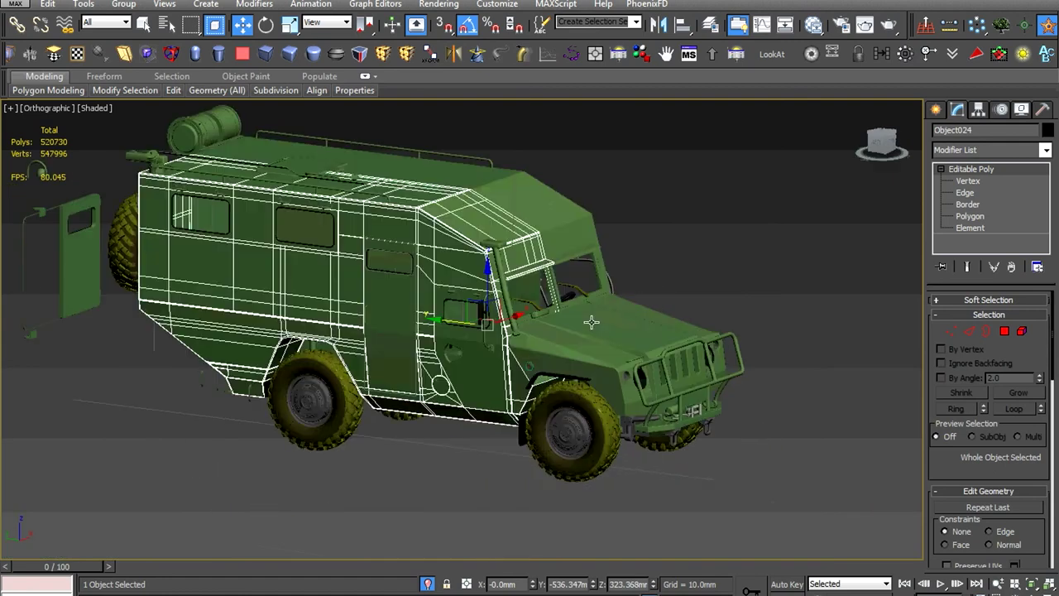
scroll(697, 423, "up", 3)
scroll(571, 331, "up", 3)
left_click(565, 295)
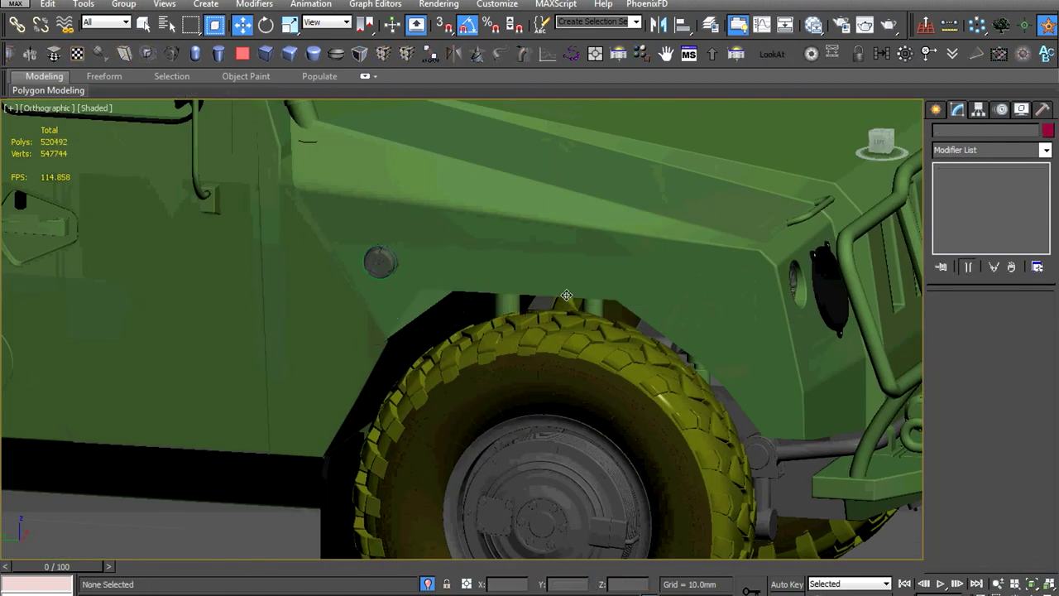
left_click(566, 295)
scroll(431, 310, "up", 4)
scroll(426, 312, "up", 2)
key("l")
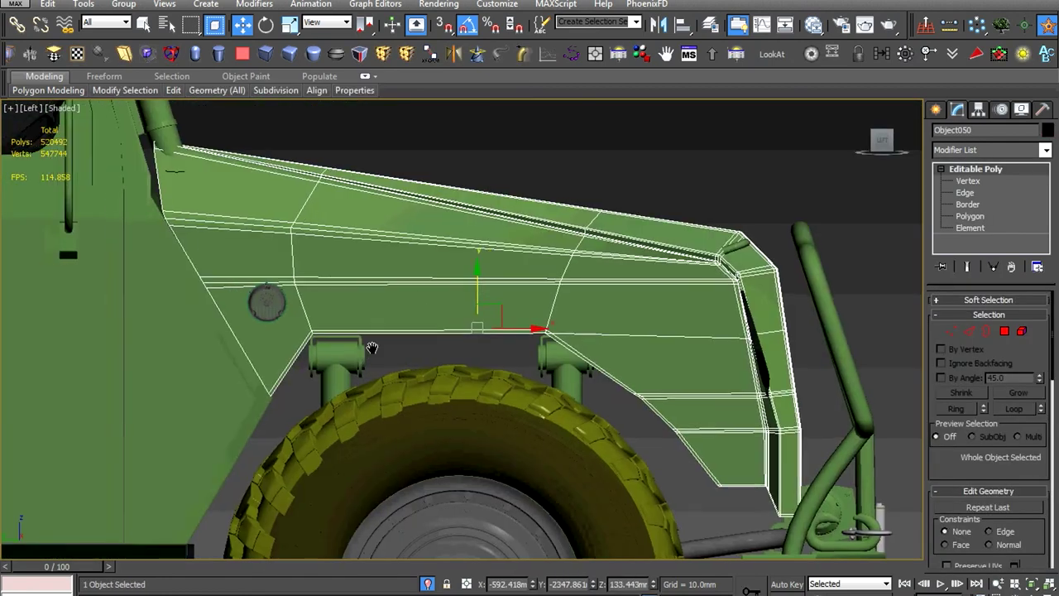
At Vertex level, select and adjust the fender's corner vertices
key("1")
scroll(268, 444, "up", 4)
scroll(273, 331, "up", 2)
scroll(331, 372, "down", 2)
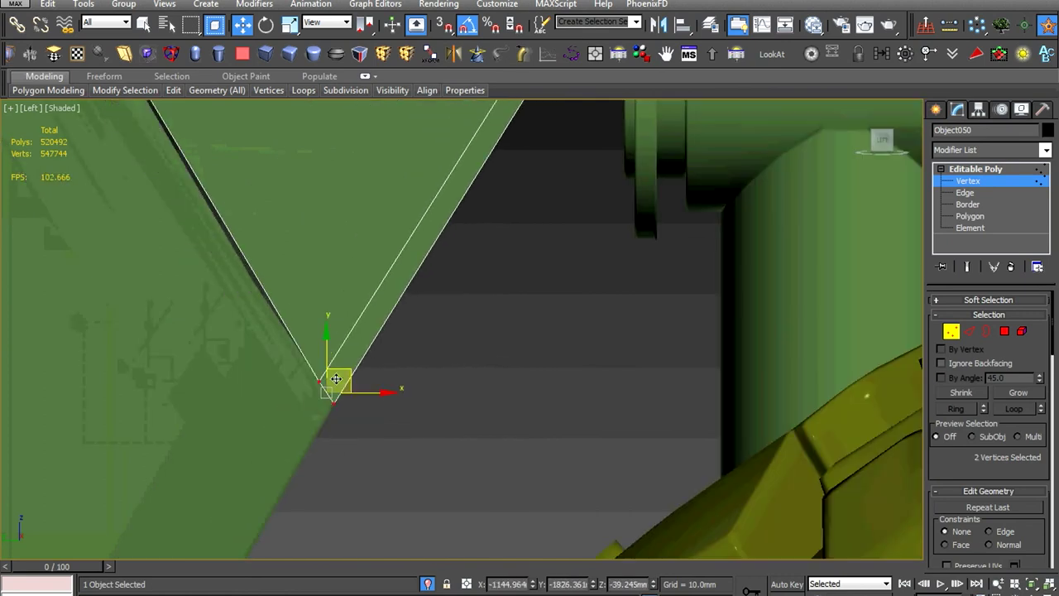
middle_click_drag(337, 378, 303, 279)
left_click(278, 220, "ctrl")
middle_click_drag(381, 332, 363, 447, "alt")
key("z")
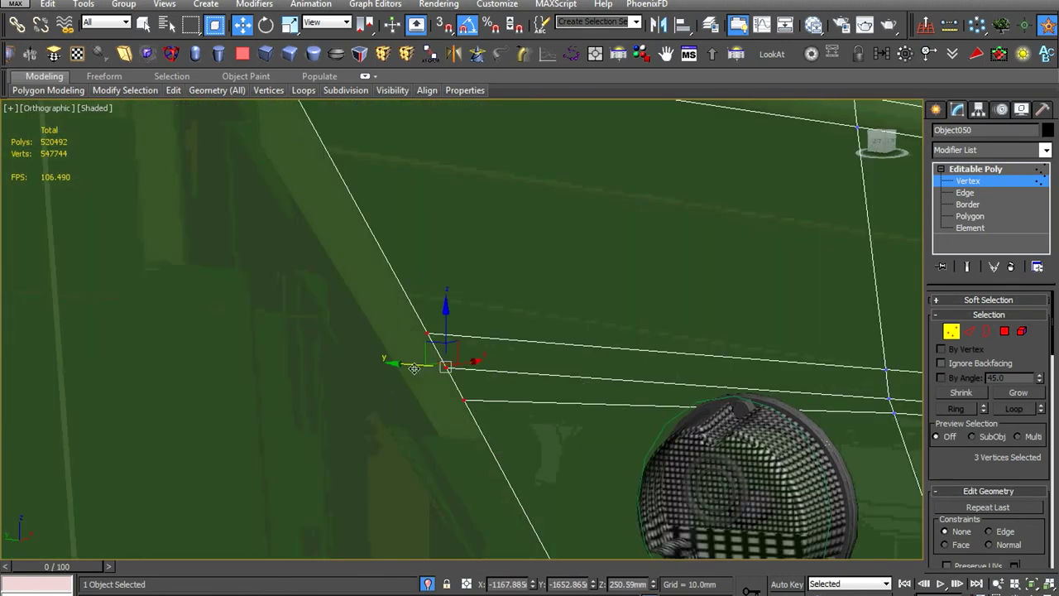
scroll(388, 345, "up", 3)
left_click(356, 285)
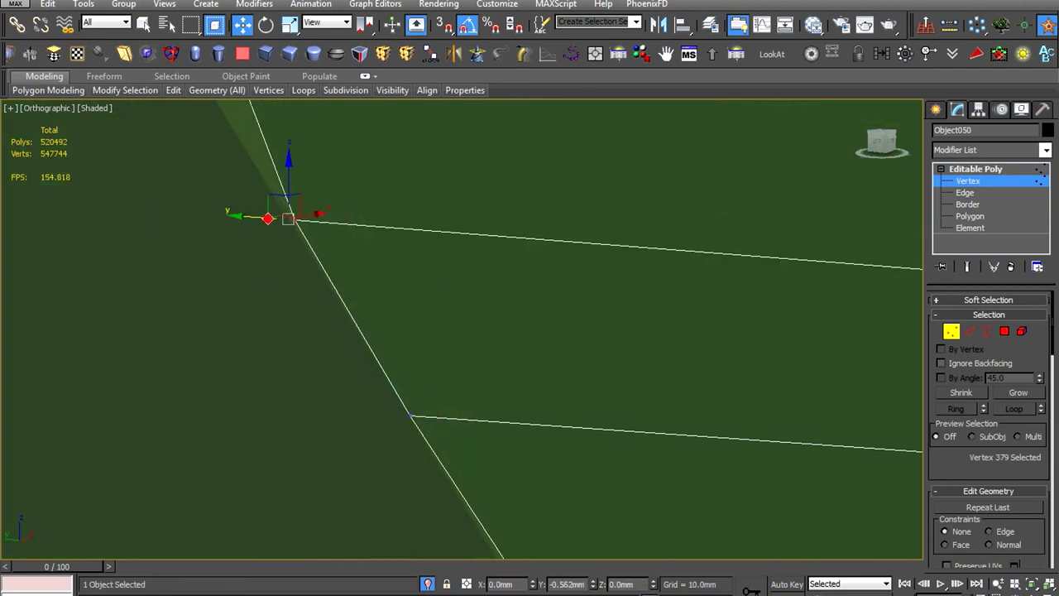
scroll(330, 331, "down", 3)
middle_click_drag(331, 331, 336, 362, "alt")
scroll(322, 295, "up", 3)
scroll(366, 369, "down", 1)
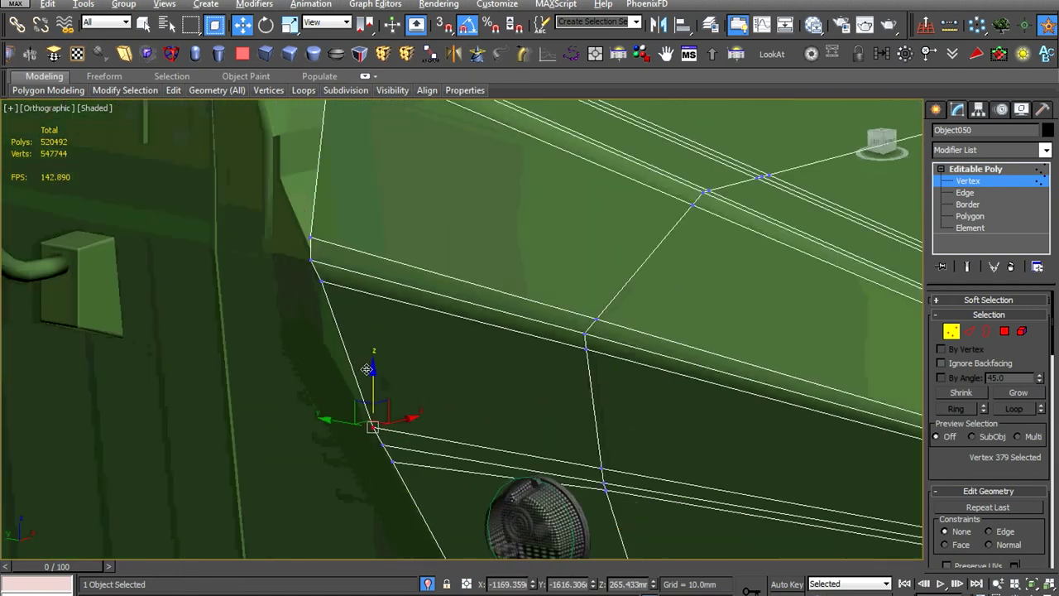
At Edge level, Connect the selected edges to add a lengthwise edge loop
key("2")
scroll(369, 364, "up", 2)
scroll(376, 357, "down", 3)
scroll(404, 367, "up", 3)
right_click(449, 303)
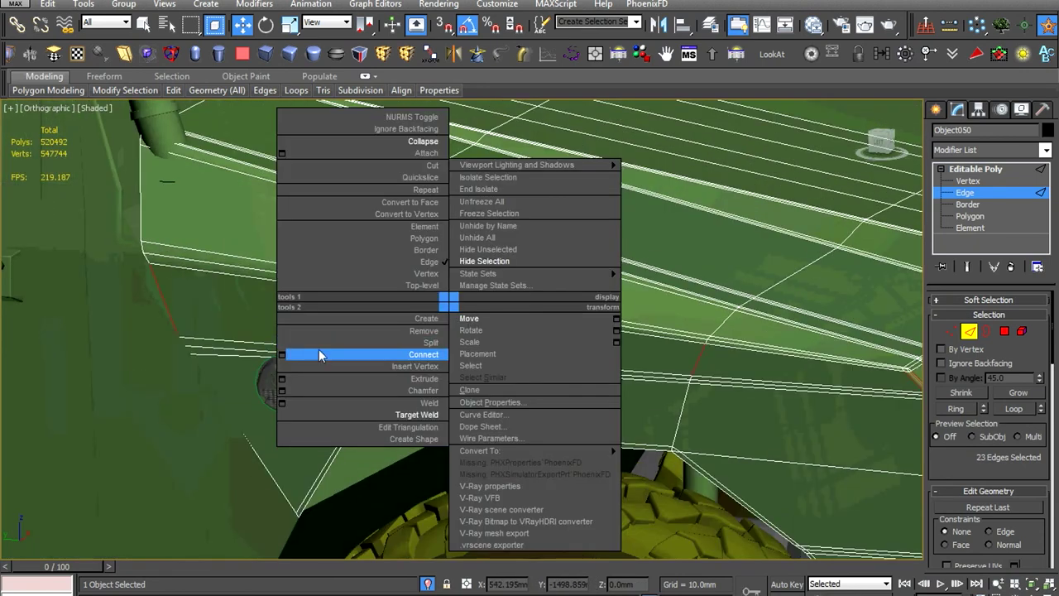
left_click(318, 350)
left_click(469, 401)
scroll(324, 339, "up", 3)
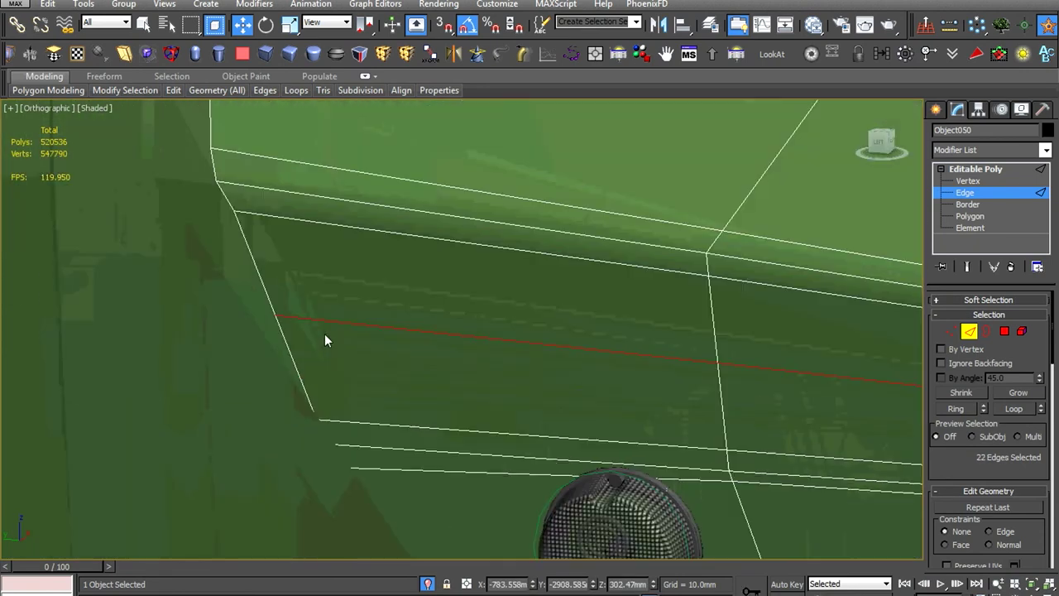